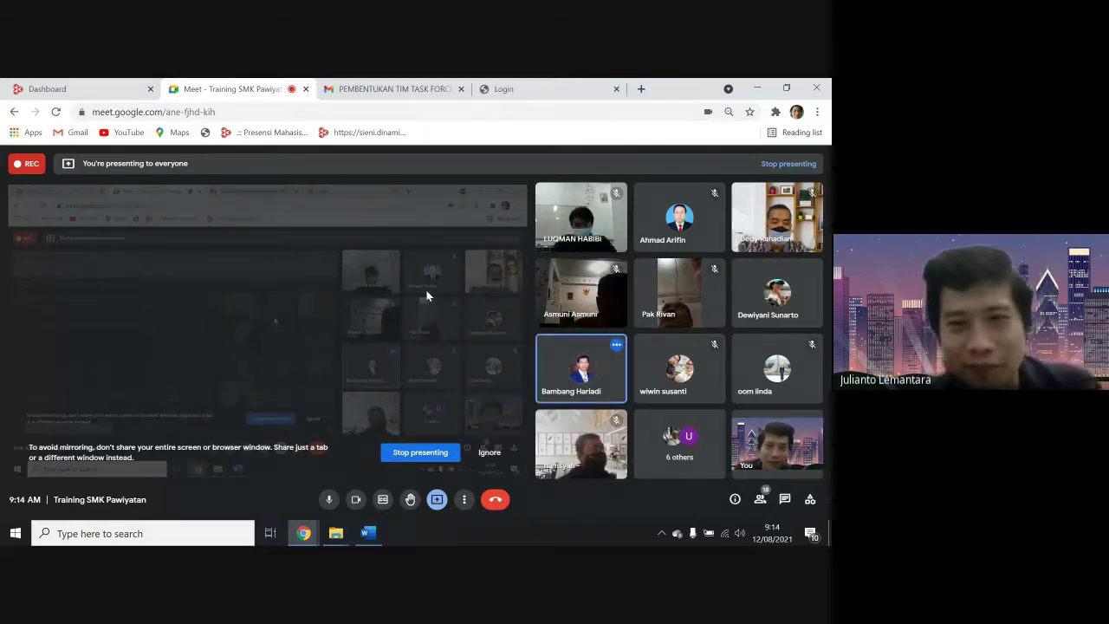
# Bring Word's blank Document1 to the front and close Chrome's 'You're presenting' notification
pyautogui.click(371, 535)
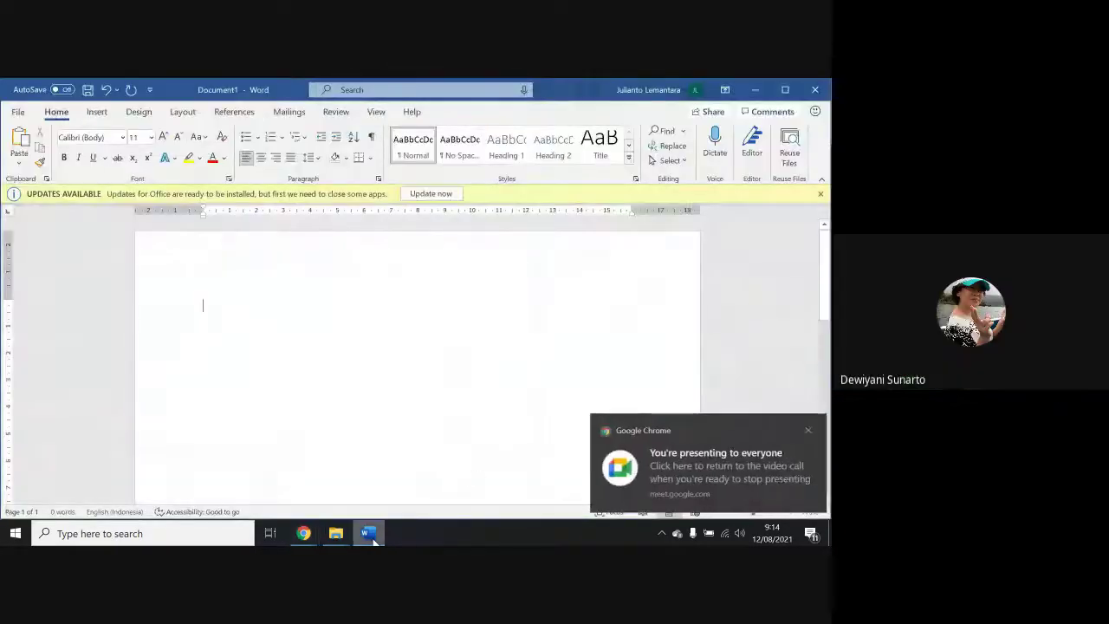
pyautogui.click(802, 429)
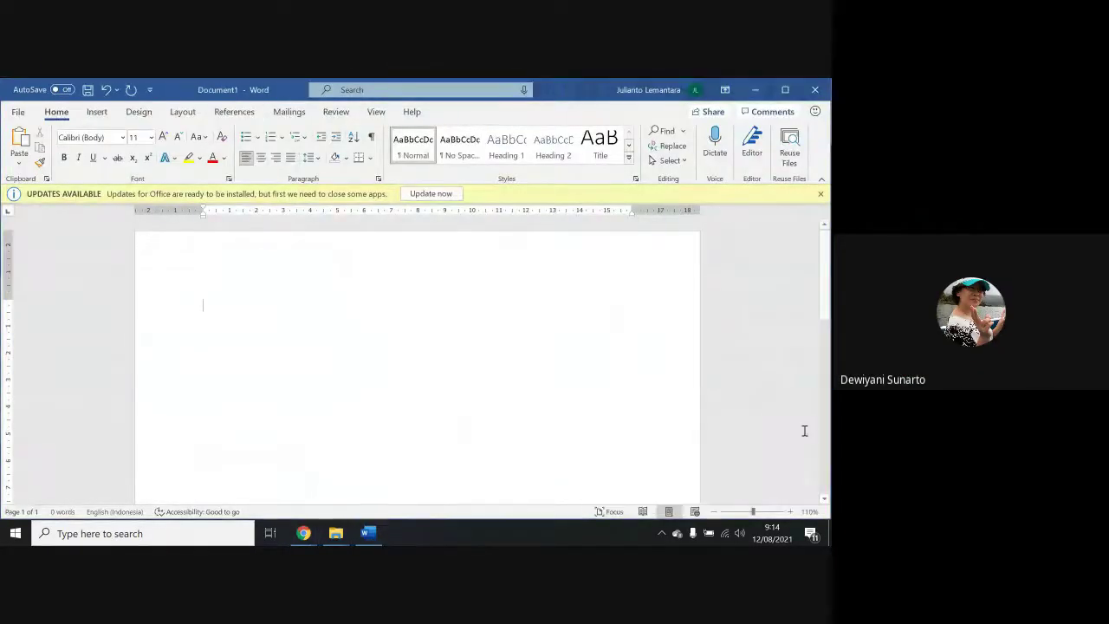
pyautogui.hotkey('alt', 'Tab')
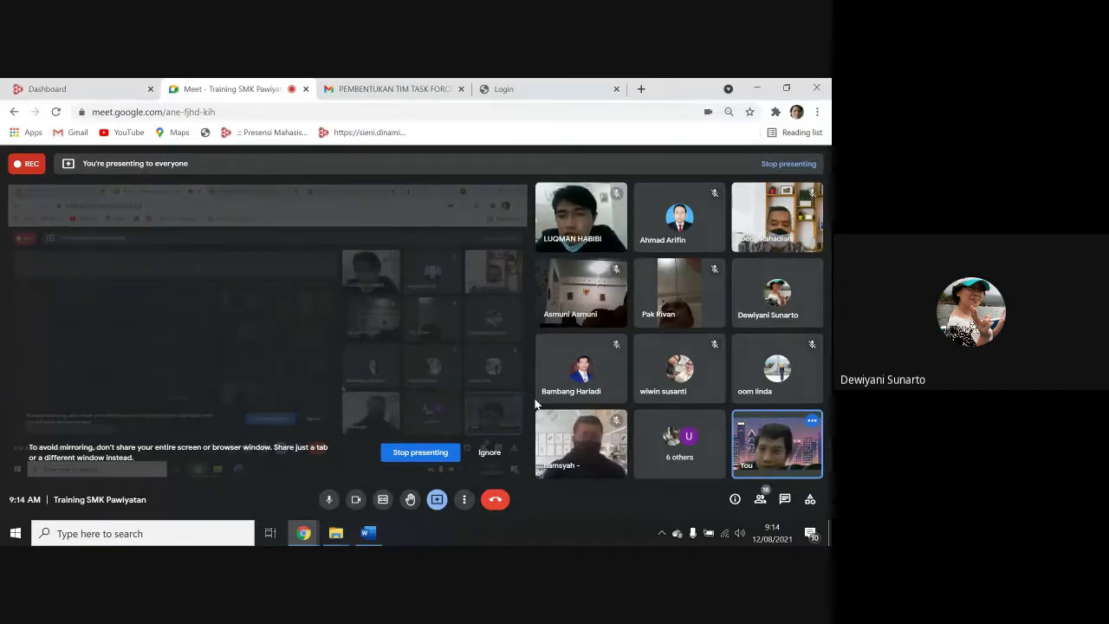
pyautogui.hotkey('alt', 'Tab')
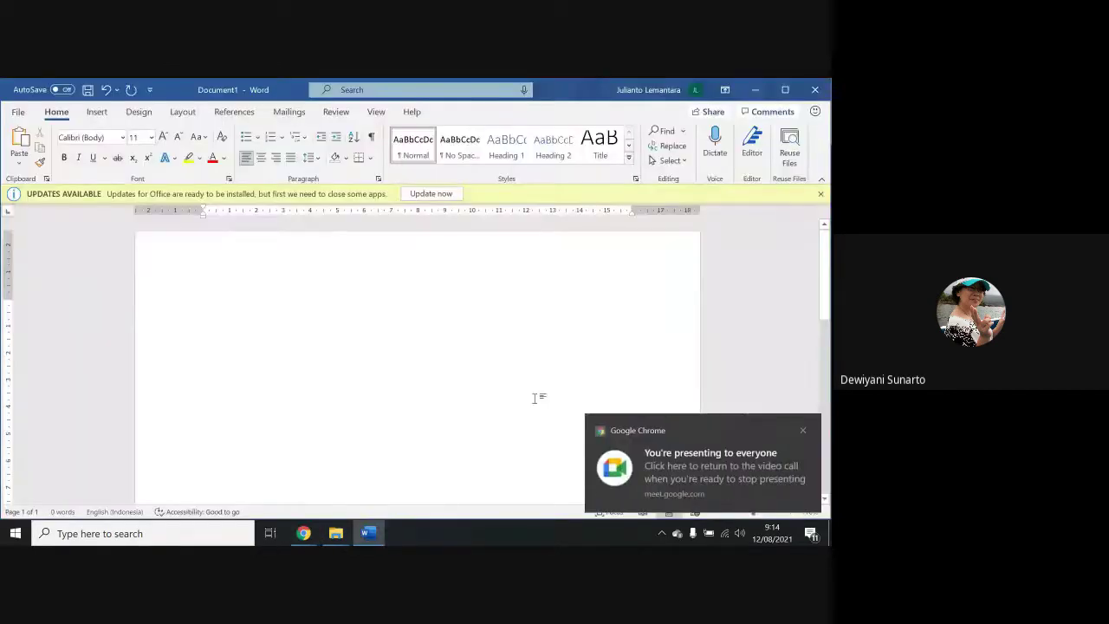
pyautogui.click(804, 432)
# Type the headings DAFTAR ISI and DAFTAR TABEL, each followed by a page break
pyautogui.write('da')
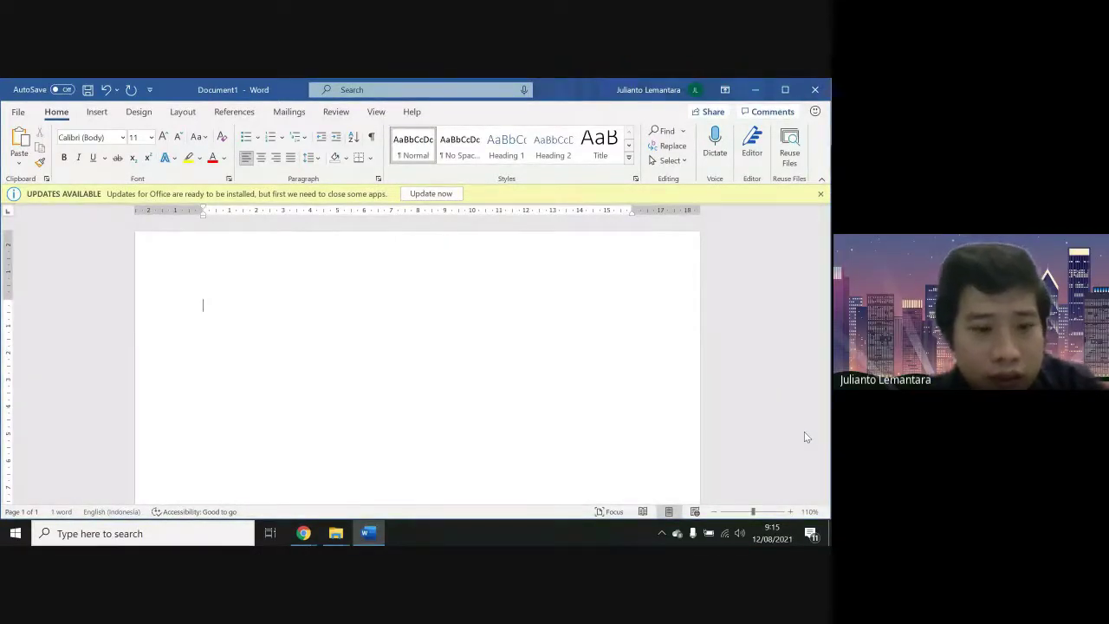
pyautogui.write('DATRA')
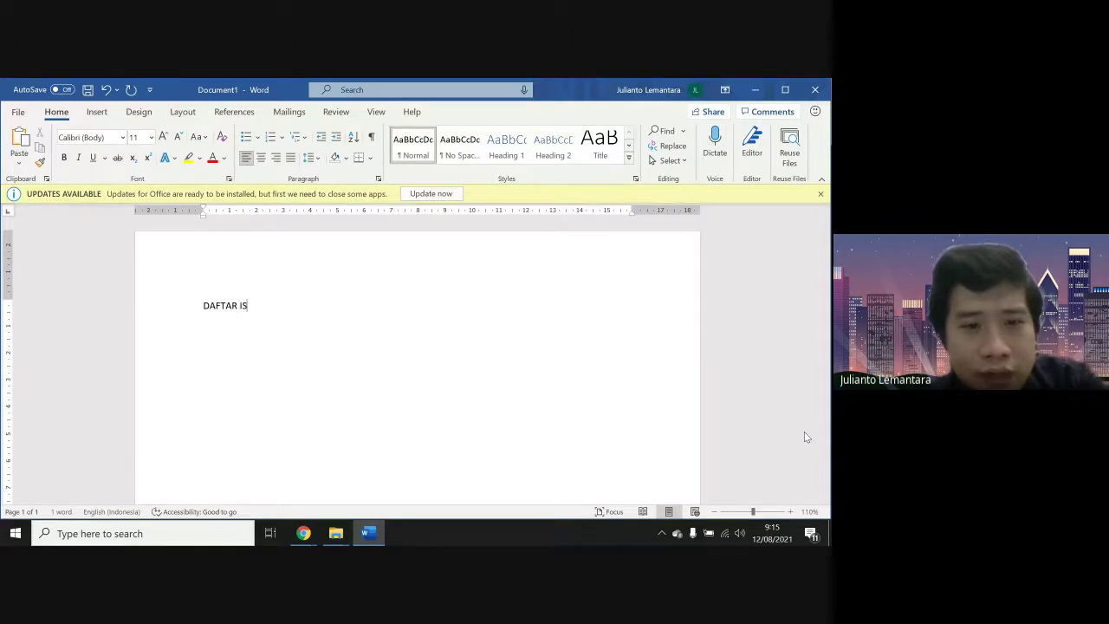
pyautogui.write('I')
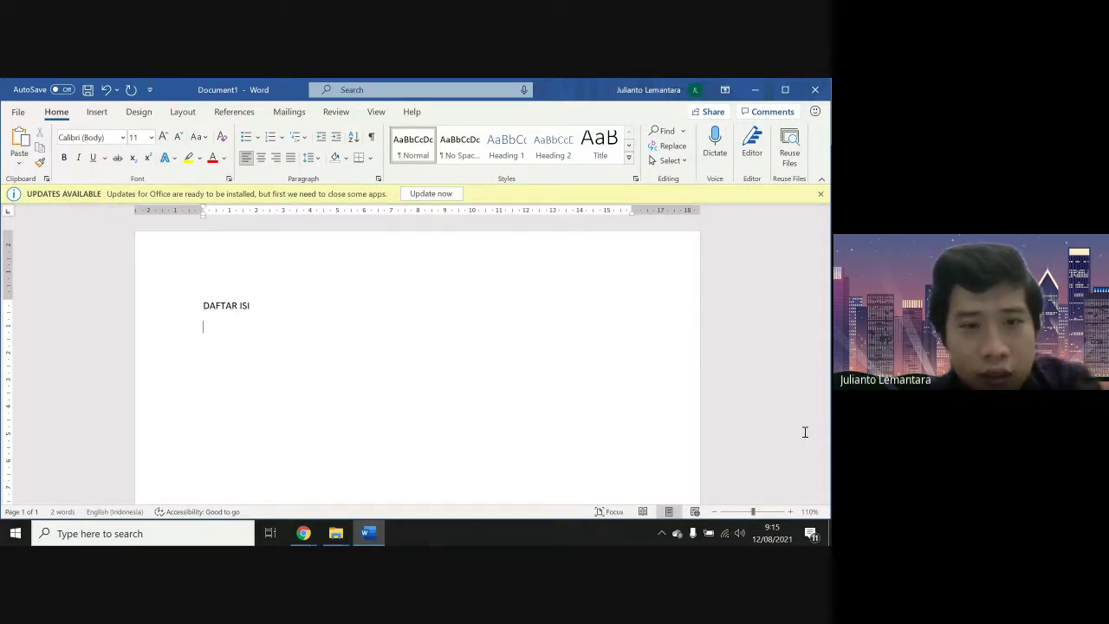
pyautogui.hotkey('ctrl', 'Return')
pyautogui.write('DAFTAR TABE')
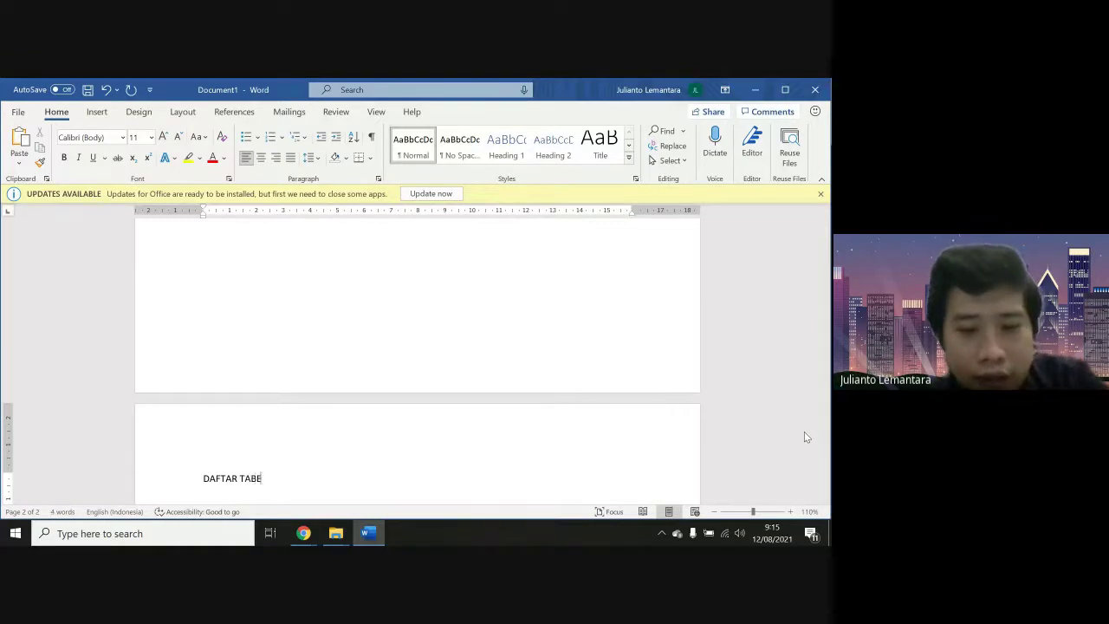
pyautogui.write('L')
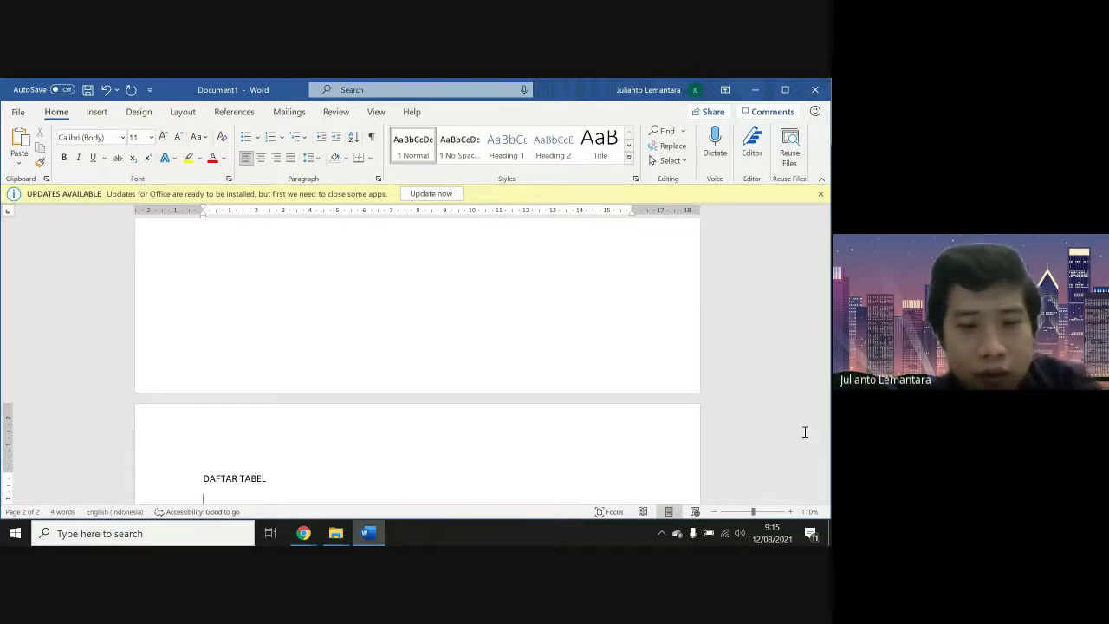
pyautogui.hotkey('ctrl', 'Return')
# Add DAFTAR GAMBAR on the third page and BAB 1 on the fourth page
pyautogui.write('DAF')
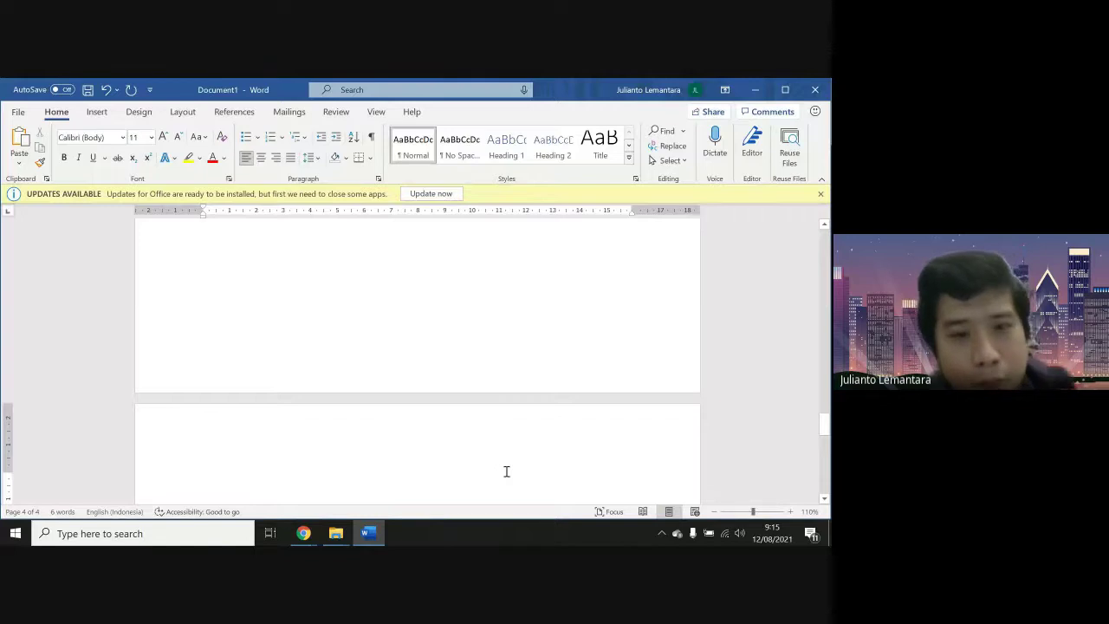
pyautogui.scroll(10, 507, 472)
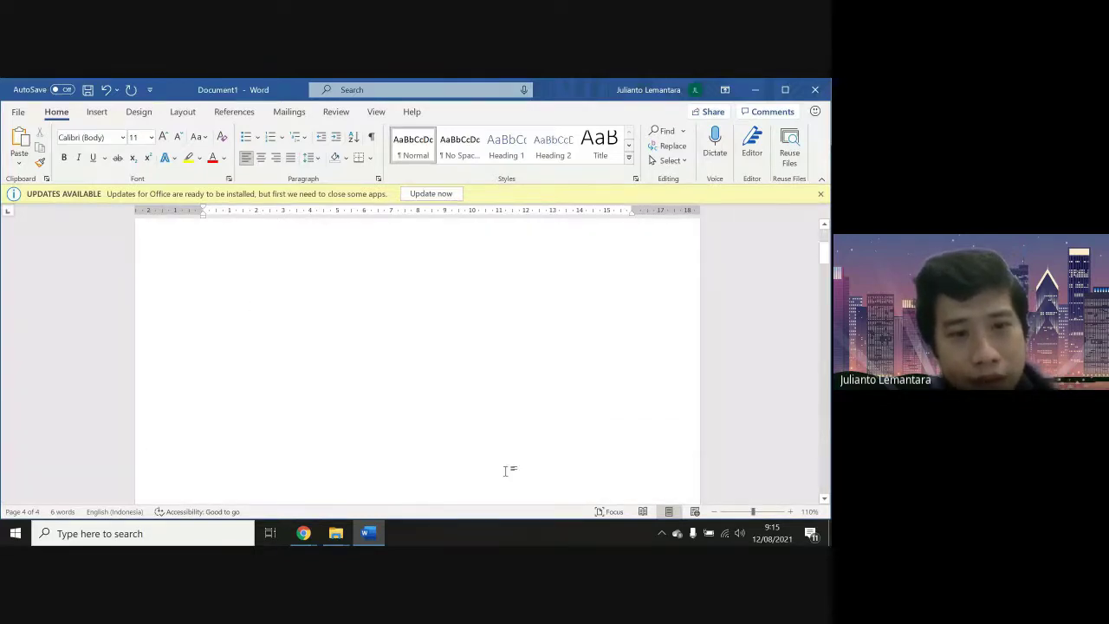
pyautogui.scroll(-8, 507, 471)
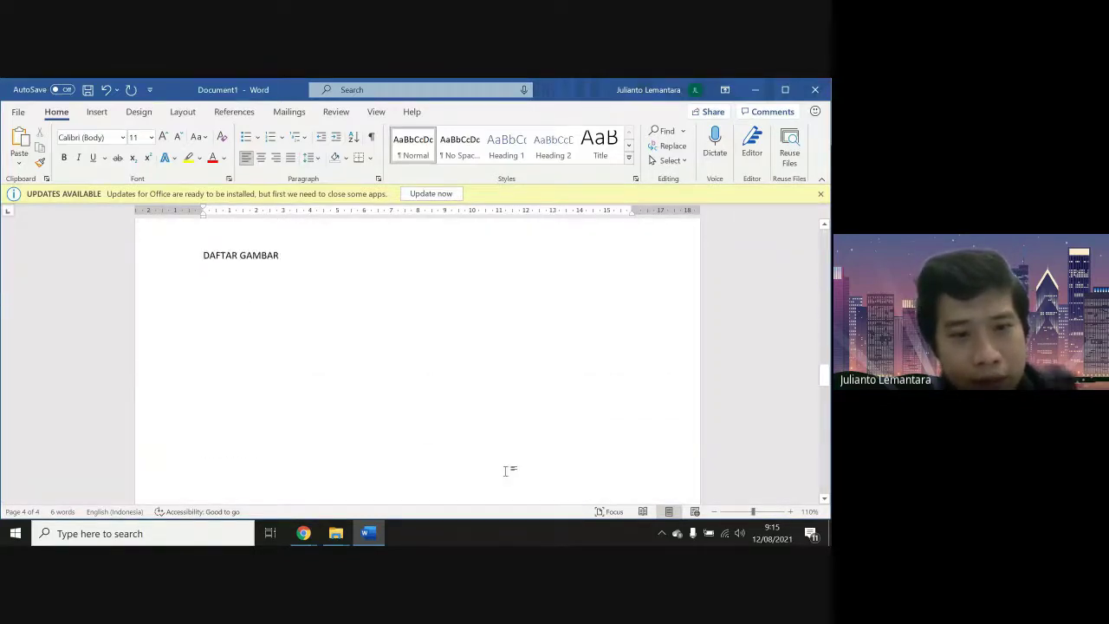
pyautogui.scroll(-1, 507, 472)
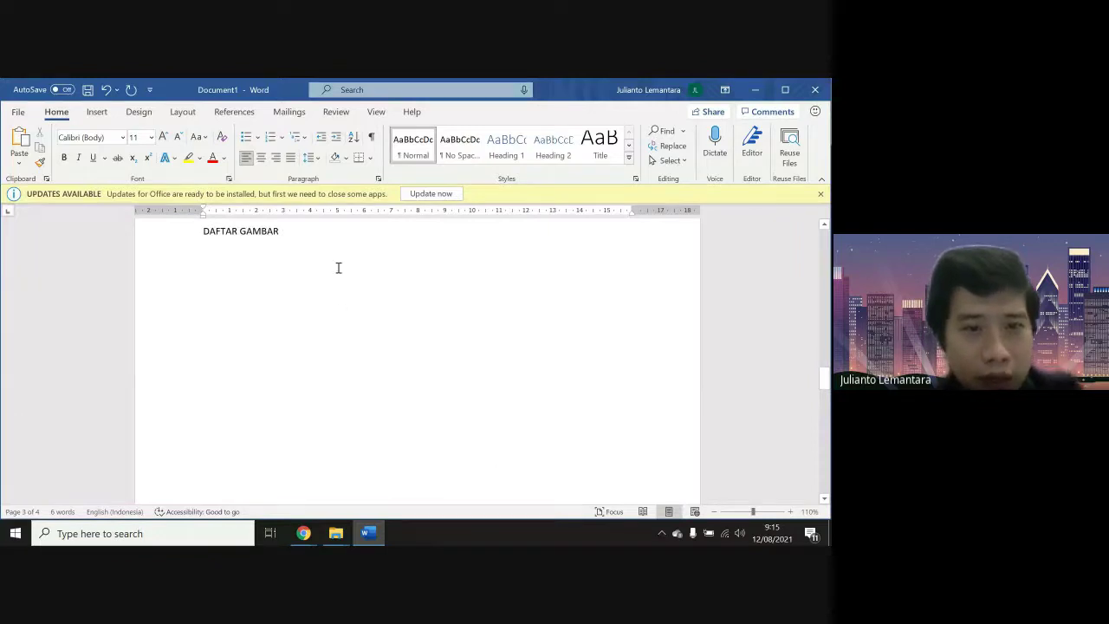
pyautogui.scroll(-10, 339, 273)
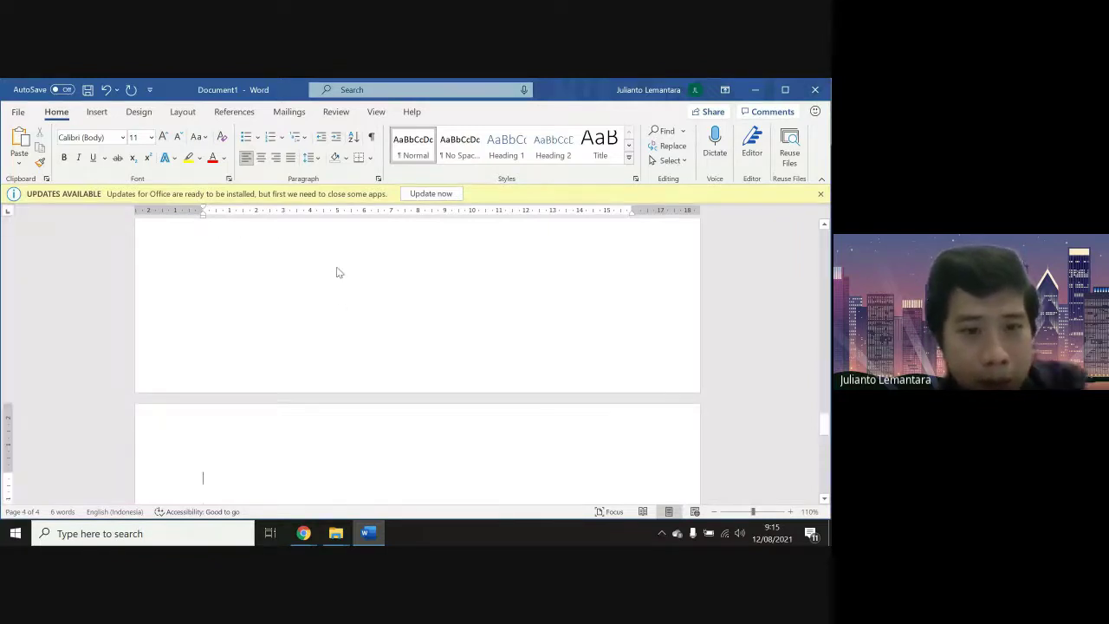
pyautogui.scroll(4, 339, 273)
pyautogui.scroll(-3, 339, 273)
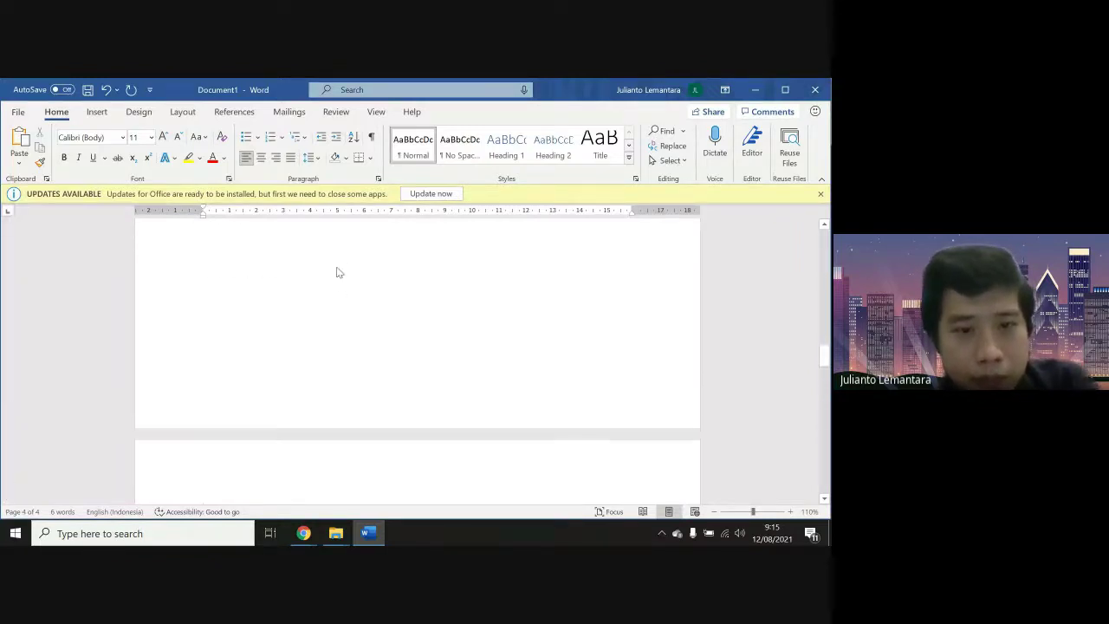
pyautogui.scroll(1, 339, 273)
pyautogui.scroll(-3, 339, 273)
pyautogui.write('BAA')
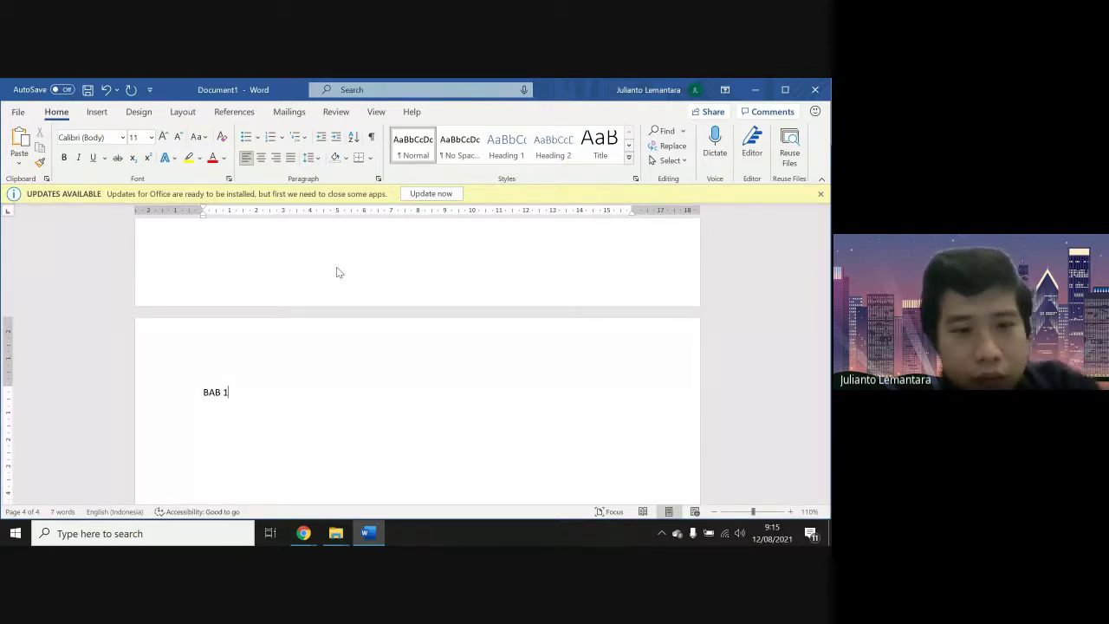
# Review the DAFTAR ISI through BAB 1 pages, then show Chrome's window previews
pyautogui.scroll(10, 339, 273)
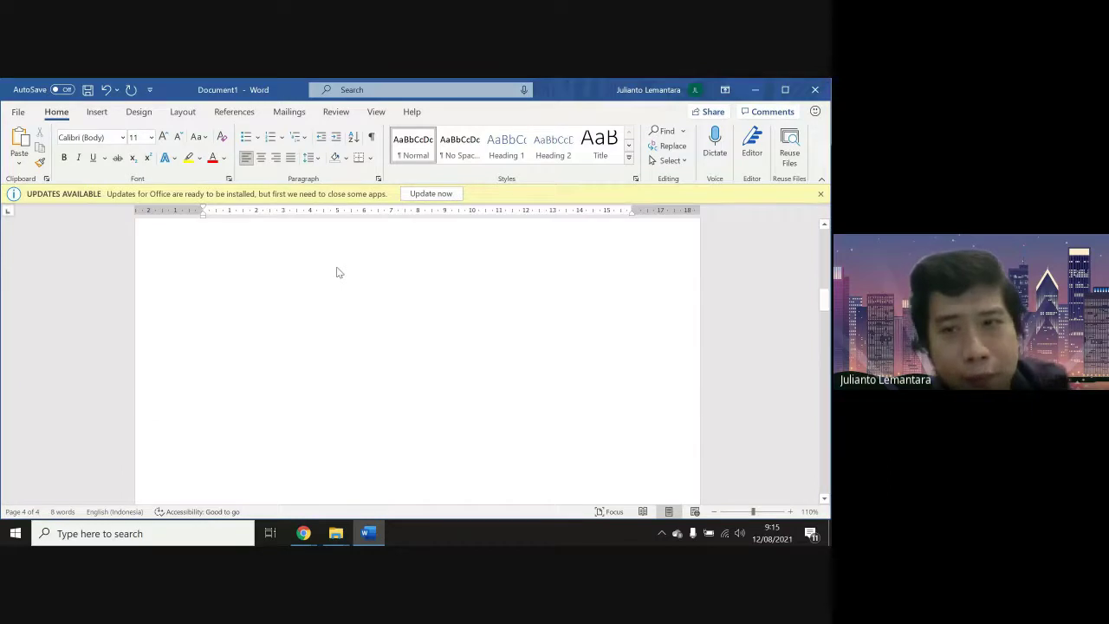
pyautogui.scroll(5, 339, 273)
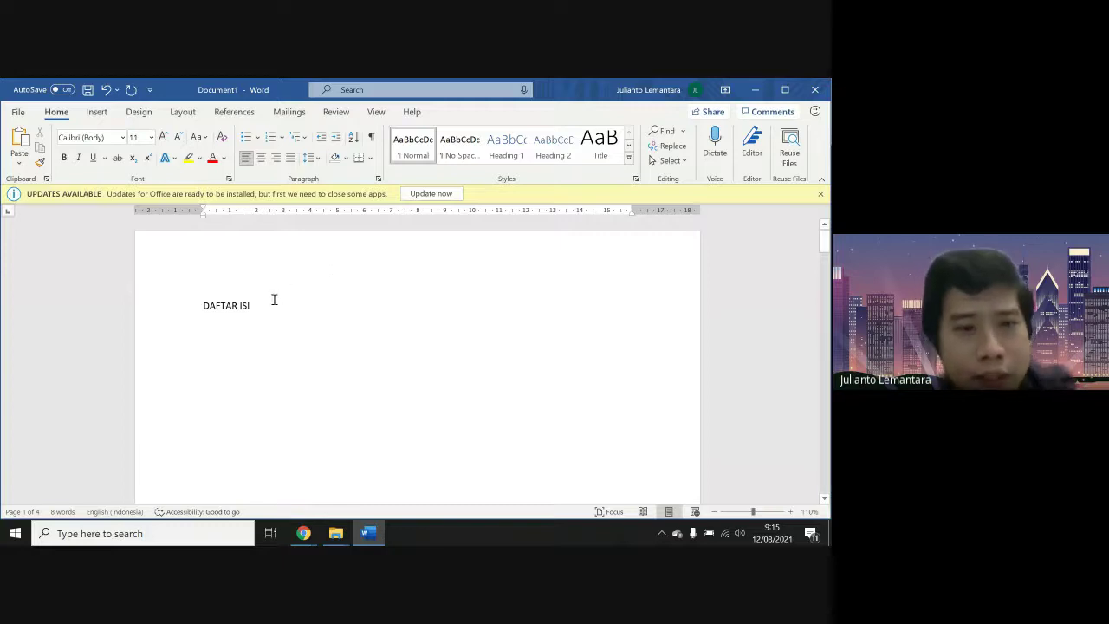
pyautogui.scroll(-3, 259, 305)
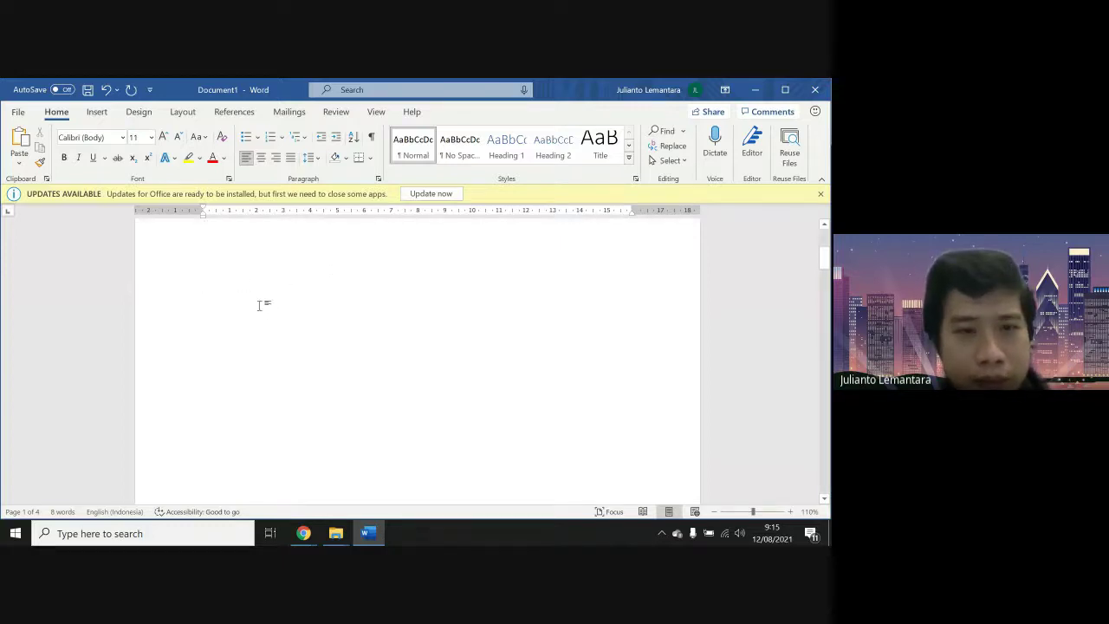
pyautogui.scroll(-6, 259, 305)
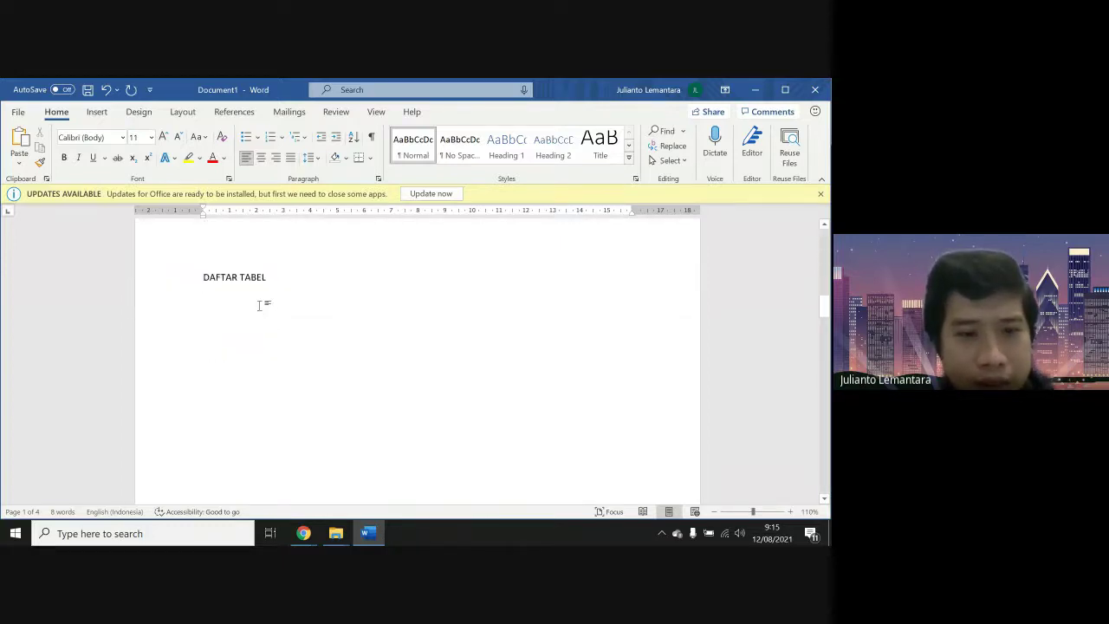
pyautogui.scroll(-9, 259, 305)
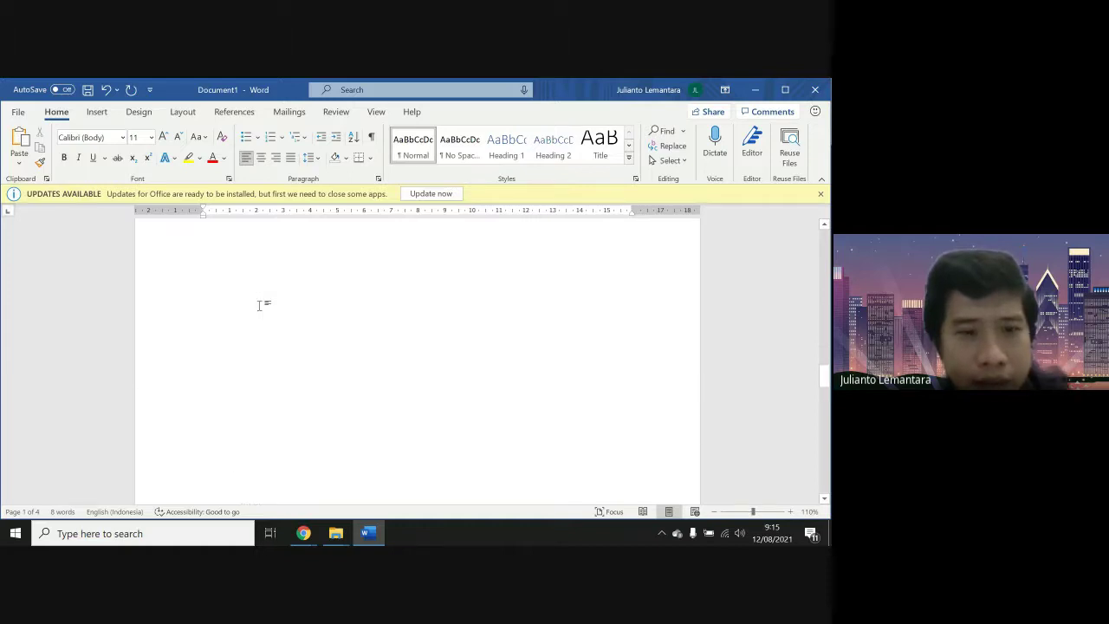
pyautogui.scroll(-2, 259, 305)
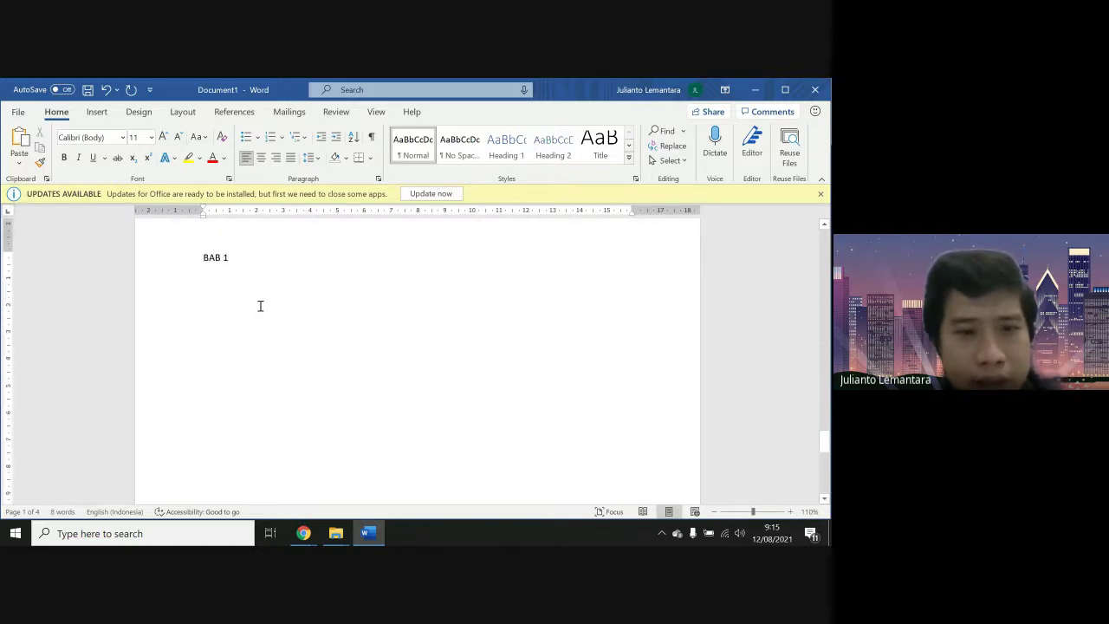
pyautogui.scroll(-5, 260, 306)
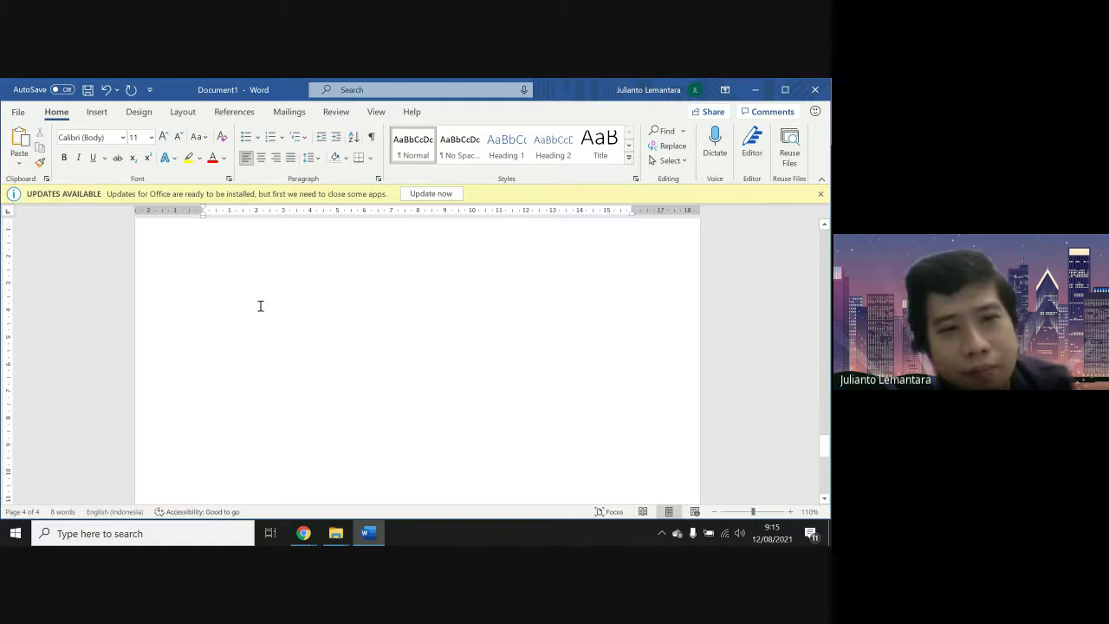
pyautogui.scroll(5, 260, 306)
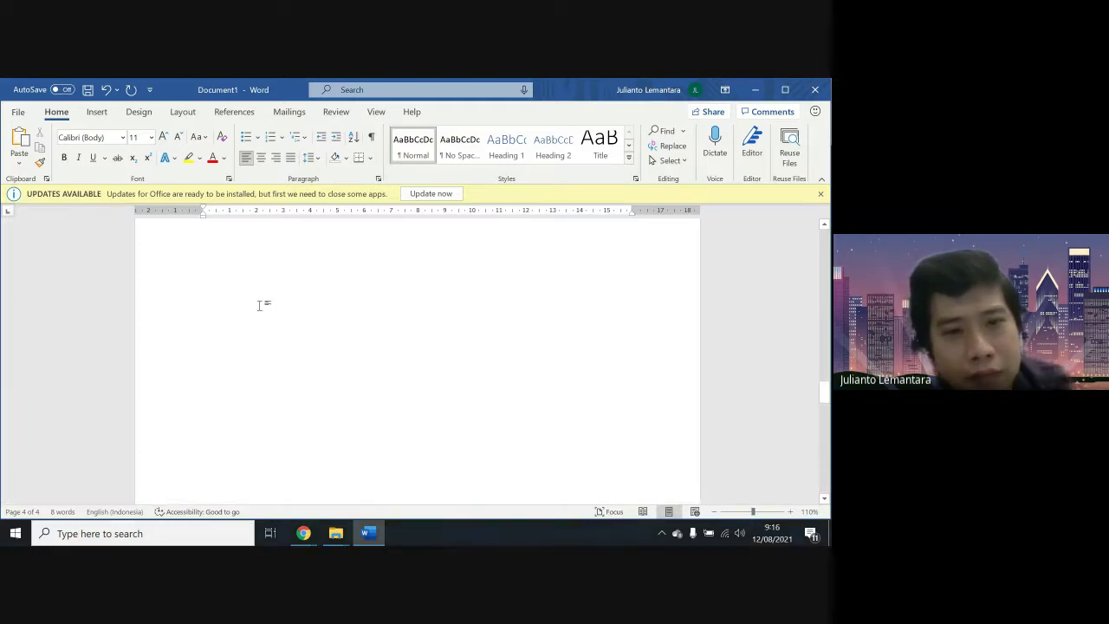
pyautogui.scroll(3, 304, 391)
pyautogui.click(303, 533)
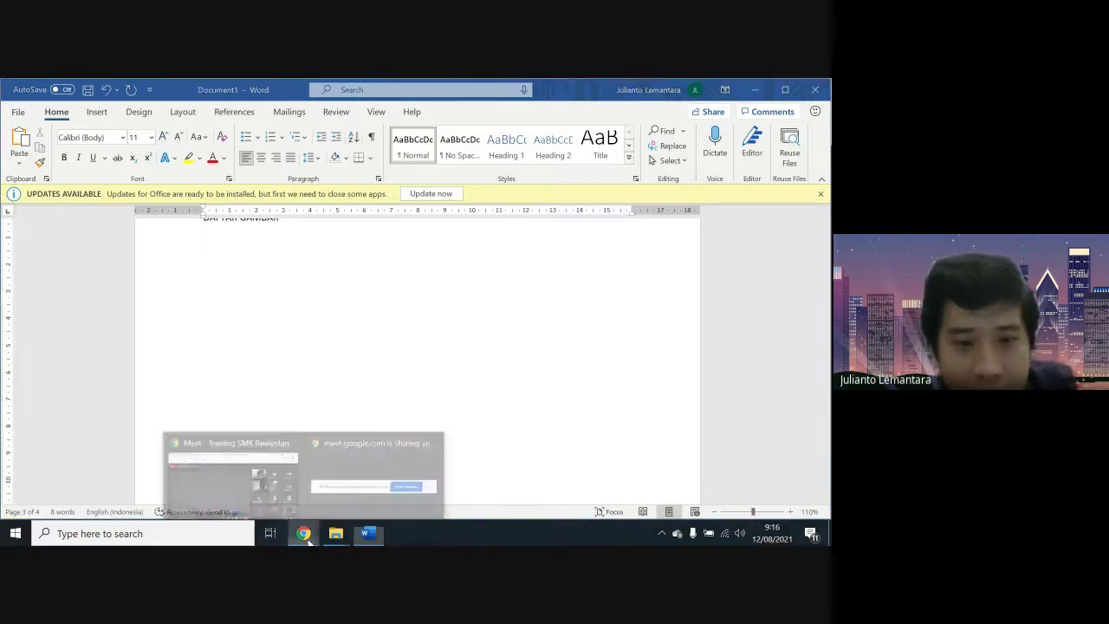
pyautogui.click(278, 466)
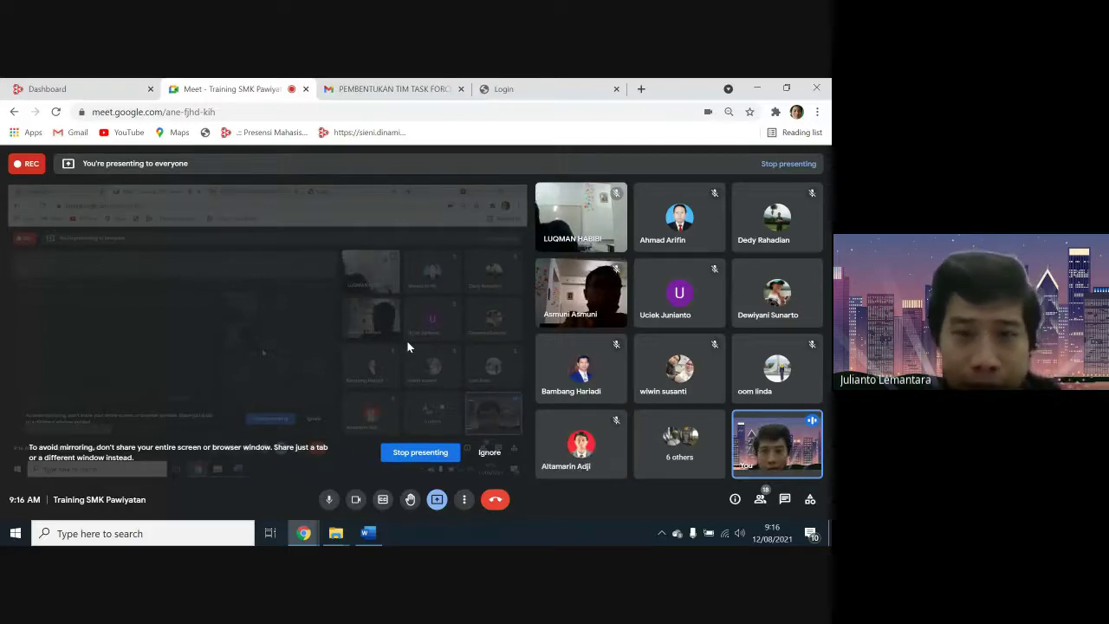
# Return to Word's Document1 and dismiss the presenting-to-everyone notification
pyautogui.click(368, 533)
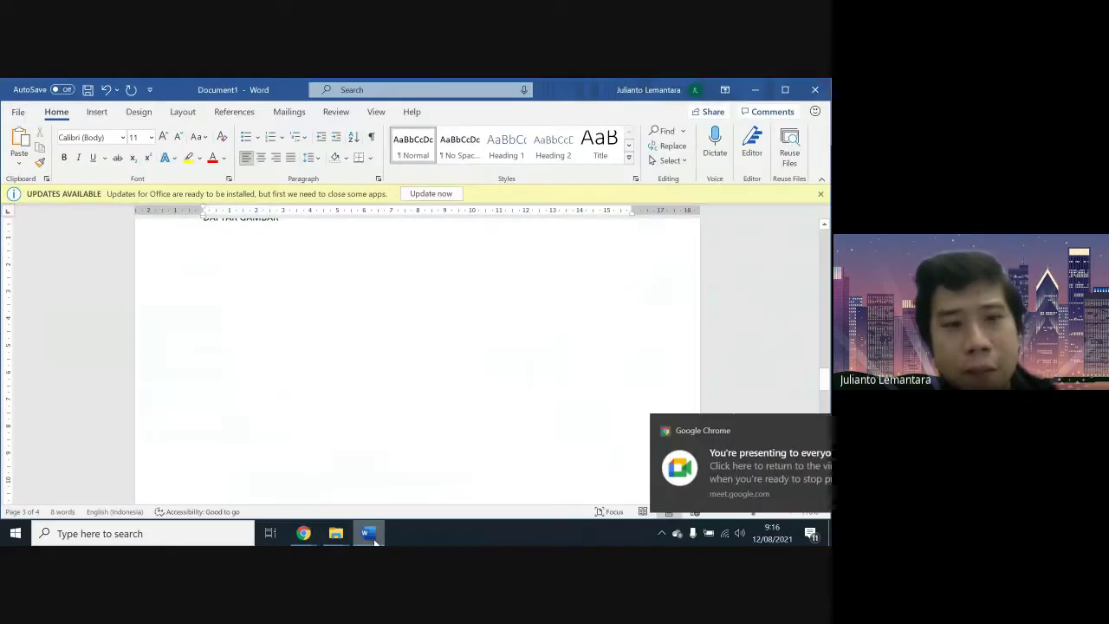
pyautogui.hotkey('alt', 'Tab')
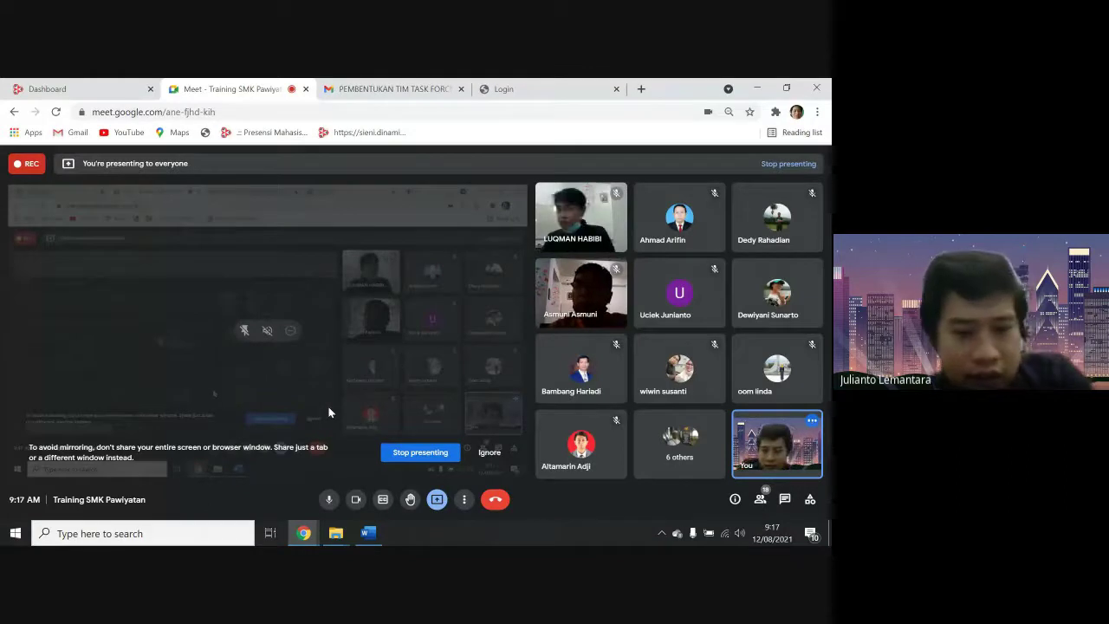
pyautogui.hotkey('alt', 'Tab')
pyautogui.scroll(3, 559, 352)
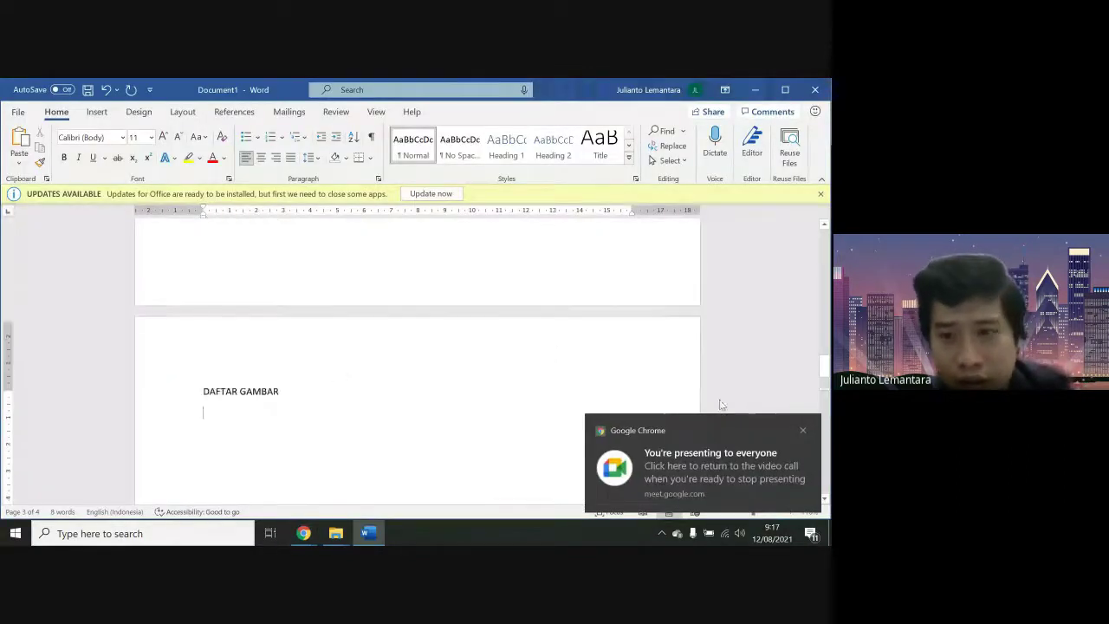
pyautogui.click(802, 430)
# Review the DAFTAR ISI, DAFTAR TABEL, DAFTAR GAMBAR and BAB 1 pages from the document start
pyautogui.scroll(10, 561, 340)
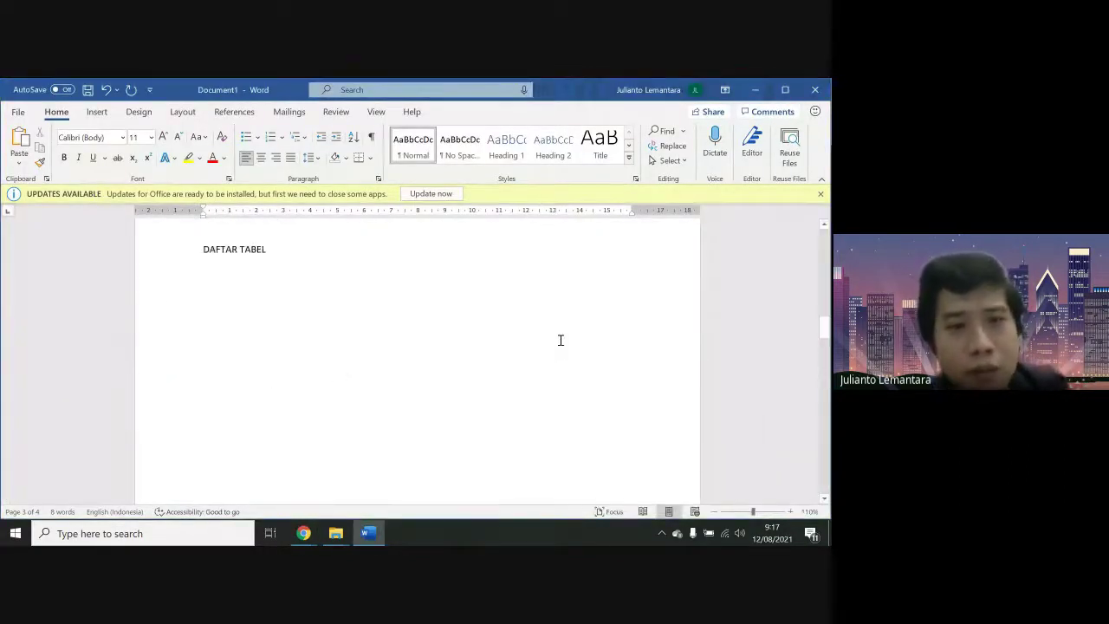
pyautogui.scroll(-10, 559, 340)
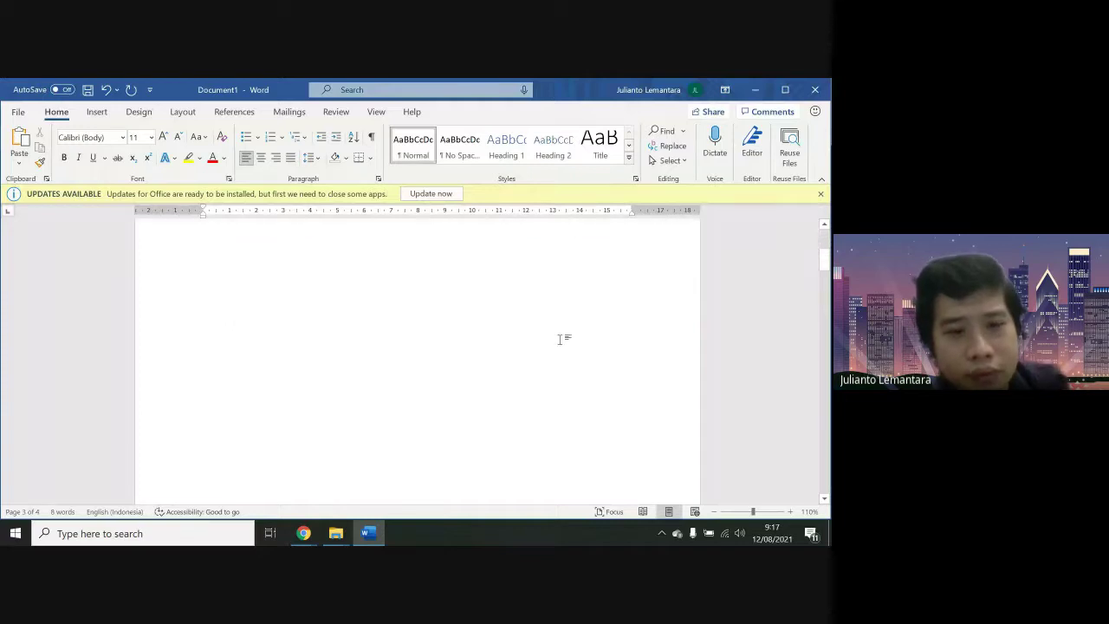
pyautogui.scroll(-10, 559, 339)
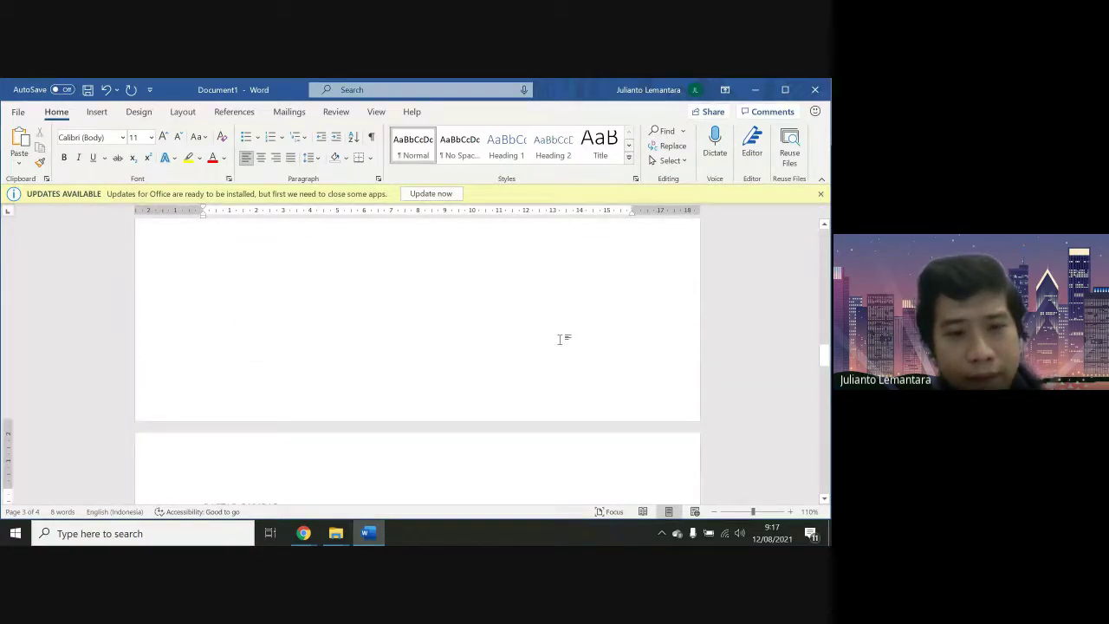
pyautogui.scroll(-1, 561, 339)
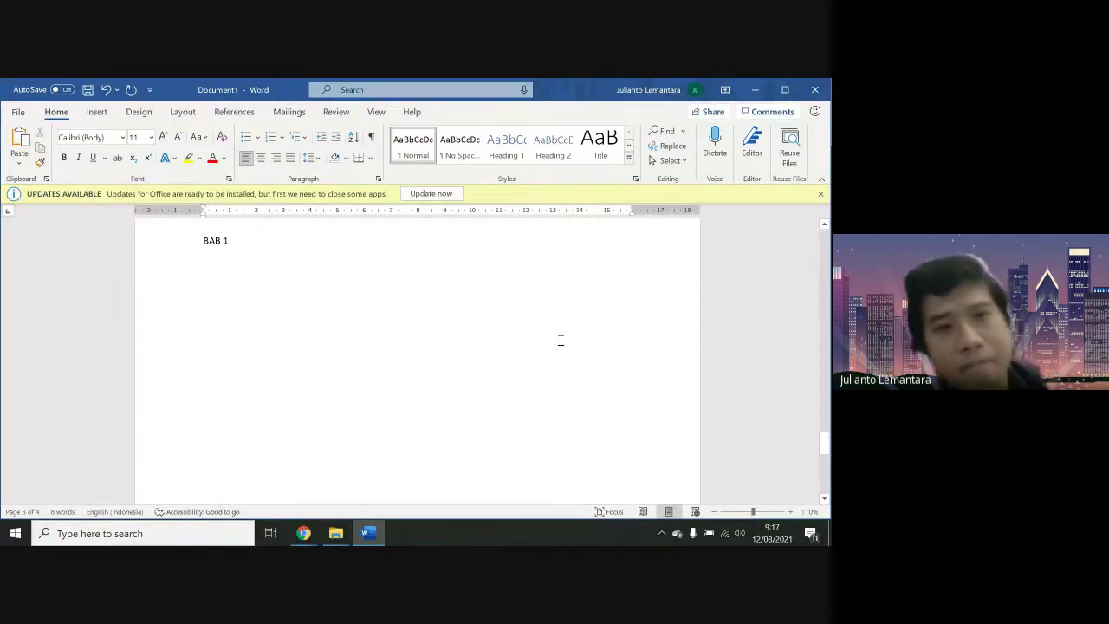
pyautogui.hotkey('ctrl', 'Home')
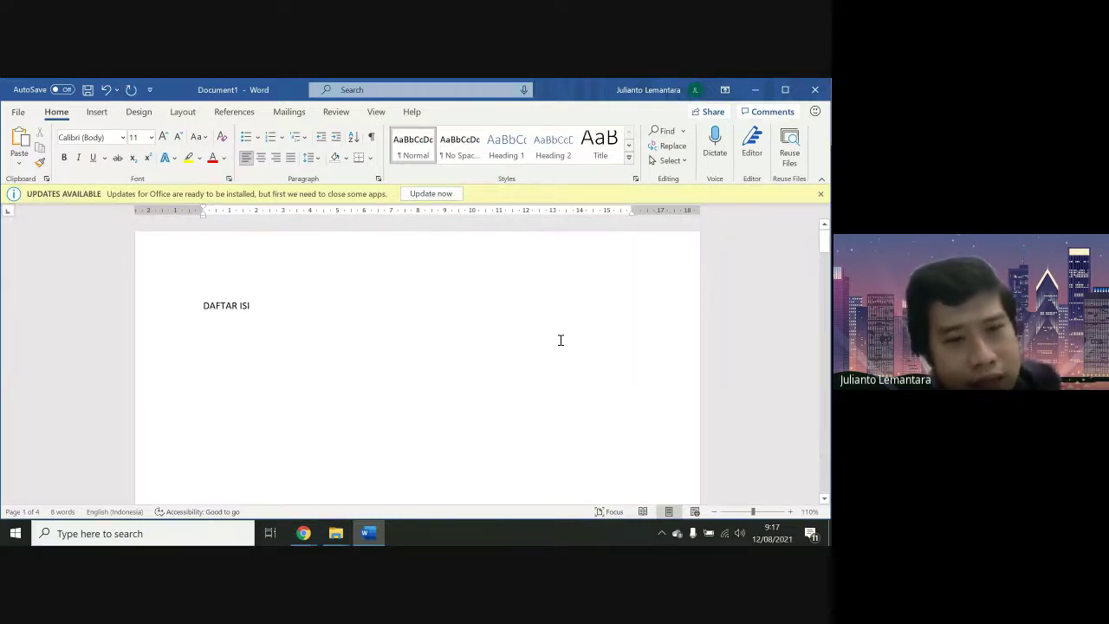
pyautogui.scroll(-1, 561, 340)
pyautogui.scroll(-5, 559, 338)
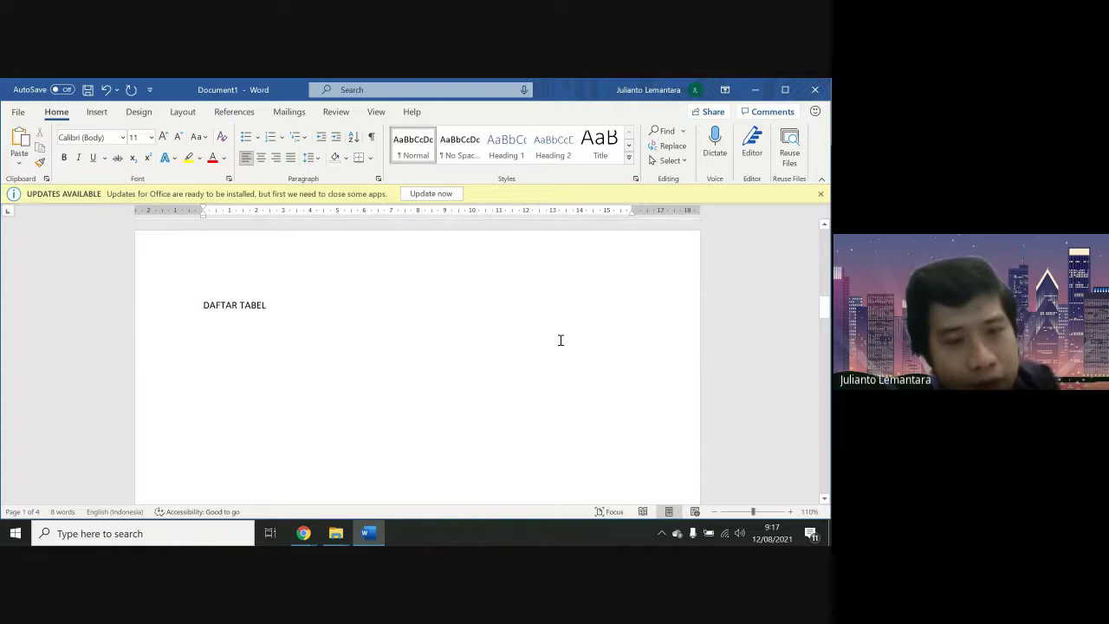
pyautogui.scroll(-3, 560, 339)
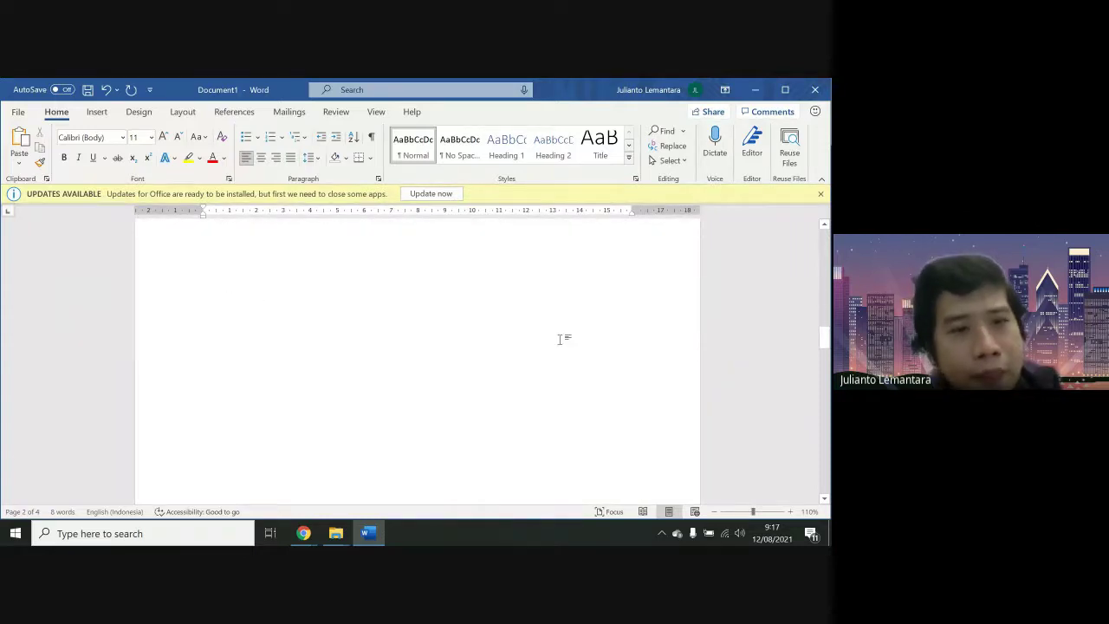
pyautogui.scroll(-5, 560, 339)
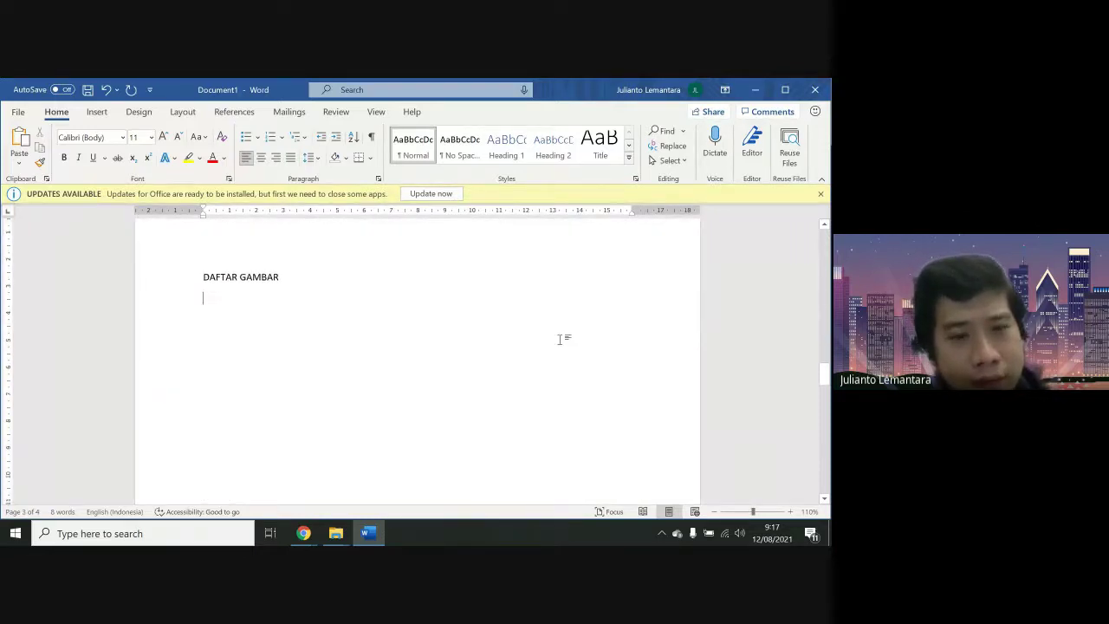
pyautogui.scroll(-8, 560, 339)
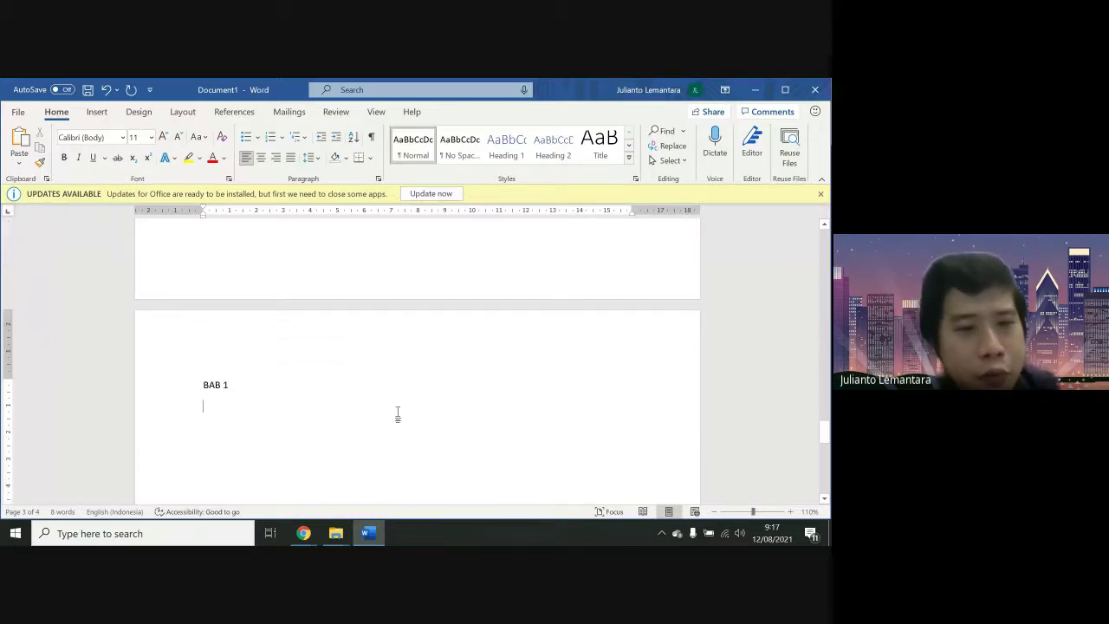
# Insert a page break, then go back to the Training SMK Pawiyatan Google Meet call
pyautogui.hotkey('ctrl', 'Return')
pyautogui.scroll(-5, 398, 415)
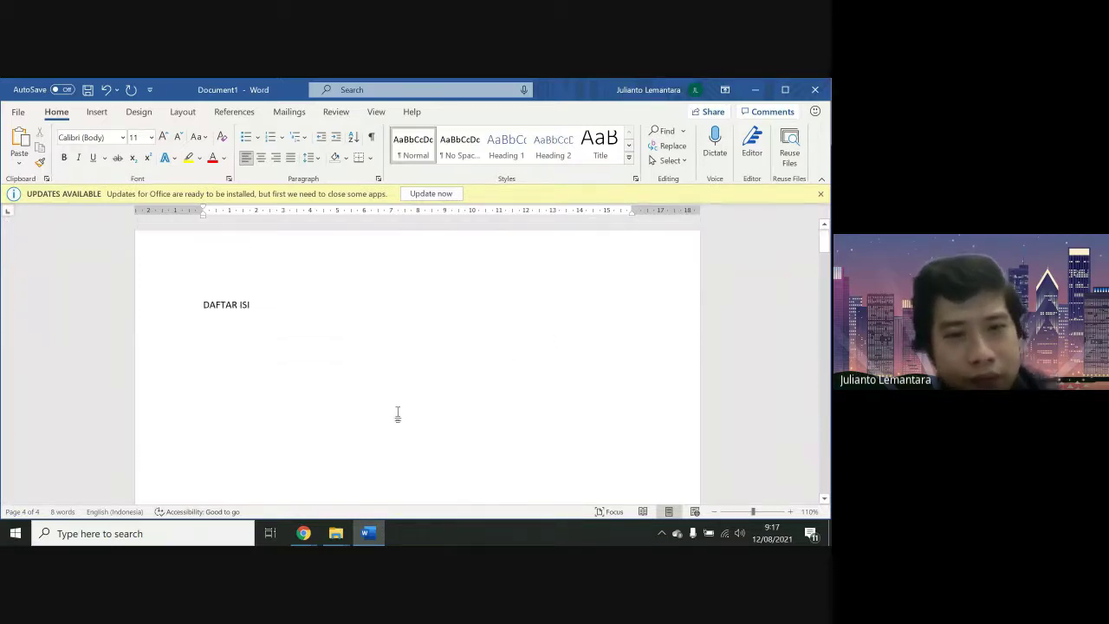
pyautogui.scroll(-5, 399, 412)
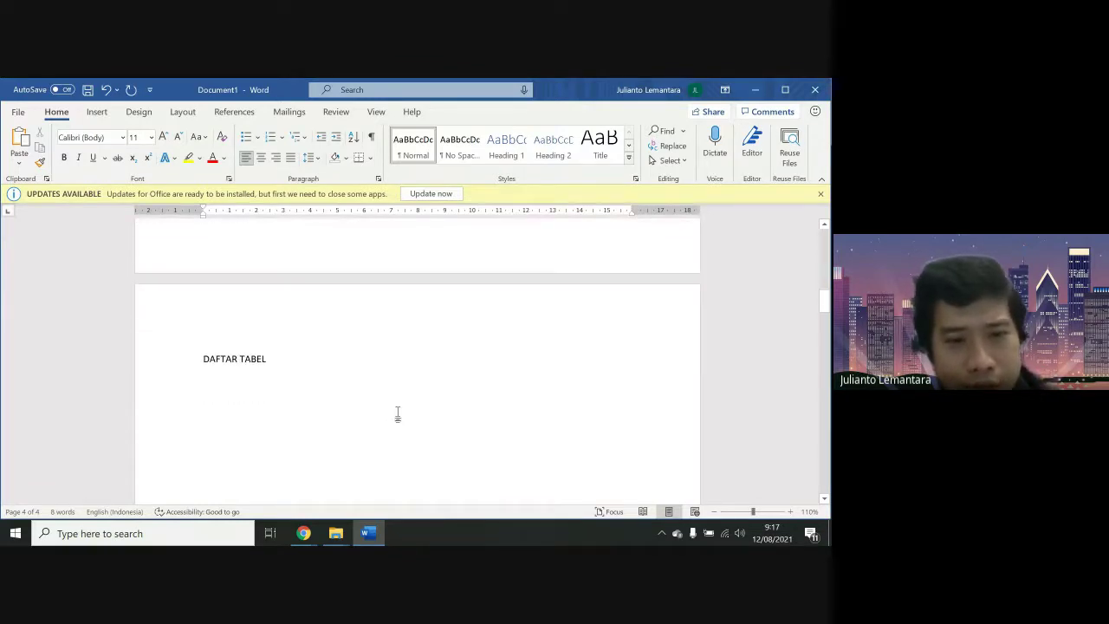
pyautogui.scroll(-5, 399, 413)
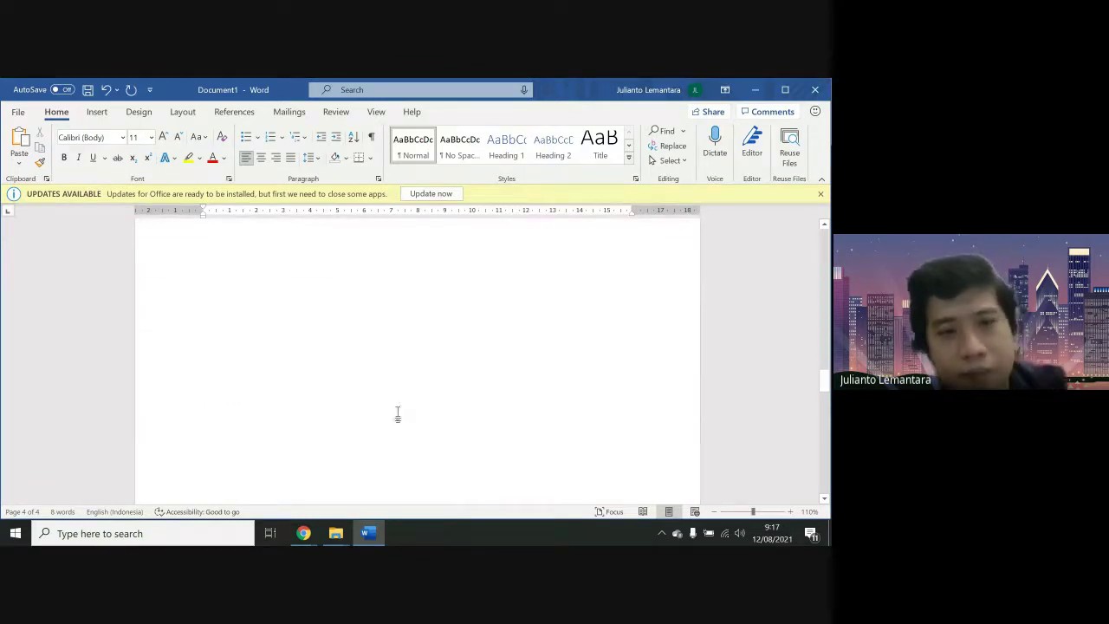
pyautogui.scroll(-3, 398, 414)
pyautogui.hotkey('alt', 'Tab')
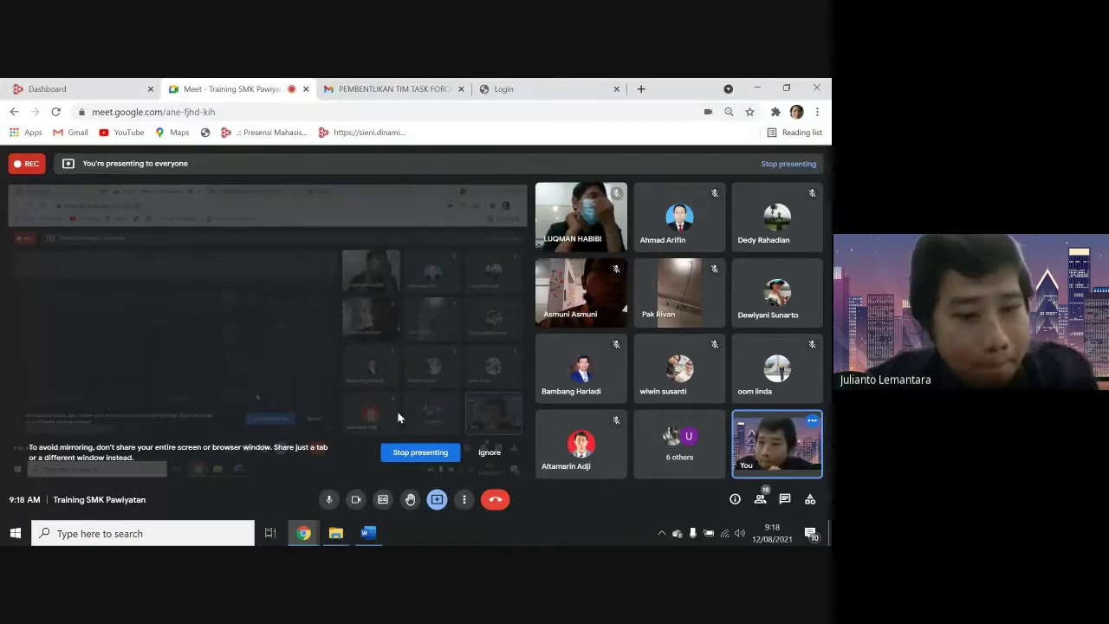
# Turn the Meet camera off and leave the microphone muted
pyautogui.click(349, 502)
pyautogui.click(330, 501)
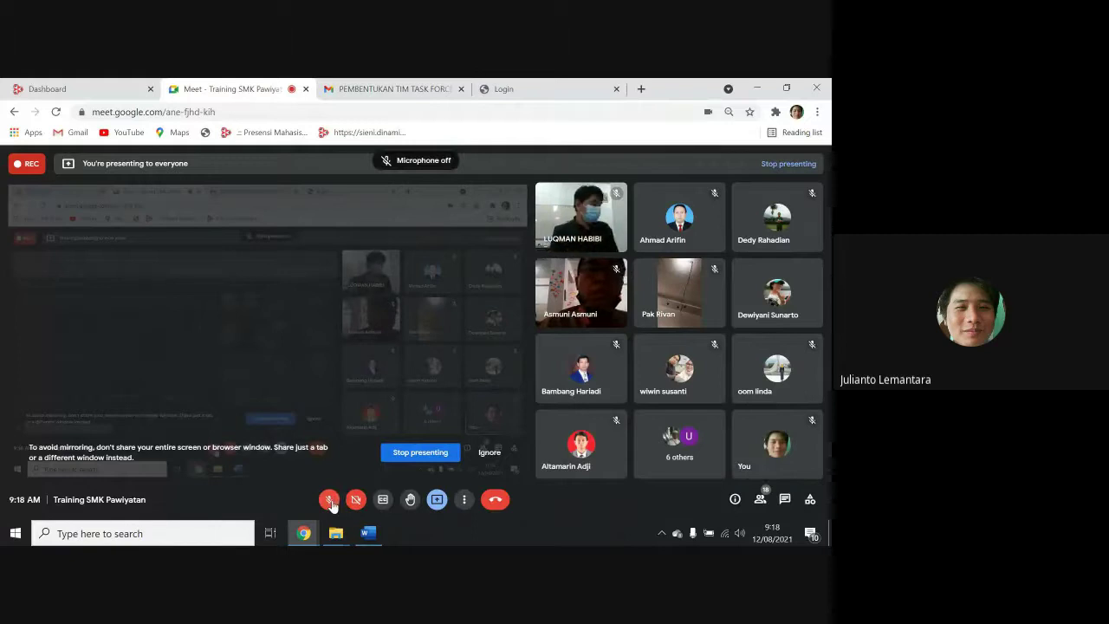
pyautogui.click(330, 501)
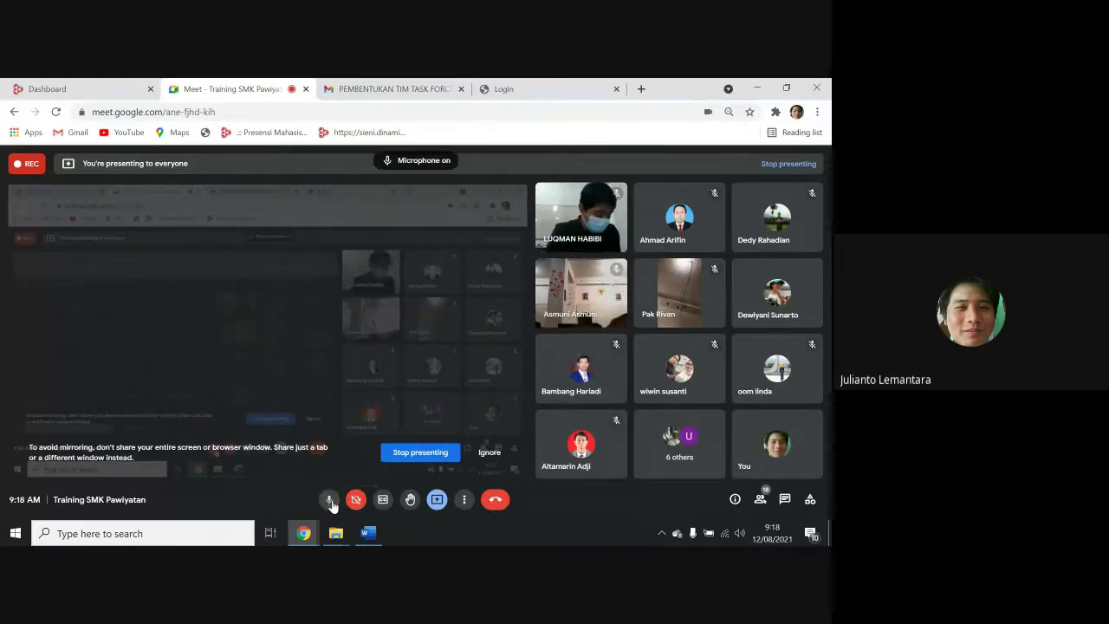
pyautogui.click(330, 501)
# Open the in-call chat, draft and delete a message without sending, then close chat
pyautogui.click(785, 500)
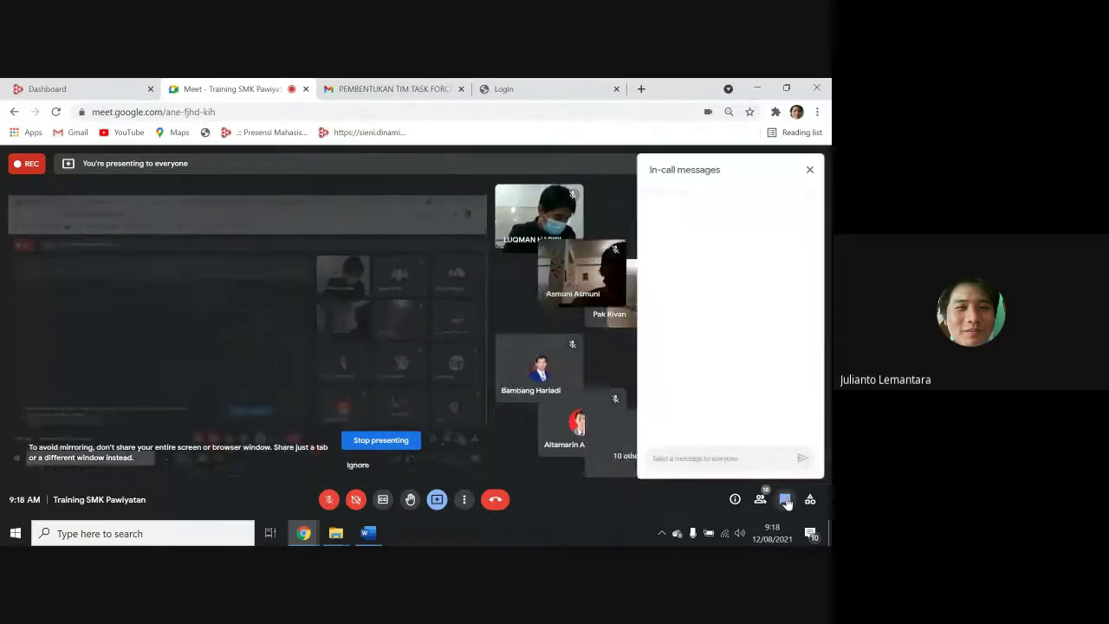
pyautogui.click(711, 457)
pyautogui.write('BENA')
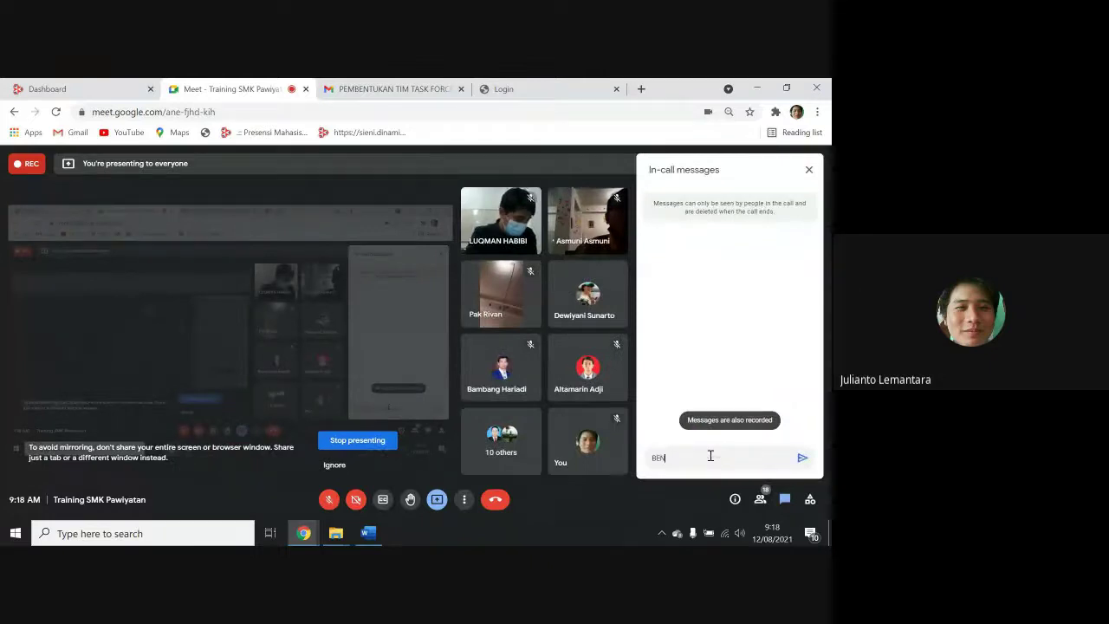
pyautogui.press('BackSpace')
pyautogui.press('BackSpace')
pyautogui.press('BackSpace')
pyautogui.press('BackSpace')
pyautogui.press('BackSpace')
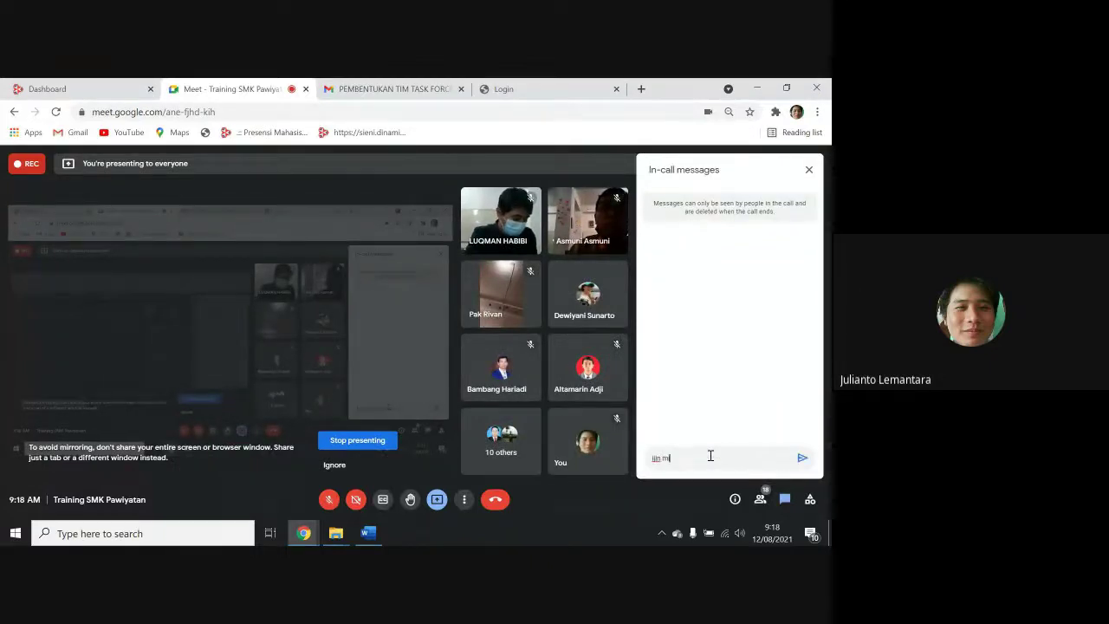
pyautogui.write('ijin minum sejenak')
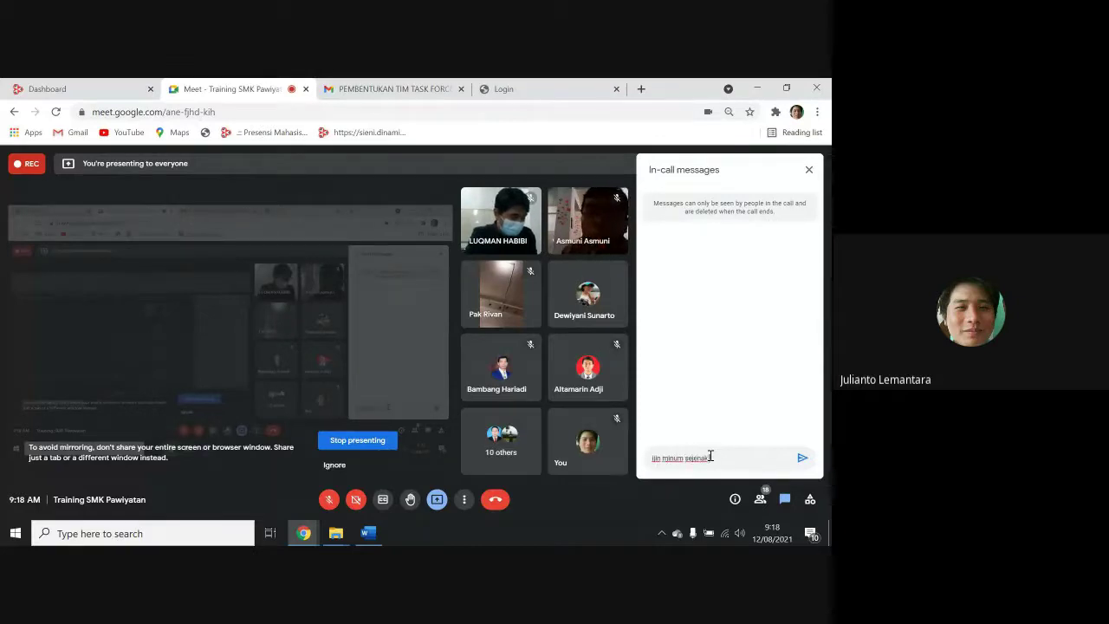
pyautogui.write(' pak')
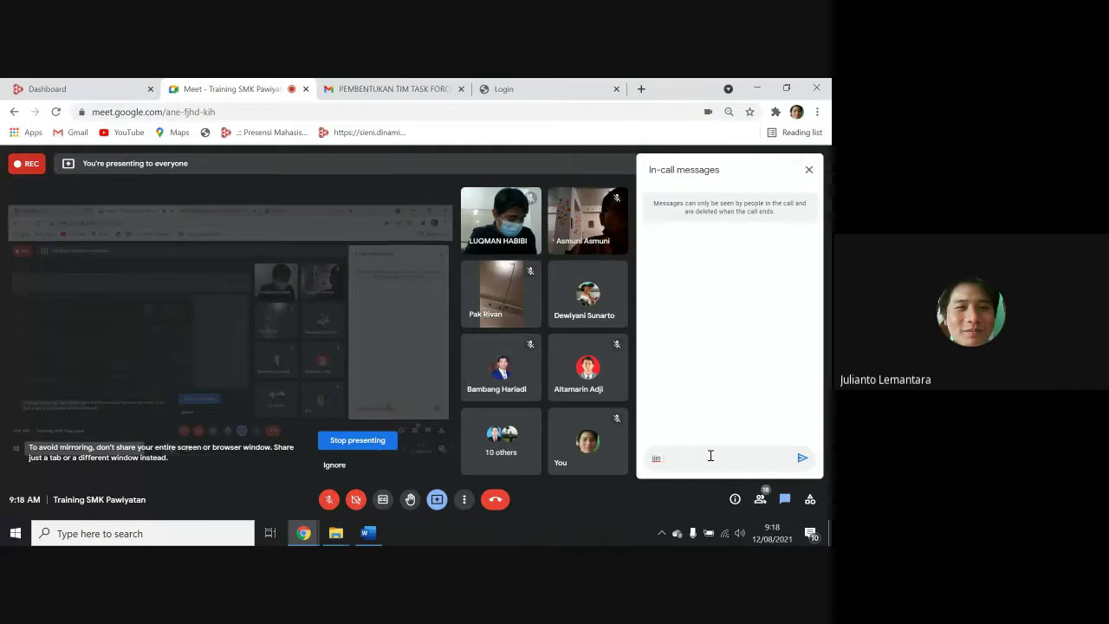
pyautogui.press('BackSpace')
pyautogui.press('BackSpace')
pyautogui.press('BackSpace')
pyautogui.press('BackSpace')
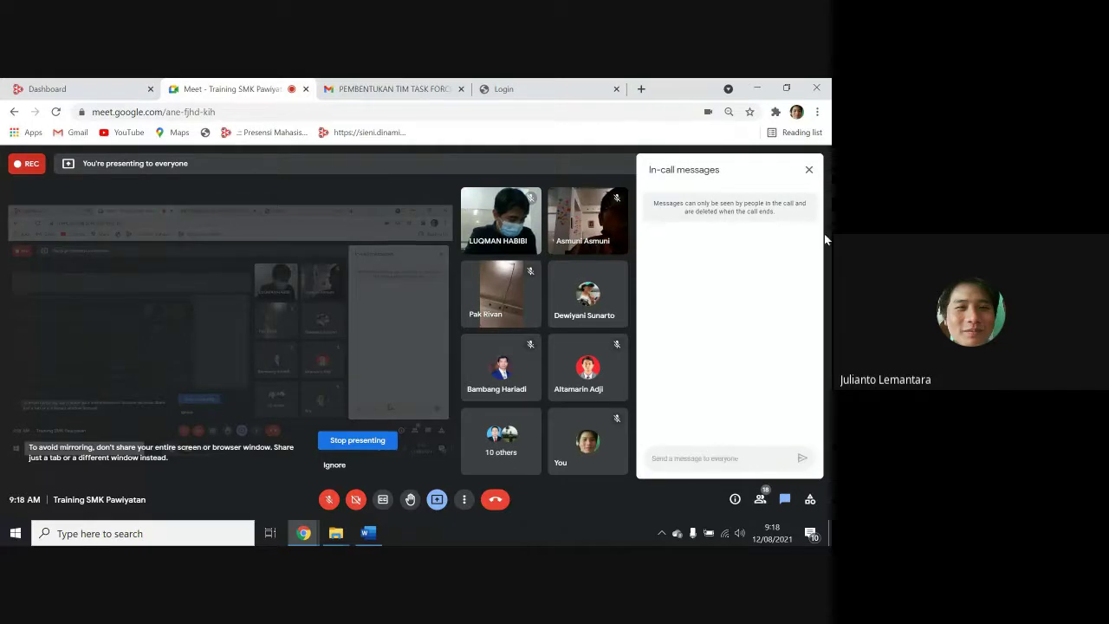
pyautogui.click(809, 170)
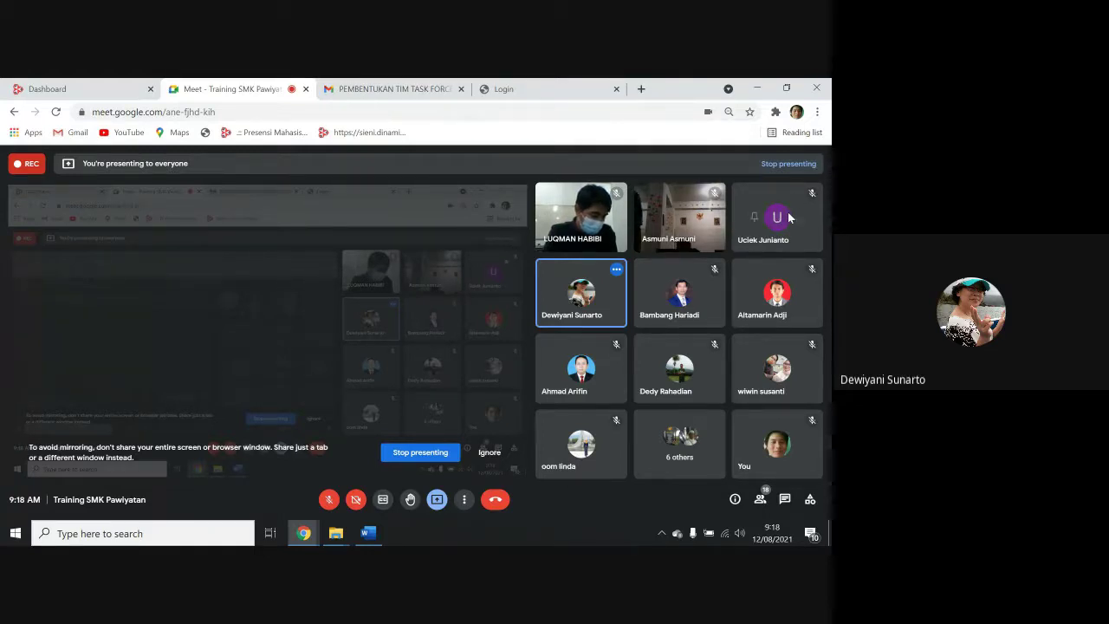
# Unmute the microphone, then switch the camera on and back off
pyautogui.click(329, 502)
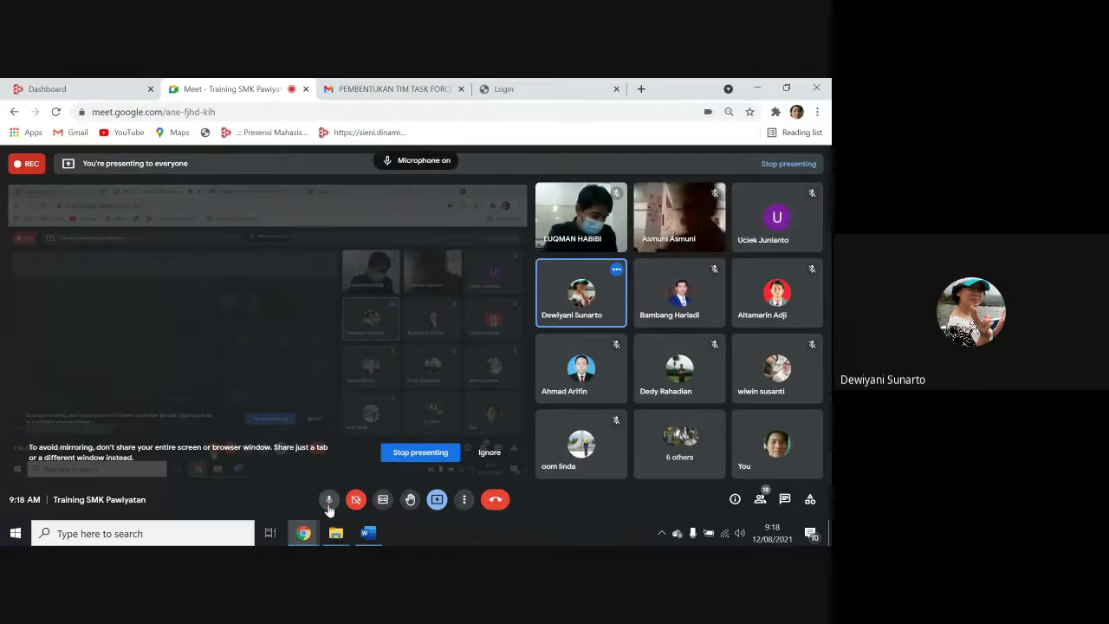
pyautogui.click(356, 501)
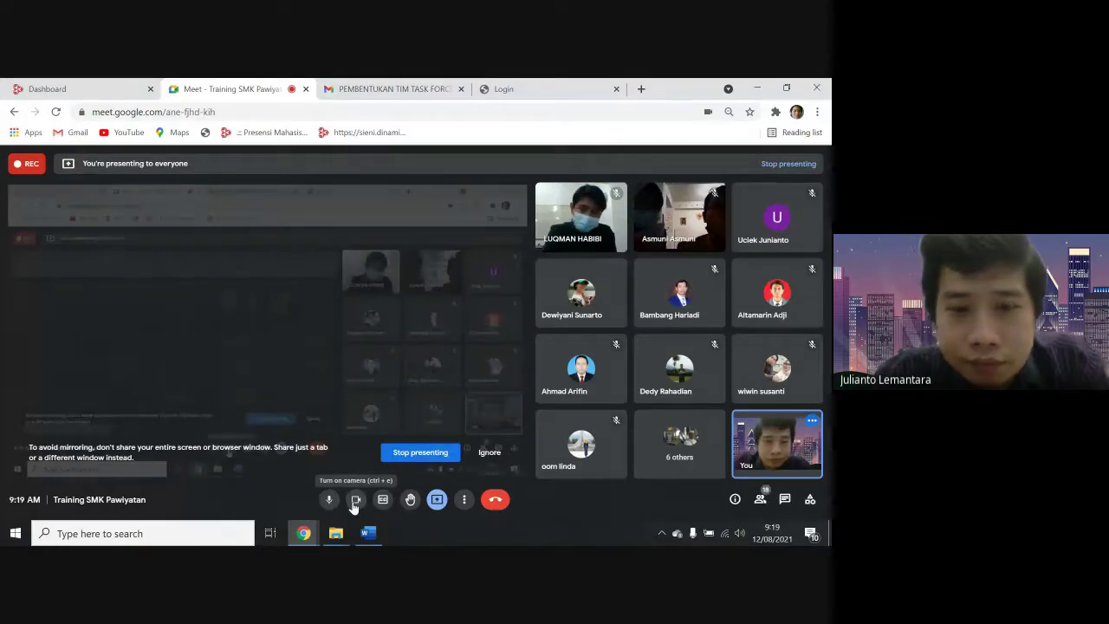
pyautogui.click(354, 505)
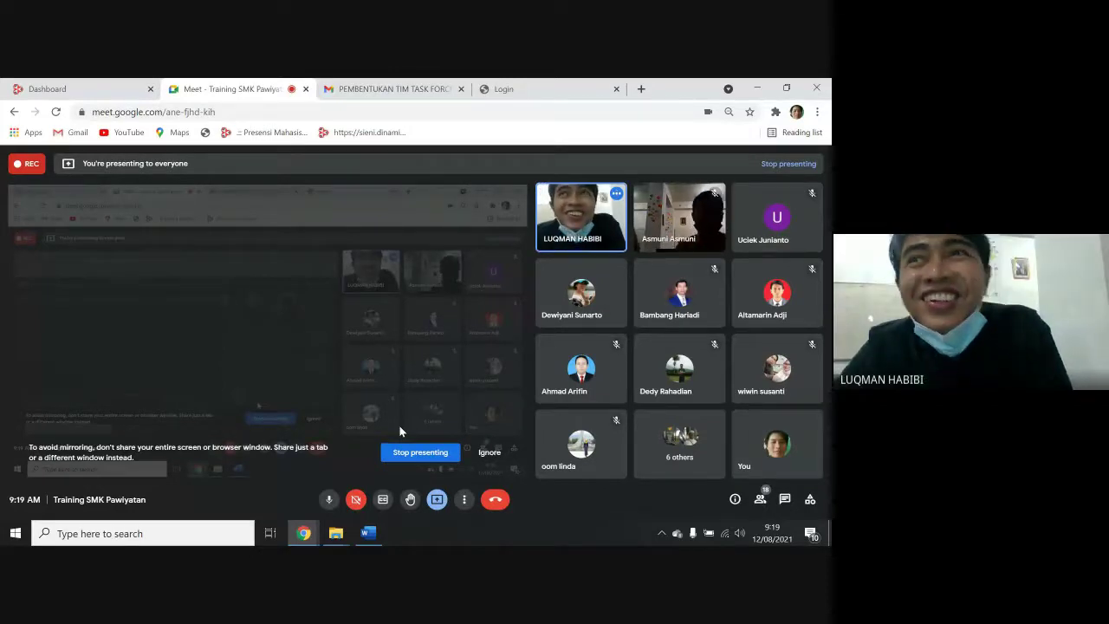
pyautogui.click(369, 535)
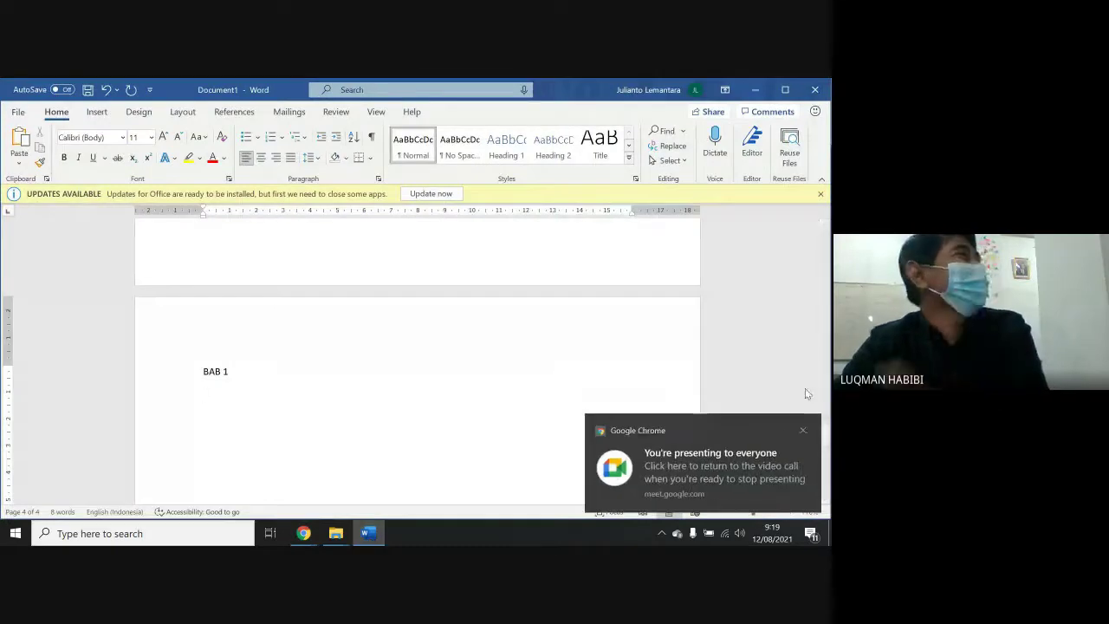
pyautogui.scroll(-5, 530, 437)
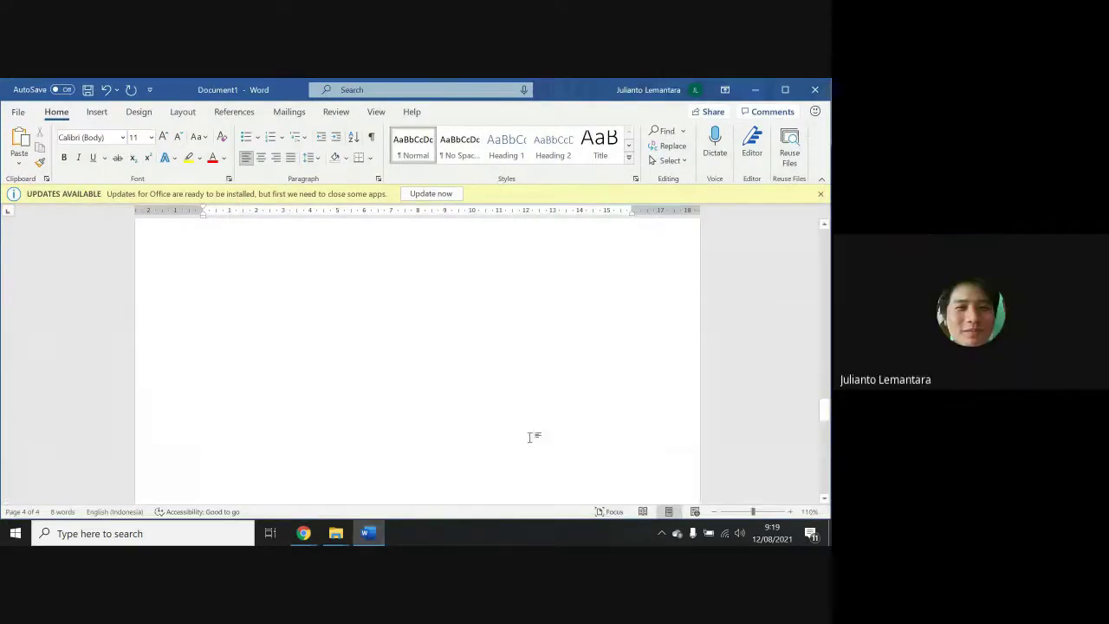
pyautogui.scroll(10, 530, 437)
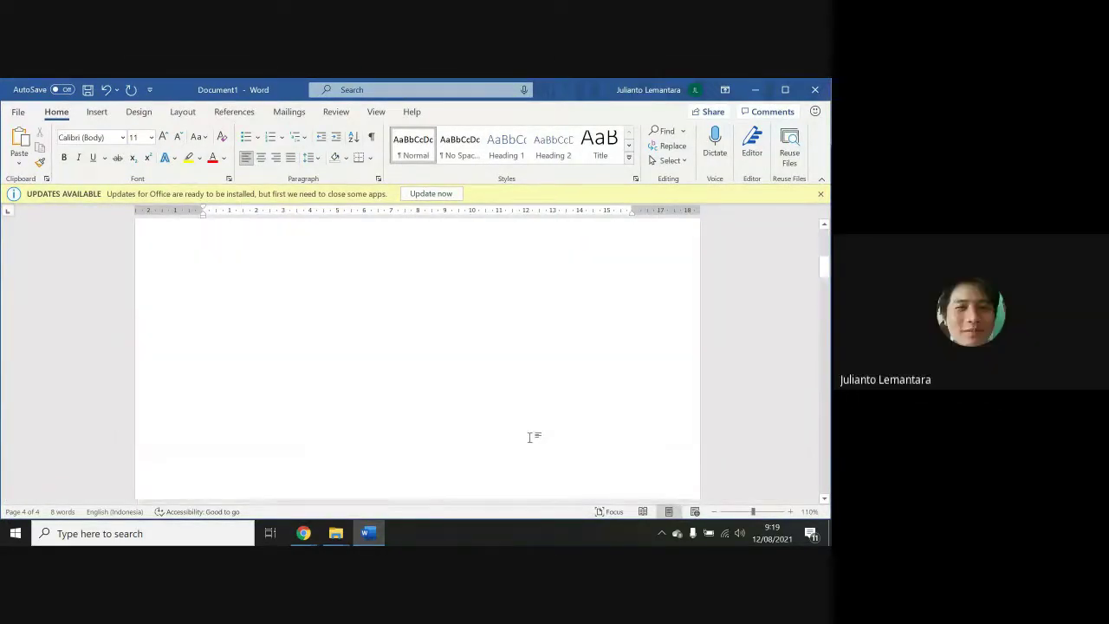
pyautogui.scroll(-10, 530, 437)
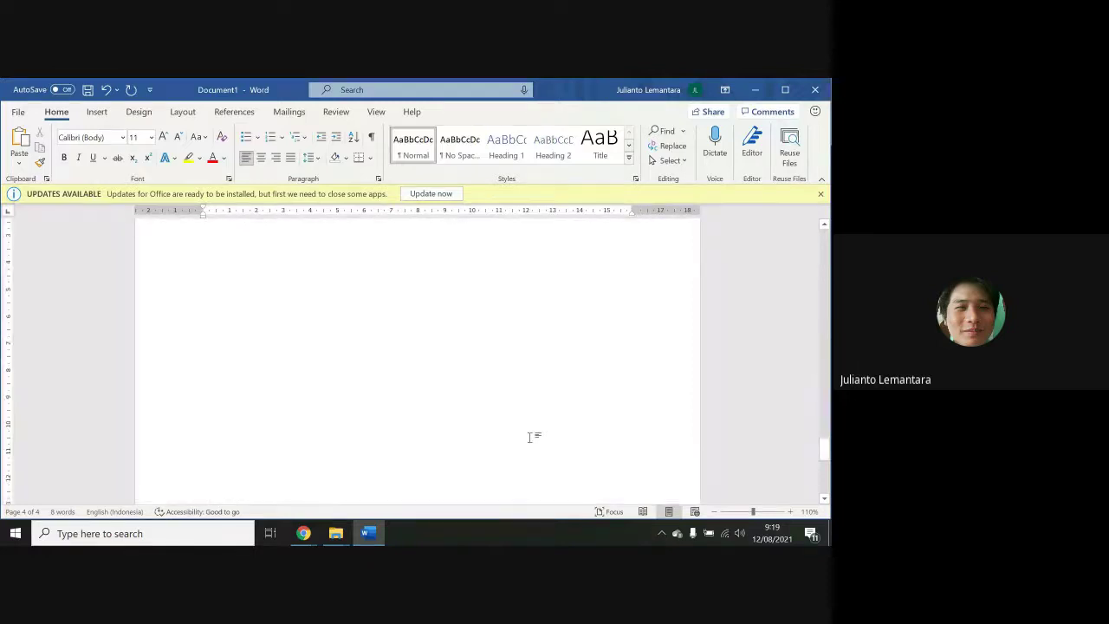
pyautogui.scroll(3, 531, 437)
pyautogui.scroll(1, 531, 437)
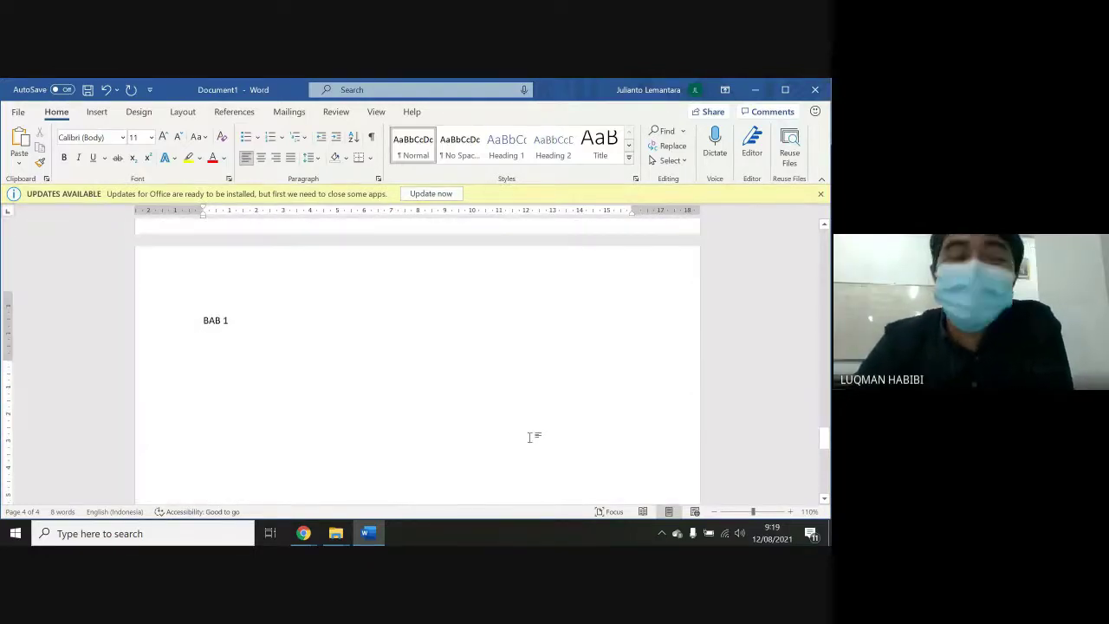
pyautogui.scroll(8, 530, 437)
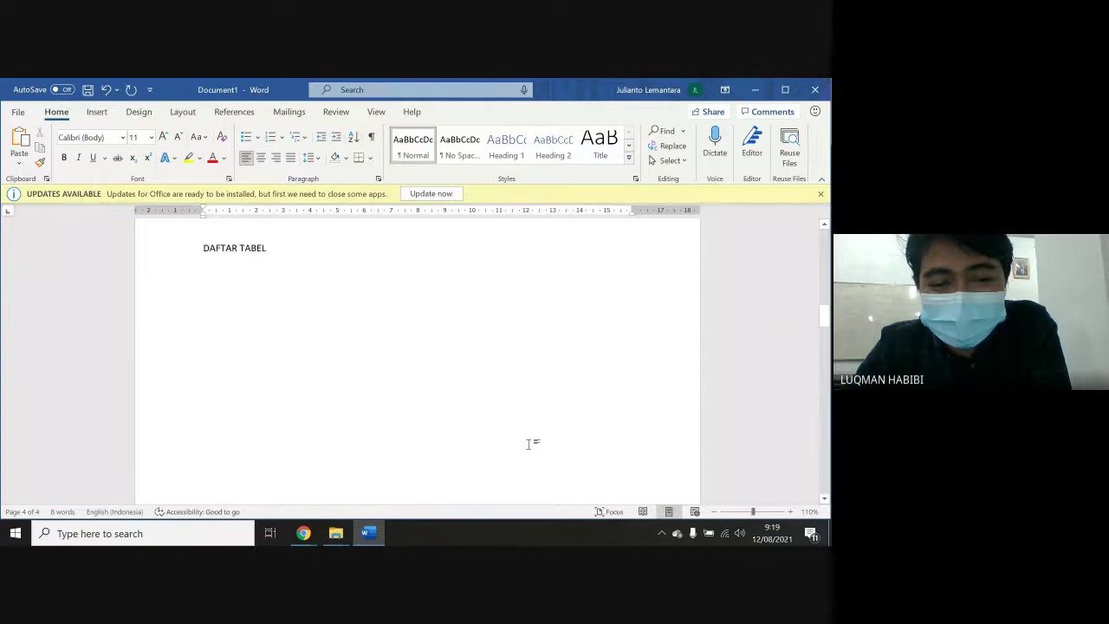
pyautogui.scroll(5, 529, 444)
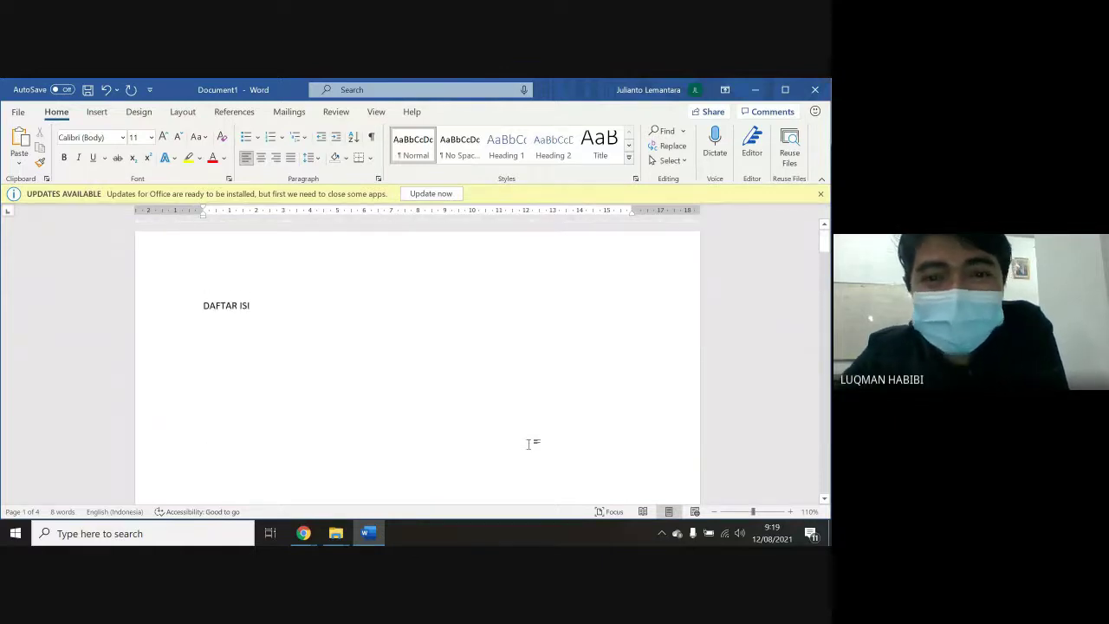
pyautogui.scroll(-2, 529, 443)
pyautogui.scroll(-10, 529, 444)
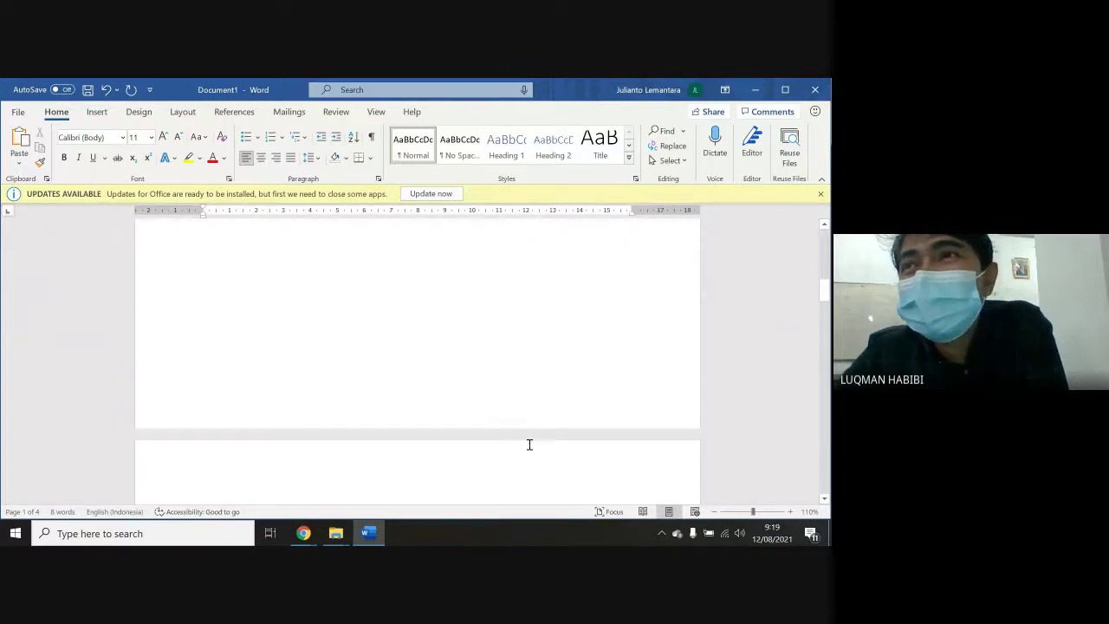
pyautogui.scroll(-5, 529, 445)
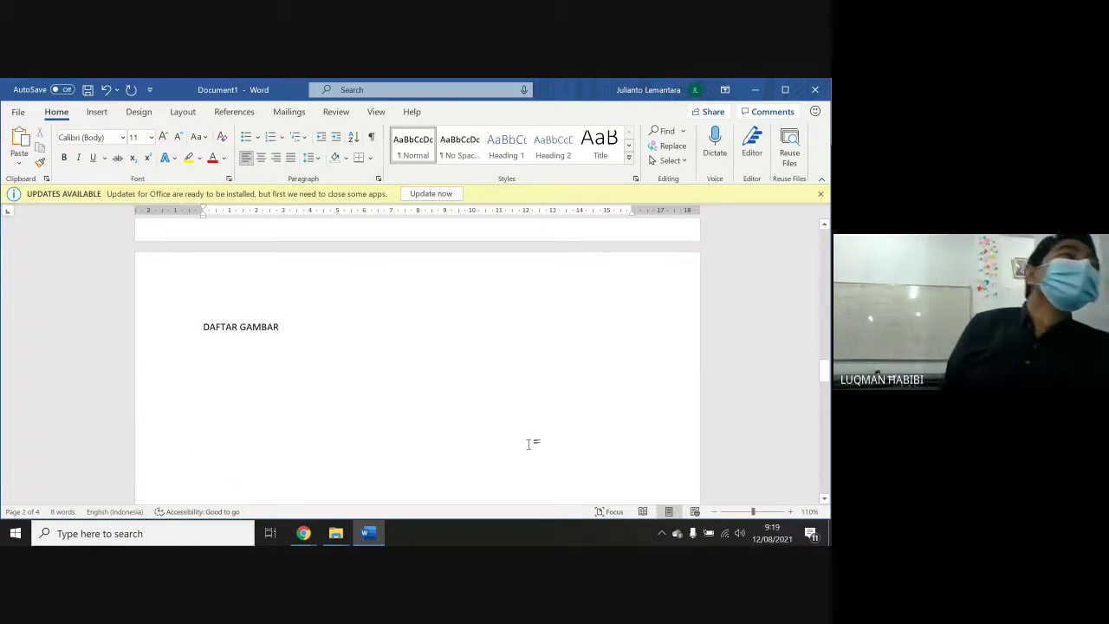
pyautogui.scroll(-2, 528, 443)
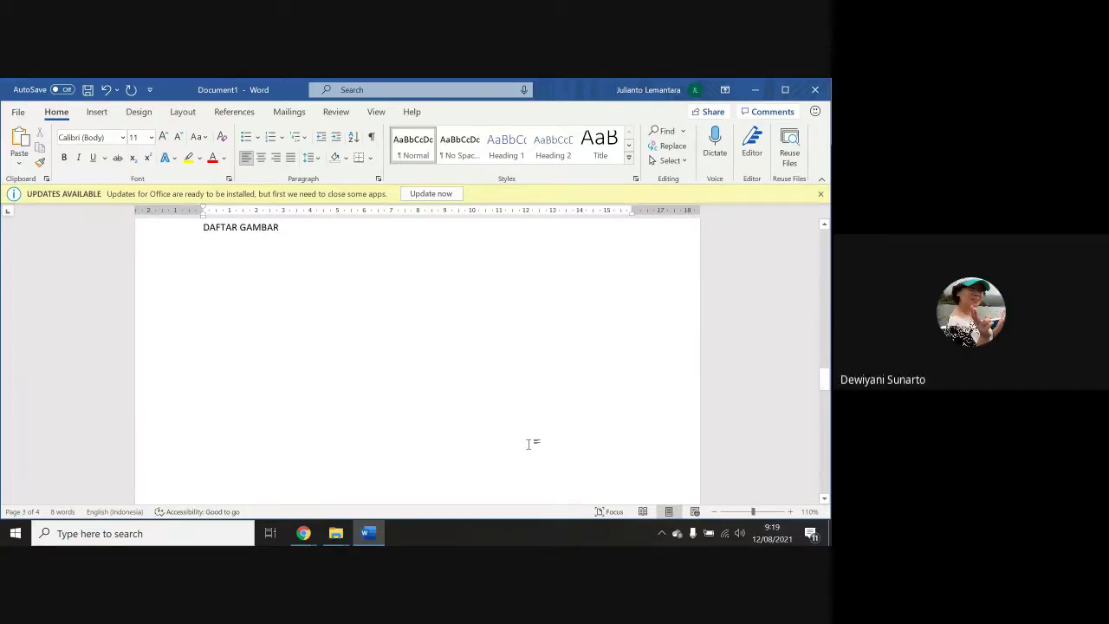
# Bring the Meet window forward, turn the webcam on, and return to Word
pyautogui.moveTo(304, 533)
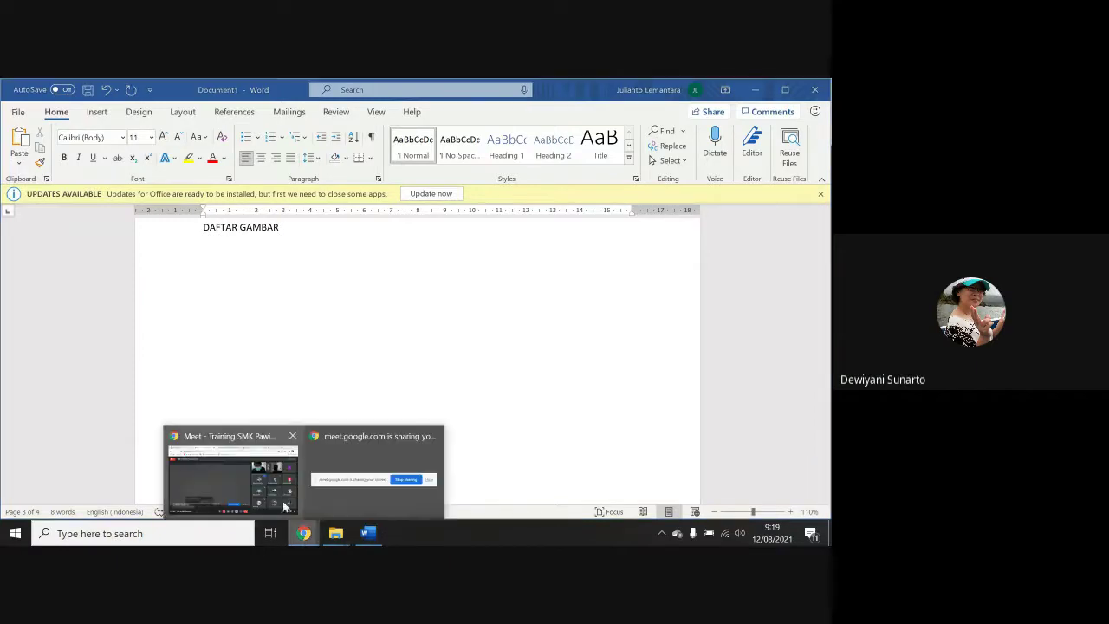
pyautogui.click(257, 472)
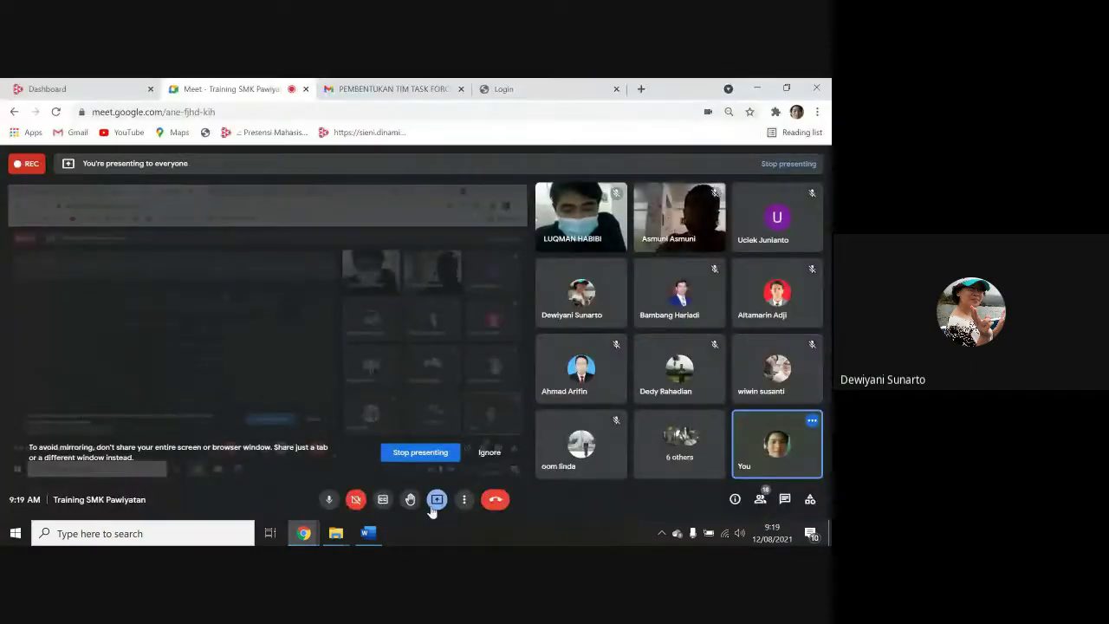
pyautogui.click(357, 501)
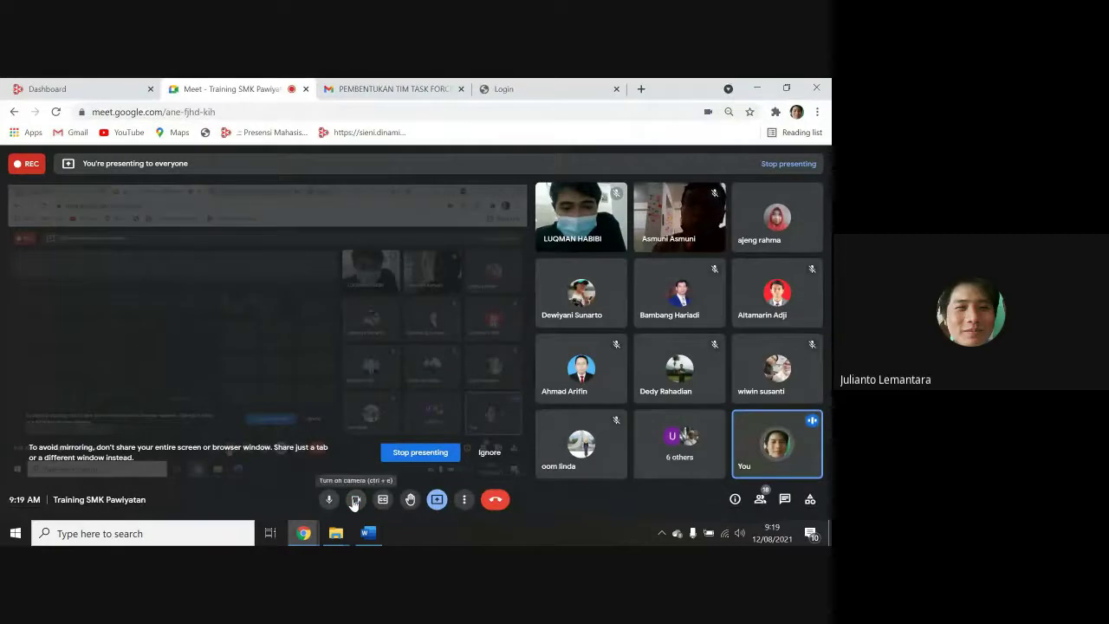
pyautogui.hotkey('alt', 'Tab')
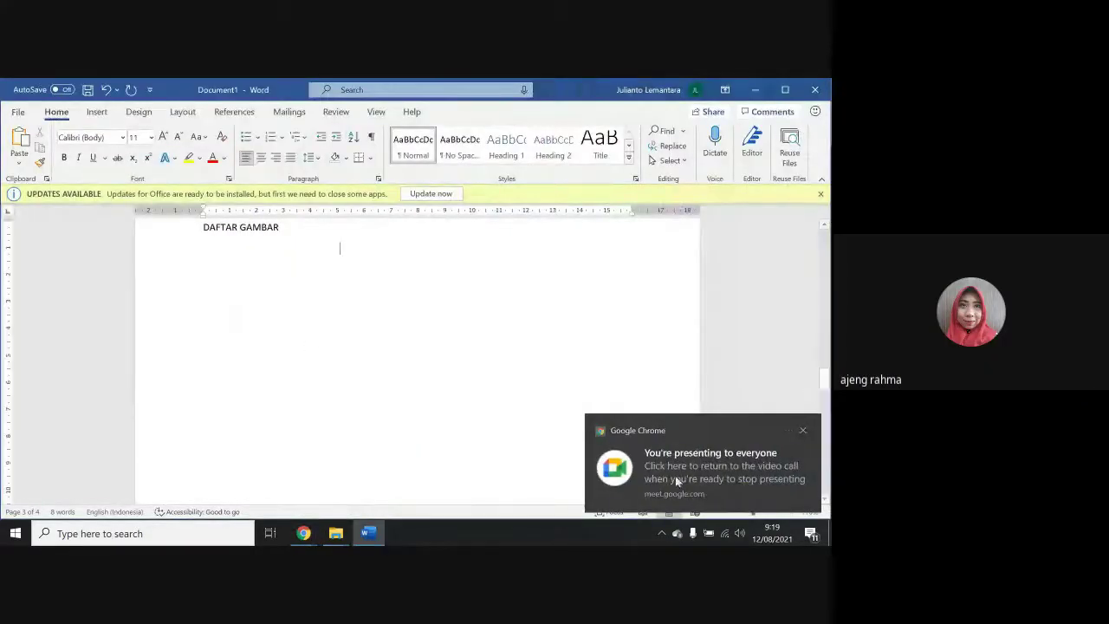
# Close the Chrome presenting notification and place the cursor after BAB 1
pyautogui.click(804, 431)
pyautogui.scroll(-10, 571, 381)
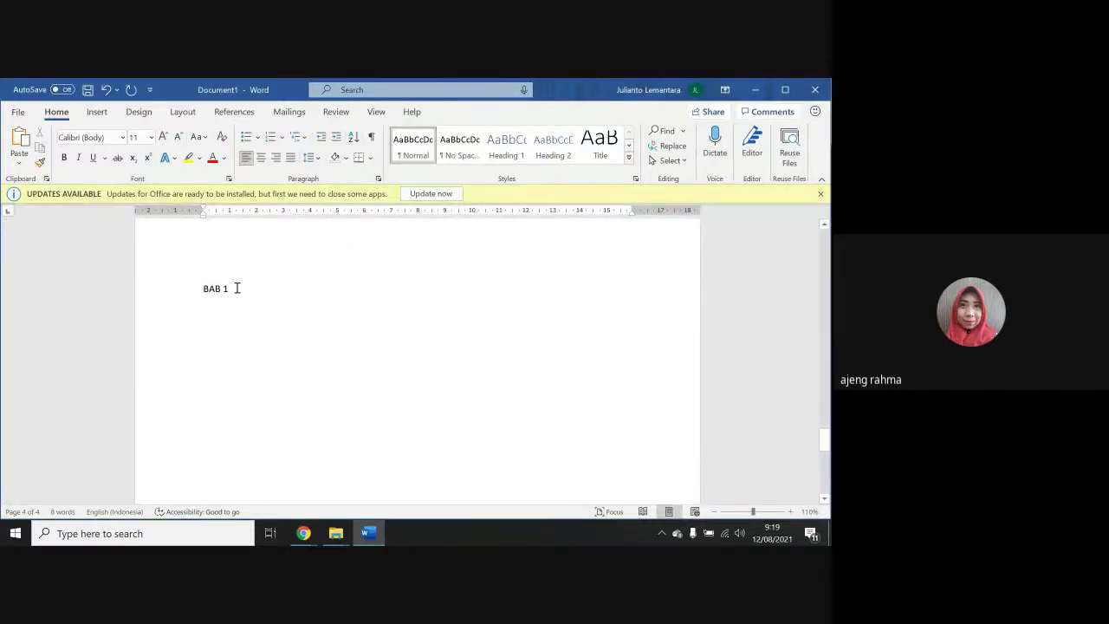
pyautogui.click(237, 288)
# Scroll through the document's four pages to review them up to BAB 1
pyautogui.scroll(10, 237, 288)
pyautogui.scroll(2, 236, 288)
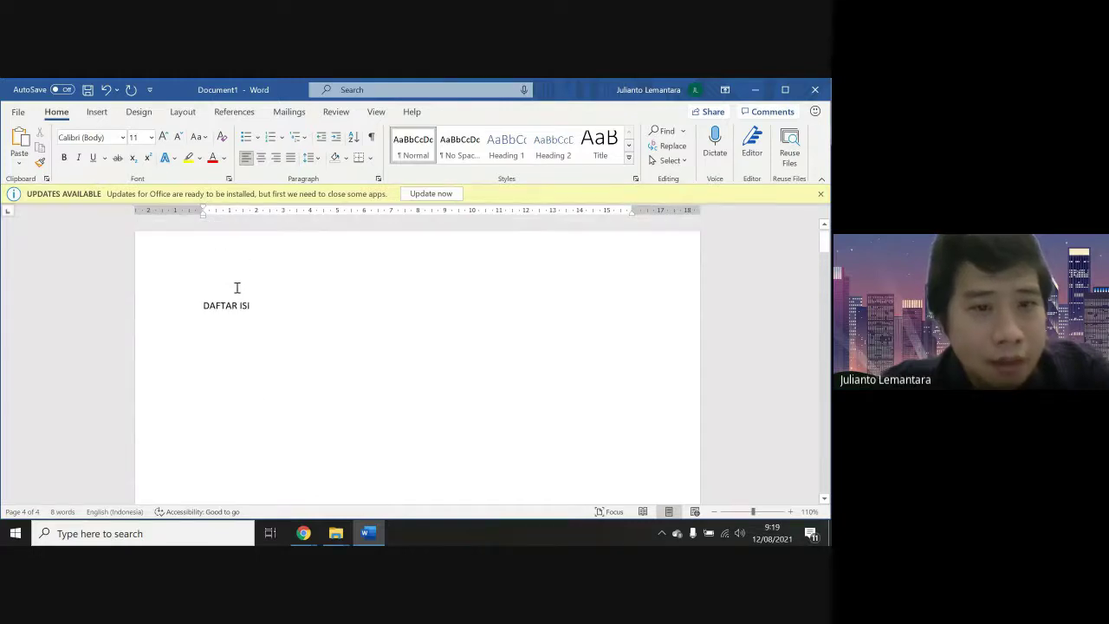
pyautogui.scroll(-8, 236, 287)
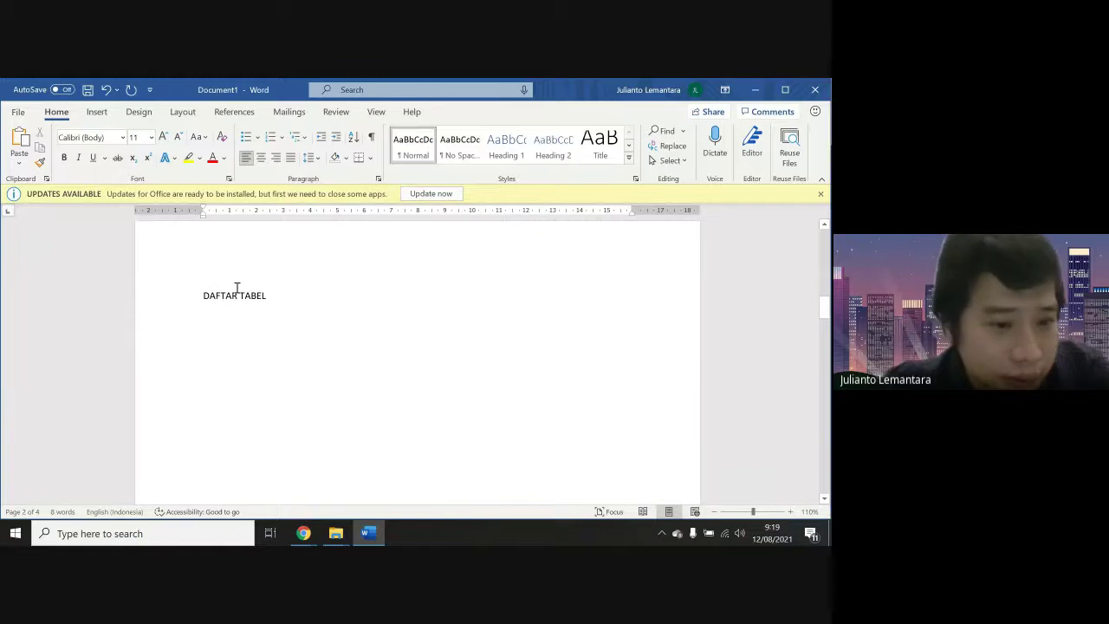
pyautogui.scroll(-3, 237, 288)
pyautogui.scroll(-5, 236, 288)
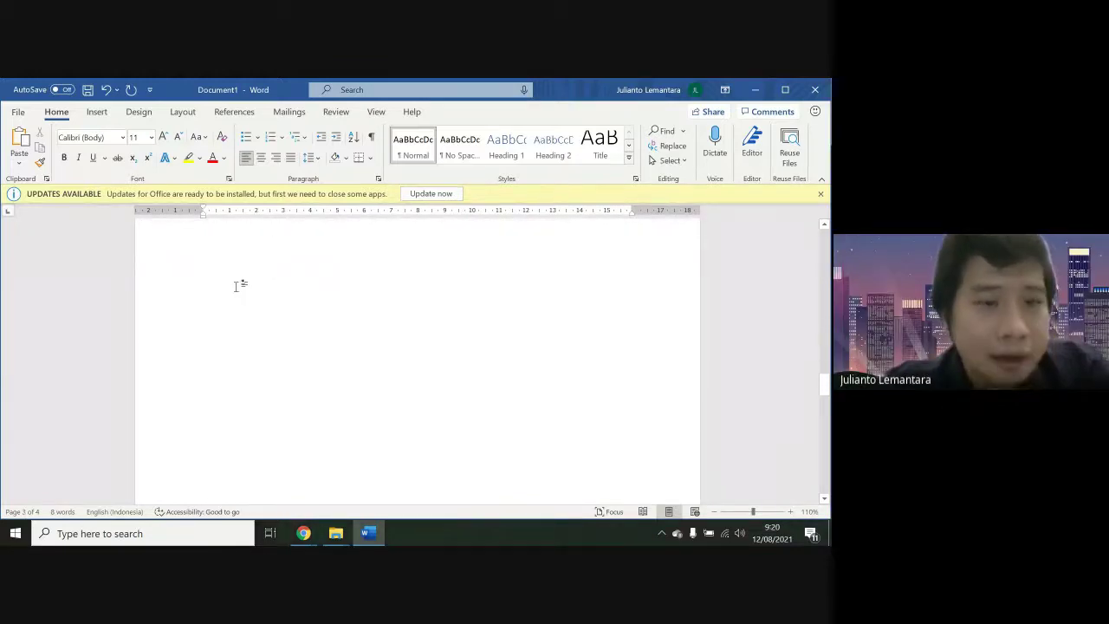
pyautogui.scroll(-2, 237, 287)
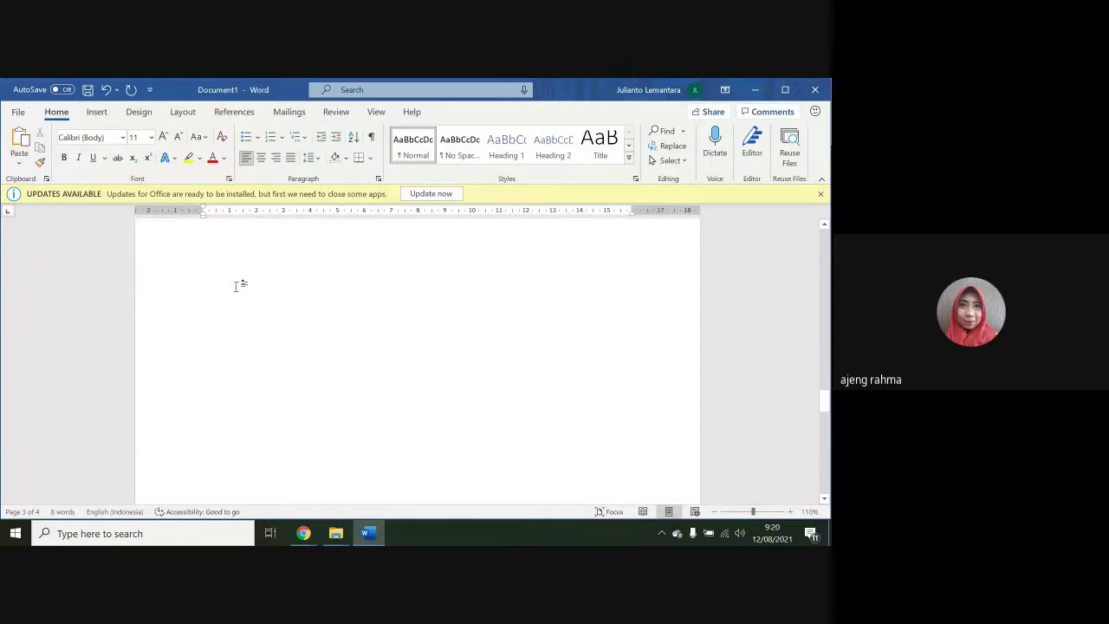
pyautogui.scroll(-5, 236, 288)
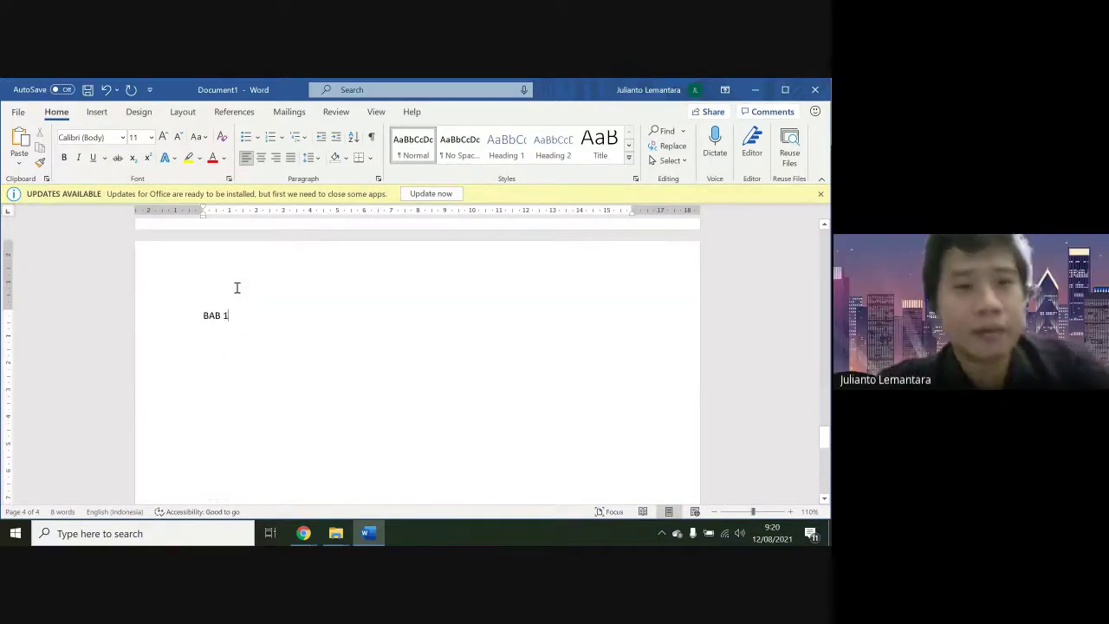
pyautogui.scroll(5, 237, 288)
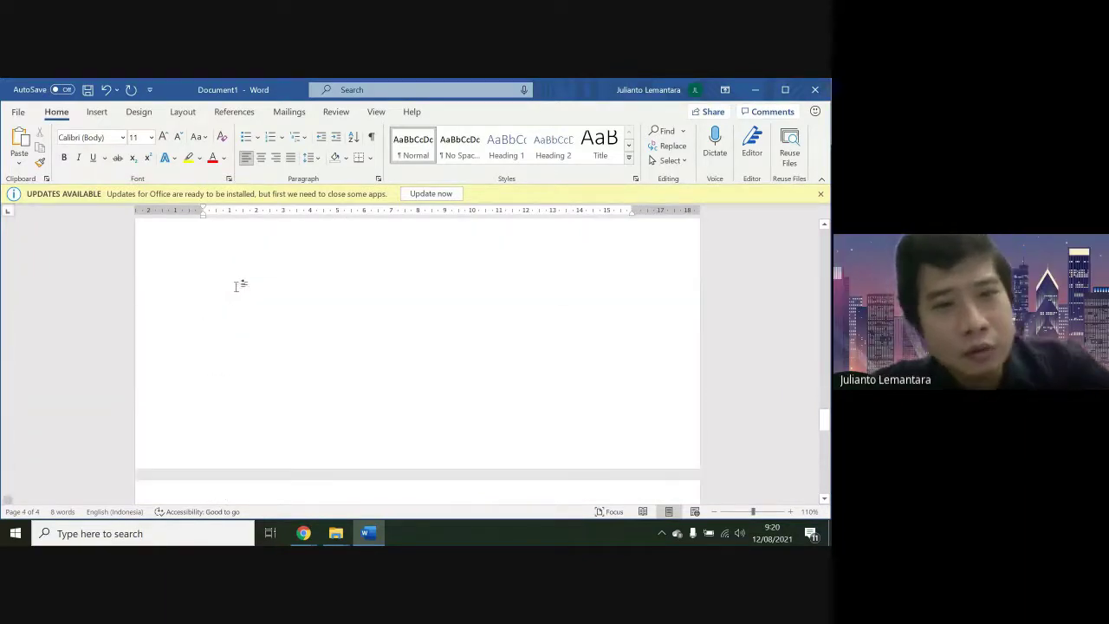
pyautogui.scroll(10, 237, 288)
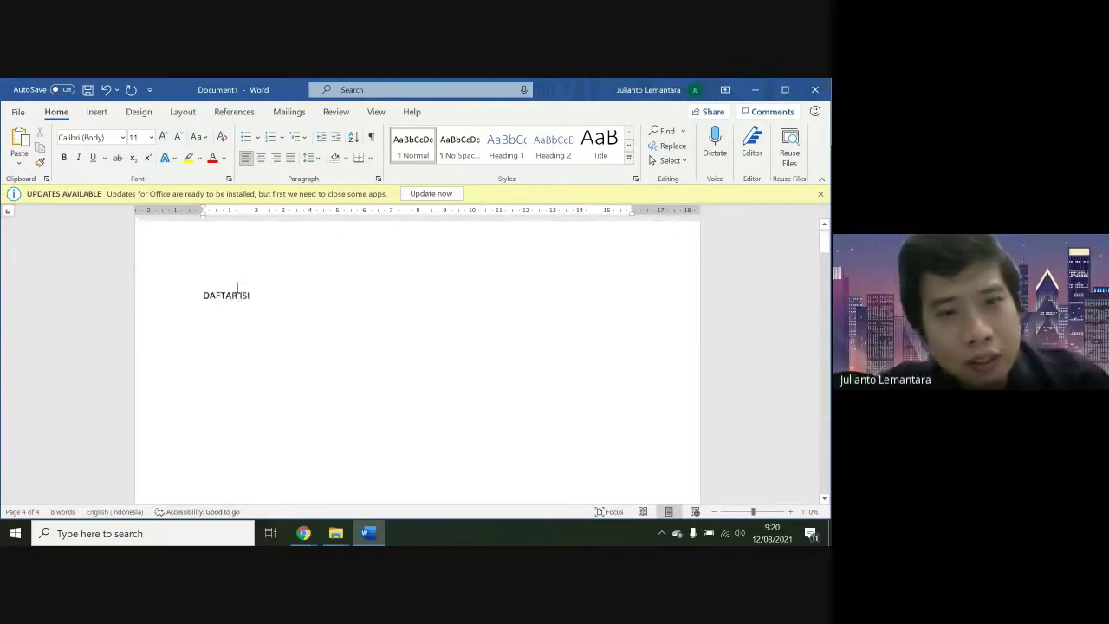
pyautogui.scroll(-5, 237, 287)
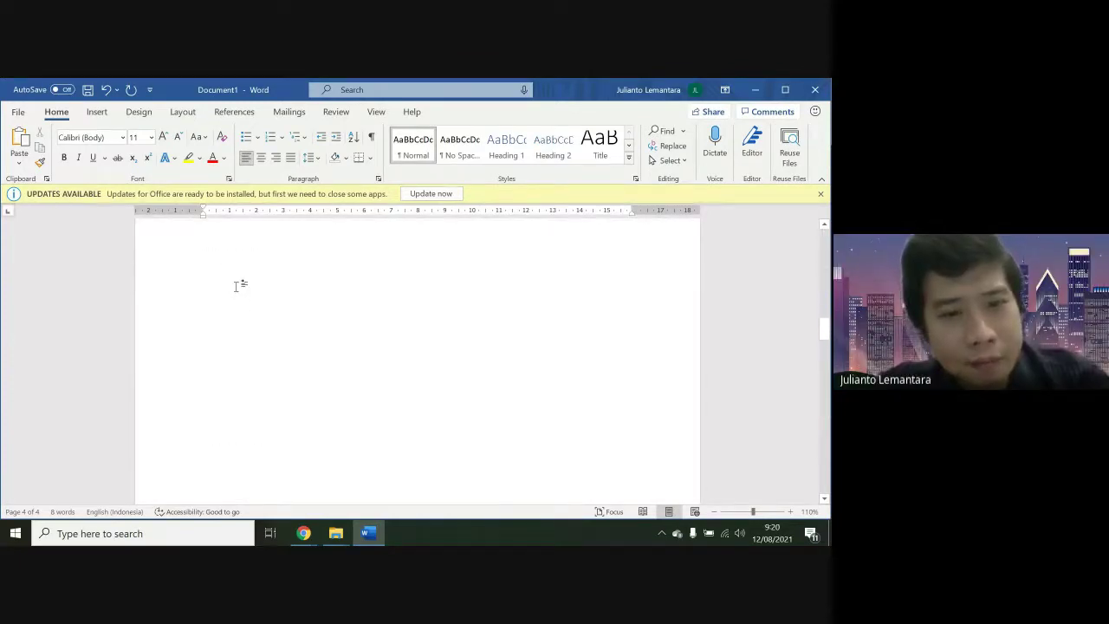
pyautogui.scroll(-10, 235, 286)
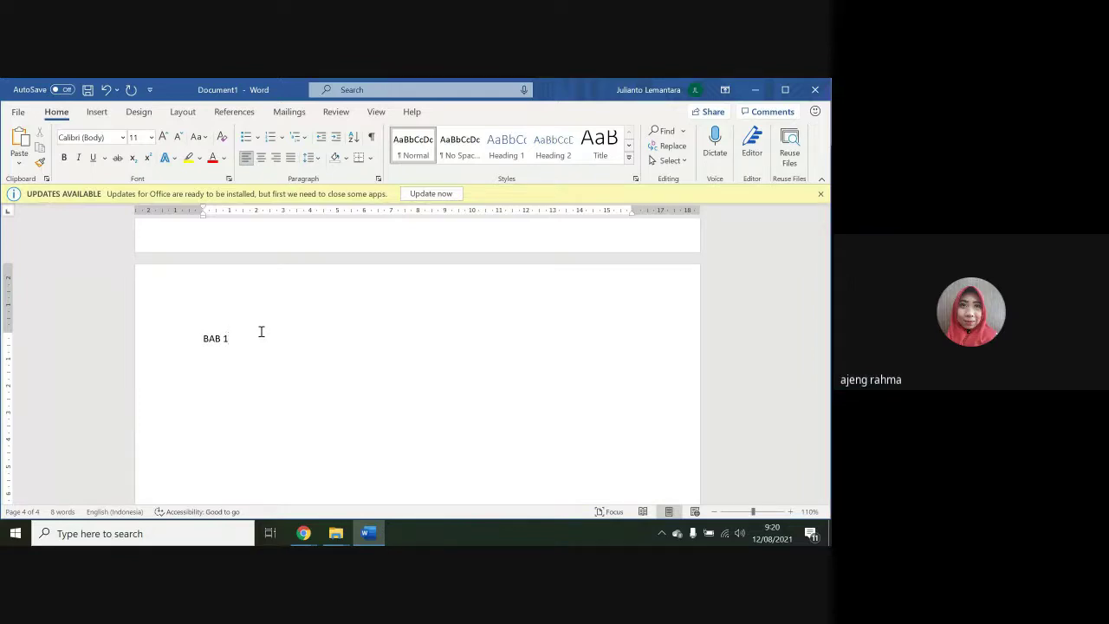
# Glance at the Chrome meeting previews, then return to Word and re-check the pages
pyautogui.click(289, 527)
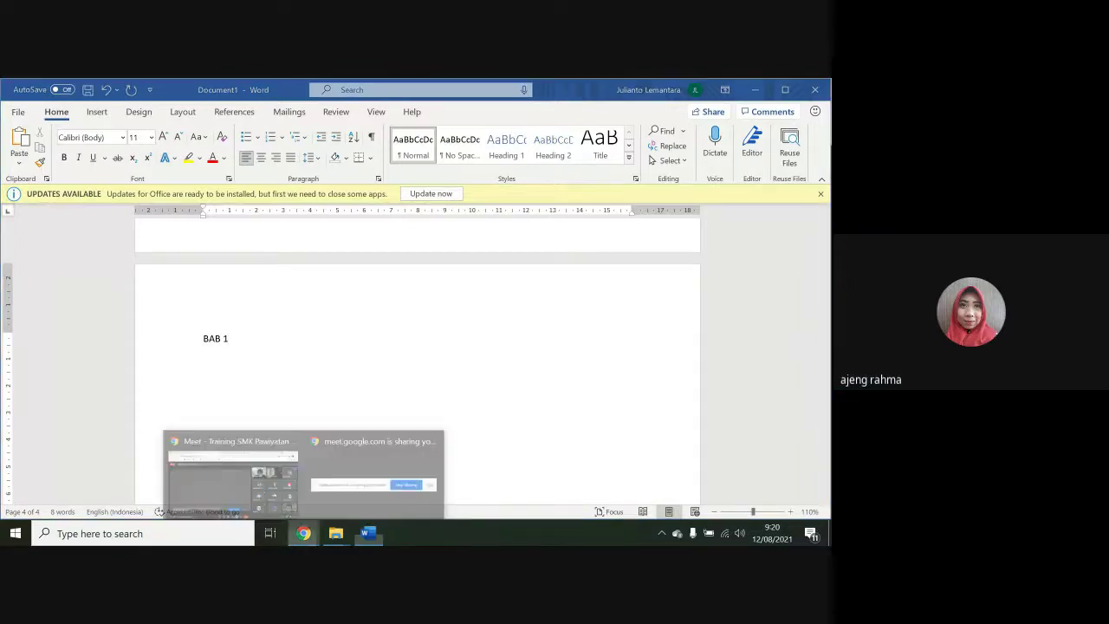
pyautogui.click(508, 453)
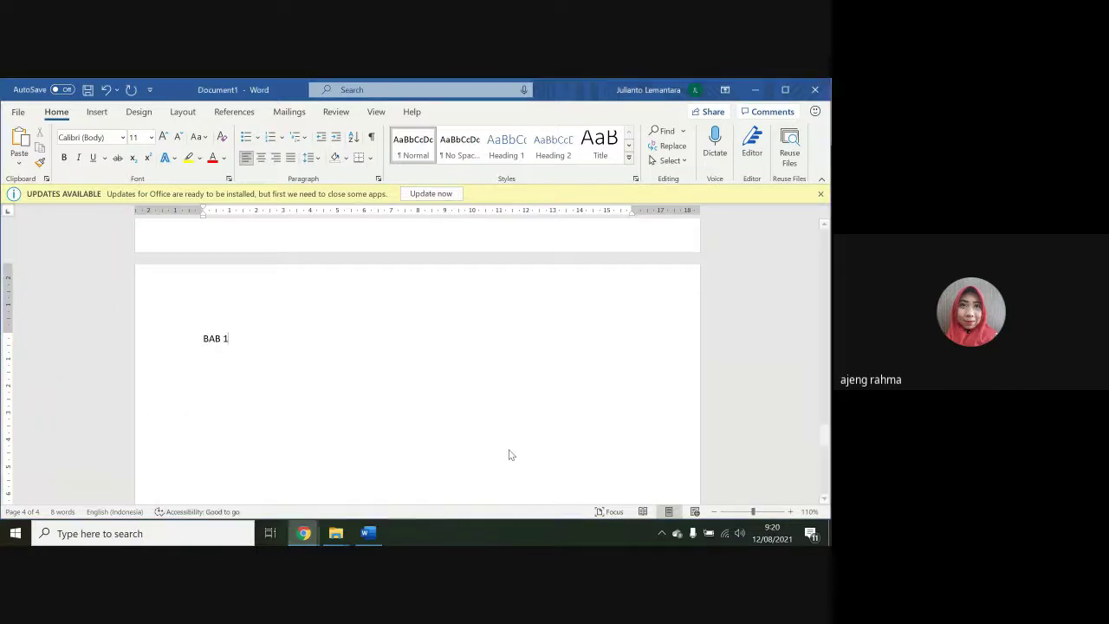
pyautogui.scroll(5, 510, 452)
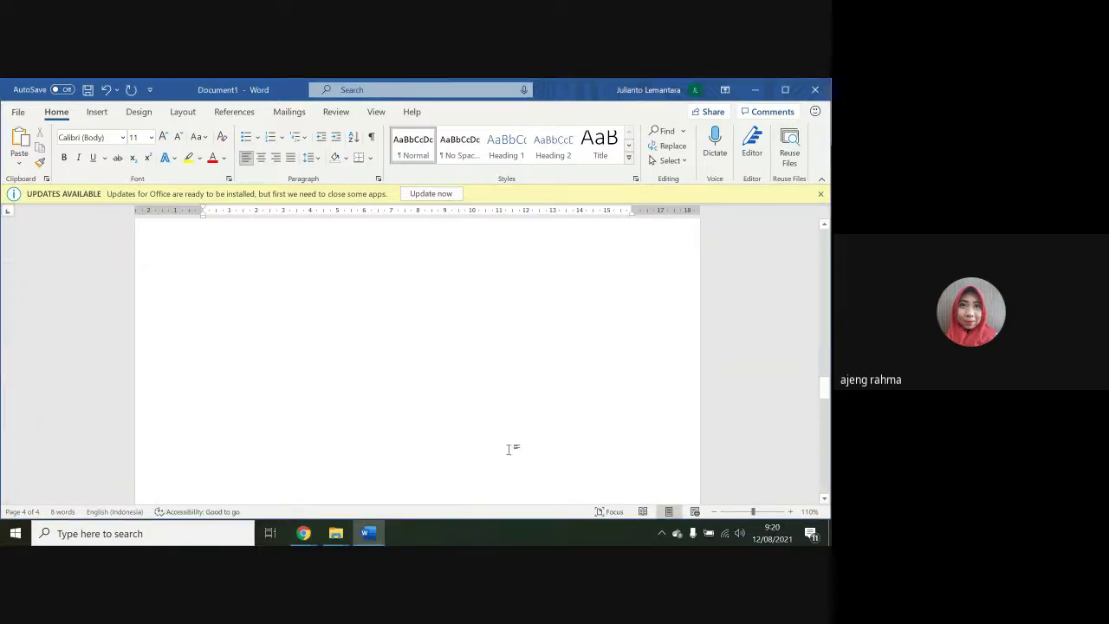
pyautogui.scroll(5, 510, 449)
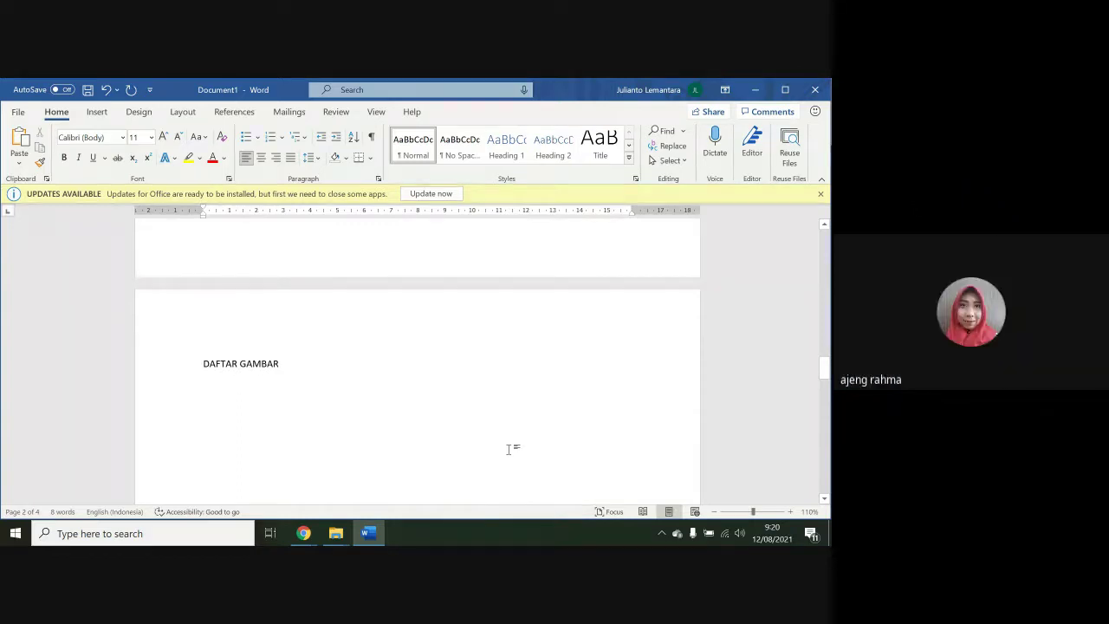
pyautogui.scroll(-1, 510, 449)
pyautogui.scroll(-15, 510, 449)
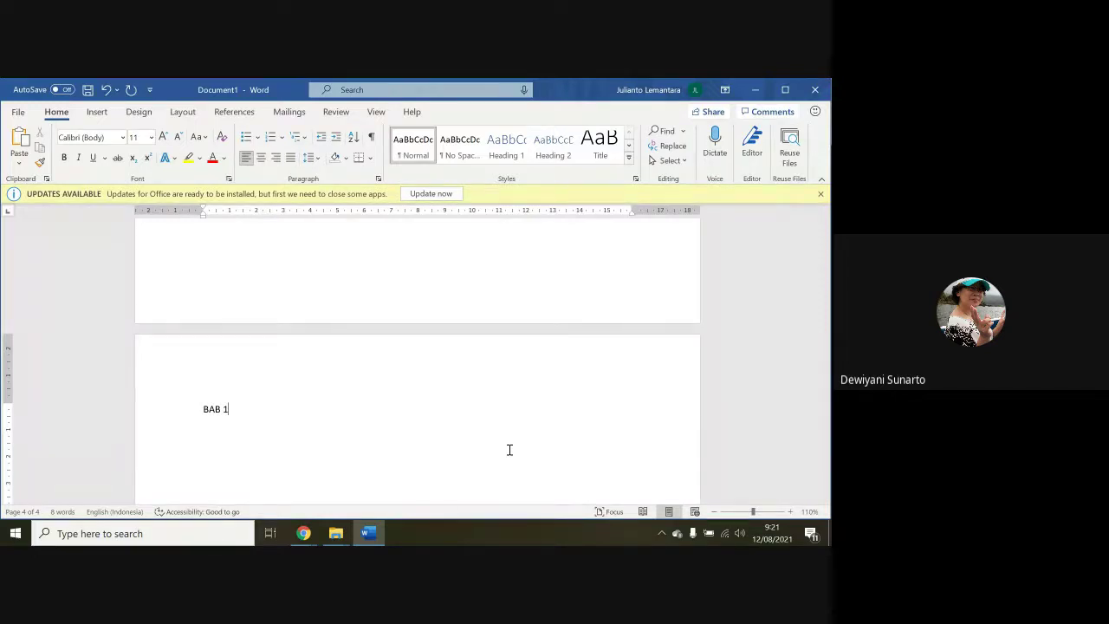
# Add an empty paragraph below BAB 1 on page 4 and scroll back to that page
pyautogui.press('Return')
pyautogui.scroll(15, 509, 455)
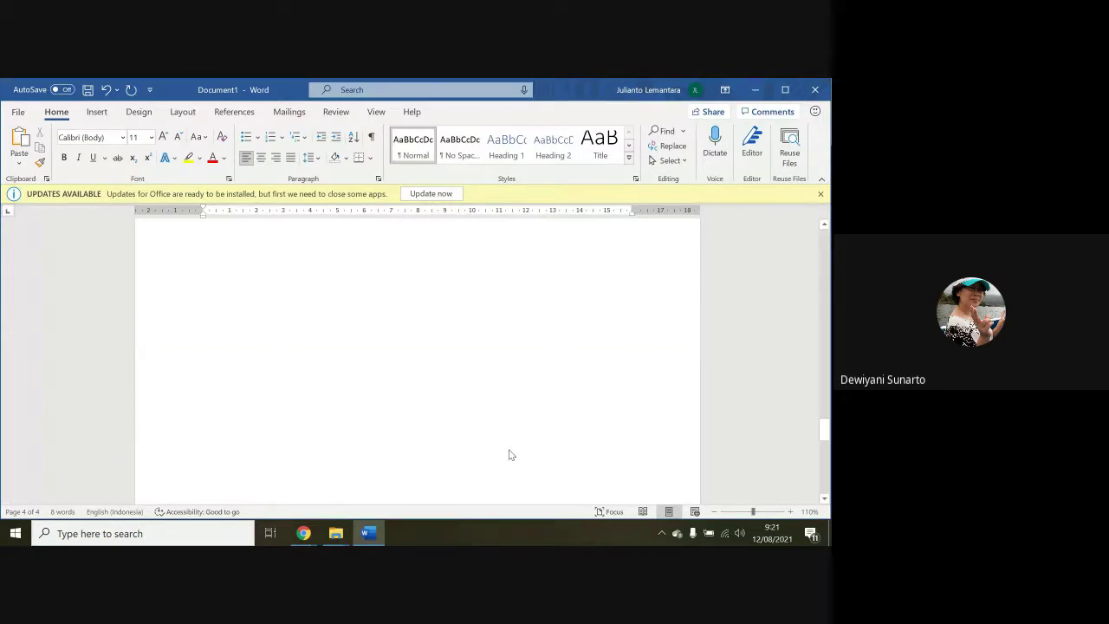
pyautogui.scroll(-10, 510, 455)
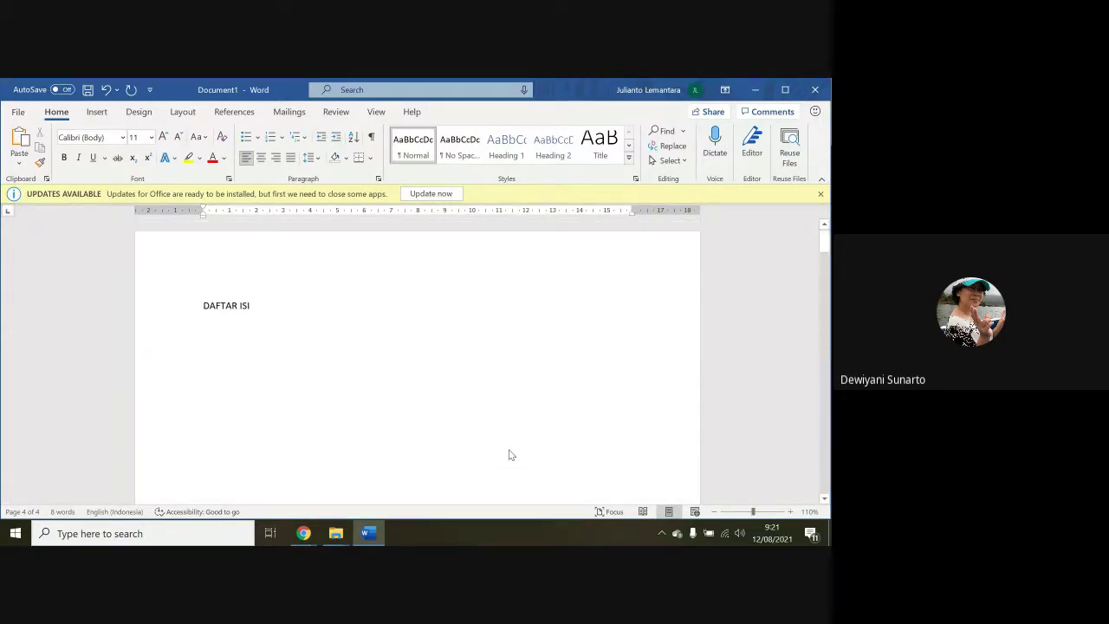
pyautogui.scroll(-8, 510, 455)
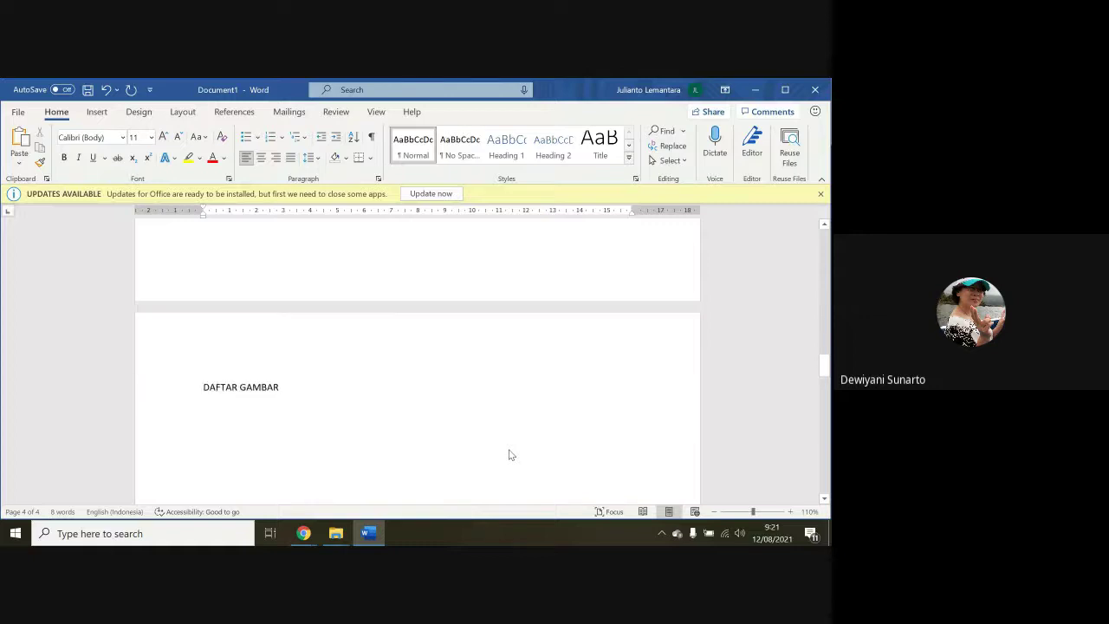
pyautogui.scroll(-1, 509, 455)
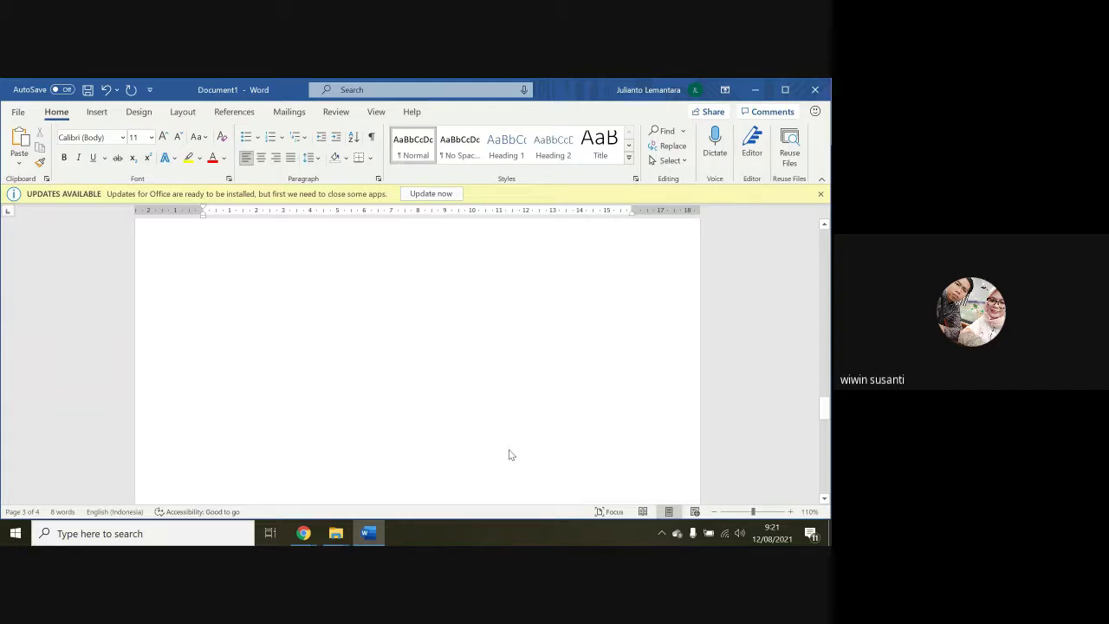
pyautogui.scroll(4, 510, 455)
pyautogui.scroll(-1, 365, 498)
pyautogui.scroll(-10, 366, 498)
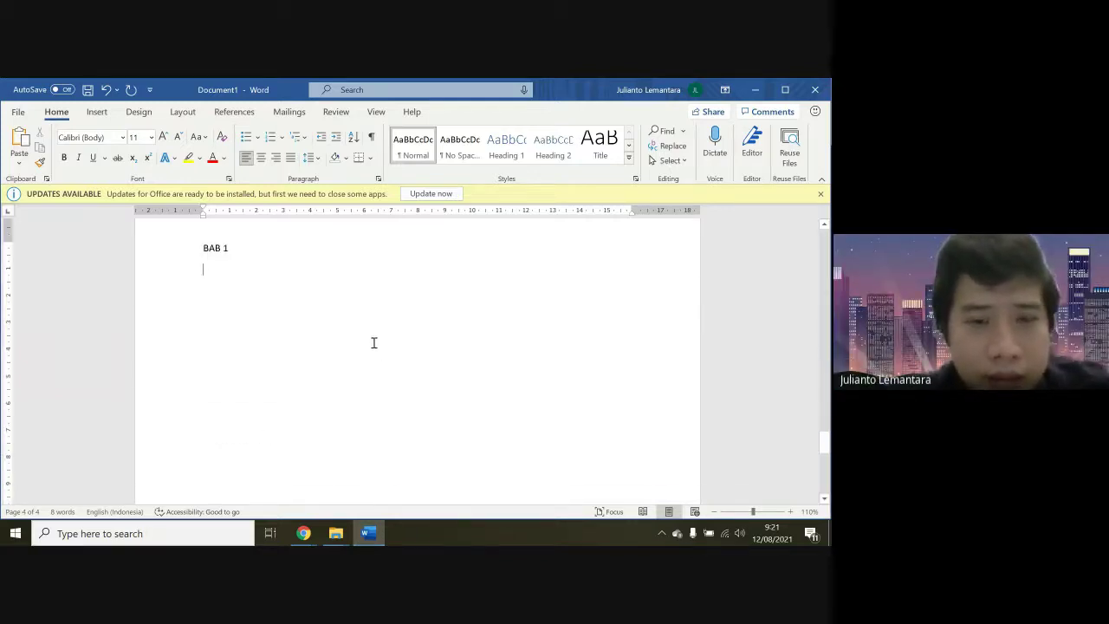
# Change the page-4 heading to BAB 1 PENDAHULUAN and put the cursor at its end
pyautogui.press('BackSpace')
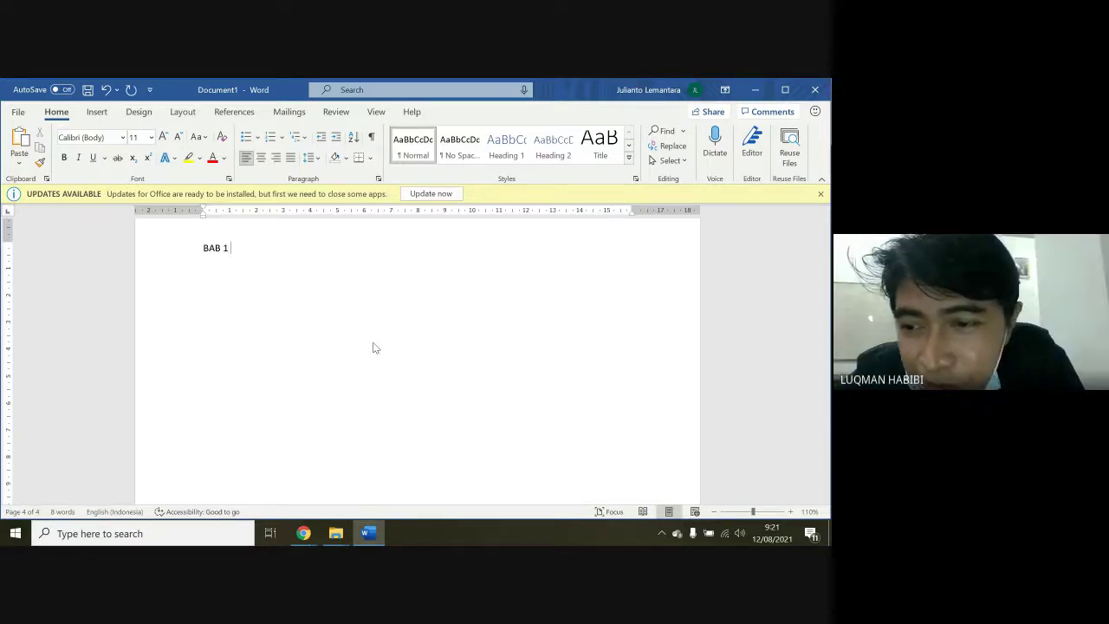
pyautogui.write('PEN')
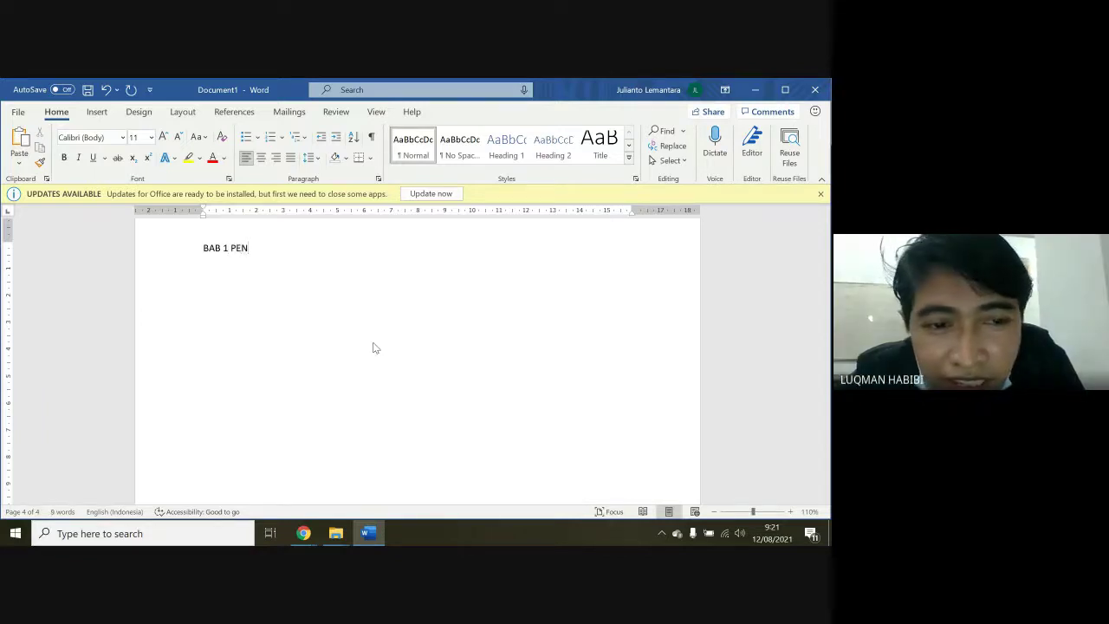
pyautogui.write('DAHULUAN')
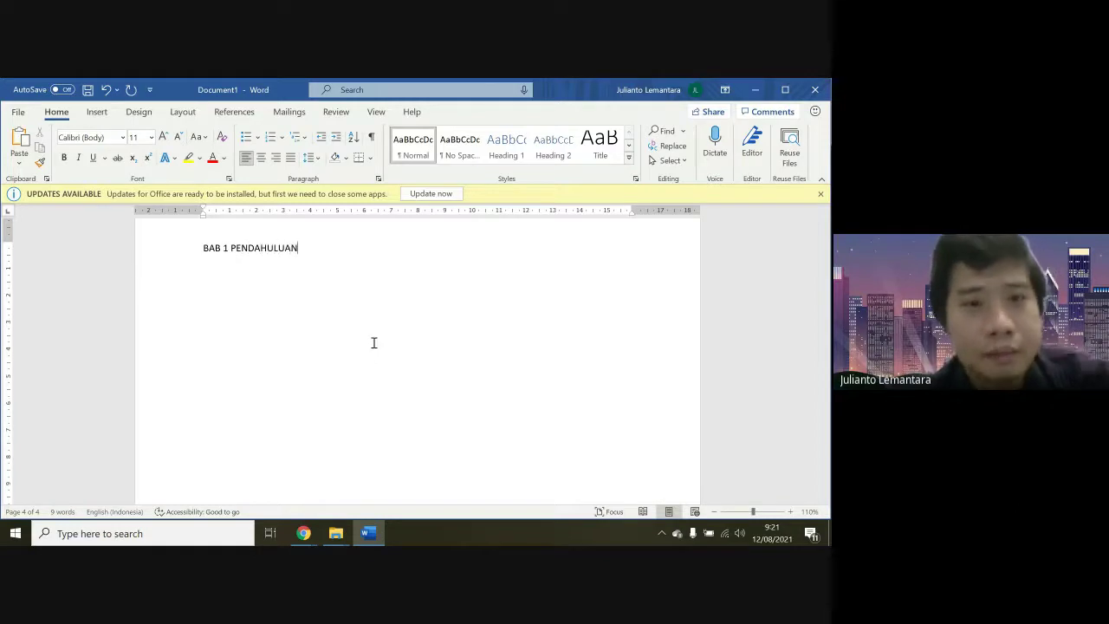
pyautogui.press('Right')
pyautogui.press('Right')
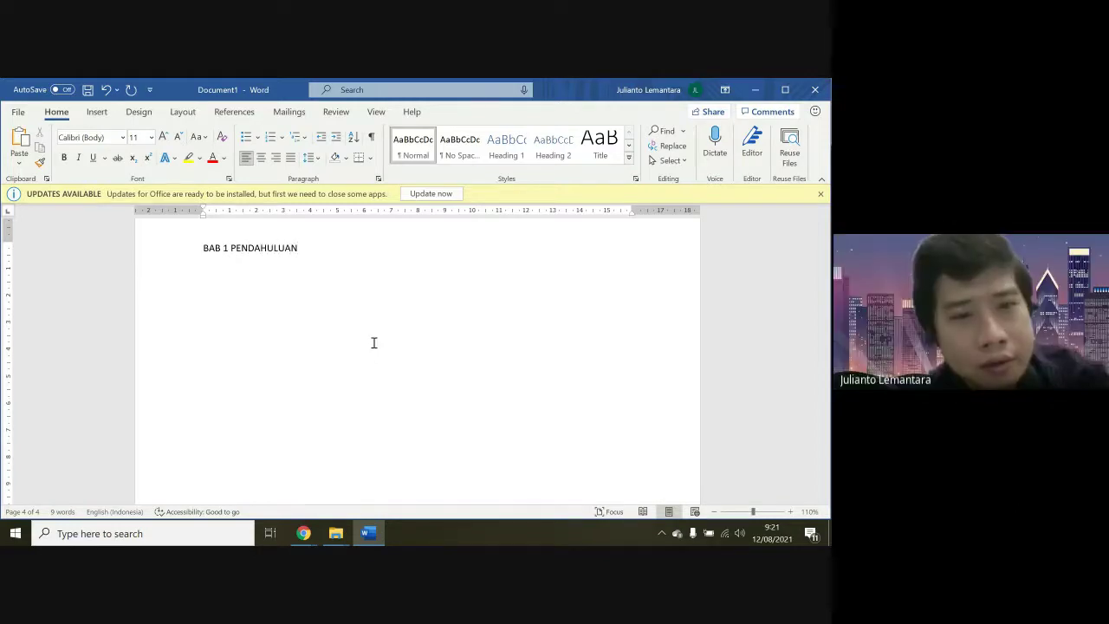
pyautogui.scroll(2, 373, 343)
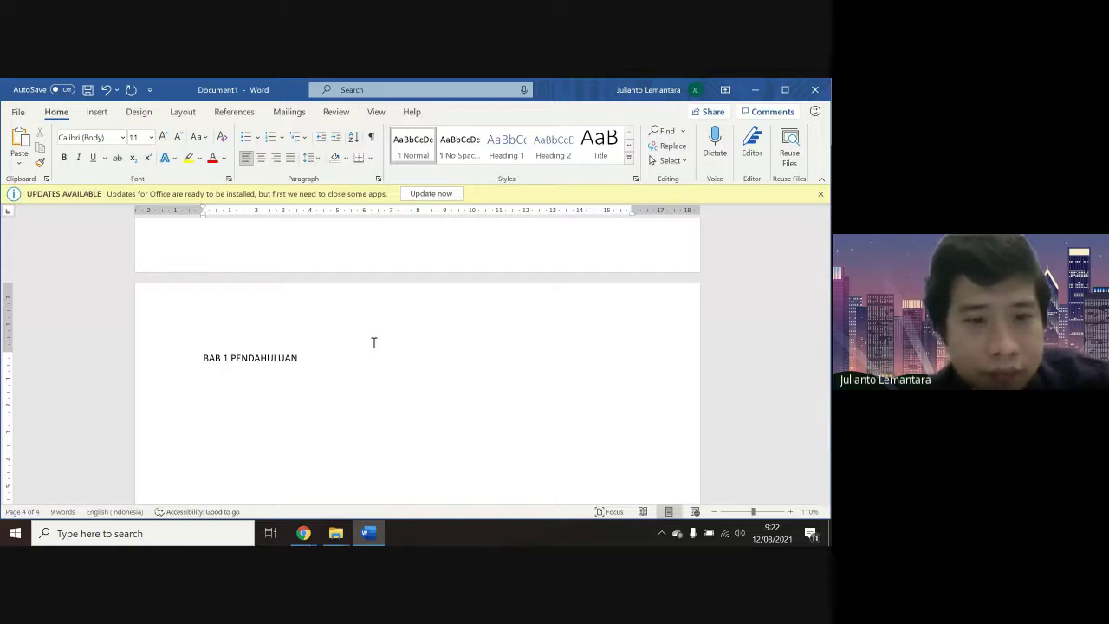
pyautogui.click(359, 354)
# Add the subheading line '1.1 Telinga' below the chapter heading
pyautogui.press('Return')
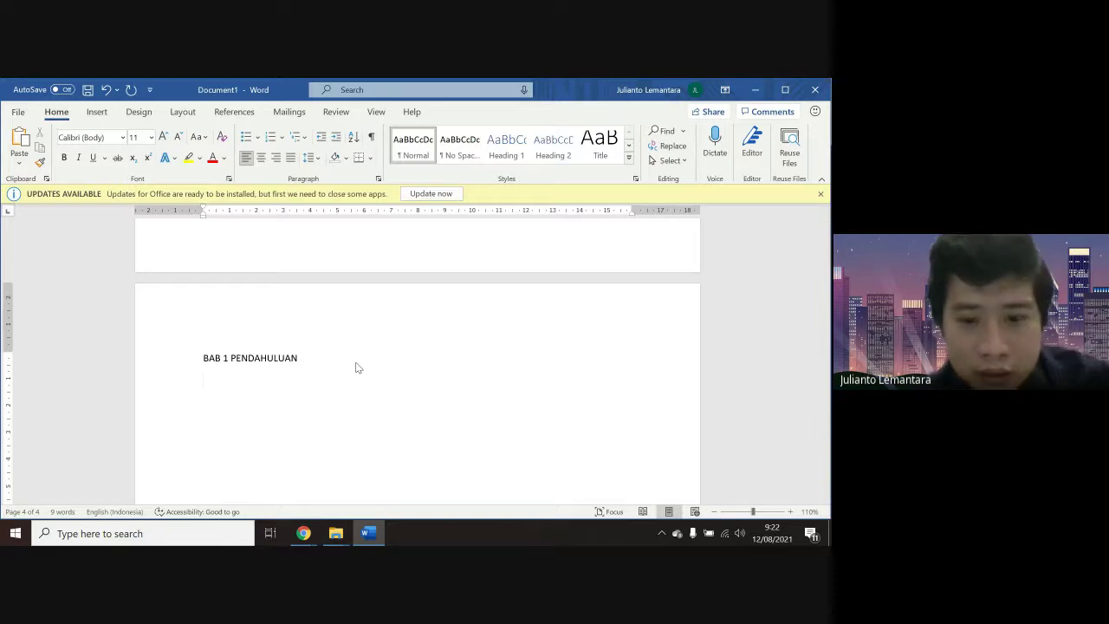
pyautogui.write('1.1')
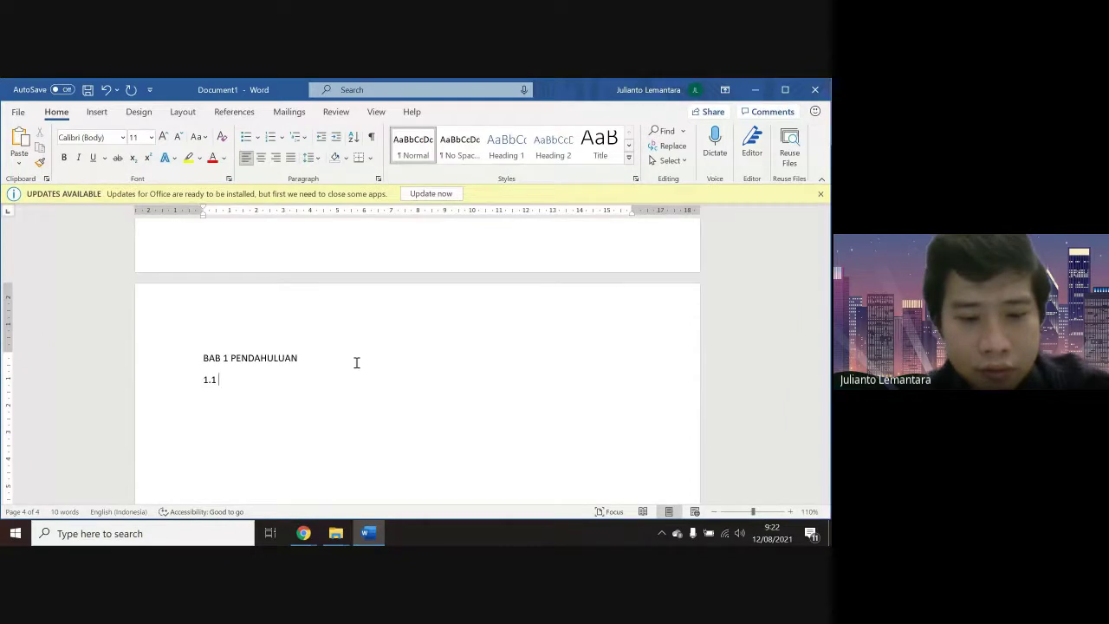
pyautogui.write('Telinga')
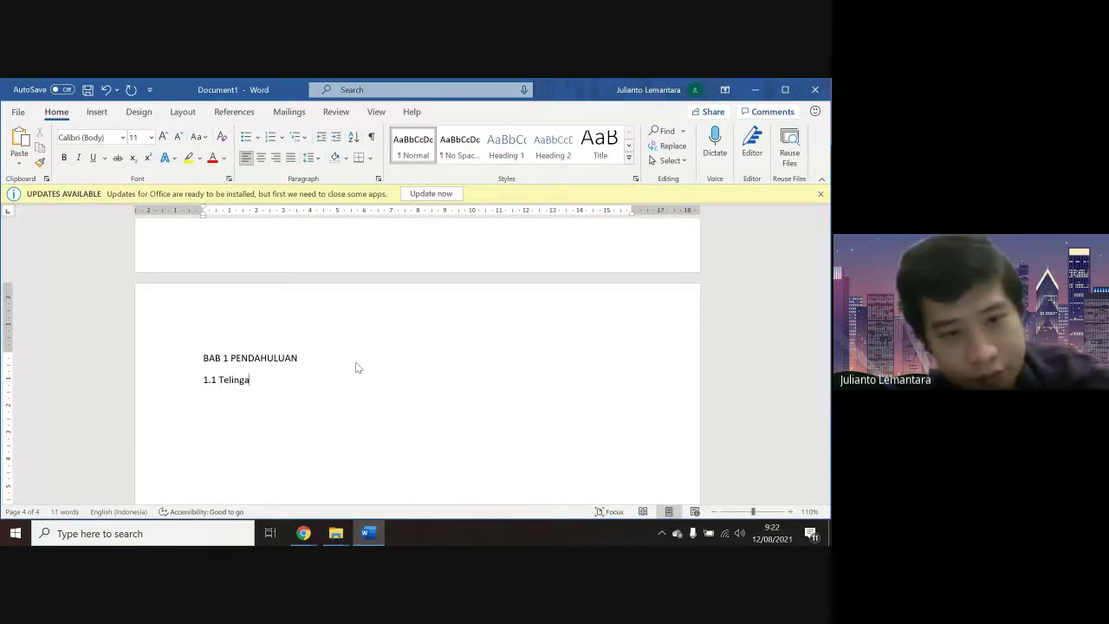
# Replace PENDAHULUAN in the chapter heading with 'PANCA INDERA' in capitals
pyautogui.hotkey('ctrl', 'shift', 'Left')
pyautogui.press('Up')
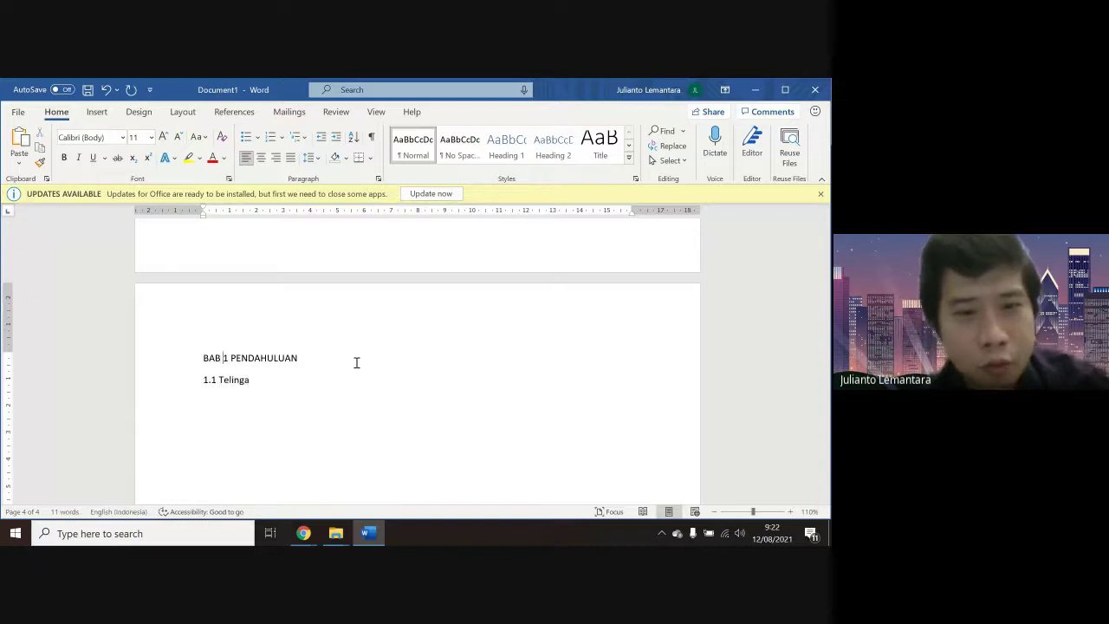
pyautogui.hotkey('ctrl', 'Right')
pyautogui.hotkey('shift', 'End')
pyautogui.write('panca')
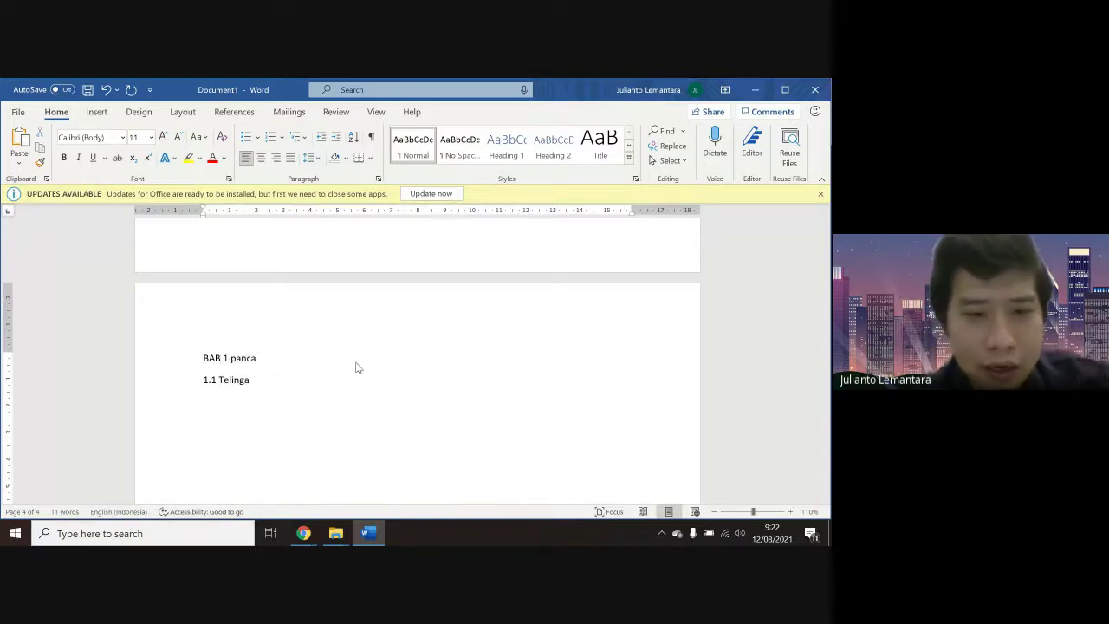
pyautogui.hotkey('ctrl', 'shift', 'Left')
pyautogui.write('PA')
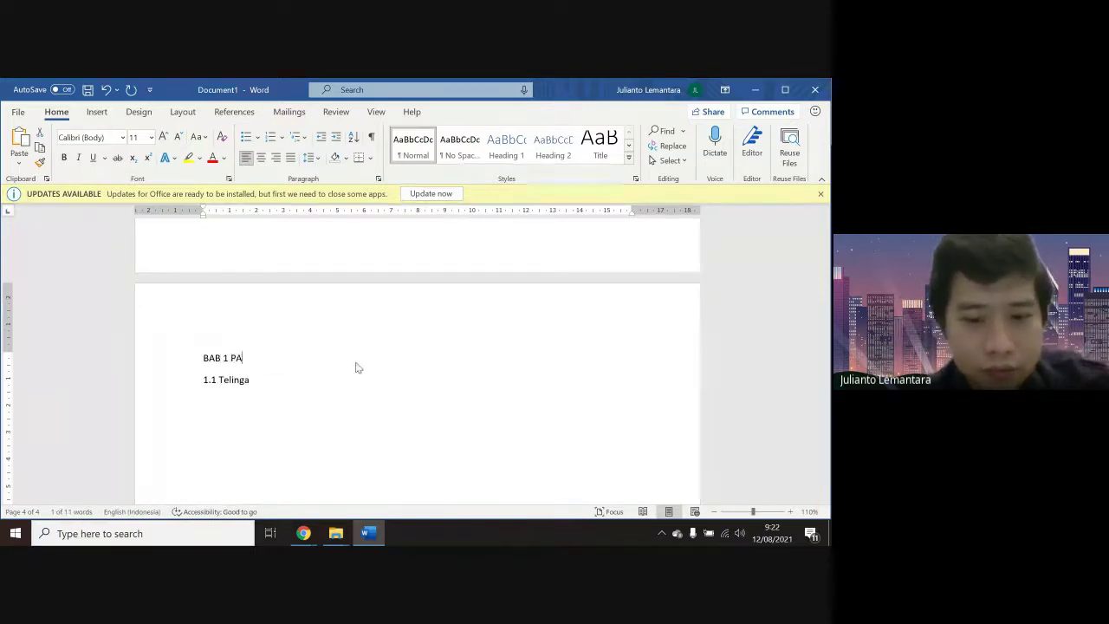
pyautogui.write('NCA INDERA')
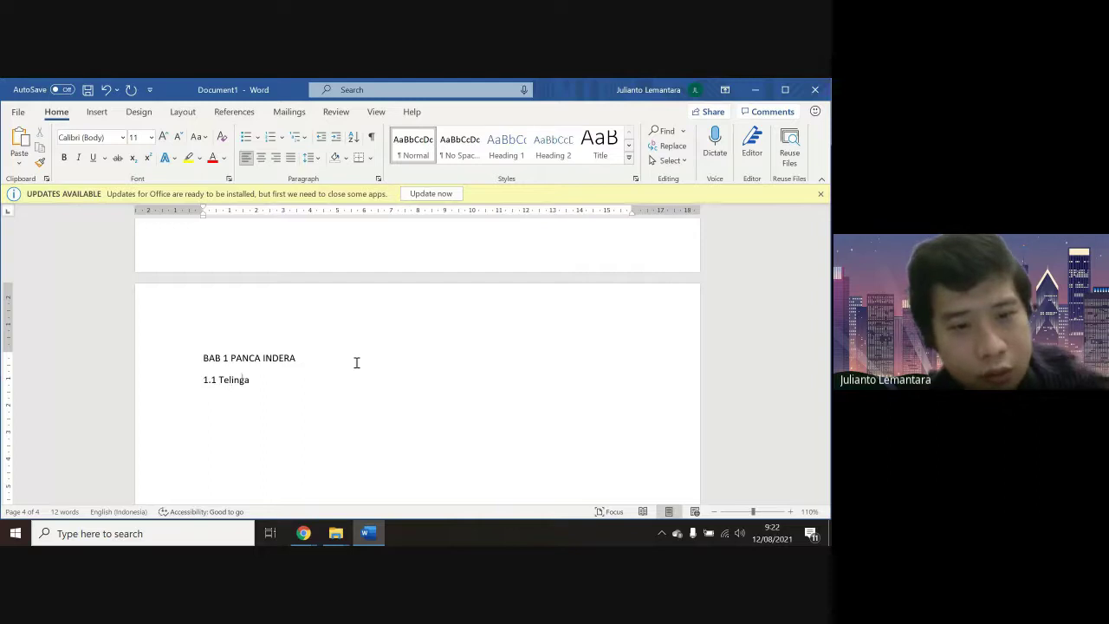
# Change the first subheading to '1.1 Mata' and add '1.2 Telinga' below it
pyautogui.hotkey('ctrl', 'shift', 'Left')
pyautogui.write('Mata')
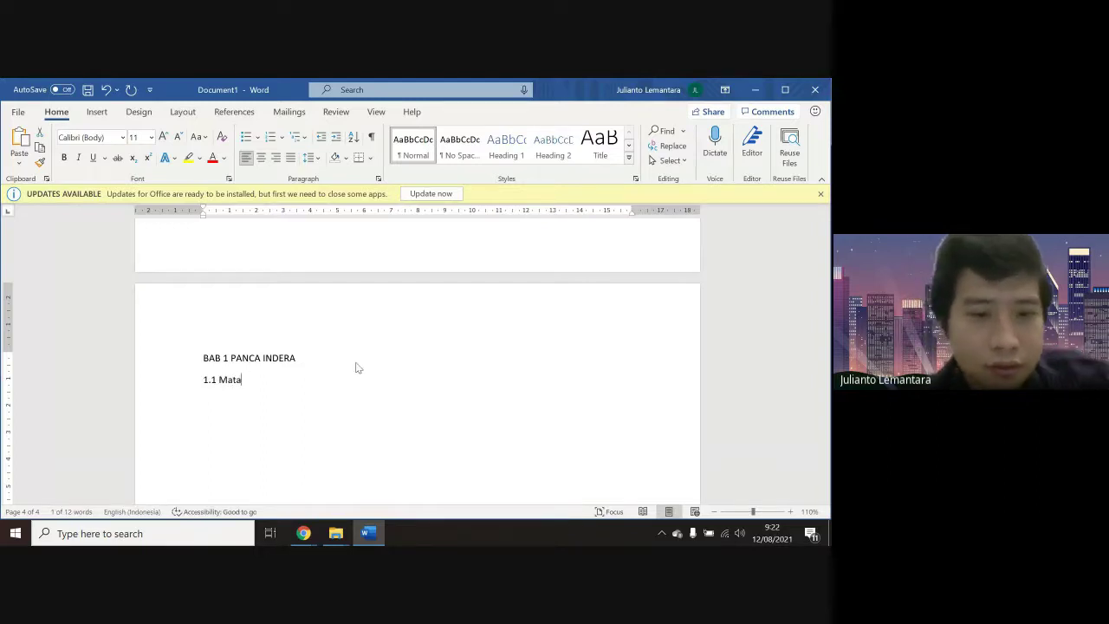
pyautogui.hotkey('ctrl', 'Return')
pyautogui.press('BackSpace')
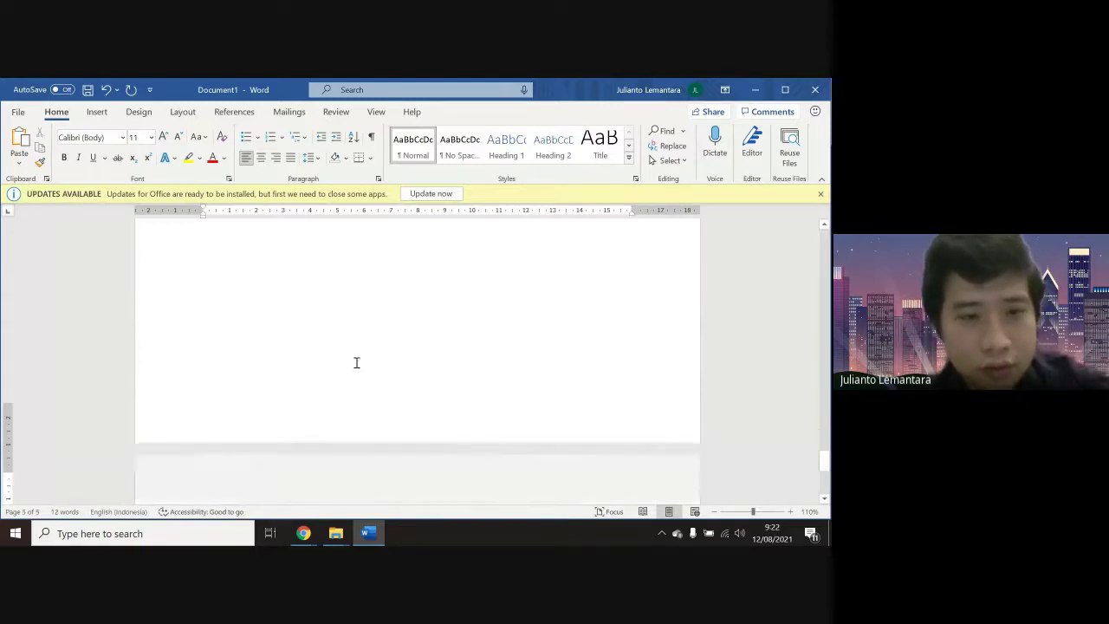
pyautogui.press('Return')
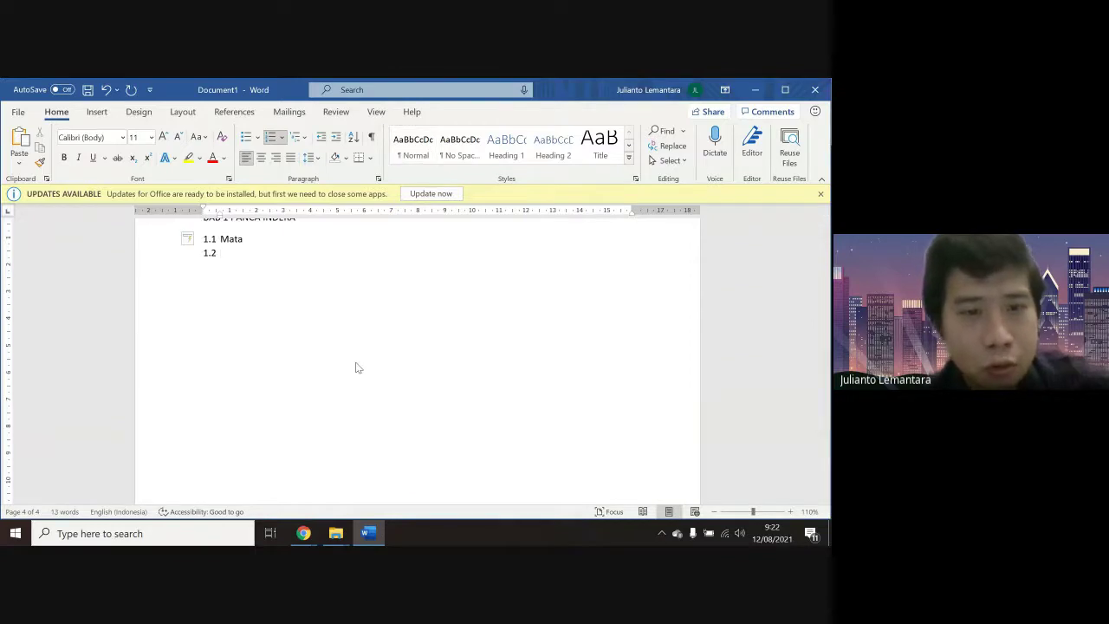
pyautogui.write('Telinga')
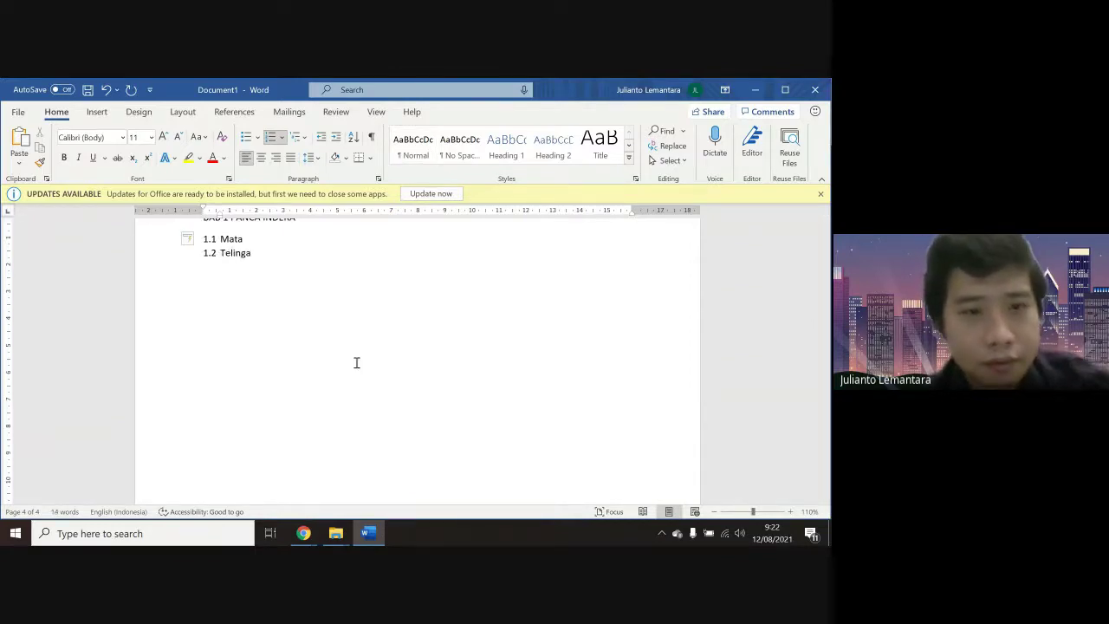
# Add '1.3 Lidah' below Telinga, undoing the stray page breaks
pyautogui.hotkey('ctrl', 'Return')
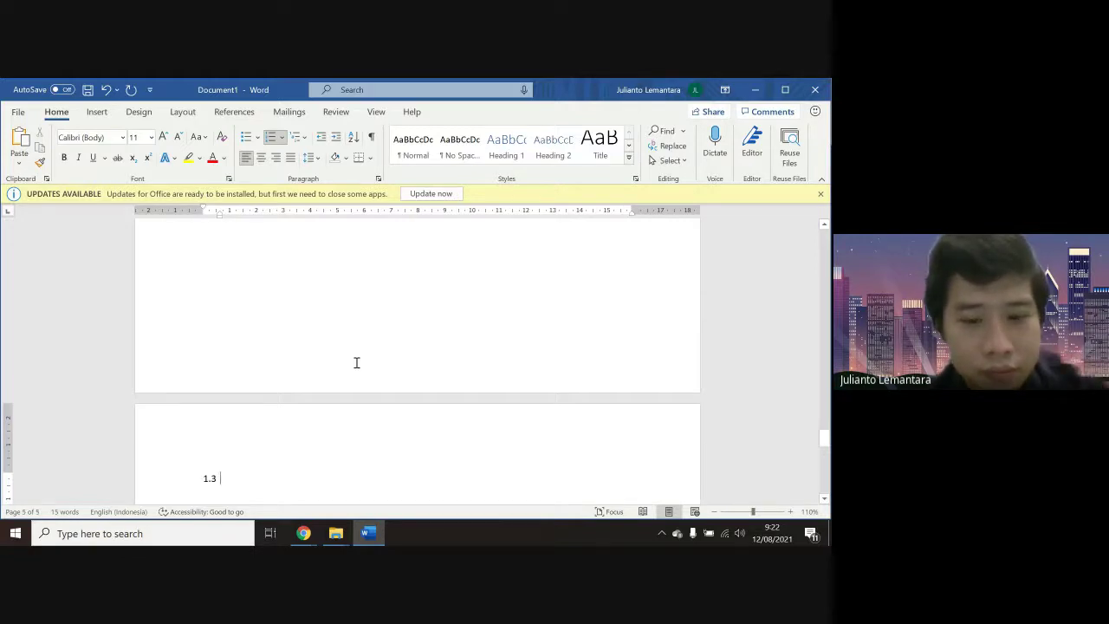
pyautogui.write('Lidah')
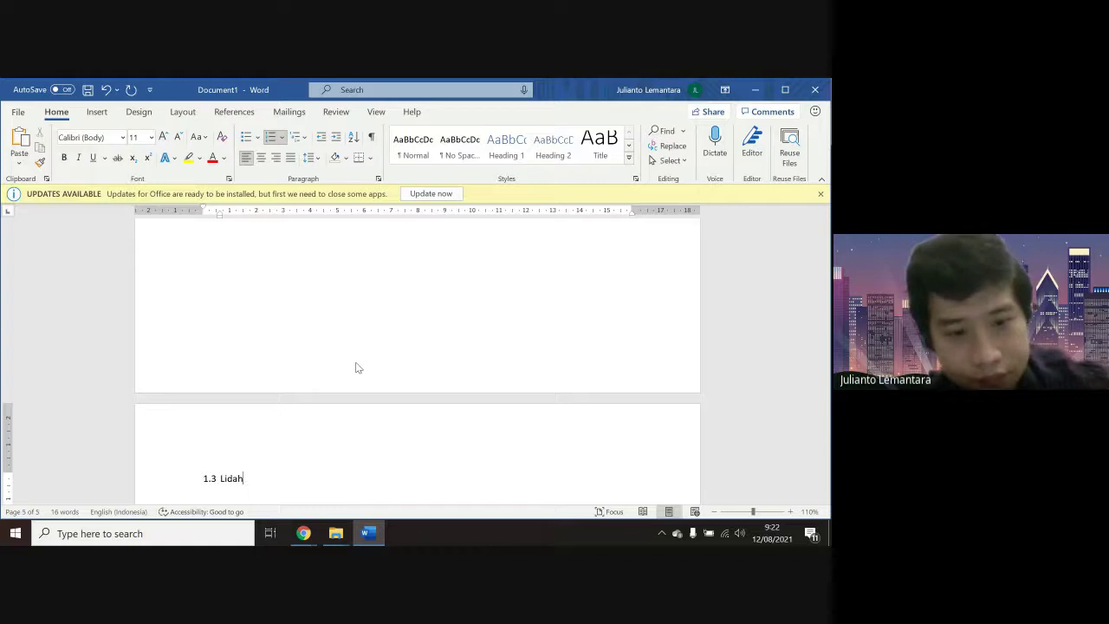
pyautogui.hotkey('ctrl', 'Return')
pyautogui.scroll(10, 357, 363)
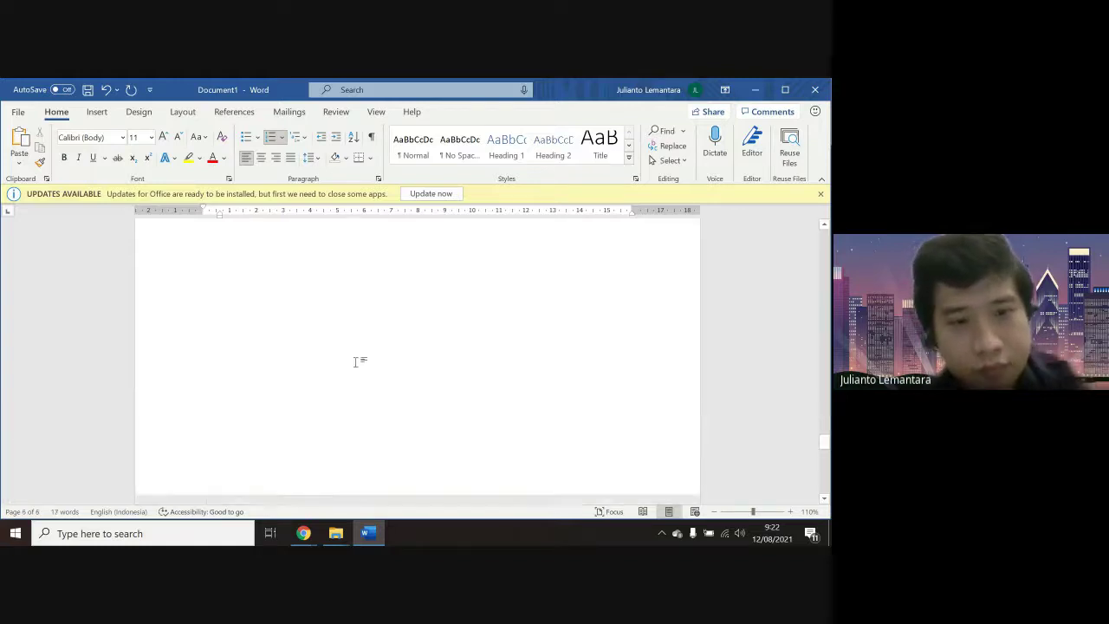
pyautogui.scroll(-2, 356, 363)
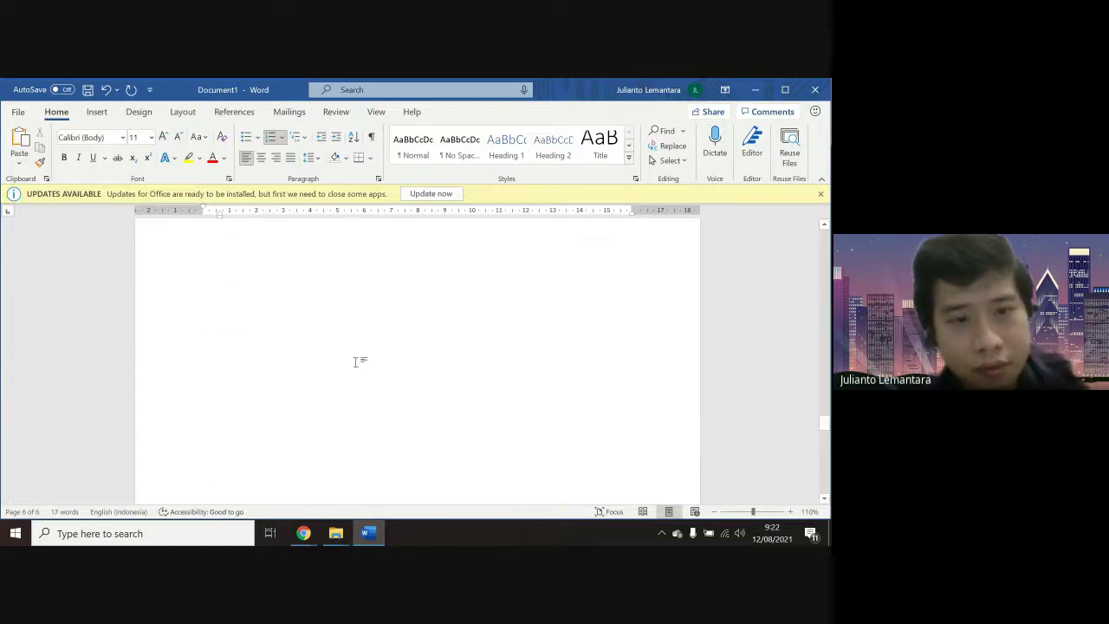
pyautogui.hotkey('ctrl', 'z')
pyautogui.hotkey('ctrl', 'z')
pyautogui.hotkey('ctrl', 'z')
pyautogui.hotkey('ctrl', 'z')
pyautogui.hotkey('ctrl', 'z')
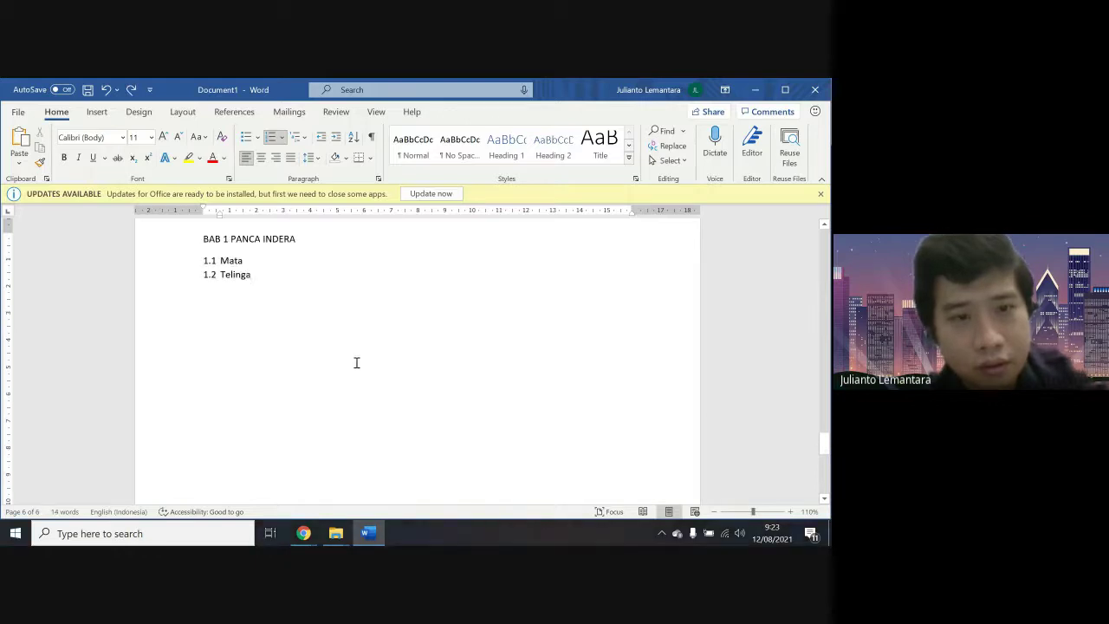
pyautogui.press('Return')
pyautogui.write('Lidah')
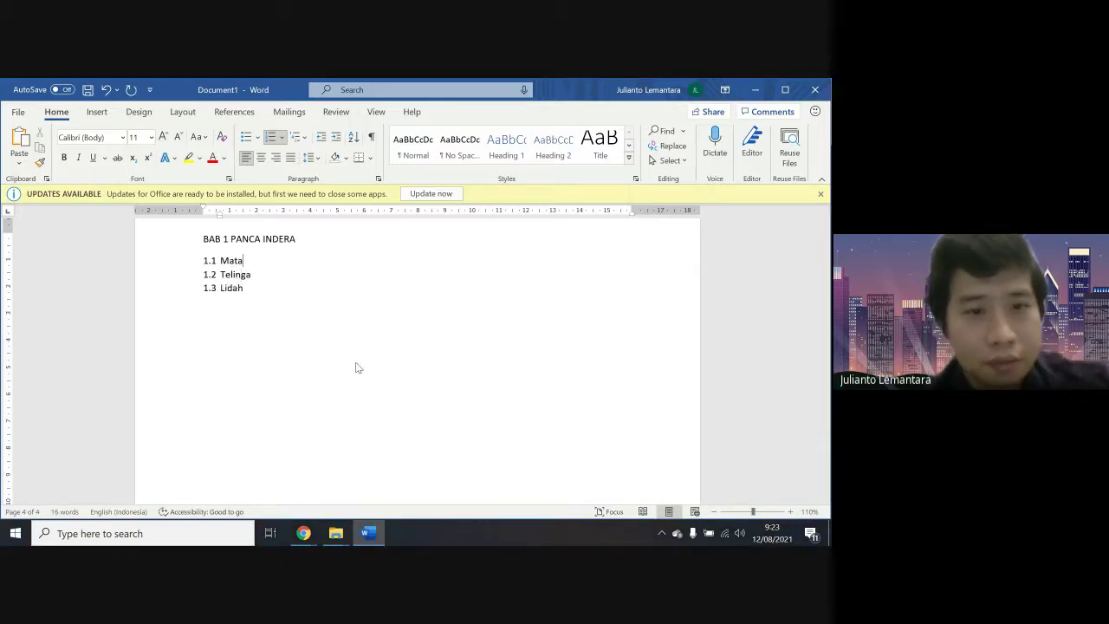
# Remove the empty numbered item and clear the number from the new line after Telinga
pyautogui.press('Return')
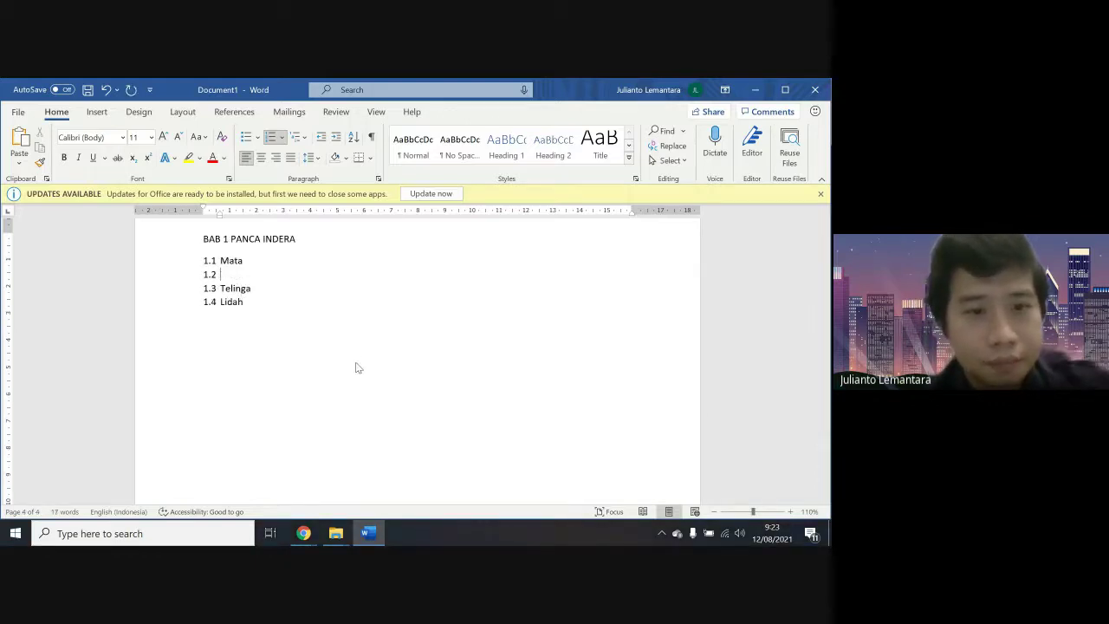
pyautogui.press('BackSpace')
pyautogui.press('Down')
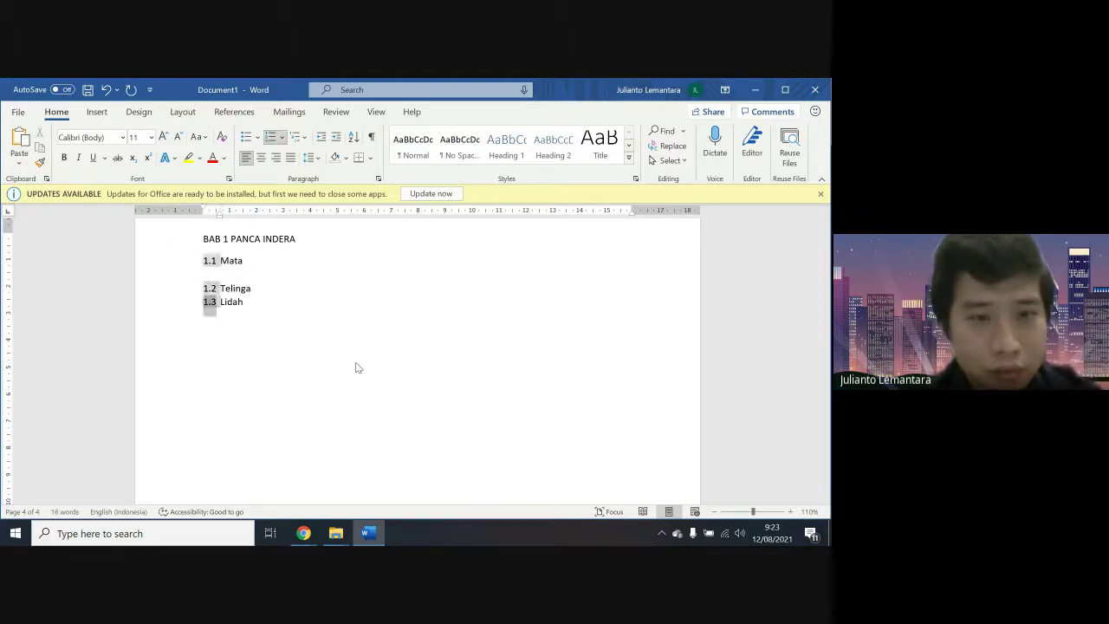
pyautogui.press('End')
pyautogui.press('Return')
pyautogui.press('BackSpace')
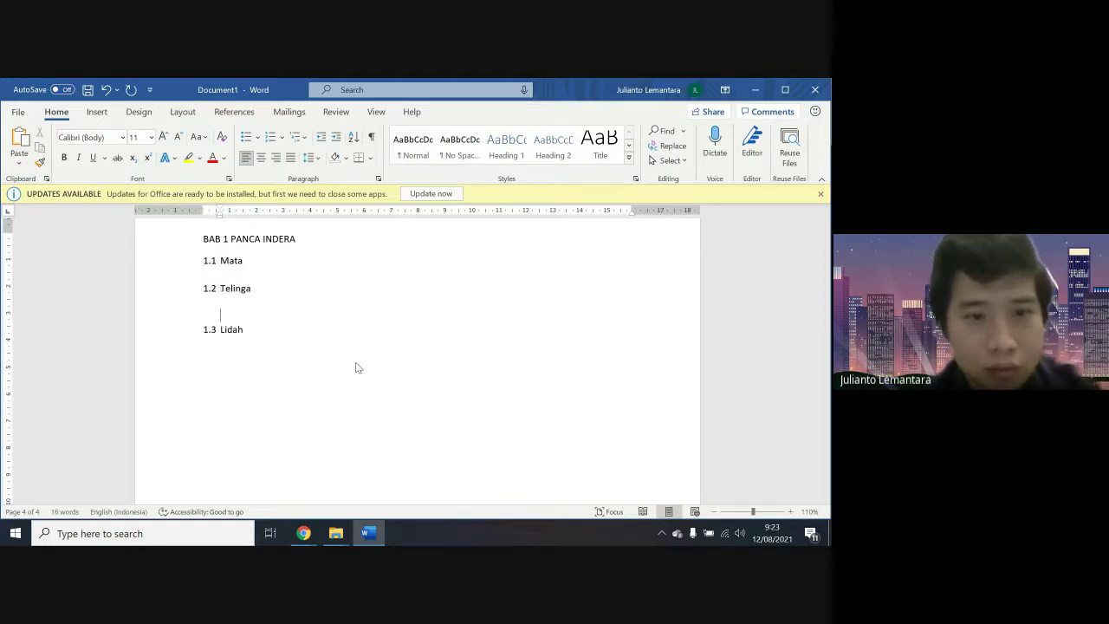
# Insert unnumbered blank lines between 1.1 Mata, 1.2 Telinga and 1.3 Lidah
pyautogui.click(227, 275)
pyautogui.press('Return')
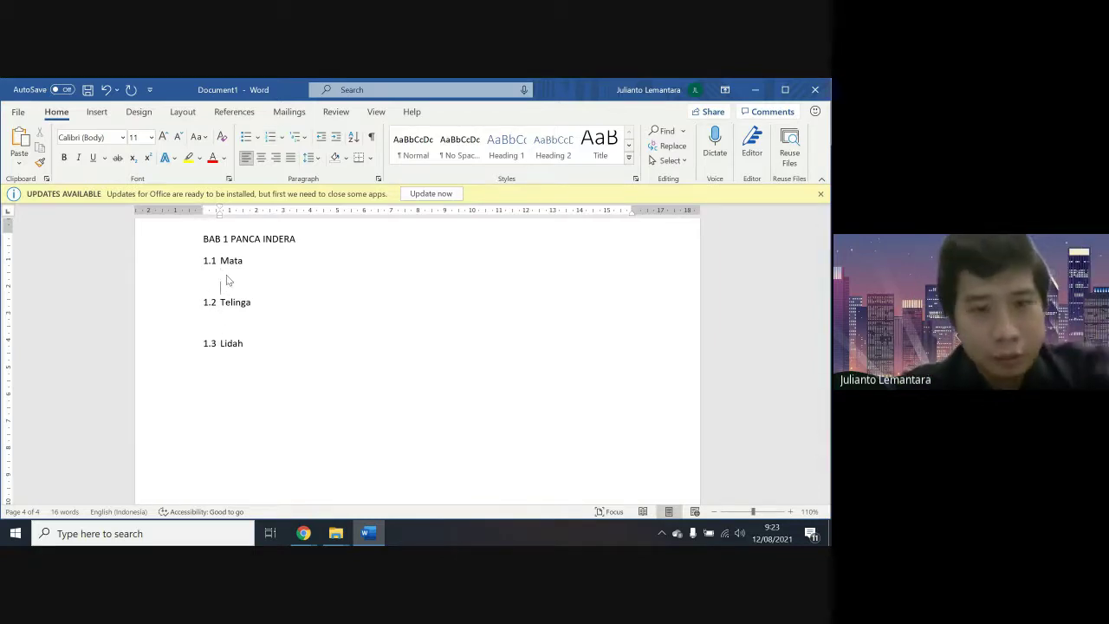
pyautogui.press('Tab')
pyautogui.press('BackSpace')
pyautogui.press('BackSpace')
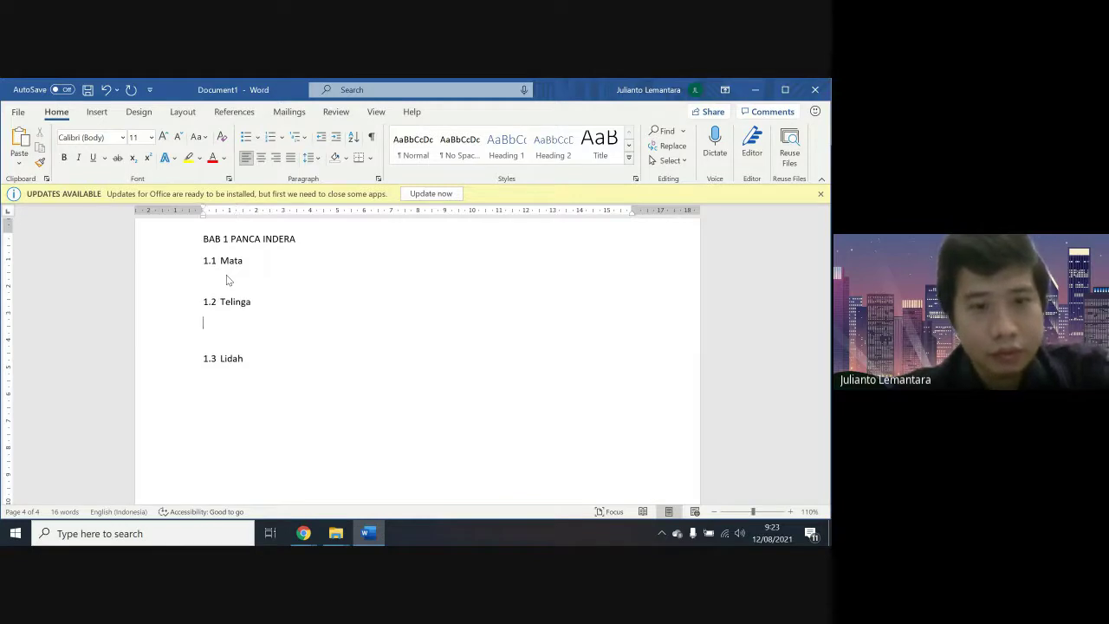
pyautogui.press('Return')
pyautogui.press('BackSpace')
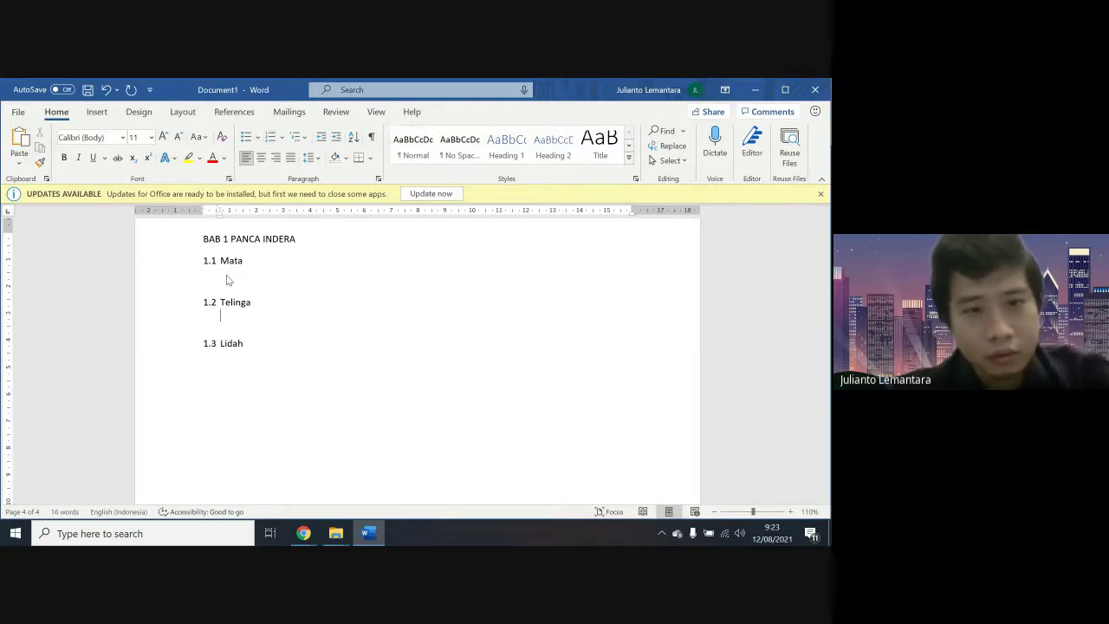
pyautogui.press('Down')
pyautogui.press('Down')
pyautogui.press('BackSpace')
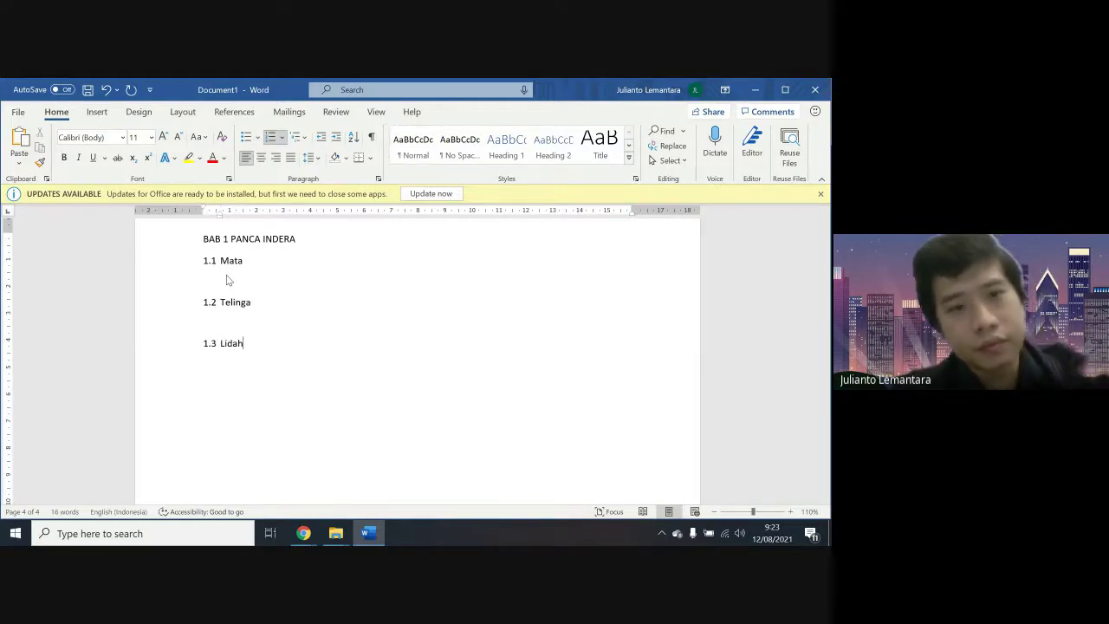
pyautogui.hotkey('ctrl', 'Return')
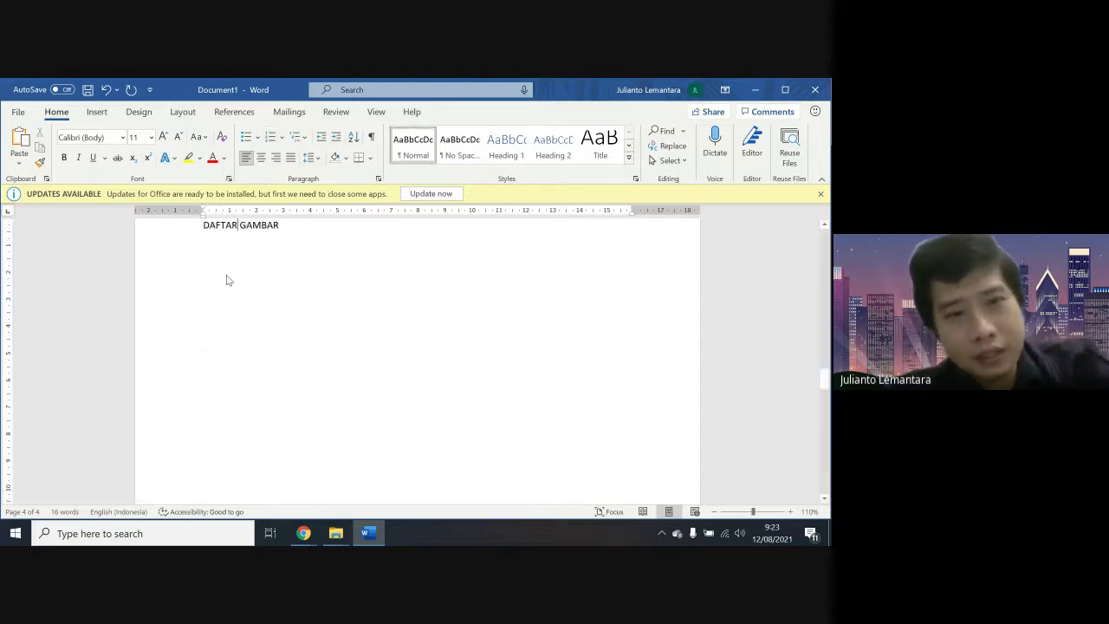
# Delete the page break after 1.3 Lidah, leaving an empty line below it
pyautogui.press('BackSpace')
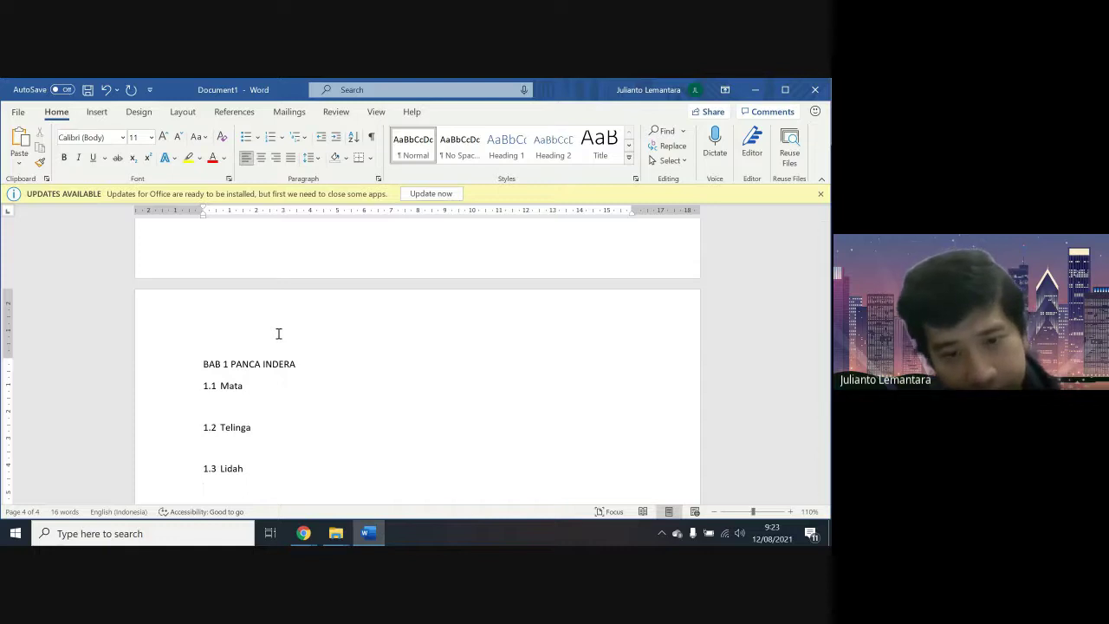
pyautogui.moveTo(304, 533)
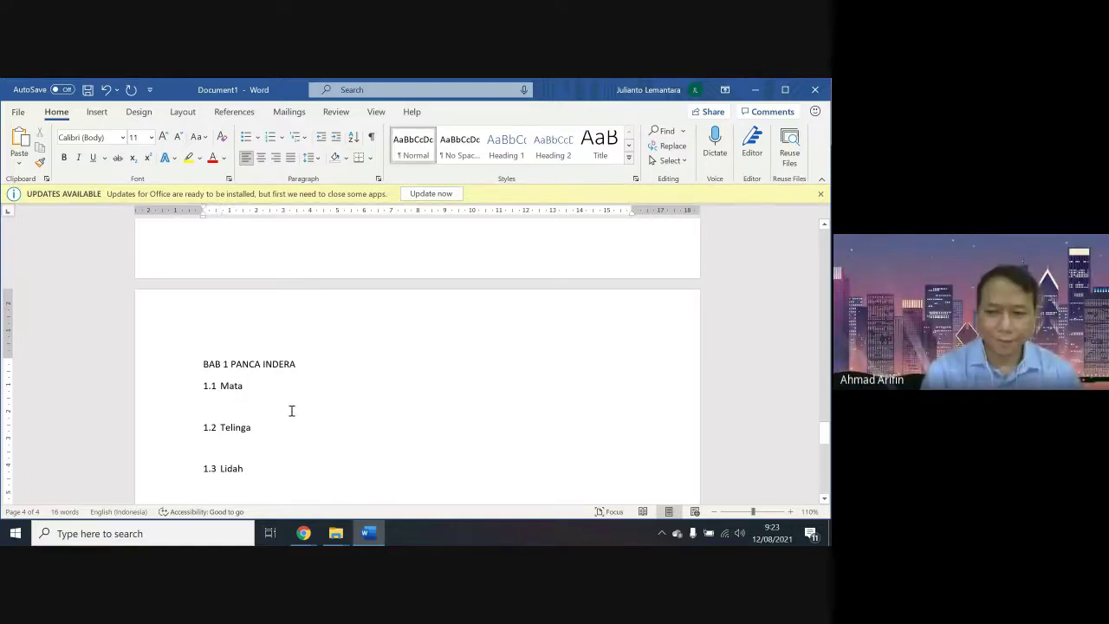
pyautogui.scroll(-1, 291, 411)
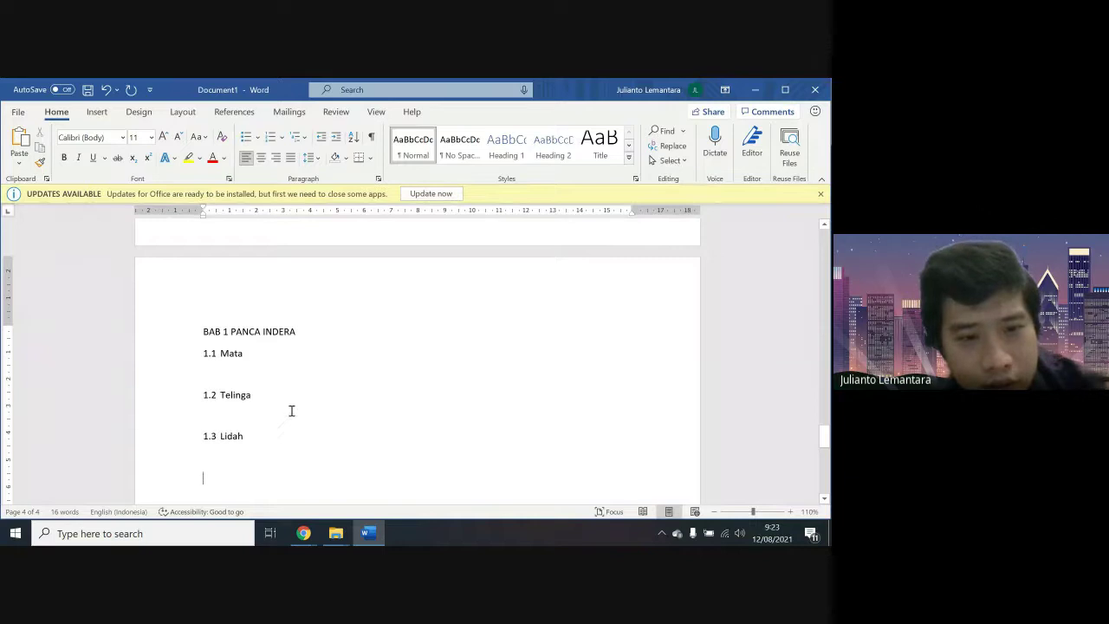
# Start a new page and type the chapter heading 'BAB 2'
pyautogui.hotkey('ctrl', 'Return')
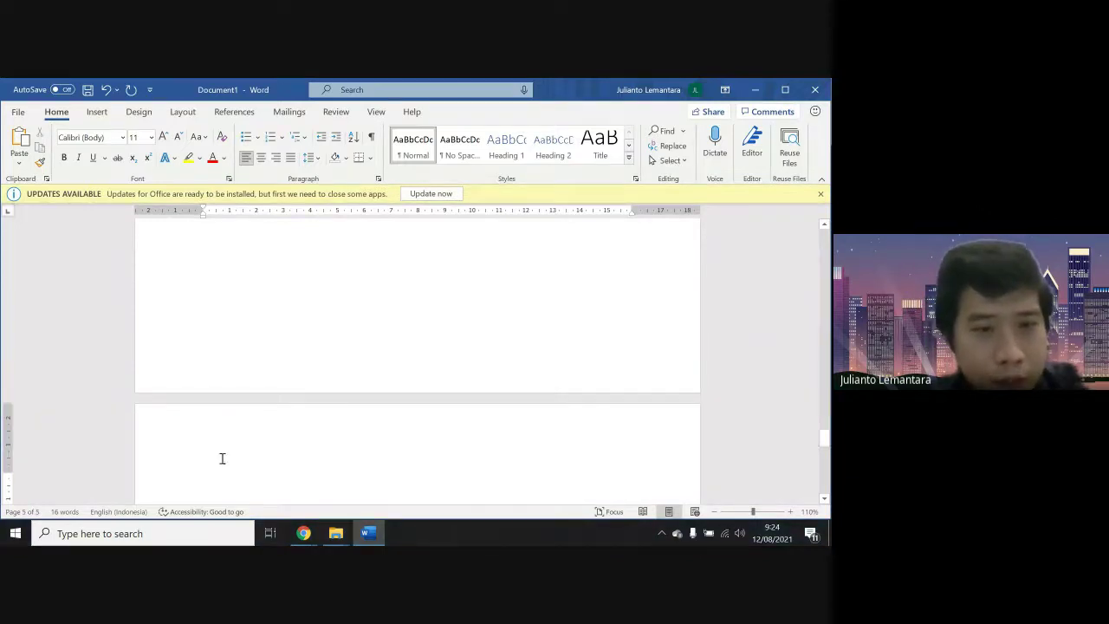
pyautogui.write('BAB')
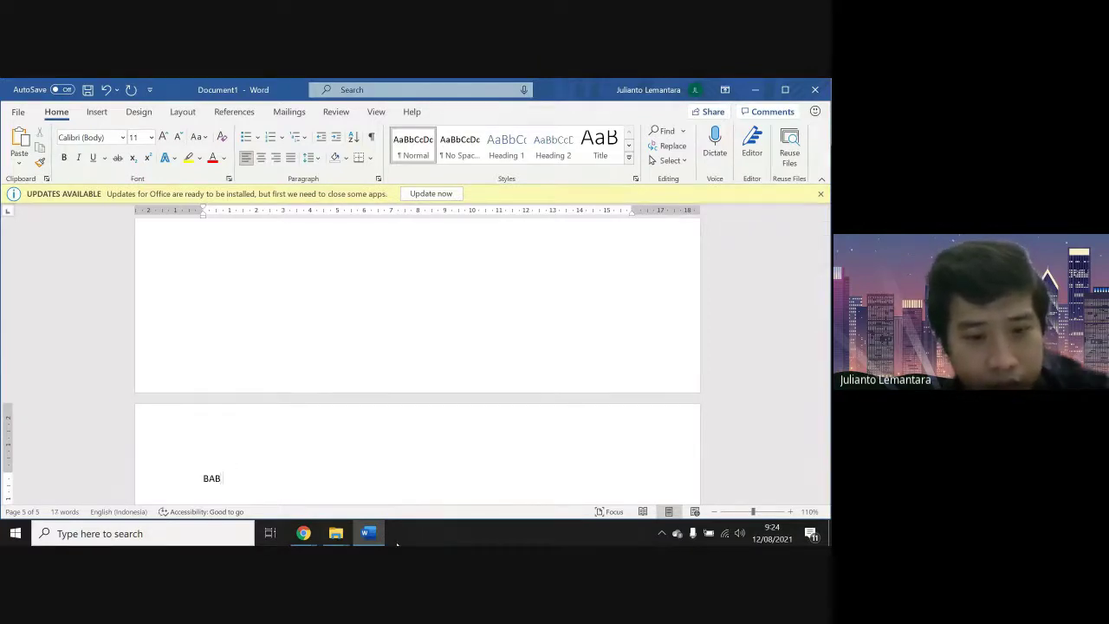
pyautogui.write(' 2')
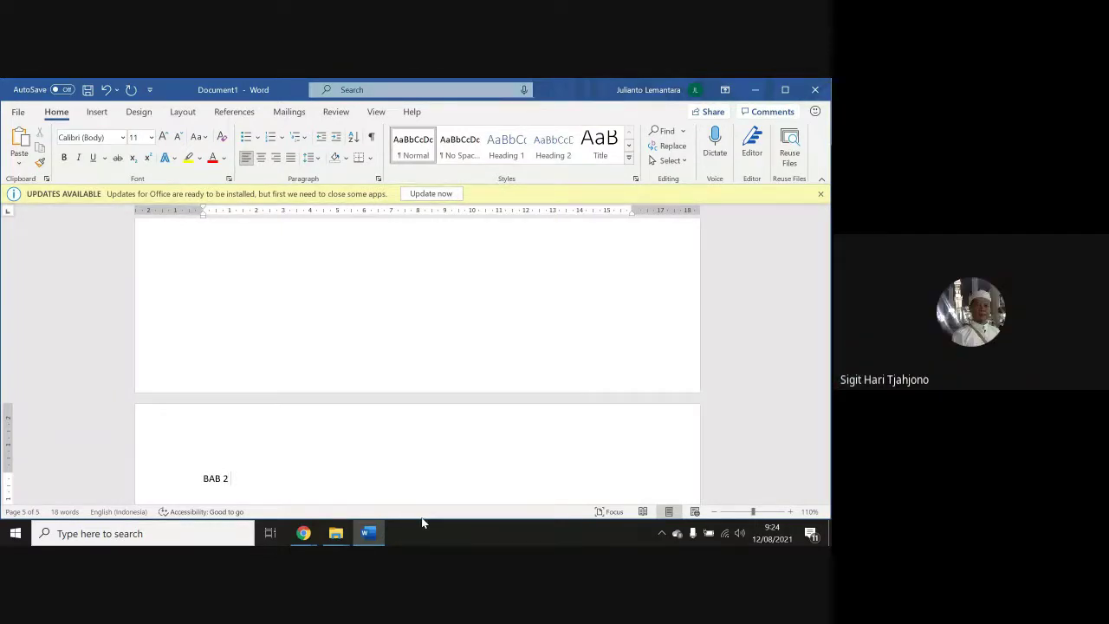
pyautogui.scroll(5, 375, 322)
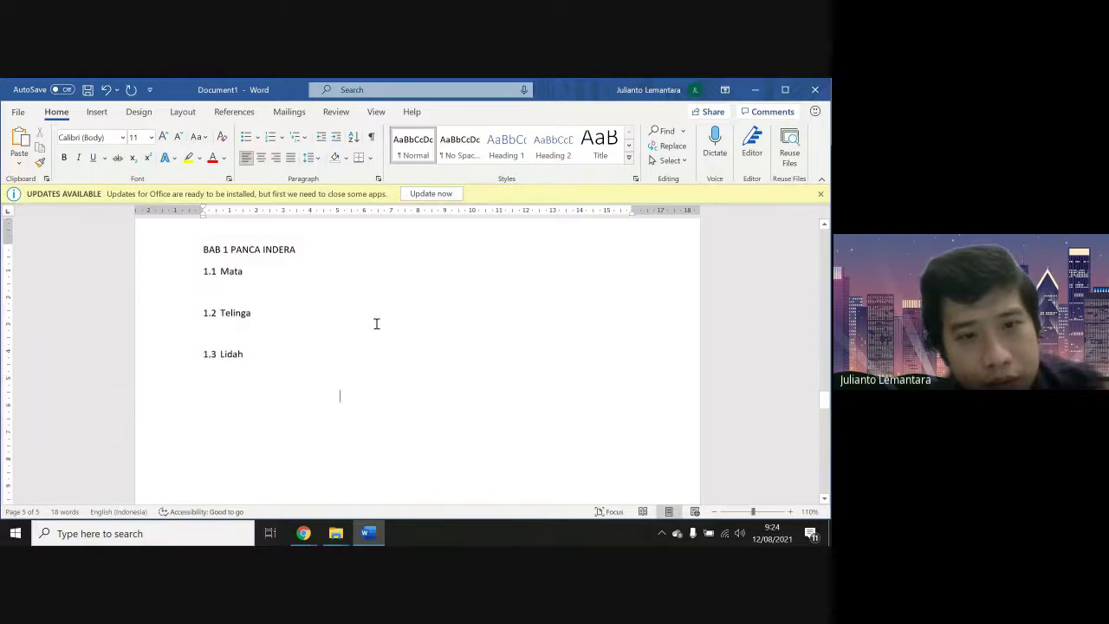
pyautogui.scroll(-3, 376, 322)
pyautogui.scroll(-3, 377, 322)
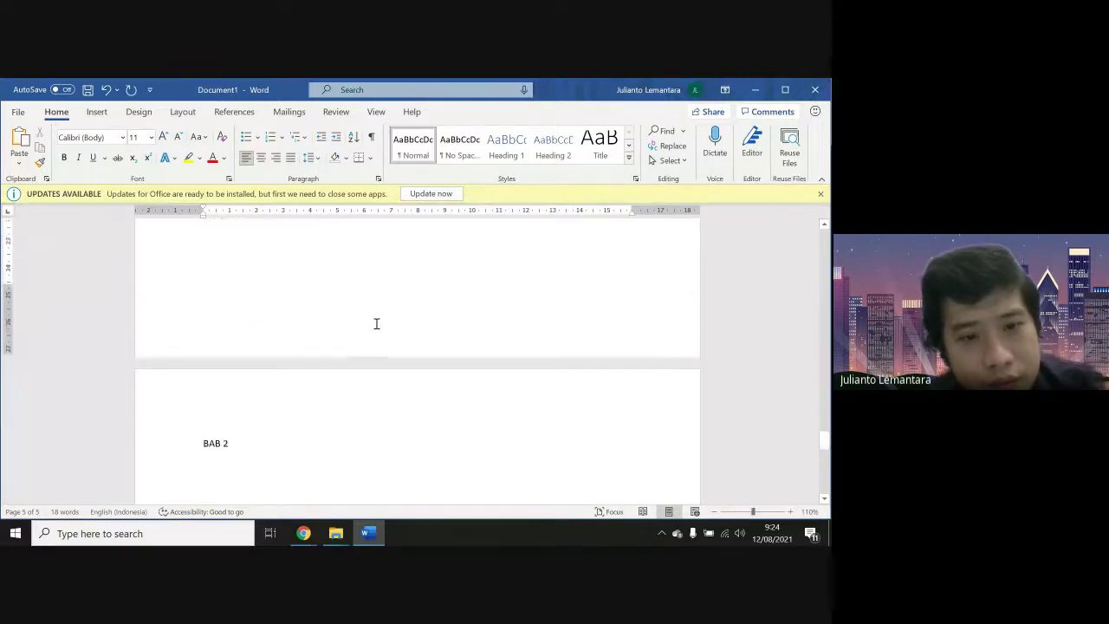
# Extend the heading to 'BAB 2 PENCERNAAN' and add the subheading 2.1 Mulut
pyautogui.click(315, 409)
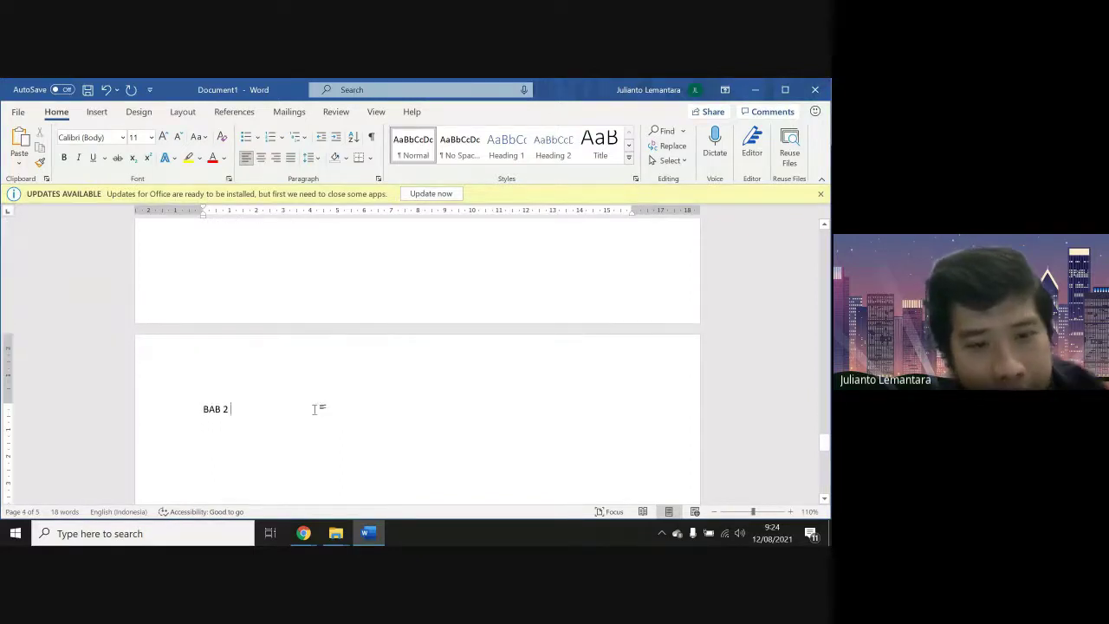
pyautogui.write('PENCERNAAN')
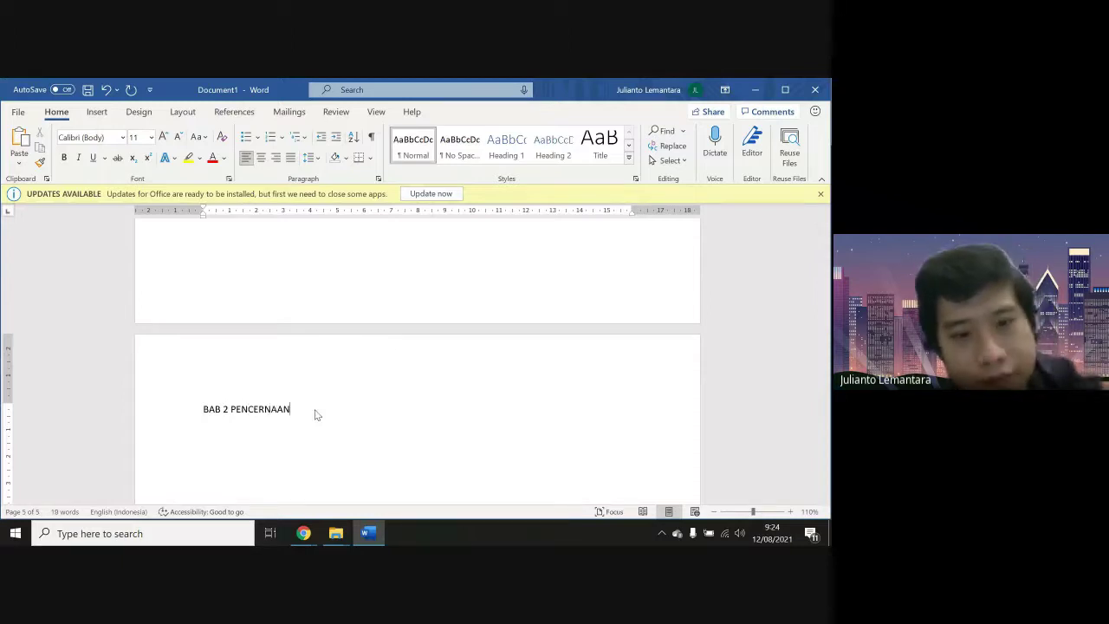
pyautogui.press('Return')
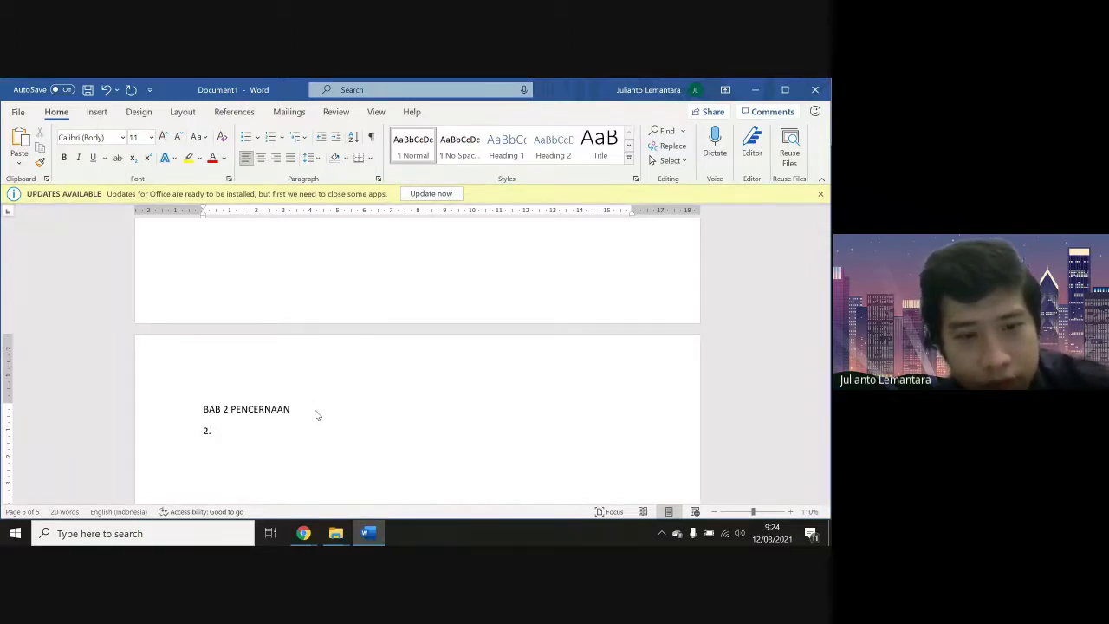
pyautogui.write('M')
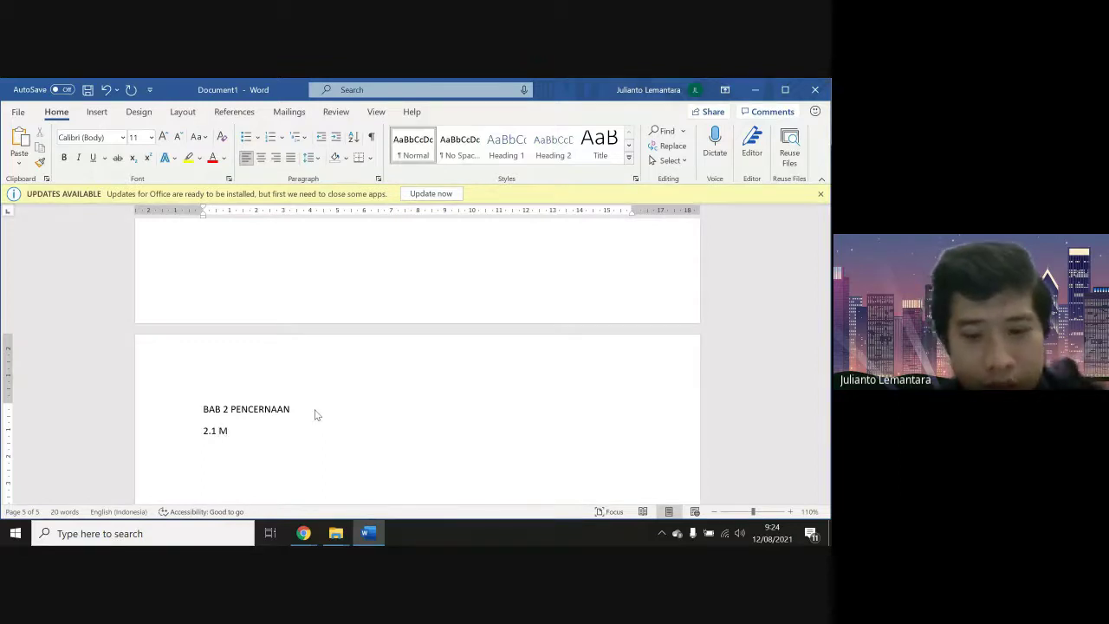
pyautogui.write('ulut')
pyautogui.press('Return')
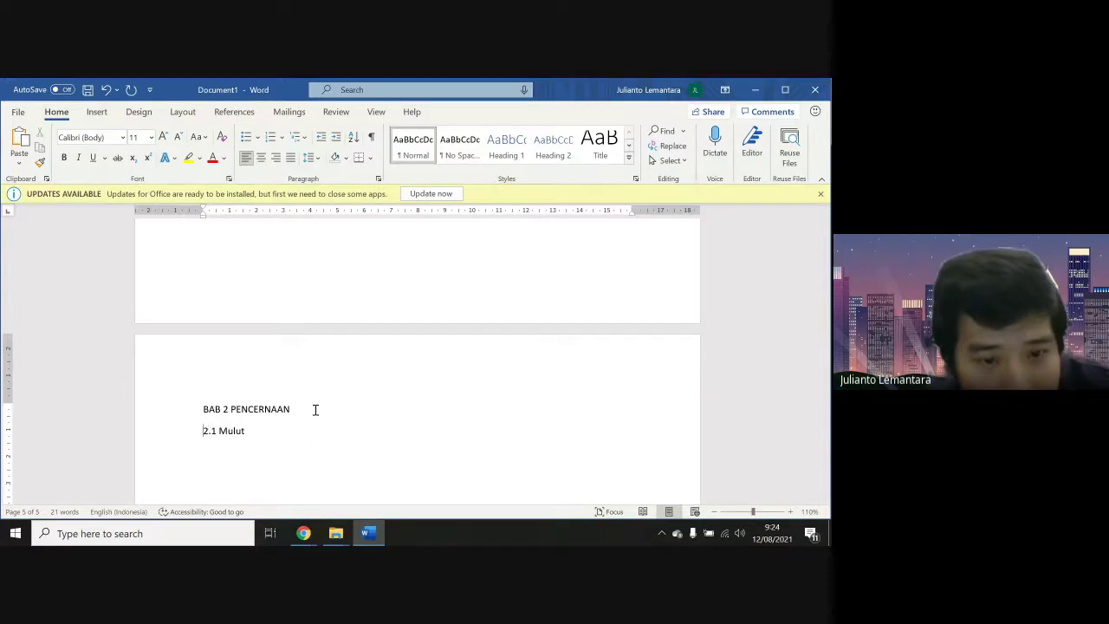
pyautogui.press('Return')
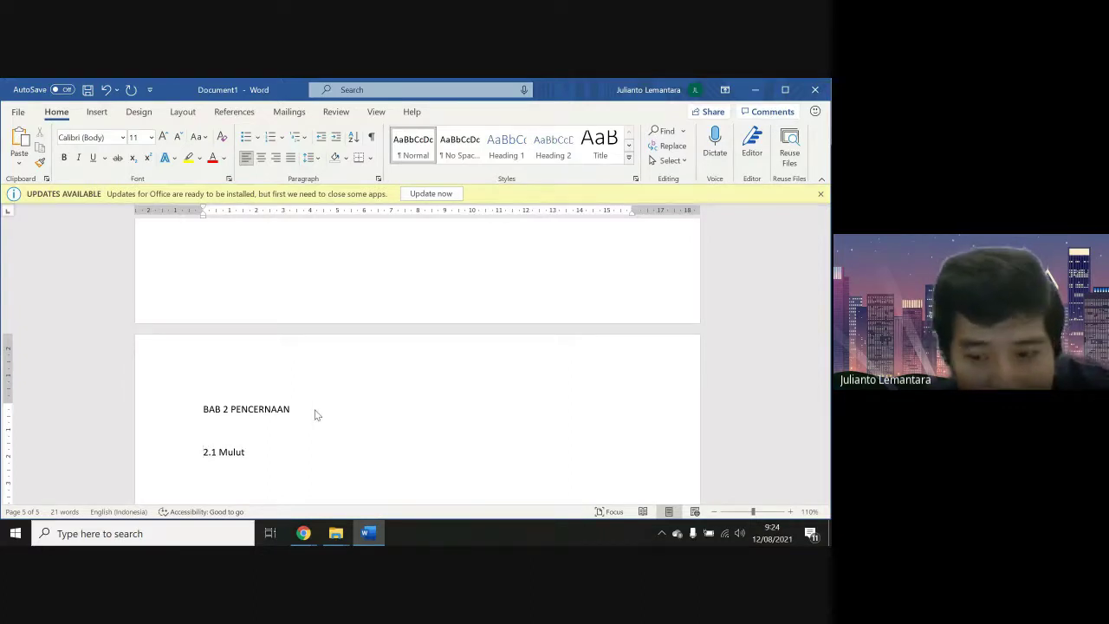
pyautogui.press('Delete')
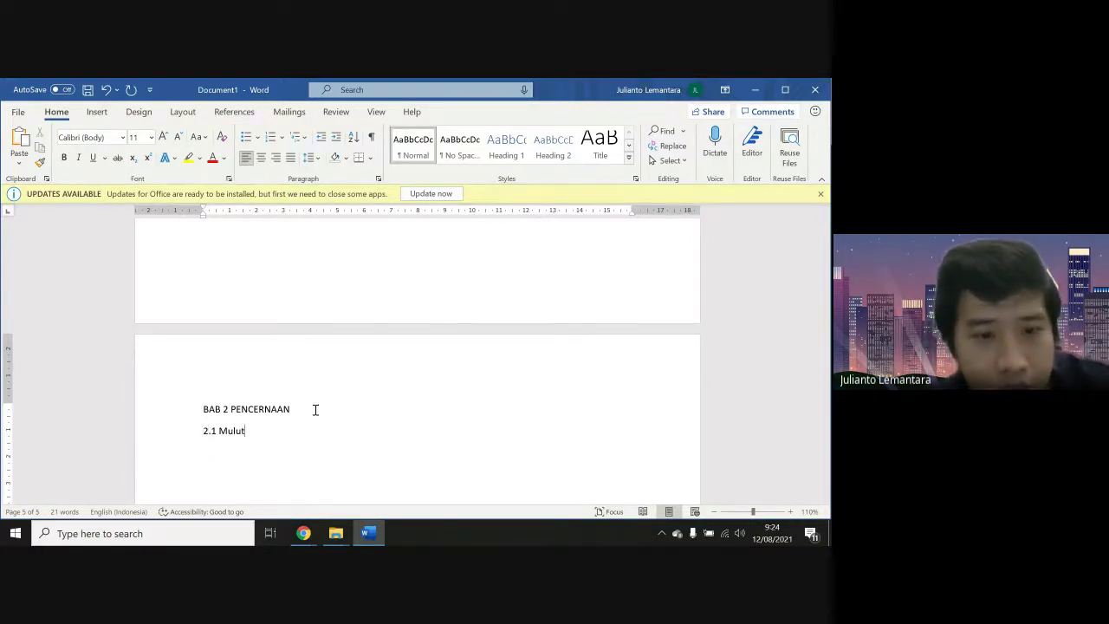
pyautogui.press('Return')
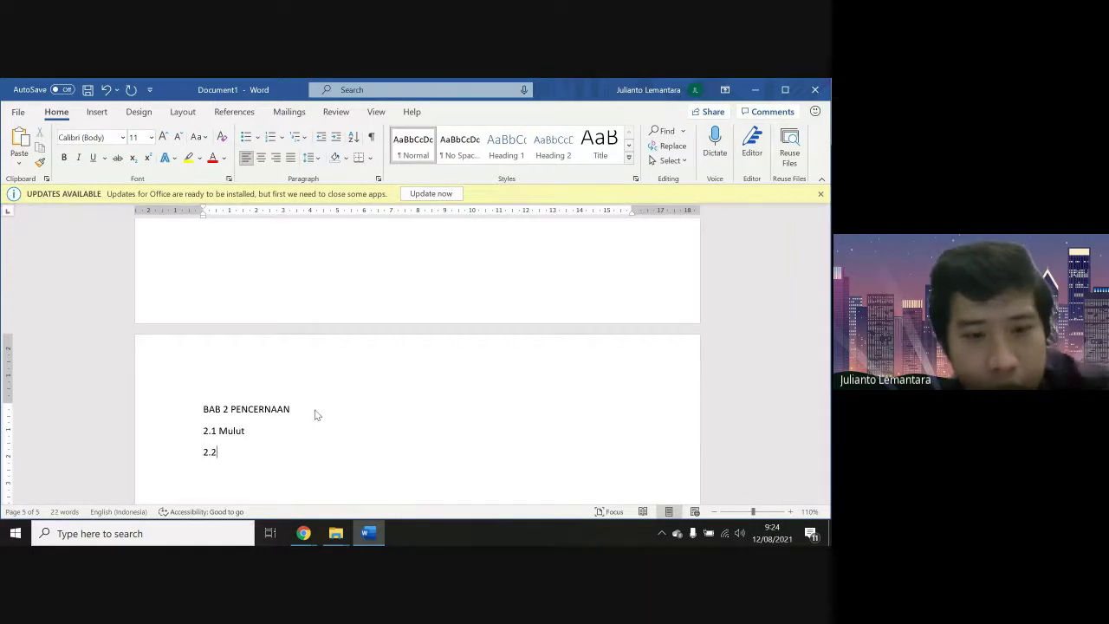
# Add '2.2 Kerongkongan' and '2.3 Lambung', each with a blank line above it
pyautogui.write('2.2 ')
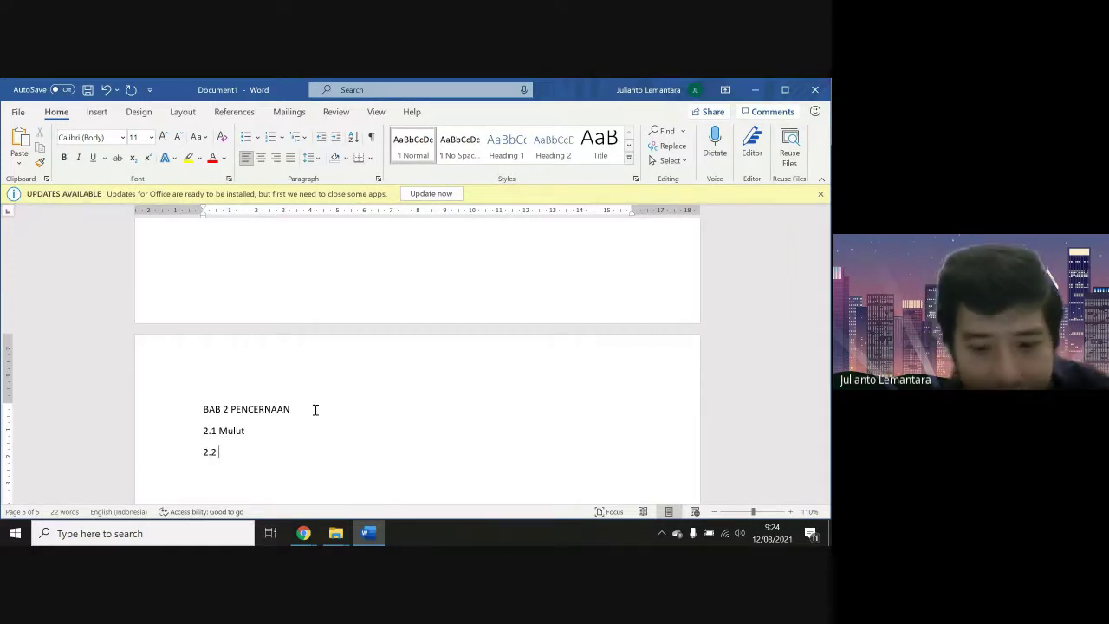
pyautogui.write('Kerongko')
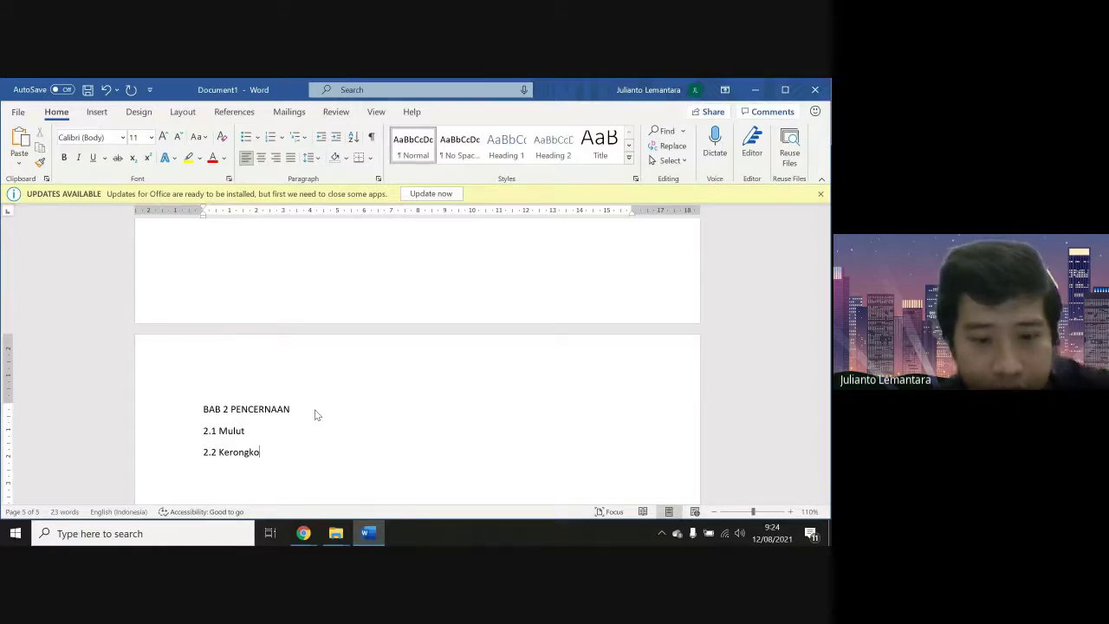
pyautogui.write('ngan ')
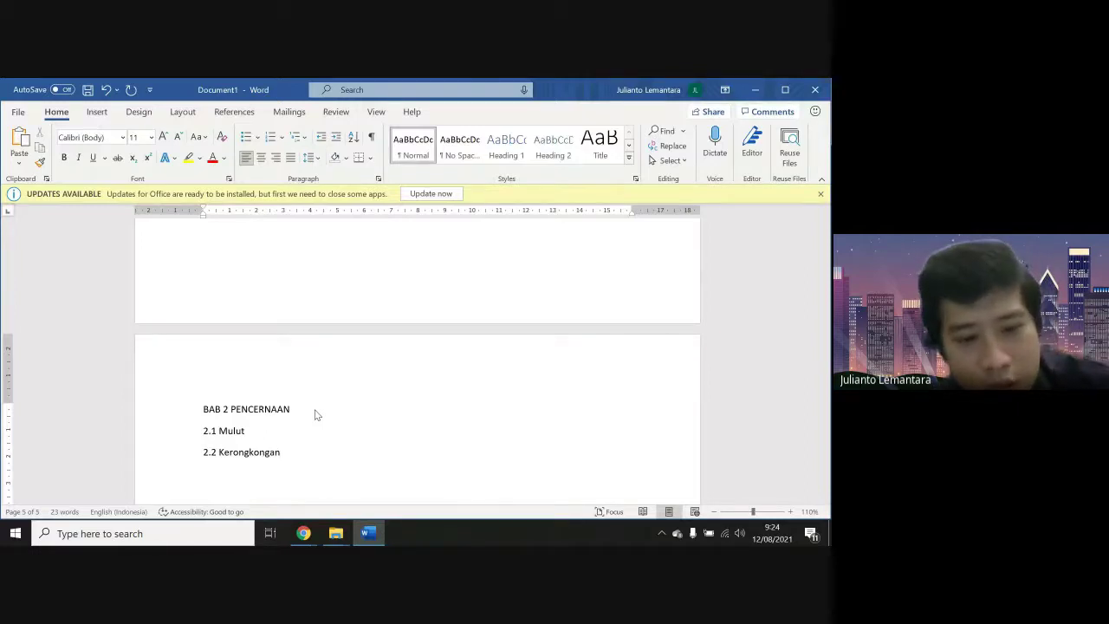
pyautogui.write('2.3 L')
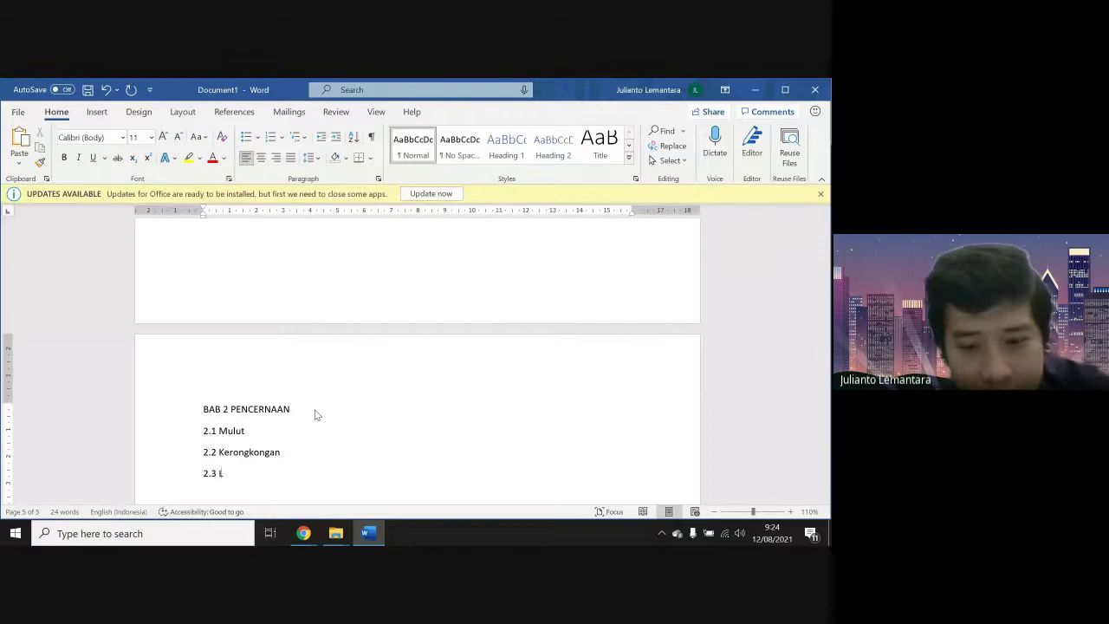
pyautogui.write('ambung')
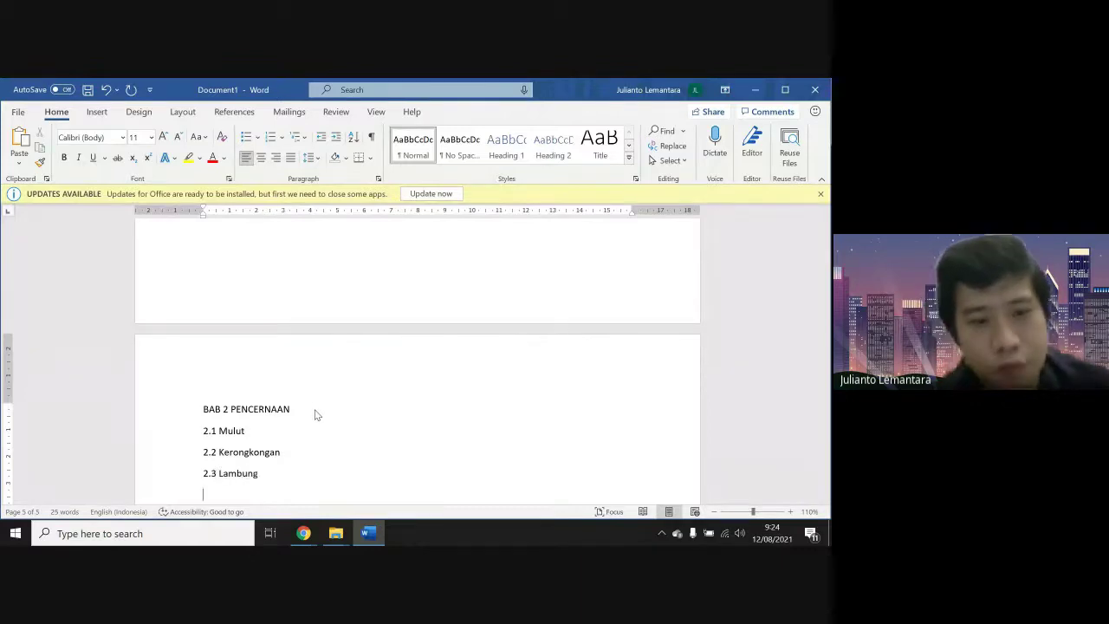
pyautogui.press('Down')
pyautogui.press('Return')
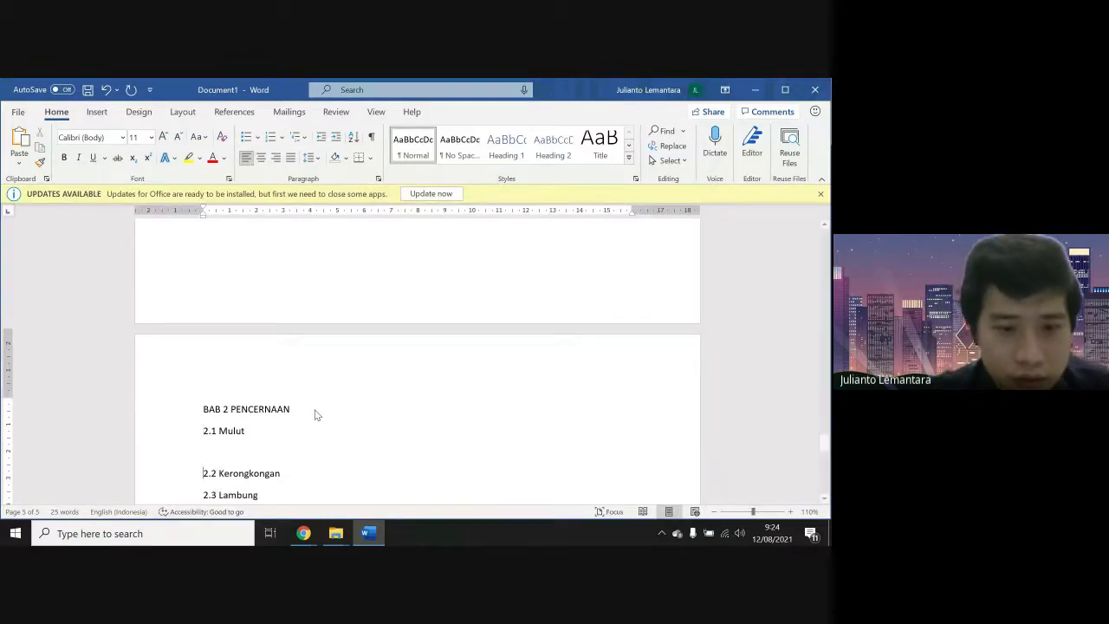
pyautogui.press('Down')
pyautogui.press('Return')
pyautogui.scroll(10, 316, 416)
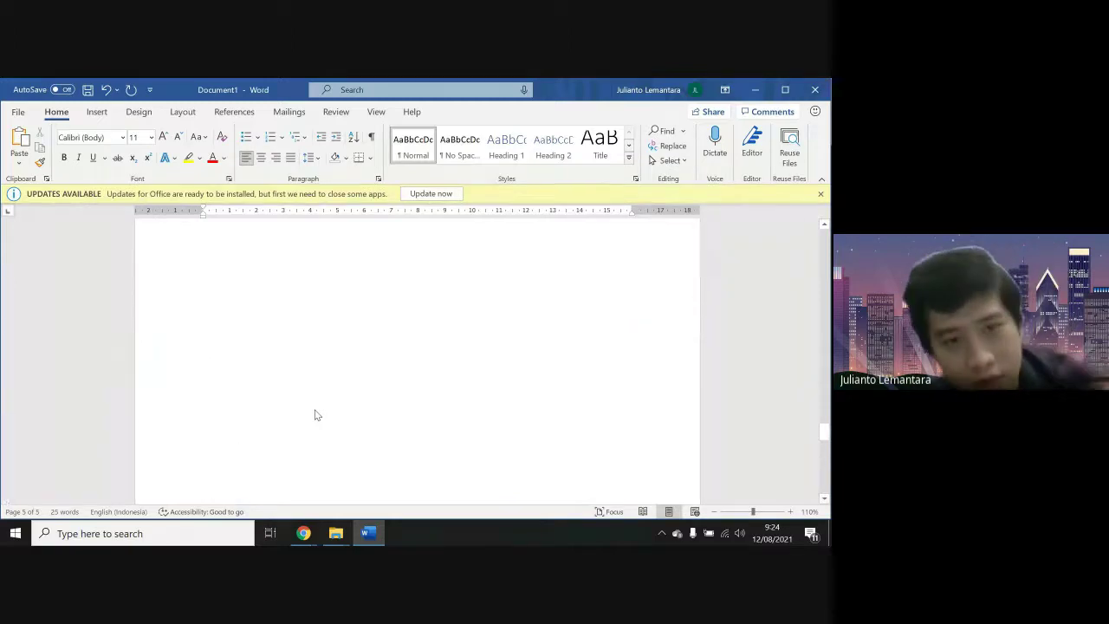
pyautogui.scroll(-2, 317, 415)
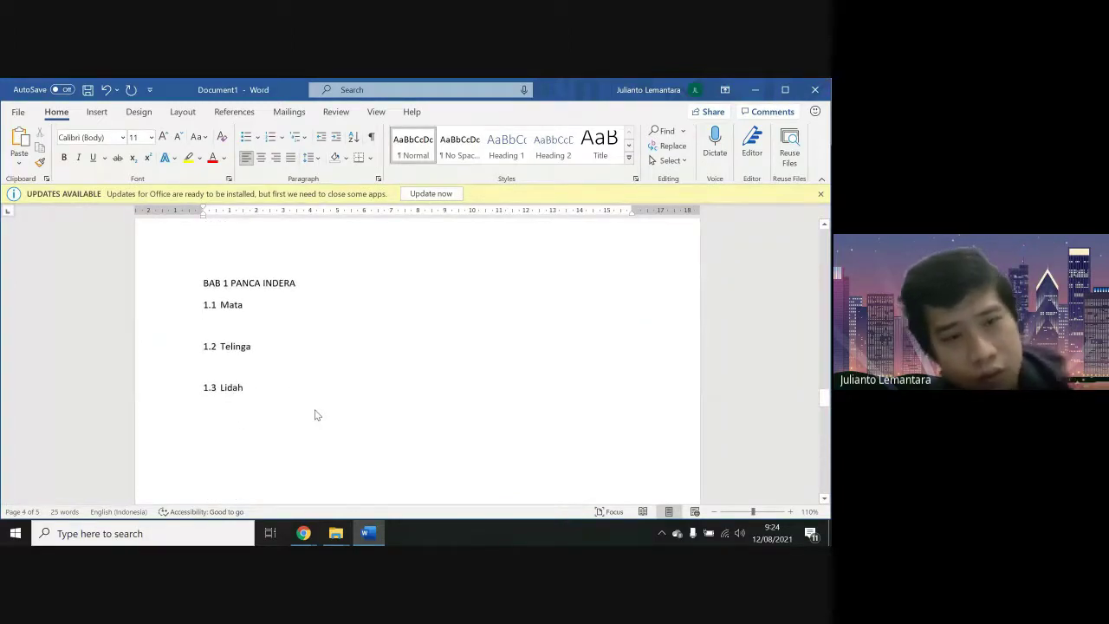
# Review the BAB 1 subheadings and add spacing below the BAB 2 PENCERNAAN heading
pyautogui.click(219, 304)
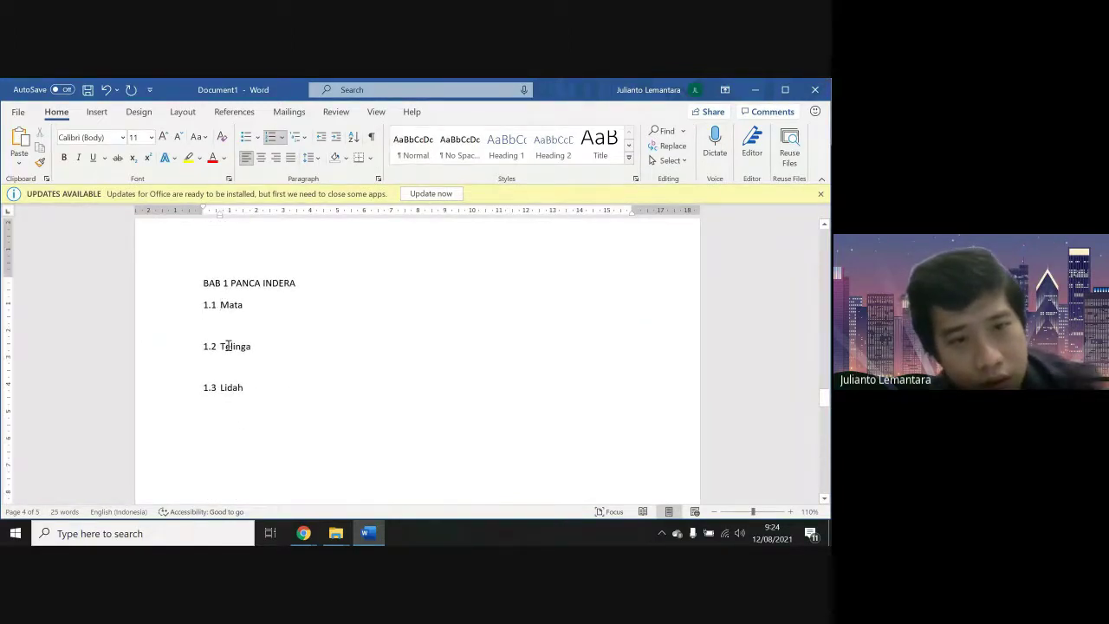
pyautogui.click(232, 375)
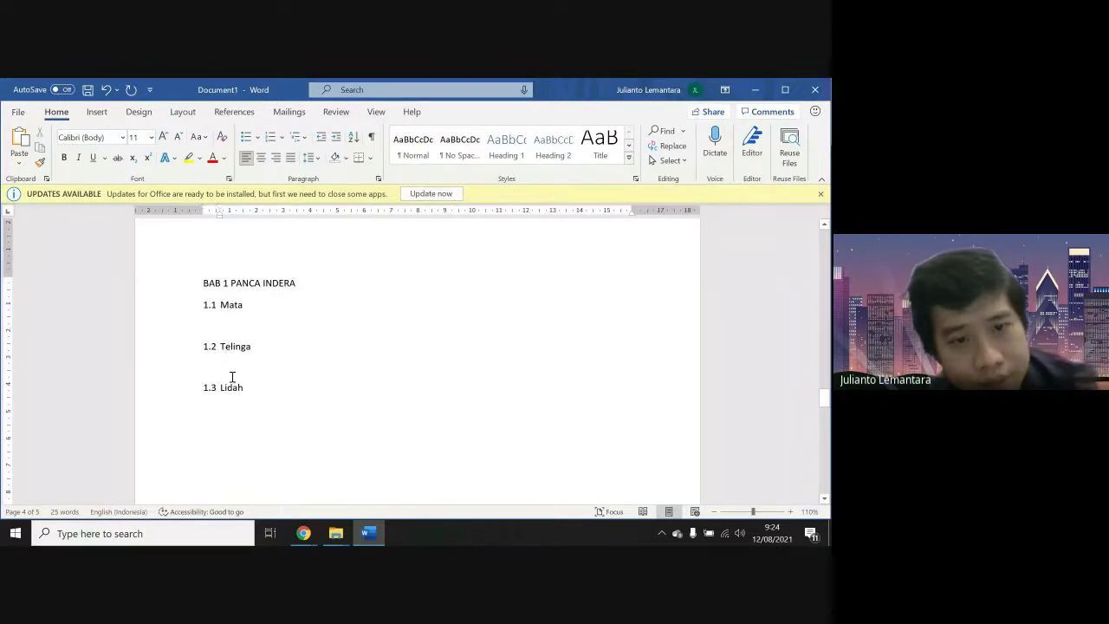
pyautogui.scroll(-15, 232, 377)
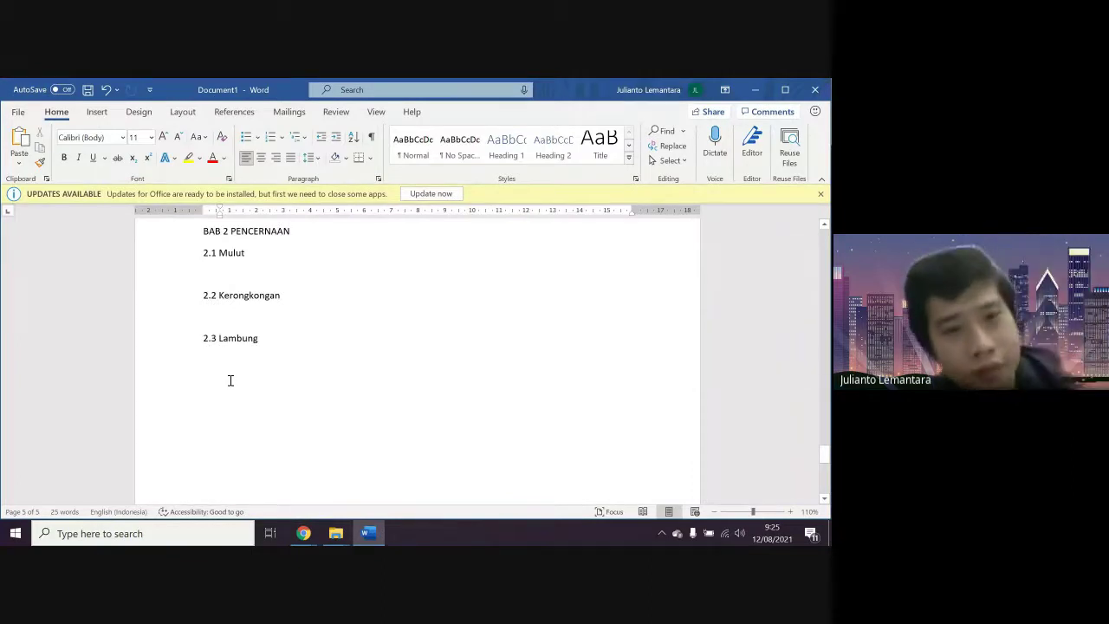
pyautogui.scroll(4, 263, 414)
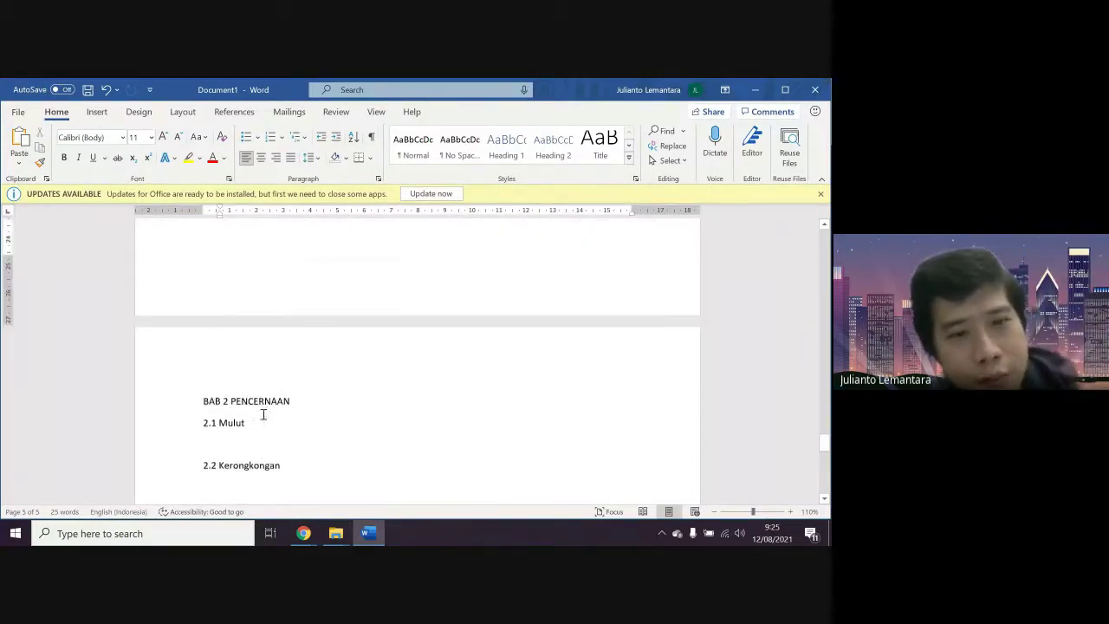
pyautogui.click(325, 403)
pyautogui.press('Return')
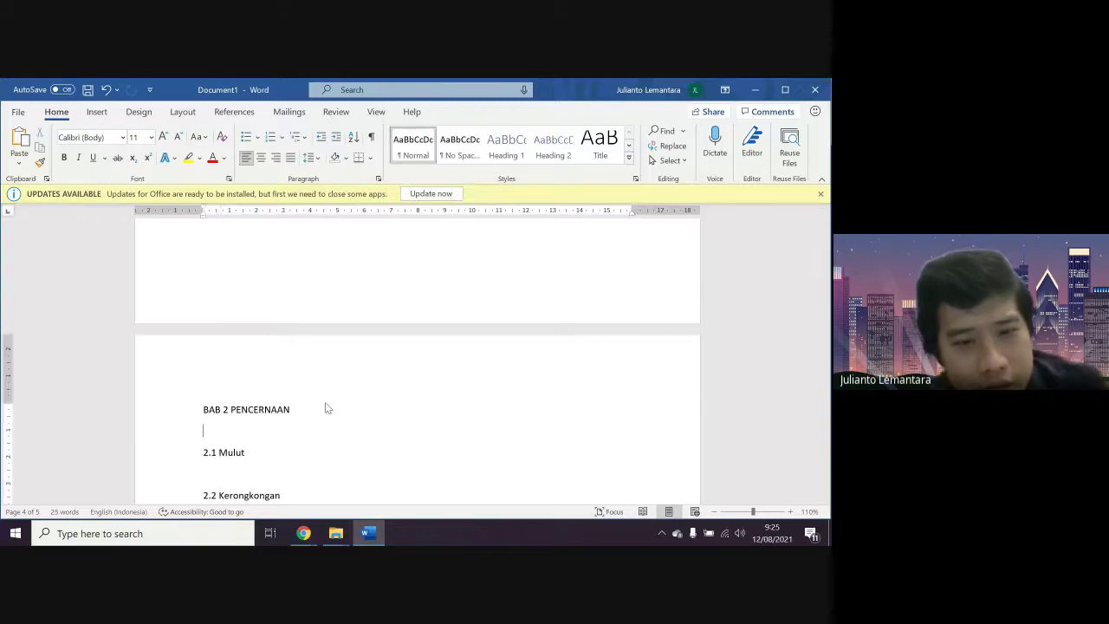
pyautogui.hotkey('ctrl', 'Return')
# Add a blank line below BAB 1 PANCA INDERA and insert a page break after BAB 2
pyautogui.scroll(10, 328, 409)
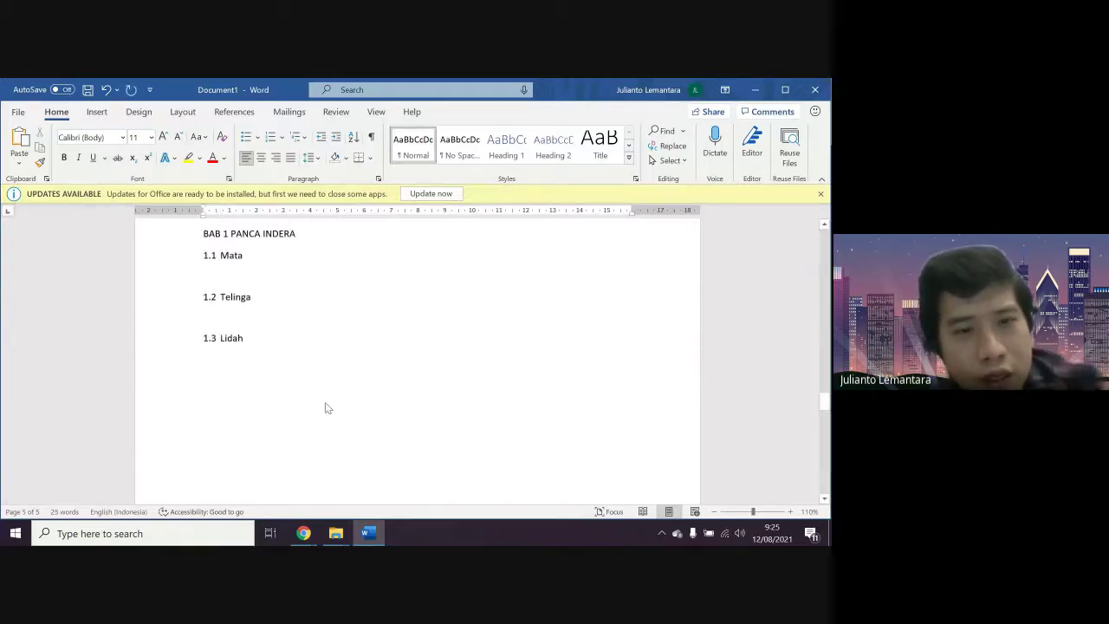
pyautogui.click(357, 238)
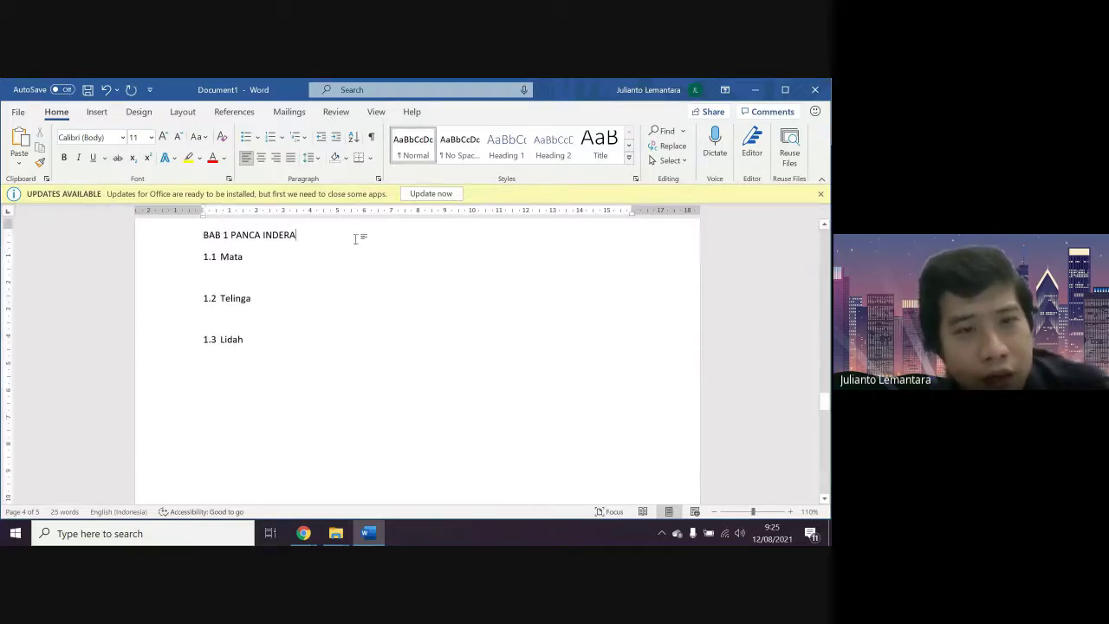
pyautogui.press('Return')
pyautogui.scroll(-1, 356, 245)
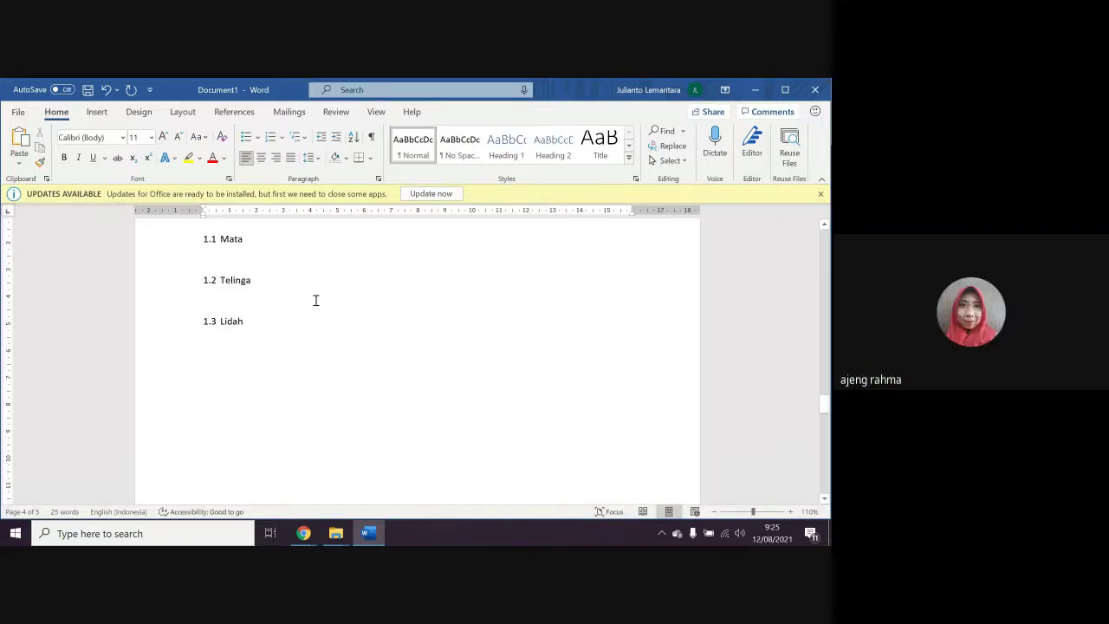
pyautogui.scroll(-8, 315, 300)
pyautogui.scroll(-3, 314, 312)
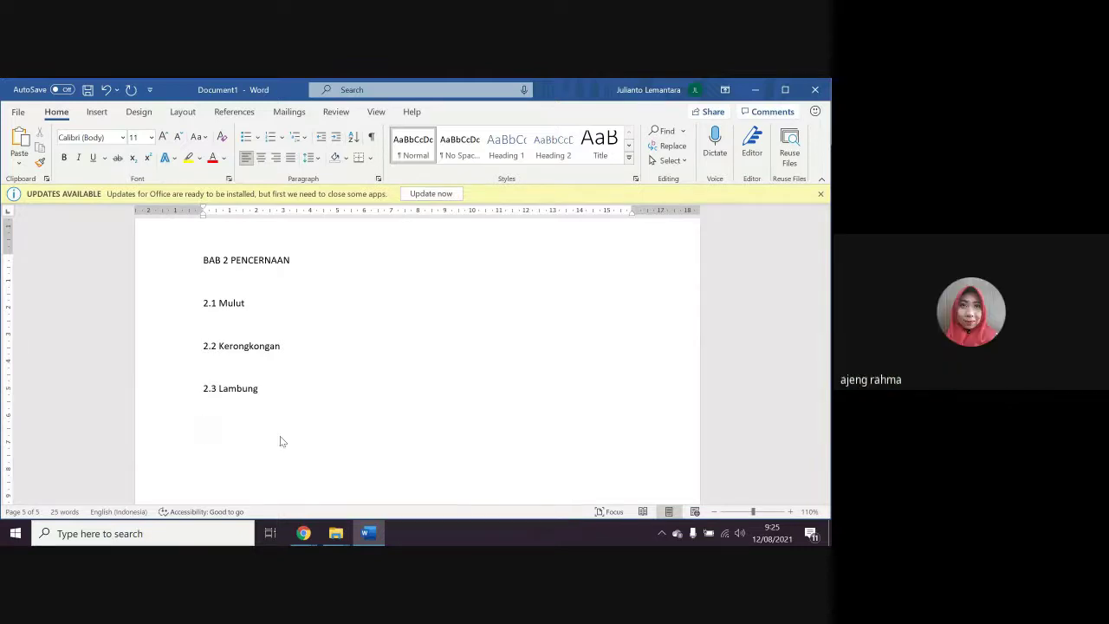
pyautogui.hotkey('ctrl', 'Return')
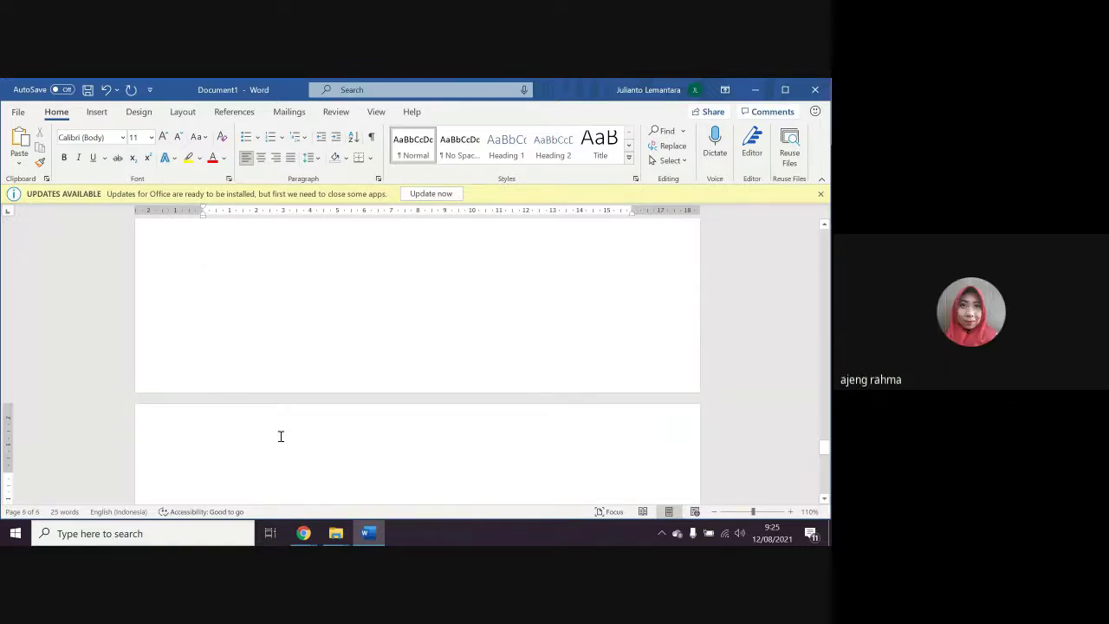
pyautogui.scroll(5, 281, 436)
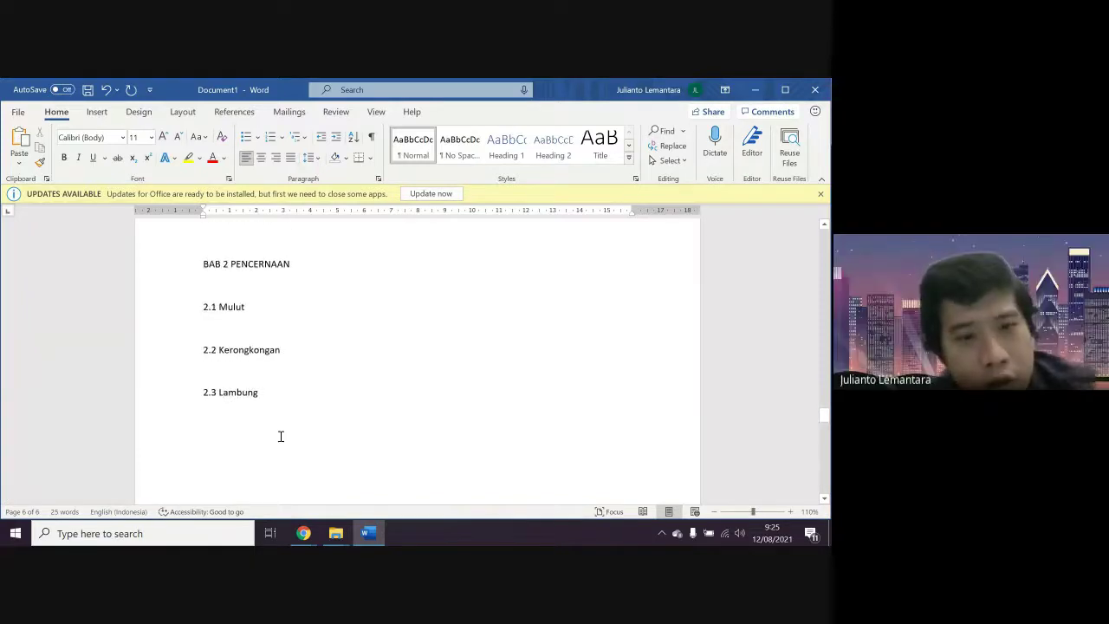
# Type the chapter heading 'BAB 3 PERNAFASAN' on the new page
pyautogui.scroll(4, 280, 436)
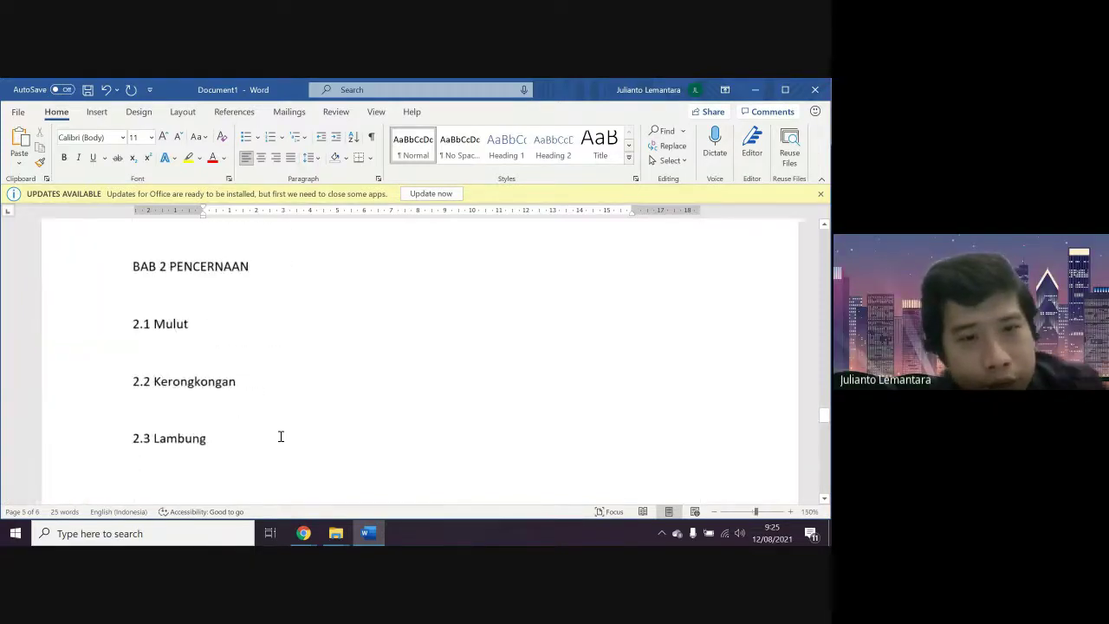
pyautogui.scroll(-3, 281, 436)
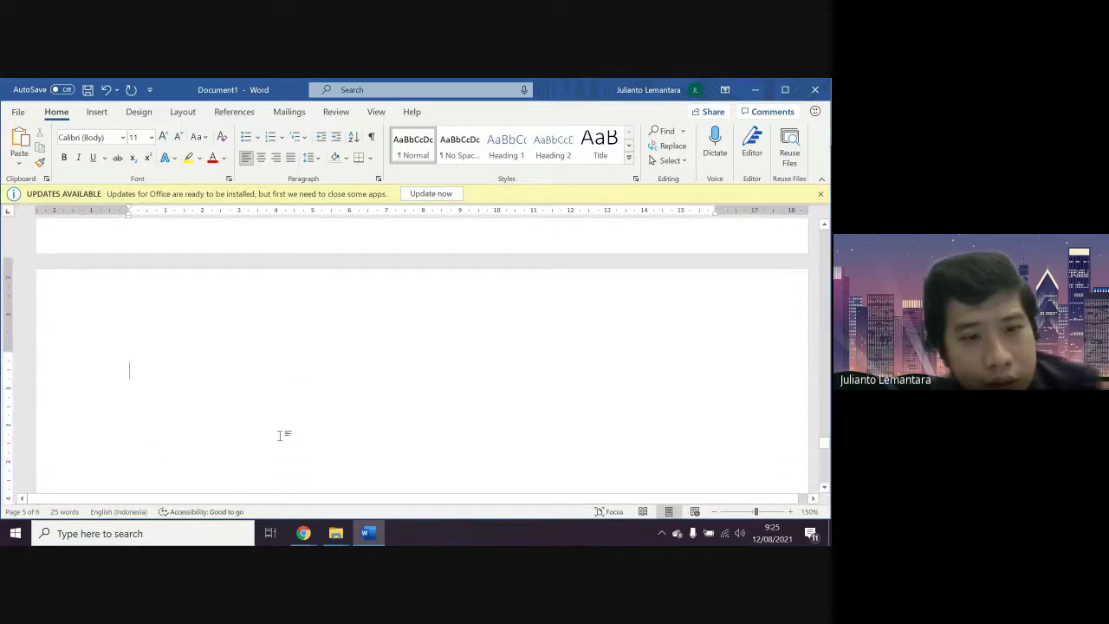
pyautogui.write('BABA')
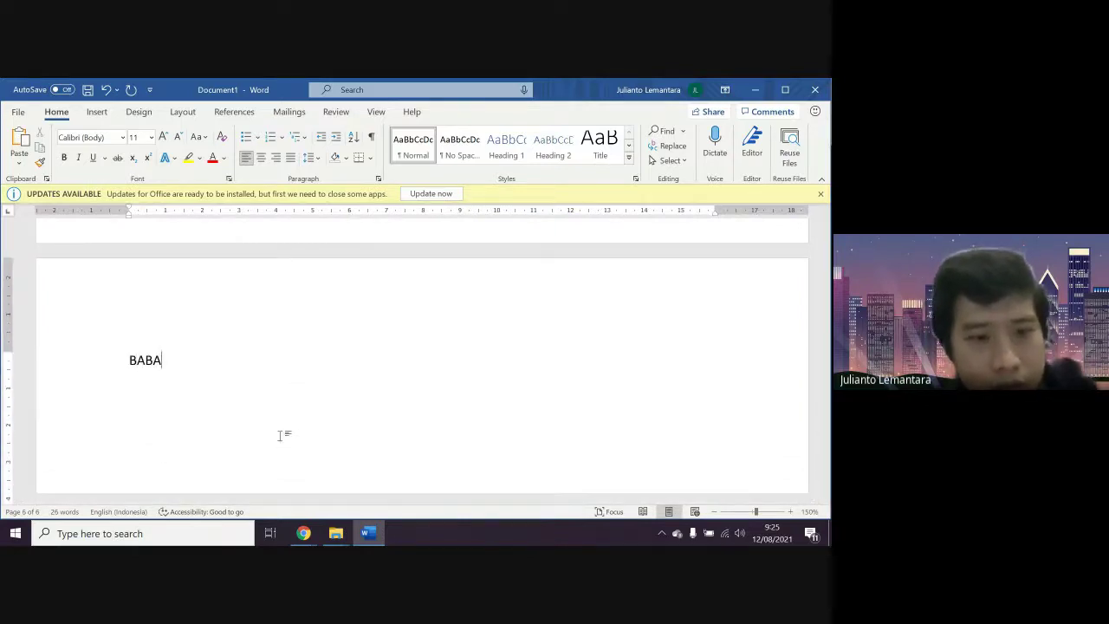
pyautogui.press('BackSpace')
pyautogui.write('3')
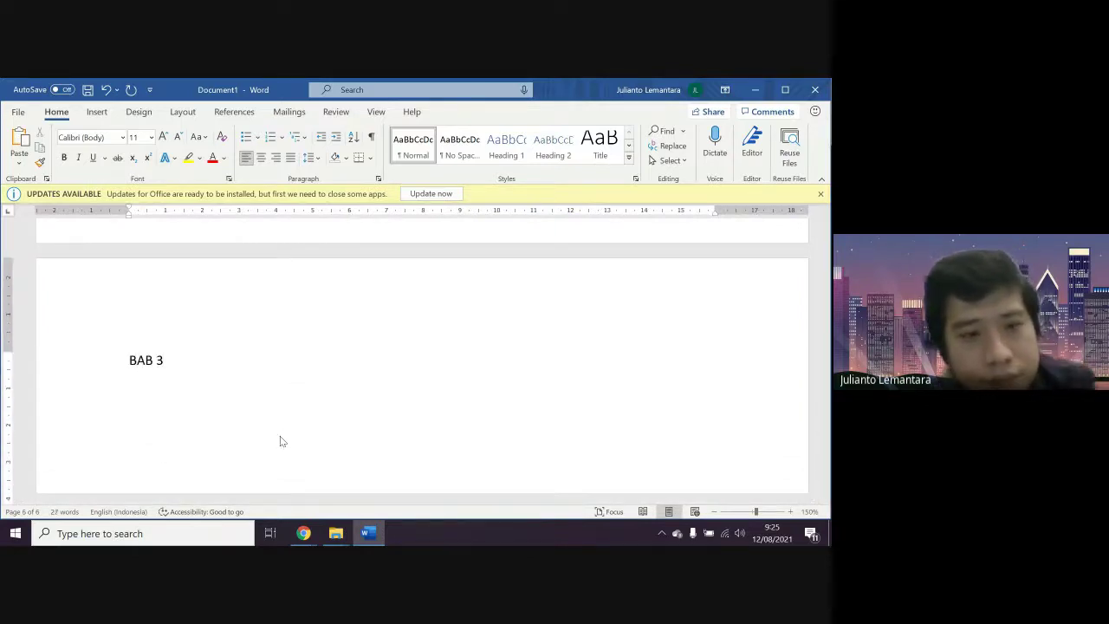
pyautogui.scroll(5, 280, 438)
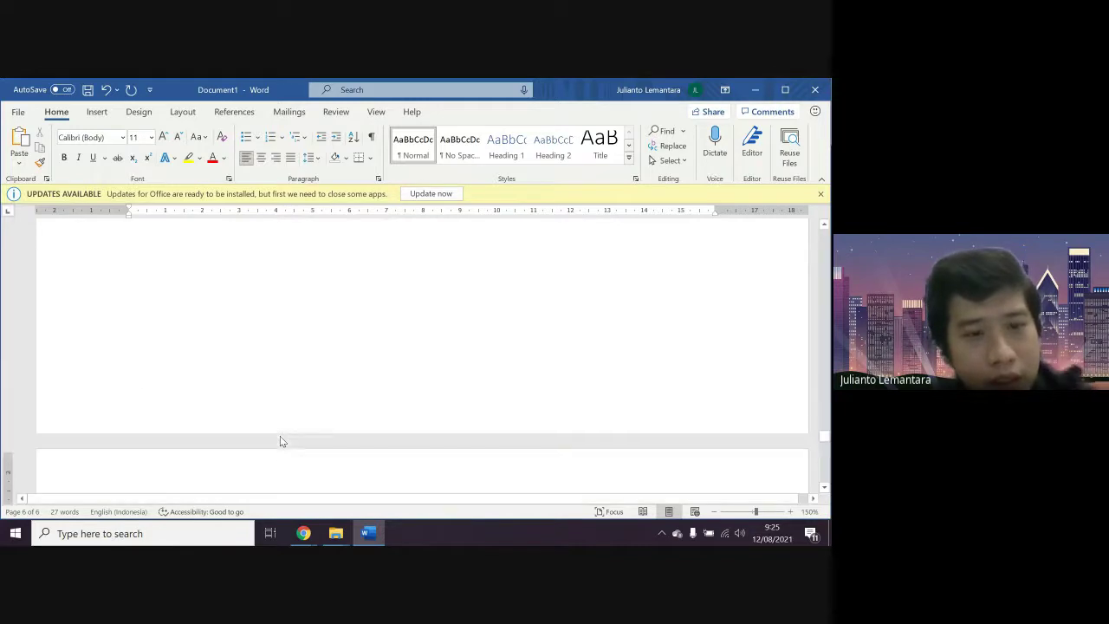
pyautogui.scroll(3, 280, 442)
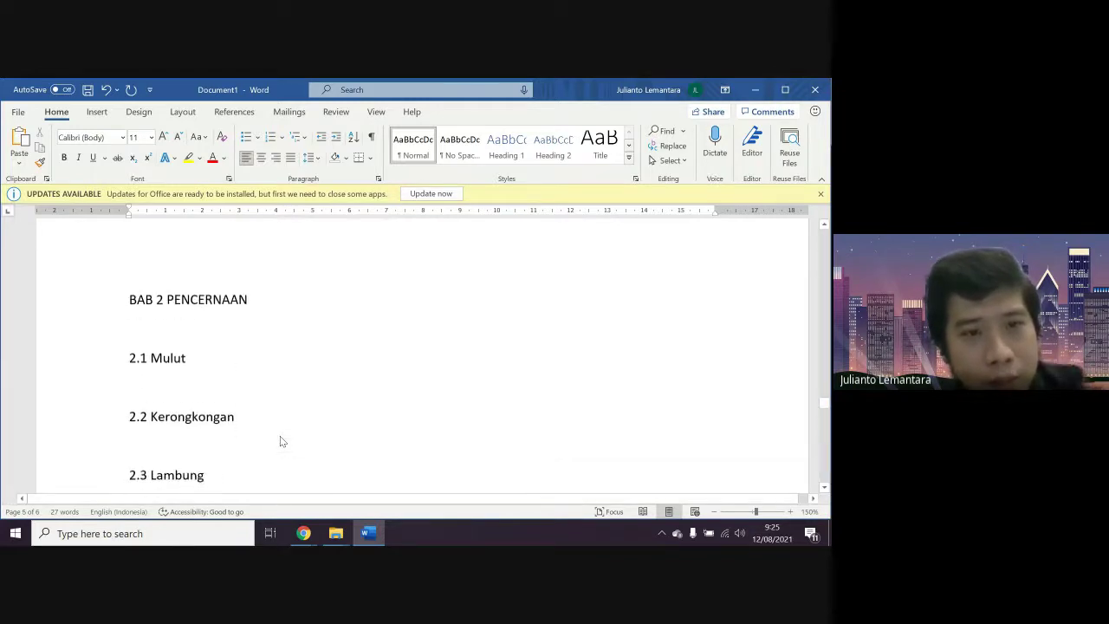
pyautogui.scroll(-5, 279, 442)
pyautogui.write('pernap')
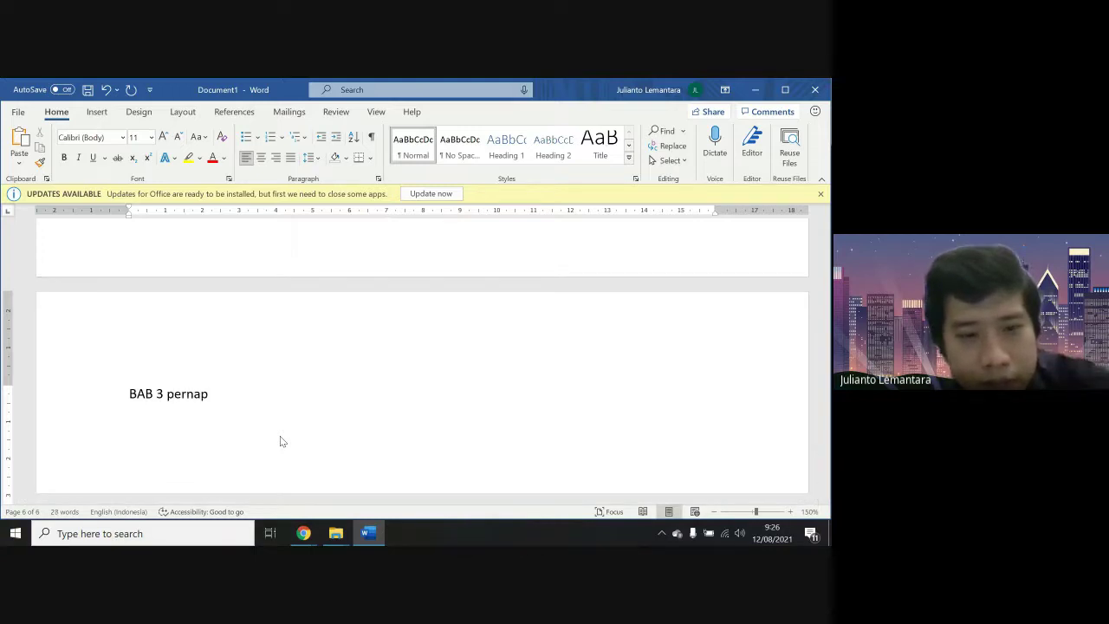
pyautogui.press('BackSpace')
pyautogui.press('BackSpace')
pyautogui.press('BackSpace')
pyautogui.press('BackSpace')
pyautogui.press('BackSpace')
pyautogui.press('BackSpace')
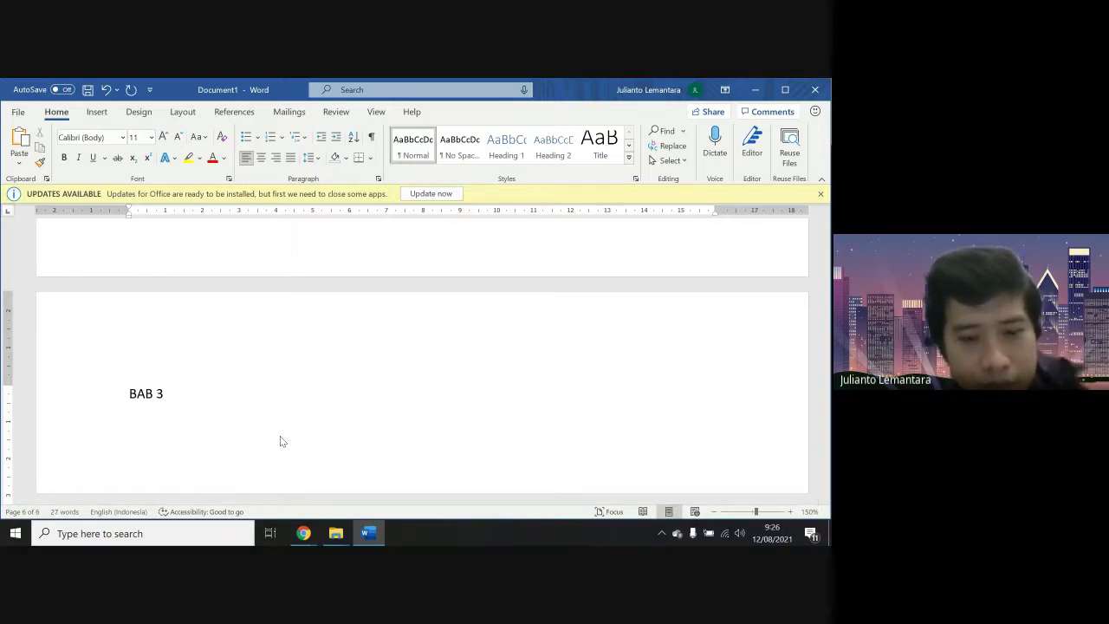
pyautogui.write('PERN')
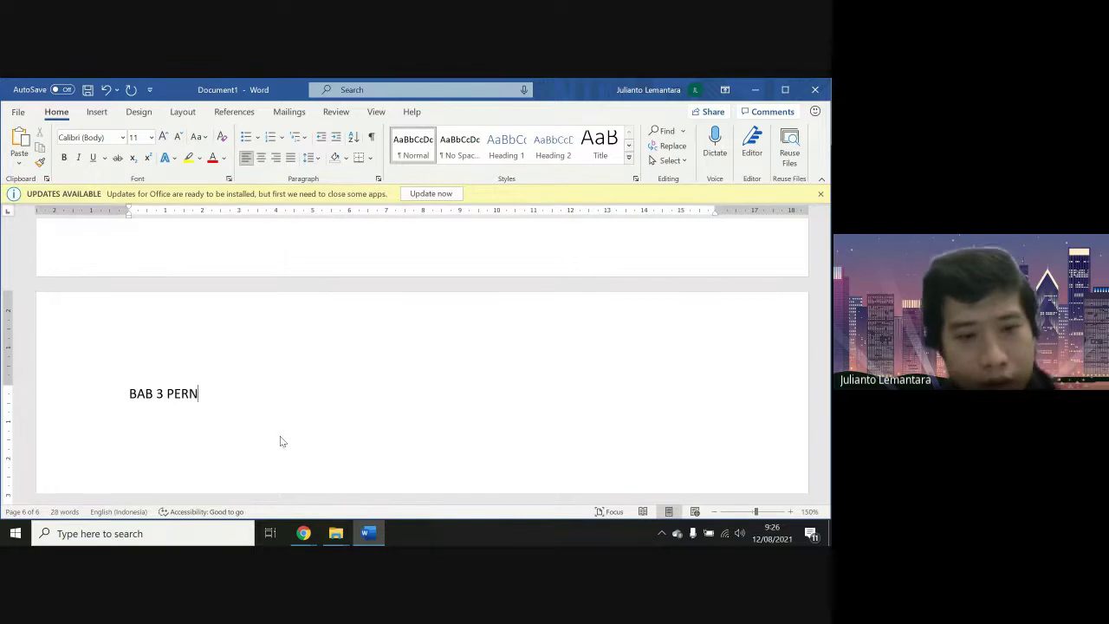
pyautogui.write('AFASAN')
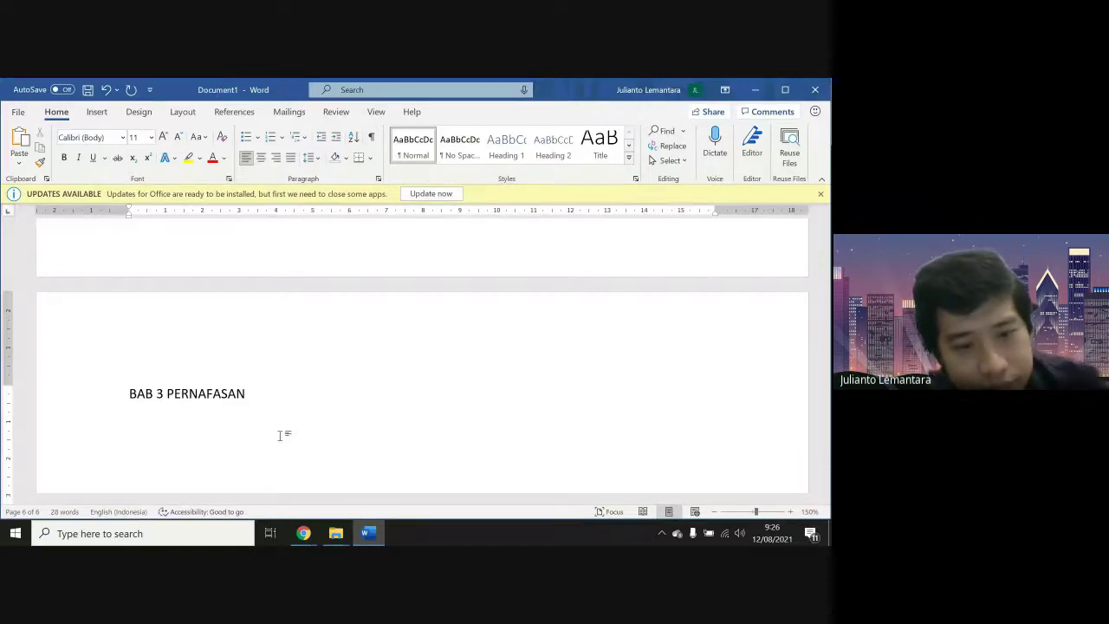
# Add subheadings 3.1 Hidung, 3.2 Tenggorokan and 3.3 Paru-paru separated by blank lines
pyautogui.write('3.1')
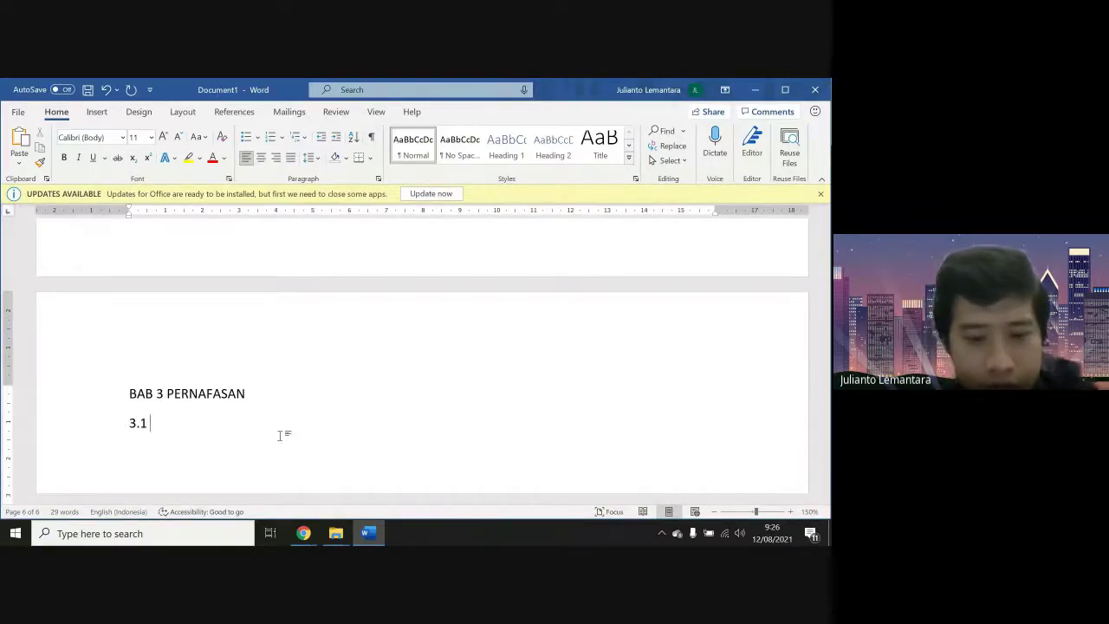
pyautogui.write(' Hidung')
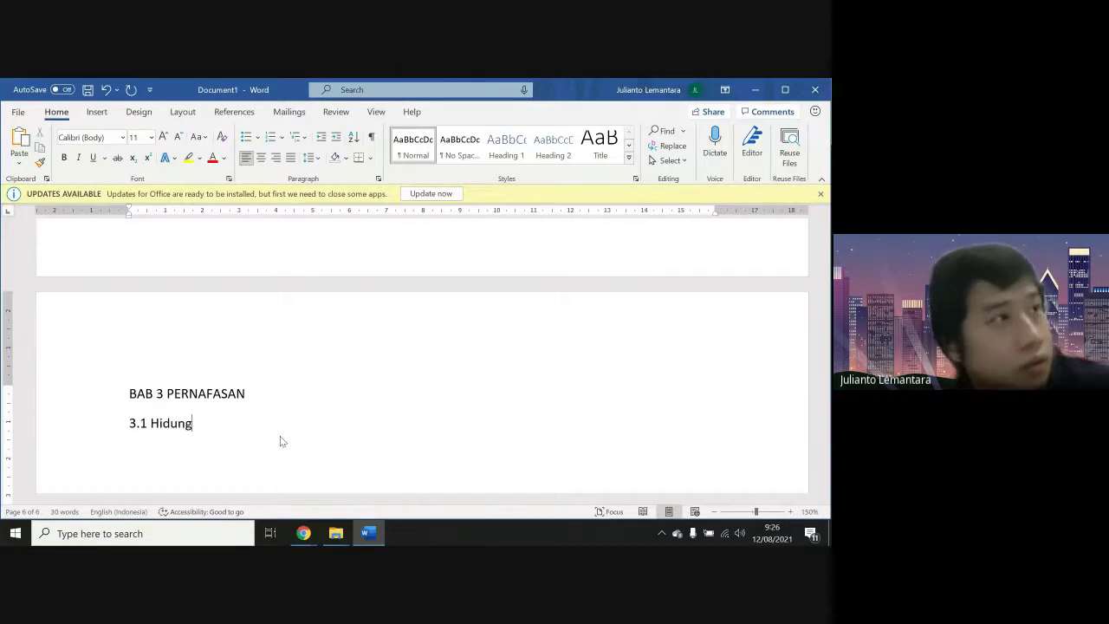
pyautogui.press('Return')
pyautogui.write('3.2')
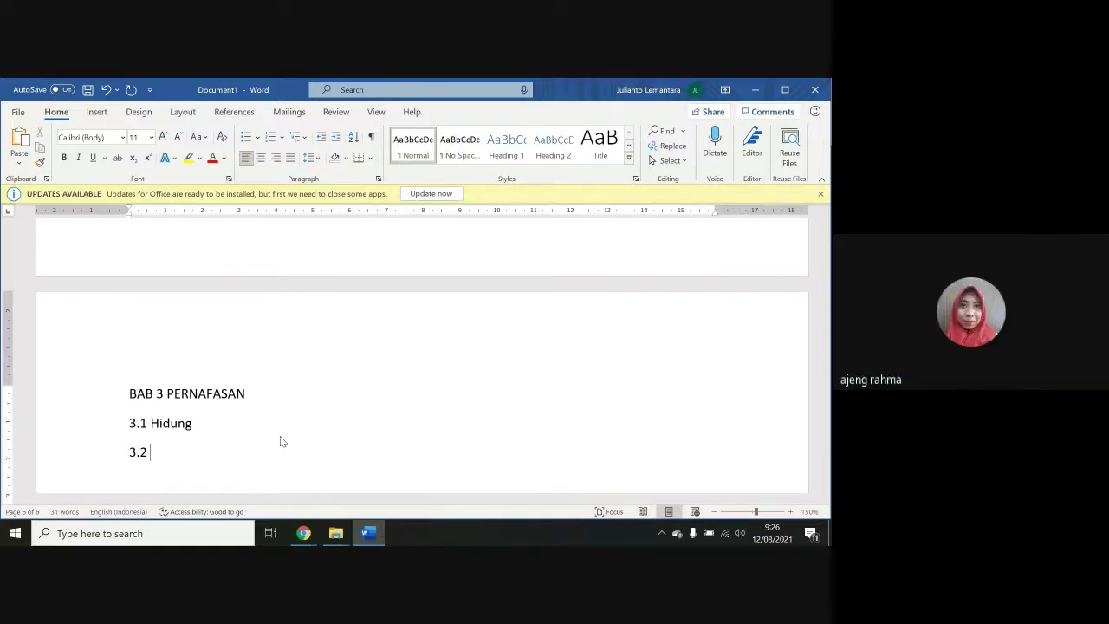
pyautogui.write(' Tenggoro')
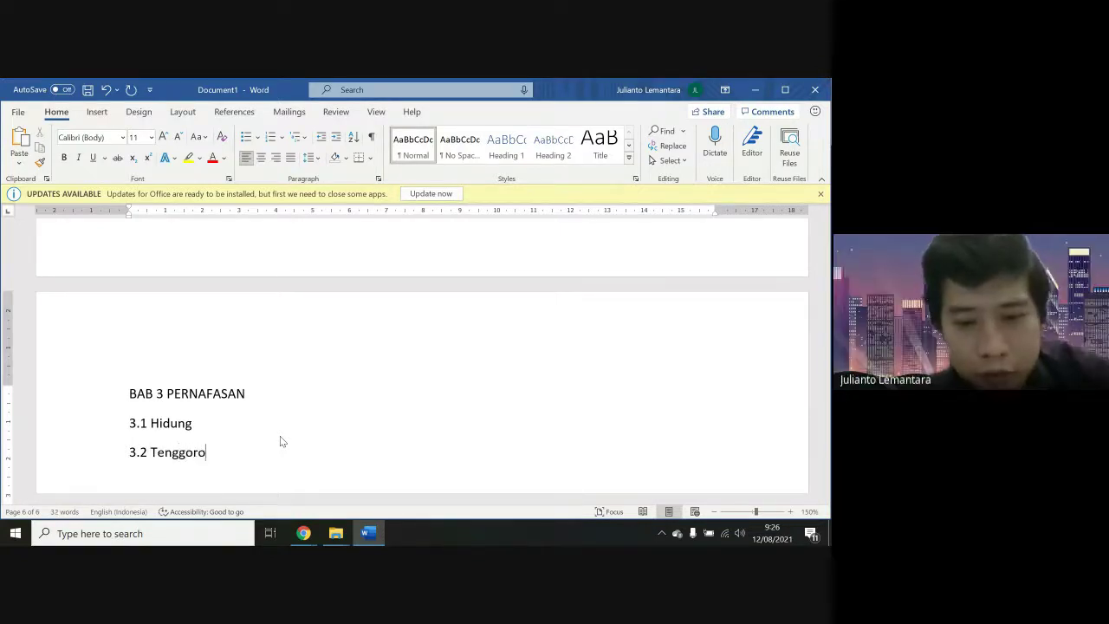
pyautogui.write('kan 3.3')
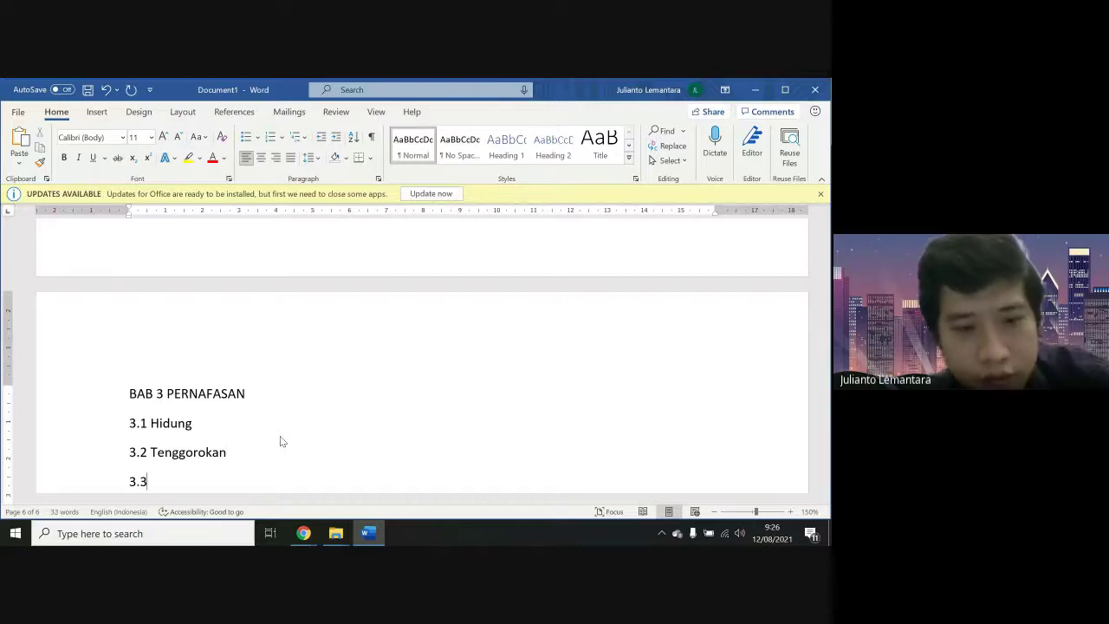
pyautogui.write(' Paru-paru')
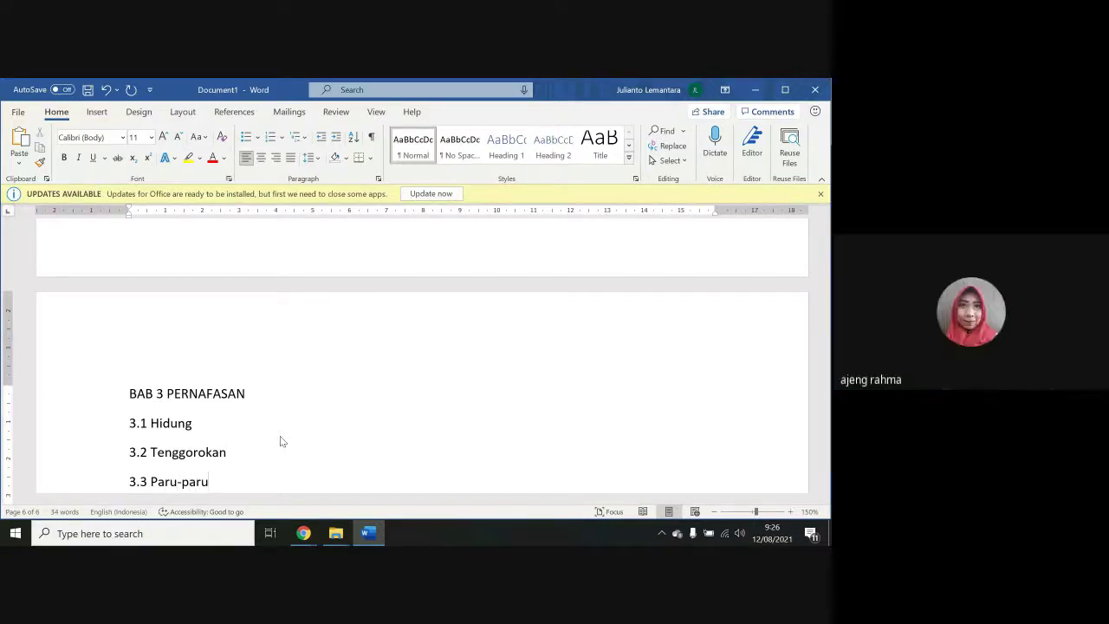
pyautogui.press('Up')
pyautogui.press('Return')
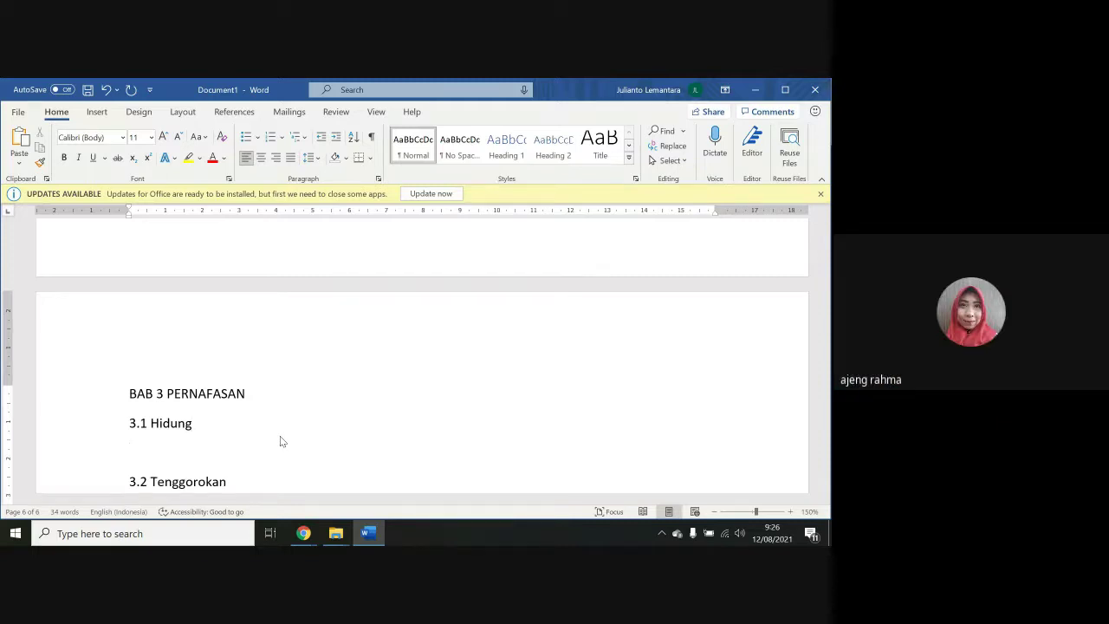
pyautogui.press('Down')
pyautogui.press('Down')
pyautogui.press('Left')
pyautogui.press('Return')
pyautogui.scroll(-3, 280, 442)
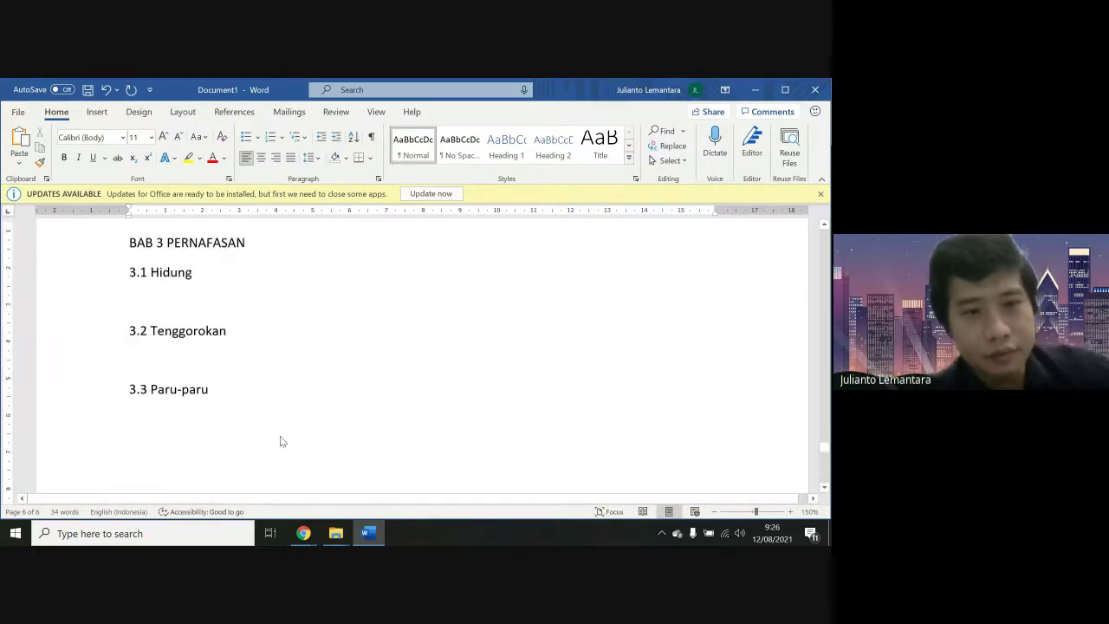
pyautogui.scroll(1, 280, 442)
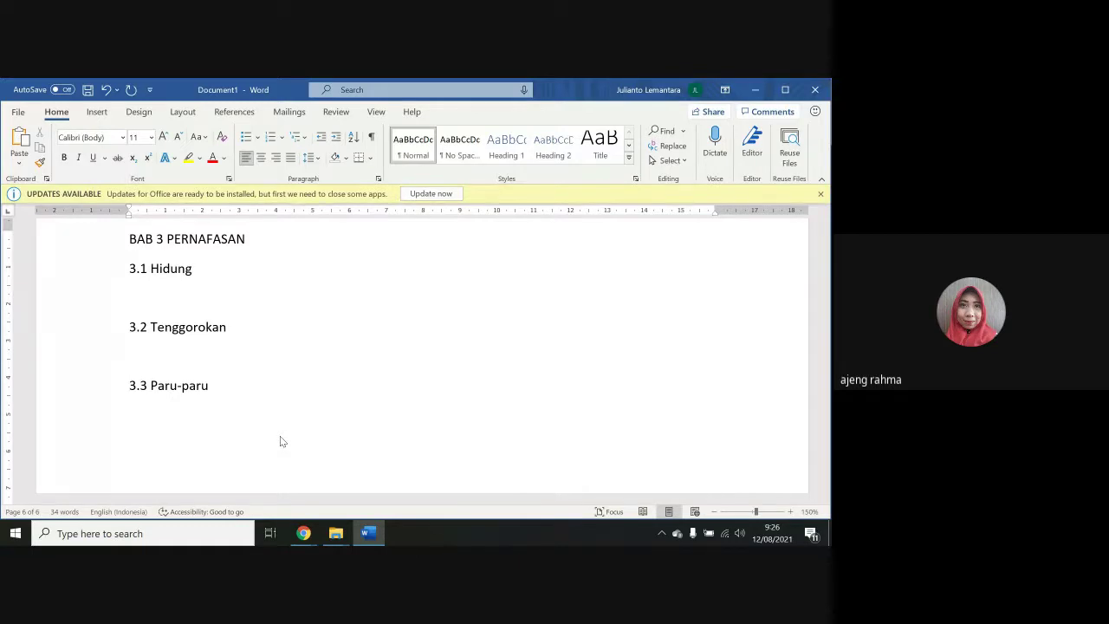
pyautogui.moveTo(303, 533)
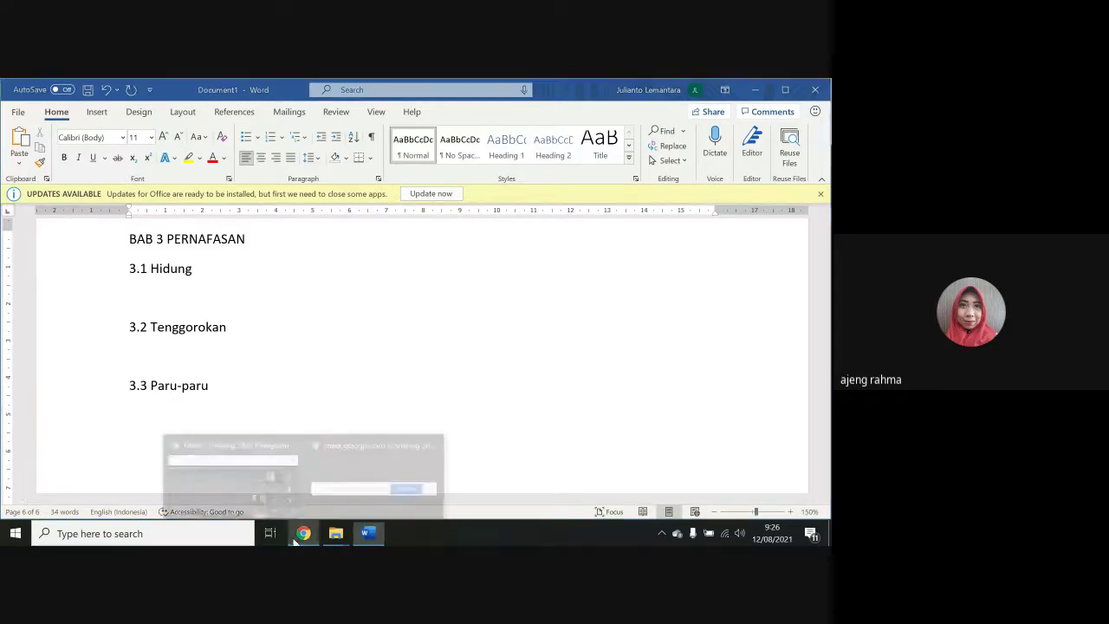
pyautogui.click(273, 490)
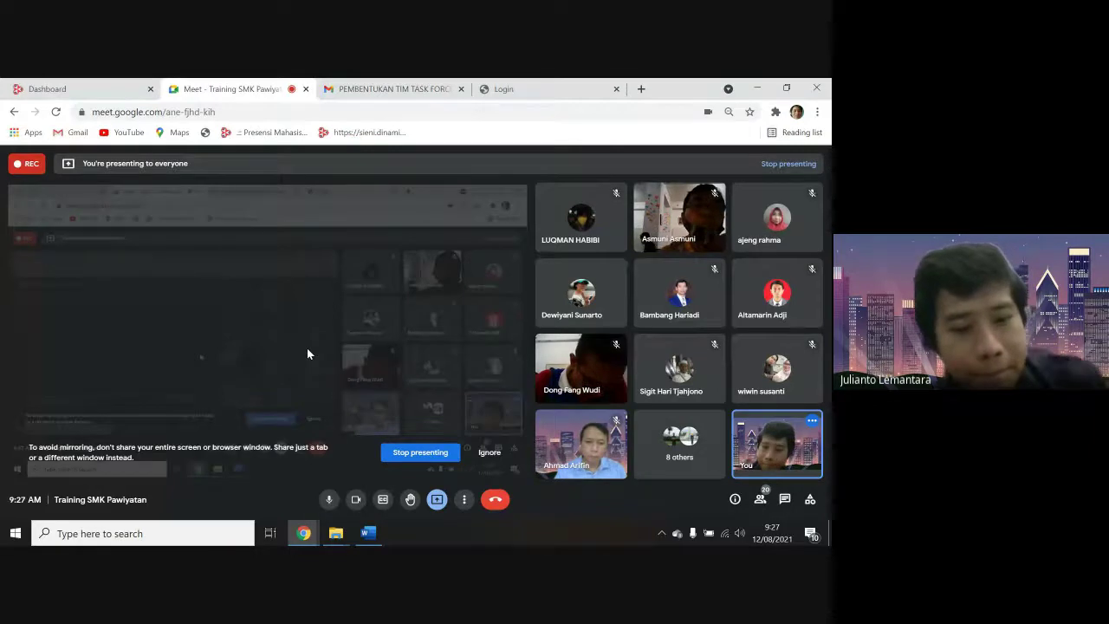
pyautogui.hotkey('alt', 'Tab')
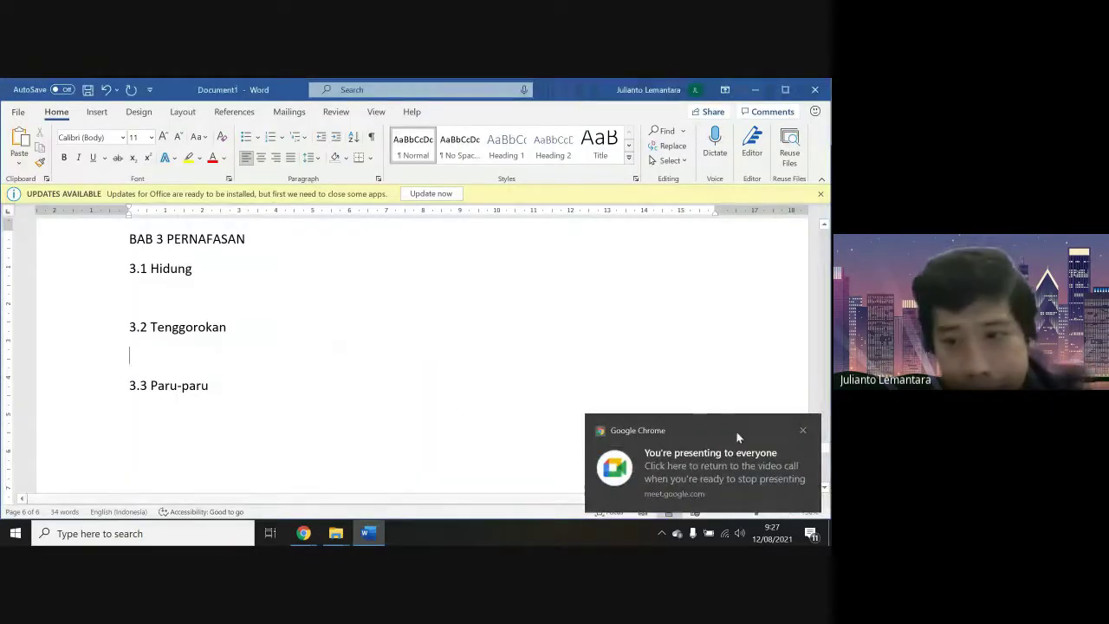
# Close the 'You're presenting to everyone' notice and bring the BAB 3 PERNAFASAN page into view
pyautogui.click(803, 431)
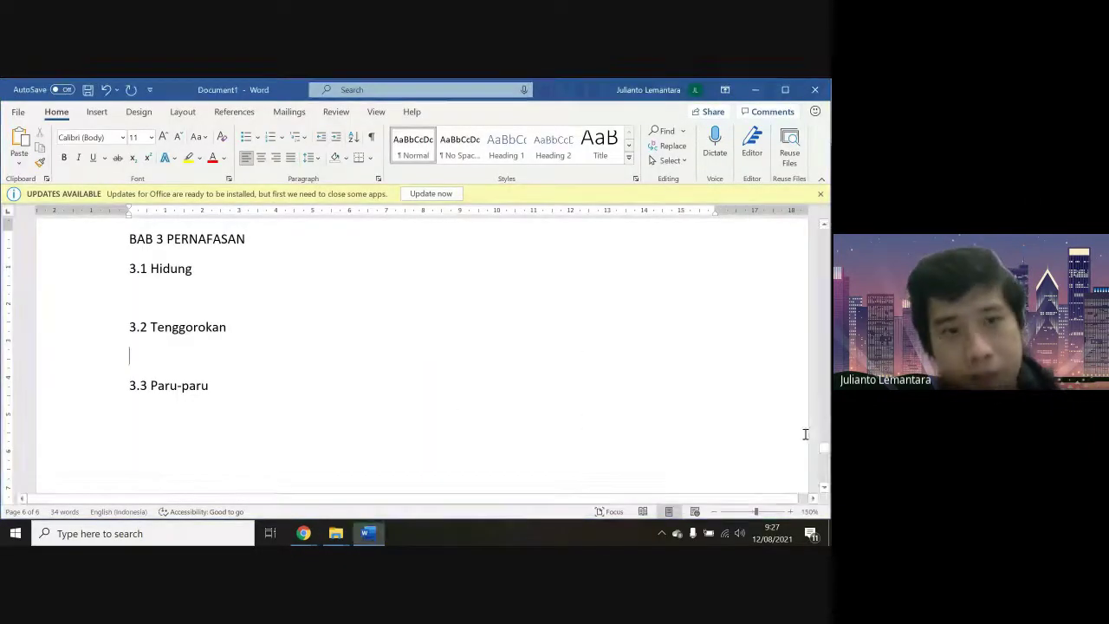
pyautogui.click(586, 357)
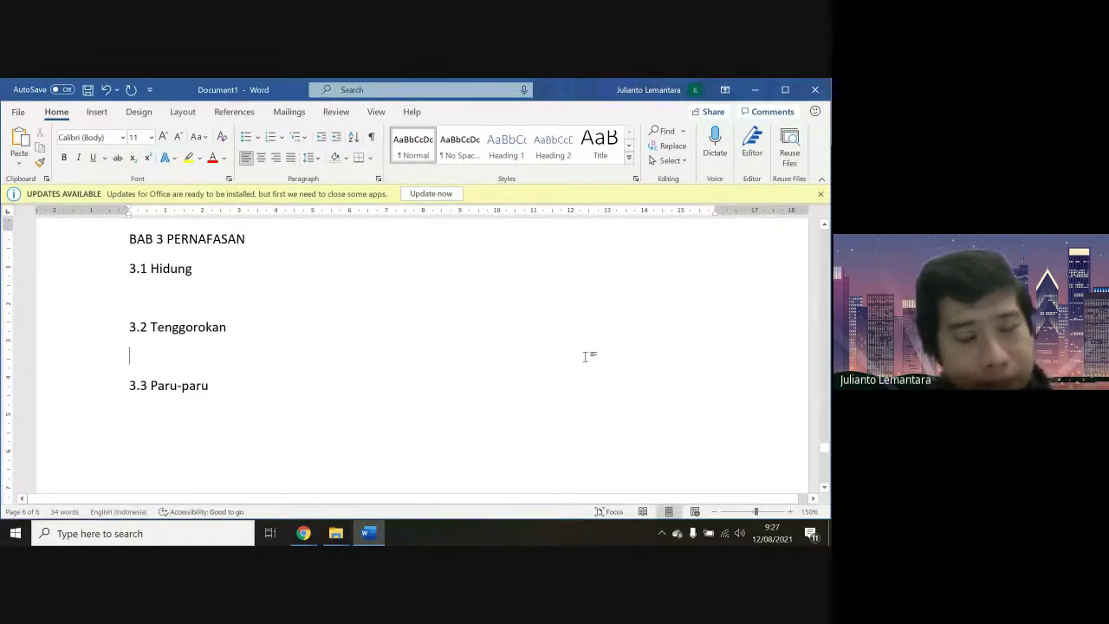
pyautogui.scroll(5, 586, 357)
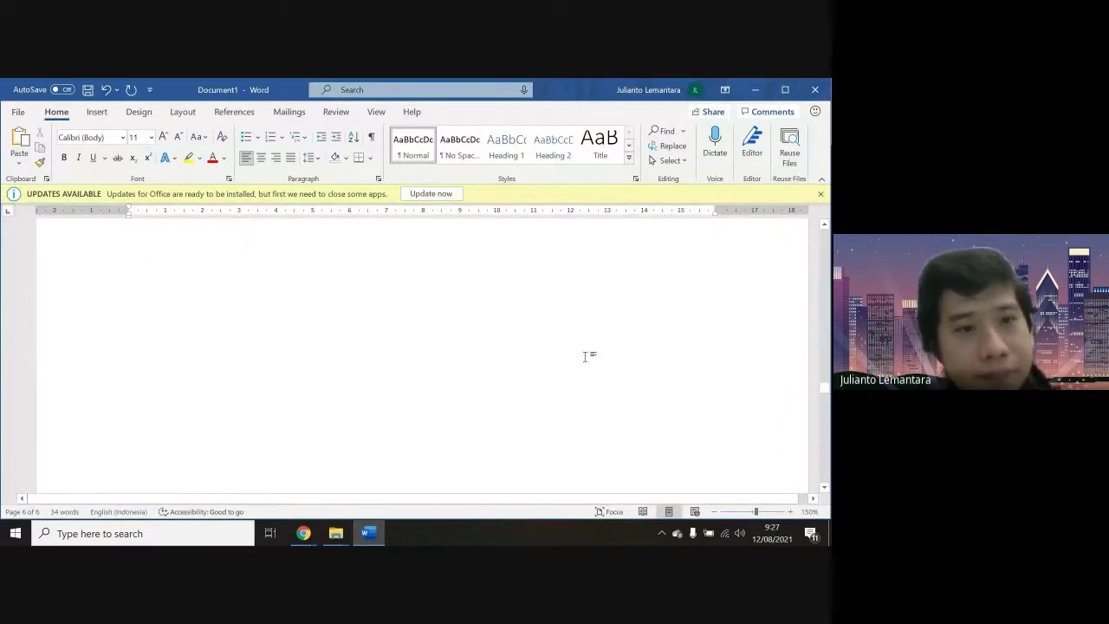
pyautogui.scroll(-10, 586, 356)
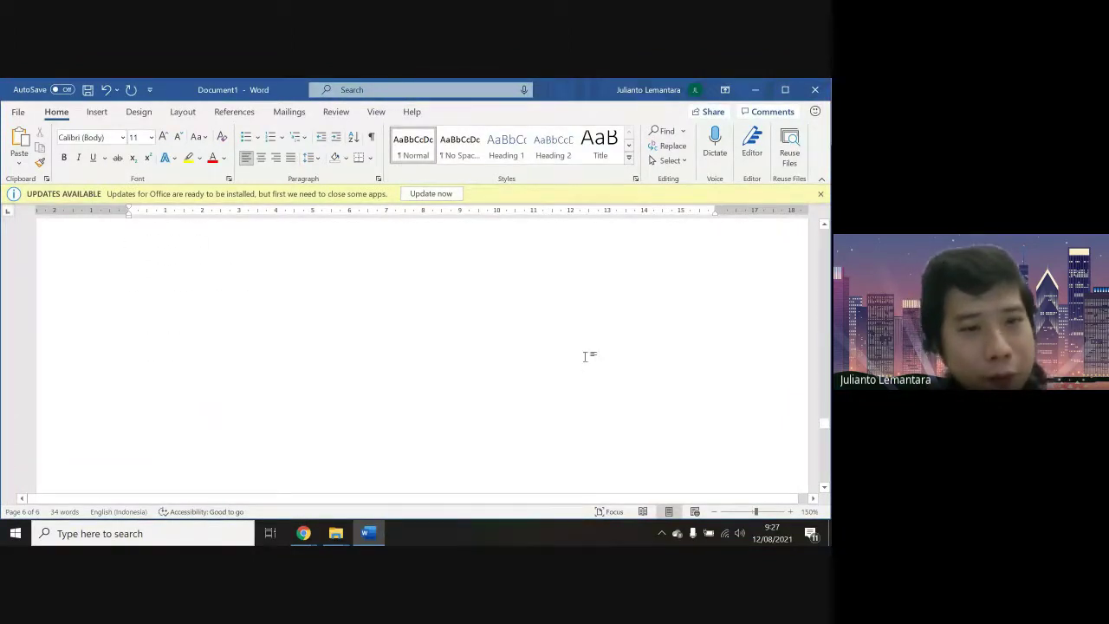
pyautogui.scroll(-5, 586, 356)
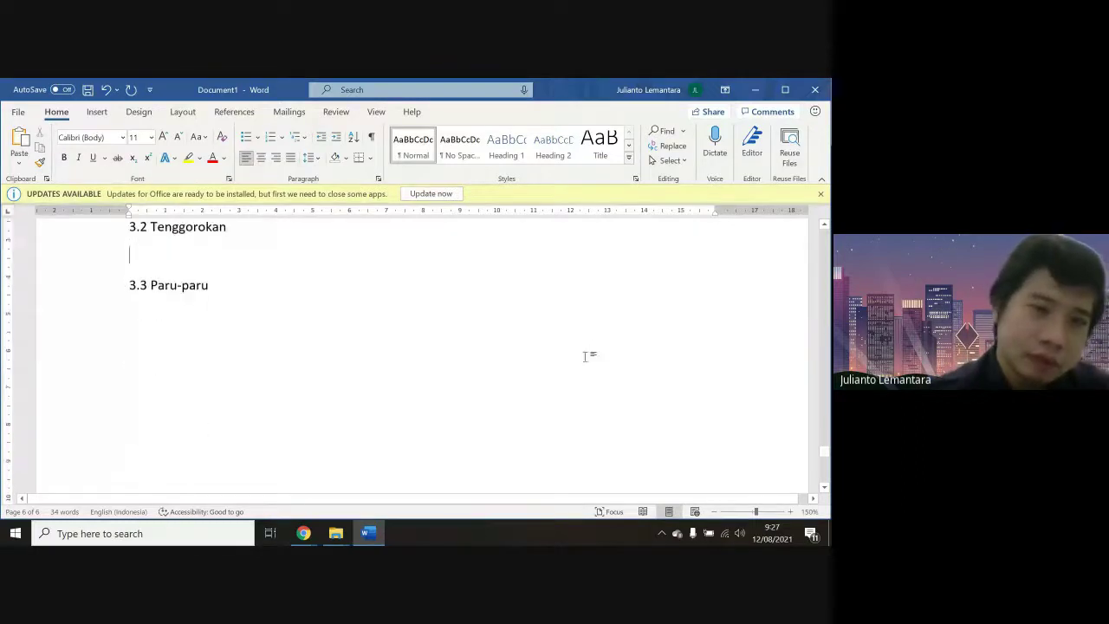
pyautogui.scroll(4, 586, 356)
pyautogui.scroll(-3, 585, 356)
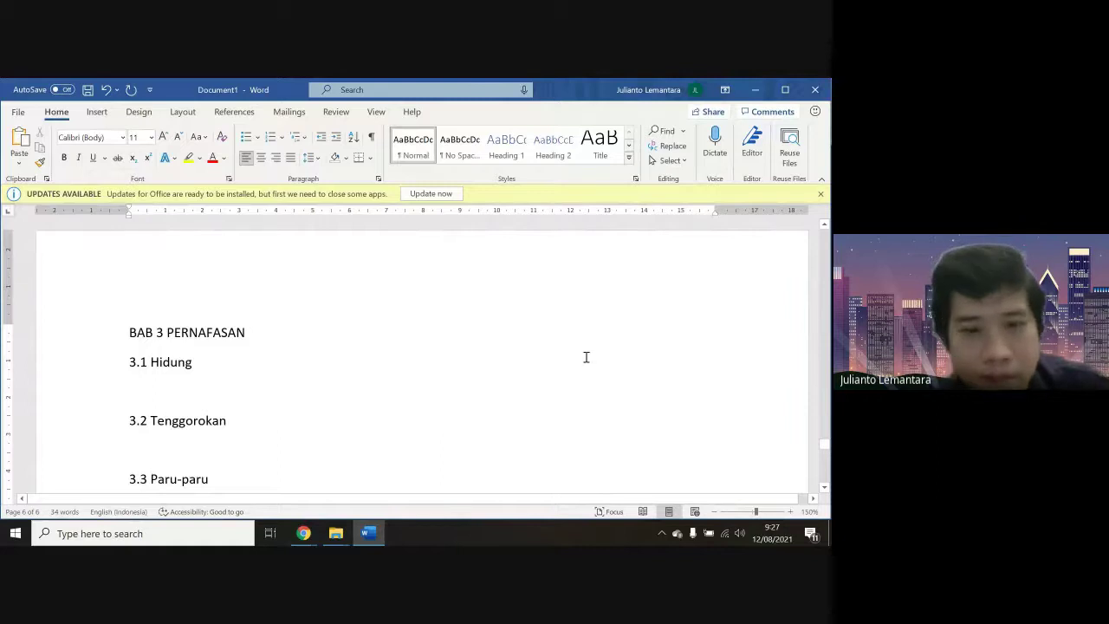
pyautogui.click(303, 533)
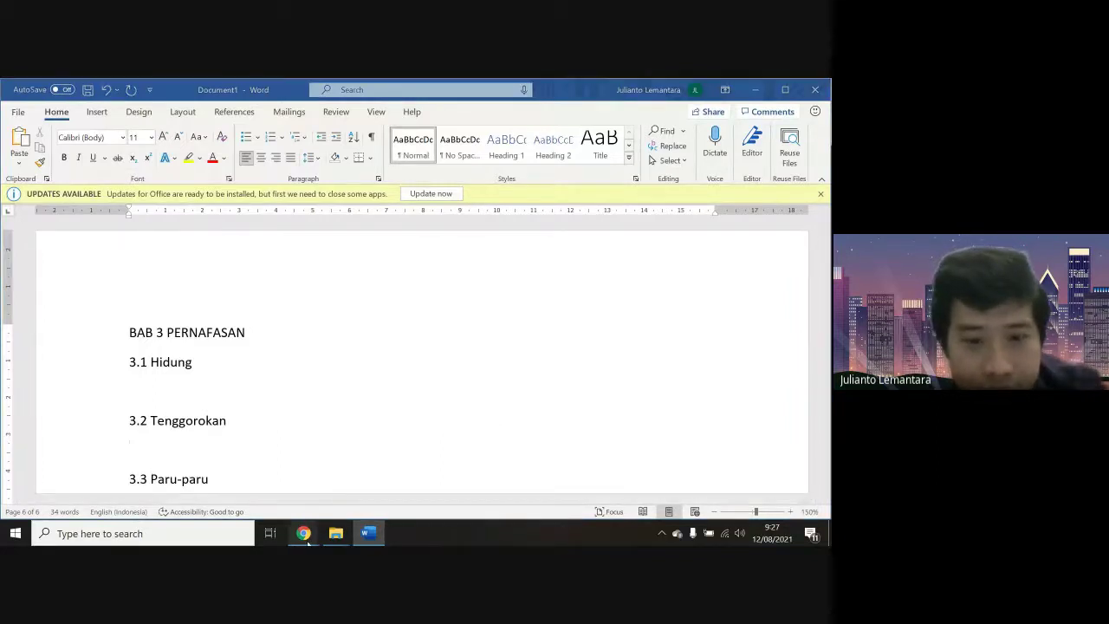
pyautogui.click(272, 496)
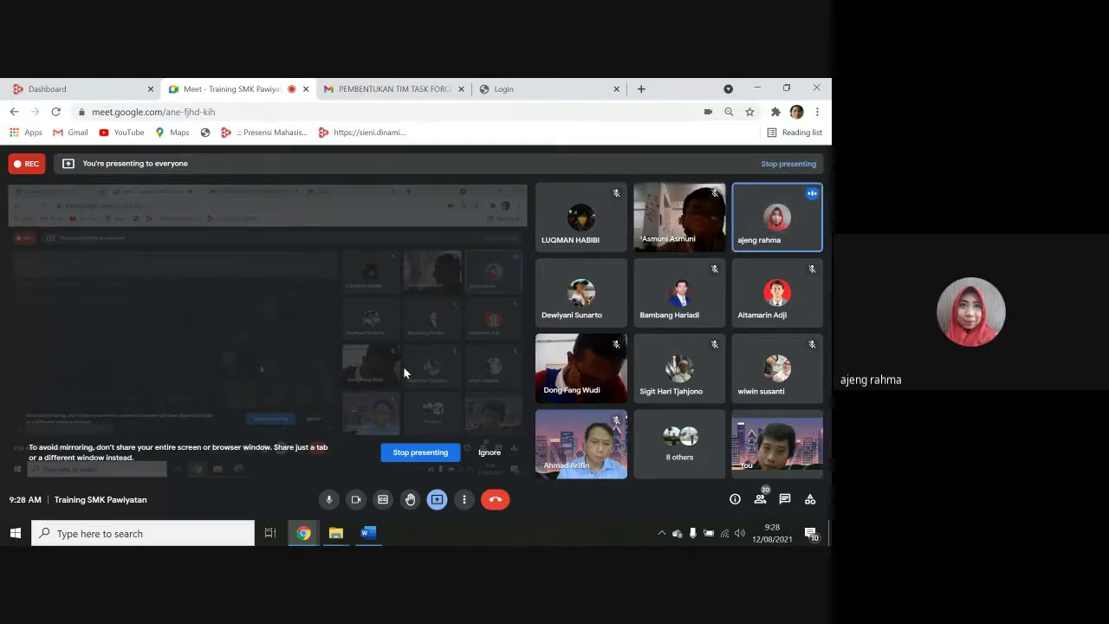
pyautogui.click(368, 533)
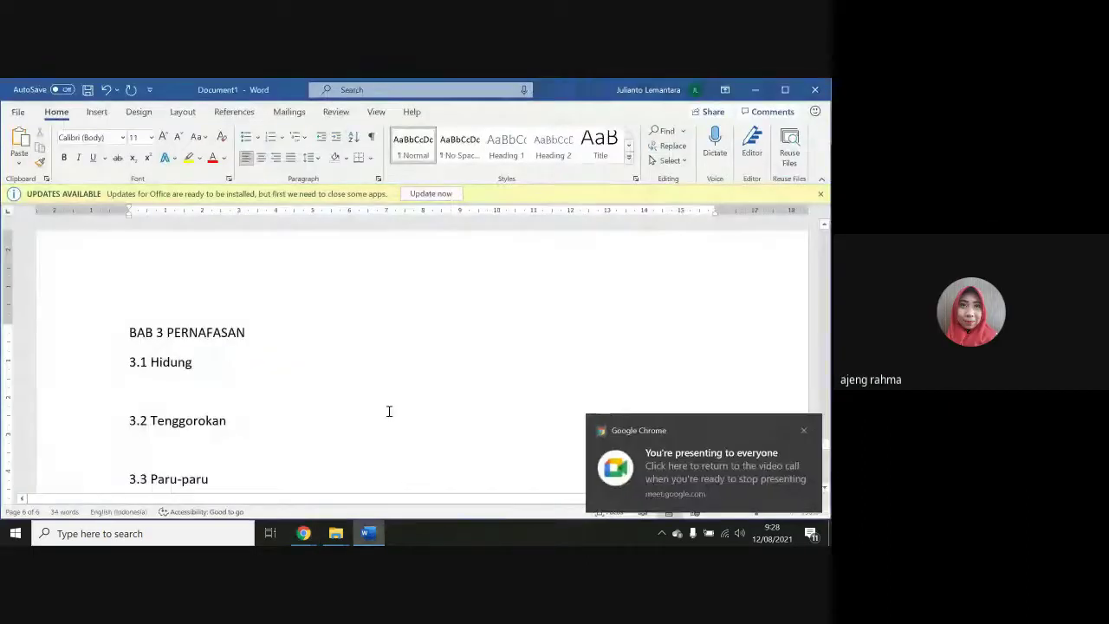
pyautogui.click(803, 430)
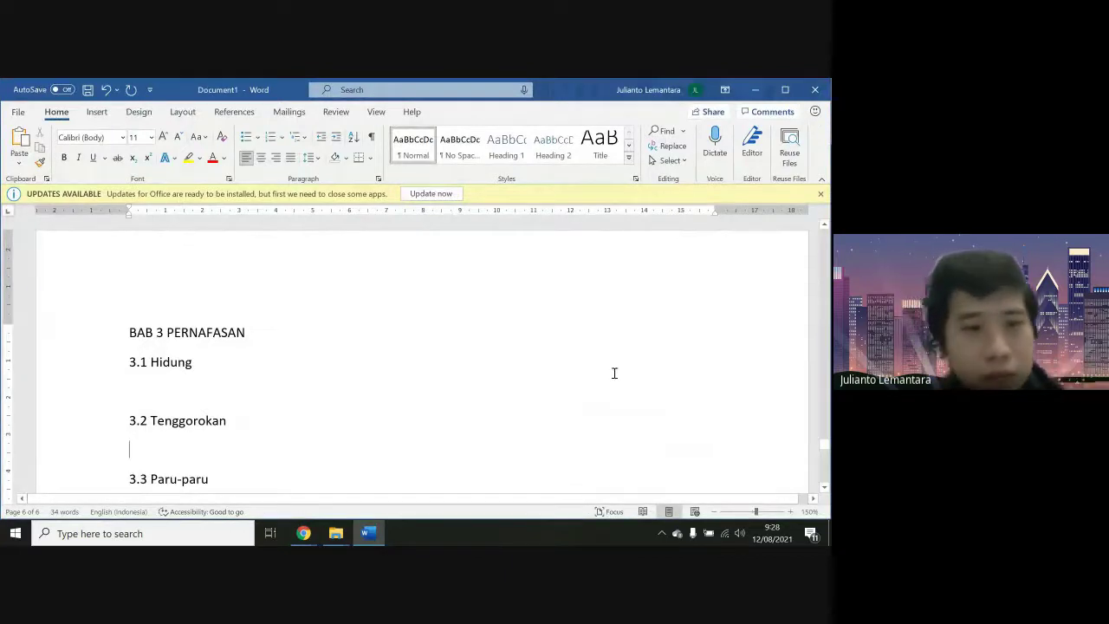
pyautogui.scroll(20, 615, 373)
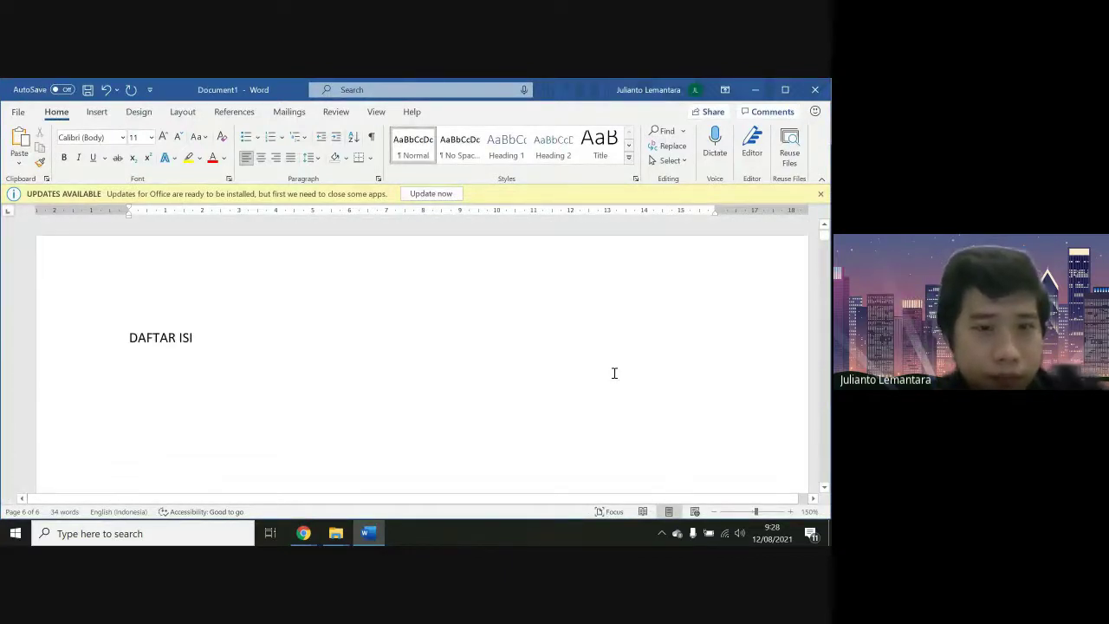
pyautogui.scroll(-10, 615, 373)
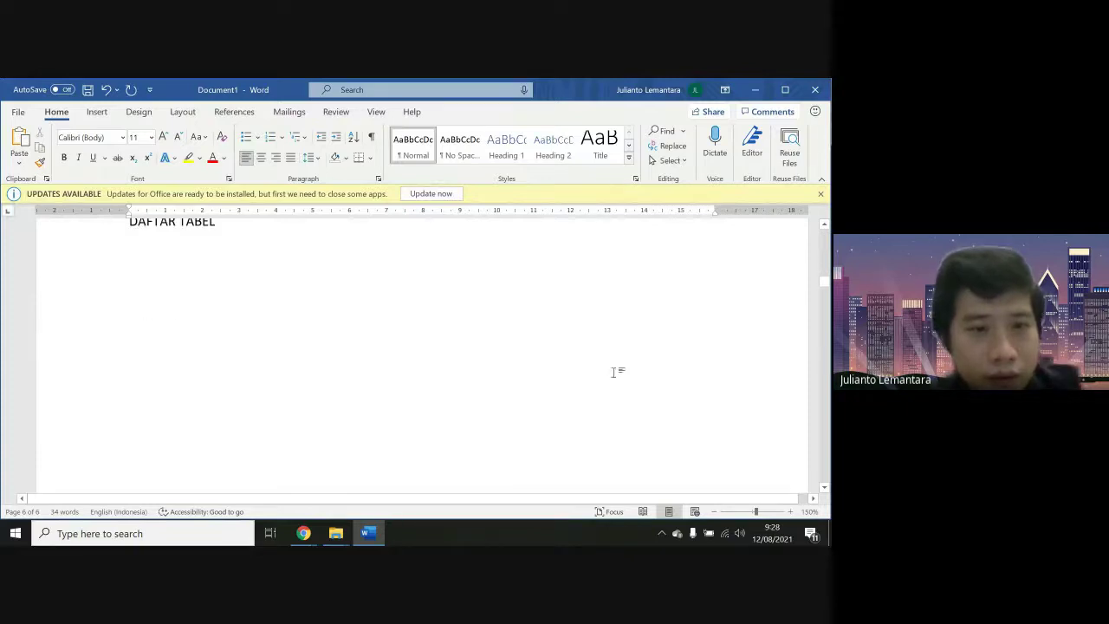
pyautogui.scroll(-3, 615, 372)
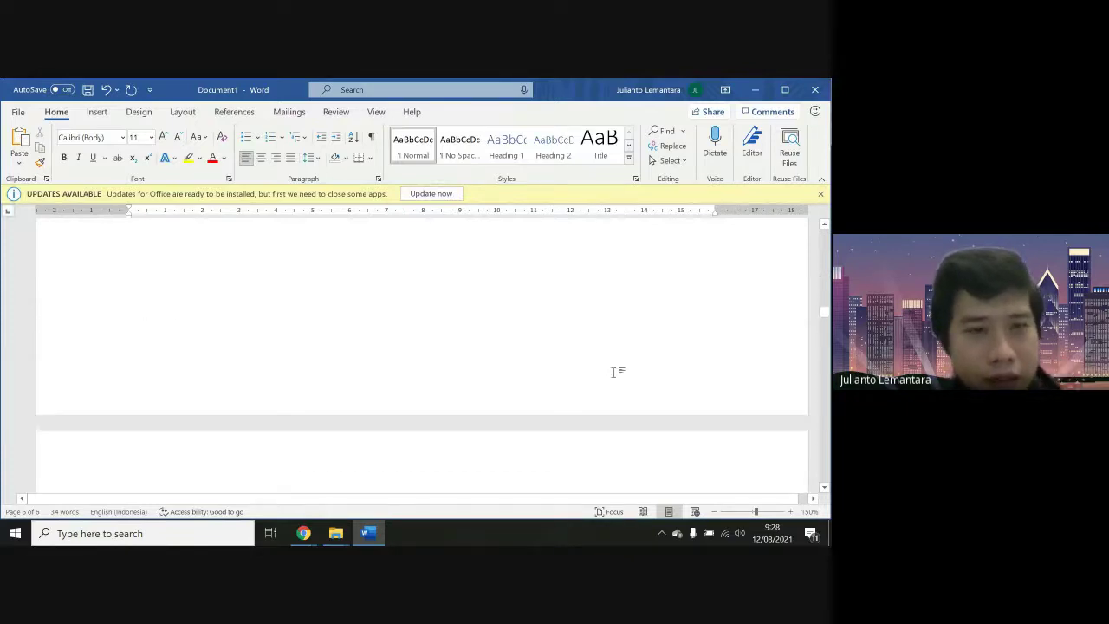
pyautogui.scroll(10, 614, 373)
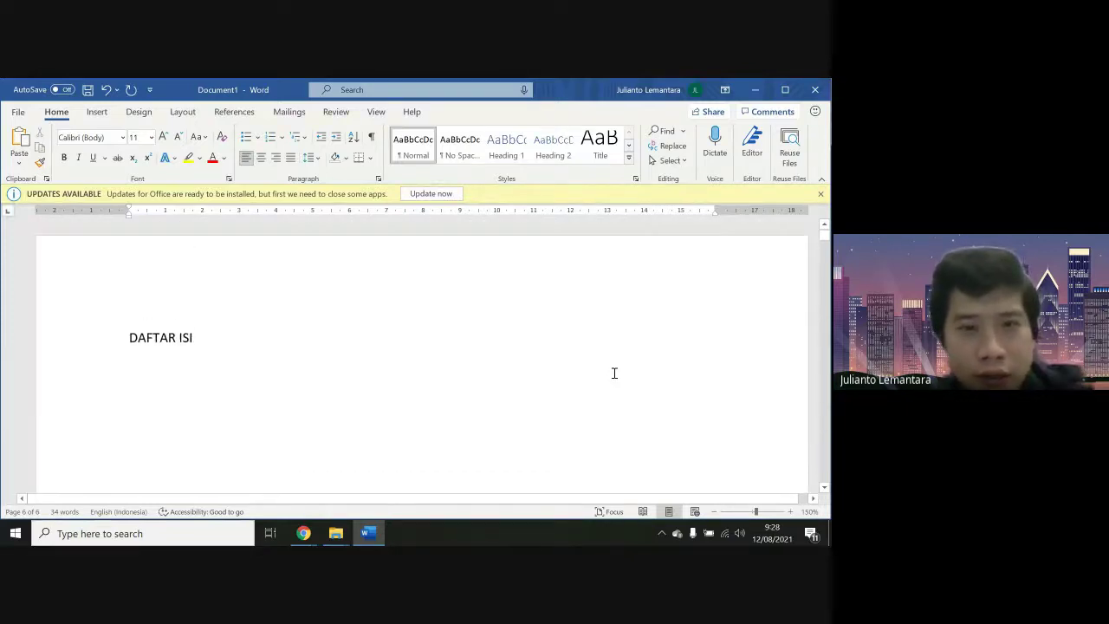
pyautogui.scroll(-3, 615, 373)
pyautogui.scroll(-5, 614, 372)
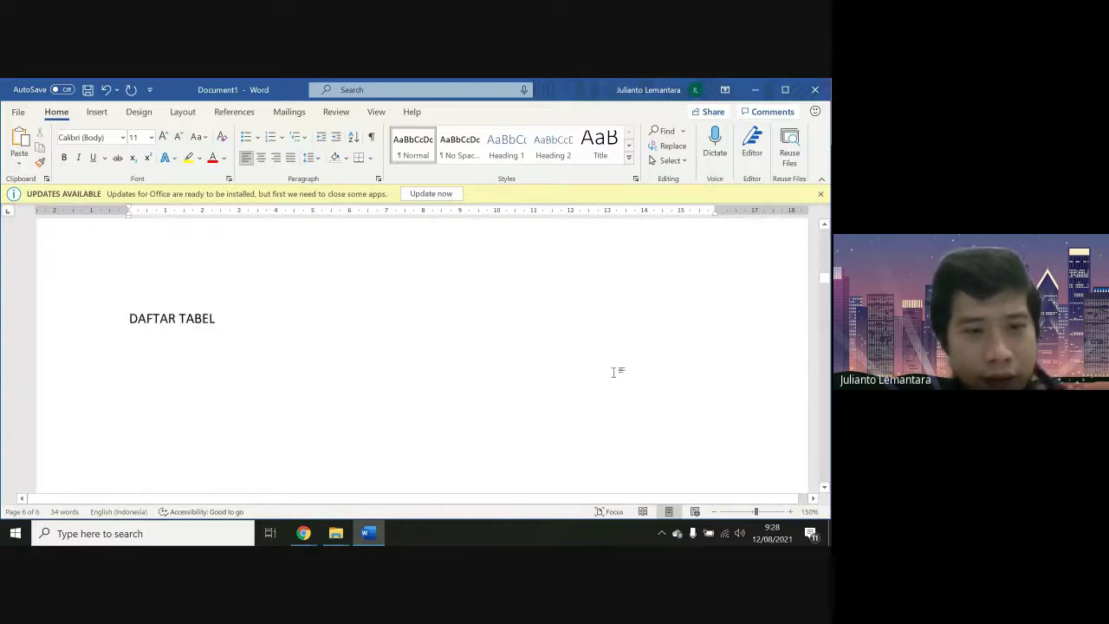
pyautogui.scroll(-5, 615, 373)
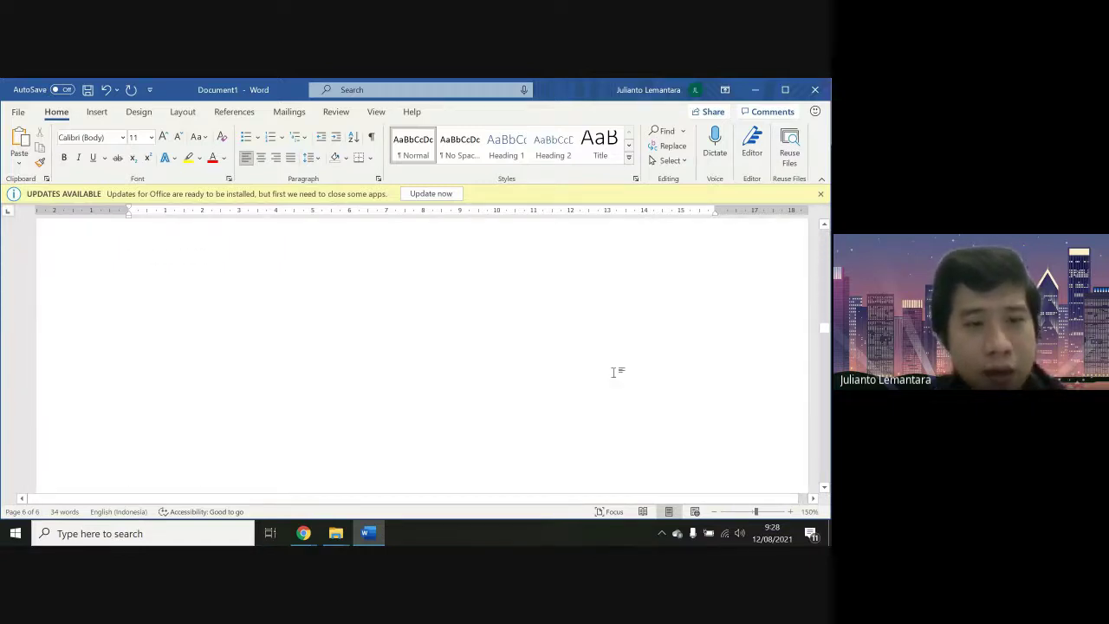
pyautogui.scroll(-5, 615, 372)
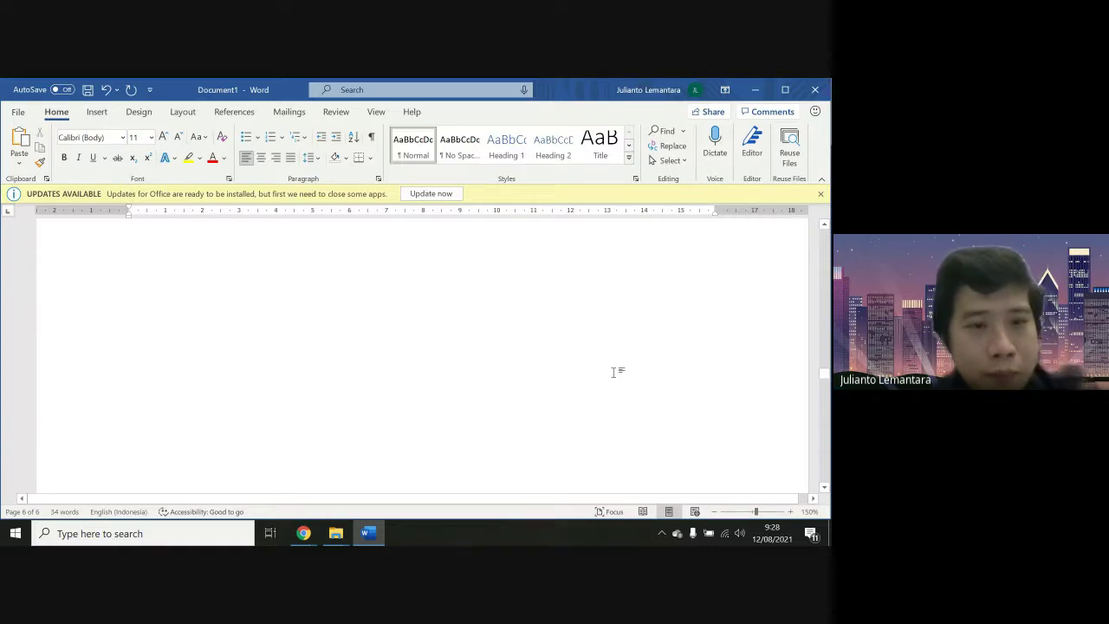
pyautogui.keyDown('ctrl'); pyautogui.scroll(-1, 614, 373); pyautogui.keyUp('ctrl')
pyautogui.keyDown('ctrl'); pyautogui.scroll(-2, 615, 373); pyautogui.keyUp('ctrl')
pyautogui.scroll(-5, 614, 373)
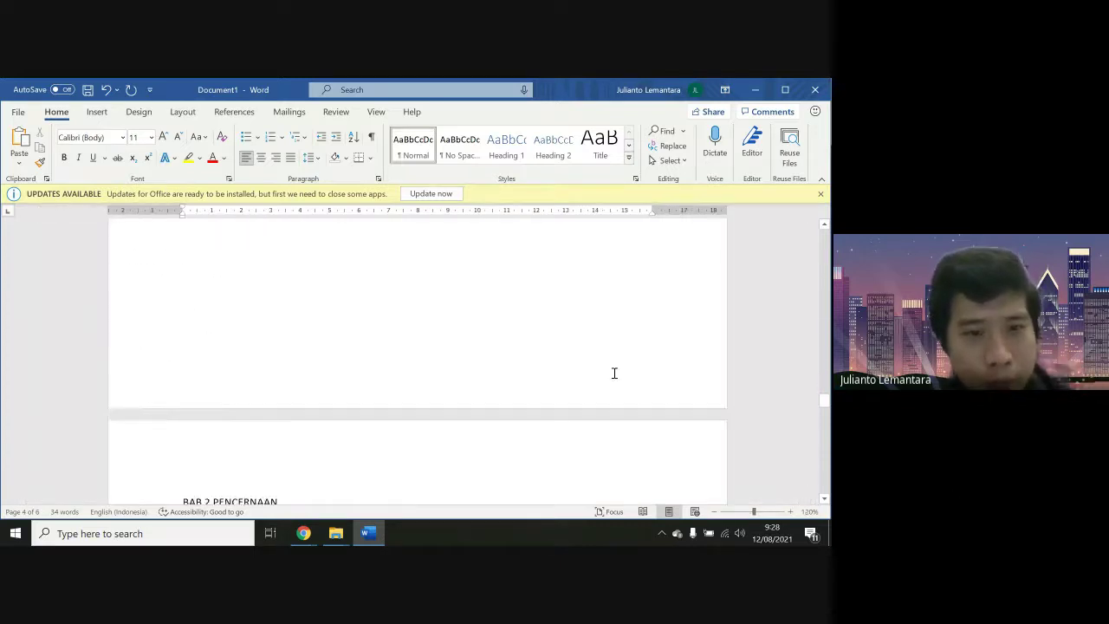
pyautogui.scroll(-5, 613, 372)
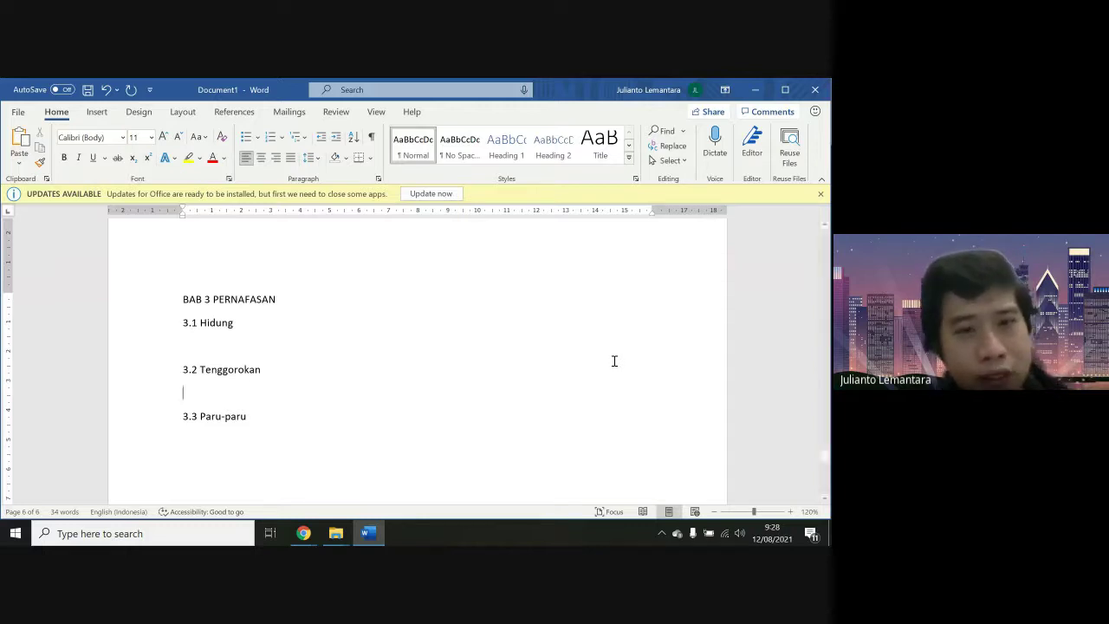
pyautogui.scroll(10, 460, 309)
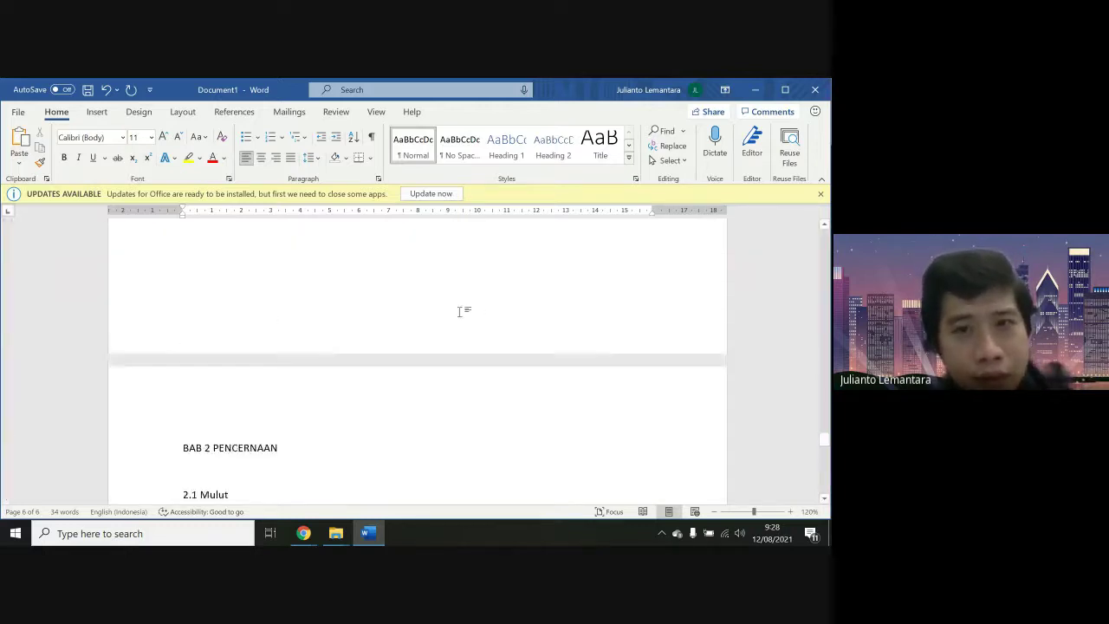
pyautogui.scroll(15, 461, 309)
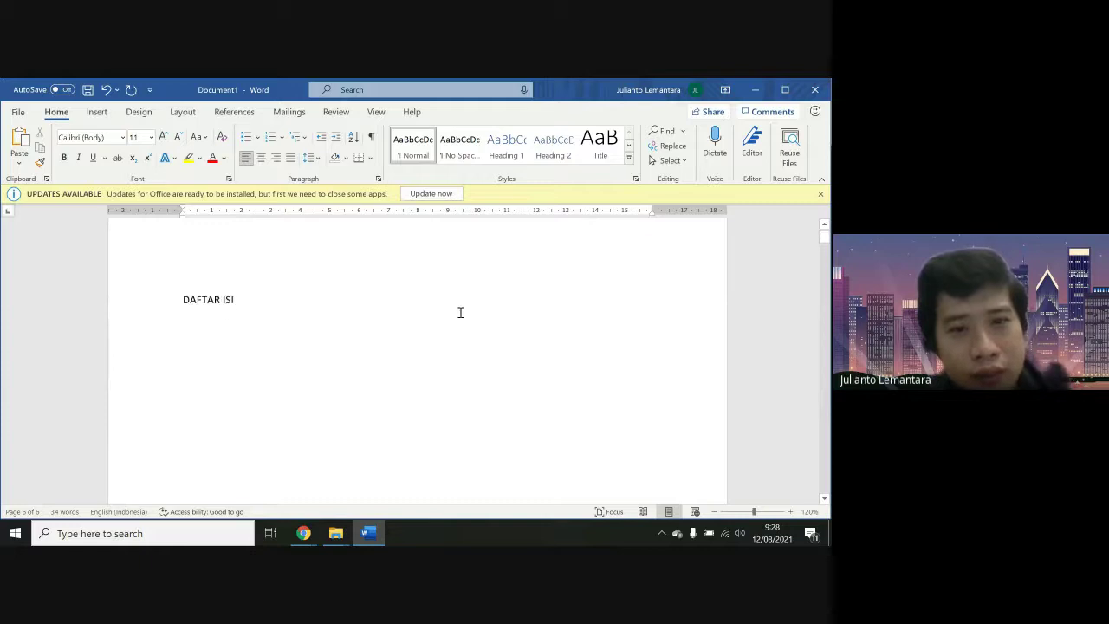
# Apply Heading 1 to the DAFTAR ISI, DAFTAR TABEL and DAFTAR GAMBAR titles
pyautogui.moveTo(293, 315); pyautogui.dragTo(139, 313)
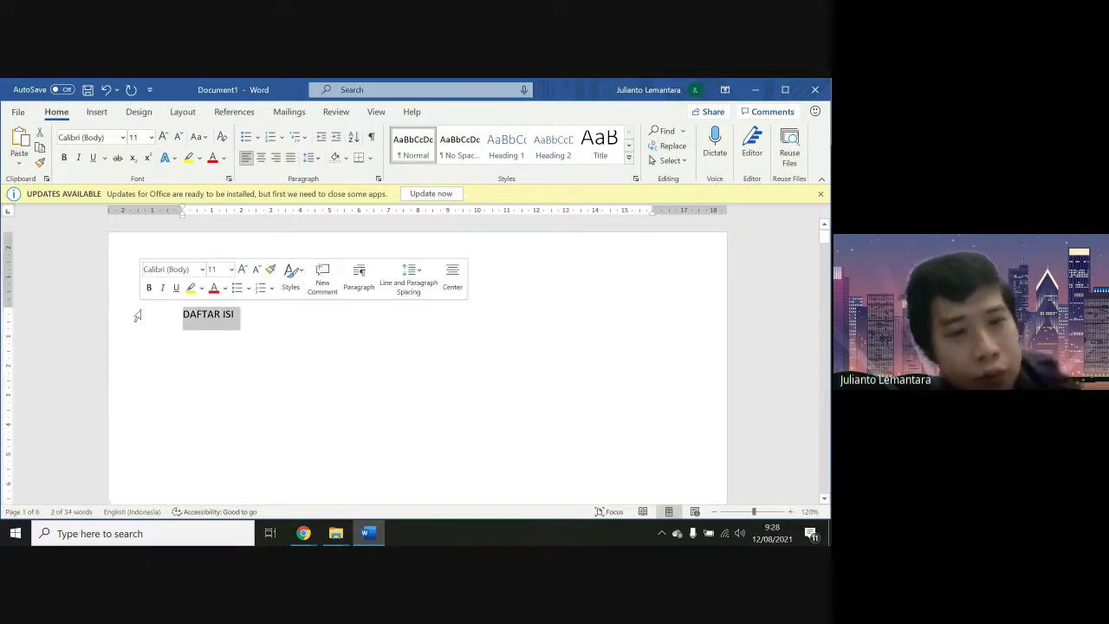
pyautogui.click(512, 155)
pyautogui.scroll(-10, 468, 451)
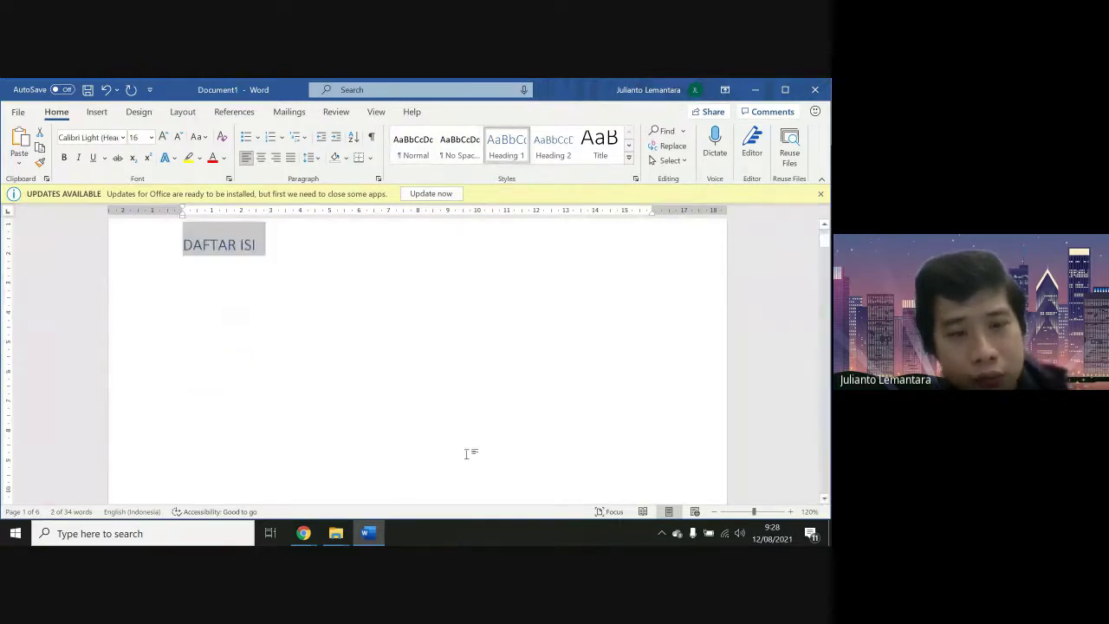
pyautogui.scroll(-1, 457, 448)
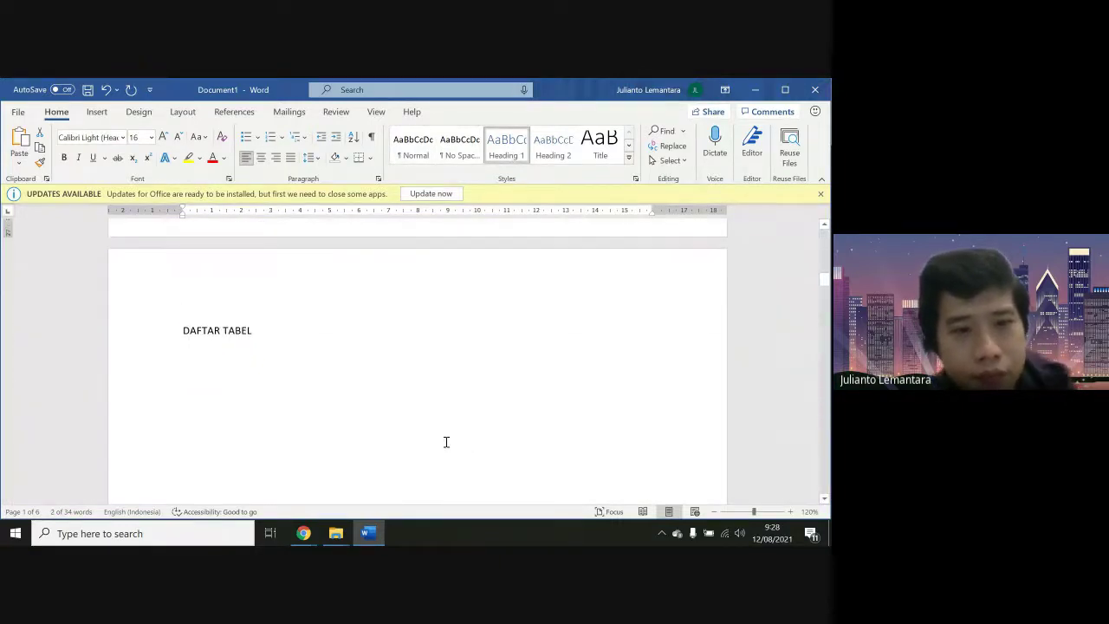
pyautogui.click(265, 329)
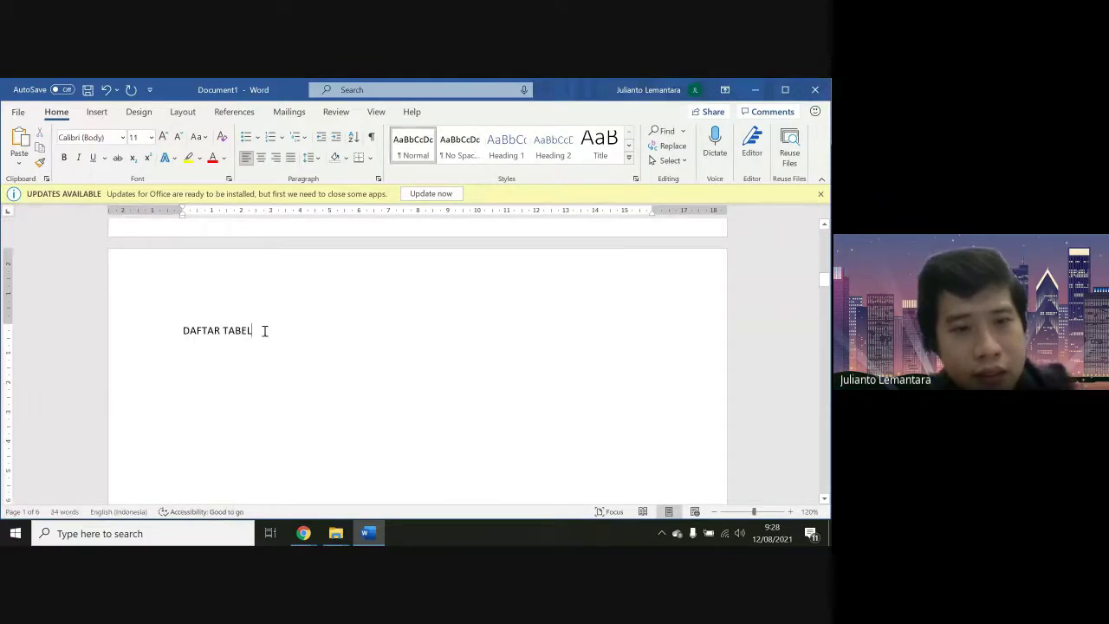
pyautogui.click(136, 337)
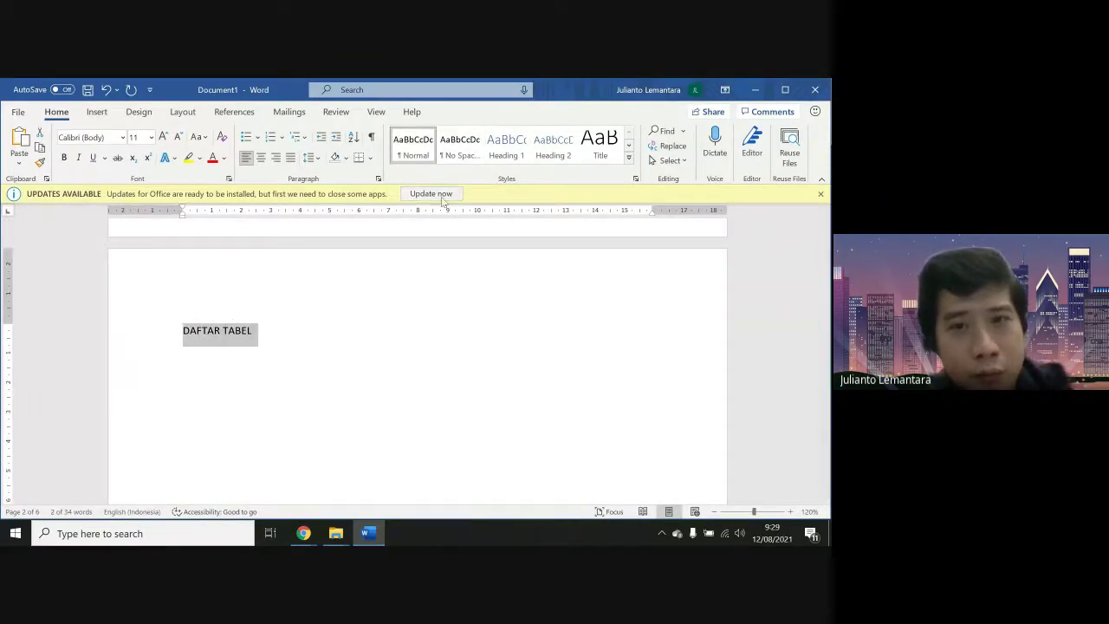
pyautogui.click(507, 147)
pyautogui.scroll(-15, 445, 421)
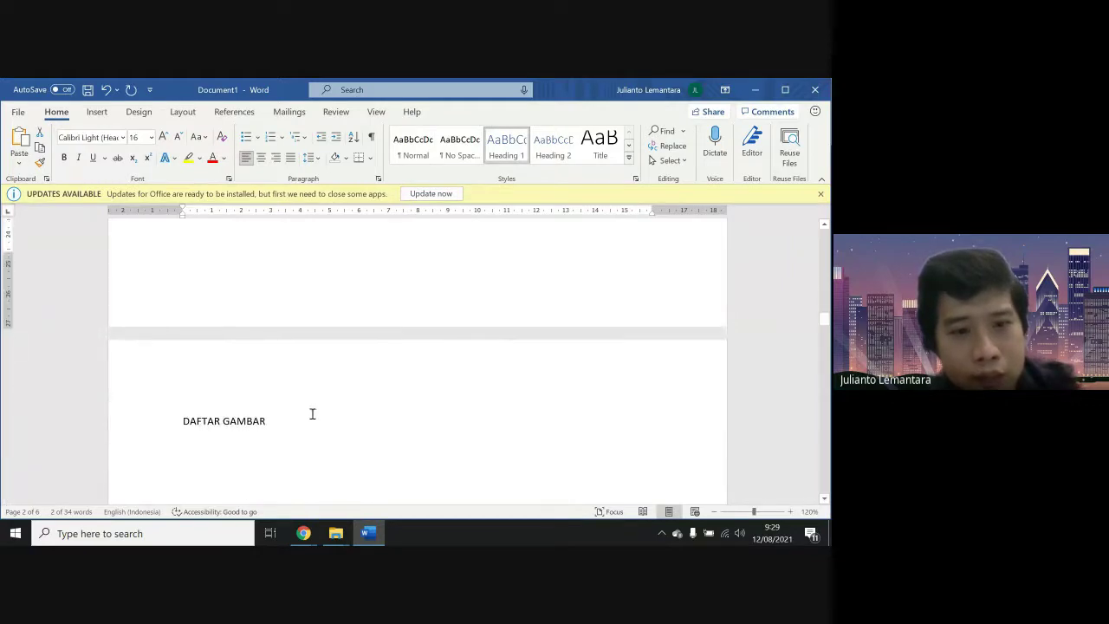
pyautogui.moveTo(274, 417); pyautogui.dragTo(178, 422)
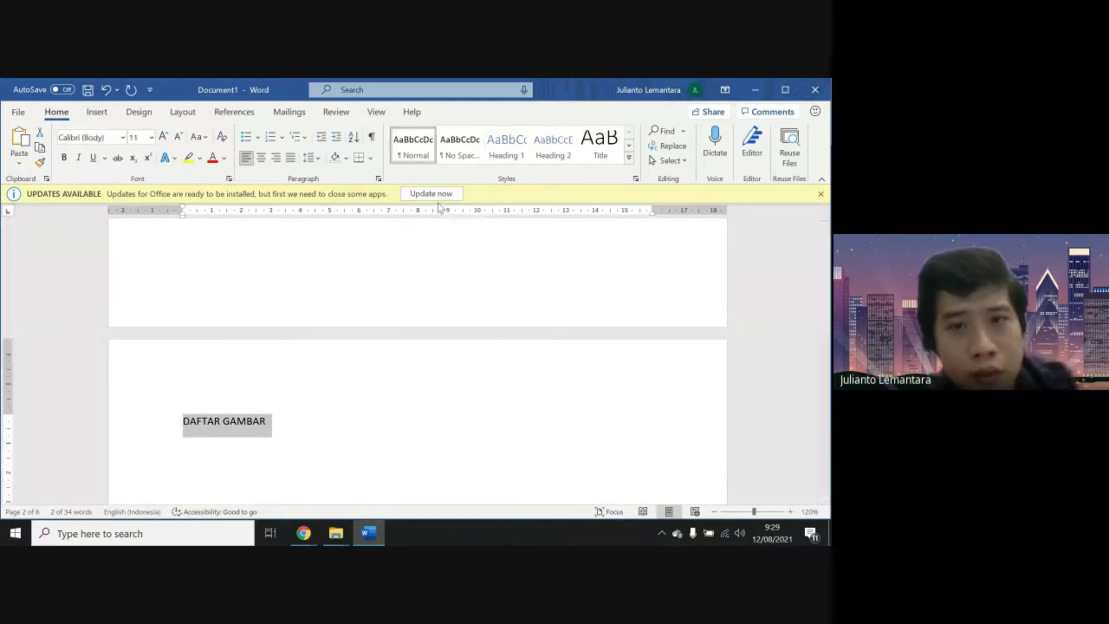
pyautogui.click(496, 161)
# Apply Heading 1 to BAB 1 PANCA INDERA, BAB 2 PENCERNAAN and BAB 3 PERNAFASAN
pyautogui.scroll(-10, 416, 425)
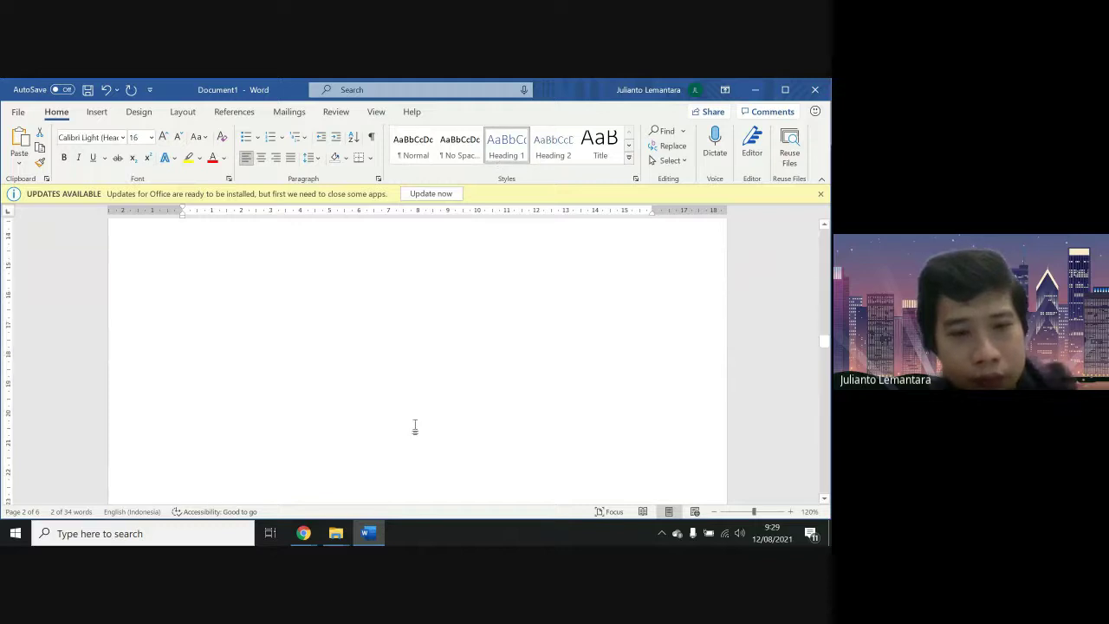
pyautogui.moveTo(309, 364); pyautogui.dragTo(173, 364)
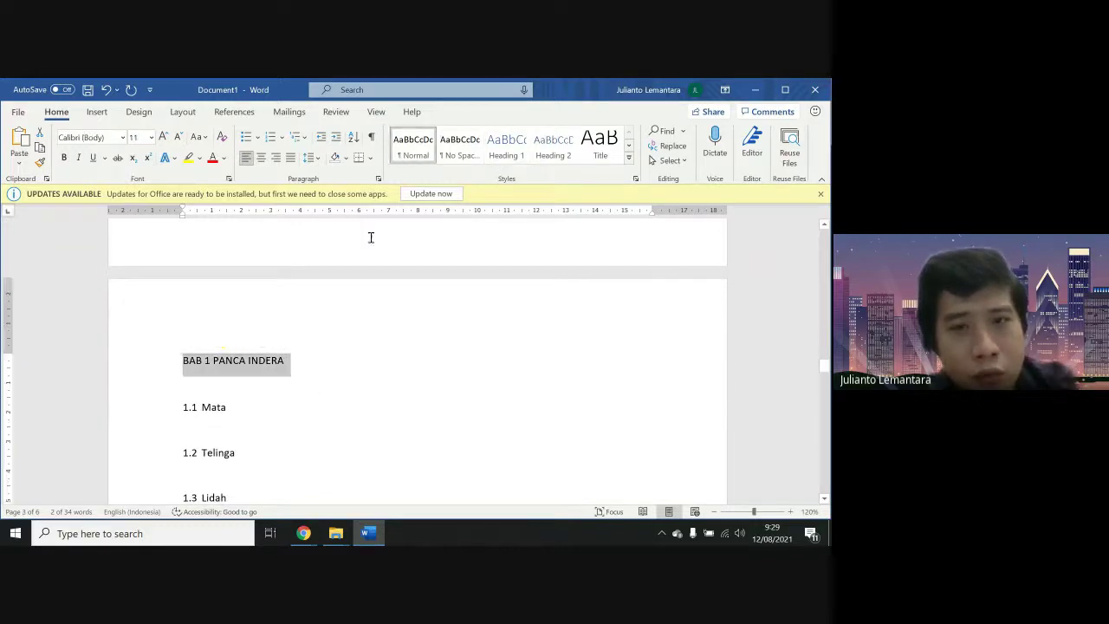
pyautogui.click(514, 143)
pyautogui.click(488, 364)
pyautogui.scroll(-10, 488, 364)
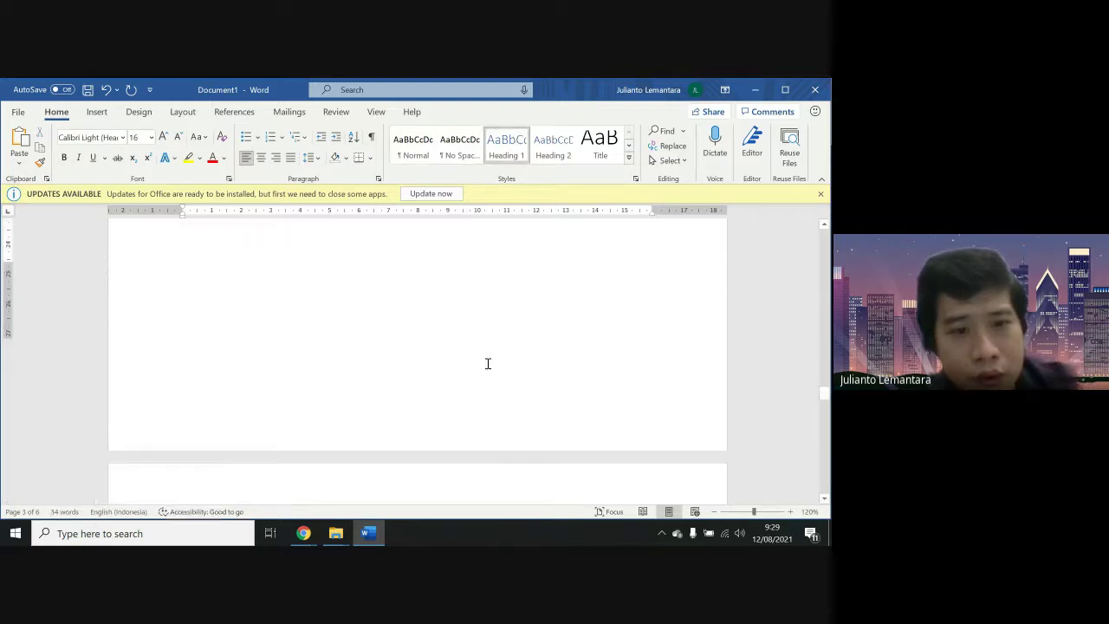
pyautogui.scroll(3, 477, 373)
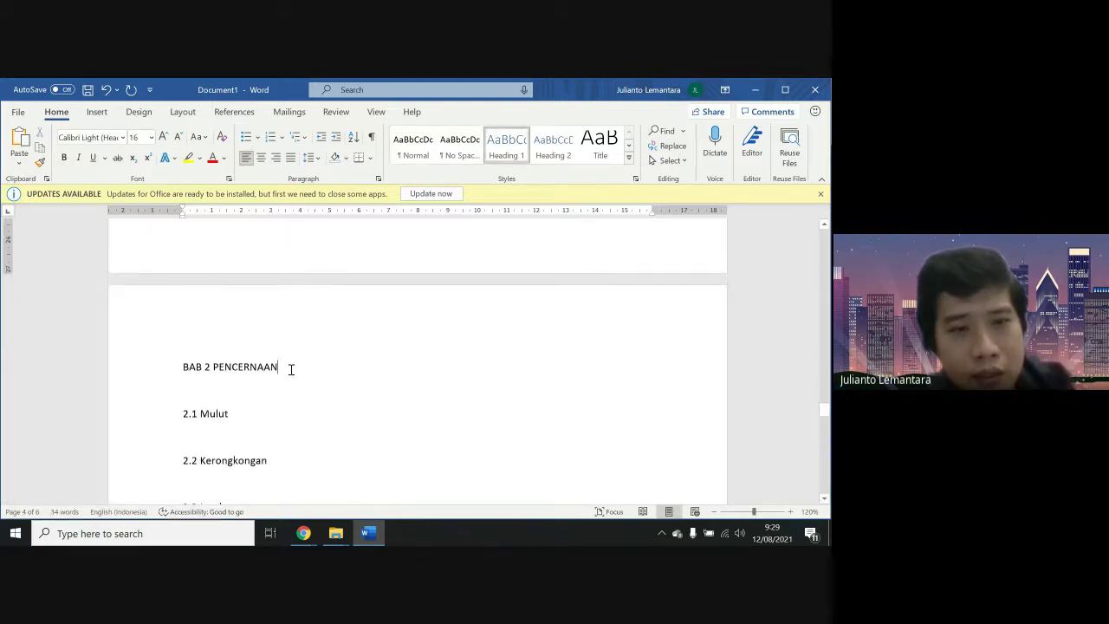
pyautogui.moveTo(289, 369); pyautogui.dragTo(171, 378)
pyautogui.click(506, 146)
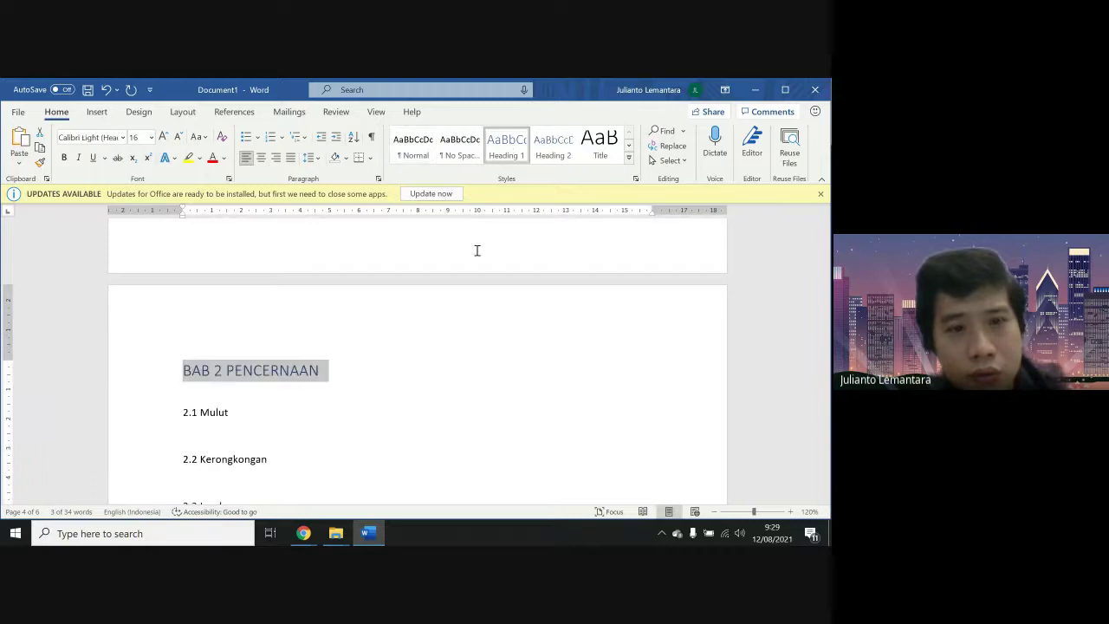
pyautogui.scroll(-3, 440, 405)
pyautogui.scroll(-6, 440, 405)
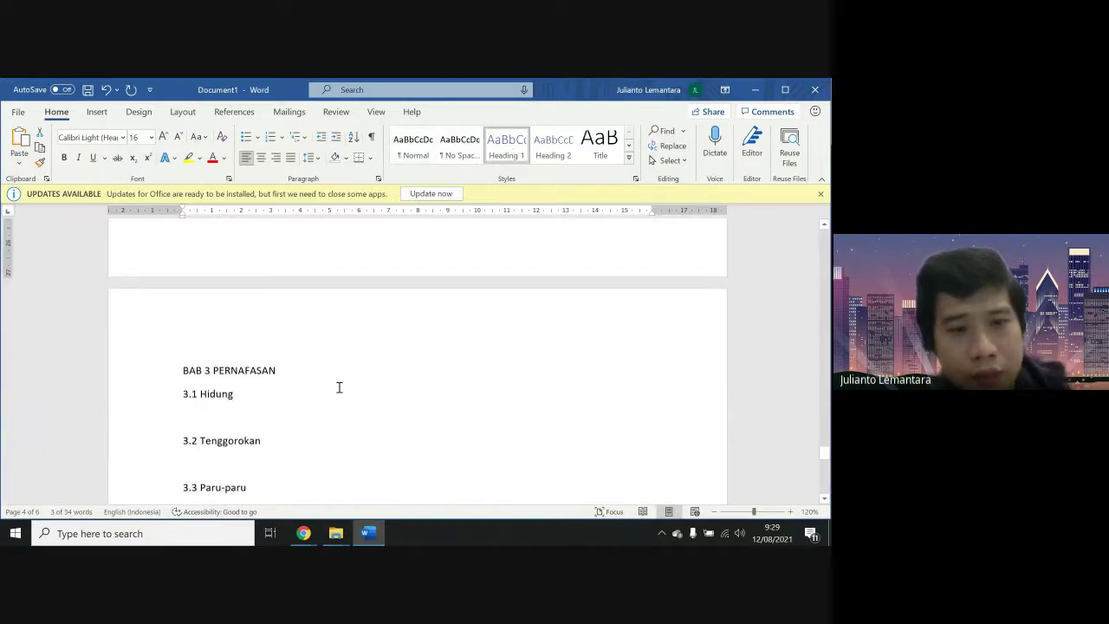
pyautogui.moveTo(221, 370); pyautogui.dragTo(178, 371)
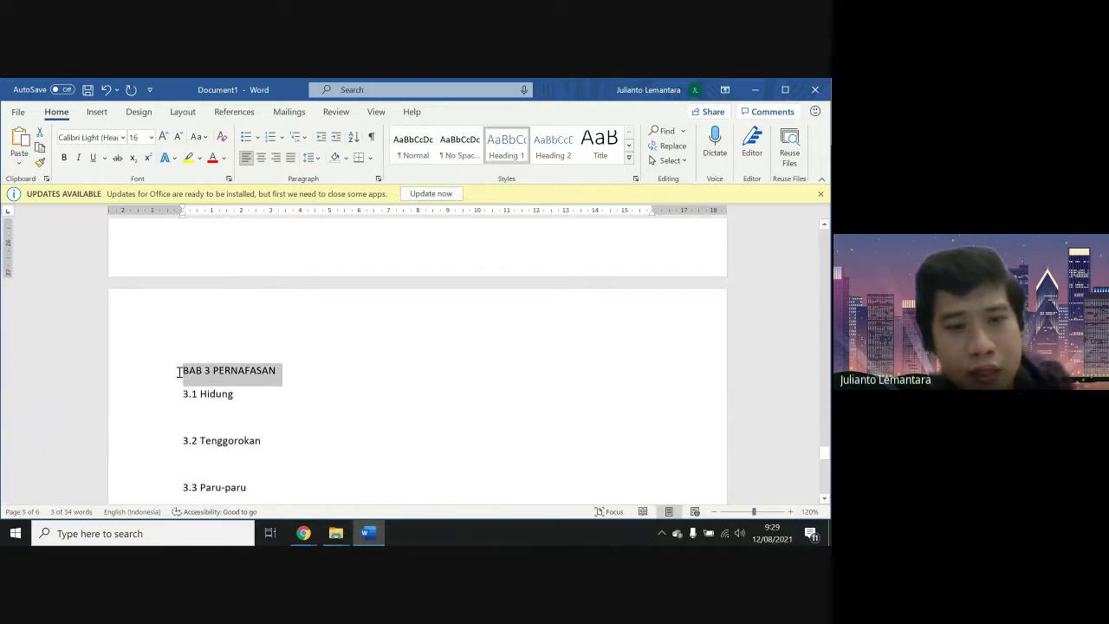
pyautogui.click(505, 145)
# Add an empty line below the BAB 3 heading, then cancel the save prompt
pyautogui.click(377, 368)
pyautogui.press('Return')
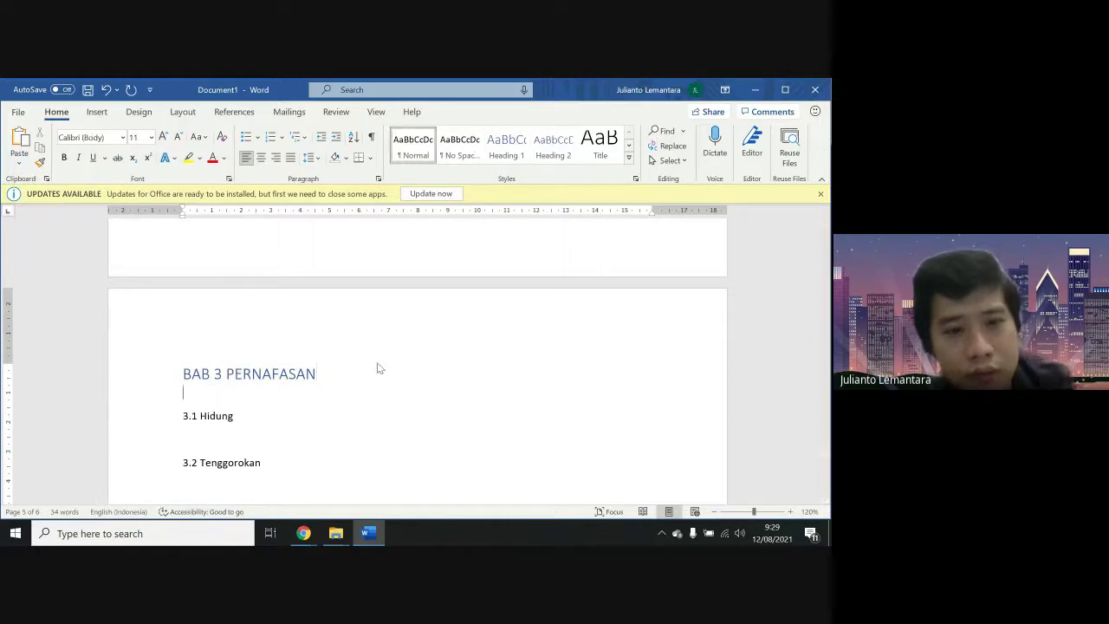
pyautogui.hotkey('ctrl', 's')
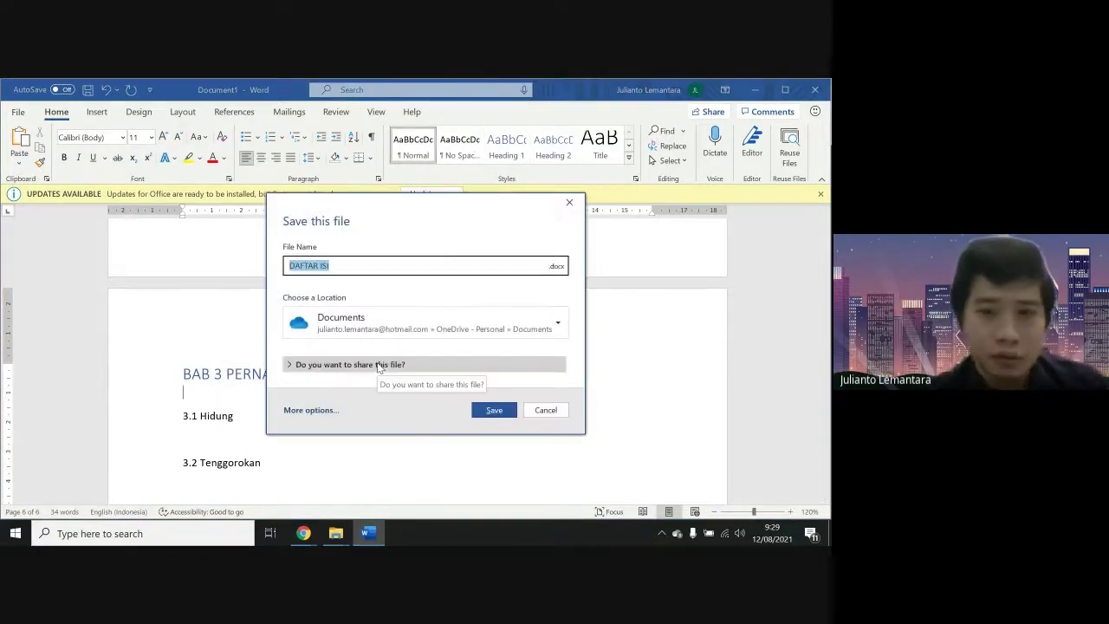
pyautogui.click(564, 409)
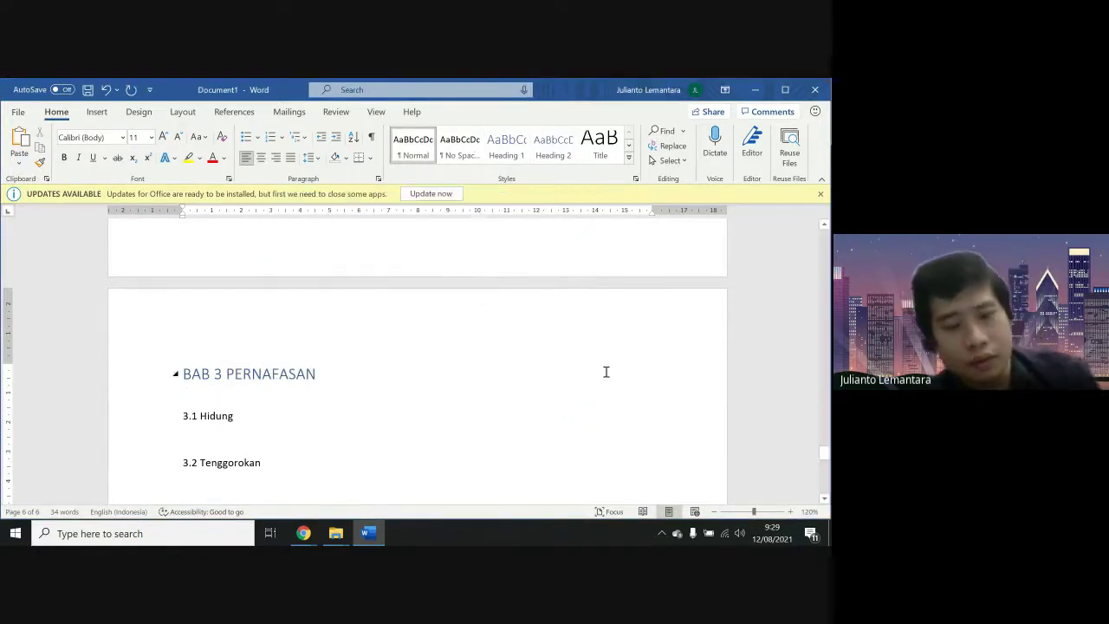
pyautogui.scroll(10, 606, 372)
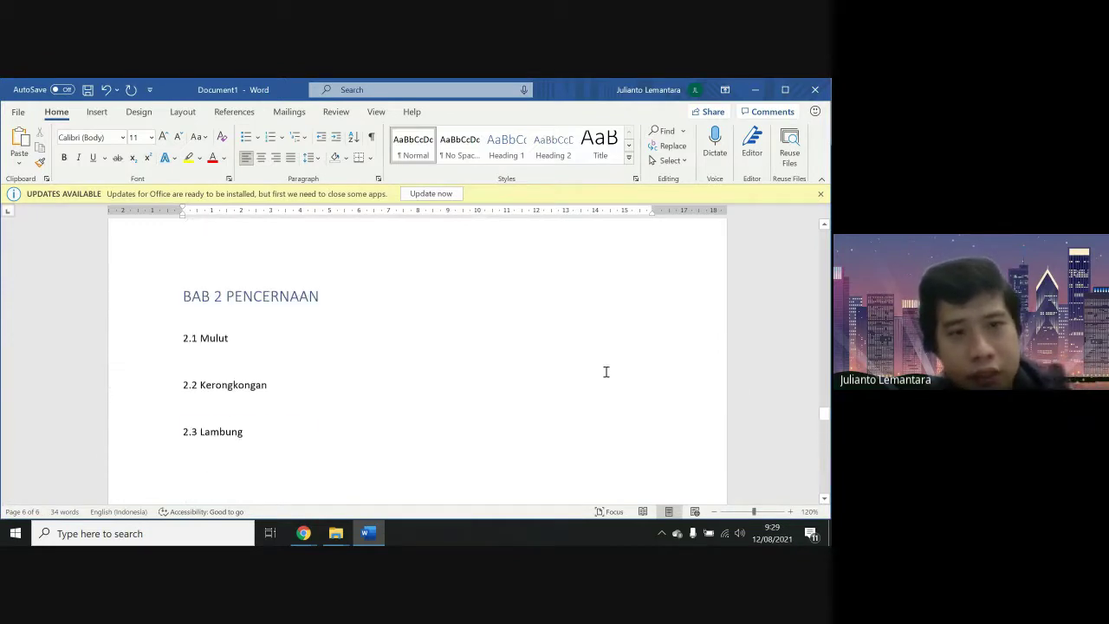
pyautogui.scroll(5, 607, 372)
pyautogui.scroll(10, 606, 371)
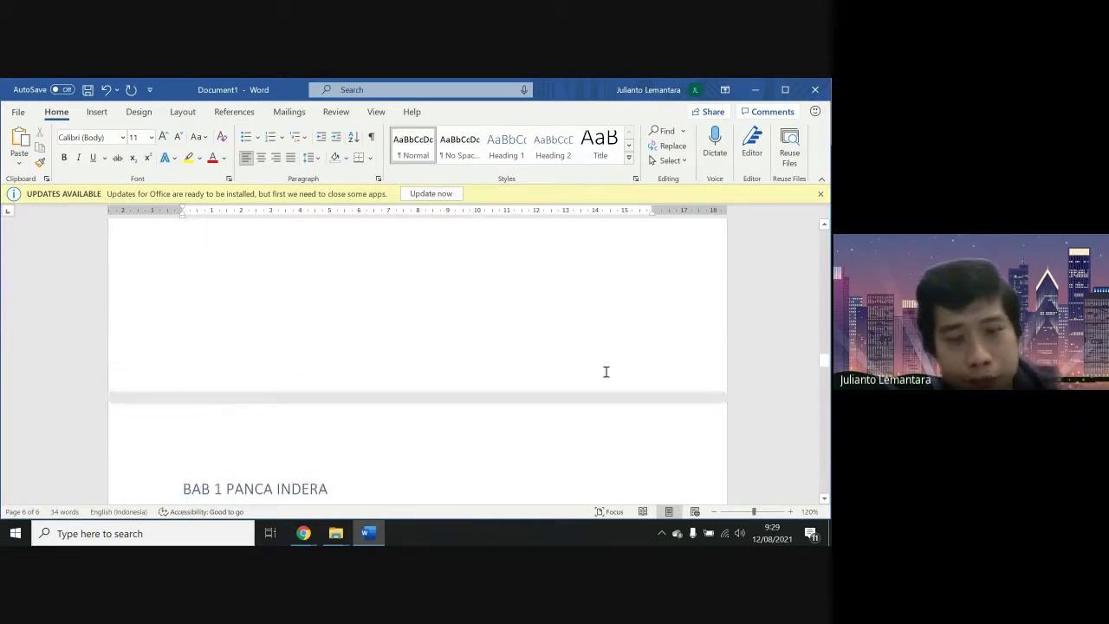
pyautogui.scroll(10, 606, 372)
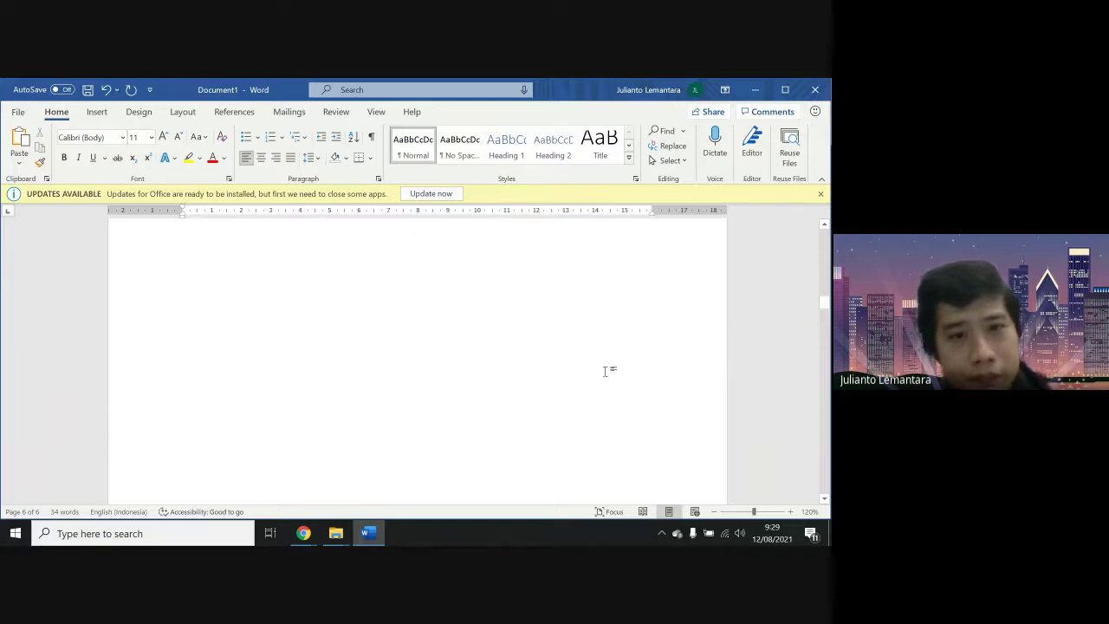
pyautogui.scroll(5, 606, 372)
pyautogui.scroll(3, 605, 371)
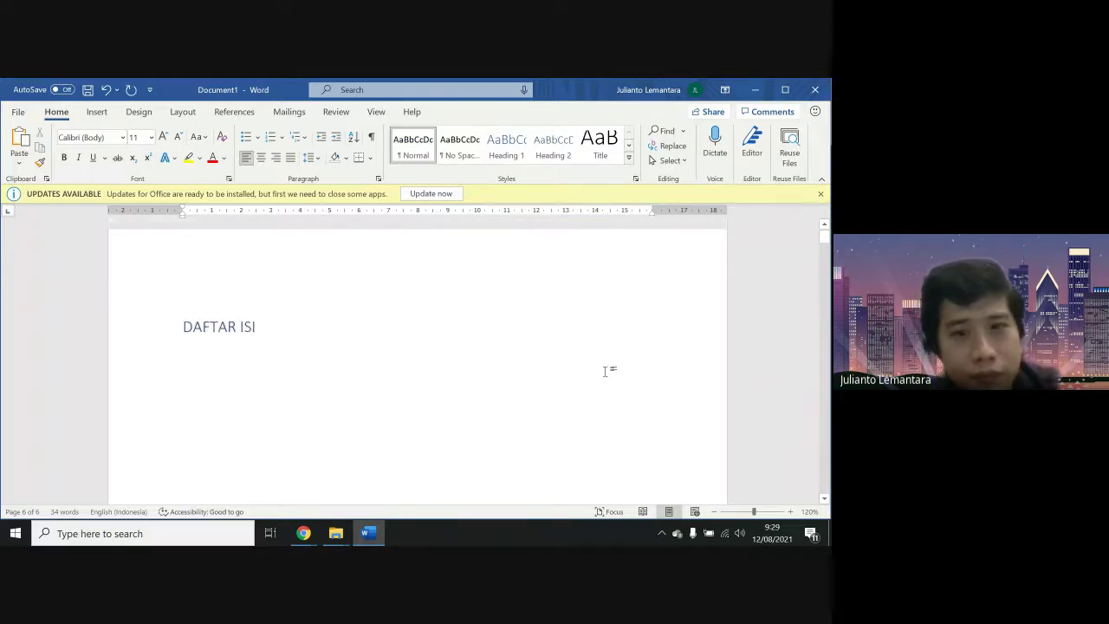
pyautogui.scroll(-3, 606, 372)
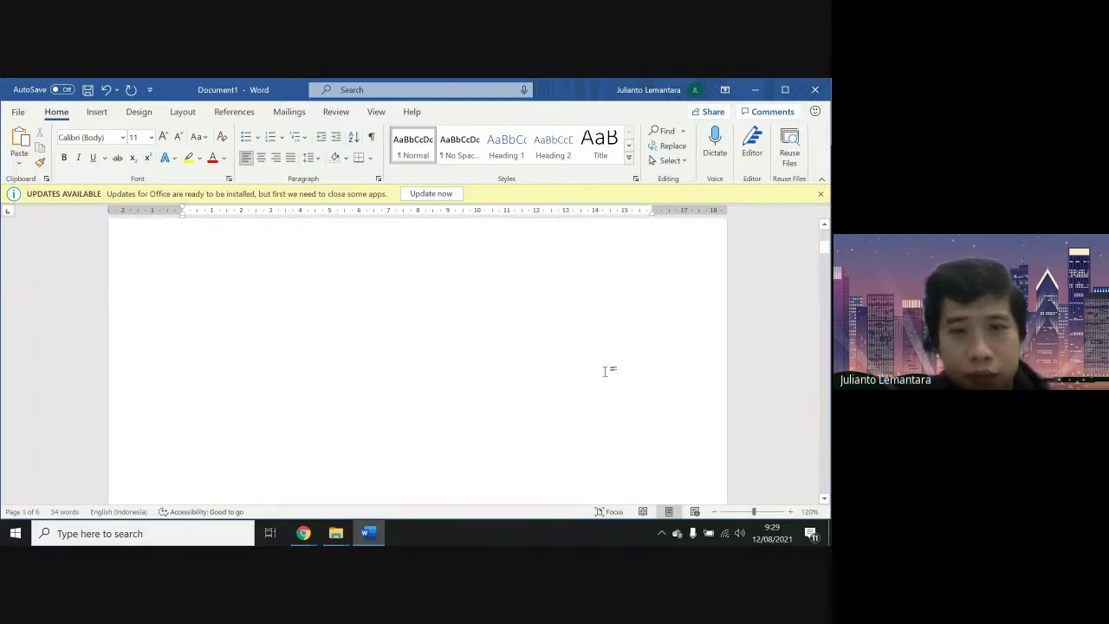
pyautogui.scroll(3, 606, 372)
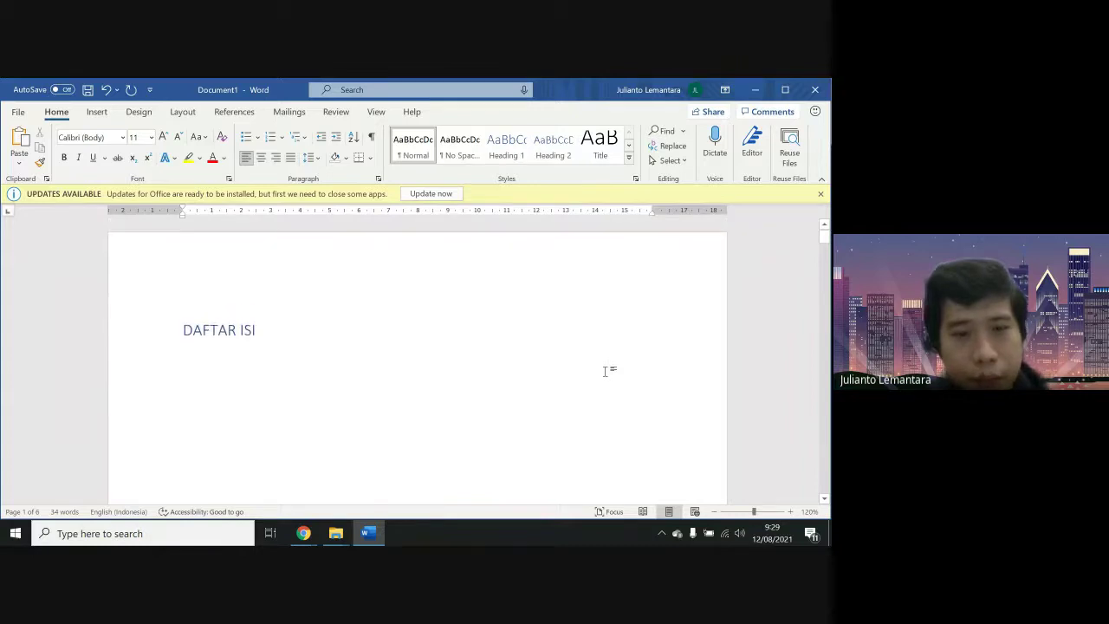
pyautogui.click(419, 303)
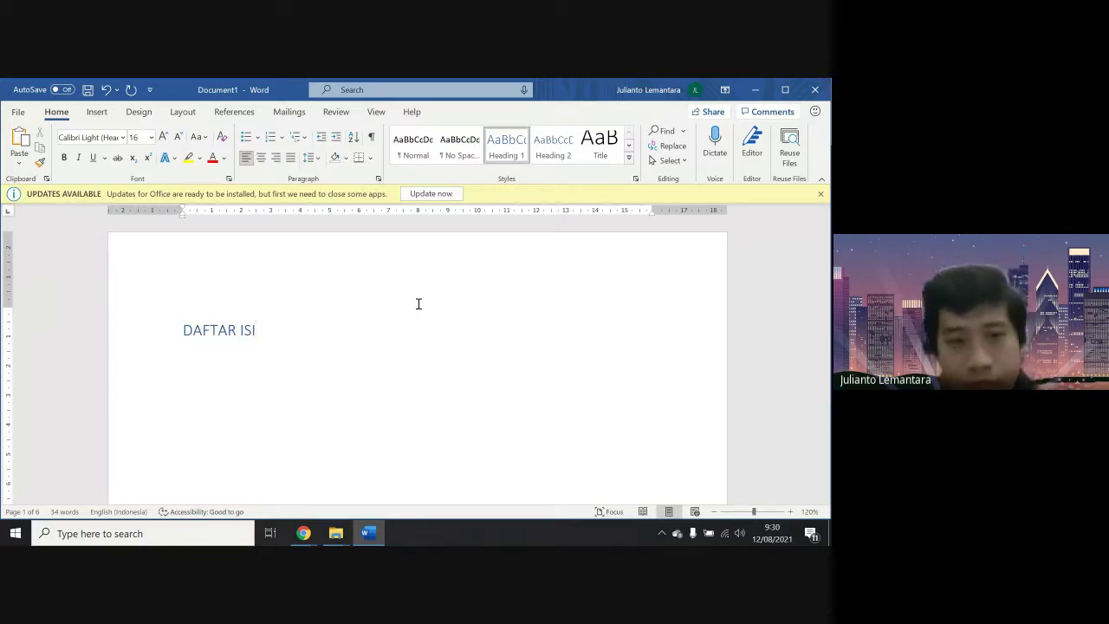
pyautogui.scroll(-10, 327, 370)
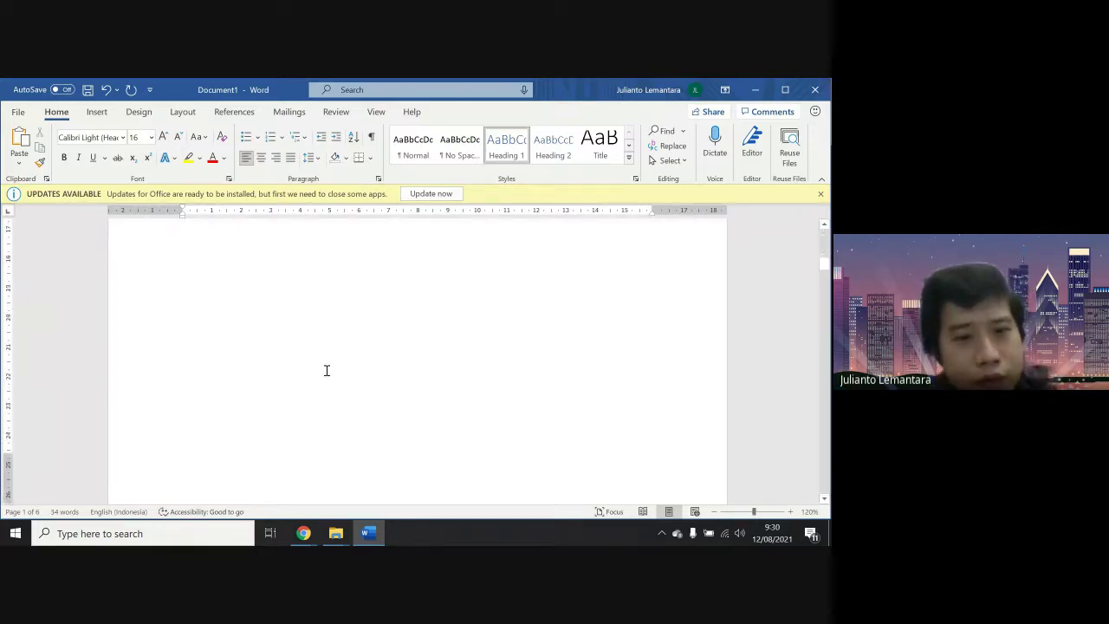
pyautogui.scroll(-5, 327, 370)
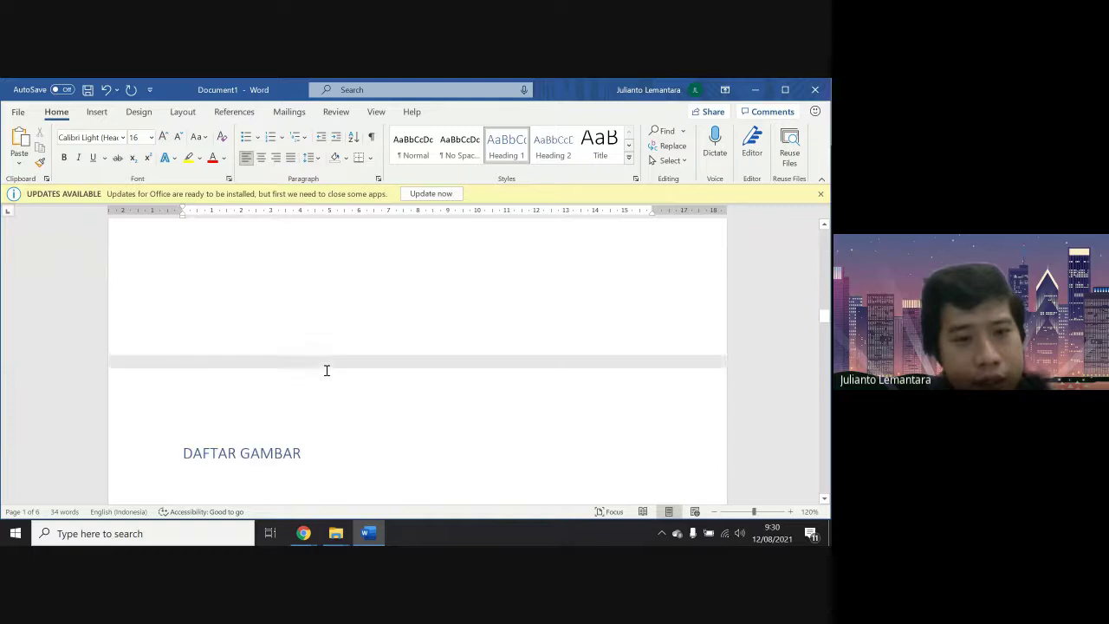
pyautogui.scroll(-10, 327, 370)
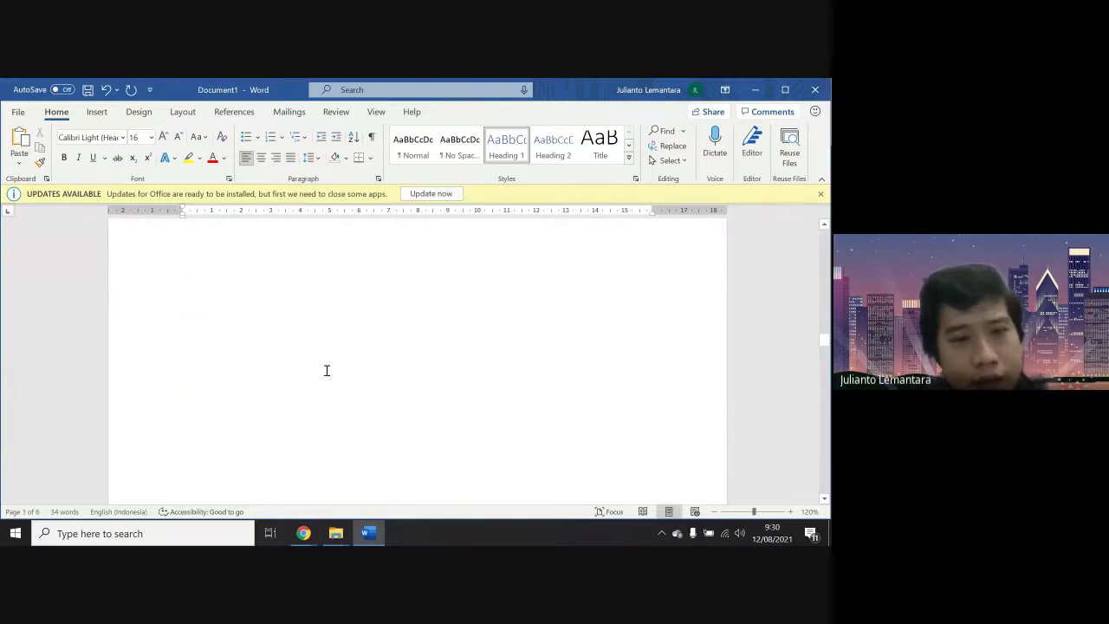
pyautogui.scroll(5, 326, 370)
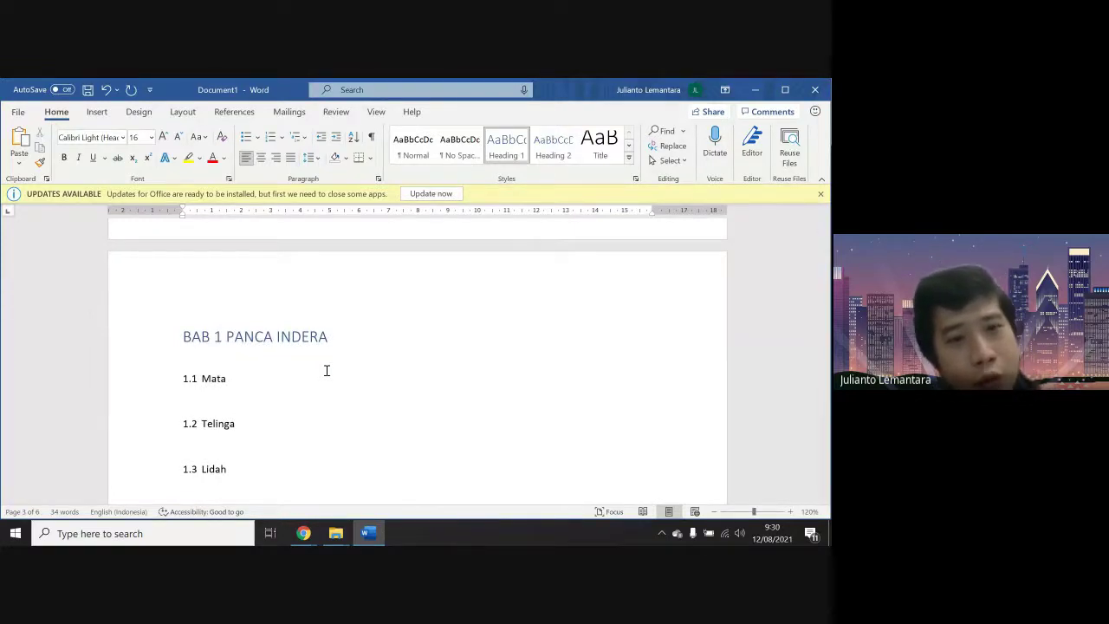
pyautogui.scroll(-10, 326, 370)
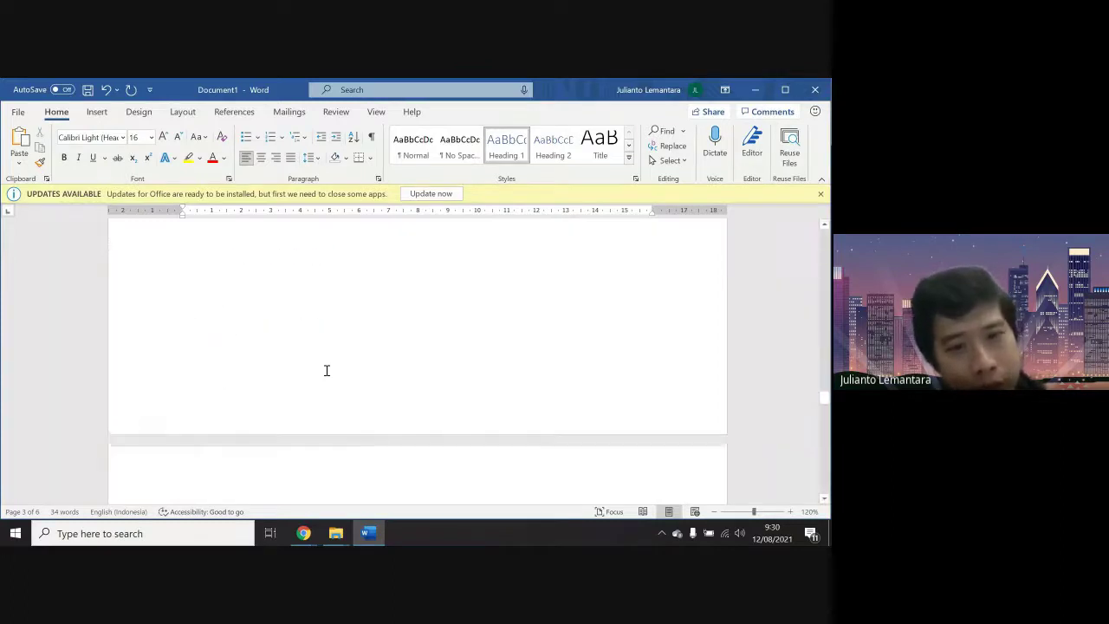
pyautogui.scroll(-10, 327, 370)
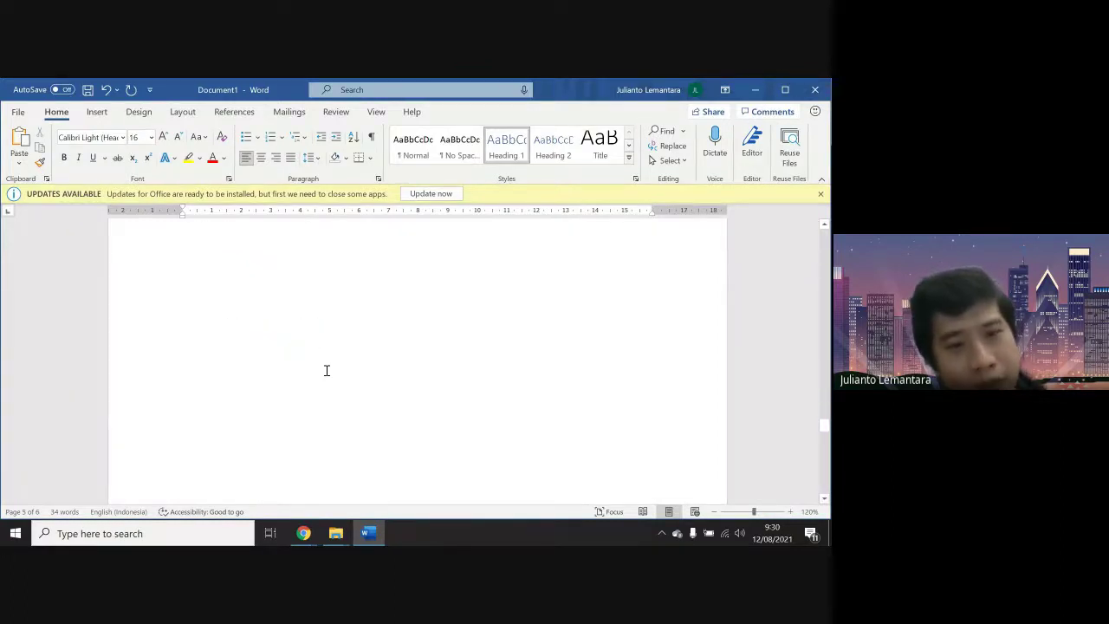
pyautogui.scroll(-2, 327, 370)
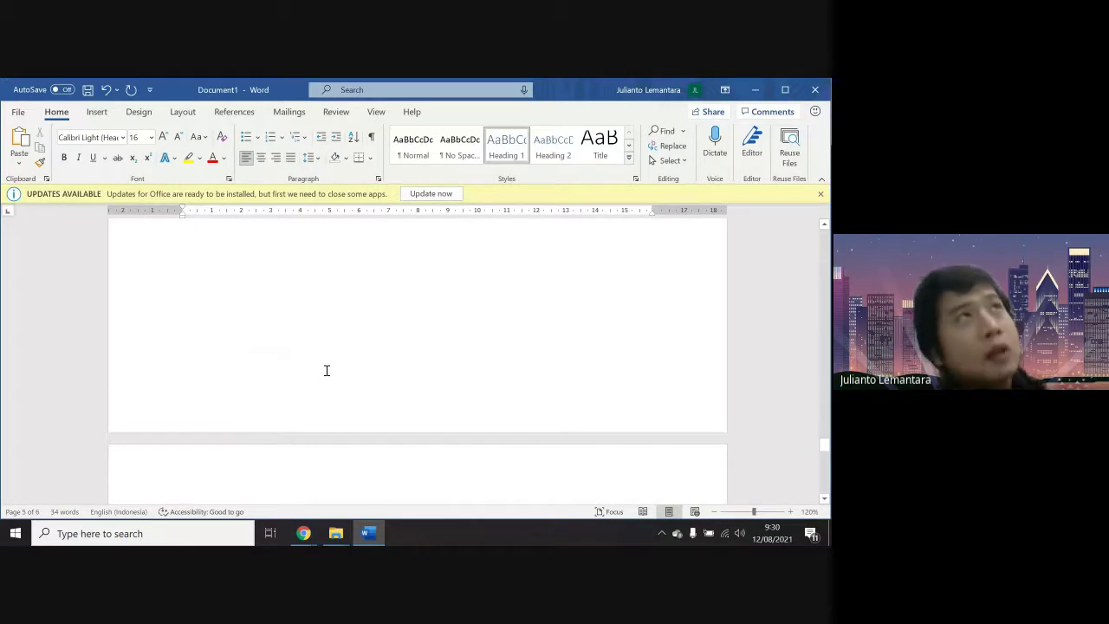
pyautogui.scroll(8, 327, 371)
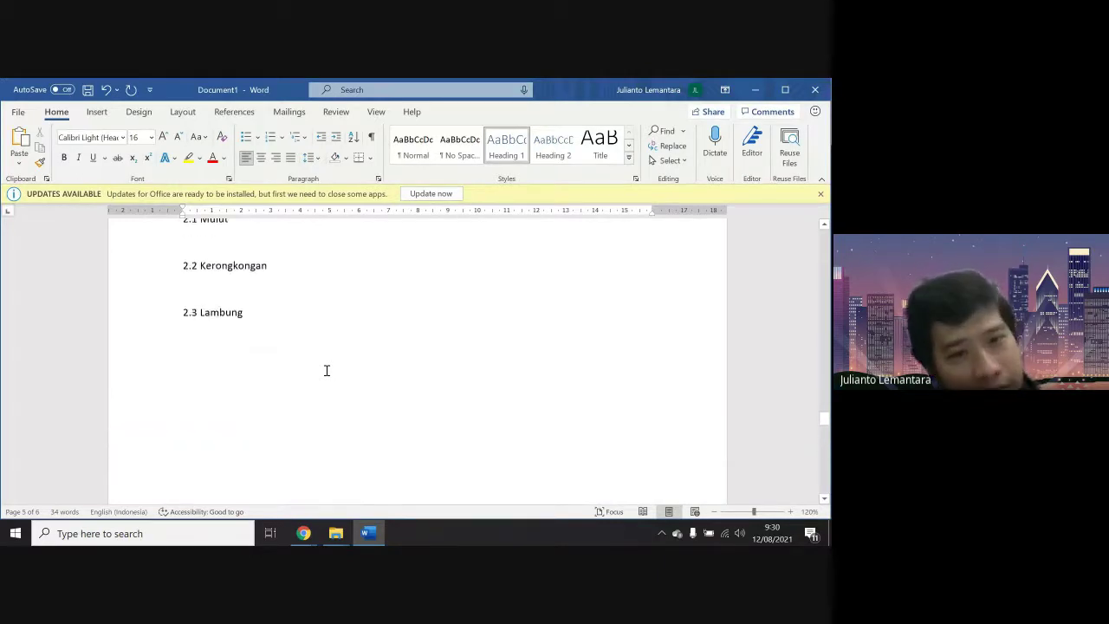
pyautogui.scroll(-3, 327, 370)
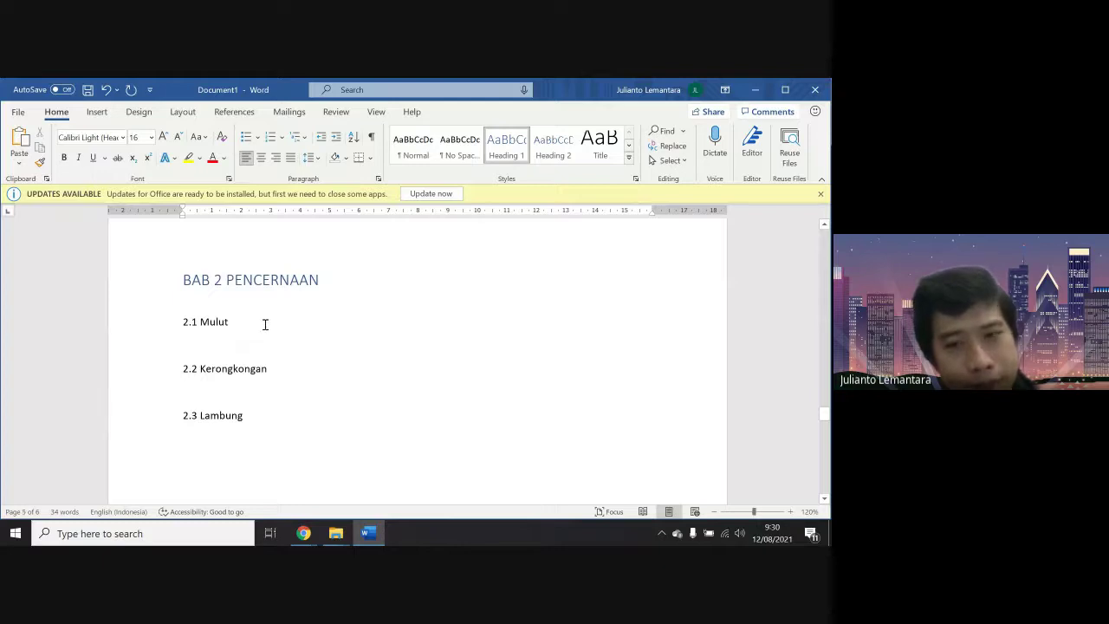
pyautogui.scroll(-20, 265, 324)
pyautogui.scroll(3, 265, 324)
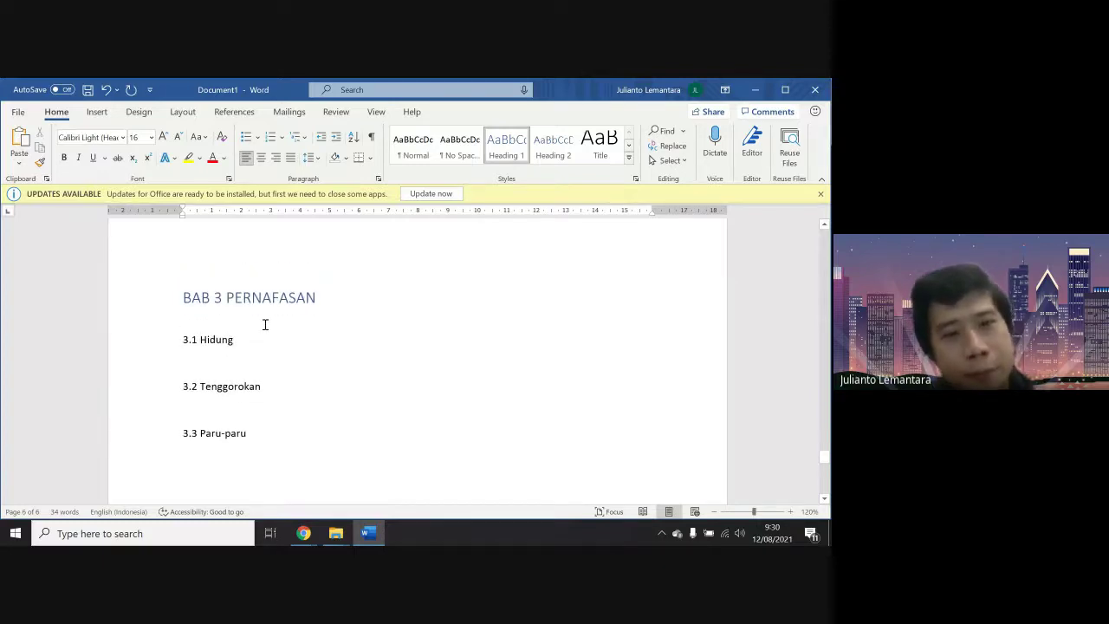
pyautogui.scroll(20, 265, 324)
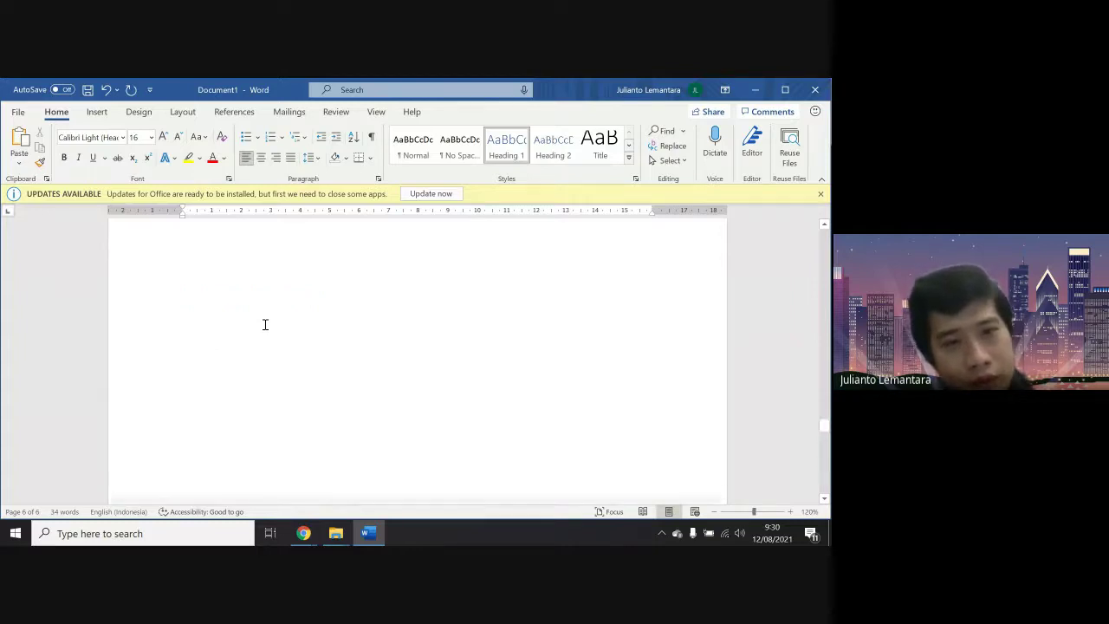
pyautogui.scroll(-1, 265, 324)
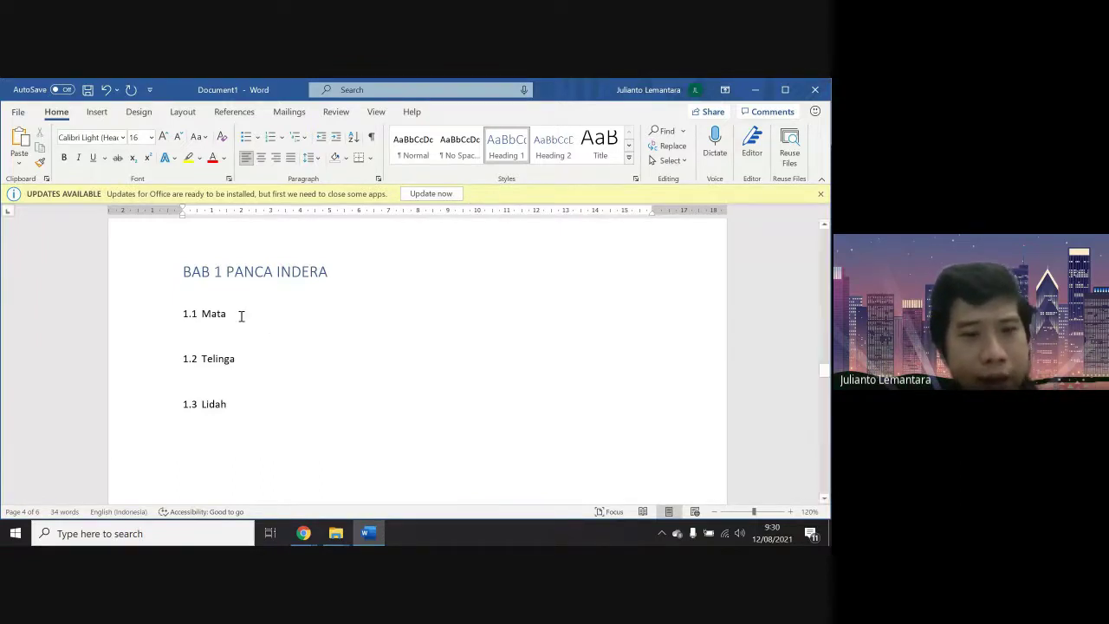
# Apply Heading 2 to the Mata, Telinga and Lidah subheadings under BAB 1
pyautogui.click(146, 311)
pyautogui.click(146, 311)
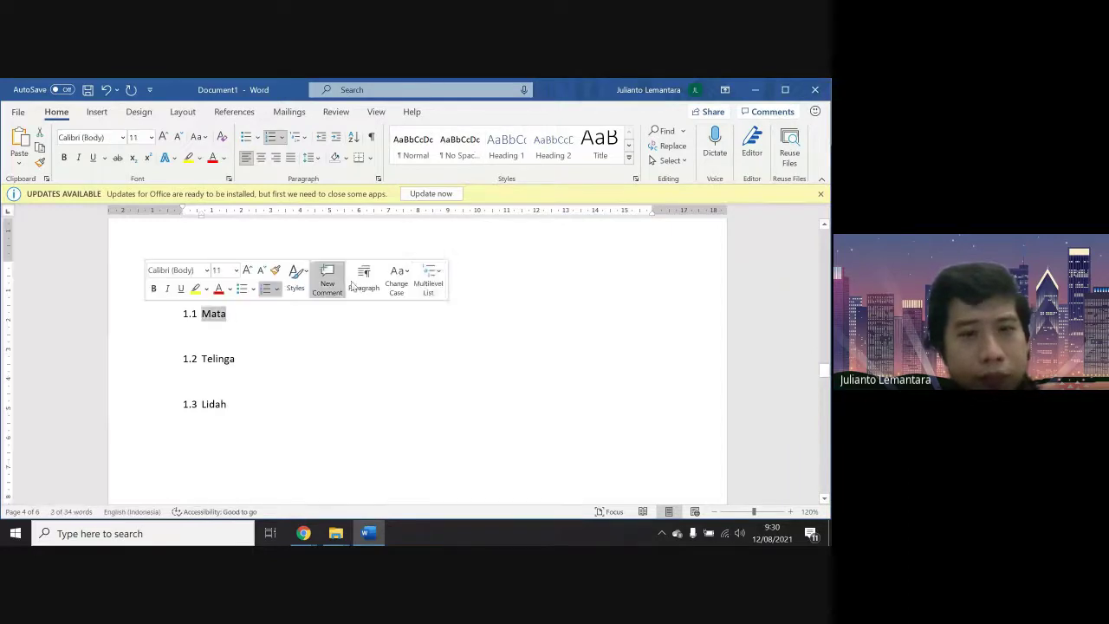
pyautogui.click(555, 146)
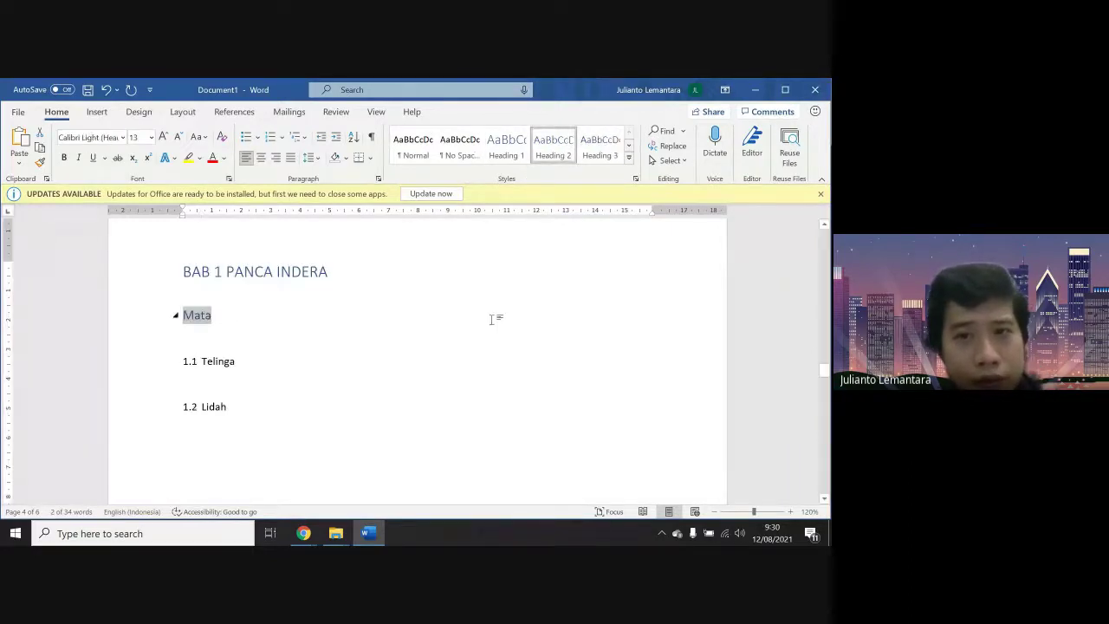
pyautogui.click(274, 366)
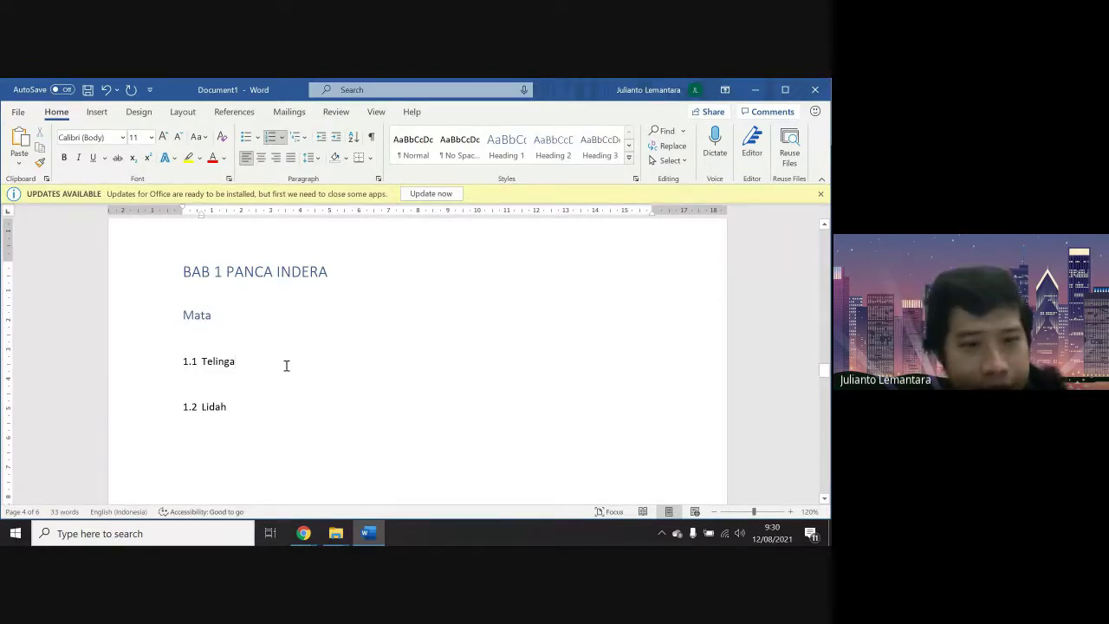
pyautogui.click(160, 368)
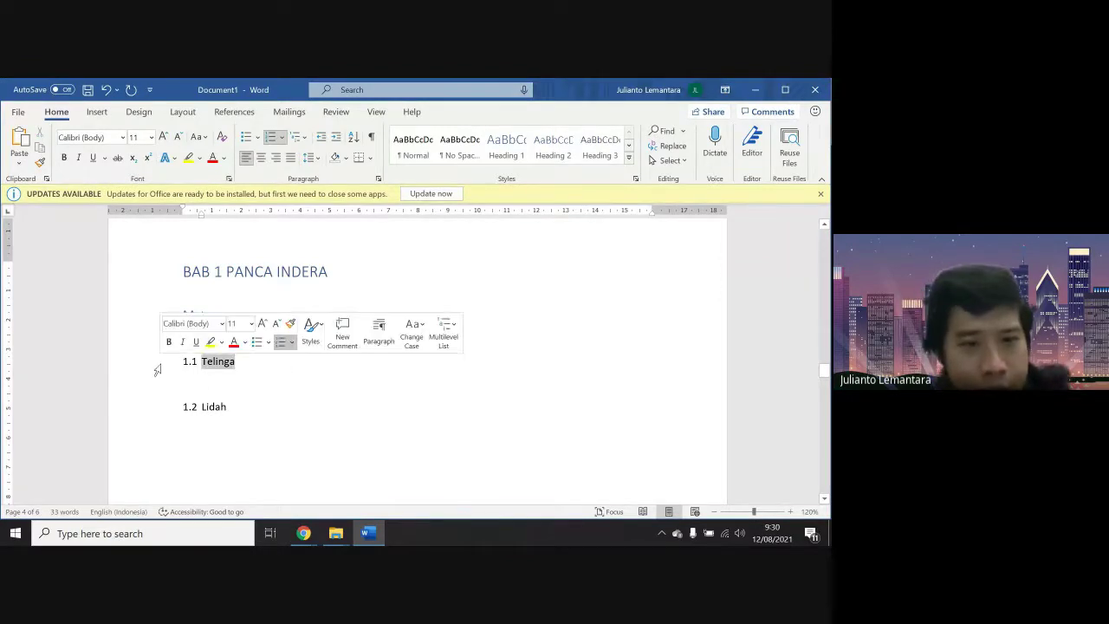
pyautogui.click(553, 146)
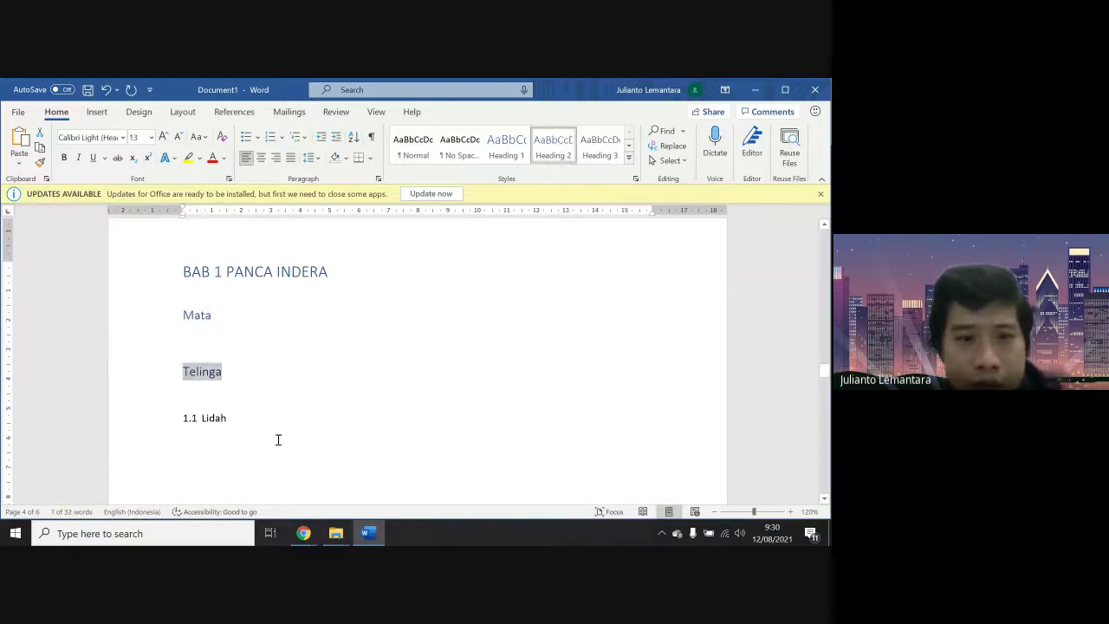
pyautogui.moveTo(252, 425); pyautogui.dragTo(150, 422)
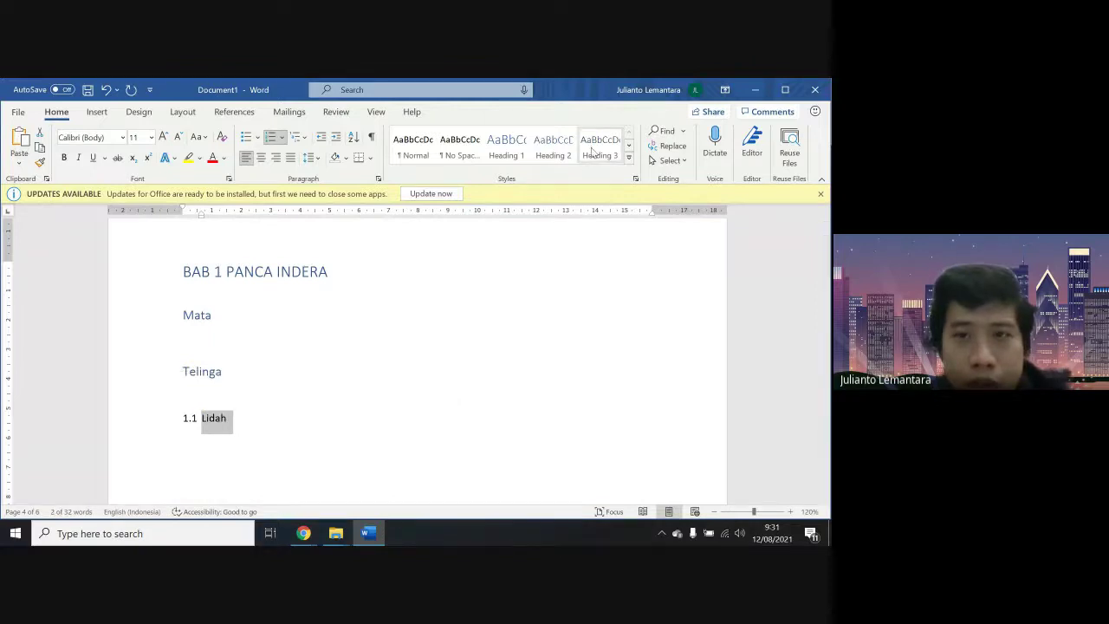
pyautogui.click(553, 149)
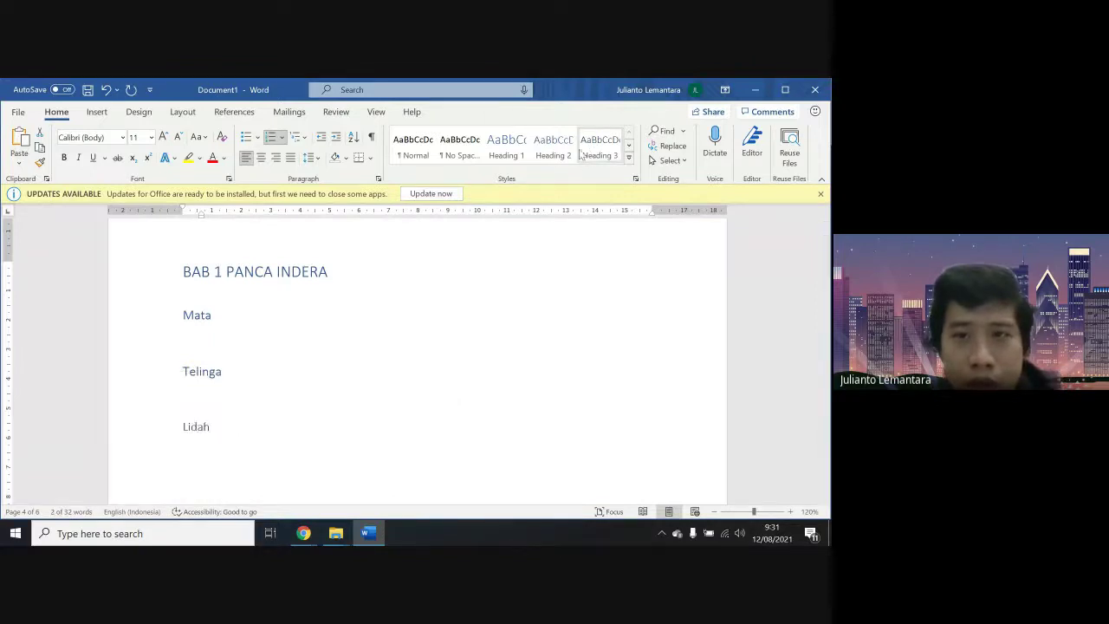
pyautogui.click(502, 337)
# Number the Mata and Telinga headings 1.1 and 1.2, ready to number Lidah
pyautogui.press('Up')
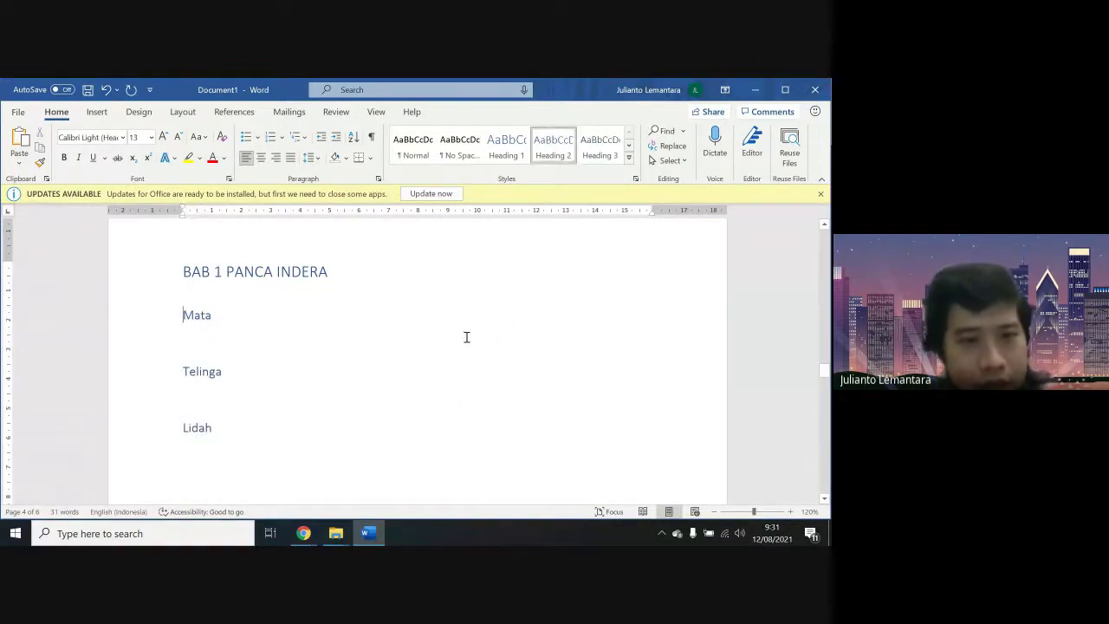
pyautogui.write('1.1')
pyautogui.press('Down')
pyautogui.press('Down')
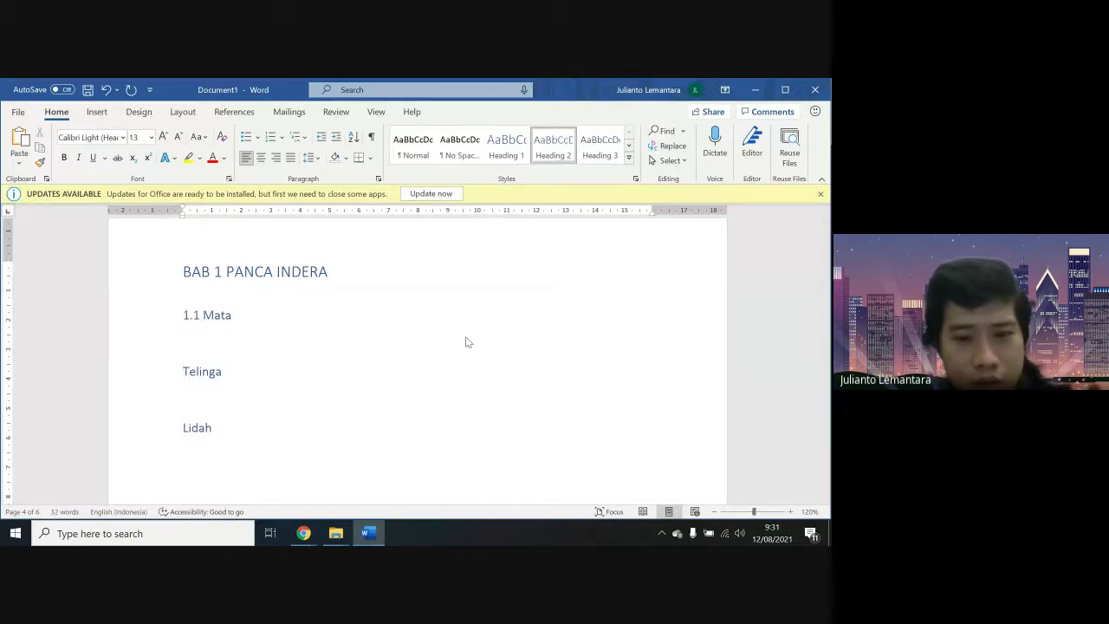
pyautogui.press('Home')
pyautogui.write('1.2')
pyautogui.press('Down')
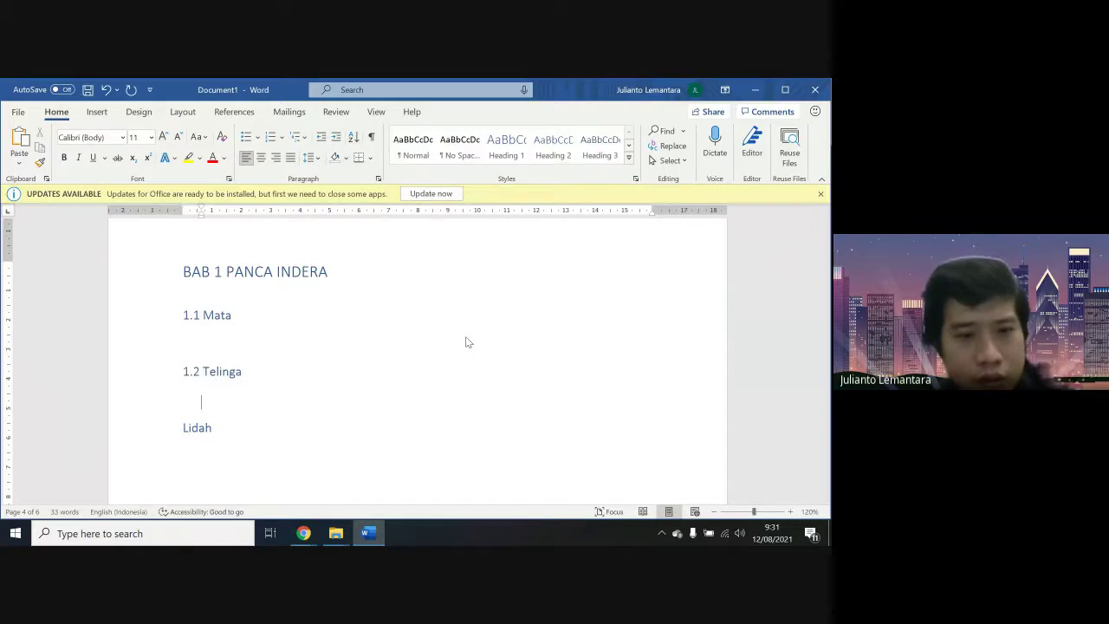
pyautogui.press('Down')
pyautogui.press('Home')
# Number the Lidah heading 1.3 and scroll down to BAB 2
pyautogui.write('1')
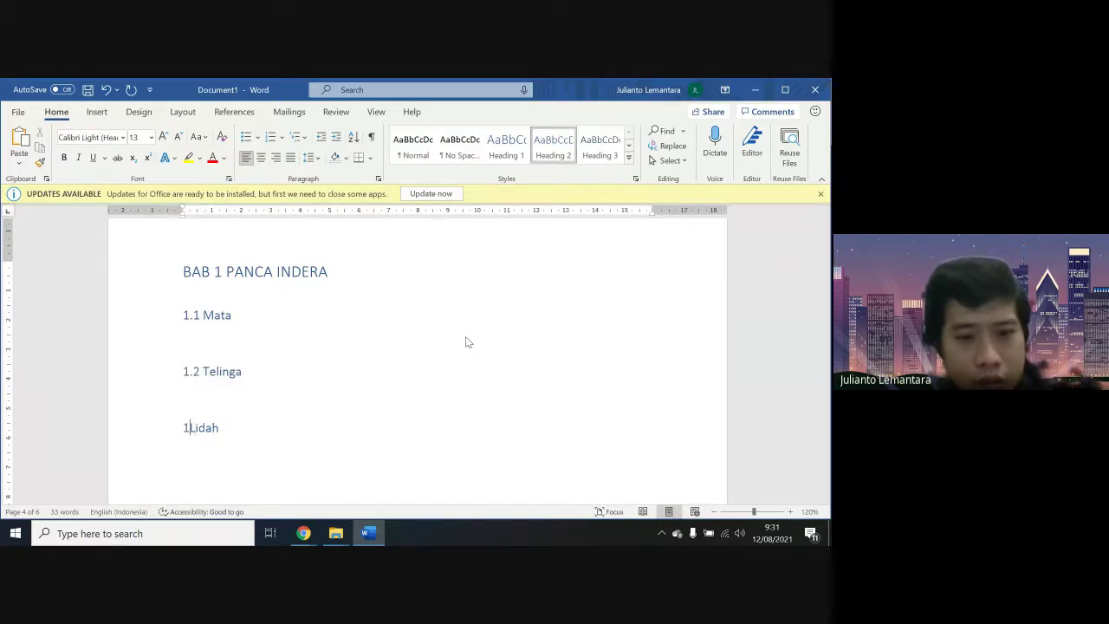
pyautogui.write('.3')
pyautogui.scroll(-7, 466, 342)
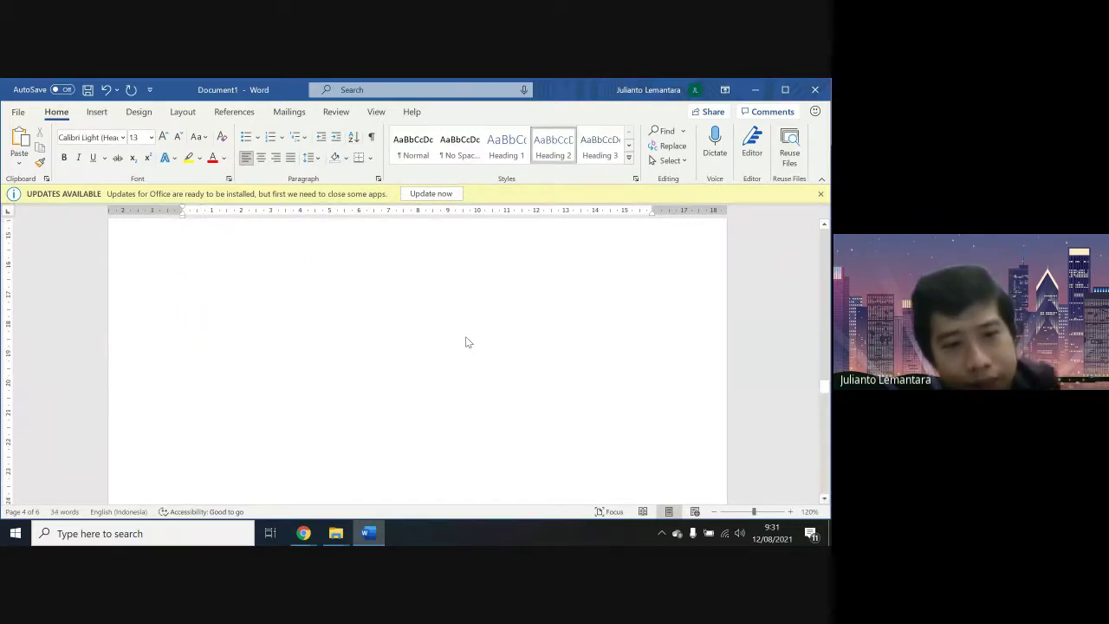
pyautogui.scroll(-5, 466, 342)
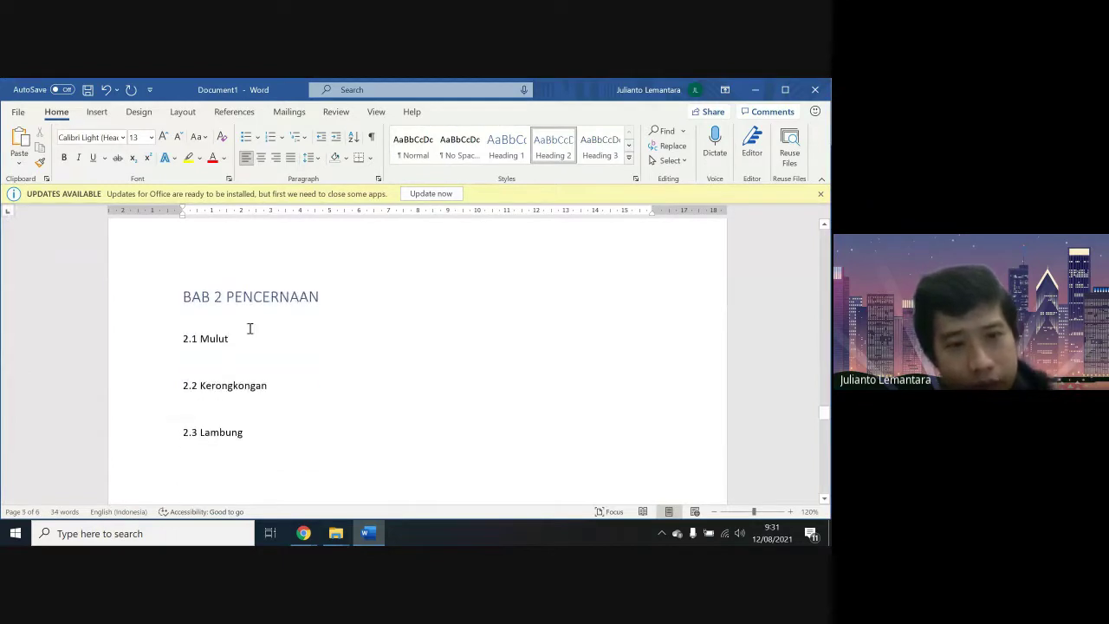
# Apply Heading 2 to 2.1 Mulut, 2.2 Kerongkongan and 2.3 Lambung
pyautogui.moveTo(251, 338); pyautogui.dragTo(168, 339)
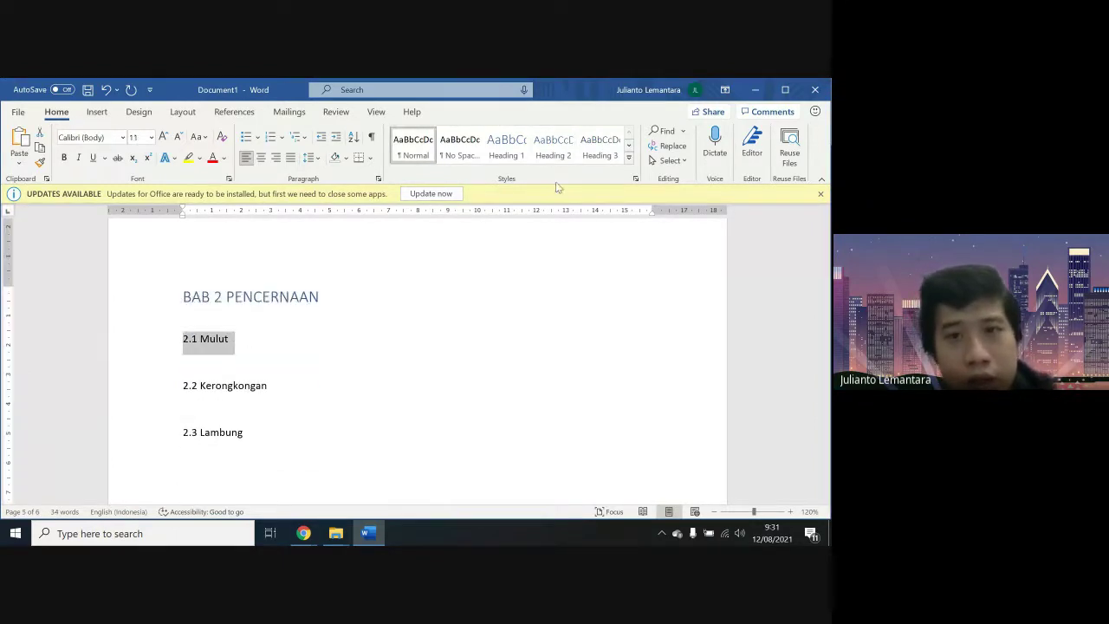
pyautogui.click(553, 156)
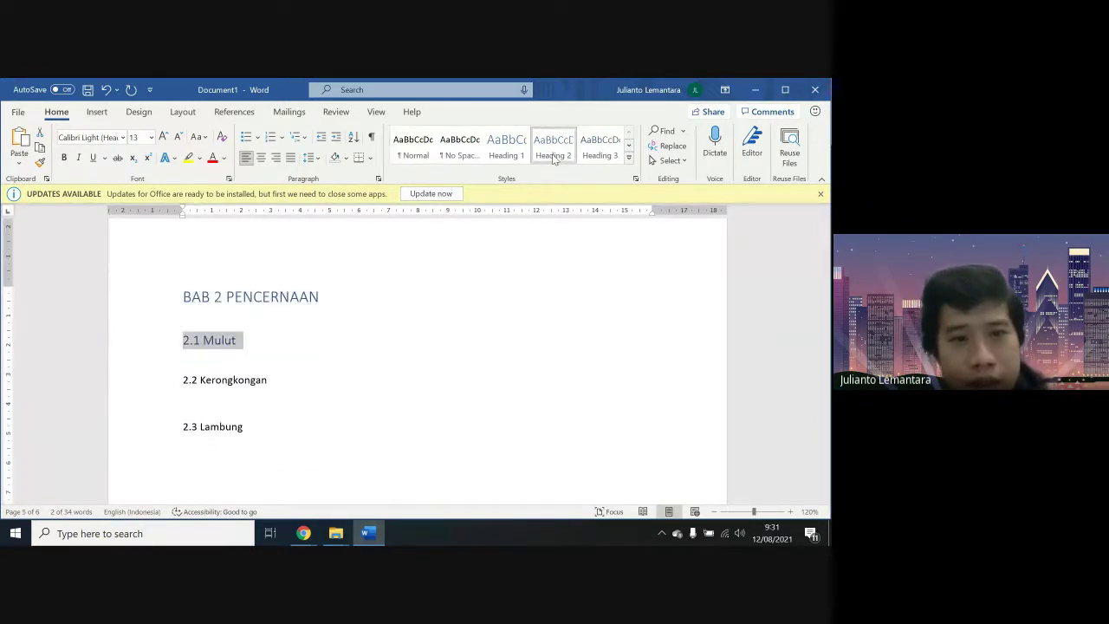
pyautogui.moveTo(295, 380); pyautogui.dragTo(144, 386)
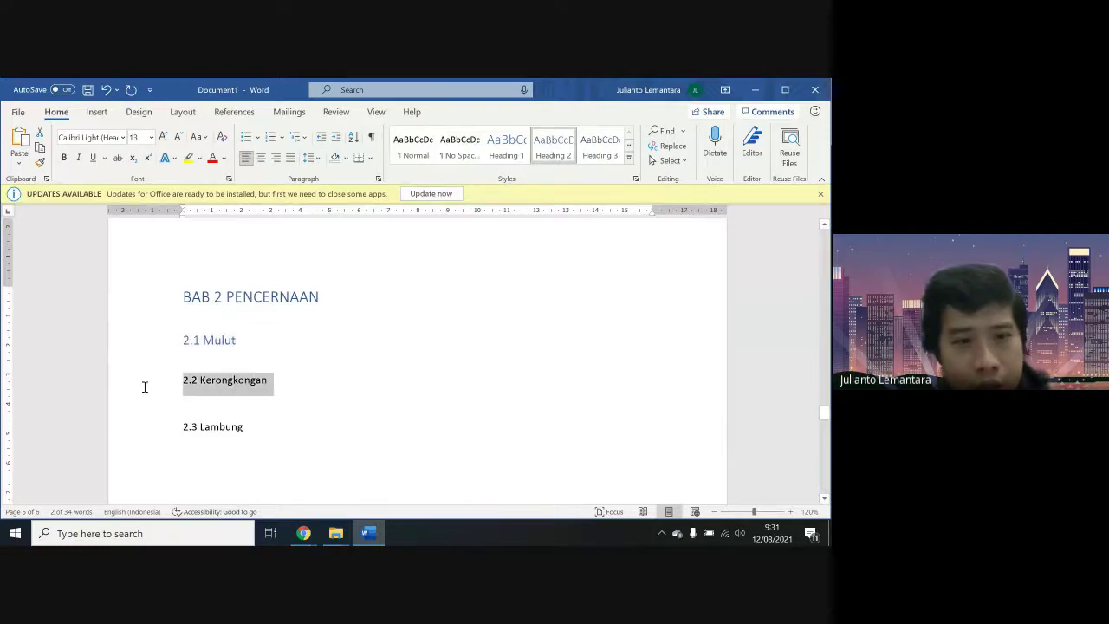
pyautogui.click(553, 149)
pyautogui.moveTo(260, 433); pyautogui.dragTo(133, 424)
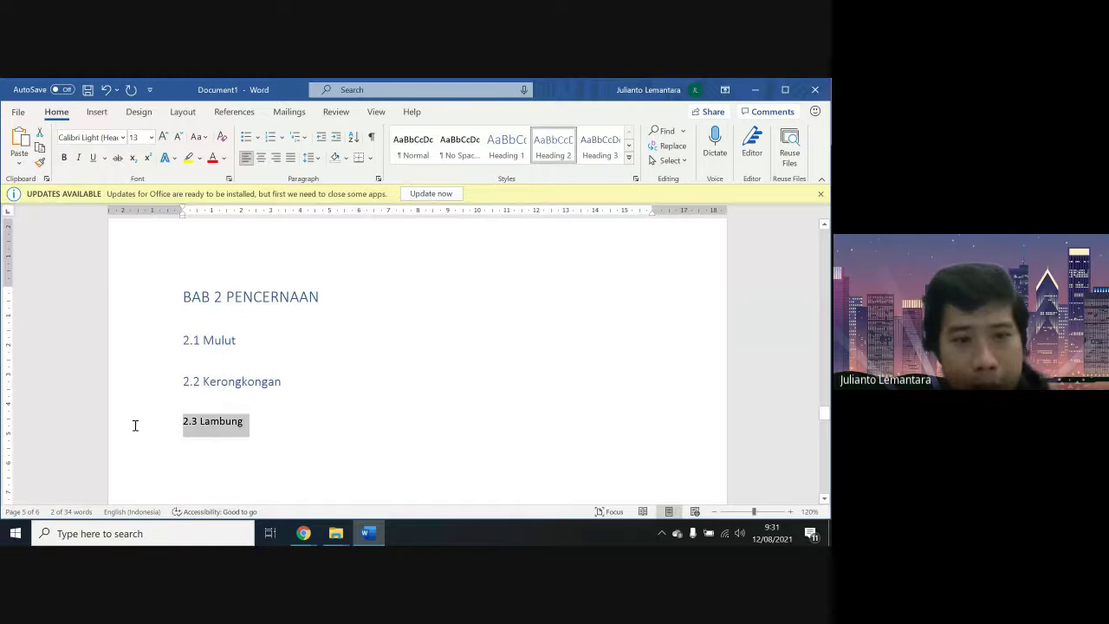
pyautogui.click(555, 141)
# Apply Heading 2 to 3.1 Hidung, 3.2 Tenggorokan and 3.3 Paru-paru under BAB 3
pyautogui.scroll(-10, 474, 436)
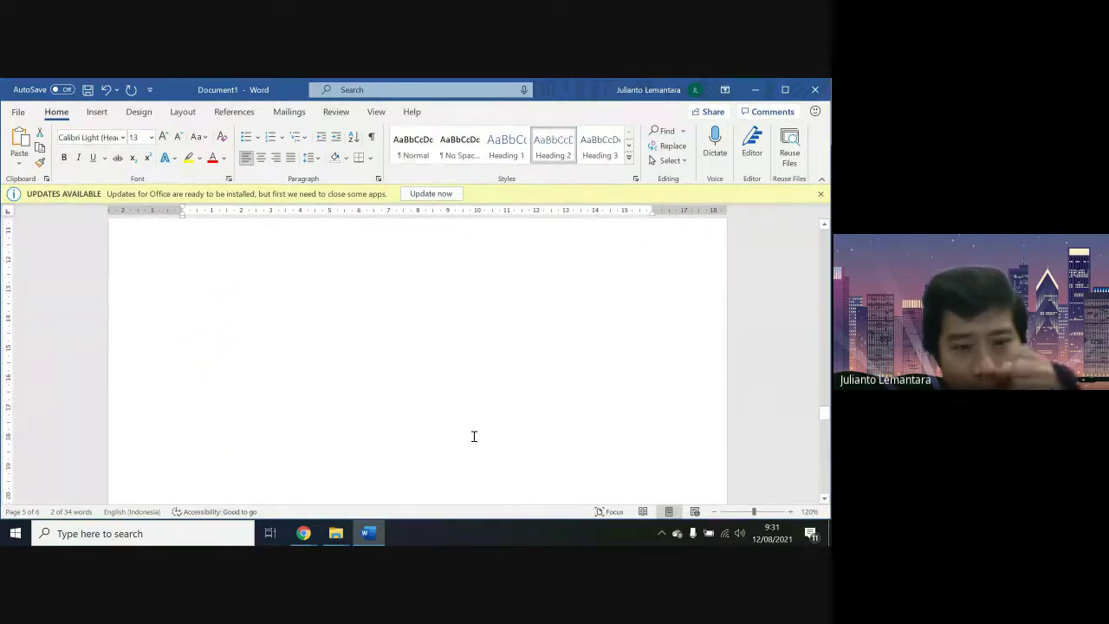
pyautogui.scroll(-1, 474, 436)
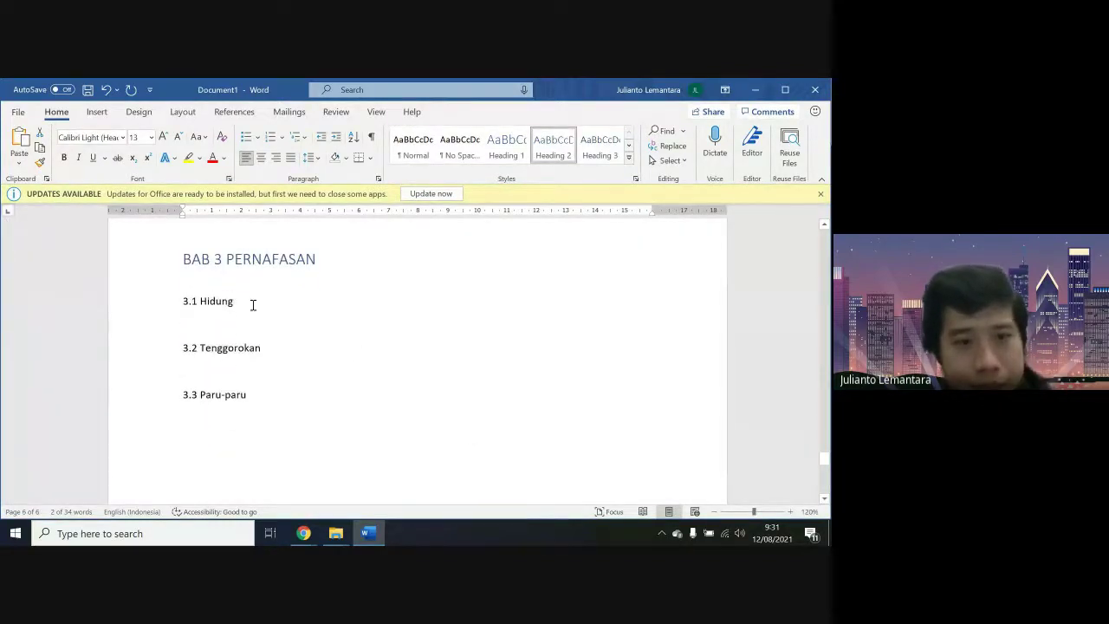
pyautogui.moveTo(253, 305); pyautogui.dragTo(171, 300)
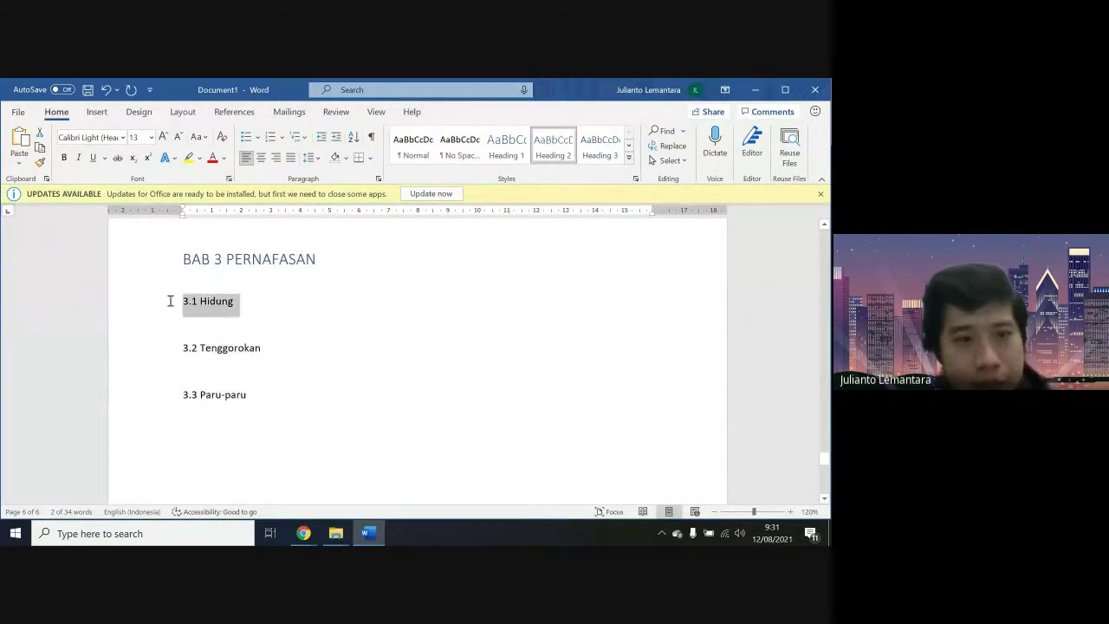
pyautogui.click(548, 149)
pyautogui.moveTo(264, 344); pyautogui.dragTo(133, 344)
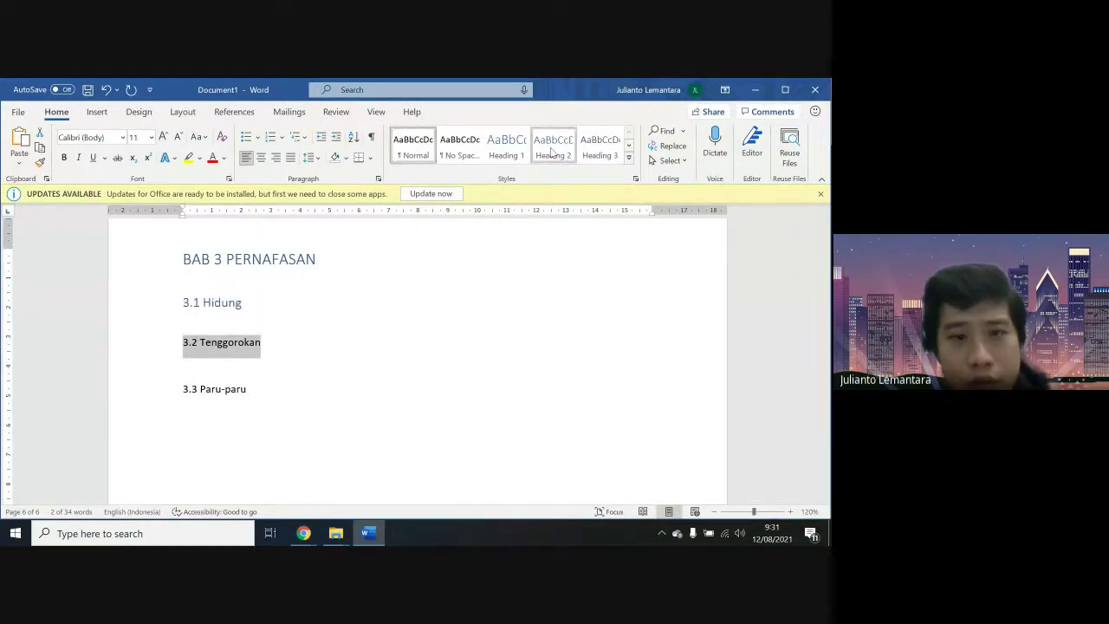
pyautogui.hotkey('ctrl', 'alt', '2')
pyautogui.moveTo(260, 382); pyautogui.dragTo(156, 394)
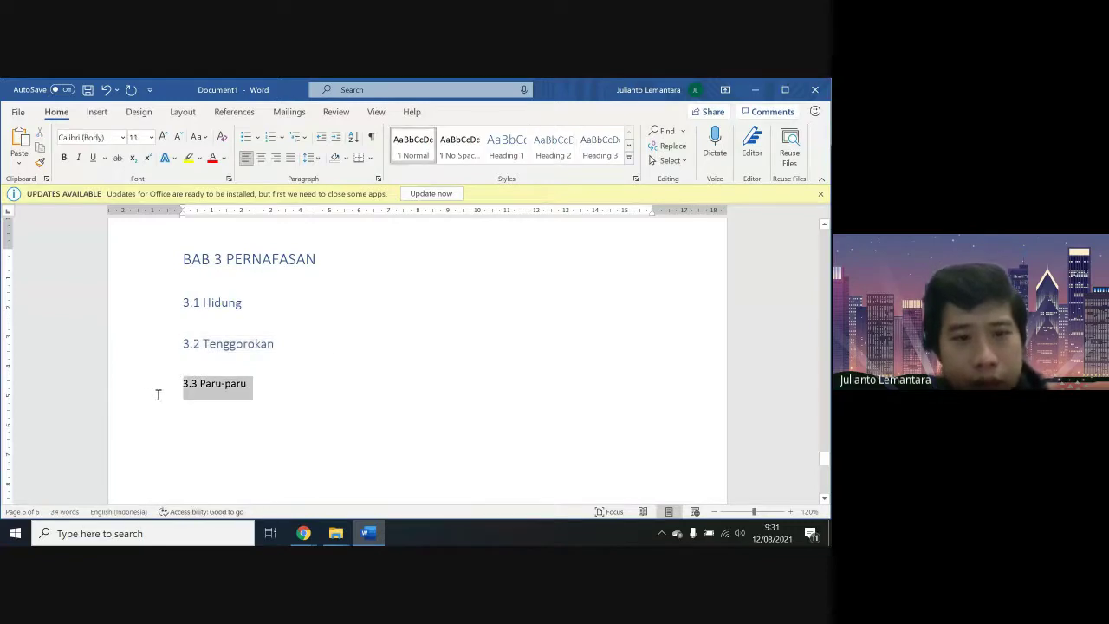
pyautogui.click(539, 157)
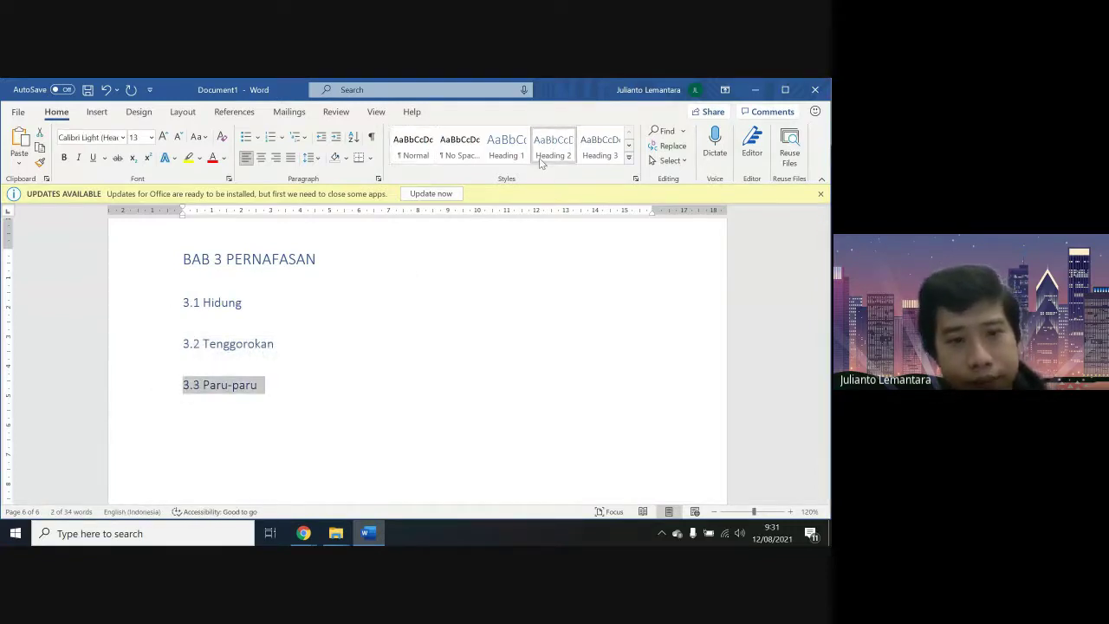
pyautogui.click(458, 381)
# Save the document on This PC under the file name 'Sharing Pawiyatan'
pyautogui.hotkey('ctrl', 's')
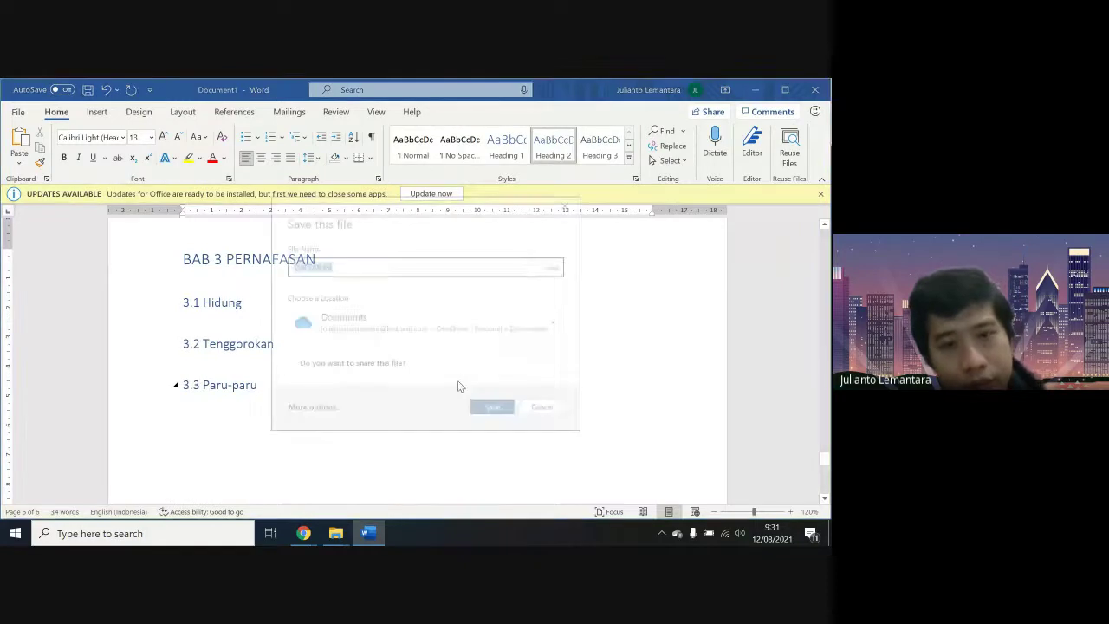
pyautogui.click(310, 411)
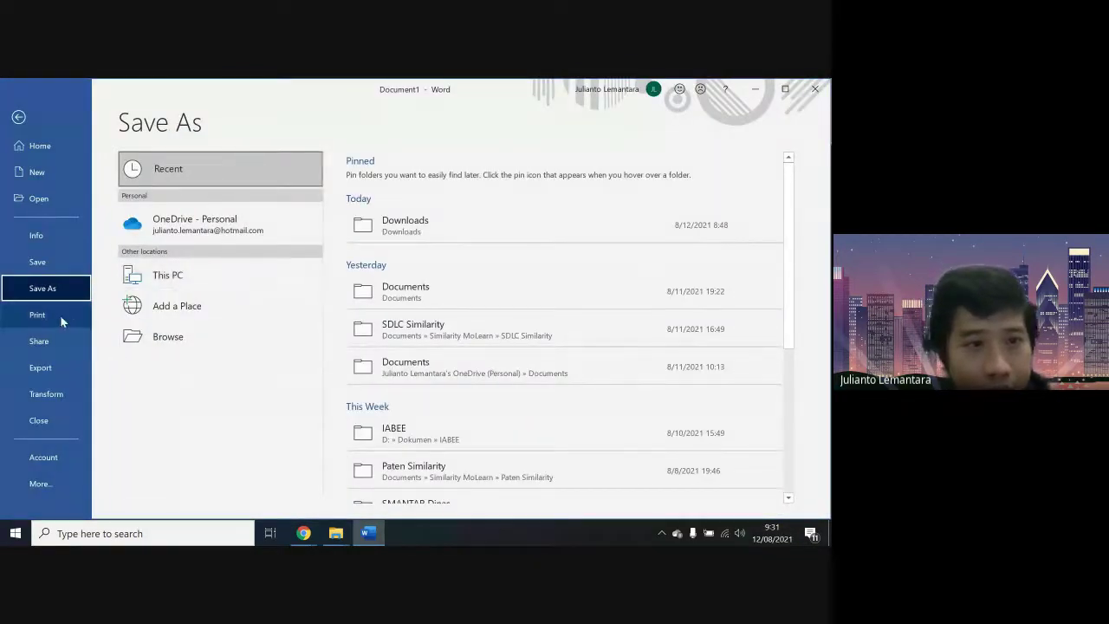
pyautogui.click(185, 282)
pyautogui.click(490, 182)
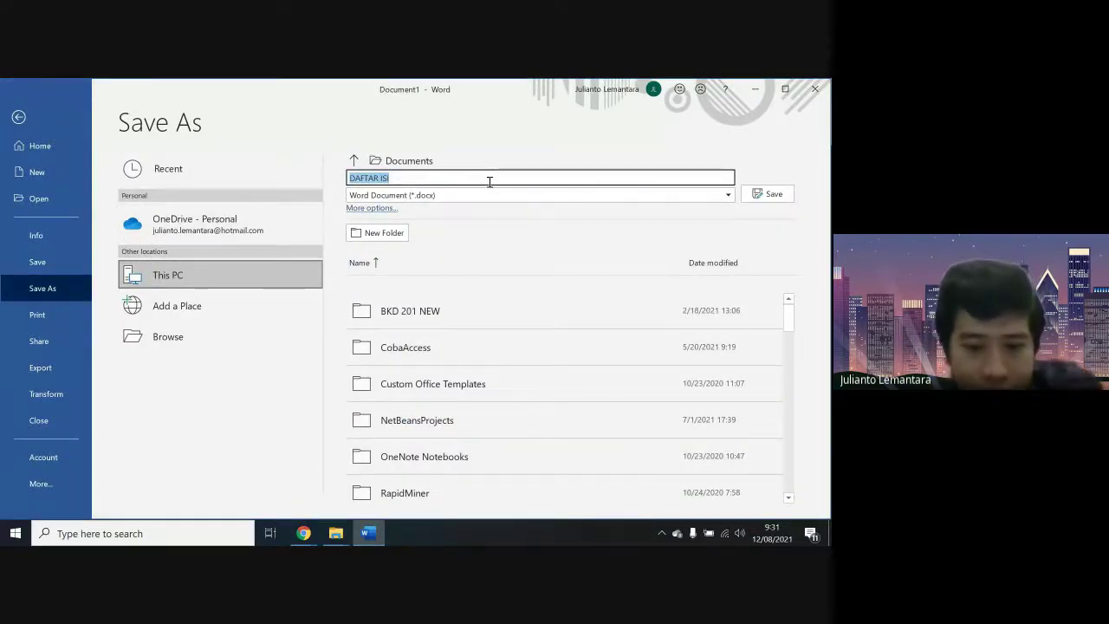
pyautogui.write('Dokumen')
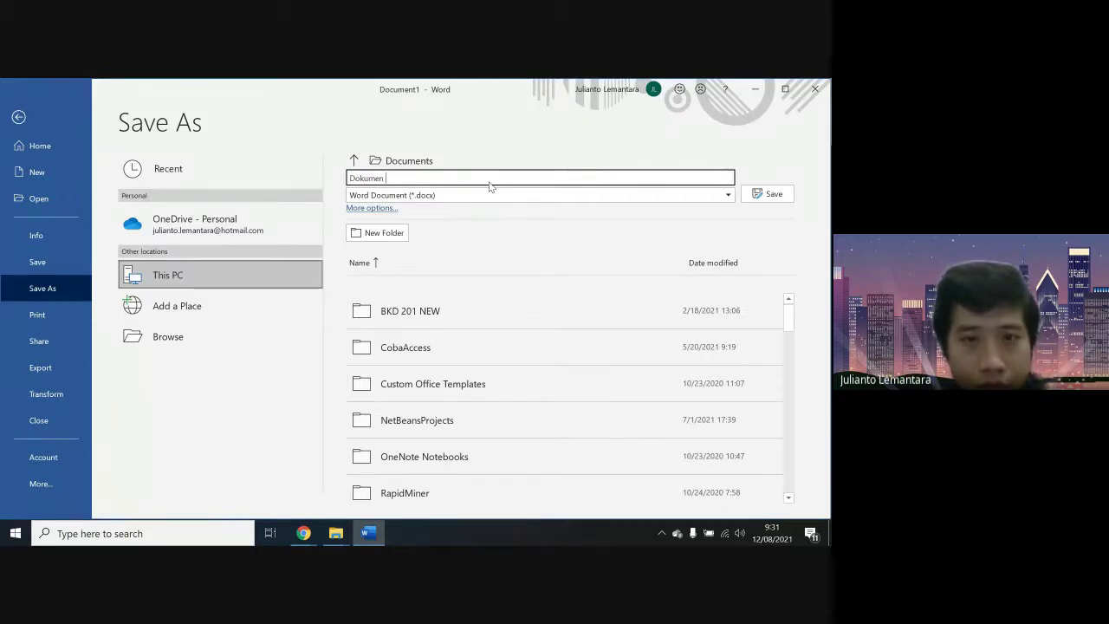
pyautogui.hotkey('ctrl', 'a')
pyautogui.write('Shar')
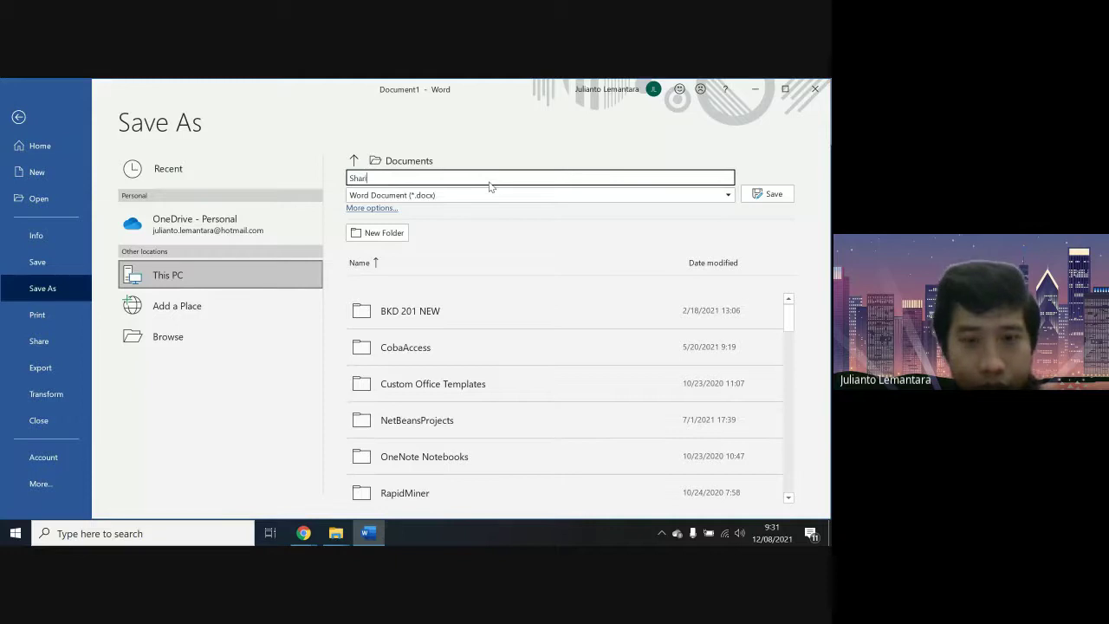
pyautogui.write('ing')
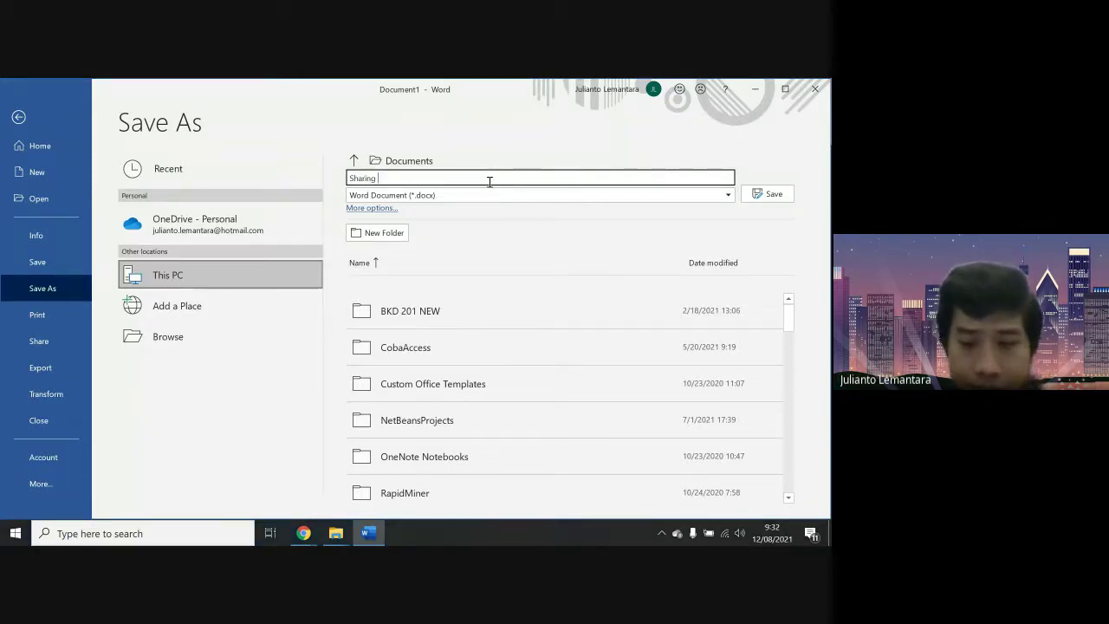
pyautogui.write(' Pawiyatan')
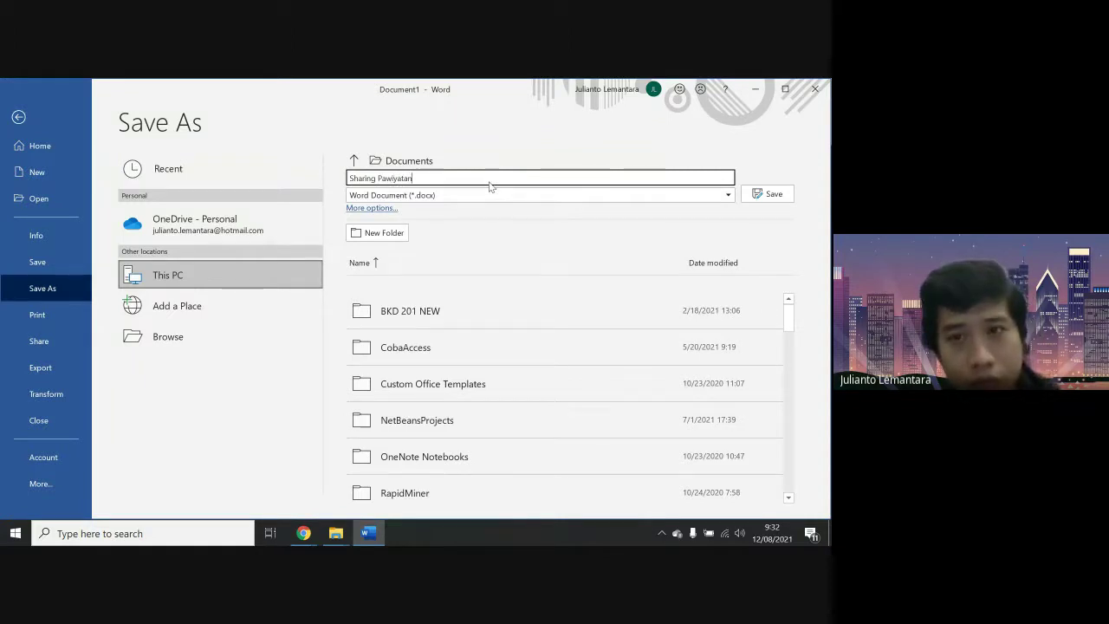
pyautogui.press('Return')
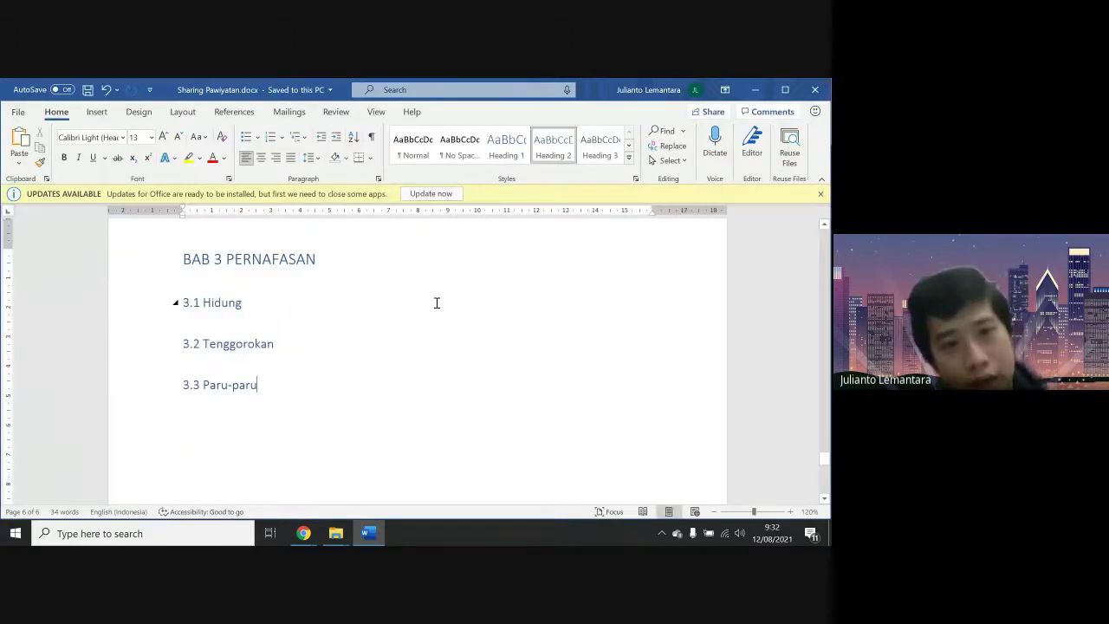
# Review the document's subheadings, checking the 1.1 Mata and 2.3 Lambung headings
pyautogui.scroll(3, 437, 303)
pyautogui.scroll(-2, 437, 303)
pyautogui.scroll(3, 437, 303)
pyautogui.scroll(-3, 436, 303)
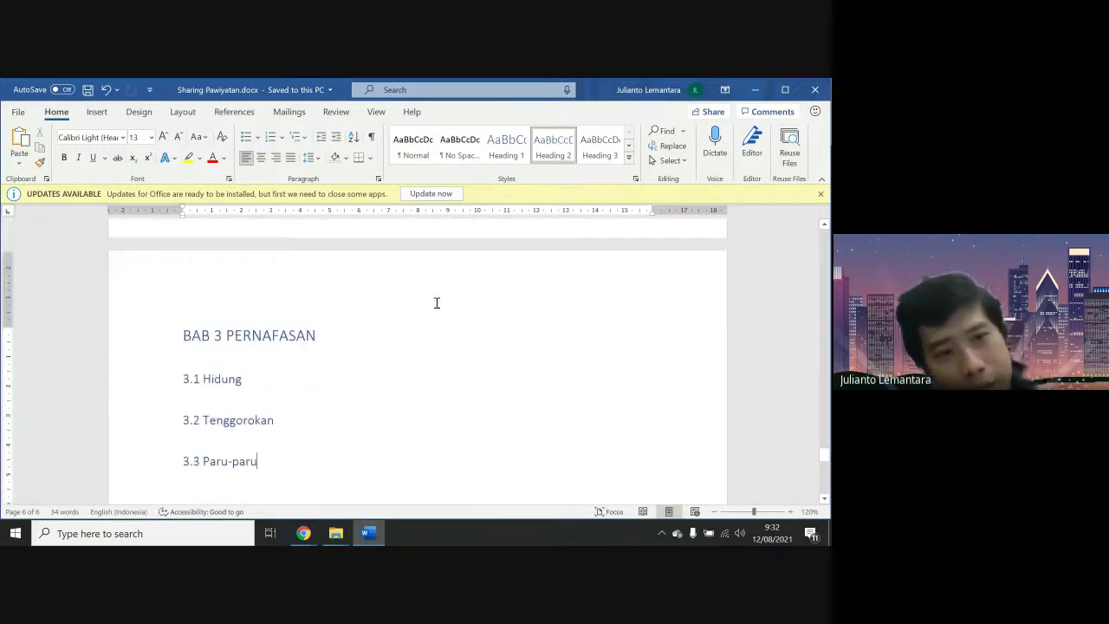
pyautogui.scroll(1, 437, 303)
pyautogui.scroll(-5, 437, 302)
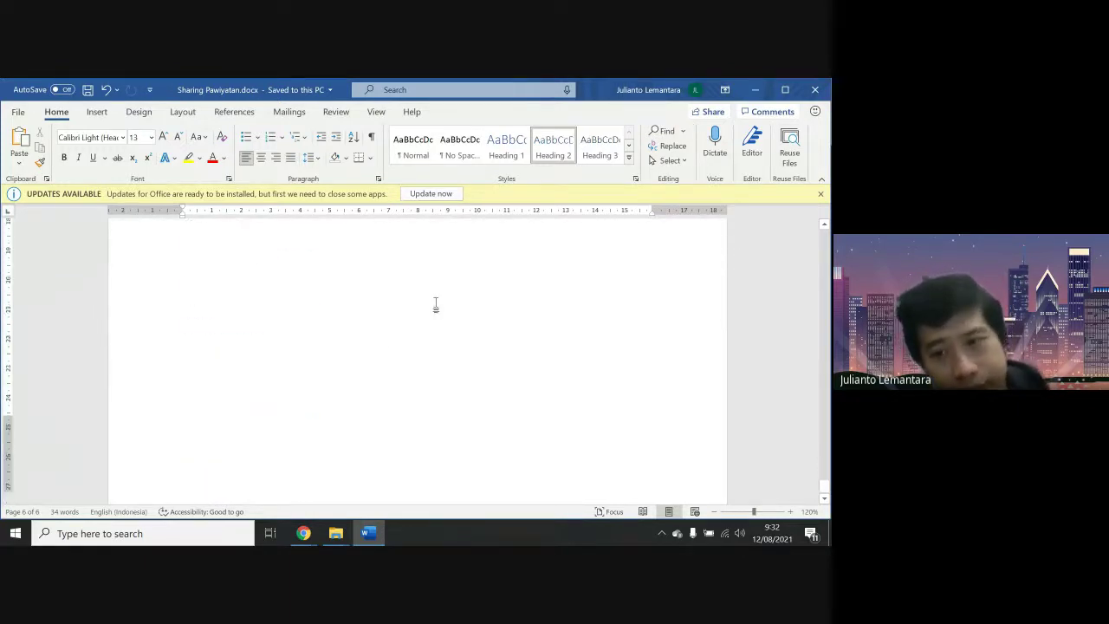
pyautogui.scroll(-3, 436, 305)
pyautogui.scroll(2, 436, 304)
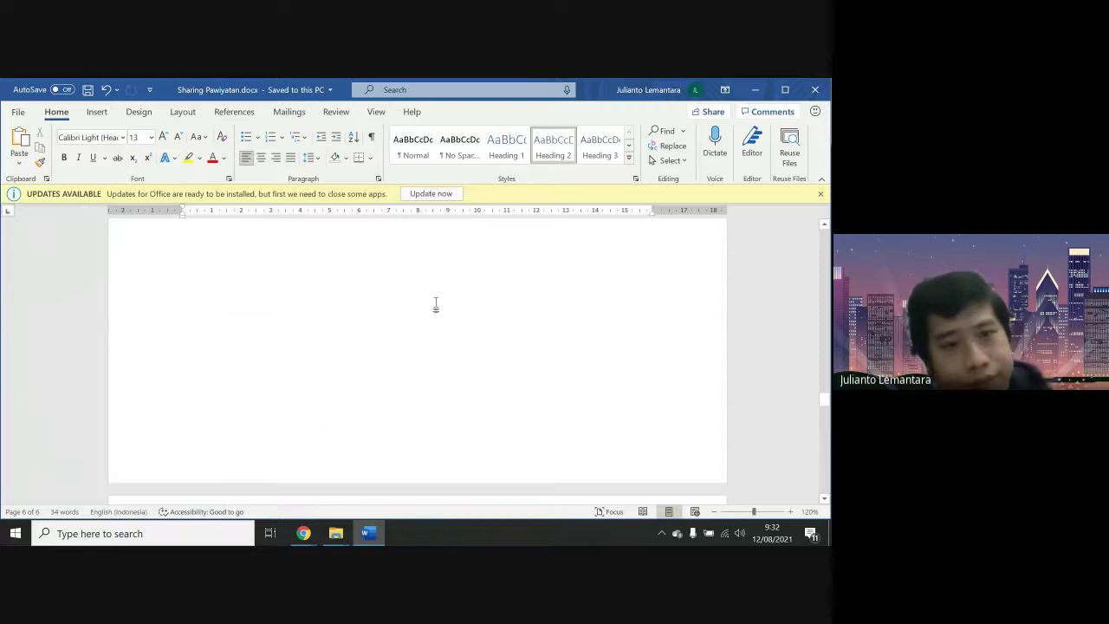
pyautogui.scroll(5, 436, 304)
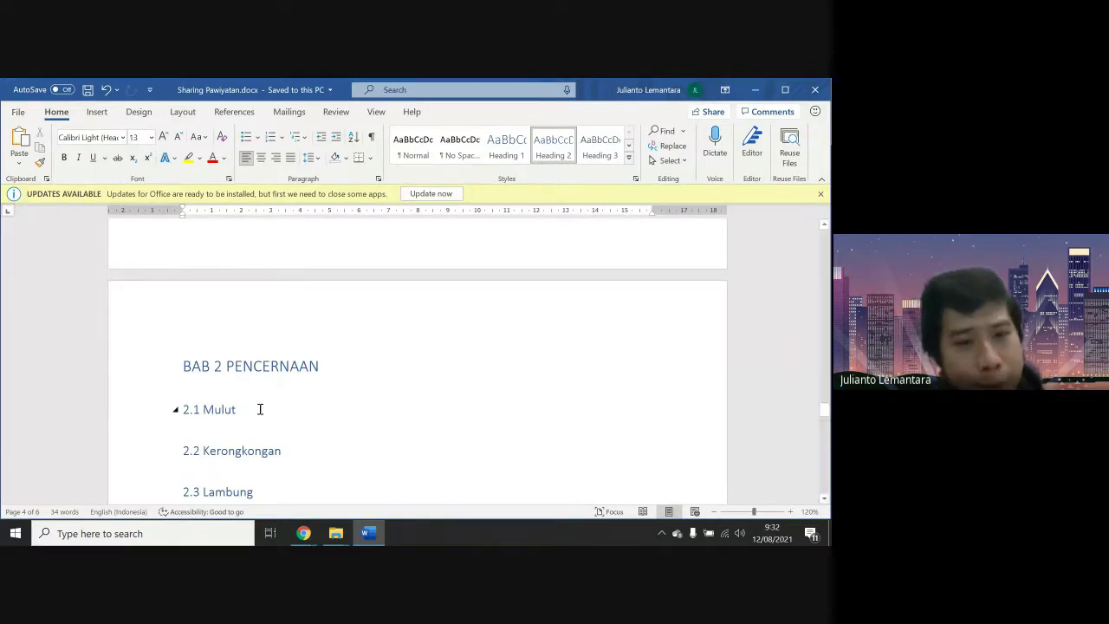
pyautogui.scroll(10, 253, 417)
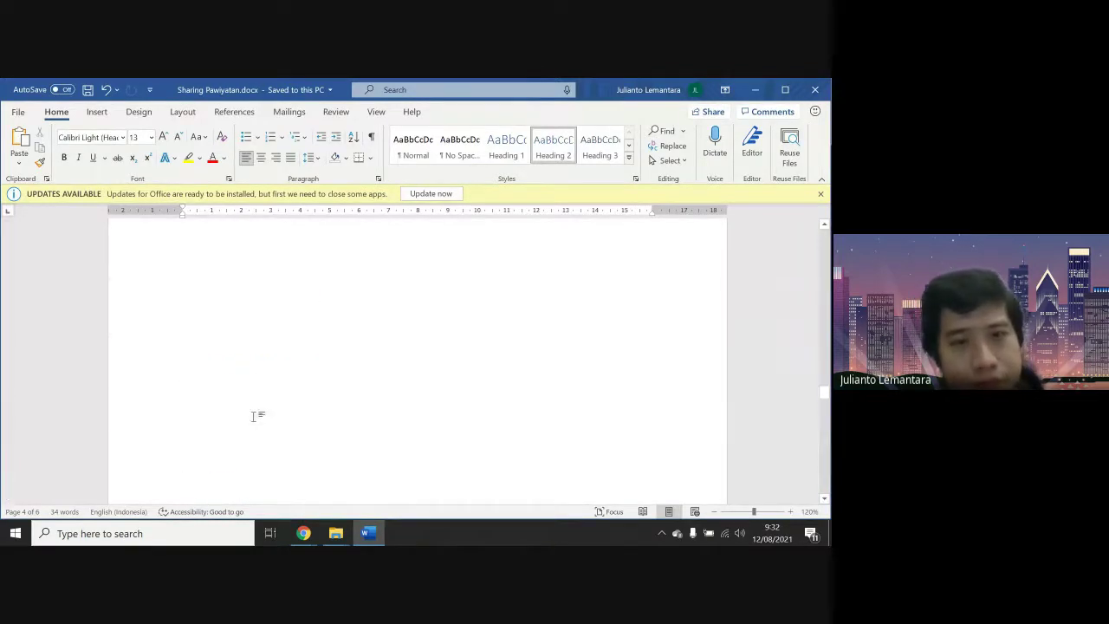
pyautogui.scroll(2, 253, 416)
pyautogui.scroll(-6, 255, 416)
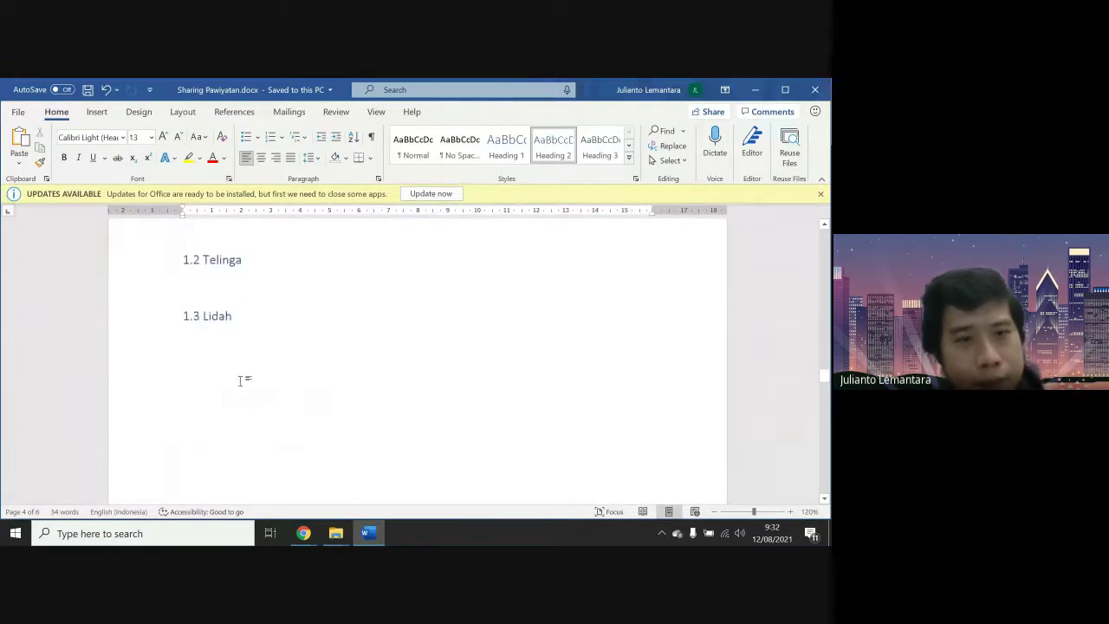
pyautogui.scroll(1, 240, 381)
pyautogui.click(220, 275)
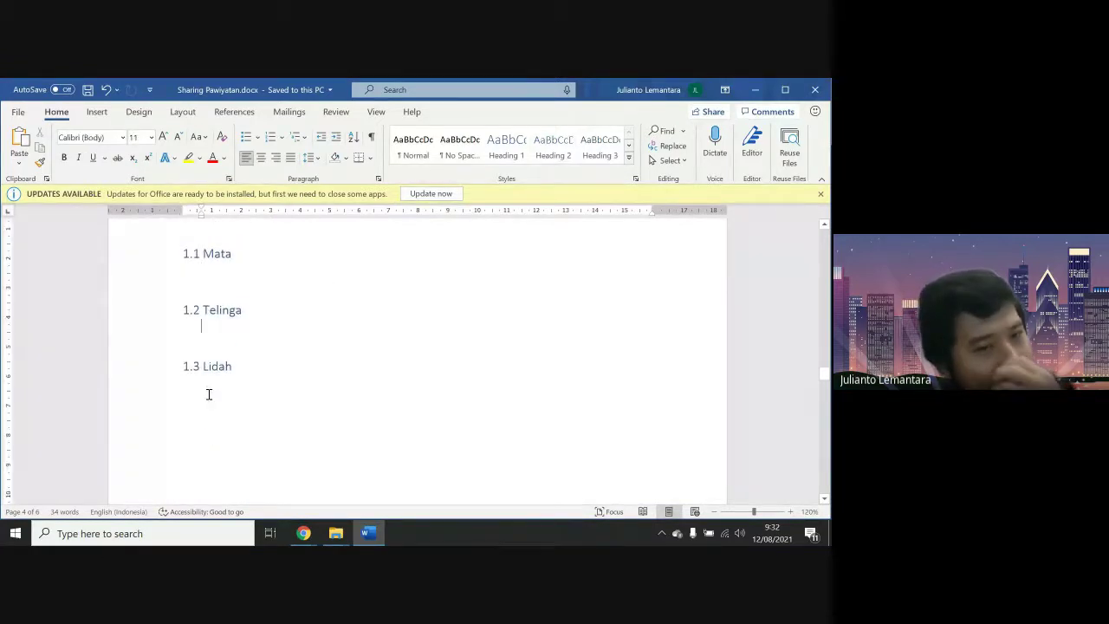
pyautogui.scroll(-10, 208, 394)
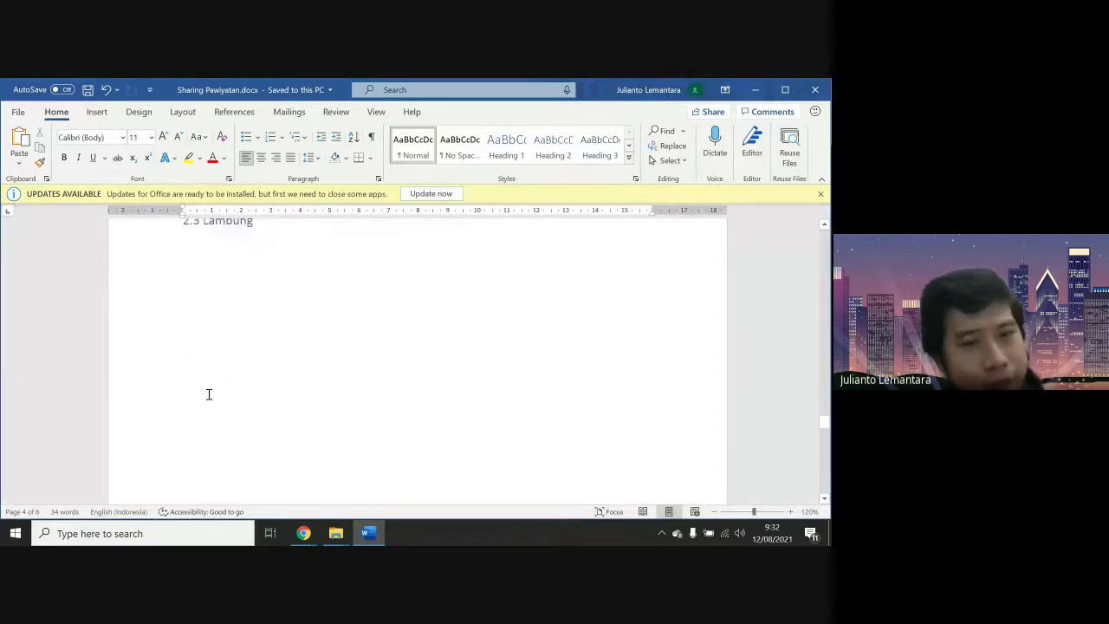
pyautogui.scroll(3, 209, 395)
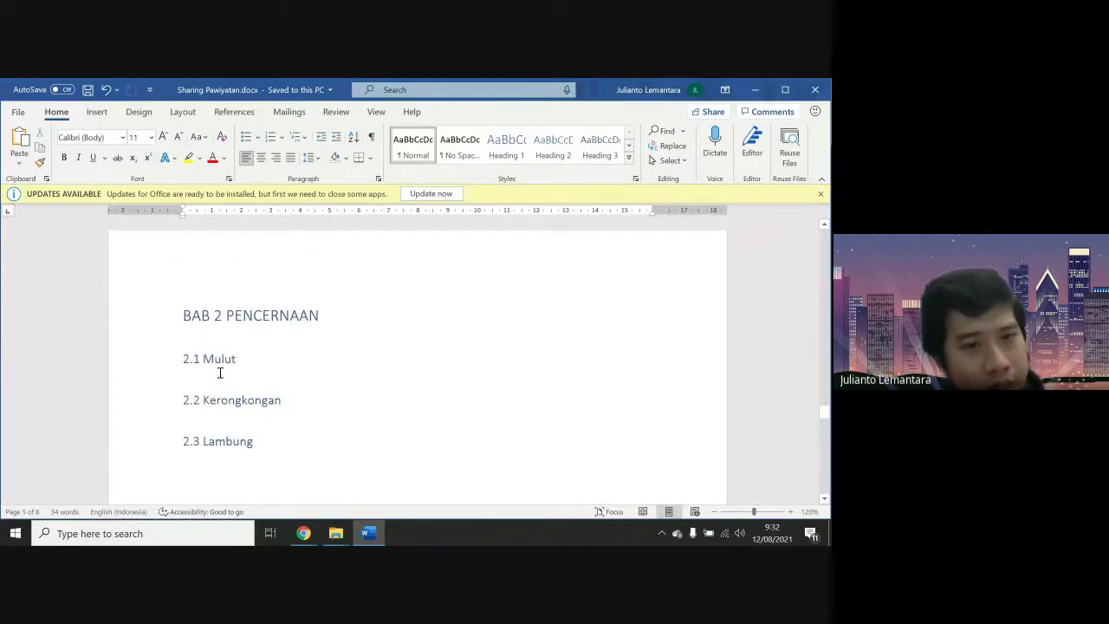
pyautogui.click(205, 448)
pyautogui.click(199, 466)
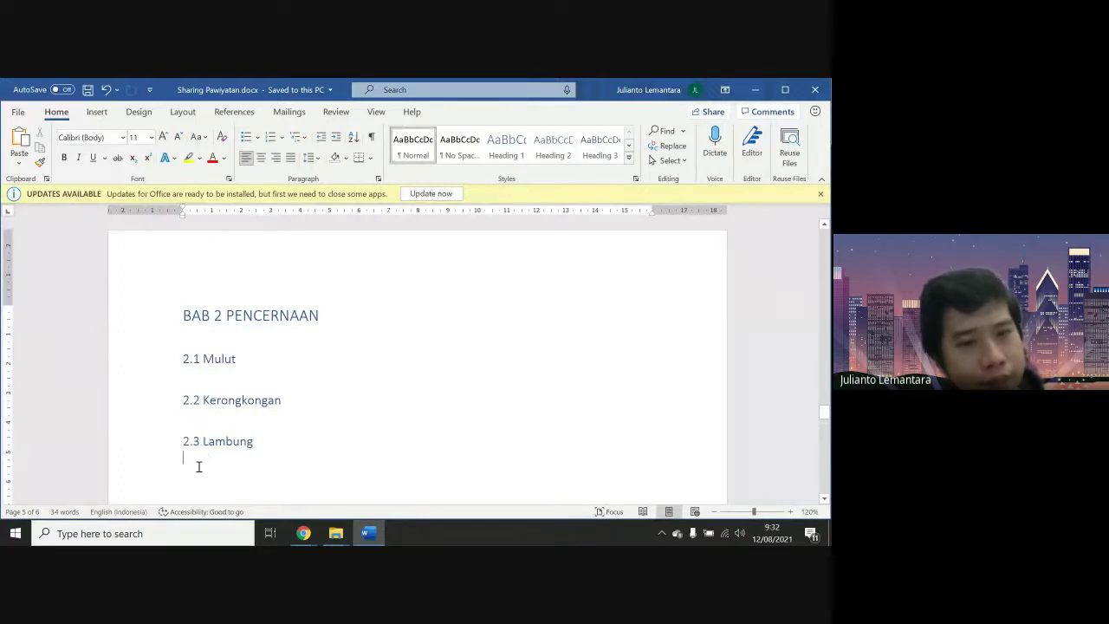
# Add a blank Normal line directly after the DAFTAR ISI heading on page 1
pyautogui.scroll(-5, 199, 468)
pyautogui.scroll(5, 197, 470)
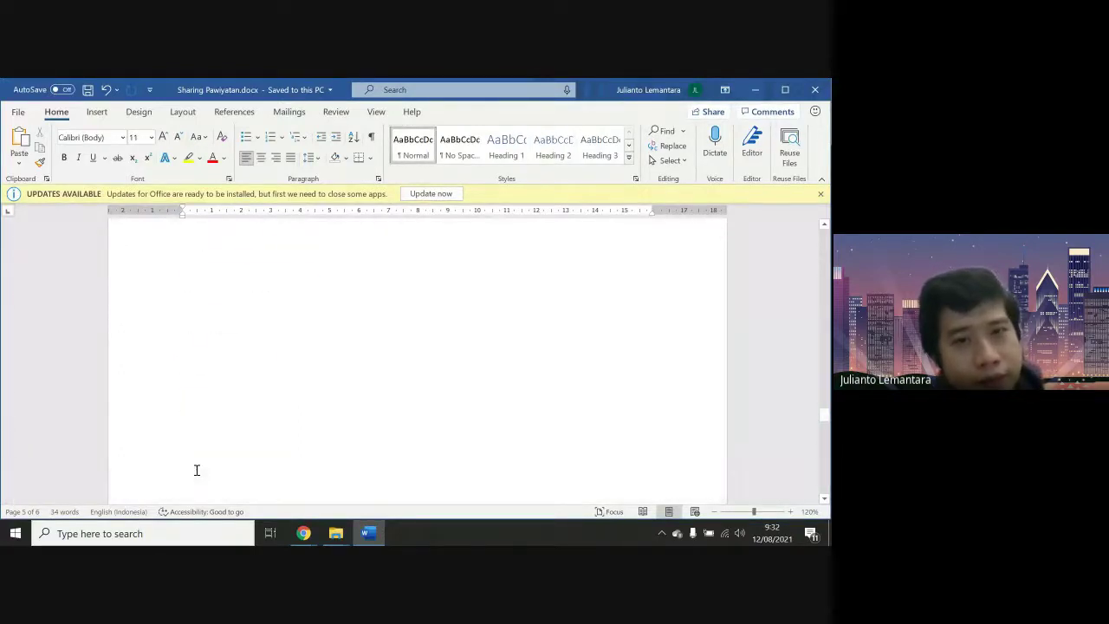
pyautogui.scroll(10, 197, 469)
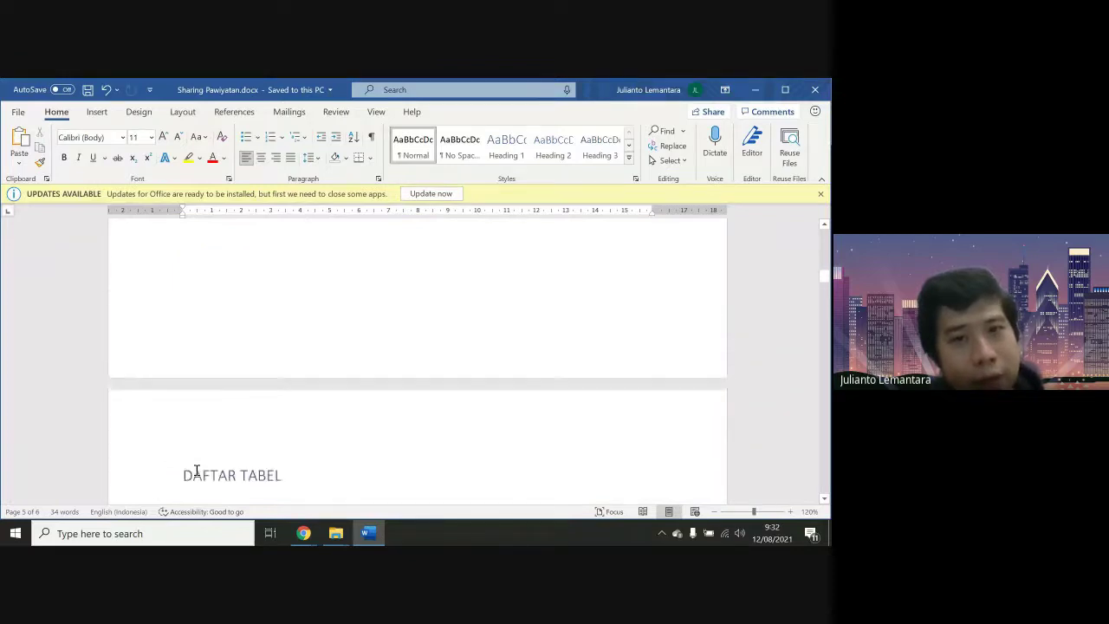
pyautogui.scroll(5, 197, 469)
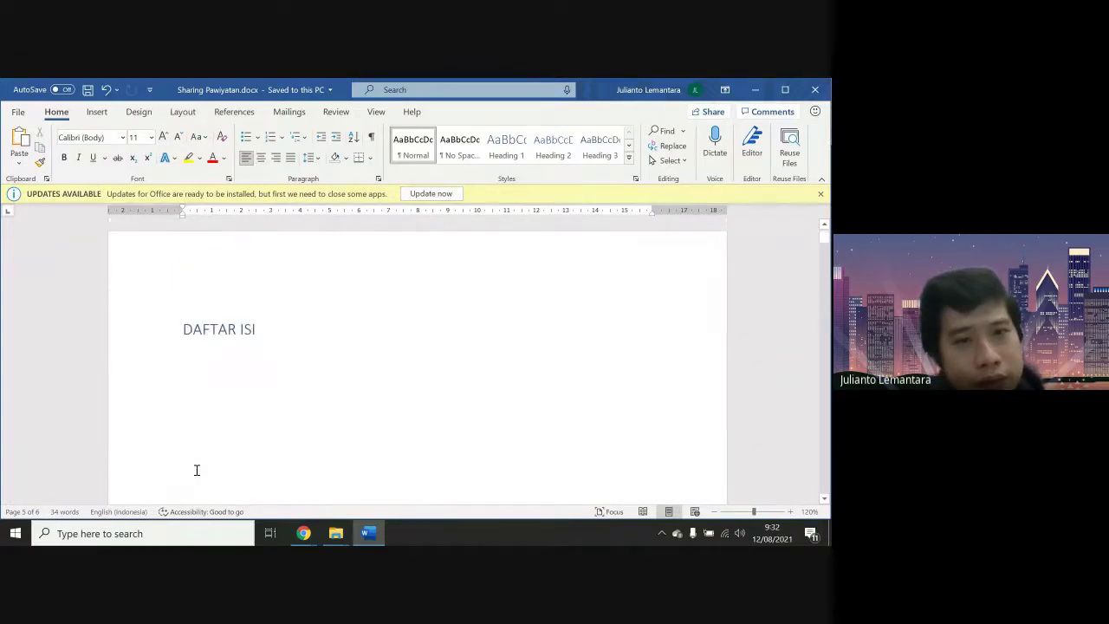
pyautogui.click(315, 325)
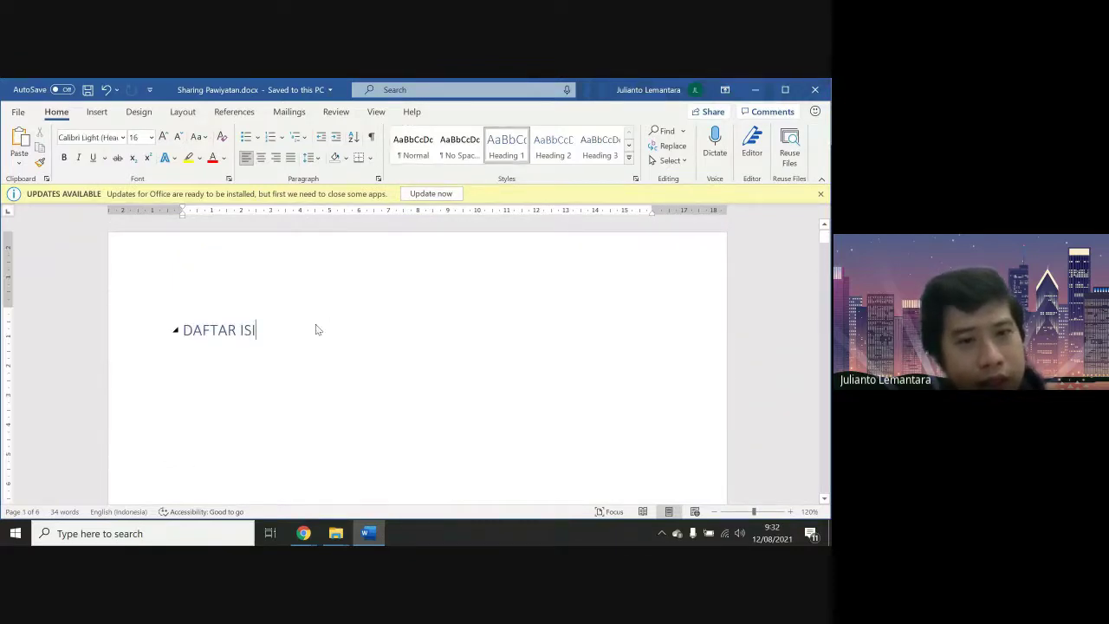
pyautogui.press('Return')
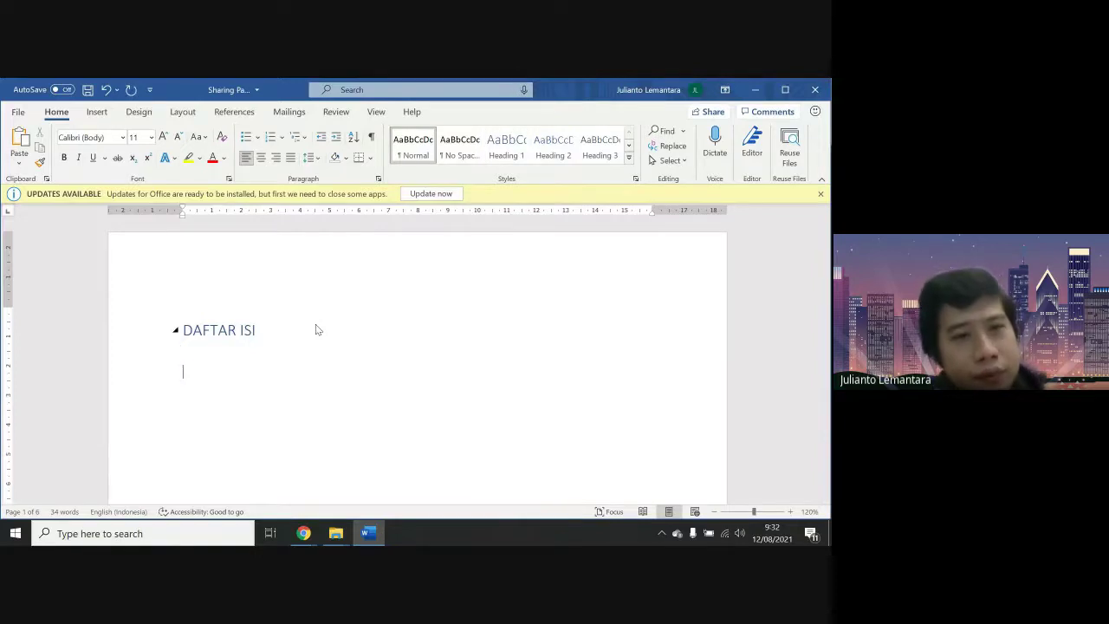
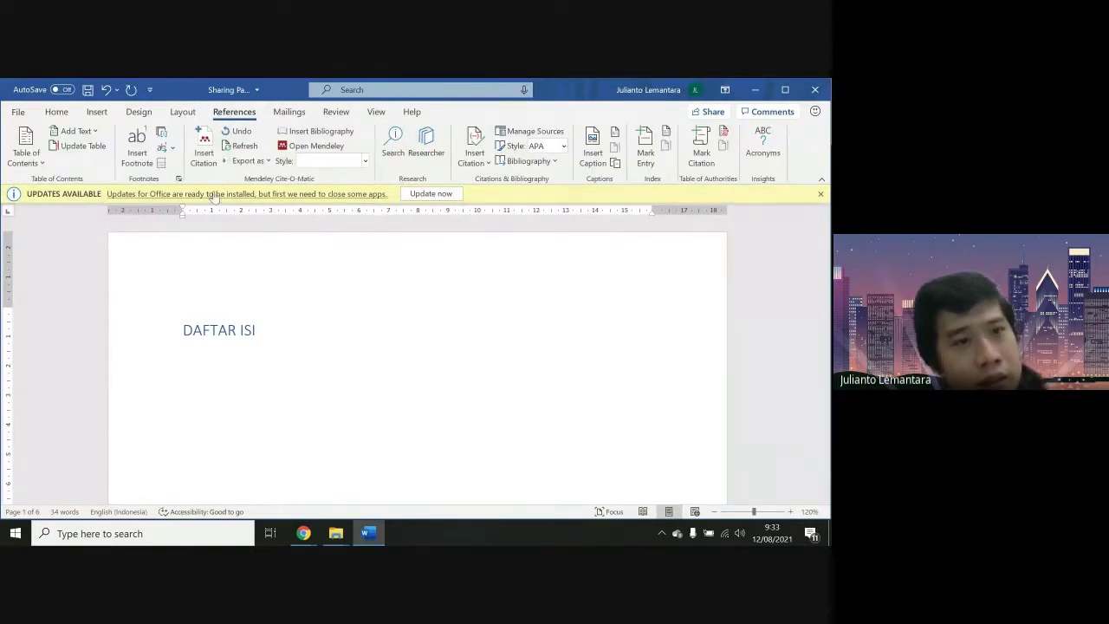
# Insert a default custom table of contents, look it over, then undo it
pyautogui.click(39, 160)
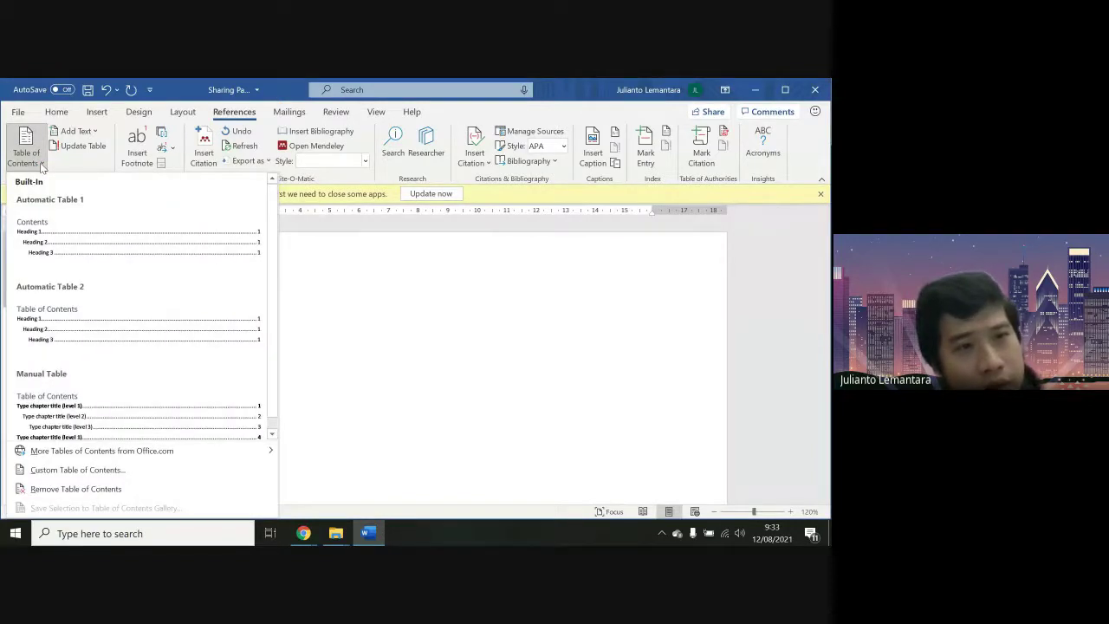
pyautogui.click(115, 471)
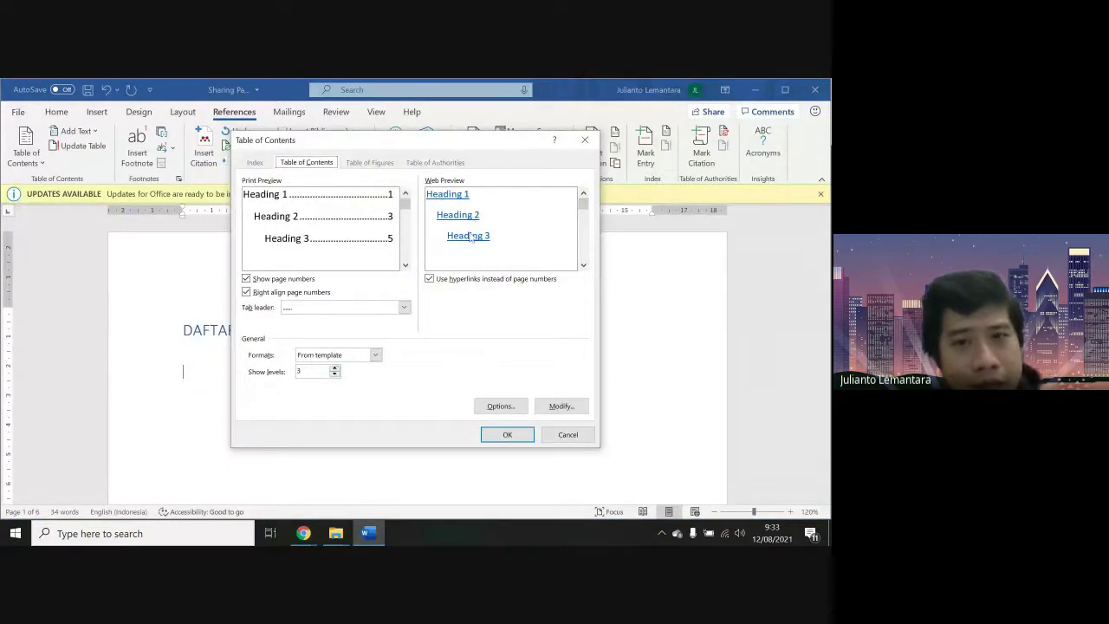
pyautogui.click(500, 405)
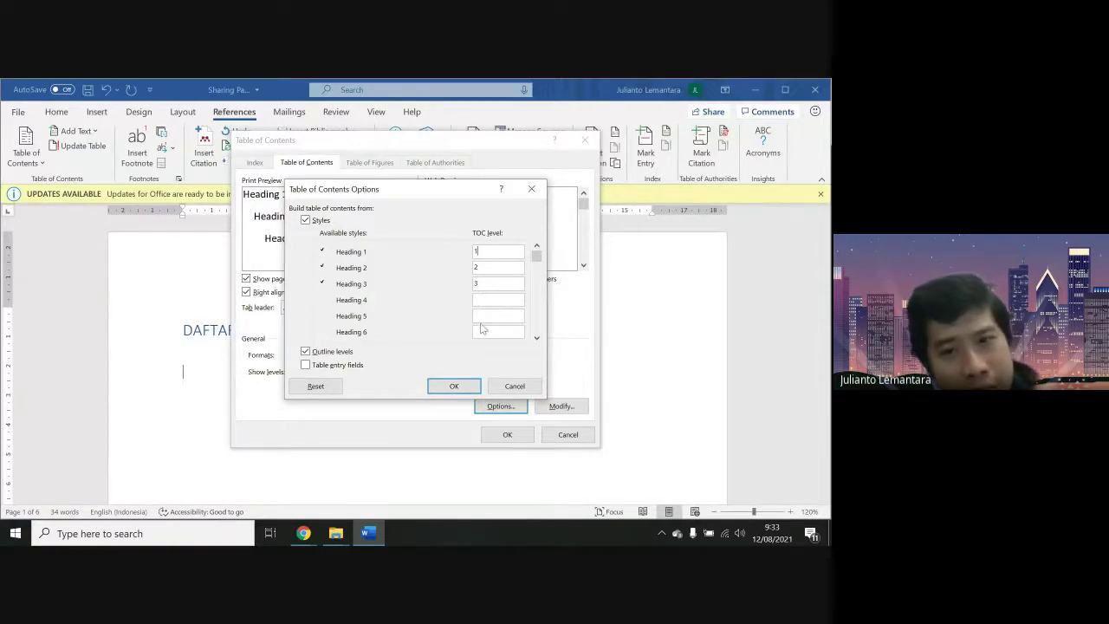
pyautogui.click(454, 386)
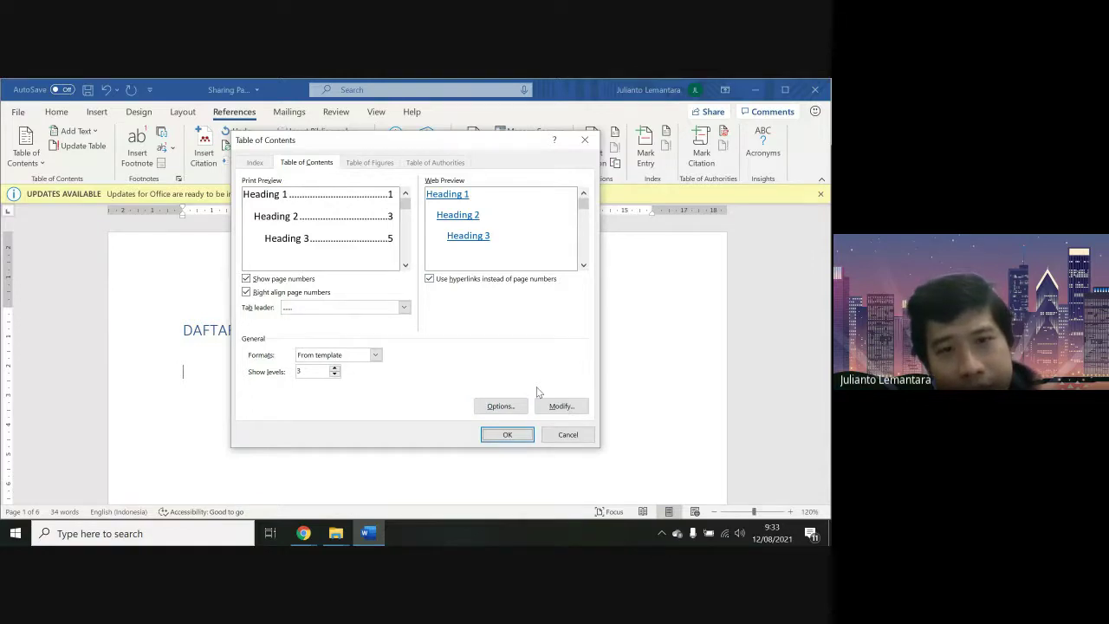
pyautogui.click(559, 404)
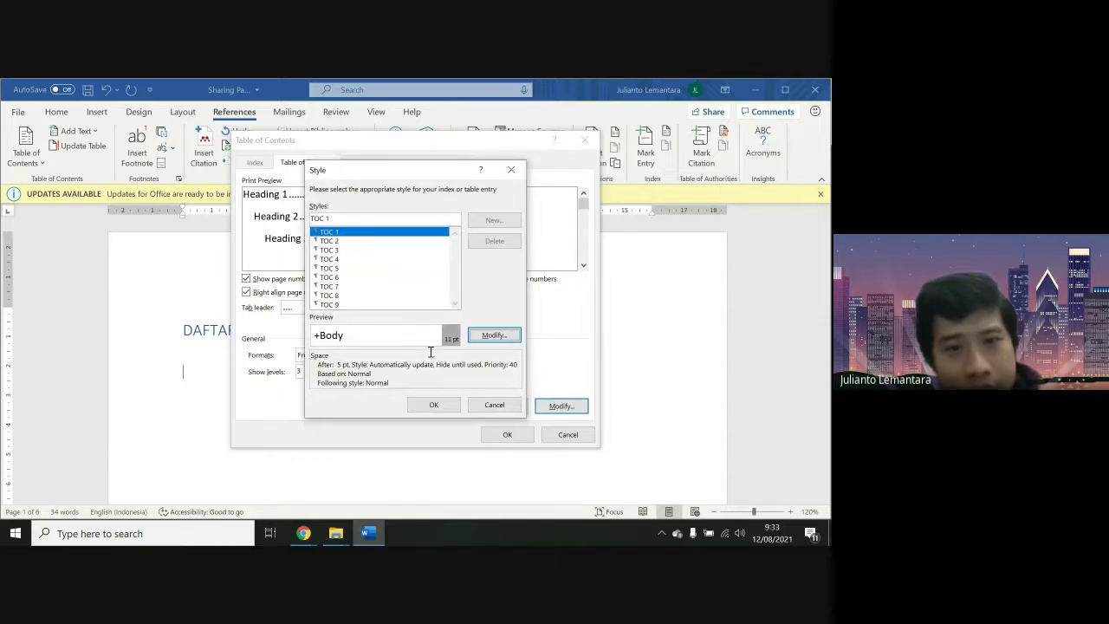
pyautogui.click(434, 405)
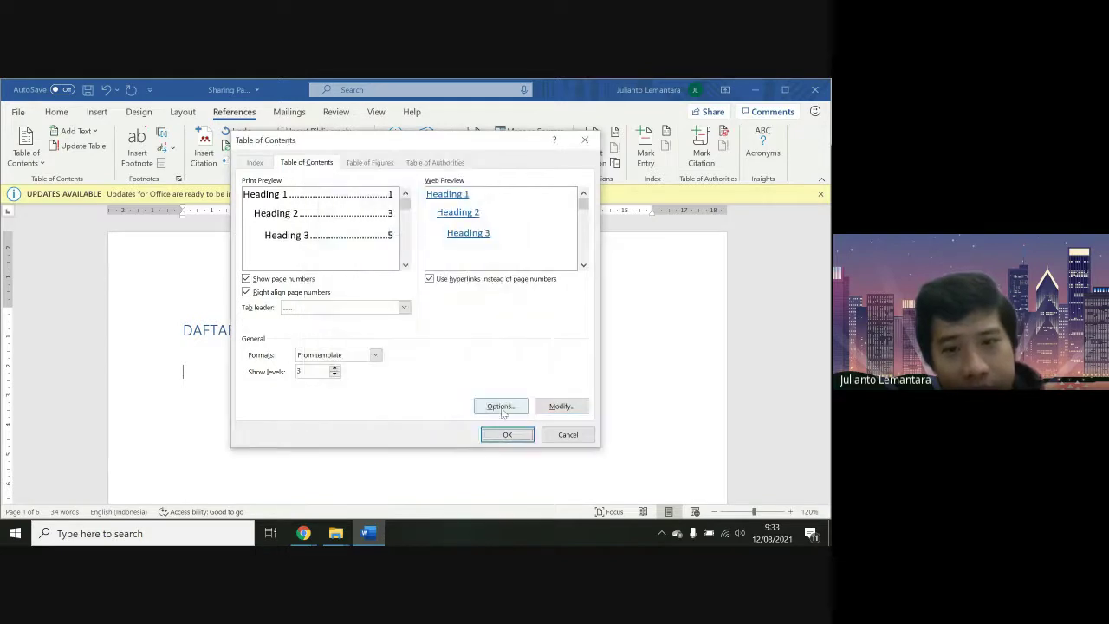
pyautogui.click(508, 434)
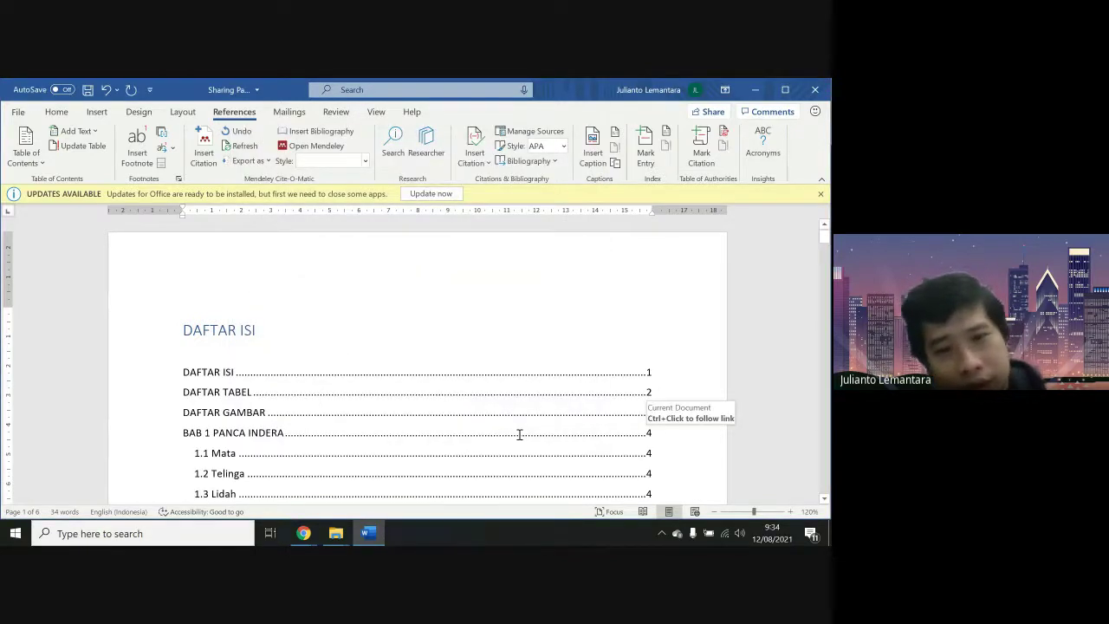
pyautogui.scroll(-5, 519, 434)
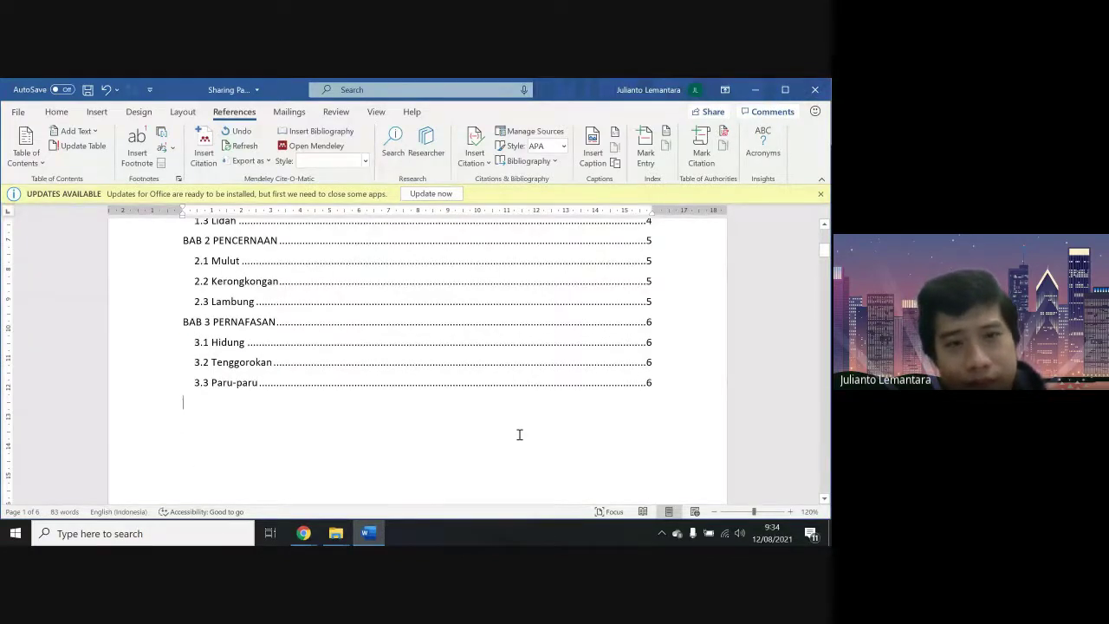
pyautogui.scroll(5, 519, 434)
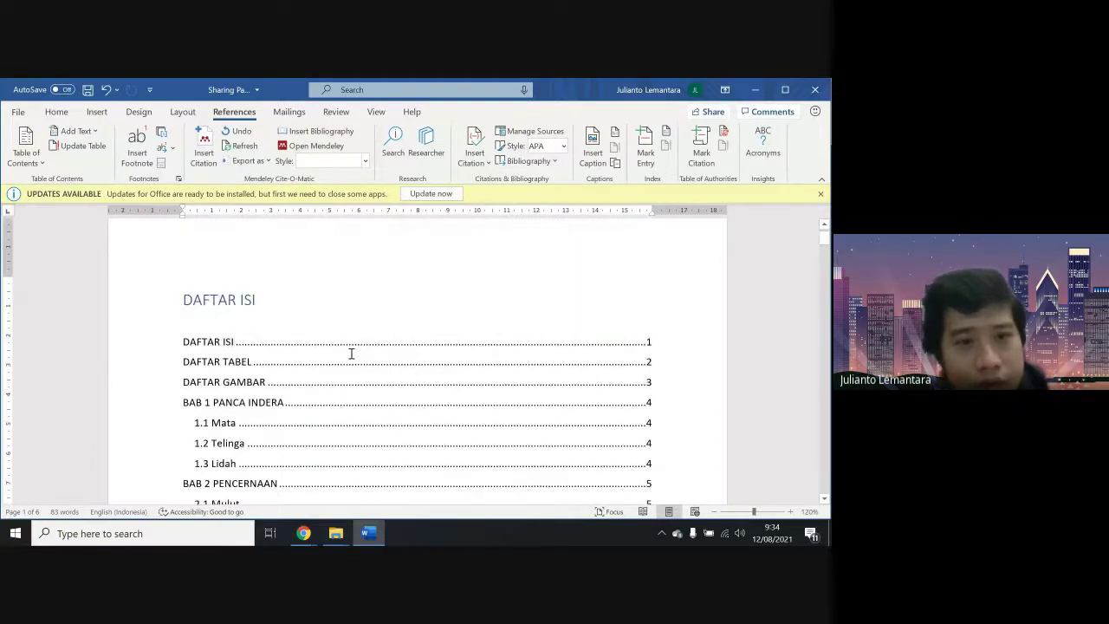
pyautogui.hotkey('ctrl', 'z')
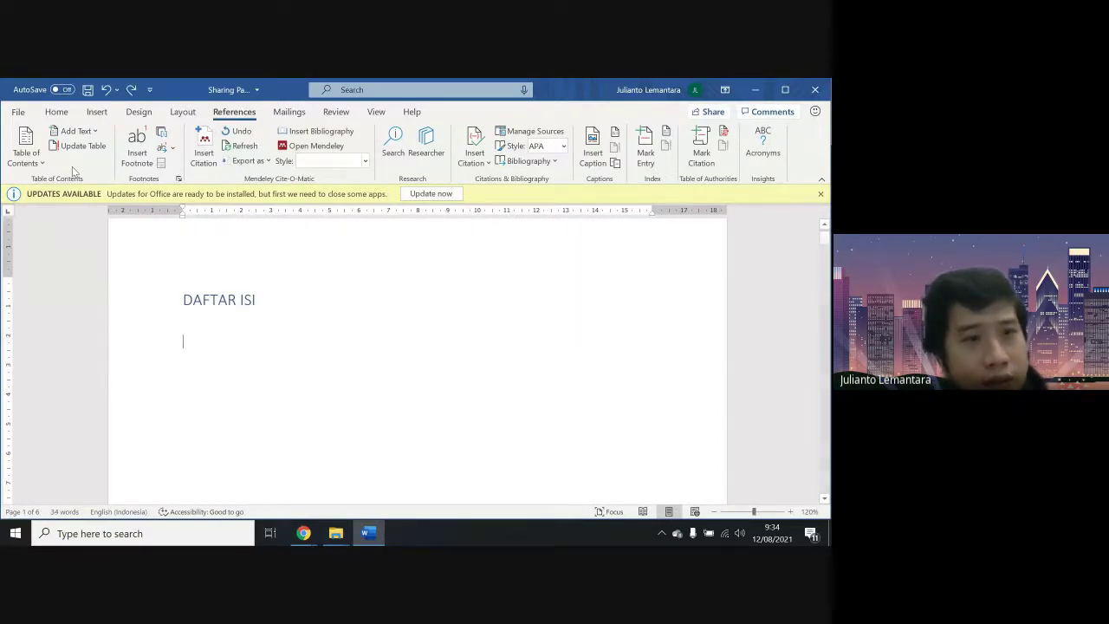
# Set the TOC 2 style's paragraph left indent to 0.8 cm
pyautogui.click(43, 158)
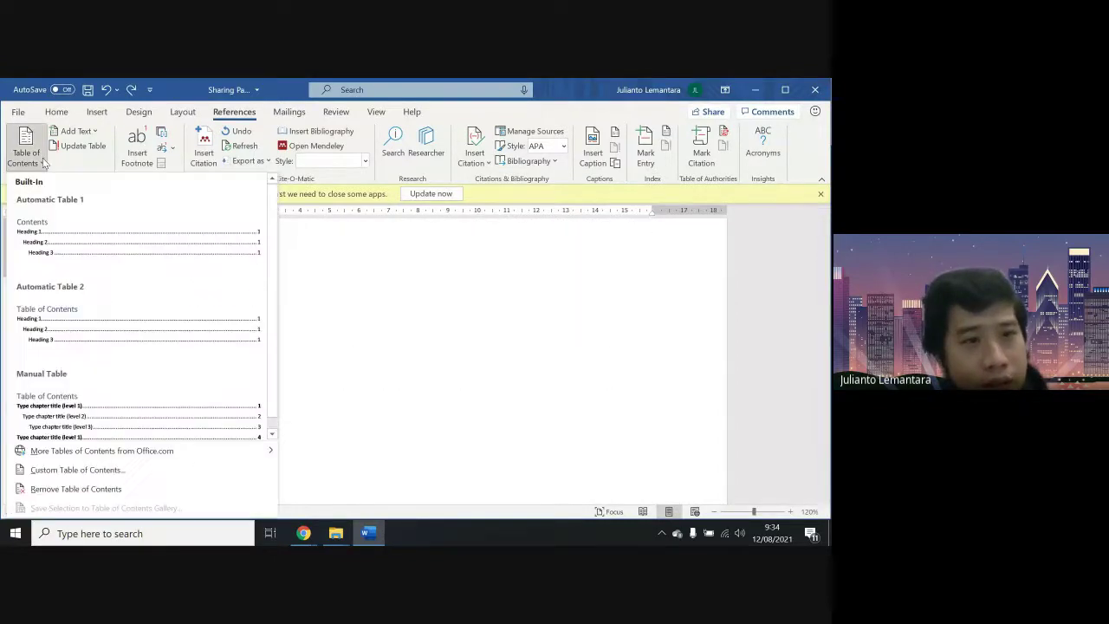
pyautogui.click(143, 470)
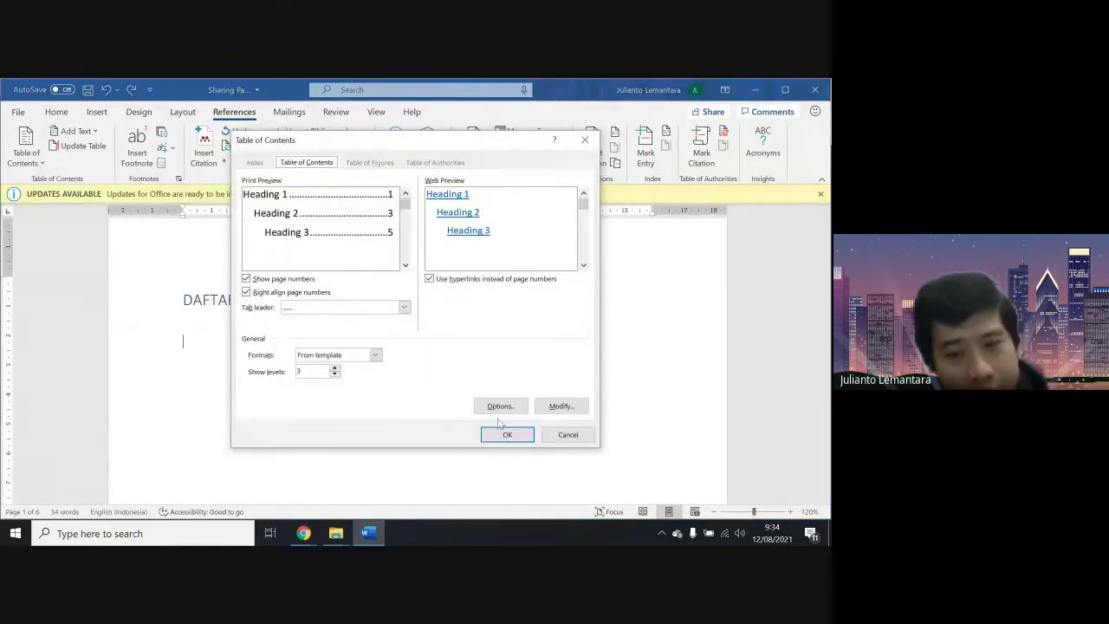
pyautogui.click(562, 407)
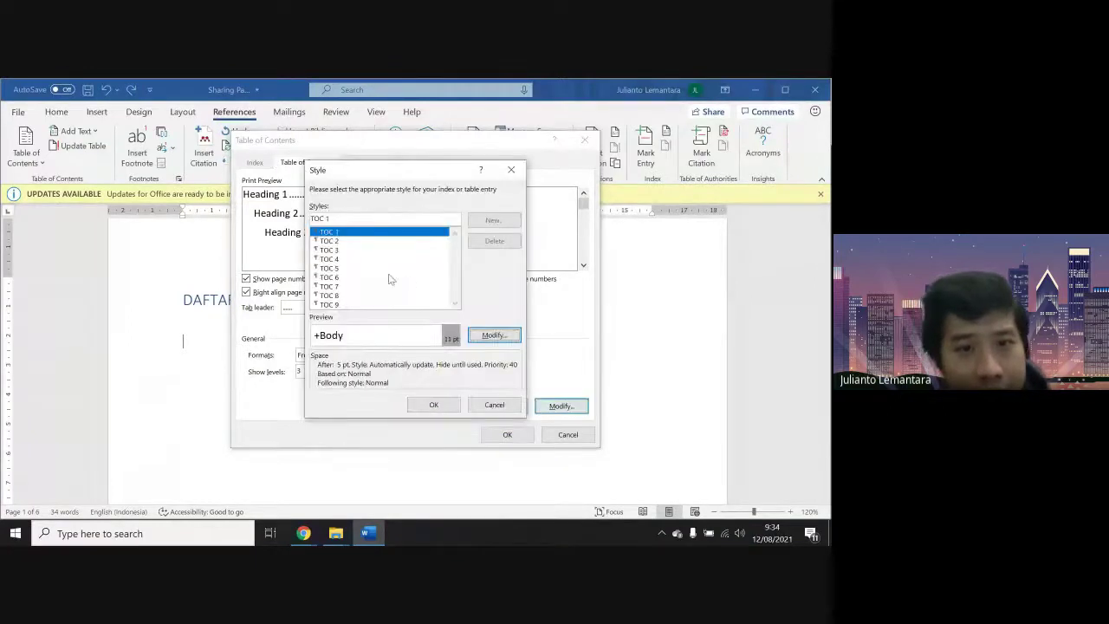
pyautogui.click(347, 241)
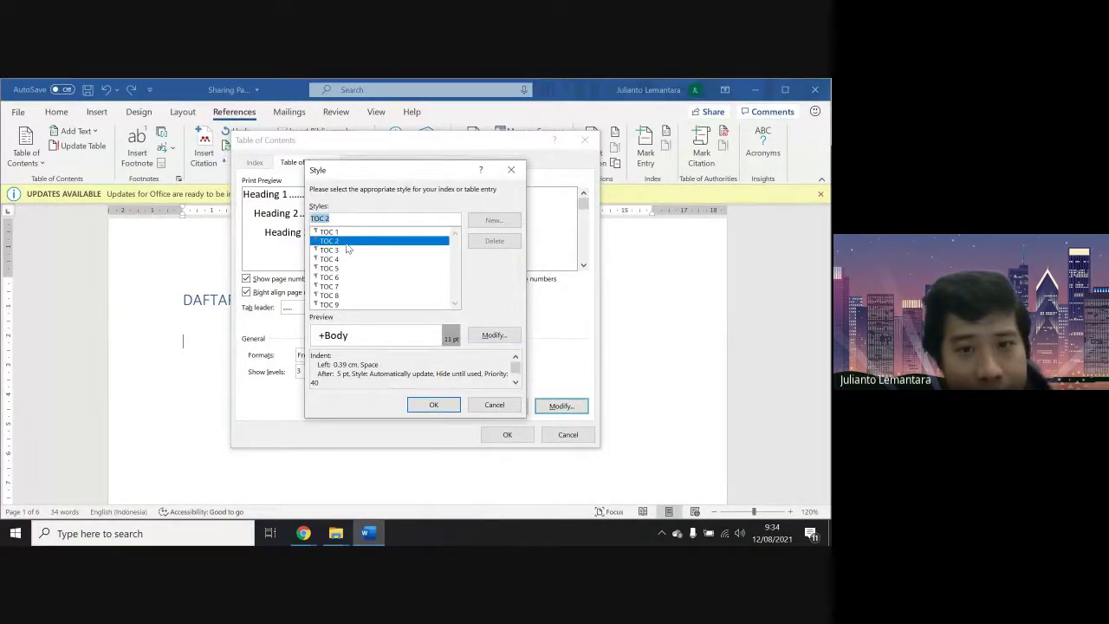
pyautogui.click(492, 335)
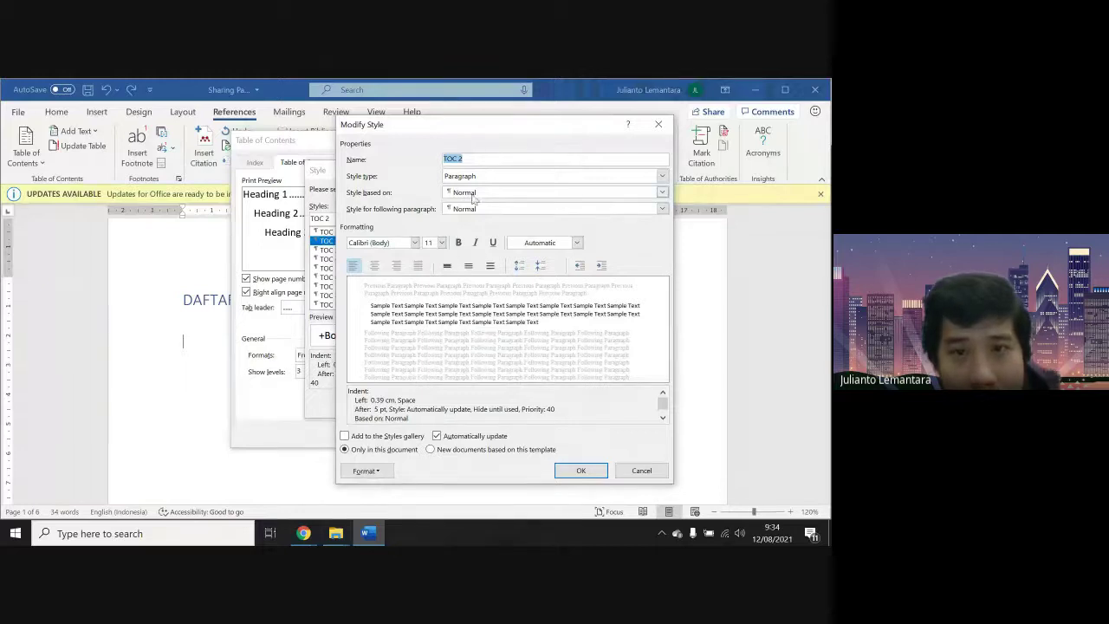
pyautogui.click(378, 473)
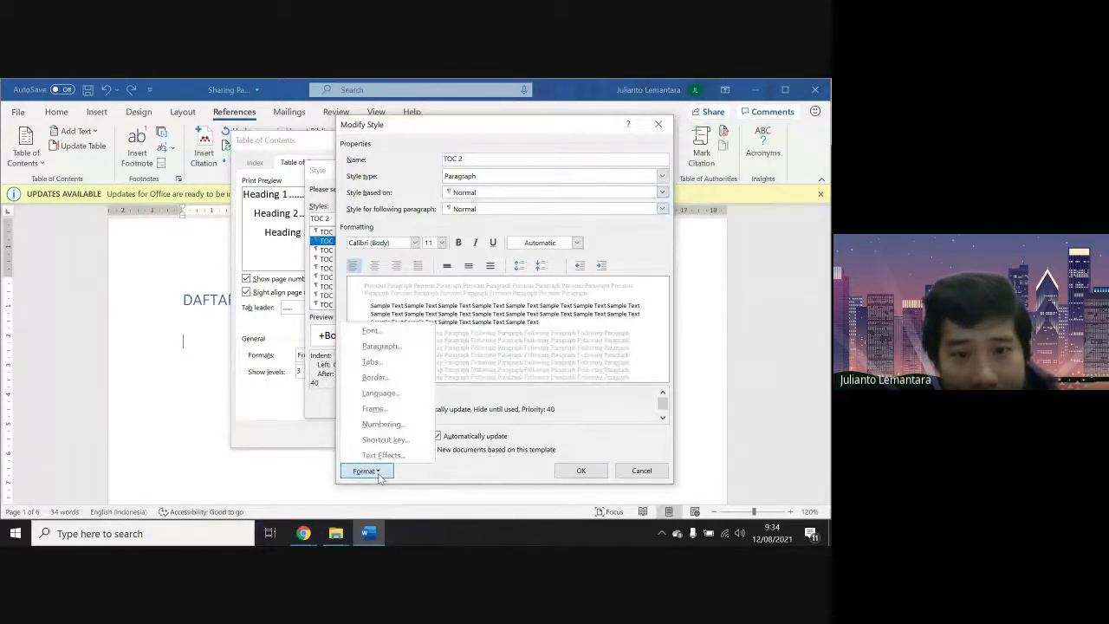
pyautogui.click(403, 364)
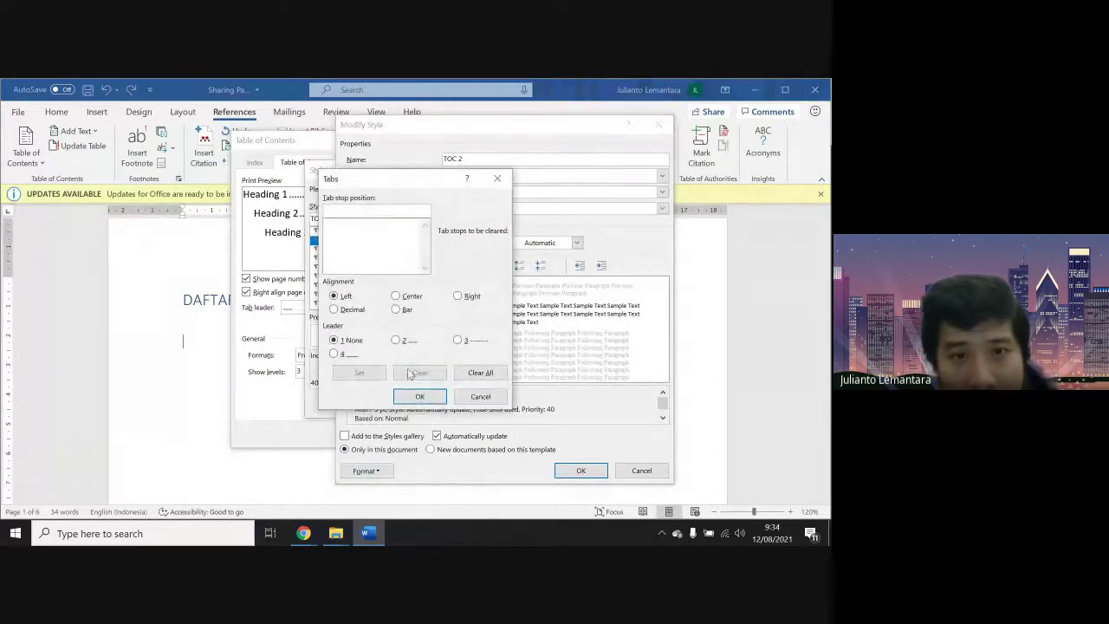
pyautogui.click(469, 392)
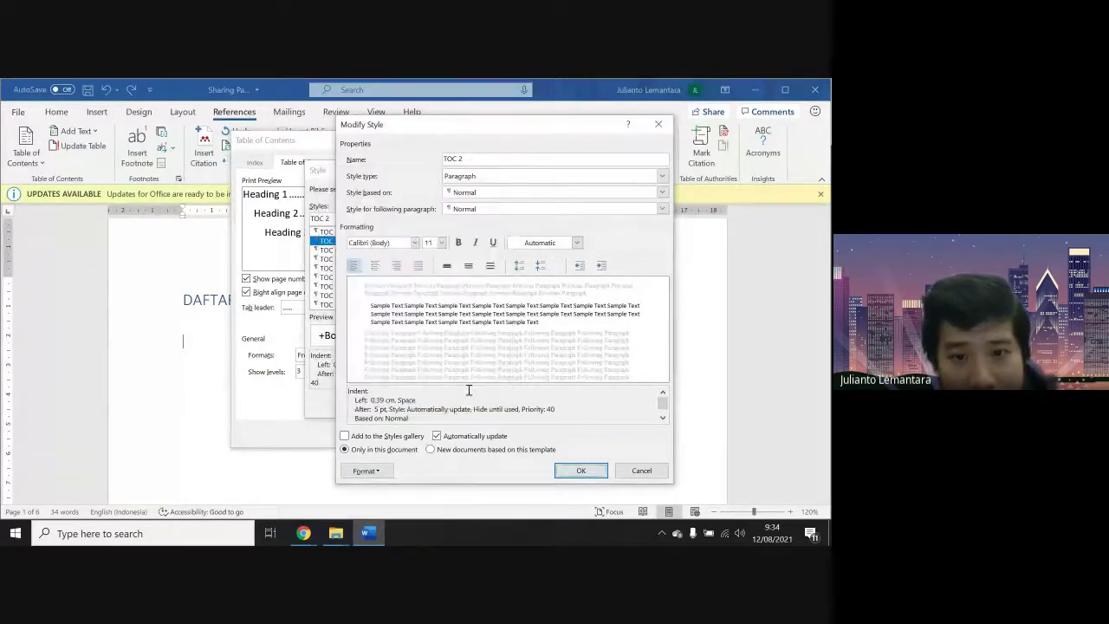
pyautogui.click(366, 471)
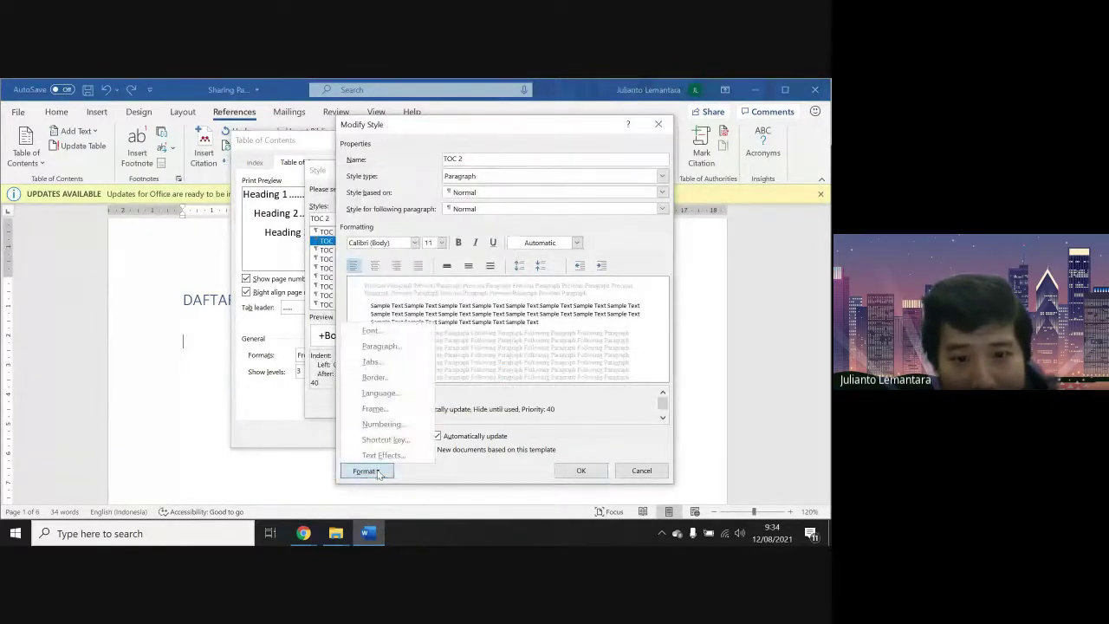
pyautogui.click(408, 348)
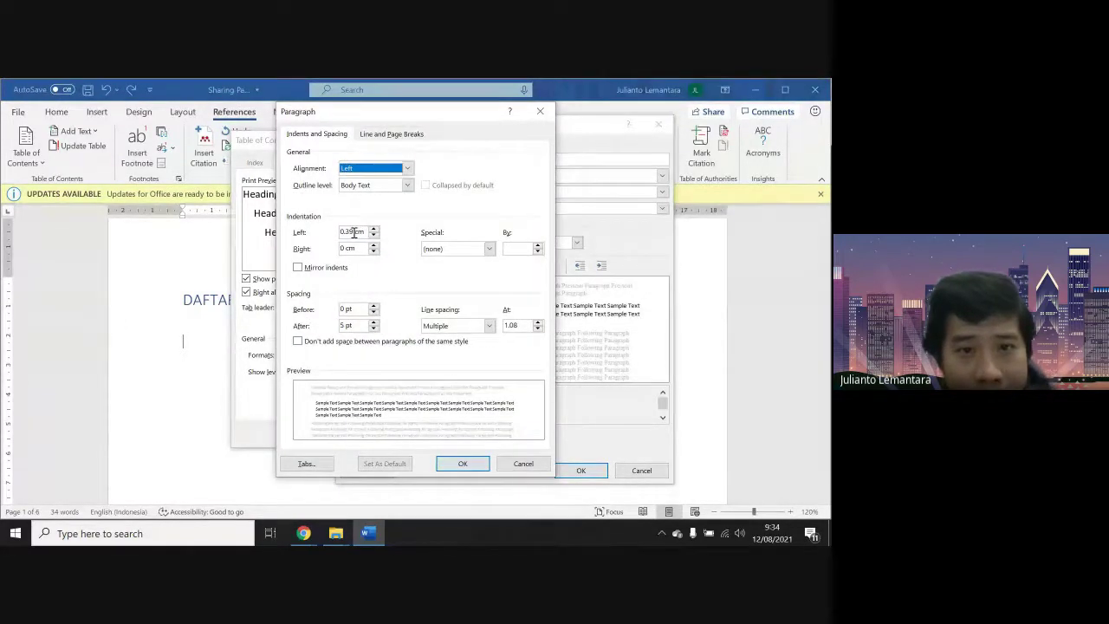
pyautogui.moveTo(354, 232); pyautogui.dragTo(320, 227)
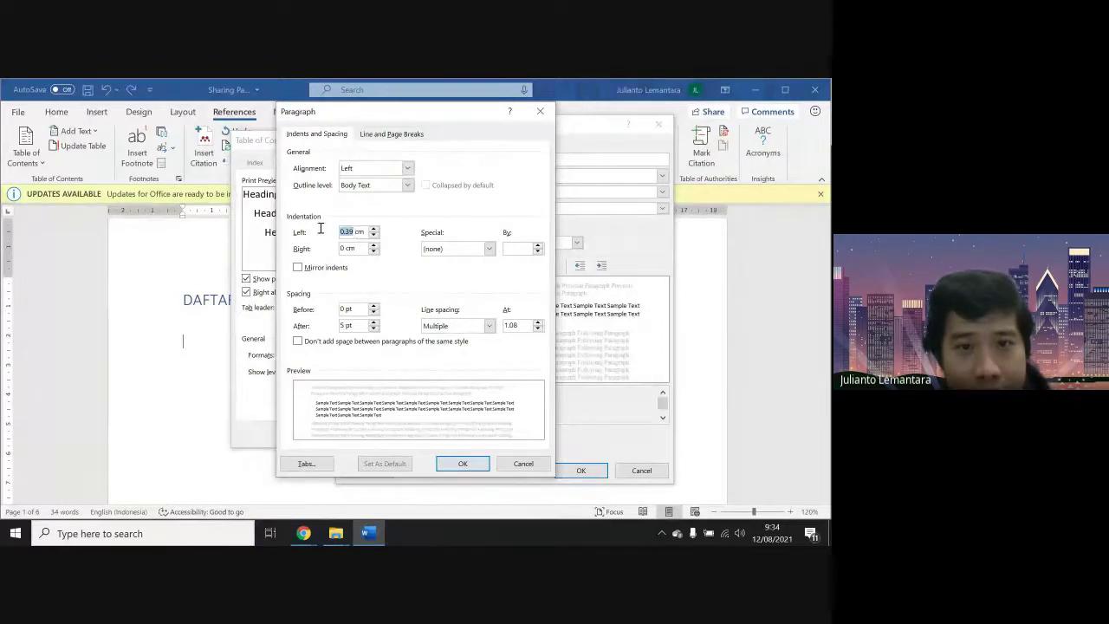
pyautogui.write('0')
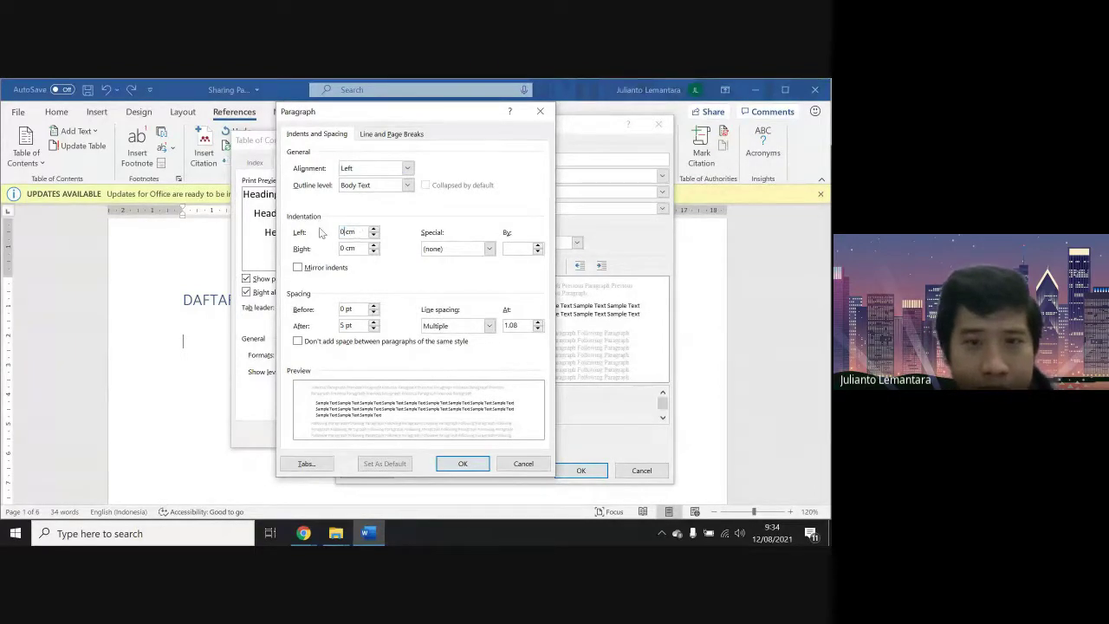
pyautogui.write('.8')
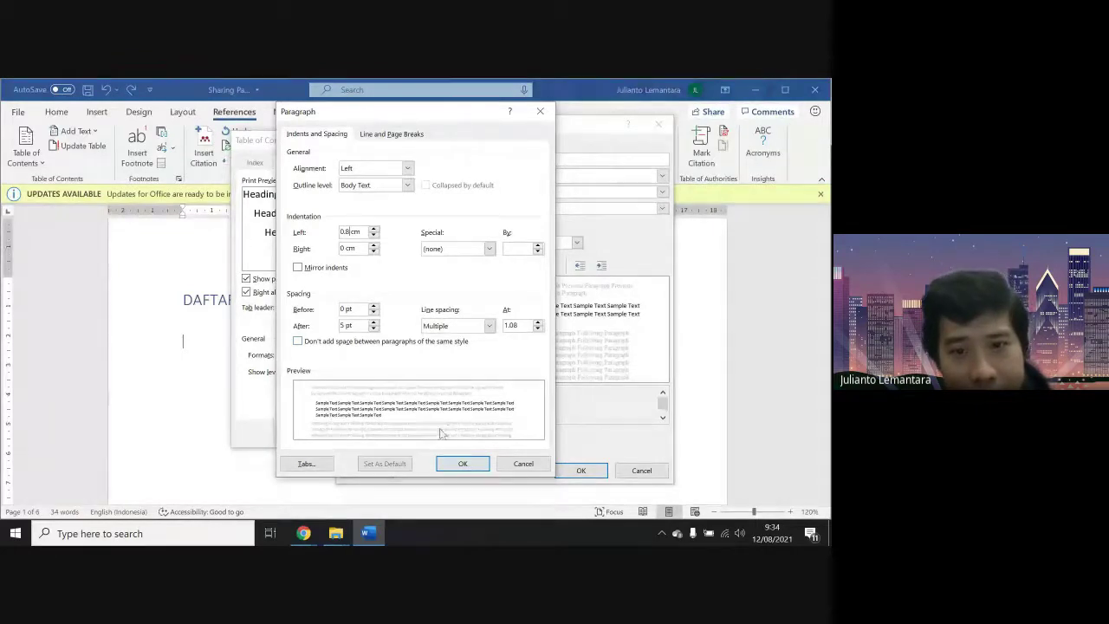
pyautogui.click(460, 466)
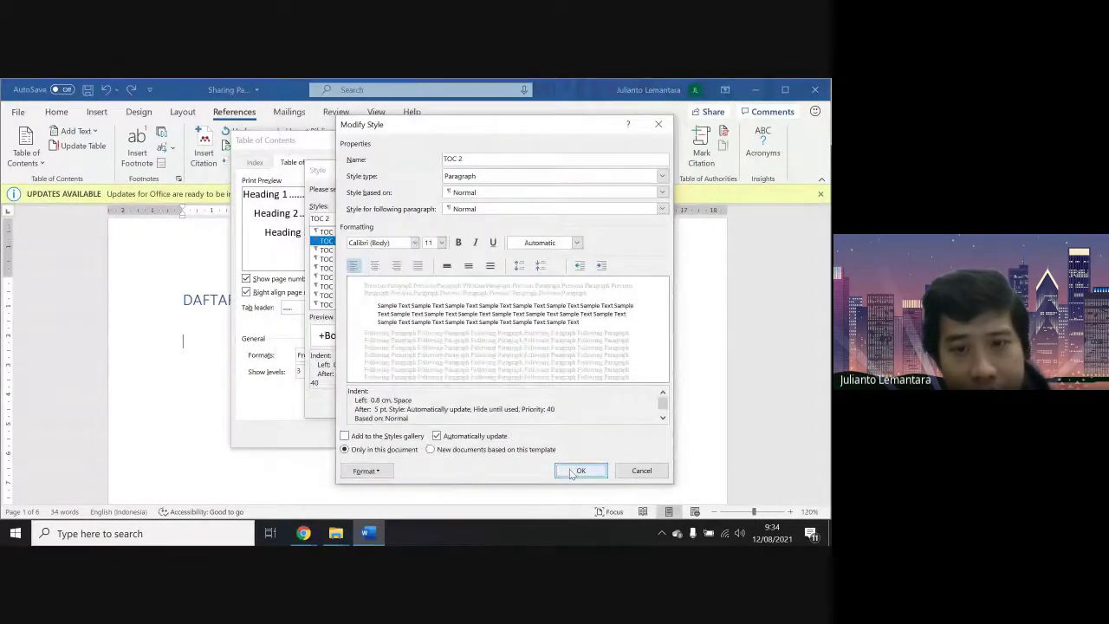
# Insert the customised table of contents, inspect its BAB 1 entry, then undo it
pyautogui.click(569, 471)
pyautogui.click(451, 409)
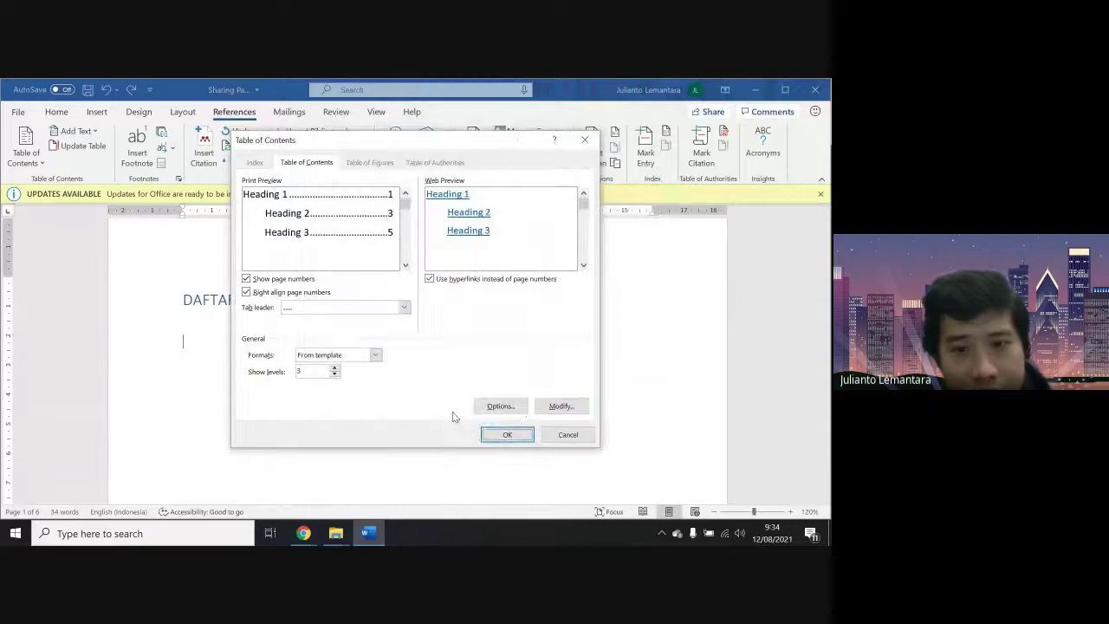
pyautogui.click(507, 434)
pyautogui.scroll(-3, 510, 433)
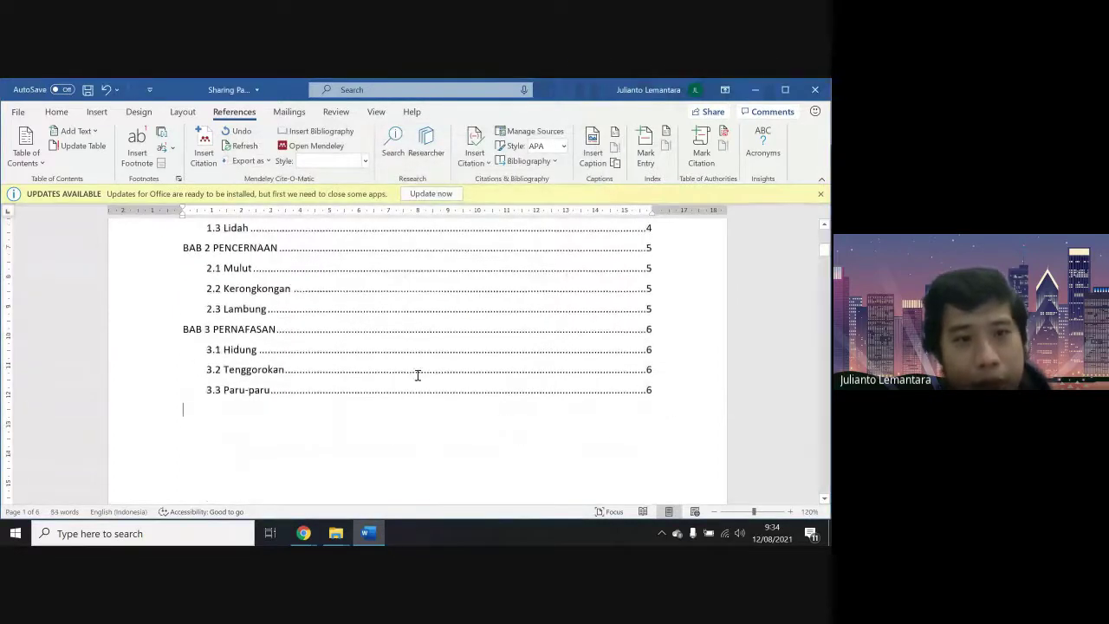
pyautogui.scroll(3, 408, 394)
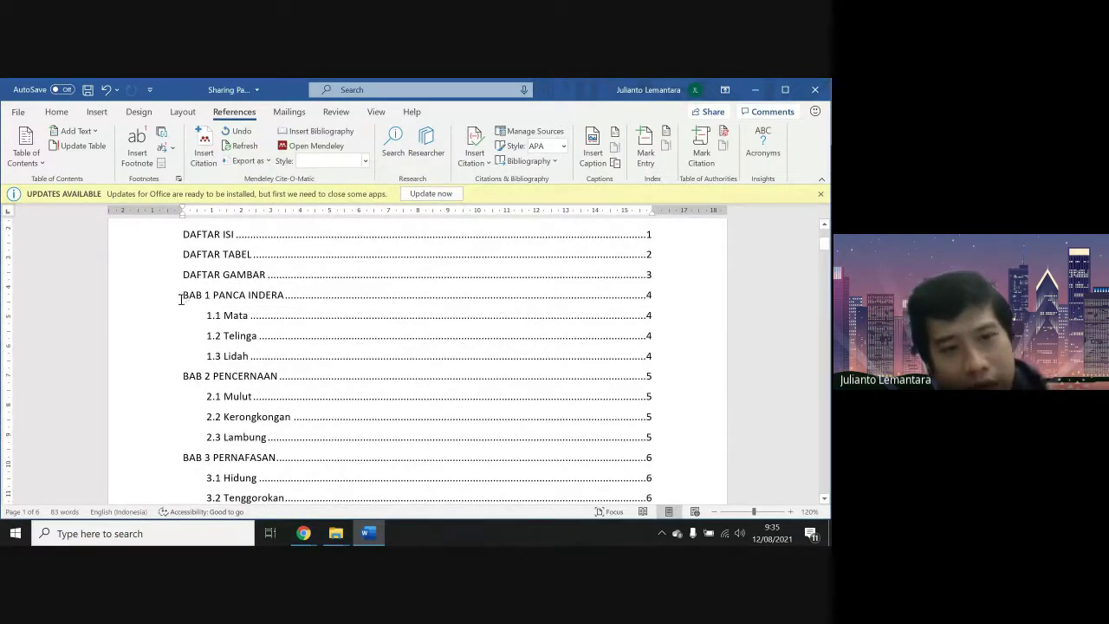
pyautogui.moveTo(180, 299); pyautogui.dragTo(321, 297)
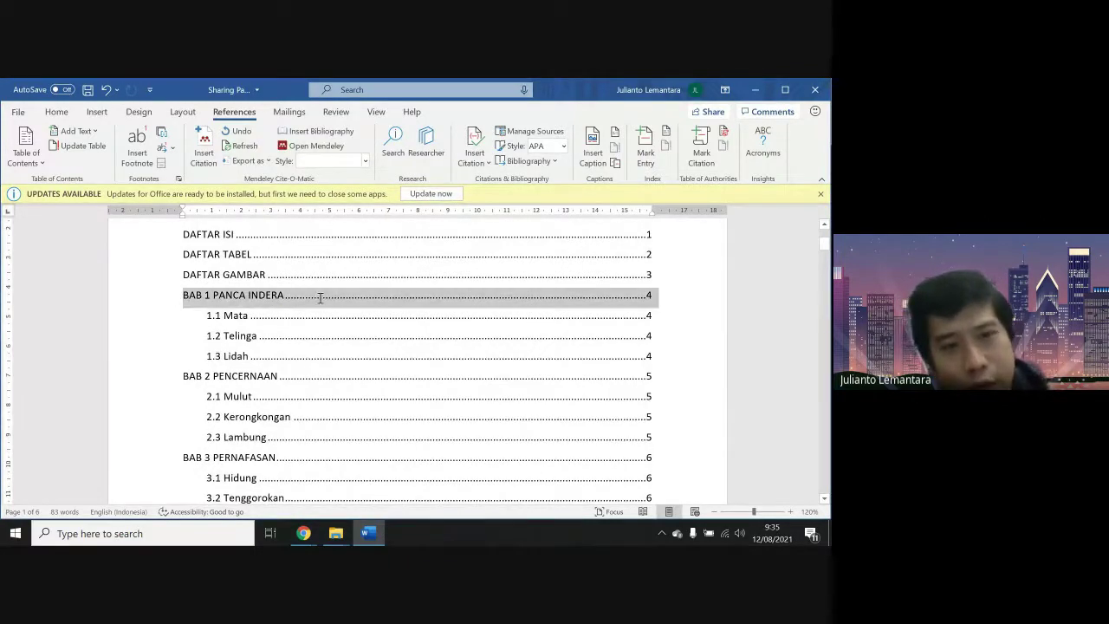
pyautogui.click(204, 319)
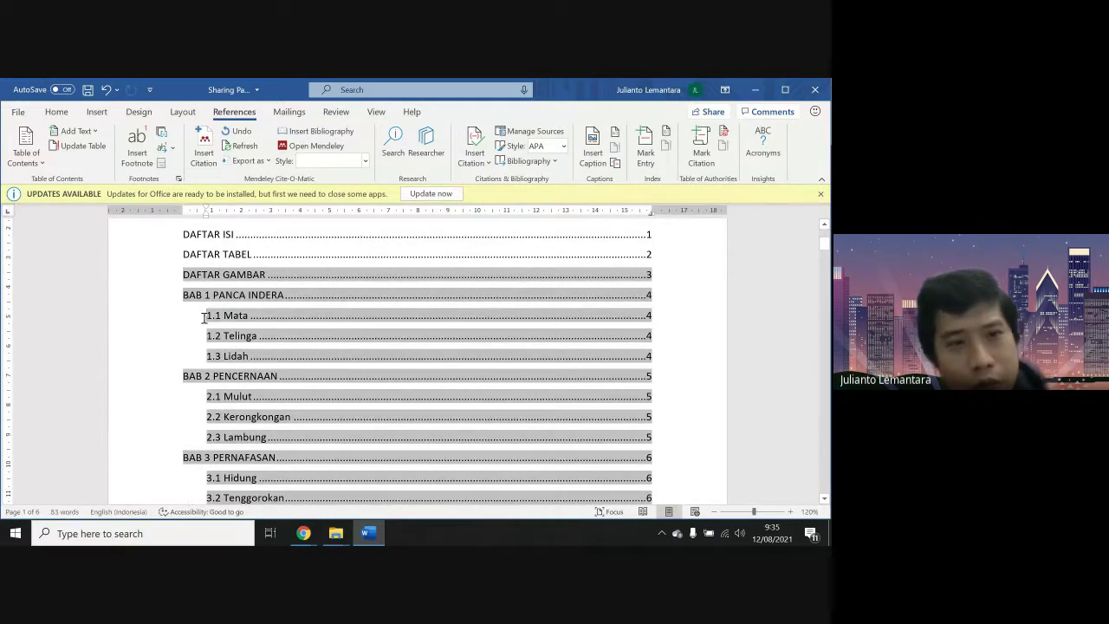
pyautogui.rightClick(224, 312)
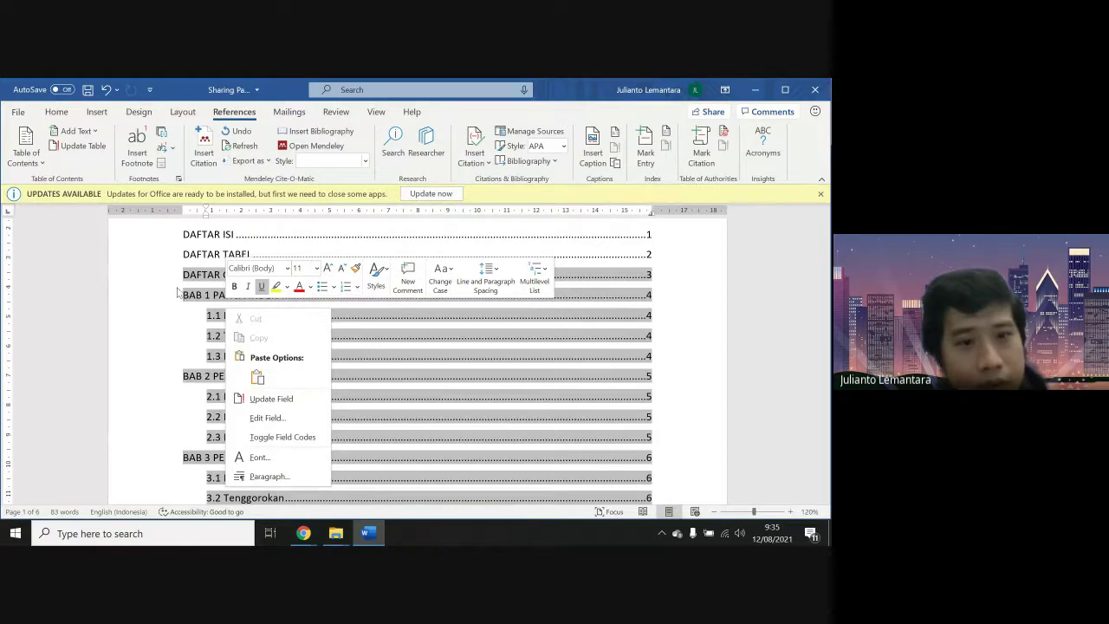
pyautogui.press('Escape')
pyautogui.scroll(3, 207, 273)
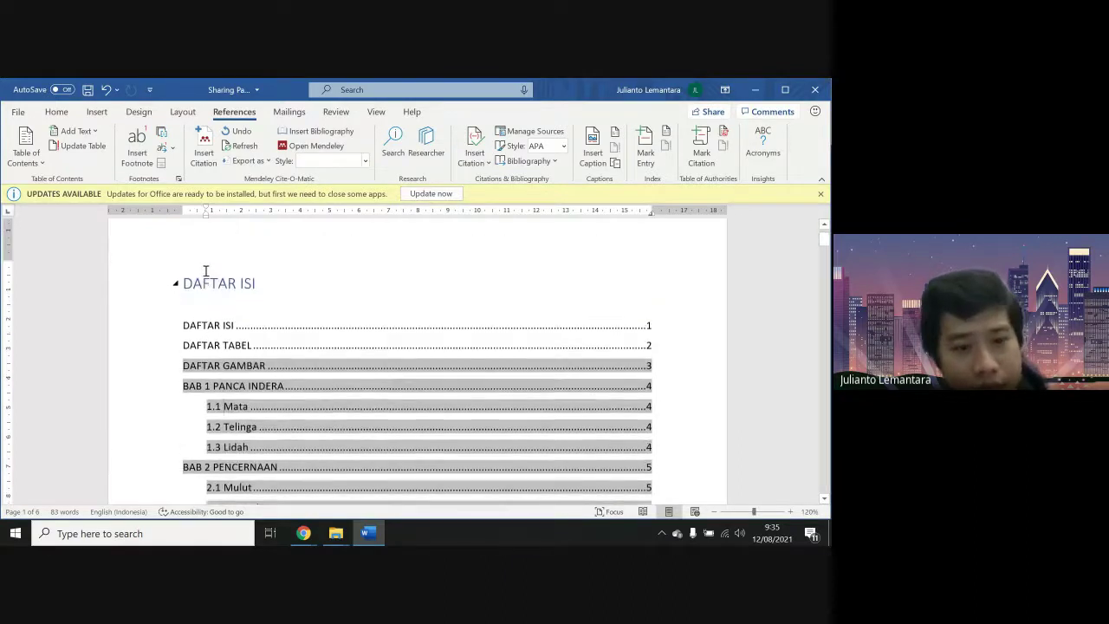
pyautogui.hotkey('ctrl', 'z')
# Change the TOC 2 left indent from 0.8 cm to 1.2 cm and insert the custom contents
pyautogui.click(26, 153)
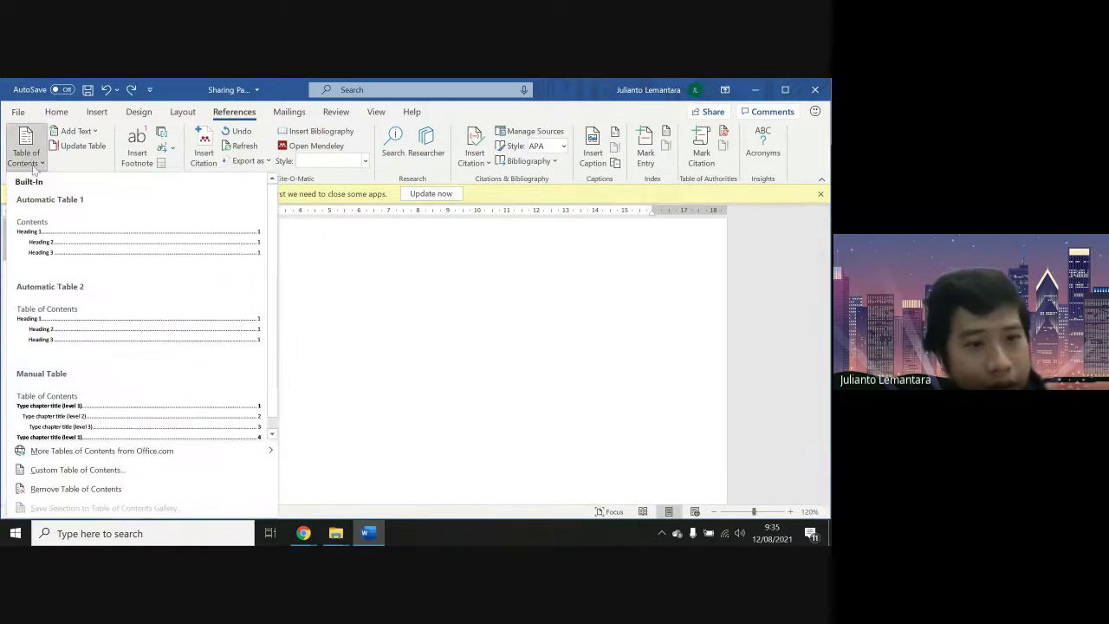
pyautogui.click(91, 469)
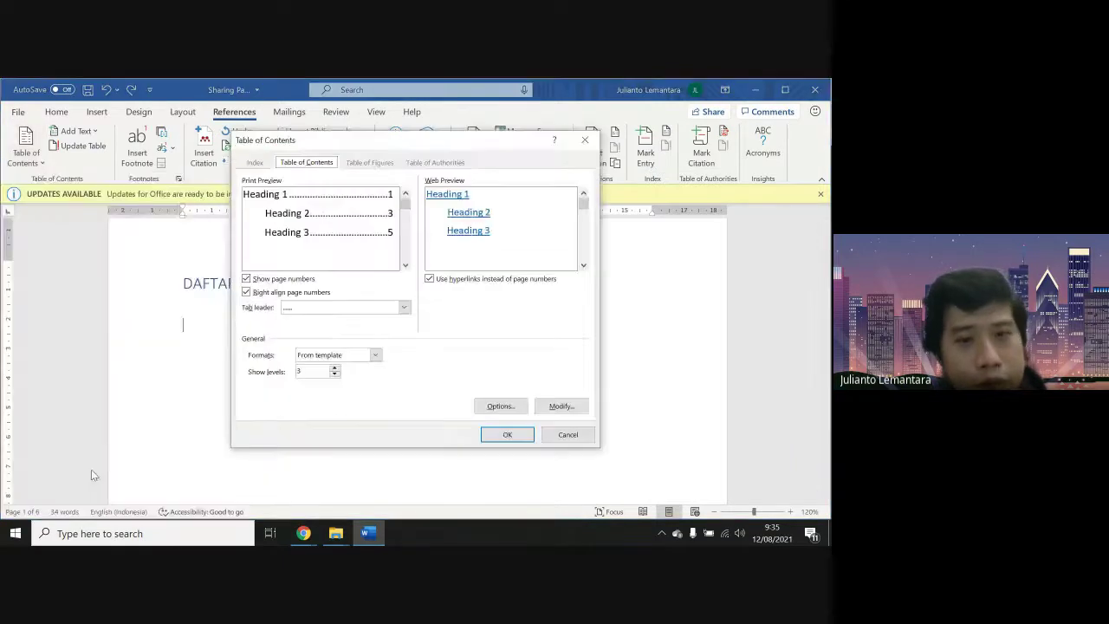
pyautogui.click(562, 407)
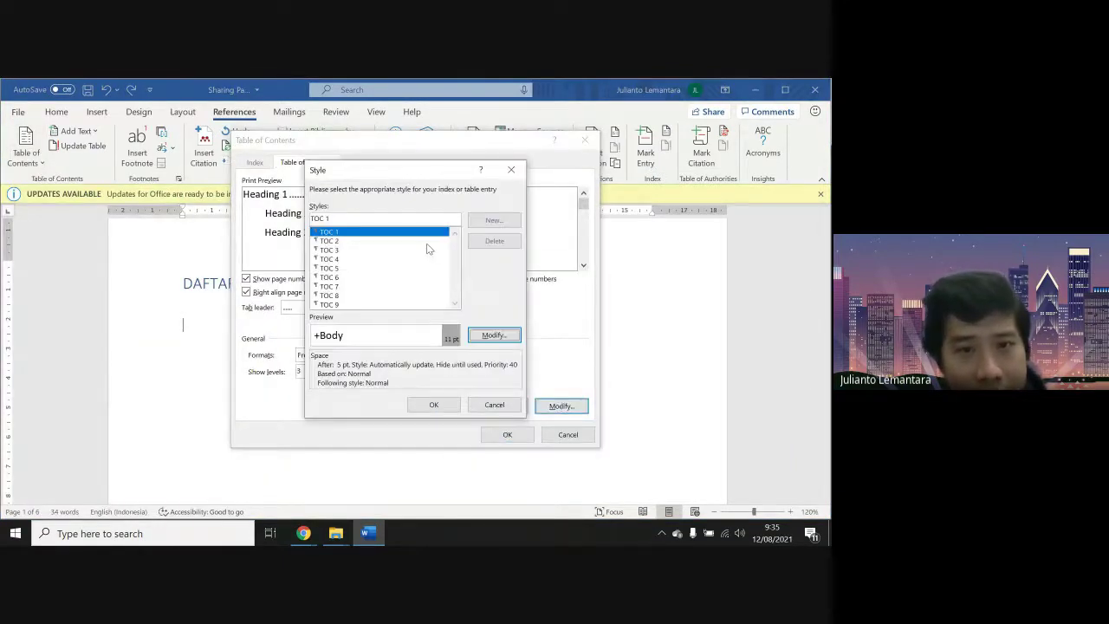
pyautogui.click(345, 241)
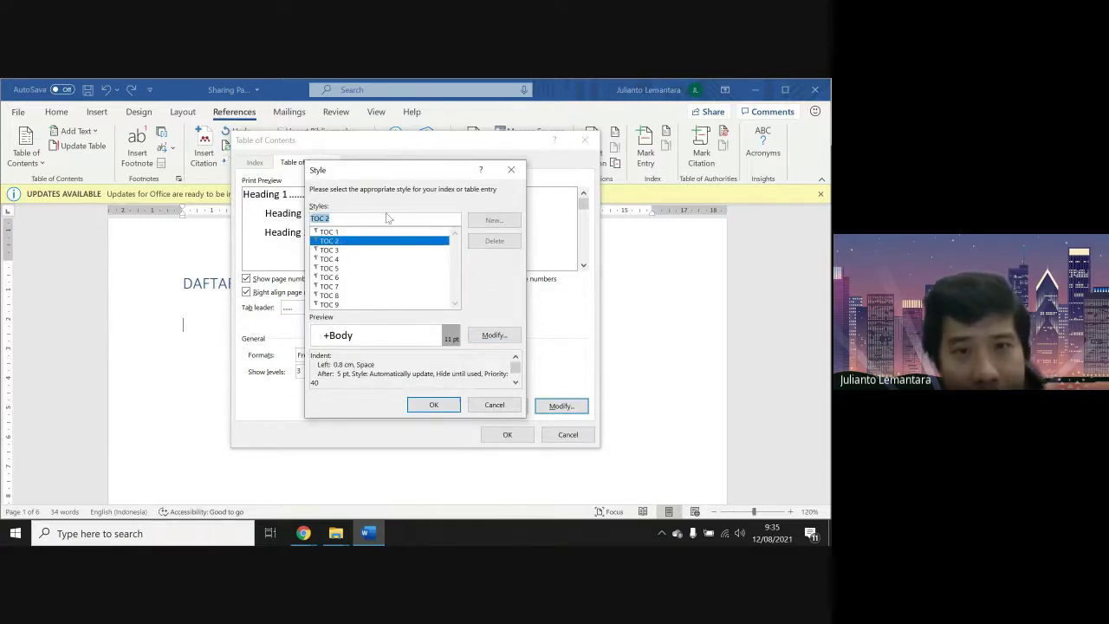
pyautogui.click(499, 341)
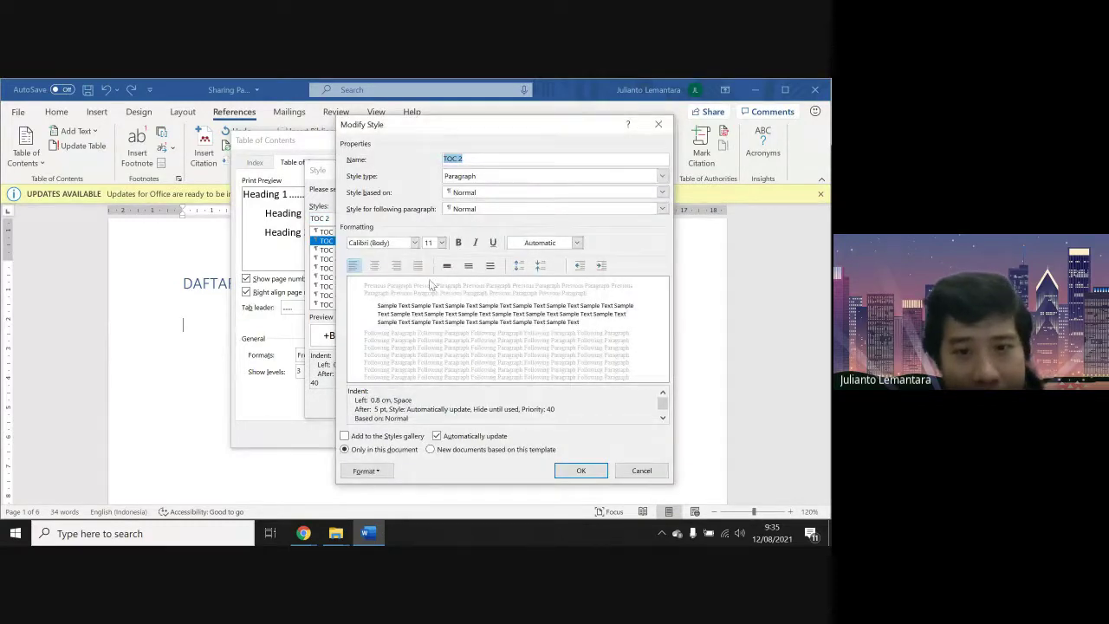
pyautogui.click(365, 471)
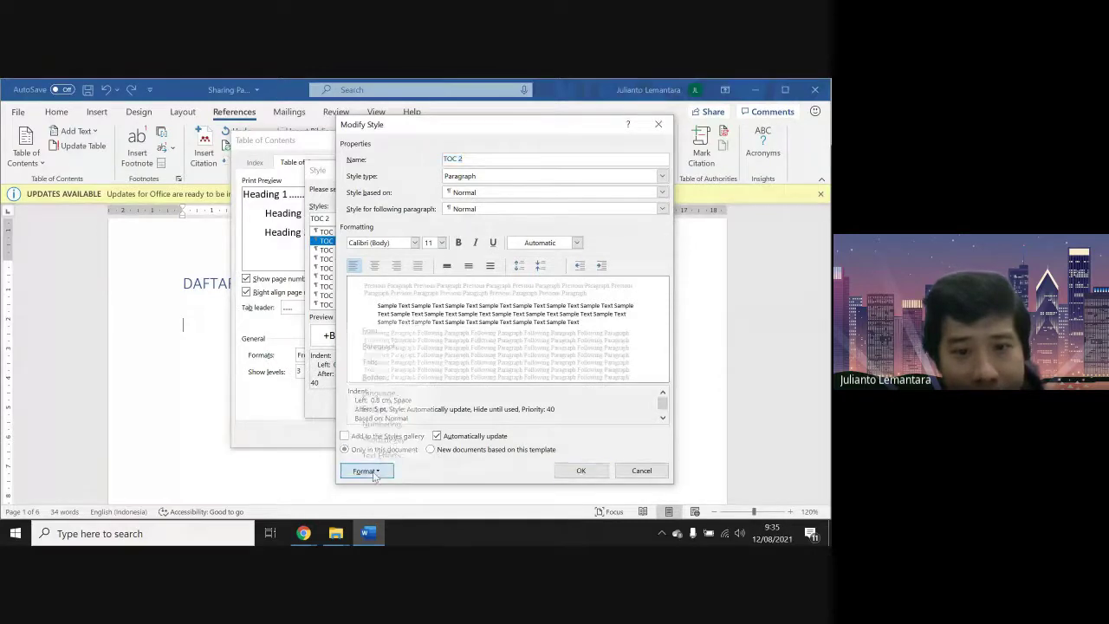
pyautogui.click(401, 349)
pyautogui.moveTo(350, 232); pyautogui.dragTo(292, 232)
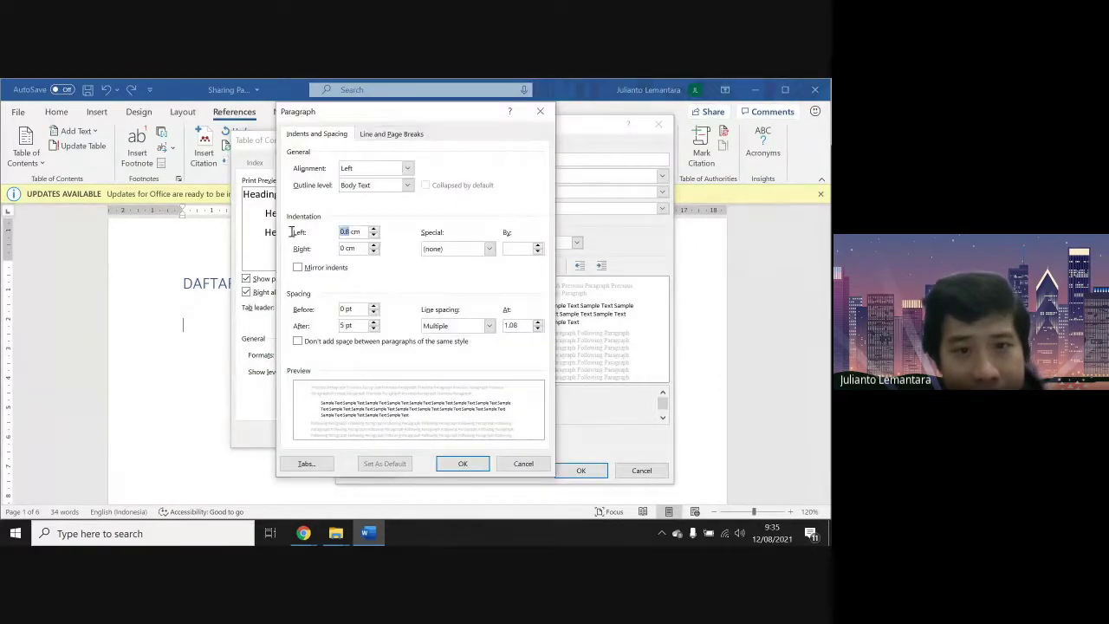
pyautogui.write('1.2')
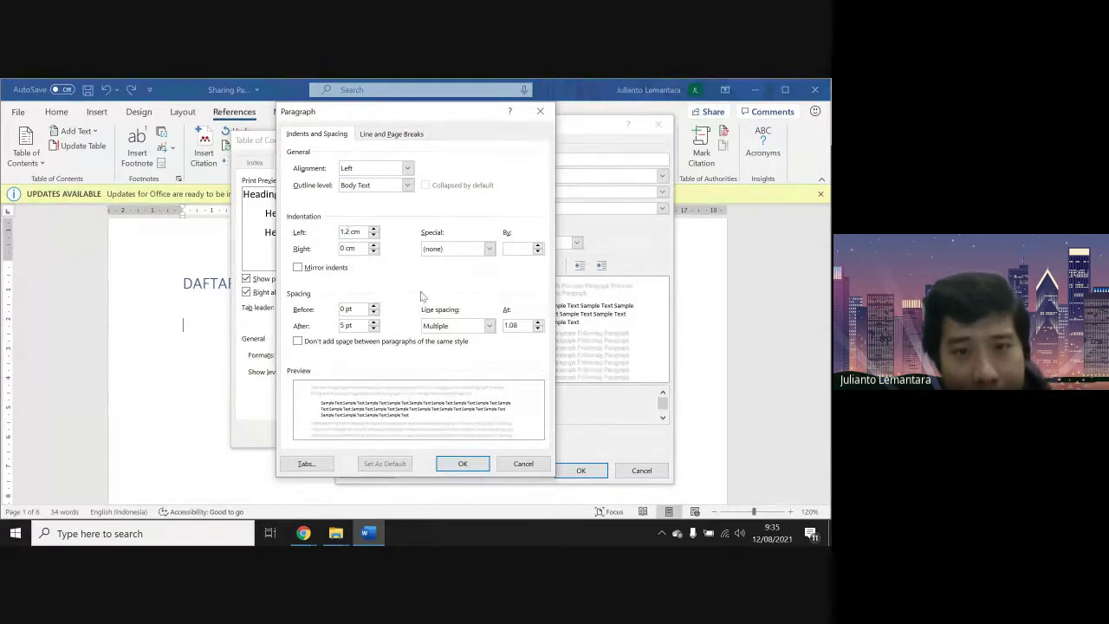
pyautogui.click(463, 464)
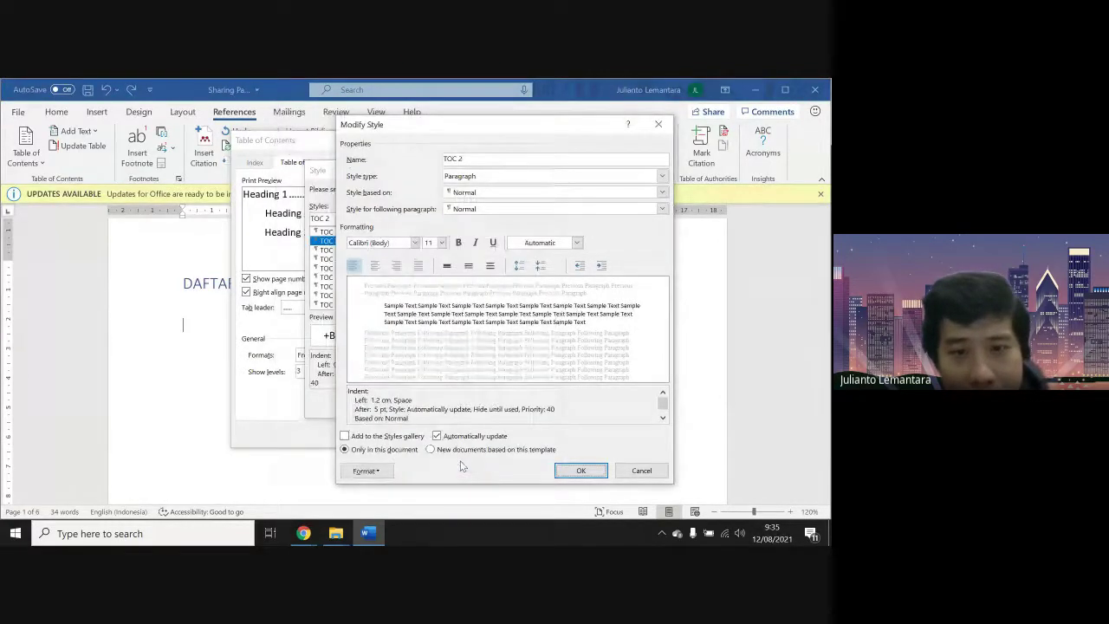
pyautogui.click(579, 473)
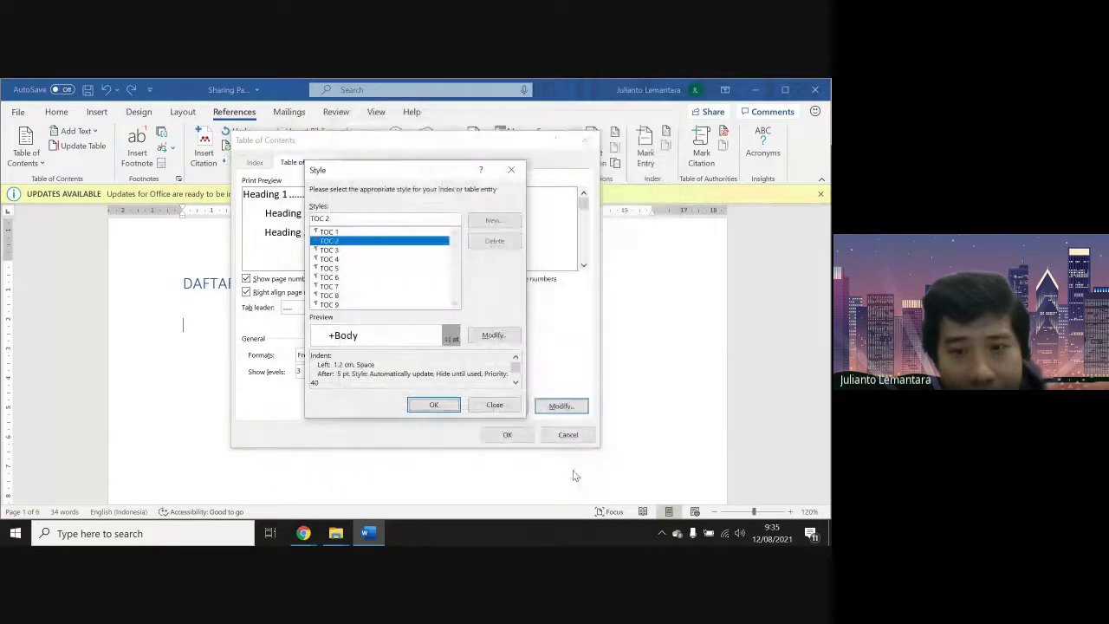
pyautogui.click(446, 413)
pyautogui.click(508, 434)
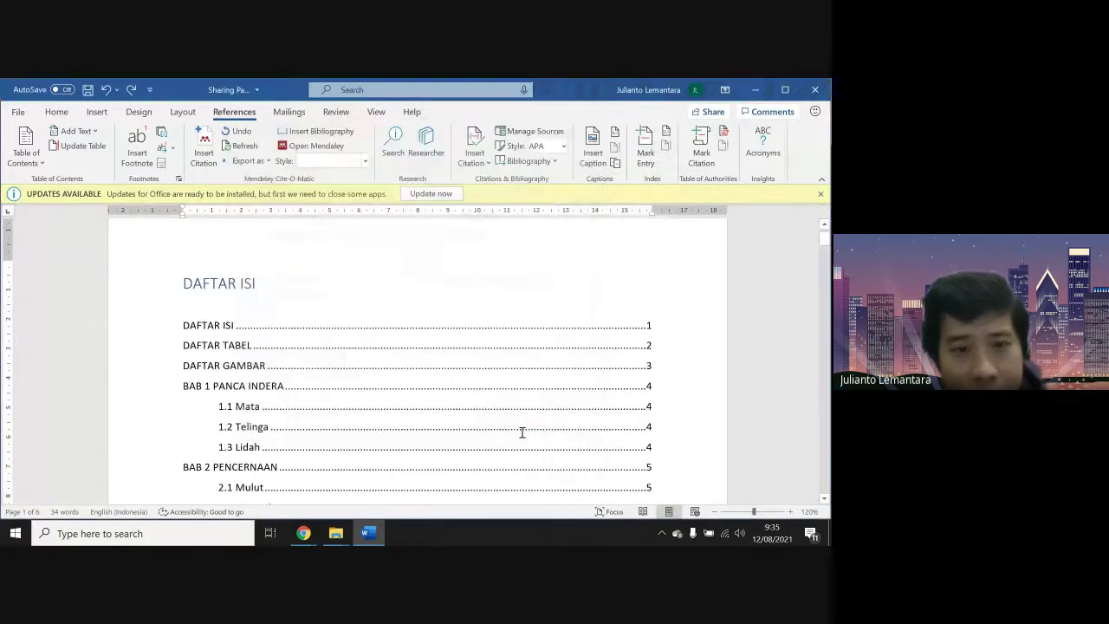
pyautogui.scroll(-3, 305, 421)
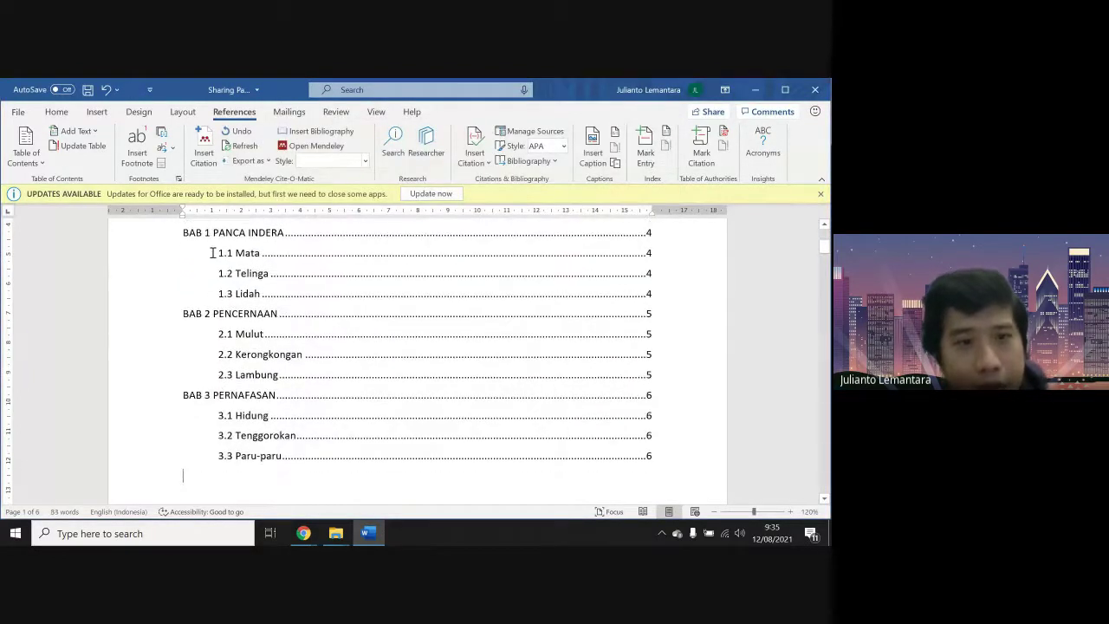
pyautogui.moveTo(216, 253); pyautogui.dragTo(293, 303)
pyautogui.moveTo(219, 333); pyautogui.dragTo(315, 364)
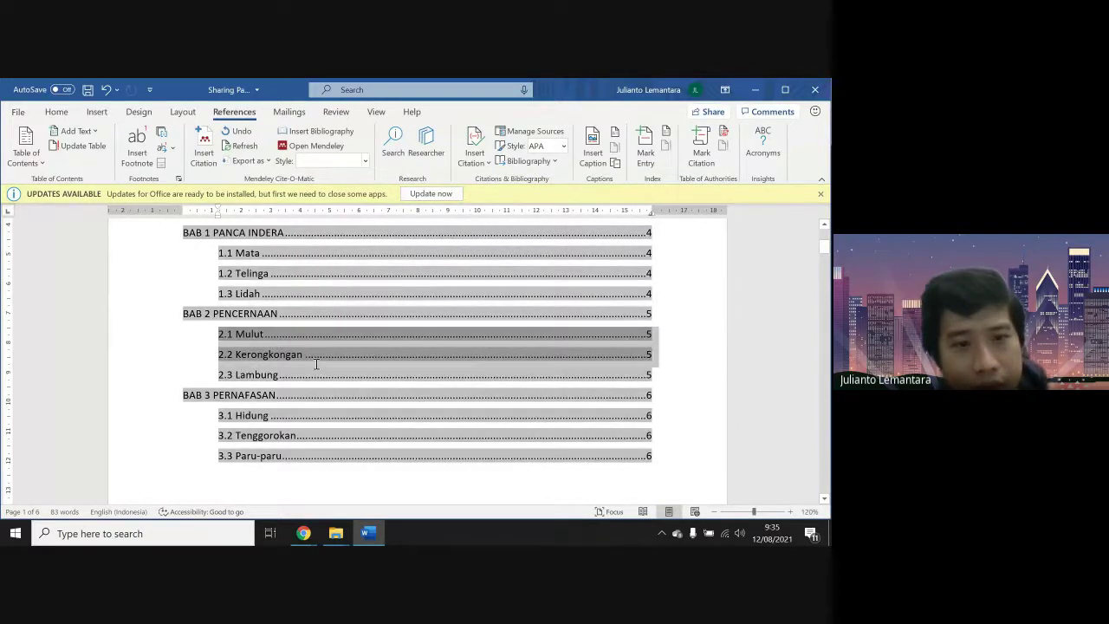
pyautogui.click(329, 400)
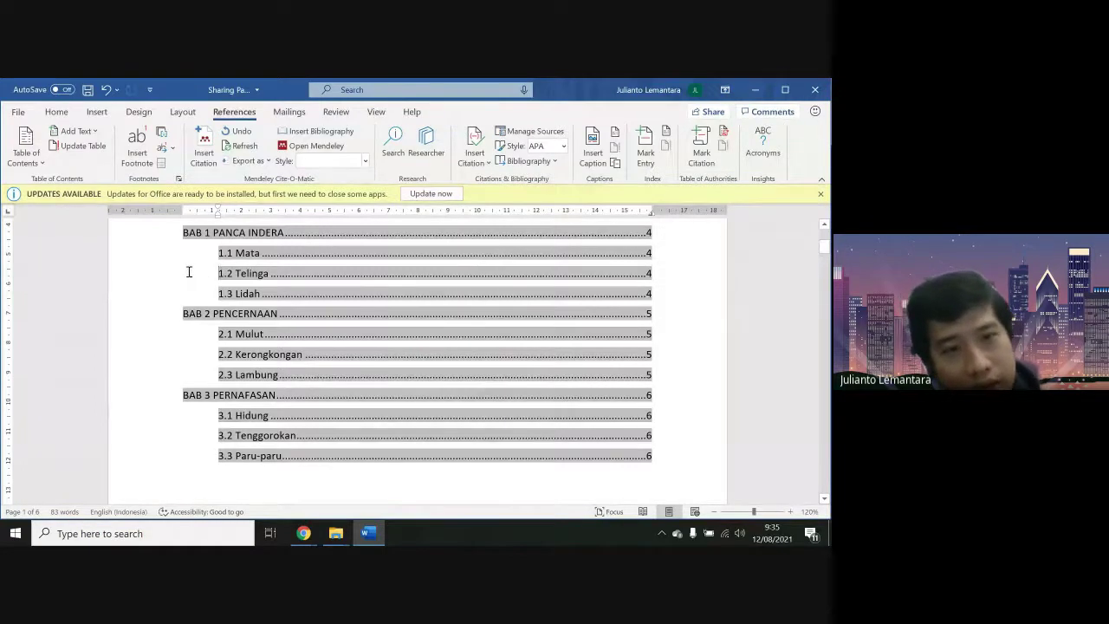
pyautogui.scroll(3, 312, 286)
pyautogui.click(315, 287)
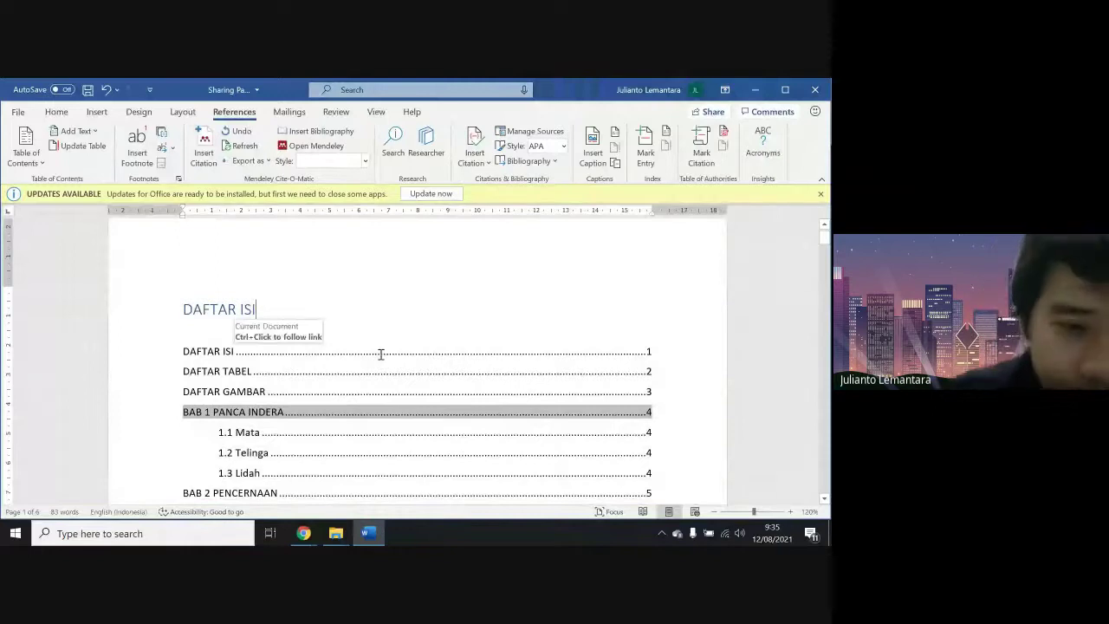
pyautogui.click(304, 435)
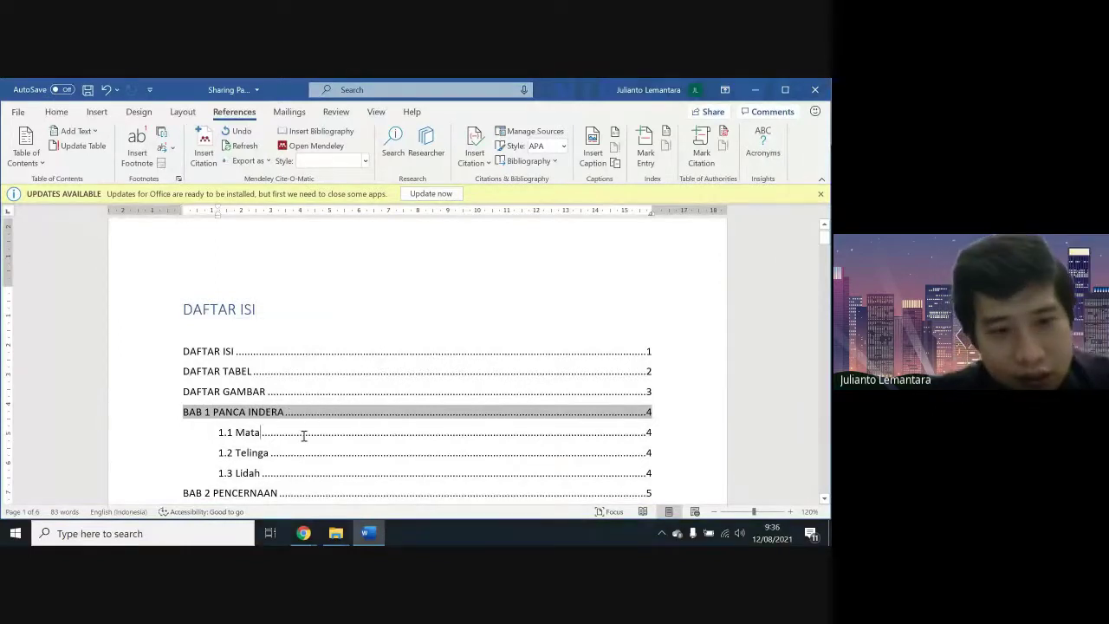
pyautogui.scroll(-4, 244, 451)
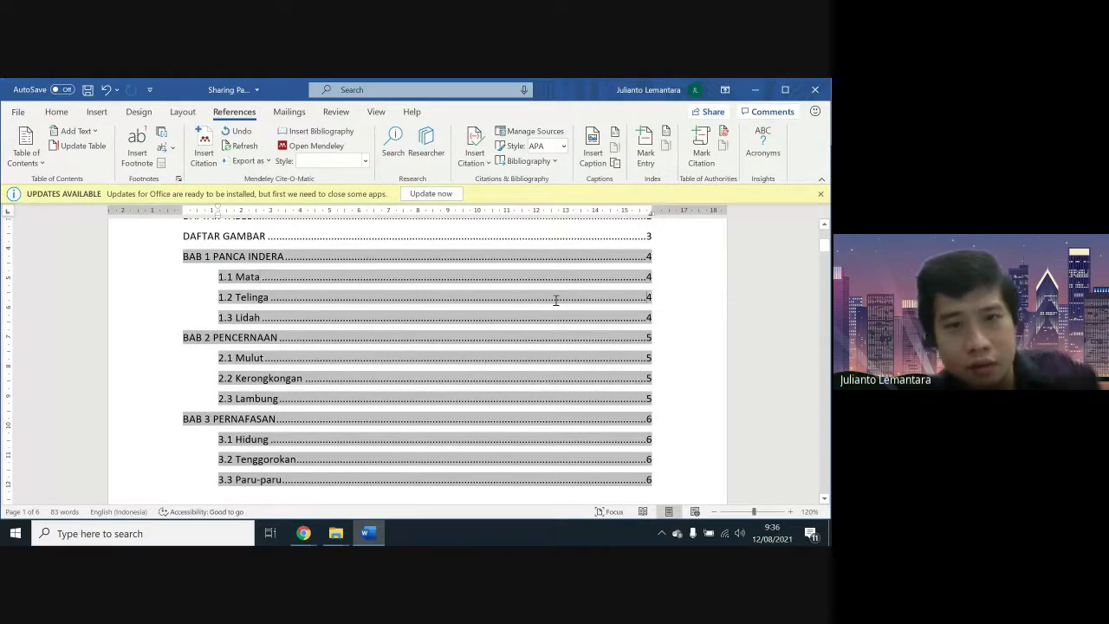
pyautogui.scroll(3, 556, 300)
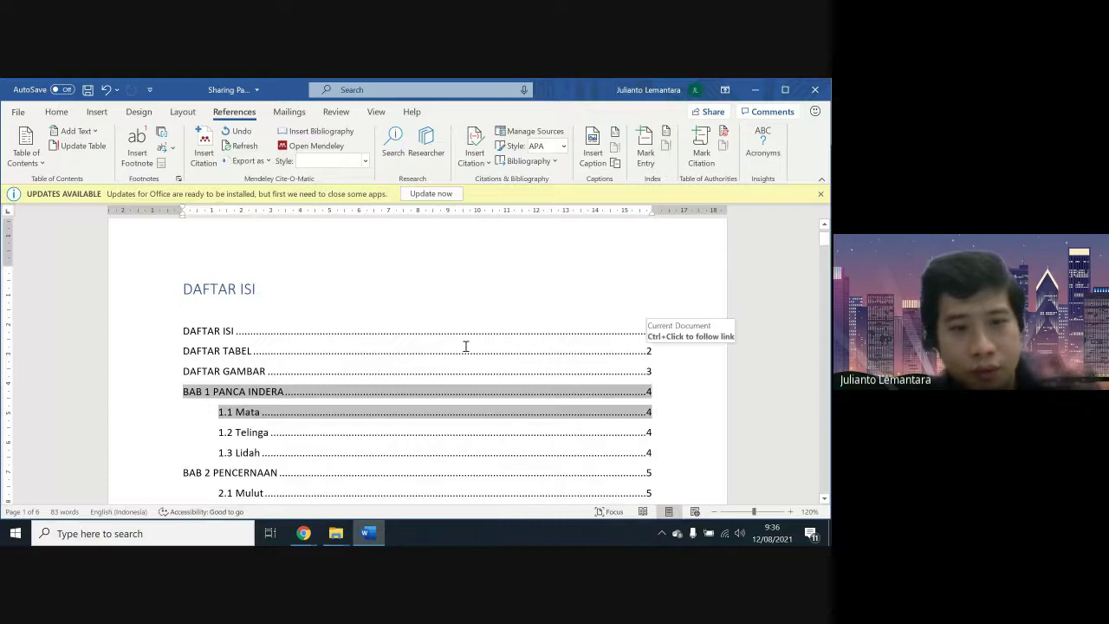
pyautogui.scroll(-3, 466, 346)
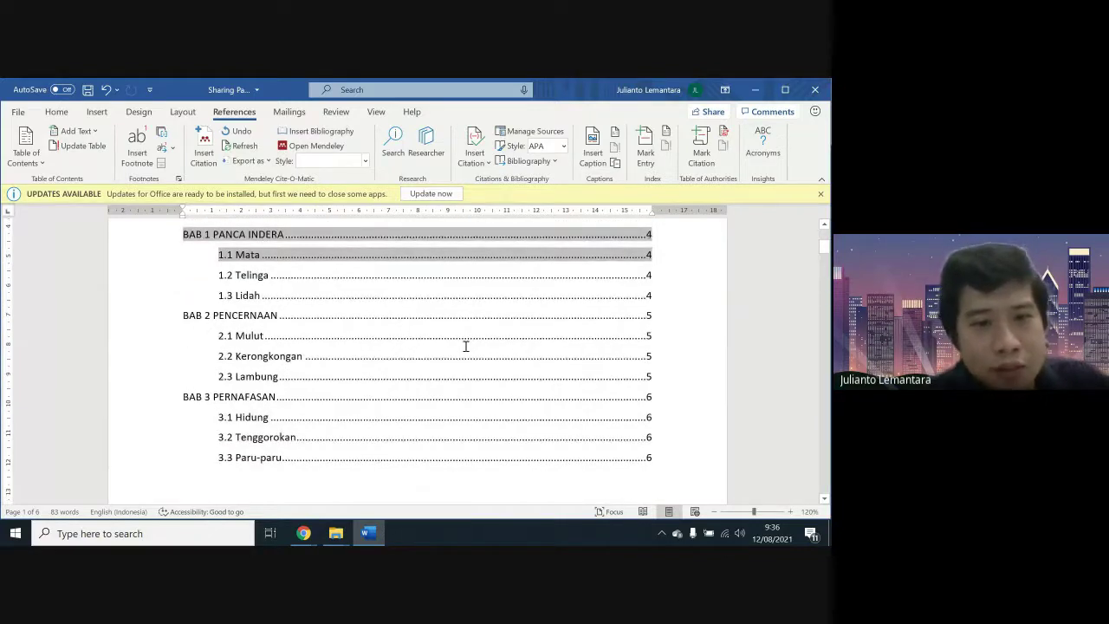
pyautogui.scroll(4, 465, 346)
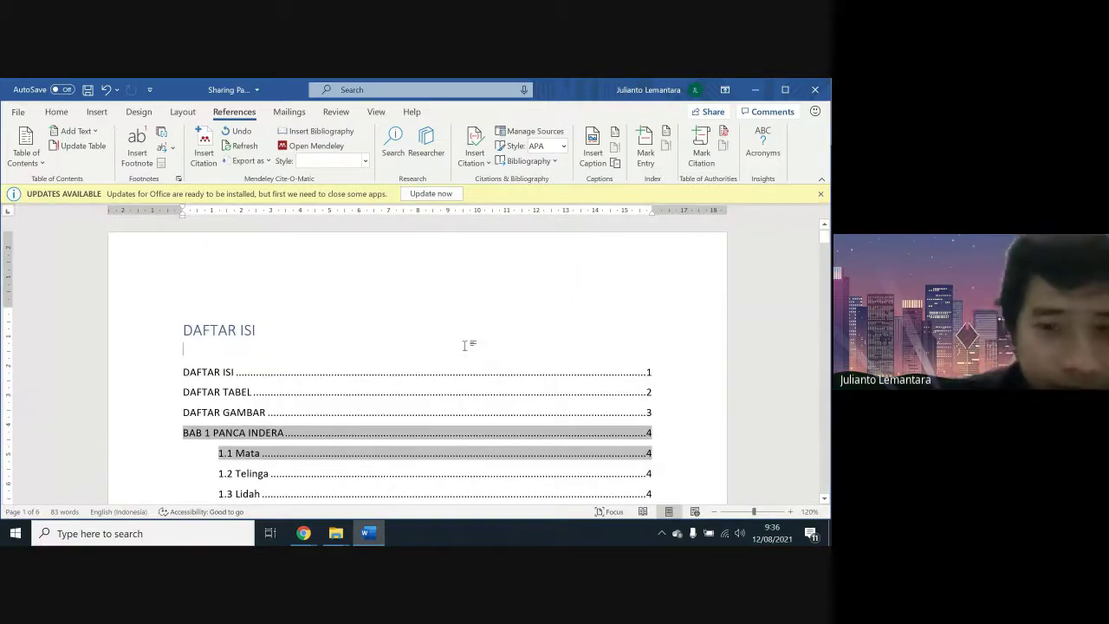
pyautogui.scroll(-6, 465, 345)
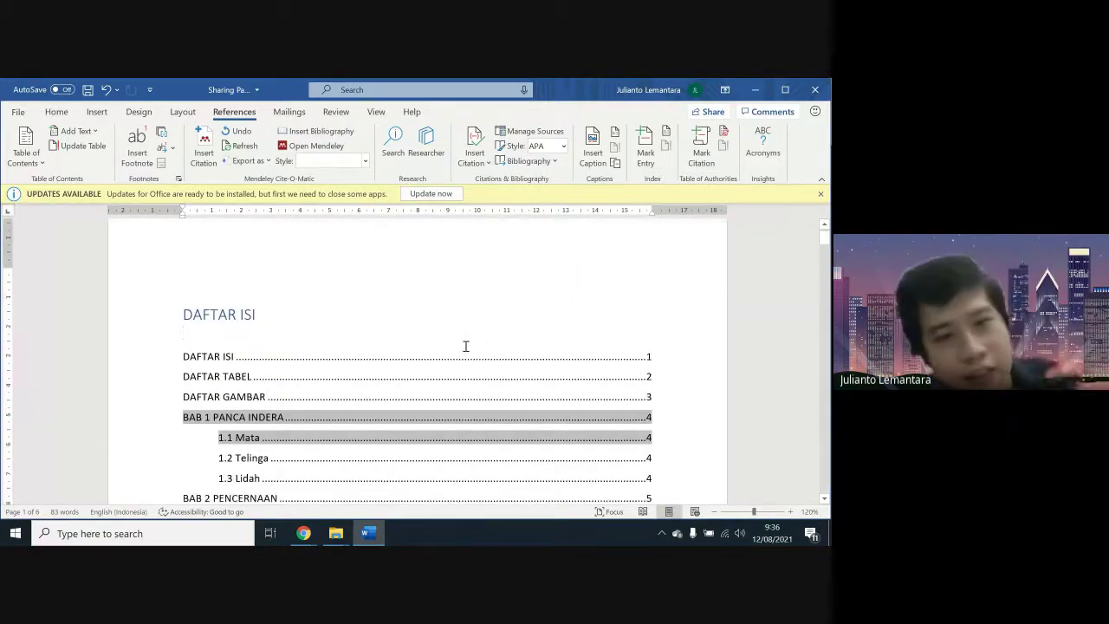
pyautogui.scroll(6, 465, 346)
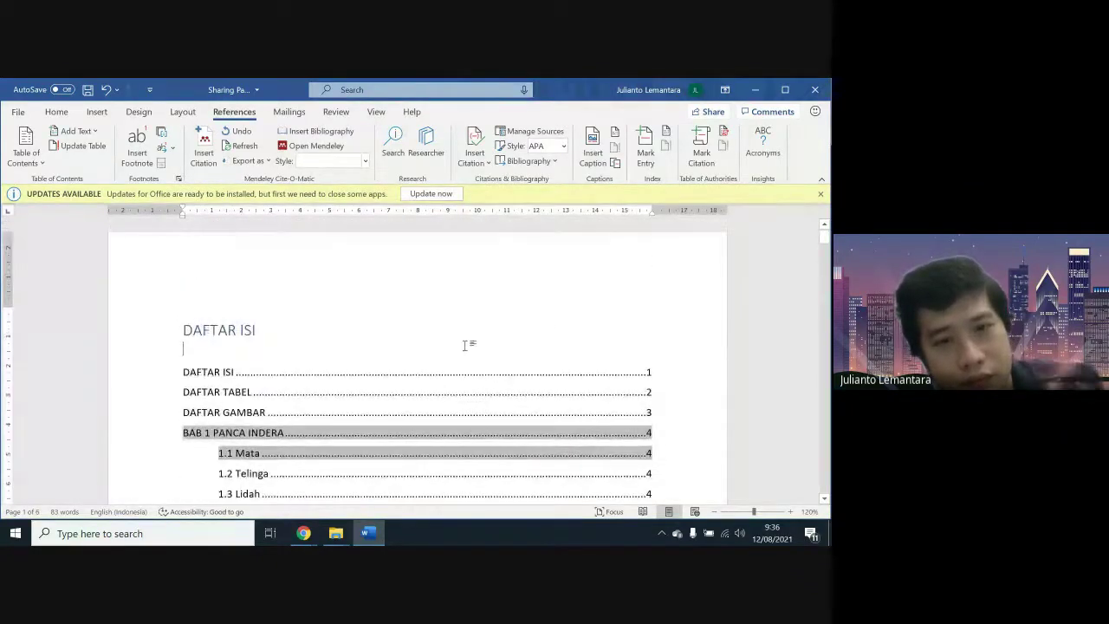
pyautogui.scroll(-1, 465, 345)
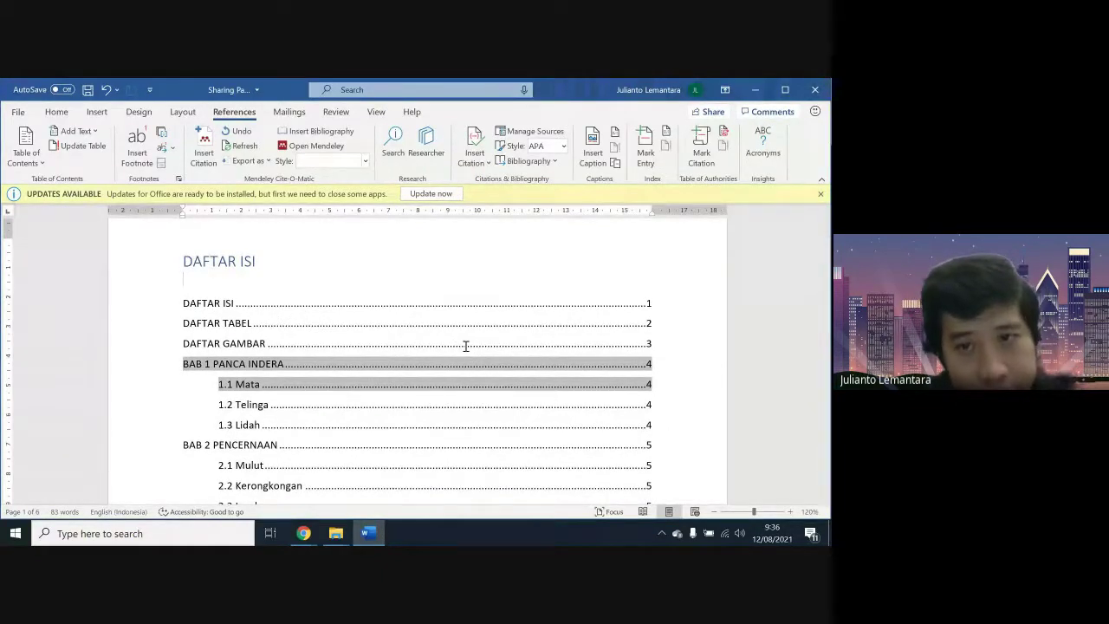
pyautogui.scroll(-1, 466, 346)
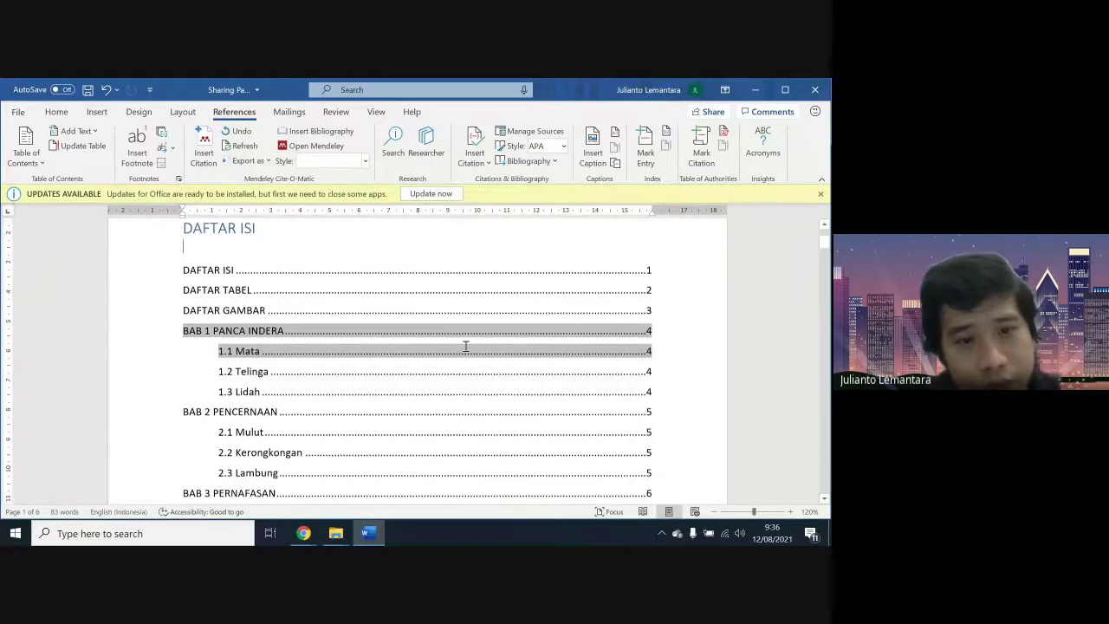
pyautogui.scroll(-2, 465, 346)
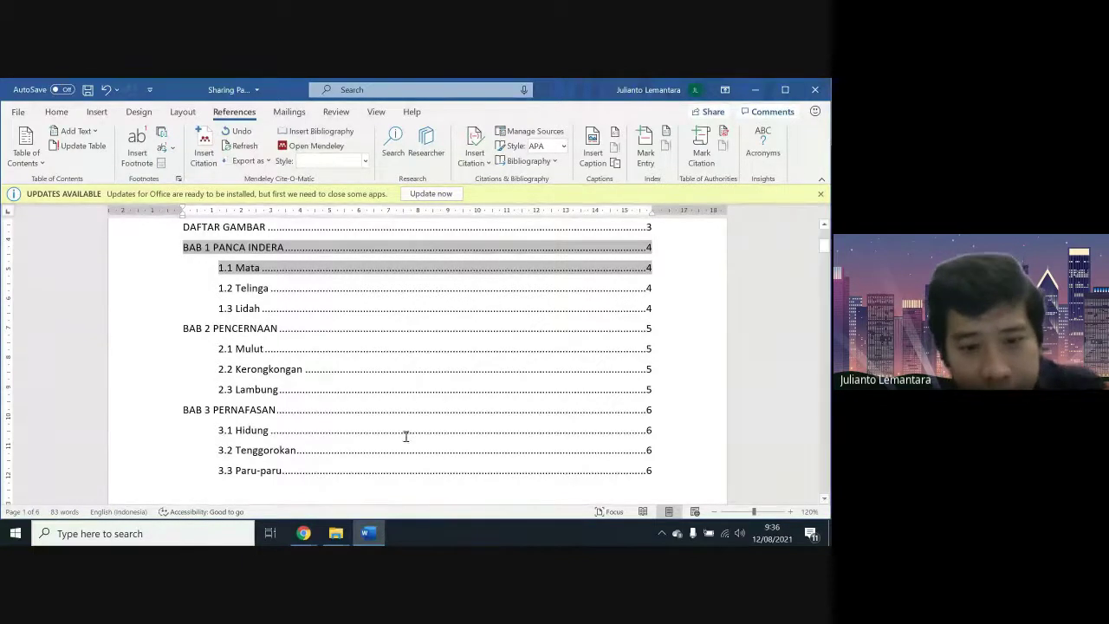
# Switch from the Meet call back to Word and dismiss the presenting notification
pyautogui.moveTo(303, 533)
pyautogui.click(223, 476)
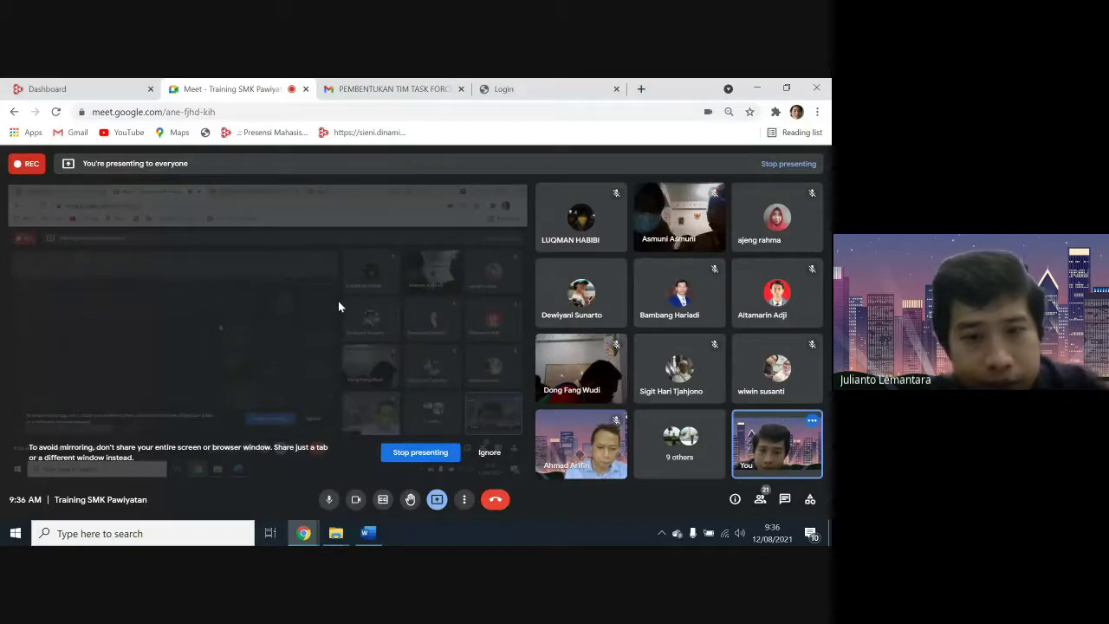
pyautogui.hotkey('alt', 'Tab')
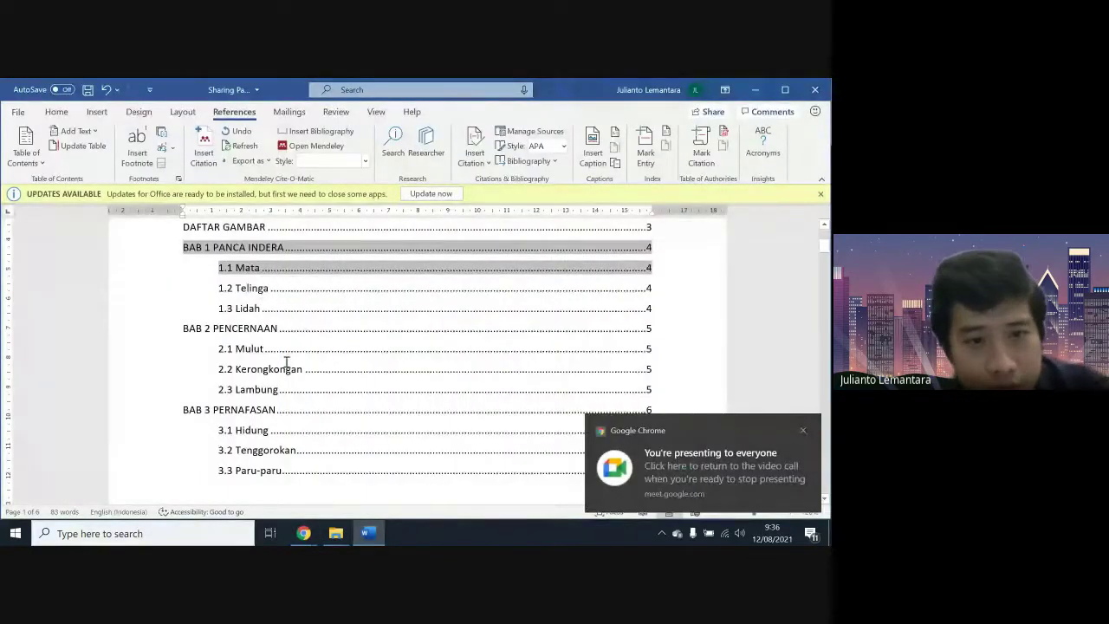
pyautogui.scroll(2, 287, 365)
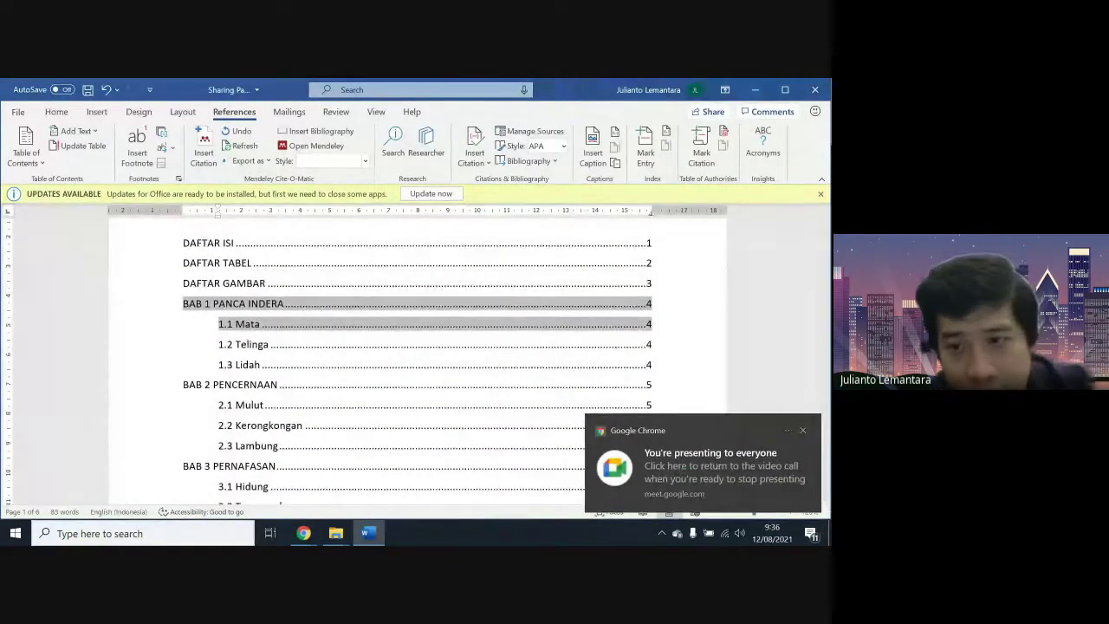
pyautogui.click(803, 431)
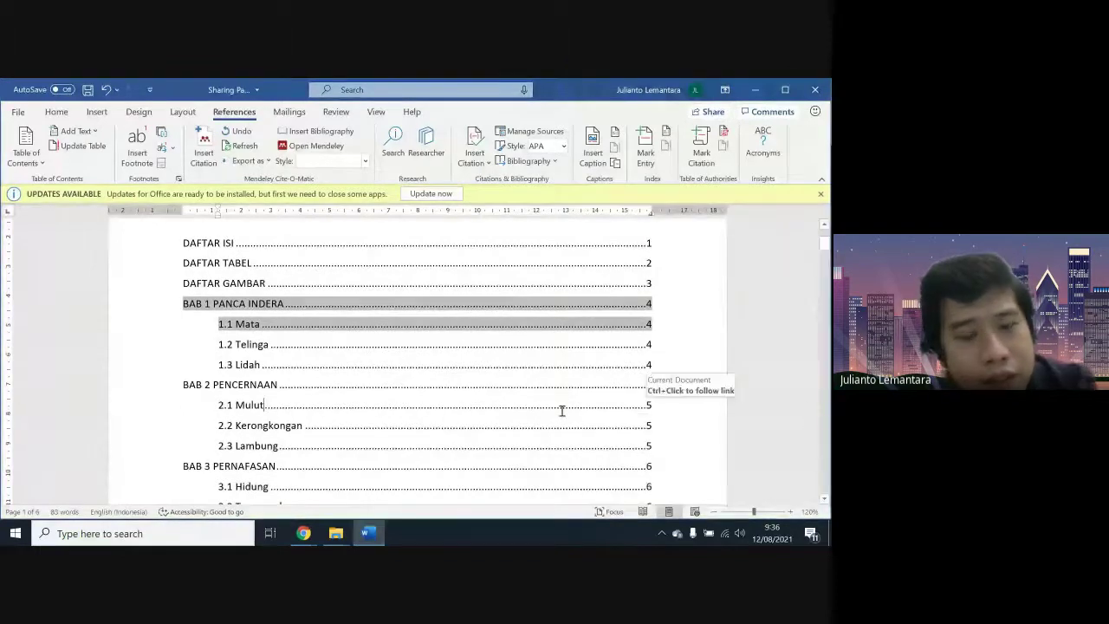
# Review the contents entries, return to Word from Meet, and scroll up to DAFTAR ISI
pyautogui.hotkey('shift', 'Down')
pyautogui.hotkey('shift', 'Down')
pyautogui.hotkey('shift', 'Down')
pyautogui.hotkey('shift', 'Down')
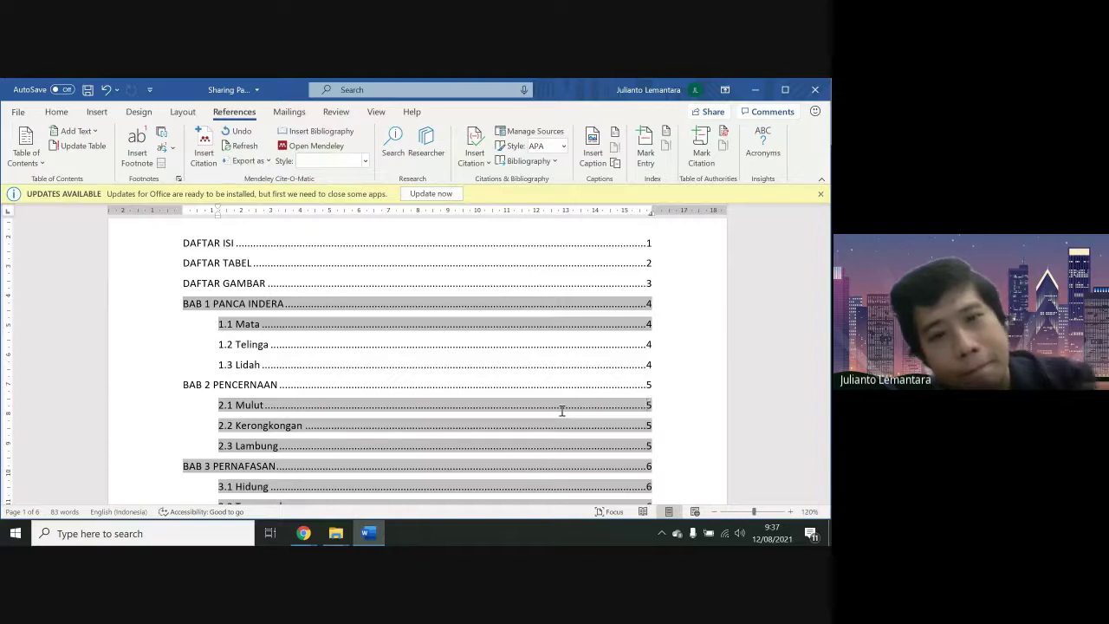
pyautogui.scroll(-2, 562, 411)
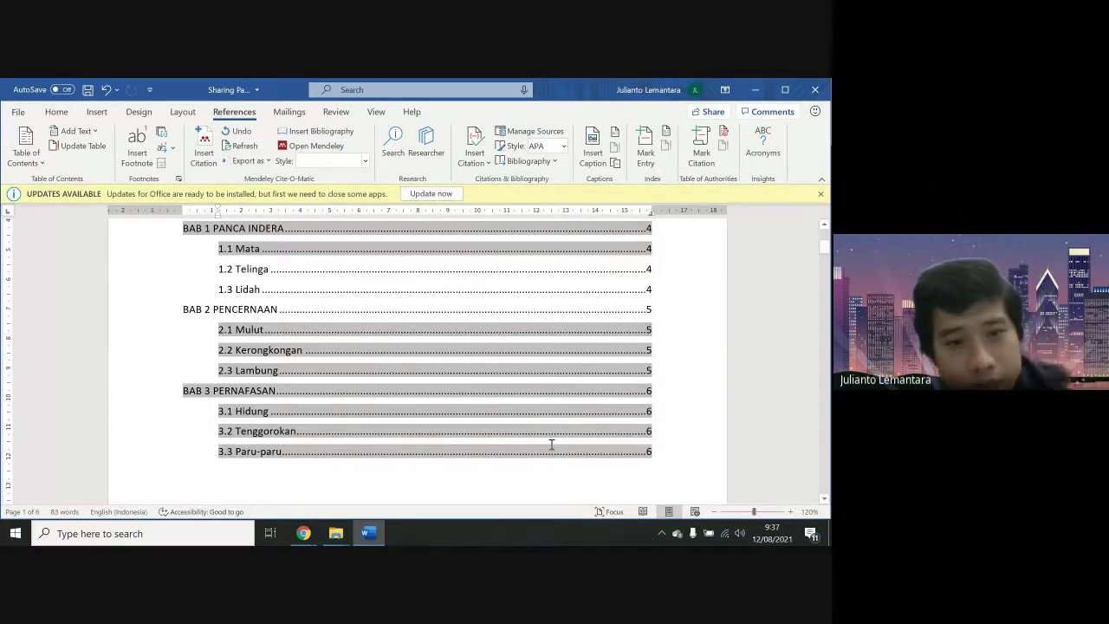
pyautogui.scroll(-3, 551, 444)
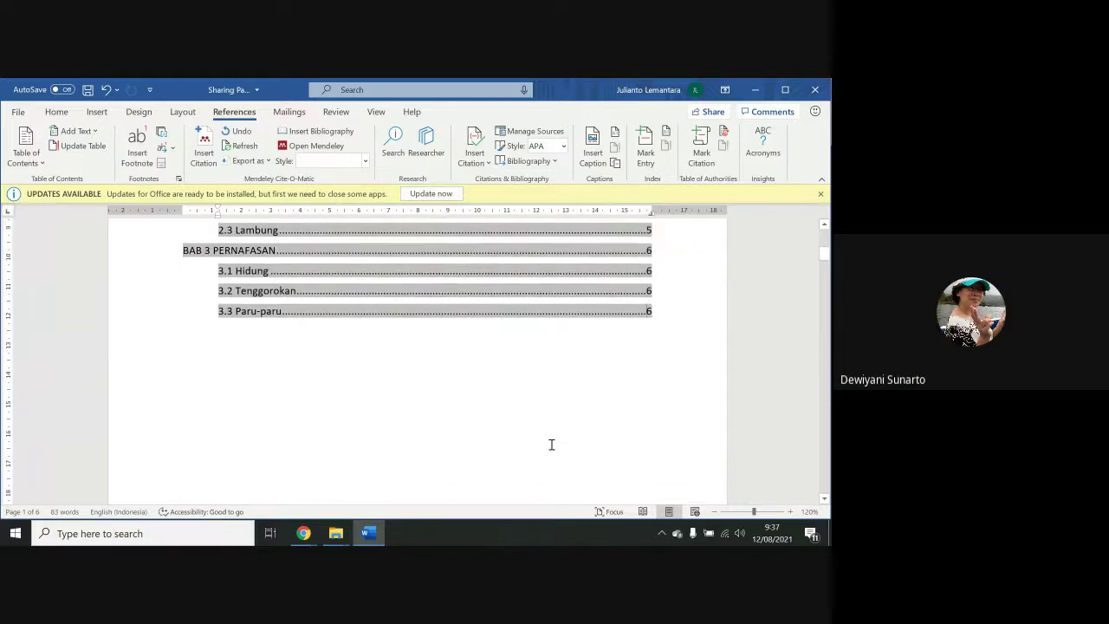
pyautogui.hotkey('alt', 'Tab')
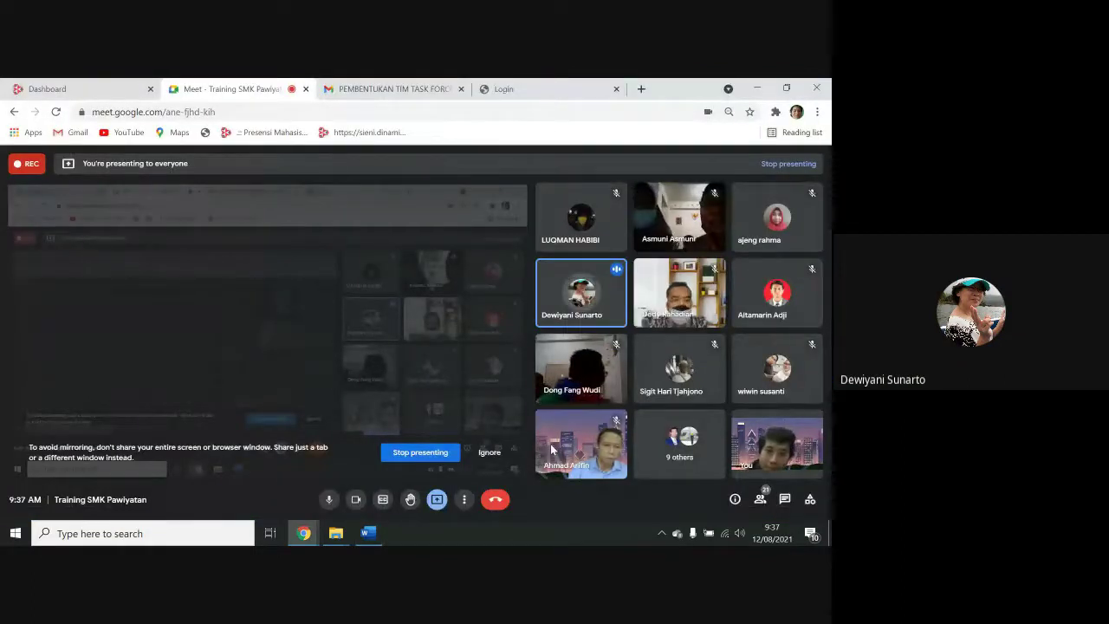
pyautogui.hotkey('alt', 'Tab')
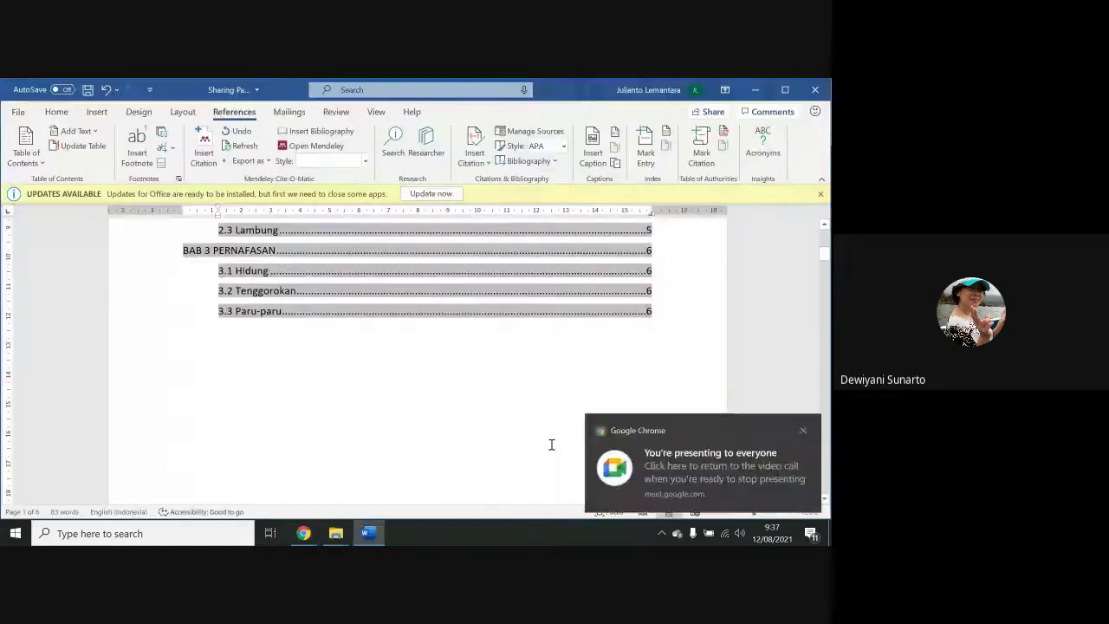
pyautogui.click(804, 433)
pyautogui.scroll(2, 665, 402)
pyautogui.scroll(6, 666, 402)
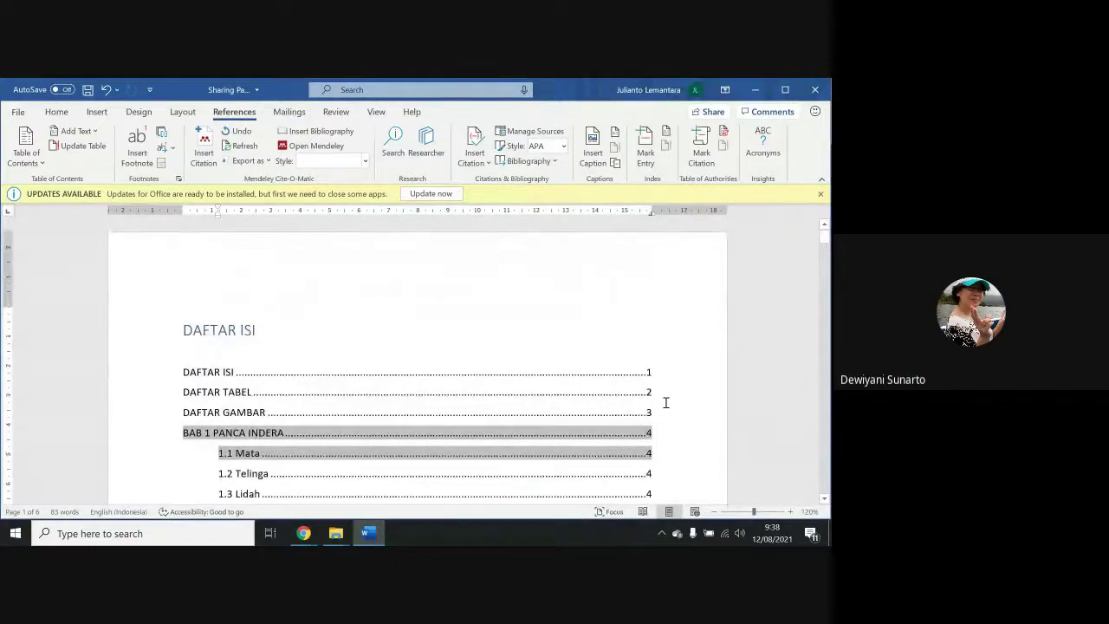
# Scroll from DAFTAR ISI down to the BAB 1 page and back, then switch to Google Meet
pyautogui.scroll(-1, 666, 402)
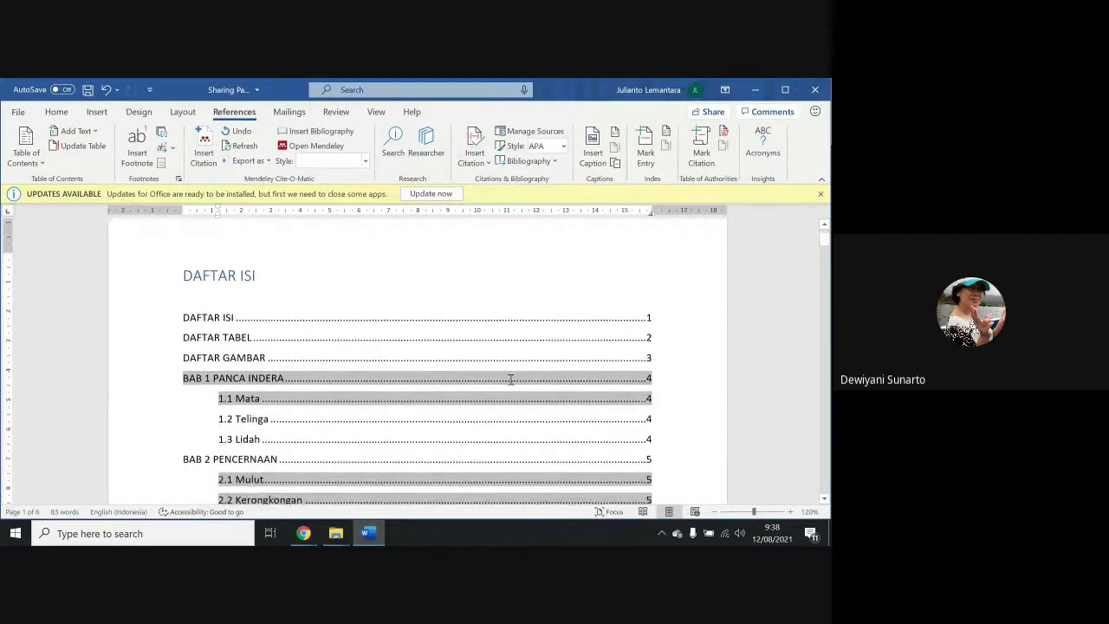
pyautogui.scroll(-15, 510, 383)
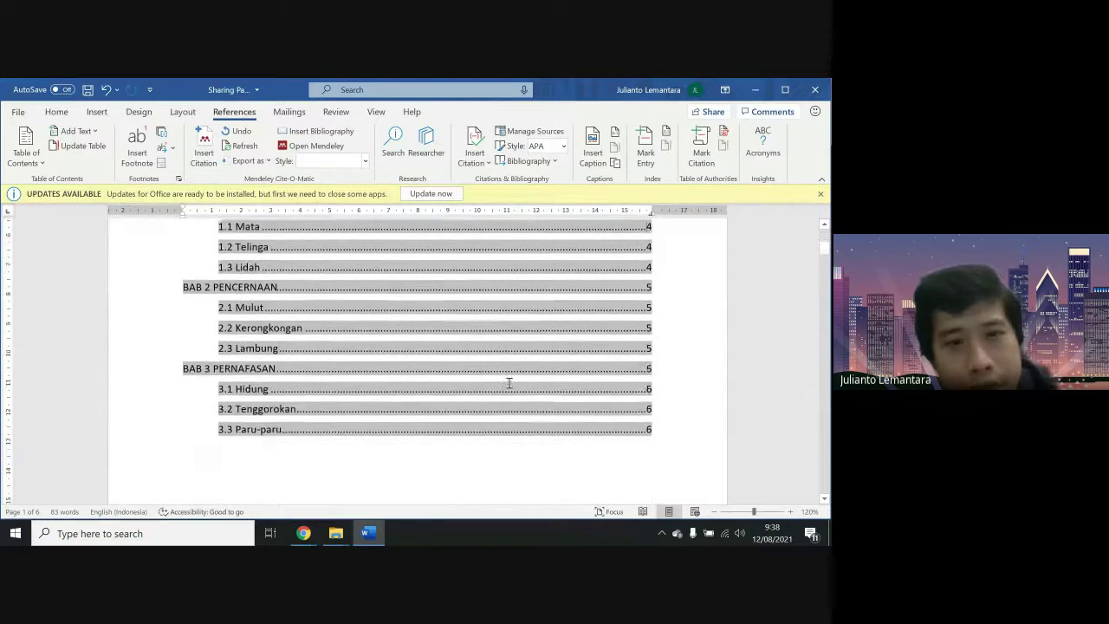
pyautogui.scroll(-10, 509, 383)
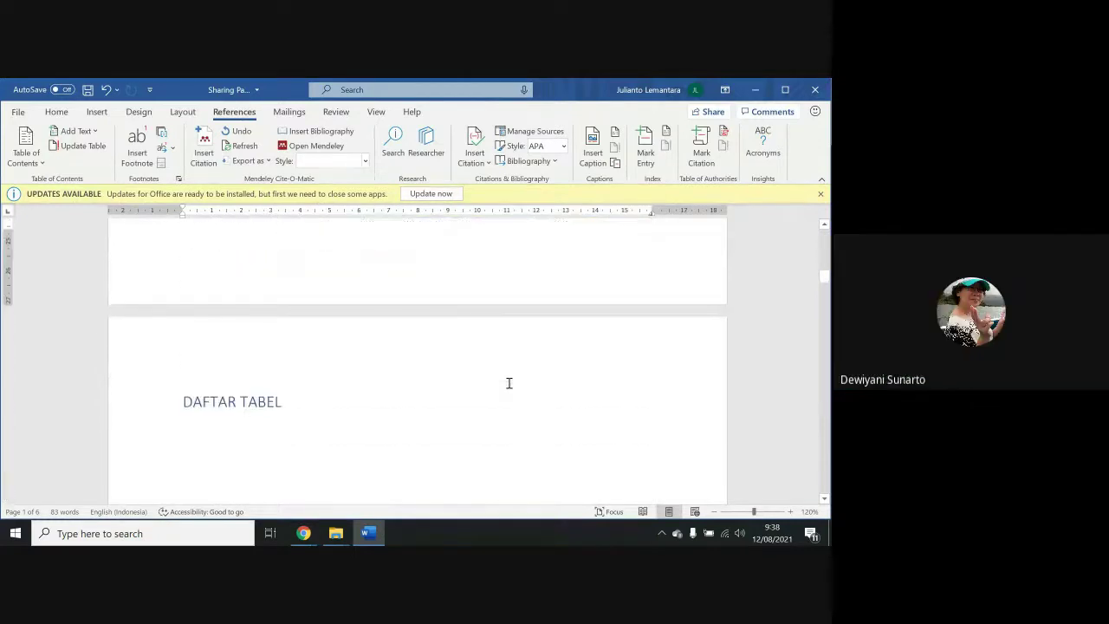
pyautogui.scroll(-15, 509, 384)
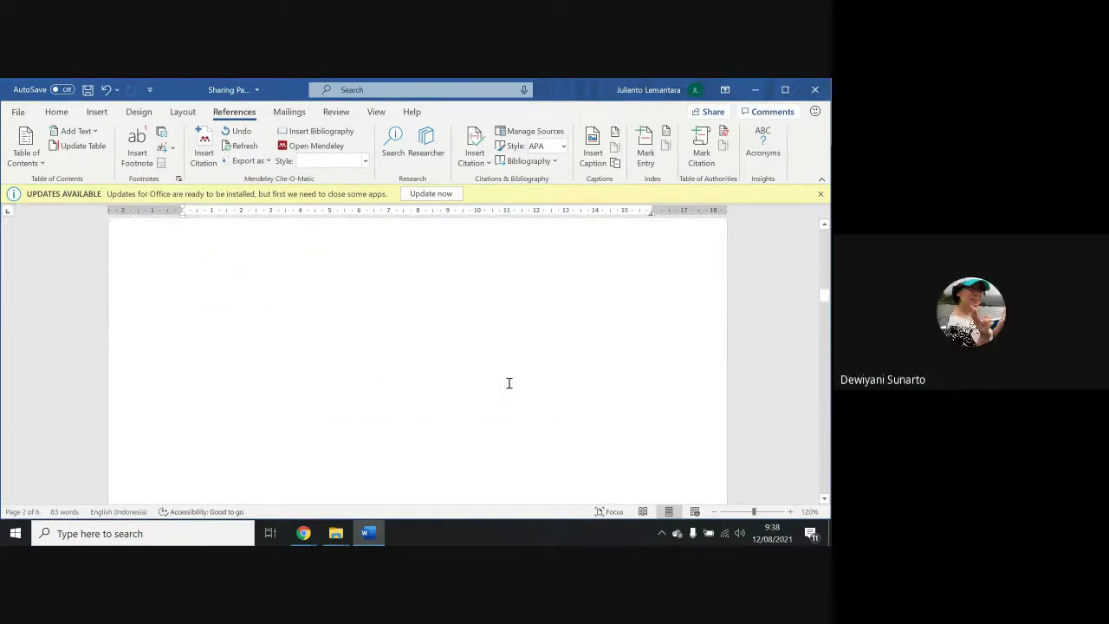
pyautogui.scroll(-10, 510, 383)
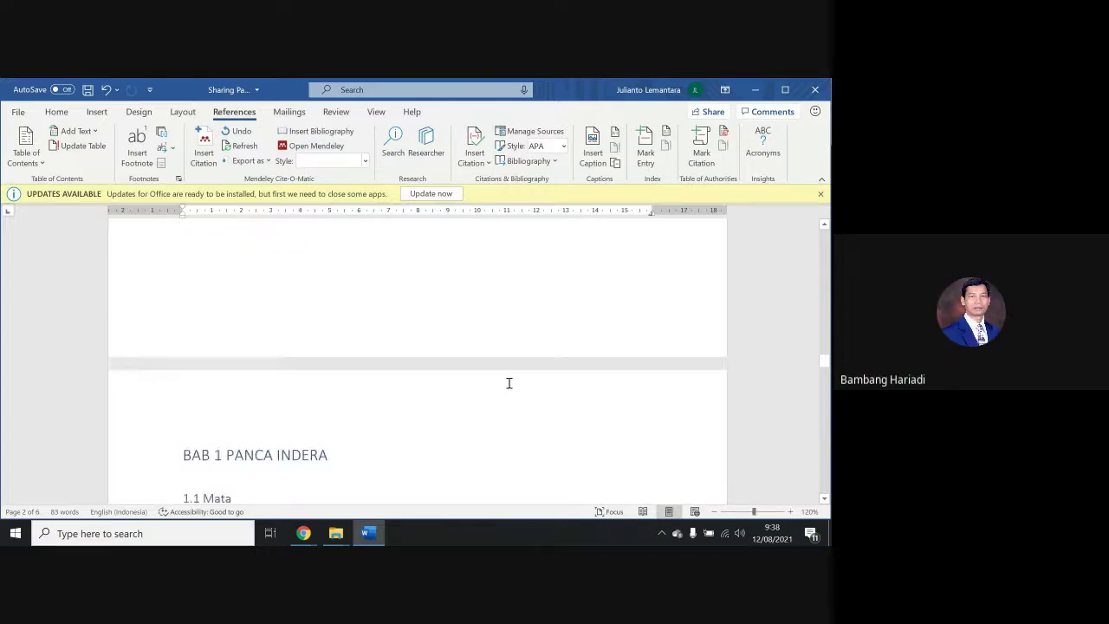
pyautogui.scroll(-15, 510, 383)
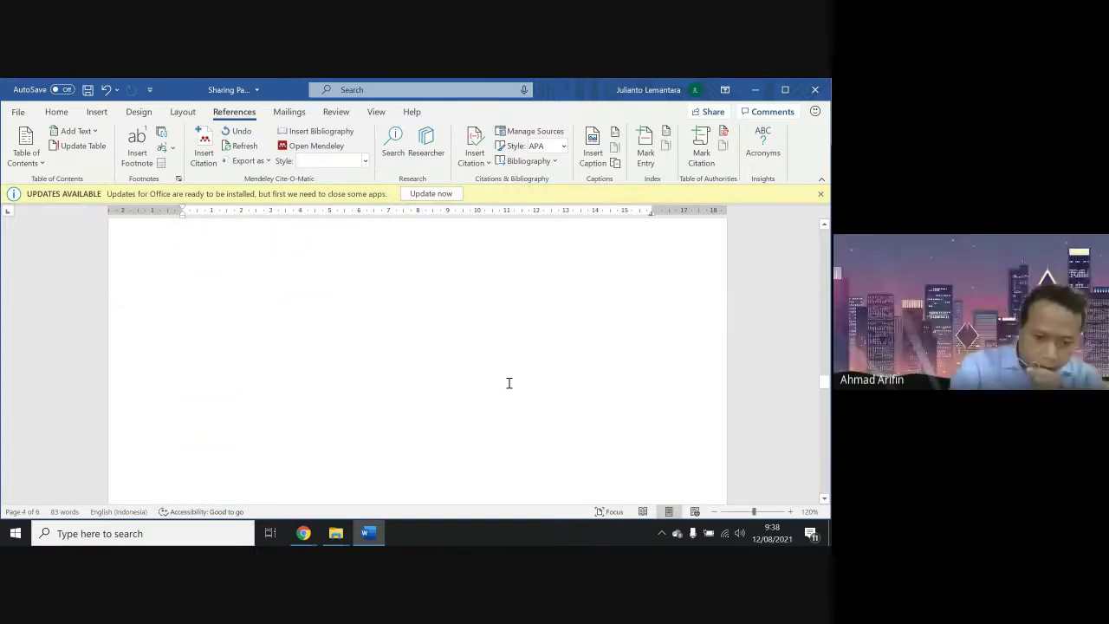
pyautogui.scroll(10, 509, 383)
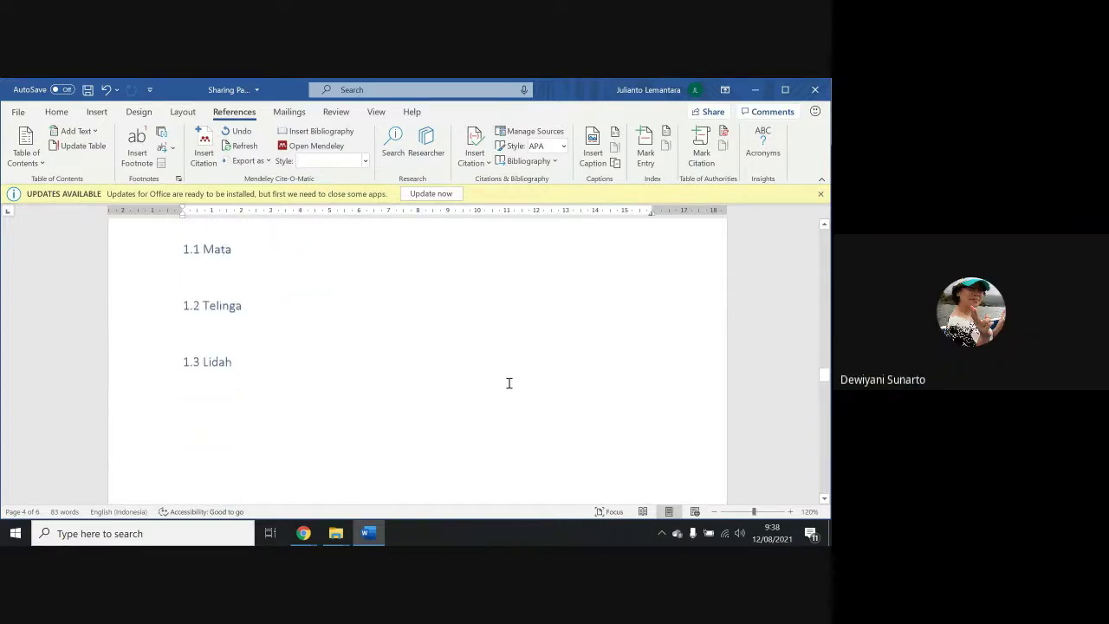
pyautogui.scroll(3, 510, 383)
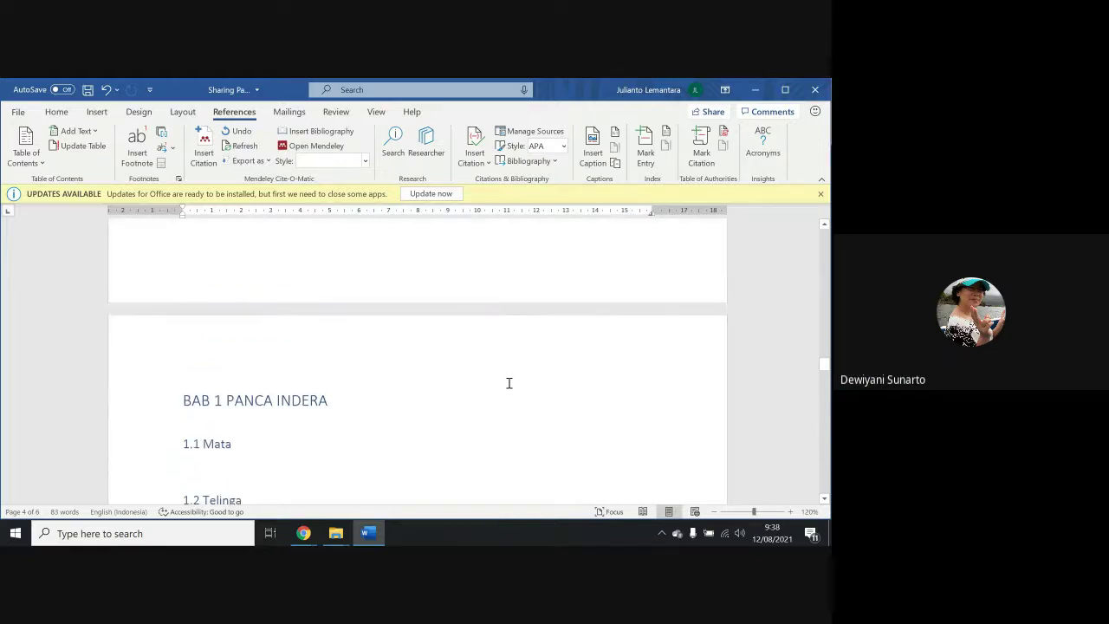
pyautogui.scroll(-3, 509, 383)
pyautogui.scroll(2, 509, 384)
pyautogui.scroll(5, 509, 383)
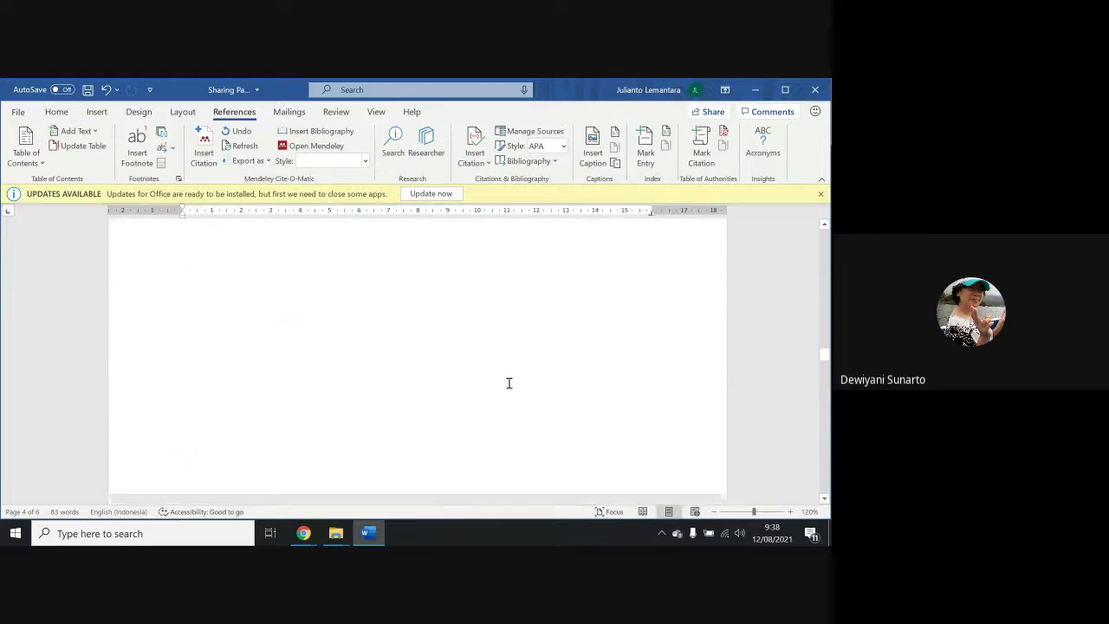
pyautogui.scroll(10, 509, 383)
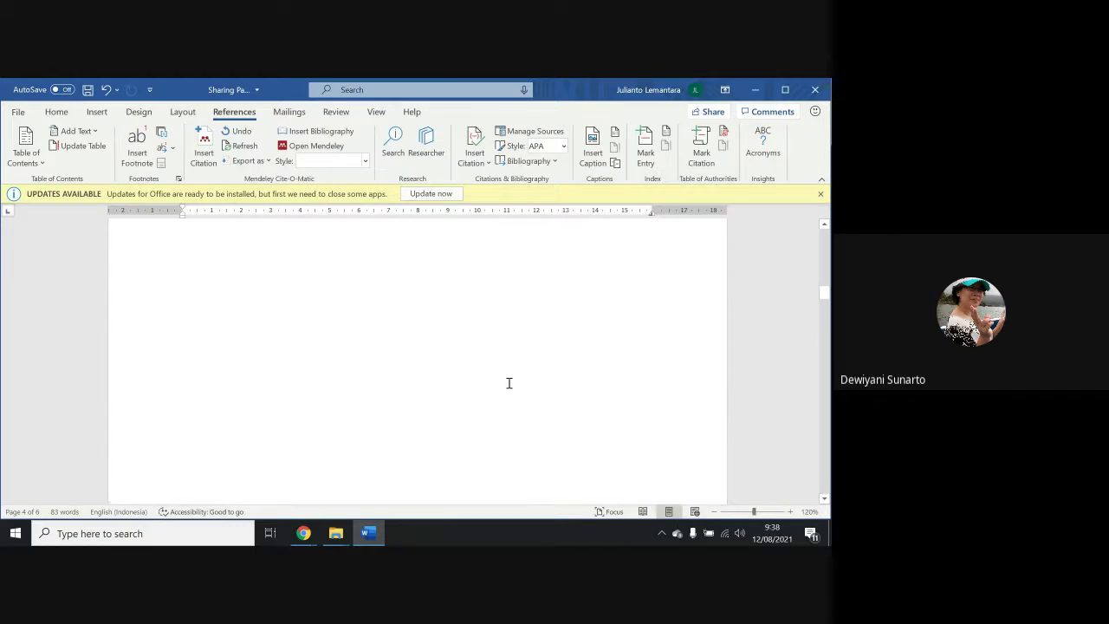
pyautogui.scroll(10, 510, 383)
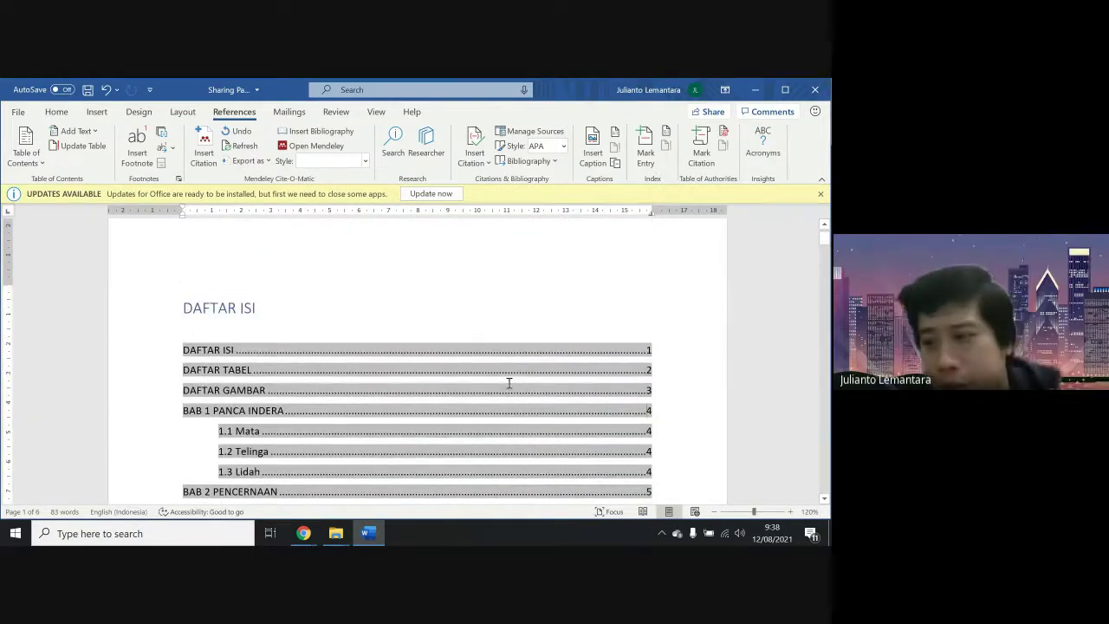
pyautogui.hotkey('alt', 'Tab')
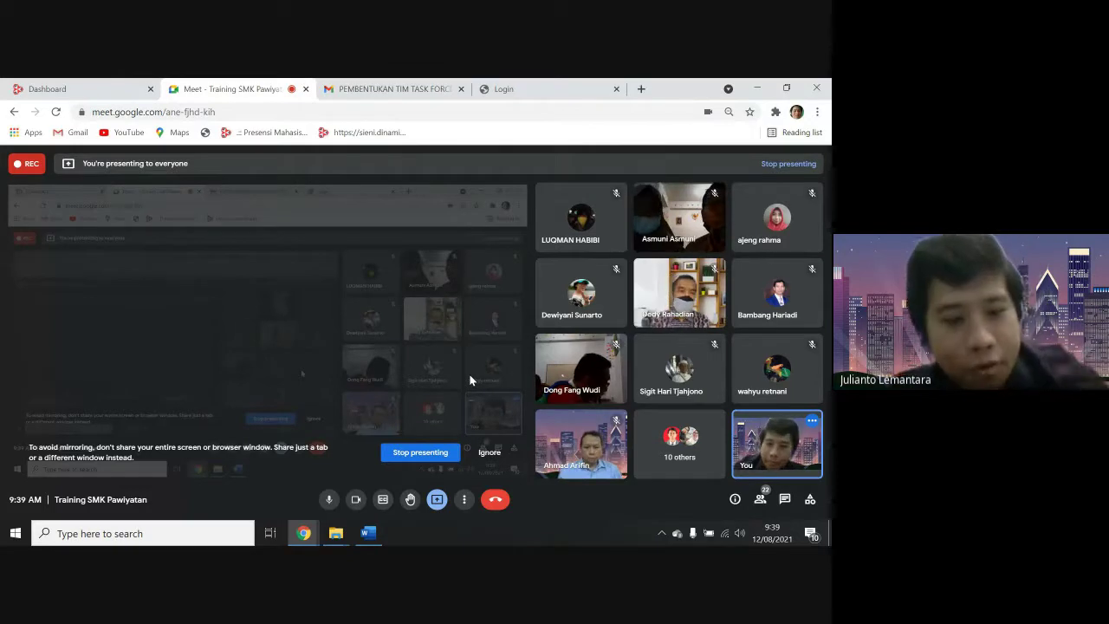
# Return to Word, dismiss the Chrome notification, and scroll to the BAB 1 PANCA INDERA page
pyautogui.hotkey('alt', 'Tab')
pyautogui.scroll(-3, 470, 374)
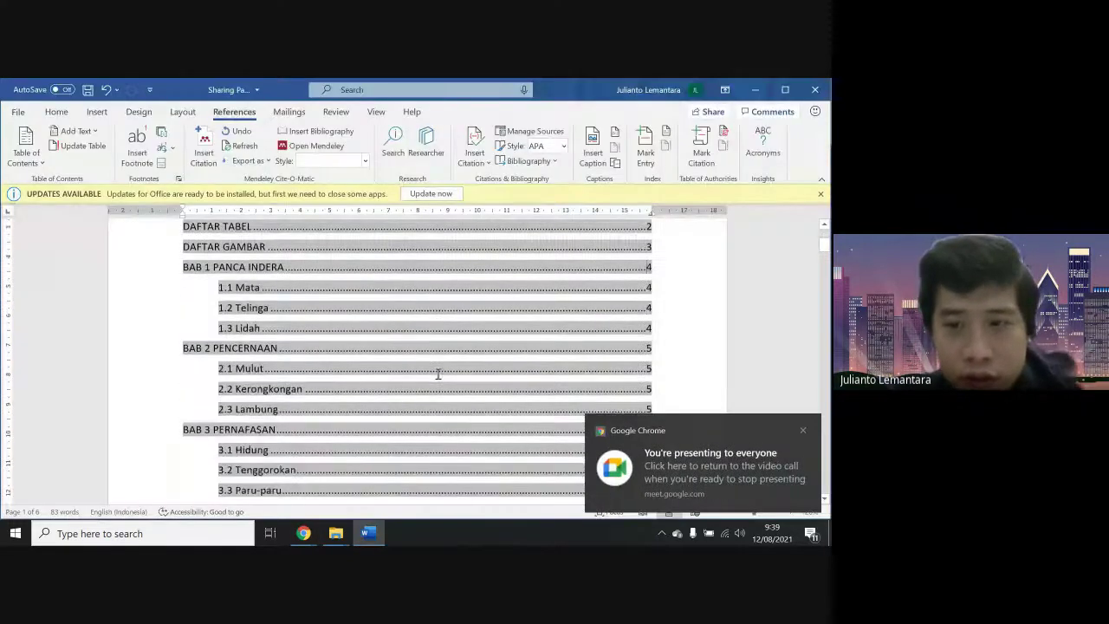
pyautogui.click(803, 434)
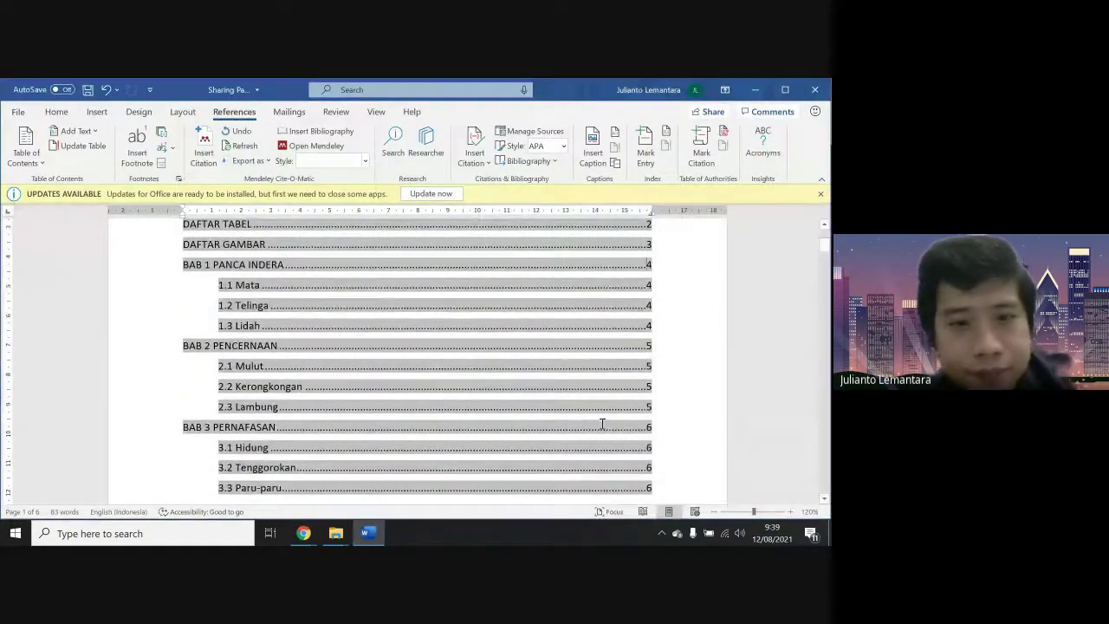
pyautogui.scroll(-10, 601, 424)
pyautogui.scroll(-3, 602, 424)
pyautogui.scroll(8, 602, 424)
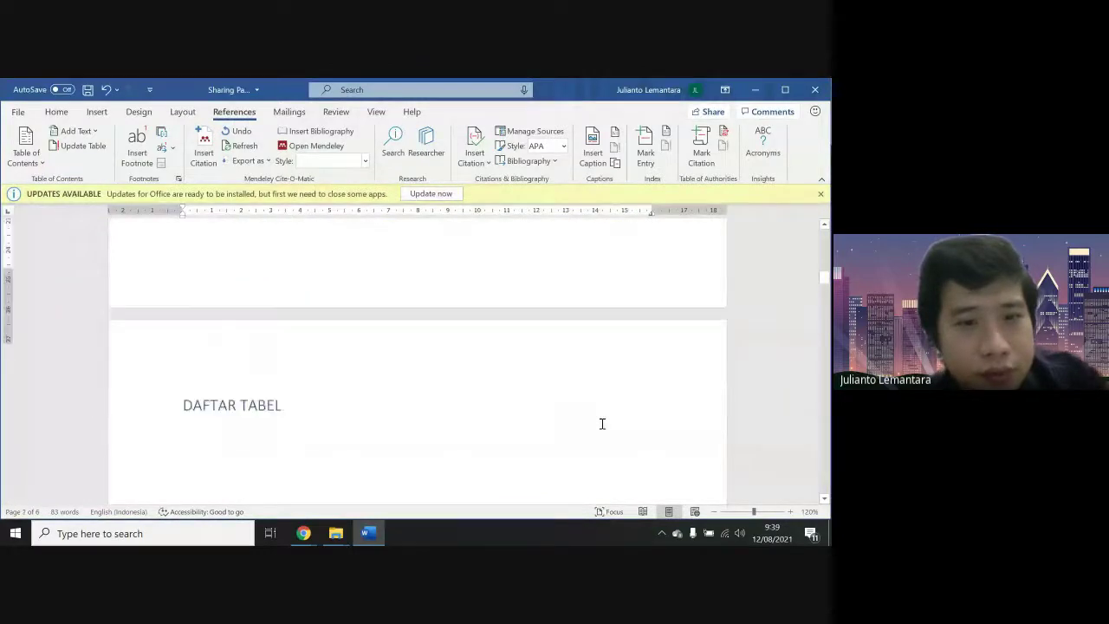
pyautogui.scroll(5, 602, 423)
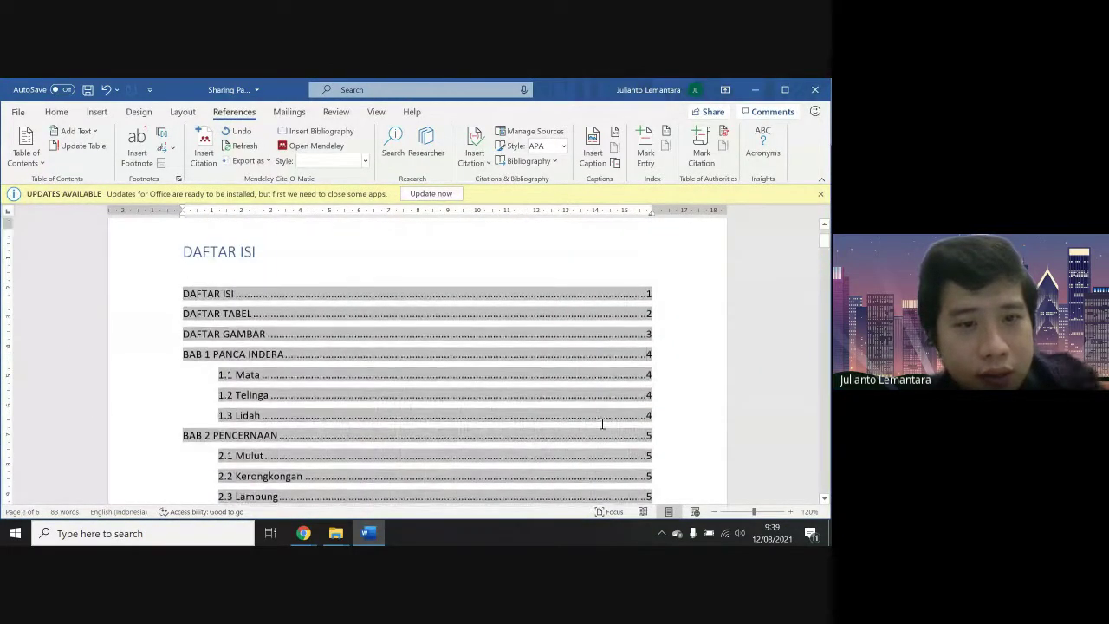
pyautogui.scroll(-10, 602, 424)
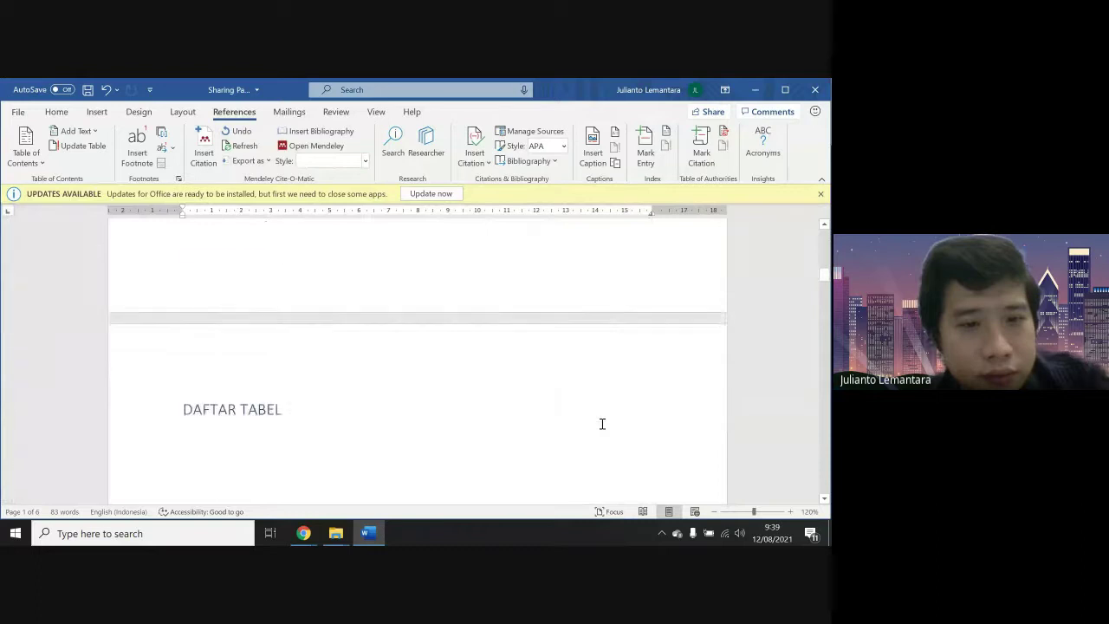
pyautogui.scroll(-5, 603, 423)
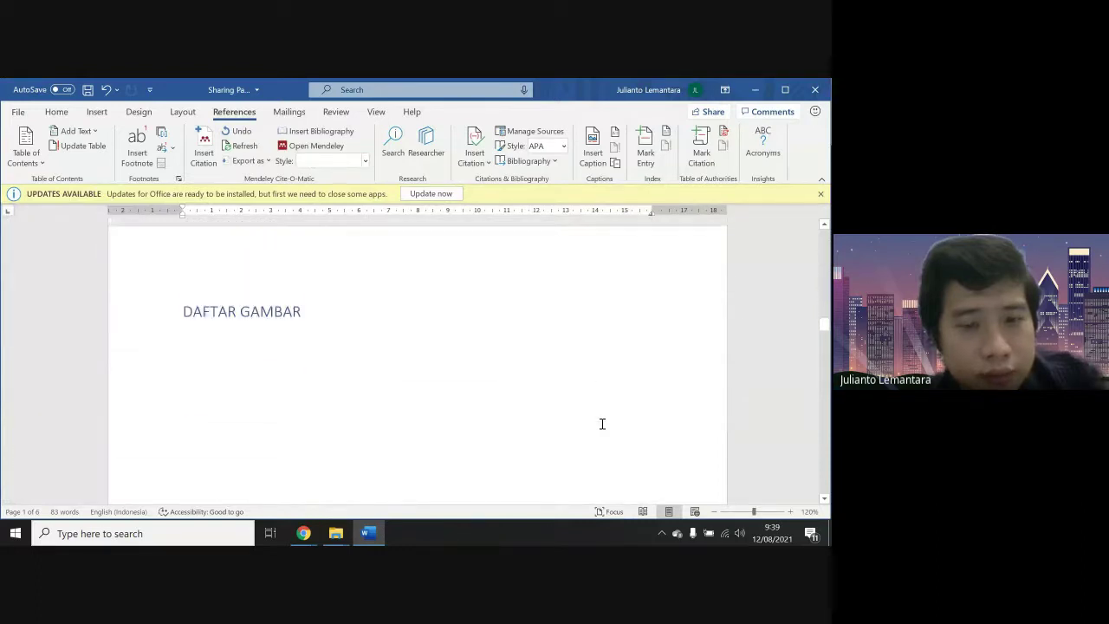
pyautogui.scroll(-15, 603, 424)
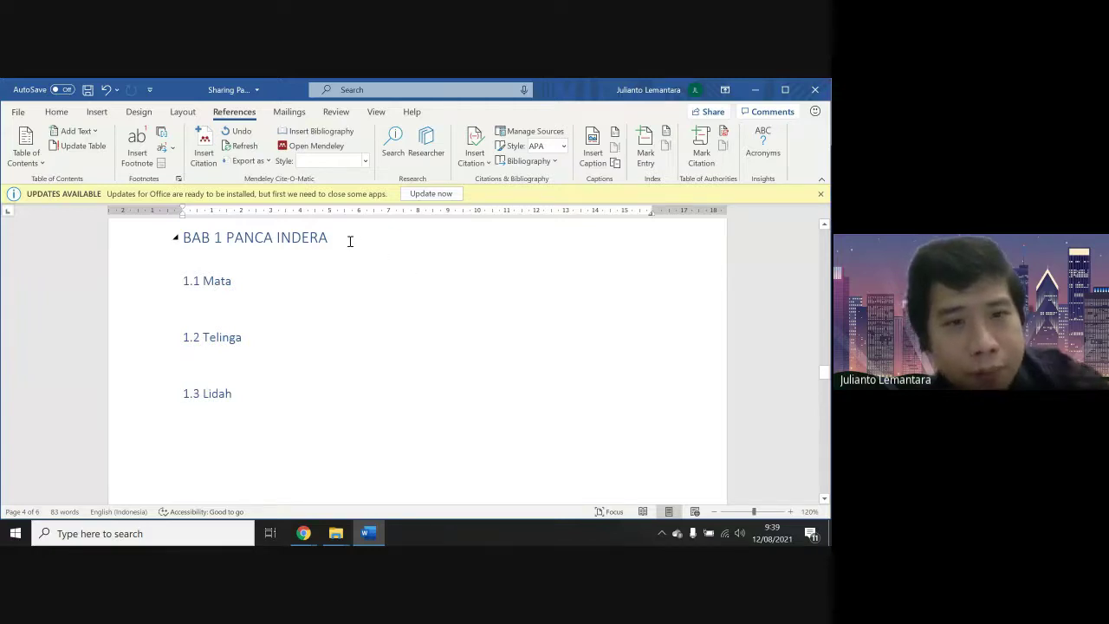
# Select the BAB 1 PANCA INDERA title and bring up the Heading 1 style's options on the Home tab
pyautogui.moveTo(350, 241); pyautogui.dragTo(172, 269)
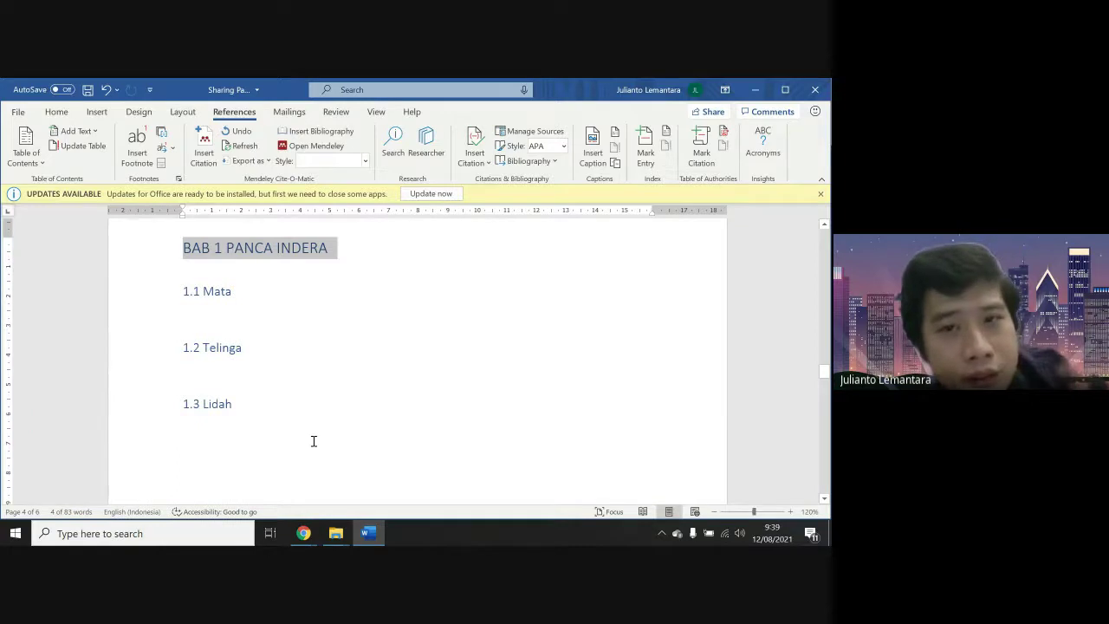
pyautogui.click(55, 111)
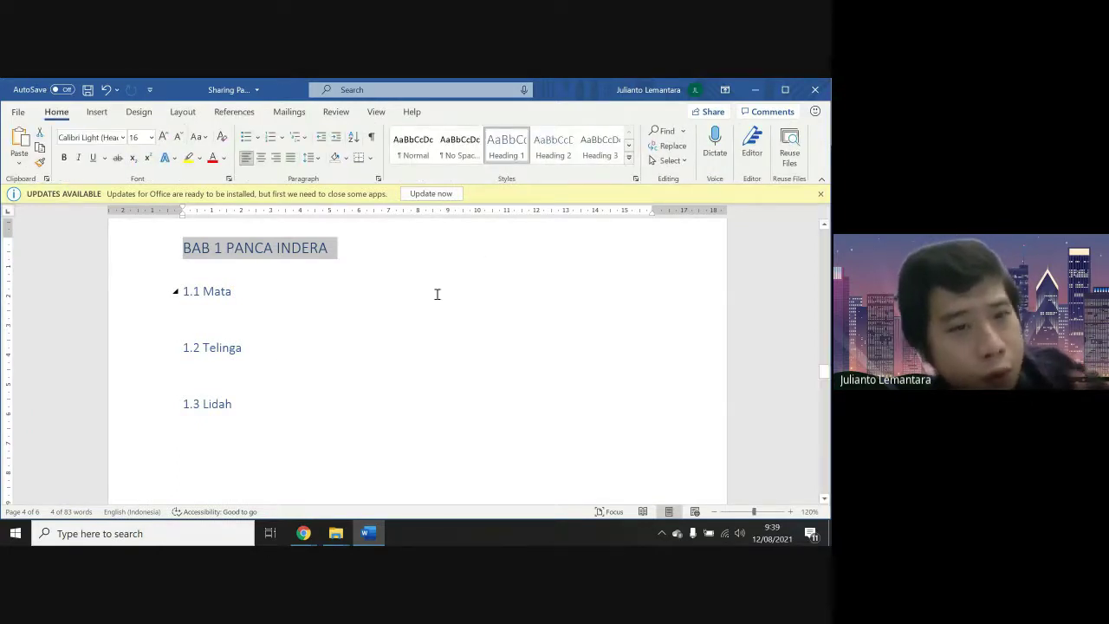
pyautogui.click(439, 253)
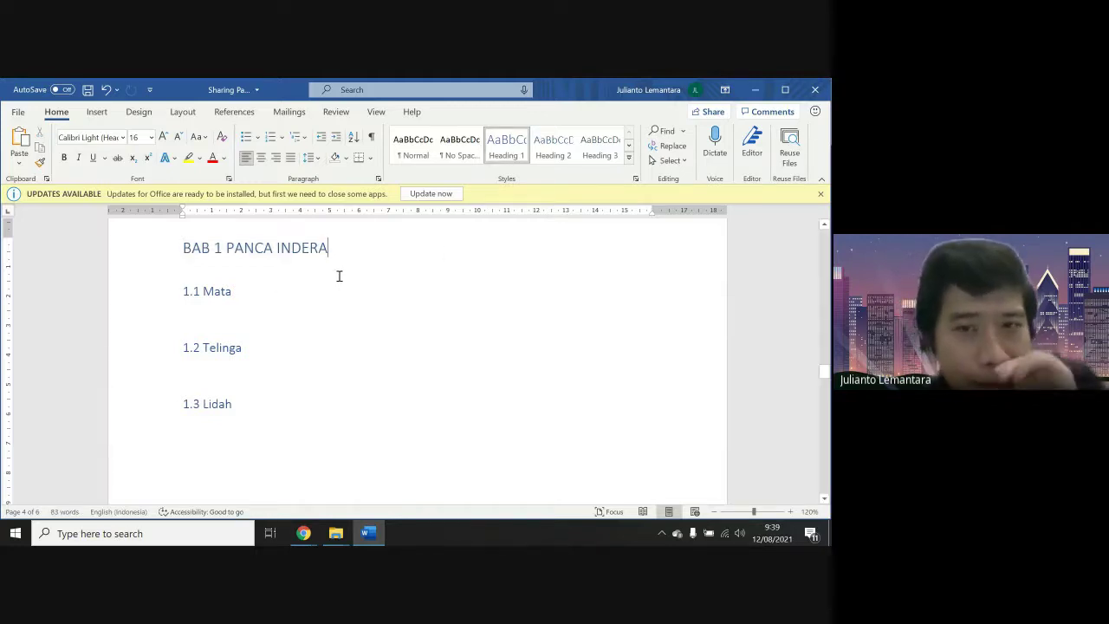
pyautogui.rightClick(514, 156)
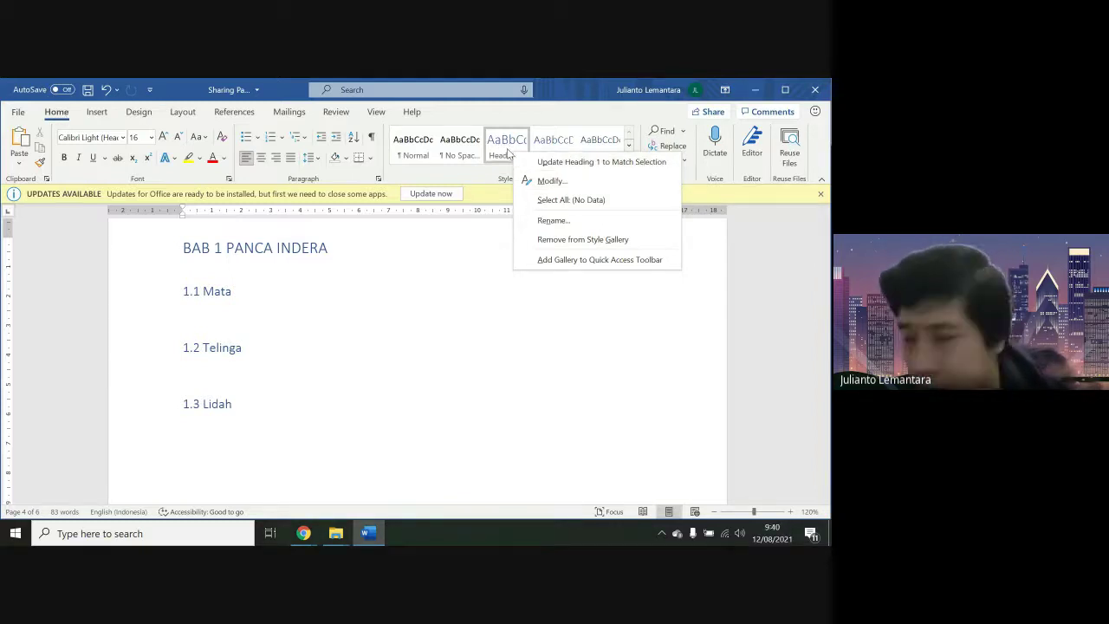
# Give the Heading 1 style Automatic font colour, 14 pt size and bold
pyautogui.click(552, 181)
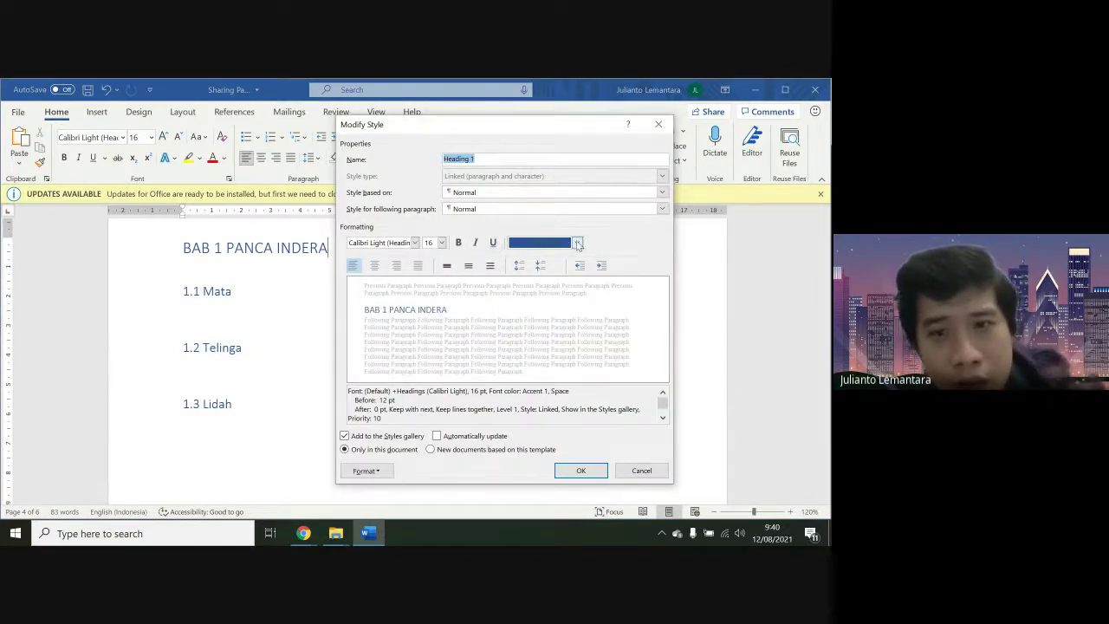
pyautogui.click(577, 242)
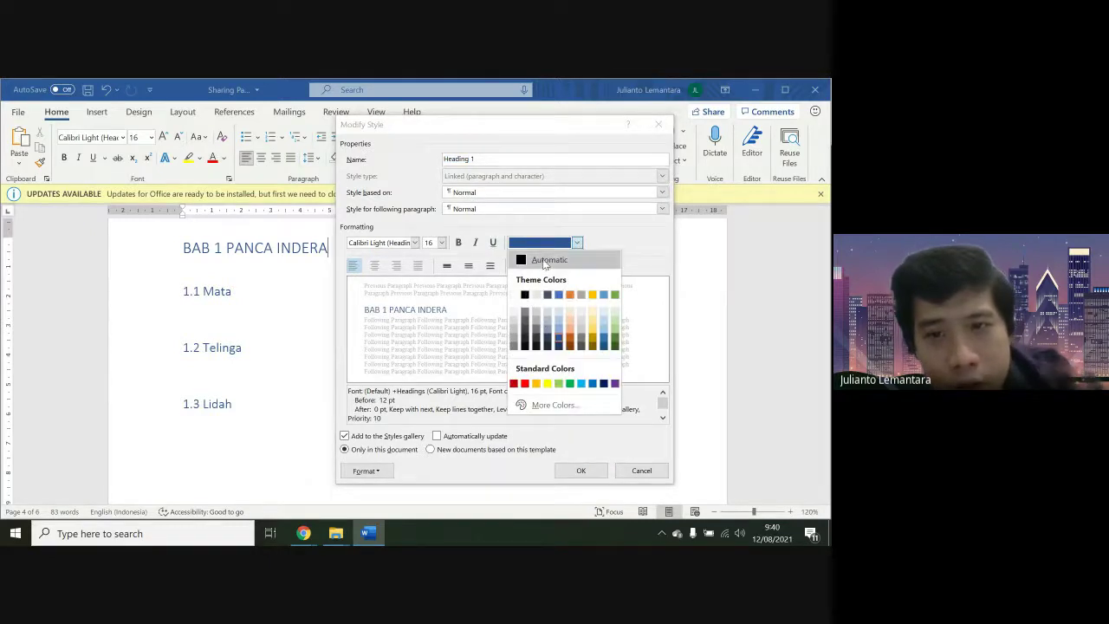
pyautogui.click(543, 260)
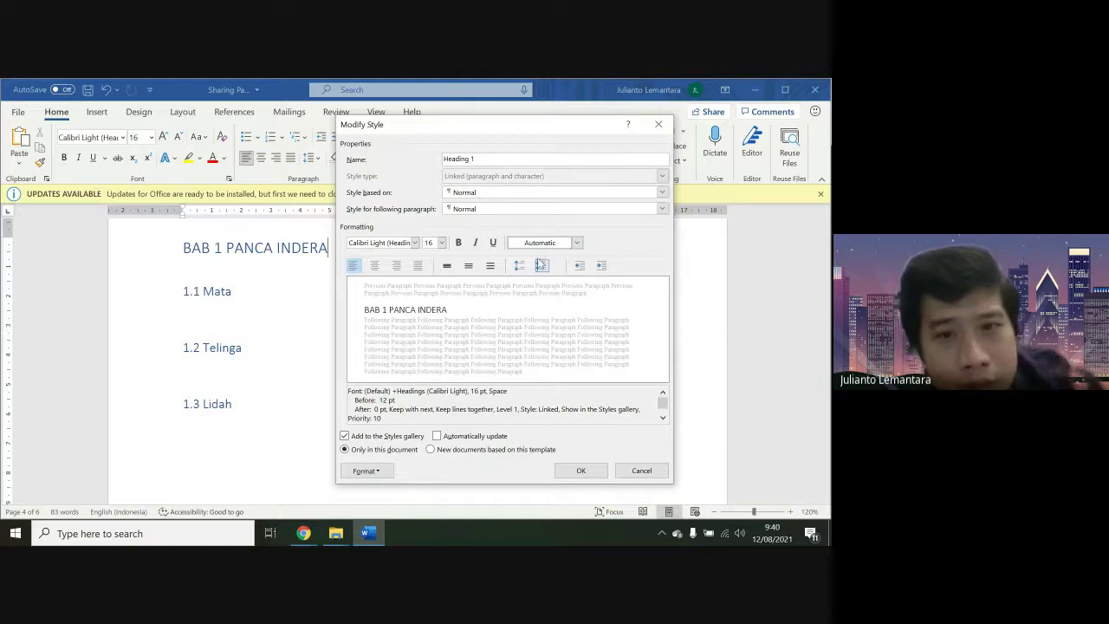
pyautogui.click(443, 244)
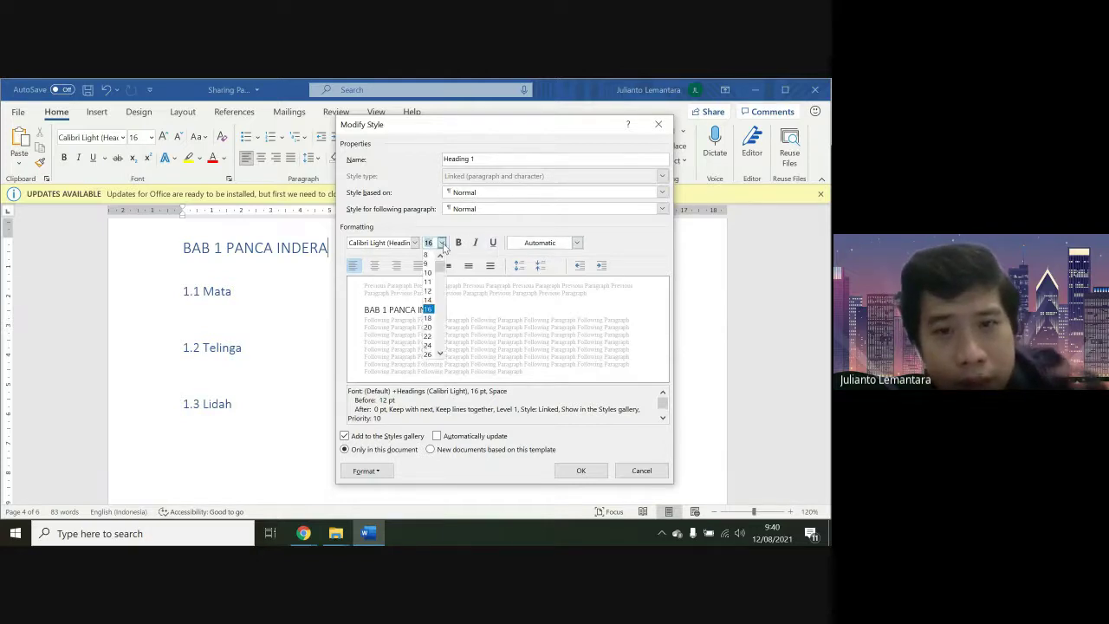
pyautogui.click(430, 300)
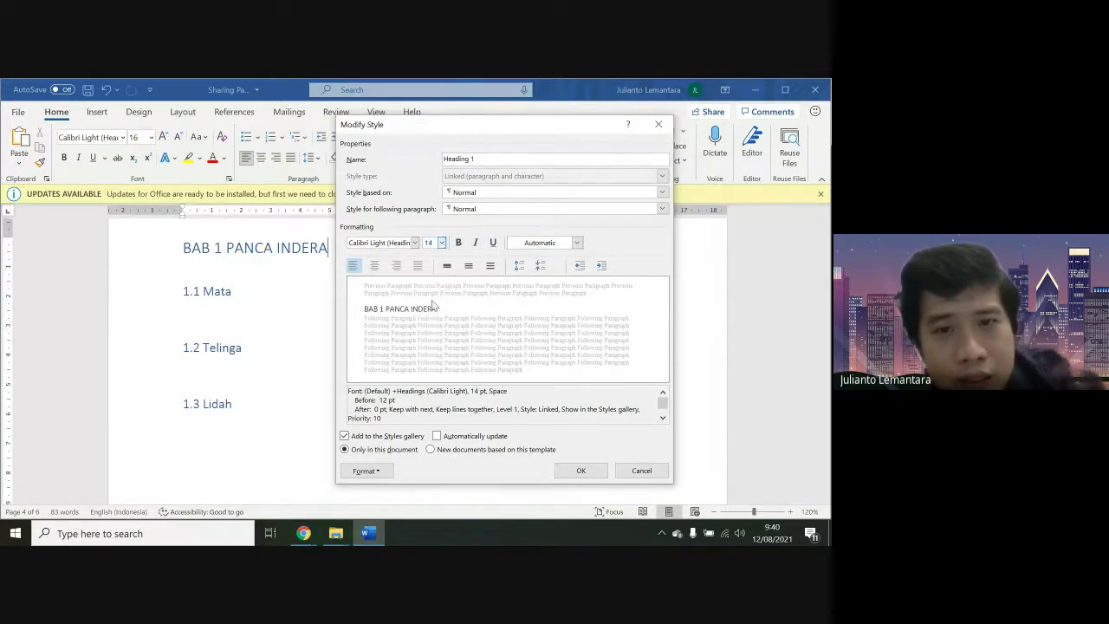
pyautogui.click(459, 245)
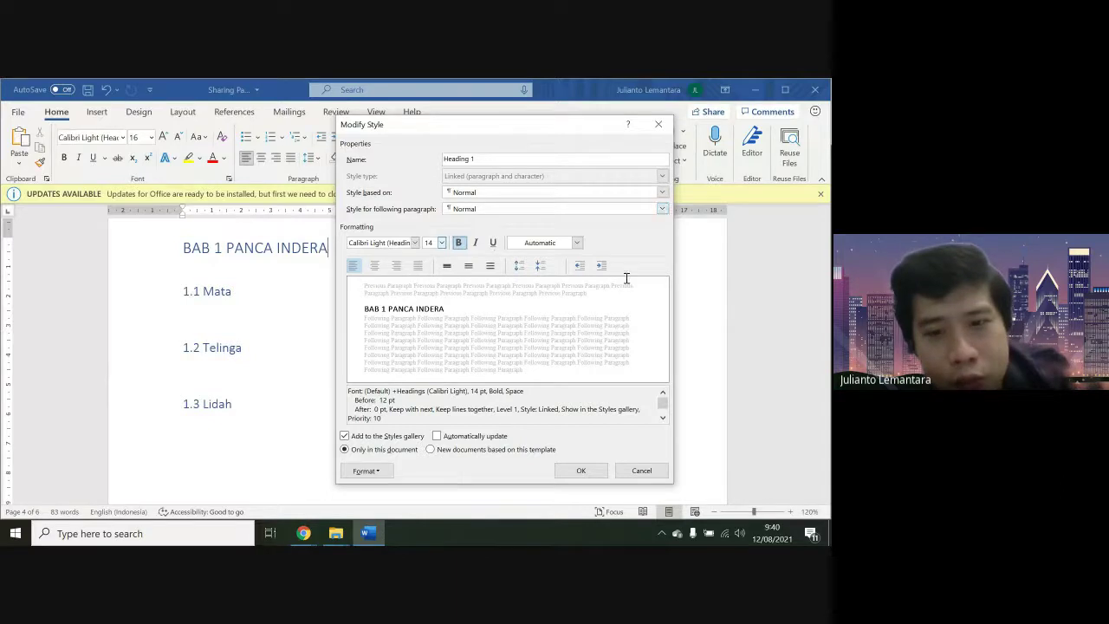
# Reduce Heading 1 space before to 6 pt, keeping Multiple line spacing
pyautogui.click(365, 471)
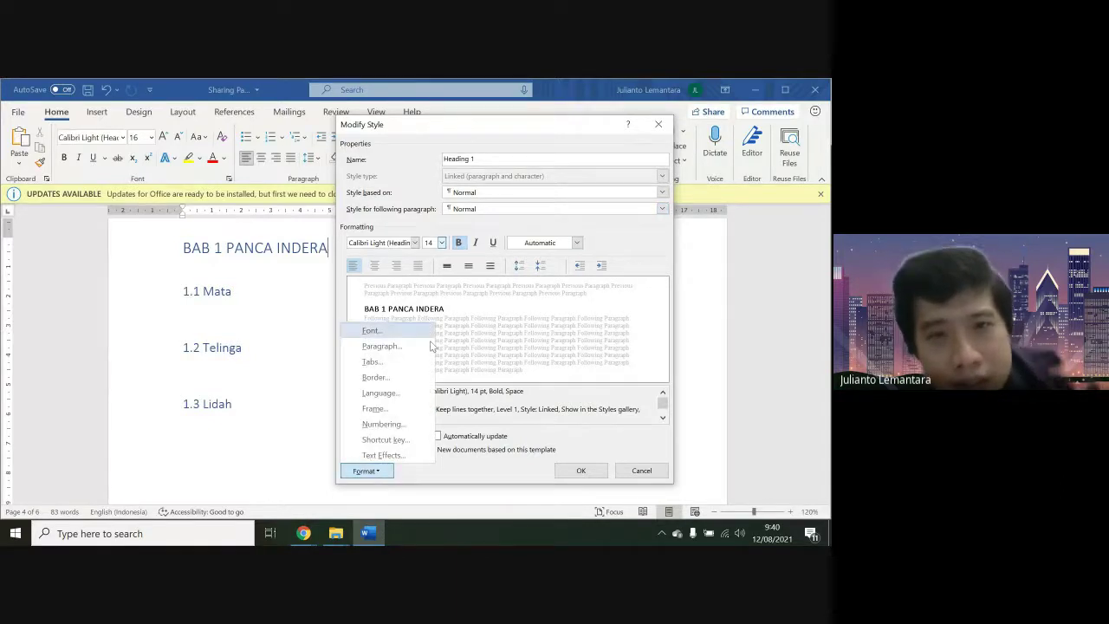
pyautogui.click(381, 347)
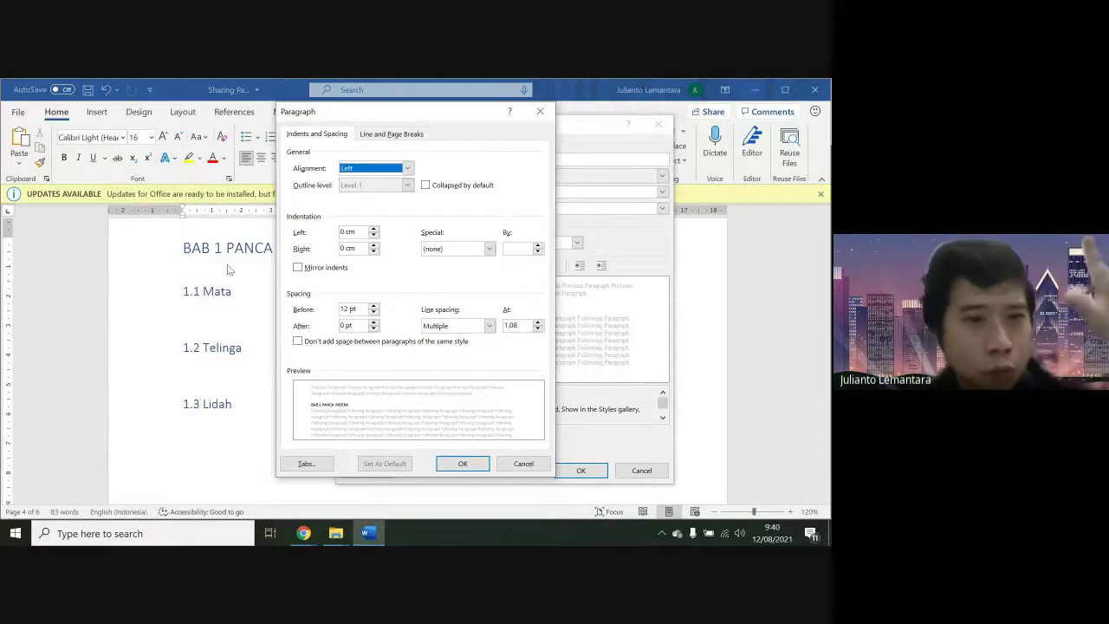
pyautogui.click(375, 313)
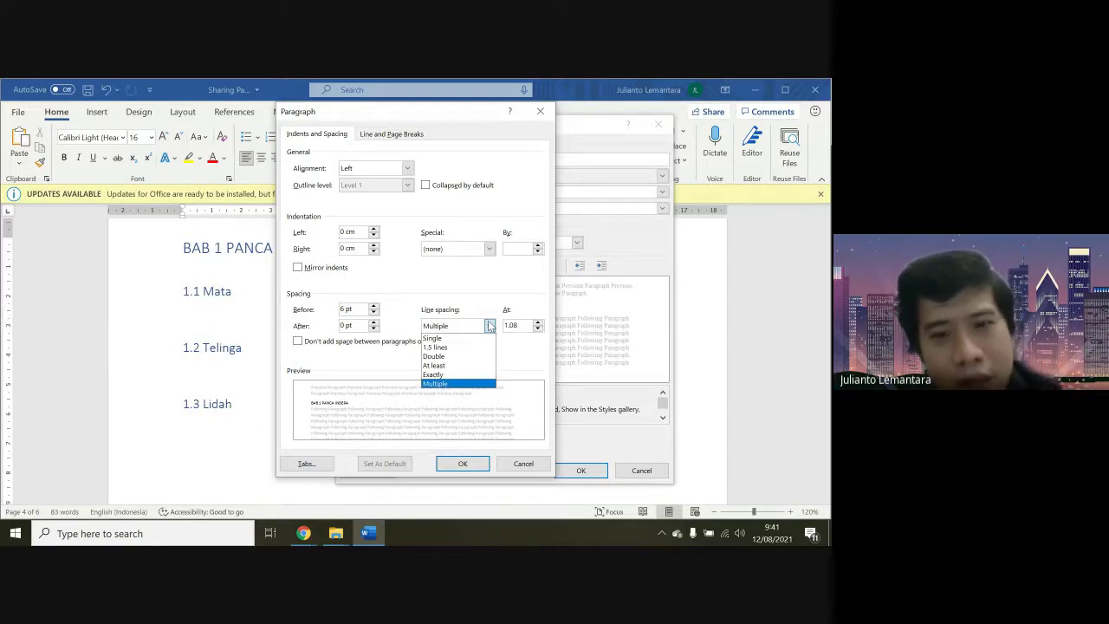
pyautogui.click(489, 325)
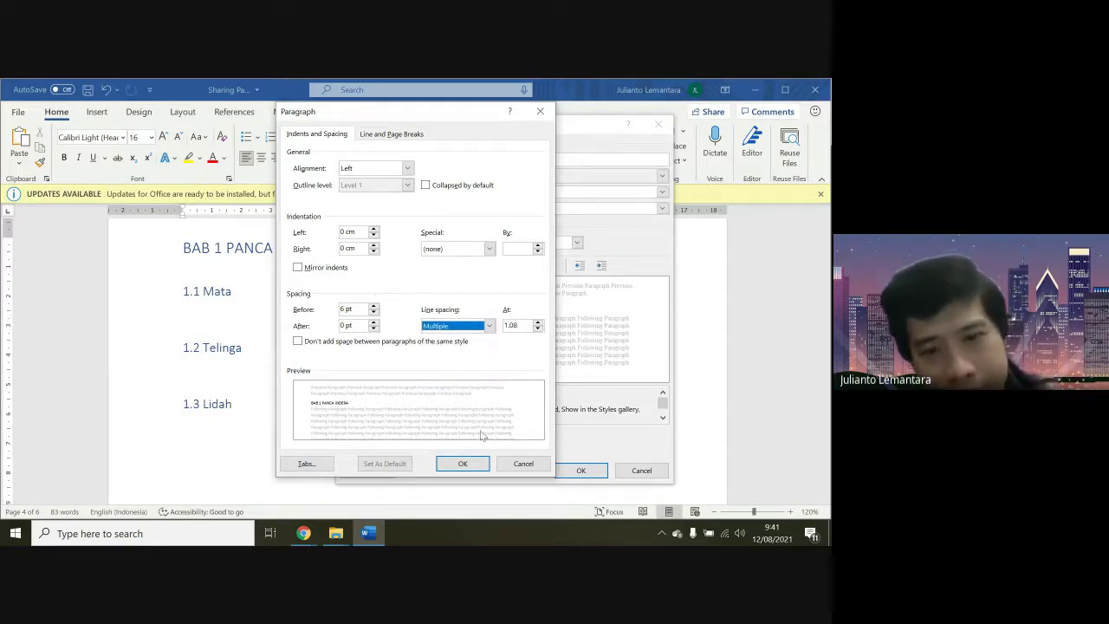
pyautogui.click(480, 463)
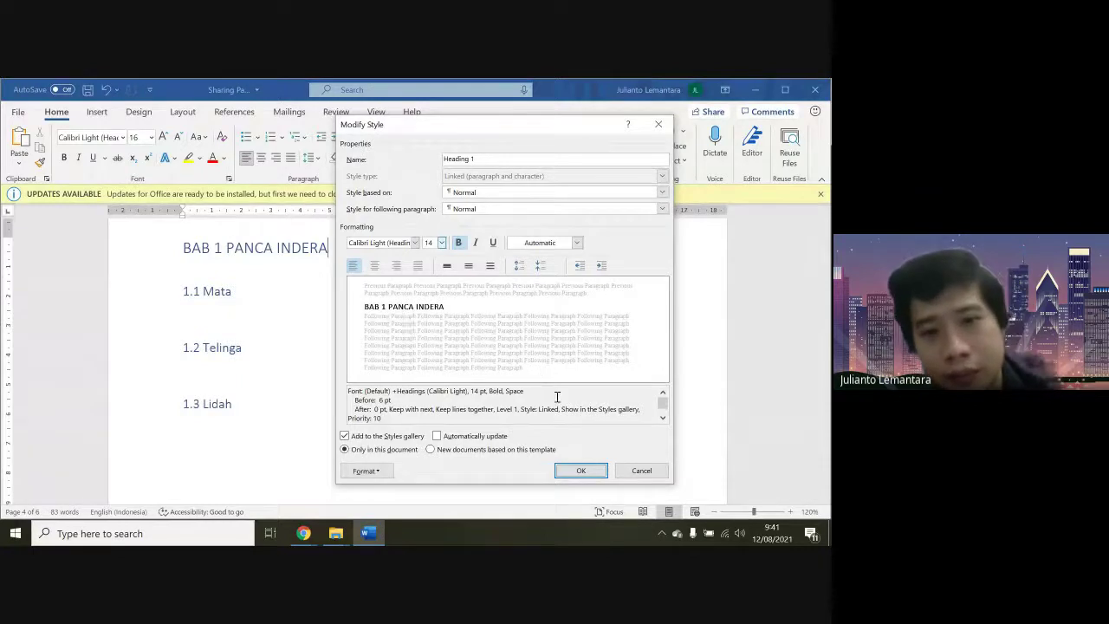
# Apply the revised Heading 1 style and check BAB 1 PANCA INDERA and its 1.1–1.3 subheadings
pyautogui.click(580, 471)
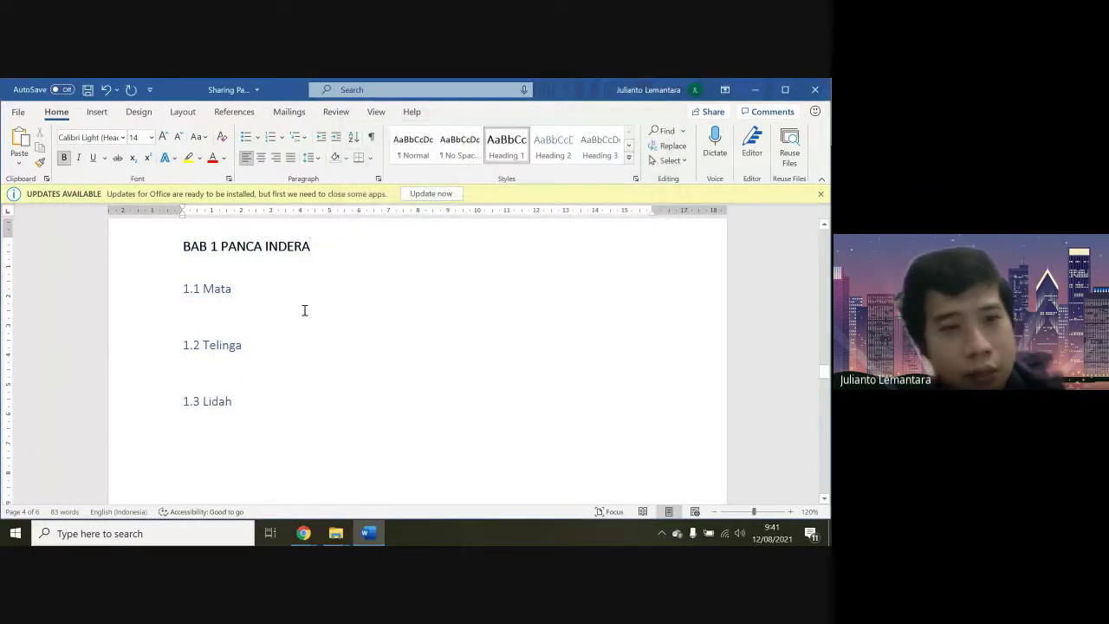
pyautogui.scroll(-15, 304, 310)
pyautogui.scroll(2, 304, 310)
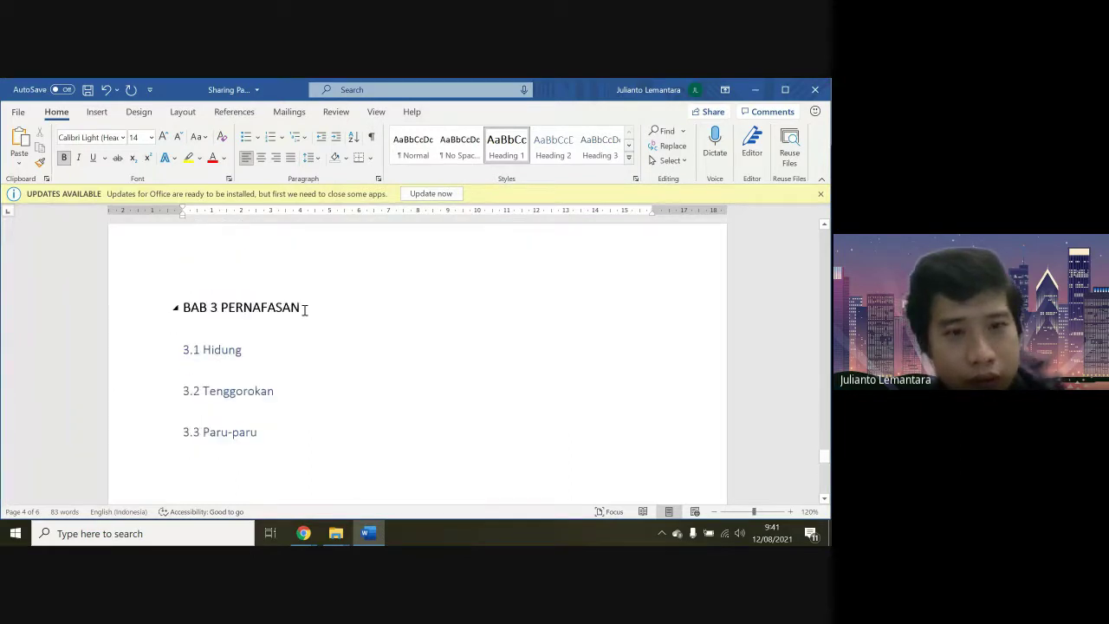
pyautogui.scroll(-15, 304, 310)
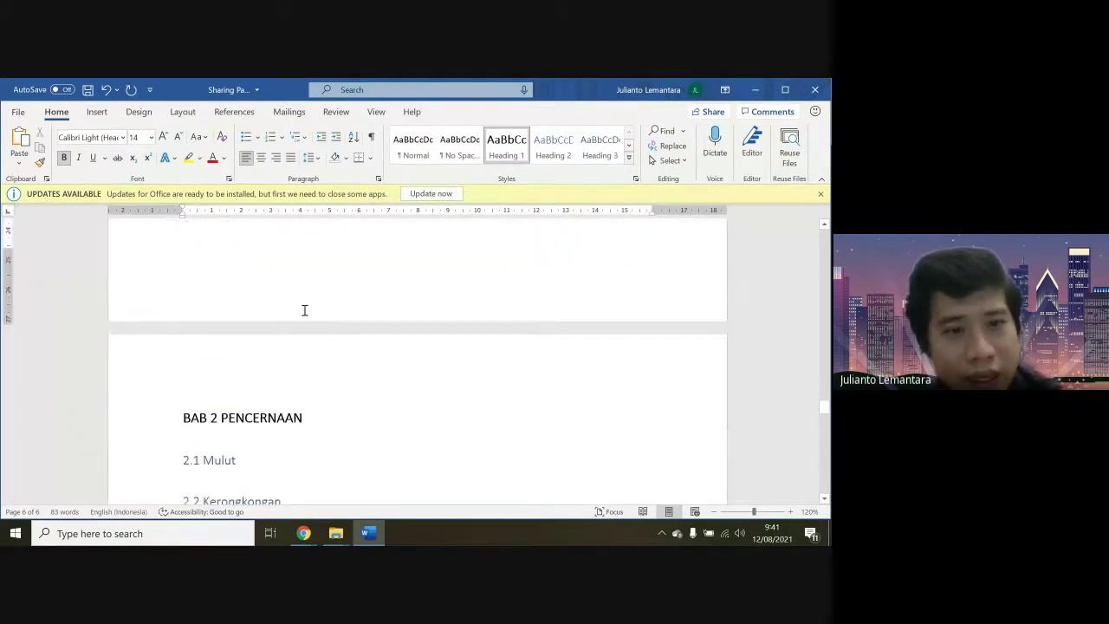
pyautogui.scroll(15, 304, 310)
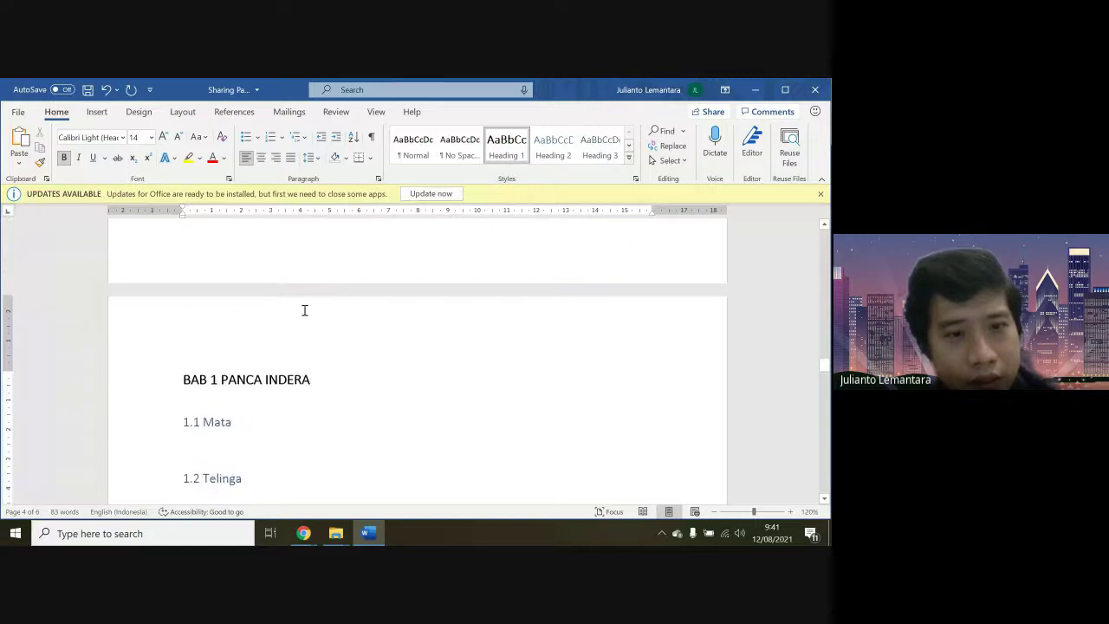
pyautogui.moveTo(317, 379); pyautogui.dragTo(281, 382)
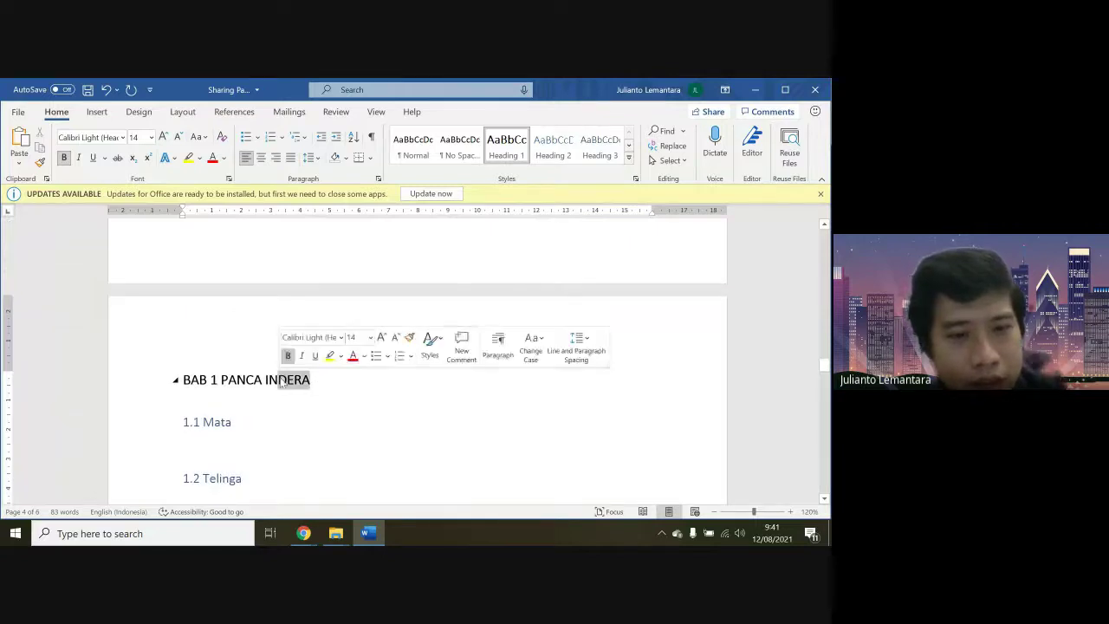
pyautogui.click(249, 422)
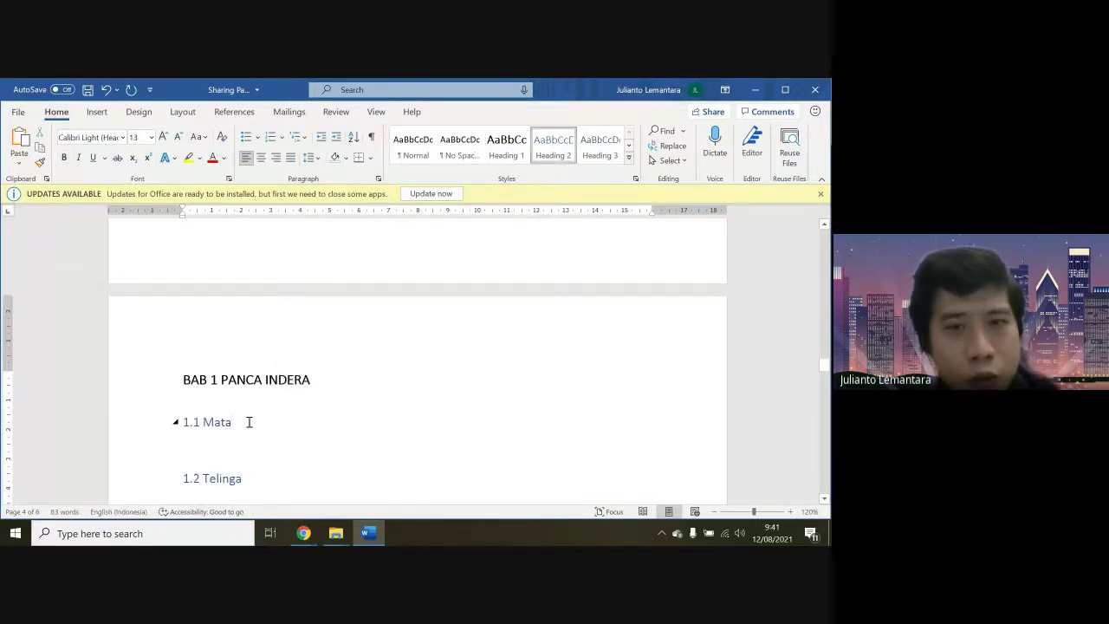
pyautogui.scroll(10, 249, 422)
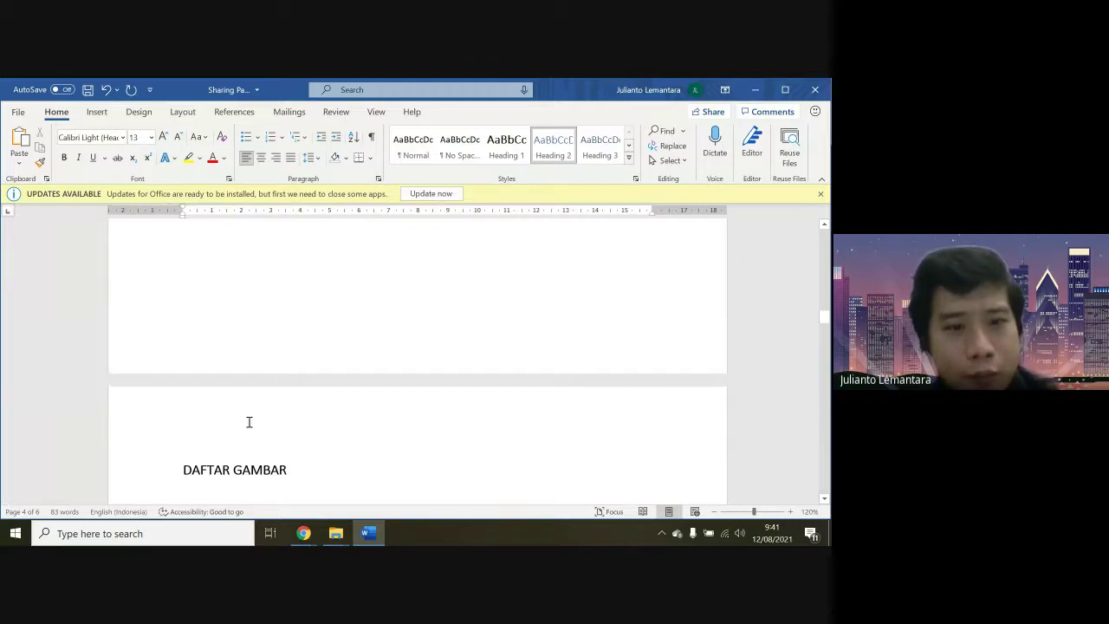
pyautogui.scroll(10, 249, 422)
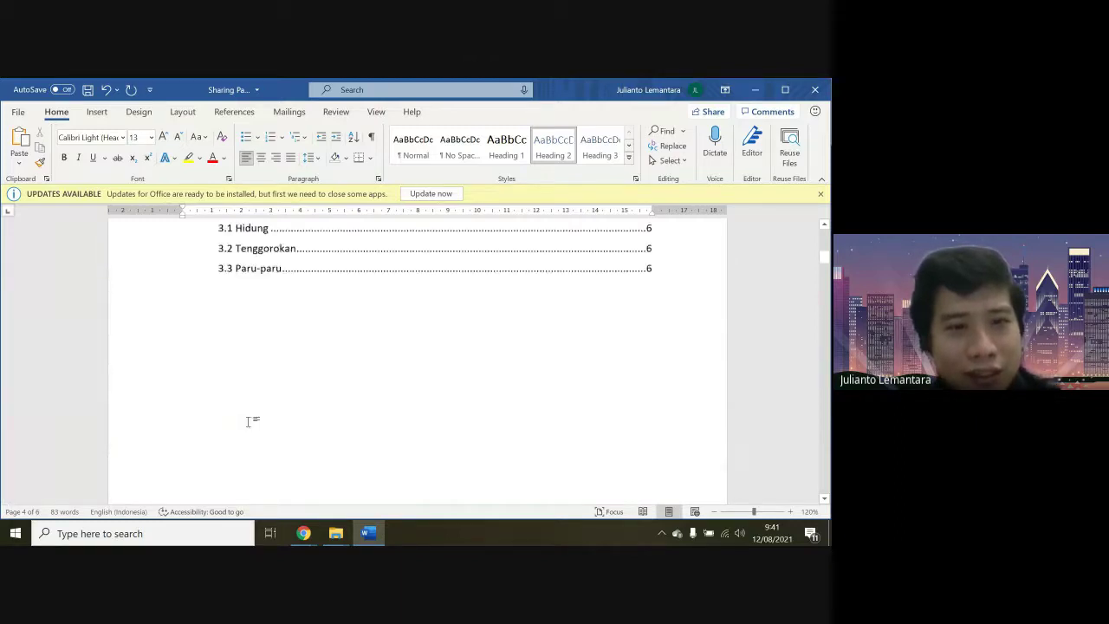
pyautogui.scroll(15, 248, 422)
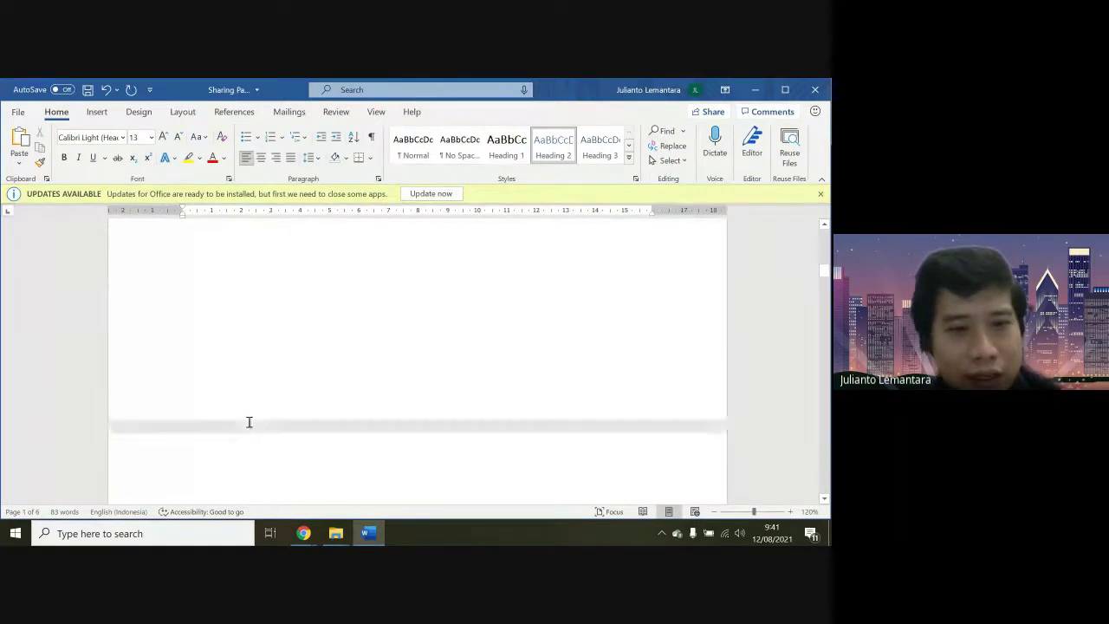
pyautogui.scroll(-10, 248, 422)
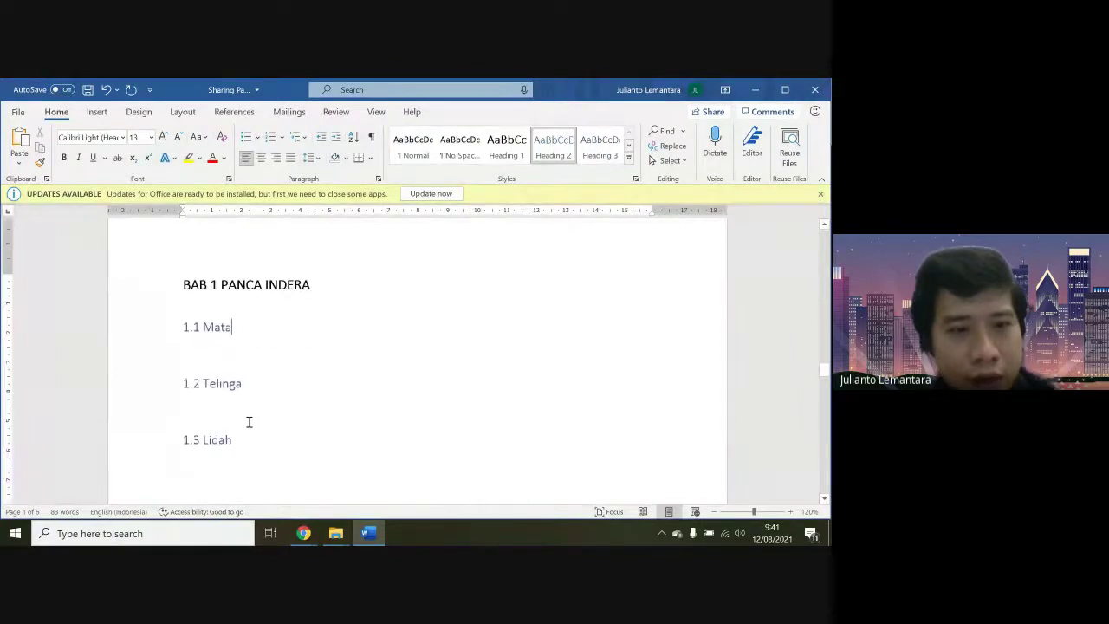
pyautogui.scroll(2, 249, 422)
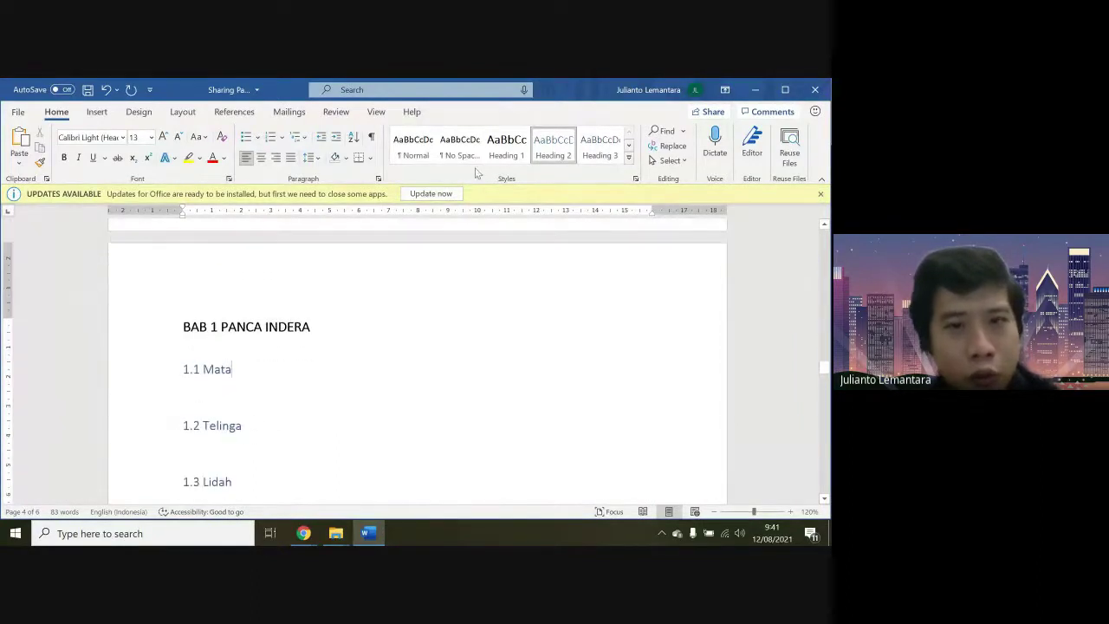
# Set the Heading 1 style to centre alignment and check the centred BAB 1 title
pyautogui.rightClick(553, 152)
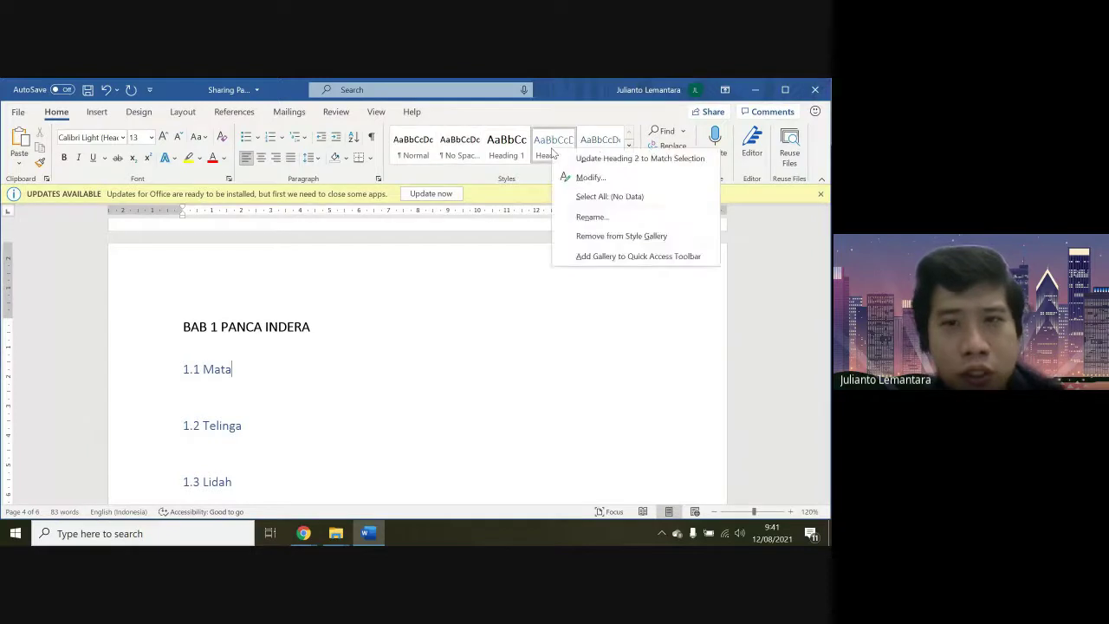
pyautogui.click(602, 177)
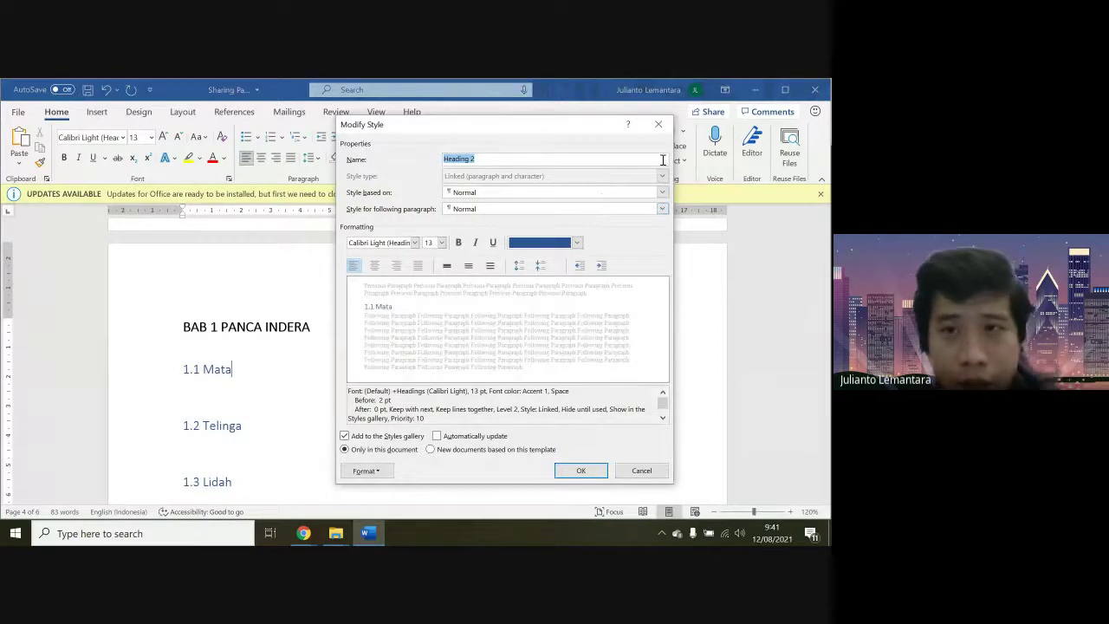
pyautogui.click(658, 124)
pyautogui.rightClick(512, 152)
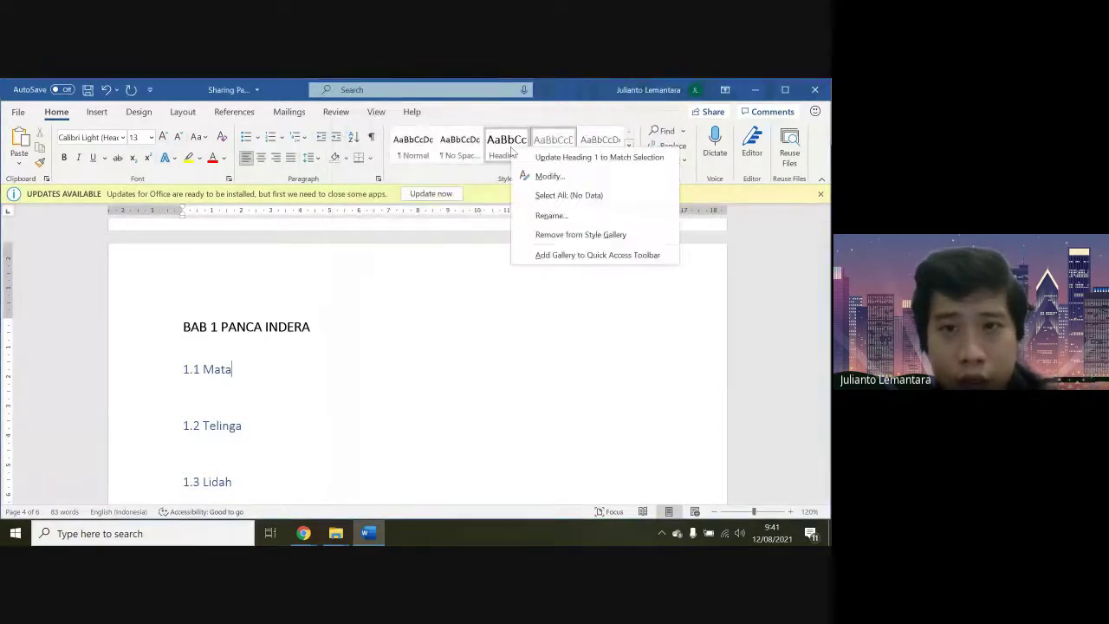
pyautogui.click(535, 176)
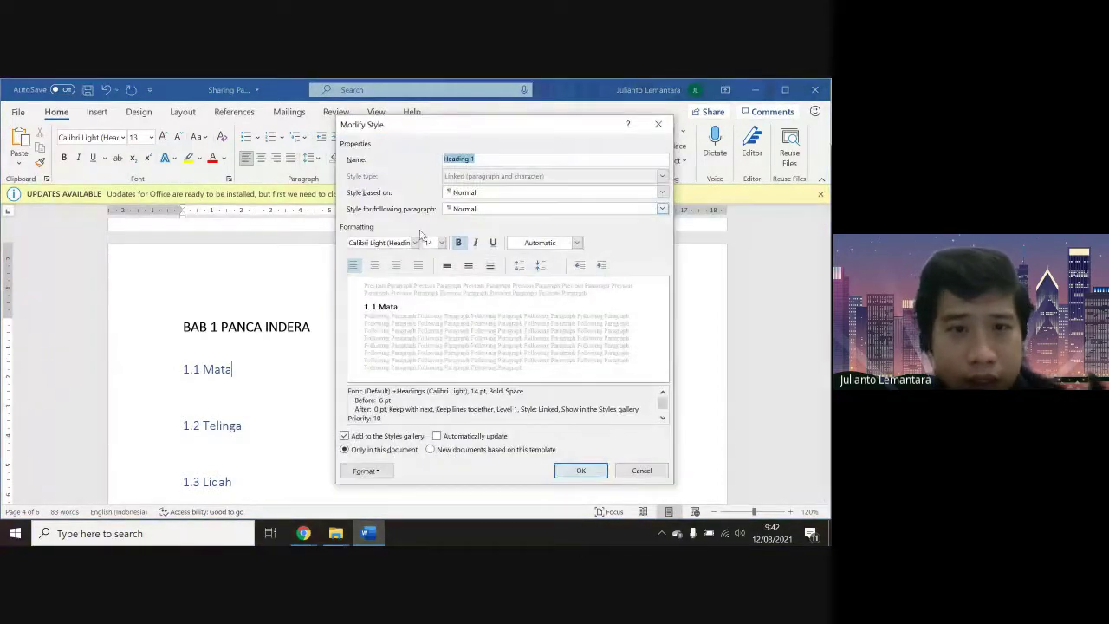
pyautogui.click(376, 266)
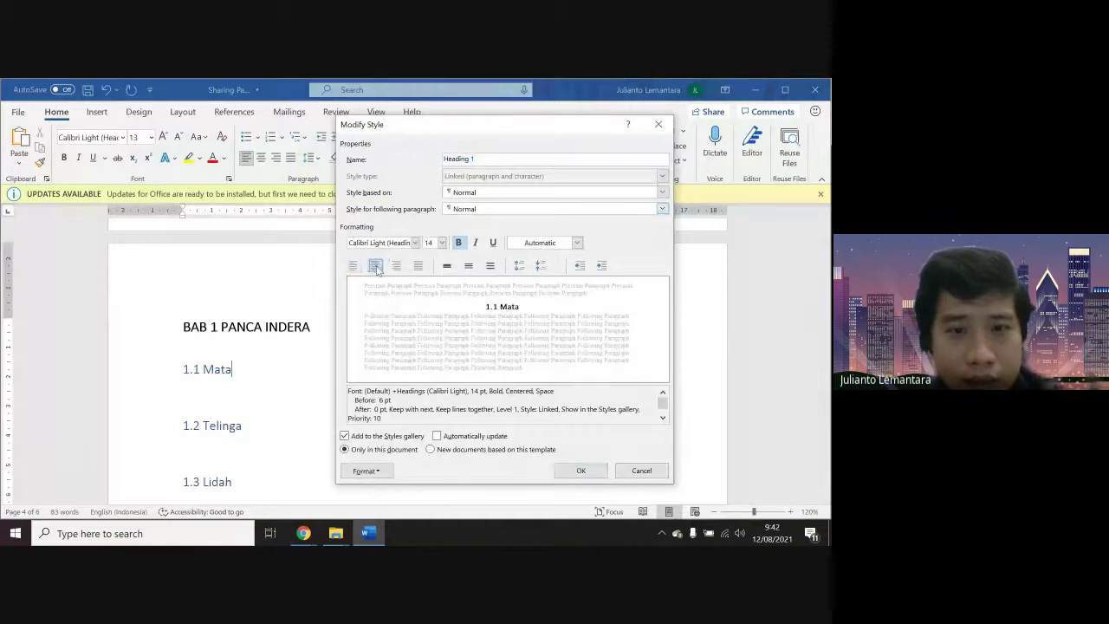
pyautogui.click(579, 471)
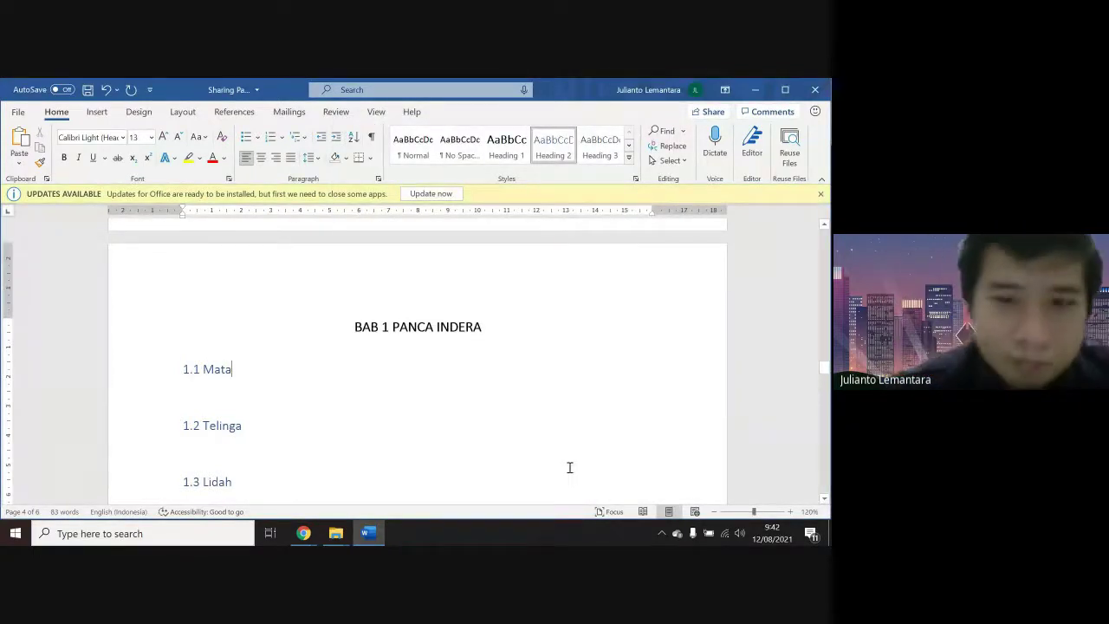
pyautogui.scroll(5, 569, 469)
pyautogui.scroll(12, 569, 468)
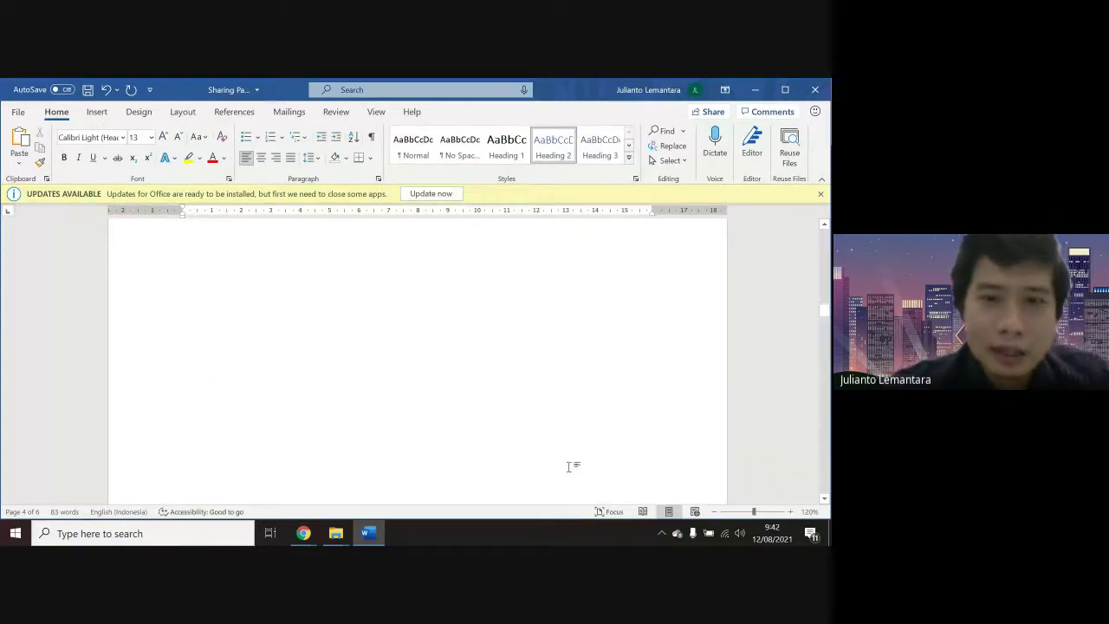
pyautogui.scroll(-15, 570, 468)
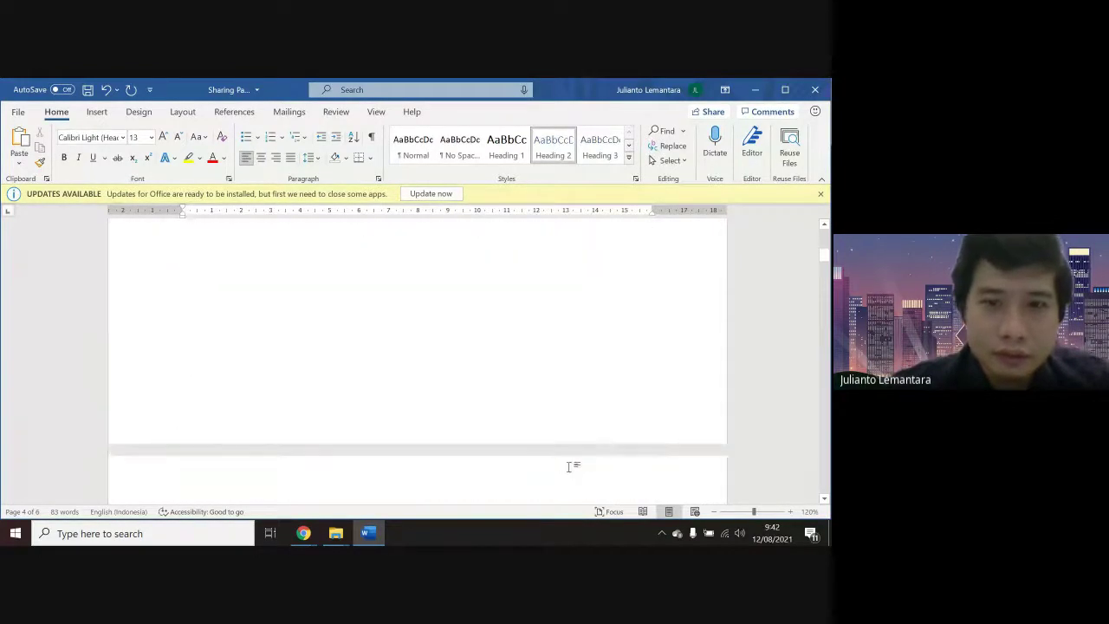
pyautogui.scroll(-10, 569, 468)
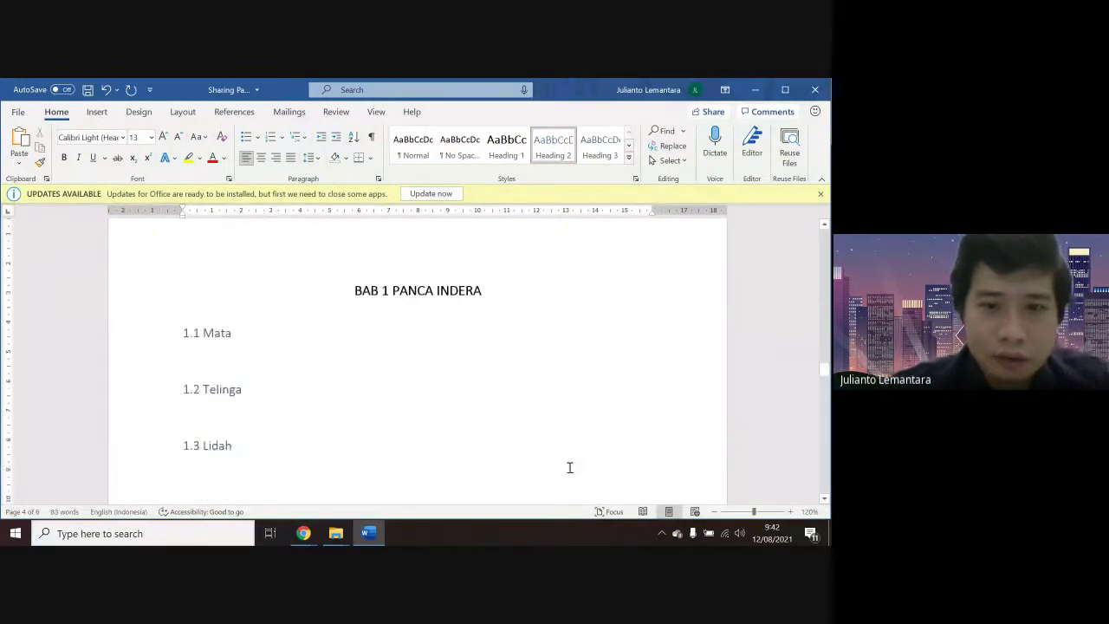
pyautogui.scroll(10, 569, 468)
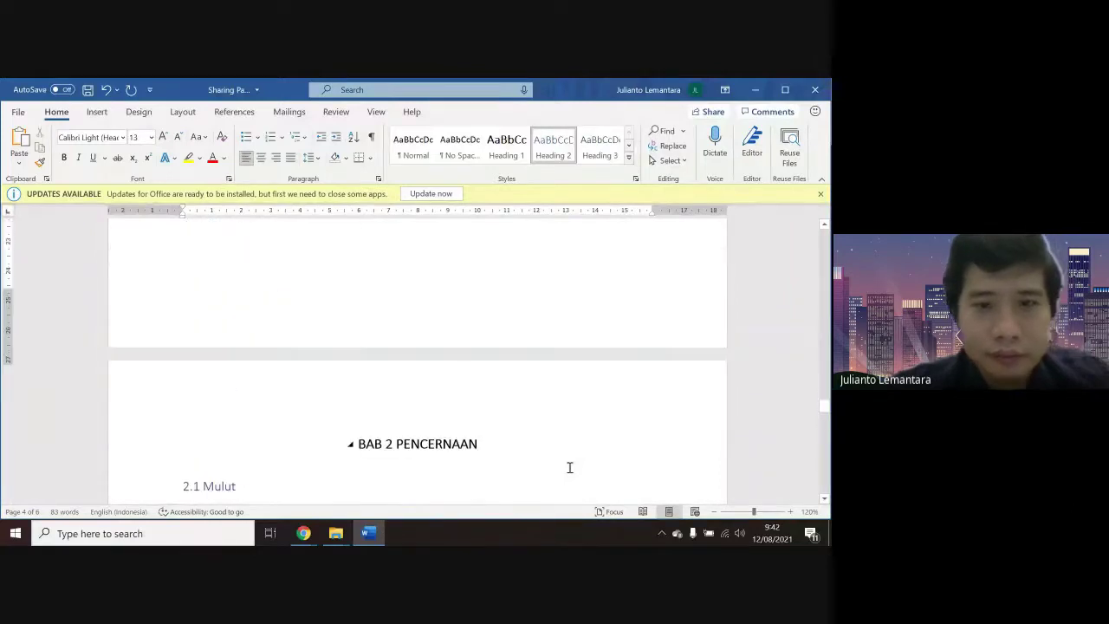
pyautogui.scroll(-2, 569, 468)
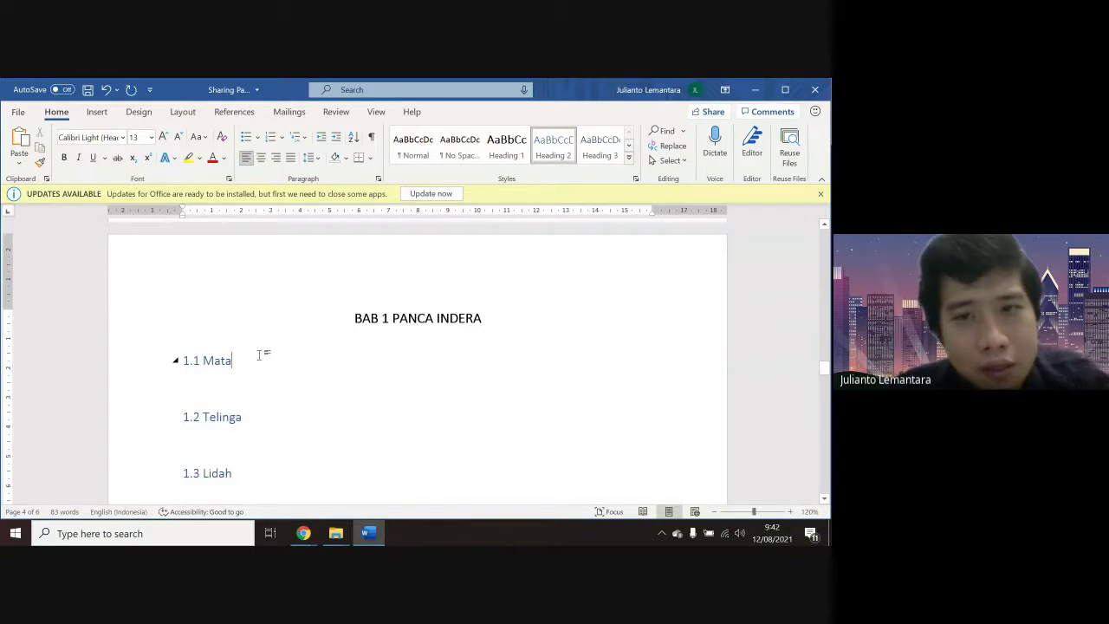
# Give the Heading 2 style Automatic font colour, 12 pt size and bold
pyautogui.rightClick(564, 149)
pyautogui.click(604, 175)
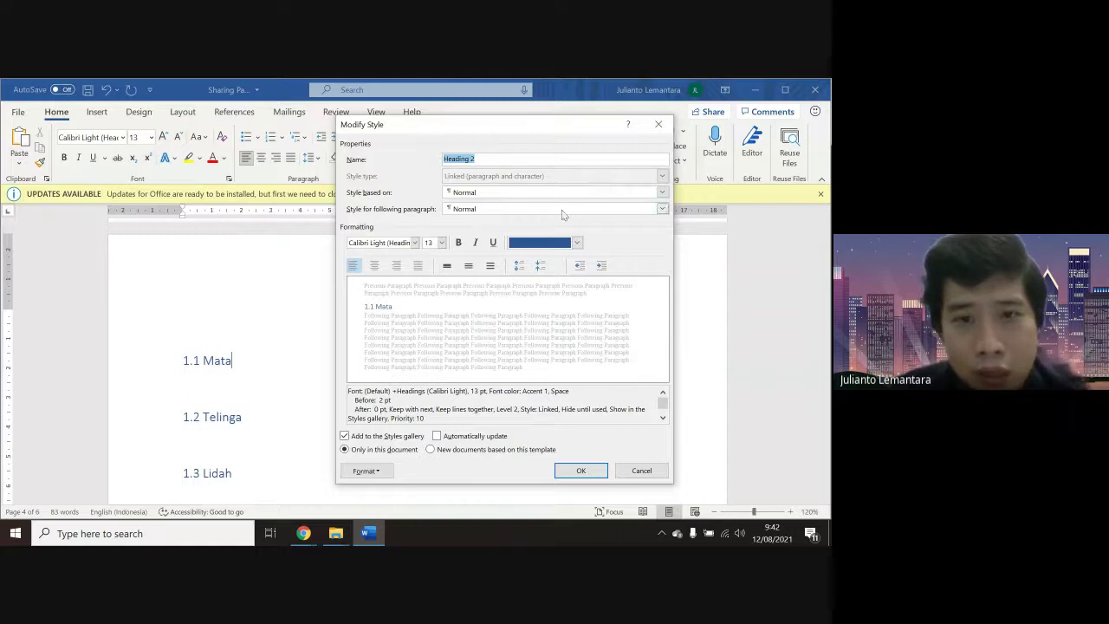
pyautogui.click(576, 243)
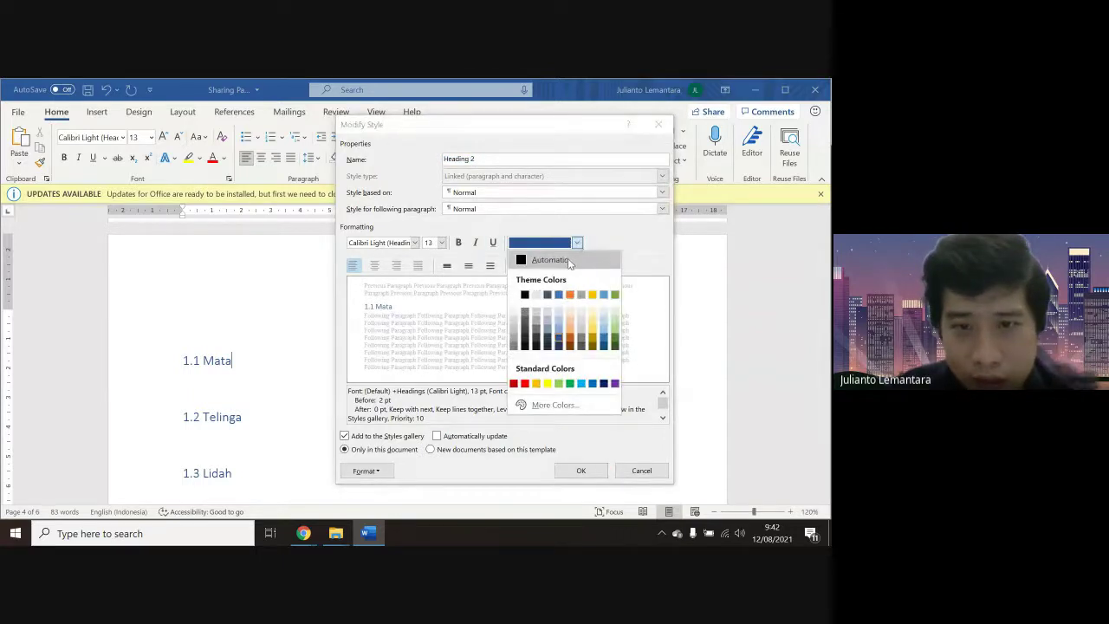
pyautogui.click(567, 259)
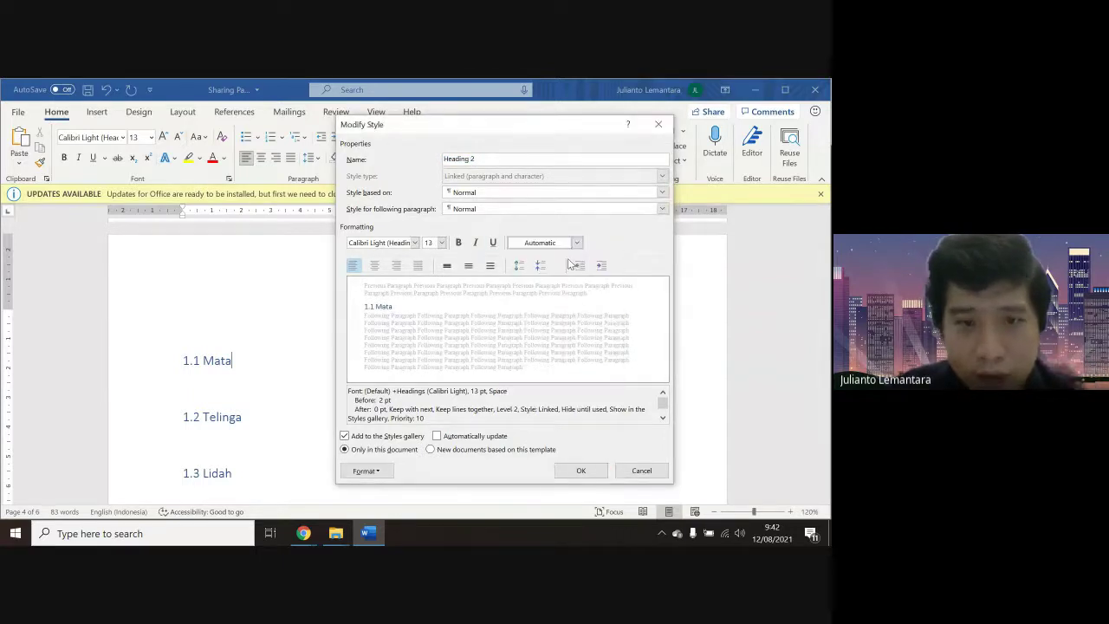
pyautogui.click(441, 243)
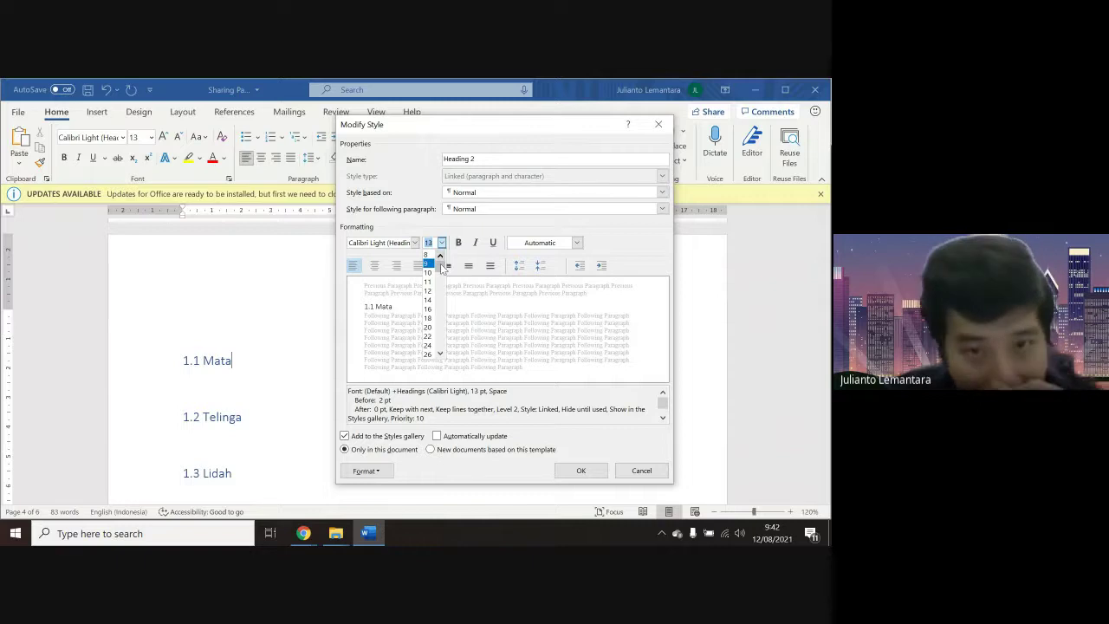
pyautogui.click(429, 290)
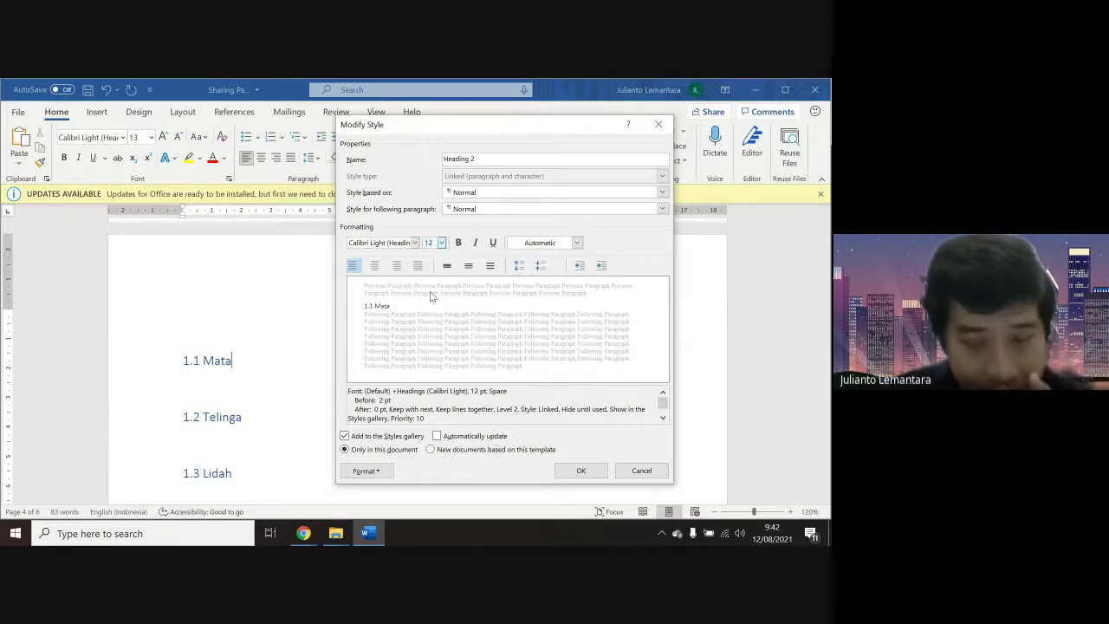
pyautogui.click(458, 242)
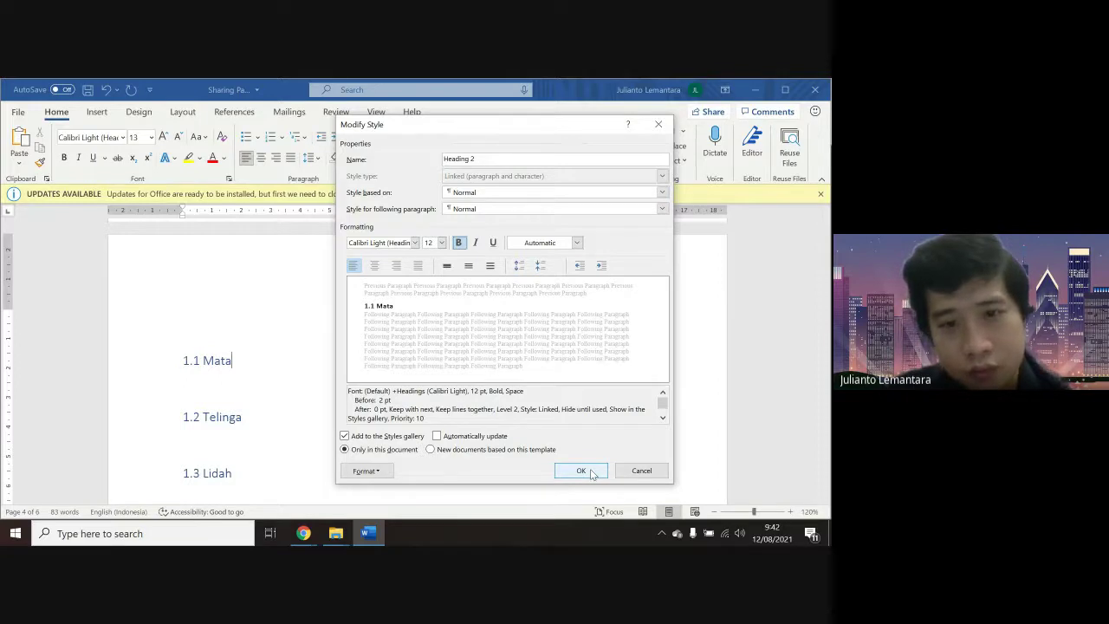
# Set Heading 2 to 0 pt space before and 1.5-line spacing, and save the style
pyautogui.click(368, 470)
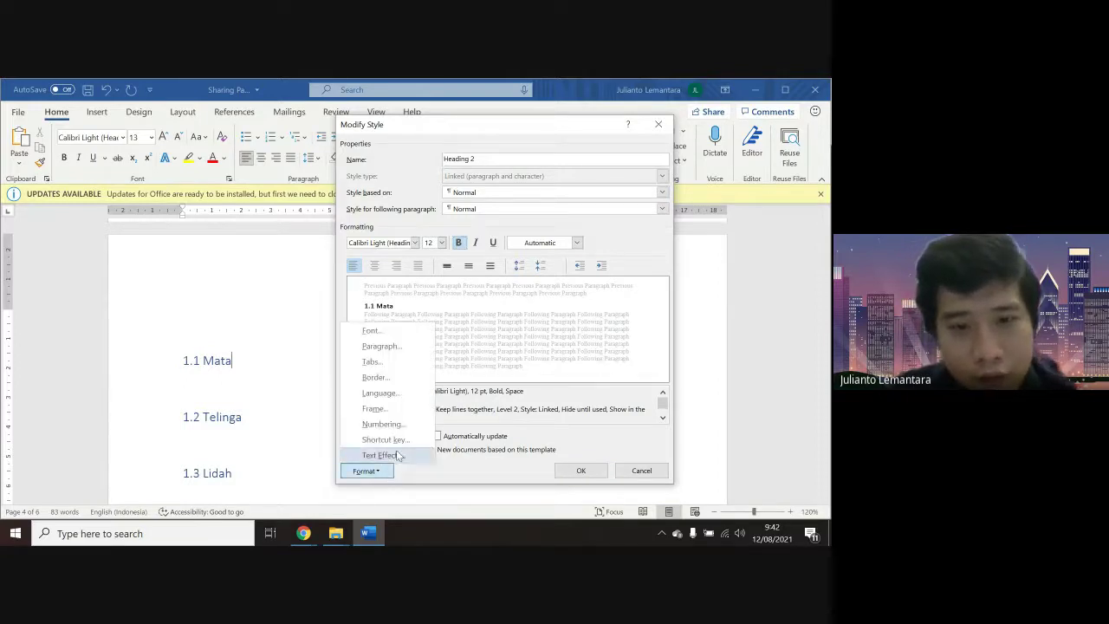
pyautogui.click(413, 350)
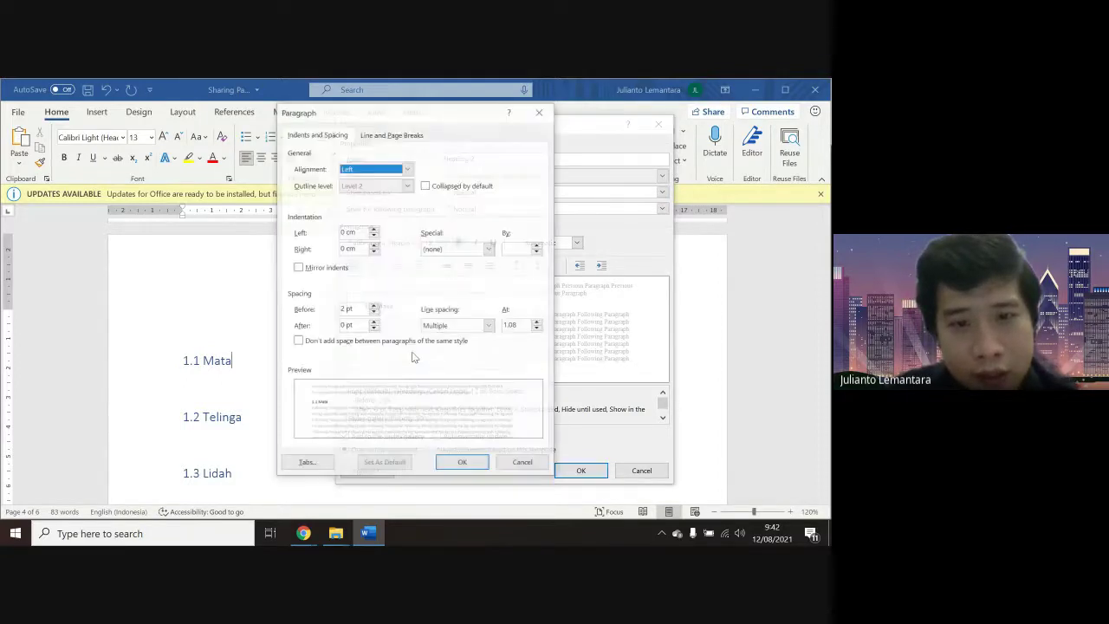
pyautogui.click(374, 313)
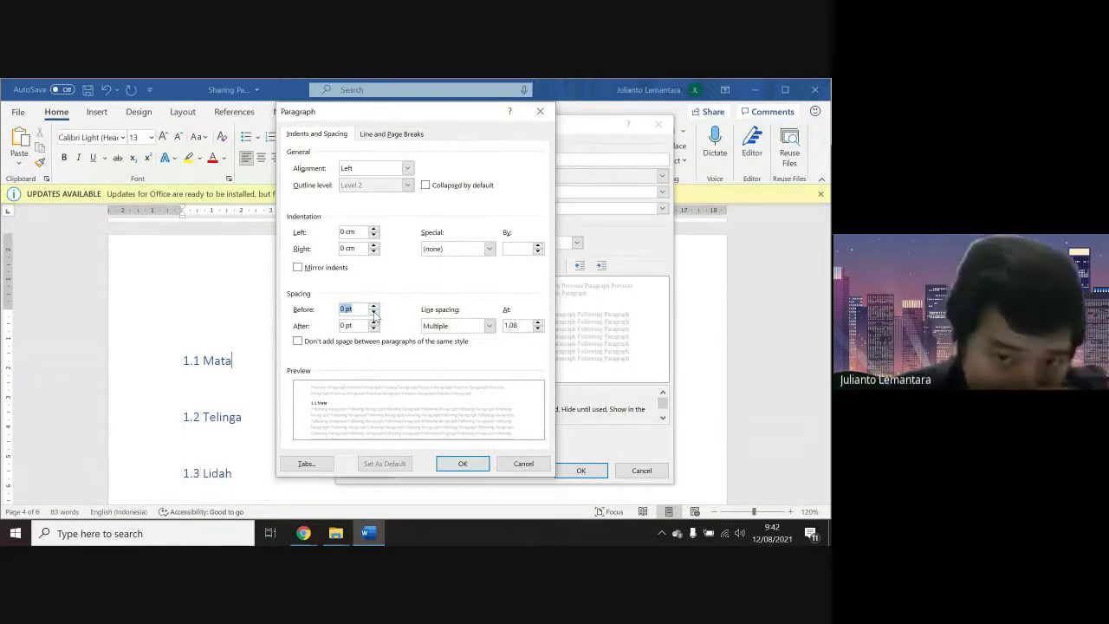
pyautogui.click(490, 326)
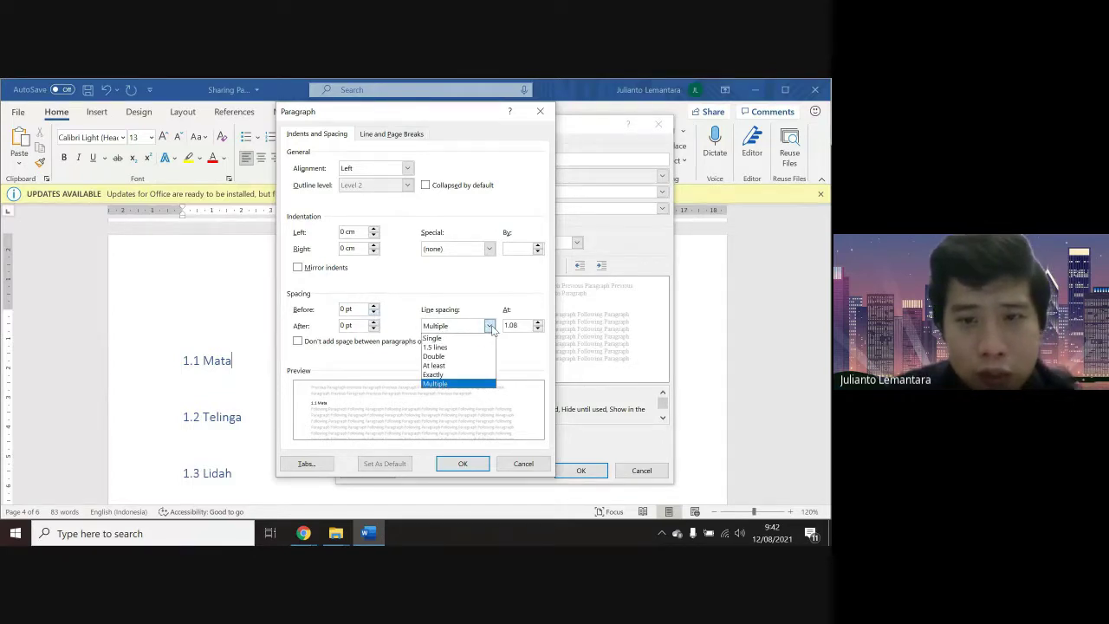
pyautogui.click(479, 348)
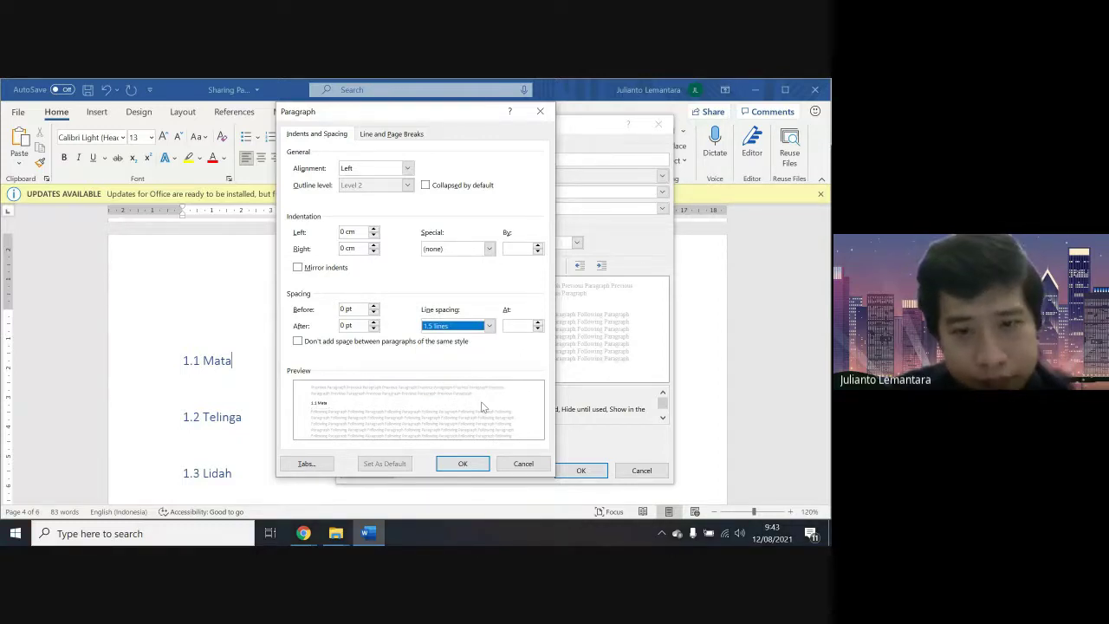
pyautogui.click(481, 467)
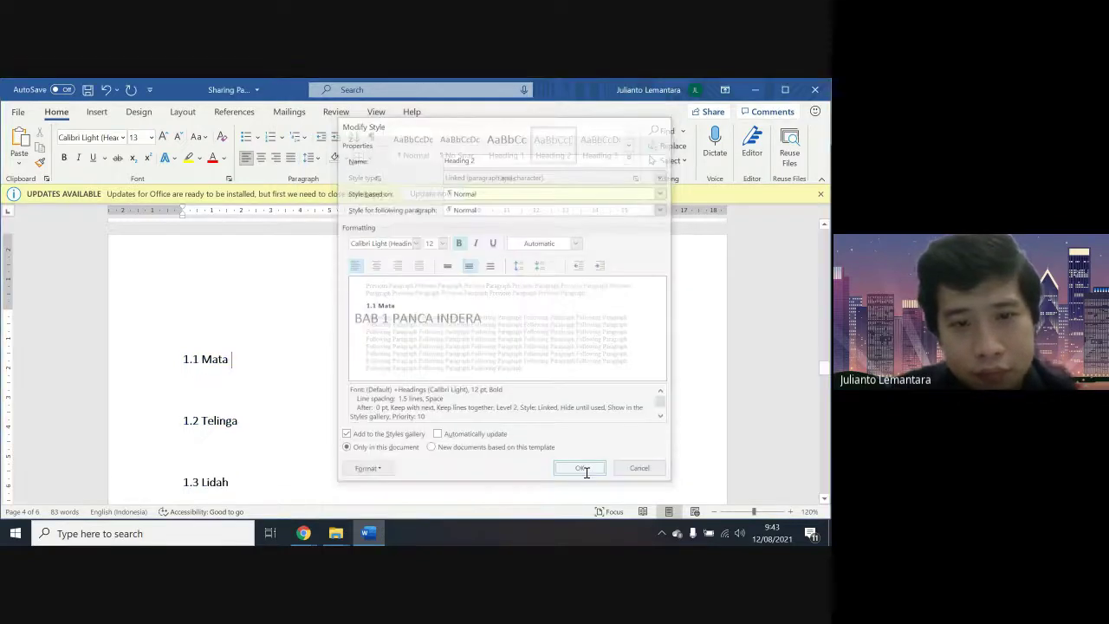
pyautogui.click(582, 471)
pyautogui.click(218, 386)
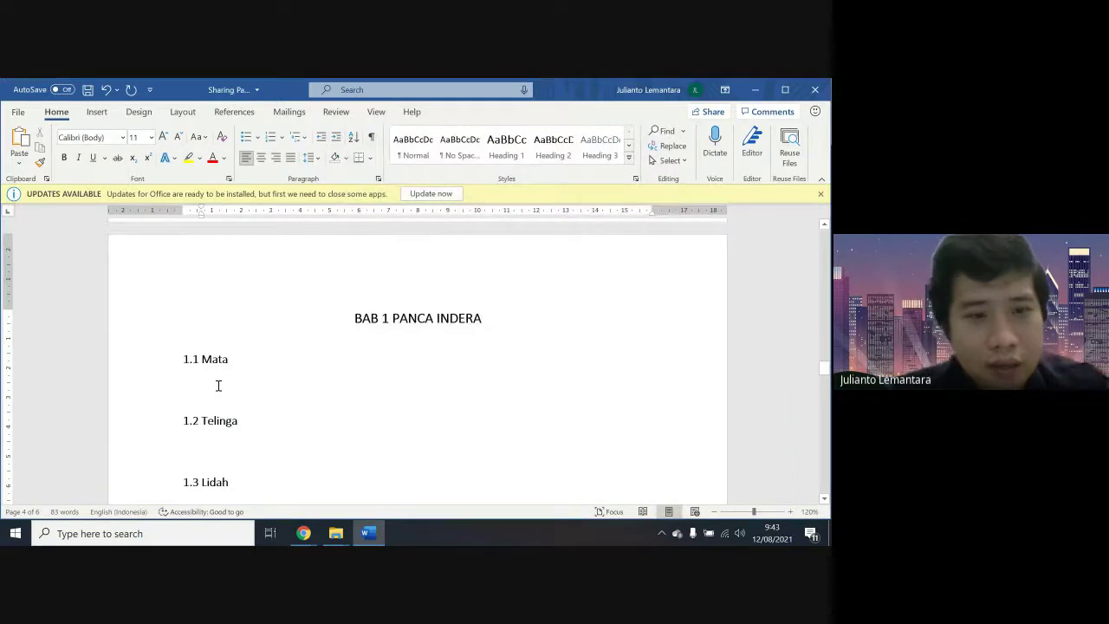
# Type a line of repeated 'a' characters as placeholder text under 1.1 Mata
pyautogui.write('aa')
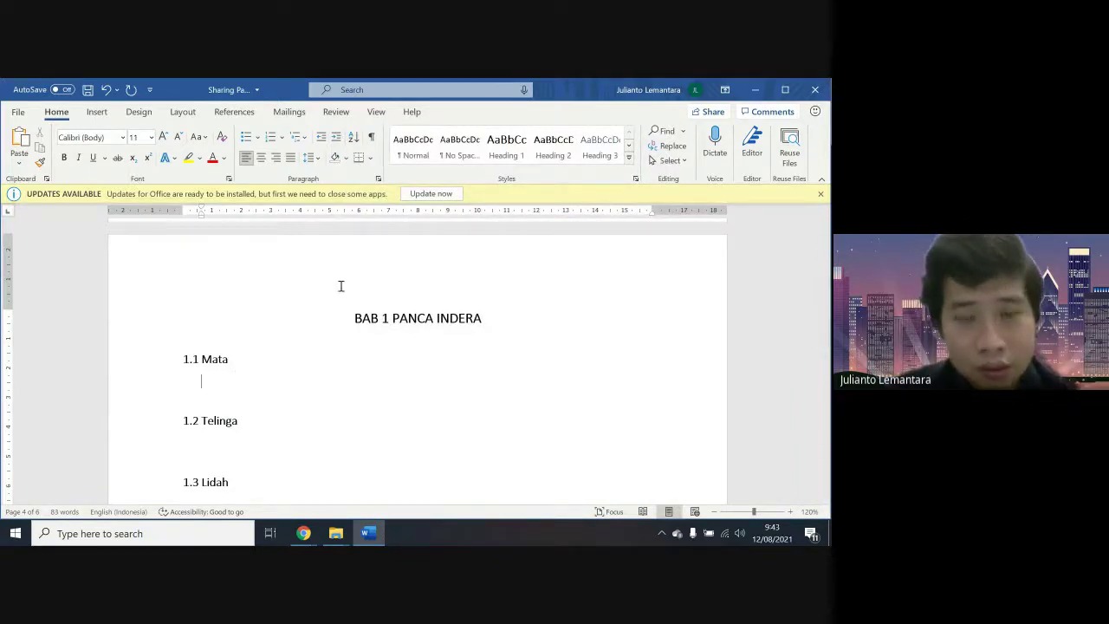
pyautogui.write('aaaaaaaaaaaaaaaaaaaa')
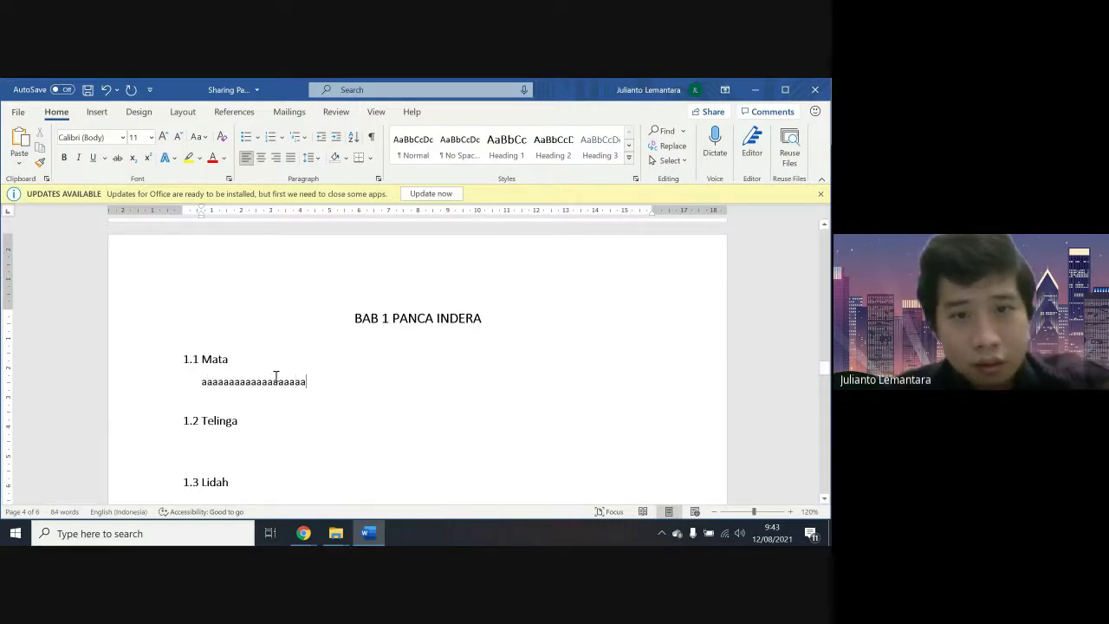
pyautogui.press('Up')
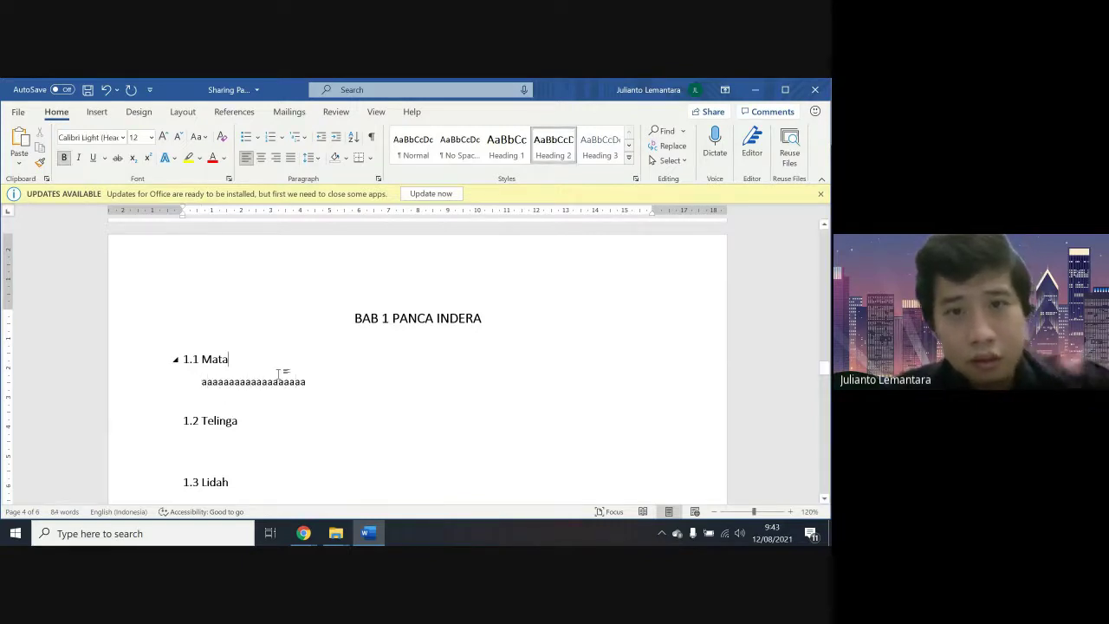
pyautogui.click(330, 385)
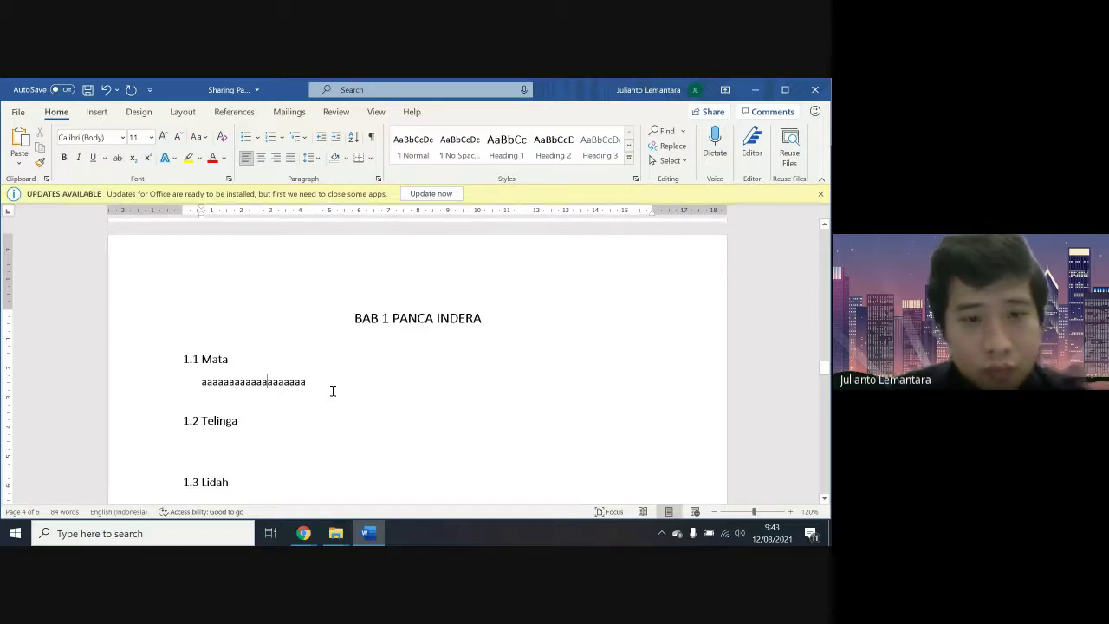
# Scroll through the chapters, visiting the blank line under 2.1 Mulut
pyautogui.scroll(-15, 332, 391)
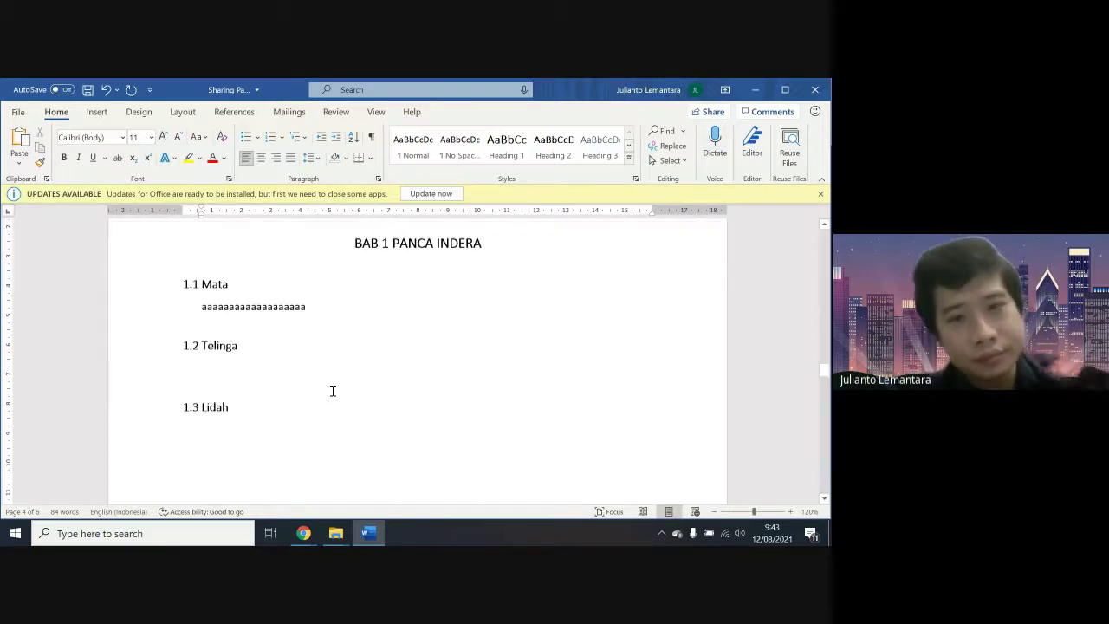
pyautogui.scroll(-5, 331, 391)
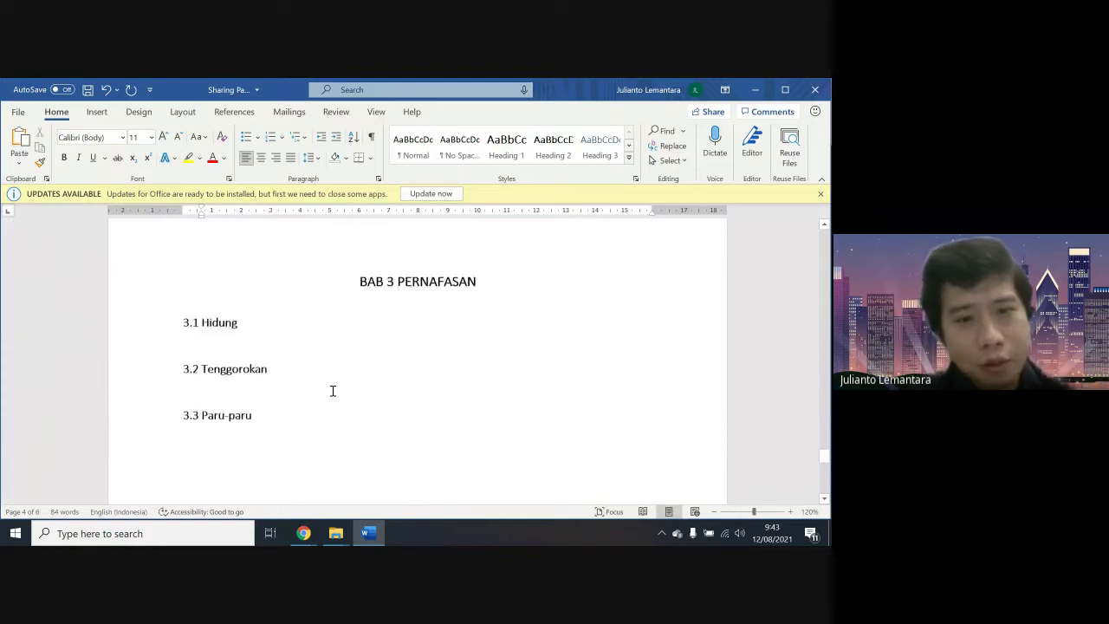
pyautogui.scroll(3, 332, 390)
pyautogui.scroll(10, 332, 391)
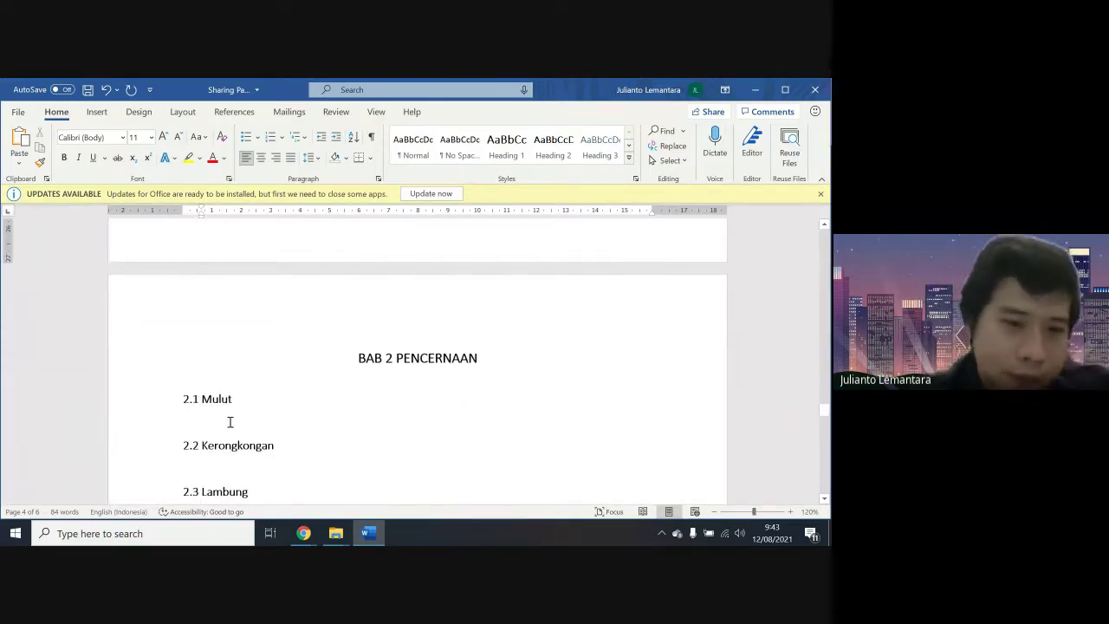
pyautogui.click(230, 421)
pyautogui.scroll(10, 230, 421)
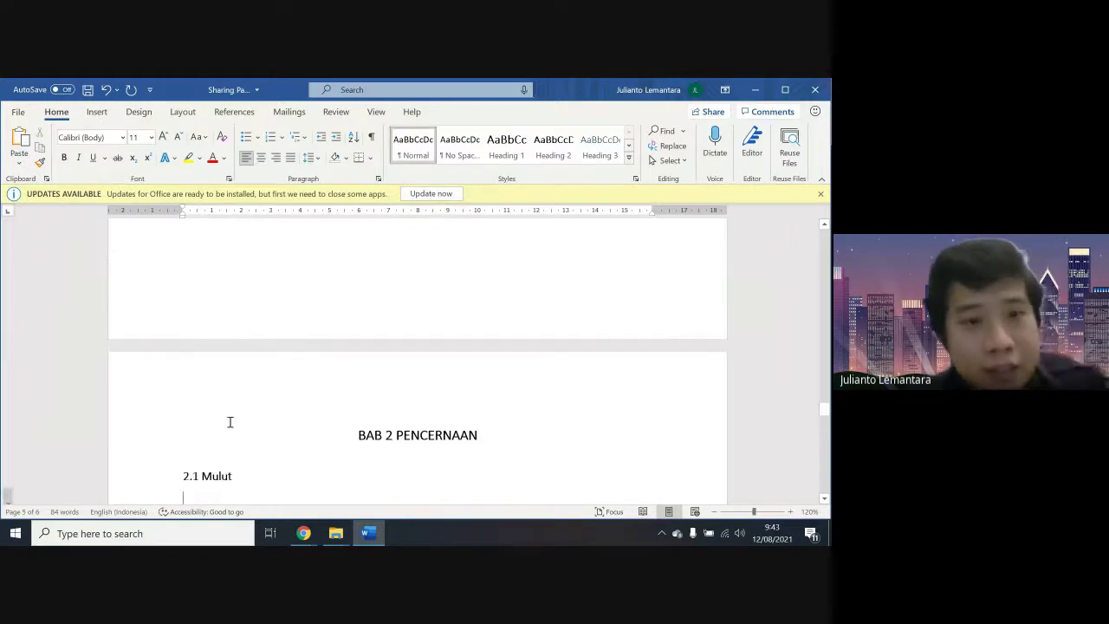
pyautogui.scroll(-5, 230, 422)
pyautogui.scroll(8, 230, 421)
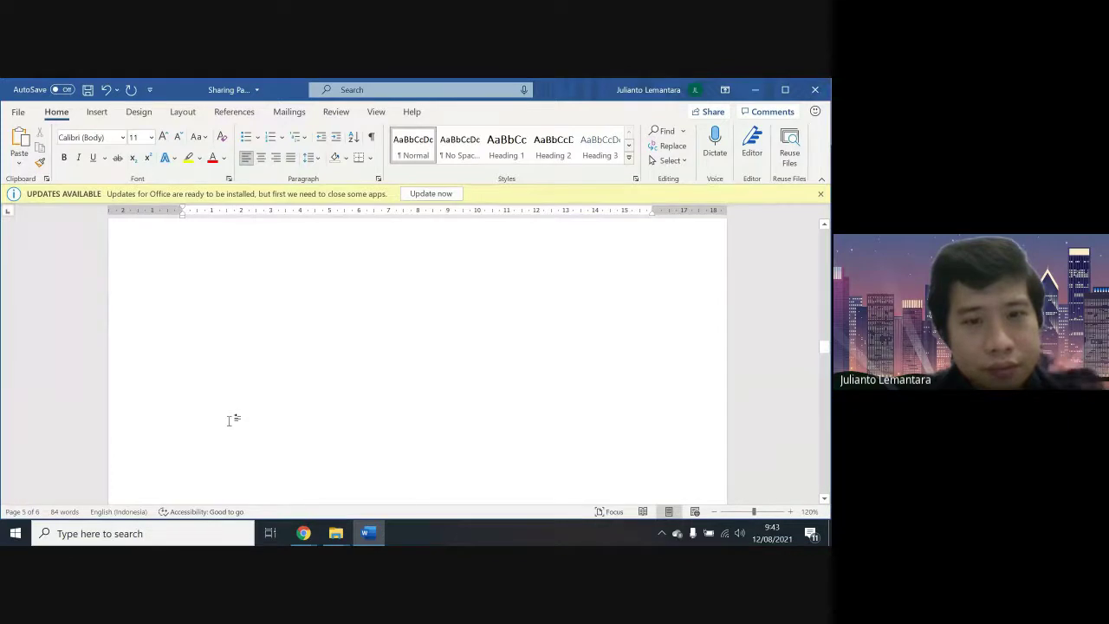
pyautogui.scroll(-4, 229, 422)
pyautogui.scroll(-1, 230, 421)
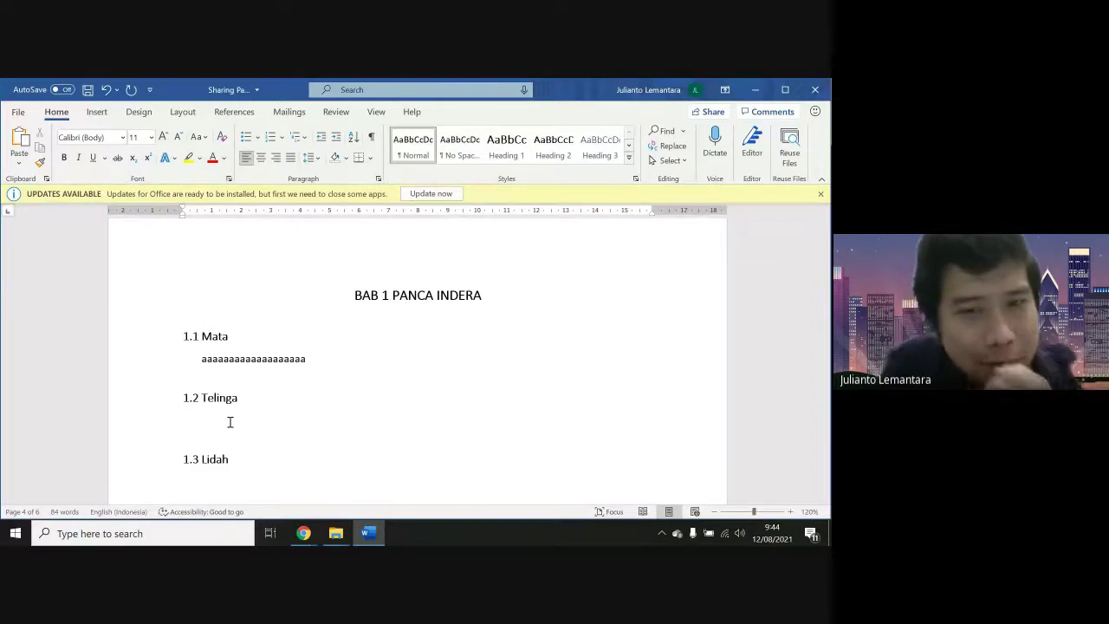
pyautogui.scroll(-10, 230, 422)
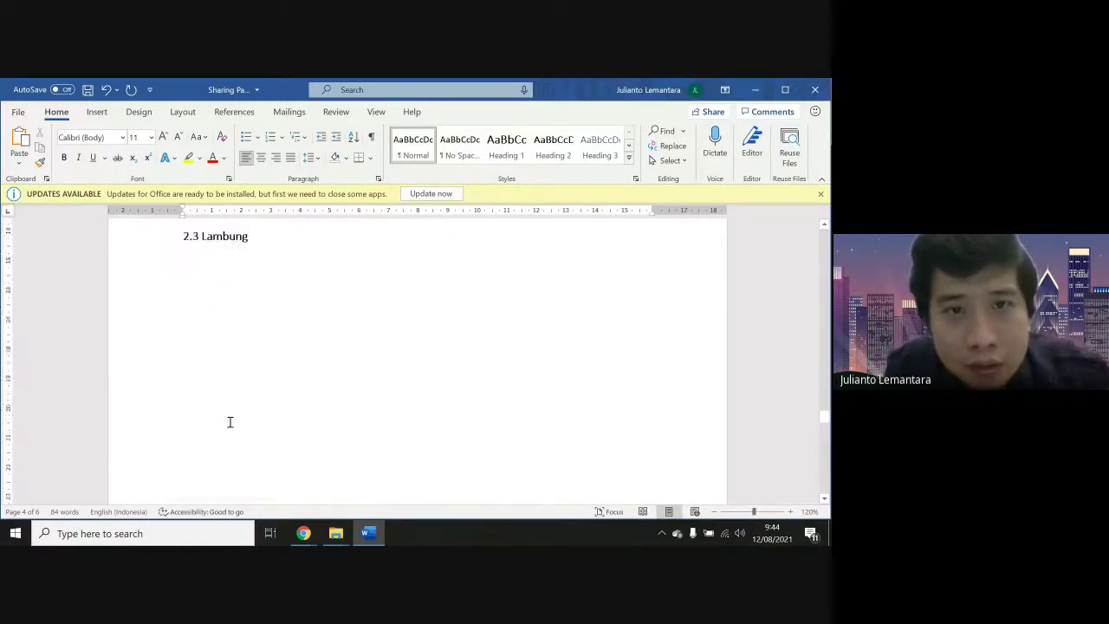
pyautogui.scroll(-10, 230, 422)
pyautogui.scroll(5, 229, 422)
pyautogui.scroll(-2, 230, 422)
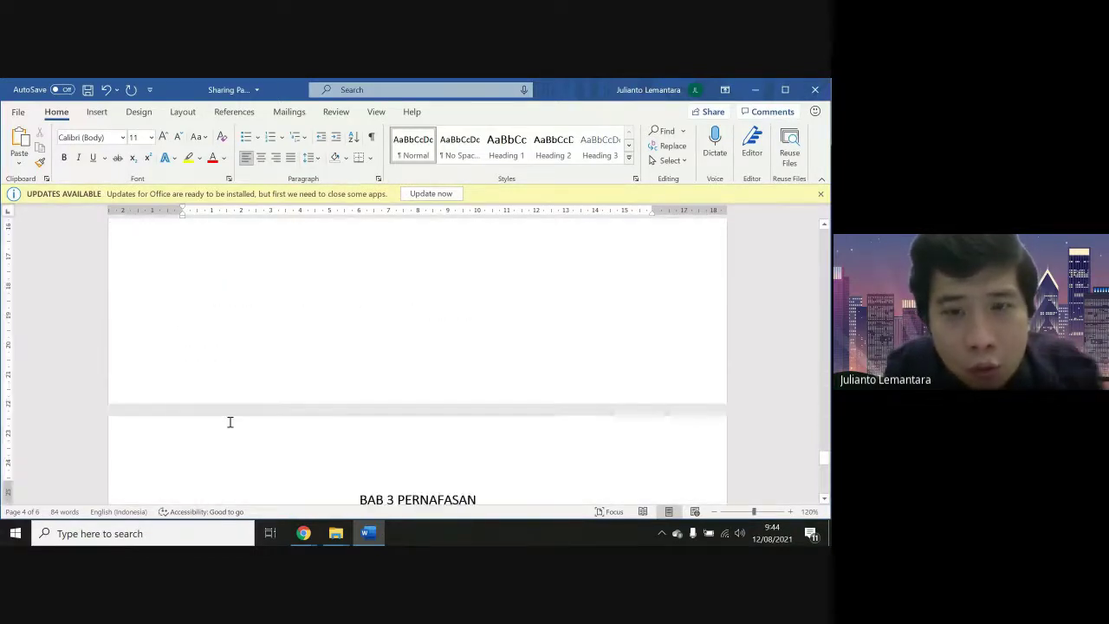
pyautogui.scroll(15, 230, 422)
pyautogui.scroll(-4, 230, 422)
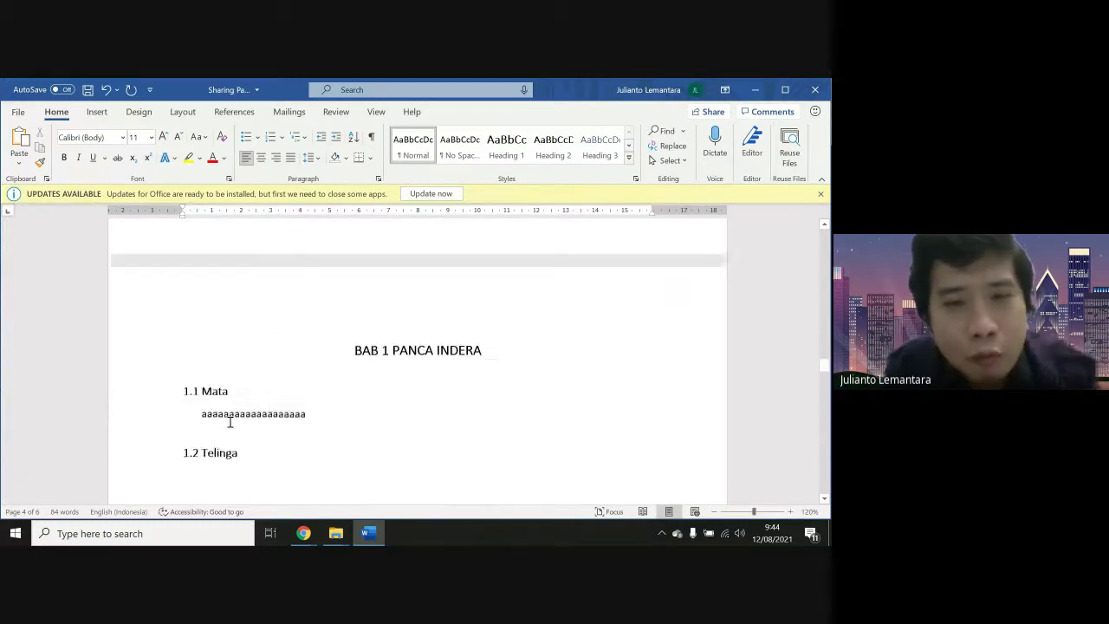
pyautogui.scroll(-3, 229, 422)
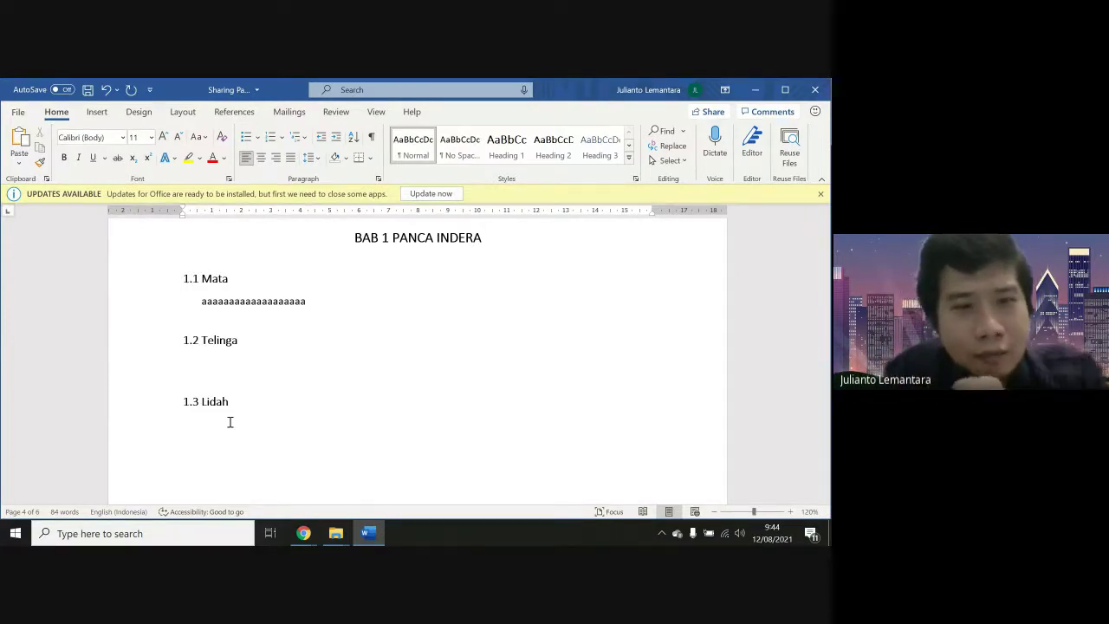
# Scroll until the BAB 1 page with headings 1.1 Mata, 1.2 Telinga and 1.3 Lidah shows
pyautogui.scroll(5, 230, 422)
pyautogui.scroll(-6, 229, 422)
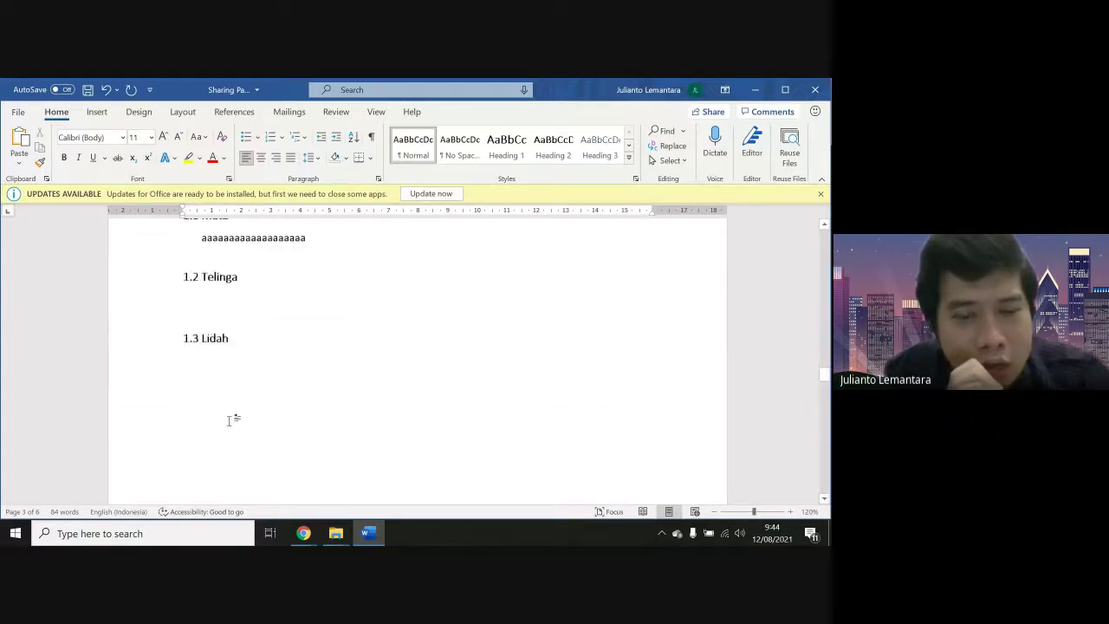
pyautogui.scroll(-5, 230, 421)
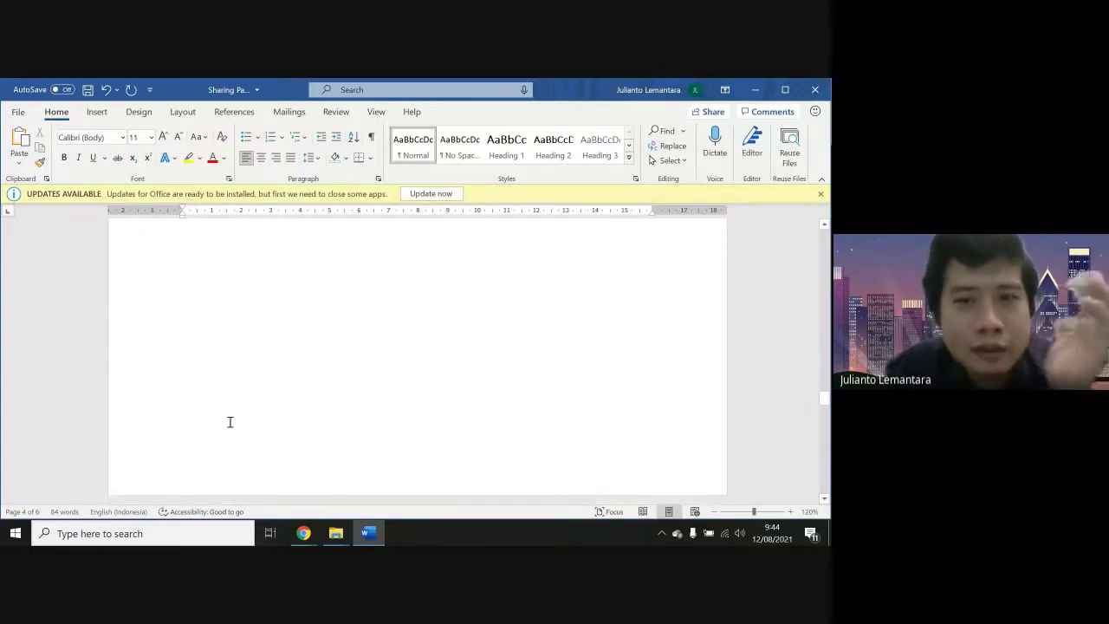
pyautogui.scroll(-1, 230, 422)
pyautogui.scroll(6, 230, 422)
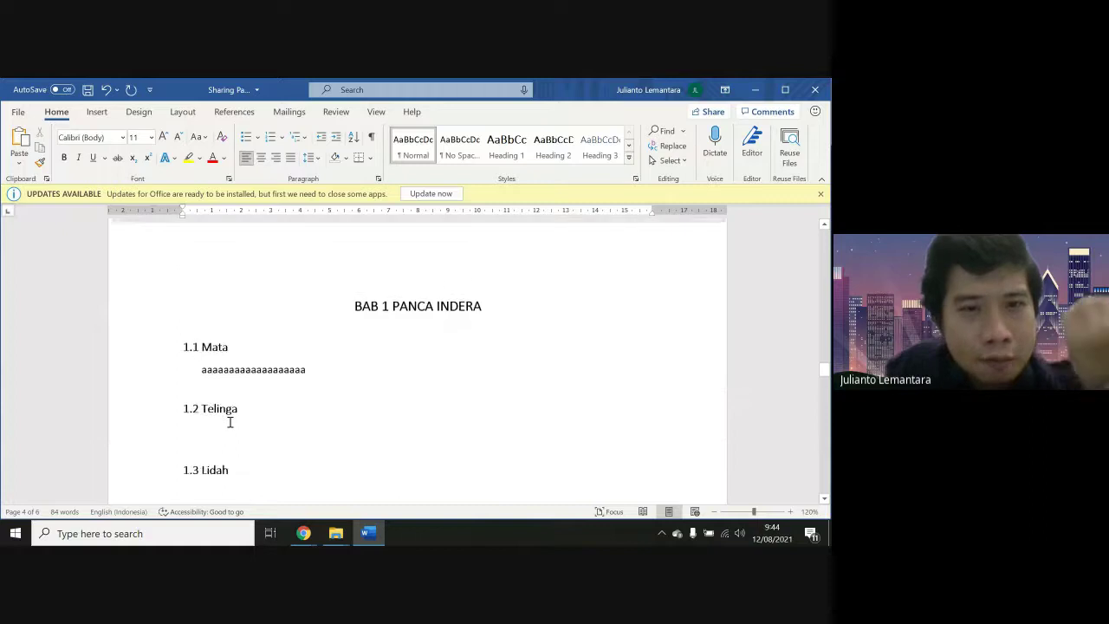
pyautogui.scroll(-5, 229, 422)
pyautogui.scroll(6, 230, 422)
pyautogui.scroll(-4, 230, 422)
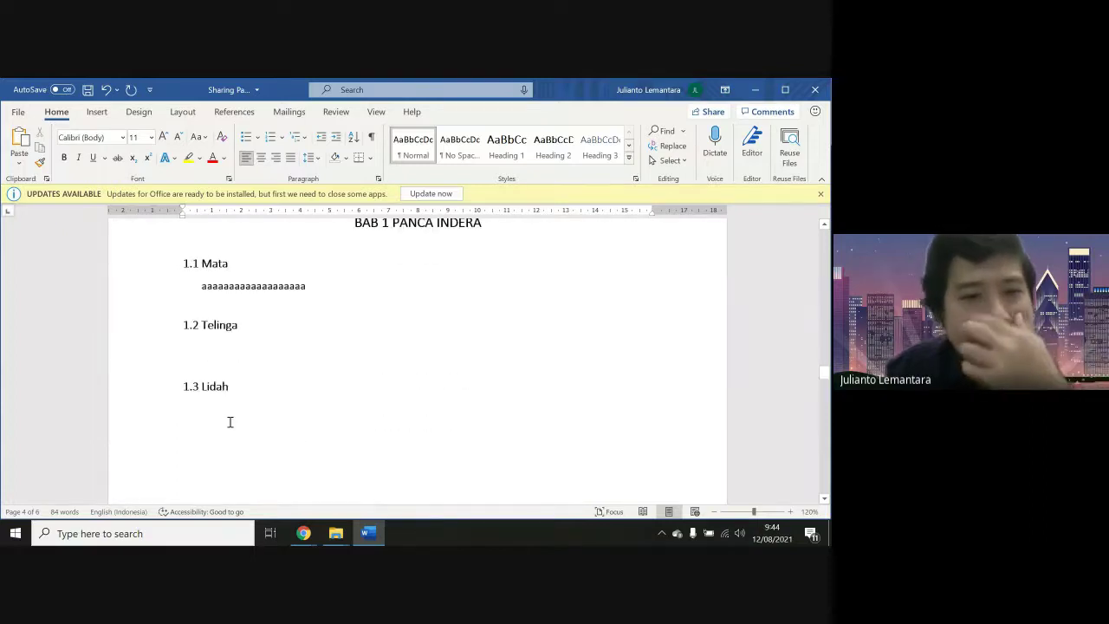
pyautogui.scroll(-1, 229, 422)
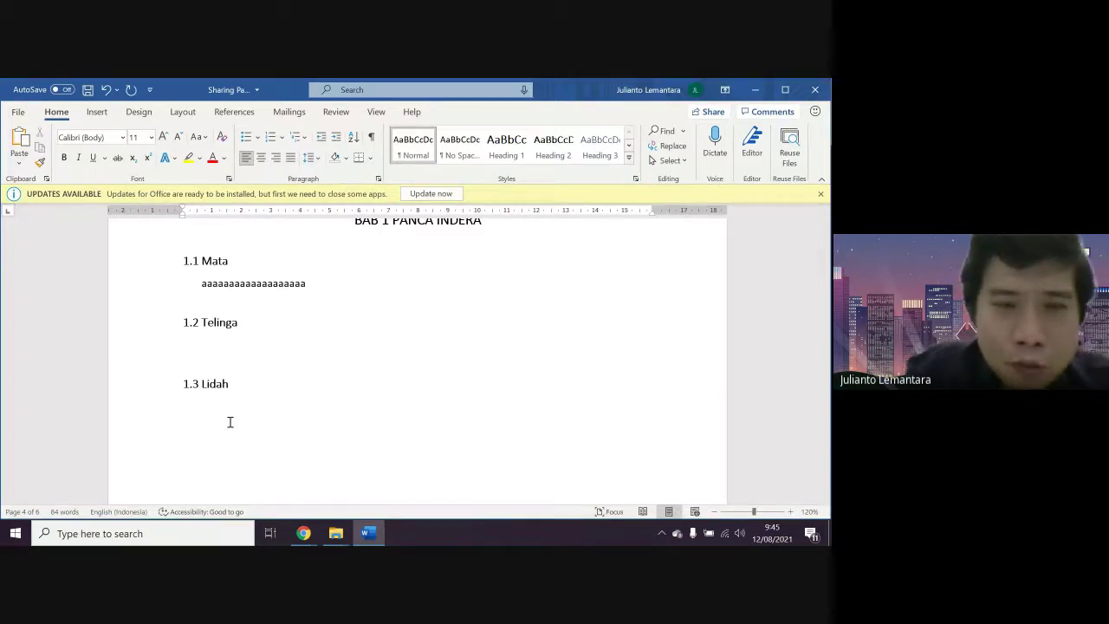
pyautogui.scroll(10, 230, 422)
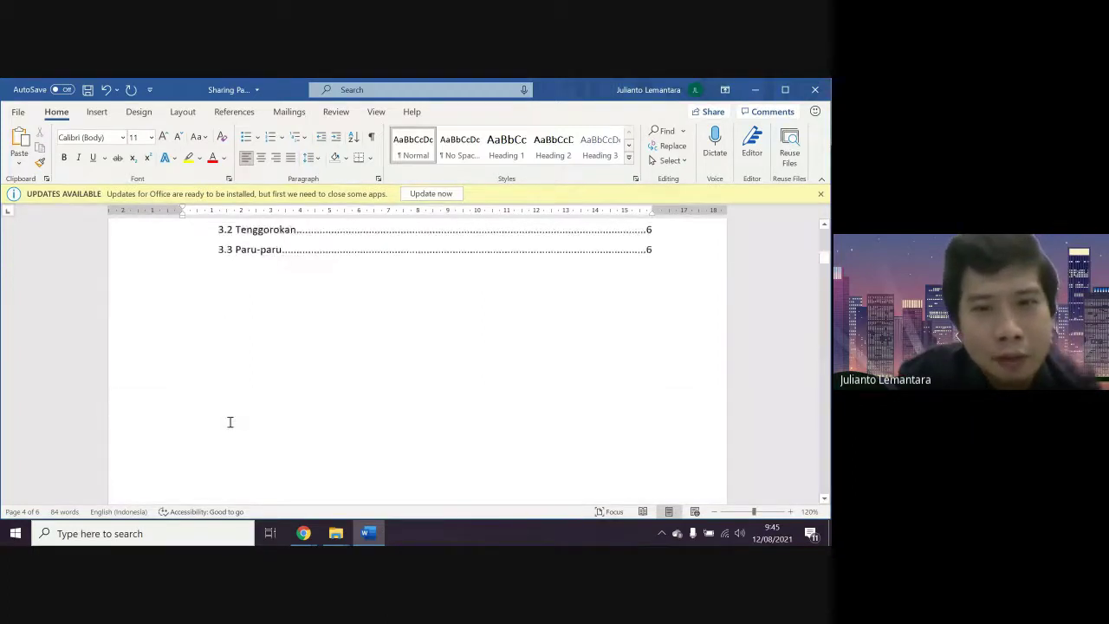
pyautogui.scroll(-6, 229, 422)
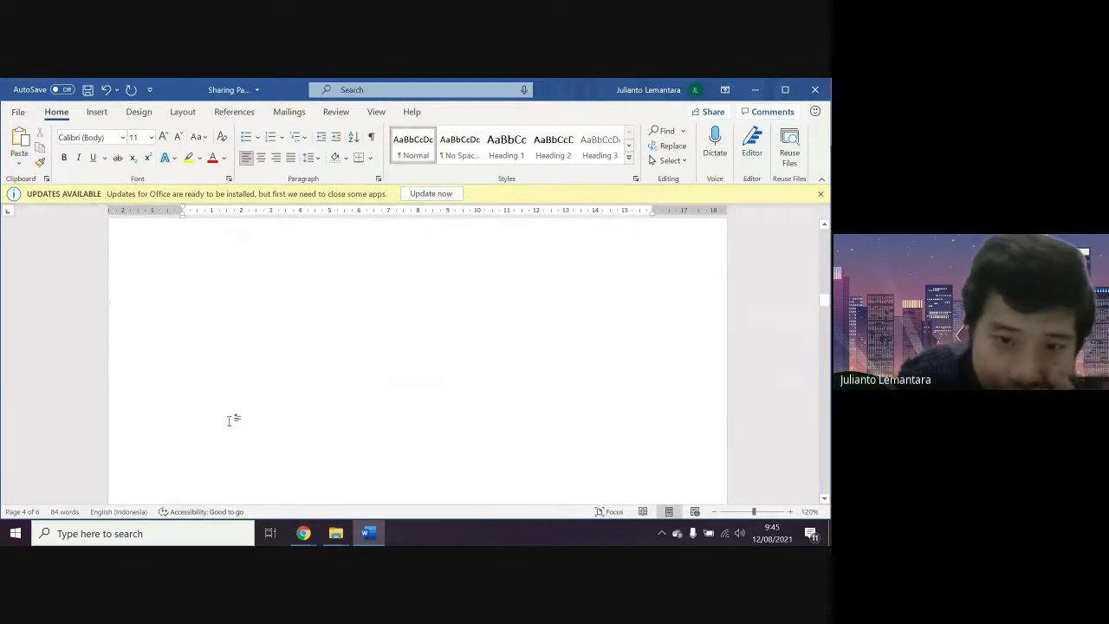
pyautogui.scroll(-4, 230, 422)
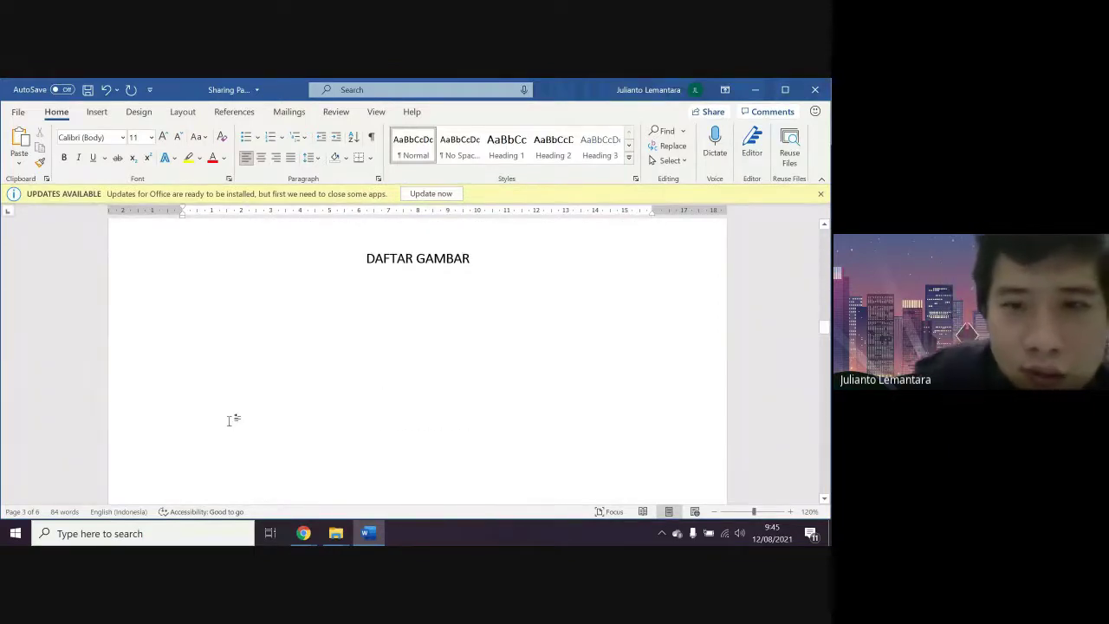
pyautogui.scroll(-1, 500, 320)
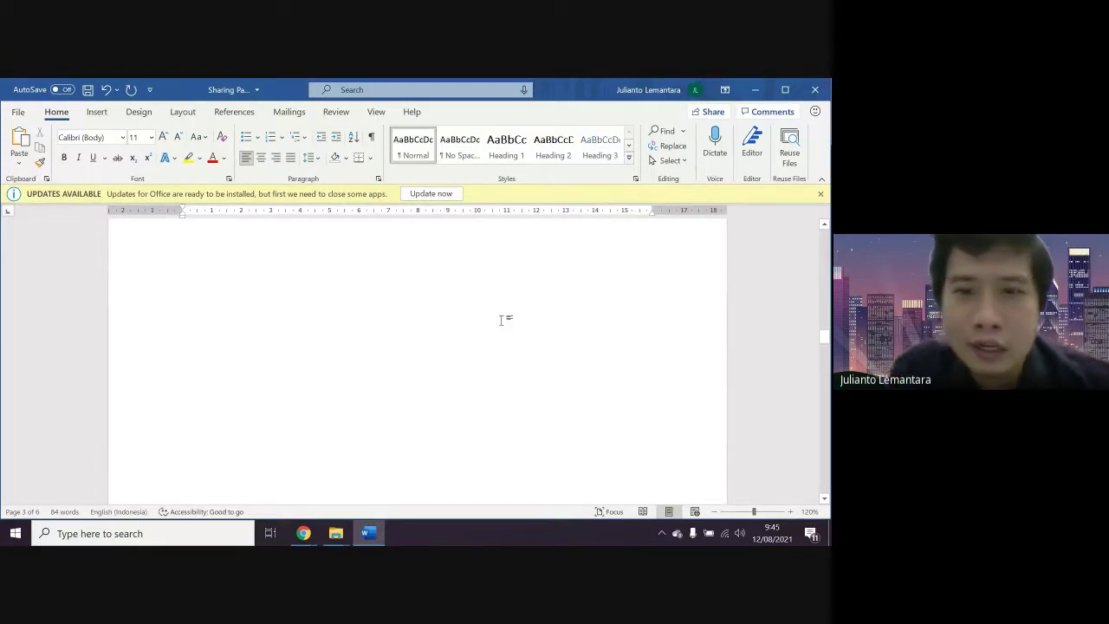
pyautogui.scroll(-3, 501, 320)
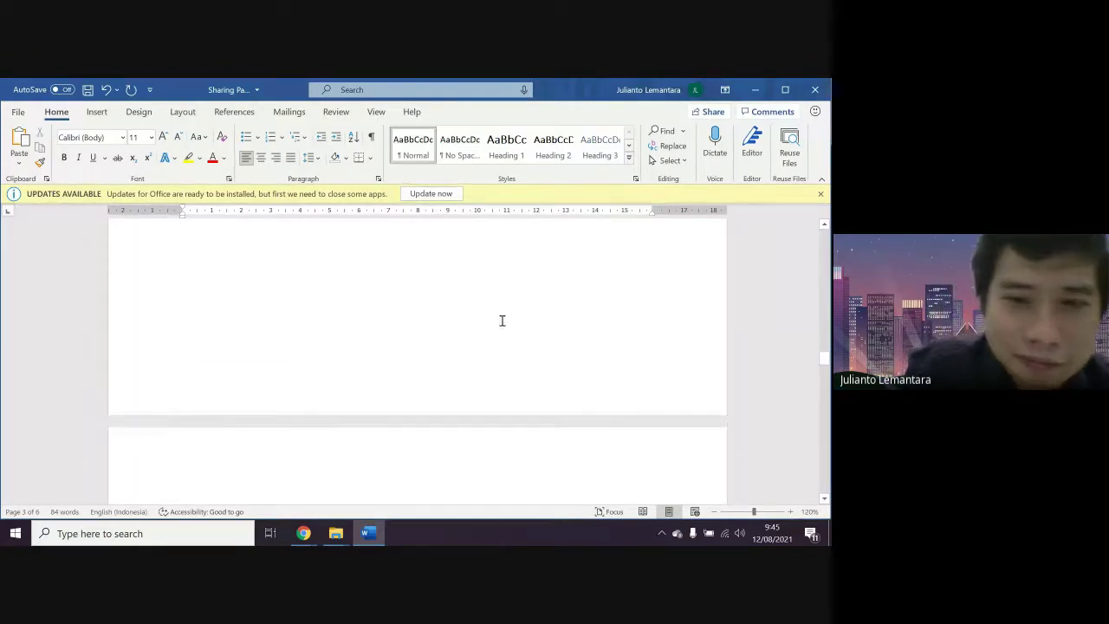
pyautogui.scroll(-2, 502, 321)
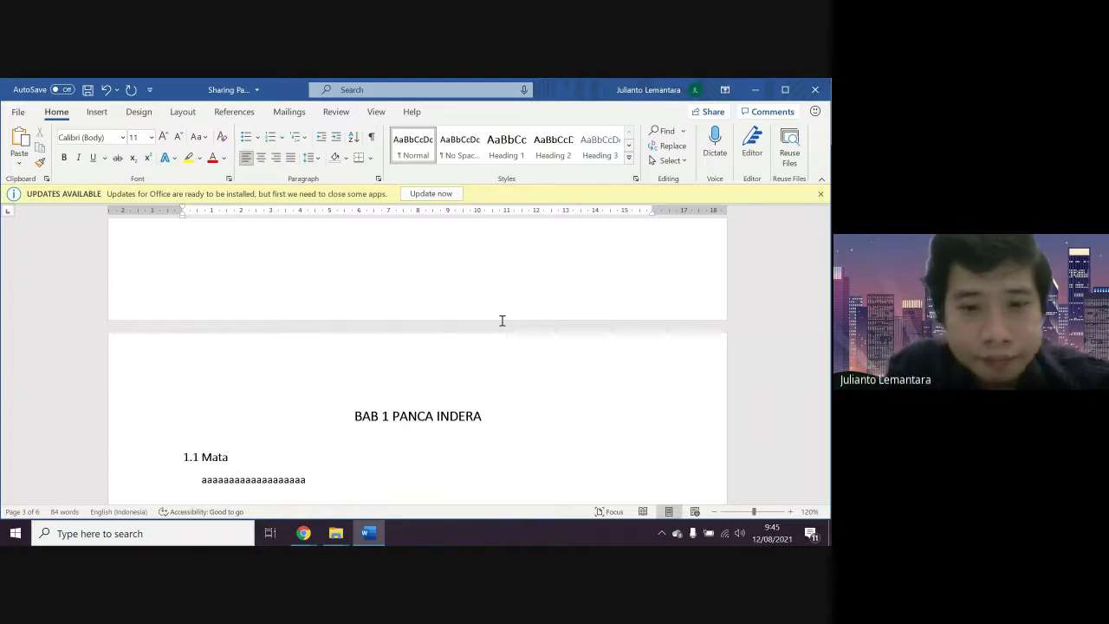
pyautogui.keyDown('ctrl'); pyautogui.scroll(-1, 501, 321); pyautogui.keyUp('ctrl')
pyautogui.scroll(-1, 502, 321)
pyautogui.scroll(-1, 450, 299)
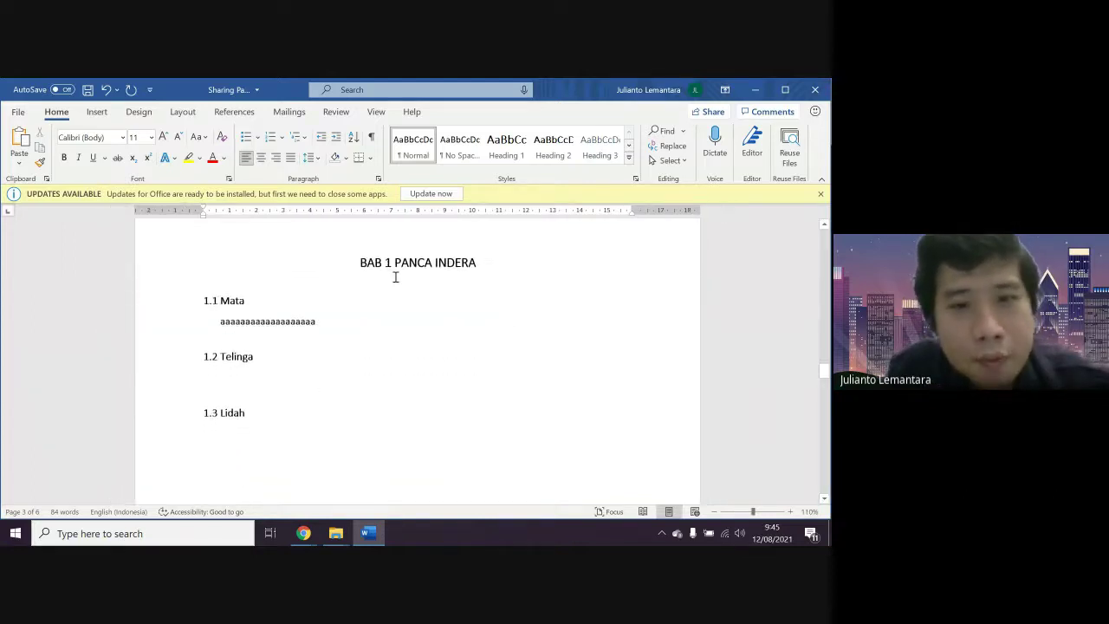
pyautogui.rightClick(496, 143)
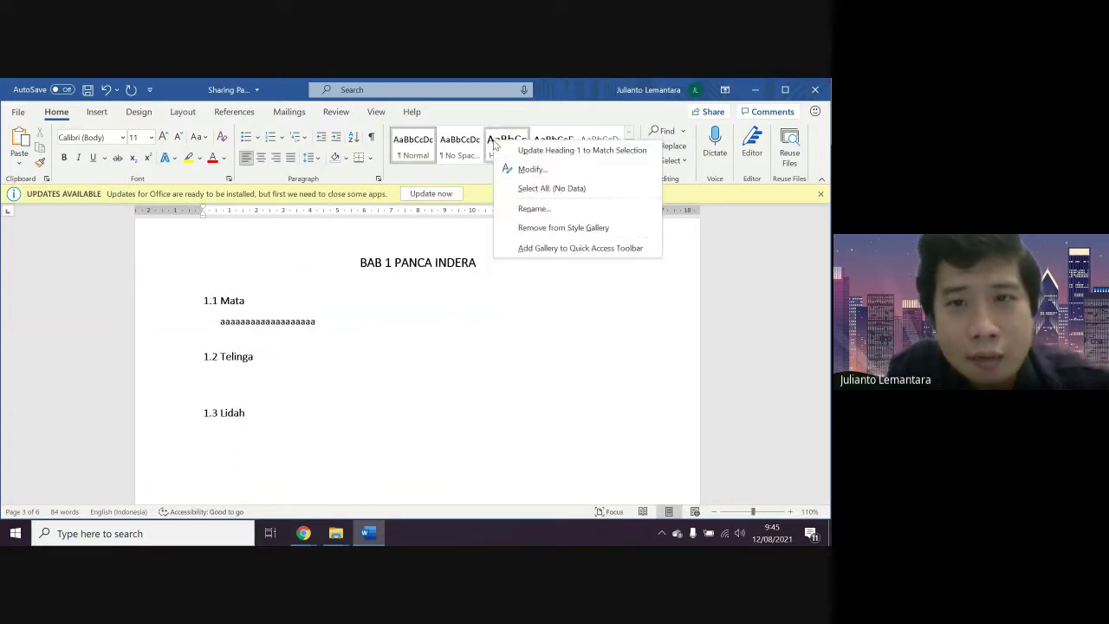
pyautogui.click(525, 169)
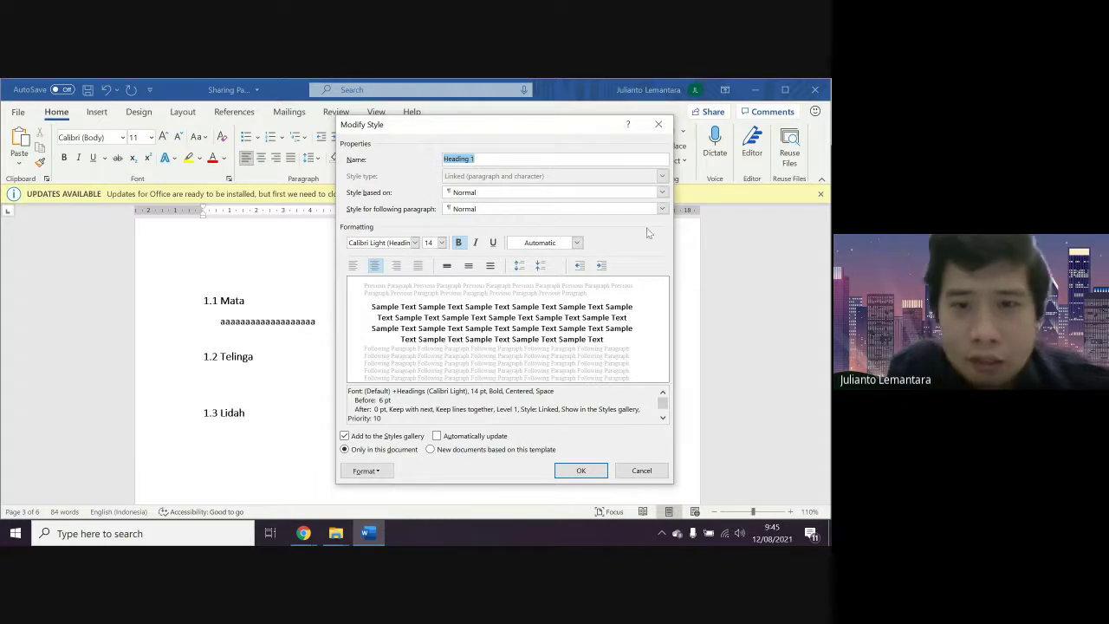
pyautogui.click(662, 475)
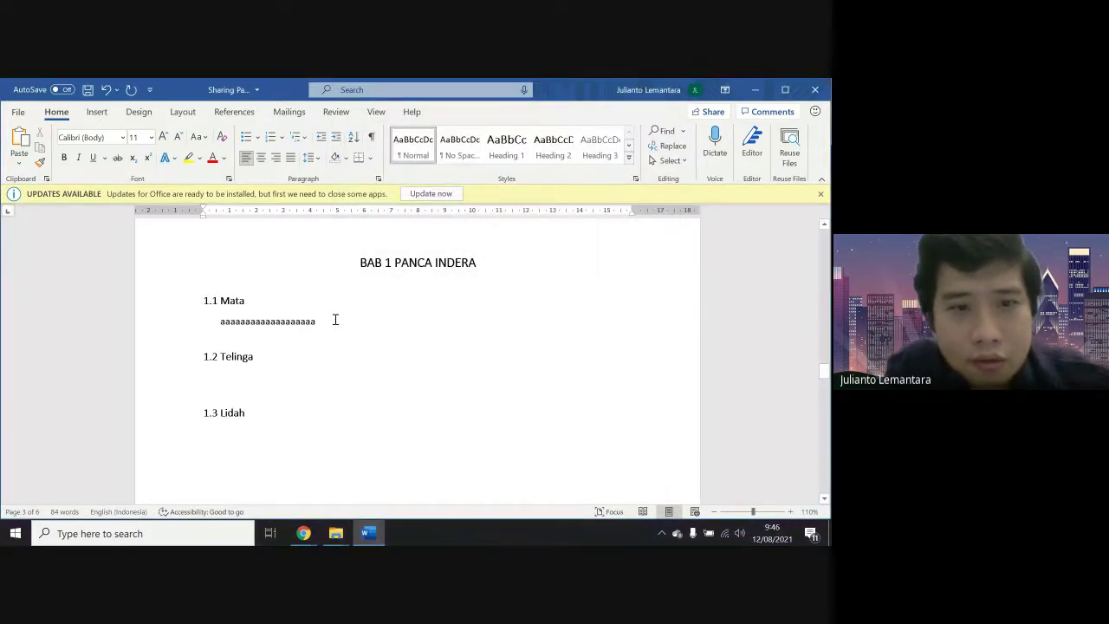
pyautogui.moveTo(335, 320); pyautogui.dragTo(317, 321)
pyautogui.doubleClick(205, 325)
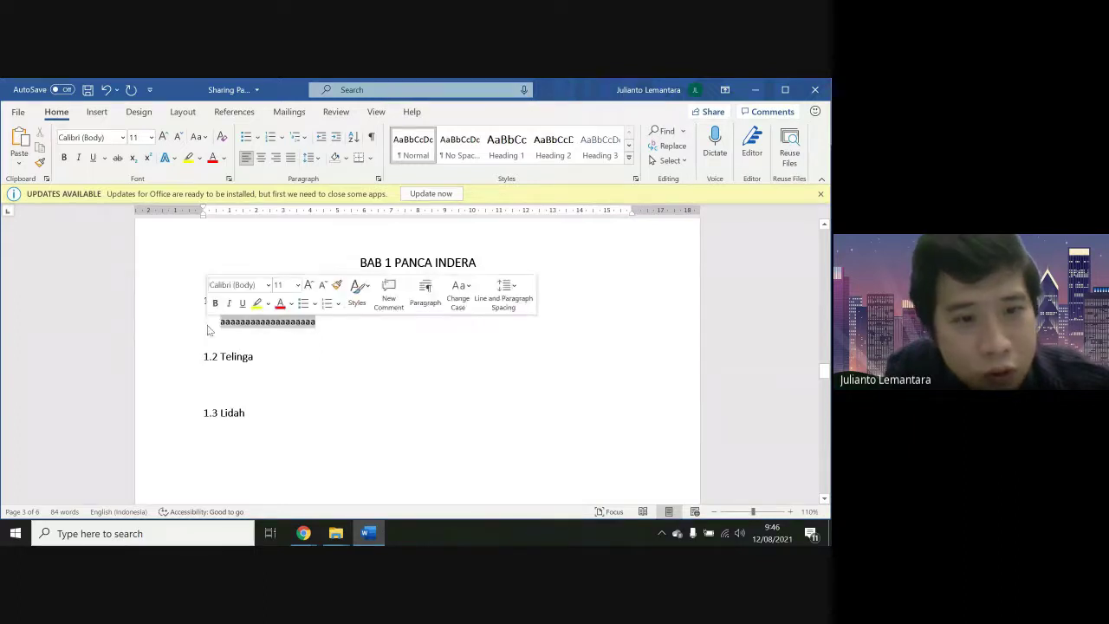
pyautogui.click(197, 333)
pyautogui.moveTo(258, 301); pyautogui.dragTo(202, 302)
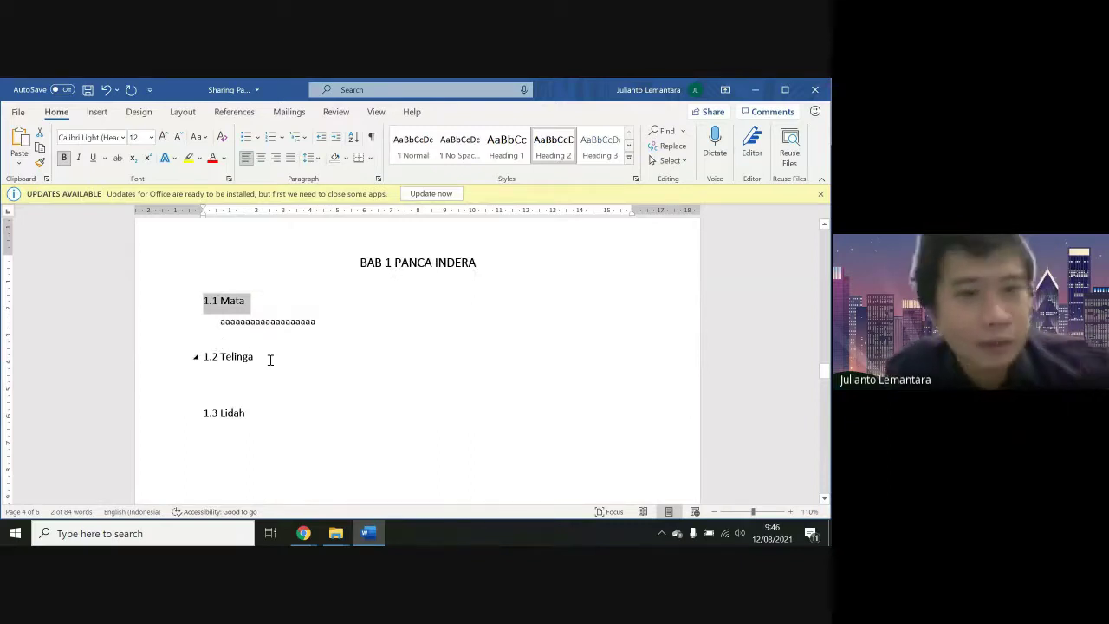
pyautogui.click(325, 325)
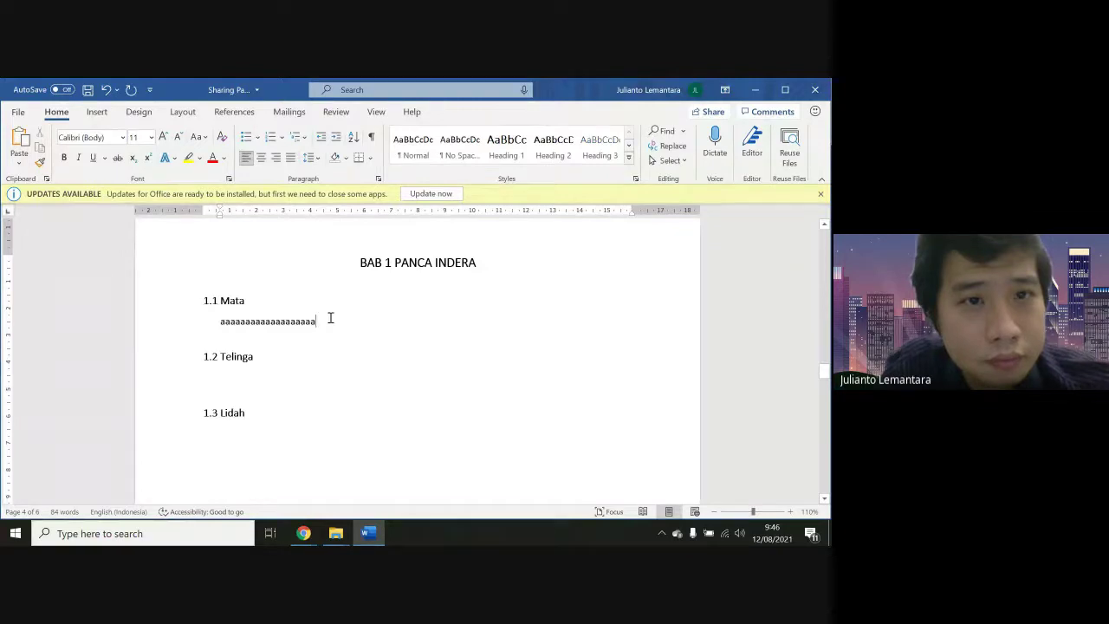
pyautogui.click(276, 301)
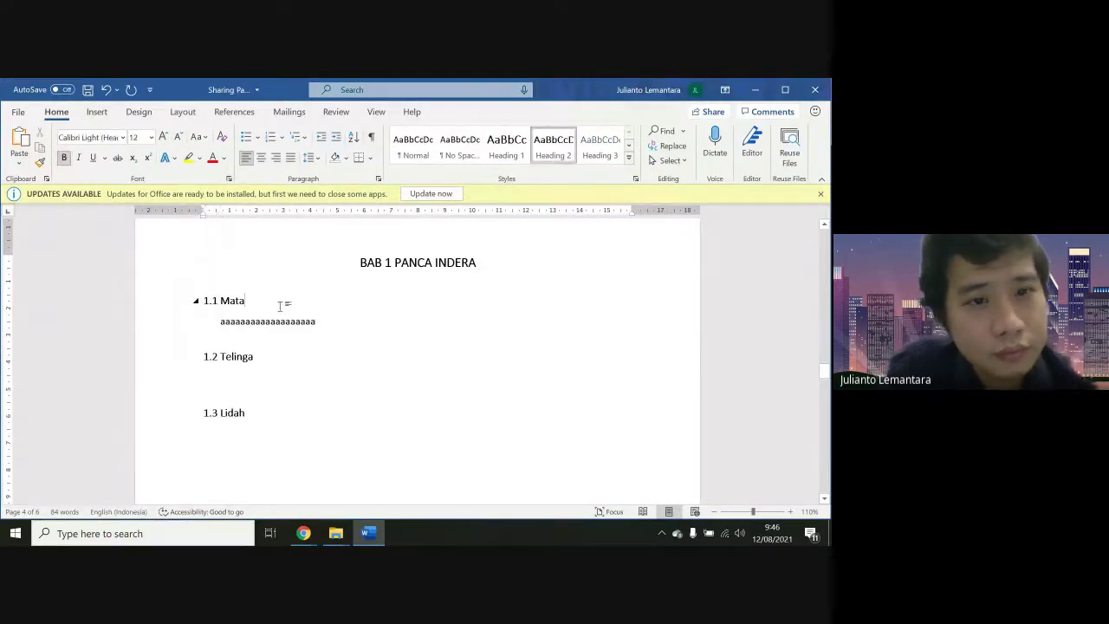
pyautogui.click(310, 319)
pyautogui.scroll(-2, 310, 323)
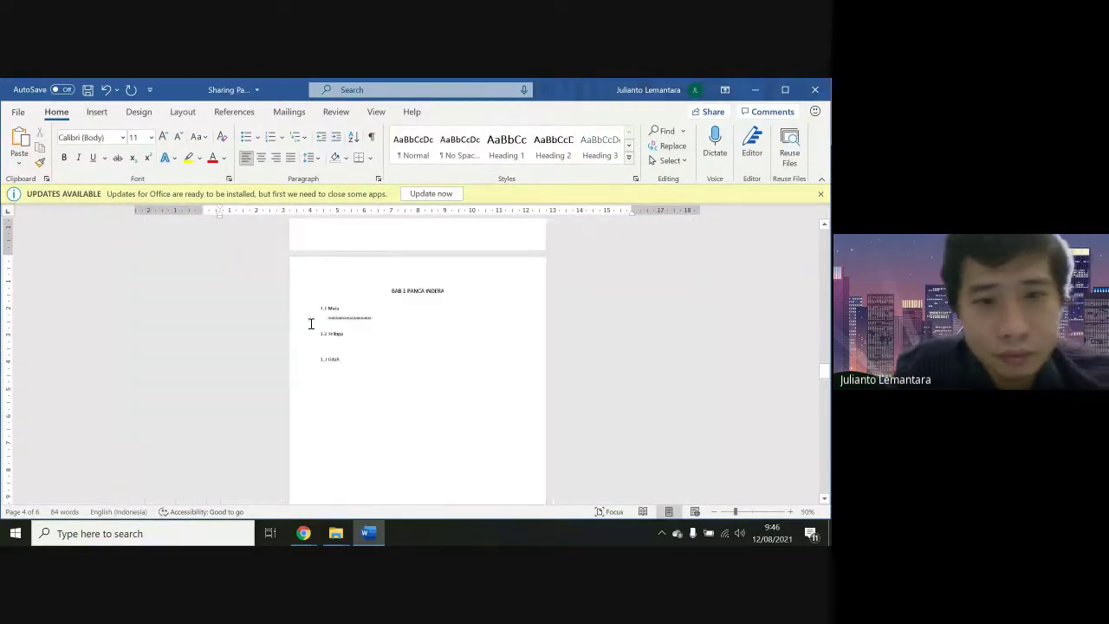
pyautogui.scroll(-4, 310, 323)
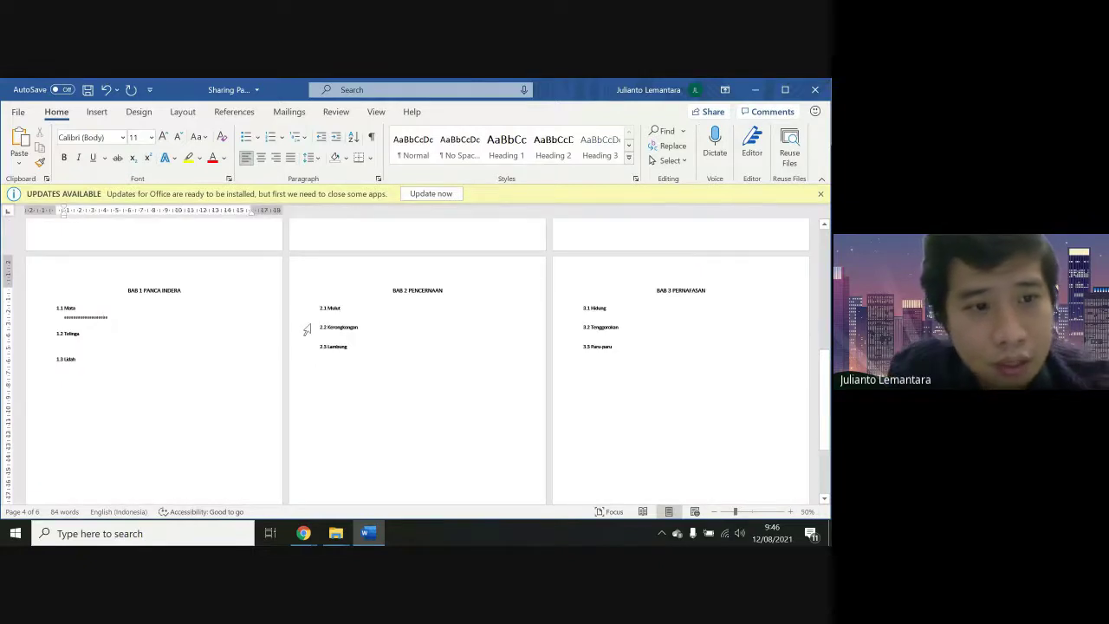
pyautogui.scroll(2, 305, 330)
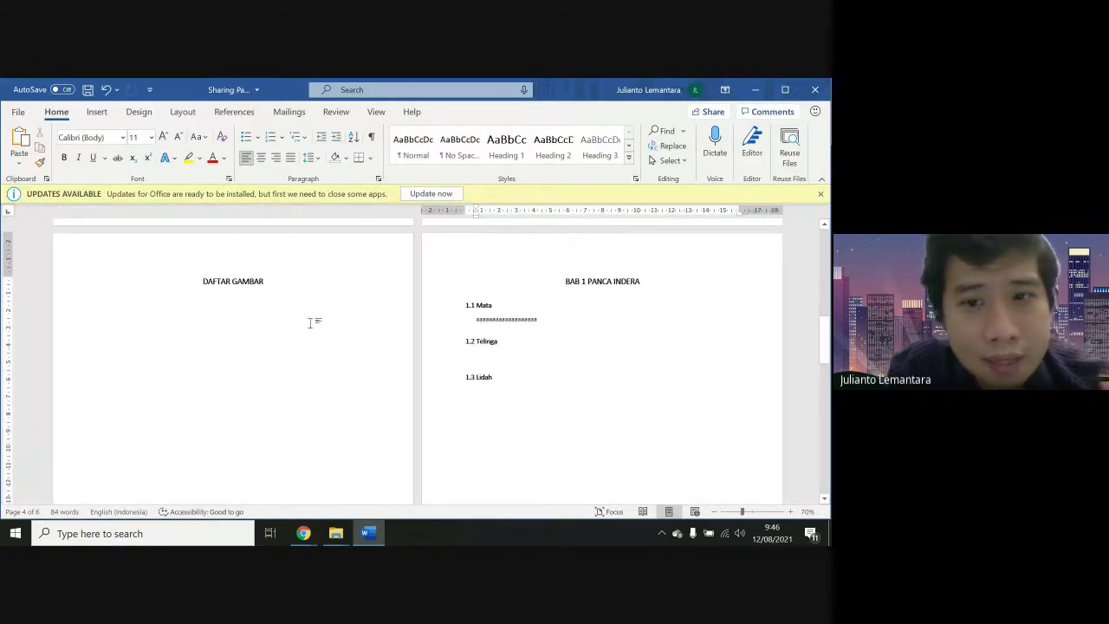
pyautogui.moveTo(483, 302)
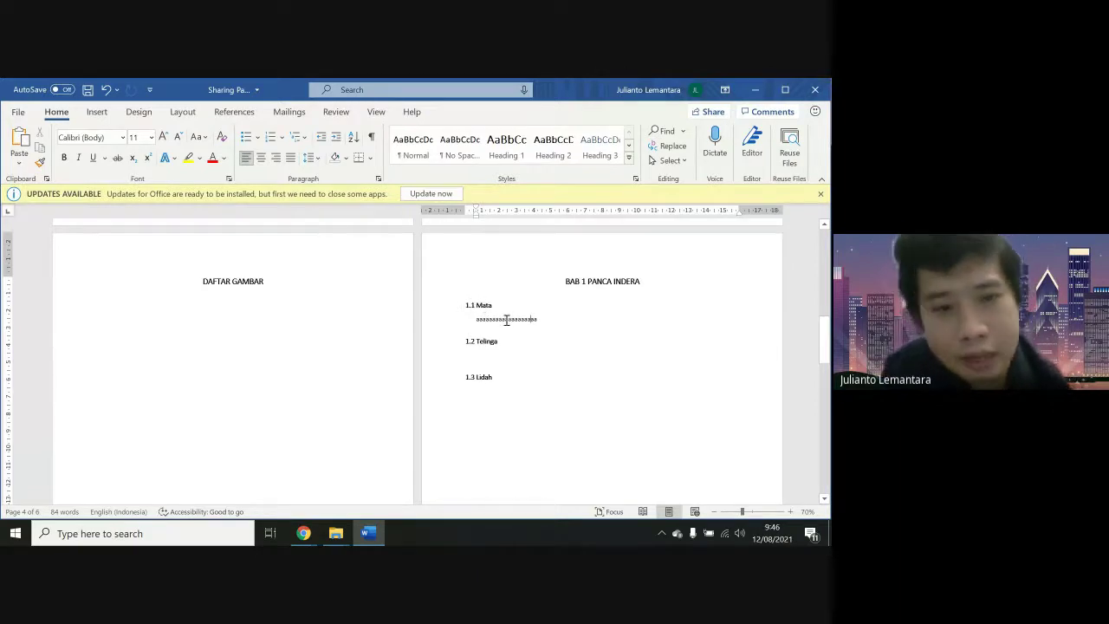
pyautogui.moveTo(602, 280)
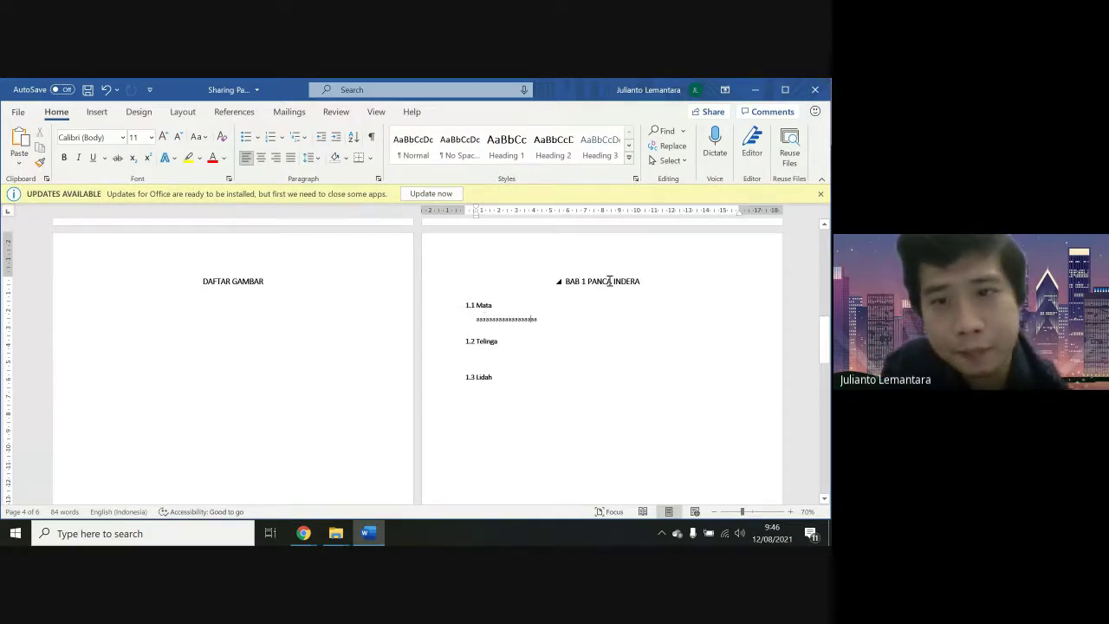
pyautogui.keyDown('ctrl'); pyautogui.scroll(5, 599, 293); pyautogui.keyUp('ctrl')
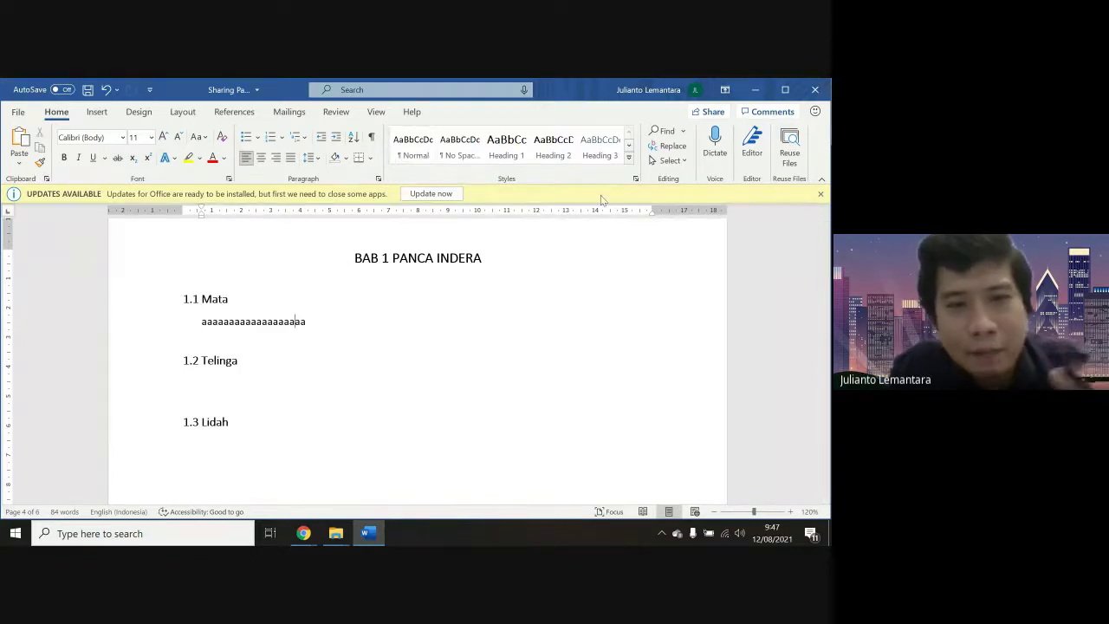
# Keep the aaaa line left-aligned, add an empty line below it, then bring Chrome's Meet window forward
pyautogui.hotkey('ctrl', 'e')
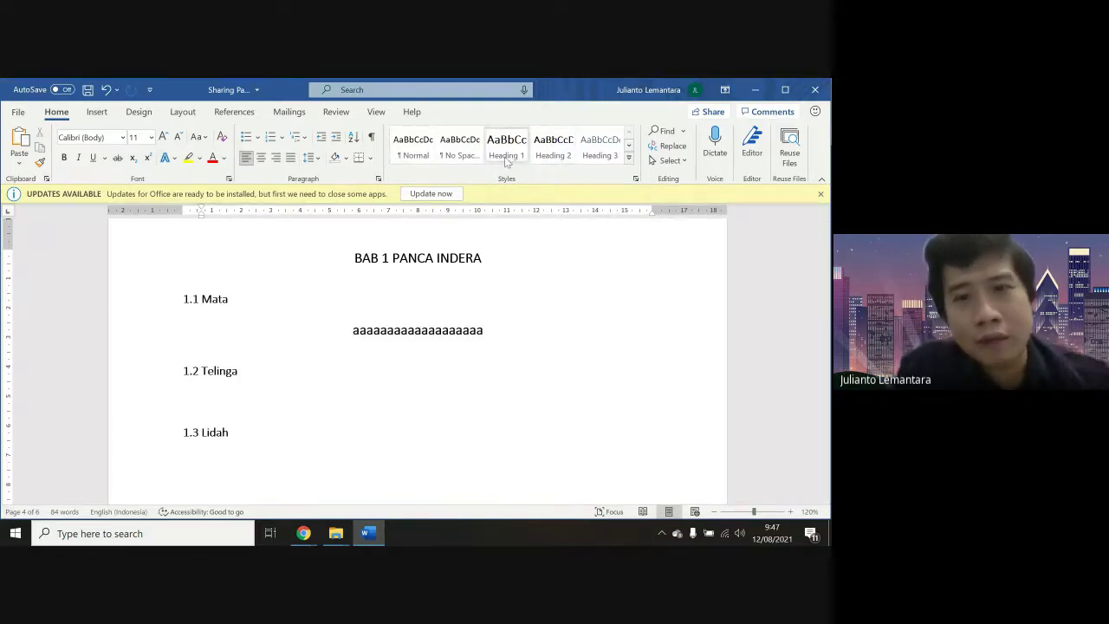
pyautogui.hotkey('ctrl', 'l')
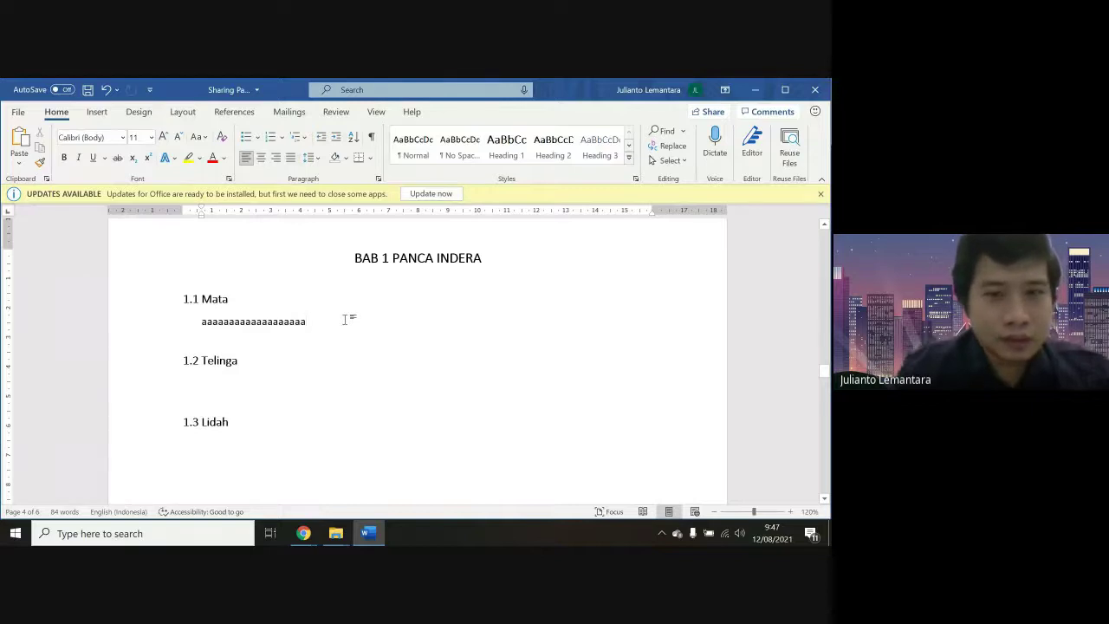
pyautogui.press('Return')
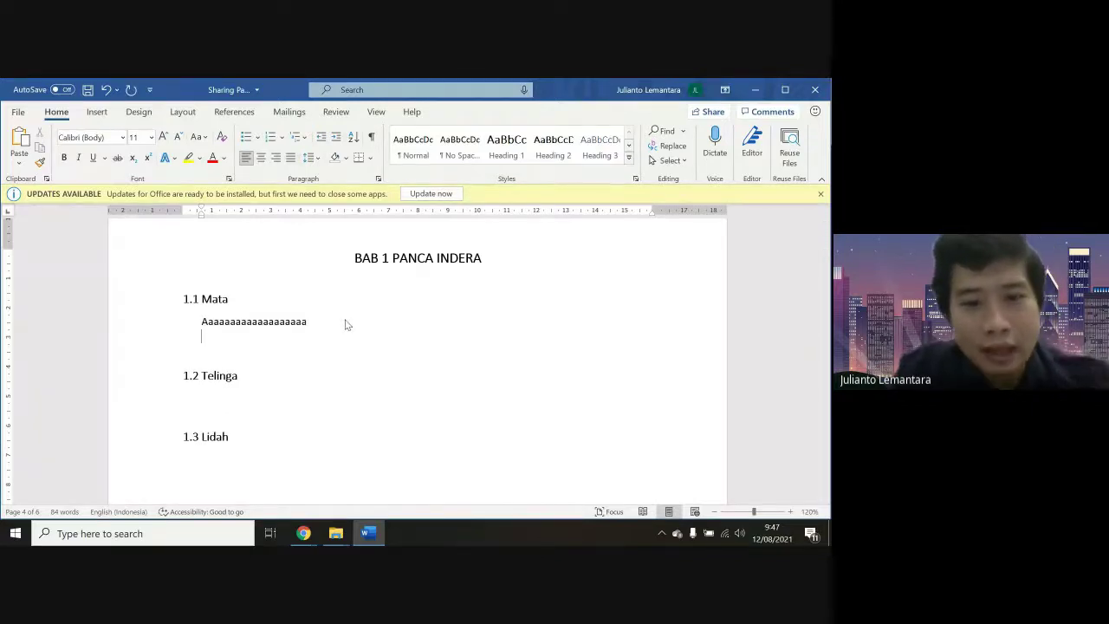
pyautogui.click(303, 533)
pyautogui.click(271, 469)
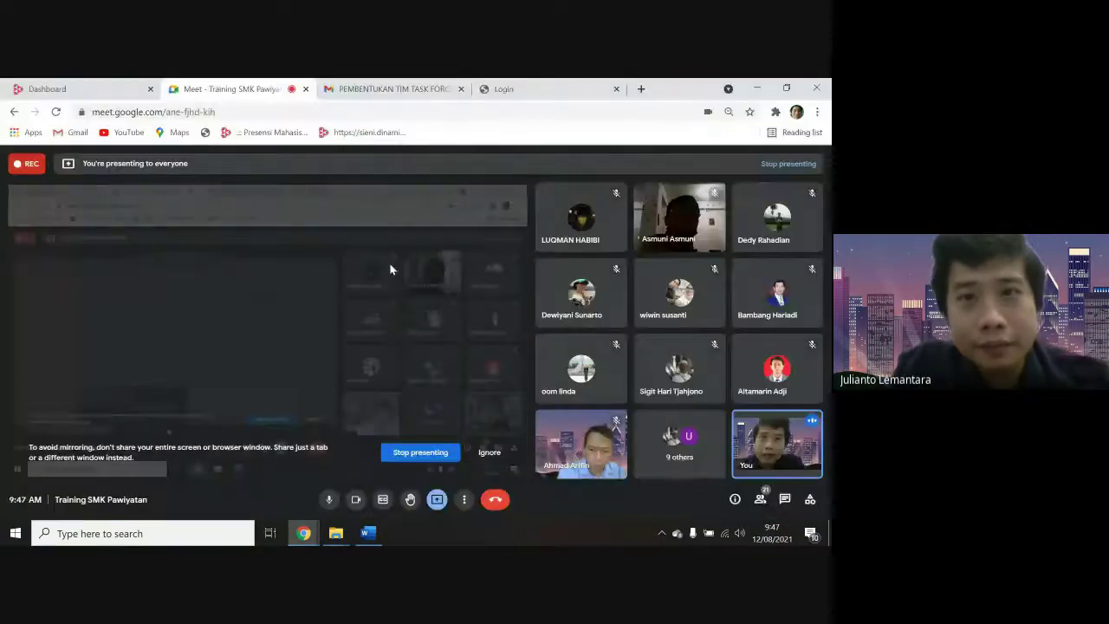
# Search Google for 'mata' from the Login tab's address bar
pyautogui.click(537, 92)
pyautogui.click(461, 111)
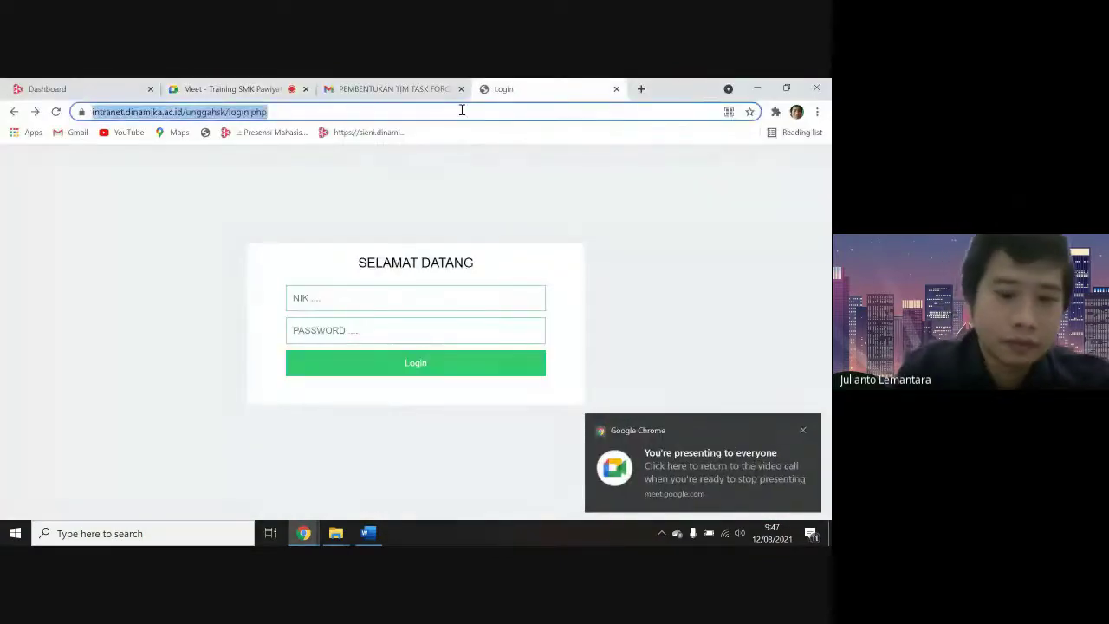
pyautogui.write('mata')
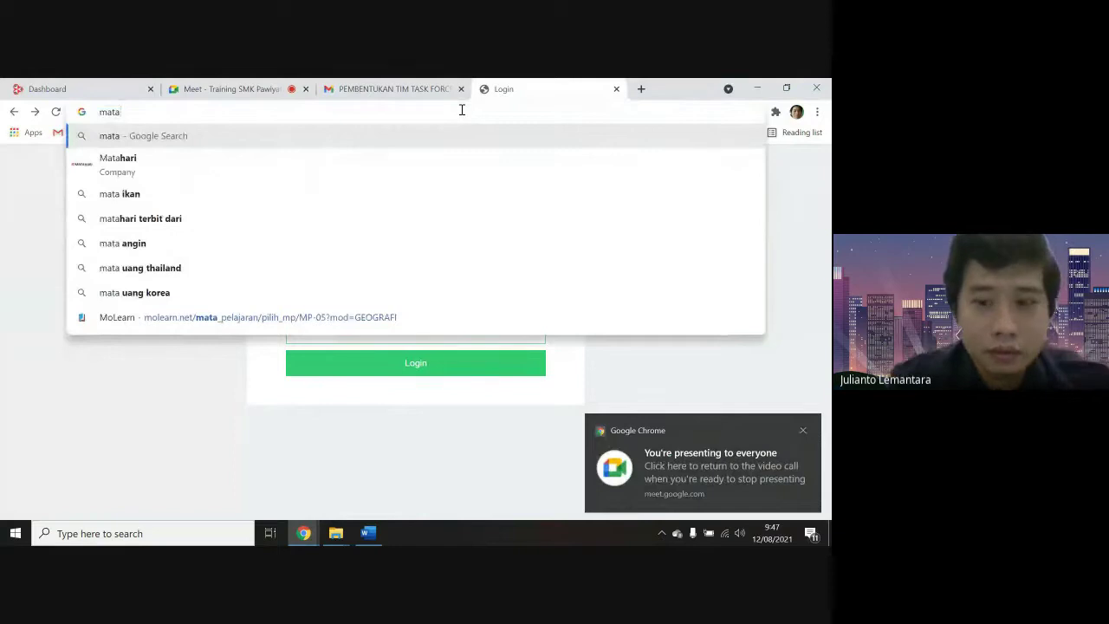
pyautogui.press('Return')
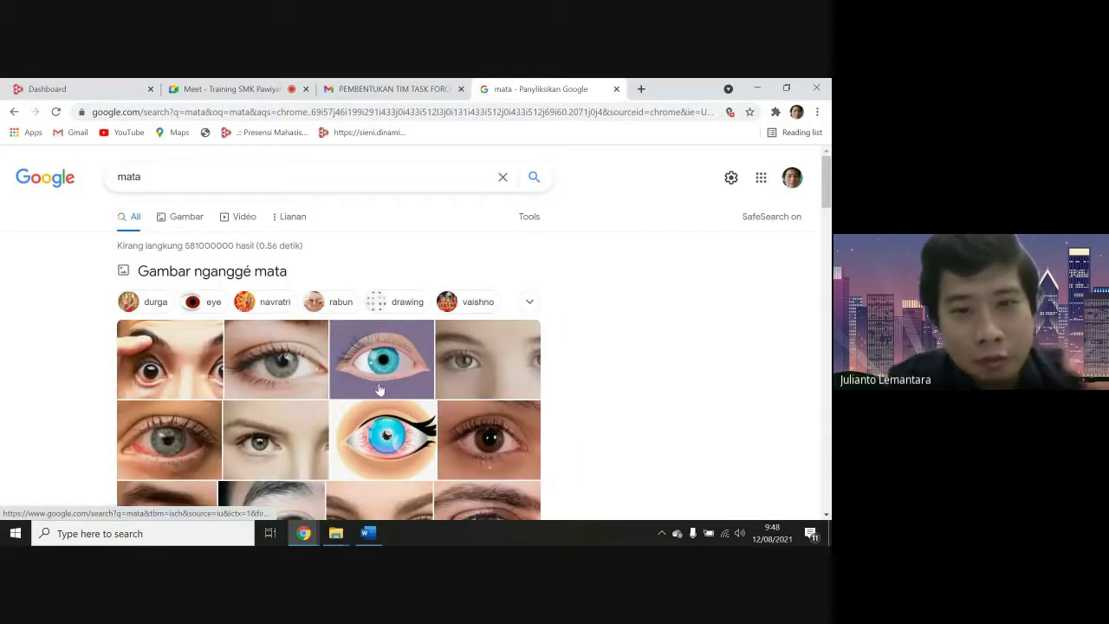
# Copy the blue bloodshot-eye illustration from the image results and switch back to Word
pyautogui.click(382, 428)
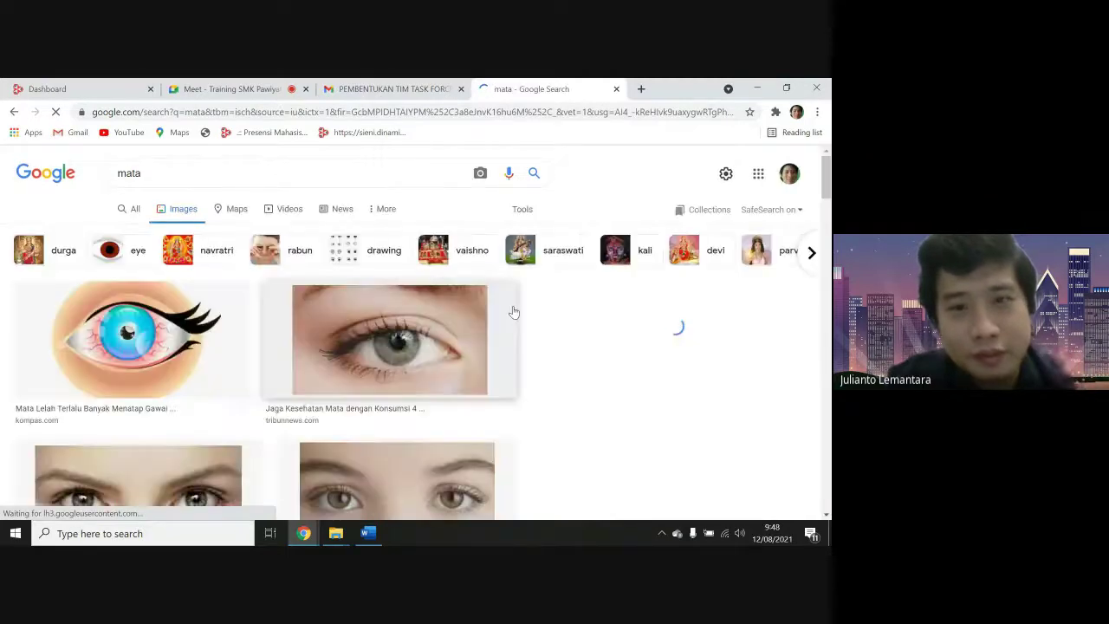
pyautogui.click(158, 335)
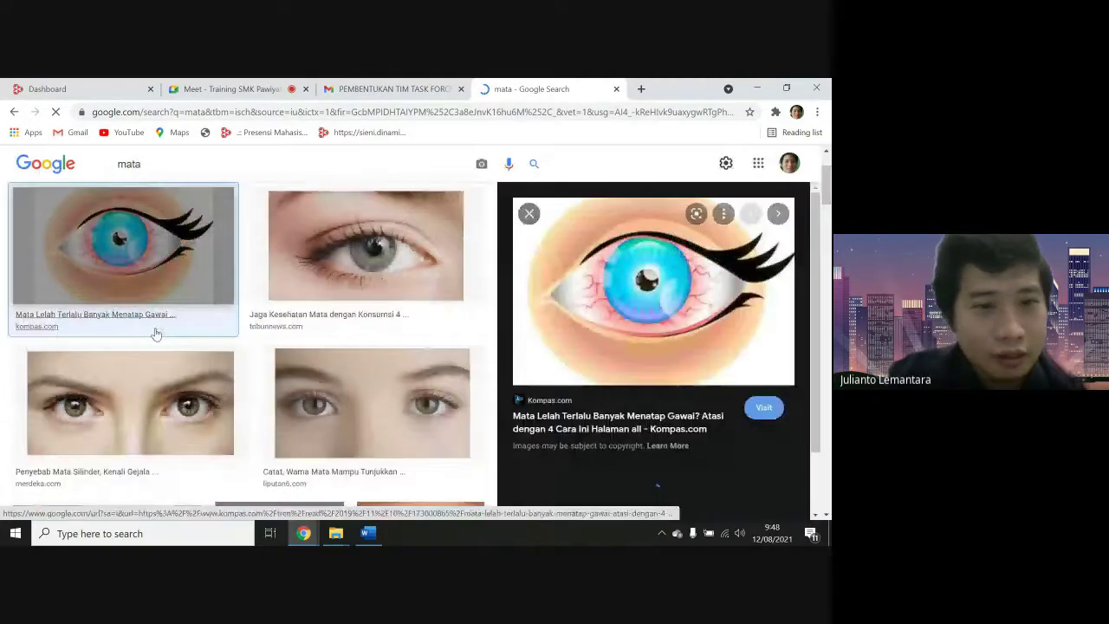
pyautogui.rightClick(571, 304)
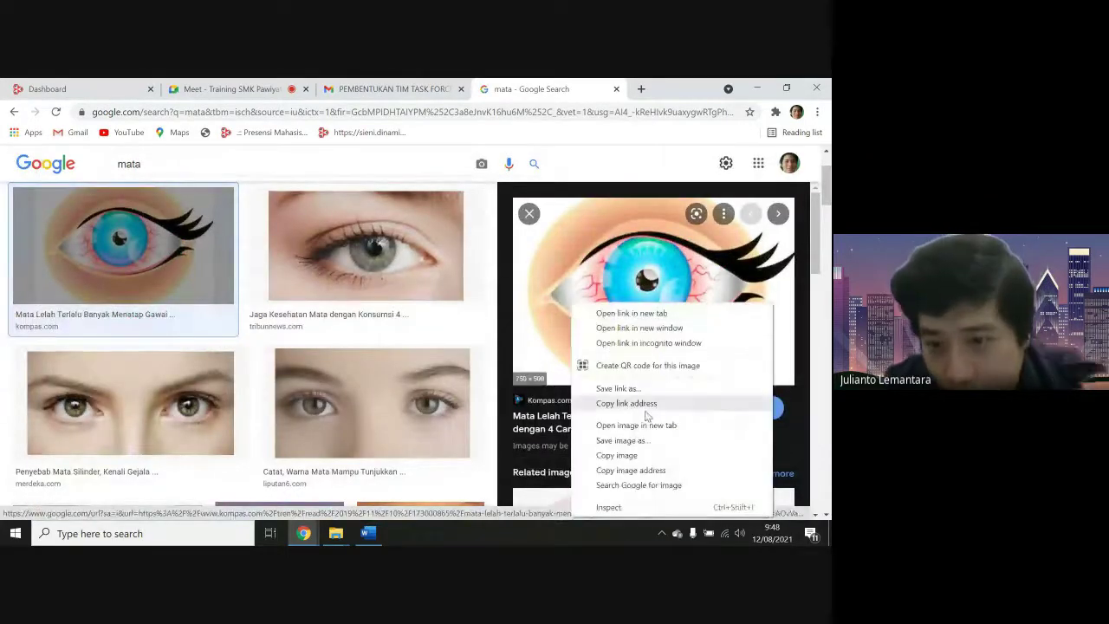
pyautogui.click(644, 458)
pyautogui.hotkey('alt', 'Tab')
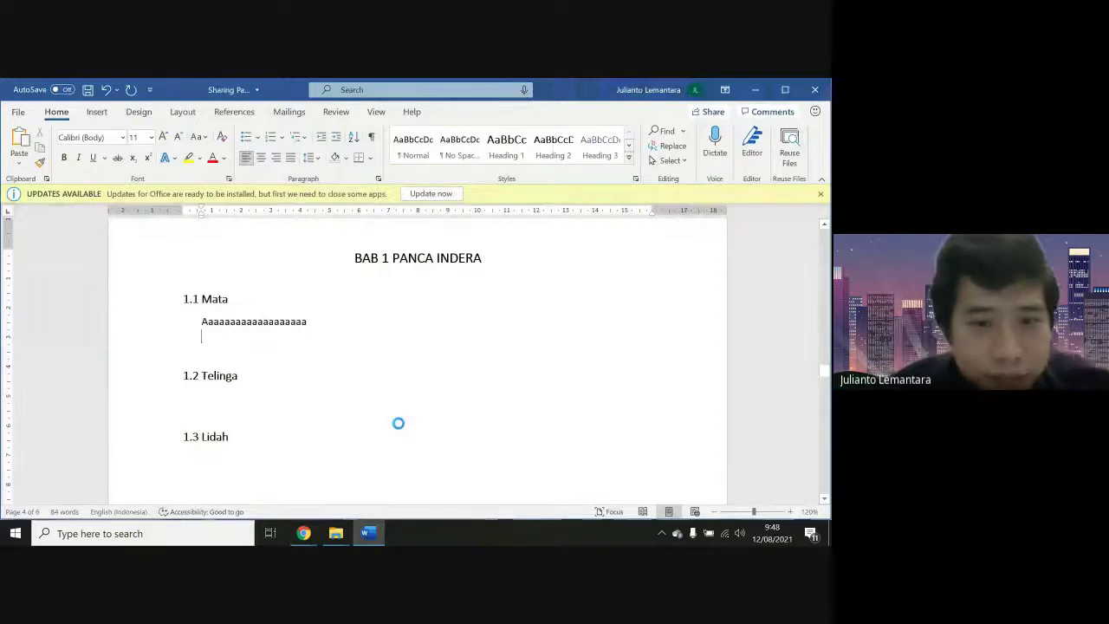
# Paste the eye illustration below the Aaaa line and shrink it to about half size
pyautogui.hotkey('ctrl', 'v')
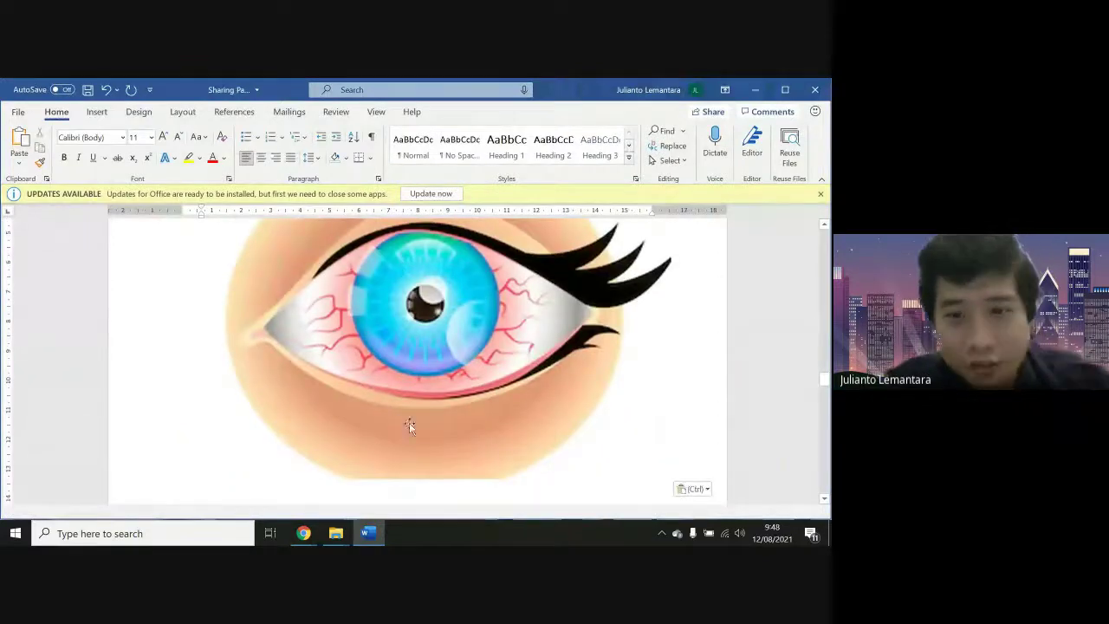
pyautogui.click(428, 424)
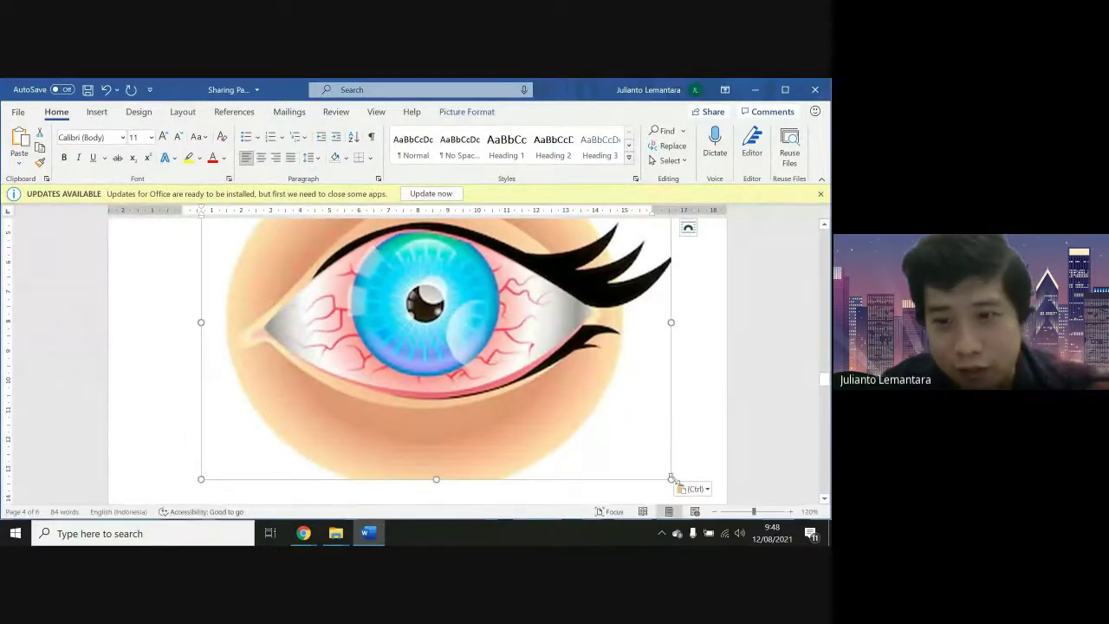
pyautogui.moveTo(671, 477); pyautogui.dragTo(484, 320)
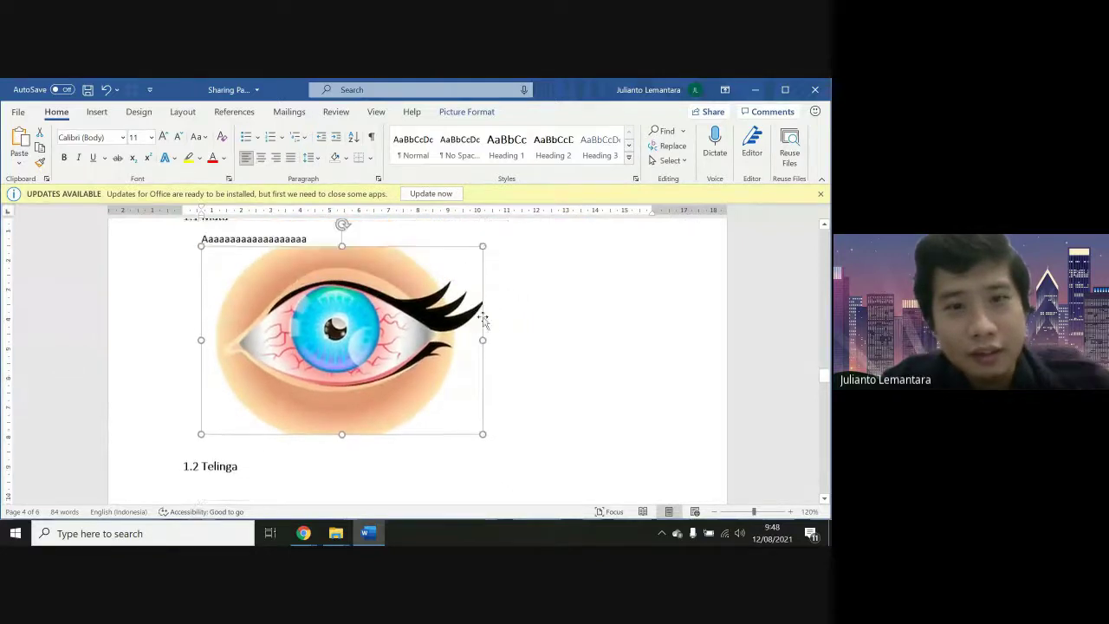
pyautogui.scroll(2, 483, 320)
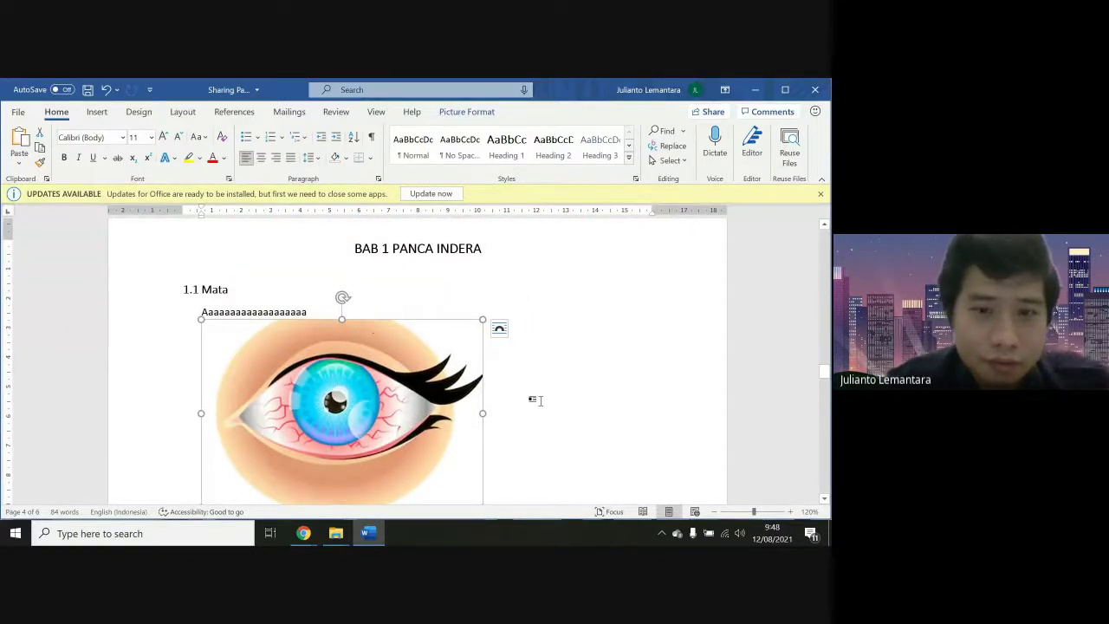
pyautogui.scroll(-1, 527, 396)
# Start the caption 'Gambar 1 Mat' on a new line below the picture
pyautogui.click(504, 453)
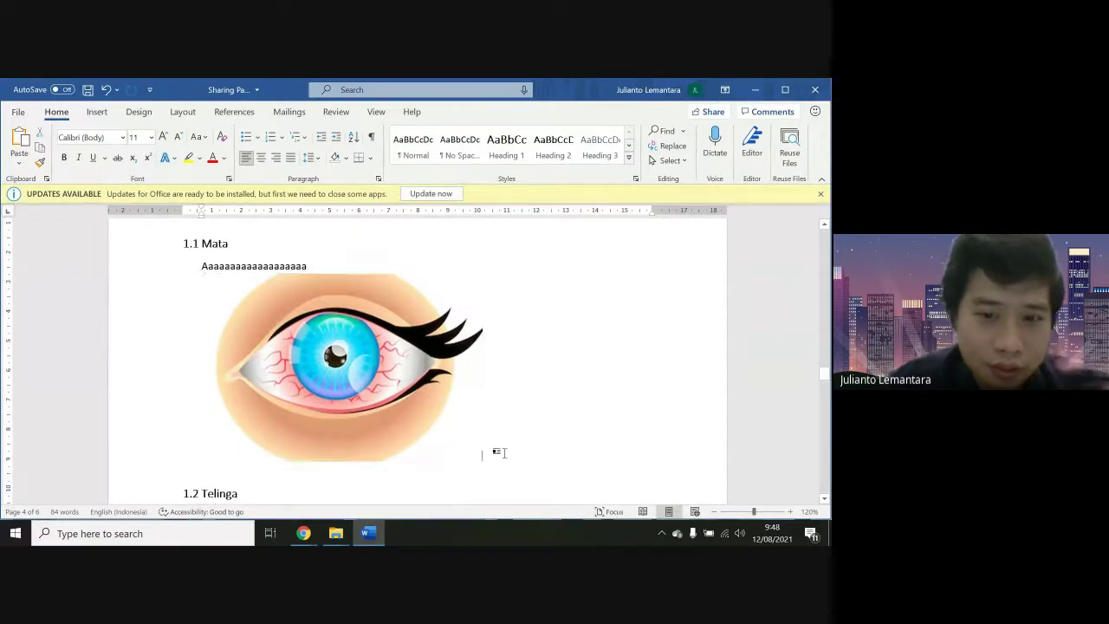
pyautogui.press('Return')
pyautogui.write('Gambar 1')
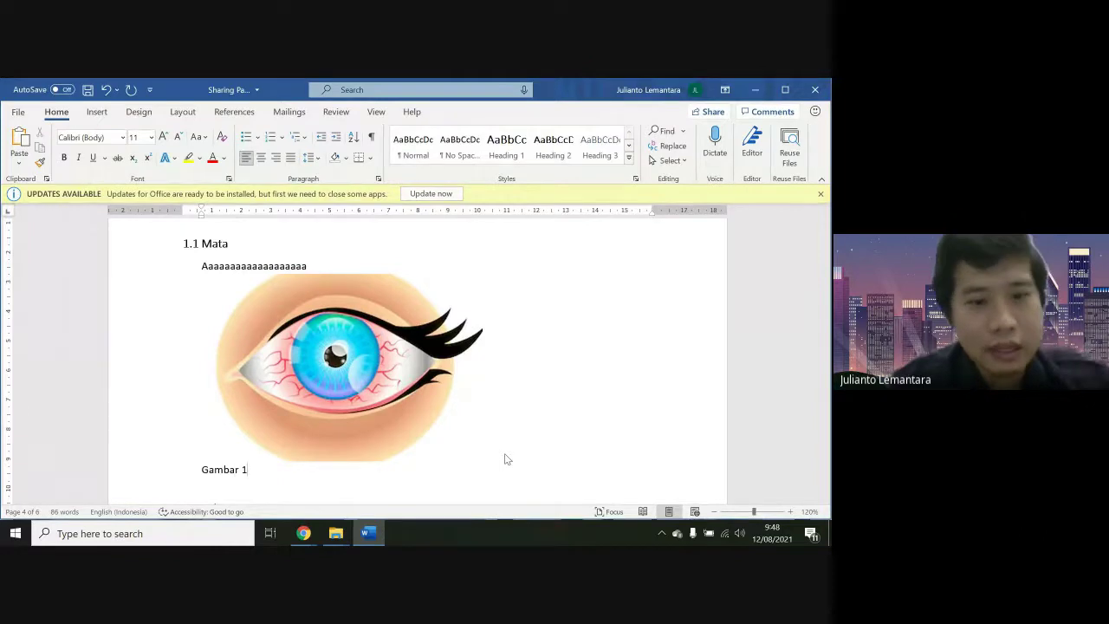
pyautogui.write(' Mata Biru')
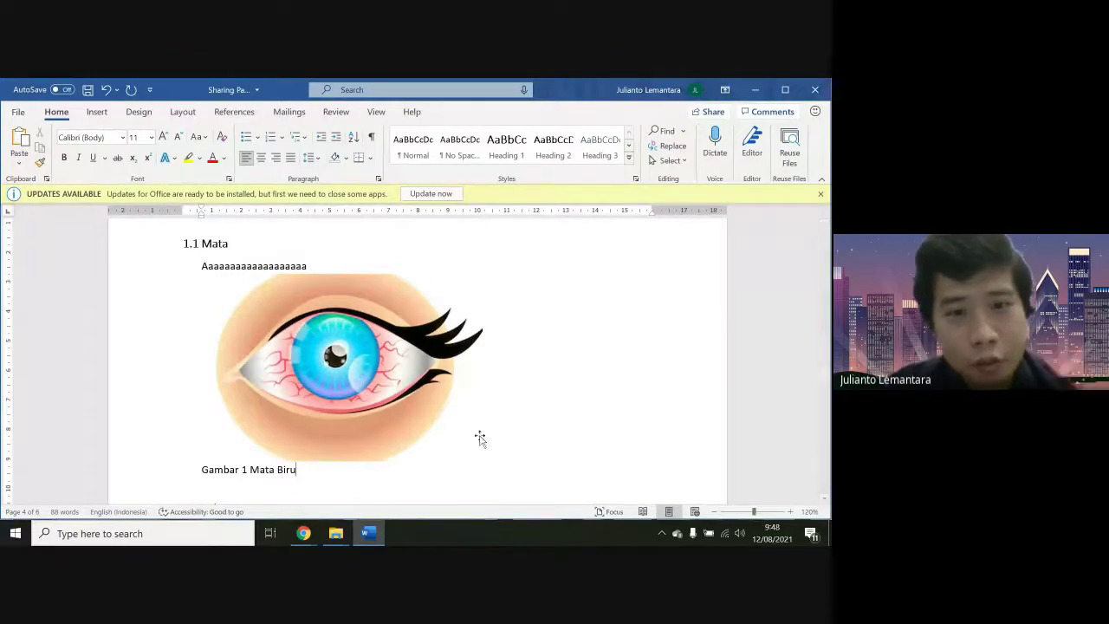
# After trying right, centre and justified alignment, give the eye picture Square text wrapping
pyautogui.click(343, 372)
pyautogui.hotkey('ctrl', 'r')
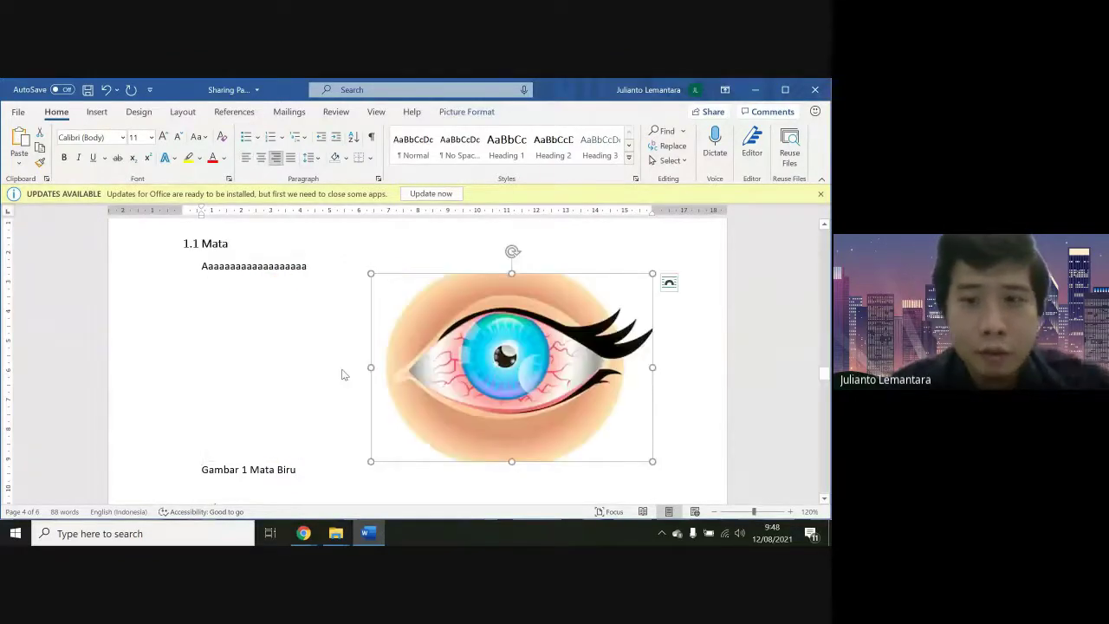
pyautogui.hotkey('ctrl', 'e')
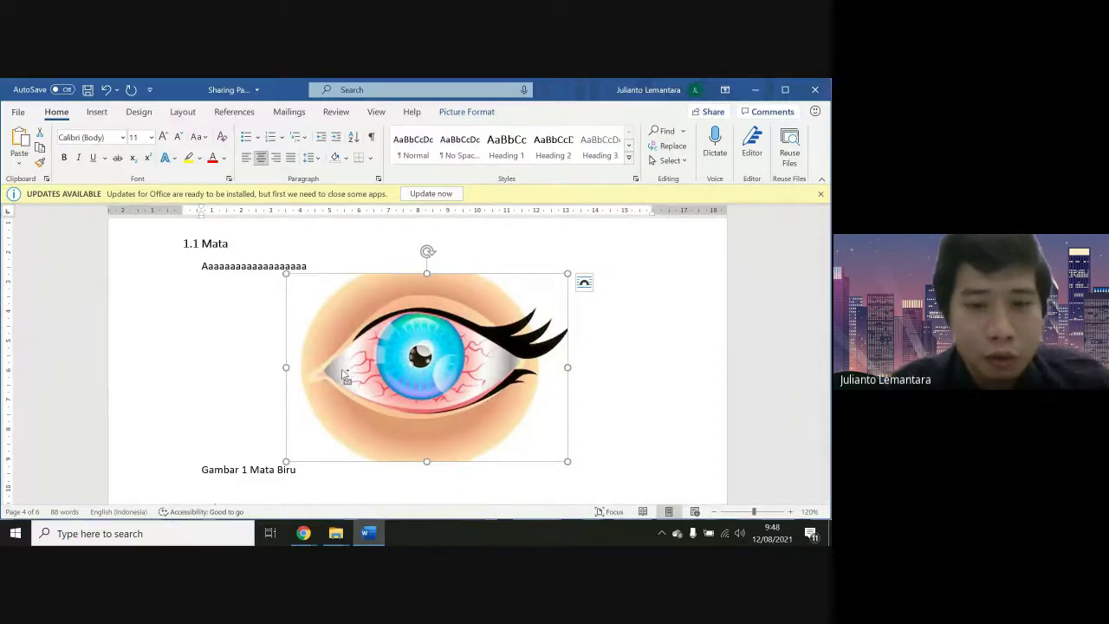
pyautogui.hotkey('ctrl', 'j')
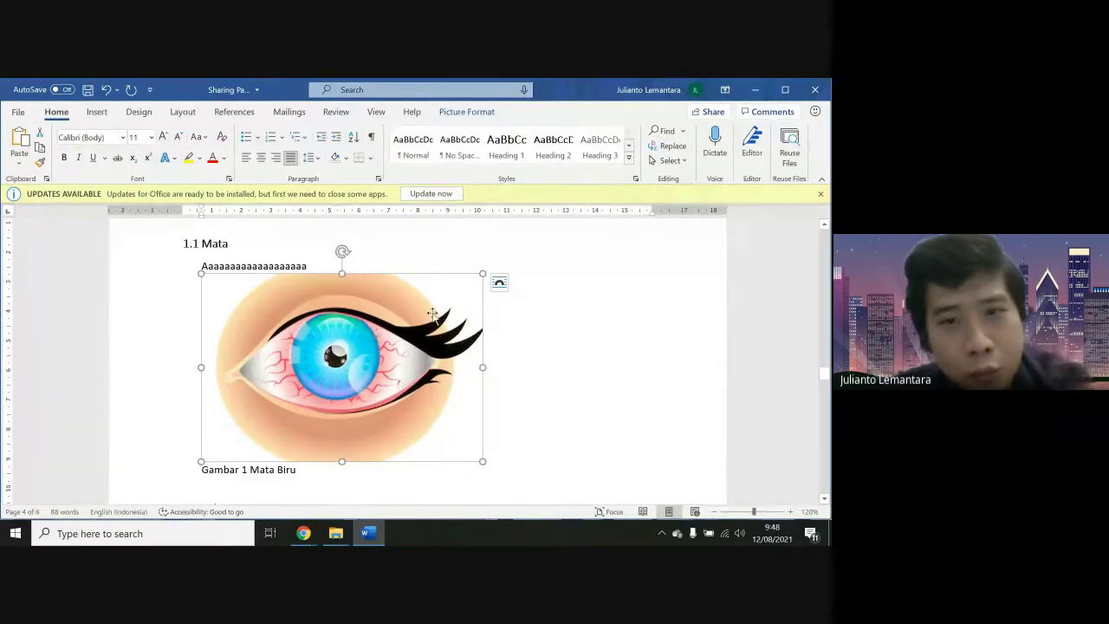
pyautogui.click(499, 283)
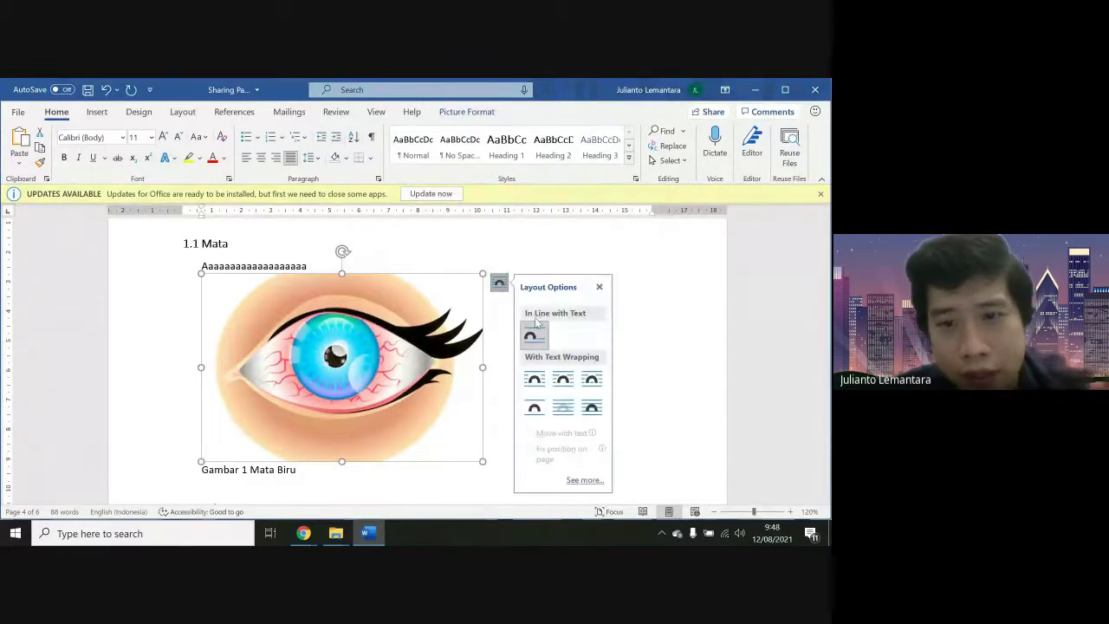
pyautogui.click(534, 380)
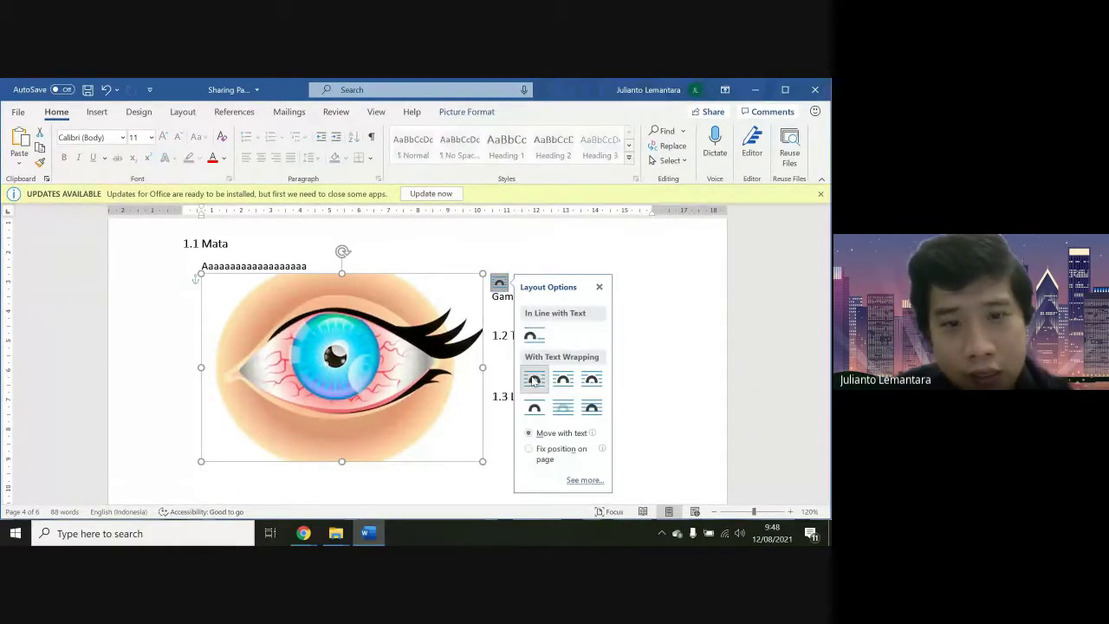
pyautogui.moveTo(386, 380)
pyautogui.mouseDown()
pyautogui.moveTo(404, 383)
pyautogui.moveTo(367, 393)
pyautogui.moveTo(387, 389)
pyautogui.mouseUp()
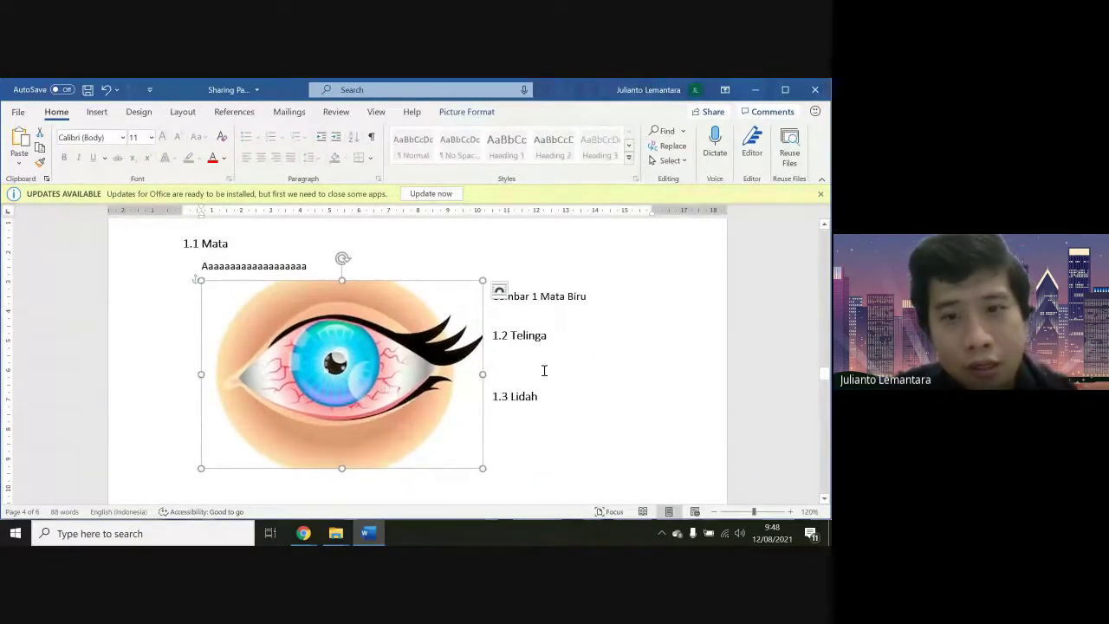
pyautogui.click(491, 336)
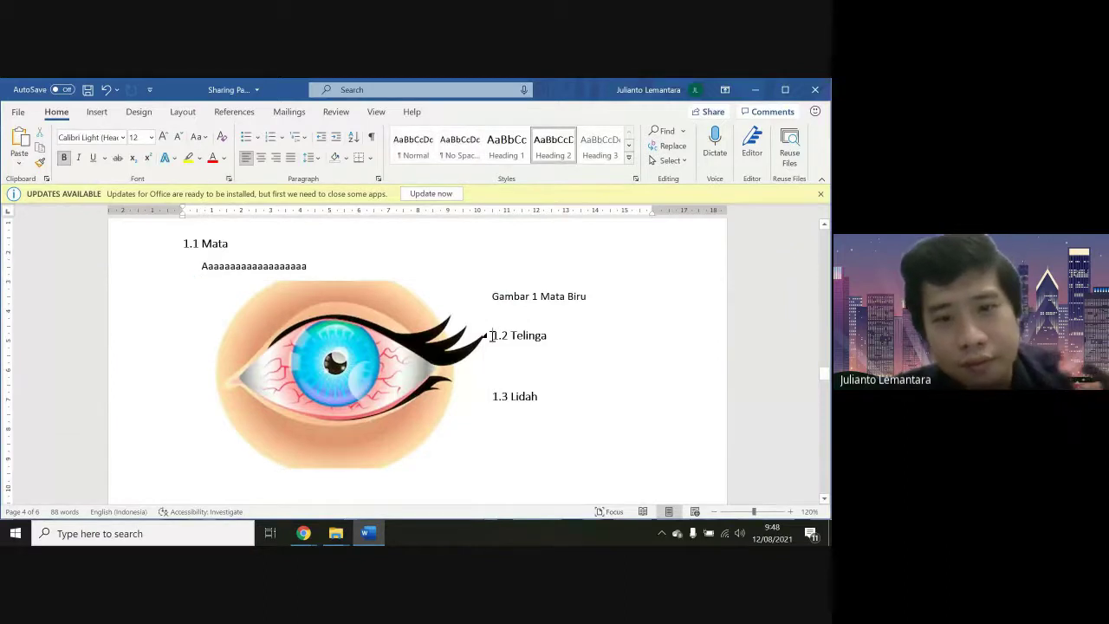
# Extend the a's paragraph under 1.1 Mata to about three lines, then select the eye picture
pyautogui.click(325, 266)
pyautogui.write('aaaaaaa')
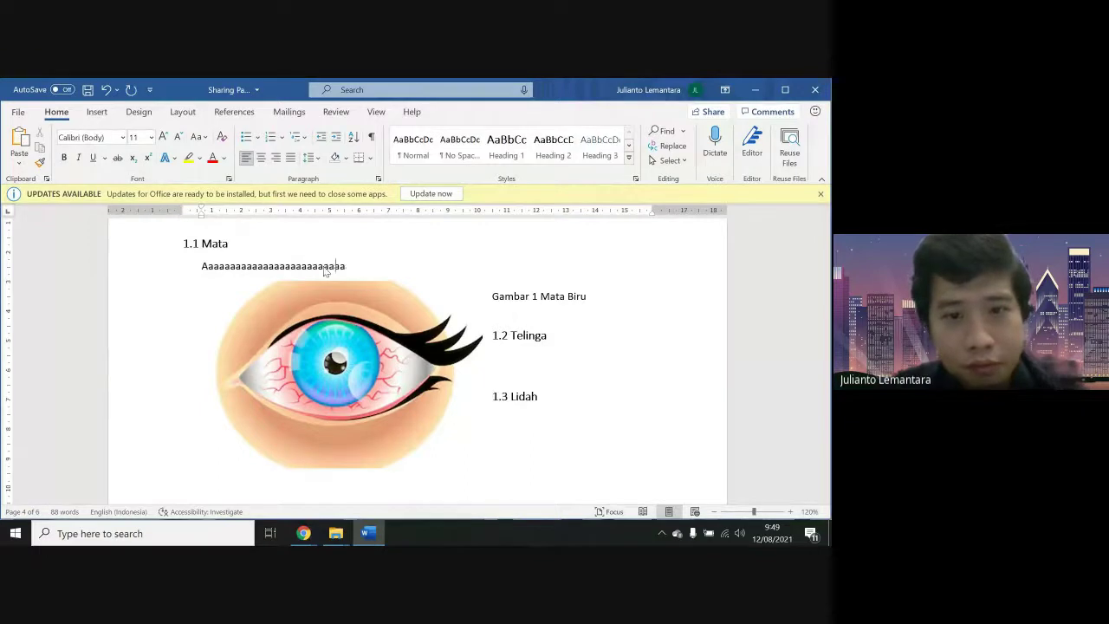
pyautogui.write('aaaaaaaaaaaaaaaaaaaaaaaaaaaaaaaaaaaaaaaaaaaaaaaaaaaaaaaaaaa')
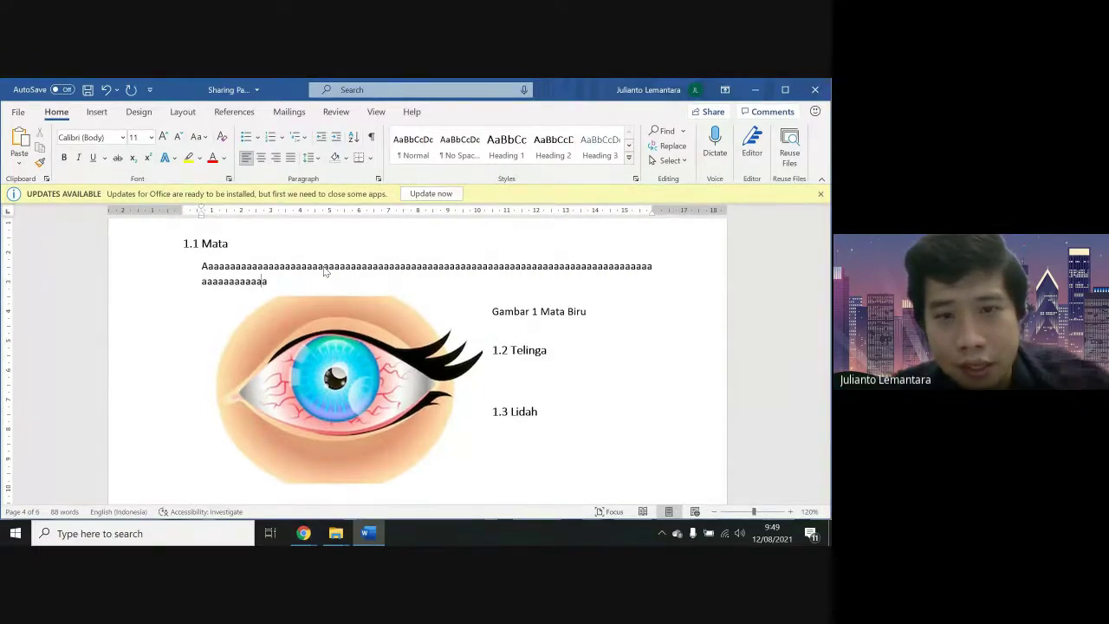
pyautogui.write('aaaaaaaaaaaaaaaaaaaaaaaaaaaaaaaaaaaaaaaaaaaaaaaaaaaaaaaaaaaaaaaaaaa')
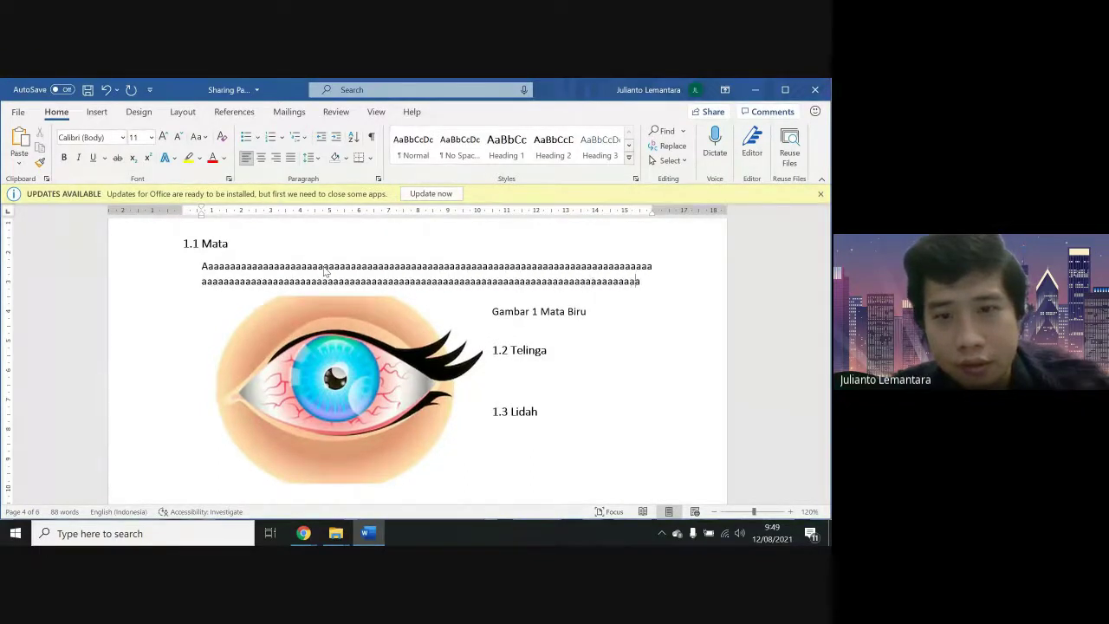
pyautogui.write('aaaaaaaaaaaaaaaaaaaaaaaaaaaaaaaaaa')
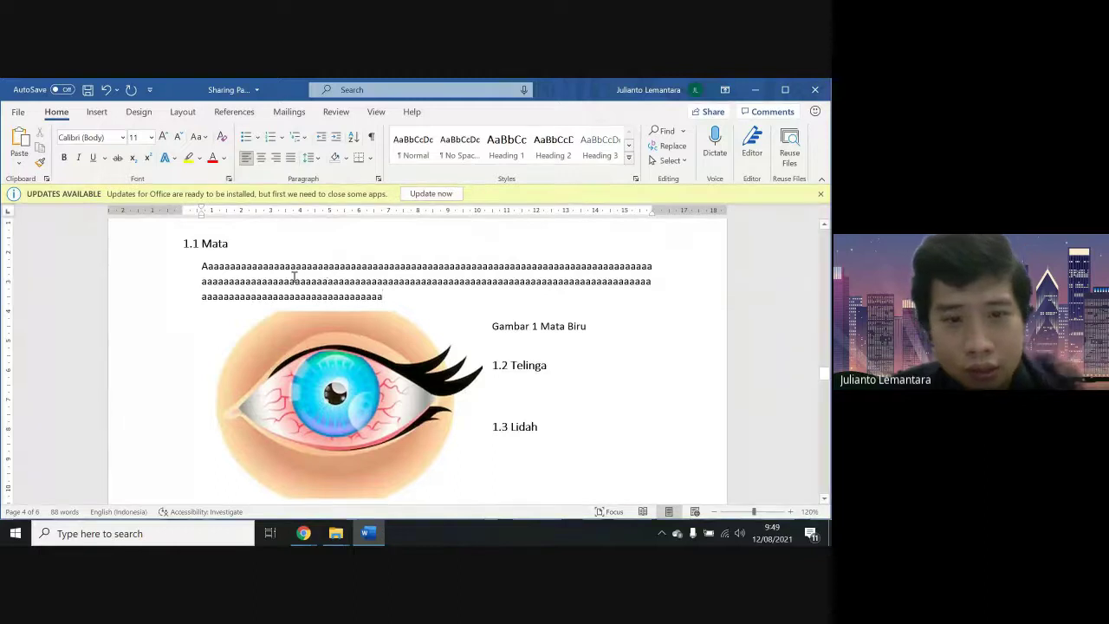
pyautogui.click(355, 369)
pyautogui.click(500, 320)
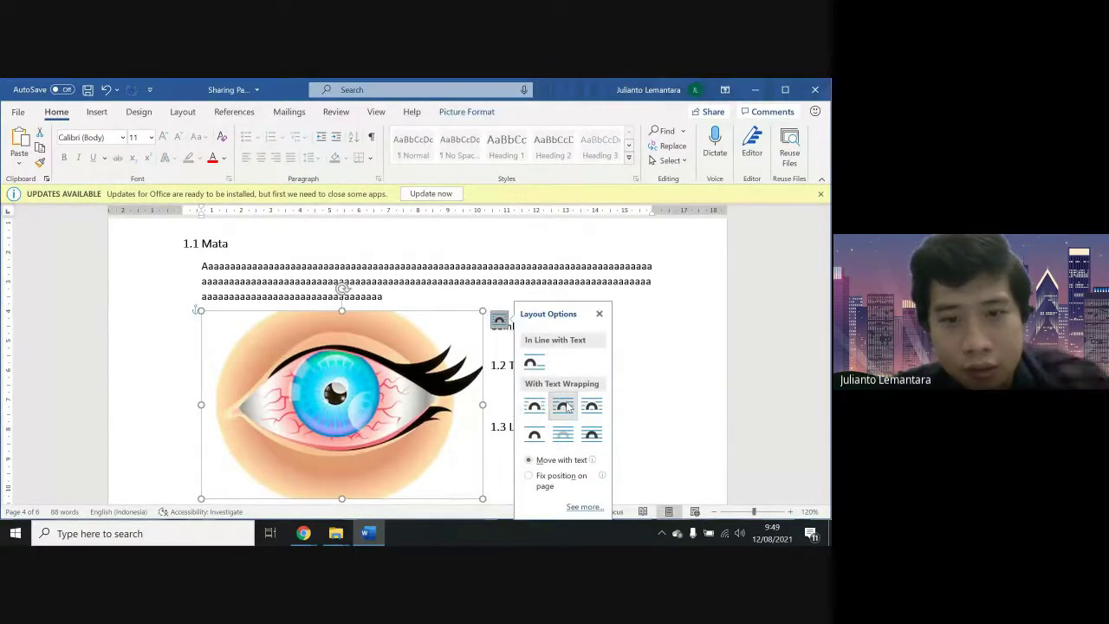
# Move the eye picture up into the 1.1 Mata paragraph with Square wrapping and shrink it
pyautogui.moveTo(409, 397); pyautogui.dragTo(405, 359)
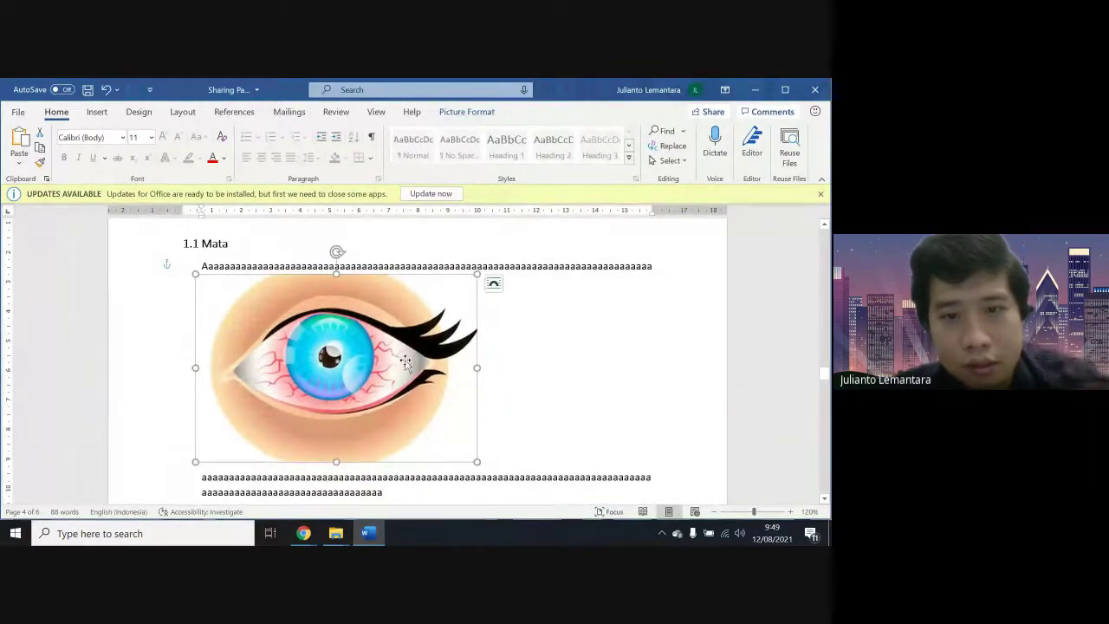
pyautogui.click(493, 283)
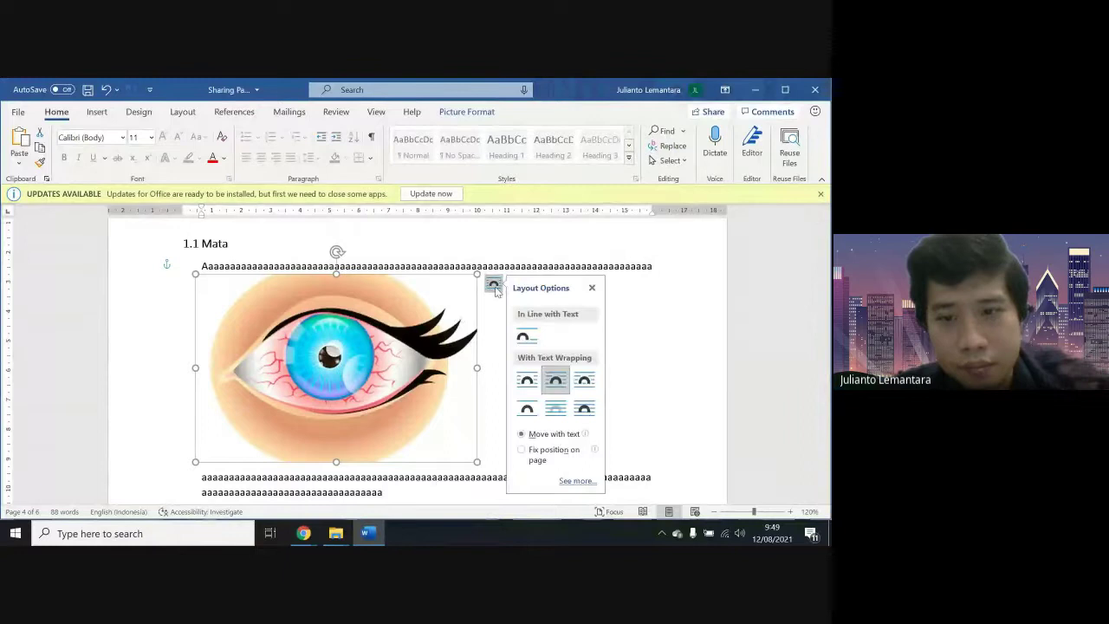
pyautogui.click(530, 383)
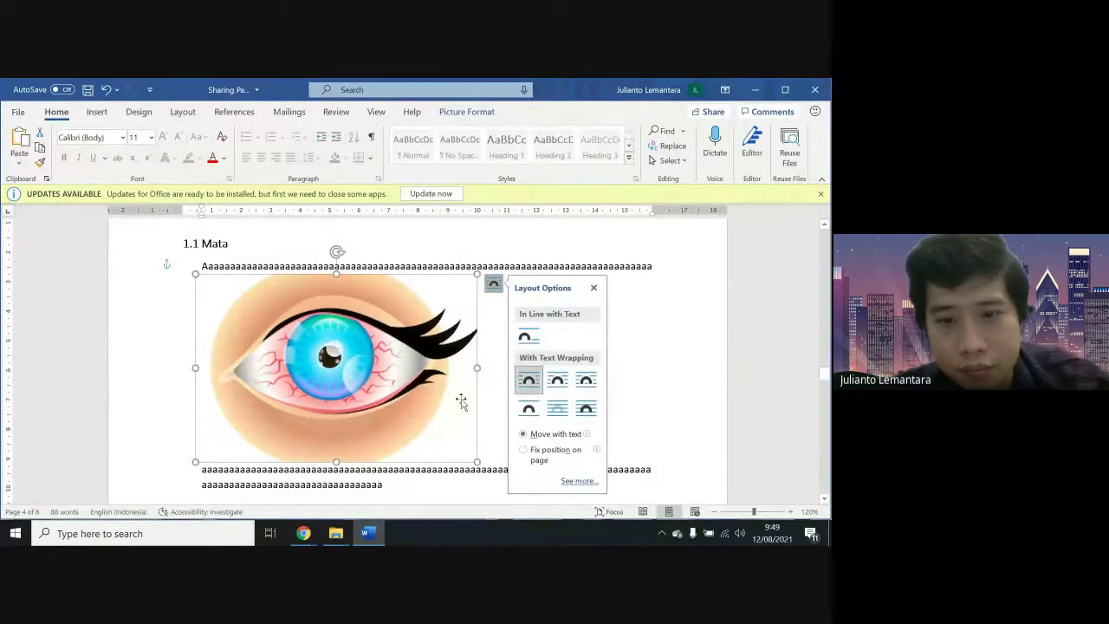
pyautogui.click(422, 268)
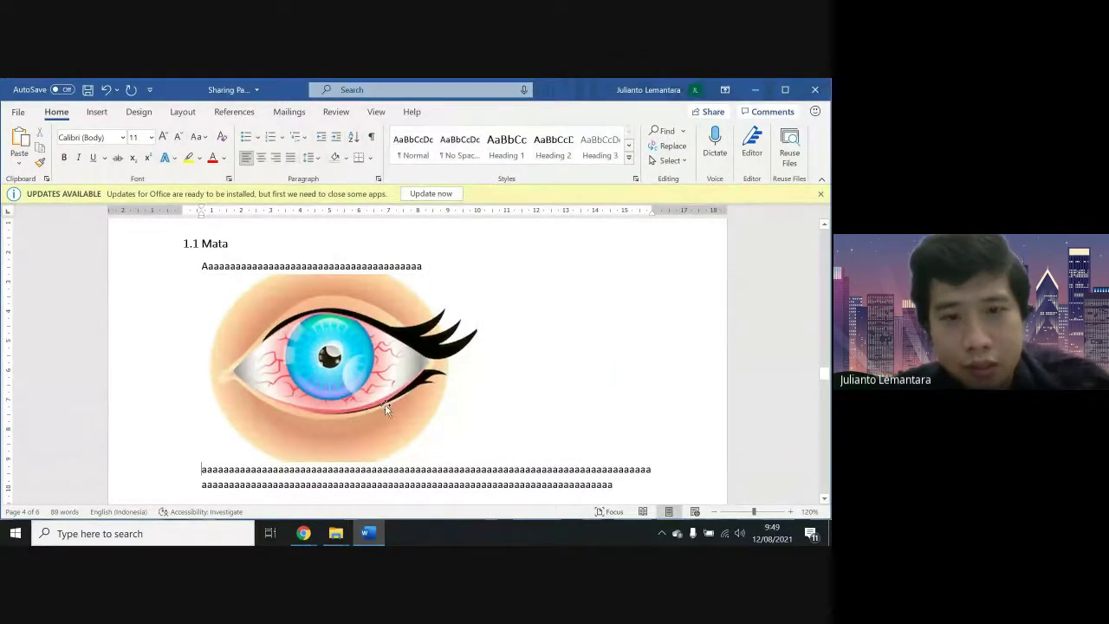
pyautogui.click(387, 409)
pyautogui.click(493, 283)
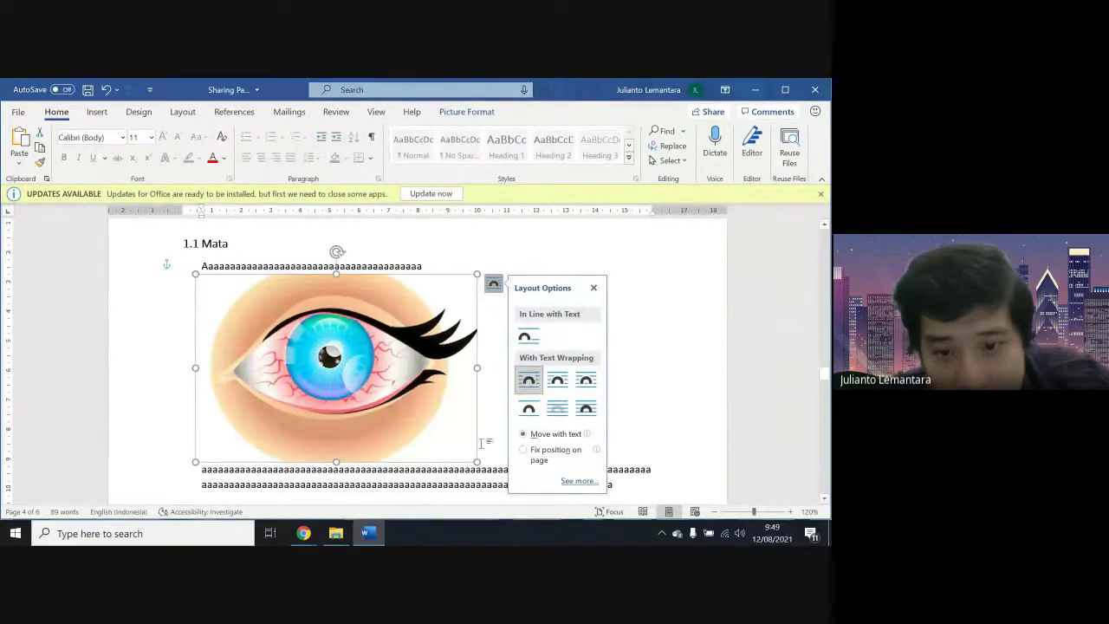
pyautogui.moveTo(477, 462); pyautogui.dragTo(399, 408)
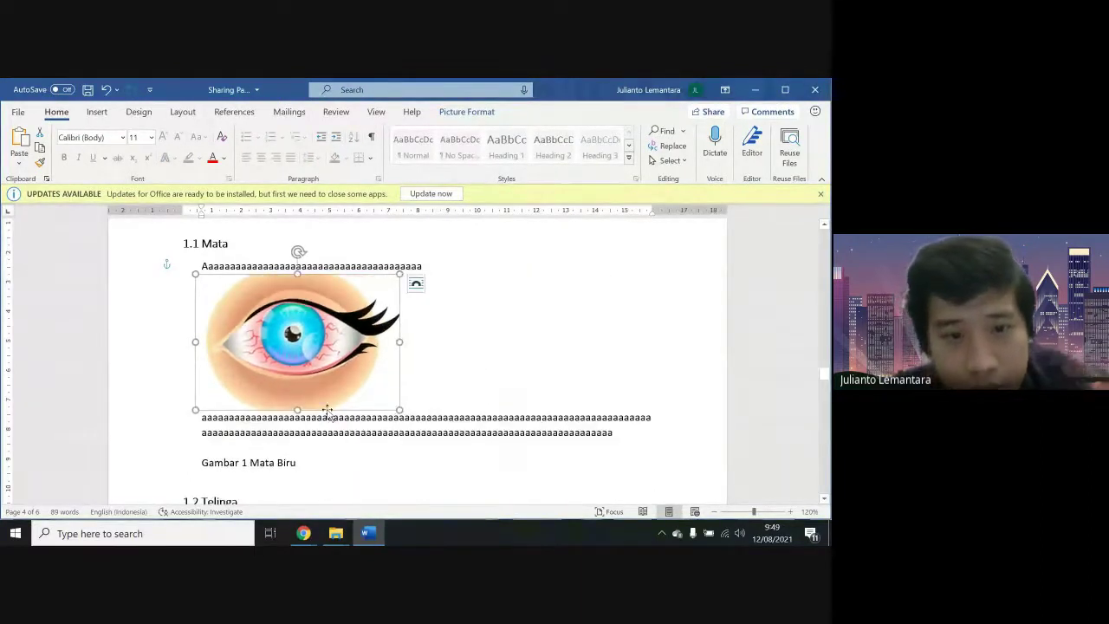
pyautogui.click(205, 420)
pyautogui.press('BackSpace')
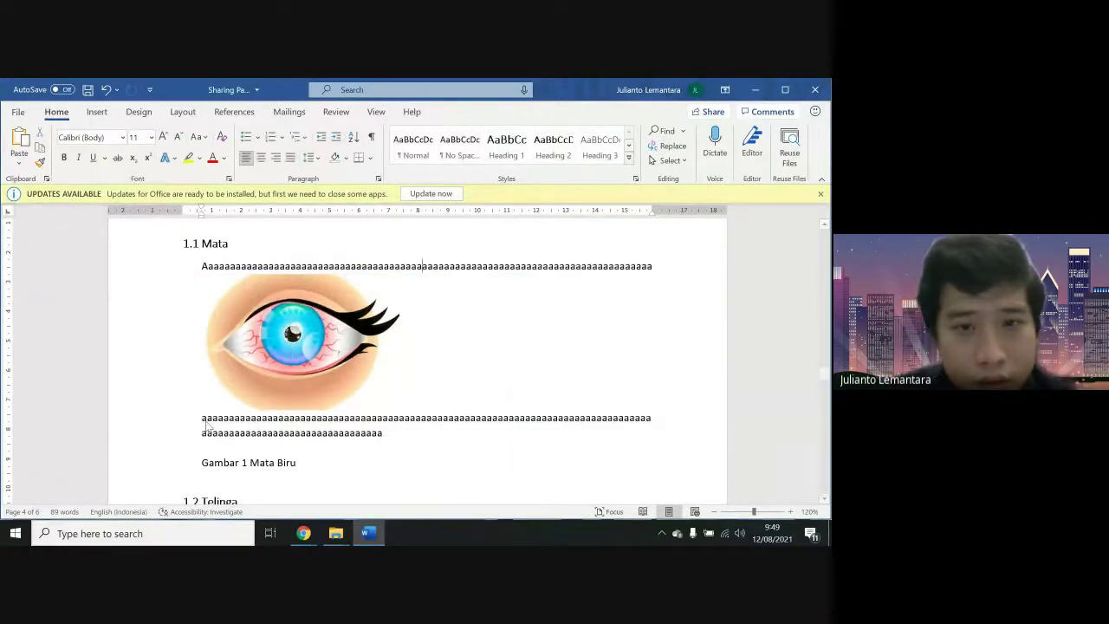
pyautogui.hotkey('ctrl', 'z')
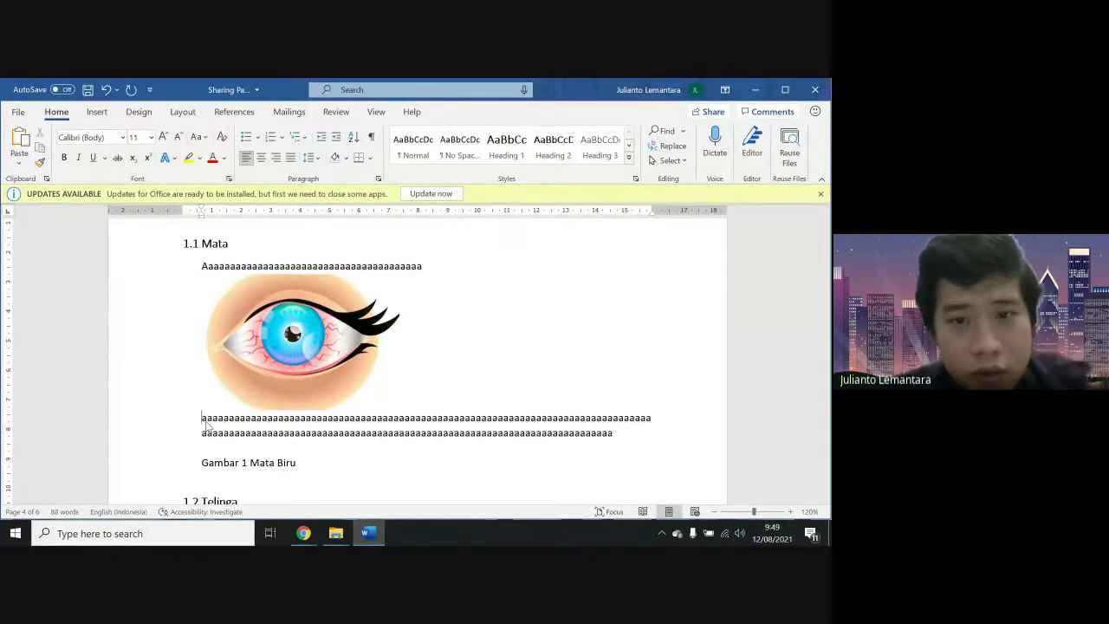
# Centre the eye picture, switch it to Tight wrapping and shrink it slightly further
pyautogui.moveTo(277, 367); pyautogui.dragTo(442, 382)
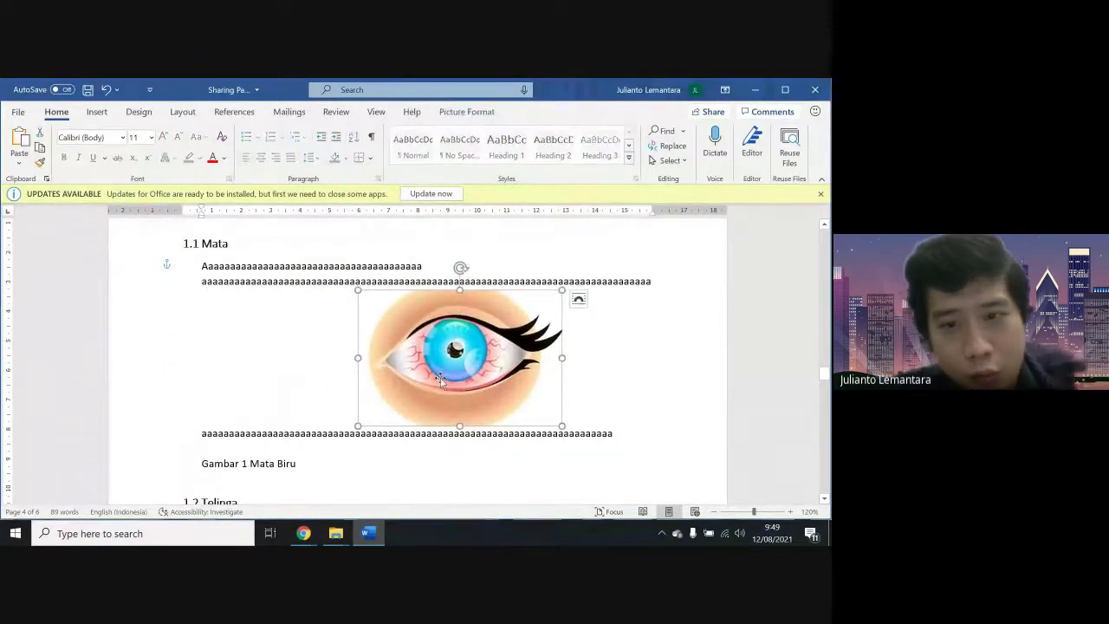
pyautogui.click(578, 299)
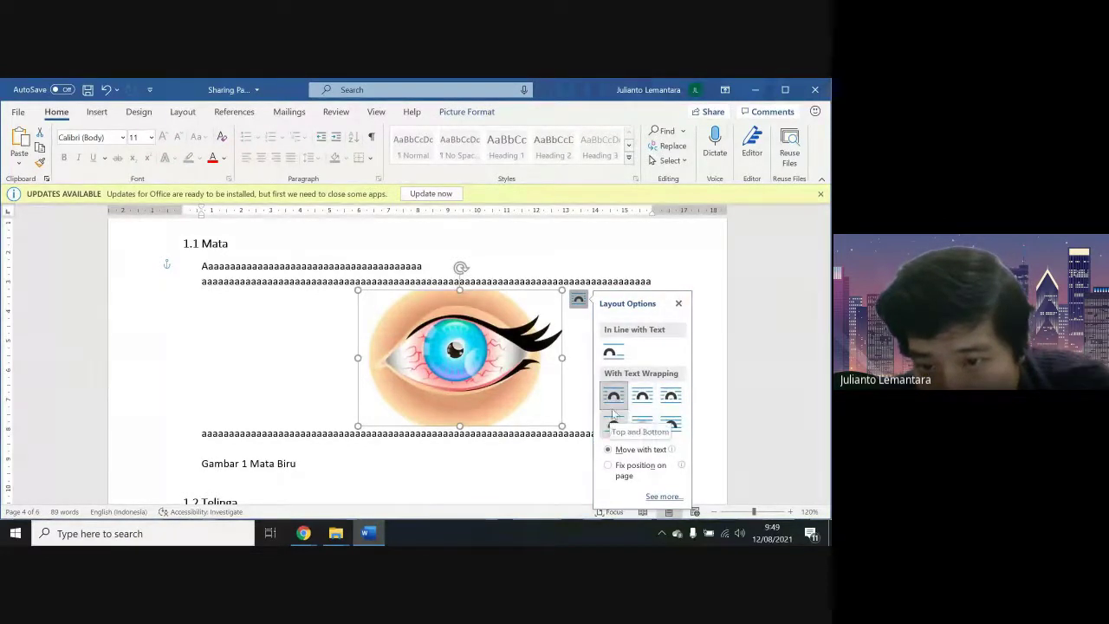
pyautogui.click(642, 396)
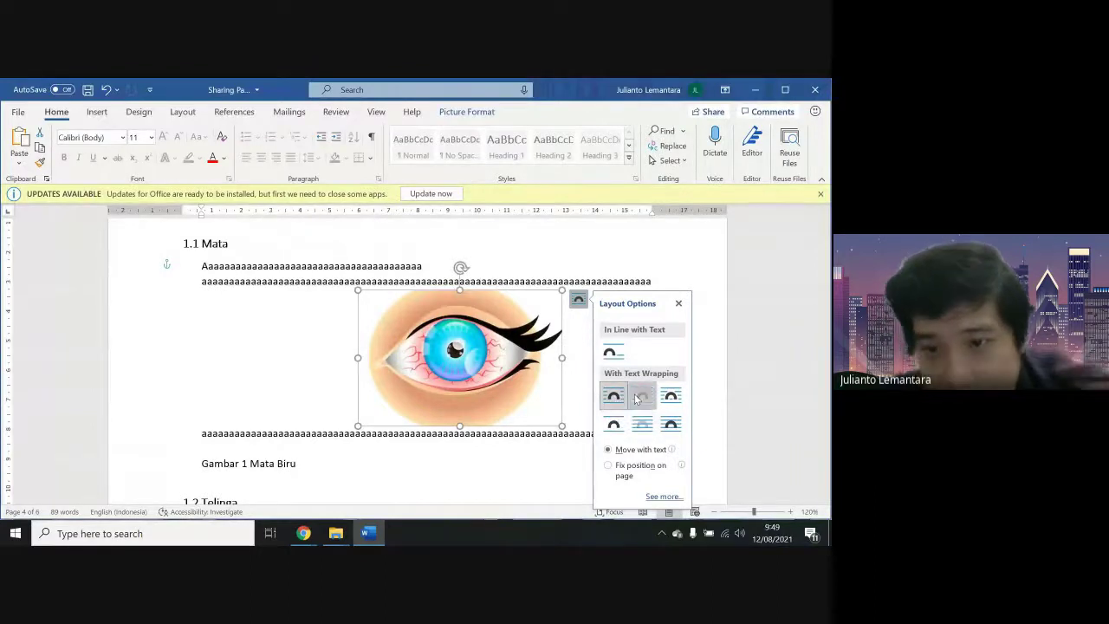
pyautogui.click(573, 389)
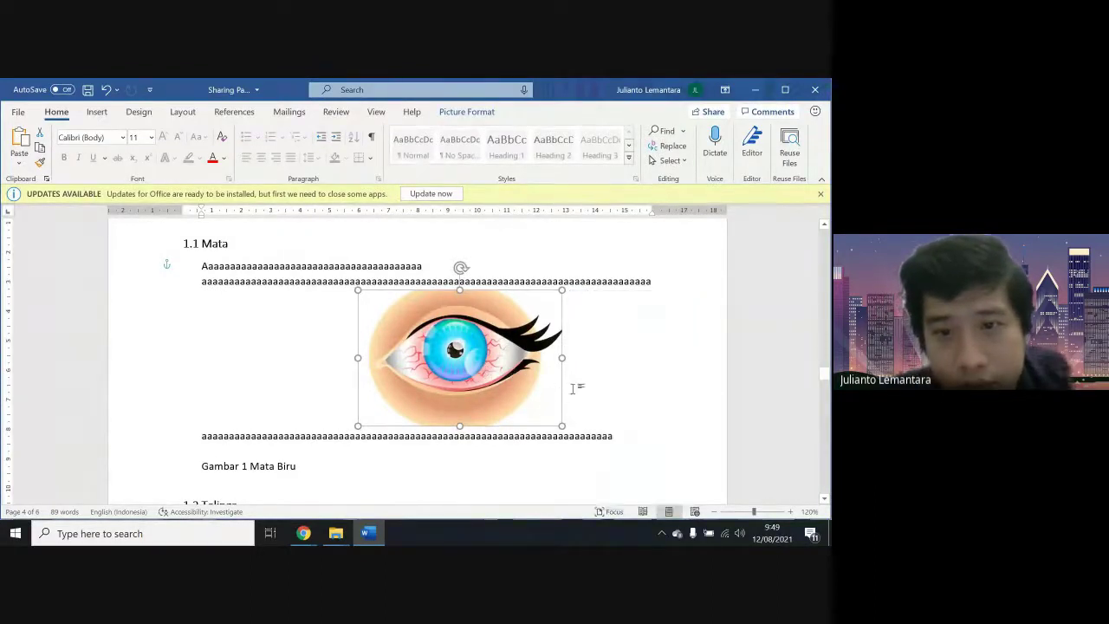
pyautogui.click(558, 420)
pyautogui.moveTo(563, 426); pyautogui.dragTo(531, 408)
pyautogui.click(389, 290)
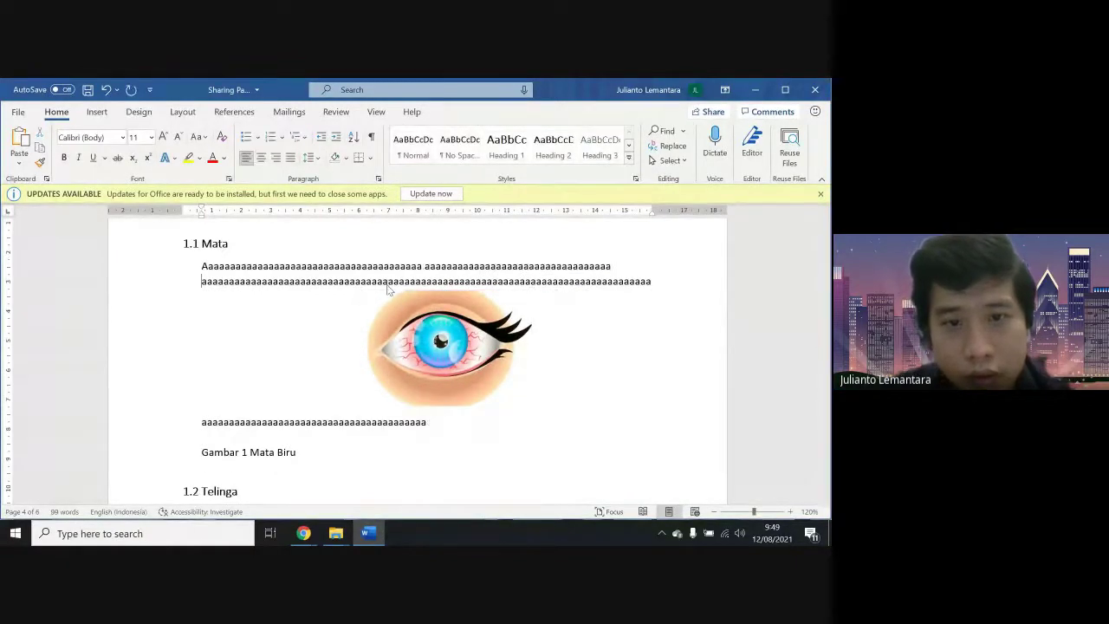
# Drag the eye picture into the paragraph, then over to the right margin beside the text
pyautogui.moveTo(341, 279); pyautogui.dragTo(341, 281)
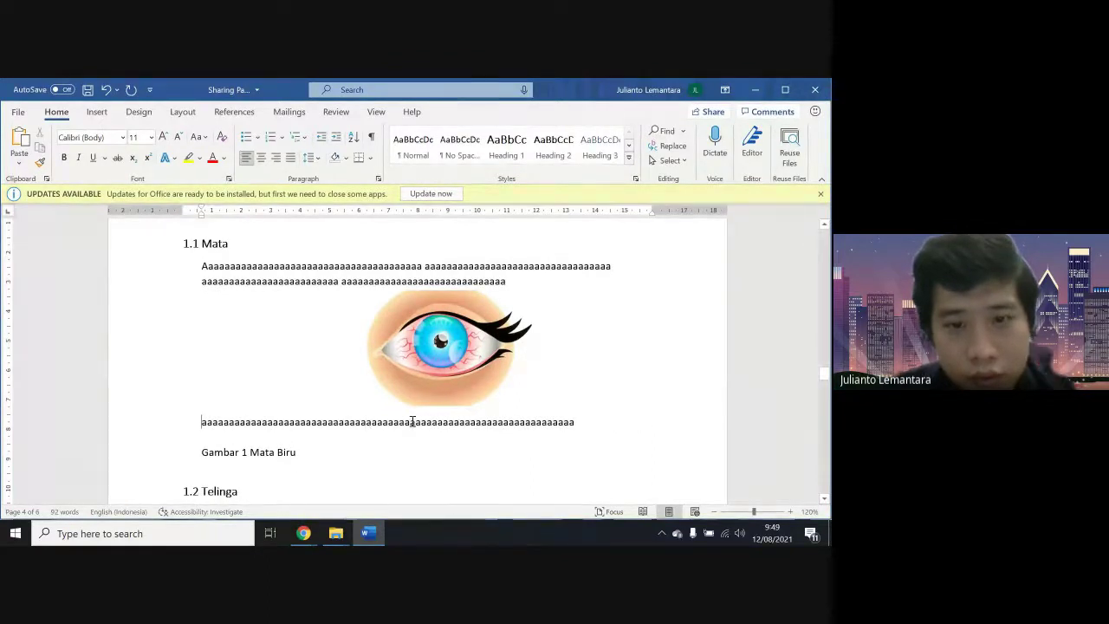
pyautogui.click(405, 423)
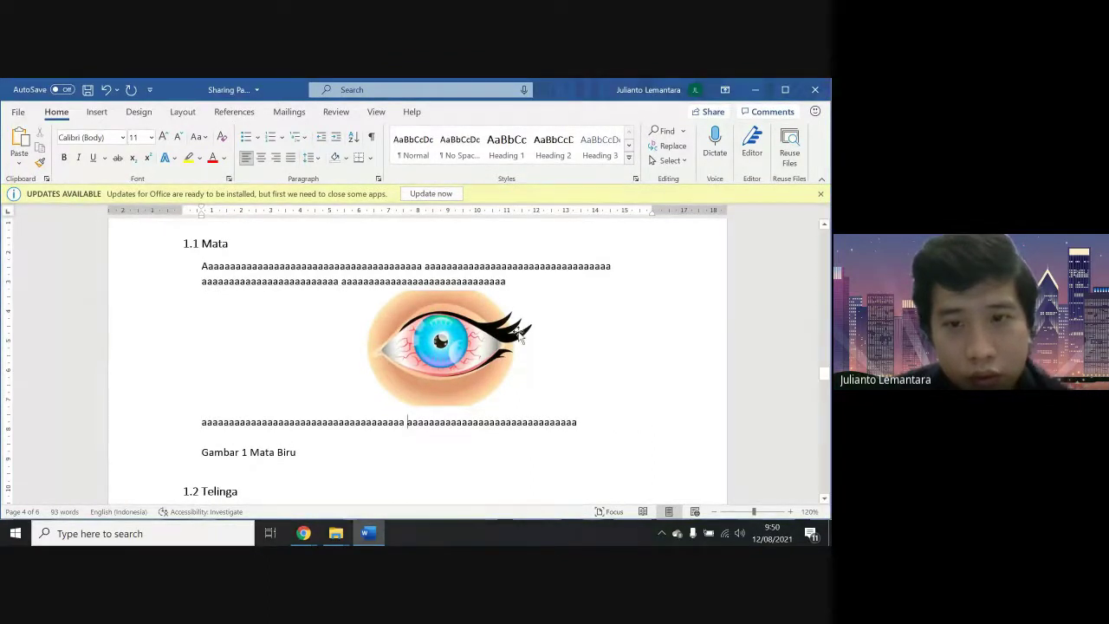
pyautogui.moveTo(488, 344); pyautogui.dragTo(594, 293)
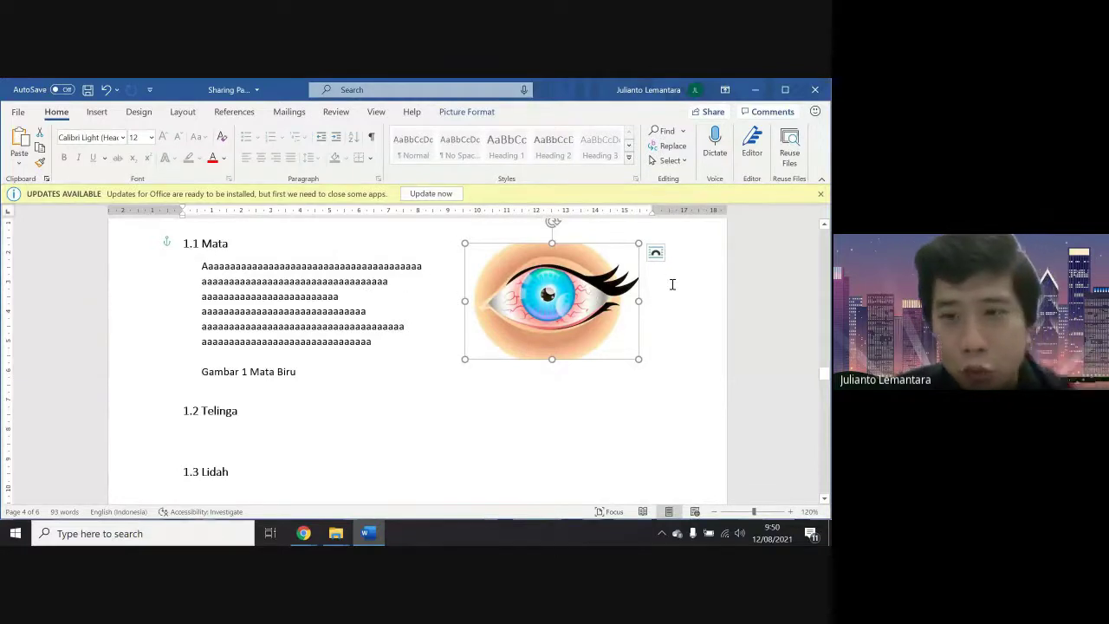
# Try Square wrapping, nudge the eye picture left, then set it In Line with Text
pyautogui.click(656, 255)
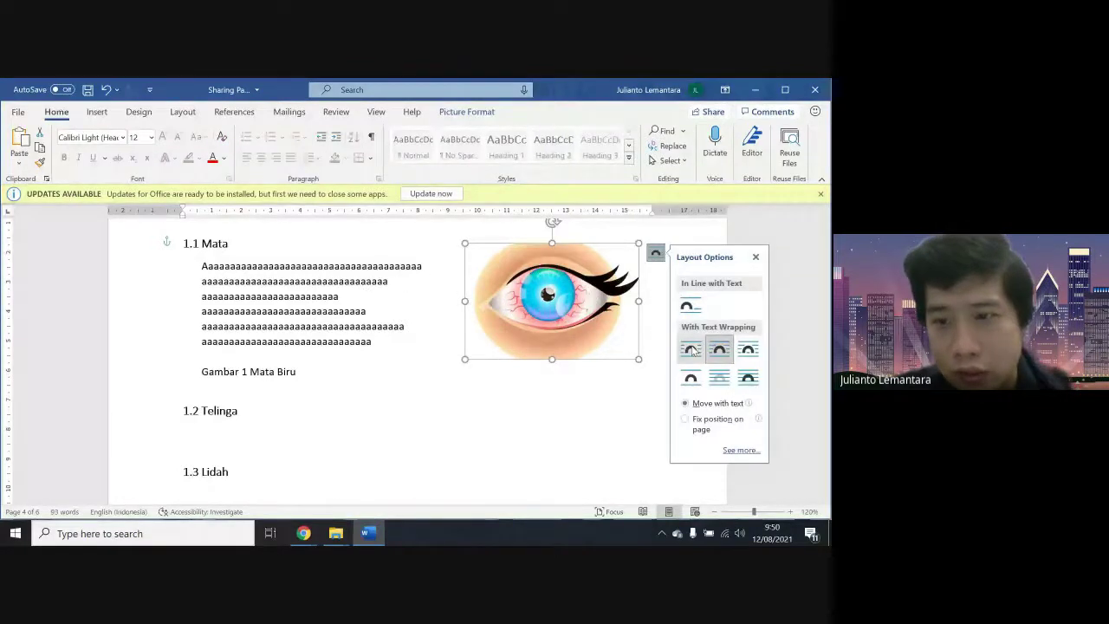
pyautogui.click(692, 354)
pyautogui.click(558, 389)
pyautogui.moveTo(566, 329); pyautogui.dragTo(534, 326)
pyautogui.click(623, 257)
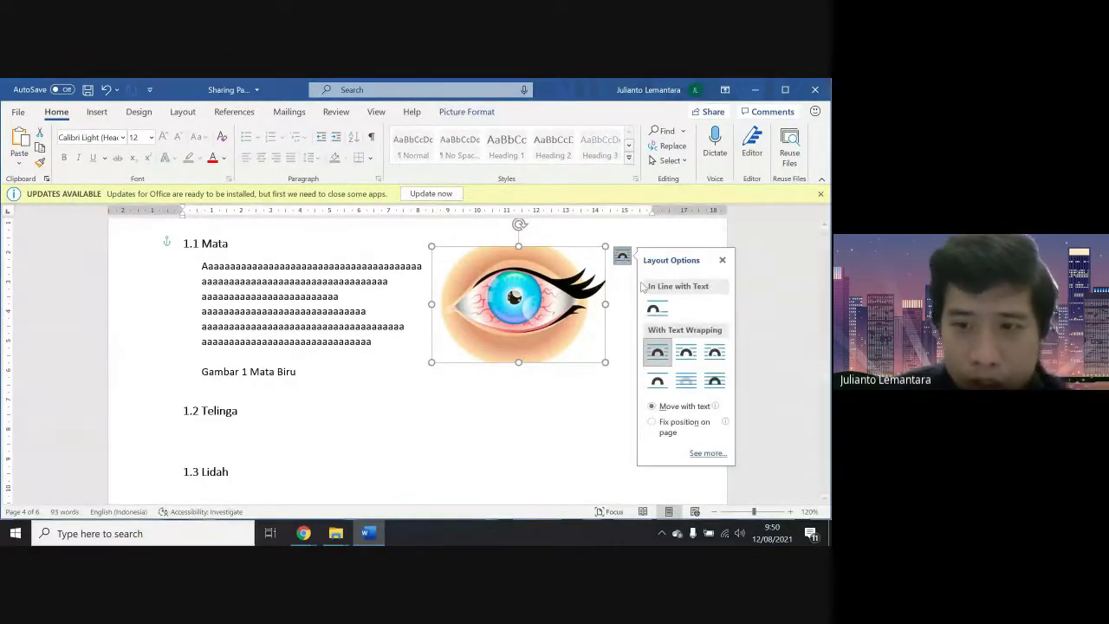
pyautogui.click(656, 308)
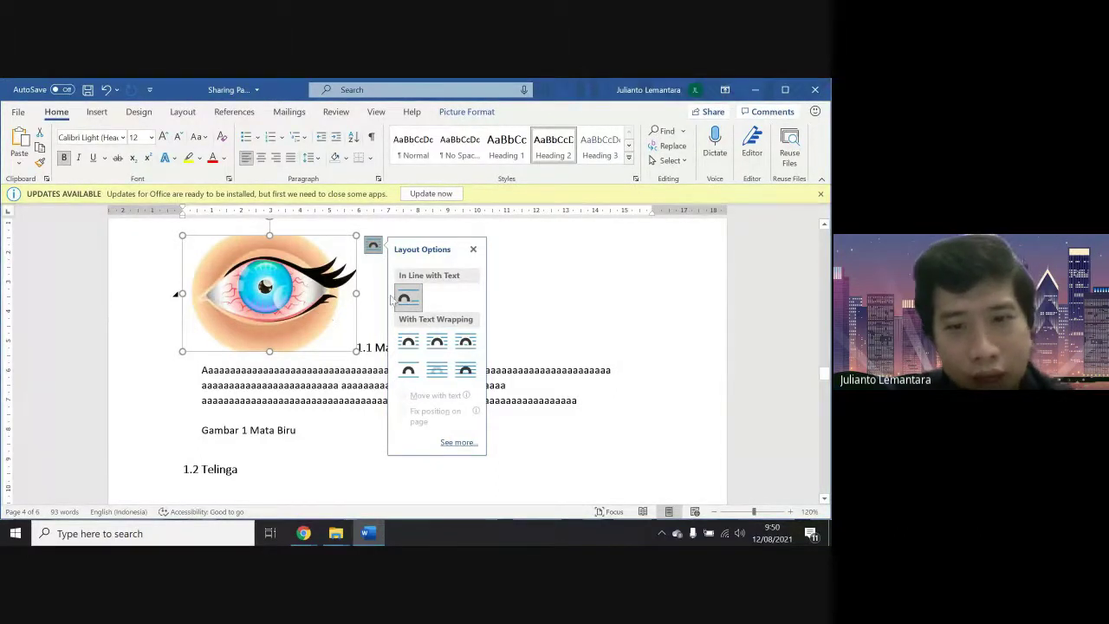
pyautogui.click(557, 315)
# Drag the eye picture off the 1.1 Mata heading line down into the paragraph below
pyautogui.click(311, 276)
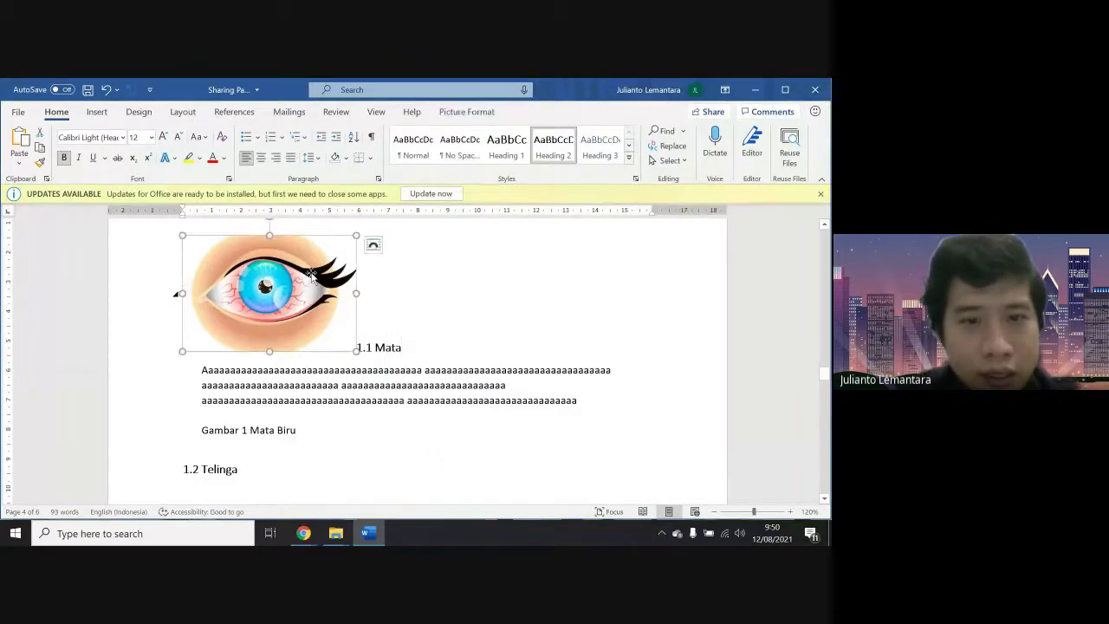
pyautogui.click(374, 247)
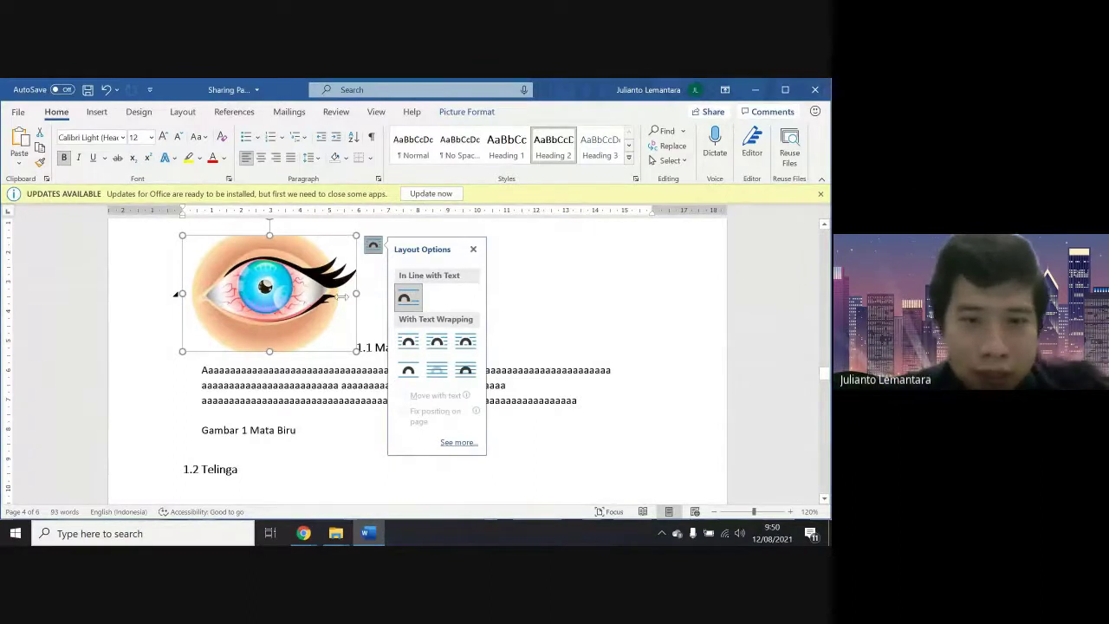
pyautogui.moveTo(341, 297); pyautogui.dragTo(483, 334)
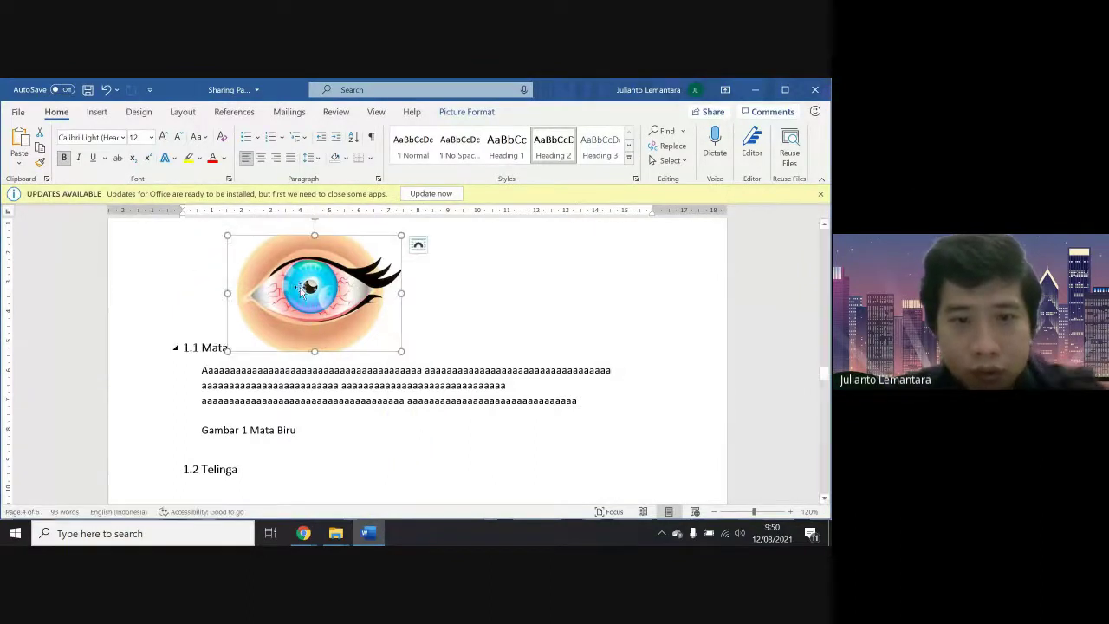
pyautogui.moveTo(302, 293); pyautogui.dragTo(426, 384)
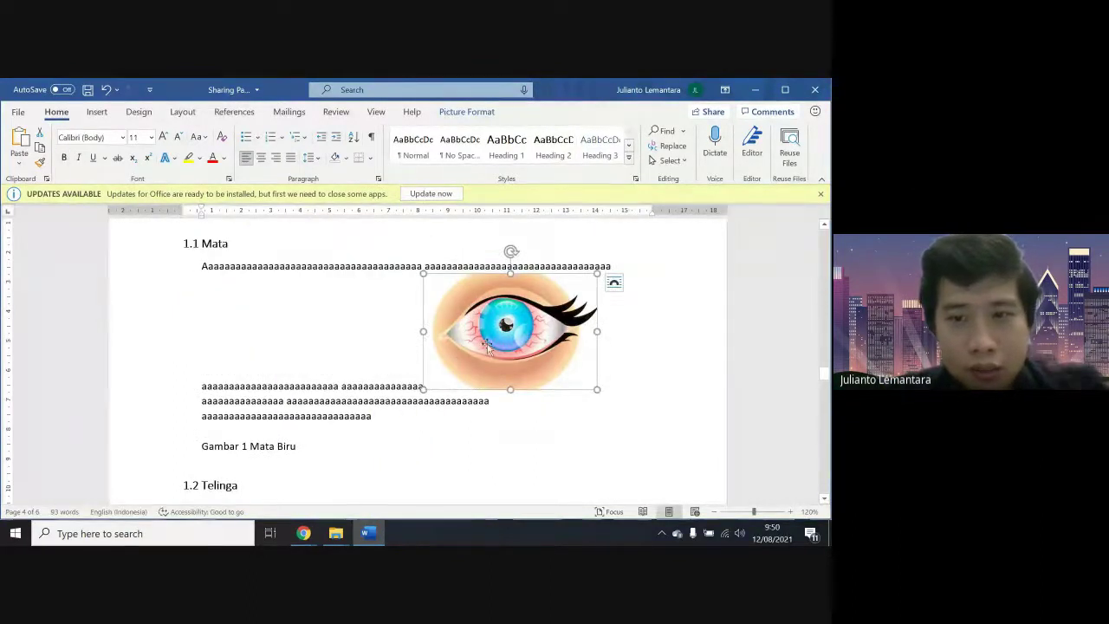
# Apply Square text wrapping to the eye picture and move it up beside the Mata paragraph
pyautogui.click(614, 283)
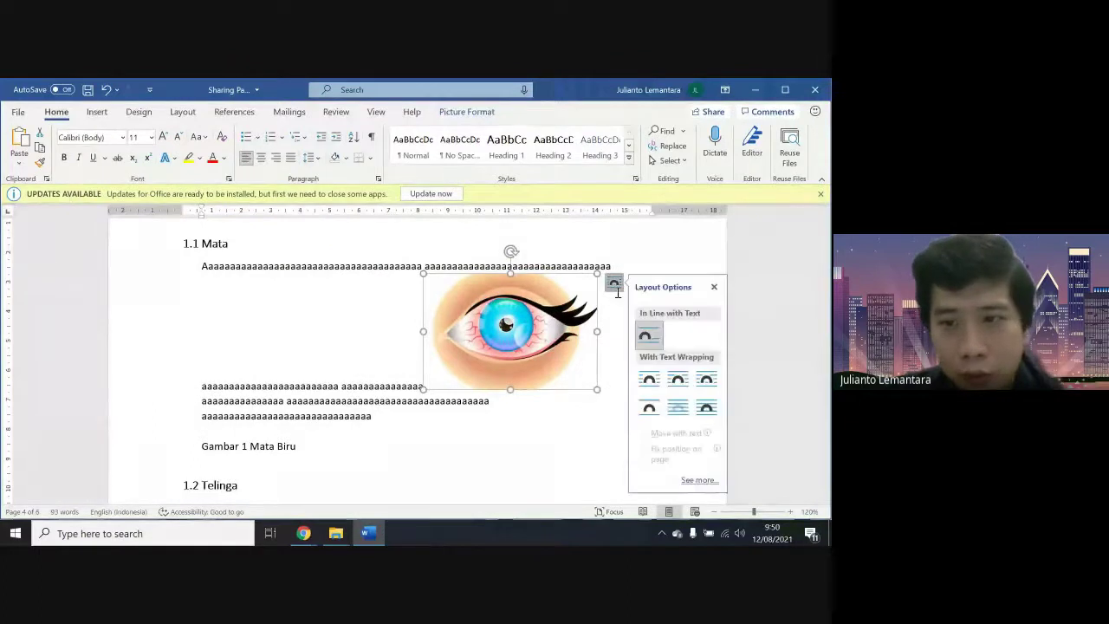
pyautogui.click(679, 382)
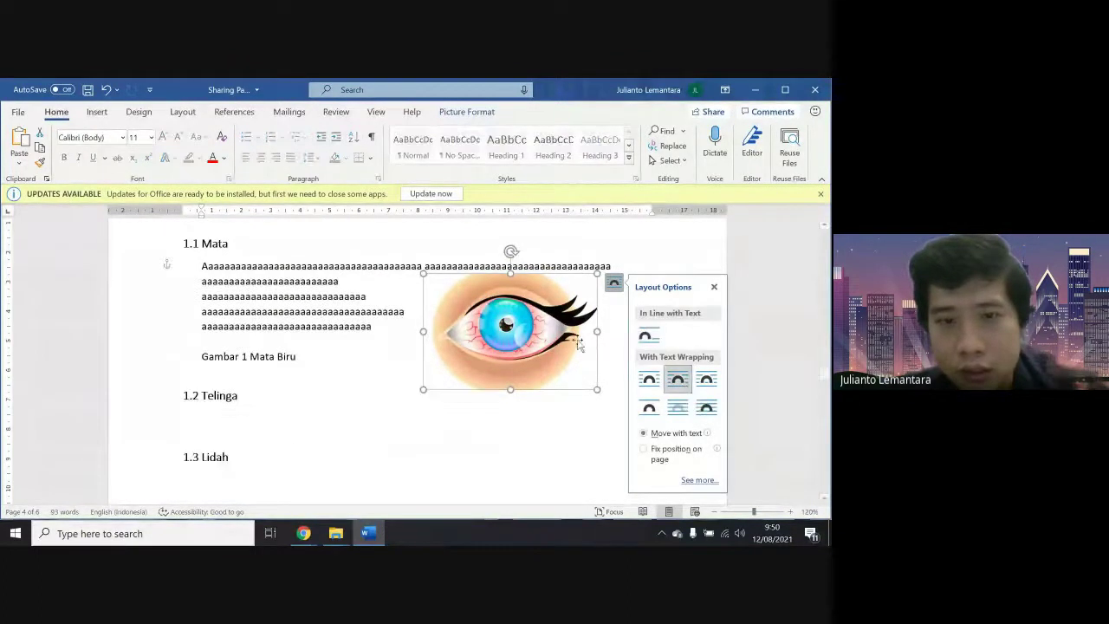
pyautogui.moveTo(540, 328); pyautogui.dragTo(565, 300)
pyautogui.click(244, 372)
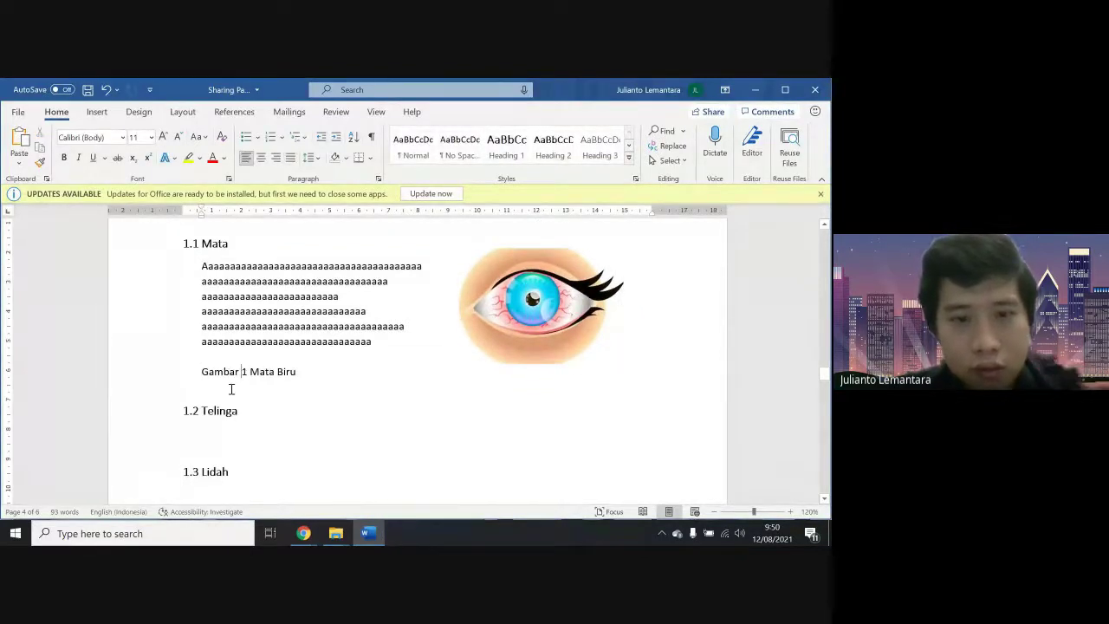
pyautogui.click(202, 373)
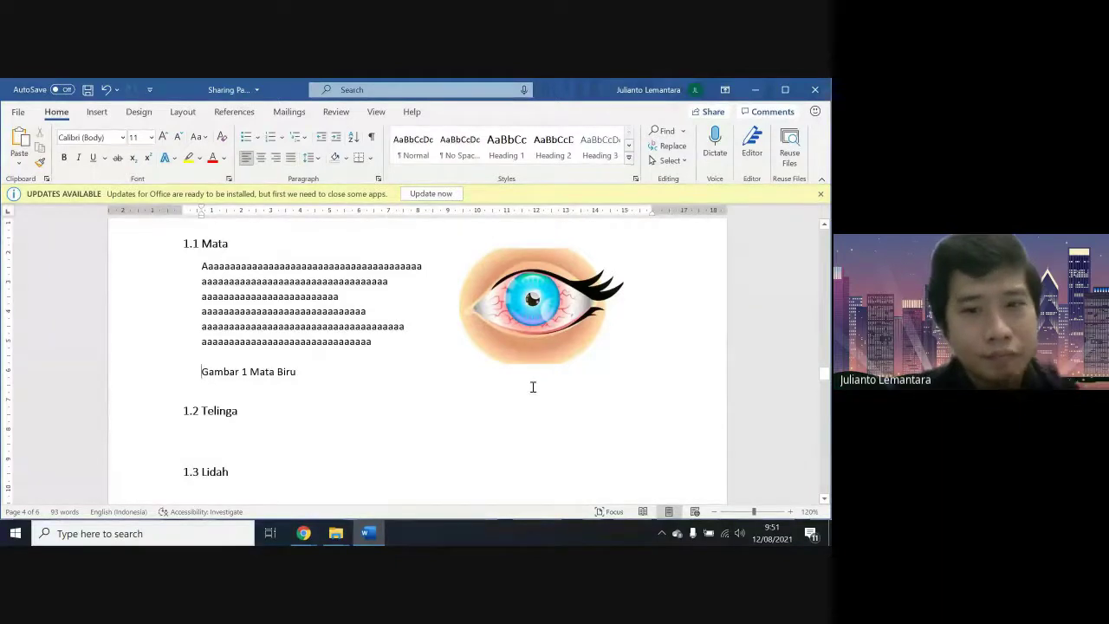
pyautogui.moveTo(545, 334); pyautogui.dragTo(544, 300)
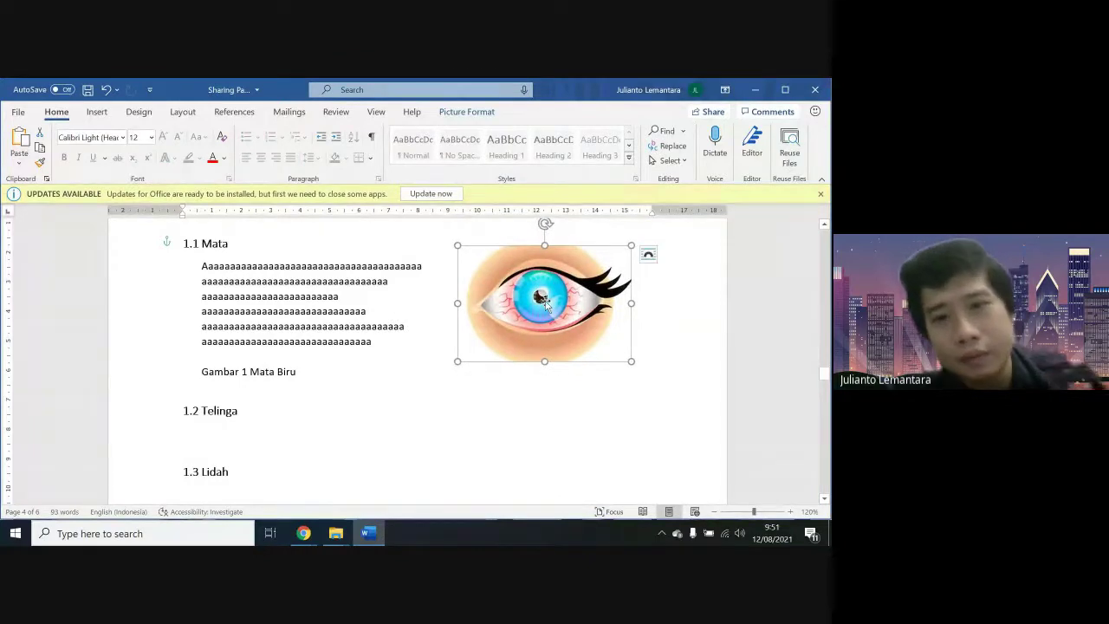
# Return the eye picture to In Line with Text and remove the stray empty 1.2 heading line
pyautogui.click(648, 256)
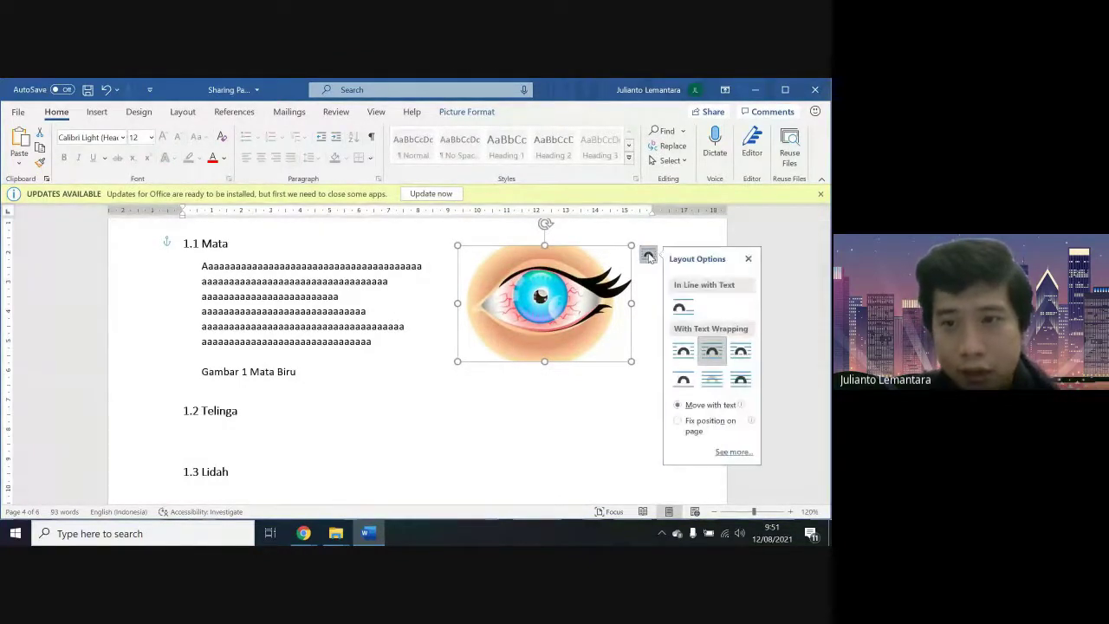
pyautogui.click(684, 312)
pyautogui.moveTo(345, 316); pyautogui.dragTo(467, 345)
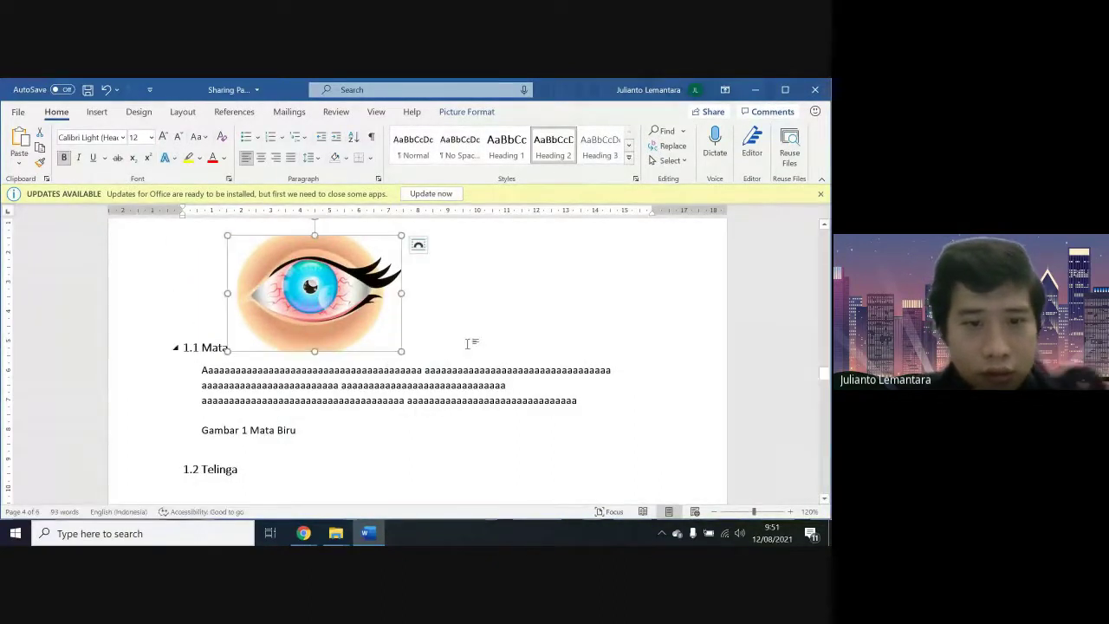
pyautogui.click(467, 344)
pyautogui.press('Return')
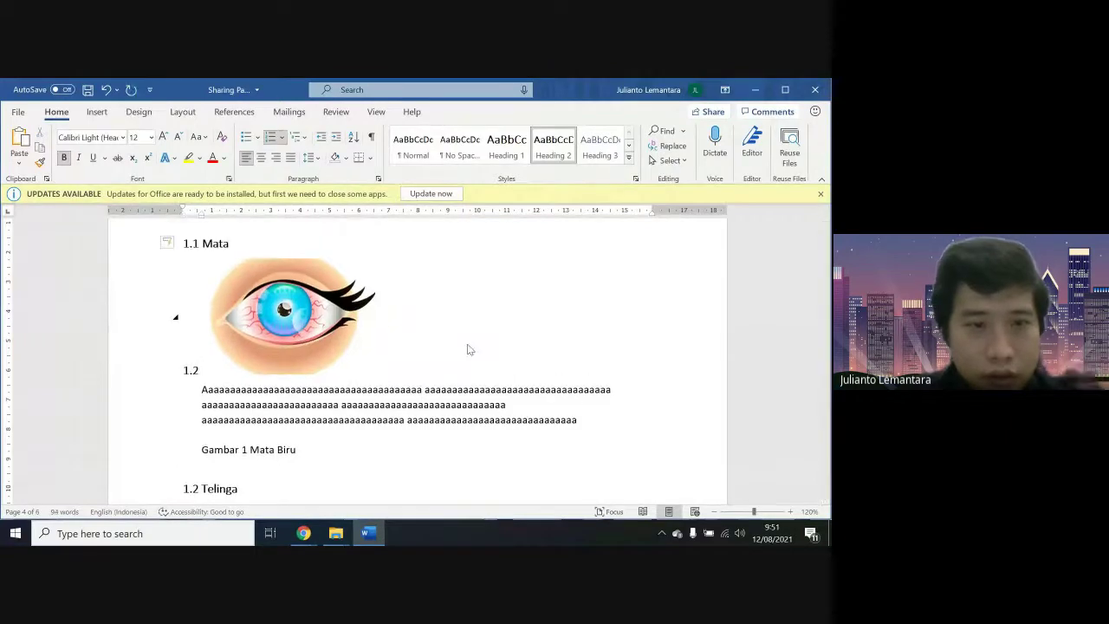
pyautogui.press('BackSpace')
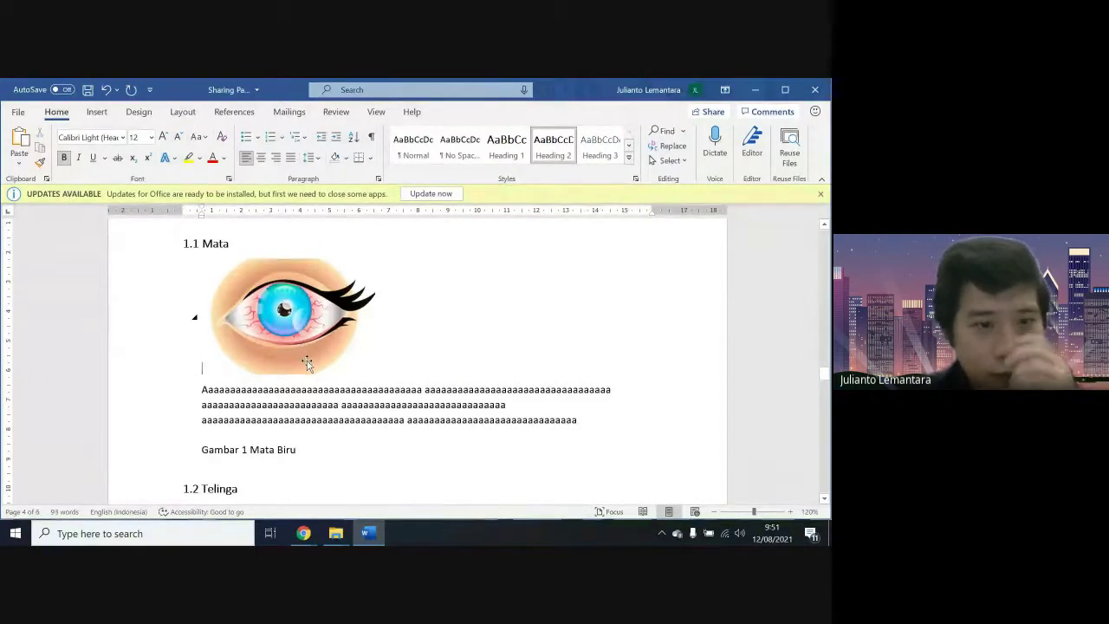
# Drag the eye picture to sit just above the 'Gambar 1 Mata Biru' caption
pyautogui.scroll(-3, 389, 404)
pyautogui.scroll(2, 390, 404)
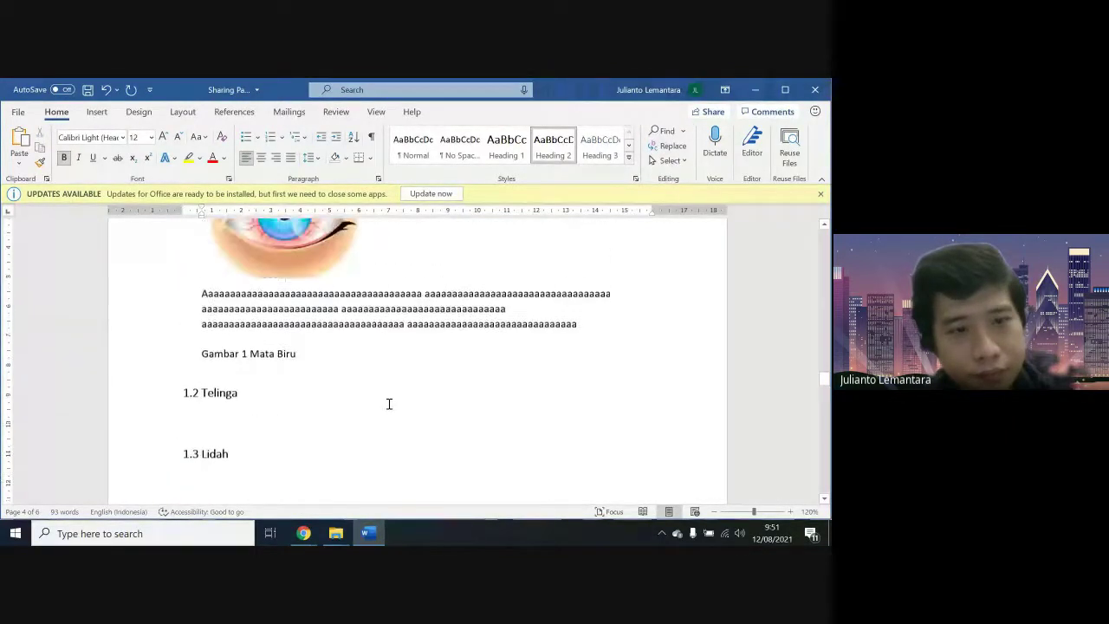
pyautogui.scroll(2, 389, 404)
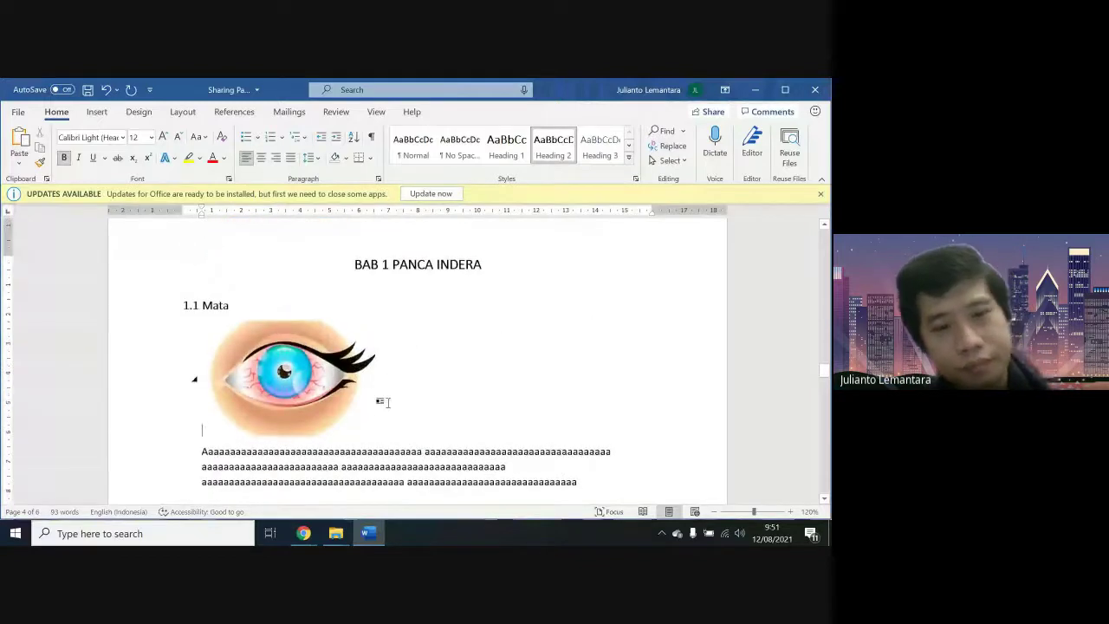
pyautogui.click(315, 409)
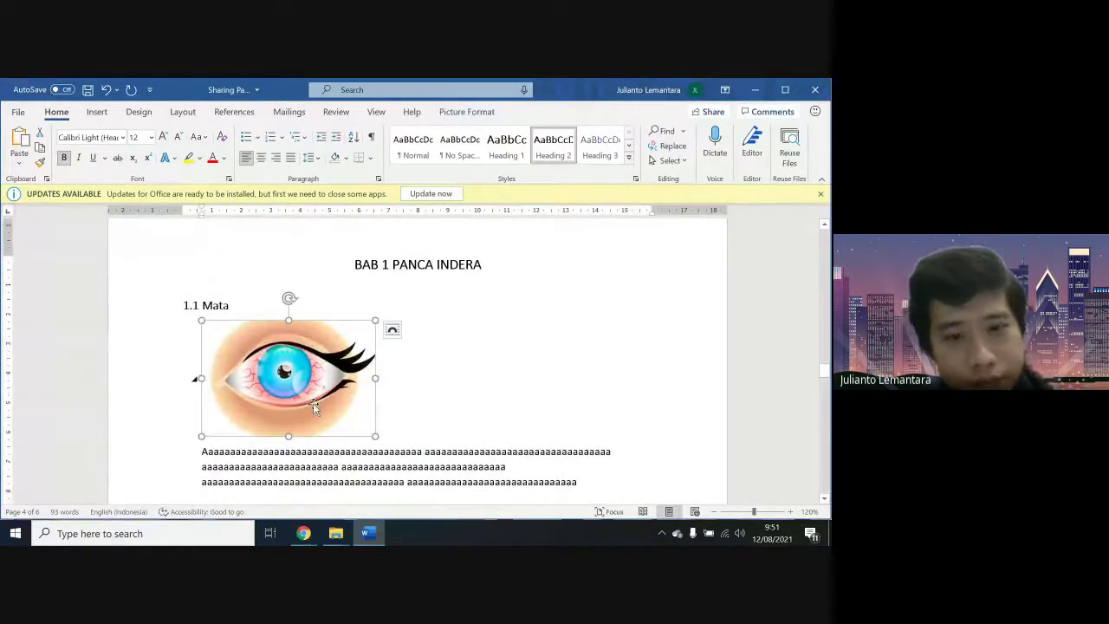
pyautogui.scroll(-2, 316, 403)
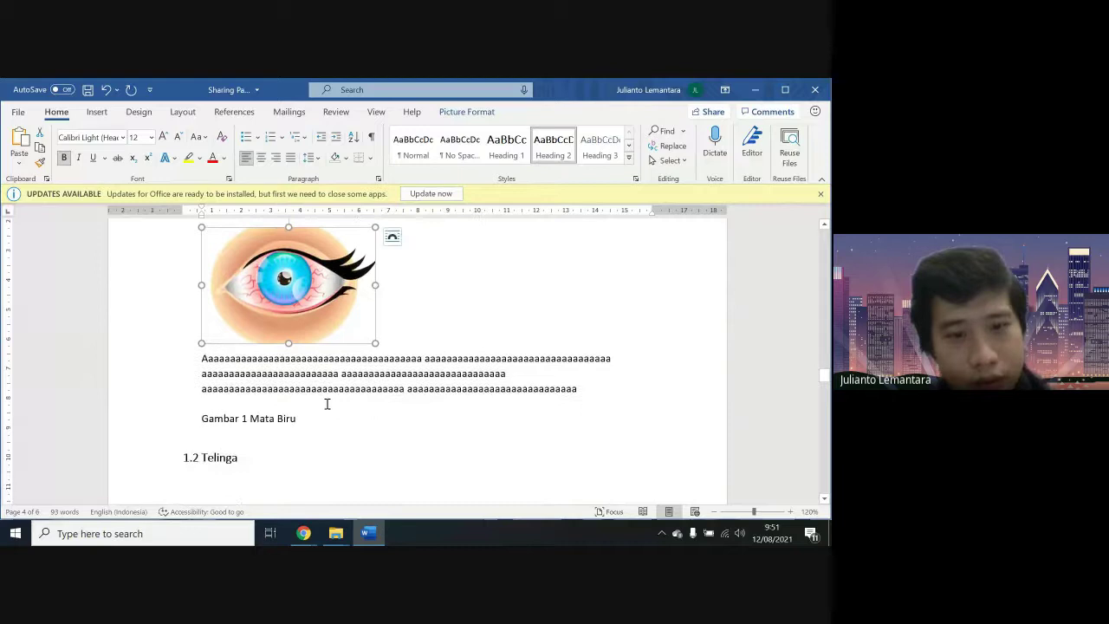
pyautogui.moveTo(319, 319); pyautogui.dragTo(310, 409)
pyautogui.click(513, 379)
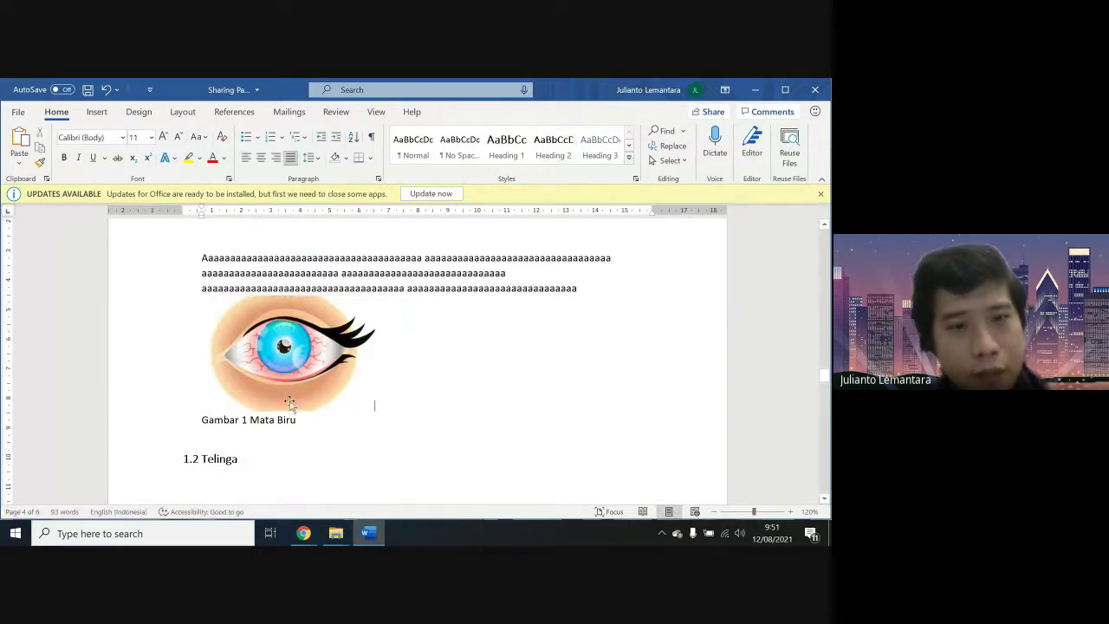
# Check the eye picture's wrapping options and leave it in place, deselected
pyautogui.scroll(1, 305, 399)
pyautogui.scroll(-2, 308, 397)
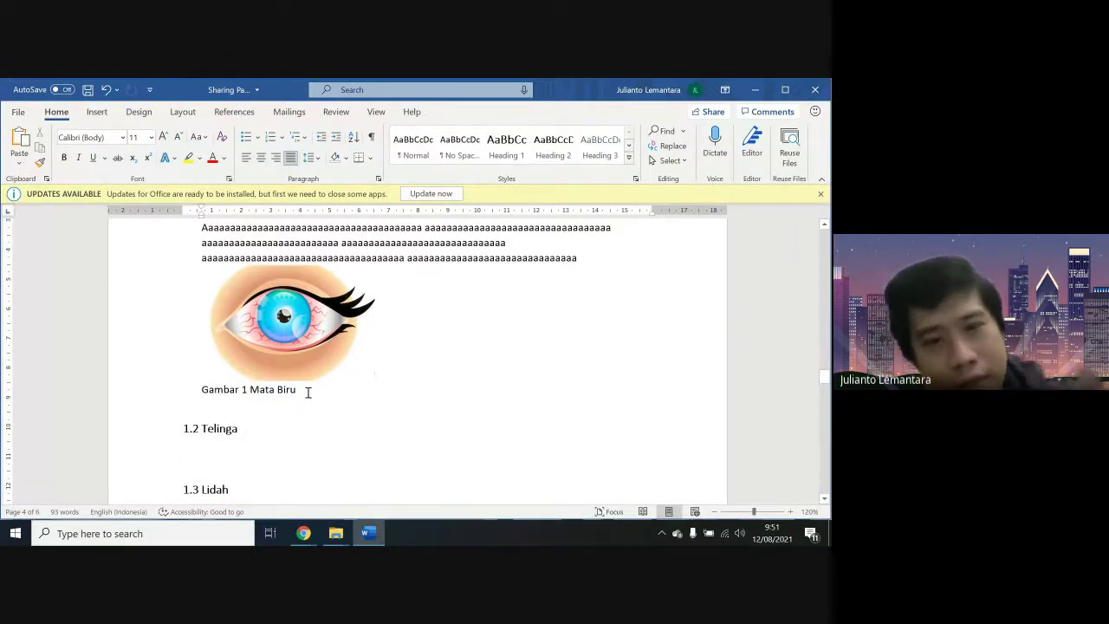
pyautogui.click(293, 342)
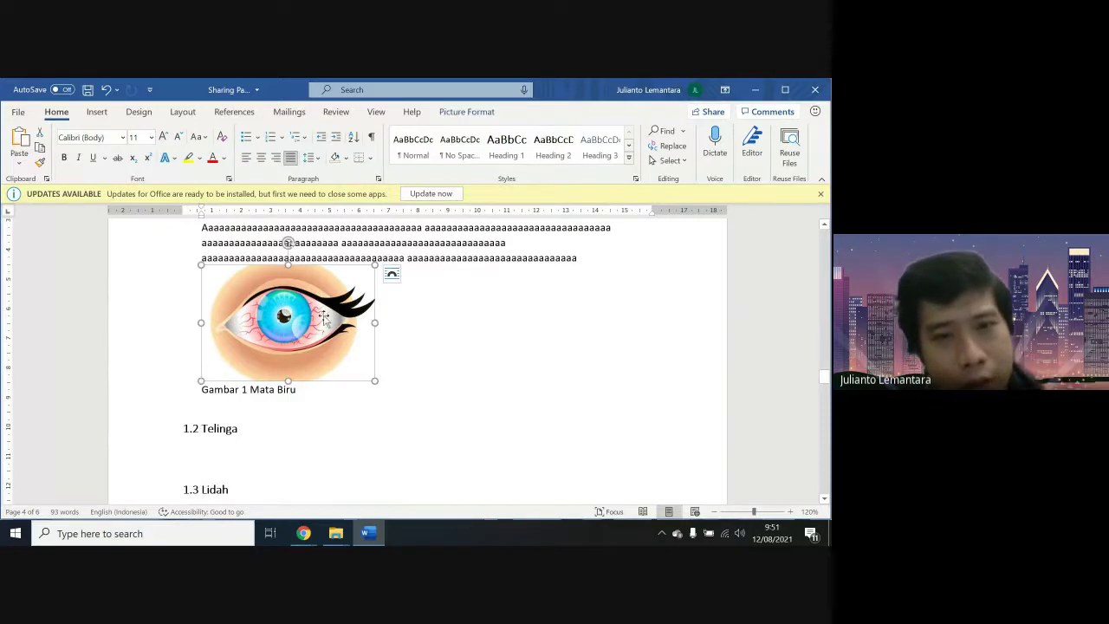
pyautogui.click(393, 274)
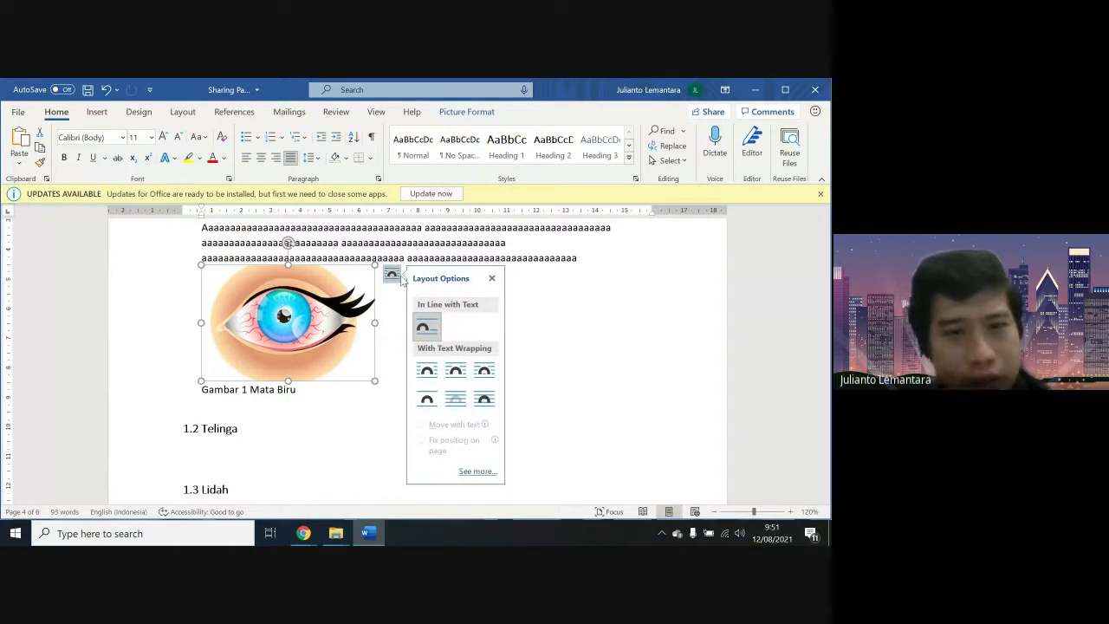
pyautogui.click(264, 400)
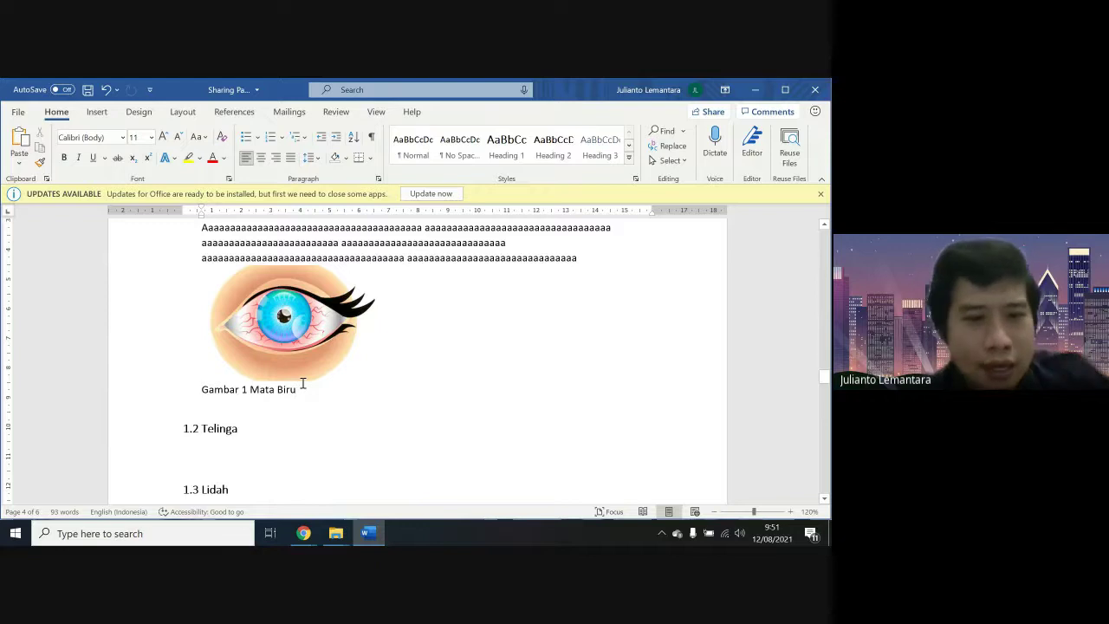
pyautogui.hotkey('ctrl', 'shift', 'Left')
pyautogui.hotkey('ctrl', 'shift', 'Left')
pyautogui.hotkey('ctrl', 'shift', 'Left')
pyautogui.hotkey('ctrl', 'shift', 'Left')
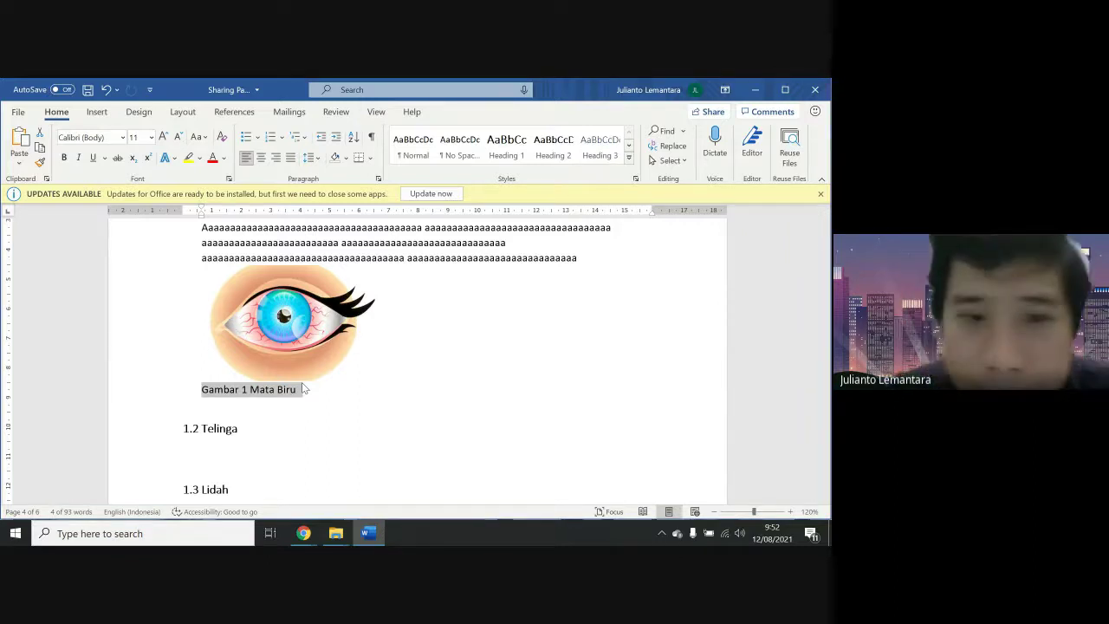
pyautogui.click(247, 451)
pyautogui.scroll(-1, 249, 447)
pyautogui.click(253, 435)
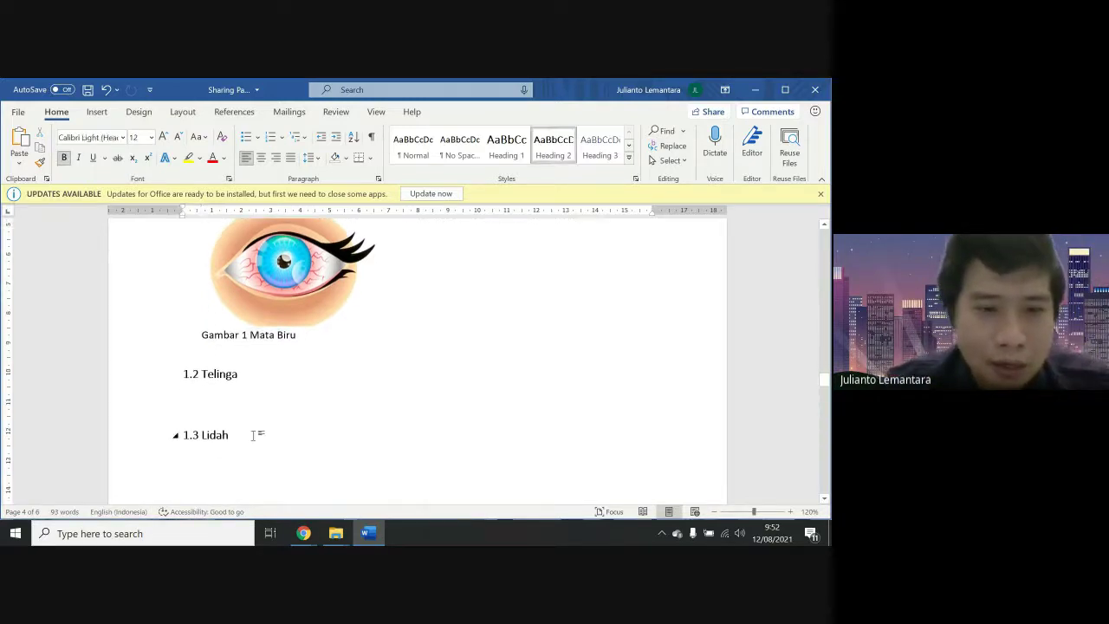
pyautogui.press('Return')
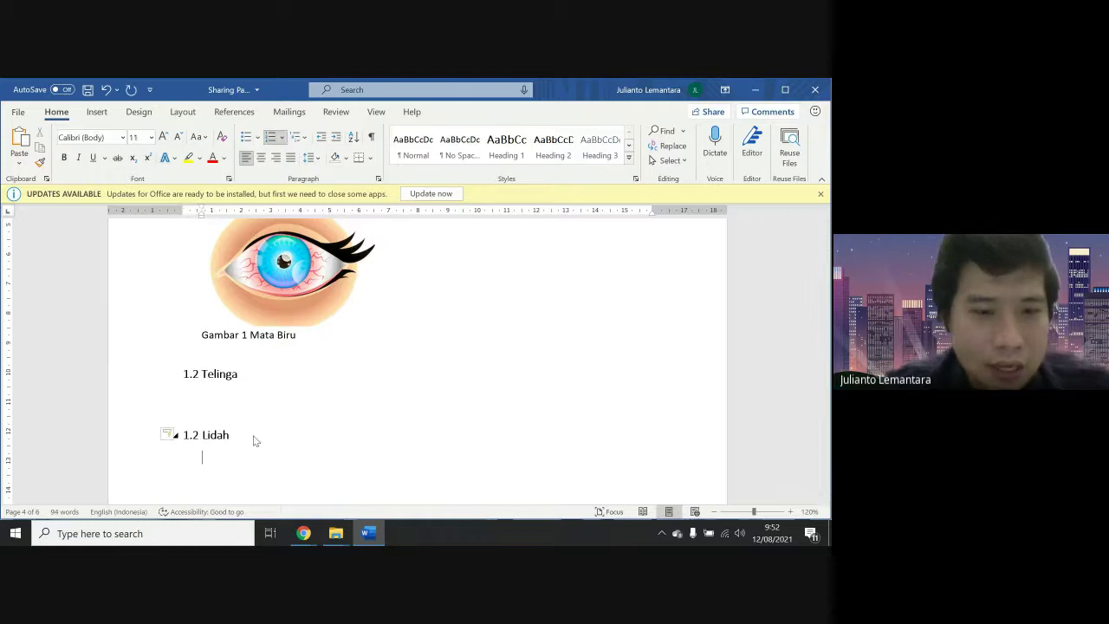
pyautogui.press('BackSpace')
pyautogui.hotkey('ctrl', 'z')
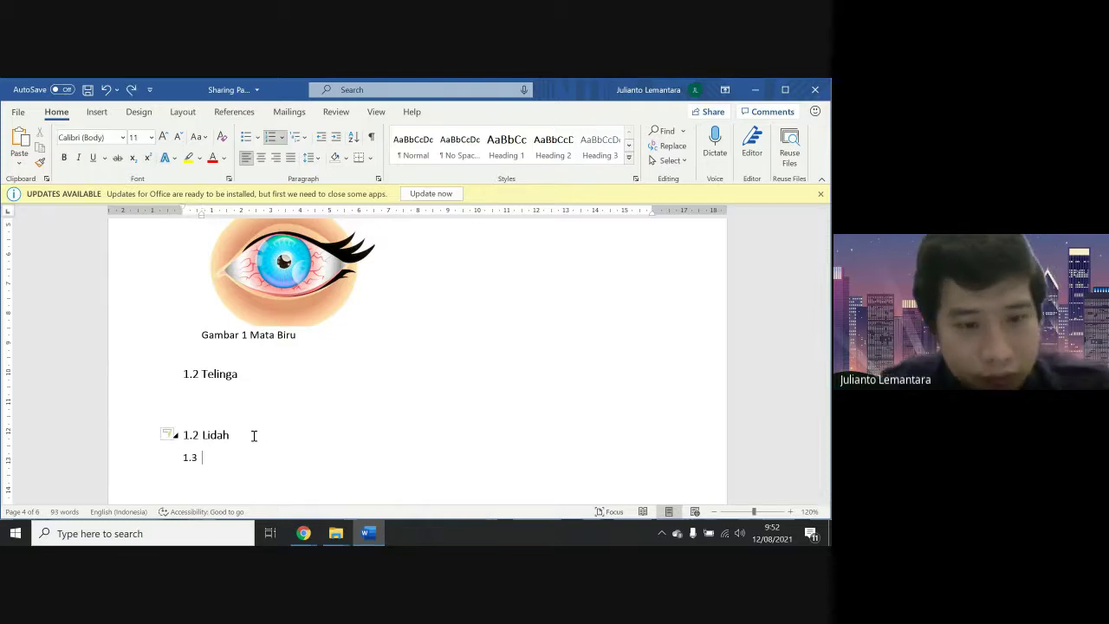
pyautogui.hotkey('ctrl', 'z')
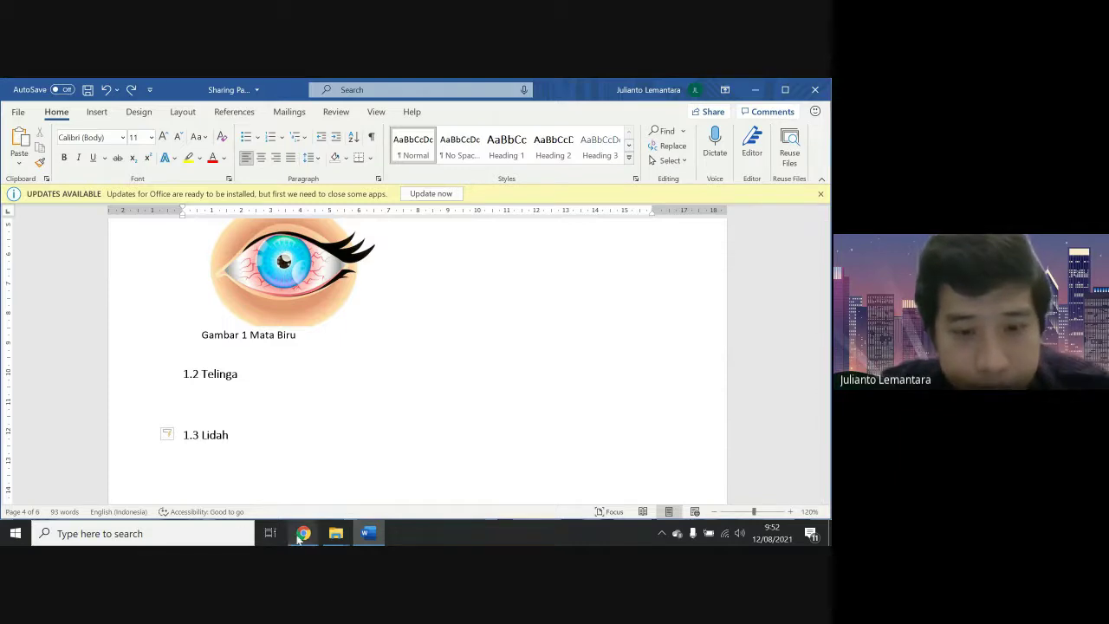
# Replace the Google Images search term 'mata' with 'lidah' and run the search
pyautogui.moveTo(303, 533)
pyautogui.click(232, 477)
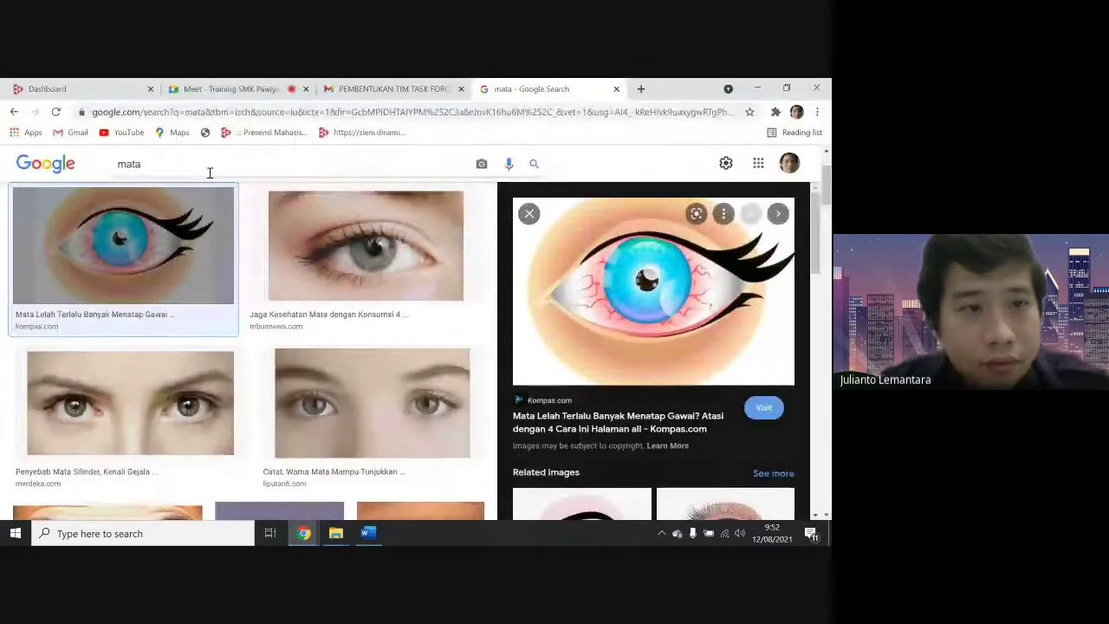
pyautogui.doubleClick(129, 164)
pyautogui.write('lidah')
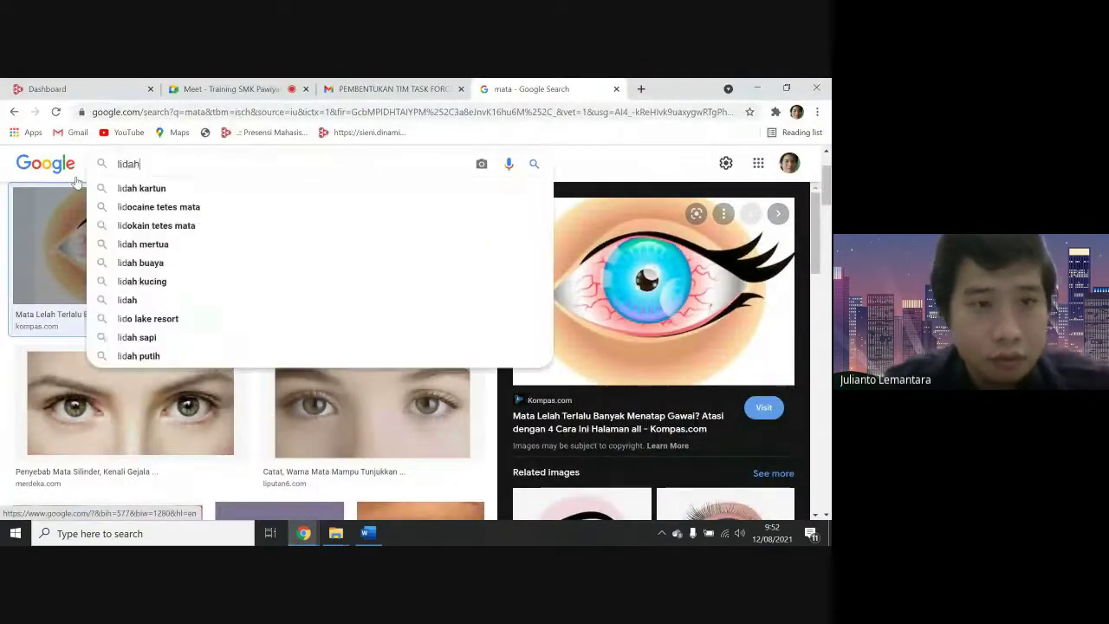
pyautogui.press('Return')
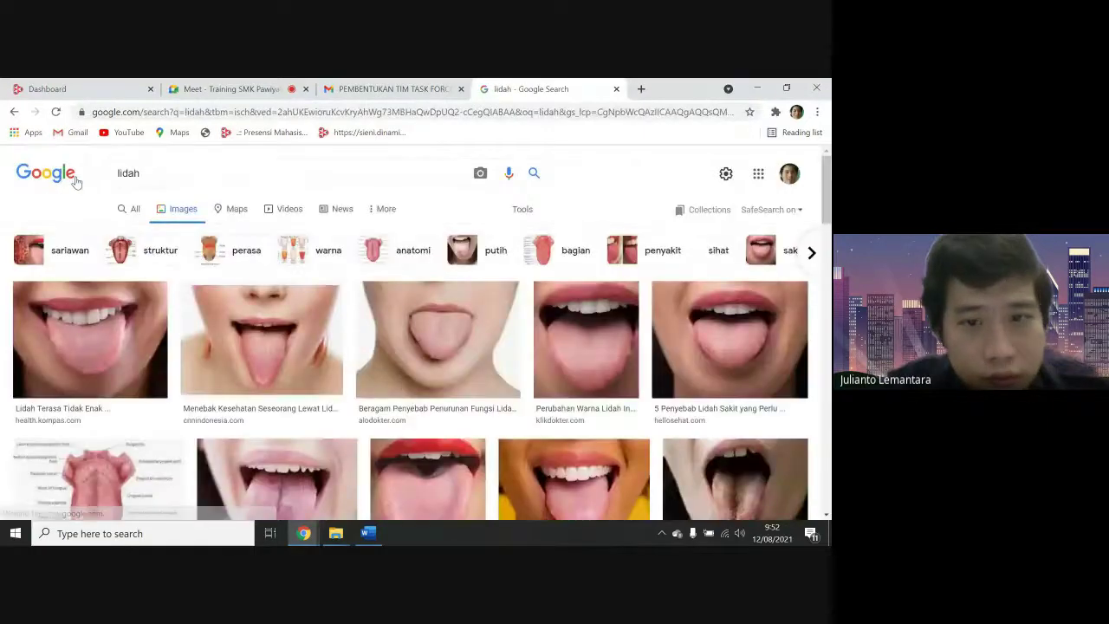
pyautogui.scroll(-1, 208, 260)
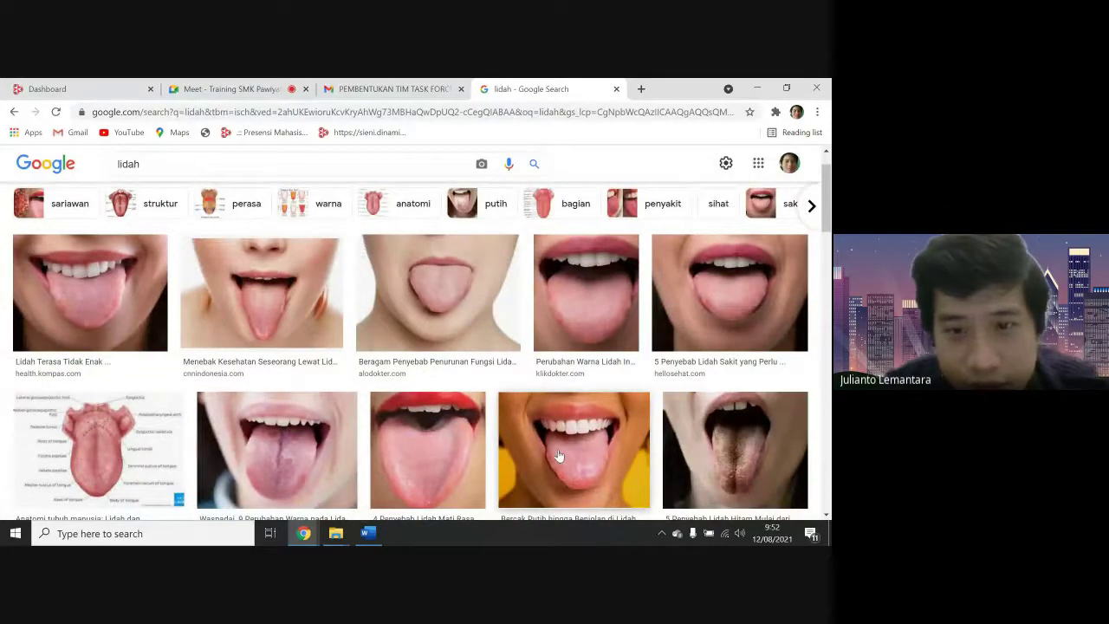
# Copy the large red-lipped tongue photo and place the cursor on the empty line under 1.3 Lidah in Word
pyautogui.click(468, 429)
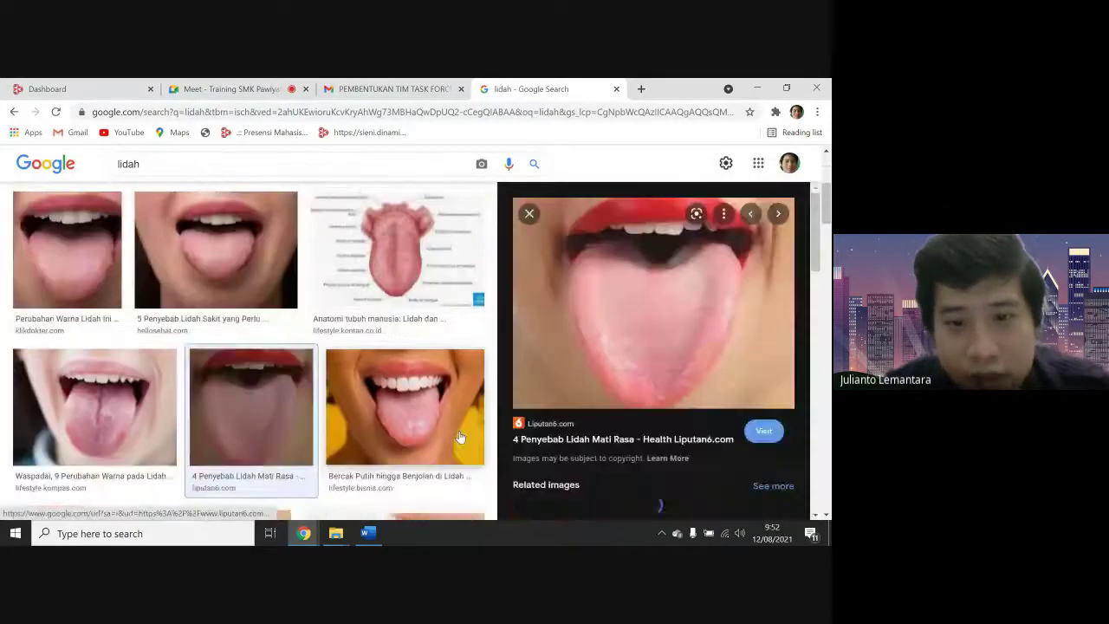
pyautogui.rightClick(716, 309)
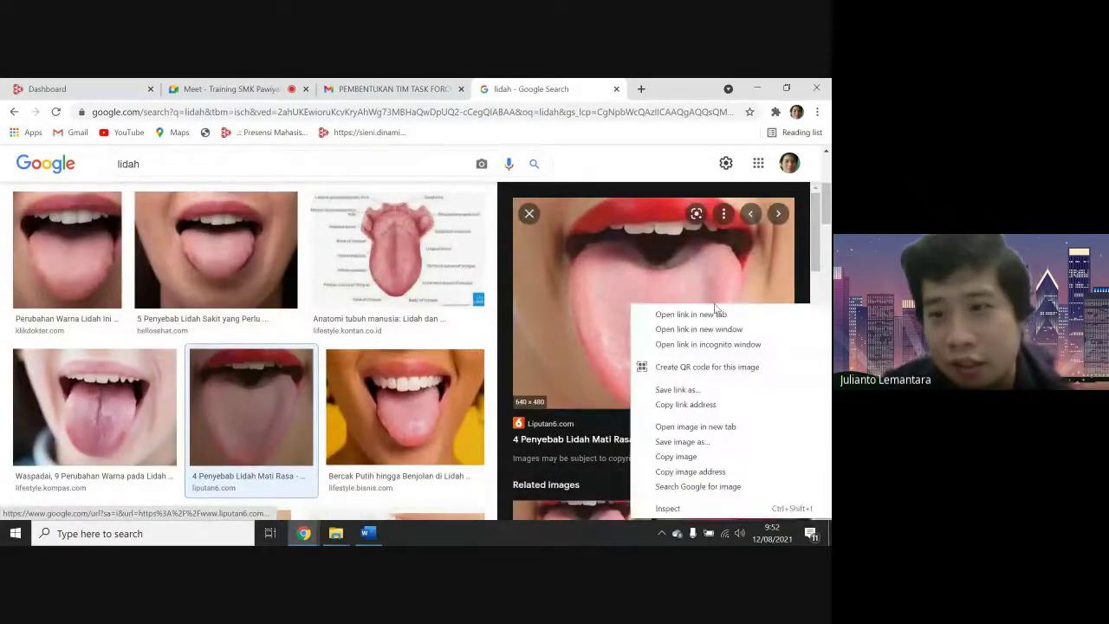
pyautogui.click(731, 457)
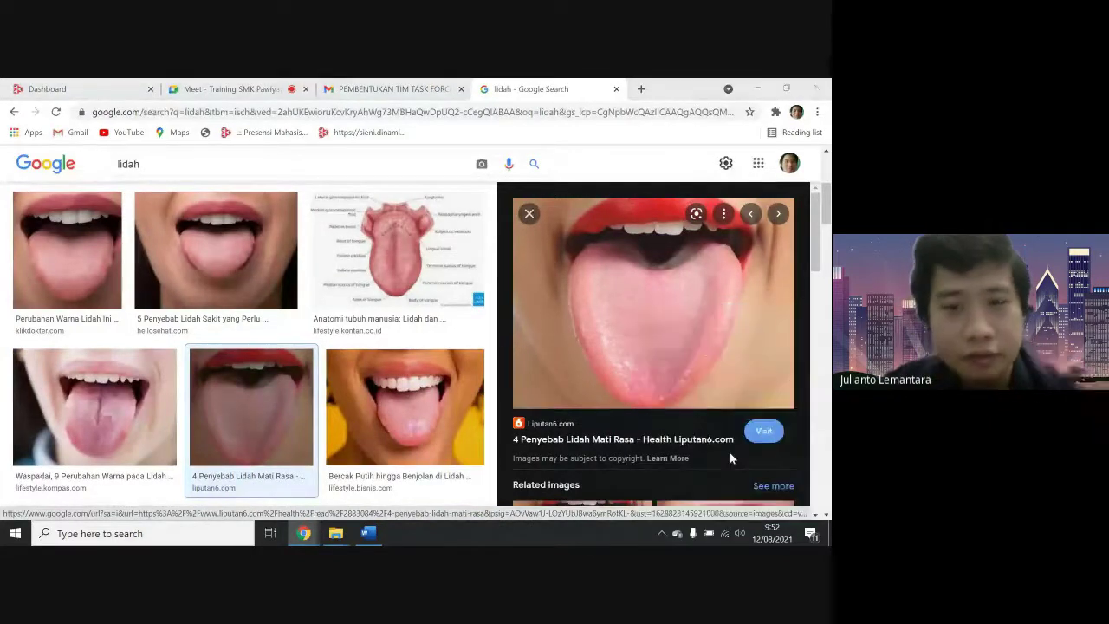
pyautogui.hotkey('alt', 'Tab')
pyautogui.click(610, 456)
# Paste the tongue photo under 1.3 Lidah and shrink it with its corner handle
pyautogui.hotkey('ctrl', 'v')
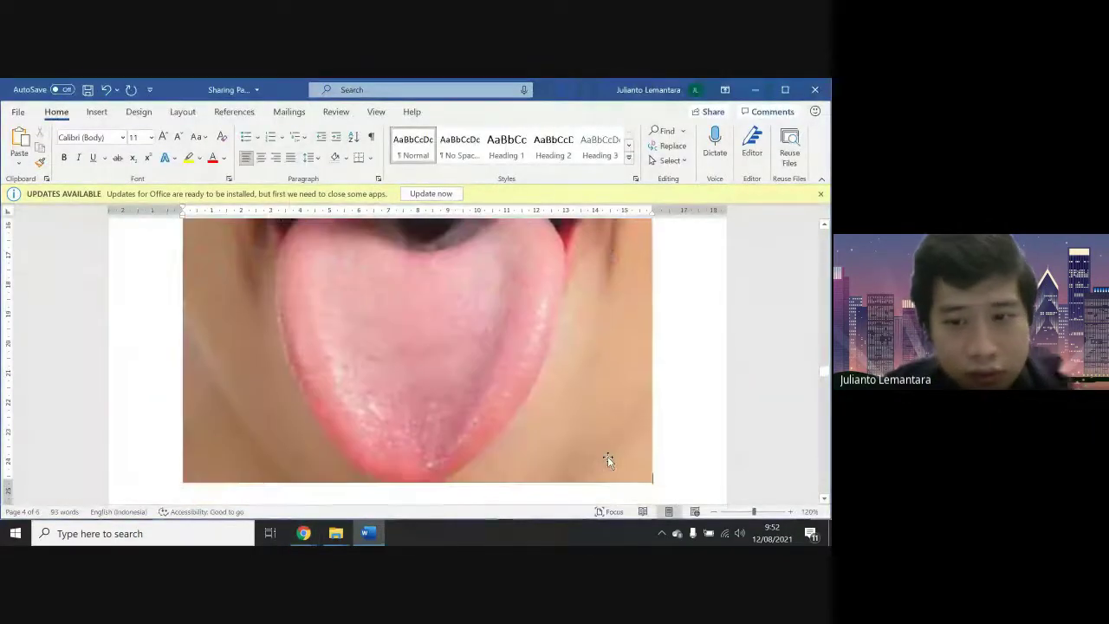
pyautogui.click(608, 458)
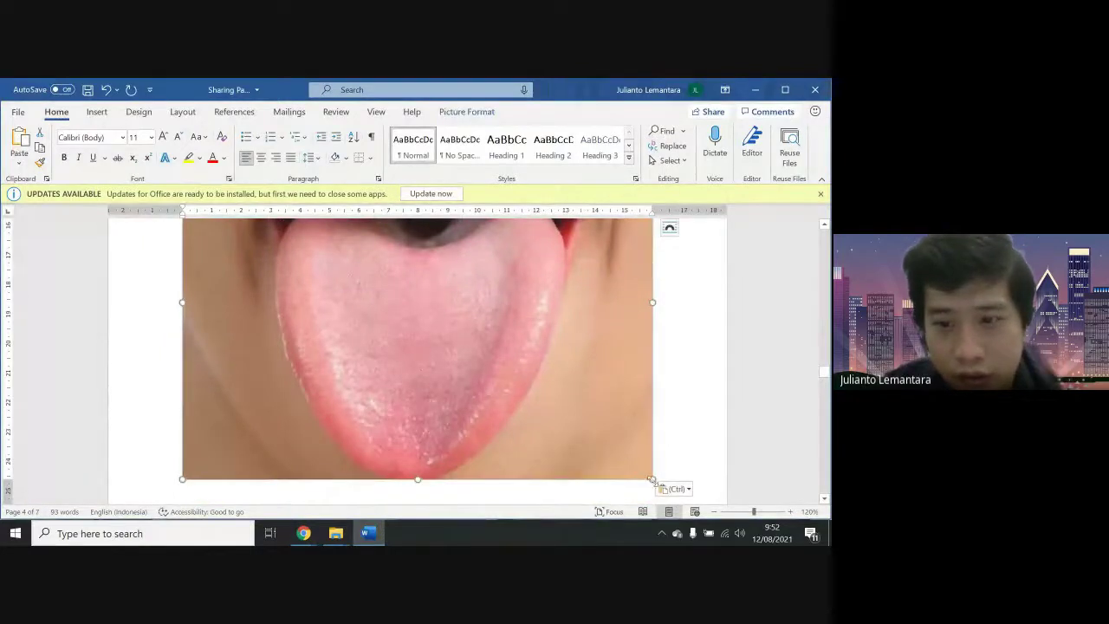
pyautogui.moveTo(652, 478); pyautogui.dragTo(436, 292)
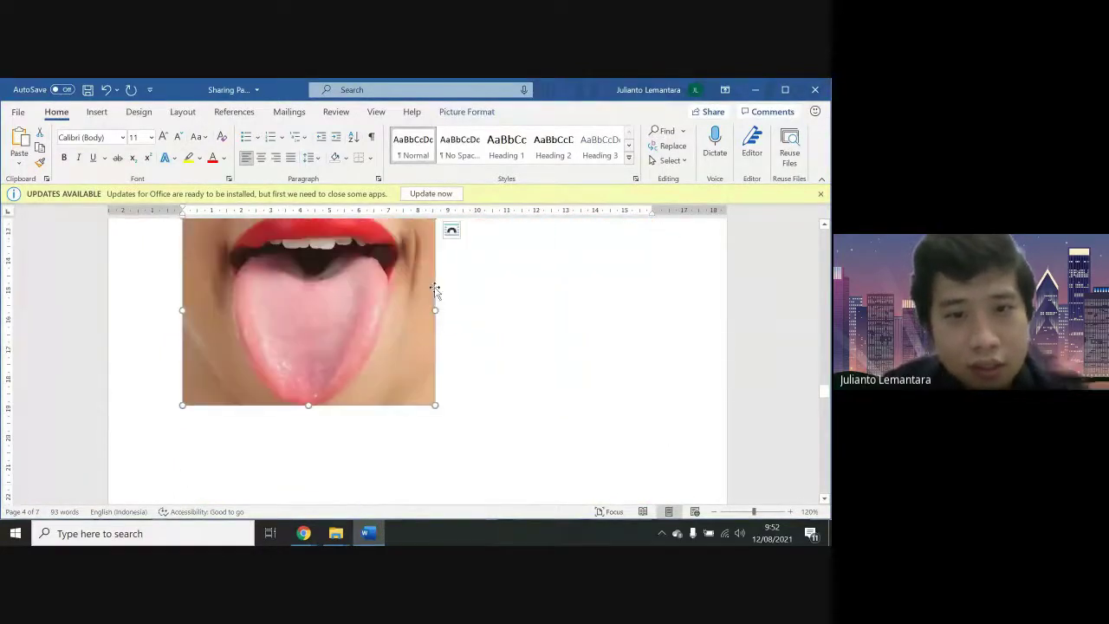
pyautogui.scroll(3, 436, 287)
pyautogui.scroll(-5, 435, 288)
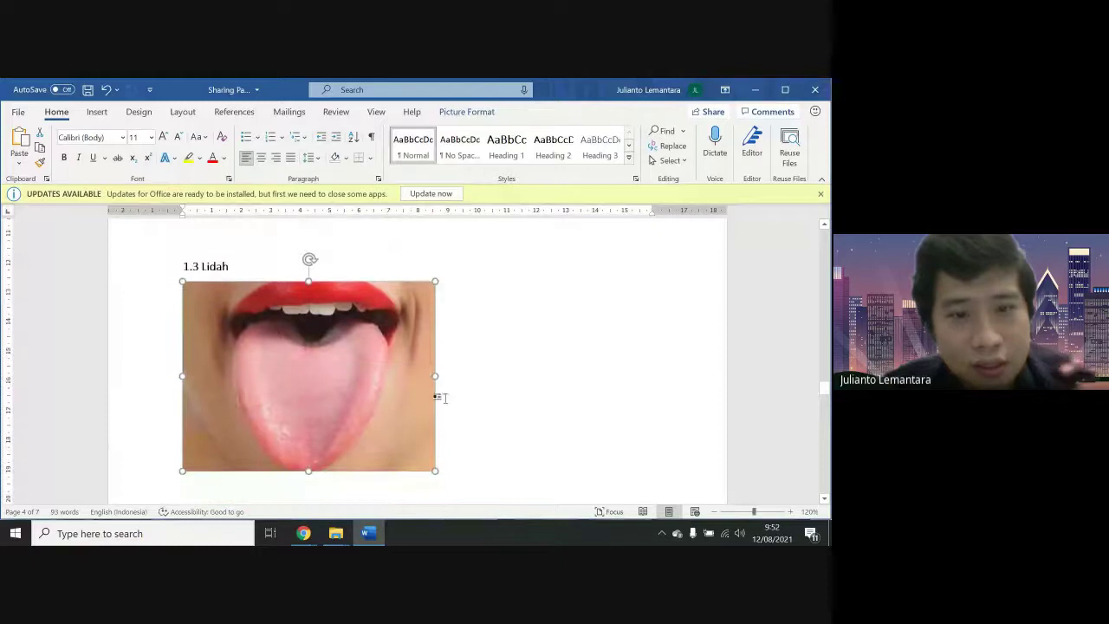
pyautogui.moveTo(438, 469); pyautogui.dragTo(389, 436)
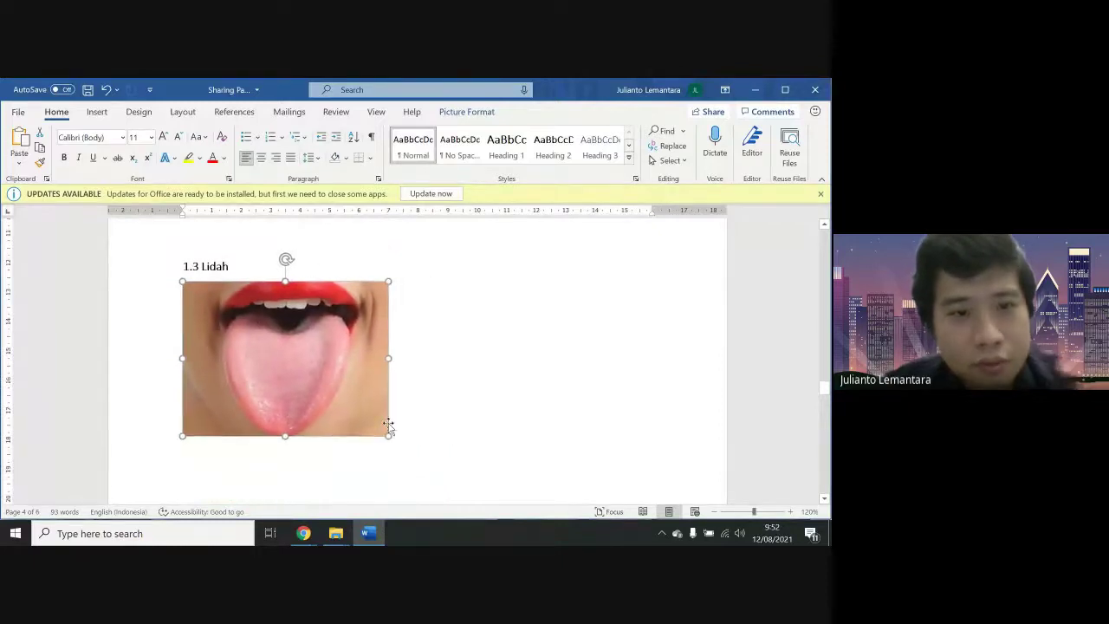
pyautogui.click(449, 431)
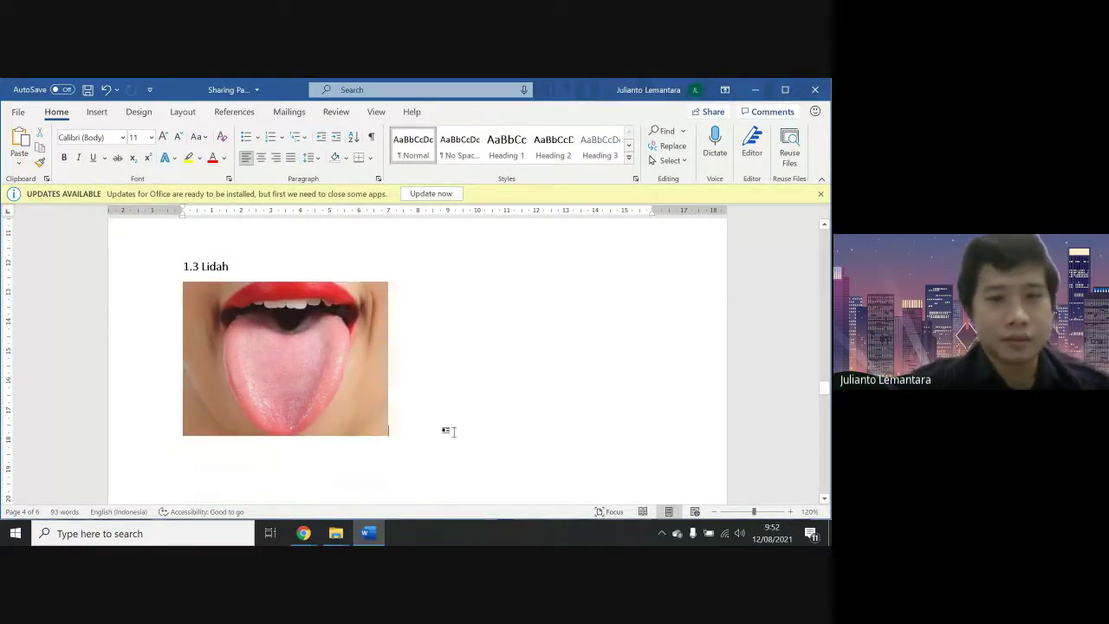
# Add the caption 'Gambar 2 Lidah Menjulur' on a new line below the tongue picture
pyautogui.press('Return')
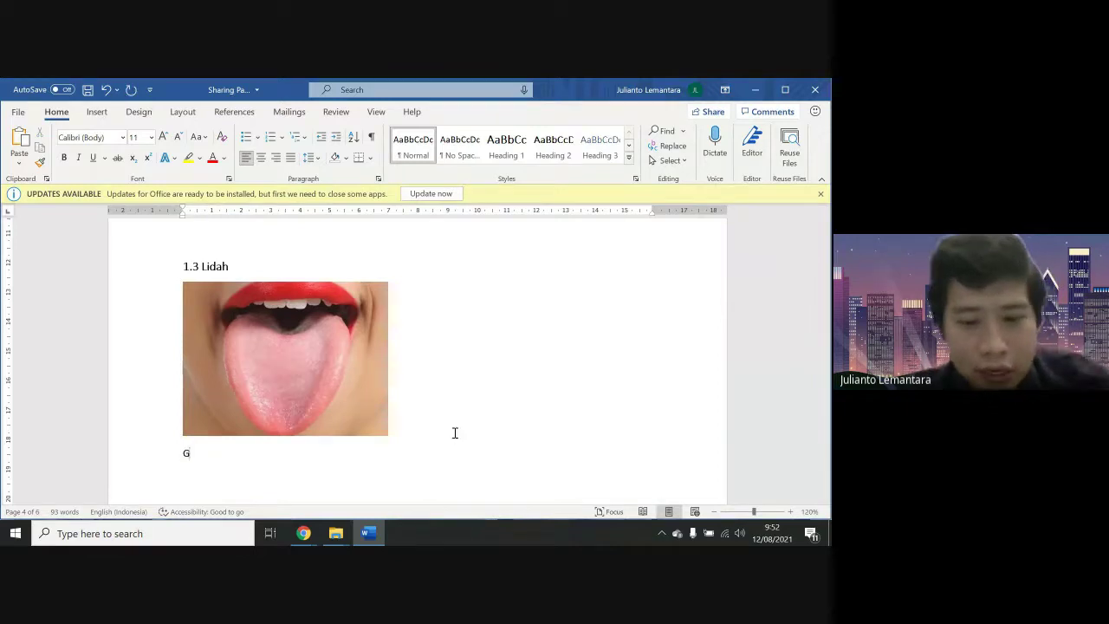
pyautogui.write('Gambar')
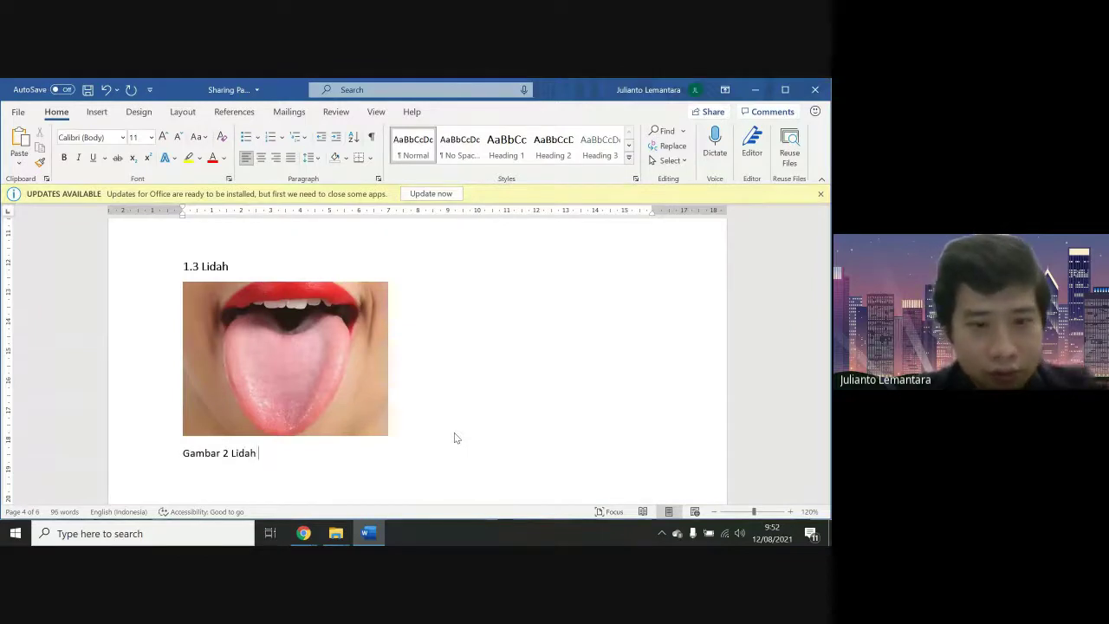
pyautogui.write('2 Lidah Menjulur')
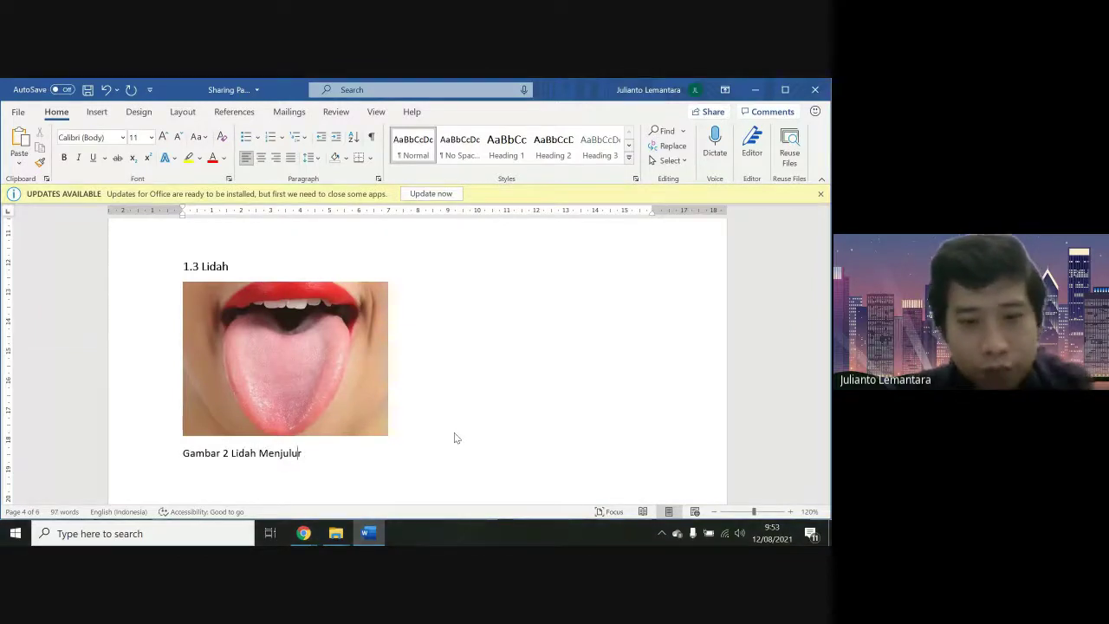
# Delete the blank line between the 1.1 Mata heading and its paragraph
pyautogui.scroll(3, 310, 289)
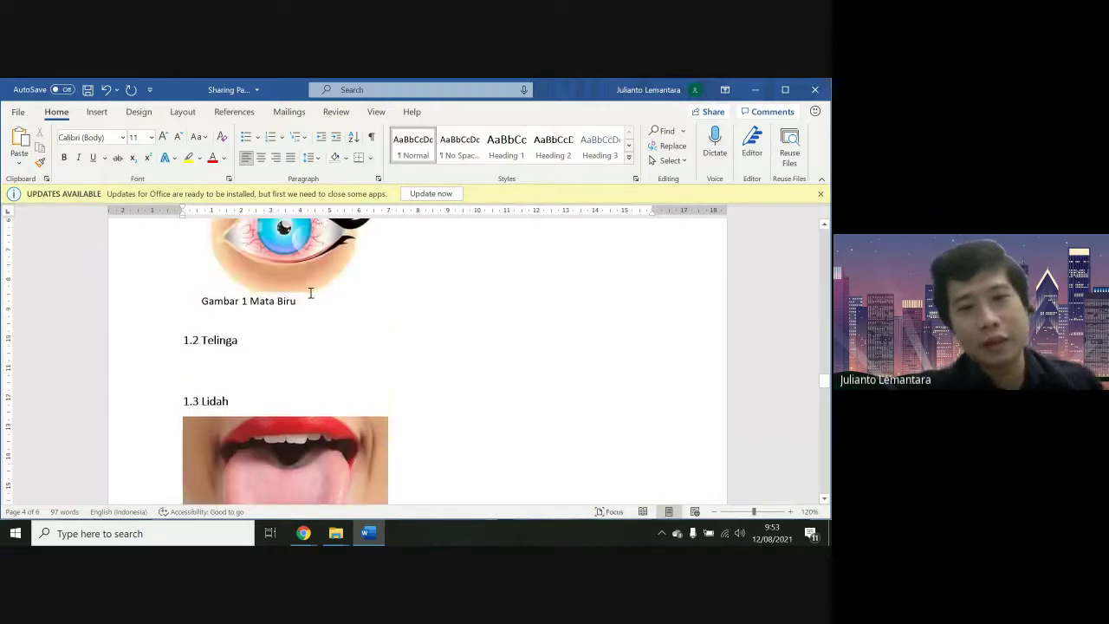
pyautogui.scroll(-5, 355, 359)
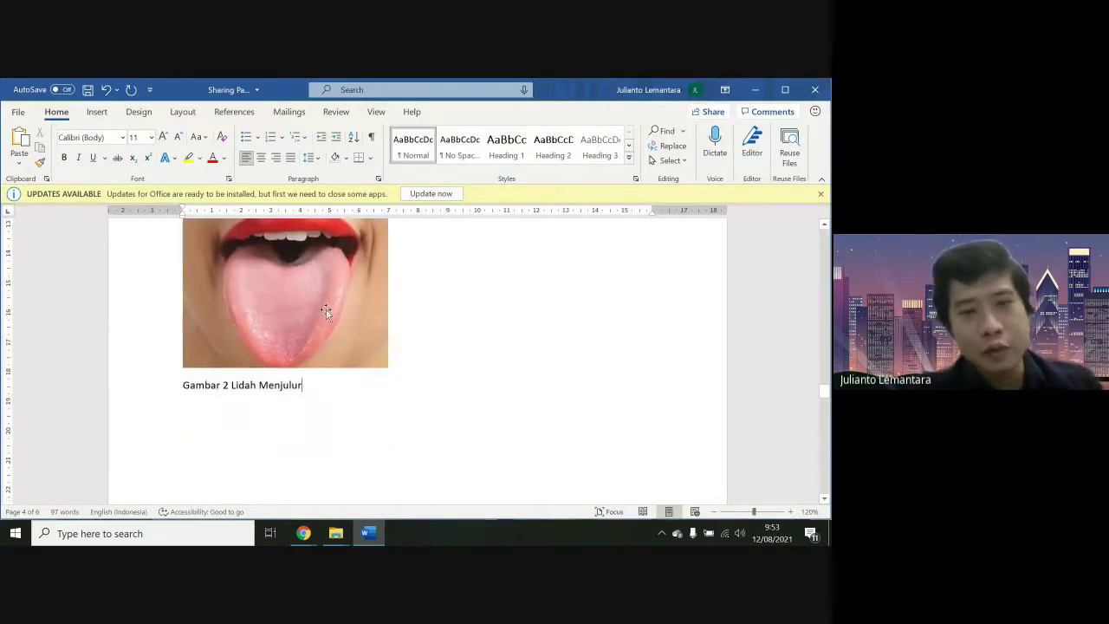
pyautogui.scroll(3, 338, 344)
pyautogui.scroll(2, 338, 344)
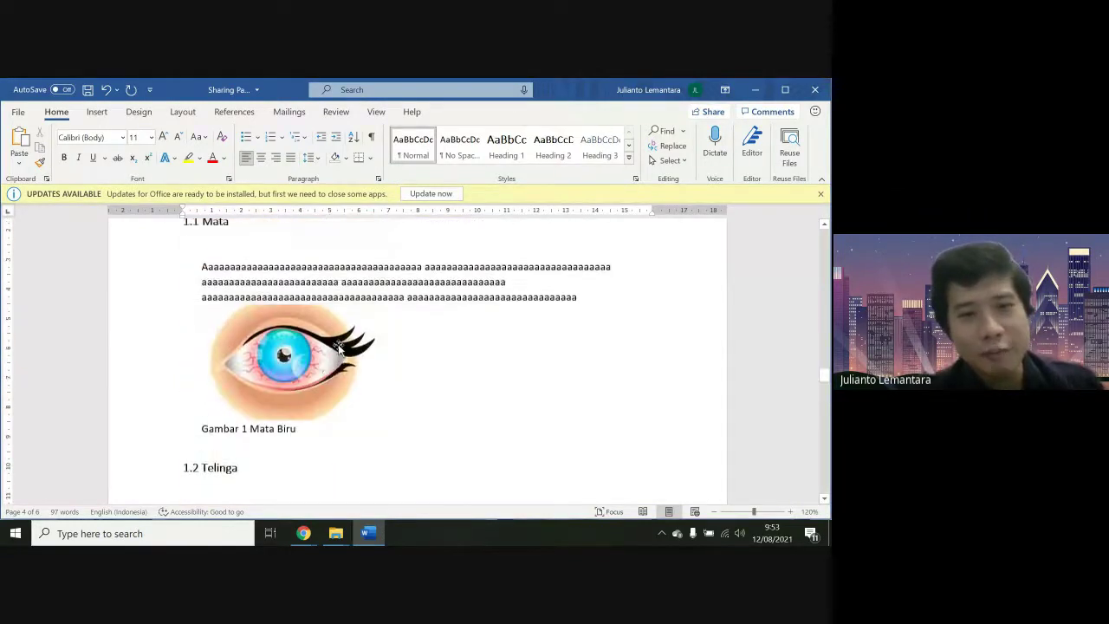
pyautogui.click(310, 241)
pyautogui.press('Delete')
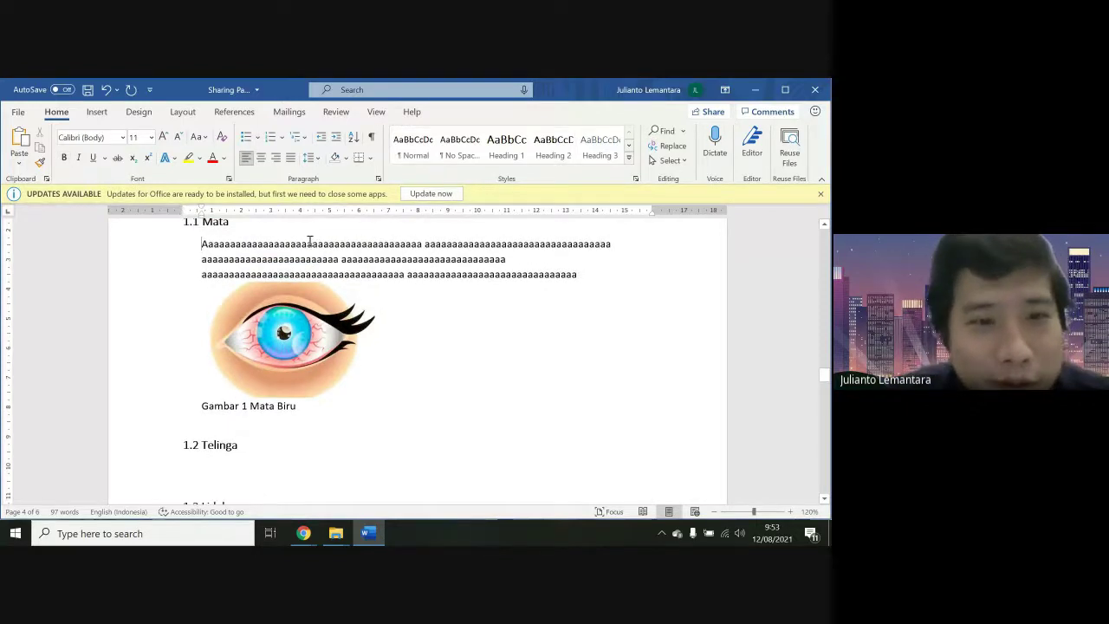
# Review the BAB 1 page and select the caption 'Gambar 1 Mata Biru'
pyautogui.scroll(-5, 302, 250)
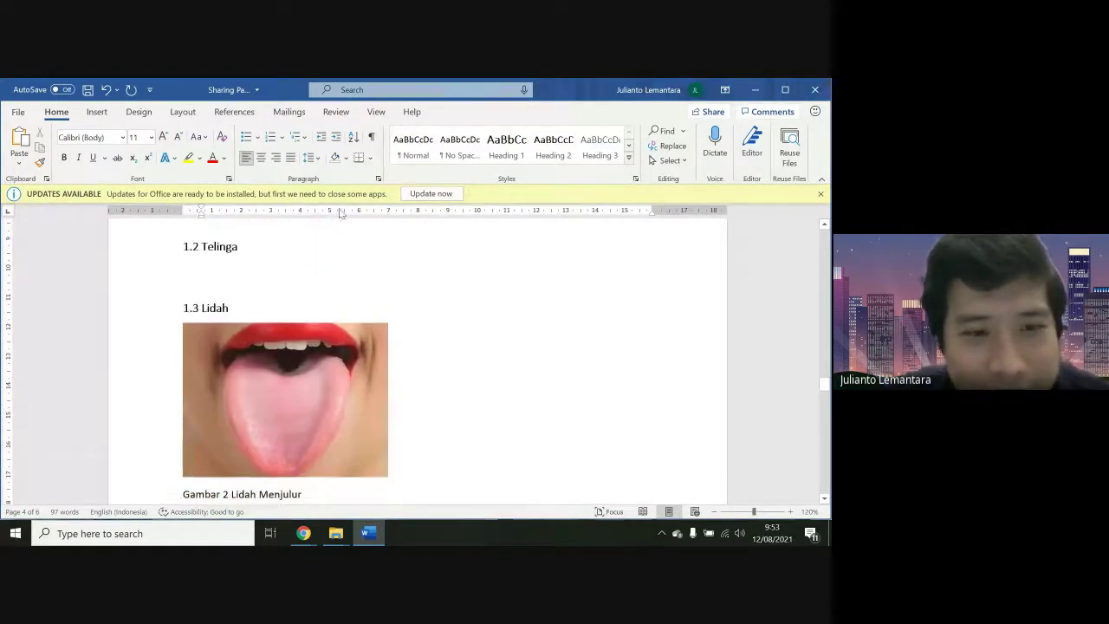
pyautogui.scroll(-1, 409, 382)
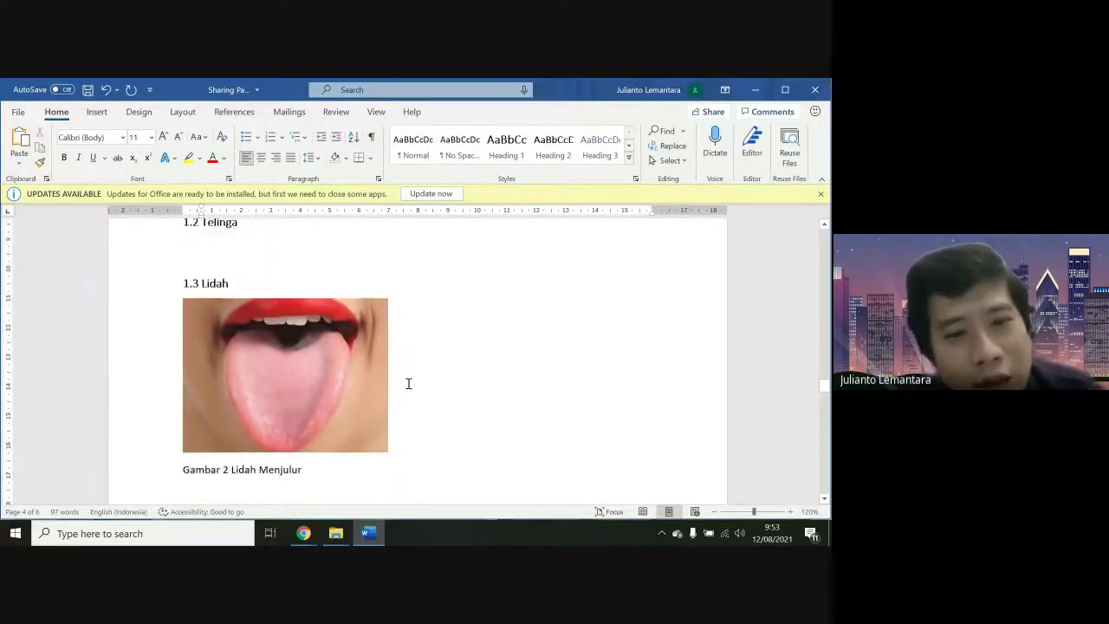
pyautogui.scroll(3, 408, 383)
pyautogui.scroll(4, 408, 383)
pyautogui.scroll(-5, 408, 383)
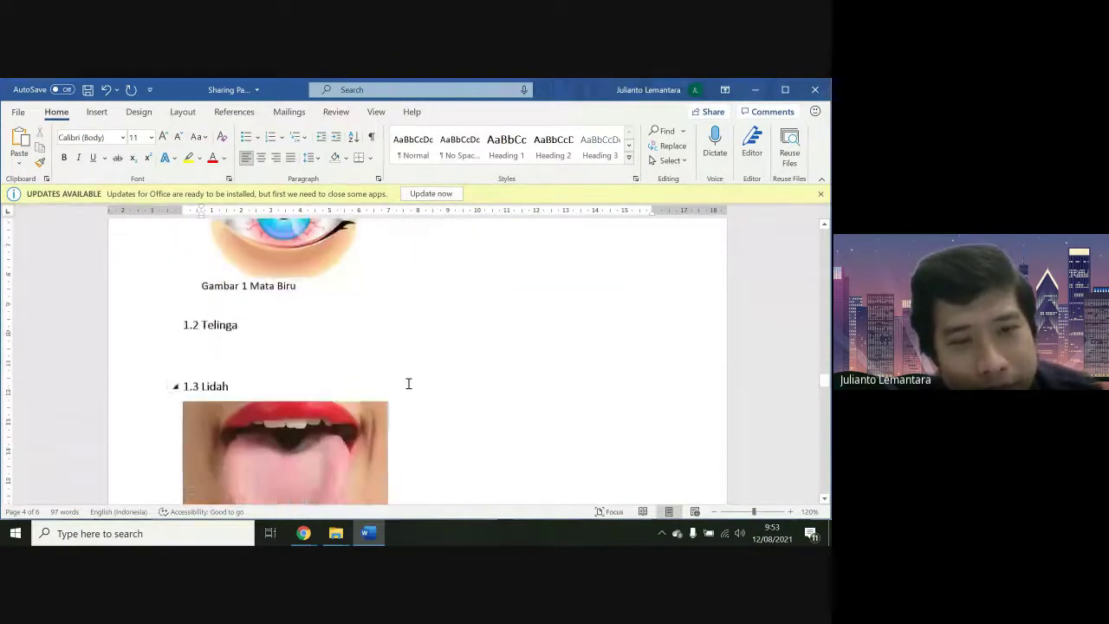
pyautogui.scroll(1, 409, 383)
pyautogui.scroll(-3, 408, 383)
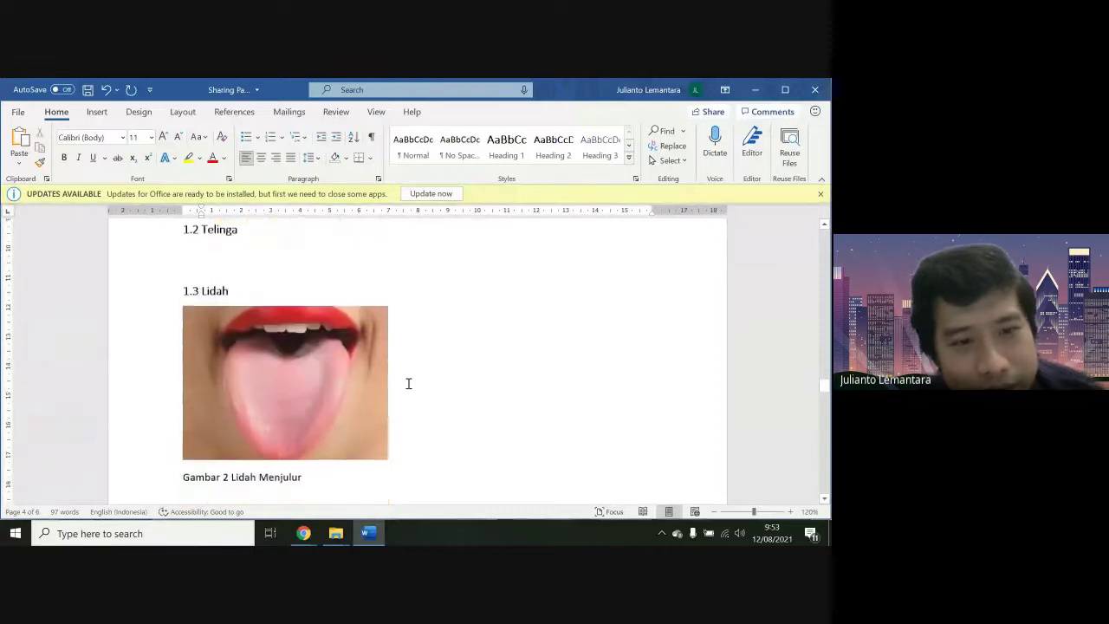
pyautogui.scroll(6, 311, 431)
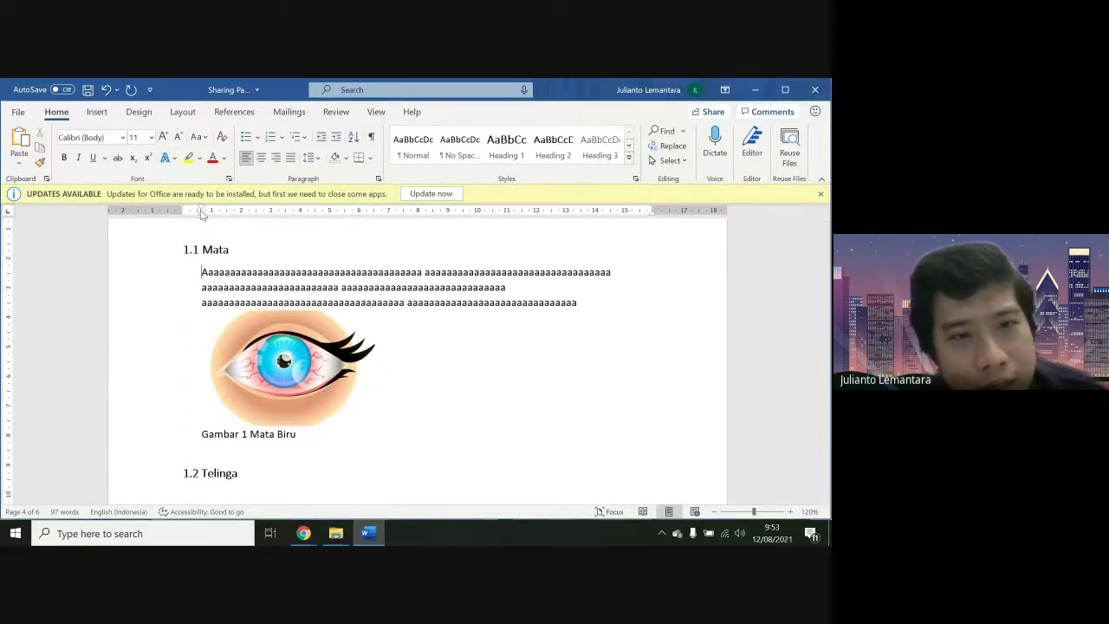
pyautogui.scroll(-6, 367, 445)
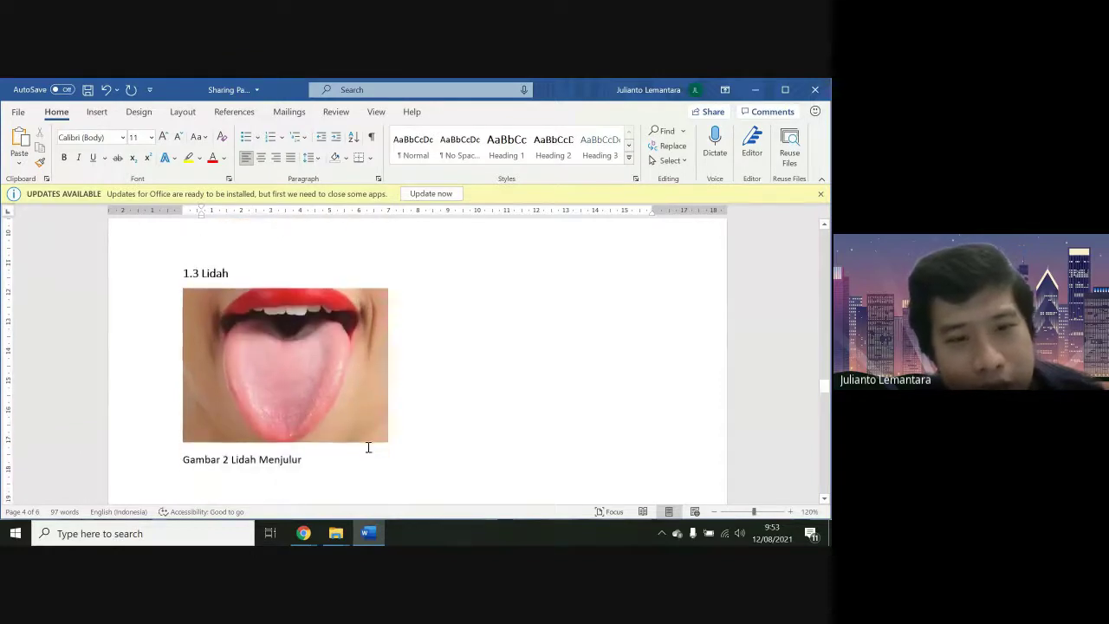
pyautogui.scroll(2, 367, 447)
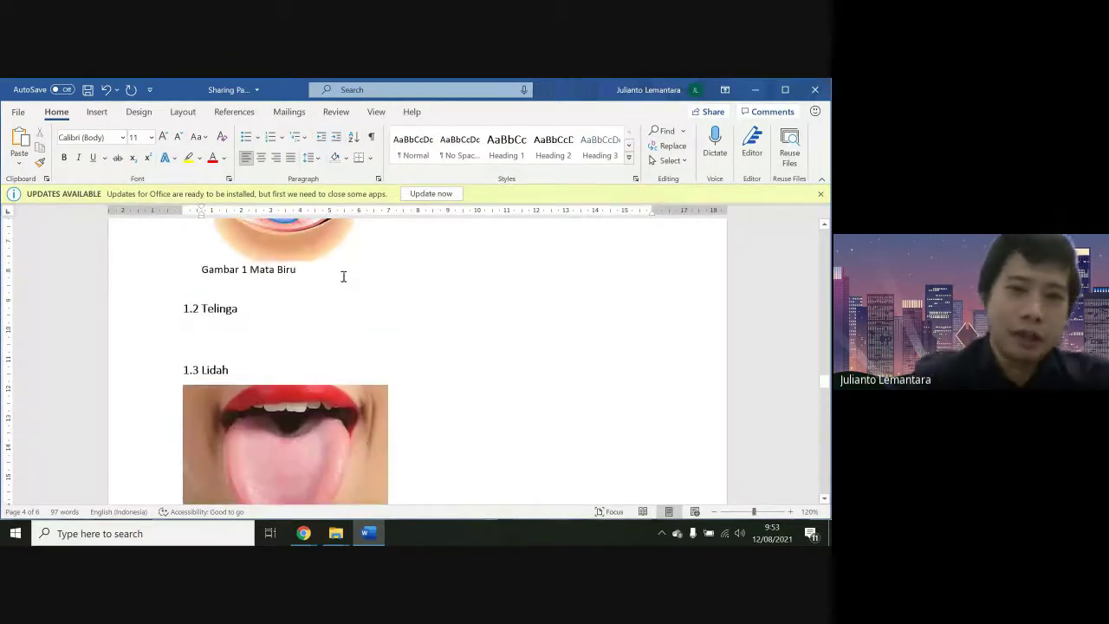
pyautogui.moveTo(326, 274); pyautogui.dragTo(196, 275)
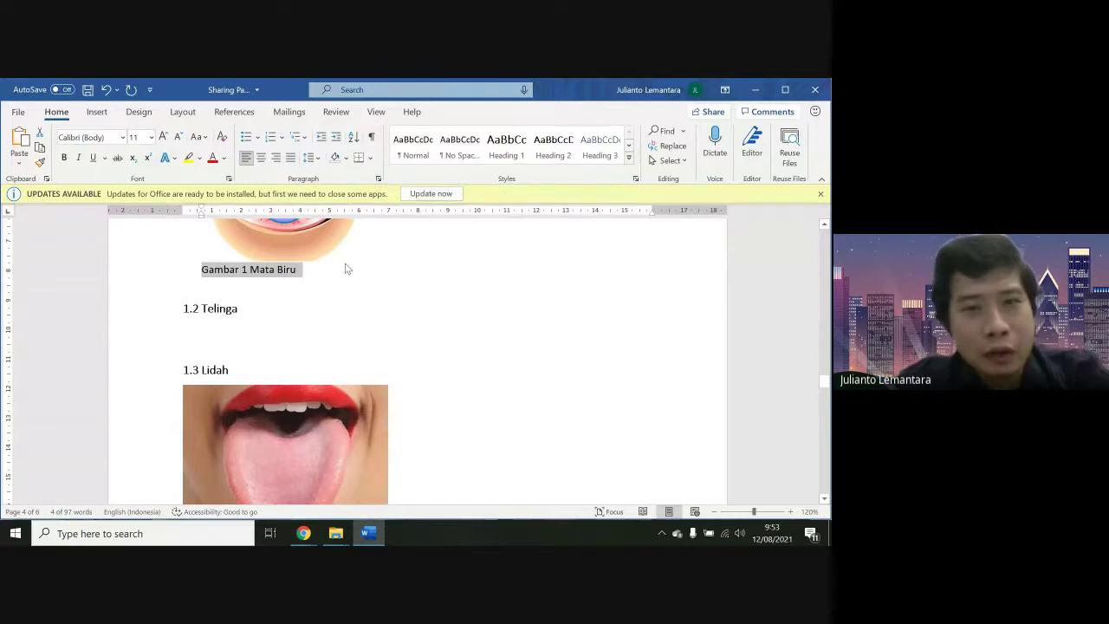
# Show the Styles pane from the Home tab's Styles launcher, listing Book Title, TOC 1 and Hyperlink
pyautogui.click(621, 279)
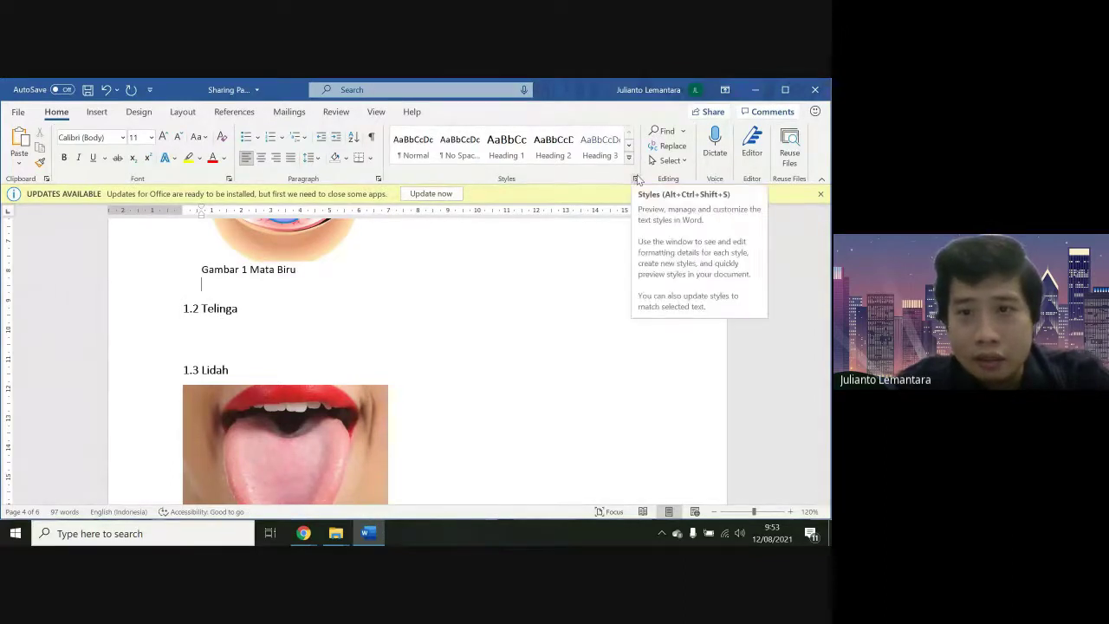
pyautogui.click(636, 180)
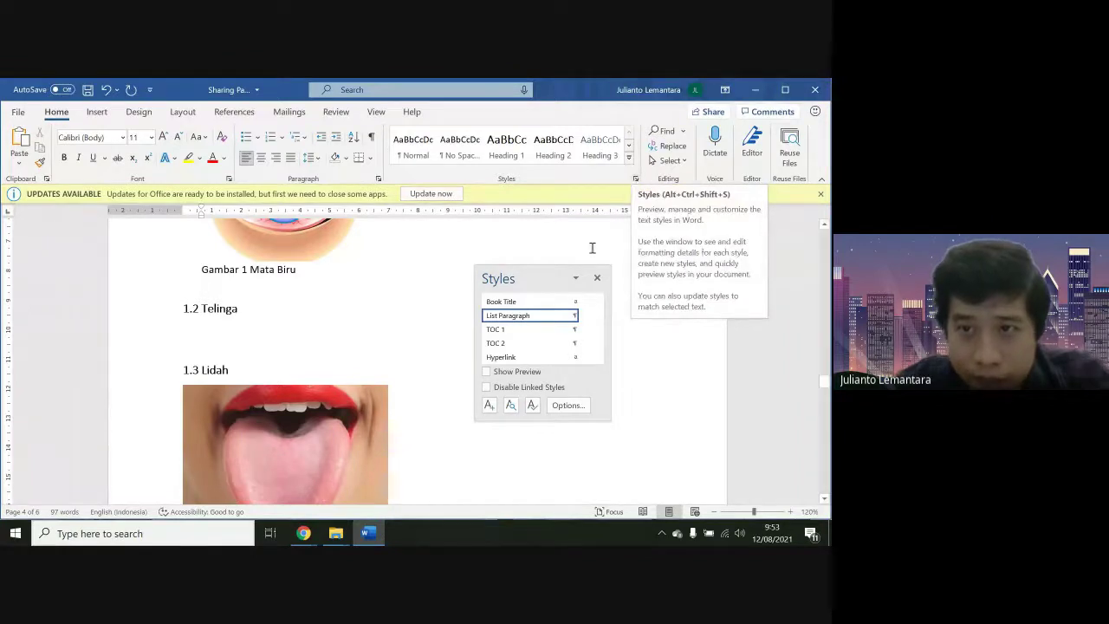
pyautogui.click(597, 278)
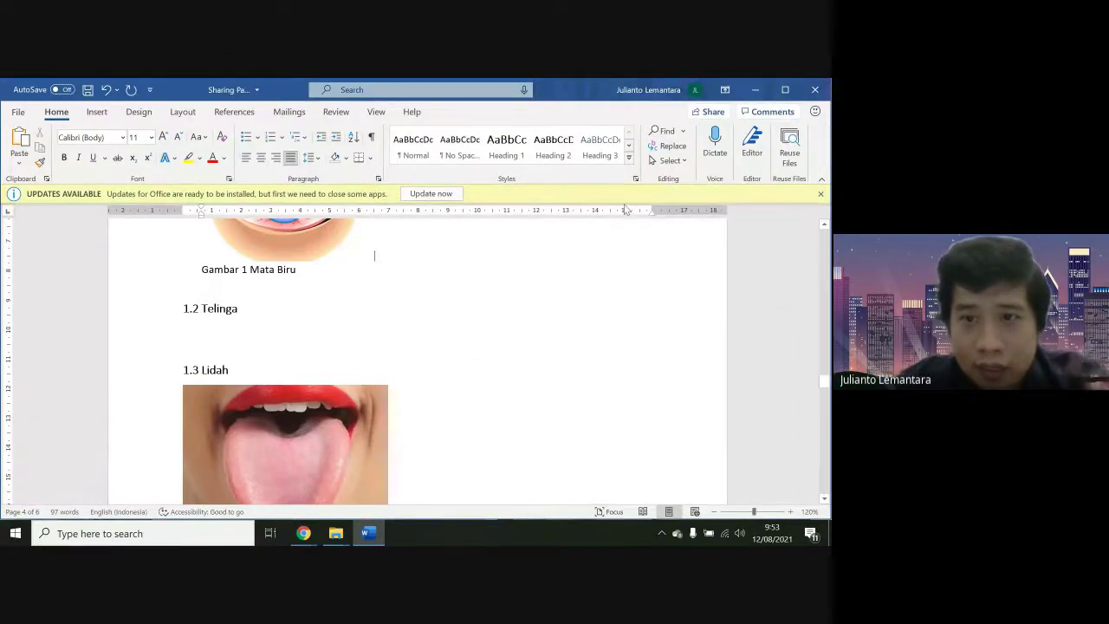
pyautogui.click(635, 179)
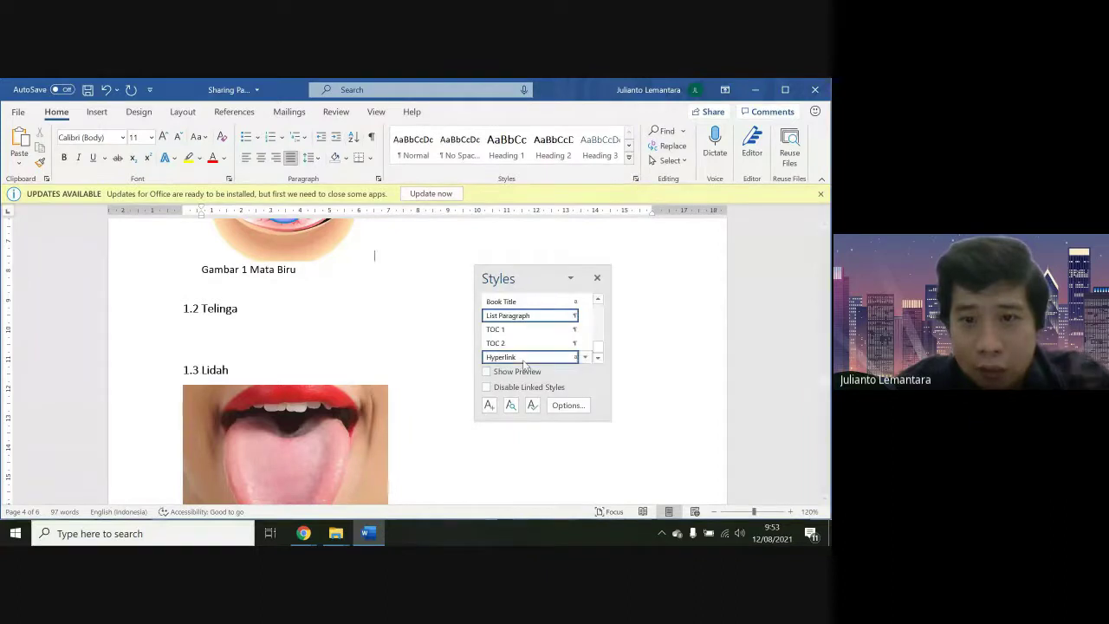
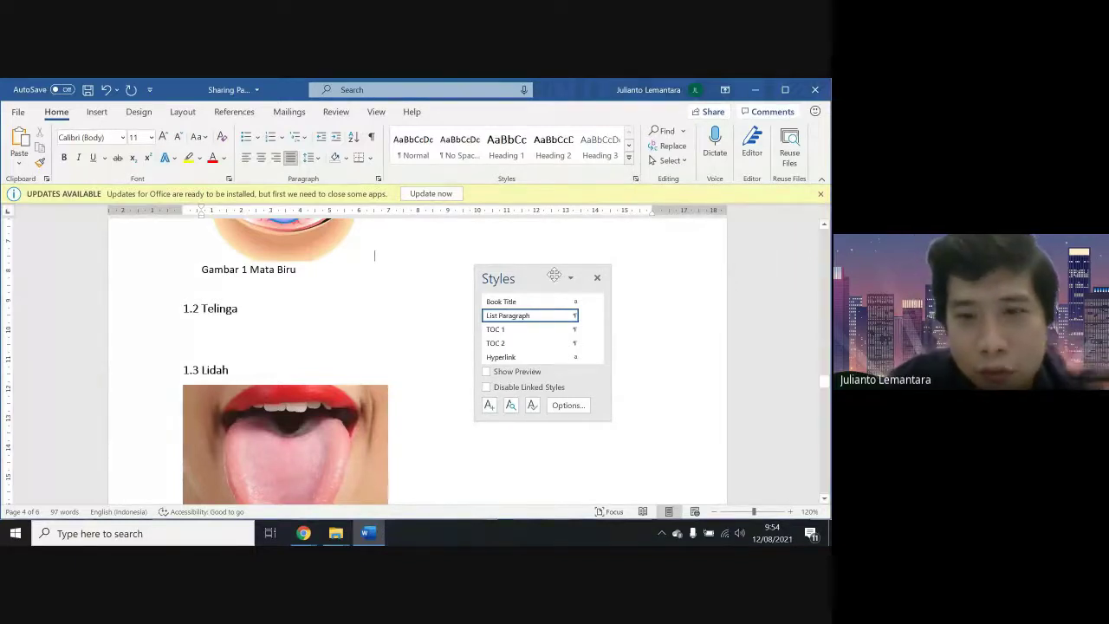
# Create a new italic style named 'Gambar' and bring up its Paragraph settings
pyautogui.click(490, 407)
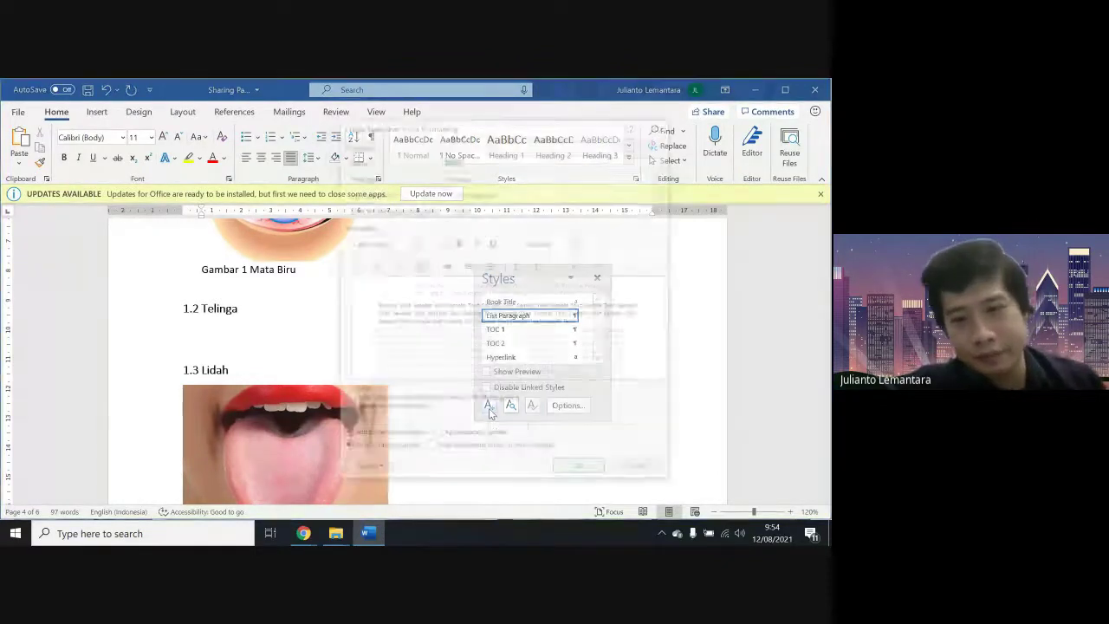
pyautogui.write('Gambar')
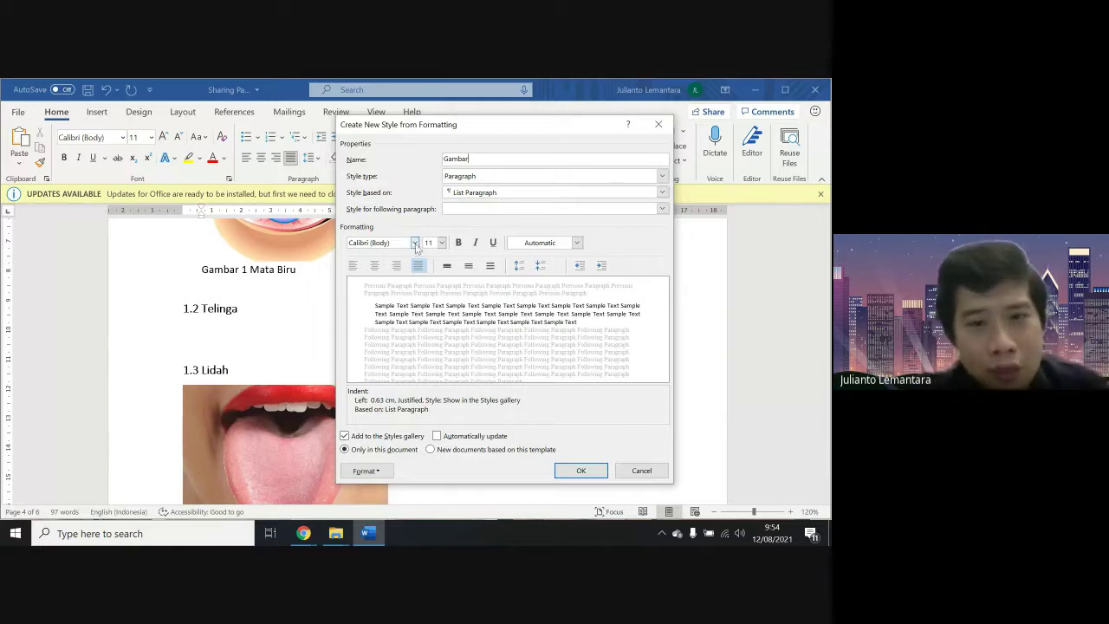
pyautogui.click(475, 244)
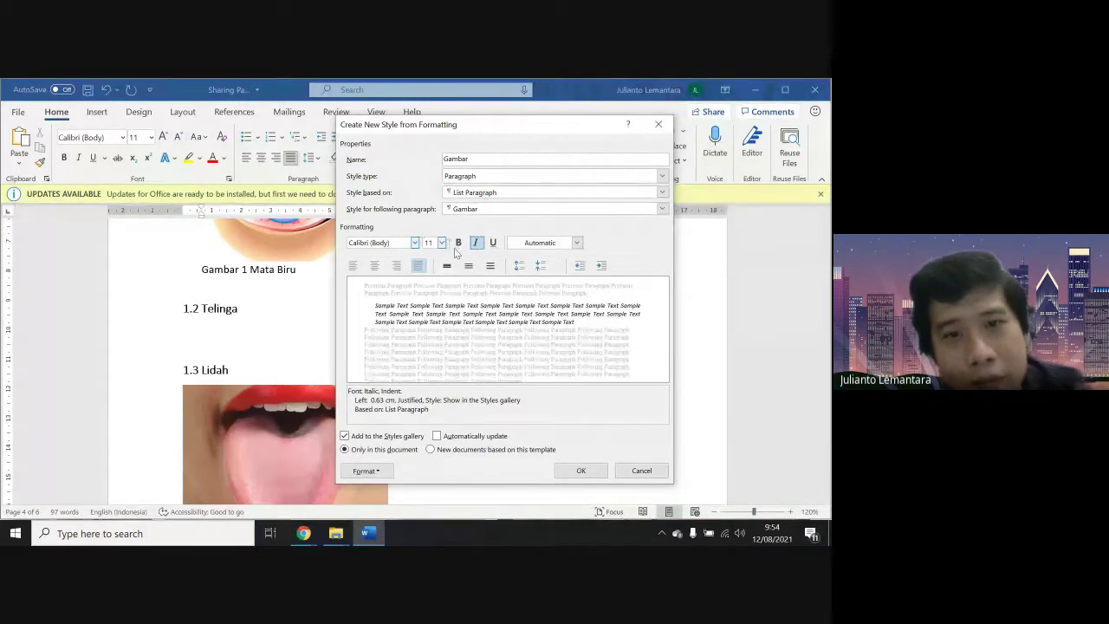
pyautogui.click(386, 470)
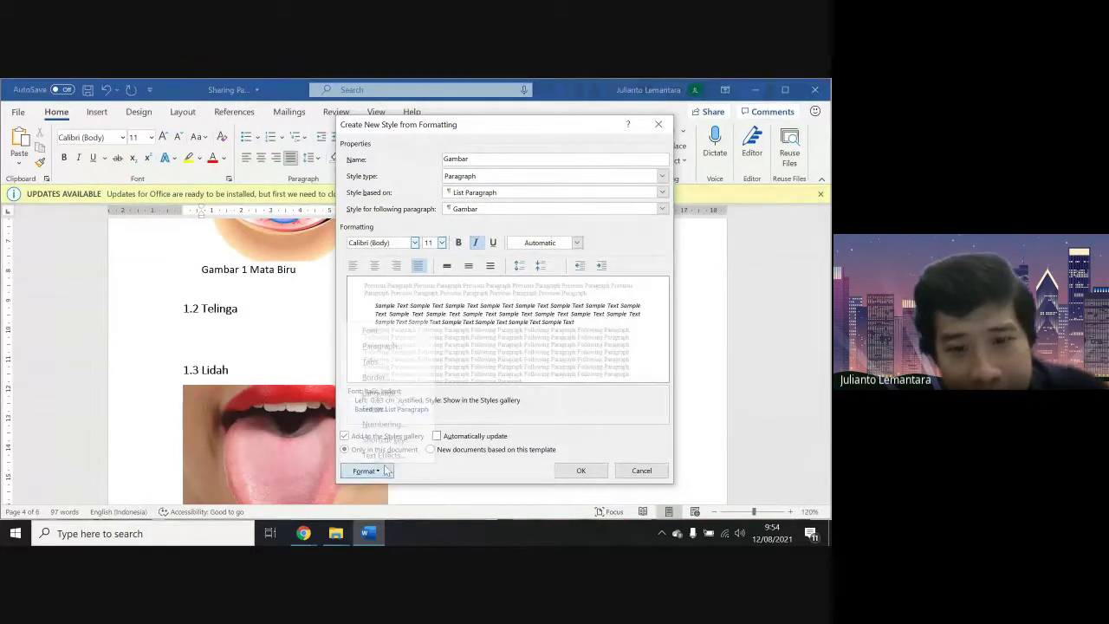
pyautogui.click(402, 348)
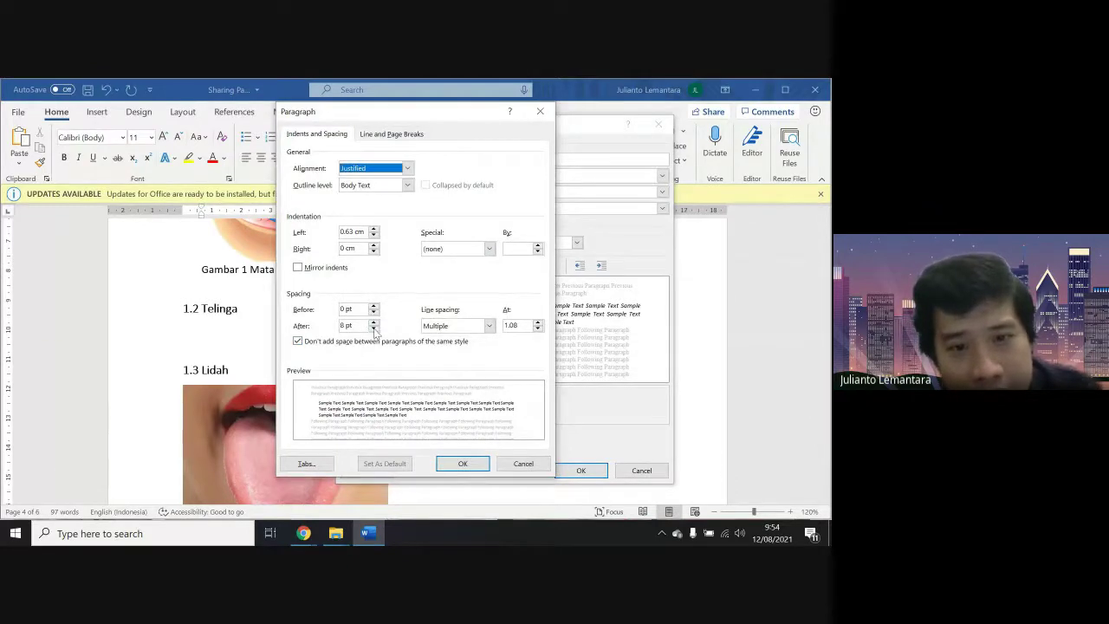
# Give the Gambar style 0 pt spacing after and 1.5-line spacing, then create it
pyautogui.click(373, 328)
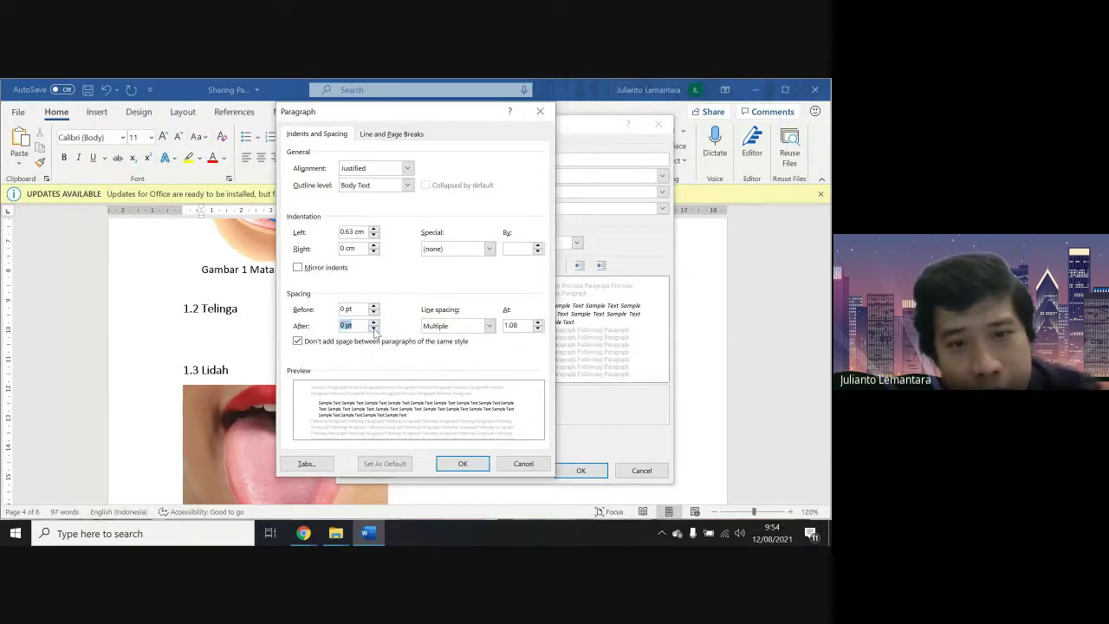
pyautogui.click(489, 326)
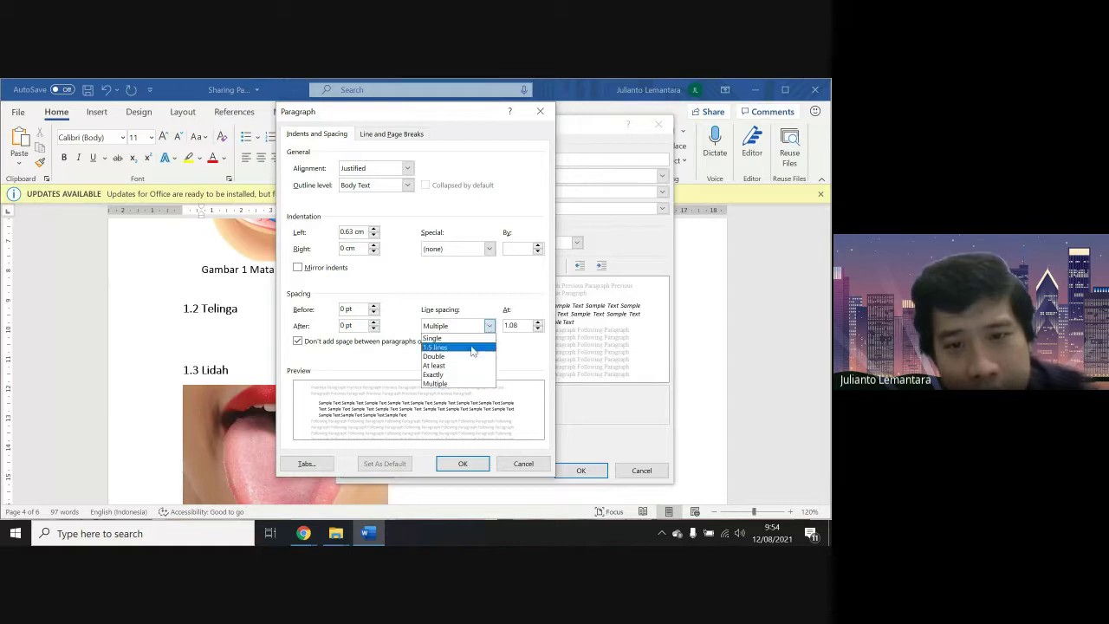
pyautogui.click(473, 348)
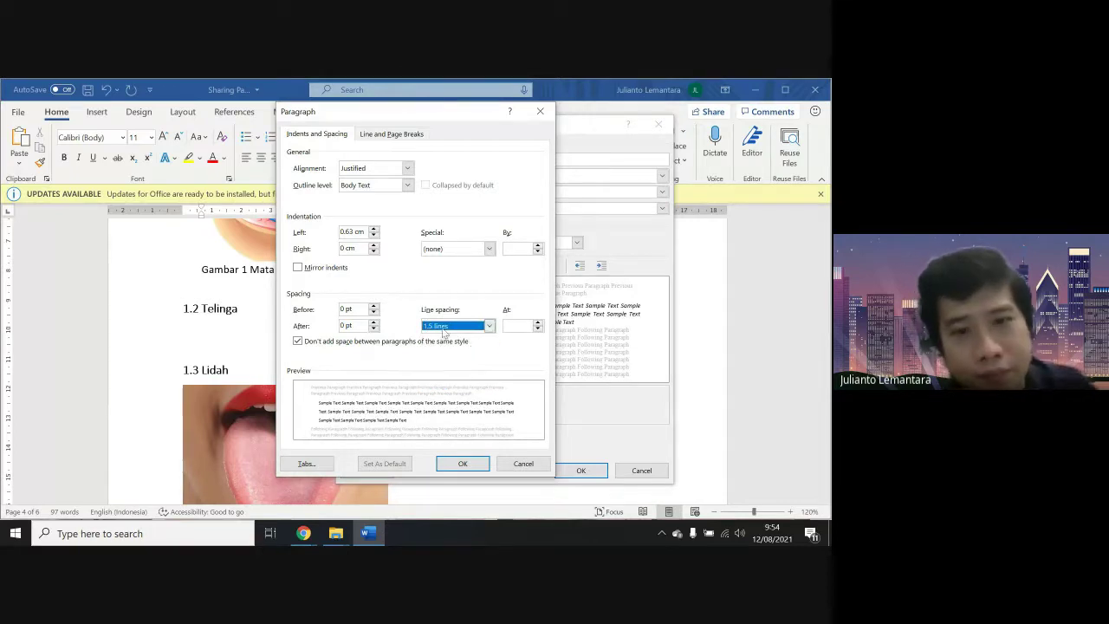
pyautogui.click(463, 465)
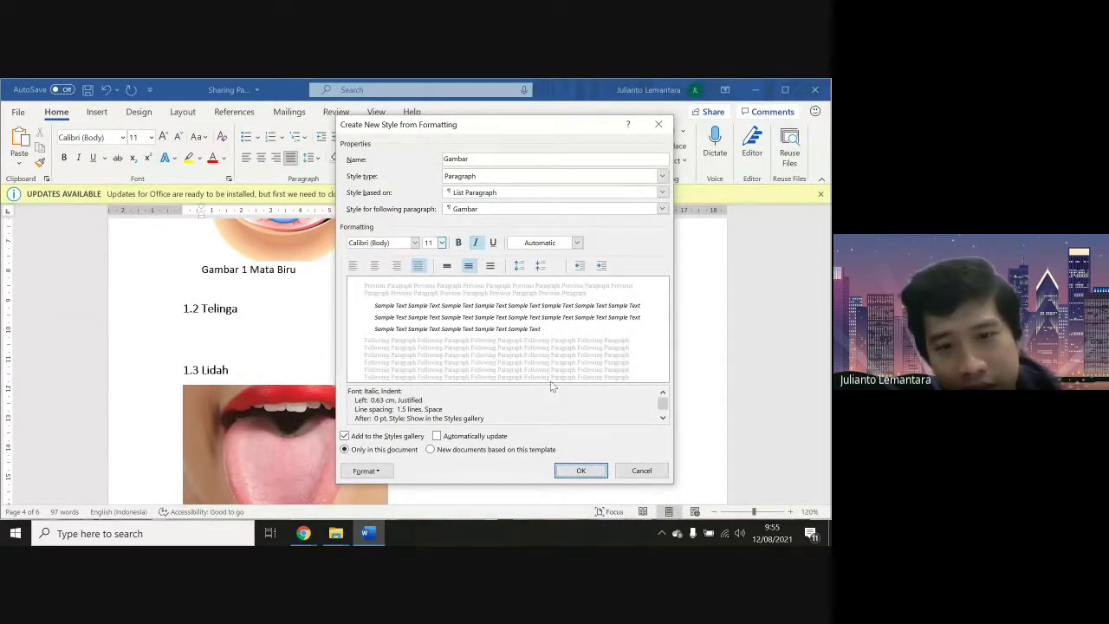
pyautogui.click(581, 471)
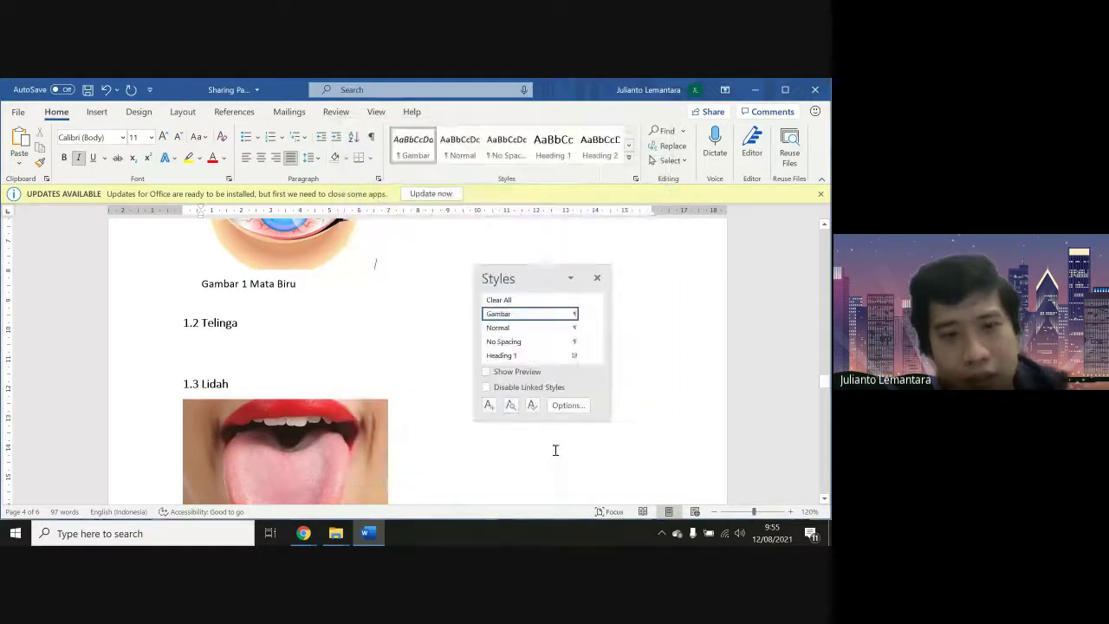
# Apply the Gambar style to the caption 'Gambar 1 Mata Biru'
pyautogui.click(598, 276)
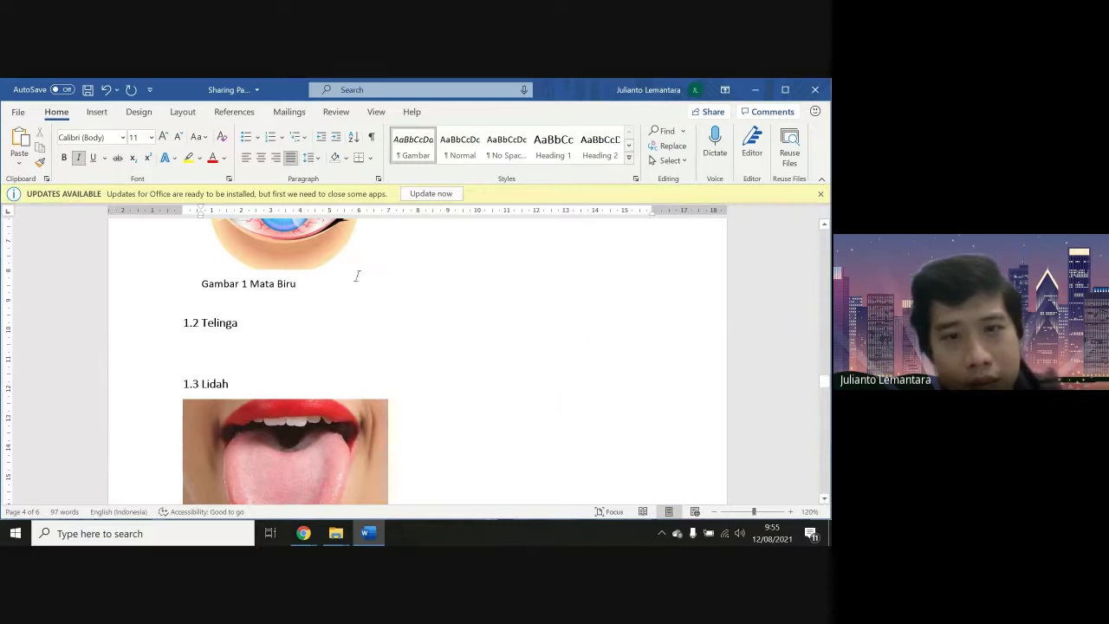
pyautogui.click(369, 271)
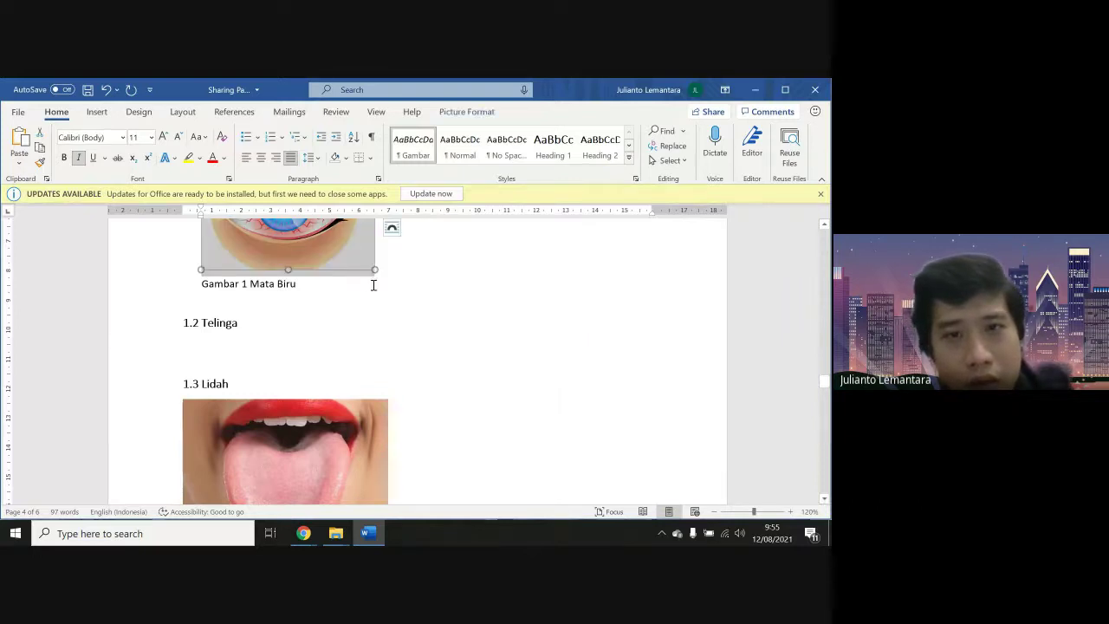
pyautogui.click(382, 278)
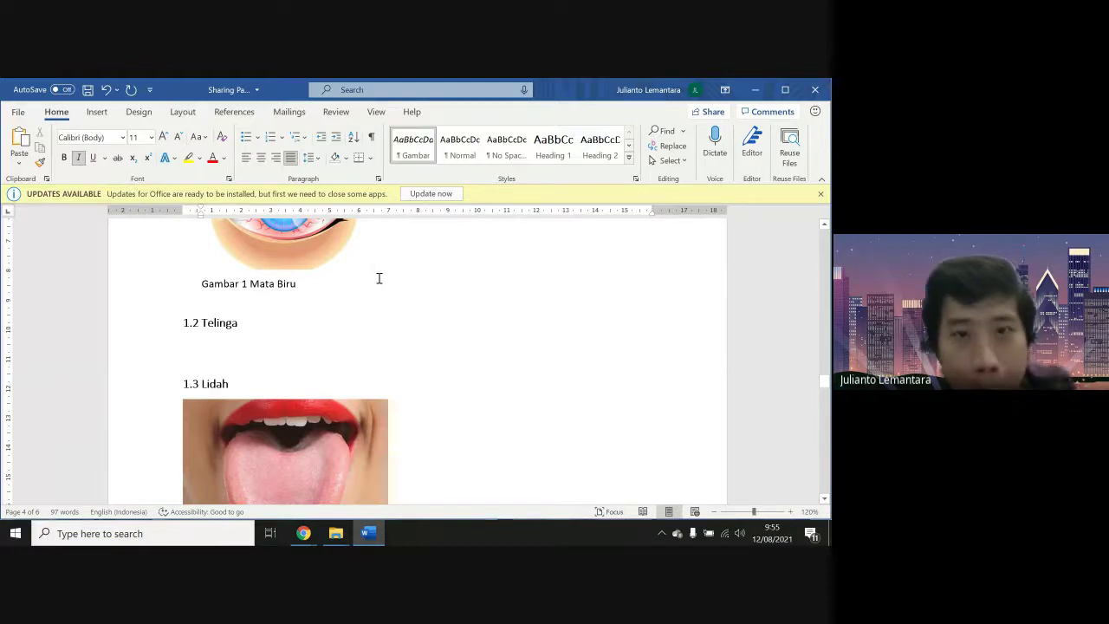
pyautogui.click(300, 292)
pyautogui.moveTo(313, 288); pyautogui.dragTo(200, 285)
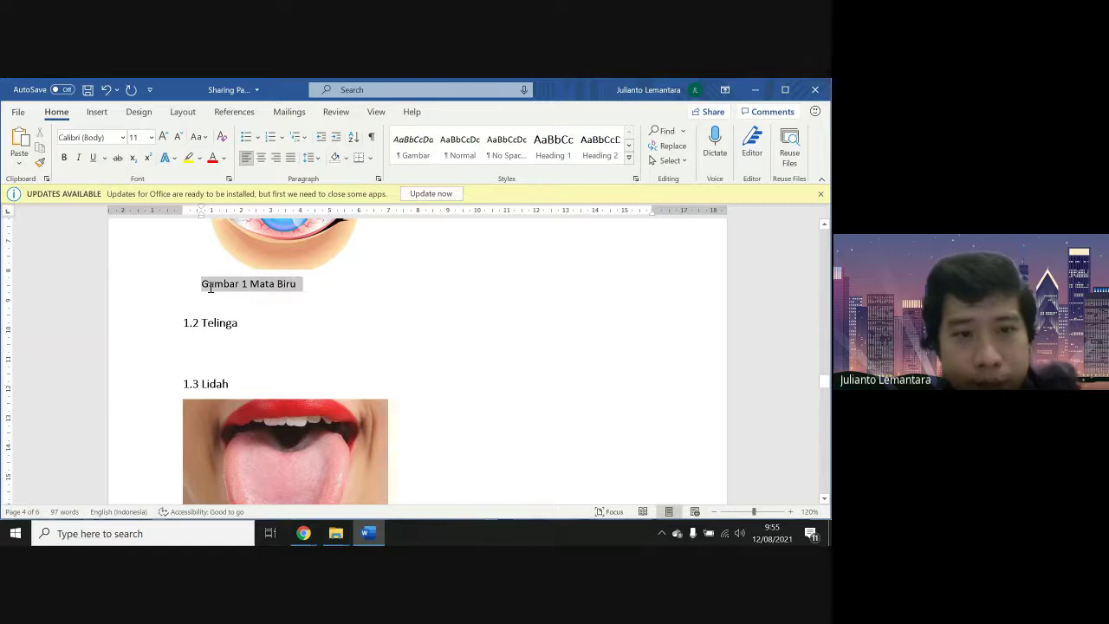
pyautogui.click(415, 154)
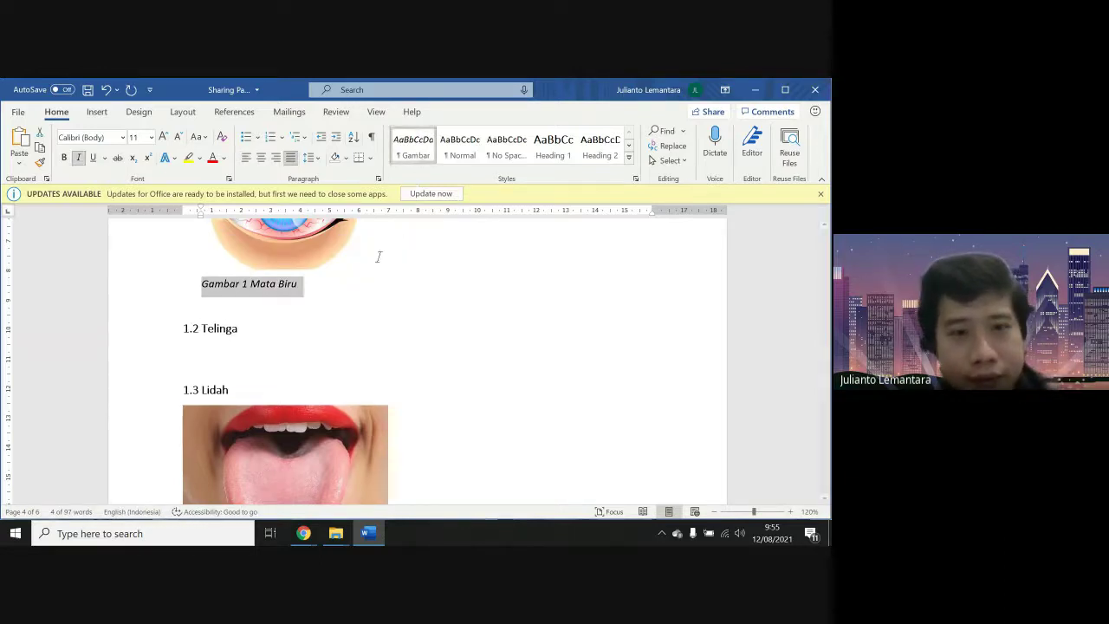
# Apply the Gambar style to the caption 'Gambar 2 Lidah Menjulur'
pyautogui.scroll(2, 449, 362)
pyautogui.scroll(1, 449, 362)
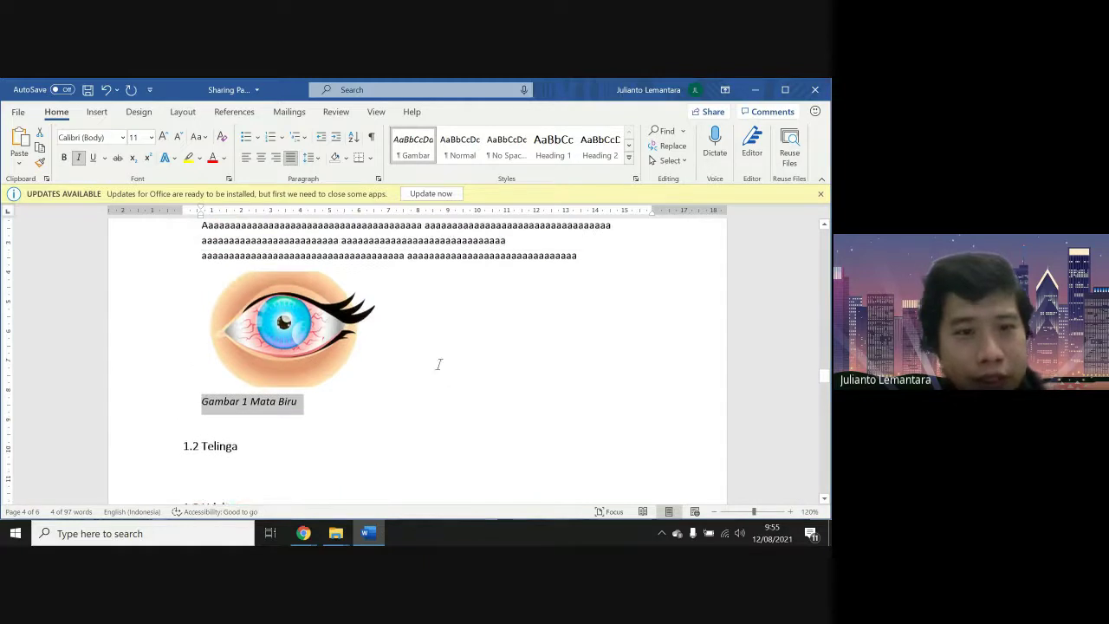
pyautogui.scroll(-7, 277, 426)
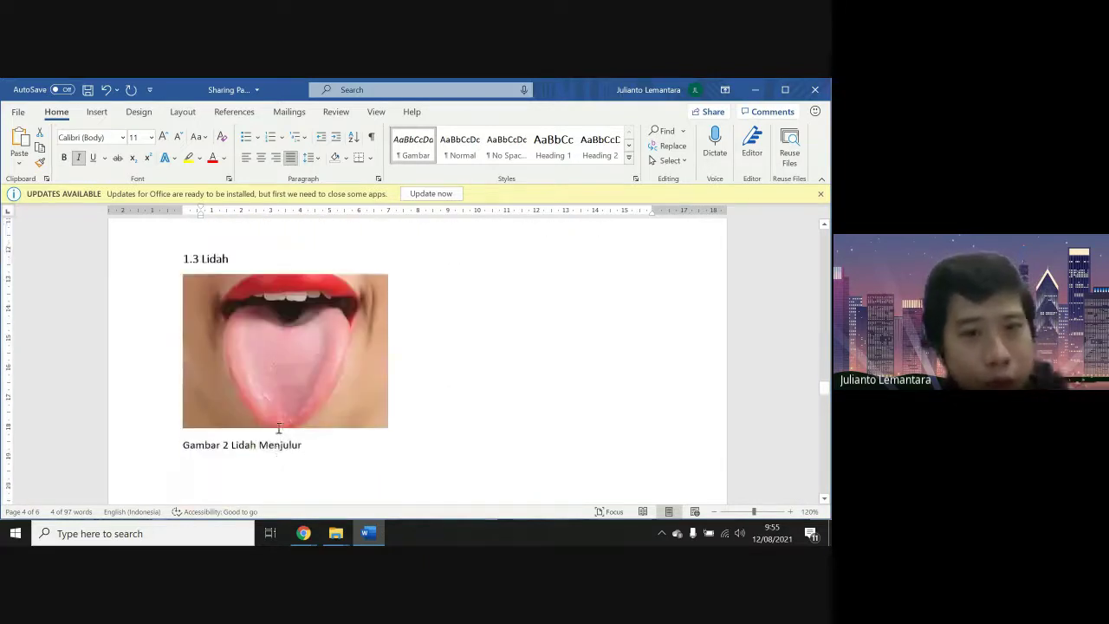
pyautogui.tripleClick(283, 404)
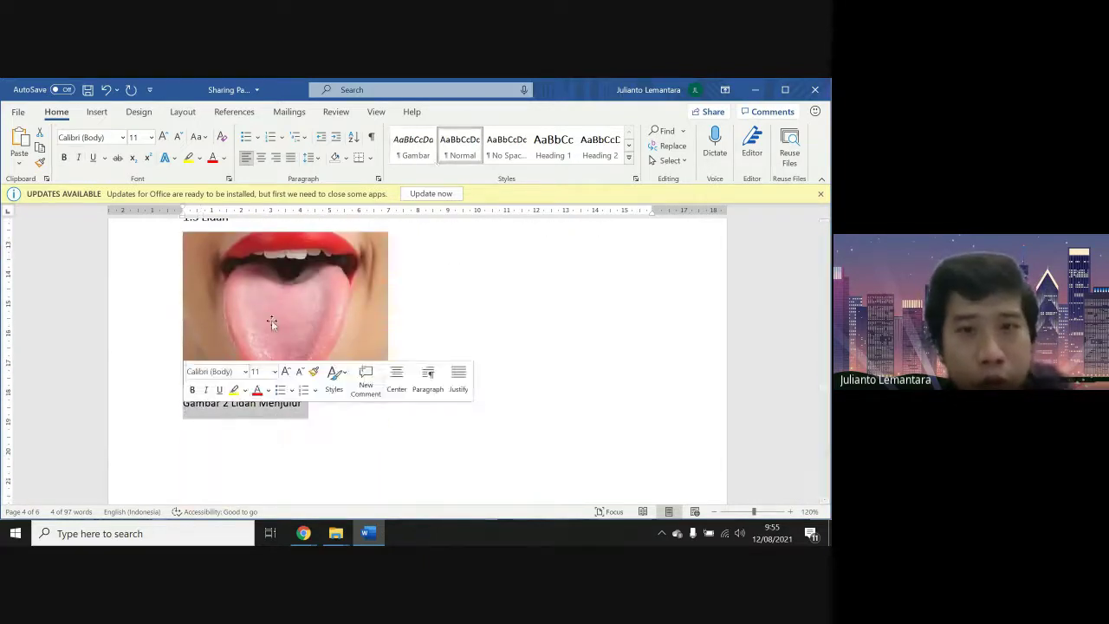
pyautogui.click(413, 143)
# Check which style the eye picture line and the 'Gambar 1 Mata Biru' caption use
pyautogui.click(453, 314)
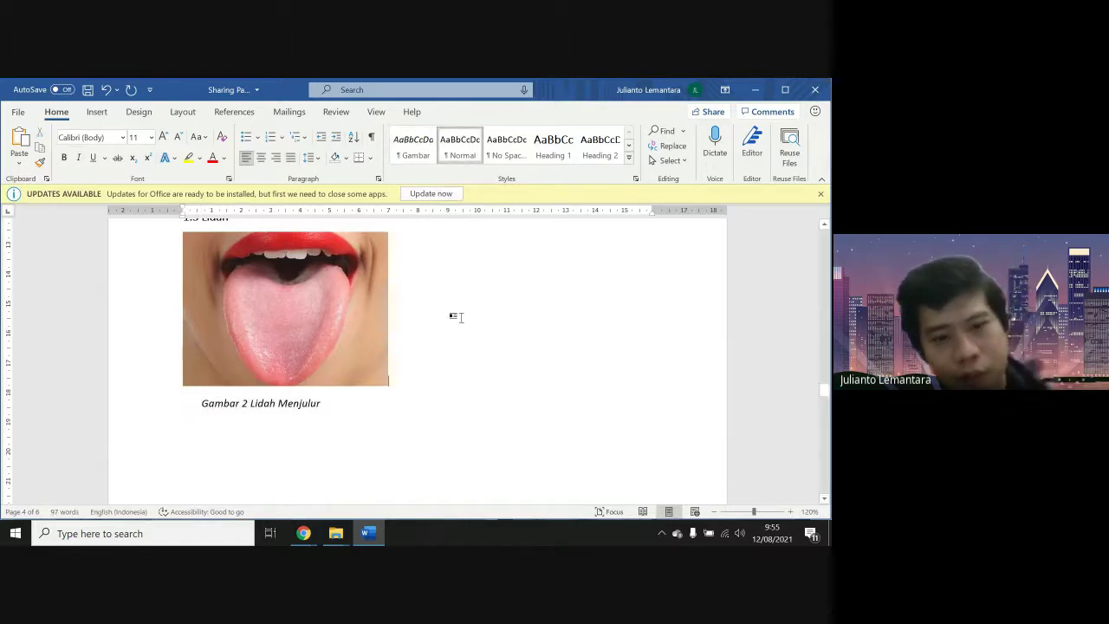
pyautogui.scroll(5, 453, 315)
pyautogui.click(462, 322)
pyautogui.rightClick(462, 322)
pyautogui.press('Escape')
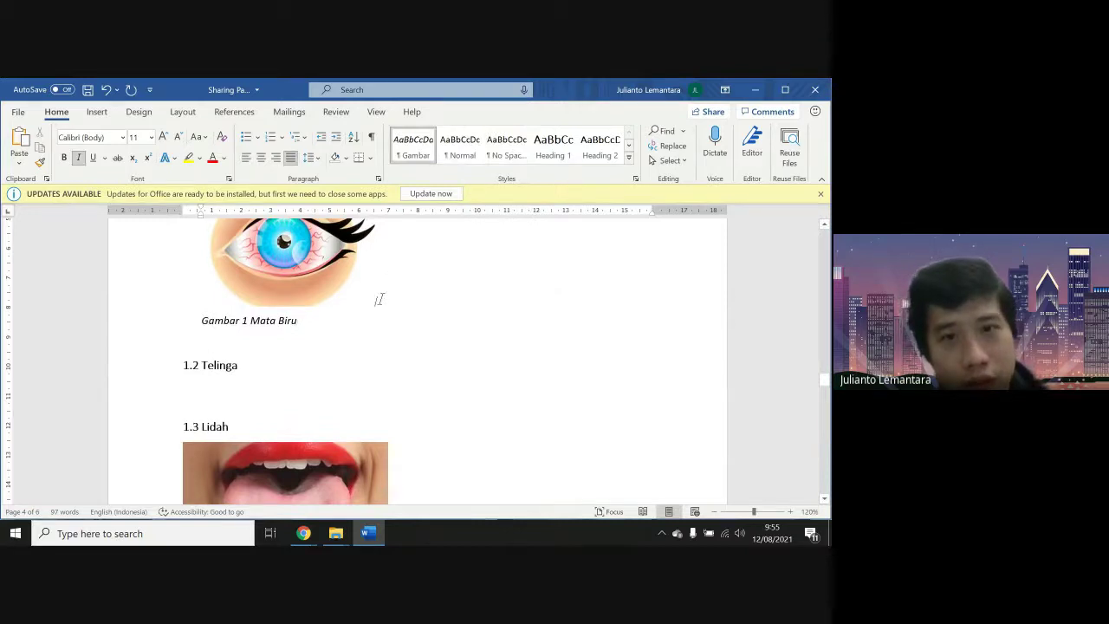
pyautogui.click(374, 300)
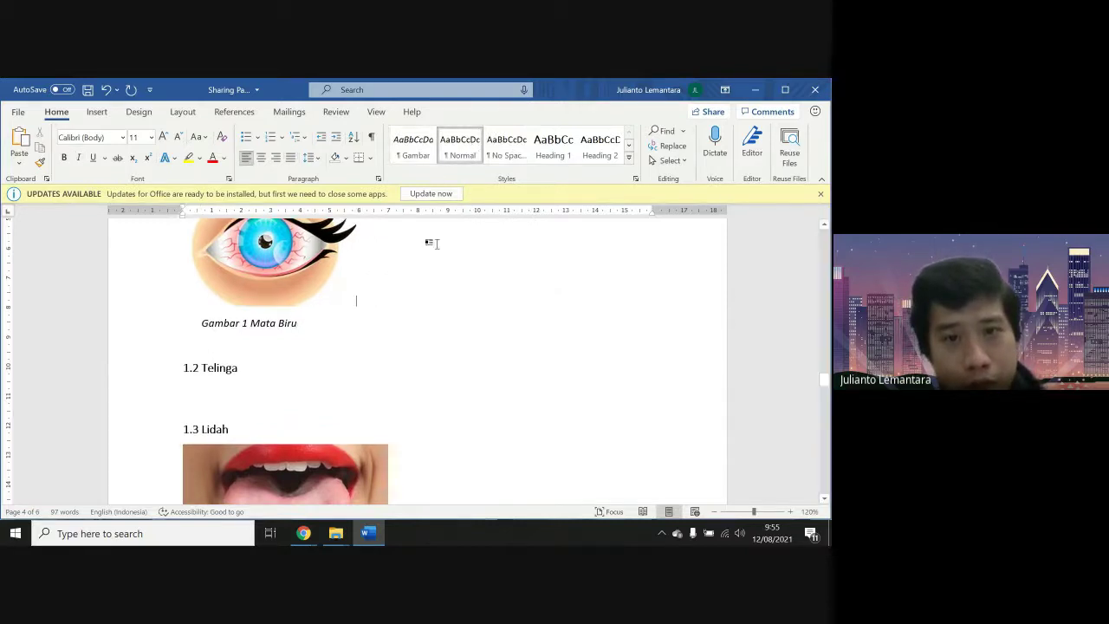
pyautogui.click(328, 322)
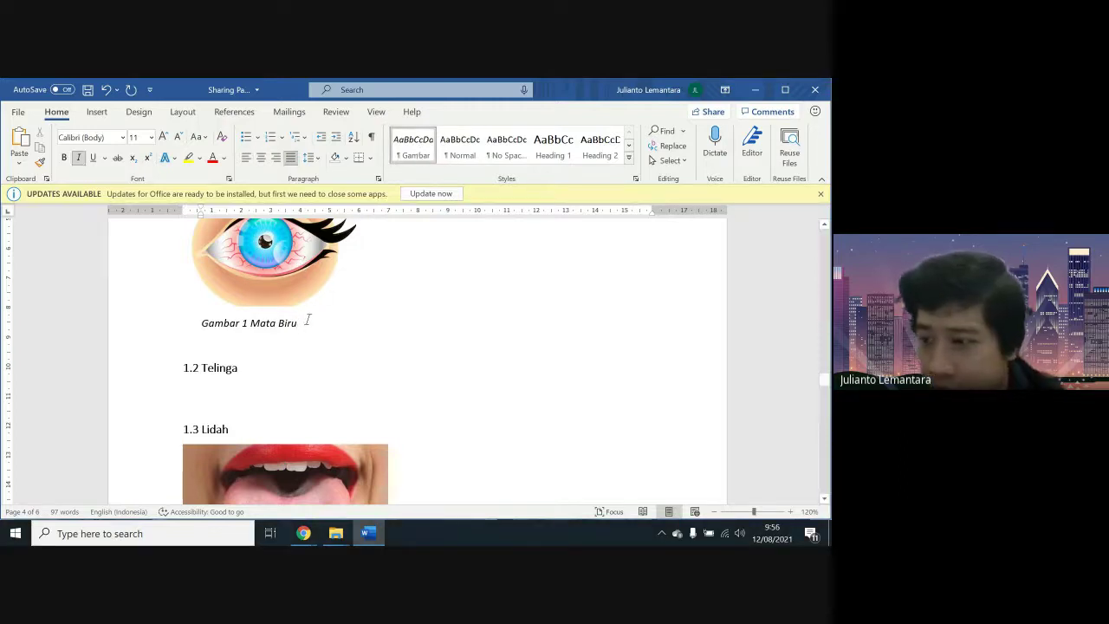
pyautogui.scroll(-3, 307, 319)
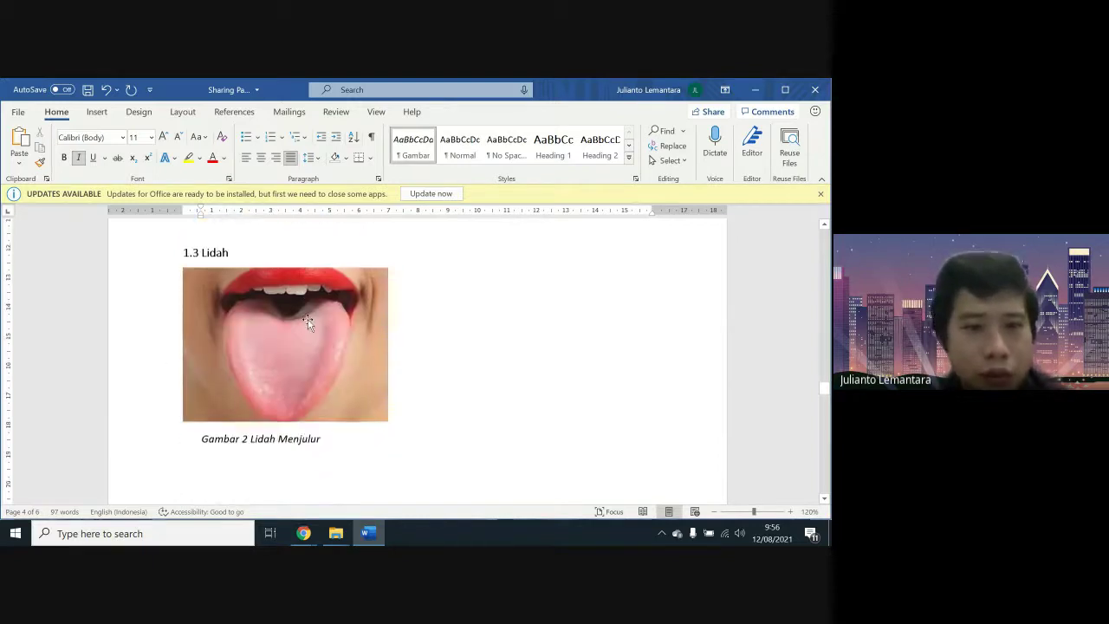
pyautogui.scroll(3, 306, 319)
pyautogui.scroll(1, 307, 319)
pyautogui.moveTo(302, 322); pyautogui.dragTo(178, 329)
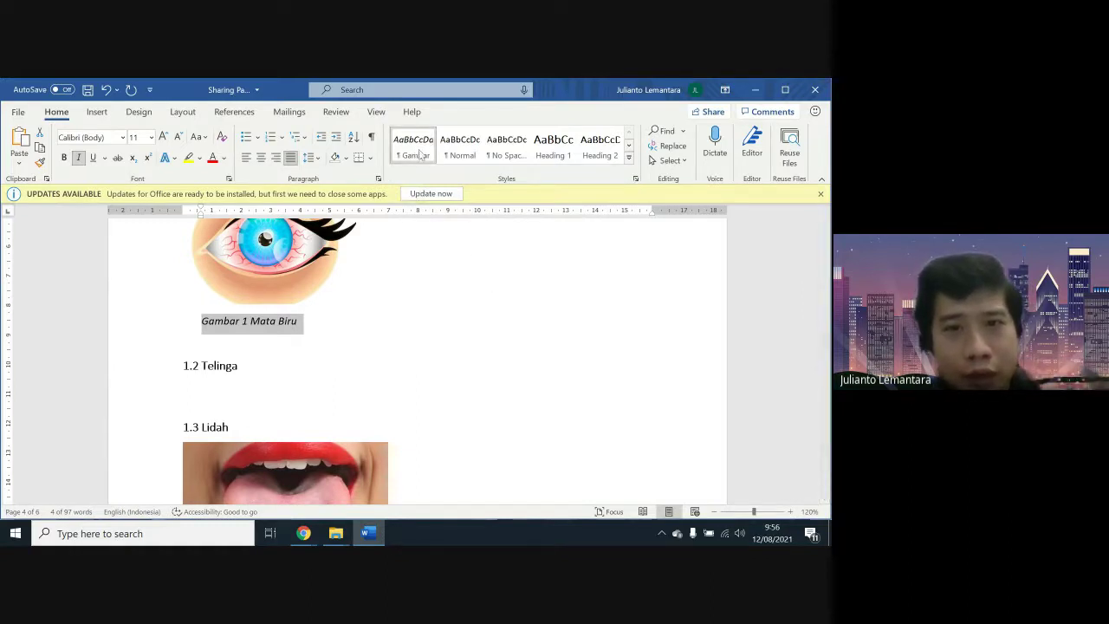
# Bring up the Styles pane, start a new style, then cancel it
pyautogui.click(401, 323)
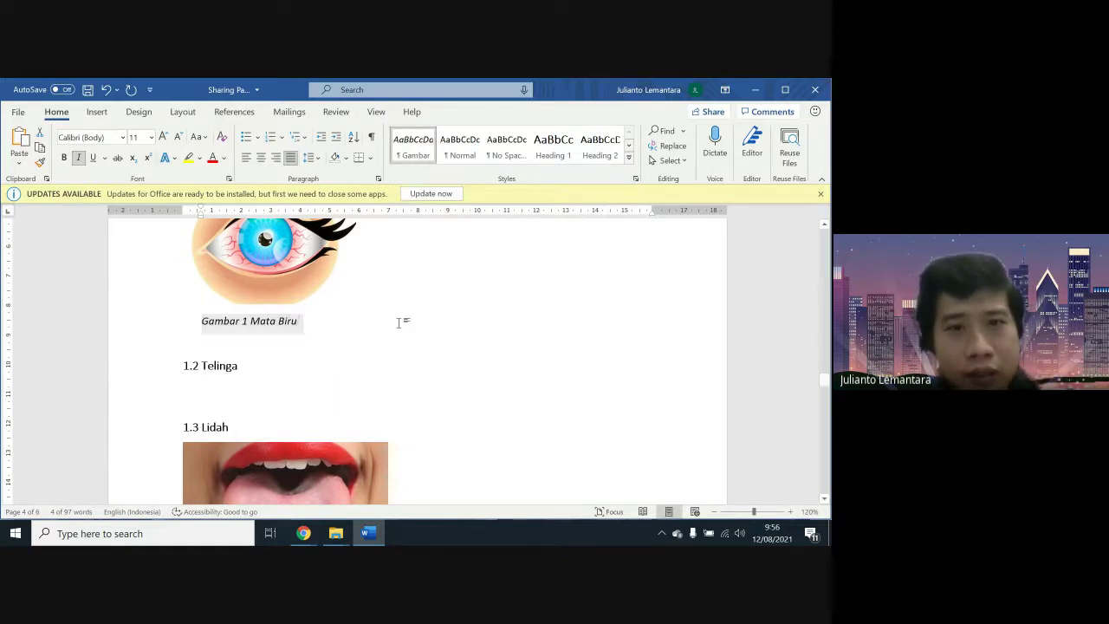
pyautogui.click(635, 179)
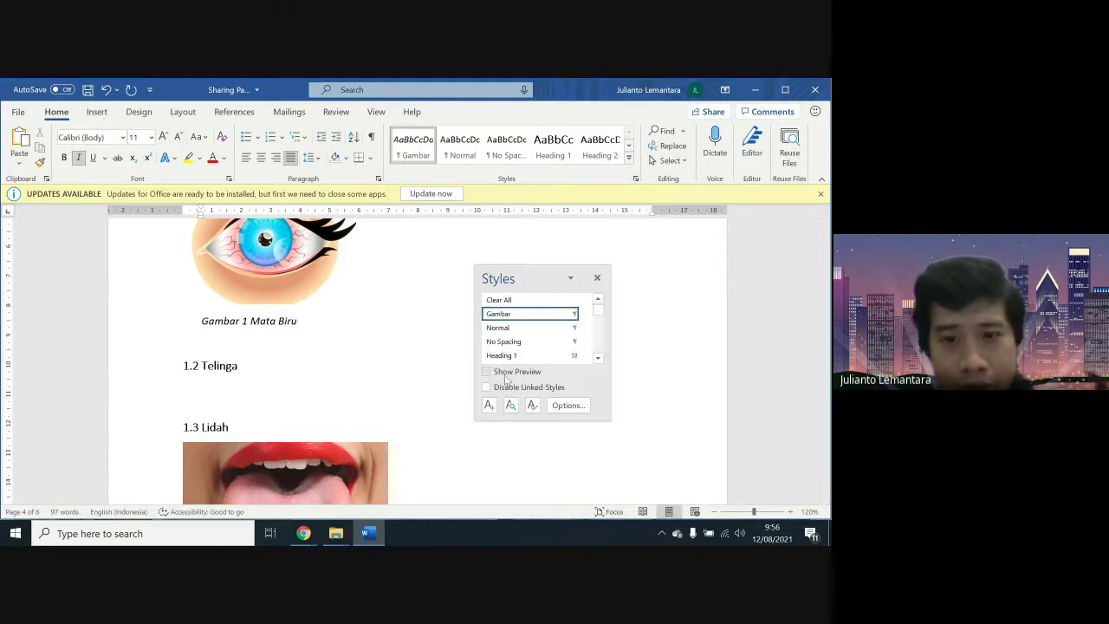
pyautogui.click(490, 406)
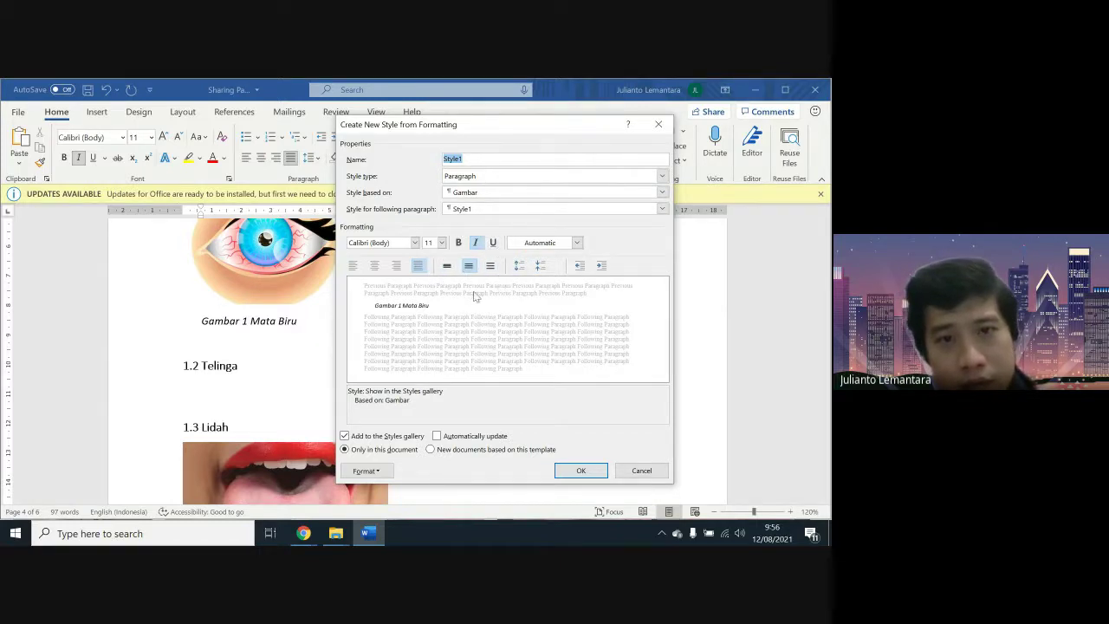
pyautogui.click(659, 124)
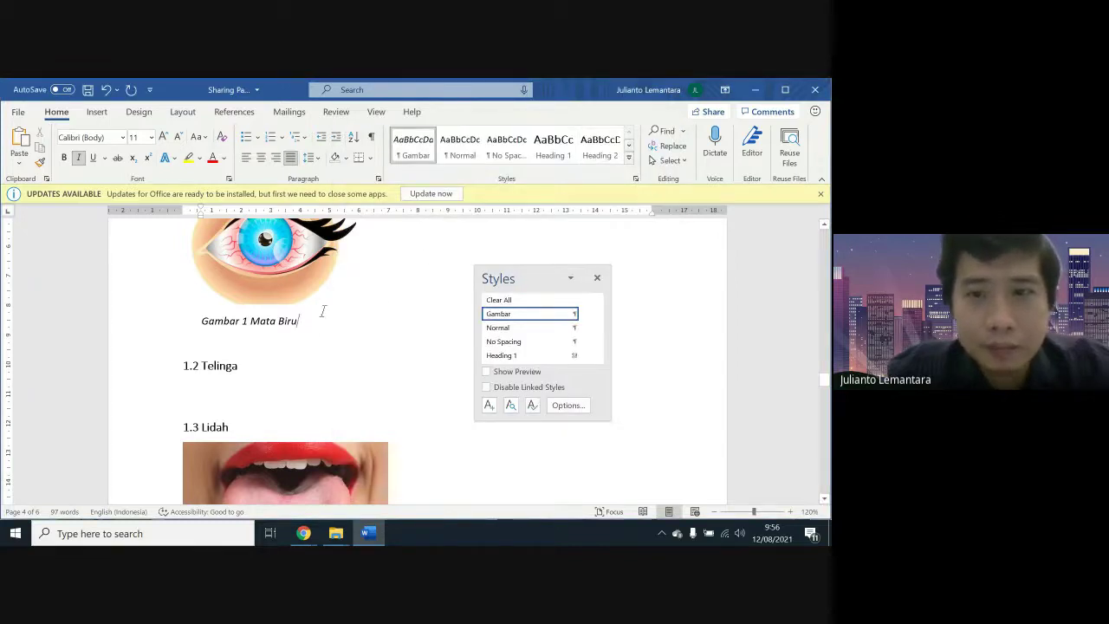
# Open the Gambar style's Modify Style settings and confirm them with OK
pyautogui.rightClick(412, 153)
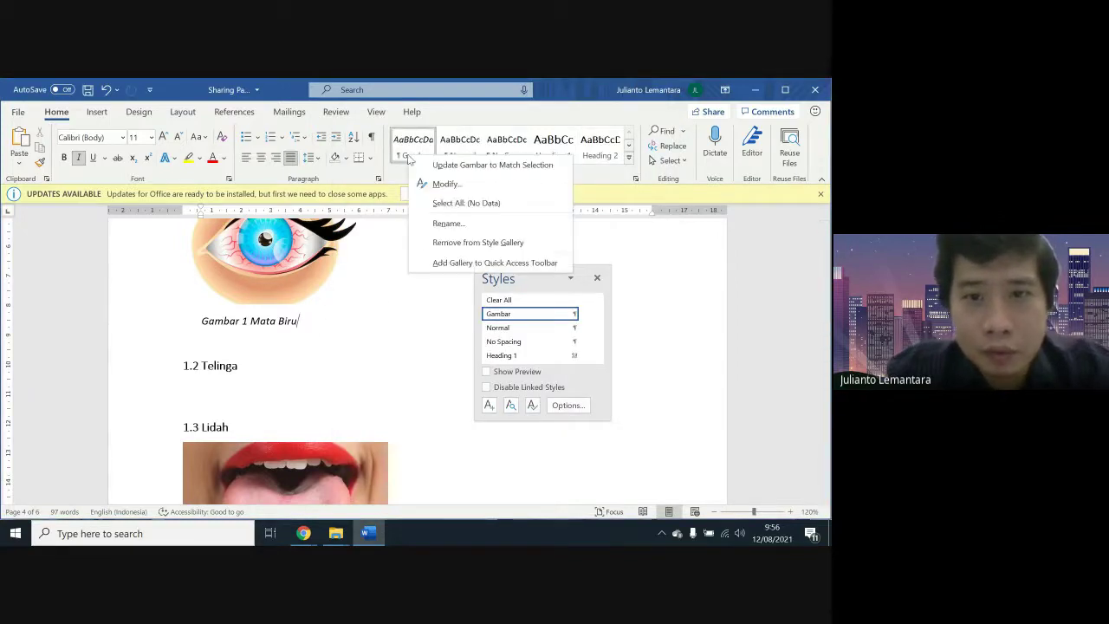
pyautogui.click(446, 183)
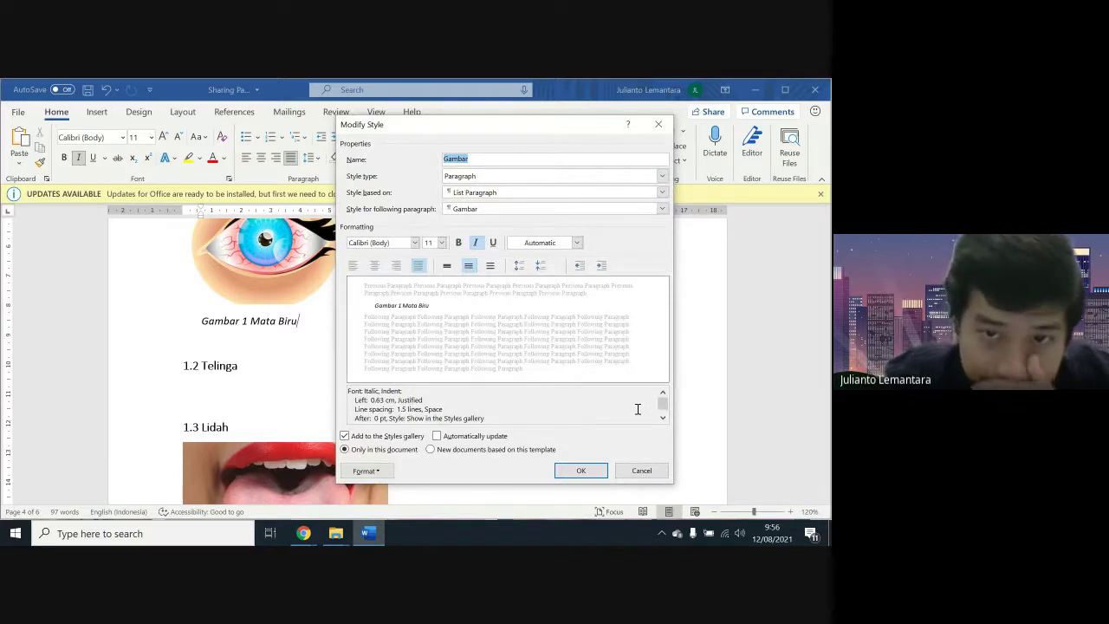
pyautogui.click(586, 469)
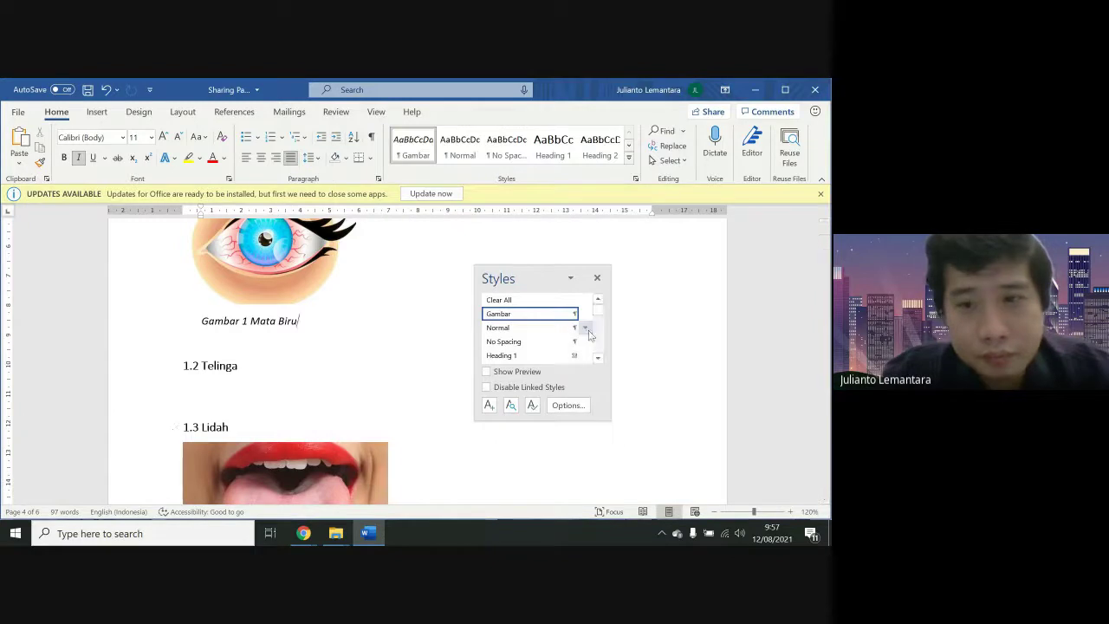
# Close the Styles pane and add an empty line below the DAFTAR GAMBAR heading
pyautogui.click(598, 278)
pyautogui.scroll(-1, 419, 285)
pyautogui.scroll(-3, 419, 284)
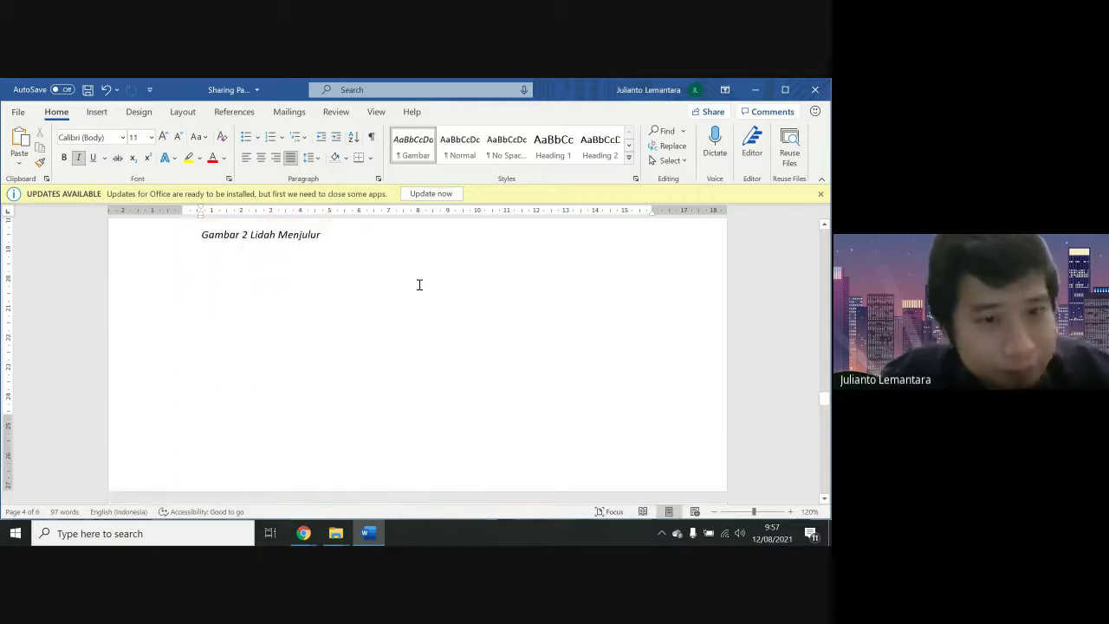
pyautogui.scroll(4, 419, 285)
pyautogui.scroll(-4, 419, 284)
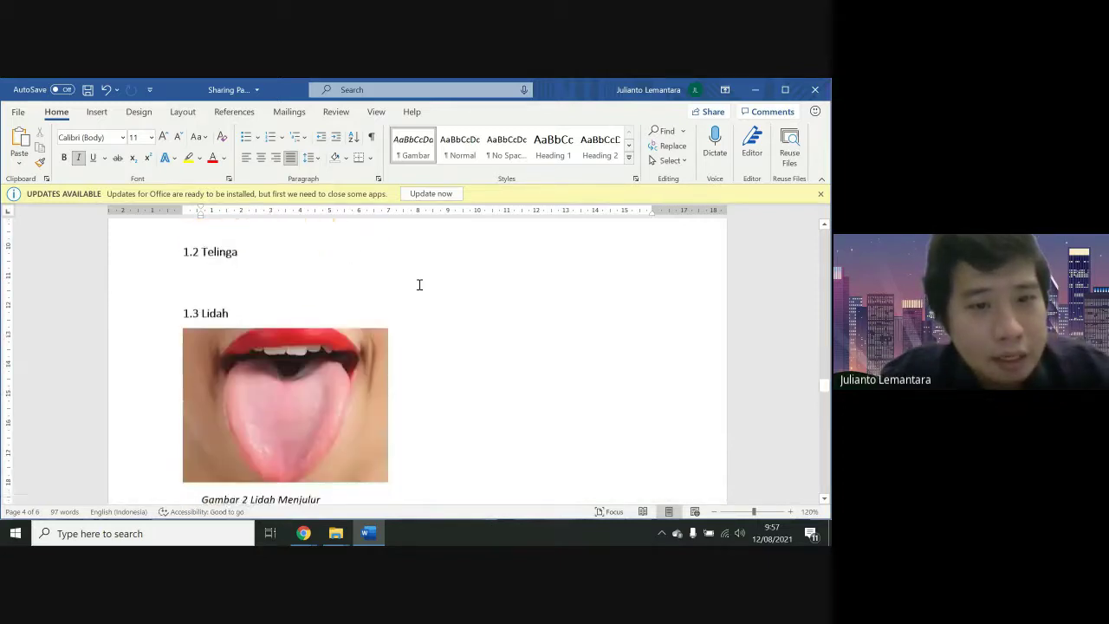
pyautogui.scroll(10, 419, 284)
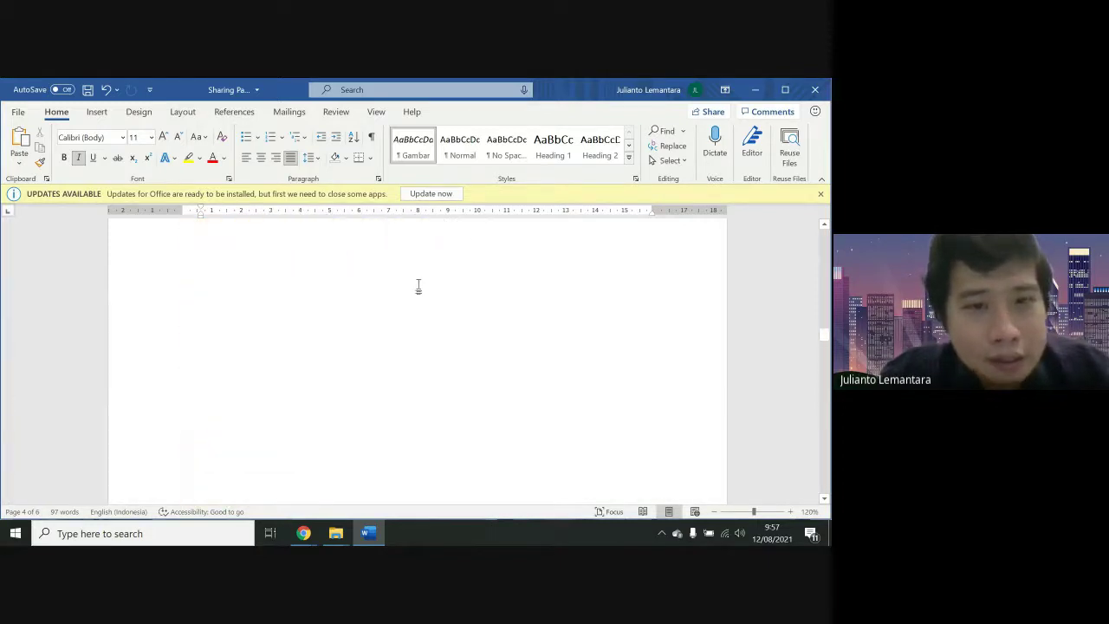
pyautogui.scroll(-3, 418, 286)
pyautogui.scroll(4, 419, 286)
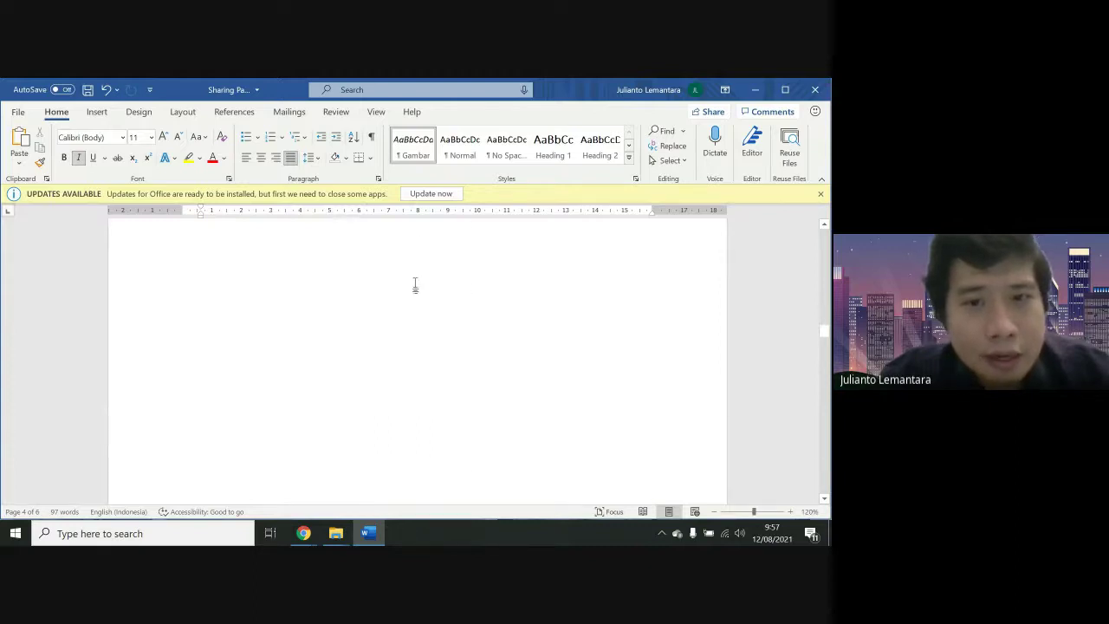
pyautogui.scroll(-3, 416, 286)
pyautogui.scroll(7, 416, 284)
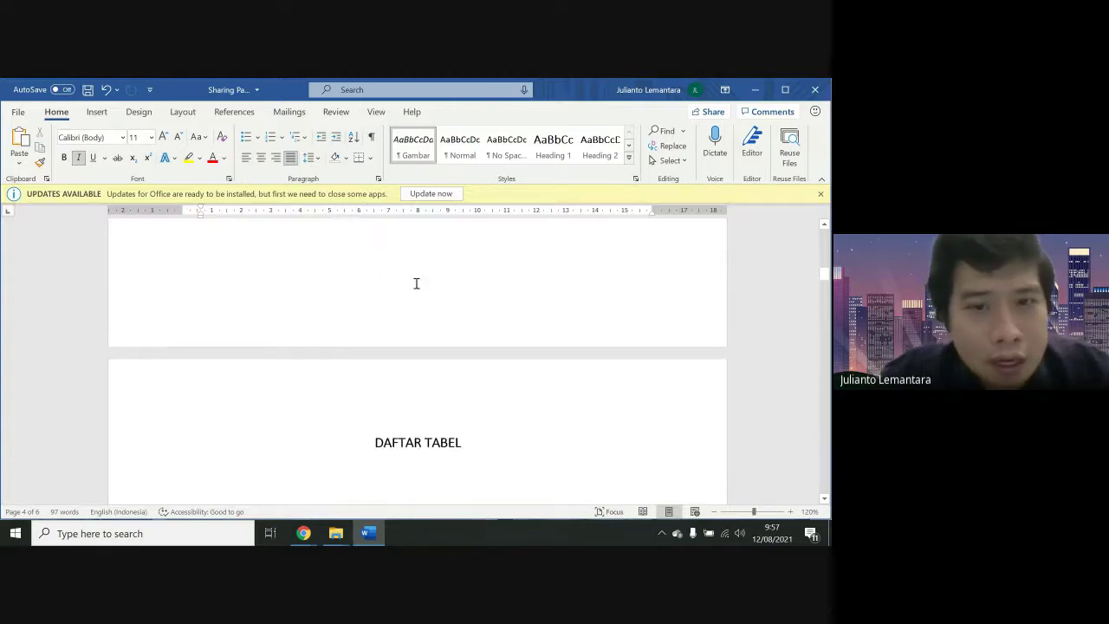
pyautogui.scroll(-10, 416, 283)
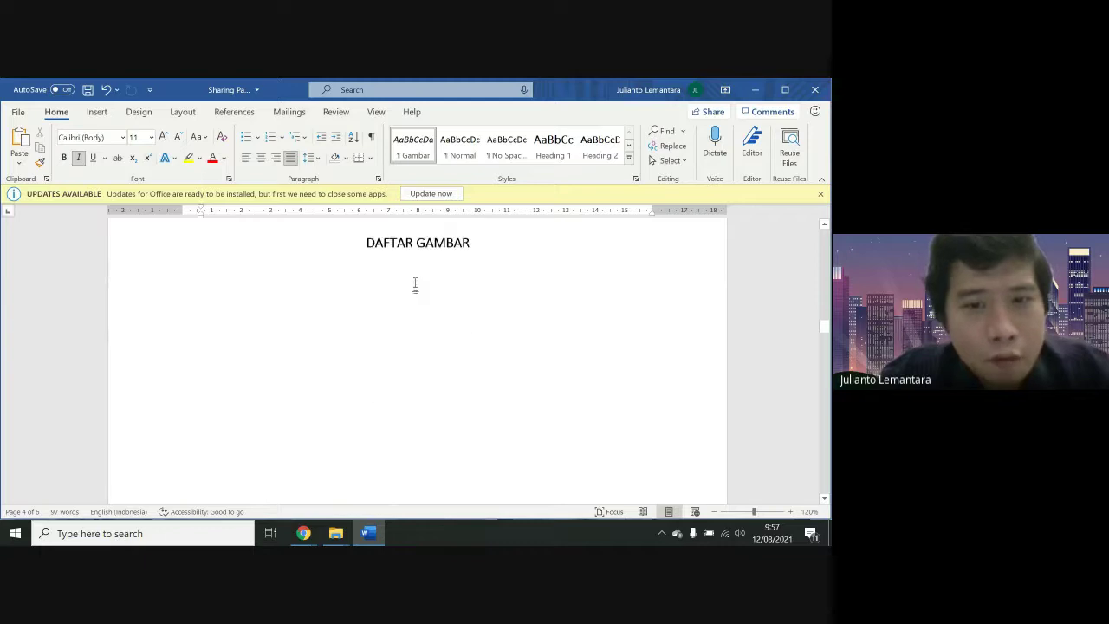
pyautogui.scroll(-3, 416, 286)
pyautogui.scroll(2, 390, 272)
pyautogui.click(552, 290)
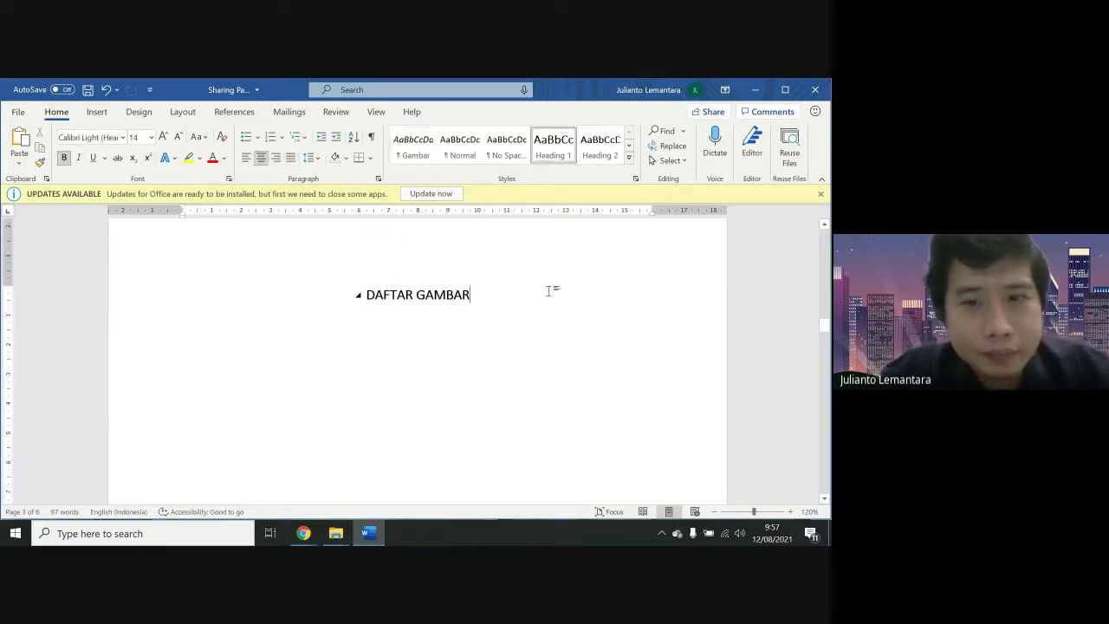
pyautogui.press('Return')
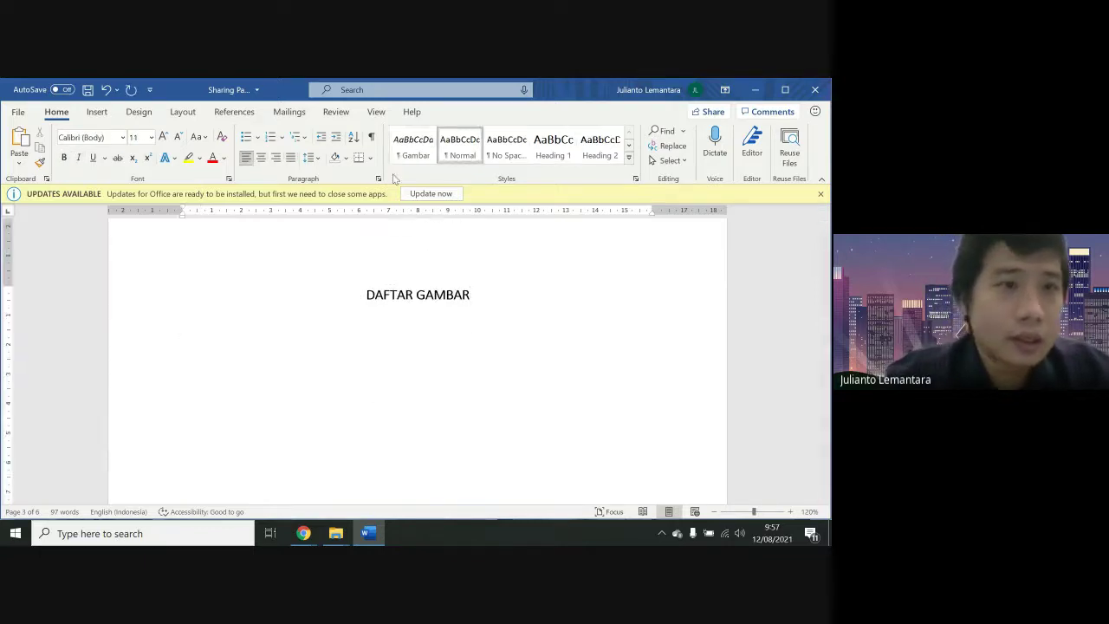
# Set a custom table of contents to use only the Gambar style at level 1, no headings
pyautogui.click(252, 111)
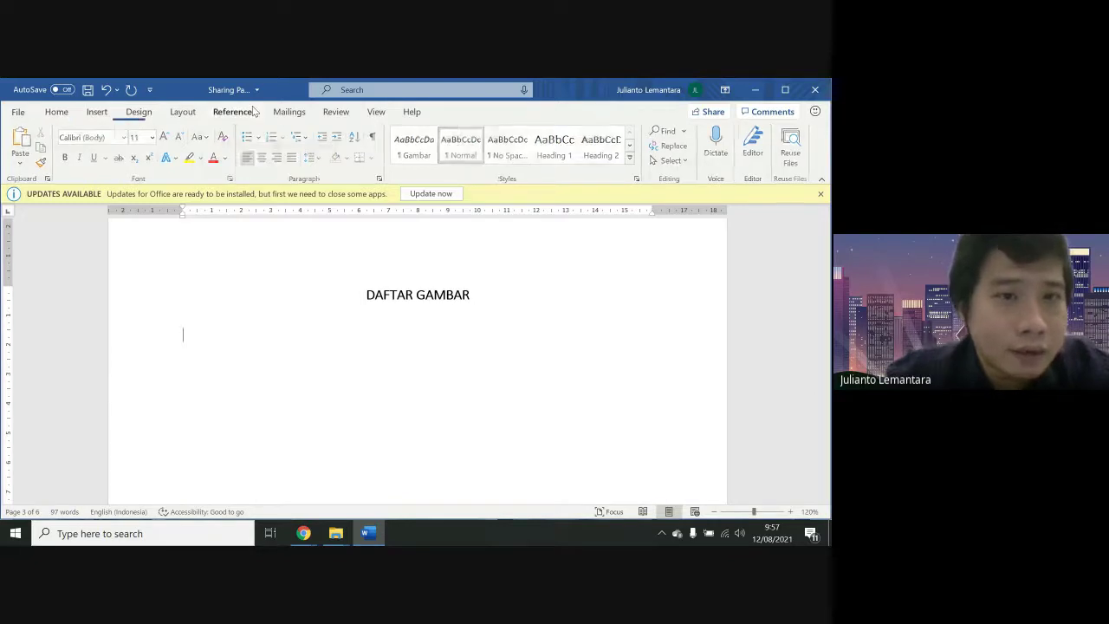
pyautogui.click(38, 159)
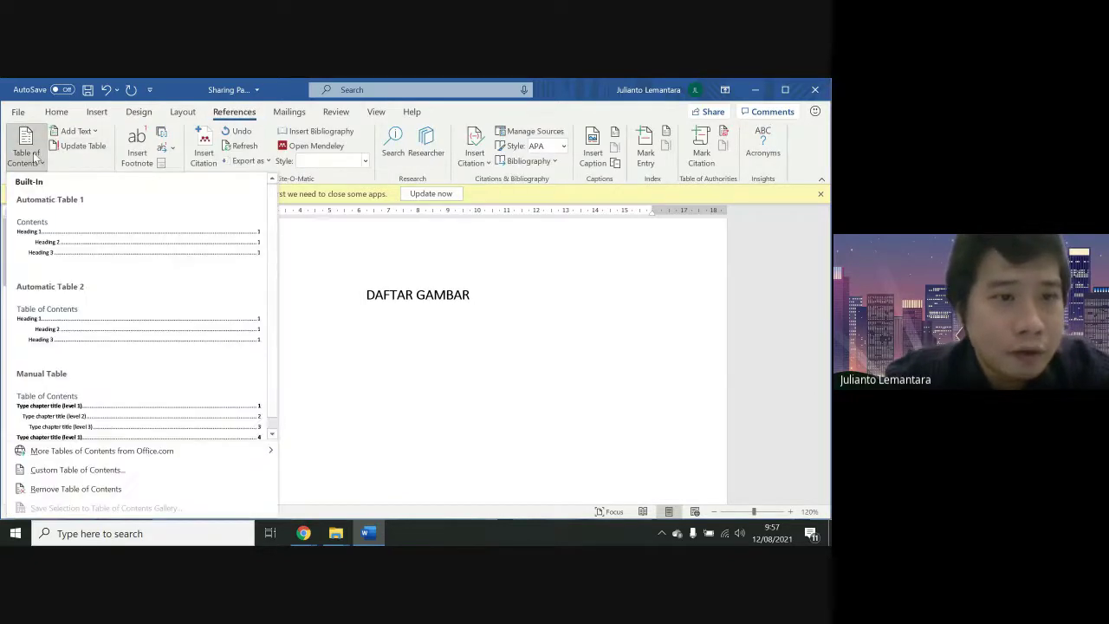
pyautogui.click(112, 471)
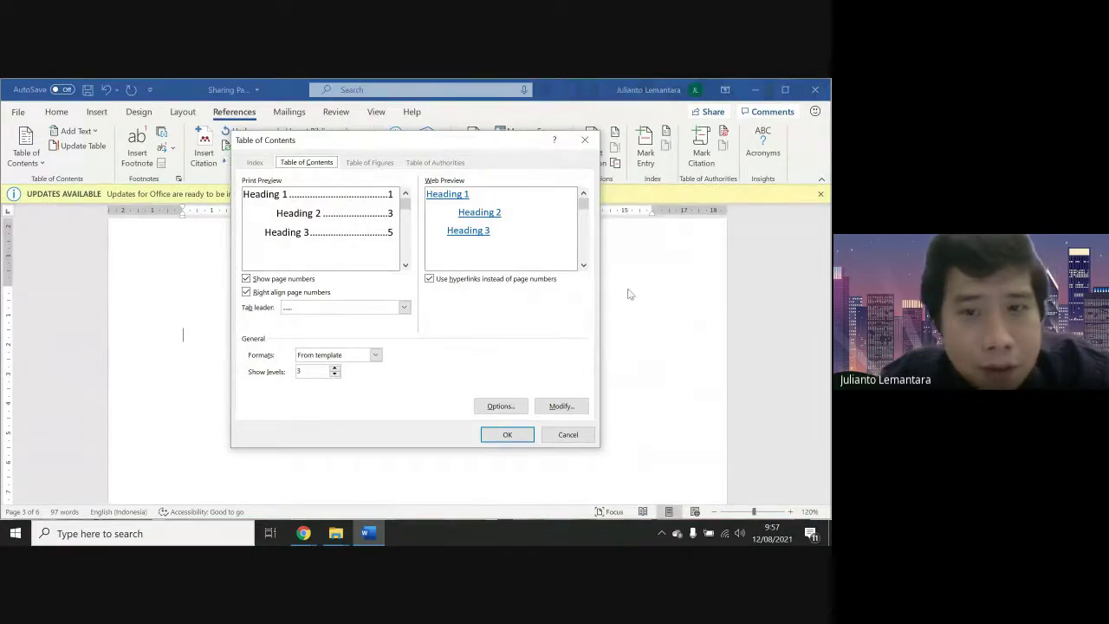
pyautogui.click(501, 405)
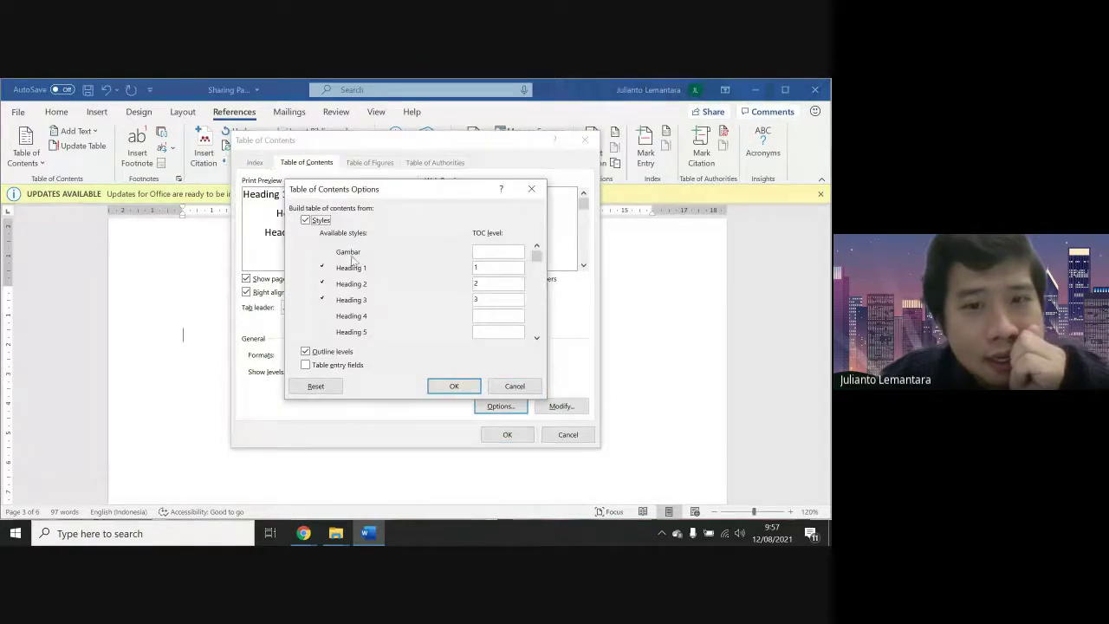
pyautogui.click(486, 268)
pyautogui.press('BackSpace')
pyautogui.click(486, 283)
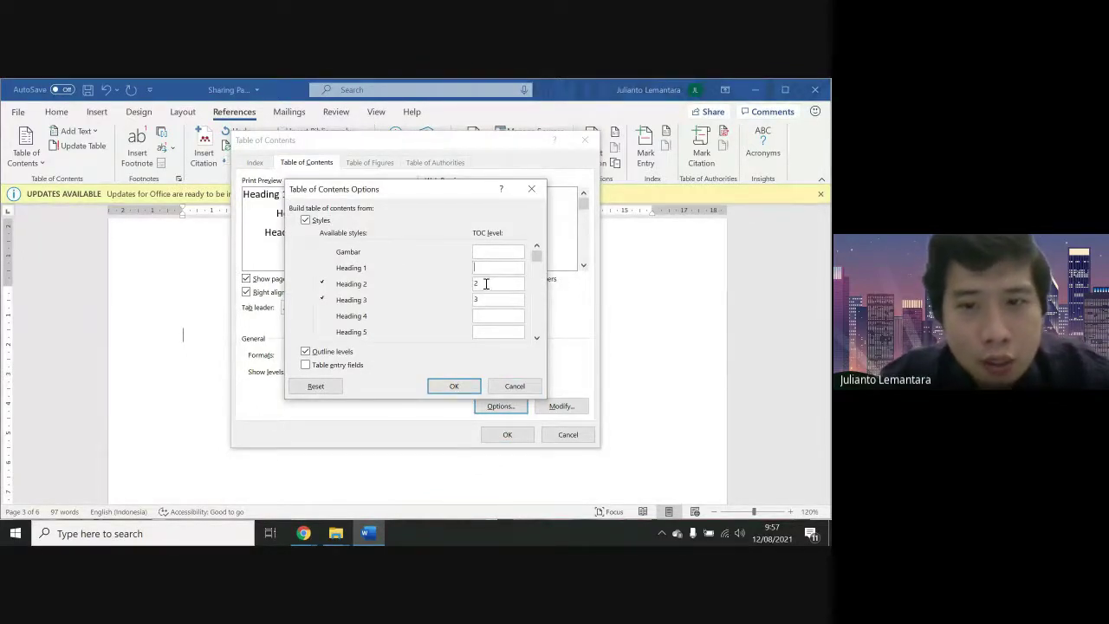
pyautogui.press('BackSpace')
pyautogui.click(491, 302)
pyautogui.press('BackSpace')
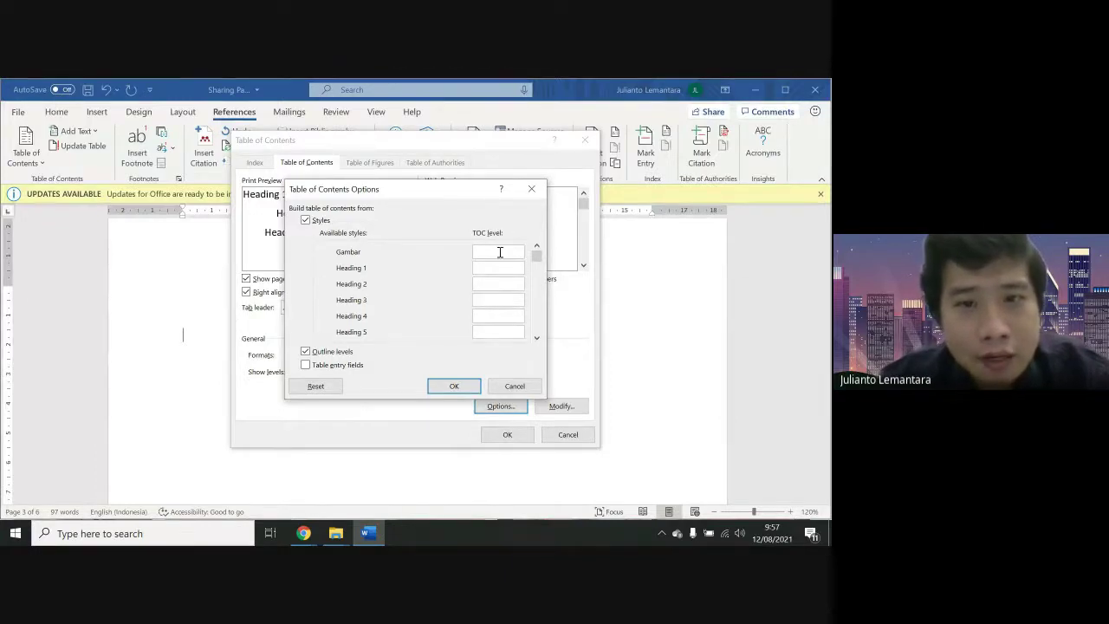
pyautogui.write('1')
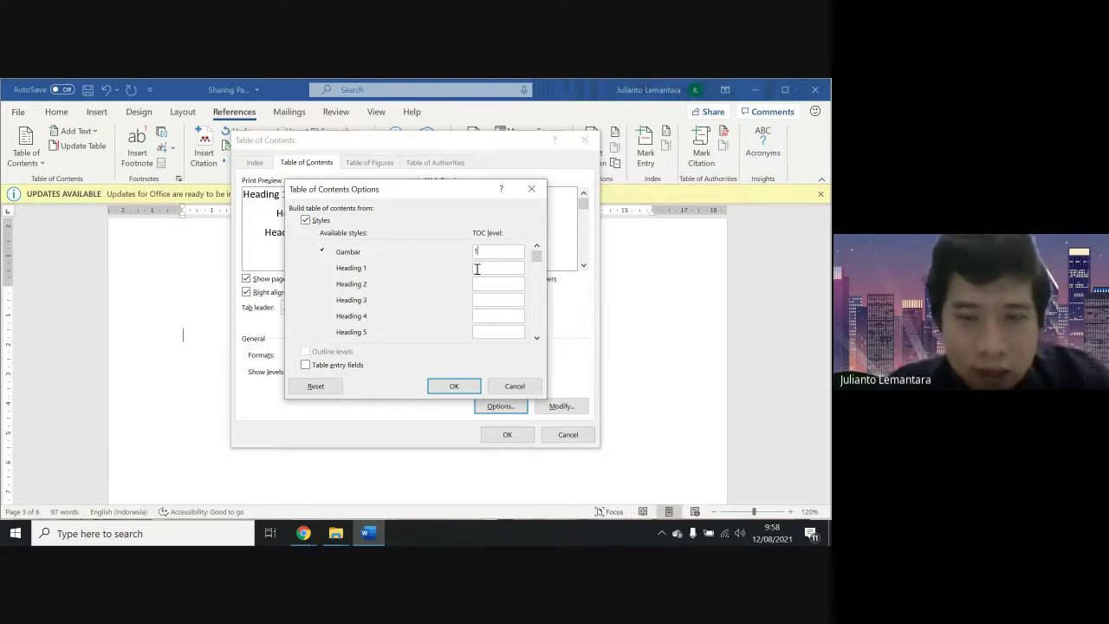
# Insert the Gambar-based list, choosing not to replace the existing table of contents
pyautogui.click(465, 390)
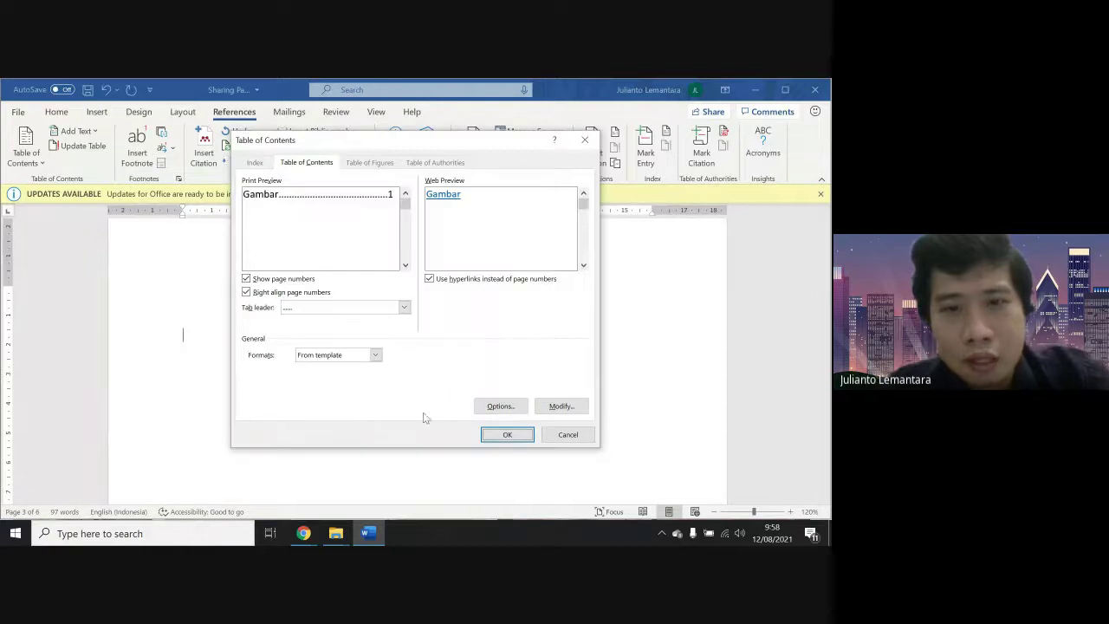
pyautogui.click(502, 435)
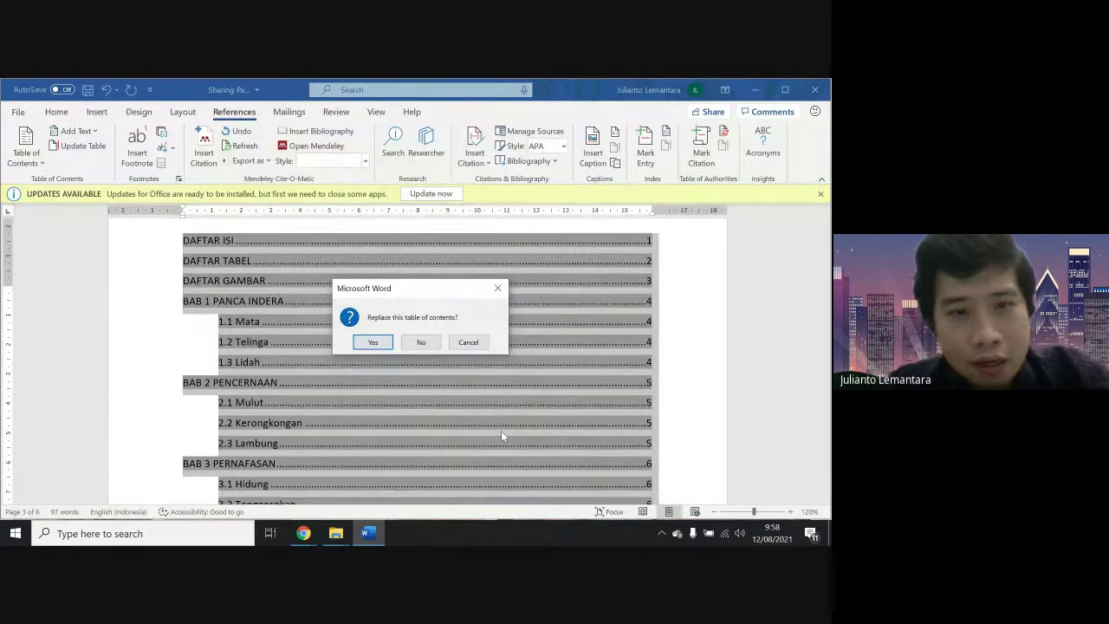
pyautogui.click(431, 346)
# Scroll through the table of contents and DAFTAR GAMBAR list, then down to section 1.1 Mata
pyautogui.scroll(10, 431, 342)
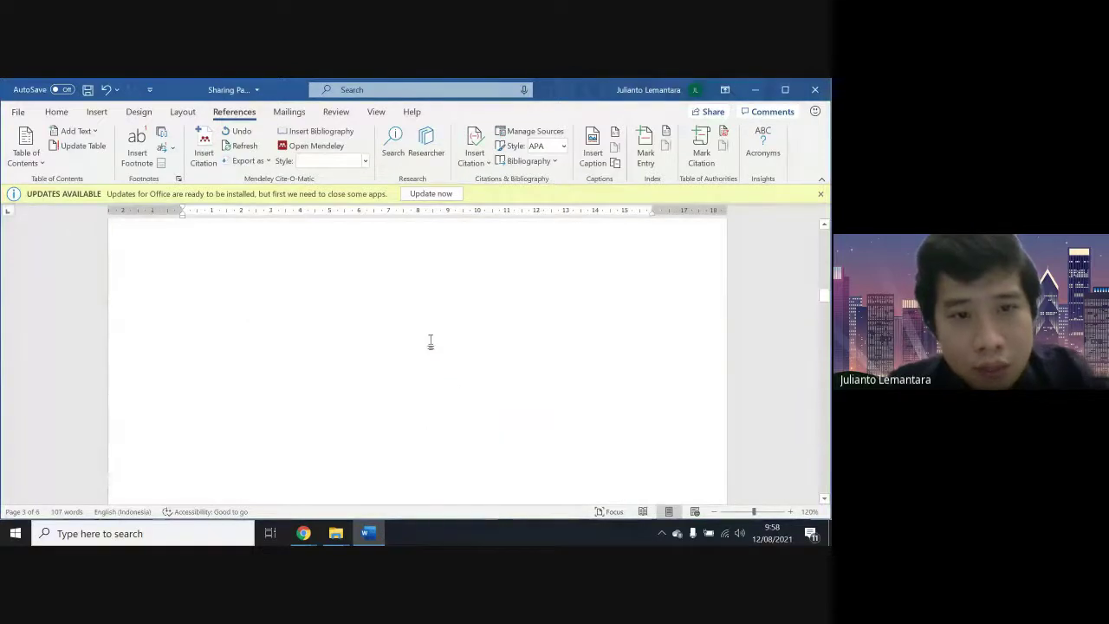
pyautogui.scroll(-10, 431, 340)
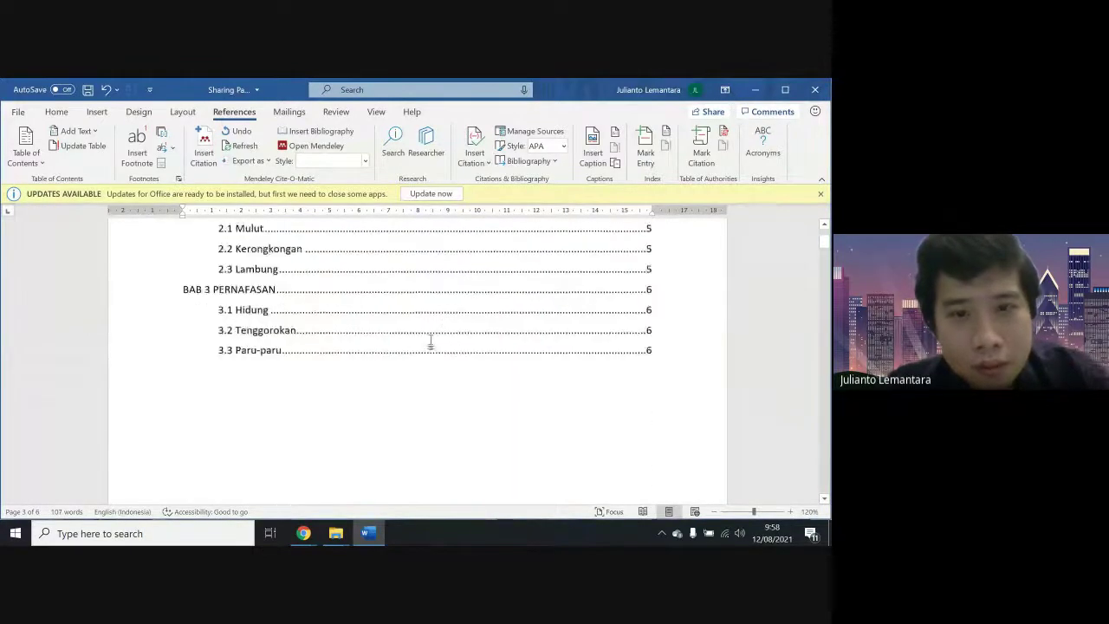
pyautogui.scroll(-3, 431, 341)
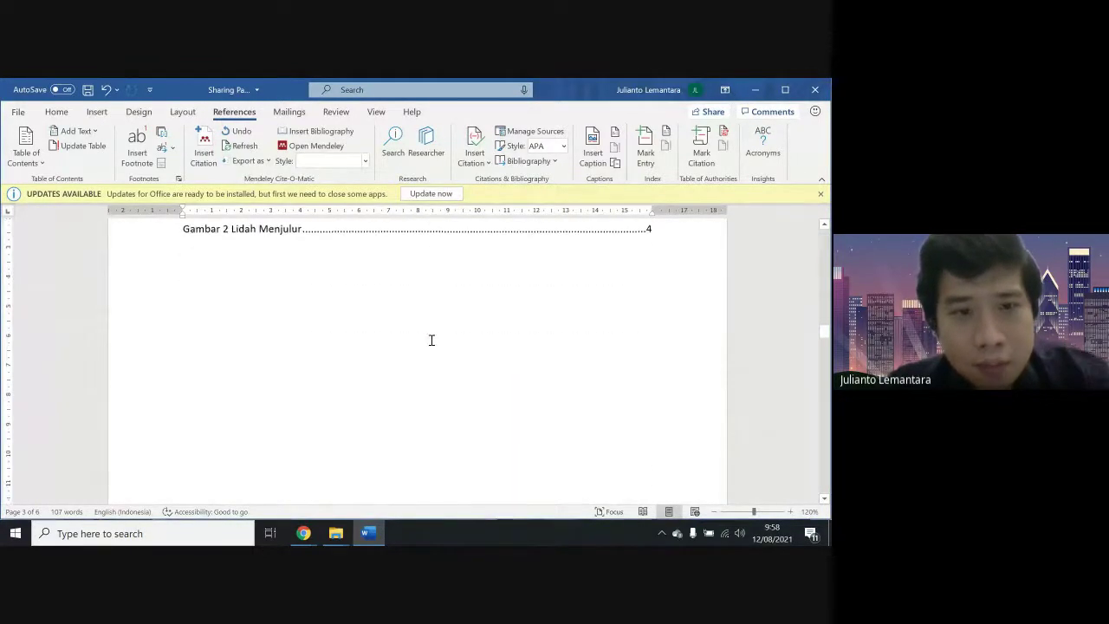
pyautogui.scroll(3, 431, 339)
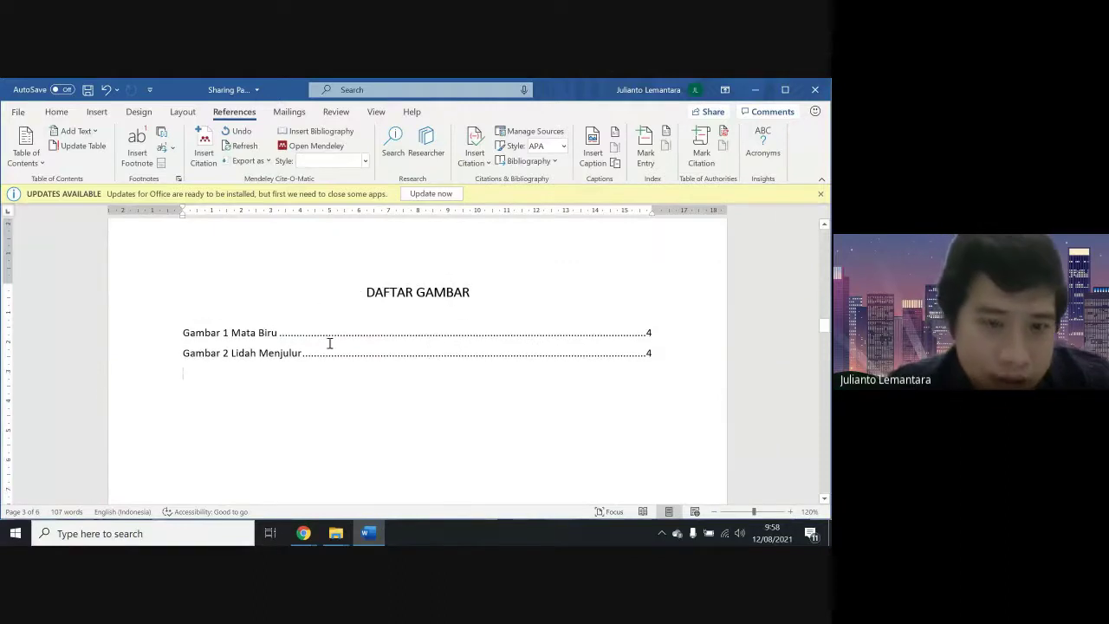
pyautogui.click(254, 373)
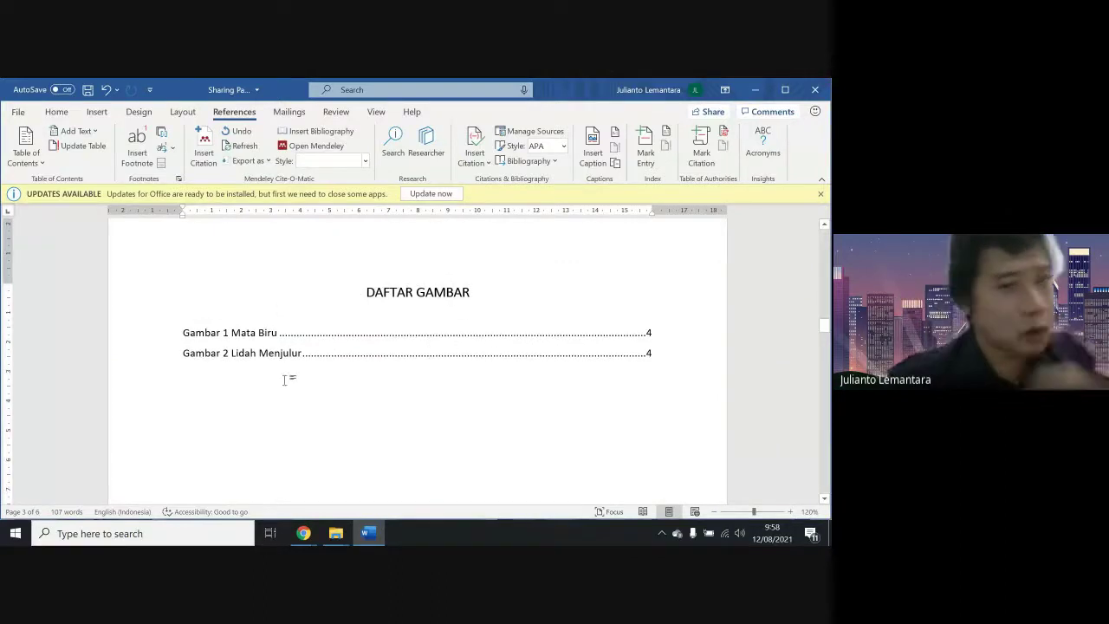
pyautogui.scroll(-1, 286, 384)
pyautogui.scroll(-15, 284, 387)
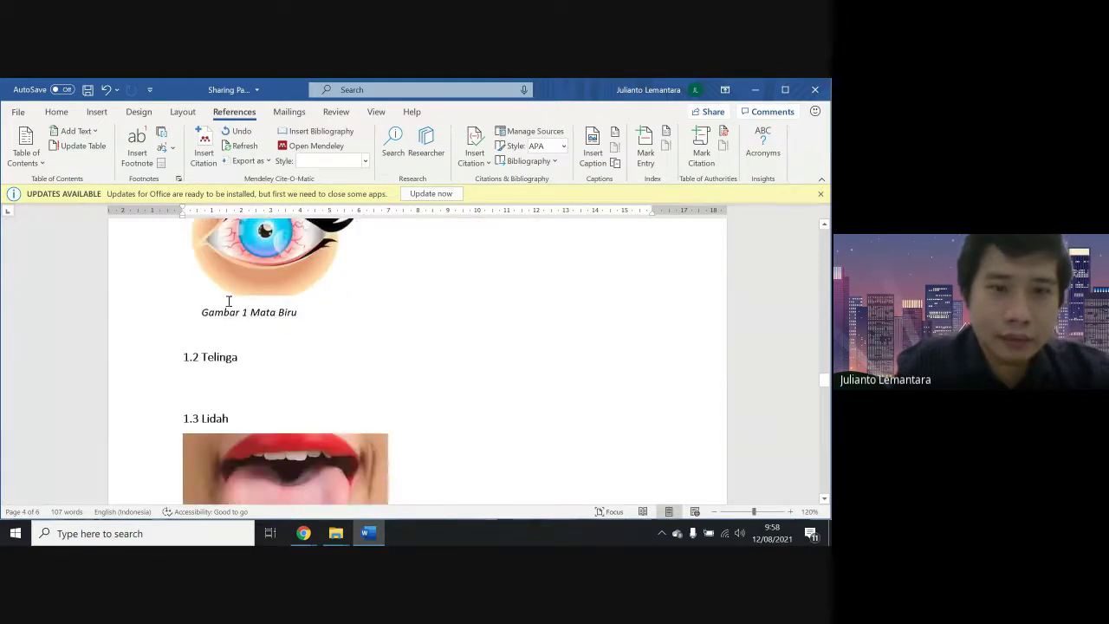
pyautogui.scroll(-7, 316, 402)
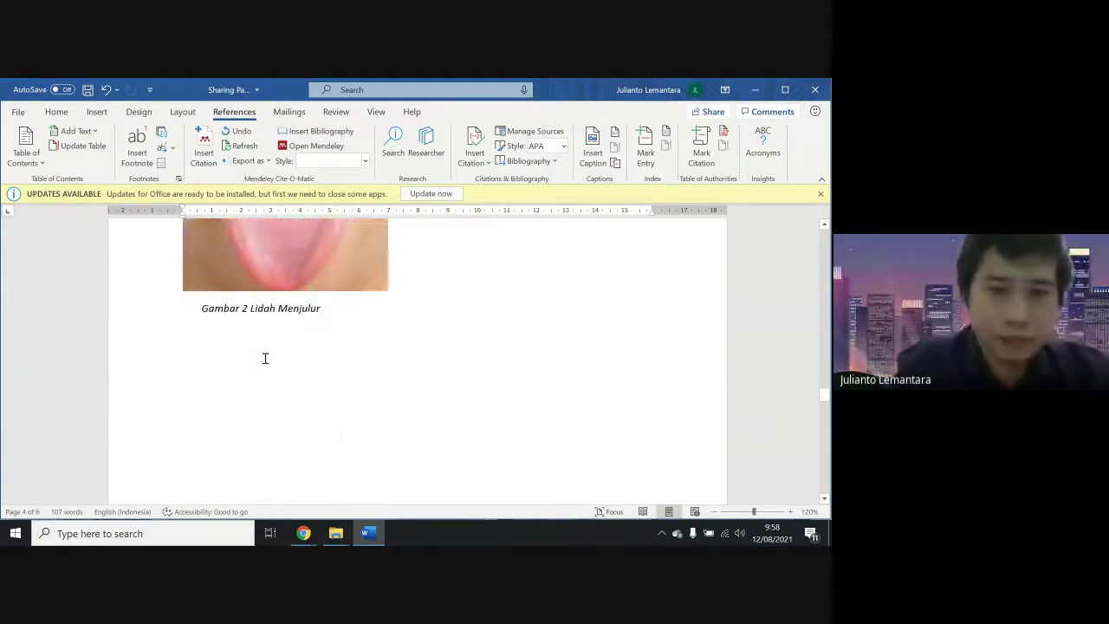
pyautogui.scroll(2, 390, 304)
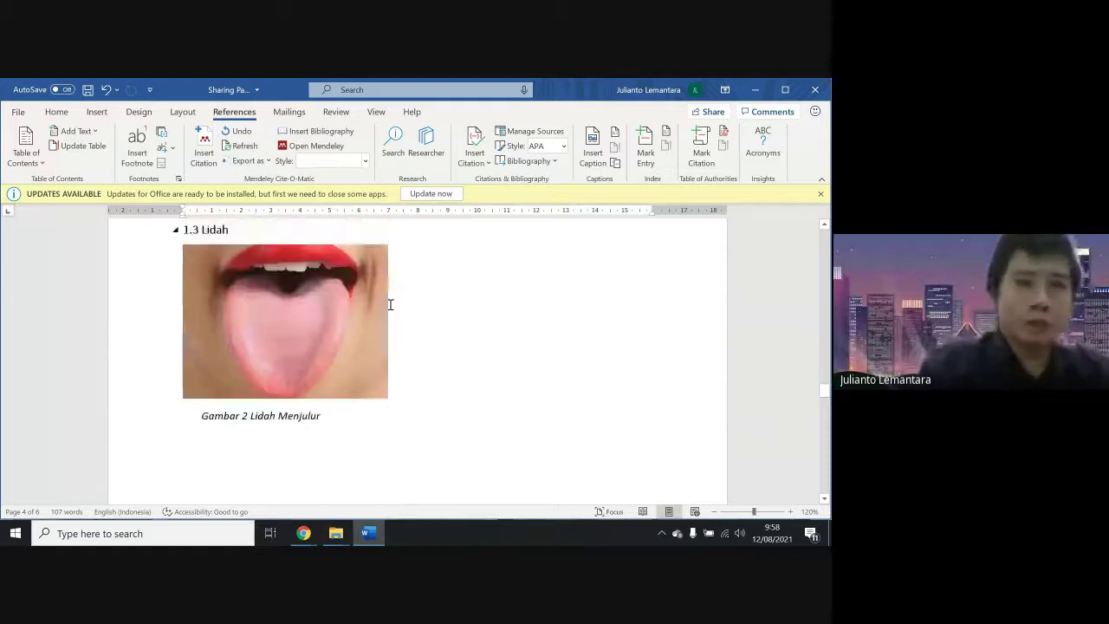
pyautogui.scroll(5, 390, 304)
pyautogui.scroll(2, 390, 304)
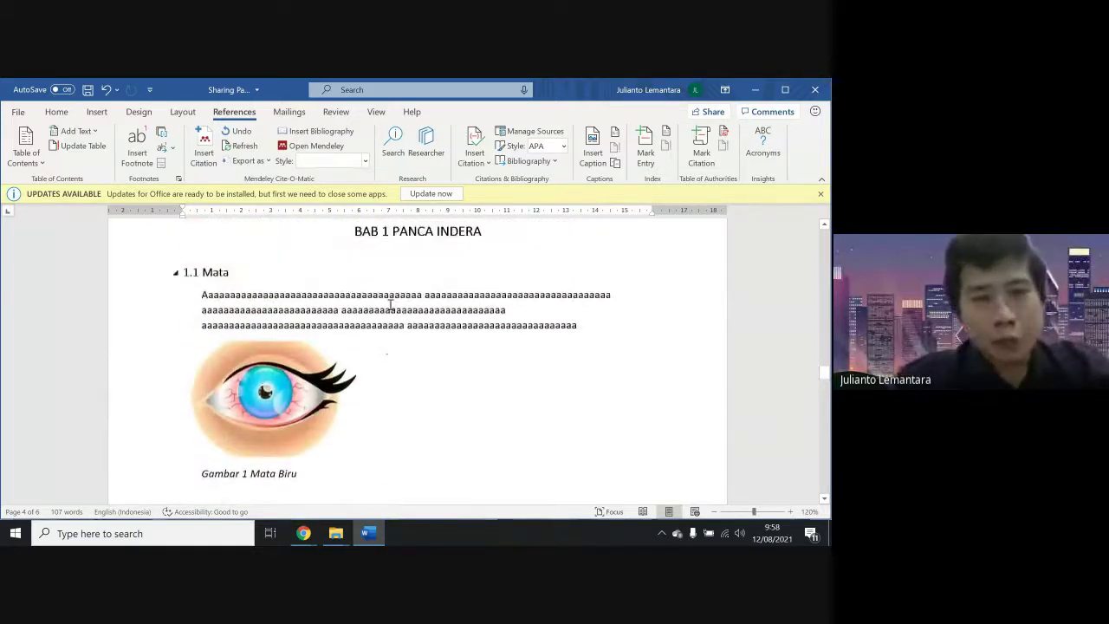
pyautogui.scroll(1, 390, 304)
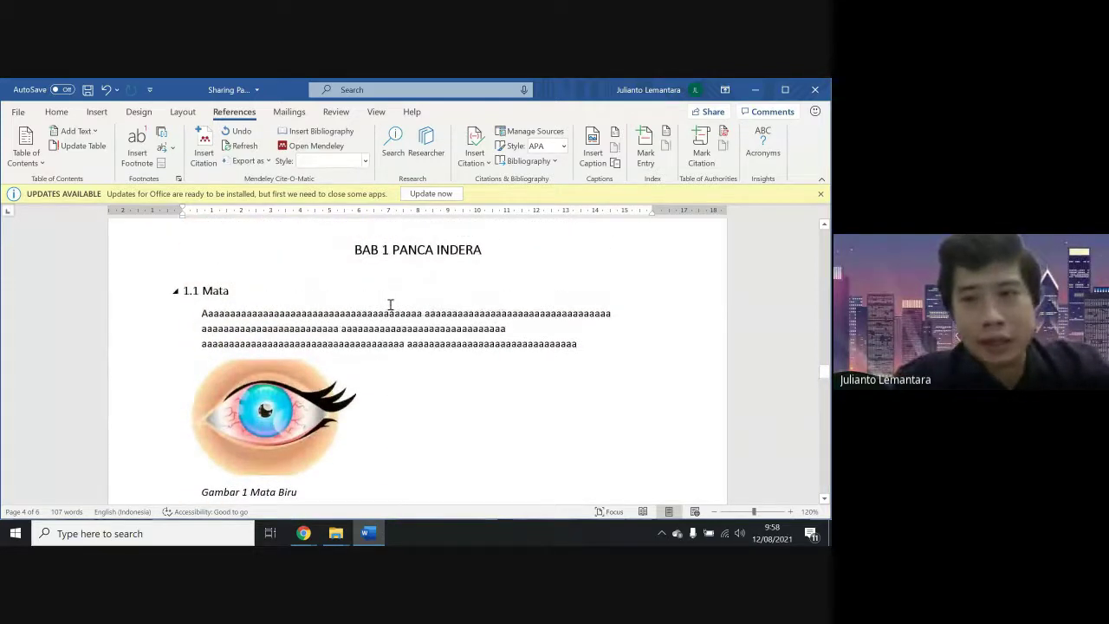
pyautogui.scroll(2, 390, 304)
pyautogui.scroll(4, 390, 304)
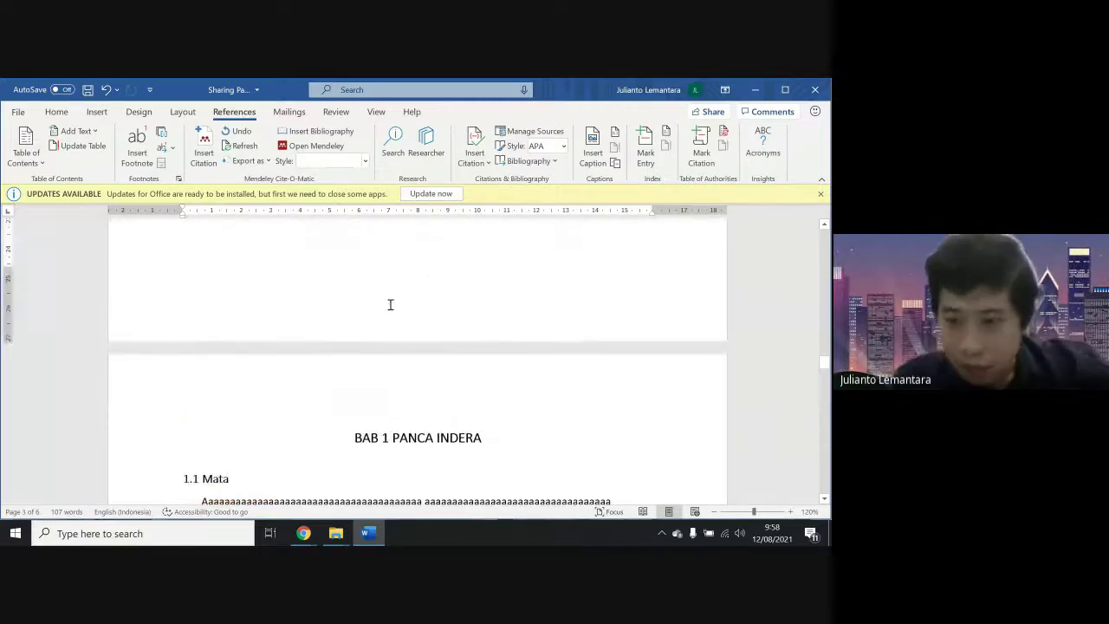
pyautogui.scroll(6, 390, 304)
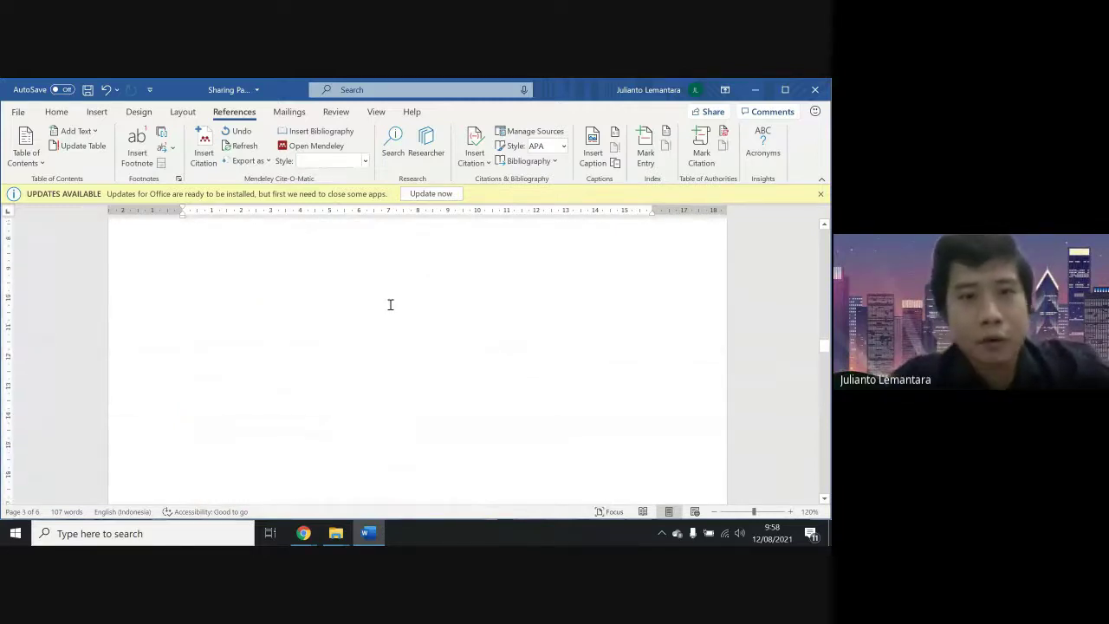
pyautogui.scroll(10, 390, 305)
pyautogui.scroll(-4, 390, 305)
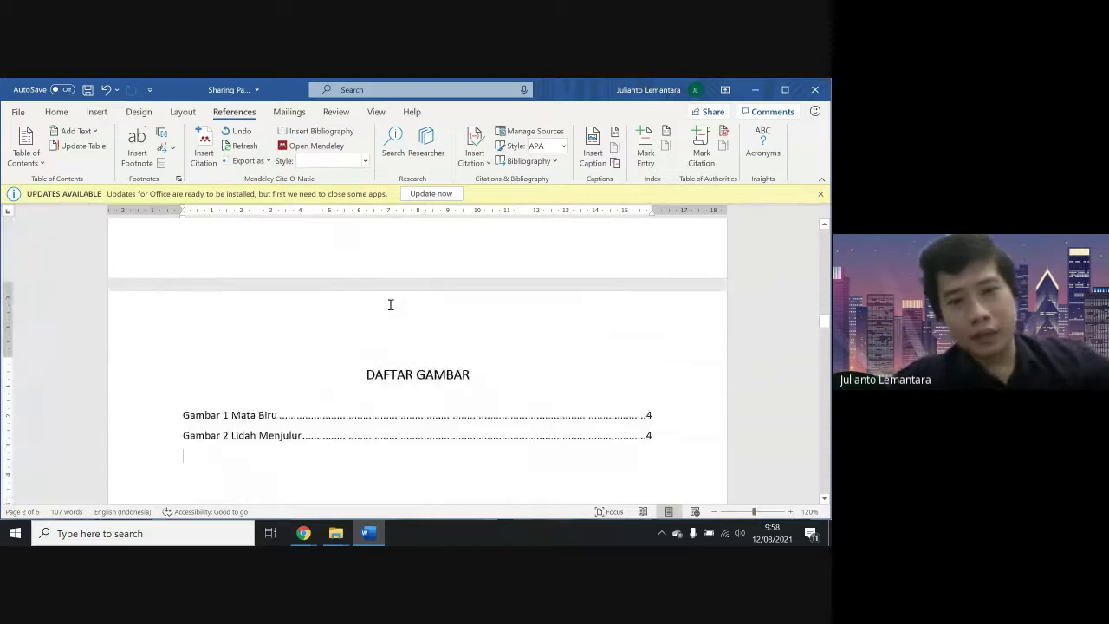
pyautogui.scroll(20, 391, 304)
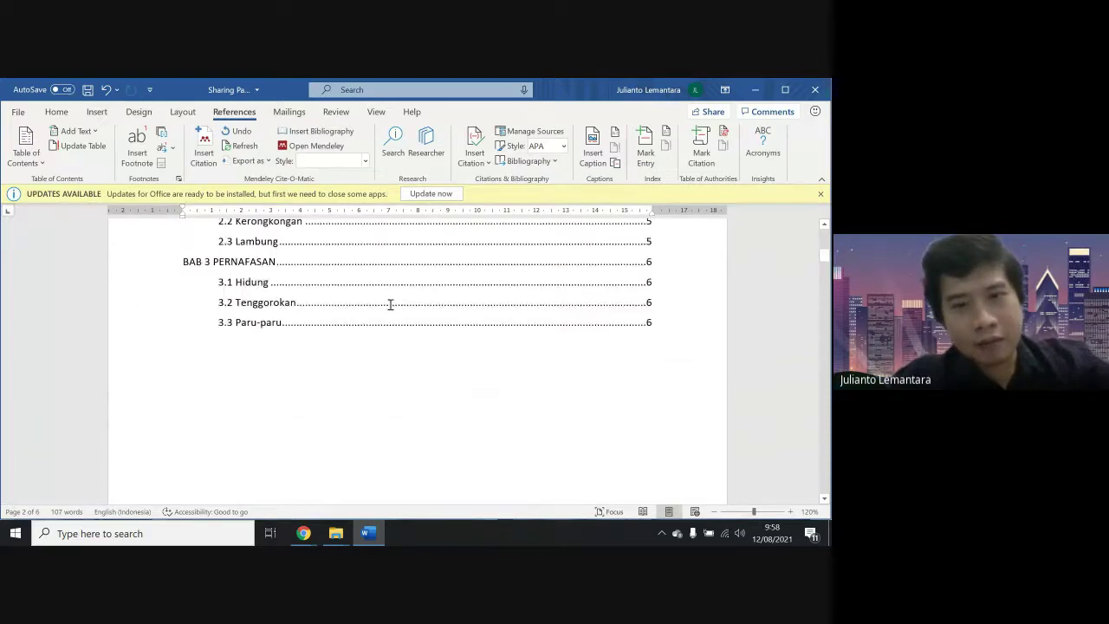
pyautogui.scroll(4, 390, 305)
pyautogui.scroll(-10, 390, 304)
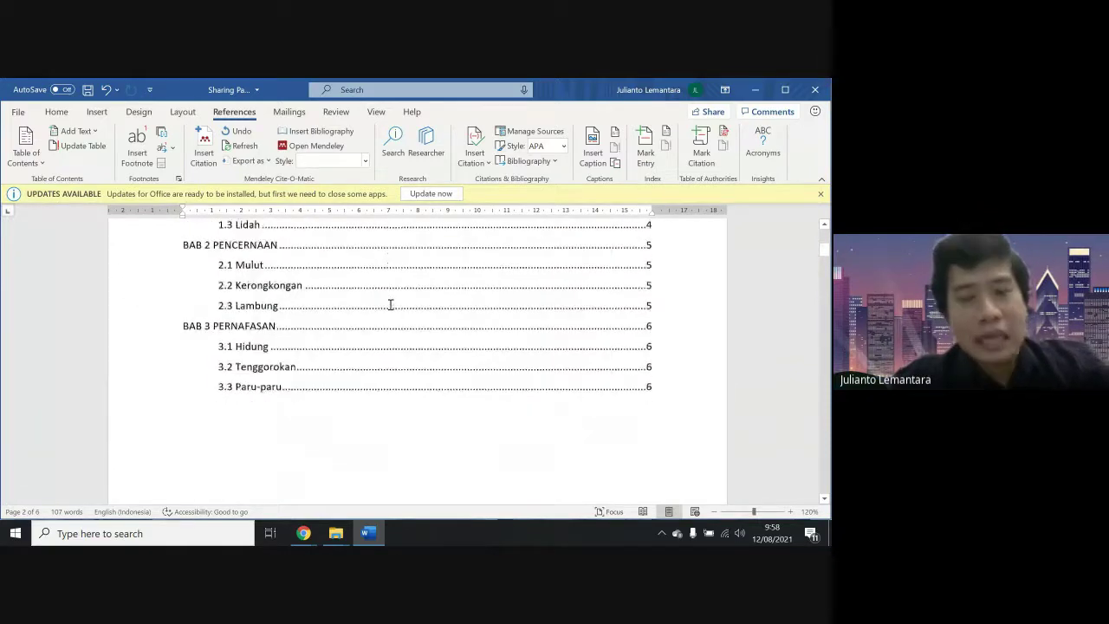
pyautogui.scroll(-10, 390, 304)
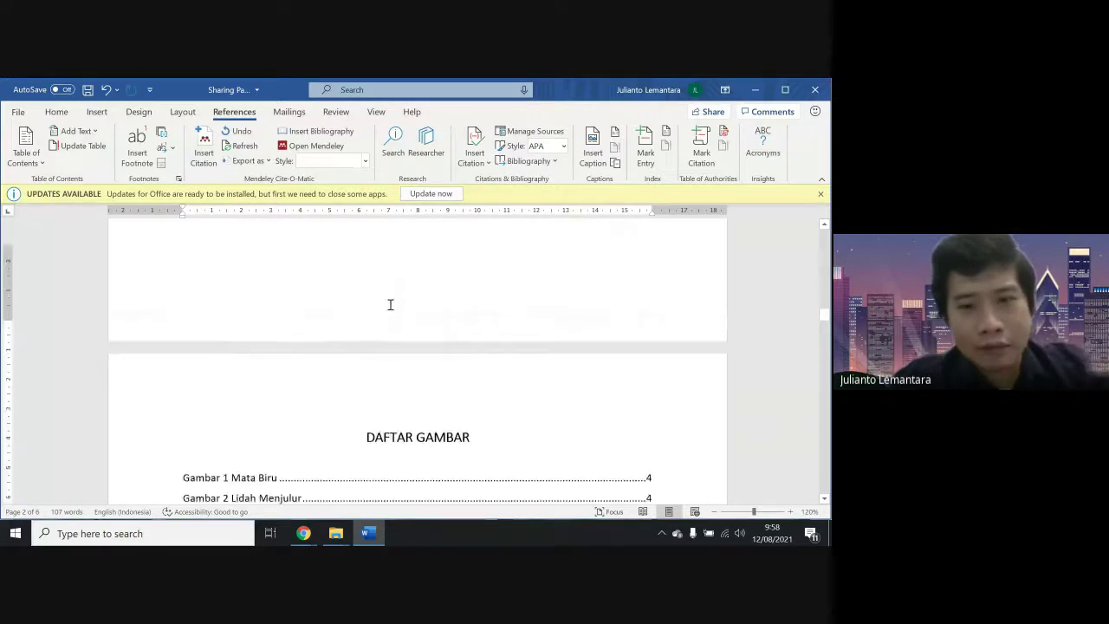
pyautogui.scroll(-10, 390, 304)
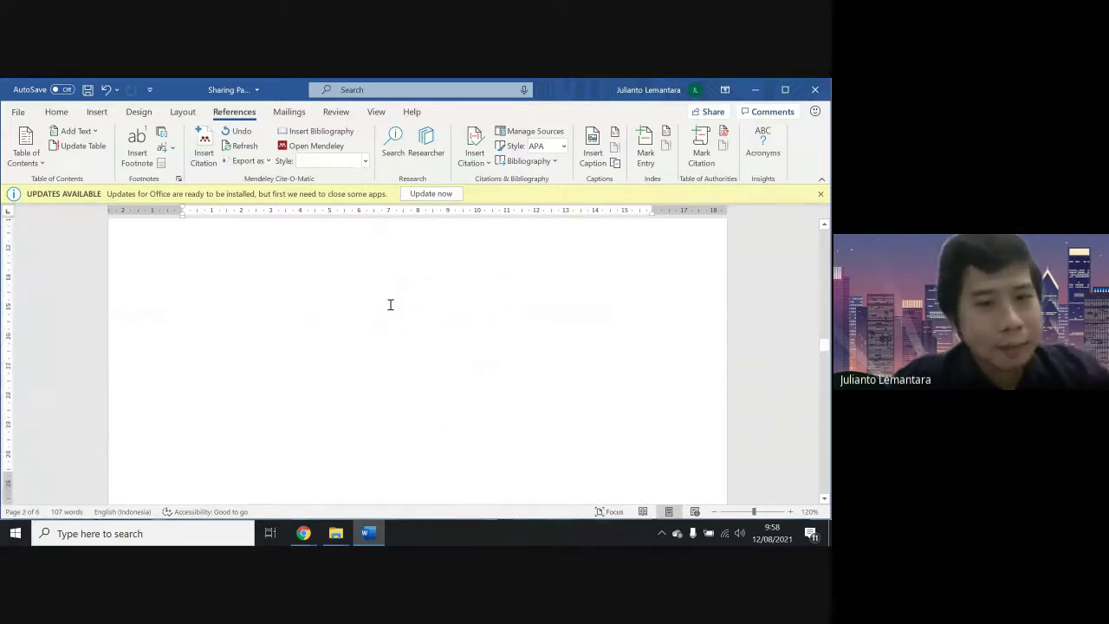
pyautogui.scroll(-3, 387, 303)
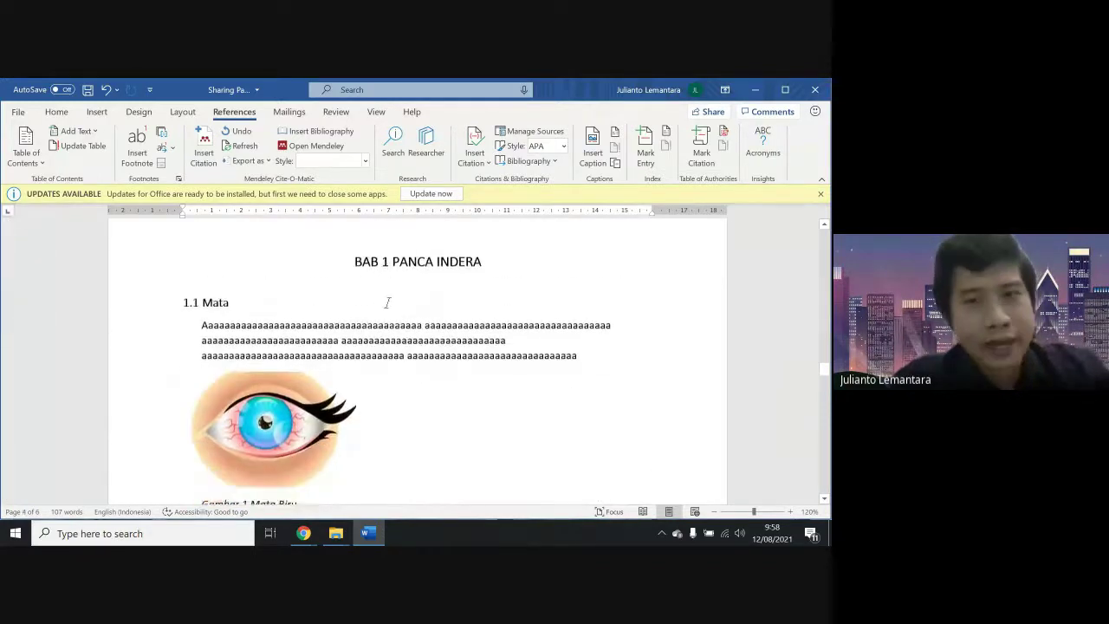
pyautogui.click(57, 112)
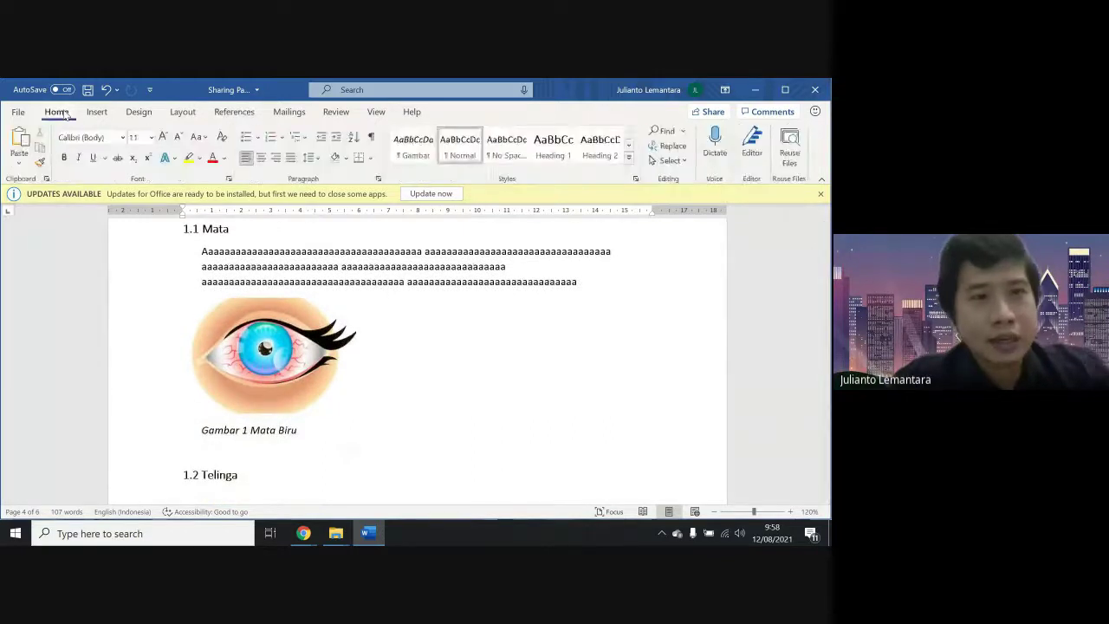
pyautogui.click(635, 179)
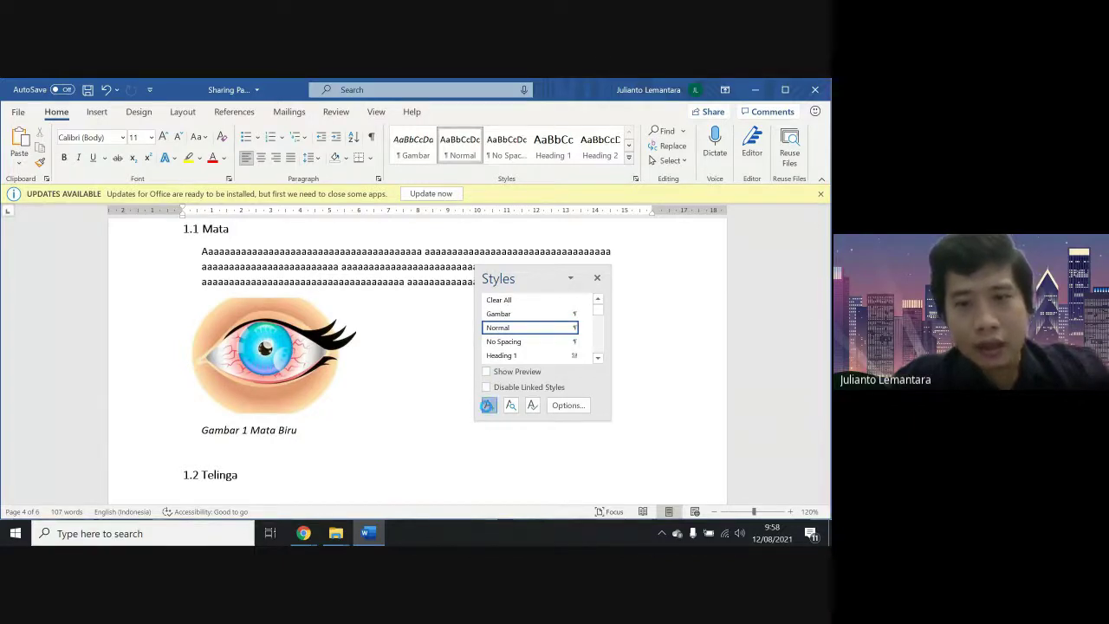
pyautogui.click(489, 405)
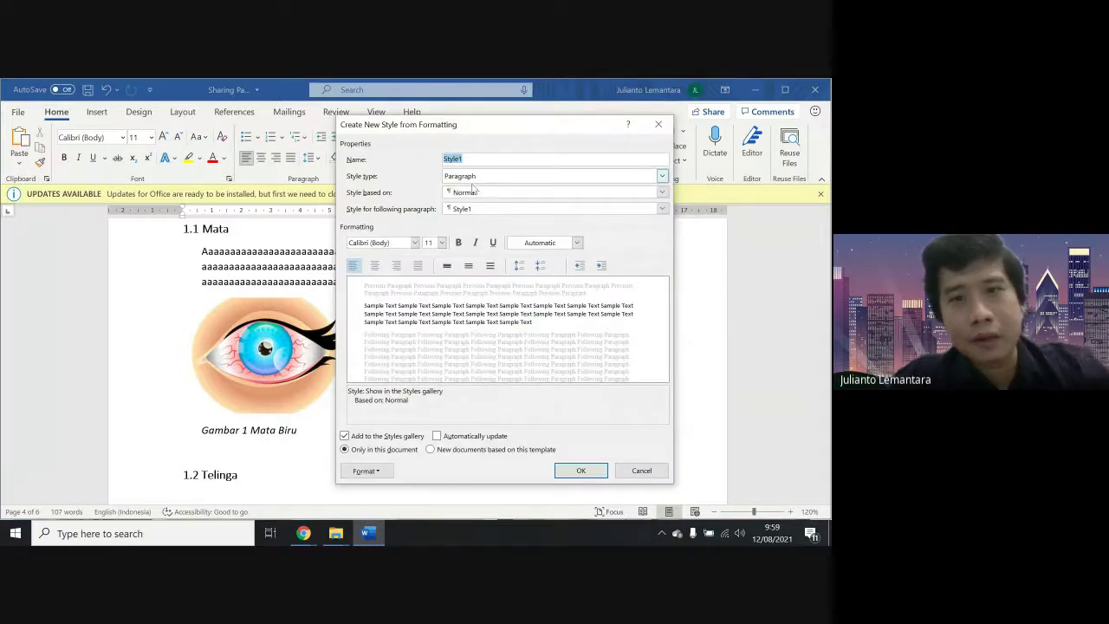
pyautogui.click(659, 125)
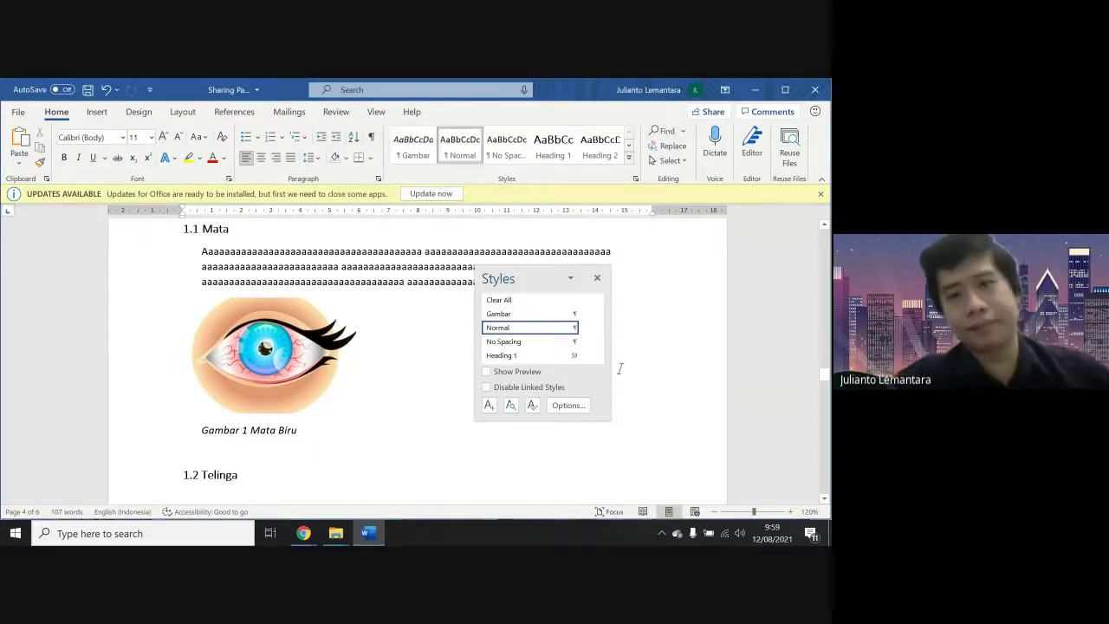
pyautogui.click(598, 279)
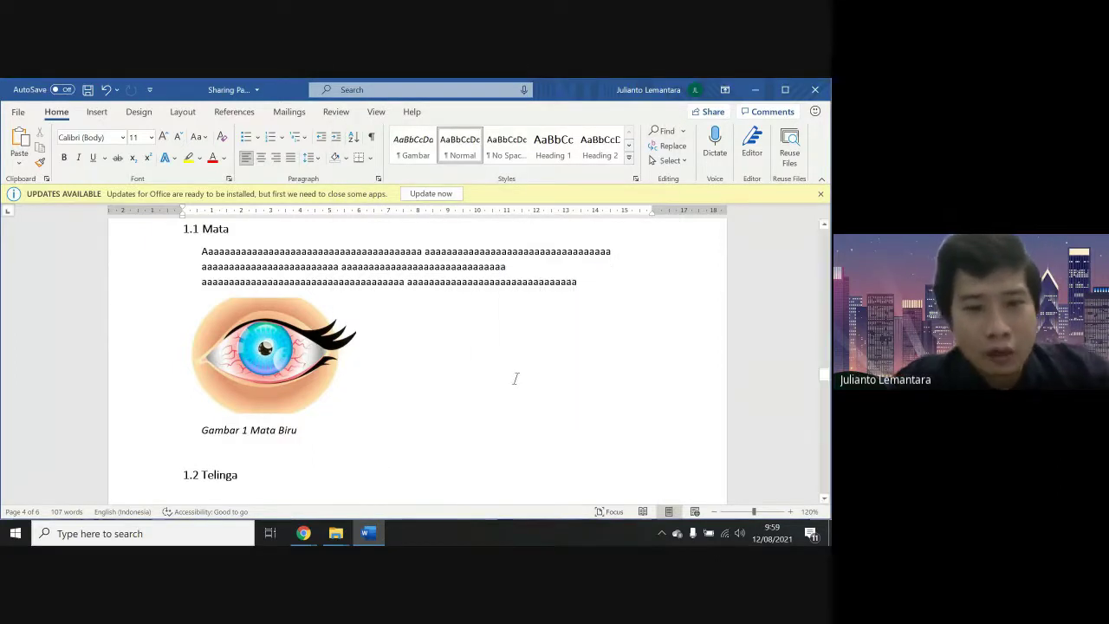
pyautogui.moveTo(309, 539)
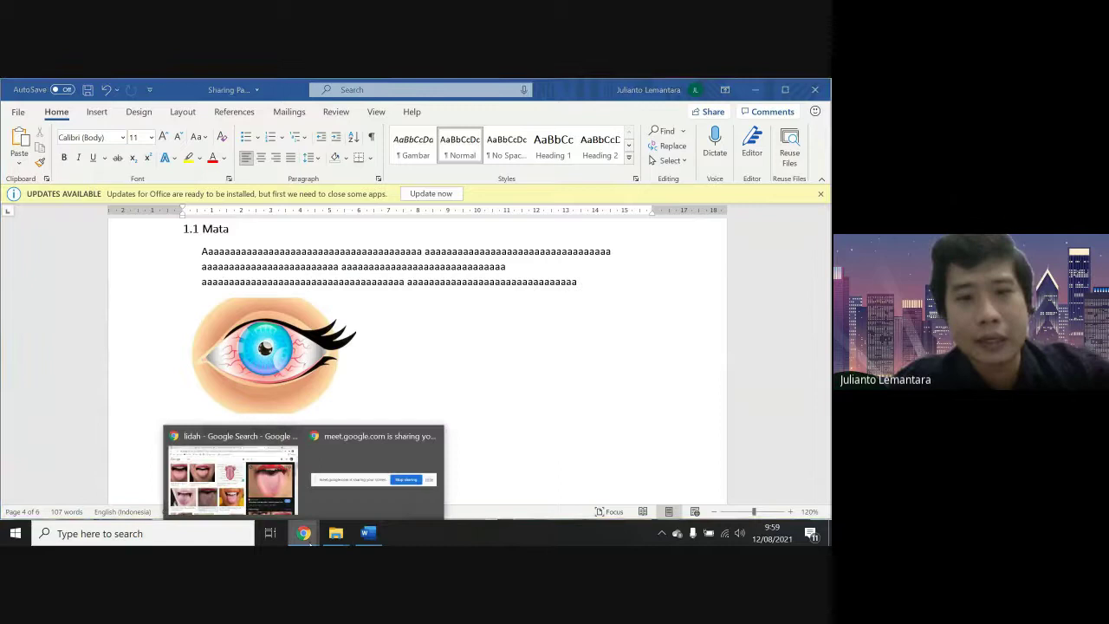
# Switch off the camera in the Chrome Google Meet call, then return to Word
pyautogui.click(242, 498)
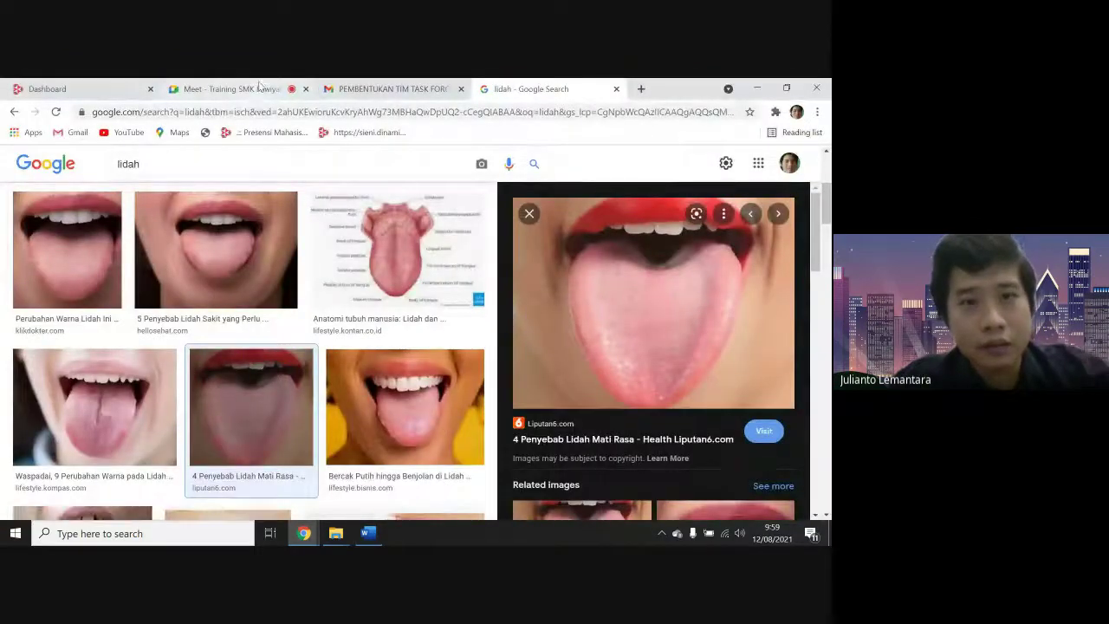
pyautogui.click(229, 88)
pyautogui.click(355, 500)
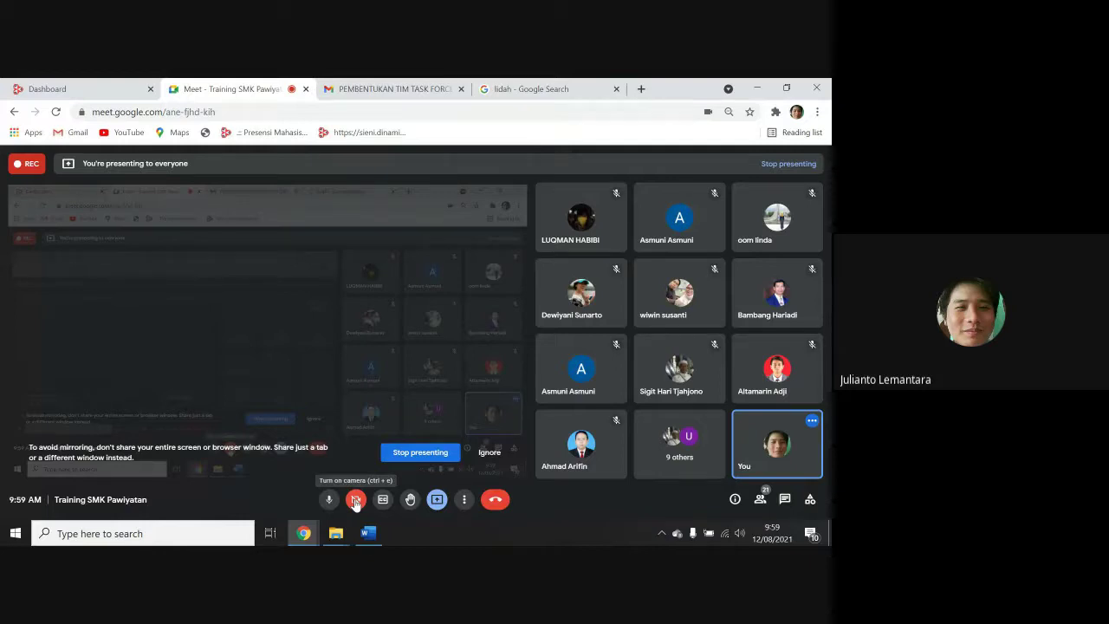
pyautogui.click(370, 533)
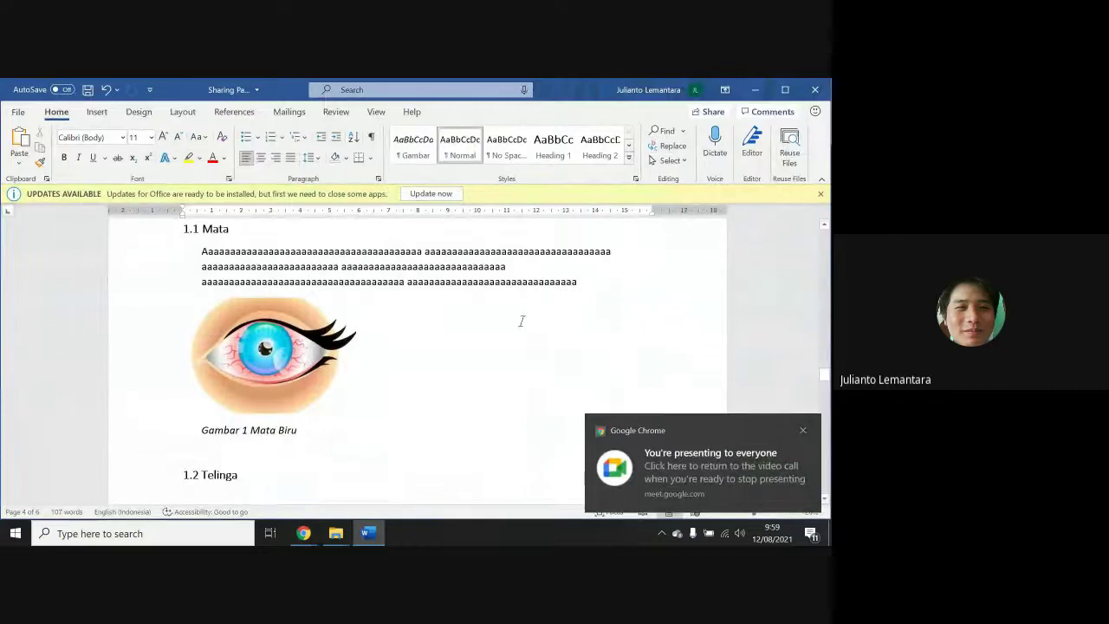
# Scroll back up to the DAFTAR GAMBAR list showing both figure entries on page 4
pyautogui.scroll(2, 523, 321)
pyautogui.scroll(10, 523, 321)
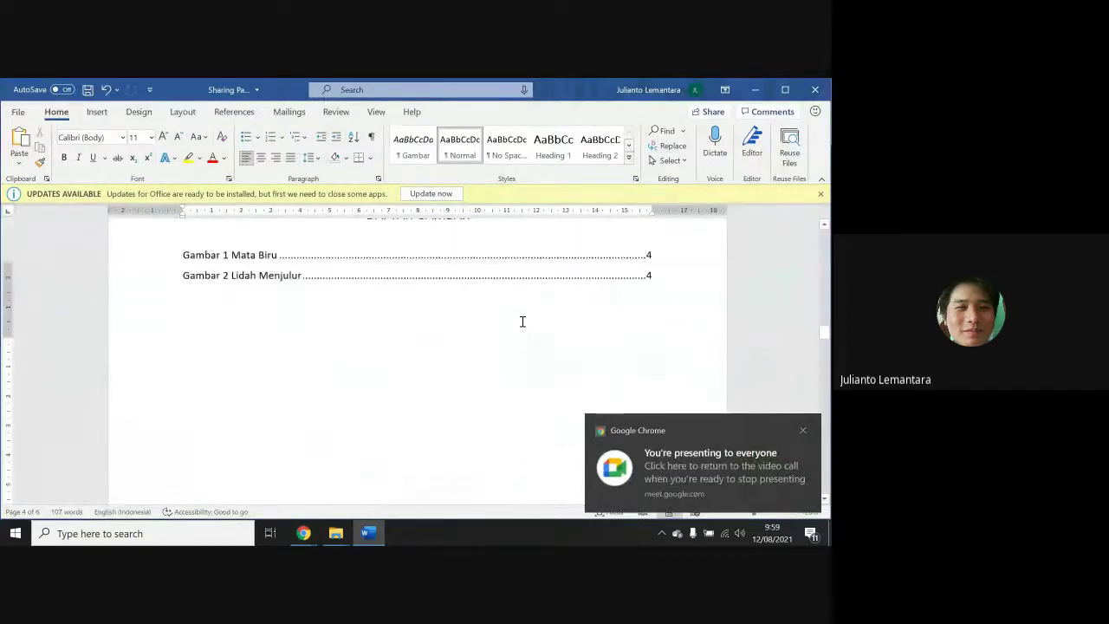
pyautogui.scroll(-5, 523, 321)
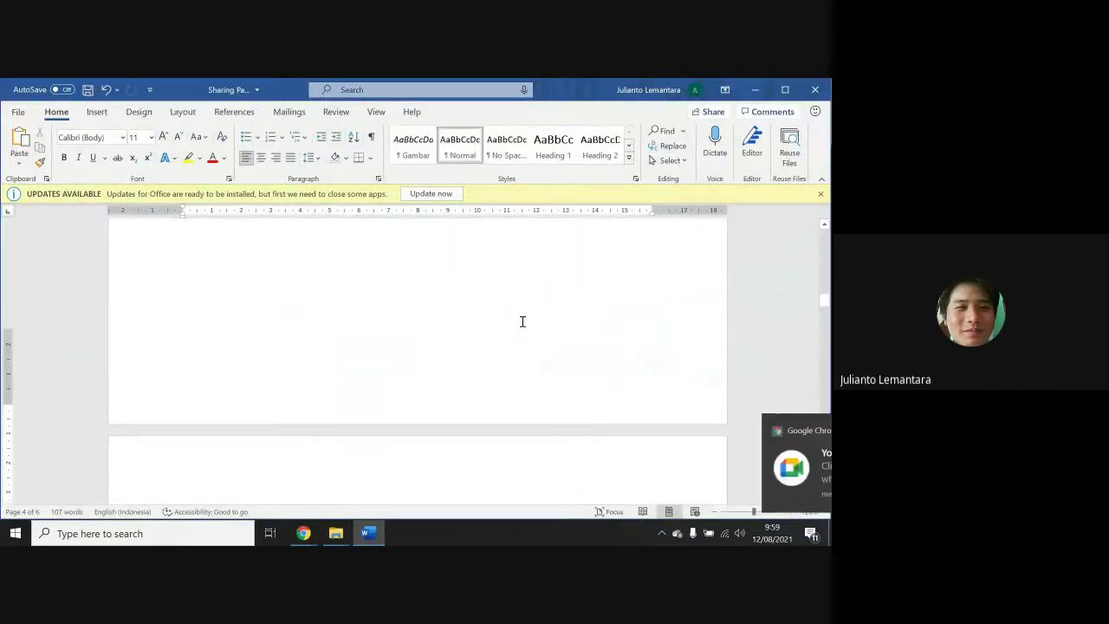
pyautogui.scroll(1, 523, 321)
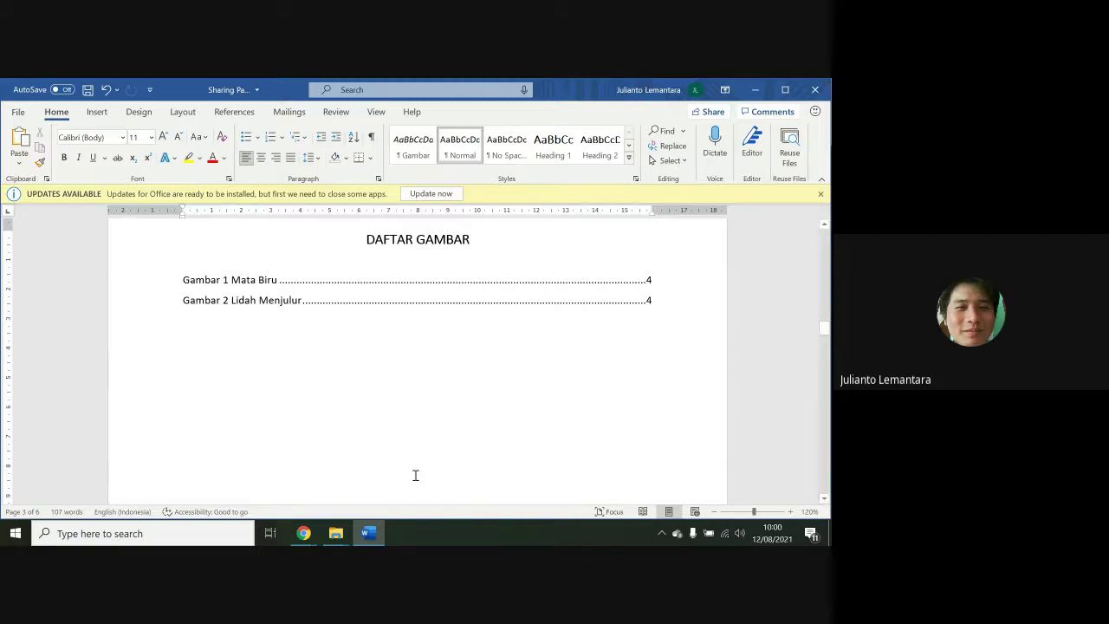
# Turn the Google Meet camera back on, then Alt+Tab back to Word
pyautogui.click(308, 536)
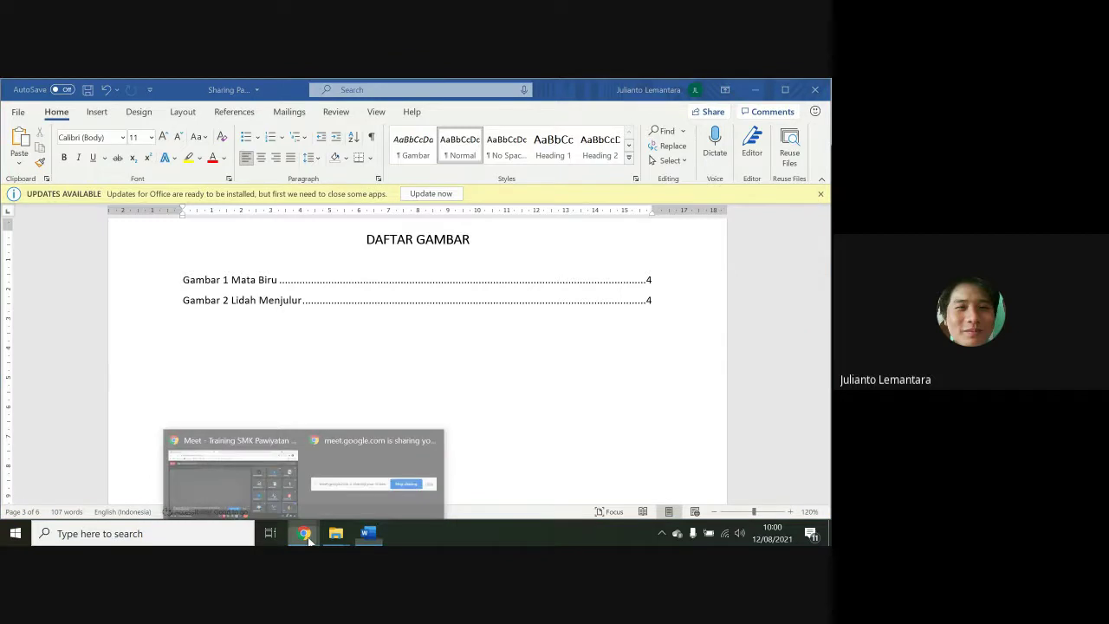
pyautogui.click(287, 466)
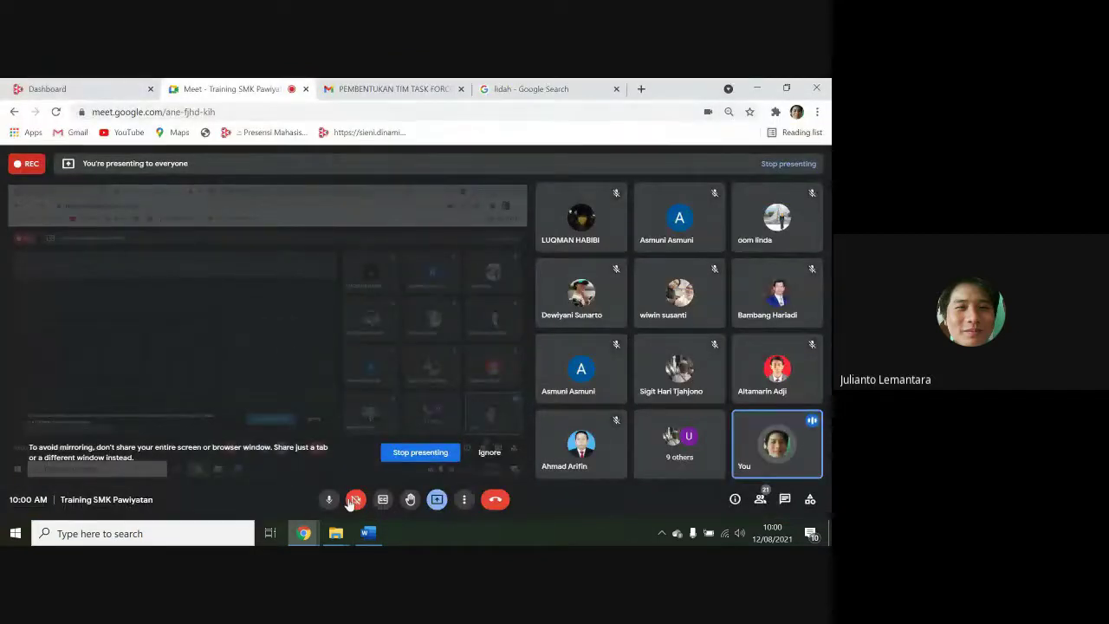
pyautogui.click(355, 499)
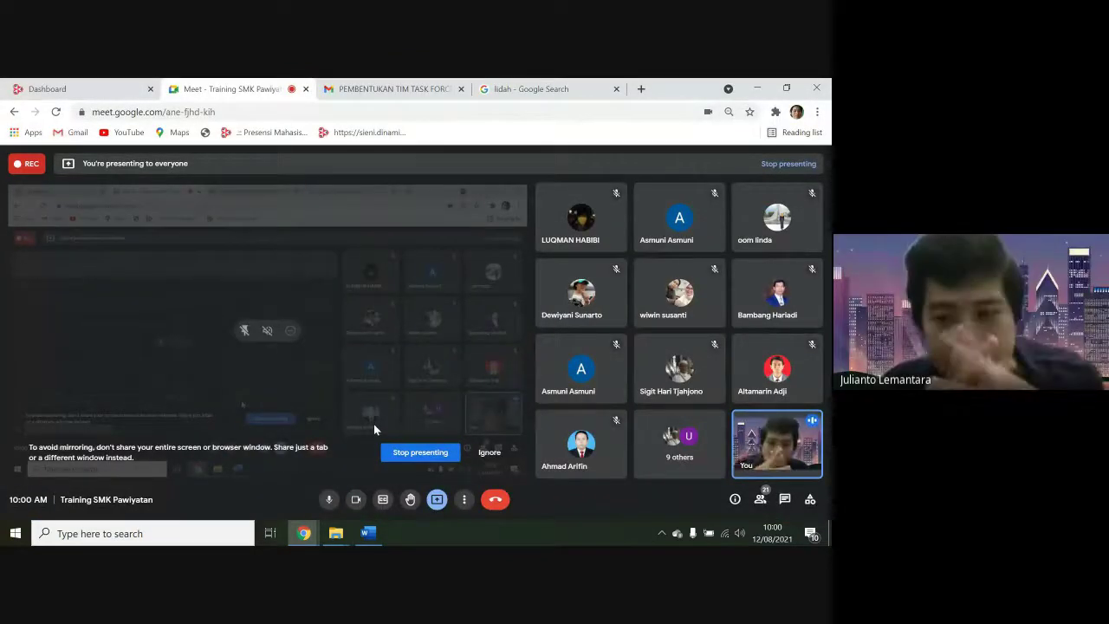
pyautogui.hotkey('alt', 'Tab')
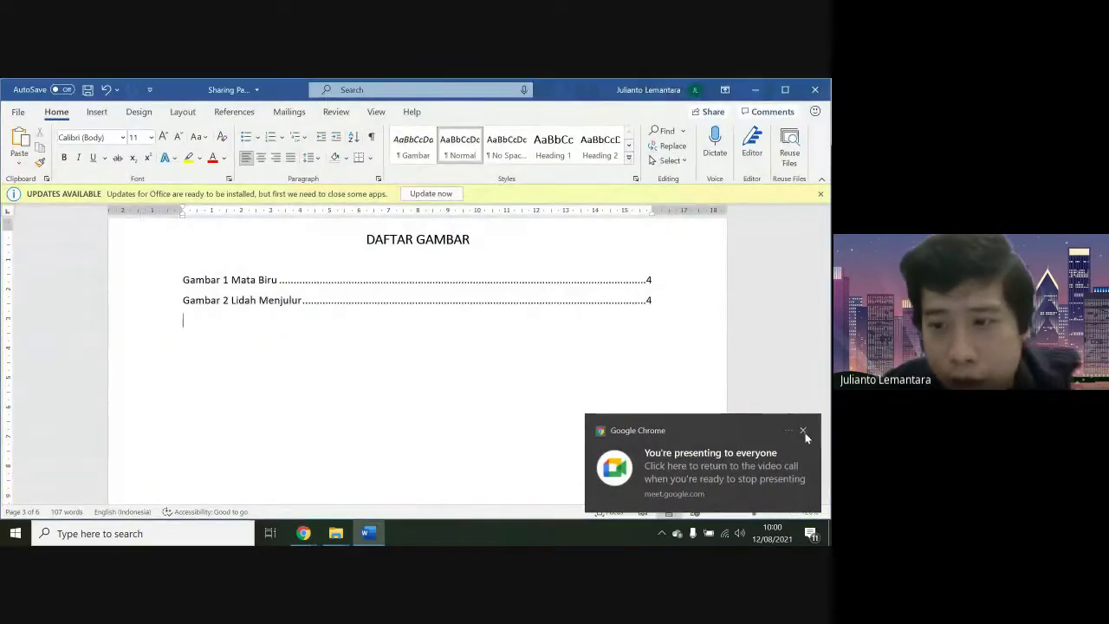
# Dismiss the presenting notification and select the 'Gambar 1 Mata Biru' caption
pyautogui.click(804, 431)
pyautogui.scroll(-5, 642, 423)
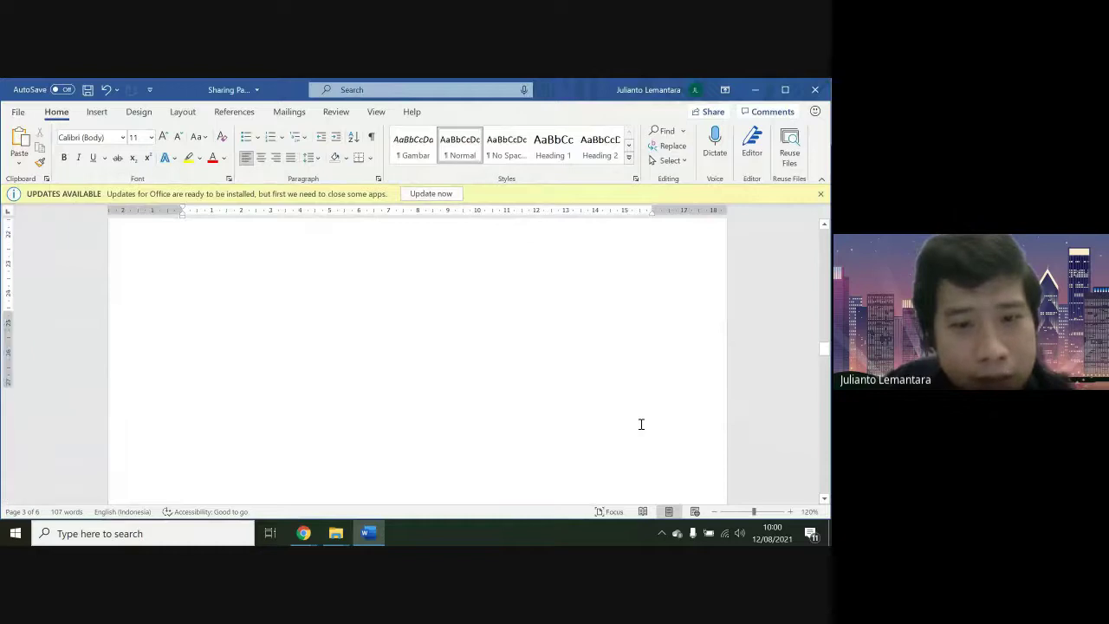
pyautogui.scroll(-4, 641, 424)
pyautogui.scroll(2, 641, 423)
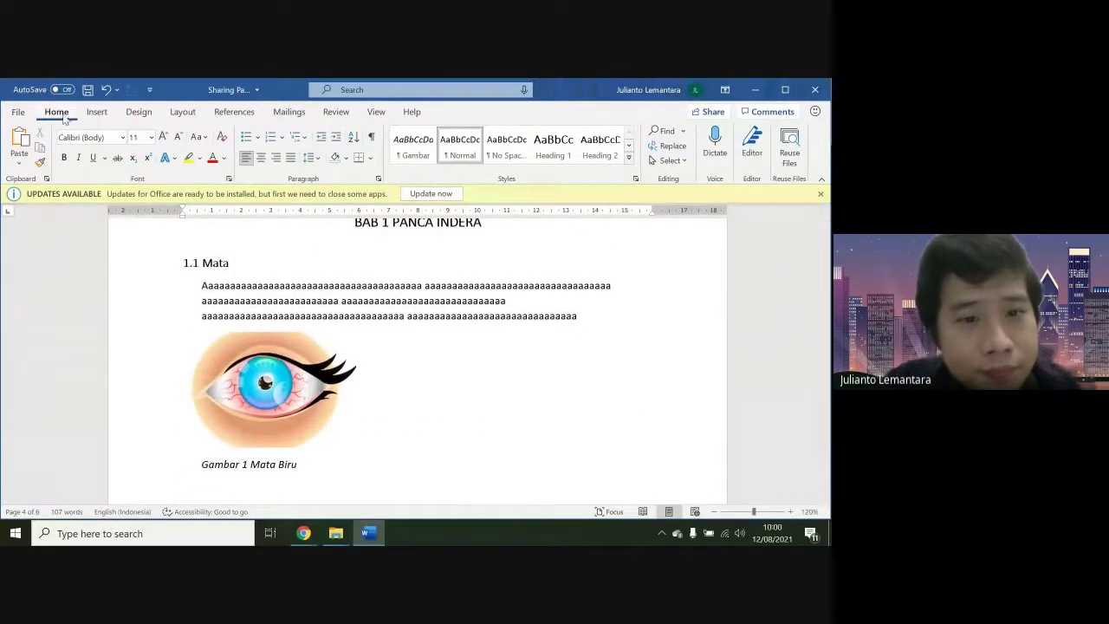
pyautogui.click(304, 468)
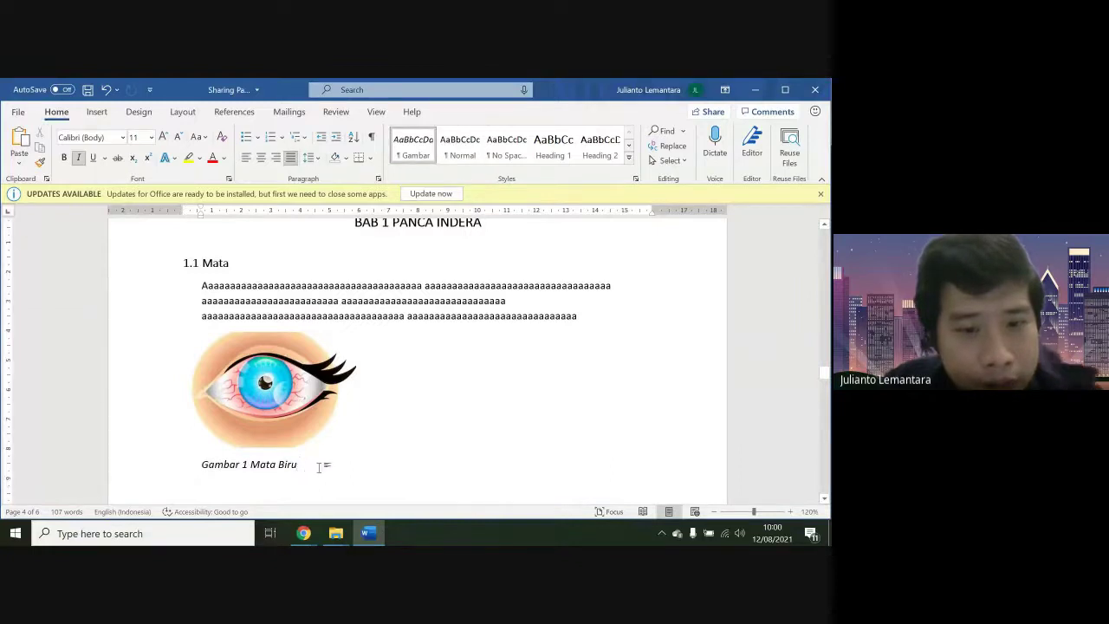
pyautogui.moveTo(287, 467); pyautogui.dragTo(197, 465)
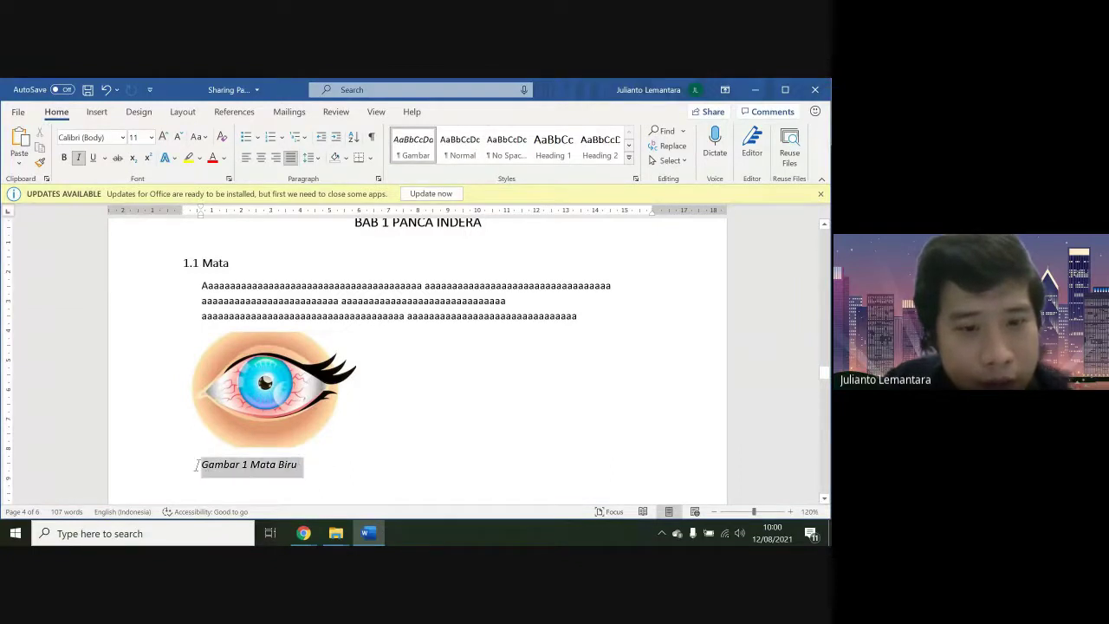
pyautogui.click(249, 483)
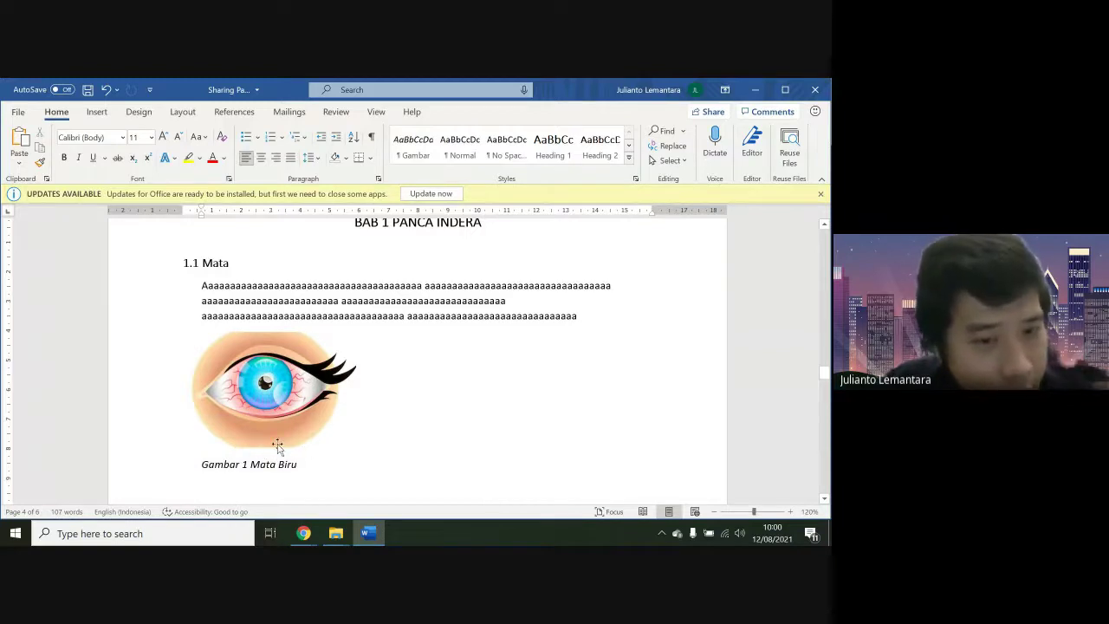
pyautogui.scroll(-1, 304, 453)
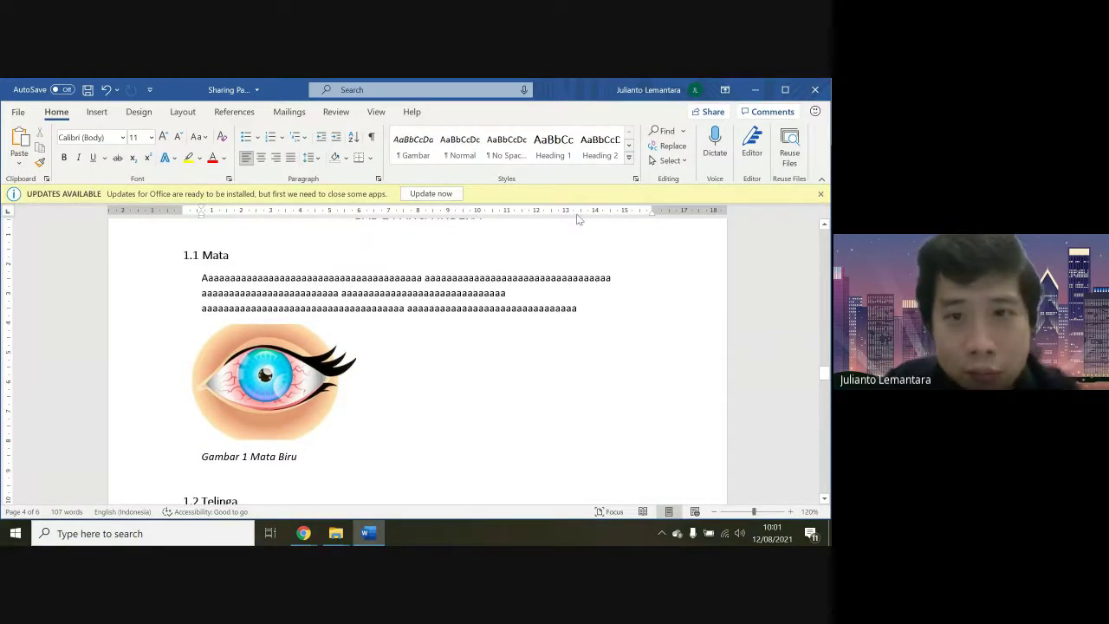
pyautogui.click(635, 179)
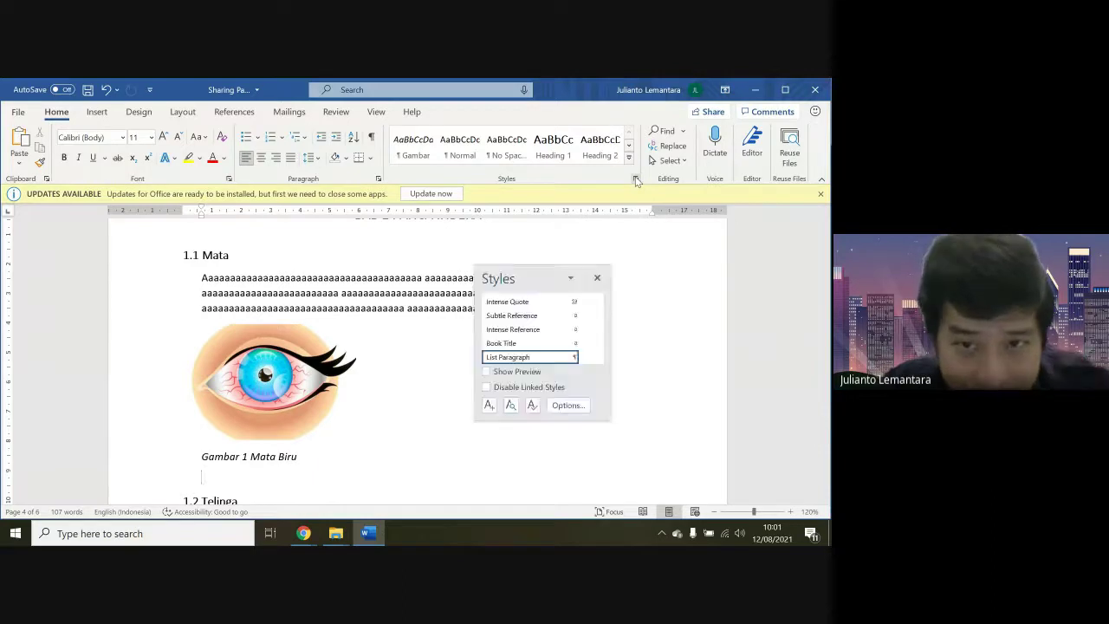
pyautogui.click(597, 279)
# With the caption selected, open the Styles pane, start a New Style, then cancel it
pyautogui.moveTo(315, 454); pyautogui.dragTo(173, 456)
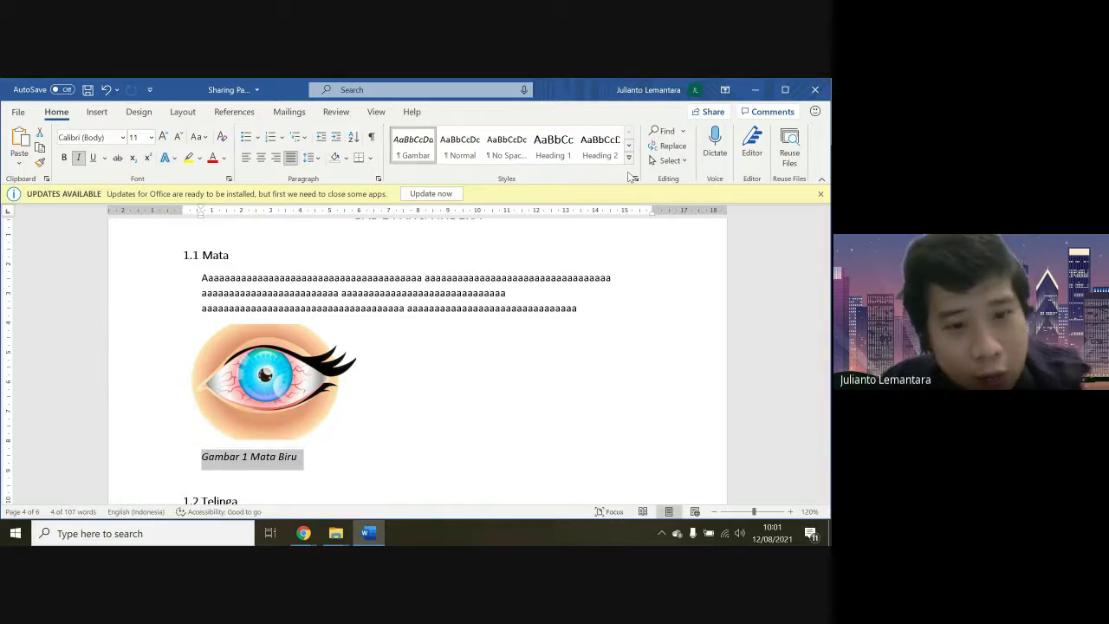
pyautogui.click(636, 178)
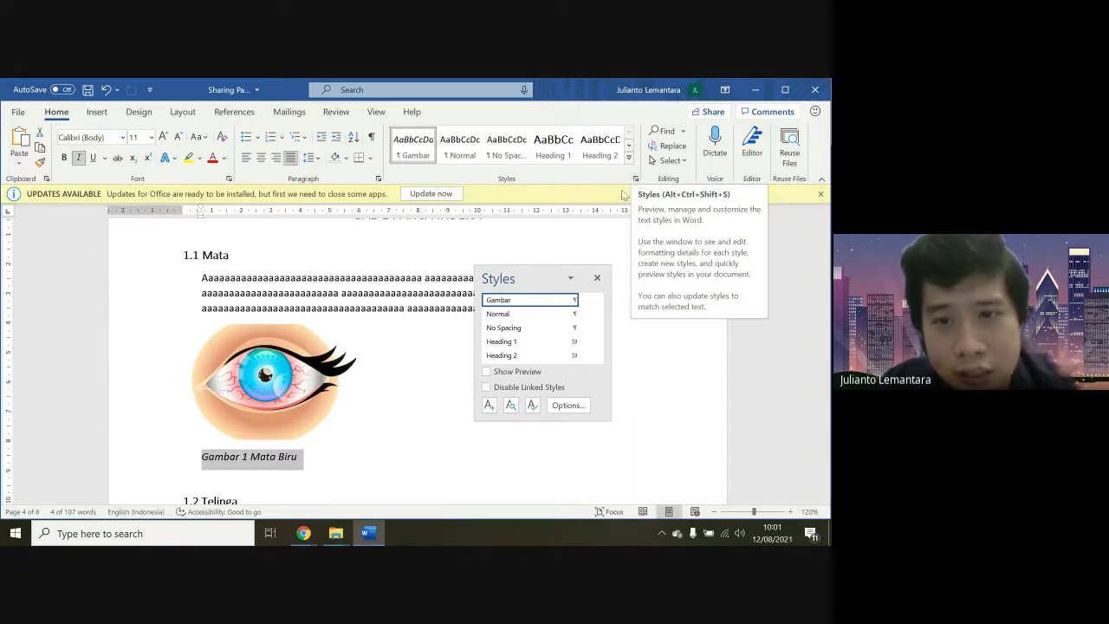
pyautogui.click(488, 406)
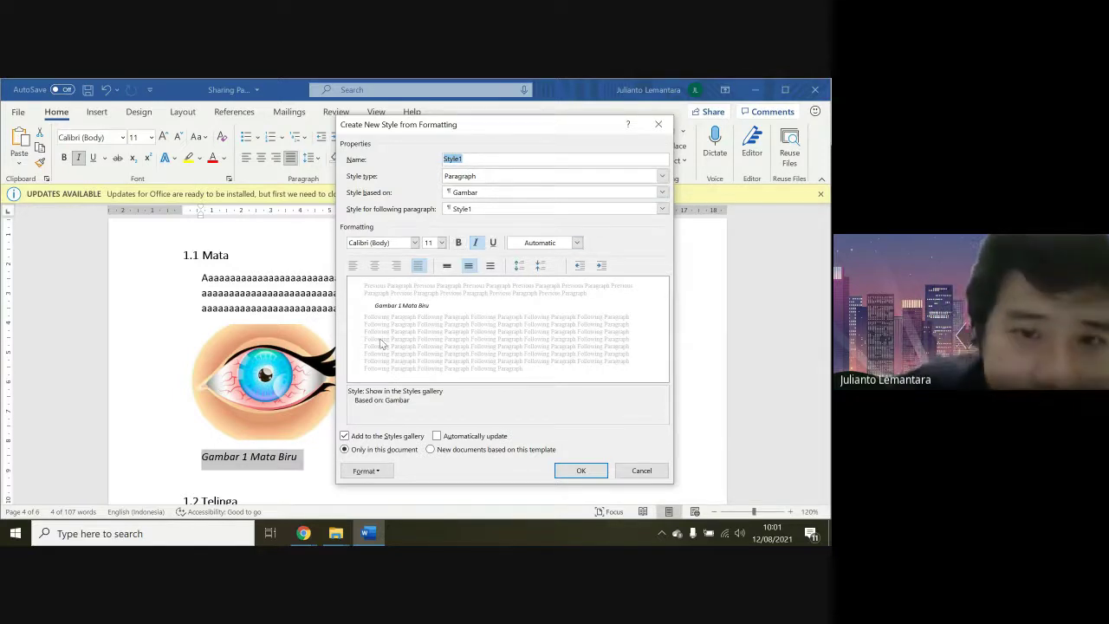
pyautogui.click(624, 478)
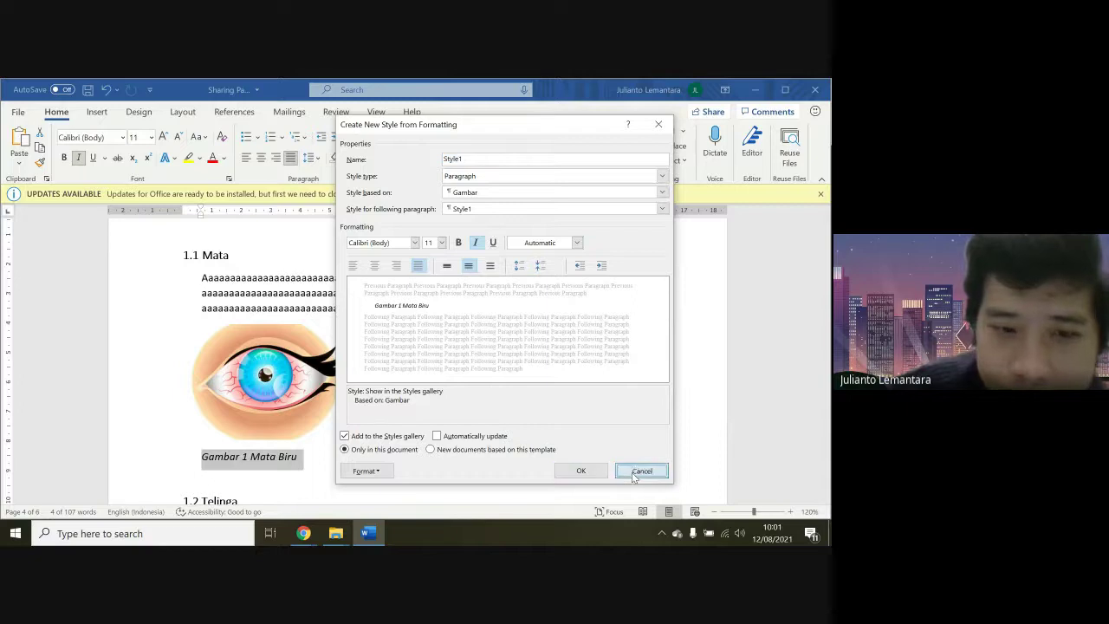
pyautogui.click(387, 422)
pyautogui.scroll(-1, 394, 424)
# Scroll to the DAFTAR GAMBAR list and follow the 'Gambar 2 Lidah Menjulur' entry to its caption
pyautogui.scroll(-3, 394, 424)
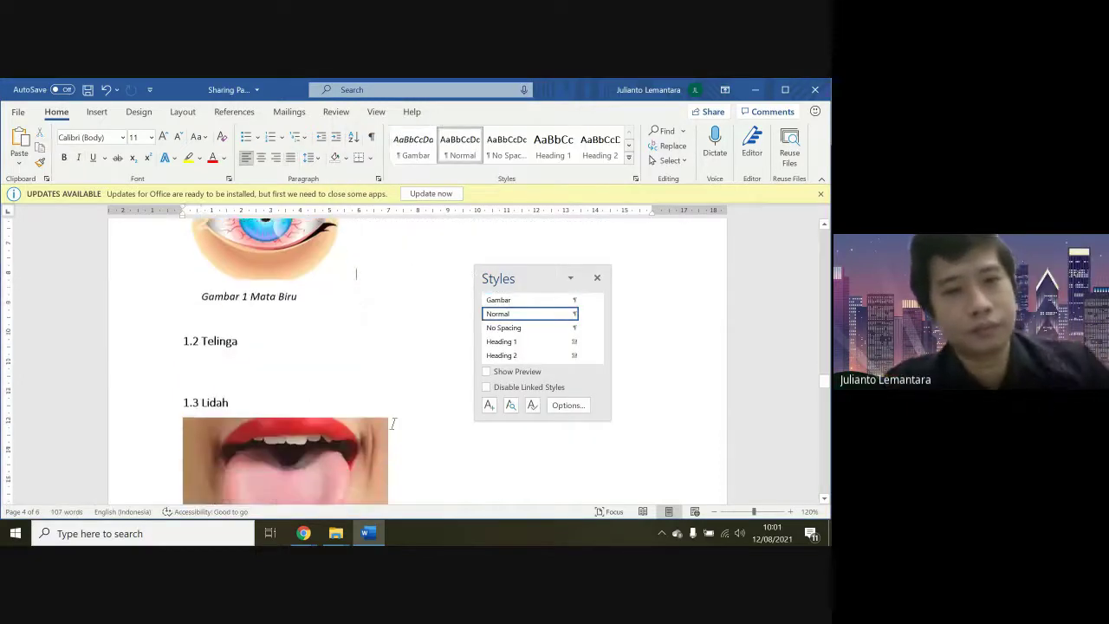
pyautogui.scroll(-4, 362, 344)
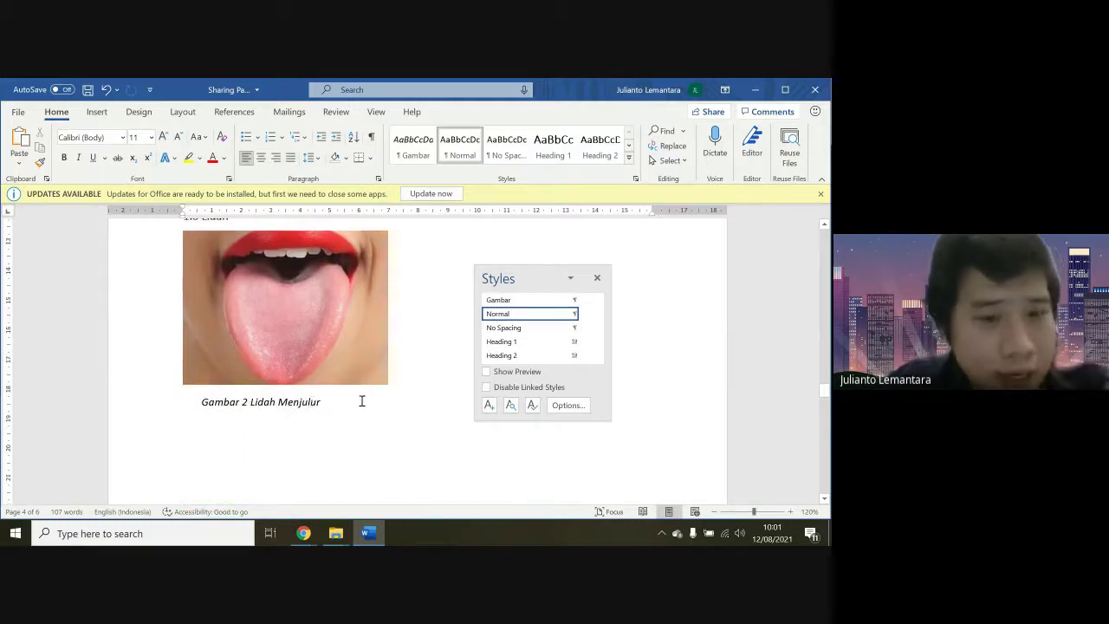
pyautogui.scroll(6, 361, 405)
pyautogui.scroll(-6, 362, 405)
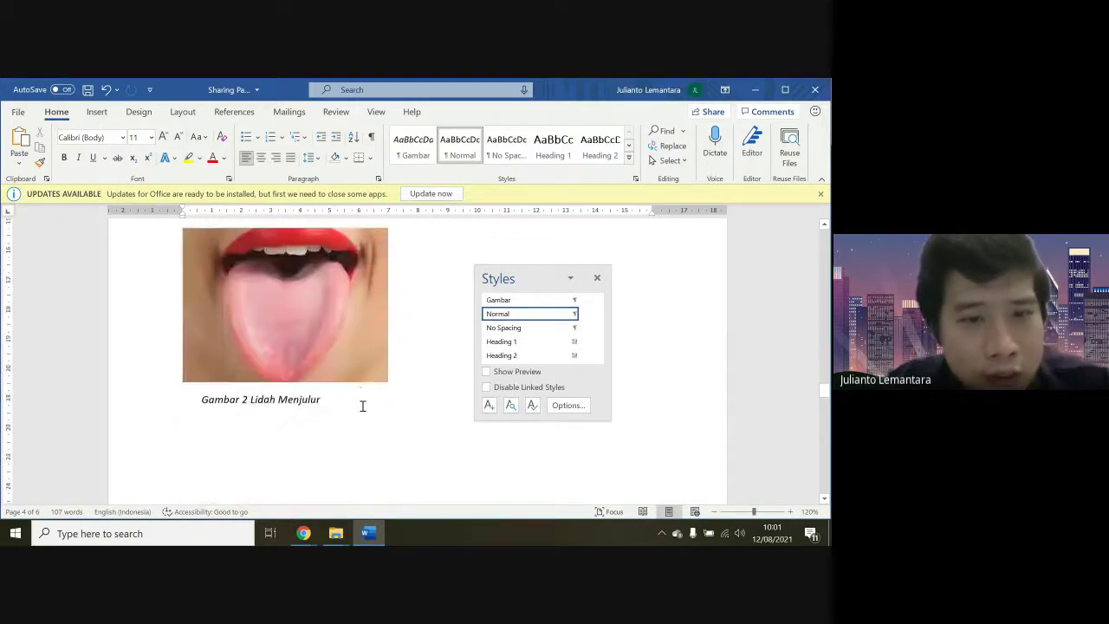
pyautogui.scroll(-9, 362, 406)
pyautogui.scroll(5, 362, 405)
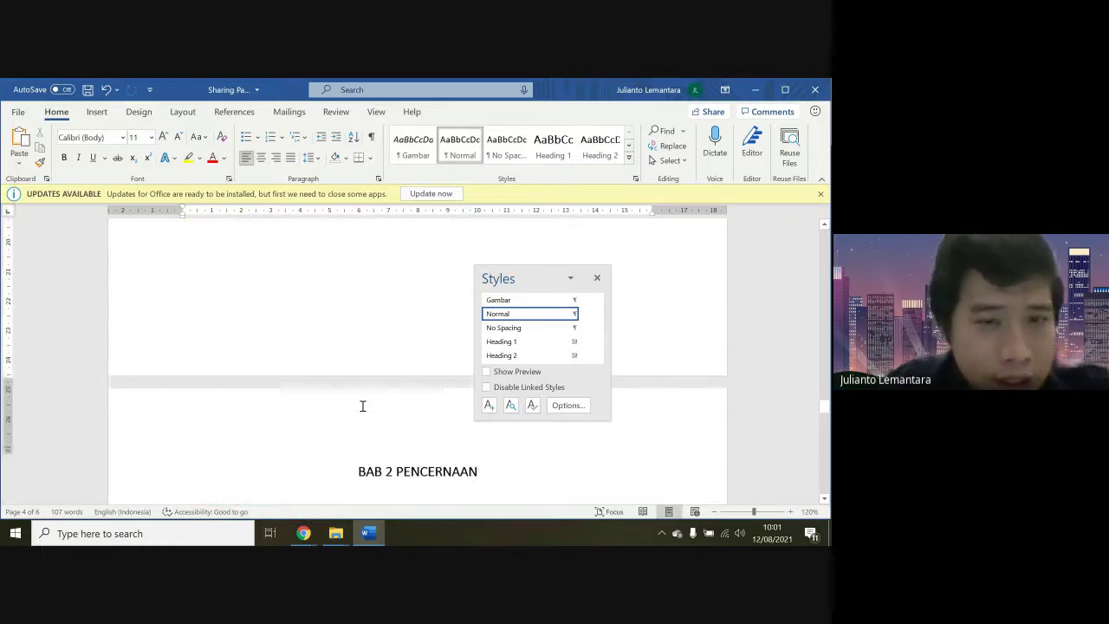
pyautogui.scroll(5, 362, 406)
pyautogui.moveTo(335, 455); pyautogui.dragTo(215, 454)
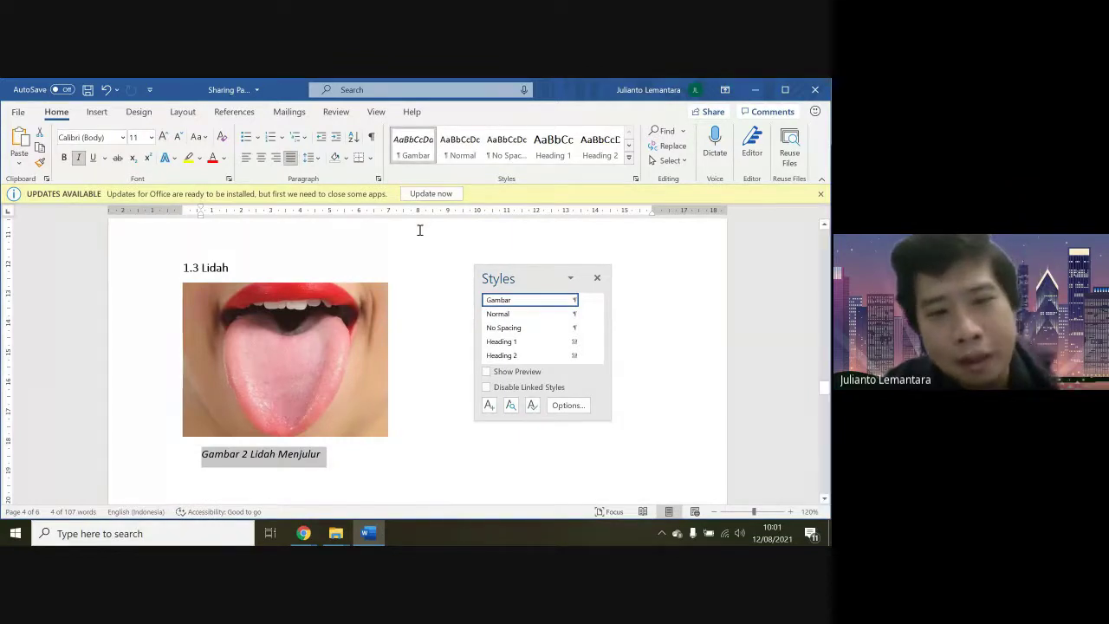
pyautogui.scroll(10, 419, 229)
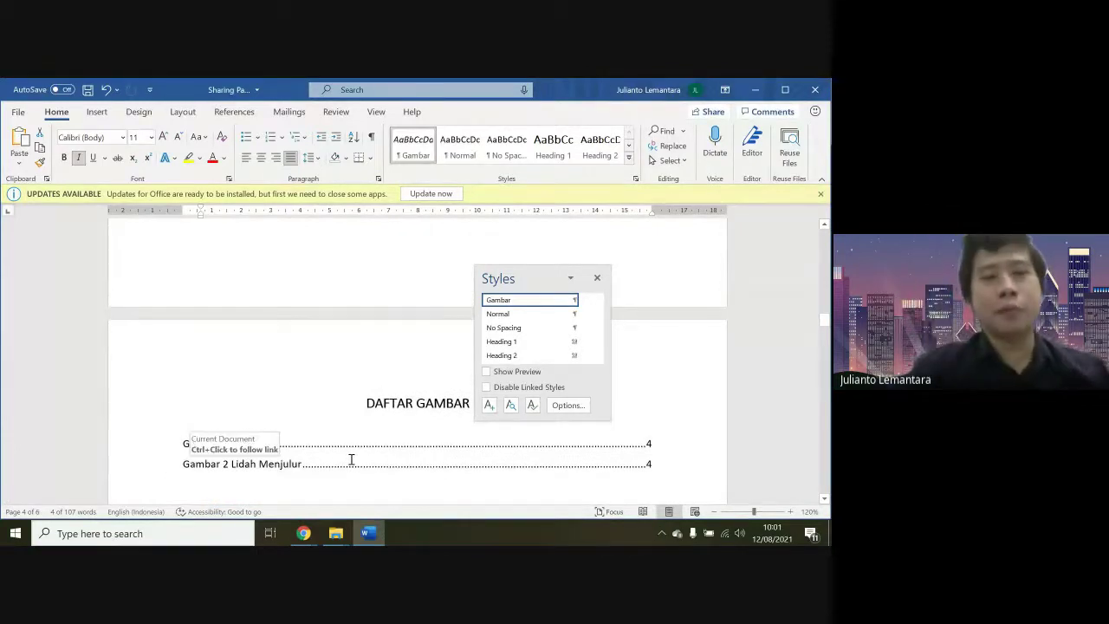
pyautogui.keyDown('ctrl'); pyautogui.click(307, 435); pyautogui.keyUp('ctrl')
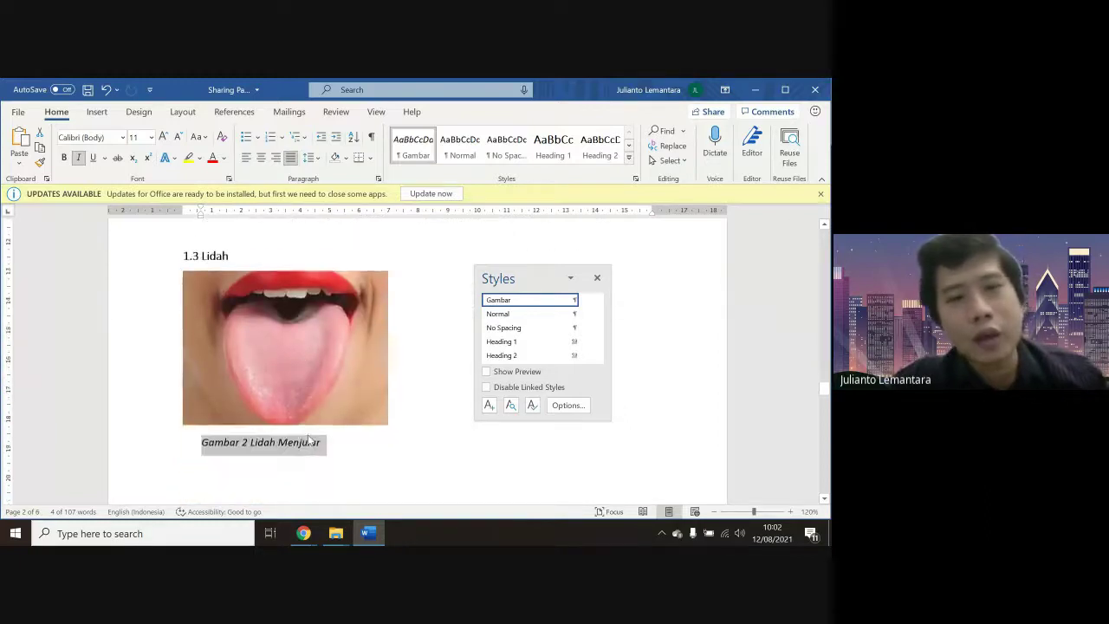
# Insert blank lines before the 1.3 Lidah heading until it moves to the next page
pyautogui.click(340, 253)
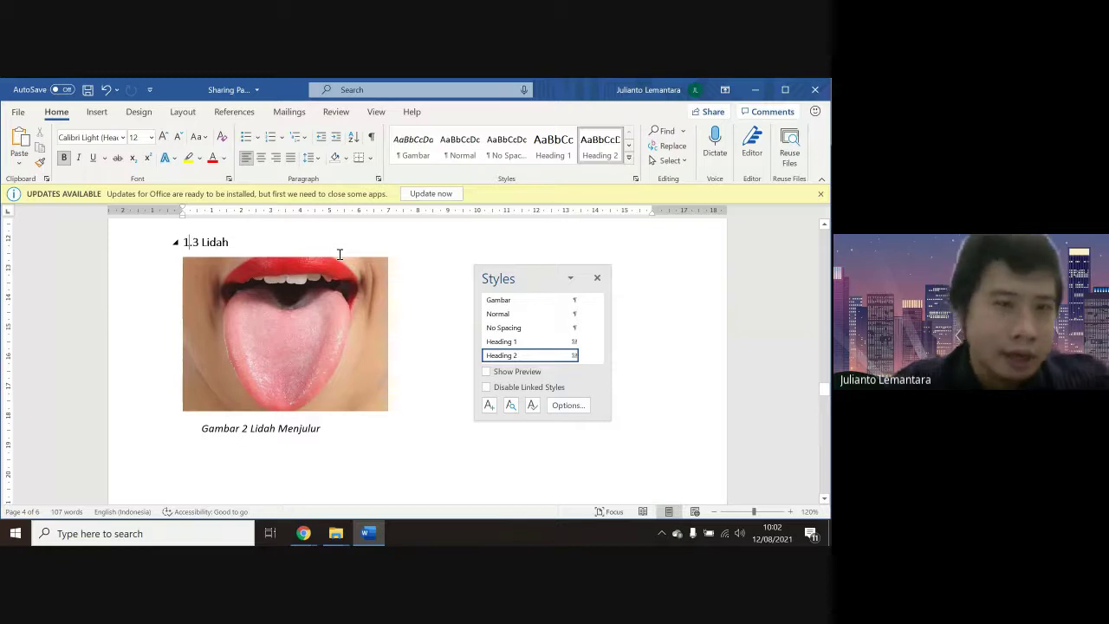
pyautogui.press('Return')
pyautogui.press('Return')
pyautogui.press('Return')
pyautogui.press('Return')
pyautogui.press('Return')
pyautogui.press('Return')
pyautogui.press('Return')
pyautogui.press('Return')
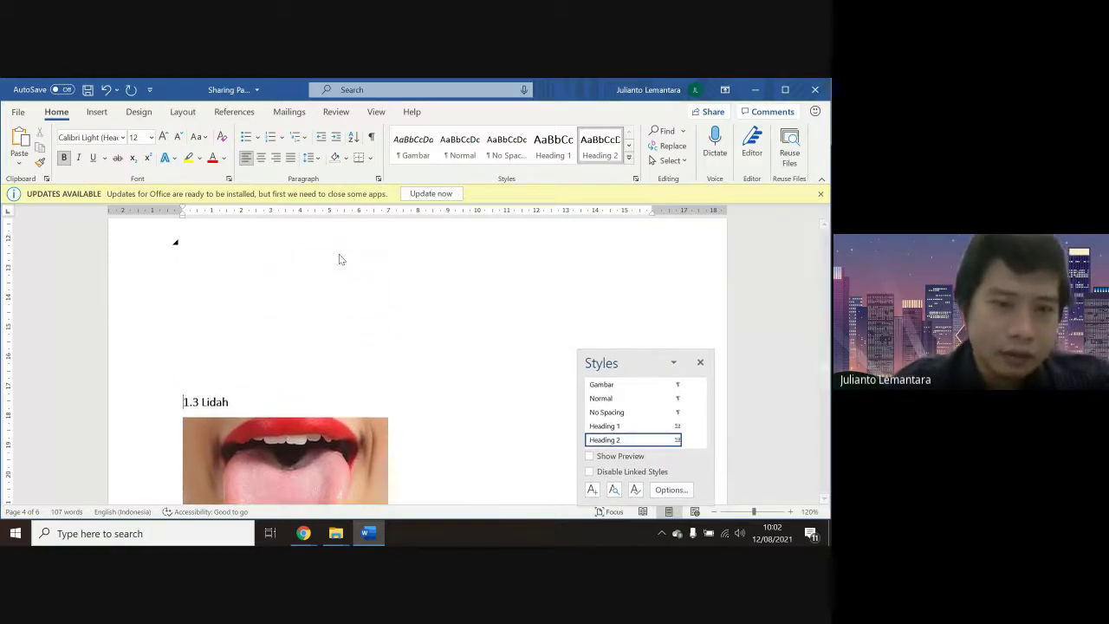
pyautogui.press('BackSpace')
pyautogui.press('BackSpace')
pyautogui.press('BackSpace')
pyautogui.press('BackSpace')
pyautogui.press('BackSpace')
pyautogui.press('BackSpace')
pyautogui.press('BackSpace')
pyautogui.press('BackSpace')
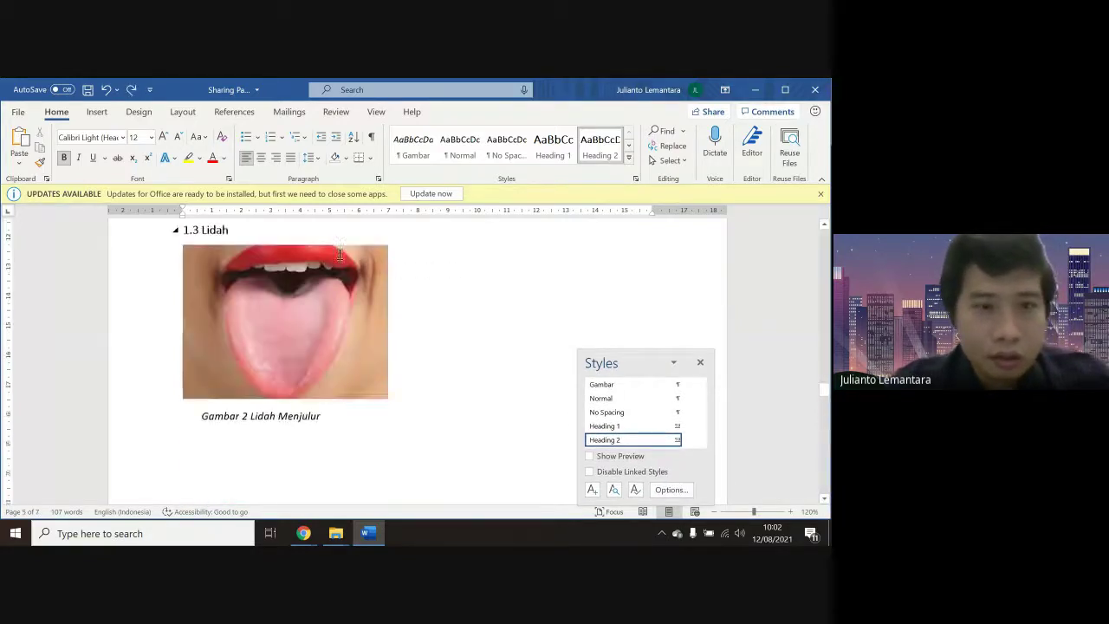
pyautogui.press('Return')
pyautogui.press('Return')
pyautogui.press('Return')
pyautogui.press('Return')
pyautogui.press('Return')
pyautogui.press('Return')
pyautogui.press('Return')
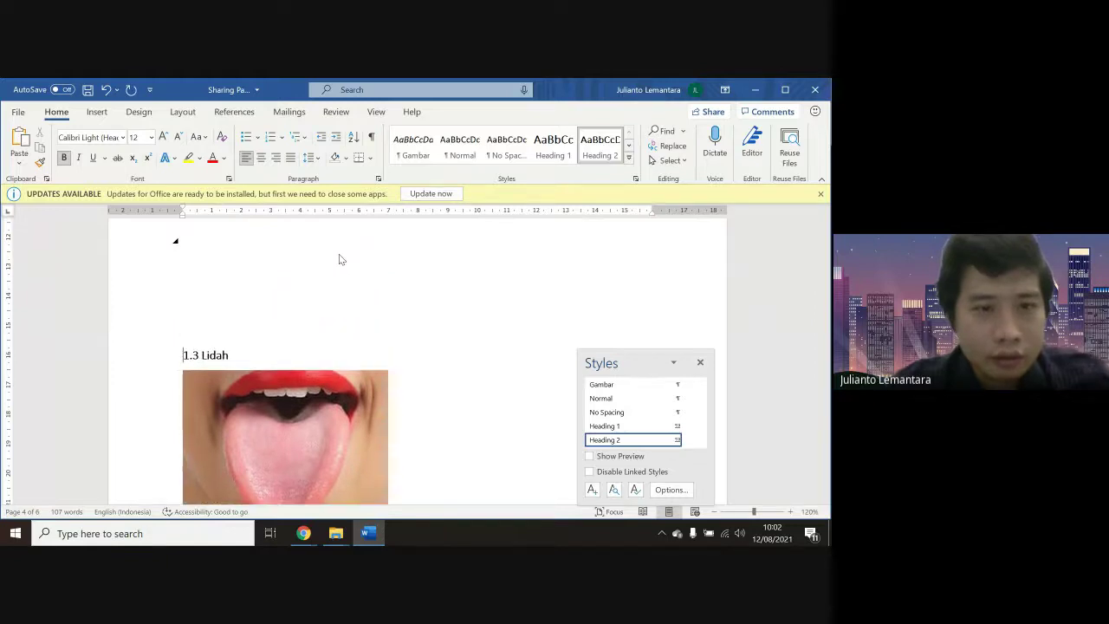
pyautogui.press('Return')
pyautogui.press('Return')
pyautogui.press('Return')
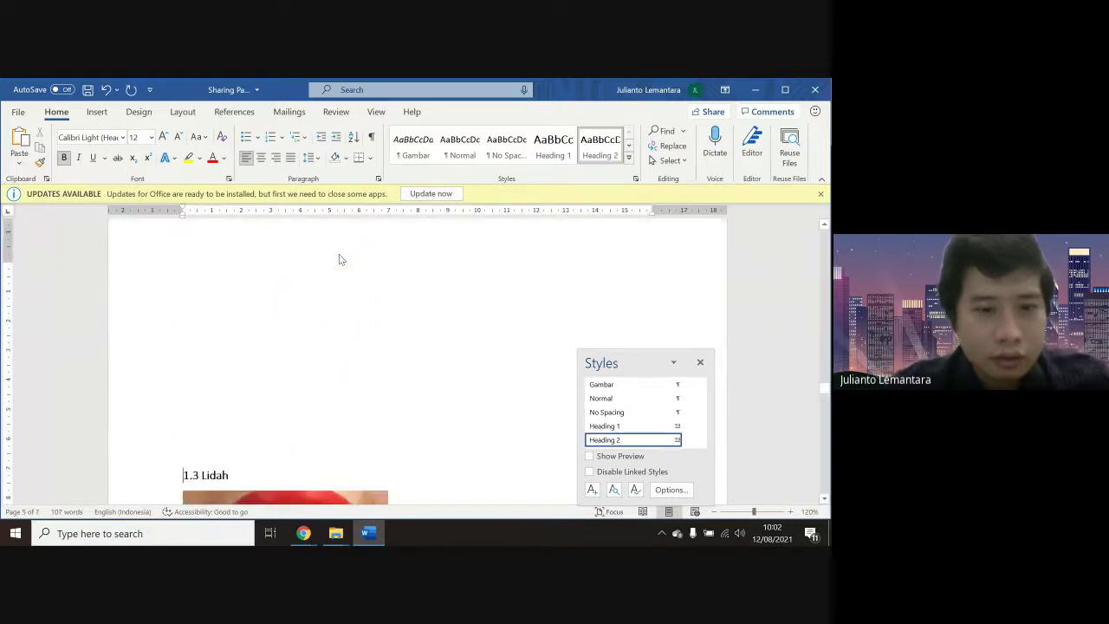
pyautogui.scroll(-5, 339, 254)
pyautogui.press('BackSpace')
pyautogui.press('BackSpace')
pyautogui.press('BackSpace')
pyautogui.press('BackSpace')
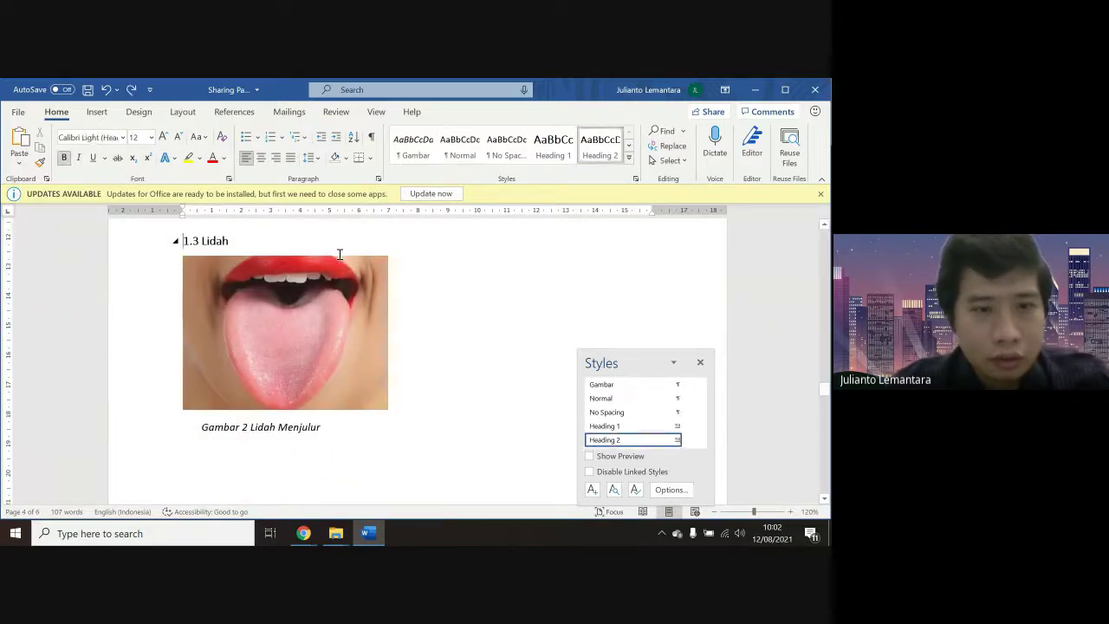
pyautogui.press('Return')
pyautogui.press('Return')
pyautogui.press('Return')
pyautogui.press('Return')
pyautogui.press('Return')
pyautogui.press('Return')
pyautogui.press('Return')
pyautogui.press('Return')
pyautogui.press('Return')
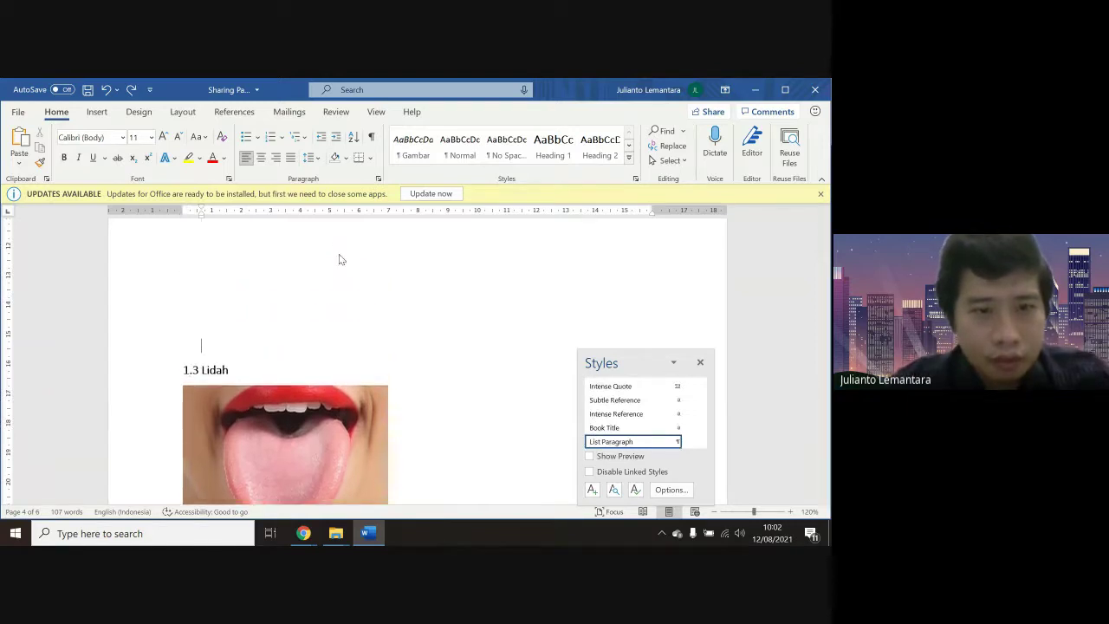
pyautogui.press('Return')
pyautogui.press('Return')
pyautogui.press('Return')
pyautogui.press('Return')
pyautogui.press('Return')
pyautogui.press('Return')
pyautogui.press('Return')
pyautogui.press('Return')
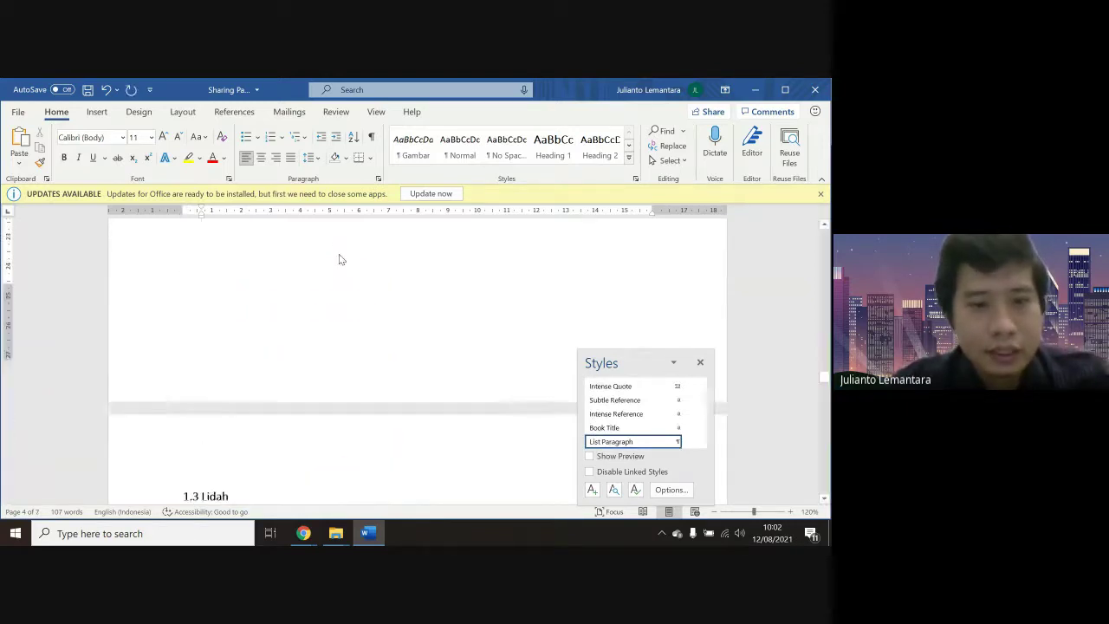
# Scroll back up to the DAFTAR GAMBAR list
pyautogui.scroll(5, 339, 254)
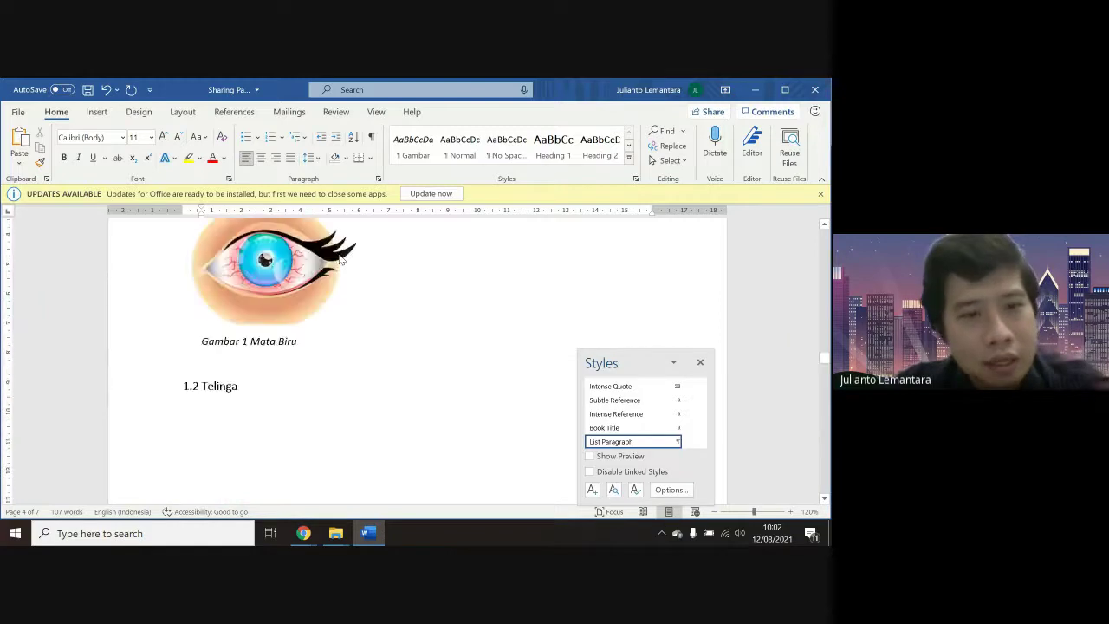
pyautogui.scroll(-10, 339, 254)
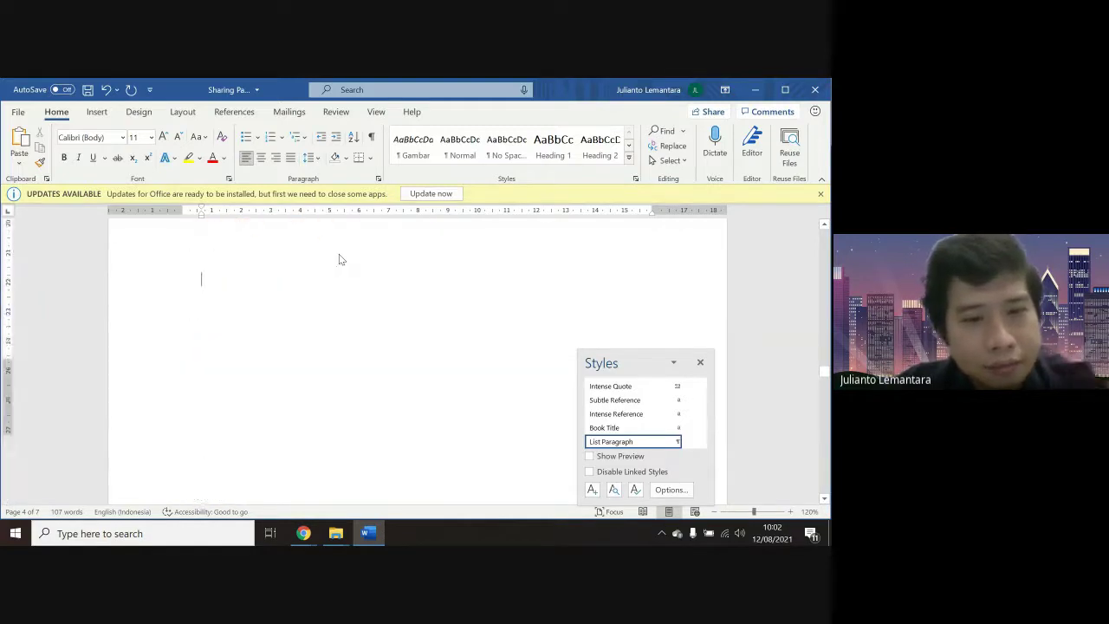
pyautogui.scroll(10, 339, 254)
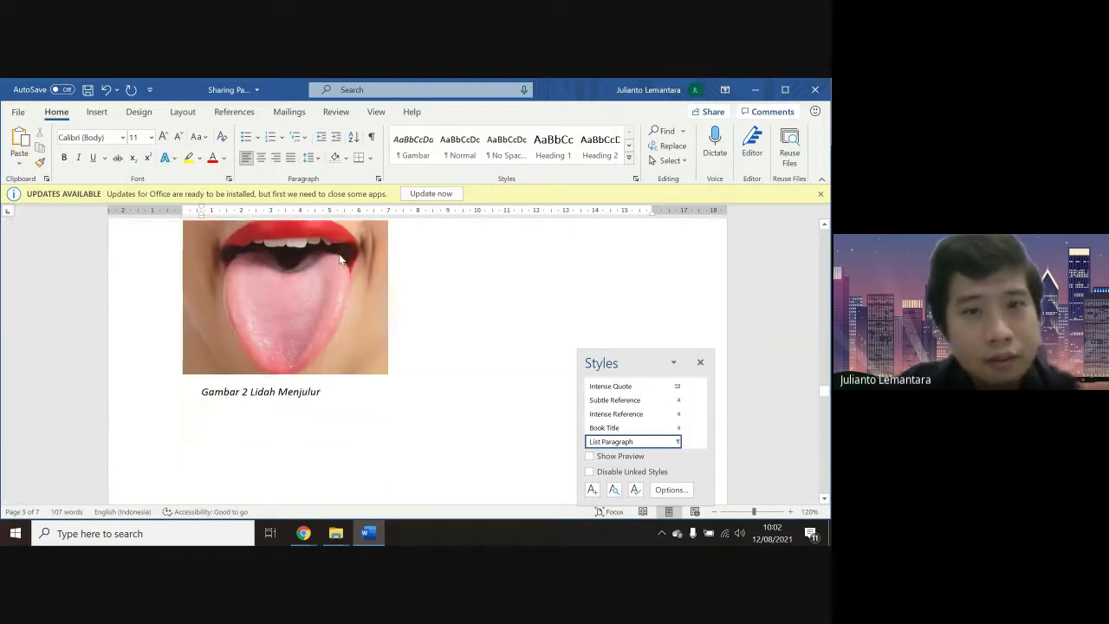
pyautogui.scroll(5, 339, 254)
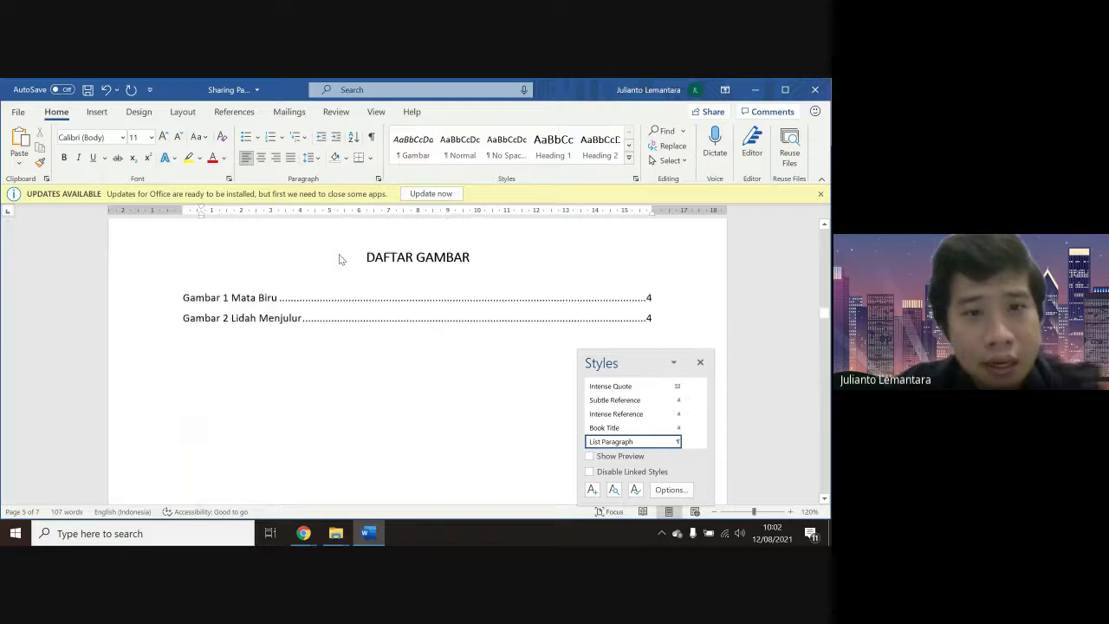
# Update the page numbers only in the DAFTAR GAMBAR figure list
pyautogui.click(369, 335)
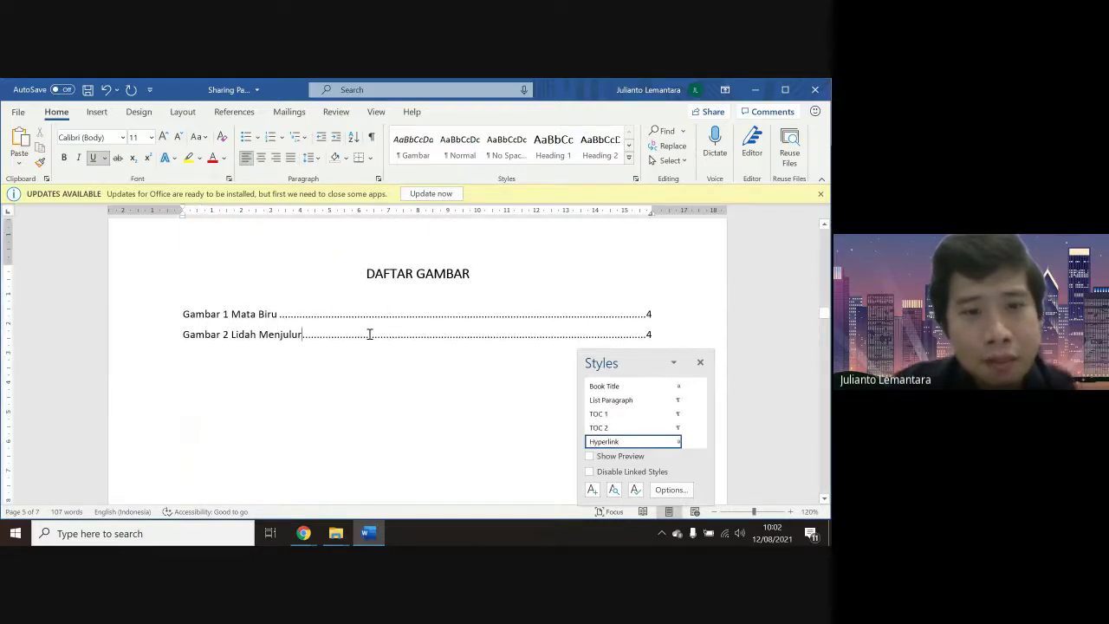
pyautogui.rightClick(369, 335)
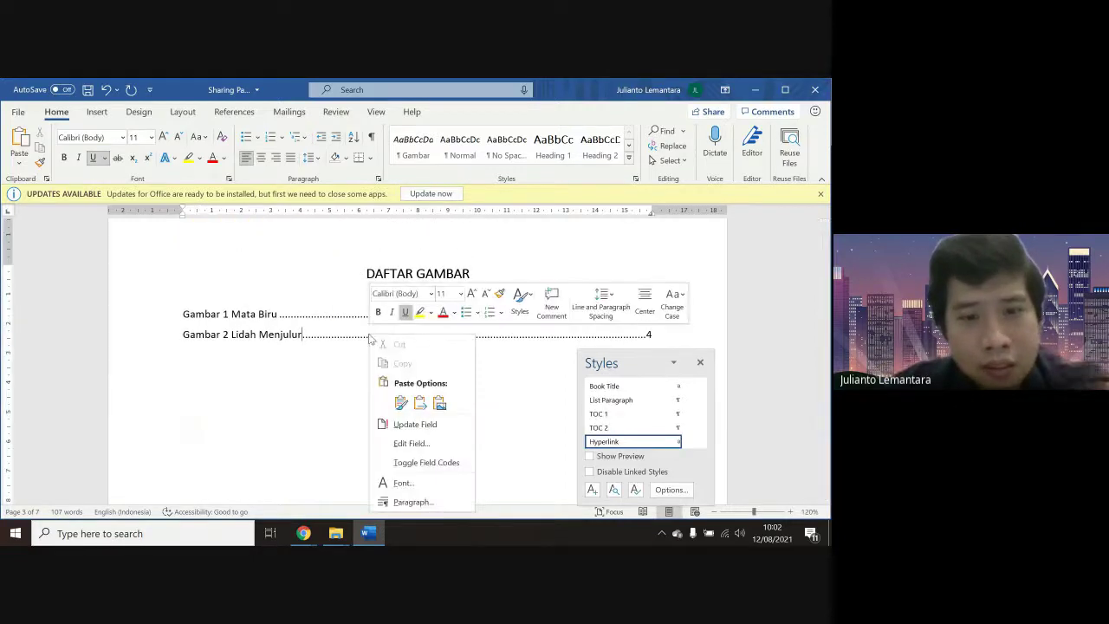
pyautogui.click(438, 426)
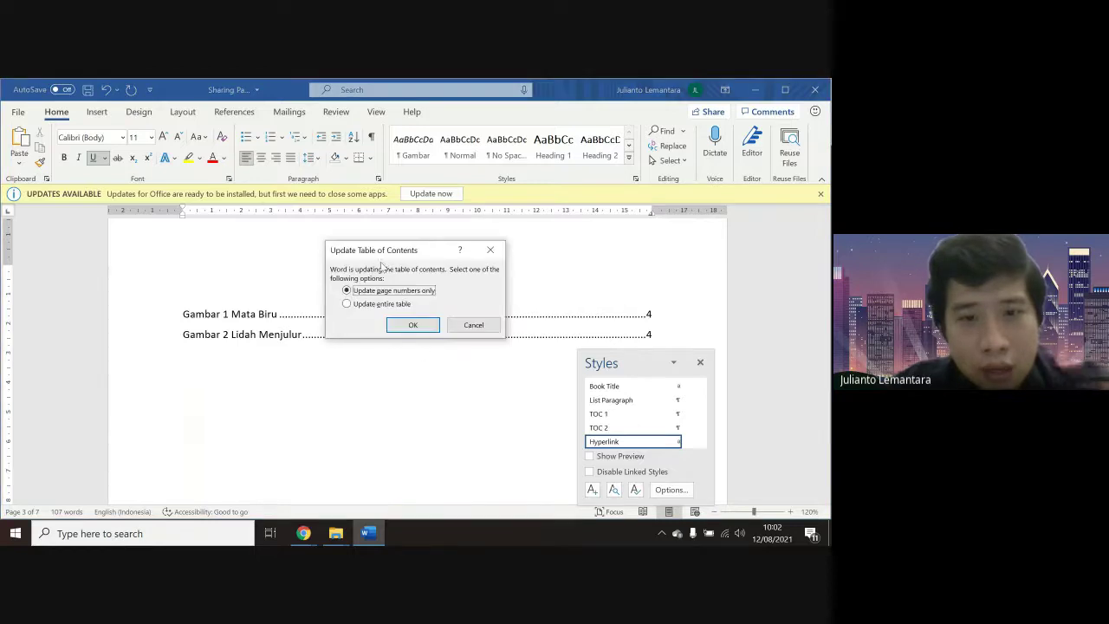
pyautogui.click(404, 325)
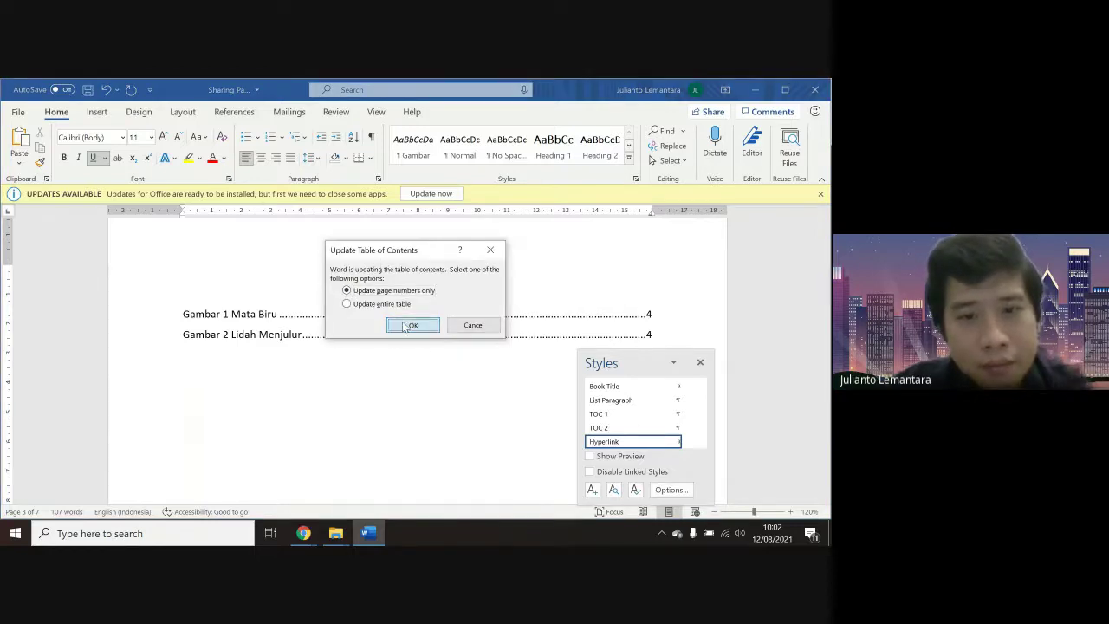
pyautogui.click(453, 357)
pyautogui.click(704, 365)
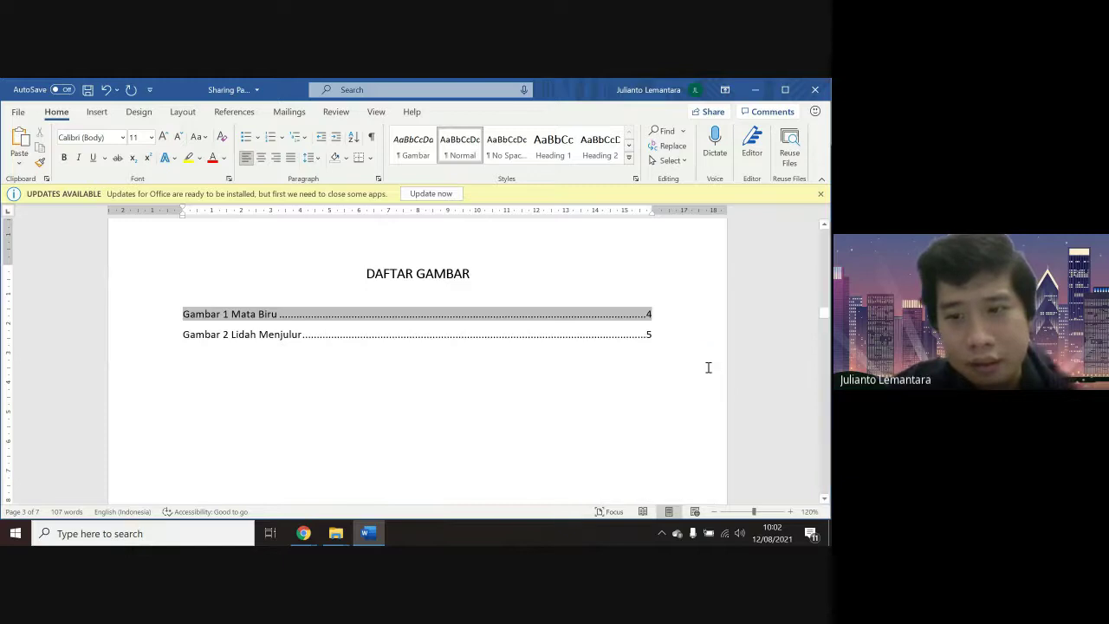
pyautogui.click(664, 331)
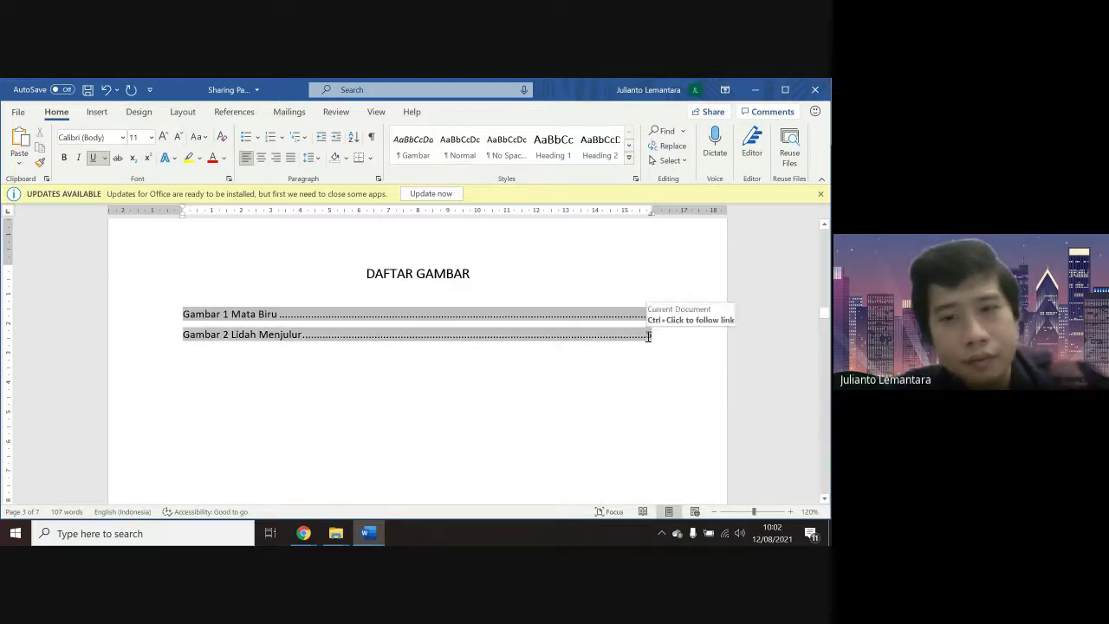
# Review the tongue picture and Gambar captions in the body, then scroll back up to the list
pyautogui.scroll(-20, 608, 368)
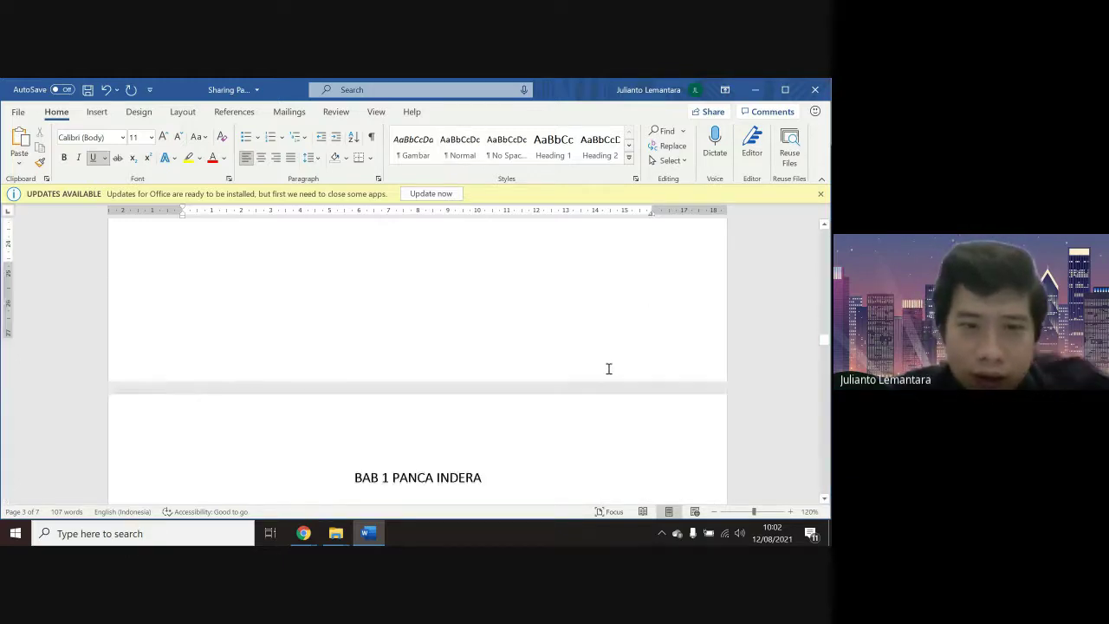
pyautogui.scroll(-10, 609, 369)
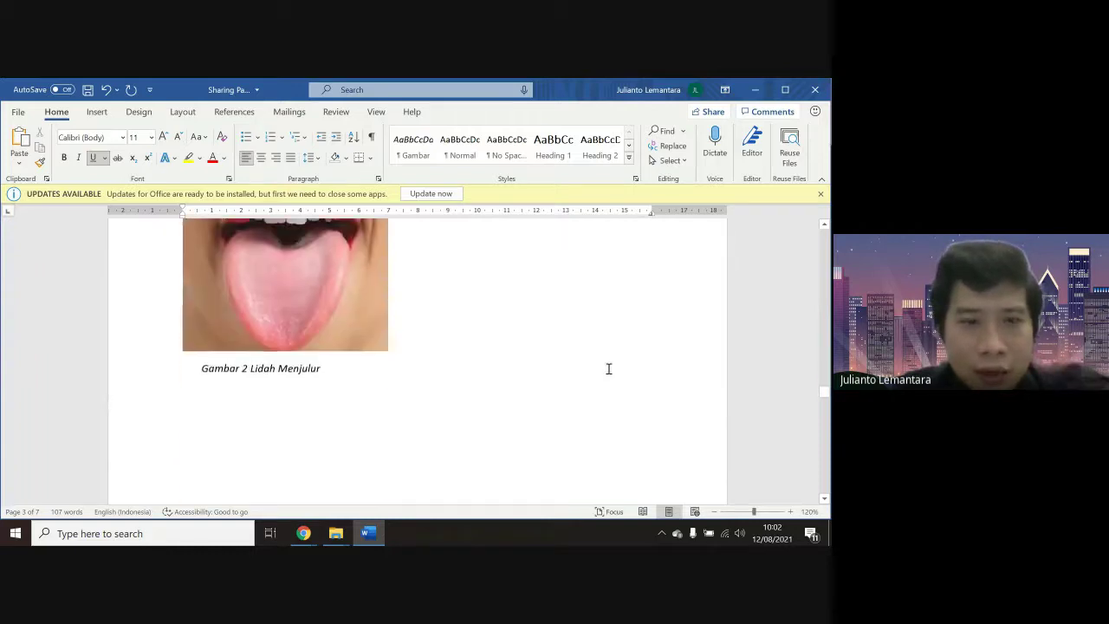
pyautogui.scroll(-15, 608, 369)
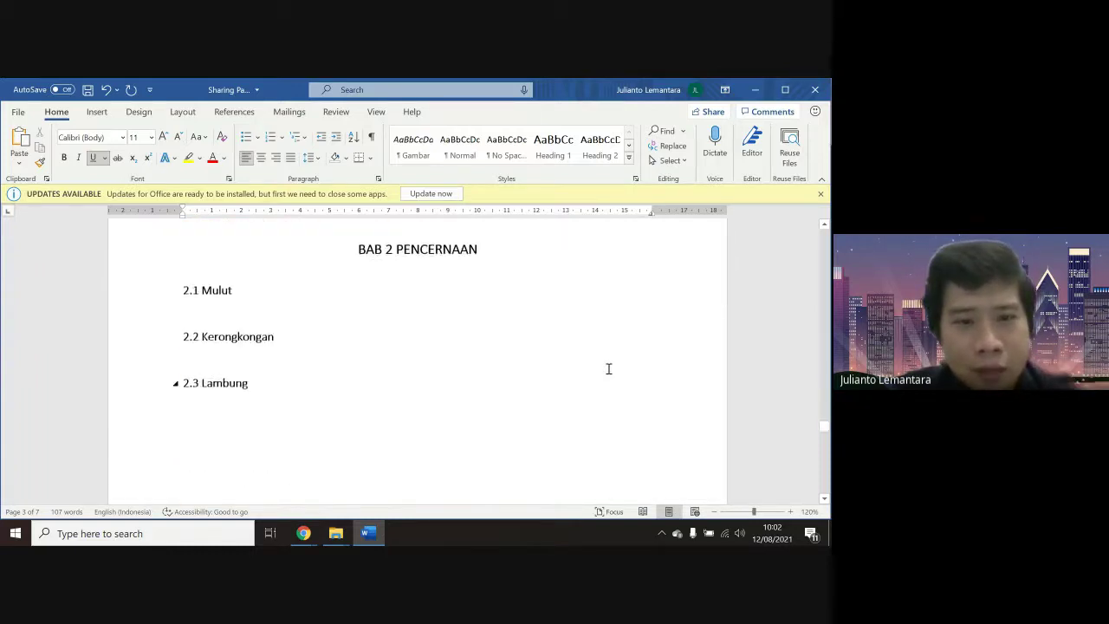
pyautogui.scroll(5, 609, 368)
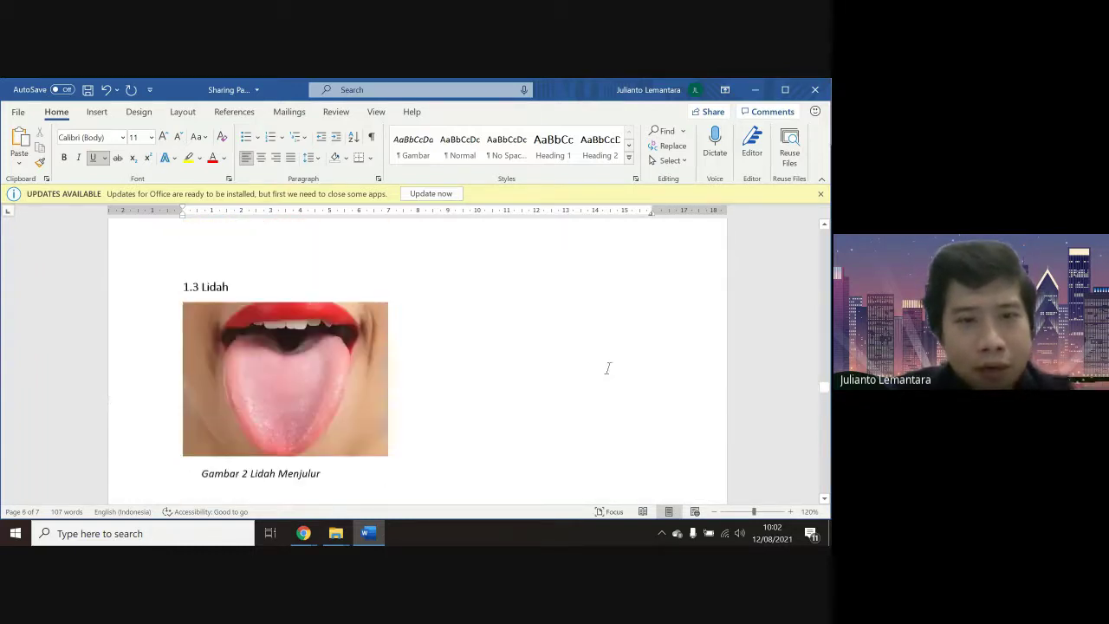
pyautogui.click(333, 393)
pyautogui.scroll(-2, 333, 394)
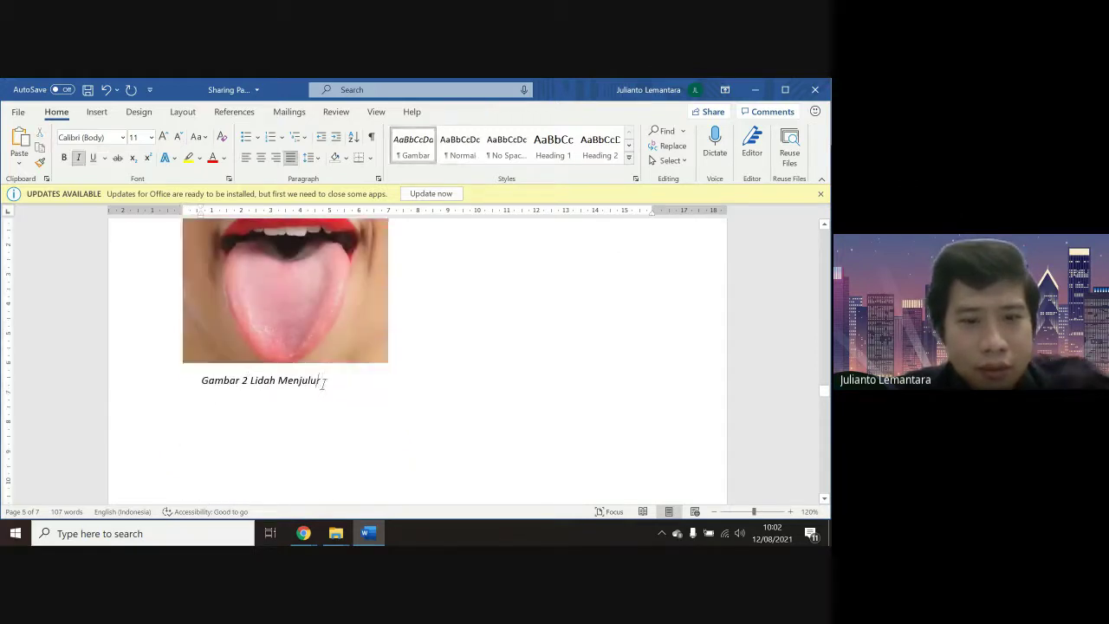
pyautogui.moveTo(323, 382); pyautogui.dragTo(187, 379)
pyautogui.scroll(10, 188, 377)
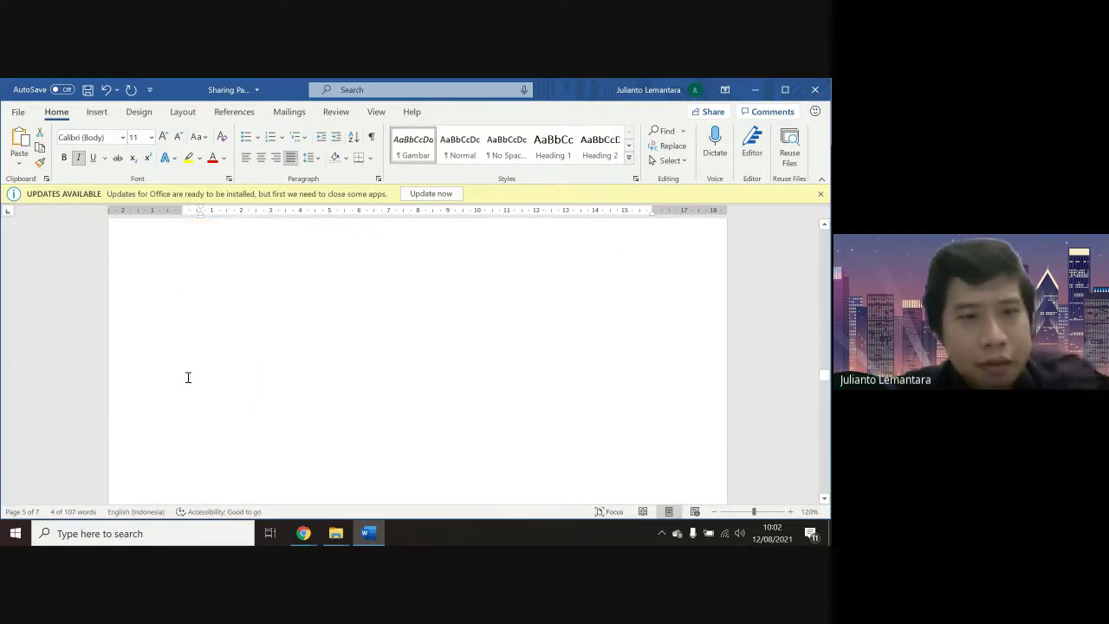
pyautogui.moveTo(311, 375); pyautogui.dragTo(168, 354)
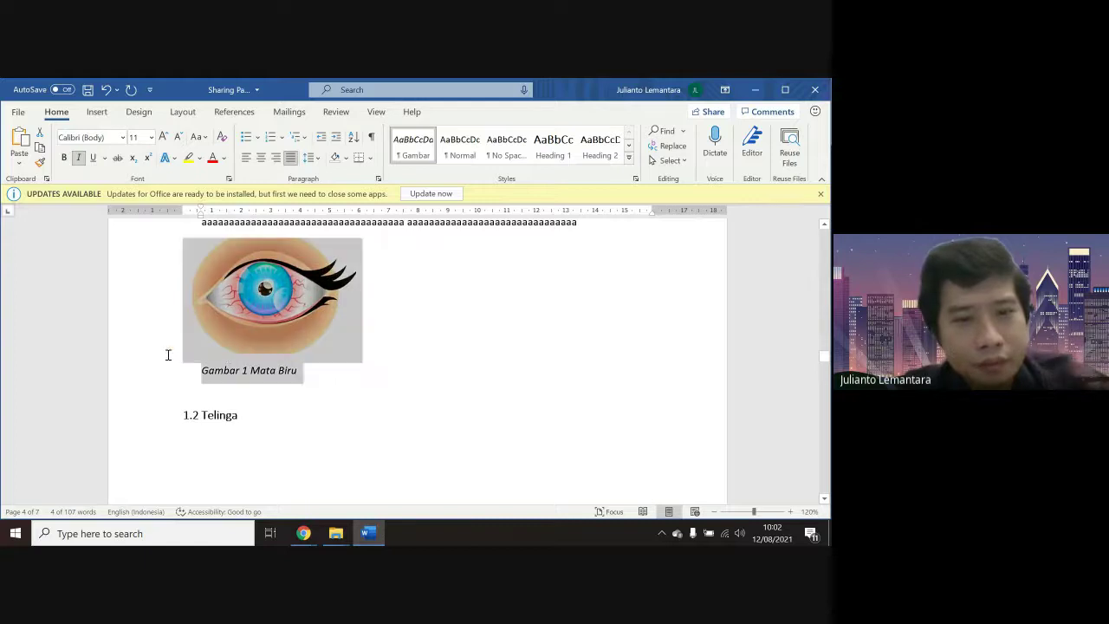
pyautogui.scroll(3, 538, 285)
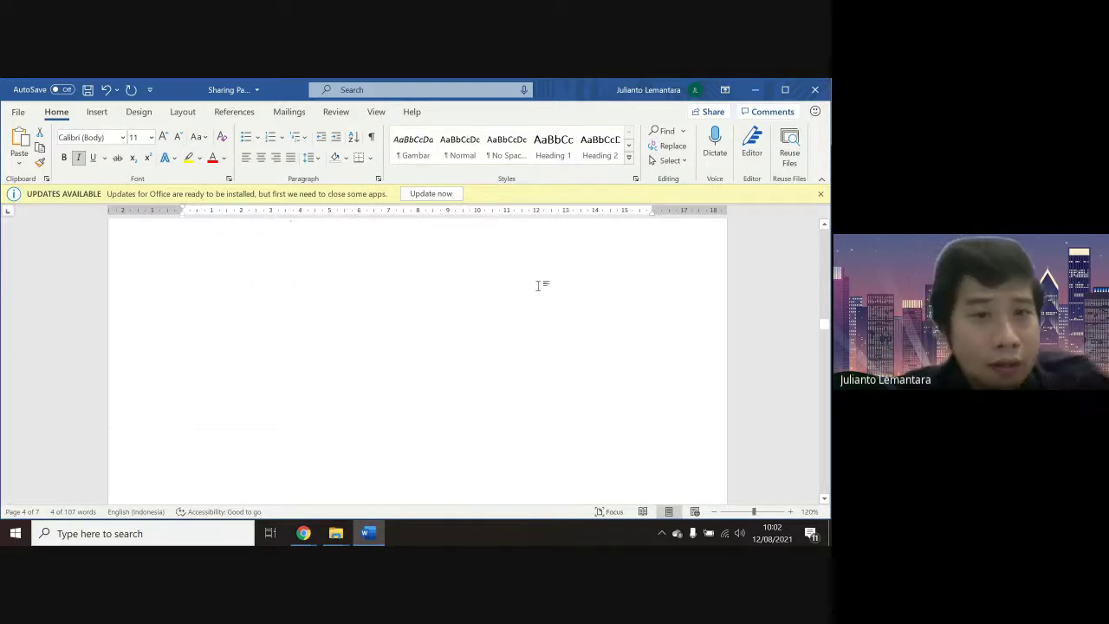
pyautogui.scroll(15, 537, 285)
# Update the DAFTAR ISI field, then scroll through the DAFTAR TABEL and DAFTAR GAMBAR pages
pyautogui.click(405, 444)
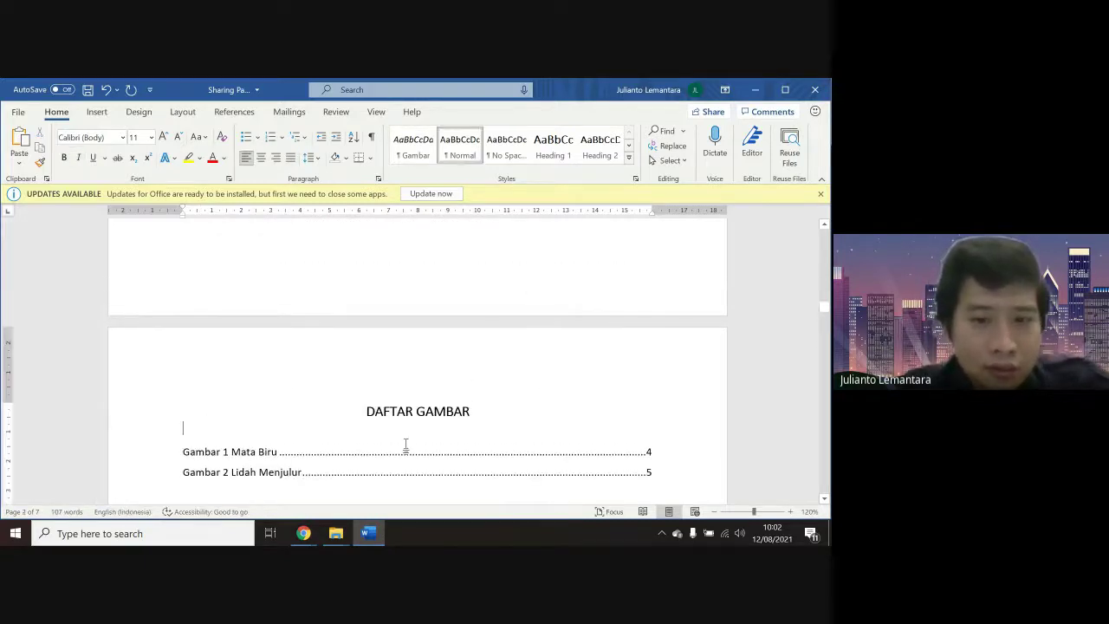
pyautogui.rightClick(391, 451)
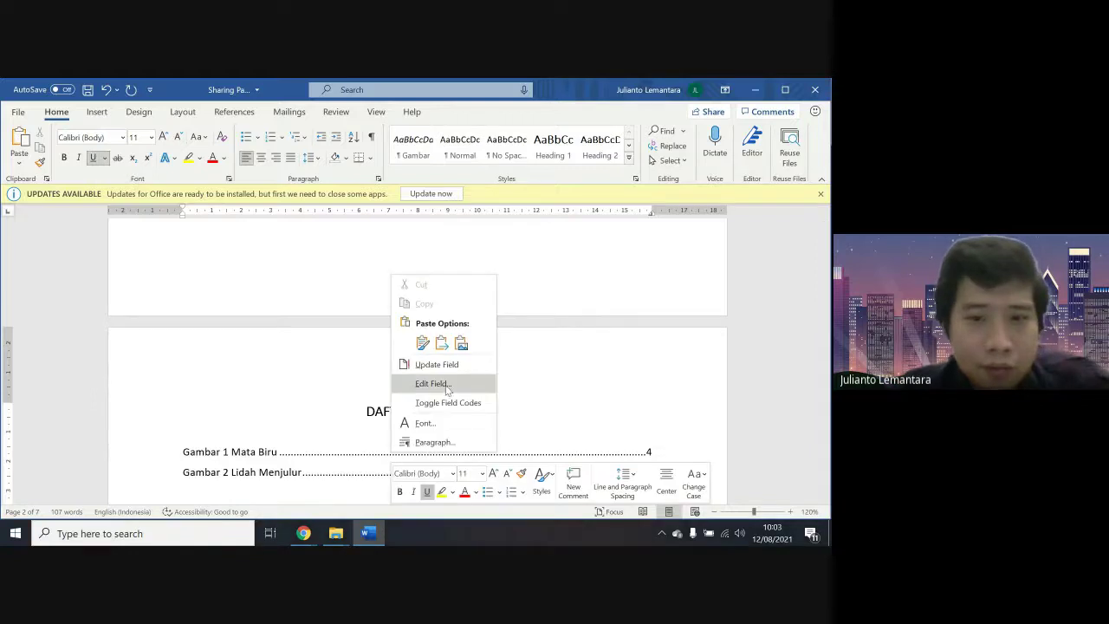
pyautogui.click(576, 395)
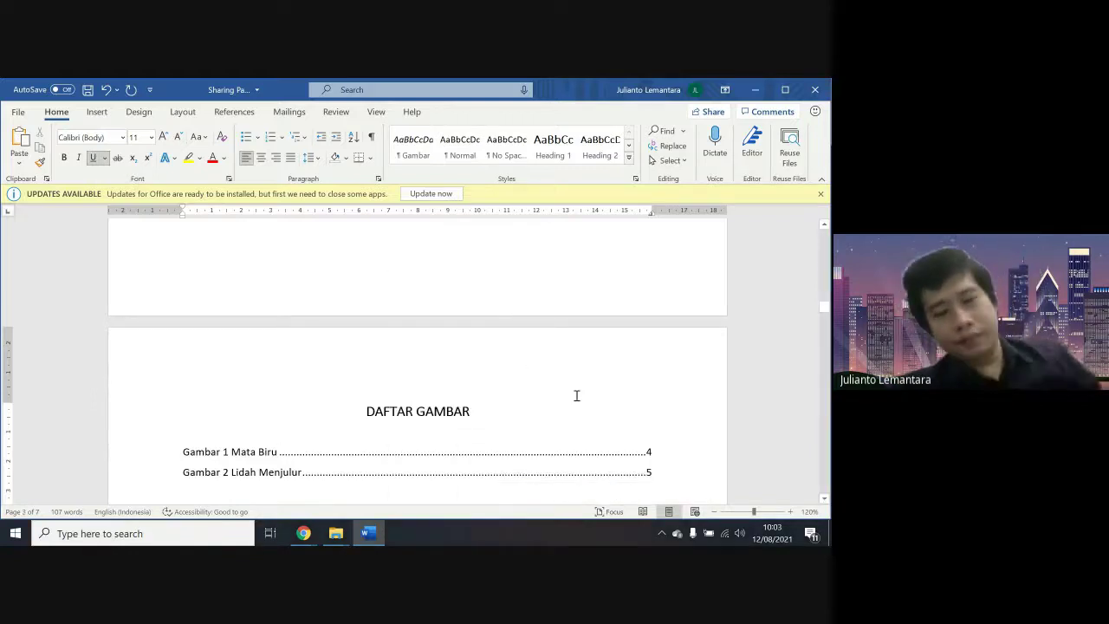
pyautogui.scroll(-6, 577, 395)
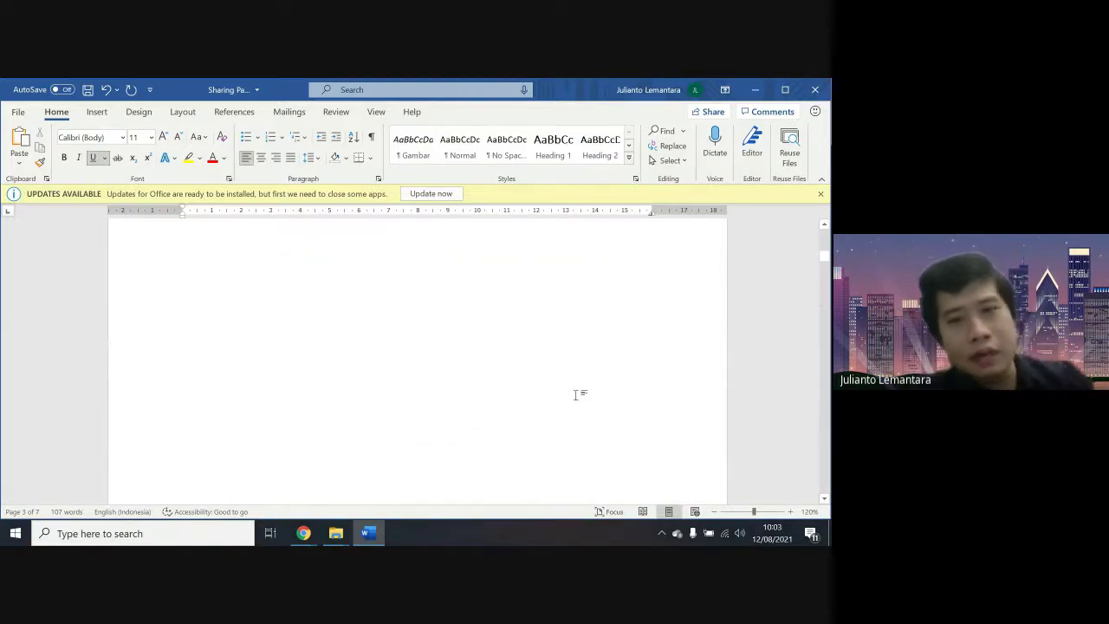
pyautogui.scroll(8, 577, 395)
pyautogui.rightClick(576, 396)
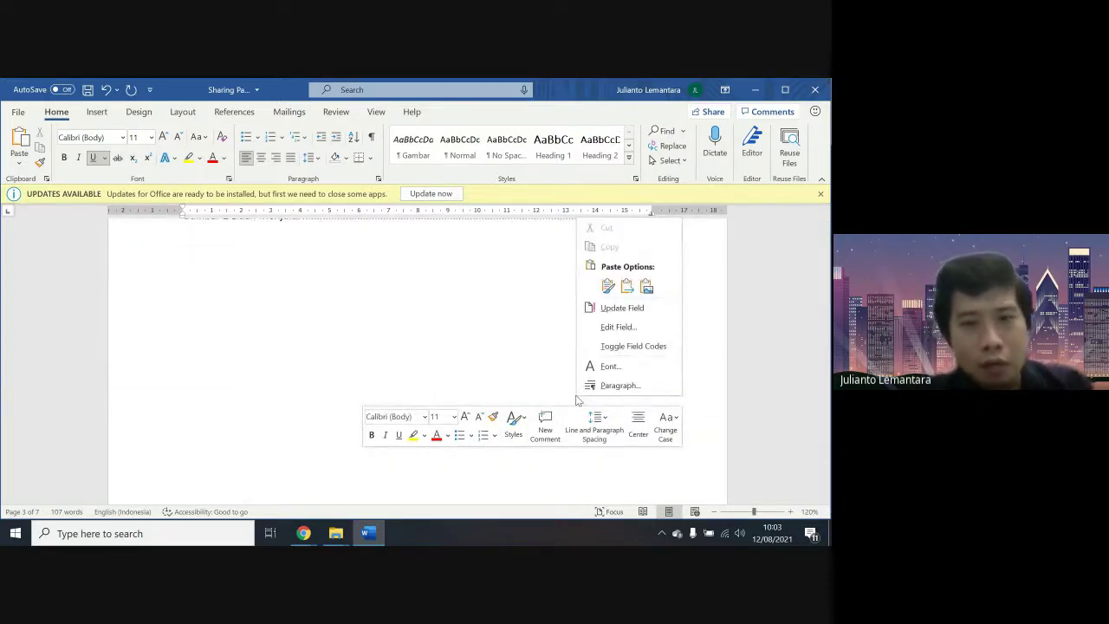
pyautogui.click(468, 352)
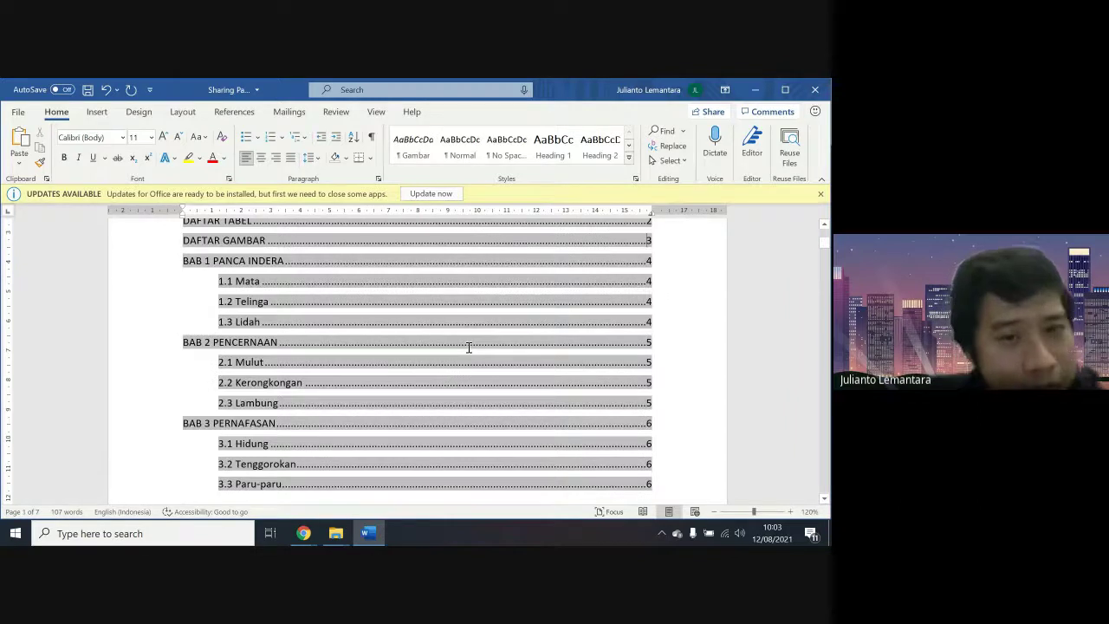
pyautogui.scroll(-3, 468, 348)
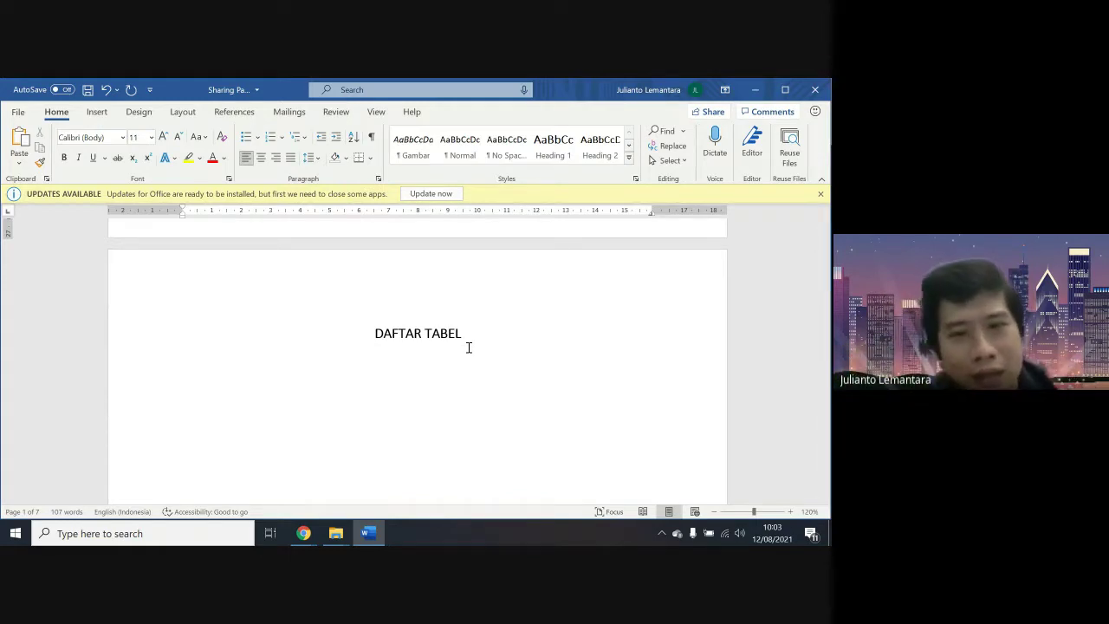
pyautogui.scroll(-4, 468, 348)
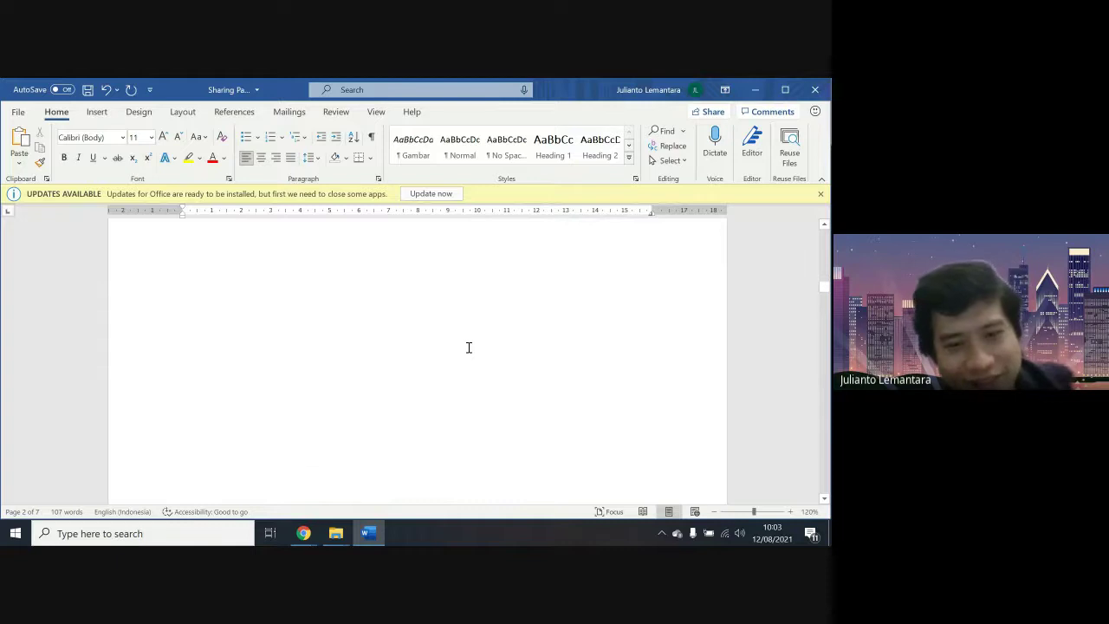
pyautogui.scroll(-15, 469, 347)
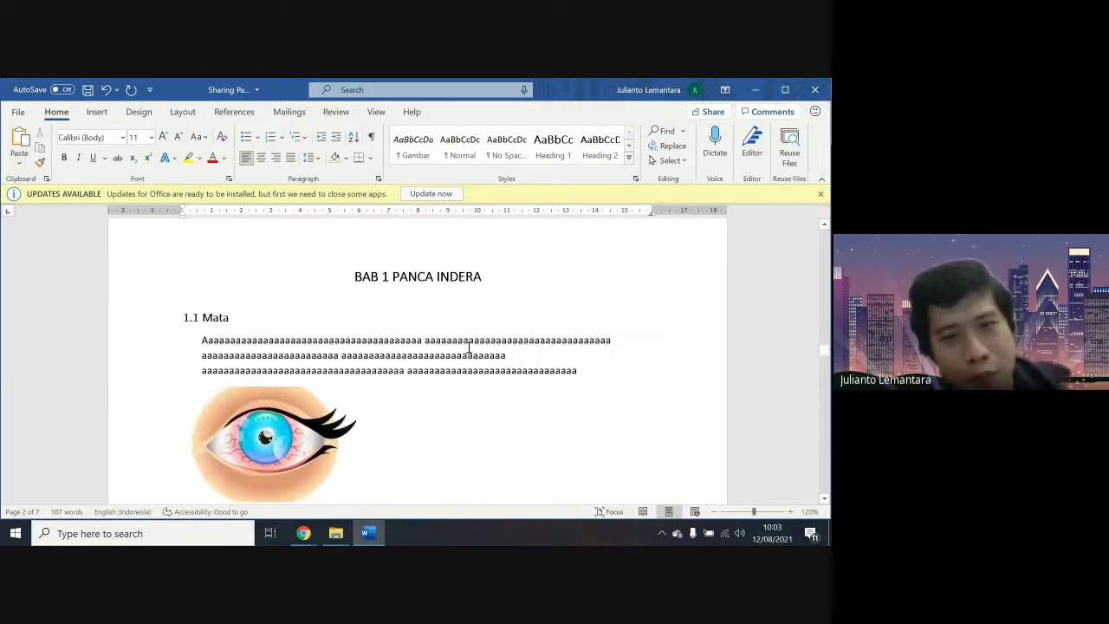
# Scroll past BAB 1 PANCA INDERA's figures to headings 2.1 Mulut through 2.3 Lambung on page 6
pyautogui.scroll(-3, 469, 347)
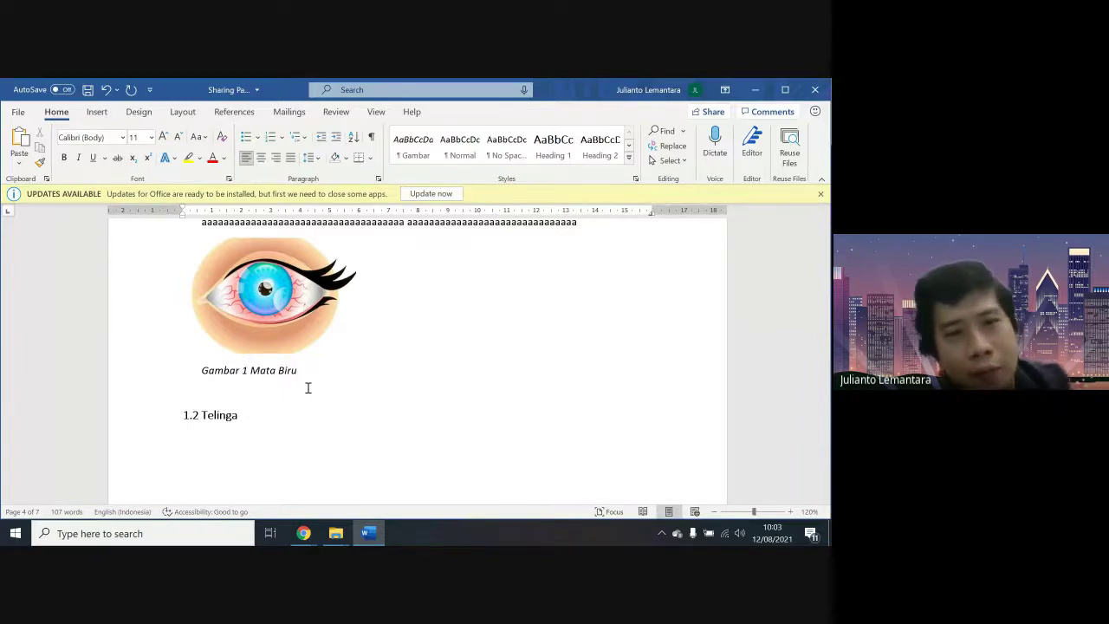
pyautogui.scroll(3, 308, 388)
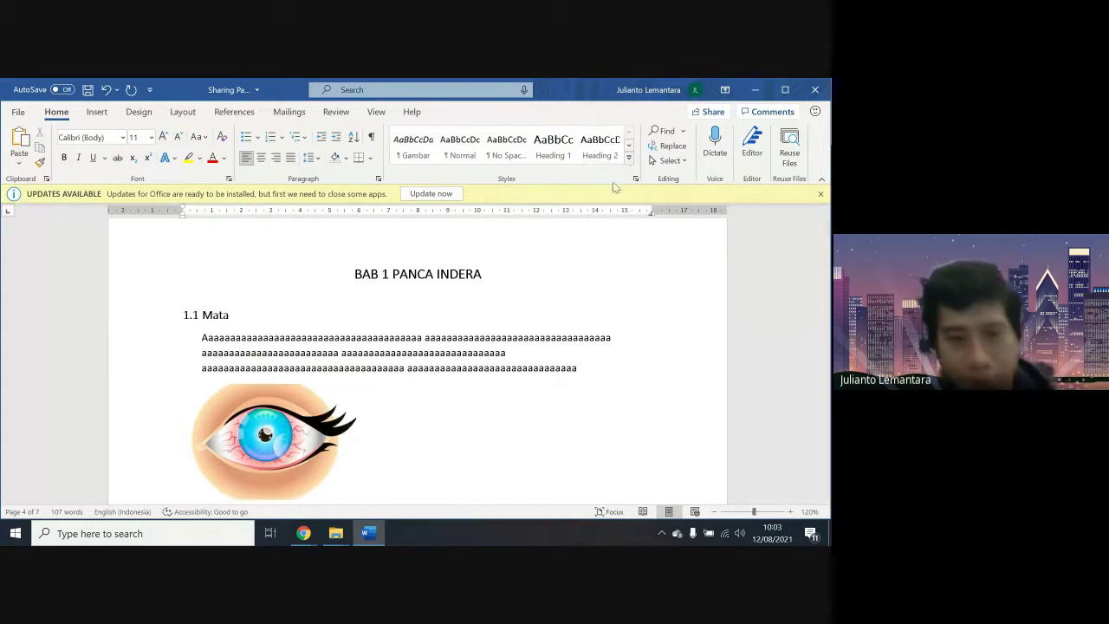
pyautogui.scroll(-2, 562, 382)
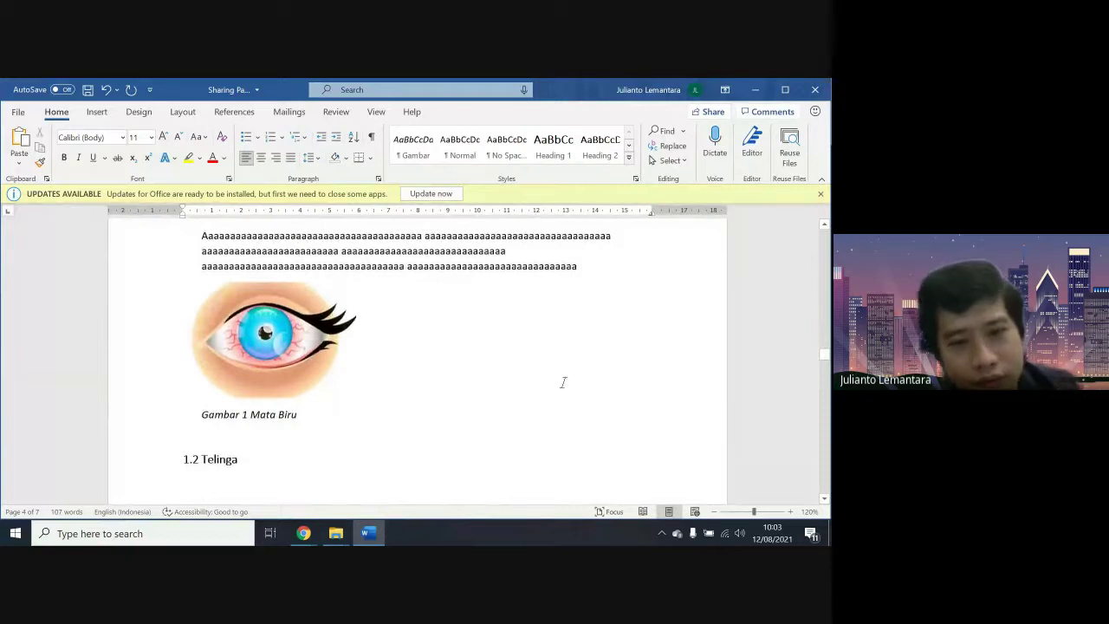
pyautogui.scroll(10, 286, 414)
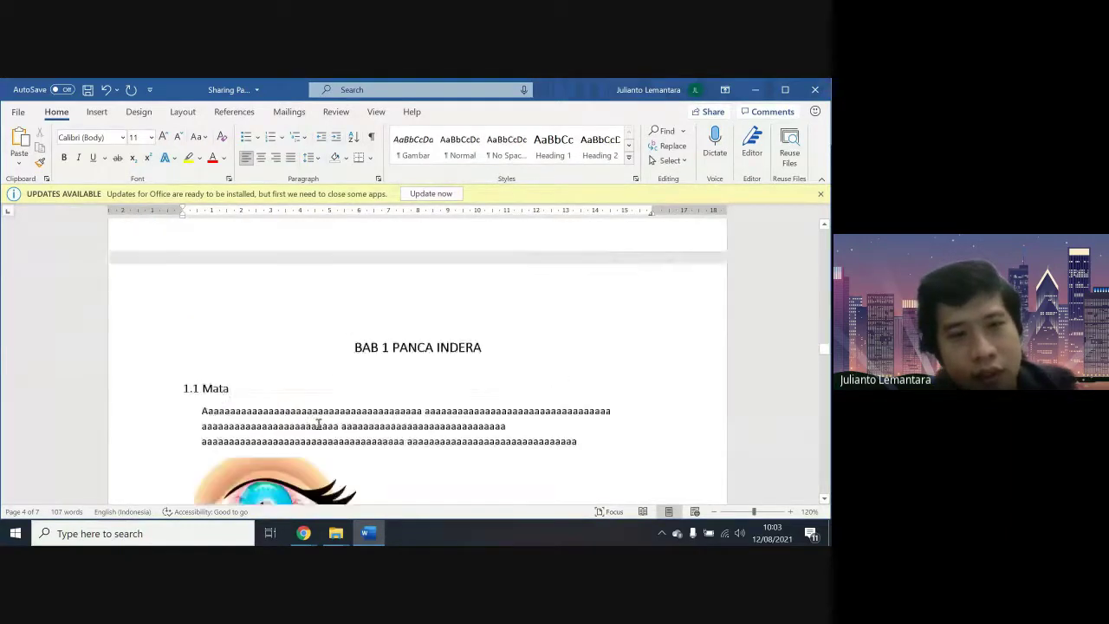
pyautogui.scroll(-3, 318, 423)
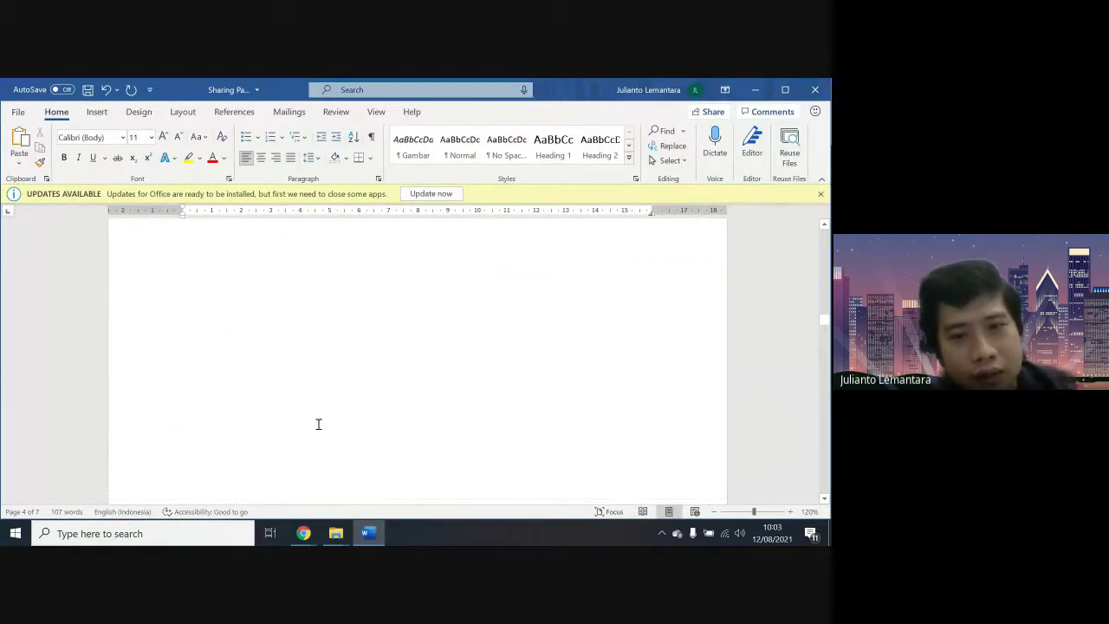
pyautogui.scroll(-15, 318, 424)
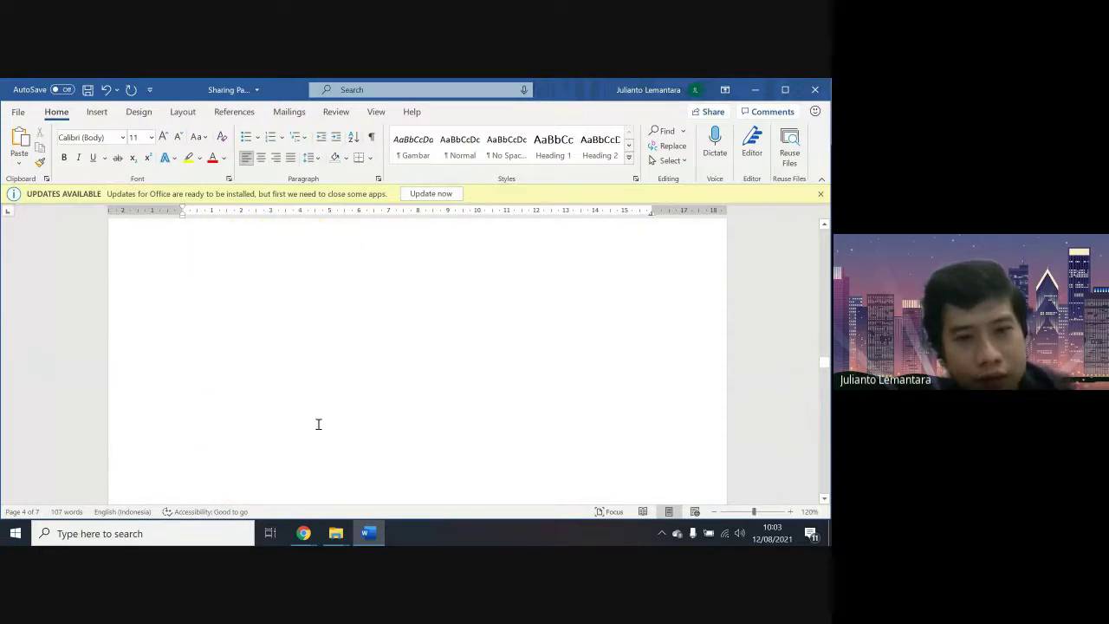
pyautogui.scroll(-15, 318, 424)
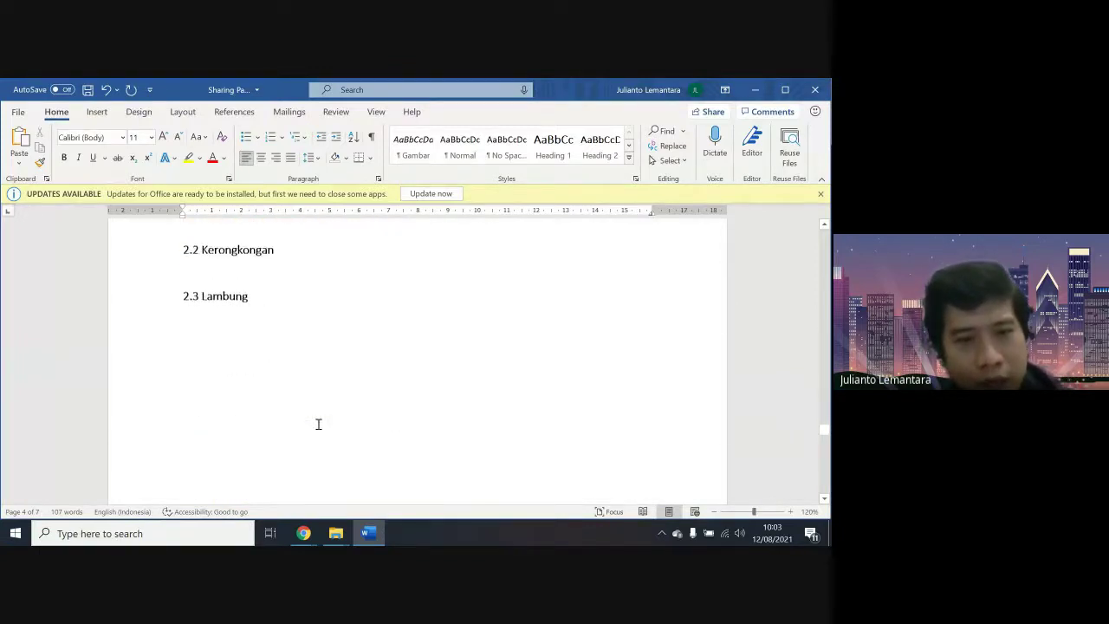
pyautogui.scroll(1, 320, 296)
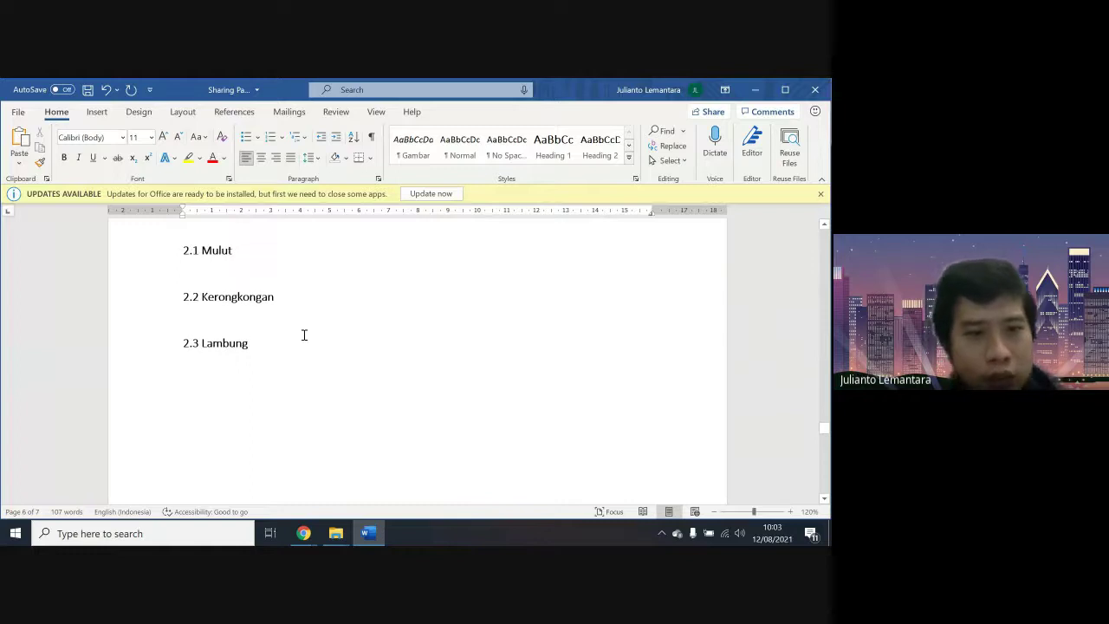
# Rename heading 2.3 Lambung to Usus and add 'Jenis-jenis usus dapat dilihat pada Tabel 1.' below it
pyautogui.click(303, 335)
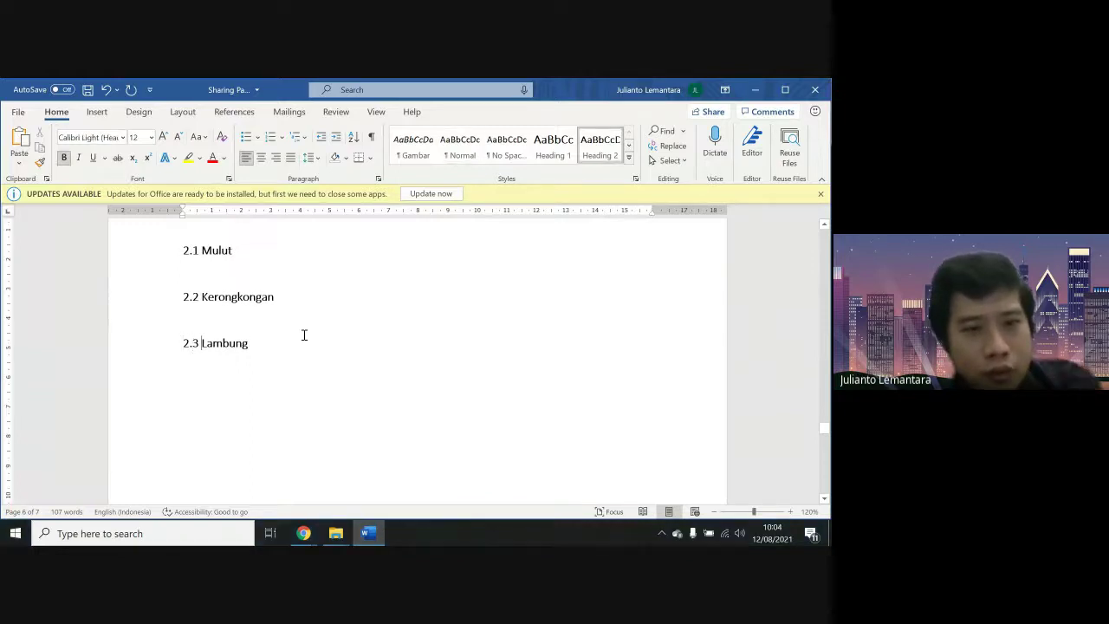
pyautogui.hotkey('shift', 'End')
pyautogui.write('Usus')
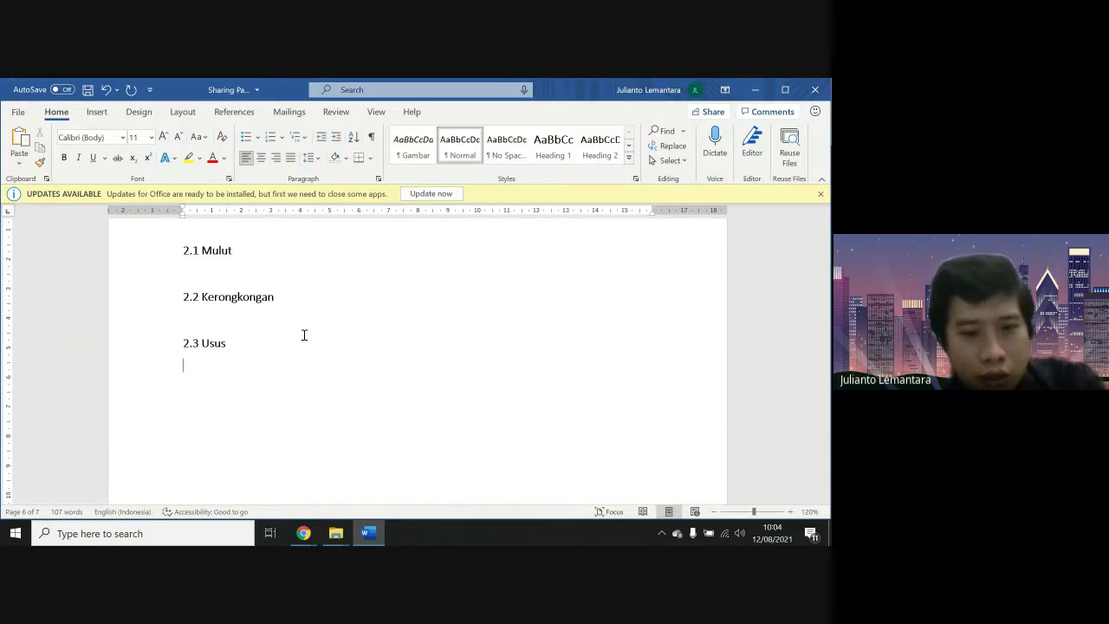
pyautogui.write('Jenis-')
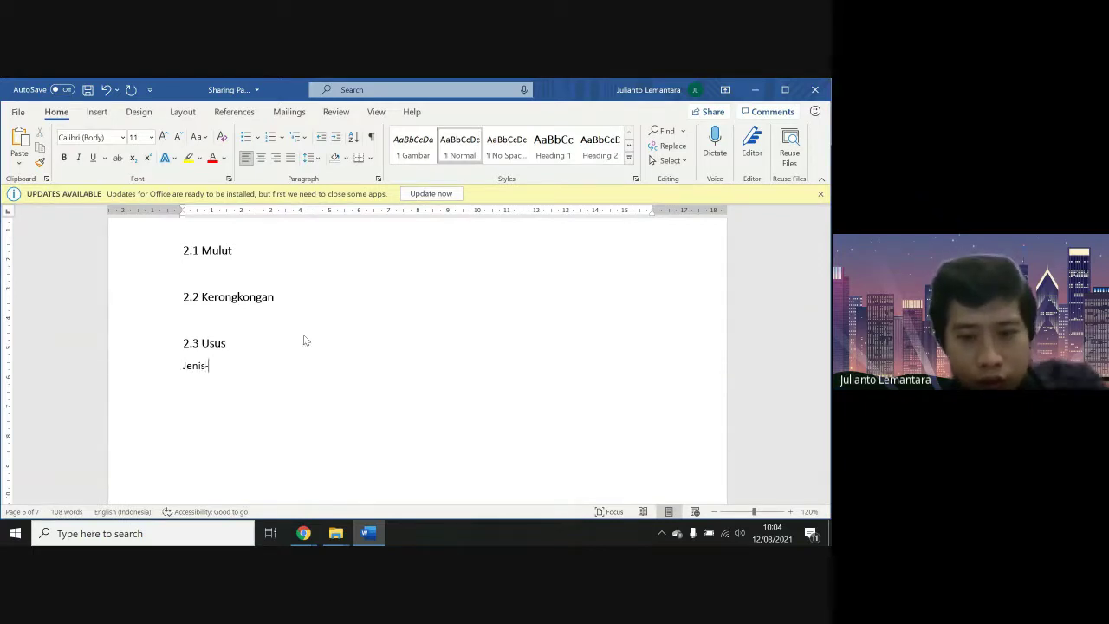
pyautogui.write('jenis usus dapat dil')
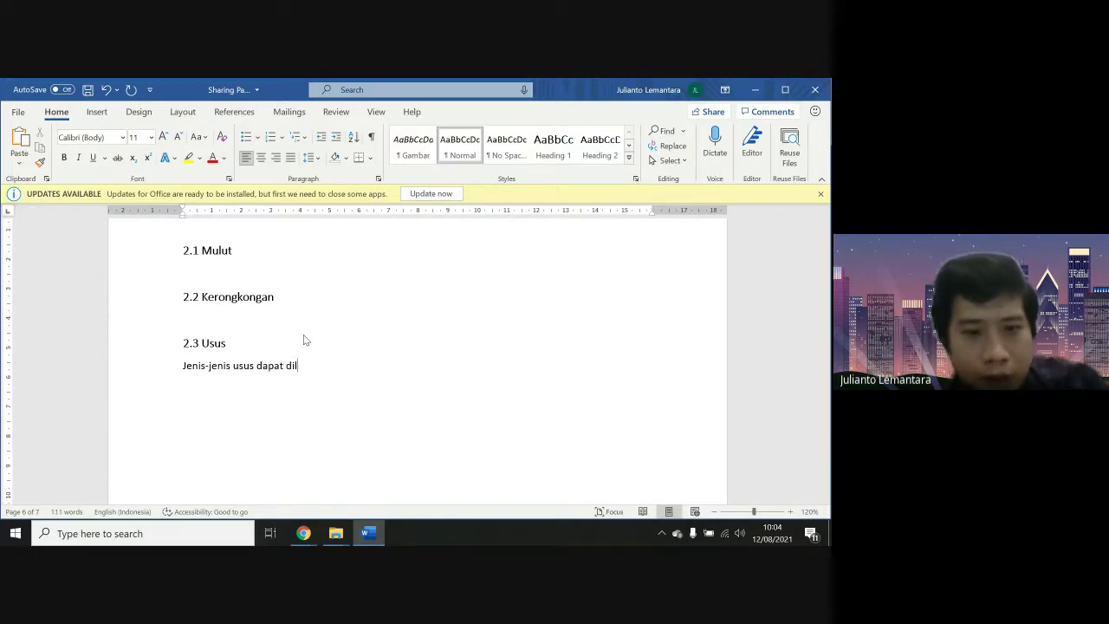
pyautogui.write('ihat pada')
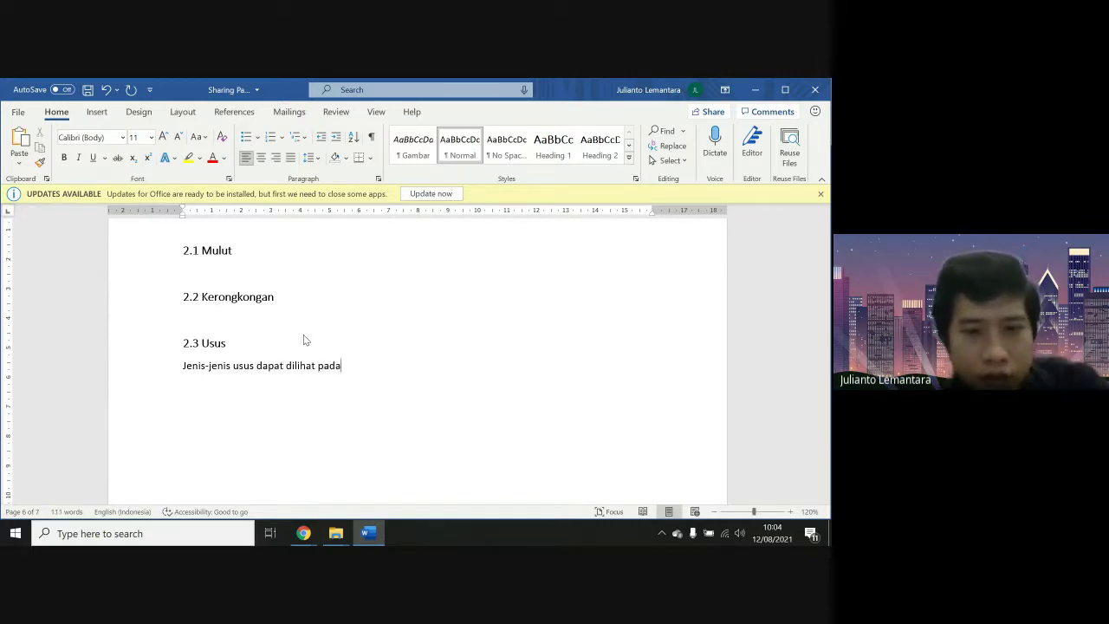
pyautogui.write(' Tabel 1.')
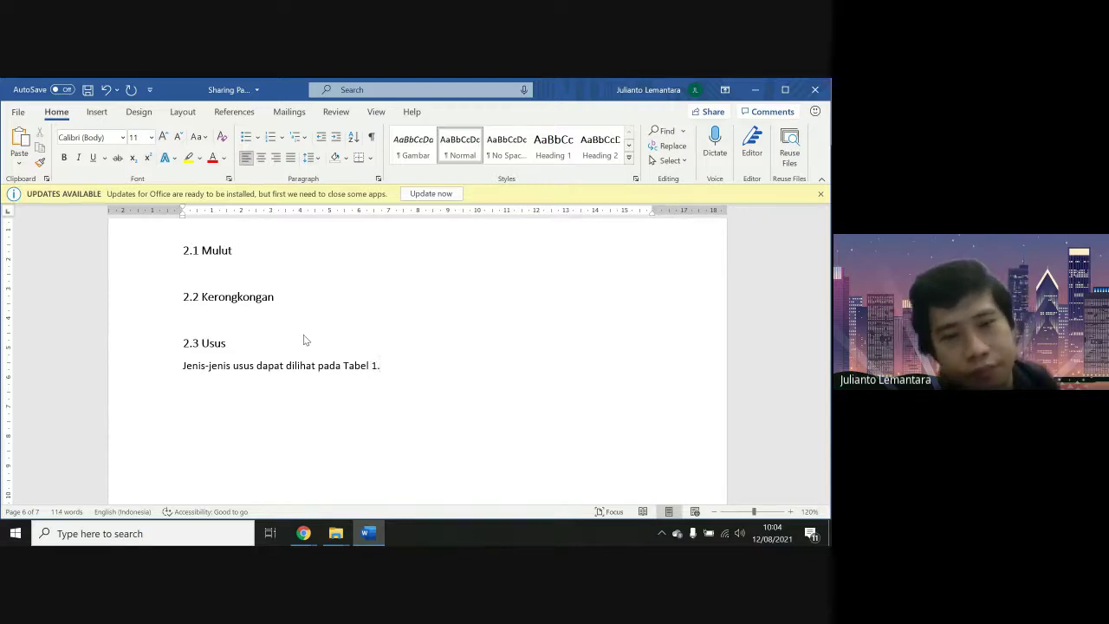
pyautogui.press('Return')
pyautogui.scroll(-1, 303, 340)
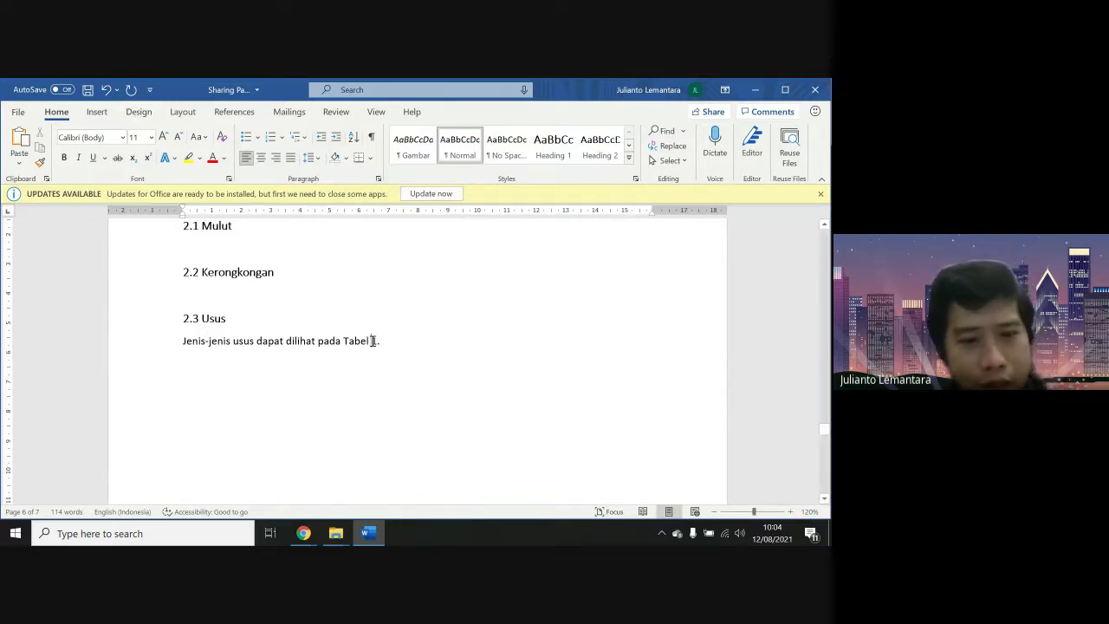
pyautogui.write('2.1')
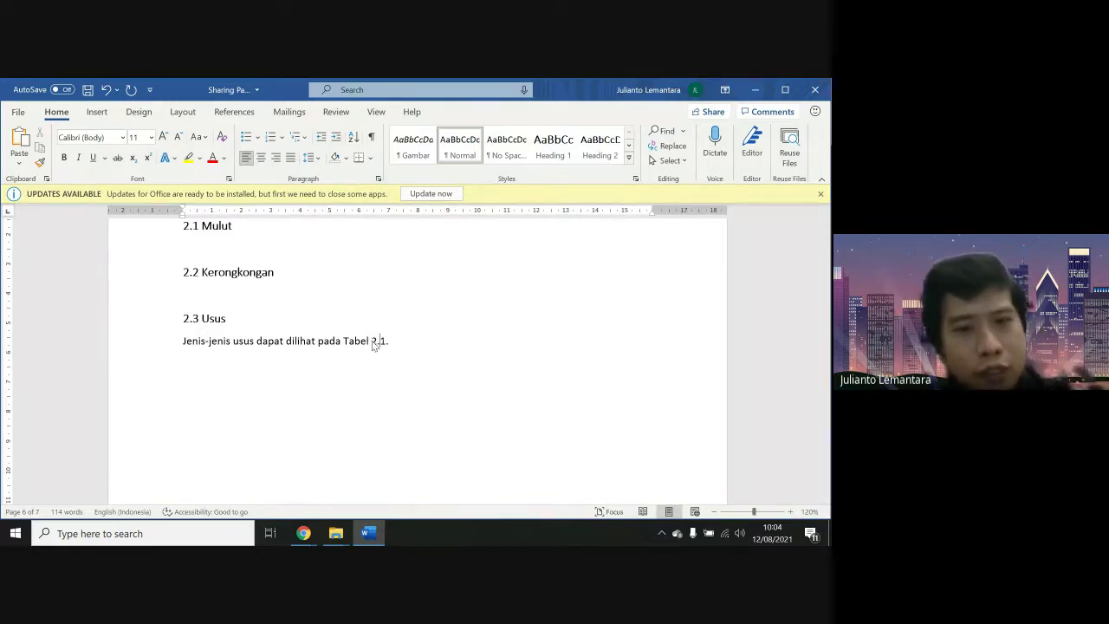
pyautogui.press('BackSpace')
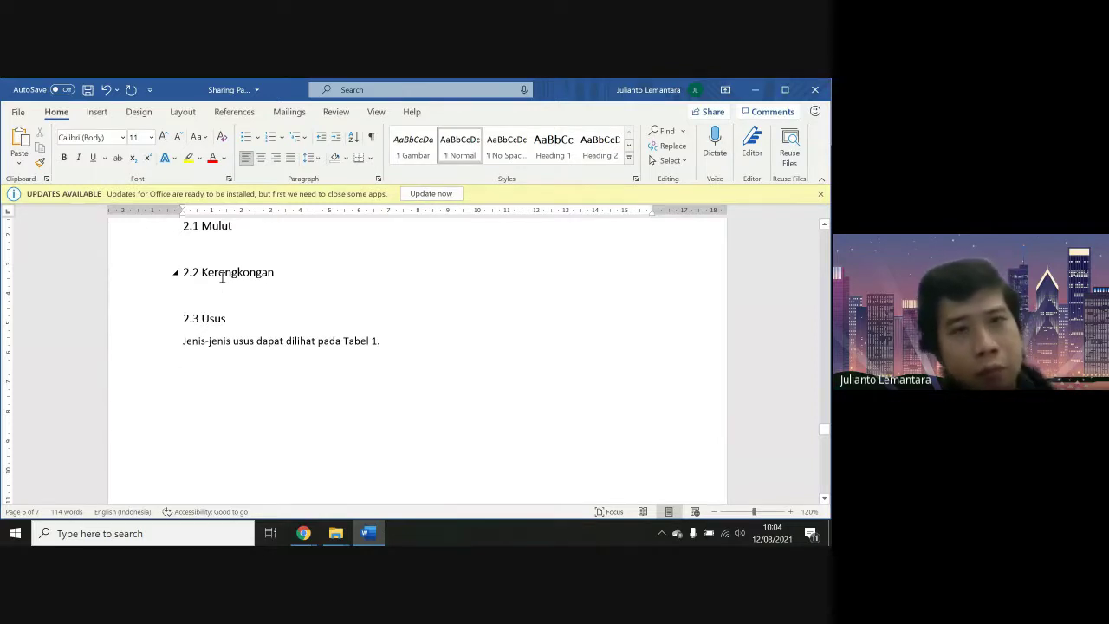
# Insert a 2x2 table below the sentence and narrow its first column
pyautogui.click(97, 112)
pyautogui.click(93, 156)
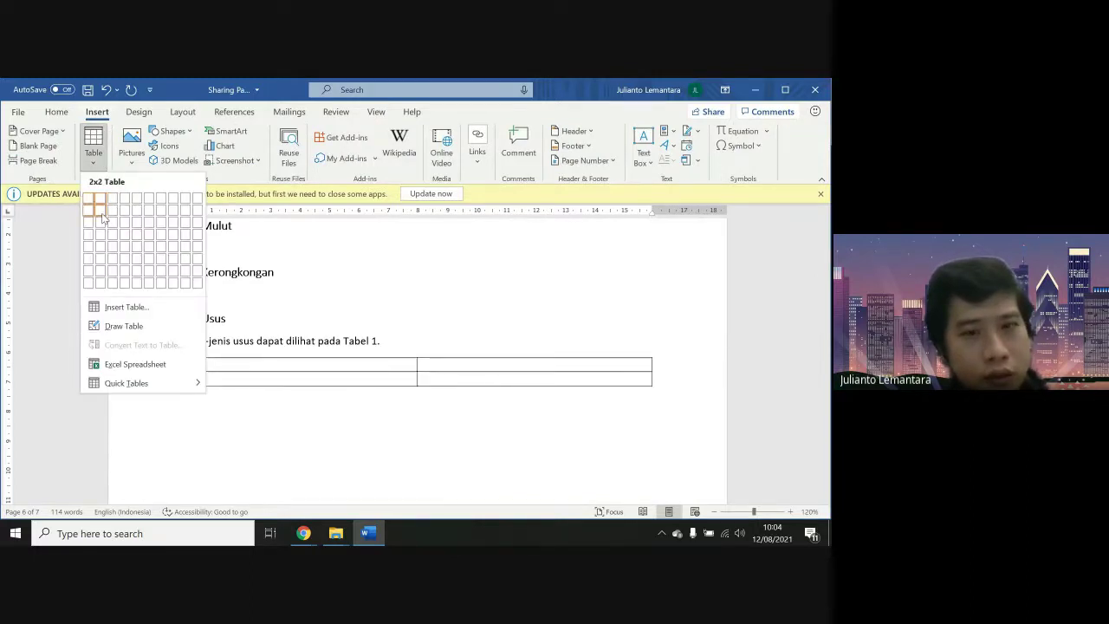
pyautogui.click(102, 216)
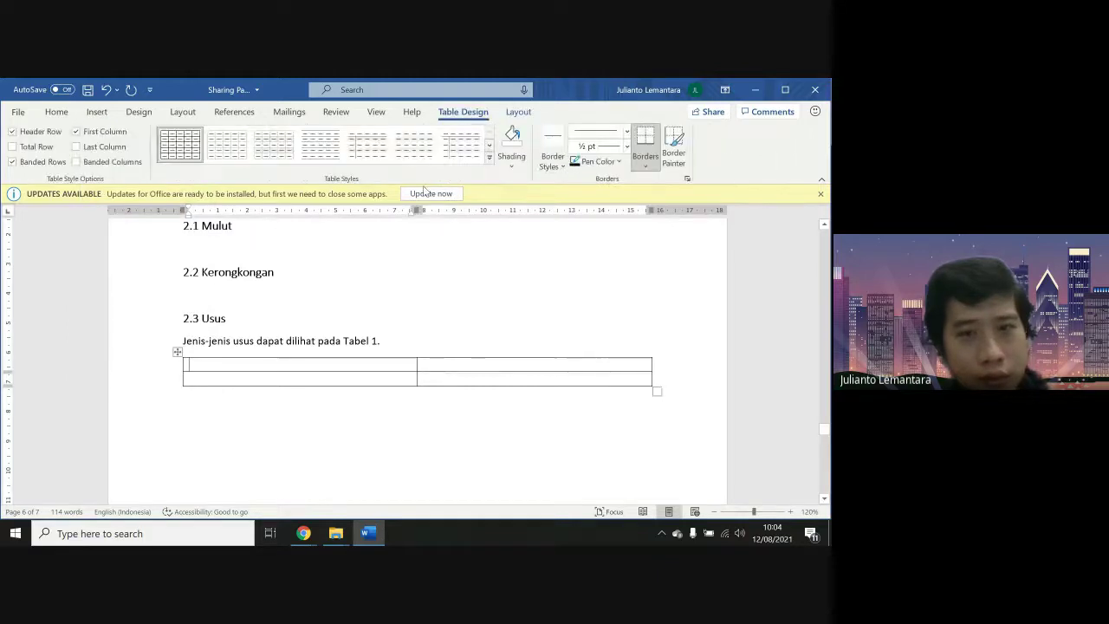
pyautogui.moveTo(419, 208); pyautogui.dragTo(234, 213)
pyautogui.click(411, 341)
# Add the caption 'Tabel 1. Jenis Usus' above the table and header cells No and Jenis
pyautogui.press('Return')
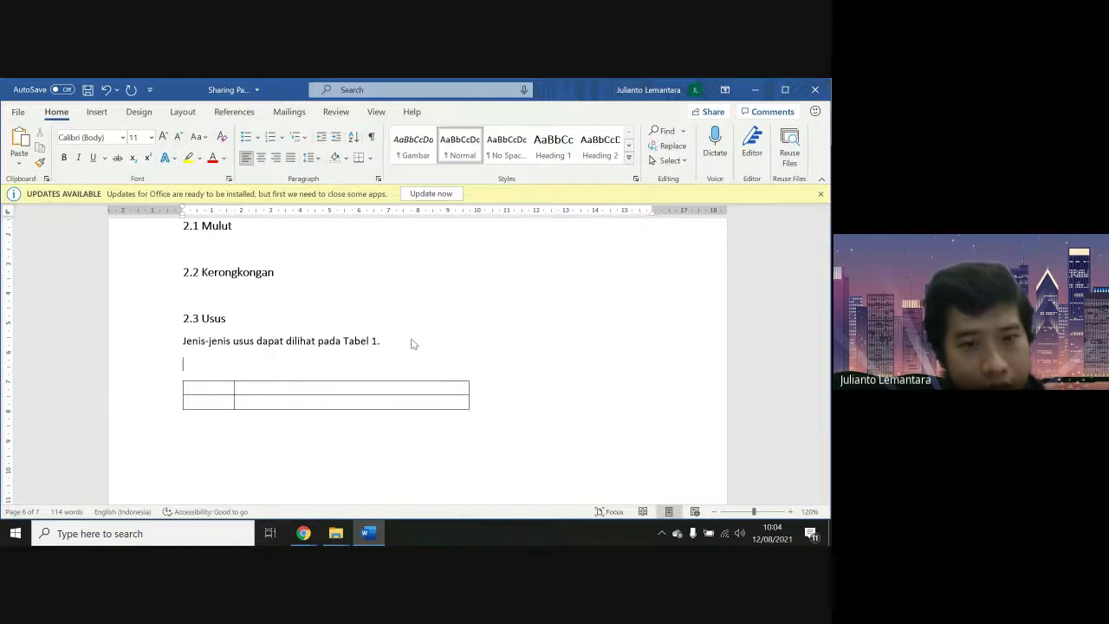
pyautogui.write('Ta')
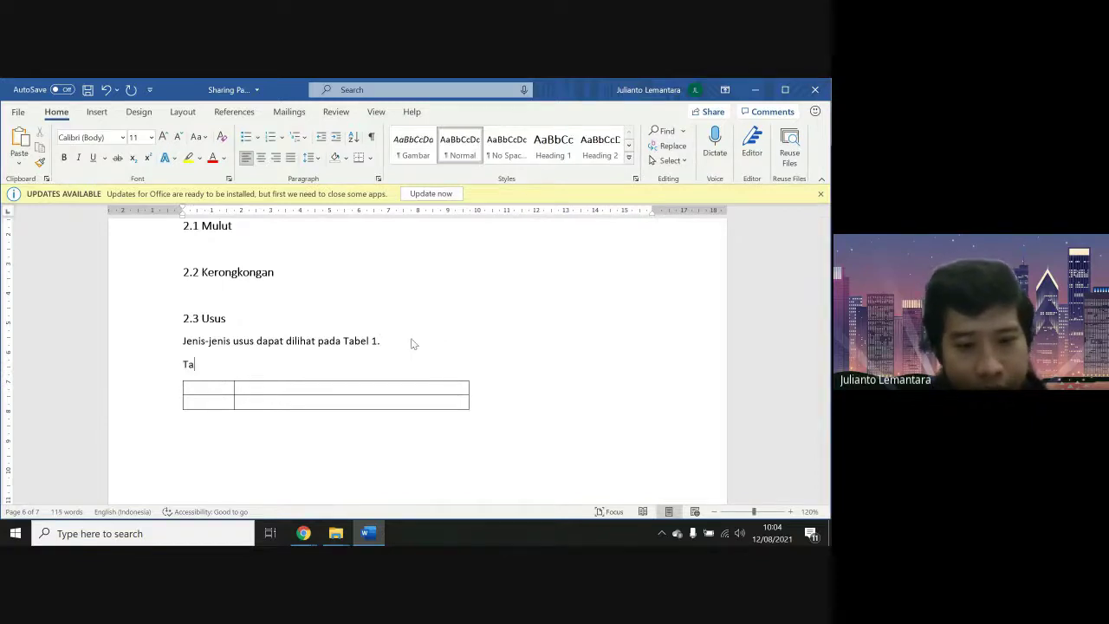
pyautogui.write('bel 1')
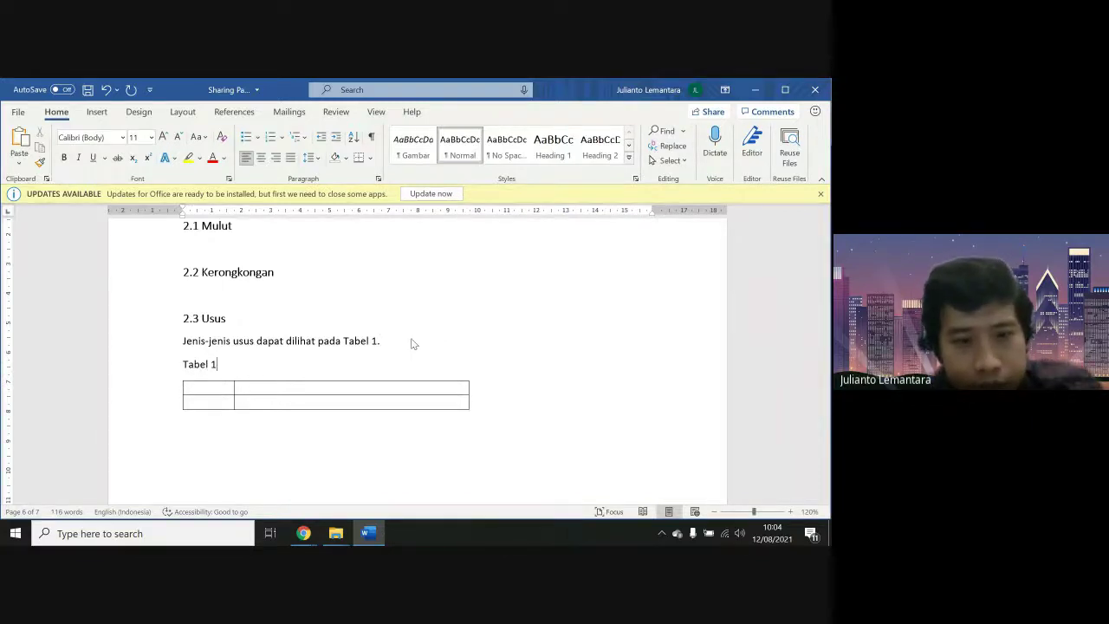
pyautogui.write('. Jenis U')
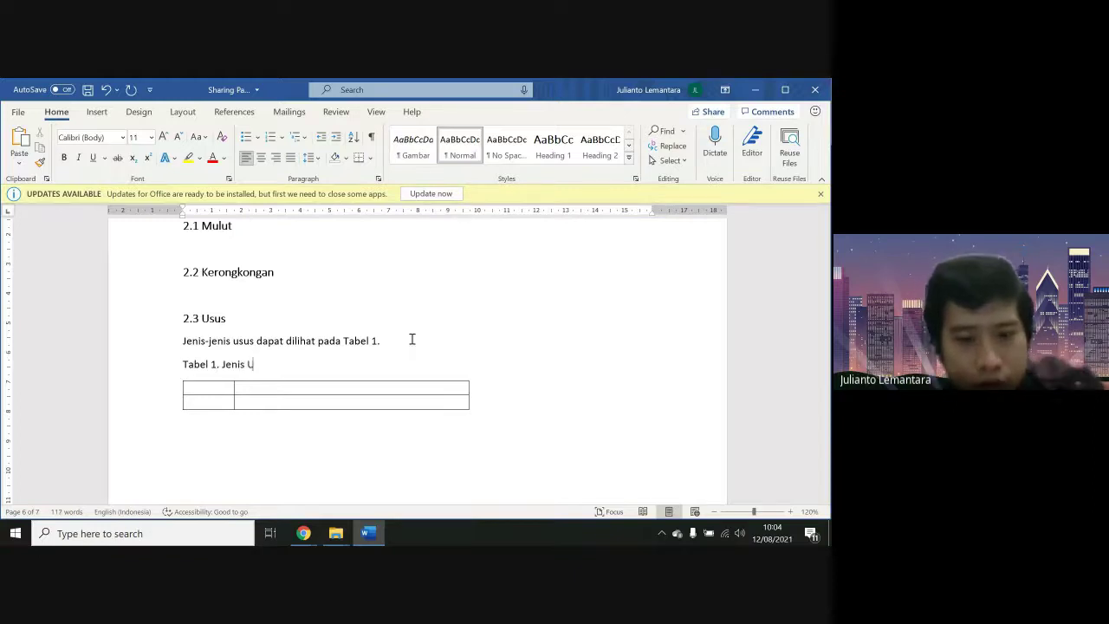
pyautogui.write('sus')
pyautogui.press('Down')
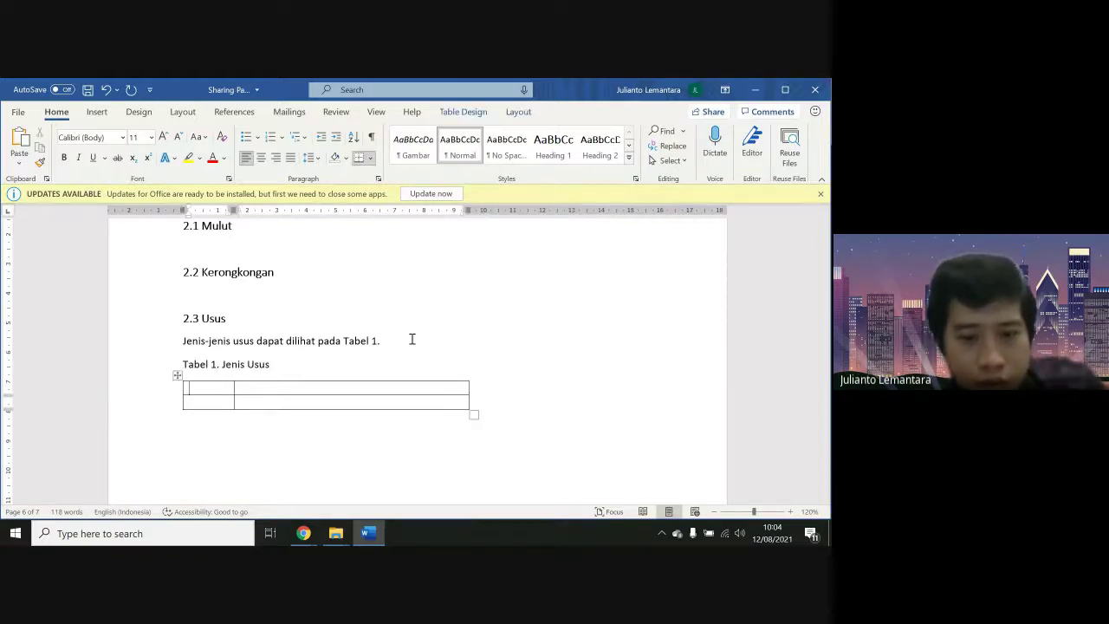
pyautogui.write('No')
pyautogui.press('Tab')
pyautogui.write('Jeni')
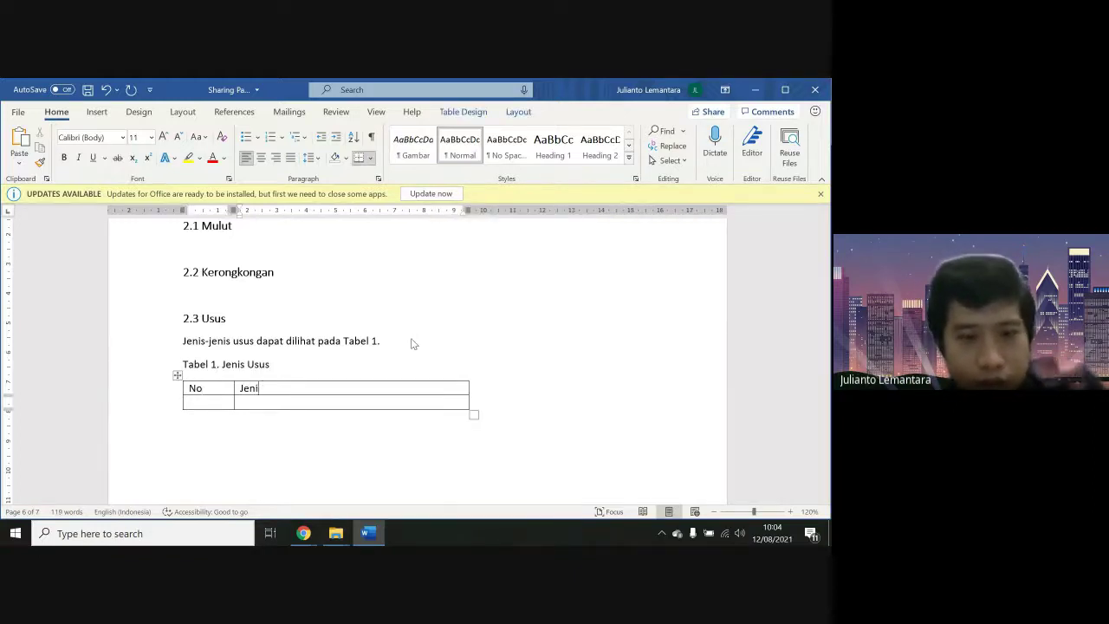
pyautogui.write('s')
# Fill rows 1 and 2 with Usus Halus and Usus Besar
pyautogui.press('Tab')
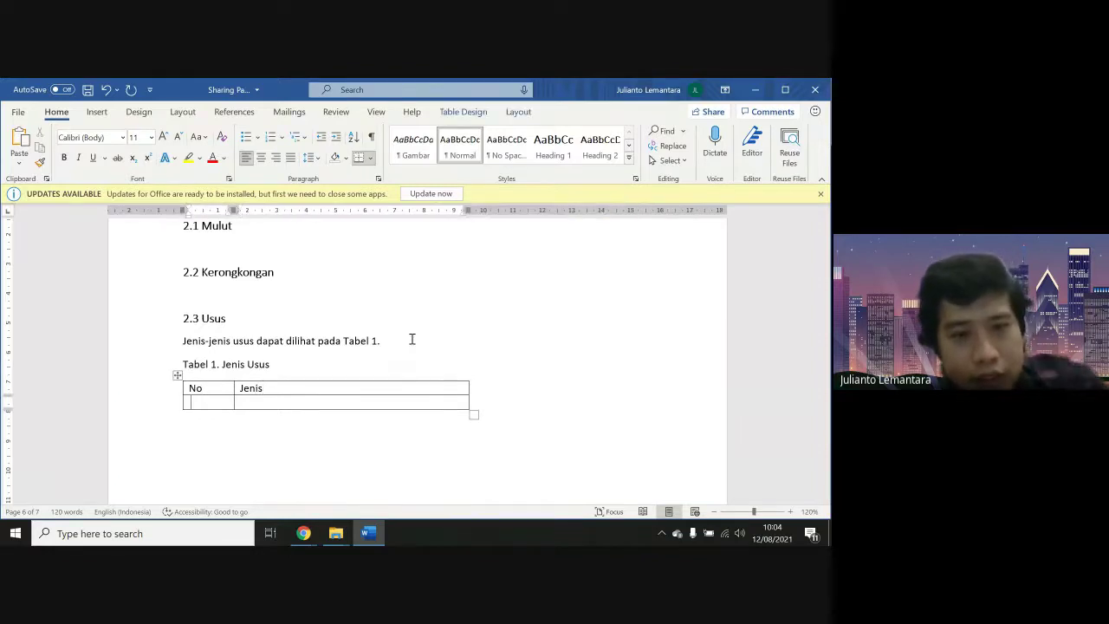
pyautogui.write('1')
pyautogui.press('Tab')
pyautogui.write('Usus')
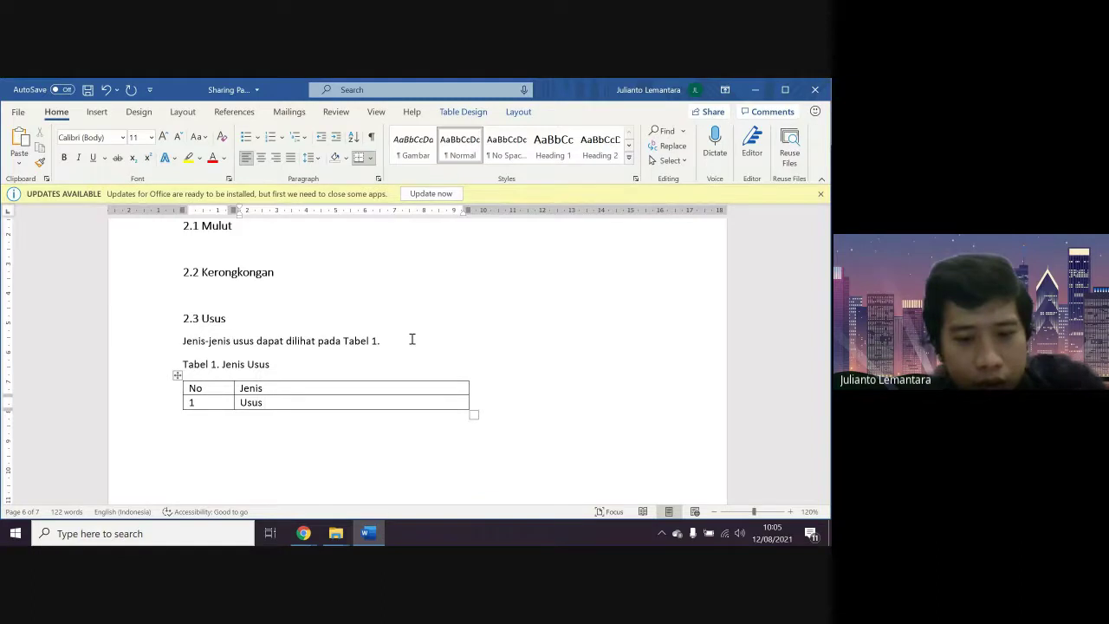
pyautogui.write(' Hal')
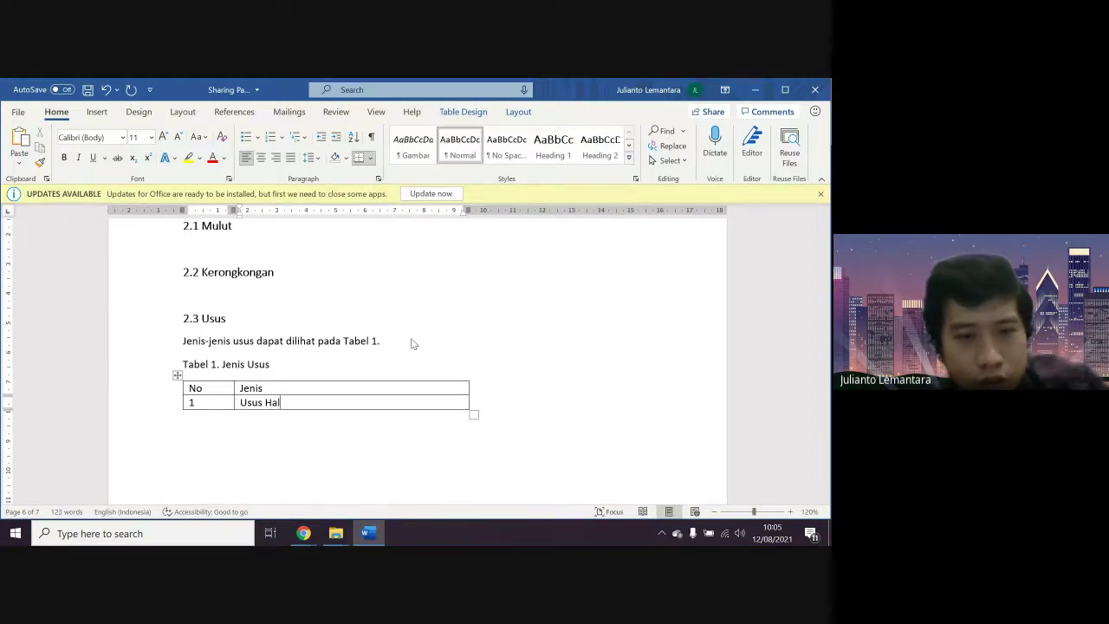
pyautogui.write('us')
pyautogui.press('Tab')
pyautogui.write('2')
pyautogui.press('Tab')
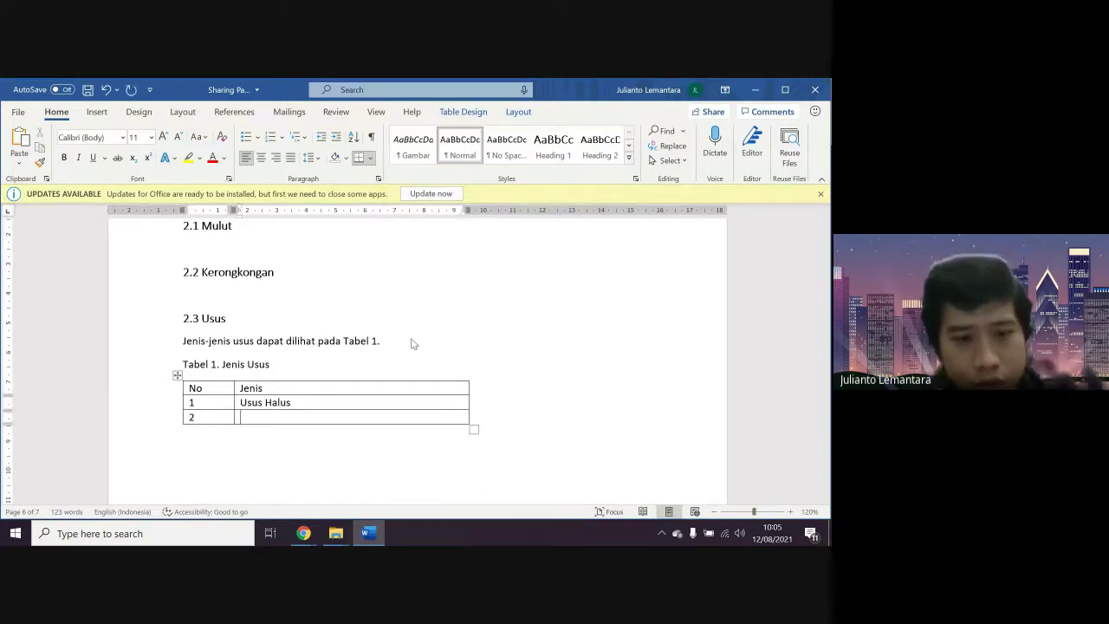
pyautogui.write('Usus Besar')
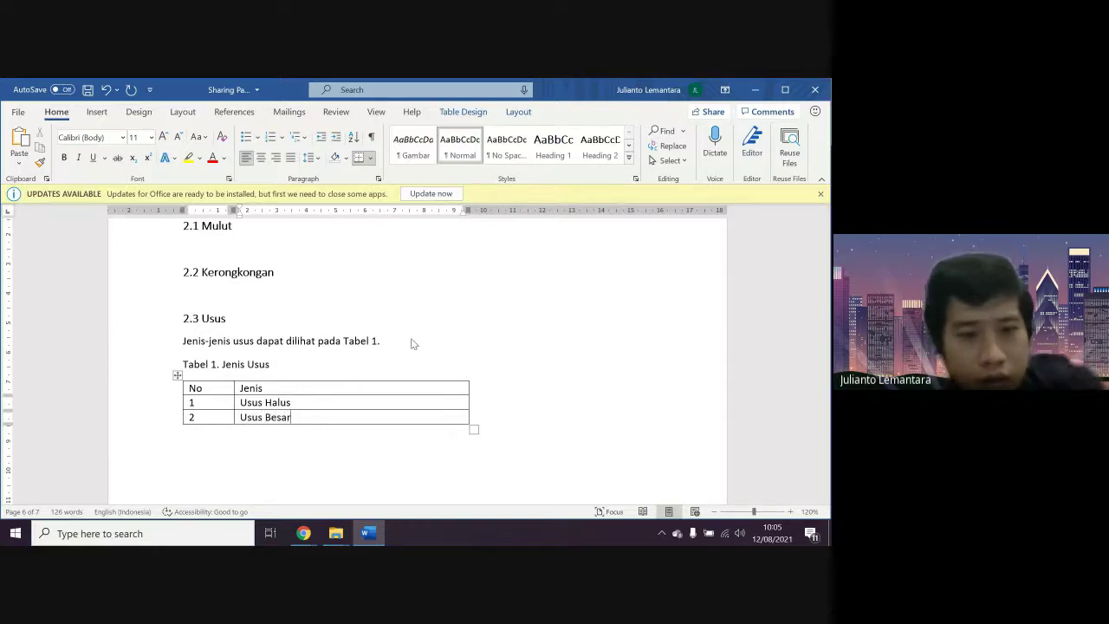
# Add rows 3 and 4 with Usus 12 Jari and Usus Buntu
pyautogui.press('Tab')
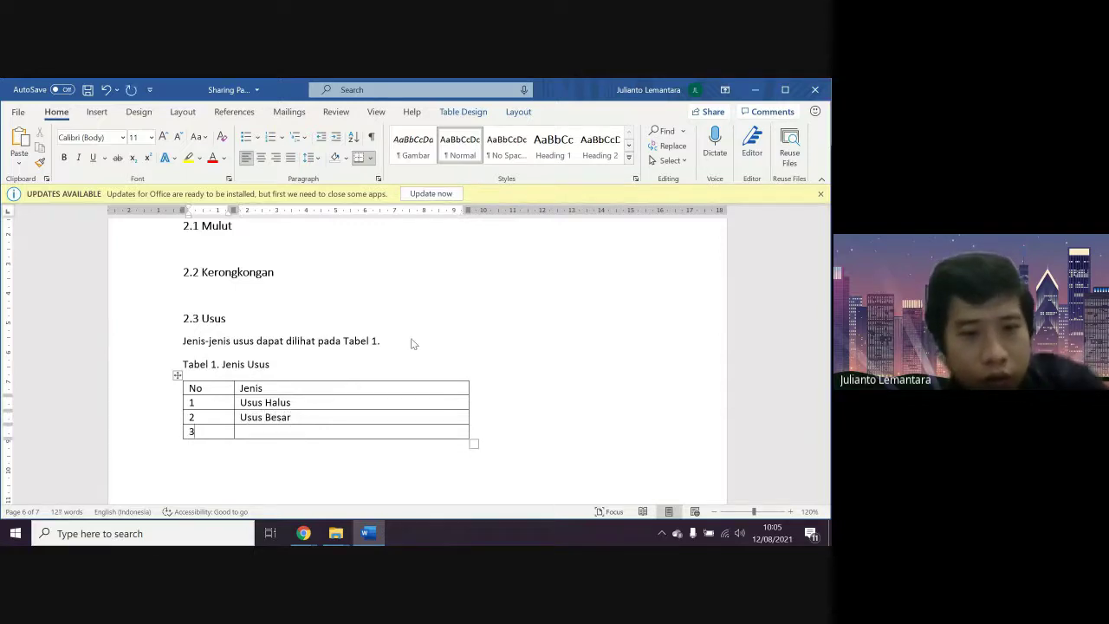
pyautogui.press('Tab')
pyautogui.write('Usus')
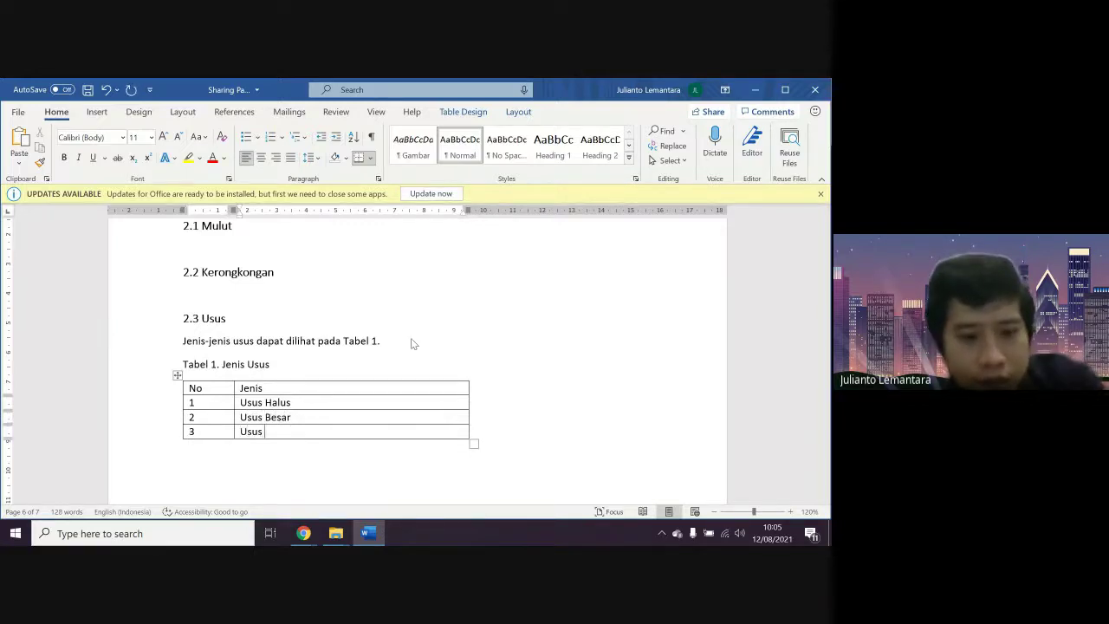
pyautogui.write(' 12 Jari')
pyautogui.press('Tab')
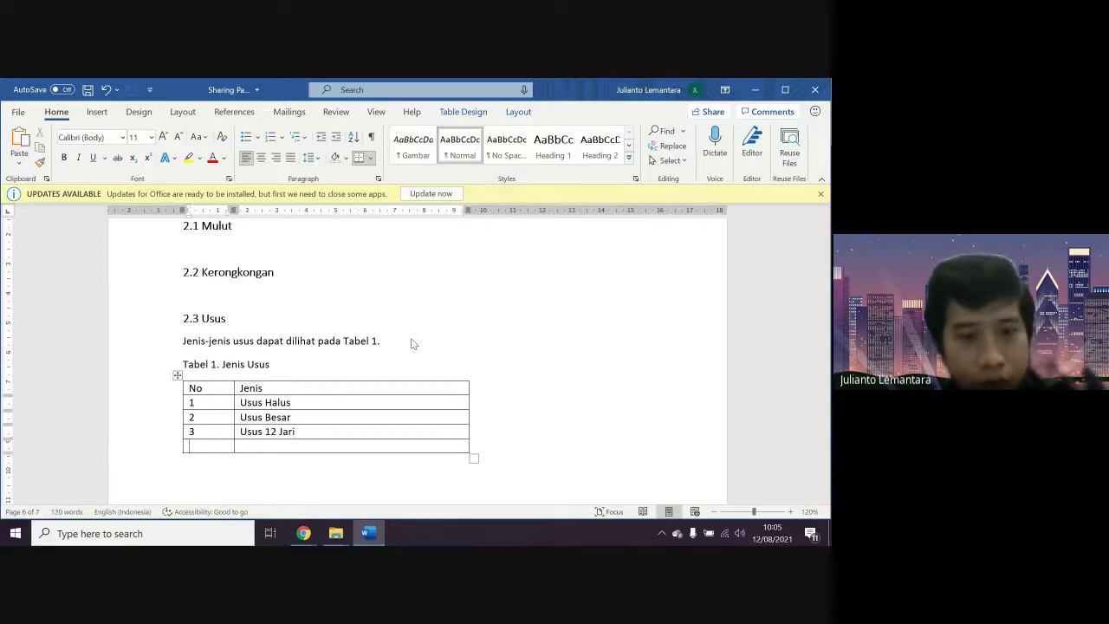
pyautogui.write('4')
pyautogui.press('Tab')
pyautogui.write('Usu')
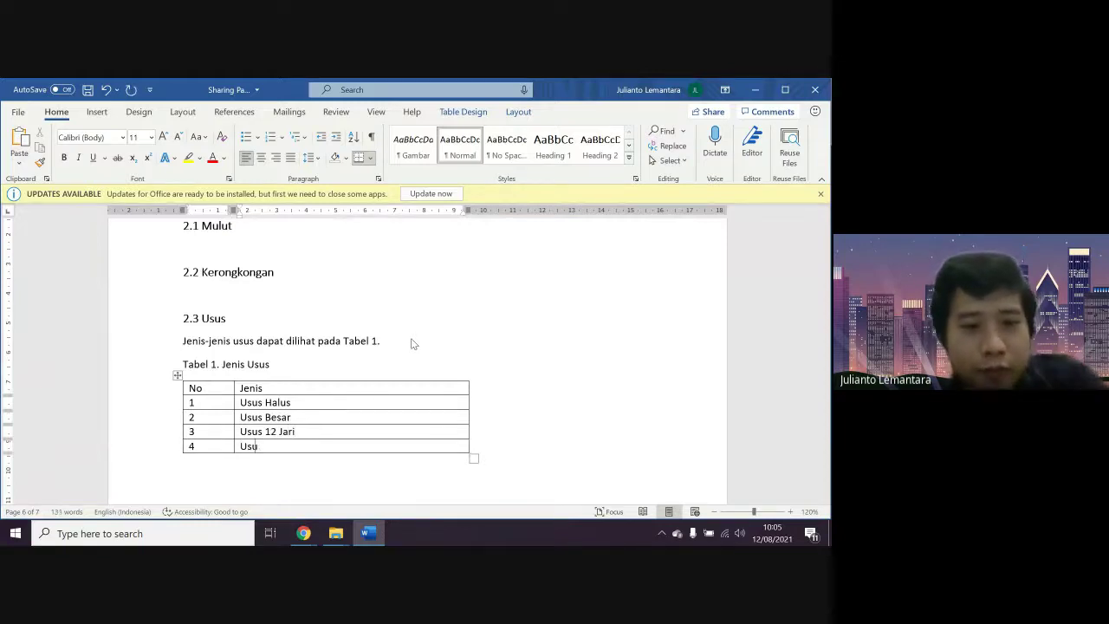
pyautogui.write('s Buntu')
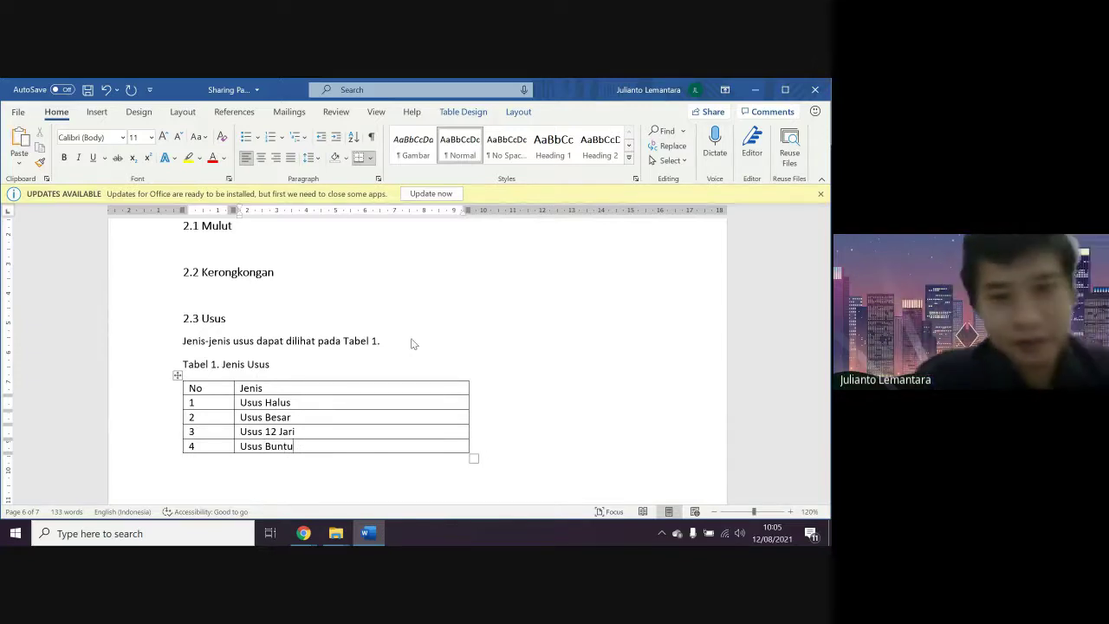
pyautogui.hotkey('shift', 'Left')
pyautogui.hotkey('shift', 'Left')
pyautogui.hotkey('shift', 'Left')
pyautogui.hotkey('shift', 'Left')
pyautogui.hotkey('shift', 'Left')
pyautogui.hotkey('shift', 'Left')
pyautogui.hotkey('shift', 'Left')
pyautogui.hotkey('shift', 'Left')
pyautogui.hotkey('shift', 'Left')
pyautogui.hotkey('shift', 'Left')
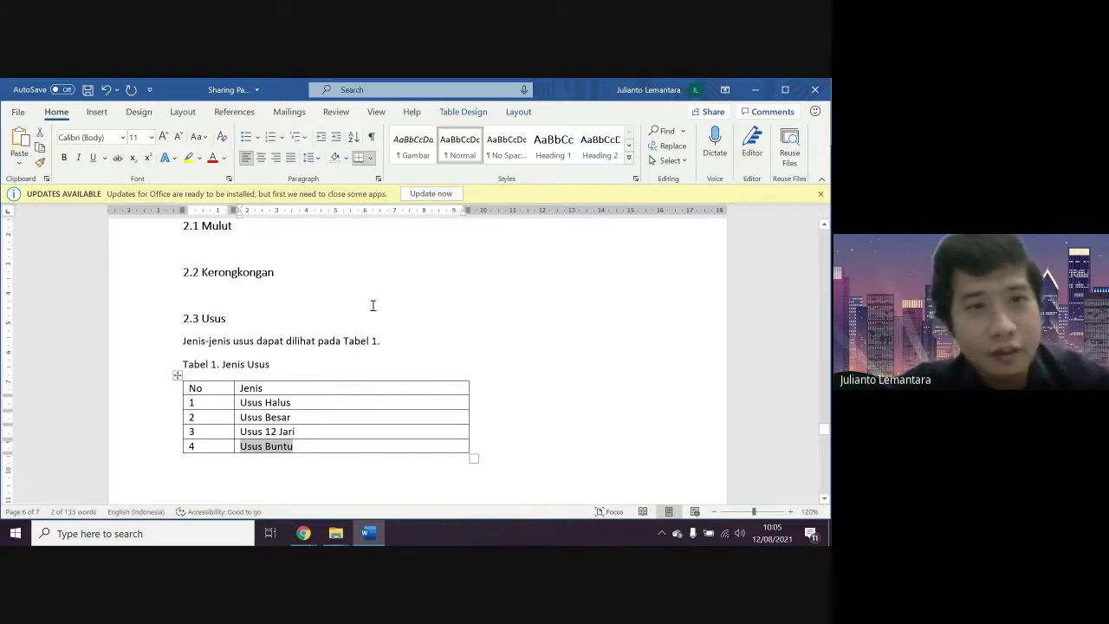
# Color the Usus Buntu entry red, then select the caption 'Tabel 1. Jenis Usus'
pyautogui.click(213, 158)
pyautogui.click(393, 347)
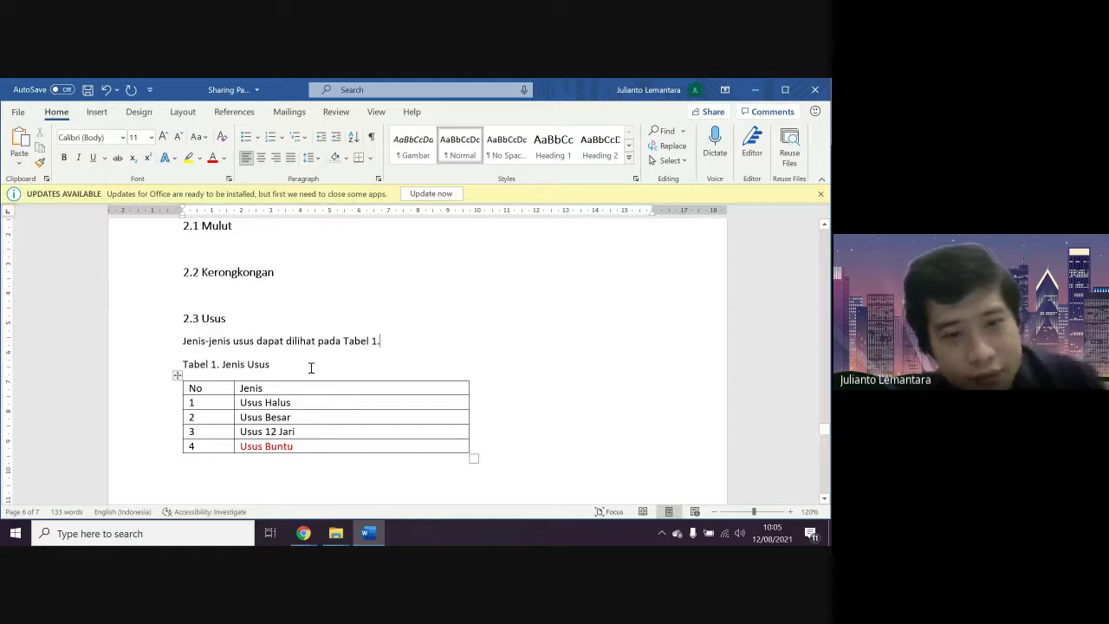
pyautogui.moveTo(310, 364); pyautogui.dragTo(180, 370)
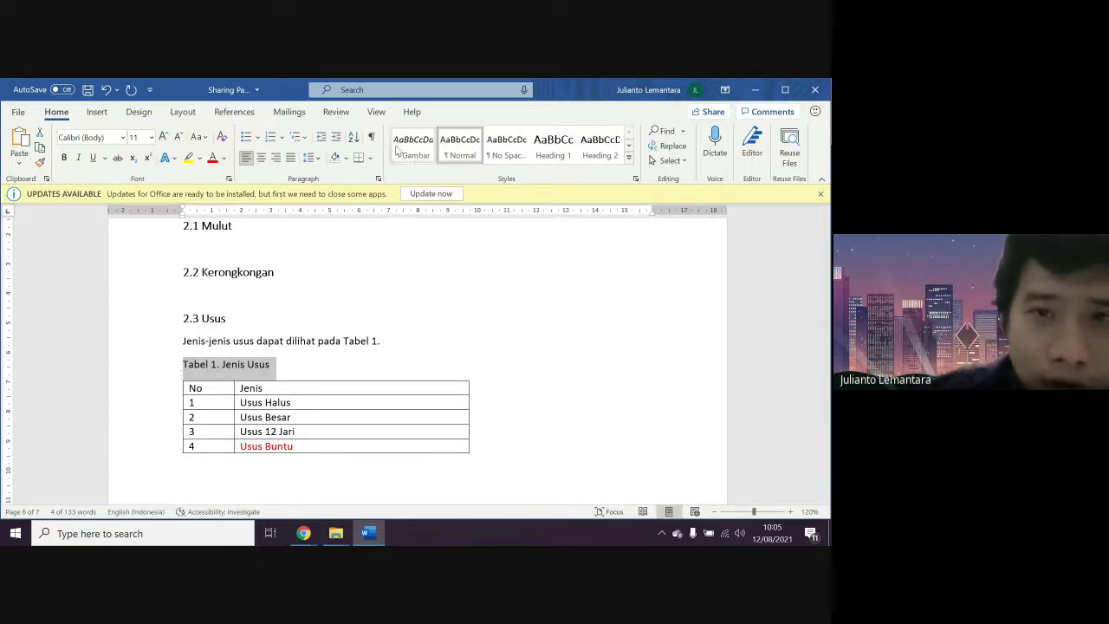
# Create a new style named Tabel from the caption and open its Paragraph formatting
pyautogui.click(635, 179)
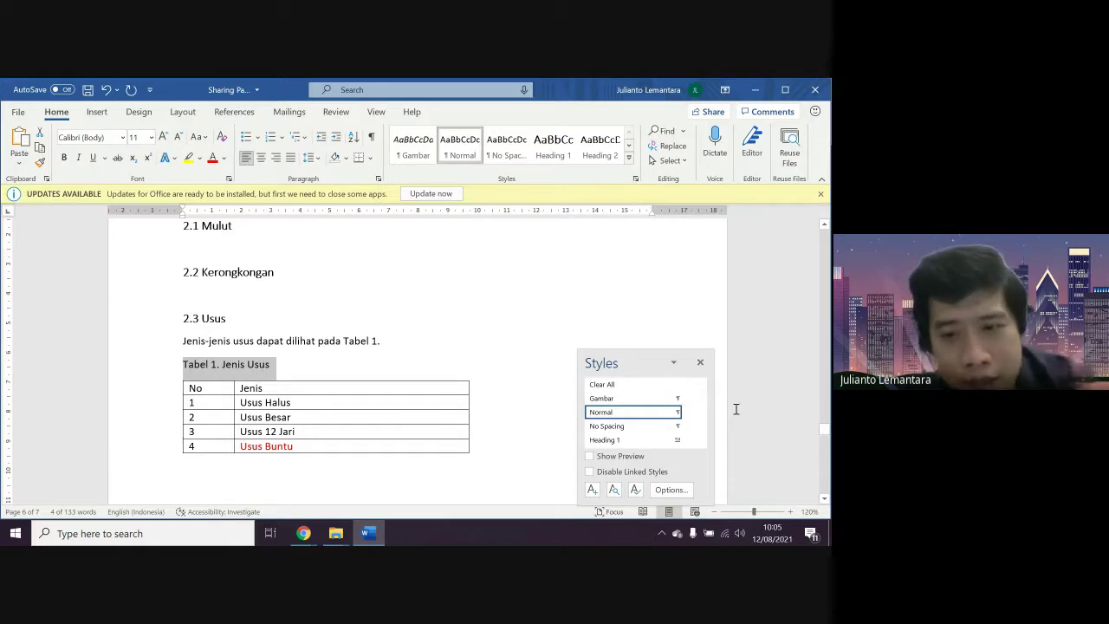
pyautogui.click(593, 490)
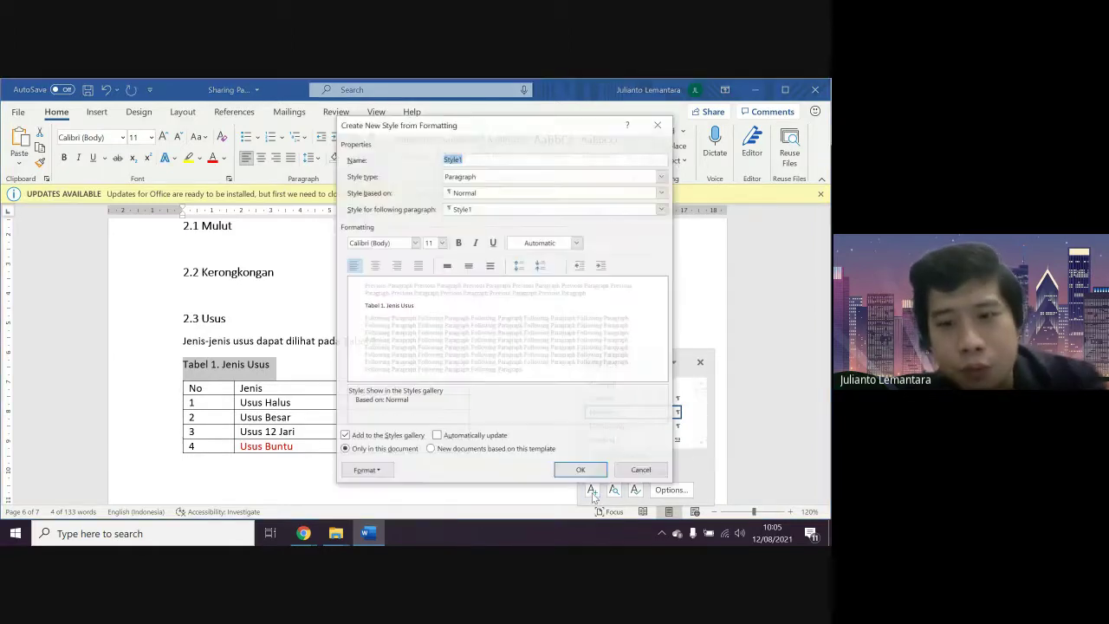
pyautogui.write('Tabel')
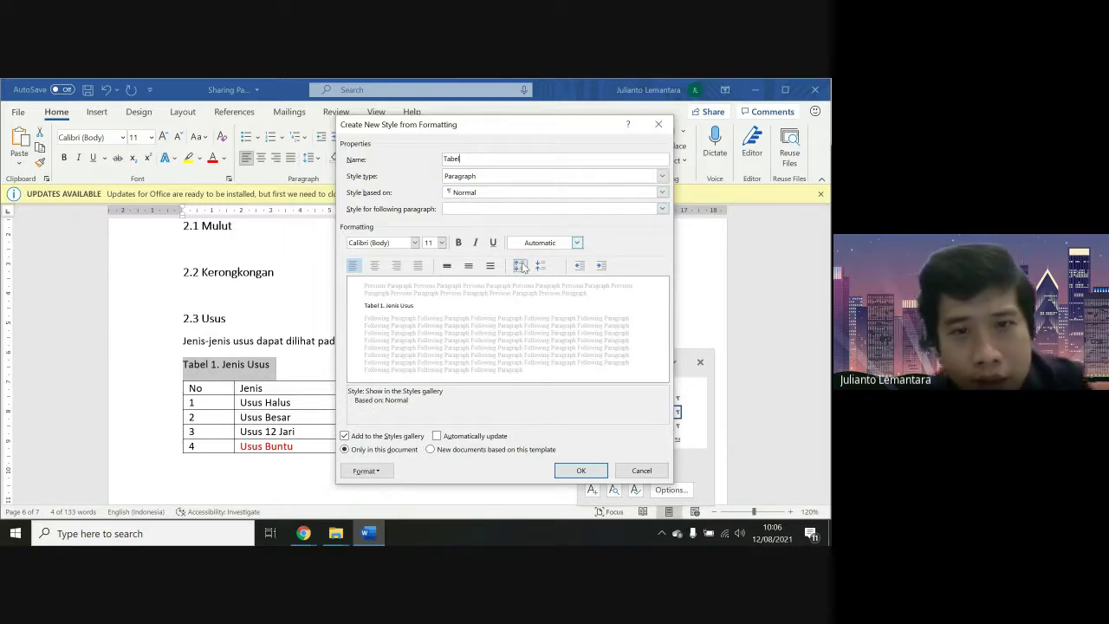
pyautogui.click(366, 471)
# Give the new Tabel style 1.5-line spacing and 0 pt after, underline it, and apply it to the caption
pyautogui.click(382, 346)
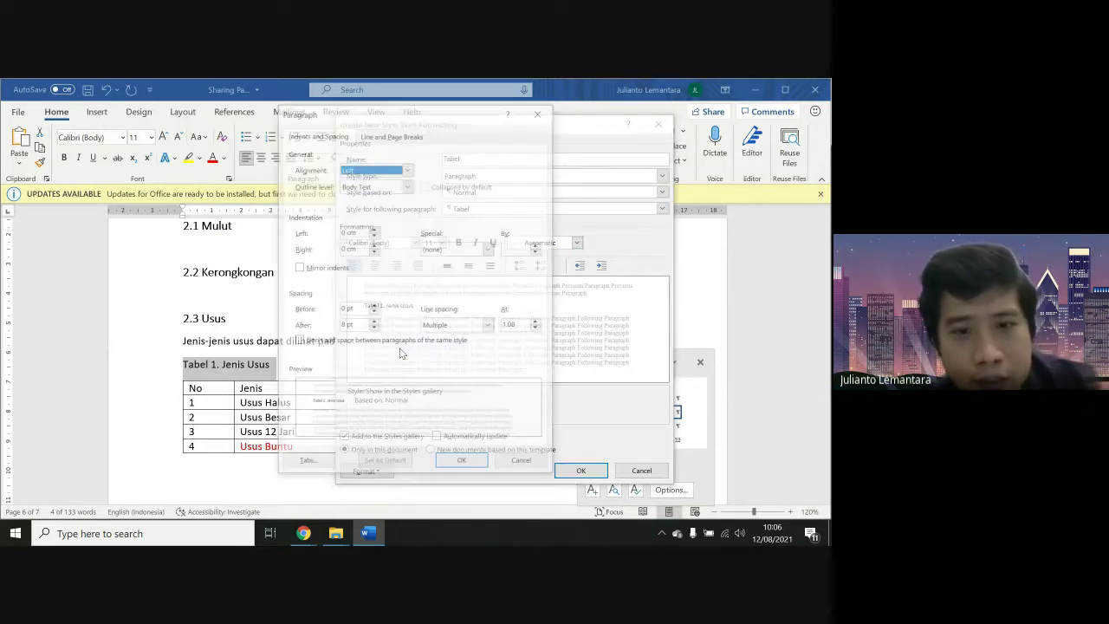
pyautogui.click(374, 329)
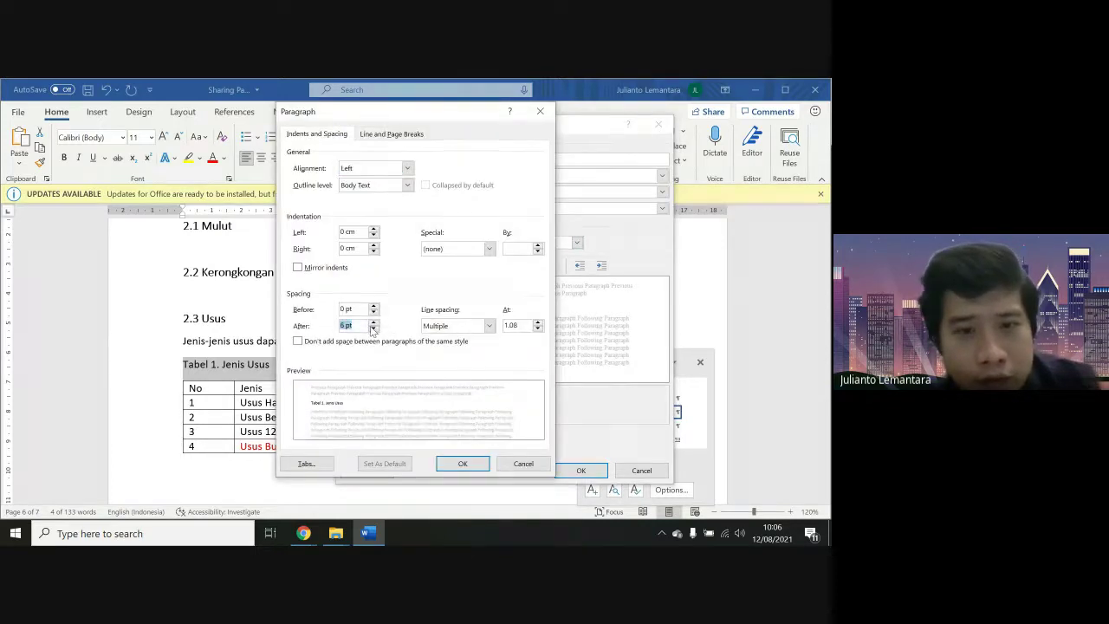
pyautogui.click(469, 328)
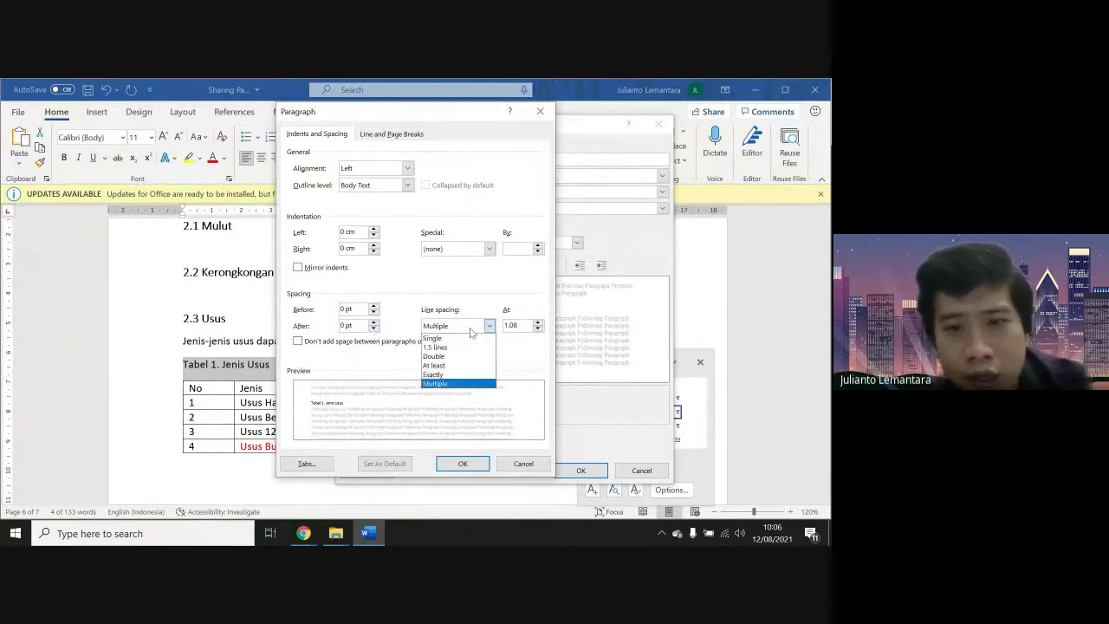
pyautogui.click(463, 348)
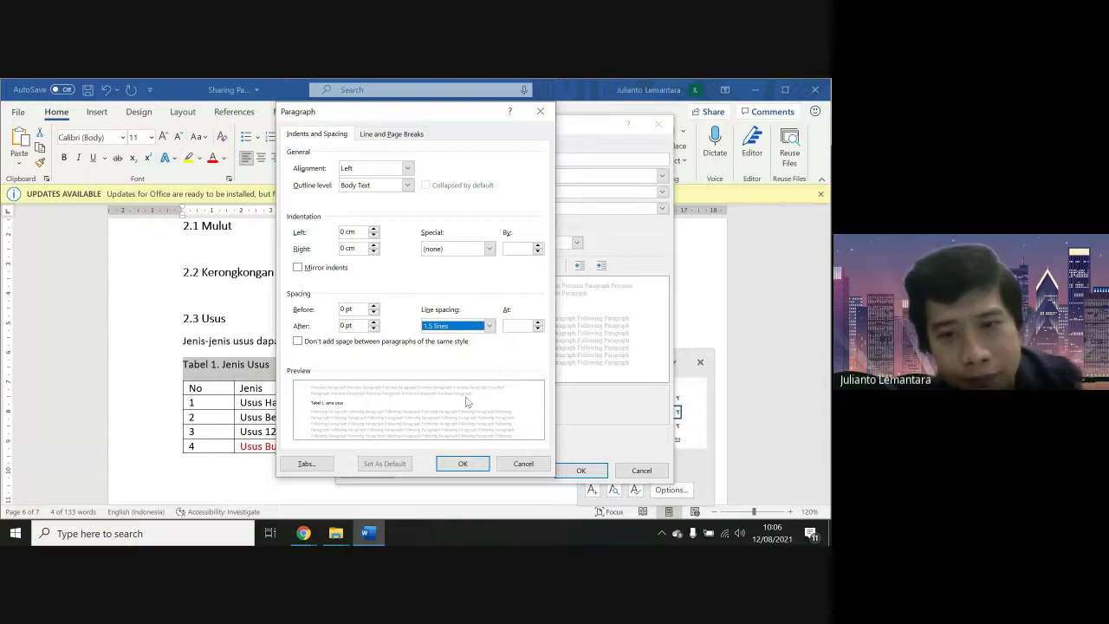
pyautogui.click(463, 463)
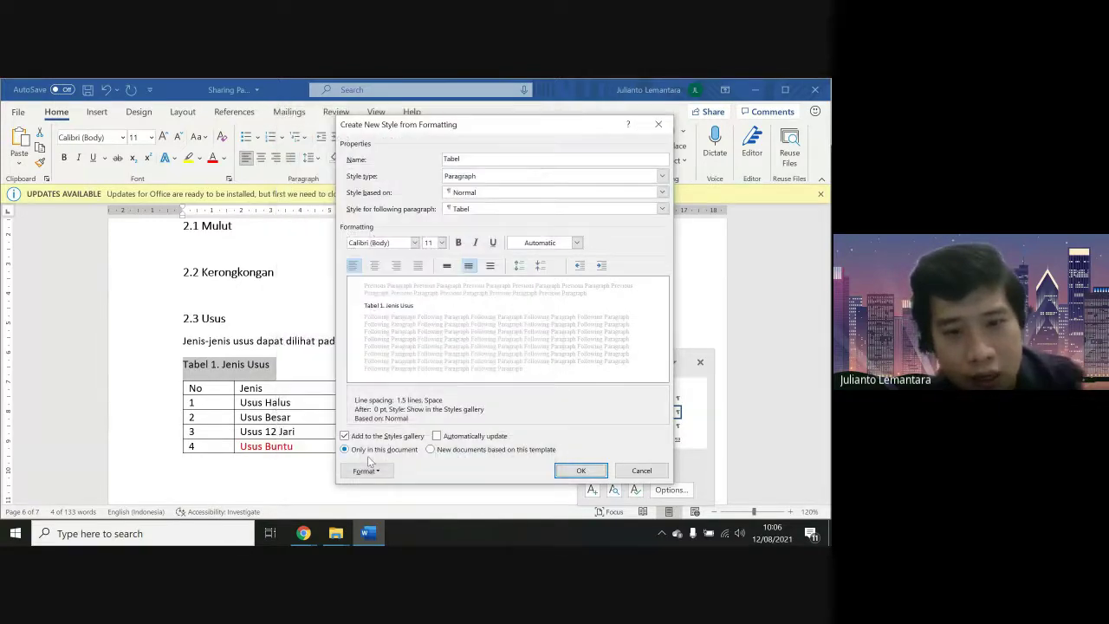
pyautogui.click(365, 471)
pyautogui.click(382, 347)
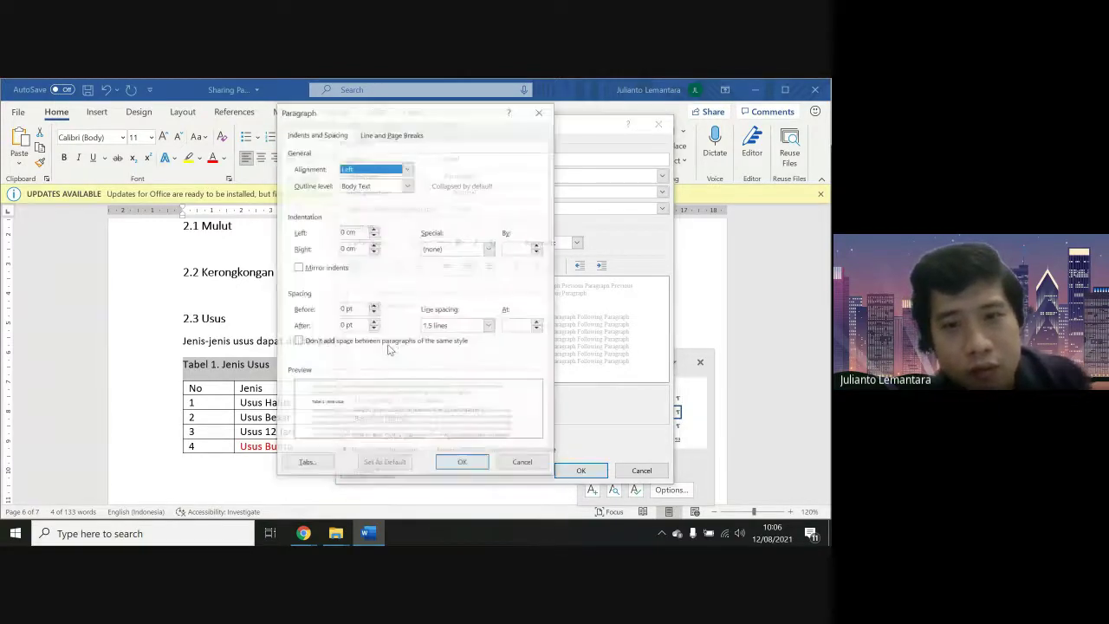
pyautogui.click(464, 464)
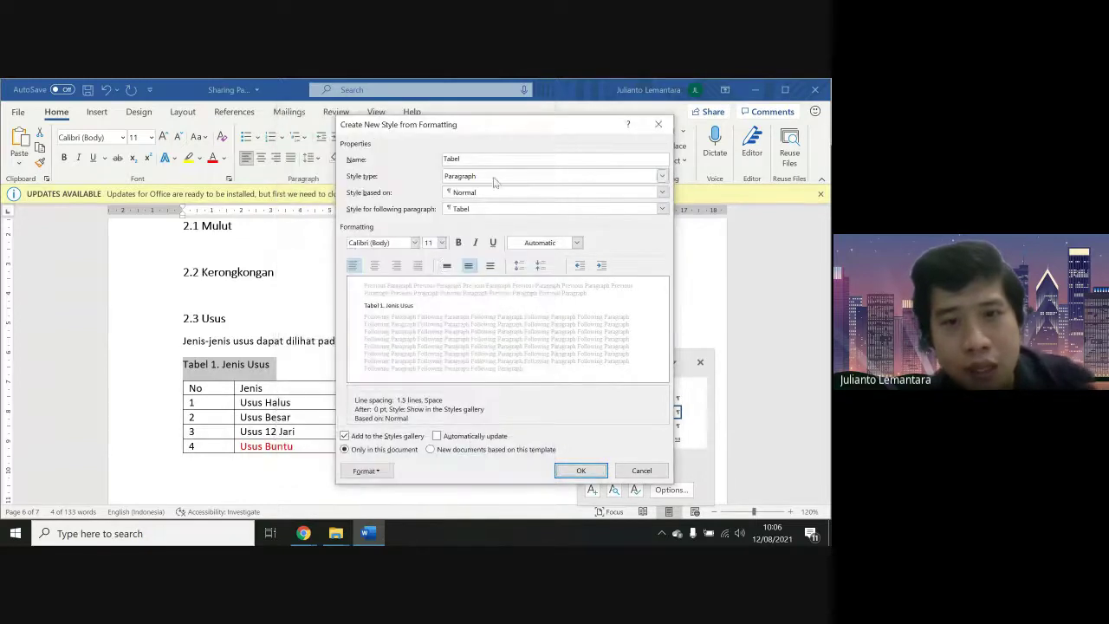
pyautogui.click(494, 242)
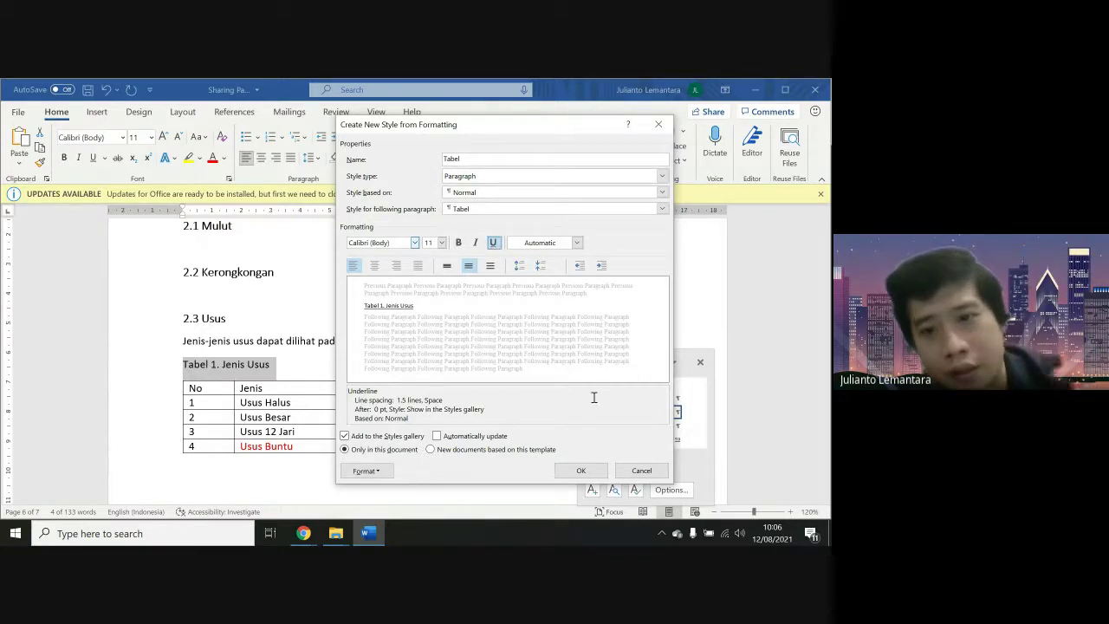
pyautogui.click(588, 471)
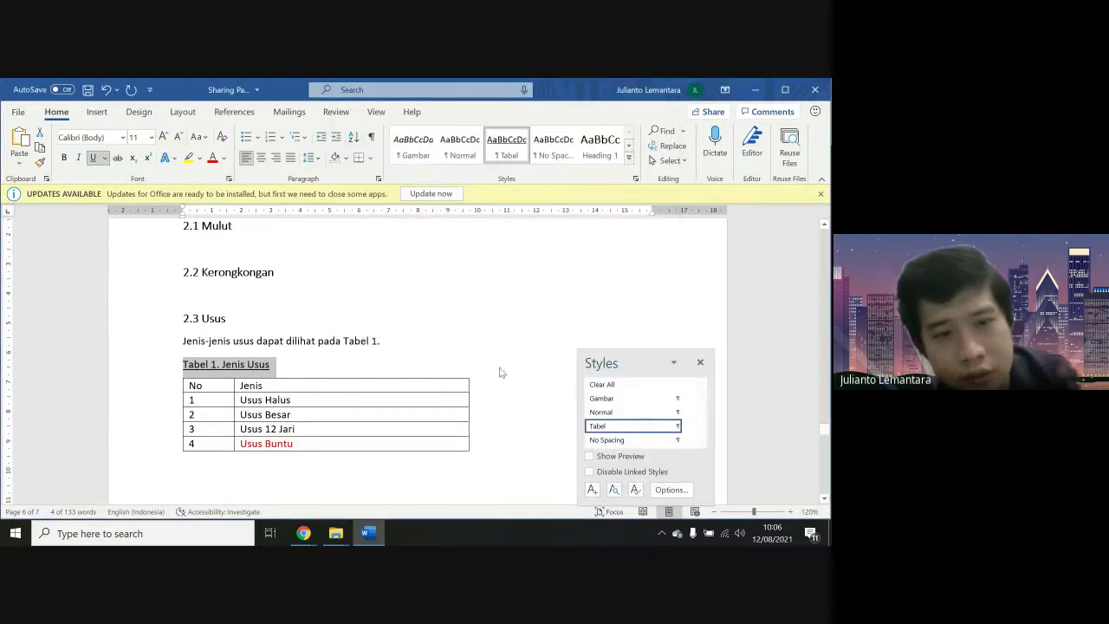
# Check that Tabel 1. Jenis Usus uses the Tabel style, then close the Styles pane
pyautogui.click(500, 371)
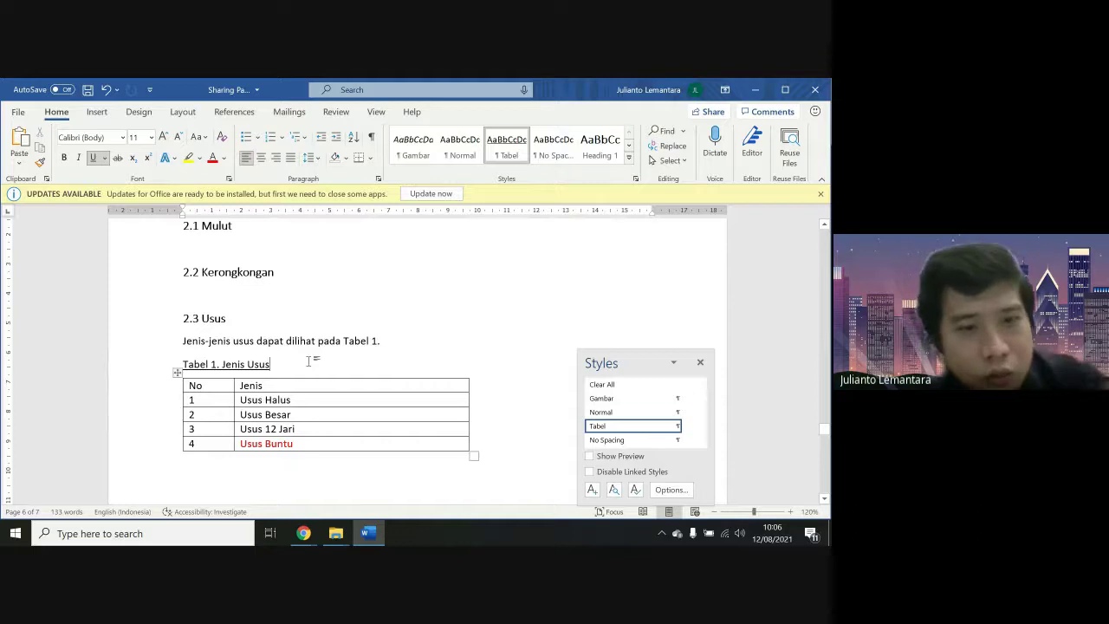
pyautogui.press('Up')
pyautogui.press('Down')
pyautogui.press('Down')
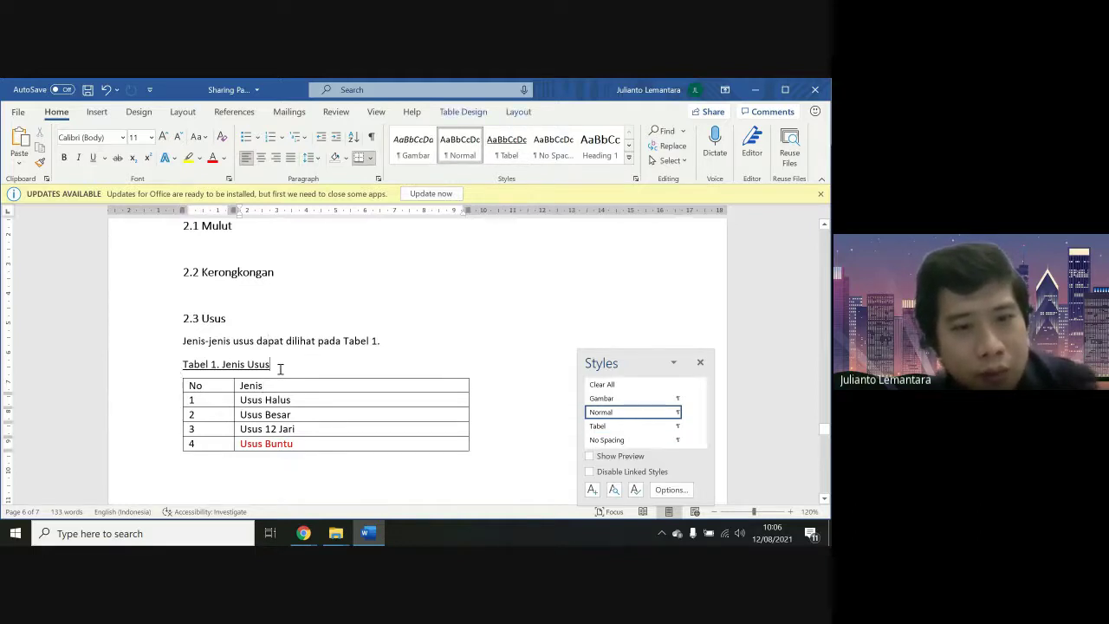
pyautogui.click(280, 369)
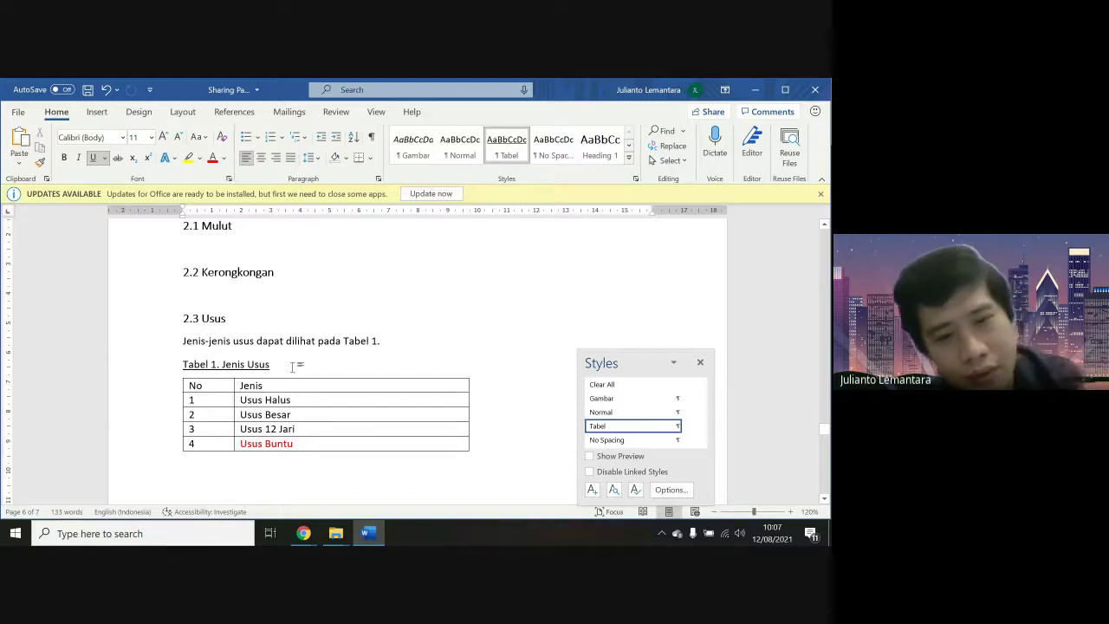
pyautogui.click(700, 365)
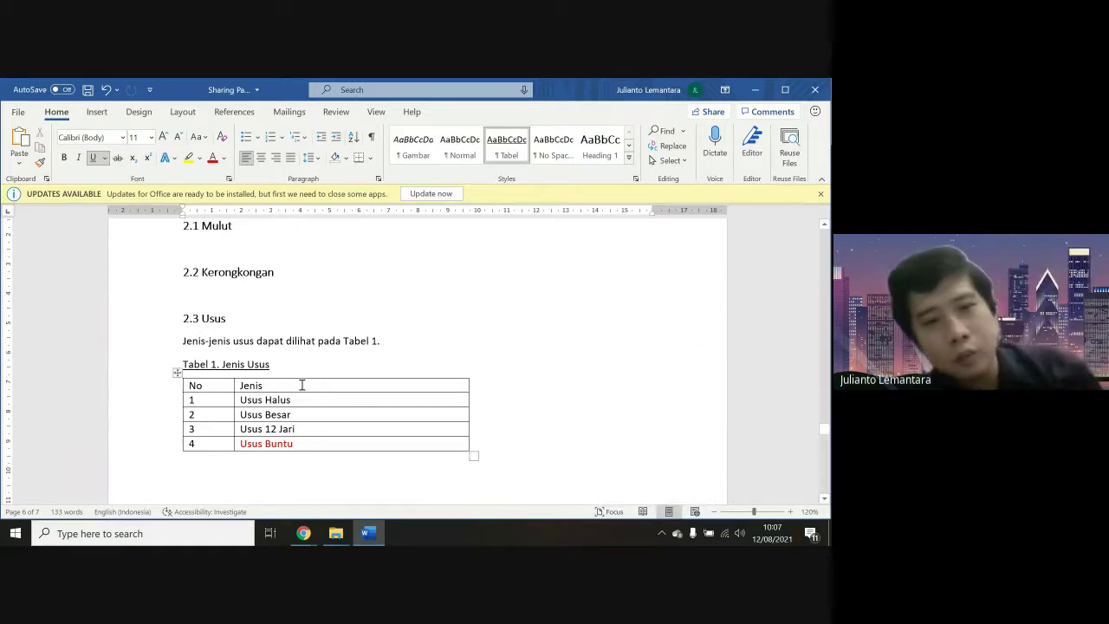
# Add the caption 'Tabel 2. Kosongan' on a new line under 3.3 Paru-paru in the Tabel style
pyautogui.scroll(-1, 302, 384)
pyautogui.scroll(-10, 300, 384)
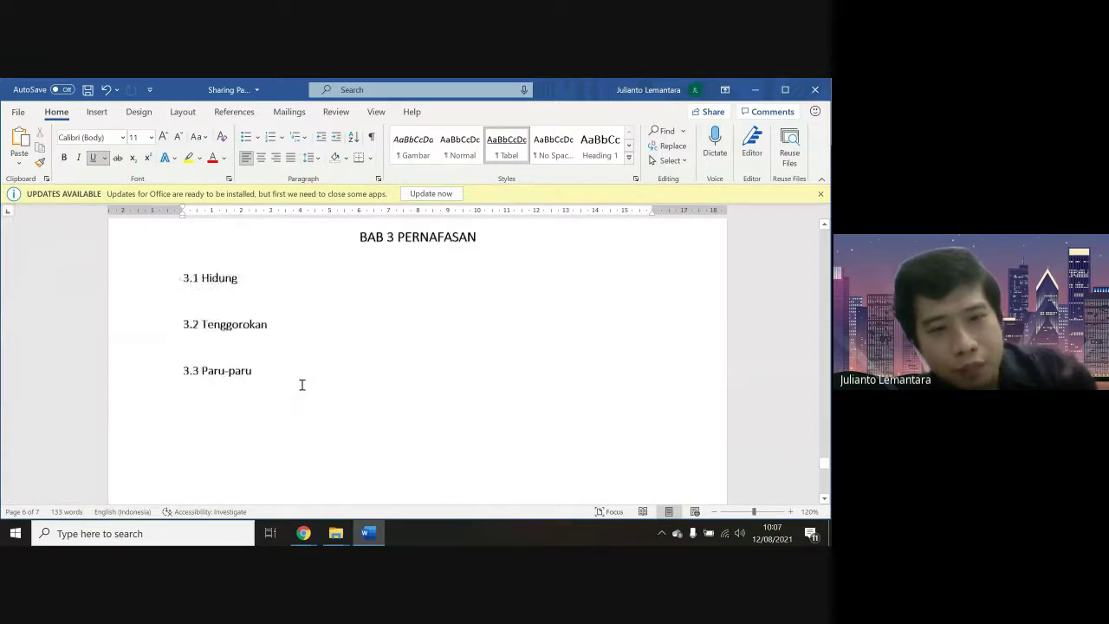
pyautogui.scroll(5, 275, 350)
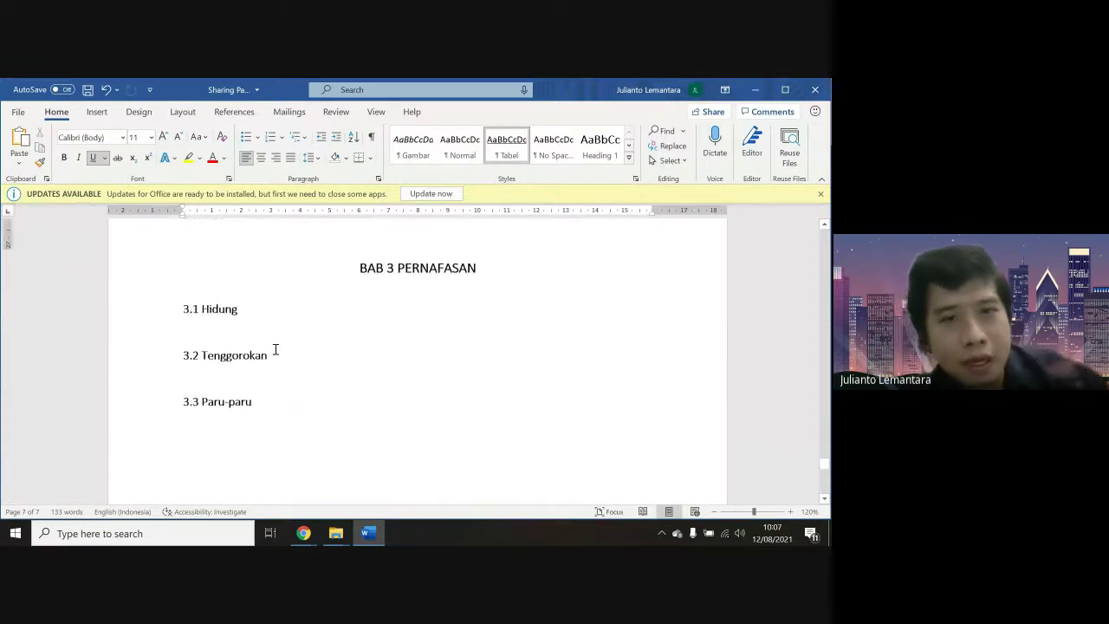
pyautogui.scroll(6, 282, 395)
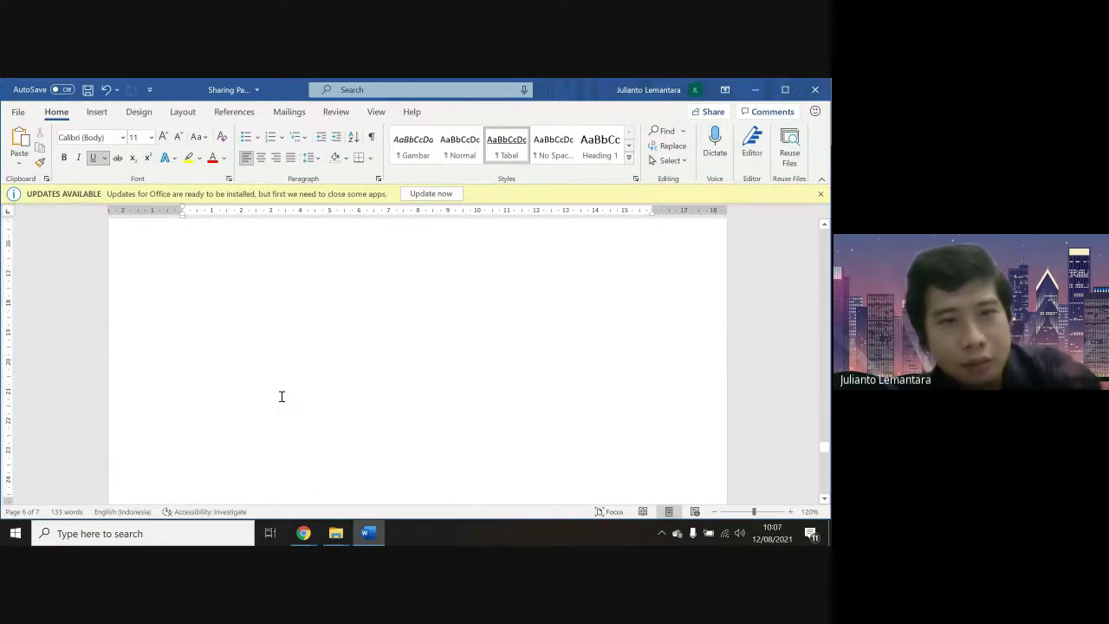
pyautogui.scroll(-6, 282, 396)
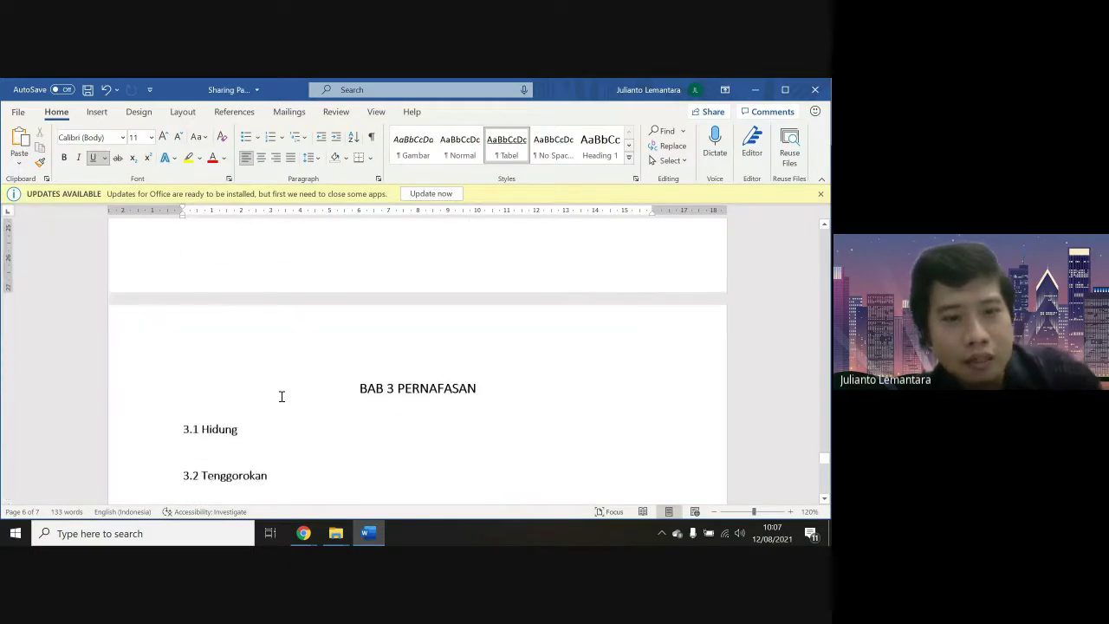
pyautogui.click(234, 443)
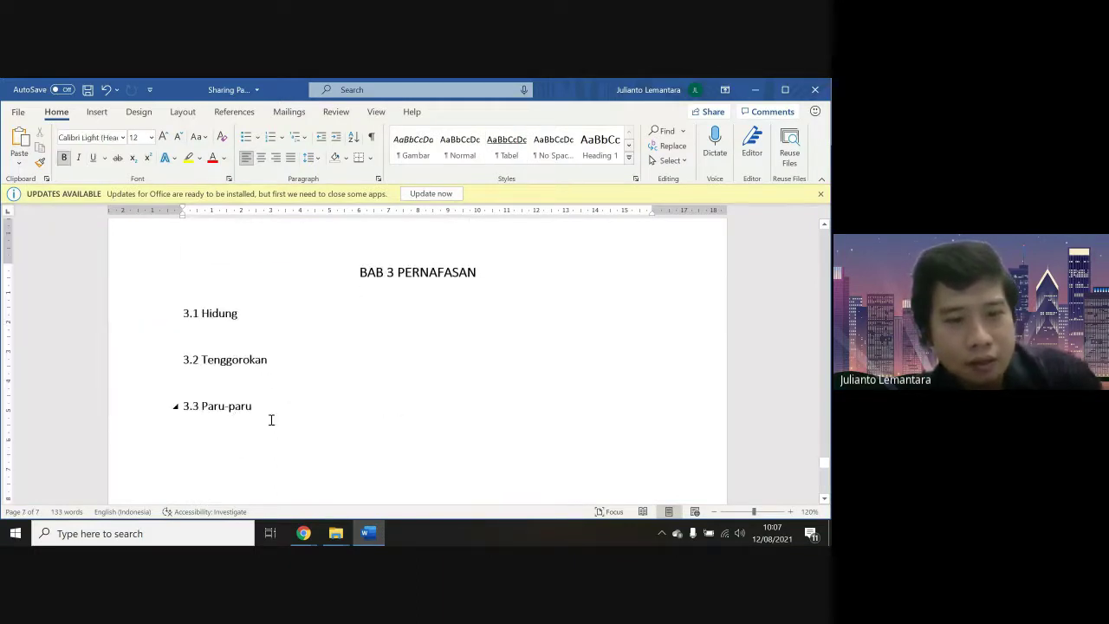
pyautogui.press('Return')
pyautogui.write('Tabe')
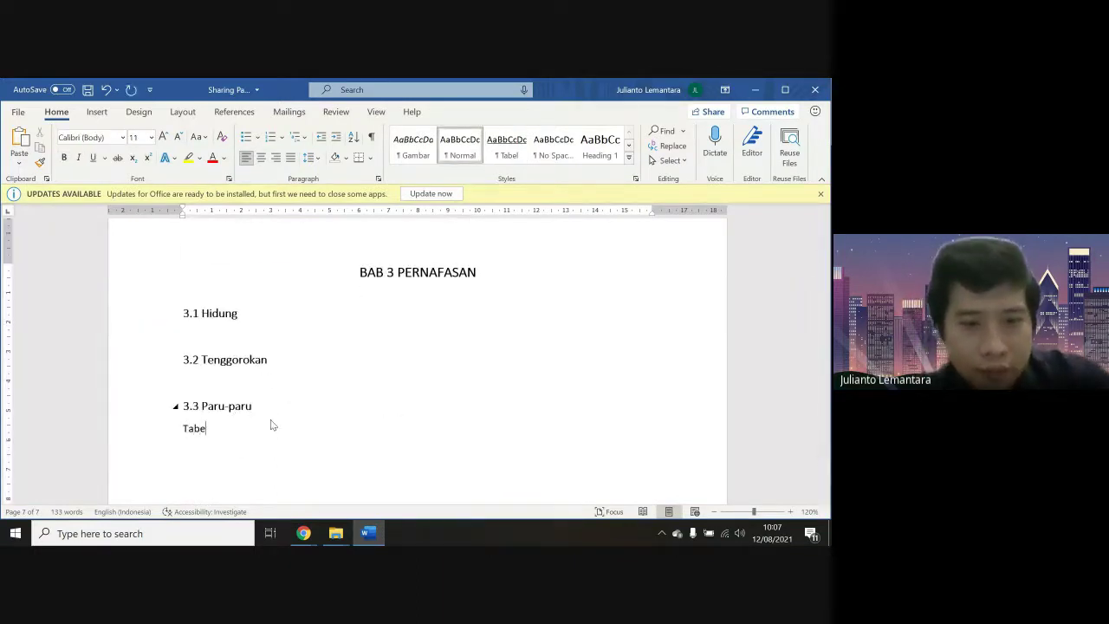
pyautogui.write('l 2. ')
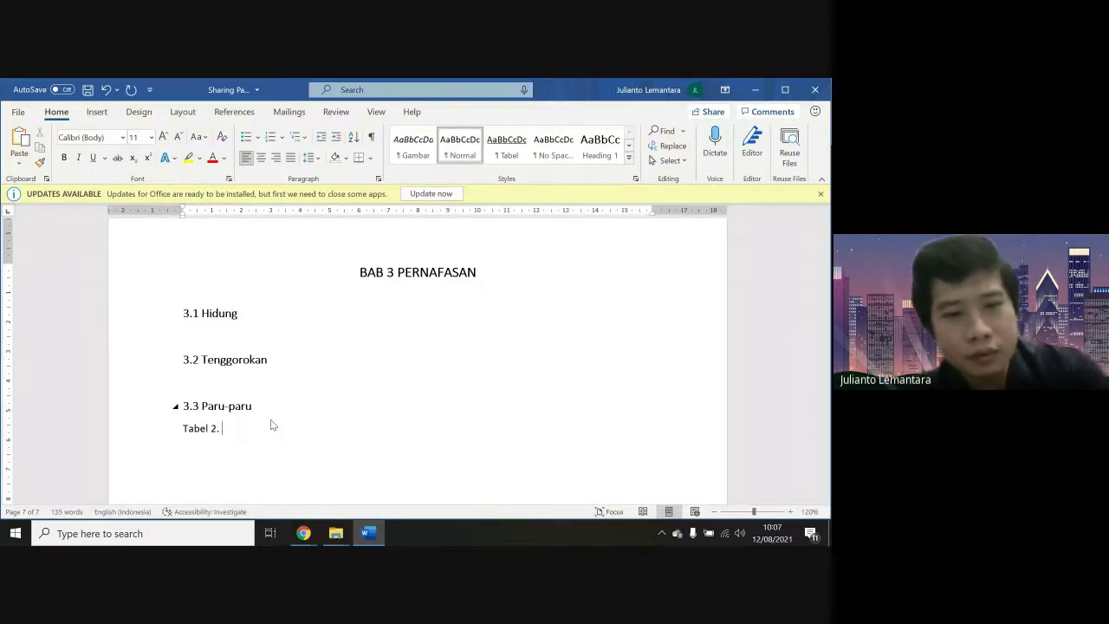
pyautogui.write('Koson')
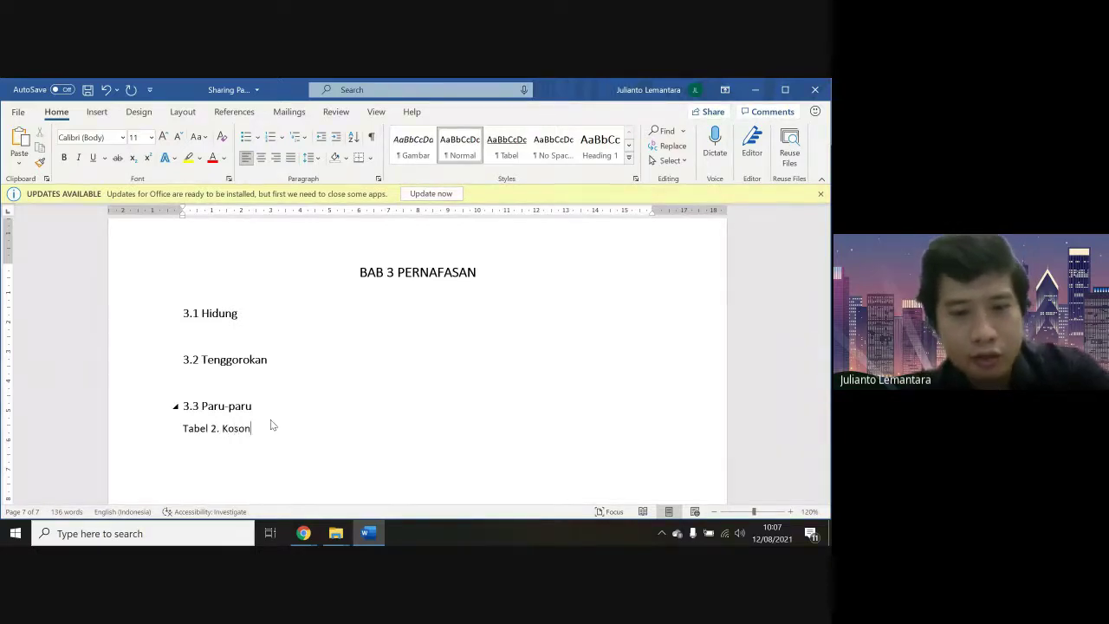
pyautogui.write('gan')
pyautogui.hotkey('ctrl', 'shift', 'Left')
pyautogui.hotkey('ctrl', 'shift', 'Left')
pyautogui.hotkey('ctrl', 'shift', 'Left')
pyautogui.hotkey('ctrl', 'shift', 'Left')
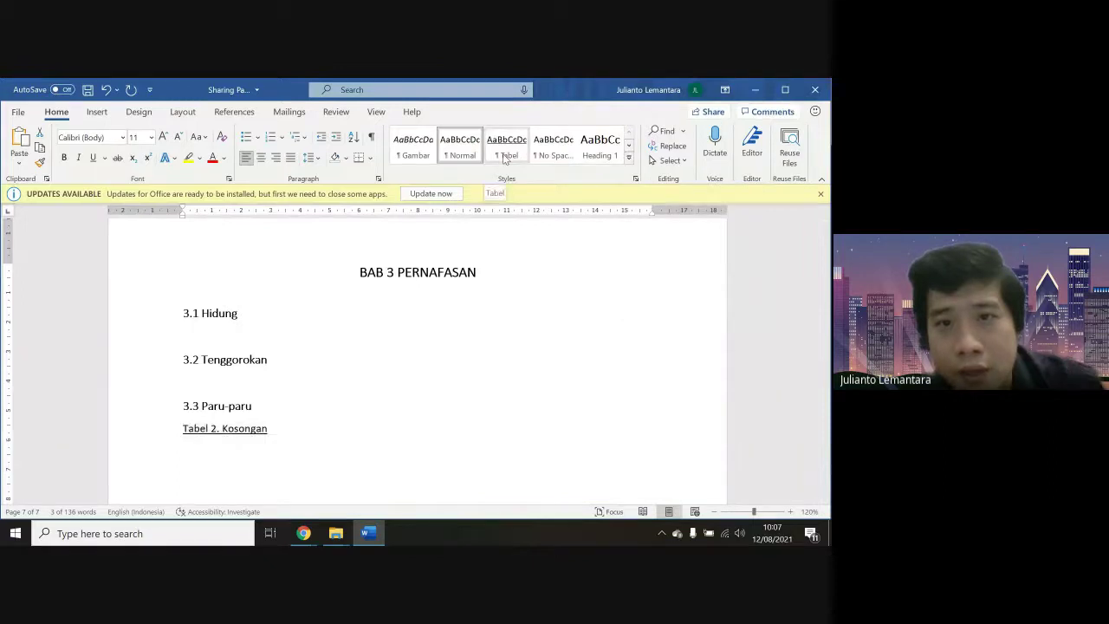
pyautogui.click(506, 337)
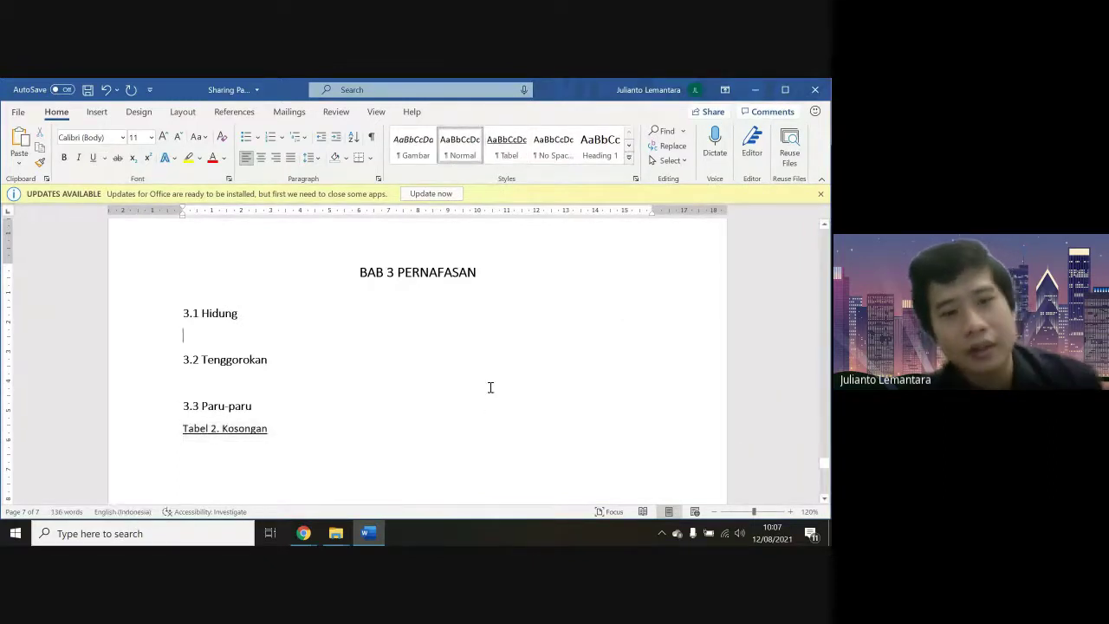
# Add two empty lines beneath the DAFTAR TABEL heading on page 2
pyautogui.scroll(10, 488, 387)
pyautogui.scroll(-4, 489, 405)
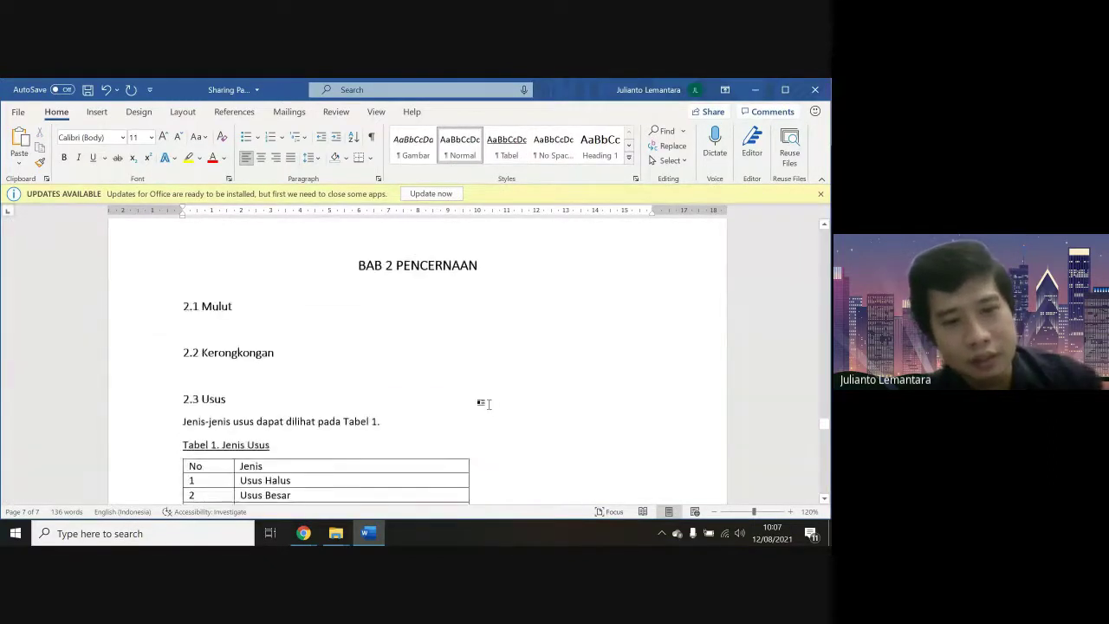
pyautogui.scroll(-6, 360, 383)
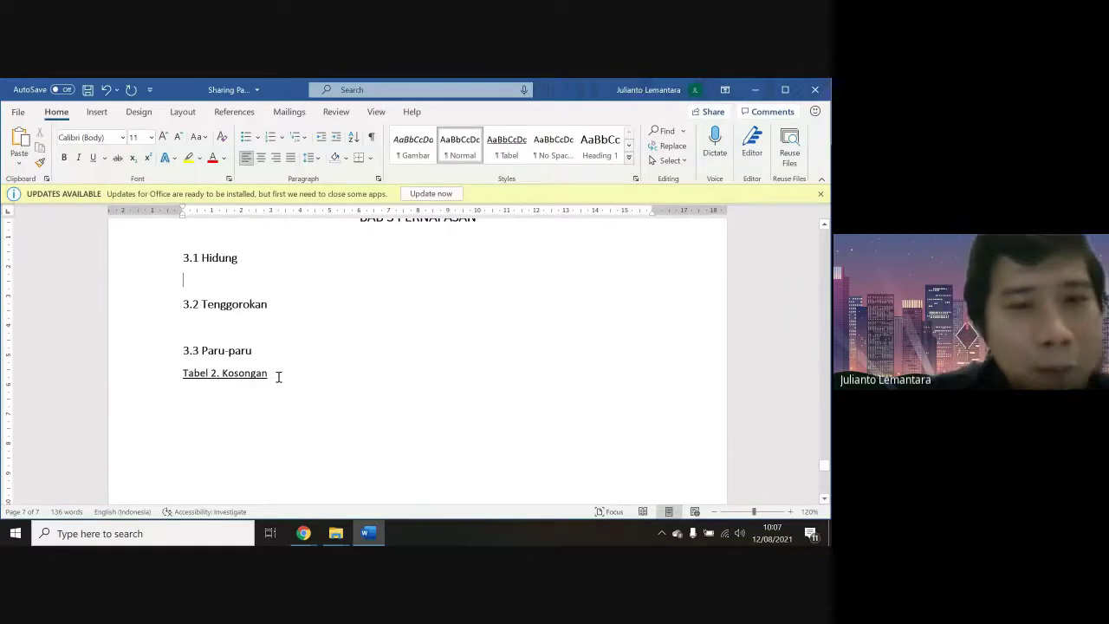
pyautogui.scroll(15, 271, 378)
pyautogui.scroll(15, 278, 376)
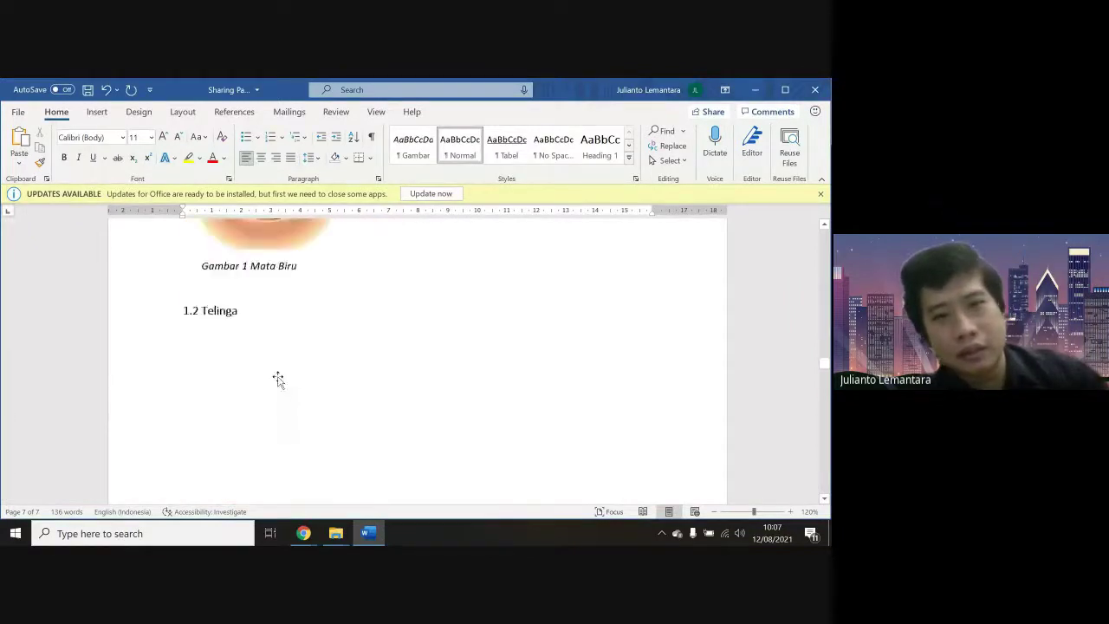
pyautogui.scroll(10, 277, 376)
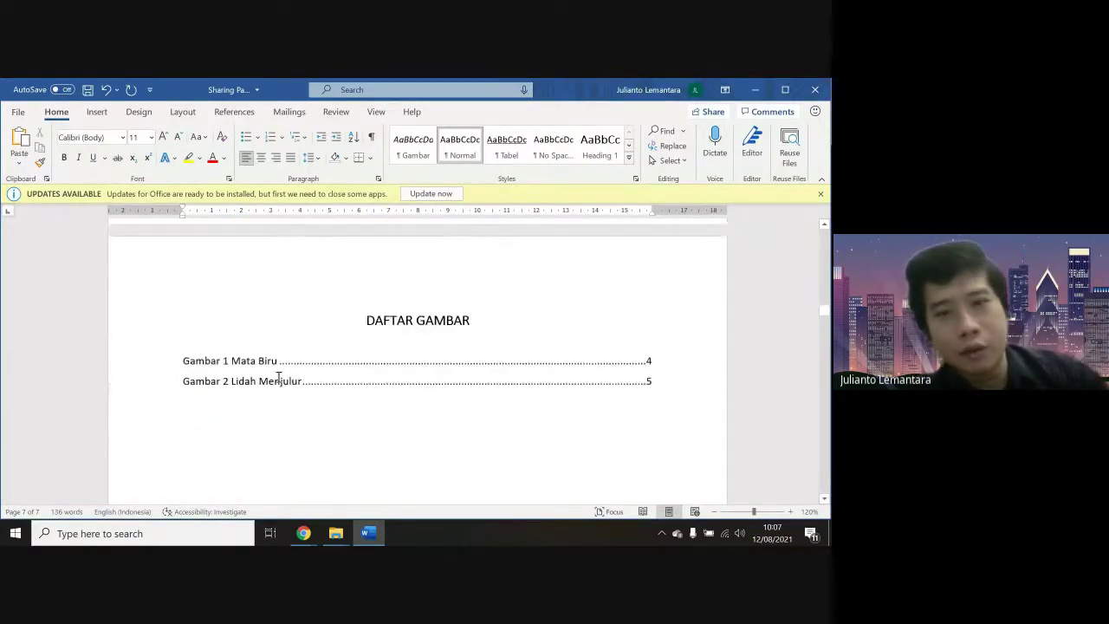
pyautogui.scroll(5, 278, 376)
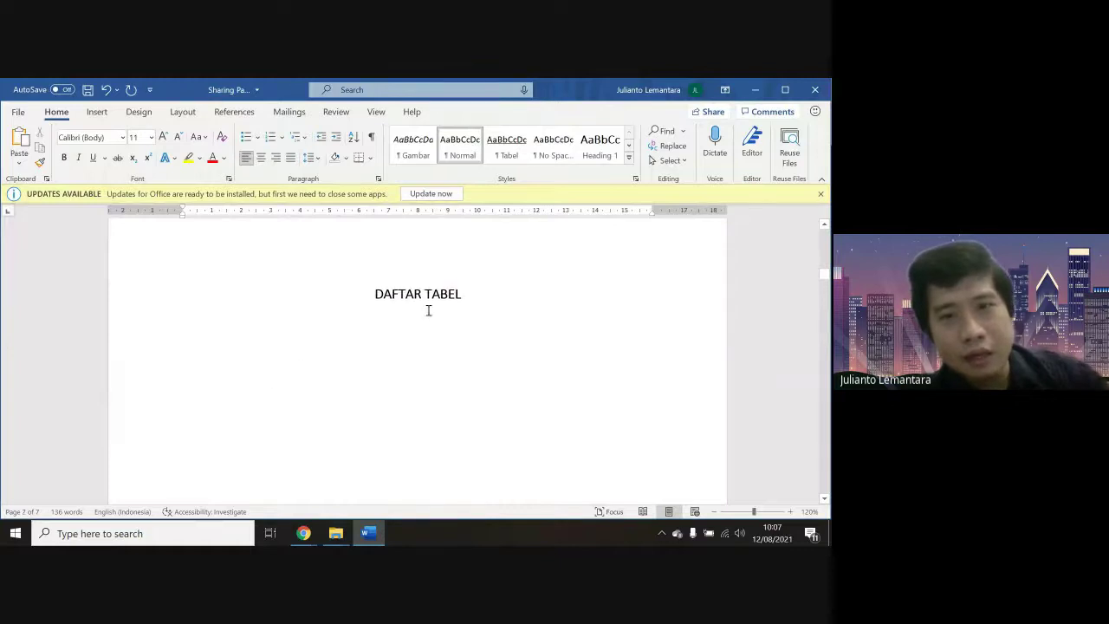
pyautogui.click(488, 299)
pyautogui.press('Return')
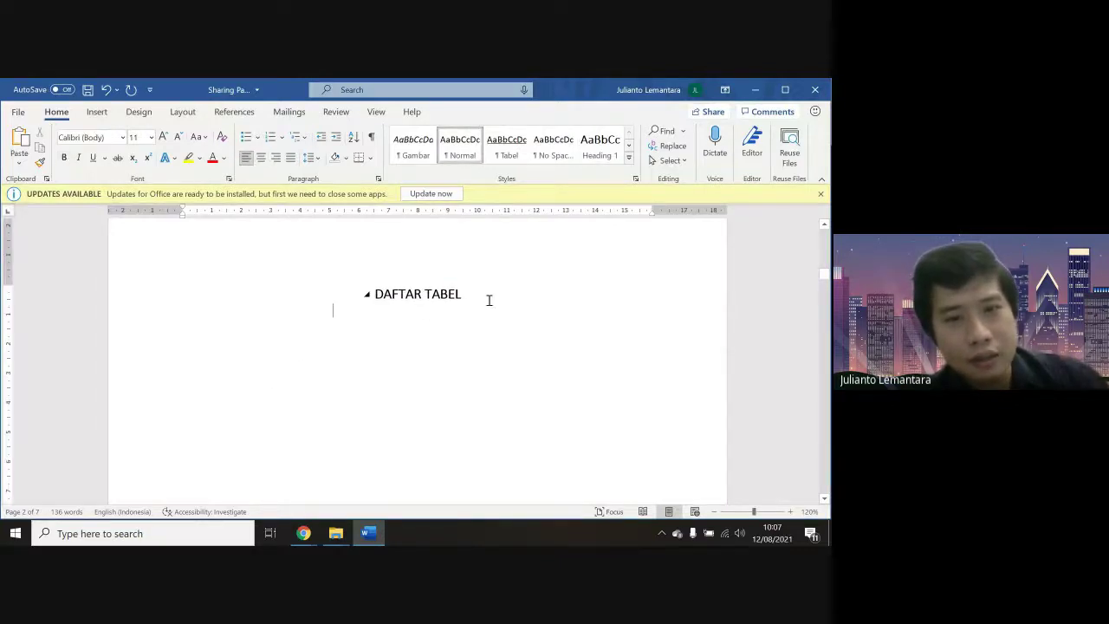
pyautogui.scroll(-10, 489, 300)
pyautogui.scroll(5, 488, 299)
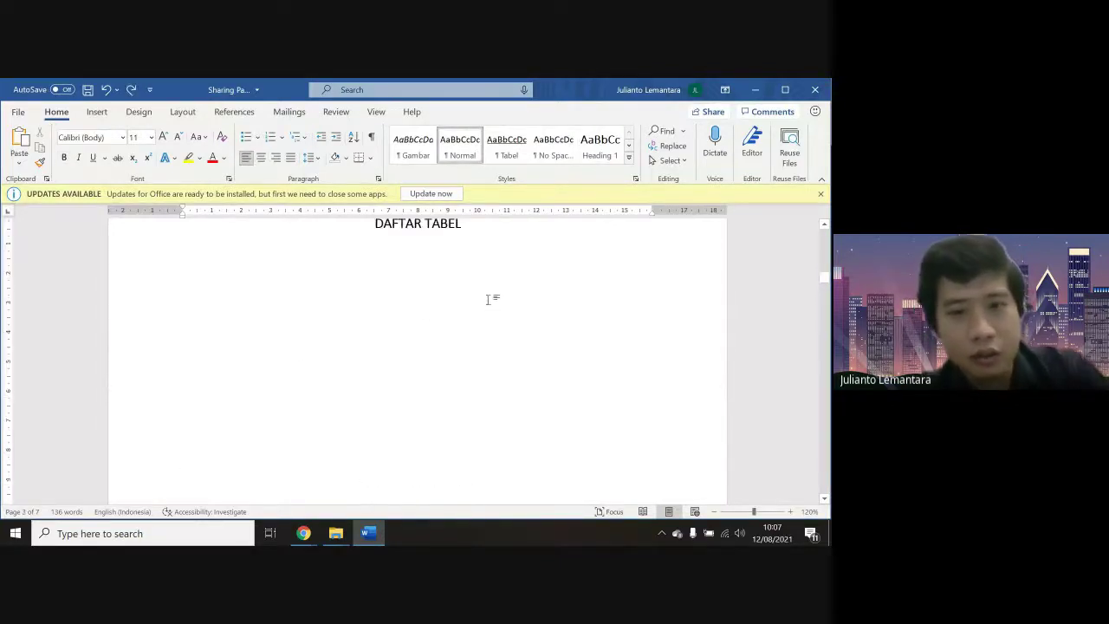
pyautogui.press('Return')
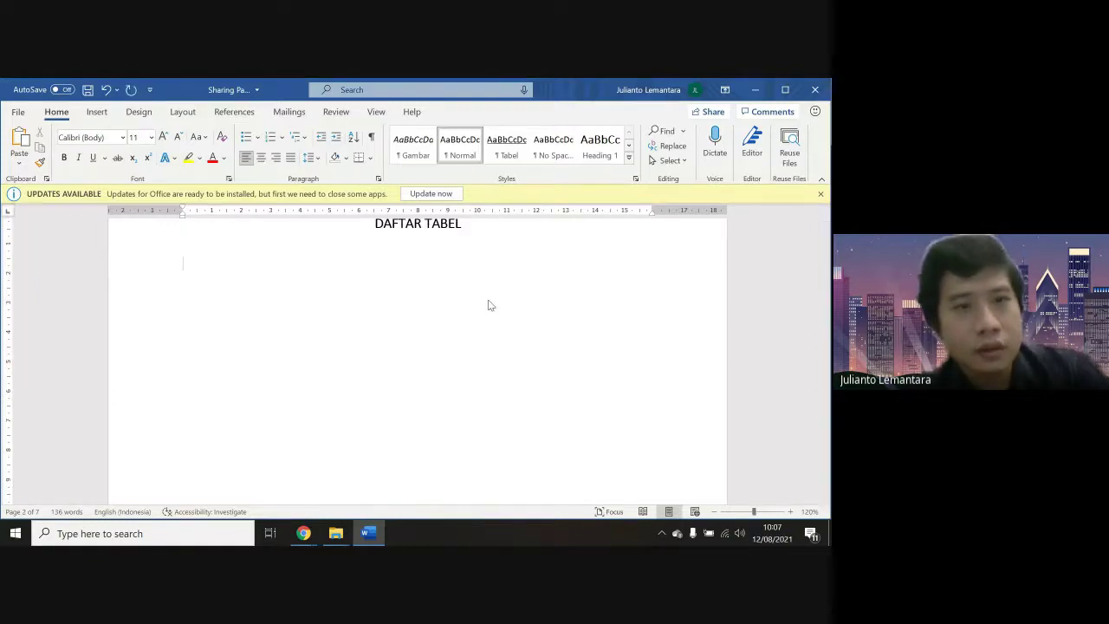
pyautogui.click(102, 111)
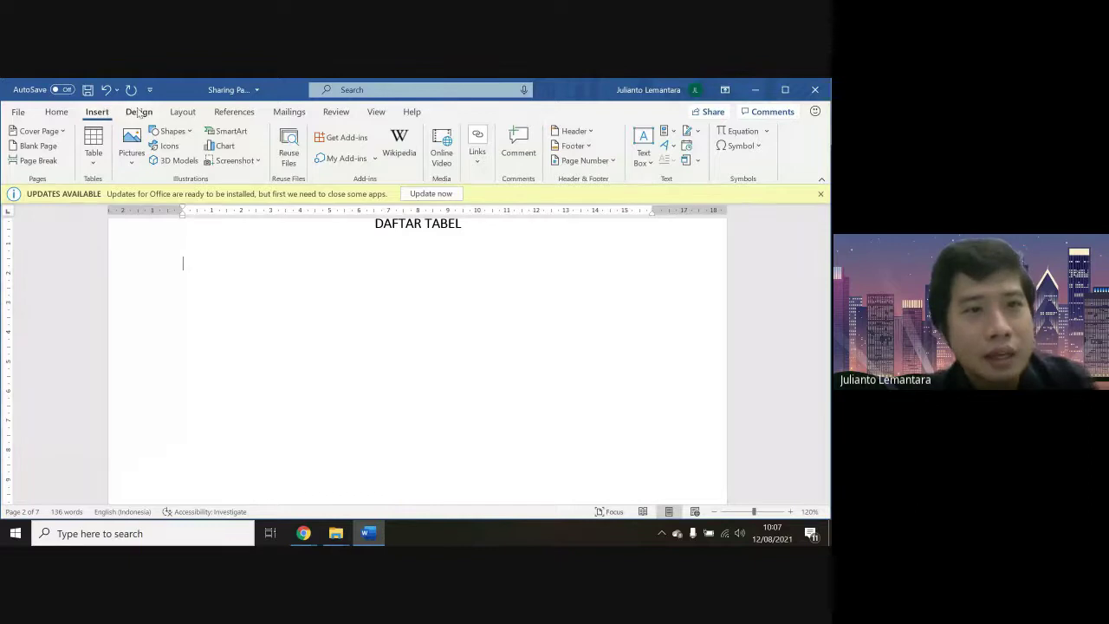
# Build a custom table of contents from the Tabel style at level 1, clearing Heading 3's level
pyautogui.click(244, 116)
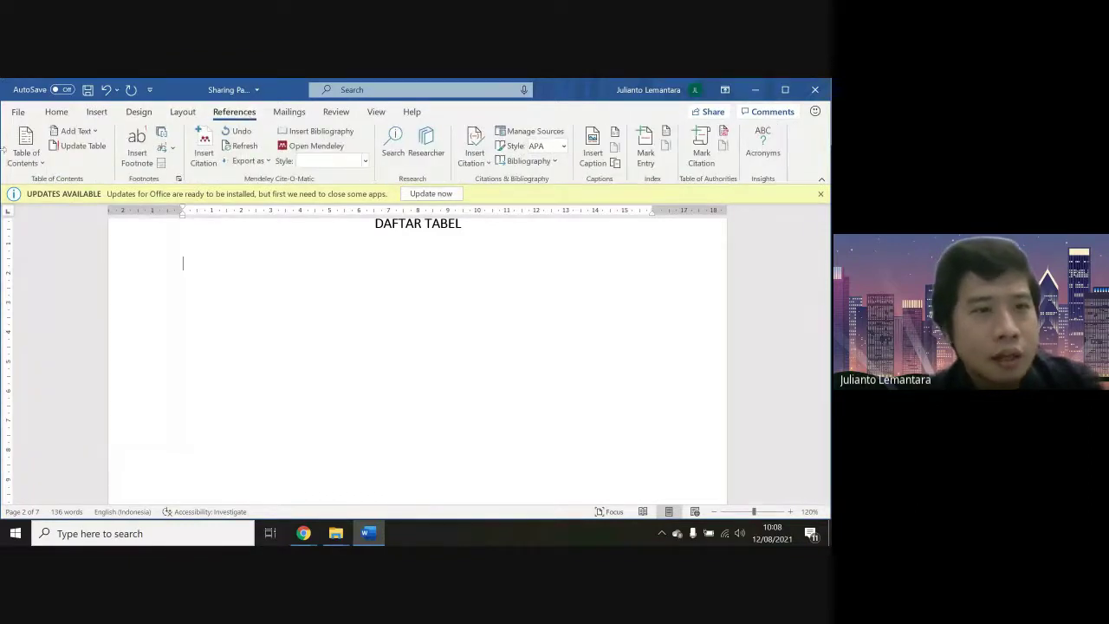
pyautogui.click(24, 146)
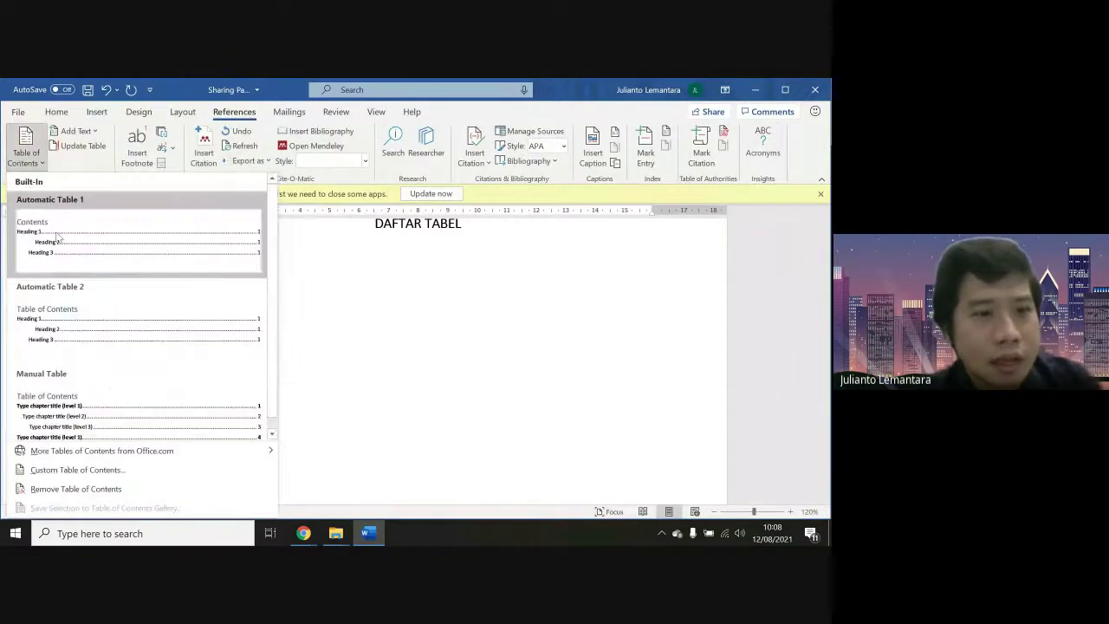
pyautogui.click(110, 472)
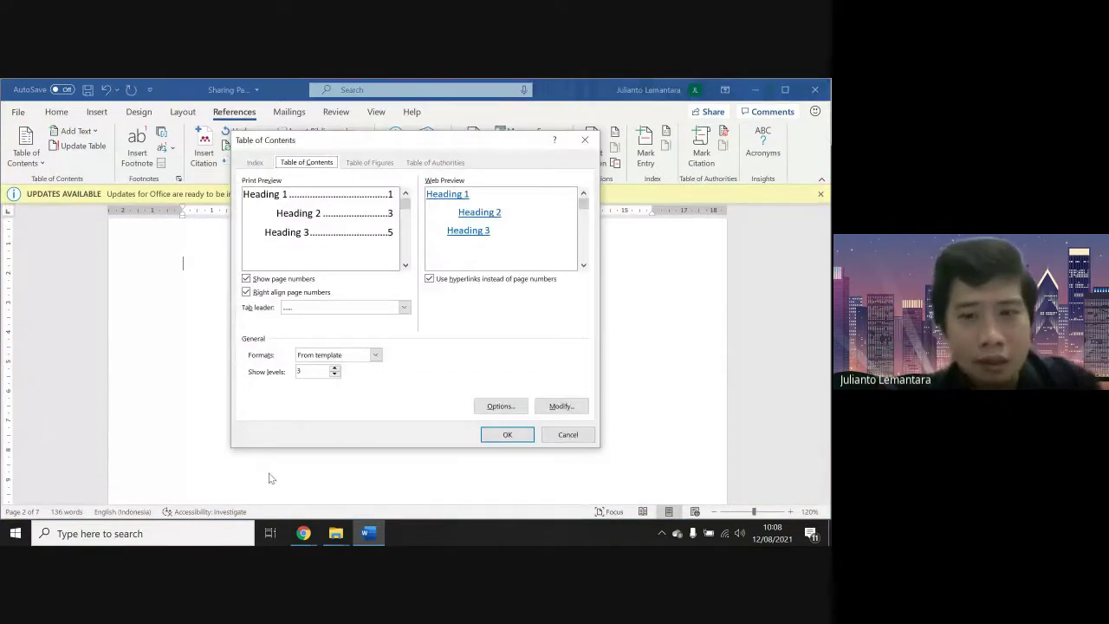
pyautogui.click(500, 405)
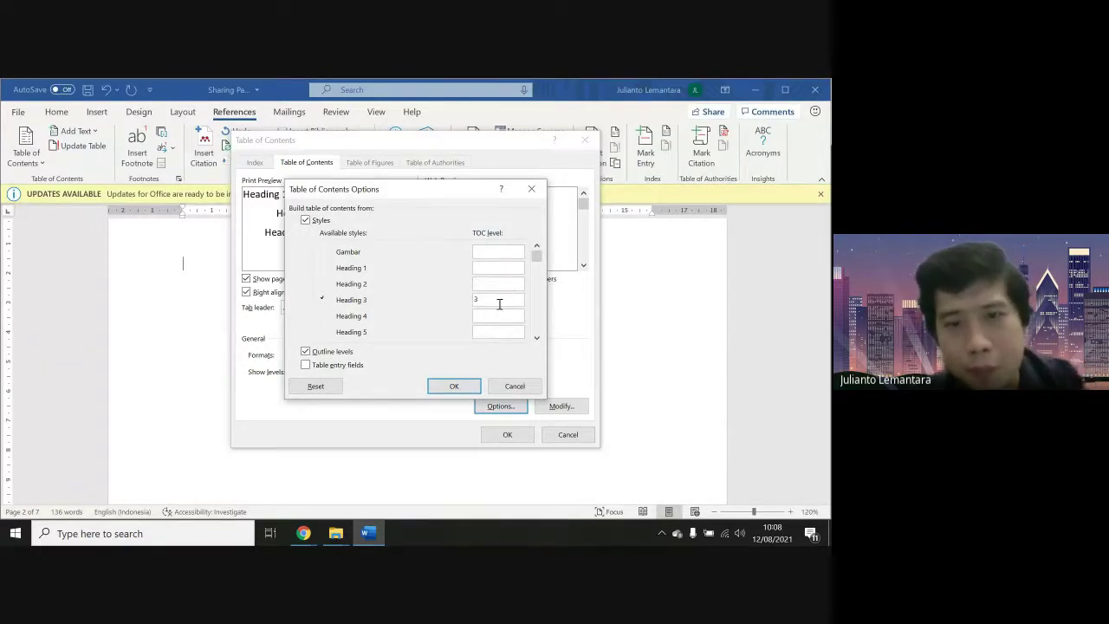
pyautogui.press('BackSpace')
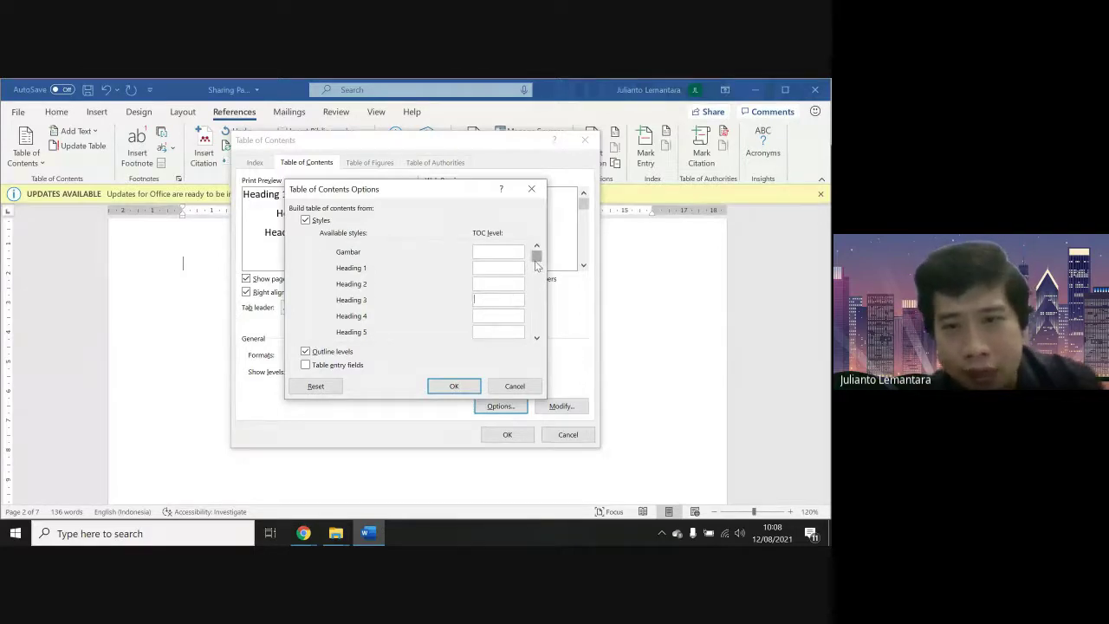
pyautogui.moveTo(537, 265); pyautogui.dragTo(535, 330)
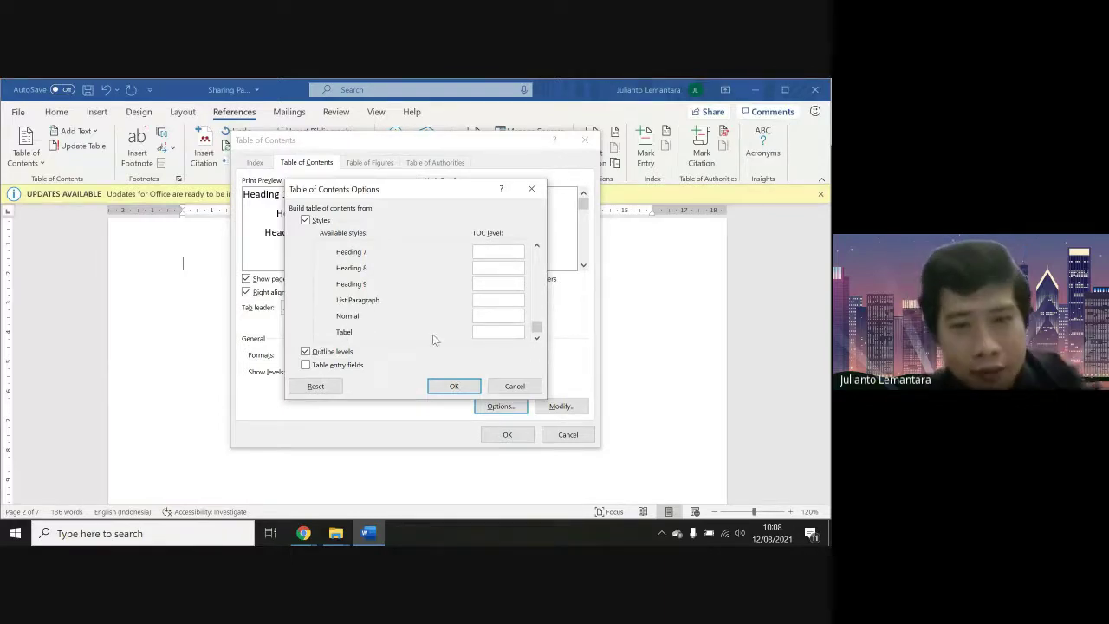
pyautogui.write('1')
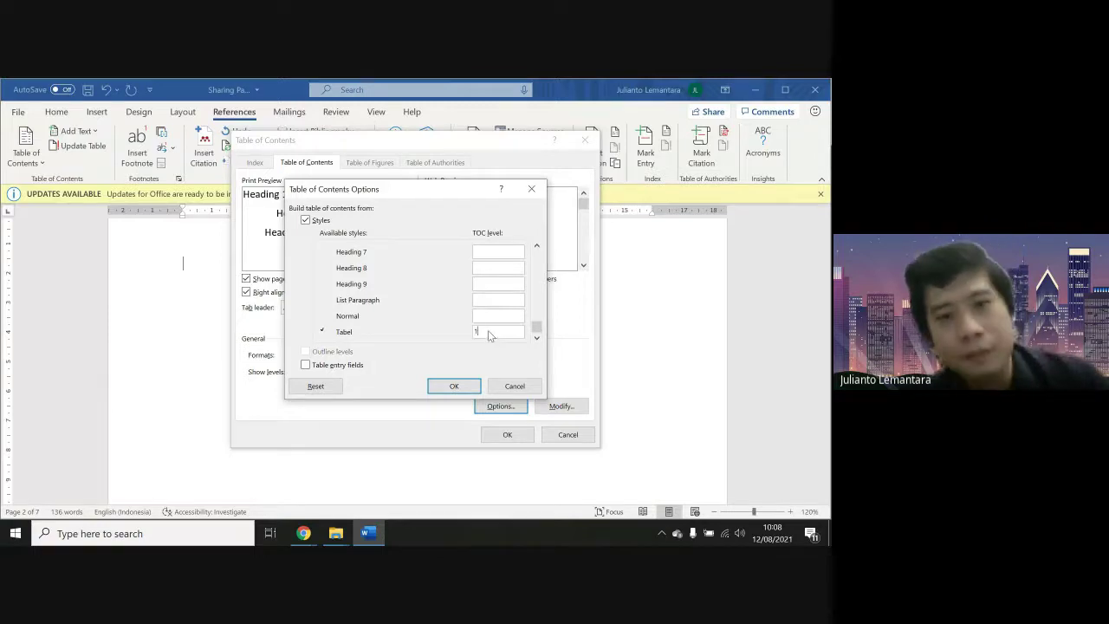
pyautogui.click(466, 389)
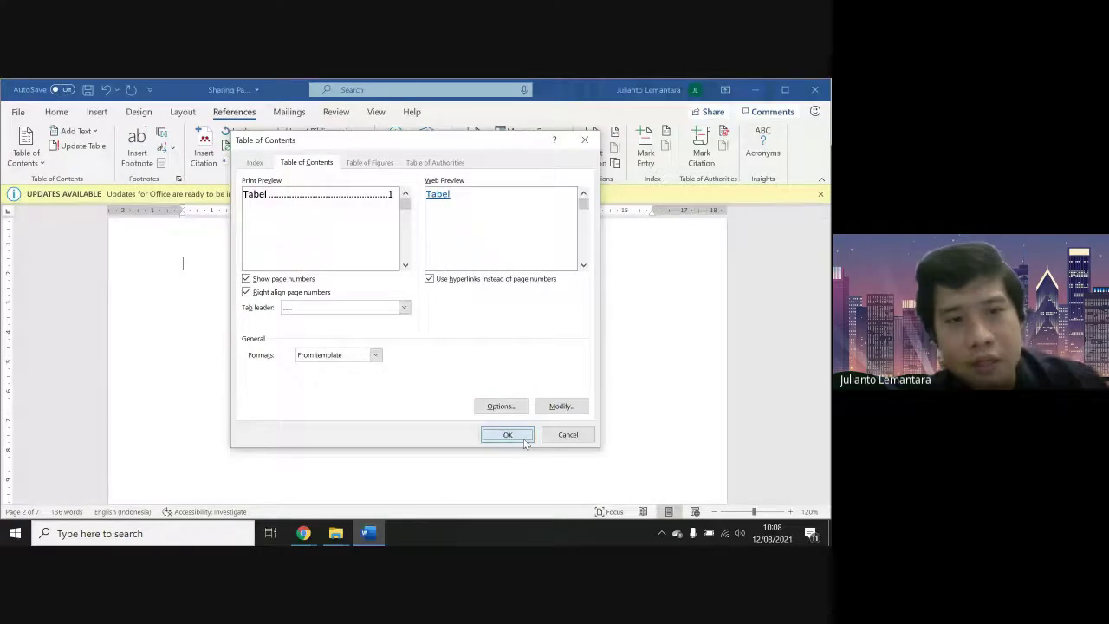
pyautogui.click(508, 436)
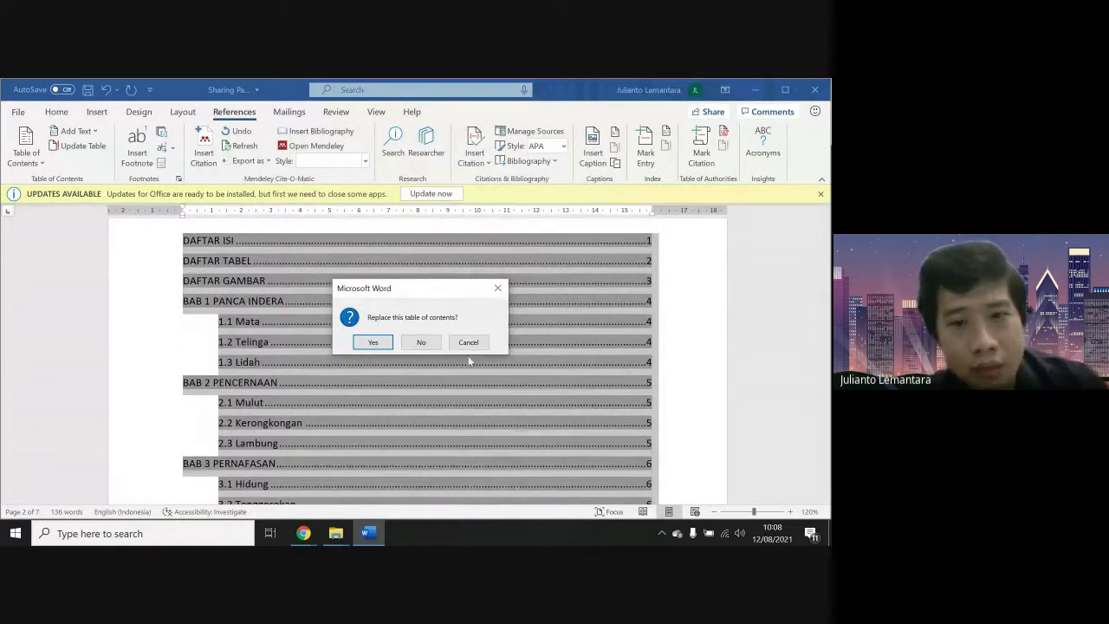
# Decline replacing DAFTAR ISI and check the new list: Tabel 1 on page 6, Tabel 2 on page 7
pyautogui.click(422, 340)
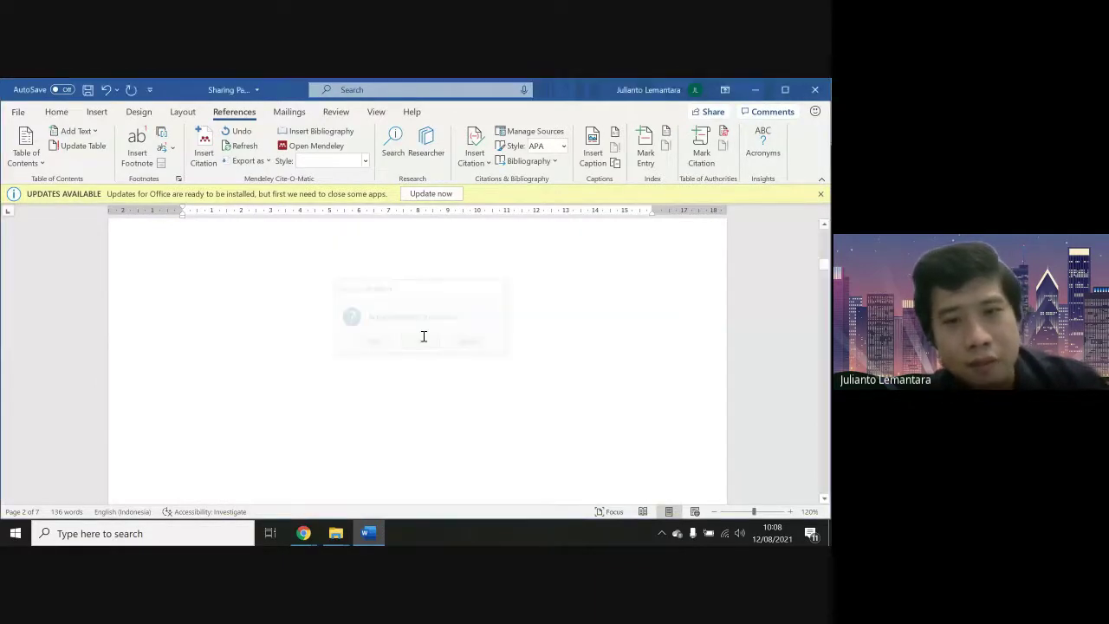
pyautogui.scroll(10, 423, 338)
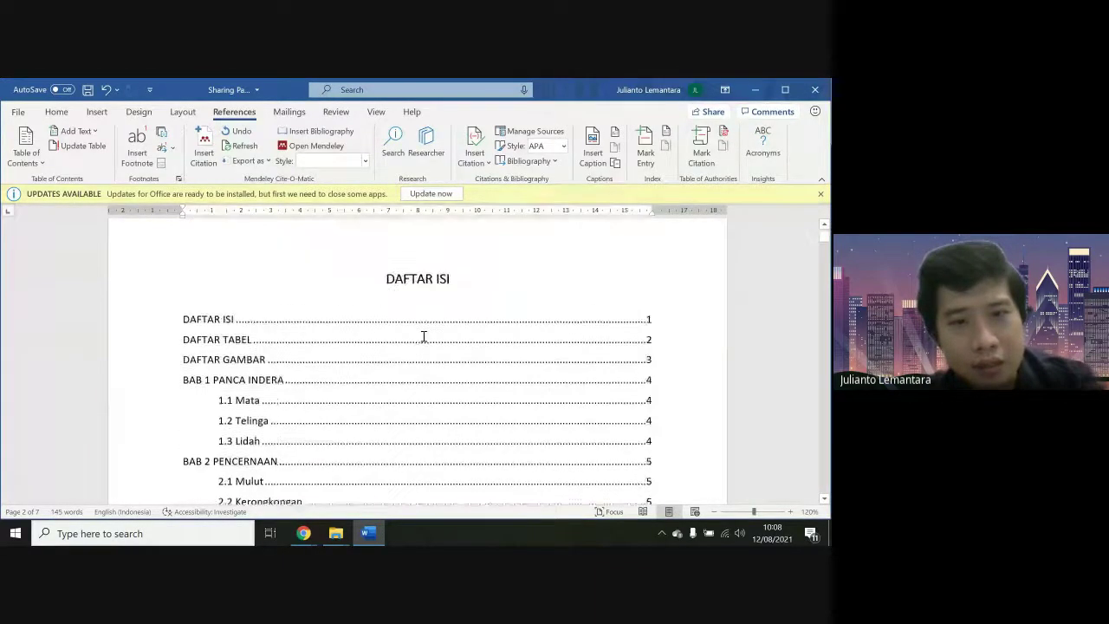
pyautogui.scroll(-10, 423, 336)
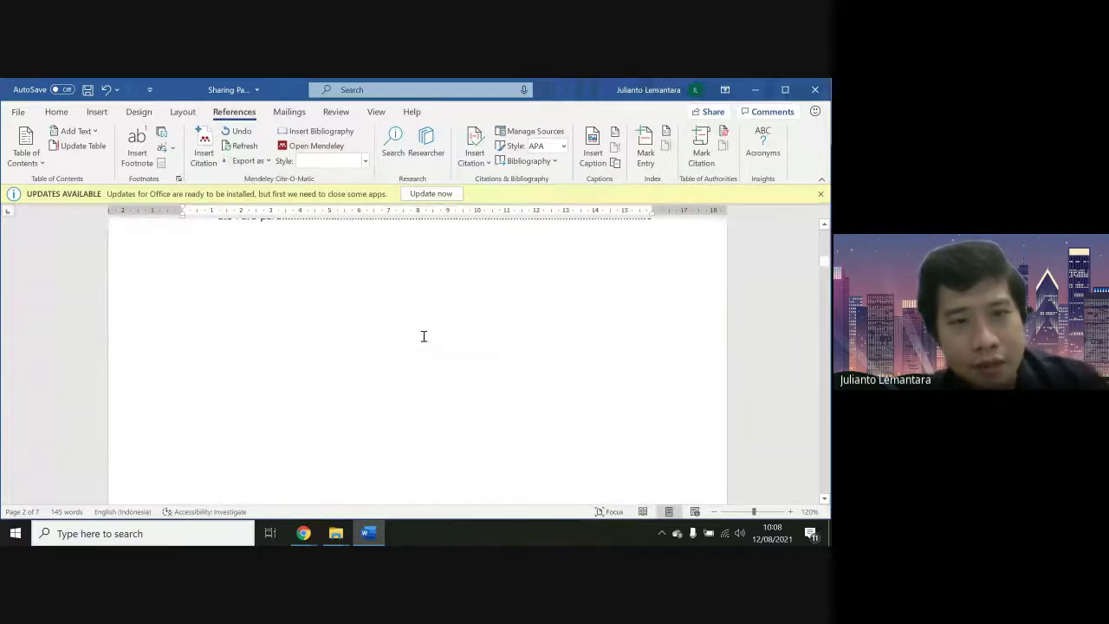
pyautogui.scroll(-5, 424, 336)
pyautogui.scroll(3, 423, 336)
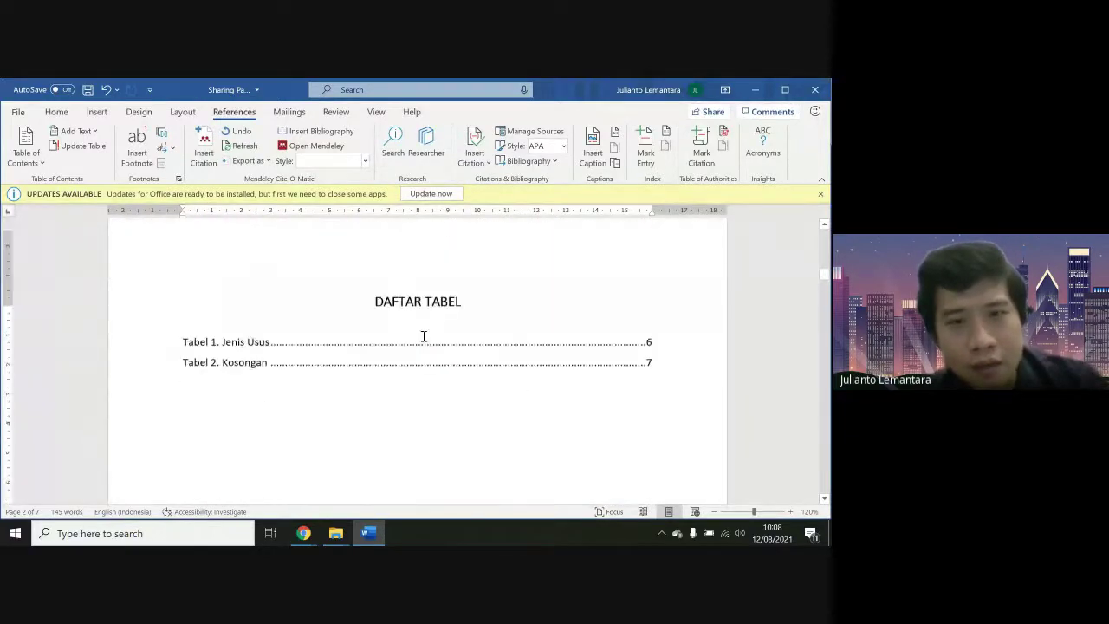
pyautogui.scroll(-1, 423, 340)
pyautogui.scroll(-1, 422, 340)
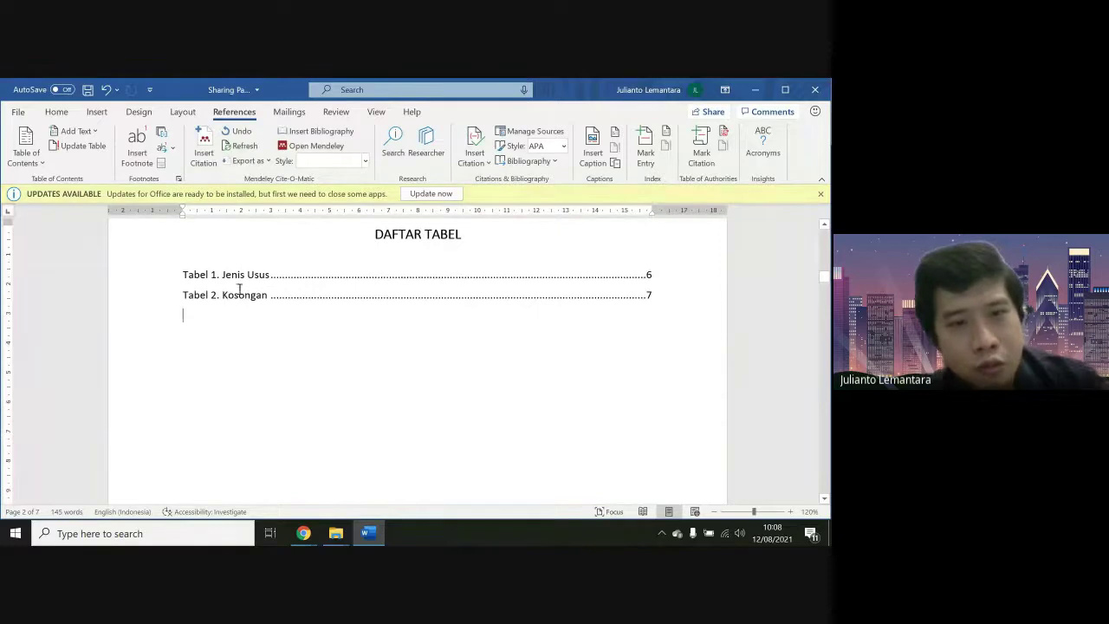
pyautogui.scroll(-8, 469, 329)
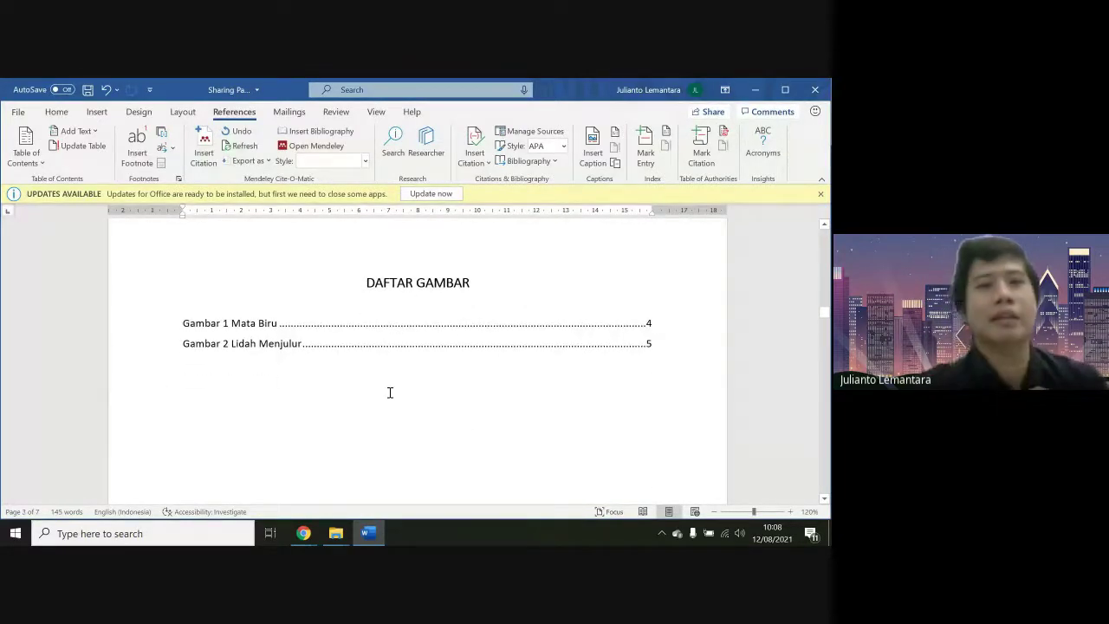
pyautogui.scroll(-5, 389, 392)
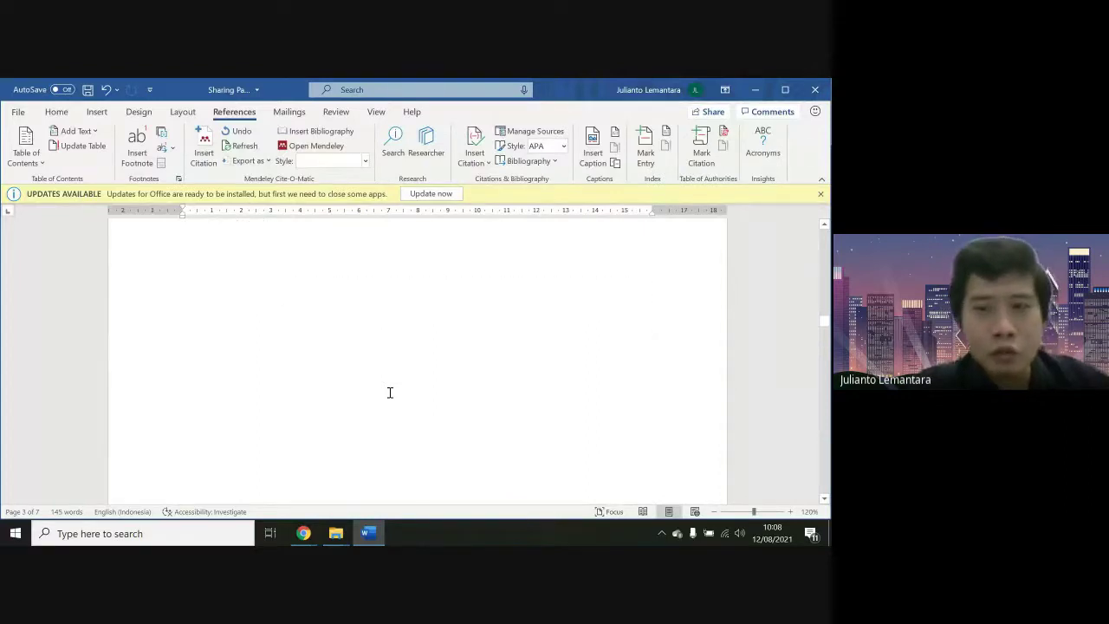
# Update the entire DAFTAR TABEL field so Tabel 1. Jenis Usus and Tabel 2. Kosongan show current pages
pyautogui.scroll(10, 389, 392)
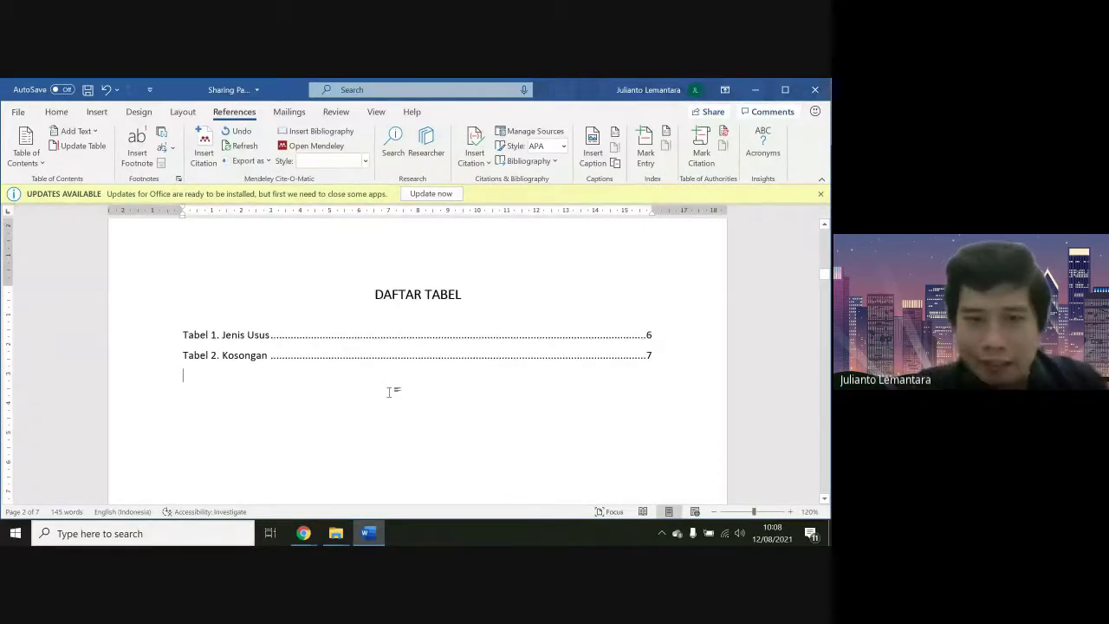
pyautogui.click(407, 335)
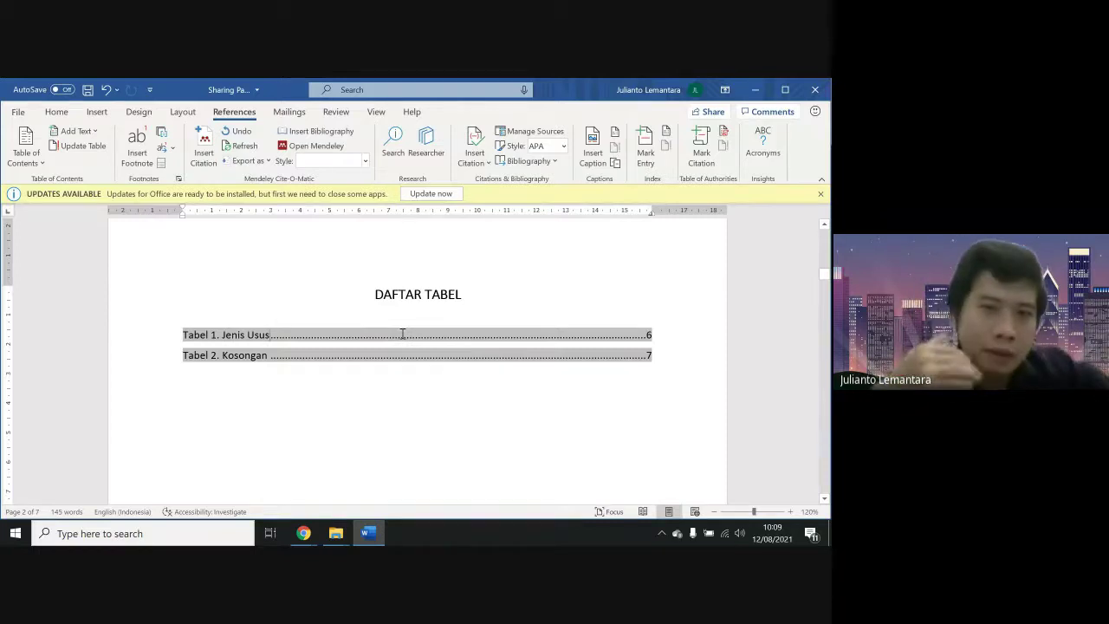
pyautogui.rightClick(528, 333)
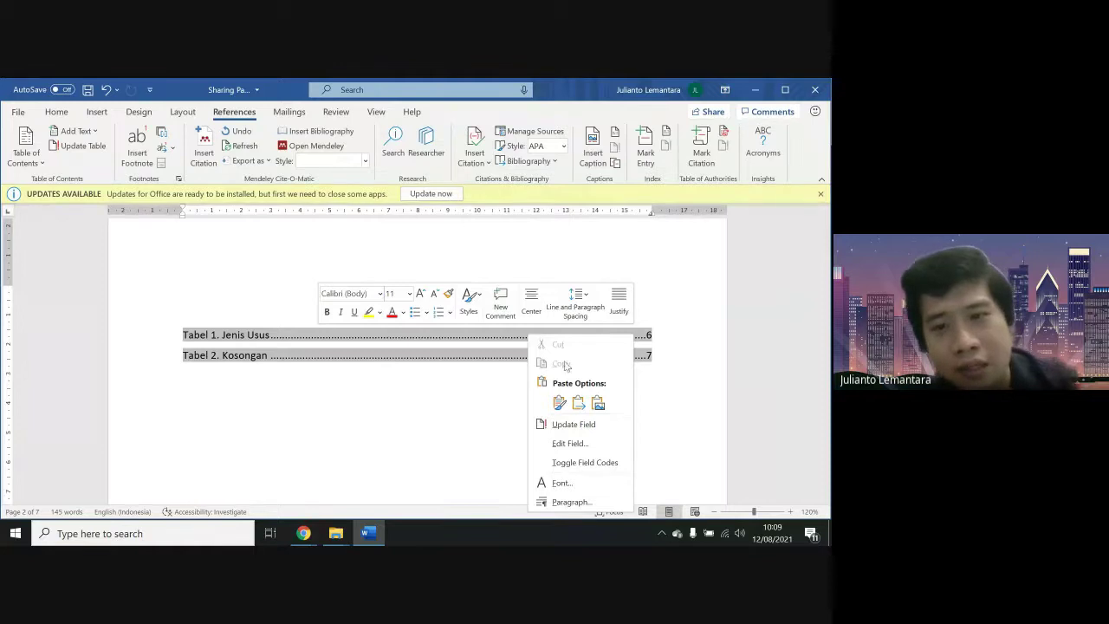
pyautogui.click(611, 429)
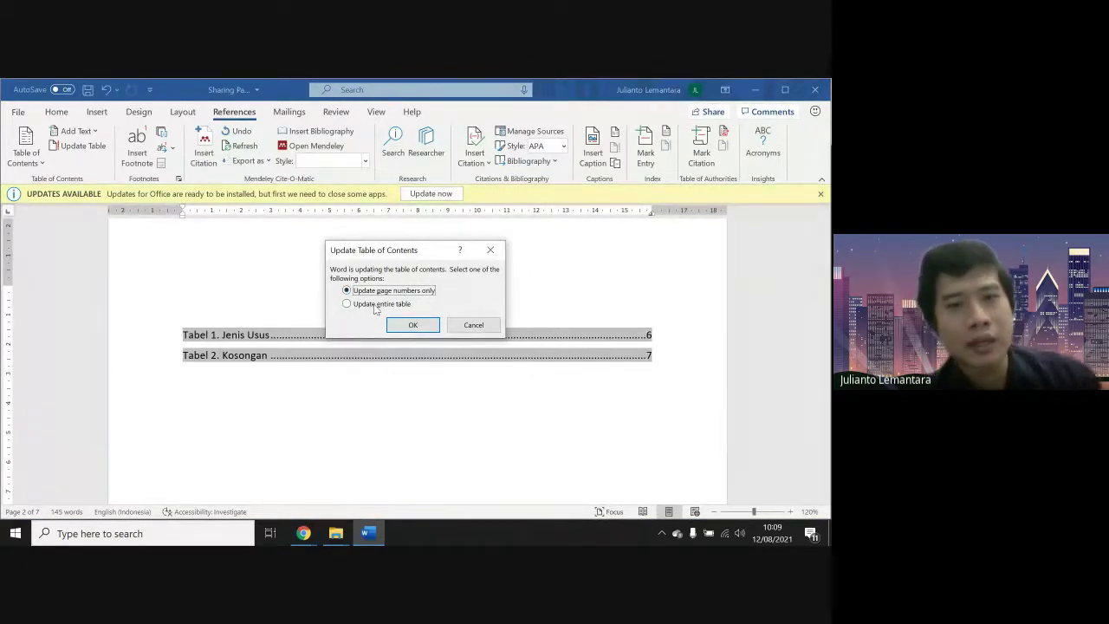
pyautogui.click(376, 305)
pyautogui.click(424, 325)
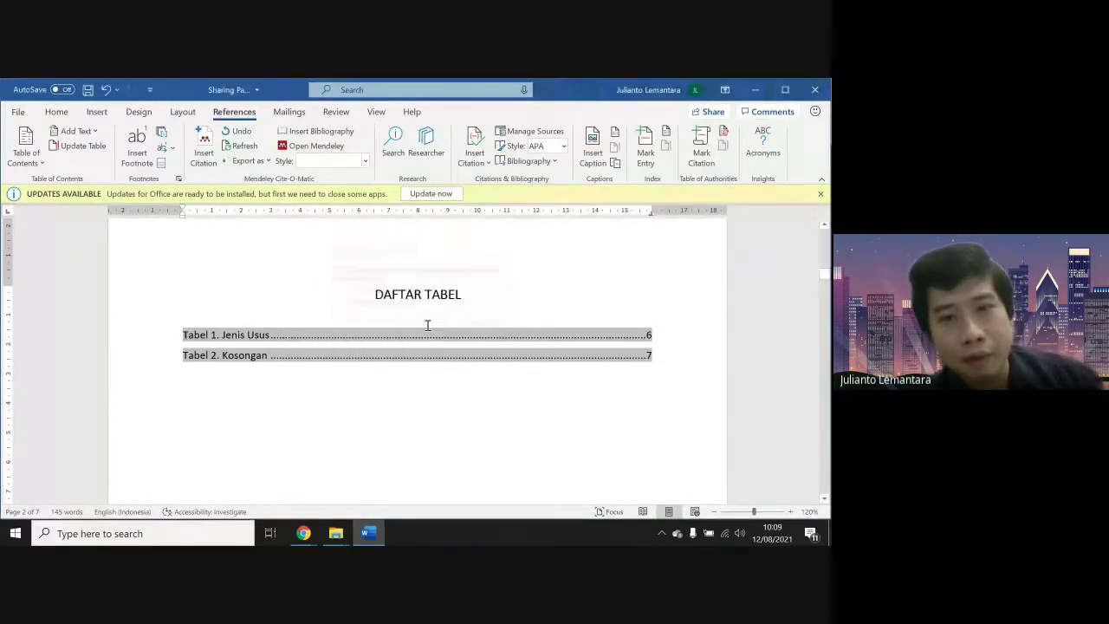
pyautogui.scroll(-10, 497, 362)
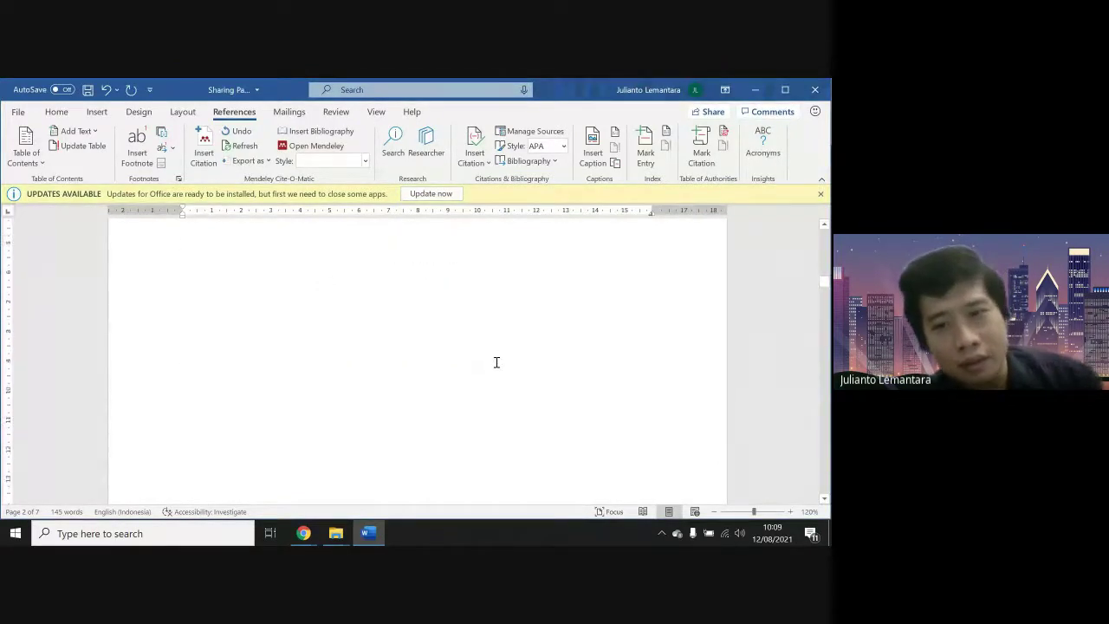
pyautogui.scroll(-8, 496, 363)
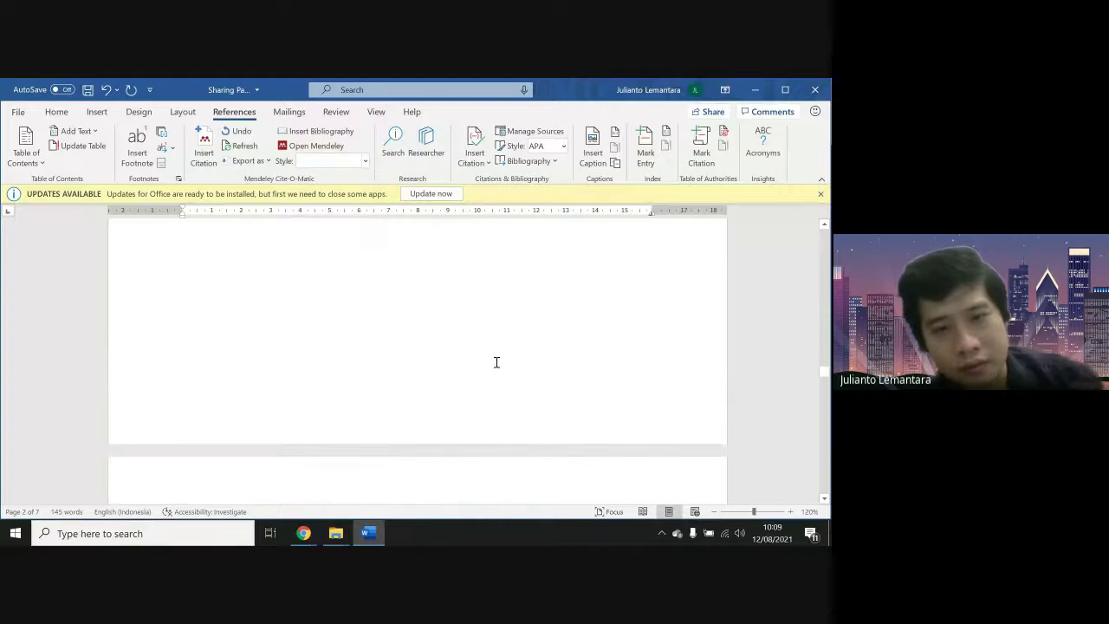
pyautogui.scroll(-12, 497, 363)
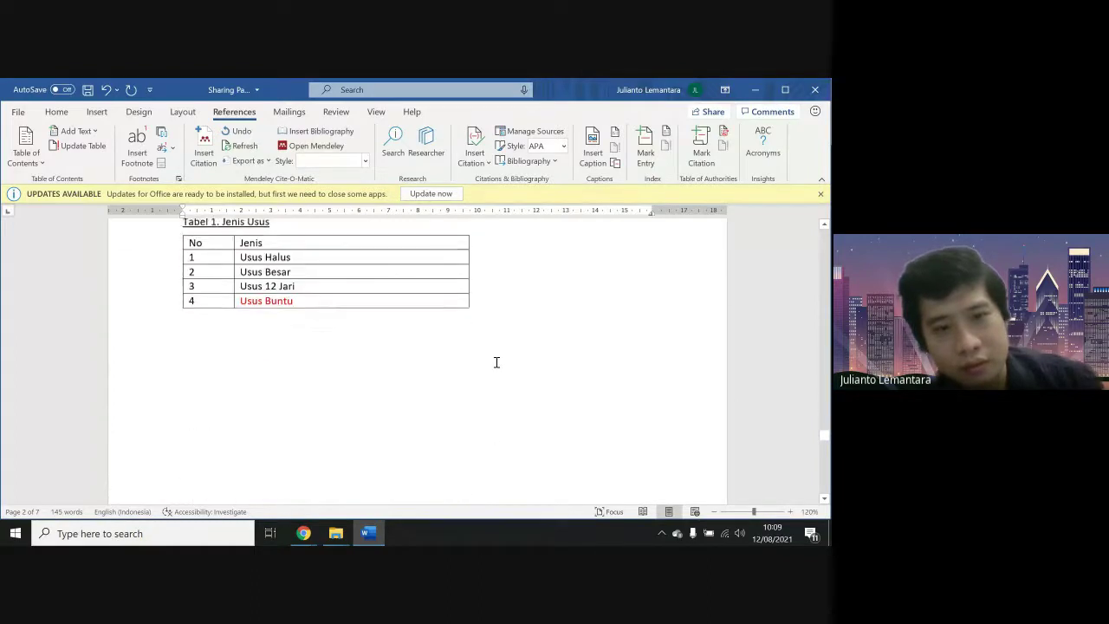
pyautogui.scroll(-5, 497, 362)
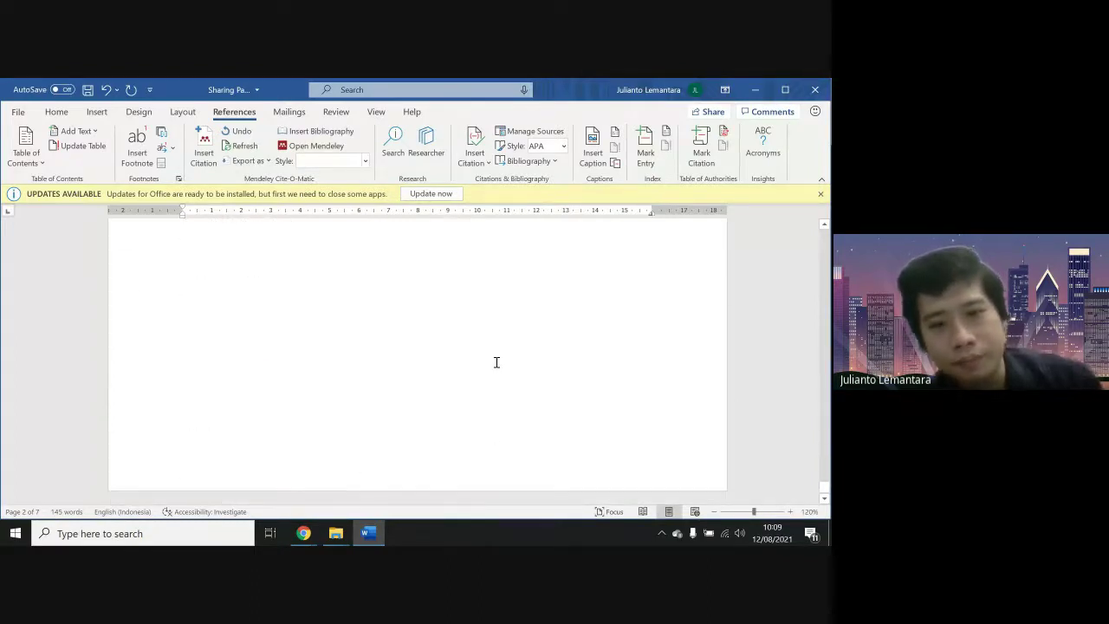
pyautogui.scroll(4, 497, 362)
pyautogui.scroll(12, 497, 362)
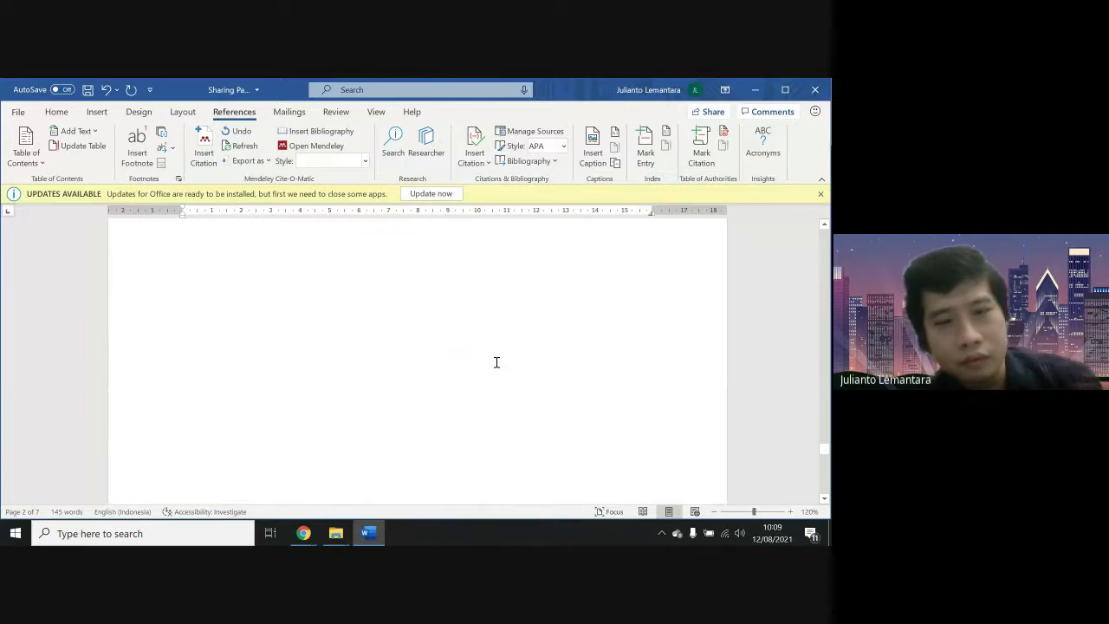
pyautogui.scroll(10, 497, 362)
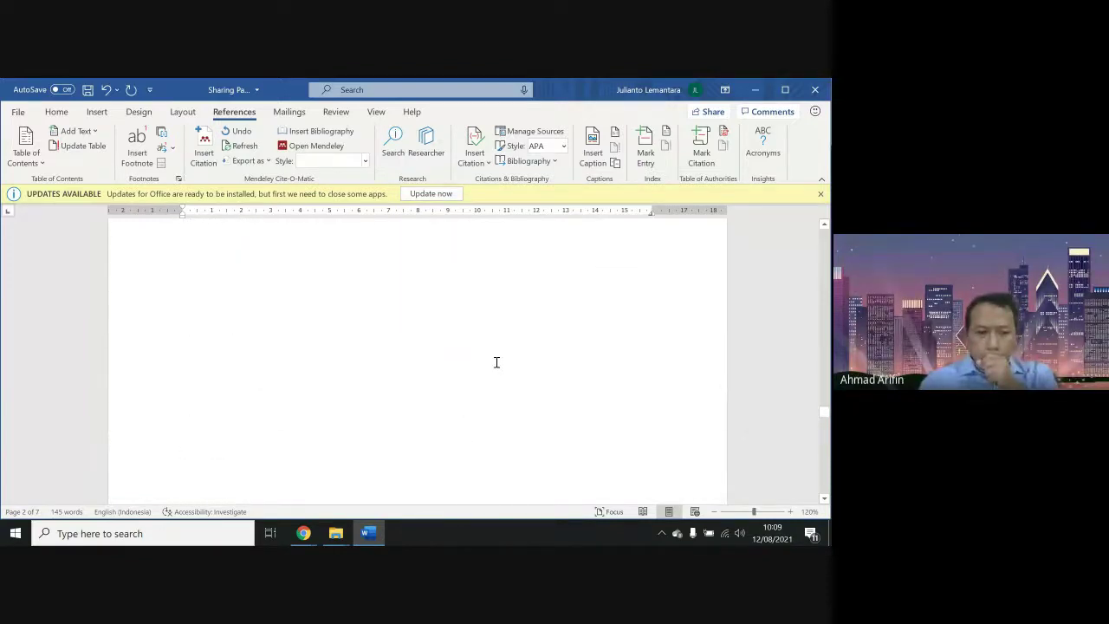
pyautogui.scroll(9, 496, 363)
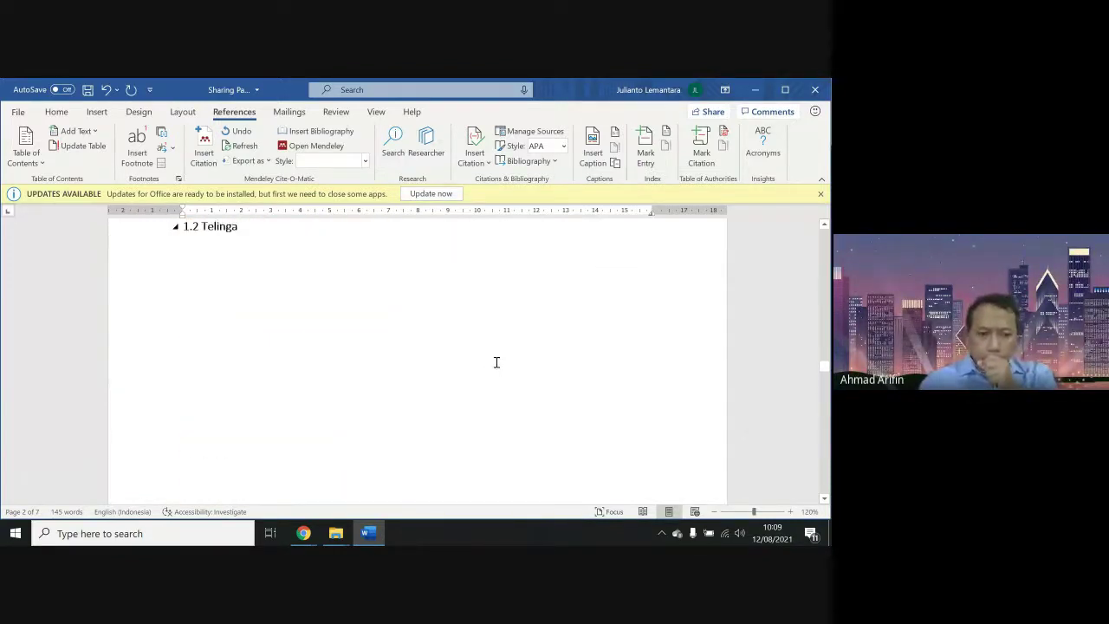
pyautogui.scroll(-3, 497, 362)
pyautogui.scroll(-5, 496, 362)
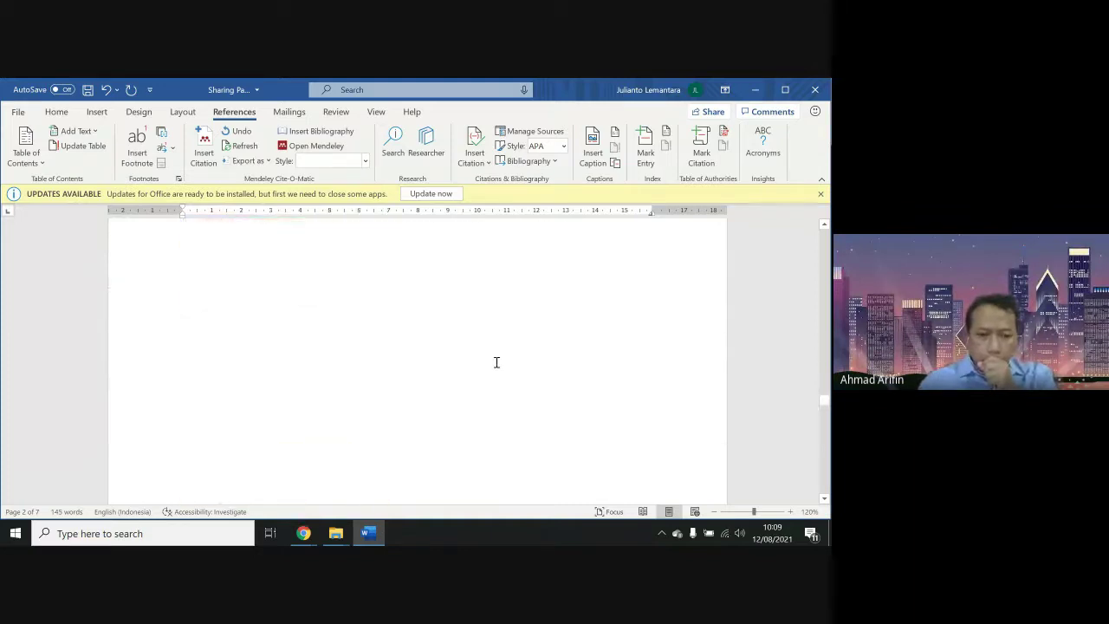
pyautogui.scroll(5, 497, 362)
pyautogui.scroll(6, 496, 363)
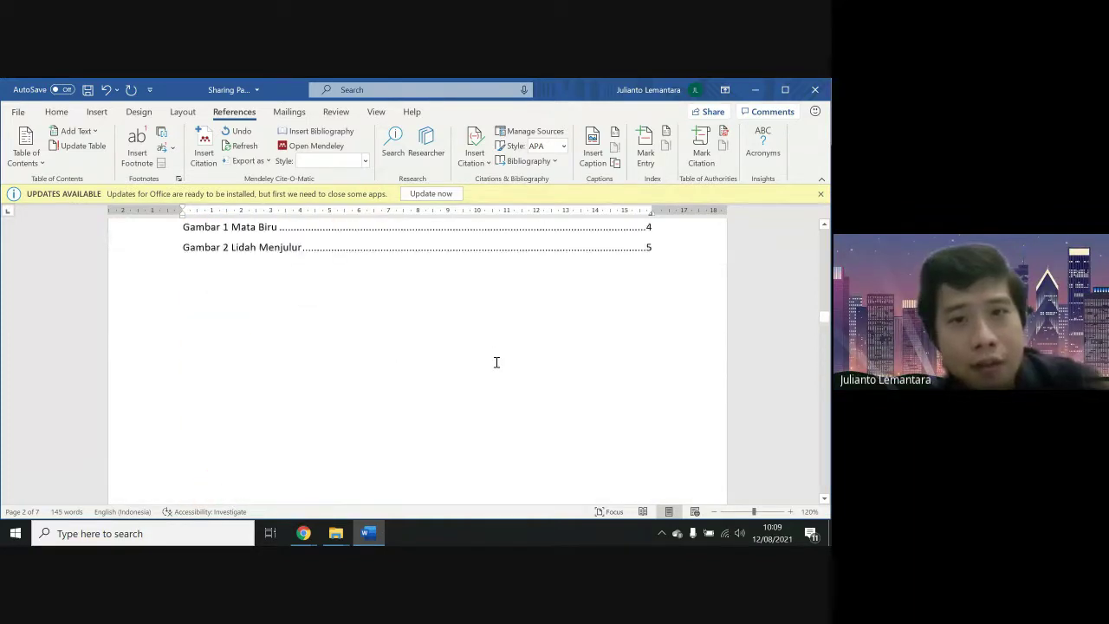
pyautogui.scroll(-3, 497, 363)
pyautogui.scroll(4, 497, 362)
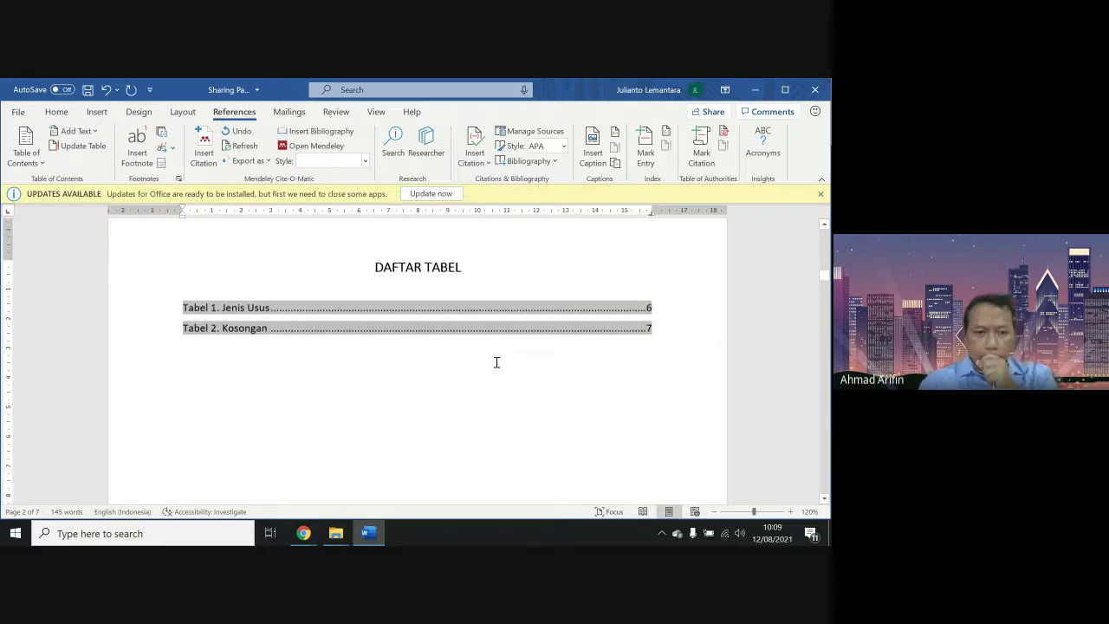
pyautogui.scroll(-3, 496, 362)
pyautogui.scroll(3, 497, 362)
pyautogui.scroll(1, 497, 362)
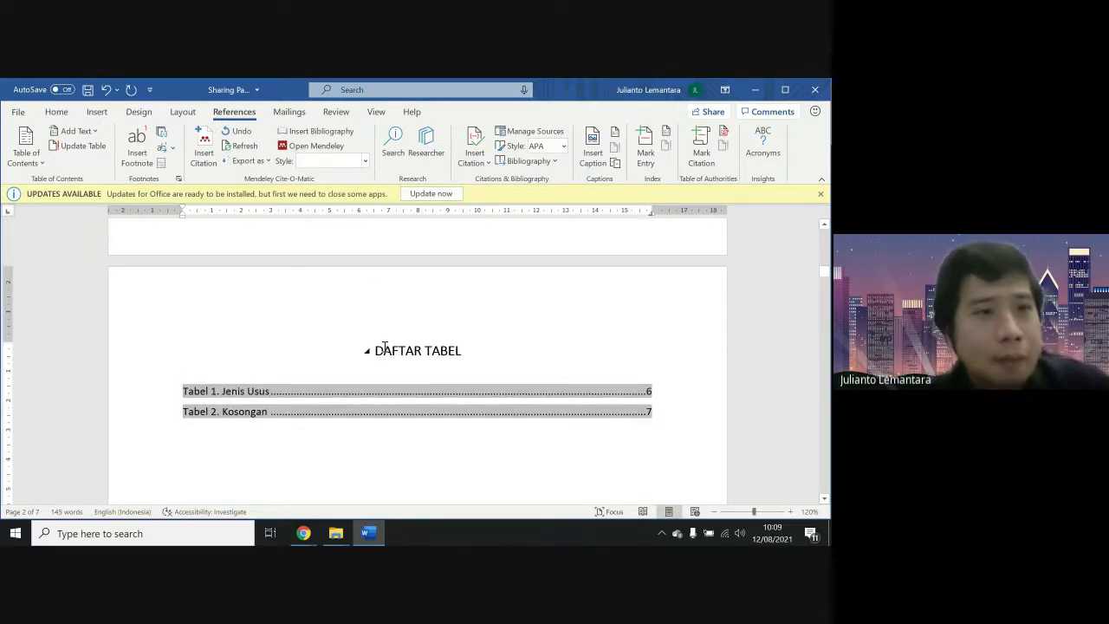
pyautogui.click(219, 376)
pyautogui.press('Up')
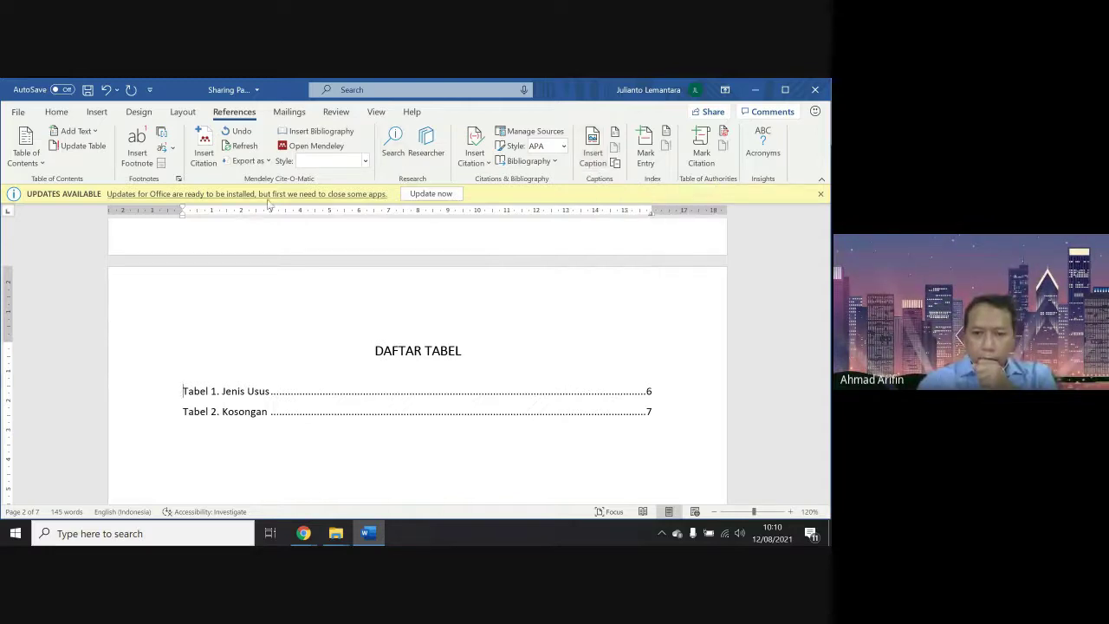
# Rebuild the DAFTAR TABEL from the Tabel style at level 1, removing the Heading 1–3 levels
pyautogui.click(48, 163)
pyautogui.click(52, 163)
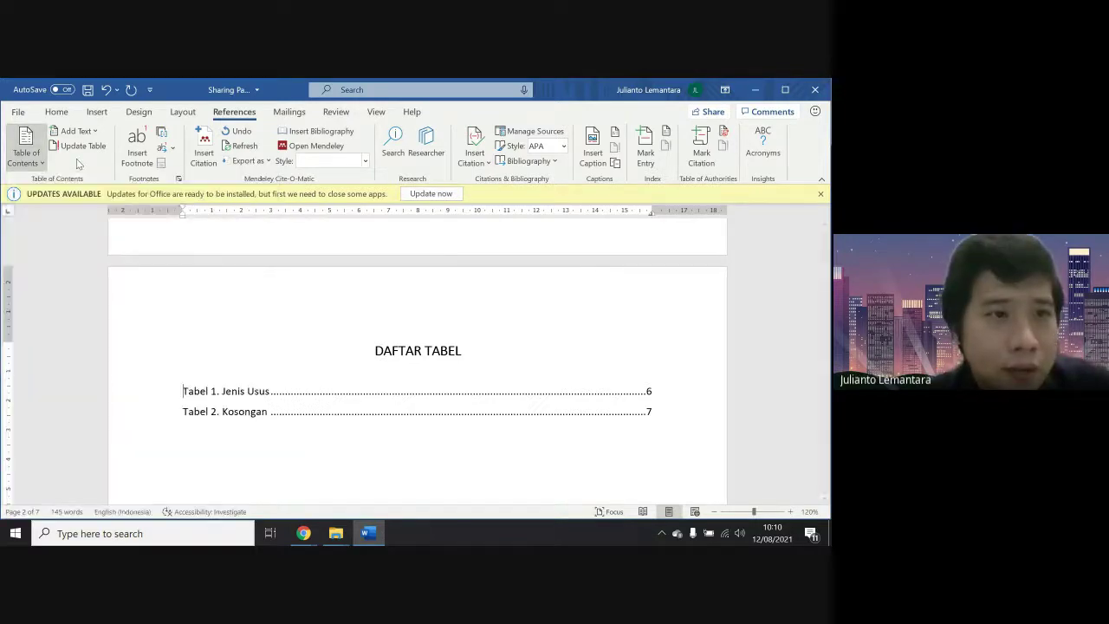
pyautogui.click(26, 152)
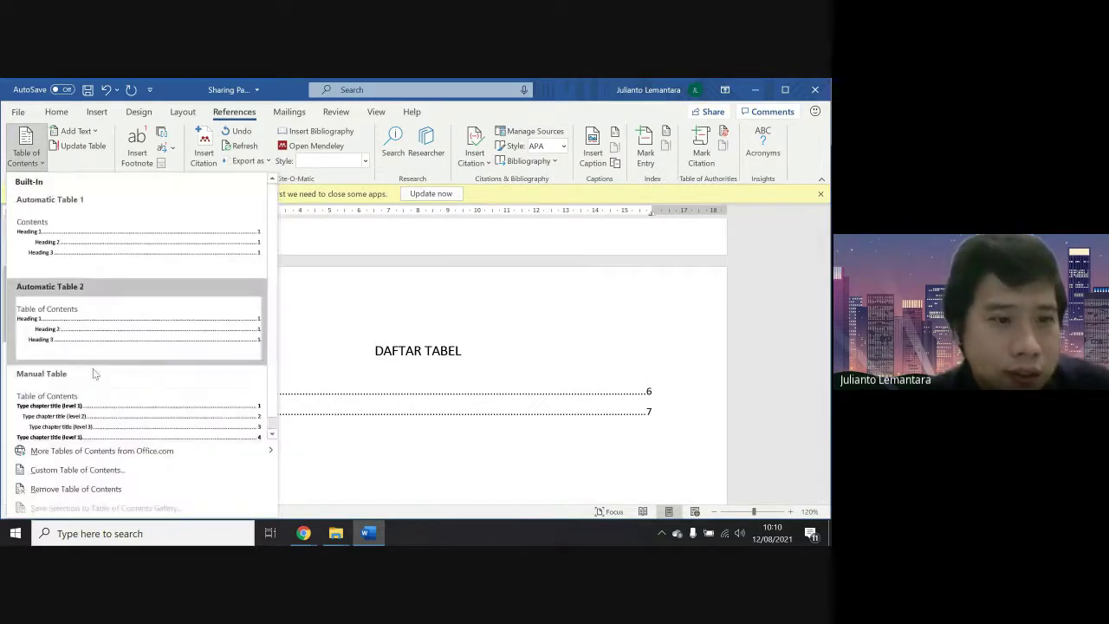
pyautogui.click(110, 477)
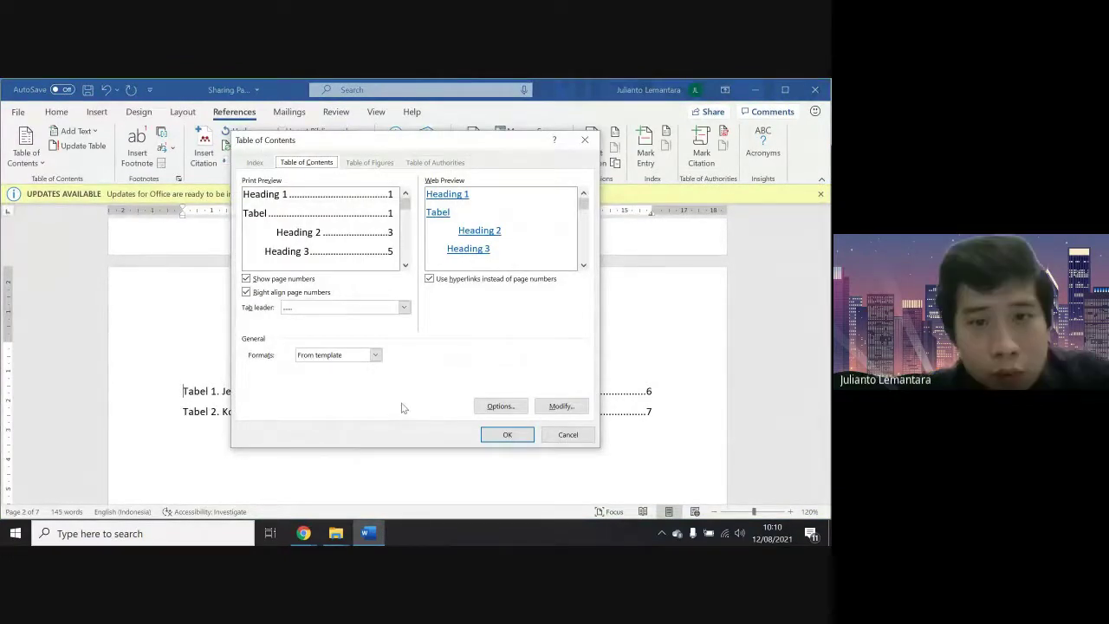
pyautogui.click(499, 407)
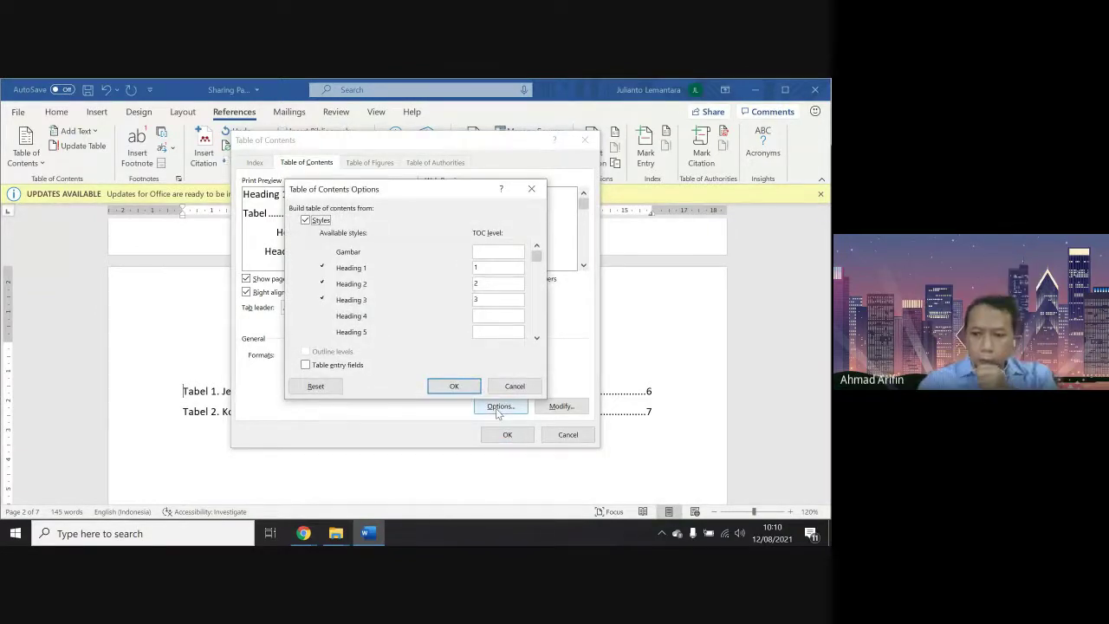
pyautogui.click(509, 268)
pyautogui.press('BackSpace')
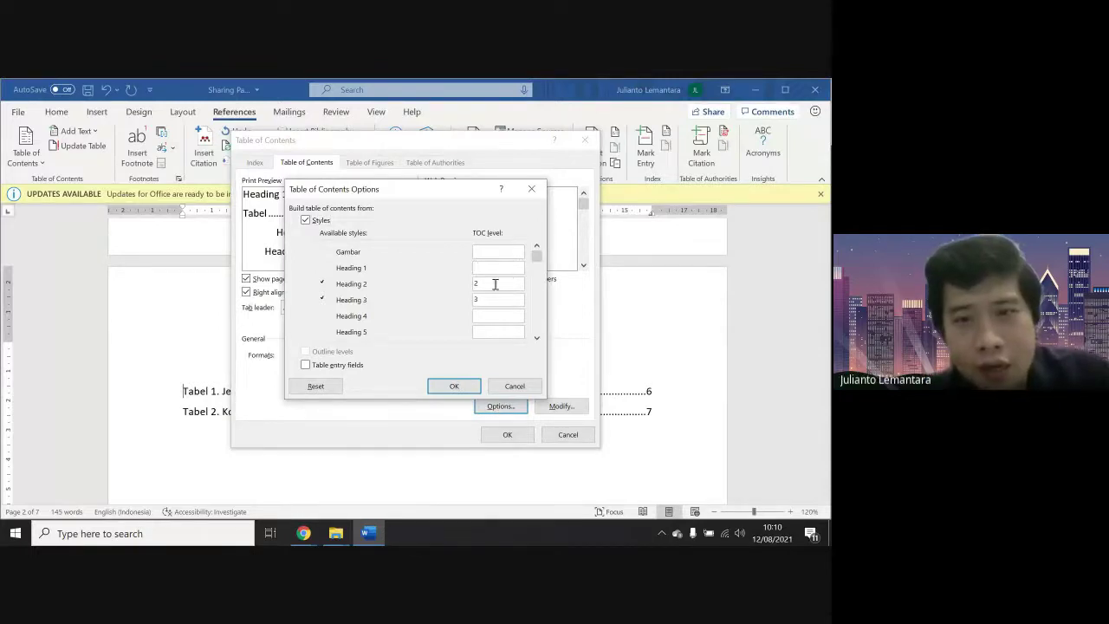
pyautogui.click(480, 286)
pyautogui.press('BackSpace')
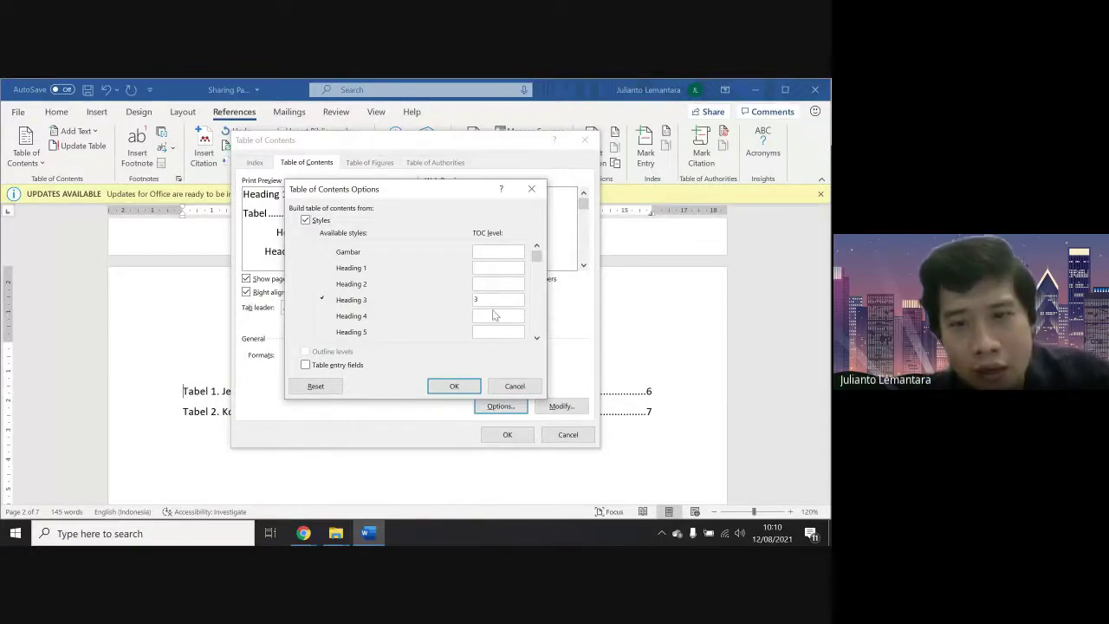
pyautogui.click(494, 301)
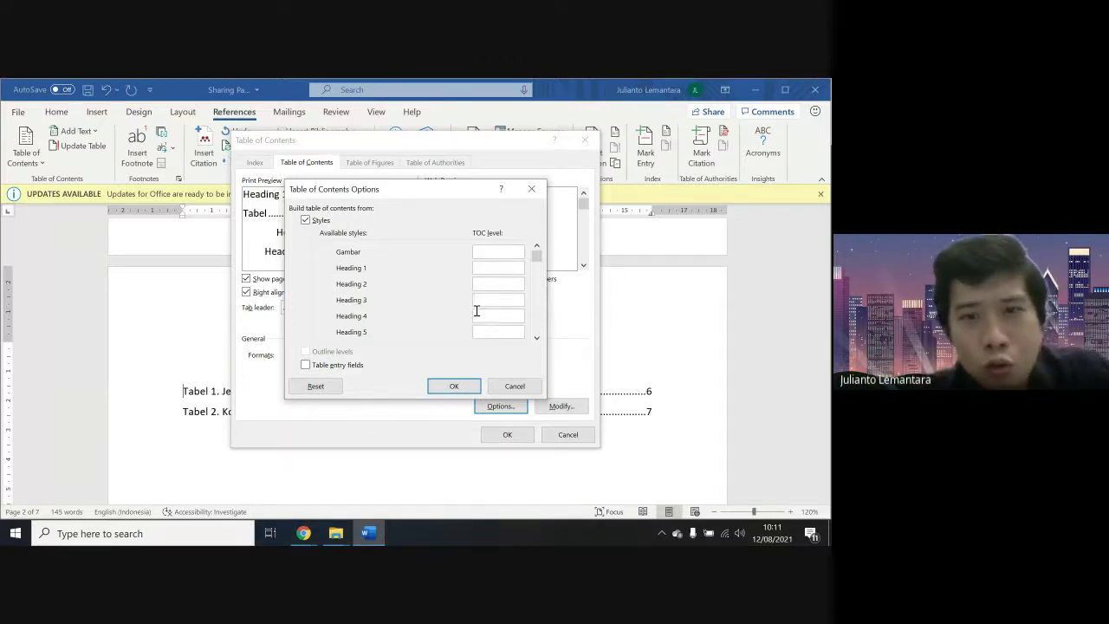
pyautogui.moveTo(538, 257); pyautogui.dragTo(537, 327)
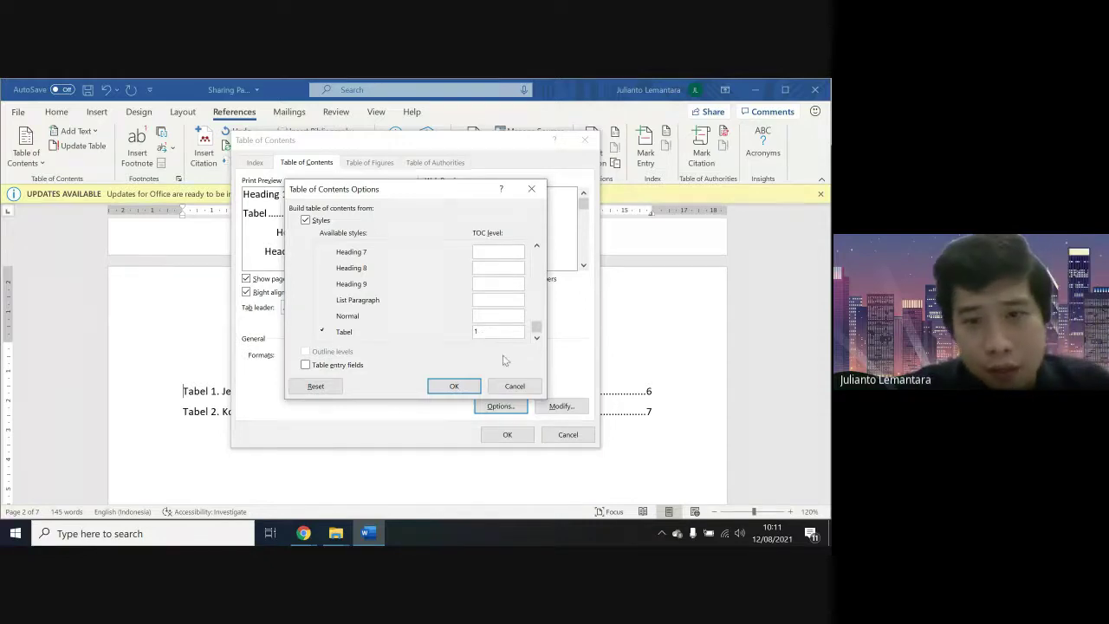
pyautogui.click(458, 388)
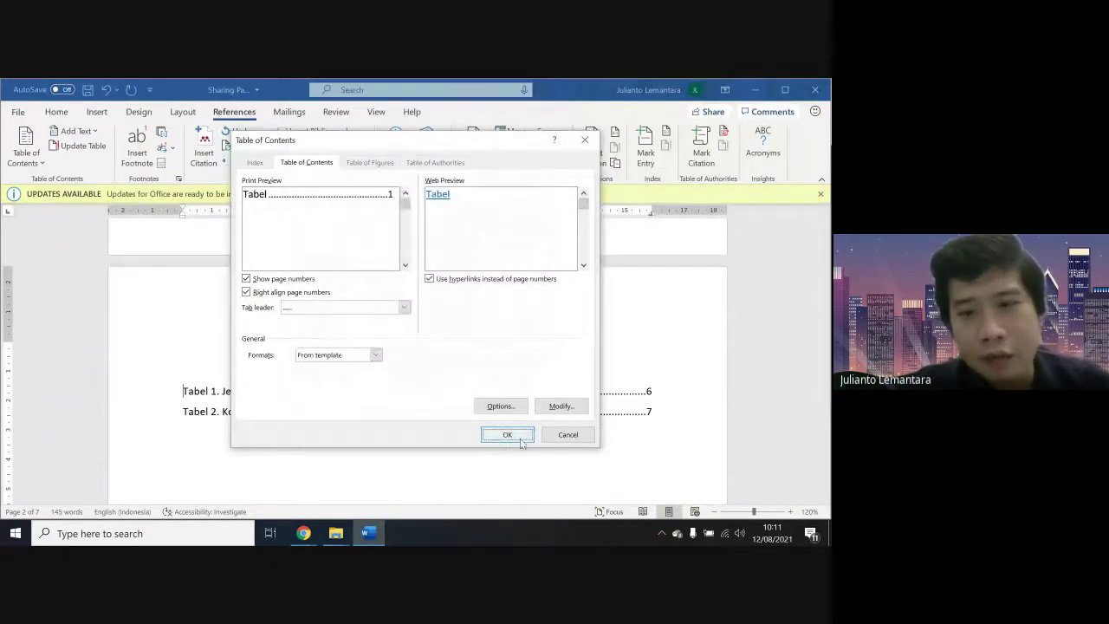
pyautogui.click(565, 434)
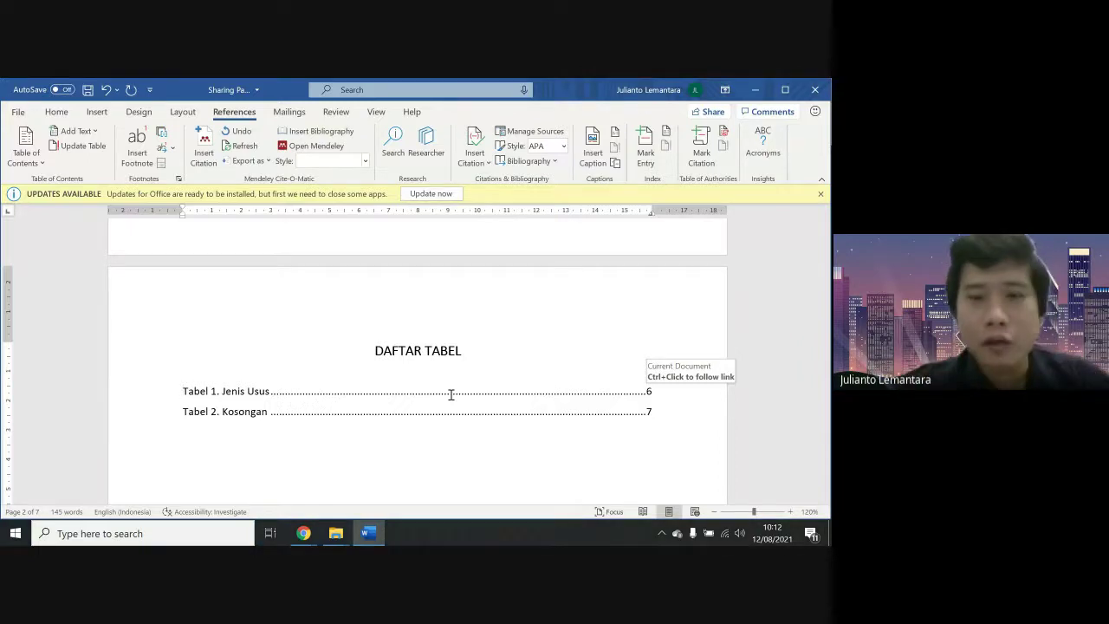
# Review DAFTAR ISI and DAFTAR TABEL, then scroll to DAFTAR GAMBAR listing Gambar 1 and Gambar 2
pyautogui.scroll(5, 451, 394)
pyautogui.scroll(5, 450, 392)
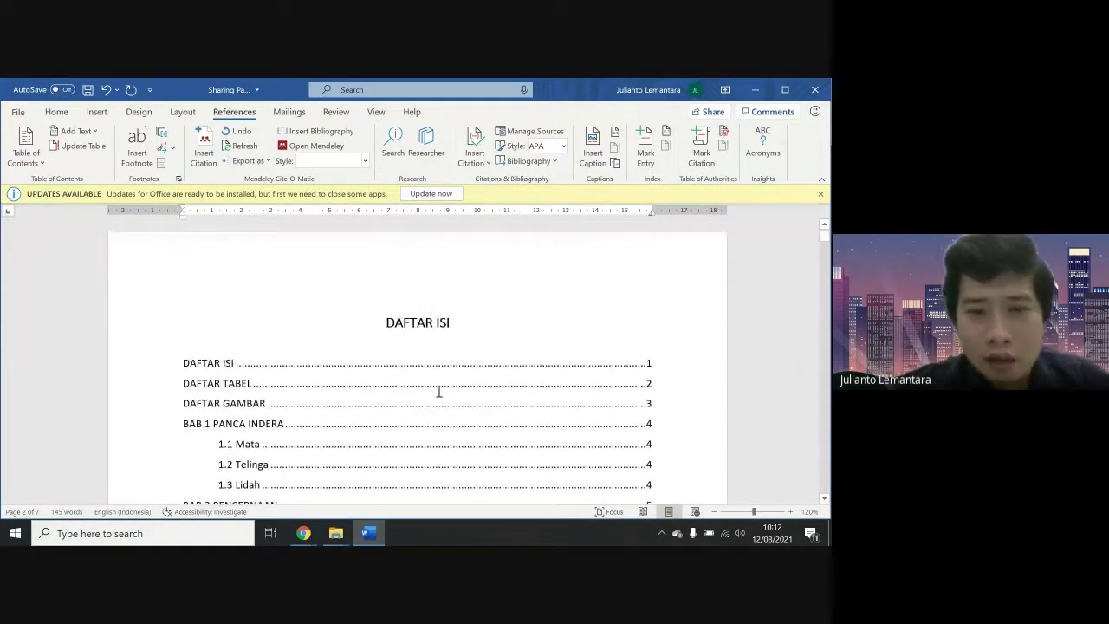
pyautogui.scroll(-2, 439, 391)
pyautogui.scroll(-10, 439, 391)
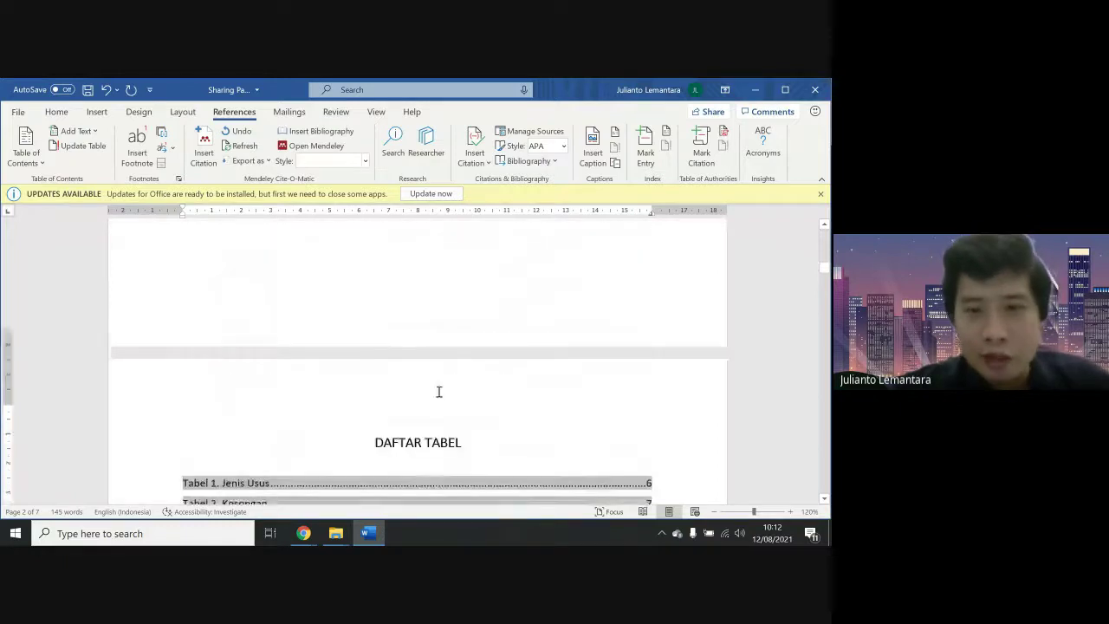
pyautogui.scroll(-2, 439, 392)
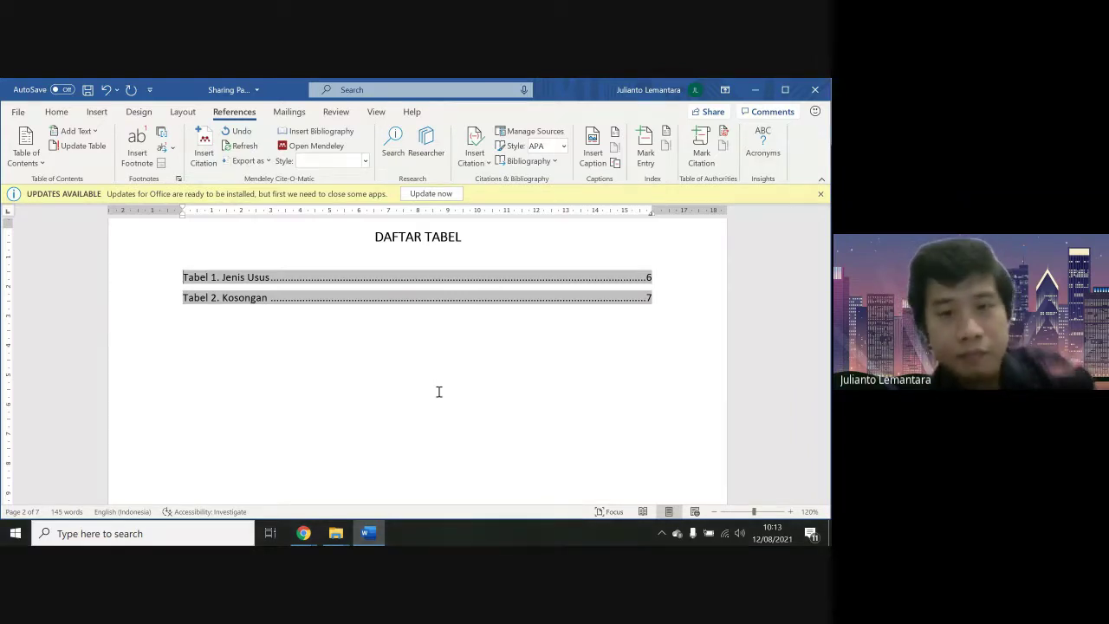
pyautogui.click(485, 374)
pyautogui.scroll(6, 485, 375)
pyautogui.scroll(-5, 486, 375)
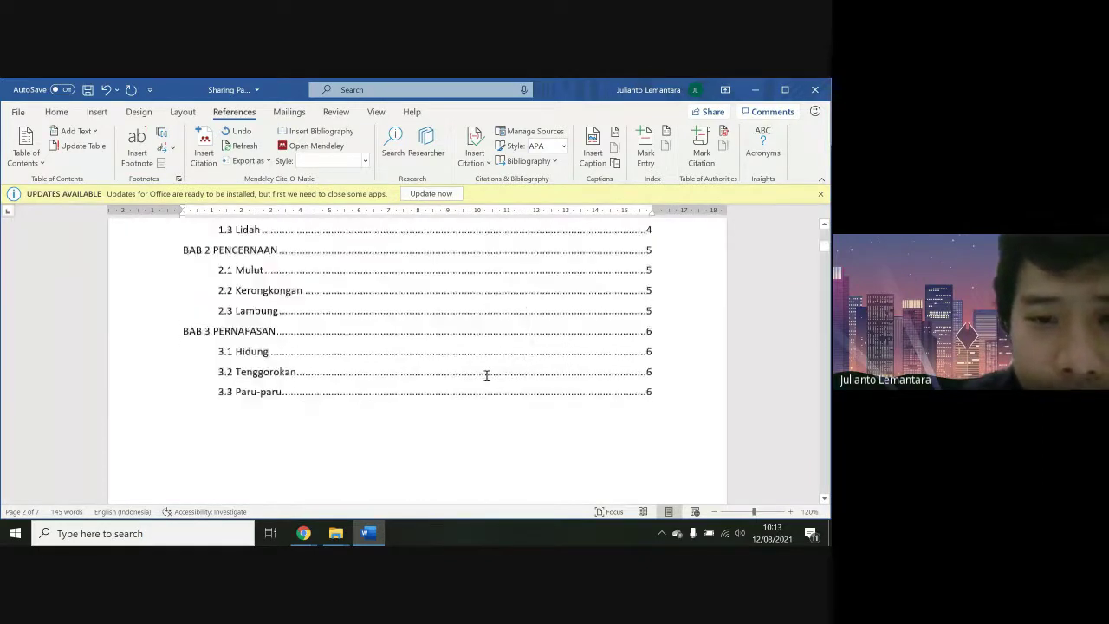
pyautogui.scroll(-8, 485, 374)
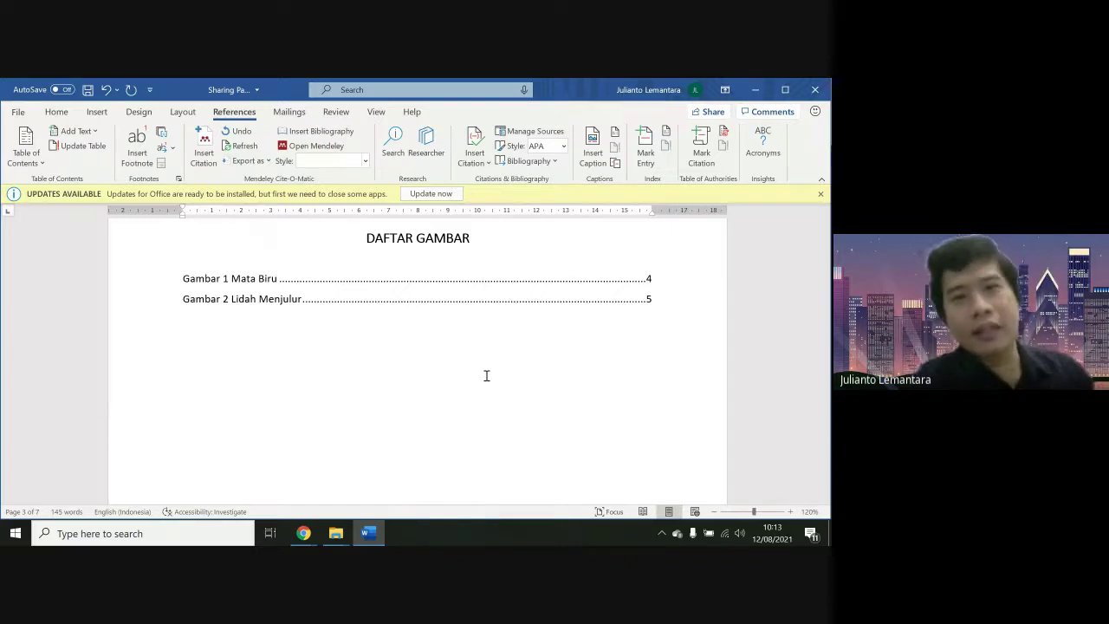
# In the custom table of contents options, clear the heading levels and give only Tabel level 1
pyautogui.click(35, 158)
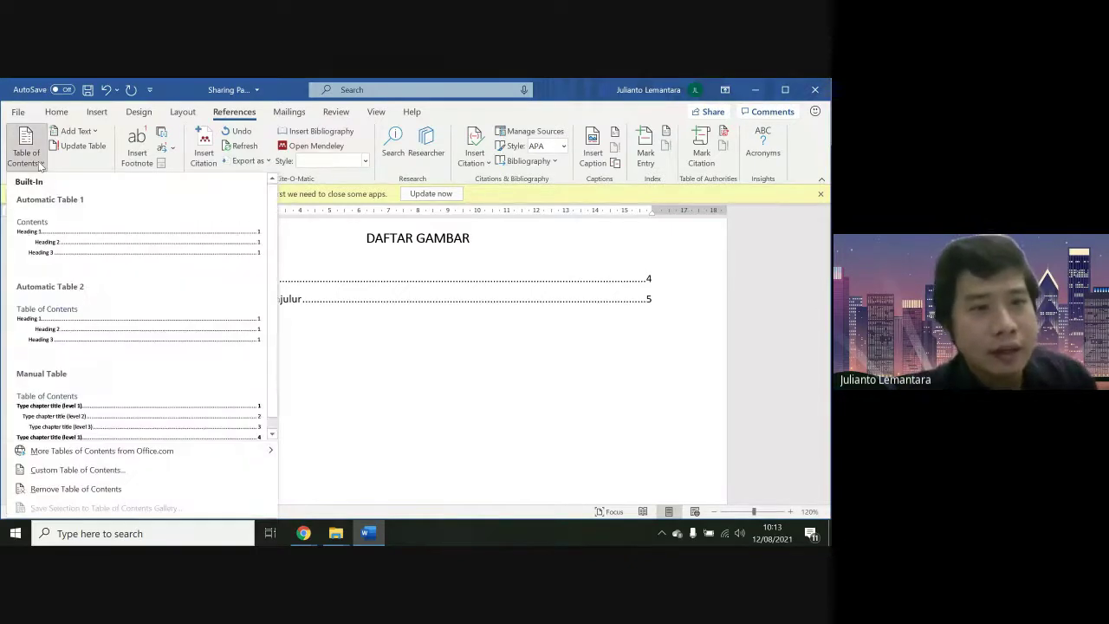
pyautogui.click(89, 468)
pyautogui.click(499, 407)
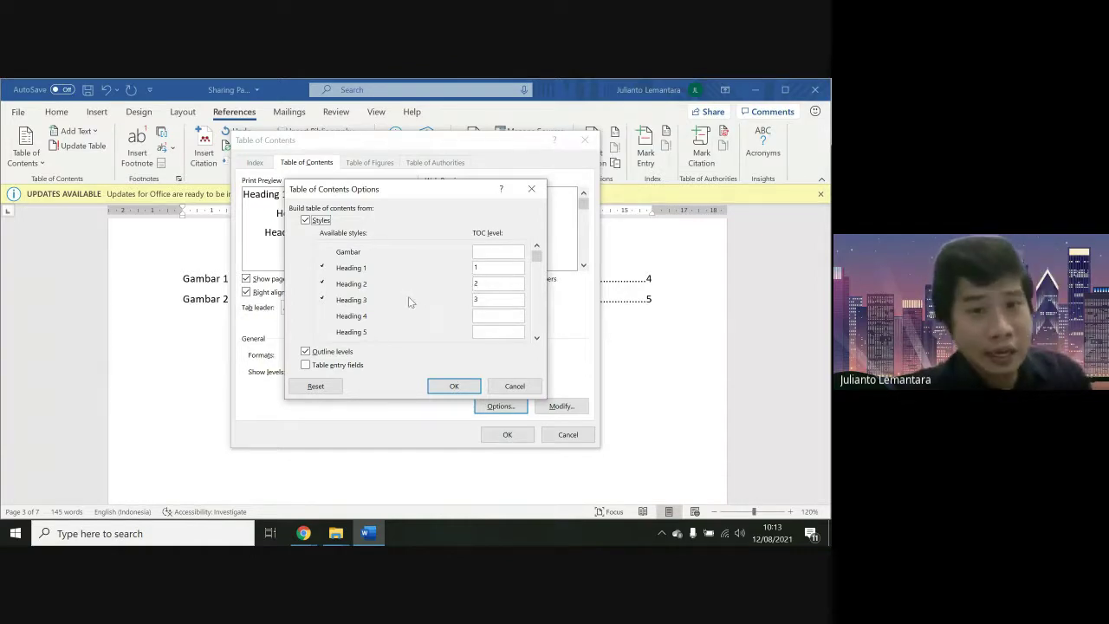
pyautogui.click(486, 269)
pyautogui.press('BackSpace')
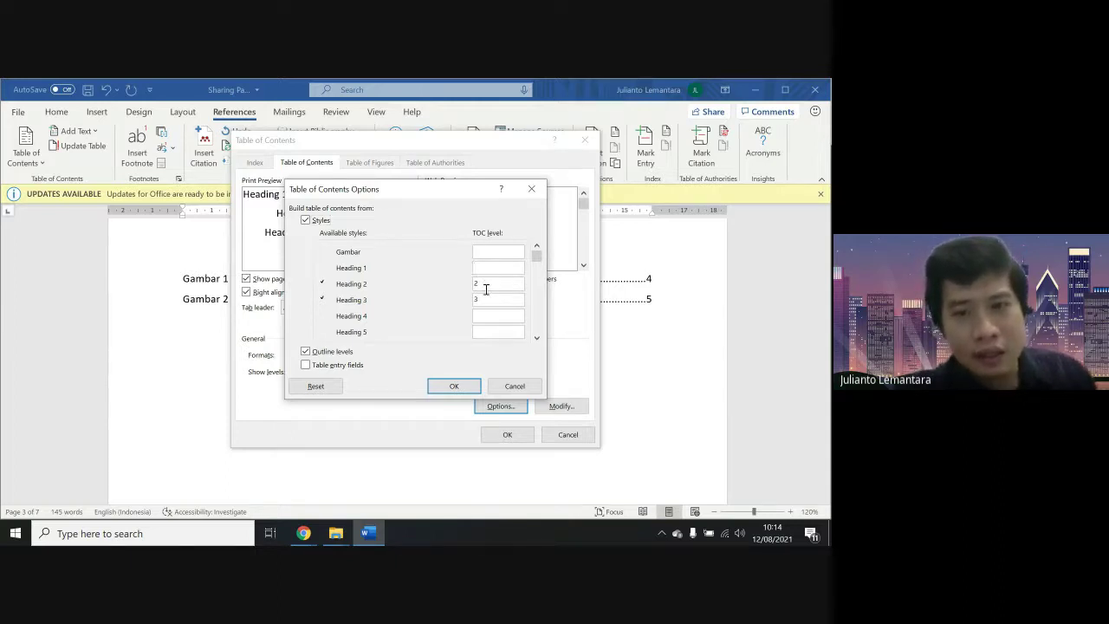
pyautogui.click(494, 300)
pyautogui.press('BackSpace')
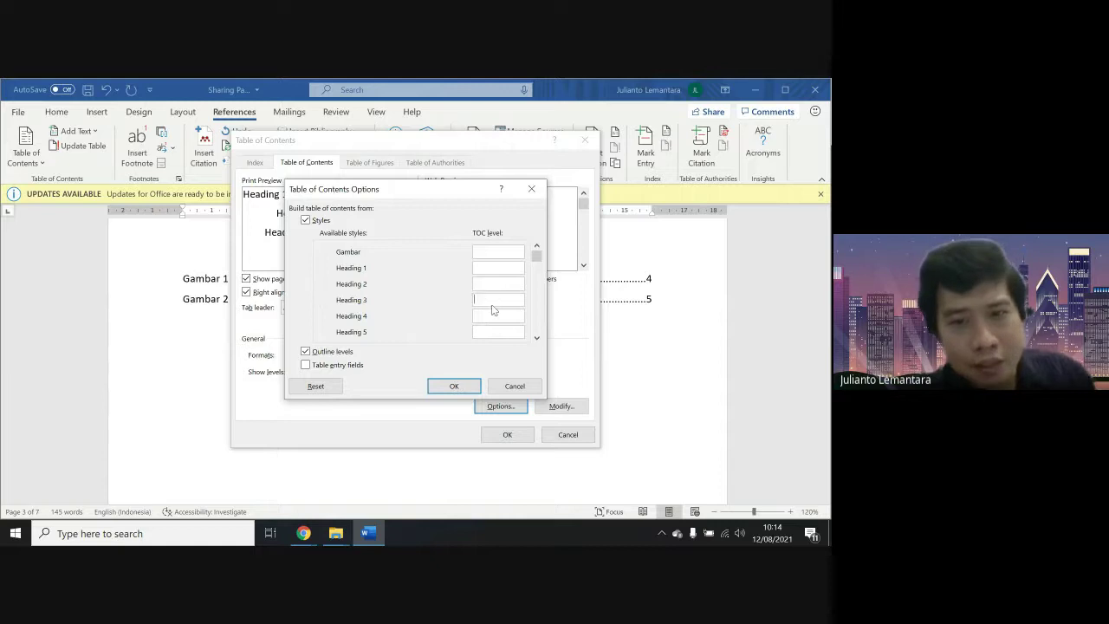
pyautogui.write('1')
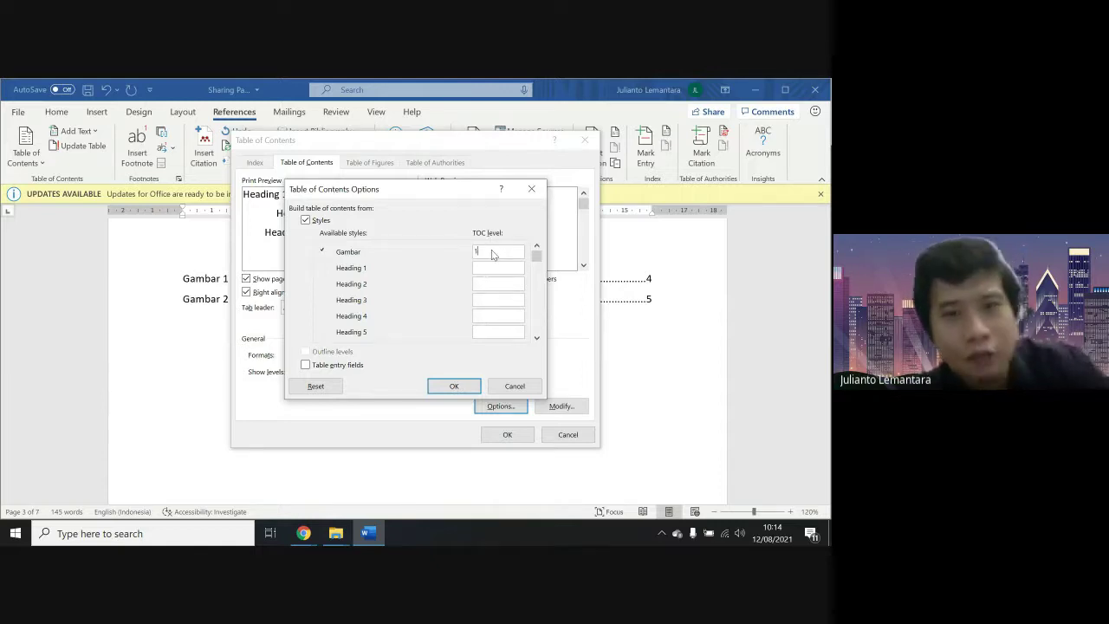
pyautogui.press('BackSpace')
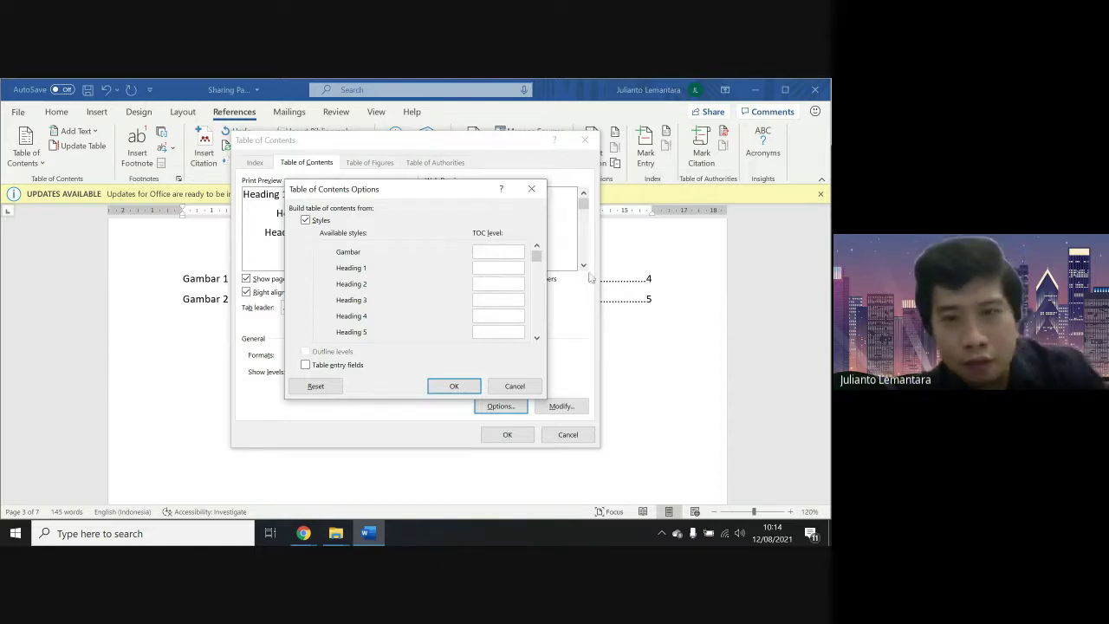
pyautogui.moveTo(537, 257); pyautogui.dragTo(543, 343)
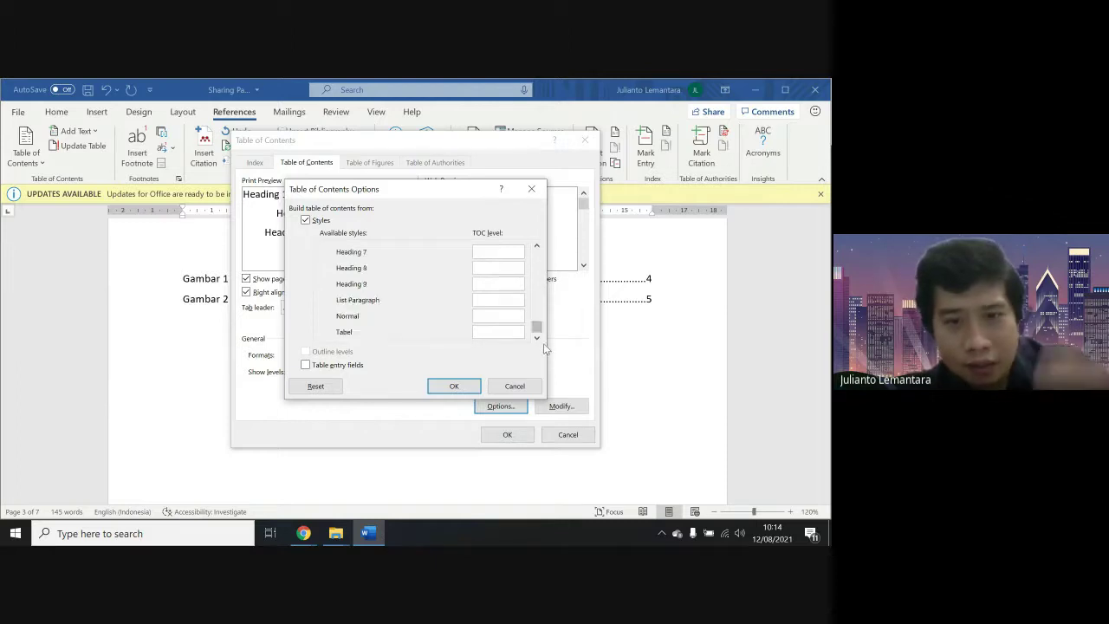
pyautogui.click(510, 330)
pyautogui.write('1')
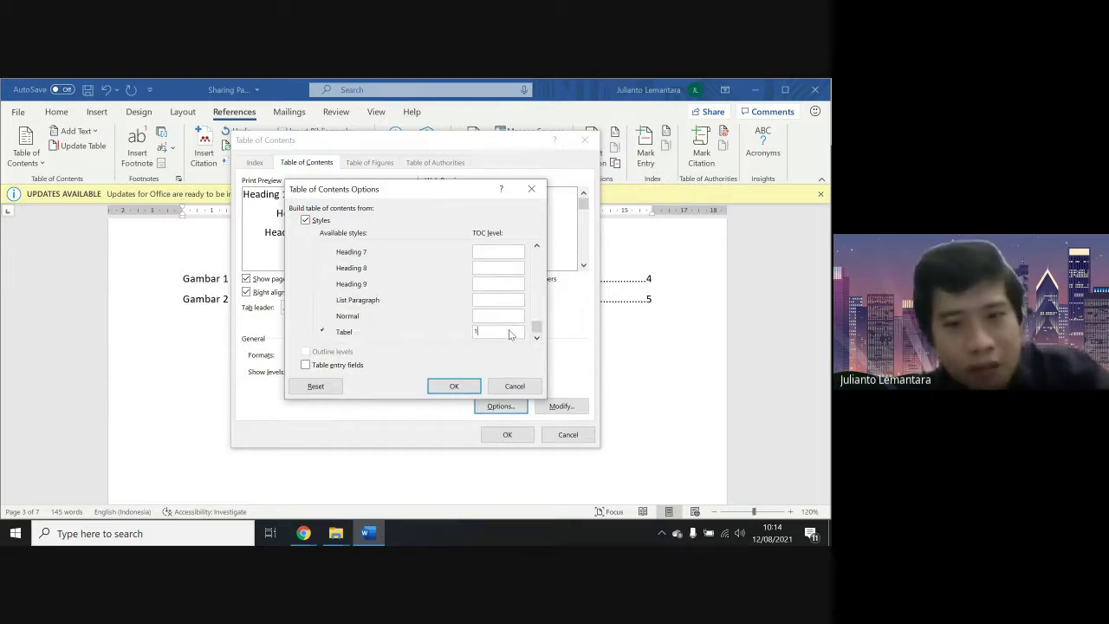
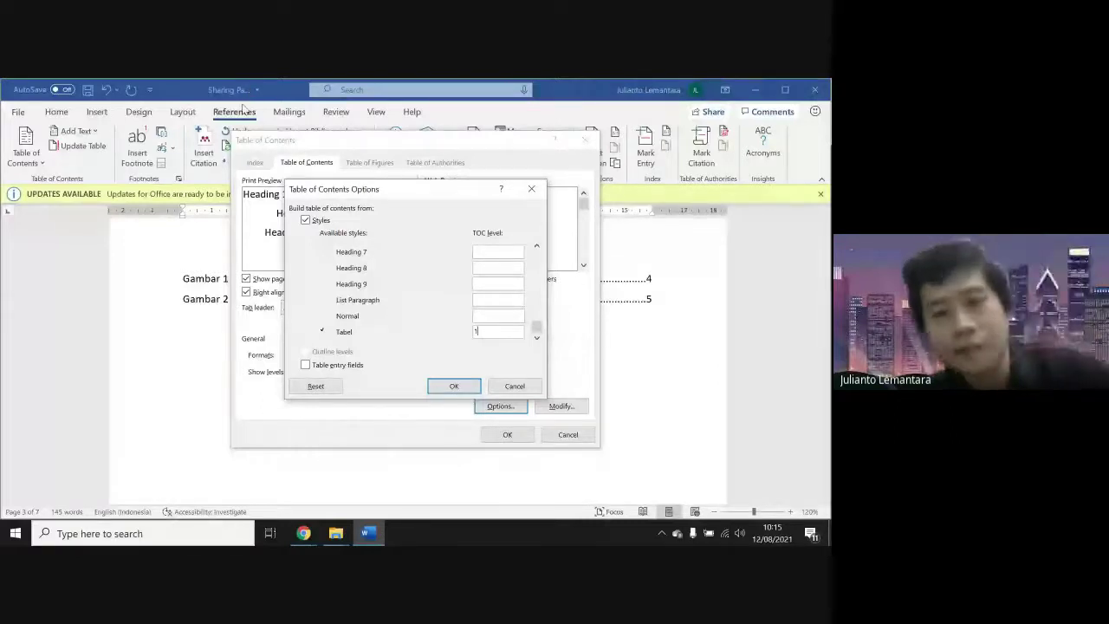
# Cancel the Table of Contents options and dialog, back to the 'Gambar 1 Mata Biru' caption
pyautogui.click(533, 390)
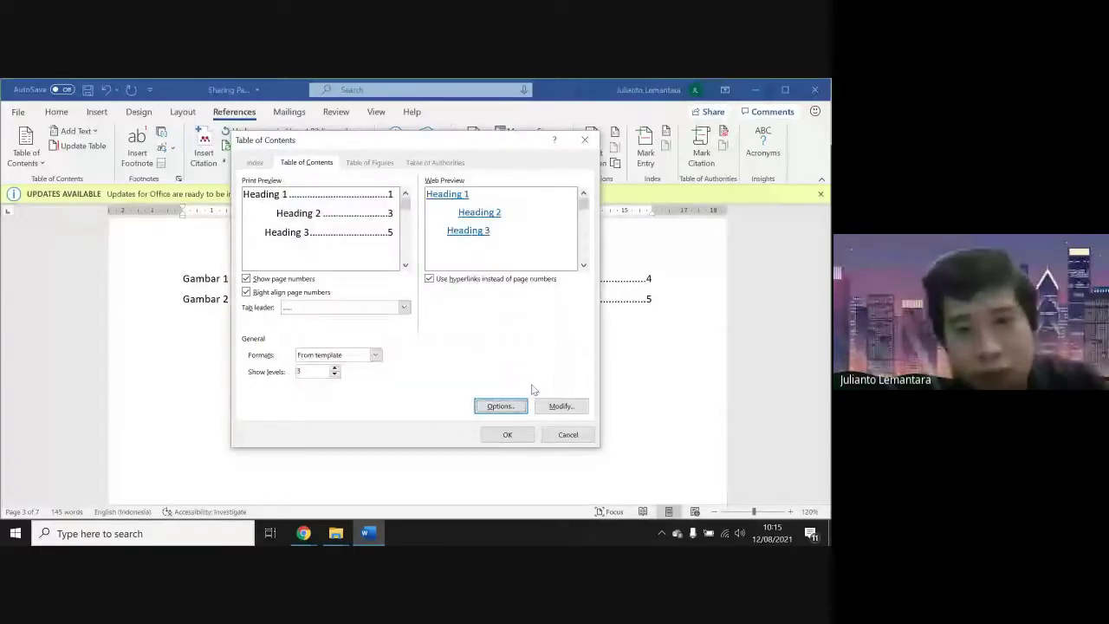
pyautogui.click(565, 436)
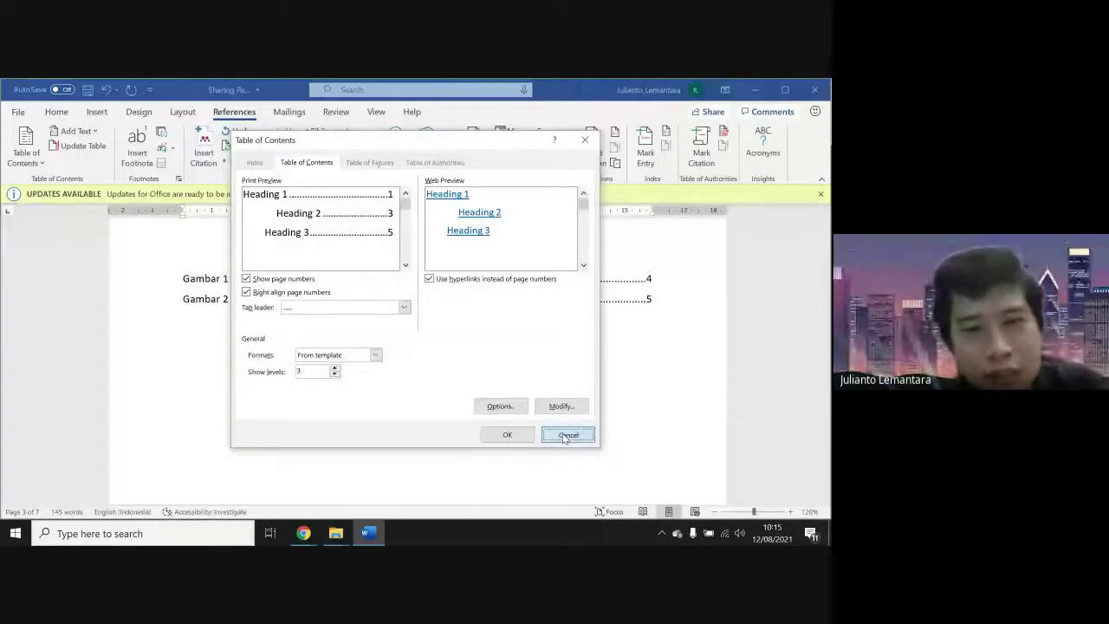
pyautogui.click(565, 436)
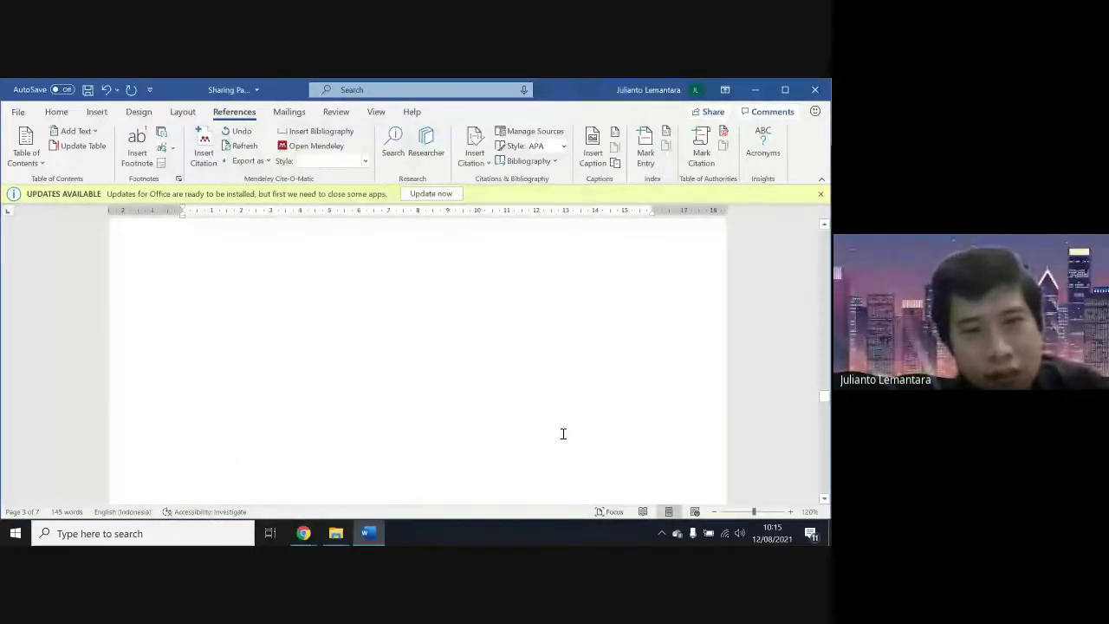
pyautogui.scroll(-3, 563, 434)
pyautogui.scroll(10, 564, 433)
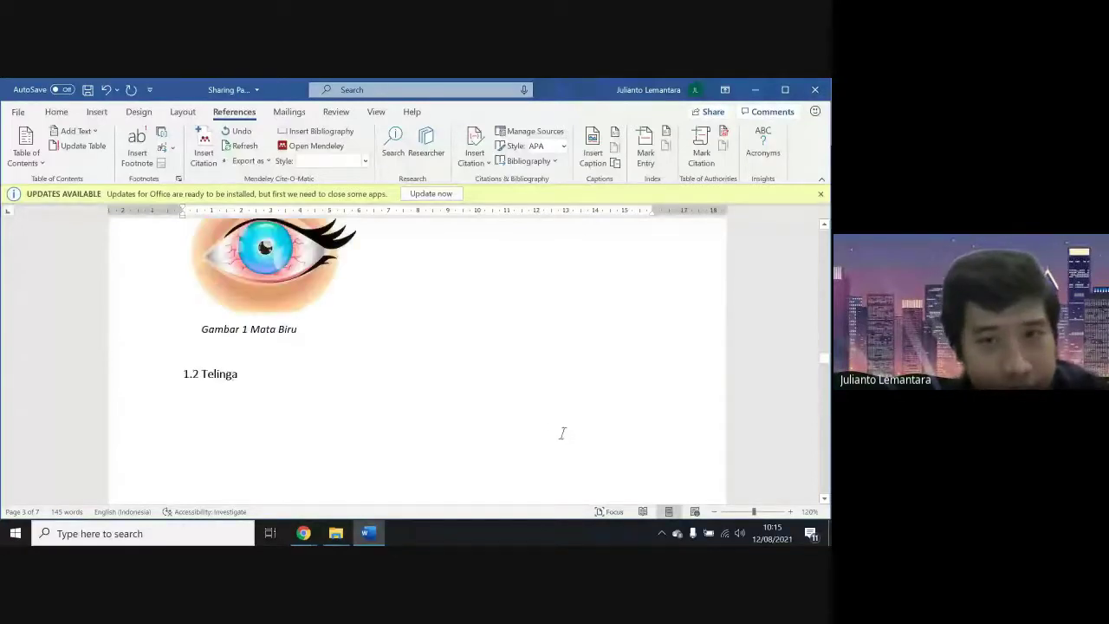
pyautogui.scroll(4, 562, 433)
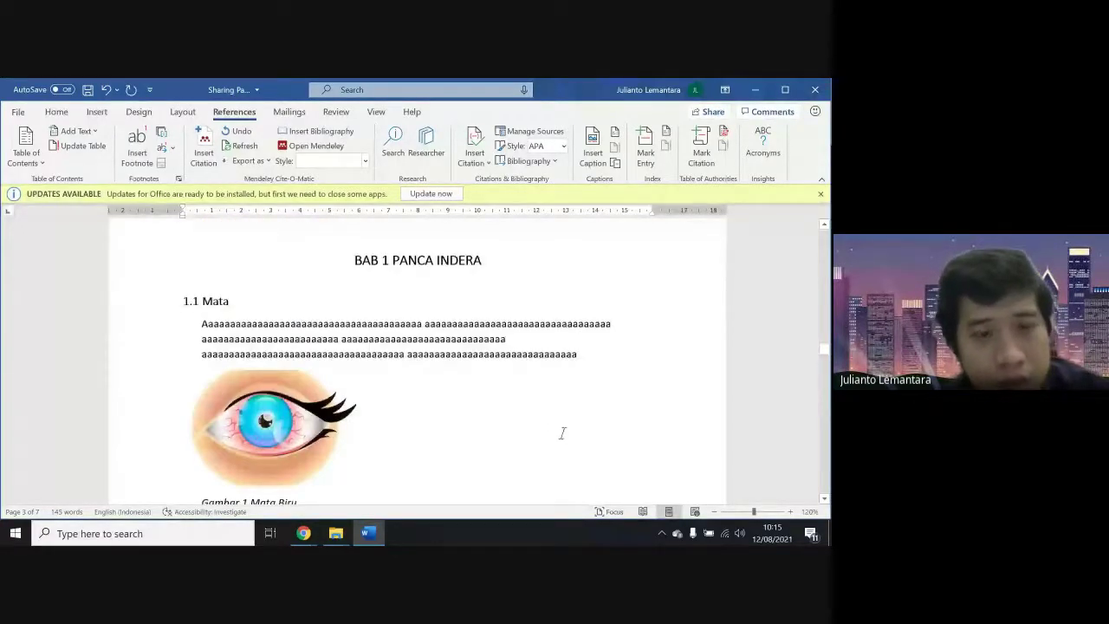
pyautogui.scroll(-5, 563, 433)
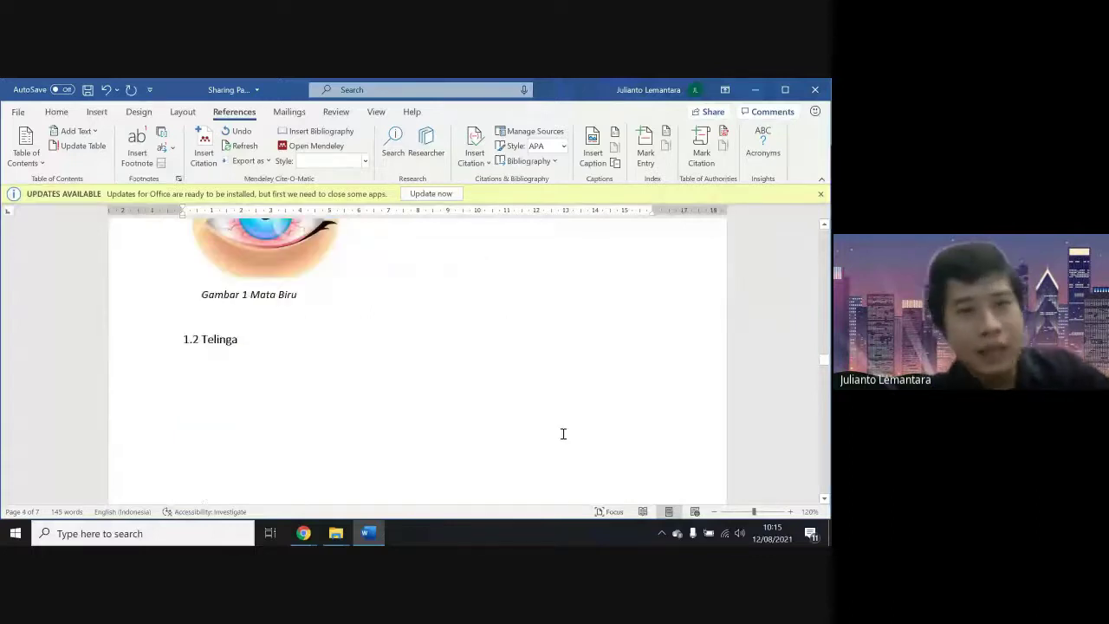
# Delete the typed captions 'Gambar 1 Mata Biru' and 'Gambar 2 Lidah Menjulur' under the pictures
pyautogui.click(346, 297)
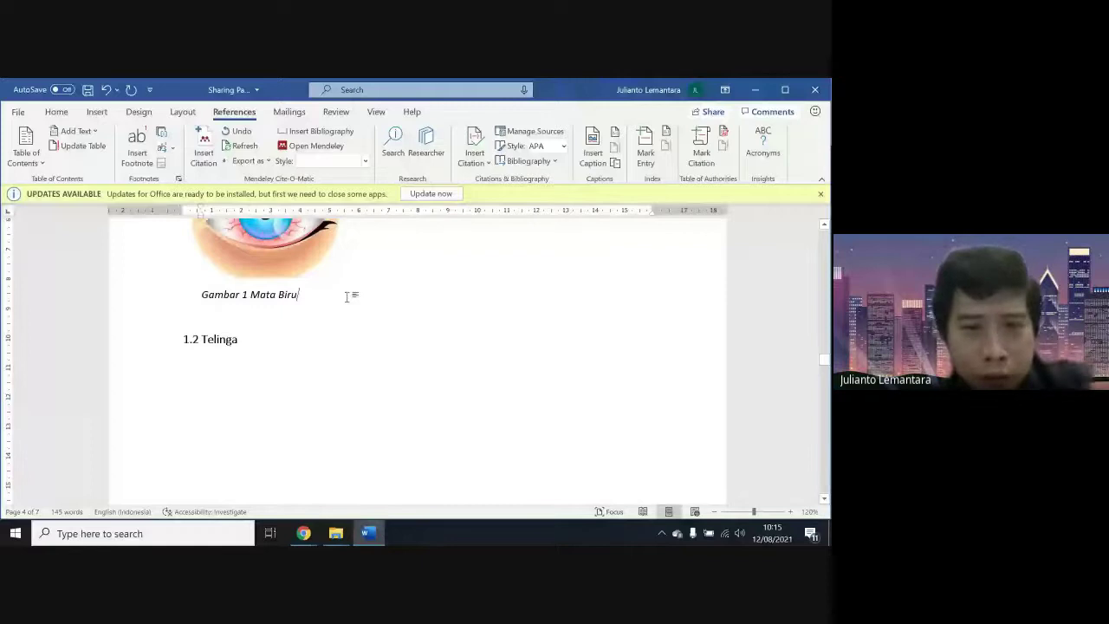
pyautogui.tripleClick(347, 297)
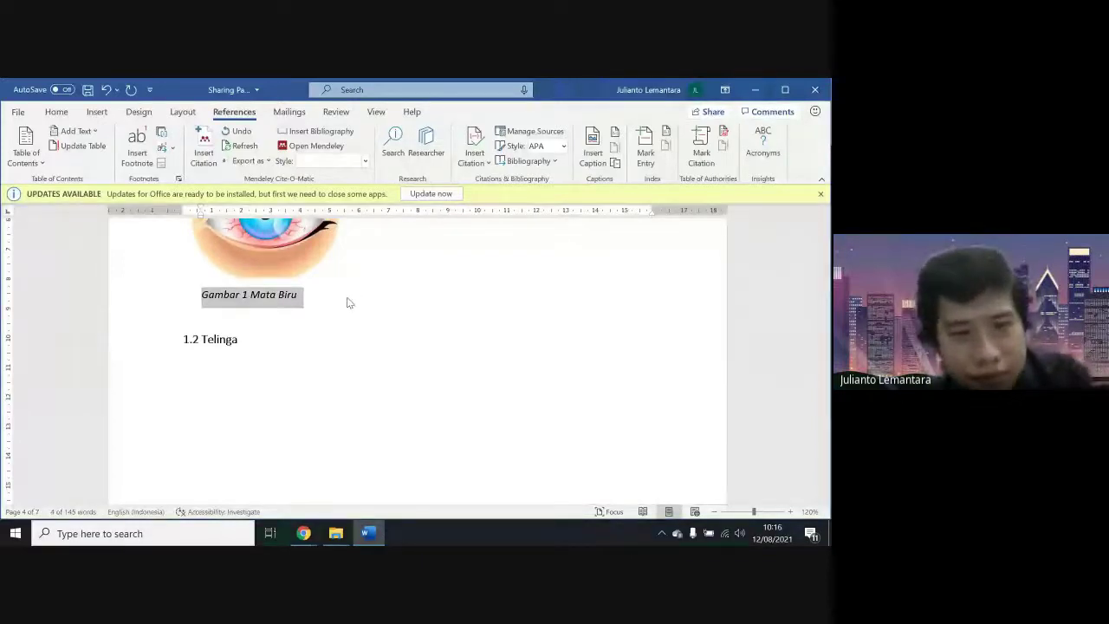
pyautogui.press('Delete')
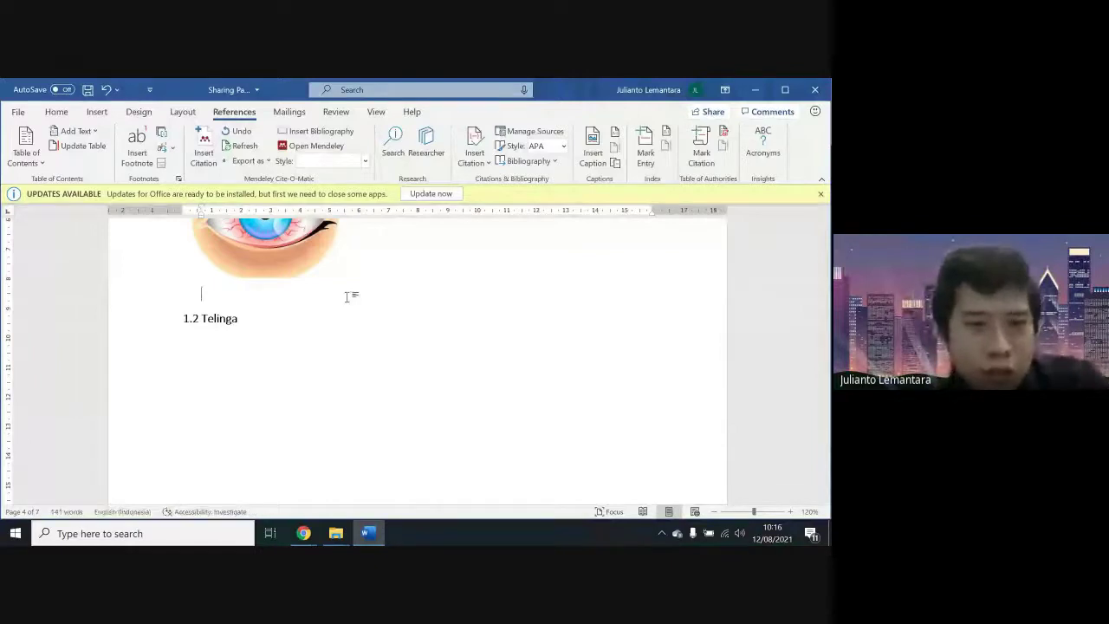
pyautogui.scroll(-5, 347, 297)
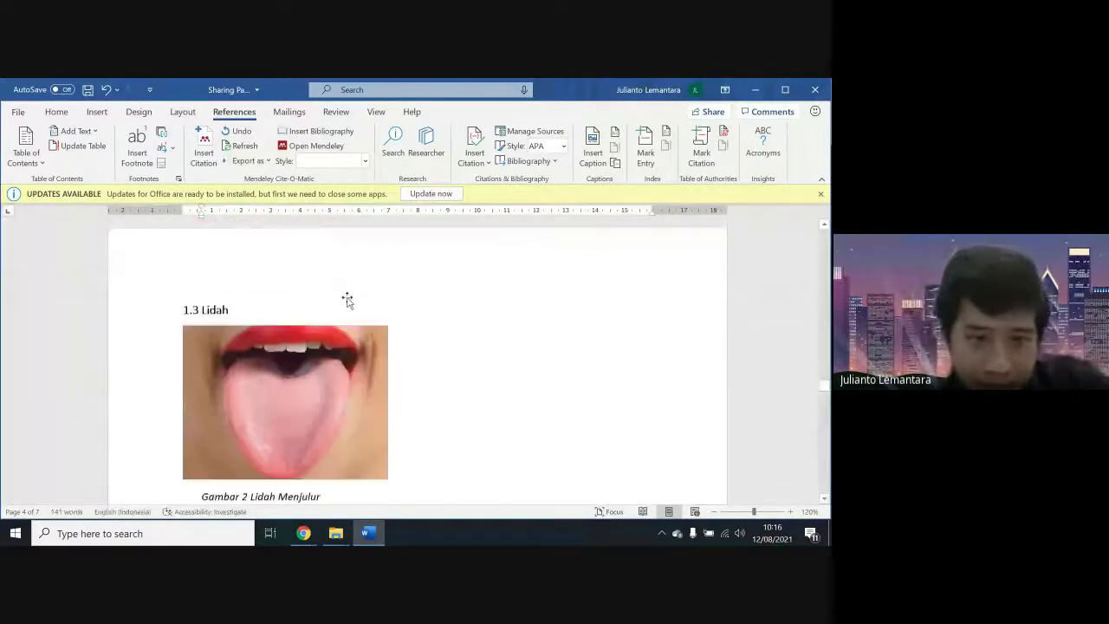
pyautogui.scroll(-2, 346, 299)
pyautogui.click(350, 391)
pyautogui.hotkey('ctrl', 'shift', 'Left')
pyautogui.hotkey('ctrl', 'shift', 'Left')
pyautogui.hotkey('ctrl', 'shift', 'Left')
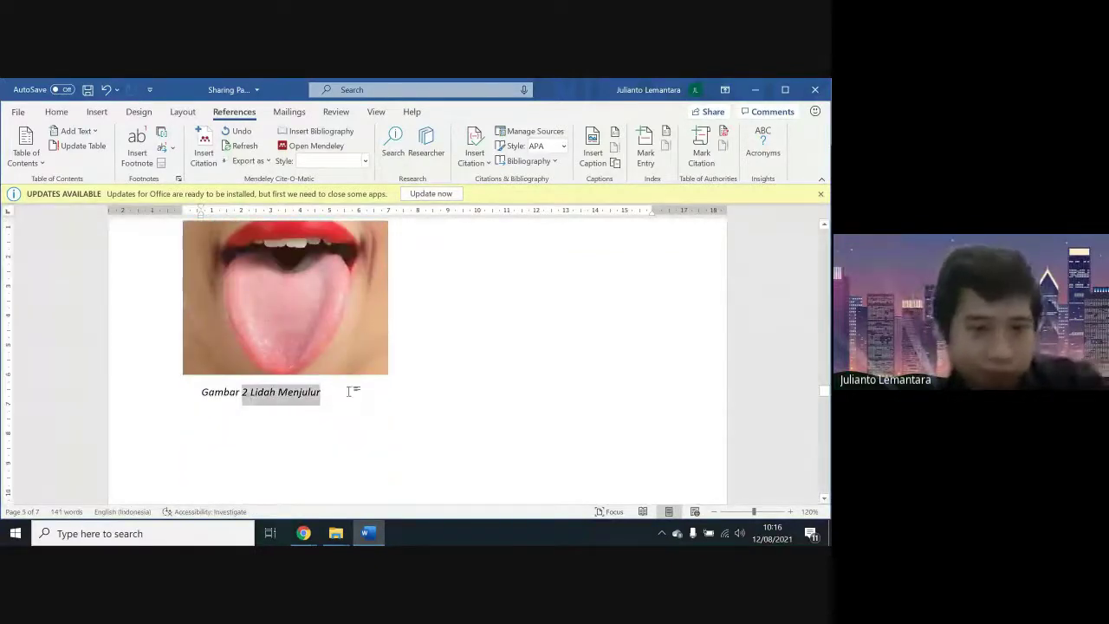
pyautogui.hotkey('ctrl', 'shift', 'Left')
pyautogui.press('Delete')
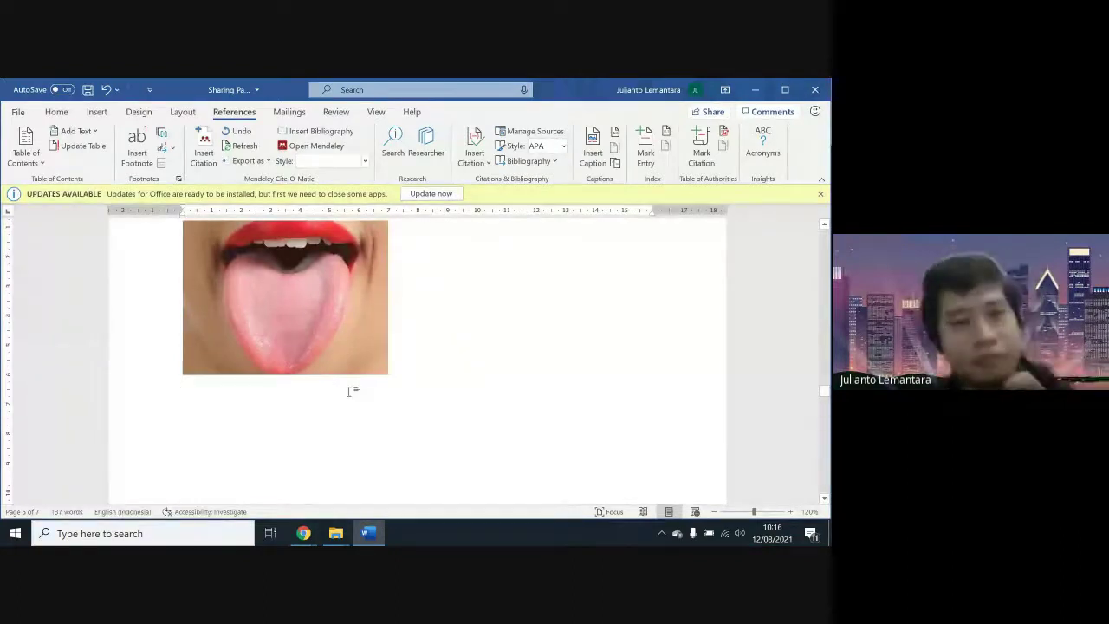
# Leave an empty line below the eye and tongue pictures, then select the eye picture
pyautogui.scroll(5, 349, 391)
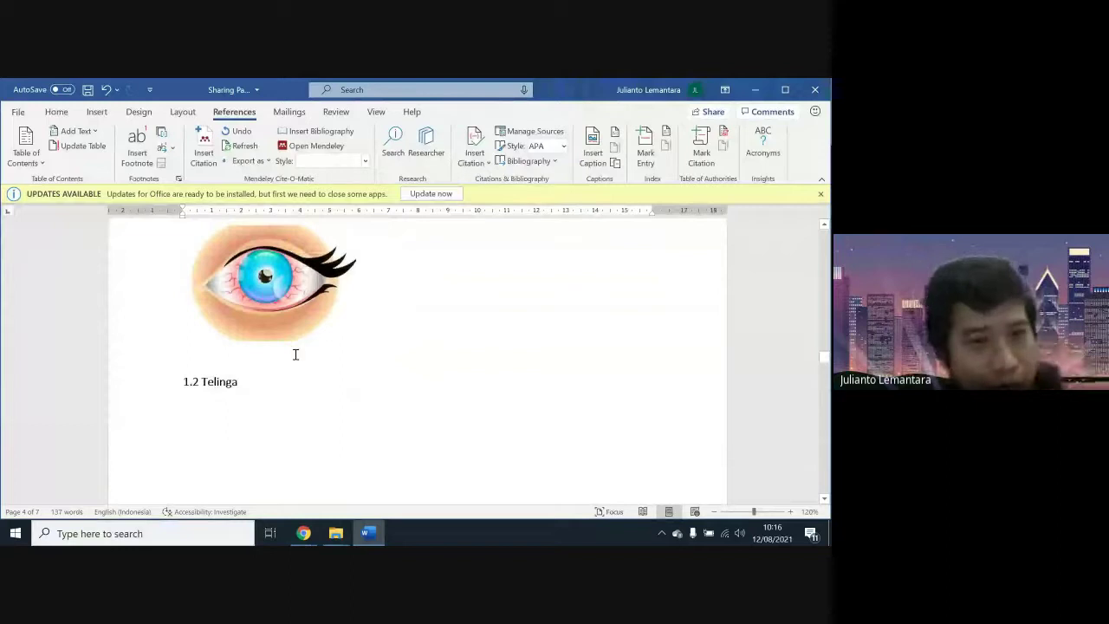
pyautogui.click(295, 354)
pyautogui.press('Return')
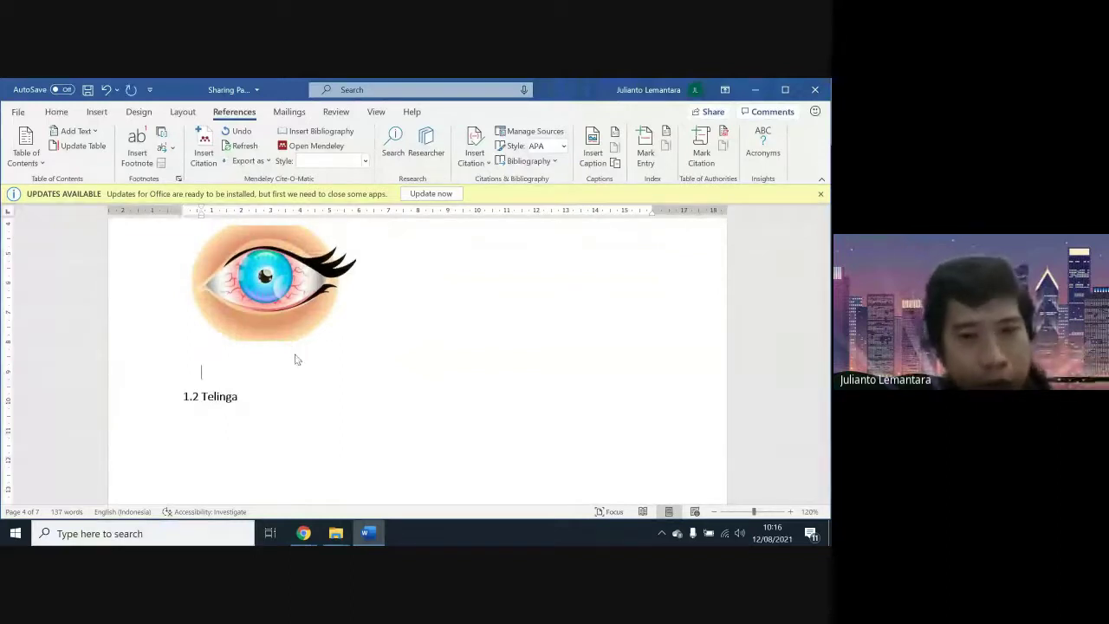
pyautogui.scroll(-5, 296, 359)
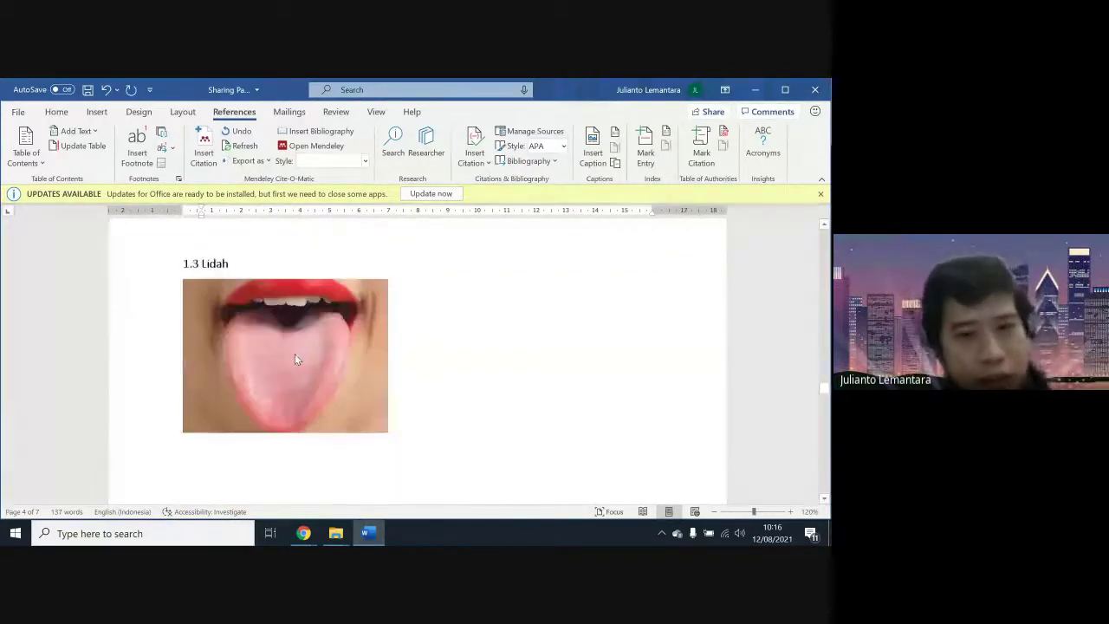
pyautogui.click(218, 437)
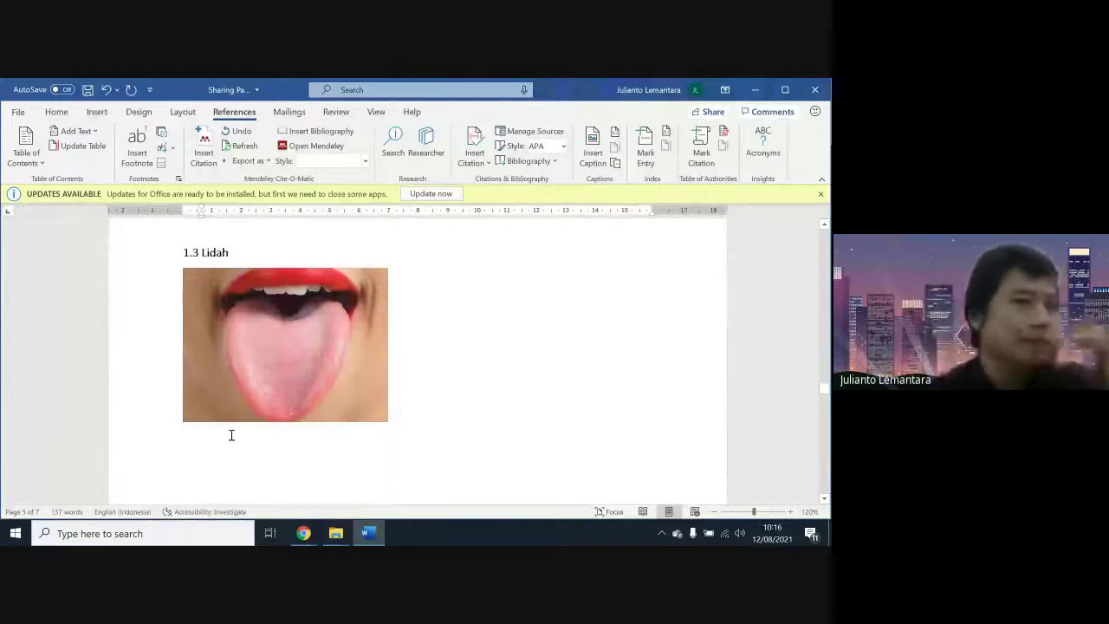
pyautogui.scroll(3, 224, 435)
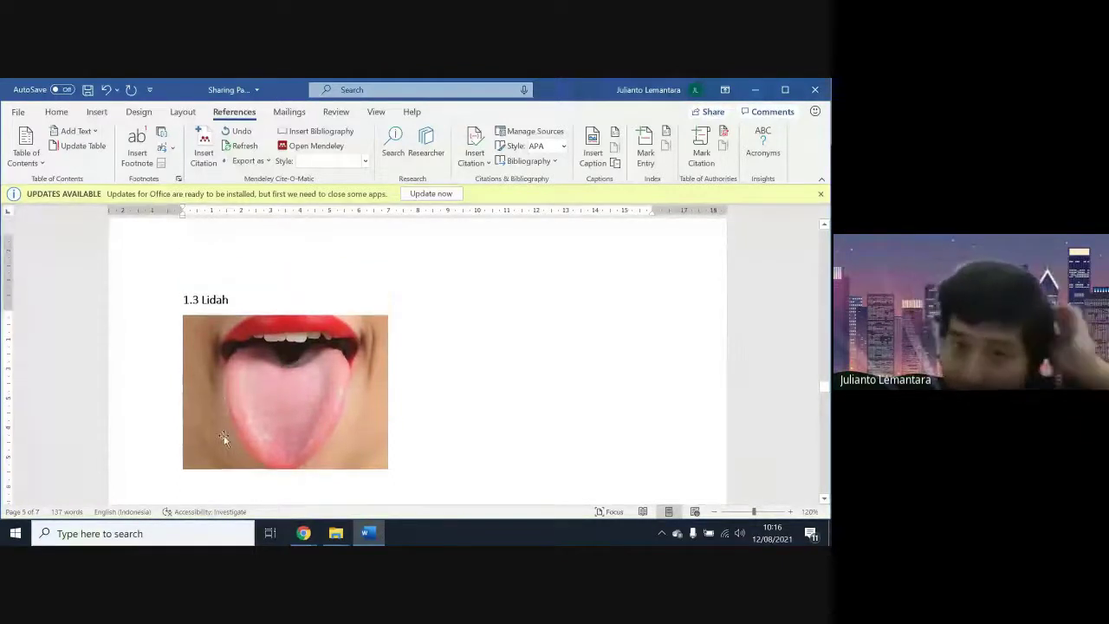
pyautogui.scroll(5, 223, 436)
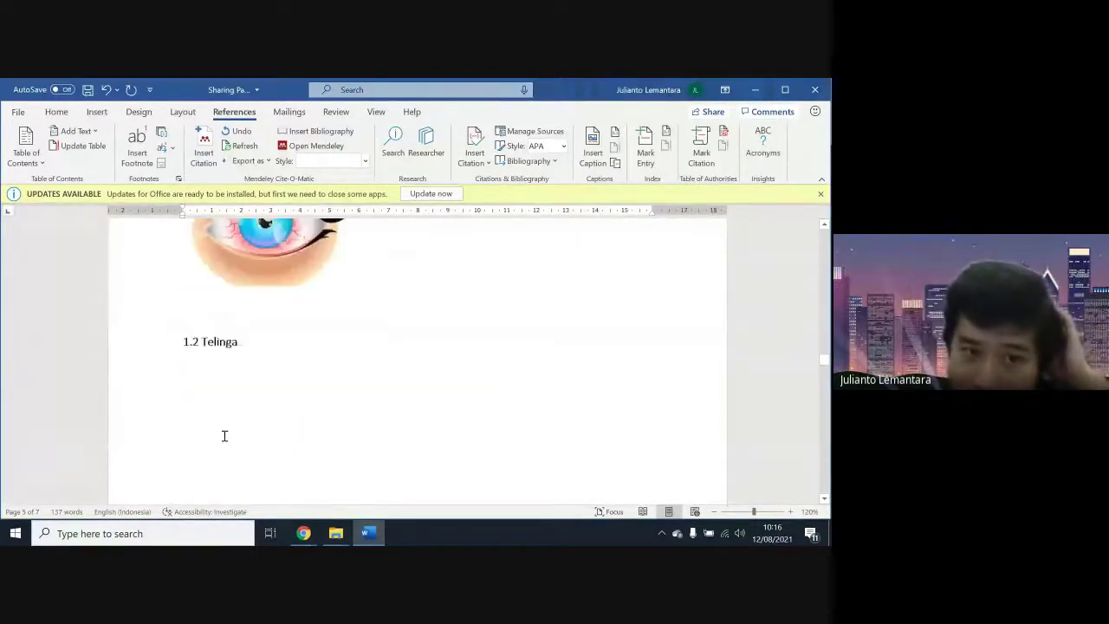
pyautogui.scroll(1, 245, 364)
pyautogui.click(248, 362)
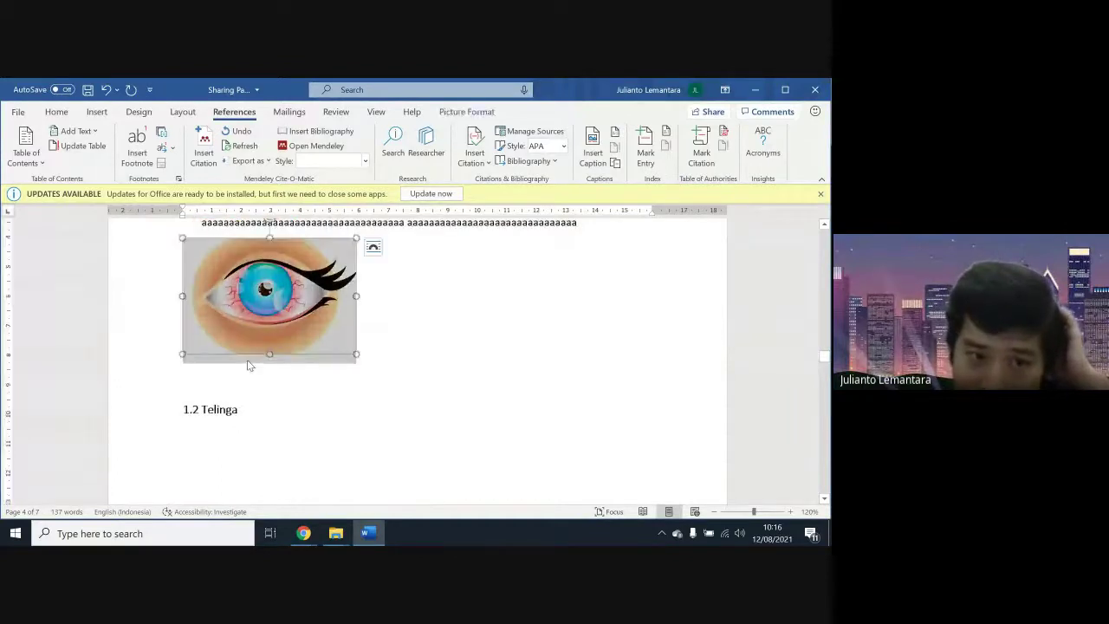
# Create a new caption label 'Gambar' for the eye picture and keep it selected as the label
pyautogui.click(249, 365)
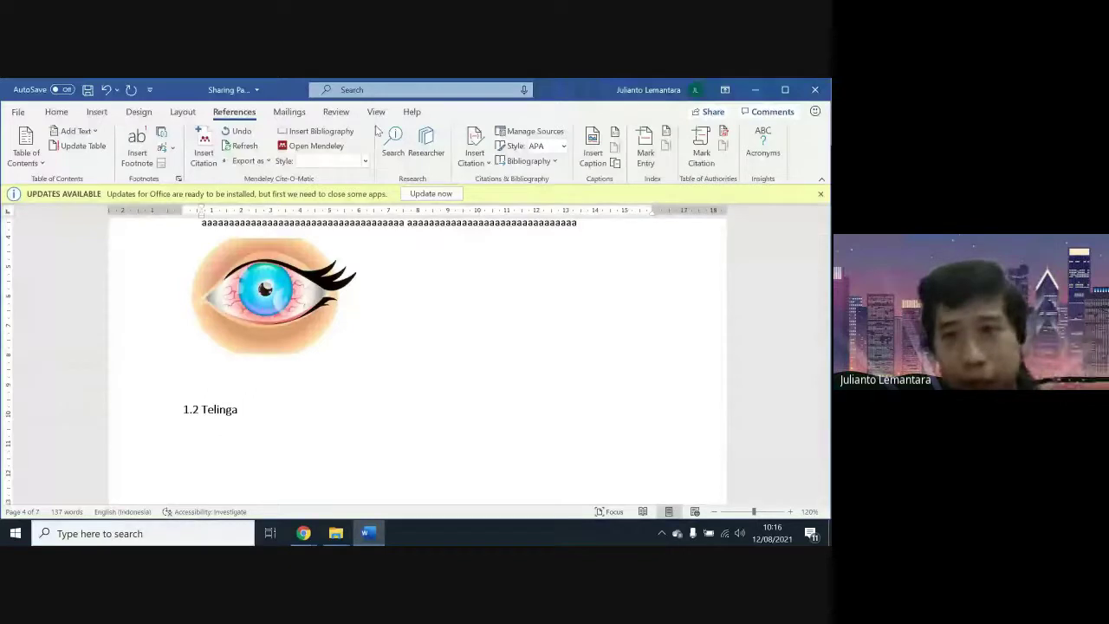
pyautogui.click(604, 156)
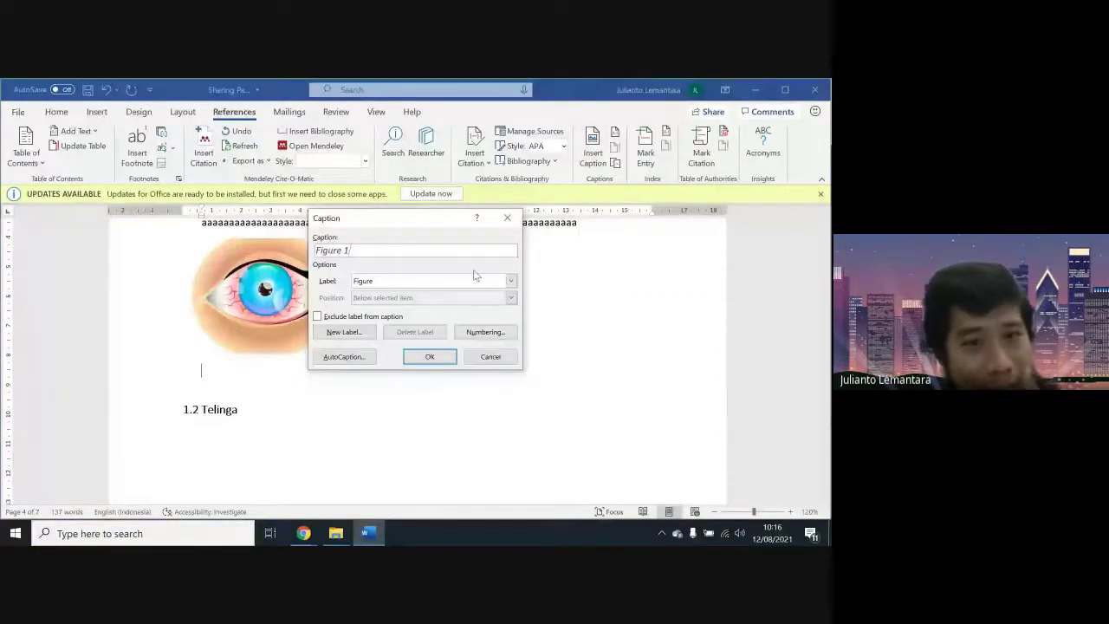
pyautogui.click(510, 281)
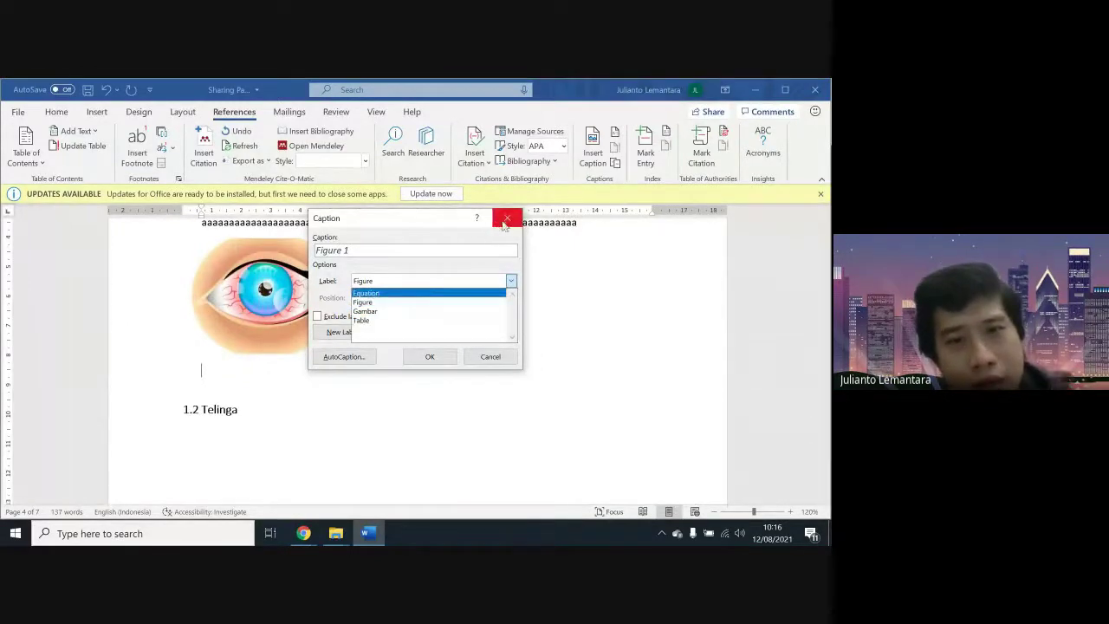
pyautogui.click(461, 259)
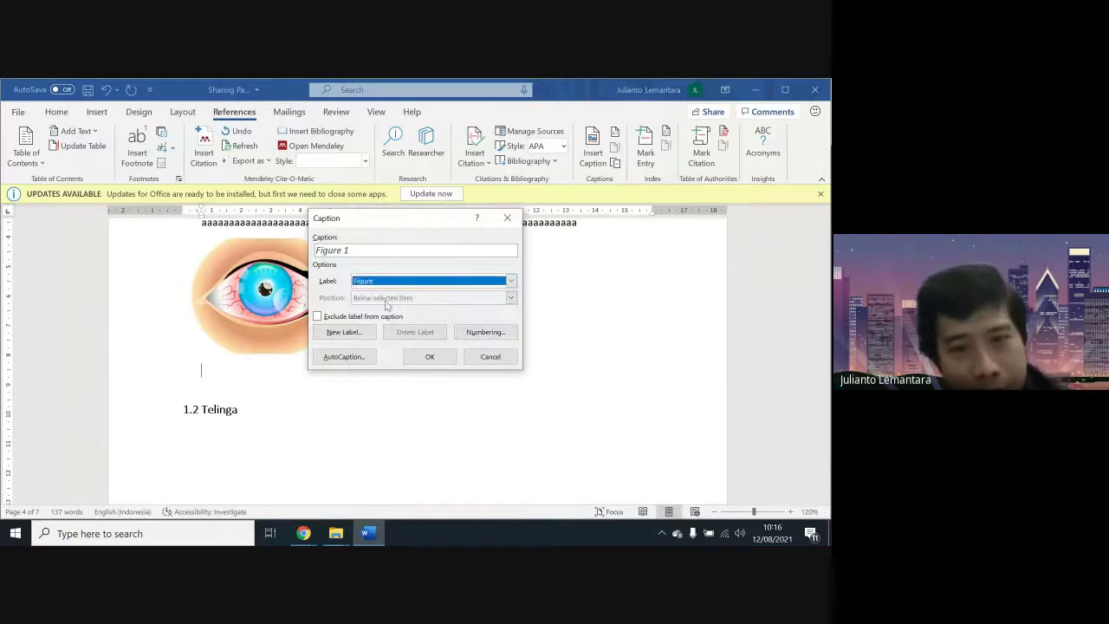
pyautogui.click(343, 332)
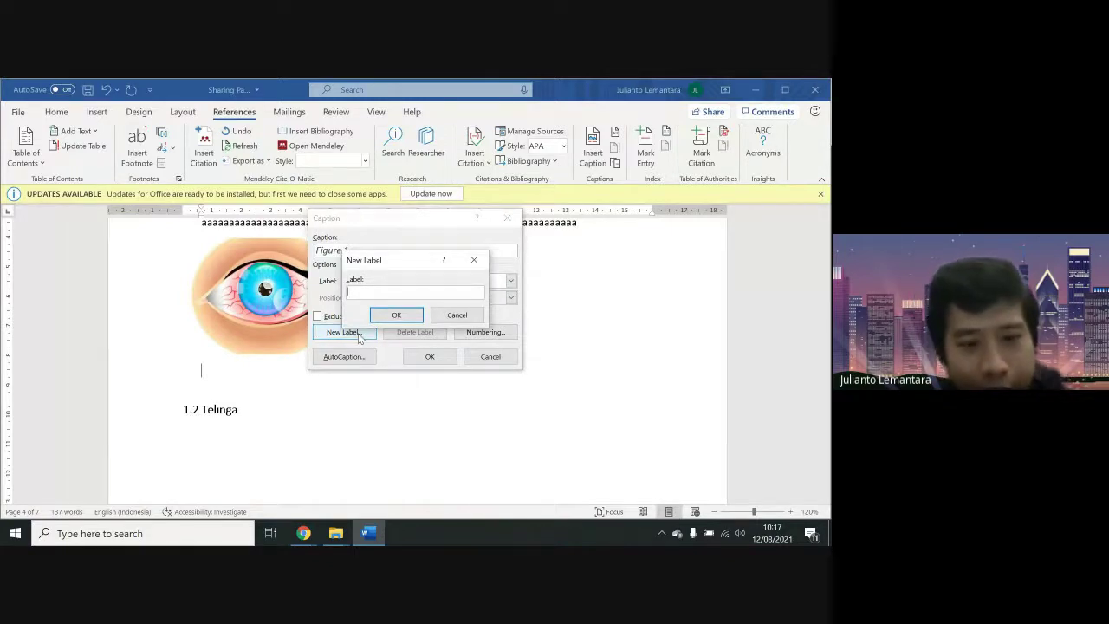
pyautogui.write('Gambar')
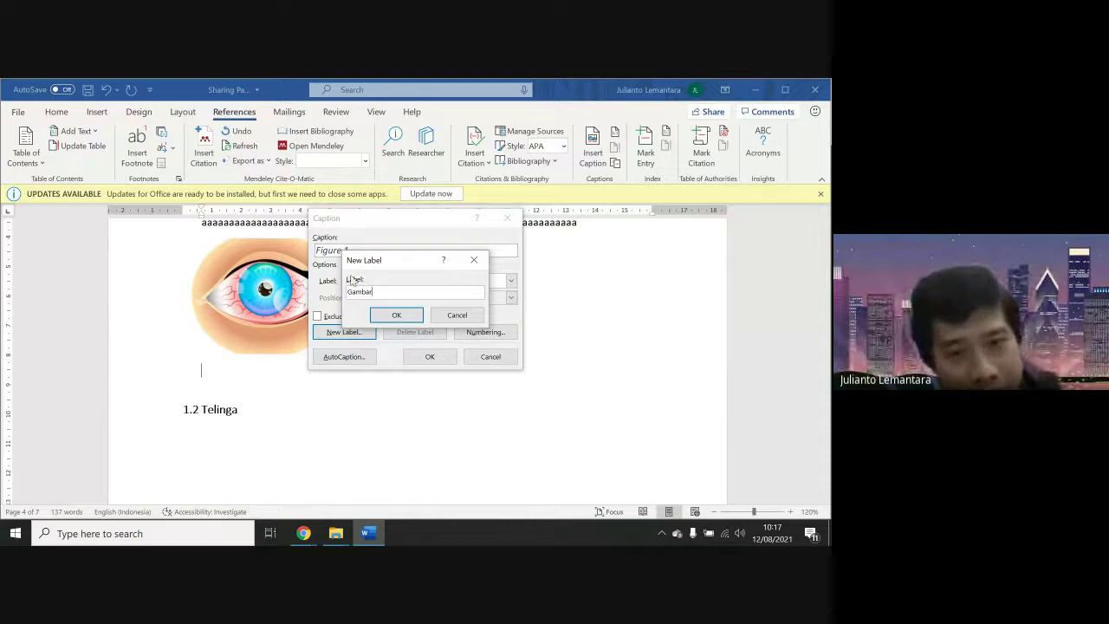
pyautogui.click(397, 316)
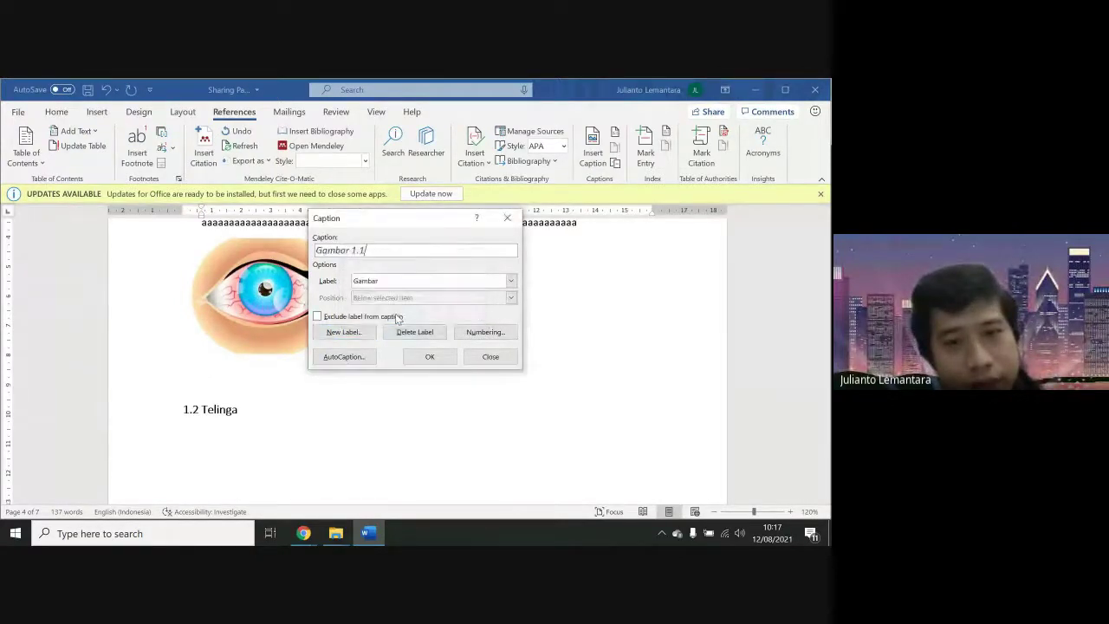
pyautogui.click(511, 281)
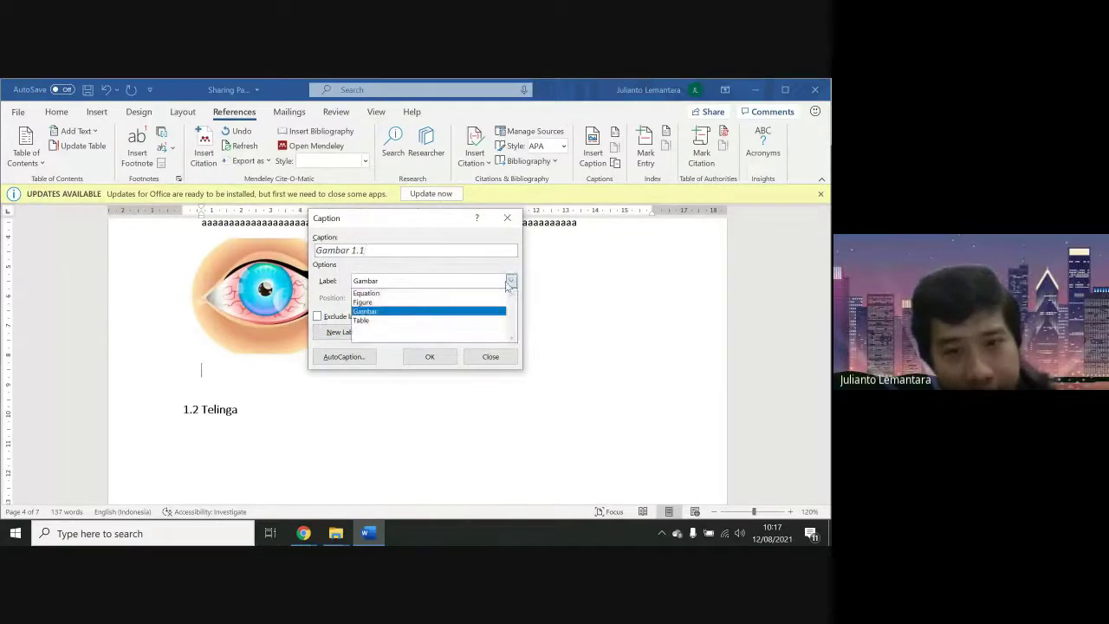
pyautogui.click(395, 311)
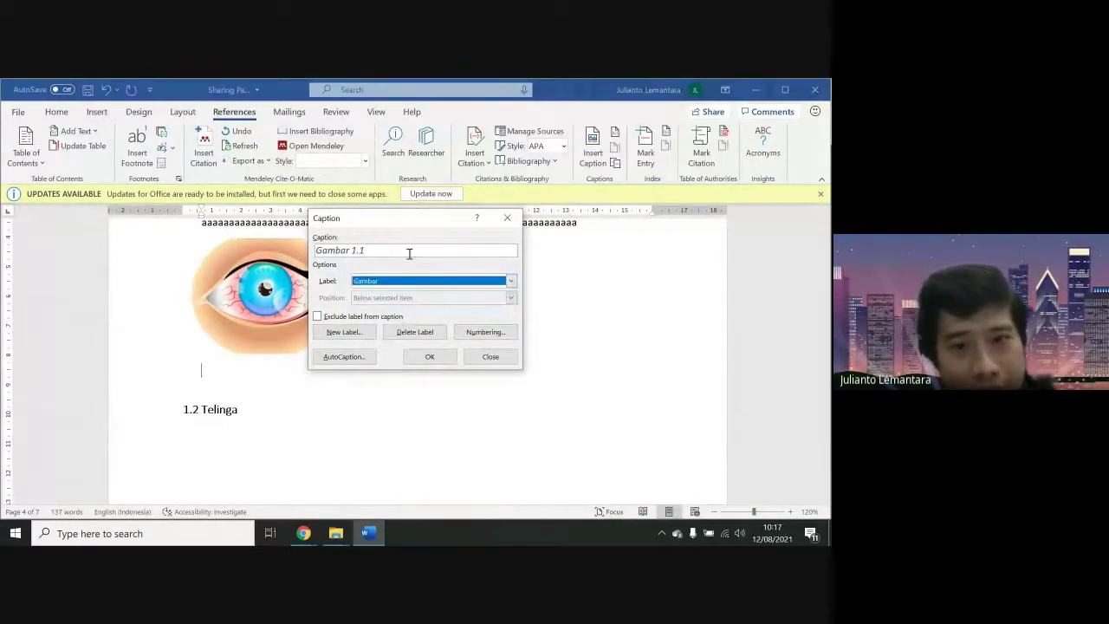
# Drop chapter numbers so the caption reads 'Gambar 1', type 'Mata Biru', then close without inserting
pyautogui.click(486, 332)
pyautogui.click(348, 271)
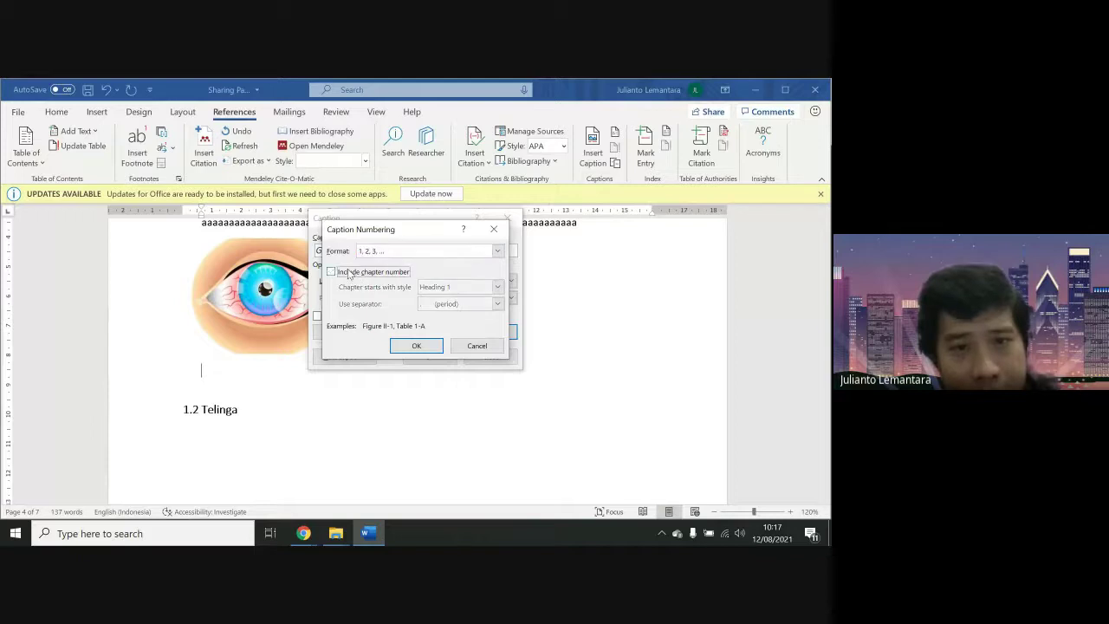
pyautogui.click(417, 346)
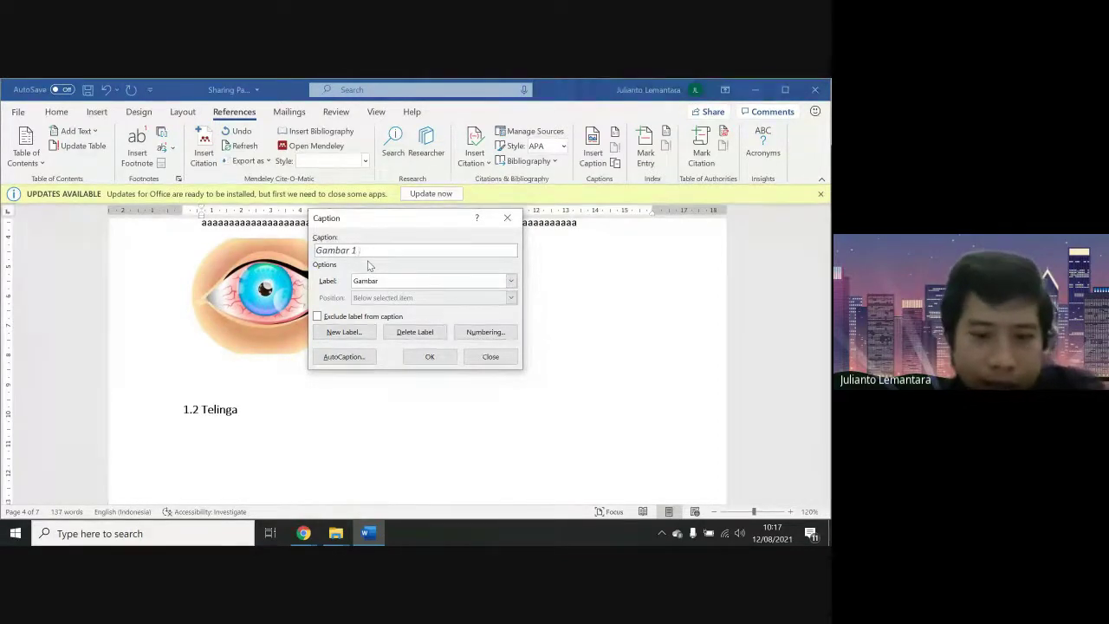
pyautogui.write('Mata Biru')
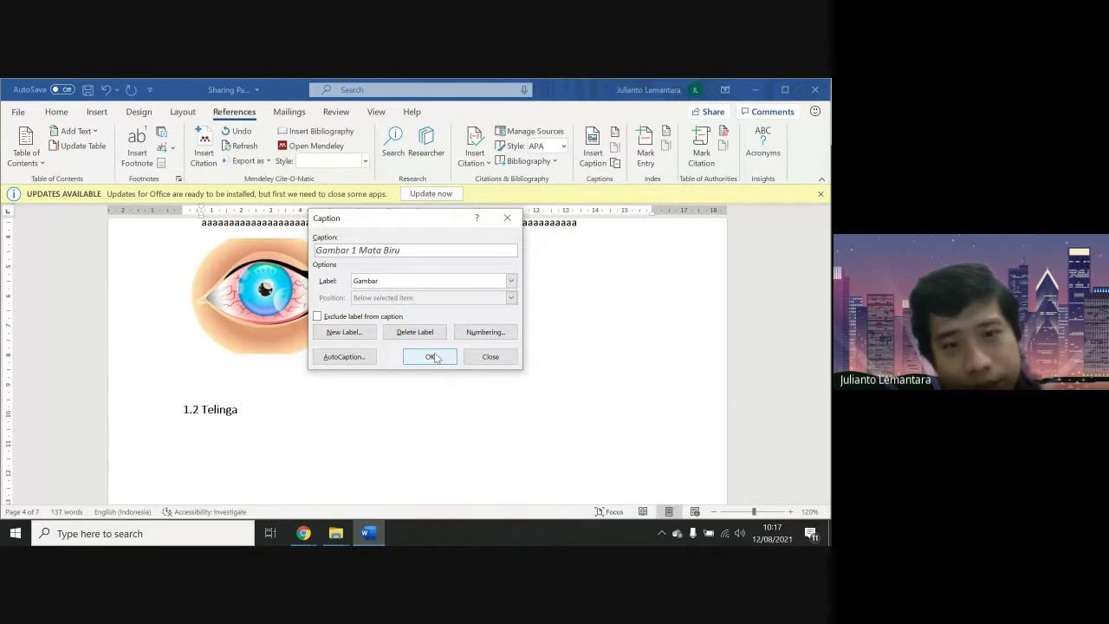
pyautogui.click(487, 357)
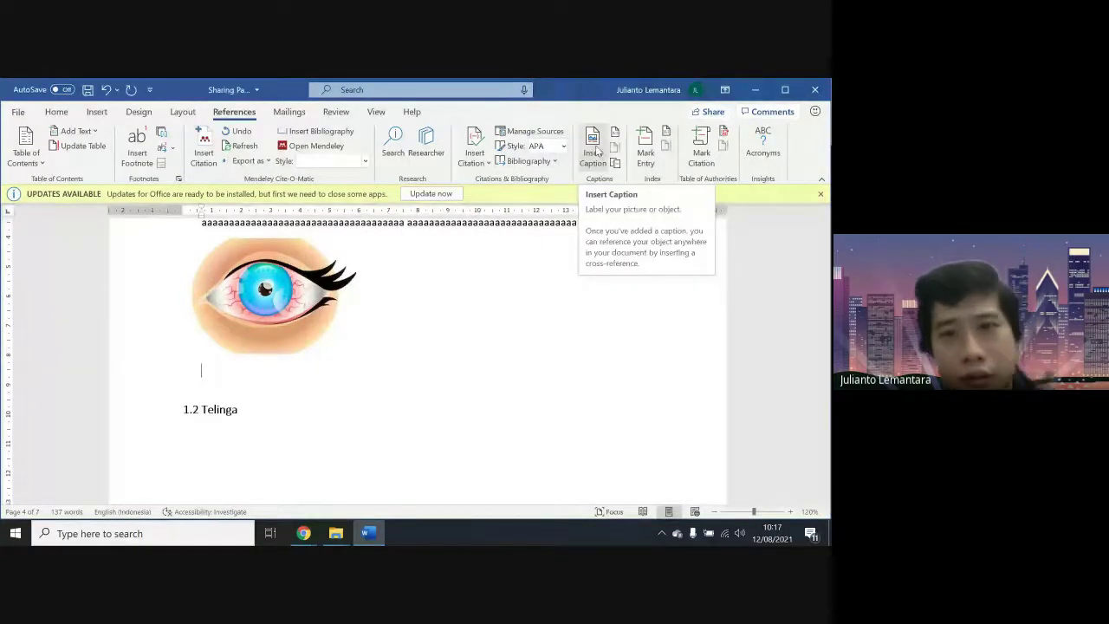
# Add a new caption label 'Tabel', discarding an earlier mistyped 'Tab' attempt
pyautogui.click(594, 147)
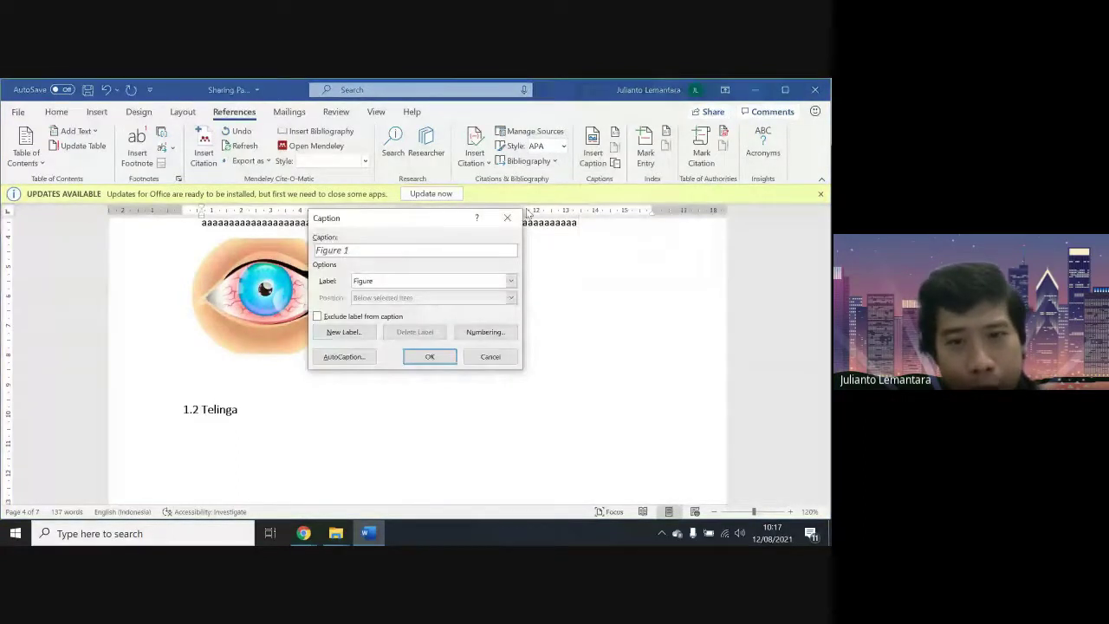
pyautogui.click(511, 282)
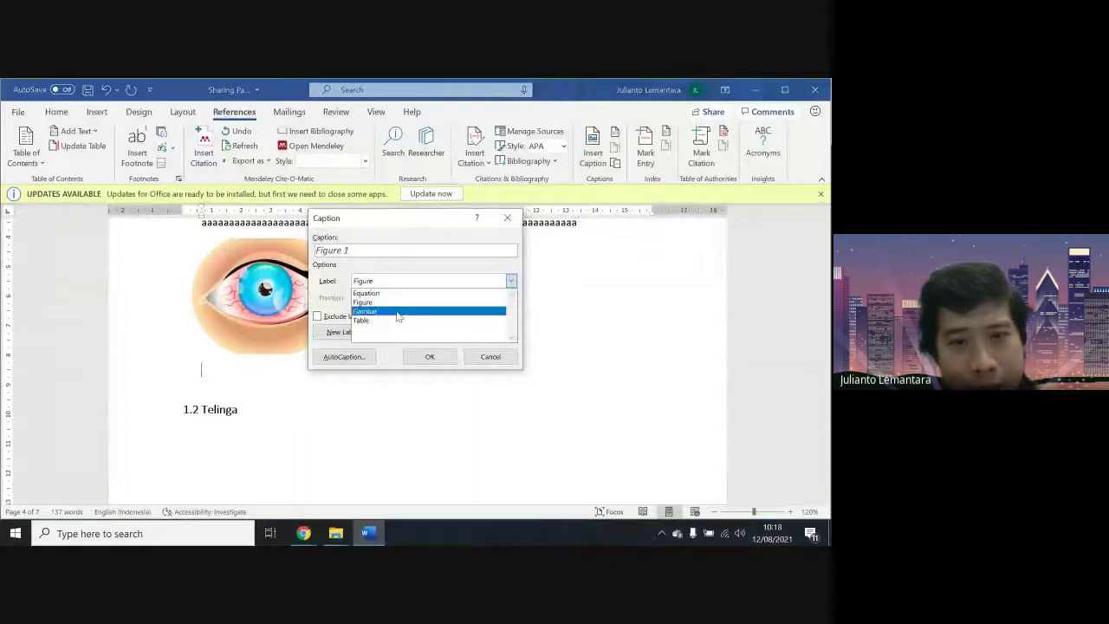
pyautogui.click(442, 266)
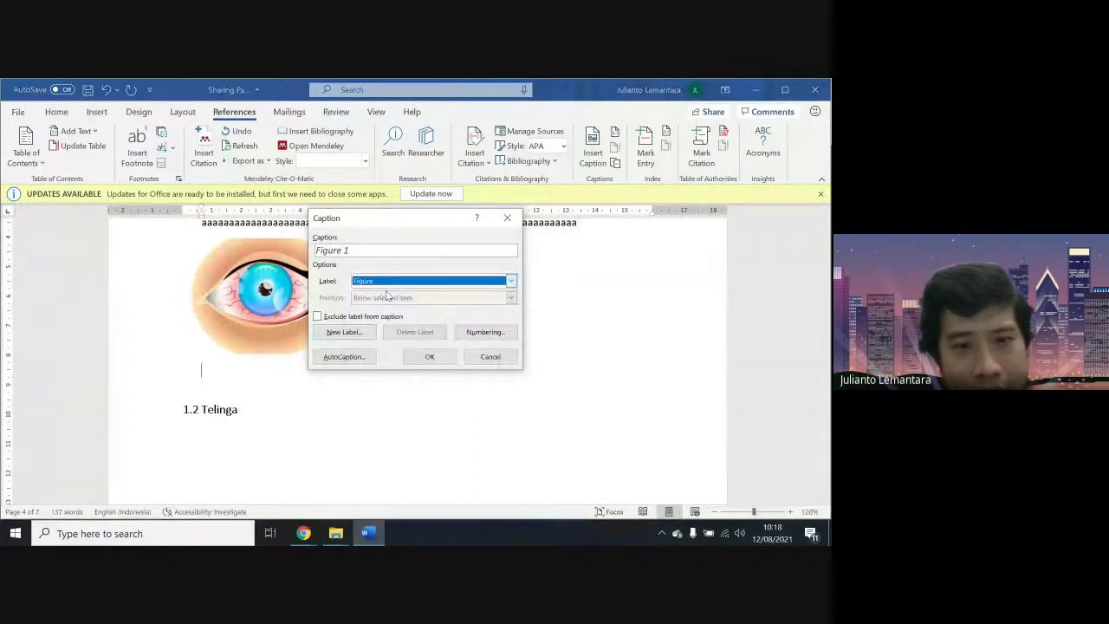
pyautogui.click(354, 334)
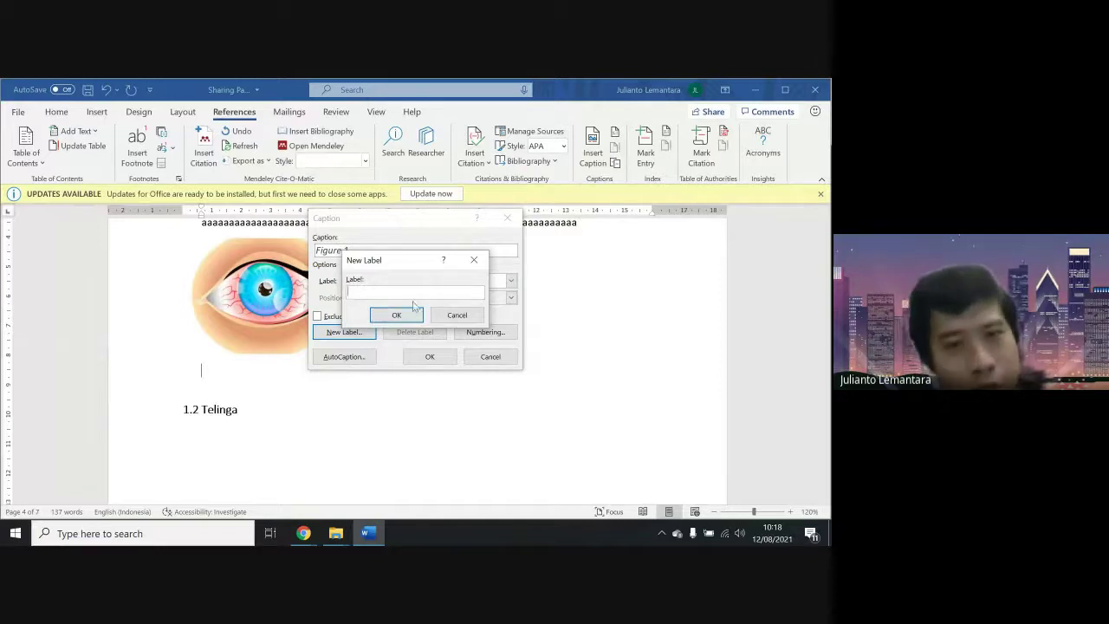
pyautogui.write('Tabel')
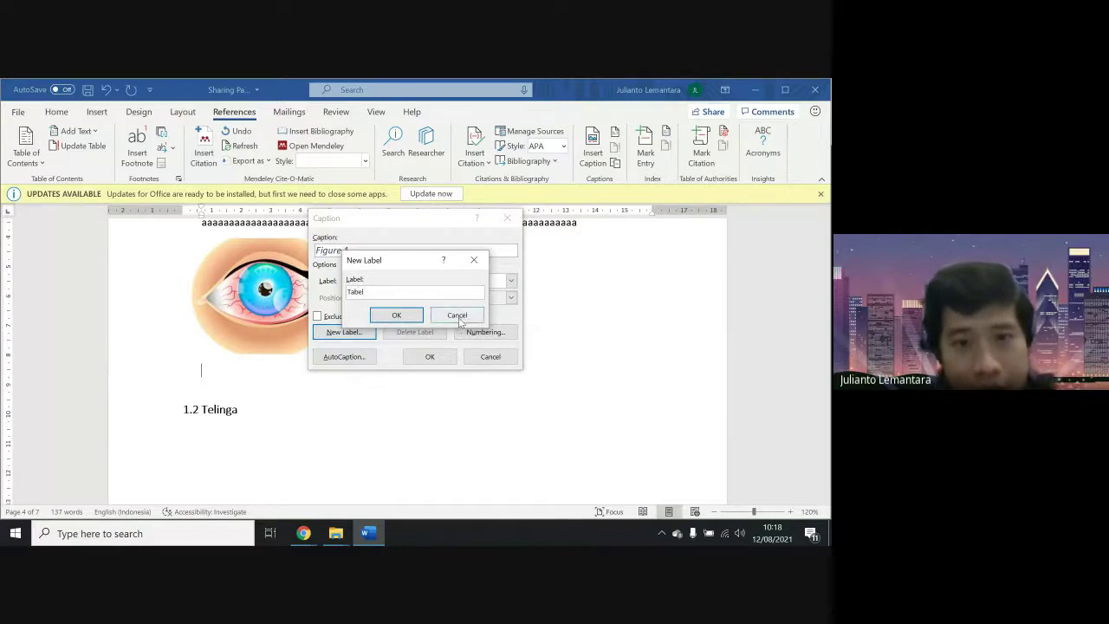
pyautogui.click(442, 319)
pyautogui.click(429, 281)
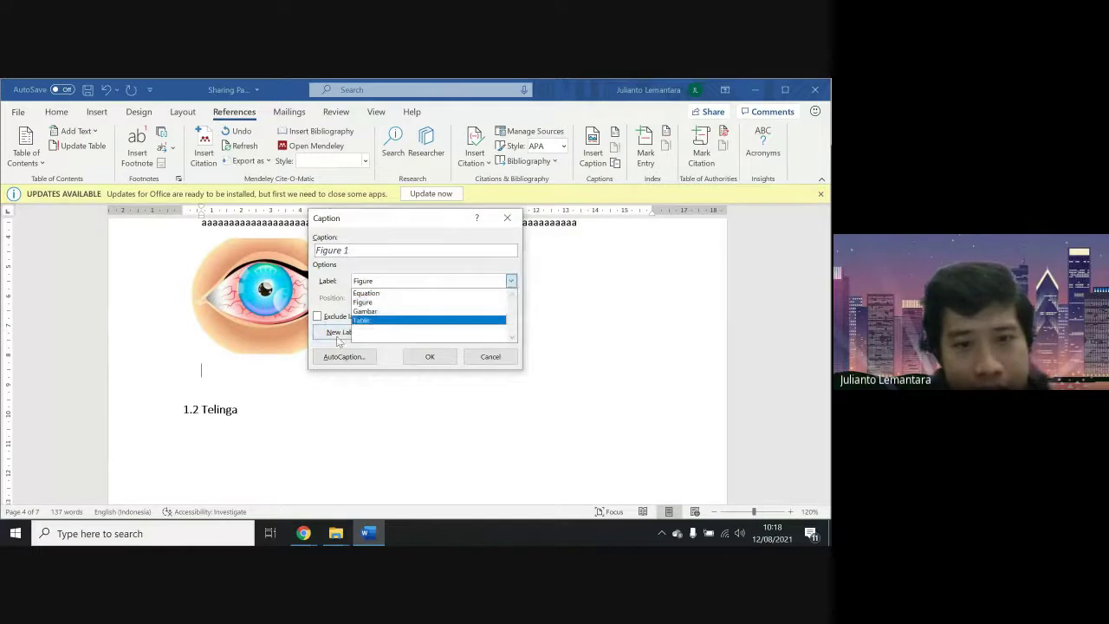
pyautogui.click(343, 333)
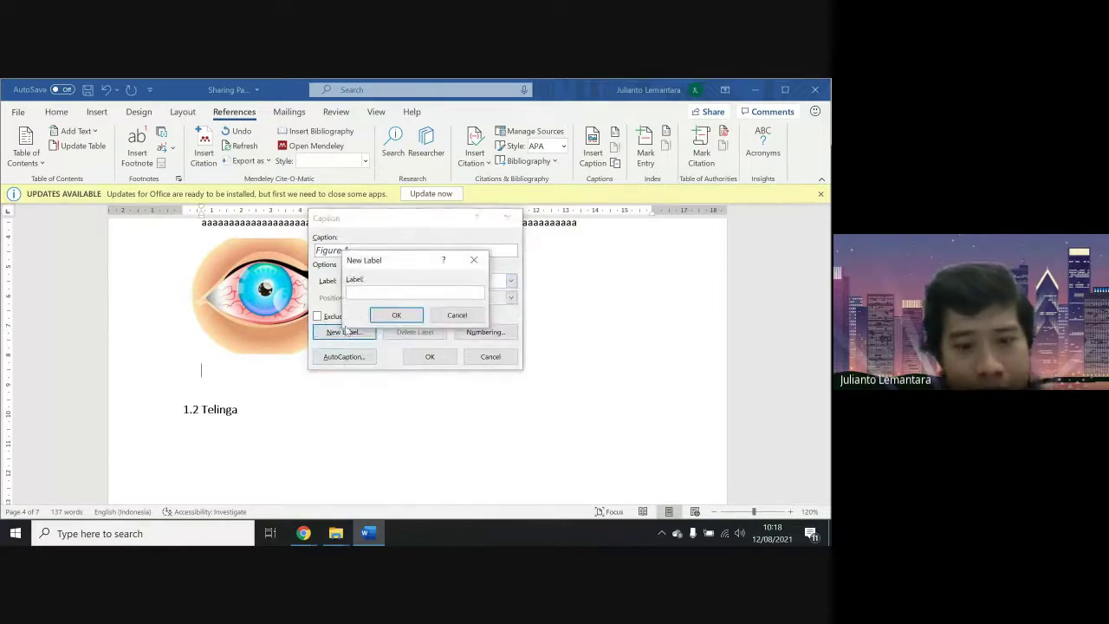
pyautogui.write('Tabel')
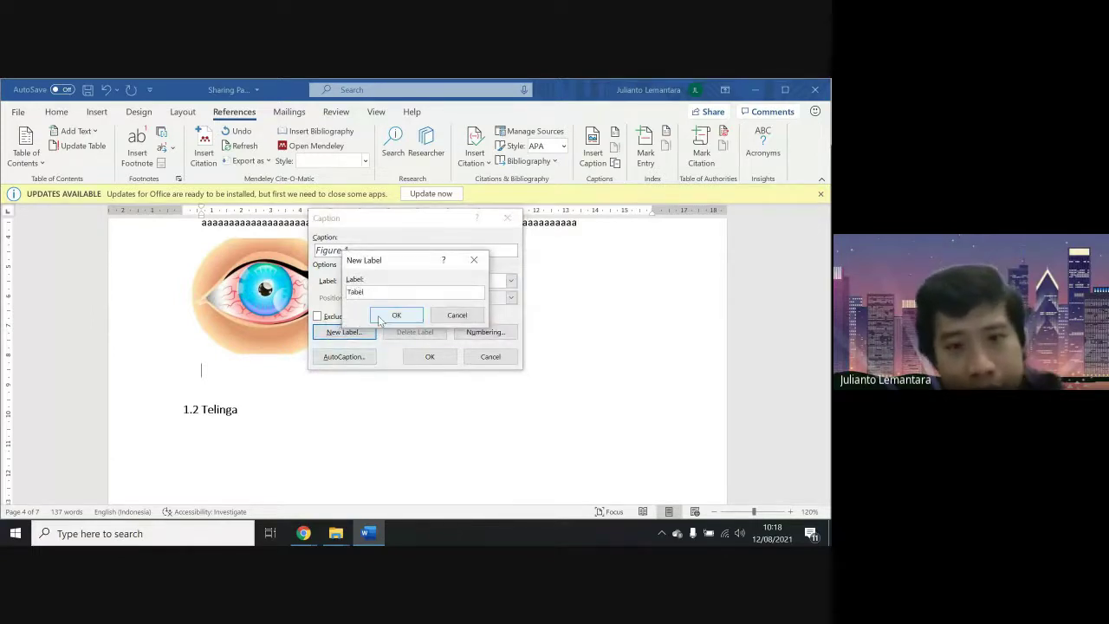
pyautogui.click(382, 317)
pyautogui.click(511, 281)
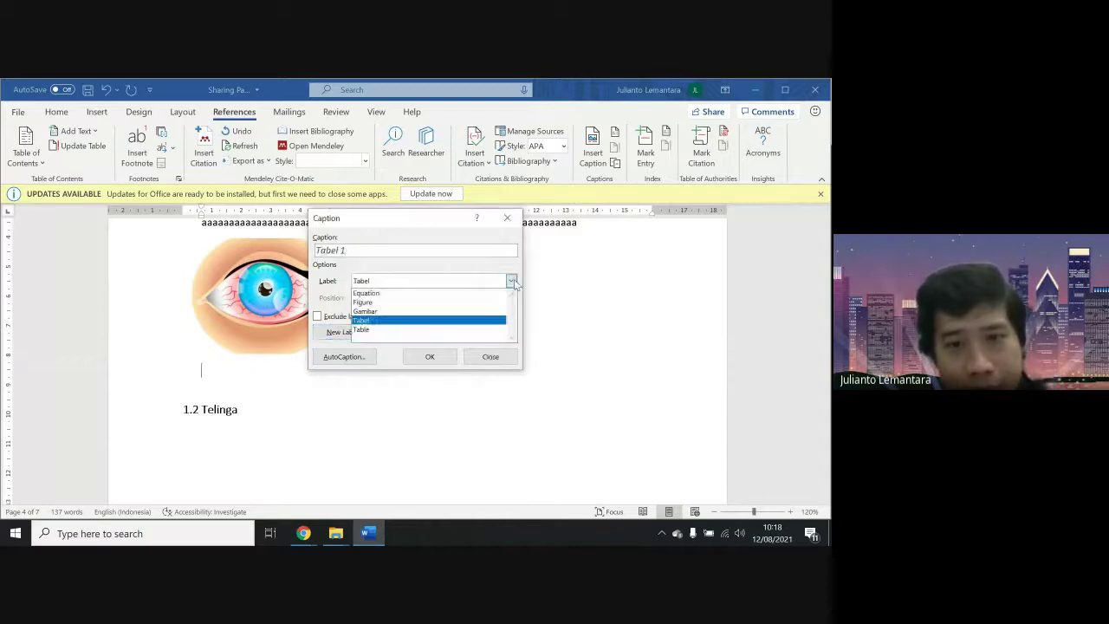
# Insert the caption 'Gambar 1 Mata Biru' under the eye picture using the Gambar label
pyautogui.click(444, 312)
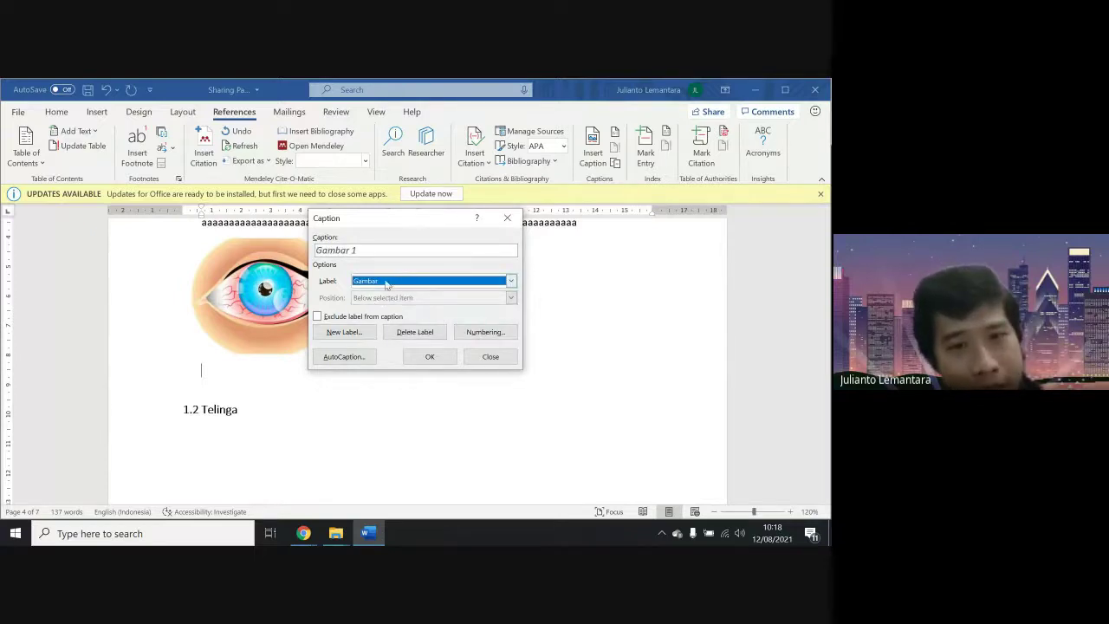
pyautogui.click(394, 251)
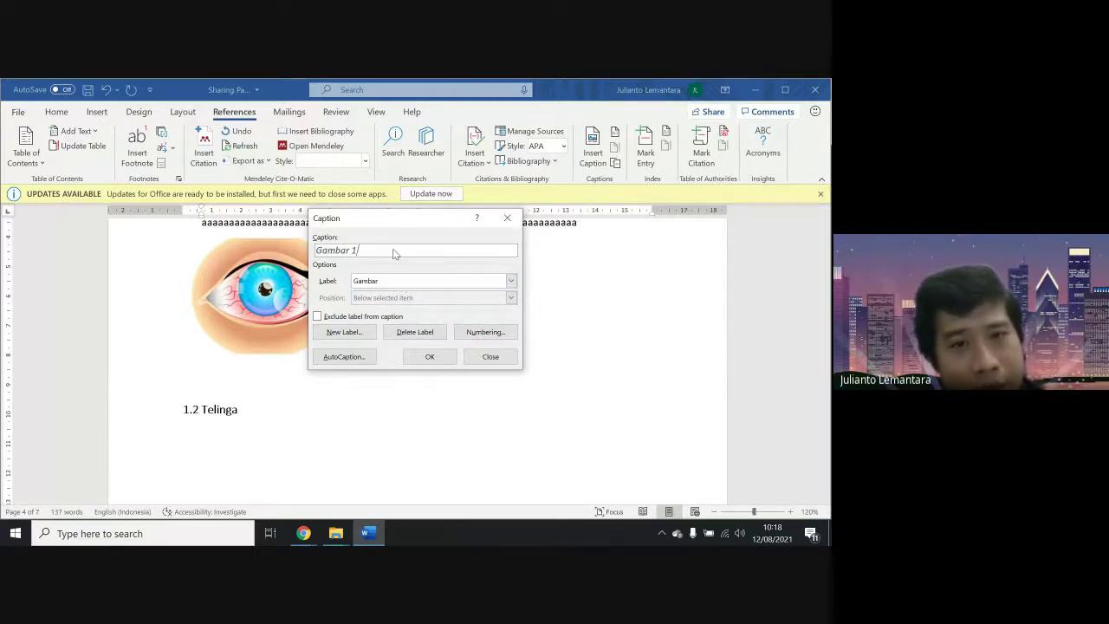
pyautogui.write('Mata')
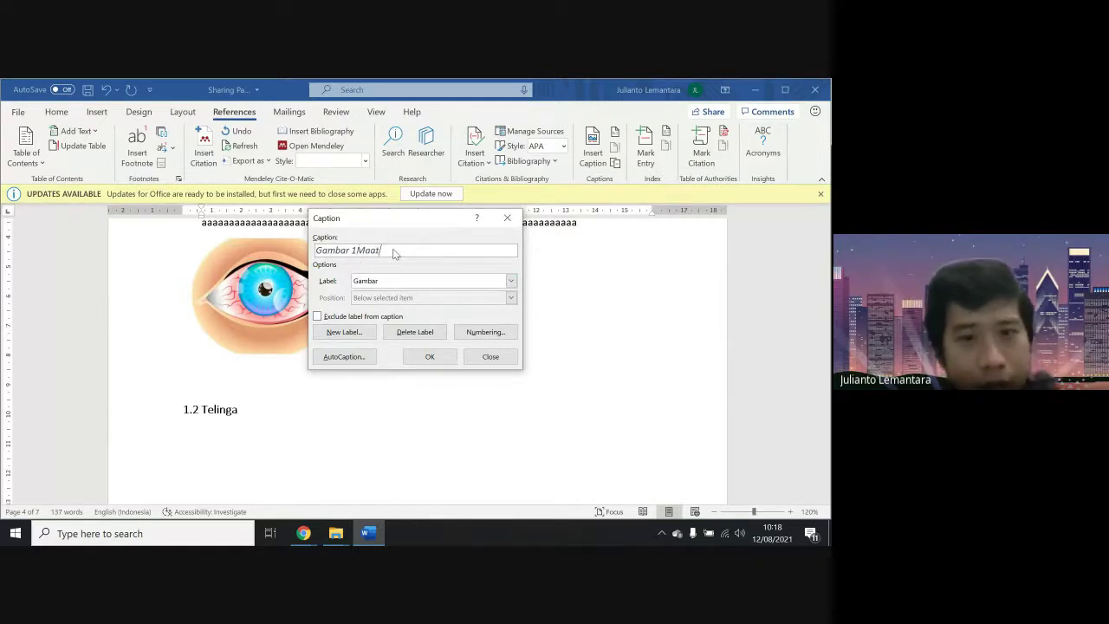
pyautogui.press('BackSpace')
pyautogui.press('BackSpace')
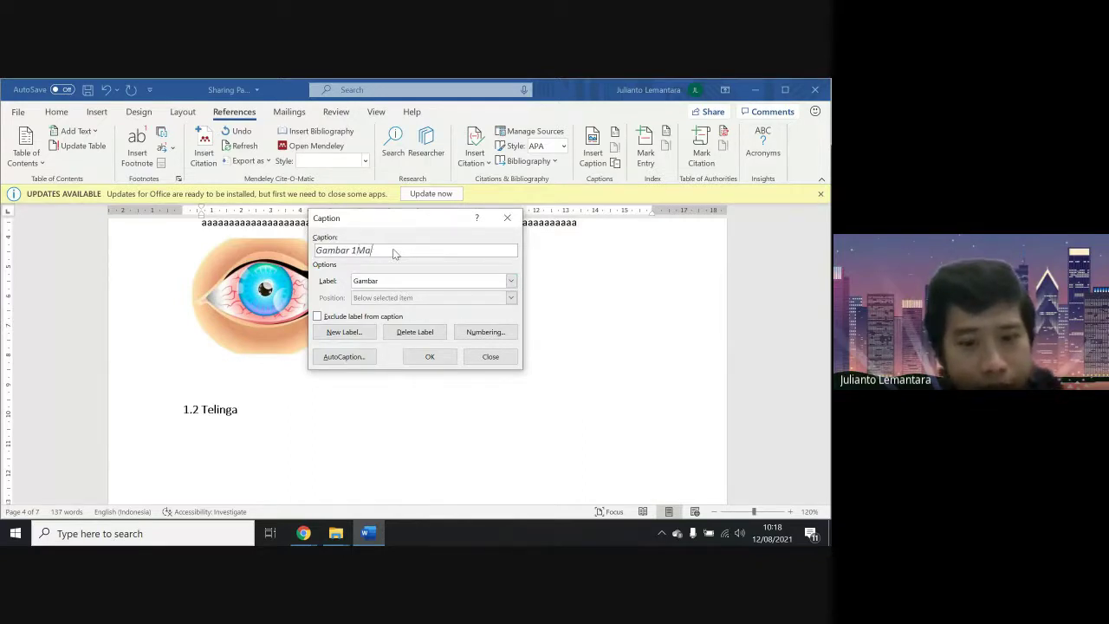
pyautogui.write('ta Biru')
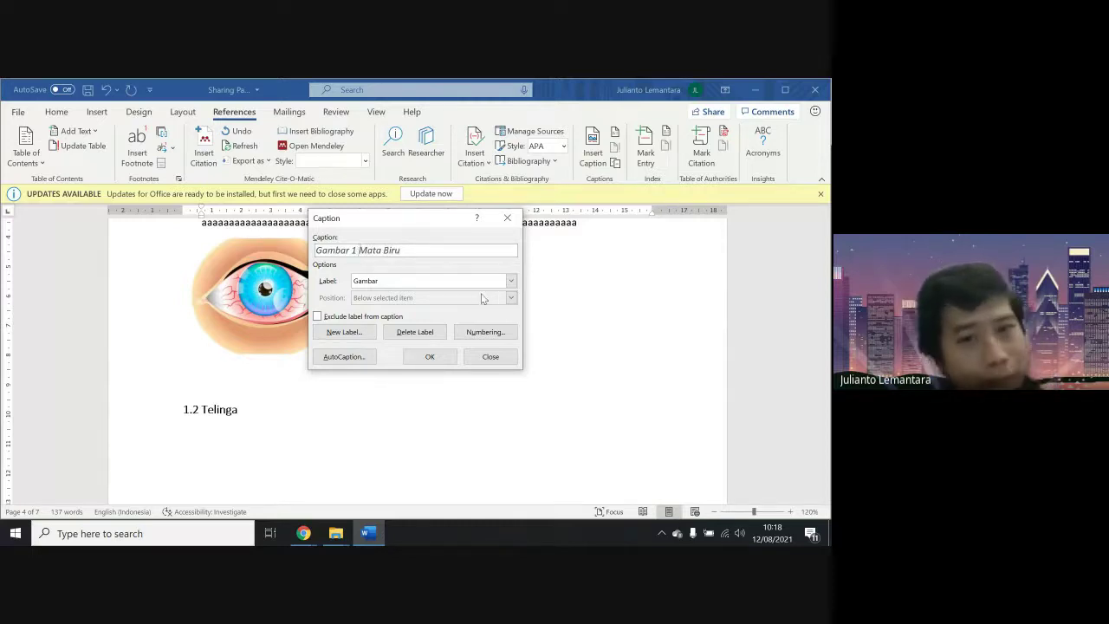
pyautogui.click(440, 358)
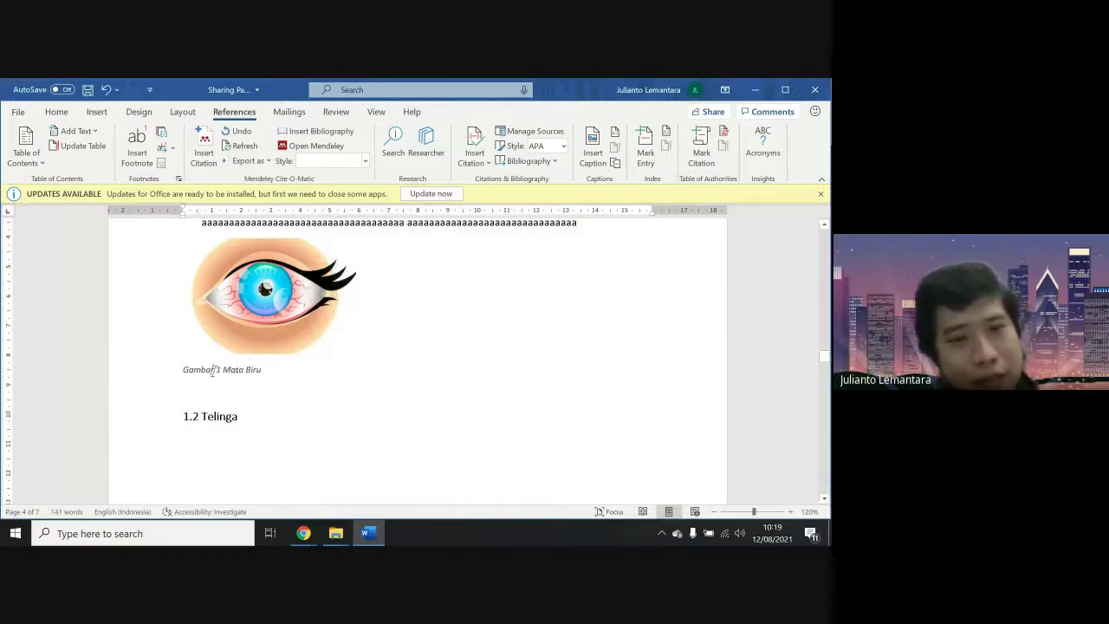
# Insert the caption 'Gambar 2 Lidah Menjulur' below the tongue picture under 1.3 Lidah
pyautogui.scroll(-8, 280, 373)
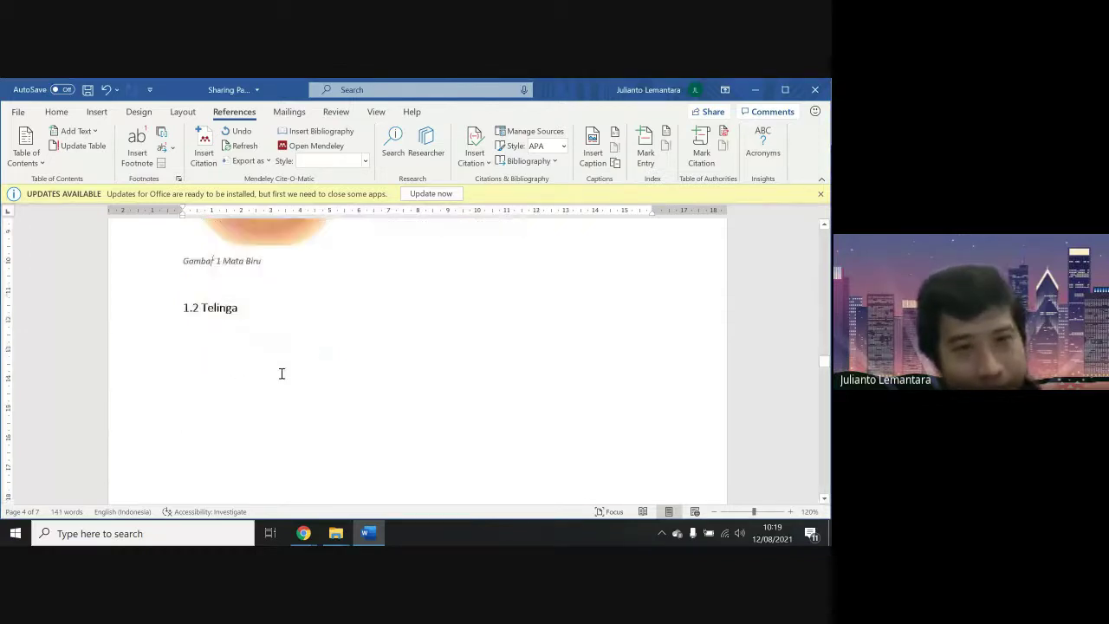
pyautogui.scroll(-3, 281, 374)
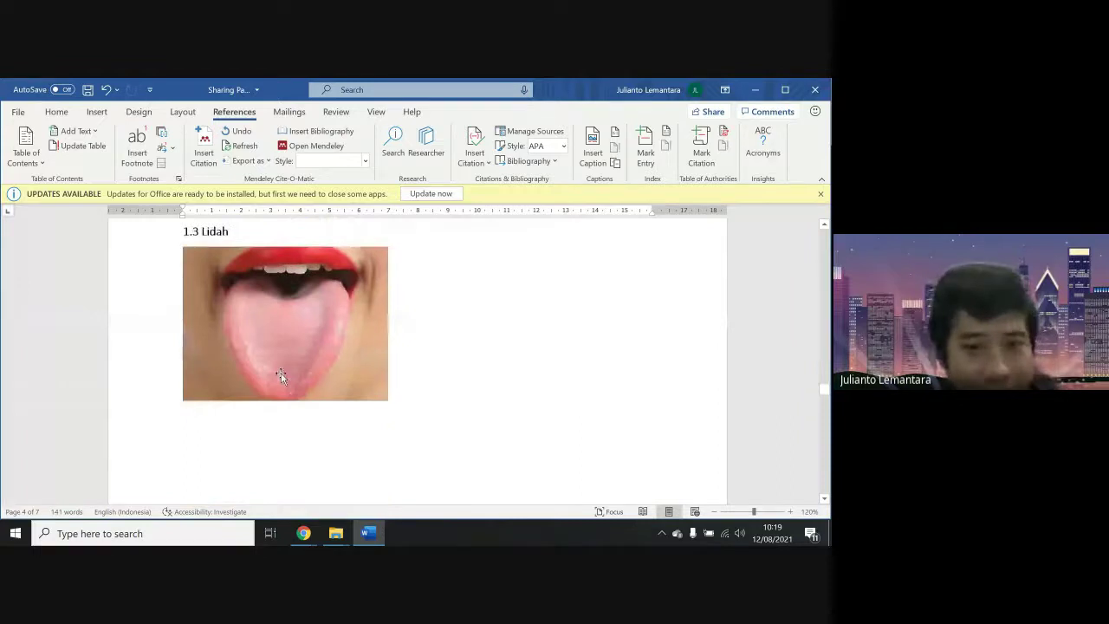
pyautogui.click(391, 391)
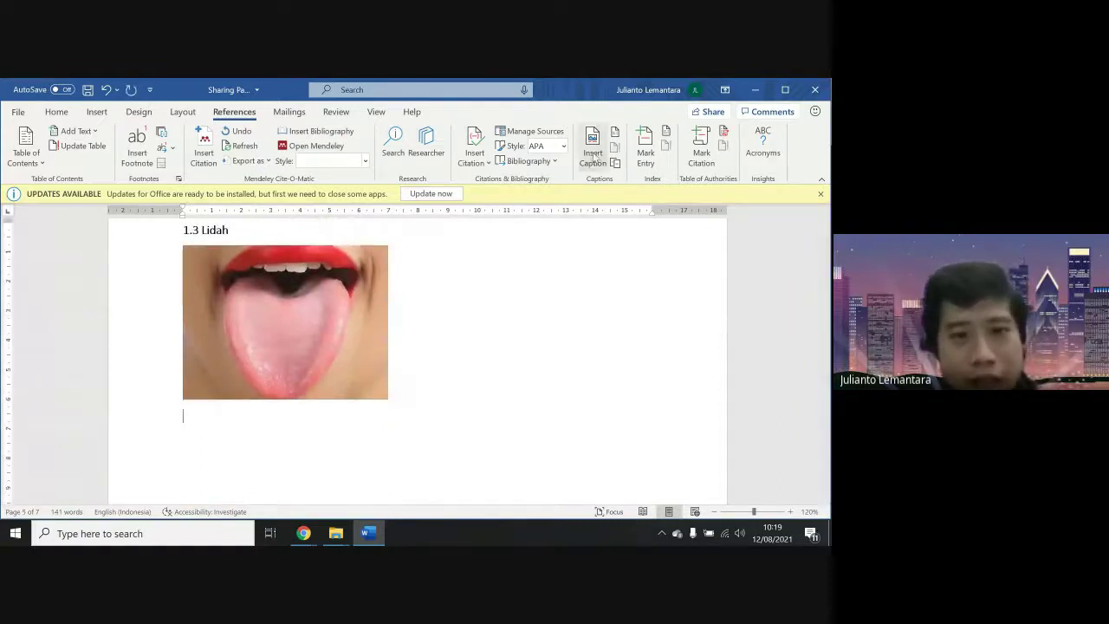
pyautogui.click(592, 156)
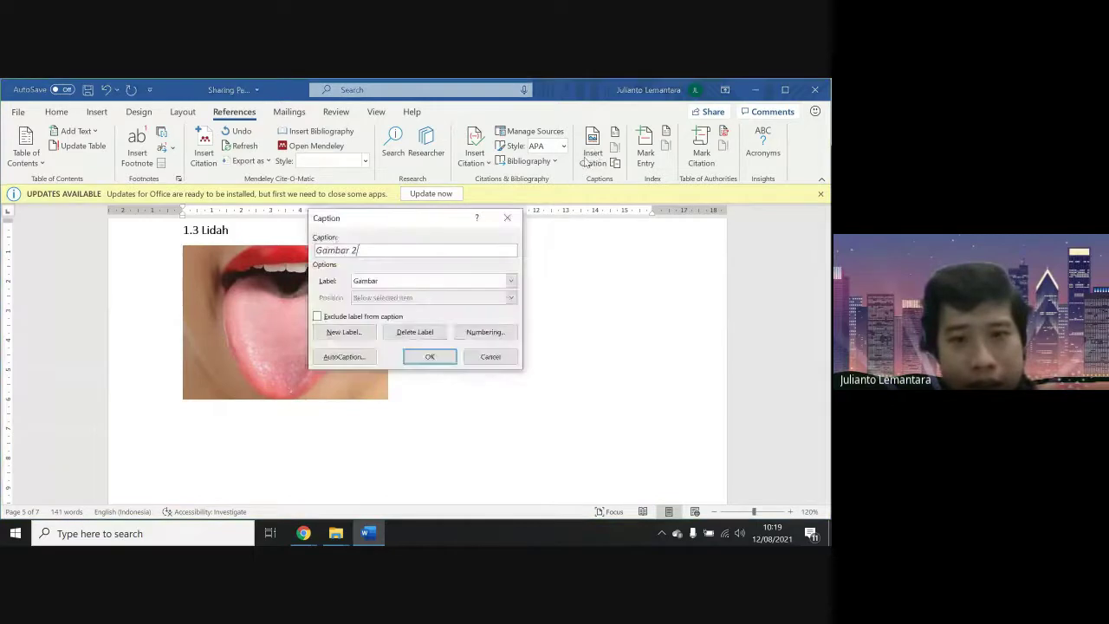
pyautogui.click(491, 356)
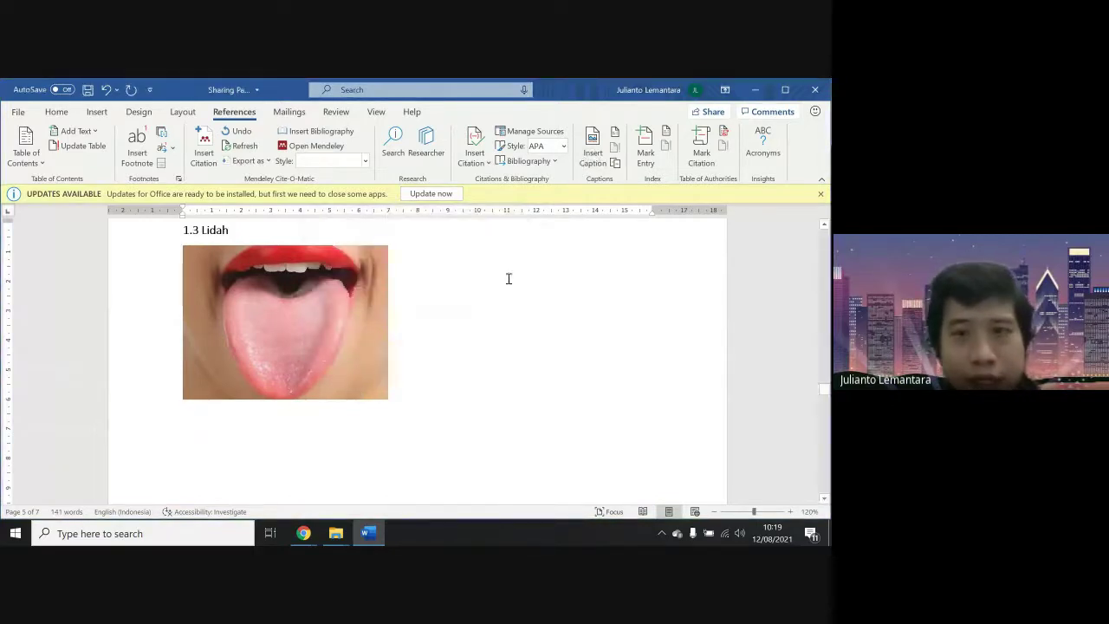
pyautogui.click(593, 157)
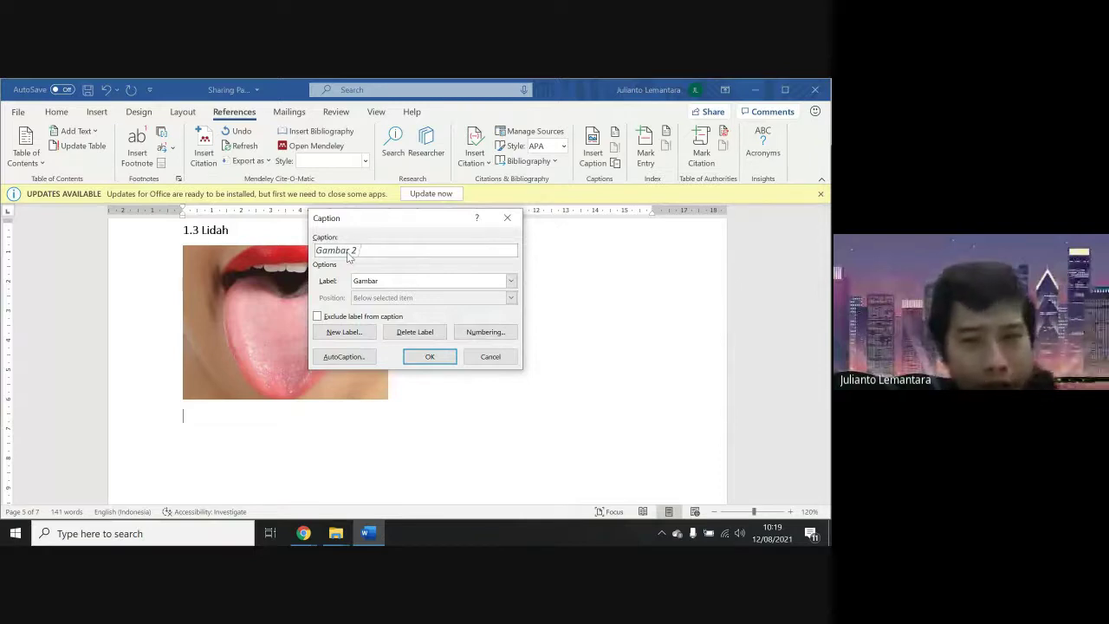
pyautogui.write('Lidah Me')
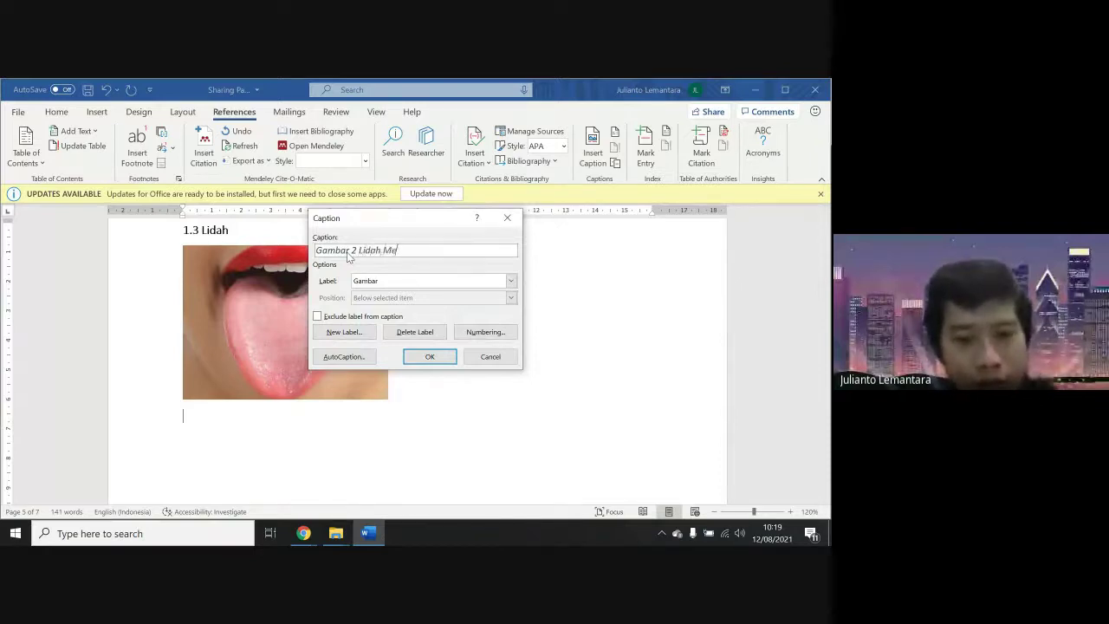
pyautogui.write('njulur')
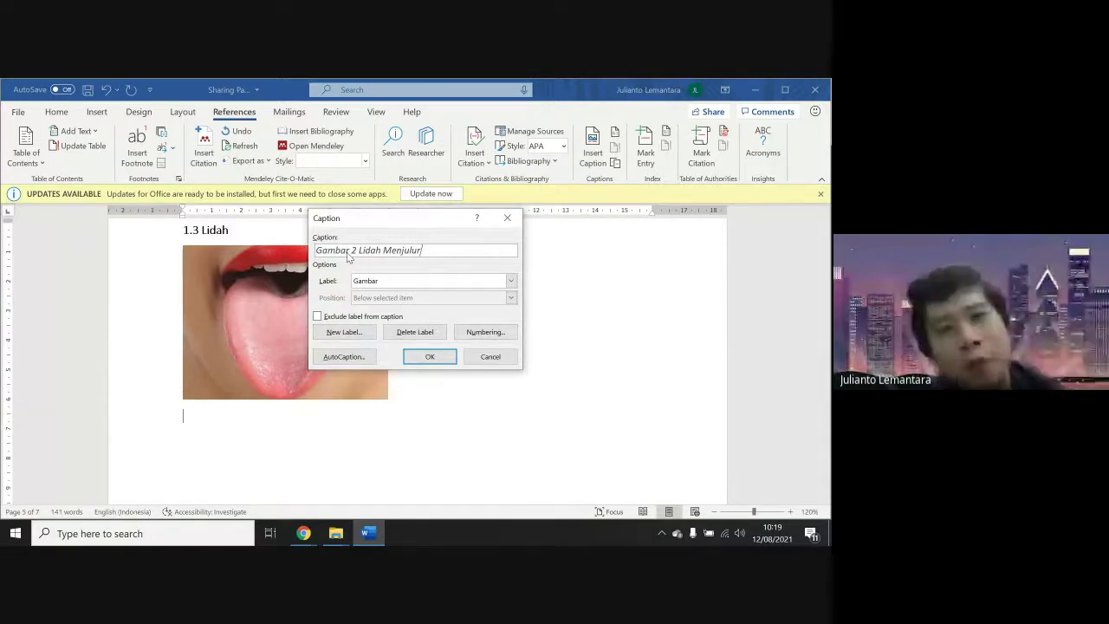
pyautogui.click(430, 356)
# Add an unnumbered empty line below the 1.2 Telinga heading and switch to Chrome
pyautogui.scroll(5, 430, 364)
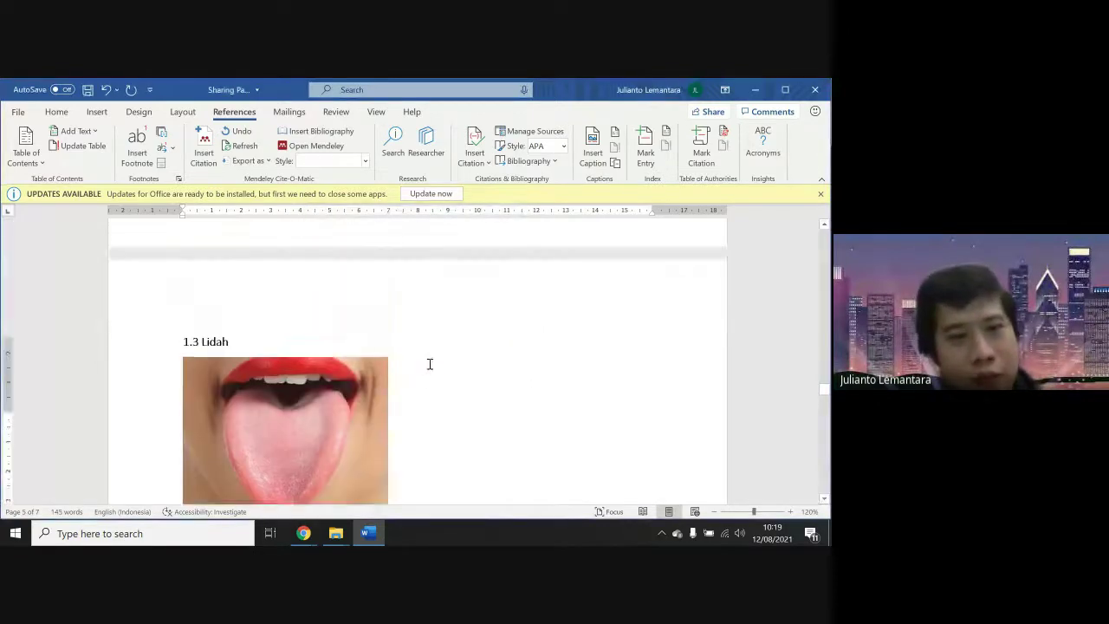
pyautogui.scroll(5, 430, 364)
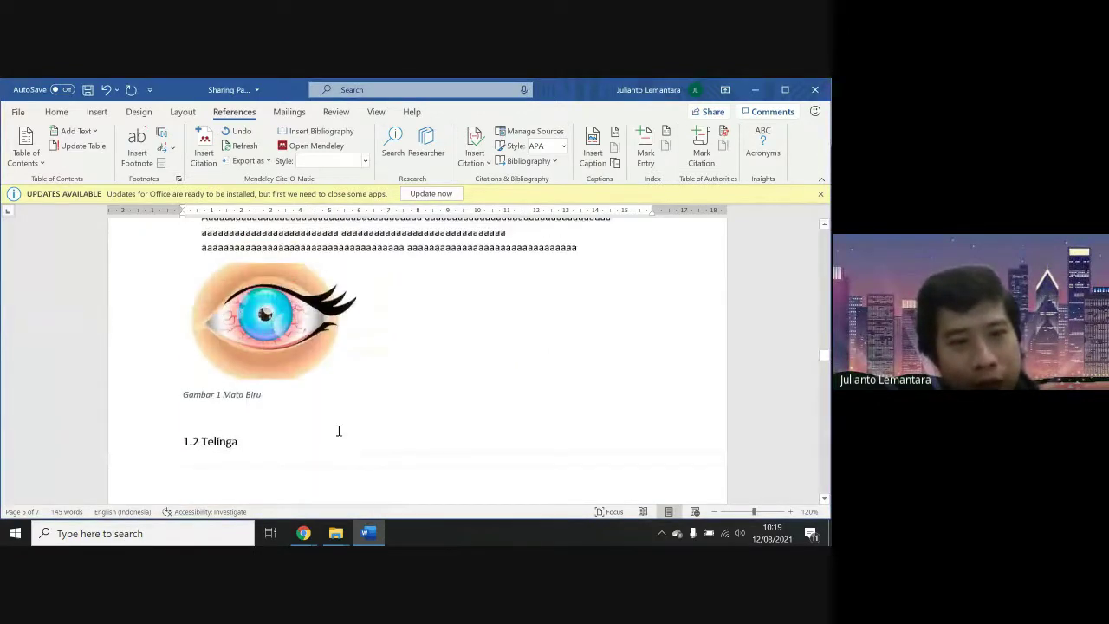
pyautogui.click(321, 450)
pyautogui.press('Return')
pyautogui.press('BackSpace')
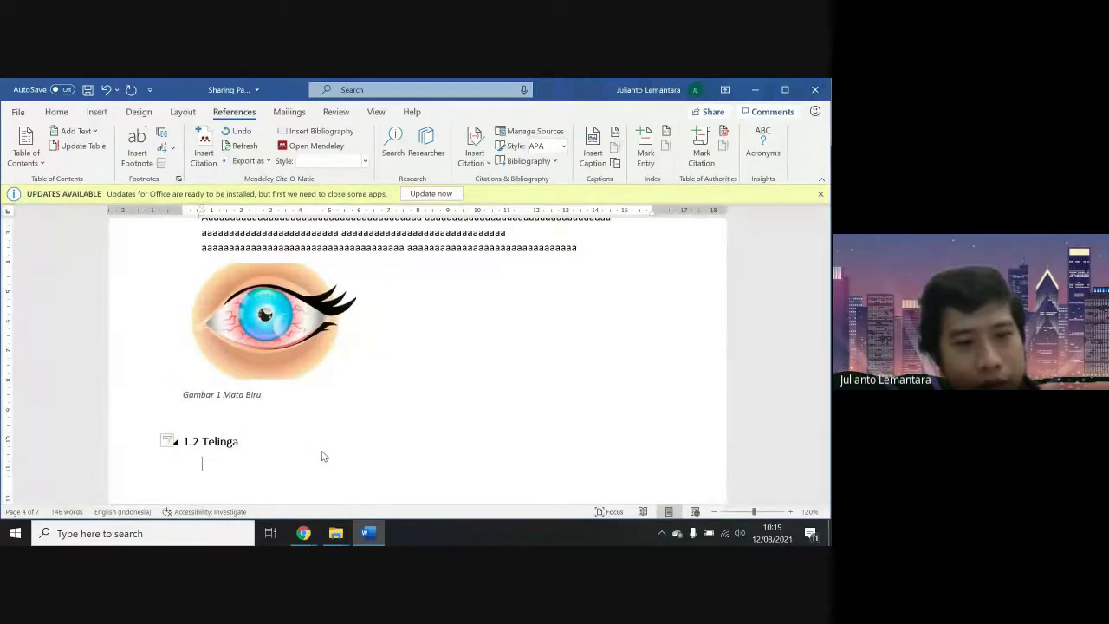
pyautogui.scroll(3, 322, 455)
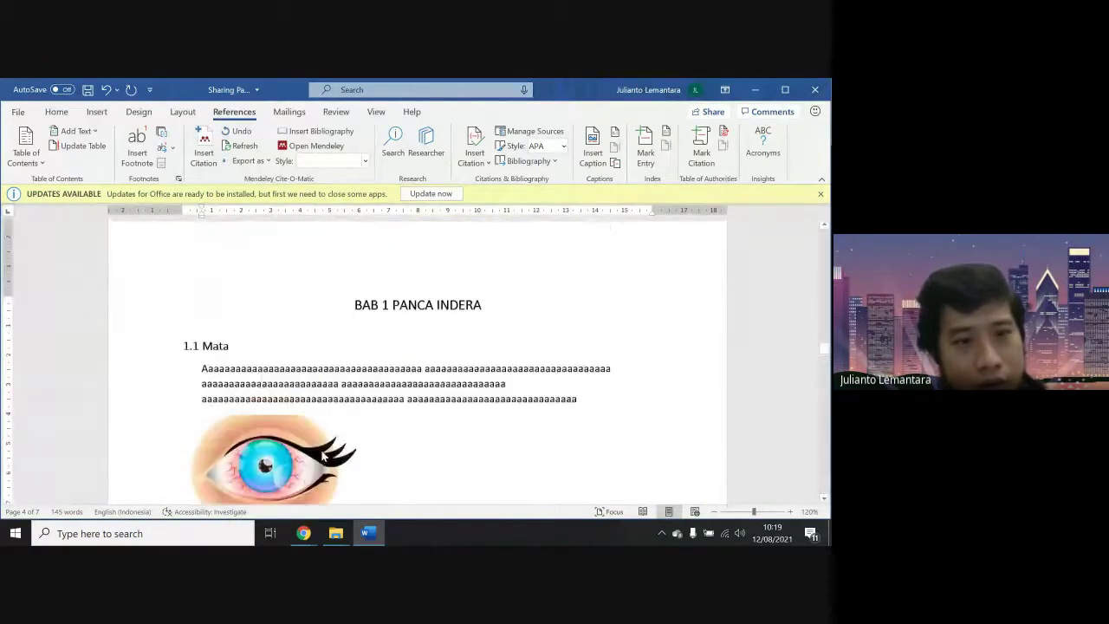
pyautogui.scroll(-4, 322, 456)
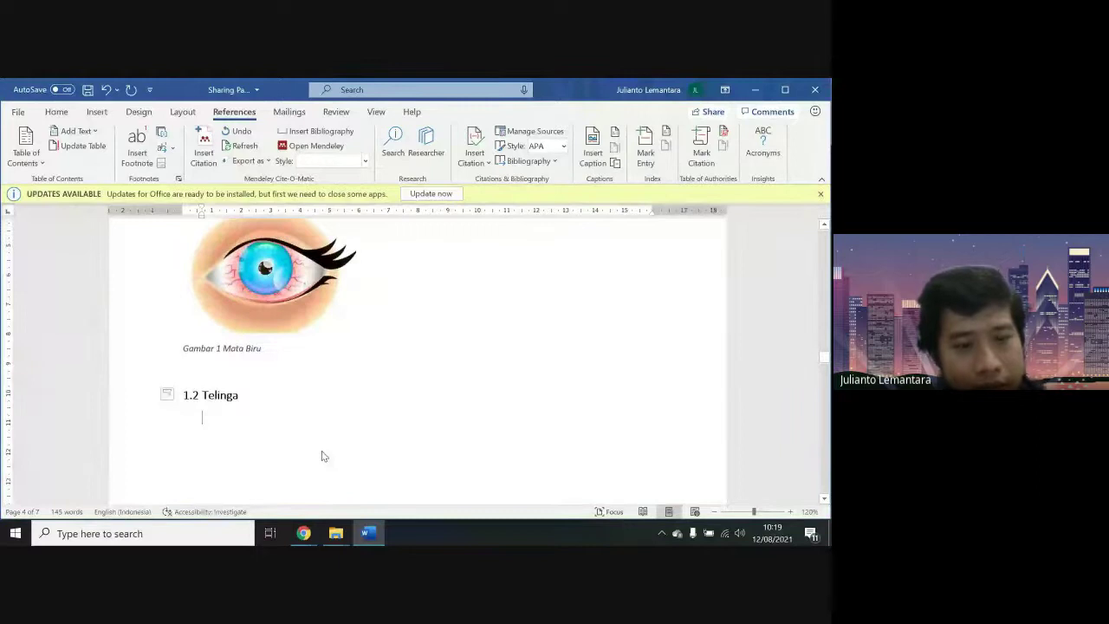
pyautogui.hotkey('alt', 'Tab')
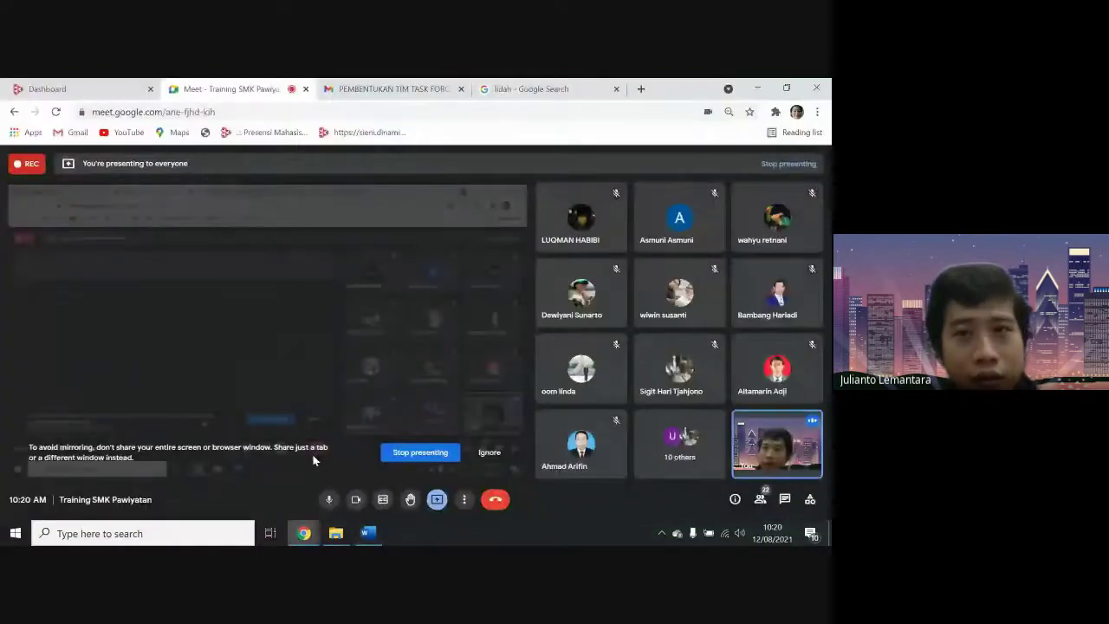
# Replace the image search term 'lidah' with 'telinga' and run the search
pyautogui.hotkey('ctrl', '4')
pyautogui.doubleClick(129, 164)
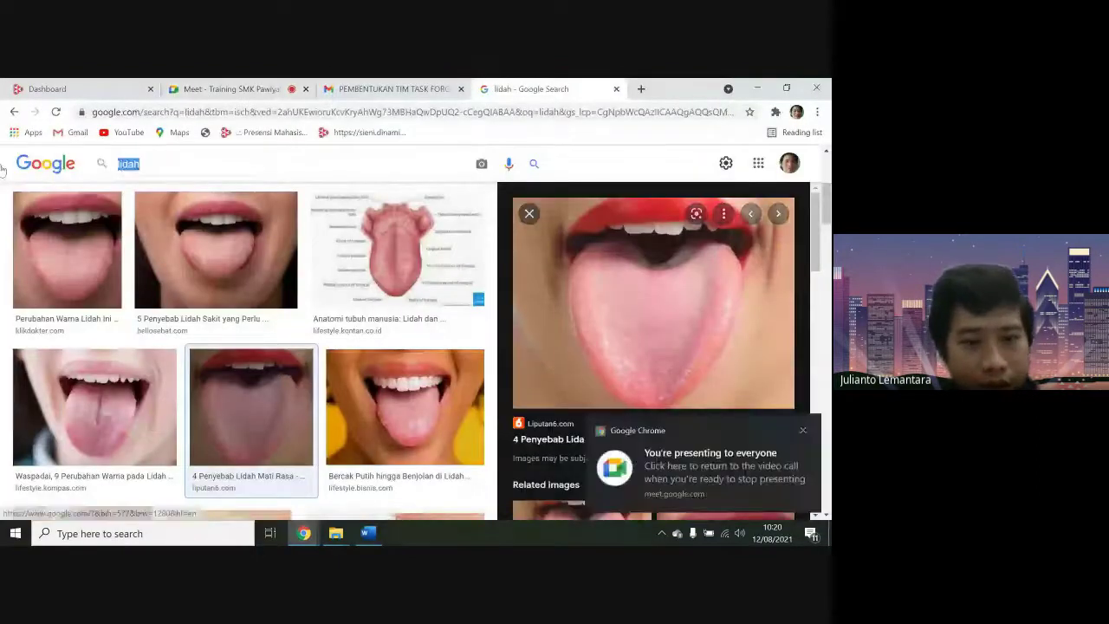
pyautogui.write('telinga')
pyautogui.press('Return')
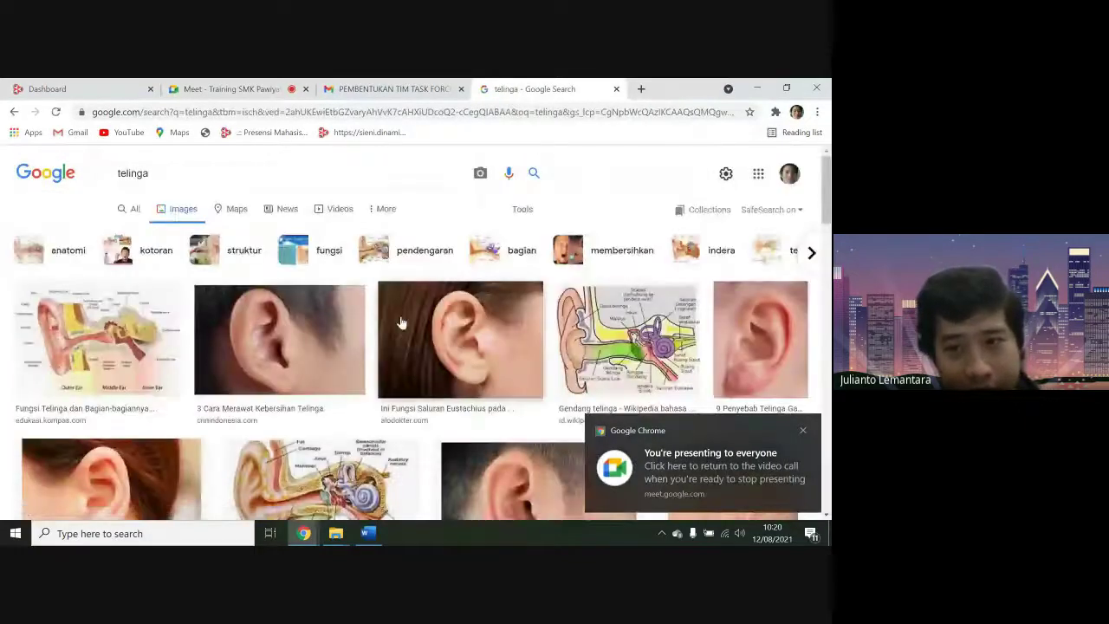
# Copy the ear anatomy diagram from the results and return to Word
pyautogui.scroll(-1, 401, 321)
pyautogui.scroll(-2, 566, 307)
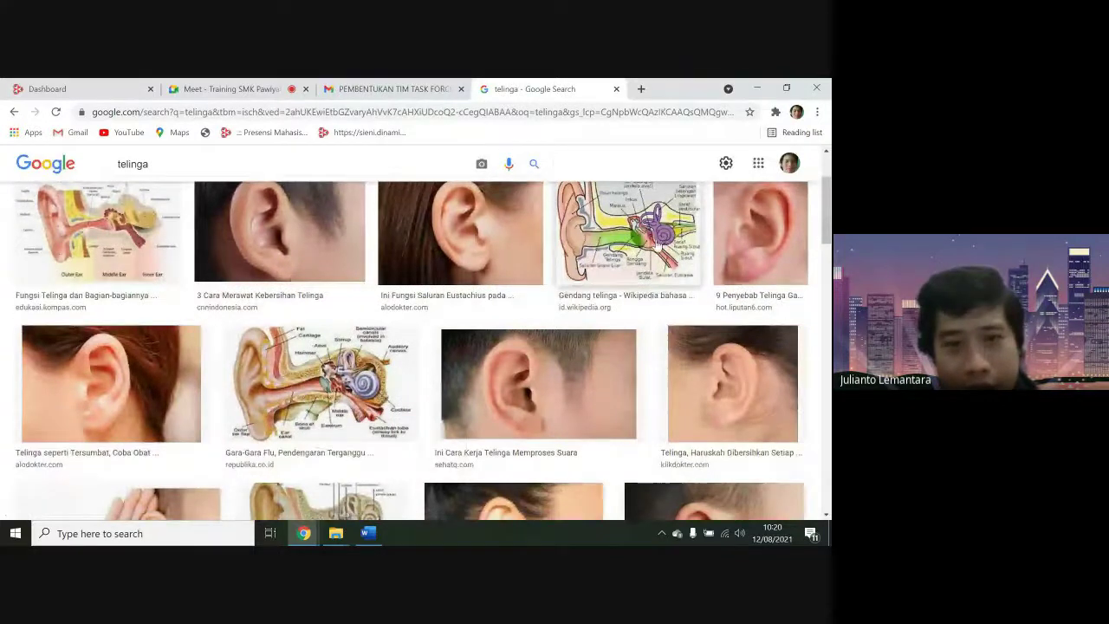
pyautogui.click(368, 385)
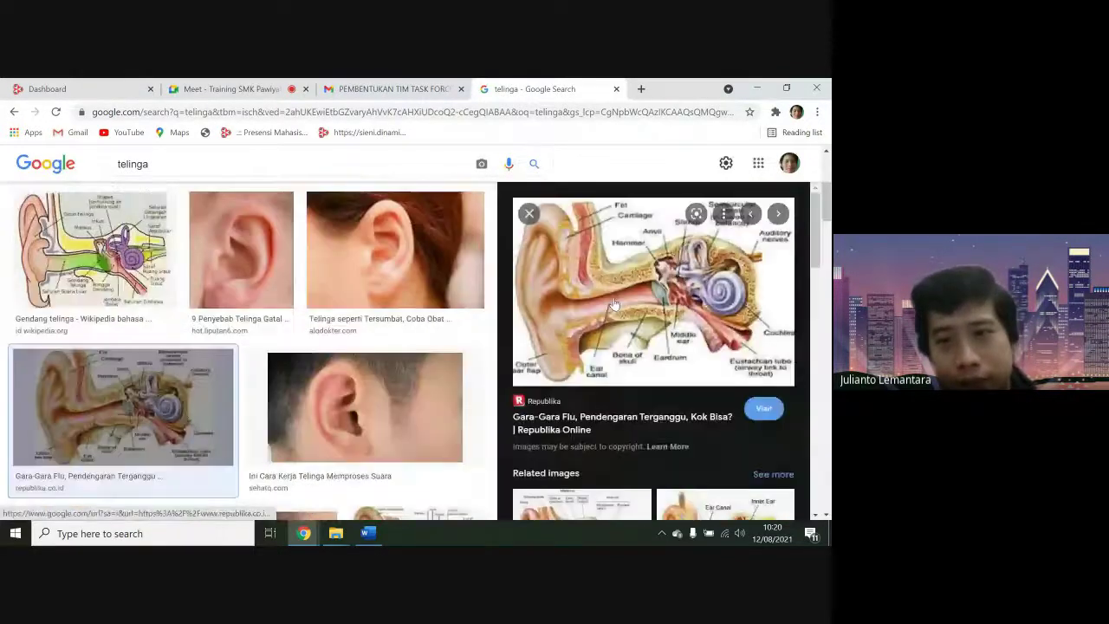
pyautogui.rightClick(632, 284)
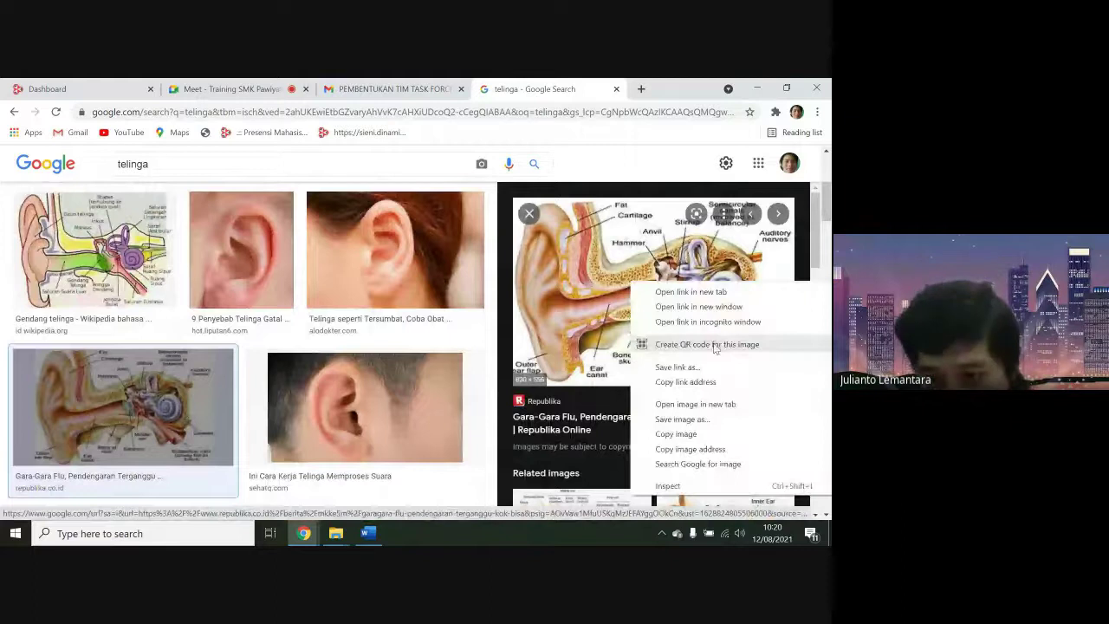
pyautogui.click(676, 434)
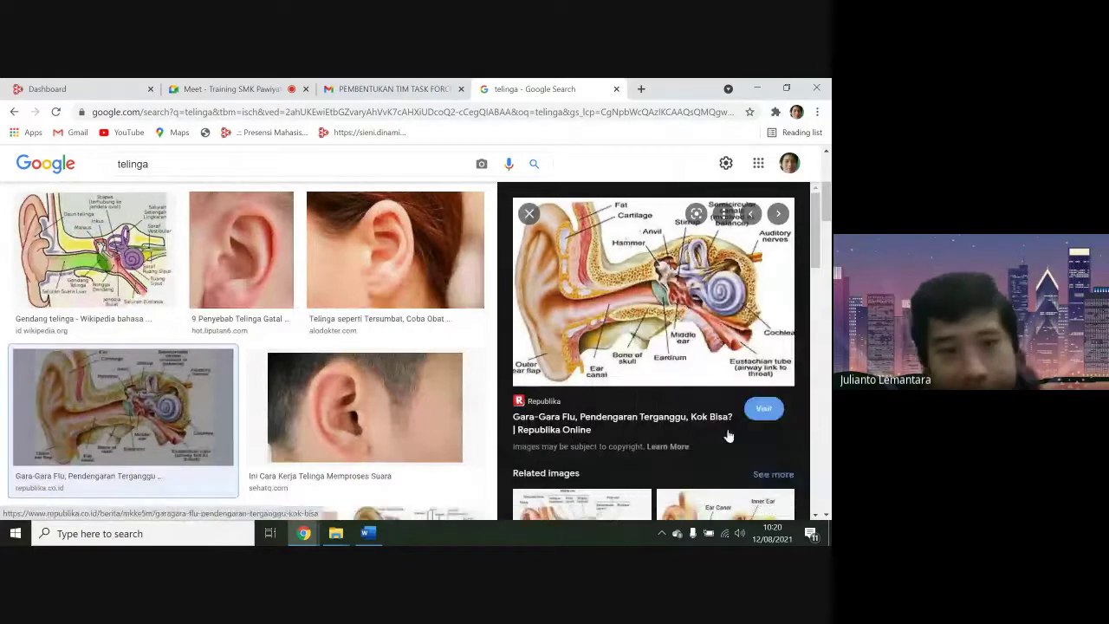
pyautogui.hotkey('alt', 'Tab')
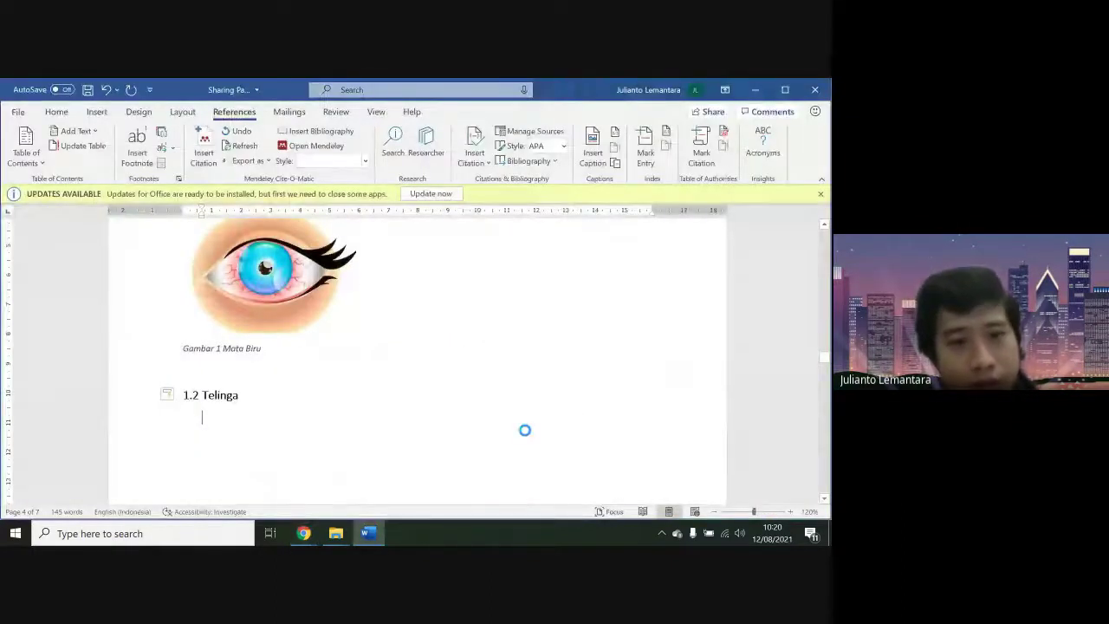
# Paste the copied ear diagram under the 1.2 Telinga heading
pyautogui.hotkey('ctrl', 'v')
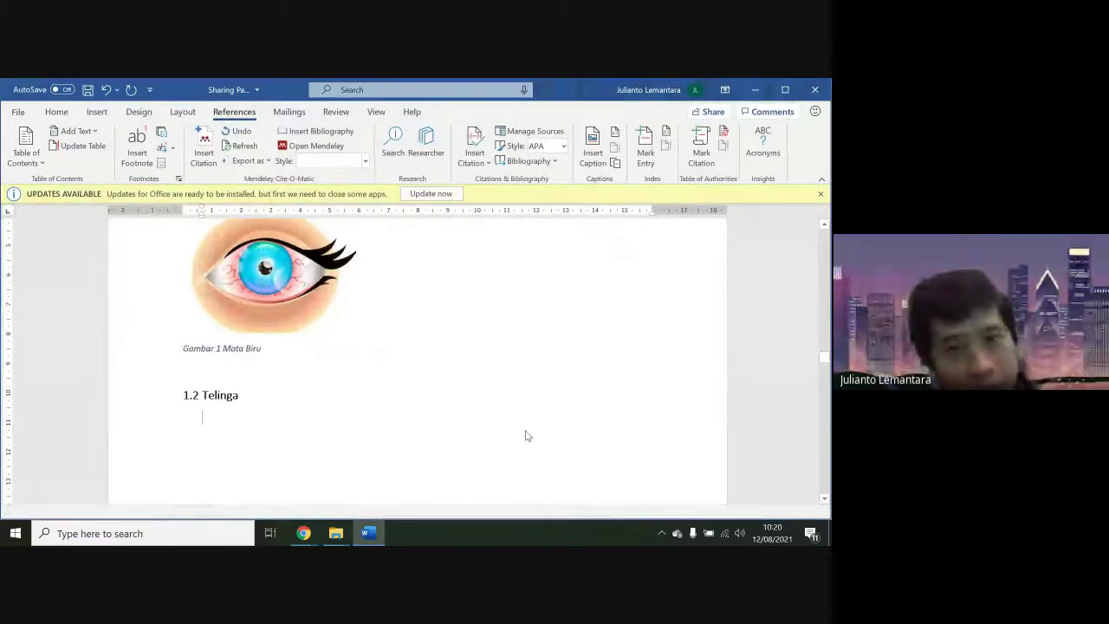
pyautogui.hotkey('ctrl', 'v')
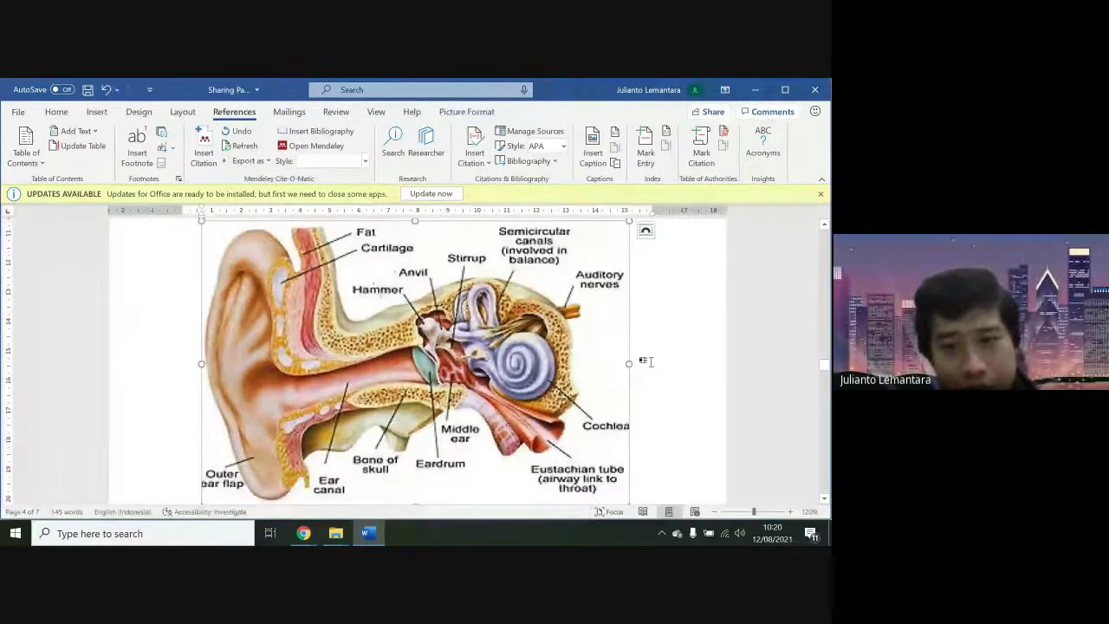
pyautogui.scroll(-5, 646, 361)
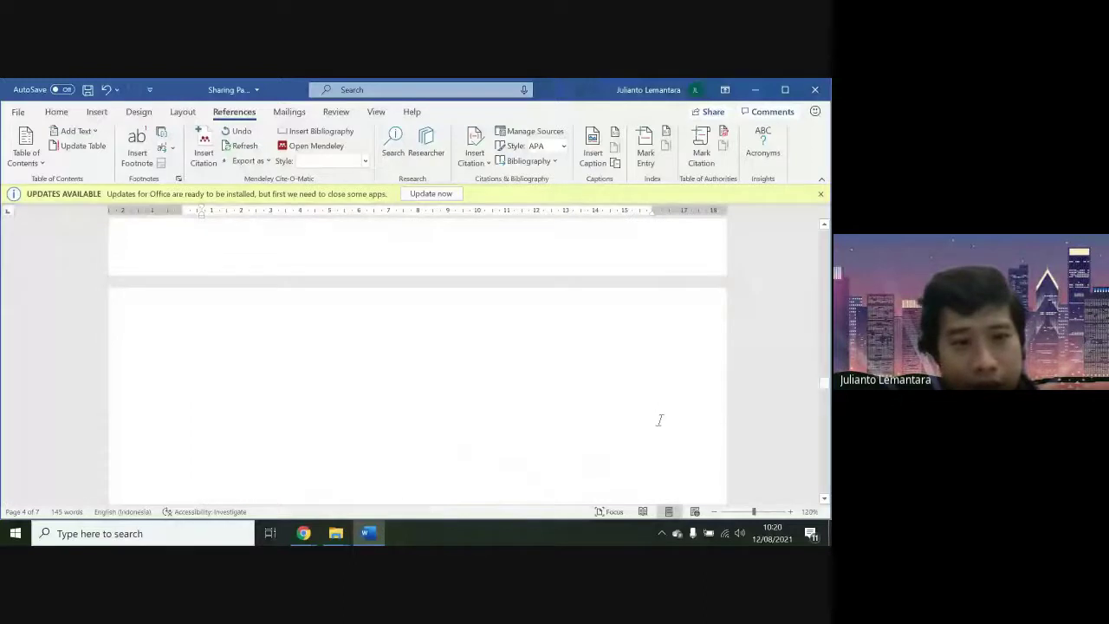
pyautogui.scroll(2, 660, 420)
pyautogui.scroll(10, 660, 420)
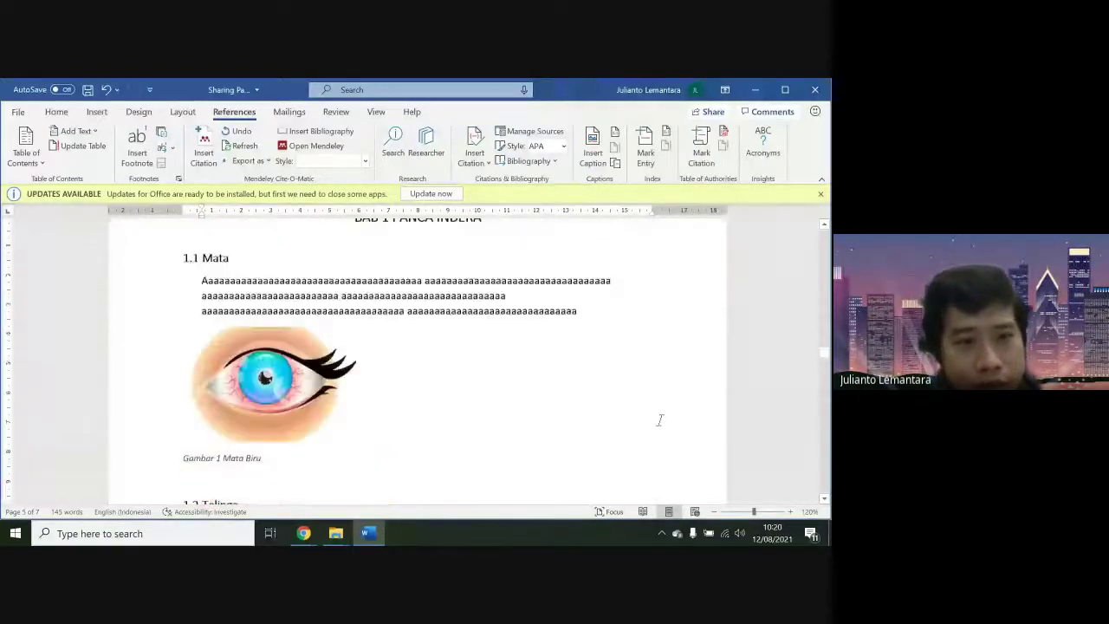
pyautogui.scroll(-10, 312, 469)
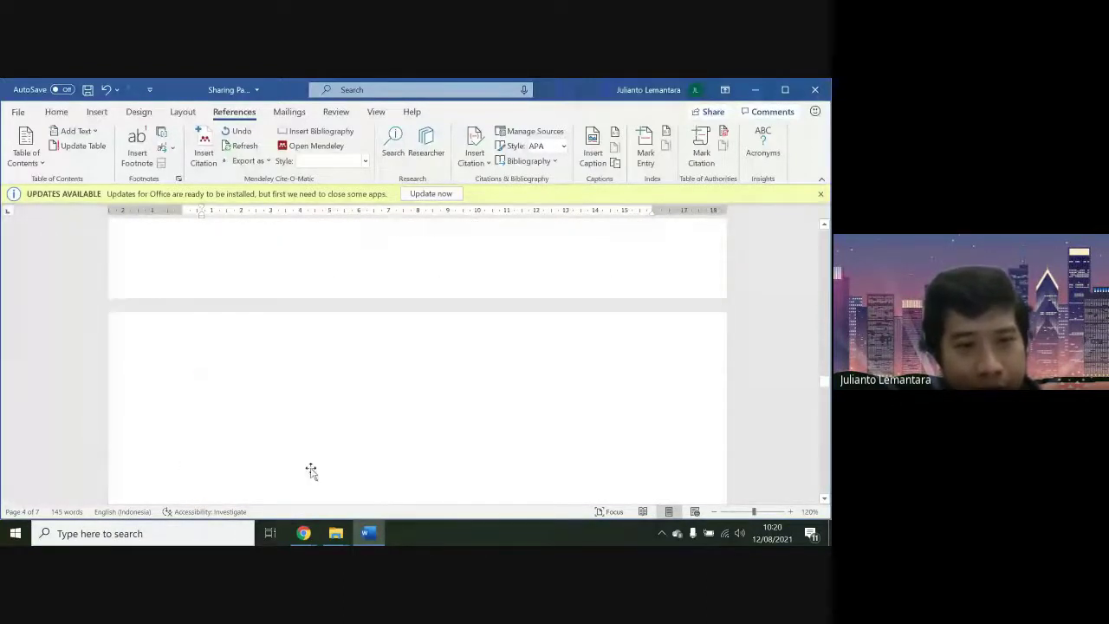
pyautogui.scroll(-5, 311, 469)
pyautogui.scroll(3, 311, 469)
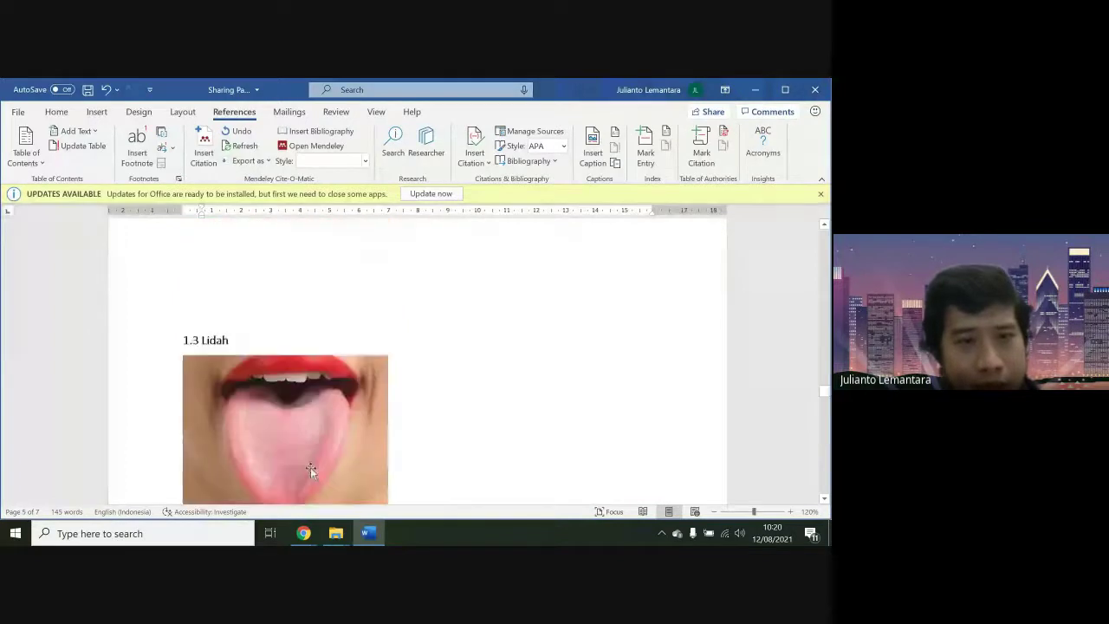
pyautogui.click(247, 272)
pyautogui.scroll(-1, 247, 271)
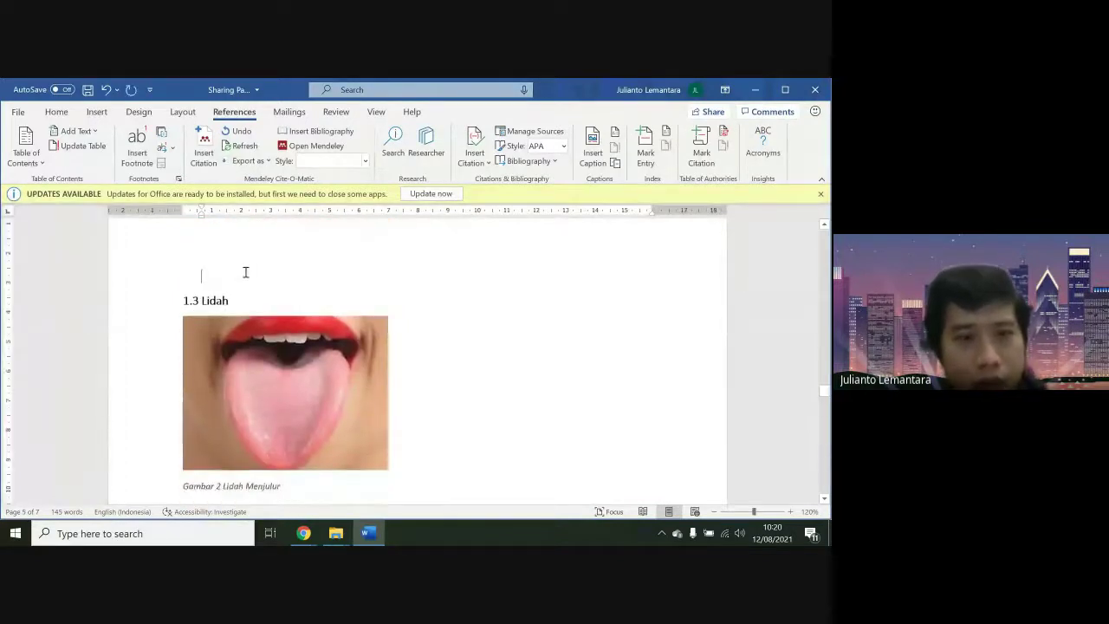
pyautogui.scroll(-3, 223, 289)
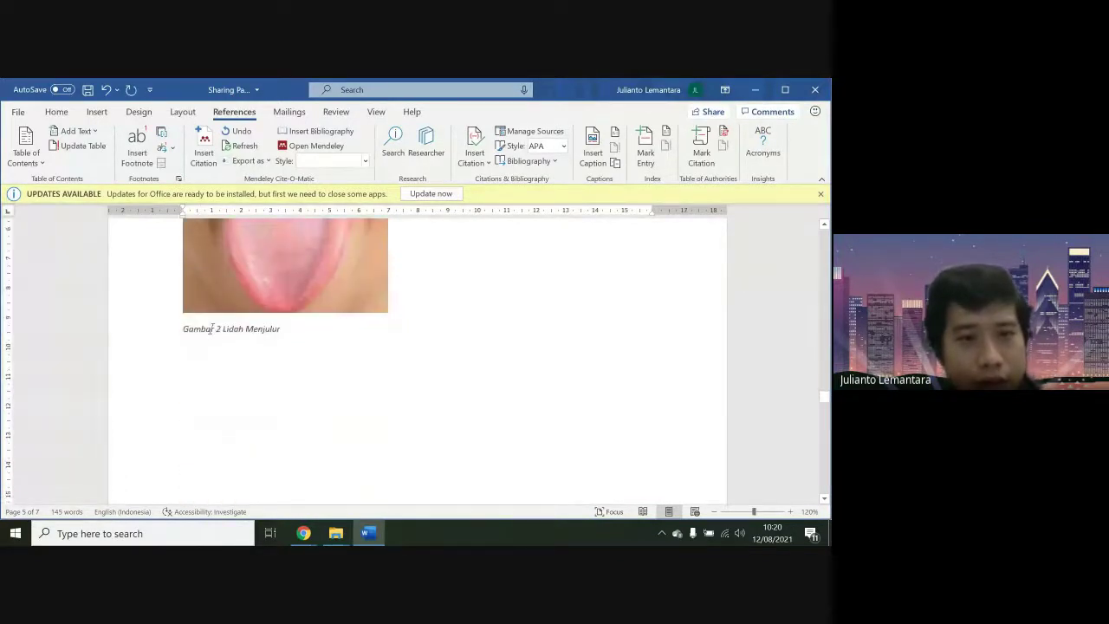
pyautogui.scroll(5, 260, 334)
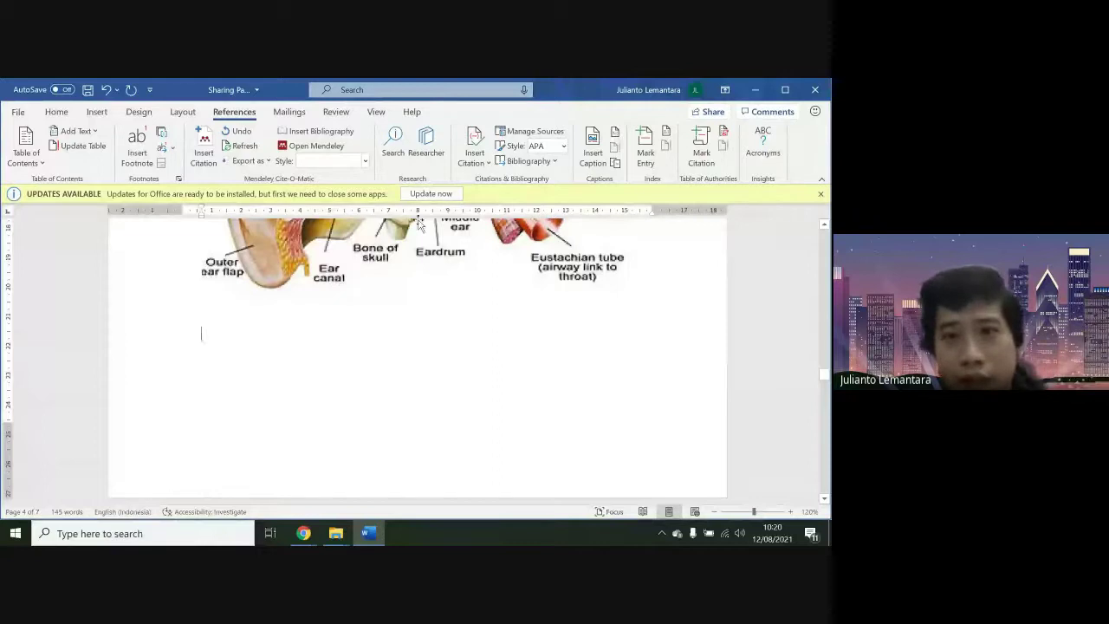
# Cancel an Insert Caption attempt and put the cursor on the empty line below the ear diagram
pyautogui.click(597, 156)
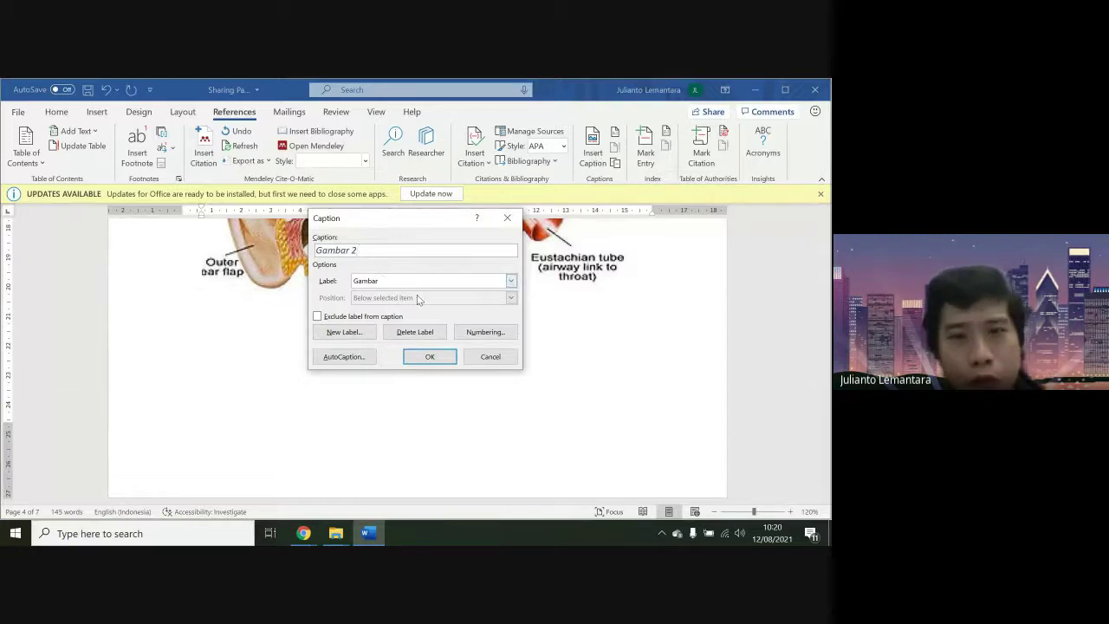
pyautogui.click(482, 355)
pyautogui.scroll(5, 482, 355)
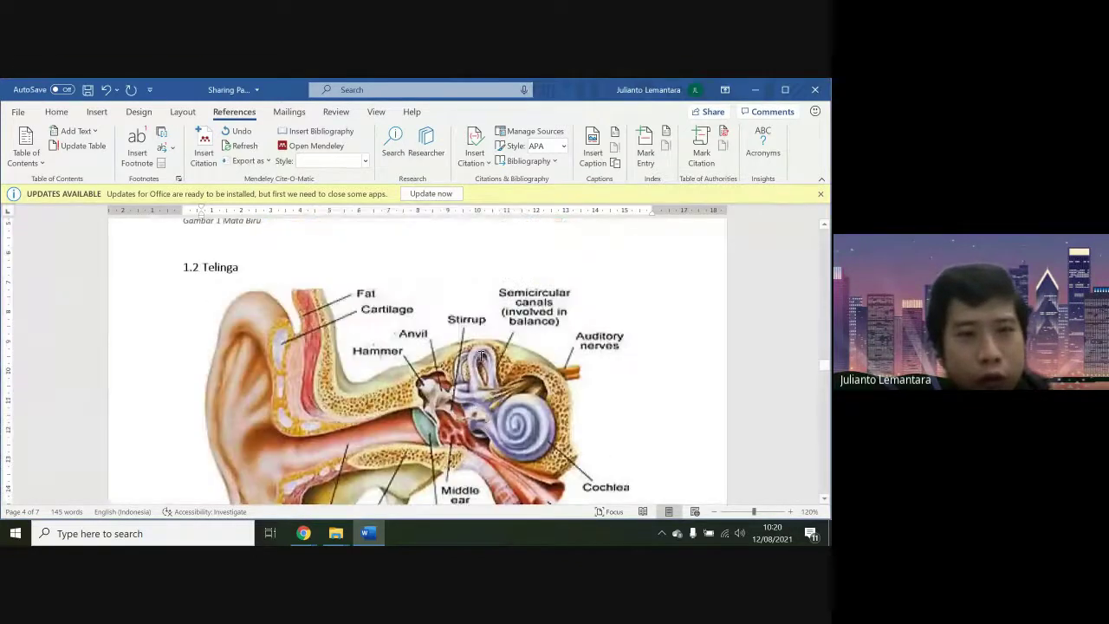
pyautogui.scroll(4, 279, 358)
pyautogui.scroll(-5, 408, 405)
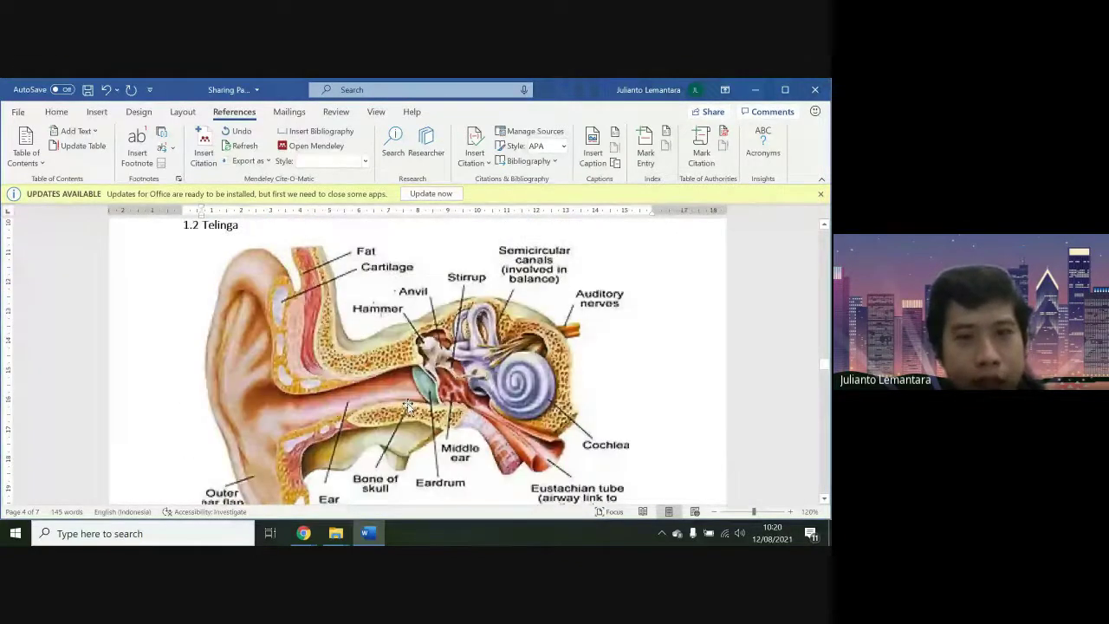
pyautogui.scroll(-2, 407, 406)
pyautogui.click(407, 406)
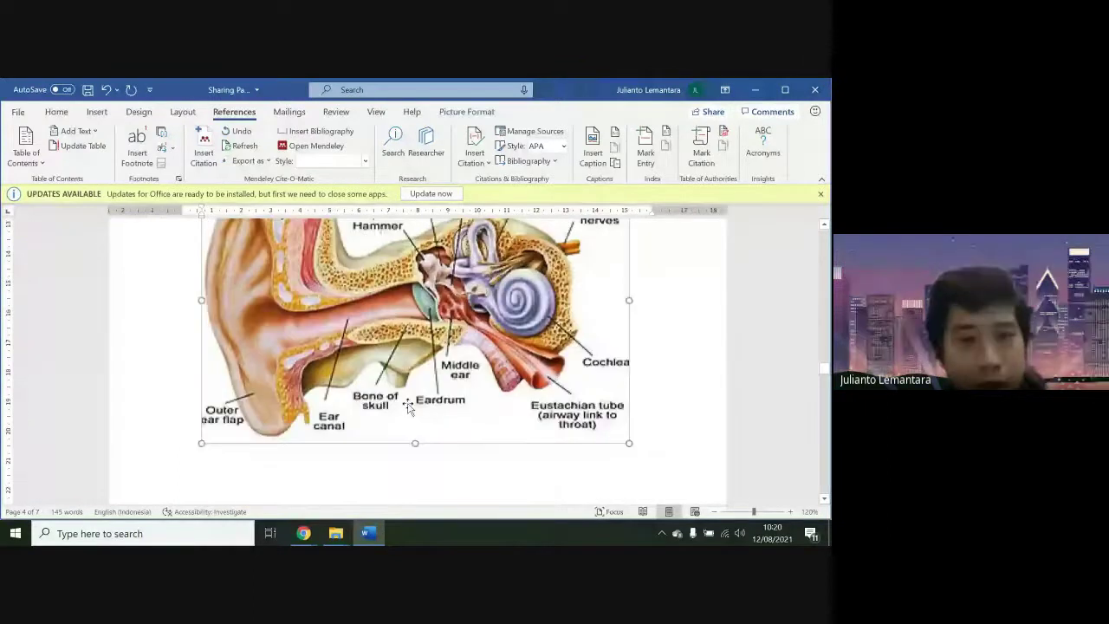
pyautogui.click(396, 456)
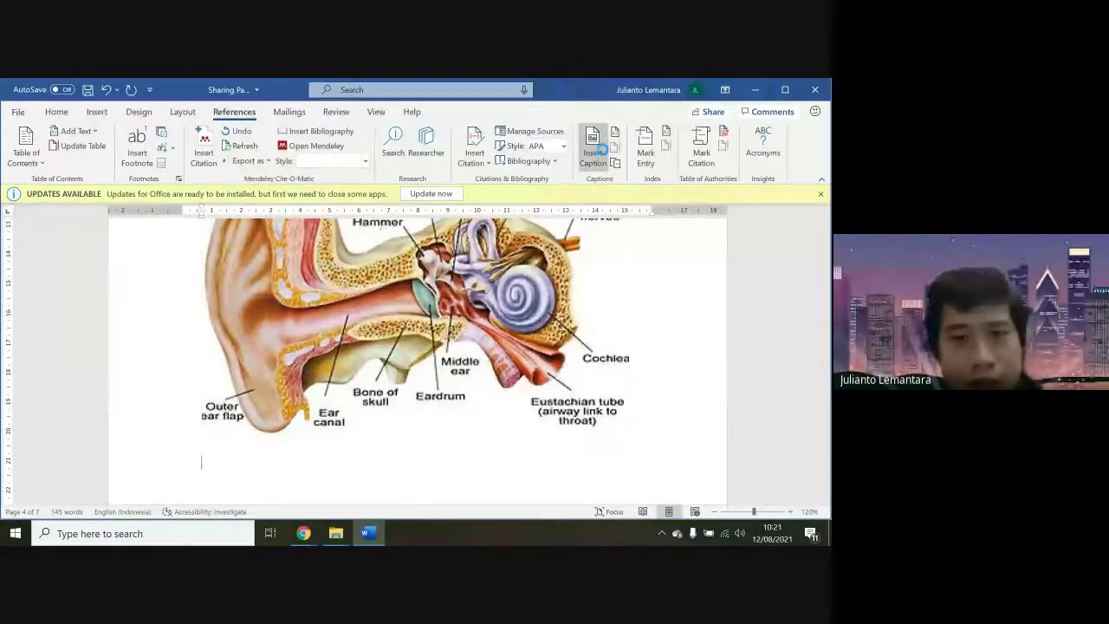
# Caption the ear diagram as 'Gambar 2 Telinga'
pyautogui.click(593, 149)
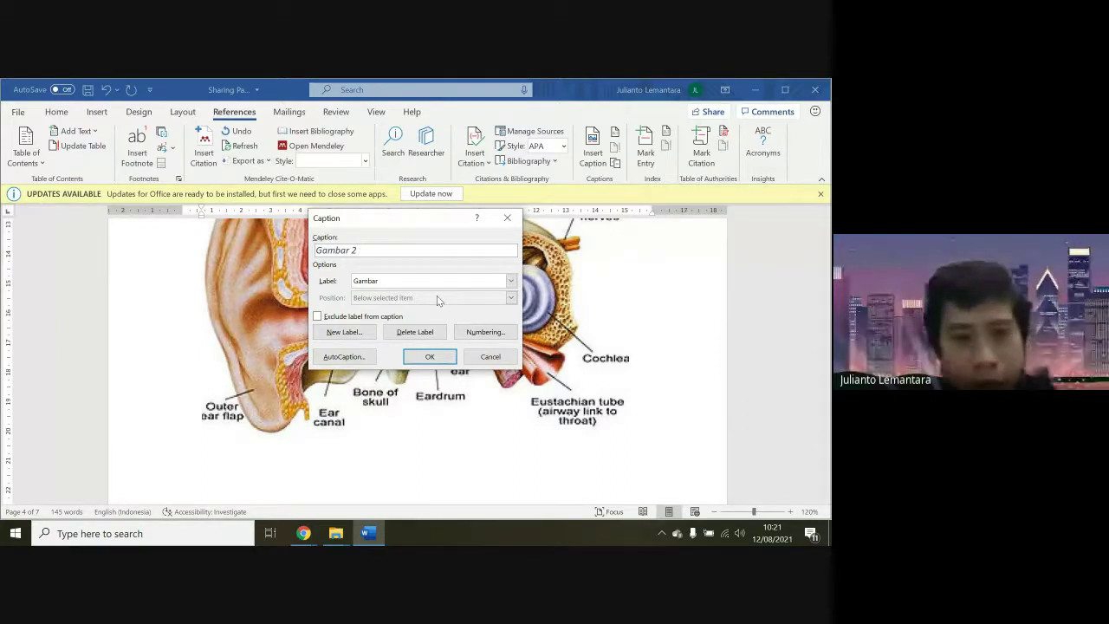
pyautogui.write('Telinga')
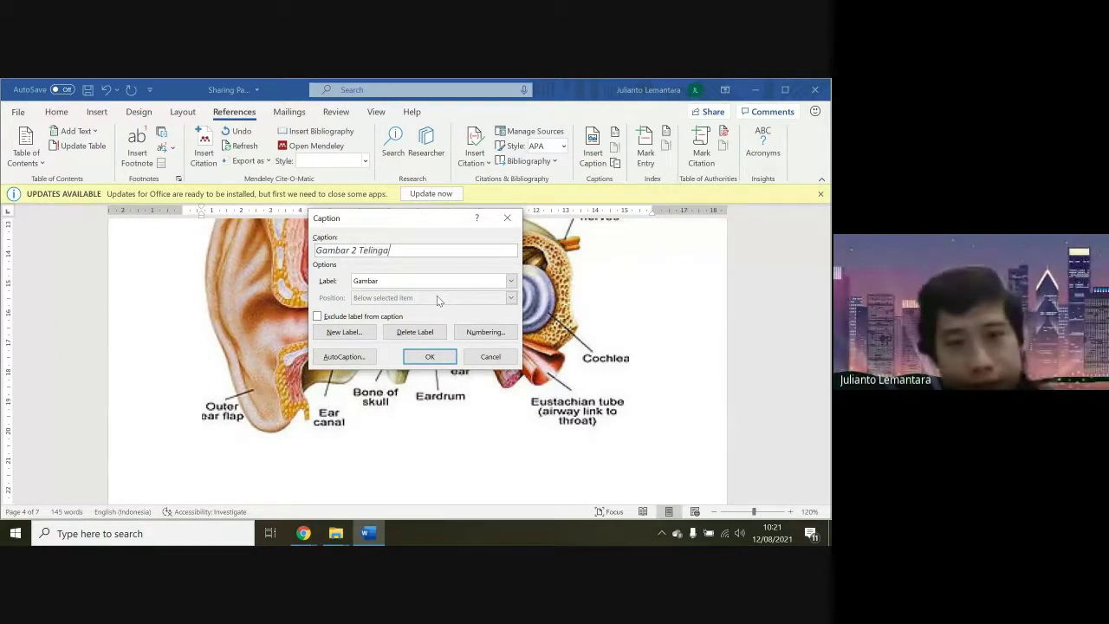
pyautogui.click(432, 359)
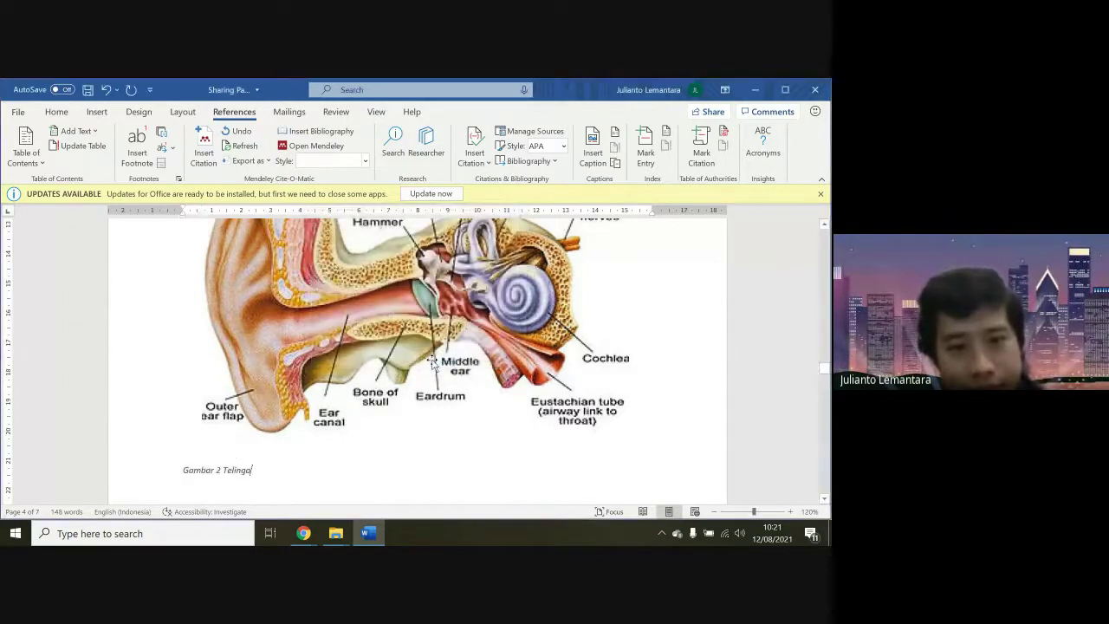
pyautogui.scroll(-4, 433, 359)
pyautogui.scroll(5, 433, 362)
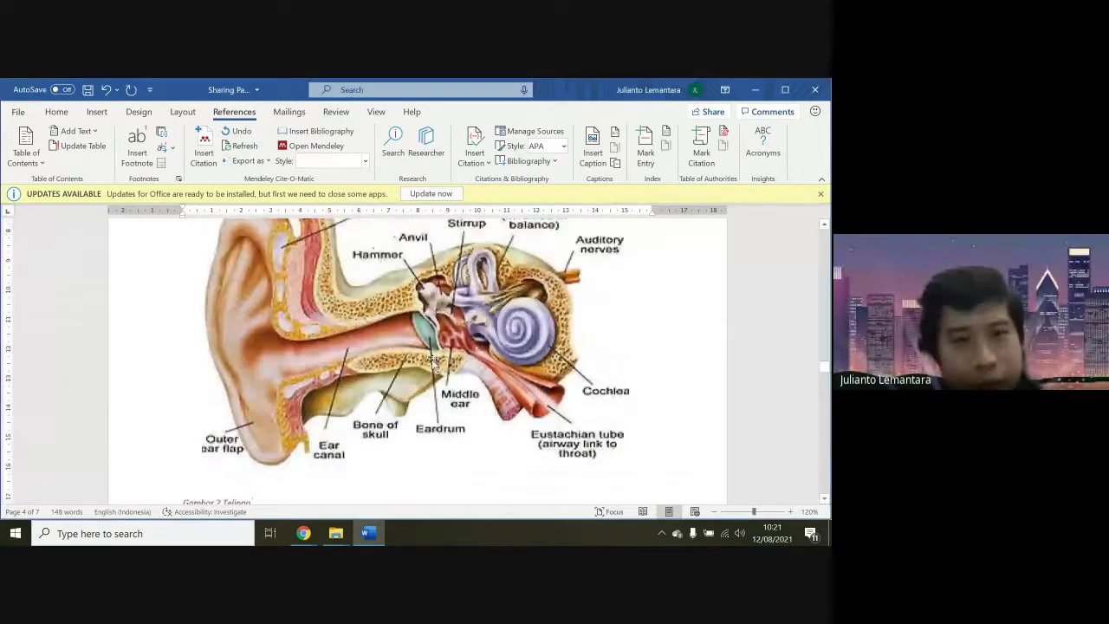
pyautogui.scroll(4, 433, 359)
pyautogui.scroll(-1, 193, 407)
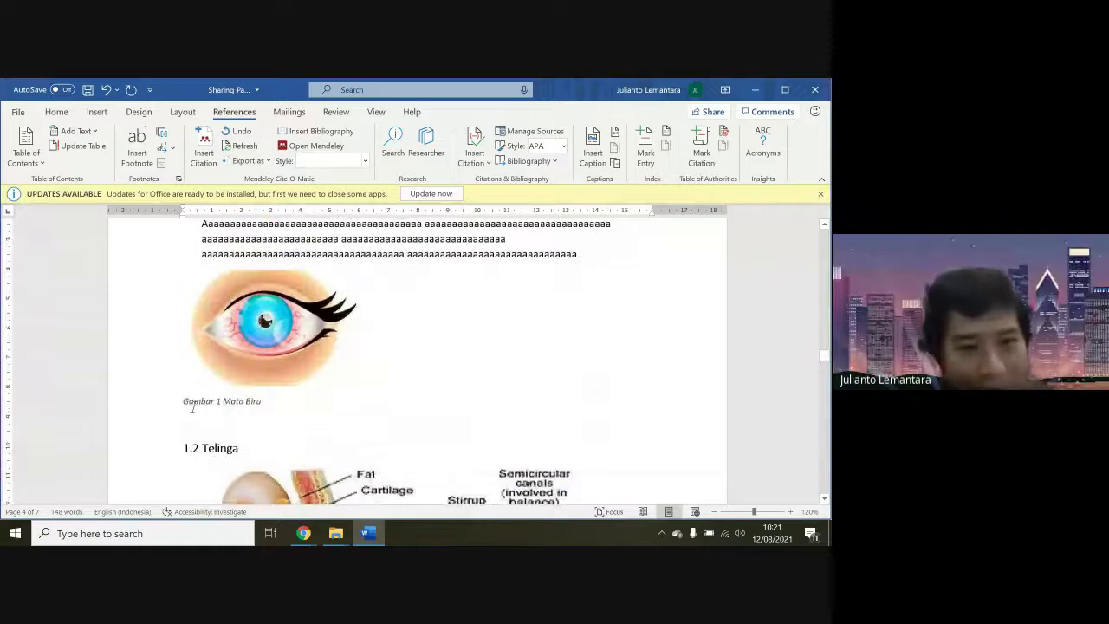
# Centre the eye picture, its 'Gambar 1 Mata Biru' caption and the 'Gambar 2 Telinga' caption
pyautogui.click(301, 333)
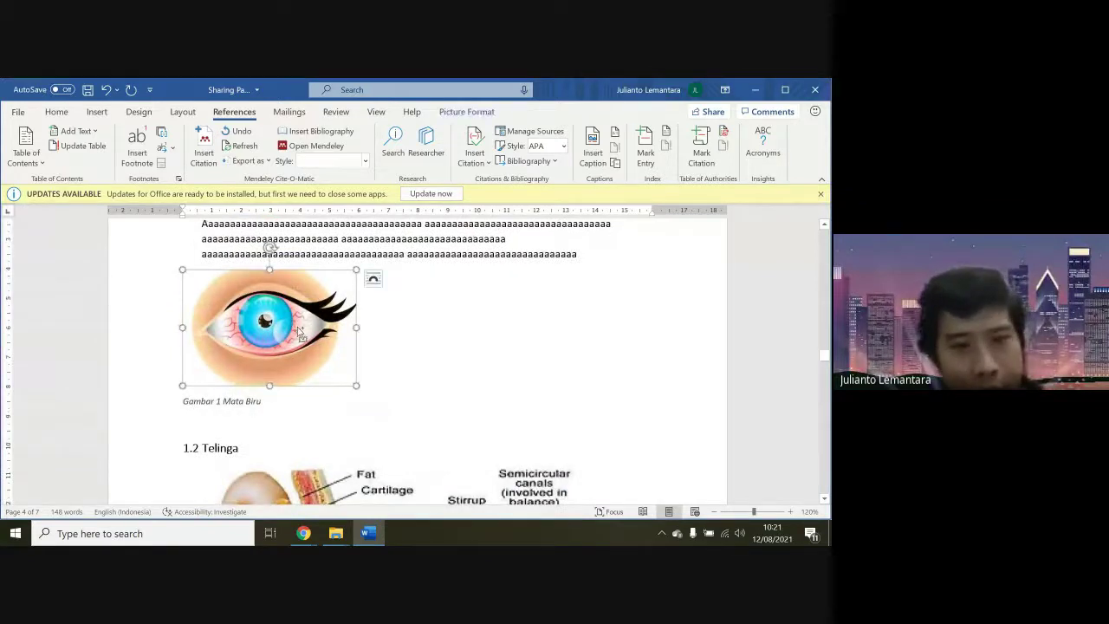
pyautogui.hotkey('ctrl', 'e')
pyautogui.click(190, 397)
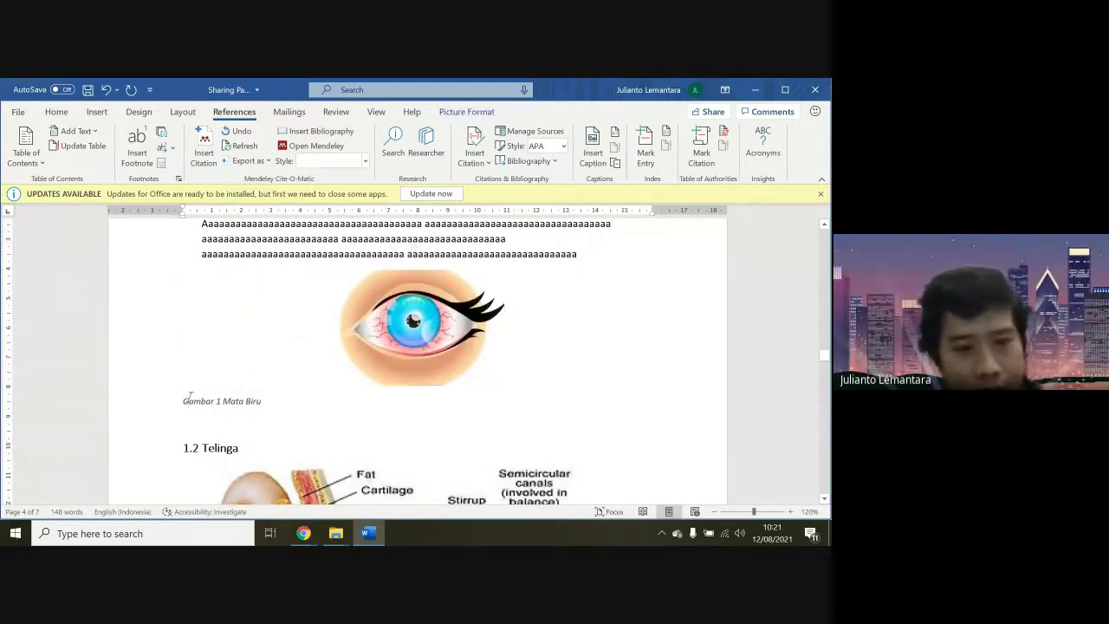
pyautogui.hotkey('ctrl', 'e')
pyautogui.scroll(-3, 190, 398)
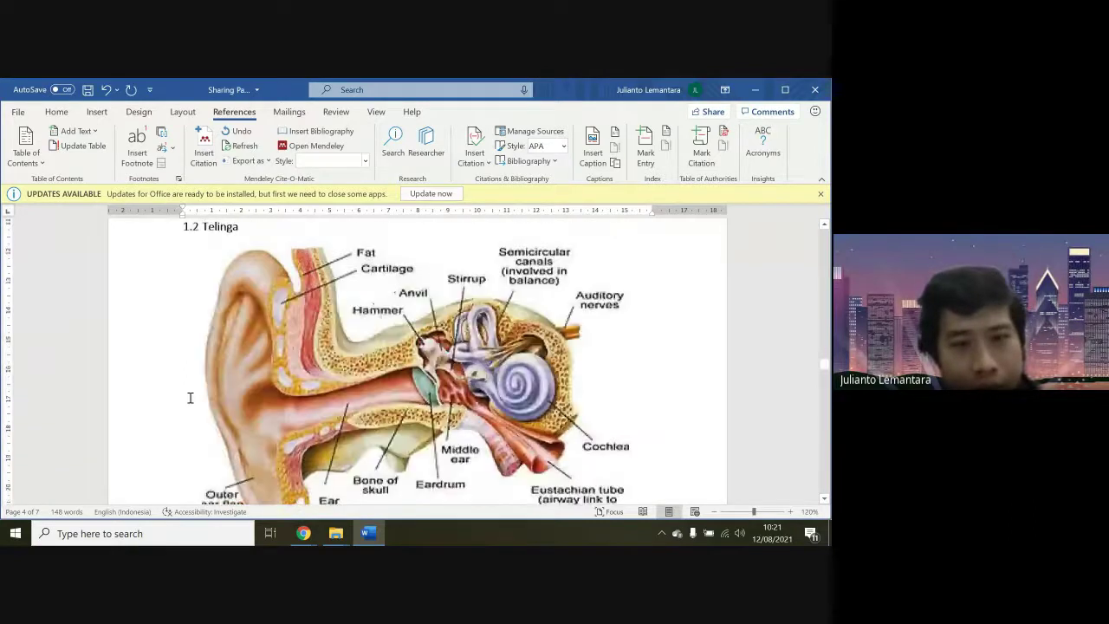
pyautogui.scroll(-5, 190, 397)
pyautogui.click(225, 390)
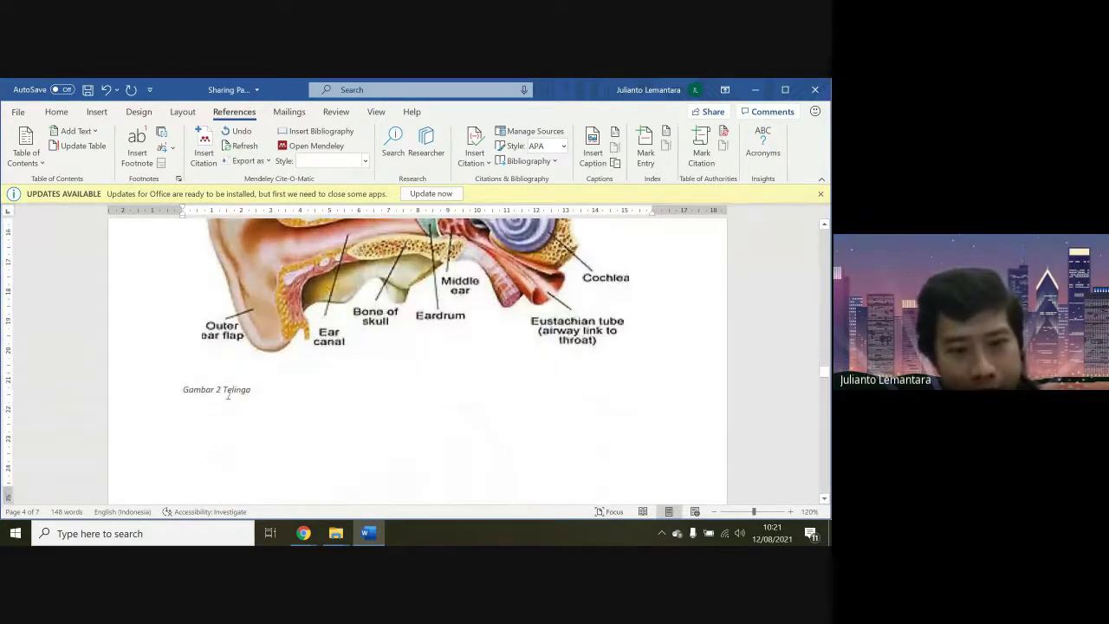
pyautogui.hotkey('ctrl', 'e')
pyautogui.scroll(-6, 228, 394)
# Delete the empty lines above the 1.3 Lidah heading
pyautogui.scroll(-5, 231, 391)
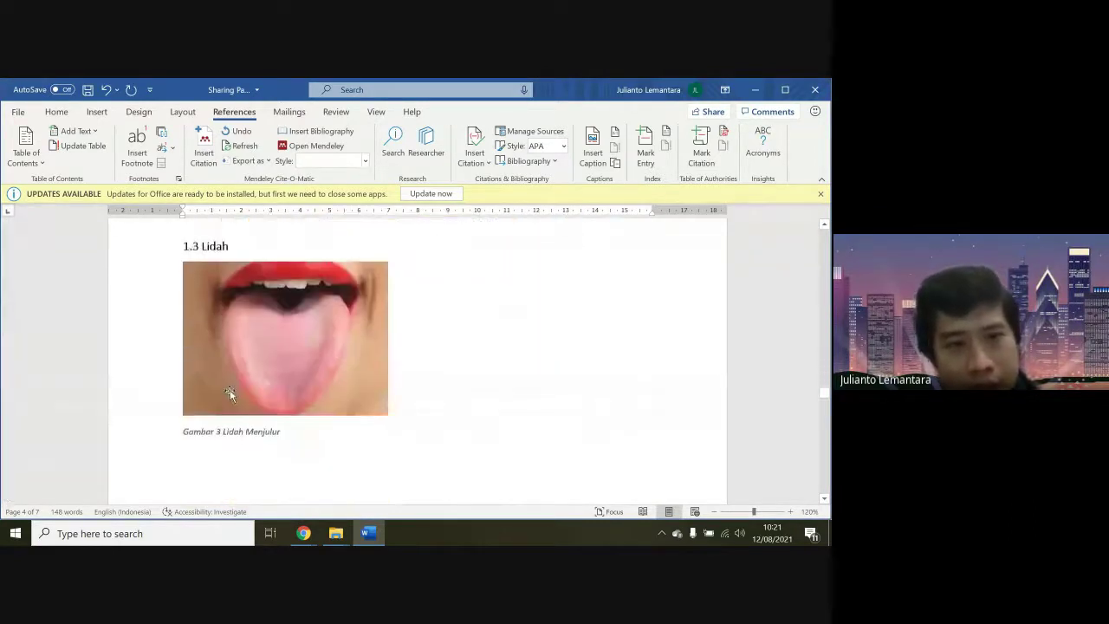
pyautogui.scroll(6, 230, 390)
pyautogui.doubleClick(236, 362)
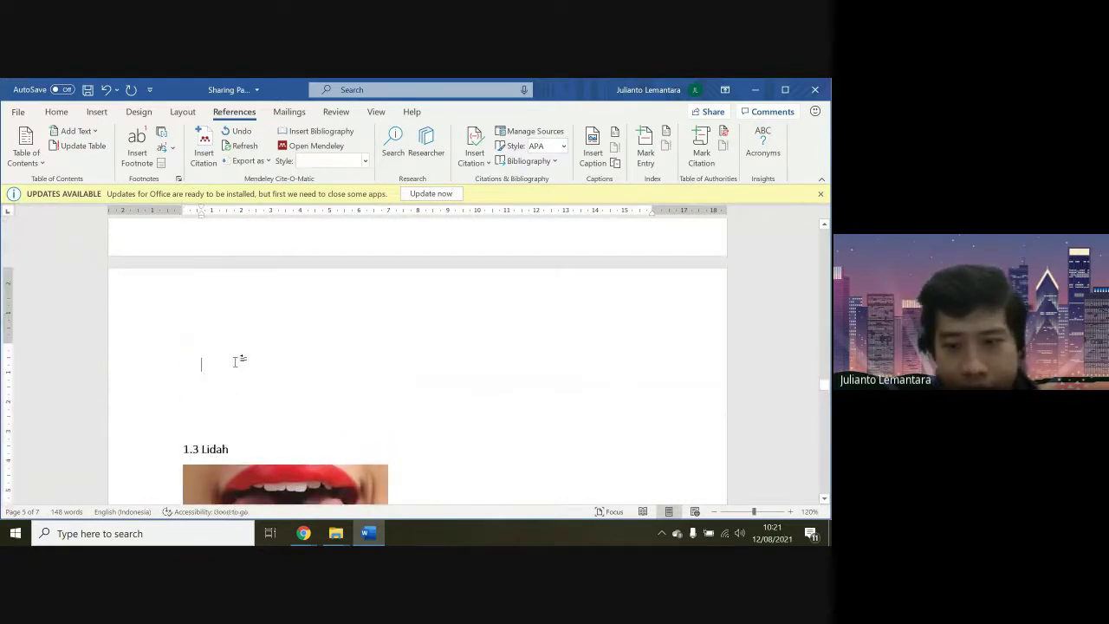
pyautogui.hotkey('shift', 'Down')
pyautogui.hotkey('shift', 'Down')
pyautogui.hotkey('shift', 'Down')
pyautogui.hotkey('shift', 'Down')
pyautogui.hotkey('shift', 'Up')
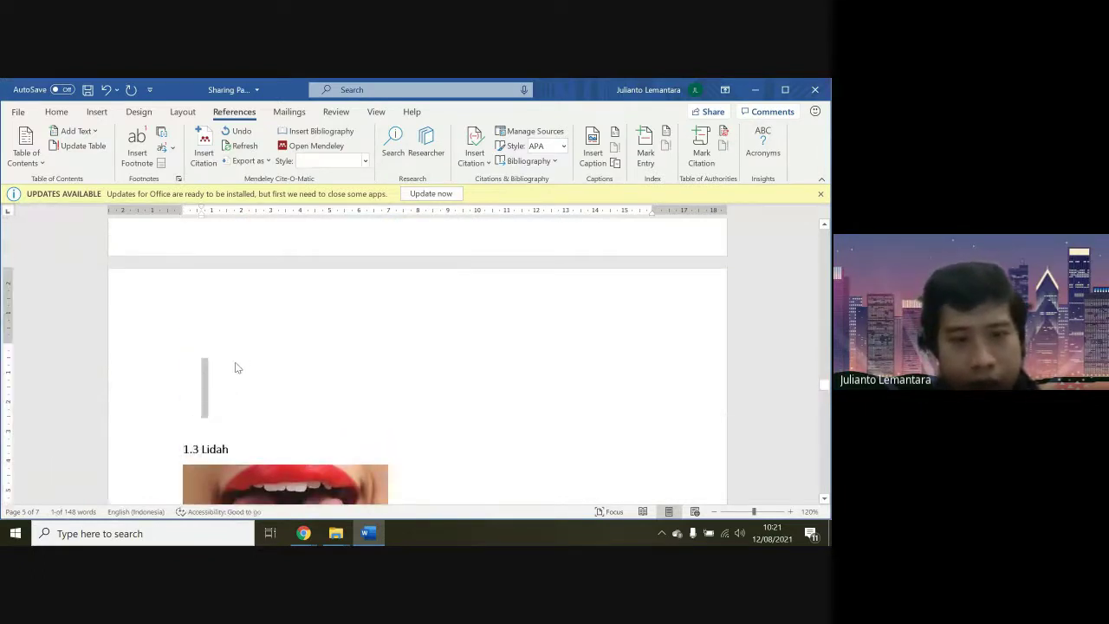
pyautogui.press('BackSpace')
pyautogui.press('BackSpace')
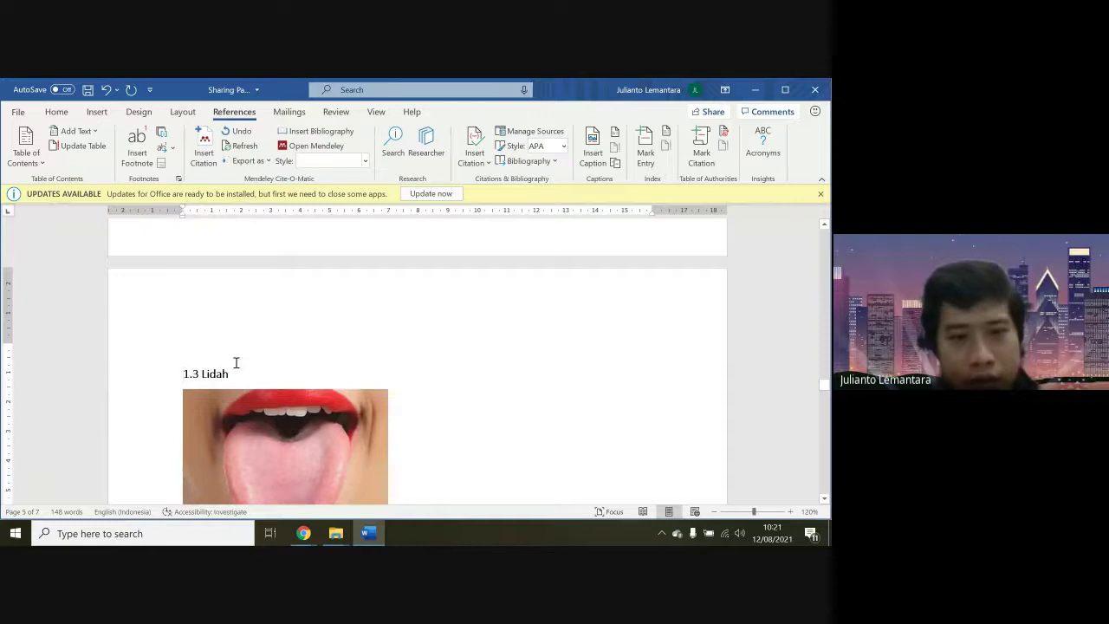
# Centre the 'Gambar 3 Lidah Menjulur' caption and the tongue picture
pyautogui.scroll(-5, 235, 364)
pyautogui.scroll(-2, 236, 363)
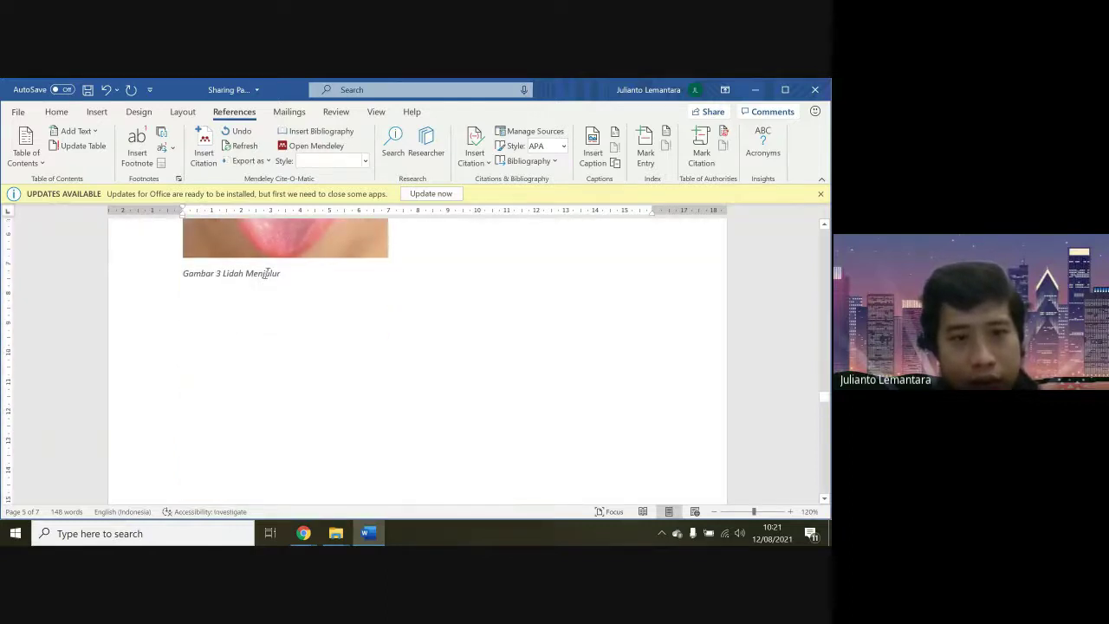
pyautogui.hotkey('ctrl', 'e')
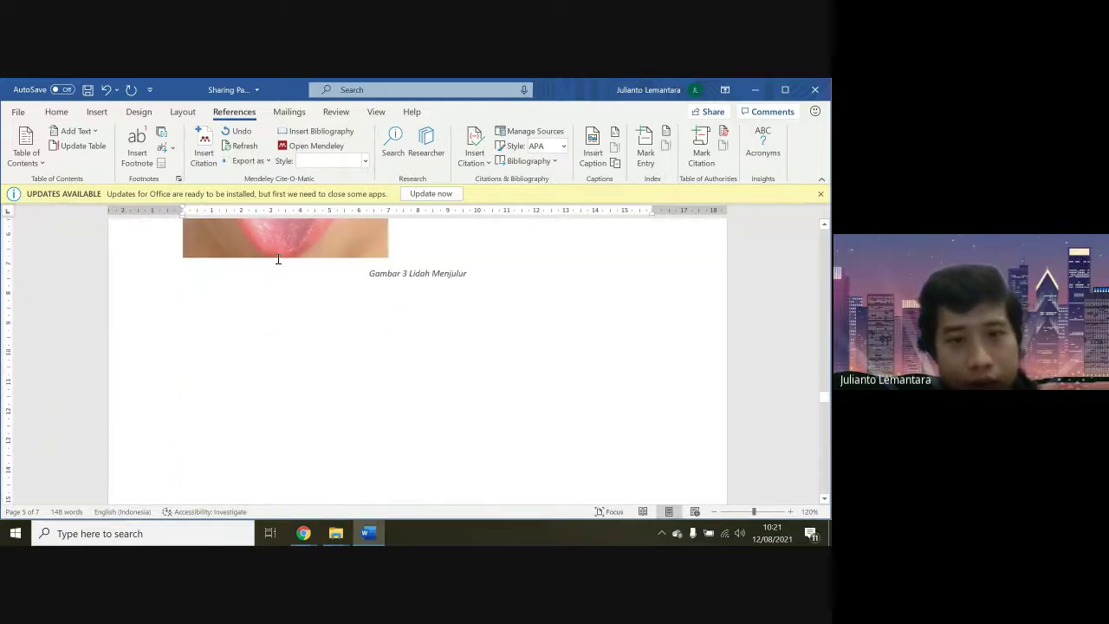
pyautogui.click(283, 251)
pyautogui.hotkey('ctrl', 'e')
pyautogui.scroll(3, 282, 251)
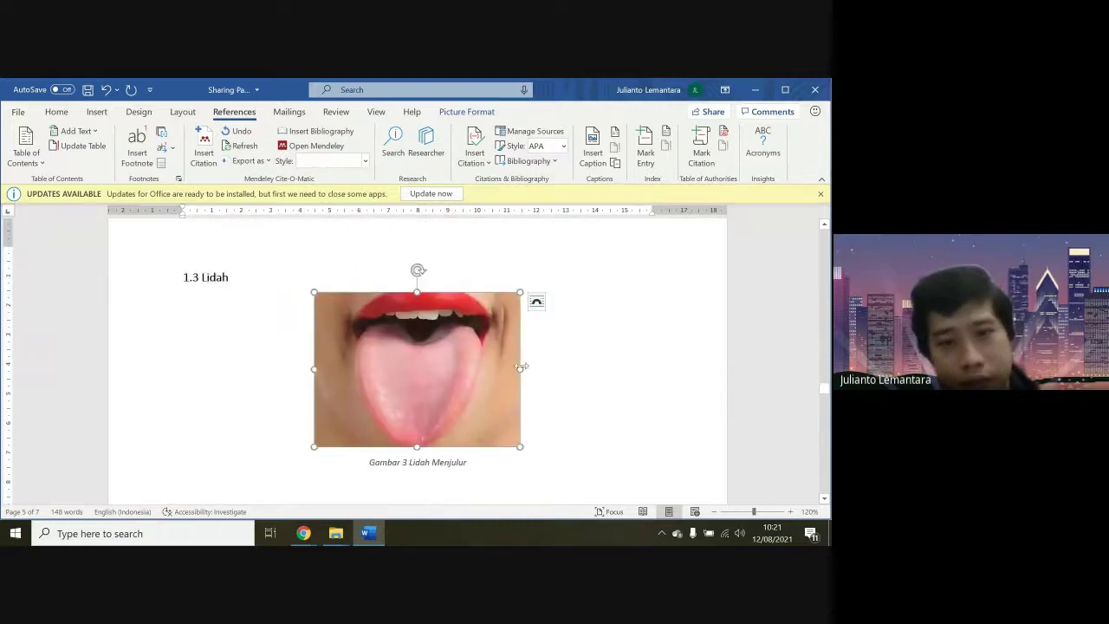
pyautogui.click(569, 379)
pyautogui.scroll(5, 574, 382)
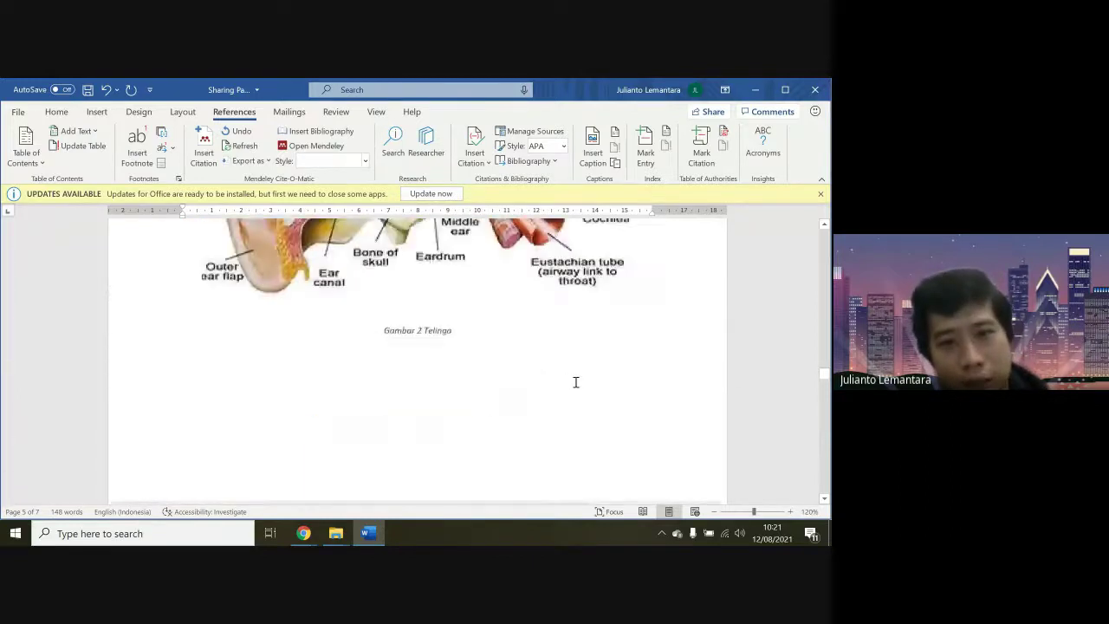
pyautogui.scroll(5, 575, 382)
pyautogui.scroll(-2, 576, 386)
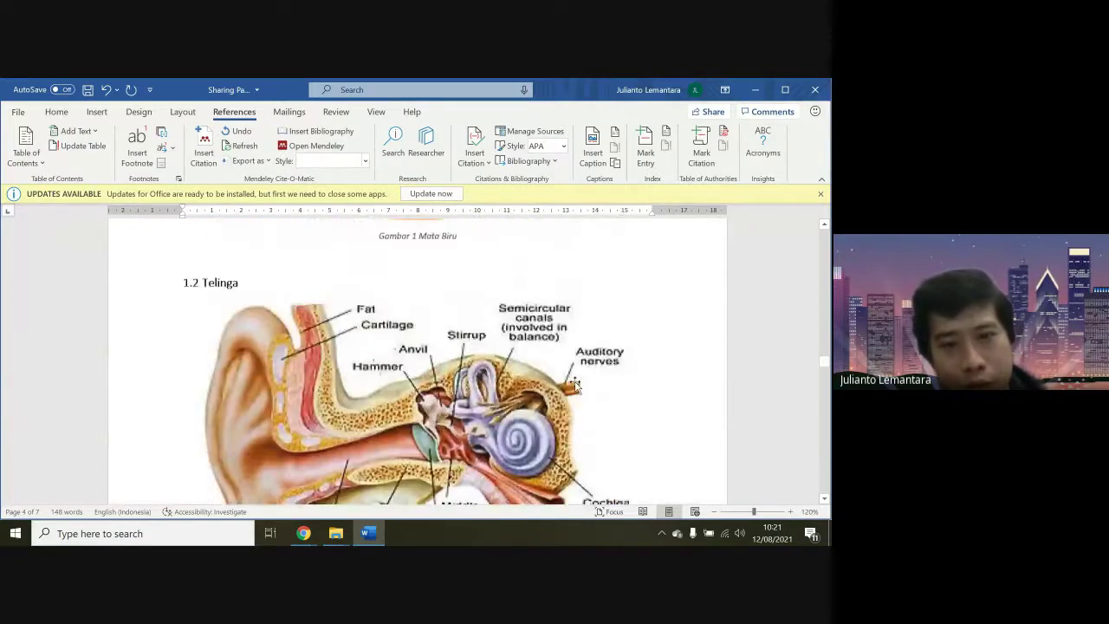
pyautogui.scroll(-6, 576, 384)
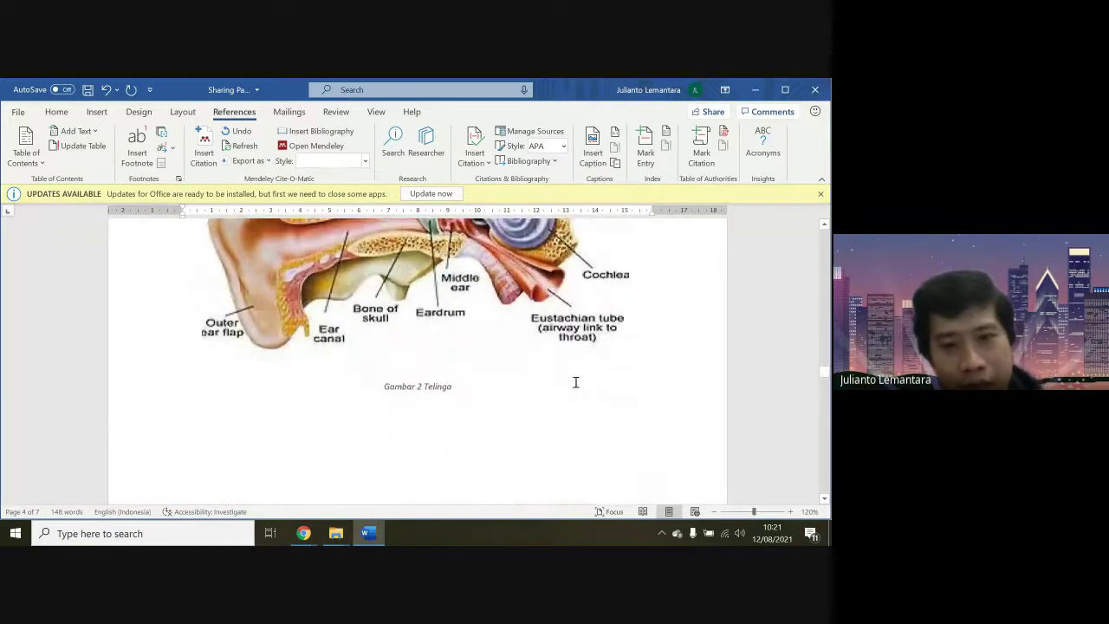
pyautogui.scroll(-5, 572, 382)
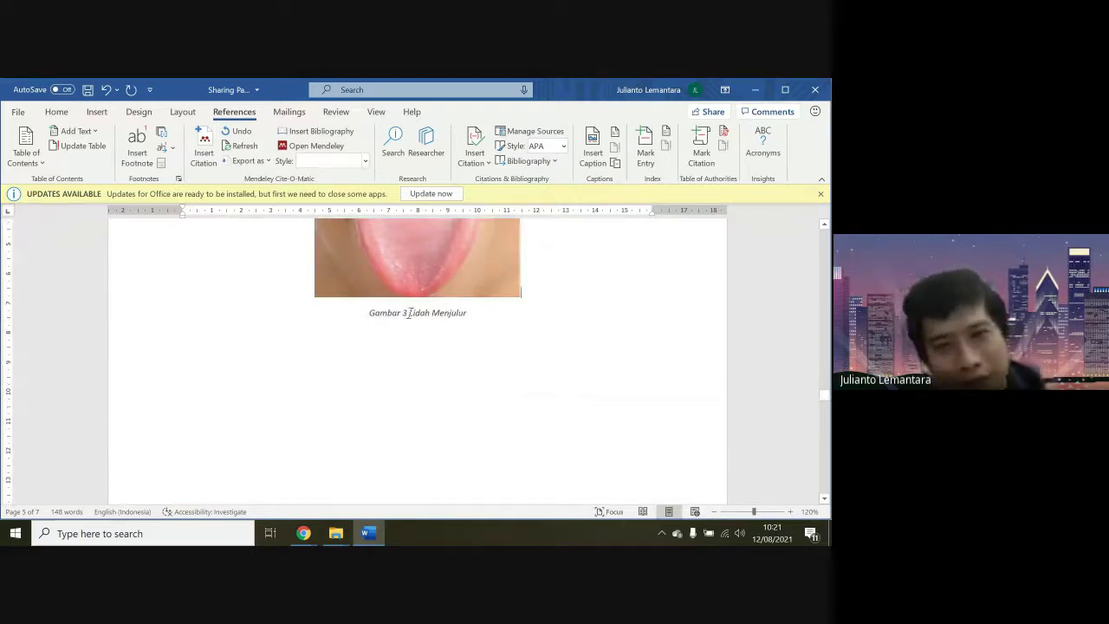
pyautogui.scroll(6, 409, 313)
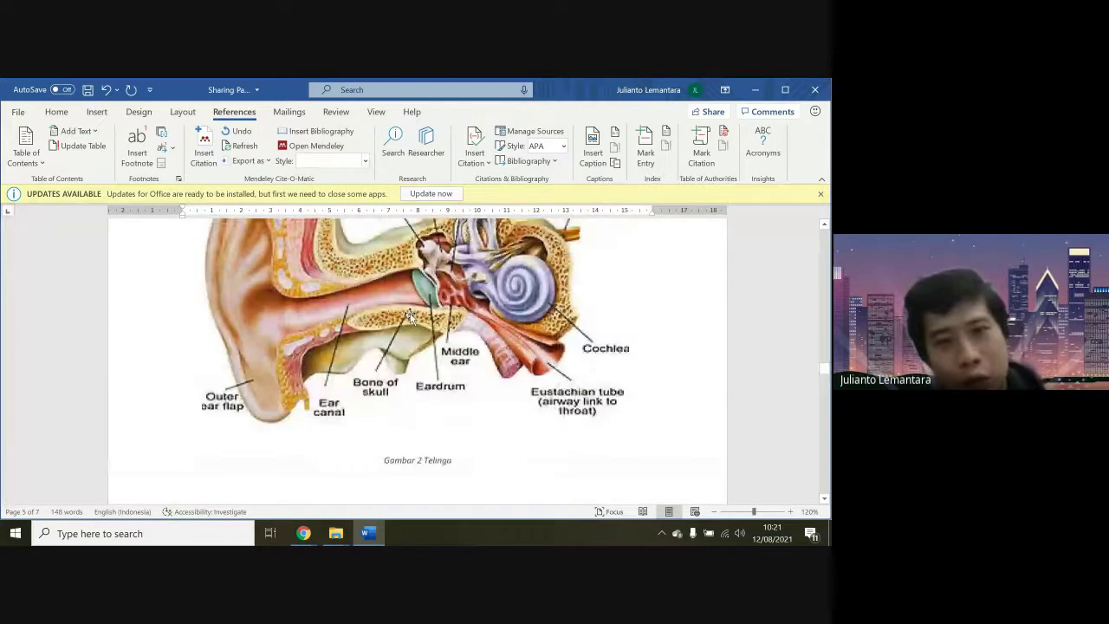
pyautogui.scroll(4, 411, 316)
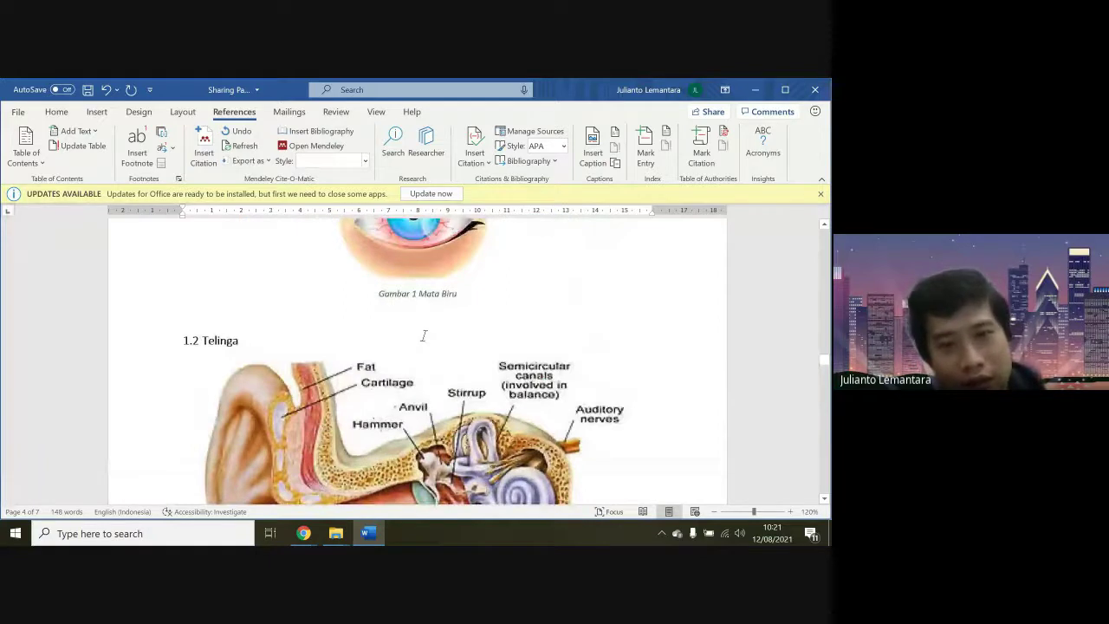
pyautogui.scroll(-2, 410, 337)
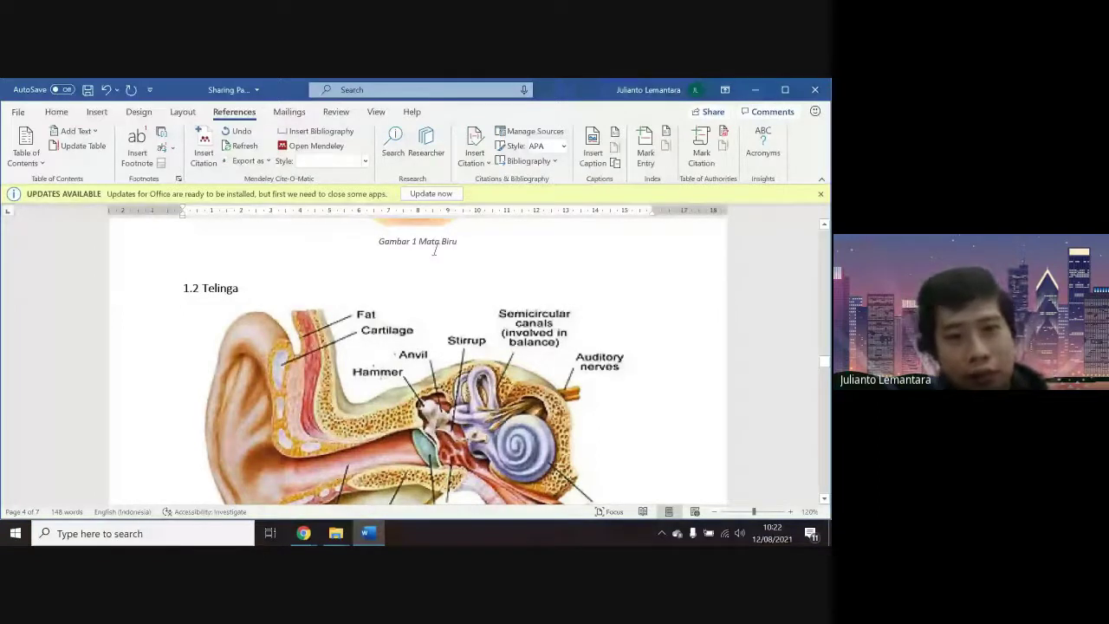
pyautogui.scroll(-5, 447, 295)
pyautogui.scroll(5, 457, 343)
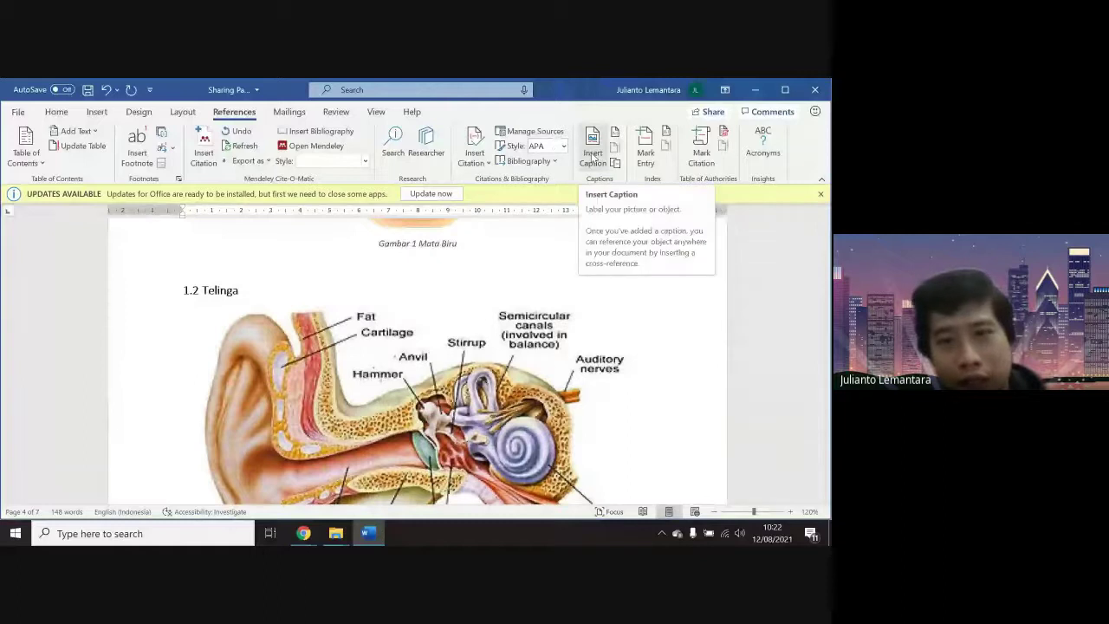
pyautogui.click(593, 154)
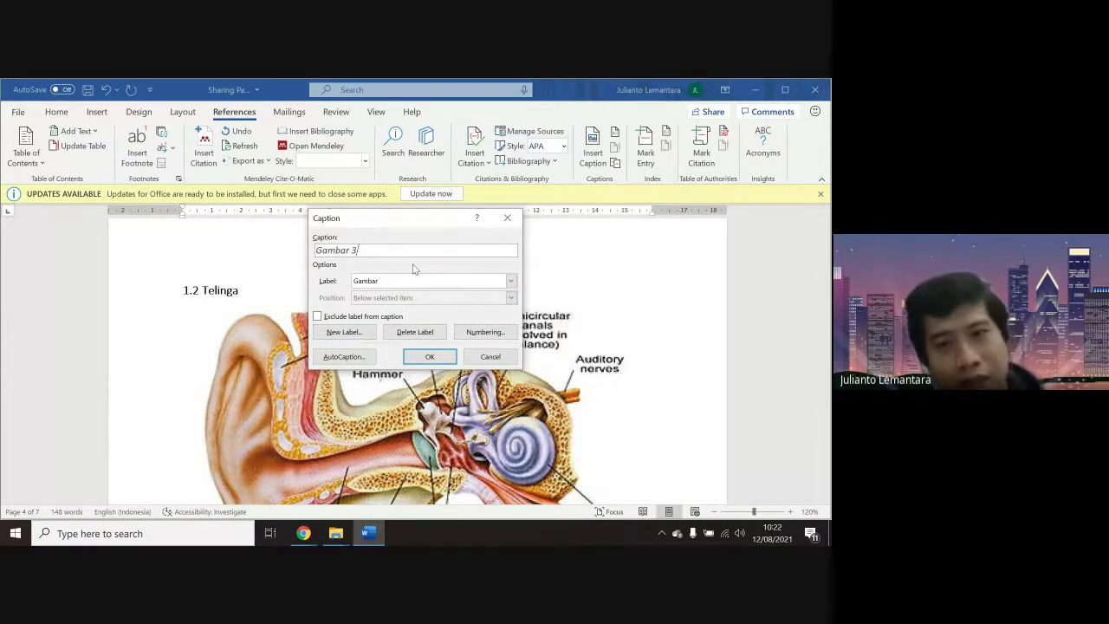
pyautogui.click(491, 359)
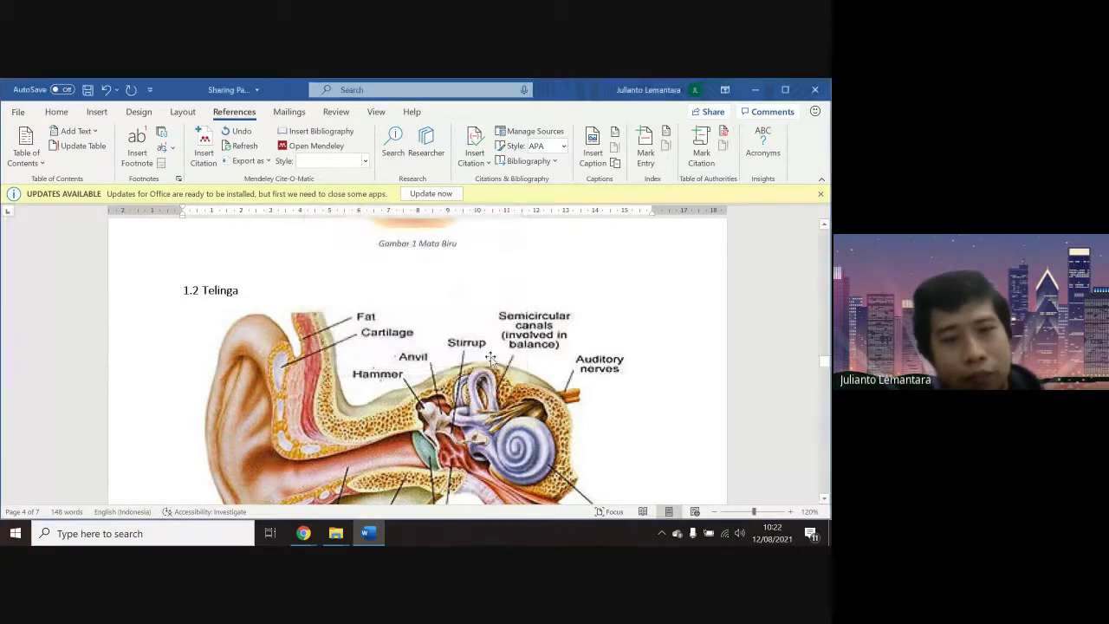
pyautogui.scroll(1, 491, 357)
pyautogui.scroll(8, 491, 357)
pyautogui.scroll(-20, 492, 357)
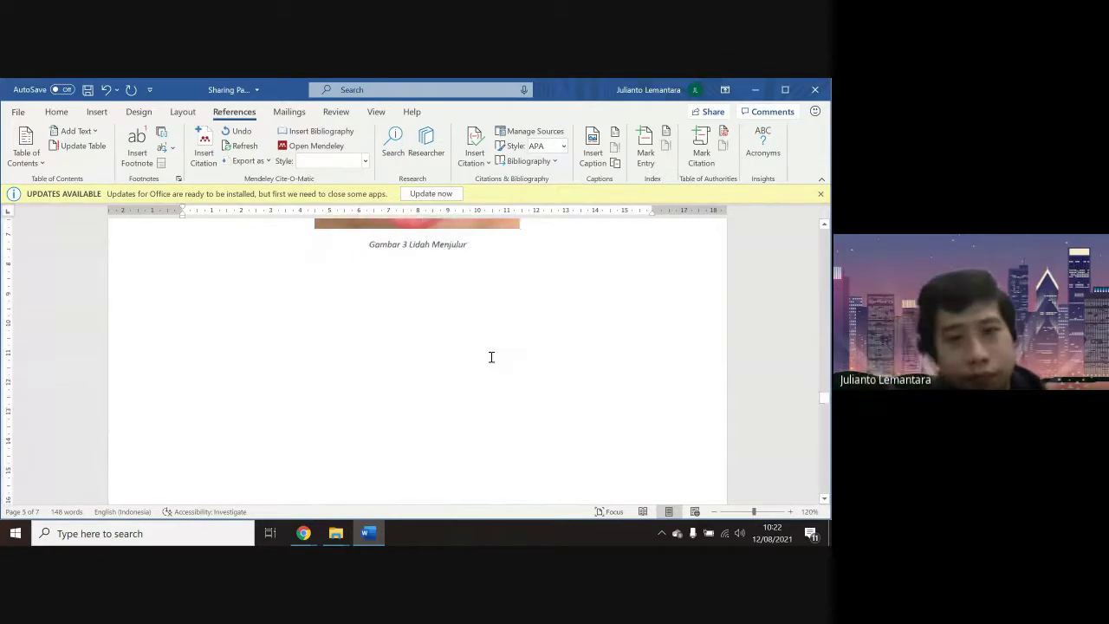
pyautogui.scroll(-5, 491, 357)
pyautogui.scroll(-3, 491, 357)
pyautogui.scroll(10, 491, 357)
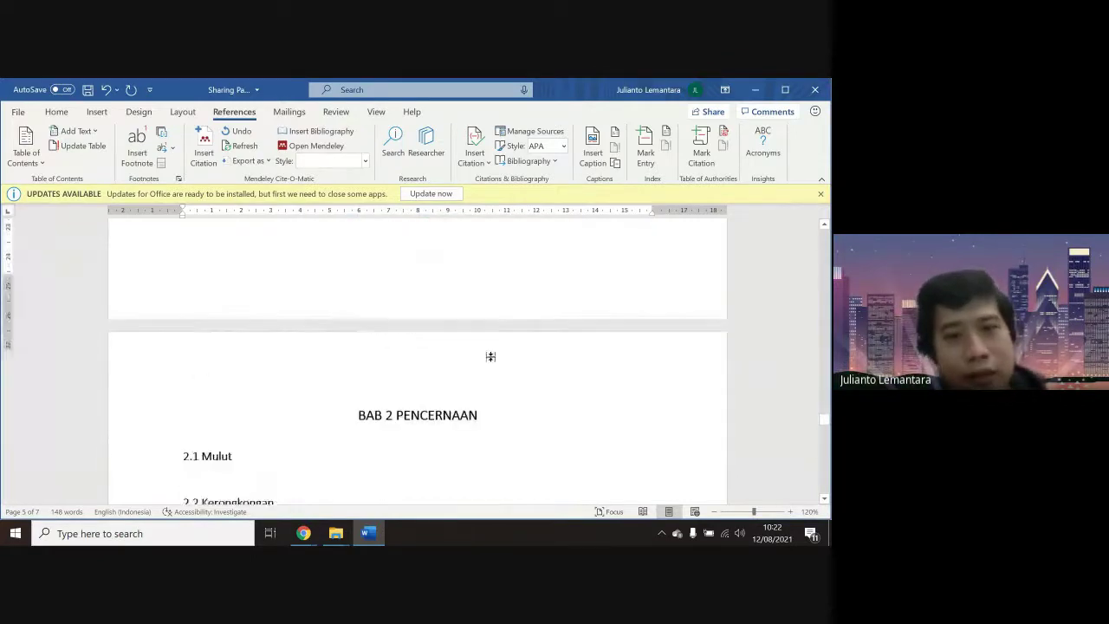
pyautogui.scroll(8, 491, 357)
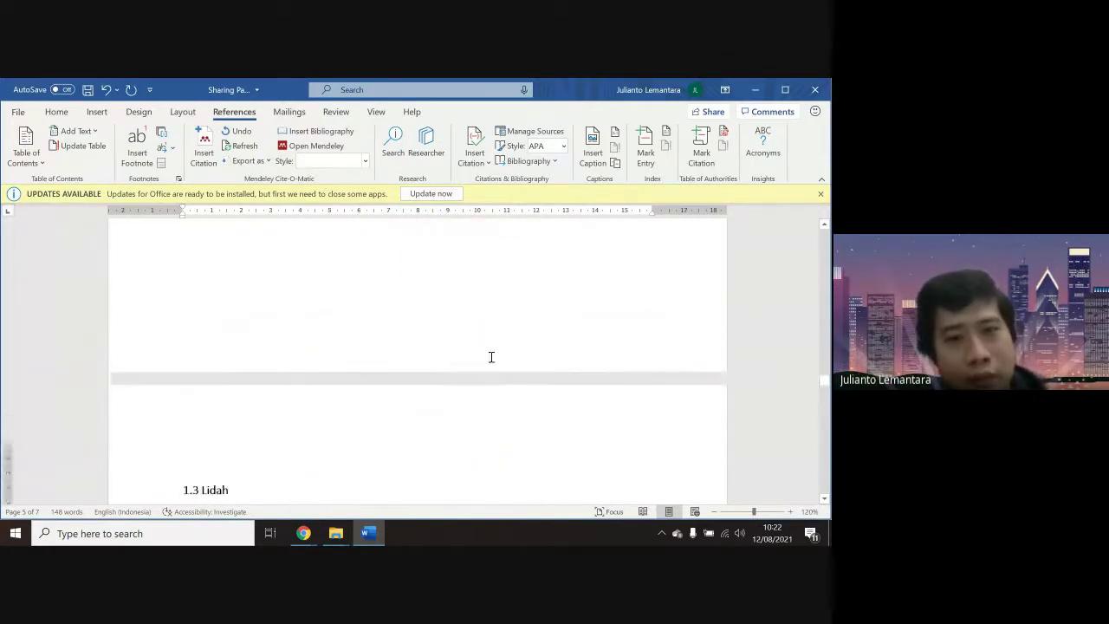
pyautogui.scroll(1, 490, 358)
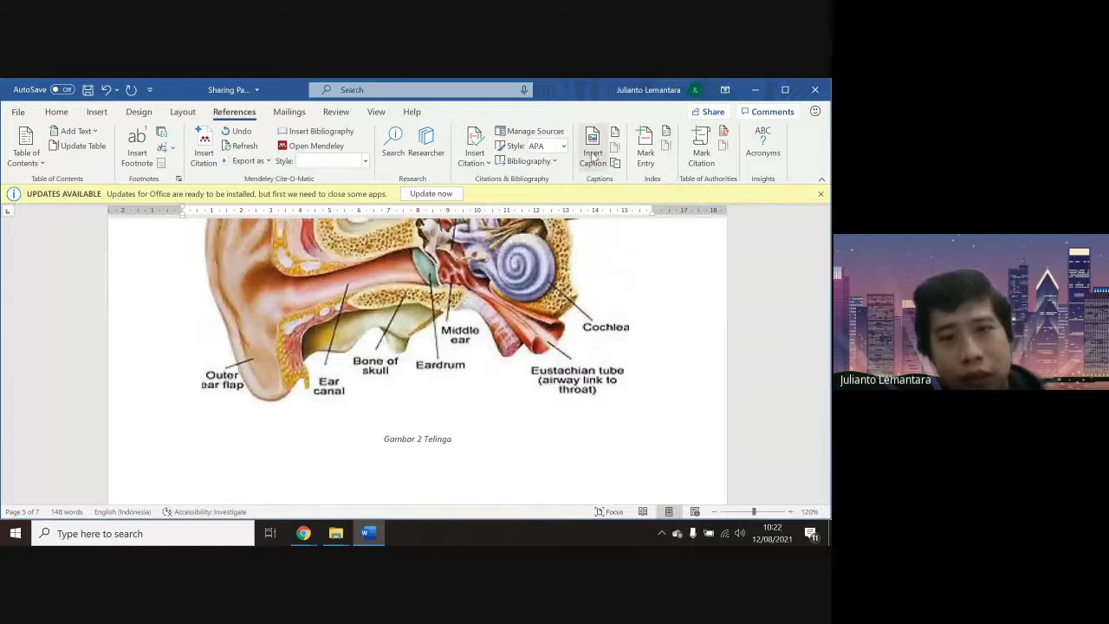
pyautogui.scroll(3, 484, 363)
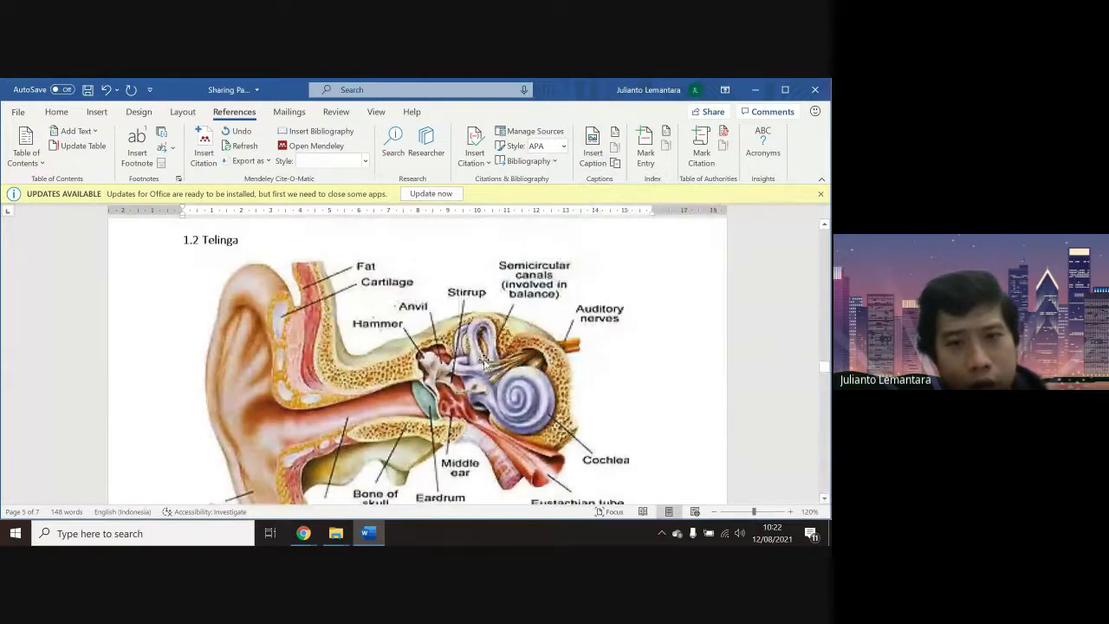
pyautogui.scroll(3, 484, 360)
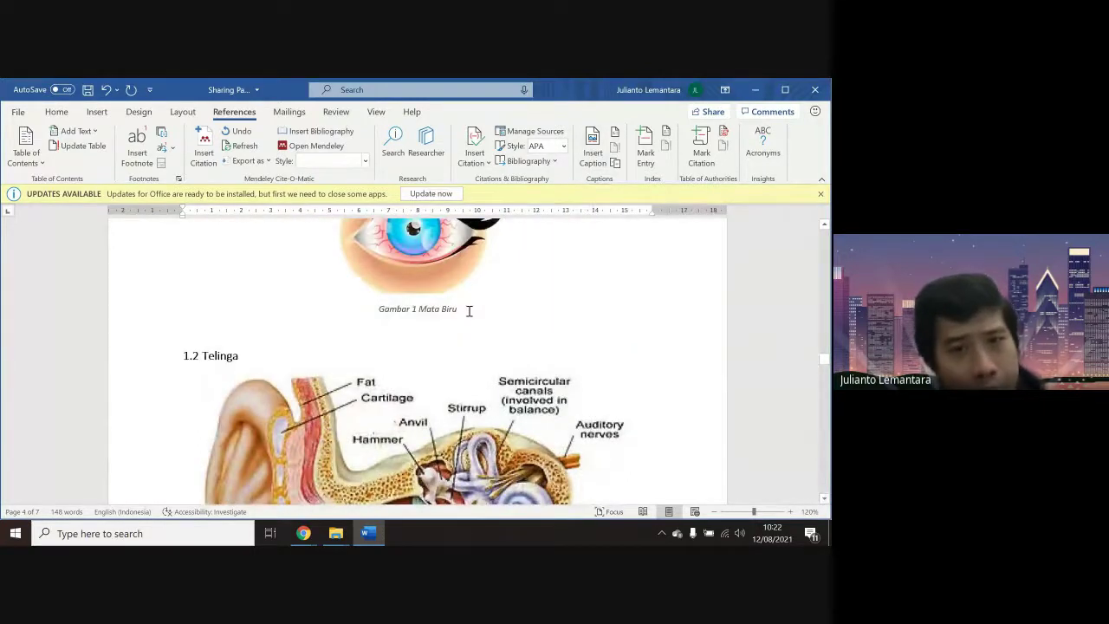
# Select the 'Gambar 1 Mata Biru' caption and scroll the Home Styles gallery to Caption
pyautogui.moveTo(469, 311); pyautogui.dragTo(361, 312)
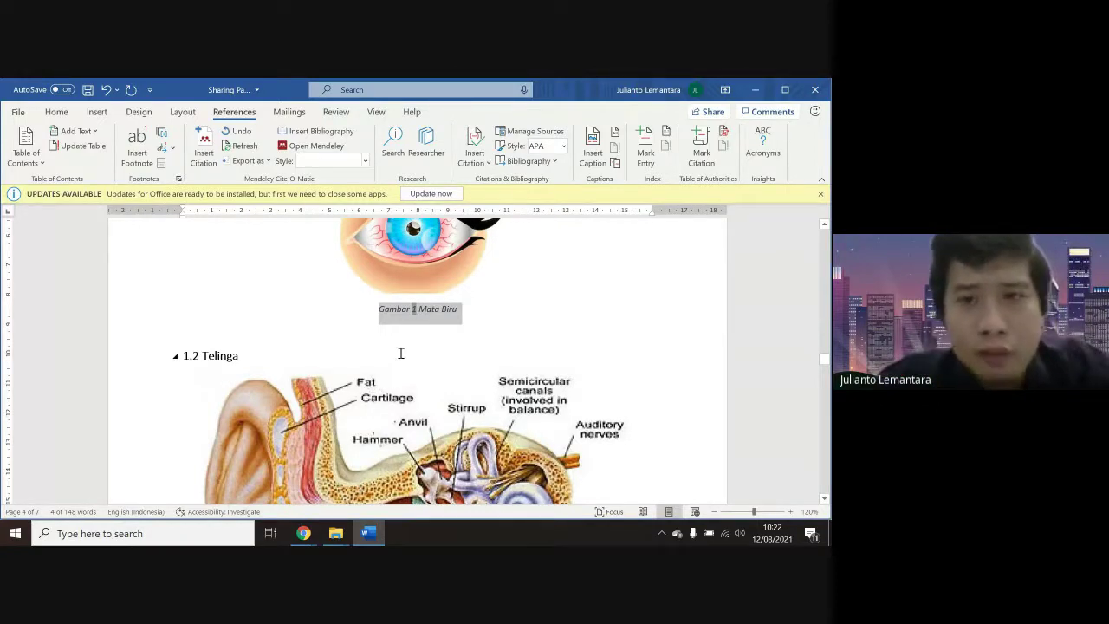
pyautogui.click(471, 325)
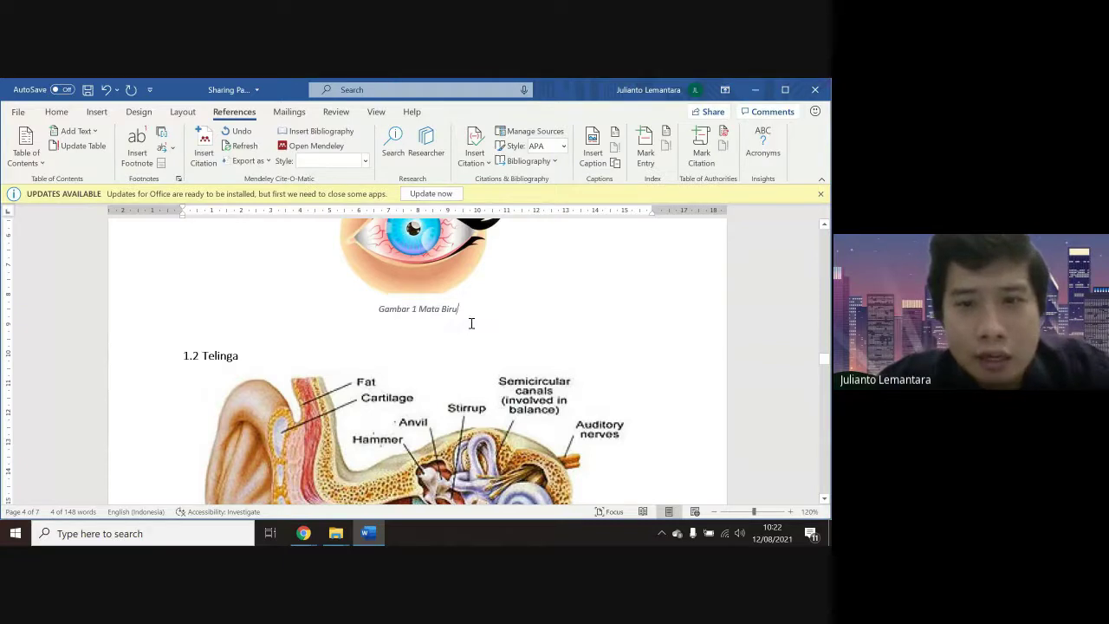
pyautogui.moveTo(464, 310); pyautogui.dragTo(349, 308)
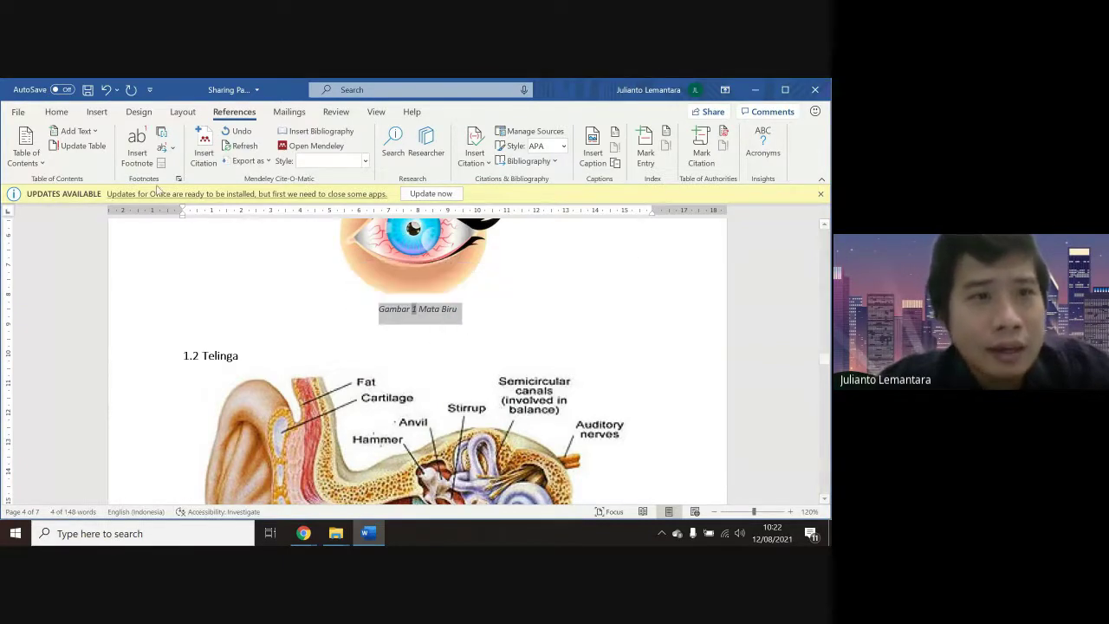
pyautogui.click(57, 113)
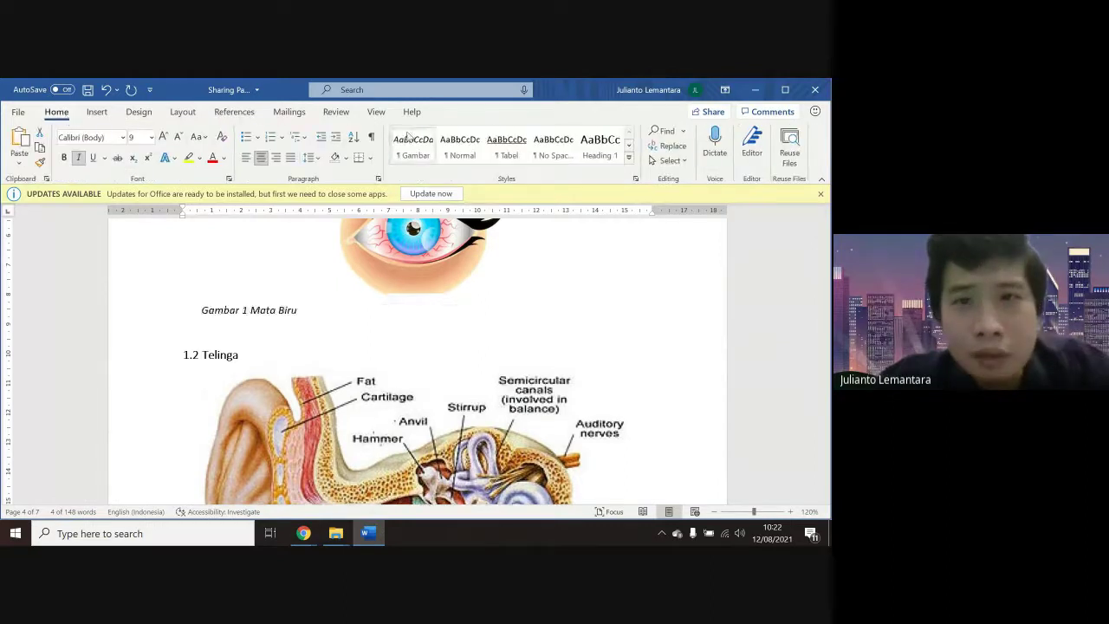
pyautogui.click(631, 147)
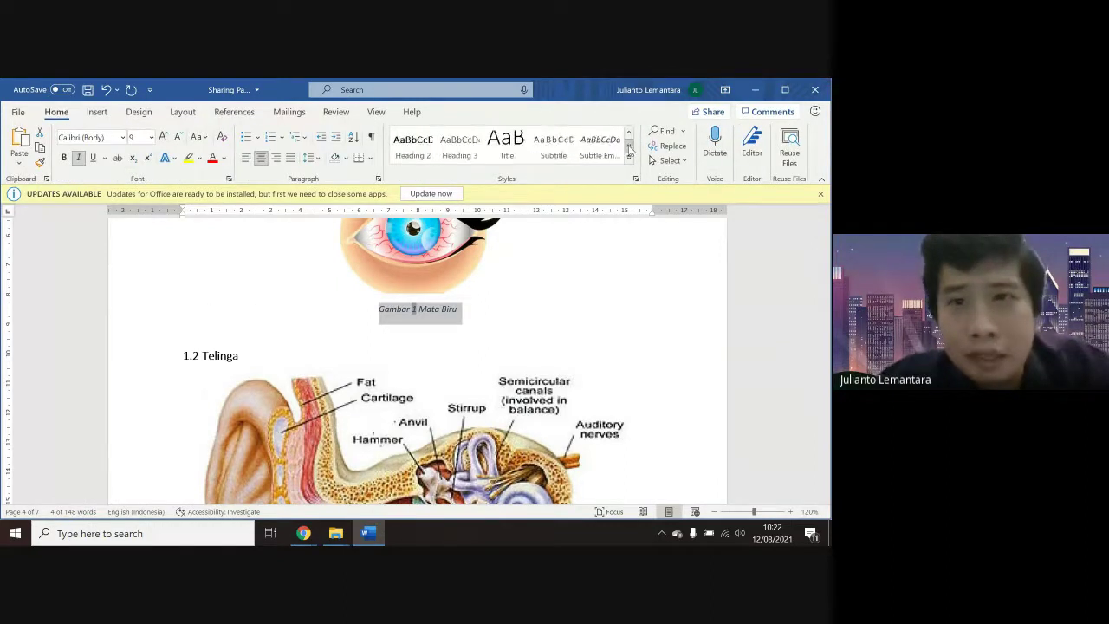
pyautogui.click(630, 147)
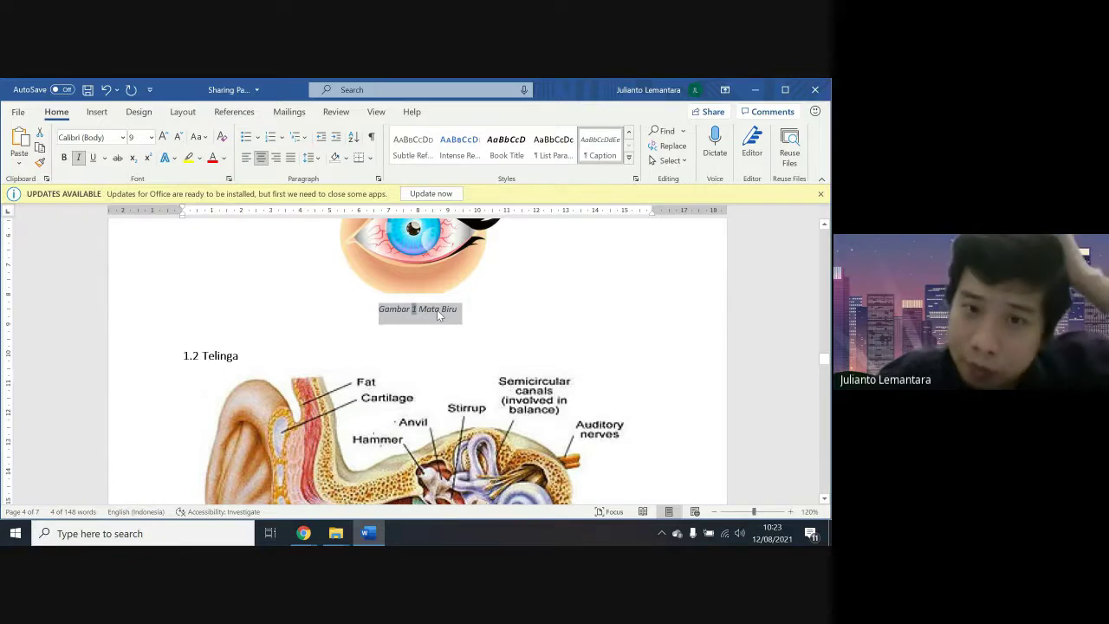
# Modify the Caption style to use Automatic font colour at 11 pt
pyautogui.rightClick(596, 153)
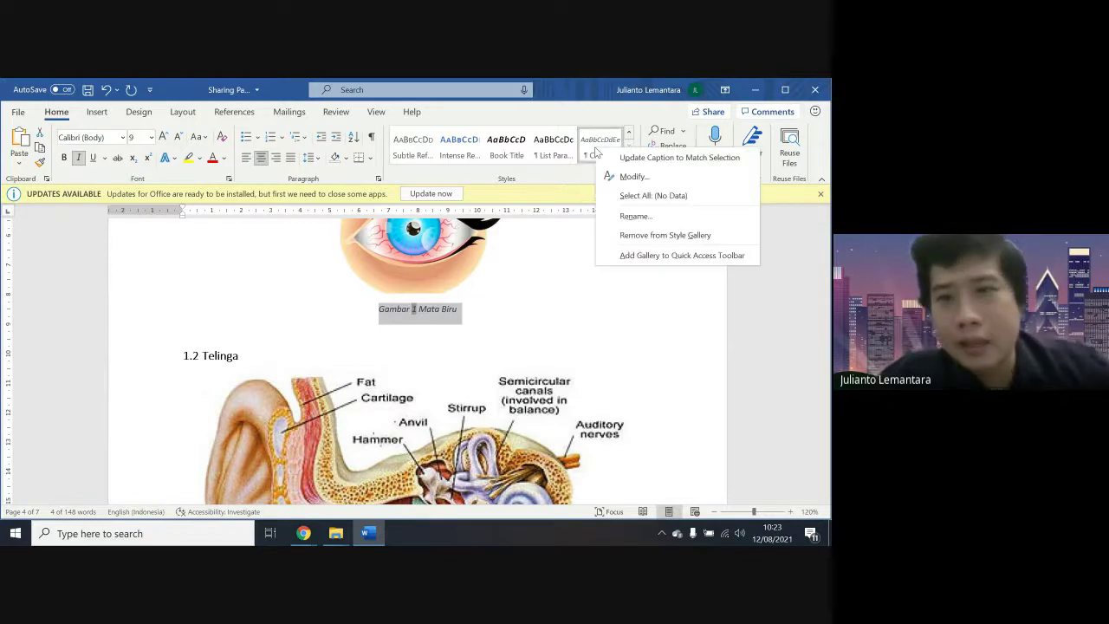
pyautogui.click(663, 179)
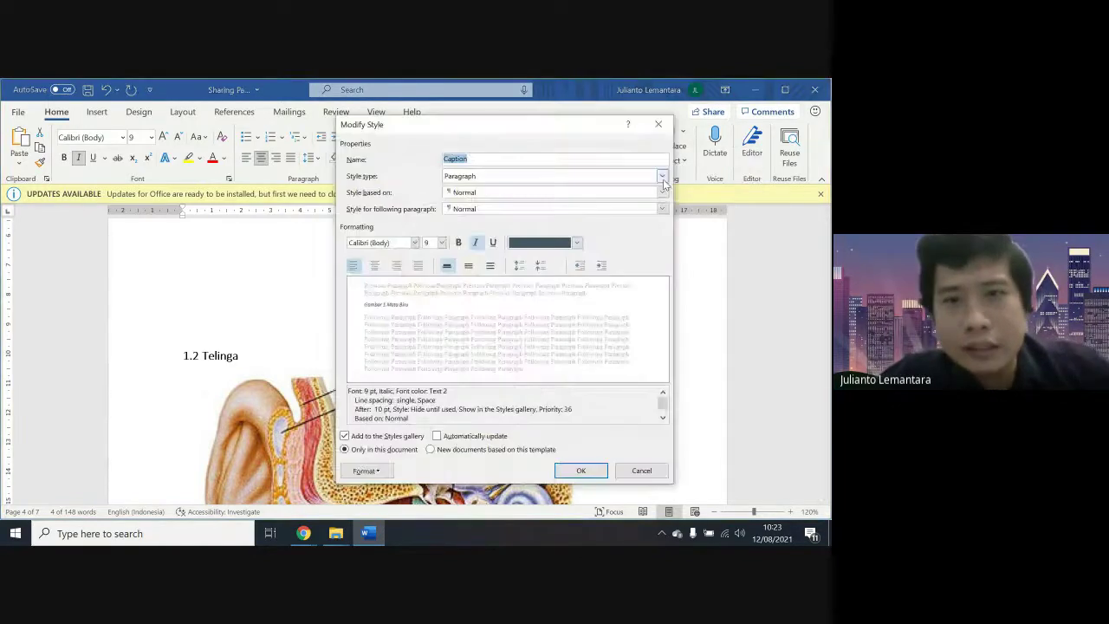
pyautogui.click(577, 242)
pyautogui.click(550, 260)
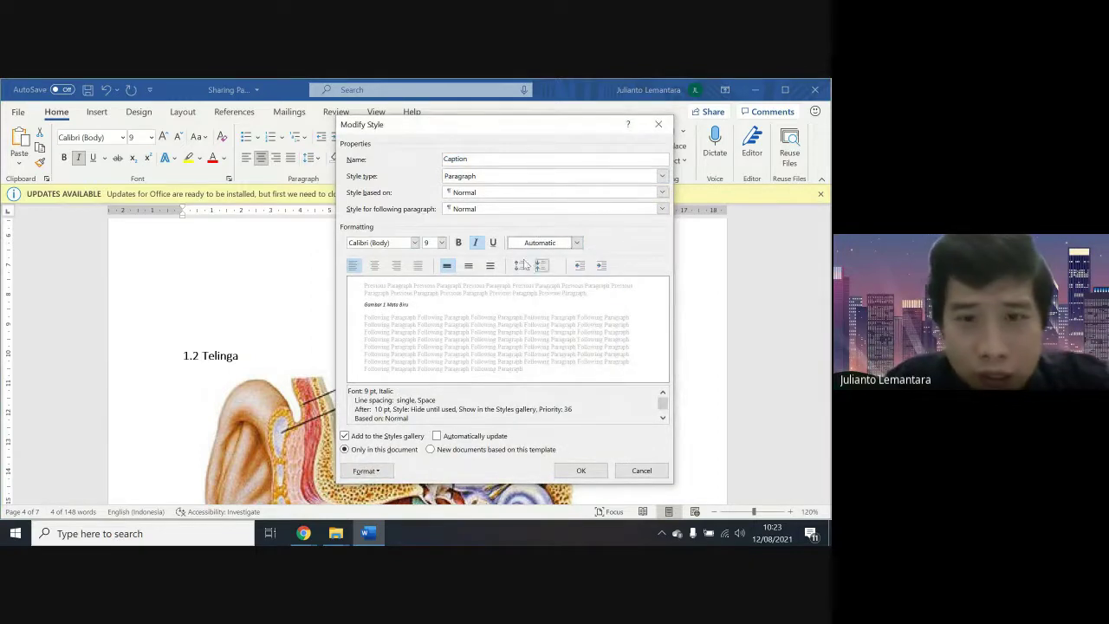
pyautogui.click(442, 242)
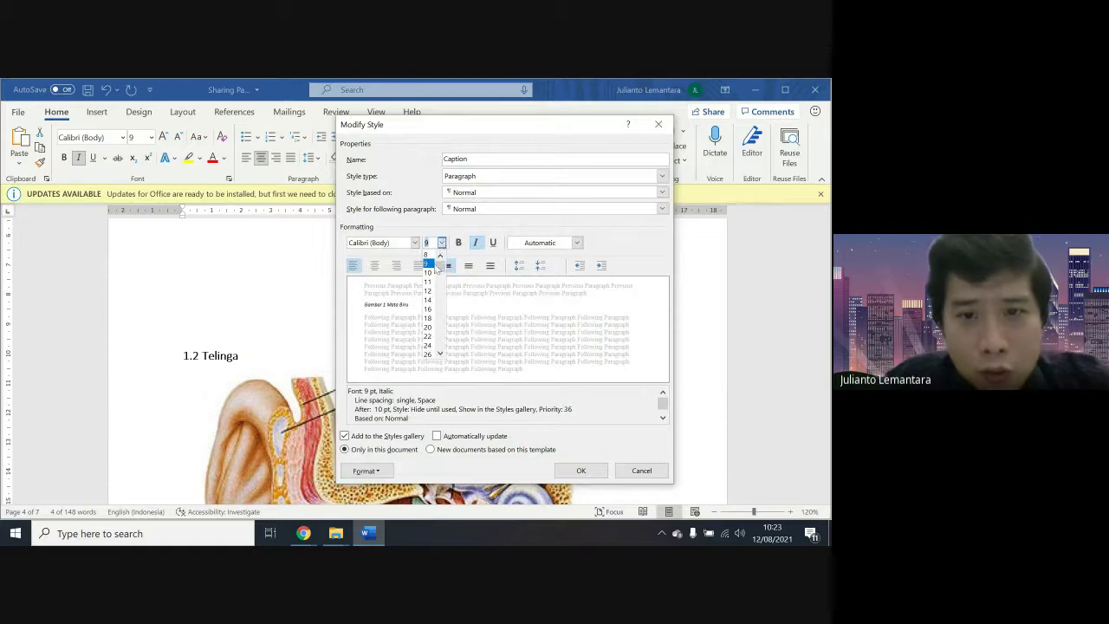
pyautogui.click(431, 281)
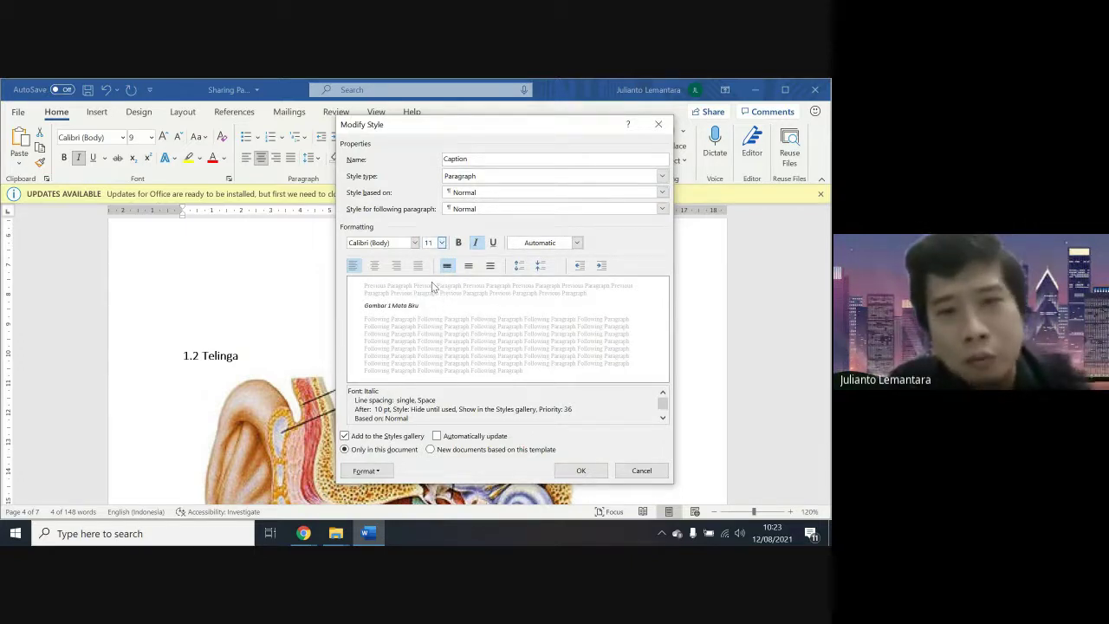
# Give the Caption style 0 pt spacing after and 1.5 line spacing, and apply it
pyautogui.click(375, 473)
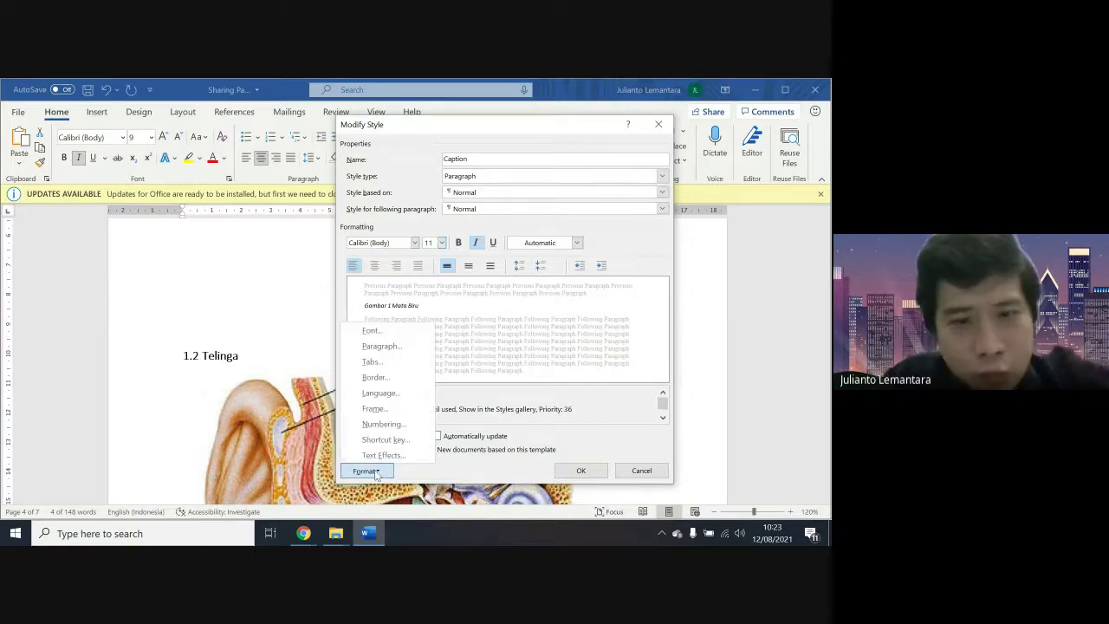
pyautogui.click(409, 347)
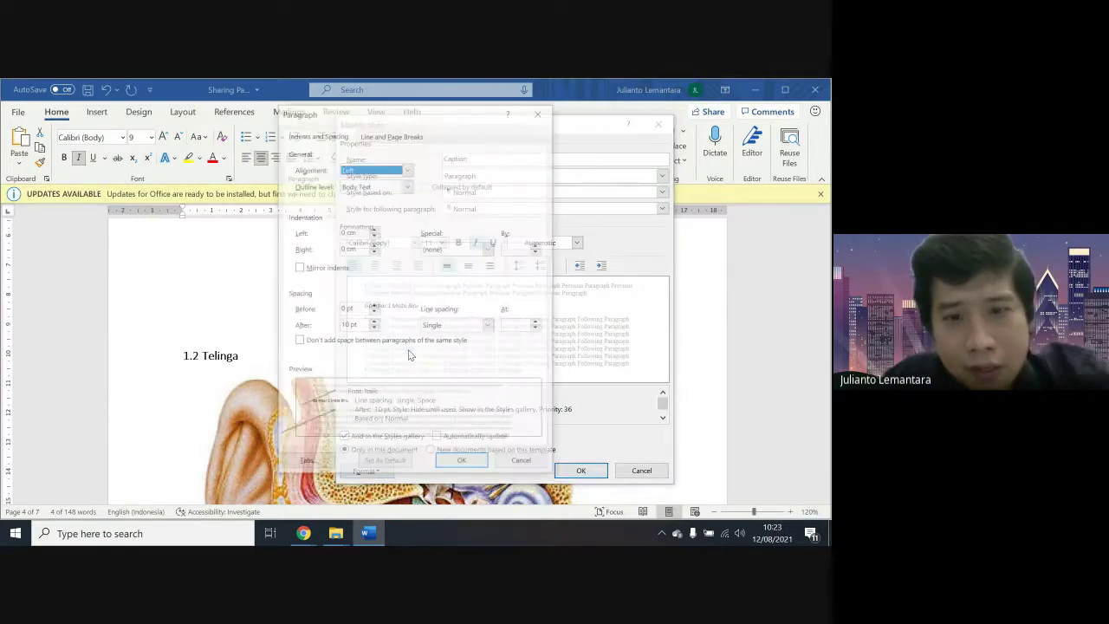
pyautogui.click(378, 328)
pyautogui.click(379, 328)
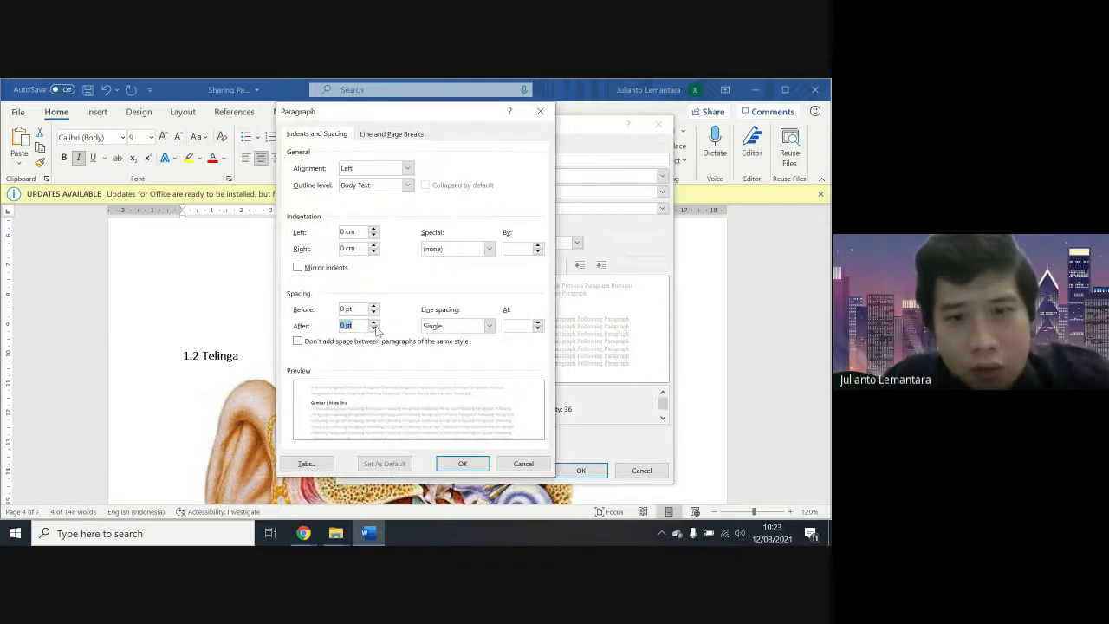
pyautogui.click(490, 325)
pyautogui.click(477, 347)
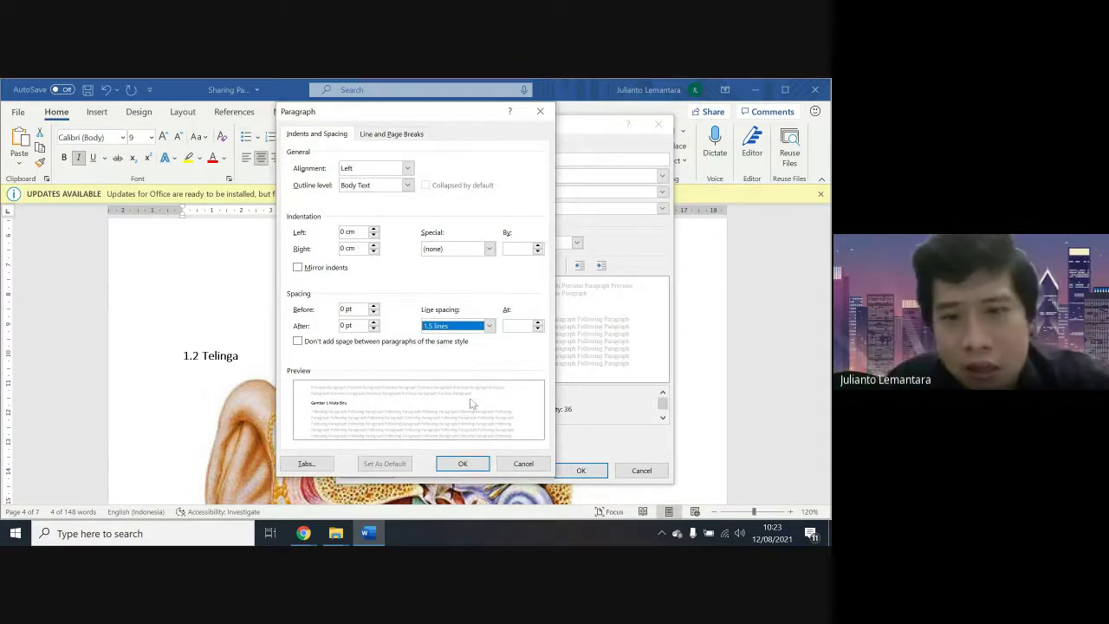
pyautogui.click(465, 464)
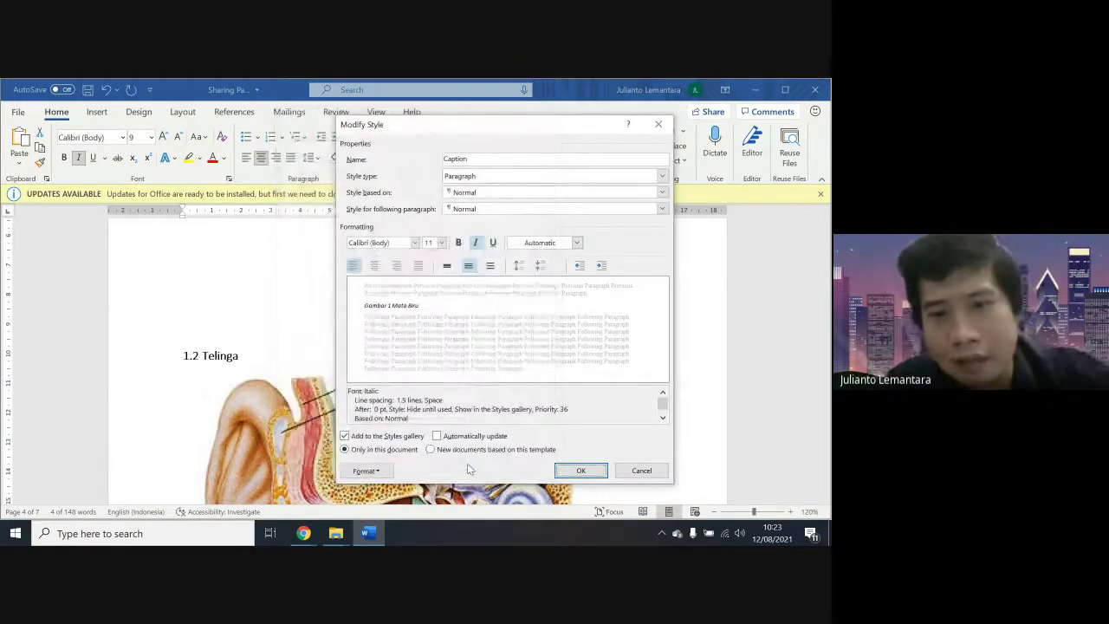
pyautogui.click(579, 470)
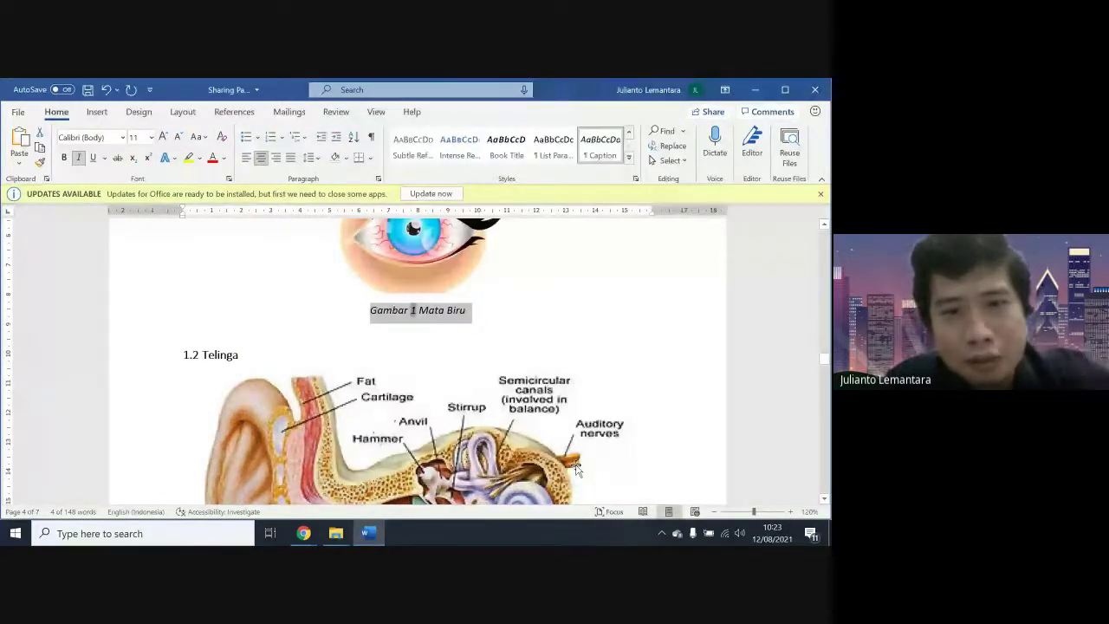
# Undo the Caption formatting wrongly applied to the ear section heading
pyautogui.scroll(-6, 520, 390)
pyautogui.click(463, 312)
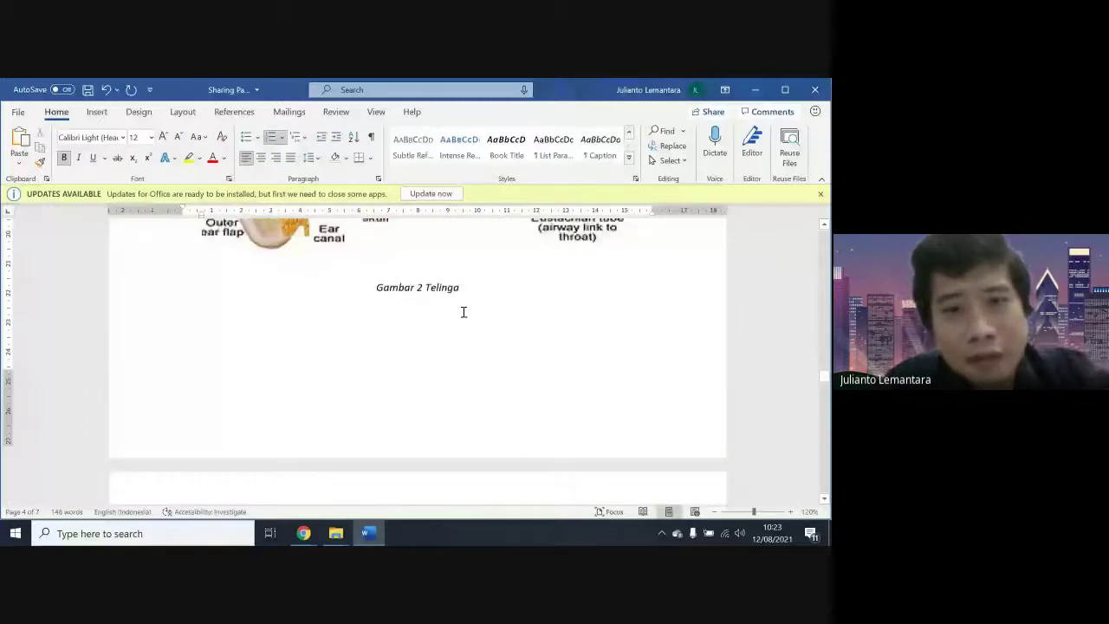
pyautogui.scroll(-1, 438, 274)
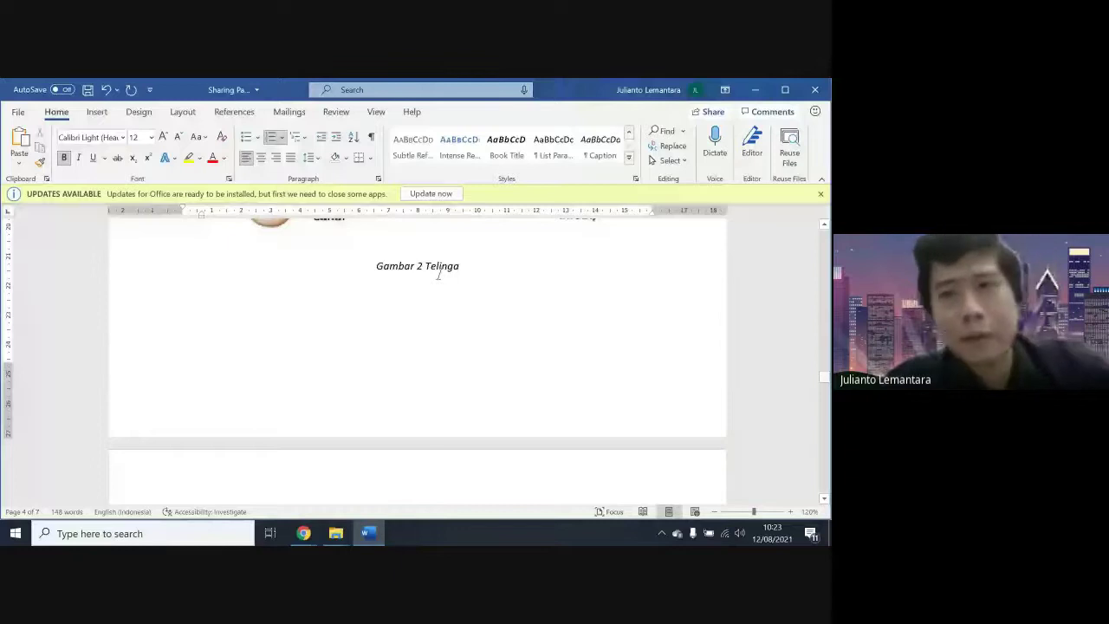
pyautogui.scroll(6, 438, 275)
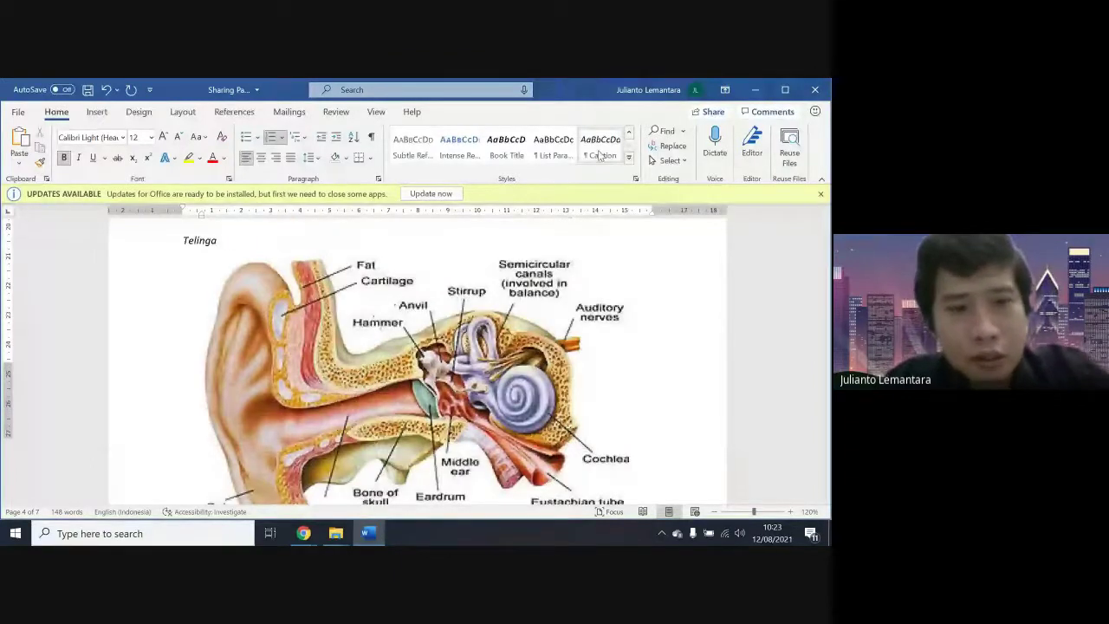
pyautogui.hotkey('ctrl', 'z')
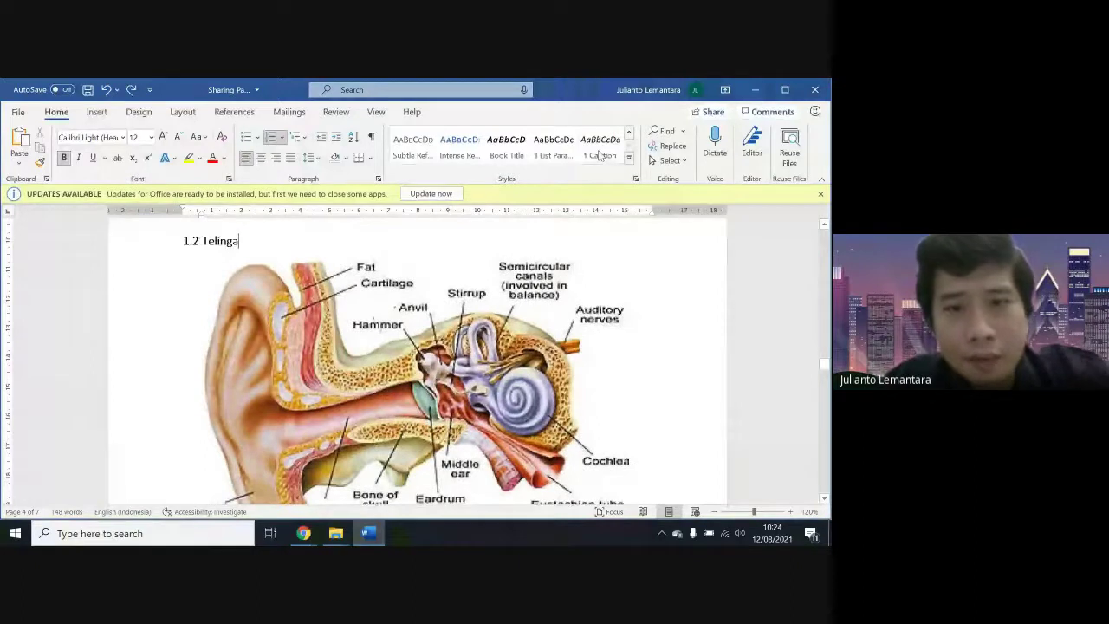
pyautogui.hotkey('ctrl', 'z')
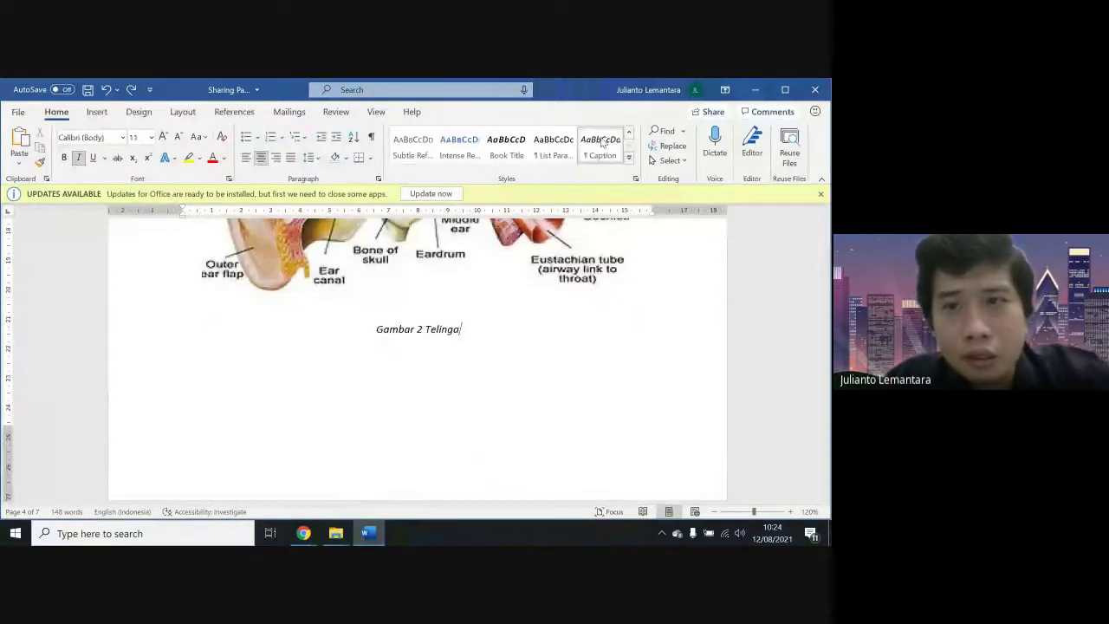
# Change the Caption style's font colour to blue Accent 1
pyautogui.rightClick(601, 142)
pyautogui.click(625, 172)
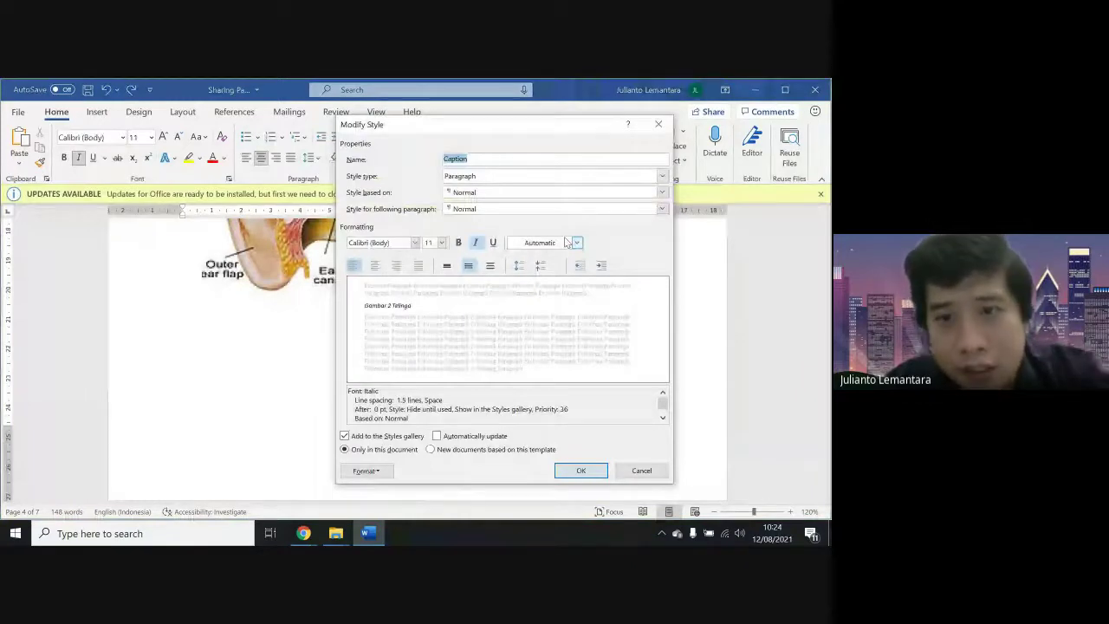
pyautogui.click(576, 242)
pyautogui.click(573, 270)
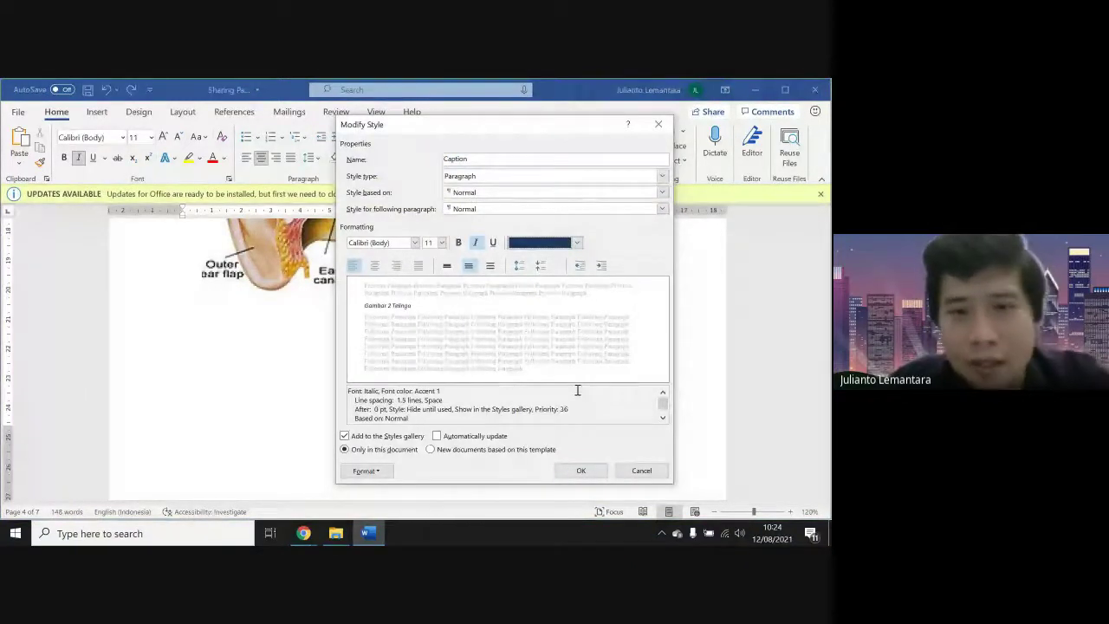
pyautogui.click(595, 474)
# Scroll back up to the DAFTAR GAMBAR page
pyautogui.scroll(-5, 431, 424)
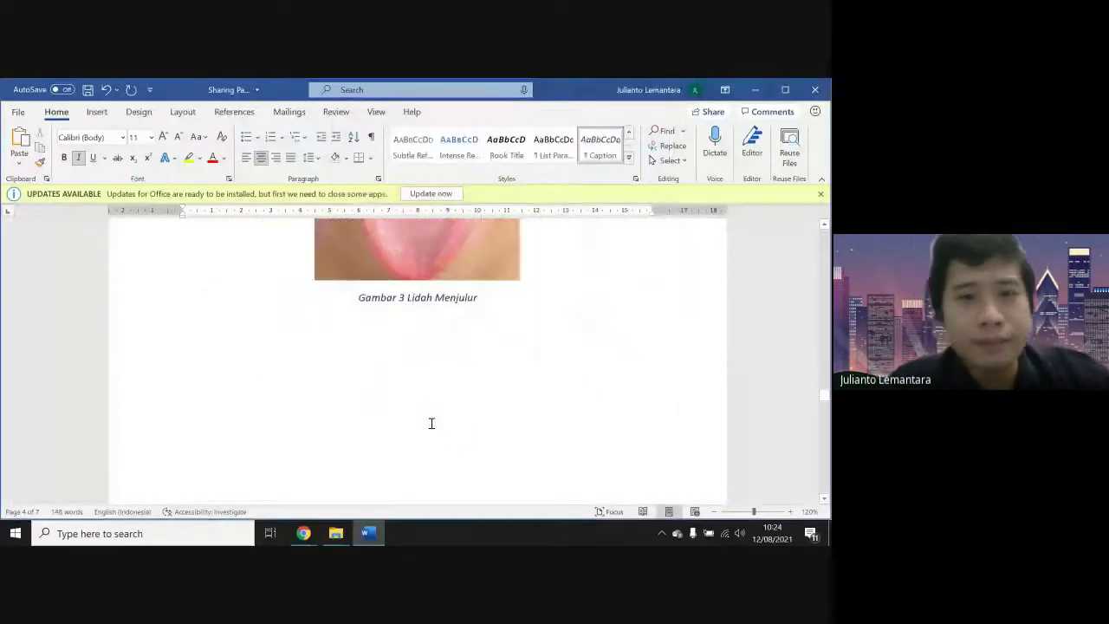
pyautogui.scroll(2, 431, 424)
pyautogui.scroll(4, 431, 424)
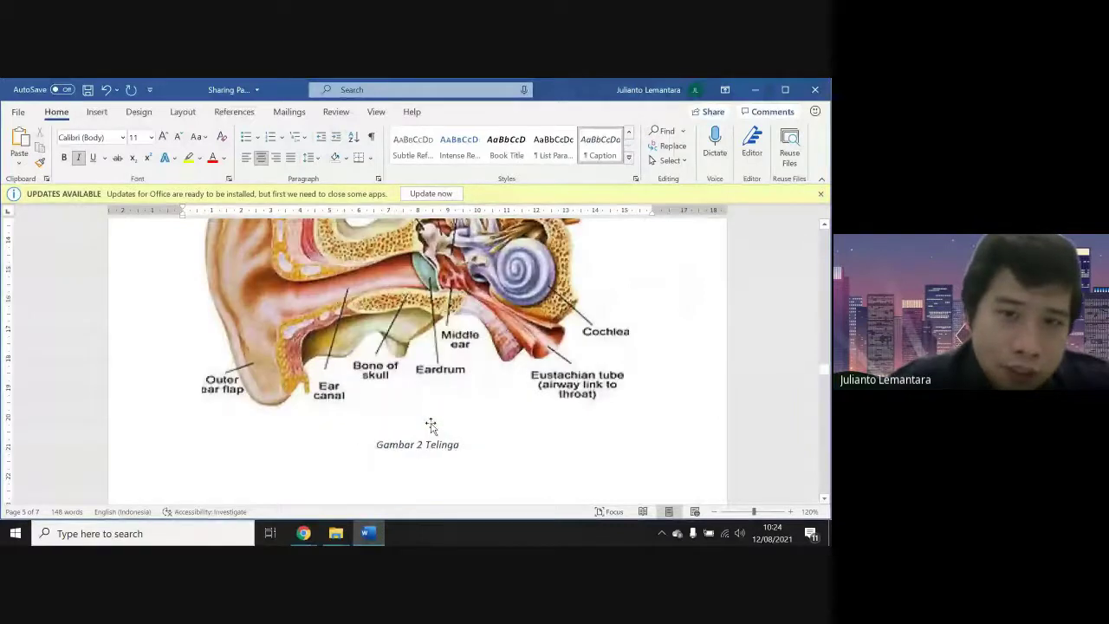
pyautogui.scroll(6, 431, 424)
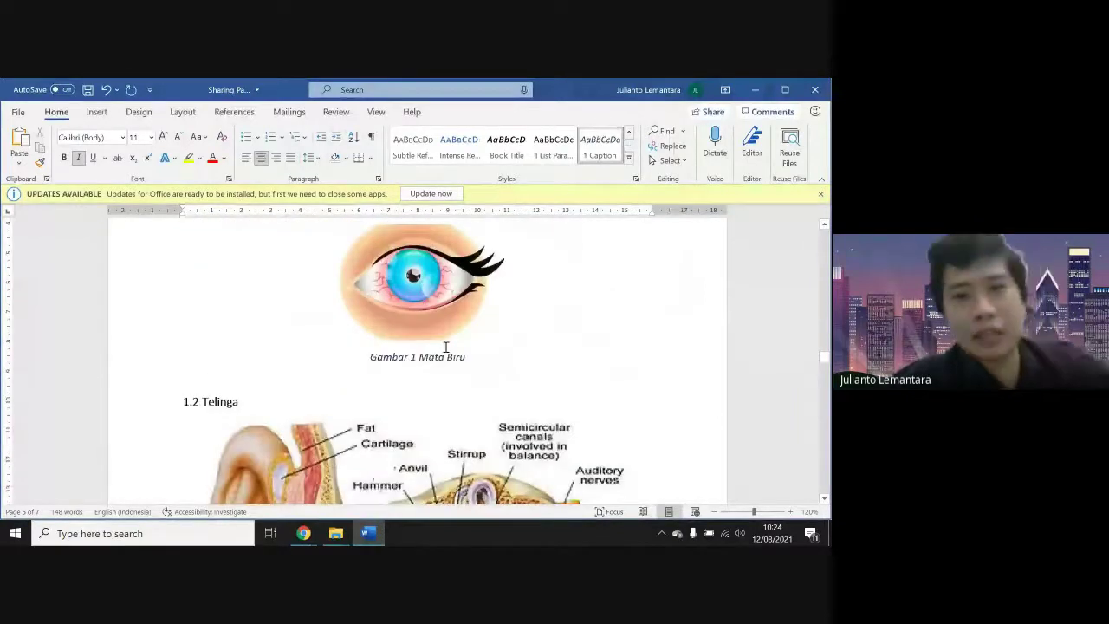
pyautogui.scroll(-3, 427, 351)
pyautogui.scroll(-15, 427, 351)
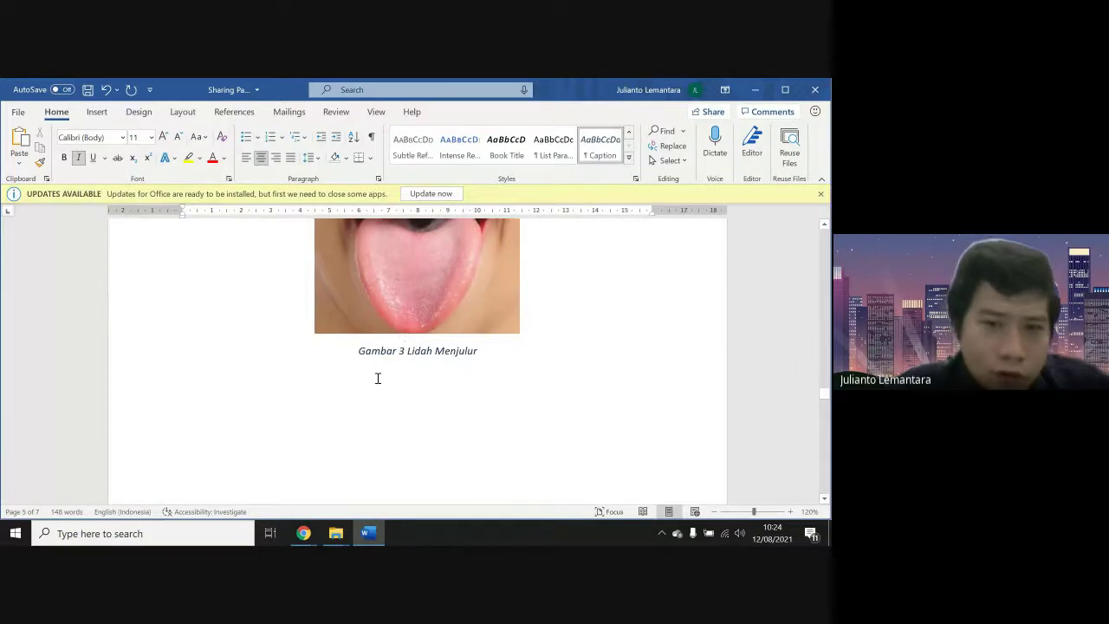
pyautogui.scroll(5, 479, 314)
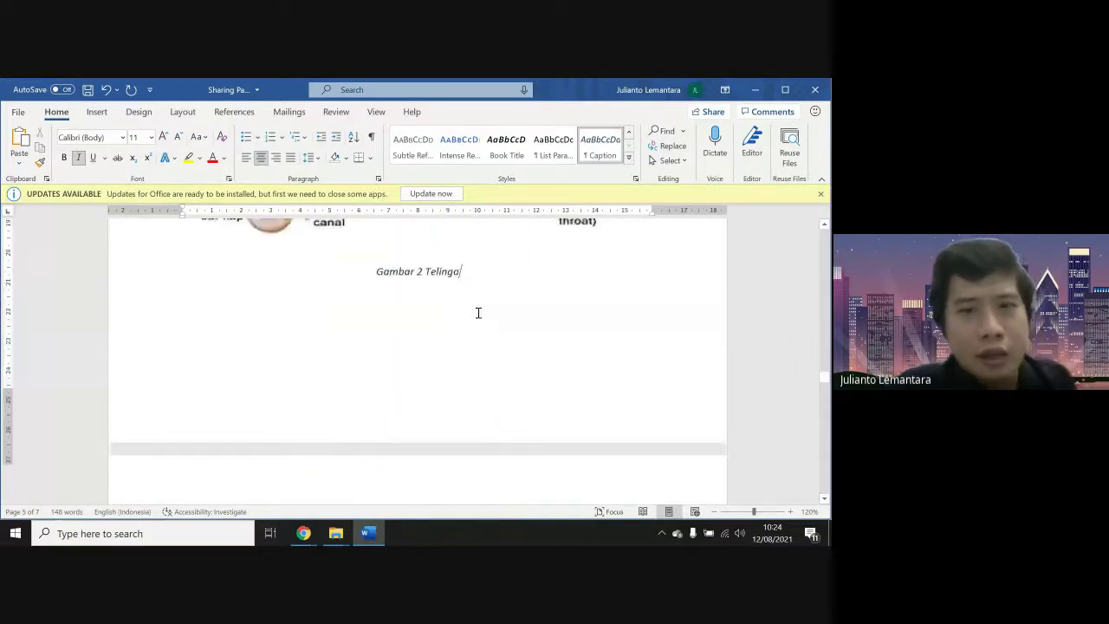
pyautogui.scroll(6, 479, 314)
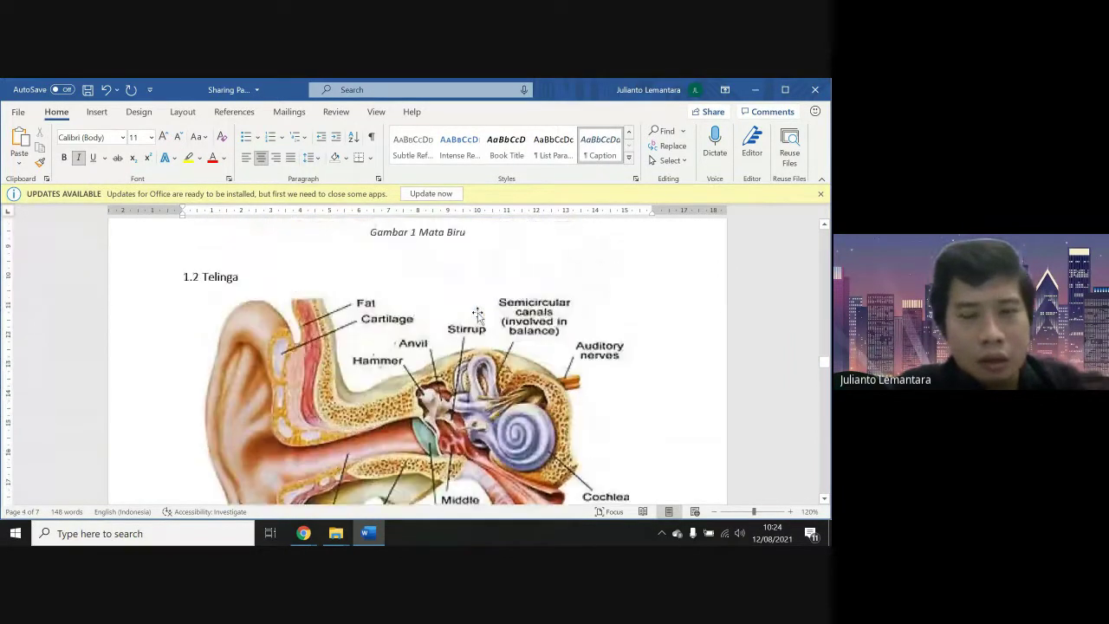
pyautogui.scroll(4, 478, 314)
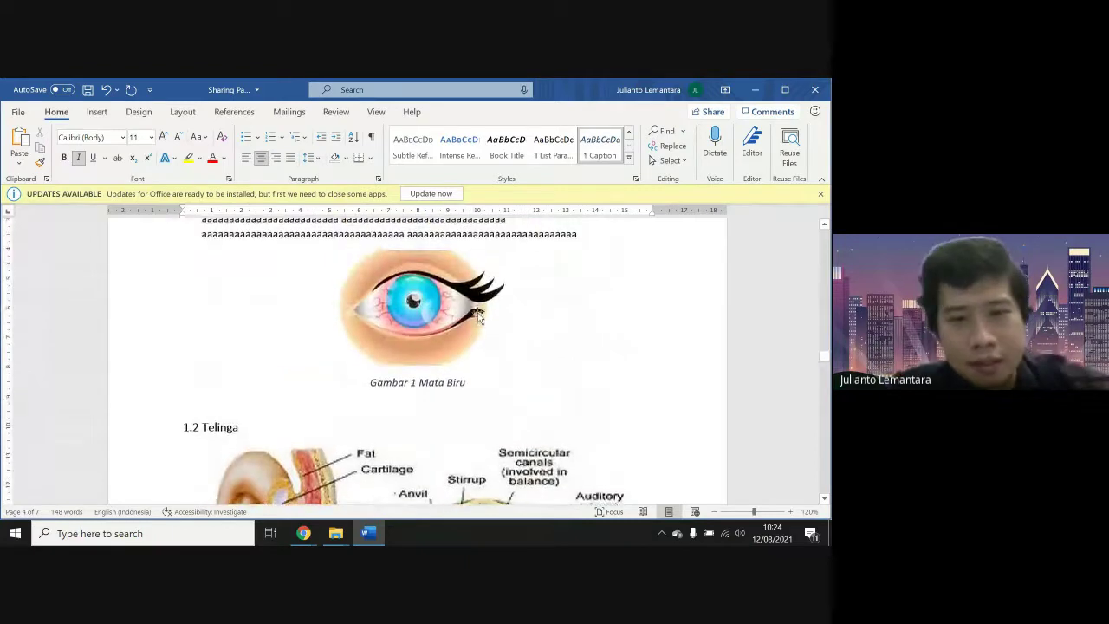
pyautogui.scroll(-5, 461, 380)
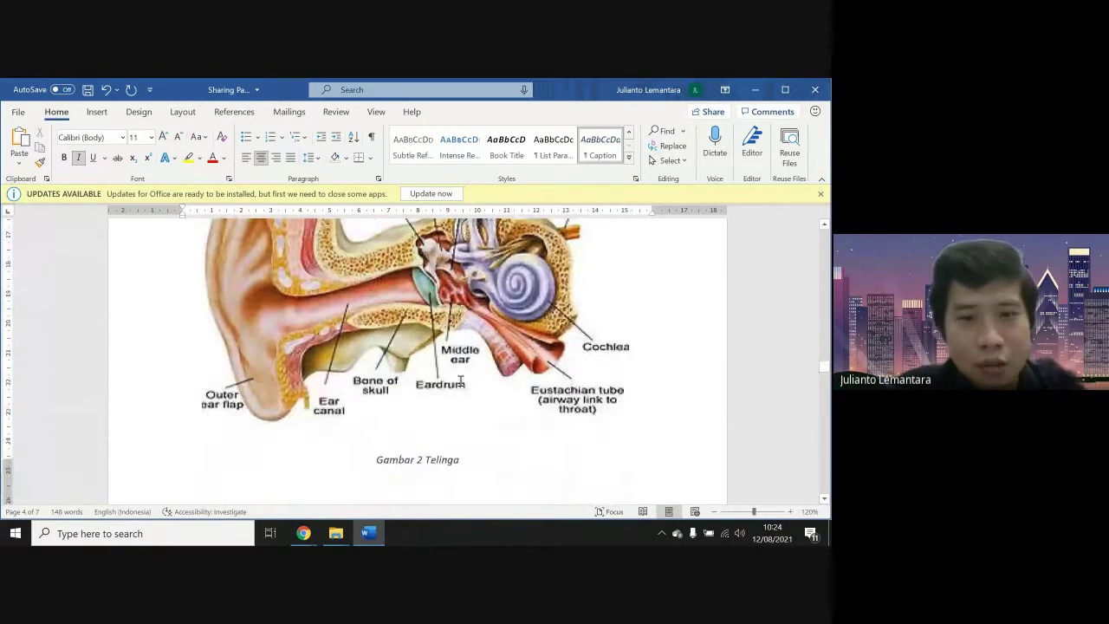
pyautogui.scroll(-3, 433, 330)
pyautogui.scroll(5, 428, 285)
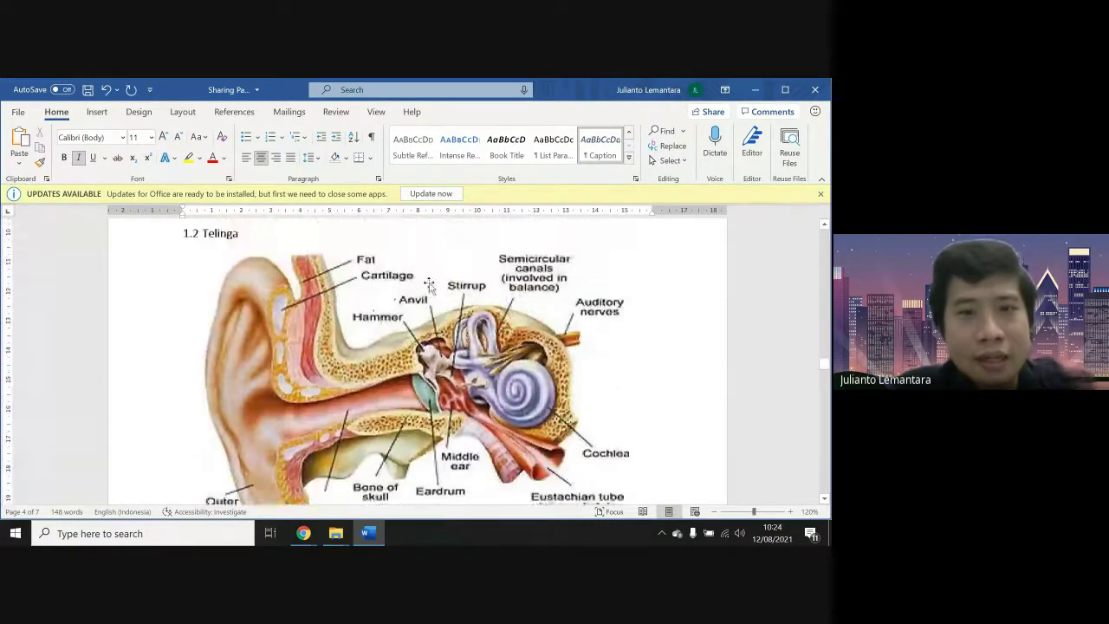
pyautogui.scroll(-15, 428, 284)
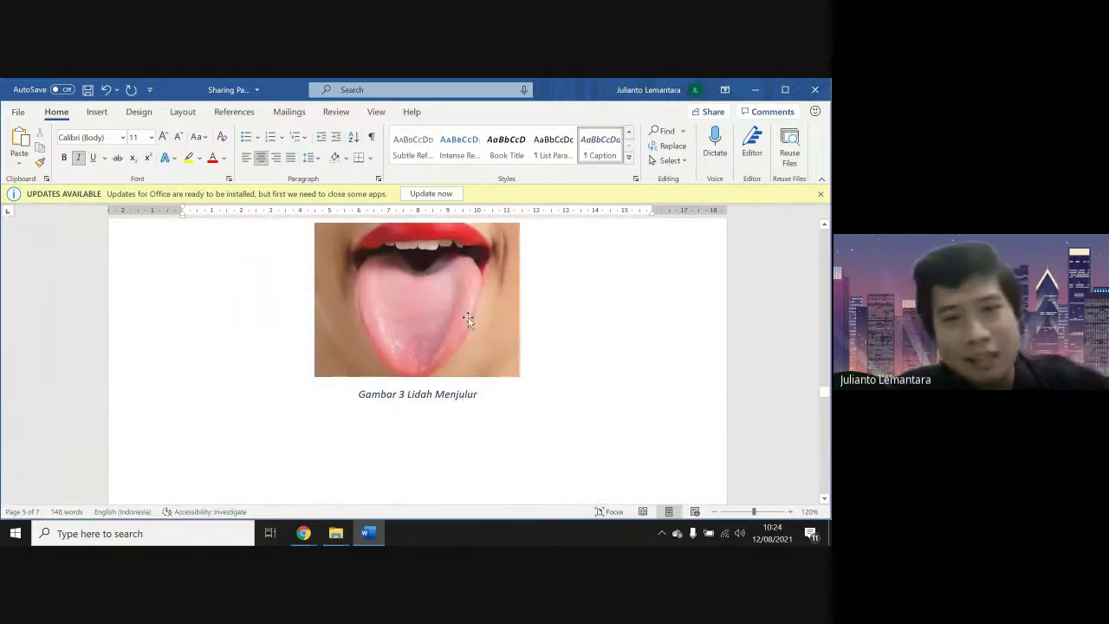
pyautogui.scroll(20, 497, 272)
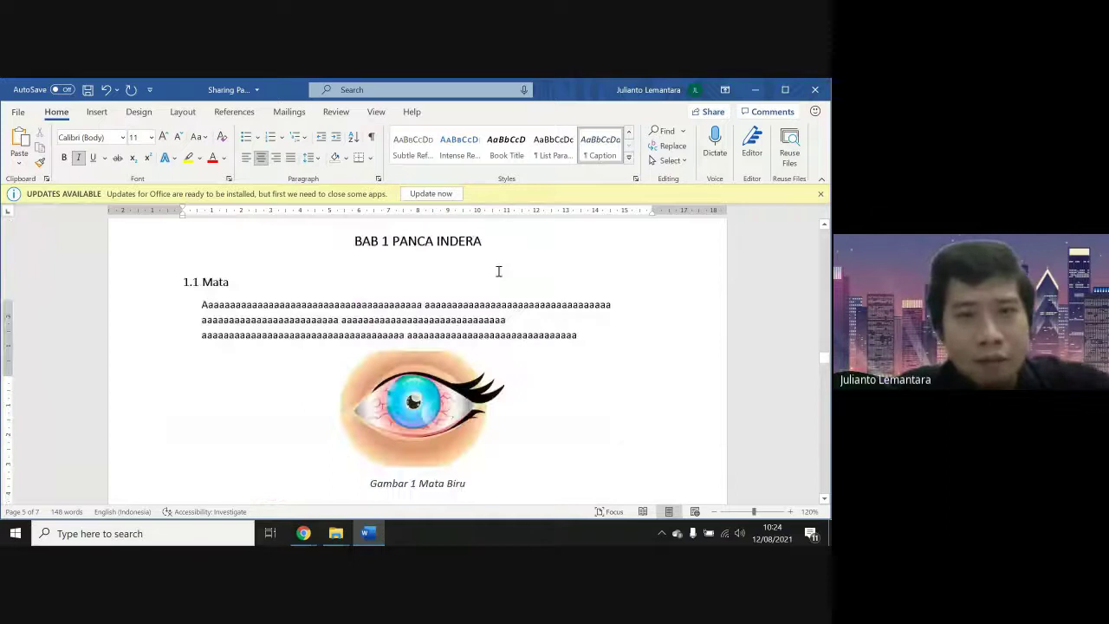
pyautogui.scroll(20, 498, 272)
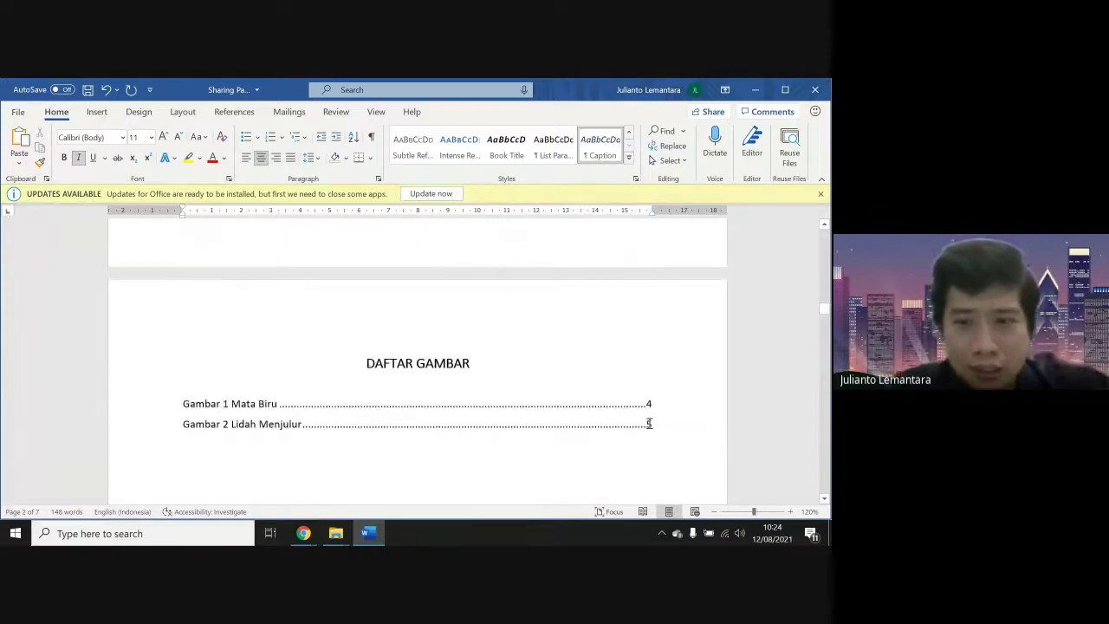
# Delete the outdated figure list entries below the DAFTAR GAMBAR heading
pyautogui.moveTo(650, 423); pyautogui.dragTo(261, 416)
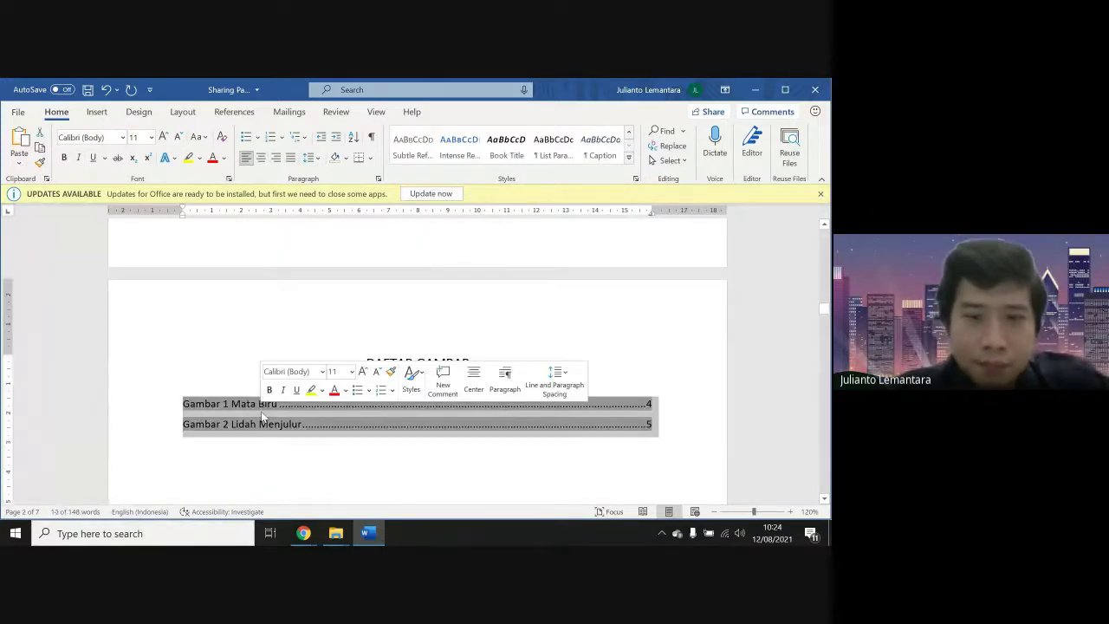
pyautogui.press('Delete')
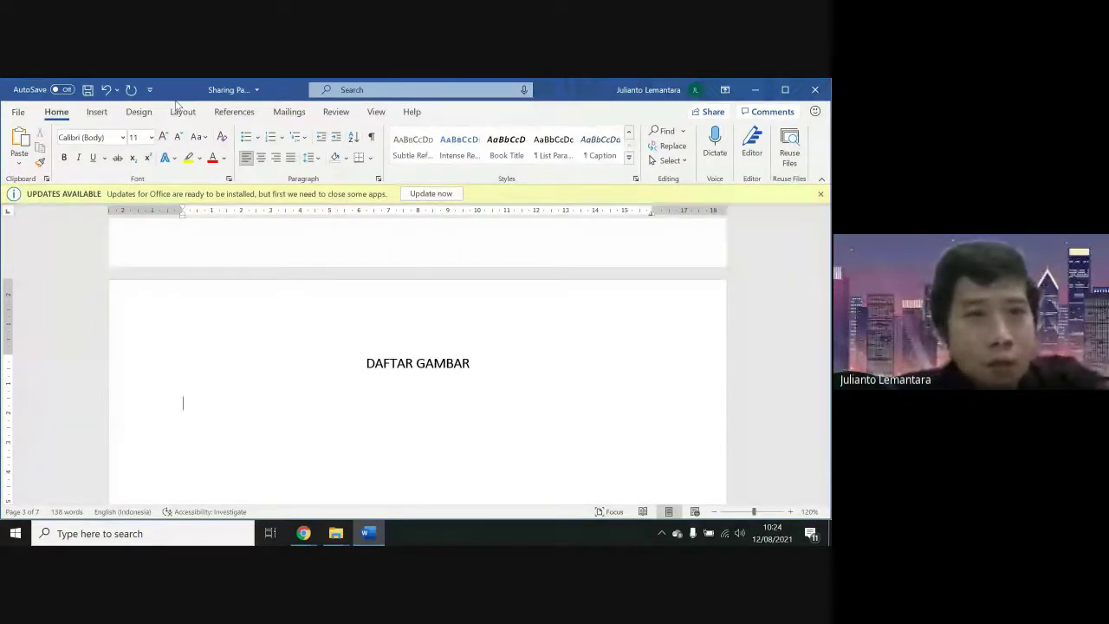
pyautogui.click(234, 112)
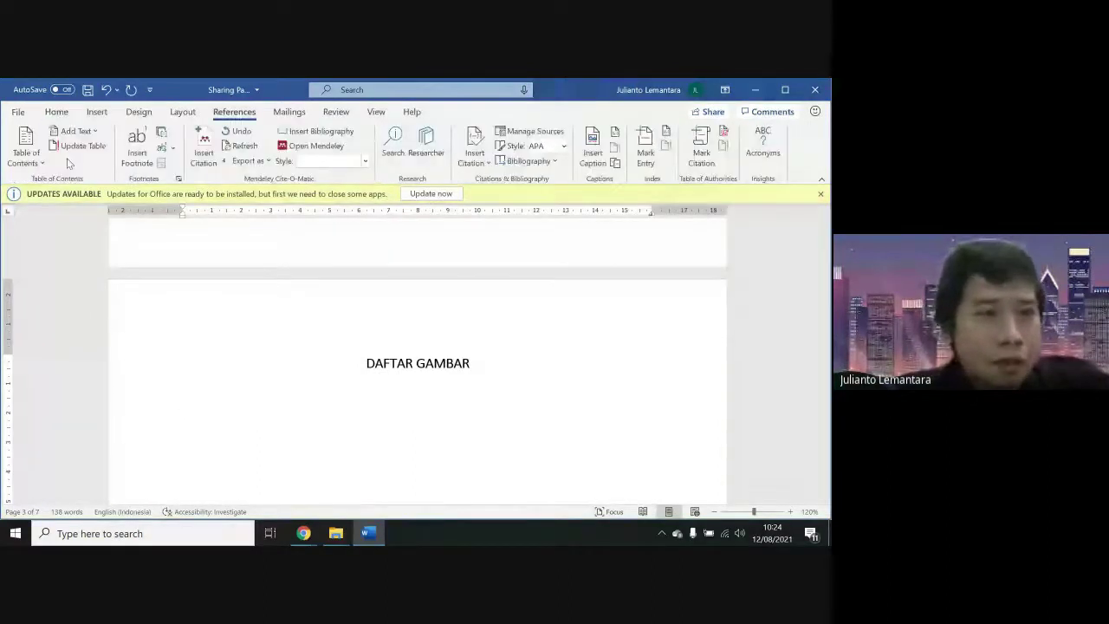
pyautogui.click(26, 152)
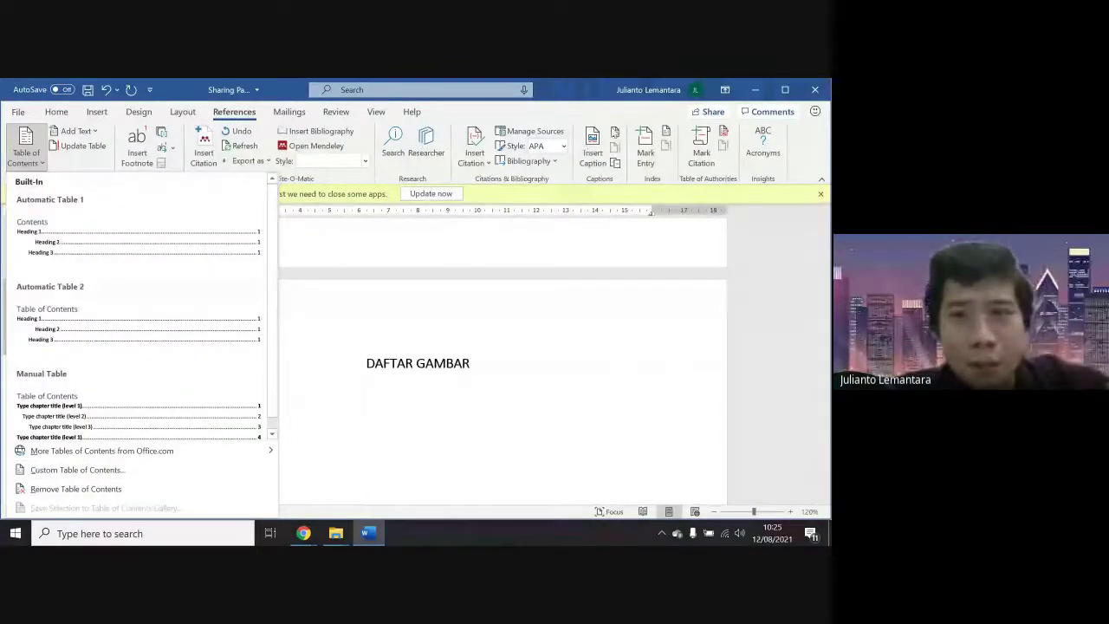
pyautogui.click(612, 121)
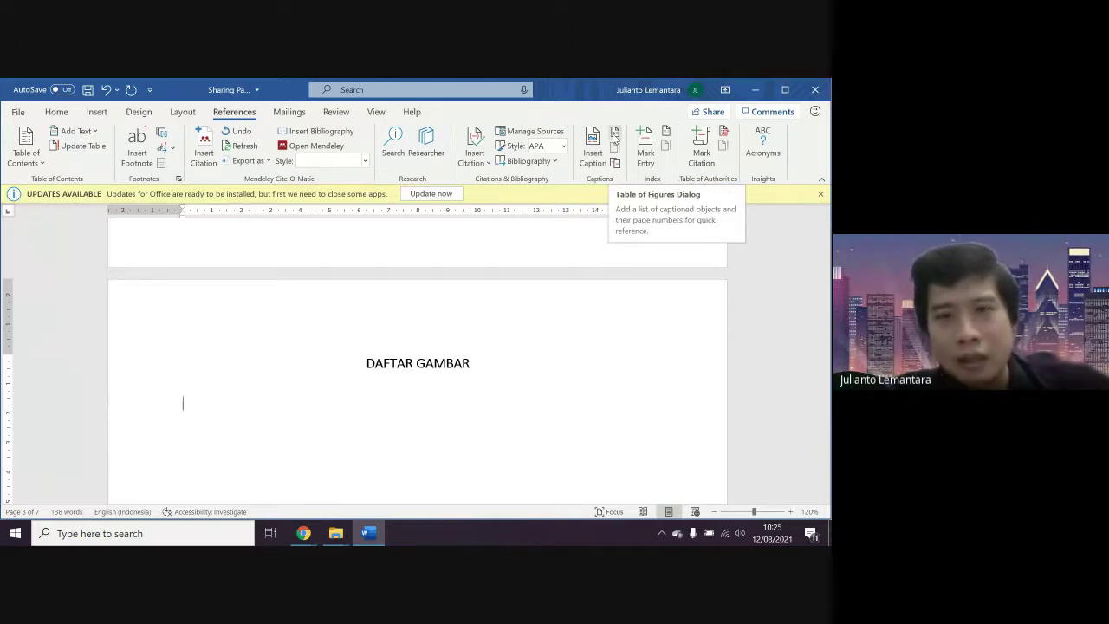
# Insert a Table of Figures with caption label Gambar, replacing the existing list
pyautogui.click(615, 136)
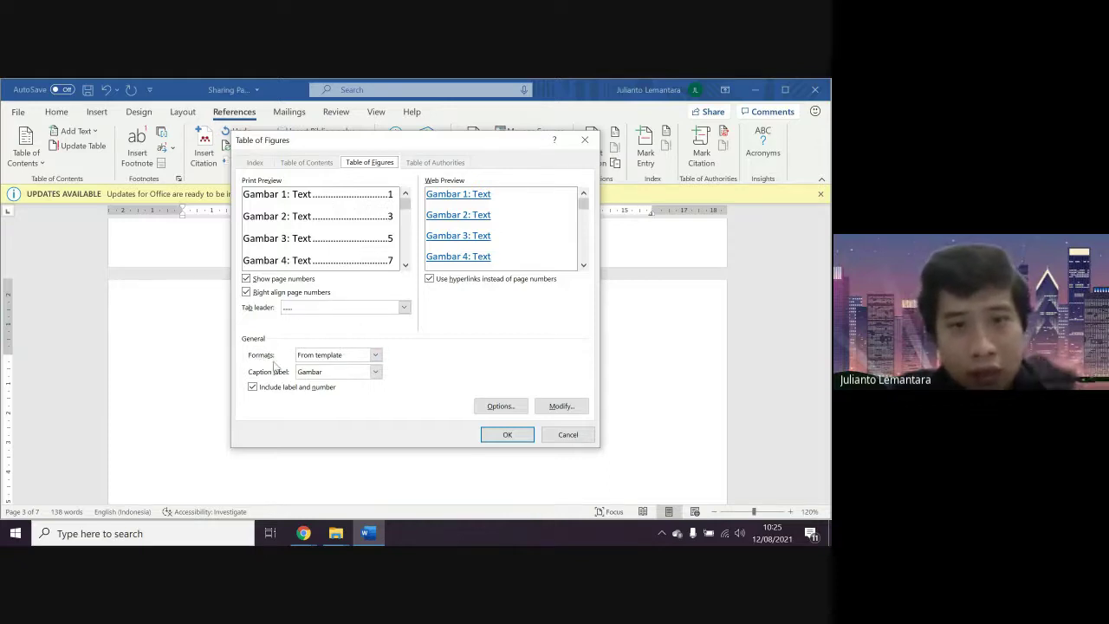
pyautogui.click(375, 372)
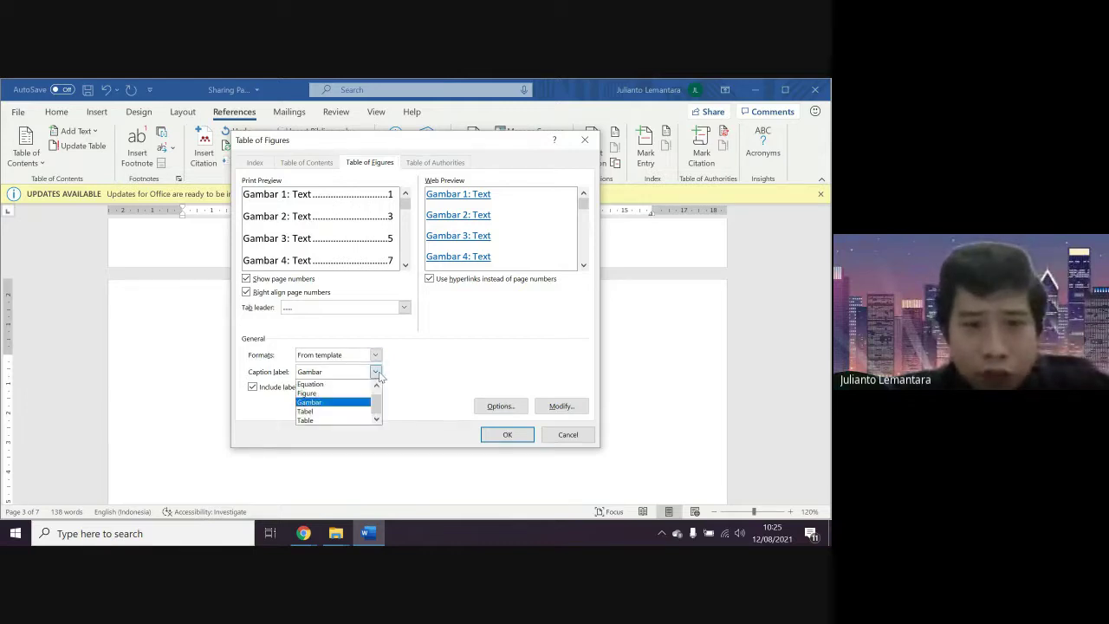
pyautogui.click(335, 412)
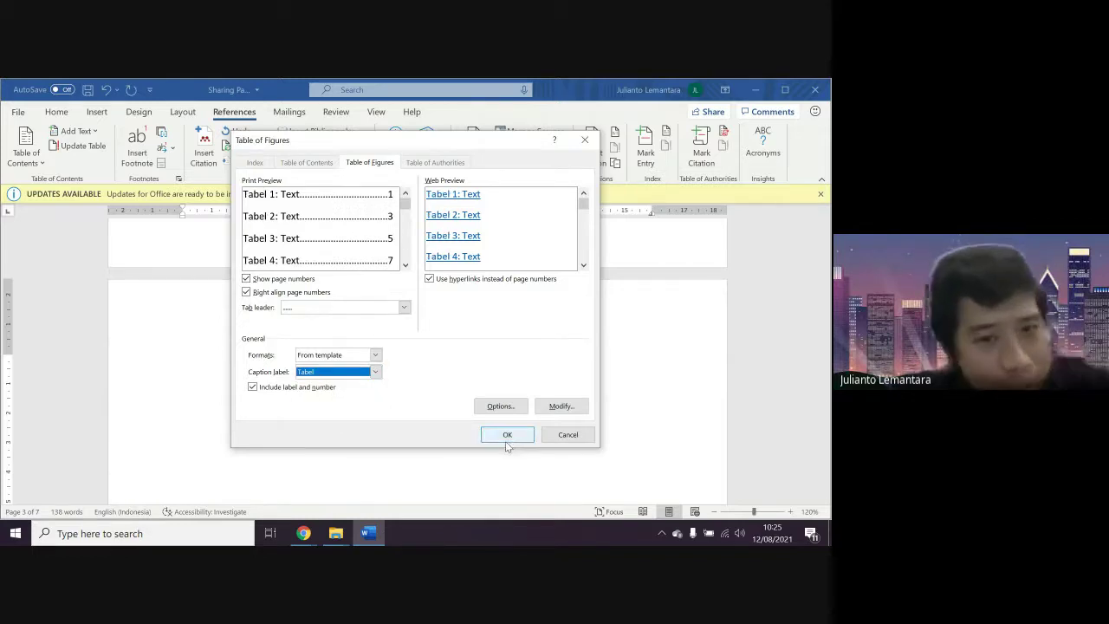
pyautogui.click(375, 373)
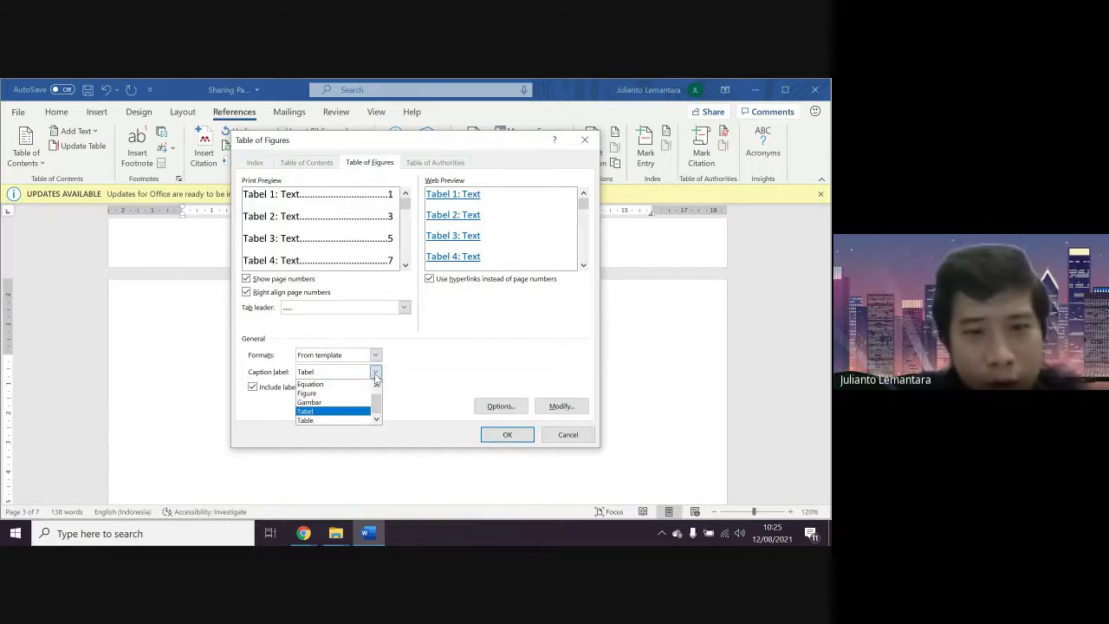
pyautogui.click(325, 403)
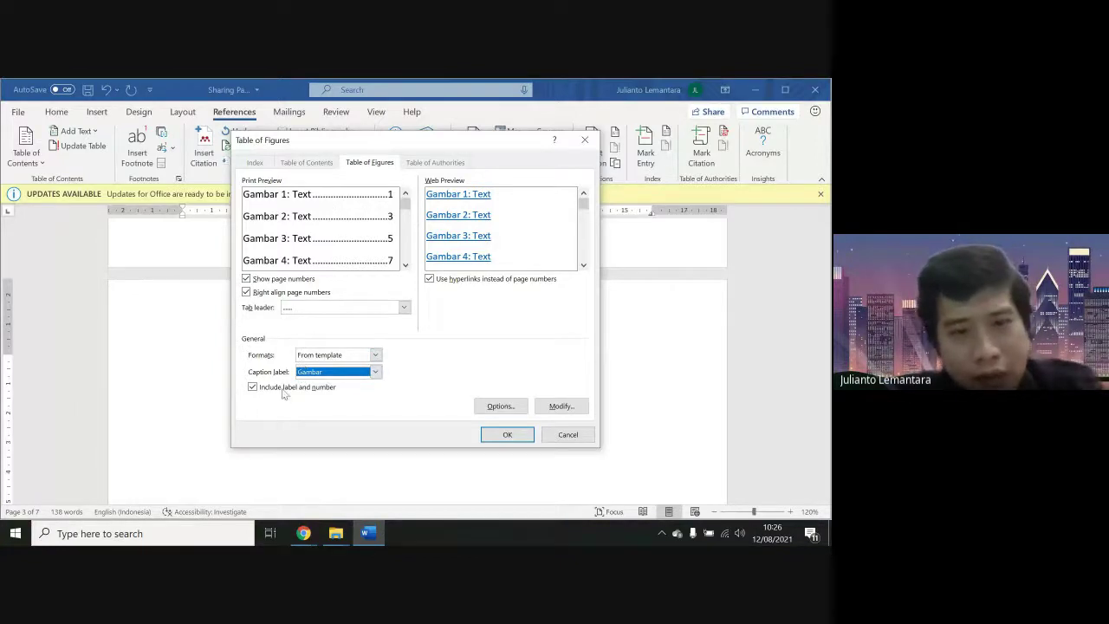
pyautogui.click(357, 375)
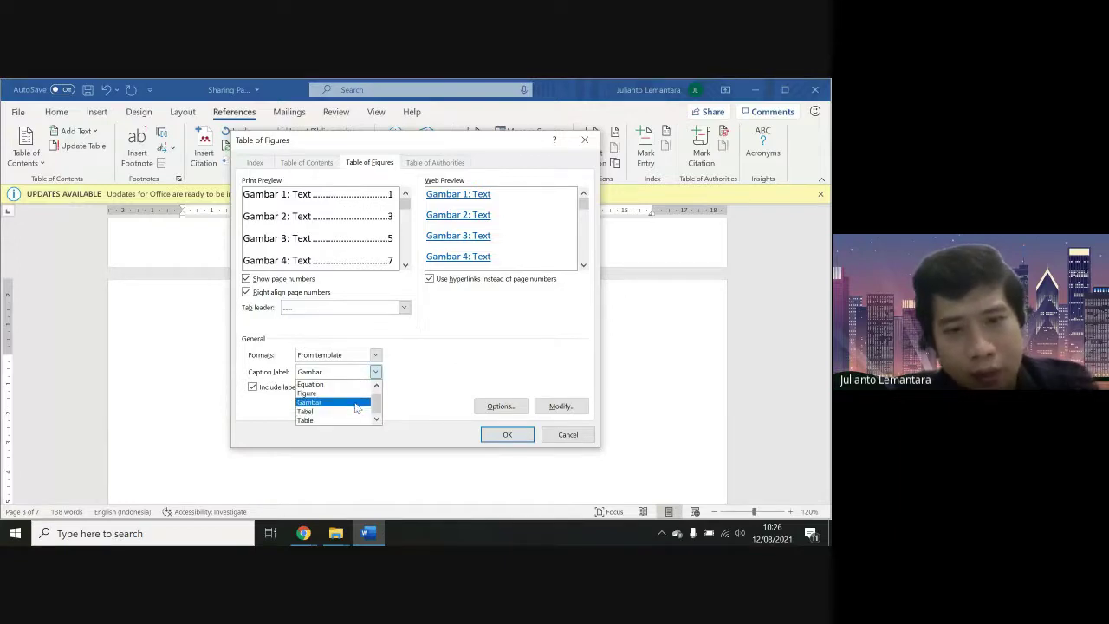
pyautogui.click(357, 404)
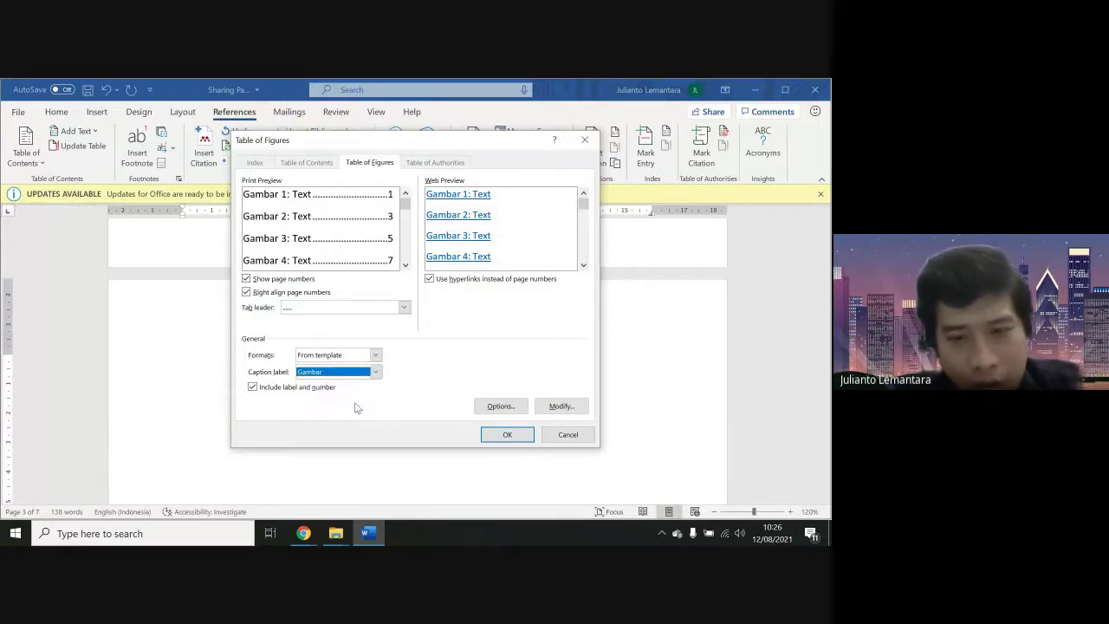
pyautogui.click(498, 435)
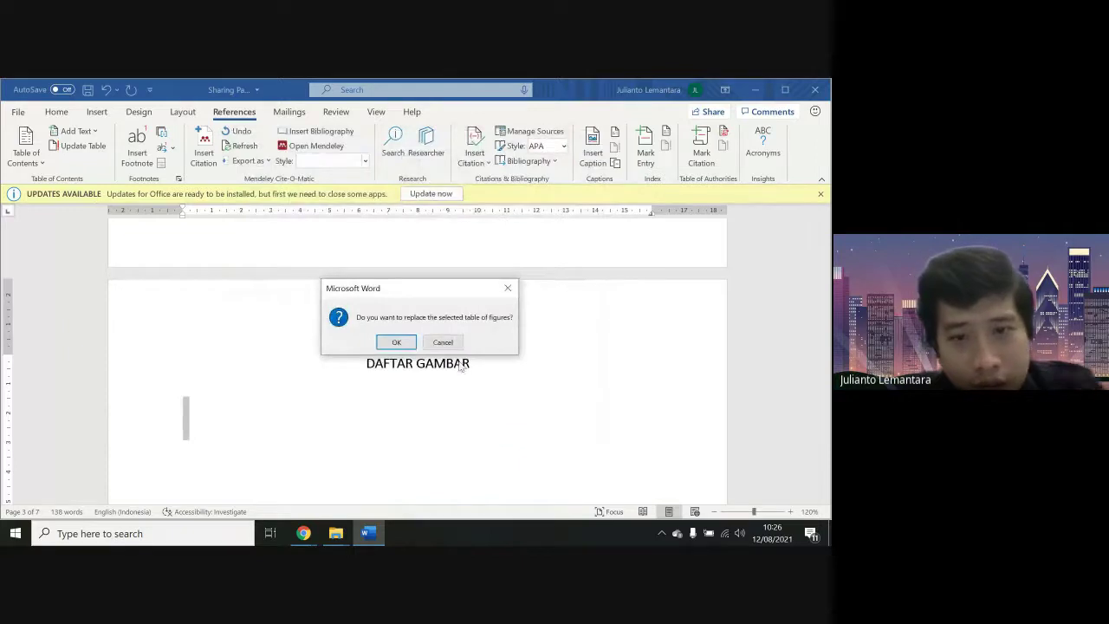
pyautogui.click(395, 343)
pyautogui.scroll(20, 395, 356)
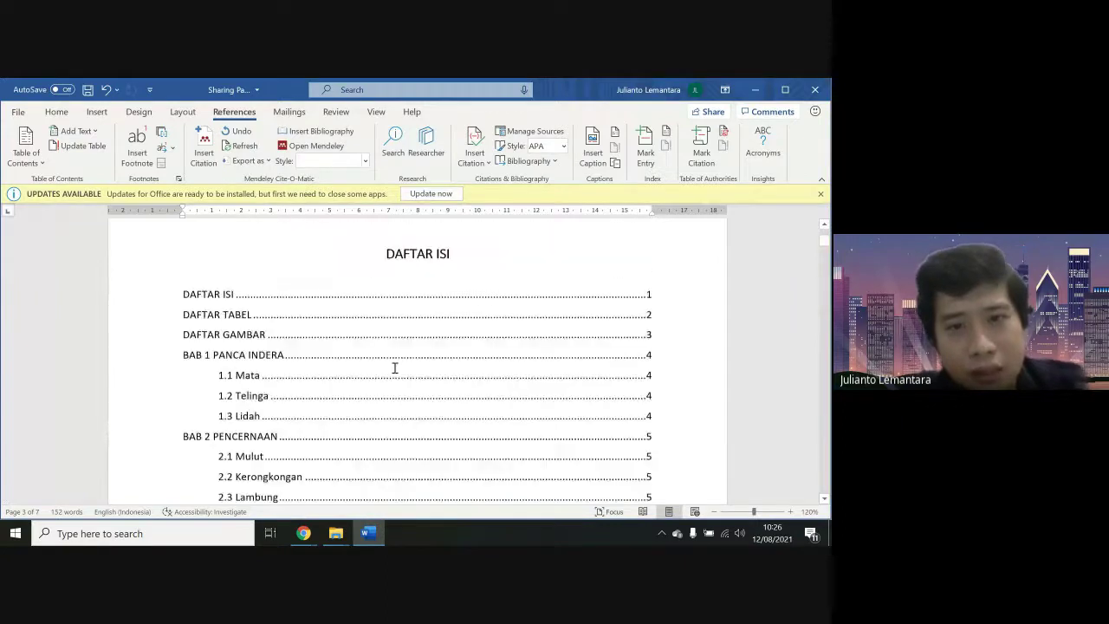
pyautogui.scroll(-15, 394, 369)
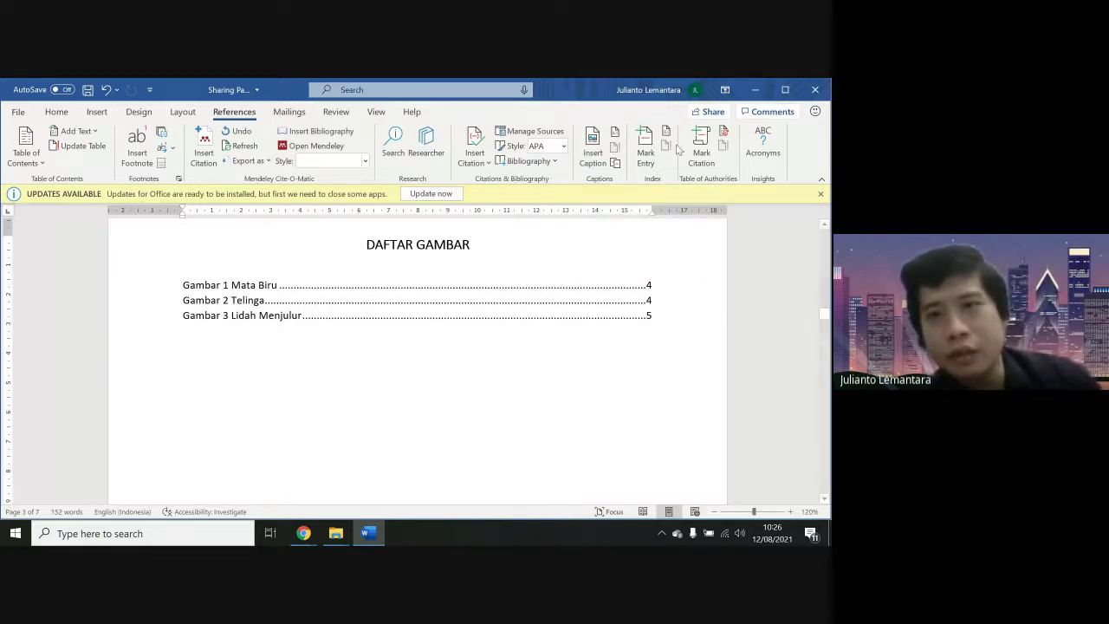
pyautogui.rightClick(617, 136)
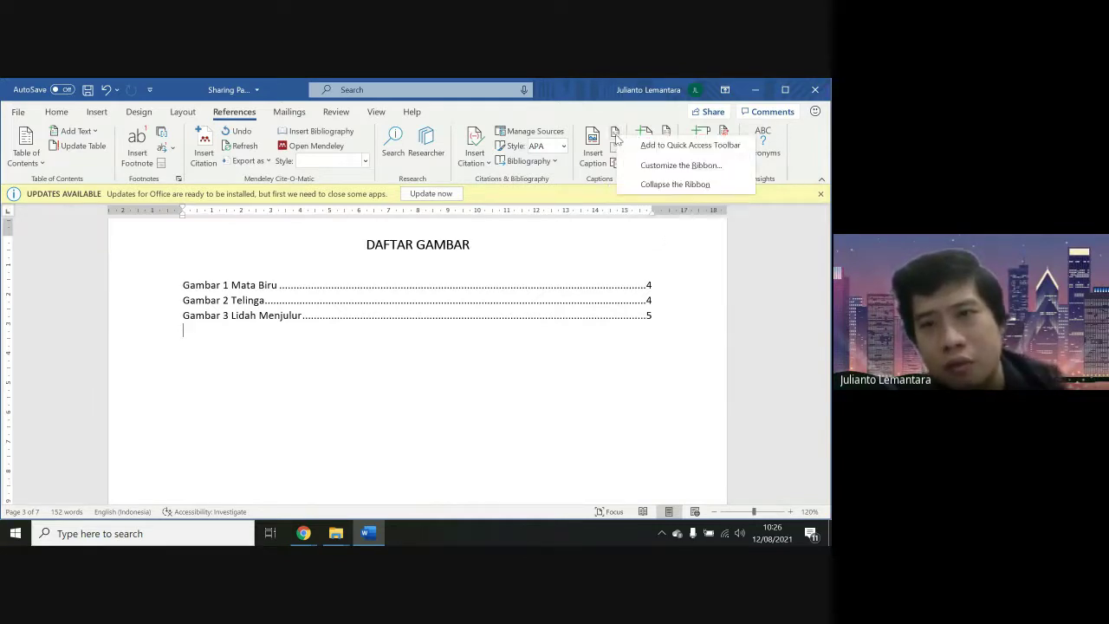
pyautogui.click(615, 133)
pyautogui.click(615, 132)
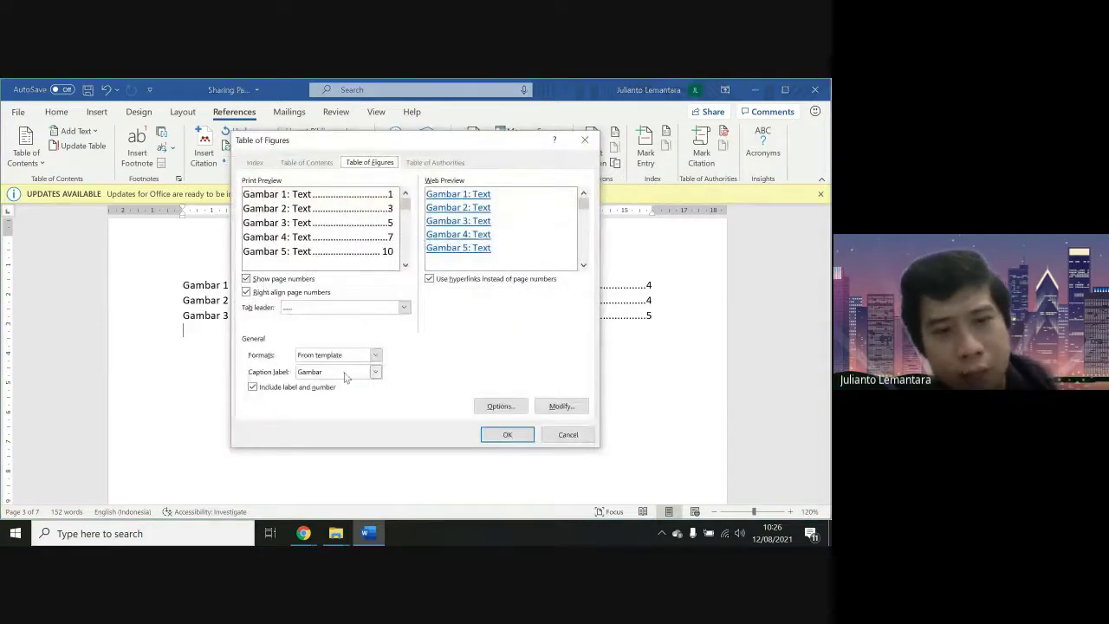
pyautogui.click(345, 372)
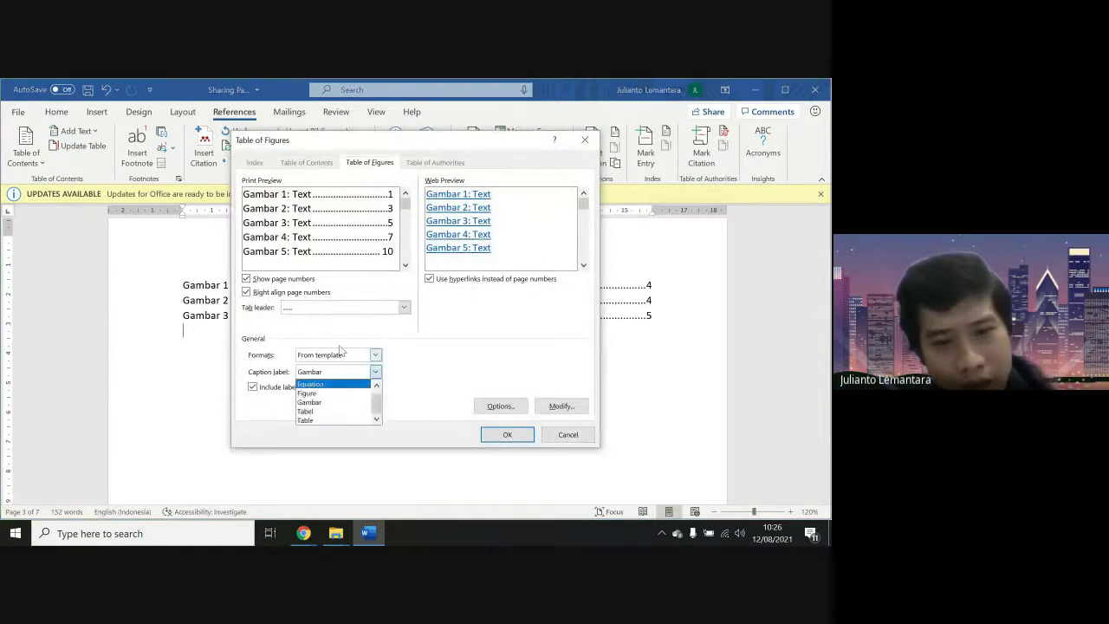
pyautogui.click(354, 403)
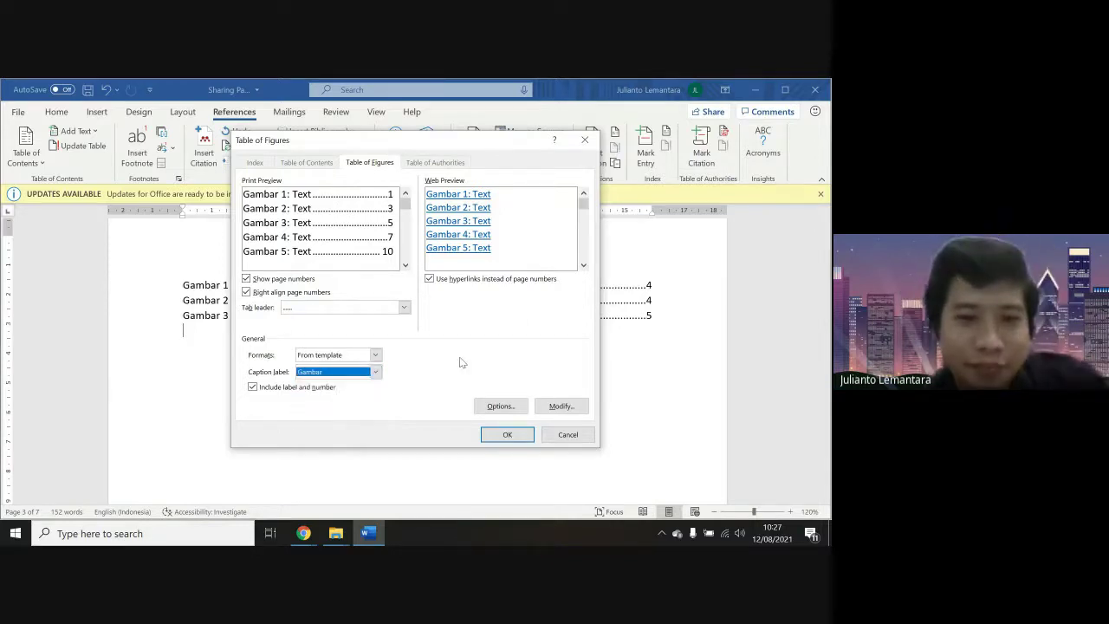
pyautogui.click(586, 436)
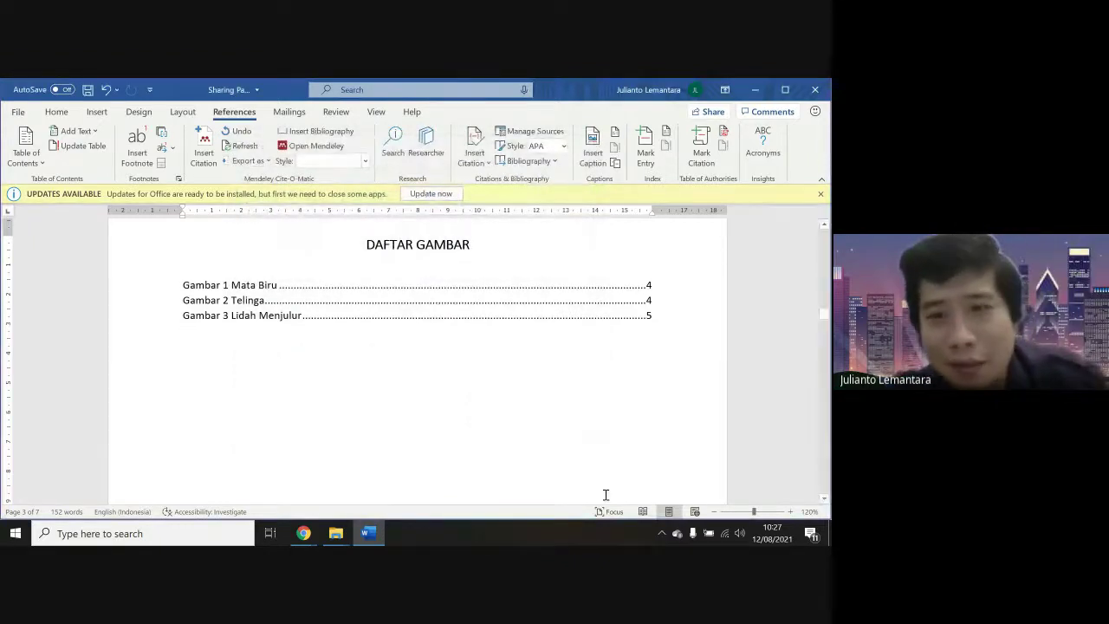
# Delete the hand-typed 'Tabel 1. Jenis Usus' line above the intestine table
pyautogui.scroll(10, 605, 411)
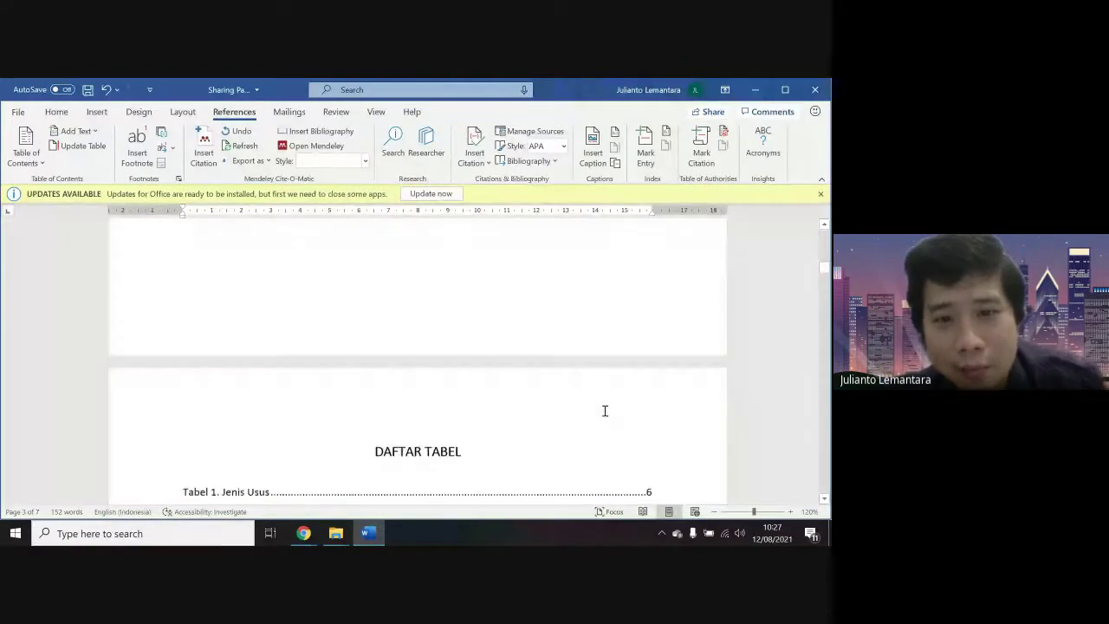
pyautogui.scroll(-10, 605, 411)
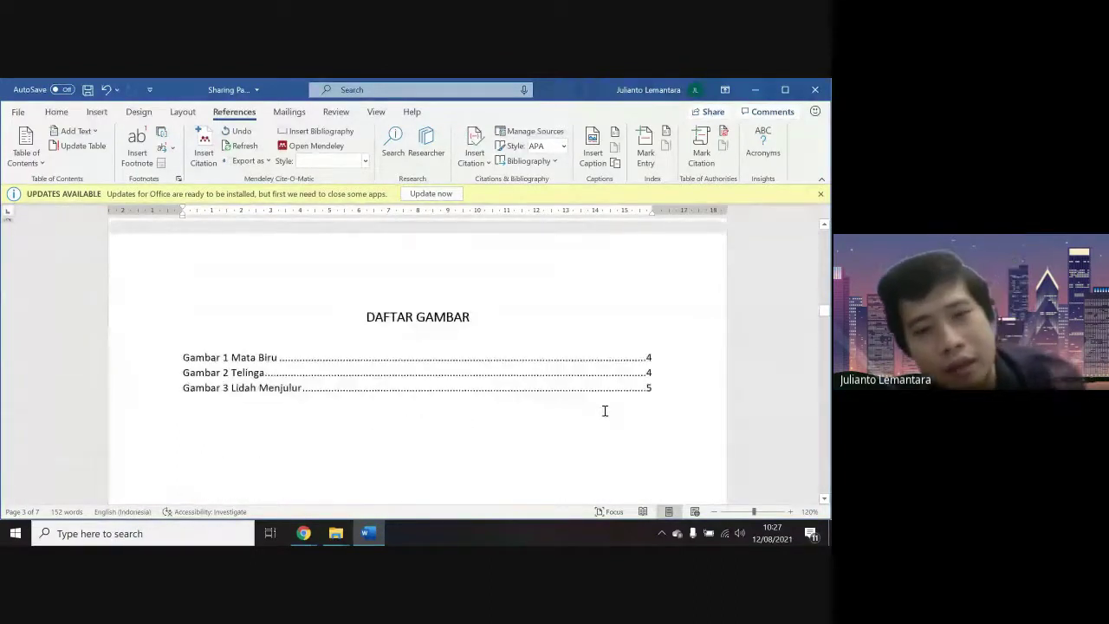
pyautogui.scroll(-5, 605, 411)
pyautogui.scroll(-15, 605, 410)
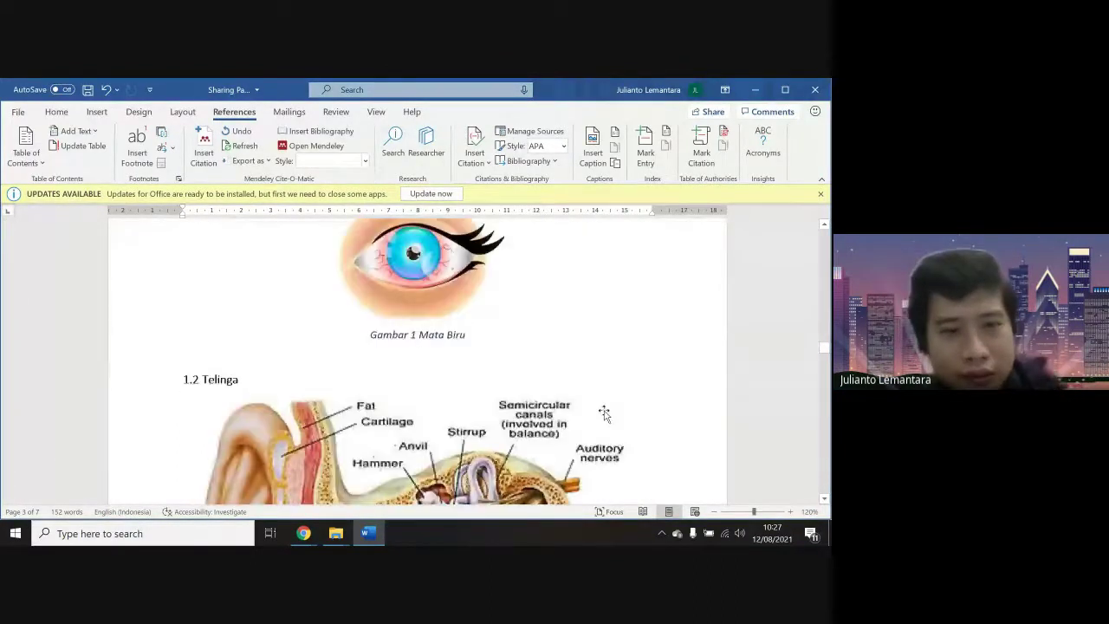
pyautogui.scroll(-15, 605, 411)
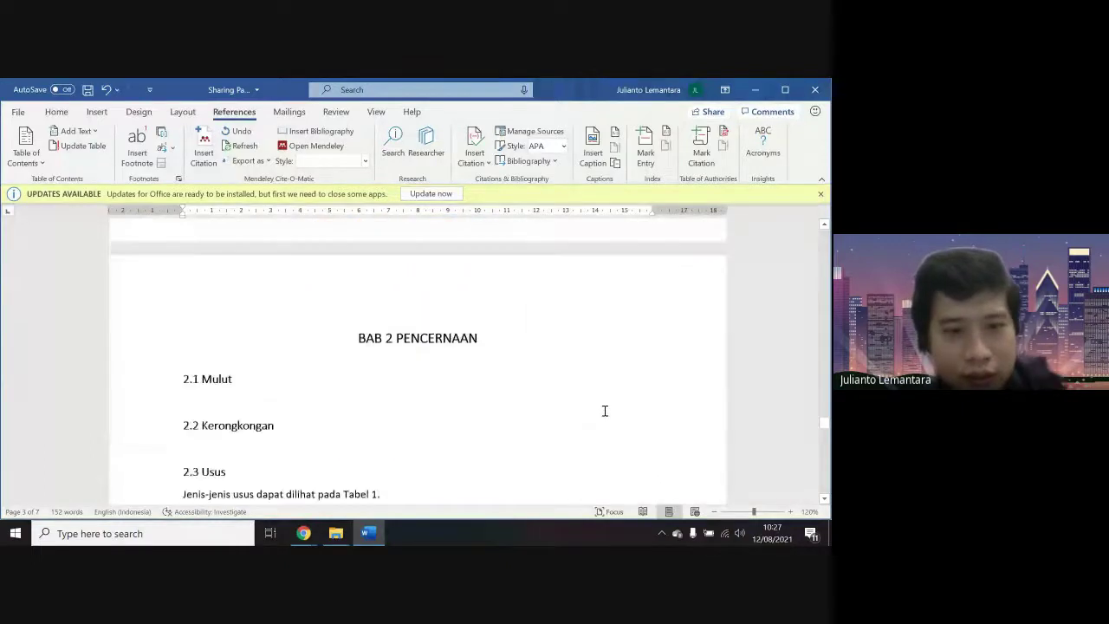
pyautogui.scroll(5, 605, 411)
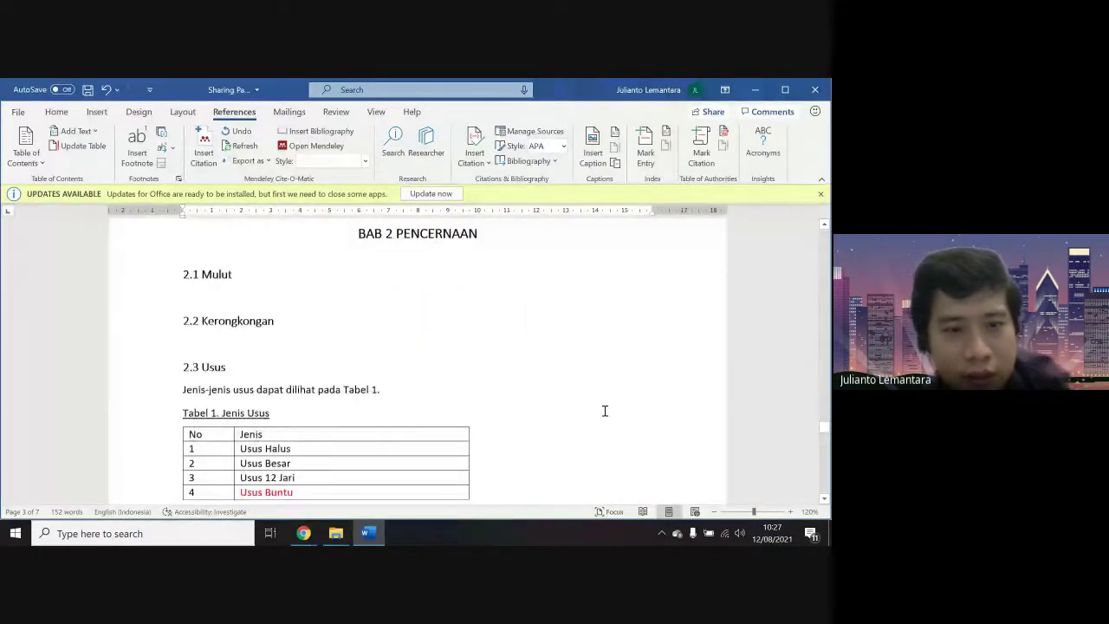
pyautogui.scroll(1, 605, 411)
pyautogui.click(159, 432)
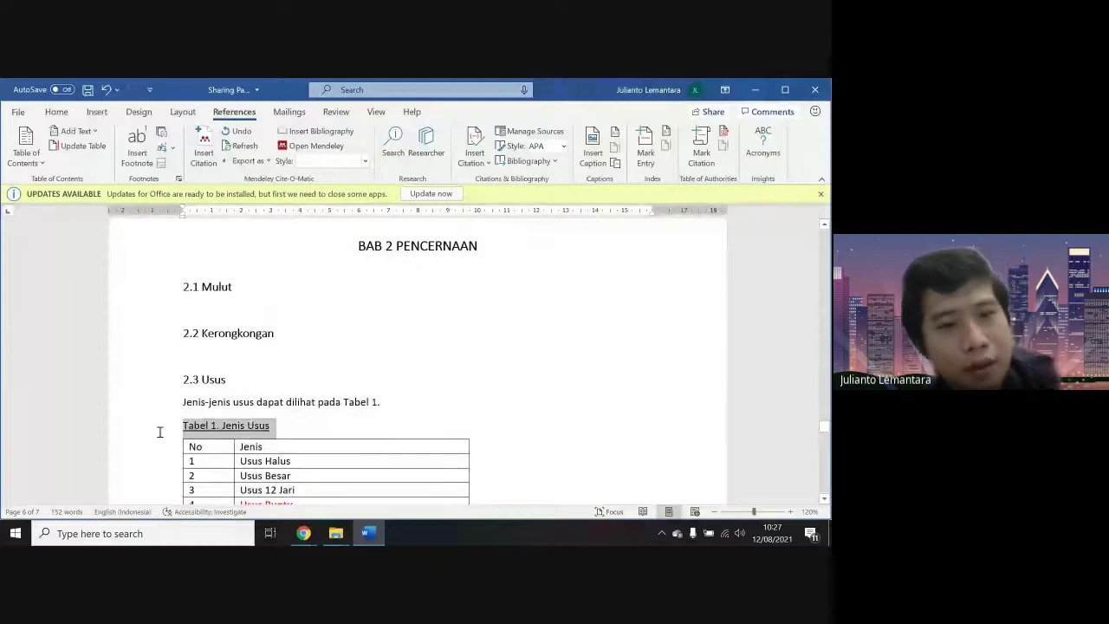
pyautogui.moveTo(303, 533)
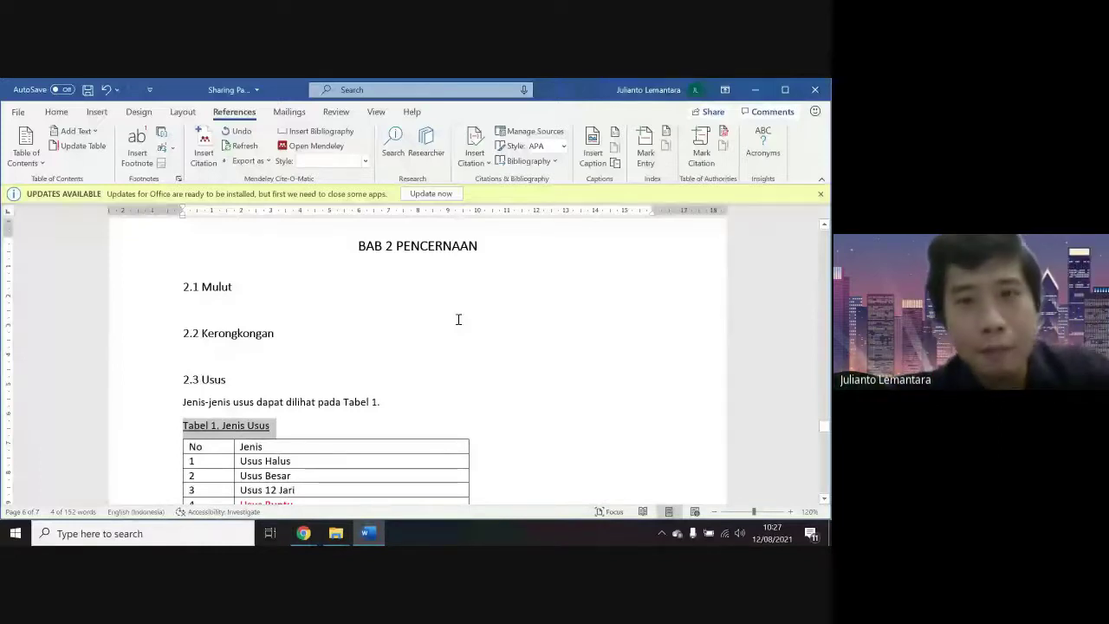
pyautogui.press('Delete')
# Insert the numbered caption 'Tabel 1 Jenis Usus' with the Tabel label
pyautogui.click(594, 165)
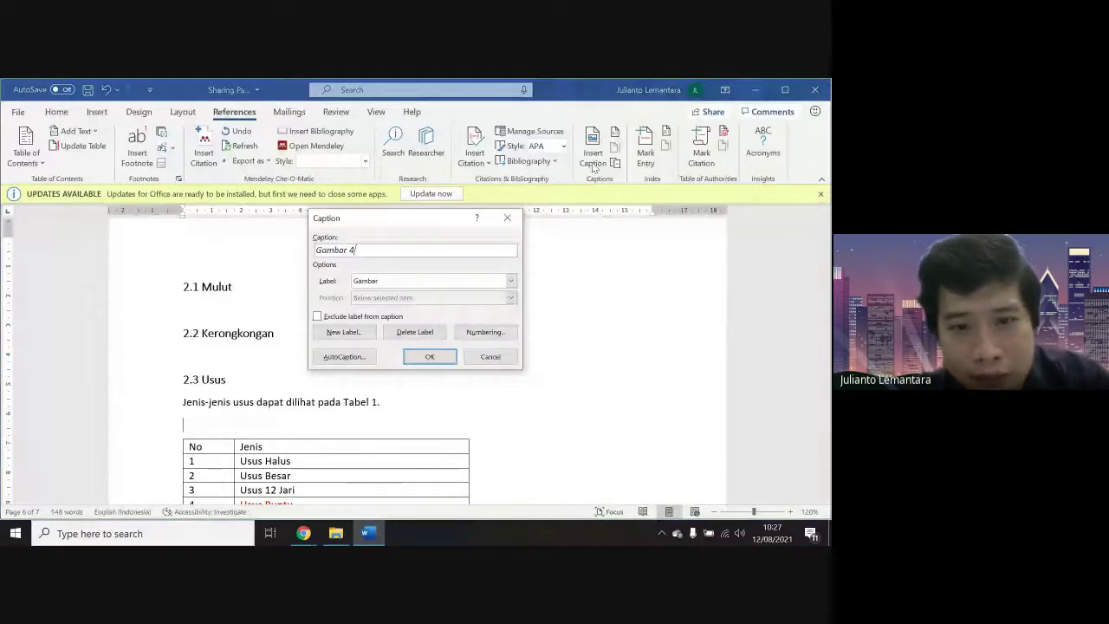
pyautogui.click(510, 280)
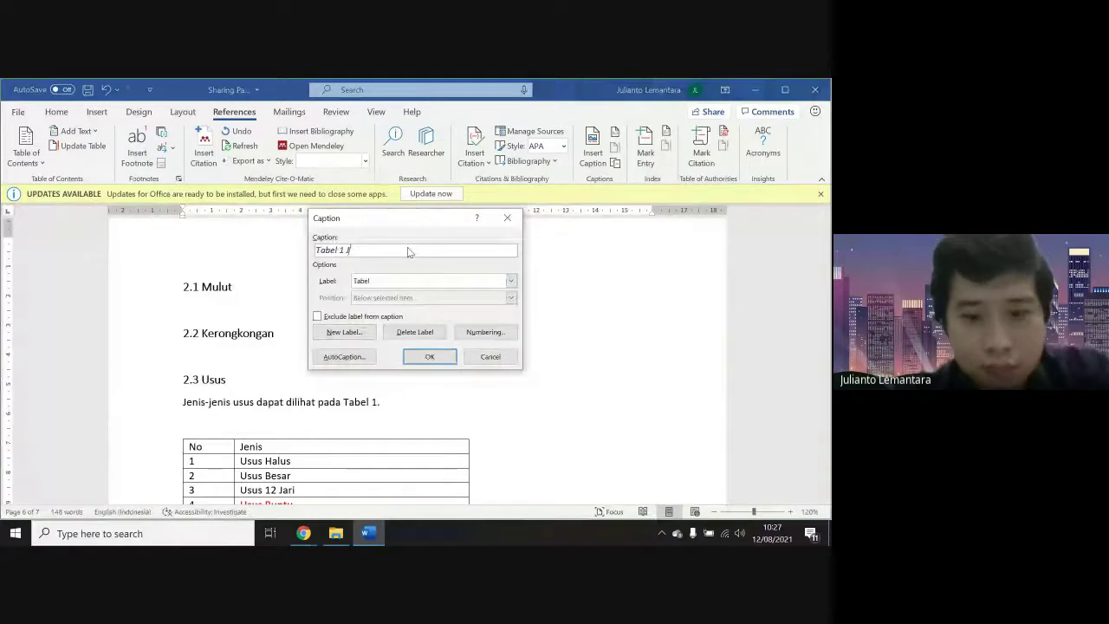
pyautogui.write('Jenis Usus')
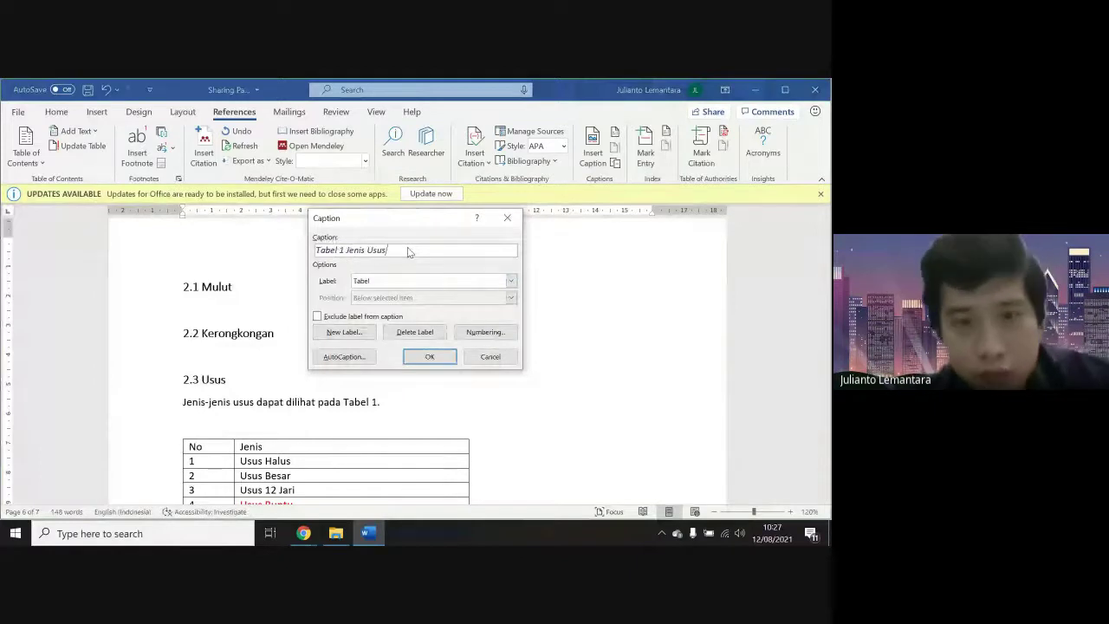
pyautogui.click(430, 356)
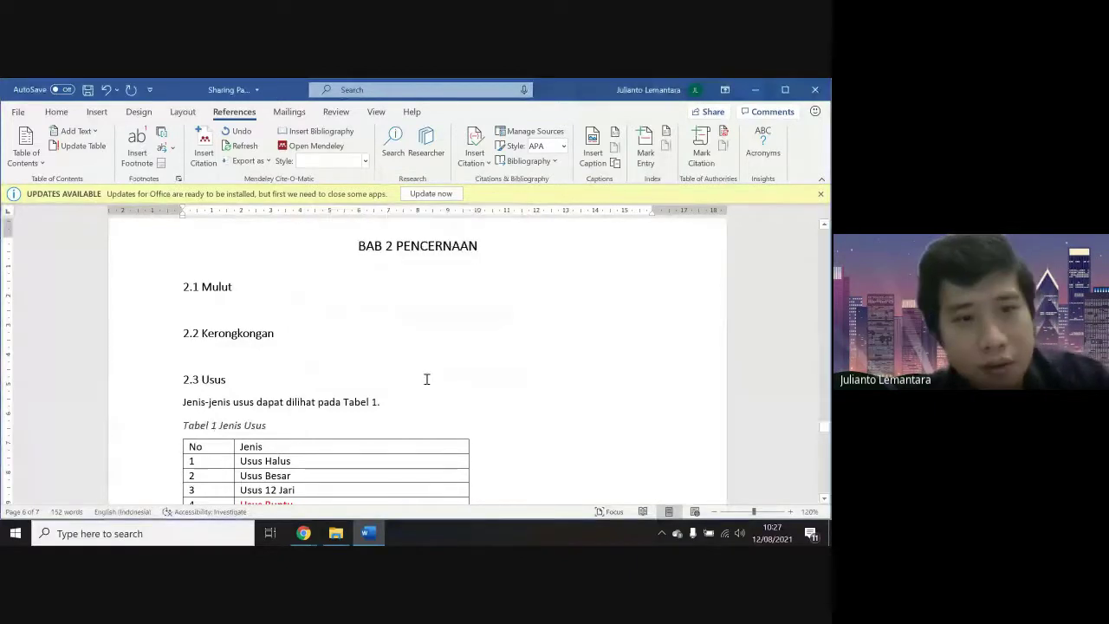
pyautogui.scroll(-3, 305, 346)
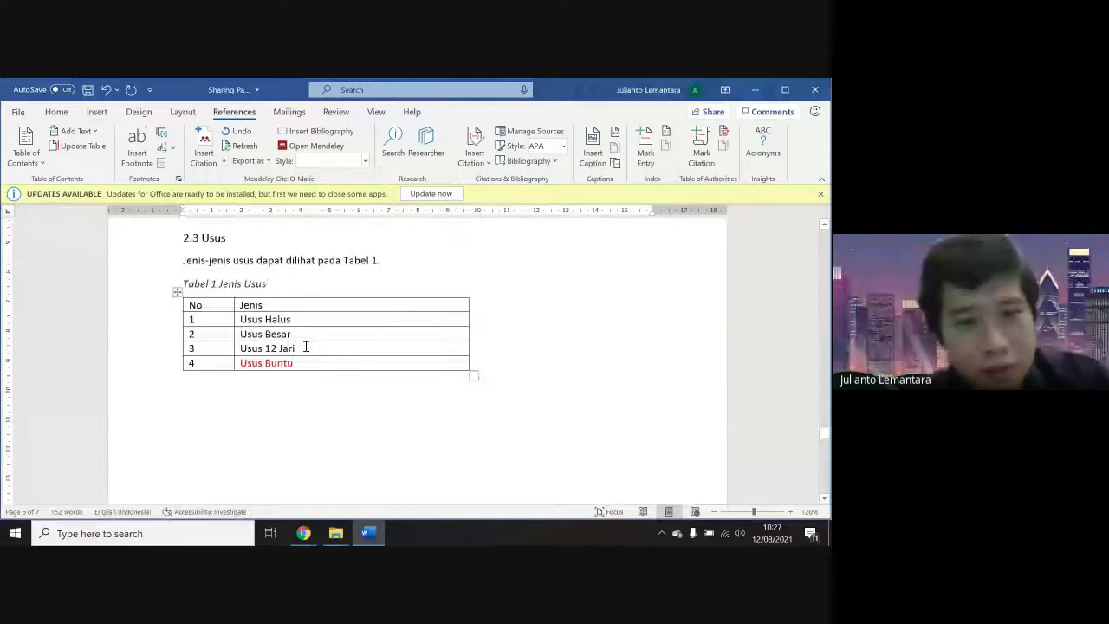
pyautogui.scroll(-5, 301, 378)
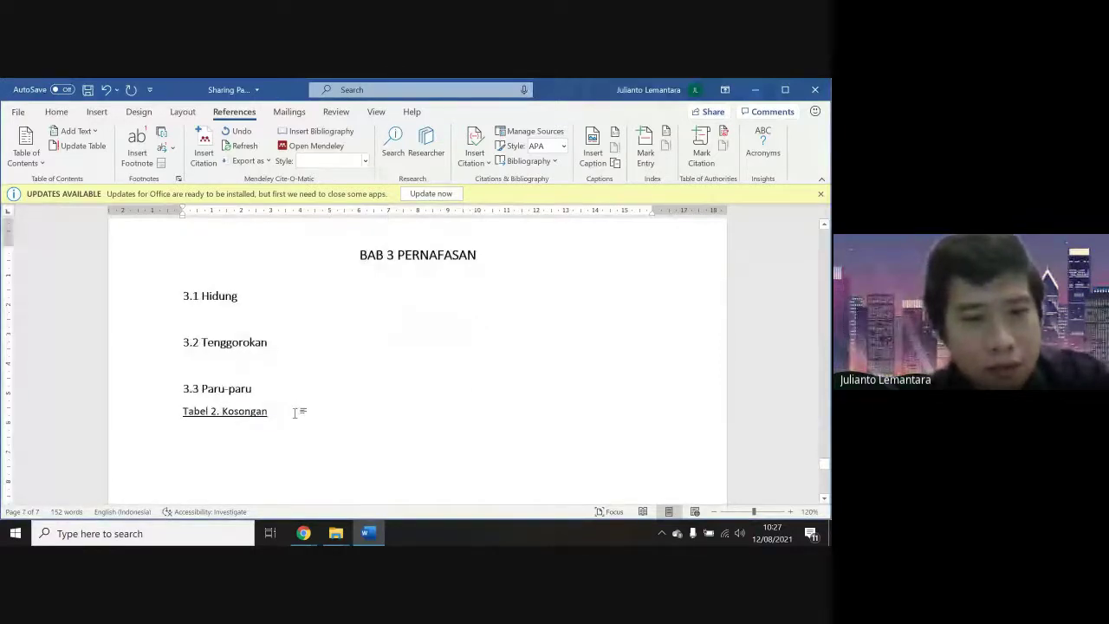
pyautogui.tripleClick(294, 413)
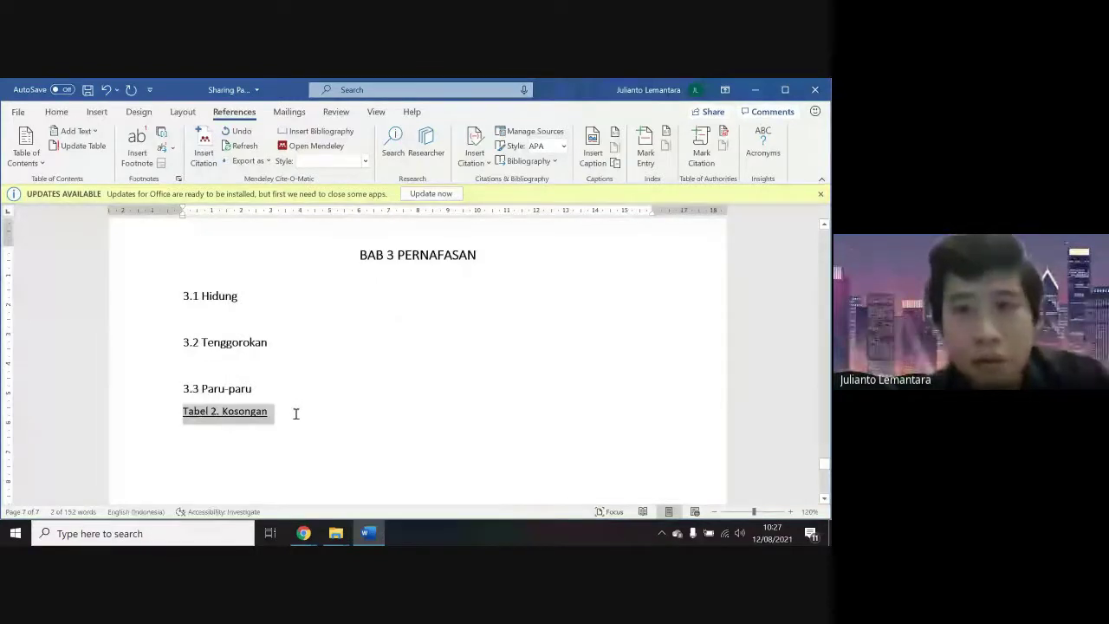
# Replace the hand-typed 'Tabel 2. Kosongan' line with the numbered caption 'Tabel 2 Kosongan'
pyautogui.press('Delete')
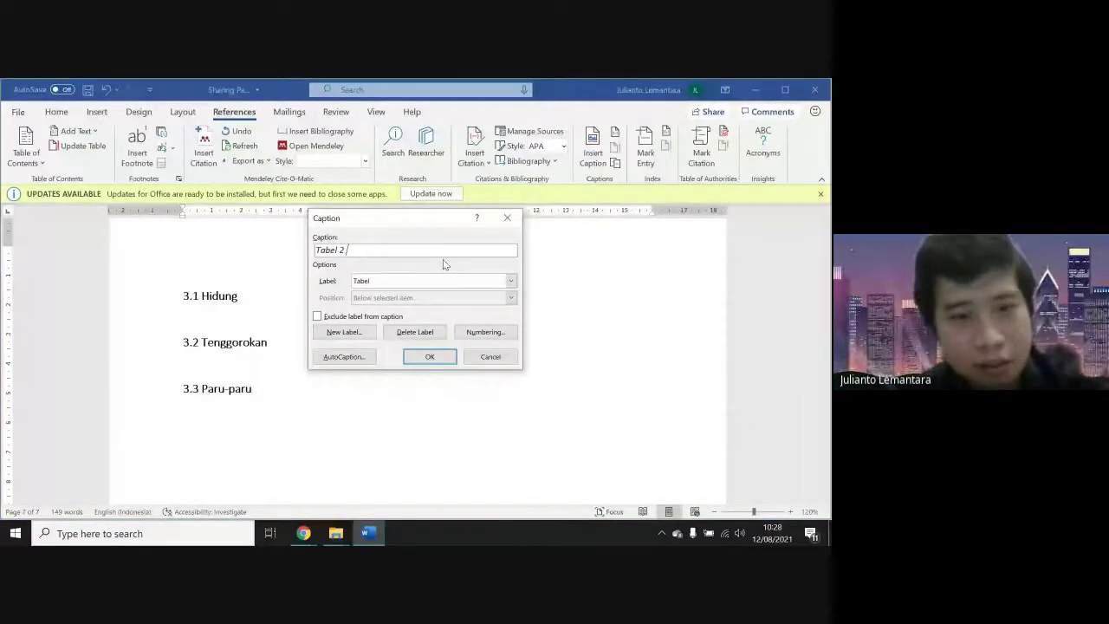
pyautogui.write('Ks')
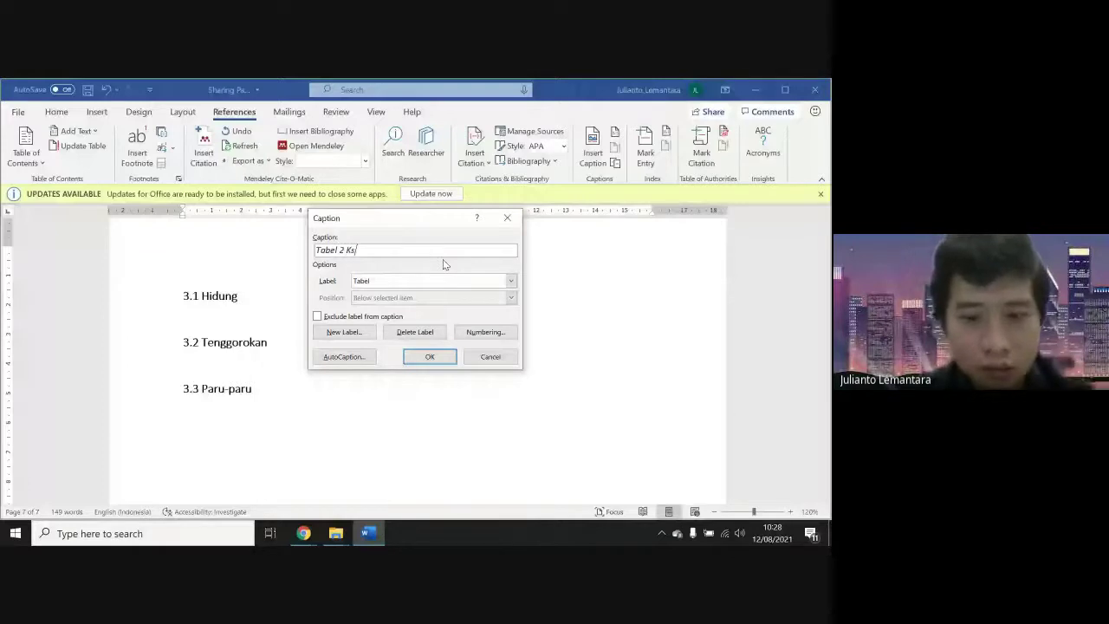
pyautogui.press('BackSpace')
pyautogui.write('osongan')
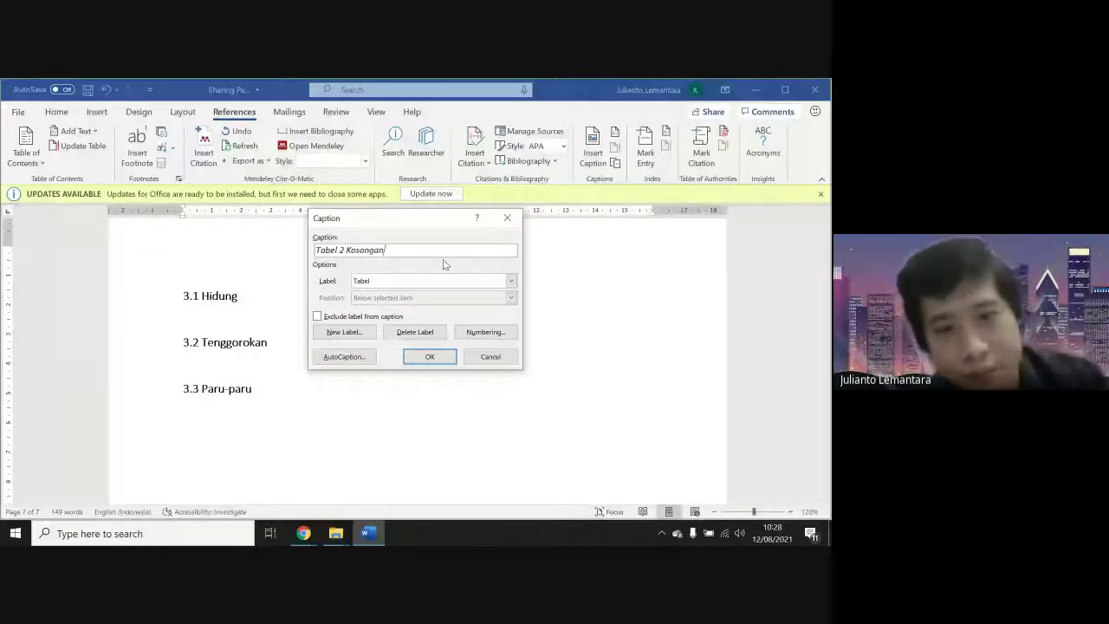
pyautogui.click(429, 357)
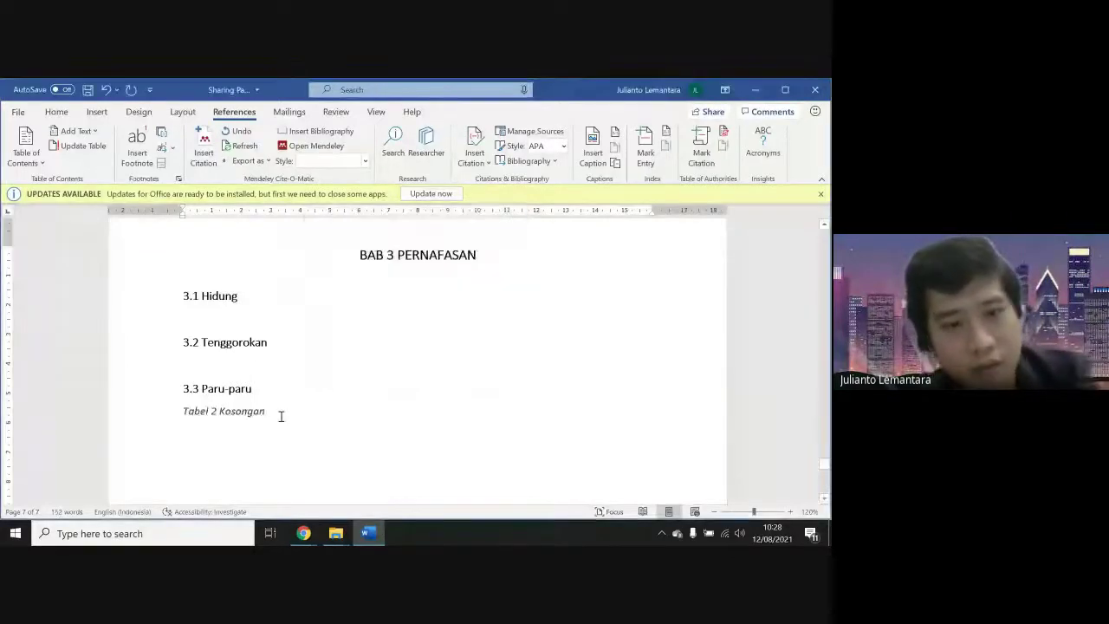
pyautogui.scroll(5, 280, 384)
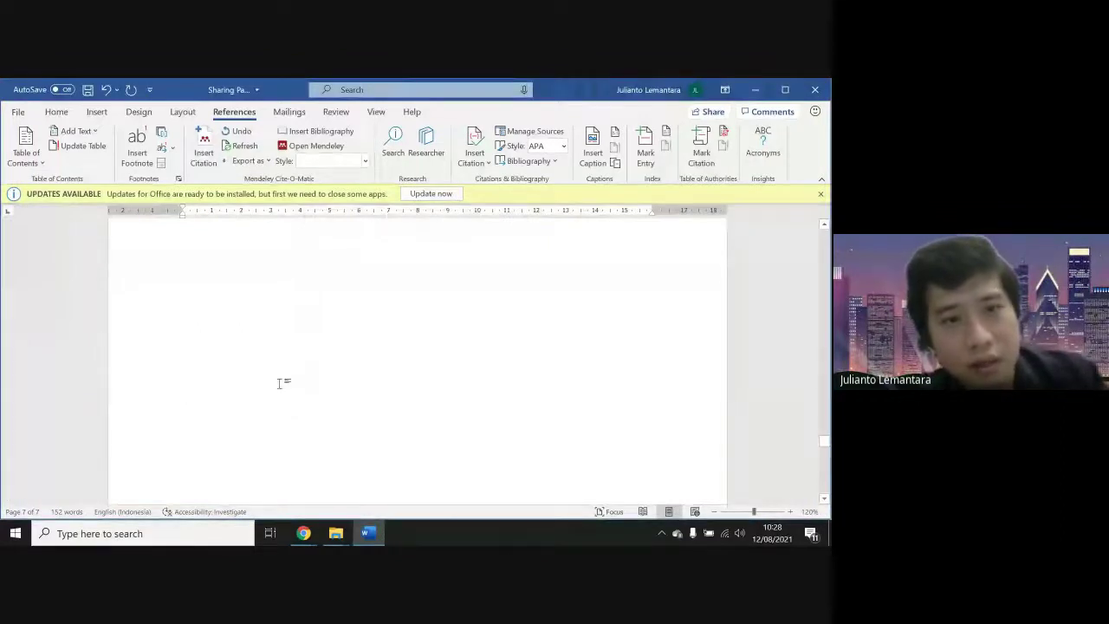
pyautogui.scroll(3, 280, 381)
pyautogui.click(270, 356)
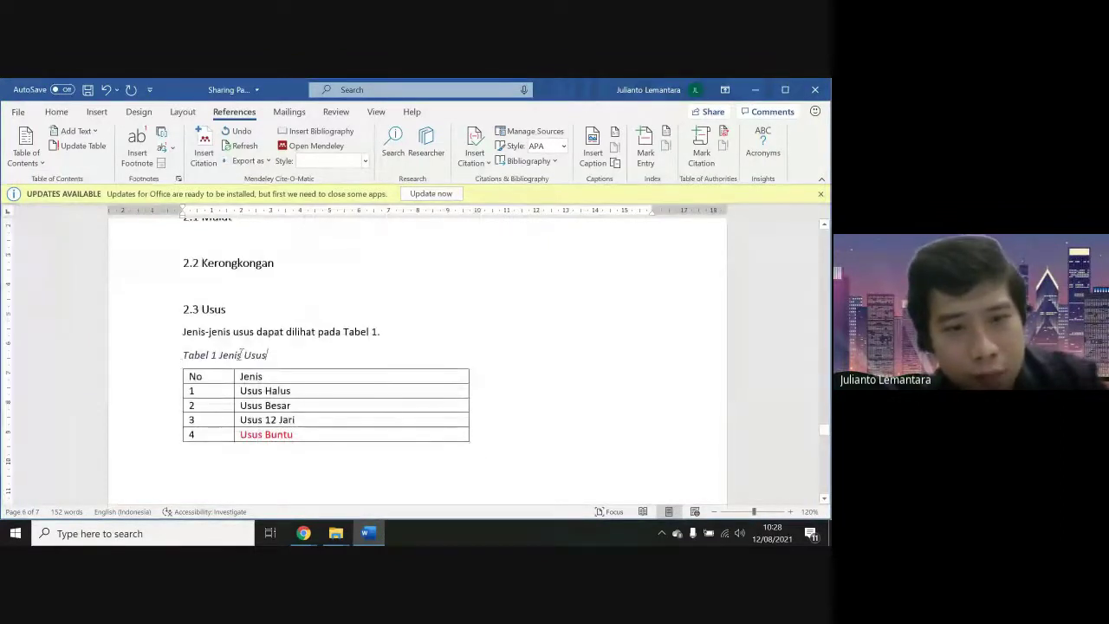
pyautogui.click(159, 359)
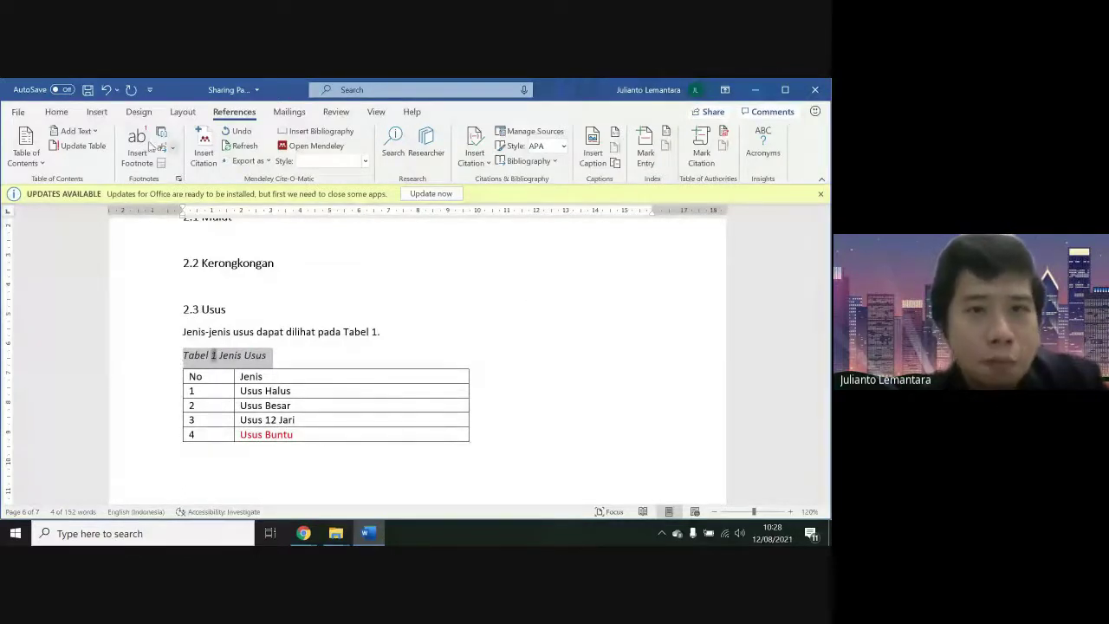
pyautogui.scroll(4, 151, 147)
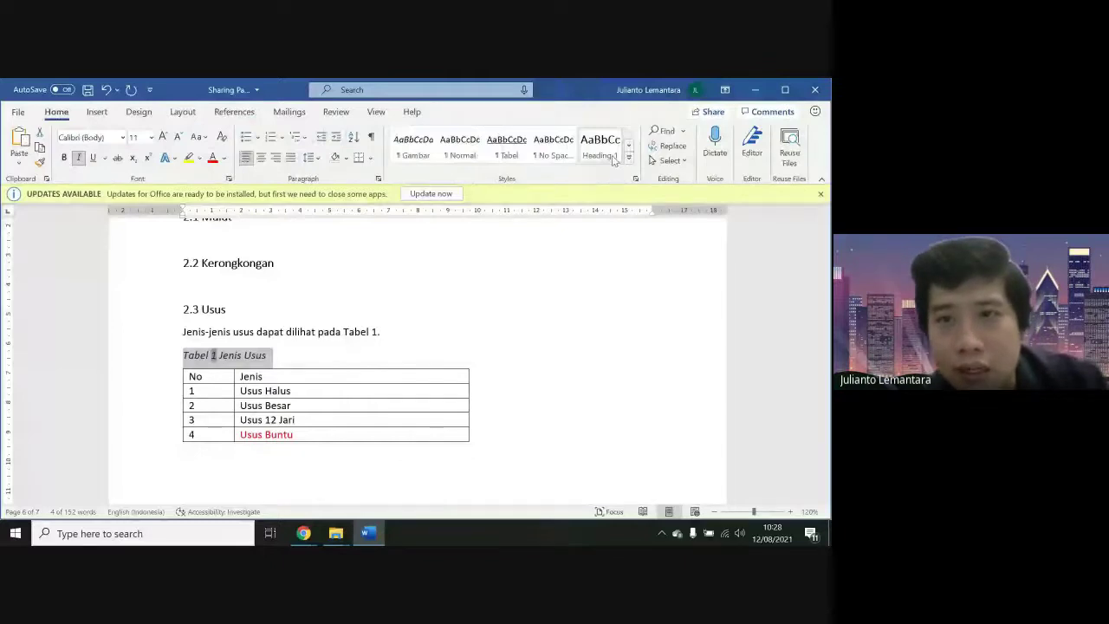
pyautogui.scroll(-2, 624, 155)
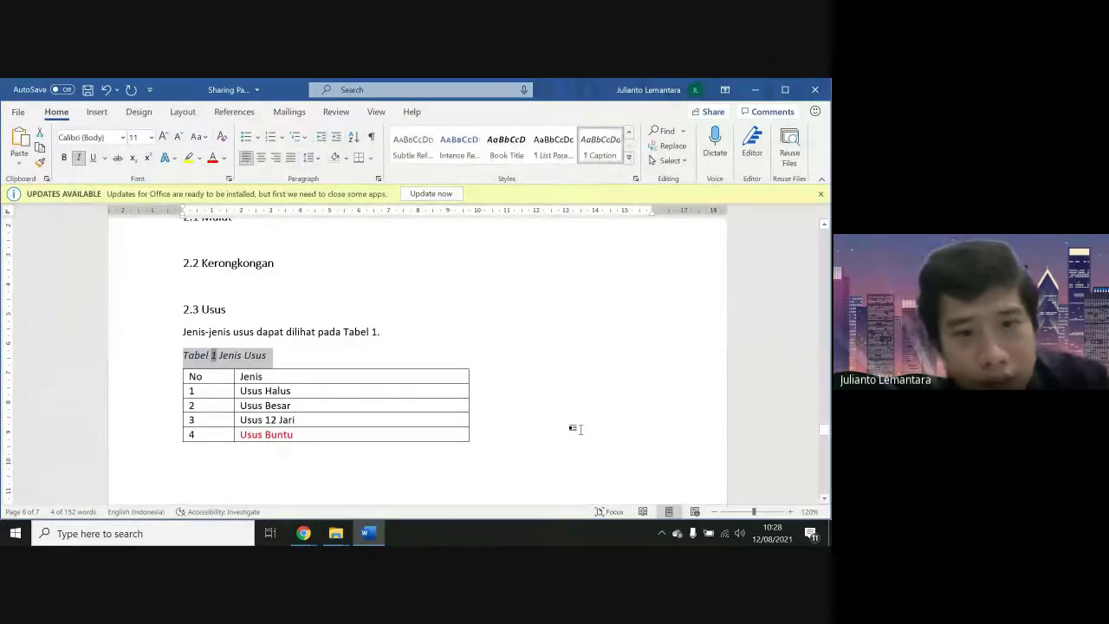
pyautogui.click(578, 428)
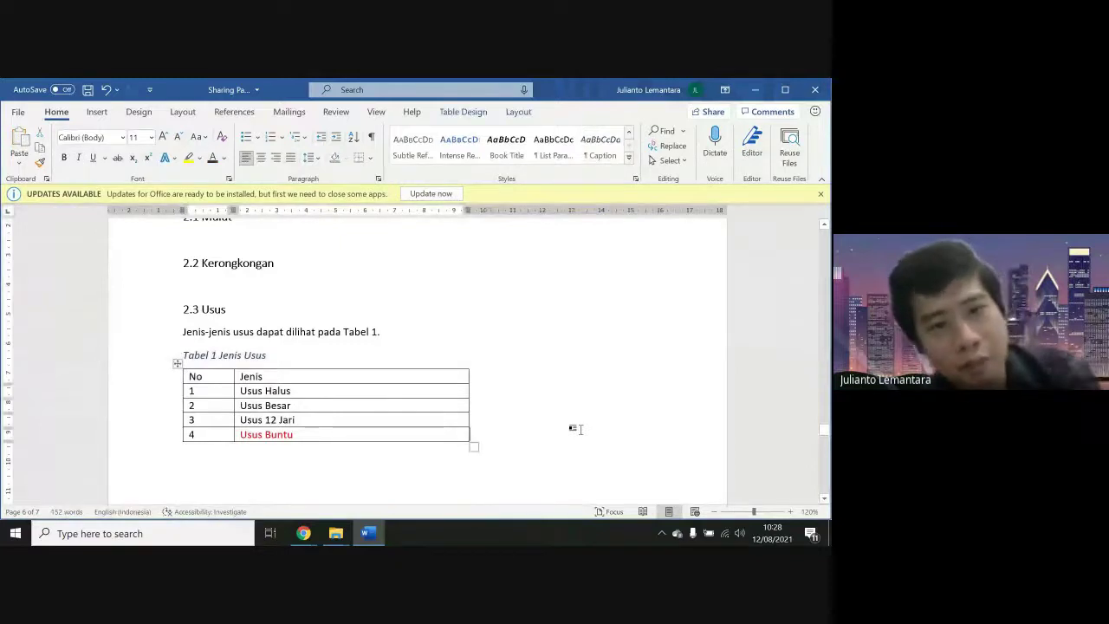
pyautogui.scroll(5, 578, 428)
pyautogui.scroll(-5, 578, 428)
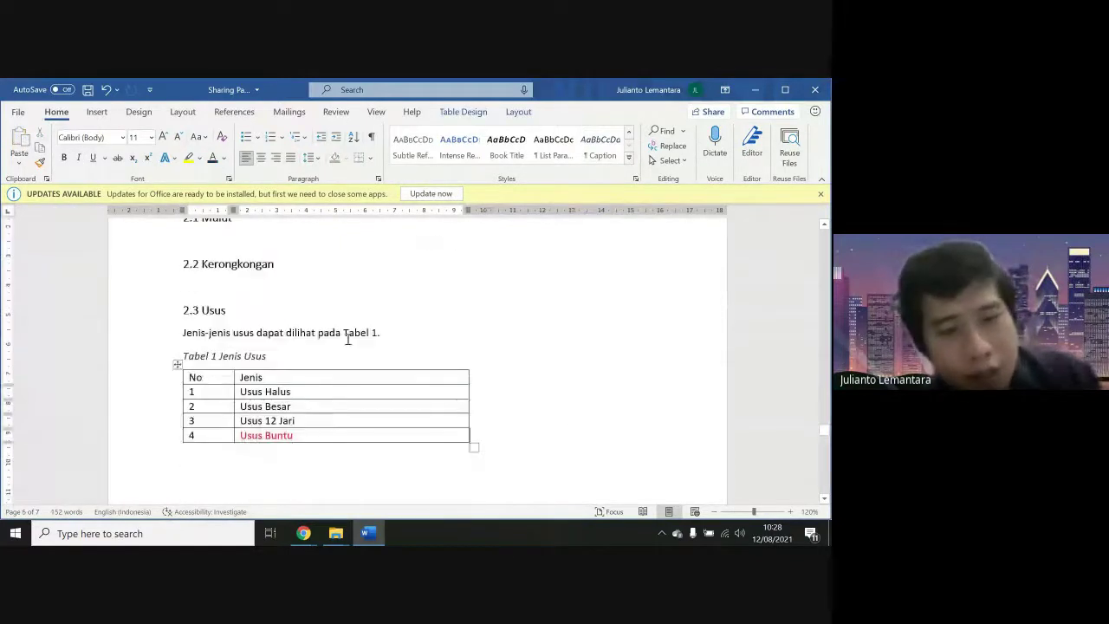
pyautogui.scroll(-6, 367, 390)
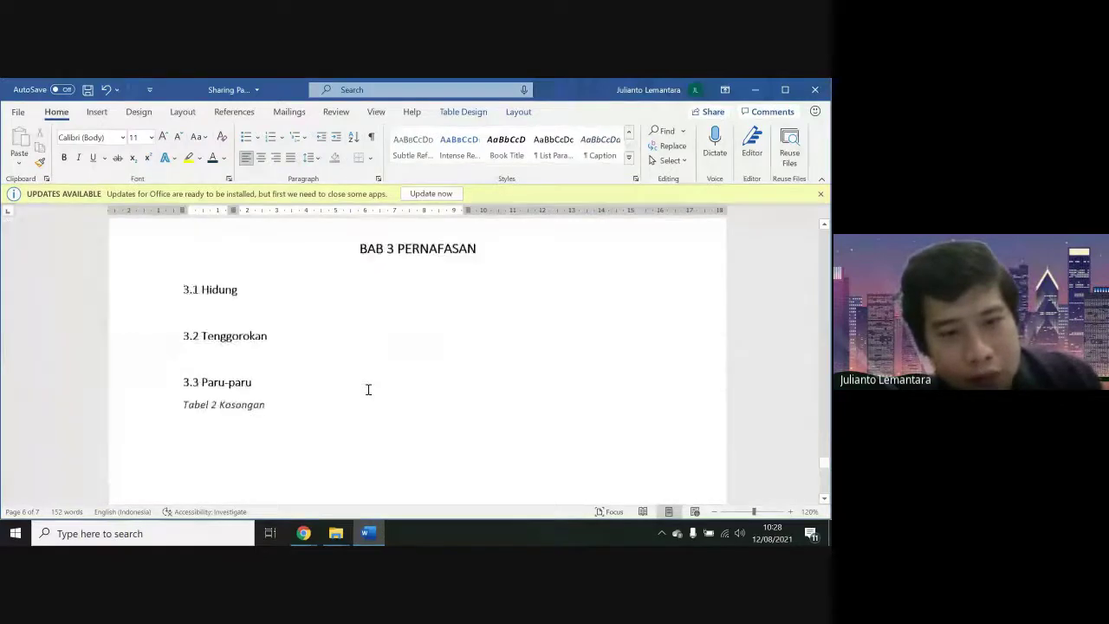
pyautogui.scroll(-1, 368, 389)
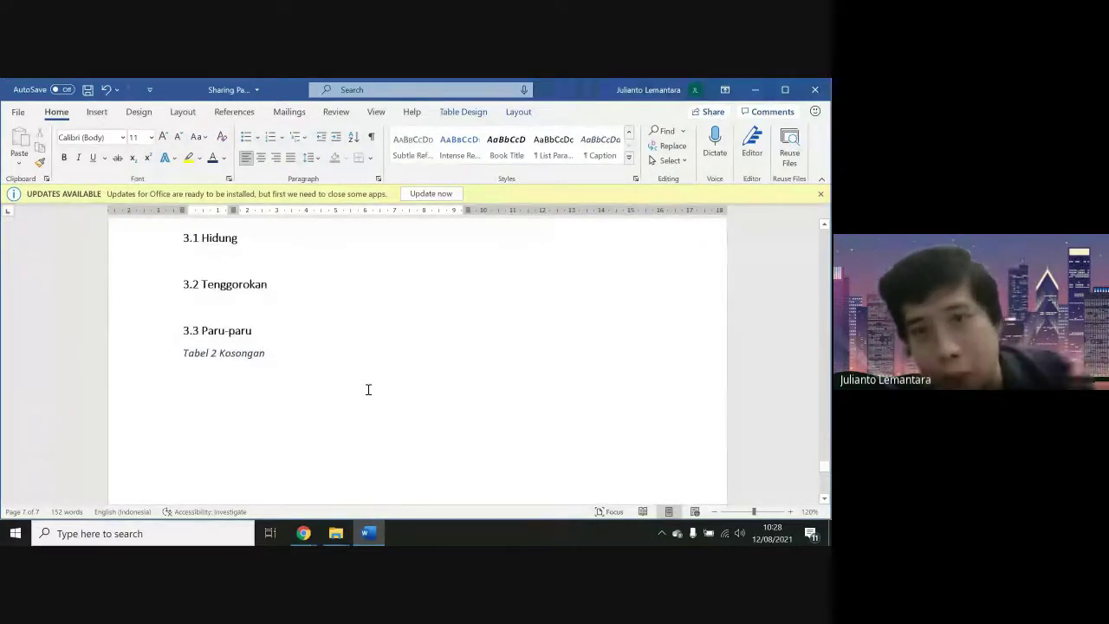
pyautogui.click(305, 368)
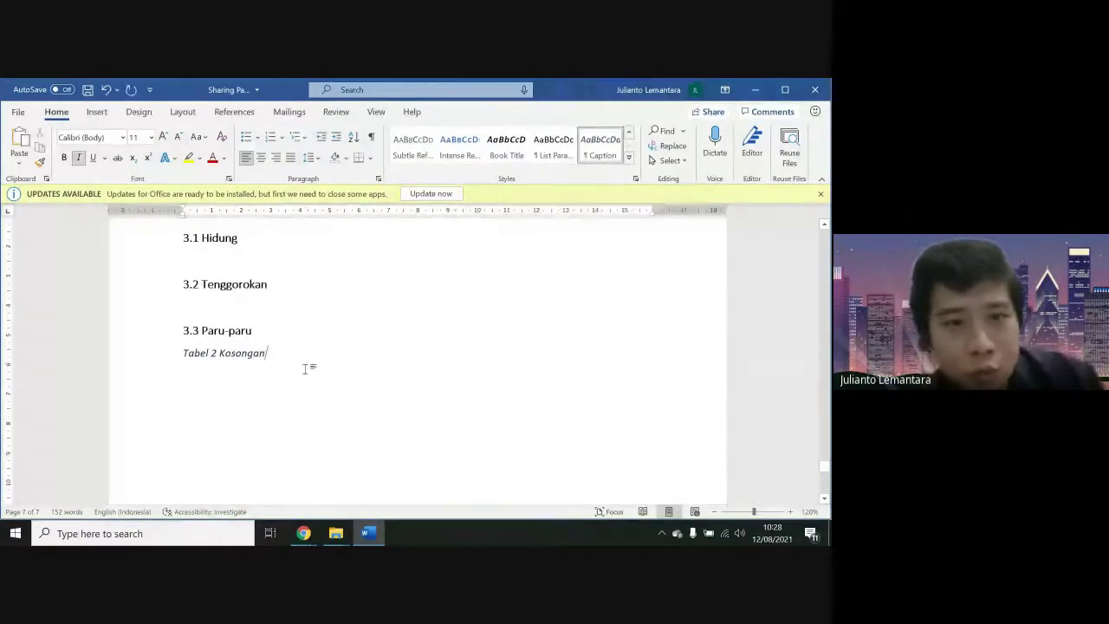
pyautogui.scroll(3, 277, 358)
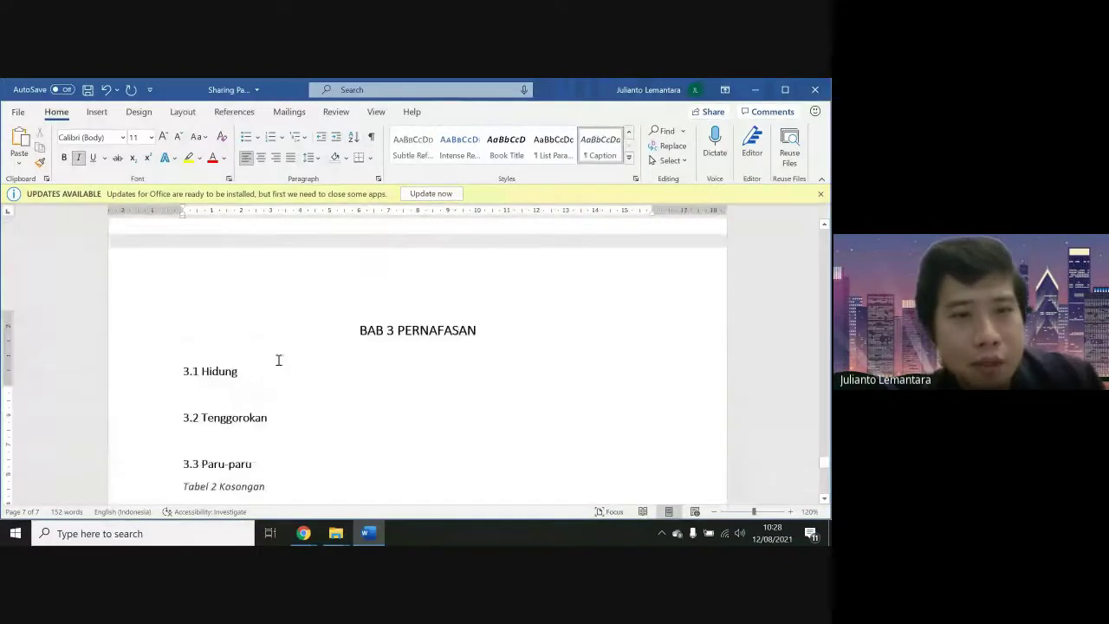
pyautogui.scroll(5, 278, 360)
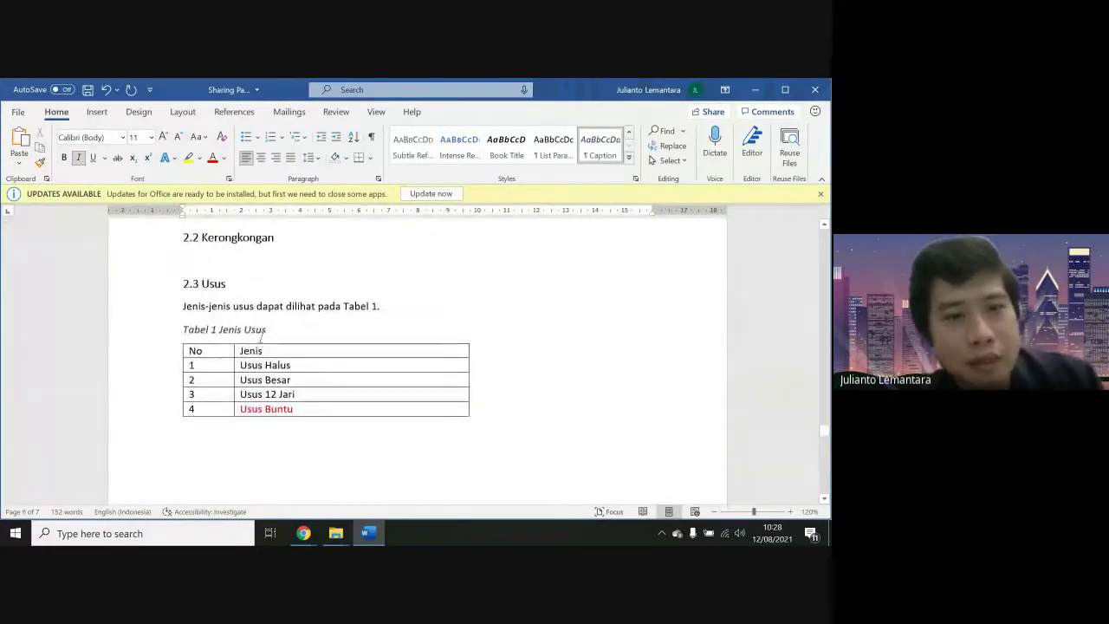
pyautogui.scroll(-6, 314, 384)
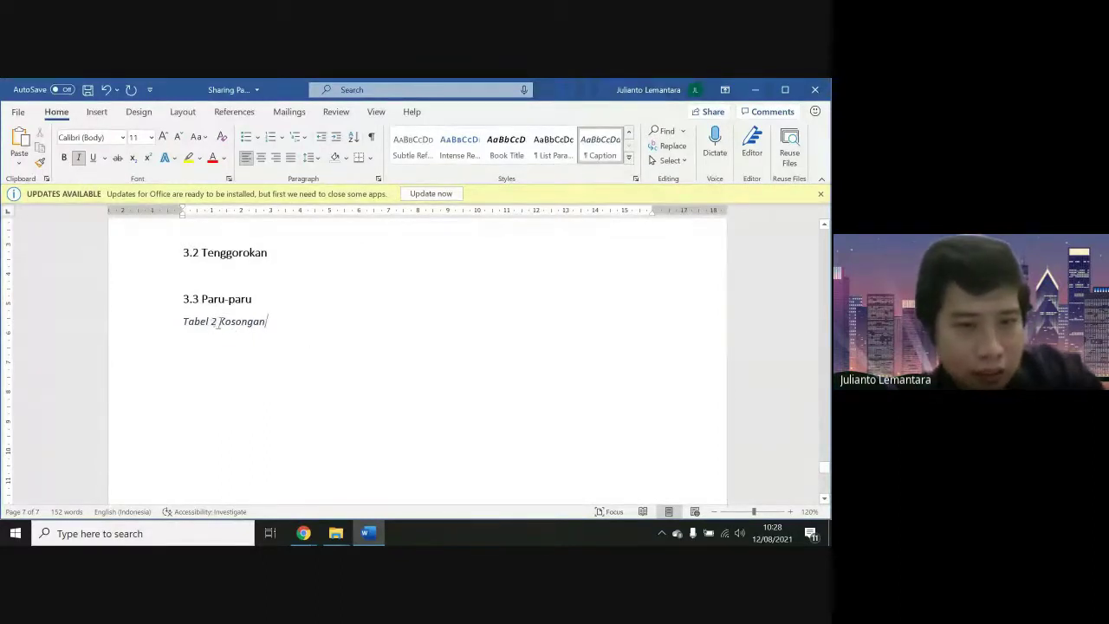
pyautogui.moveTo(218, 323); pyautogui.dragTo(285, 332)
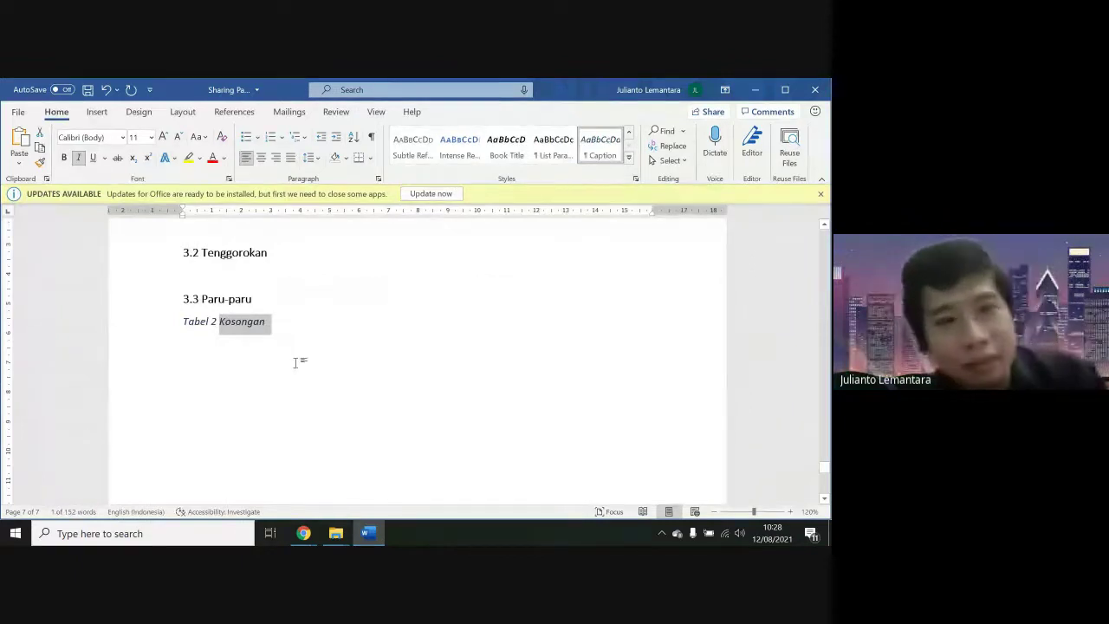
pyautogui.click(295, 362)
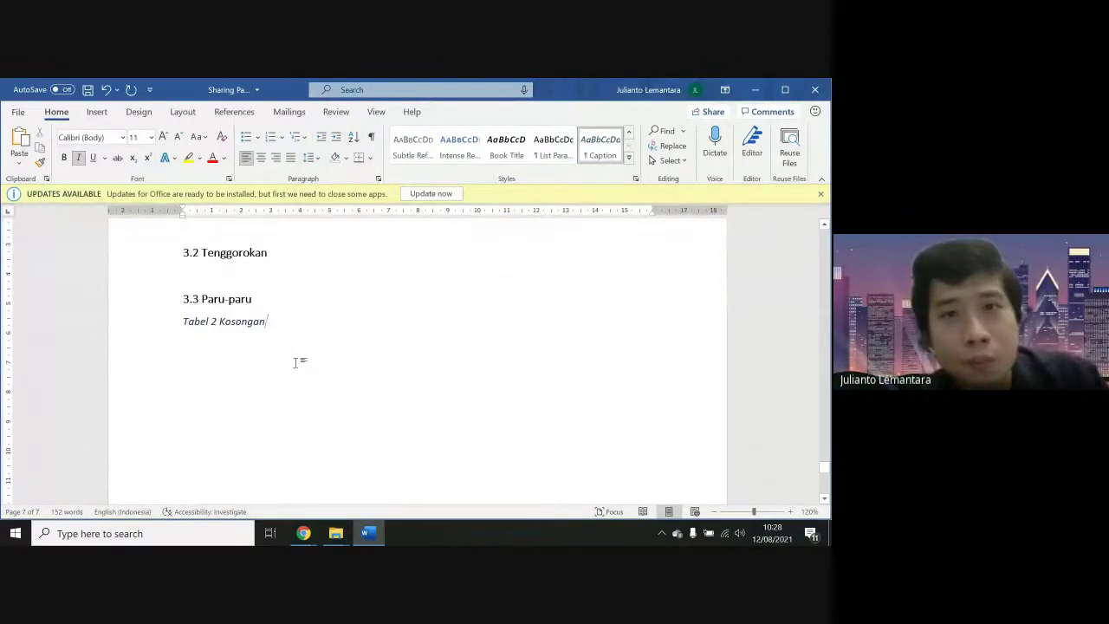
pyautogui.scroll(10, 296, 362)
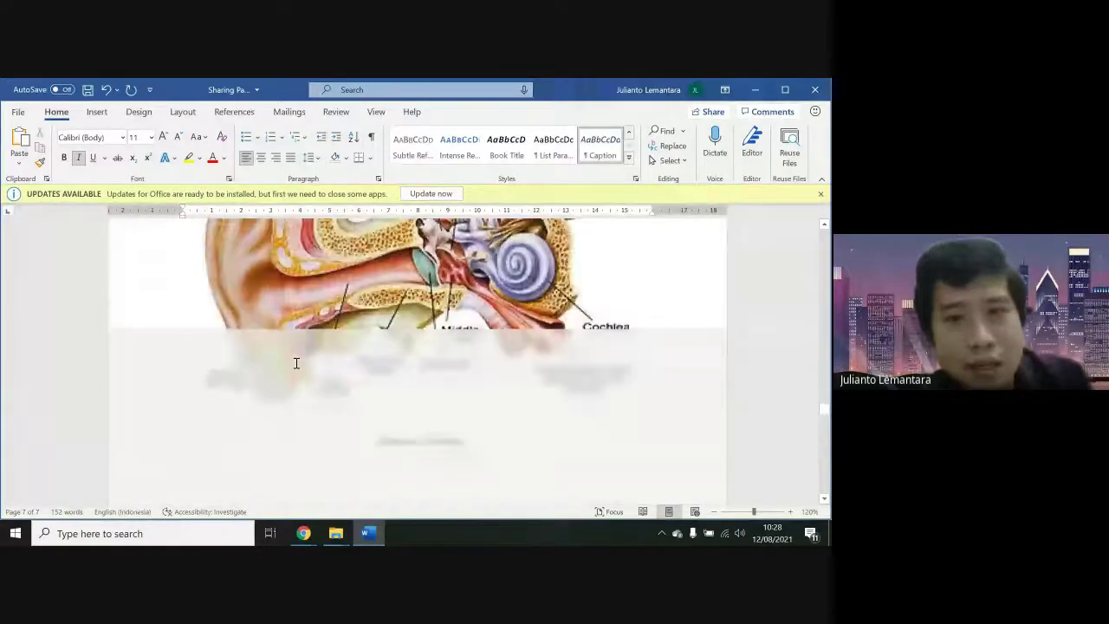
# Remove the outdated table list under the DAFTAR TABEL heading
pyautogui.scroll(15, 295, 362)
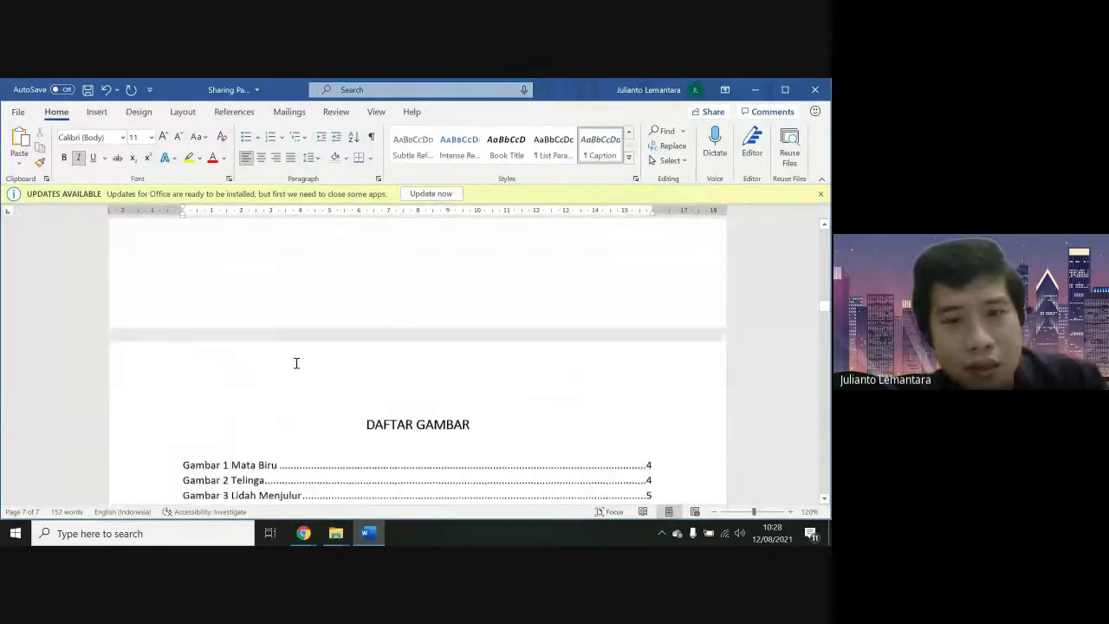
pyautogui.scroll(-3, 296, 362)
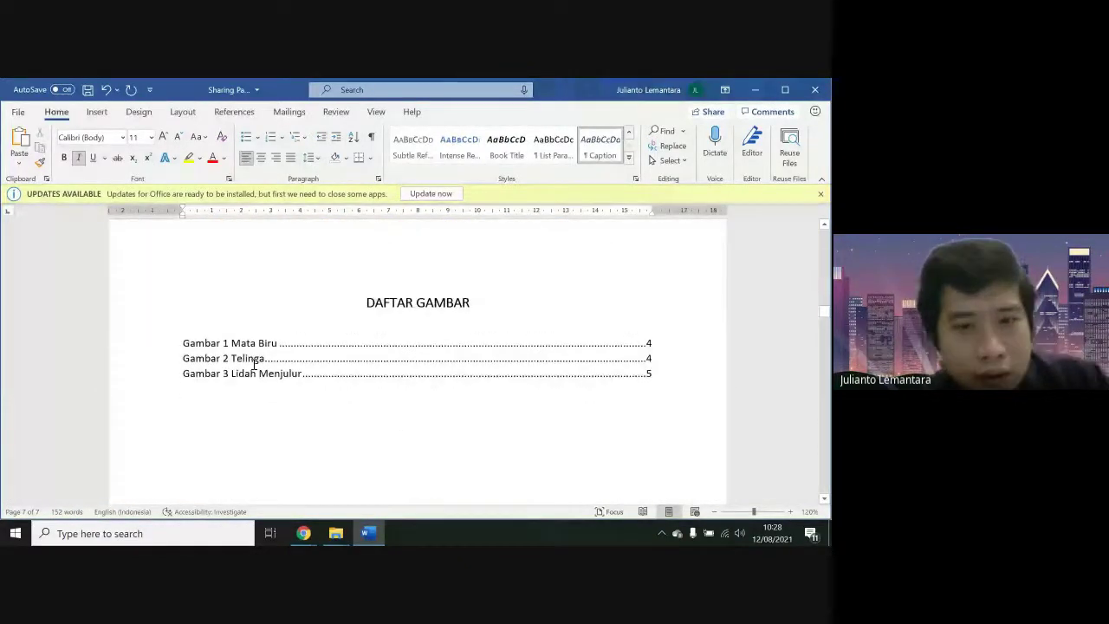
pyautogui.rightClick(256, 366)
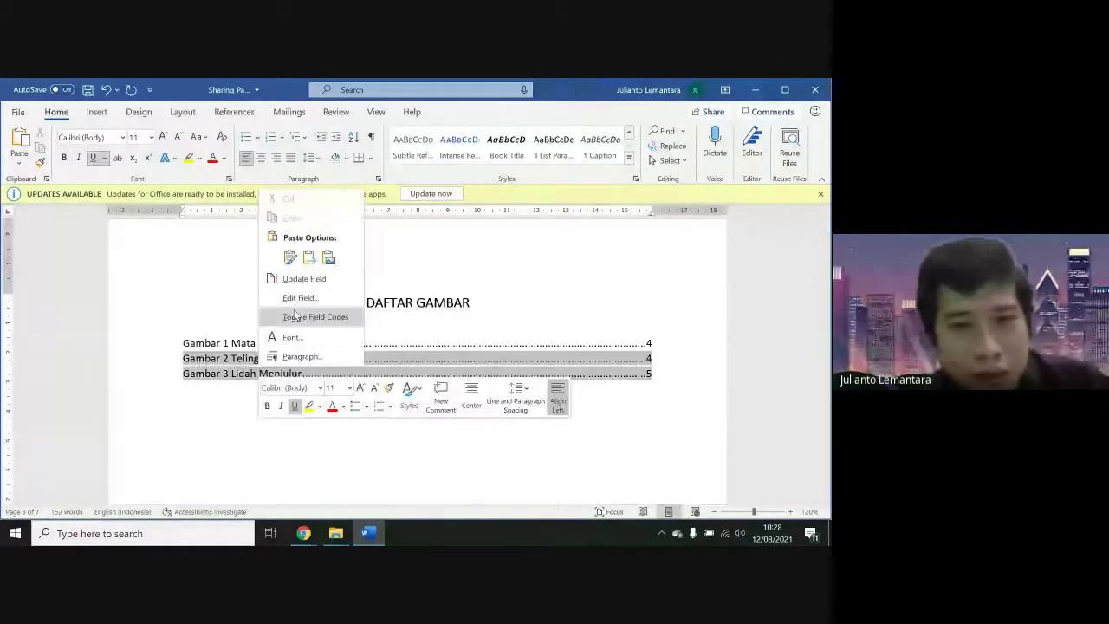
pyautogui.scroll(1, 216, 351)
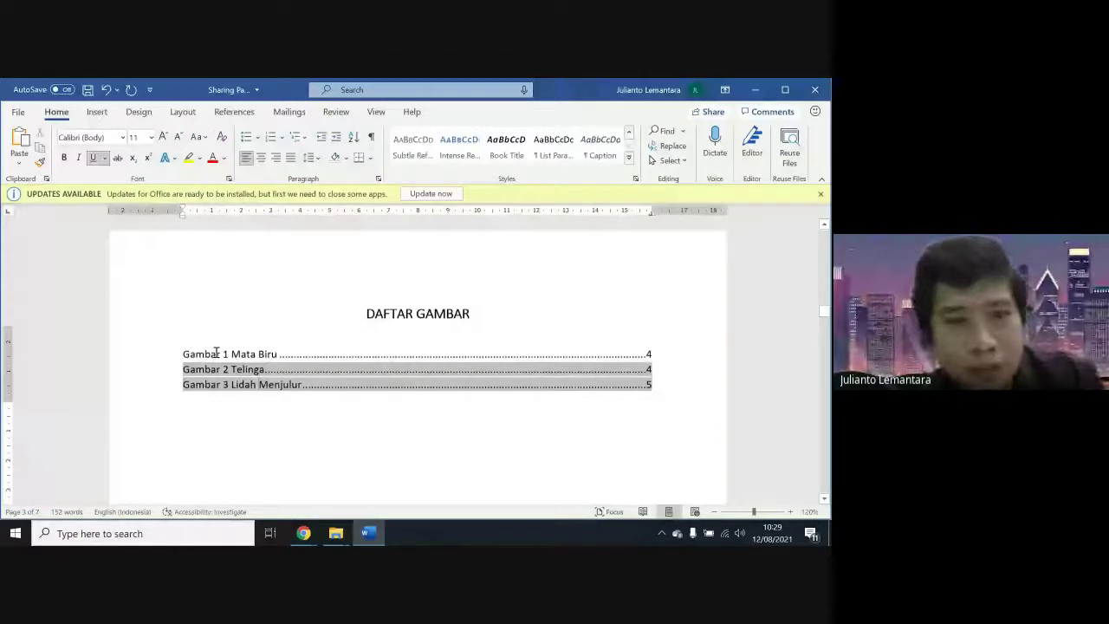
pyautogui.scroll(10, 199, 342)
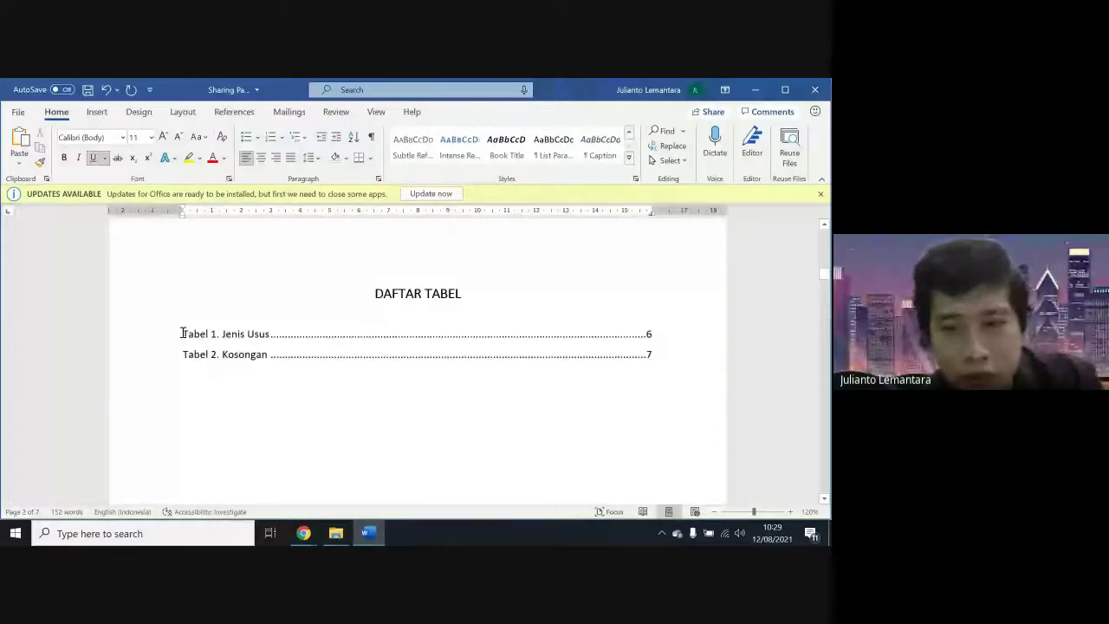
pyautogui.hotkey('ctrl', 'z')
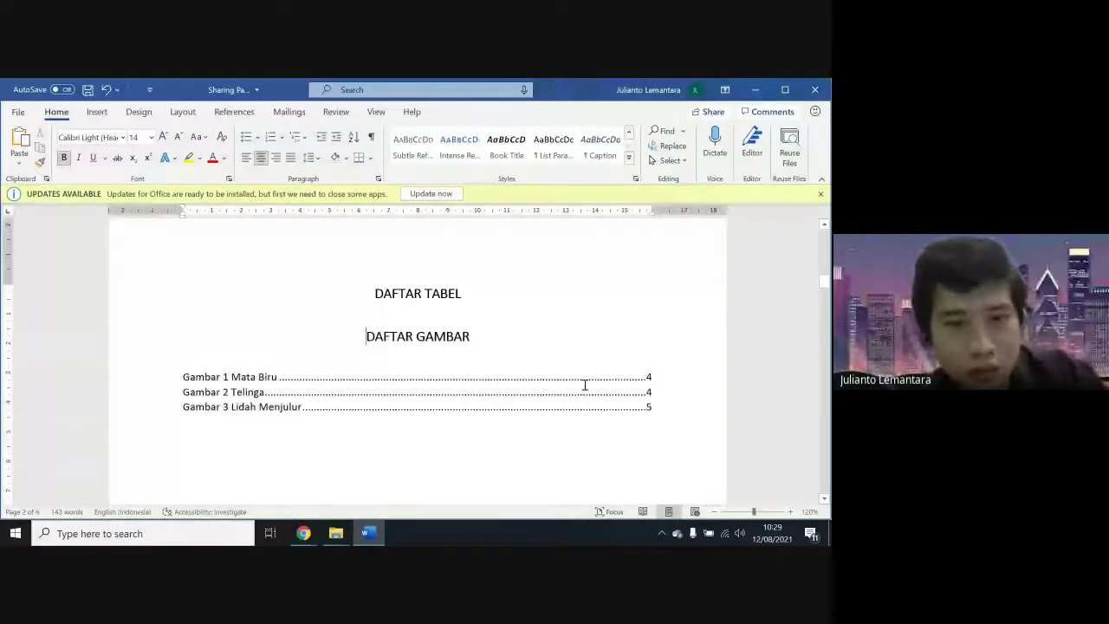
# Keep a page break before DAFTAR GAMBAR, leaving an empty line under DAFTAR TABEL
pyautogui.hotkey('ctrl', 'Return')
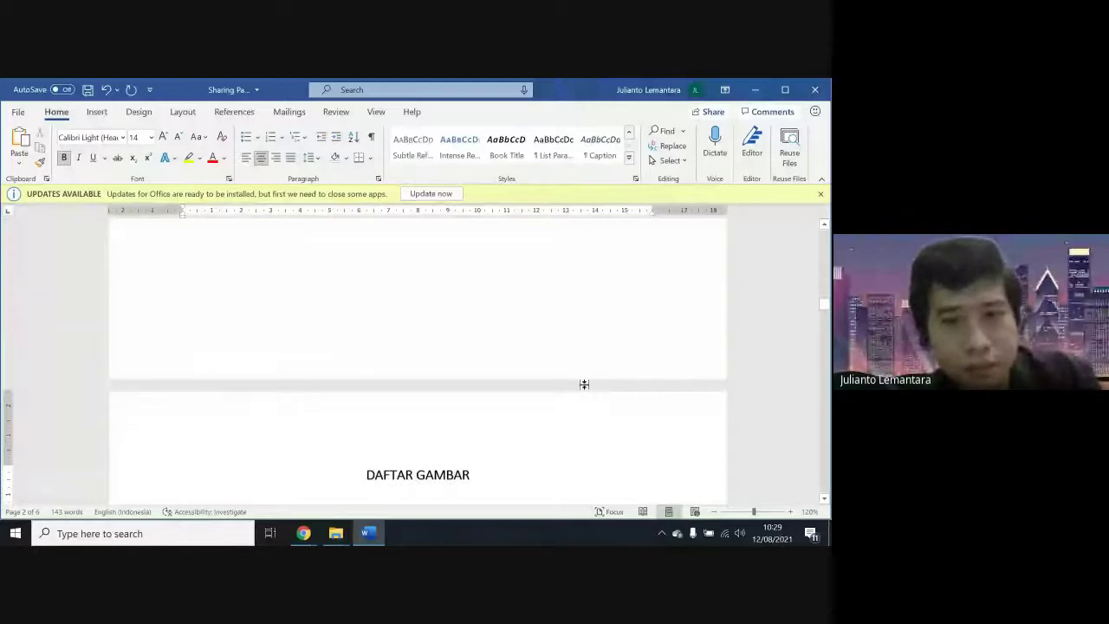
pyautogui.press('Return')
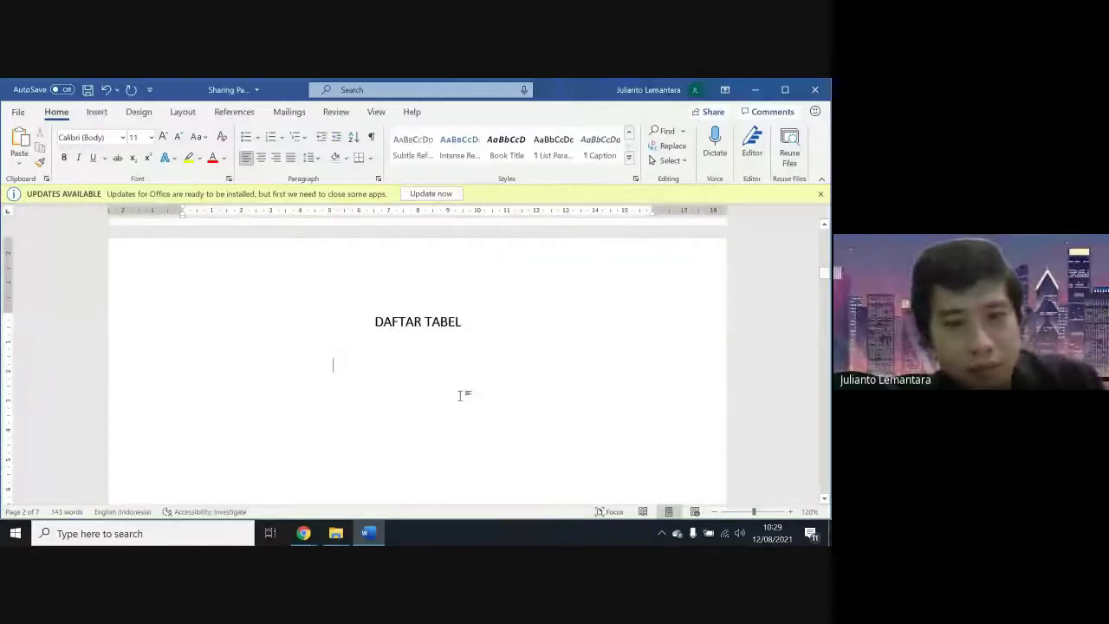
pyautogui.press('Delete')
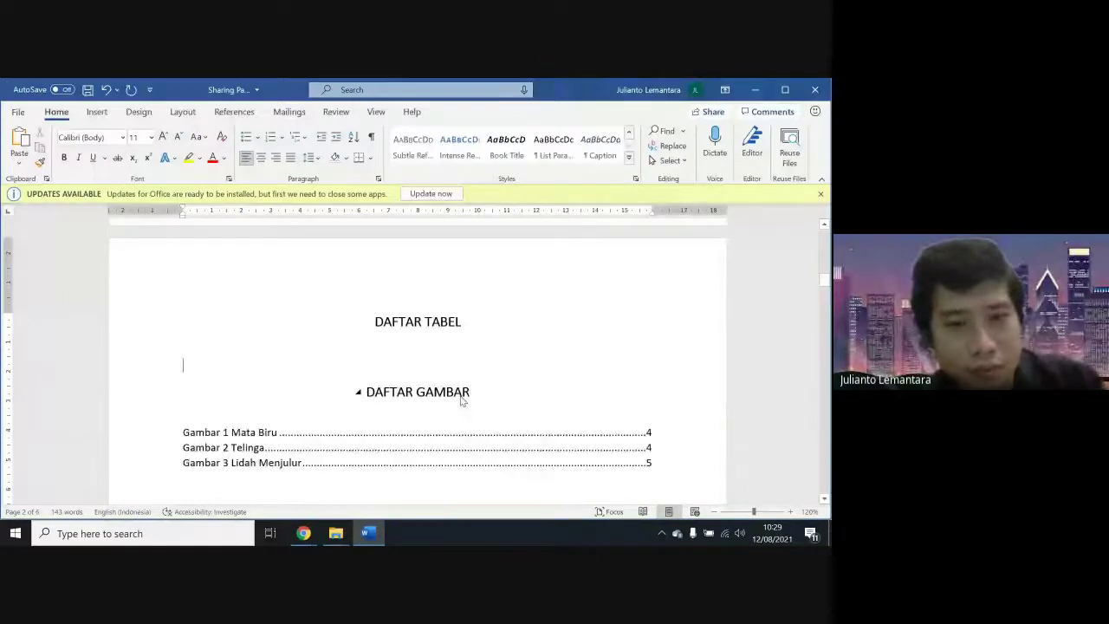
pyautogui.hotkey('ctrl', 'Return')
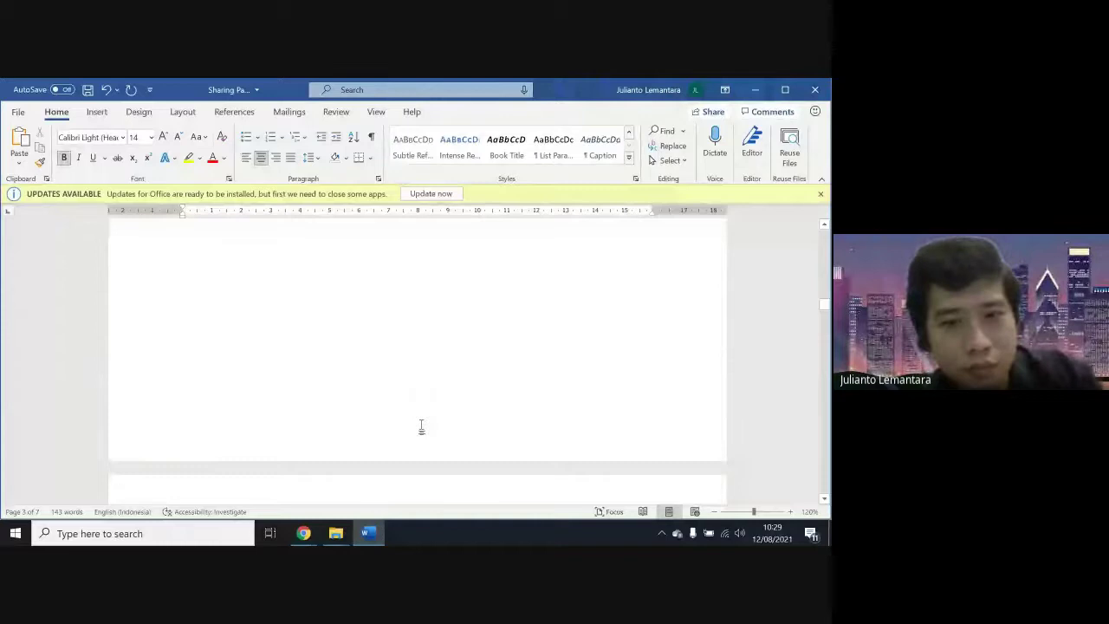
pyautogui.scroll(-2, 422, 426)
pyautogui.click(299, 474)
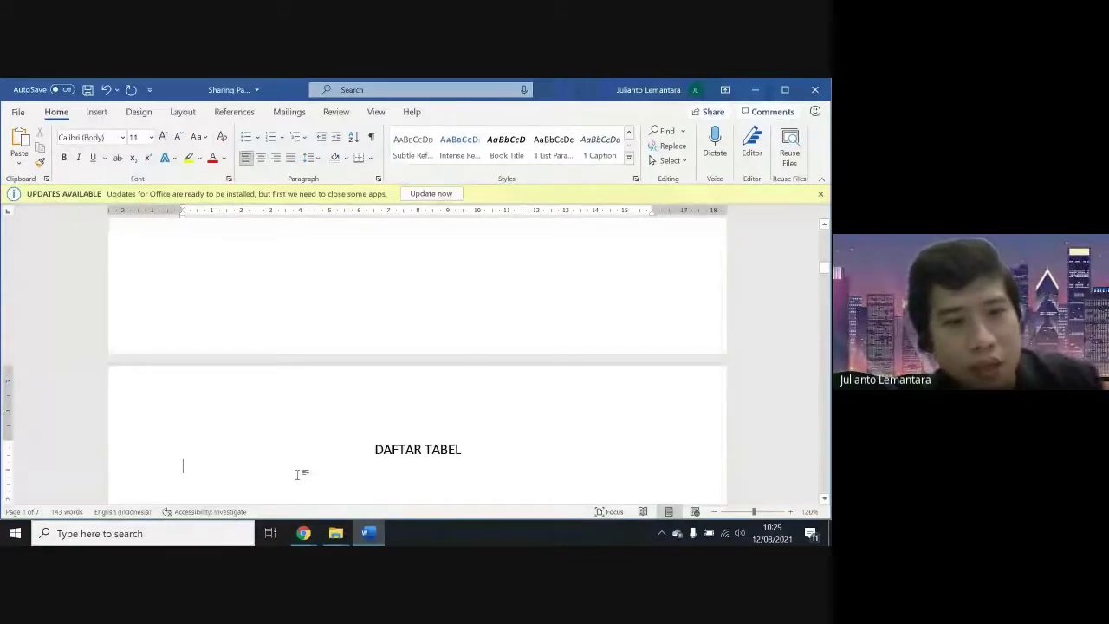
pyautogui.scroll(-2, 299, 474)
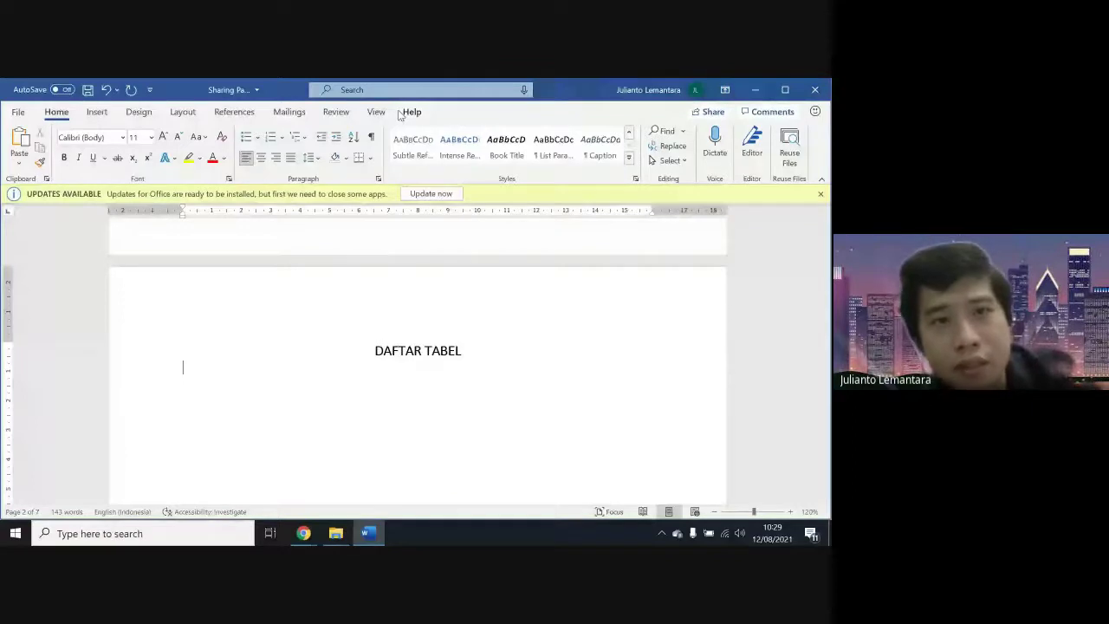
# Insert a Tabel-labelled table of figures under DAFTAR TABEL listing Tabel 1 and Tabel 2
pyautogui.click(234, 112)
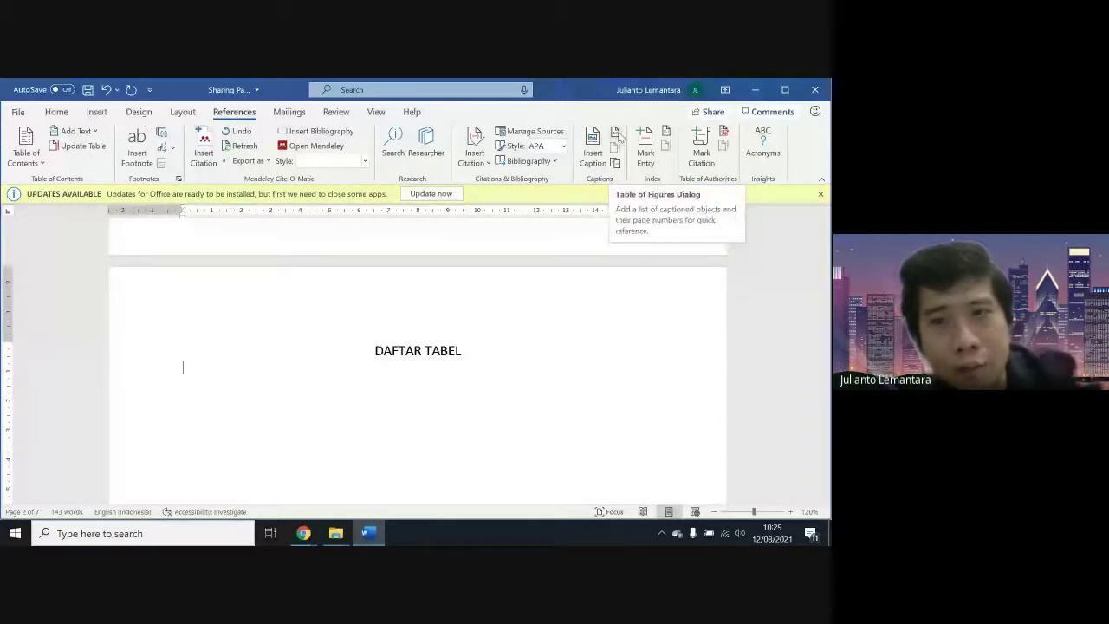
pyautogui.click(617, 134)
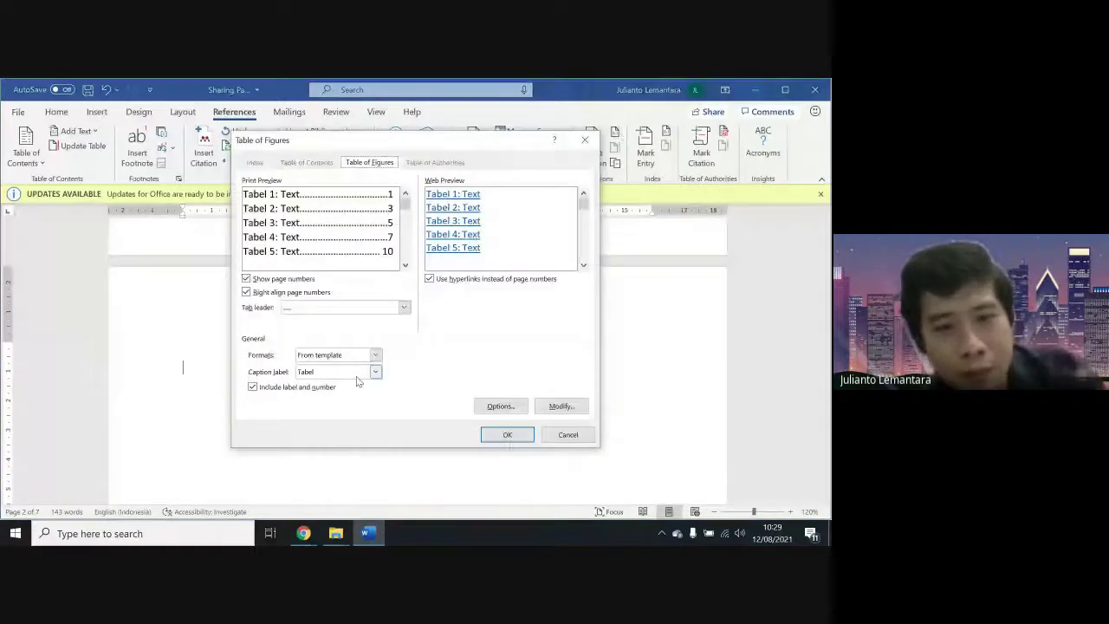
pyautogui.click(356, 376)
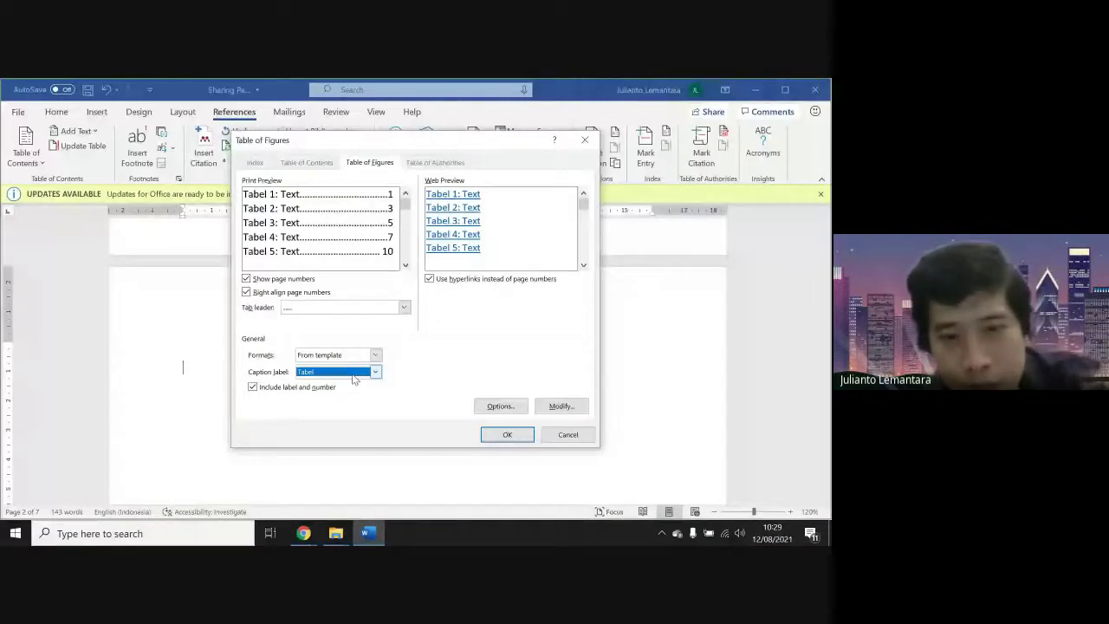
pyautogui.click(508, 435)
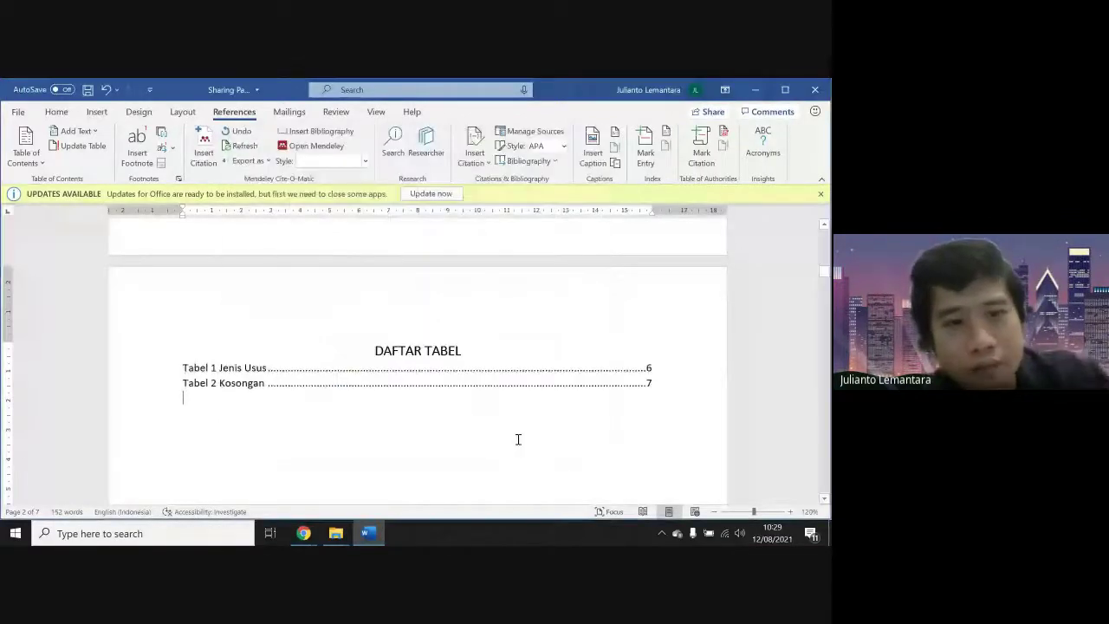
pyautogui.click(489, 352)
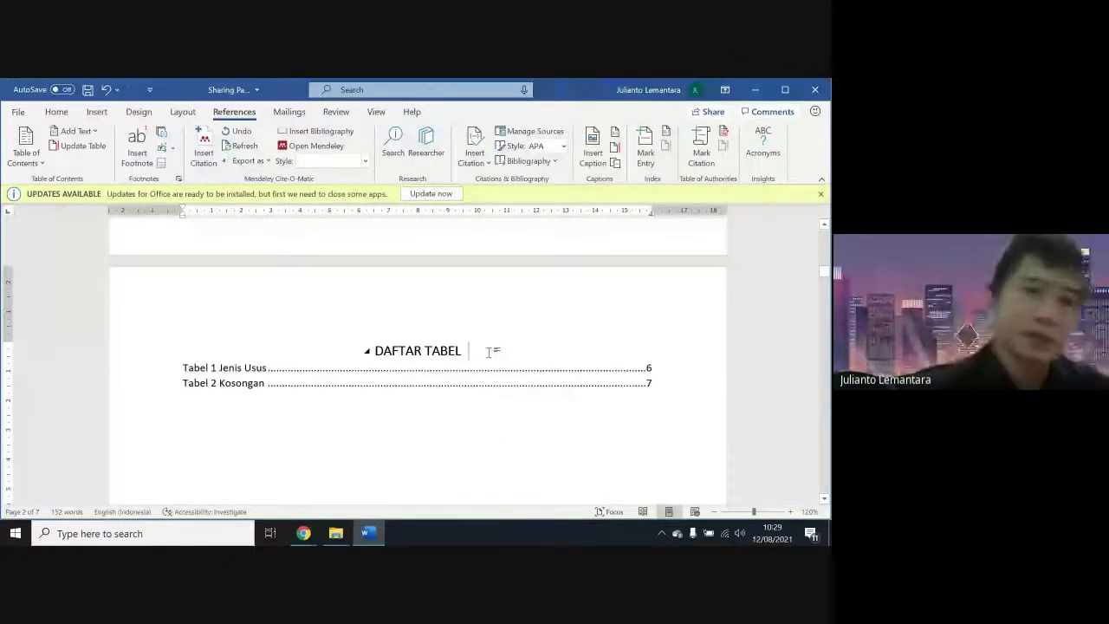
# Add a blank line under DAFTAR TABEL, then open the figure-list entry Style dialog from DAFTAR GAMBAR
pyautogui.press('Return')
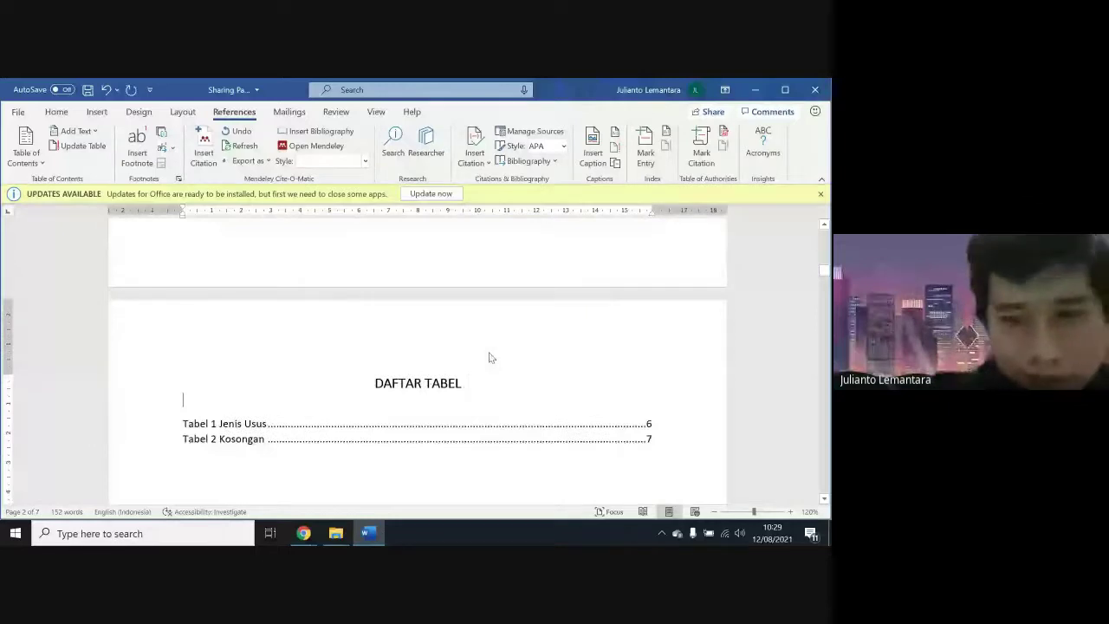
pyautogui.scroll(-2, 490, 357)
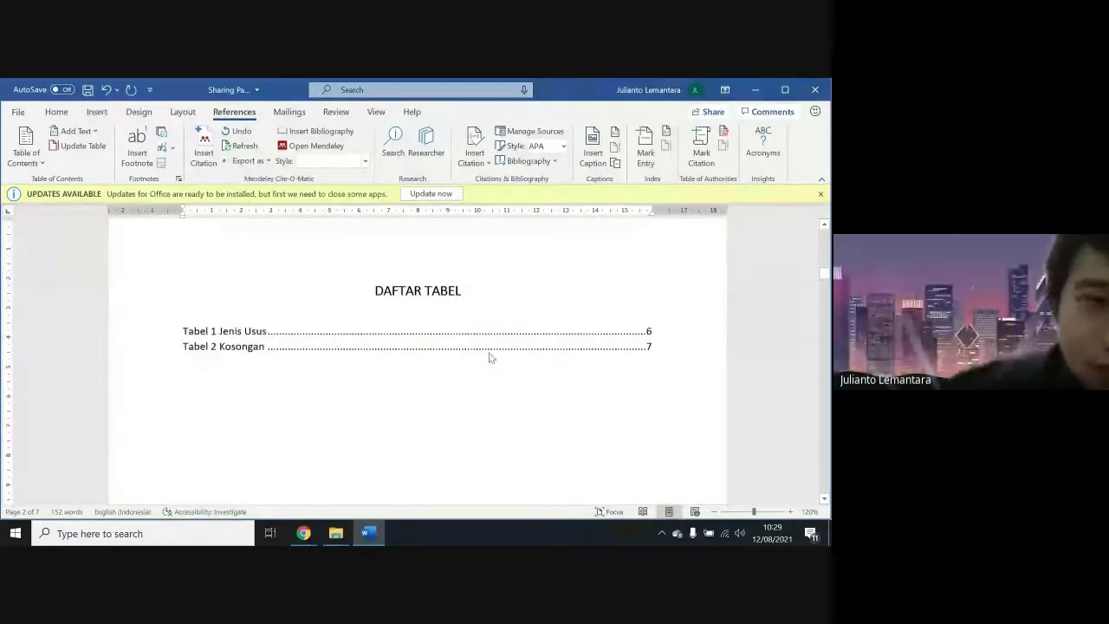
pyautogui.scroll(-3, 490, 357)
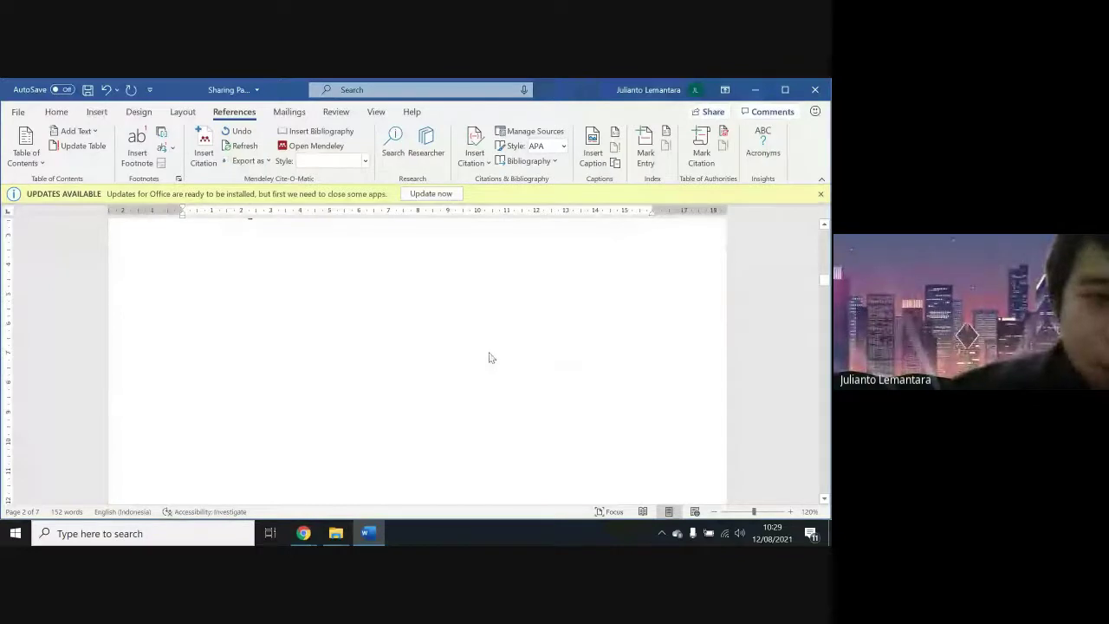
pyautogui.scroll(5, 489, 357)
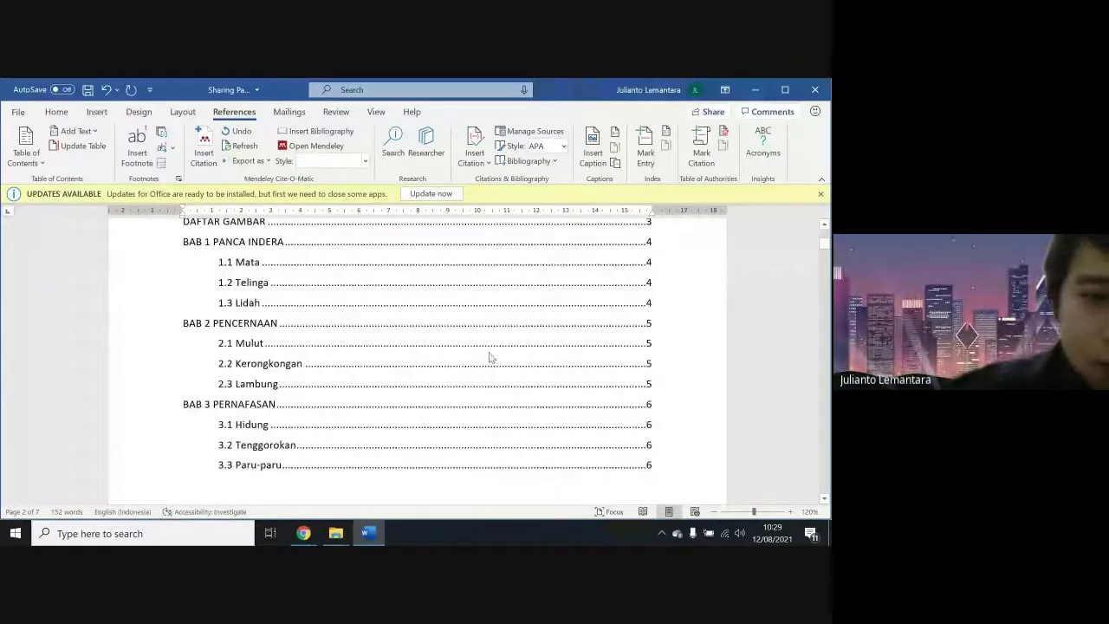
pyautogui.scroll(-5, 490, 357)
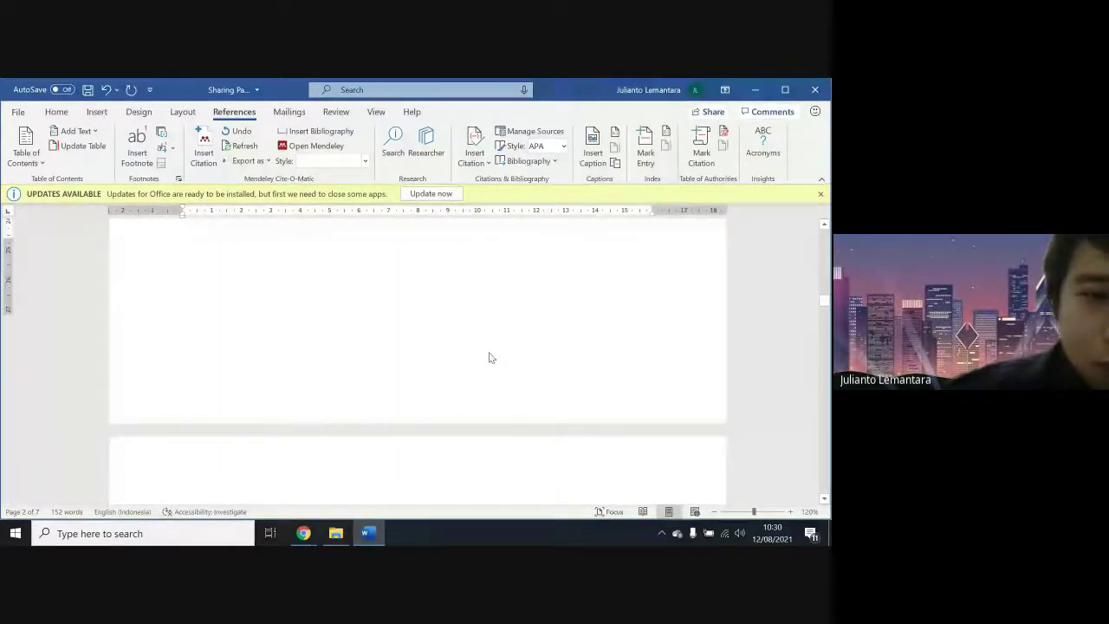
pyautogui.scroll(-2, 490, 357)
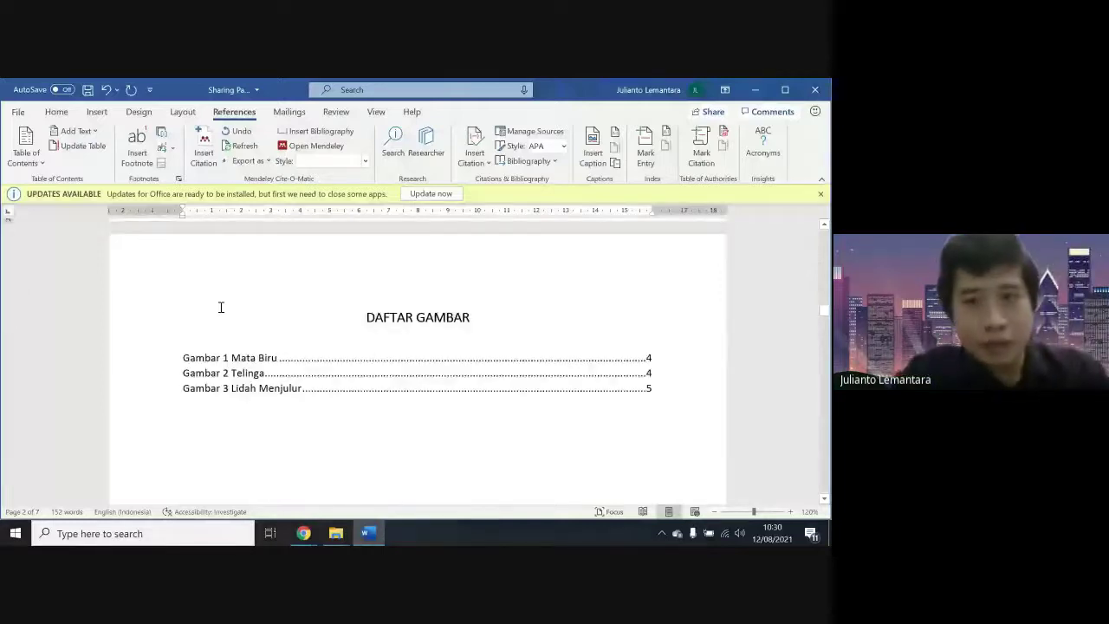
pyautogui.click(221, 307)
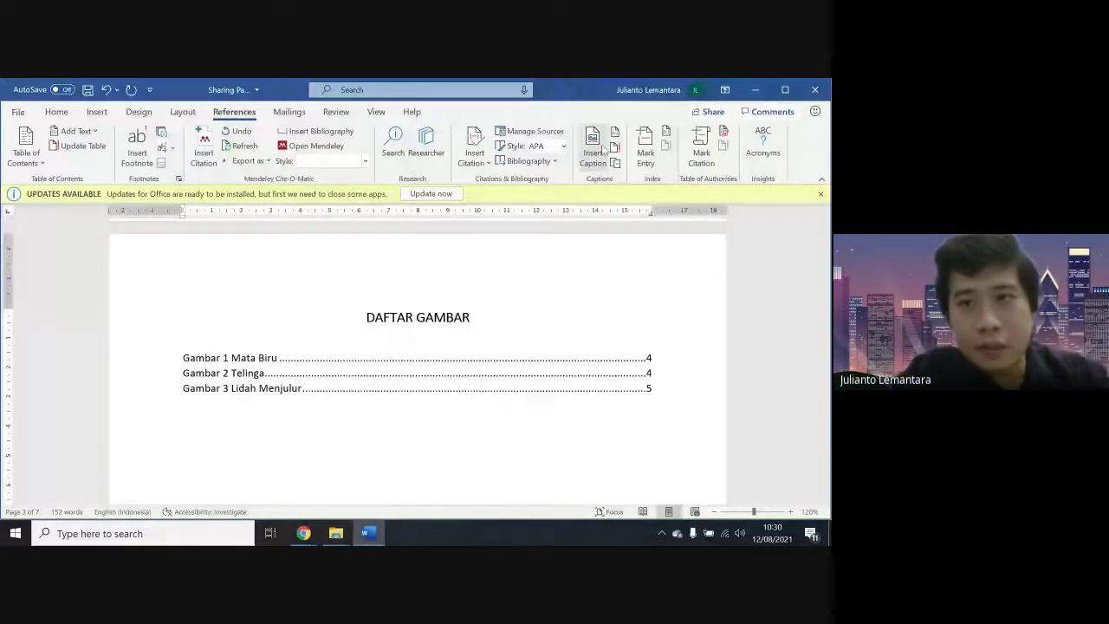
pyautogui.click(615, 132)
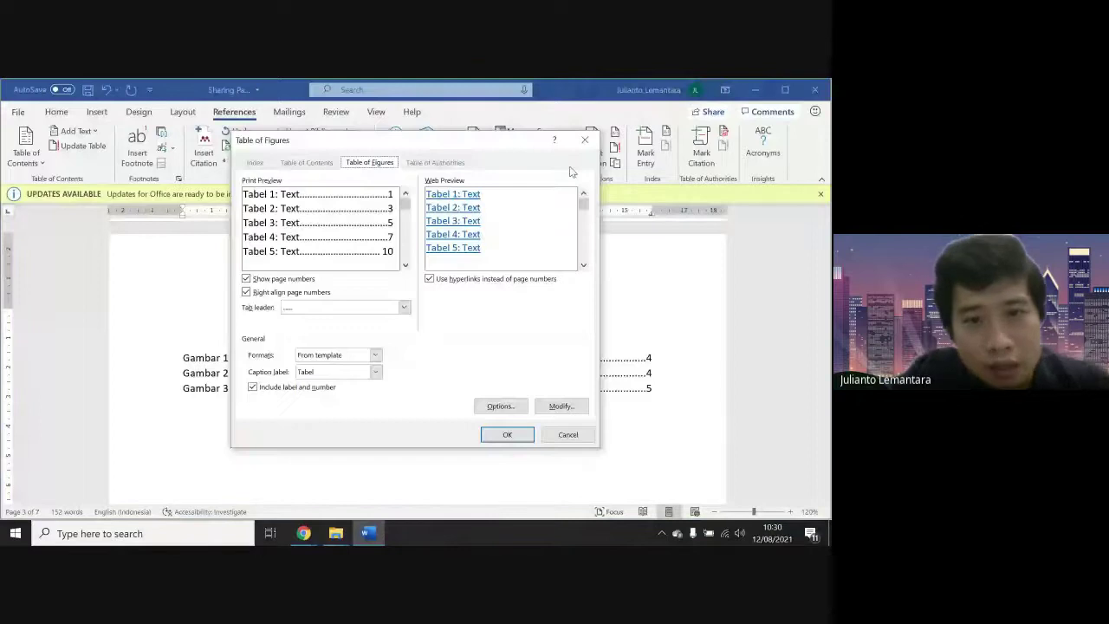
pyautogui.click(561, 406)
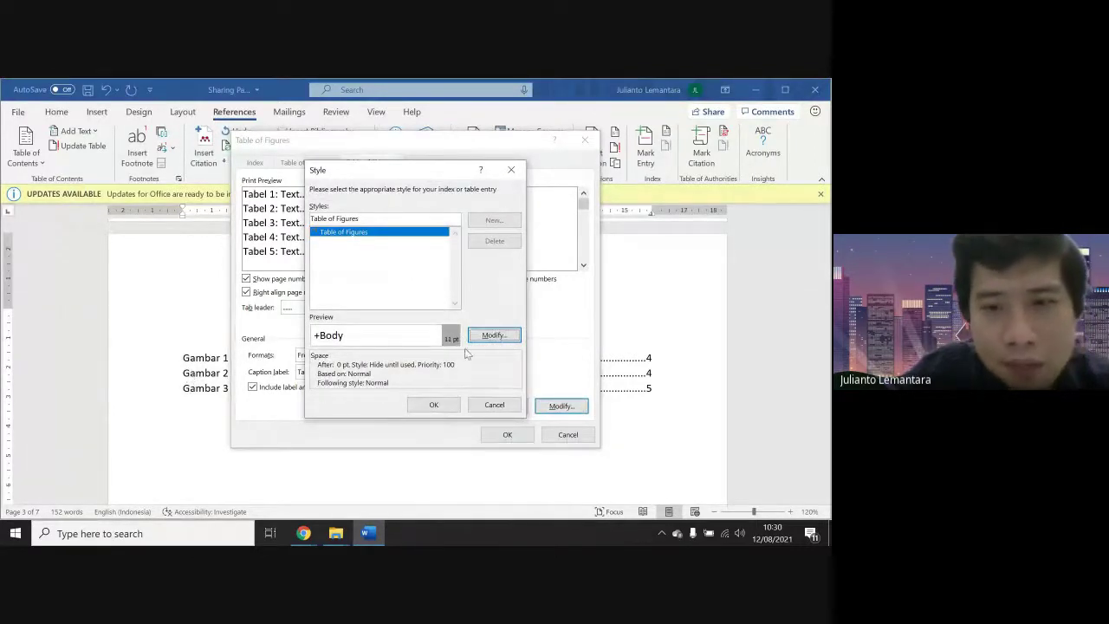
# Change the Table of Figures entry style's paragraph line spacing to 1.5 lines
pyautogui.click(494, 336)
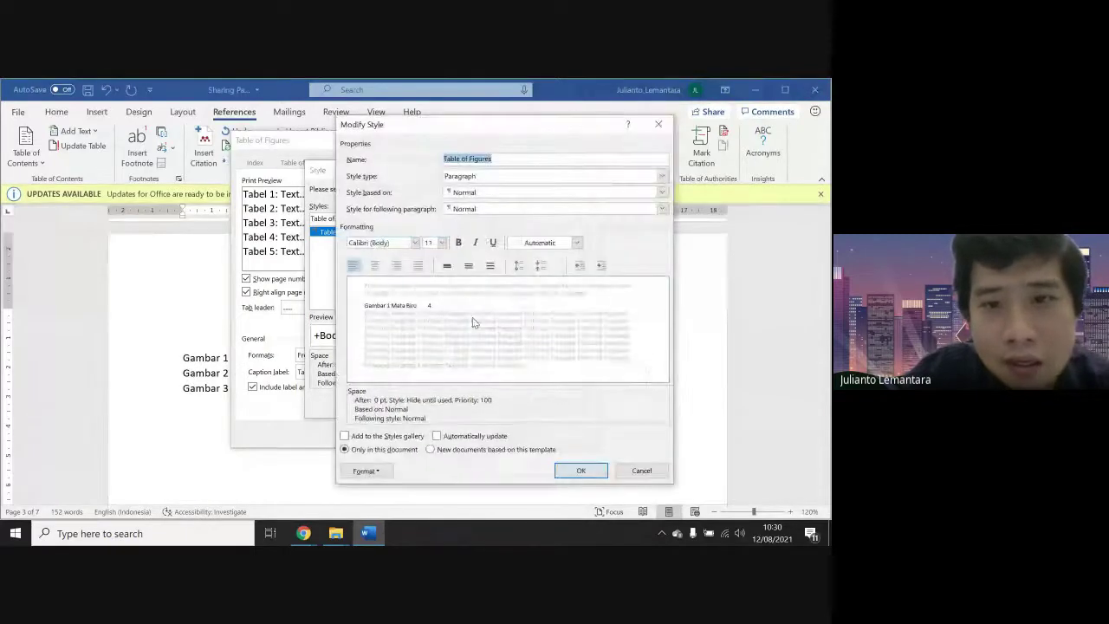
pyautogui.click(376, 468)
pyautogui.click(395, 347)
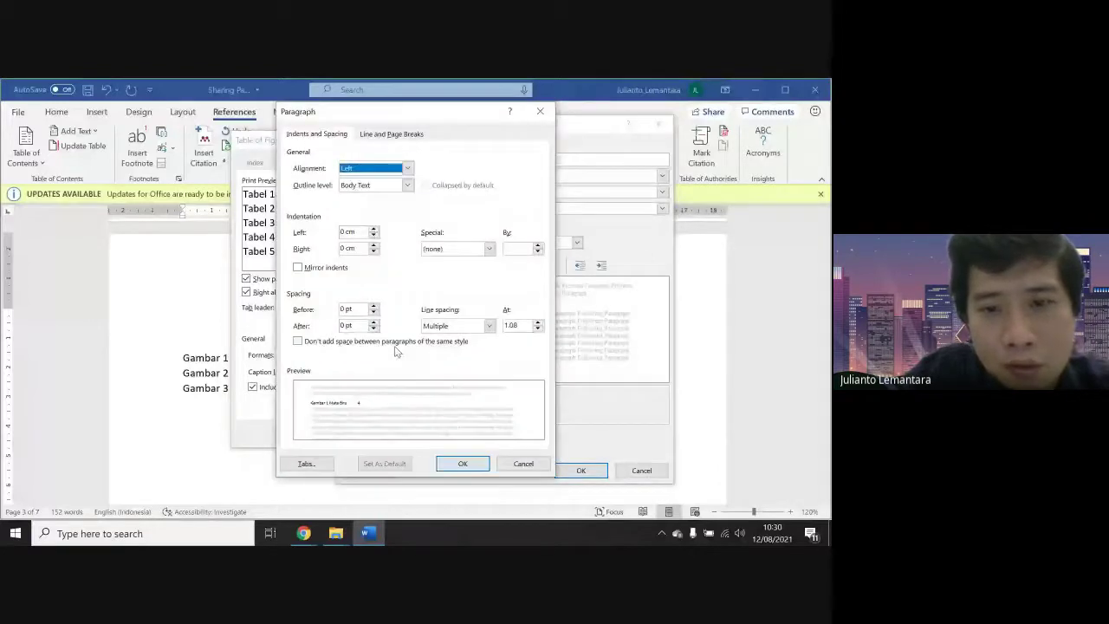
pyautogui.click(475, 329)
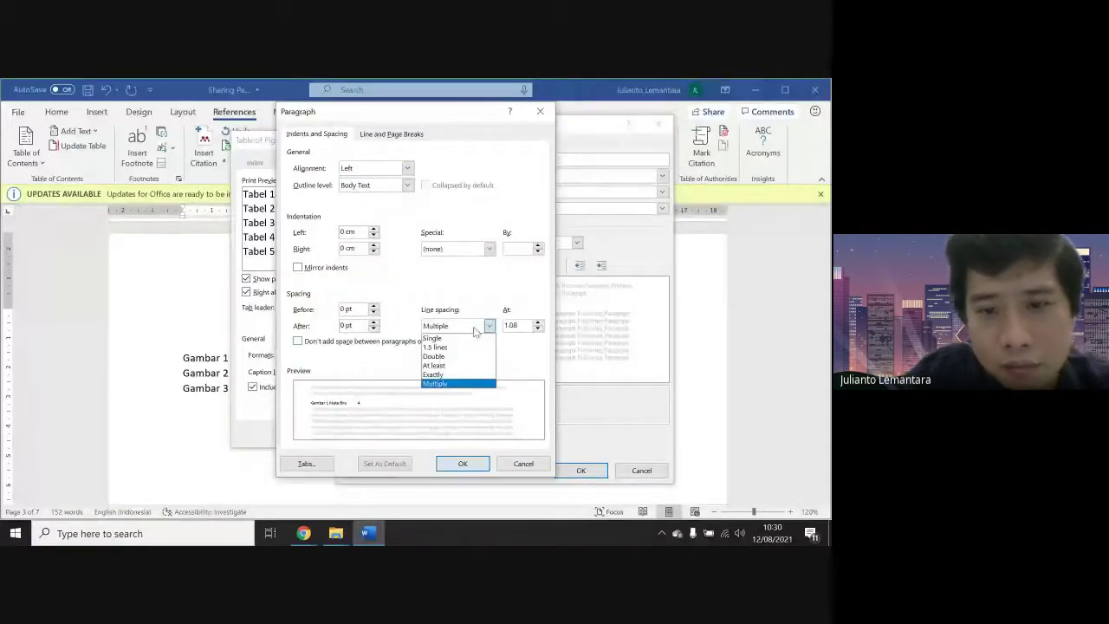
pyautogui.click(436, 347)
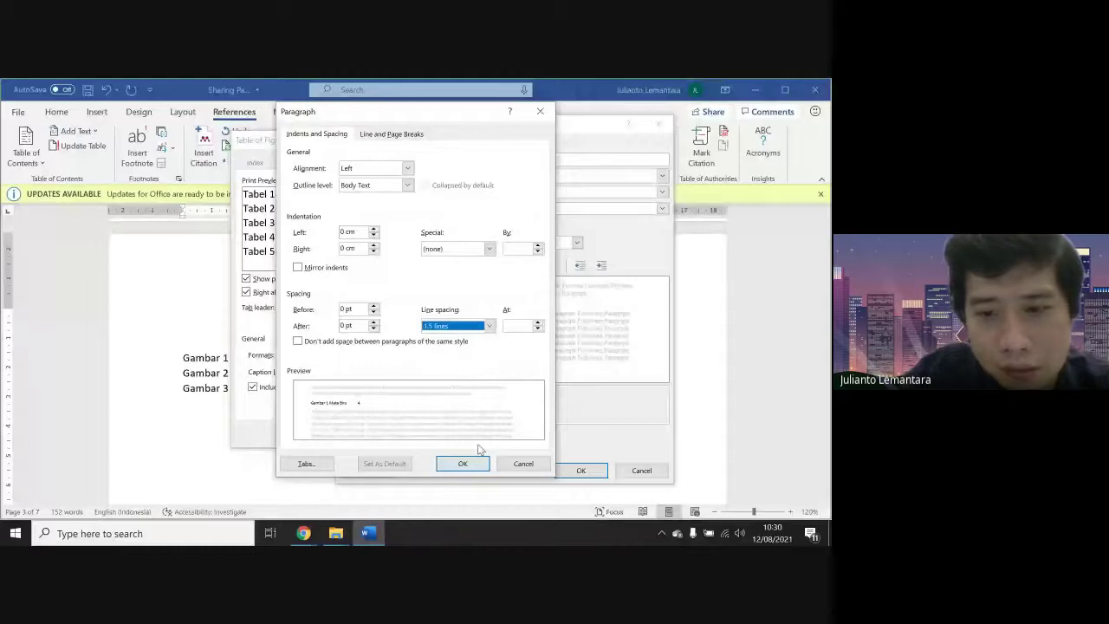
pyautogui.click(463, 464)
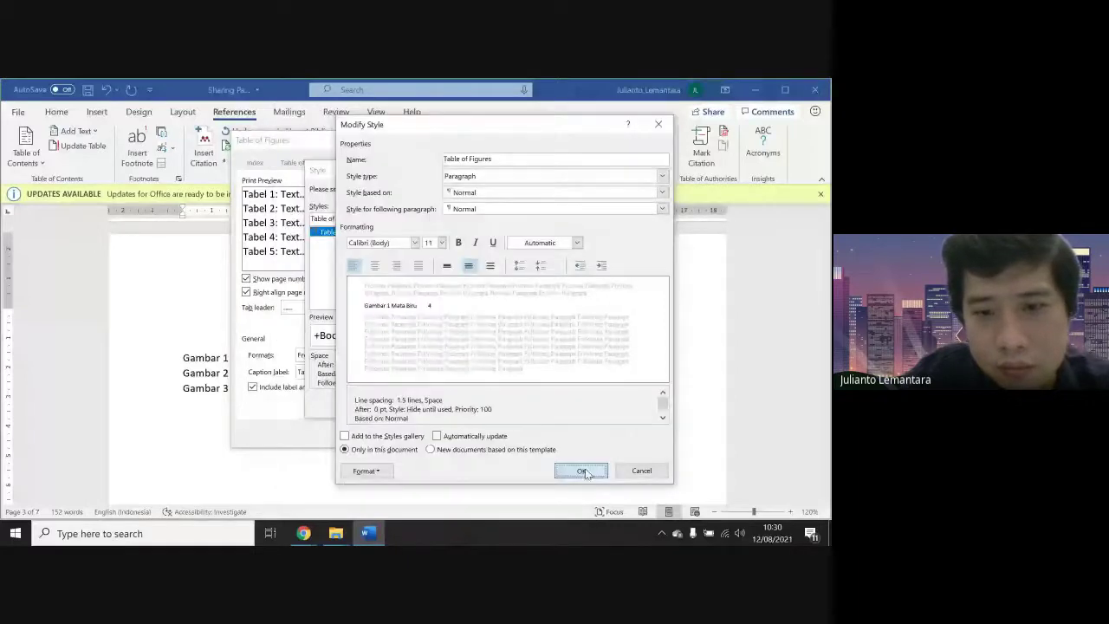
pyautogui.click(582, 471)
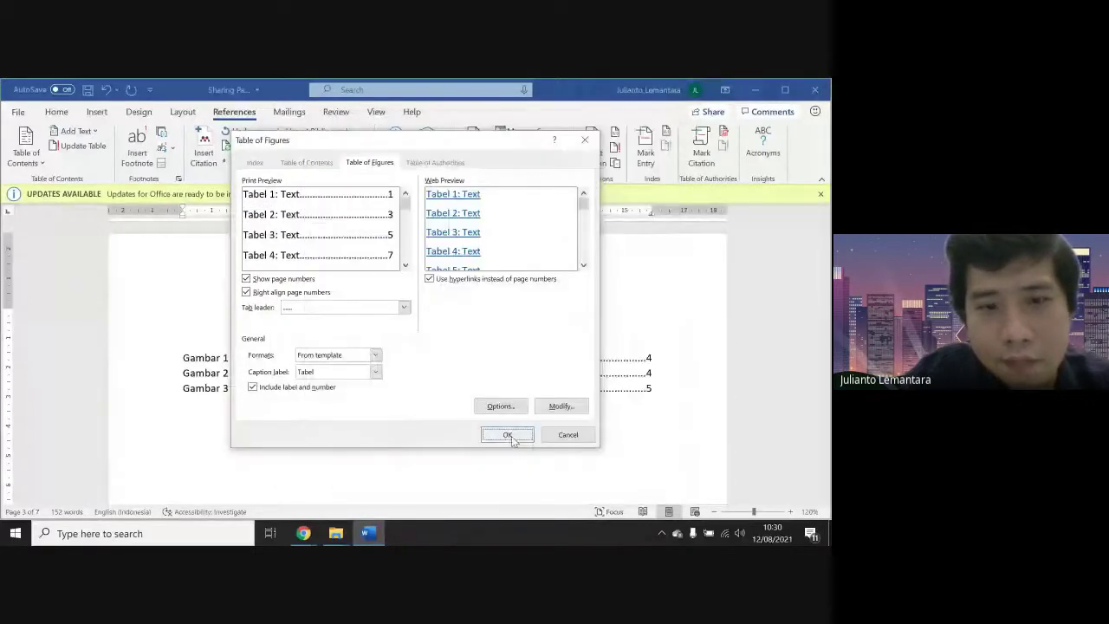
# Apply the 1.5-line entry style, then undo the mislabelled rebuild of the DAFTAR GAMBAR list
pyautogui.click(508, 436)
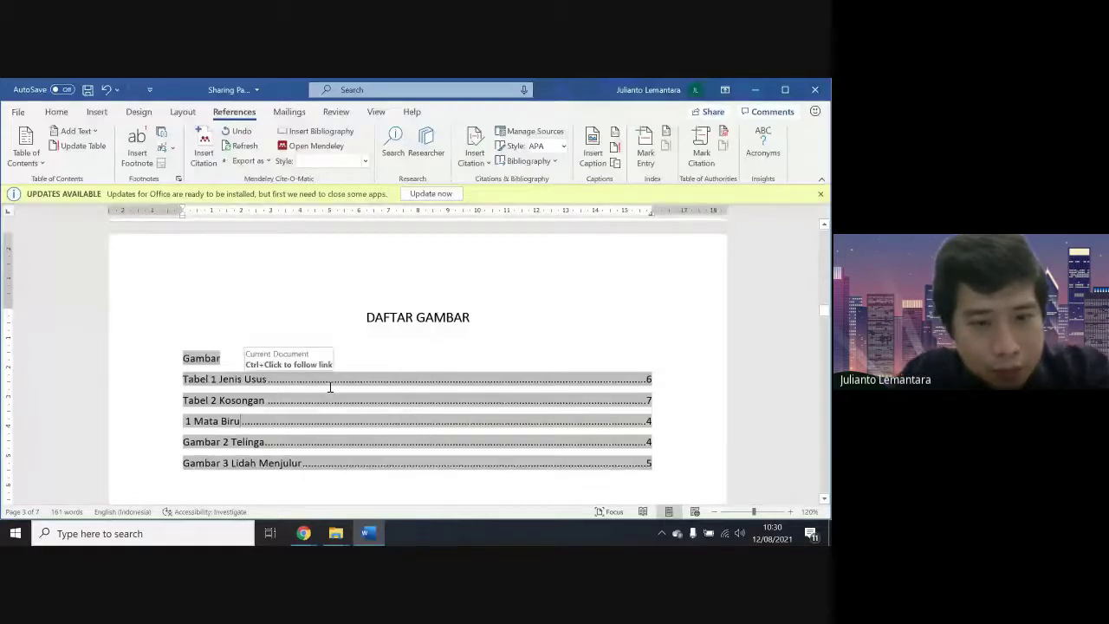
pyautogui.press('Down')
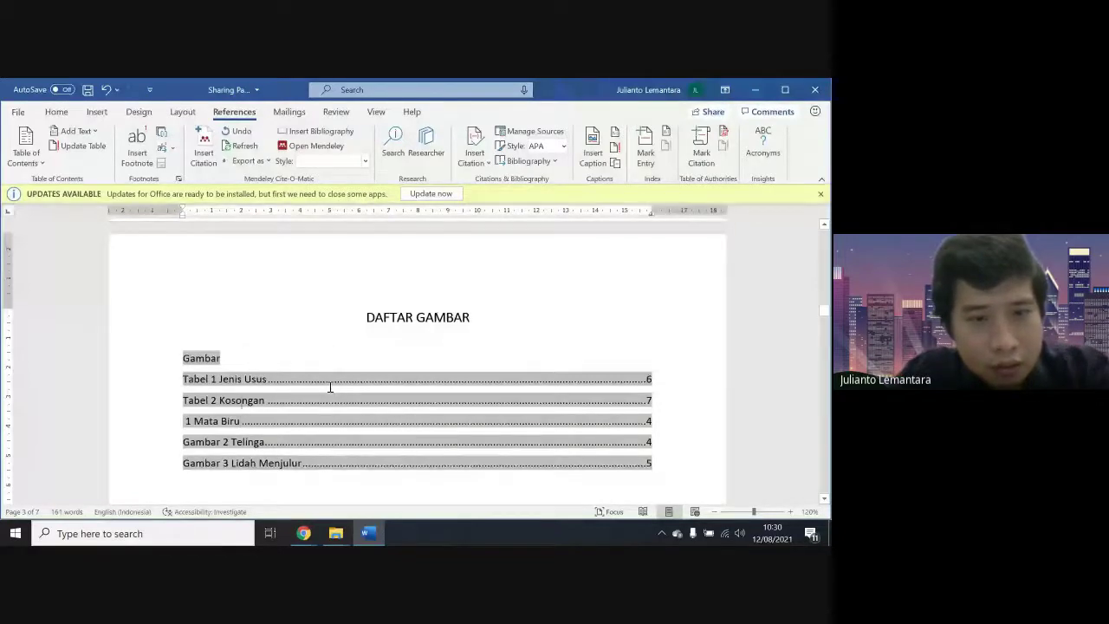
pyautogui.hotkey('ctrl', 'Return')
pyautogui.press('BackSpace')
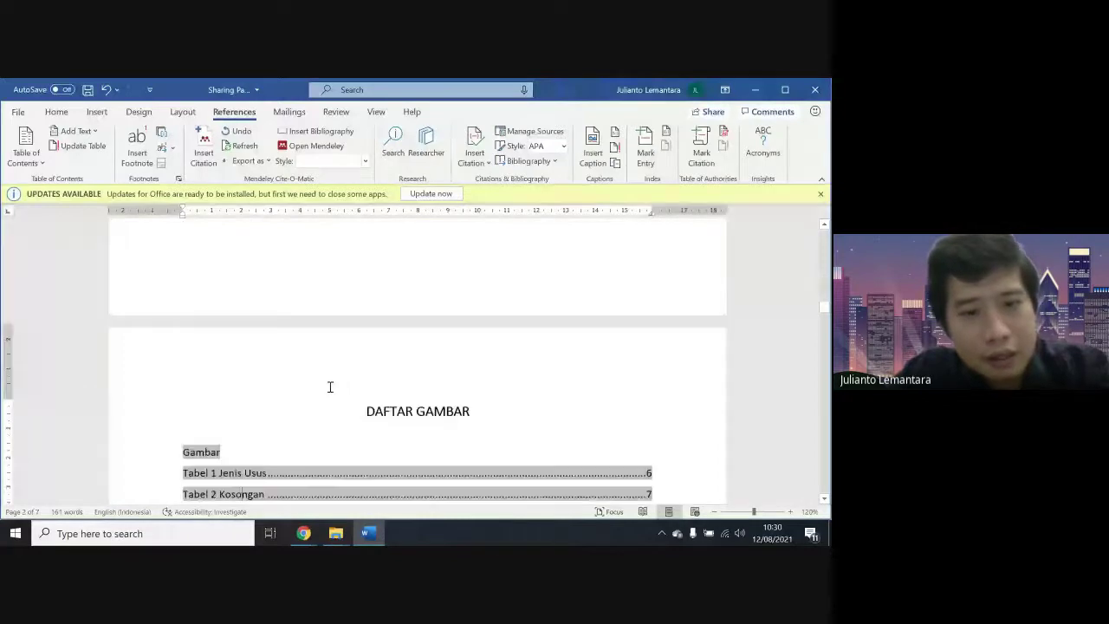
pyautogui.press('F9')
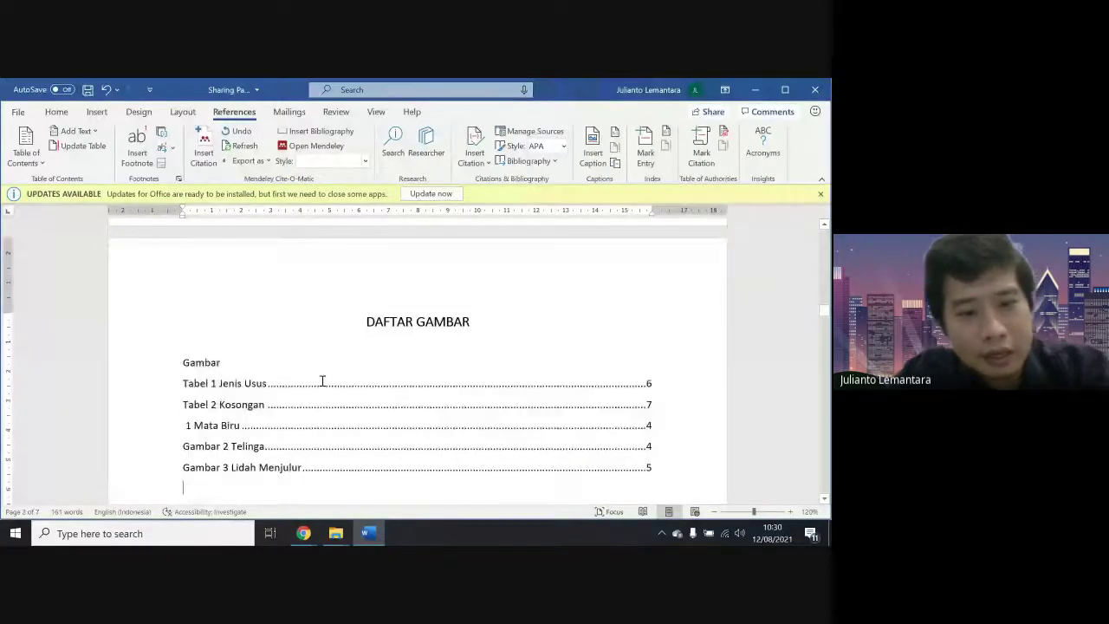
pyautogui.hotkey('ctrl', 'z')
pyautogui.hotkey('ctrl', 'z')
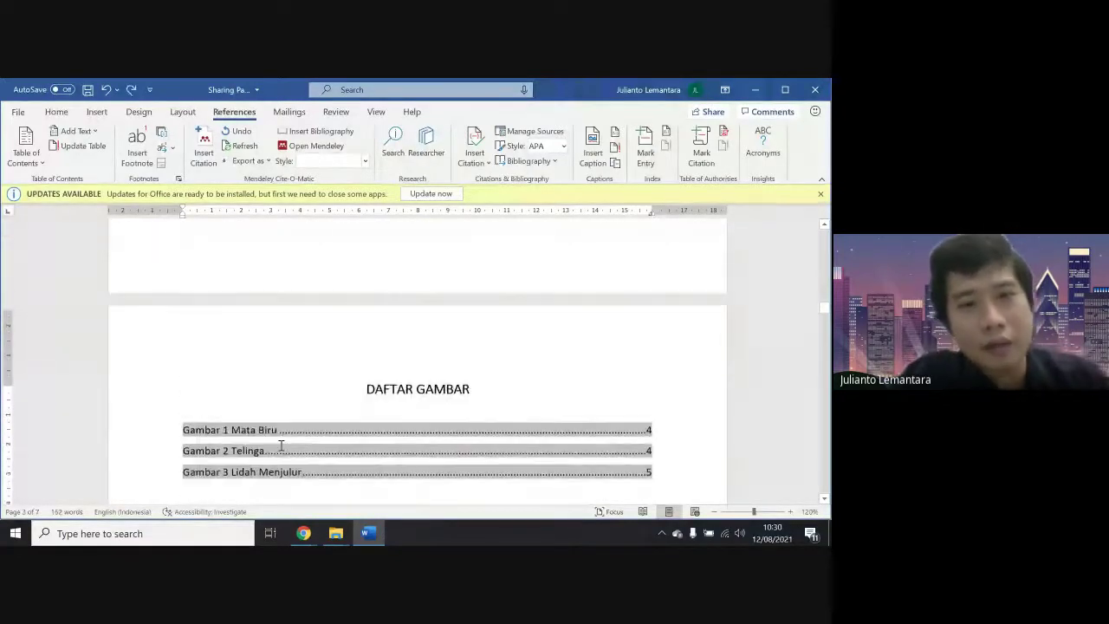
pyautogui.scroll(8, 280, 446)
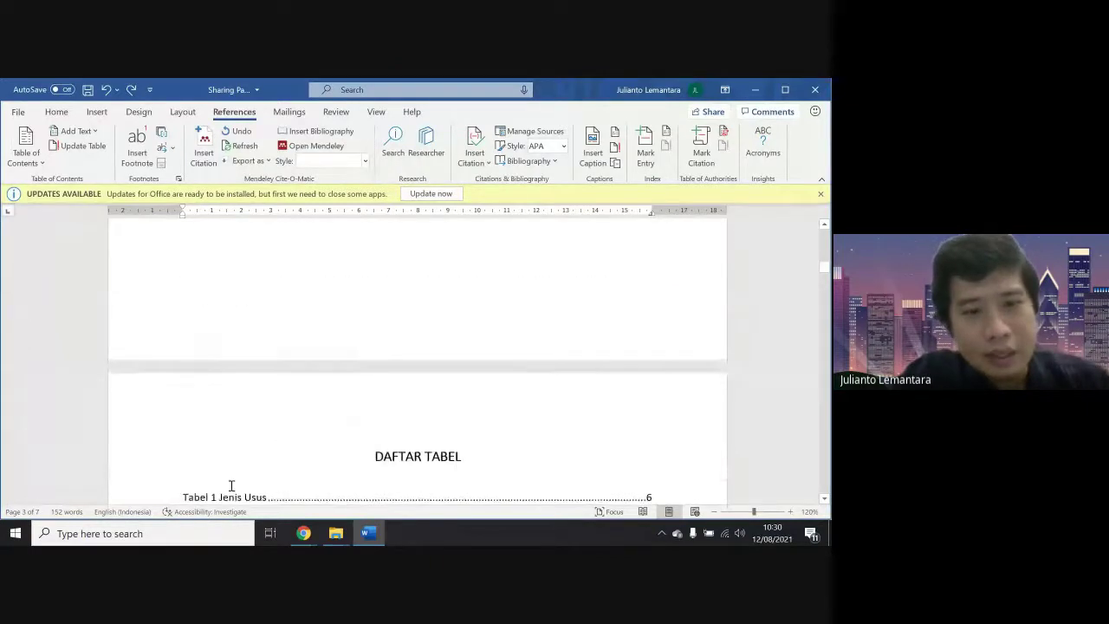
pyautogui.scroll(-1, 231, 488)
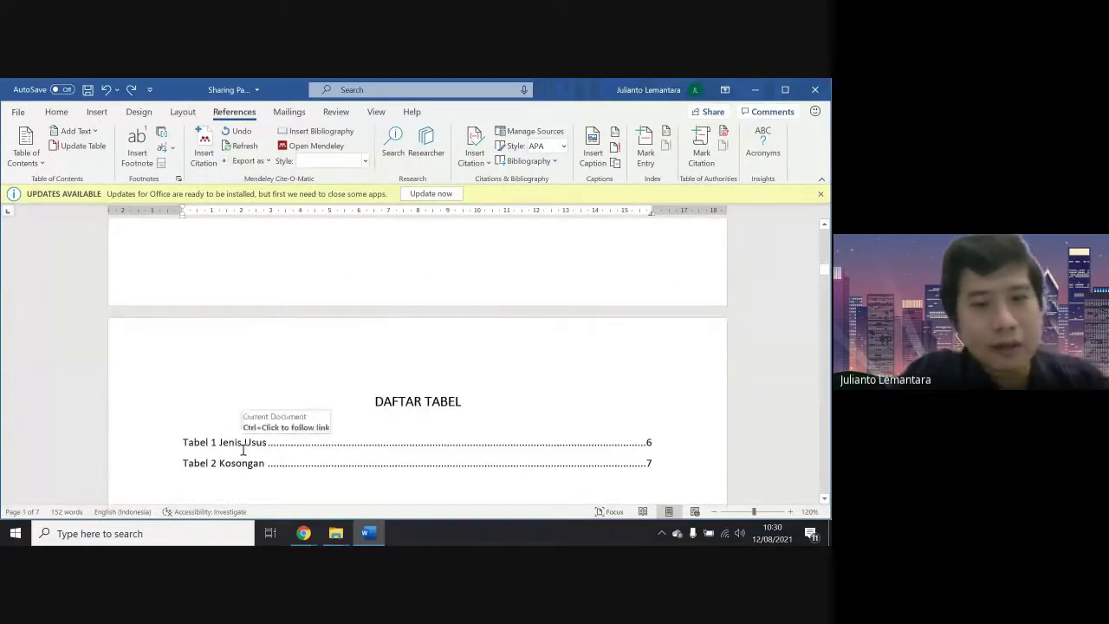
# Delete the empty line above the 1.3 Lidah heading, then scroll to the BAB 3 PERNAFASAN page
pyautogui.tripleClick(658, 461)
pyautogui.scroll(8, 658, 461)
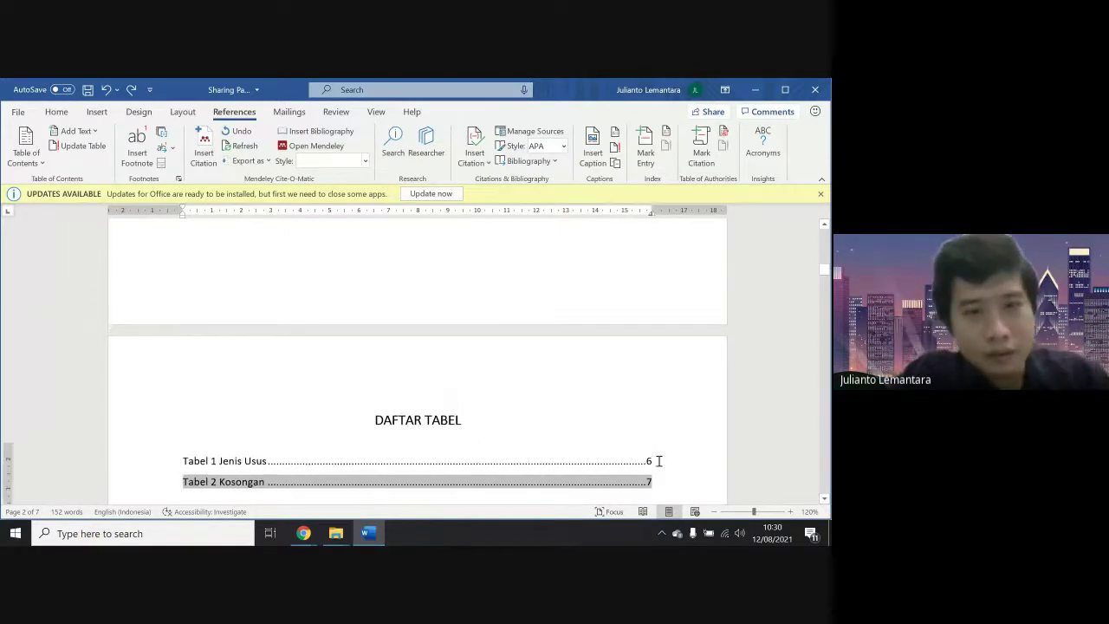
pyautogui.scroll(15, 658, 461)
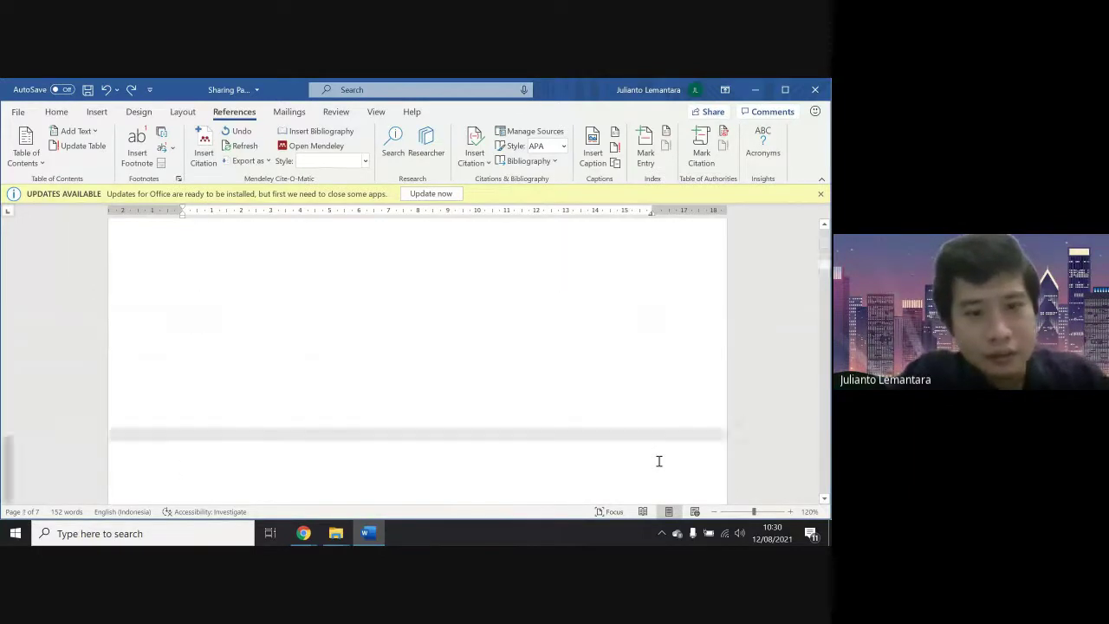
pyautogui.scroll(-6, 659, 461)
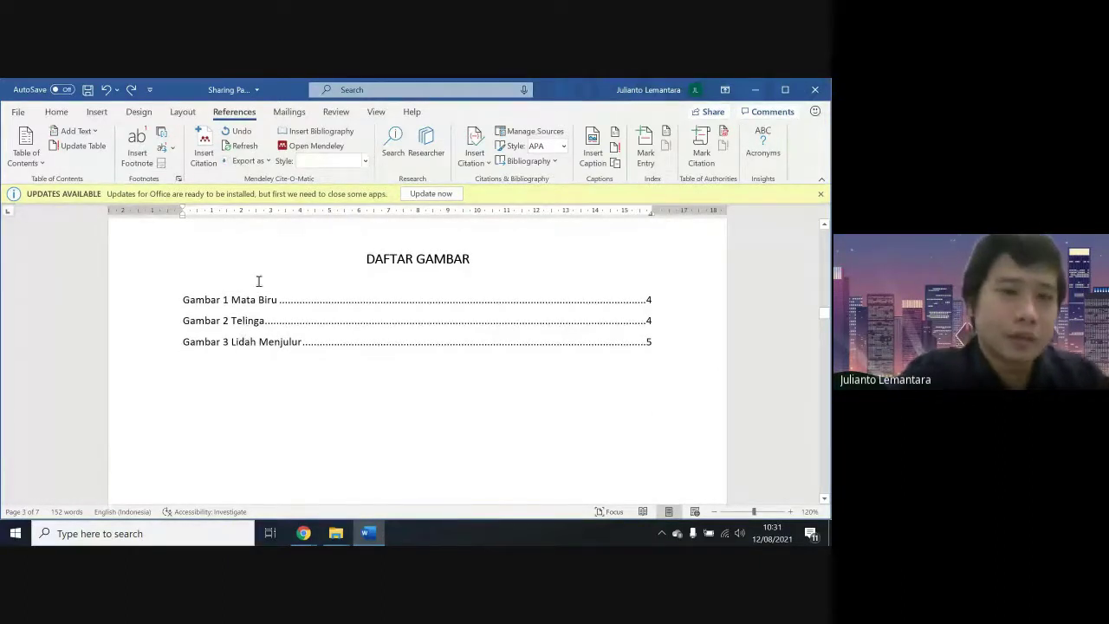
pyautogui.scroll(2, 266, 335)
pyautogui.scroll(15, 266, 335)
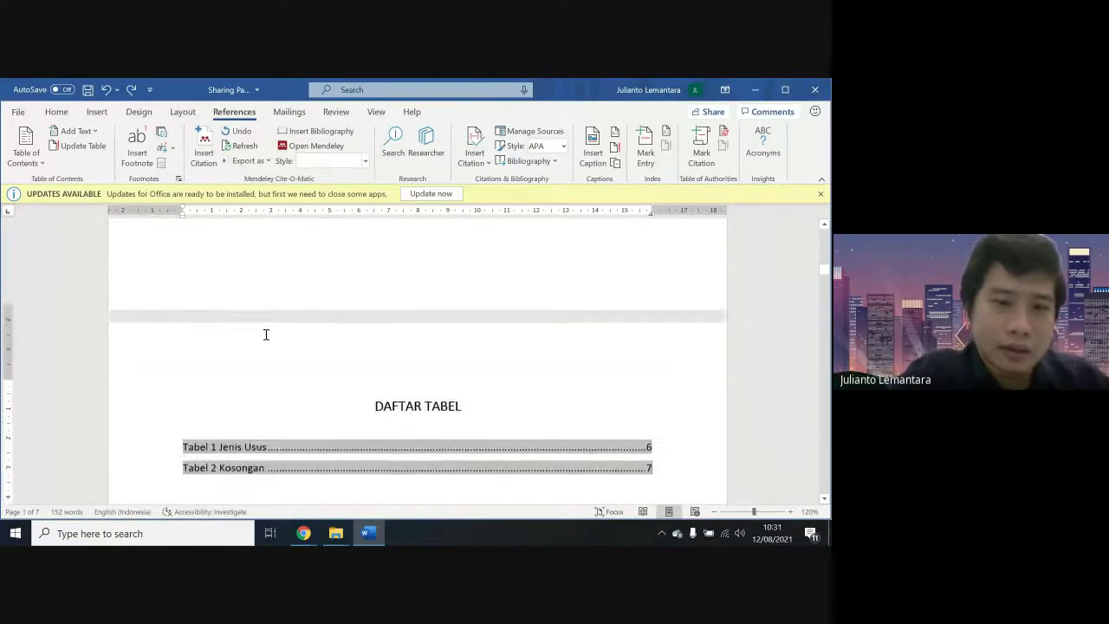
pyautogui.scroll(6, 267, 334)
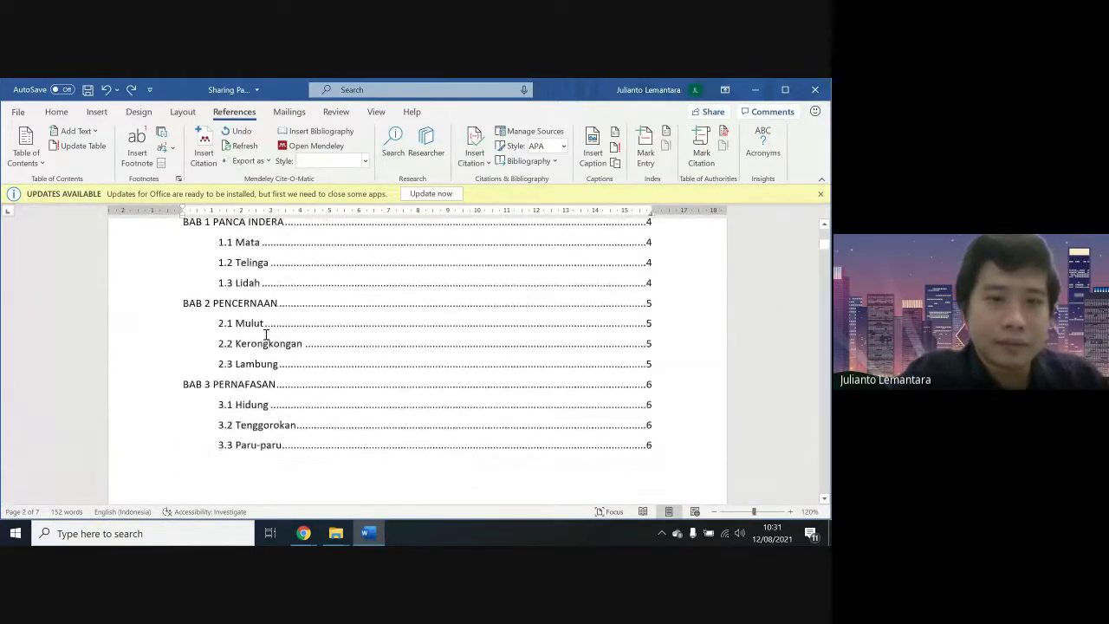
pyautogui.scroll(10, 267, 335)
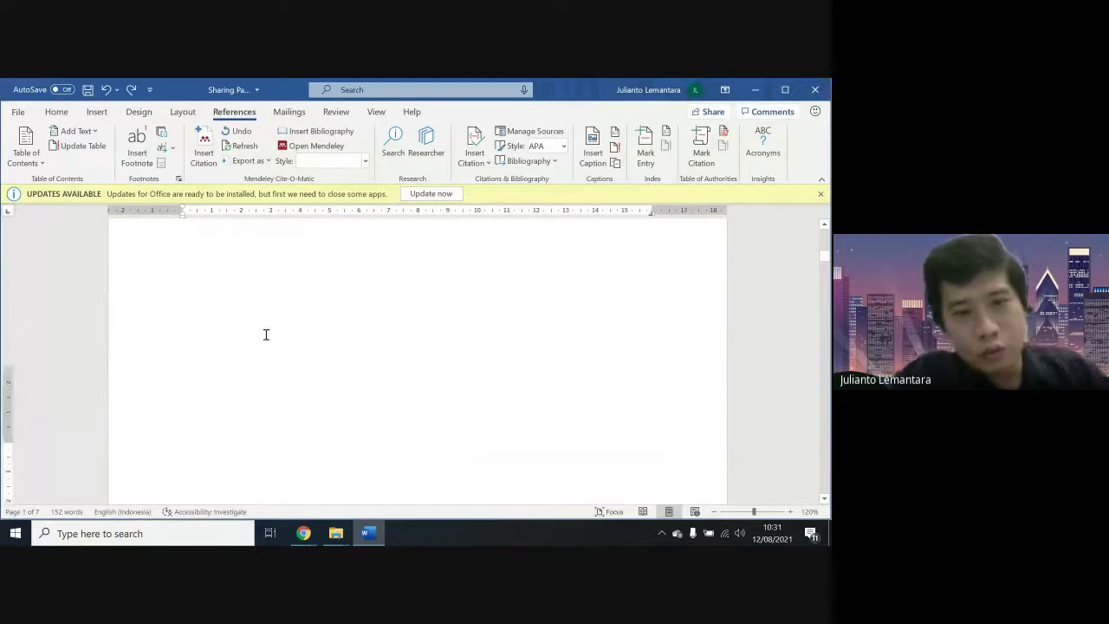
pyautogui.scroll(-10, 266, 334)
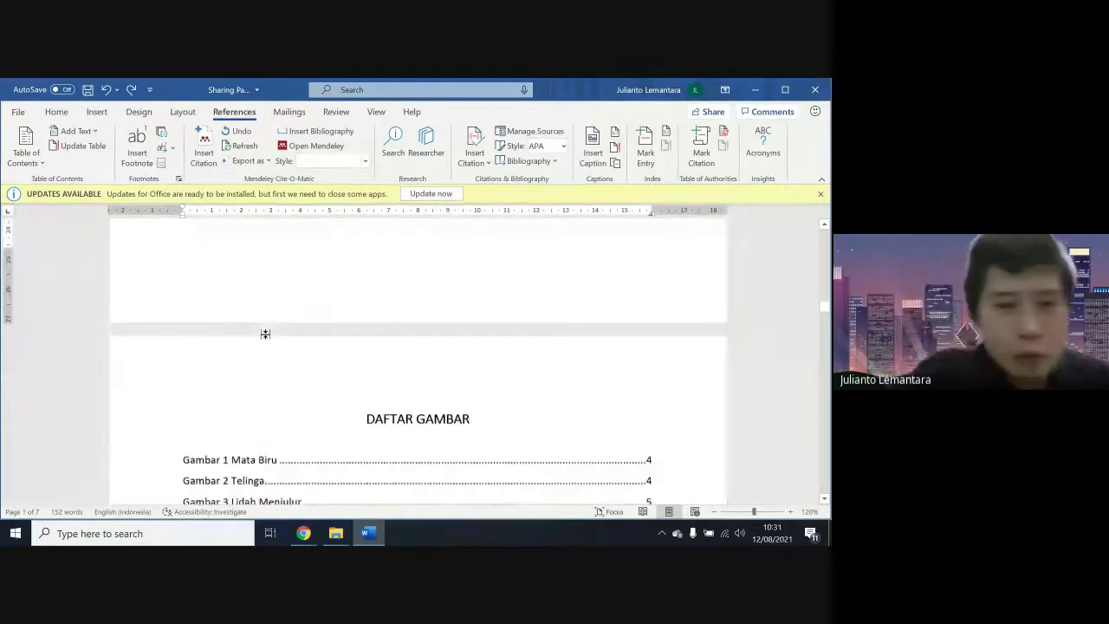
pyautogui.scroll(-10, 266, 335)
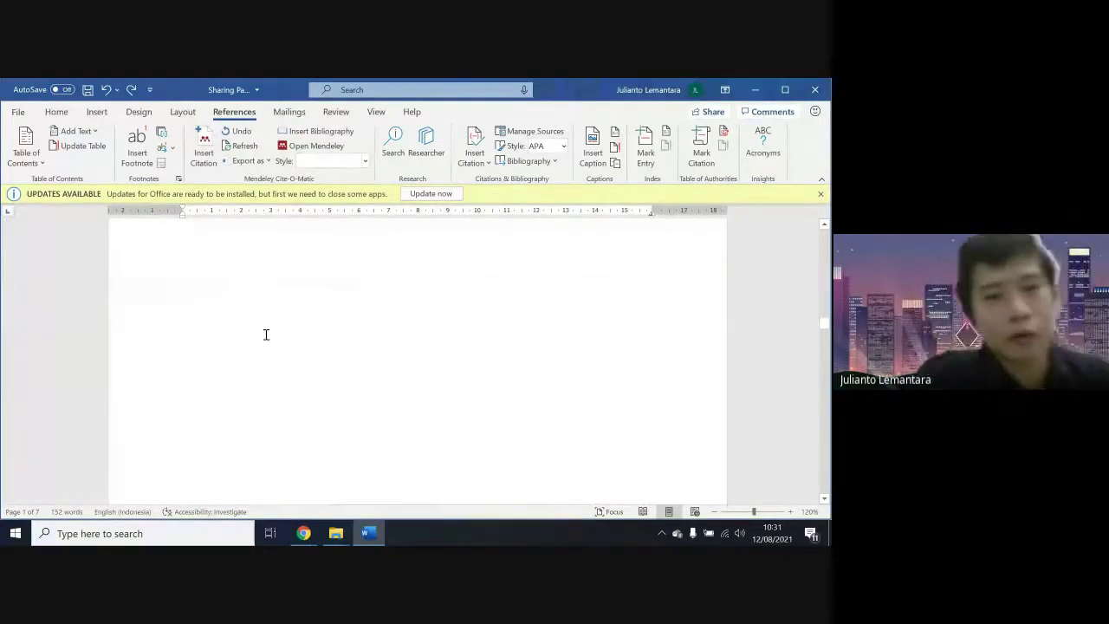
pyautogui.scroll(-1, 266, 335)
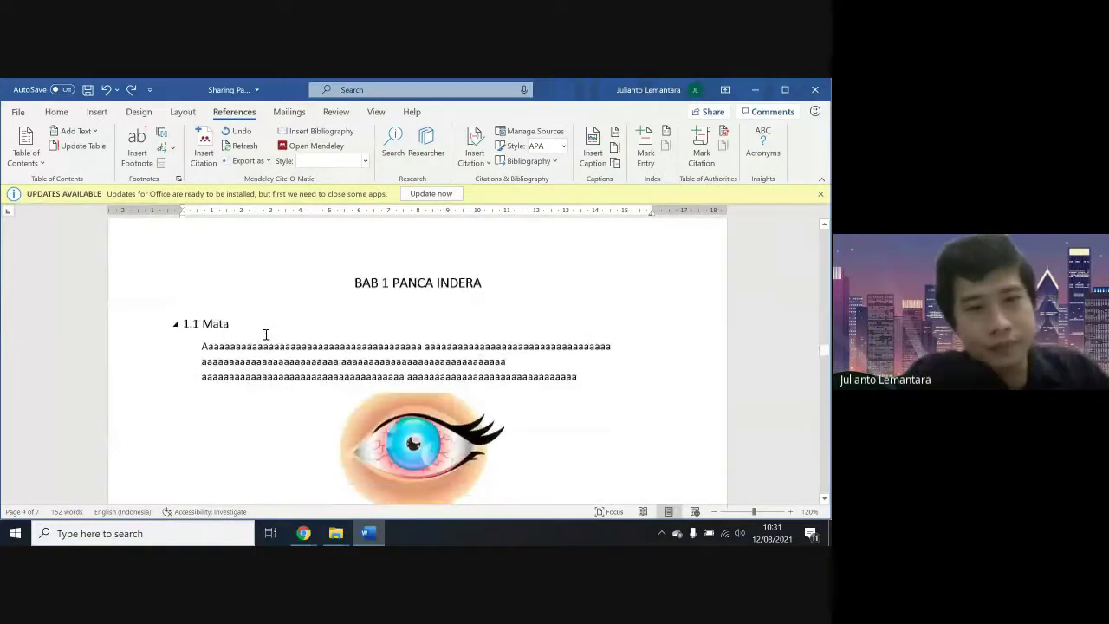
pyautogui.scroll(-12, 266, 335)
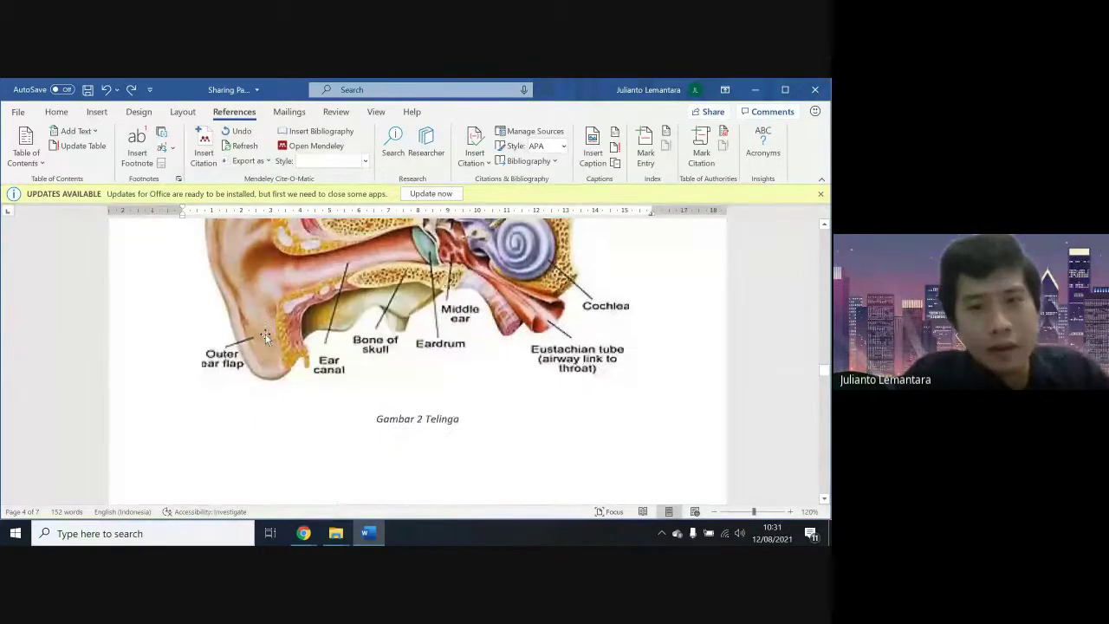
pyautogui.scroll(-4, 266, 335)
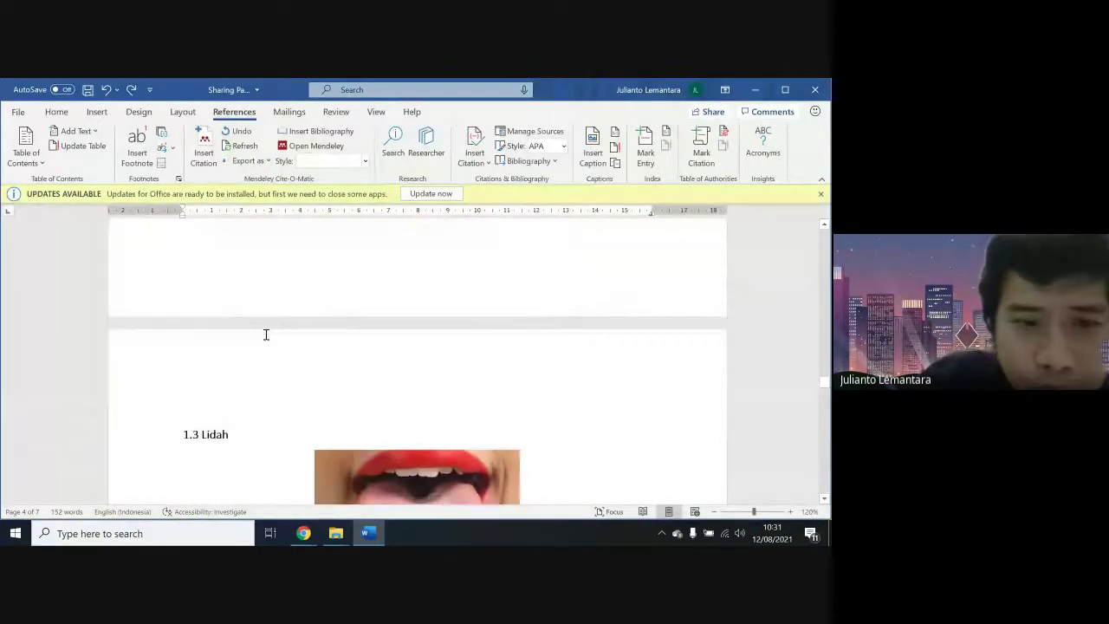
pyautogui.press('Delete')
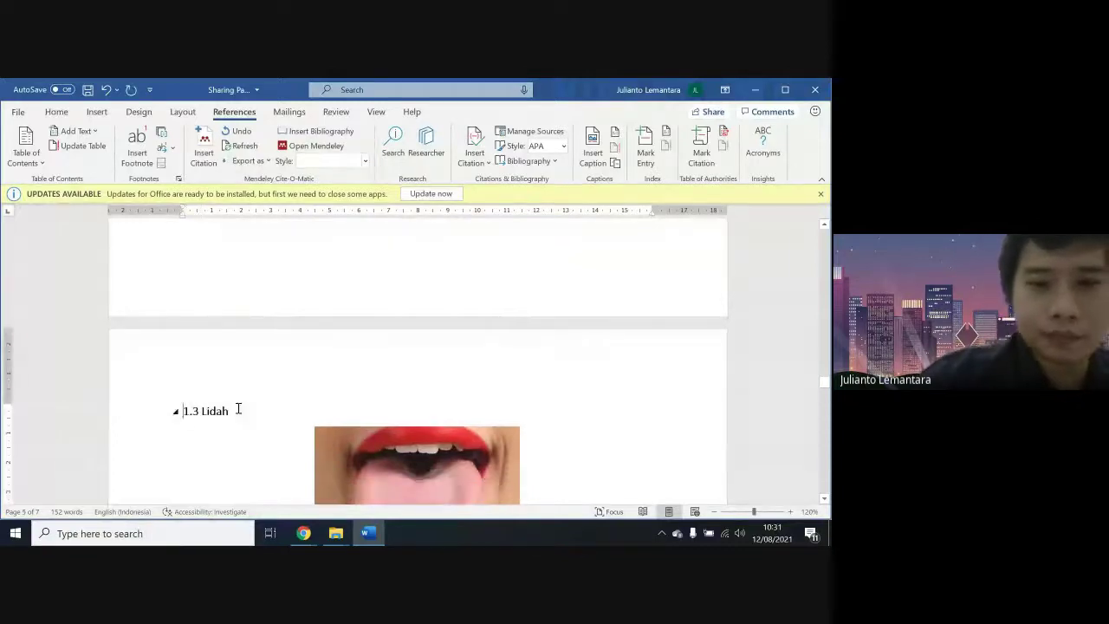
pyautogui.scroll(-6, 238, 409)
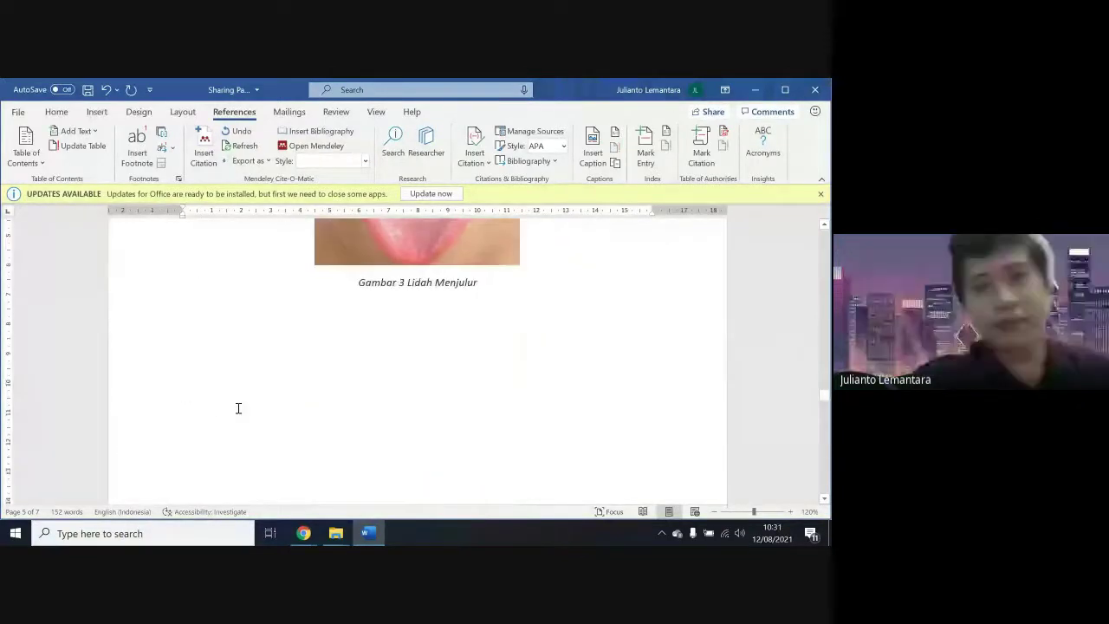
pyautogui.scroll(-10, 238, 408)
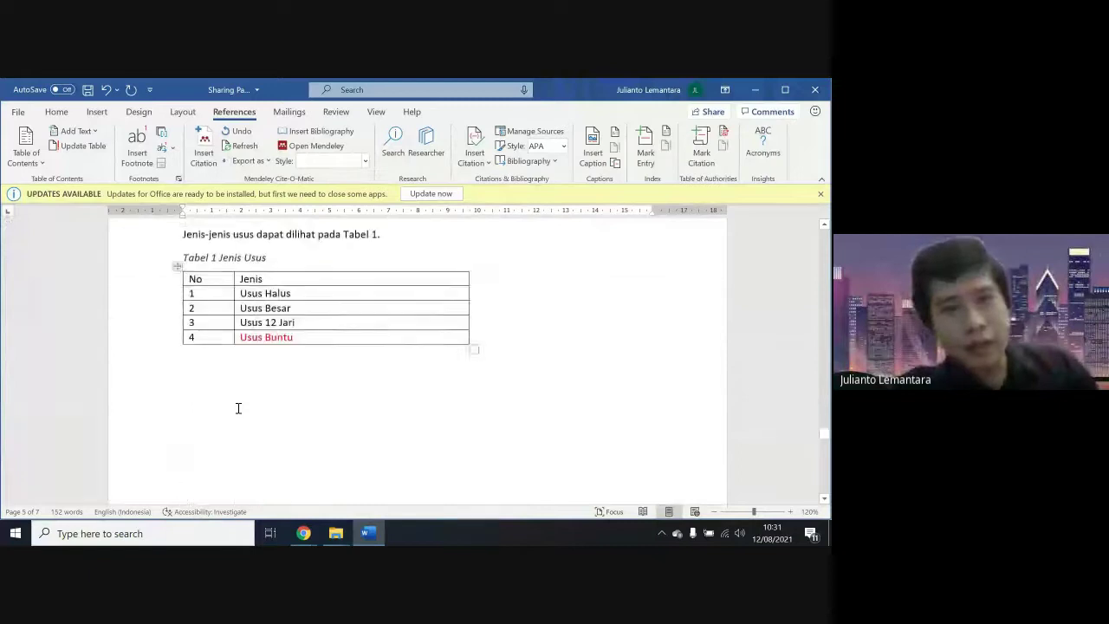
pyautogui.scroll(-8, 239, 409)
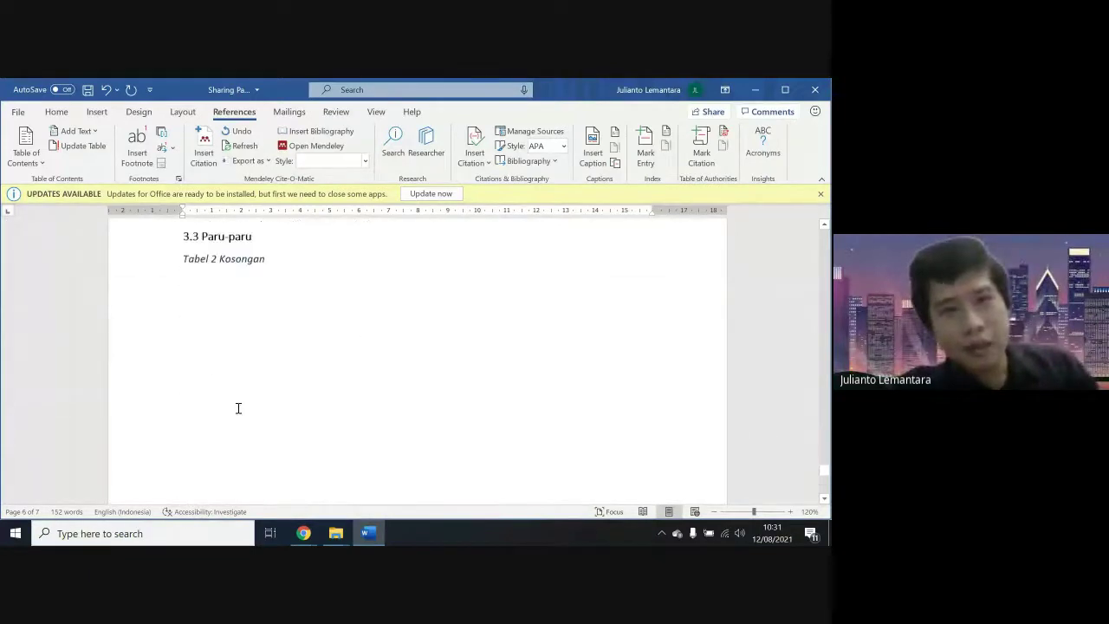
pyautogui.scroll(4, 238, 409)
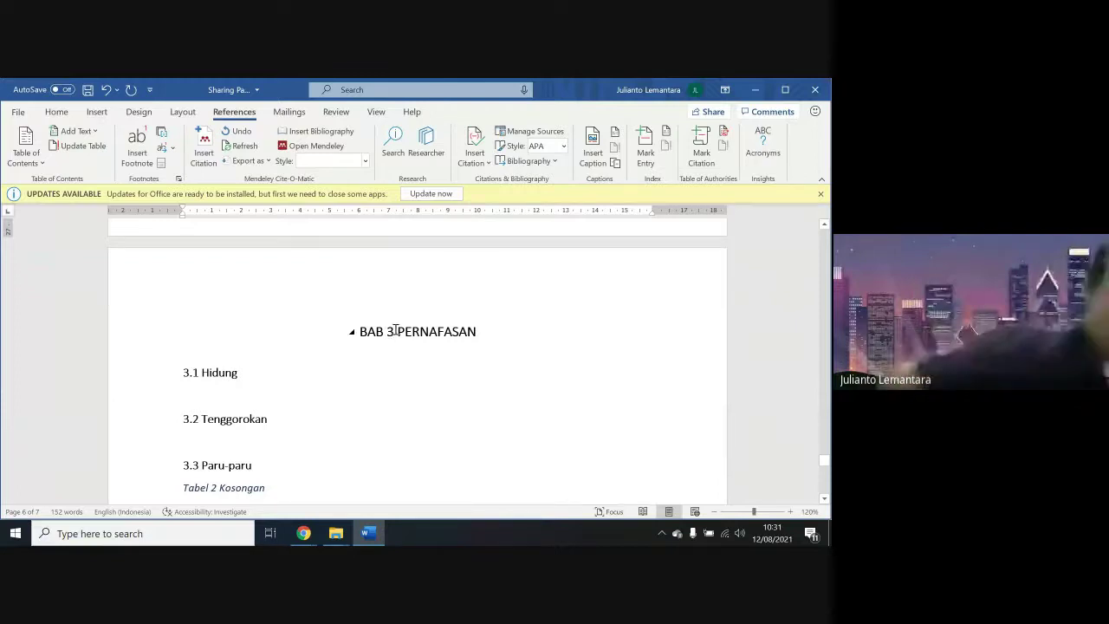
pyautogui.scroll(-2, 343, 351)
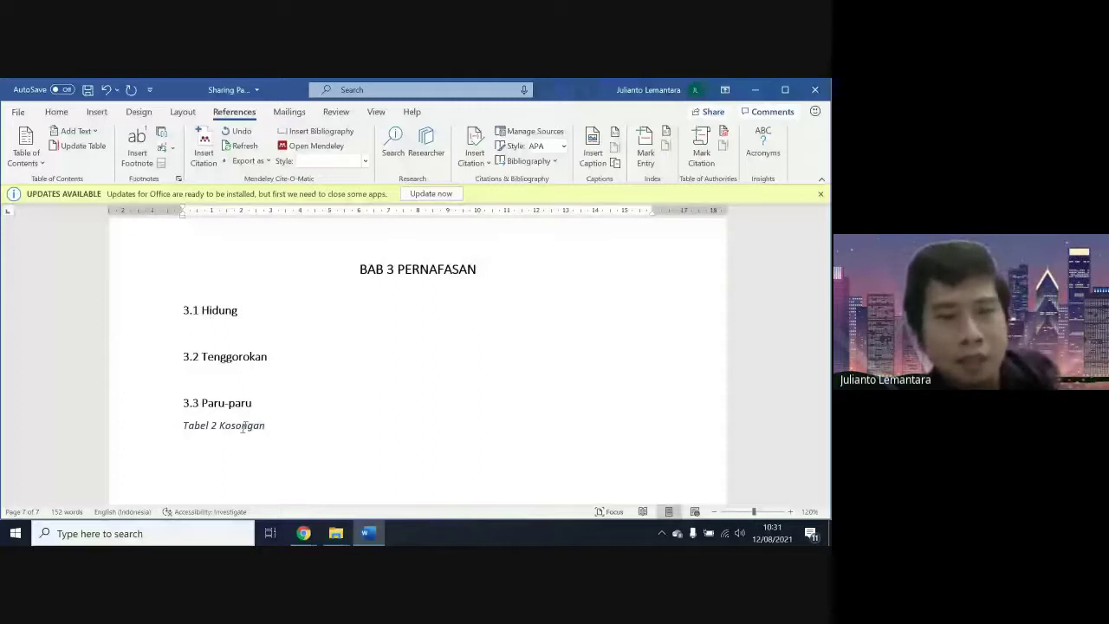
pyautogui.scroll(10, 244, 426)
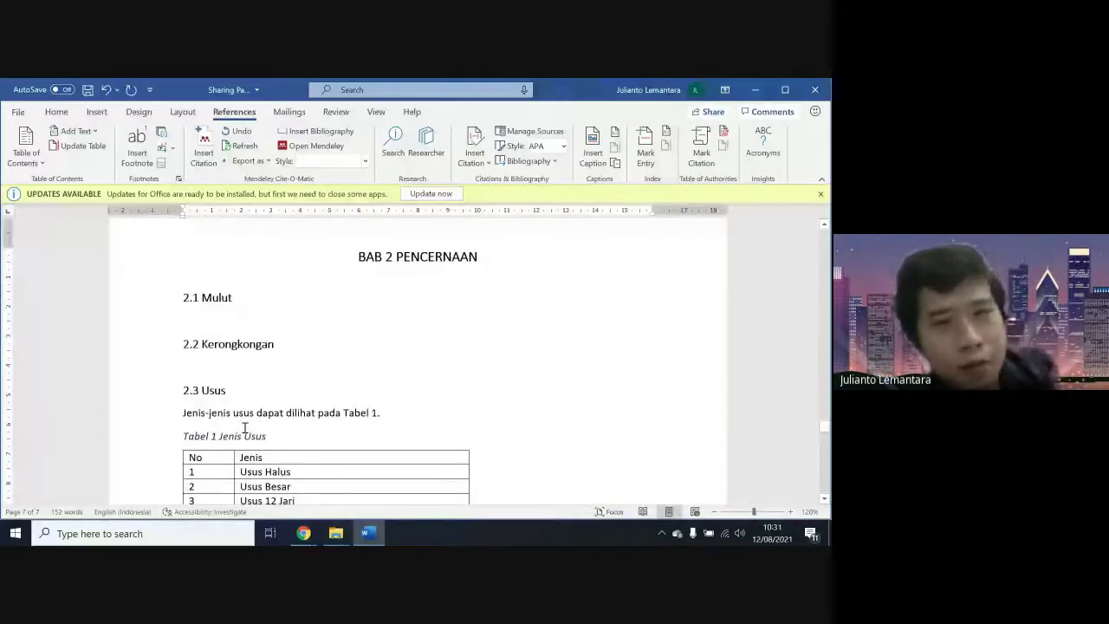
pyautogui.scroll(5, 243, 426)
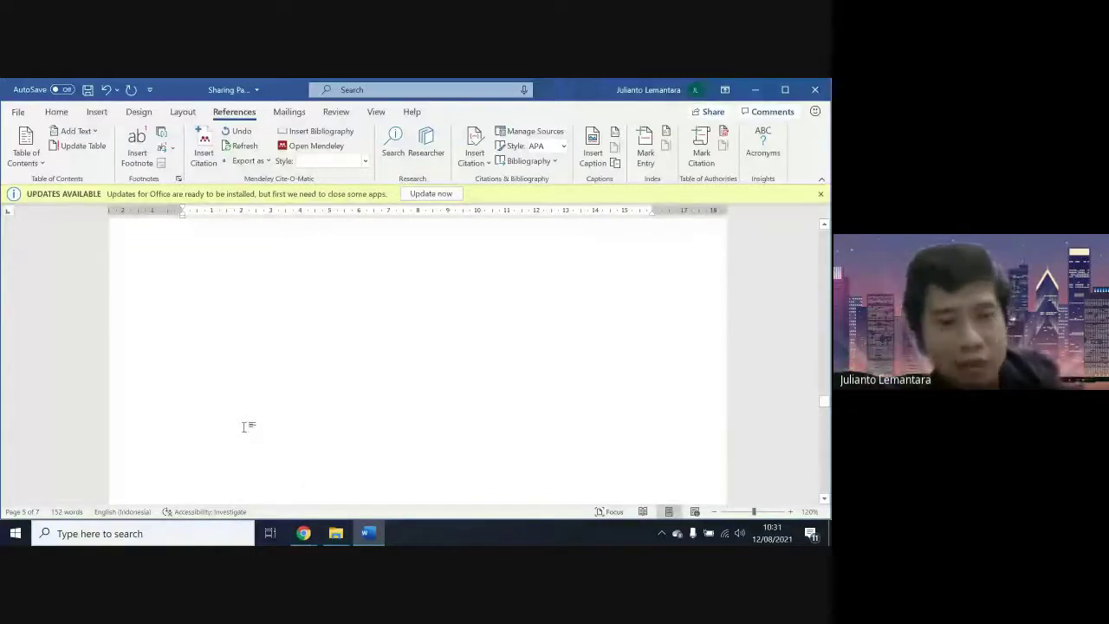
pyautogui.scroll(5, 244, 427)
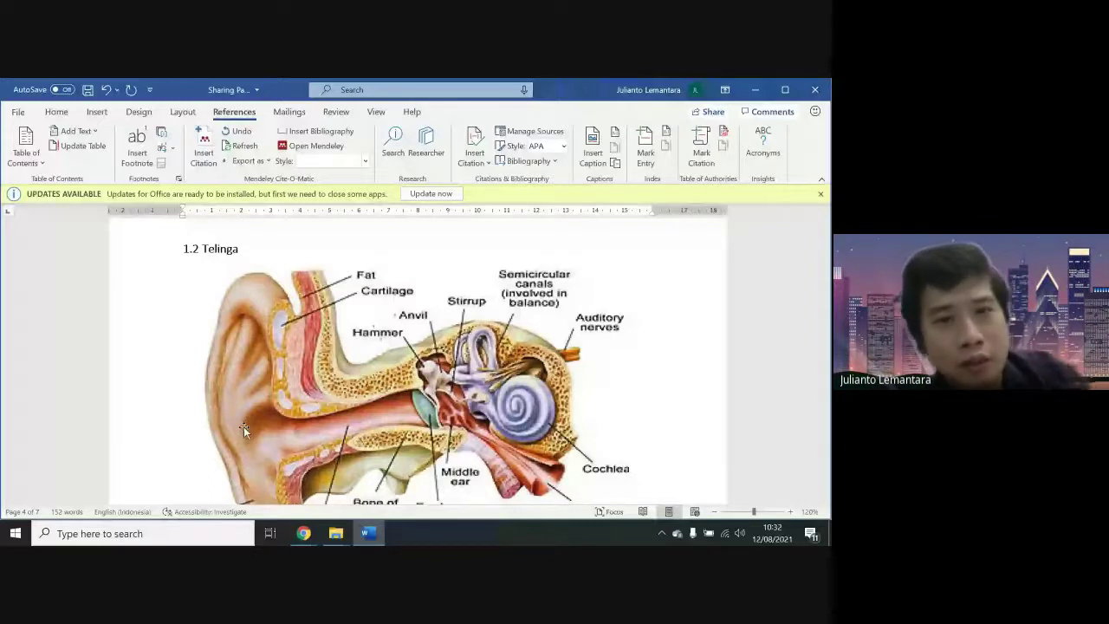
pyautogui.scroll(-10, 244, 427)
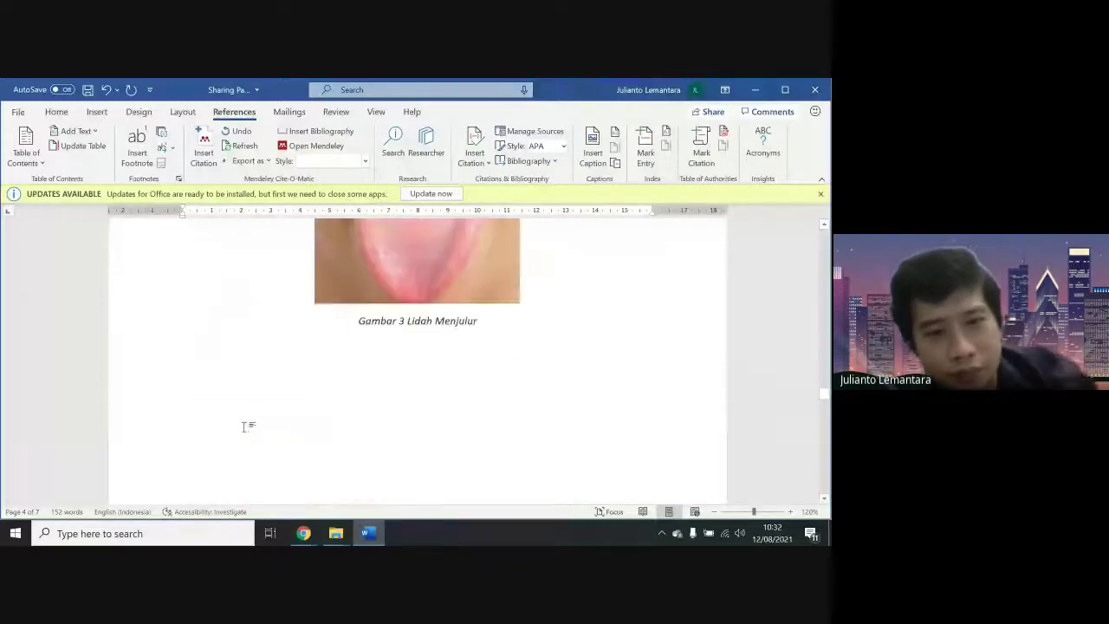
pyautogui.scroll(-3, 244, 427)
pyautogui.scroll(-3, 243, 426)
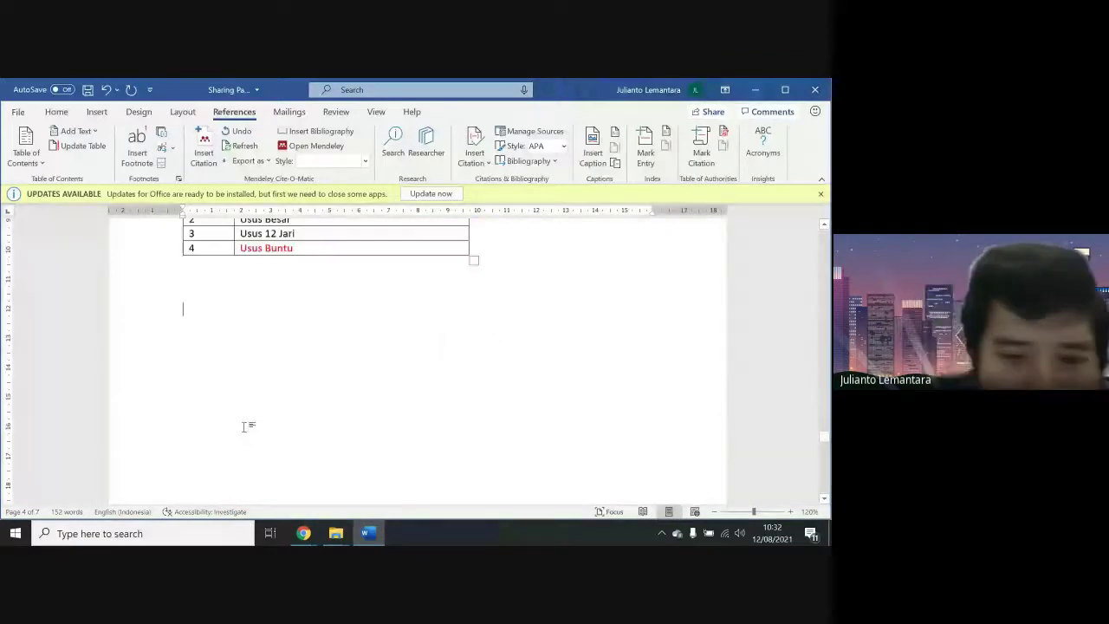
pyautogui.scroll(-3, 245, 428)
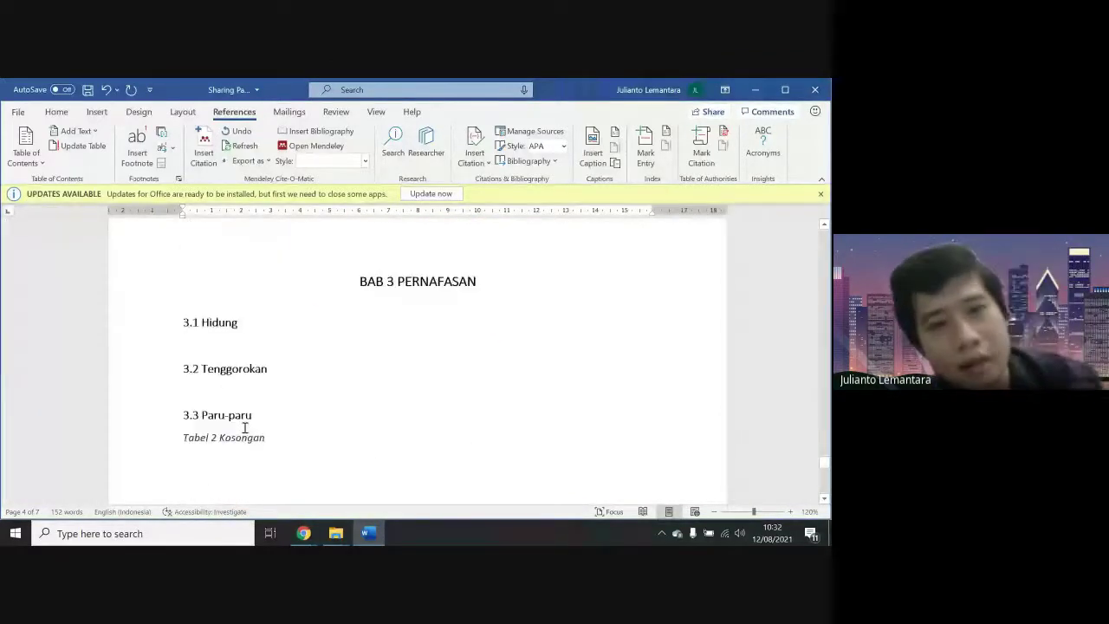
pyautogui.scroll(-3, 245, 427)
pyautogui.scroll(15, 245, 427)
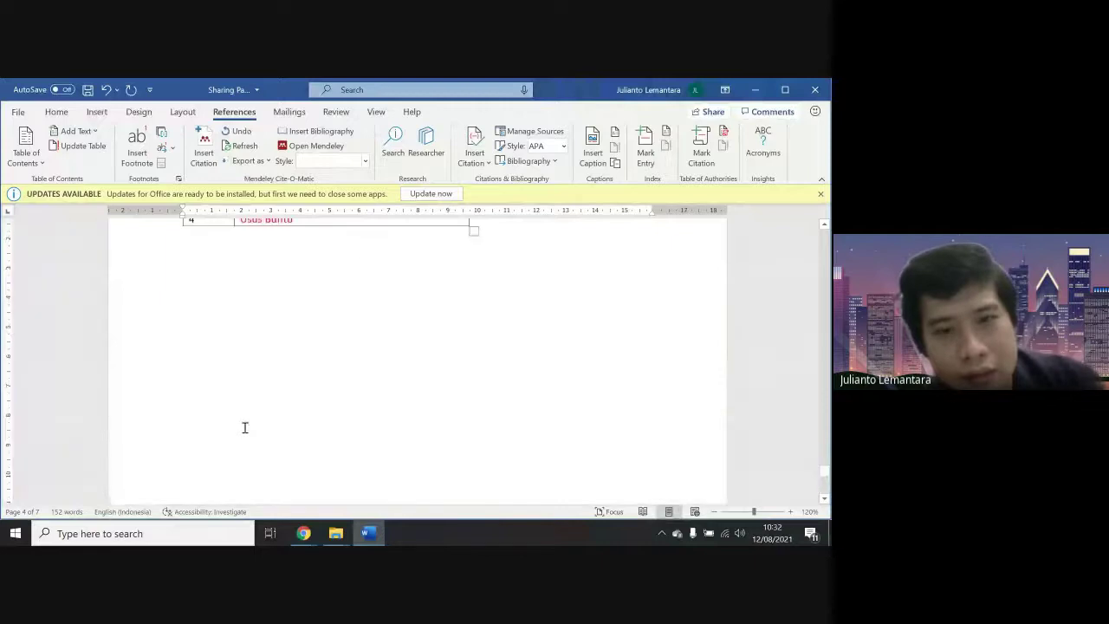
pyautogui.scroll(20, 244, 428)
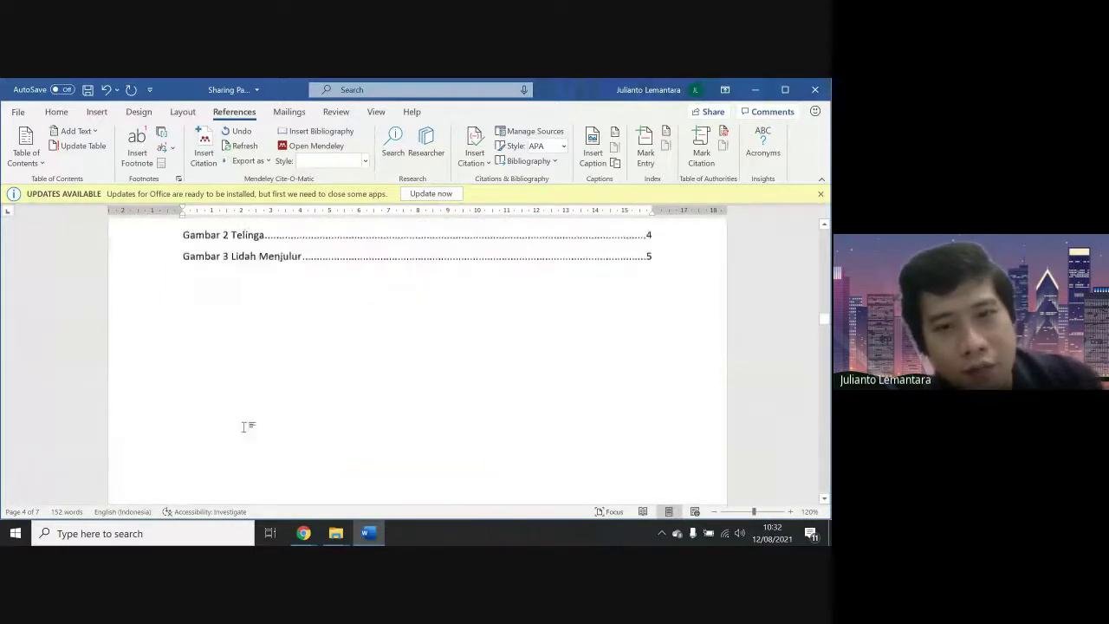
pyautogui.scroll(10, 244, 427)
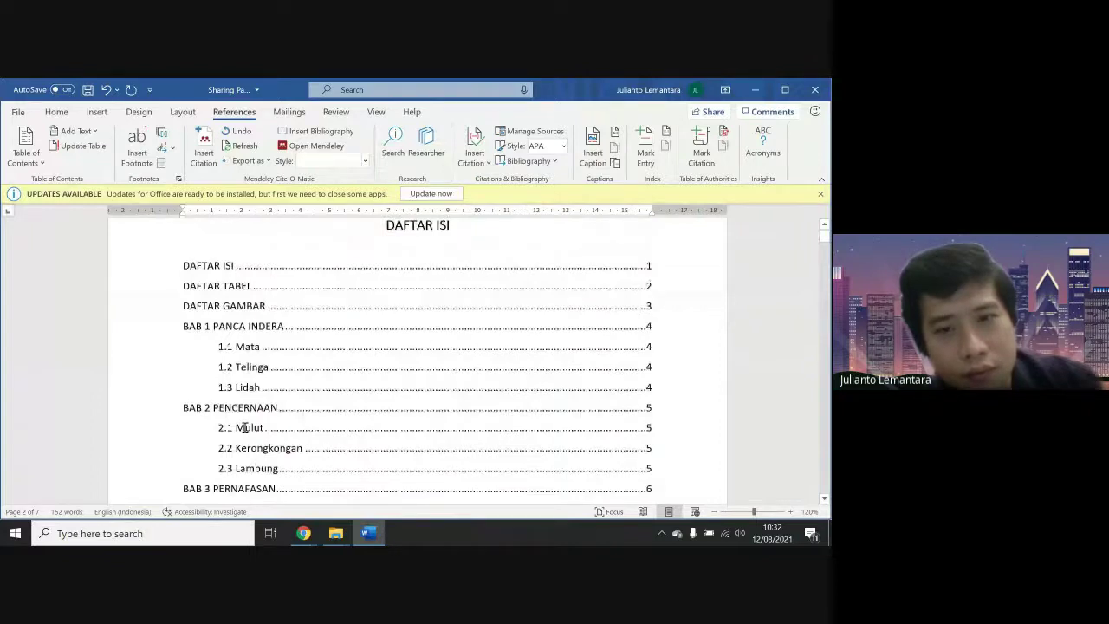
pyautogui.scroll(-10, 244, 427)
pyautogui.scroll(-10, 244, 426)
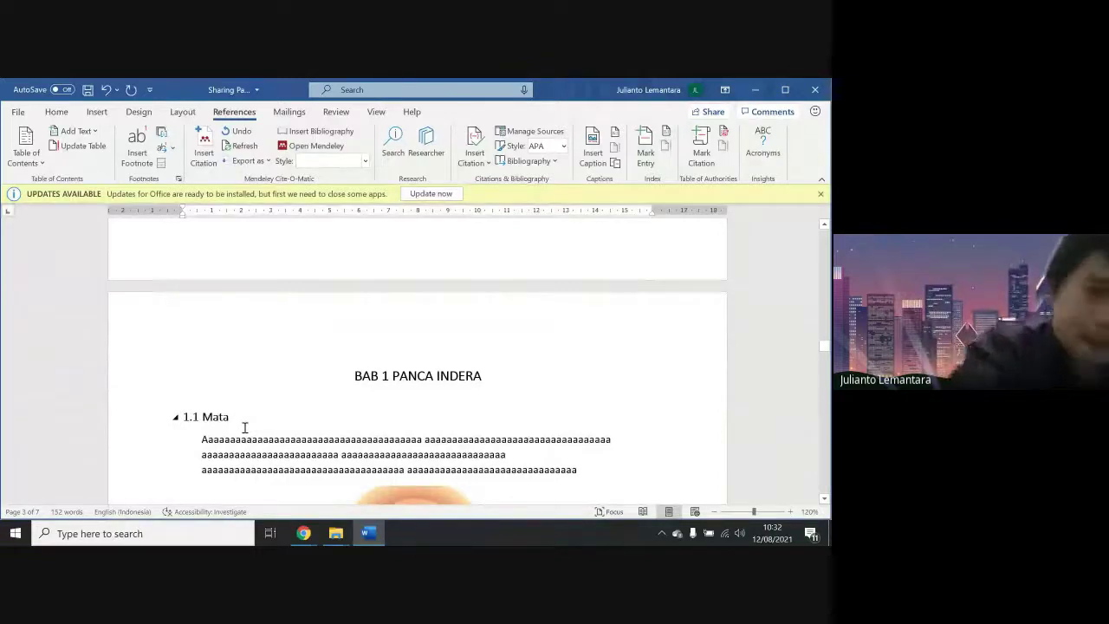
pyautogui.scroll(-3, 244, 427)
pyautogui.scroll(-1, 244, 428)
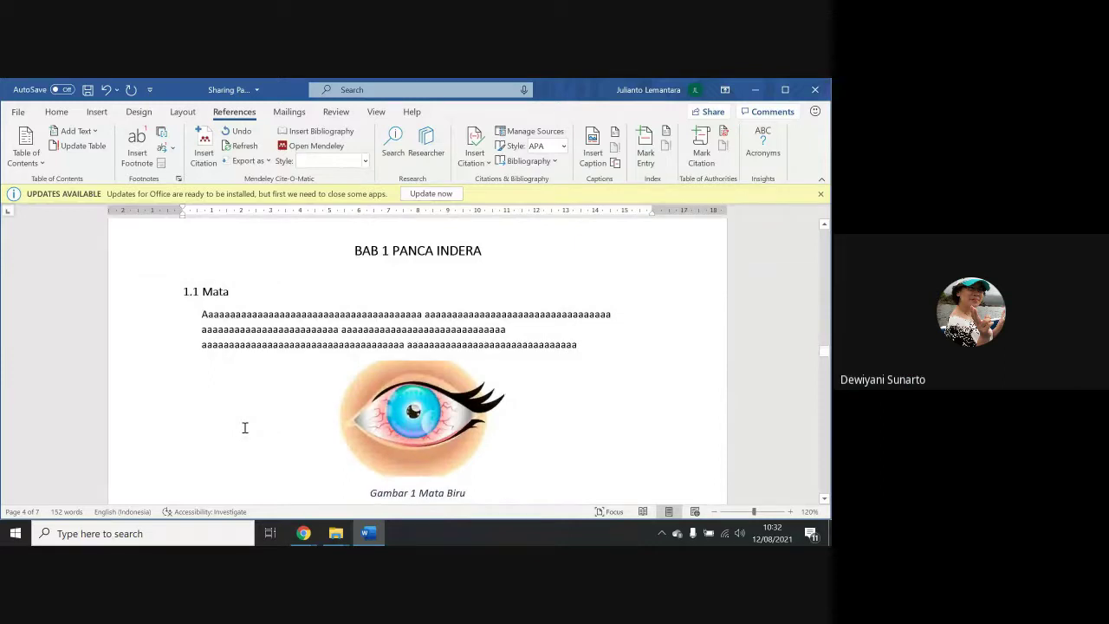
# Return to the Google Meet call tab in Chrome showing the participant grid
pyautogui.moveTo(303, 534)
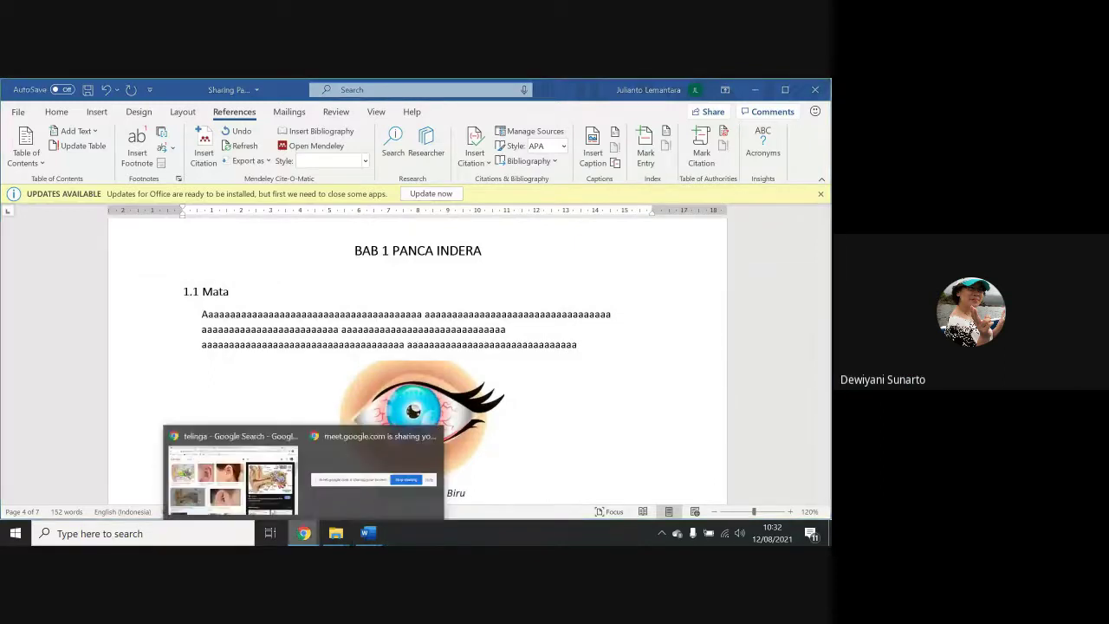
pyautogui.click(232, 478)
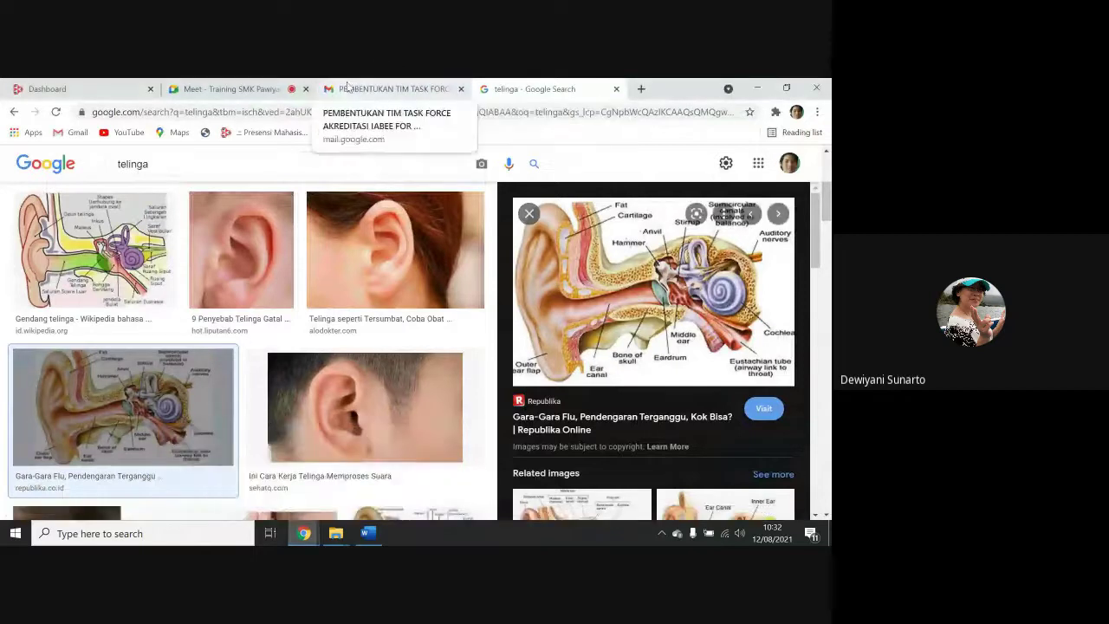
pyautogui.click(245, 86)
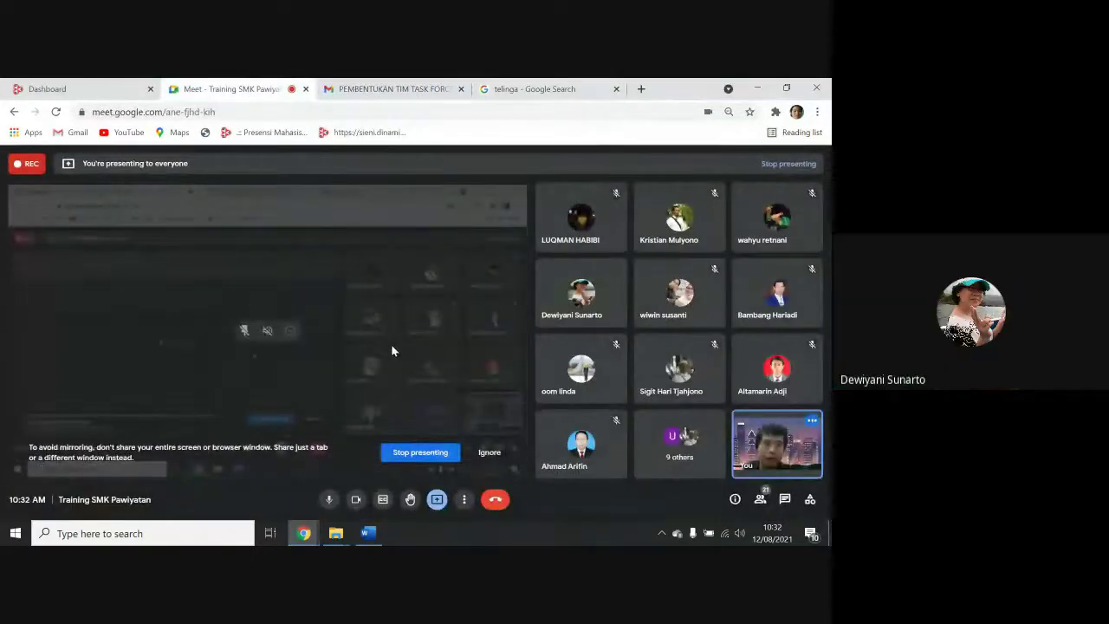
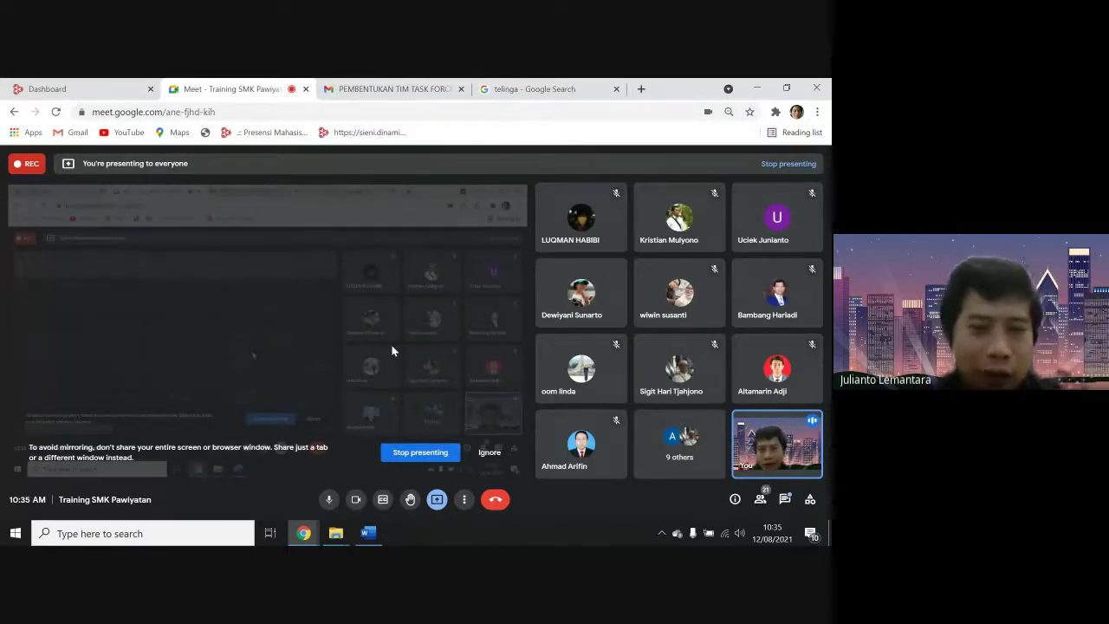
# Scroll through the Word report, then switch back to the video call
pyautogui.click(366, 530)
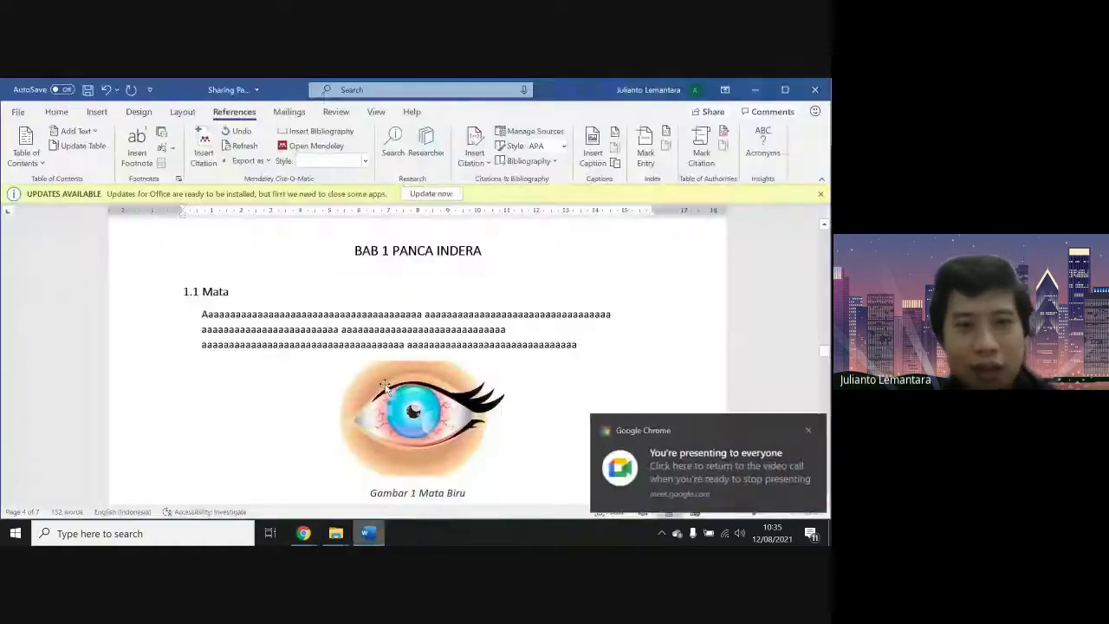
pyautogui.scroll(-4, 382, 347)
pyautogui.scroll(-2, 408, 321)
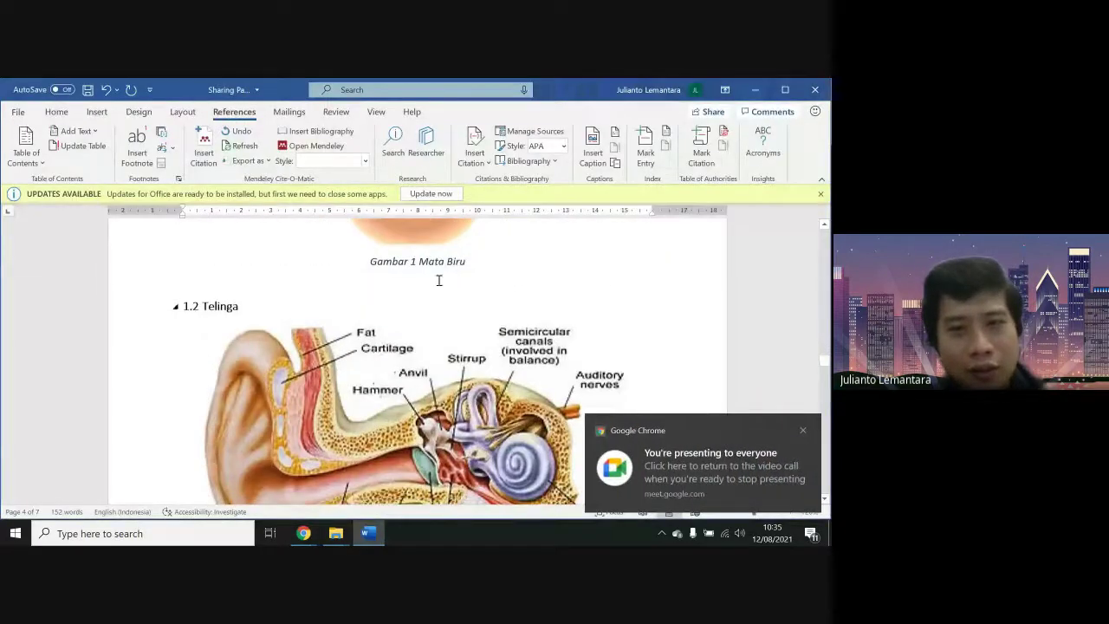
pyautogui.scroll(-4, 456, 319)
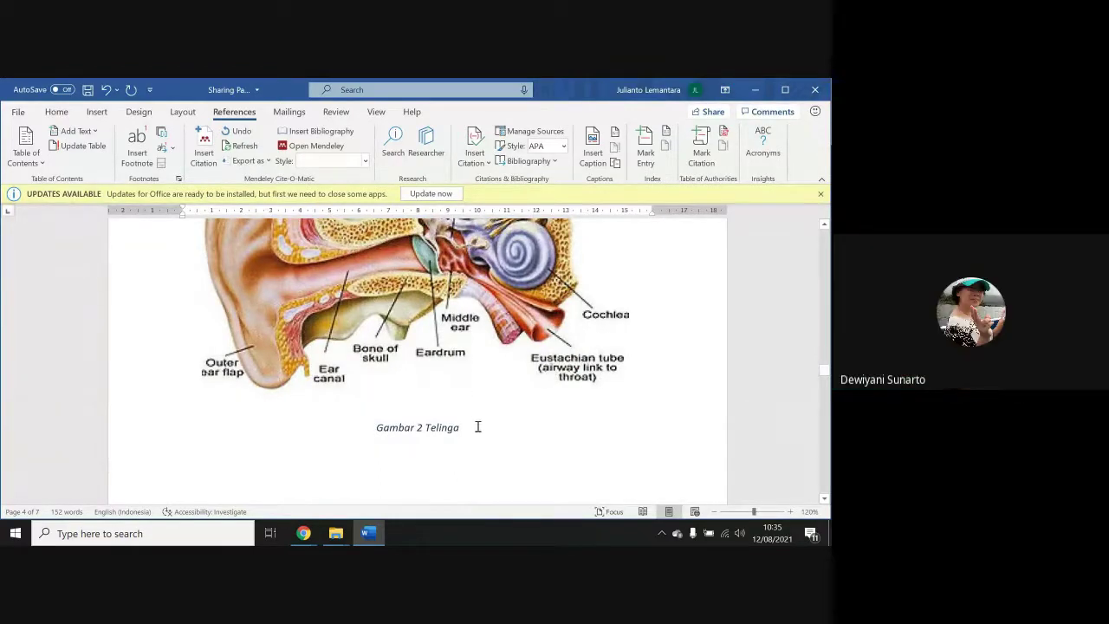
pyautogui.scroll(-3, 492, 429)
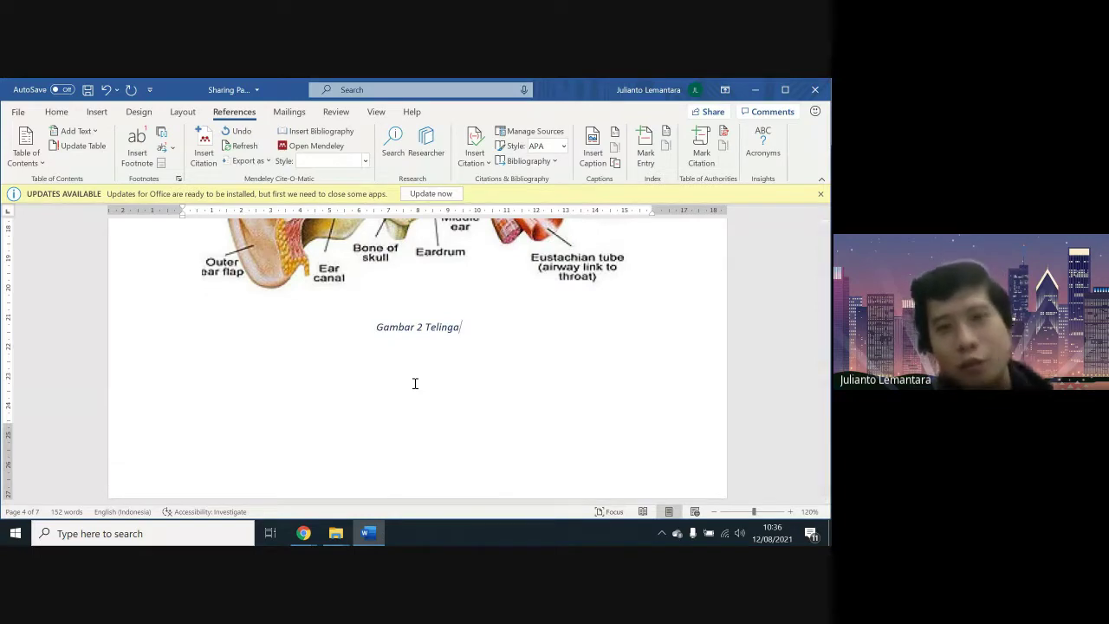
pyautogui.scroll(3, 415, 384)
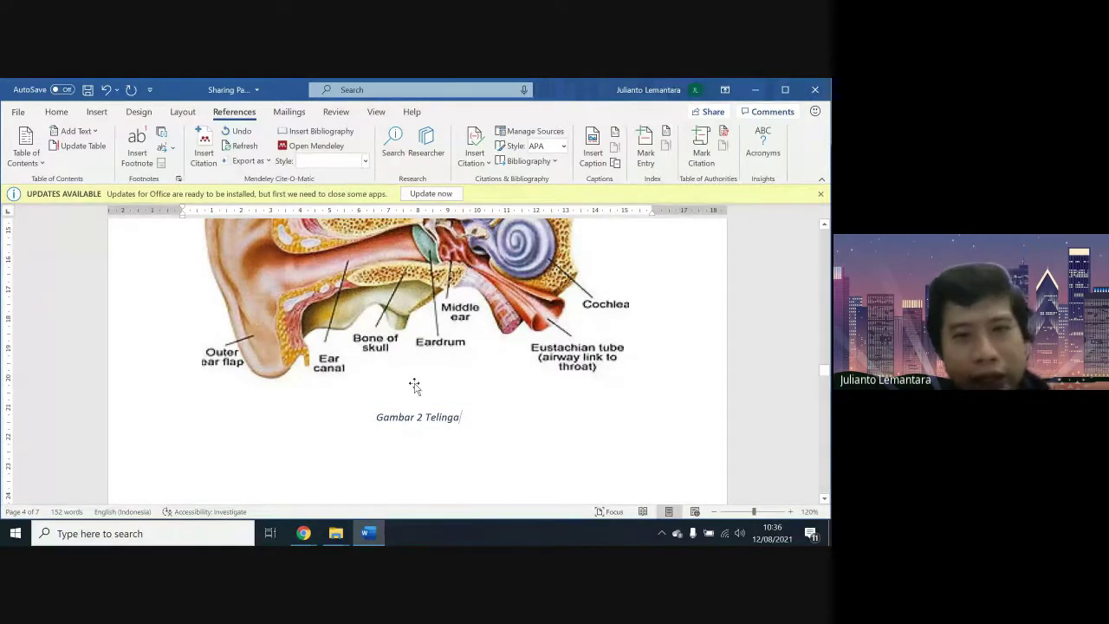
pyautogui.scroll(-8, 415, 384)
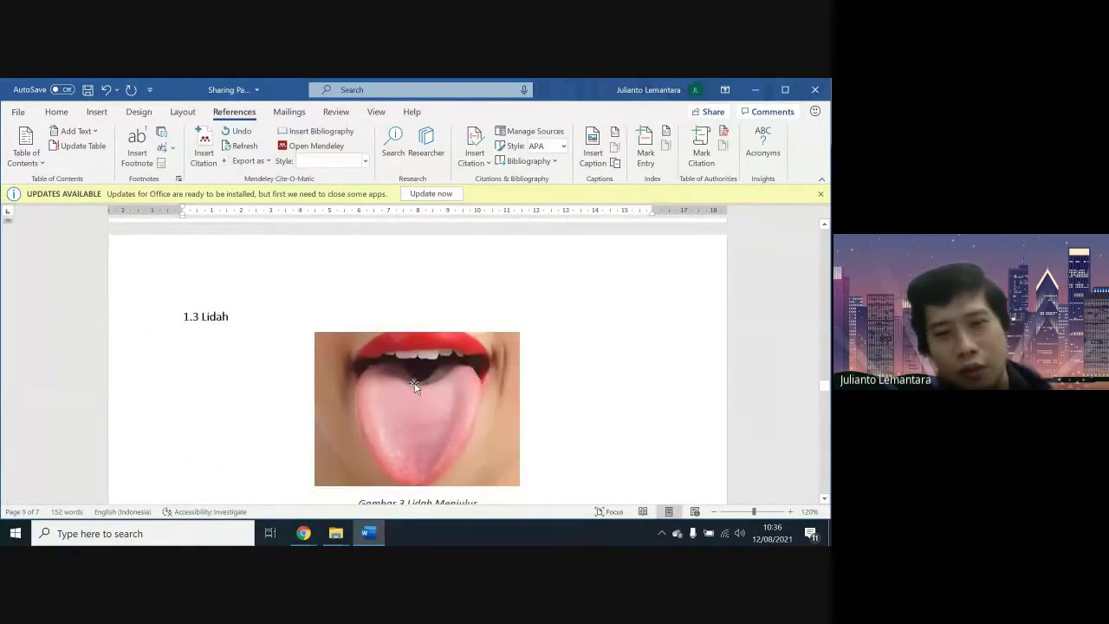
pyautogui.scroll(-3, 415, 386)
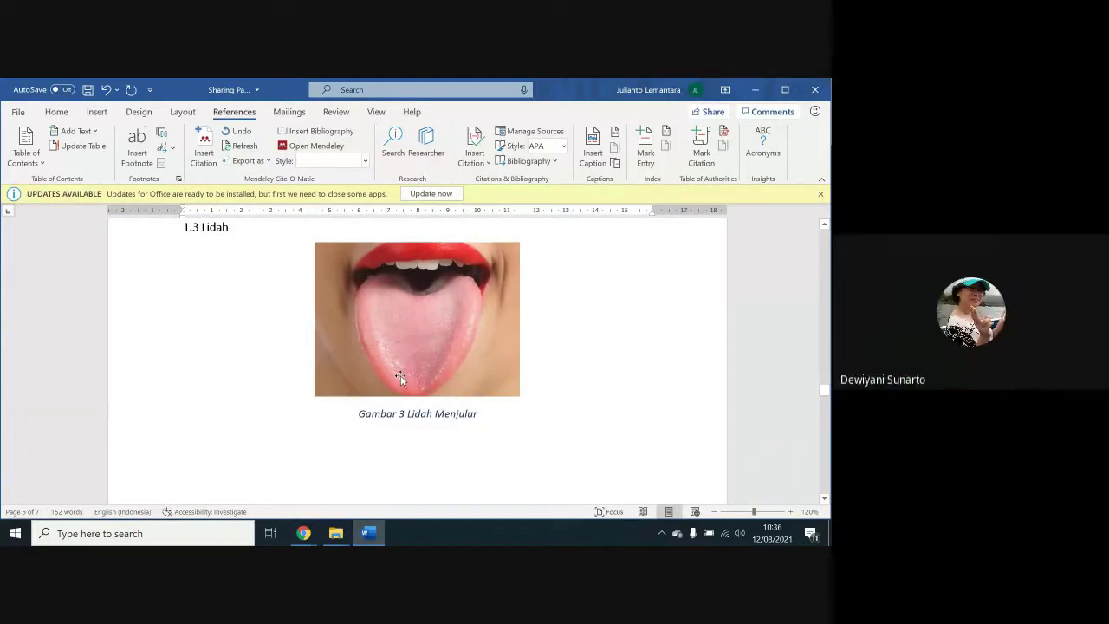
pyautogui.scroll(8, 400, 378)
pyautogui.scroll(7, 402, 379)
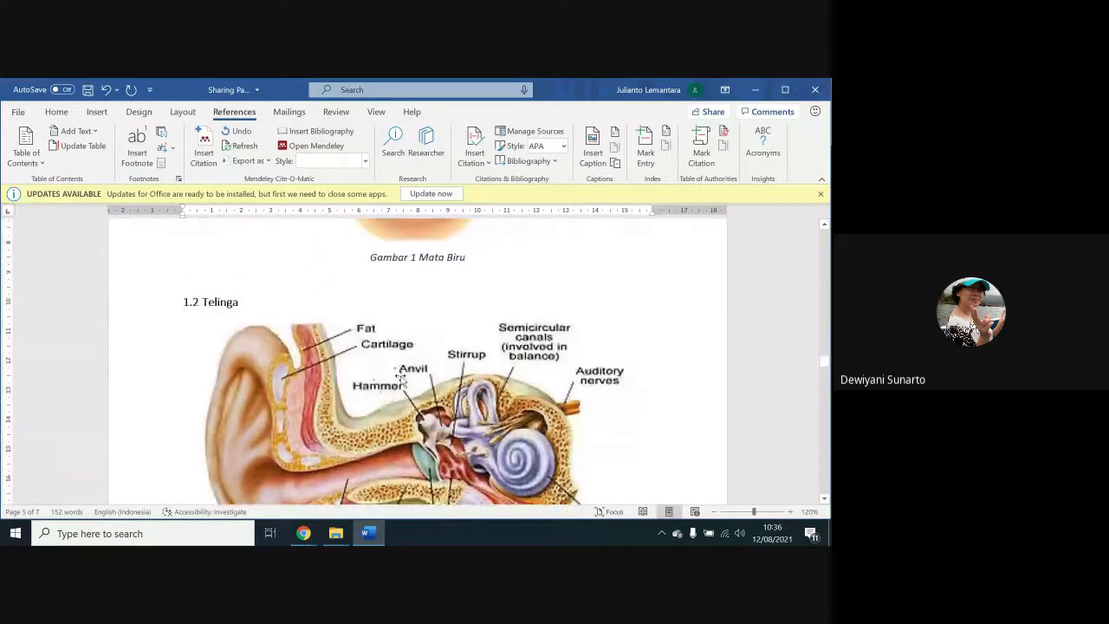
pyautogui.scroll(-4, 401, 377)
pyautogui.scroll(-3, 400, 378)
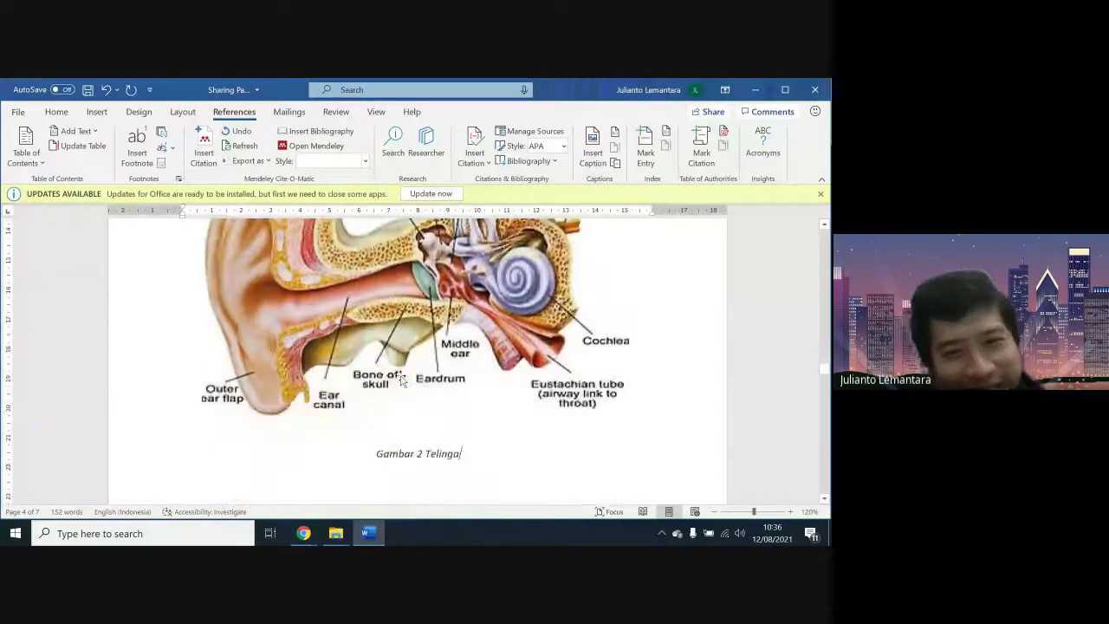
pyautogui.hotkey('alt', 'Tab')
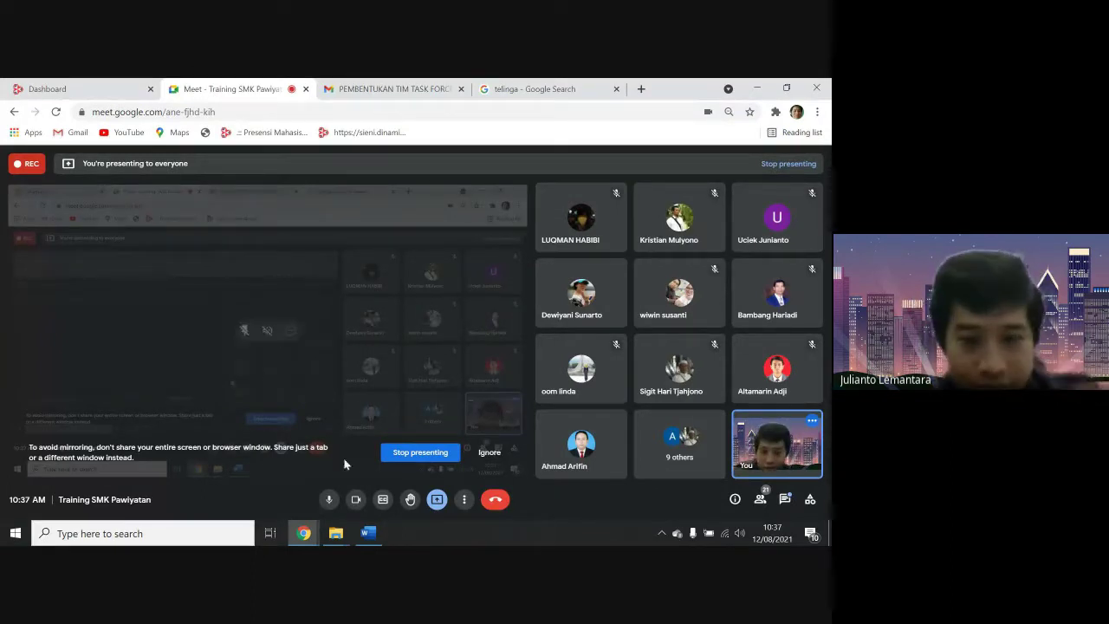
# Return to the Word report and place the cursor in the table of contents
pyautogui.click(365, 535)
pyautogui.scroll(15, 408, 404)
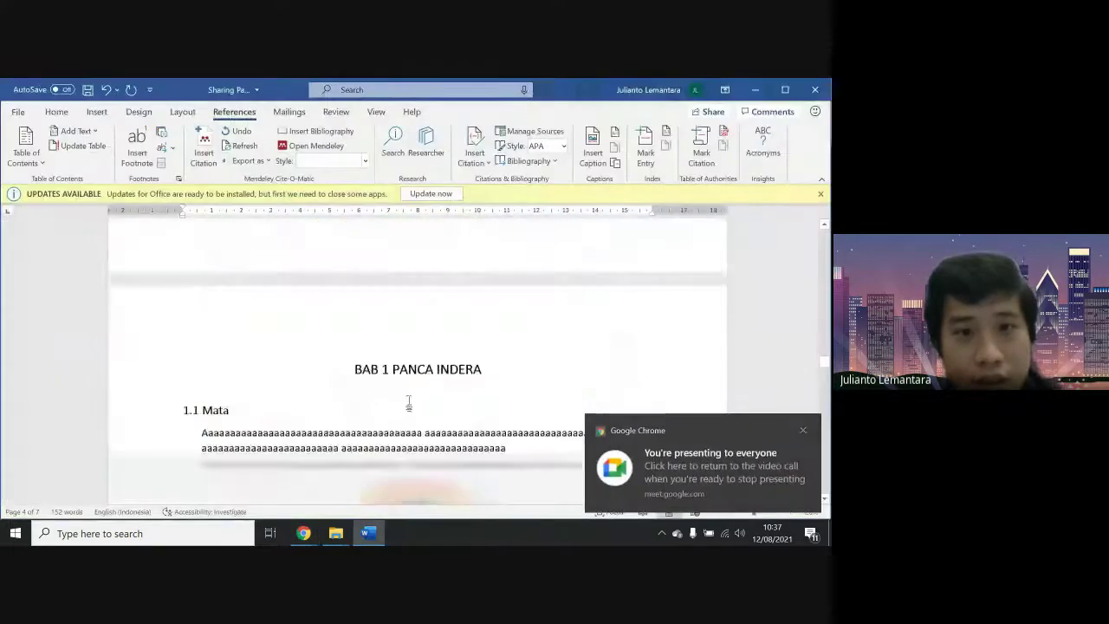
pyautogui.rightClick(411, 378)
pyautogui.press('Escape')
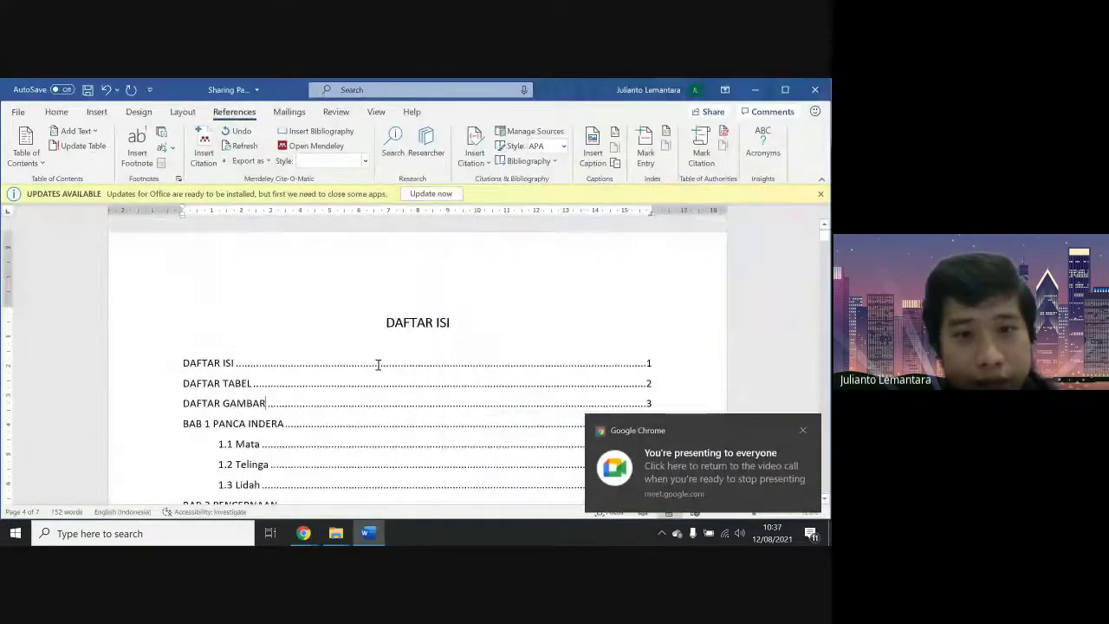
pyautogui.click(291, 366)
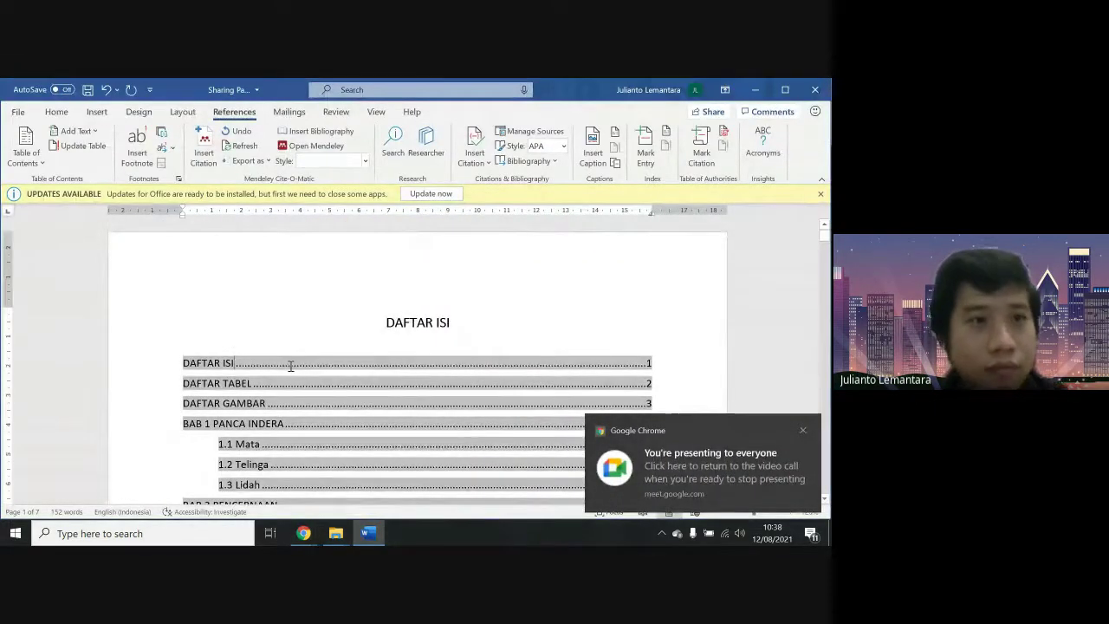
# Save a copy of the report as Sharing Pawiyatan.pdf using the PDF file type
pyautogui.click(16, 113)
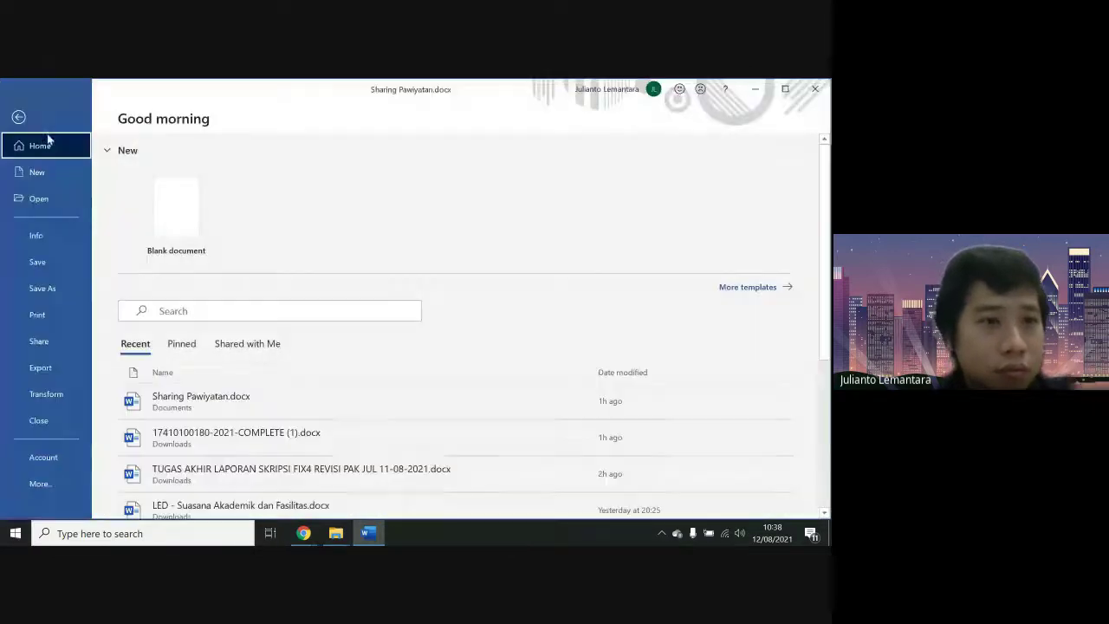
pyautogui.click(72, 283)
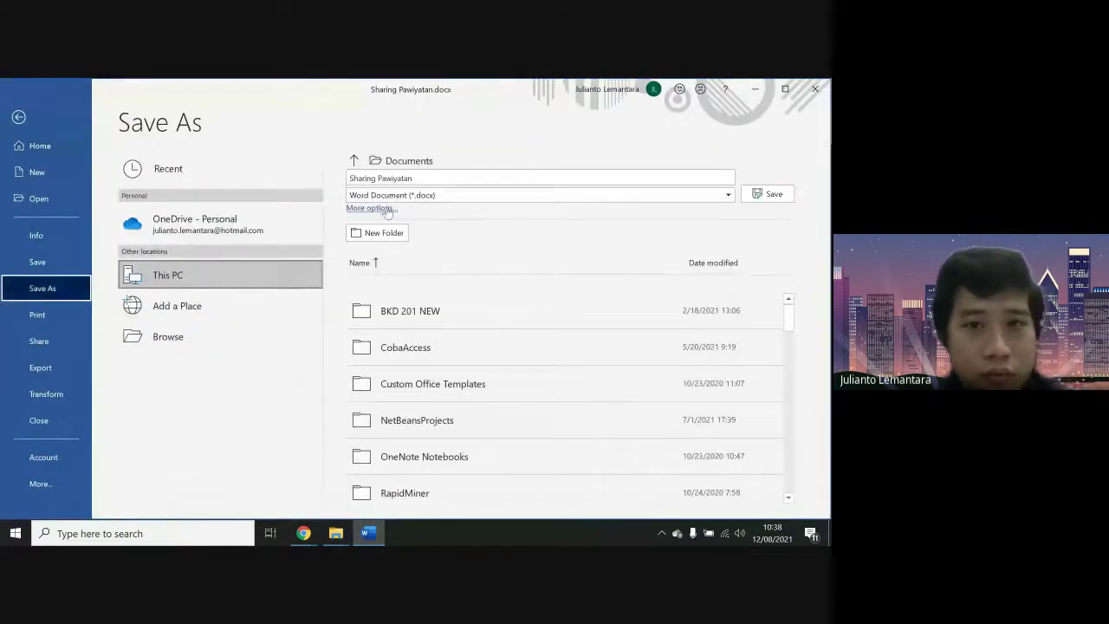
pyautogui.click(390, 195)
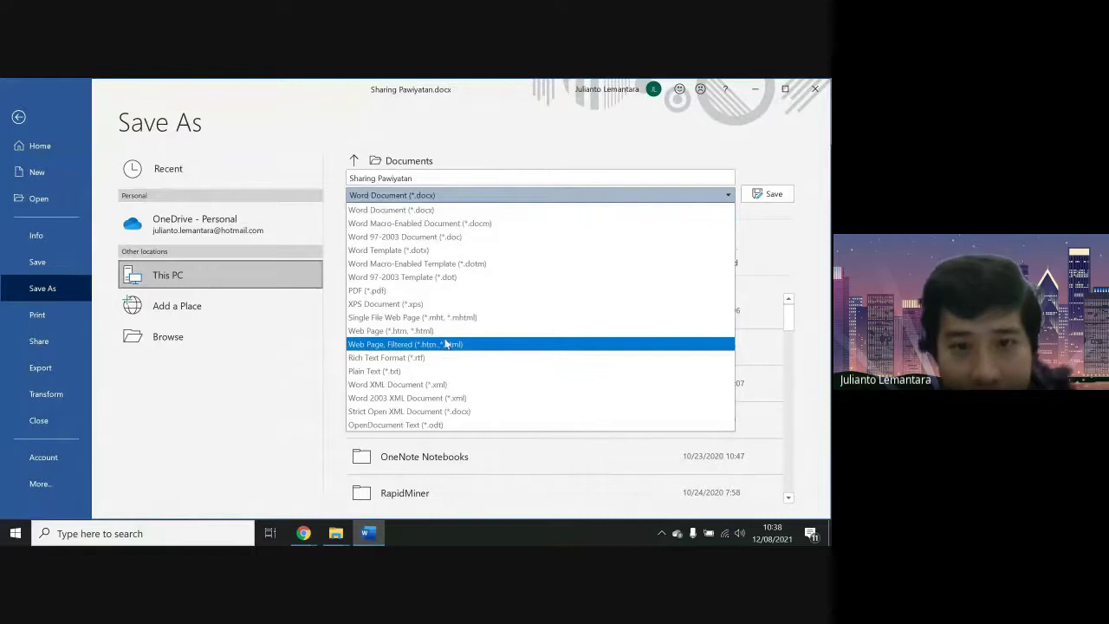
pyautogui.click(459, 292)
pyautogui.click(757, 192)
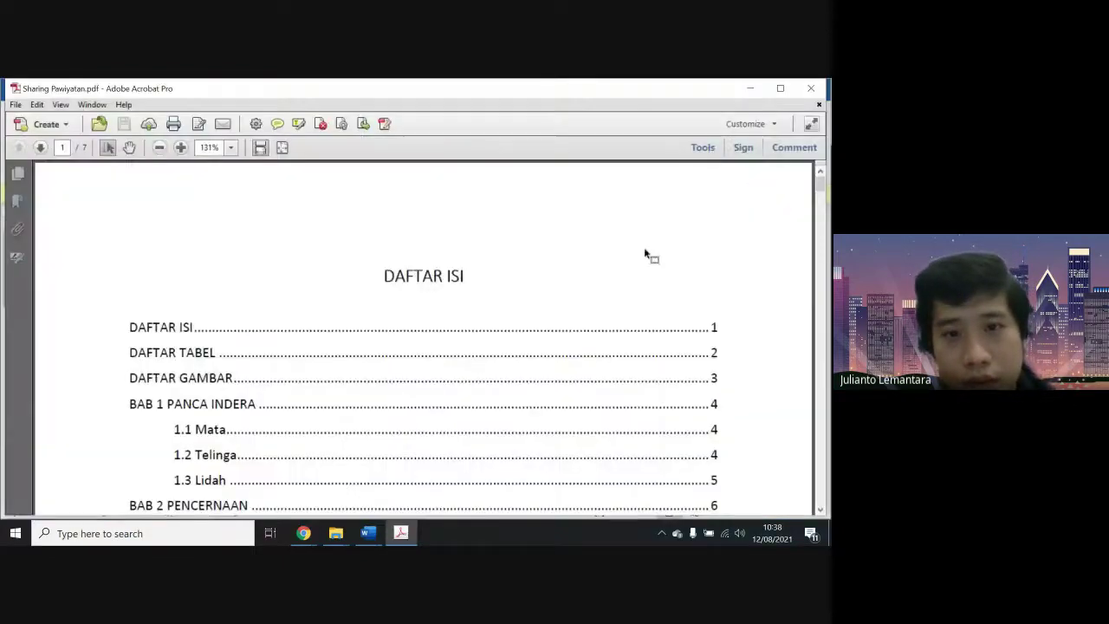
# Test the DAFTAR ISI, 1.1 Mata and 3.3 Paru-paru links in the PDF, then close Acrobat
pyautogui.scroll(-3, 572, 303)
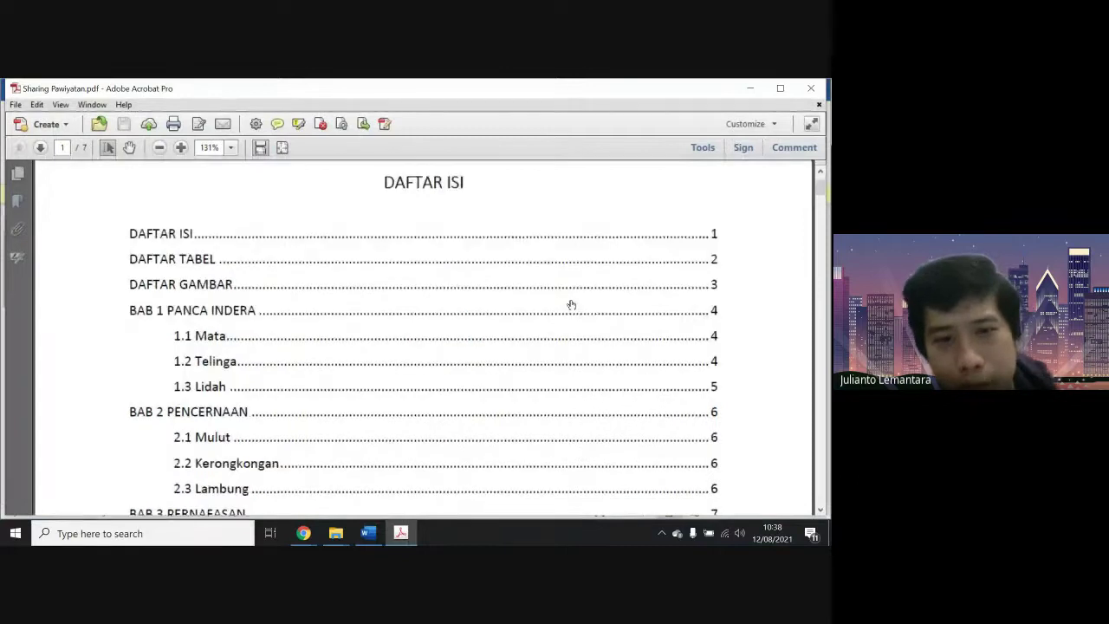
pyautogui.click(357, 236)
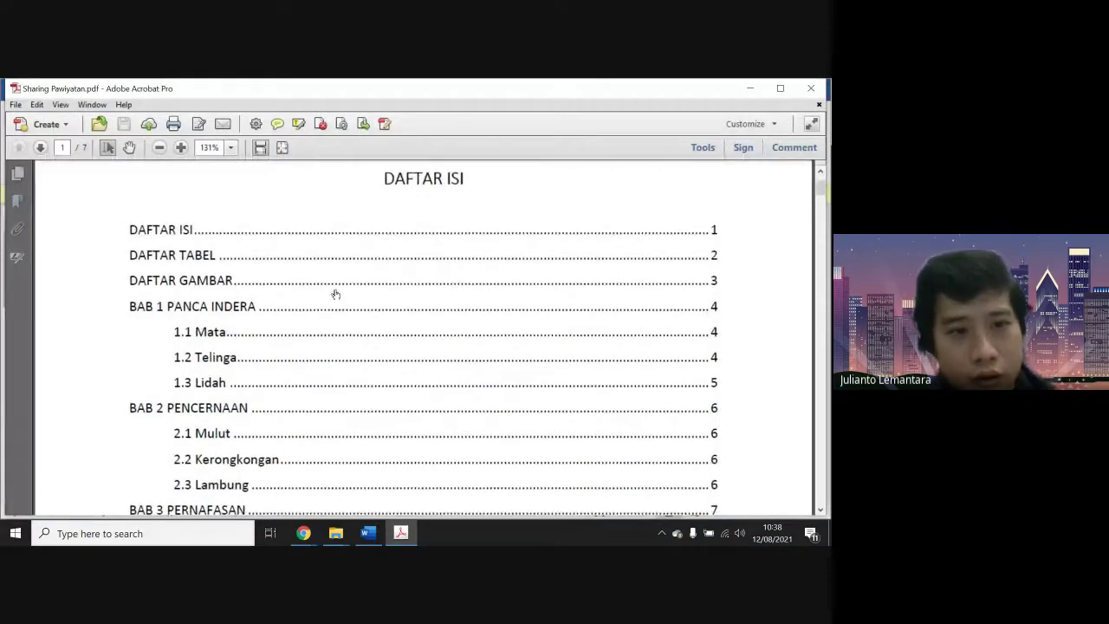
pyautogui.click(315, 340)
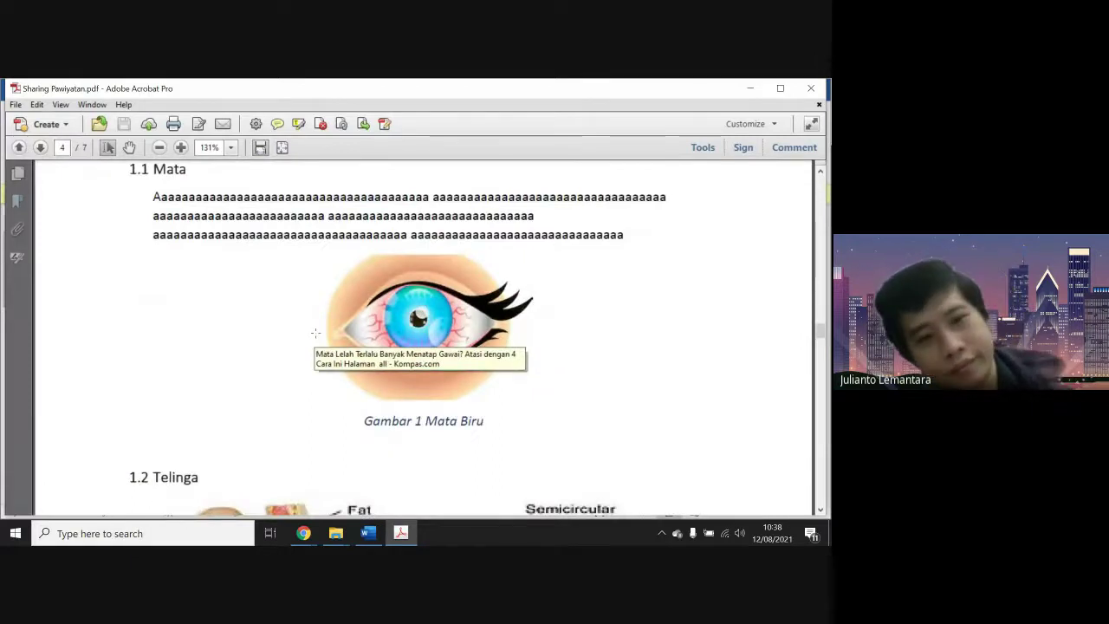
pyautogui.press('Home')
pyautogui.scroll(-5, 304, 389)
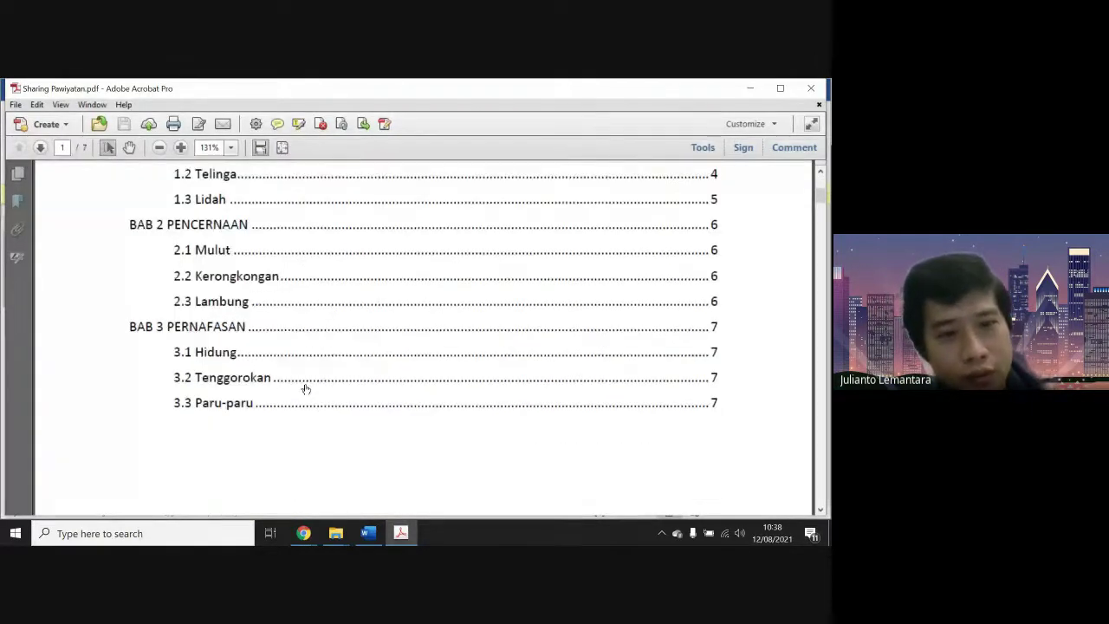
pyautogui.click(243, 404)
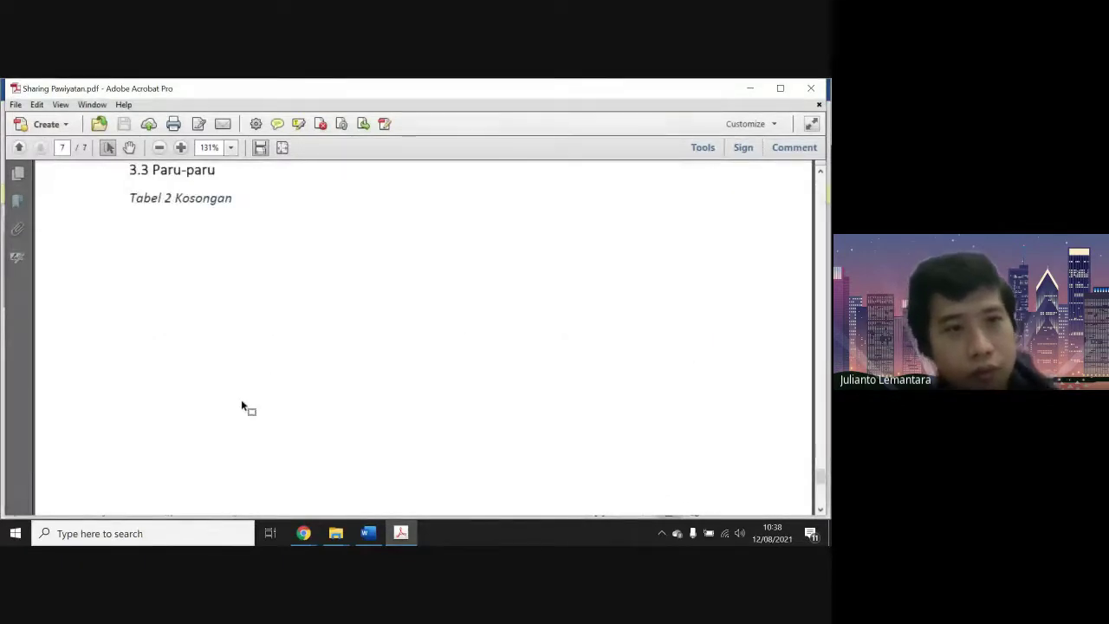
pyautogui.click(811, 88)
pyautogui.click(515, 291)
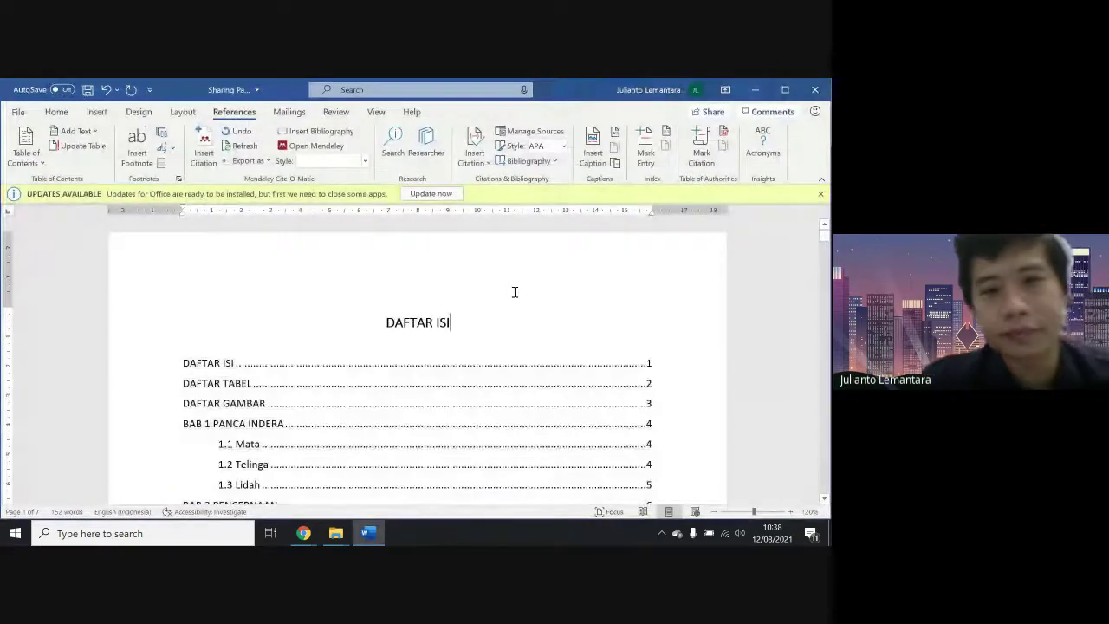
pyautogui.scroll(-5, 515, 293)
pyautogui.scroll(-5, 515, 292)
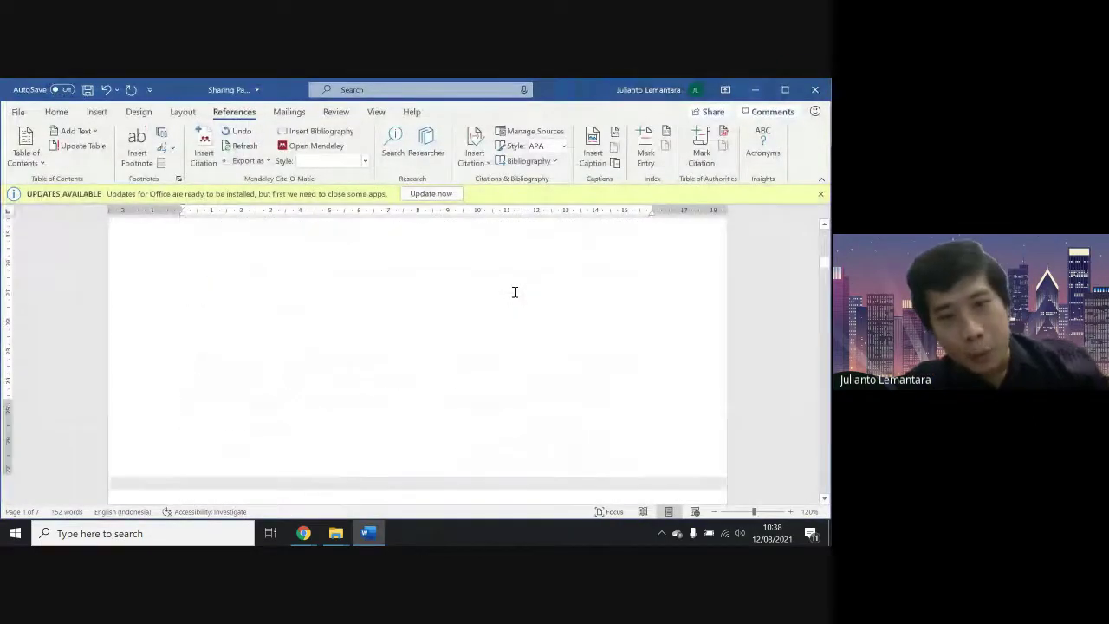
pyautogui.hotkey('alt', 'Tab')
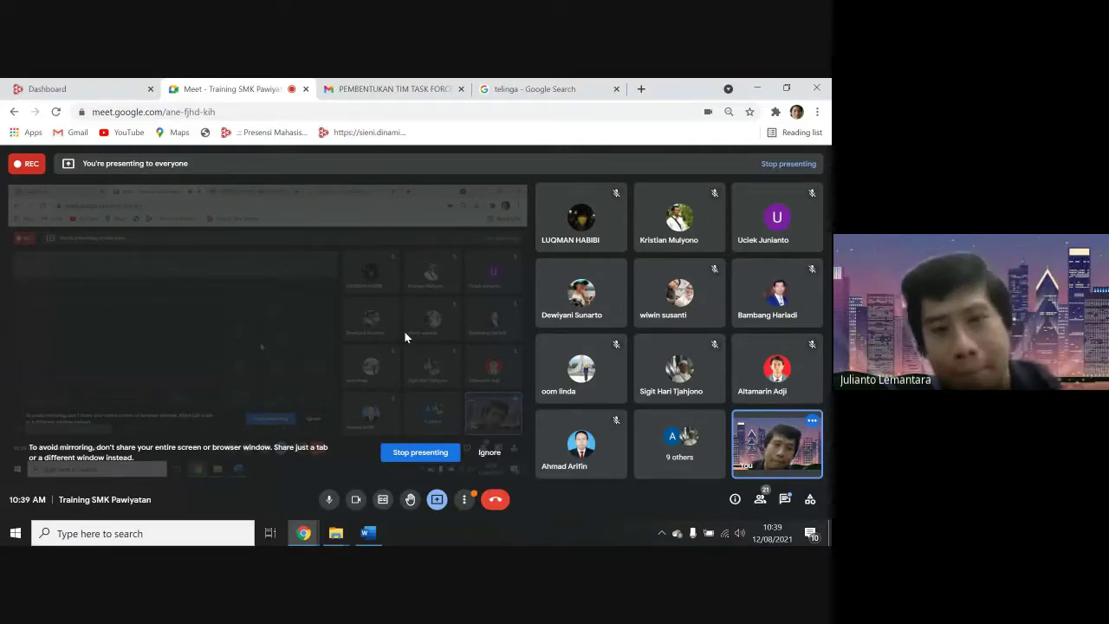
pyautogui.click(367, 532)
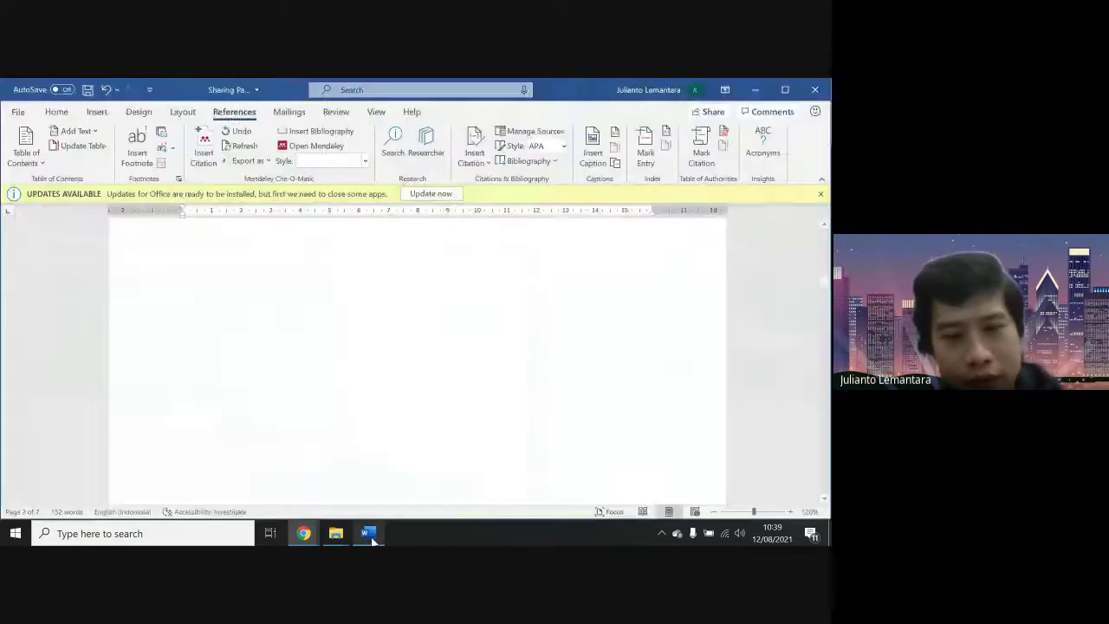
pyautogui.scroll(10, 433, 416)
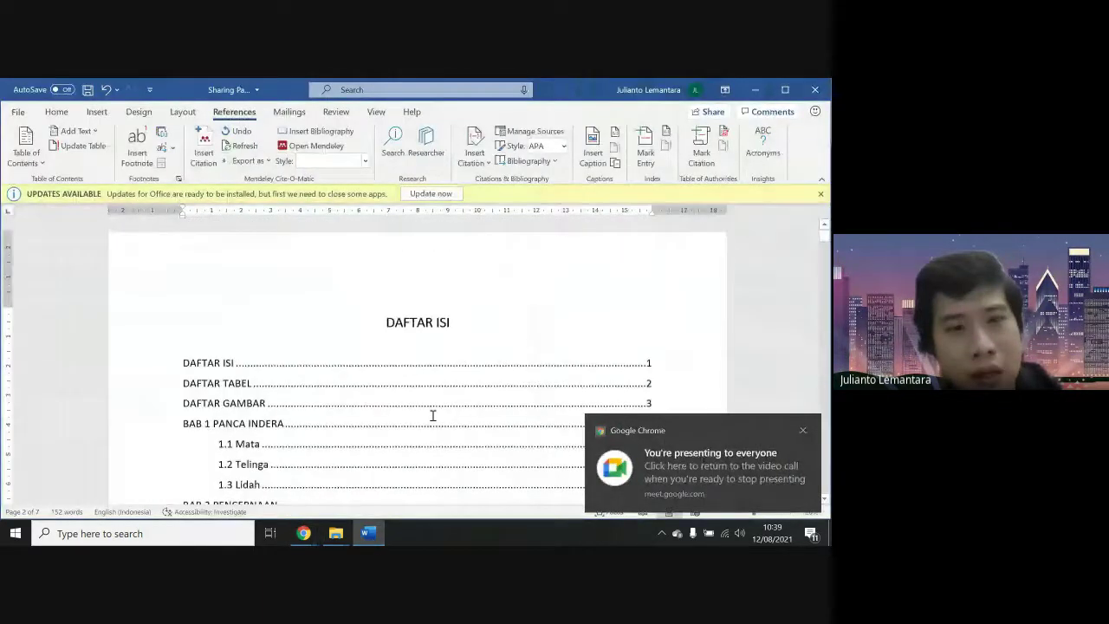
pyautogui.scroll(-10, 432, 416)
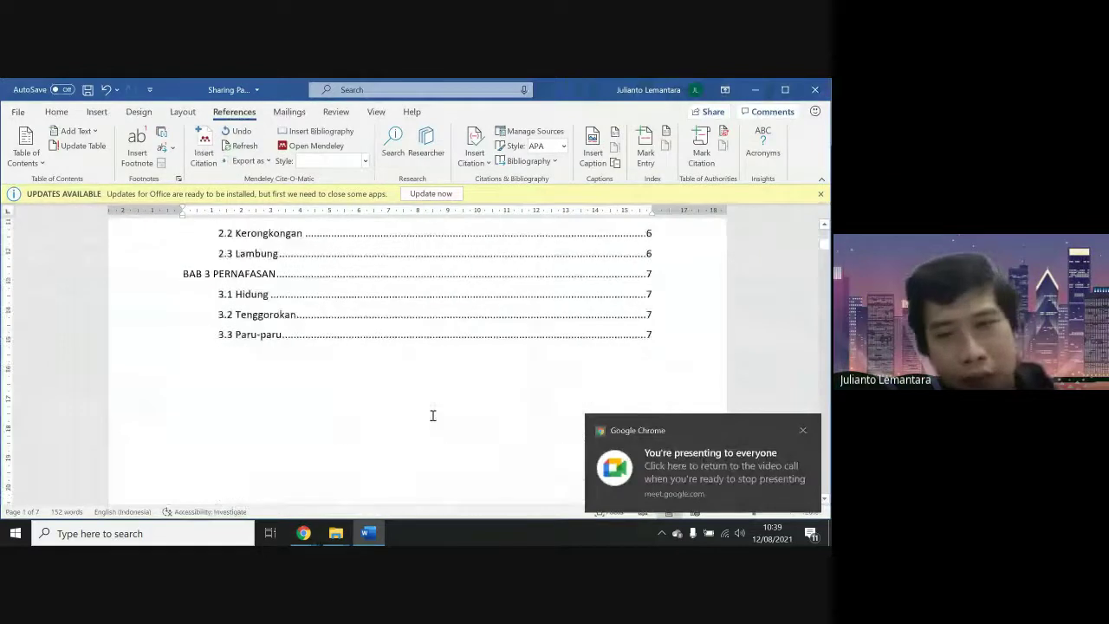
pyautogui.click(802, 431)
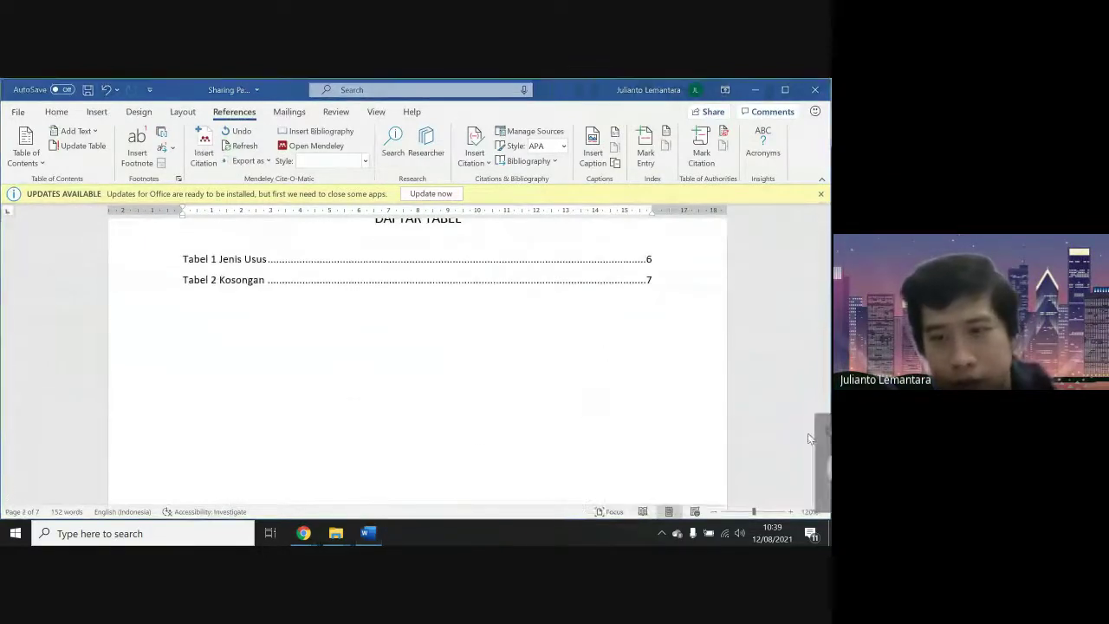
pyautogui.scroll(-5, 584, 349)
pyautogui.scroll(-3, 584, 349)
pyautogui.scroll(3, 584, 350)
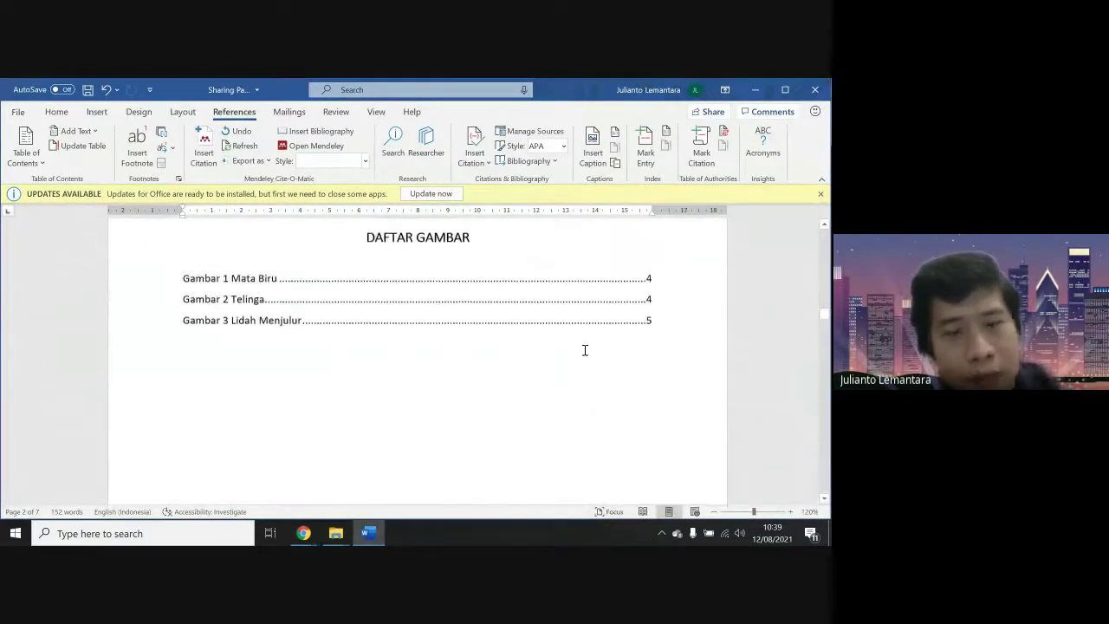
pyautogui.scroll(-3, 584, 349)
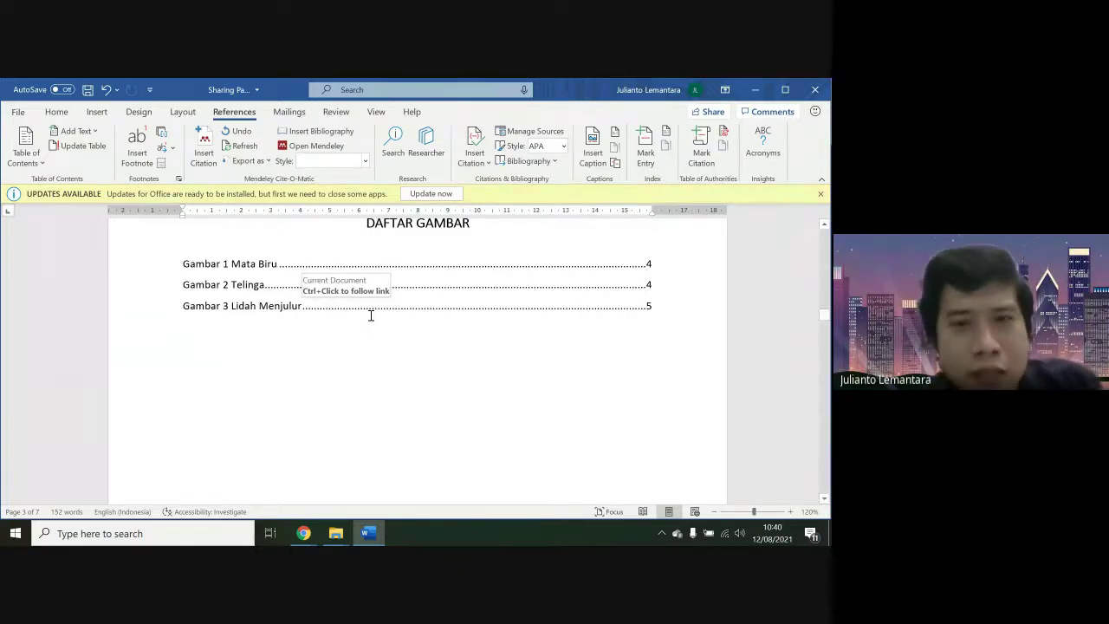
pyautogui.scroll(-5, 371, 316)
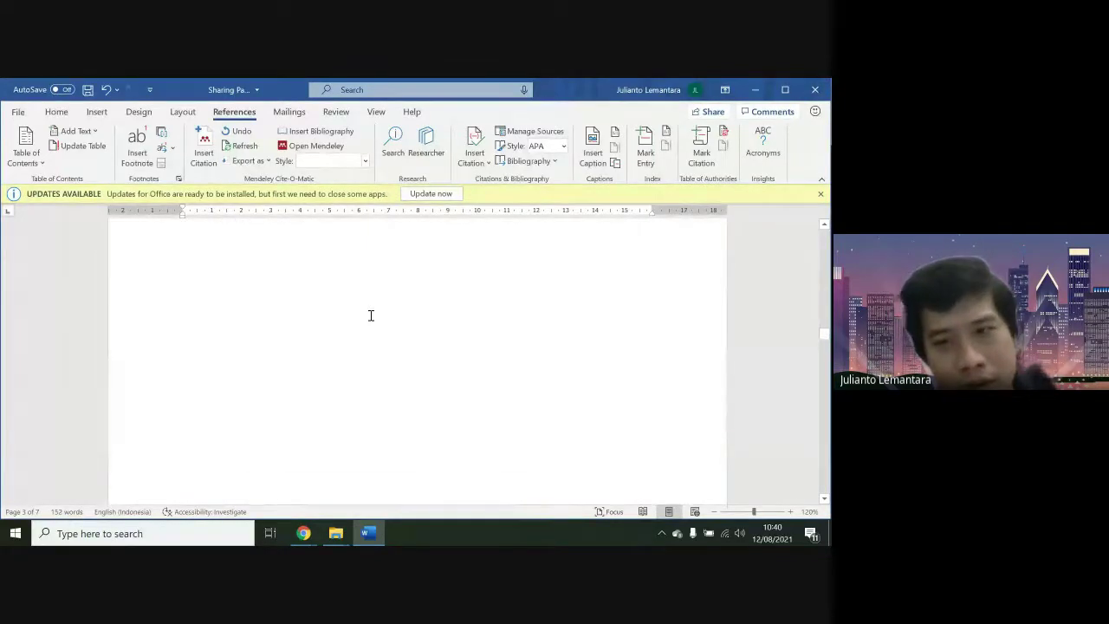
pyautogui.scroll(-5, 371, 315)
pyautogui.scroll(1, 371, 316)
pyautogui.scroll(3, 371, 316)
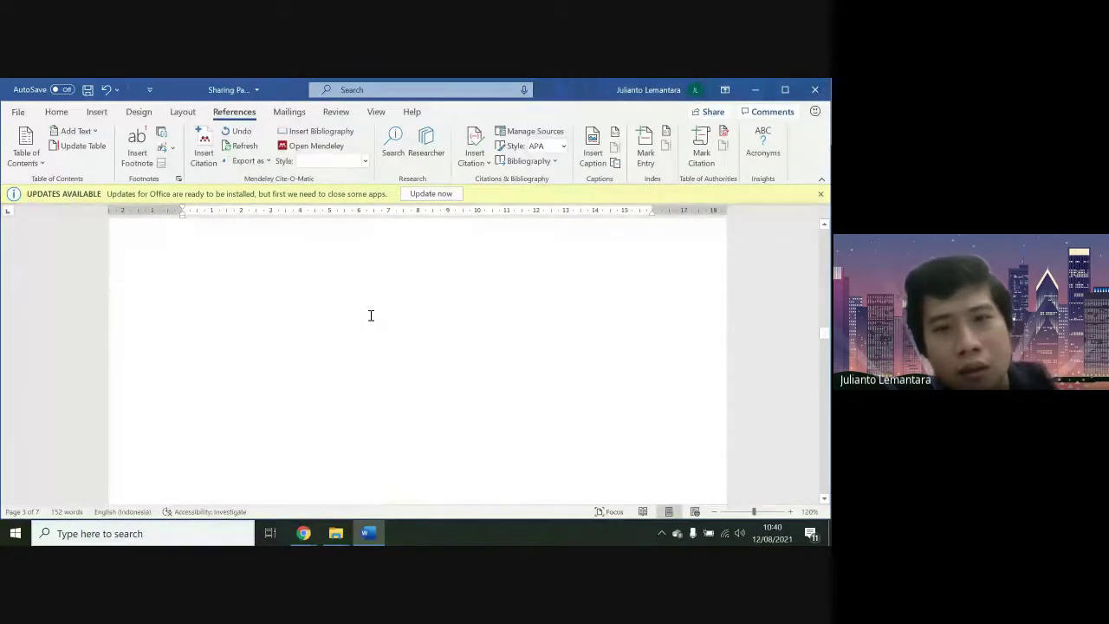
pyautogui.scroll(2, 371, 316)
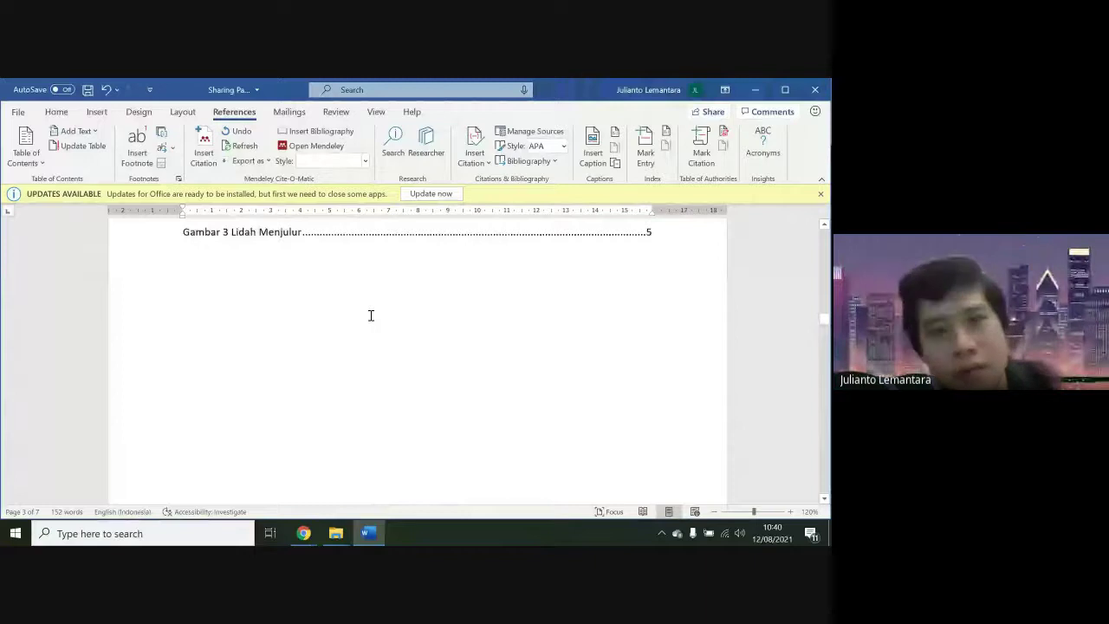
pyautogui.scroll(5, 371, 316)
pyautogui.scroll(3, 371, 315)
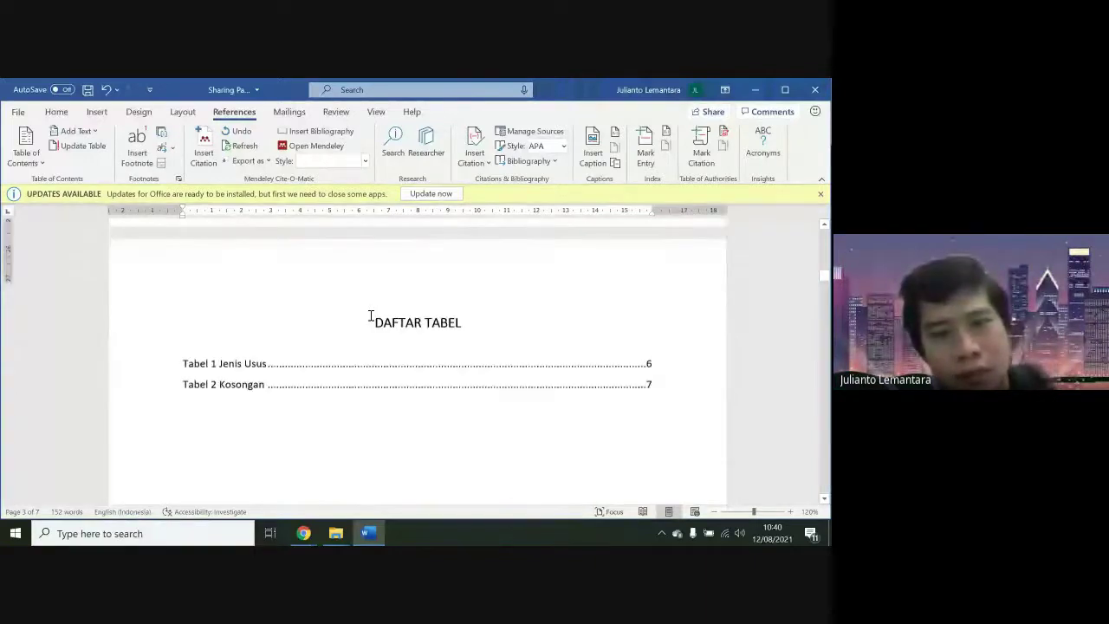
pyautogui.scroll(-10, 371, 315)
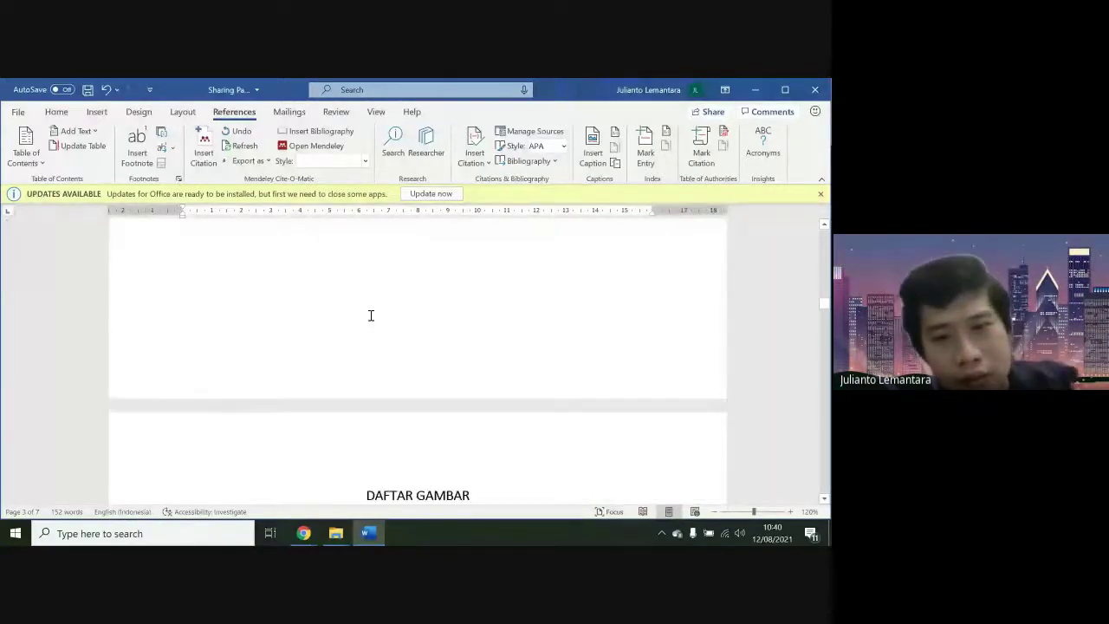
pyautogui.scroll(-1, 371, 316)
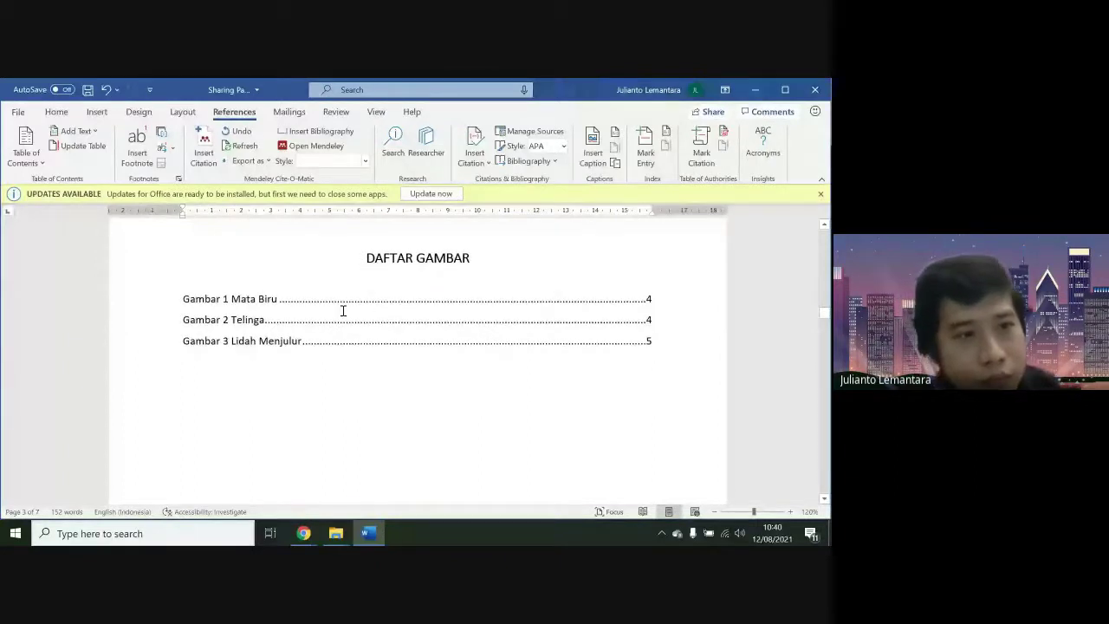
# Show the heading outline in the Navigation pane and make the pane narrower
pyautogui.hotkey('ctrl', 'f')
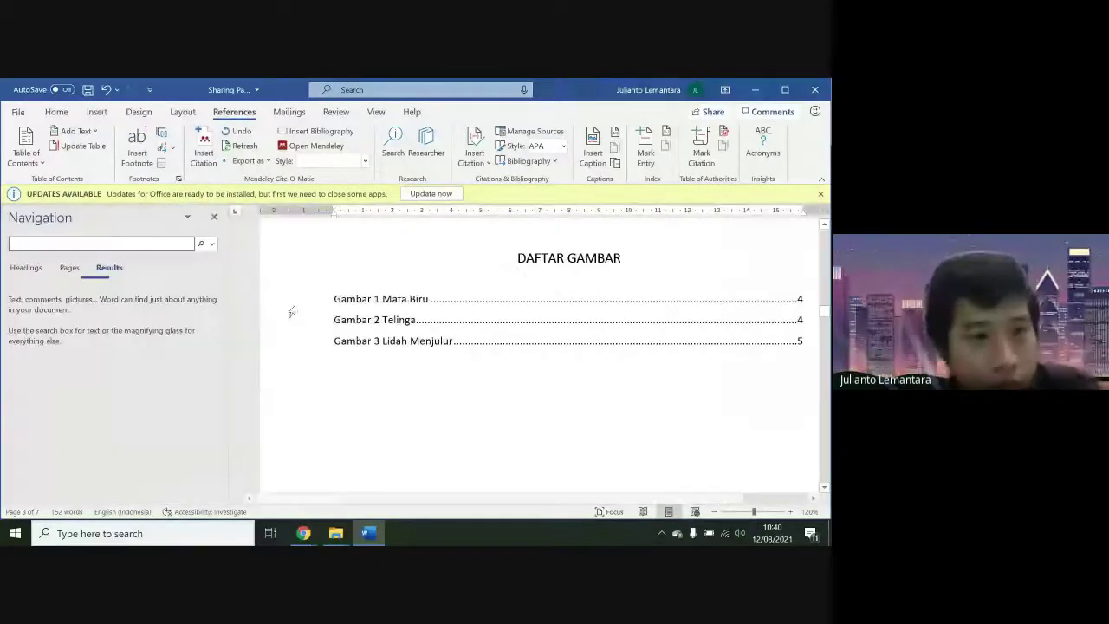
pyautogui.click(61, 268)
pyautogui.click(25, 267)
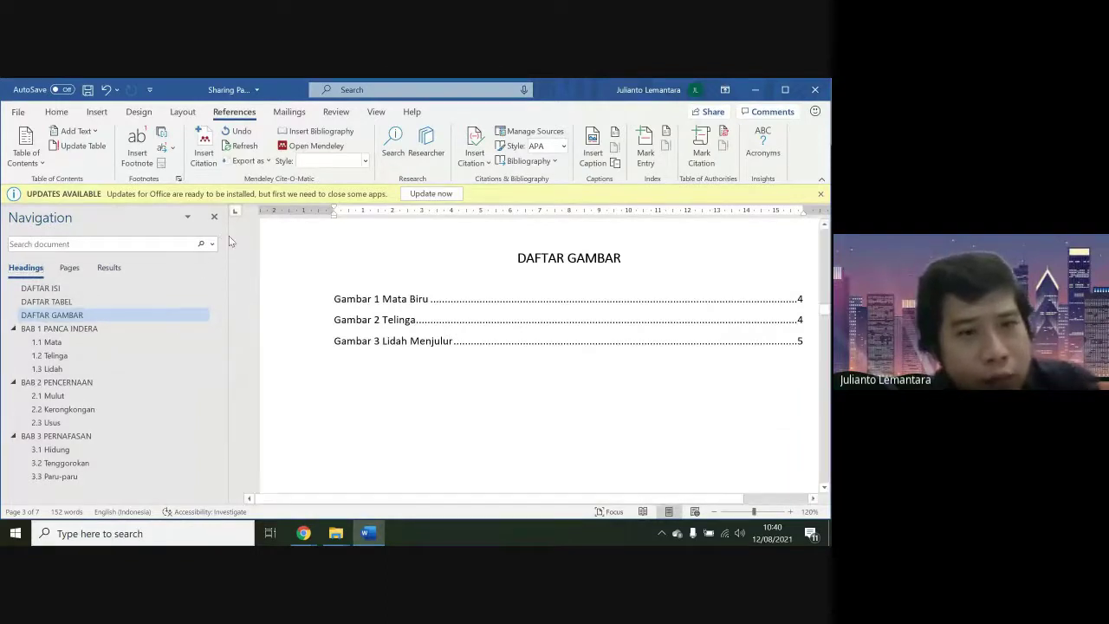
pyautogui.moveTo(227, 239); pyautogui.dragTo(128, 236)
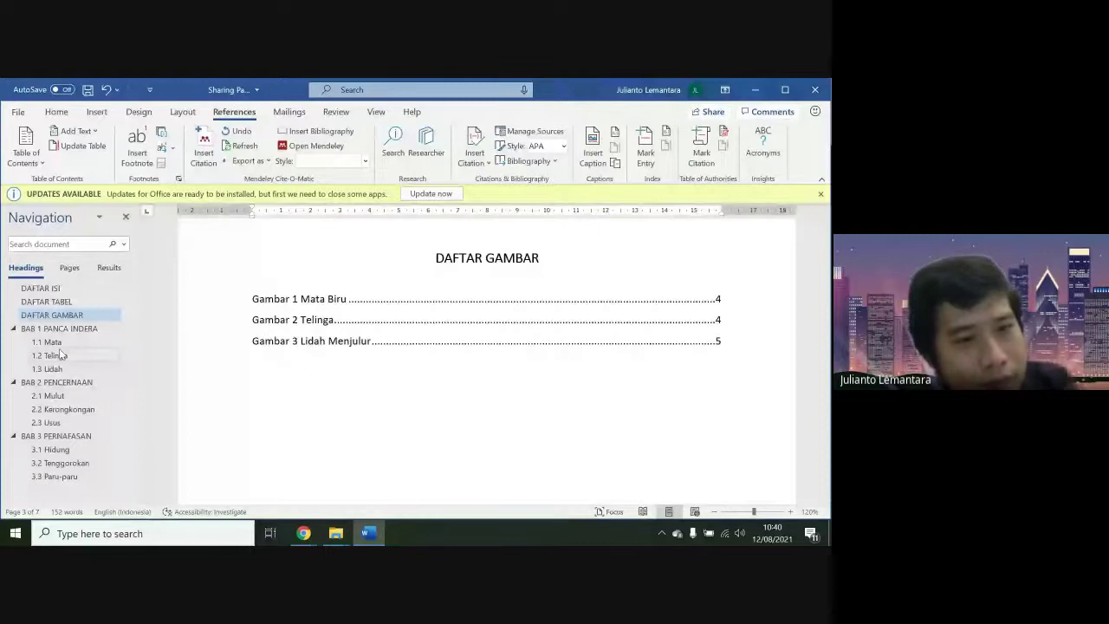
# Jump to 2.3 Usus and 3.1 Hidung, close the pane, and place the cursor after 3.3 Paru-paru
pyautogui.click(68, 423)
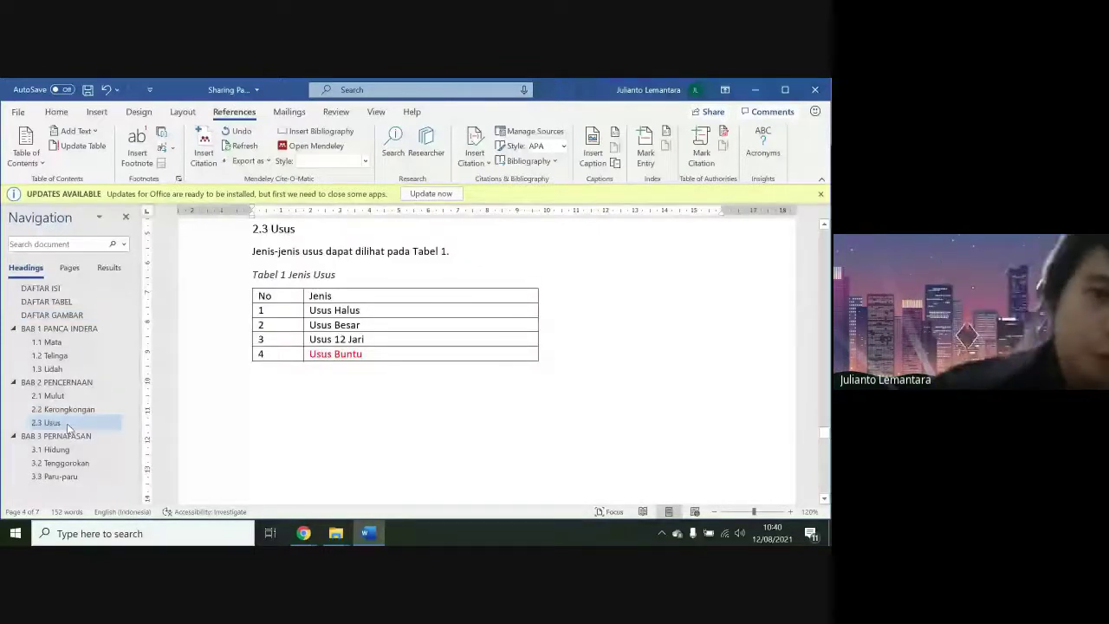
pyautogui.click(66, 451)
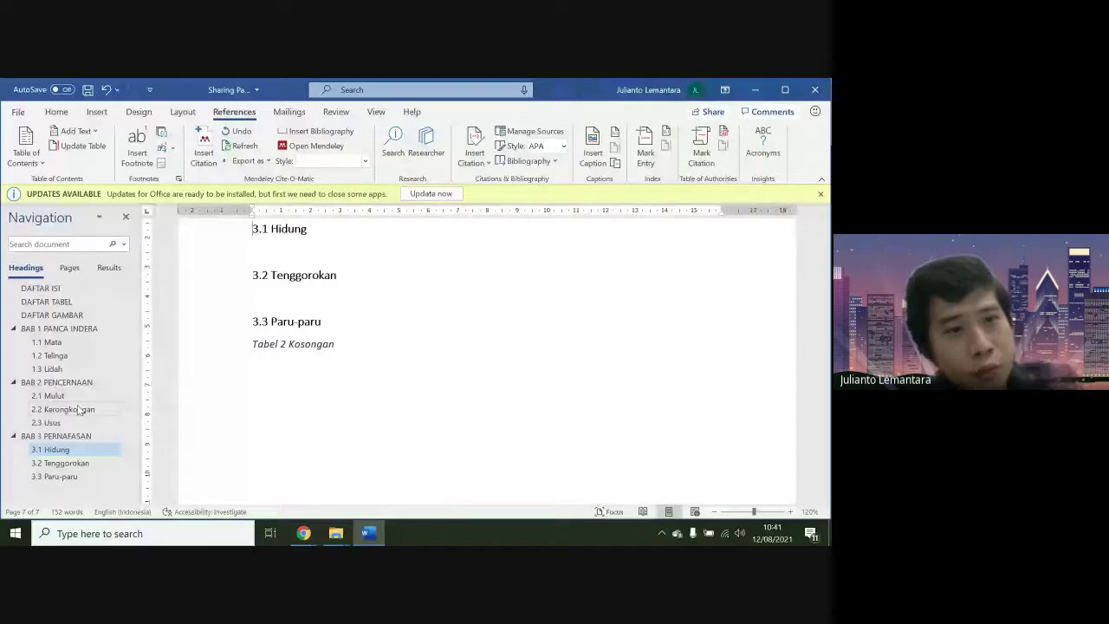
pyautogui.click(125, 217)
pyautogui.click(402, 335)
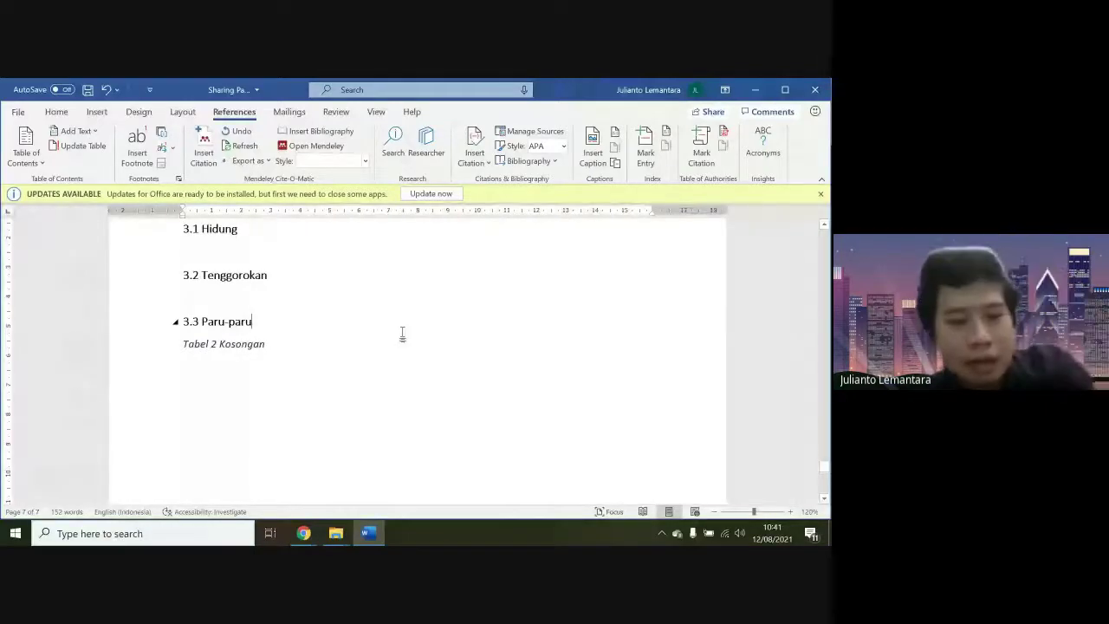
pyautogui.scroll(3, 402, 335)
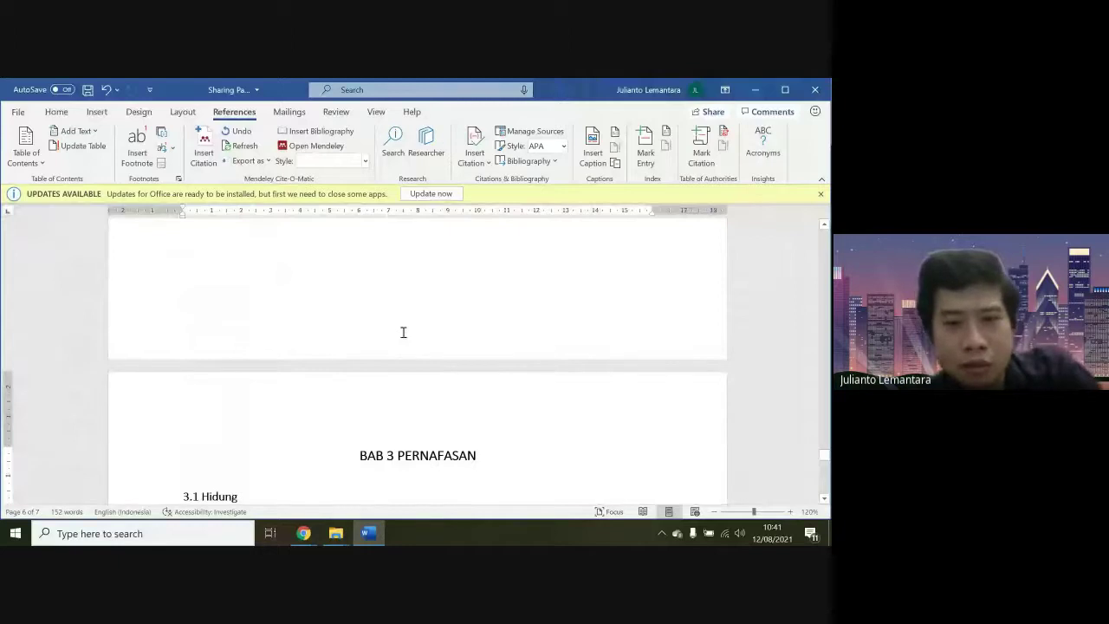
pyautogui.scroll(-1, 403, 333)
pyautogui.scroll(-3, 403, 332)
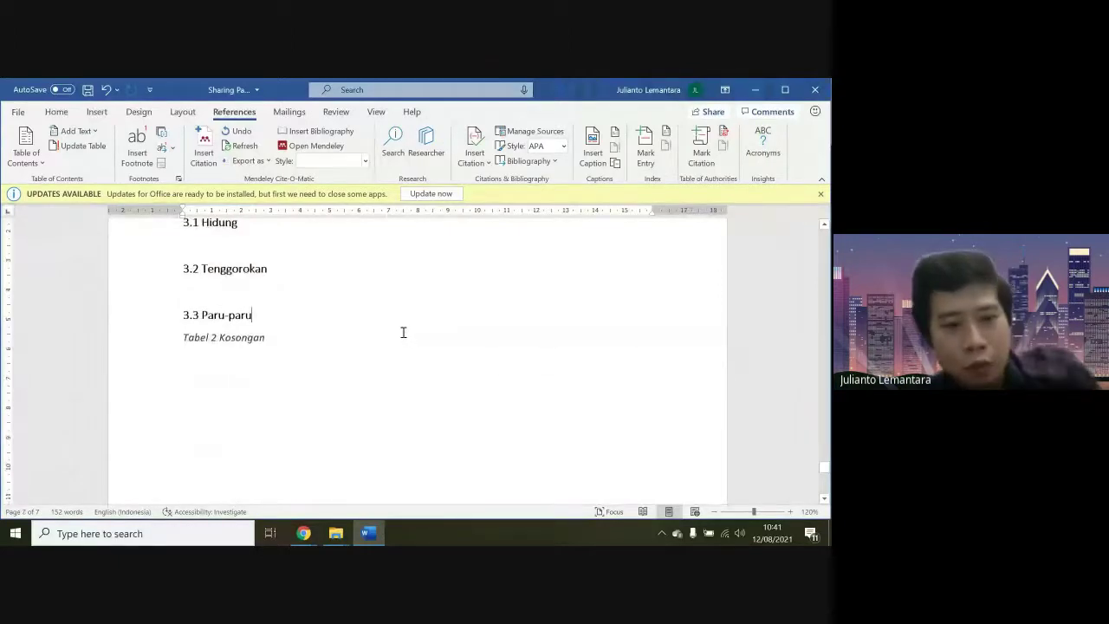
pyautogui.hotkey('alt', 'Tab')
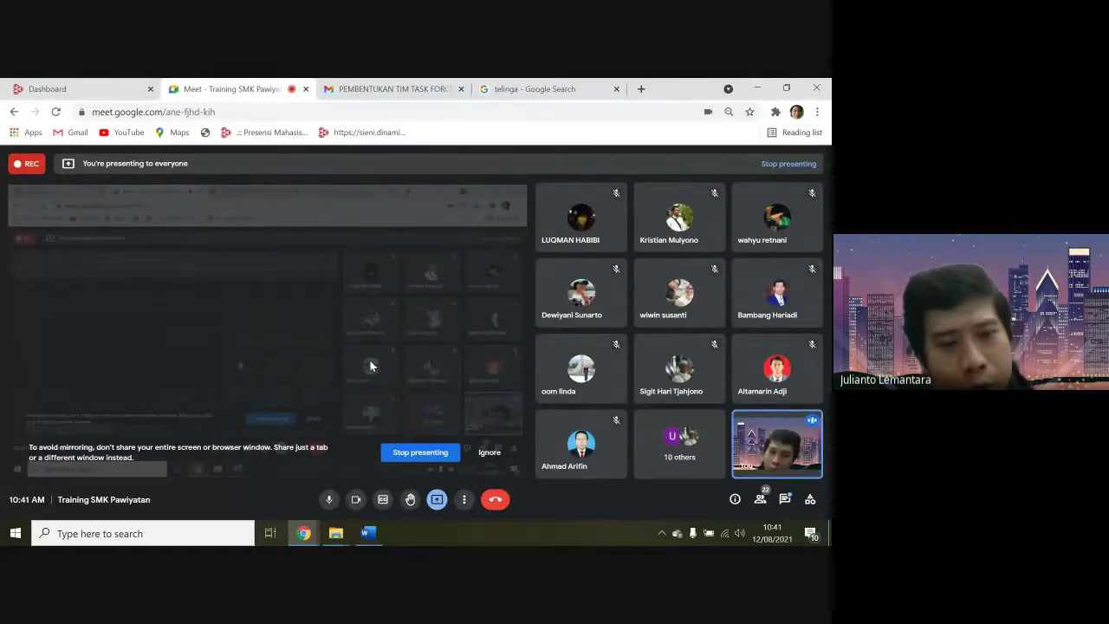
pyautogui.hotkey('alt', 'Tab')
# Scroll through the report to section 1.3 Lidah and its tongue photograph on page 4
pyautogui.scroll(10, 337, 350)
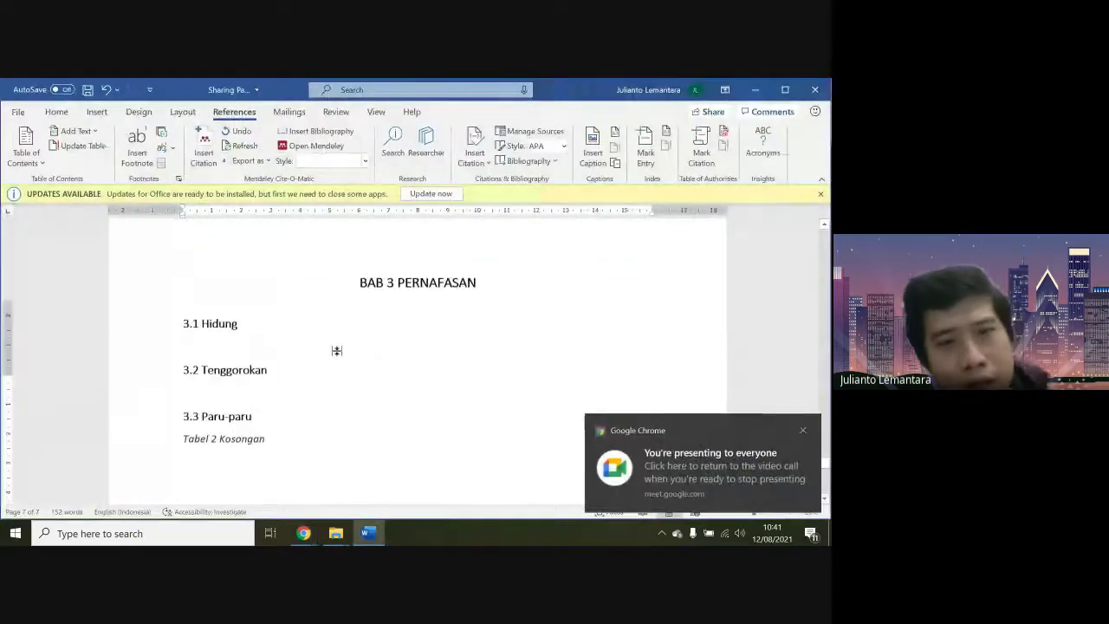
pyautogui.scroll(15, 337, 351)
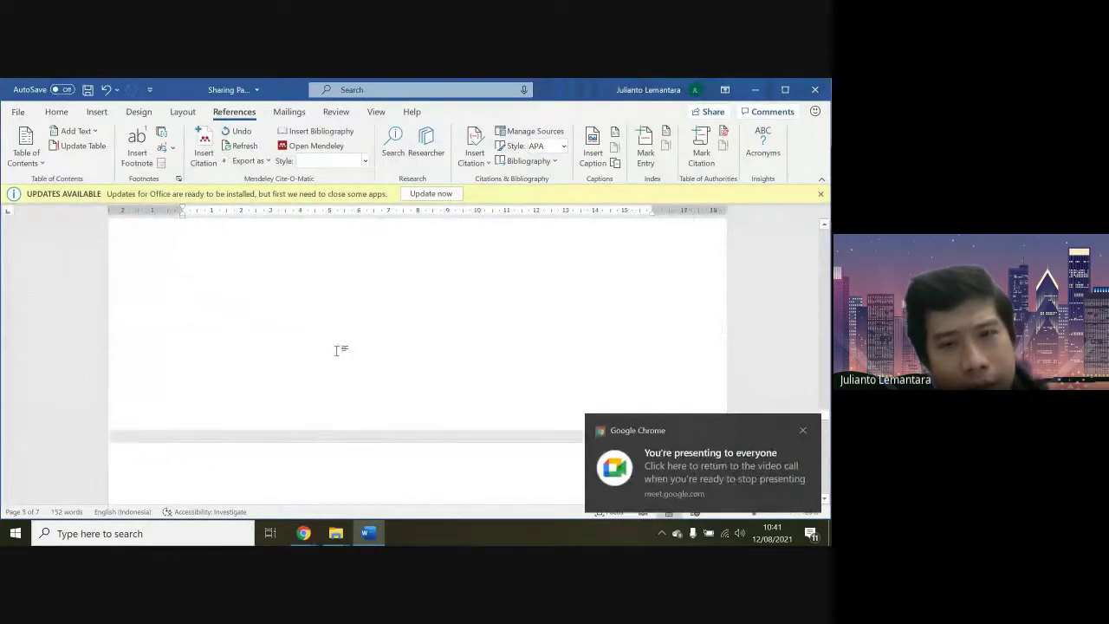
pyautogui.scroll(15, 337, 352)
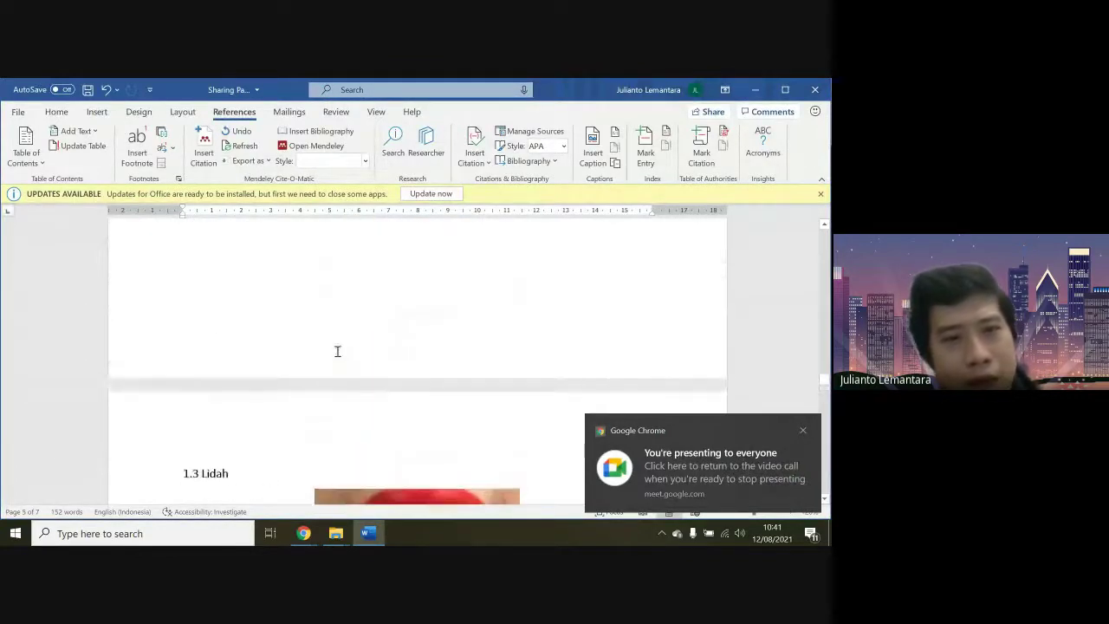
pyautogui.scroll(1, 337, 352)
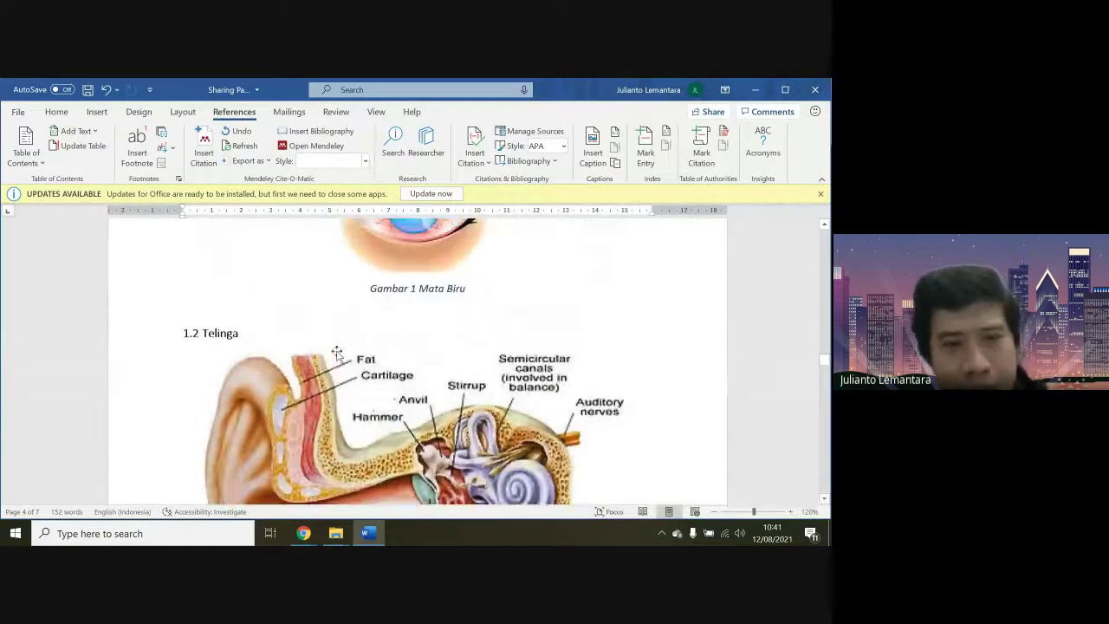
pyautogui.scroll(10, 338, 351)
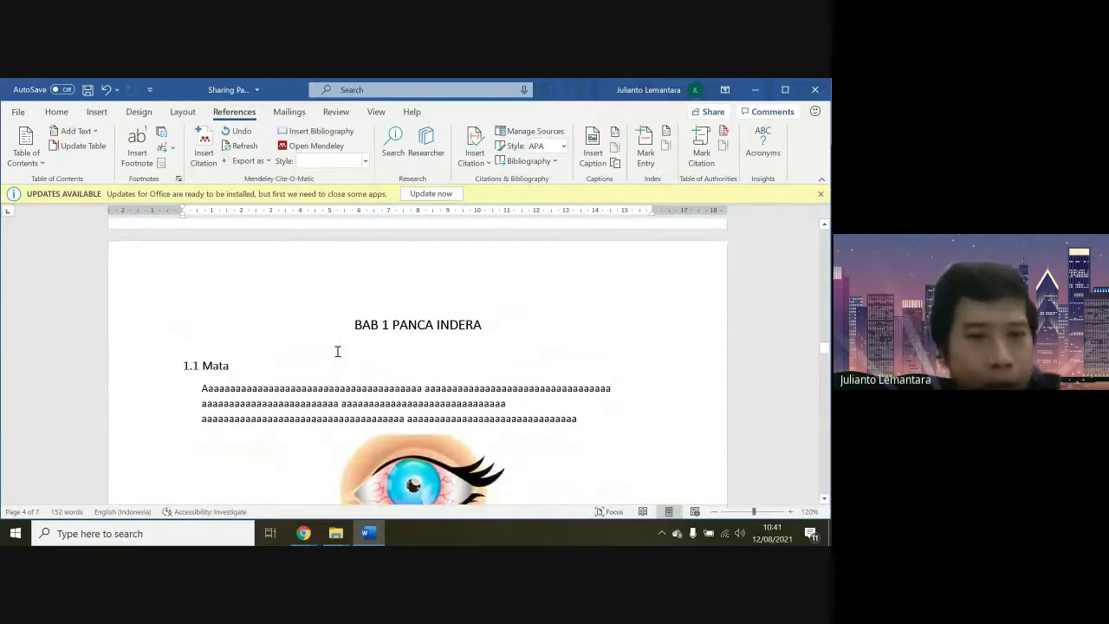
pyautogui.scroll(10, 337, 351)
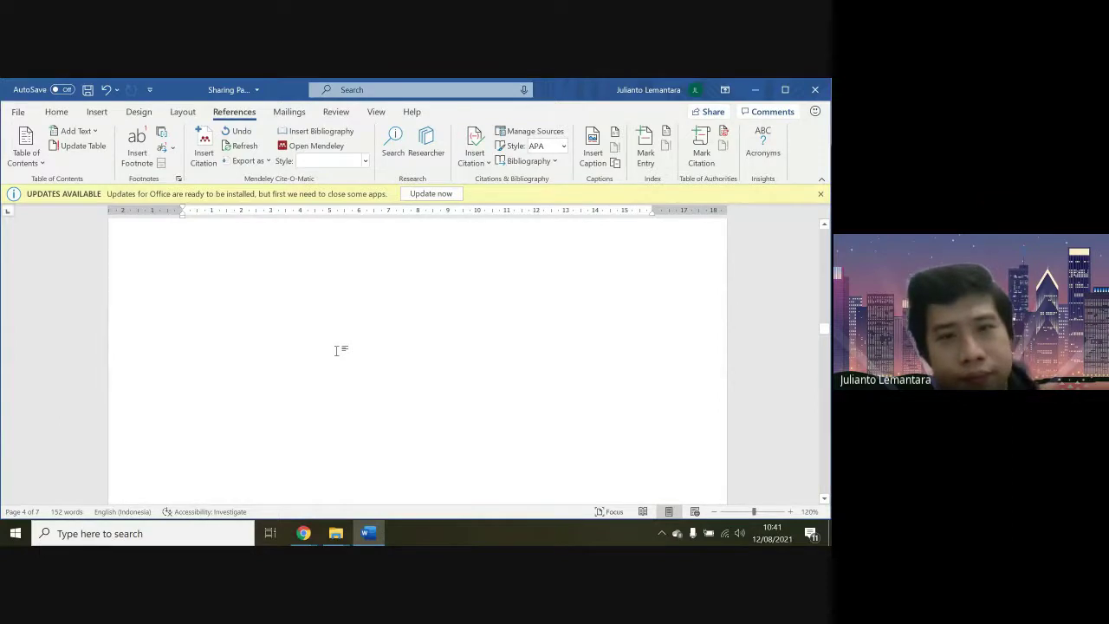
pyautogui.scroll(10, 337, 351)
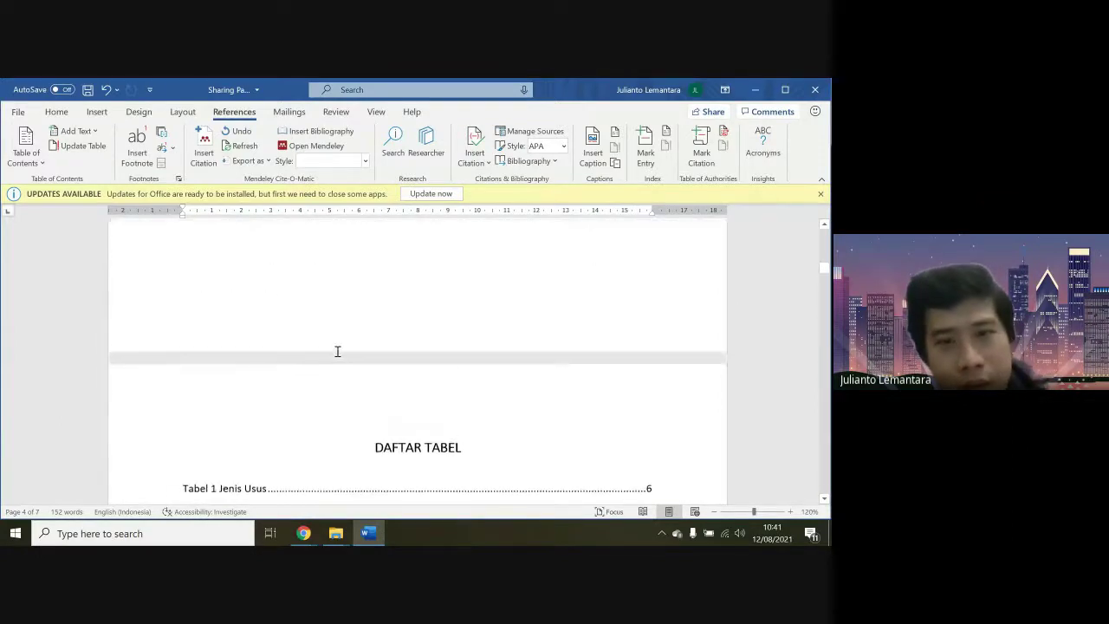
pyautogui.scroll(-2, 338, 351)
pyautogui.scroll(-6, 337, 351)
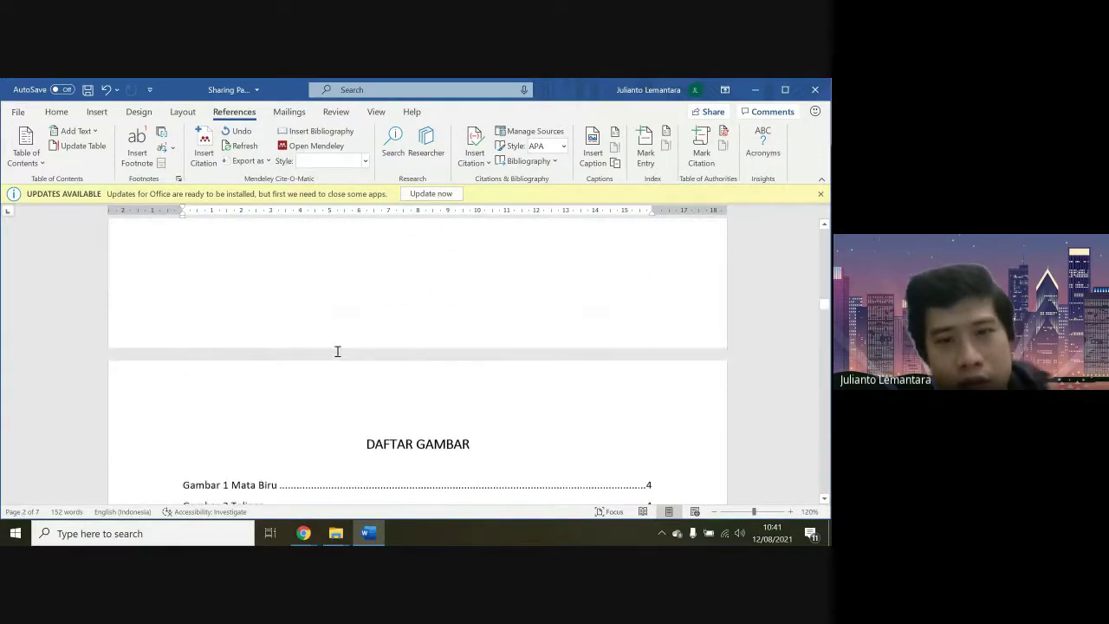
pyautogui.scroll(-3, 337, 351)
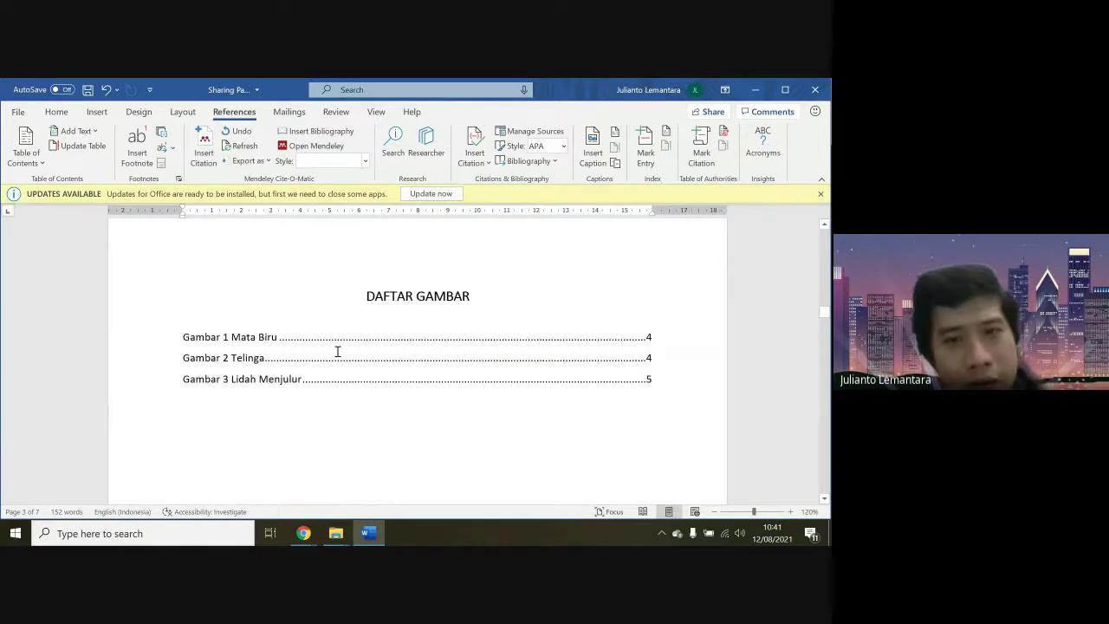
pyautogui.scroll(10, 337, 351)
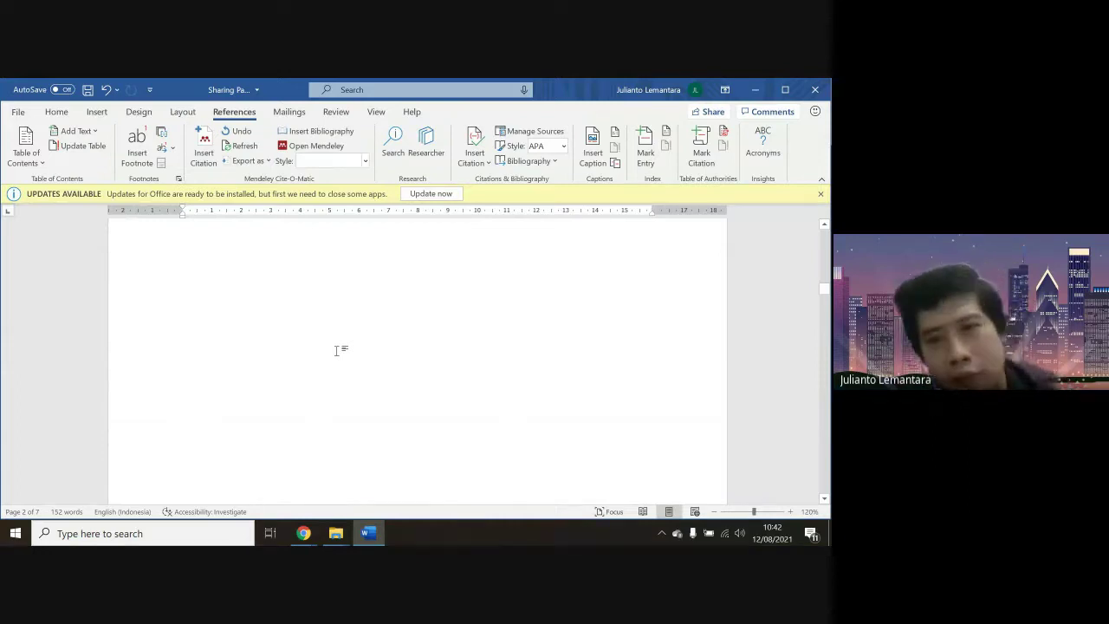
pyautogui.scroll(10, 337, 351)
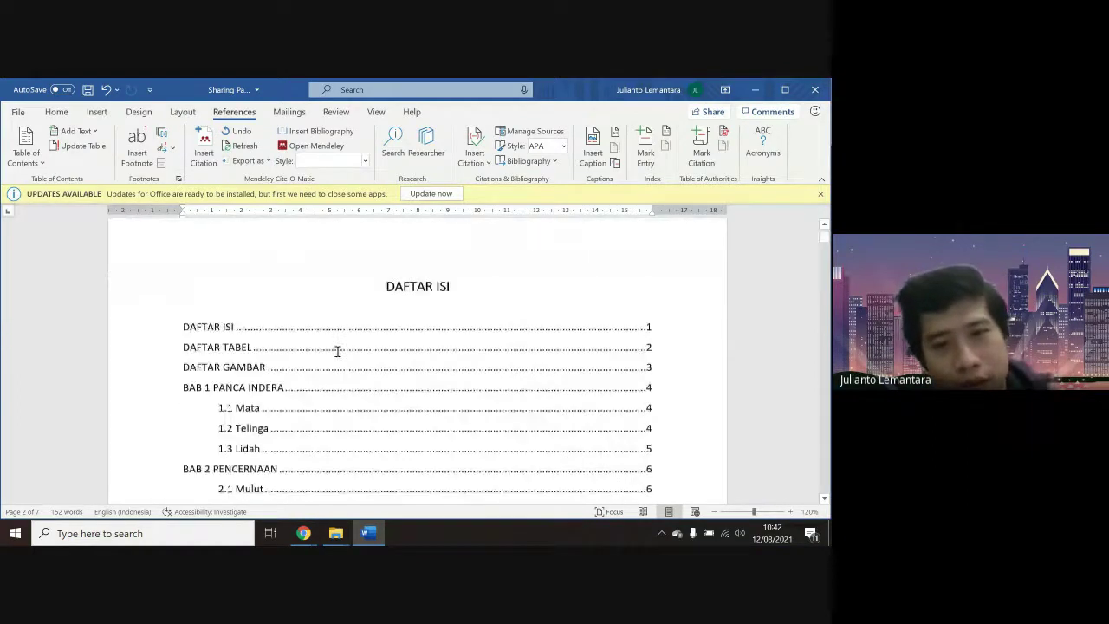
pyautogui.scroll(-15, 337, 351)
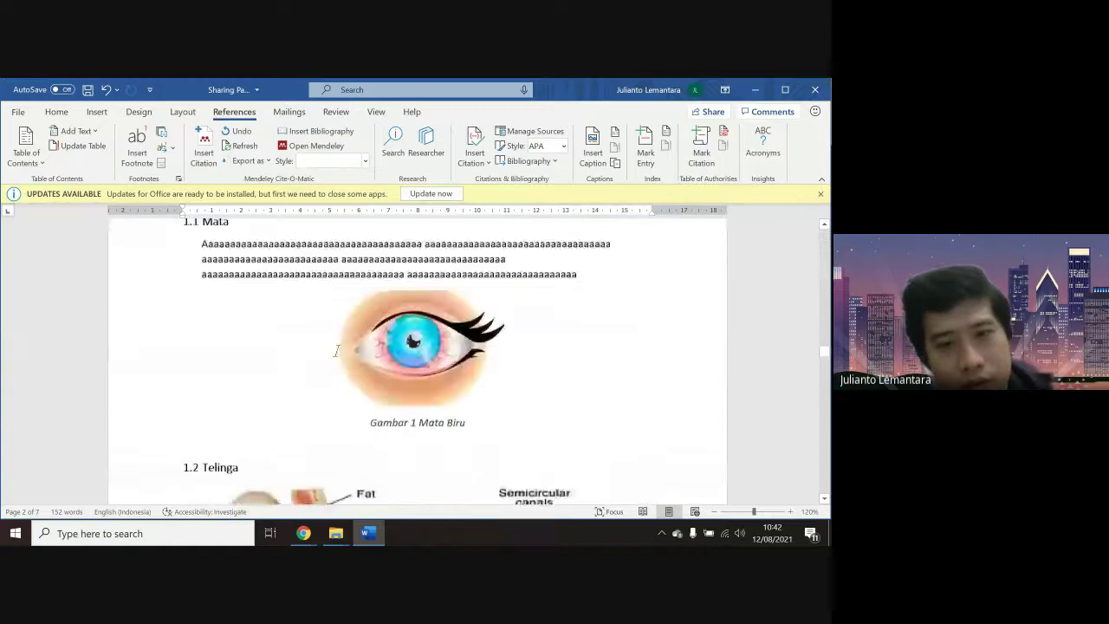
pyautogui.scroll(-3, 337, 351)
pyautogui.scroll(-6, 337, 352)
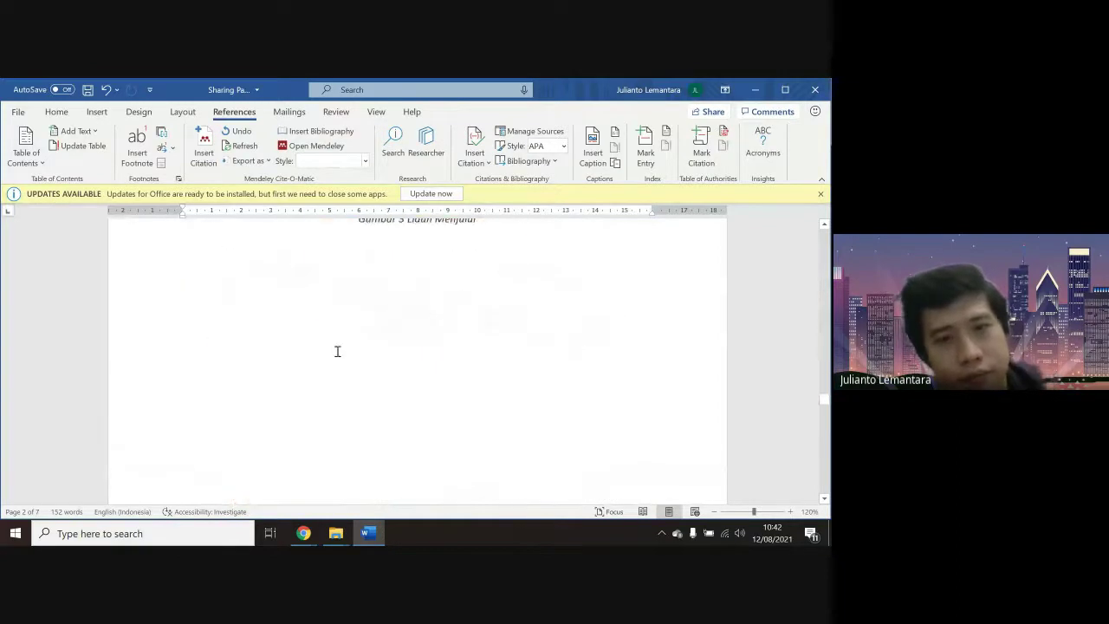
pyautogui.scroll(1, 337, 352)
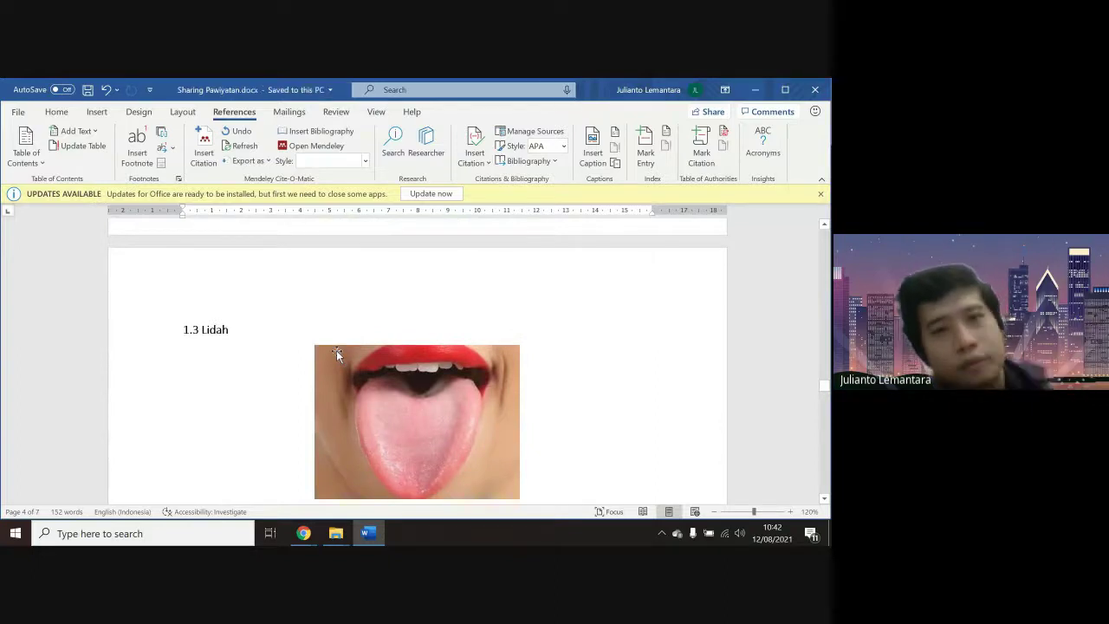
# Scroll past the Gambar 3 Lidah Menjulur caption, then return to the Google Meet call in Chrome
pyautogui.scroll(-1, 336, 351)
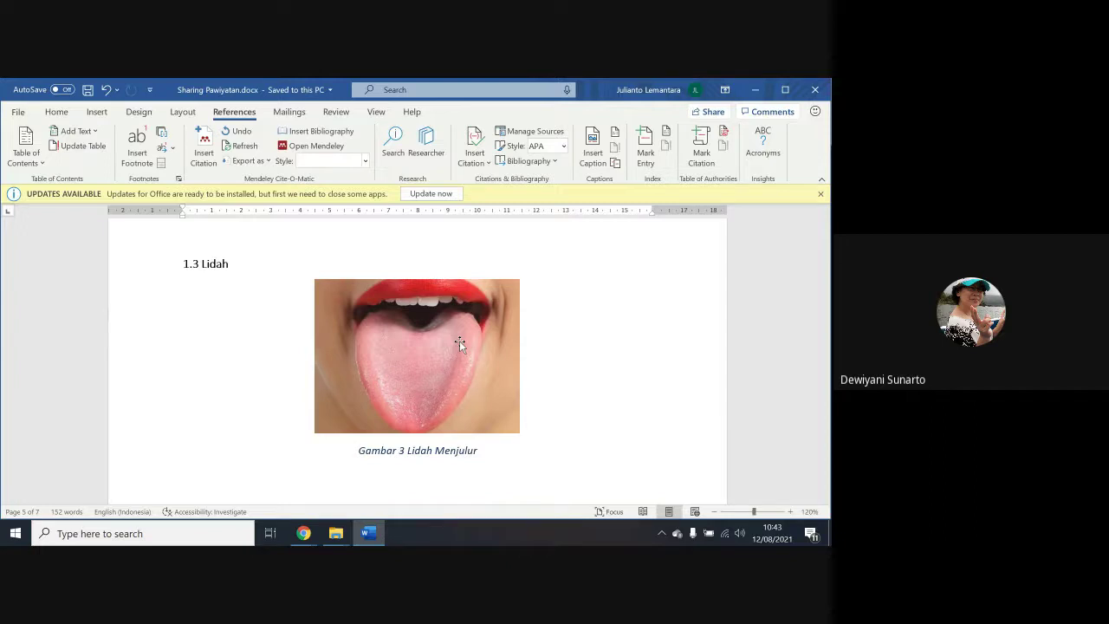
pyautogui.scroll(-5, 459, 343)
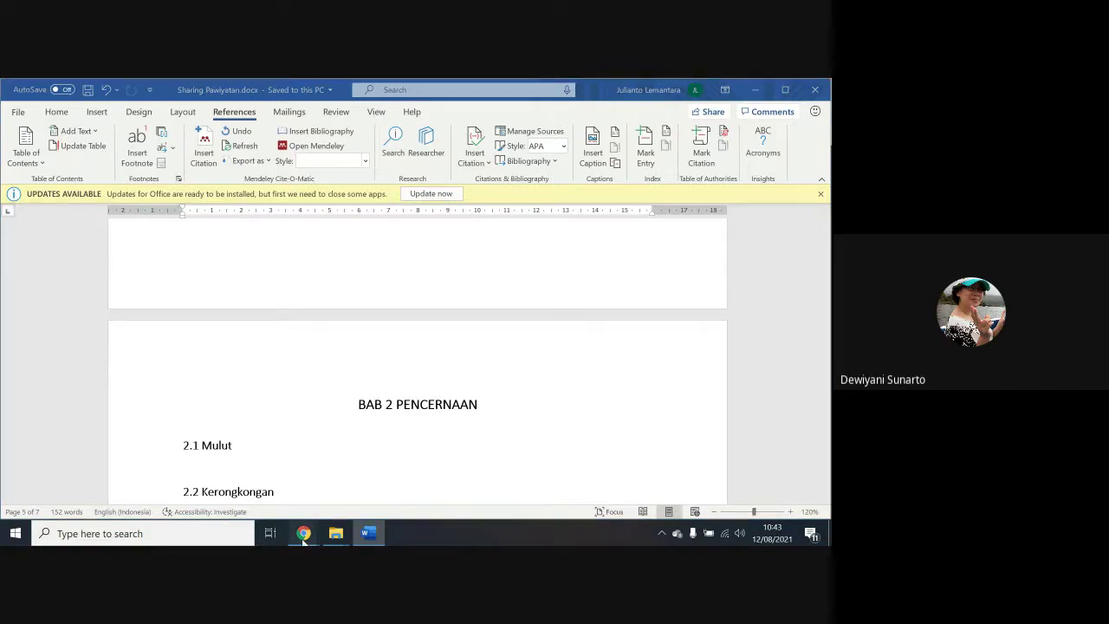
pyautogui.moveTo(304, 530)
pyautogui.click(270, 477)
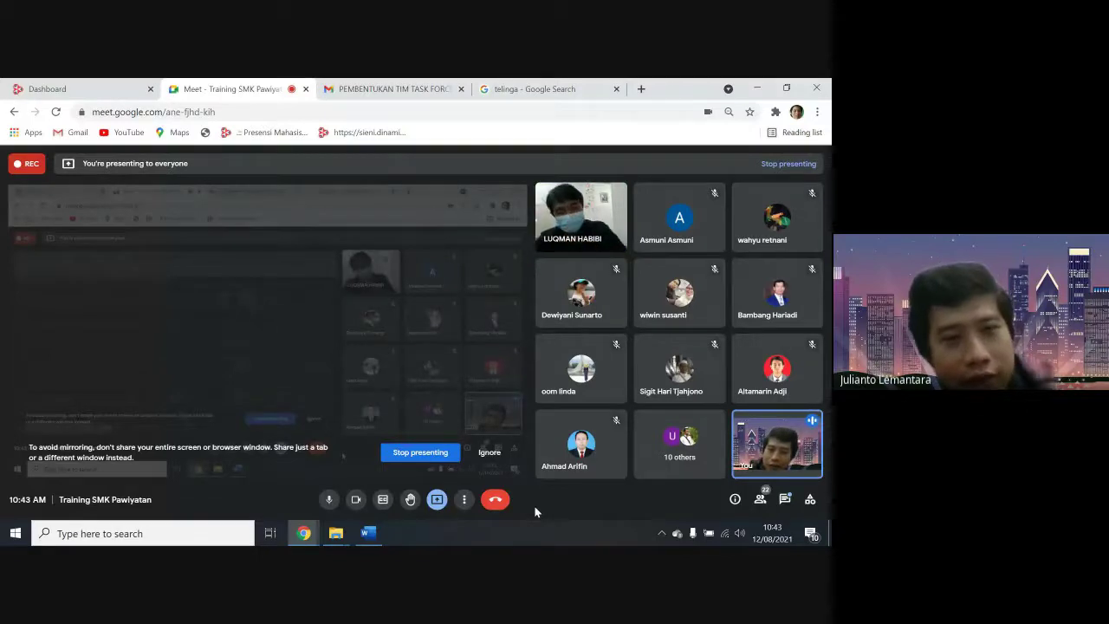
# Below Tabel 2 Kosongan at the report's end, insert a page break and type DAFTAR PUSTAKA
pyautogui.hotkey('alt', 'Tab')
pyautogui.scroll(-15, 419, 488)
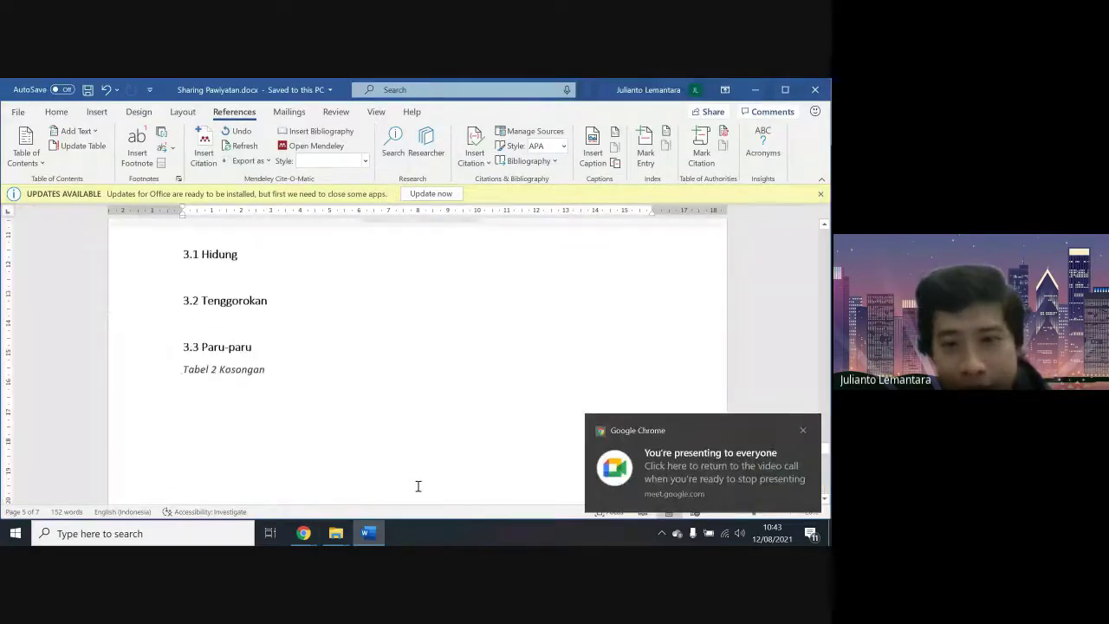
pyautogui.scroll(-10, 419, 486)
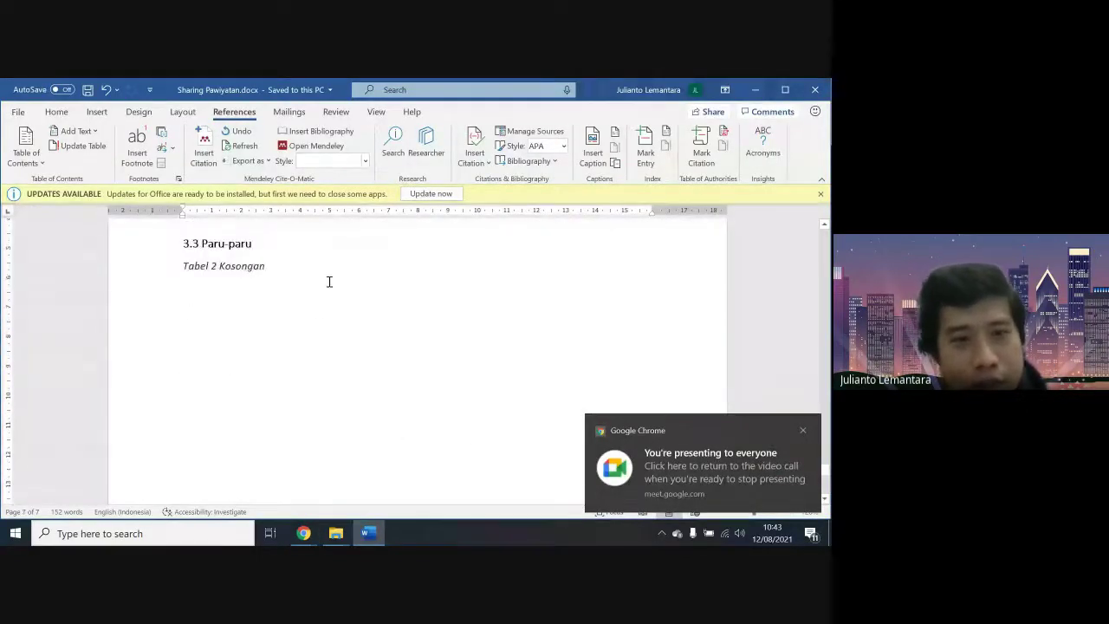
pyautogui.press('Down')
pyautogui.press('End')
pyautogui.press('Return')
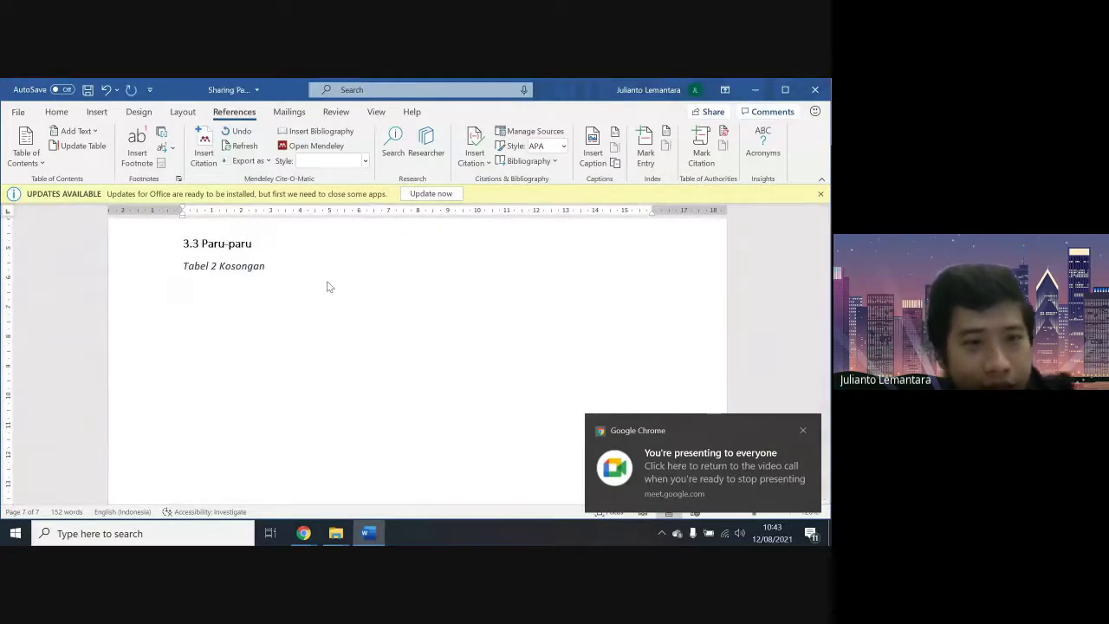
pyautogui.hotkey('ctrl', 'Return')
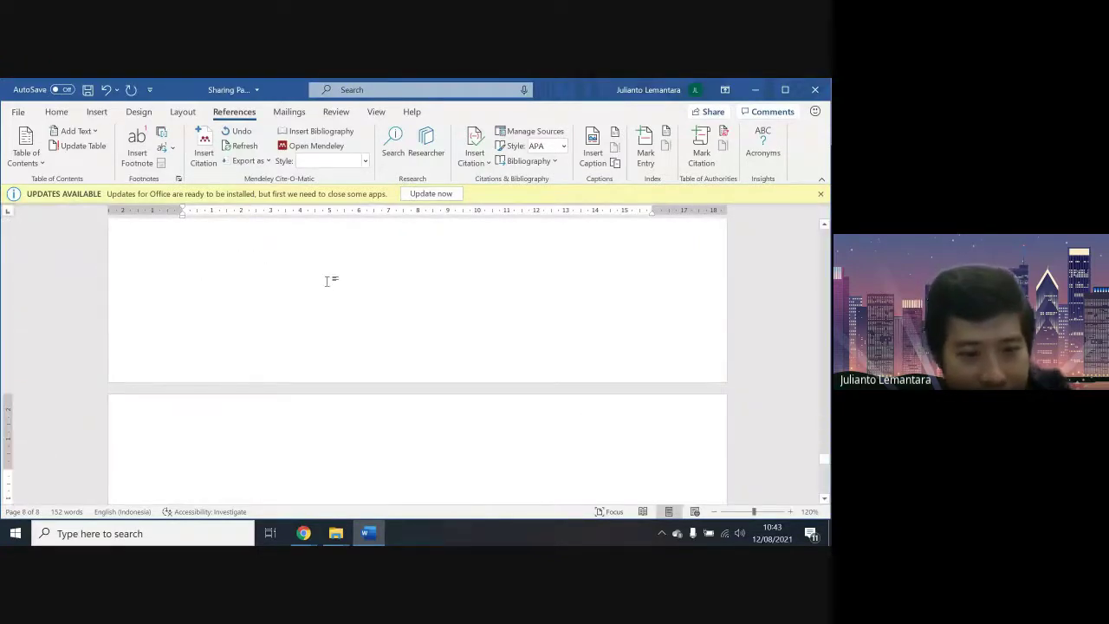
pyautogui.write('DAFTAR')
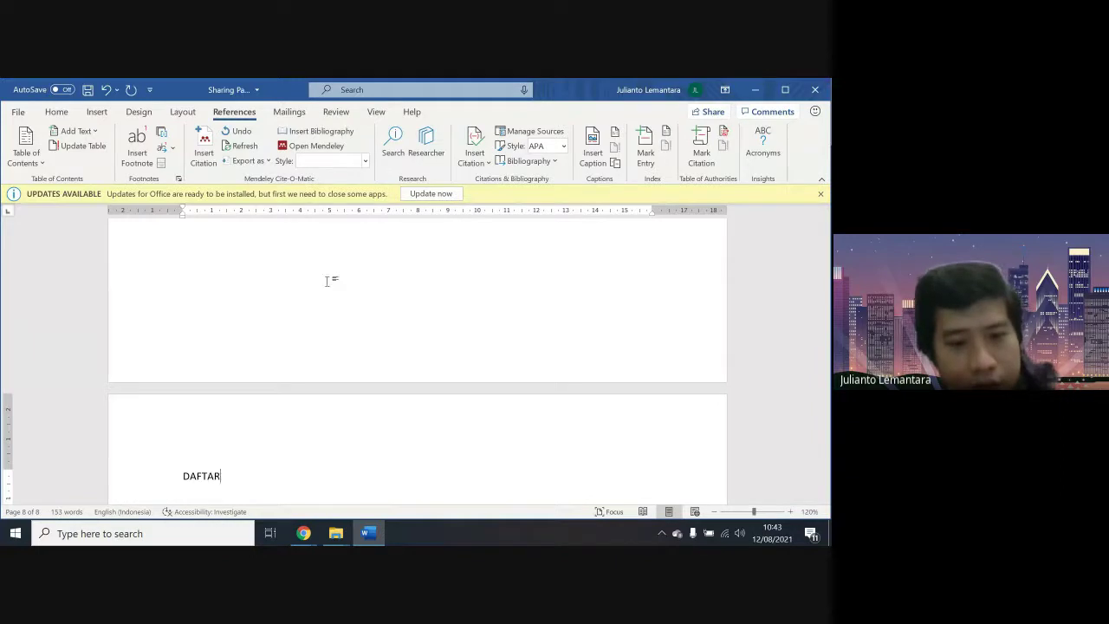
pyautogui.write(' PUSTAKA')
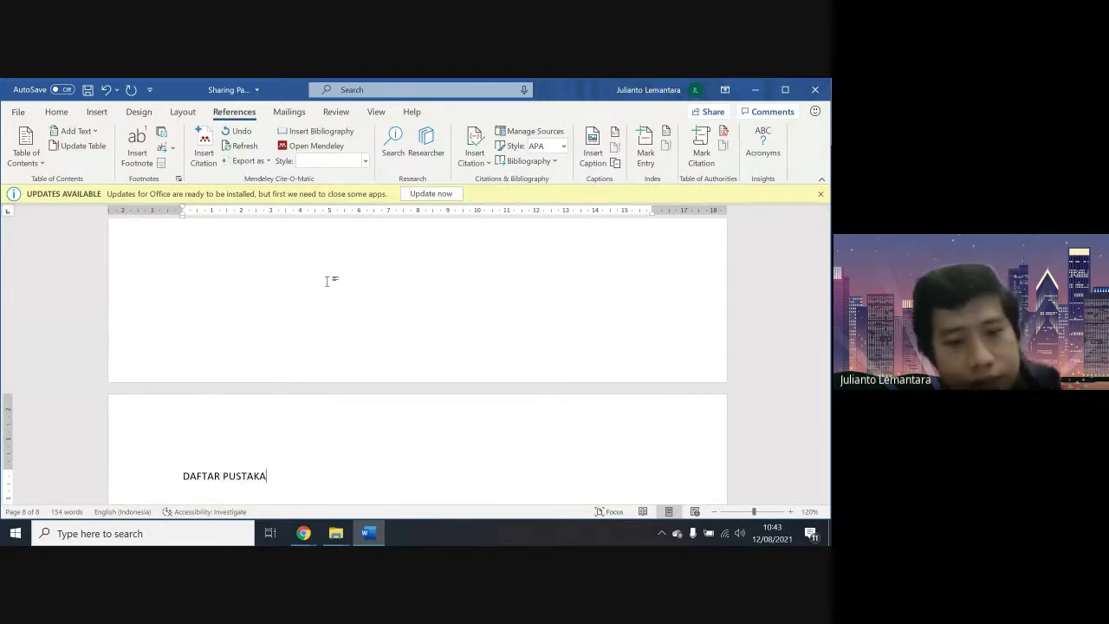
# Select the DAFTAR PUSTAKA heading, then place the cursor on the empty line below it
pyautogui.hotkey('ctrl', 'shift', 'Left')
pyautogui.hotkey('ctrl', 'shift', 'Left')
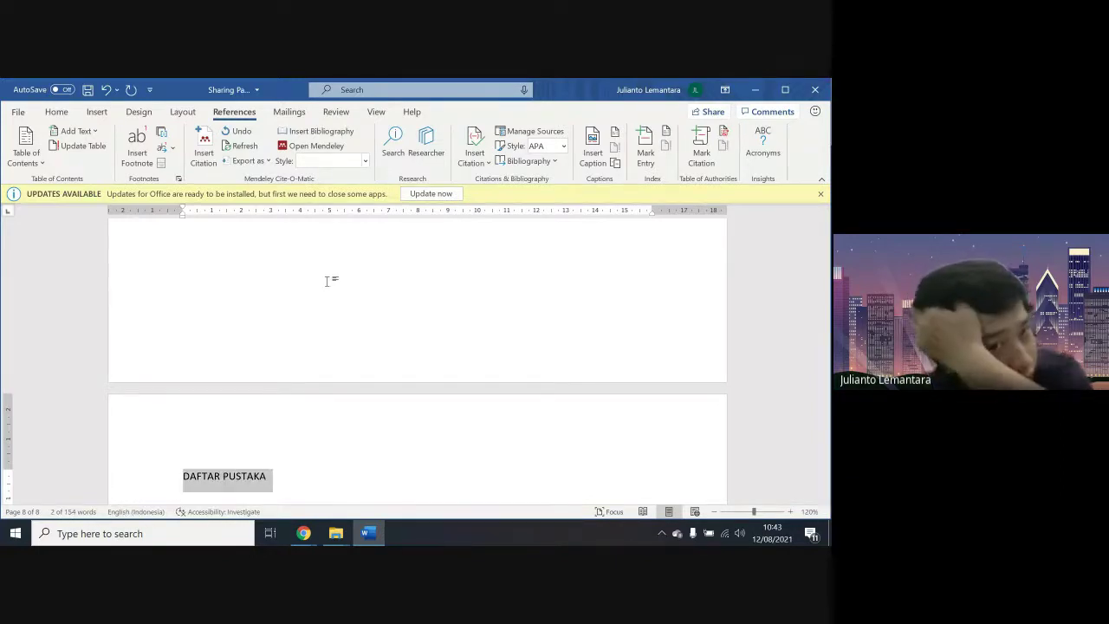
pyautogui.scroll(-3, 328, 281)
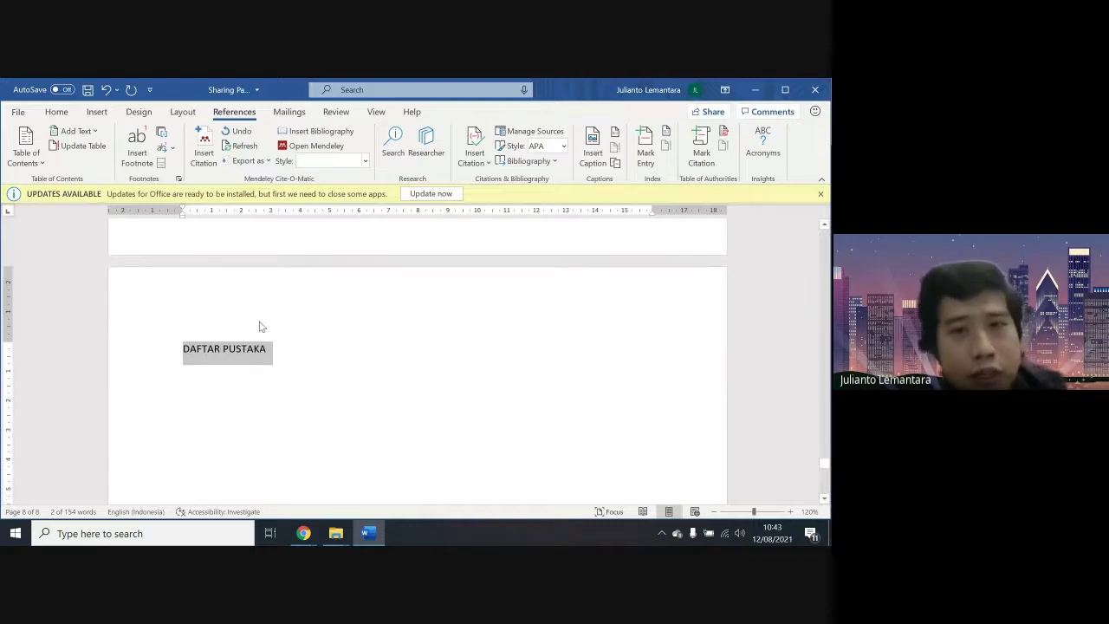
pyautogui.click(295, 362)
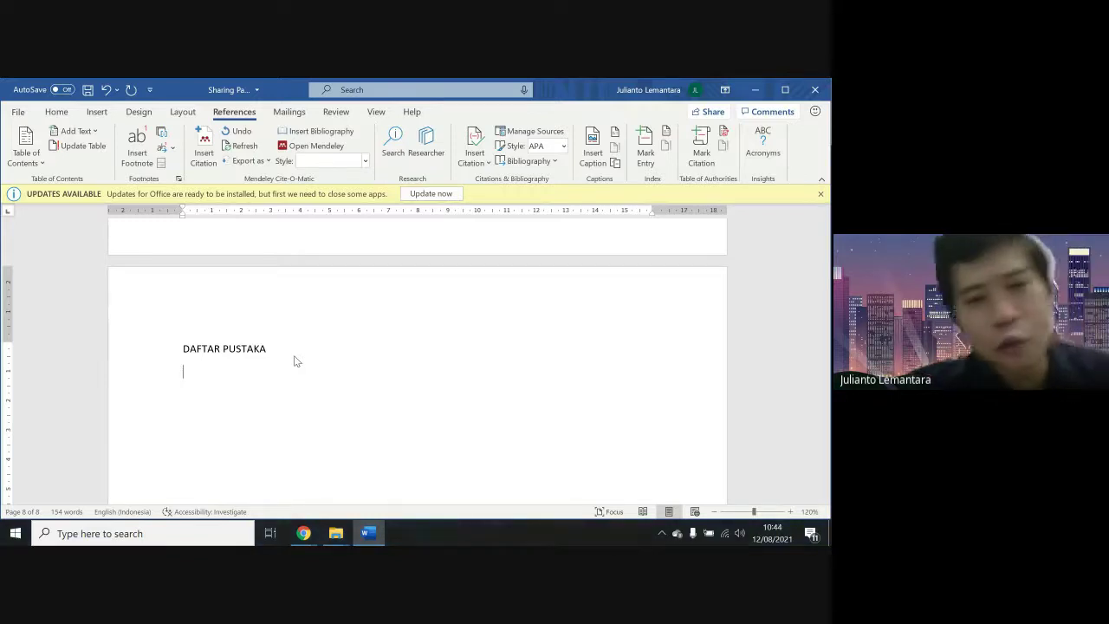
pyautogui.scroll(5, 295, 361)
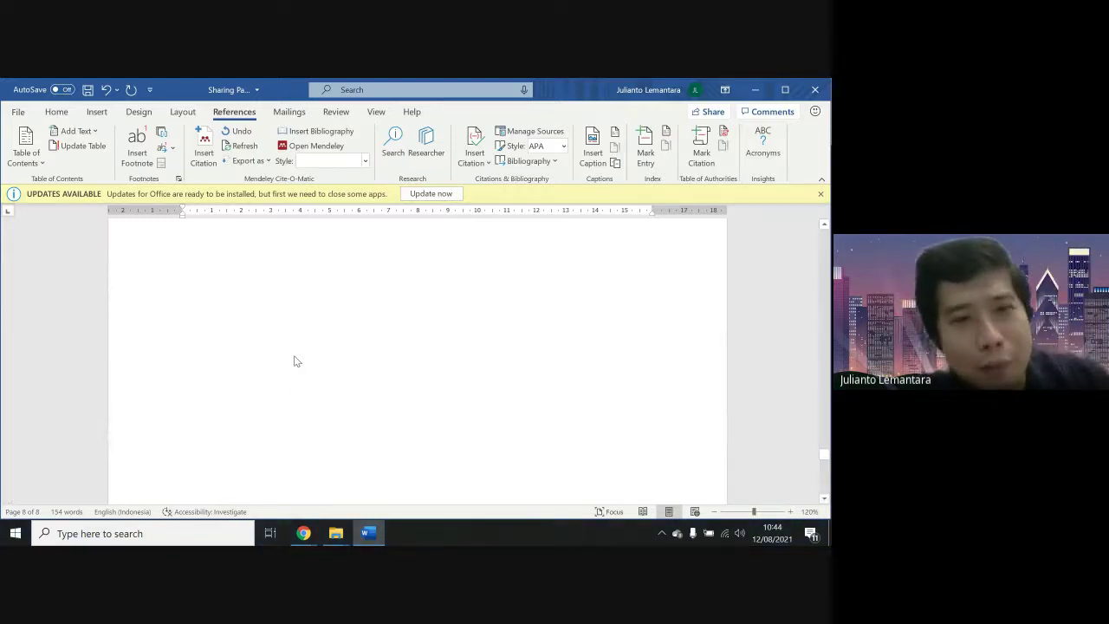
pyautogui.scroll(5, 295, 360)
pyautogui.scroll(-2, 293, 361)
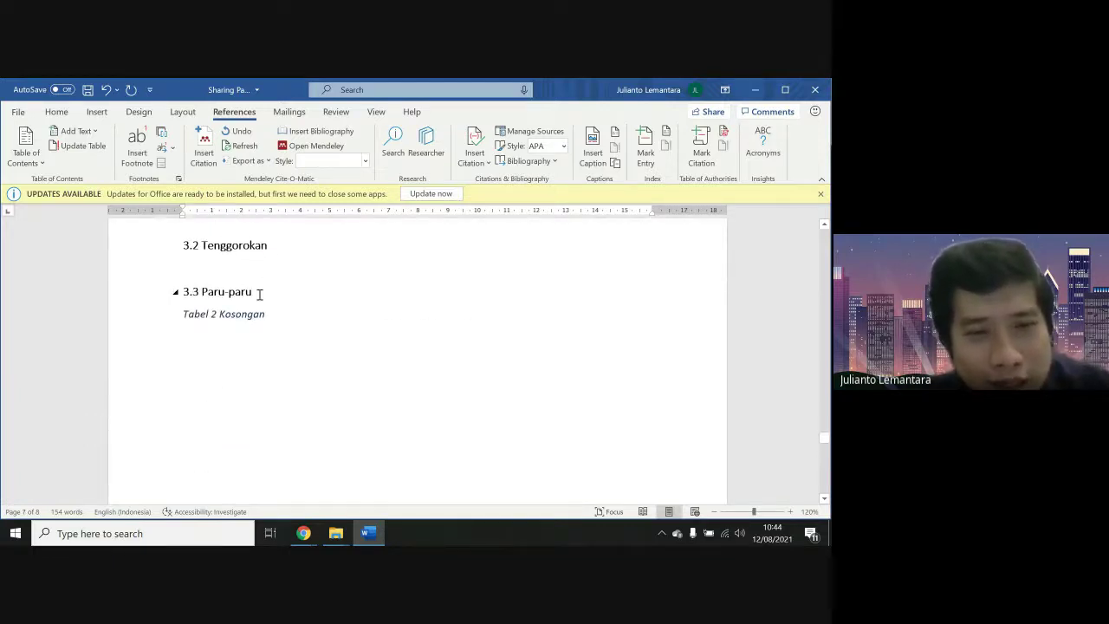
pyautogui.scroll(-3, 299, 304)
pyautogui.scroll(-3, 305, 307)
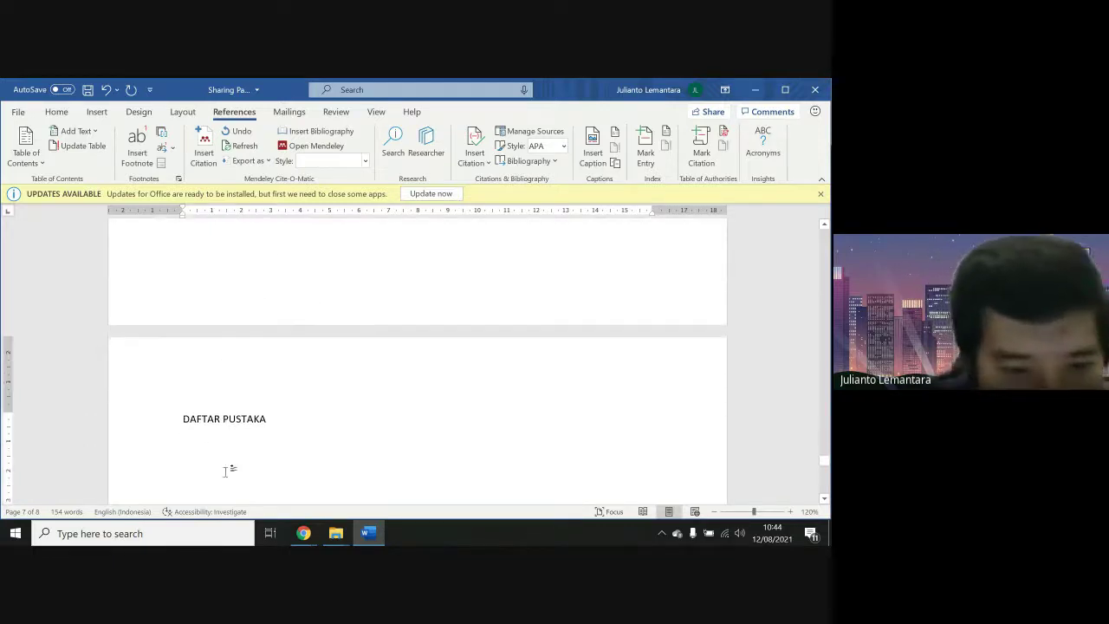
pyautogui.scroll(3, 317, 390)
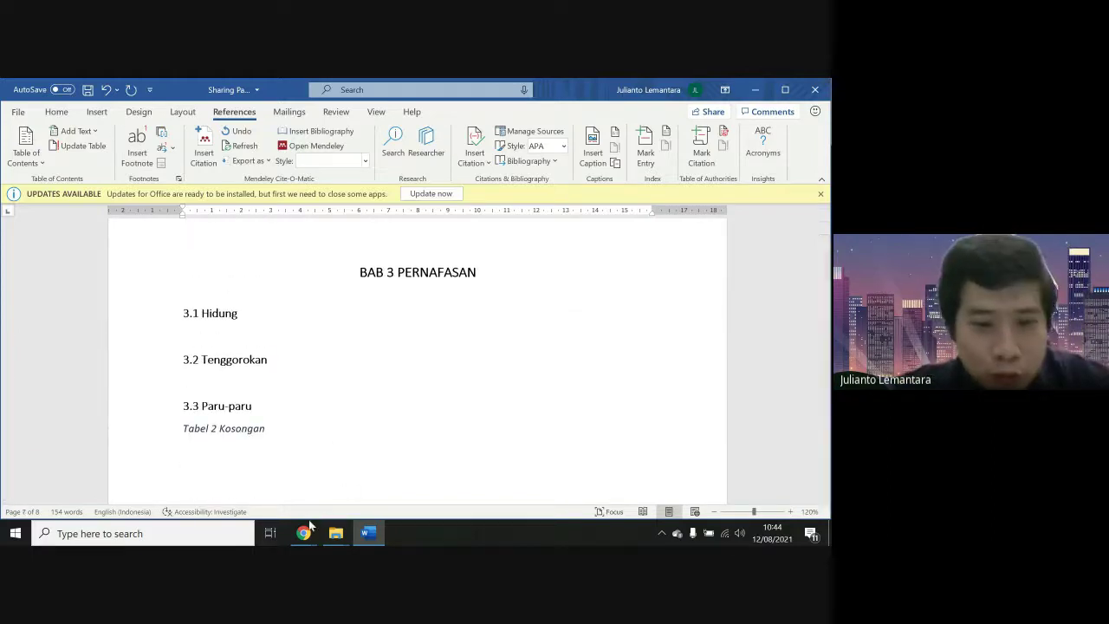
# In Chrome's search tab, start a Google search for the author's first name
pyautogui.moveTo(304, 533)
pyautogui.click(263, 497)
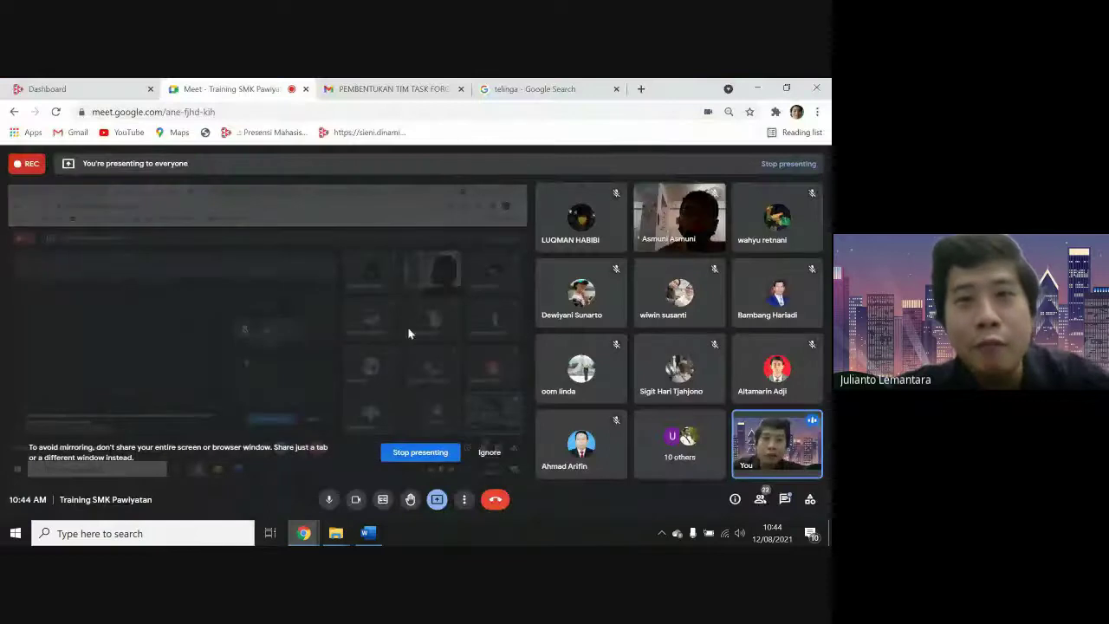
pyautogui.click(564, 89)
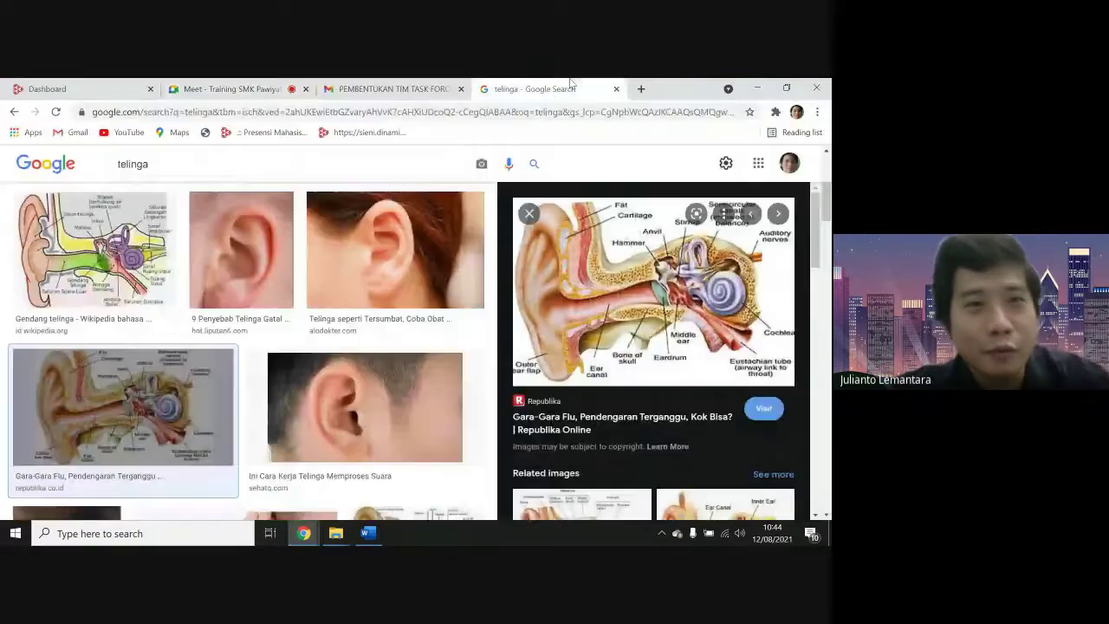
pyautogui.click(425, 114)
pyautogui.write('dewiyani')
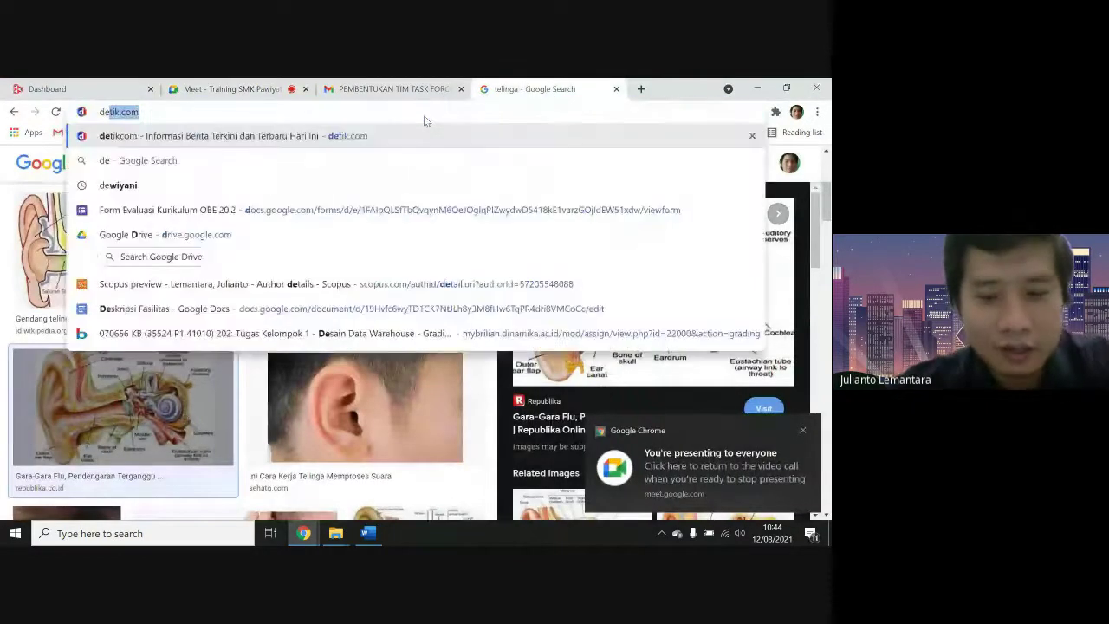
pyautogui.press('Return')
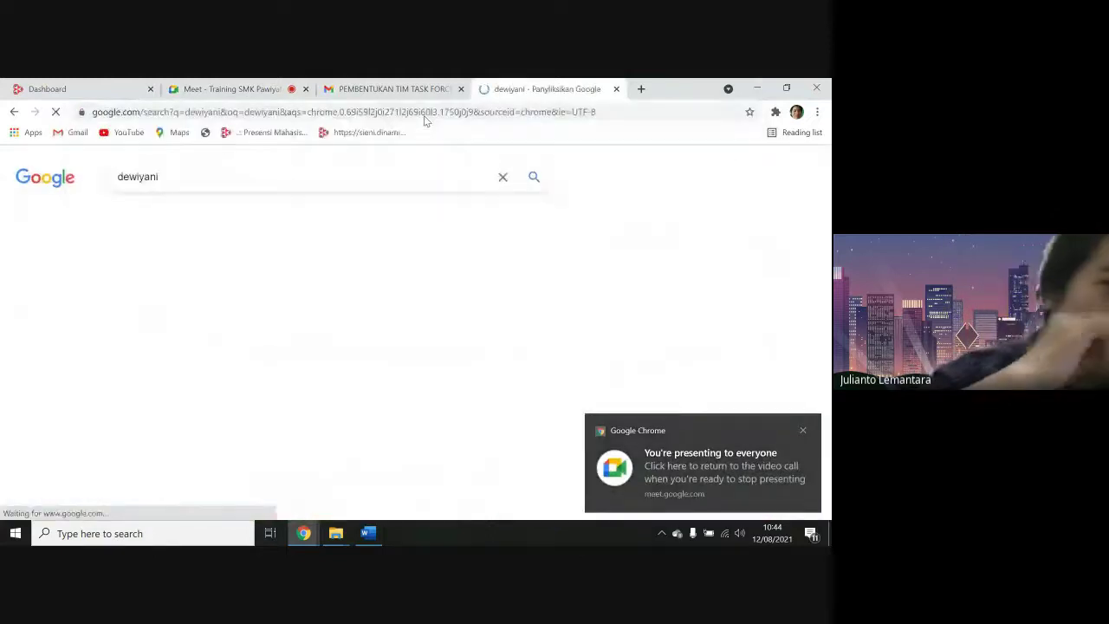
# Add the author's surname to the query and browse the results
pyautogui.click(260, 176)
pyautogui.write('sunarto')
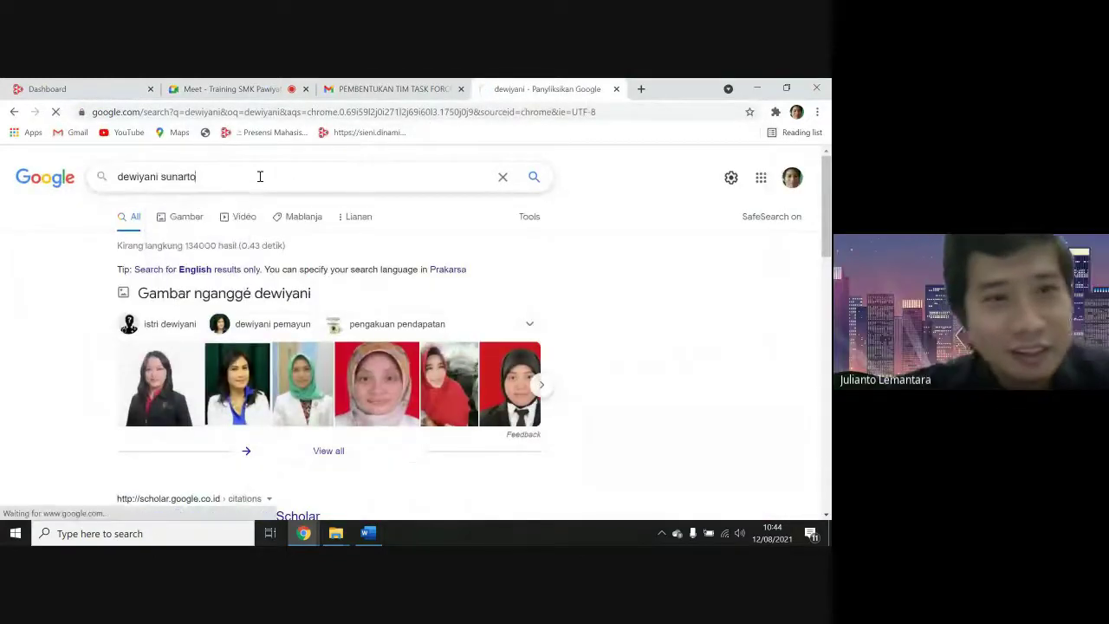
pyautogui.press('Return')
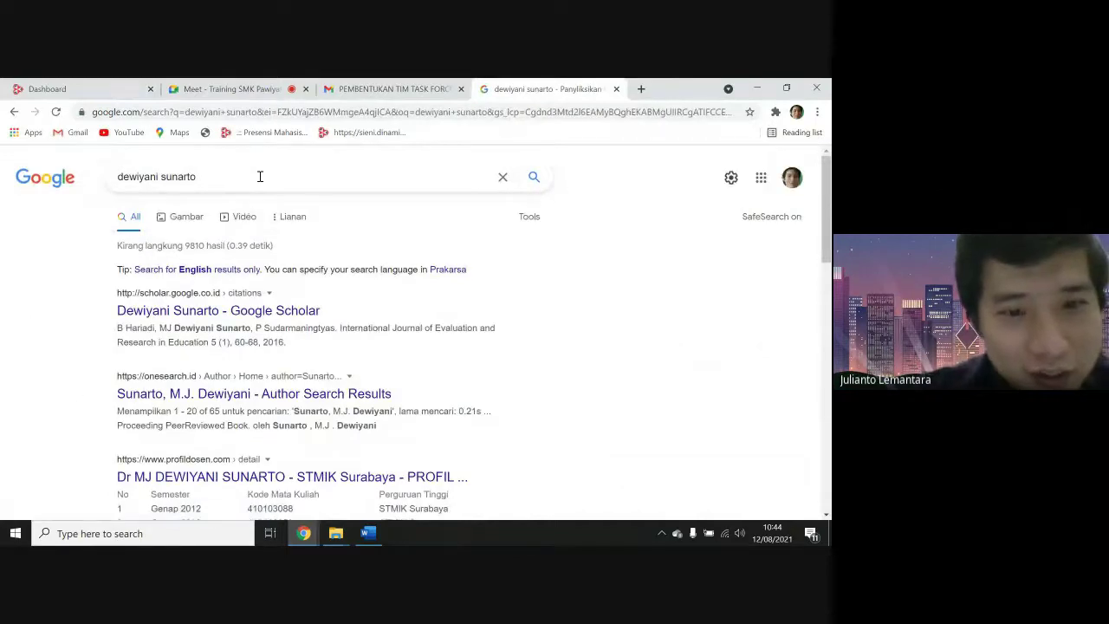
pyautogui.scroll(-3, 260, 176)
pyautogui.scroll(-2, 260, 176)
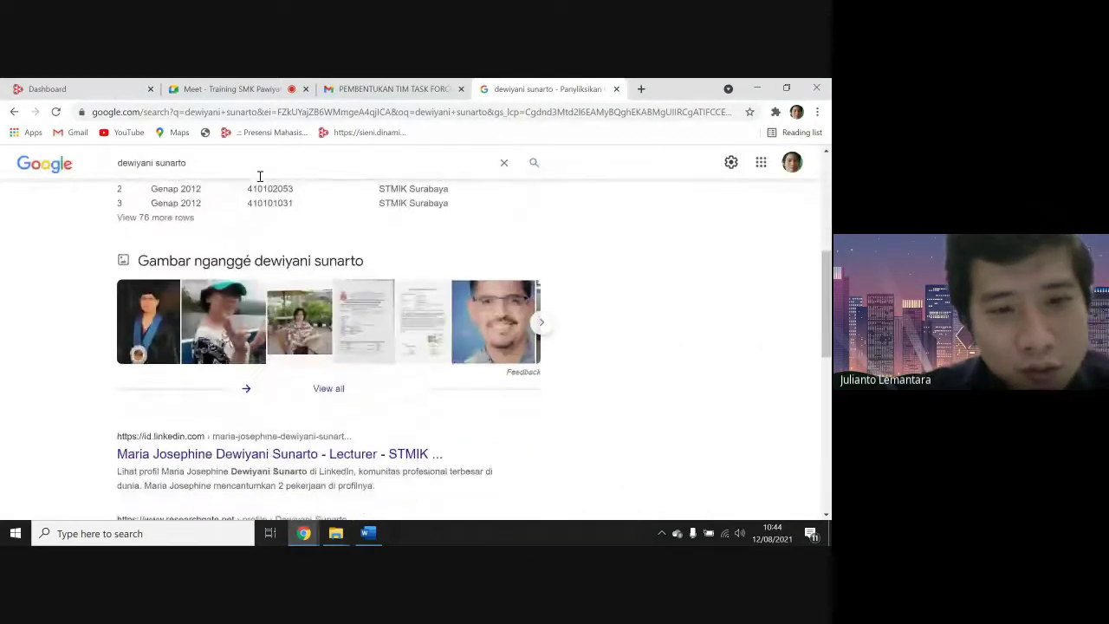
pyautogui.scroll(-2, 260, 178)
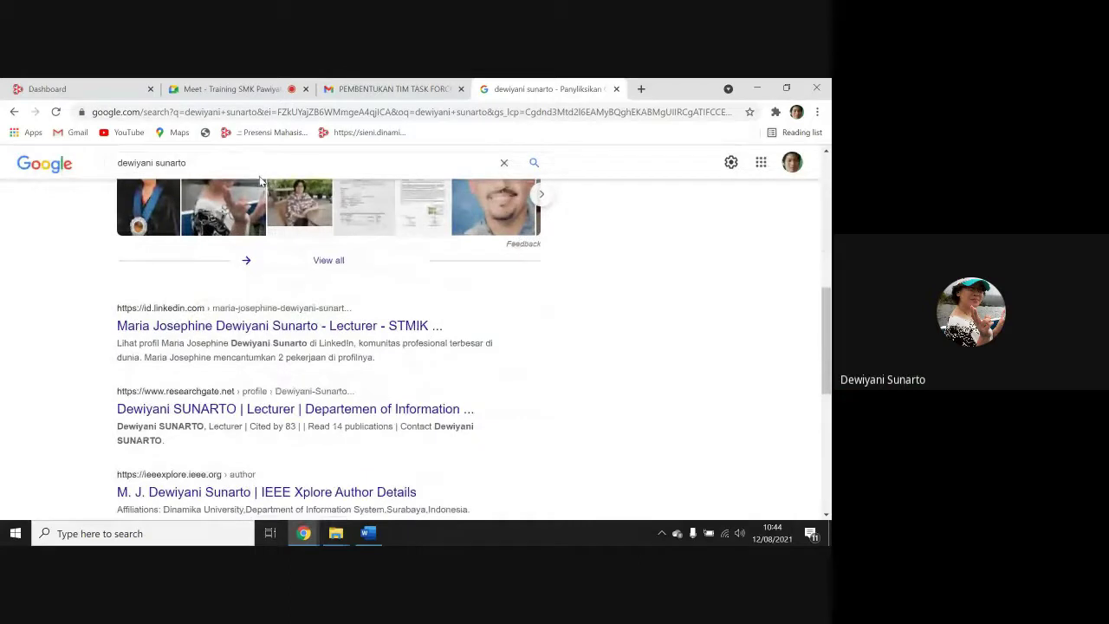
pyautogui.scroll(2, 260, 178)
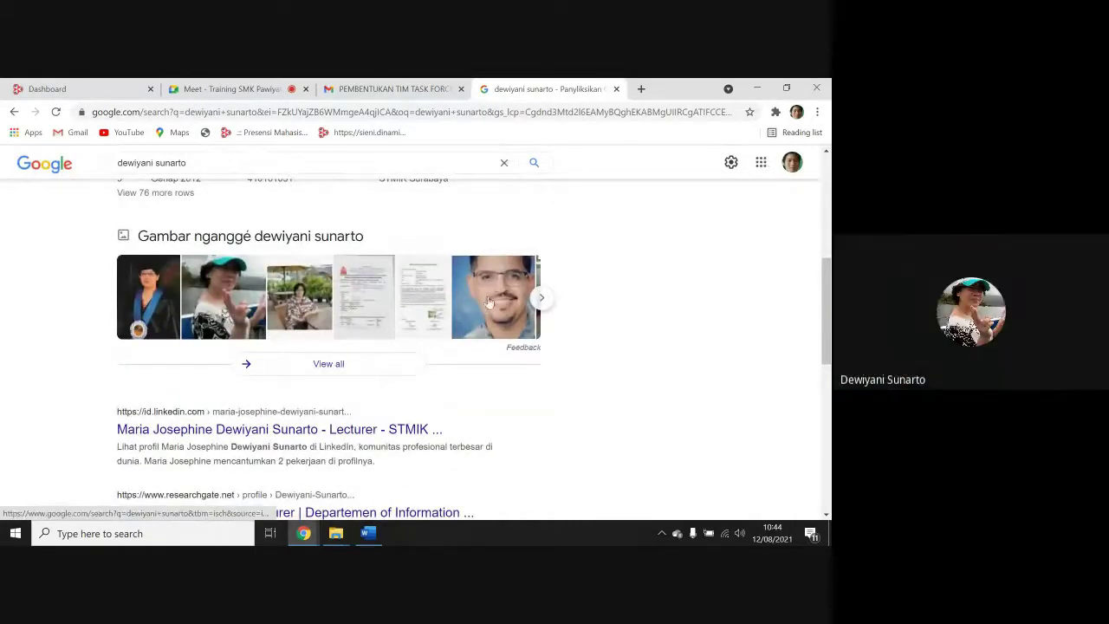
pyautogui.scroll(-2, 484, 357)
pyautogui.scroll(-2, 484, 357)
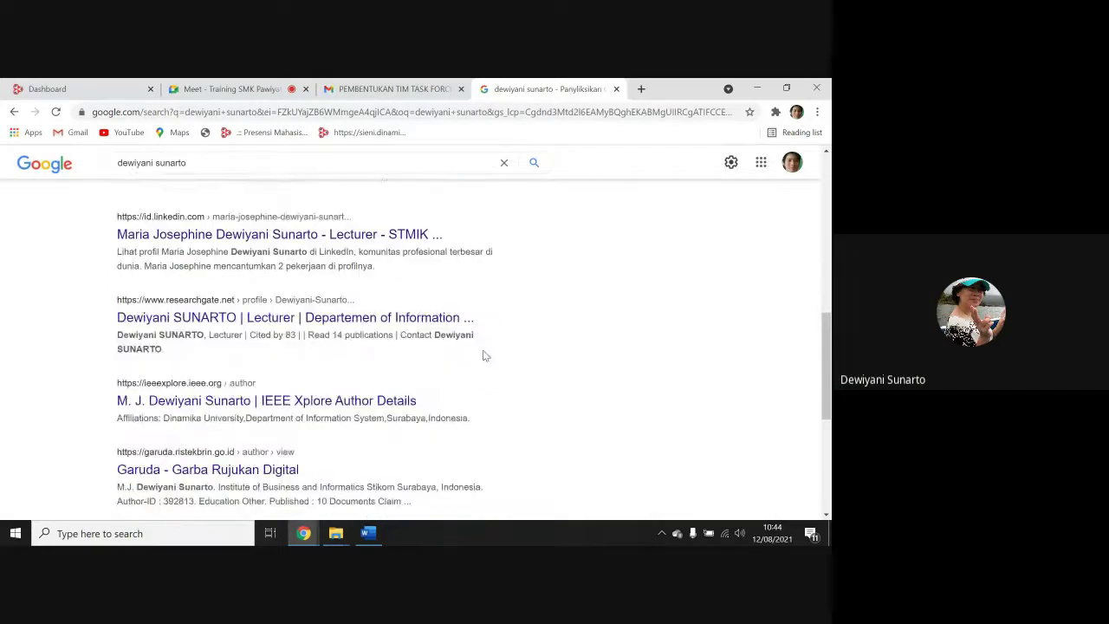
pyautogui.scroll(-3, 484, 356)
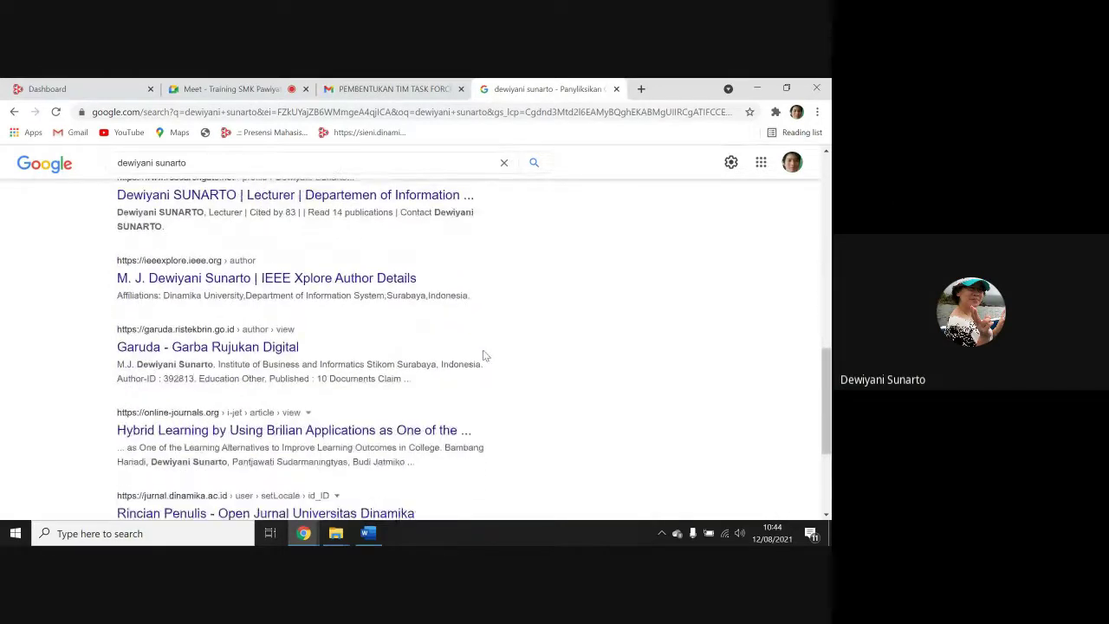
pyautogui.scroll(-1, 483, 357)
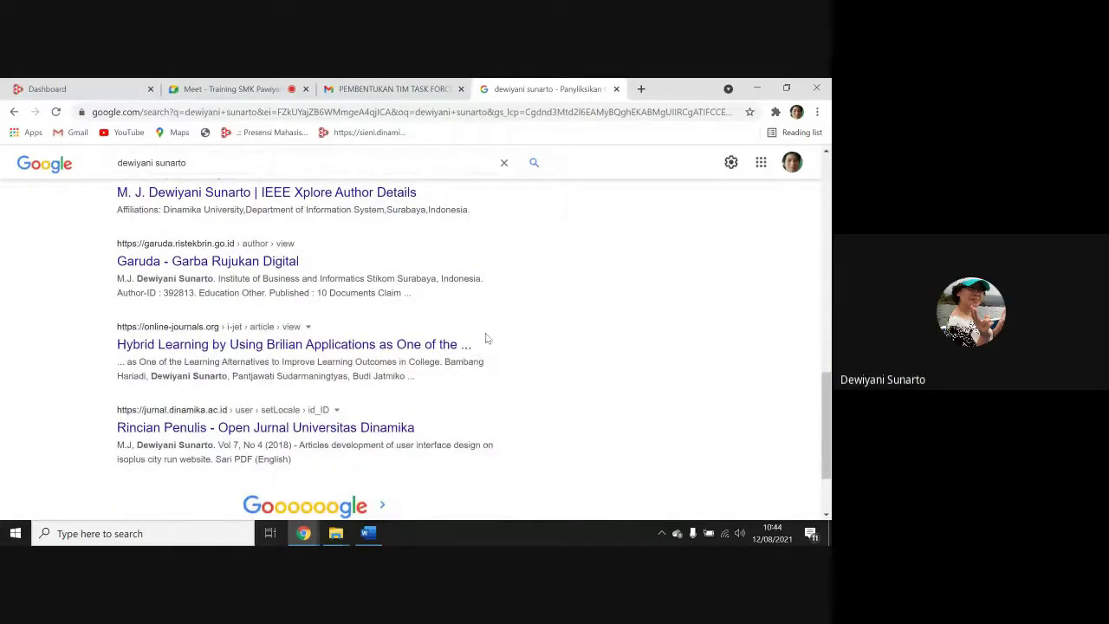
pyautogui.scroll(6, 549, 369)
pyautogui.scroll(6, 549, 371)
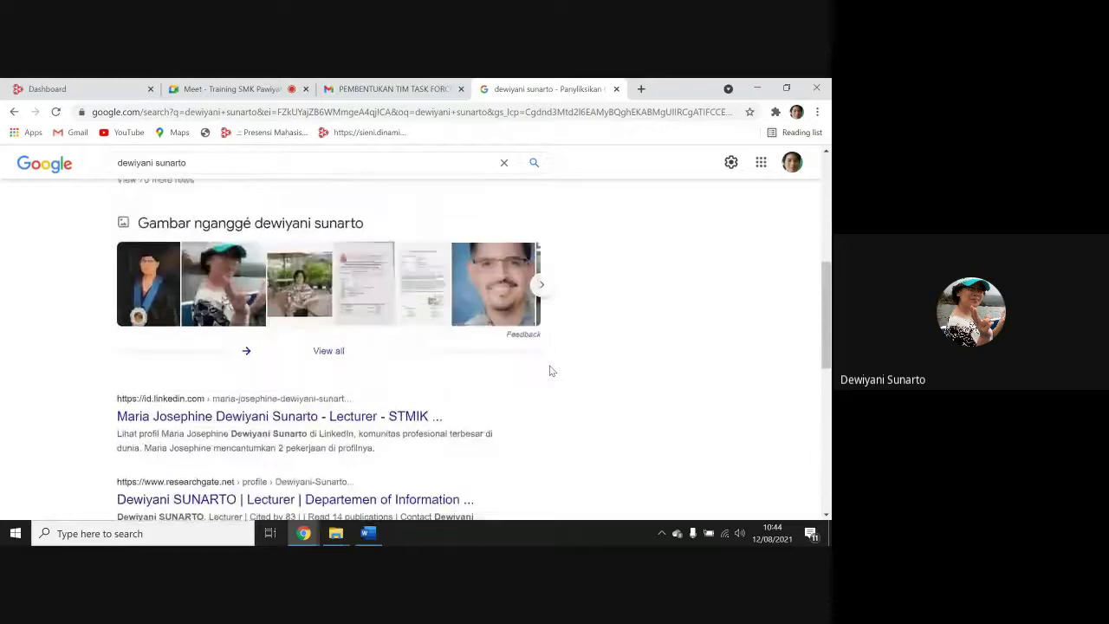
pyautogui.scroll(2, 550, 371)
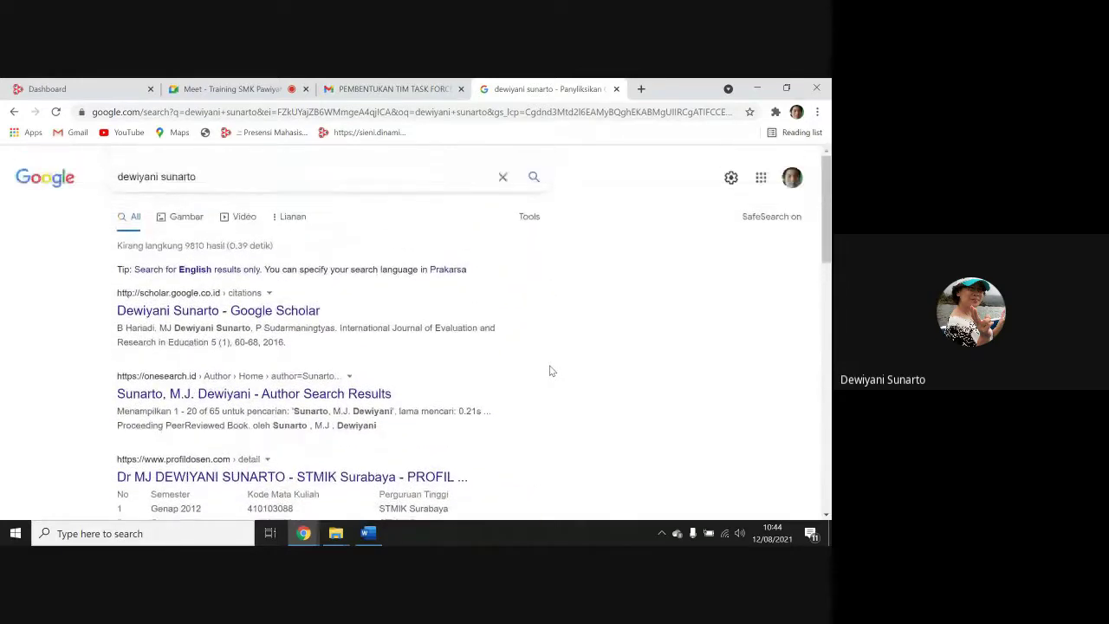
# Add 'jurnal' to the query and scroll to the journal article results
pyautogui.click(284, 181)
pyautogui.write('jurnal')
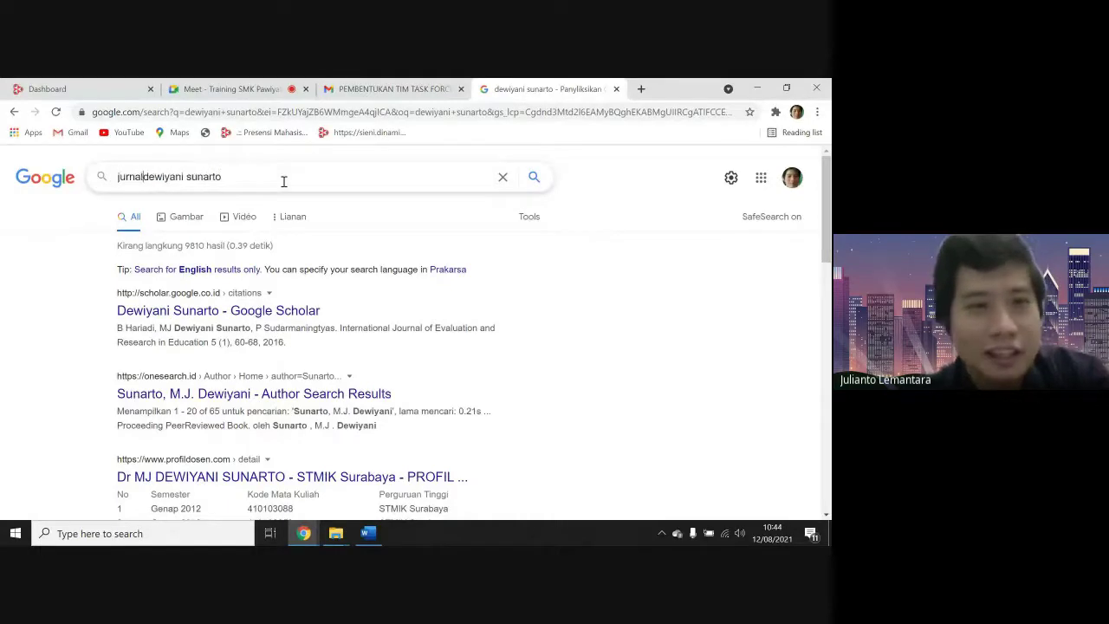
pyautogui.press('Return')
pyautogui.scroll(-1, 367, 386)
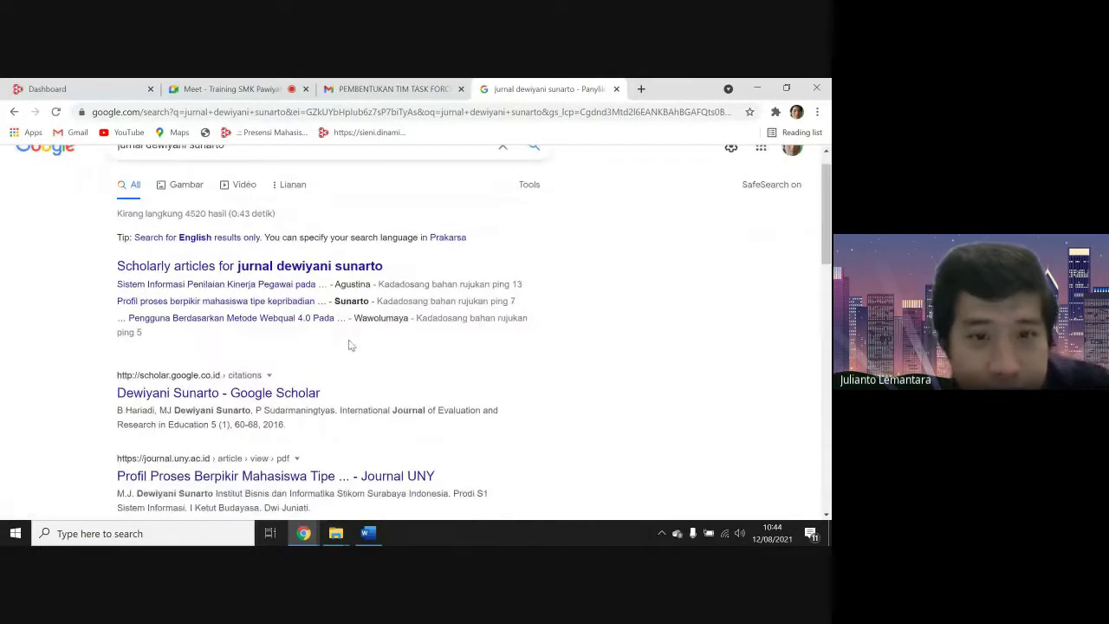
pyautogui.scroll(-1, 352, 347)
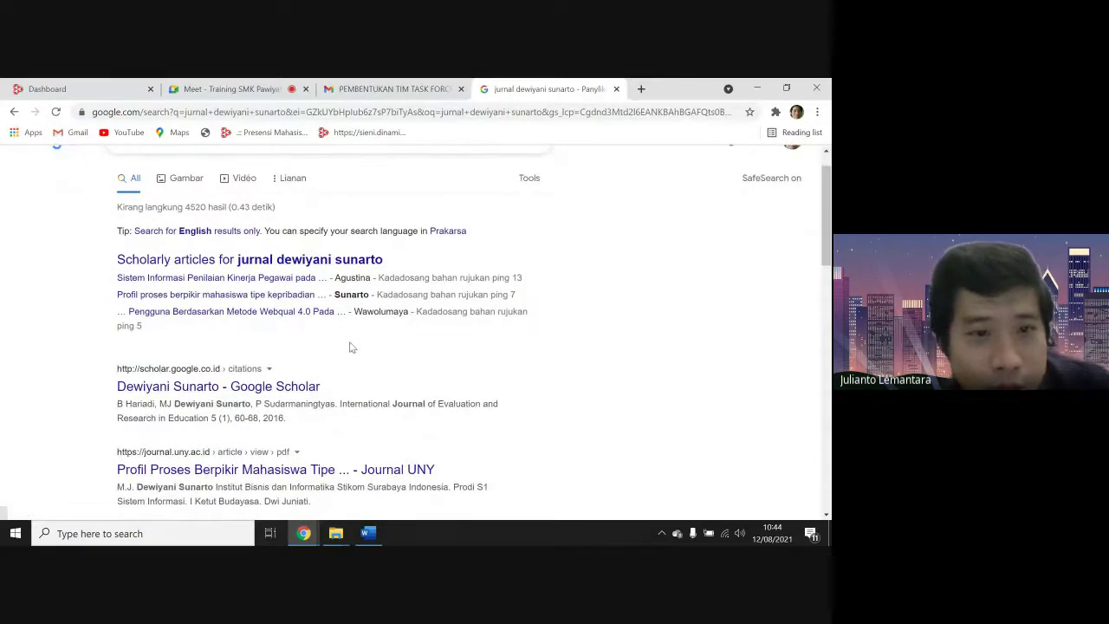
pyautogui.scroll(-3, 351, 347)
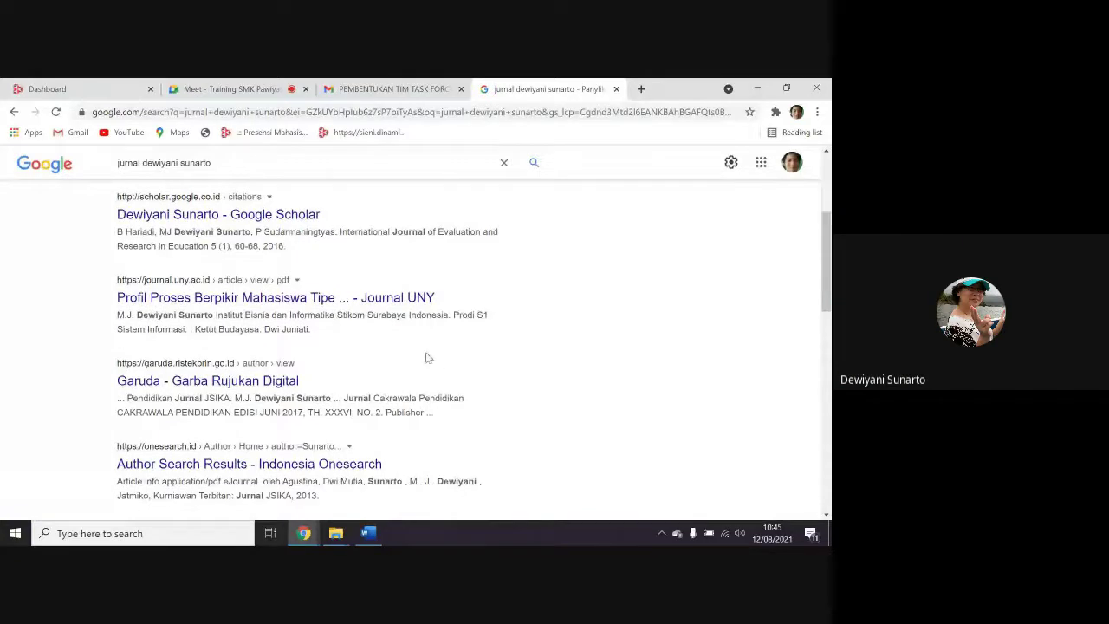
# Open the 'Profil Proses Berpikir Mahasiswa Tipe' UNY result and select the article title
pyautogui.click(355, 303)
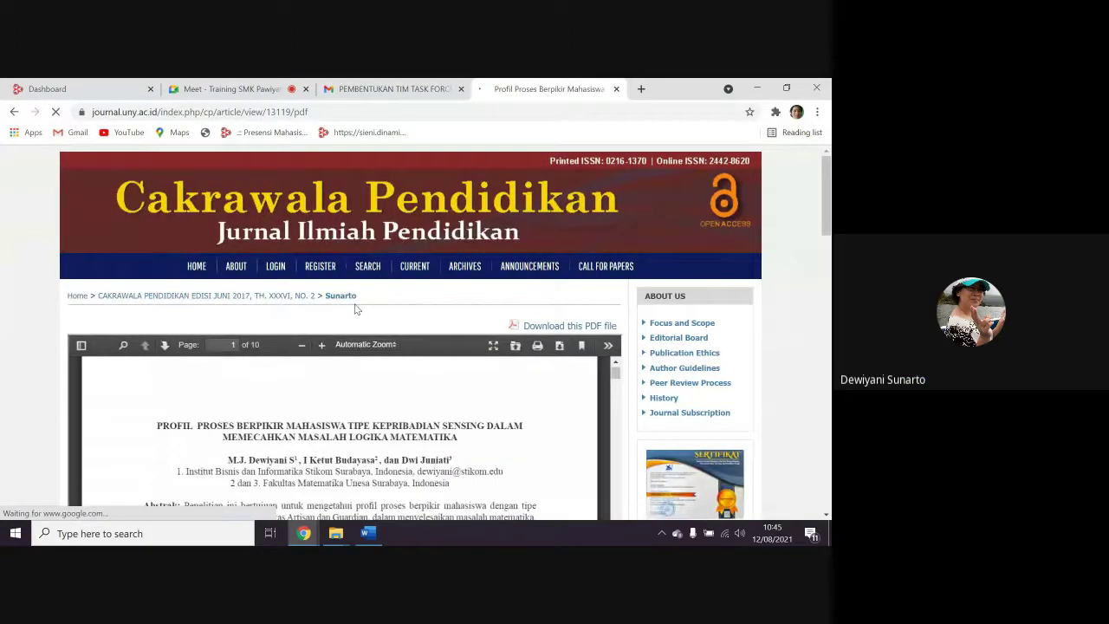
pyautogui.scroll(-1, 388, 446)
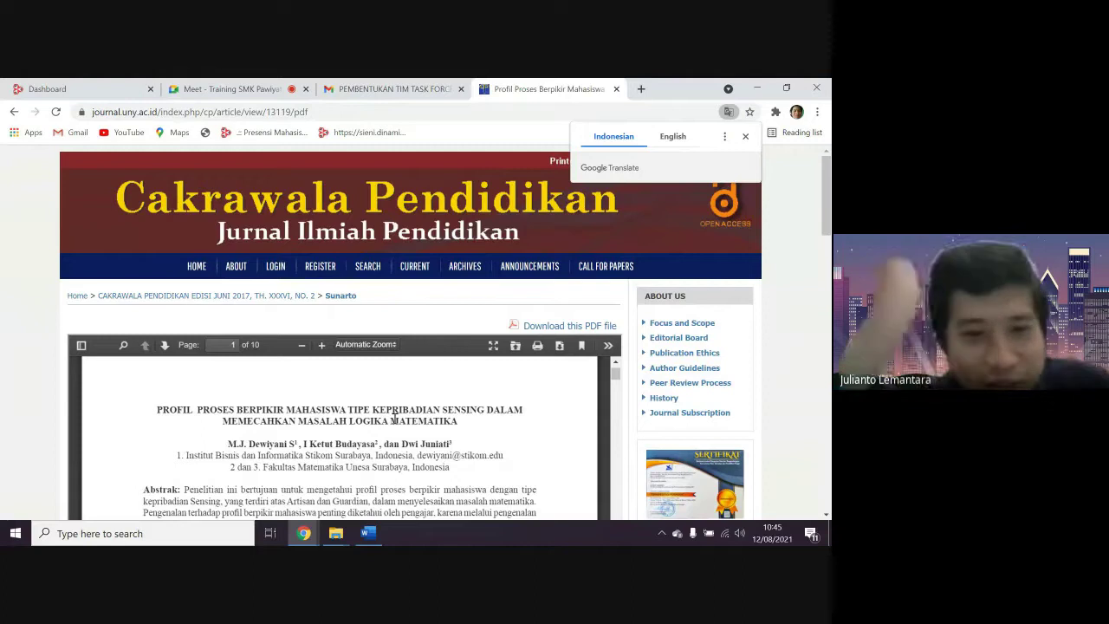
pyautogui.scroll(1, 459, 431)
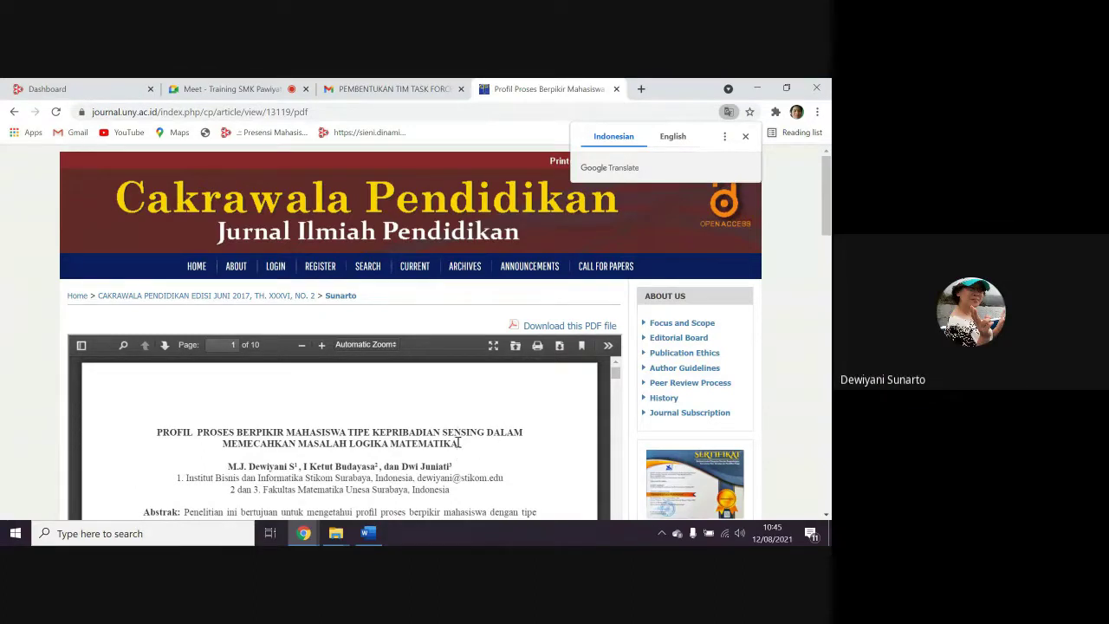
pyautogui.moveTo(459, 443); pyautogui.dragTo(174, 436)
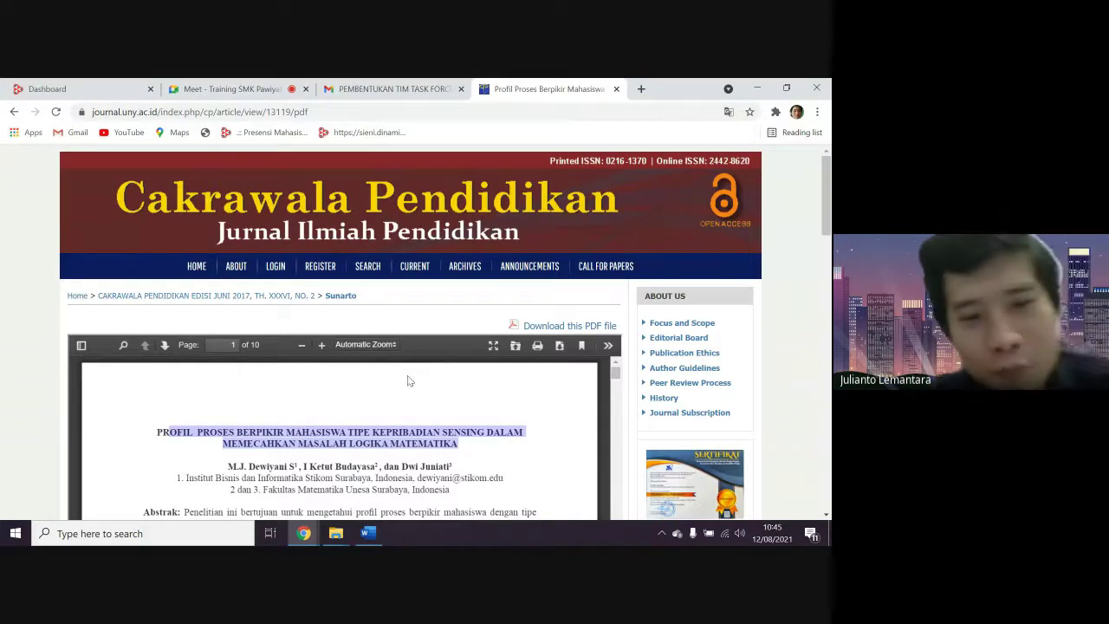
pyautogui.scroll(-8, 363, 444)
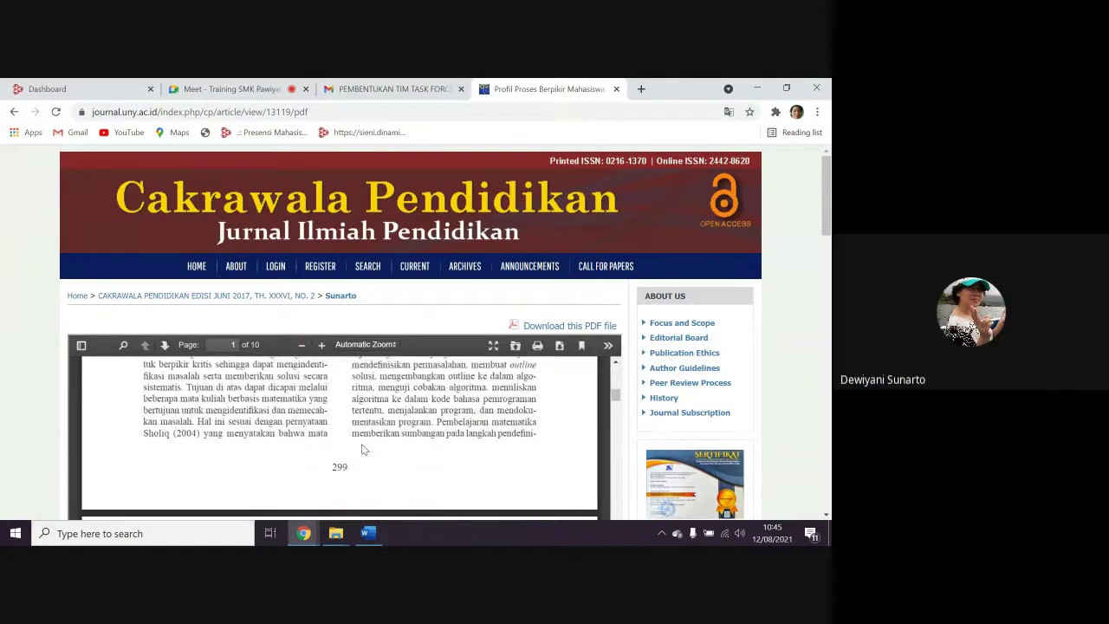
pyautogui.scroll(8, 362, 445)
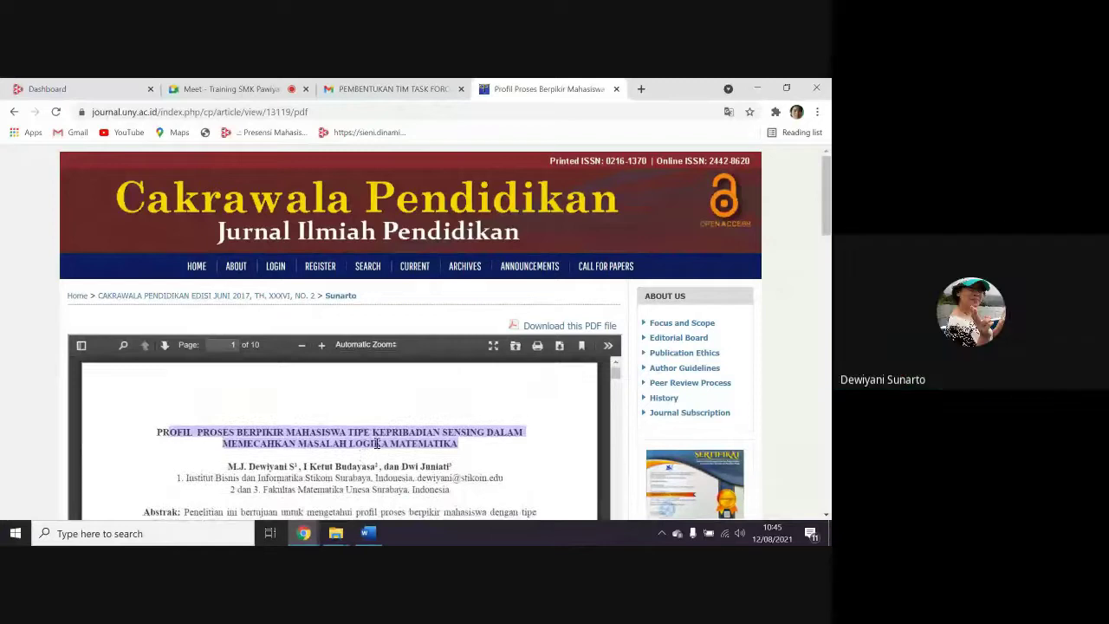
pyautogui.click(377, 444)
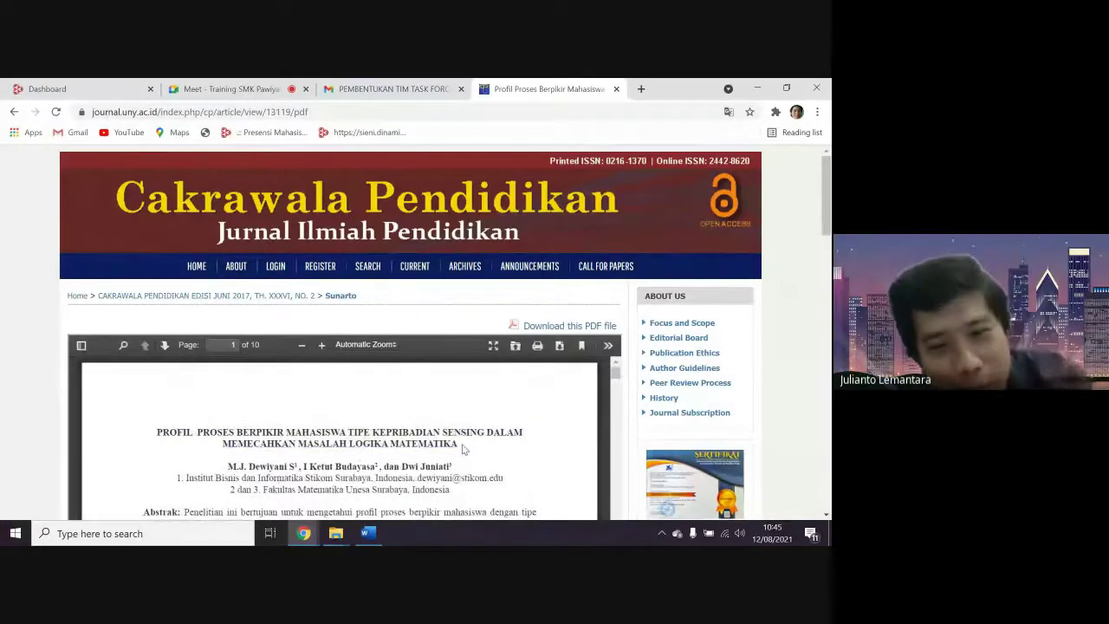
pyautogui.moveTo(457, 444); pyautogui.dragTo(225, 448)
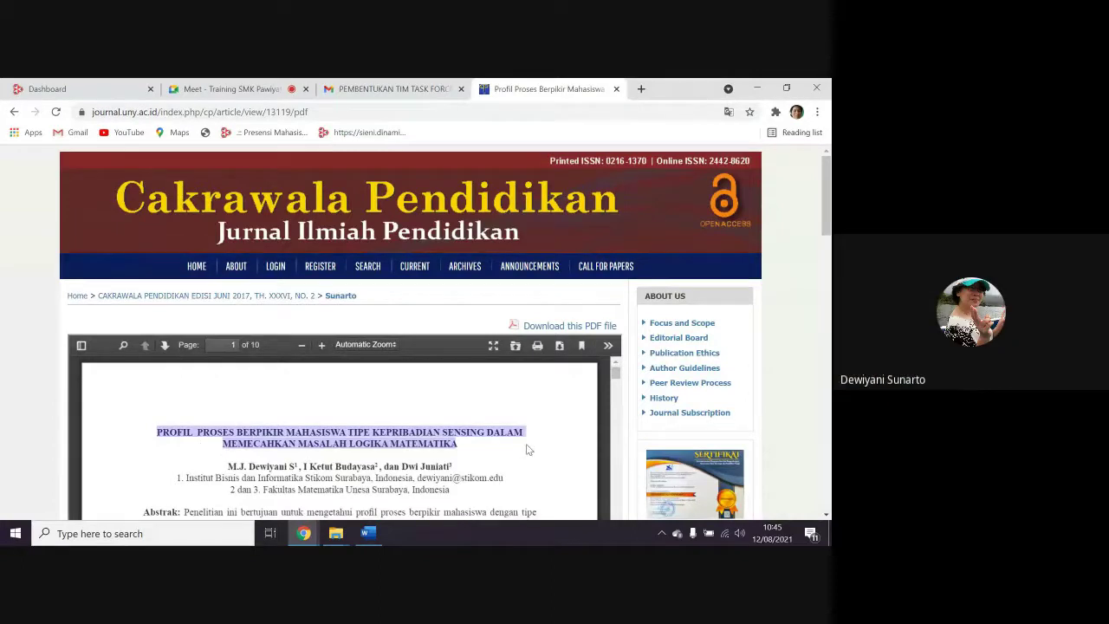
# Scroll through the embedded PDF and reselect the full two-line title
pyautogui.scroll(-1, 399, 448)
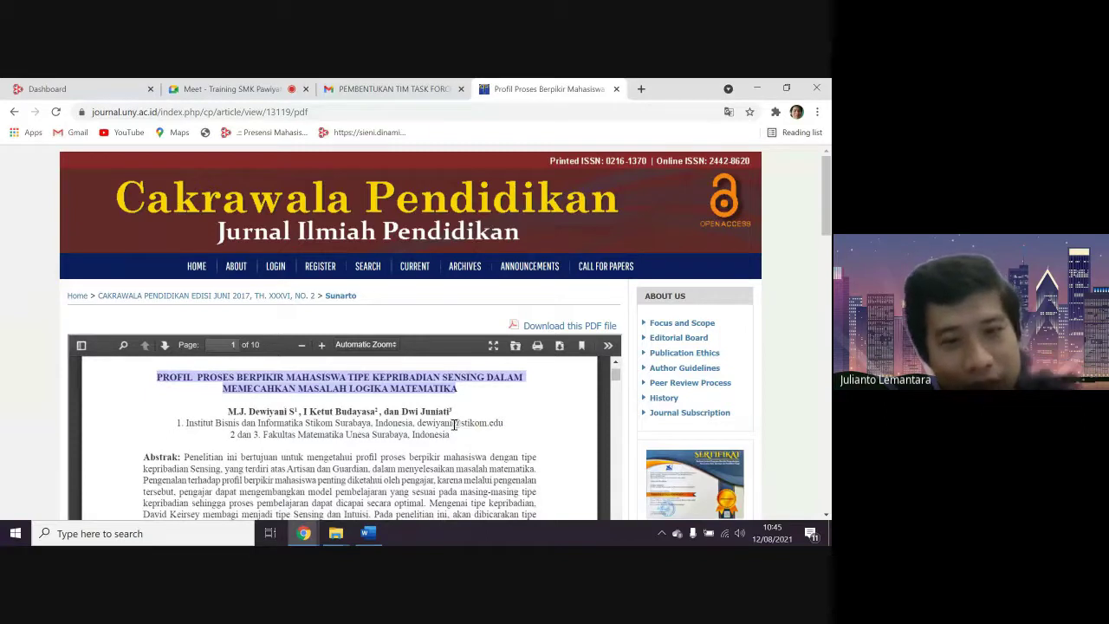
pyautogui.scroll(-2, 374, 445)
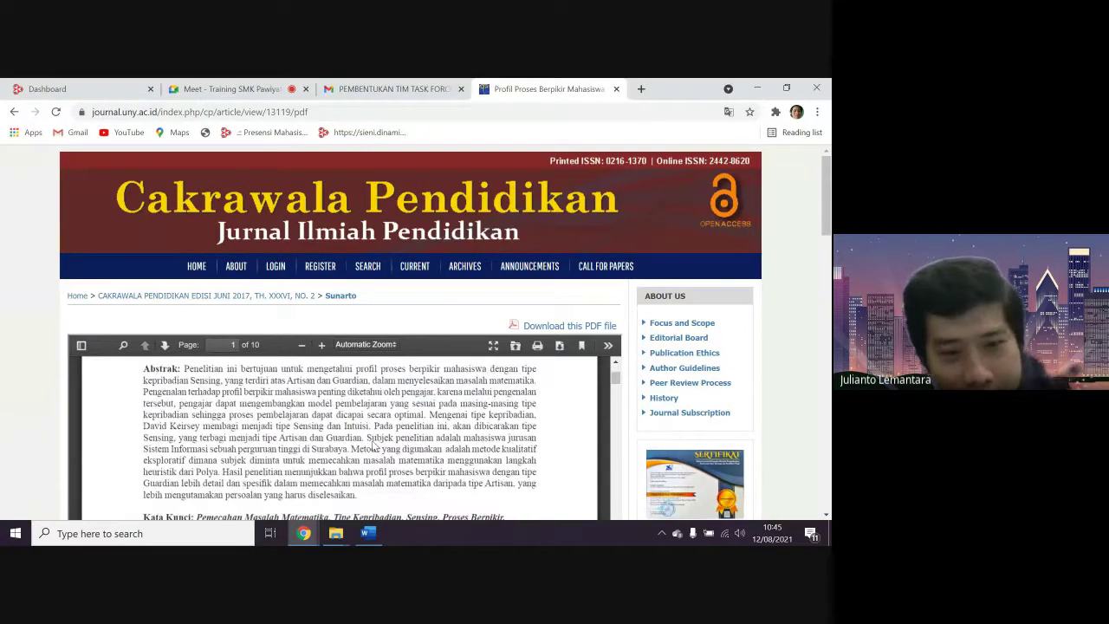
pyautogui.scroll(-8, 374, 446)
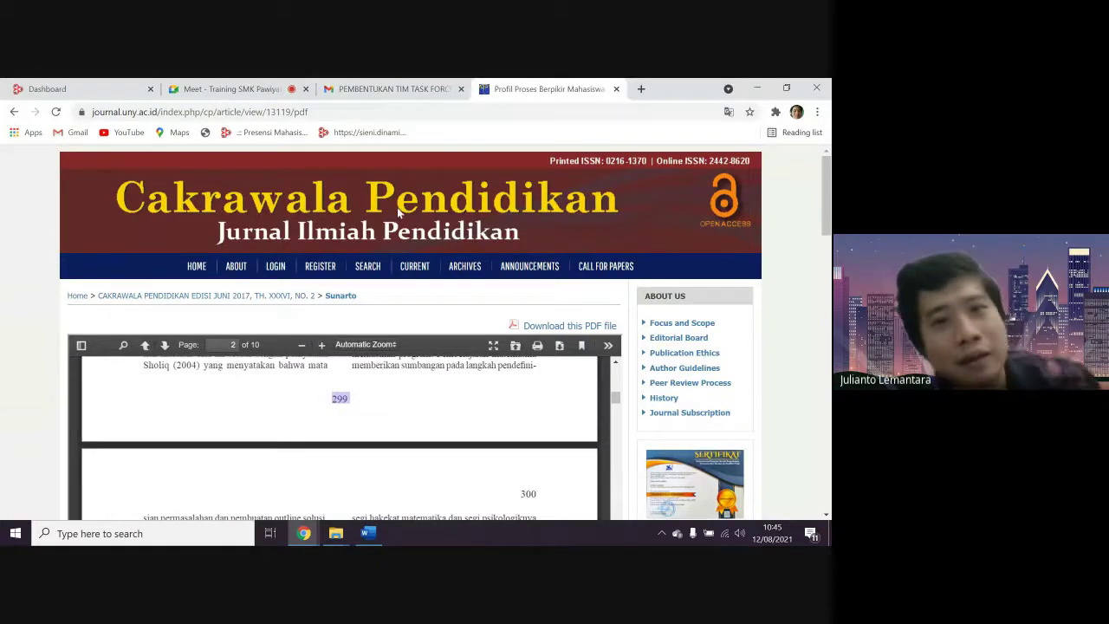
pyautogui.scroll(-3, 356, 365)
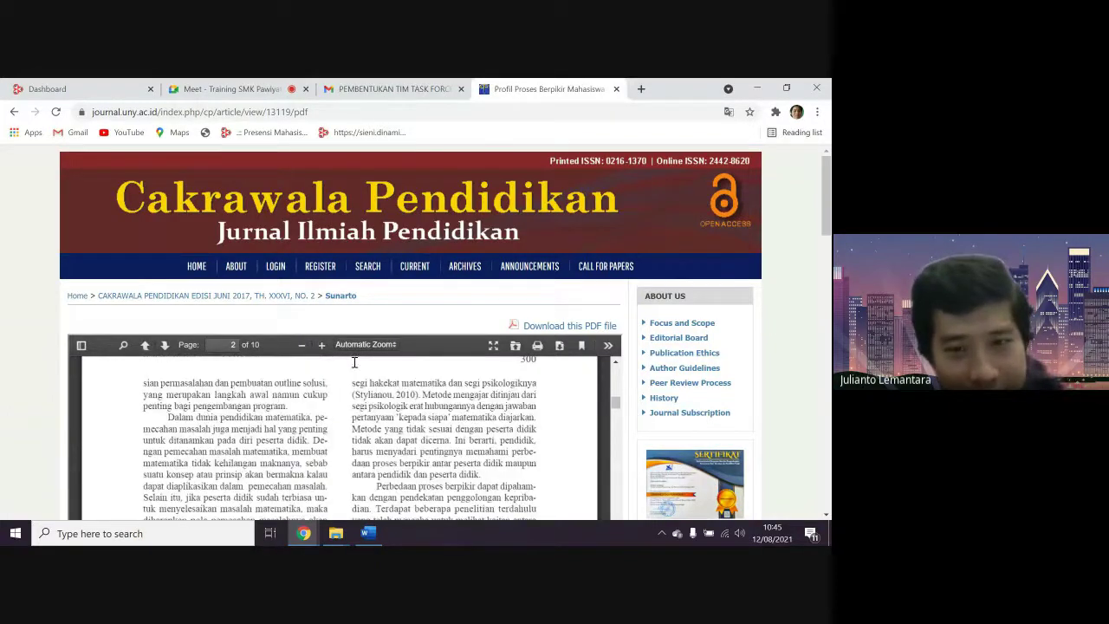
pyautogui.scroll(2, 354, 367)
pyautogui.scroll(3, 355, 372)
pyautogui.scroll(-1, 416, 396)
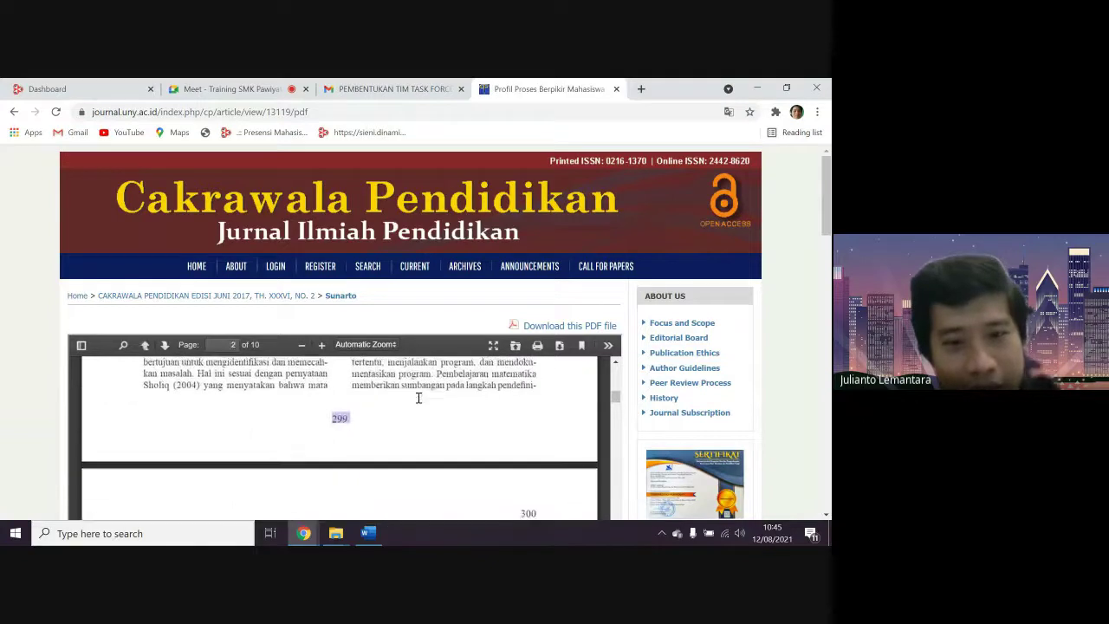
pyautogui.scroll(10, 418, 402)
pyautogui.scroll(-3, 417, 399)
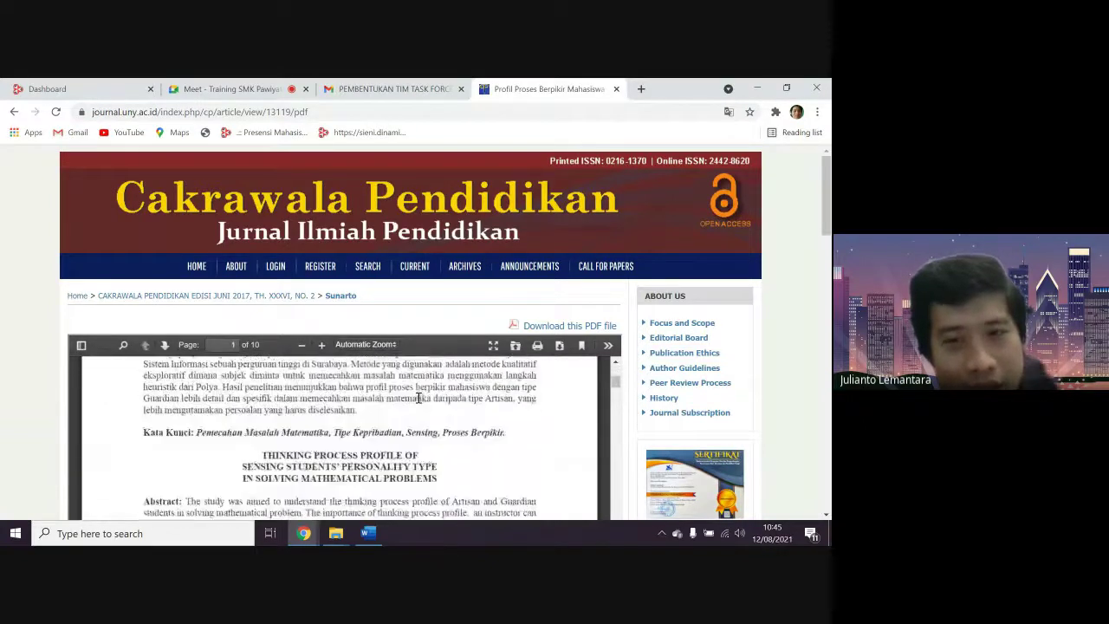
pyautogui.scroll(-3, 417, 399)
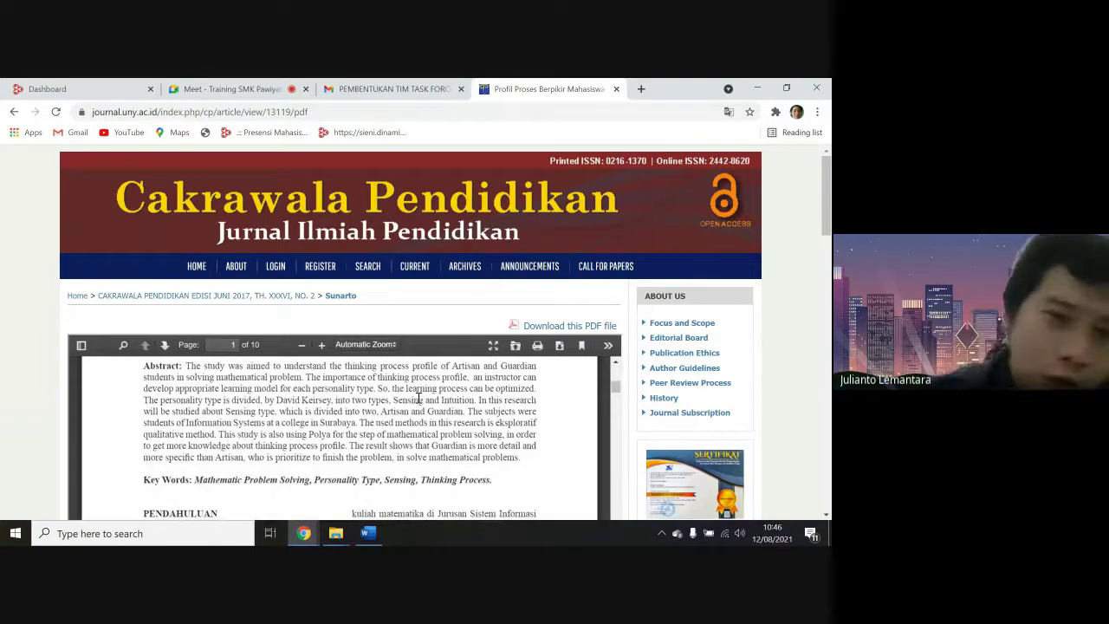
pyautogui.scroll(-1, 418, 398)
pyautogui.scroll(3, 419, 399)
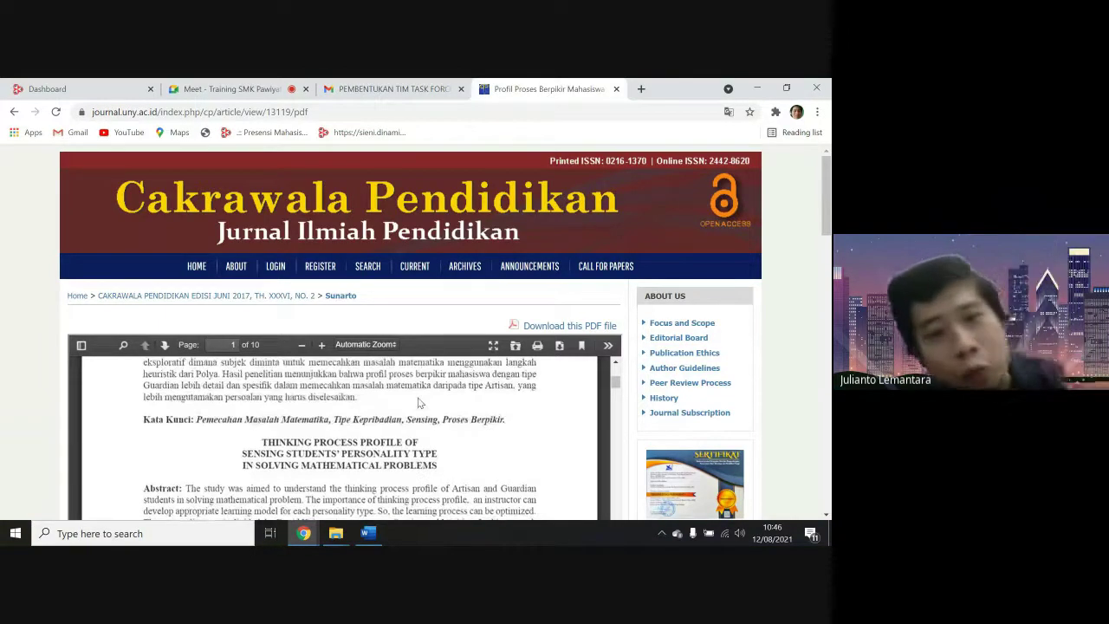
pyautogui.scroll(6, 419, 403)
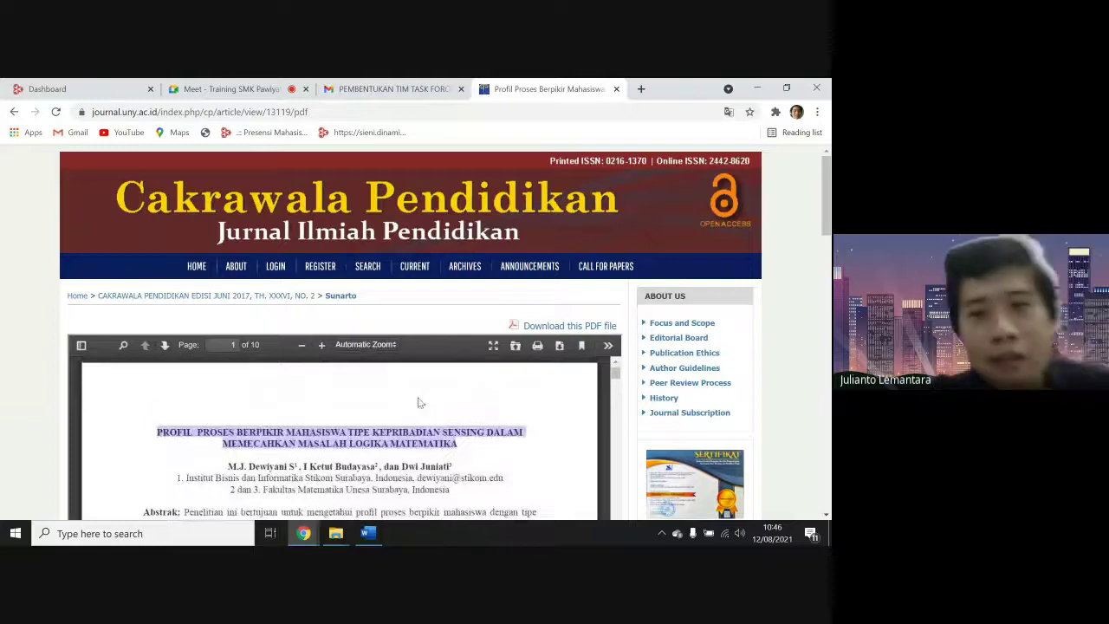
pyautogui.scroll(-2, 638, 293)
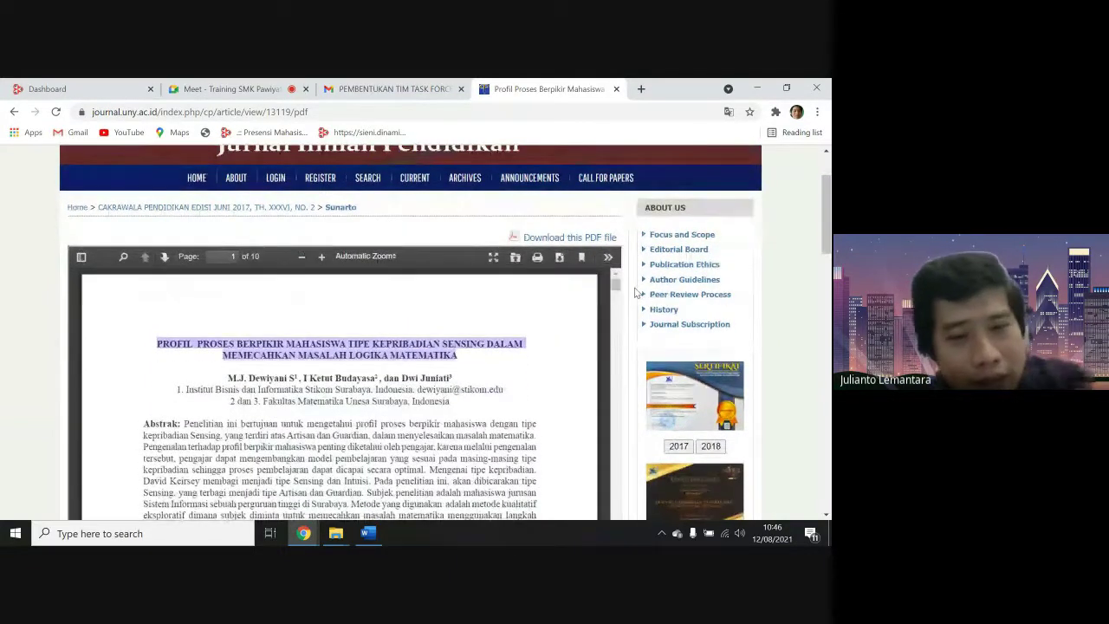
pyautogui.click(489, 372)
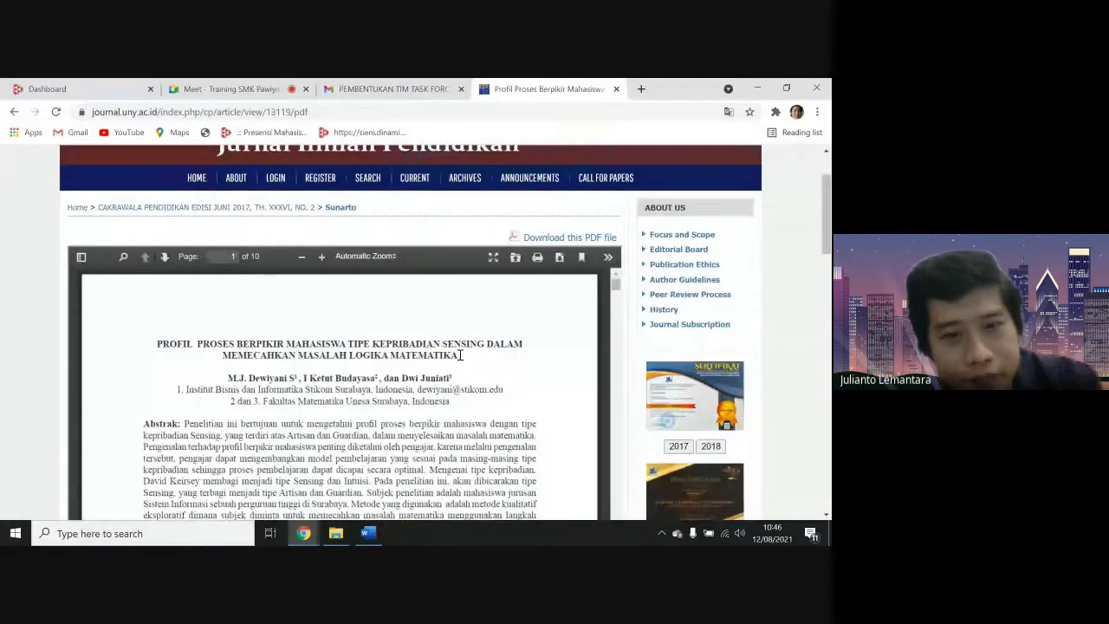
pyautogui.moveTo(461, 355); pyautogui.dragTo(158, 349)
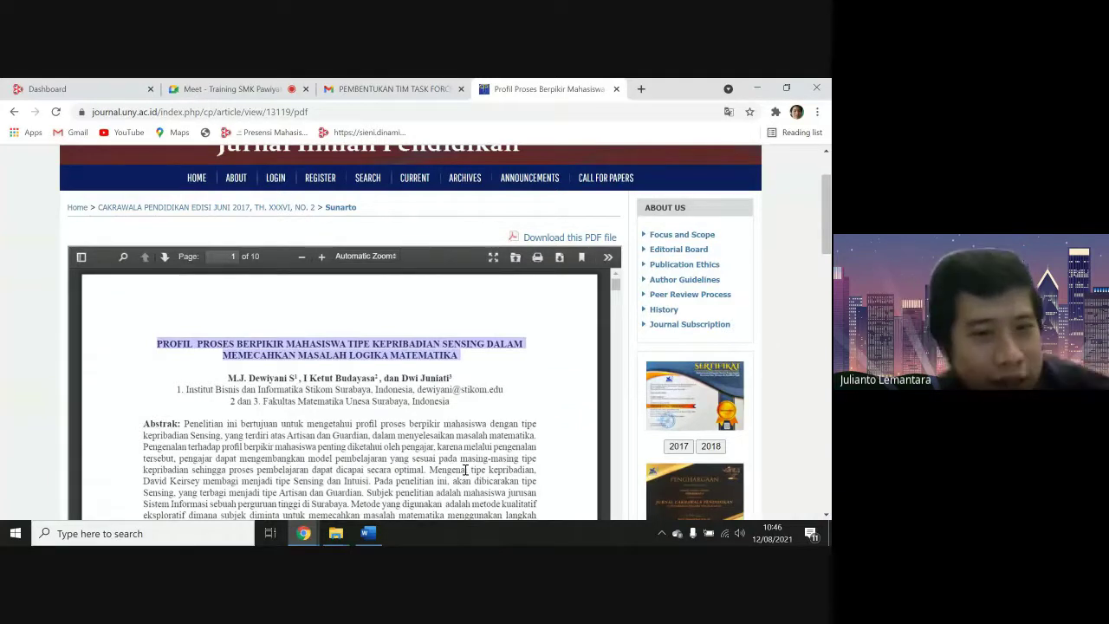
# Bring the Word report back to the front and open the Insert Citation dropdown
pyautogui.click(380, 536)
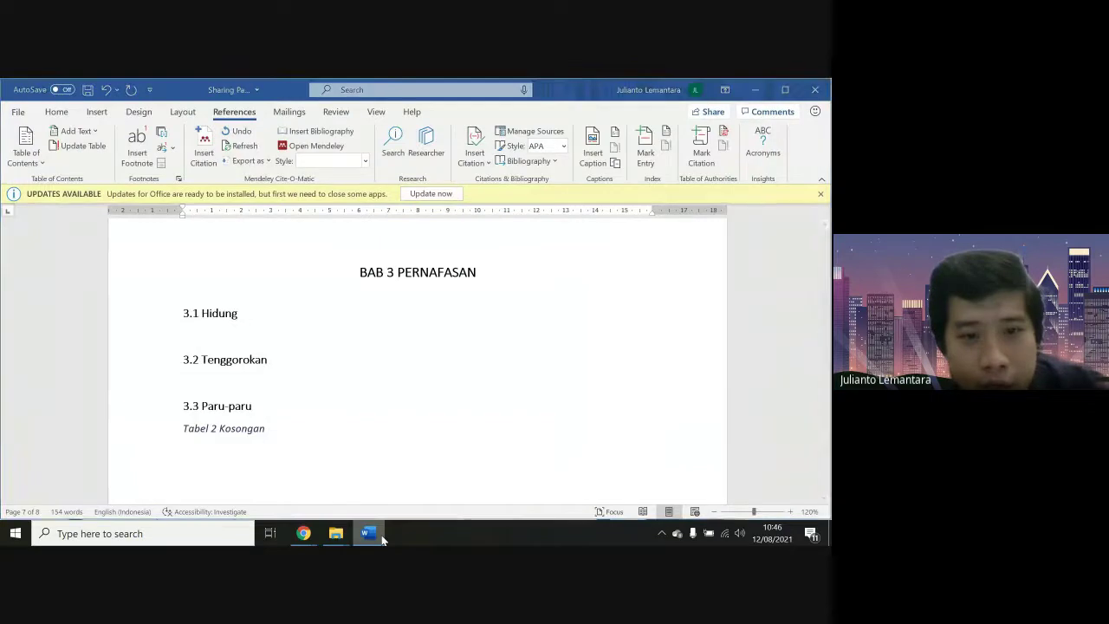
pyautogui.click(382, 539)
pyautogui.click(370, 534)
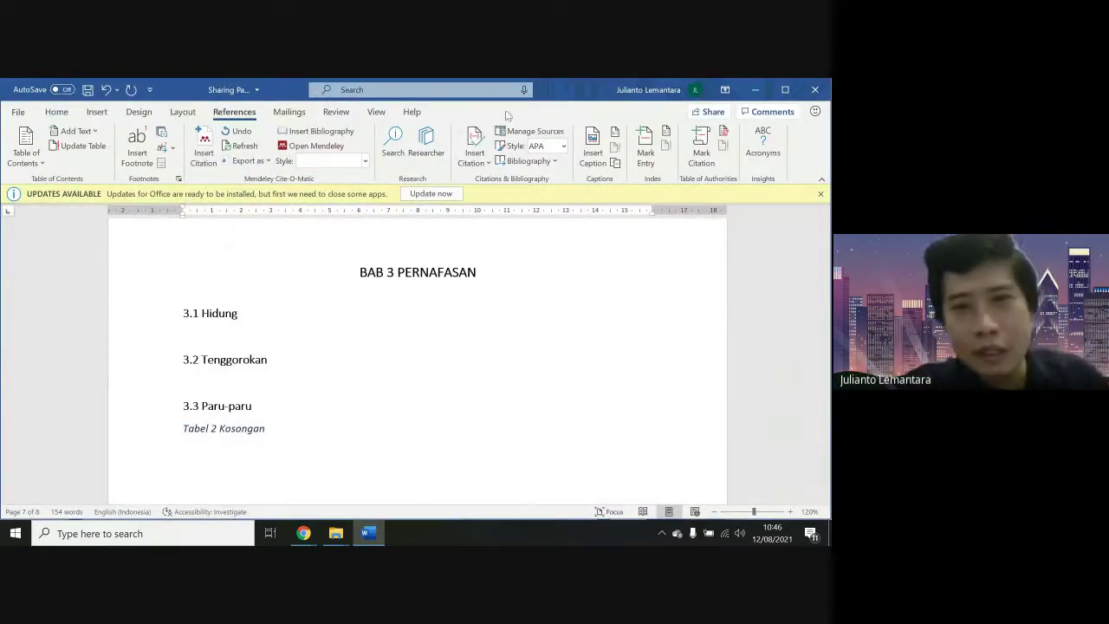
pyautogui.click(490, 159)
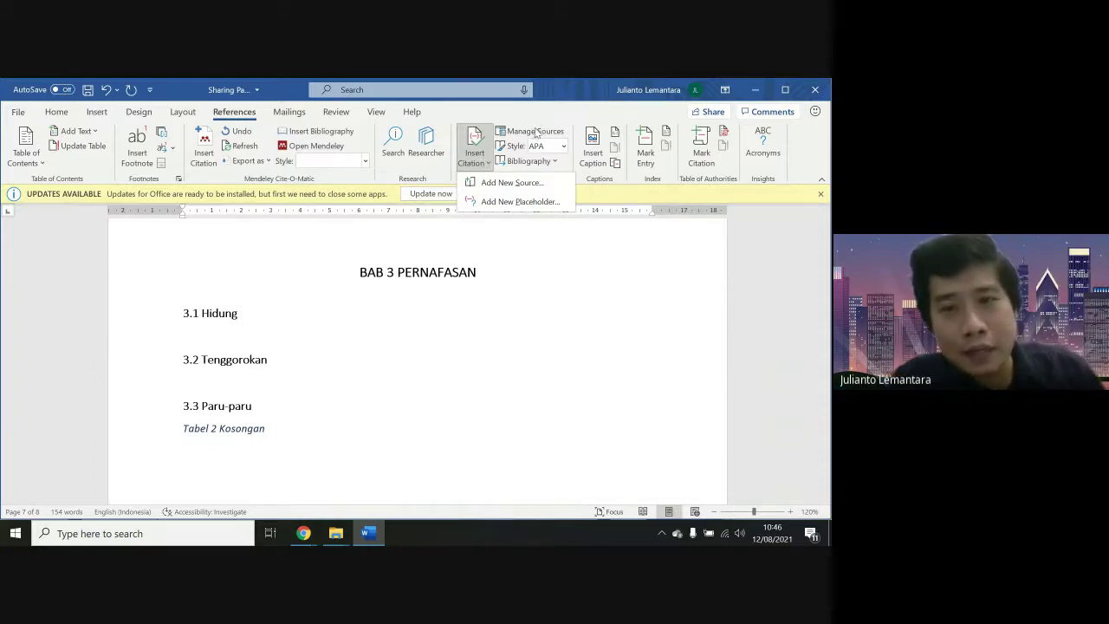
# Start a new Journal Article source and enter the first author's name, checked against the PDF
pyautogui.click(496, 185)
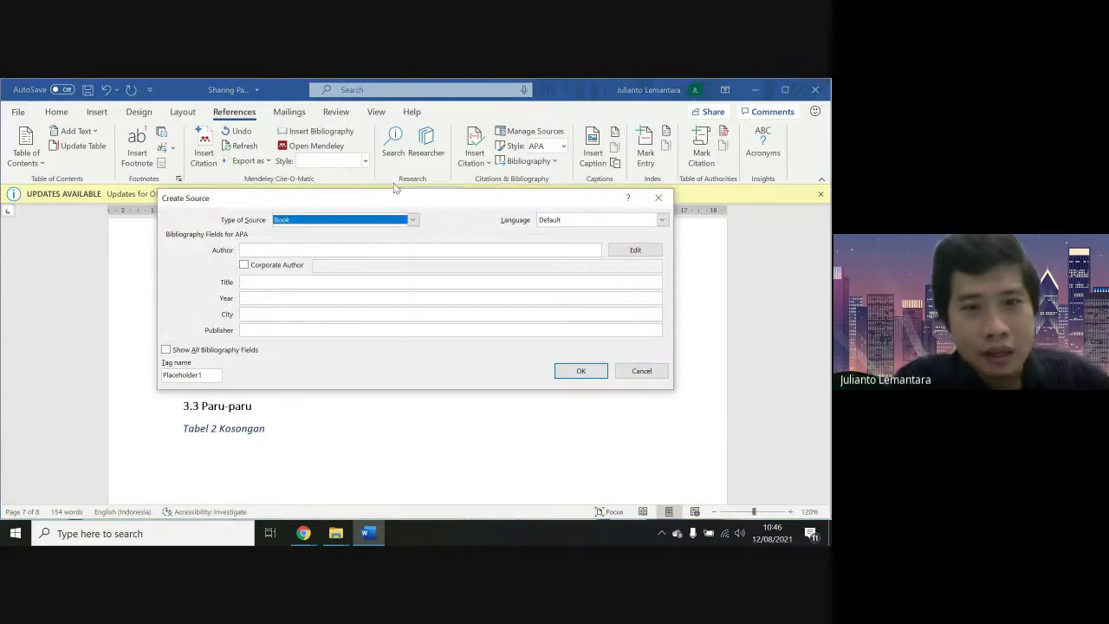
pyautogui.click(412, 221)
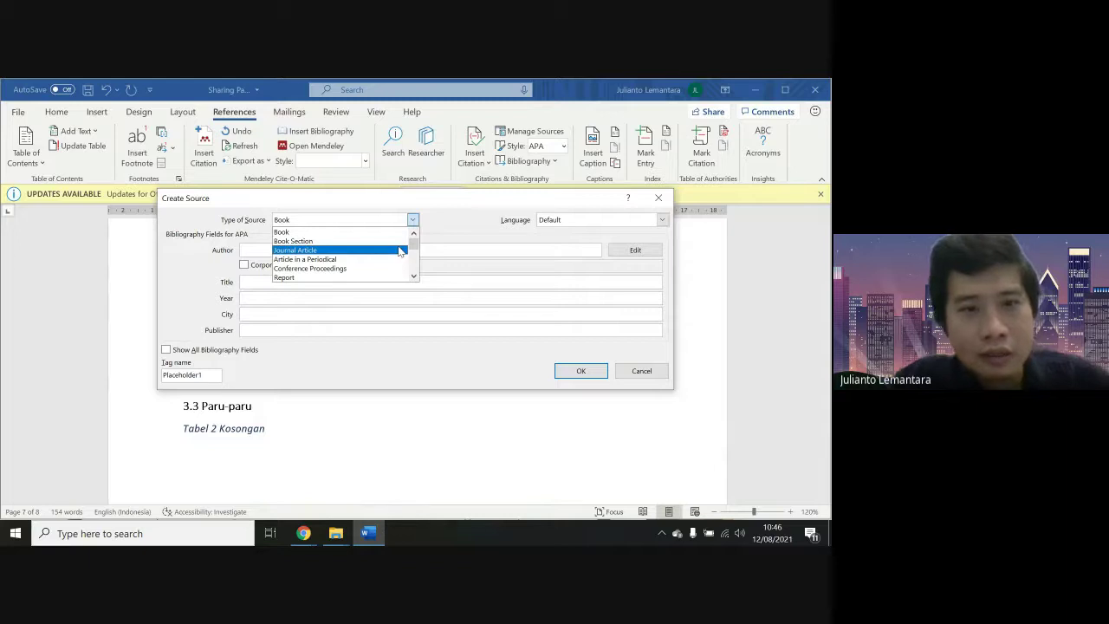
pyautogui.click(400, 250)
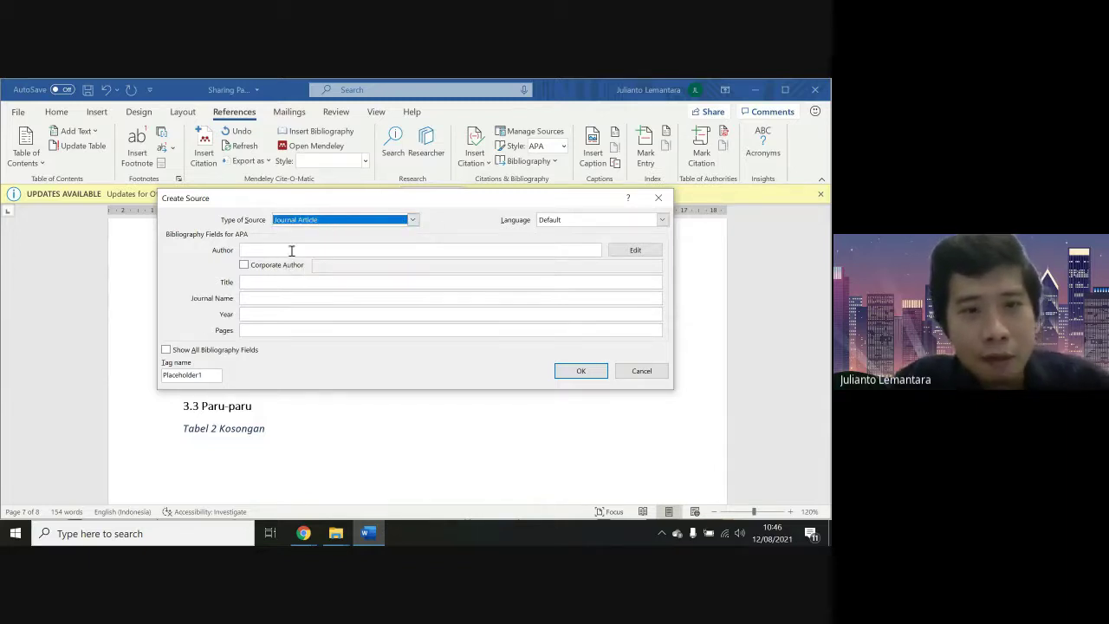
pyautogui.click(295, 248)
pyautogui.hotkey('alt', 'Tab')
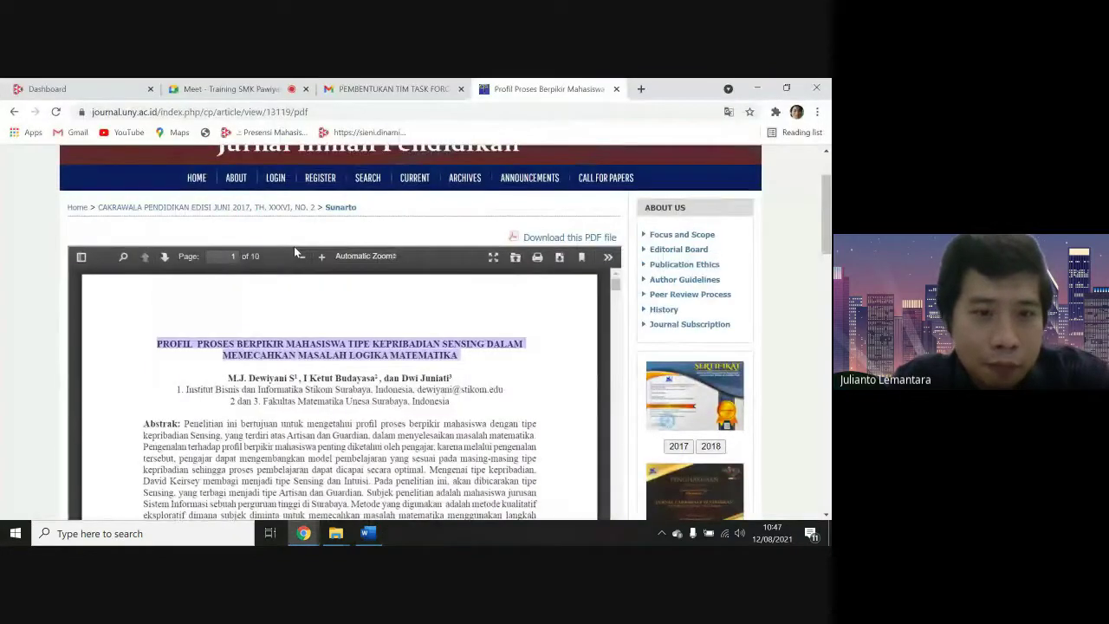
pyautogui.hotkey('alt', 'Tab')
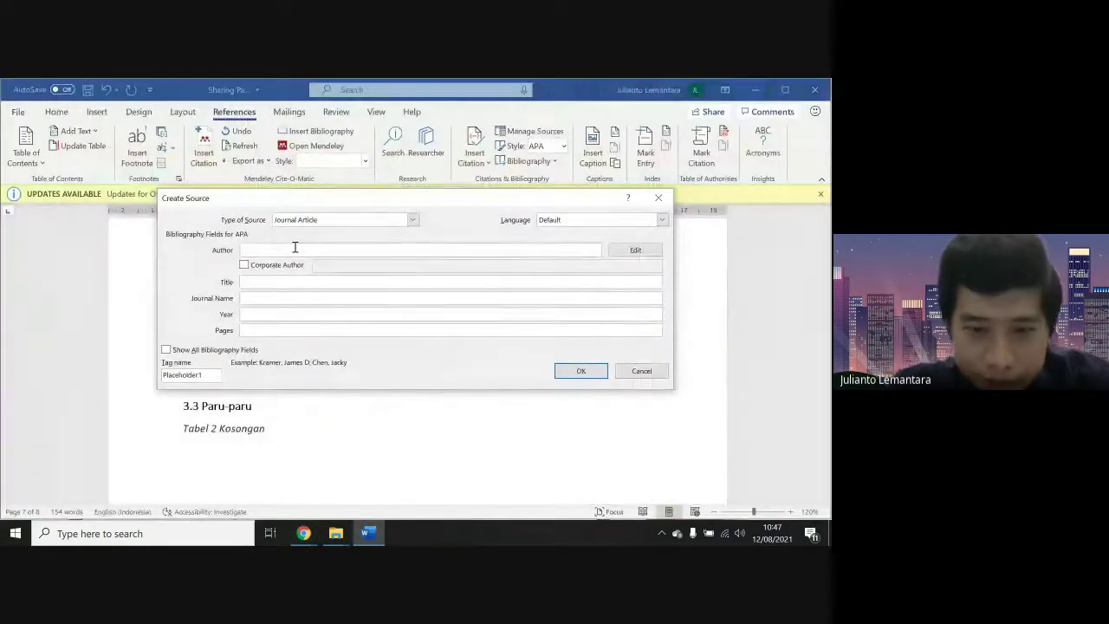
pyautogui.write('M.J.')
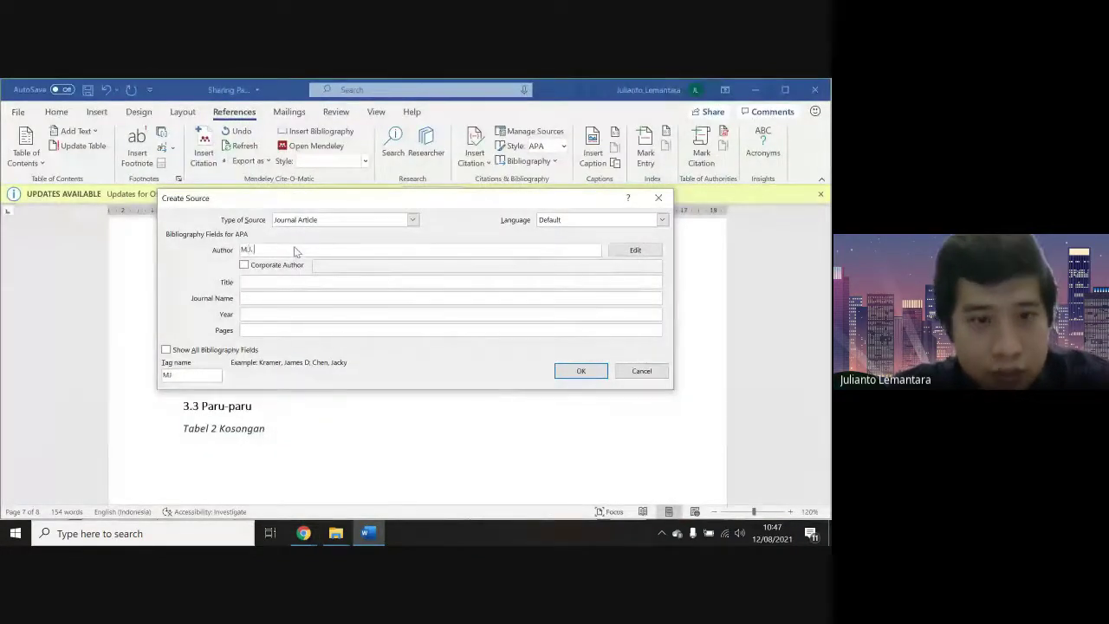
pyautogui.write(' De')
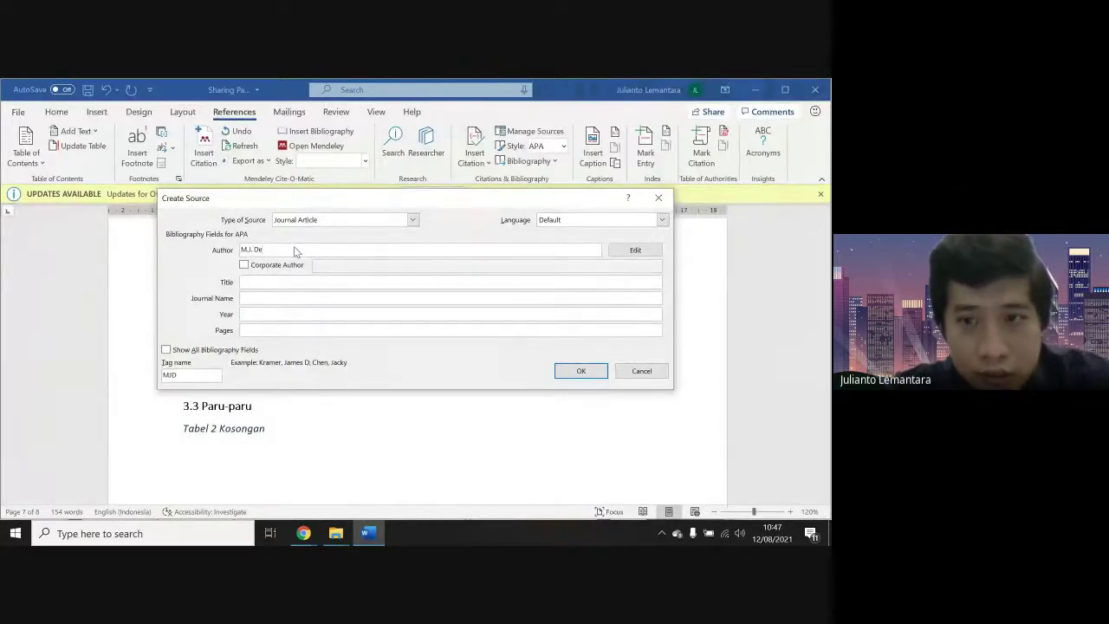
pyautogui.write('wiy')
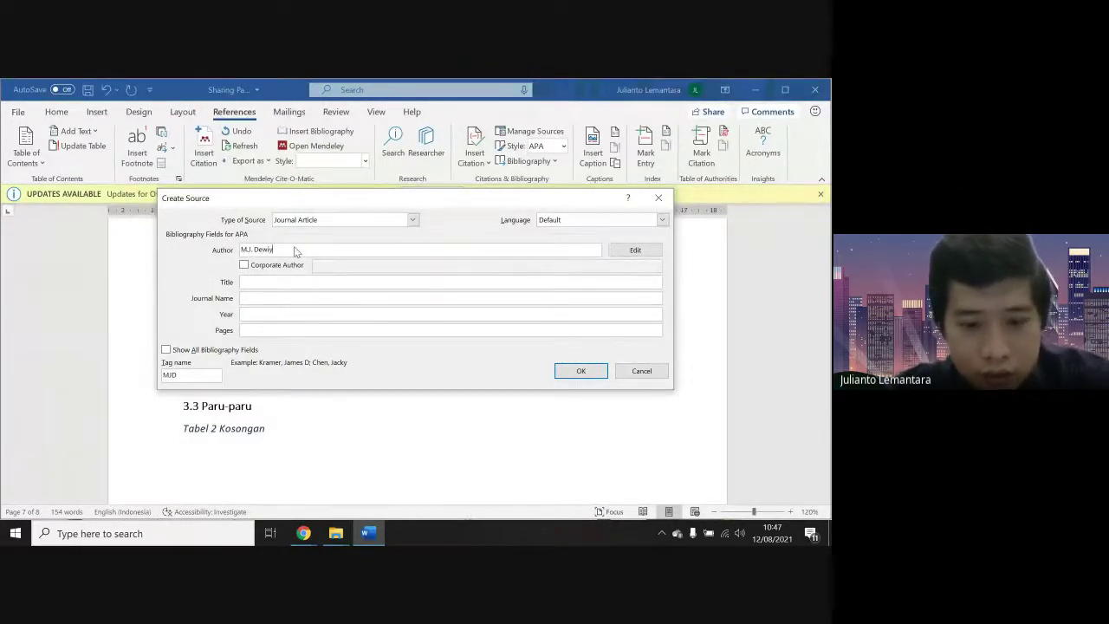
pyautogui.write('ani')
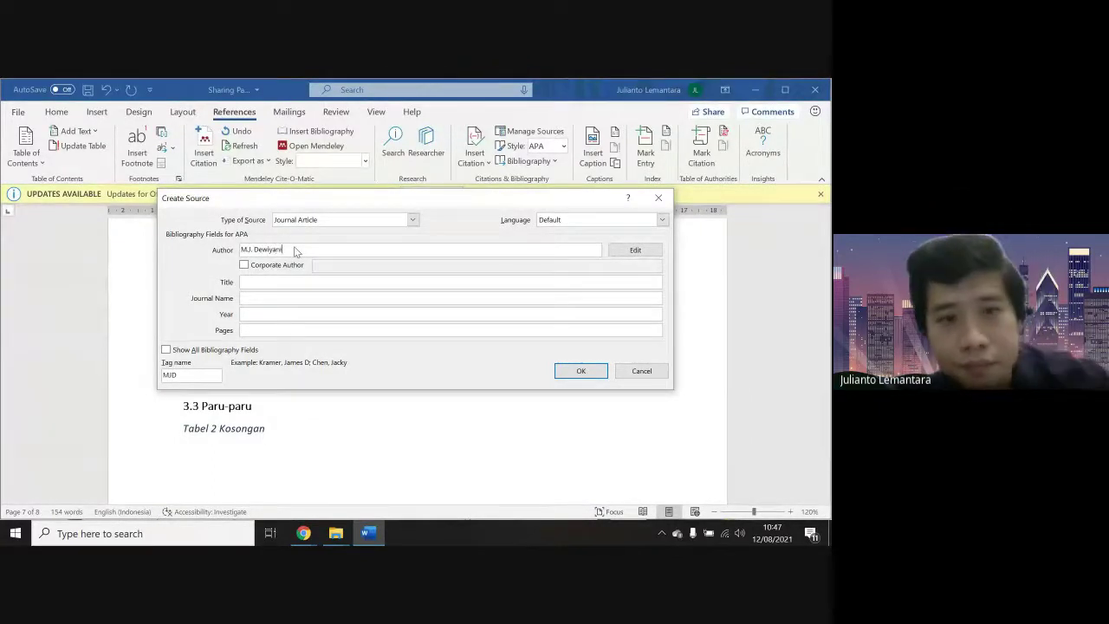
# In the name editor, add the second author's last and first names to the list
pyautogui.click(629, 249)
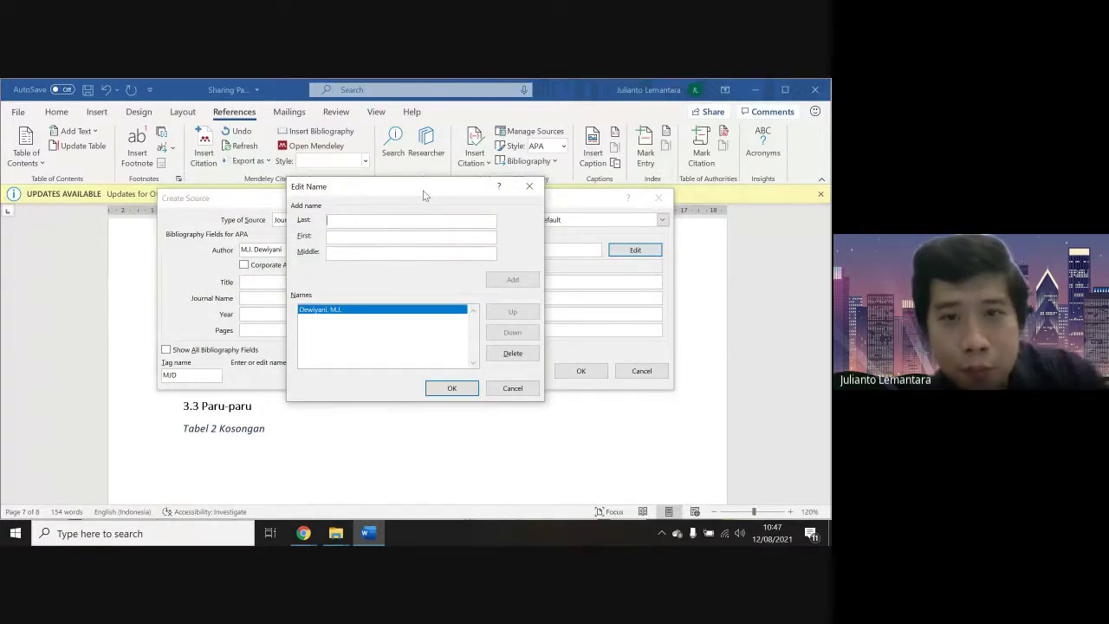
pyautogui.moveTo(425, 190); pyautogui.dragTo(570, 351)
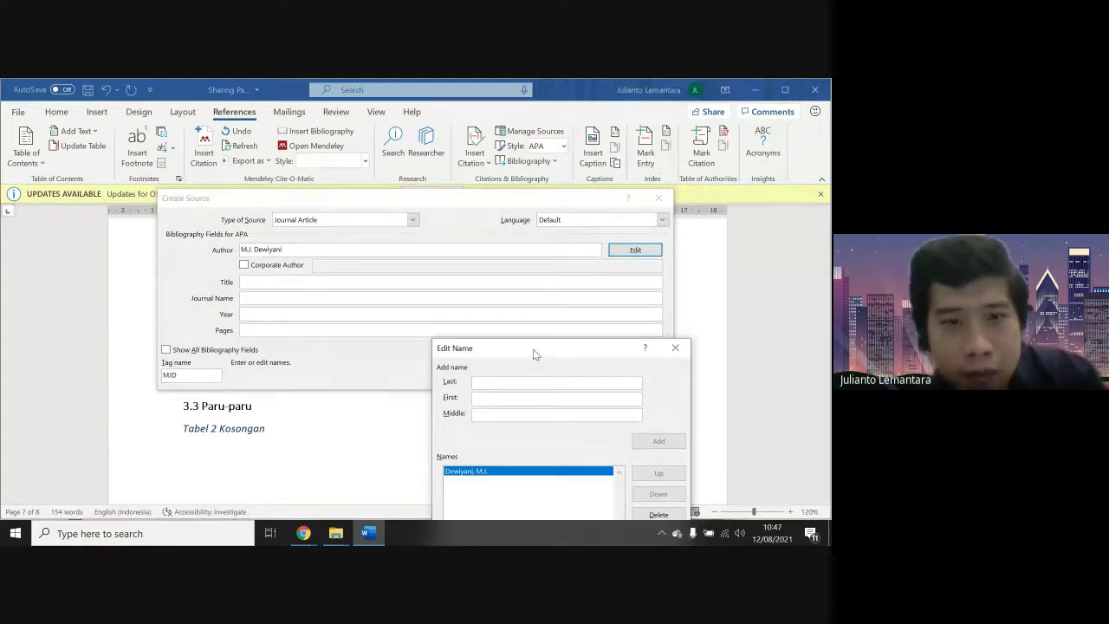
pyautogui.moveTo(534, 354); pyautogui.dragTo(520, 307)
pyautogui.hotkey('alt', 'Tab')
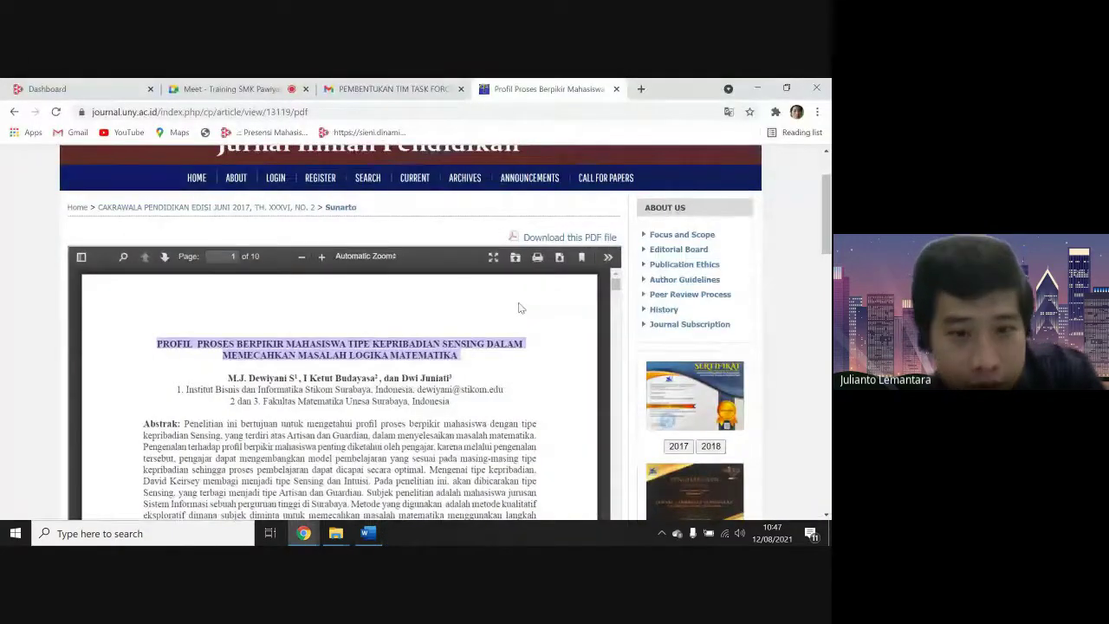
pyautogui.hotkey('alt', 'Tab')
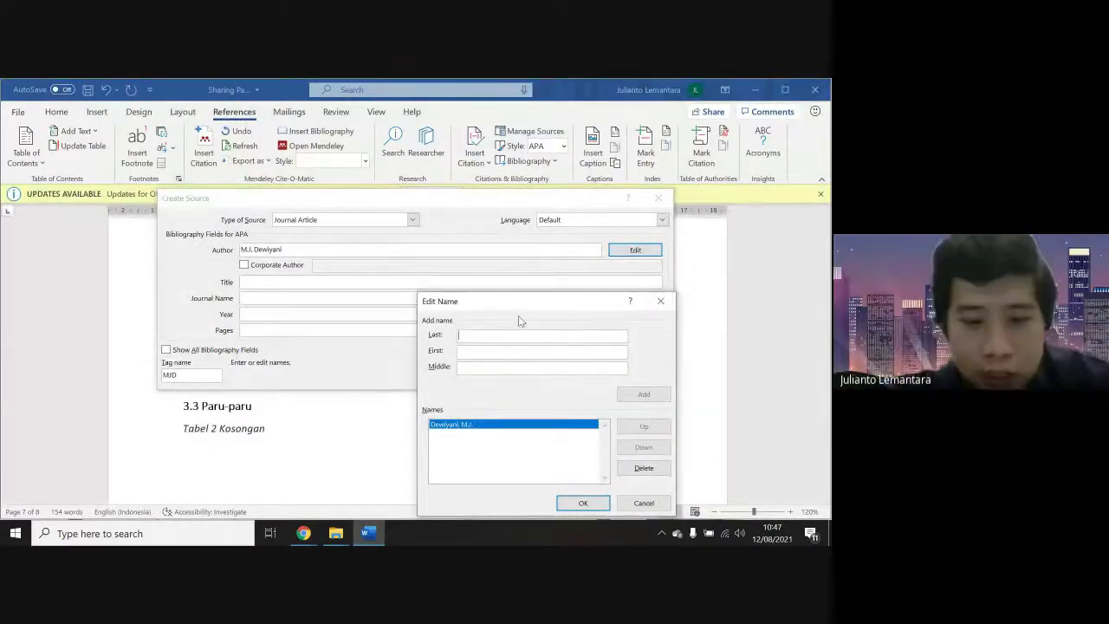
pyautogui.write('Budayasa')
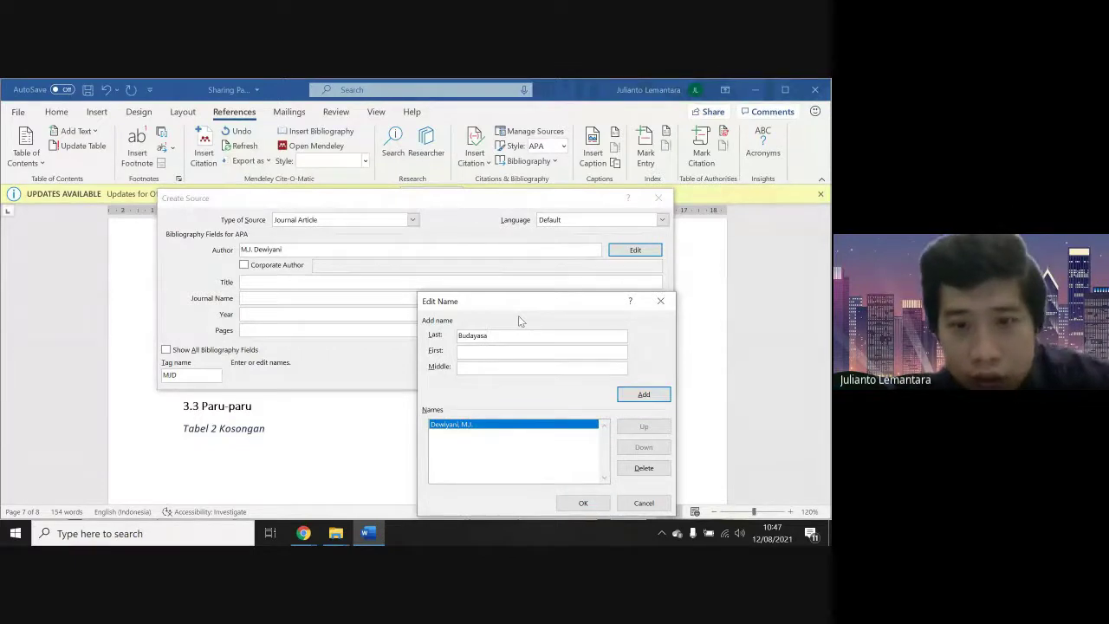
pyautogui.click(490, 353)
pyautogui.write('I')
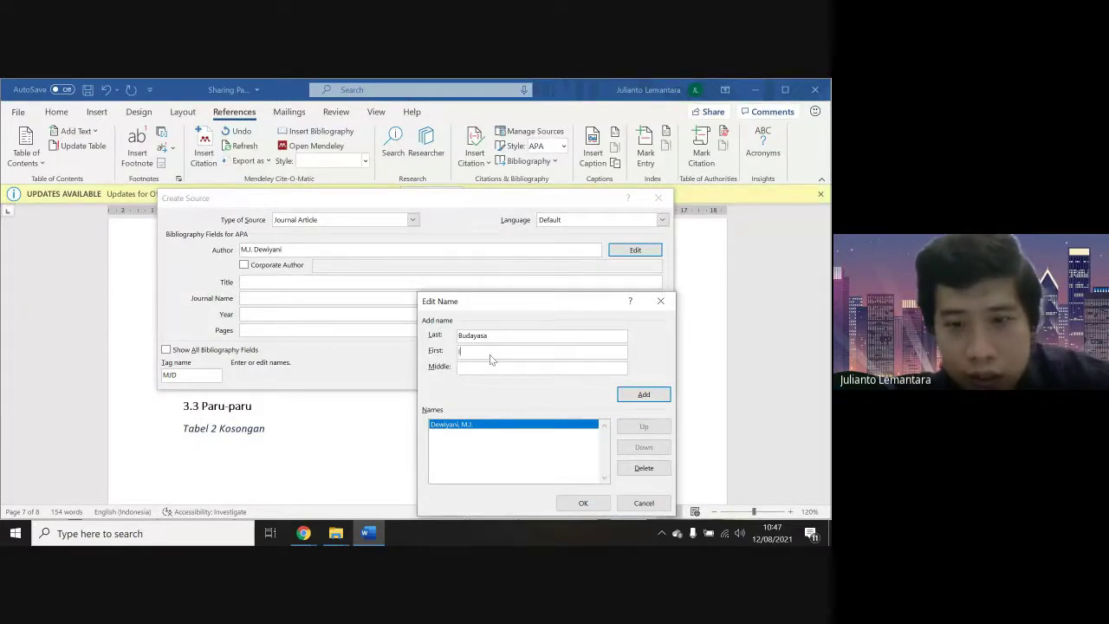
pyautogui.write('J')
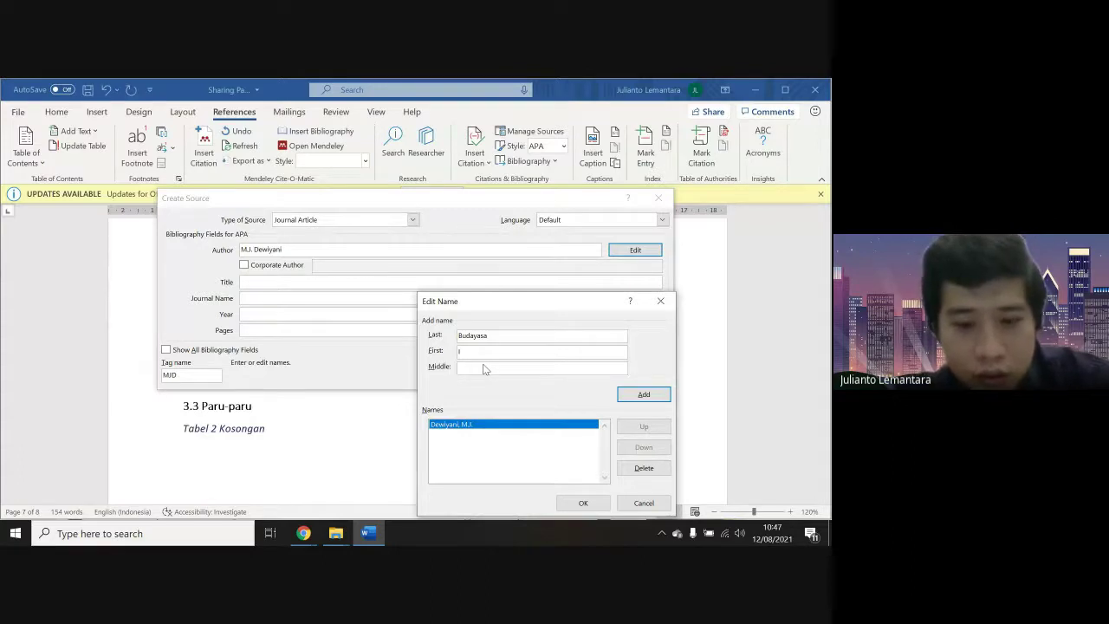
pyautogui.click(635, 395)
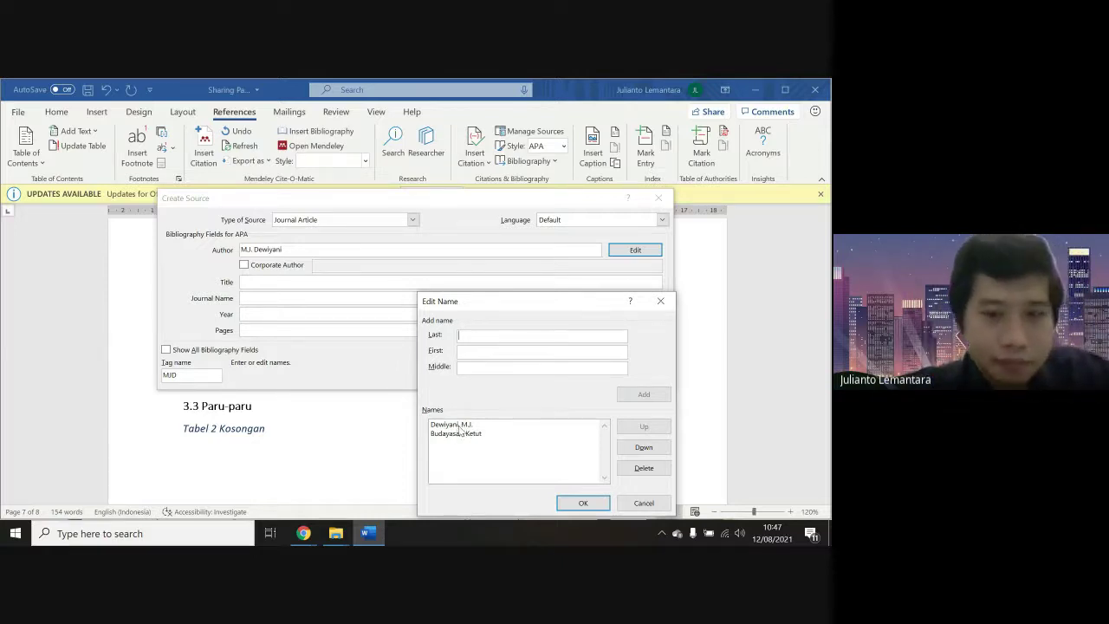
# Confirm both authors, then review the author list and close it unchanged
pyautogui.click(587, 503)
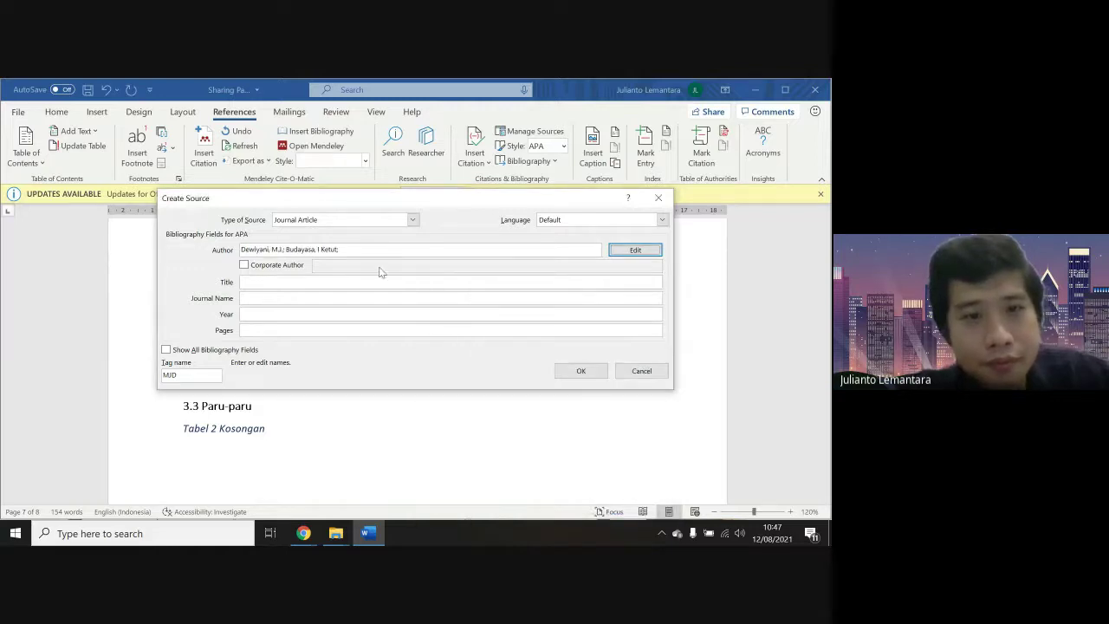
pyautogui.click(635, 252)
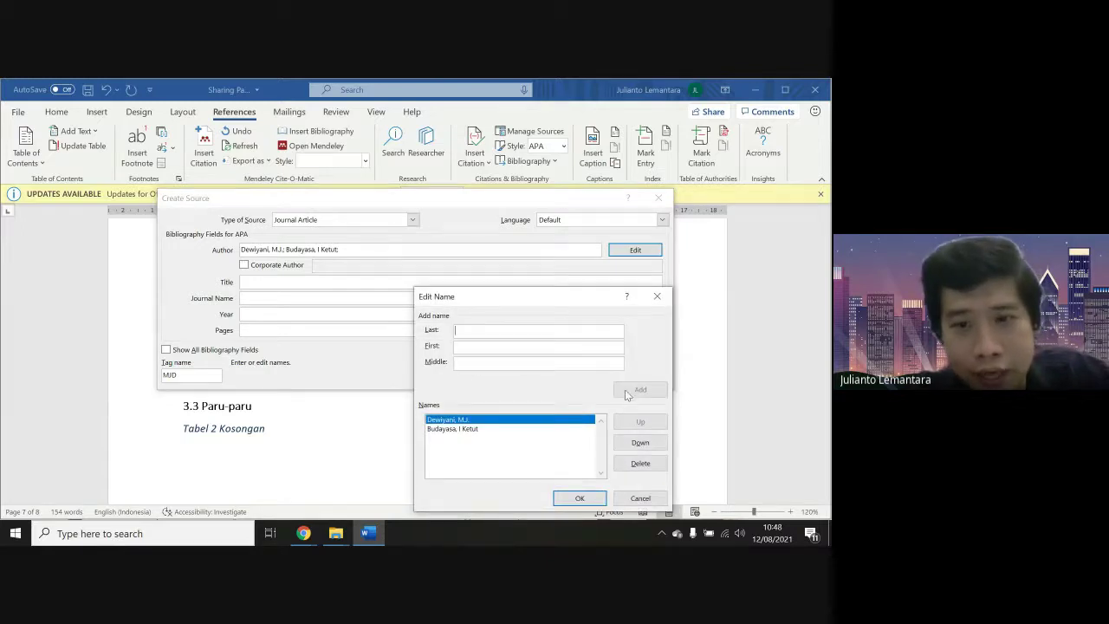
pyautogui.click(657, 296)
# Paste the article title into the source and remove the stray 299 from its start
pyautogui.click(316, 281)
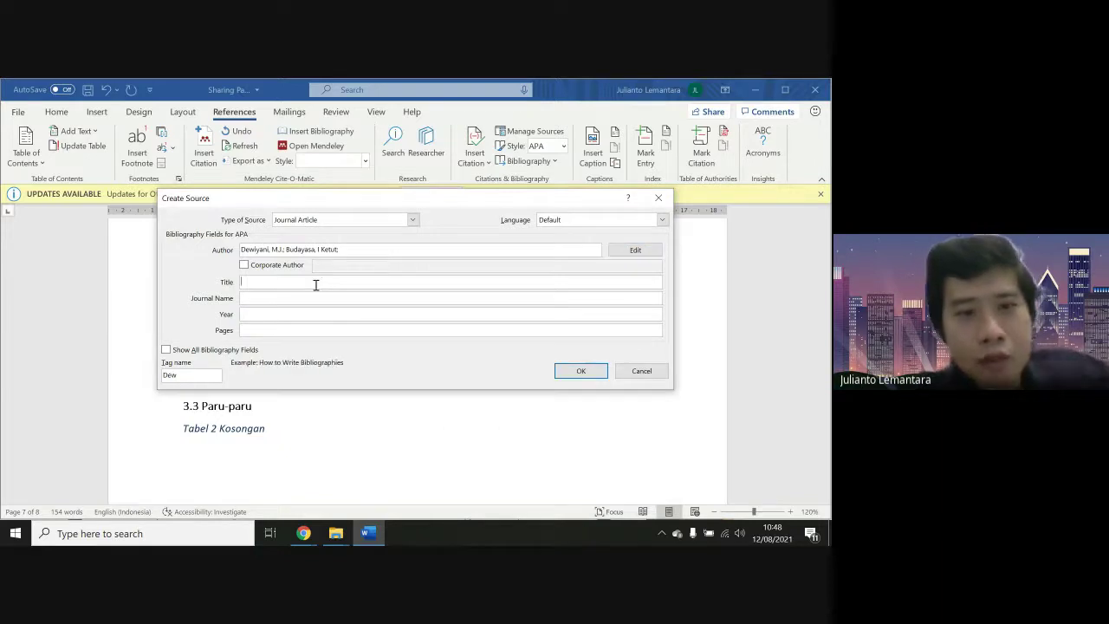
pyautogui.write('299PROFIL PROSES BERPIKIR MAHASISWA TIPE KEPRIBADIAN SENSING DALAM MEMECAHKAN MASALAH LOGIKA MATEMATIKA')
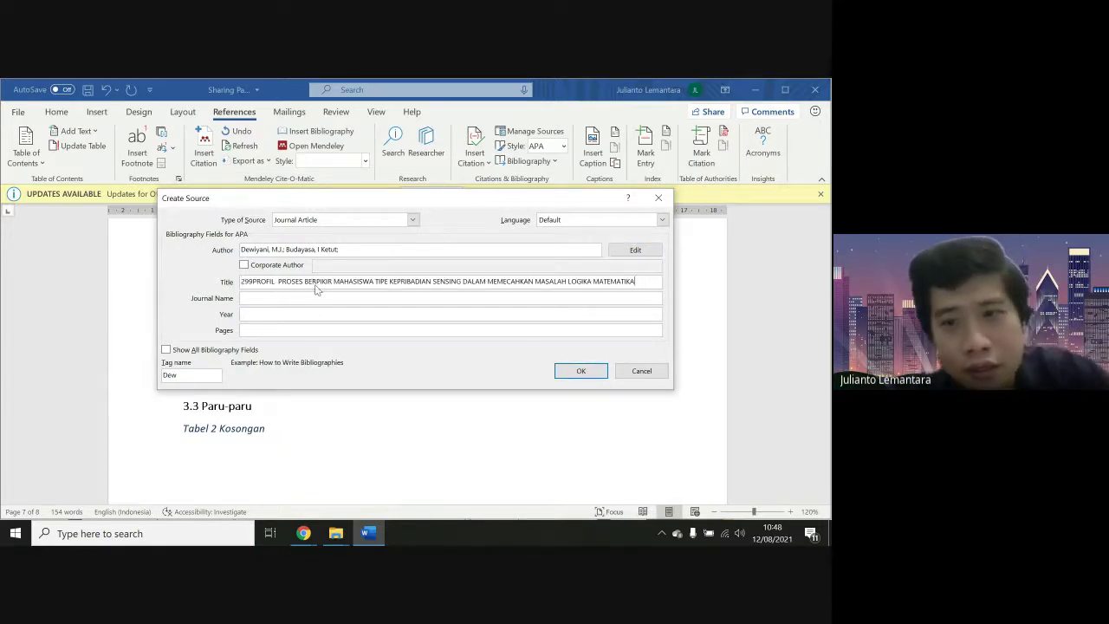
pyautogui.hotkey('ctrl', 'shift', 'Left')
pyautogui.hotkey('ctrl', 'shift', 'Left')
pyautogui.hotkey('ctrl', 'shift', 'Left')
pyautogui.hotkey('ctrl', 'shift', 'Left')
pyautogui.hotkey('ctrl', 'shift', 'Left')
pyautogui.hotkey('ctrl', 'shift', 'Left')
pyautogui.hotkey('ctrl', 'shift', 'Left')
pyautogui.hotkey('ctrl', 'shift', 'Left')
pyautogui.hotkey('ctrl', 'shift', 'Left')
pyautogui.hotkey('ctrl', 'shift', 'Left')
pyautogui.hotkey('ctrl', 'shift', 'Left')
pyautogui.hotkey('ctrl', 'shift', 'Left')
pyautogui.hotkey('ctrl', 'shift', 'Left')
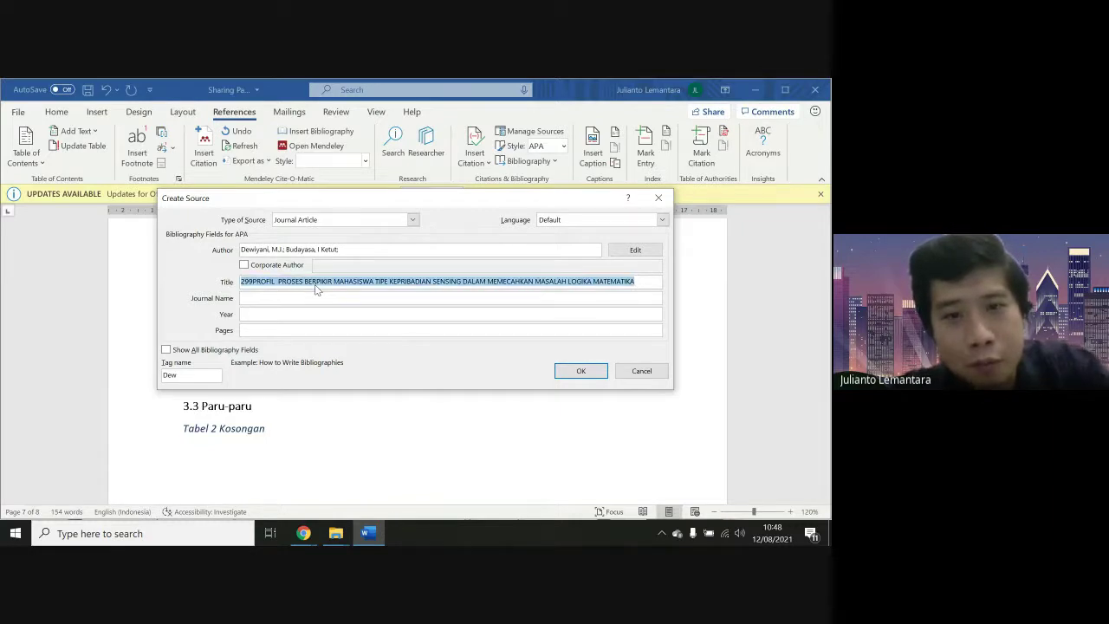
pyautogui.press('End')
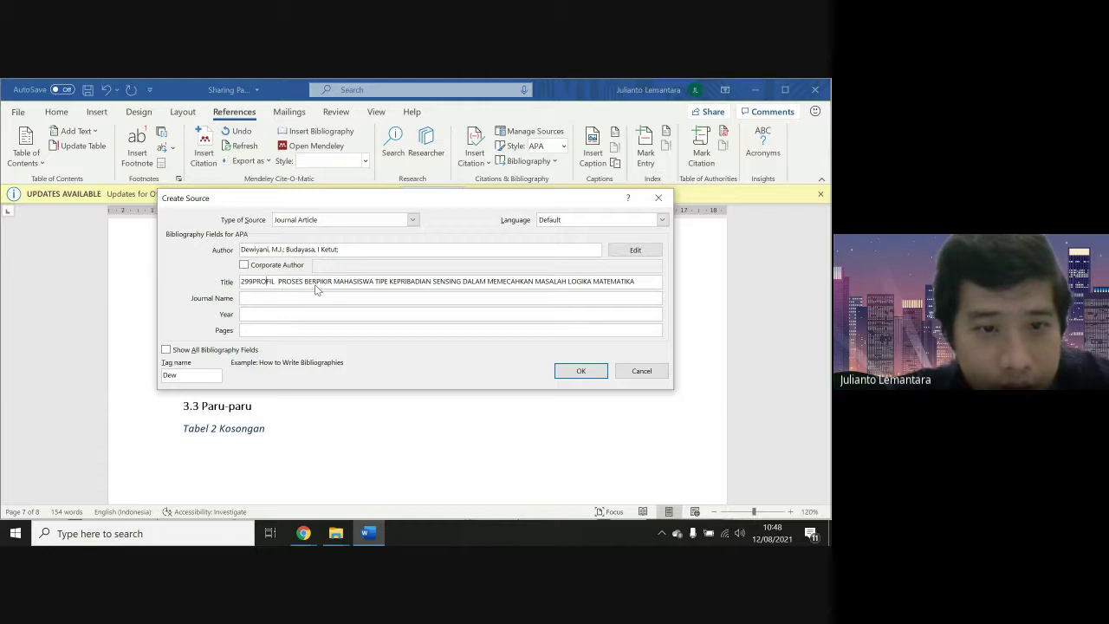
pyautogui.press('BackSpace')
pyautogui.press('BackSpace')
pyautogui.press('BackSpace')
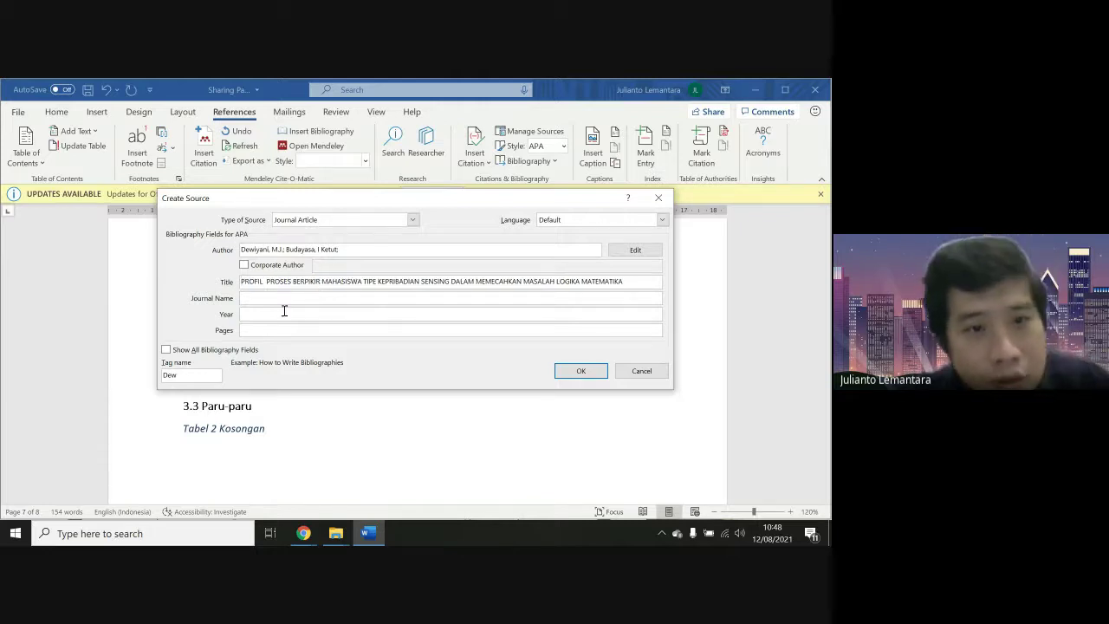
# Enter the journal name Cakrawala Pendidikan and the year 2017, checked against the PDF
pyautogui.hotkey('alt', 'Tab')
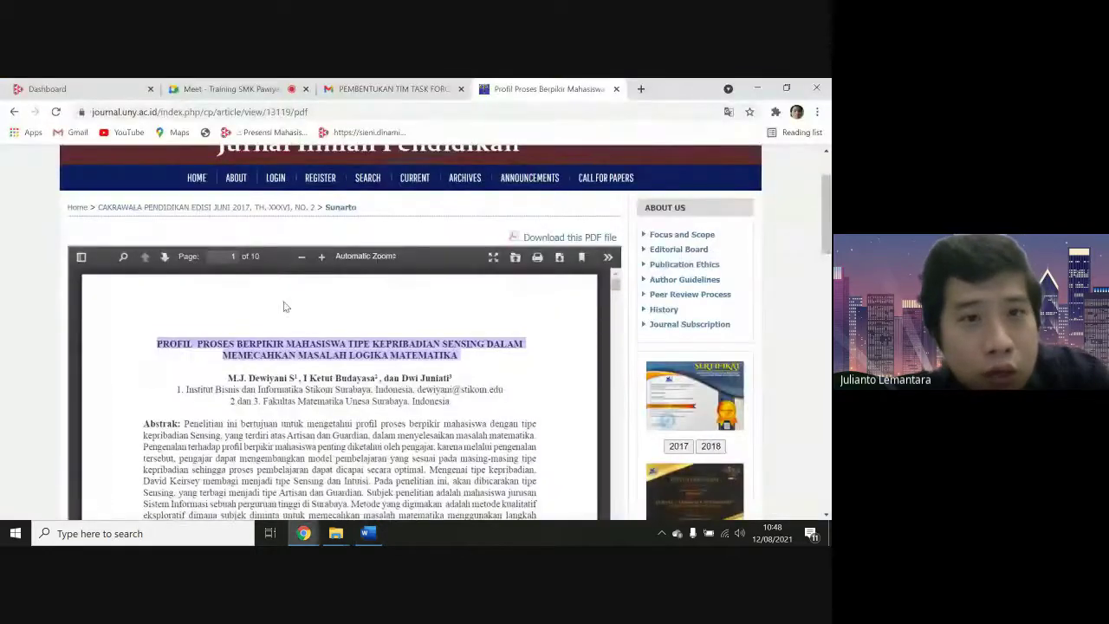
pyautogui.scroll(1, 285, 307)
pyautogui.hotkey('alt', 'Tab')
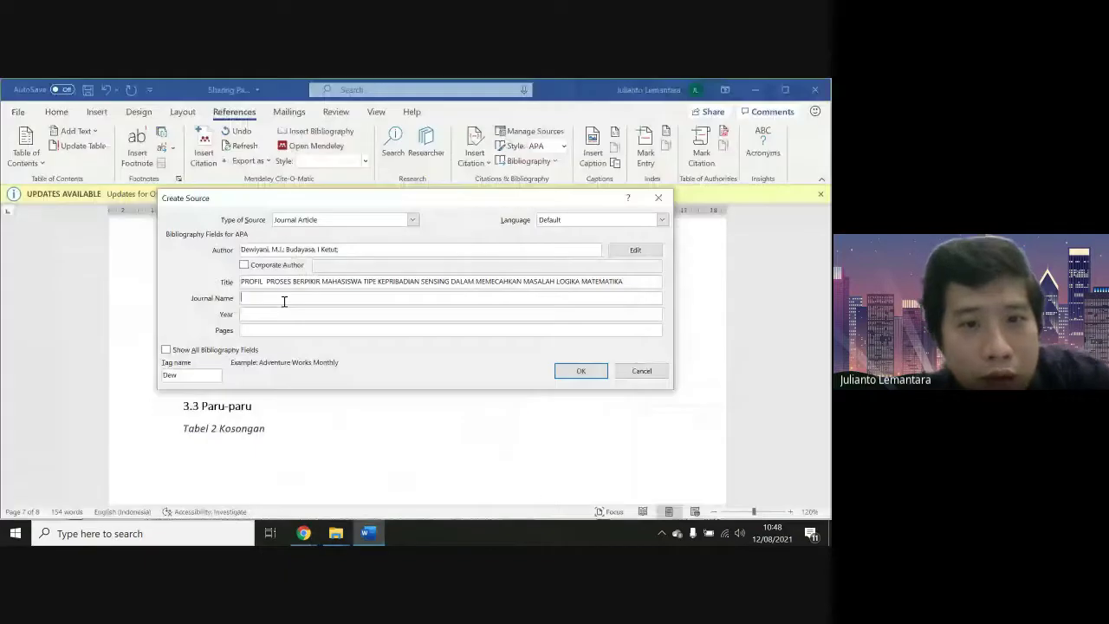
pyautogui.write('Cak')
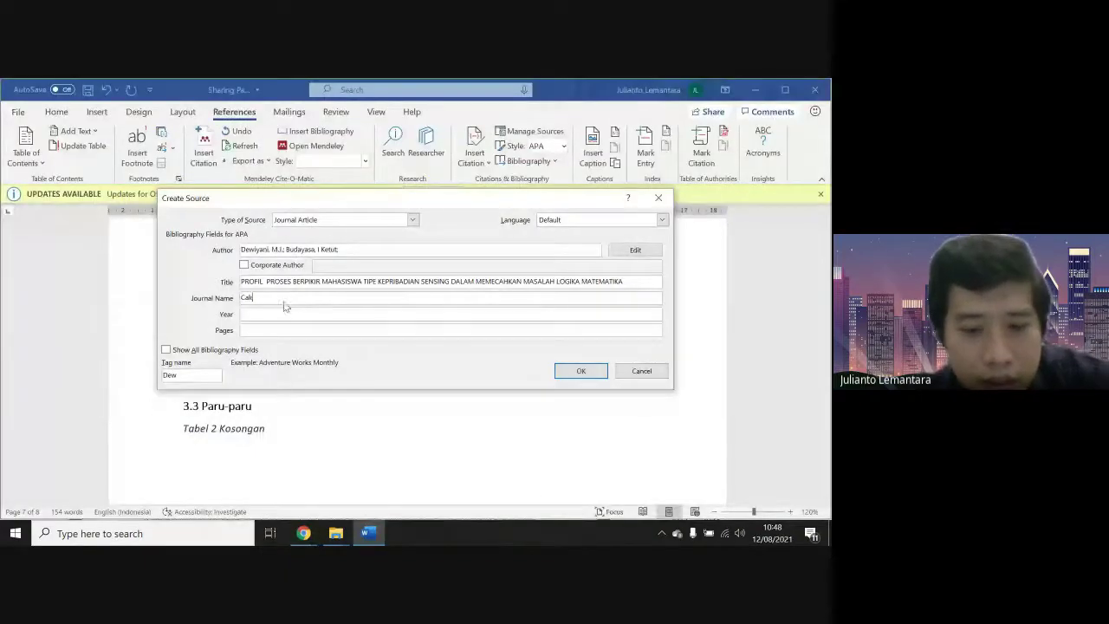
pyautogui.write('rawala Pendidikan')
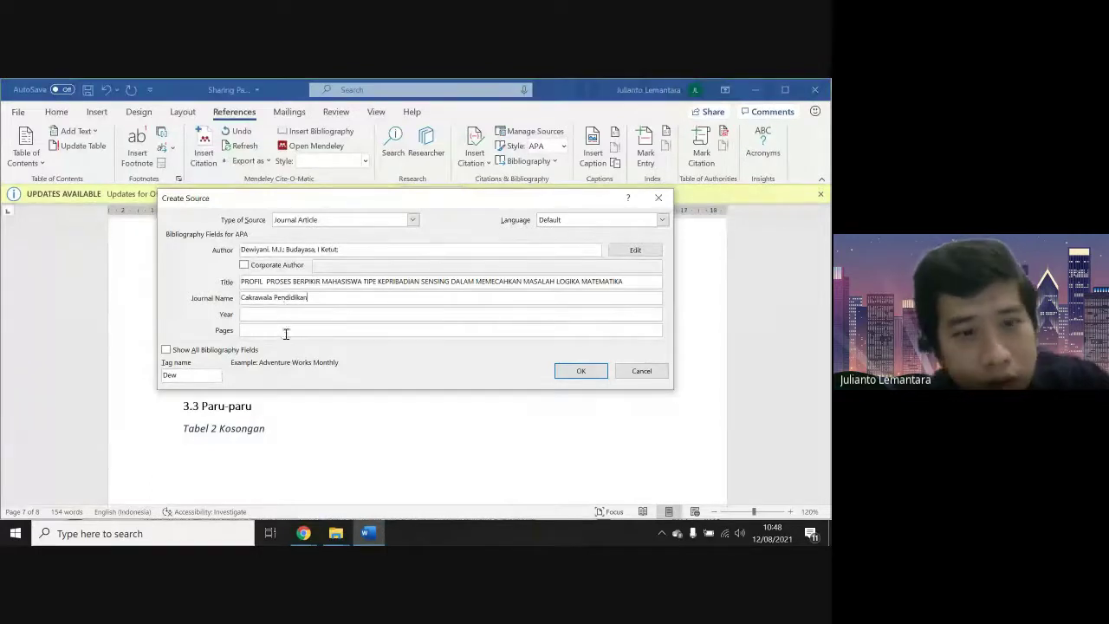
pyautogui.hotkey('alt', 'Tab')
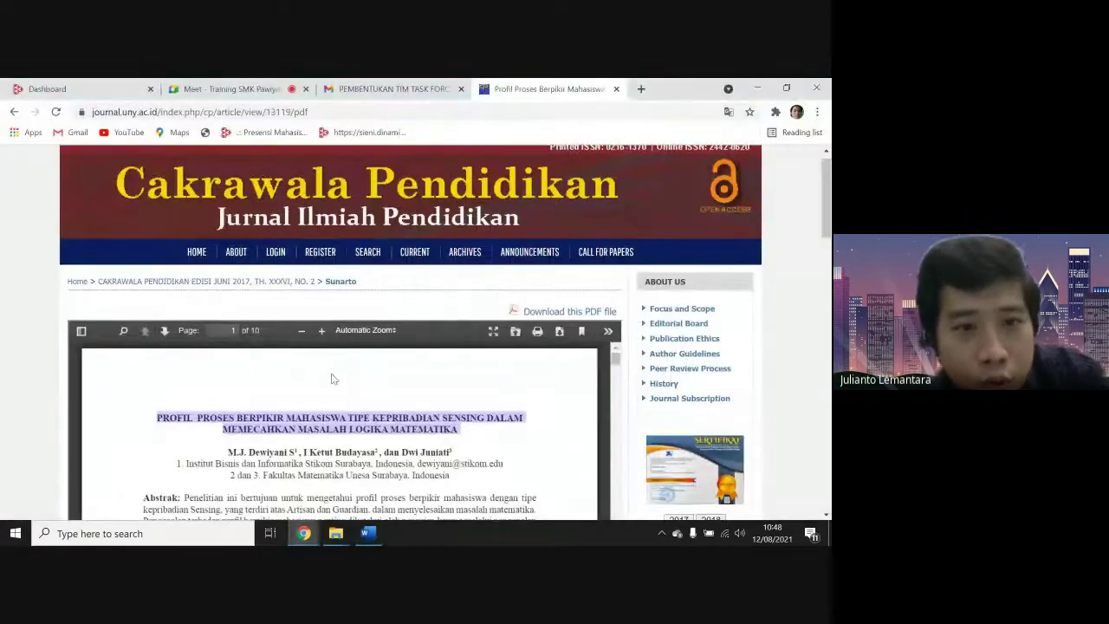
pyautogui.hotkey('alt', 'Tab')
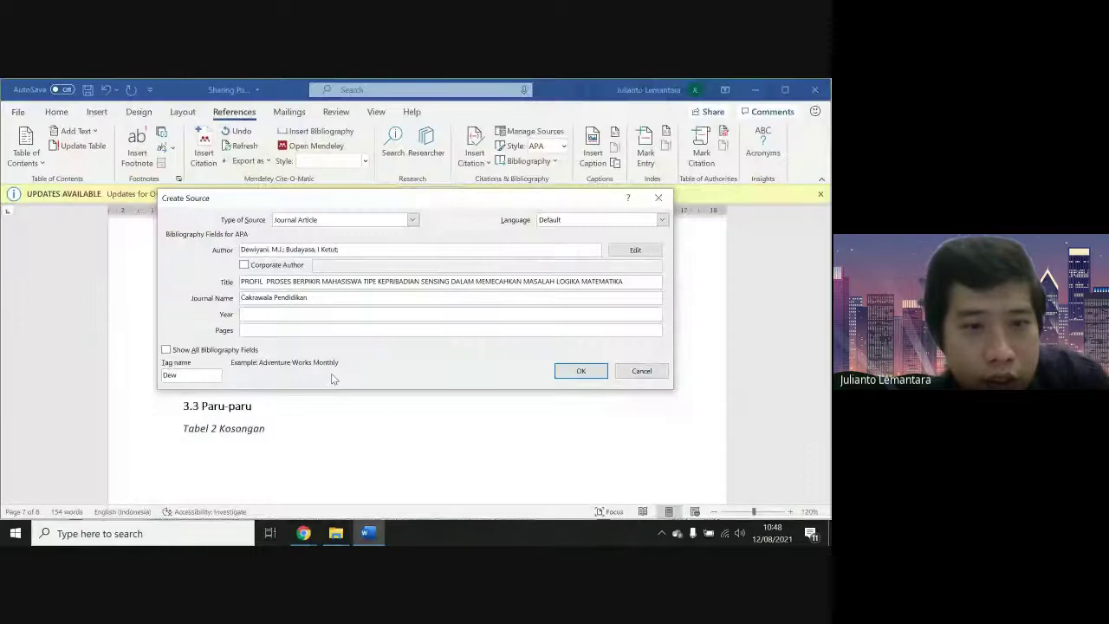
pyautogui.click(325, 316)
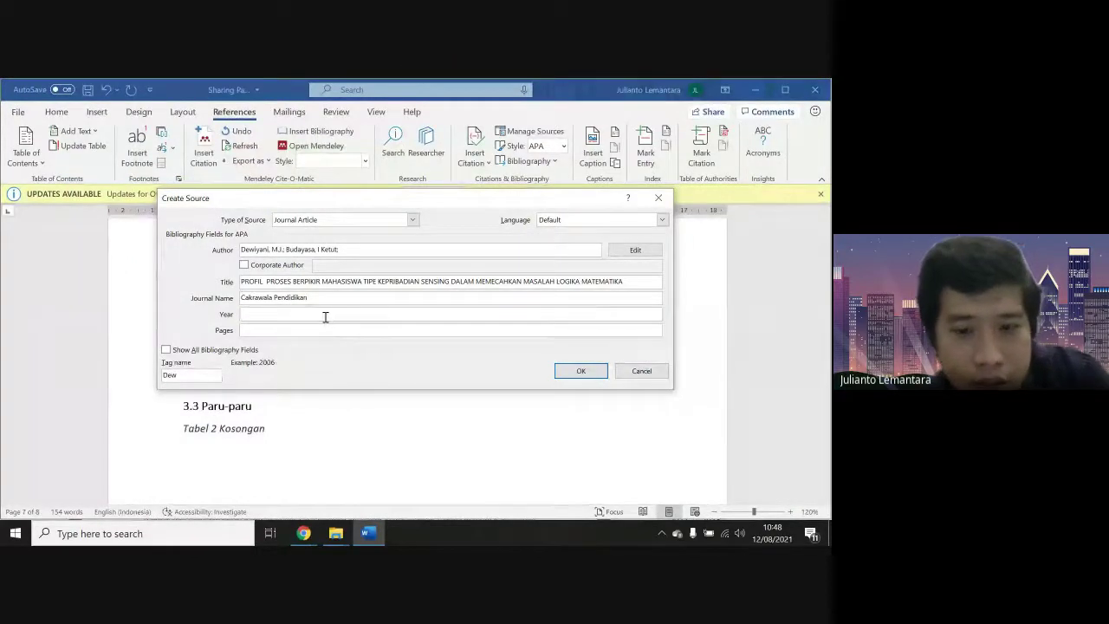
pyautogui.write('2017')
# Look up the page numbers in the article, enter pages 299-308, and save the source
pyautogui.hotkey('alt', 'Tab')
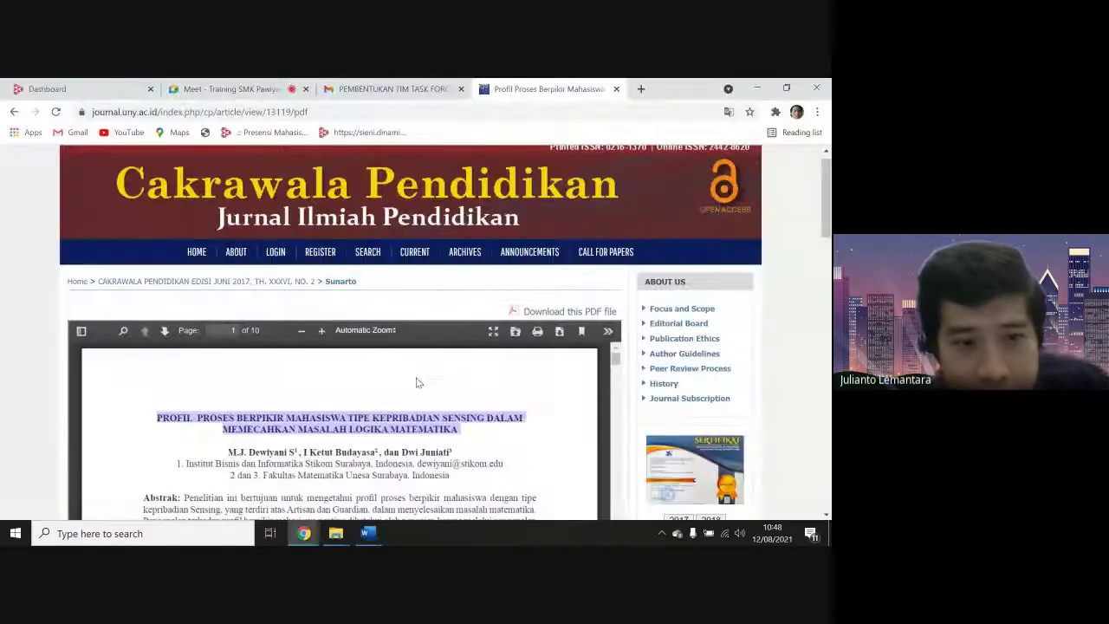
pyautogui.scroll(1, 416, 382)
pyautogui.scroll(-3, 416, 382)
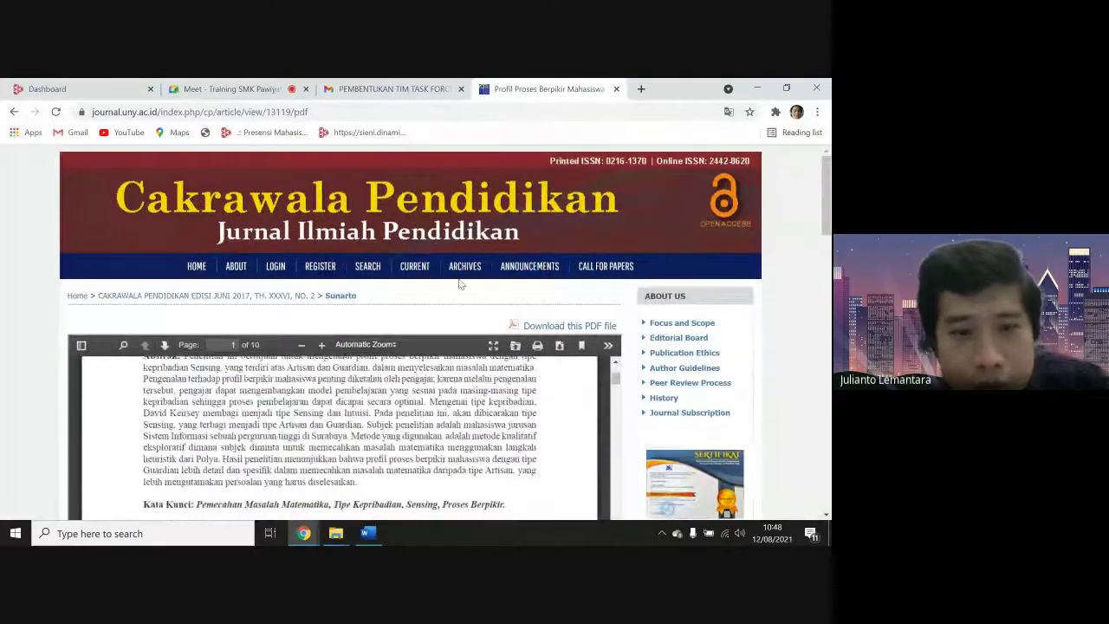
pyautogui.scroll(-3, 460, 284)
pyautogui.scroll(-5, 422, 295)
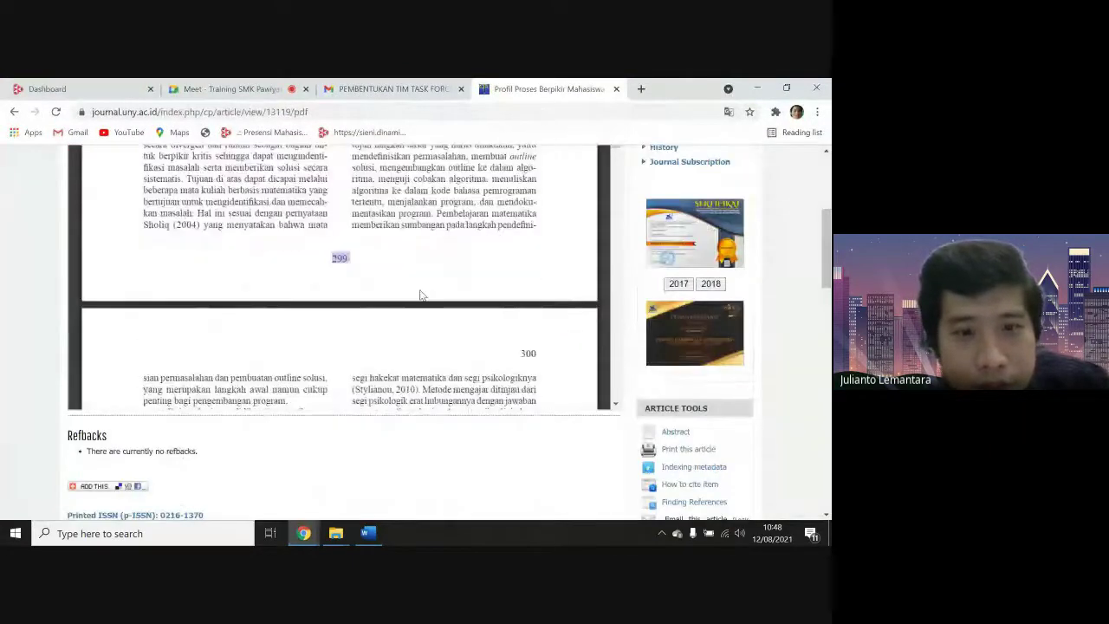
pyautogui.scroll(-10, 421, 295)
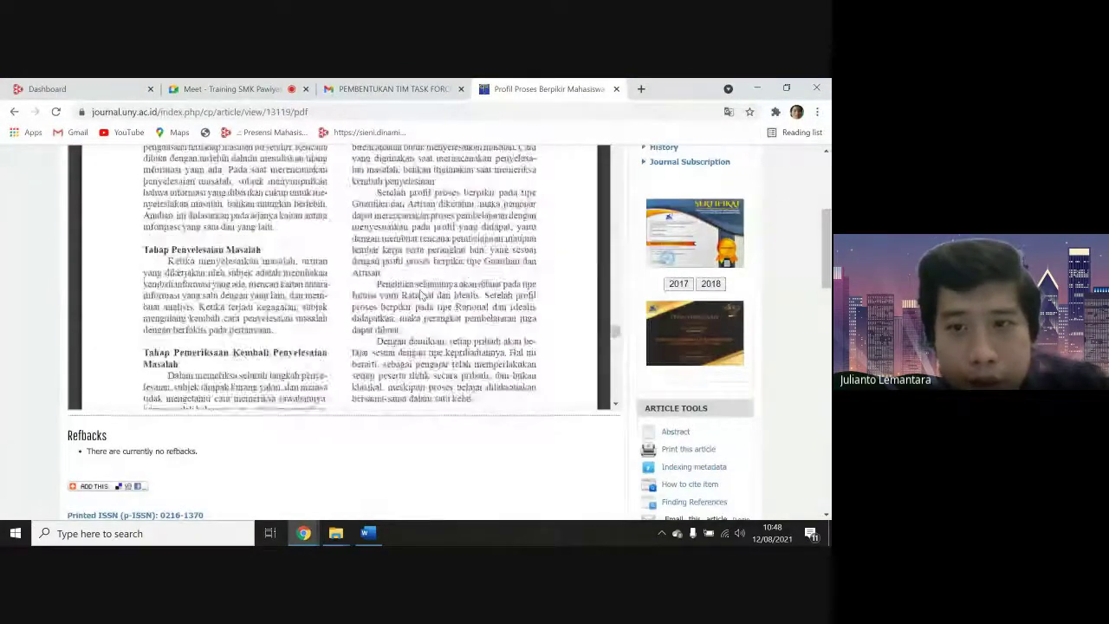
pyautogui.scroll(-15, 422, 296)
pyautogui.scroll(6, 421, 296)
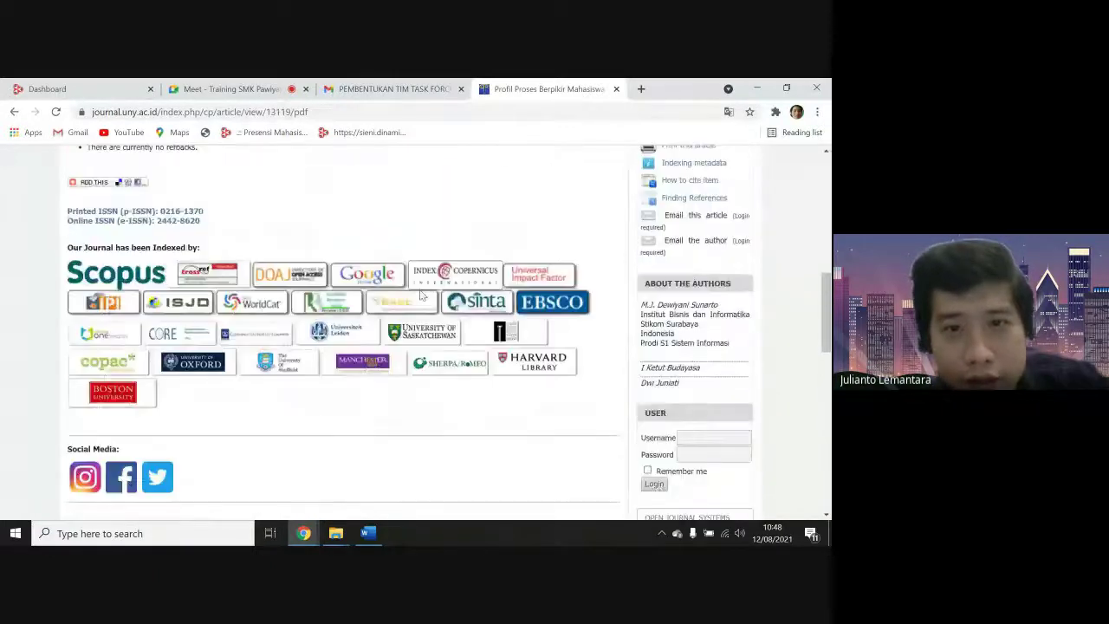
pyautogui.scroll(3, 421, 296)
pyautogui.scroll(5, 421, 294)
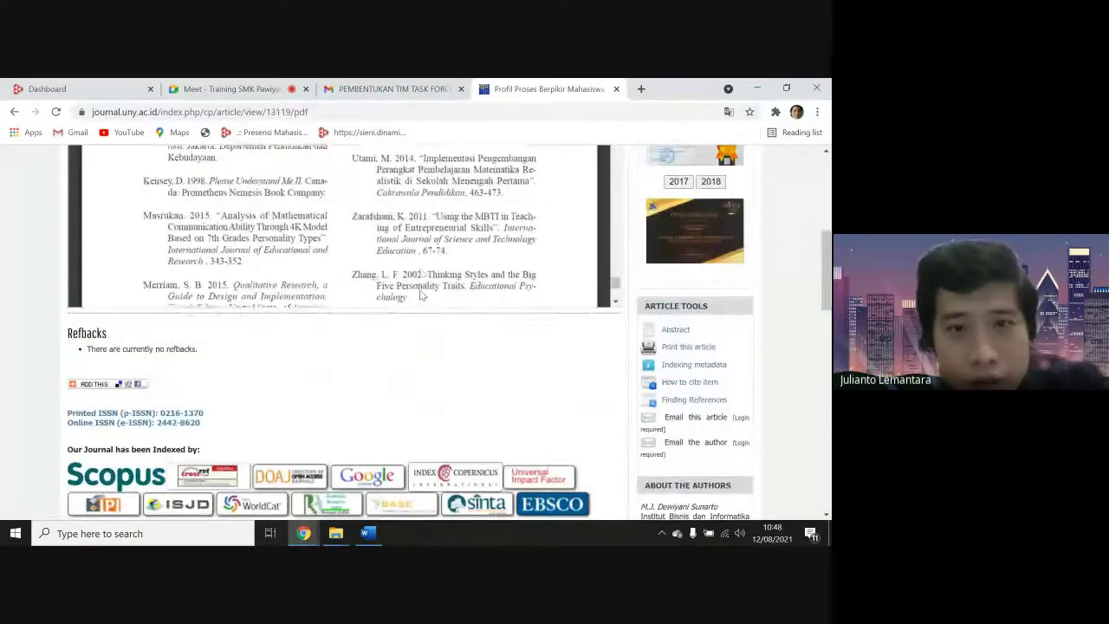
pyautogui.scroll(3, 421, 295)
pyautogui.scroll(1, 459, 488)
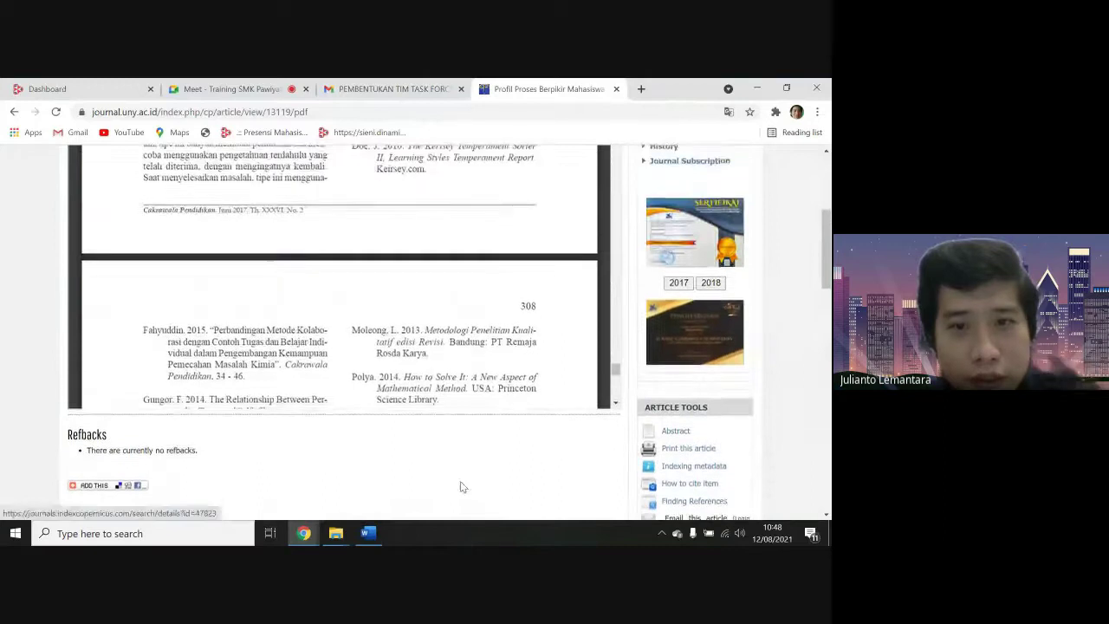
pyautogui.hotkey('alt', 'Tab')
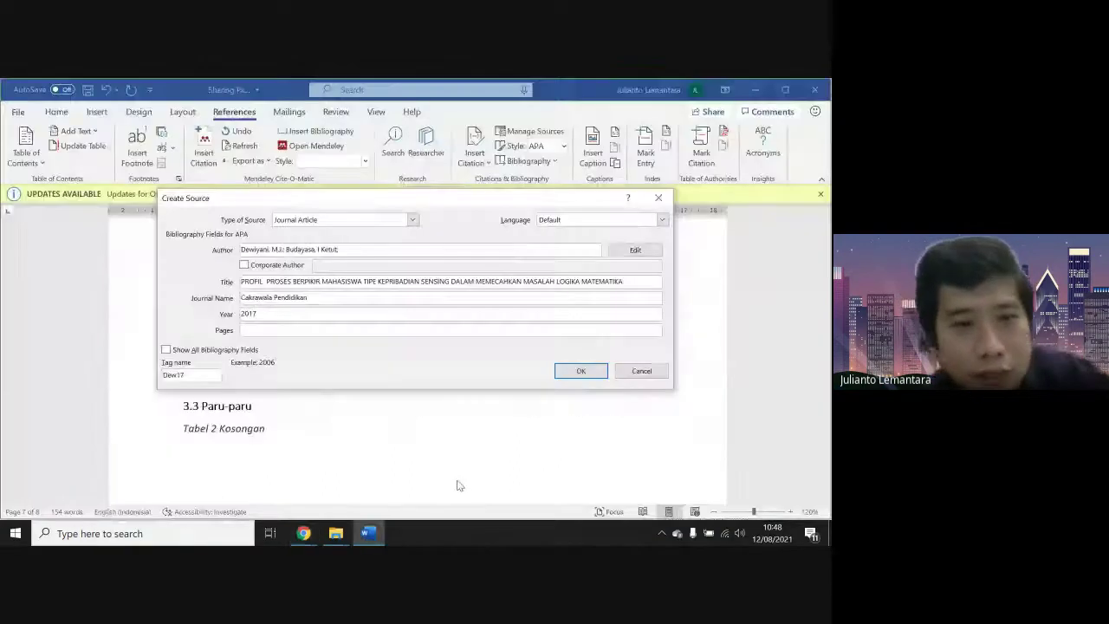
pyautogui.click(355, 330)
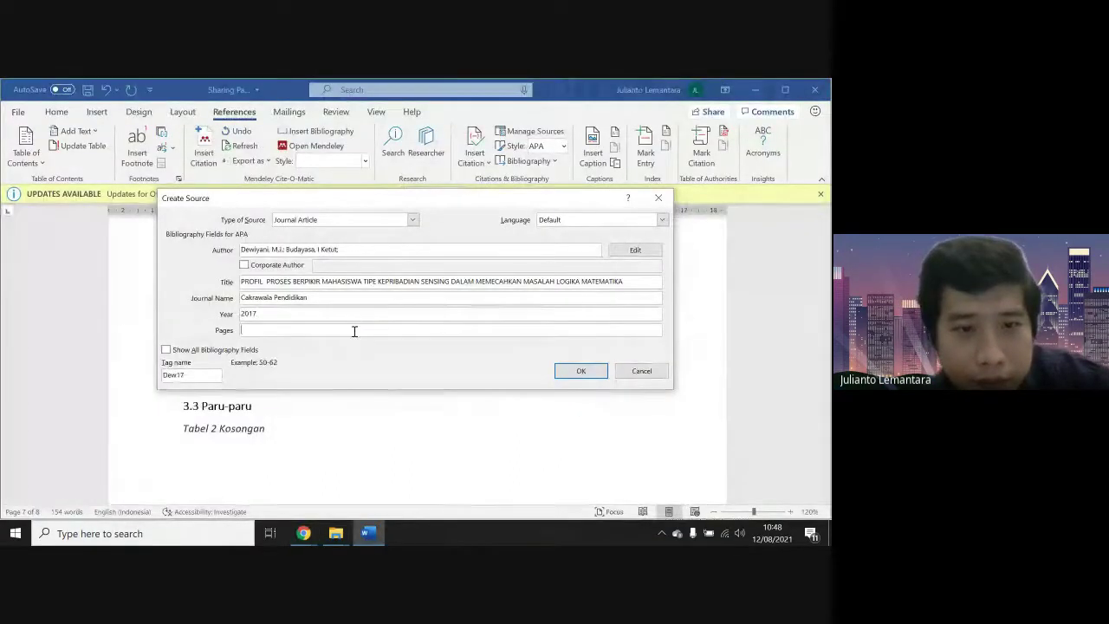
pyautogui.write('299')
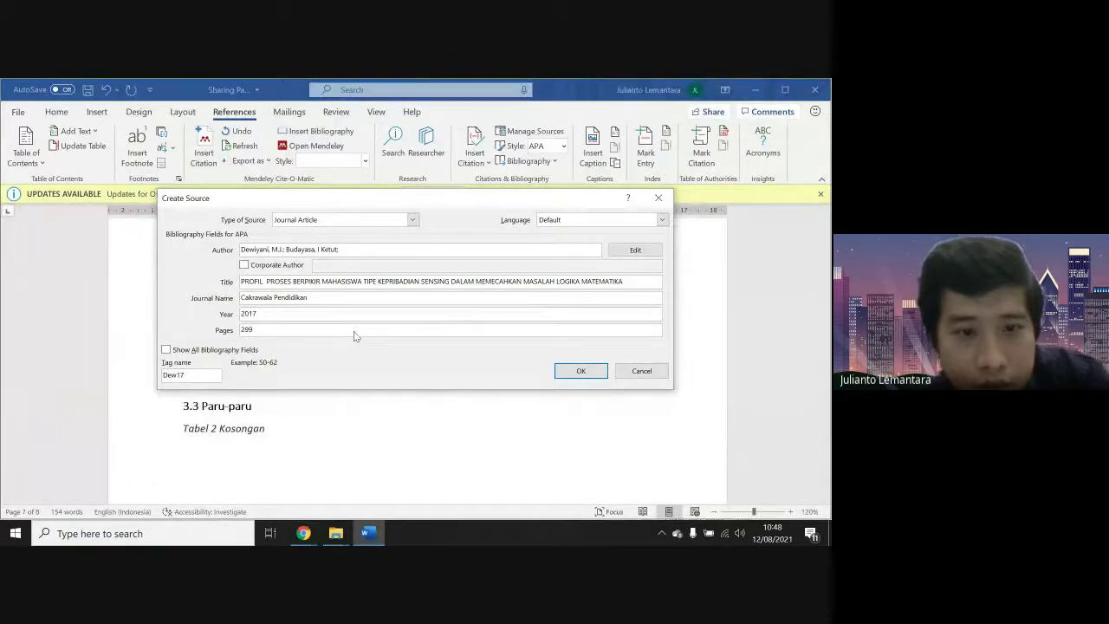
pyautogui.write('-308')
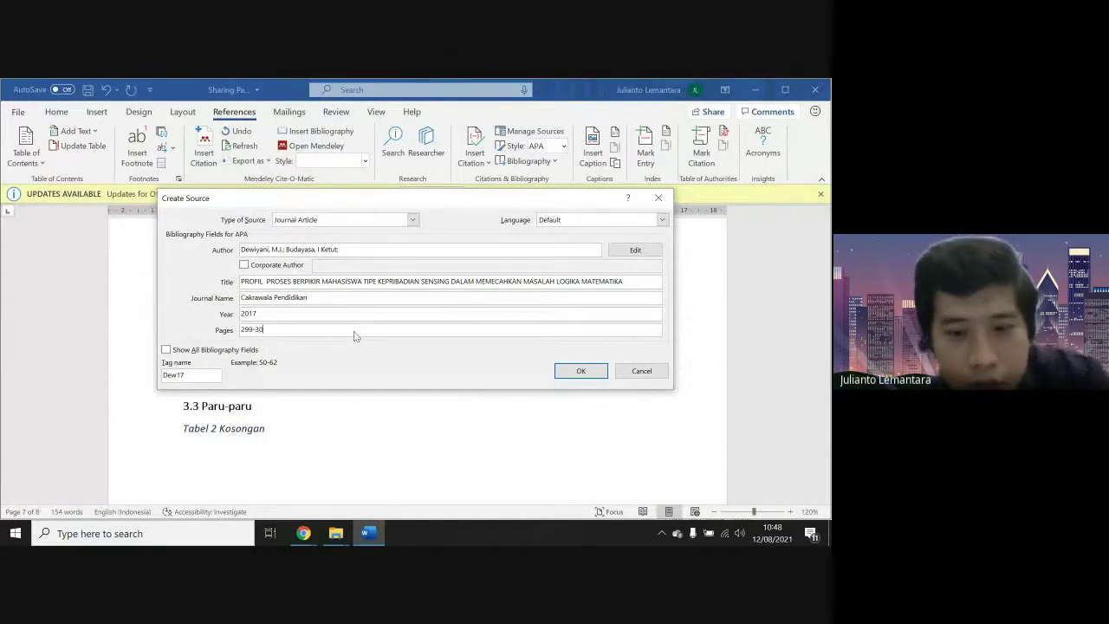
pyautogui.click(597, 373)
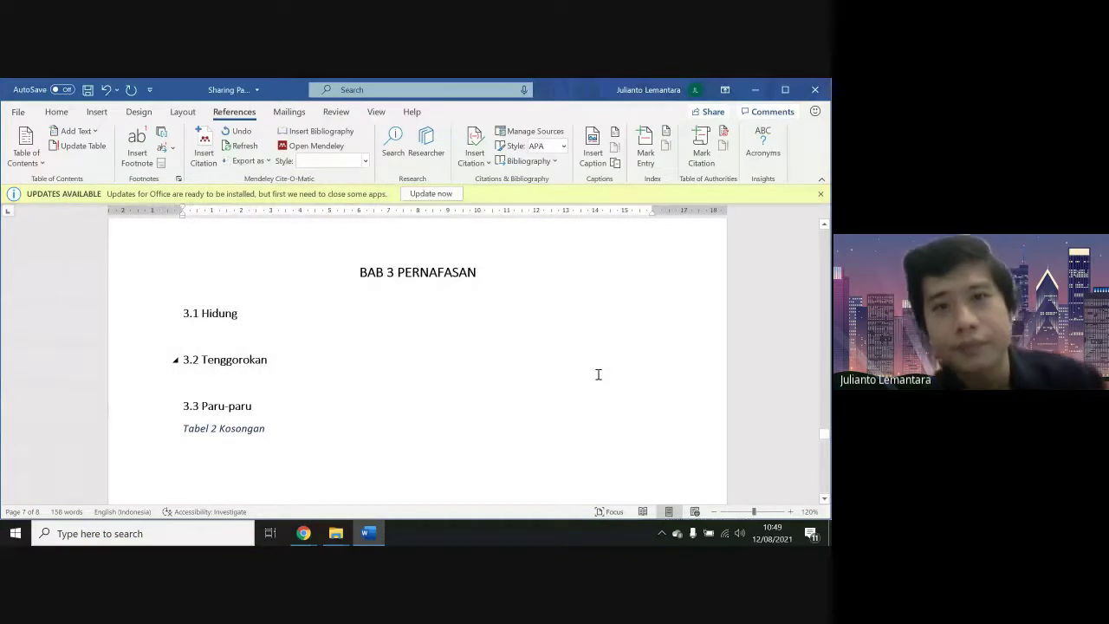
# Open Manage Sources and inspect the saved article's details, closing everything unchanged
pyautogui.click(521, 134)
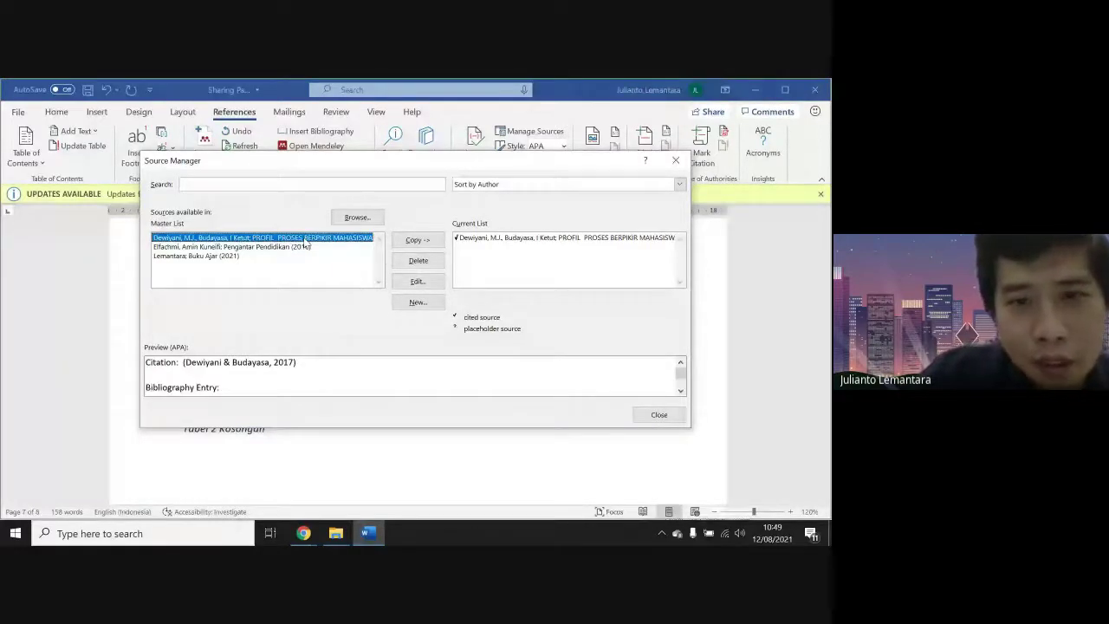
pyautogui.click(417, 281)
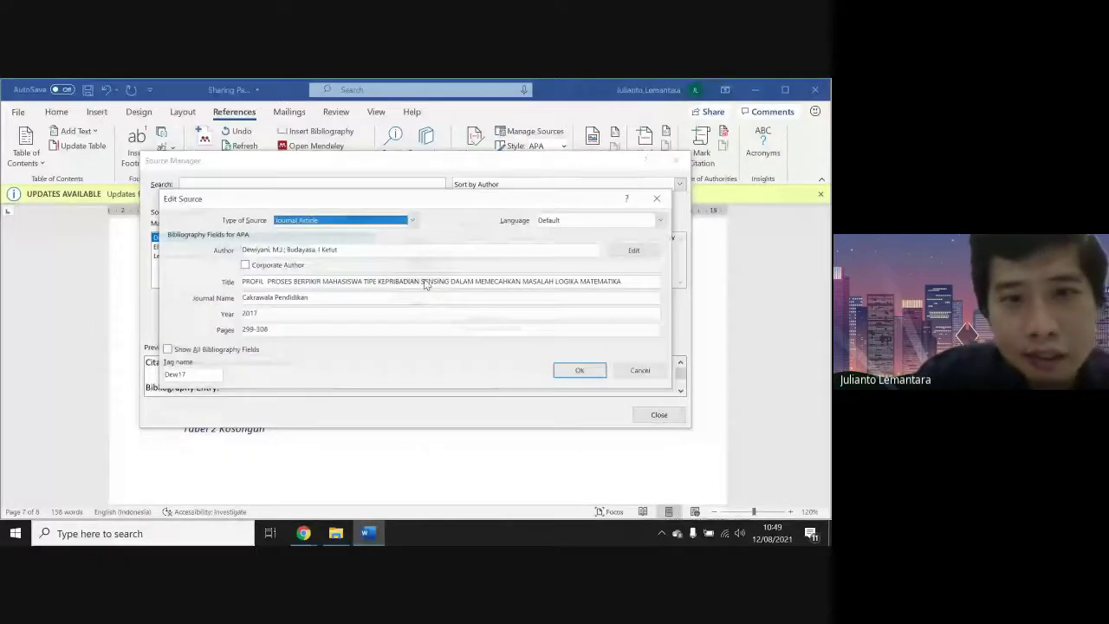
pyautogui.click(624, 373)
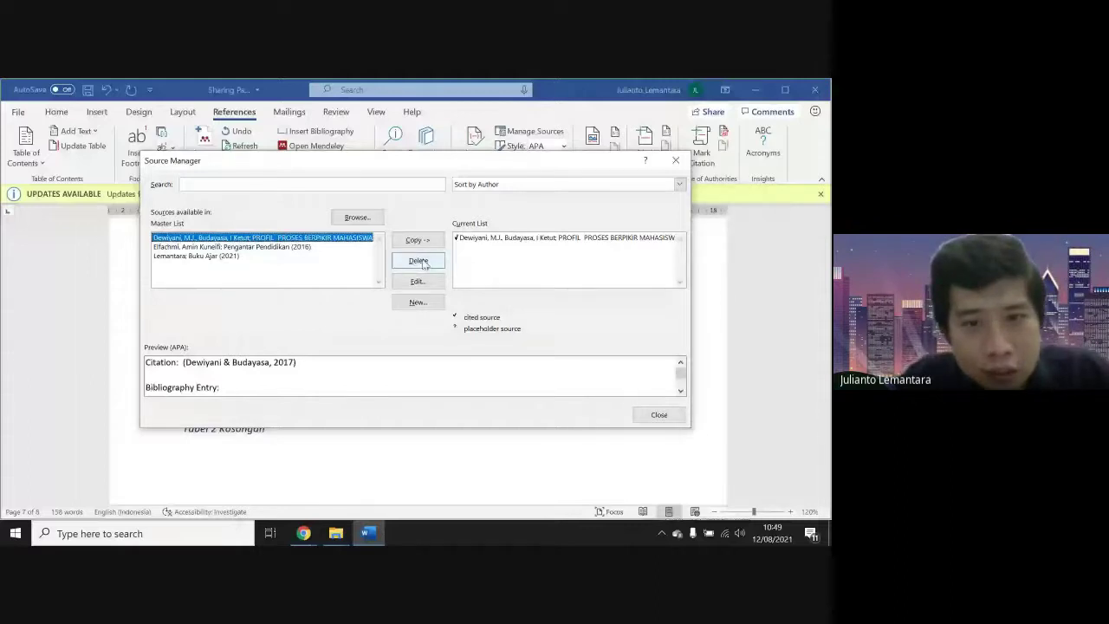
pyautogui.click(417, 301)
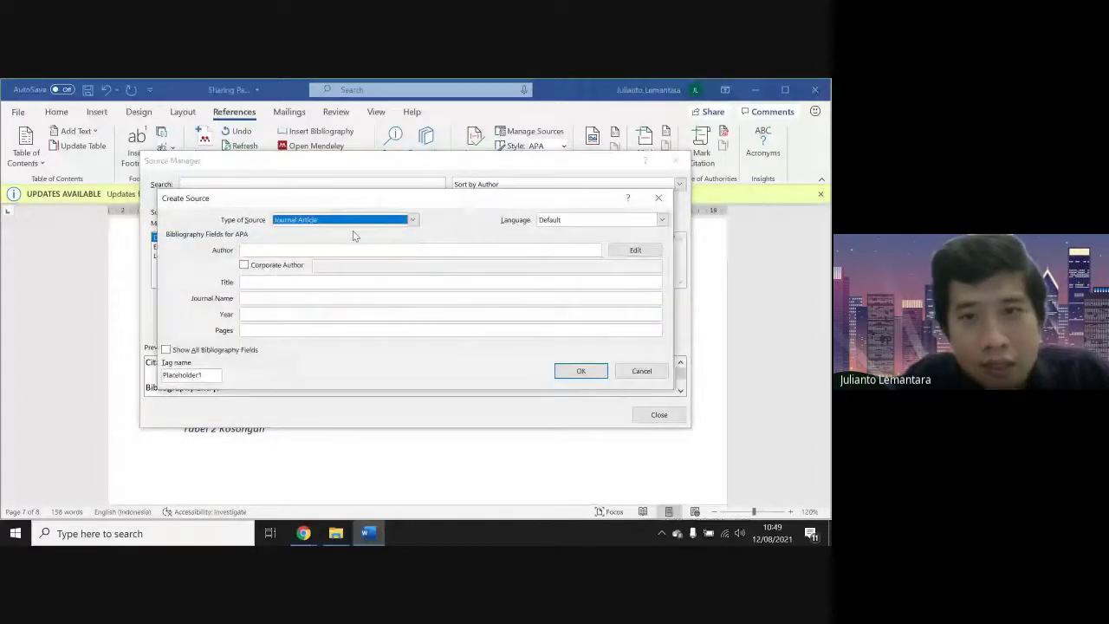
pyautogui.click(656, 198)
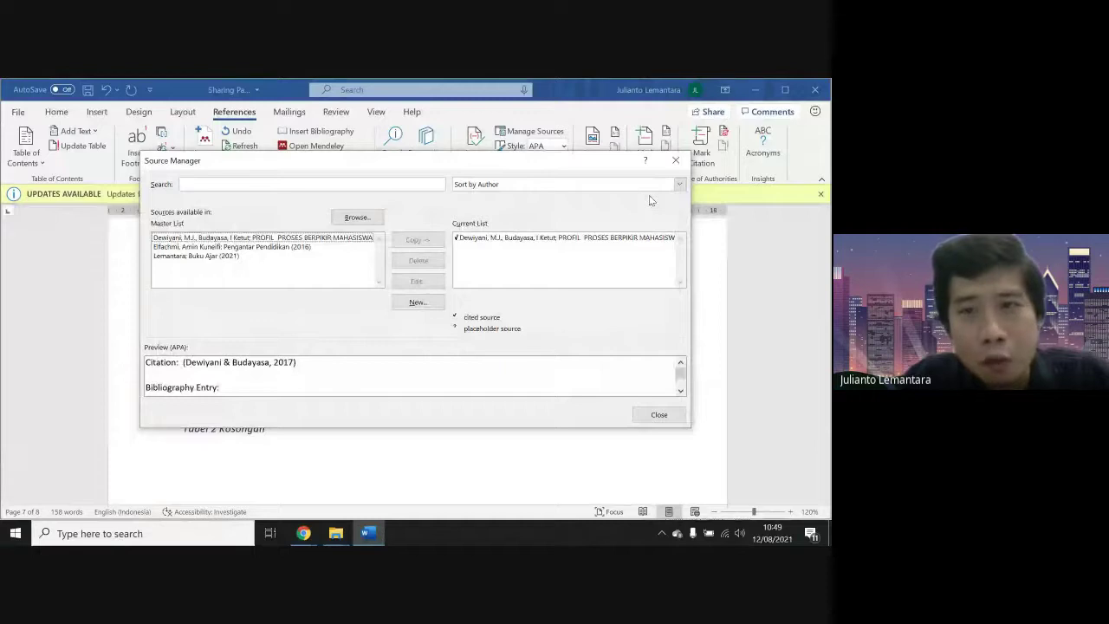
pyautogui.click(676, 160)
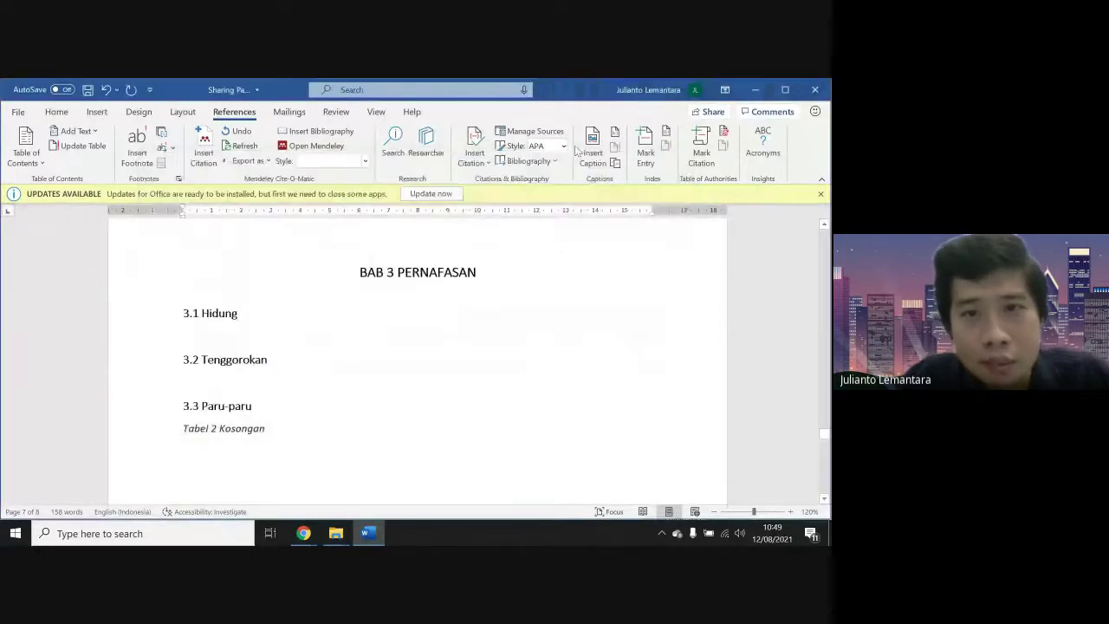
# Reopen the Source Manager and select the 2017 article in the Current List
pyautogui.click(474, 152)
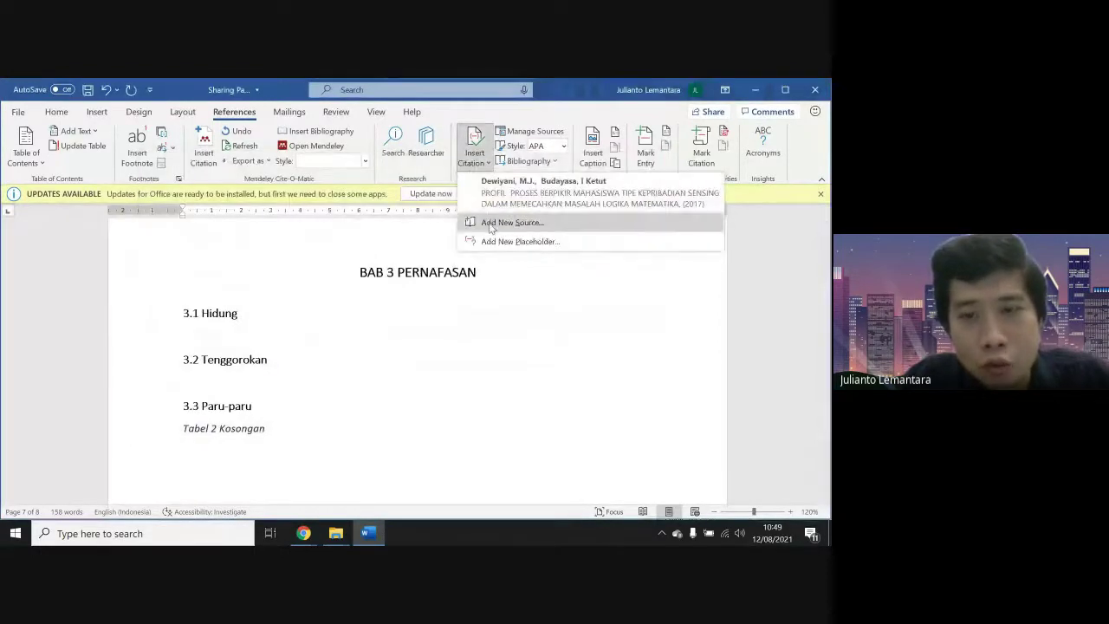
pyautogui.click(525, 132)
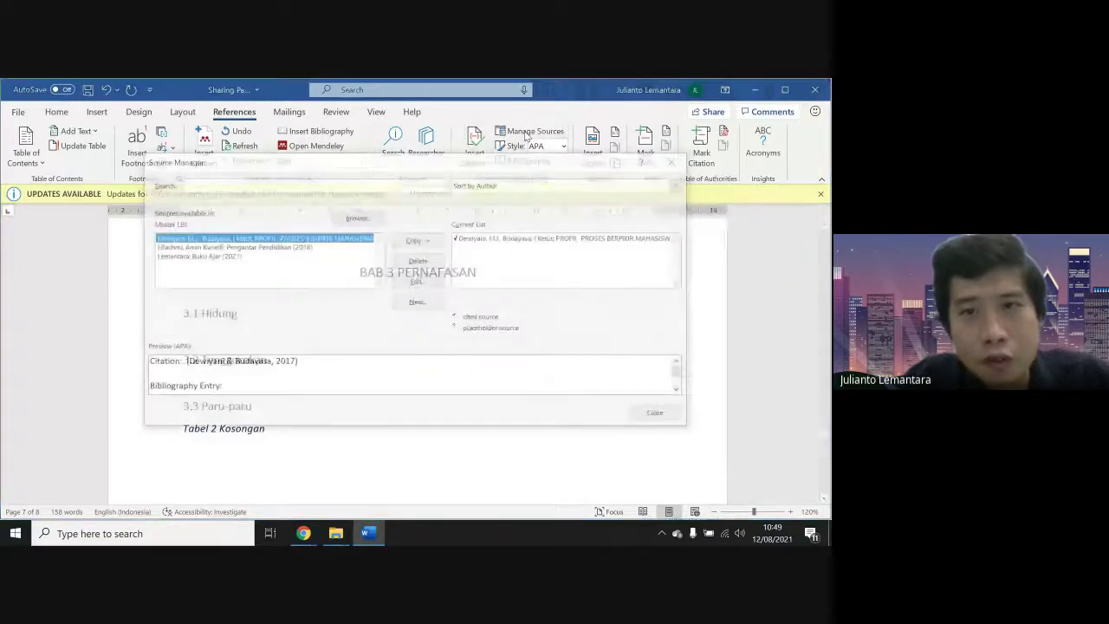
pyautogui.click(432, 300)
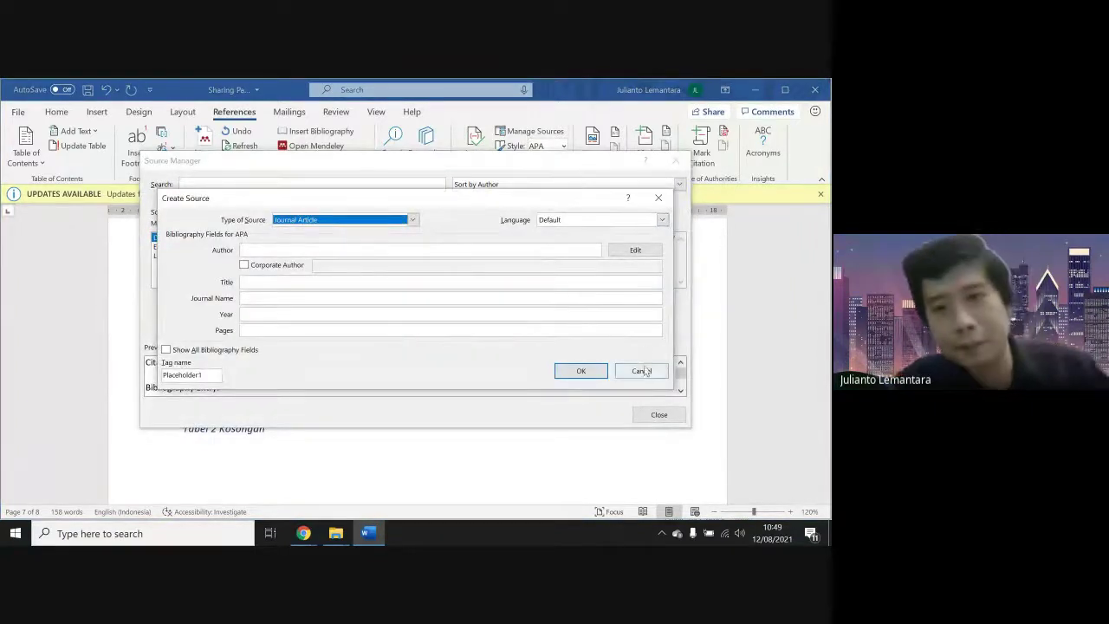
pyautogui.click(642, 371)
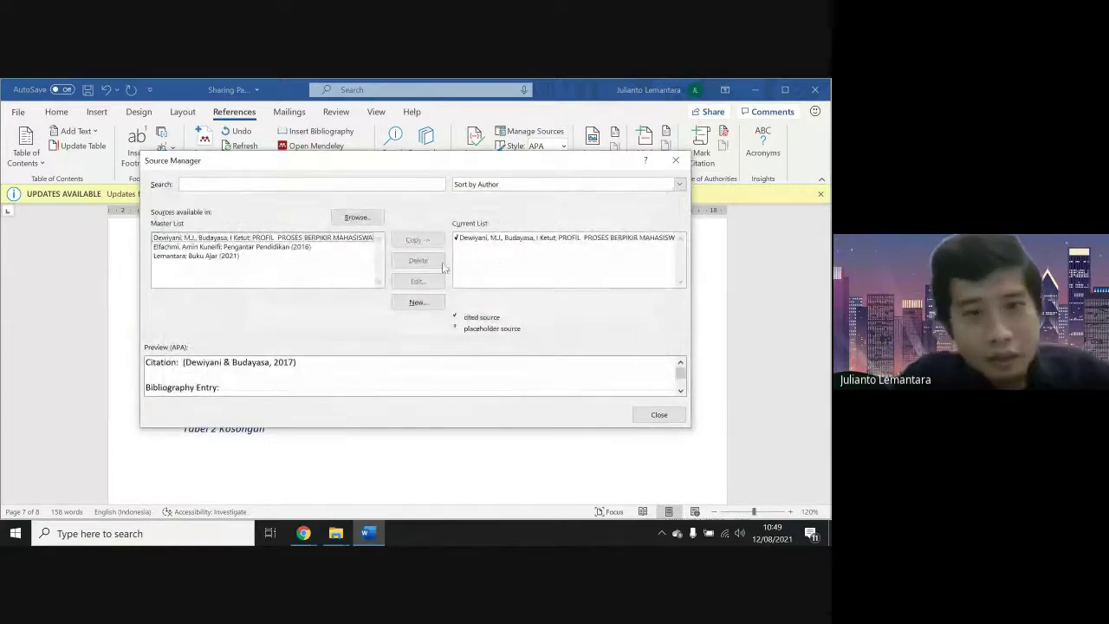
pyautogui.click(499, 241)
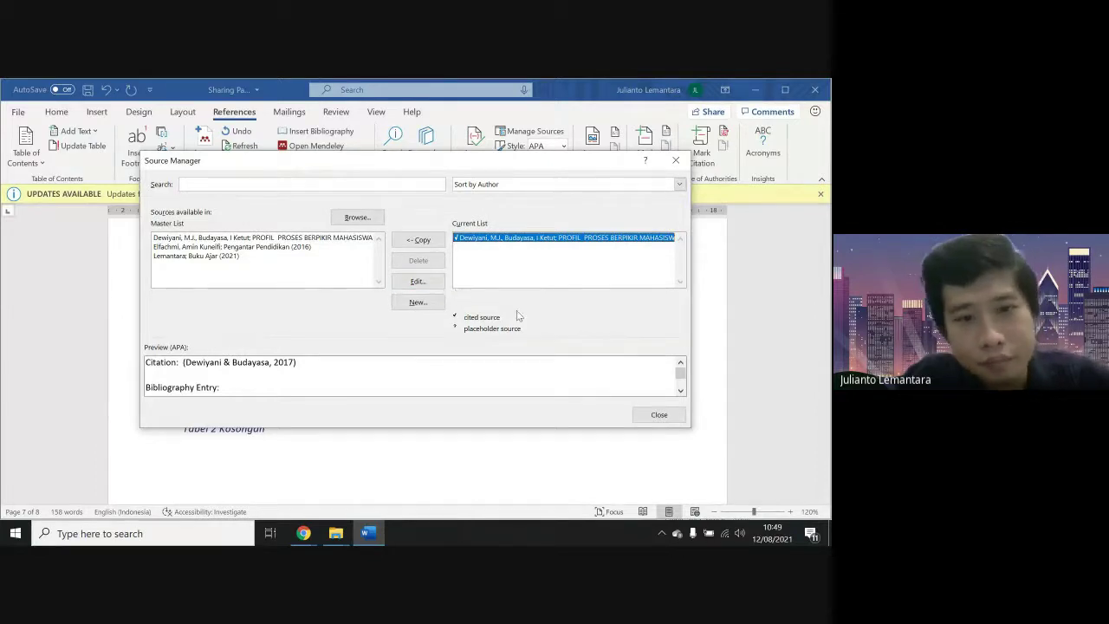
# Under 3.2 Tenggorokan, type 'Menurut' followed by a citation of the 2017 journal article
pyautogui.click(659, 415)
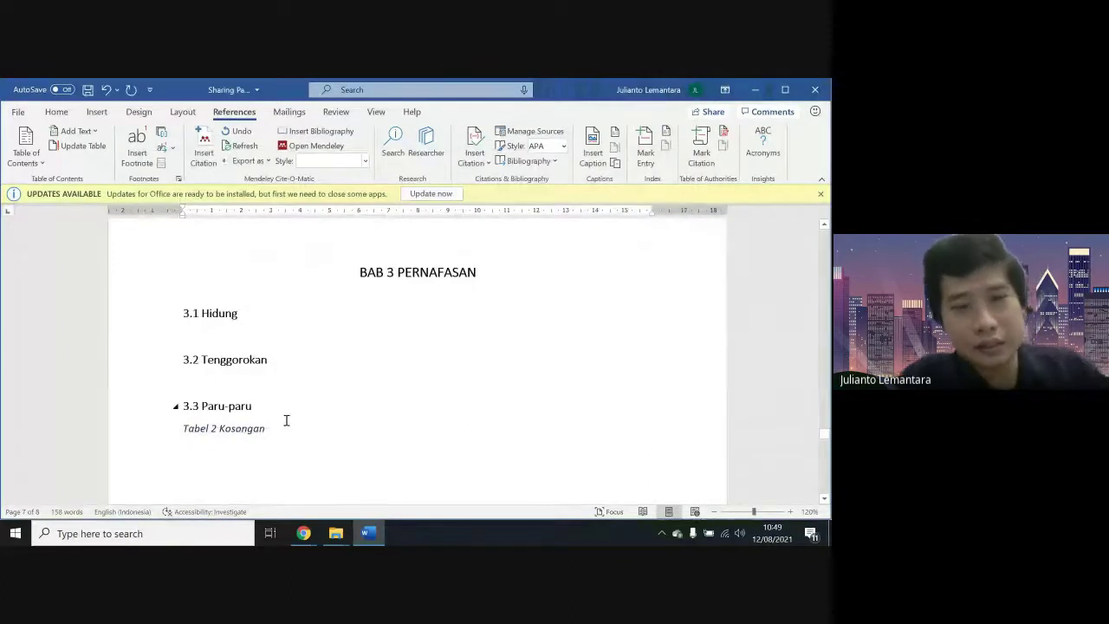
pyautogui.click(298, 377)
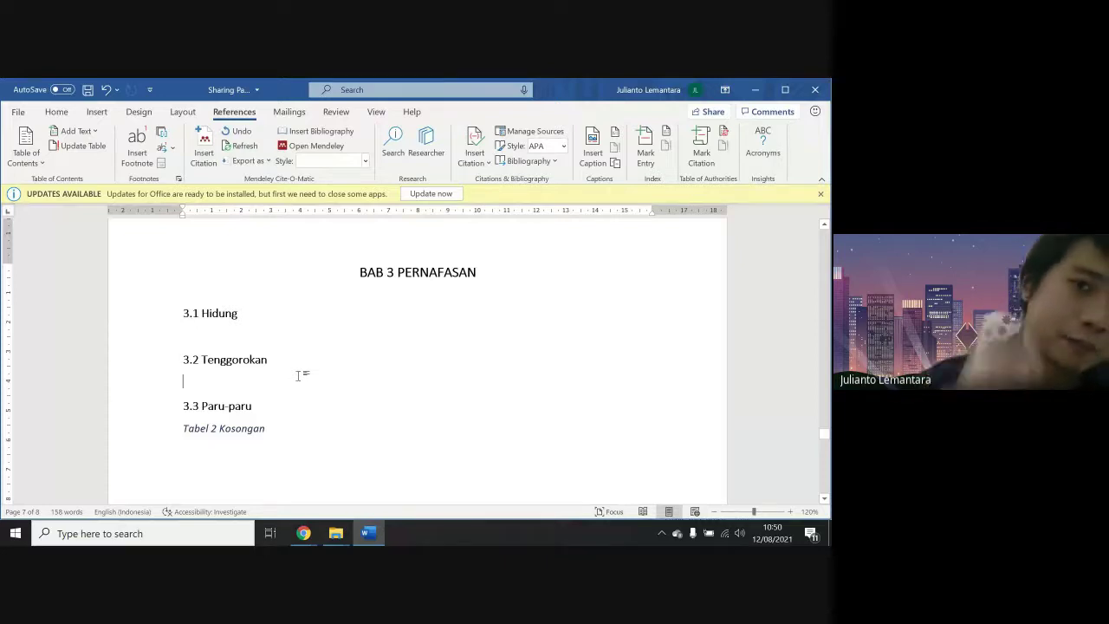
pyautogui.scroll(-15, 298, 376)
pyautogui.scroll(6, 298, 376)
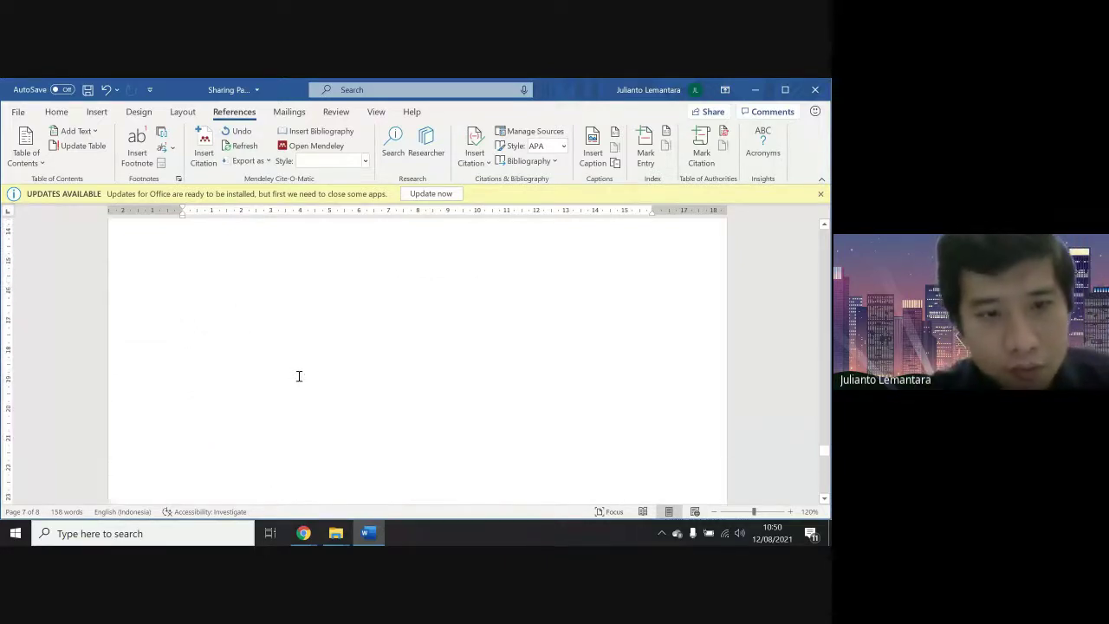
pyautogui.scroll(5, 298, 376)
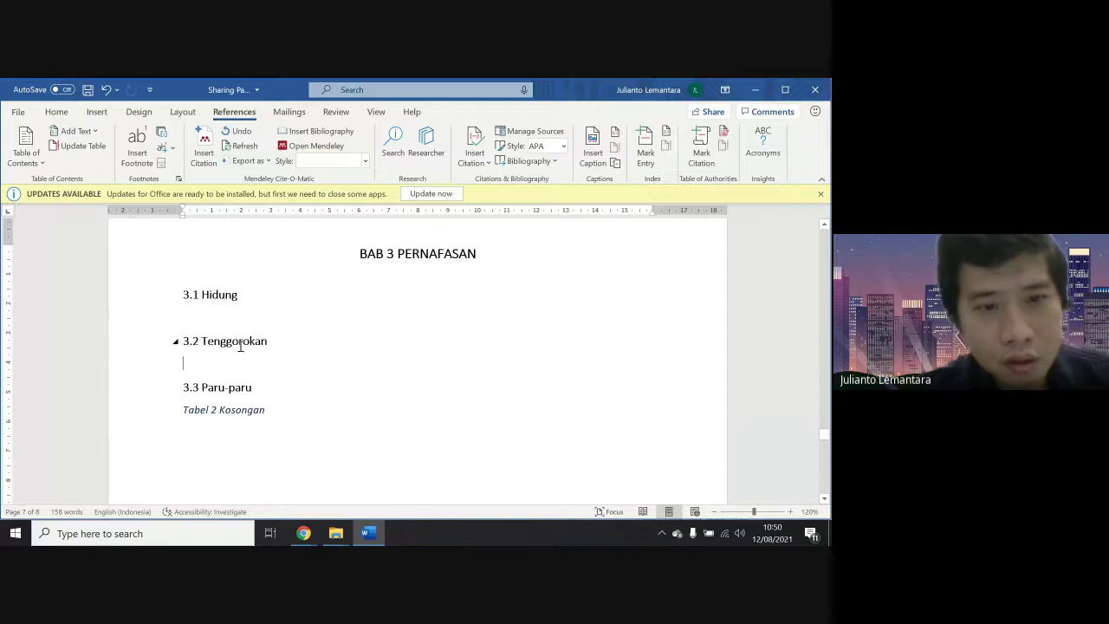
pyautogui.write('Menu')
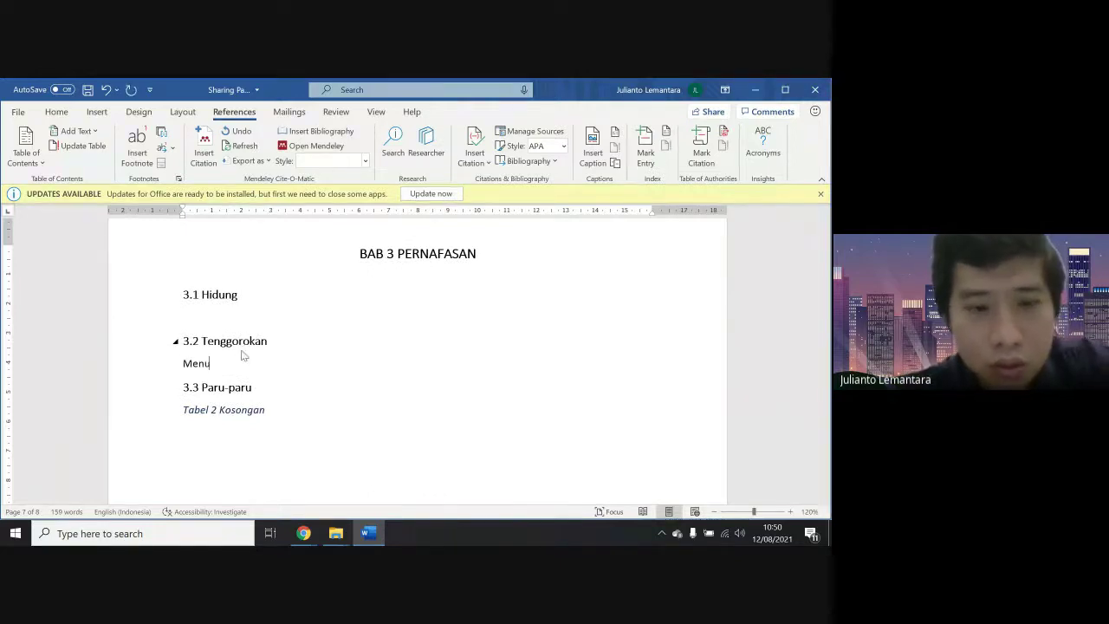
pyautogui.write('rut')
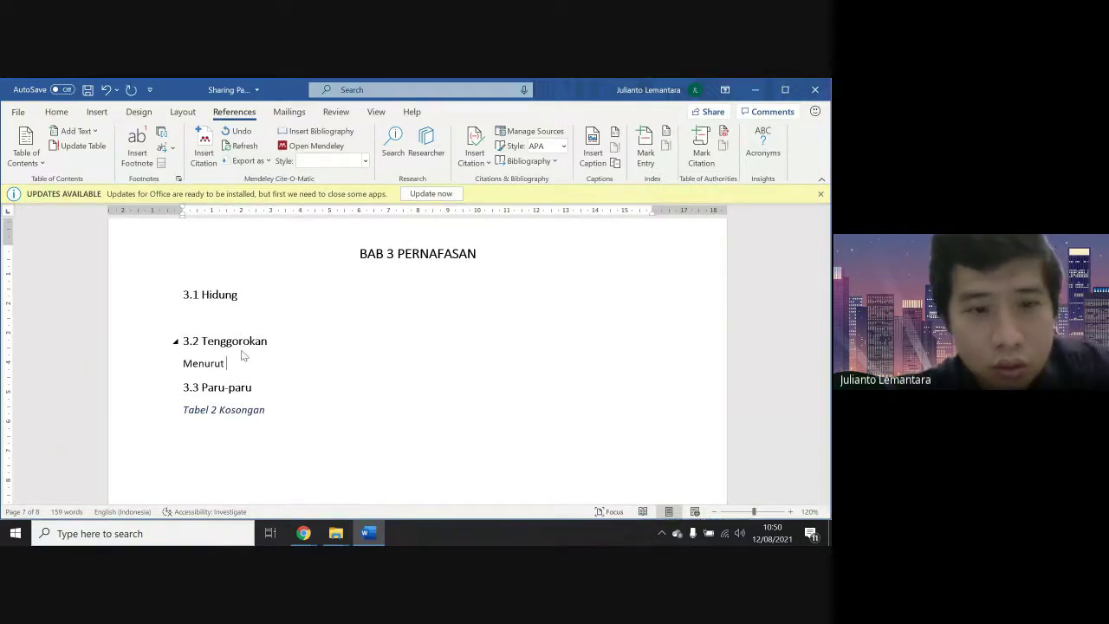
pyautogui.click(489, 155)
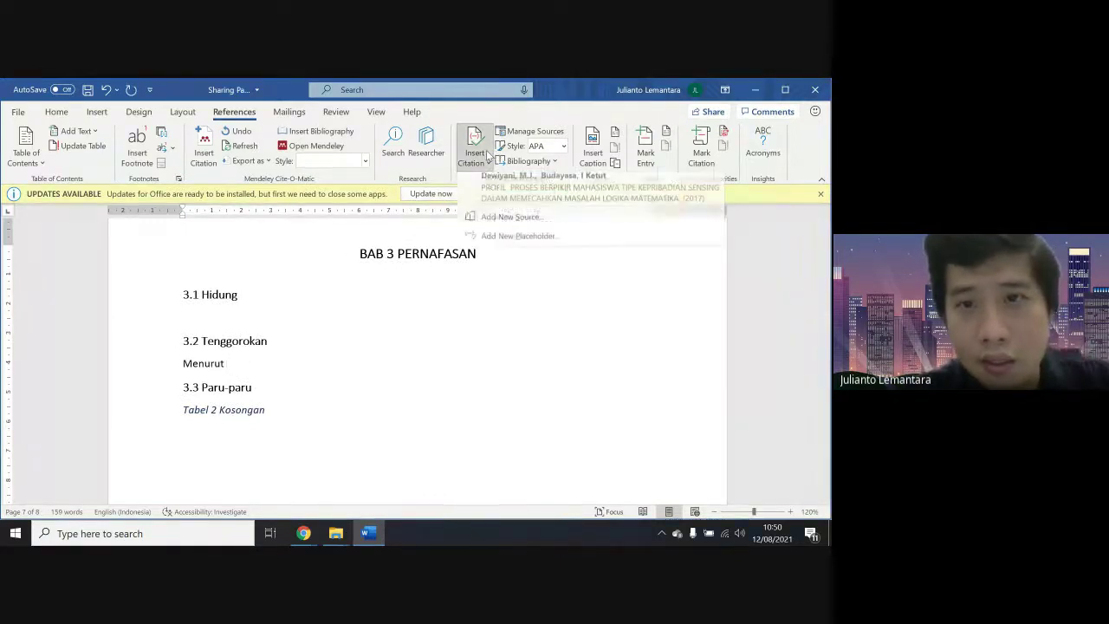
pyautogui.click(524, 201)
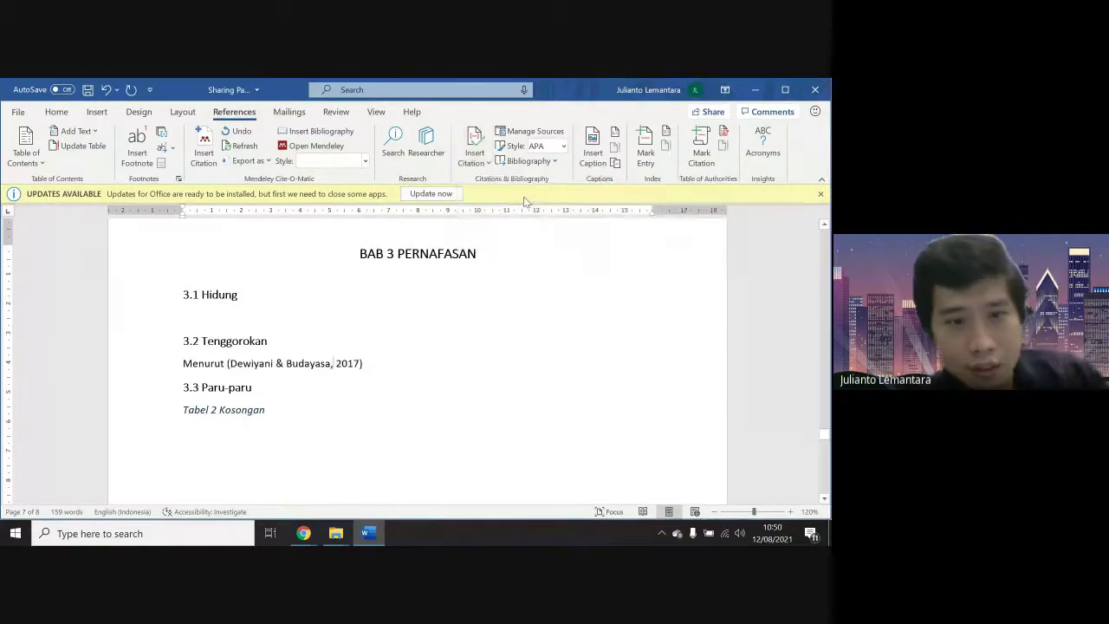
# Undo a duplicate citation and continue with ', tenggorokan bisa dihitung secara matematis'
pyautogui.click(487, 158)
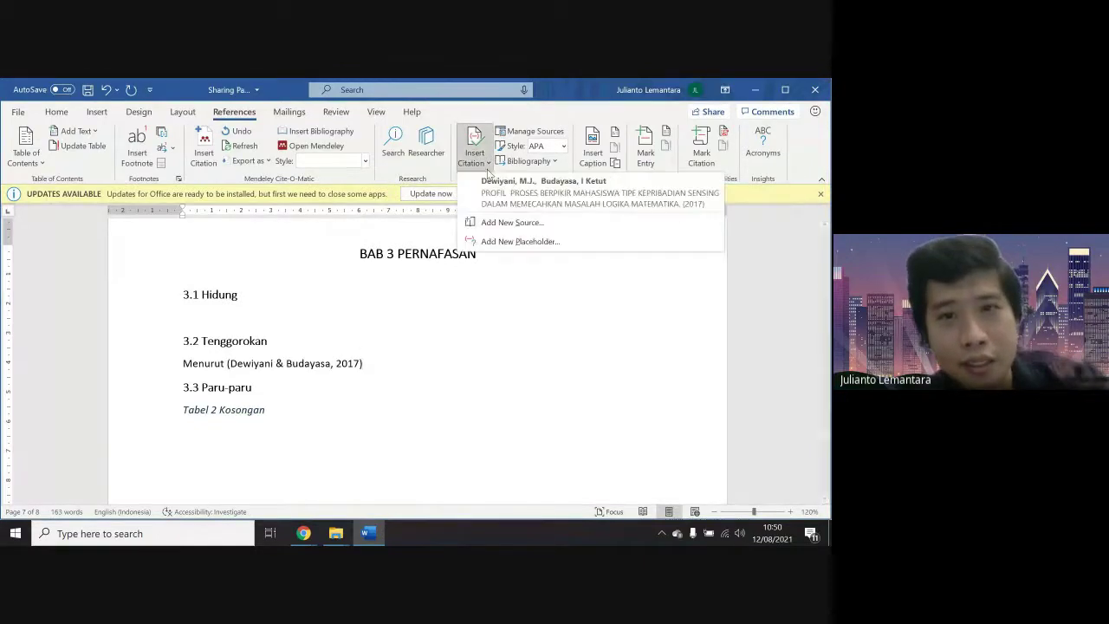
pyautogui.click(532, 188)
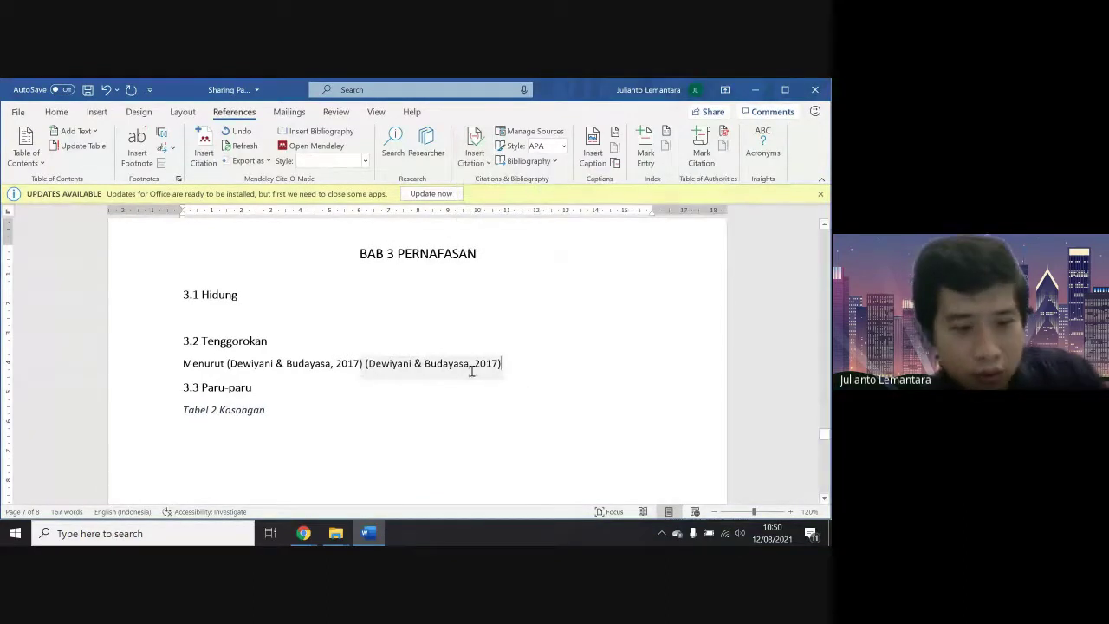
pyautogui.hotkey('ctrl', 'z')
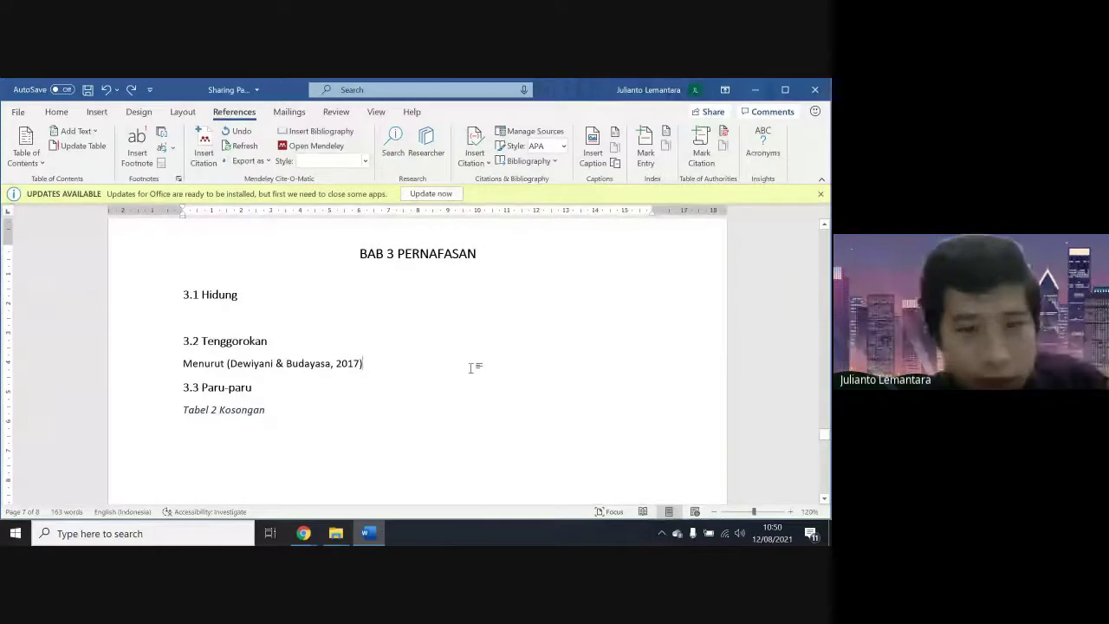
pyautogui.write(',')
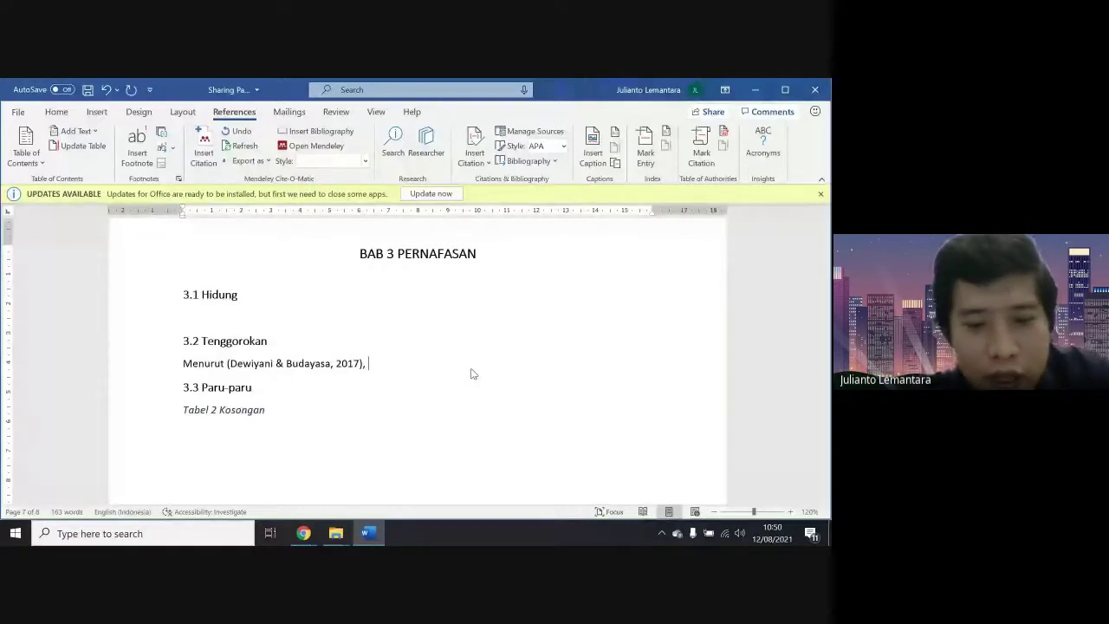
pyautogui.write('tenggorokan ')
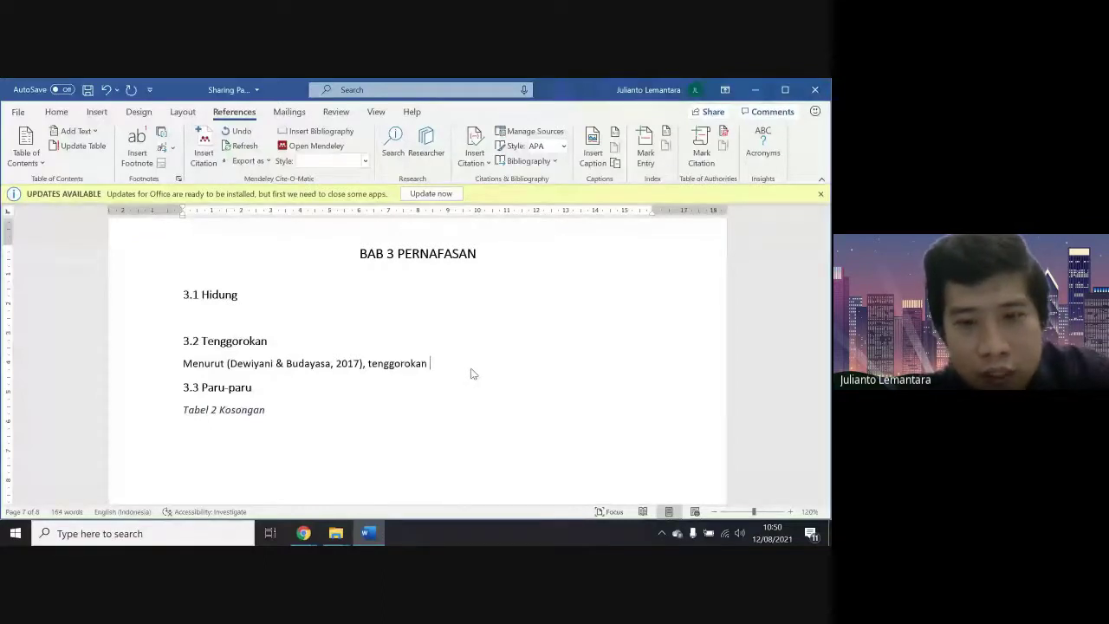
pyautogui.write('bisa dihitun')
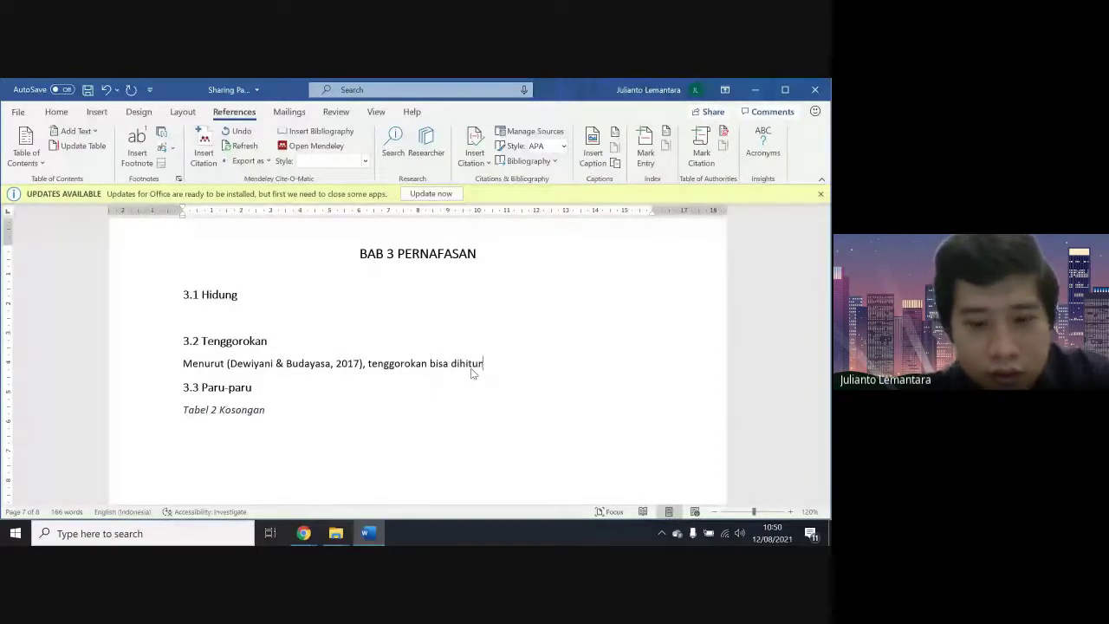
pyautogui.write('g secara ')
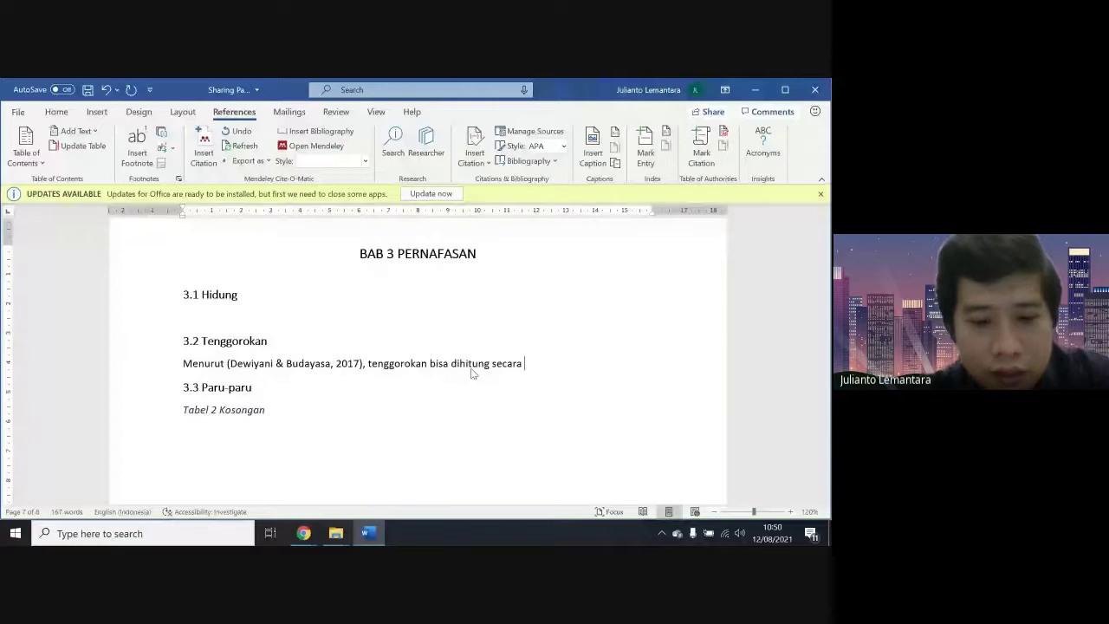
pyautogui.write('matematis')
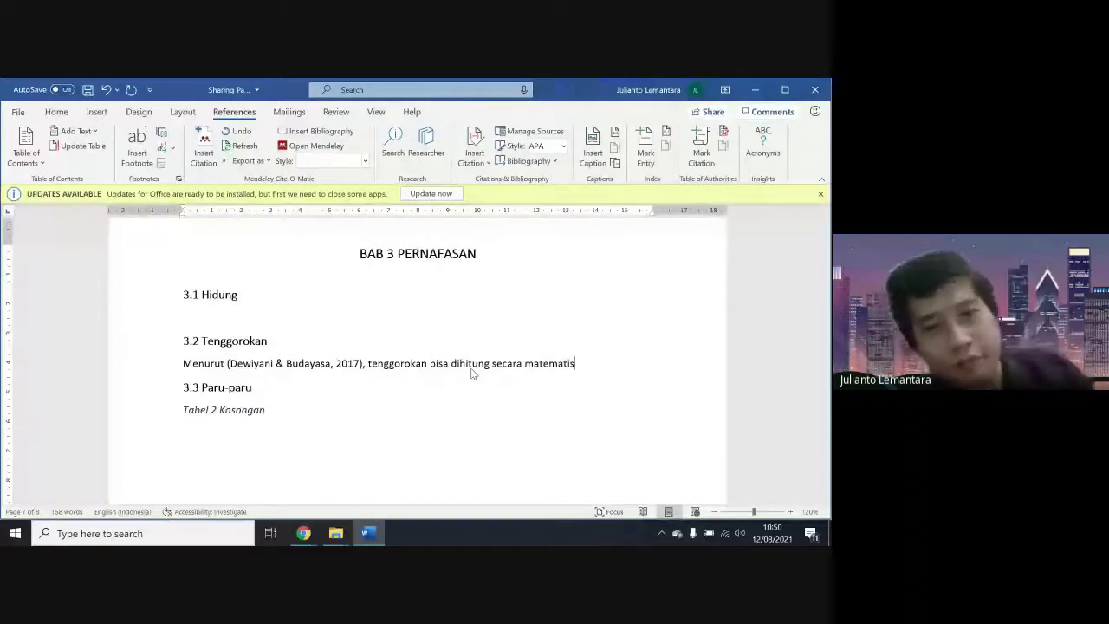
# Delete the stray citation under DAFTAR PUSTAKA on page 8 and choose Insert Bibliography
pyautogui.scroll(-10, 447, 408)
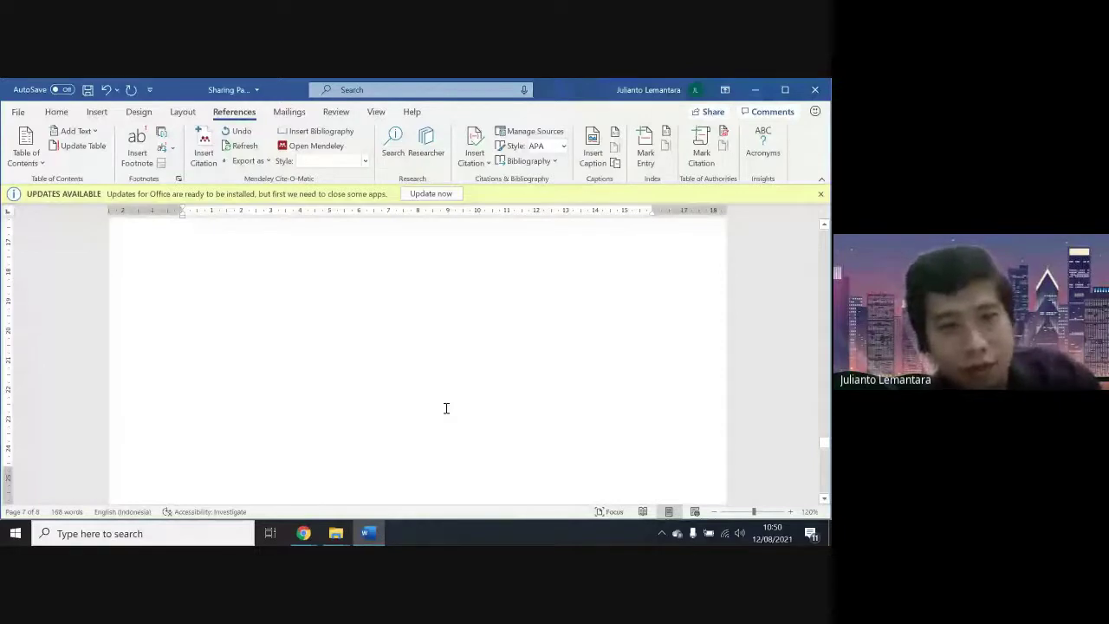
pyautogui.scroll(-5, 446, 408)
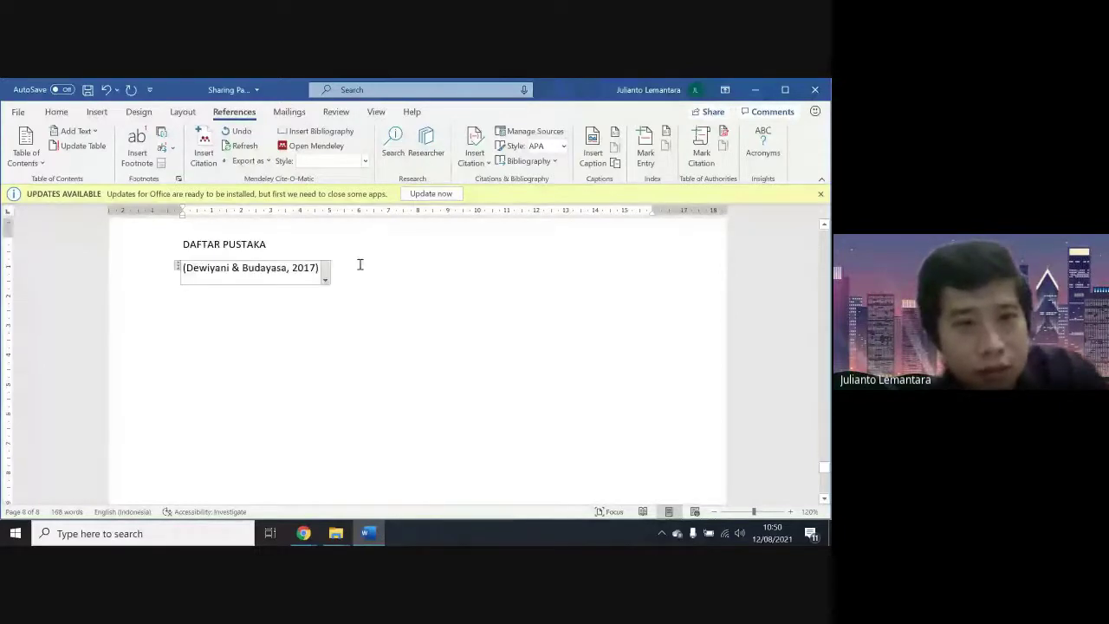
pyautogui.press('BackSpace')
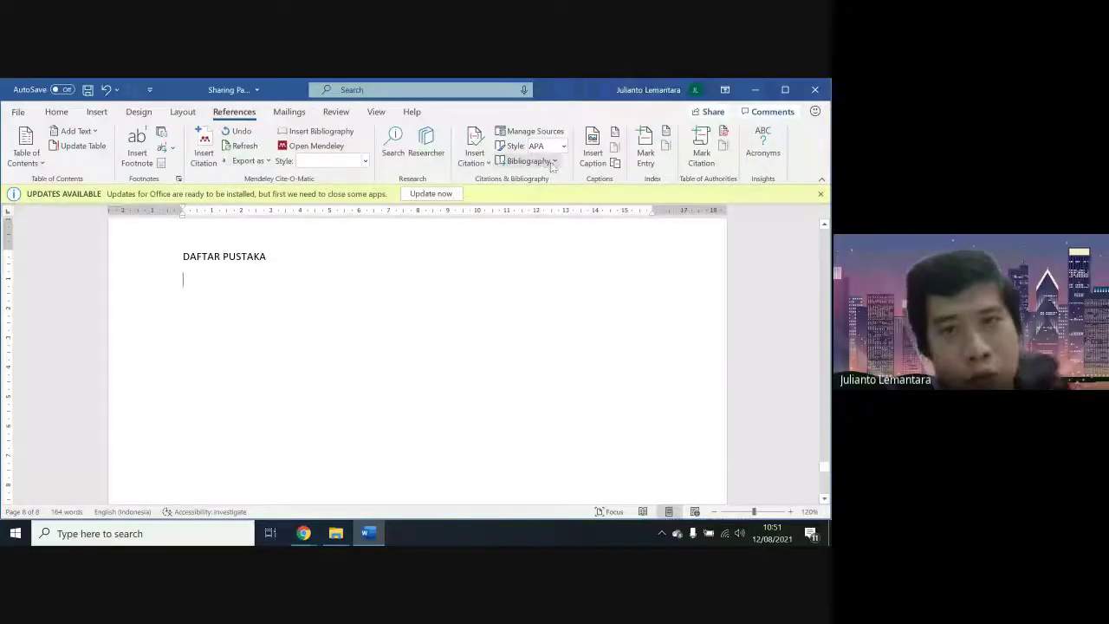
pyautogui.click(553, 162)
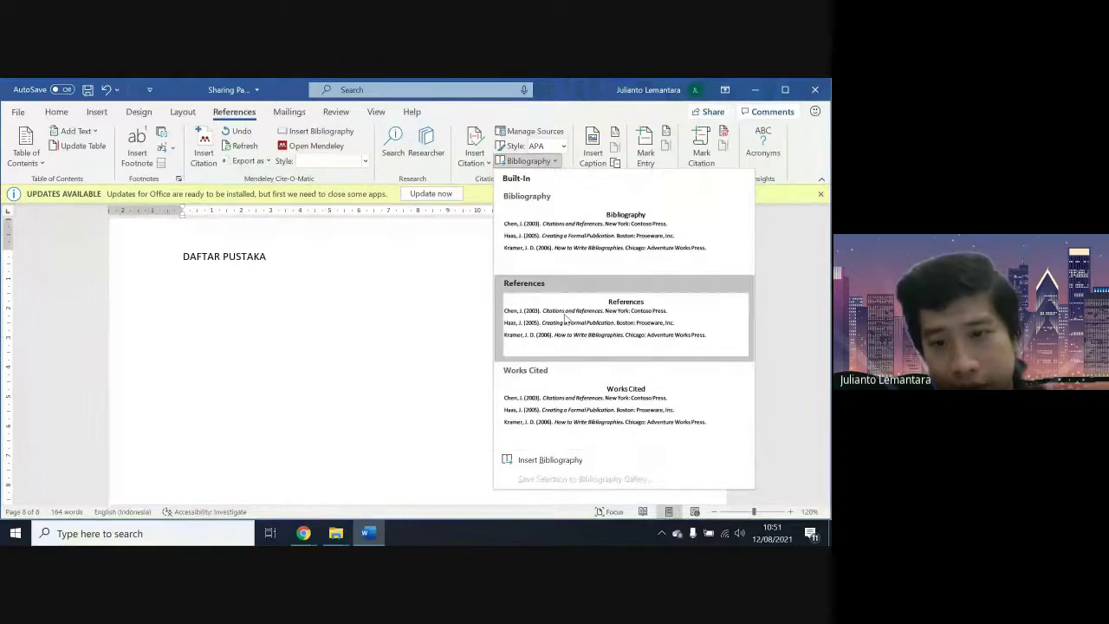
pyautogui.click(554, 464)
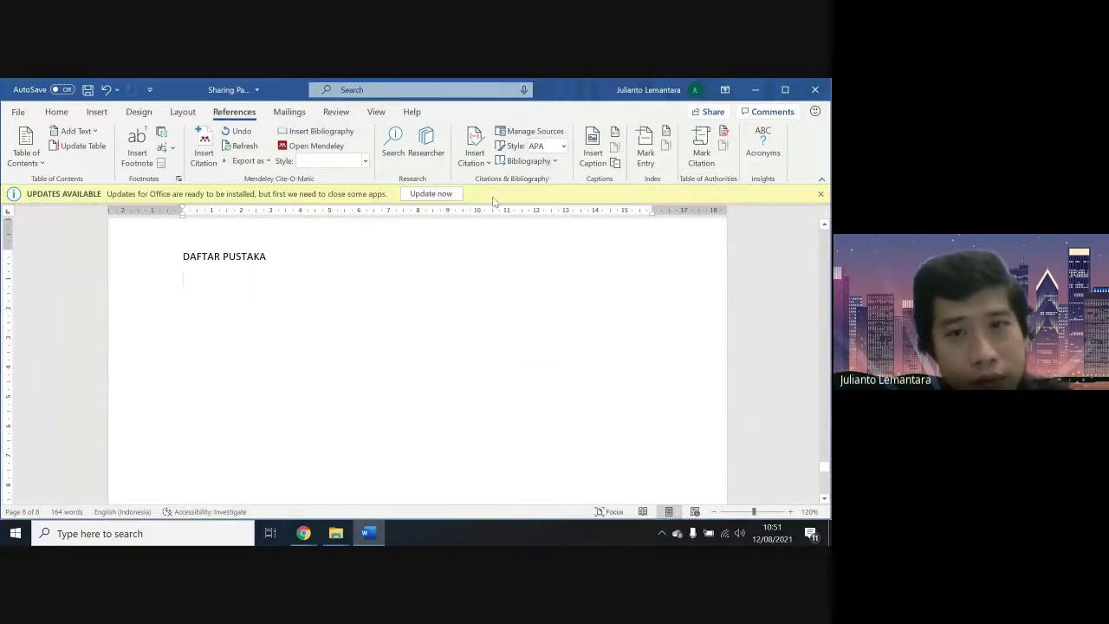
# Close Mendeley's sign-in window and connection error, then list Word's built-in bibliography styles
pyautogui.click(400, 531)
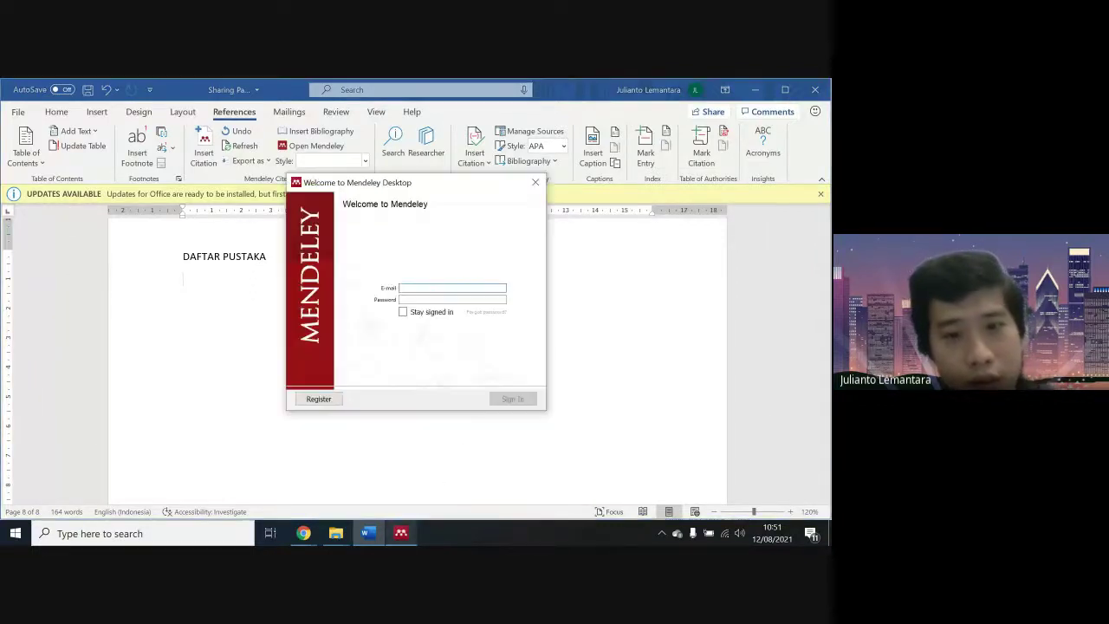
pyautogui.click(536, 182)
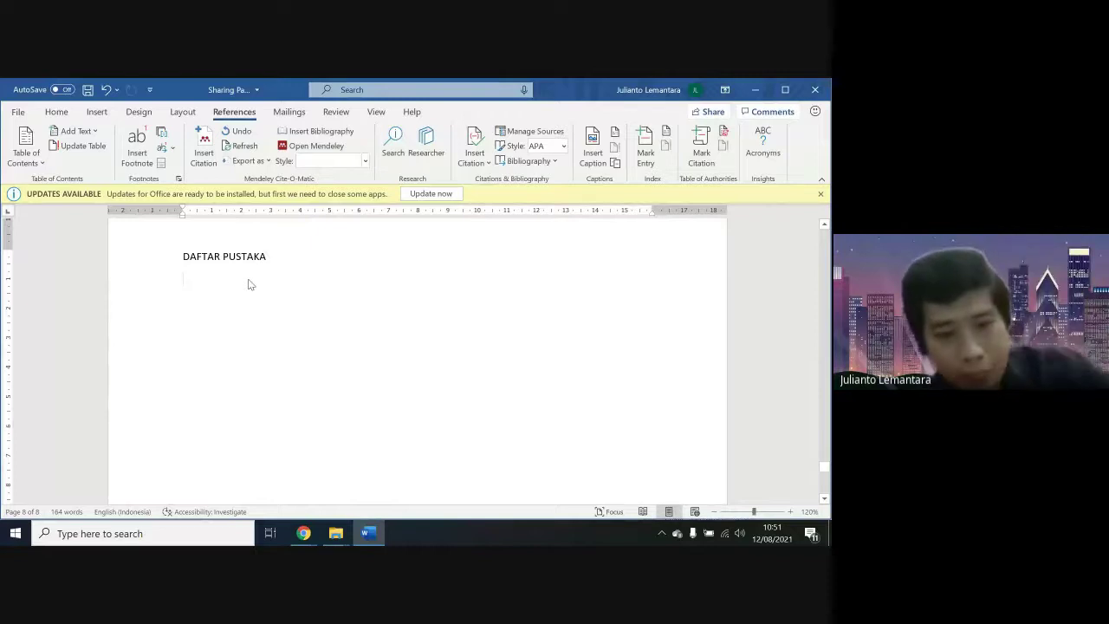
pyautogui.click(515, 360)
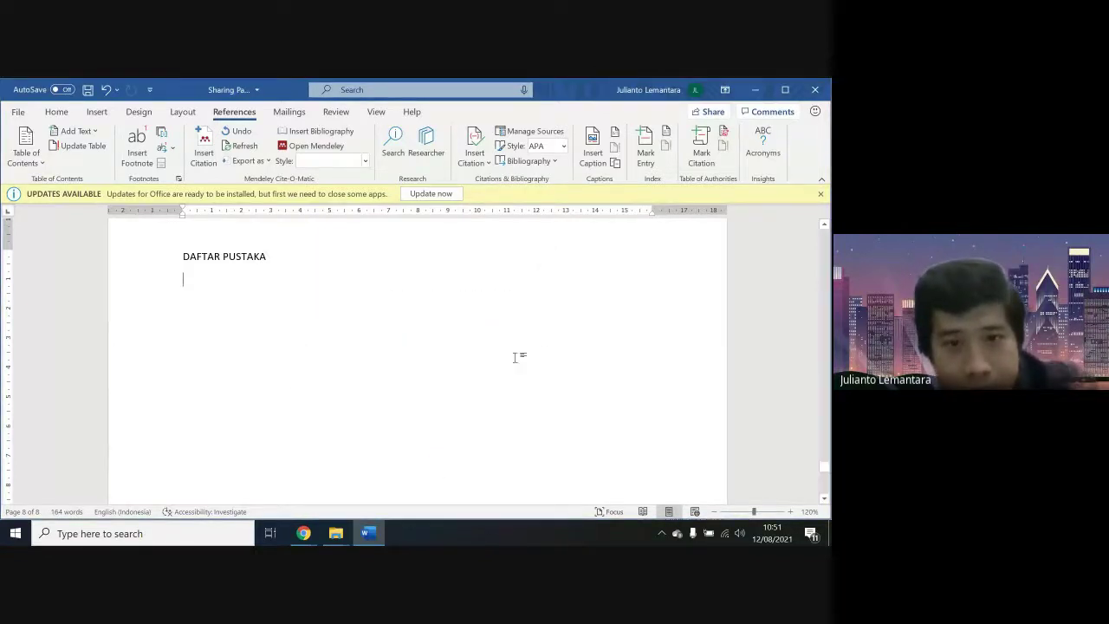
pyautogui.click(544, 163)
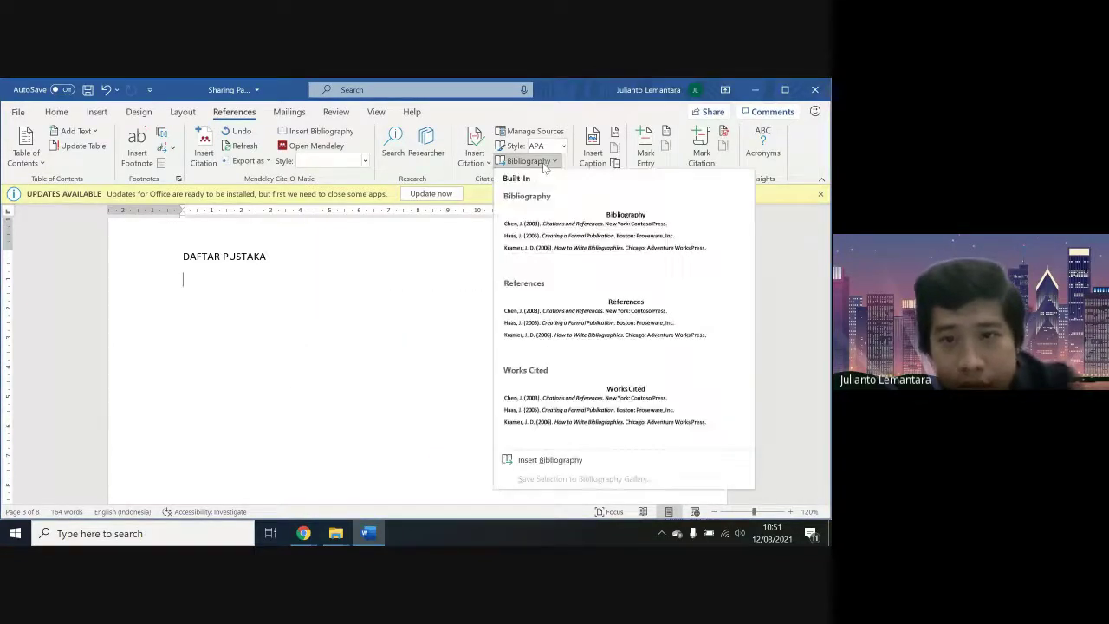
pyautogui.click(566, 354)
pyautogui.click(474, 282)
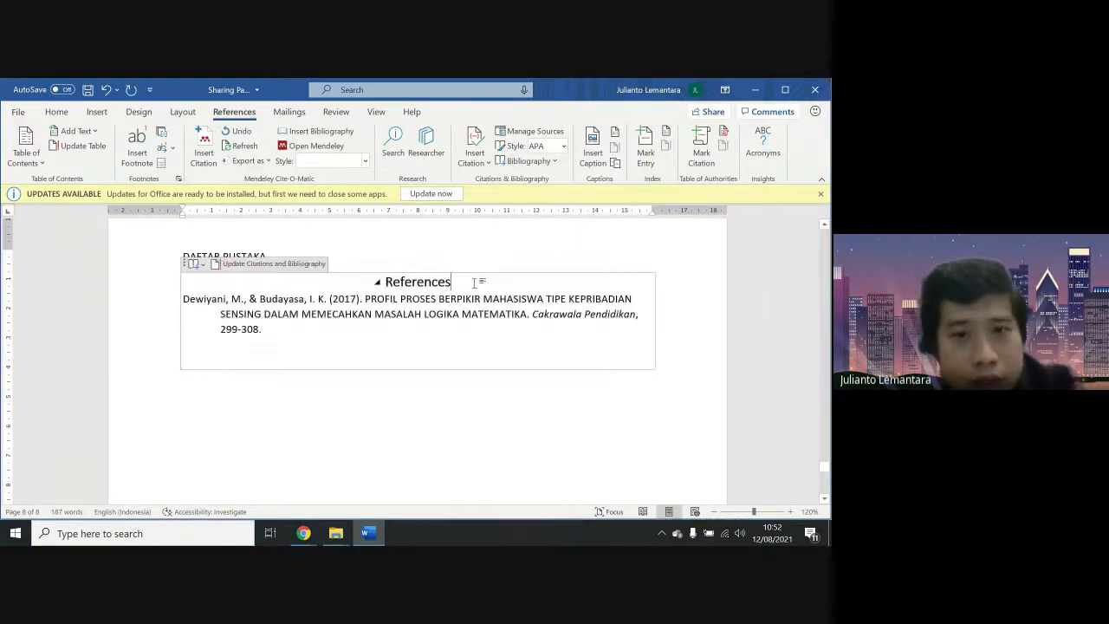
pyautogui.doubleClick(474, 282)
pyautogui.press('Delete')
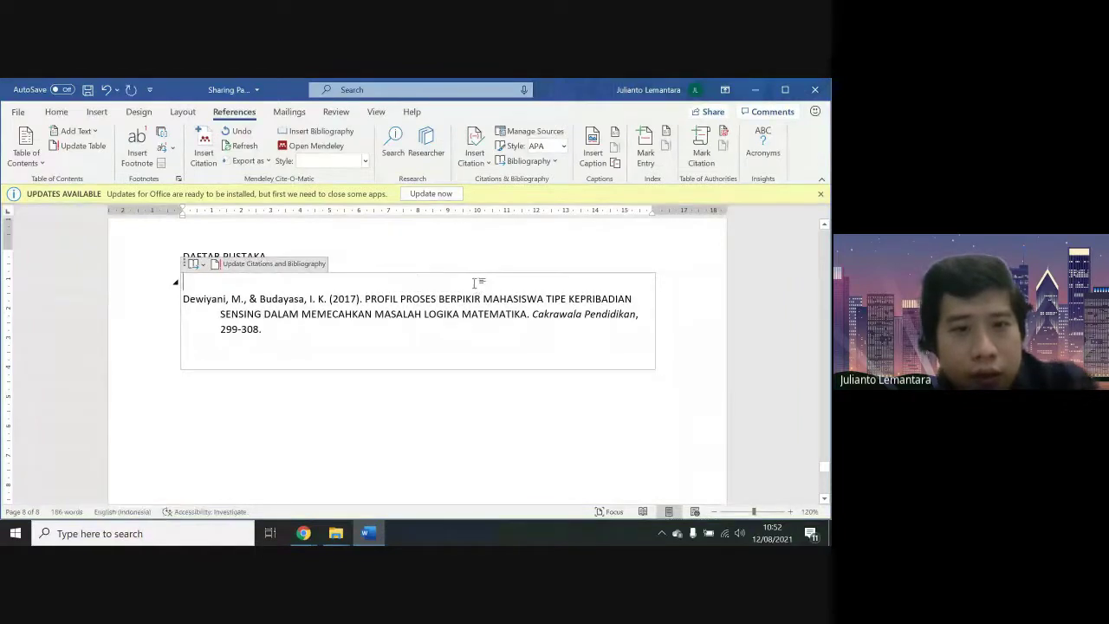
pyautogui.press('Delete')
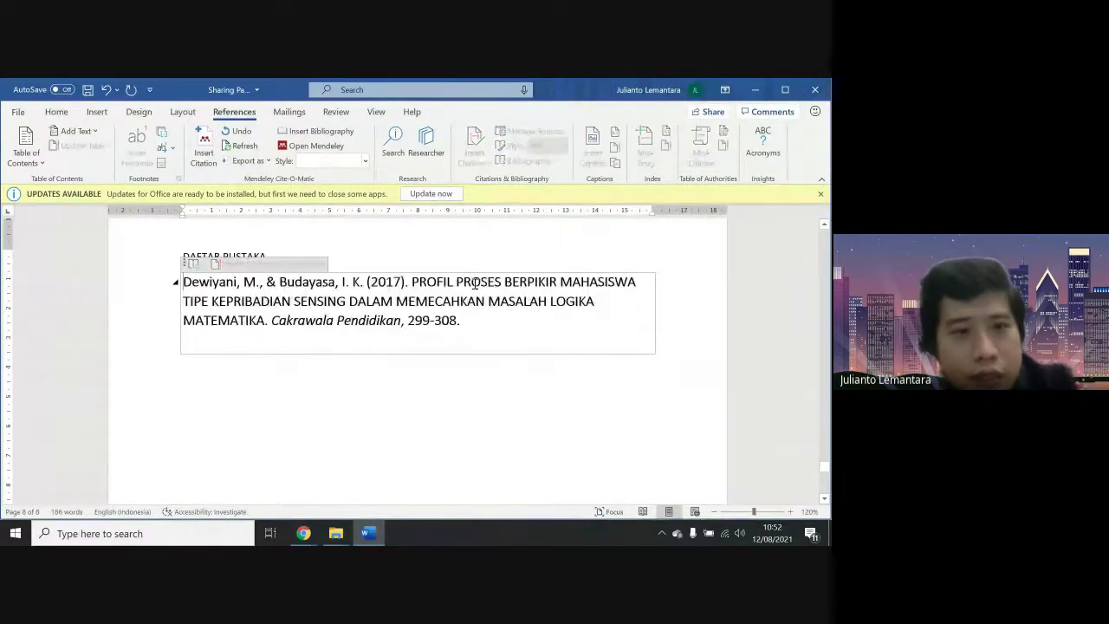
pyautogui.click(279, 261)
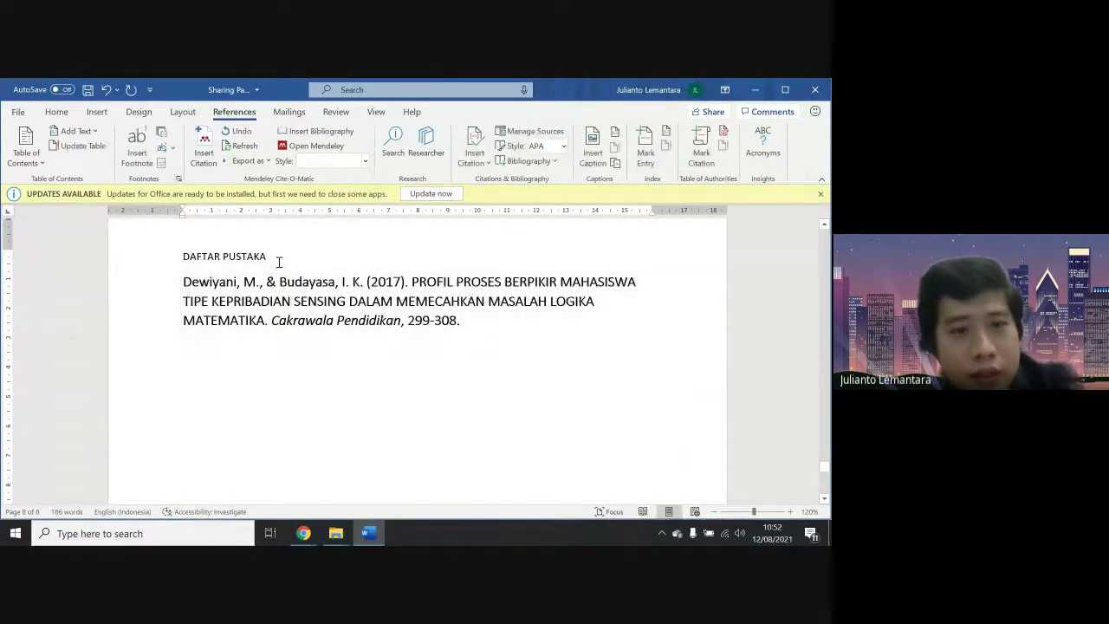
pyautogui.scroll(1, 276, 255)
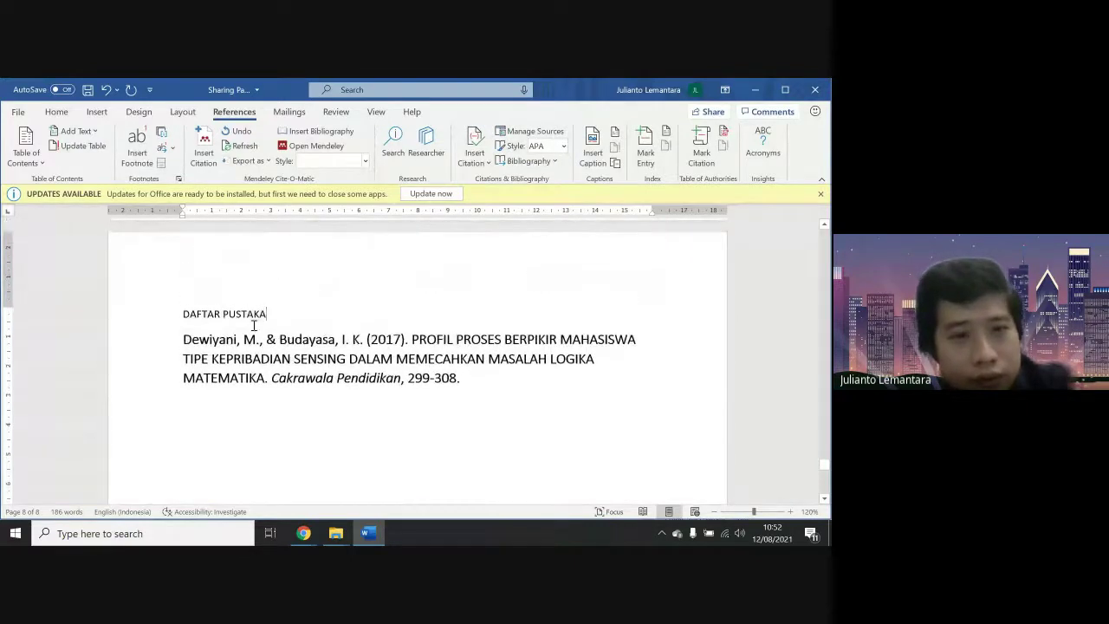
pyautogui.click(264, 355)
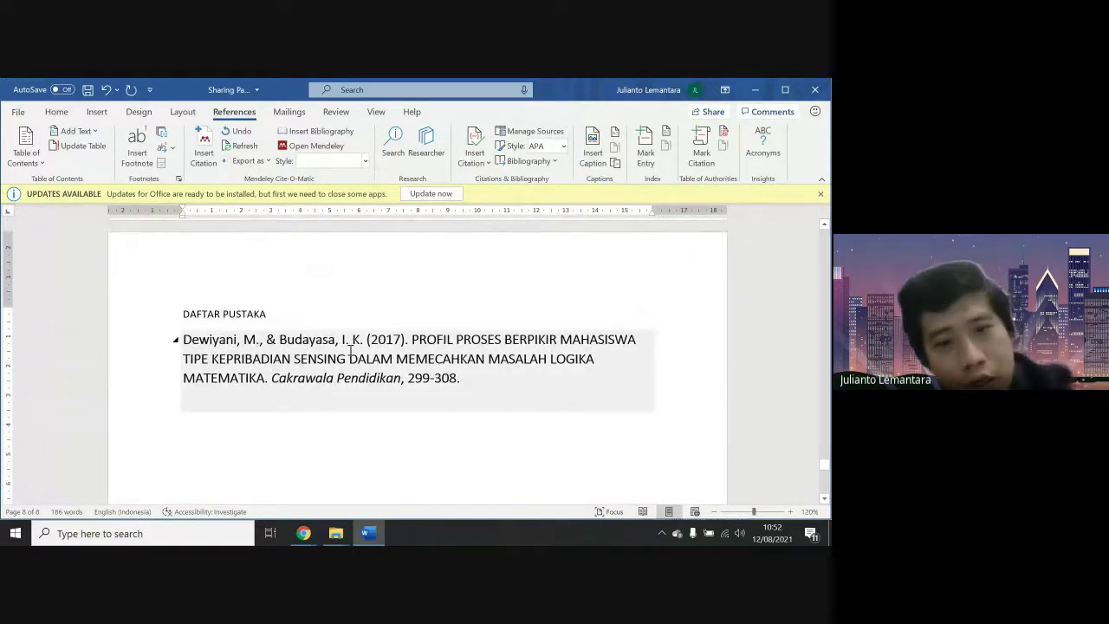
pyautogui.click(449, 359)
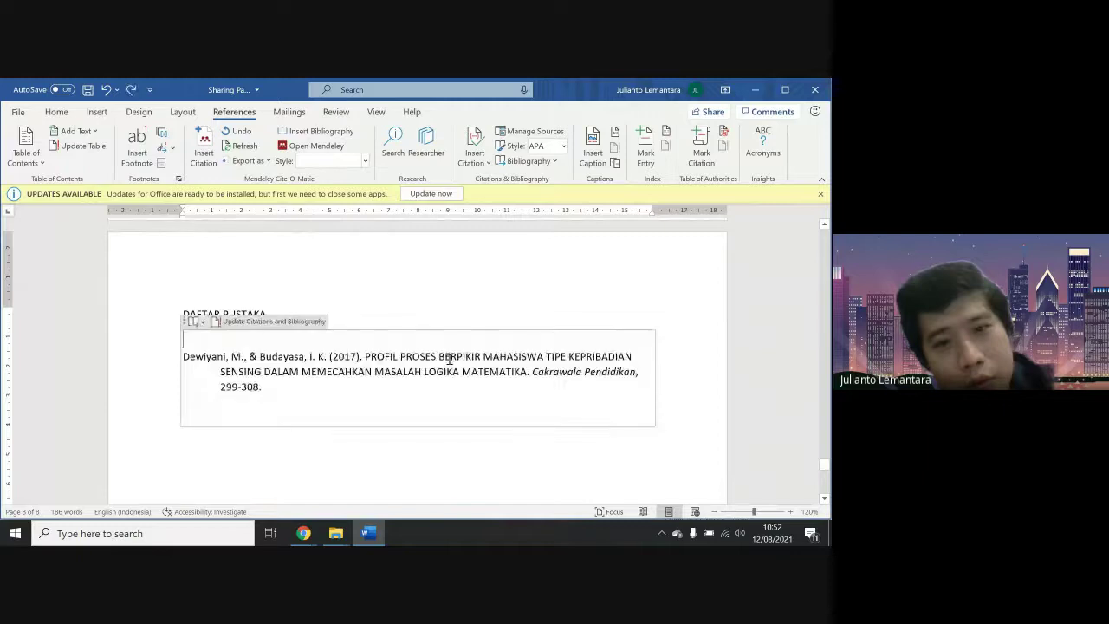
pyautogui.click(495, 465)
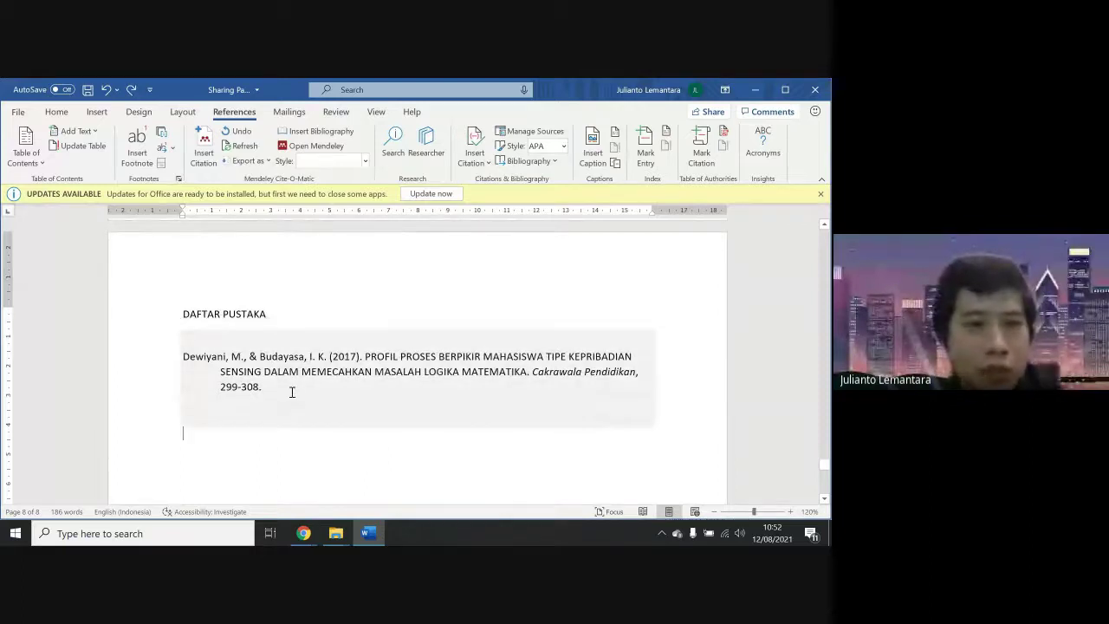
pyautogui.scroll(3, 292, 397)
pyautogui.scroll(2, 293, 404)
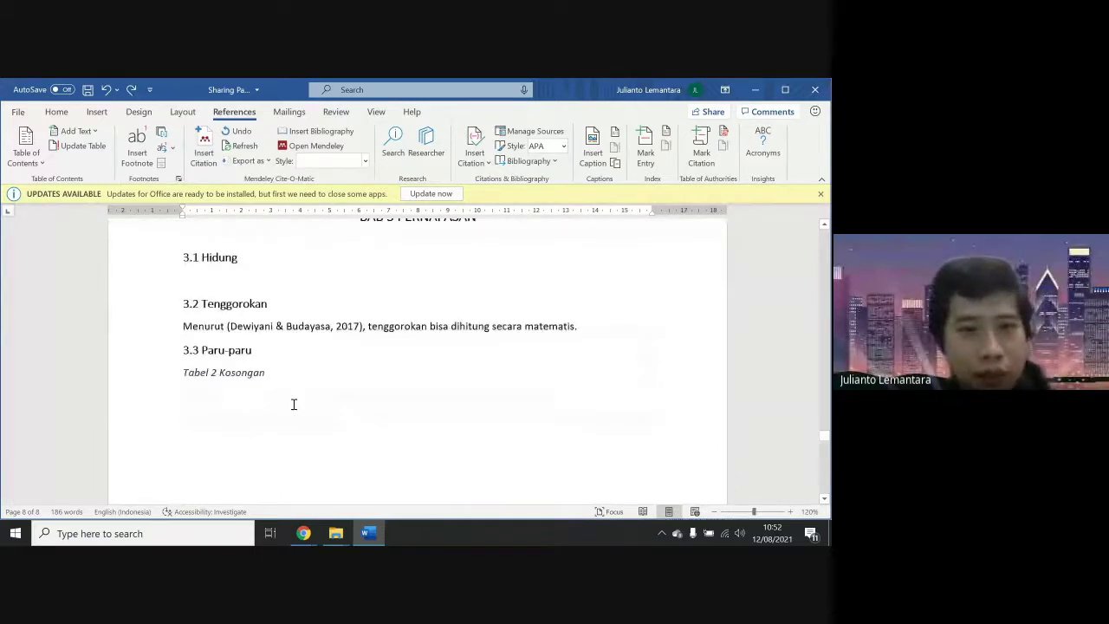
pyautogui.scroll(-5, 406, 389)
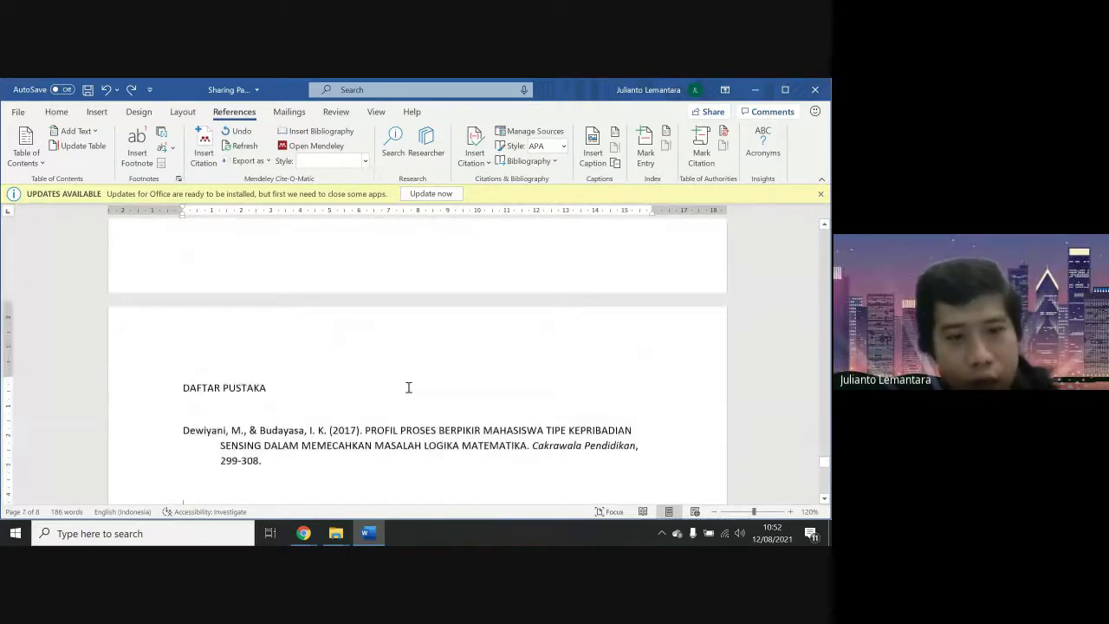
# Insert a References-style bibliography under DAFTAR PUSTAKA and delete its References heading
pyautogui.click(551, 164)
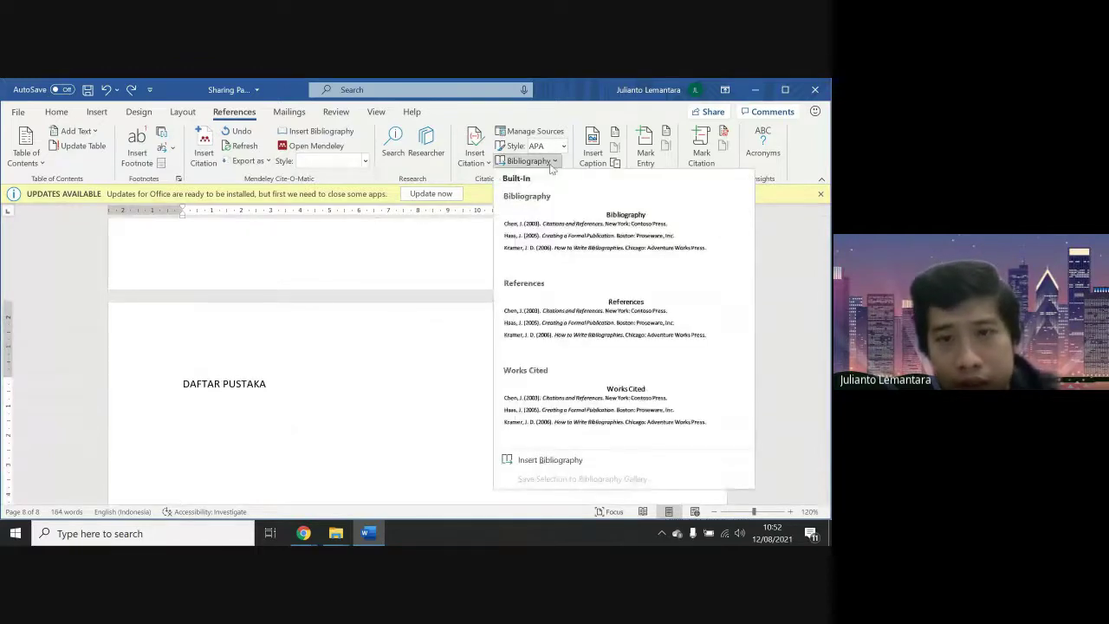
pyautogui.click(600, 330)
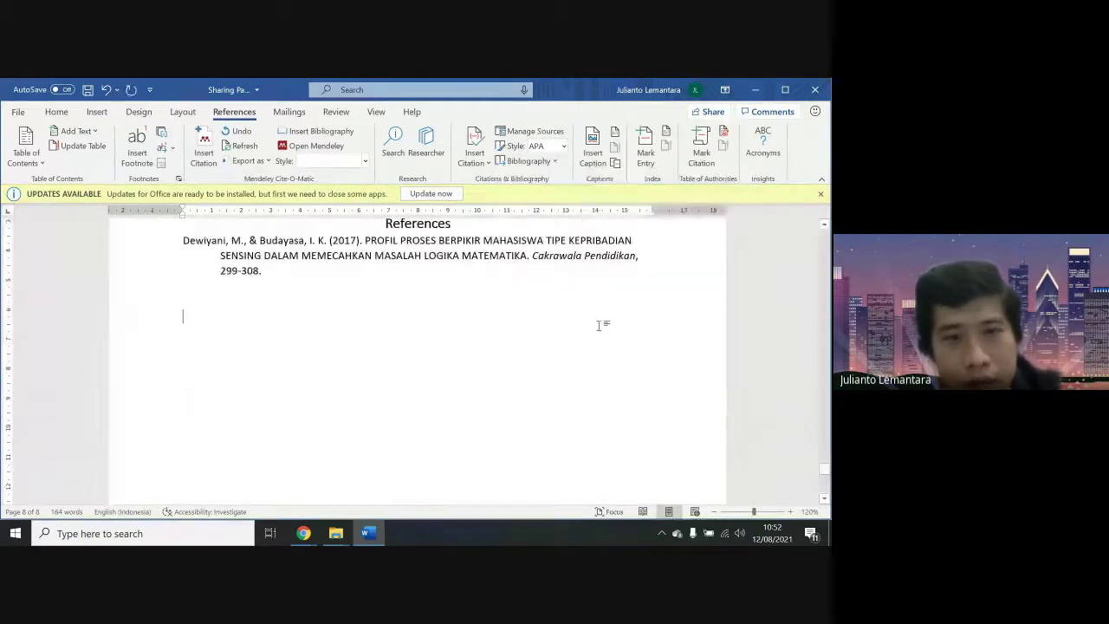
pyautogui.scroll(3, 479, 385)
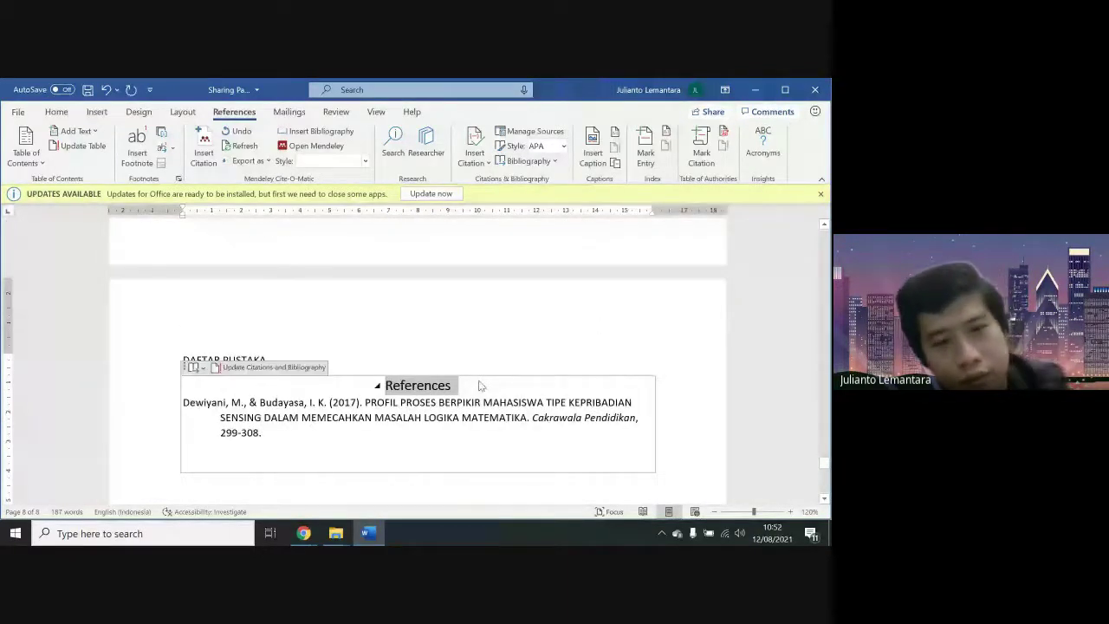
pyautogui.press('Delete')
pyautogui.click(547, 493)
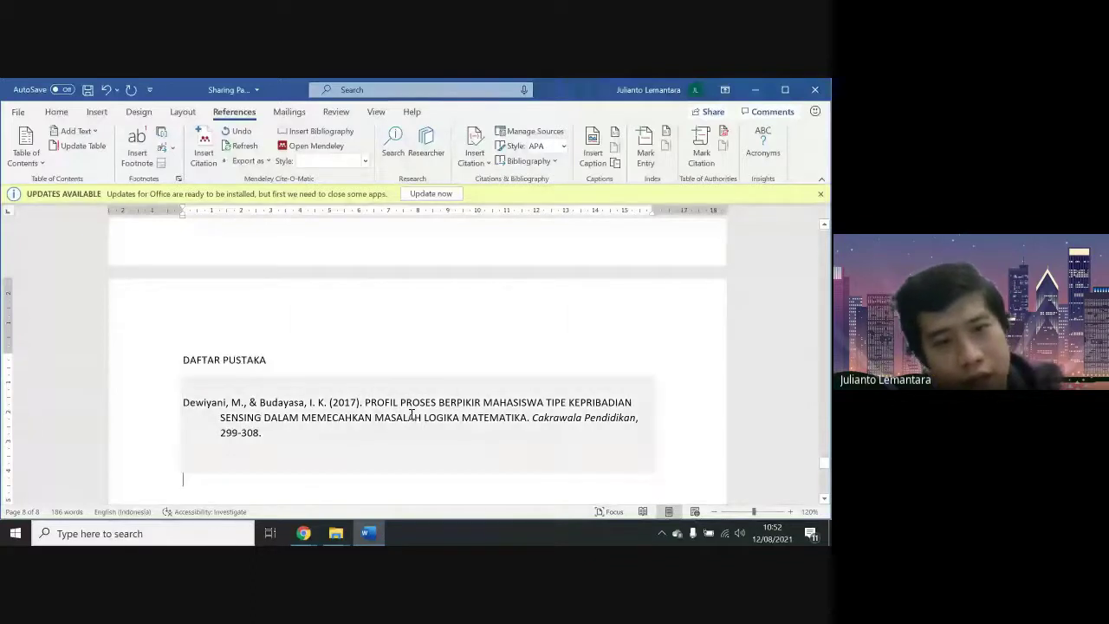
# Apply the Heading 1 style to the DAFTAR PUSTAKA title
pyautogui.moveTo(275, 360); pyautogui.dragTo(176, 359)
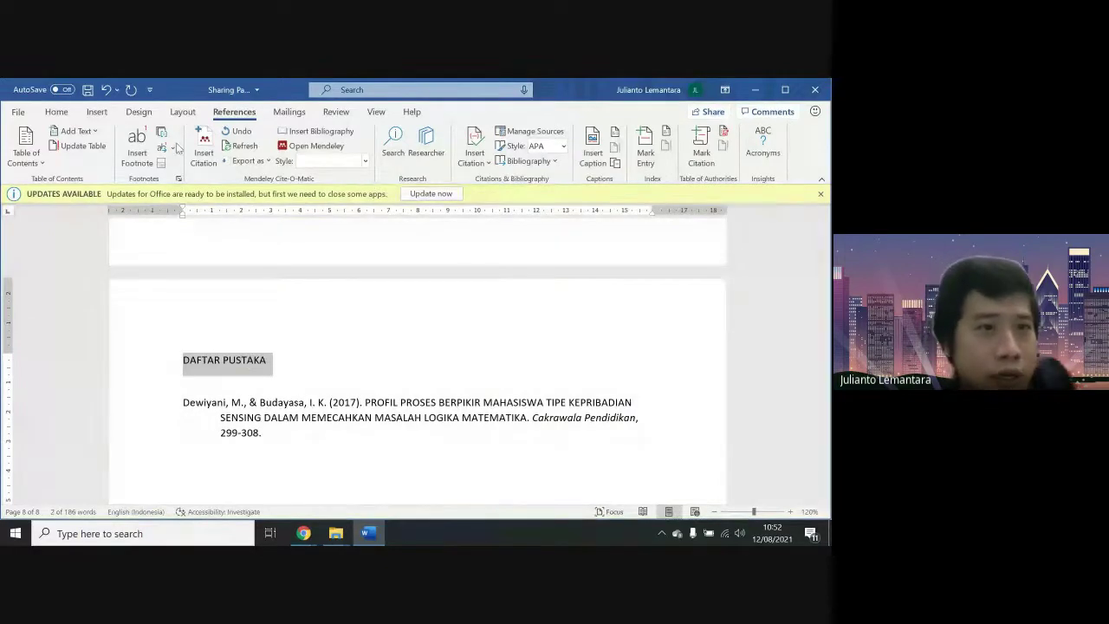
pyautogui.click(58, 113)
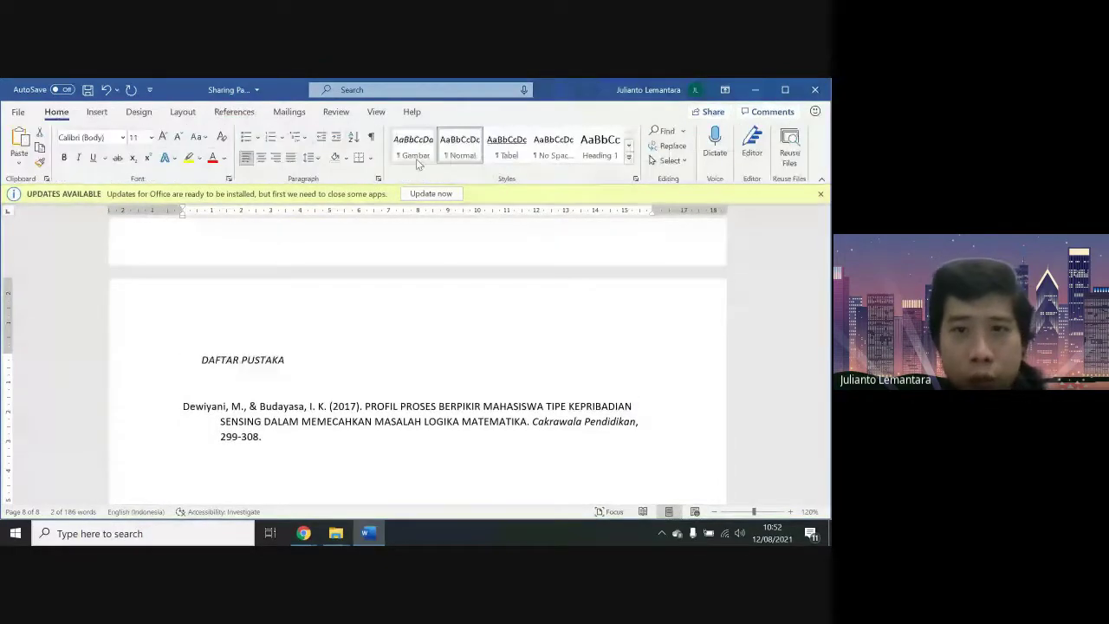
pyautogui.click(595, 148)
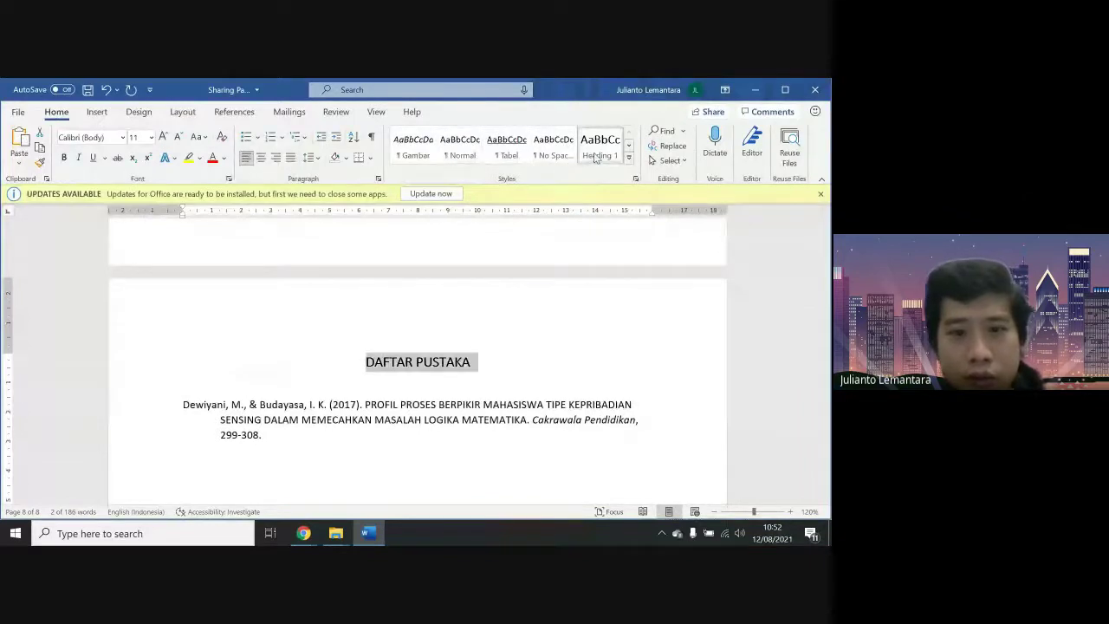
pyautogui.click(582, 405)
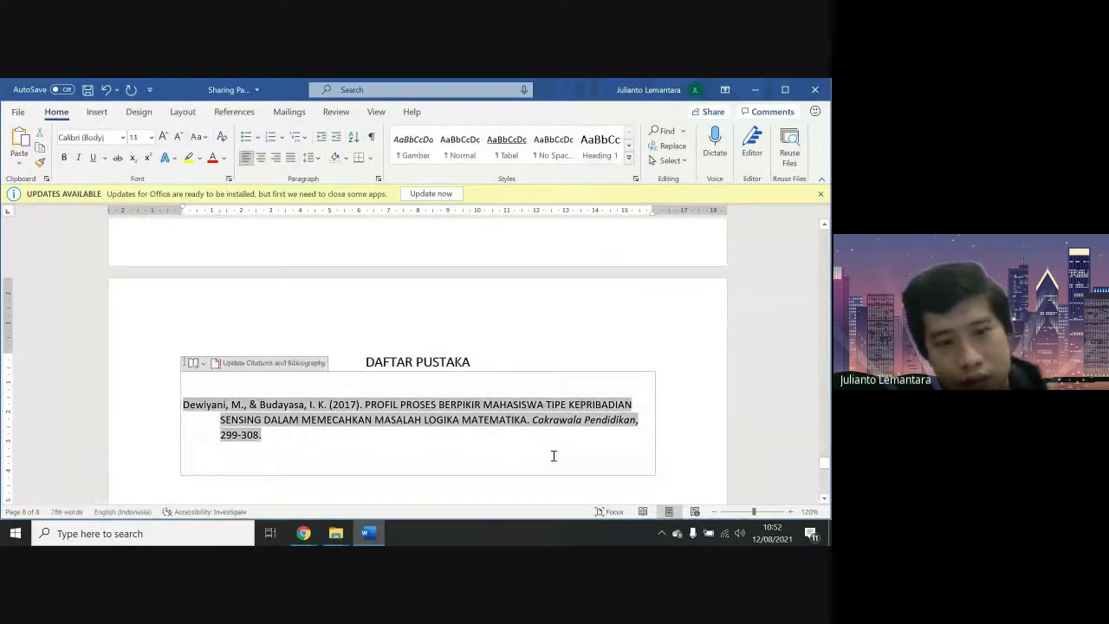
pyautogui.click(554, 456)
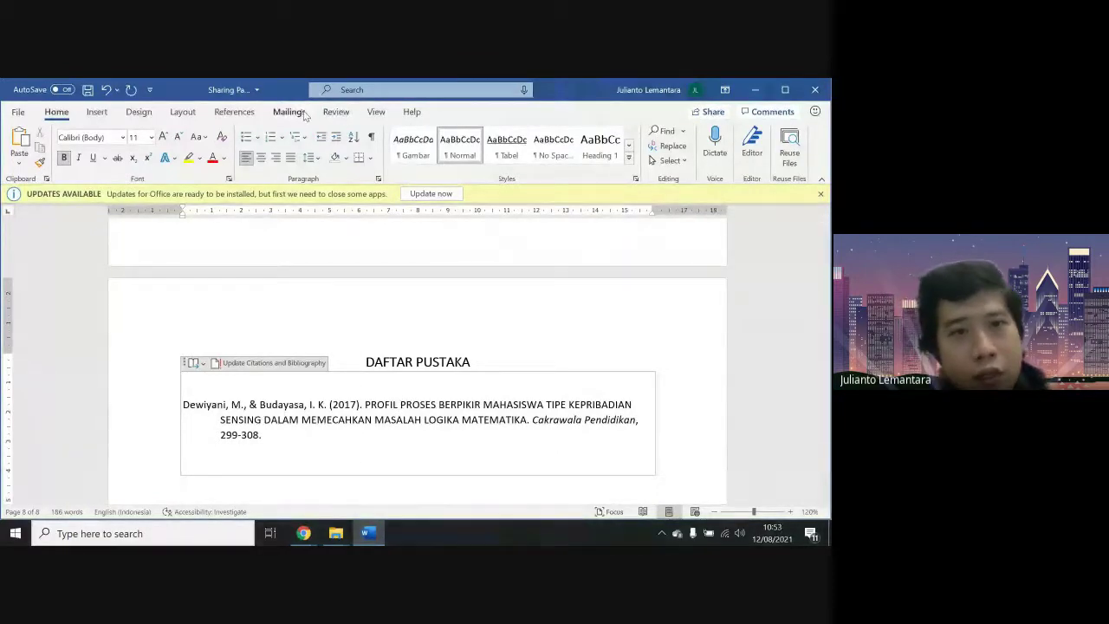
# Browse the built-in bibliography layouts without inserting any, then reselect the DAFTAR PUSTAKA title line
pyautogui.click(259, 113)
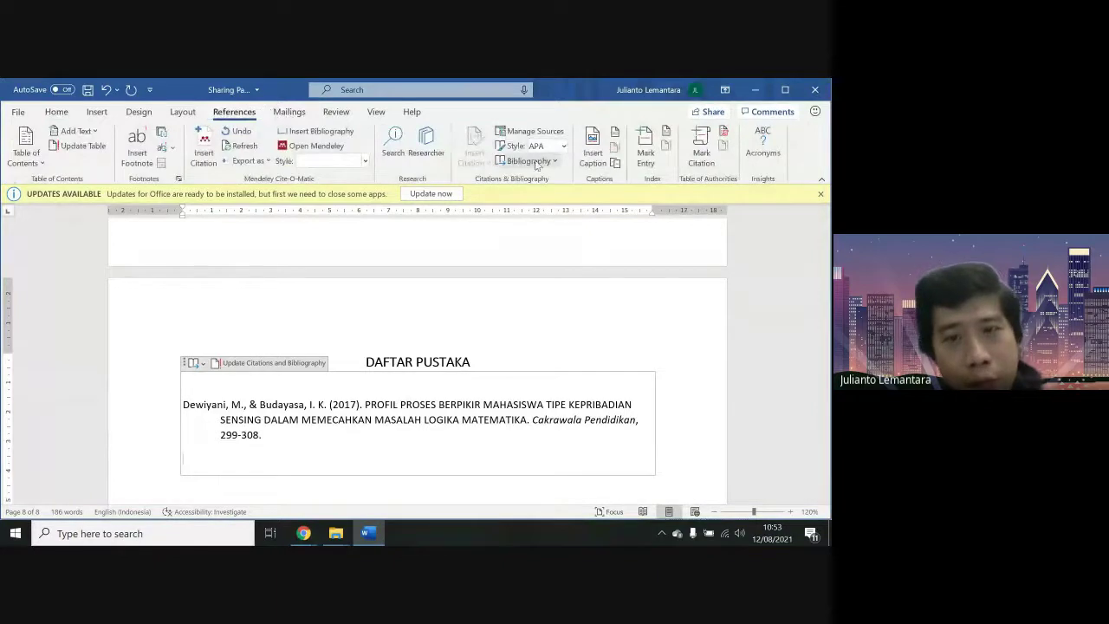
pyautogui.click(539, 164)
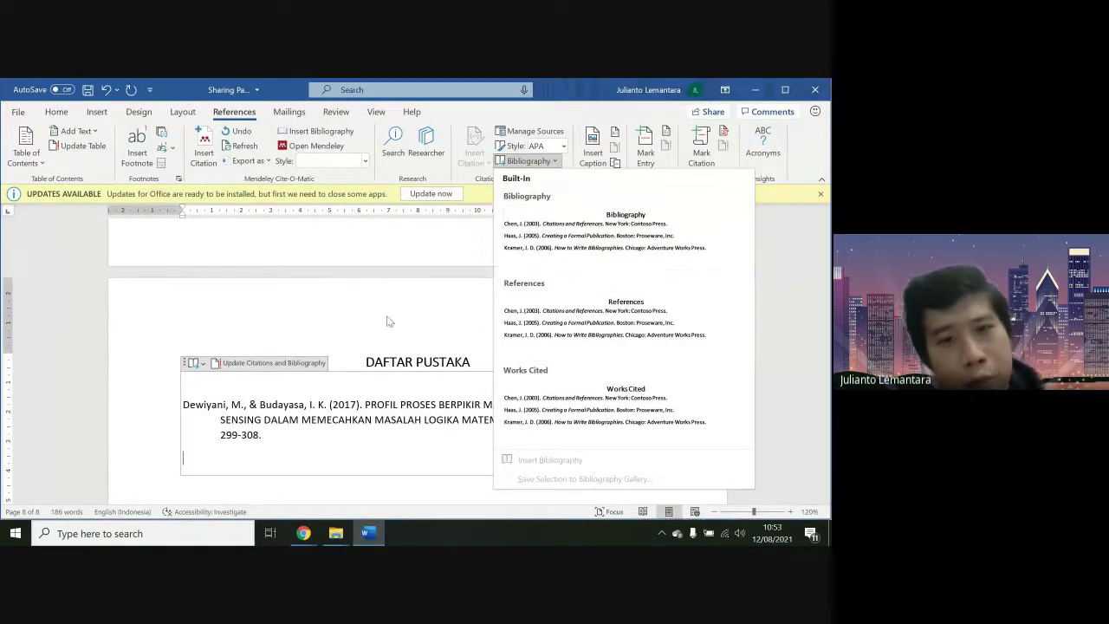
pyautogui.click(364, 325)
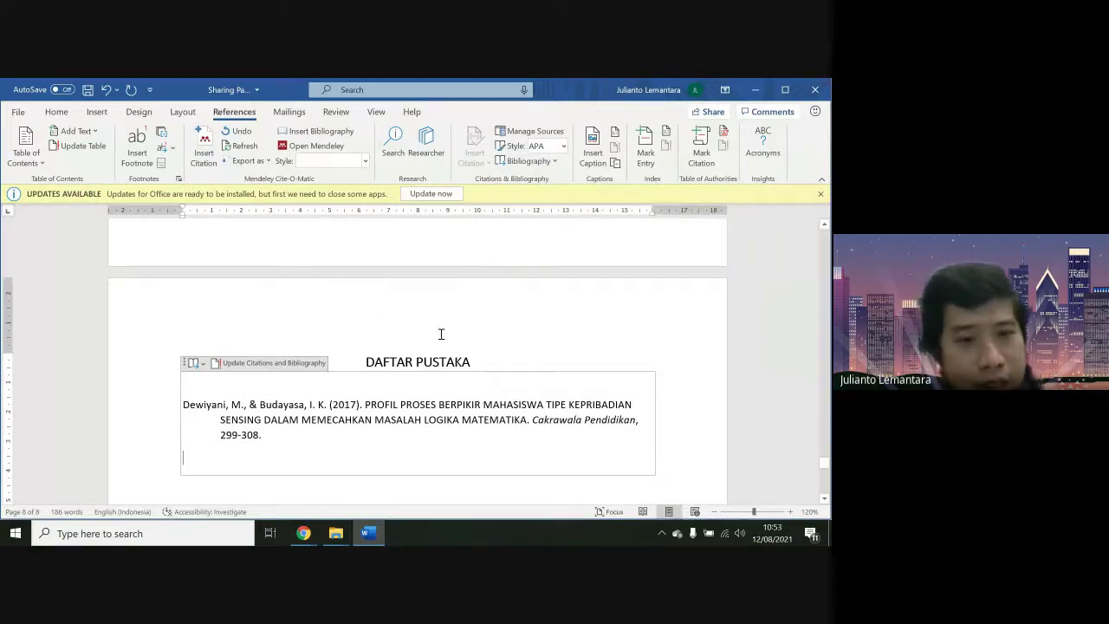
pyautogui.tripleClick(482, 359)
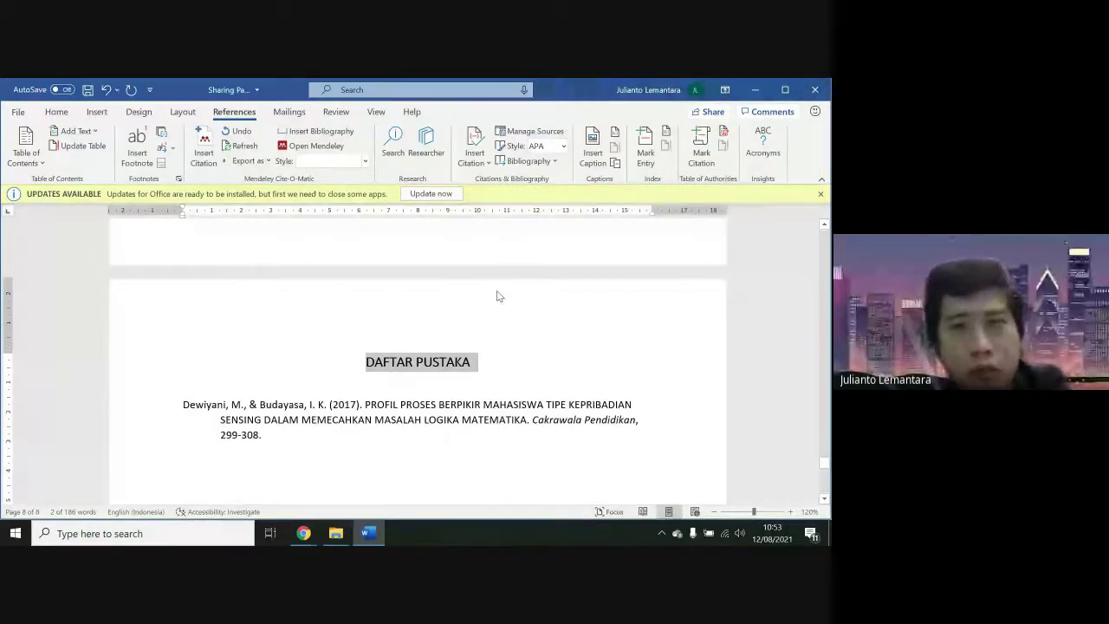
pyautogui.hotkey('alt', 'h')
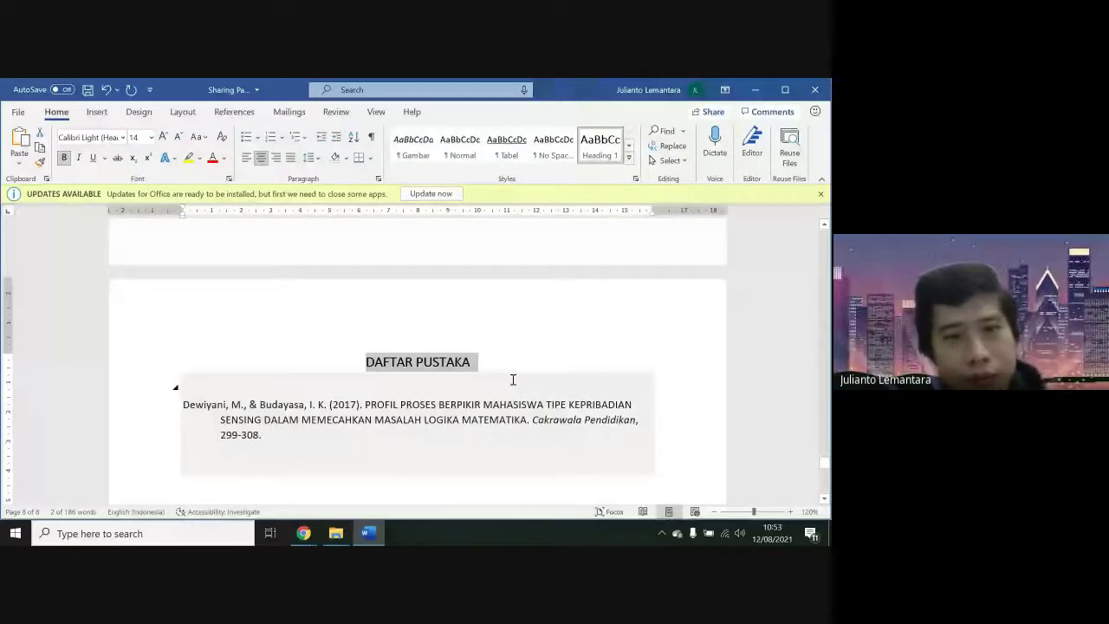
# Update the entire table of contents so it lists DAFTAR PUSTAKA on page 8
pyautogui.scroll(5, 520, 408)
pyautogui.scroll(5, 534, 450)
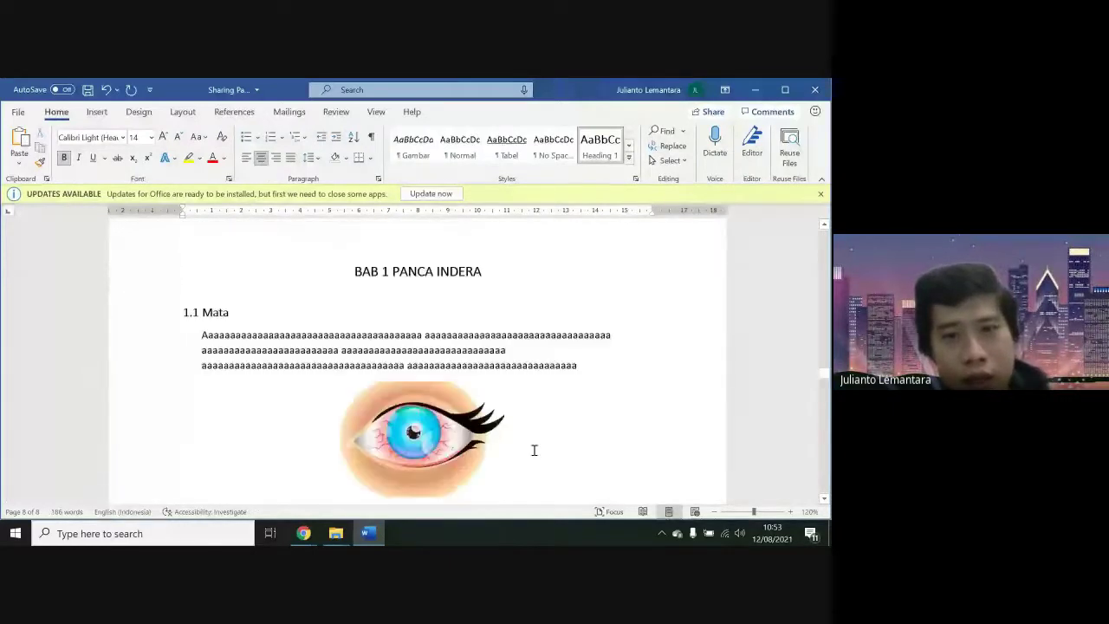
pyautogui.scroll(5, 534, 450)
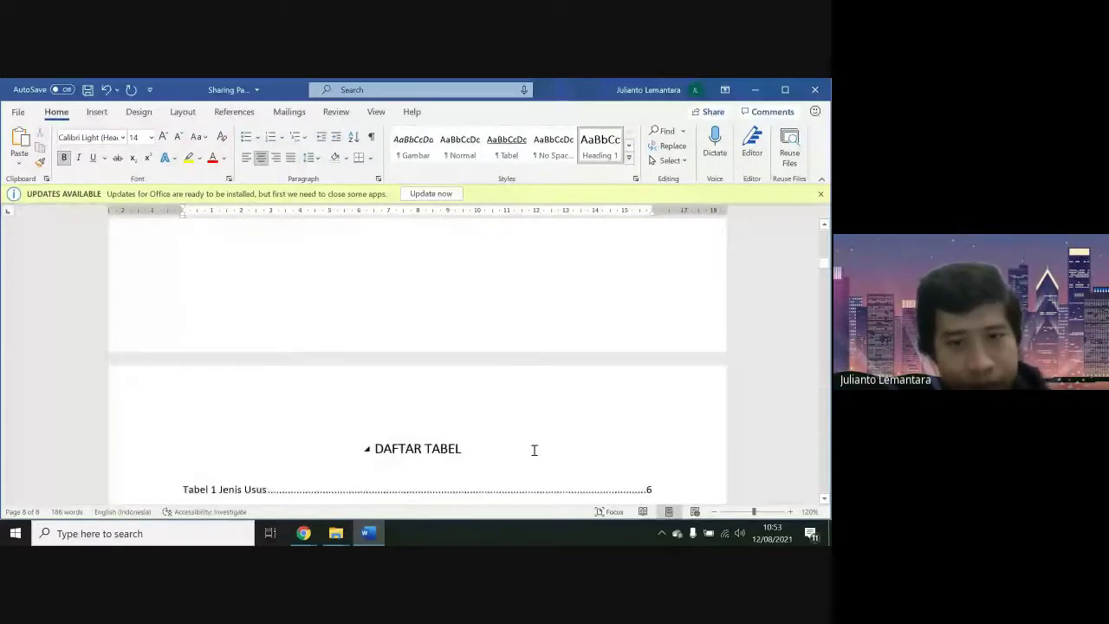
pyautogui.scroll(5, 534, 450)
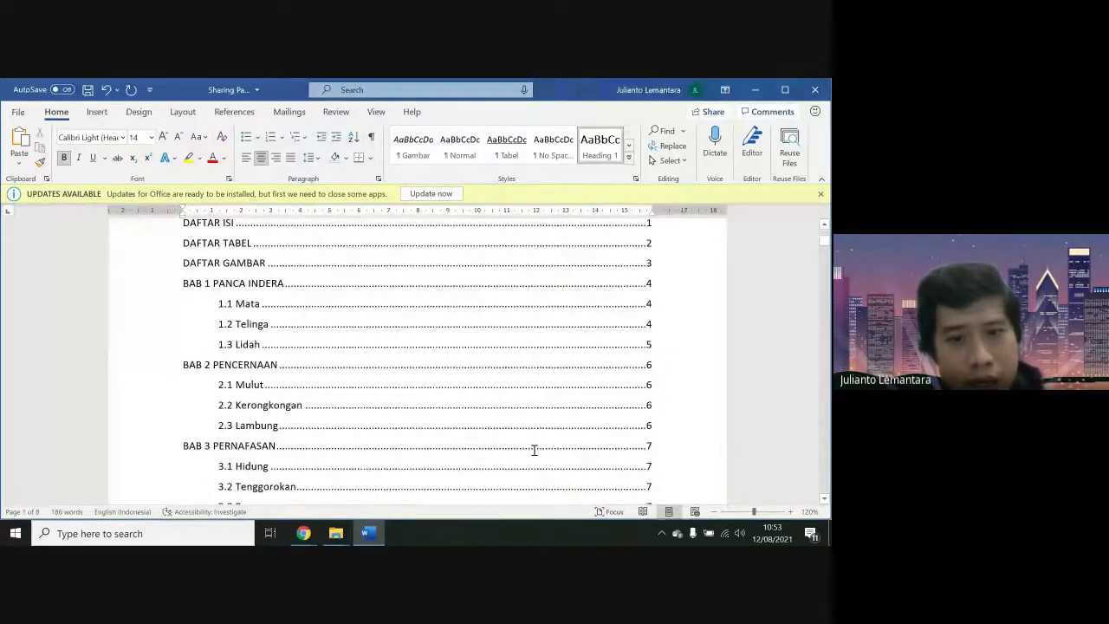
pyautogui.scroll(2, 534, 450)
pyautogui.rightClick(443, 390)
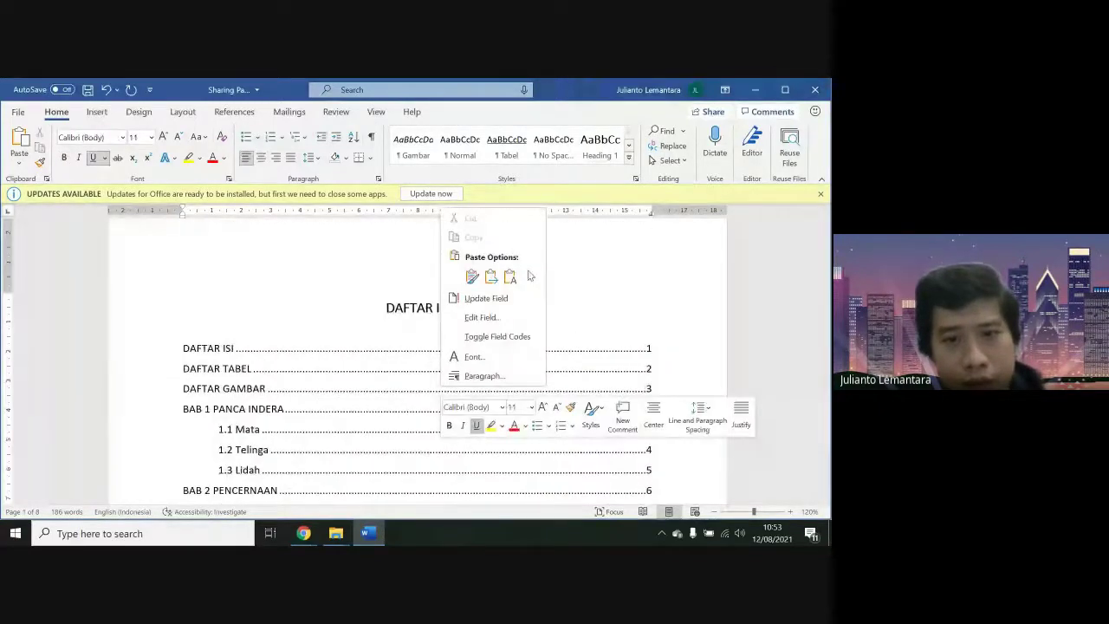
pyautogui.click(520, 298)
pyautogui.click(403, 304)
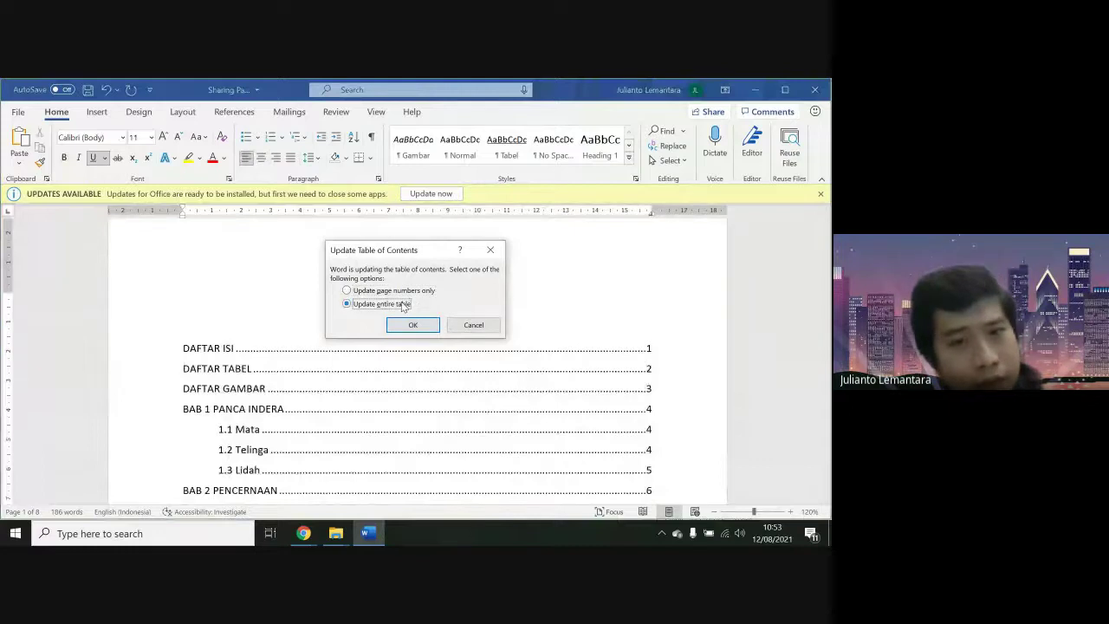
pyautogui.click(413, 325)
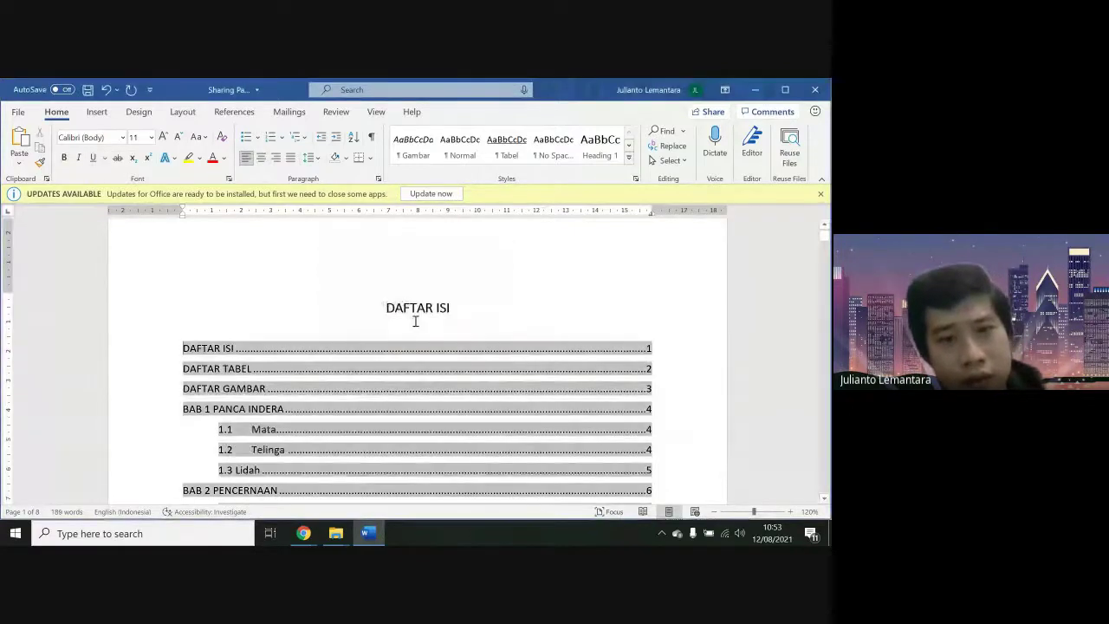
pyautogui.scroll(-2, 415, 320)
pyautogui.scroll(-3, 415, 321)
pyautogui.click(387, 312)
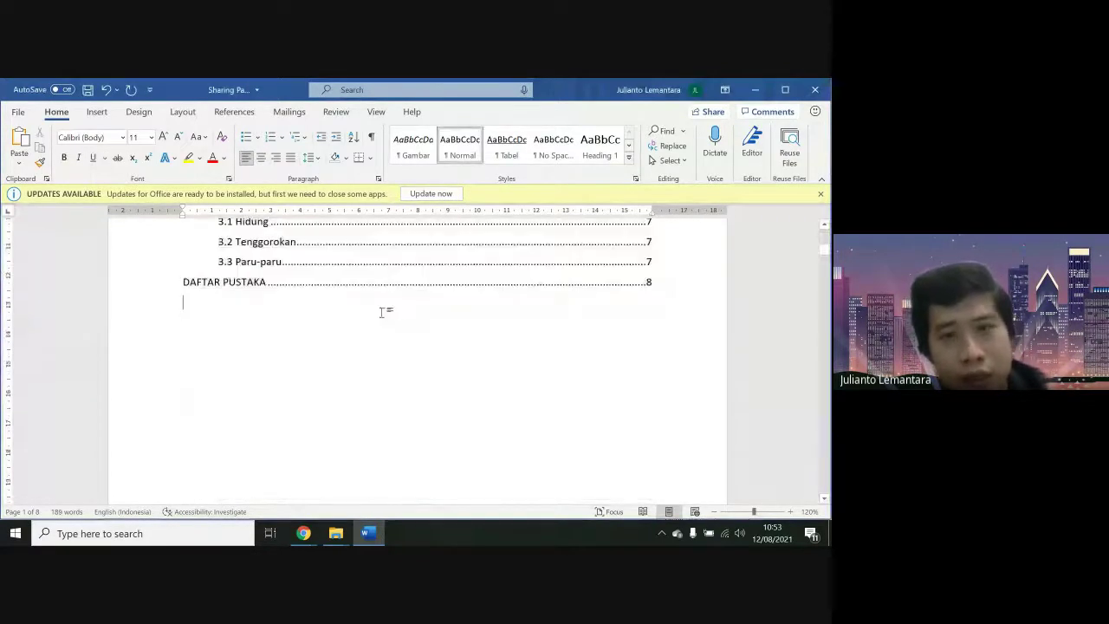
# Review the report from the table of contents down to the DAFTAR PUSTAKA page
pyautogui.click(650, 282)
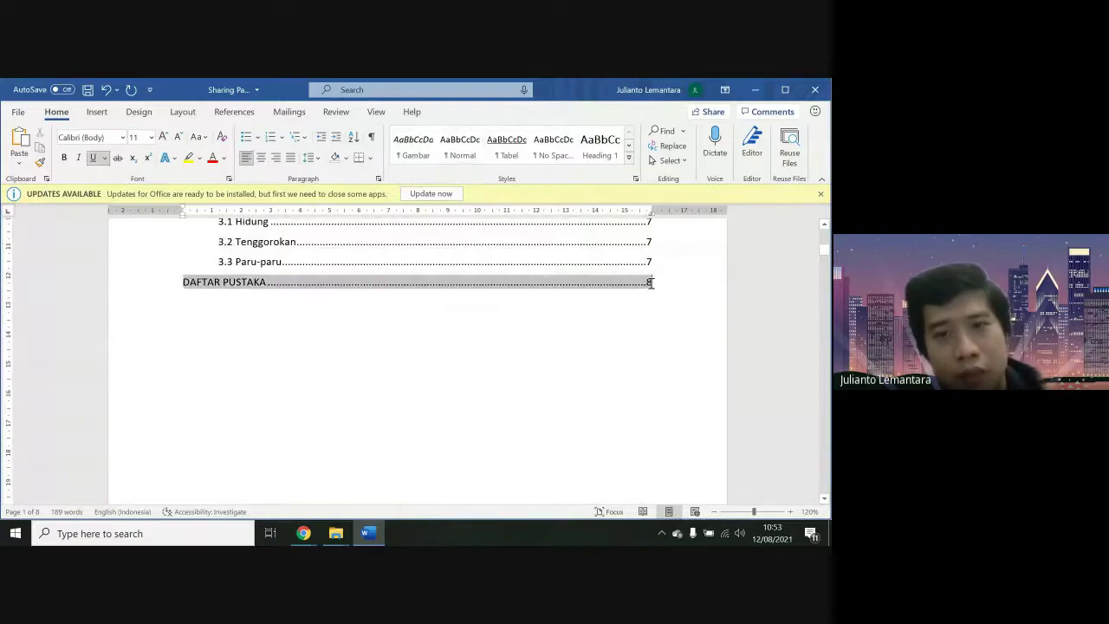
pyautogui.scroll(-10, 605, 347)
pyautogui.scroll(-15, 605, 349)
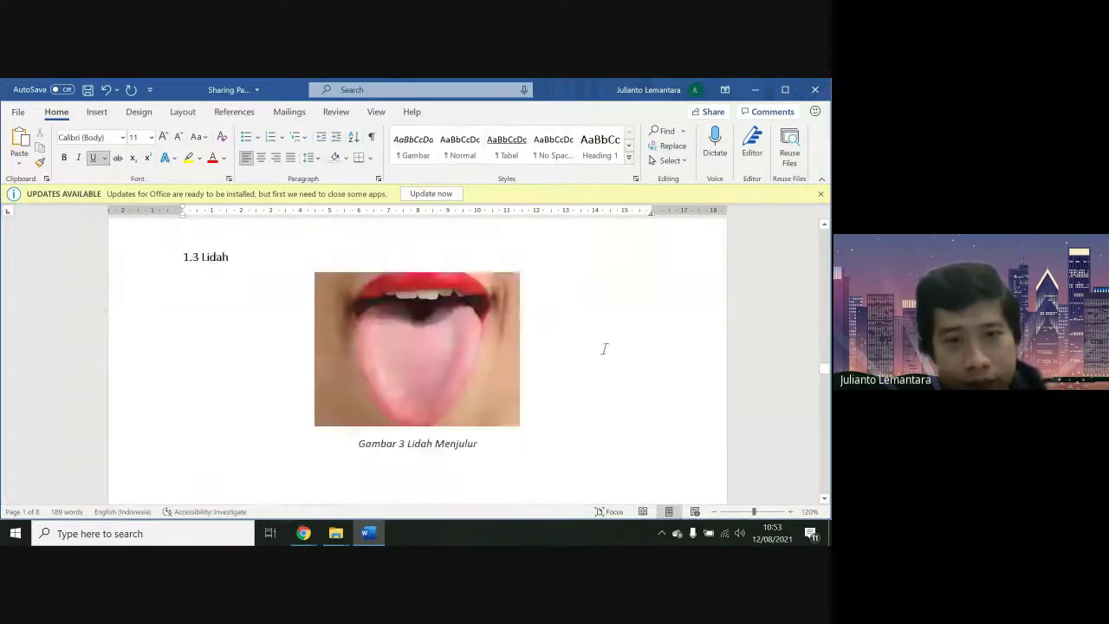
pyautogui.scroll(-15, 605, 350)
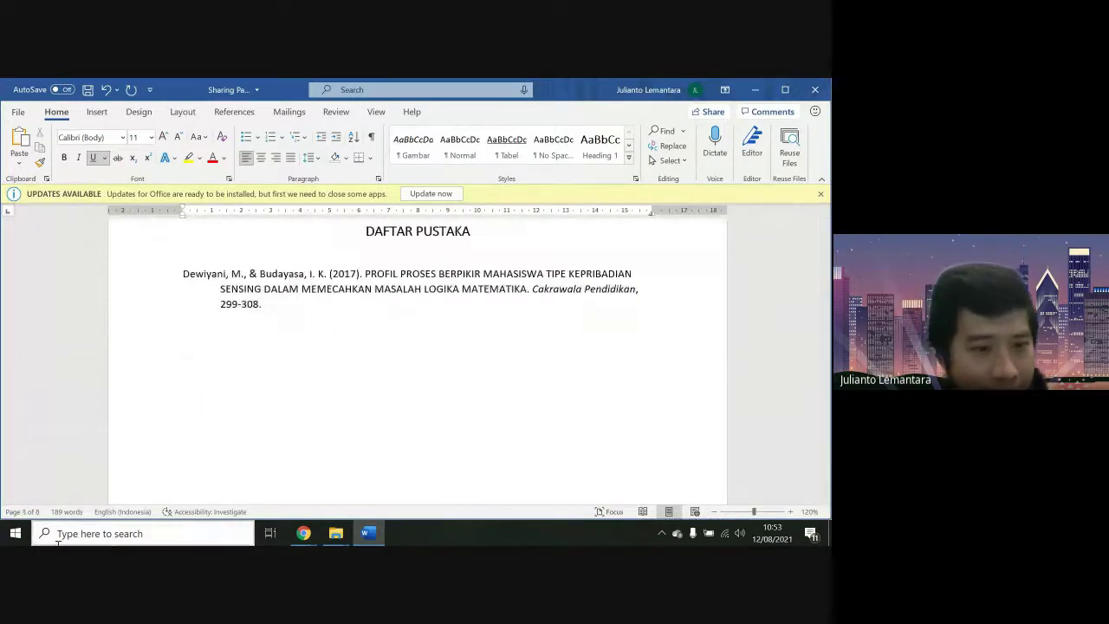
pyautogui.scroll(-3, 400, 347)
pyautogui.scroll(-2, 400, 347)
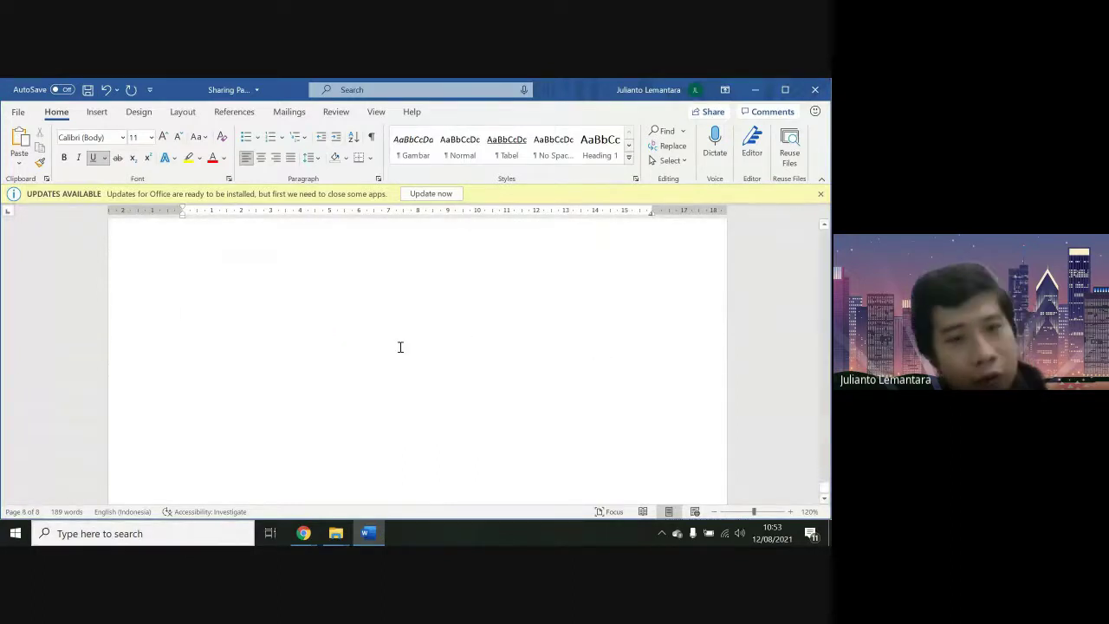
pyautogui.scroll(4, 401, 346)
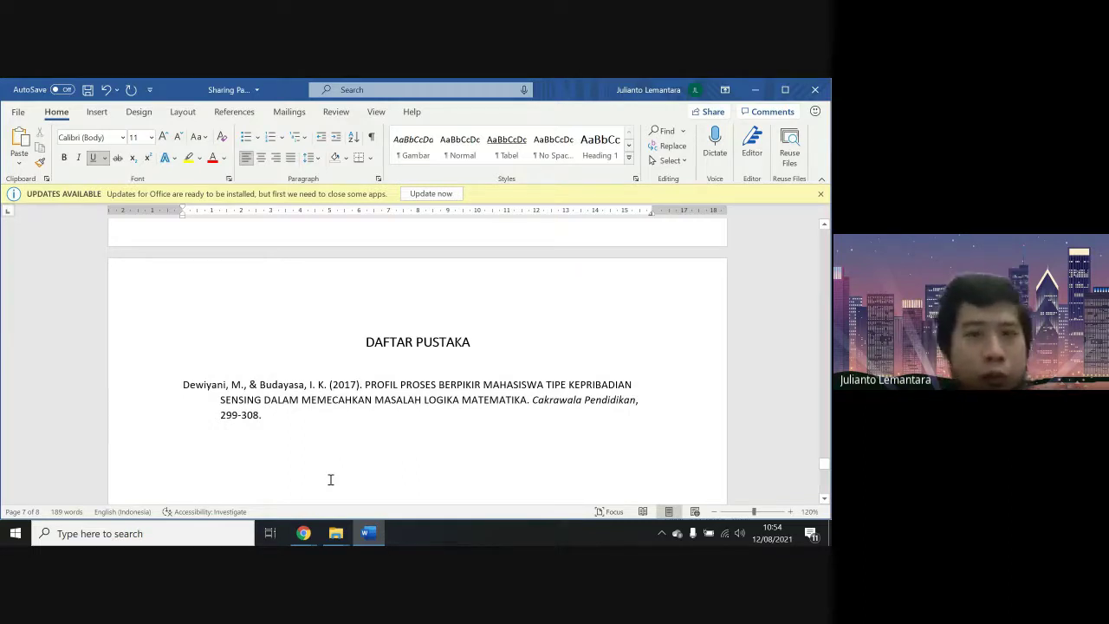
pyautogui.scroll(-5, 370, 460)
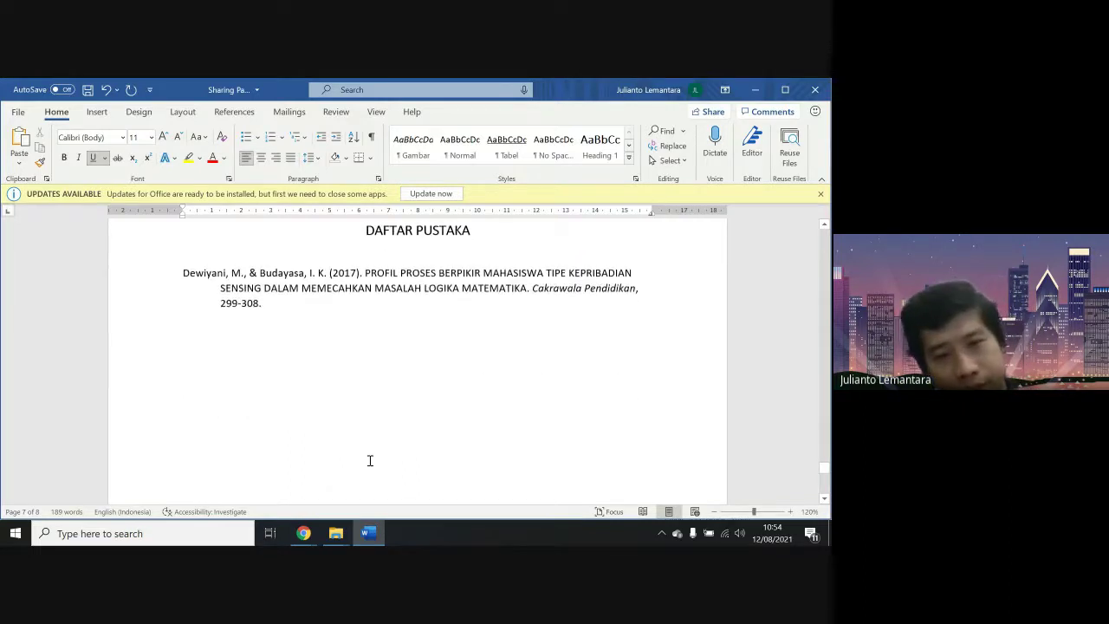
pyautogui.scroll(5, 370, 461)
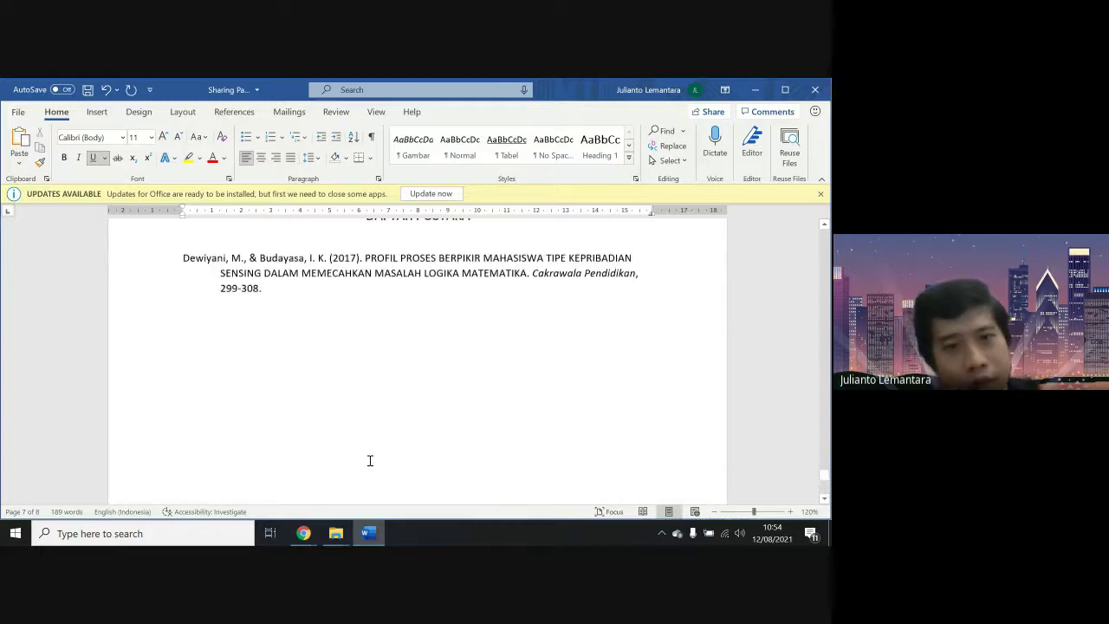
pyautogui.scroll(15, 371, 460)
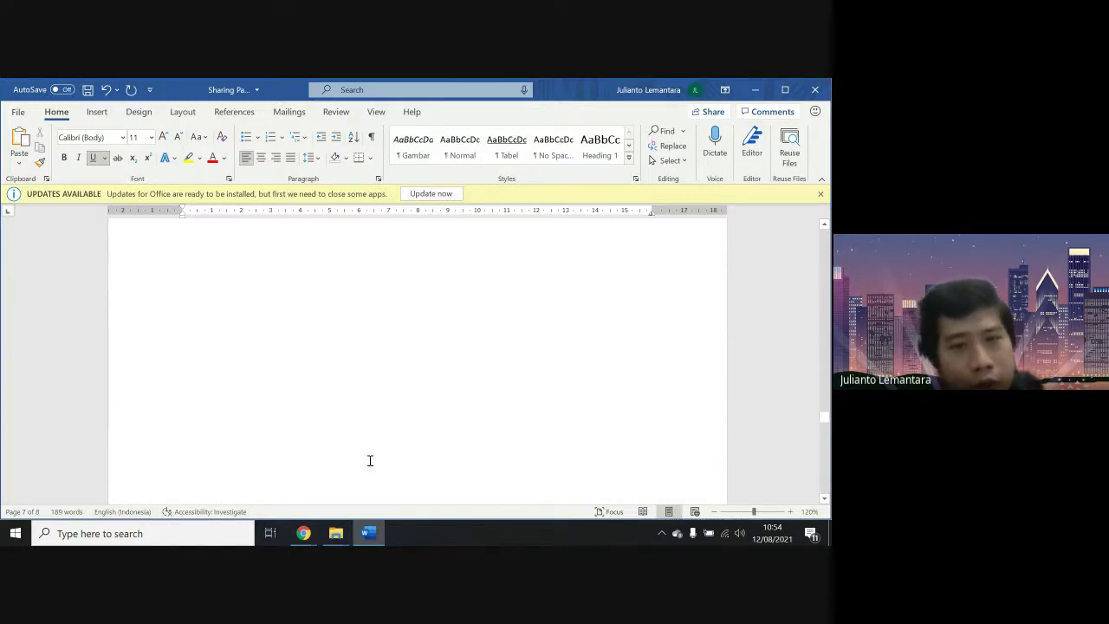
pyautogui.scroll(15, 370, 461)
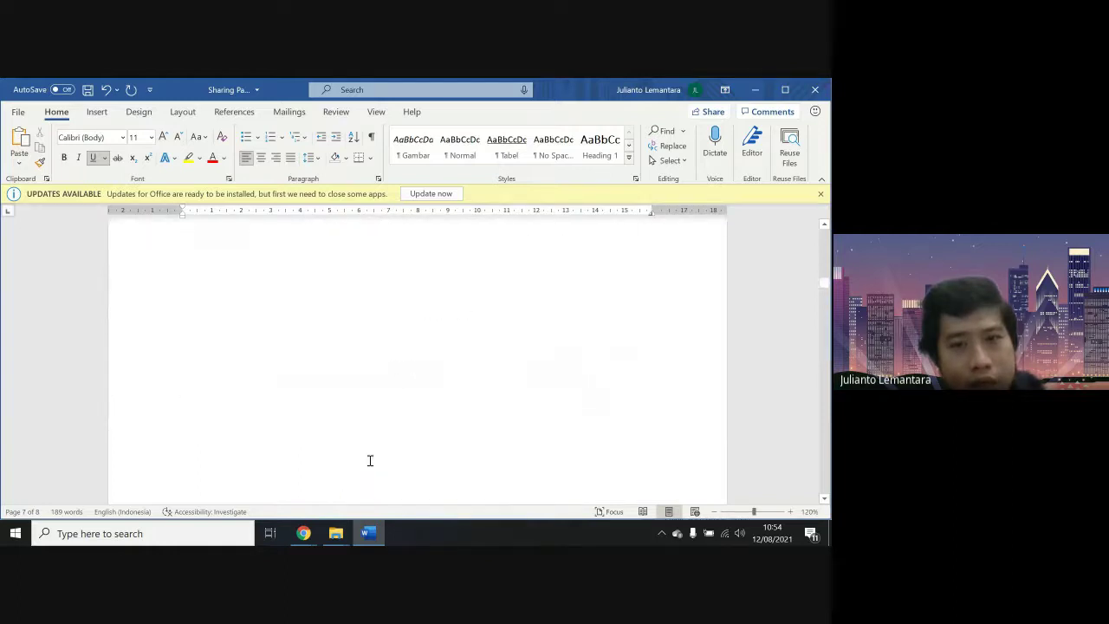
pyautogui.scroll(2, 370, 460)
pyautogui.scroll(-20, 370, 460)
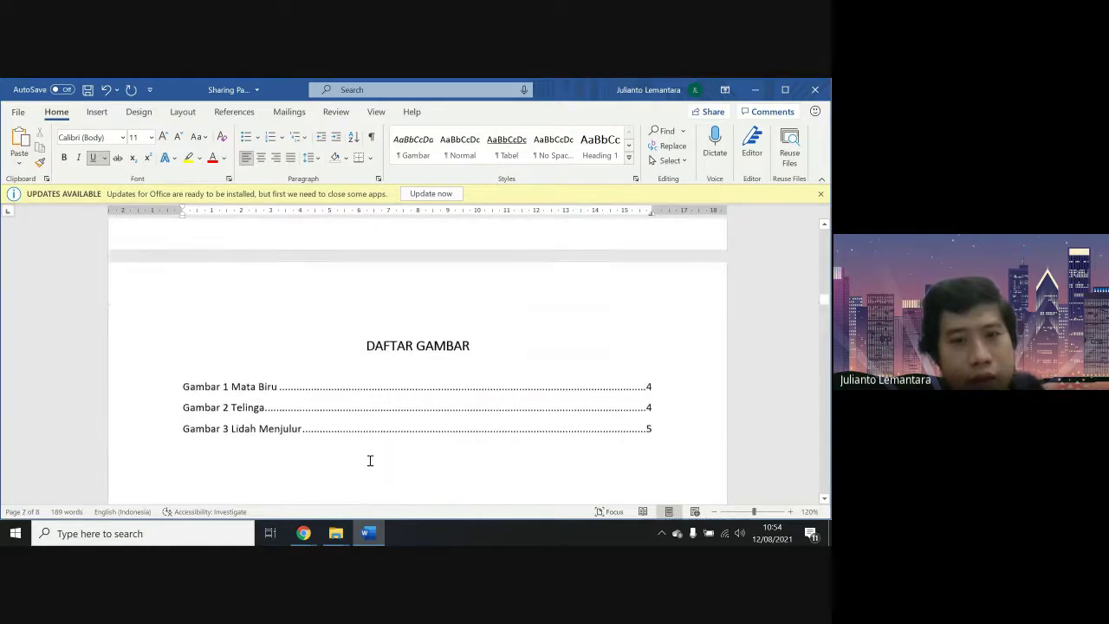
pyautogui.scroll(15, 370, 460)
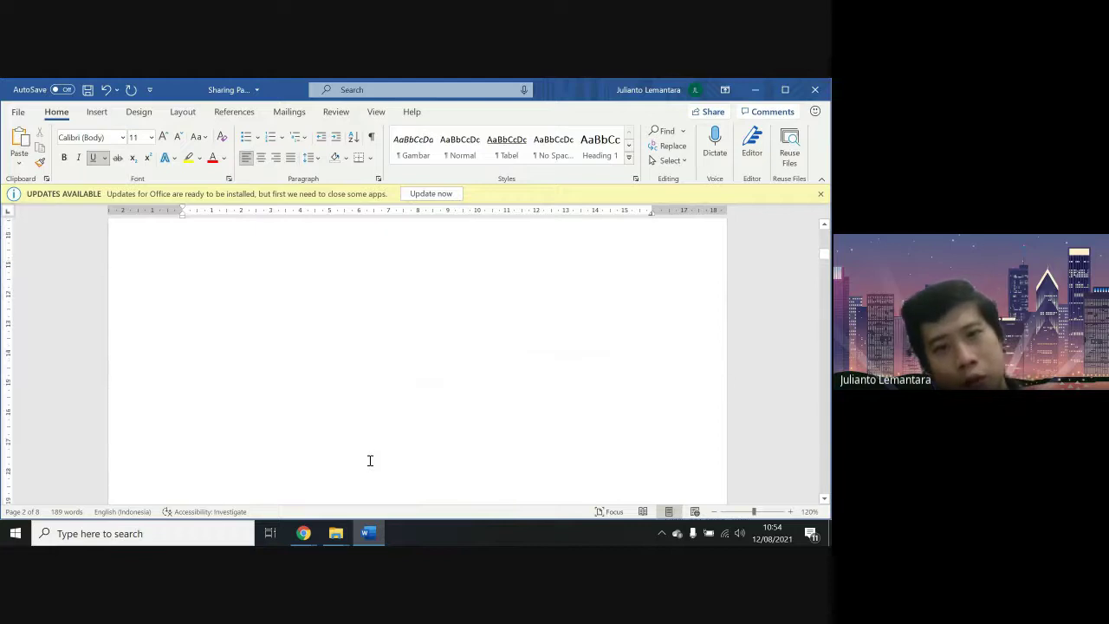
pyautogui.scroll(-20, 371, 460)
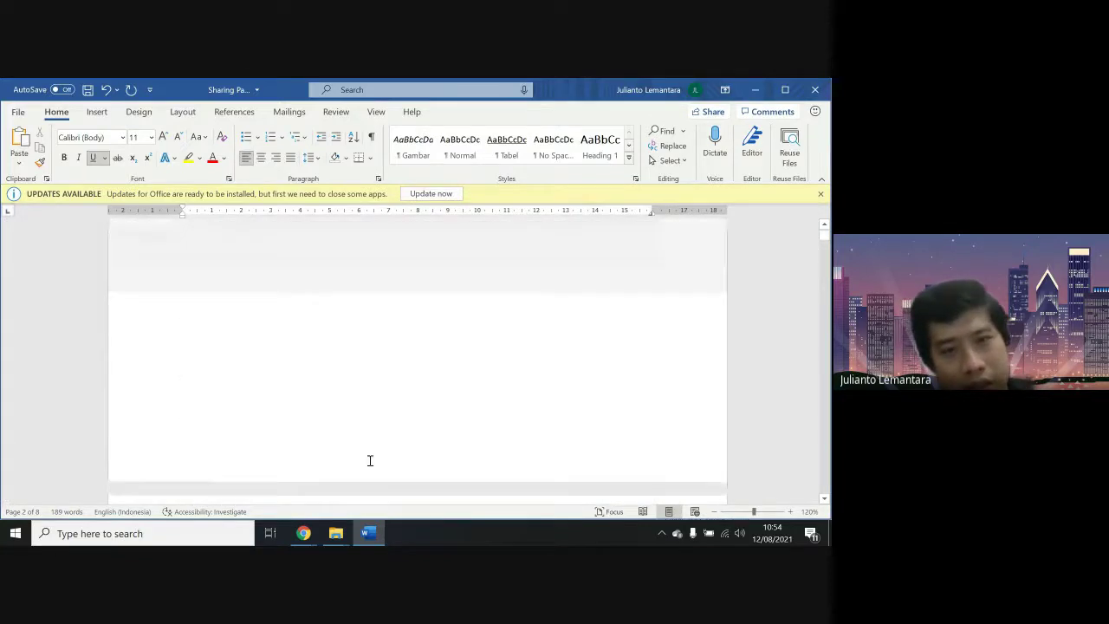
pyautogui.scroll(-20, 371, 460)
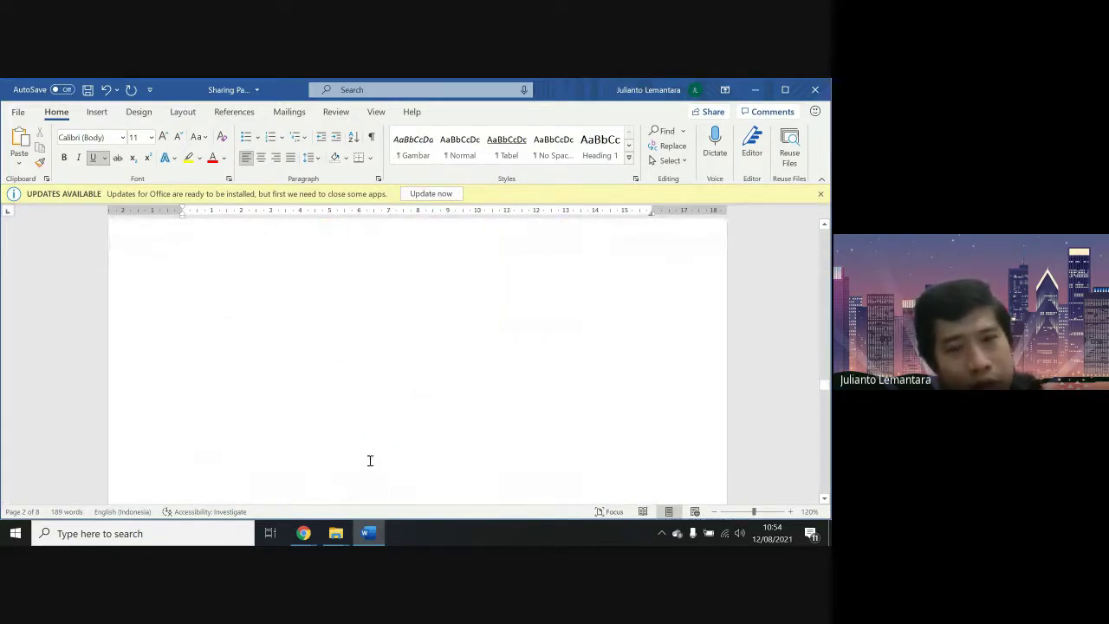
pyautogui.scroll(-10, 370, 460)
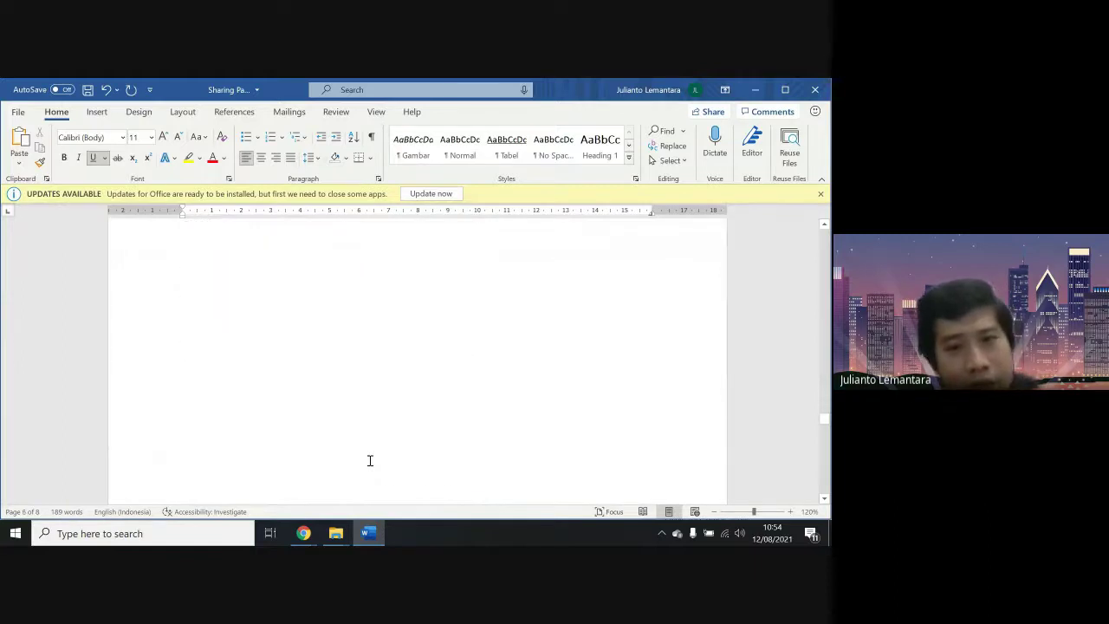
pyautogui.scroll(-10, 370, 461)
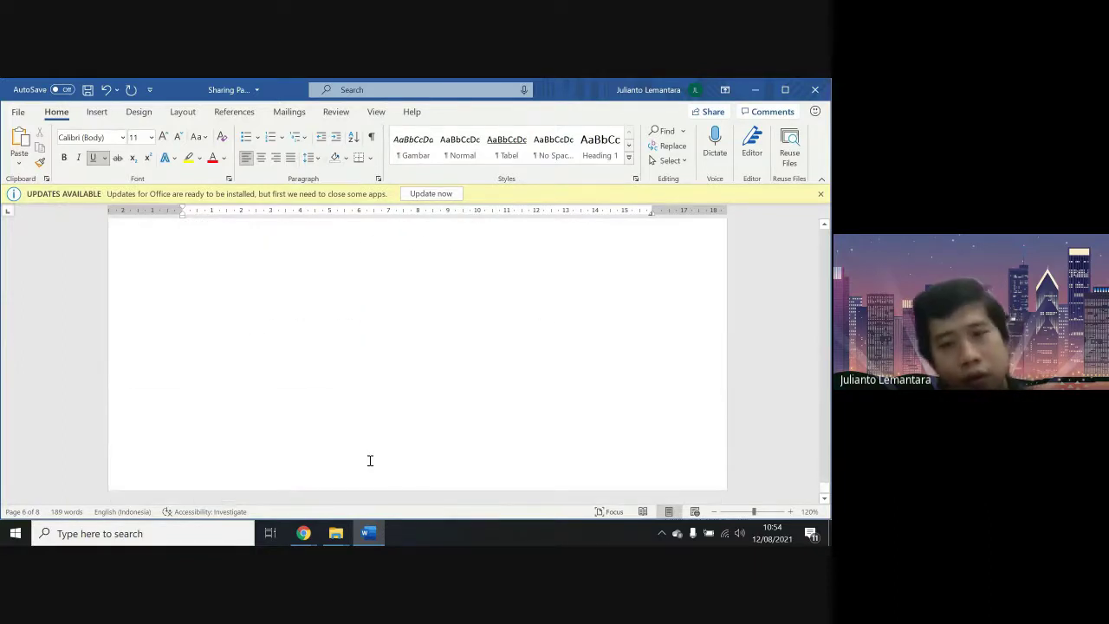
pyautogui.scroll(5, 370, 460)
# Save the report with Ctrl+S and switch to the journal article in Chrome
pyautogui.click(370, 460)
pyautogui.hotkey('ctrl', 's')
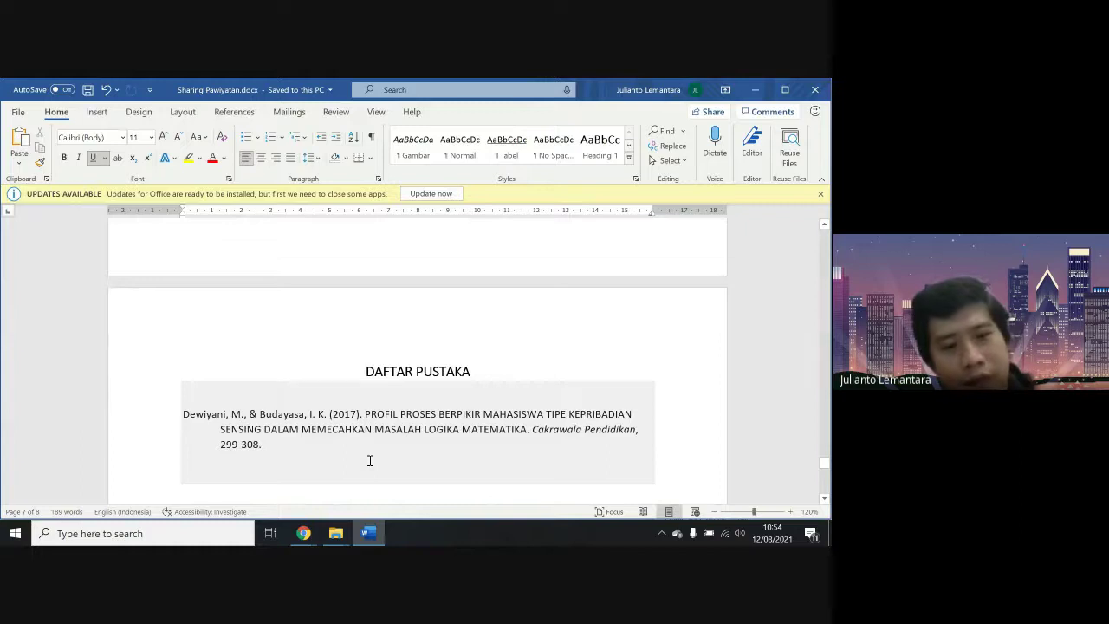
pyautogui.hotkey('alt', 'Tab')
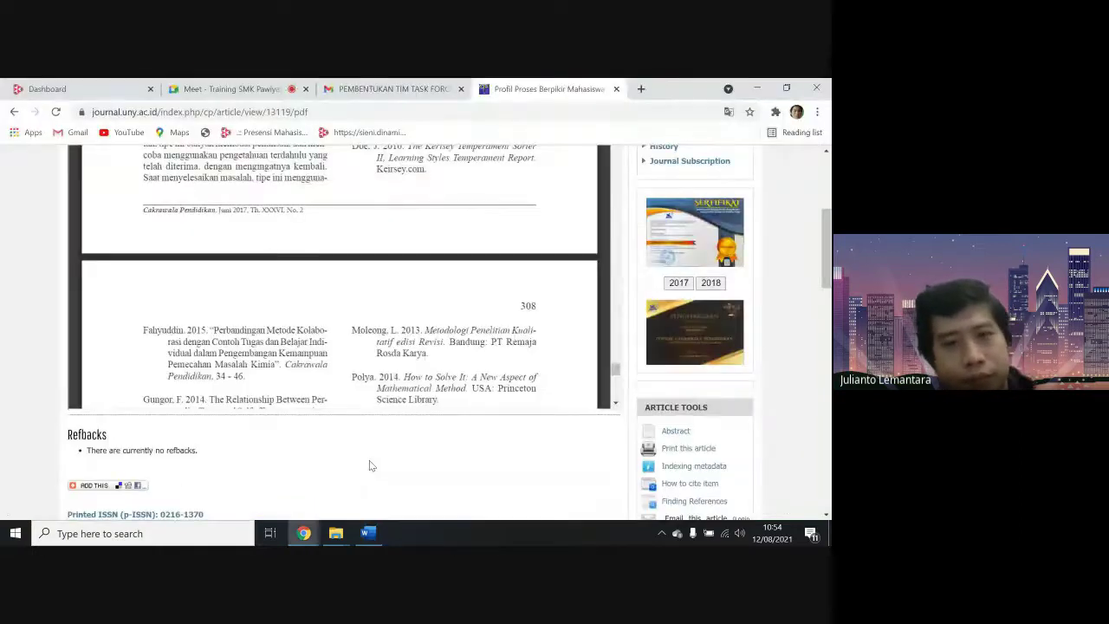
# Close the journal article PDF tab and bring the Word report back
pyautogui.click(616, 89)
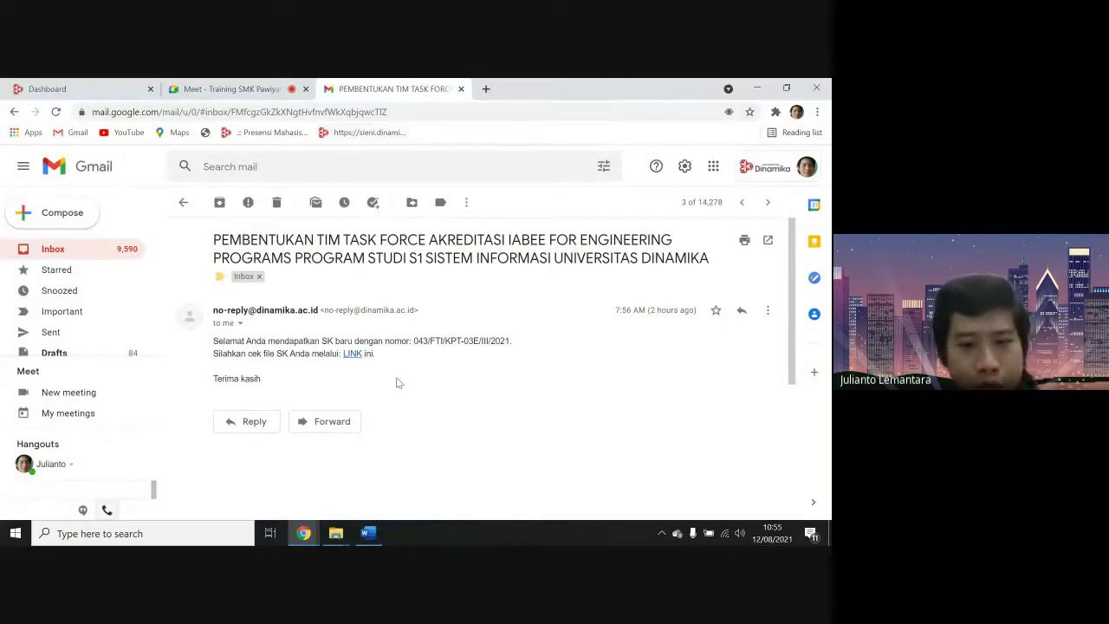
pyautogui.click(370, 533)
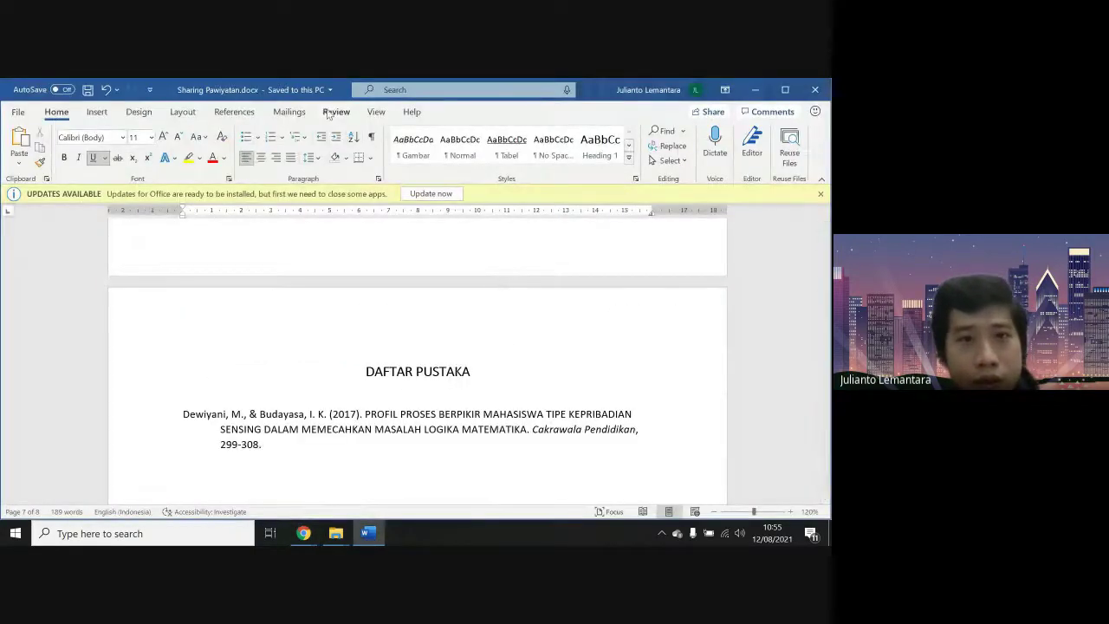
pyautogui.click(234, 112)
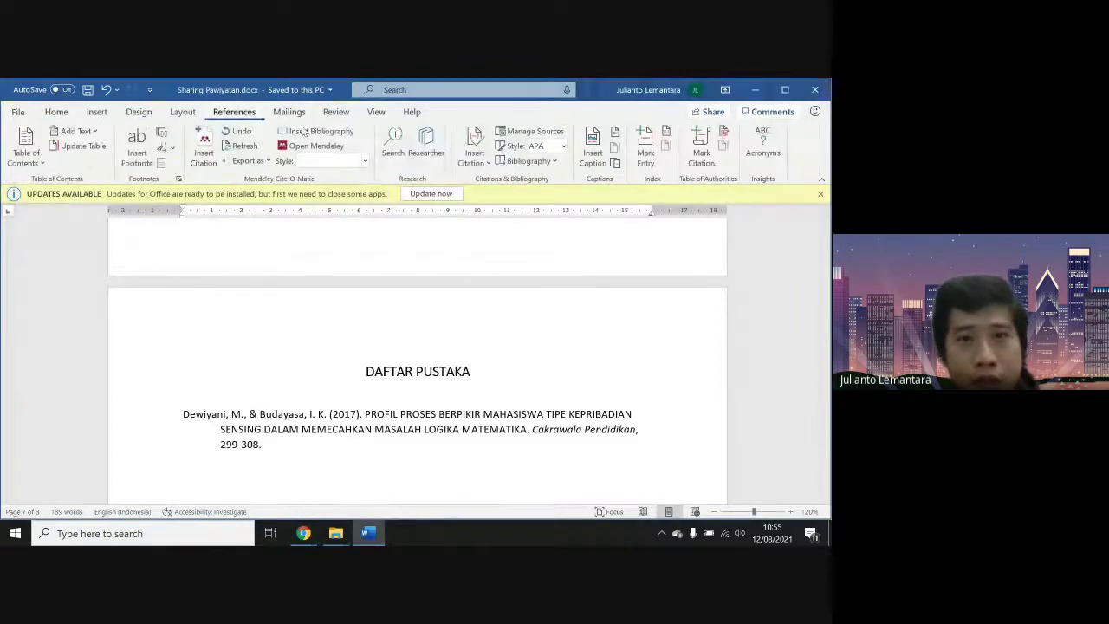
pyautogui.click(479, 149)
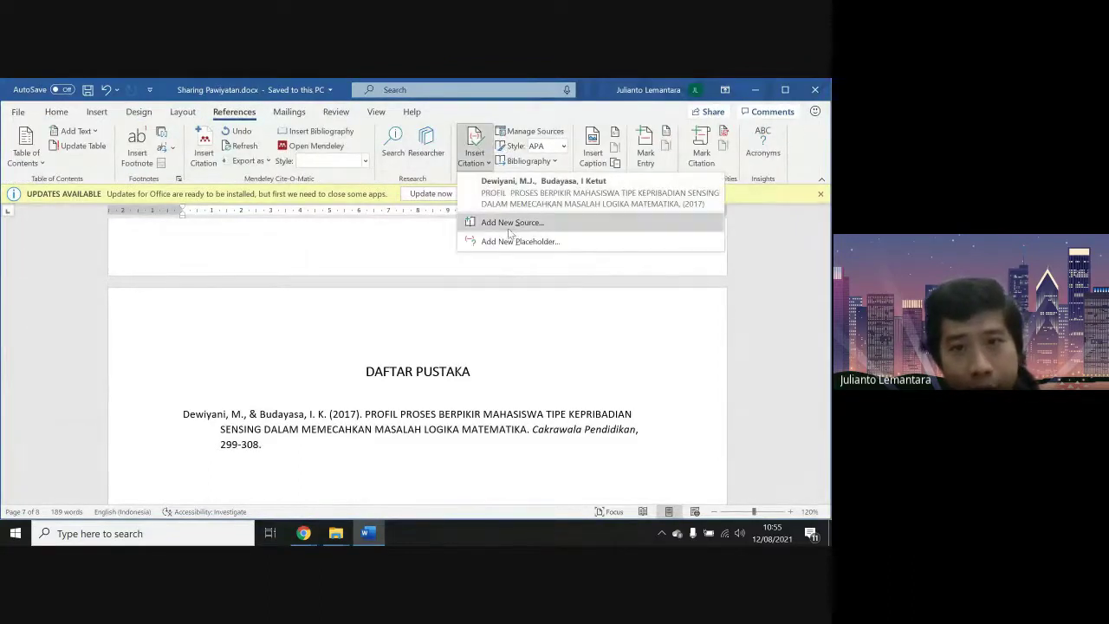
pyautogui.click(520, 131)
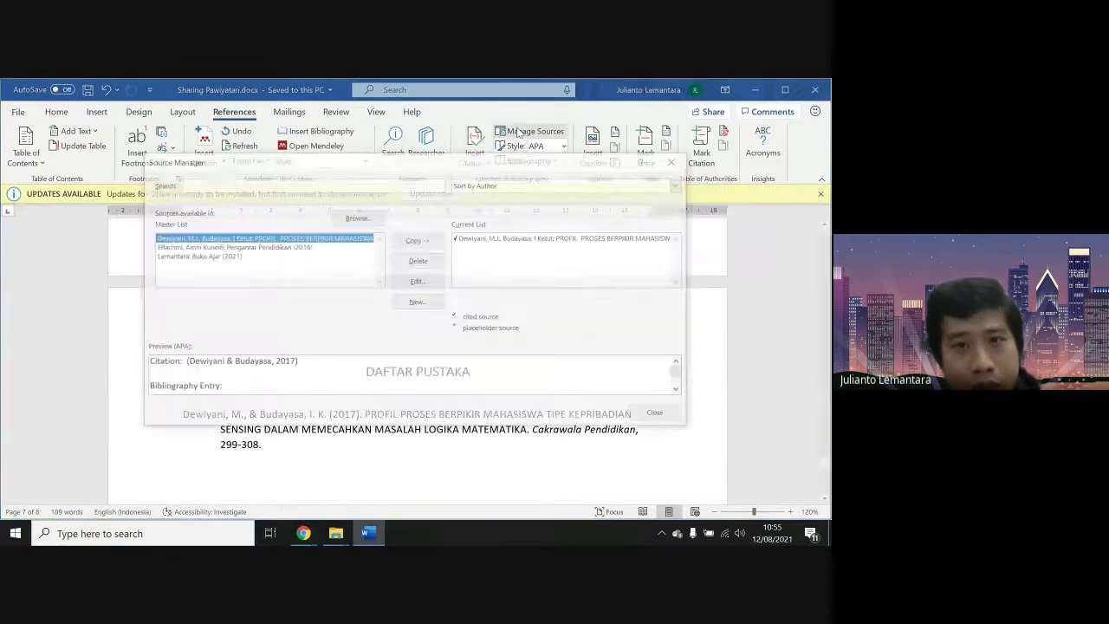
pyautogui.click(417, 304)
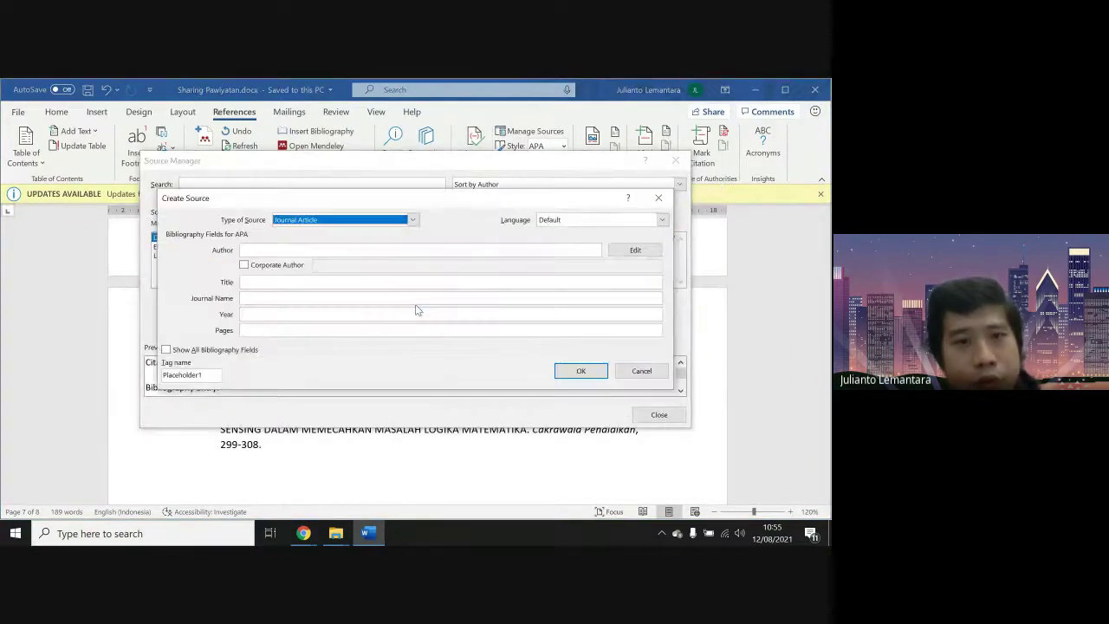
pyautogui.click(384, 220)
pyautogui.click(378, 233)
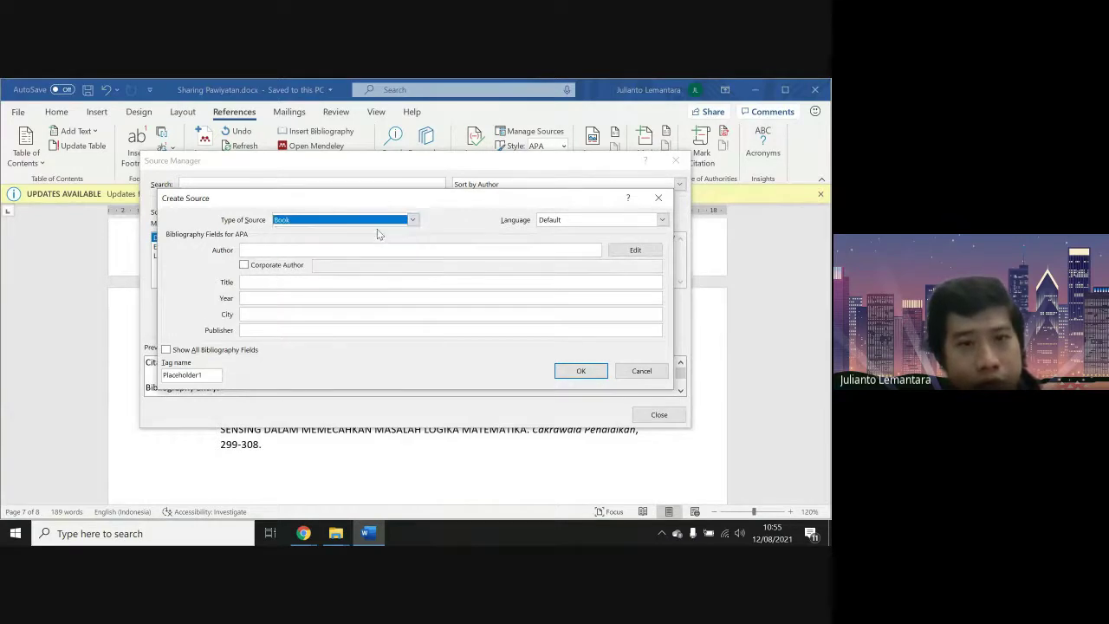
pyautogui.click(256, 317)
pyautogui.click(253, 331)
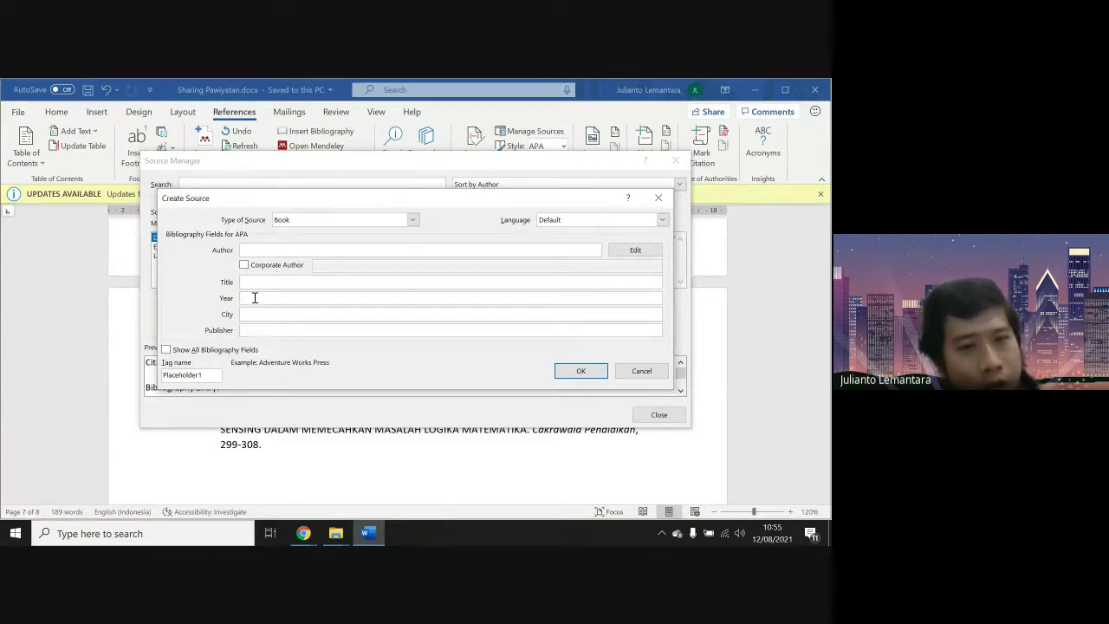
pyautogui.click(255, 297)
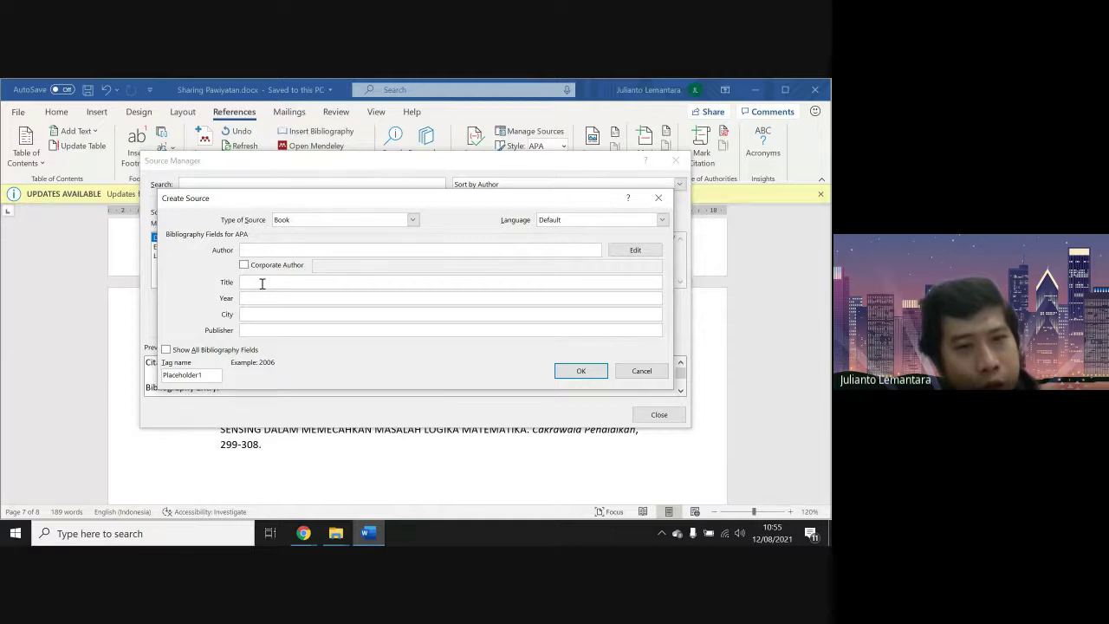
pyautogui.click(262, 283)
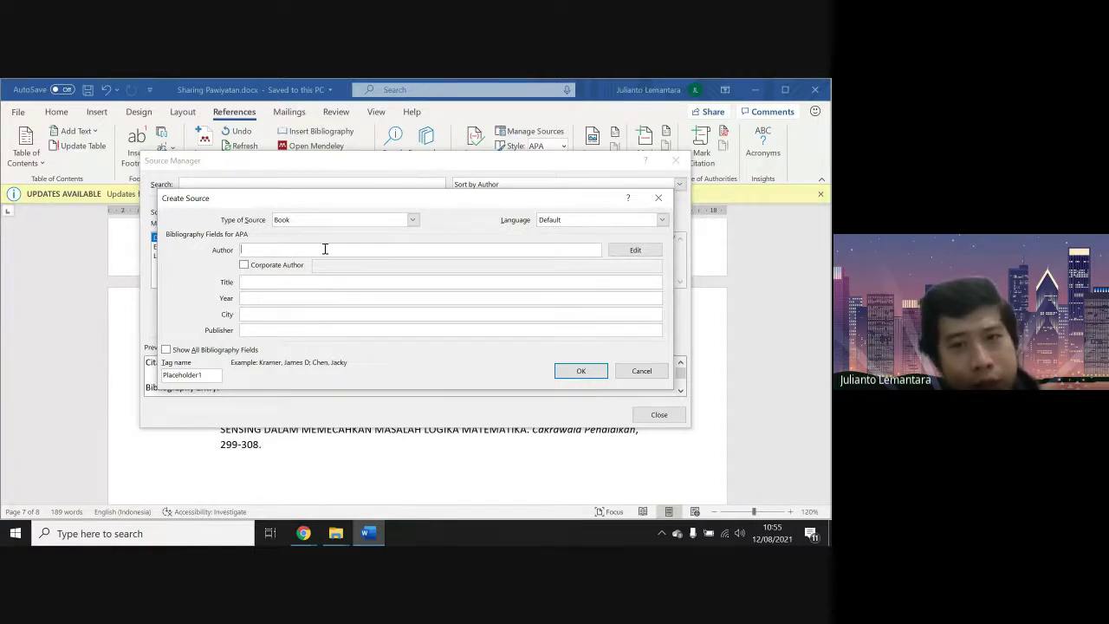
pyautogui.click(646, 253)
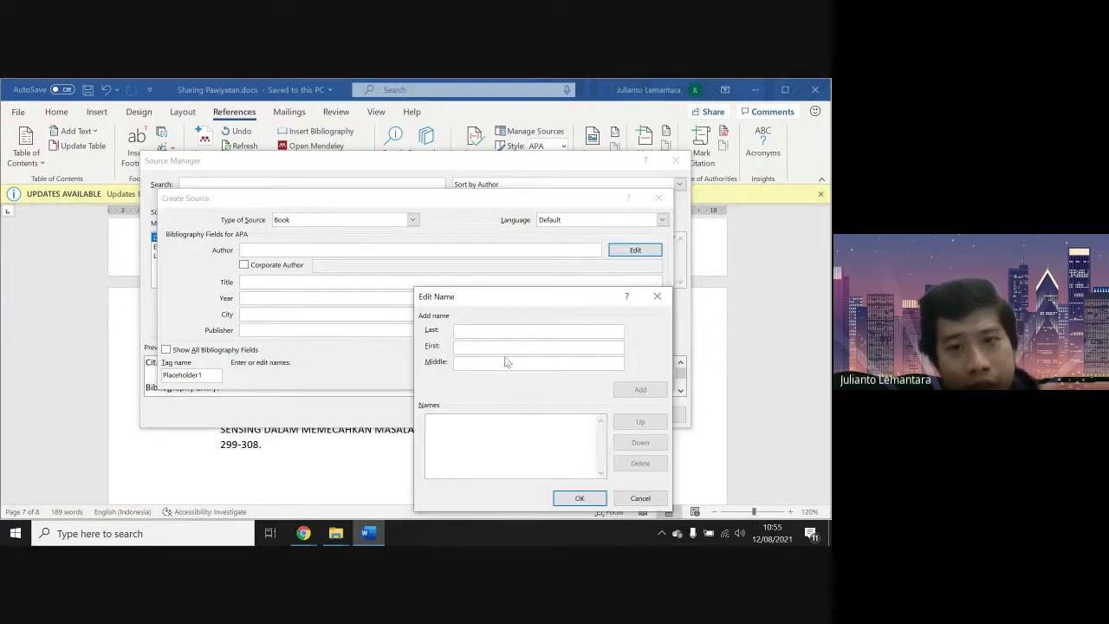
pyautogui.click(640, 499)
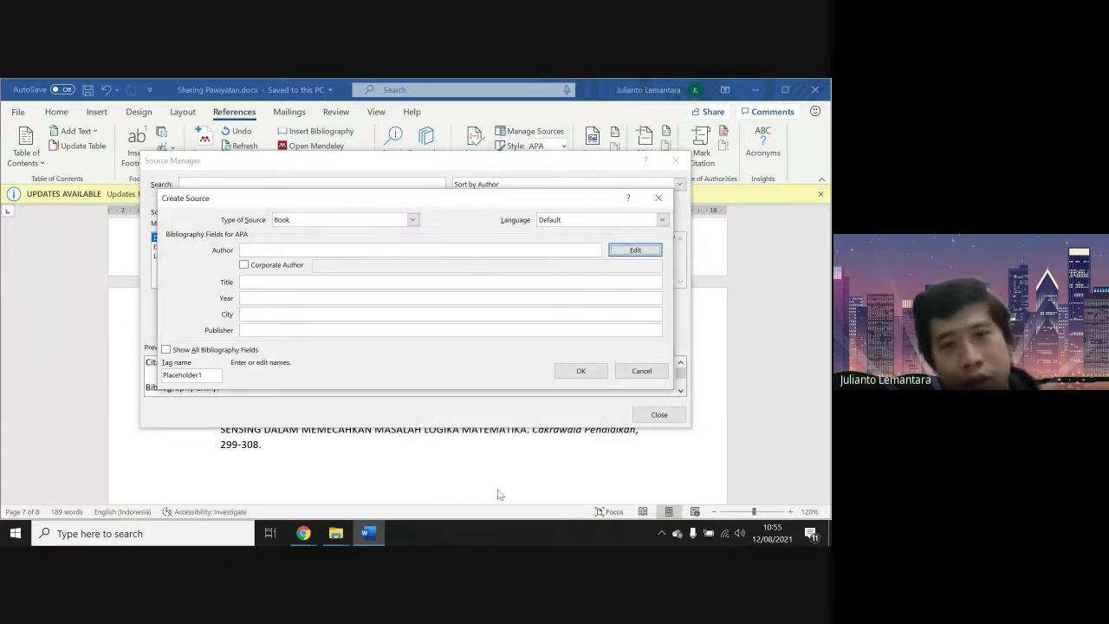
pyautogui.click(625, 375)
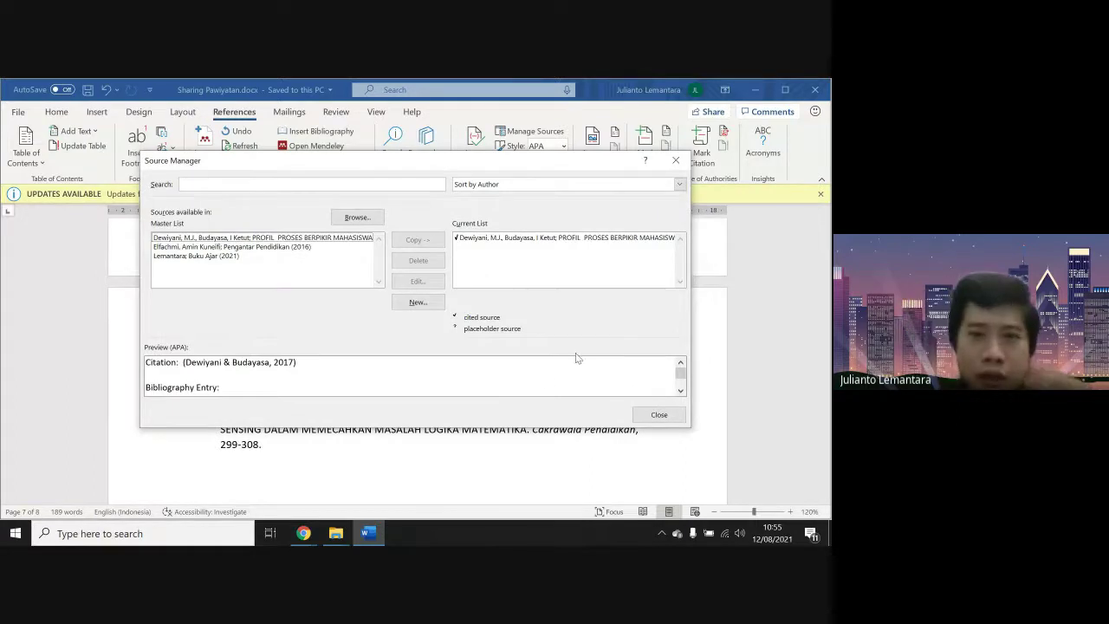
pyautogui.click(660, 415)
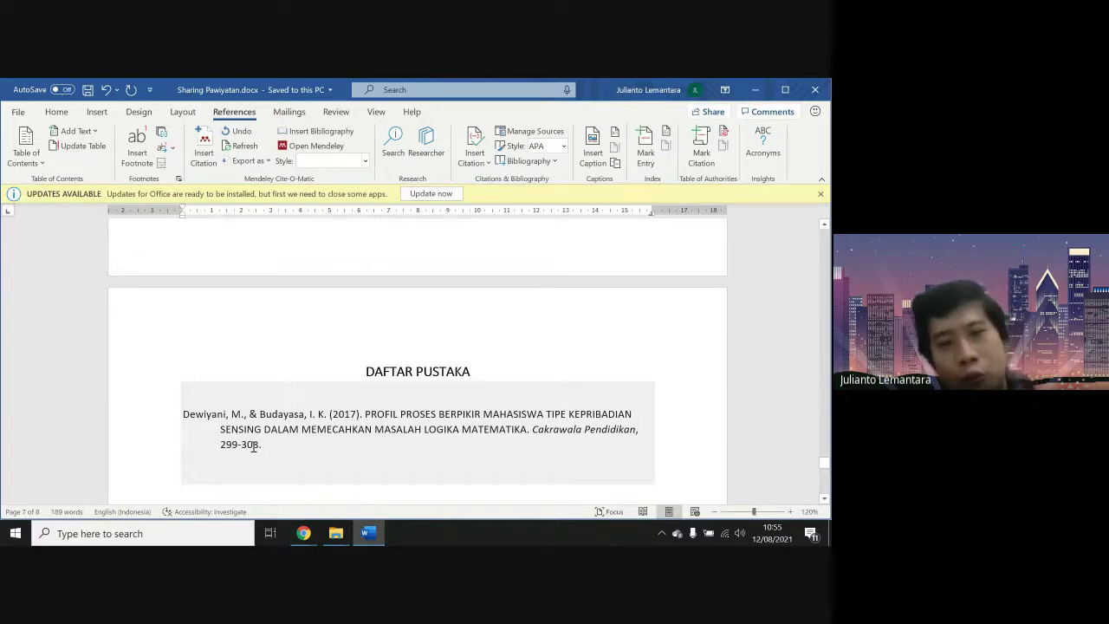
# Update the DAFTAR PUSTAKA bibliography field twice so it lists the 2017 journal entry
pyautogui.rightClick(304, 417)
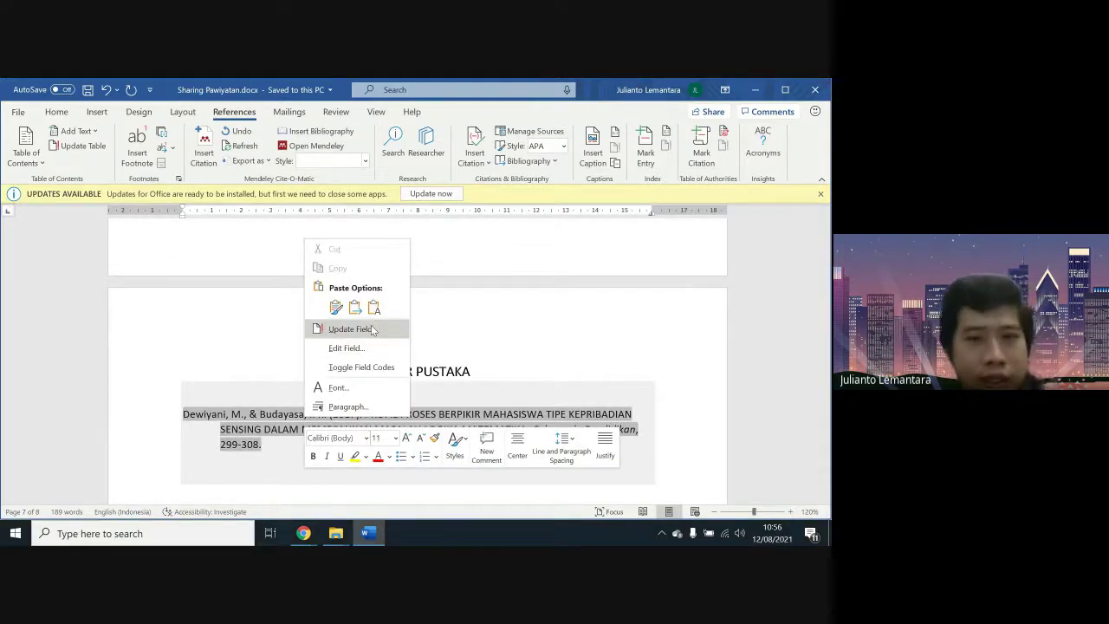
pyautogui.click(350, 330)
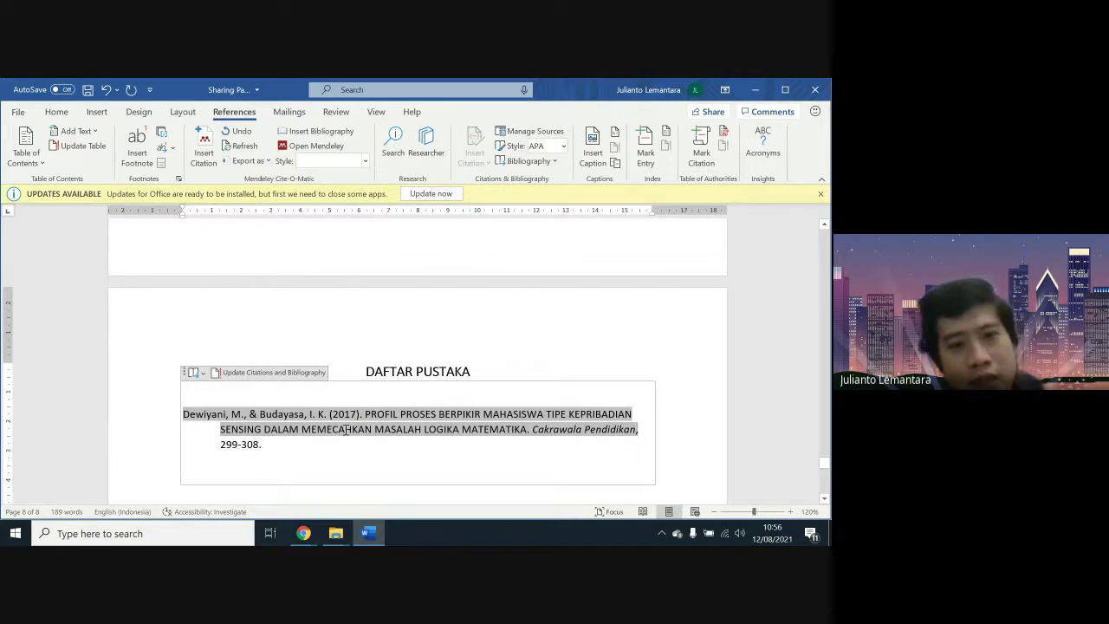
pyautogui.scroll(10, 345, 430)
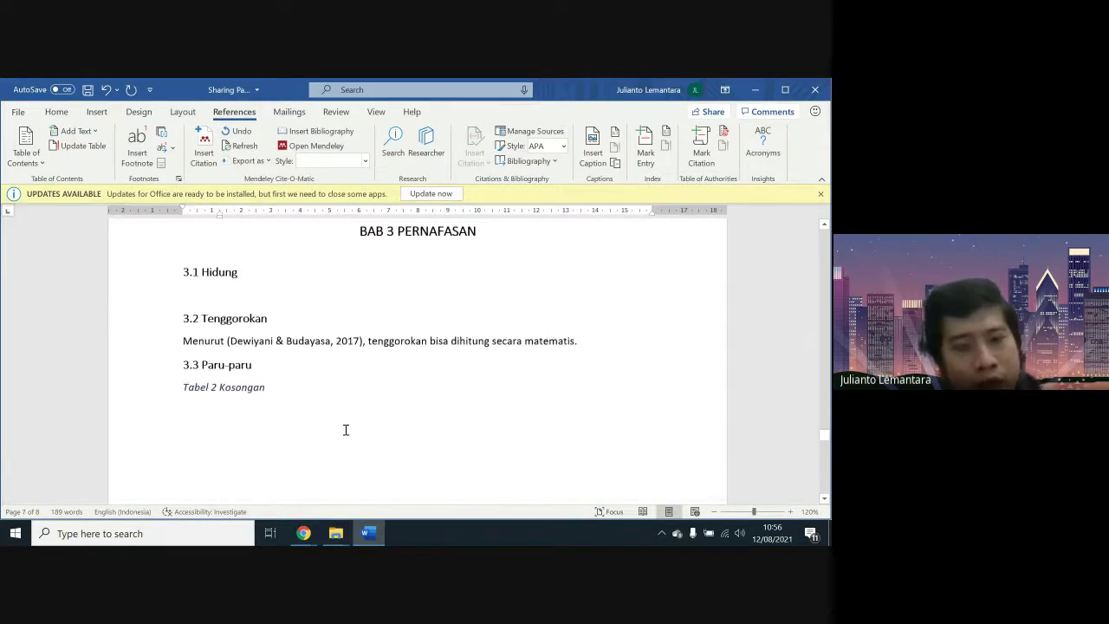
pyautogui.scroll(-5, 345, 430)
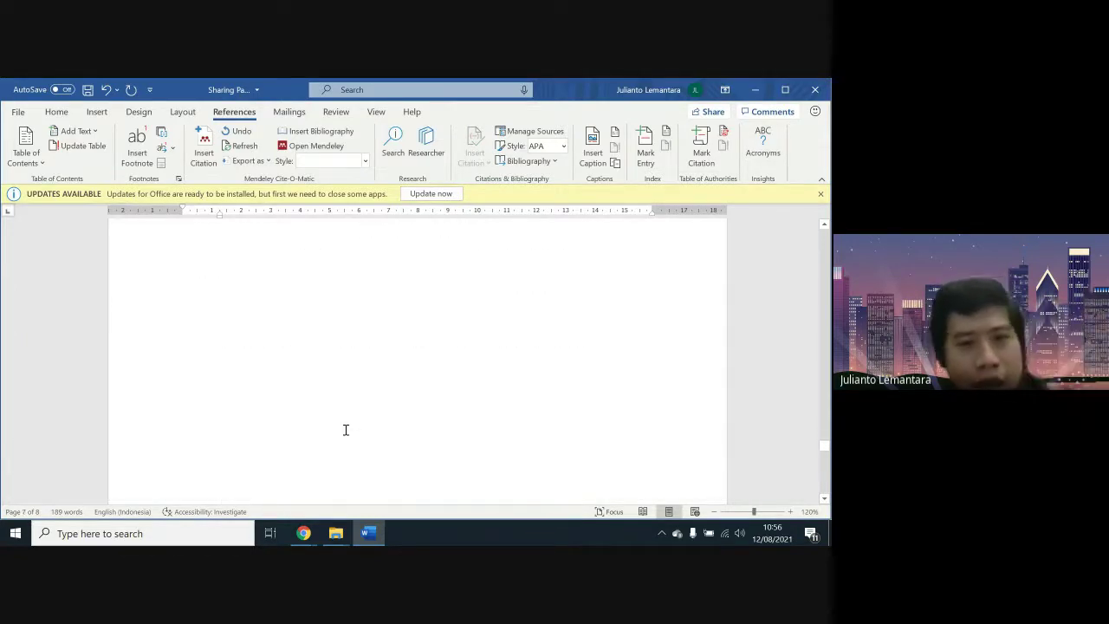
pyautogui.scroll(-5, 344, 428)
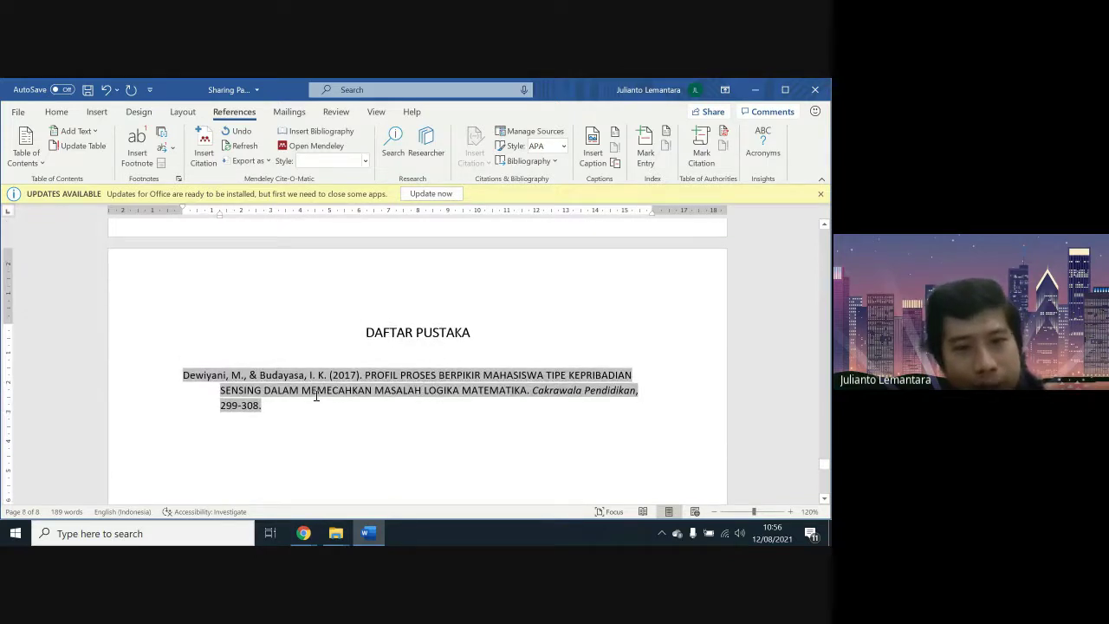
pyautogui.rightClick(316, 397)
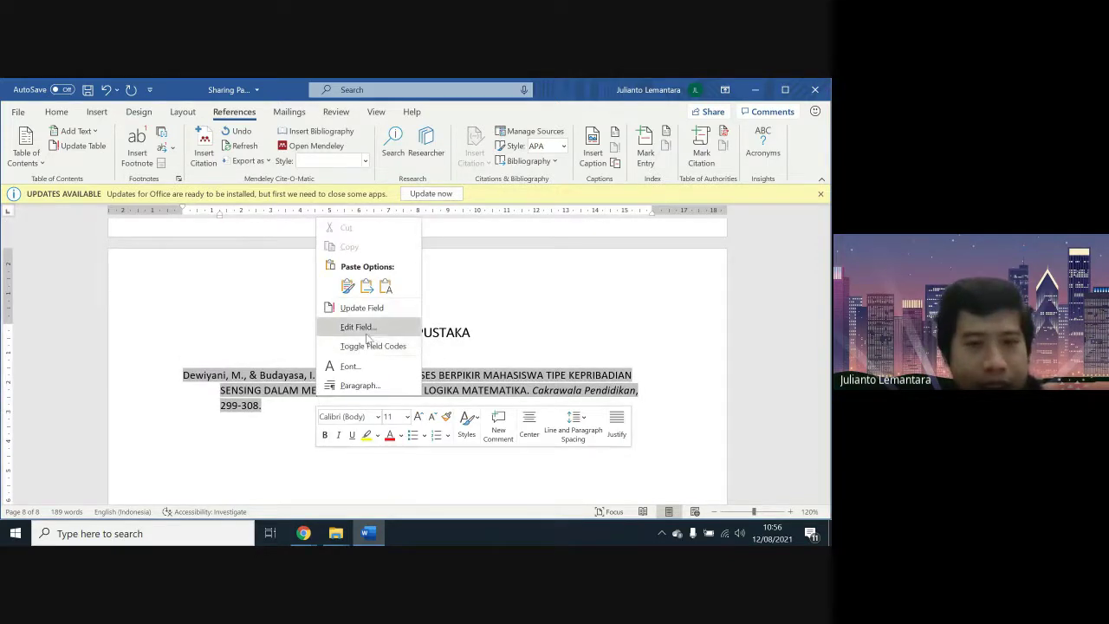
pyautogui.click(386, 307)
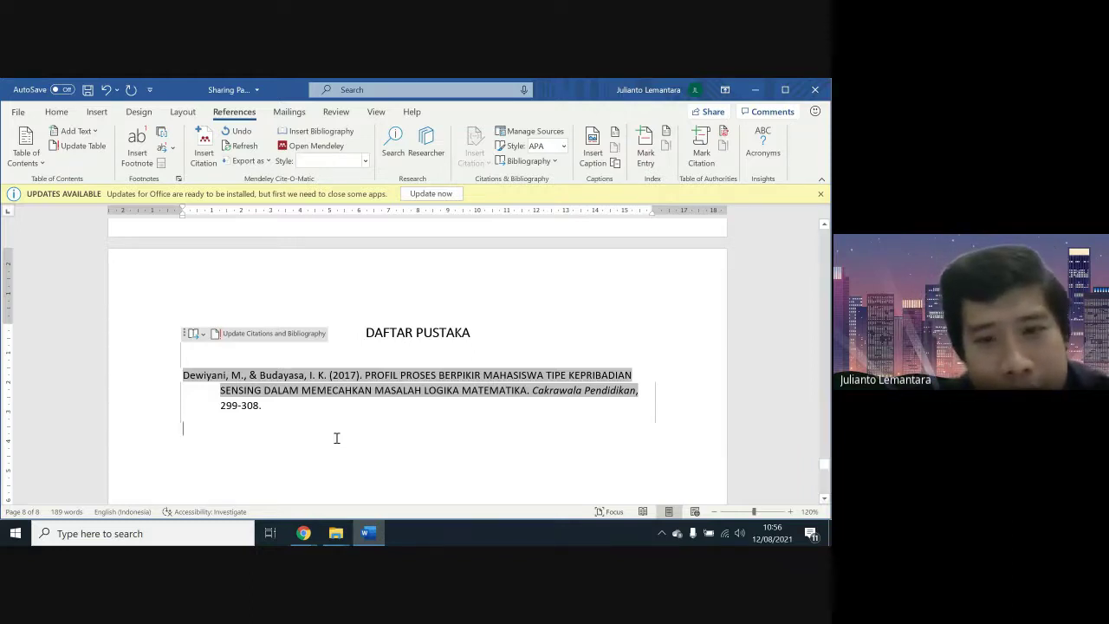
# Show the DAFTAR PUSTAKA heading with its 2017 APA entry, then bring up Chrome's window previews
pyautogui.scroll(10, 336, 438)
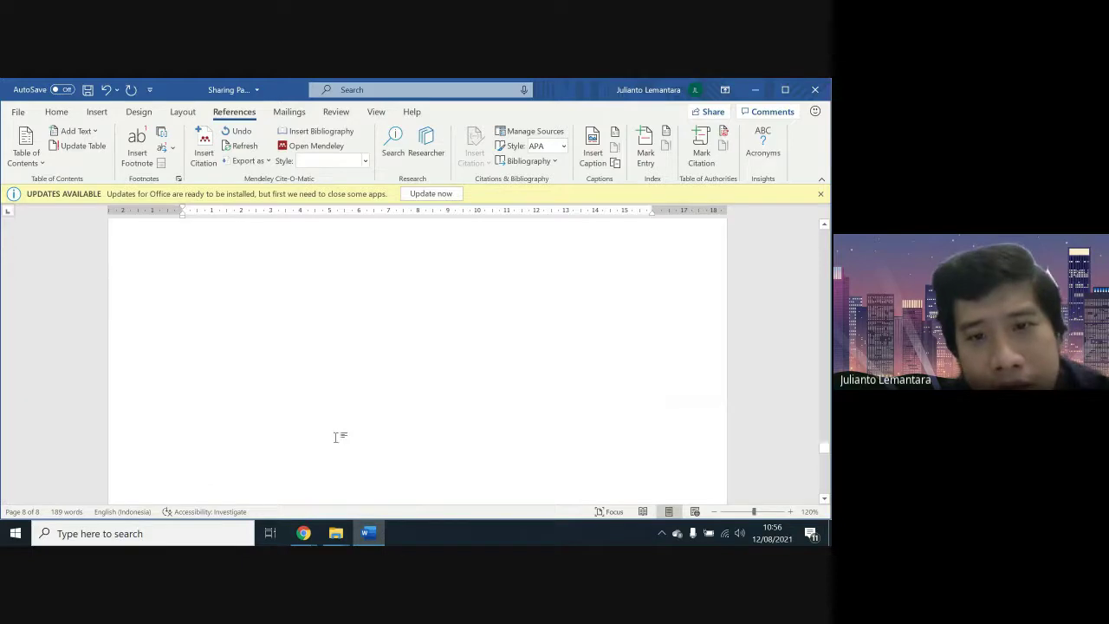
pyautogui.scroll(15, 336, 438)
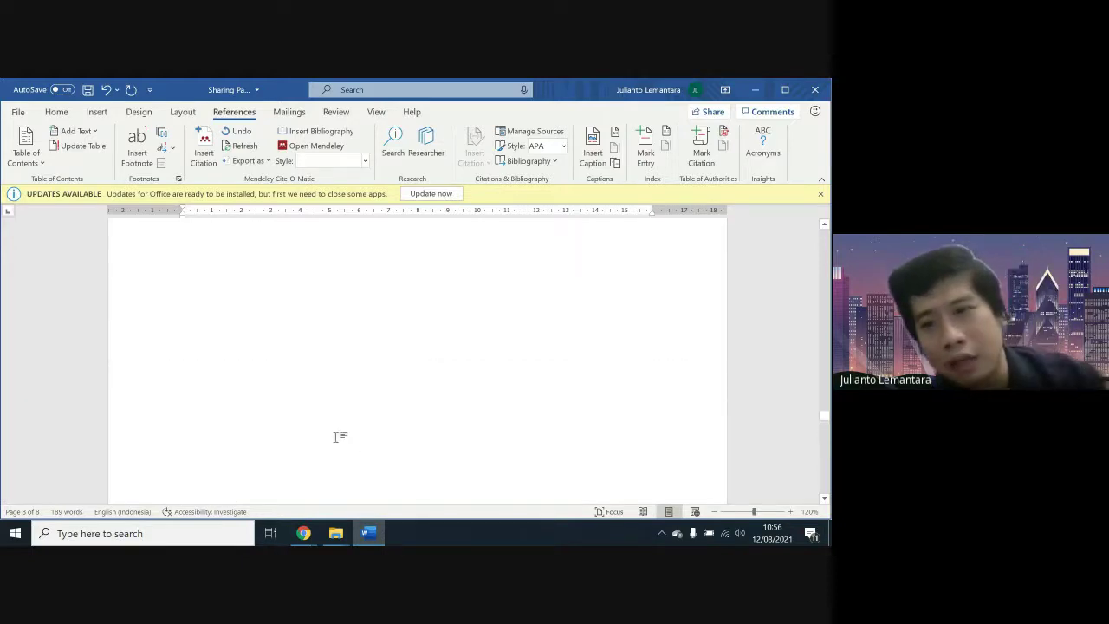
pyautogui.scroll(3, 337, 438)
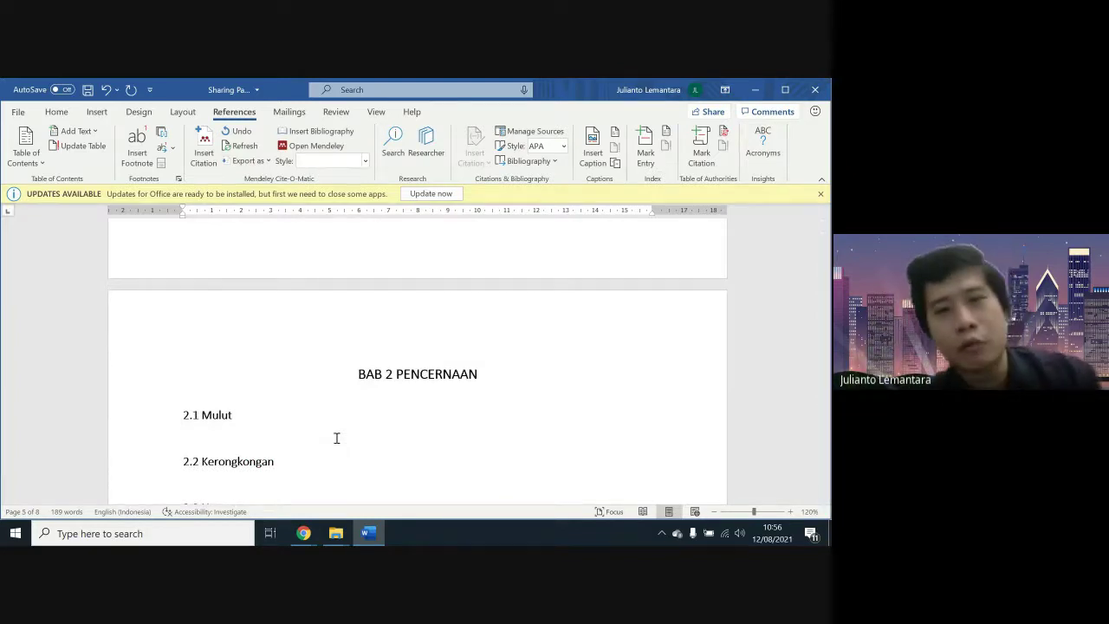
pyautogui.scroll(-5, 336, 438)
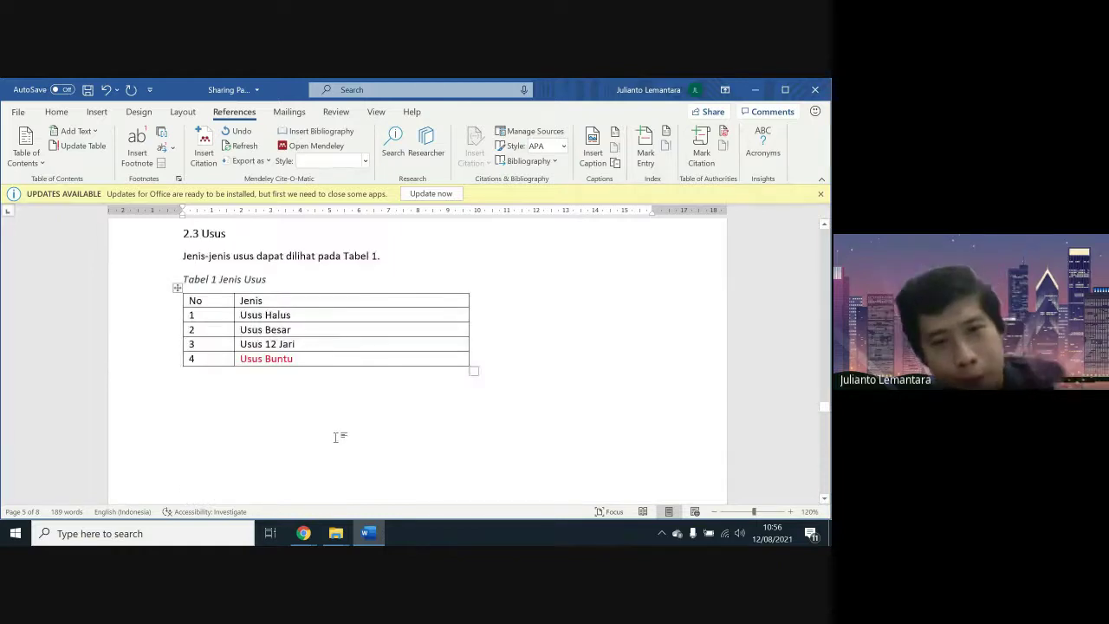
pyautogui.scroll(-10, 336, 438)
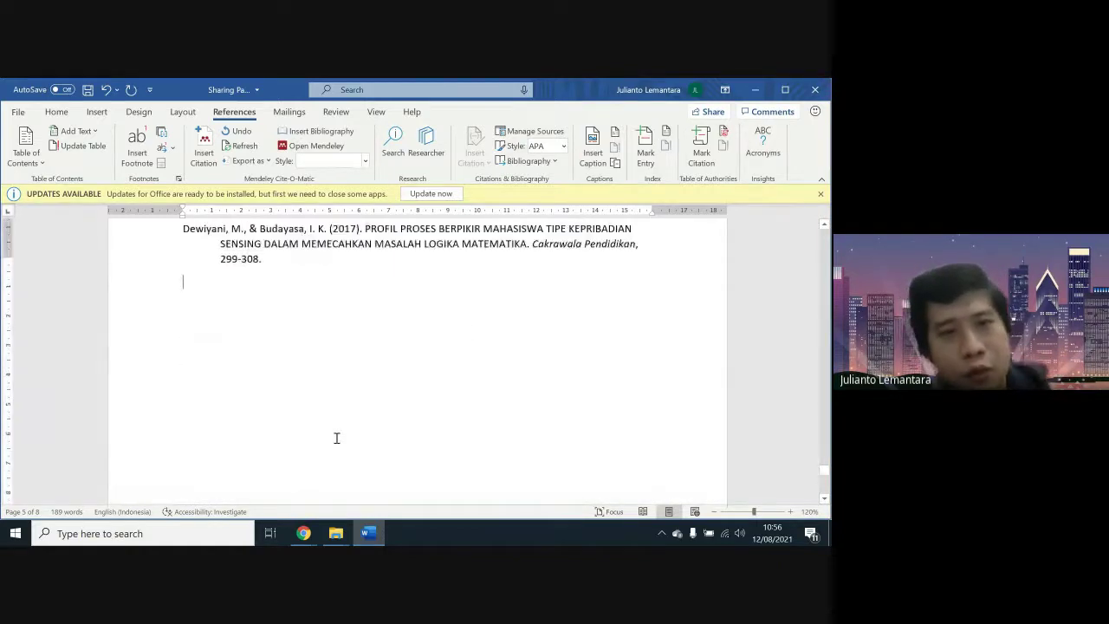
pyautogui.scroll(2, 336, 438)
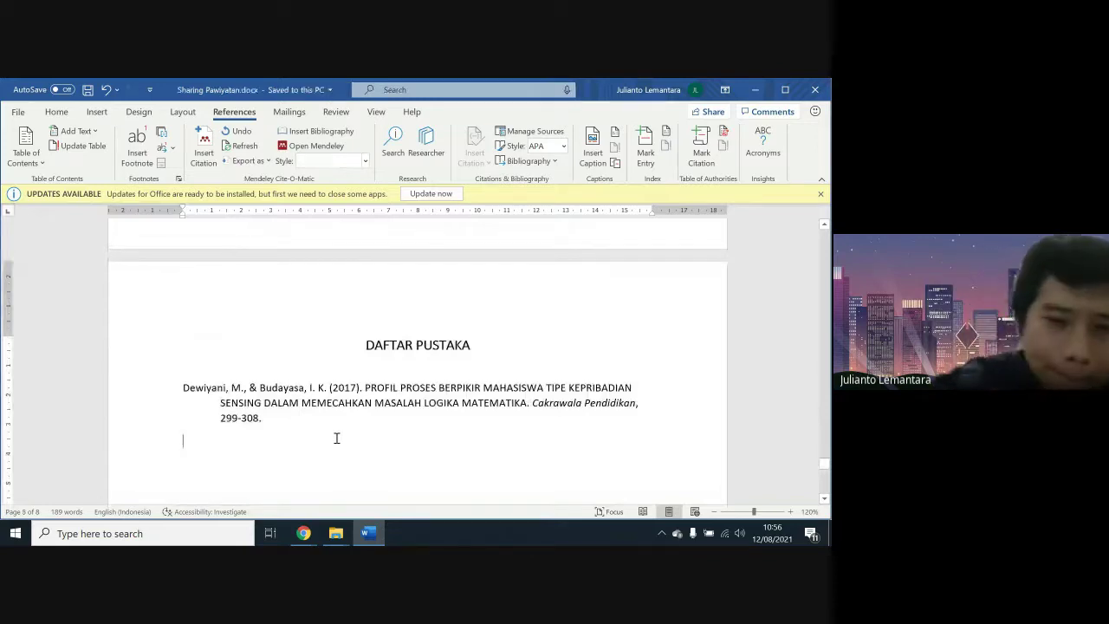
pyautogui.click(303, 532)
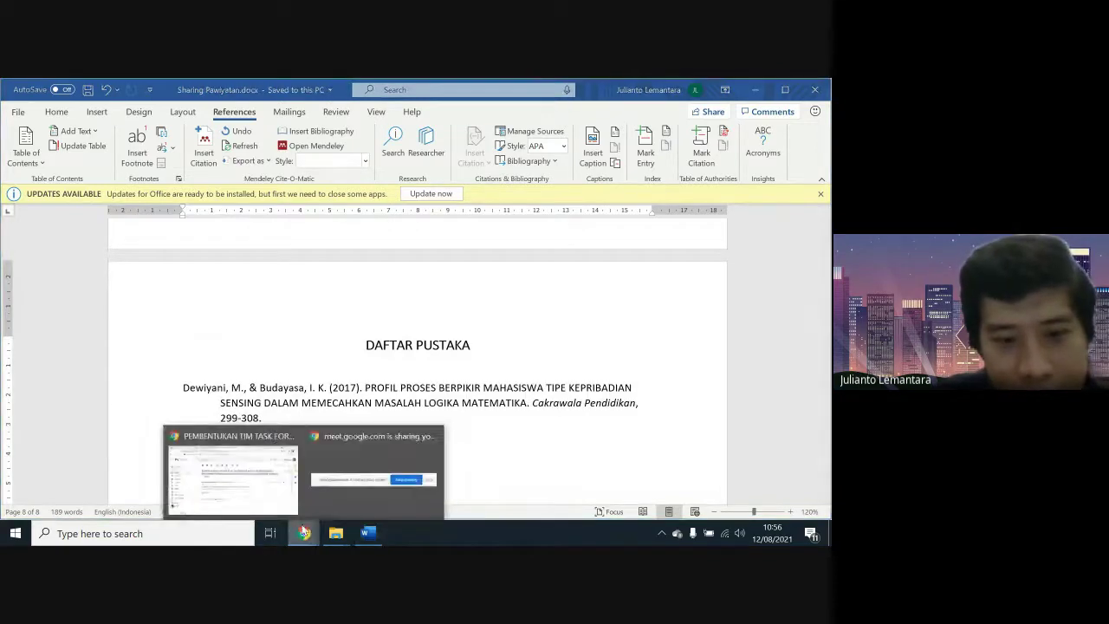
pyautogui.moveTo(268, 492)
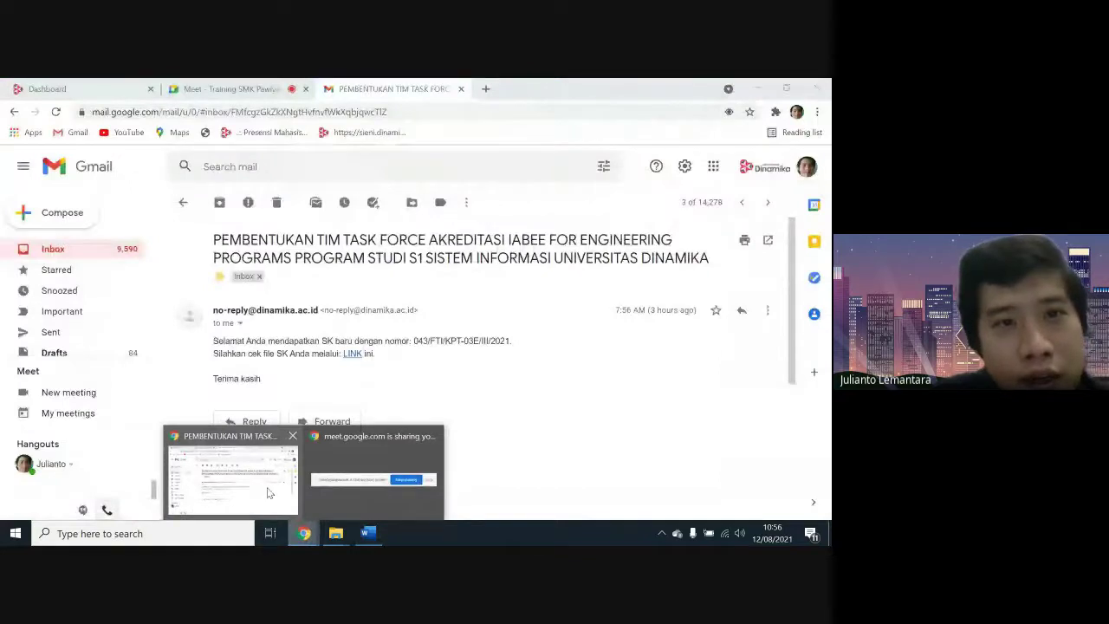
pyautogui.click(269, 492)
pyautogui.click(230, 89)
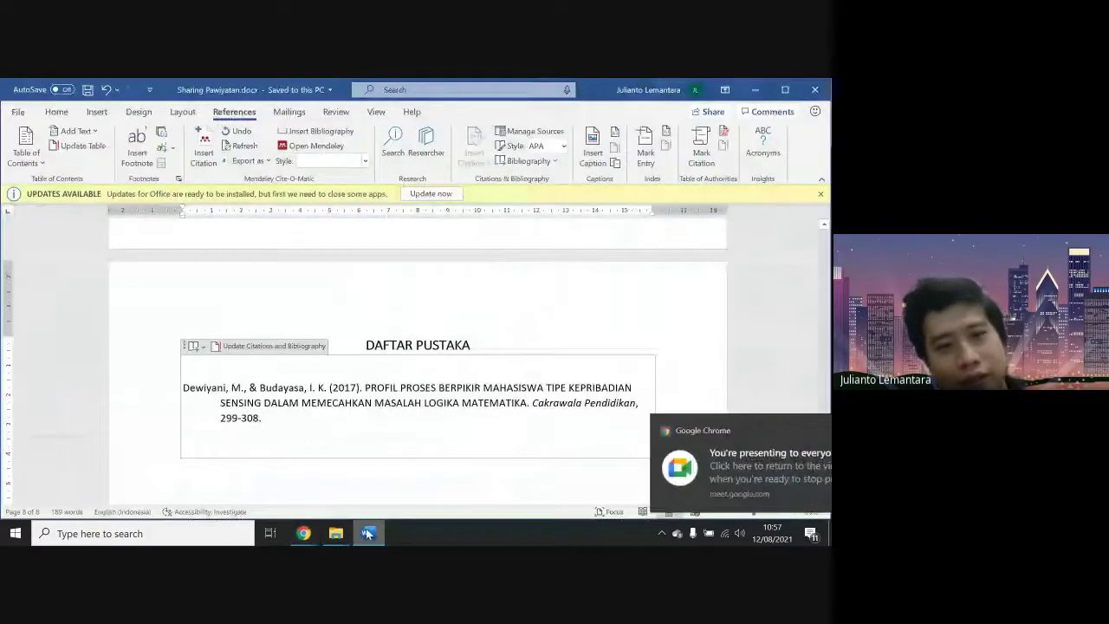
# Dismiss Chrome's 'You're presenting' notice over the Word document
pyautogui.scroll(-2, 406, 421)
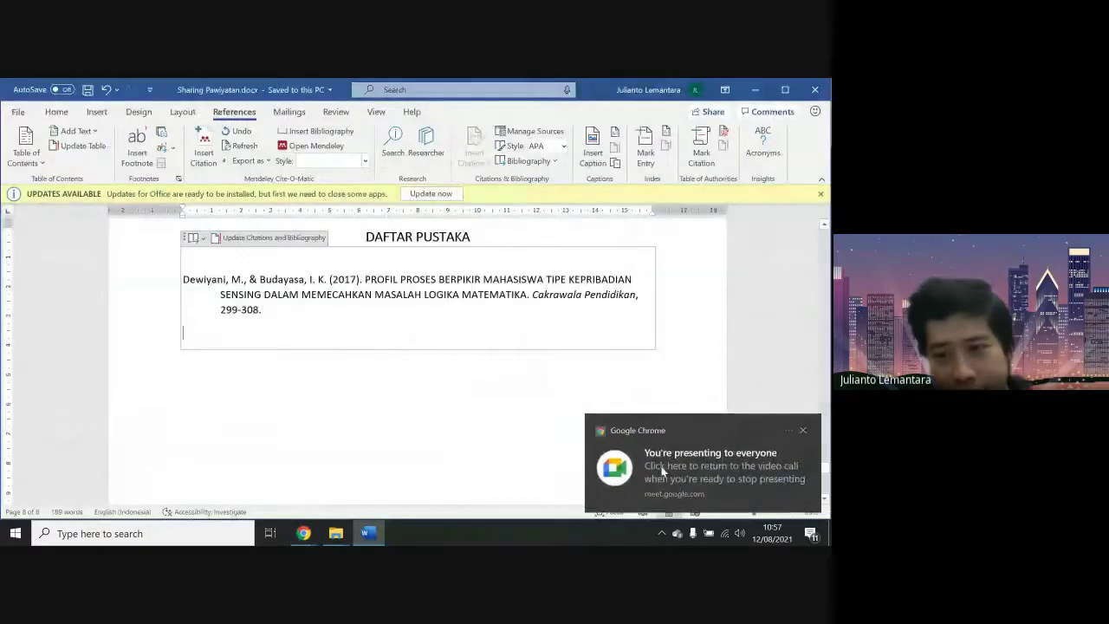
pyautogui.click(806, 431)
pyautogui.scroll(-2, 605, 448)
pyautogui.scroll(-2, 606, 448)
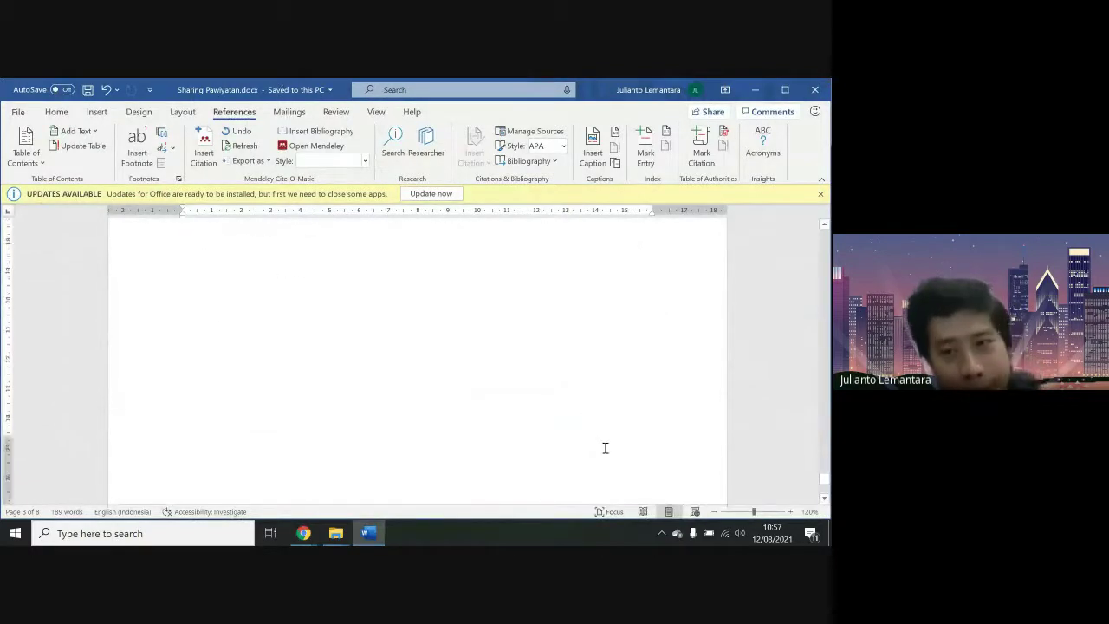
pyautogui.scroll(4, 605, 448)
pyautogui.scroll(1, 606, 448)
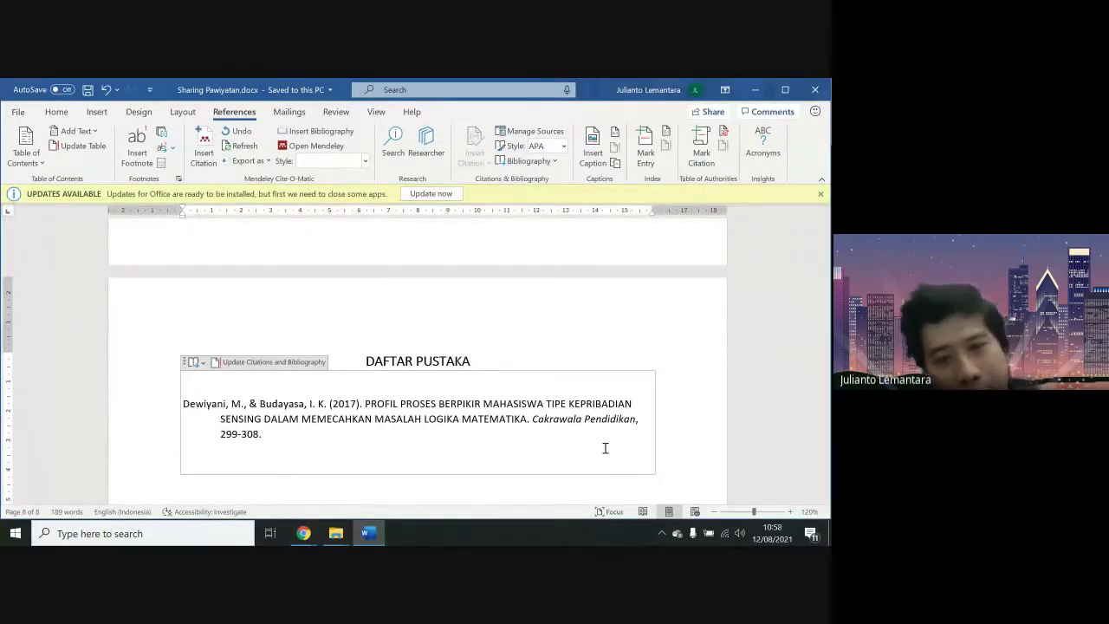
# Review the report from the table of contents down to 3.2 Tenggorokan's (Dewiyani & Budayasa, 2017) citation
pyautogui.scroll(20, 605, 448)
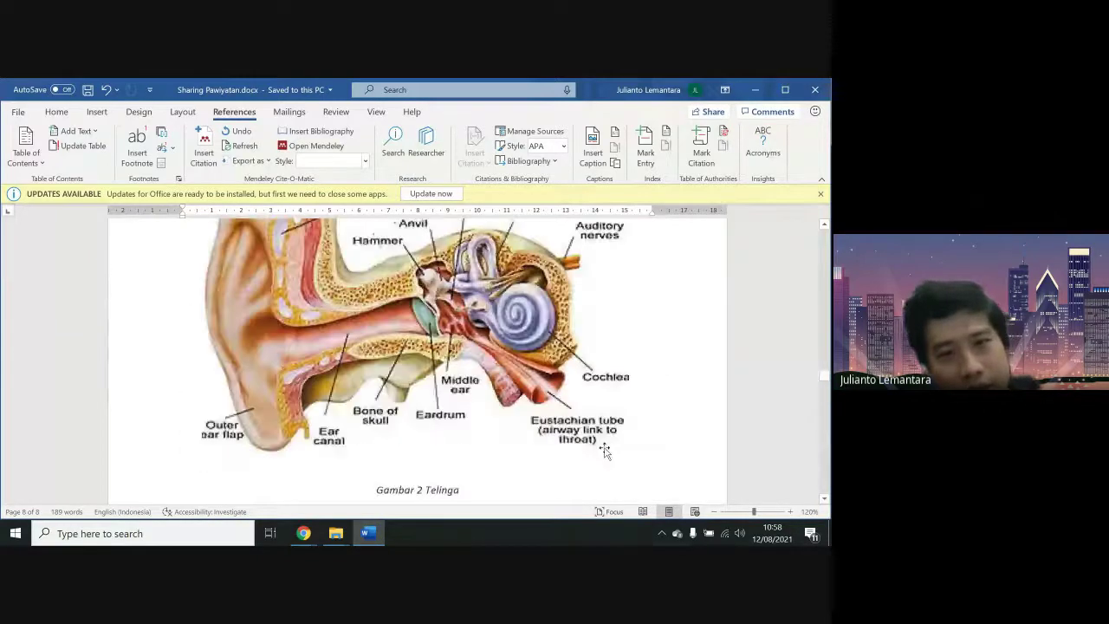
pyautogui.scroll(15, 605, 448)
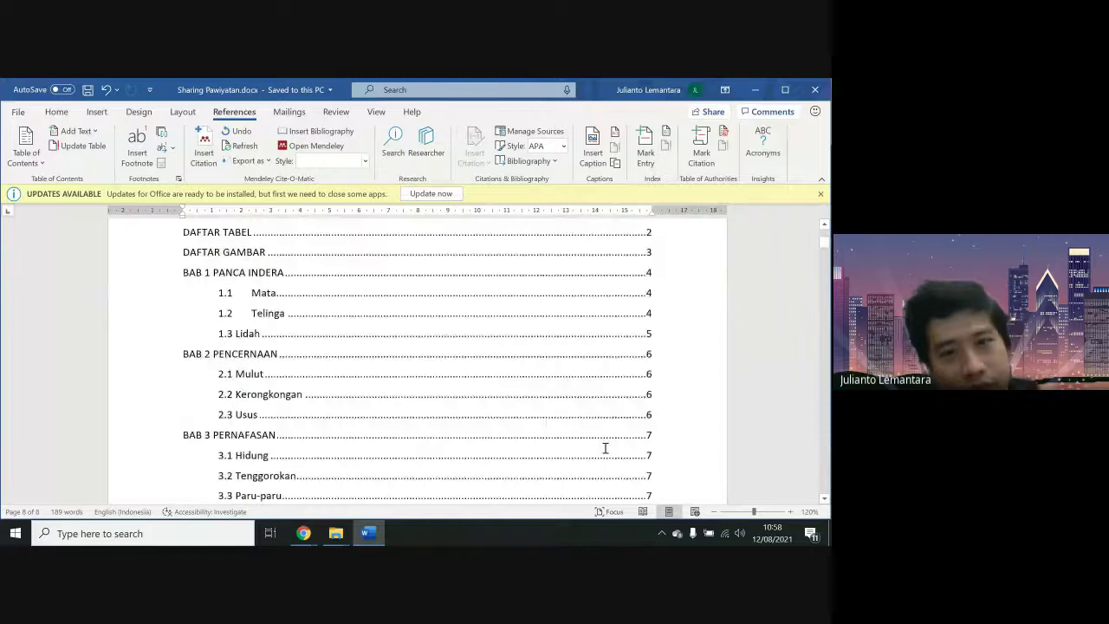
pyautogui.scroll(-20, 605, 448)
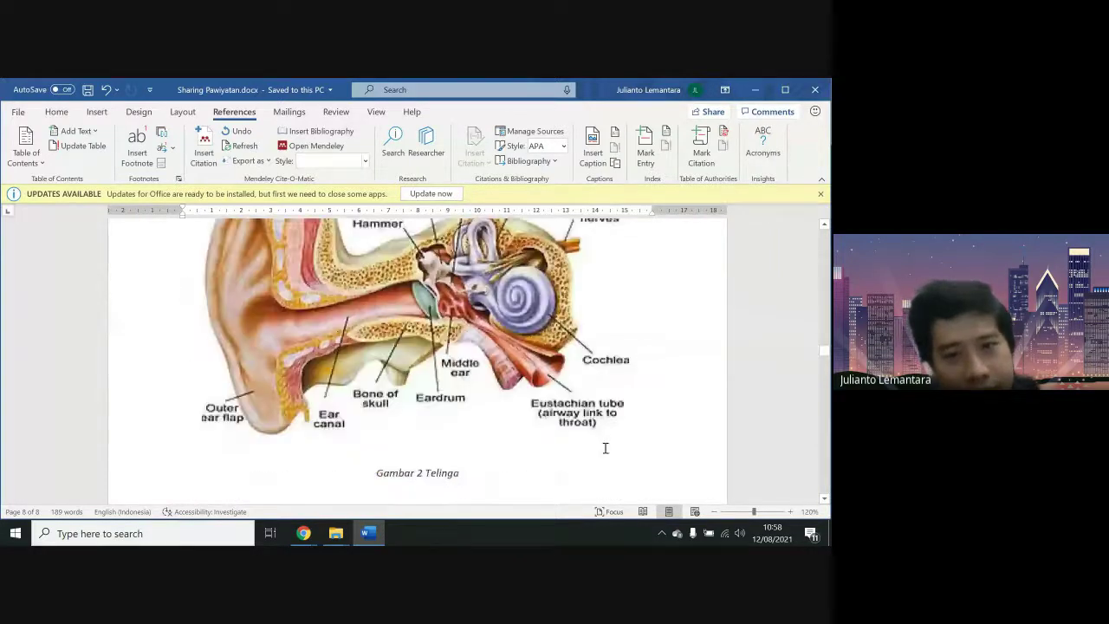
pyautogui.scroll(-6, 605, 448)
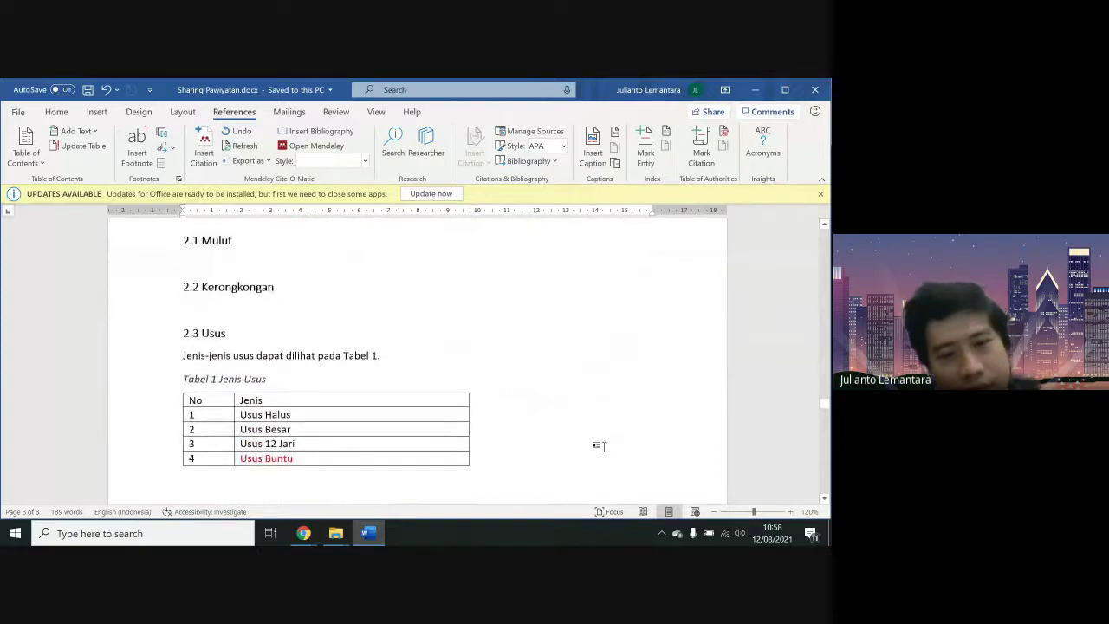
pyautogui.scroll(-10, 604, 446)
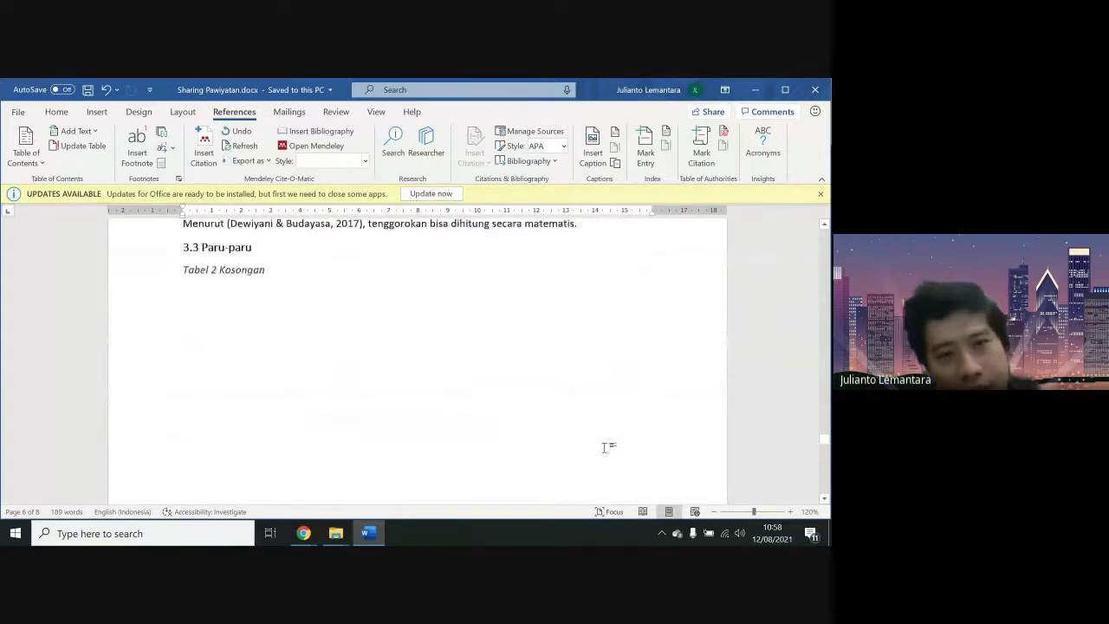
pyautogui.scroll(-1, 604, 448)
pyautogui.scroll(3, 604, 448)
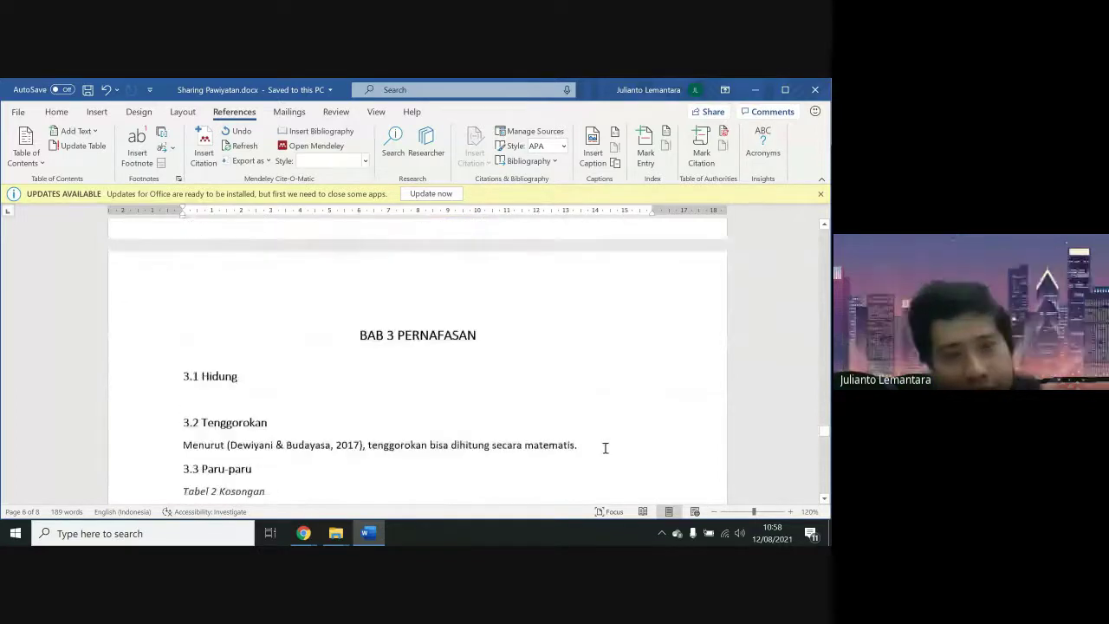
pyautogui.scroll(1, 370, 449)
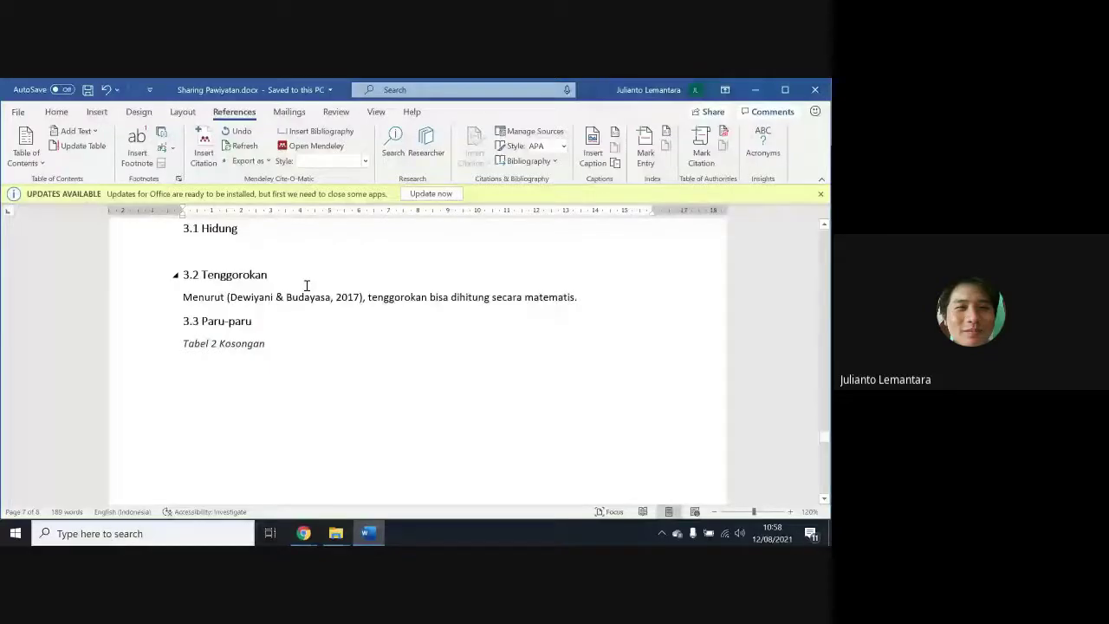
# Move past Tabel 1 and Gambar 2 to DAFTAR PUSTAKA and place the cursor inside the bibliography
pyautogui.scroll(10, 299, 404)
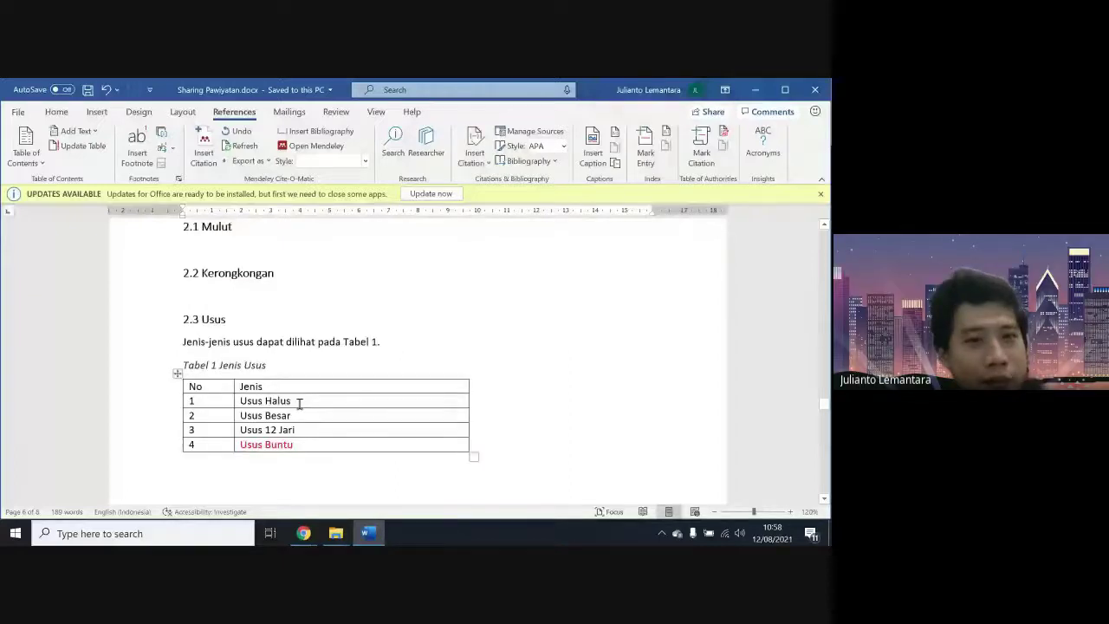
pyautogui.scroll(3, 364, 381)
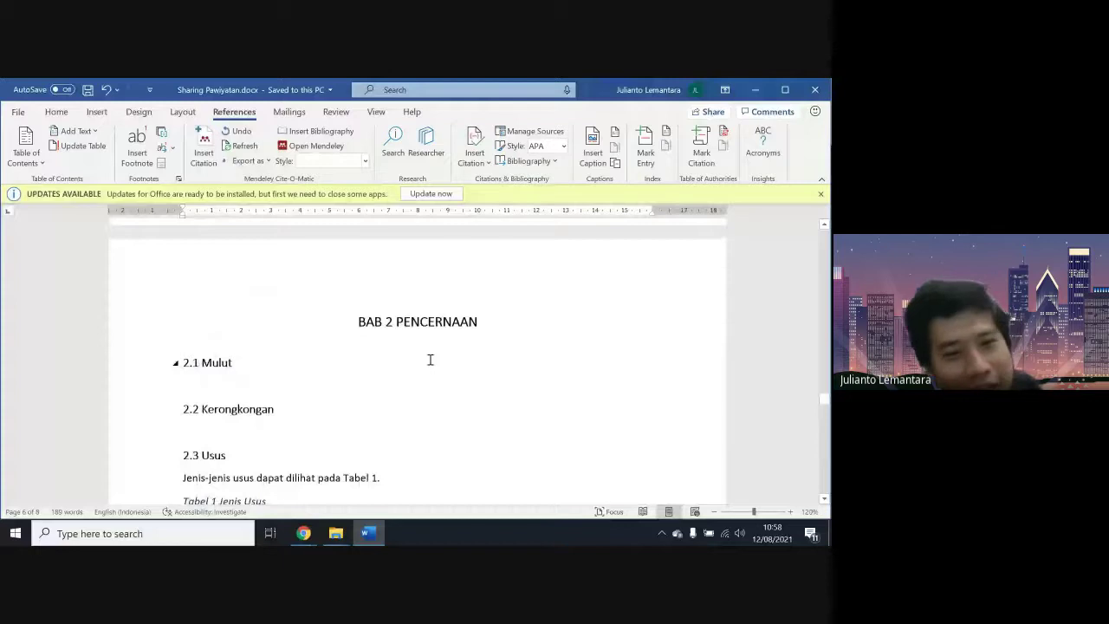
pyautogui.scroll(-3, 430, 359)
pyautogui.scroll(1, 378, 326)
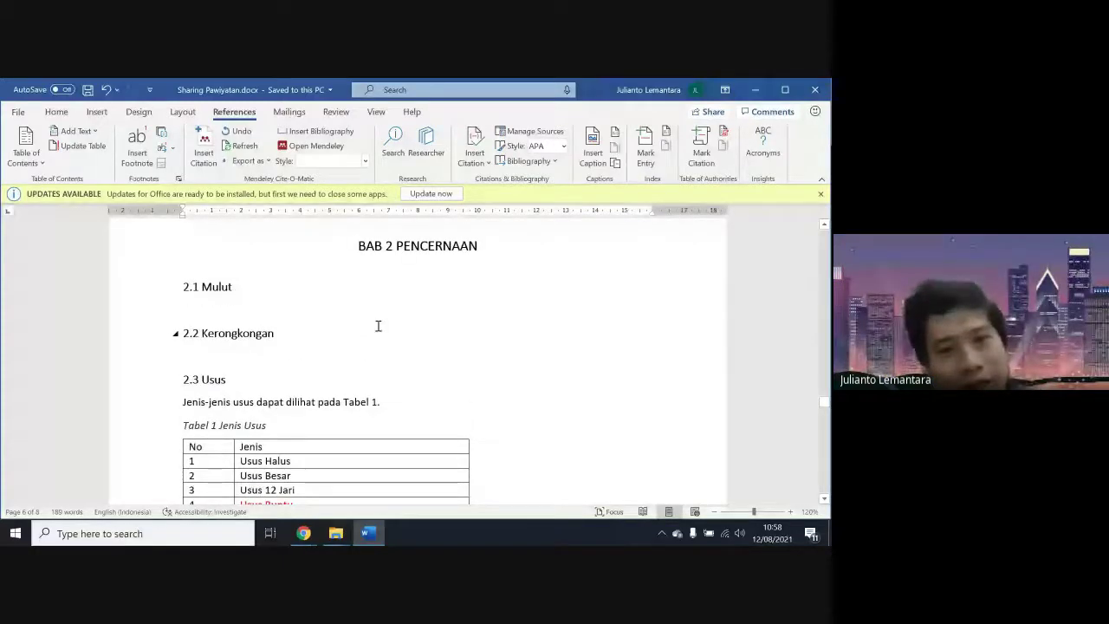
pyautogui.scroll(5, 378, 326)
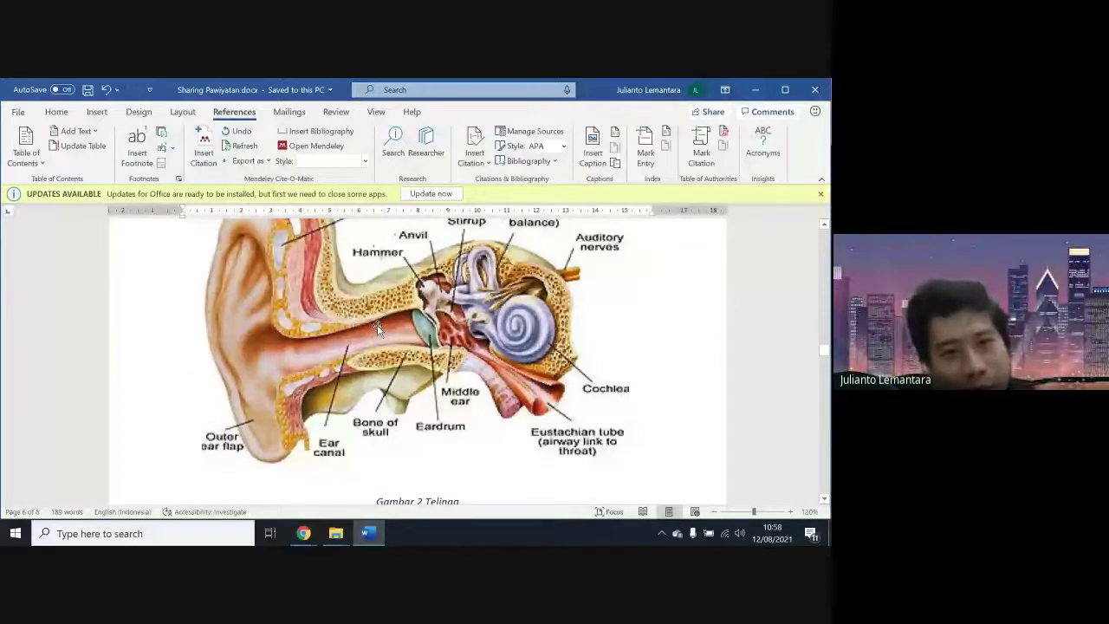
pyautogui.scroll(-2, 378, 327)
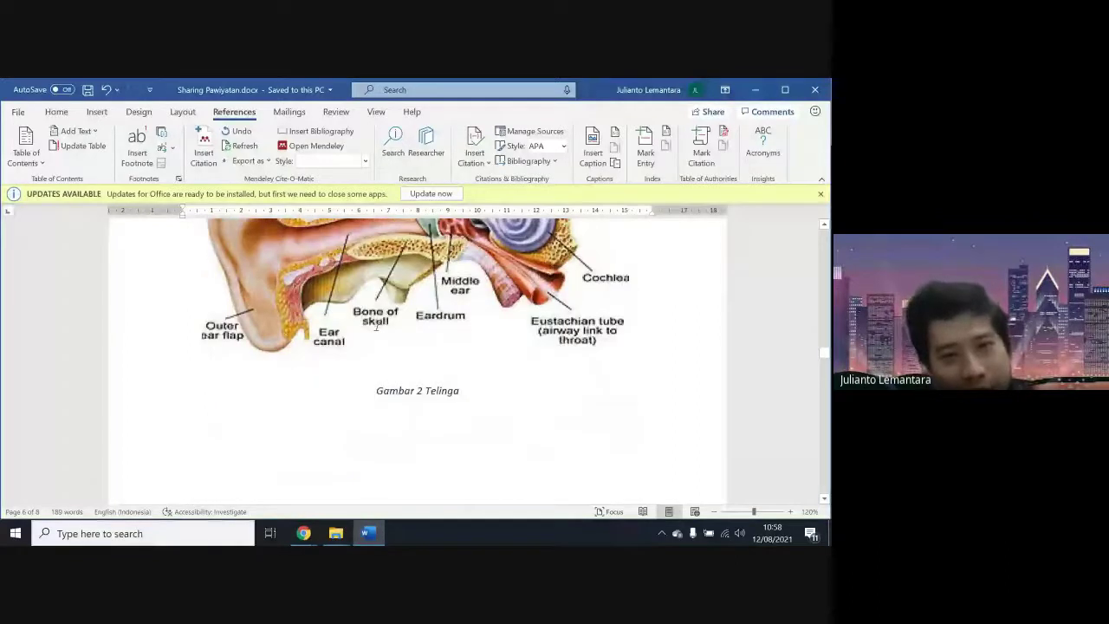
pyautogui.scroll(-5, 378, 326)
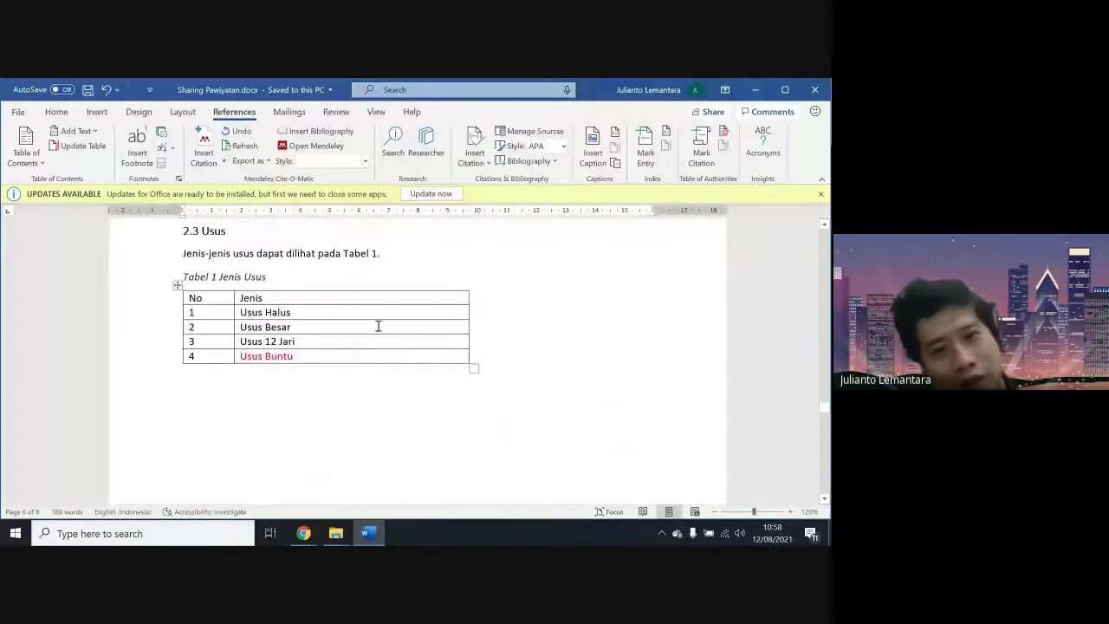
pyautogui.scroll(-5, 378, 326)
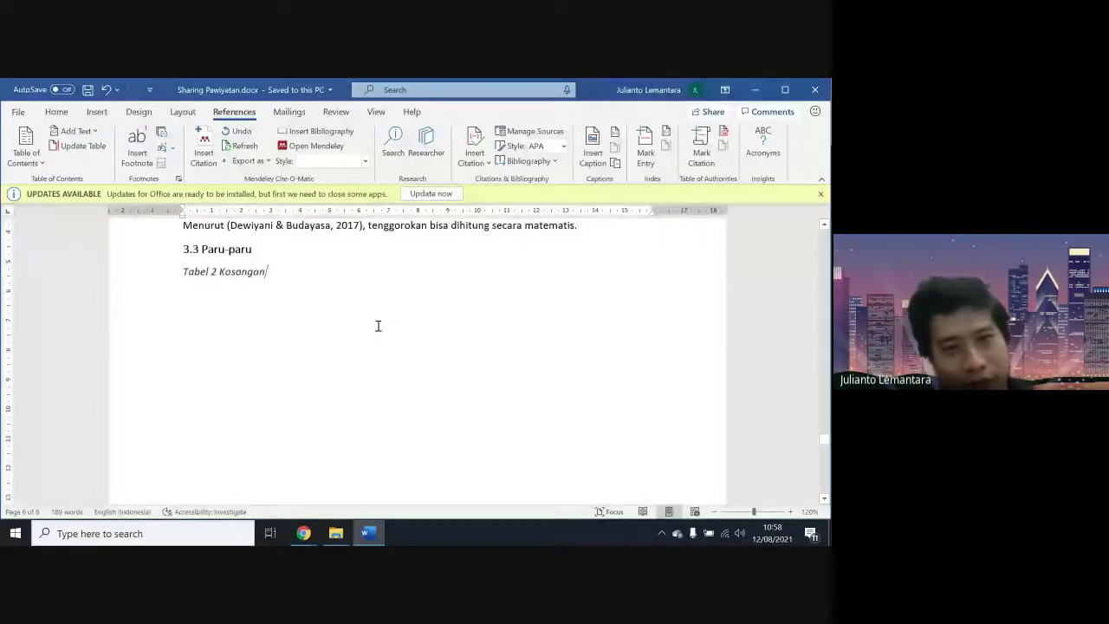
pyautogui.scroll(-10, 378, 326)
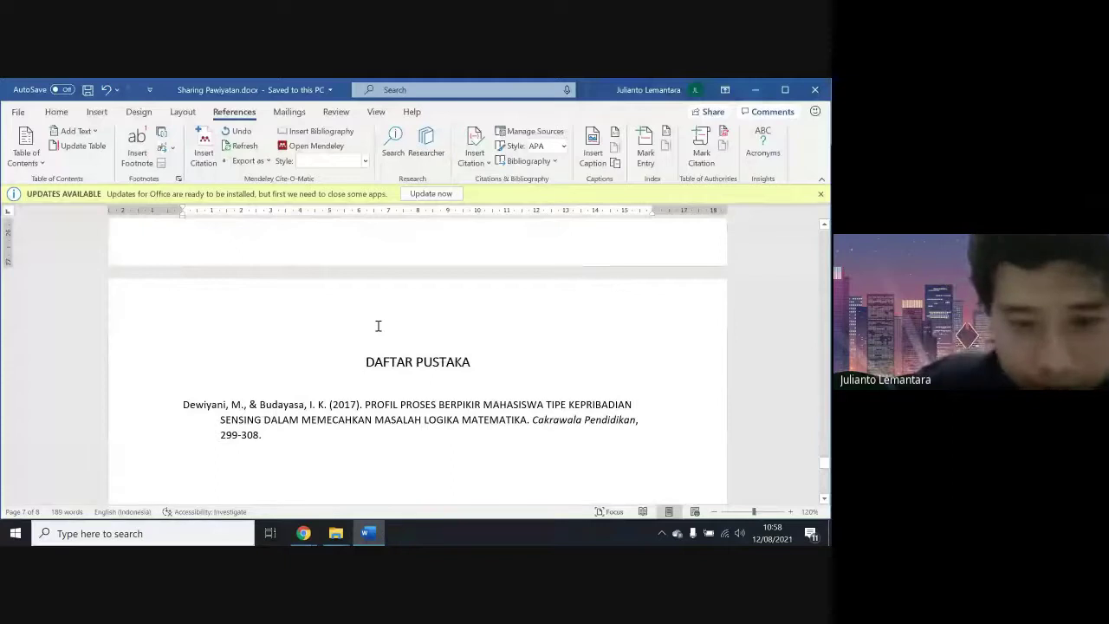
pyautogui.click(375, 398)
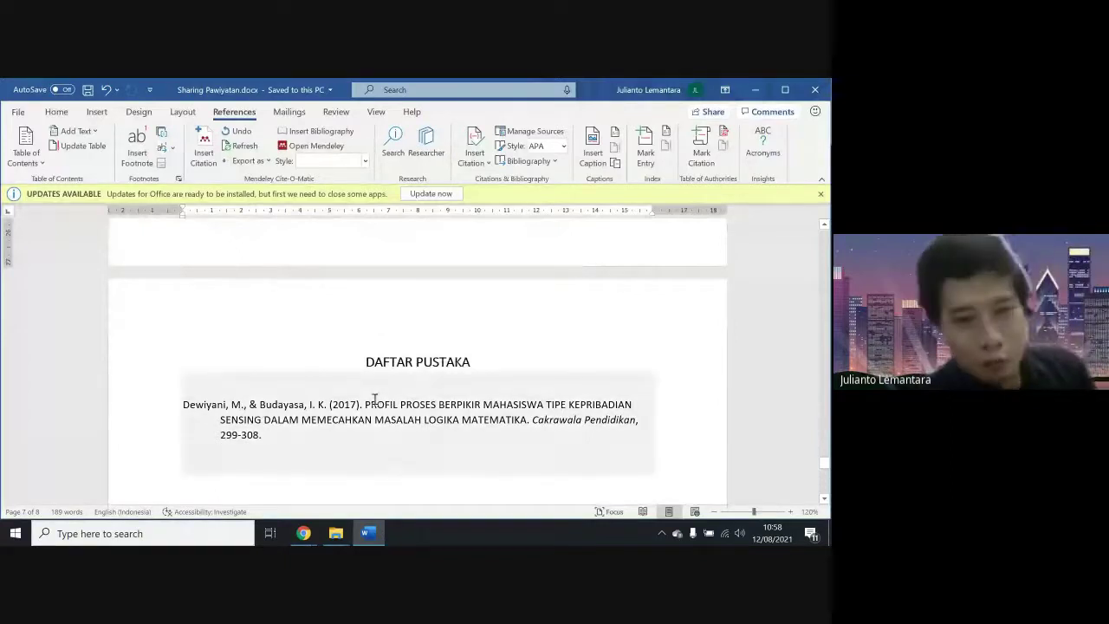
pyautogui.click(379, 470)
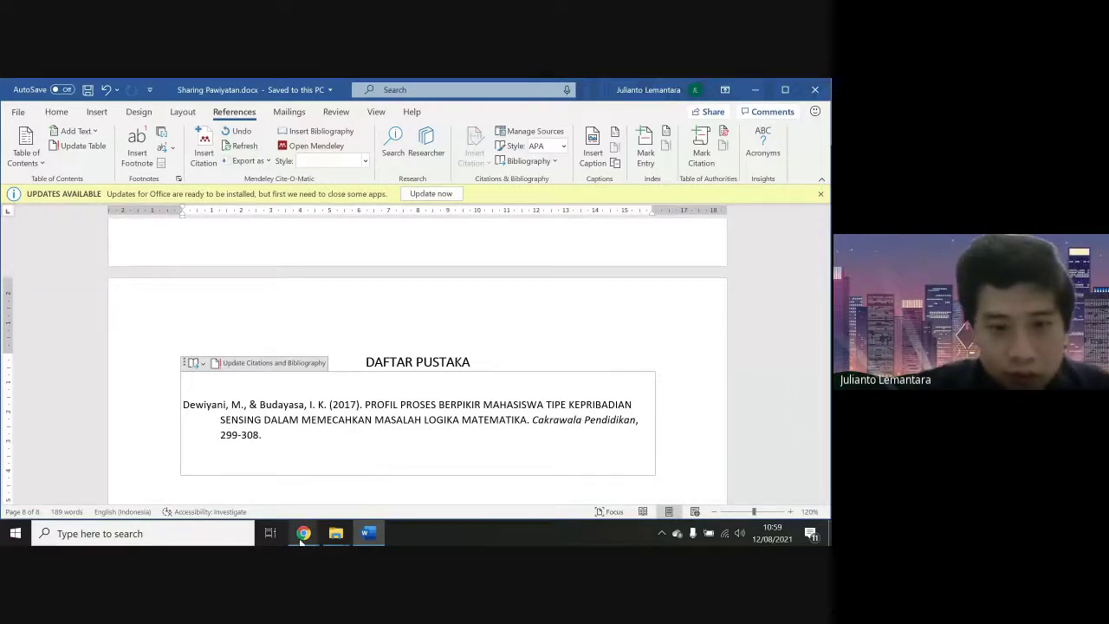
# Return to the Google Meet call and switch off the microphone and camera
pyautogui.moveTo(303, 534)
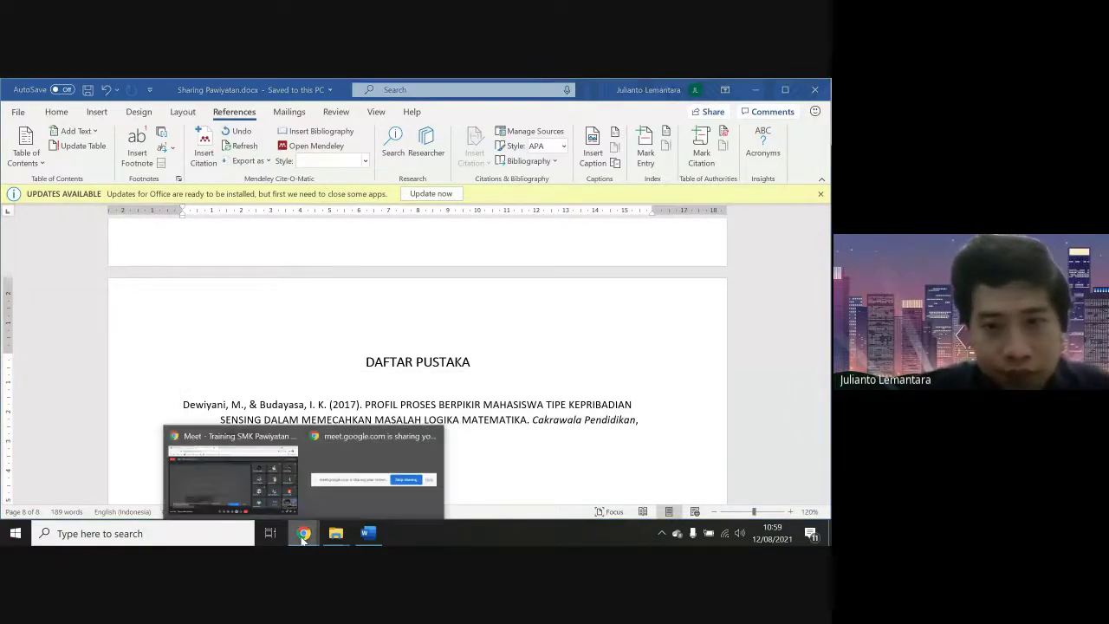
pyautogui.click(240, 478)
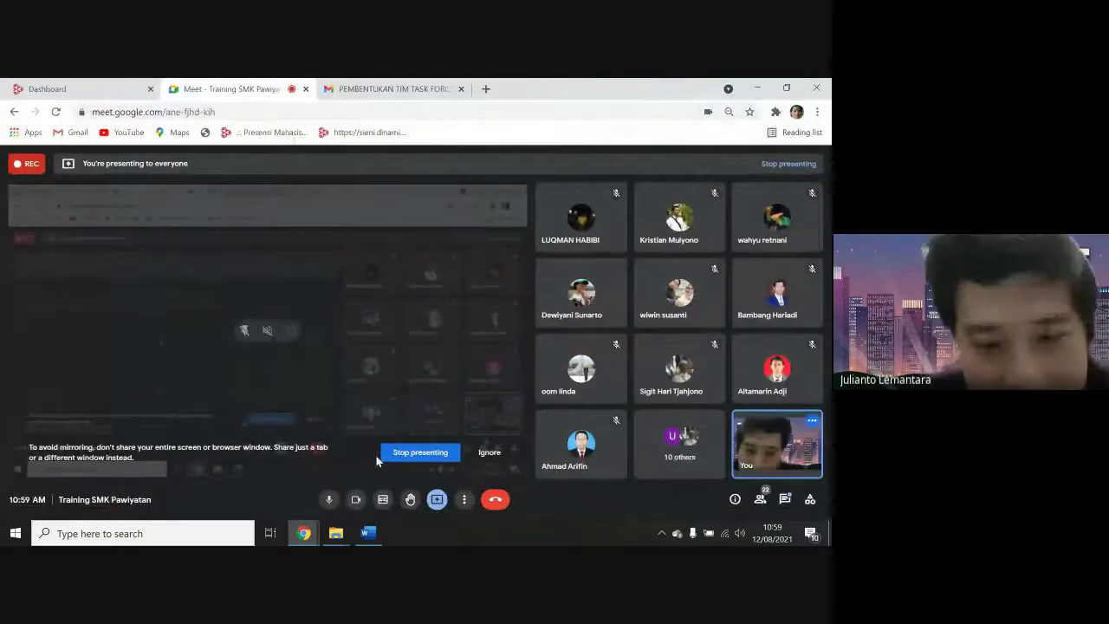
pyautogui.click(331, 510)
pyautogui.click(359, 510)
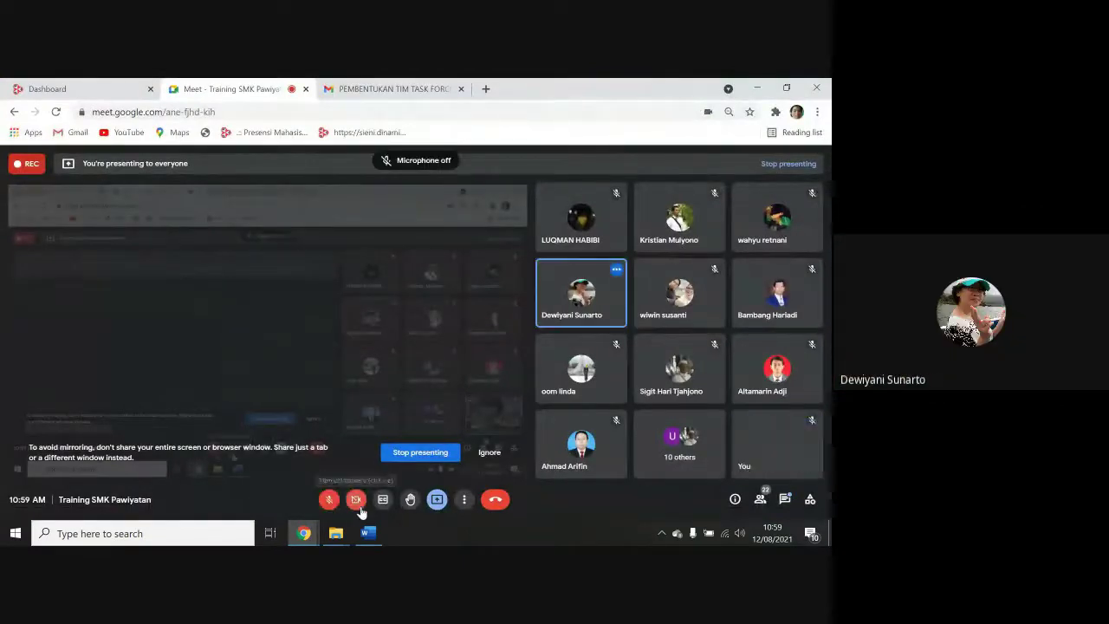
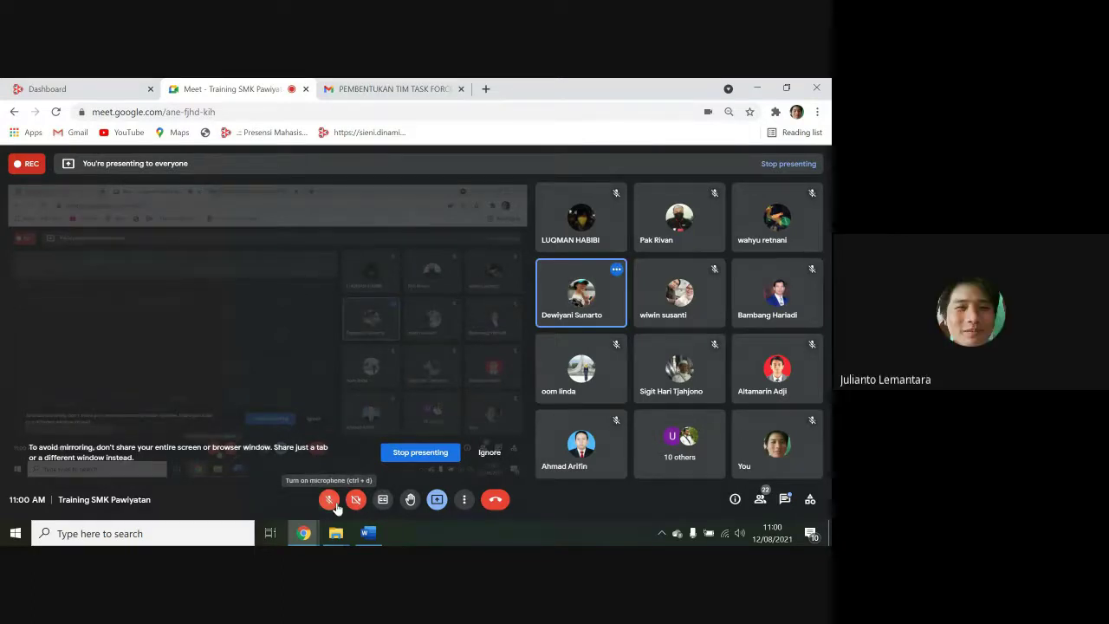
# Unmute and re-mute the Google Meet microphone twice
pyautogui.click(335, 505)
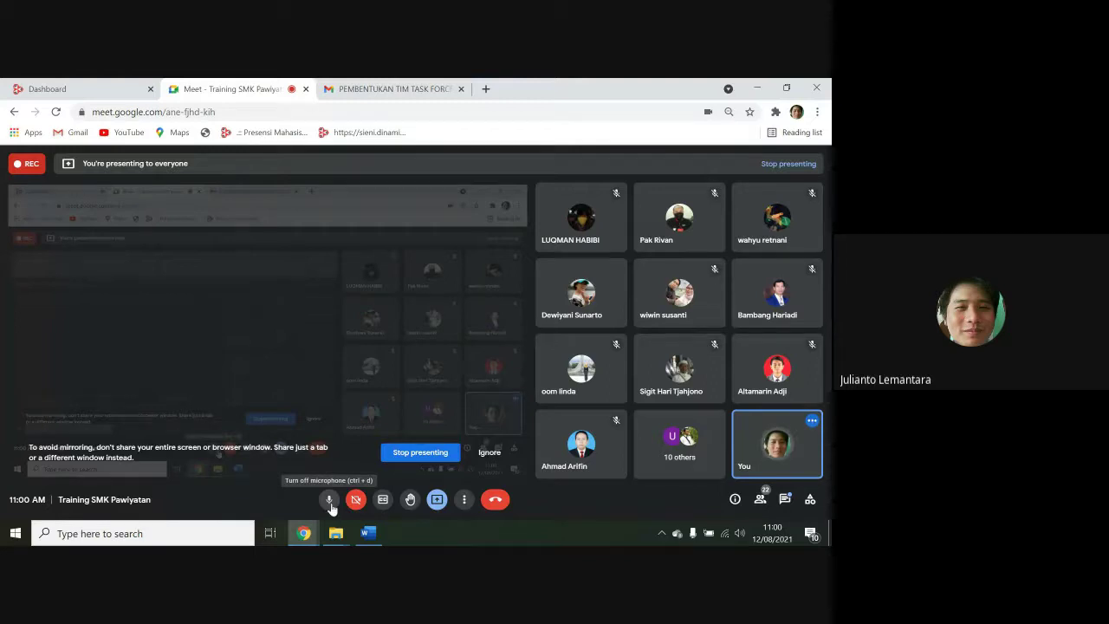
pyautogui.click(331, 506)
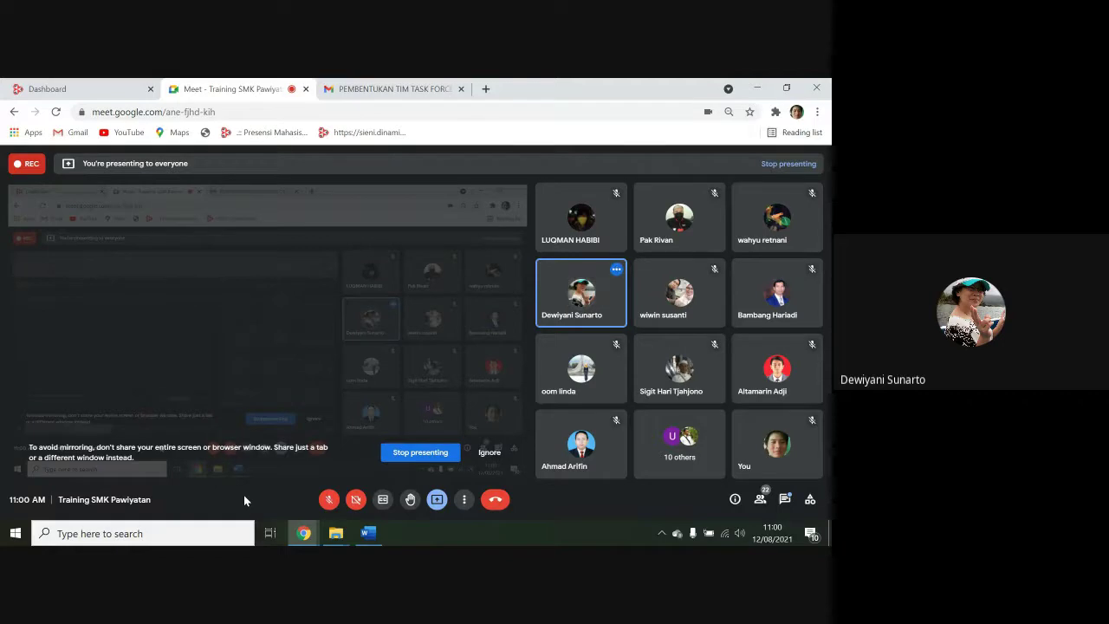
pyautogui.click(330, 500)
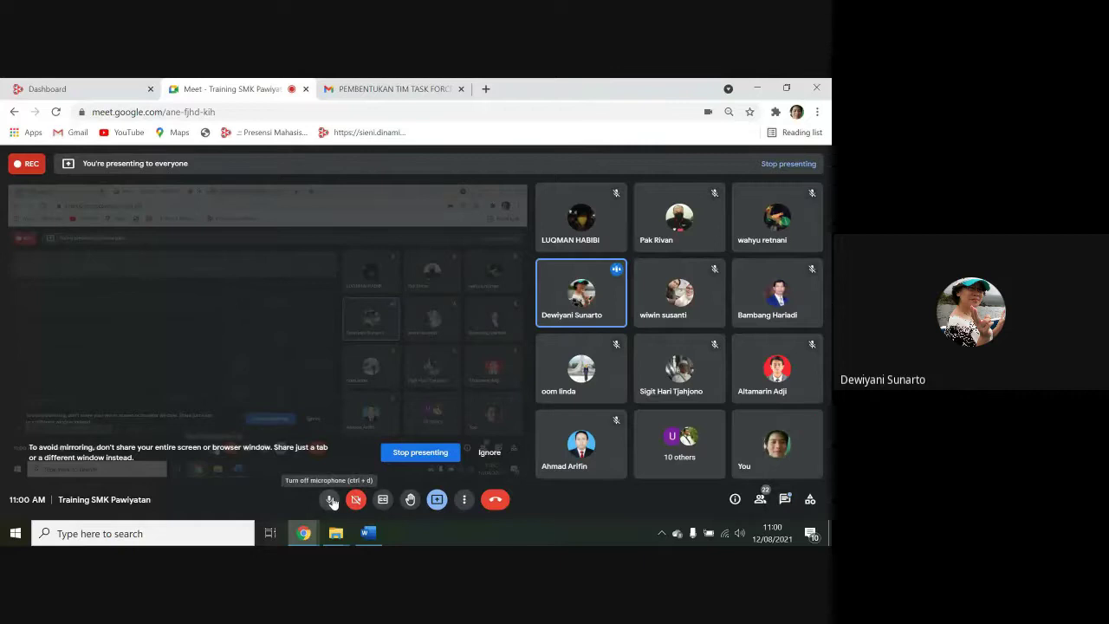
pyautogui.click(330, 500)
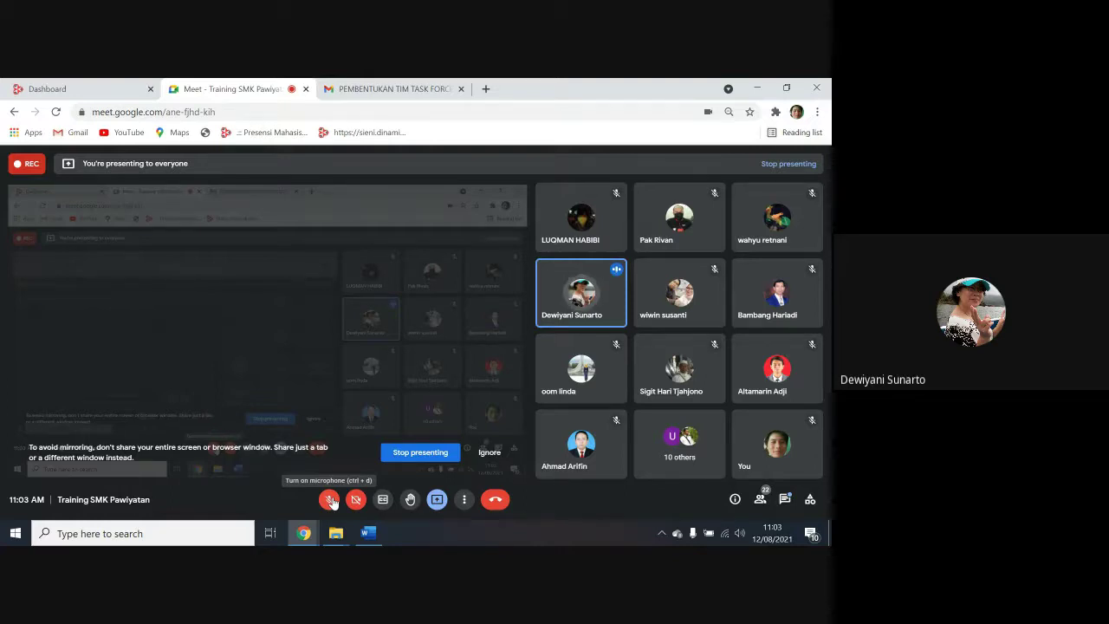
# Unmute the microphone, turn on the webcam, and bring the Sharing Pawiyatan report forward
pyautogui.click(329, 500)
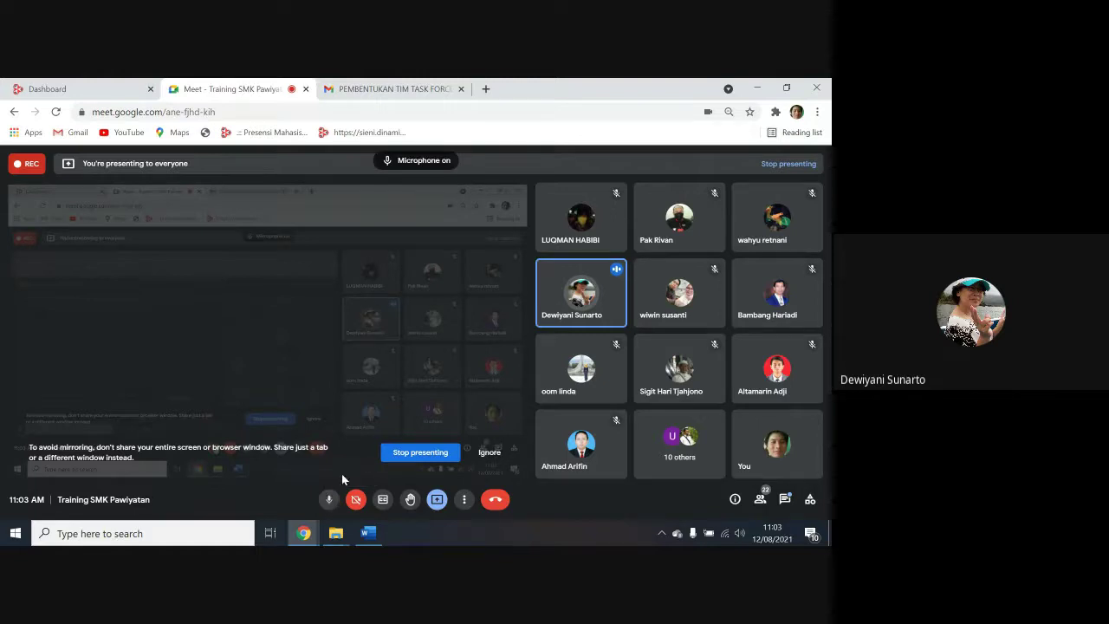
pyautogui.click(355, 500)
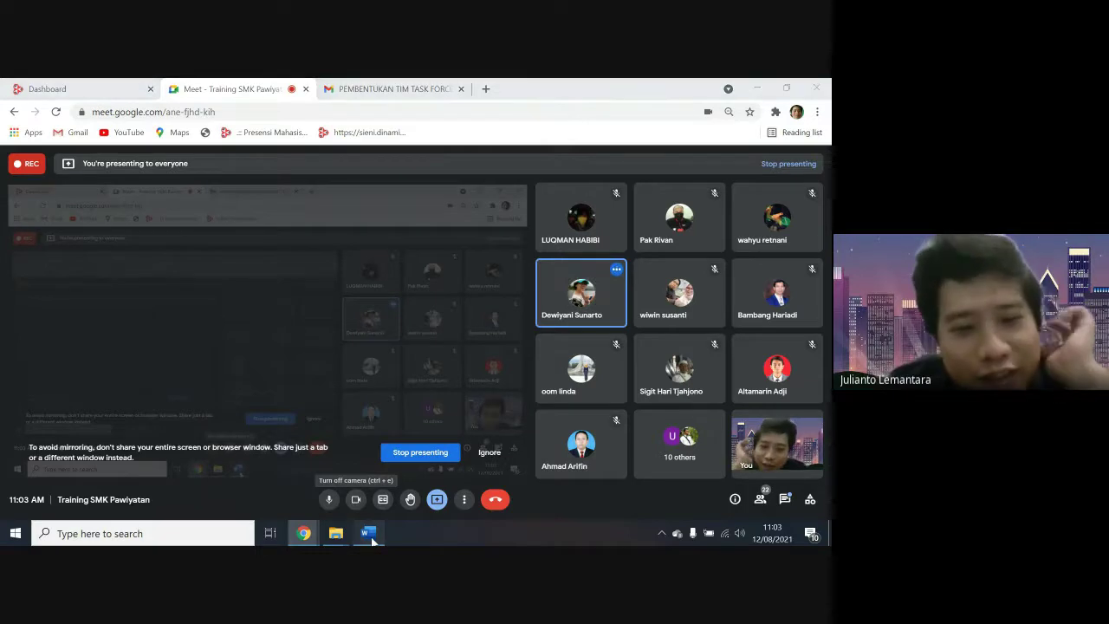
pyautogui.click(369, 532)
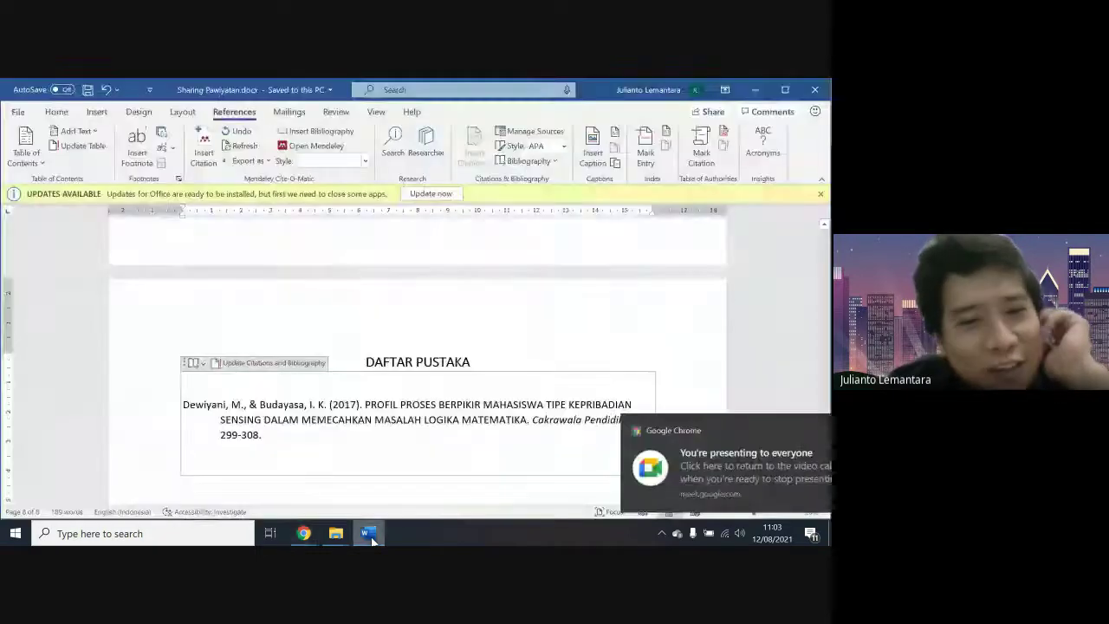
# Dismiss the presenting notification and scroll to the page break above BAB 1 PANCA INDERA
pyautogui.click(801, 429)
pyautogui.scroll(15, 607, 353)
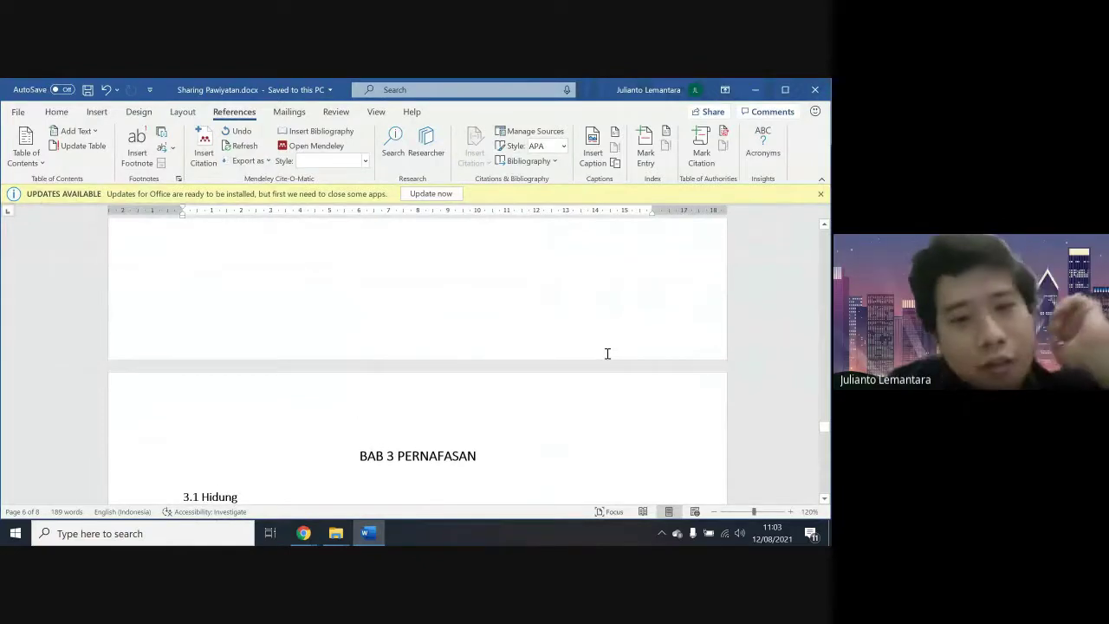
pyautogui.scroll(5, 608, 353)
pyautogui.scroll(15, 608, 353)
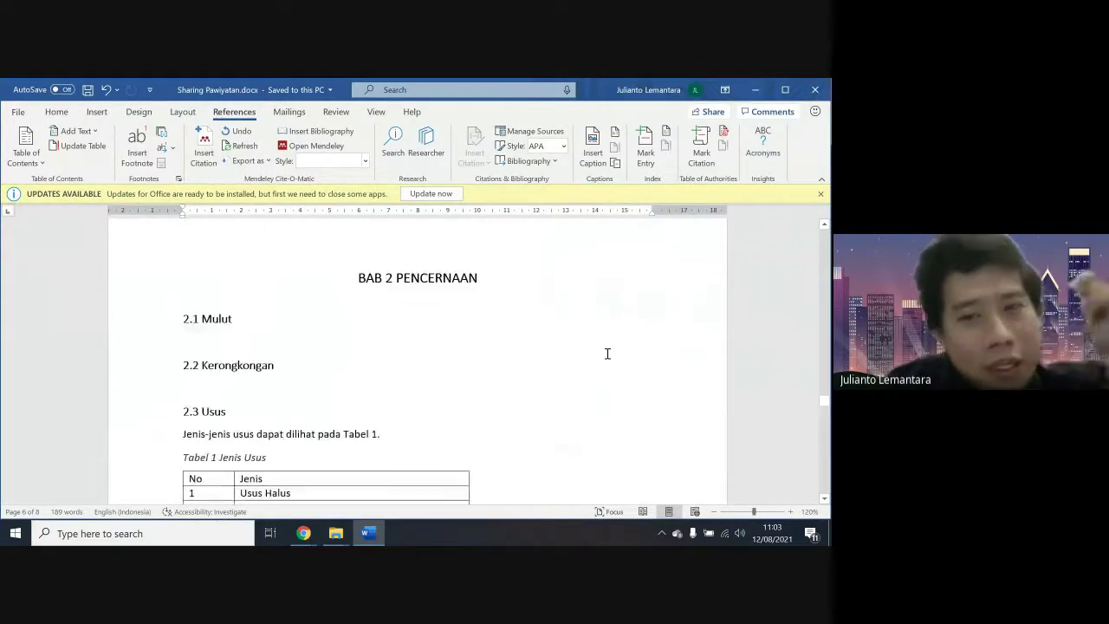
pyautogui.scroll(20, 608, 353)
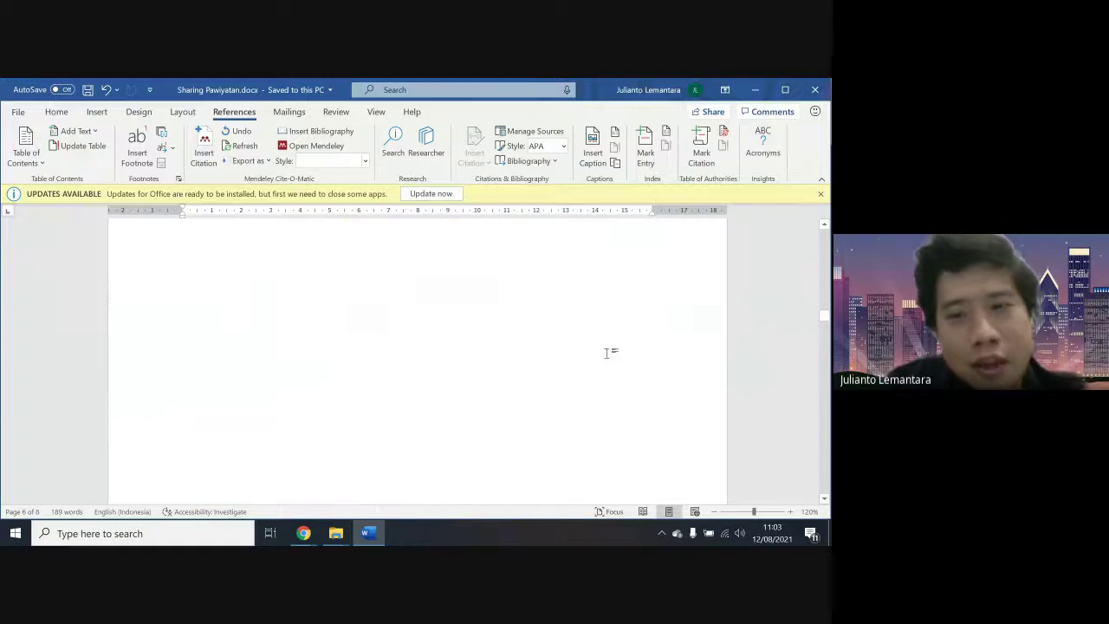
pyautogui.scroll(10, 607, 354)
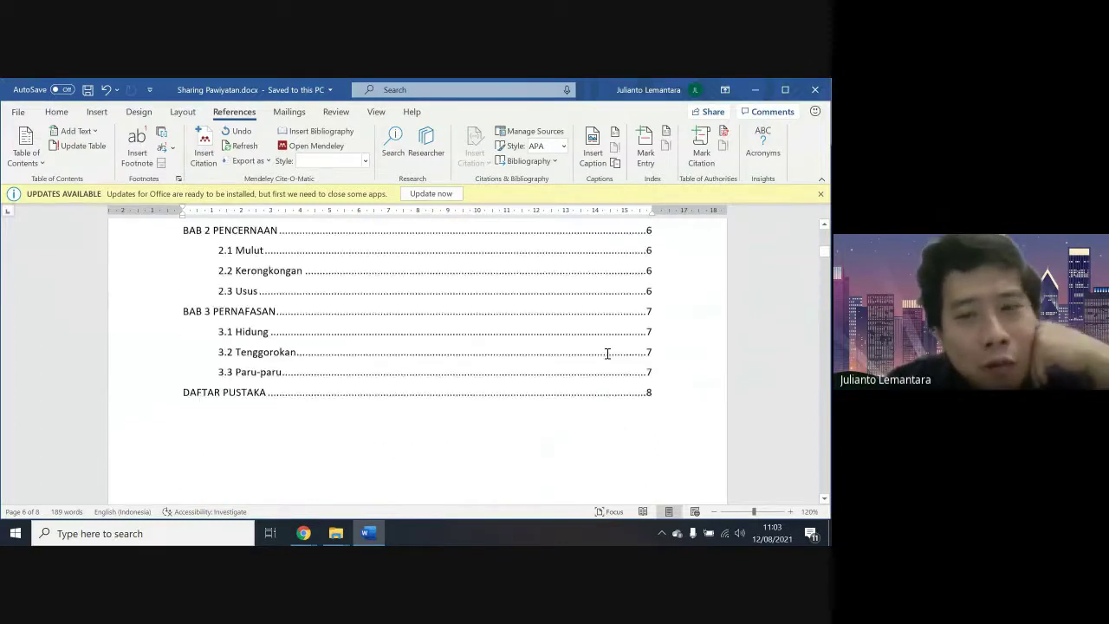
pyautogui.scroll(-5, 607, 353)
pyautogui.scroll(-10, 607, 353)
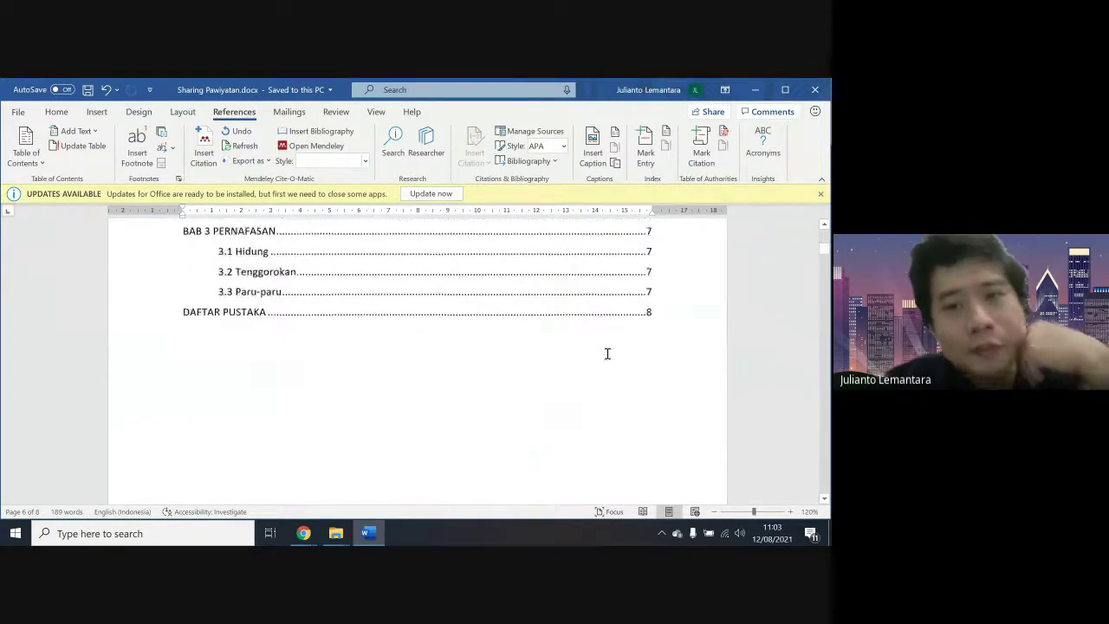
pyautogui.scroll(-10, 608, 354)
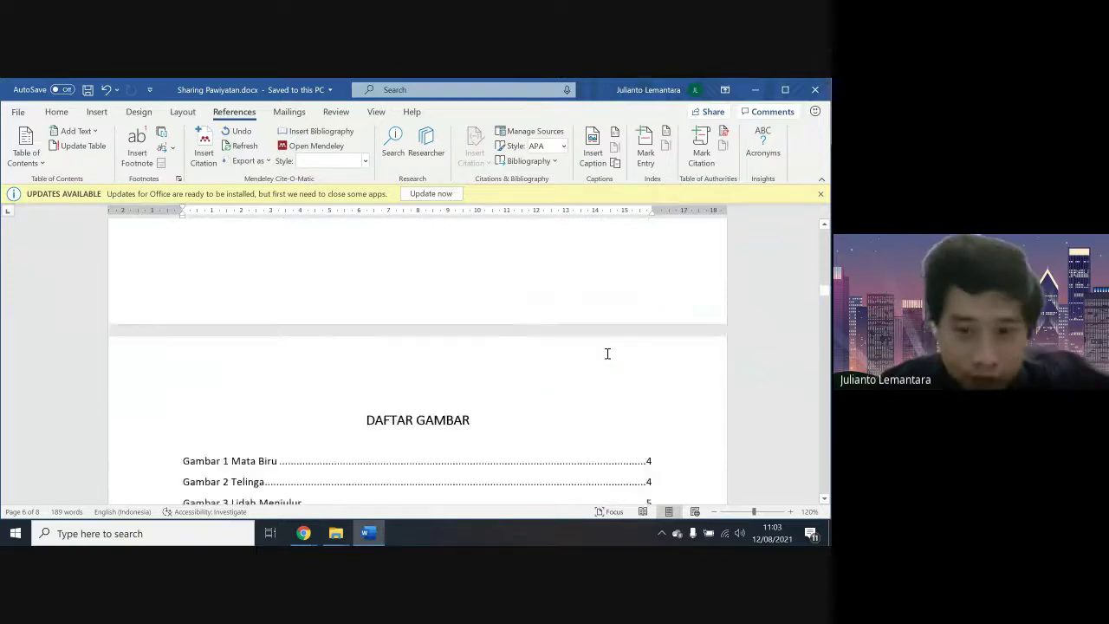
pyautogui.scroll(10, 607, 355)
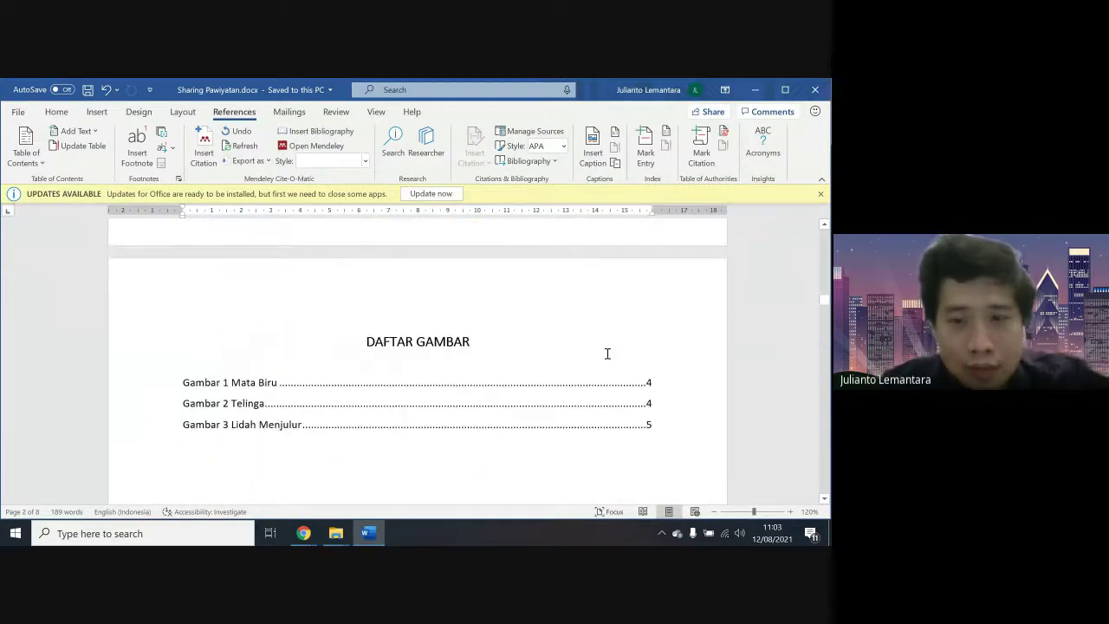
pyautogui.scroll(-5, 609, 413)
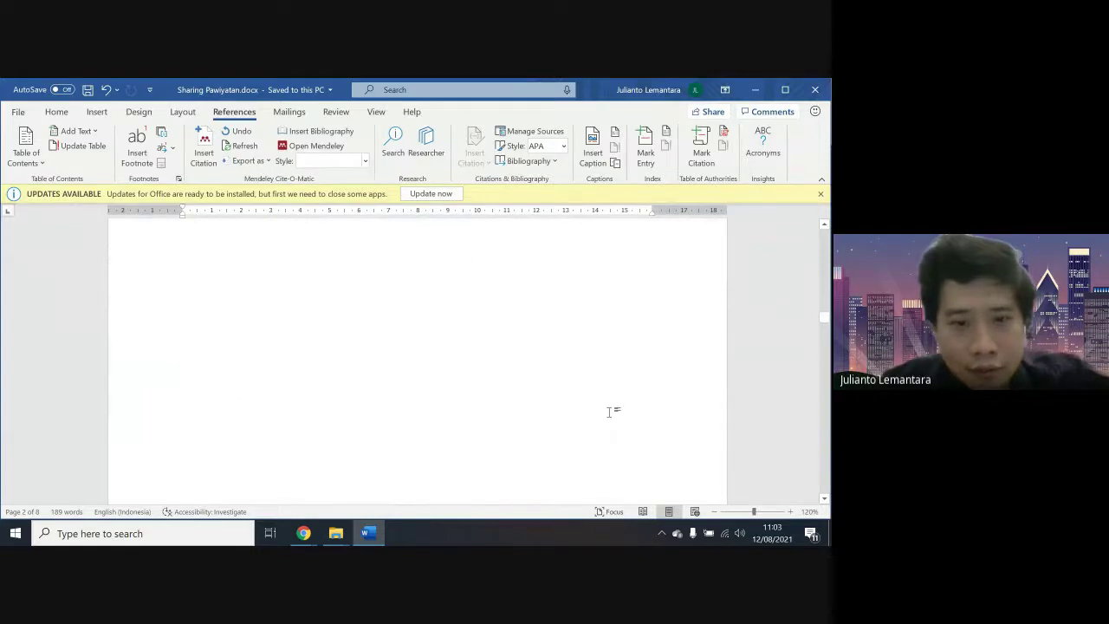
pyautogui.scroll(-5, 609, 412)
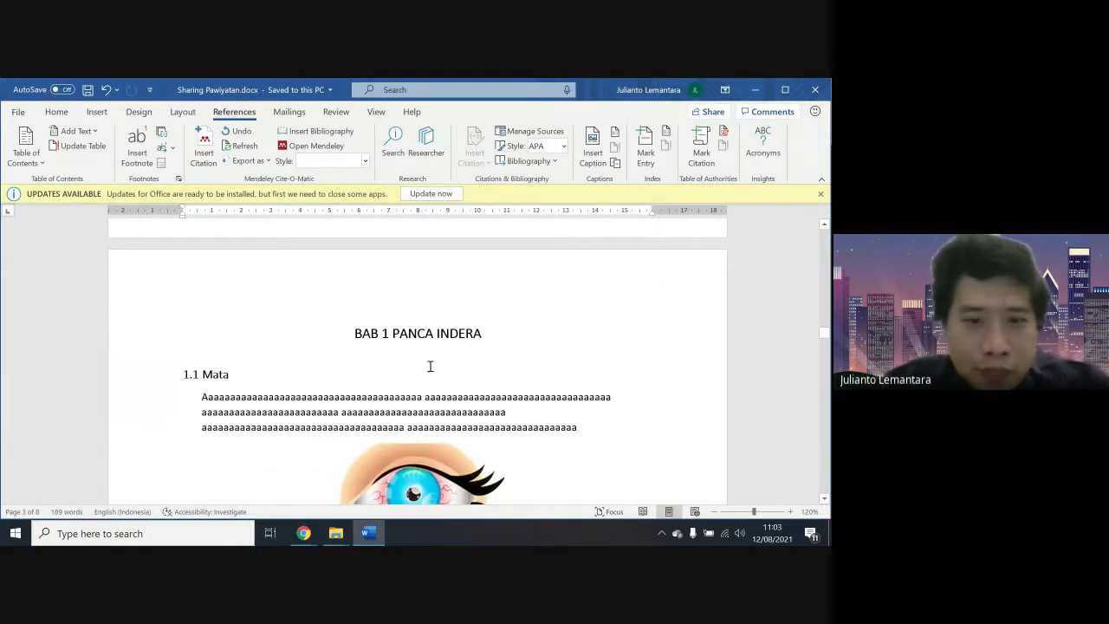
pyautogui.scroll(-10, 458, 347)
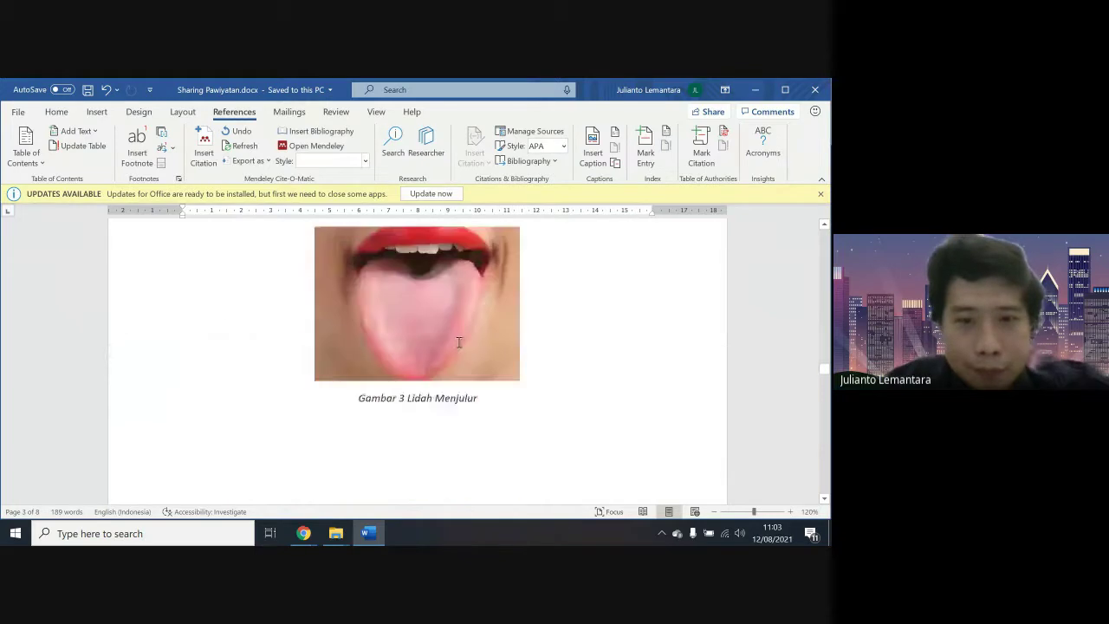
pyautogui.scroll(-20, 459, 342)
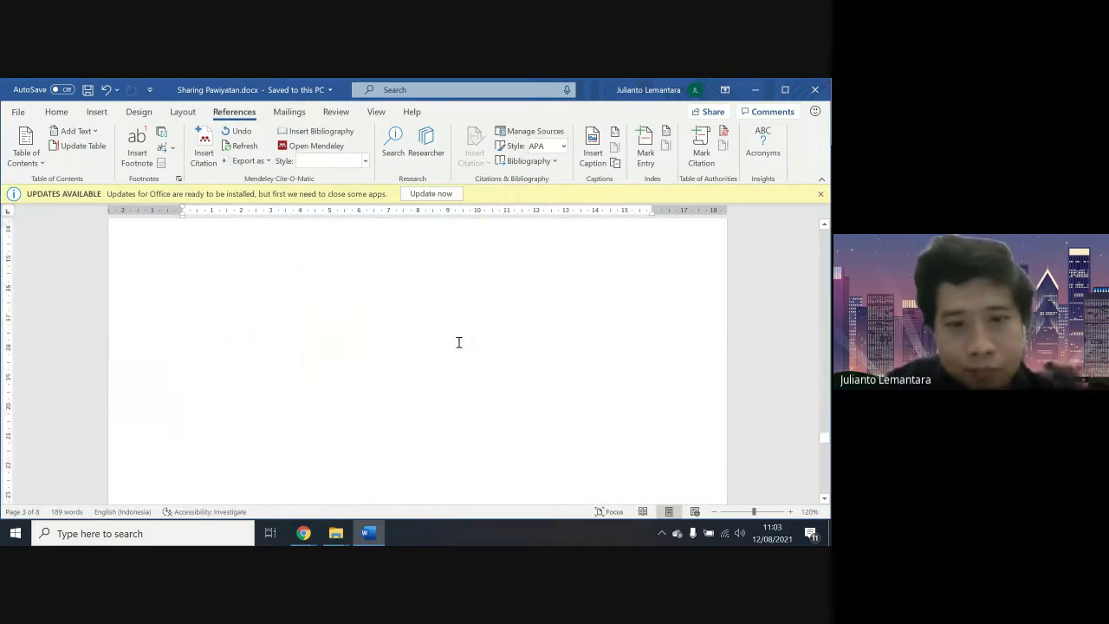
pyautogui.scroll(20, 459, 342)
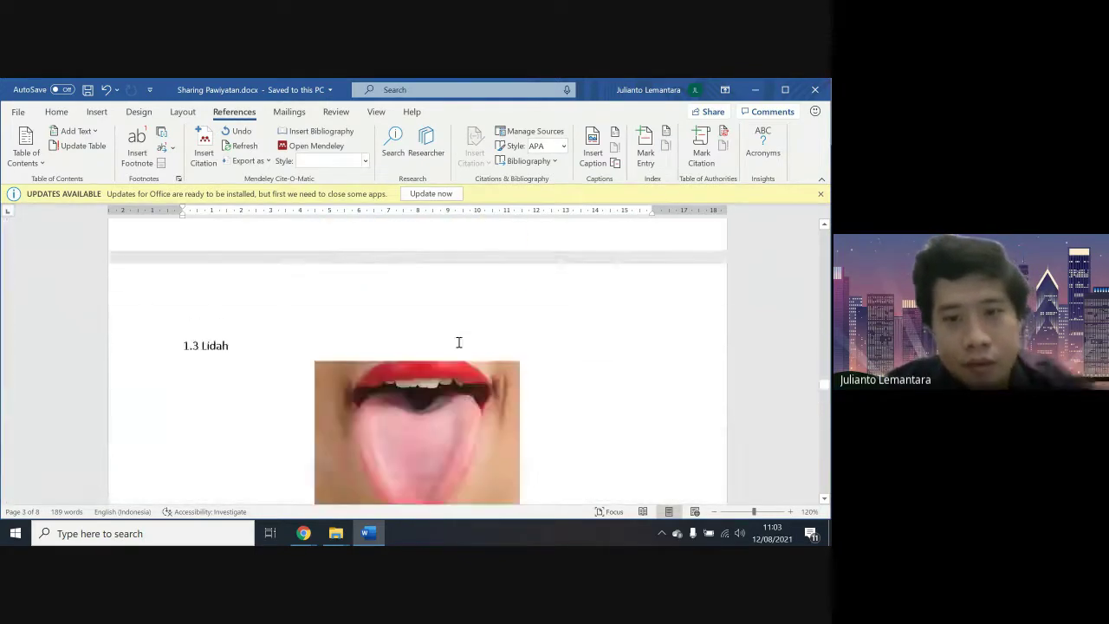
pyautogui.scroll(20, 460, 342)
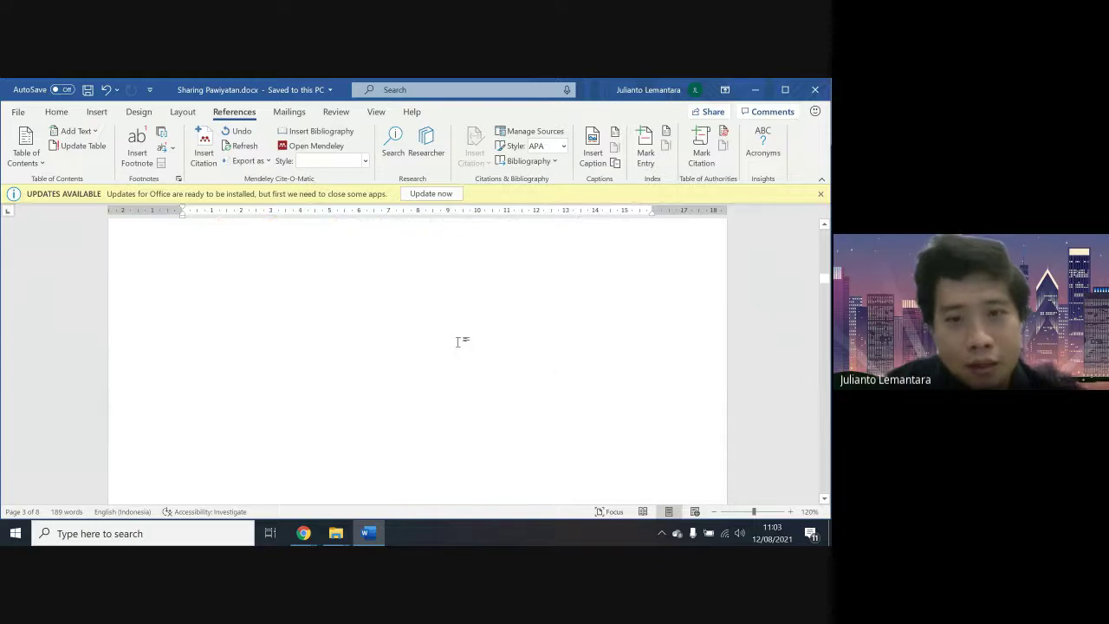
pyautogui.scroll(10, 459, 342)
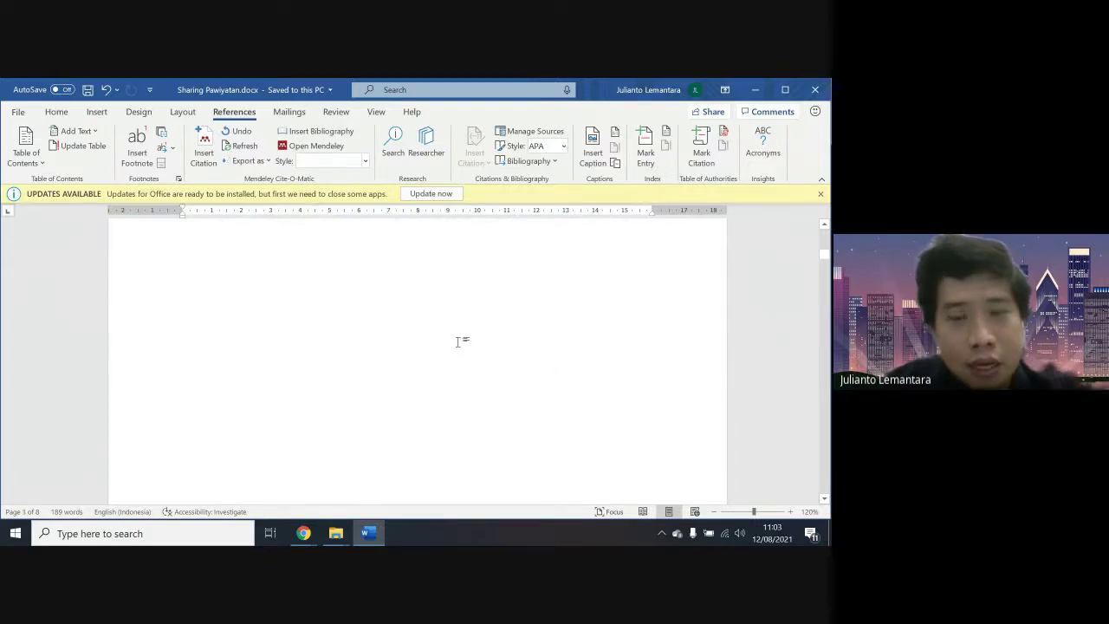
pyautogui.scroll(10, 460, 342)
pyautogui.scroll(-10, 460, 342)
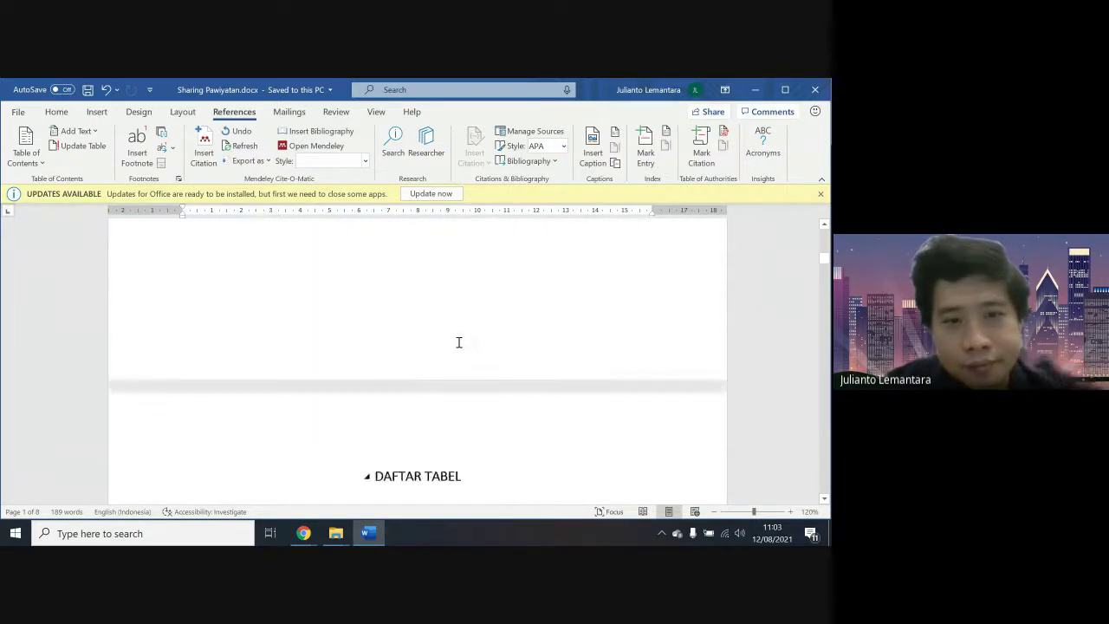
pyautogui.scroll(-15, 459, 342)
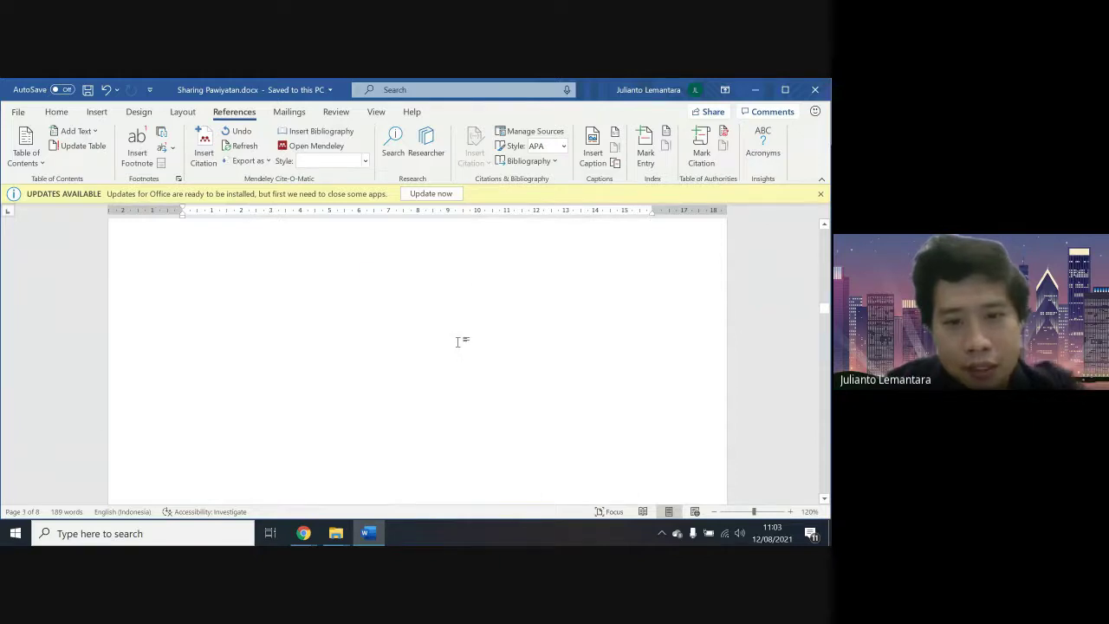
pyautogui.scroll(-5, 459, 343)
pyautogui.scroll(3, 460, 342)
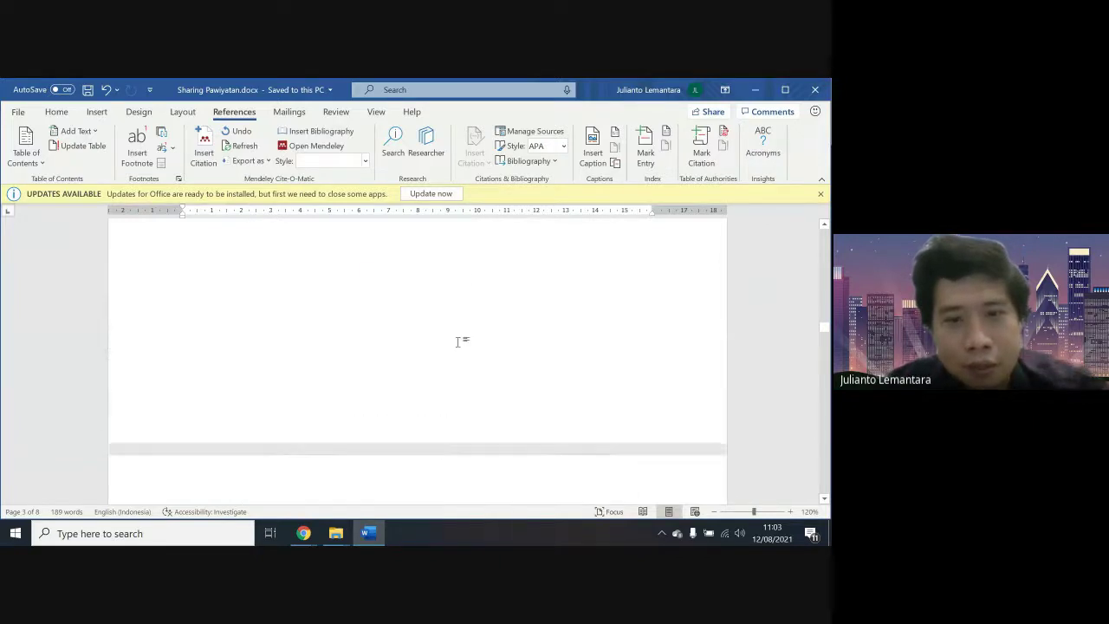
pyautogui.scroll(8, 460, 343)
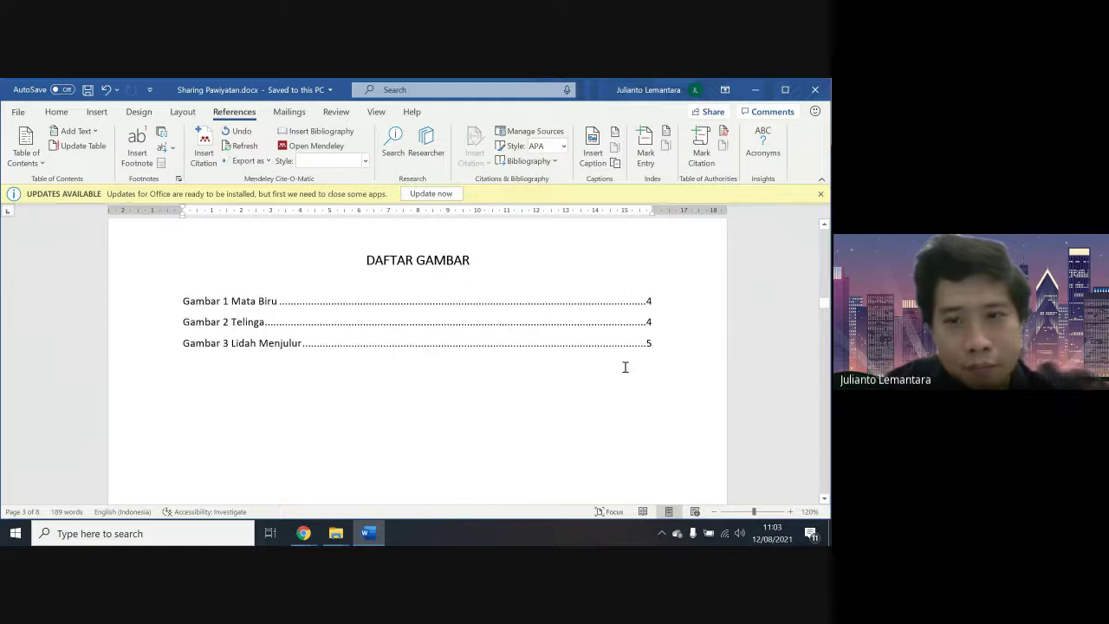
# Add an empty line below 'Gambar 3 Lidah Menjulur' in the DAFTAR GAMBAR list
pyautogui.click(656, 354)
pyautogui.press('Down')
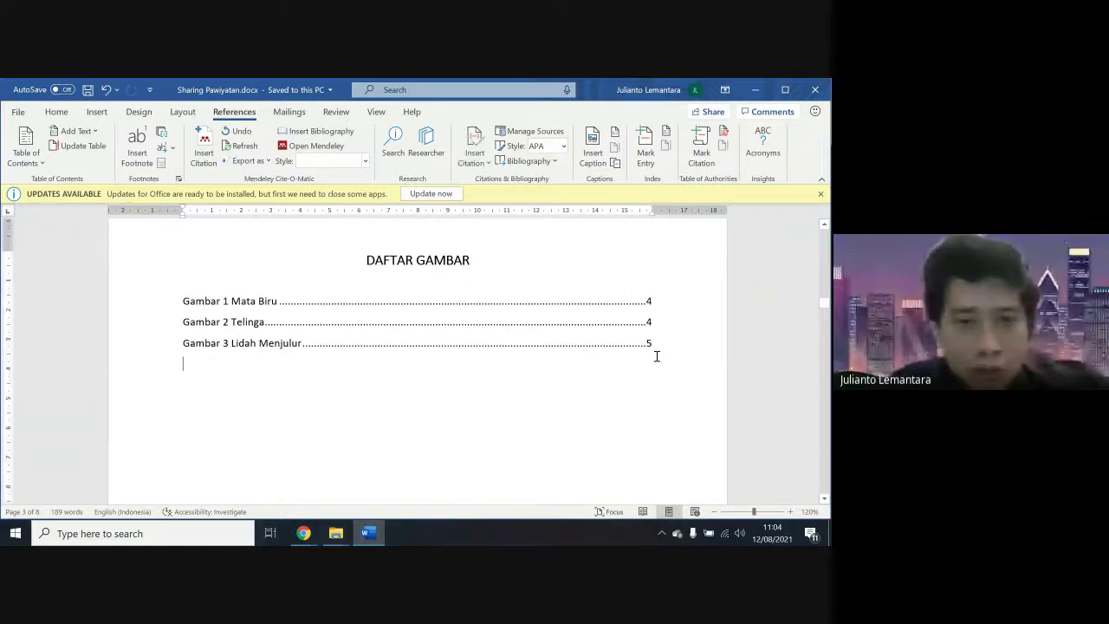
pyautogui.press('Return')
pyautogui.press('Return')
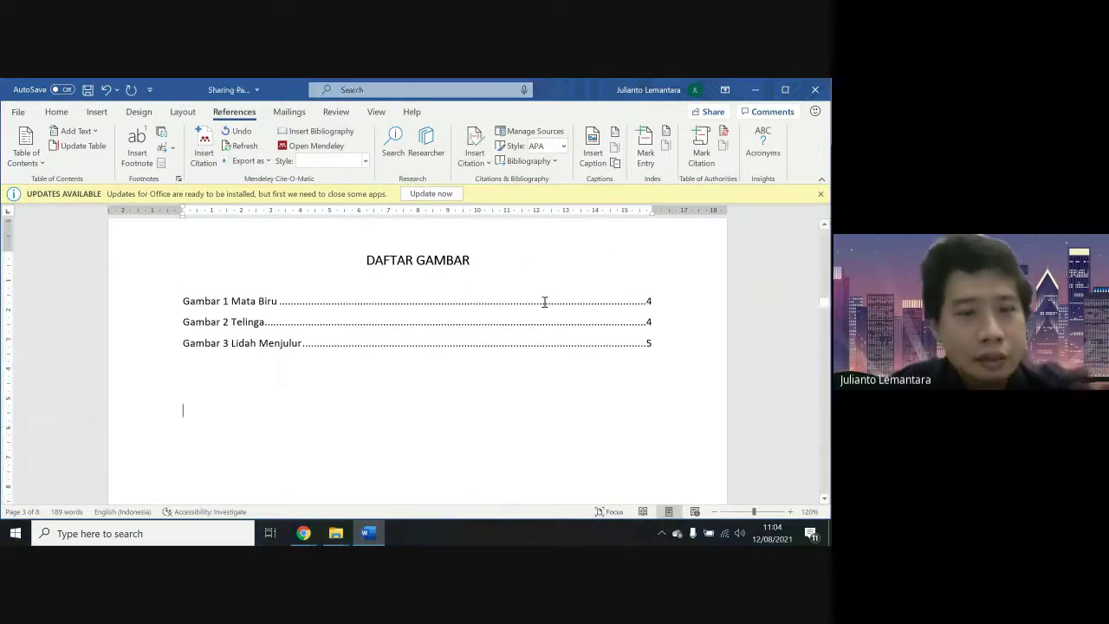
pyautogui.scroll(-15, 525, 362)
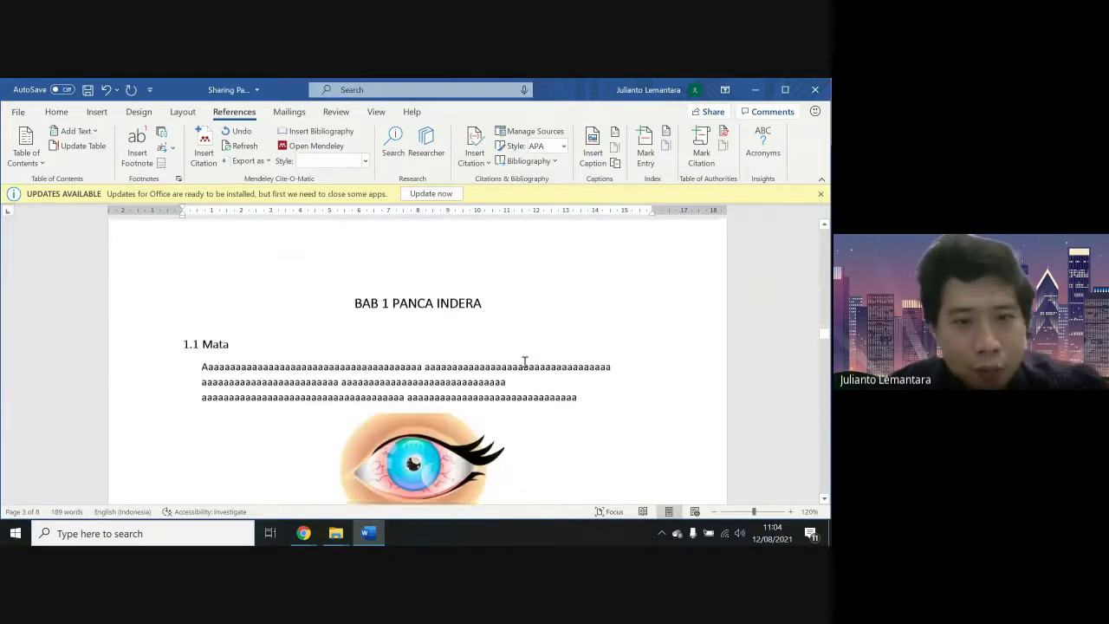
pyautogui.scroll(-1, 524, 363)
pyautogui.scroll(4, 524, 362)
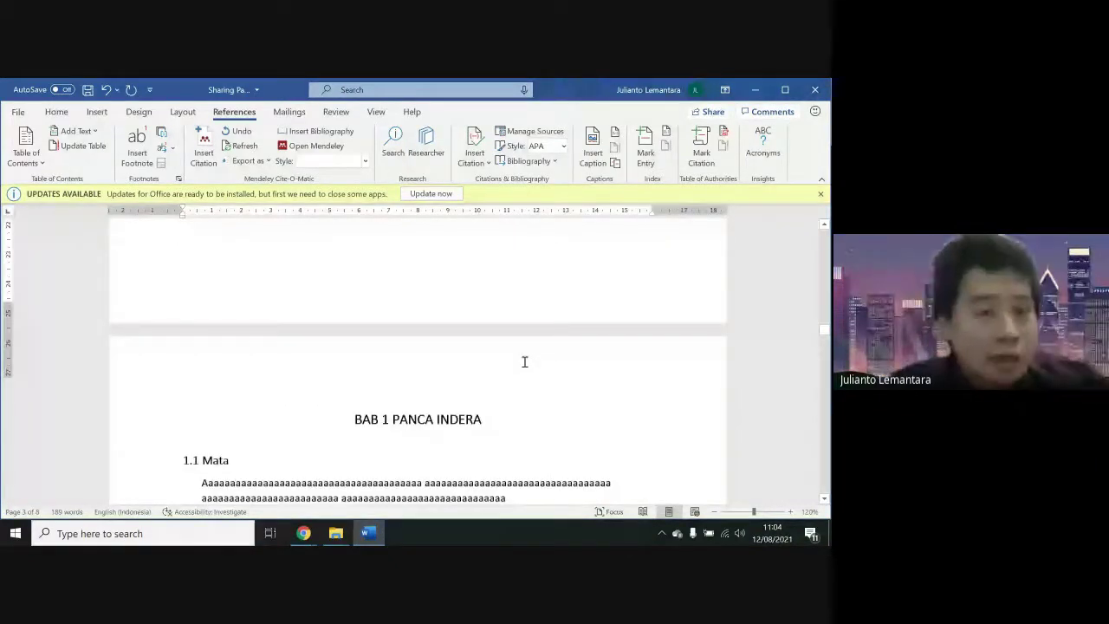
pyautogui.scroll(20, 524, 362)
# Insert a Next Page section break after DAFTAR GAMBAR and delete to pull BAB 1 onto the new page
pyautogui.click(184, 112)
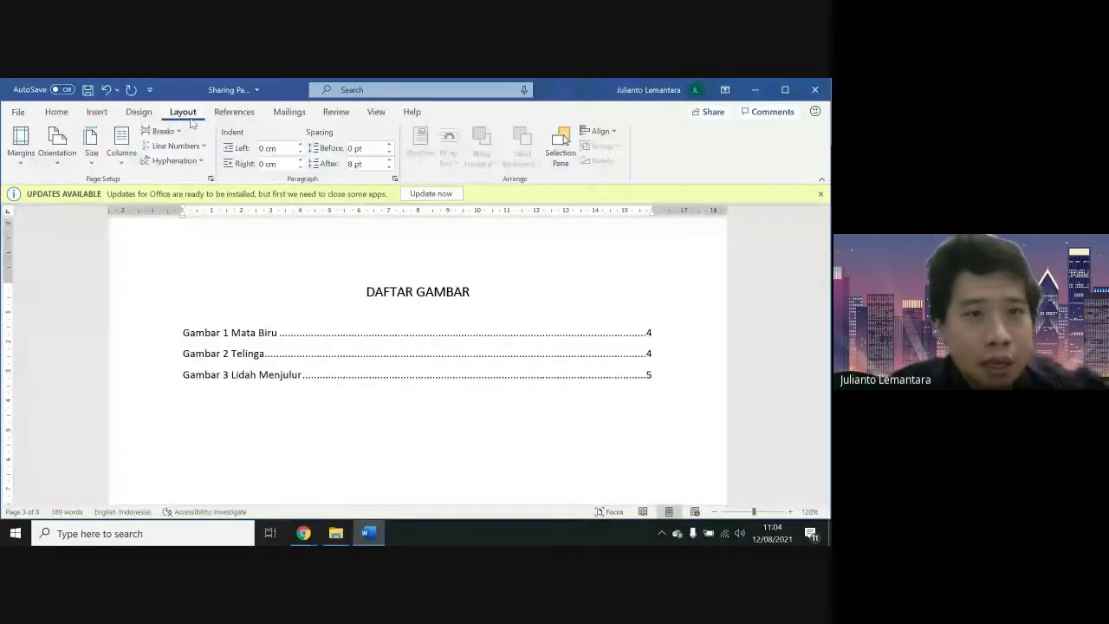
pyautogui.click(163, 130)
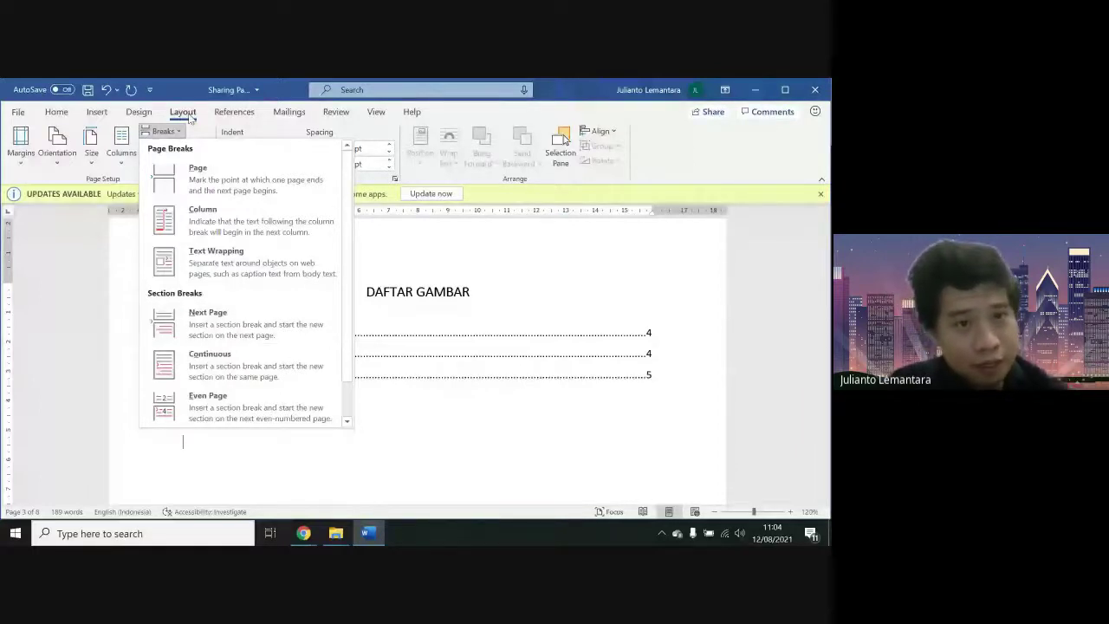
pyautogui.click(229, 316)
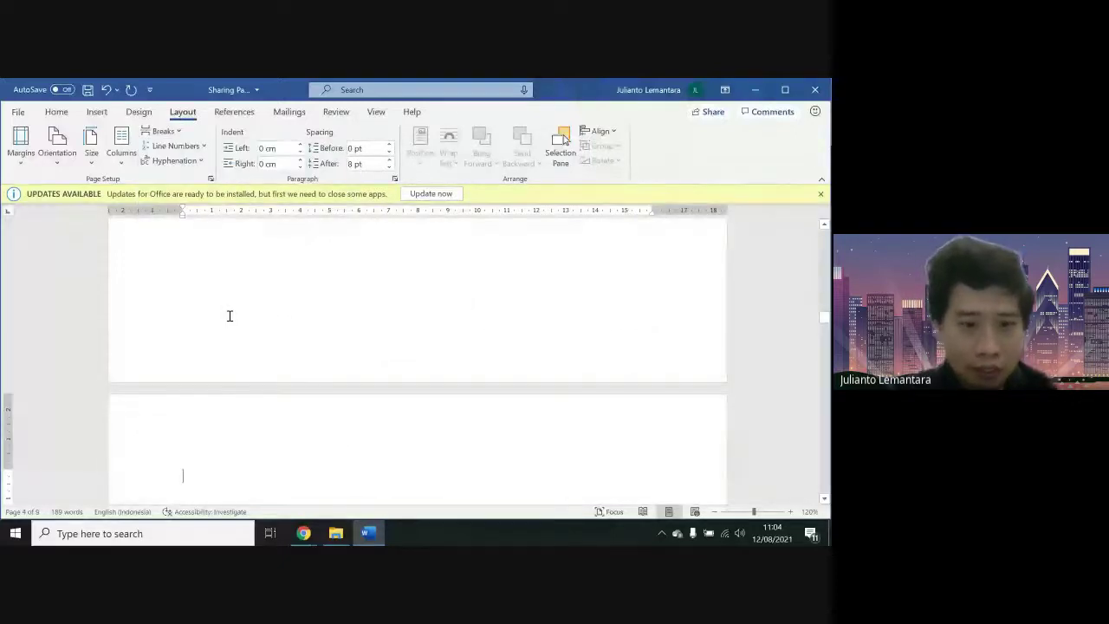
pyautogui.press('Delete')
pyautogui.press('Delete')
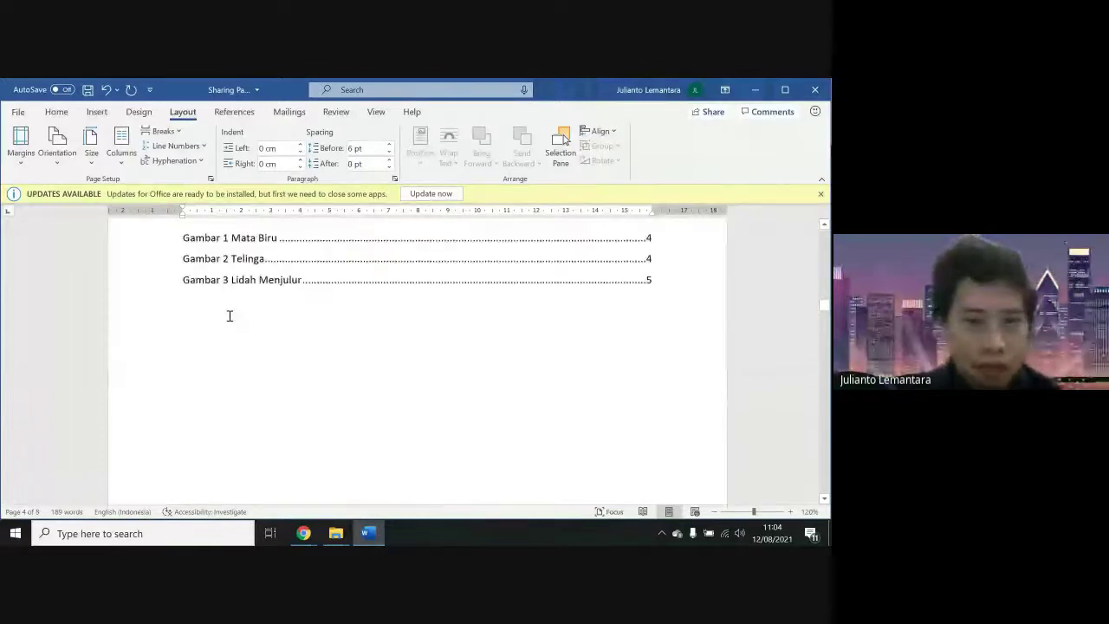
pyautogui.scroll(-3, 233, 329)
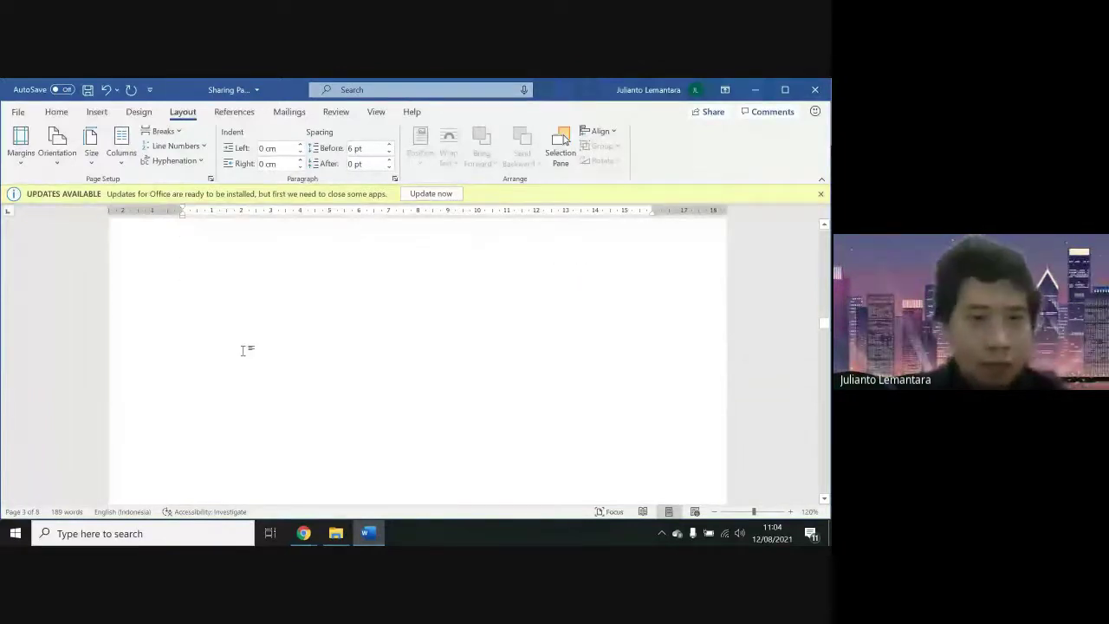
pyautogui.scroll(-3, 256, 347)
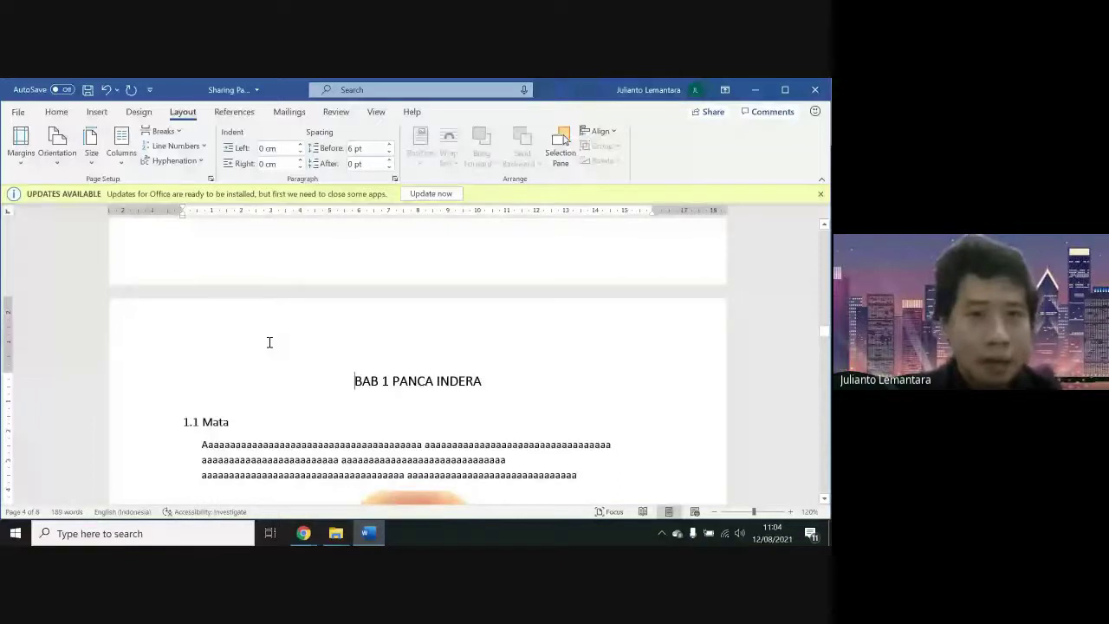
# Turn on Show/Hide ¶ and check the section break following the DAFTAR GAMBAR list
pyautogui.click(56, 112)
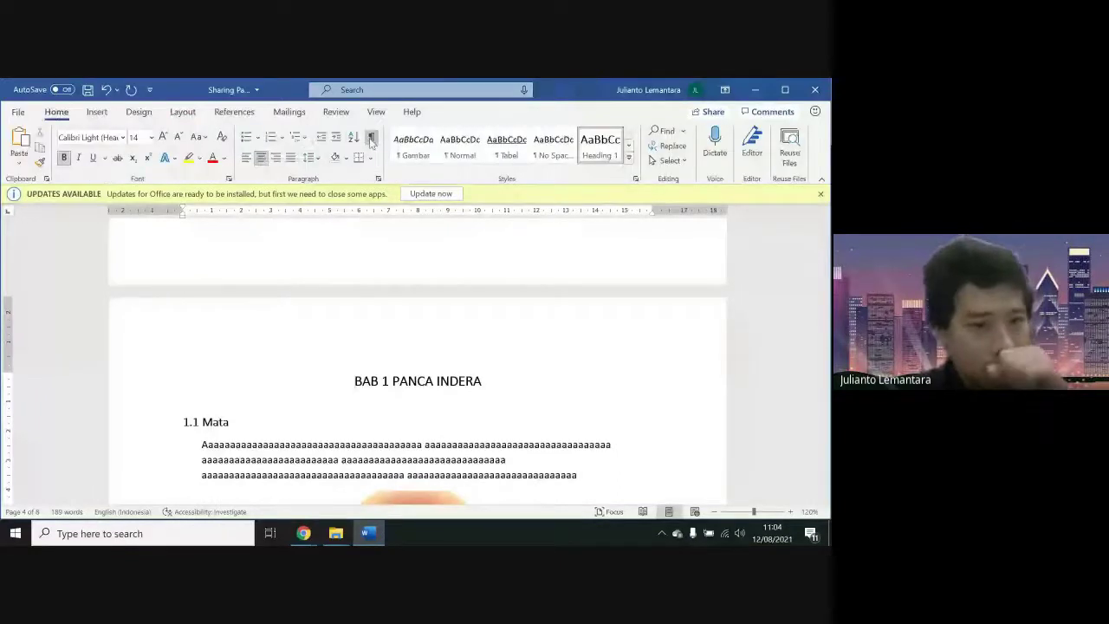
pyautogui.click(371, 139)
pyautogui.scroll(3, 357, 265)
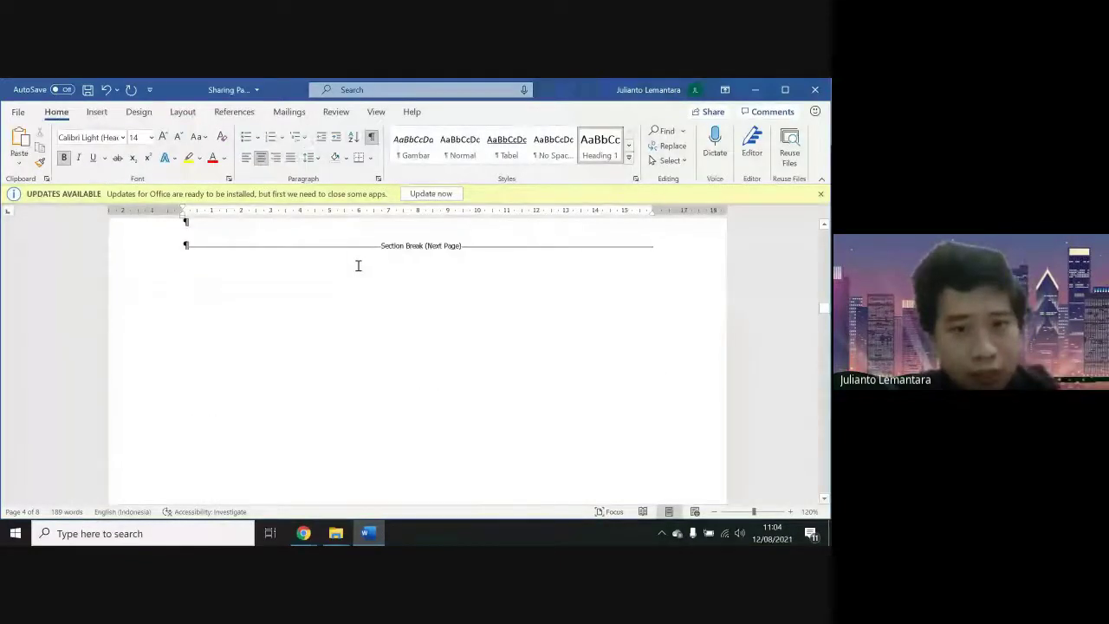
pyautogui.scroll(3, 424, 460)
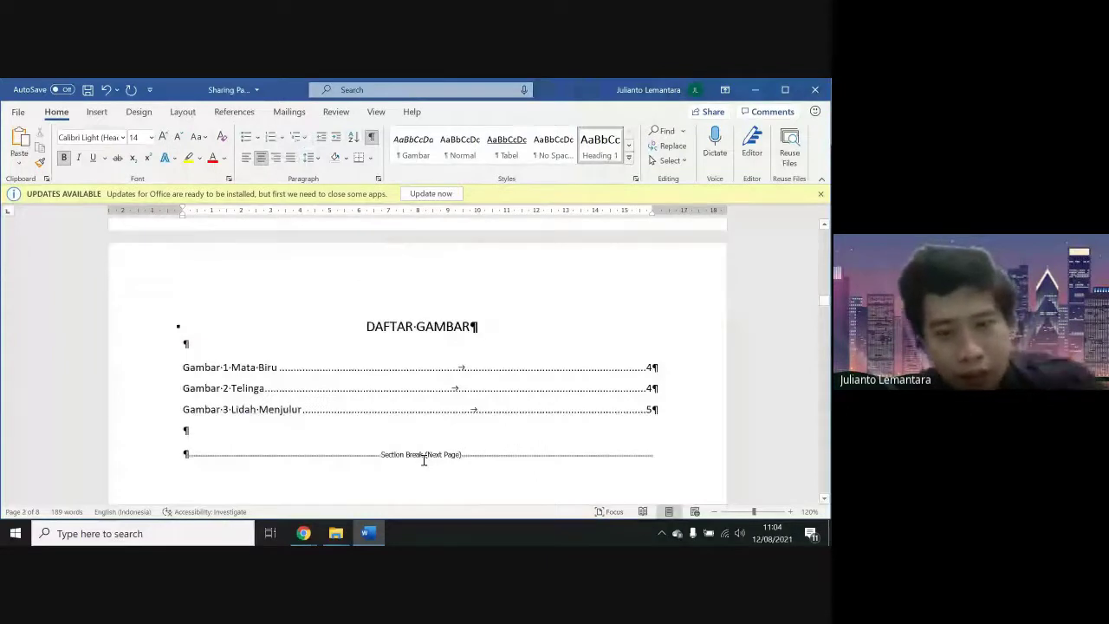
pyautogui.scroll(-1, 433, 456)
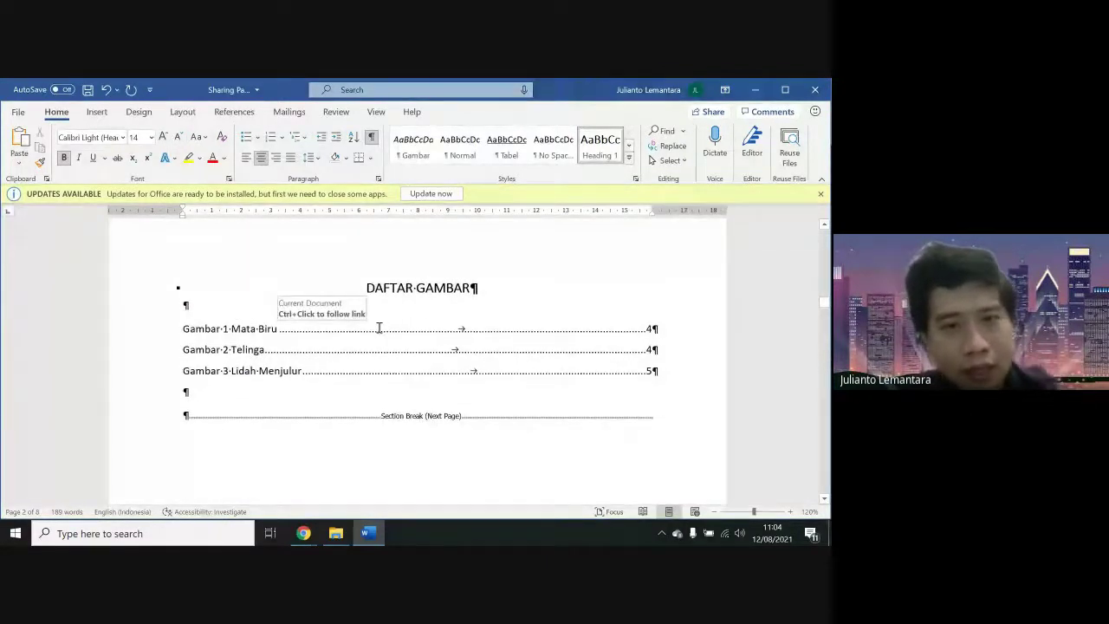
pyautogui.scroll(5, 380, 343)
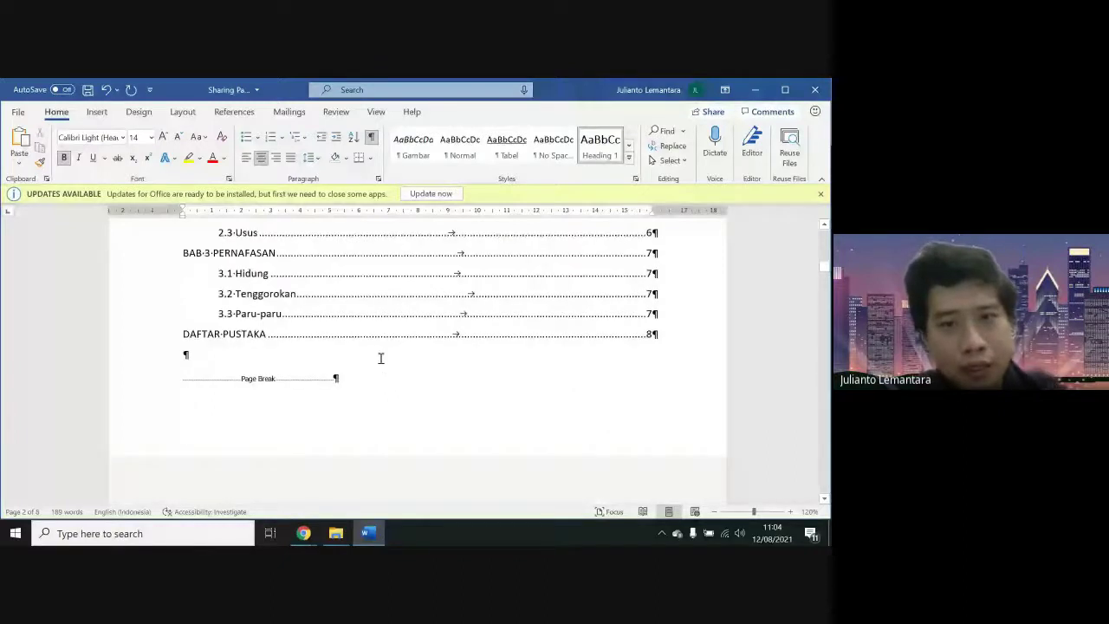
pyautogui.scroll(-5, 381, 358)
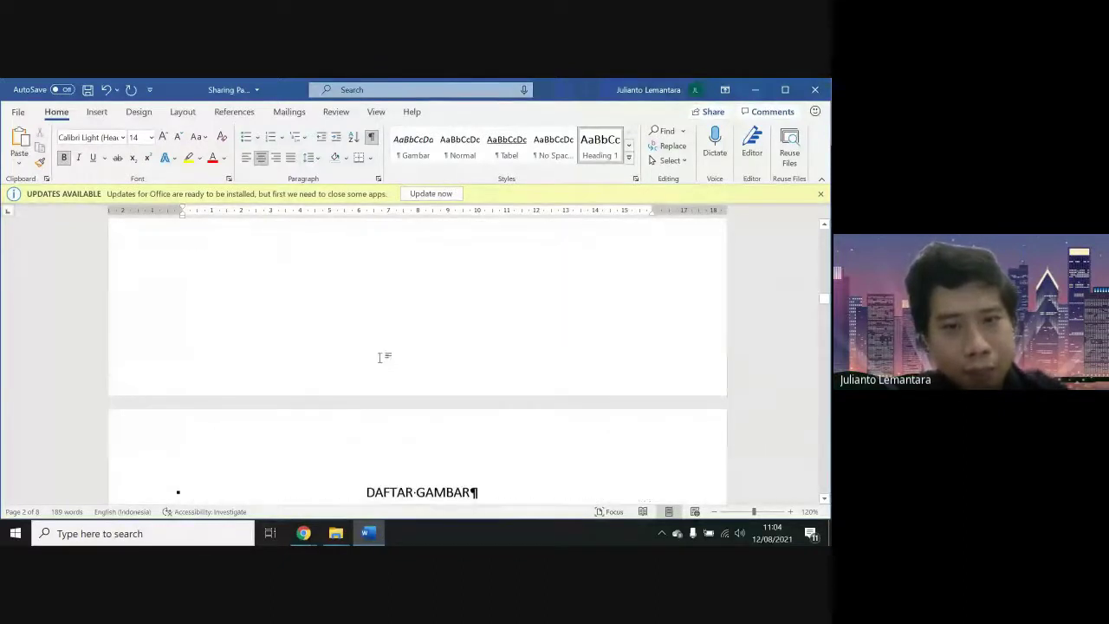
pyautogui.scroll(-10, 381, 358)
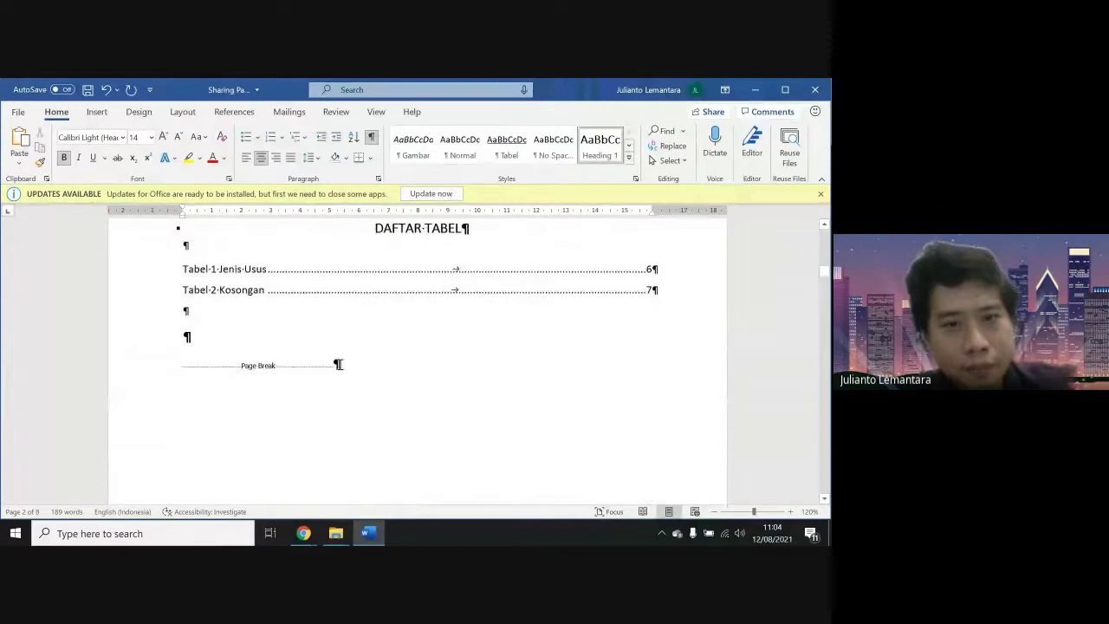
pyautogui.scroll(-5, 339, 365)
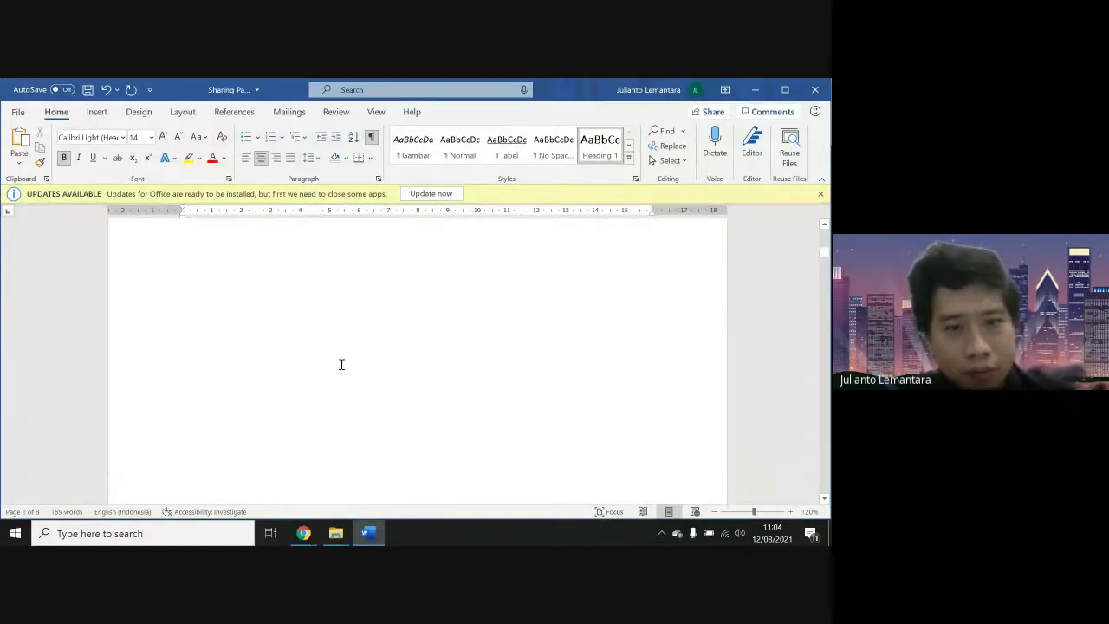
pyautogui.scroll(15, 342, 365)
pyautogui.scroll(-2, 341, 365)
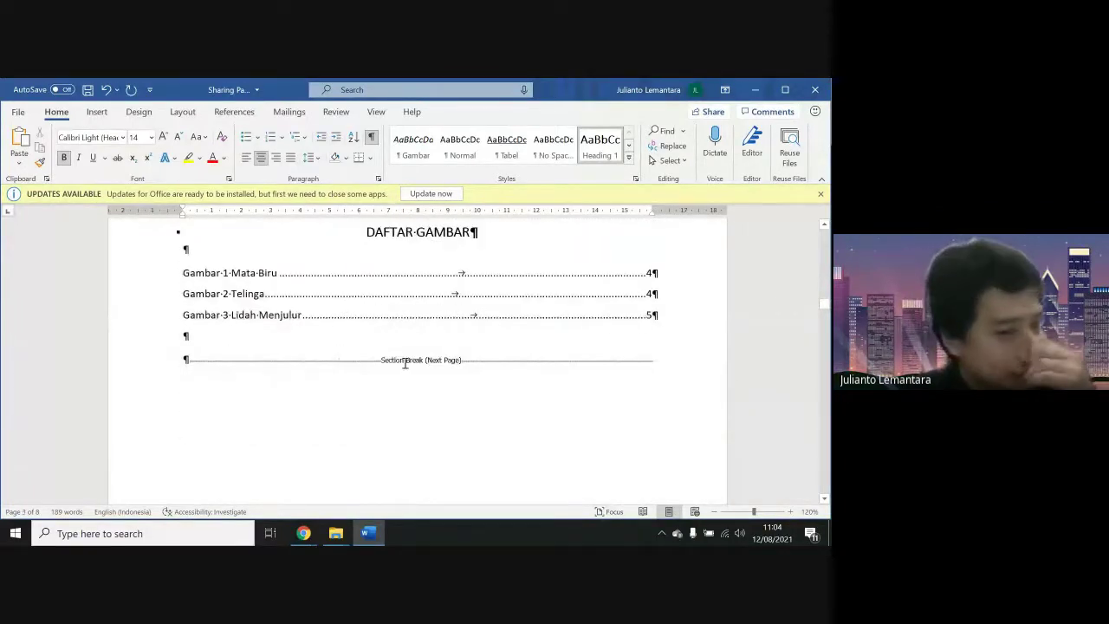
# Open the BAB 1 page header for editing and hide the formatting marks
pyautogui.scroll(-15, 404, 364)
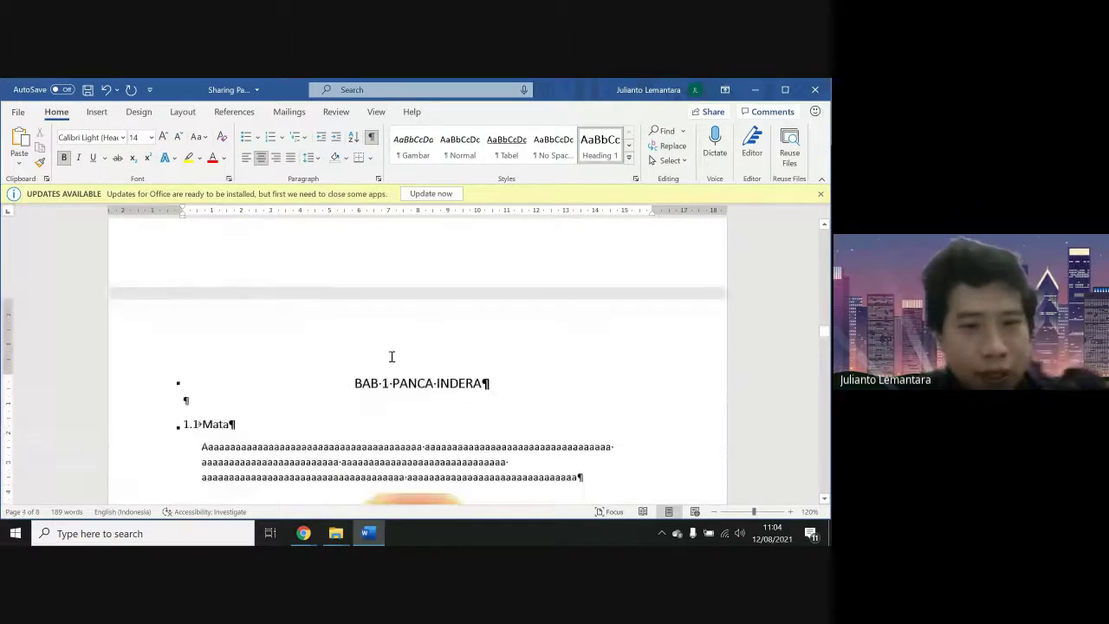
pyautogui.doubleClick(398, 340)
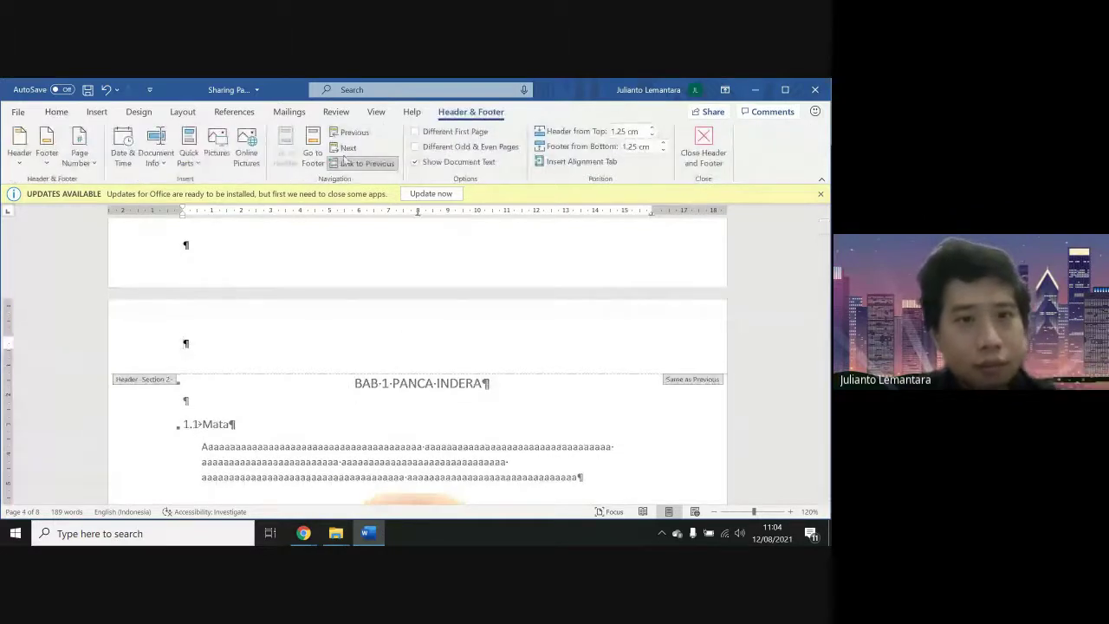
pyautogui.click(62, 115)
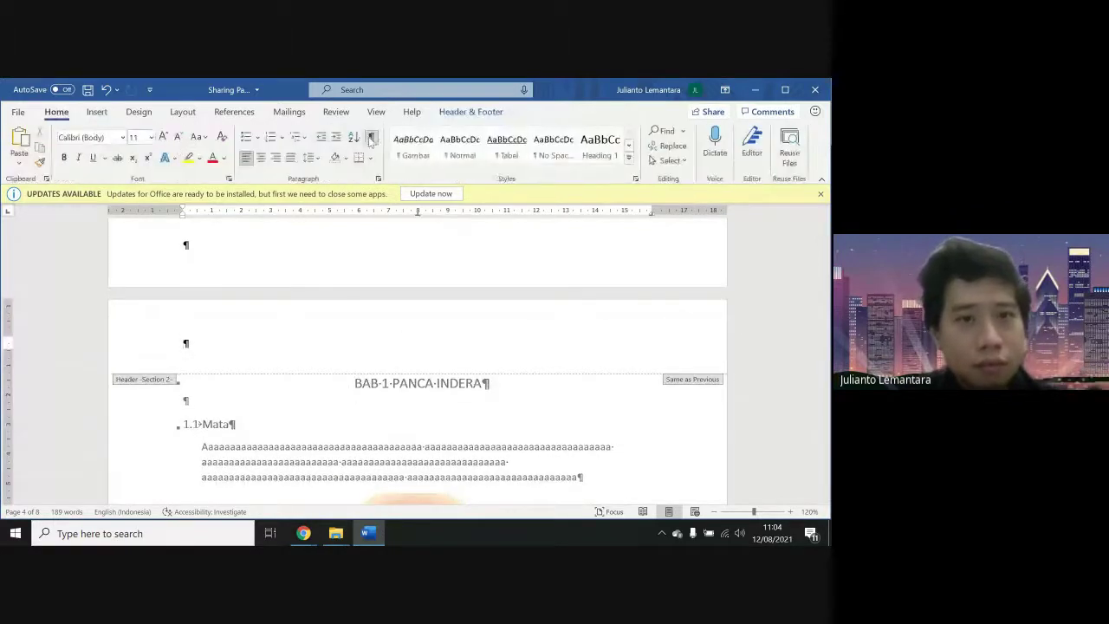
pyautogui.click(370, 137)
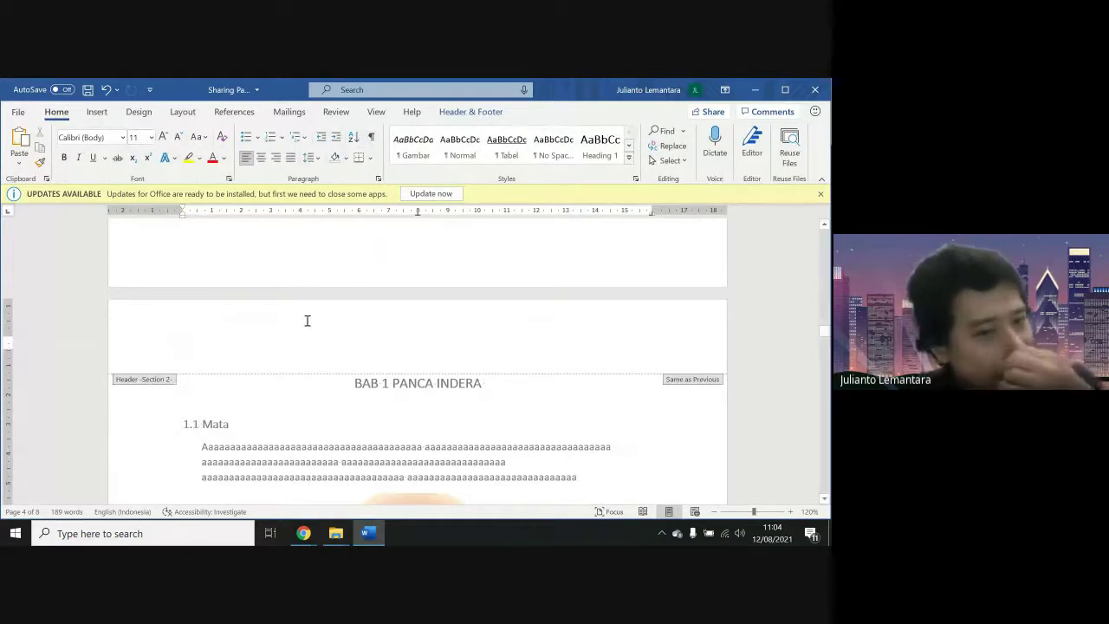
# Review the DAFTAR GAMBAR list and place the caret back in the Section 2 header
pyautogui.scroll(15, 307, 321)
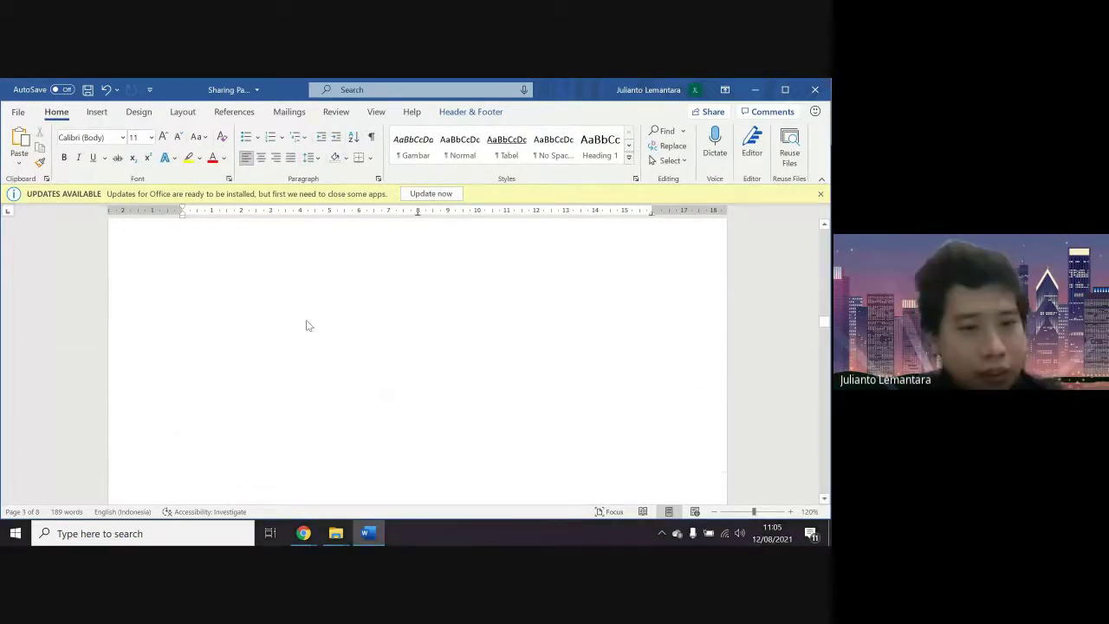
pyautogui.scroll(15, 306, 326)
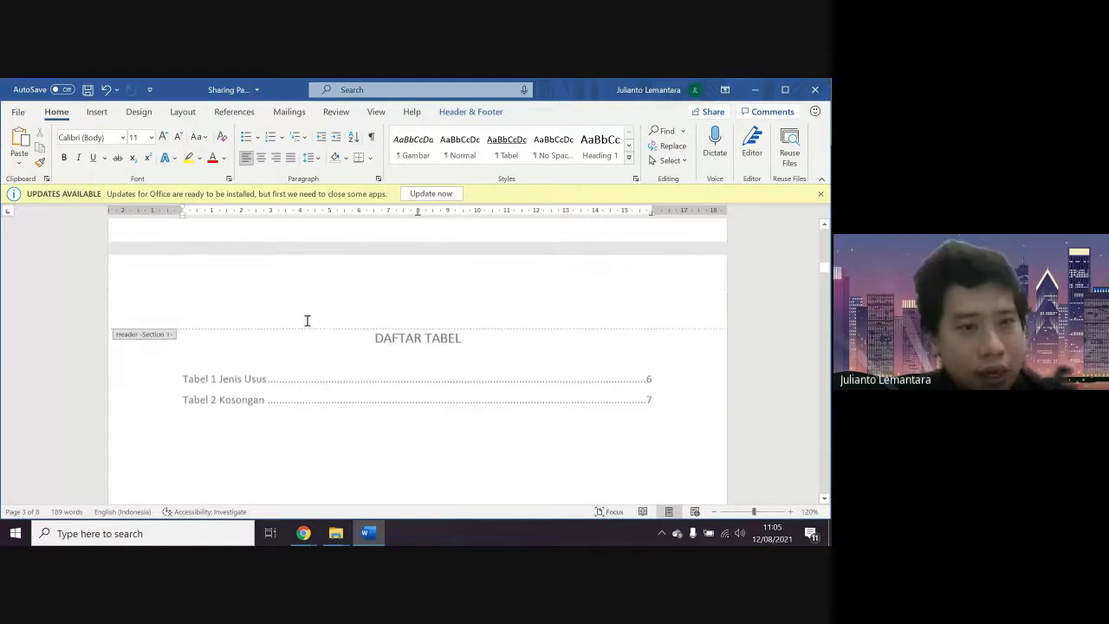
pyautogui.scroll(15, 306, 325)
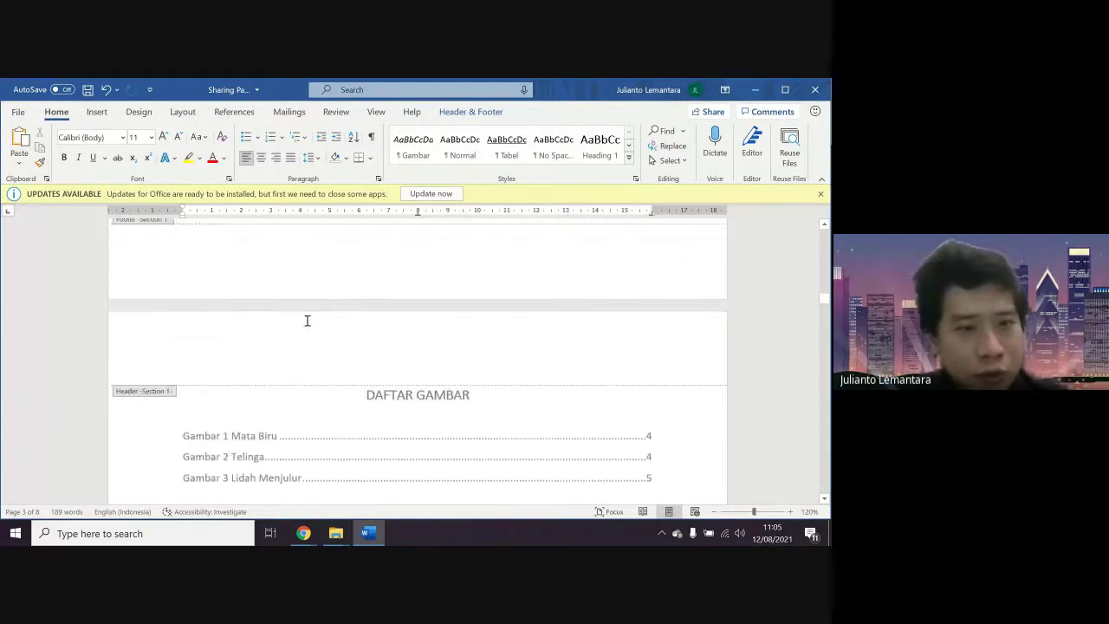
pyautogui.scroll(-5, 307, 323)
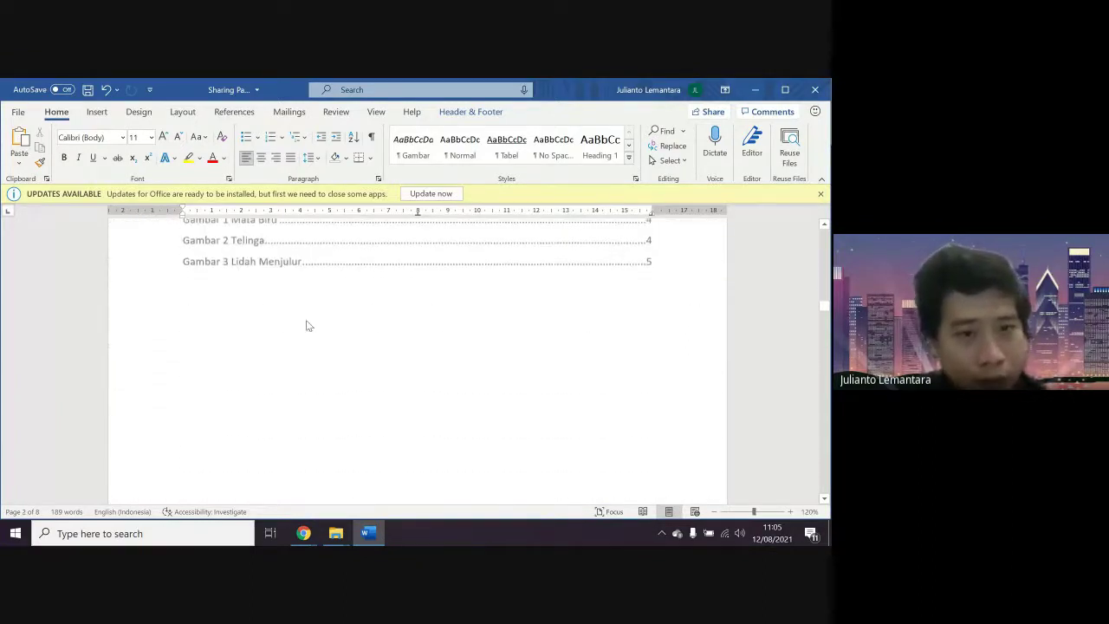
pyautogui.scroll(-3, 306, 326)
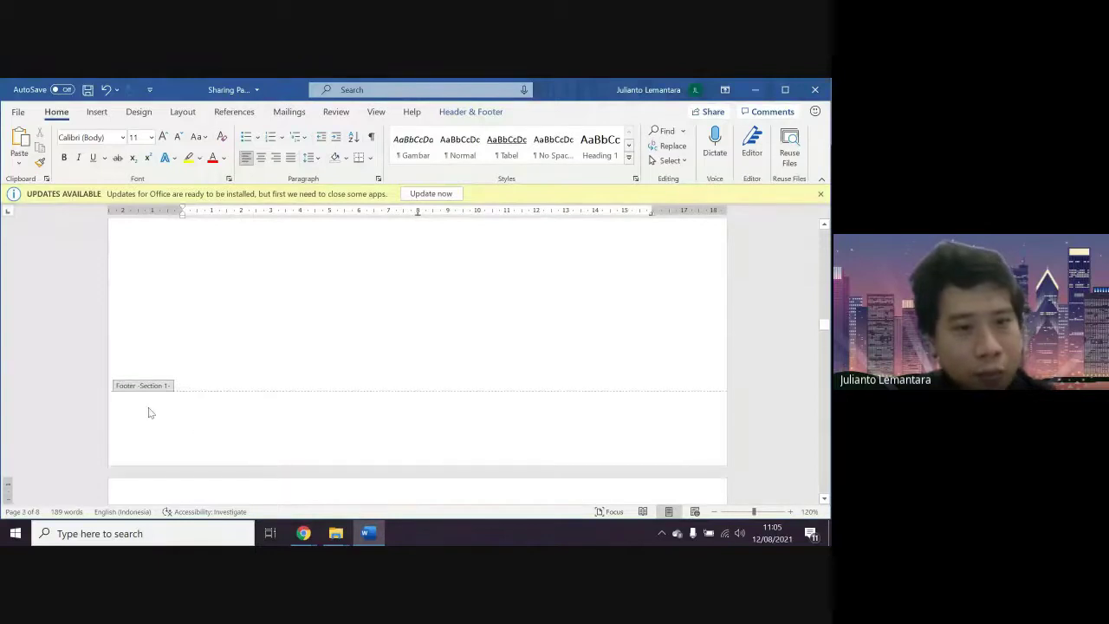
pyautogui.scroll(1, 161, 410)
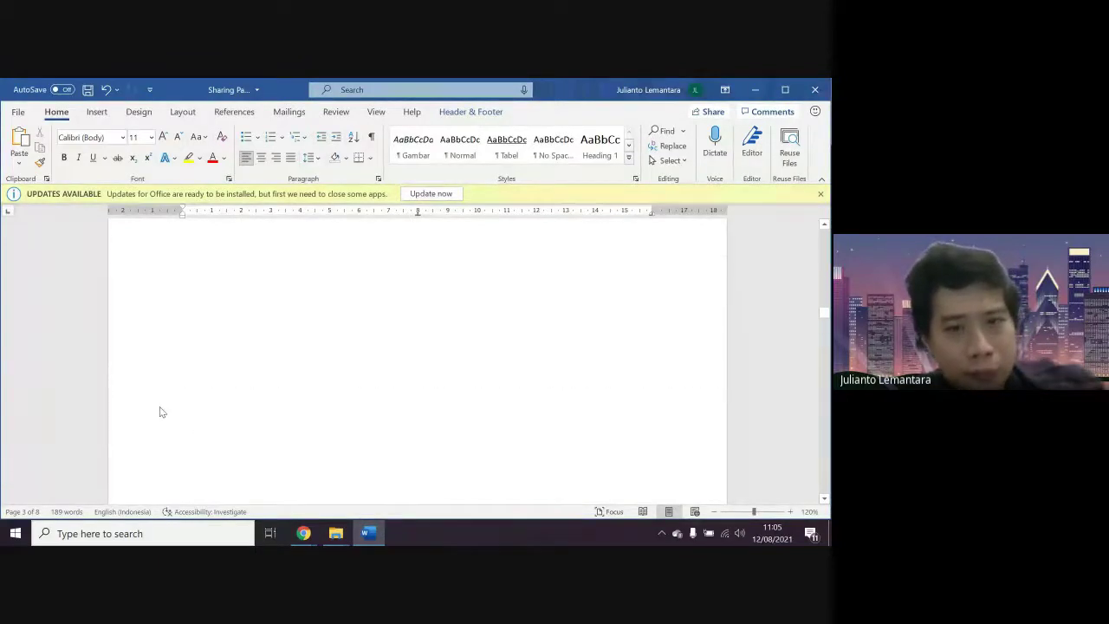
pyautogui.scroll(-3, 156, 413)
pyautogui.scroll(-15, 156, 412)
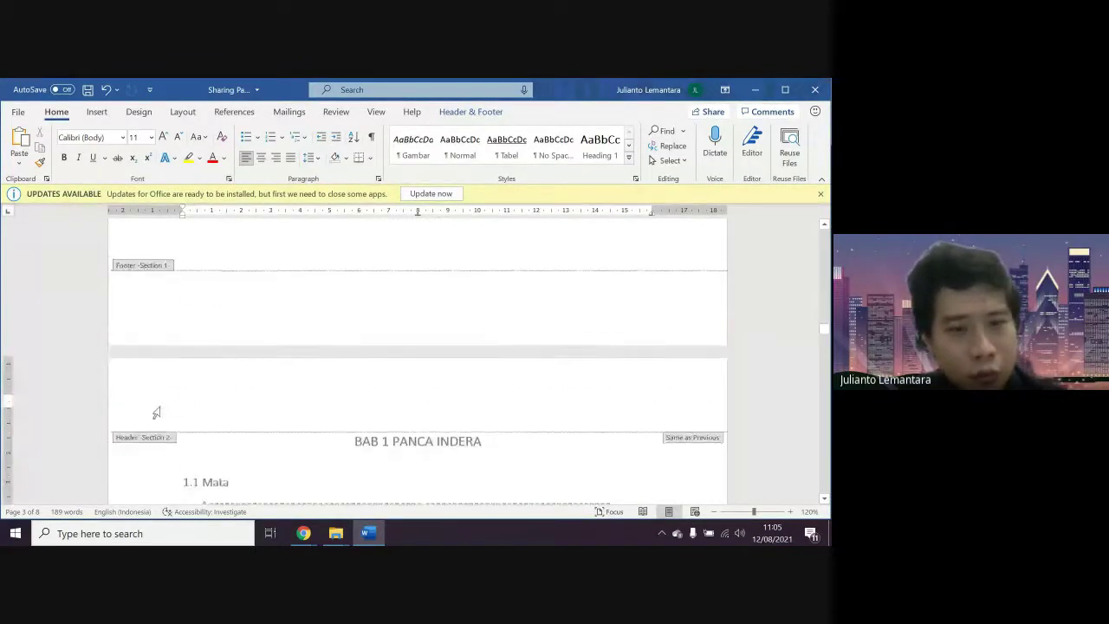
pyautogui.click(212, 393)
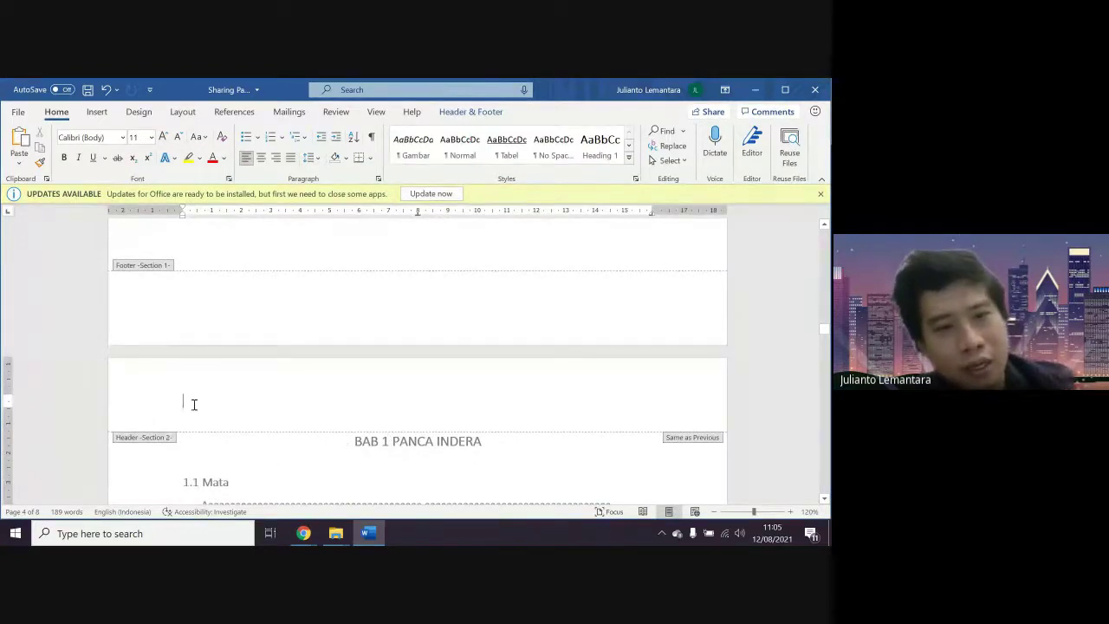
pyautogui.scroll(5, 214, 394)
pyautogui.scroll(4, 214, 394)
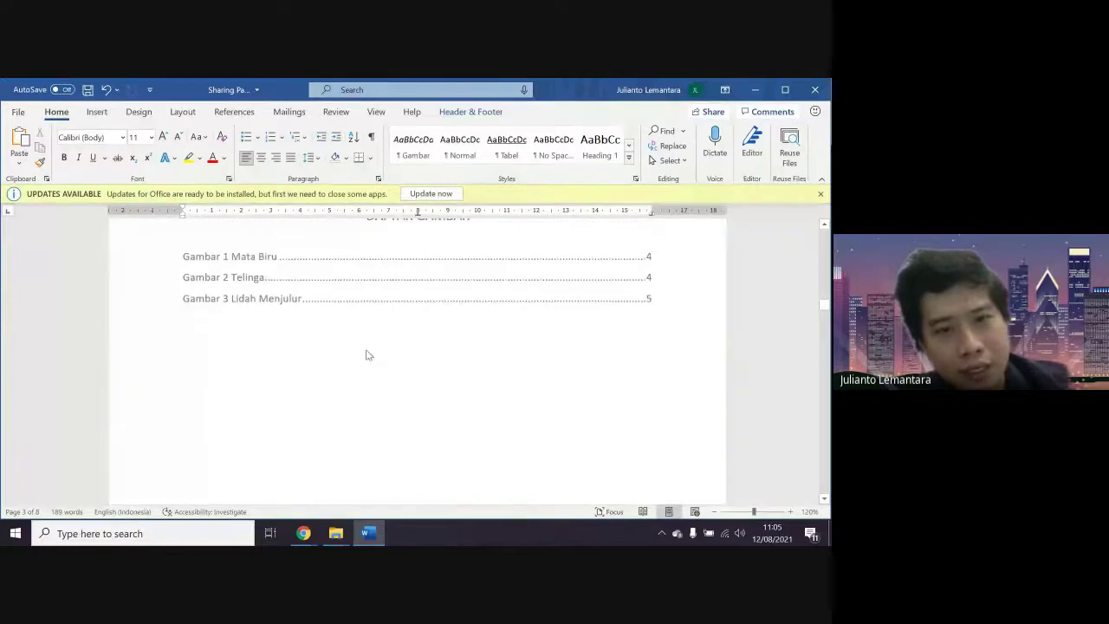
pyautogui.scroll(2, 330, 437)
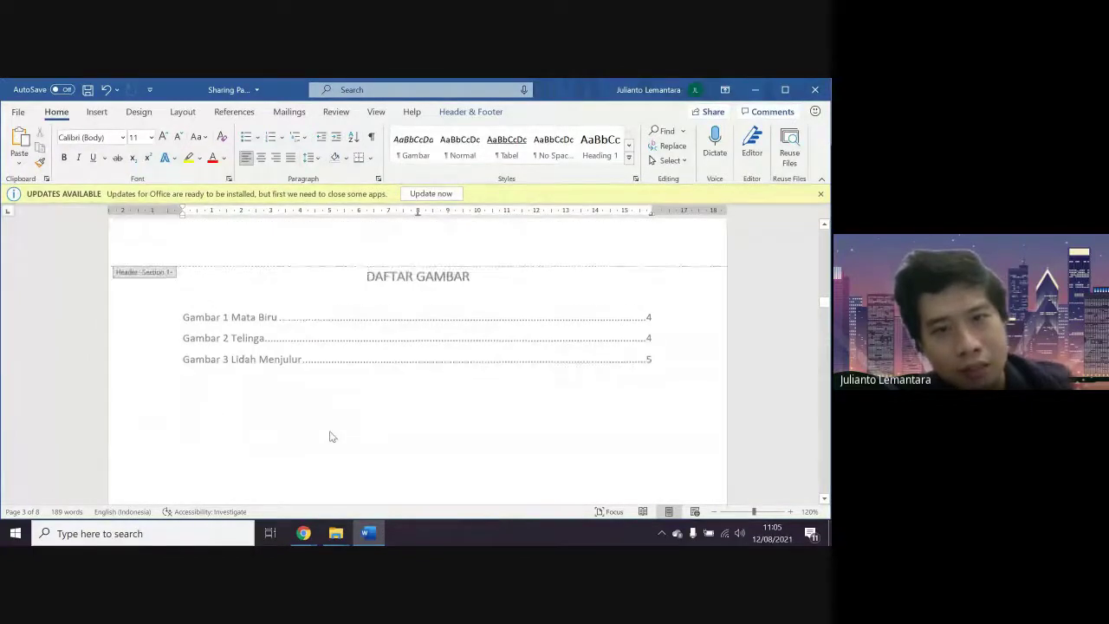
pyautogui.scroll(-15, 389, 494)
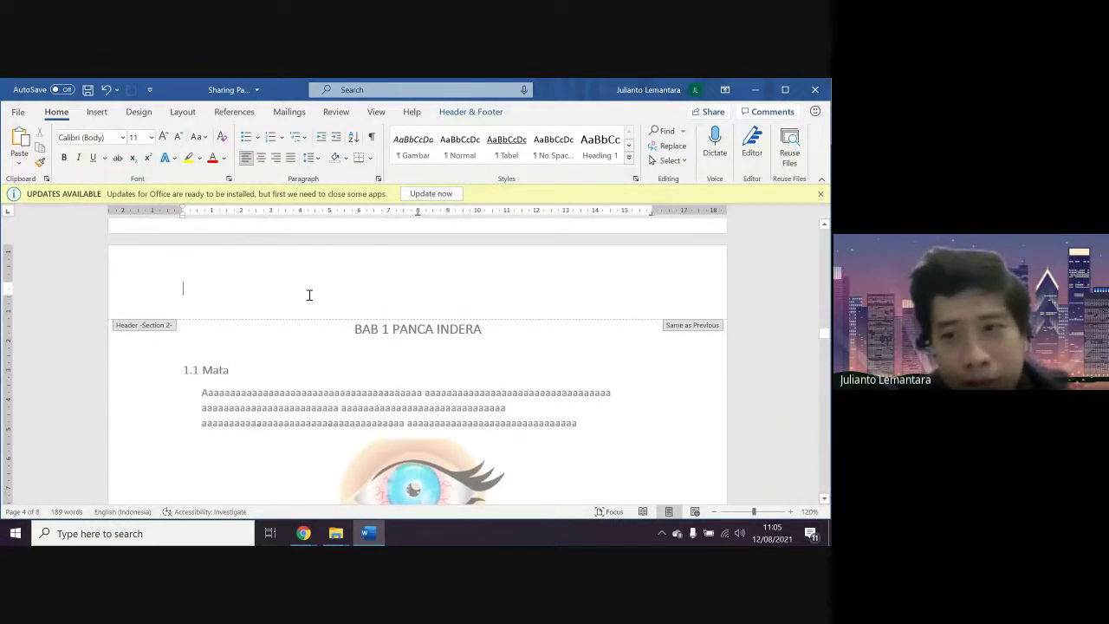
# Turn off Link to Previous for the Section 2 header
pyautogui.click(464, 115)
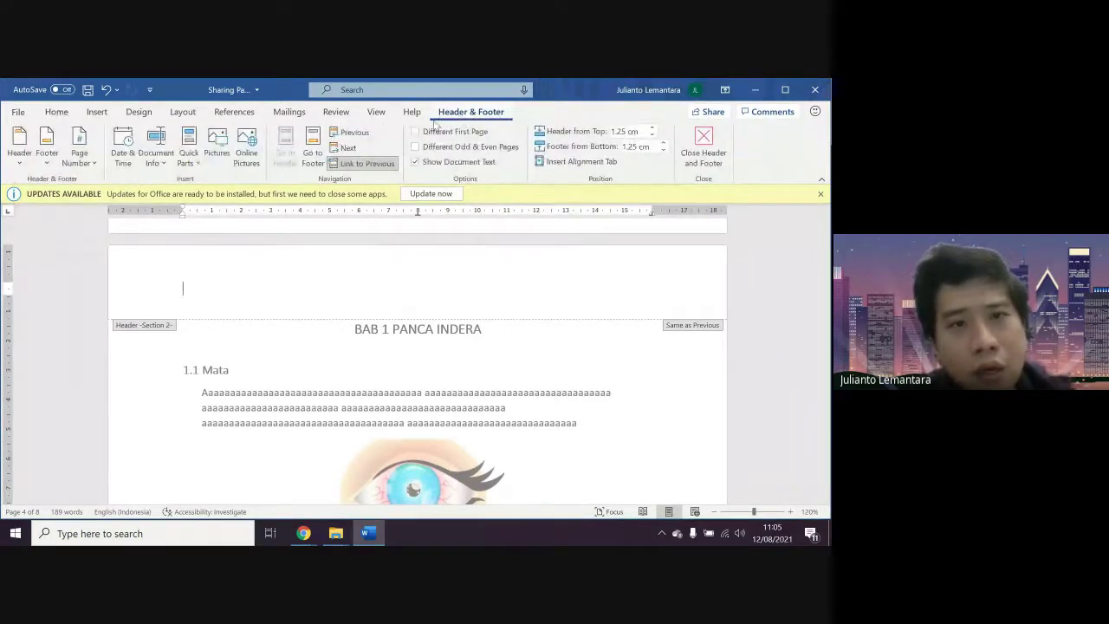
pyautogui.click(364, 163)
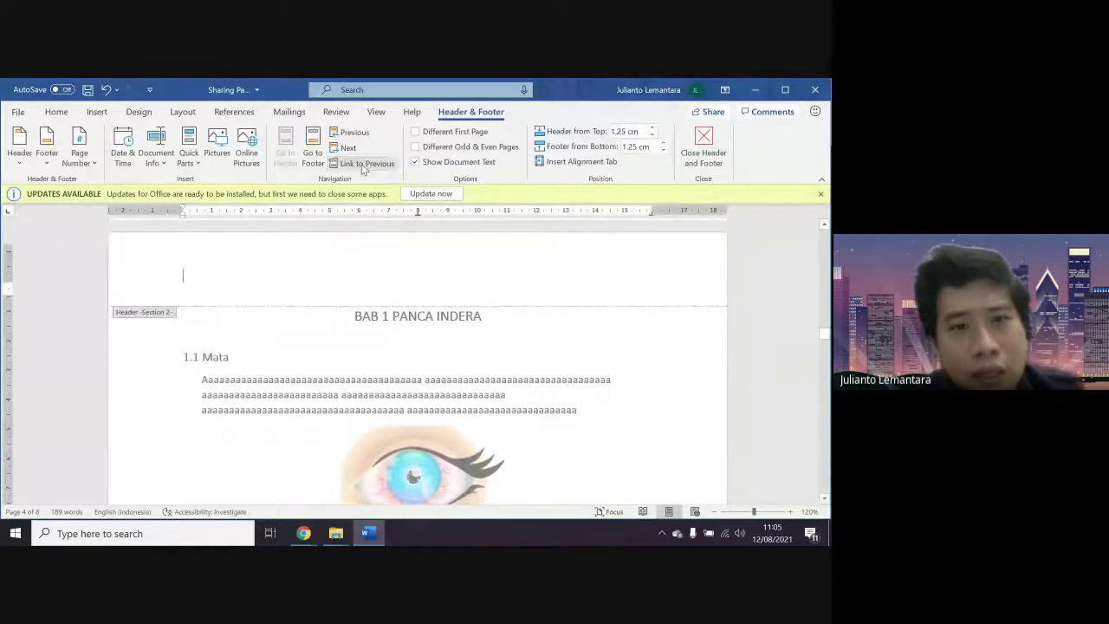
pyautogui.scroll(-8, 408, 295)
pyautogui.scroll(-6, 408, 299)
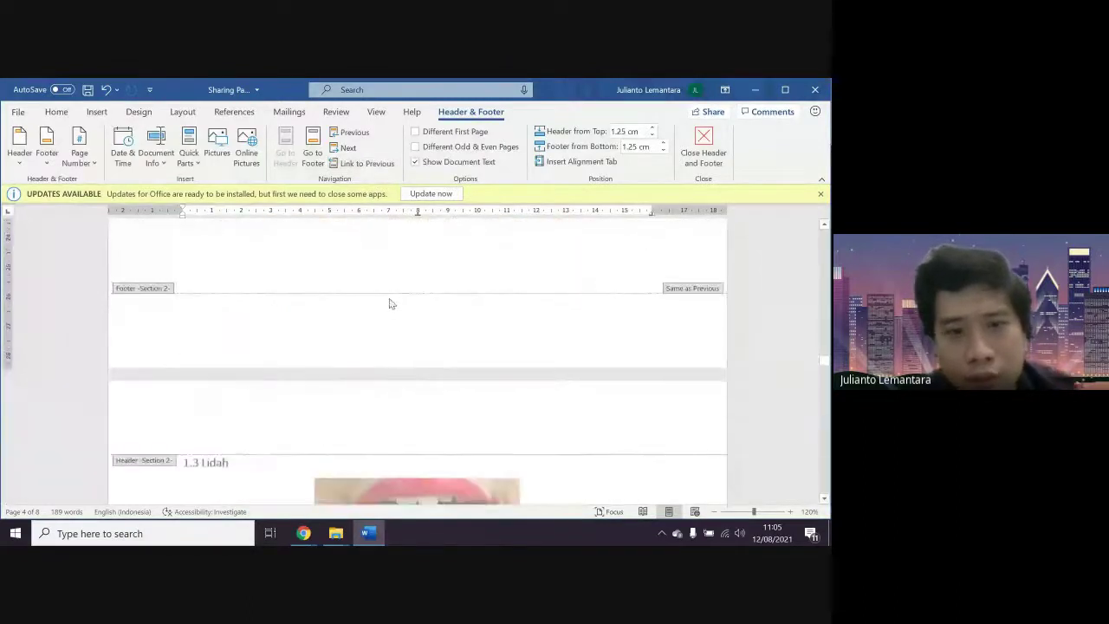
# Turn off Link to Previous for the Section 2 footer, then check the page 4 header
pyautogui.click(362, 319)
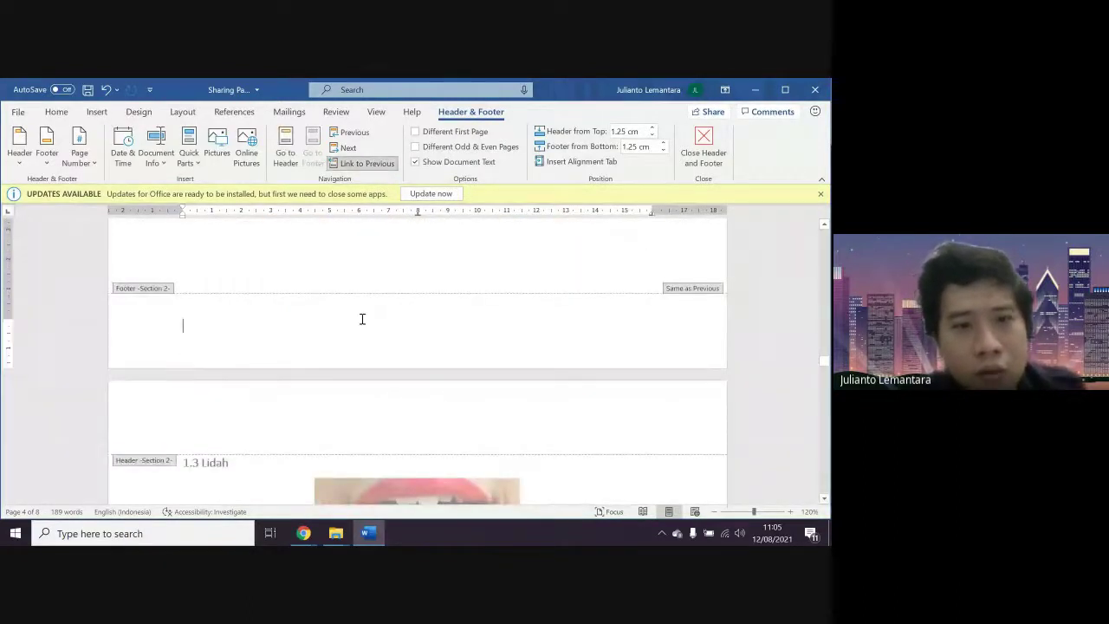
pyautogui.click(373, 163)
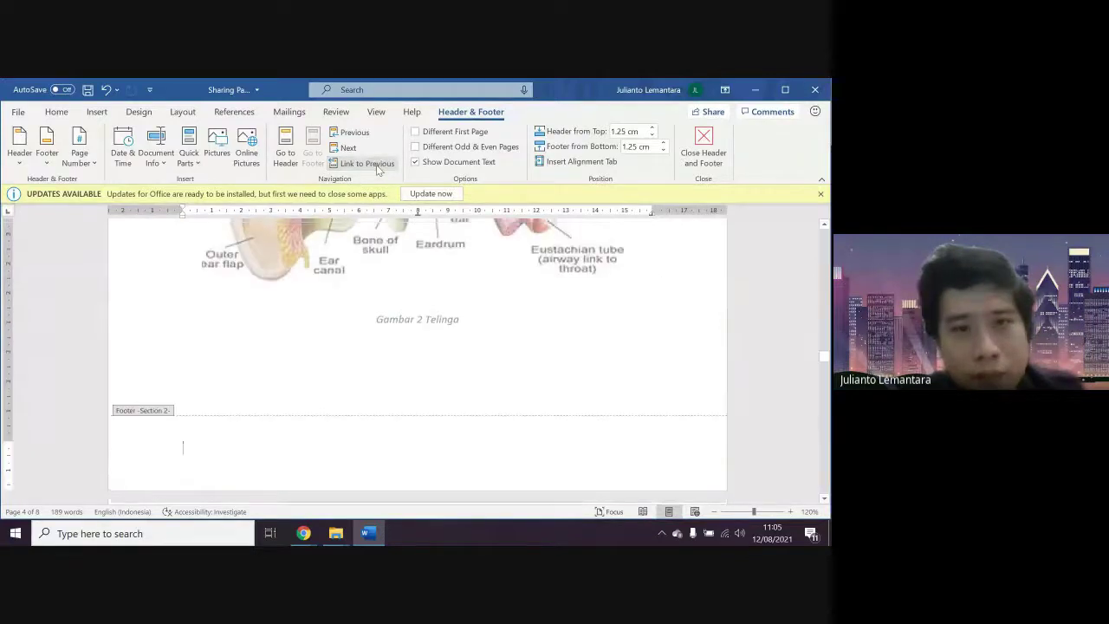
pyautogui.scroll(10, 371, 247)
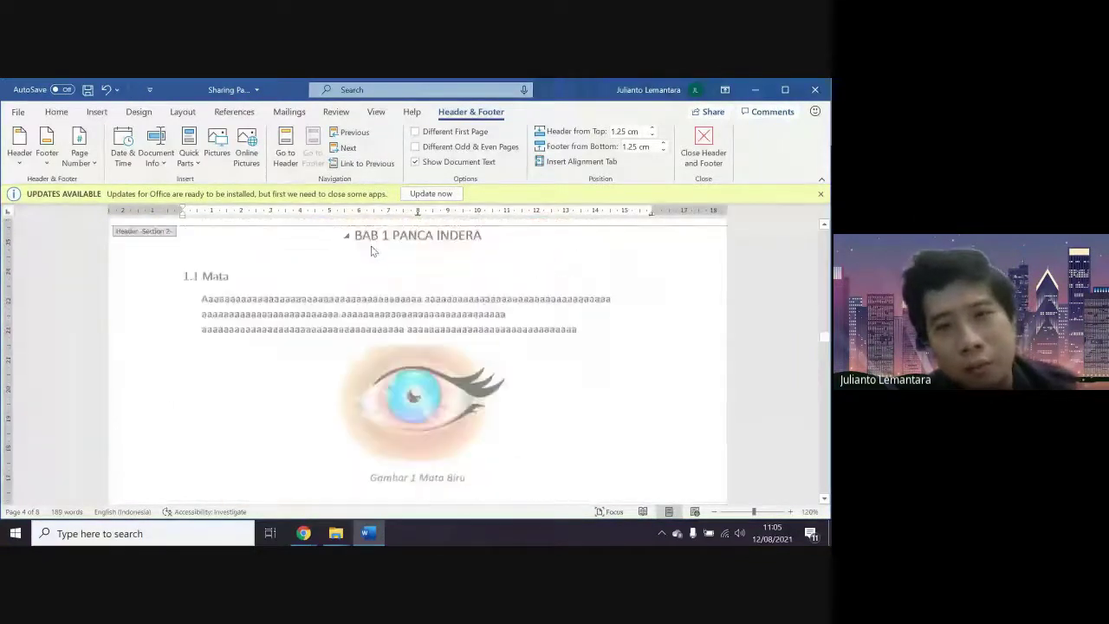
pyautogui.scroll(2, 371, 251)
pyautogui.scroll(-10, 344, 289)
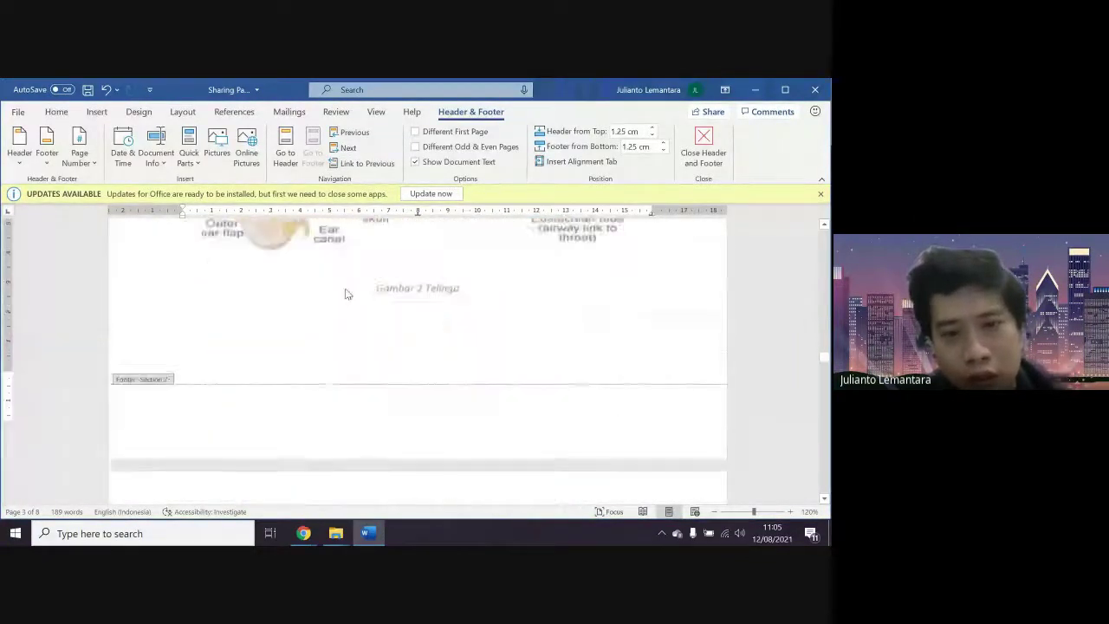
pyautogui.click(284, 330)
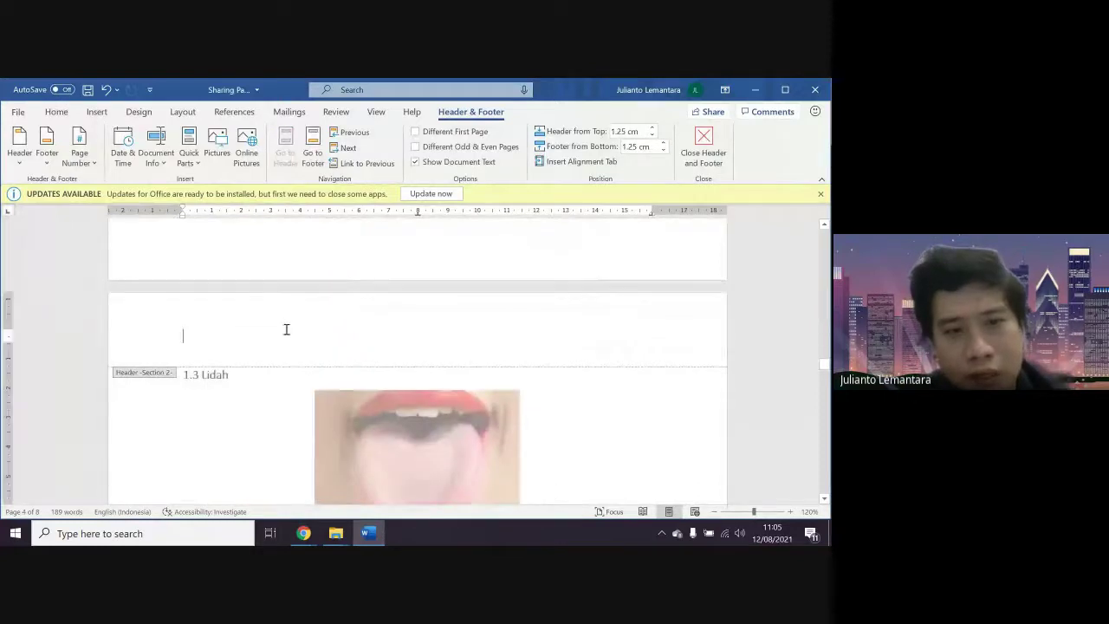
pyautogui.scroll(-5, 286, 329)
pyautogui.scroll(-10, 286, 330)
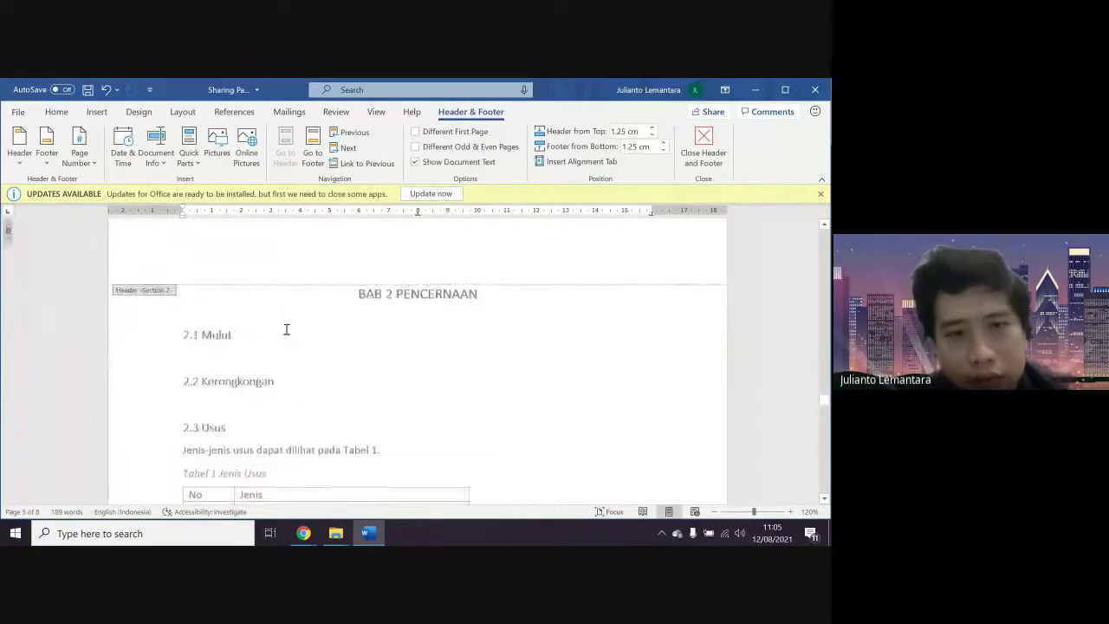
pyautogui.scroll(2, 287, 334)
pyautogui.scroll(15, 288, 335)
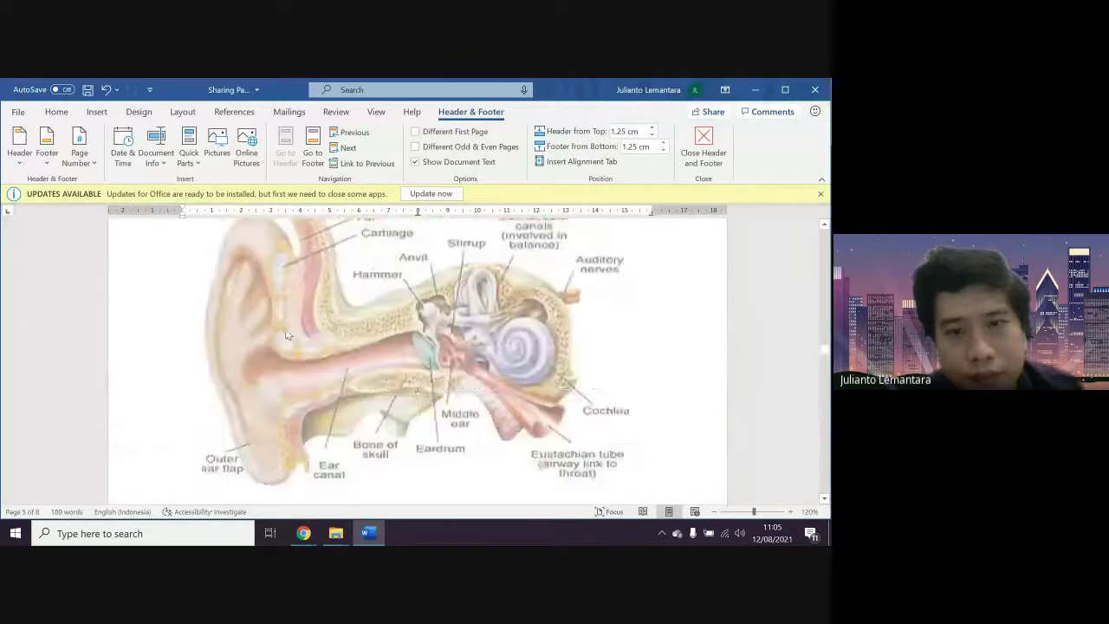
pyautogui.scroll(5, 287, 335)
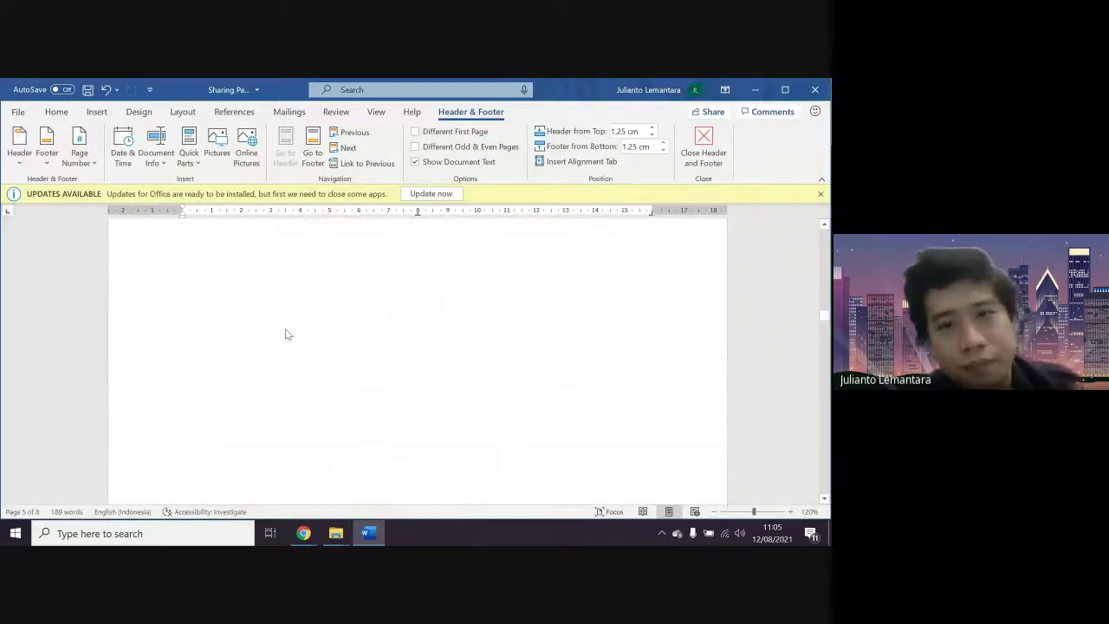
# Close header/footer editing and scroll through the TOC and figure and table lists
pyautogui.doubleClick(332, 458)
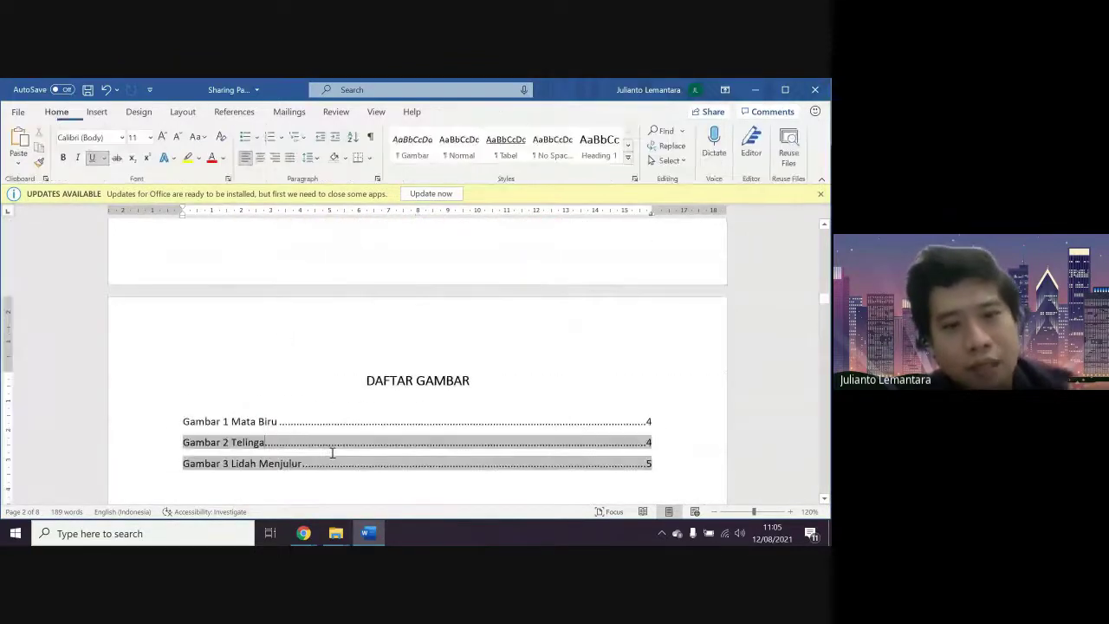
pyautogui.scroll(5, 332, 452)
pyautogui.scroll(8, 332, 451)
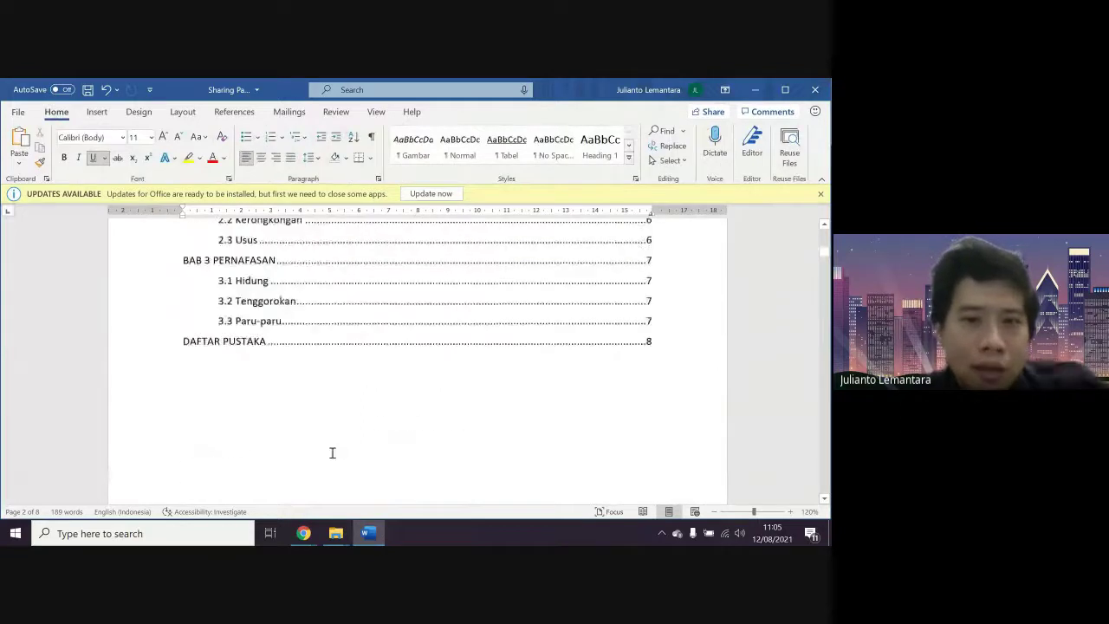
pyautogui.scroll(-10, 332, 452)
pyautogui.scroll(-10, 331, 451)
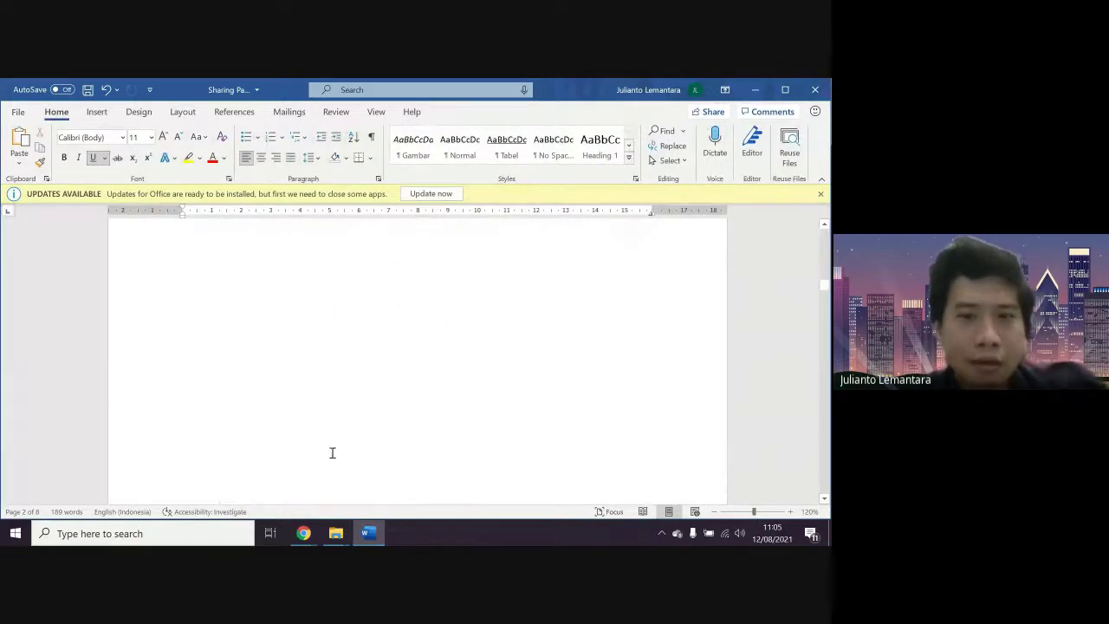
pyautogui.scroll(-3, 332, 453)
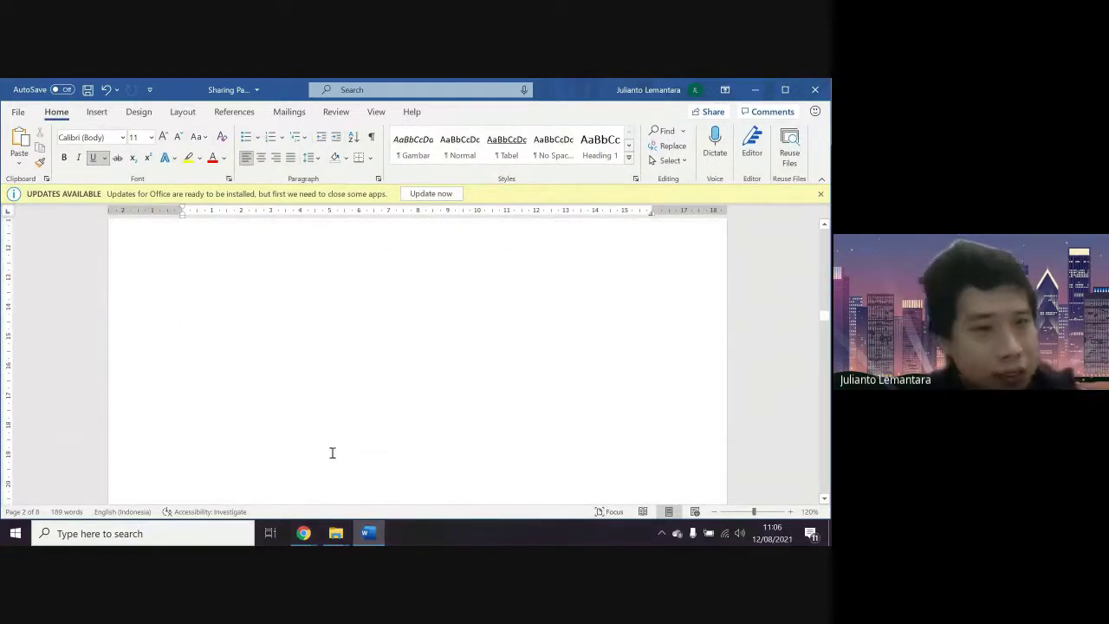
pyautogui.scroll(-10, 332, 452)
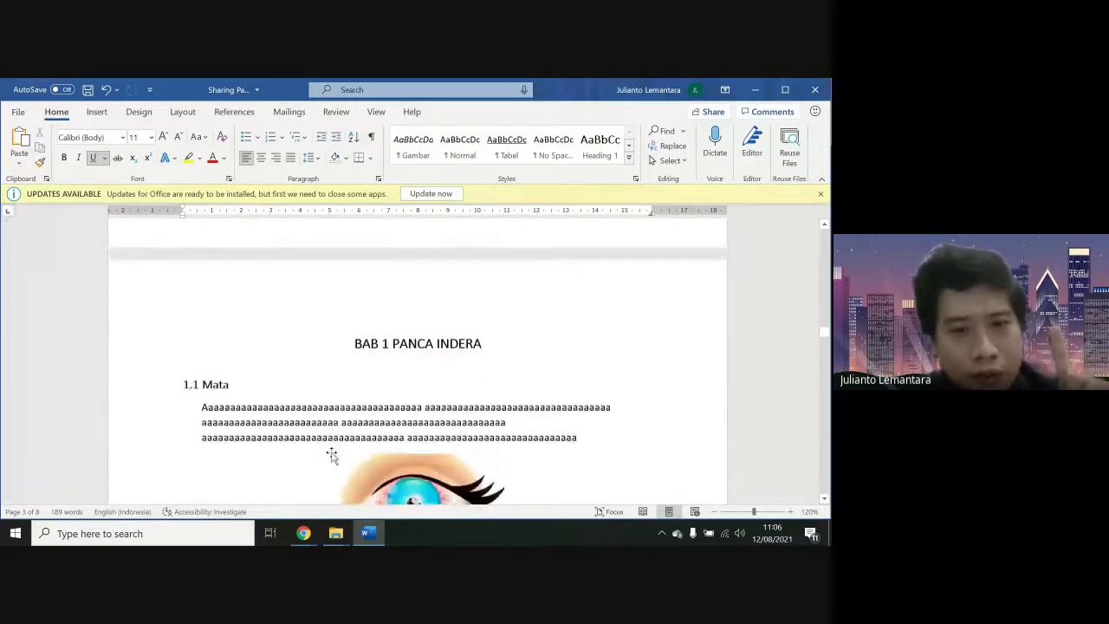
pyautogui.scroll(-15, 387, 364)
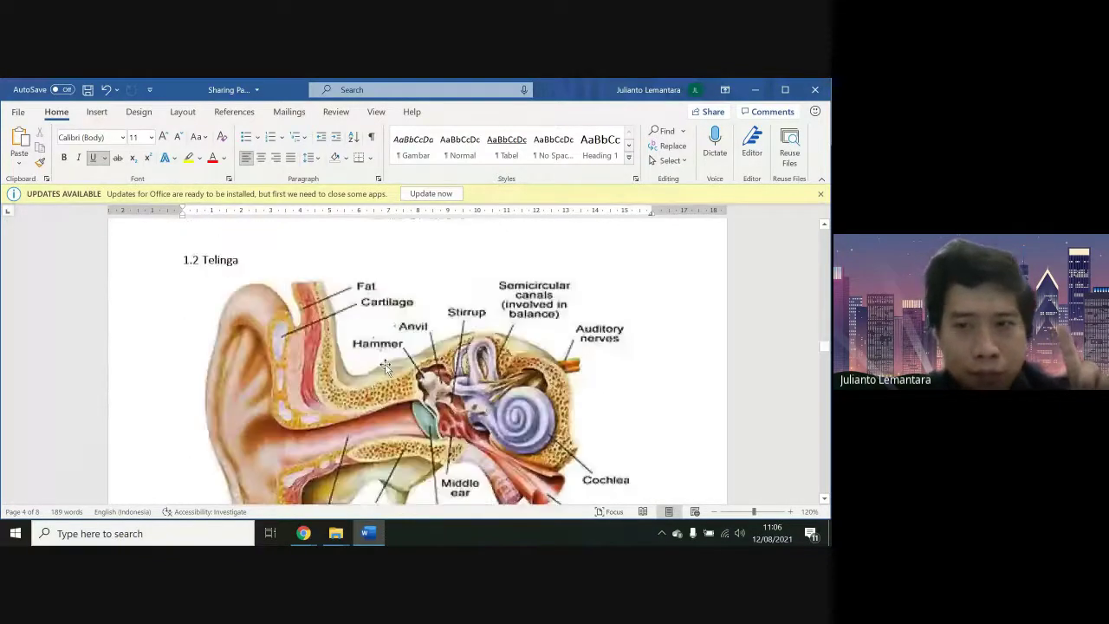
pyautogui.scroll(-10, 387, 365)
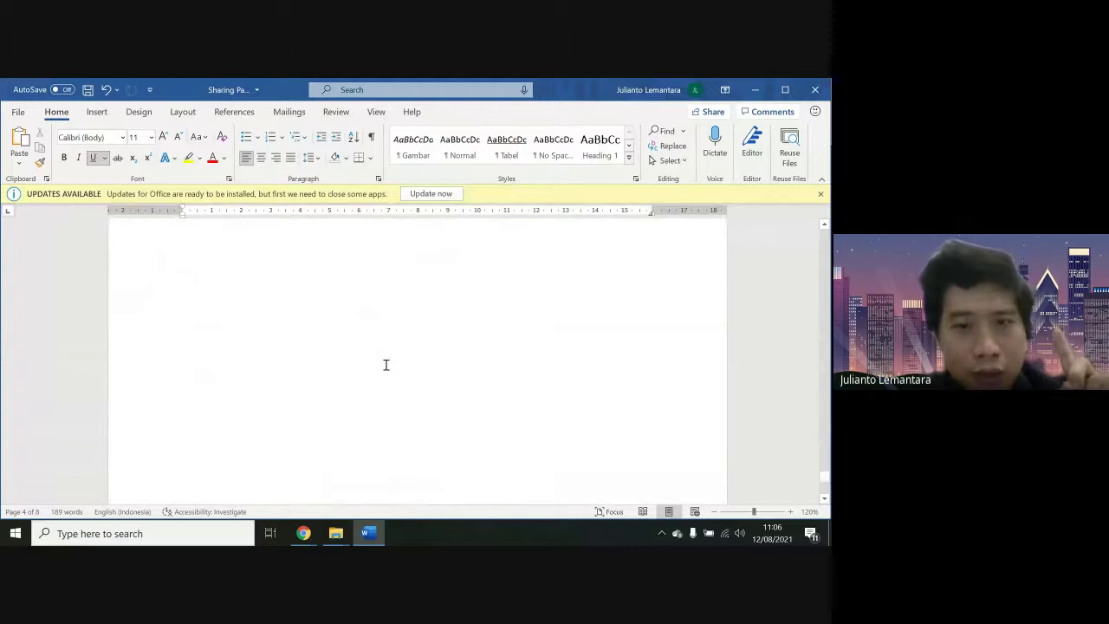
pyautogui.scroll(-15, 386, 365)
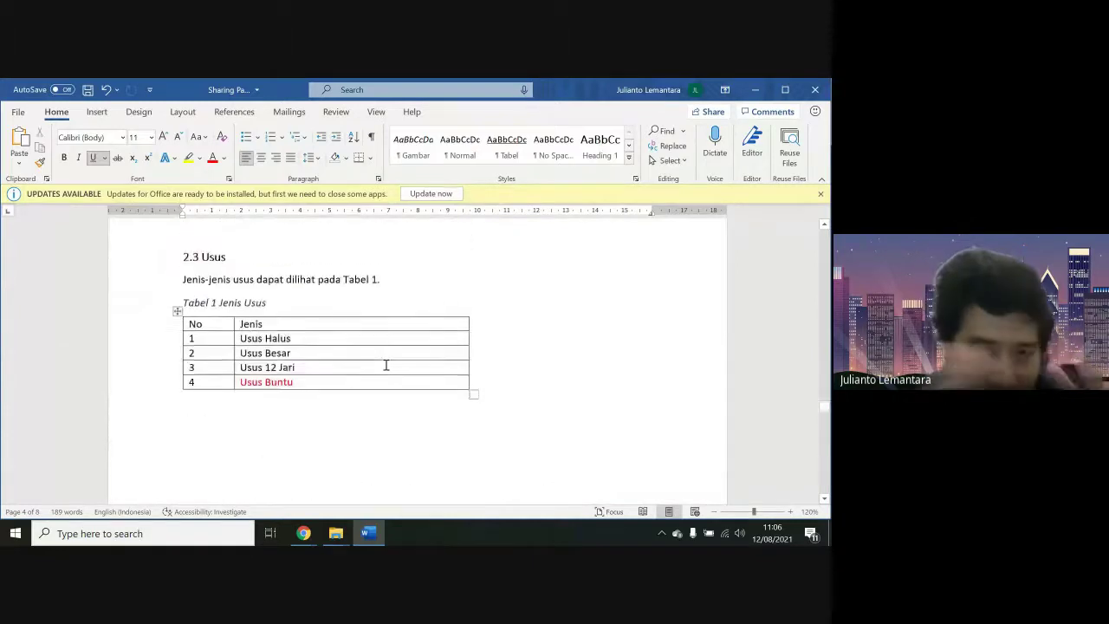
pyautogui.scroll(15, 386, 365)
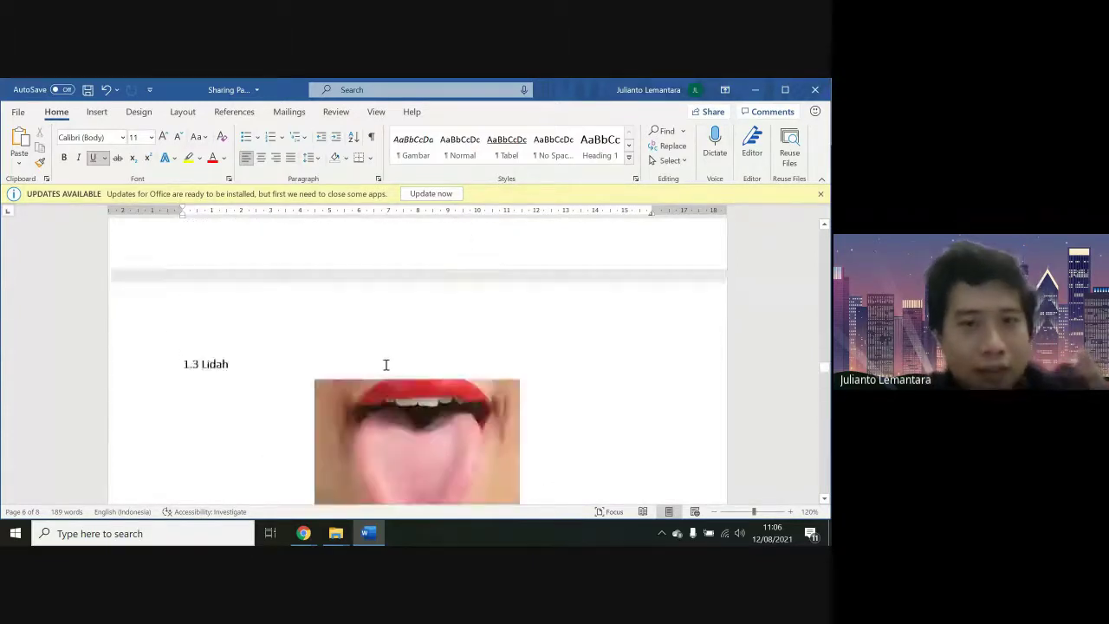
pyautogui.scroll(10, 387, 364)
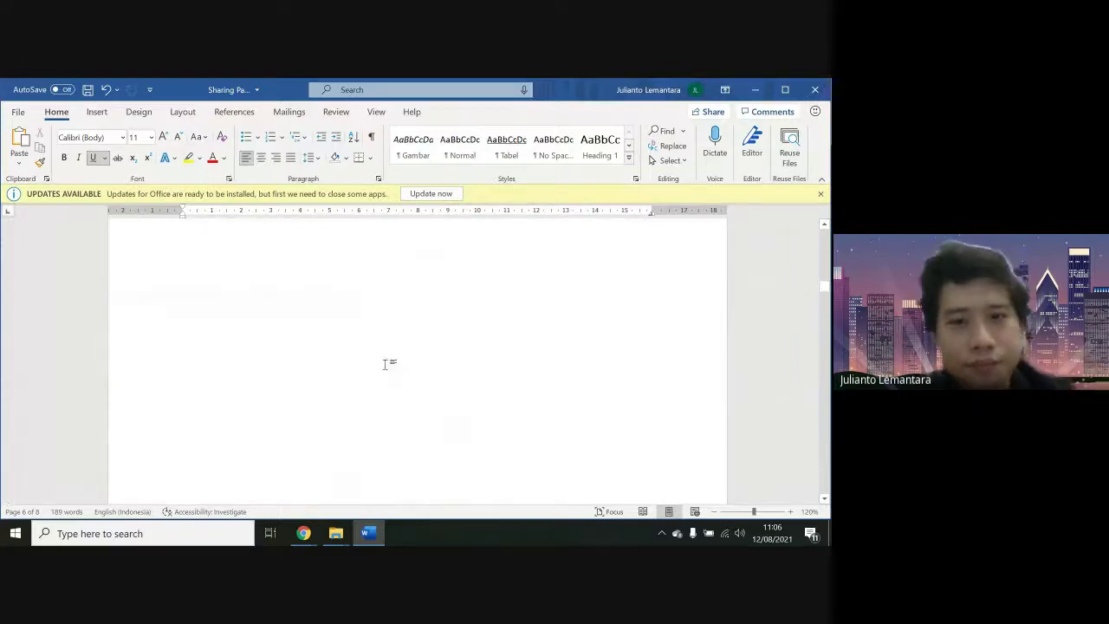
pyautogui.scroll(15, 386, 365)
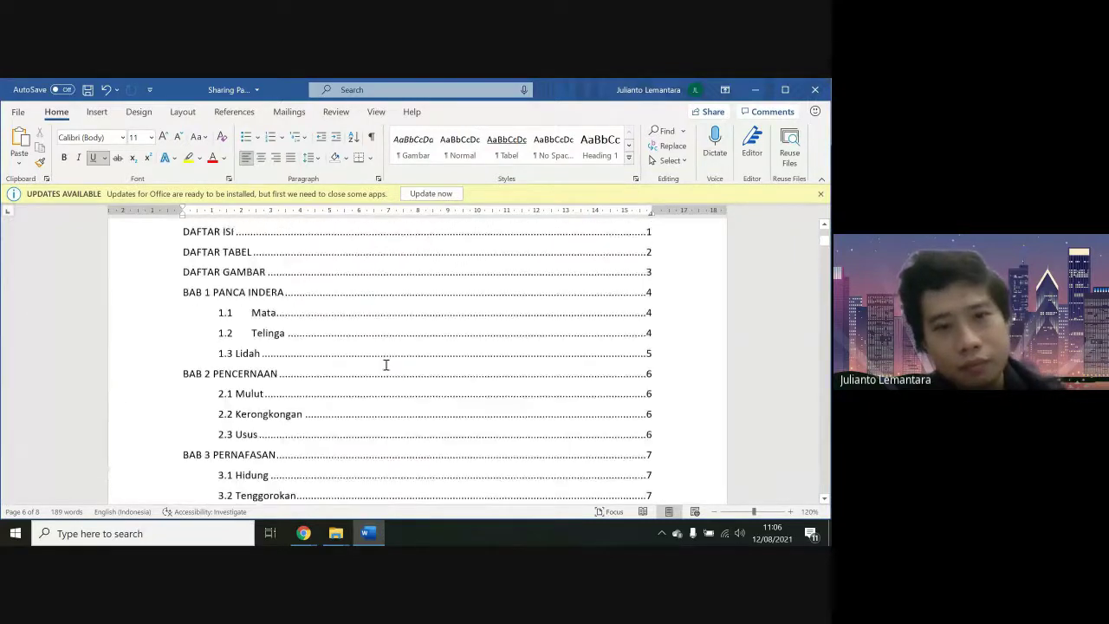
pyautogui.scroll(-15, 386, 365)
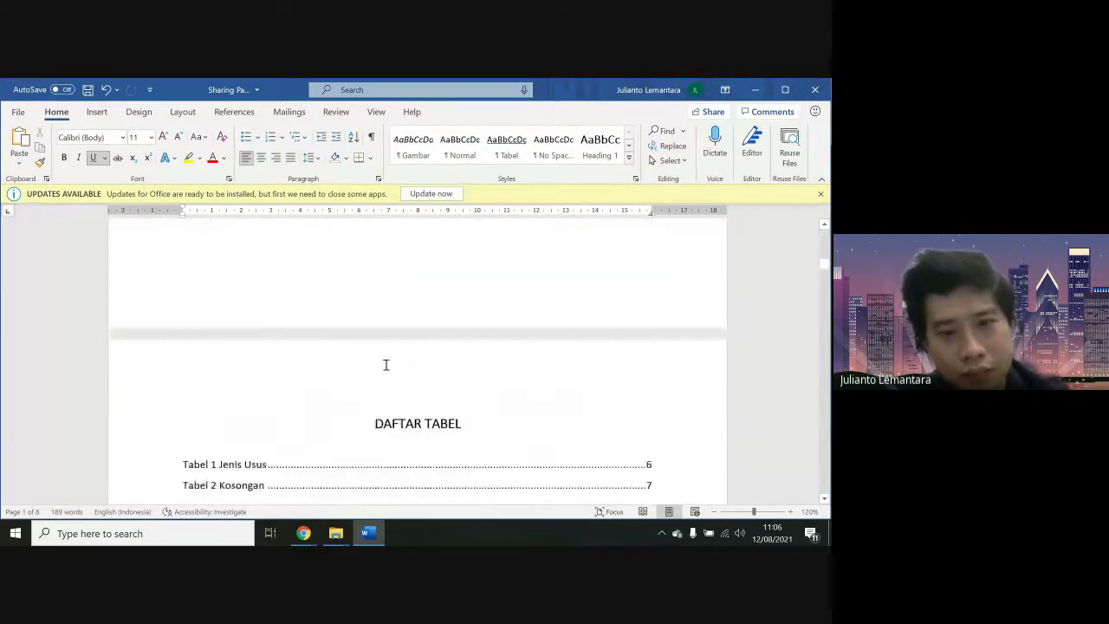
pyautogui.scroll(-6, 387, 365)
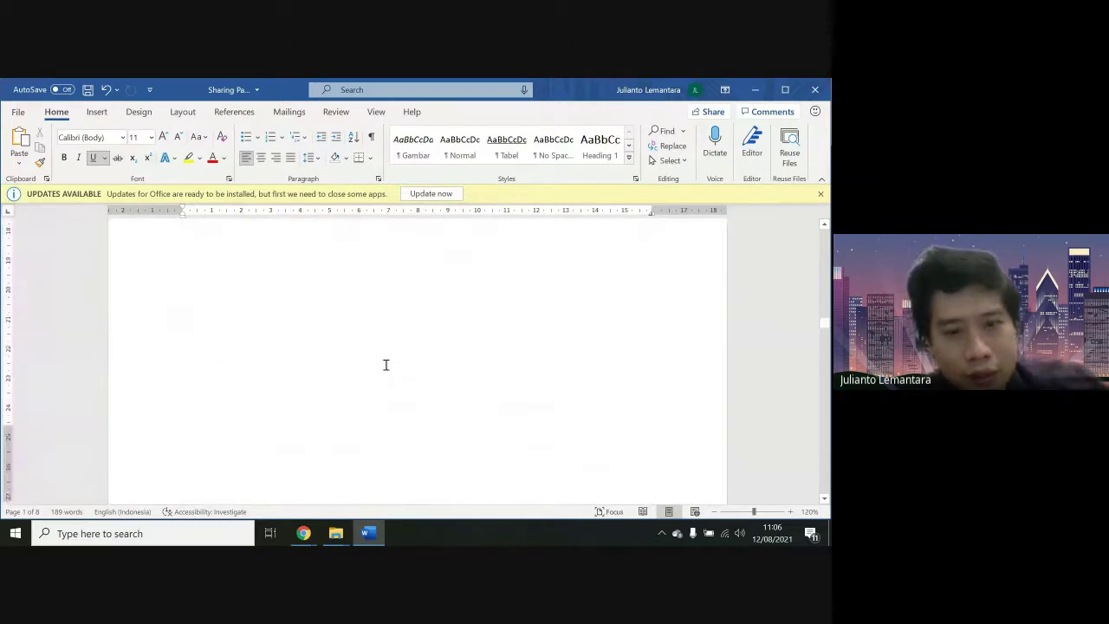
# Set the Section 1 page number format to 'i, ii, iii, ...' in Format Page Numbers
pyautogui.doubleClick(422, 295)
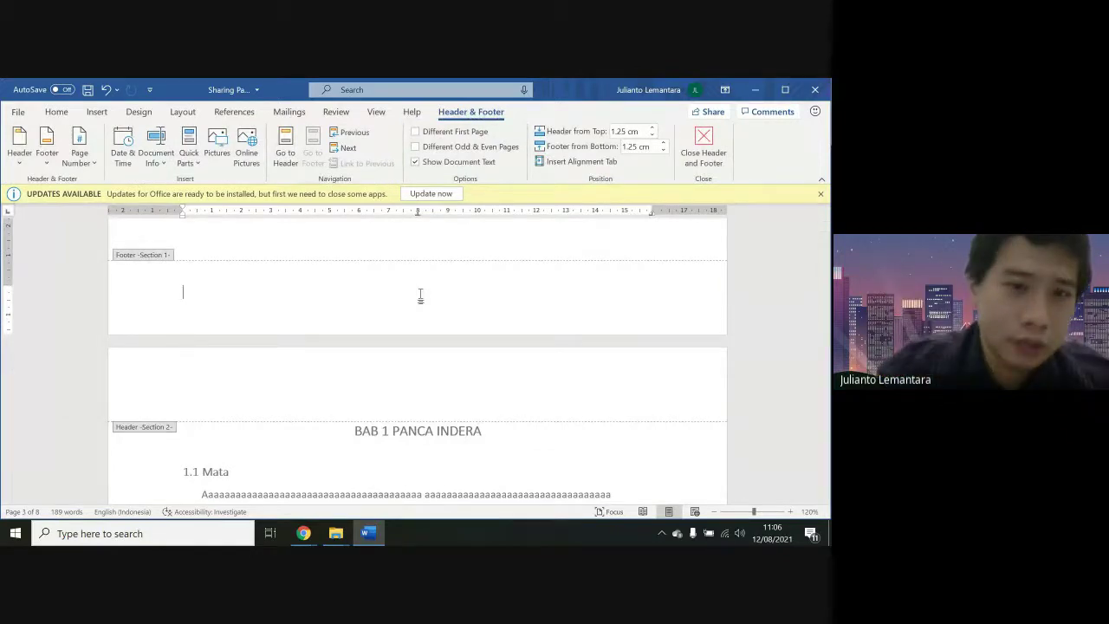
pyautogui.click(97, 112)
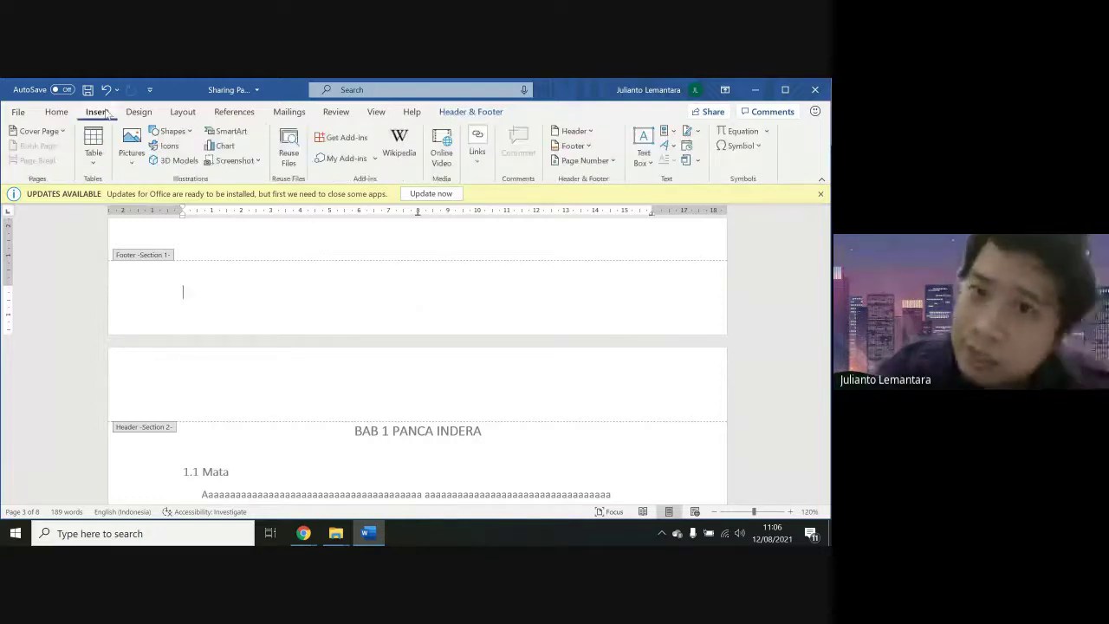
pyautogui.click(606, 161)
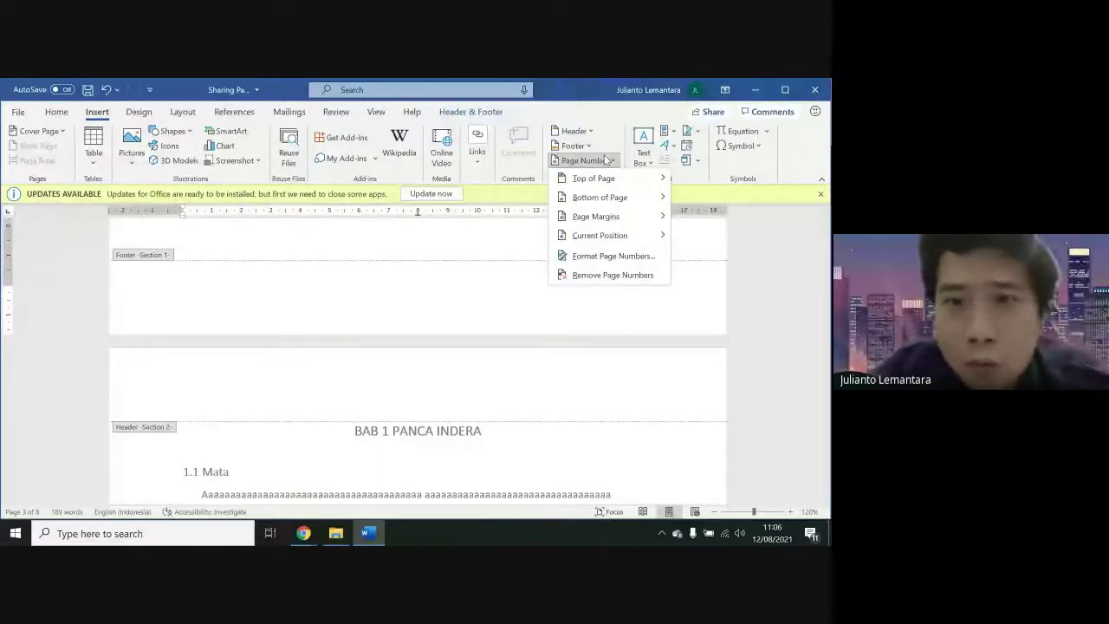
pyautogui.click(633, 258)
pyautogui.click(482, 226)
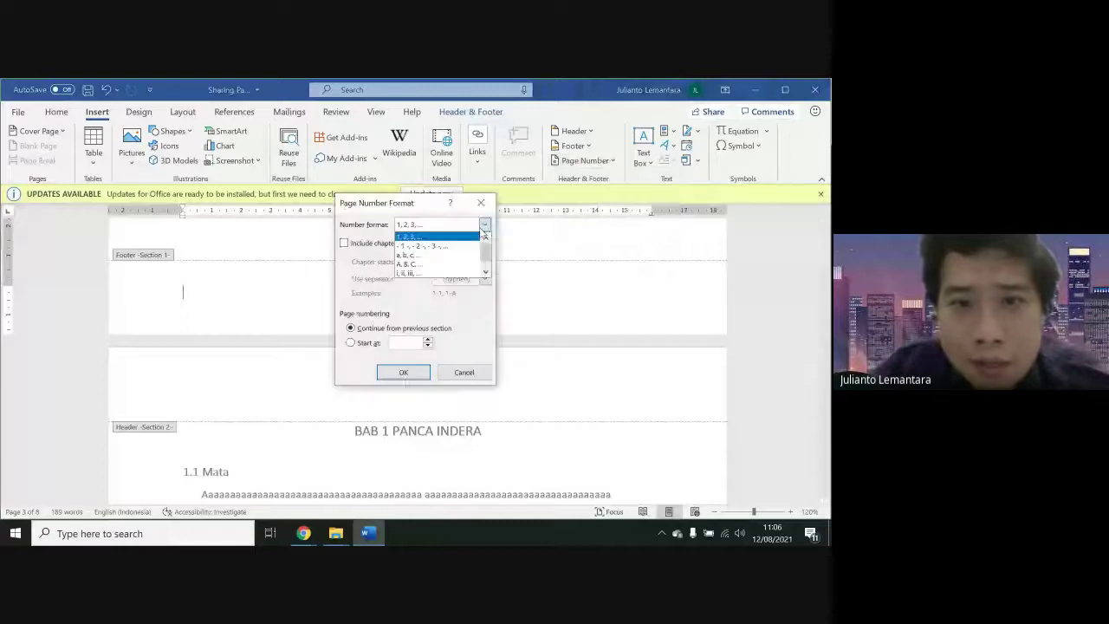
pyautogui.click(446, 274)
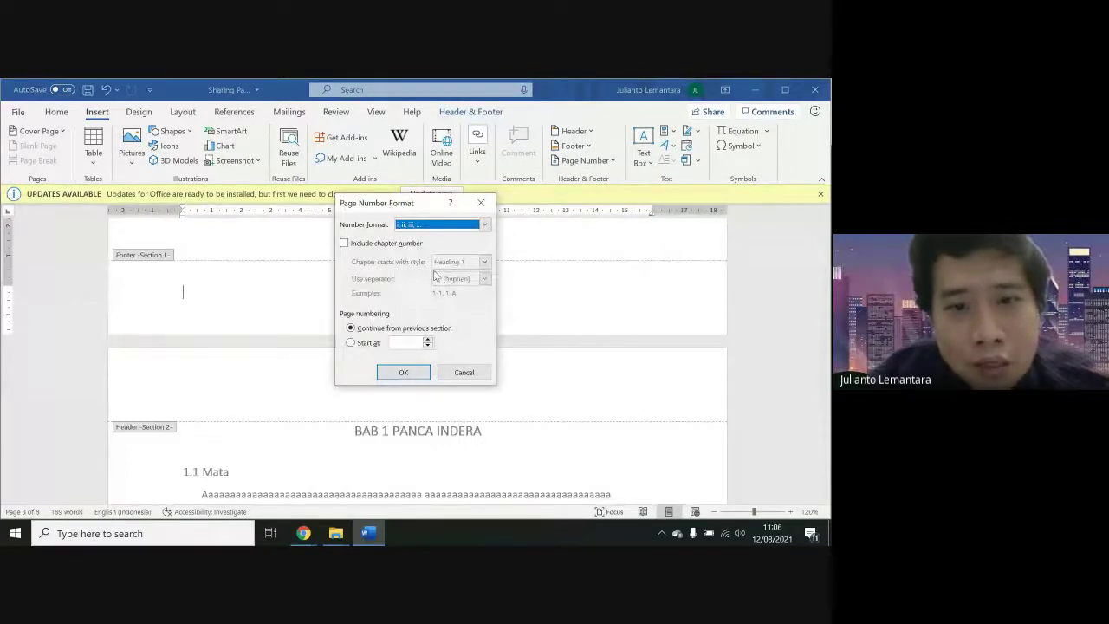
pyautogui.click(403, 372)
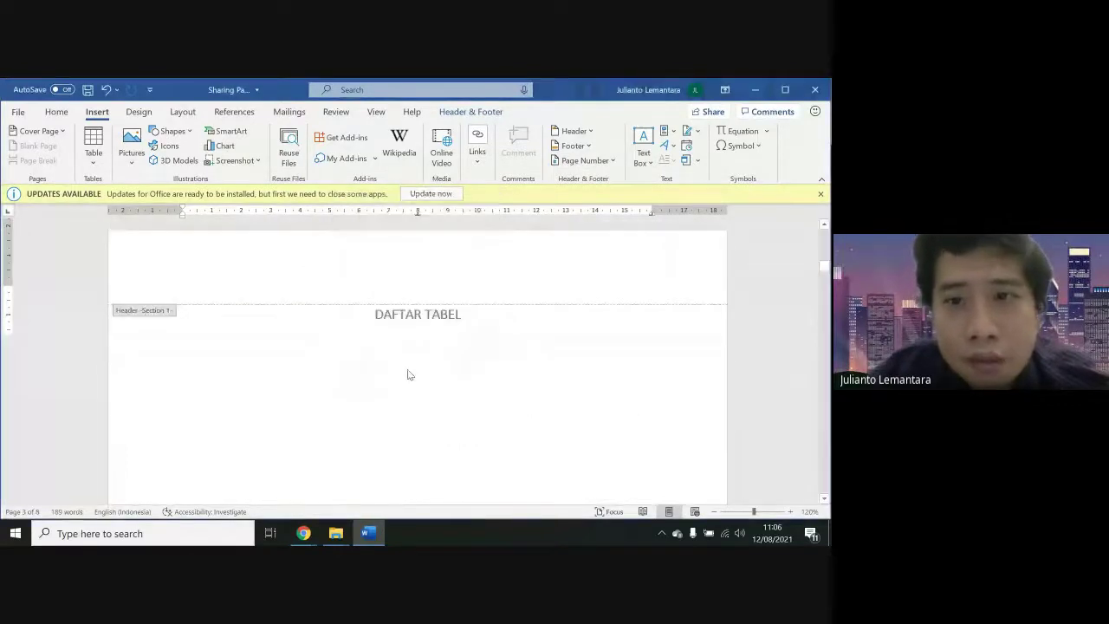
# Insert Bottom of Page Plain Number 2 page numbers and check the front-matter footers read i, ii, iii
pyautogui.click(586, 160)
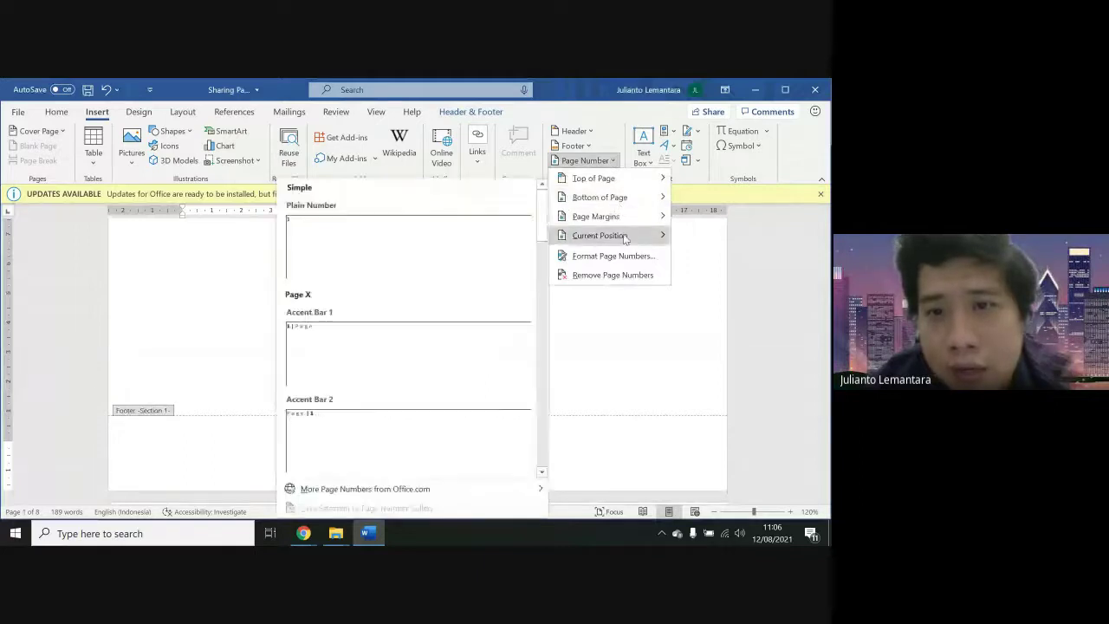
pyautogui.moveTo(645, 201)
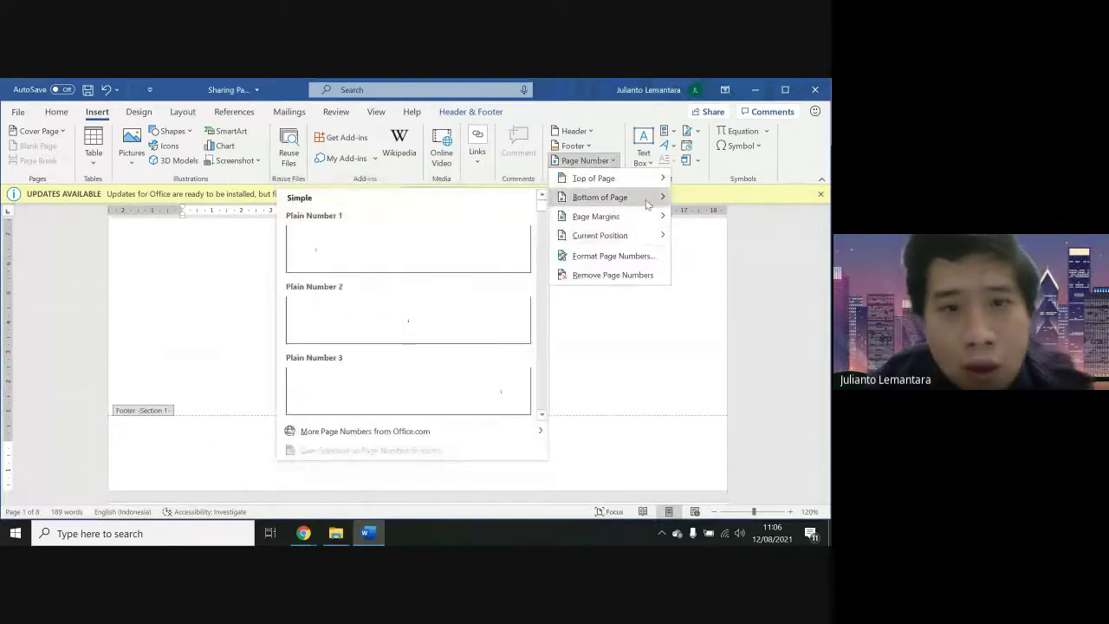
pyautogui.click(474, 291)
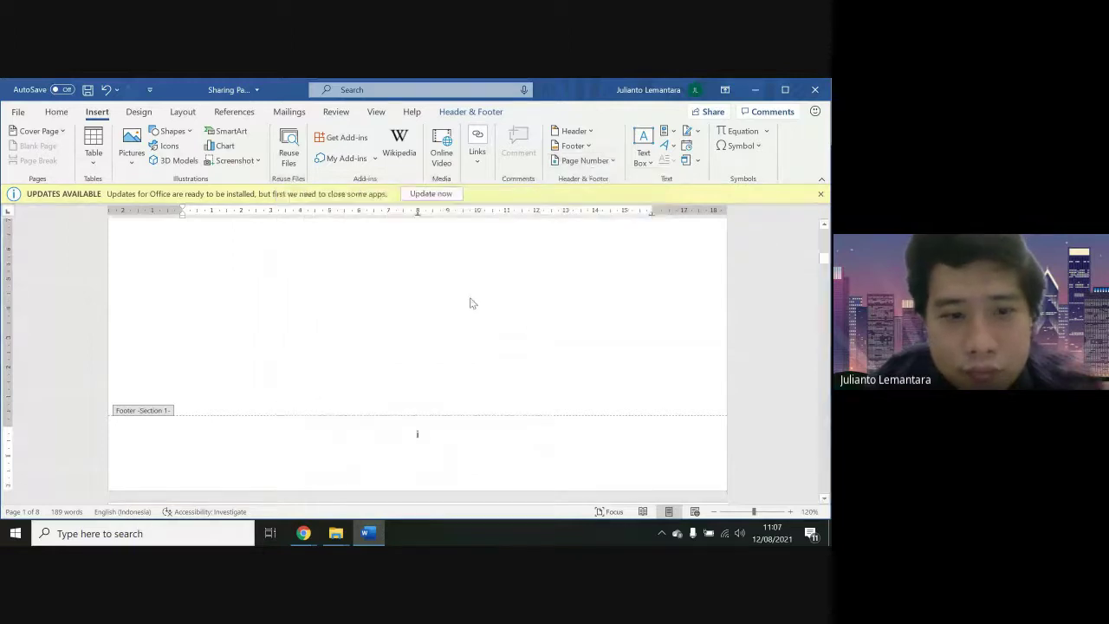
pyautogui.scroll(3, 472, 300)
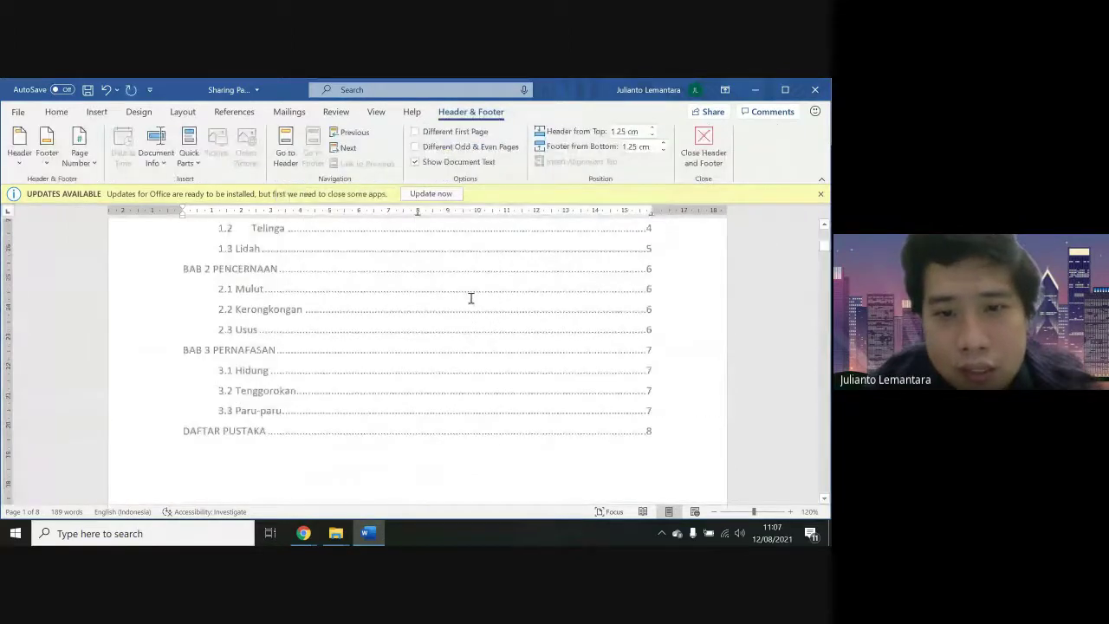
pyautogui.scroll(-5, 472, 300)
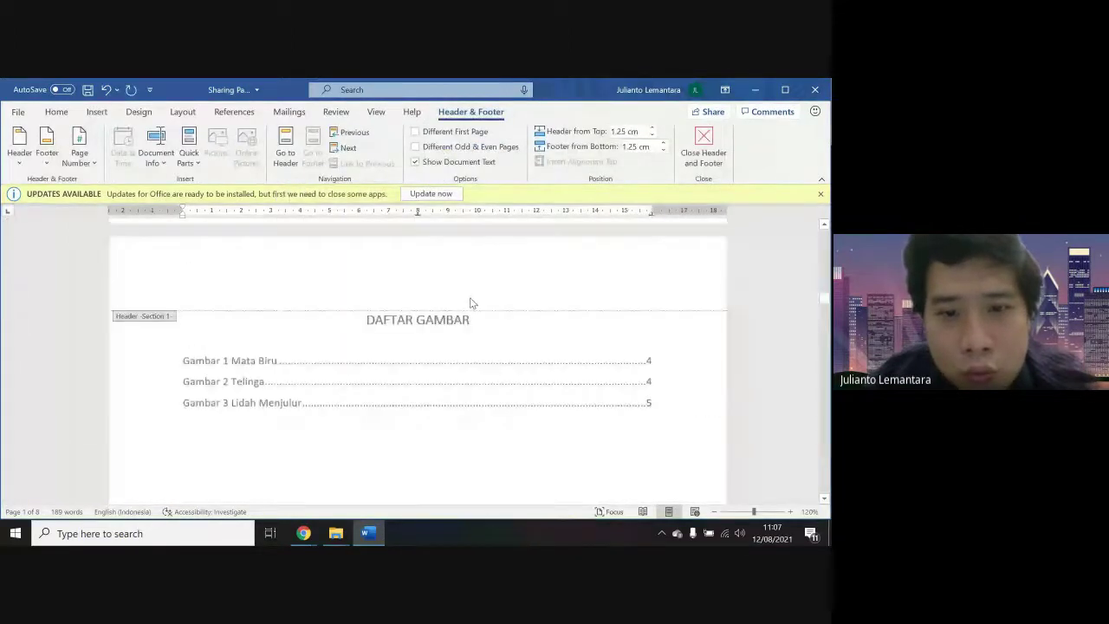
pyautogui.scroll(-6, 471, 303)
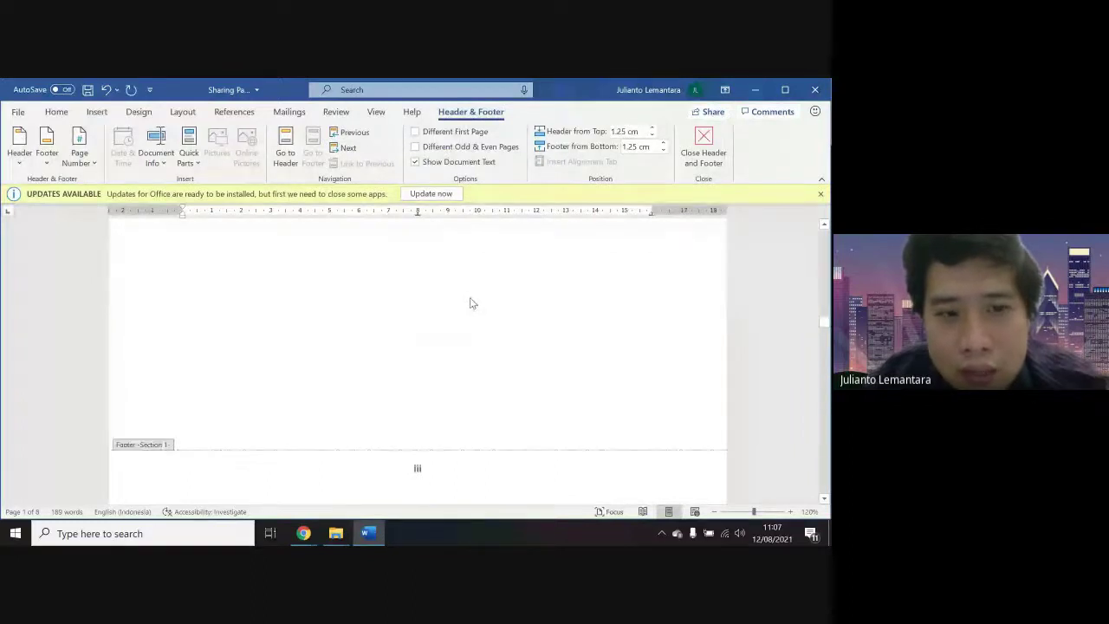
pyautogui.scroll(-2, 472, 302)
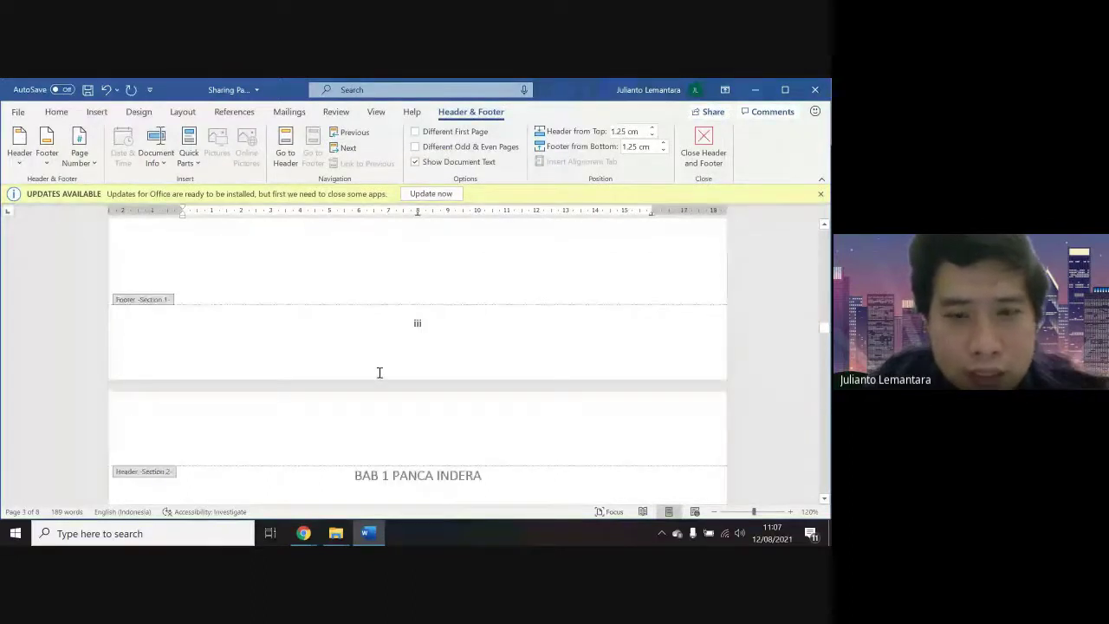
pyautogui.scroll(-3, 373, 442)
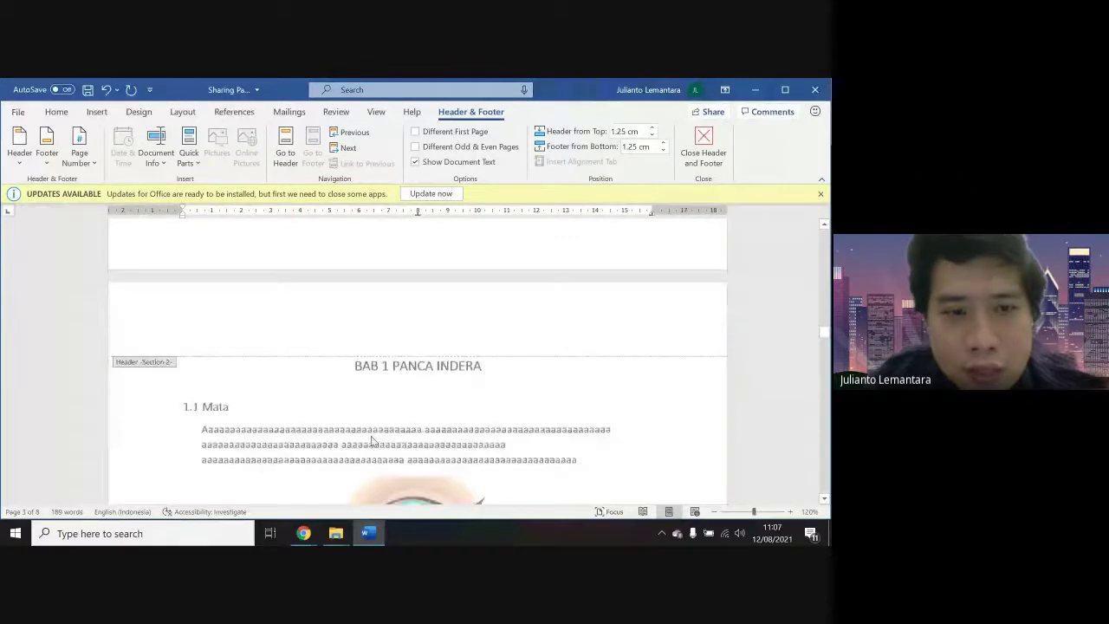
pyautogui.scroll(-2, 373, 442)
pyautogui.scroll(2, 373, 442)
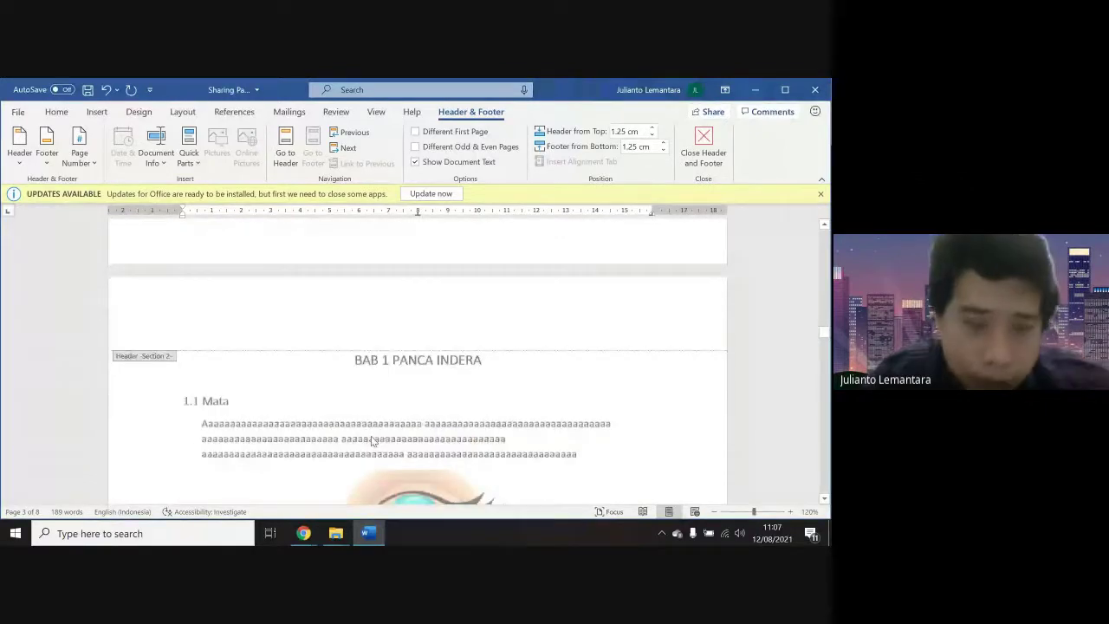
pyautogui.scroll(-10, 372, 440)
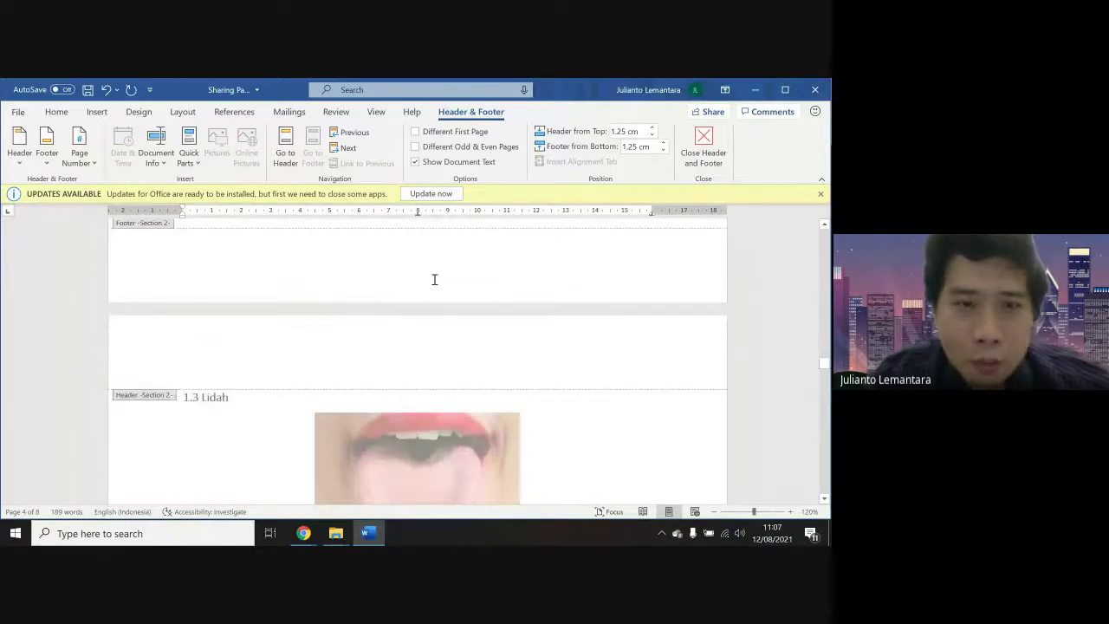
pyautogui.scroll(-15, 435, 280)
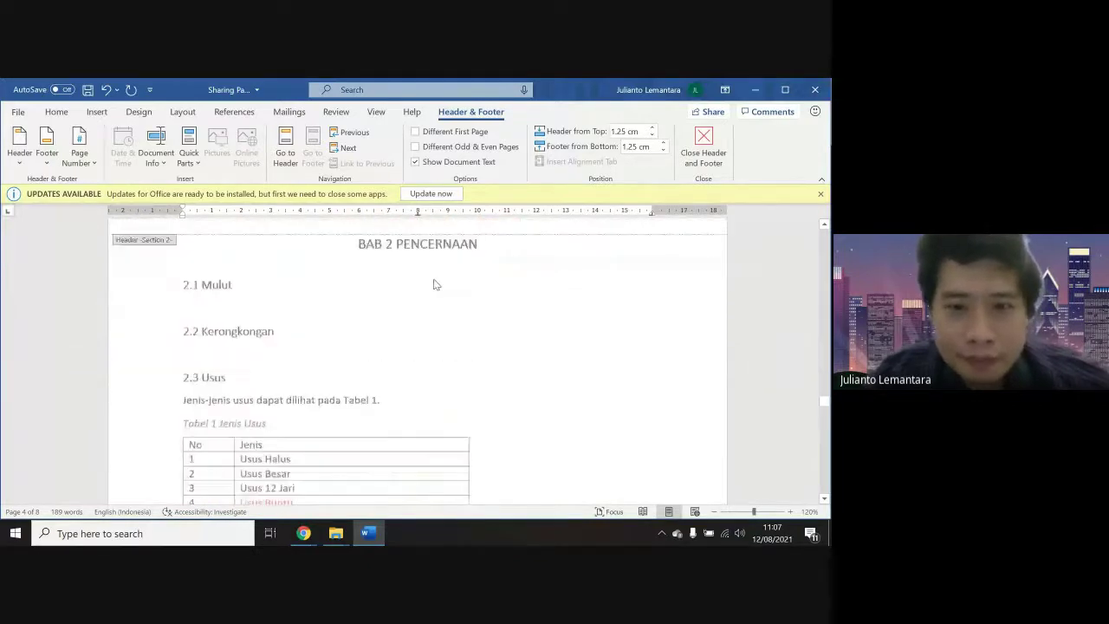
pyautogui.scroll(-15, 434, 285)
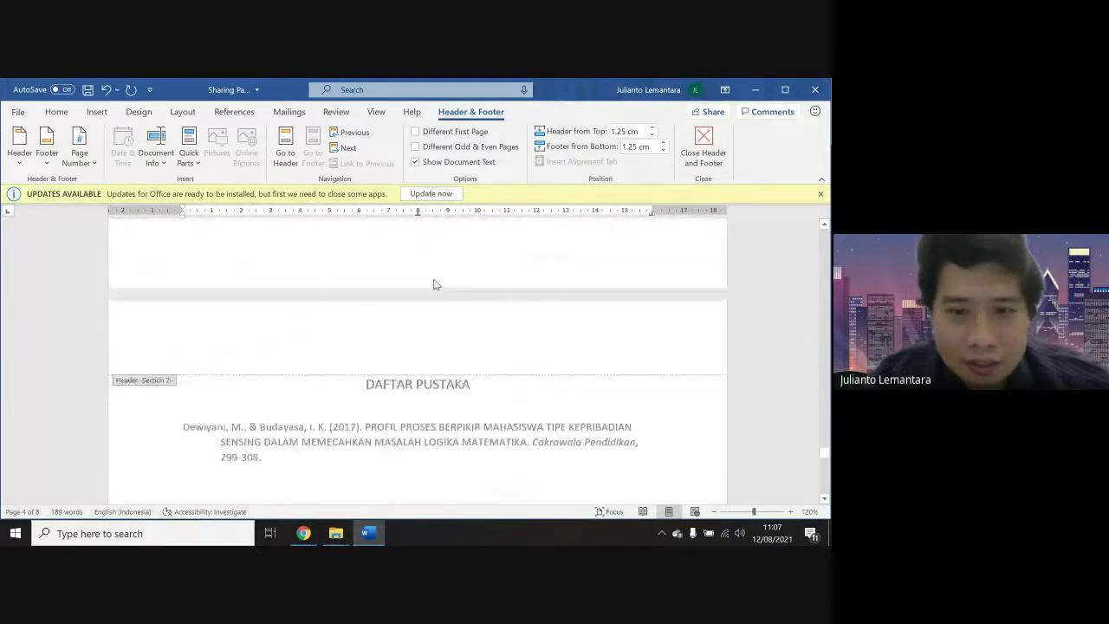
pyautogui.scroll(10, 434, 284)
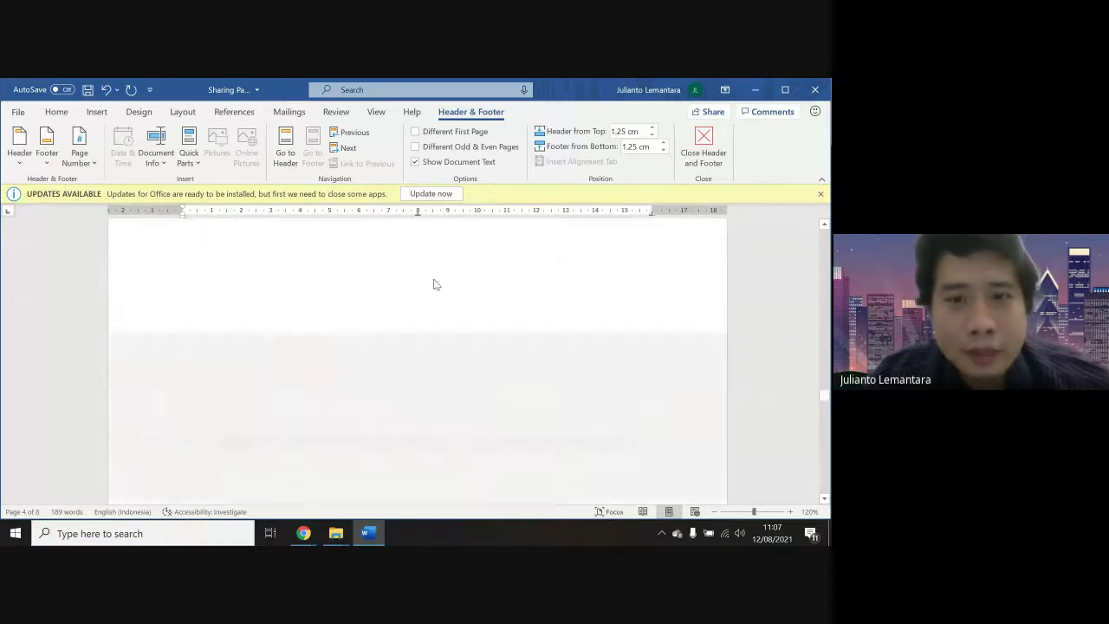
pyautogui.scroll(10, 434, 285)
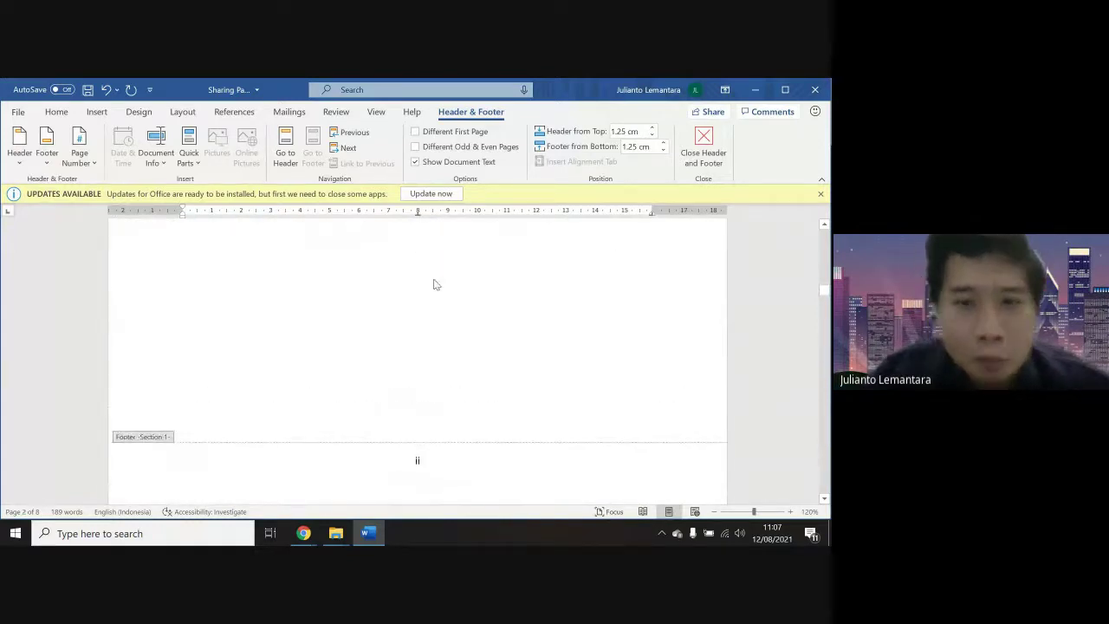
# Leave header and footer editing and scroll down through the chapter pages
pyautogui.doubleClick(434, 284)
pyautogui.scroll(-3, 460, 340)
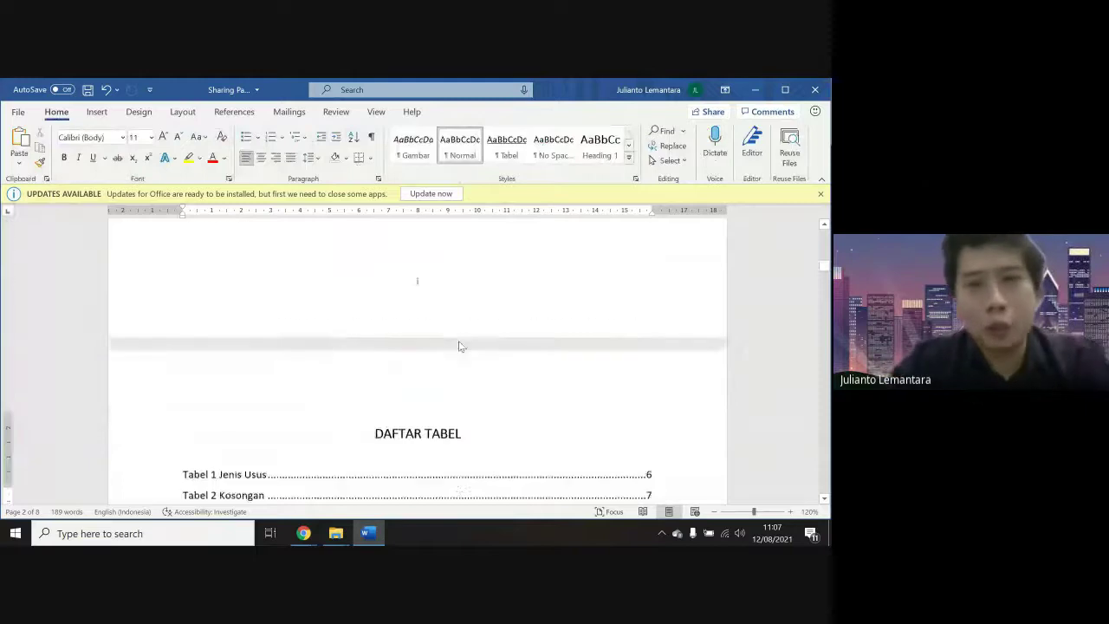
pyautogui.scroll(8, 461, 343)
pyautogui.scroll(-5, 460, 340)
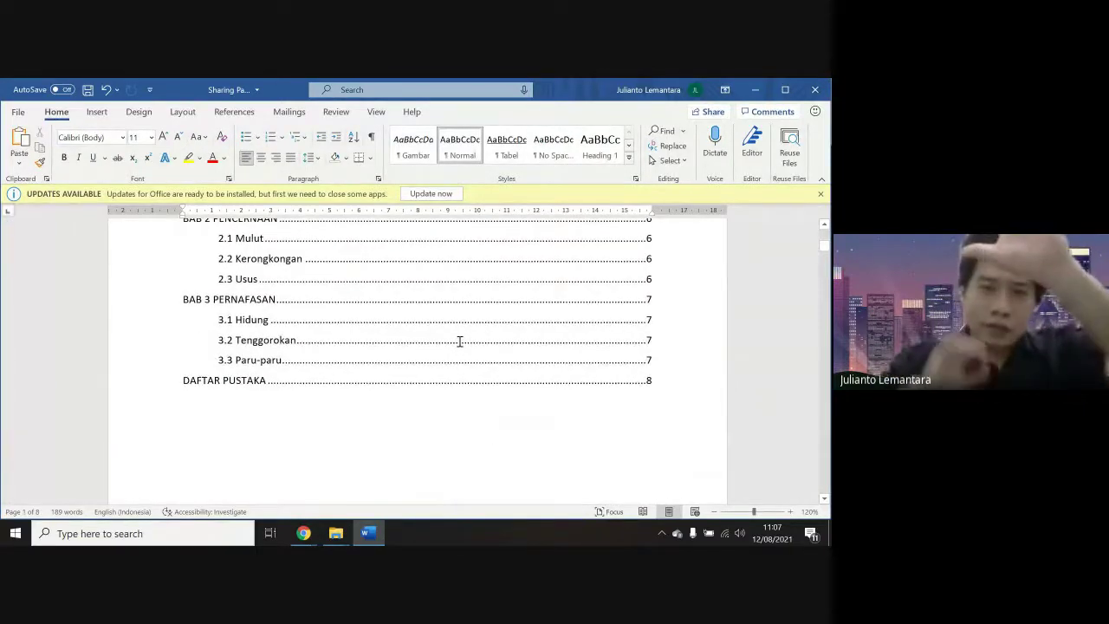
pyautogui.scroll(-10, 461, 341)
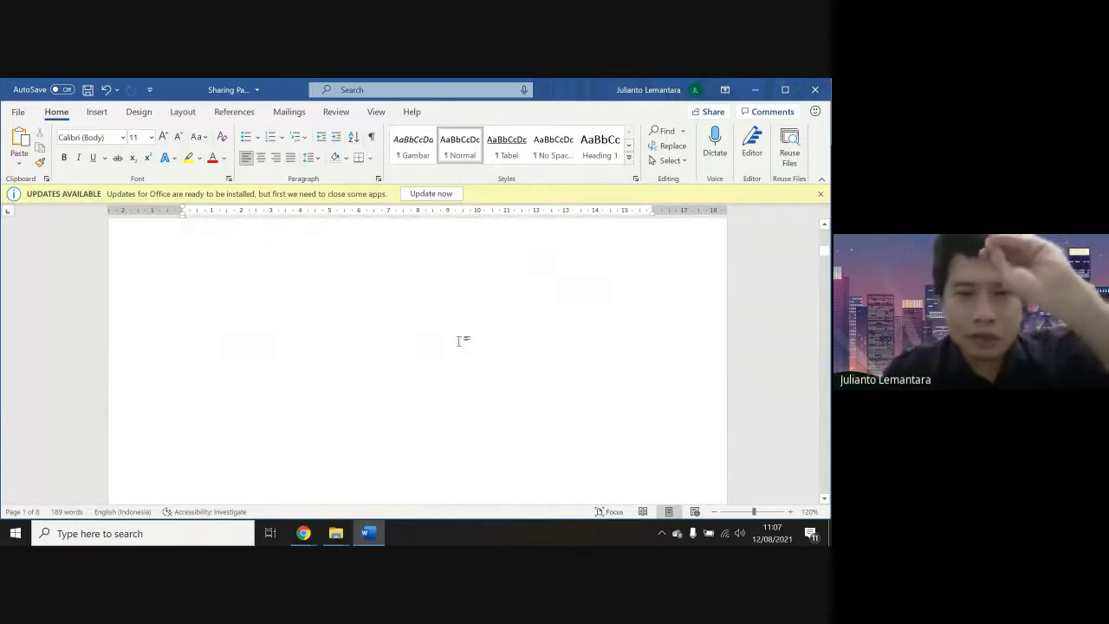
pyautogui.scroll(-5, 460, 340)
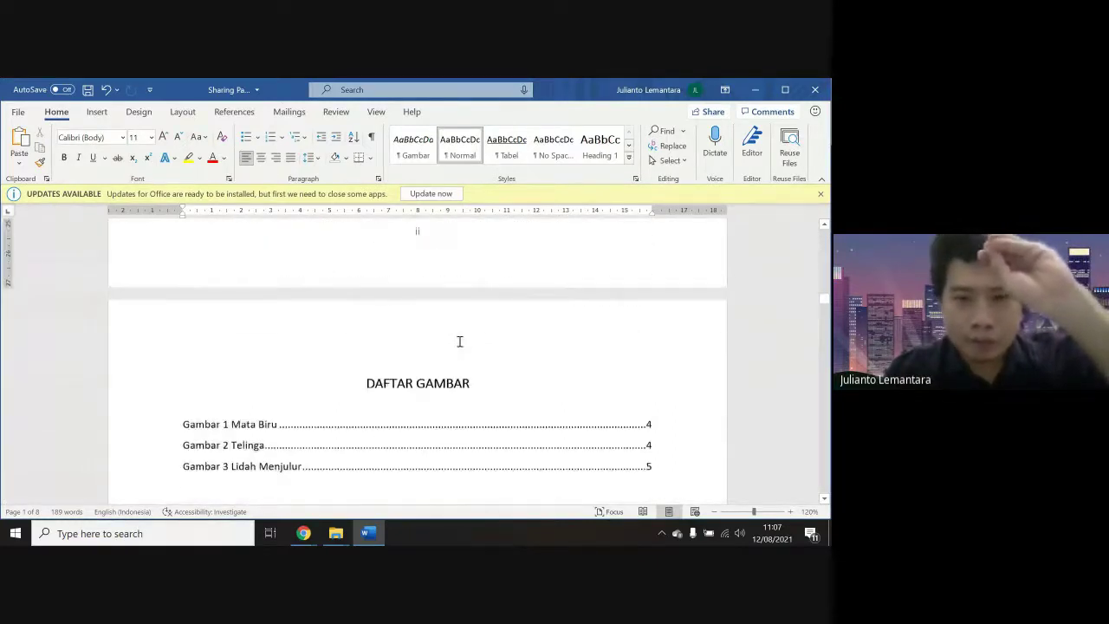
pyautogui.scroll(-10, 461, 342)
pyautogui.scroll(-3, 458, 339)
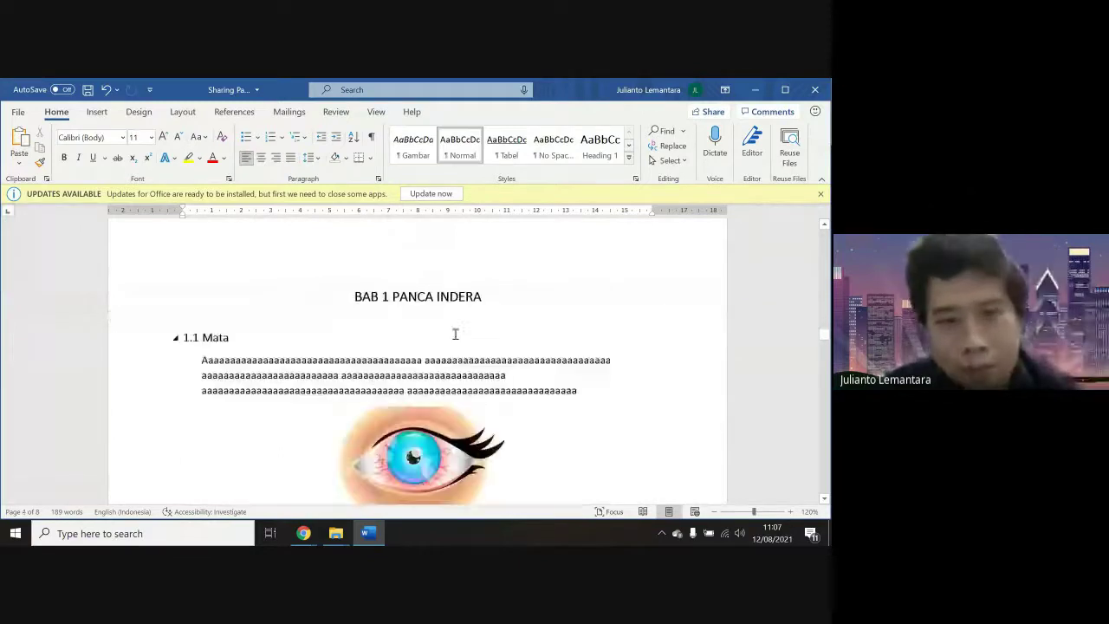
pyautogui.scroll(-15, 433, 398)
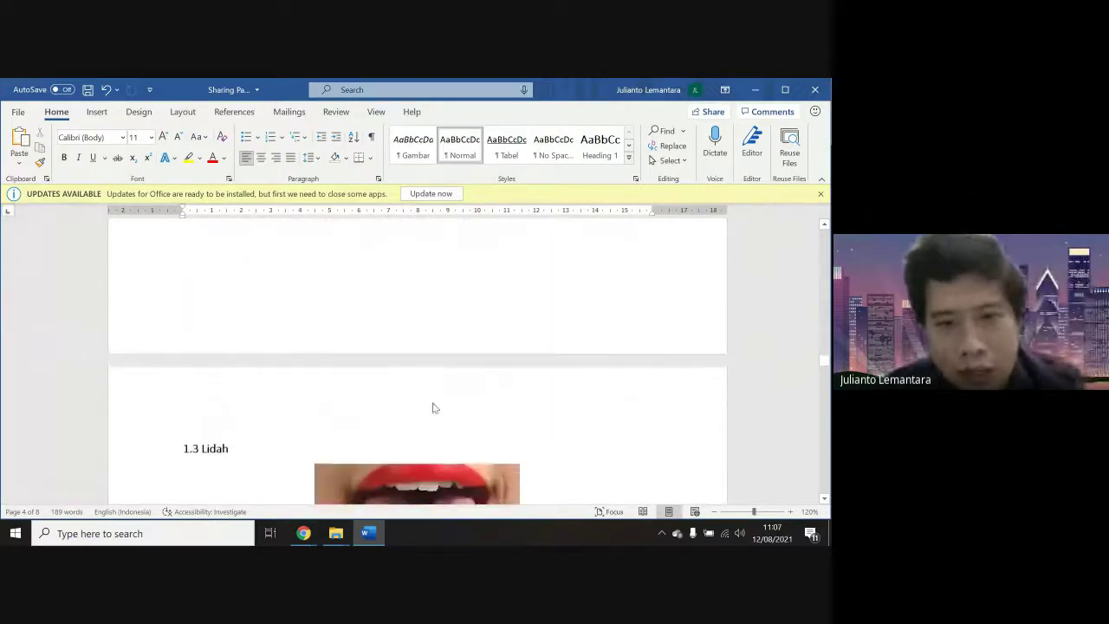
pyautogui.scroll(-1, 437, 346)
pyautogui.scroll(-15, 438, 343)
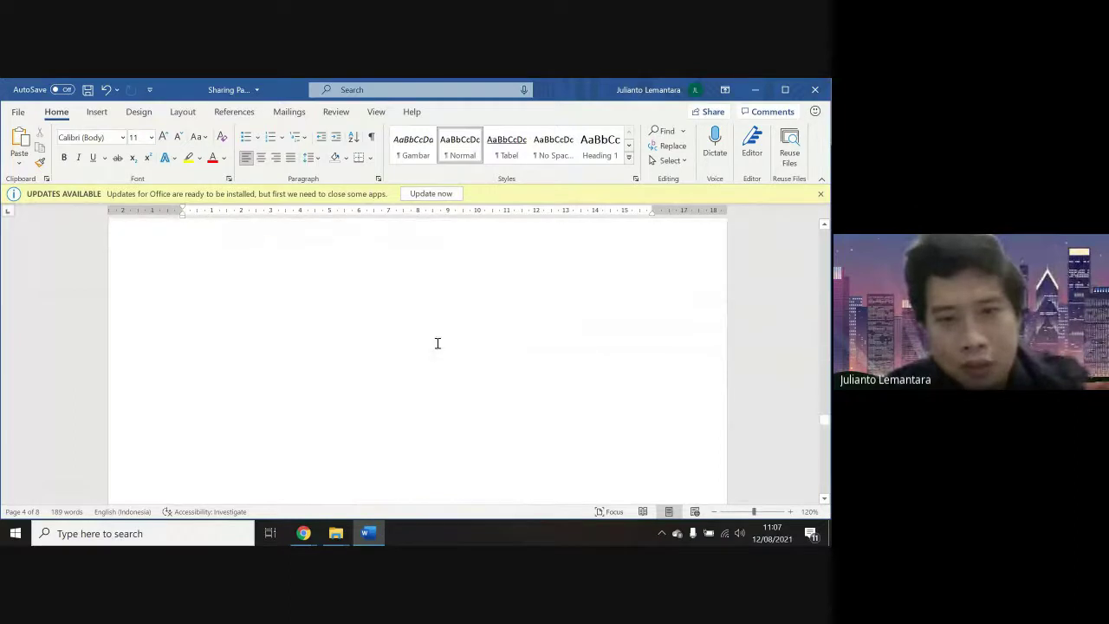
# Scroll back up to front-matter page ii and the DAFTAR GAMBAR page
pyautogui.scroll(3, 437, 343)
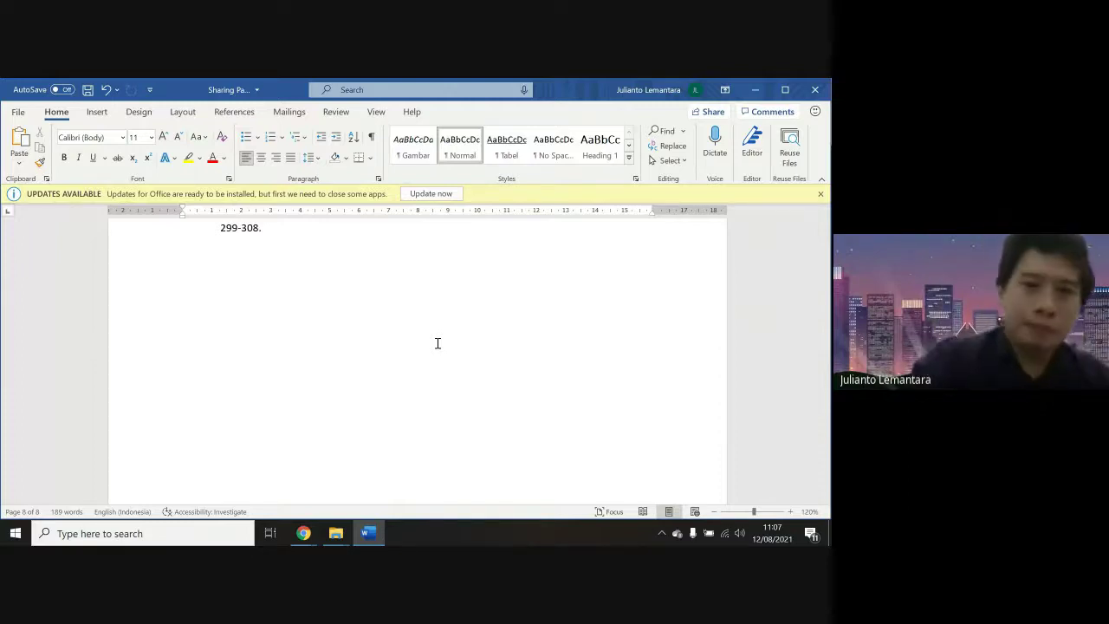
pyautogui.scroll(10, 438, 344)
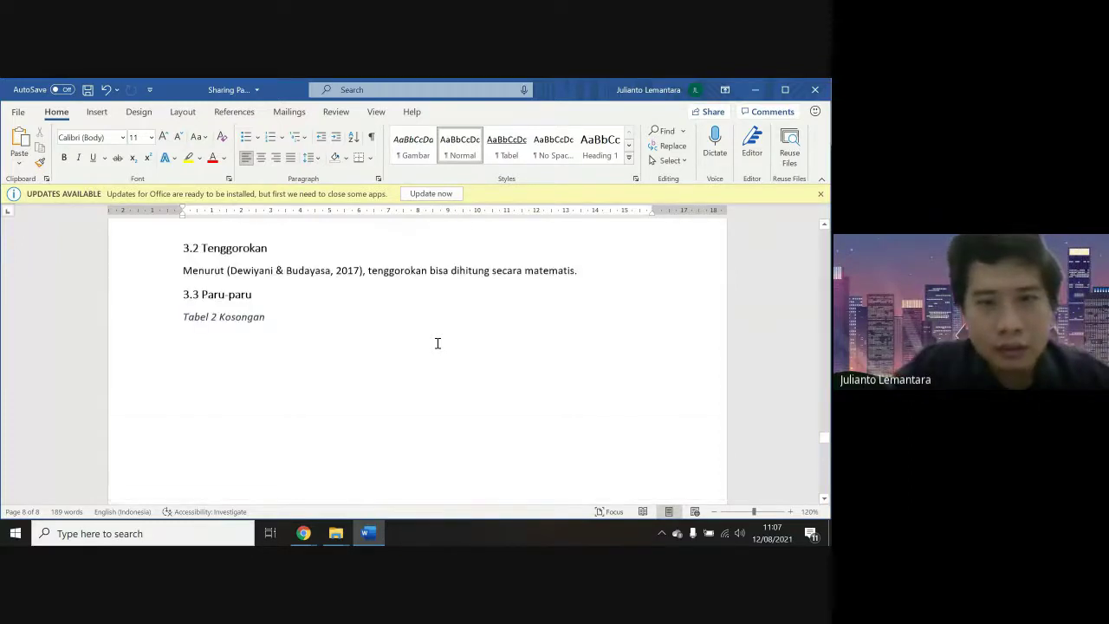
pyautogui.scroll(3, 438, 344)
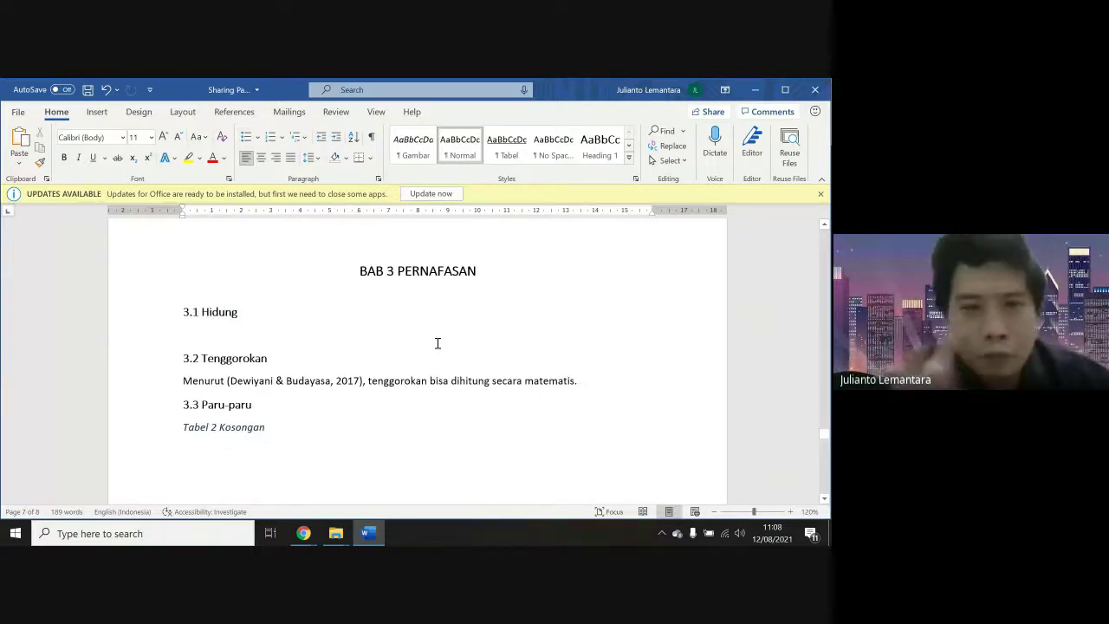
pyautogui.scroll(3, 436, 343)
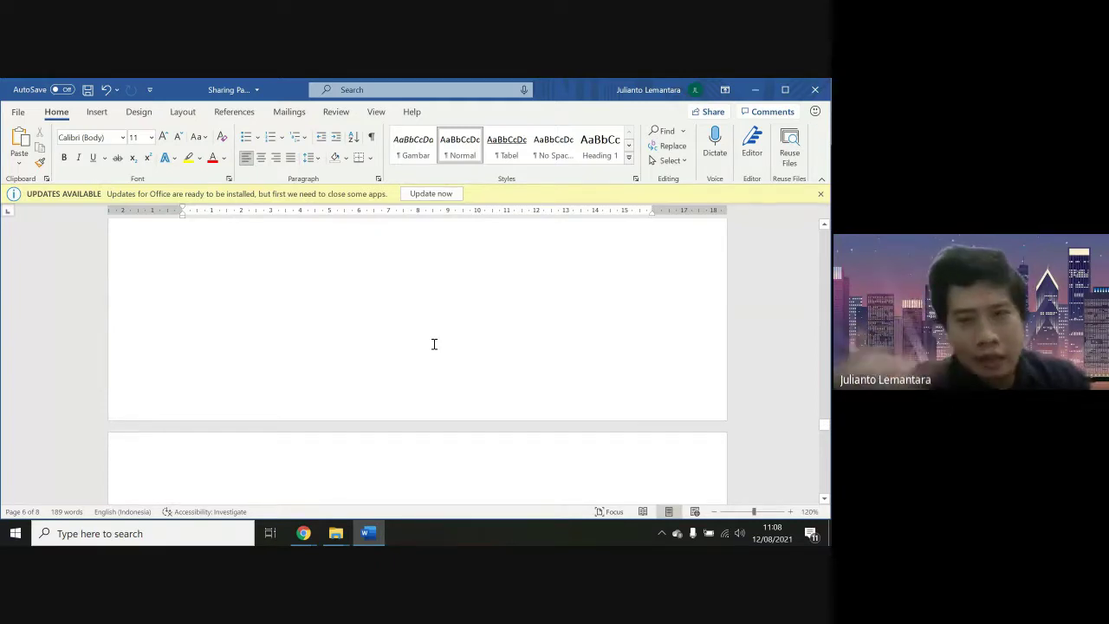
pyautogui.scroll(-3, 434, 344)
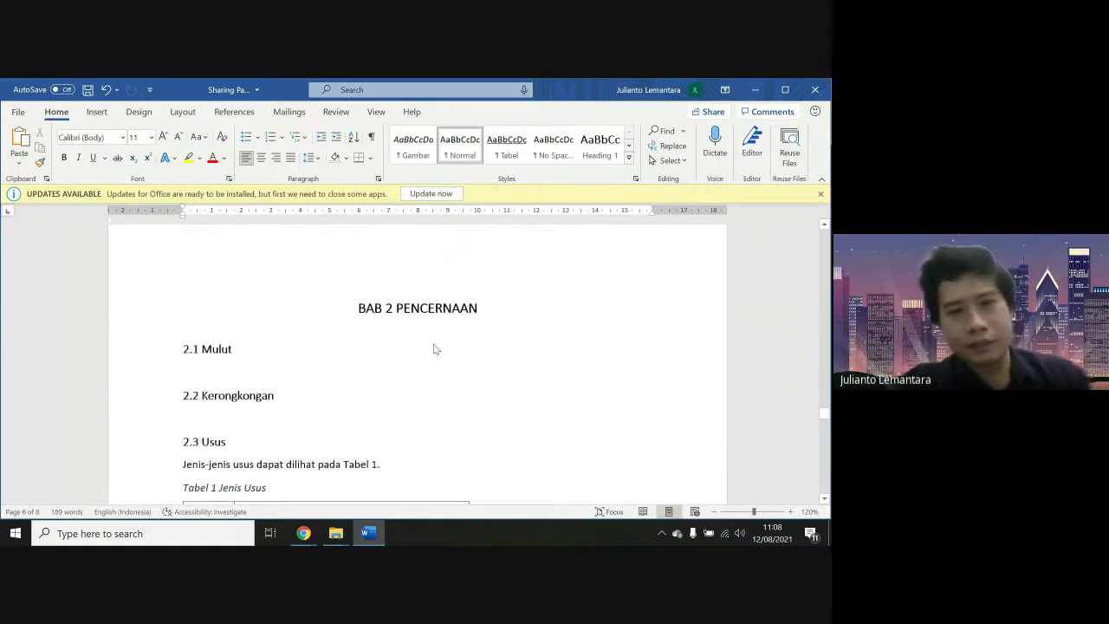
pyautogui.scroll(3, 434, 344)
pyautogui.scroll(-2, 434, 344)
pyautogui.scroll(-15, 434, 344)
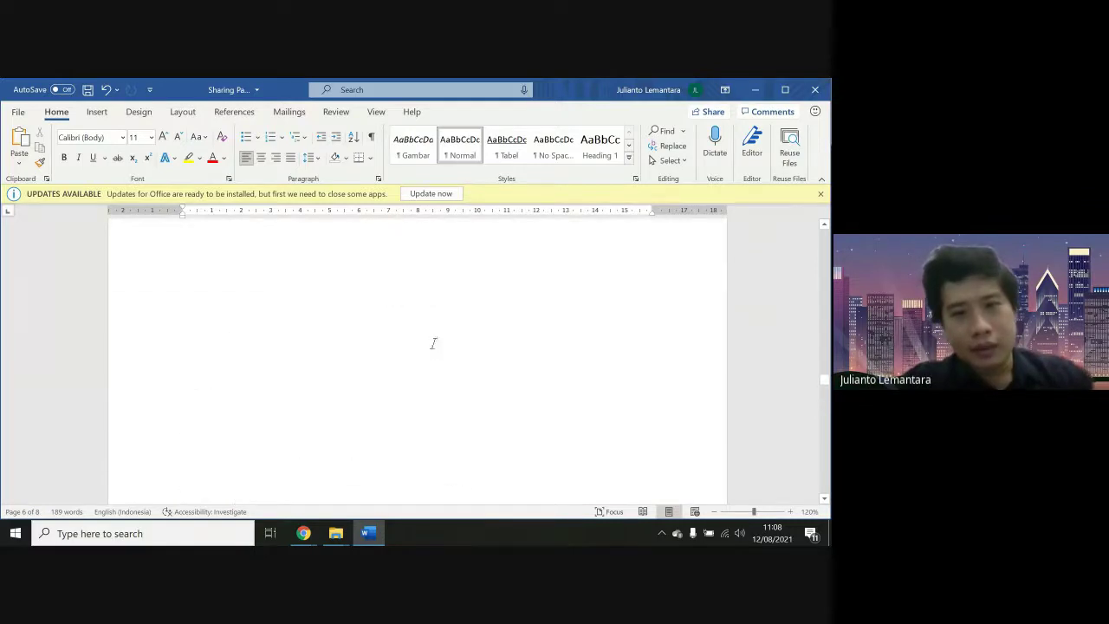
pyautogui.scroll(15, 434, 344)
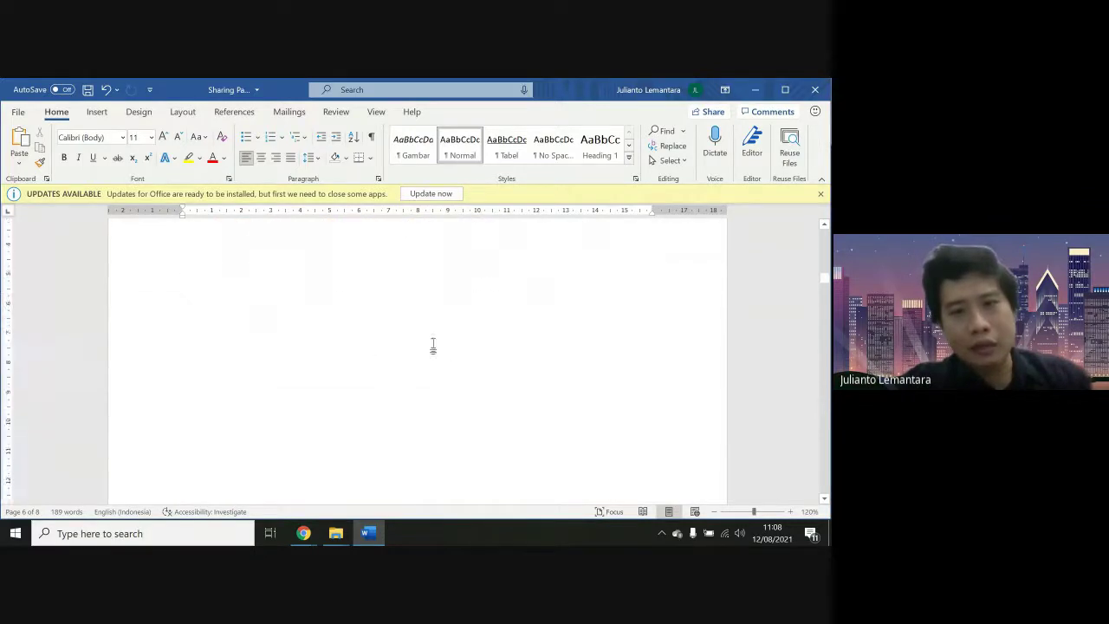
pyautogui.scroll(-1, 434, 349)
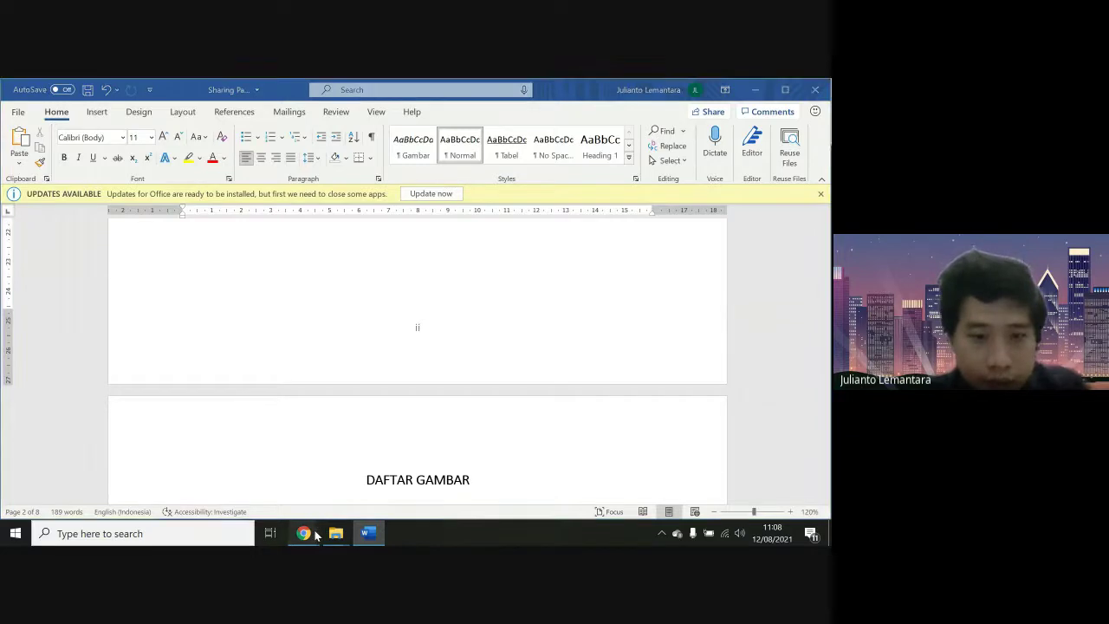
# Bring the Meet call forward and turn off the microphone and camera
pyautogui.moveTo(303, 533)
pyautogui.click(246, 479)
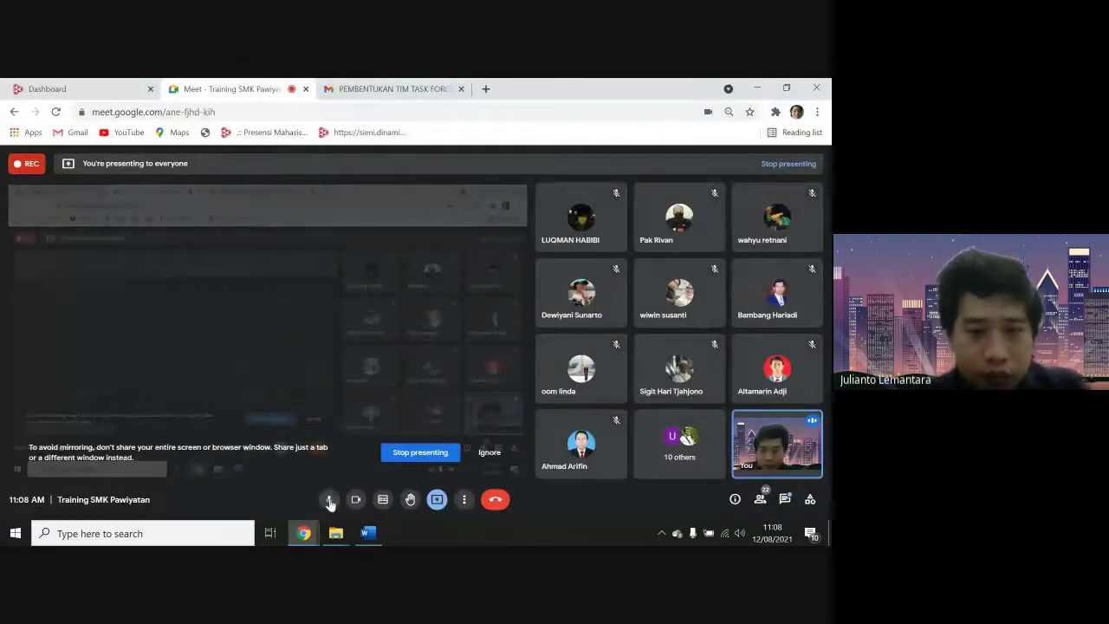
pyautogui.click(329, 501)
pyautogui.click(354, 501)
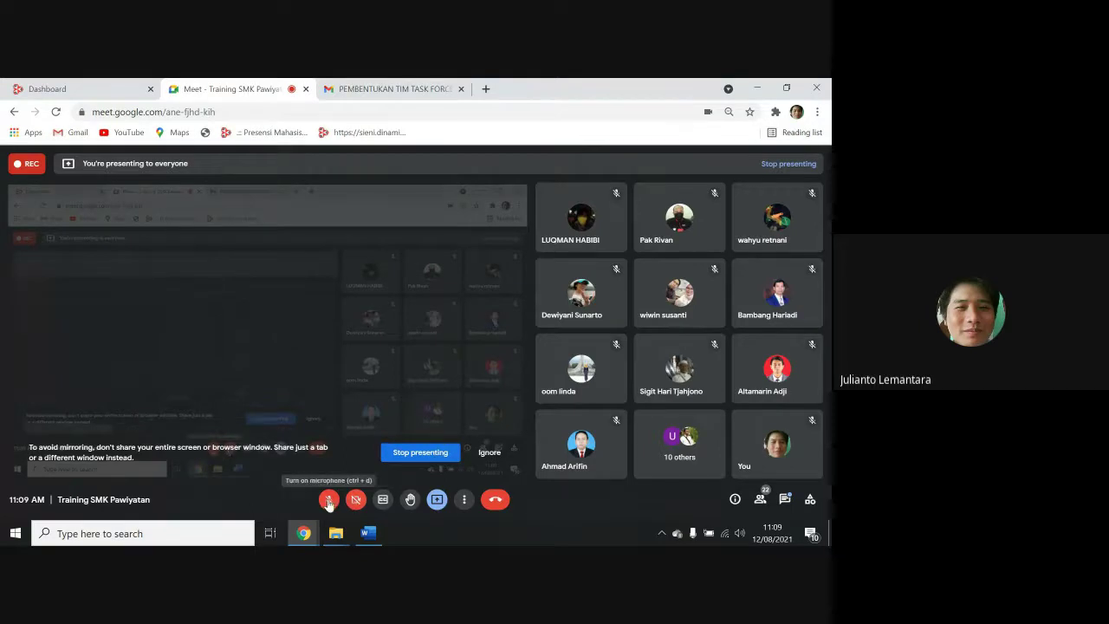
# Briefly unmute to speak, mute again, and return to the Word report
pyautogui.click(329, 500)
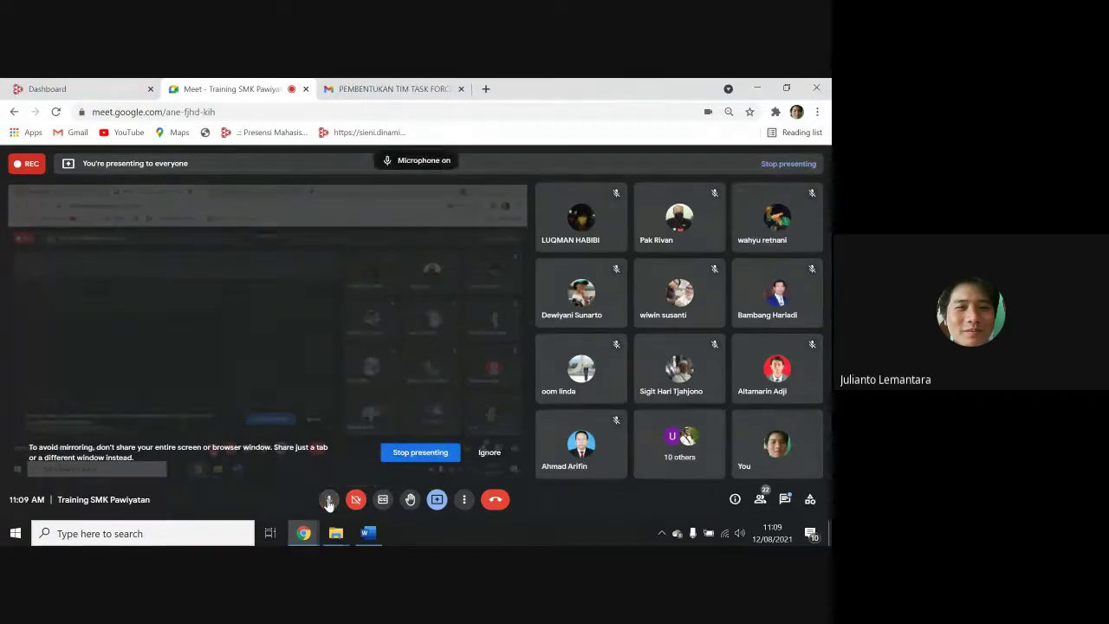
pyautogui.click(329, 500)
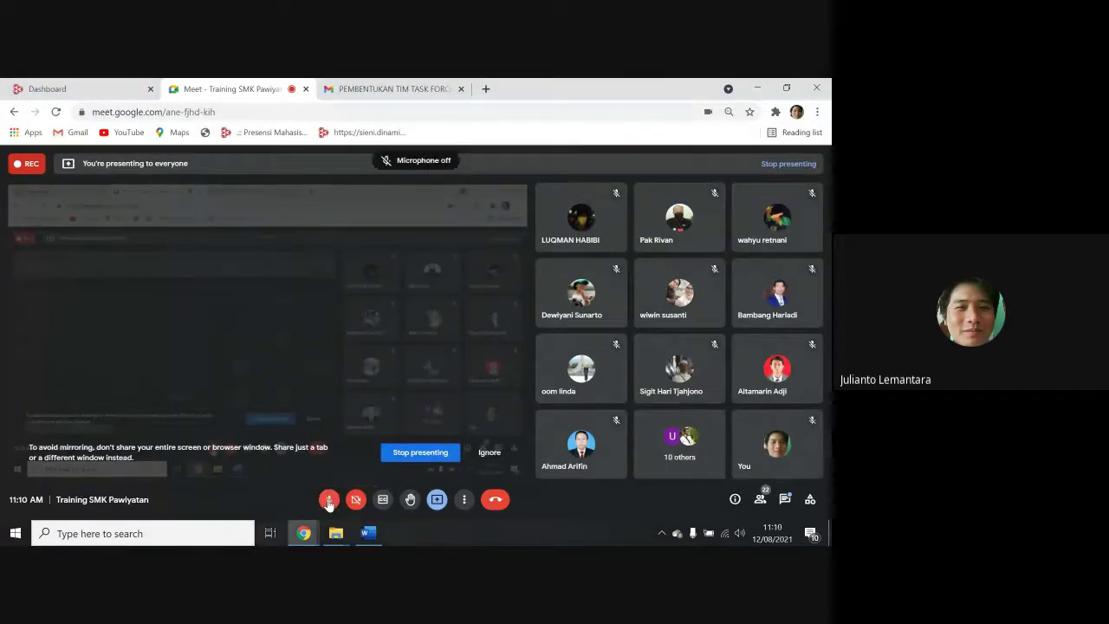
pyautogui.click(368, 533)
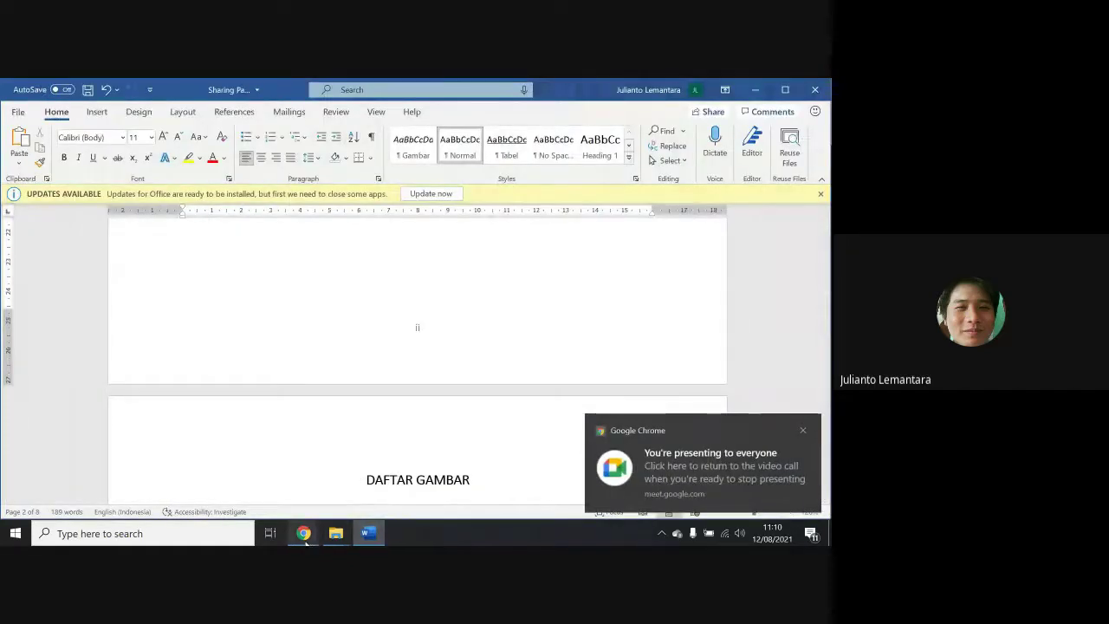
# Switch to Meet and back to Word, then dismiss Chrome's presenting notification
pyautogui.moveTo(304, 535)
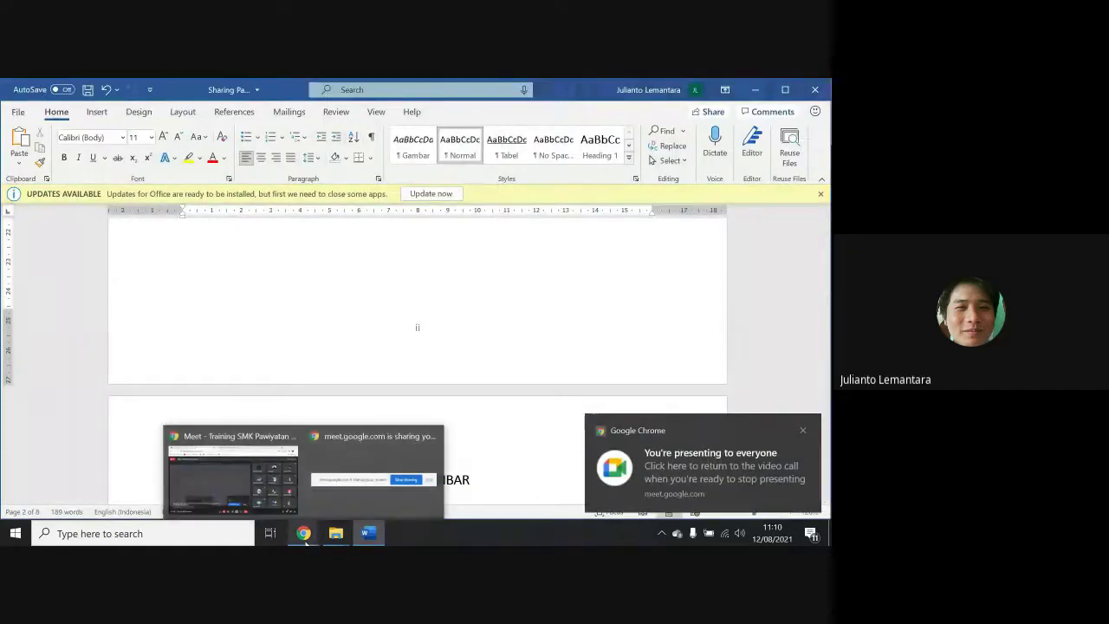
pyautogui.click(252, 476)
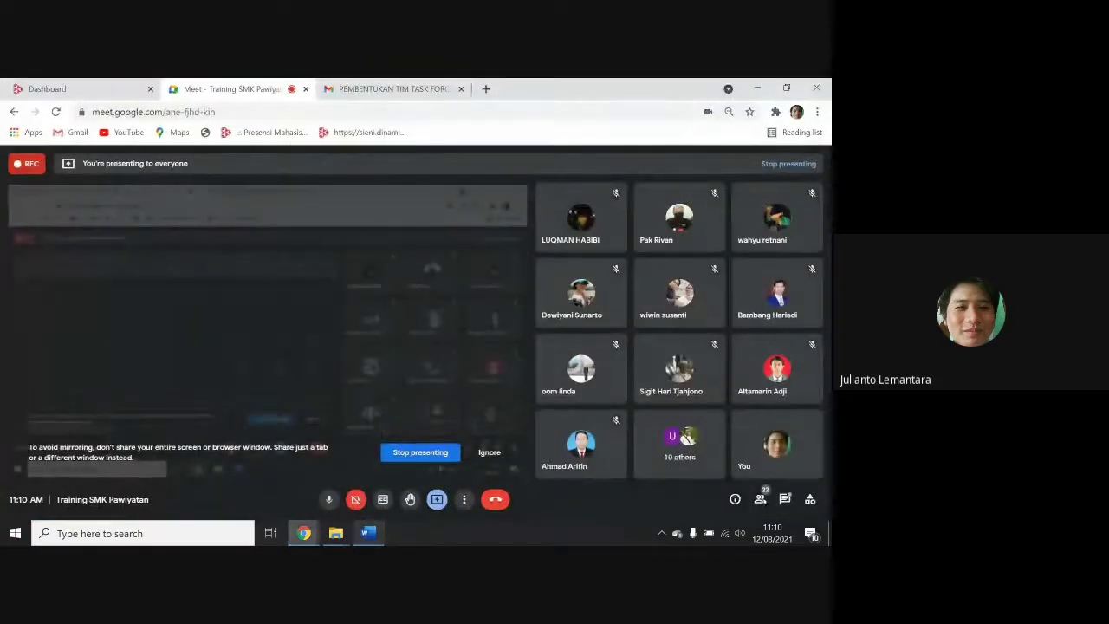
pyautogui.hotkey('alt', 'Tab')
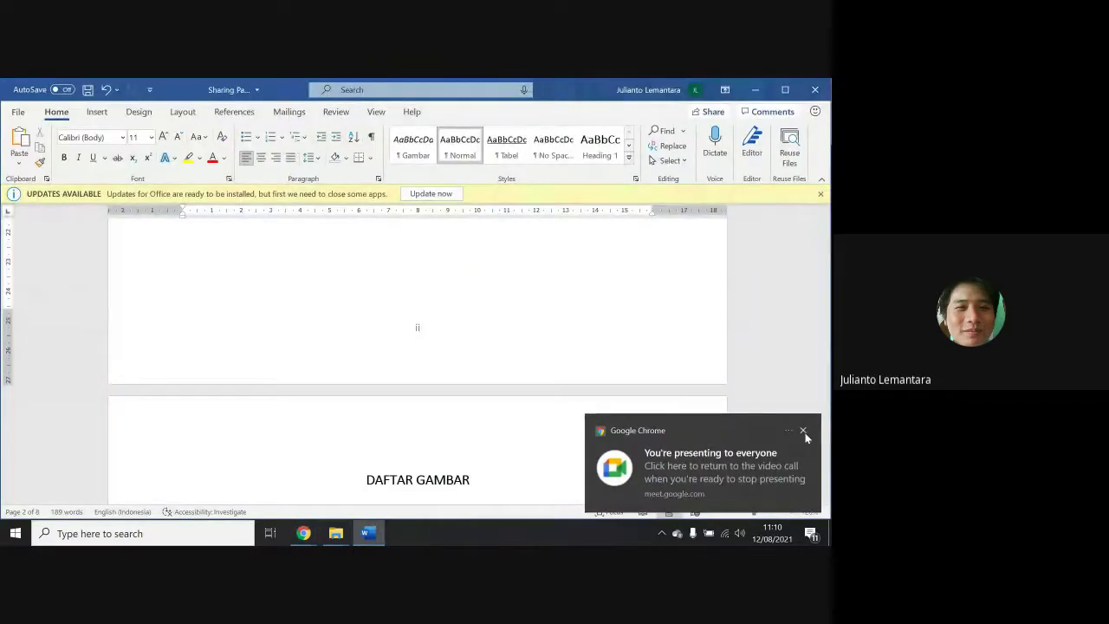
pyautogui.click(803, 431)
pyautogui.scroll(-2, 691, 399)
pyautogui.scroll(1, 691, 399)
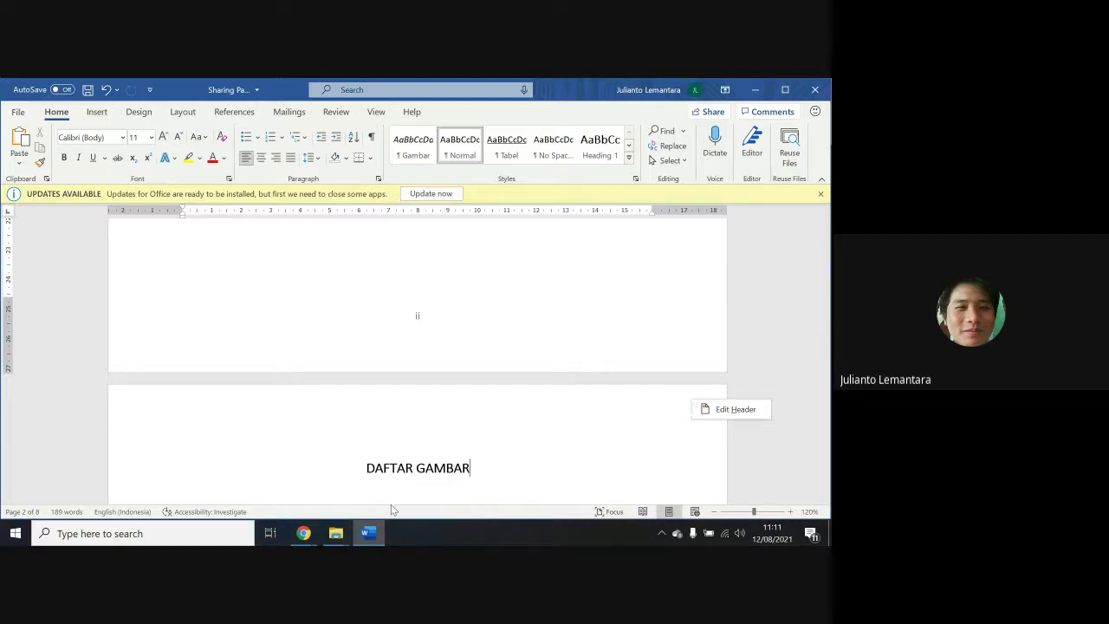
# Bring the Meet call to the front and mute the microphone
pyautogui.moveTo(303, 534)
pyautogui.click(295, 507)
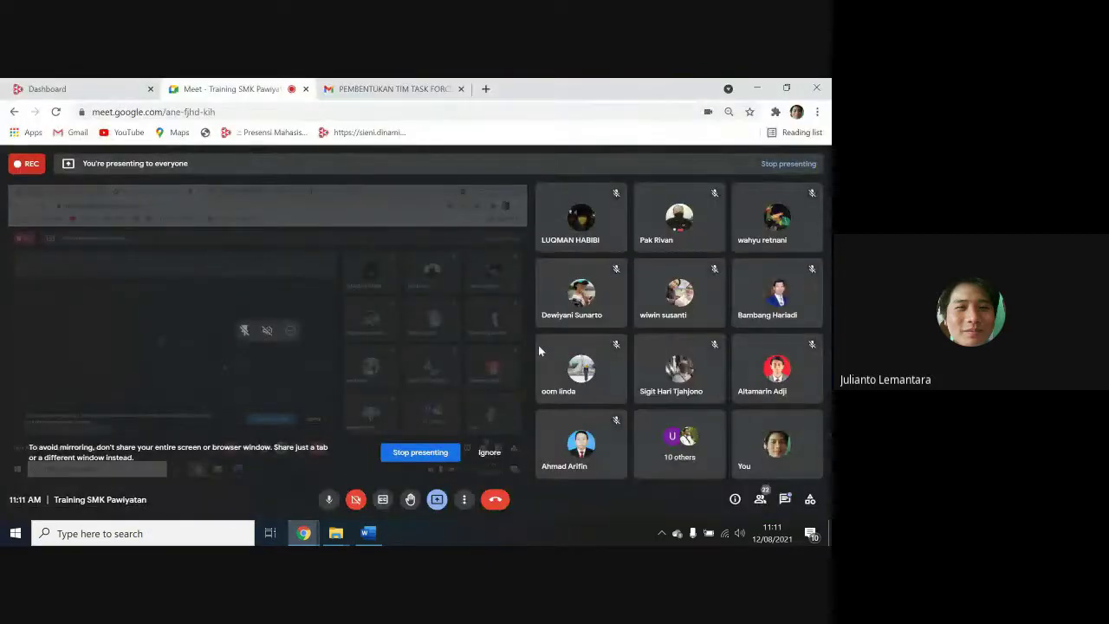
pyautogui.moveTo(646, 372)
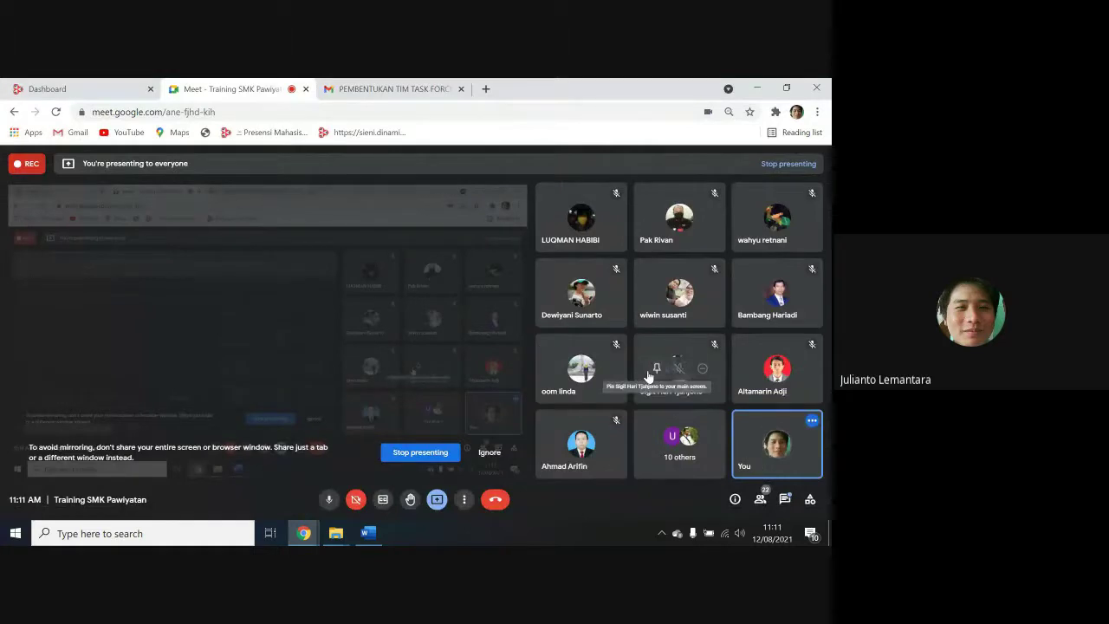
pyautogui.moveTo(597, 373)
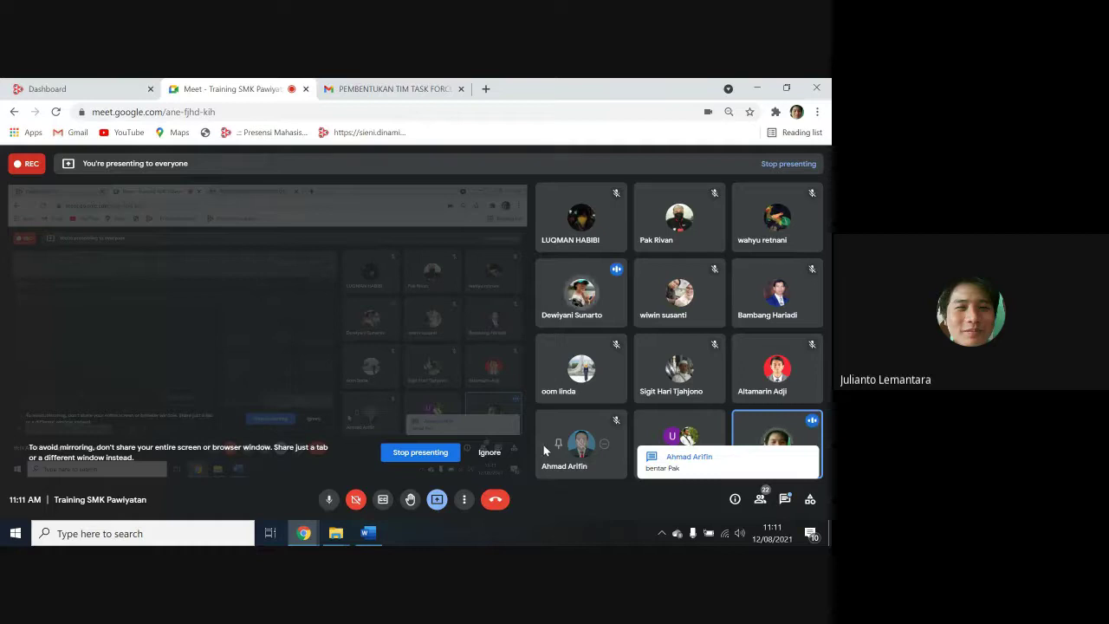
pyautogui.click(330, 499)
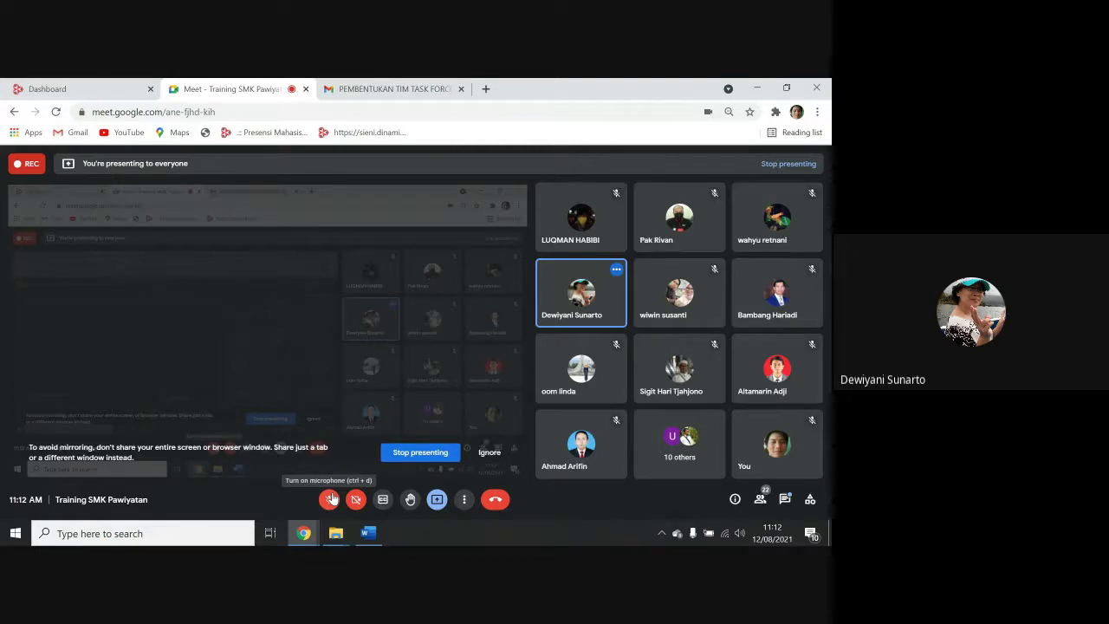
# Post 'sebentar, saya ijin ke belakang.' in the in-call chat
pyautogui.click(785, 499)
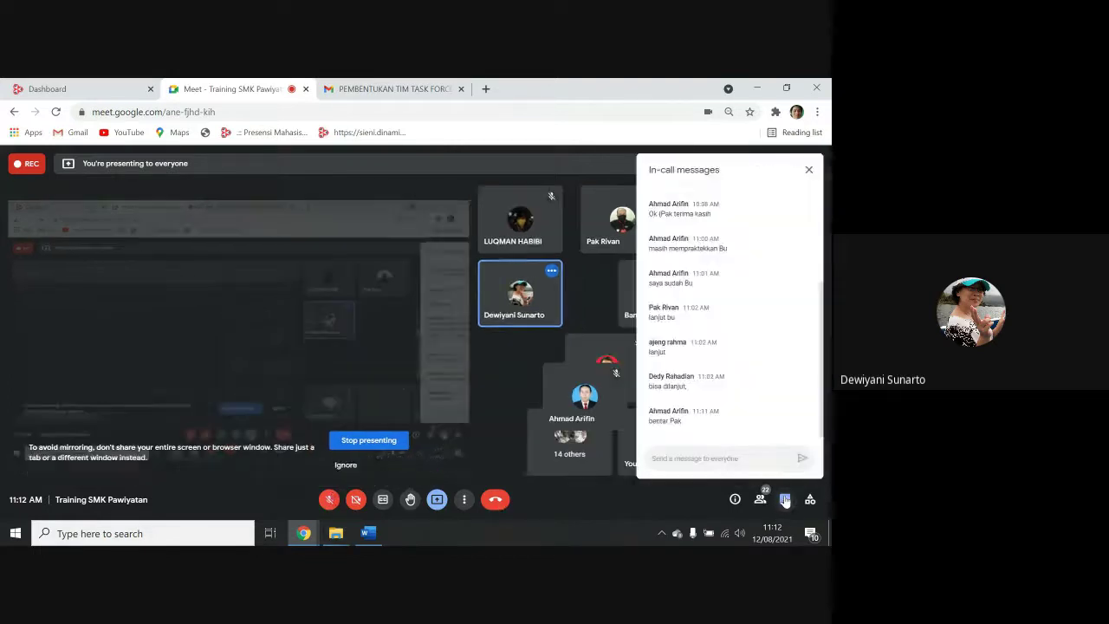
pyautogui.write('seben')
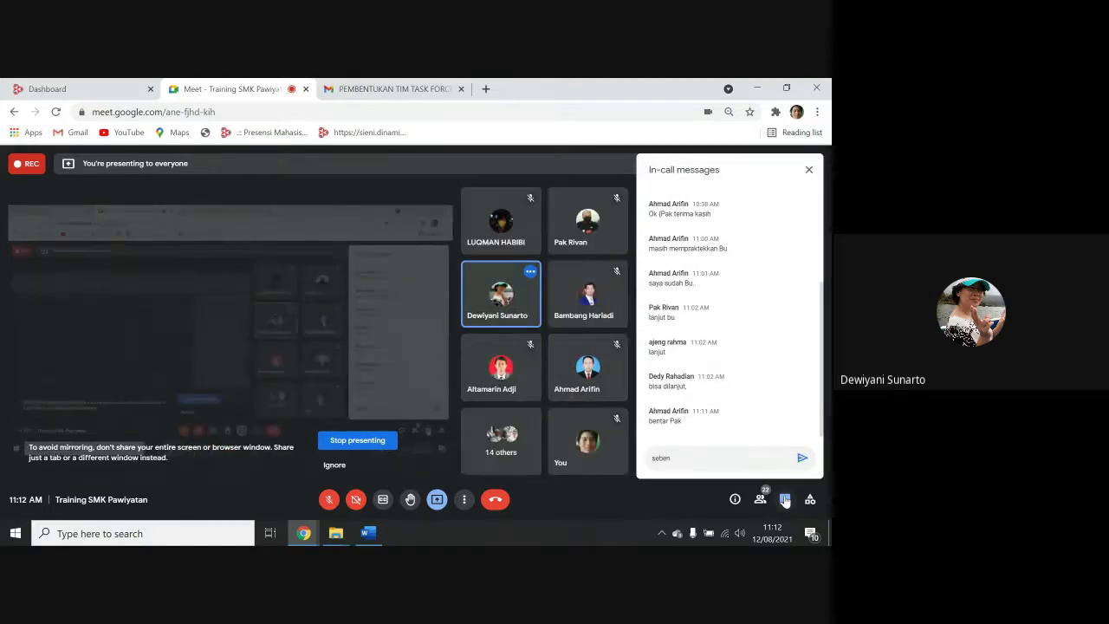
pyautogui.write('ra')
pyautogui.write('tar, saya')
pyautogui.write(' ijin ke belak')
pyautogui.write('ang')
pyautogui.write('.')
pyautogui.press('Return')
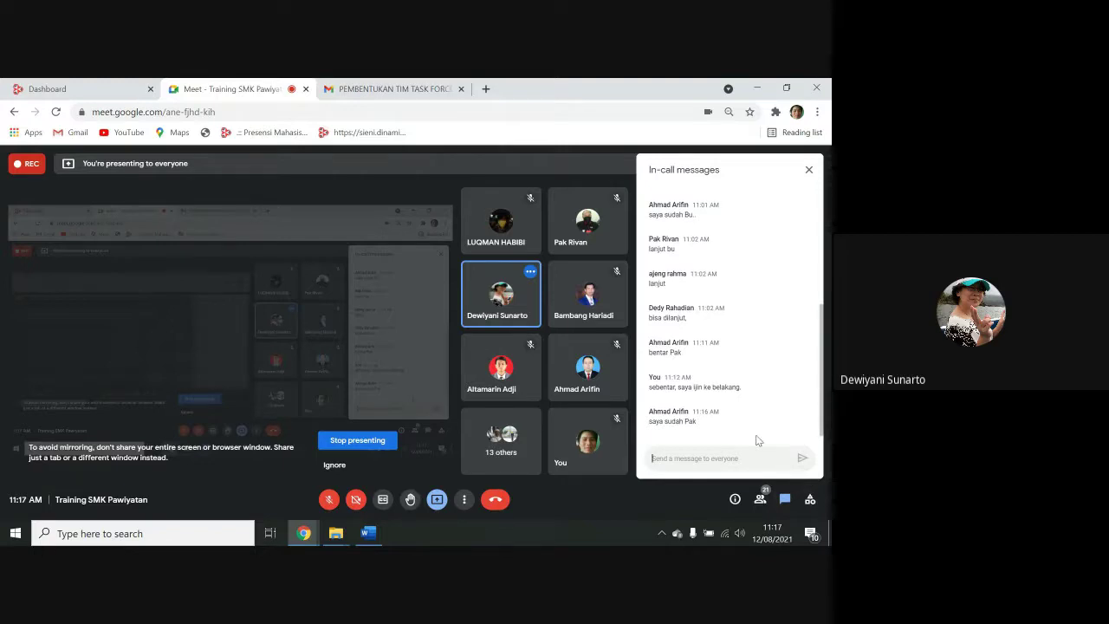
# Send a short acknowledgement in chat, then a message about waiting for the other teachers
pyautogui.write('ya pak arifin')
pyautogui.press('Return')
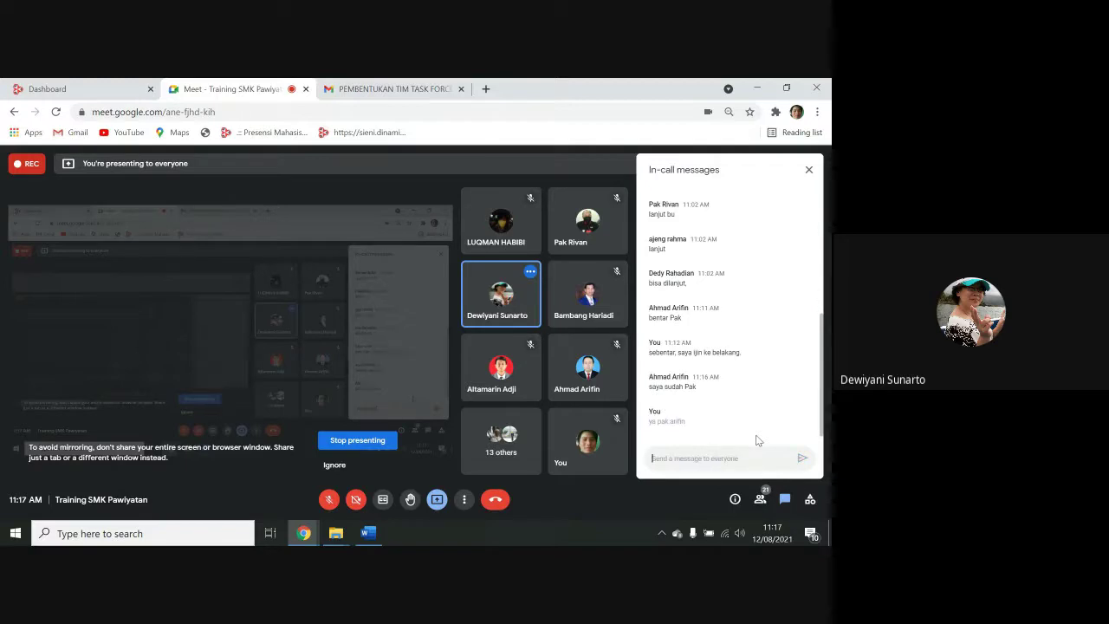
pyautogui.write('mungkin')
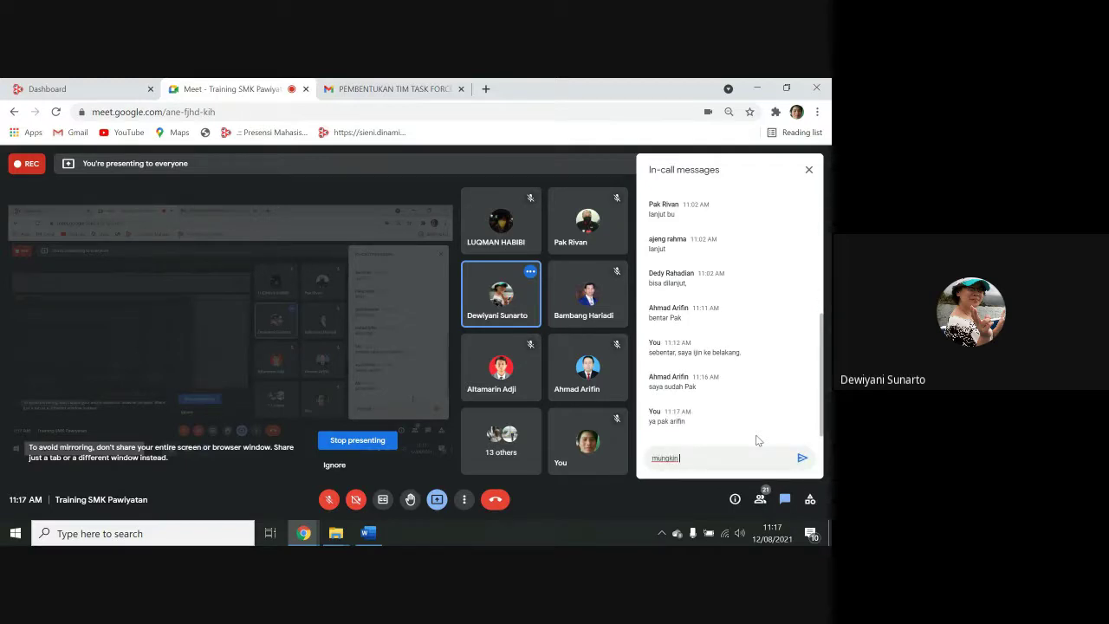
pyautogui.write(' tunggu rekan-rek')
pyautogui.hotkey('ctrl', 'shift', 'Left')
pyautogui.hotkey('ctrl', 'shift', 'Left')
pyautogui.write('bapak')
pyautogui.write('ibu guru yg lain')
pyautogui.press('Return')
# Send 'terima kasih' in chat, then turn the microphone and camera on
pyautogui.write('terima kasih')
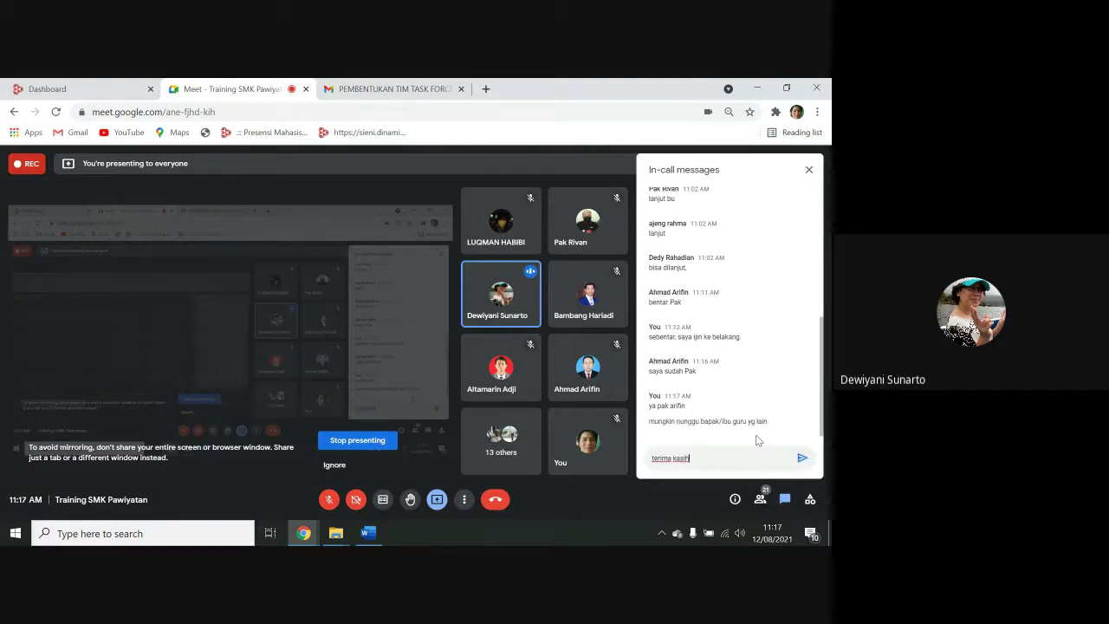
pyautogui.press('Return')
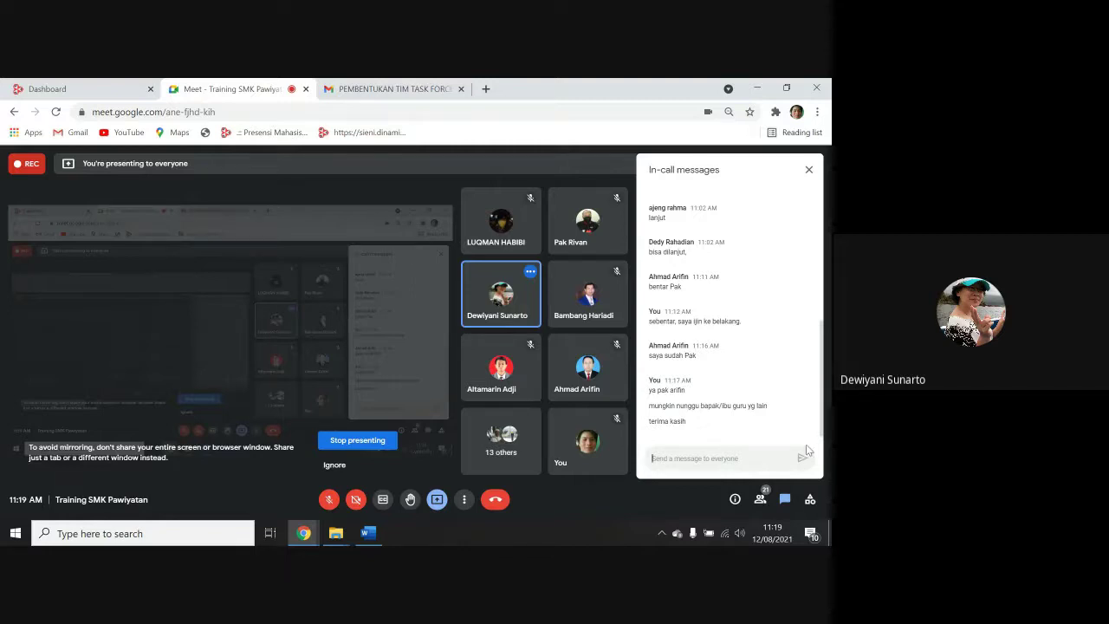
pyautogui.click(329, 502)
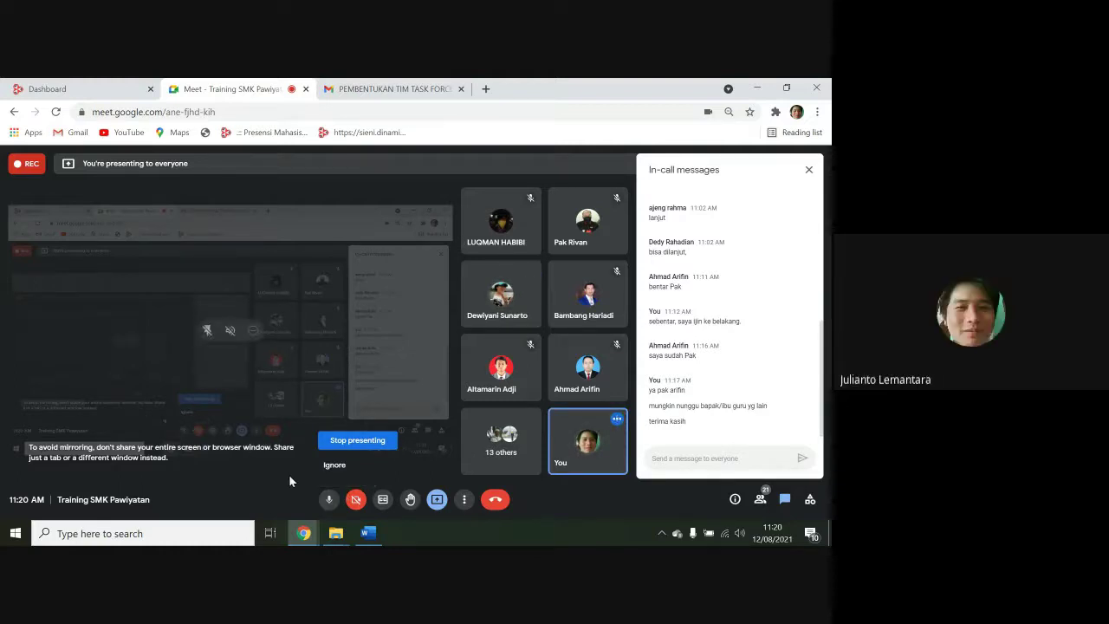
pyautogui.click(355, 499)
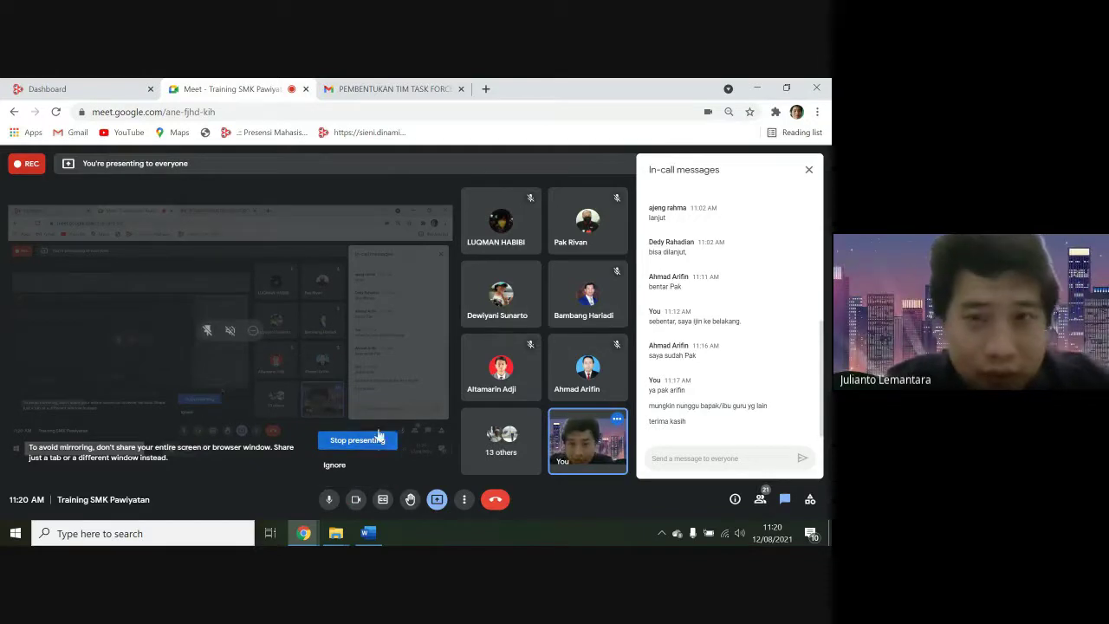
# Return to Word, dismiss the notification, and edit the footer below Gambar 2 Telinga
pyautogui.click(368, 533)
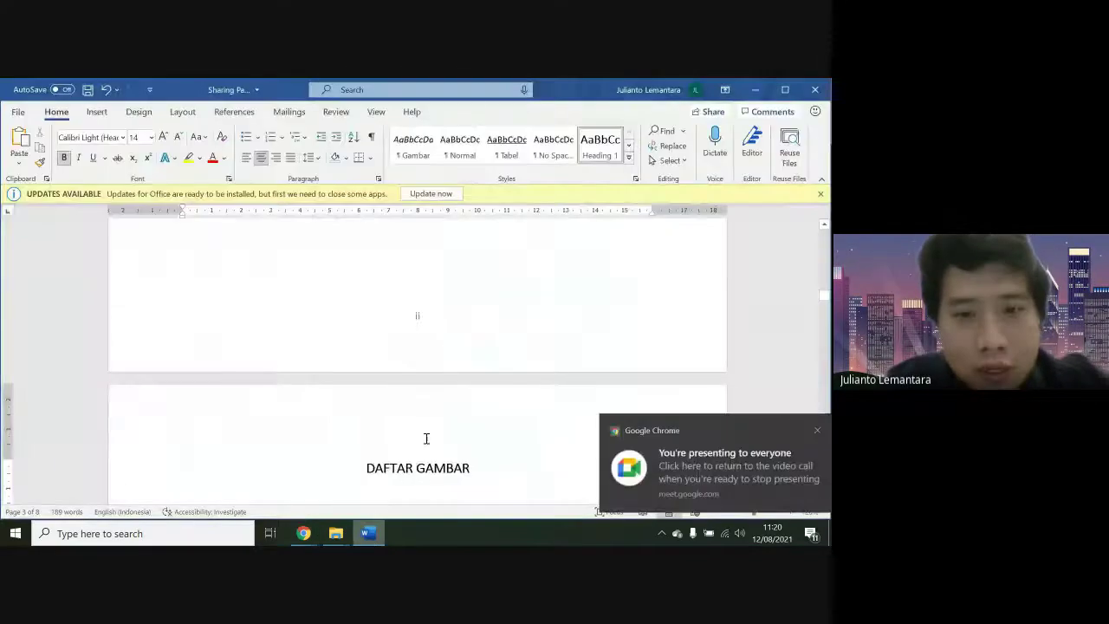
pyautogui.click(804, 430)
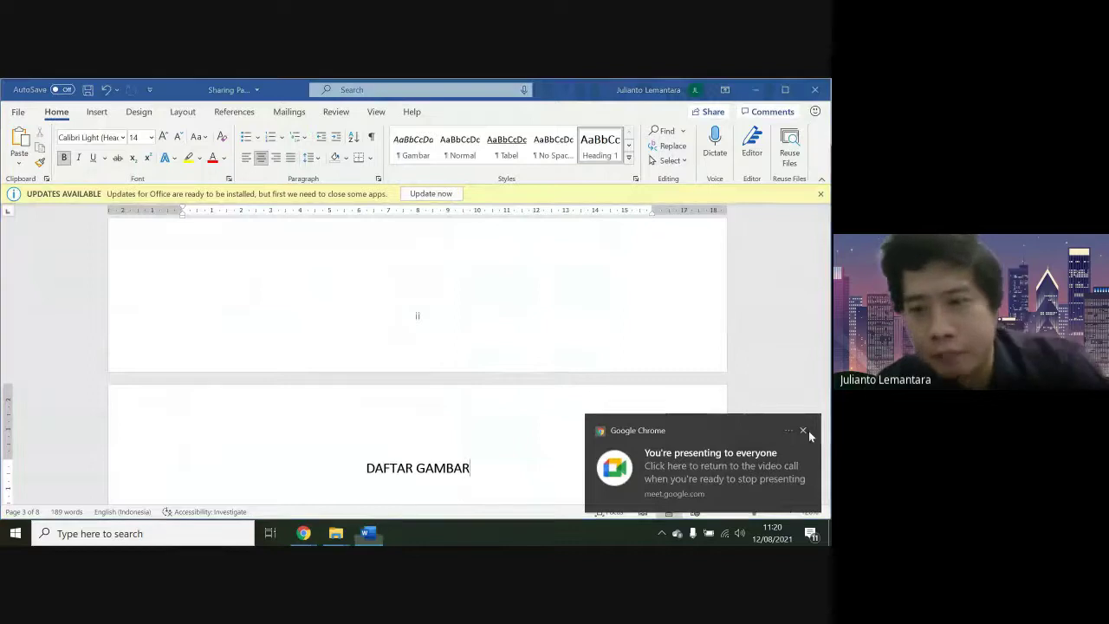
pyautogui.scroll(-10, 655, 435)
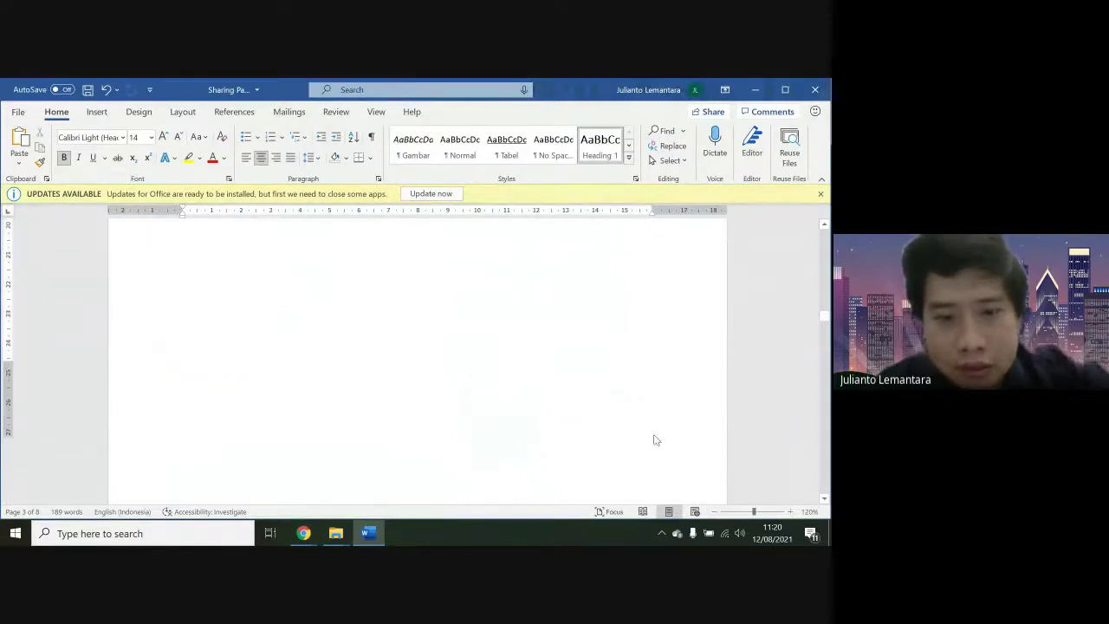
pyautogui.scroll(-15, 654, 435)
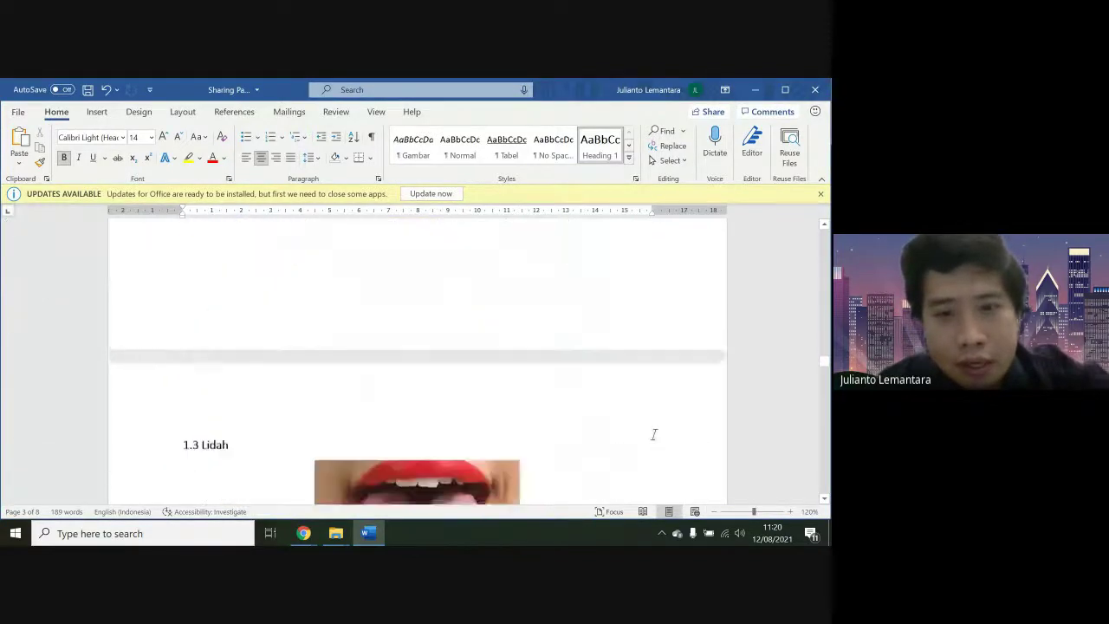
pyautogui.scroll(3, 641, 446)
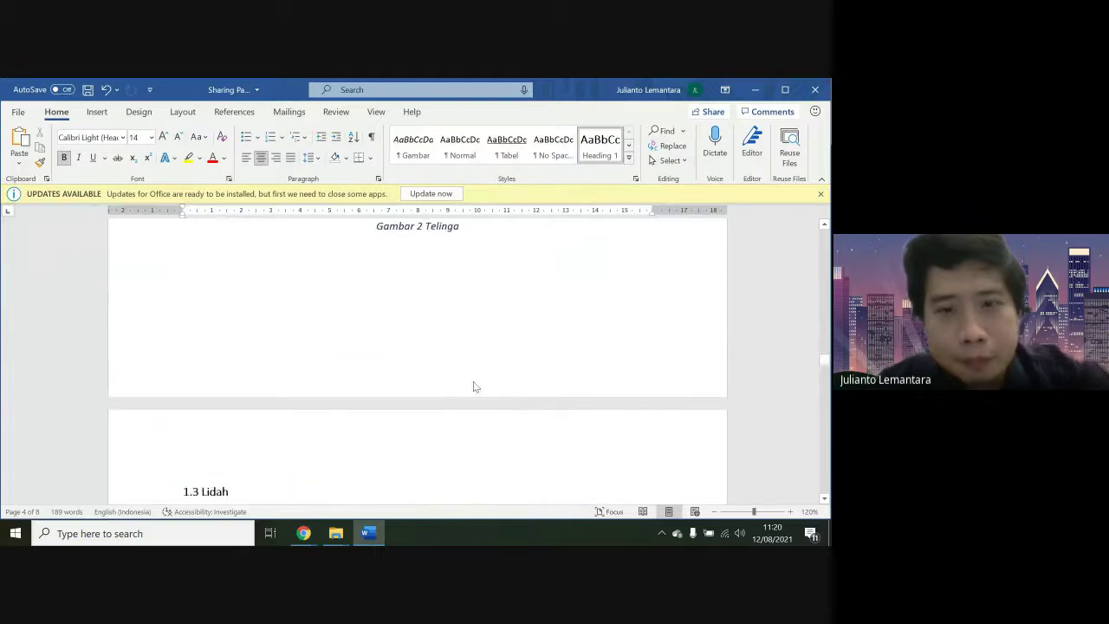
pyautogui.click(457, 360)
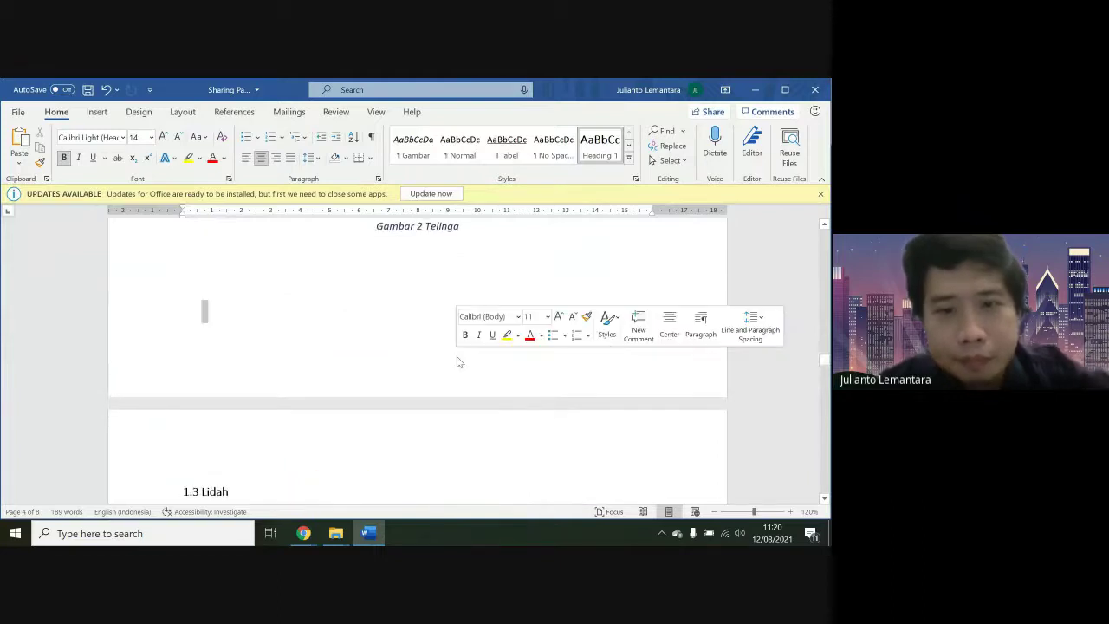
pyautogui.doubleClick(417, 375)
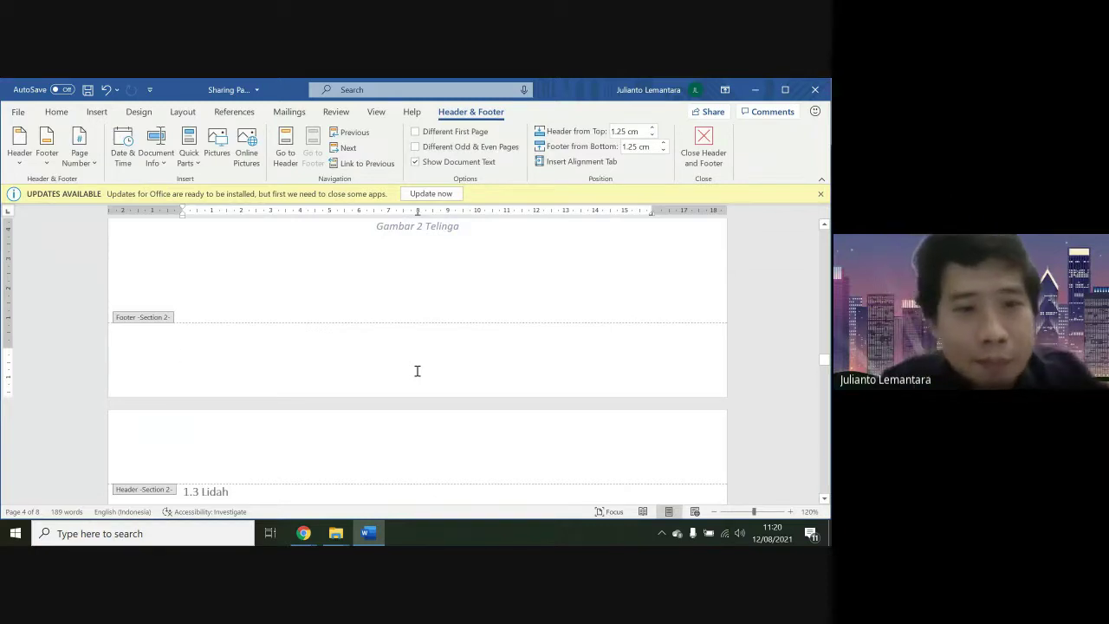
pyautogui.scroll(-10, 417, 371)
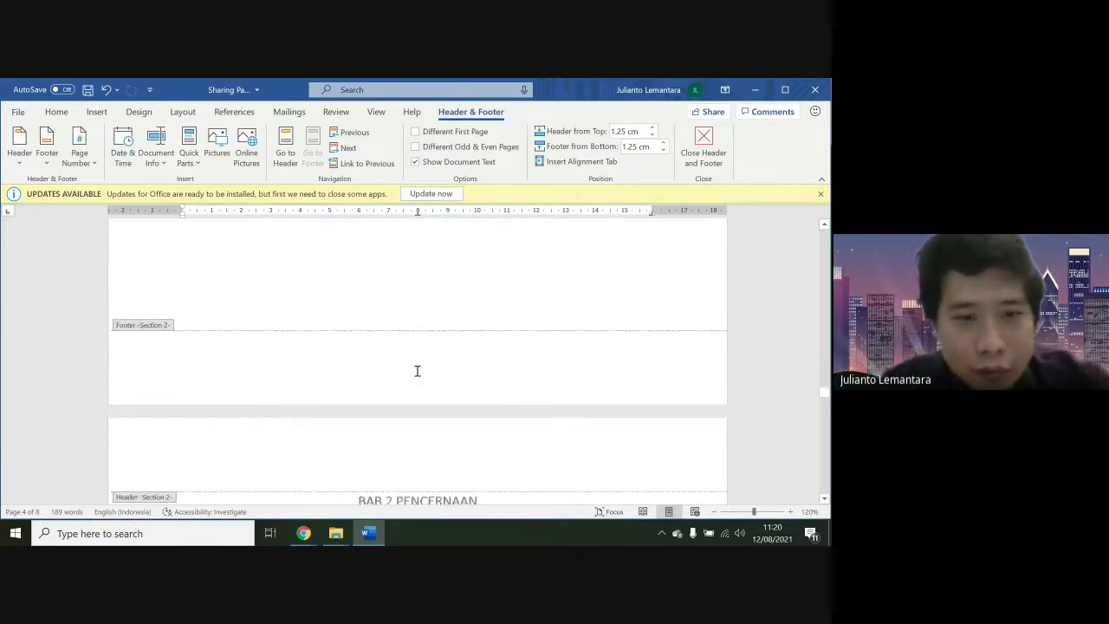
pyautogui.scroll(5, 417, 371)
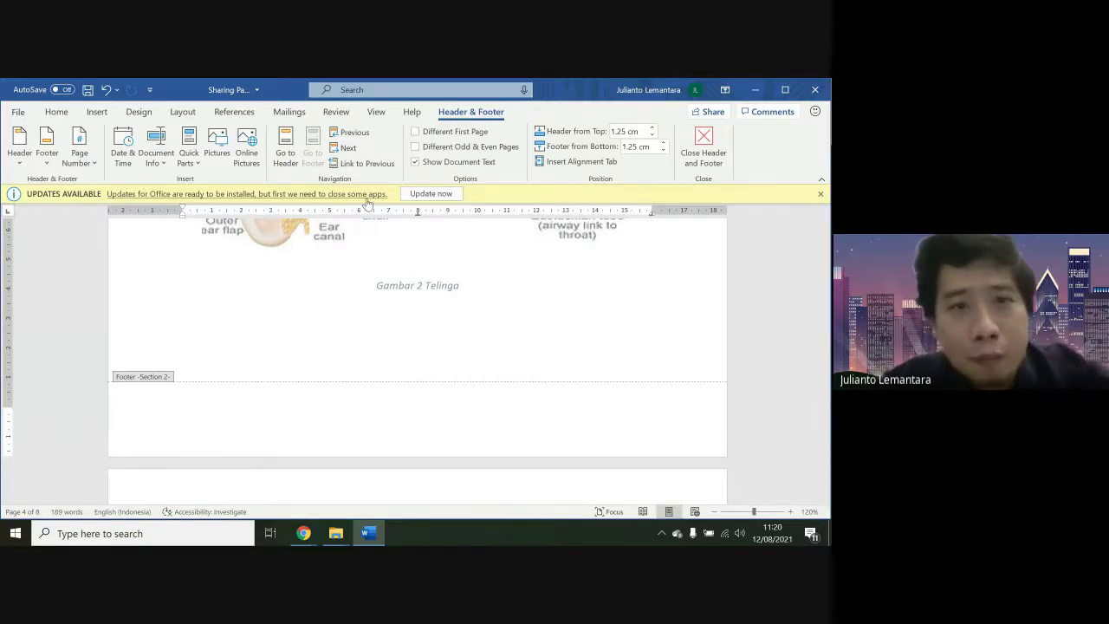
# Set Section 2's page number format to start at 1 instead of continuing
pyautogui.click(96, 112)
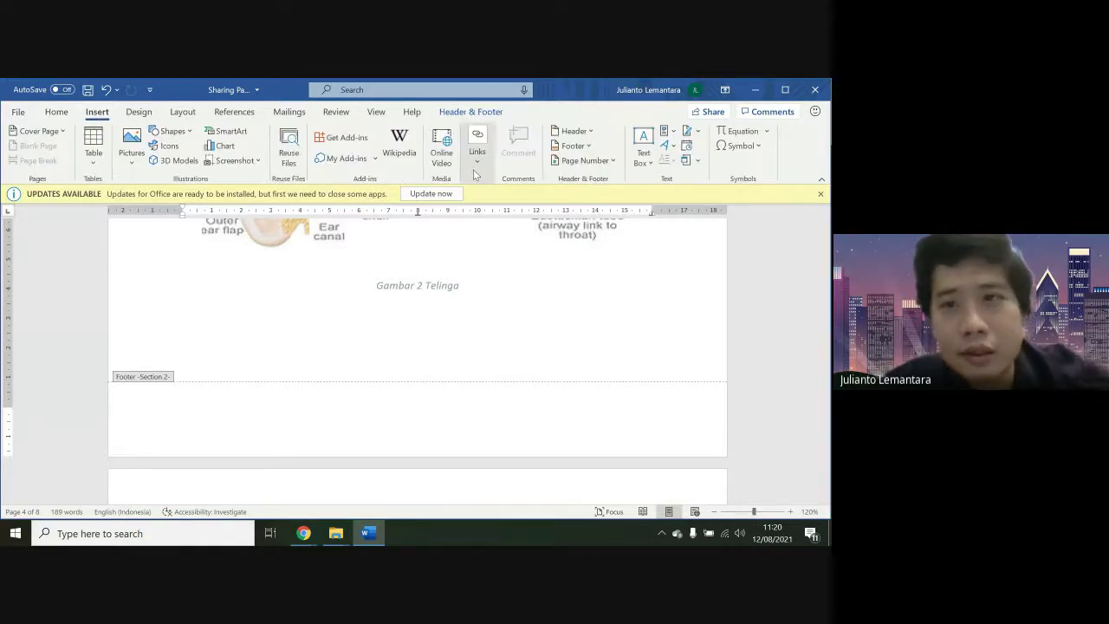
pyautogui.click(576, 147)
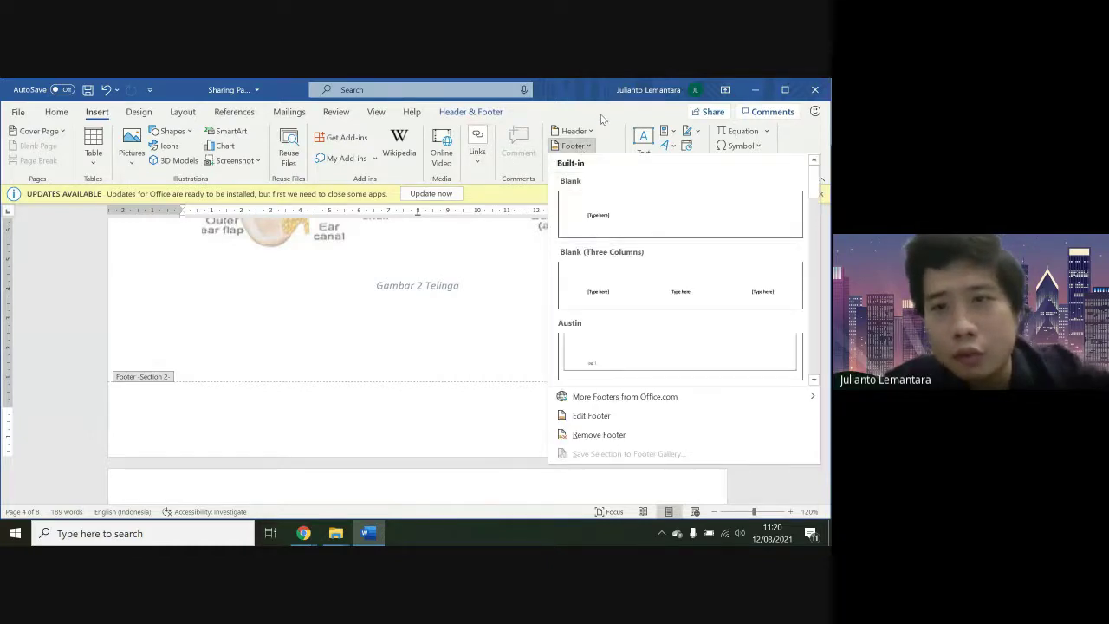
pyautogui.moveTo(602, 119); pyautogui.dragTo(579, 127)
pyautogui.click(762, 94)
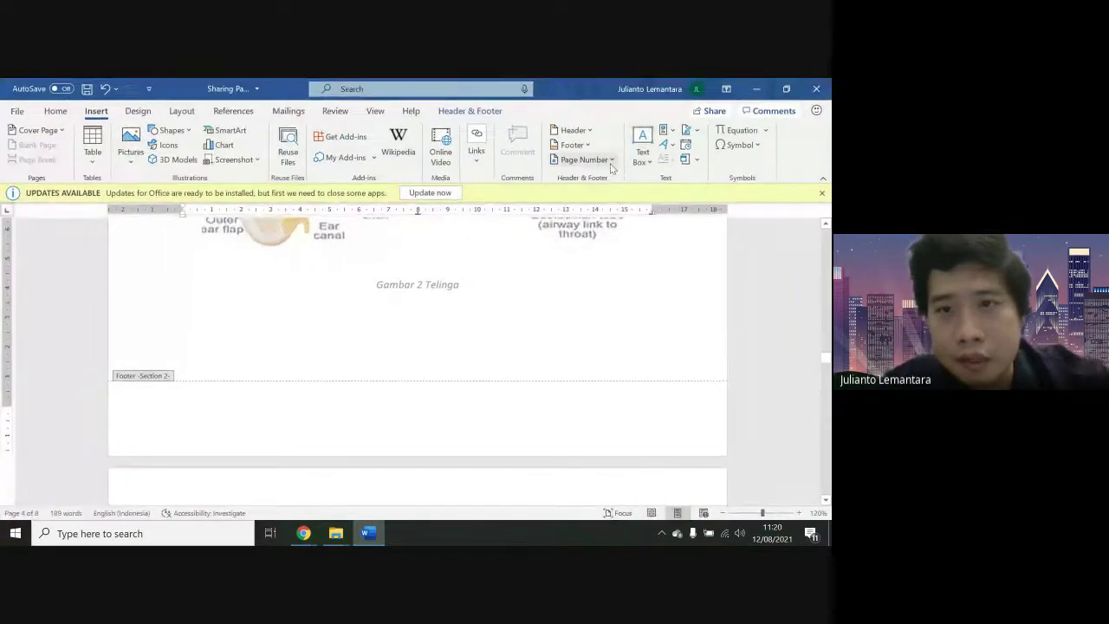
pyautogui.click(584, 159)
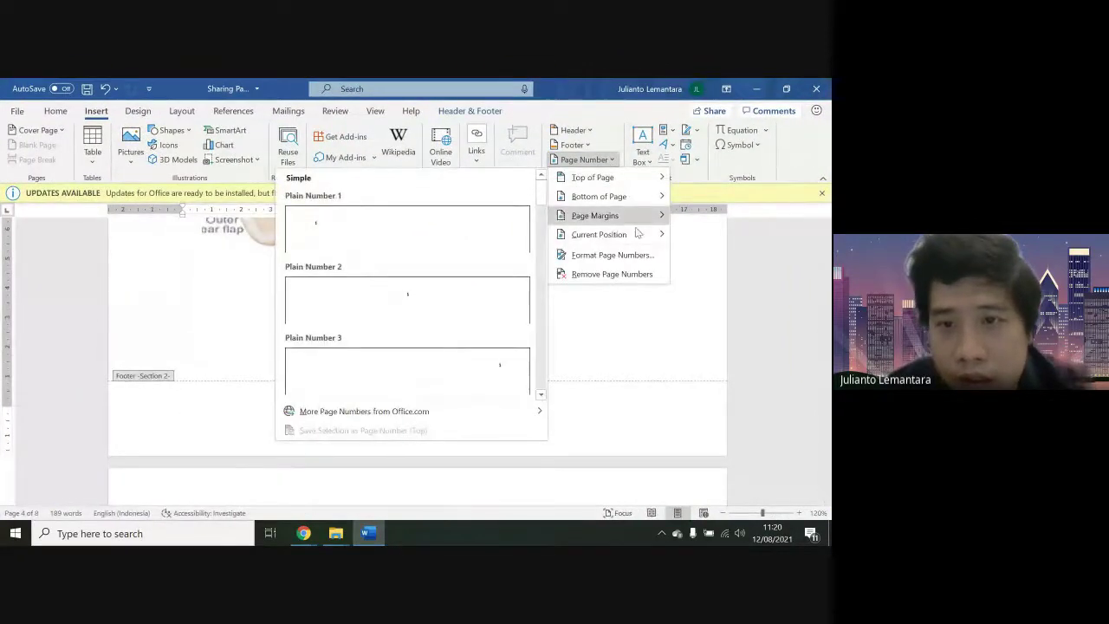
pyautogui.click(612, 255)
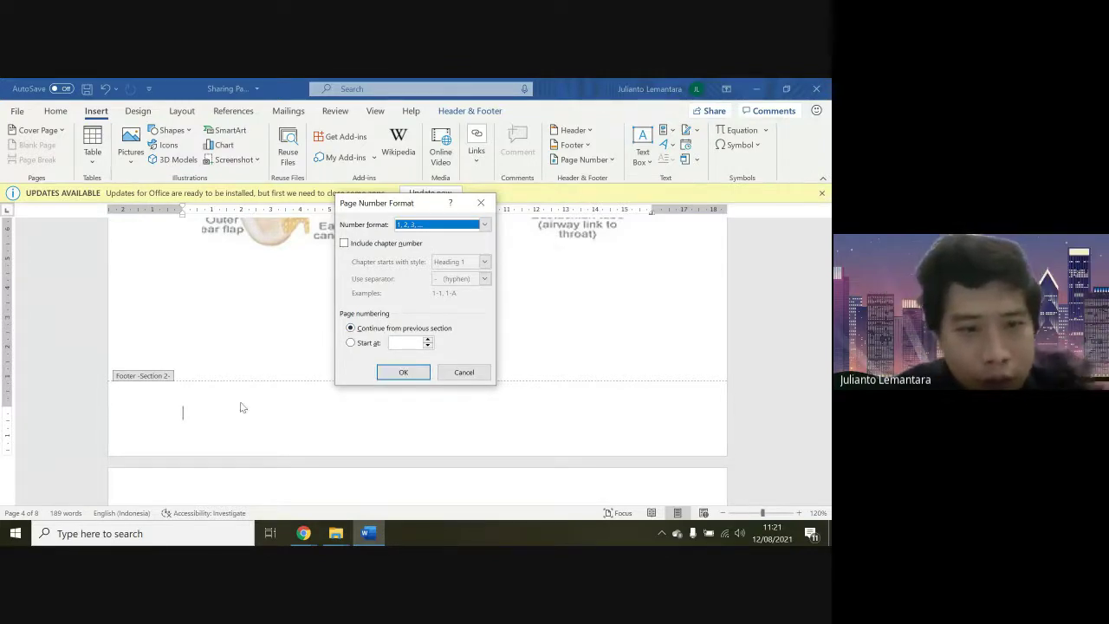
pyautogui.click(352, 344)
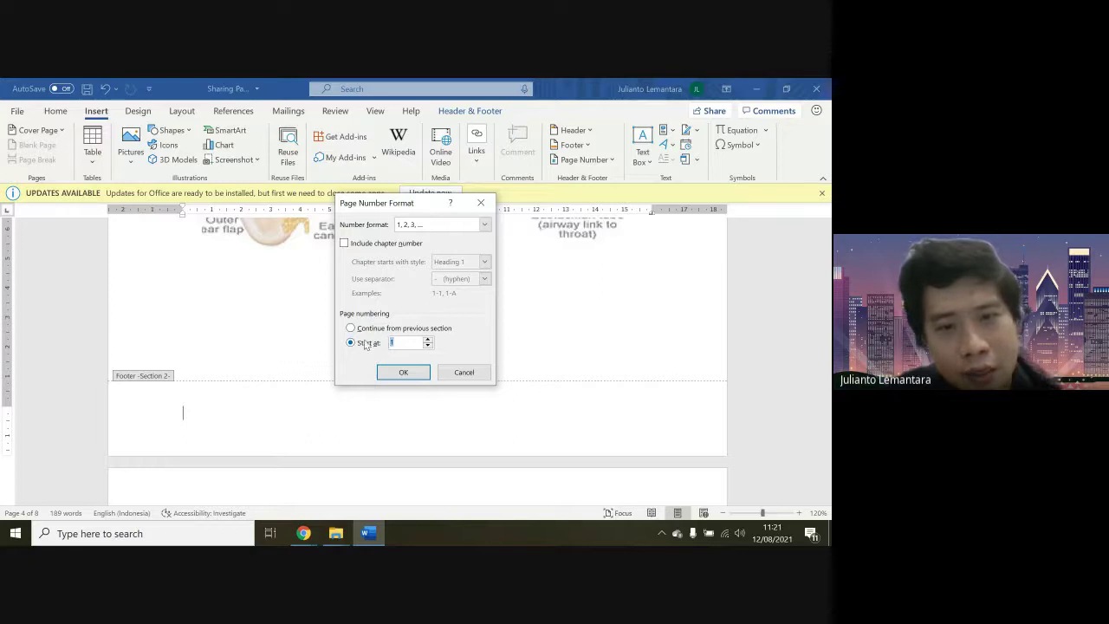
pyautogui.click(402, 373)
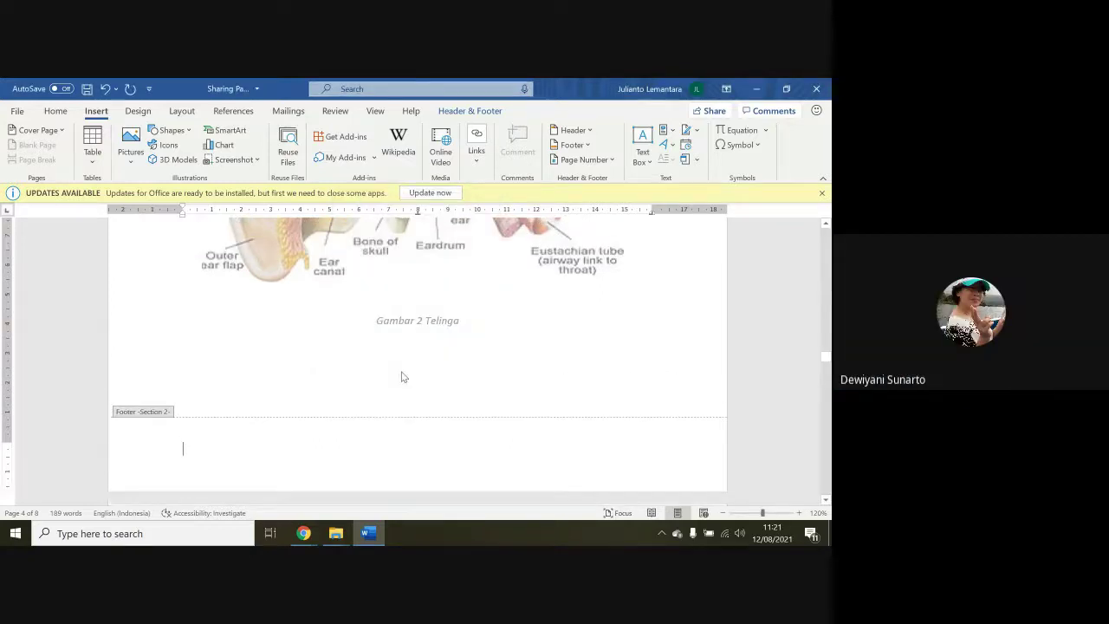
# Insert a Plain Number 1 page number at the bottom of the chapter pages
pyautogui.click(582, 160)
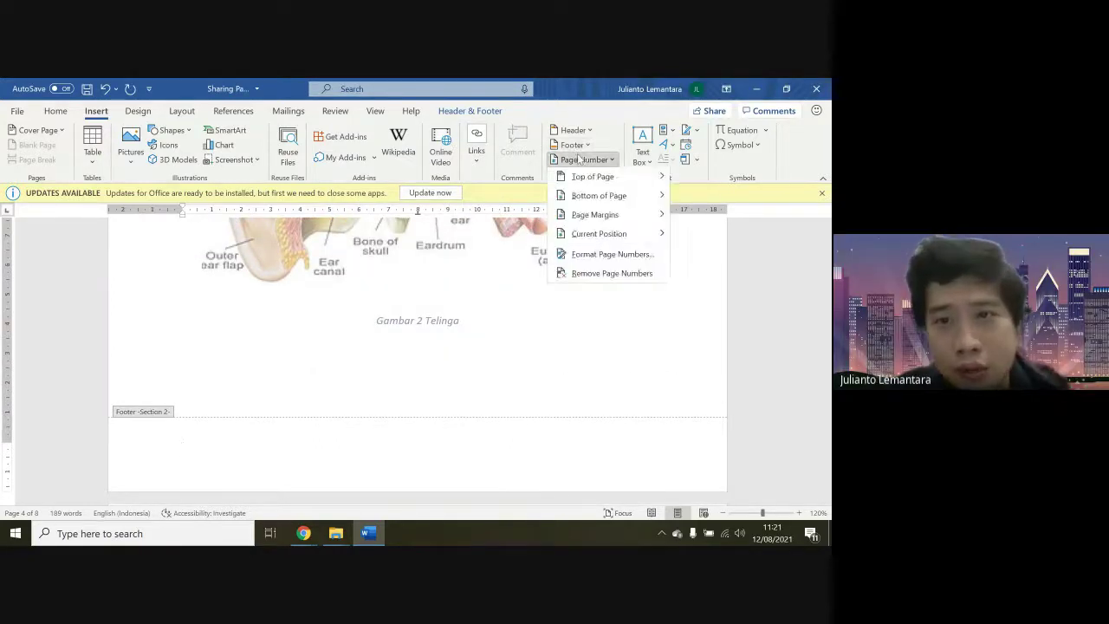
pyautogui.moveTo(590, 180)
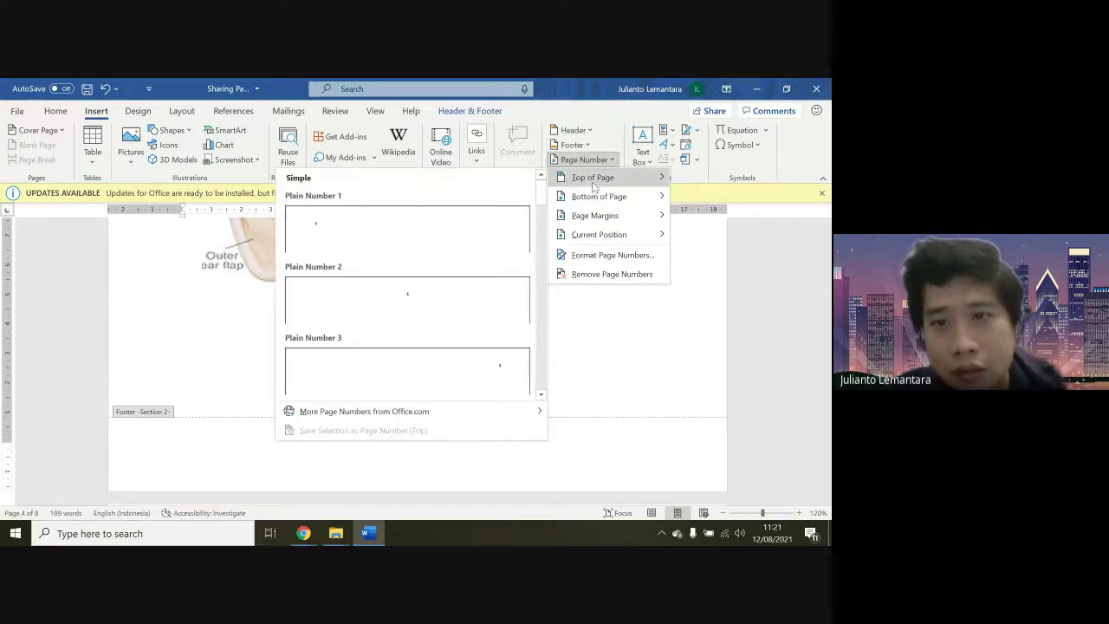
pyautogui.moveTo(591, 217)
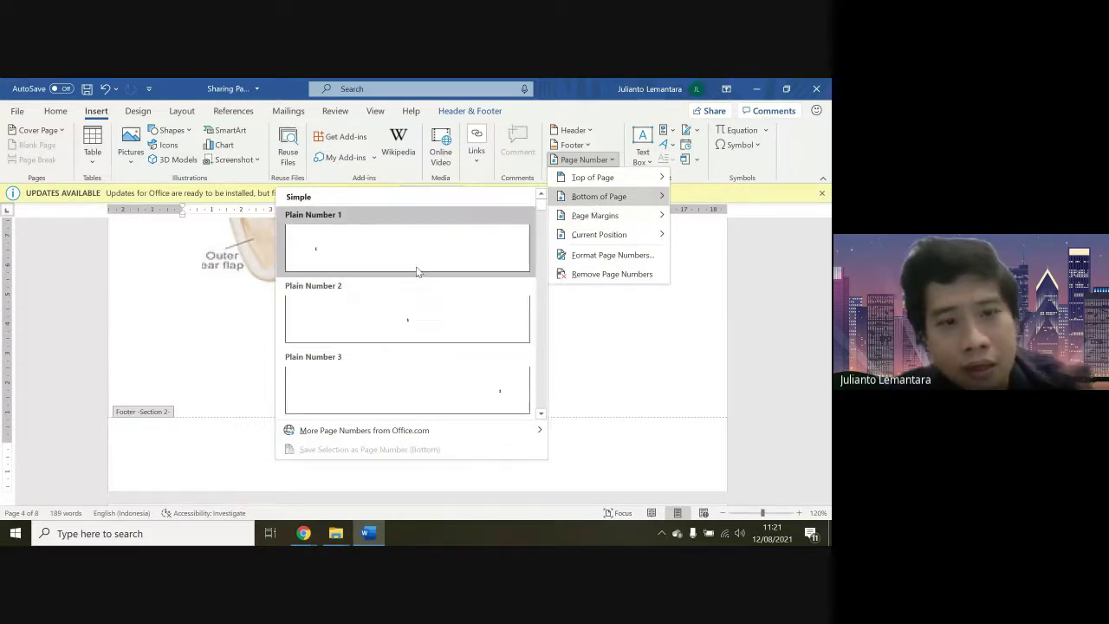
pyautogui.click(417, 271)
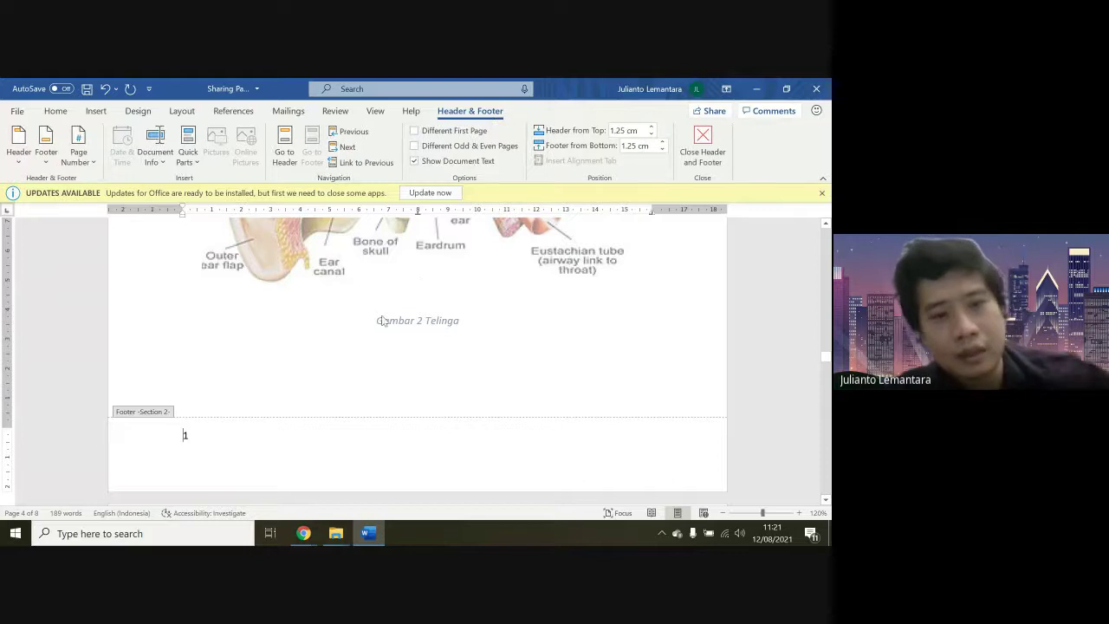
# Check the chapter footers show 1, 2, 3 onward and close footer editing
pyautogui.scroll(10, 382, 321)
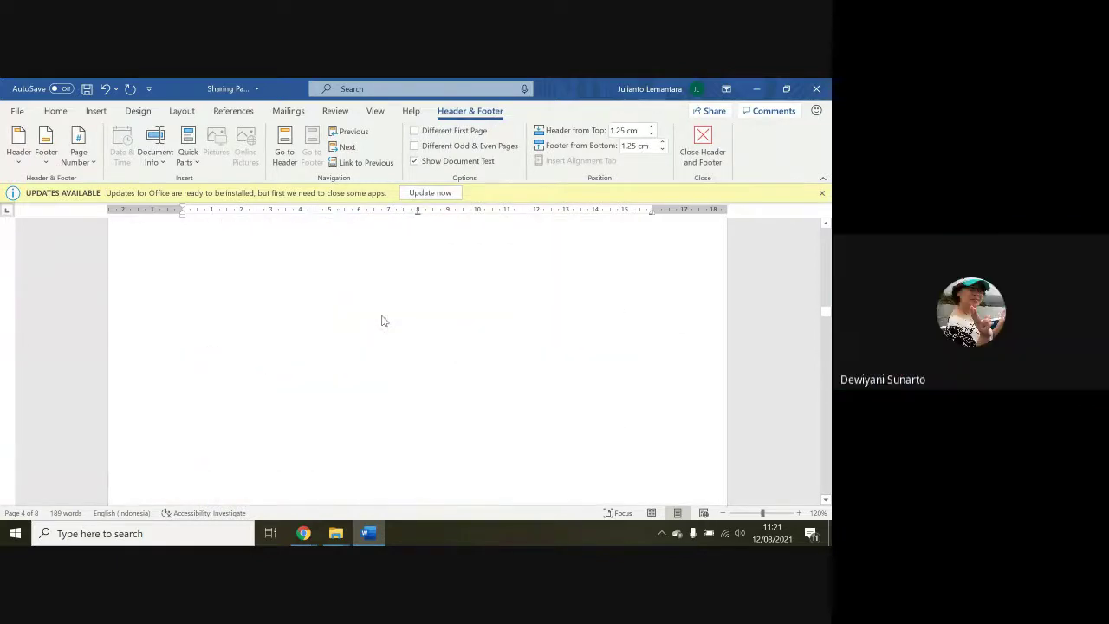
pyautogui.scroll(-10, 382, 320)
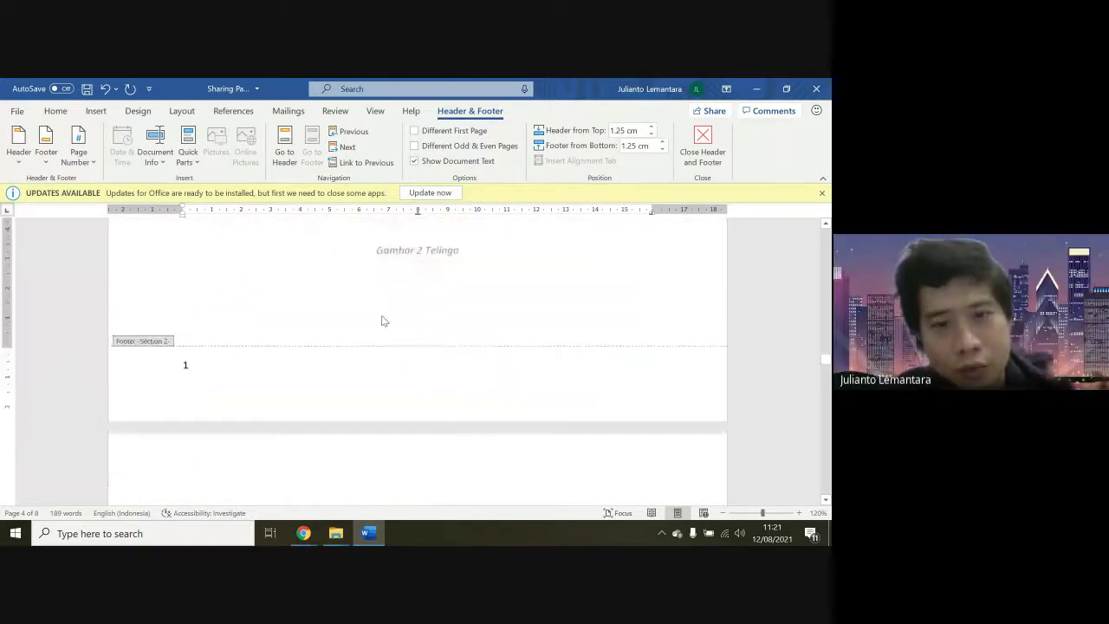
pyautogui.scroll(-10, 383, 319)
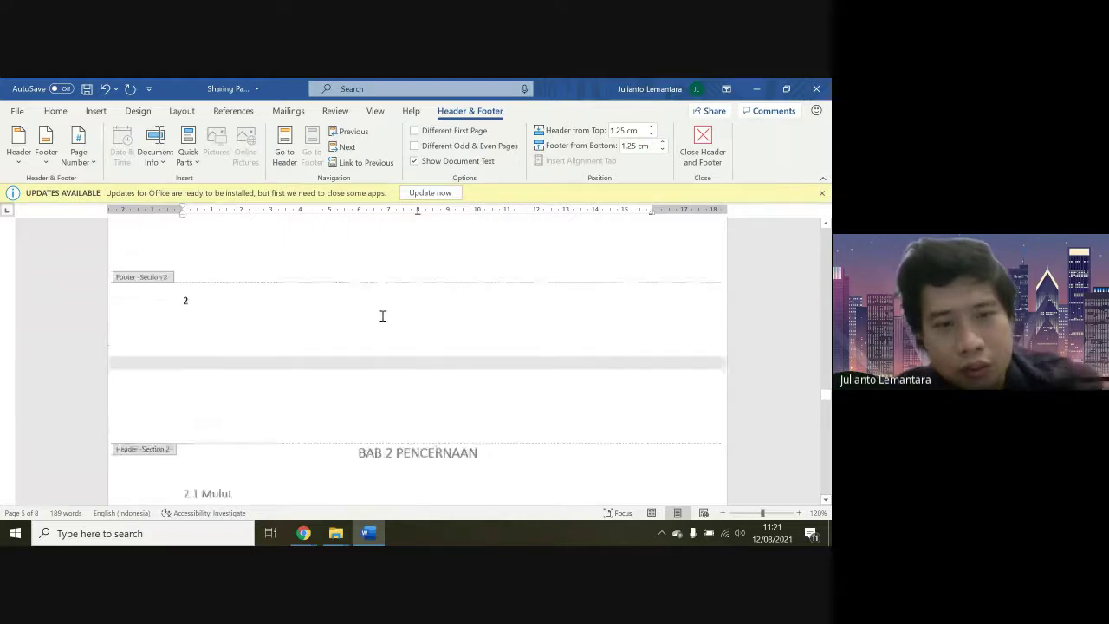
pyautogui.scroll(-10, 382, 317)
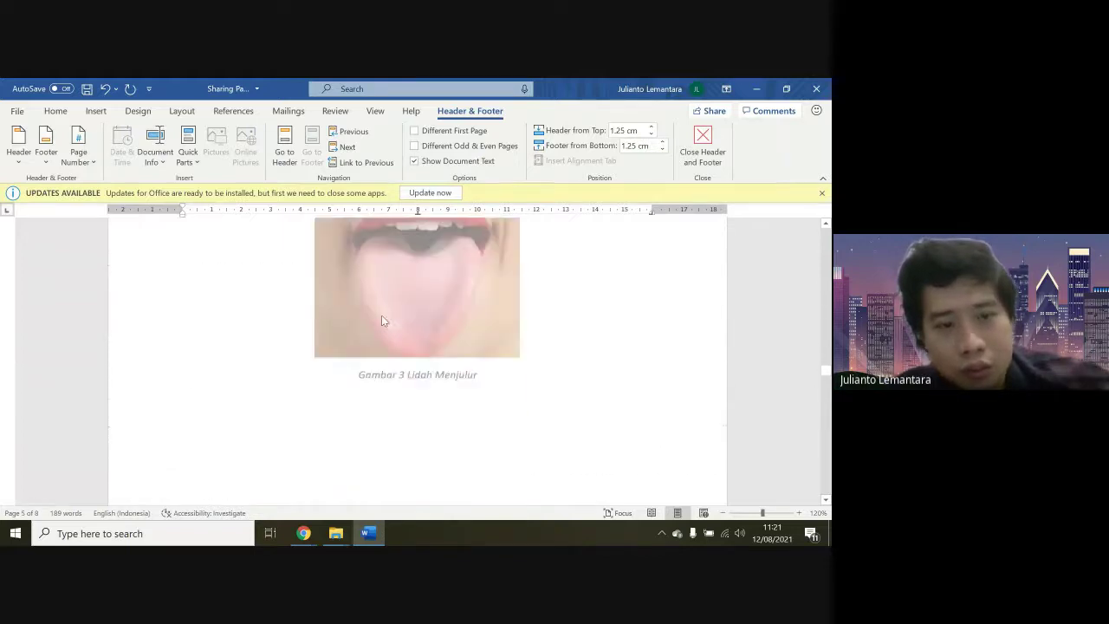
pyautogui.scroll(-10, 381, 315)
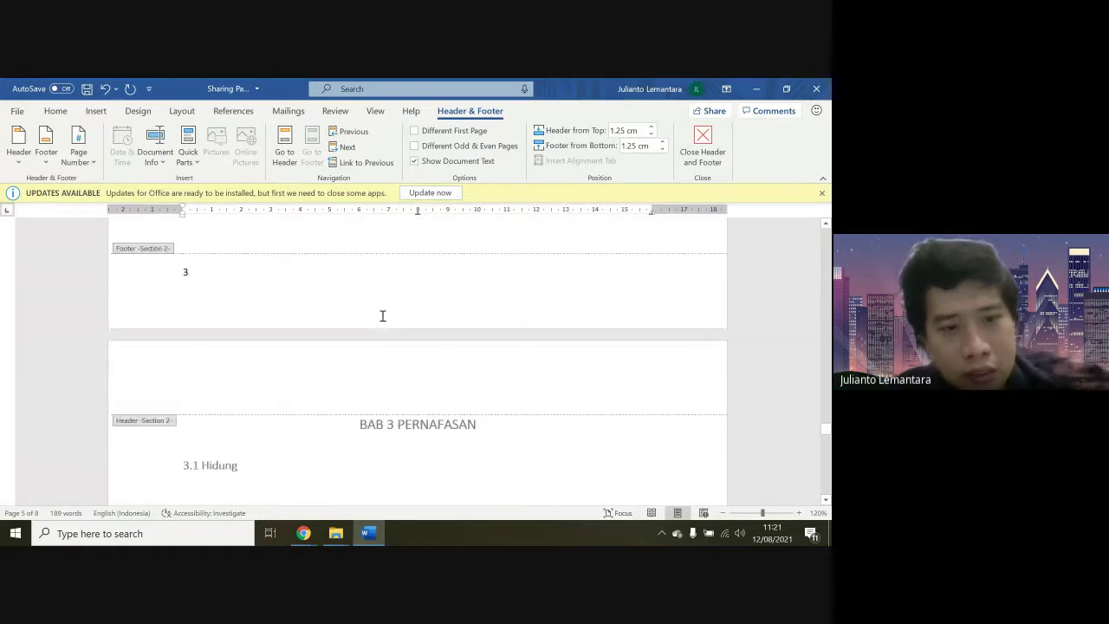
pyautogui.scroll(-10, 382, 317)
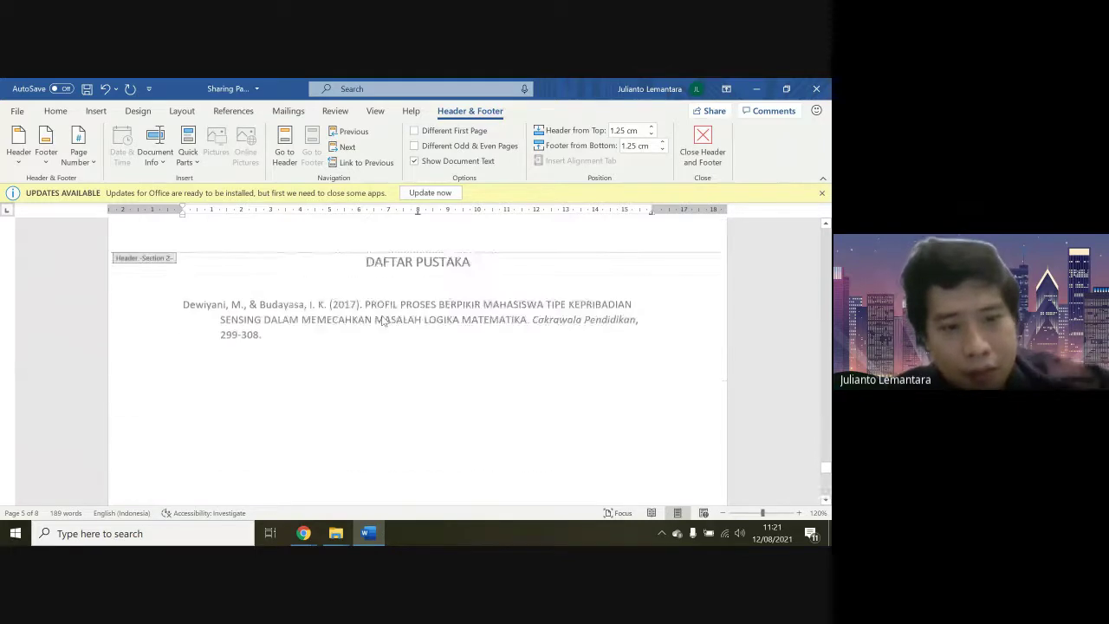
pyautogui.scroll(-6, 382, 321)
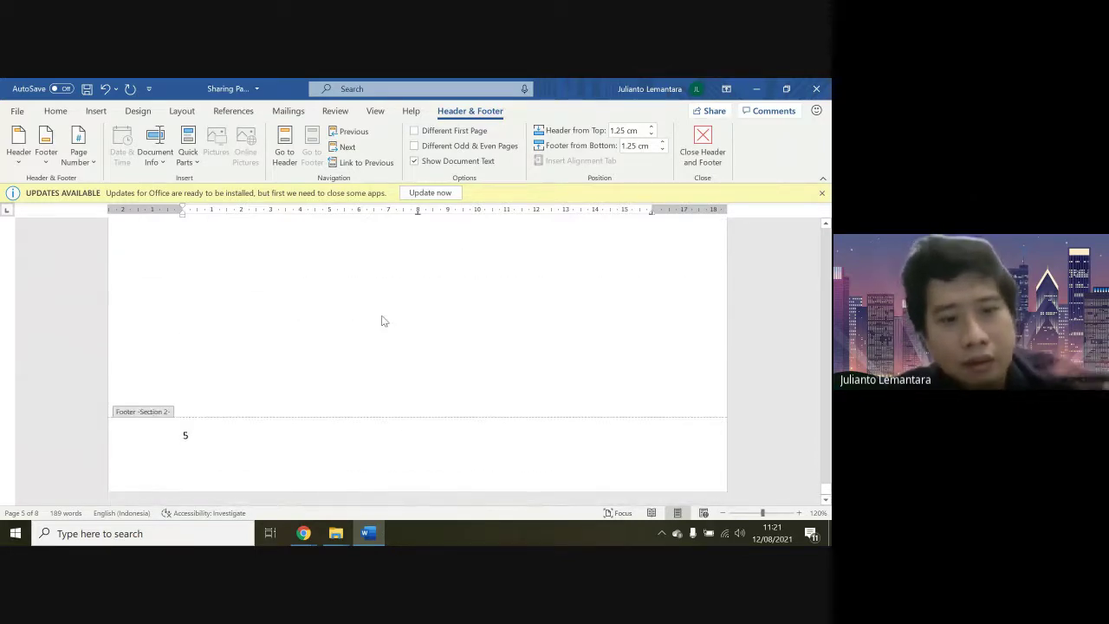
pyautogui.doubleClick(382, 320)
pyautogui.scroll(-8, 382, 319)
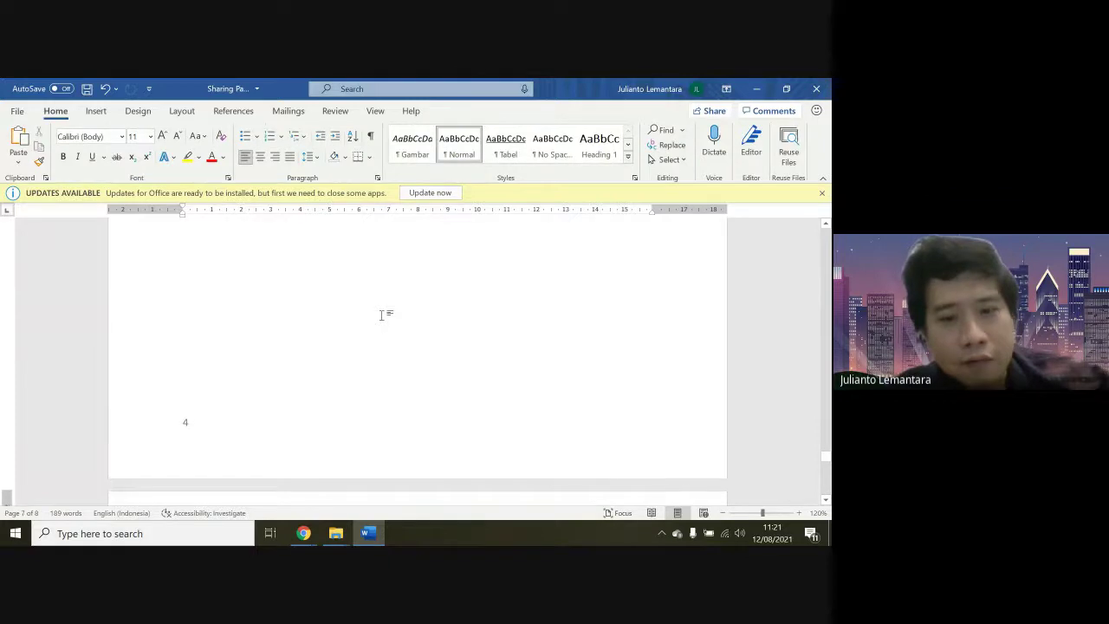
# Update the entire table of contents
pyautogui.rightClick(384, 321)
pyautogui.scroll(-3, 320, 315)
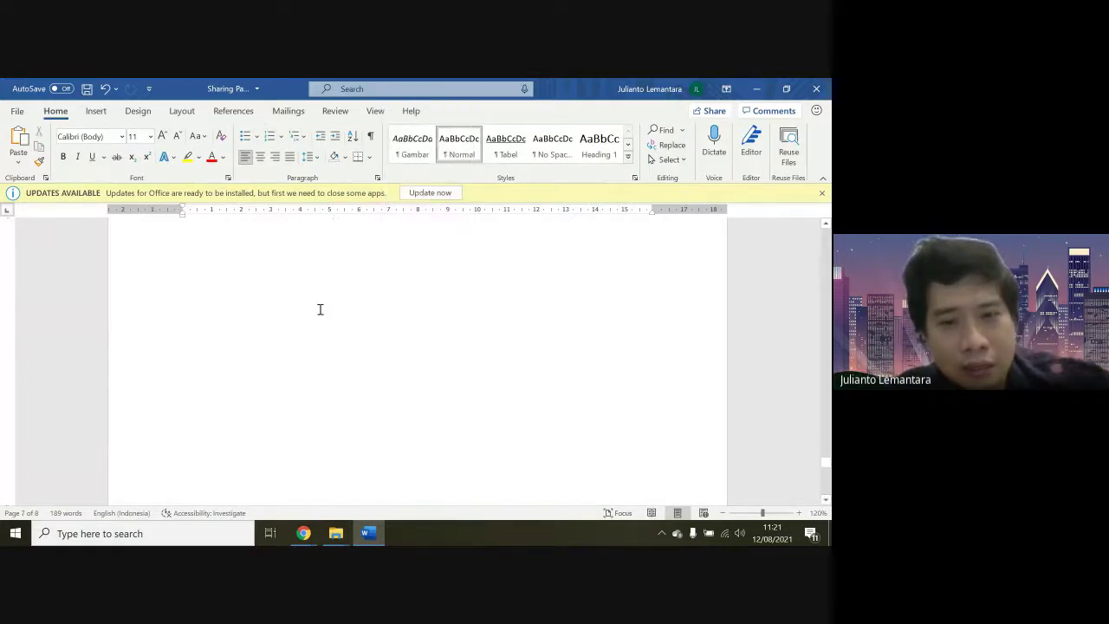
pyautogui.scroll(15, 320, 310)
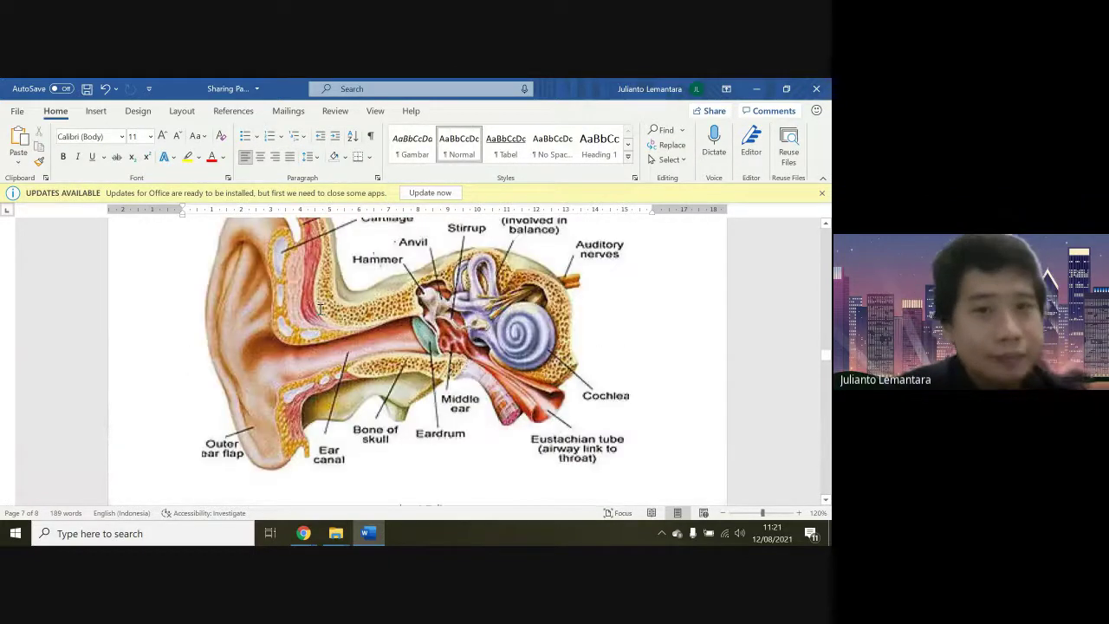
pyautogui.scroll(5, 320, 309)
pyautogui.scroll(-4, 320, 310)
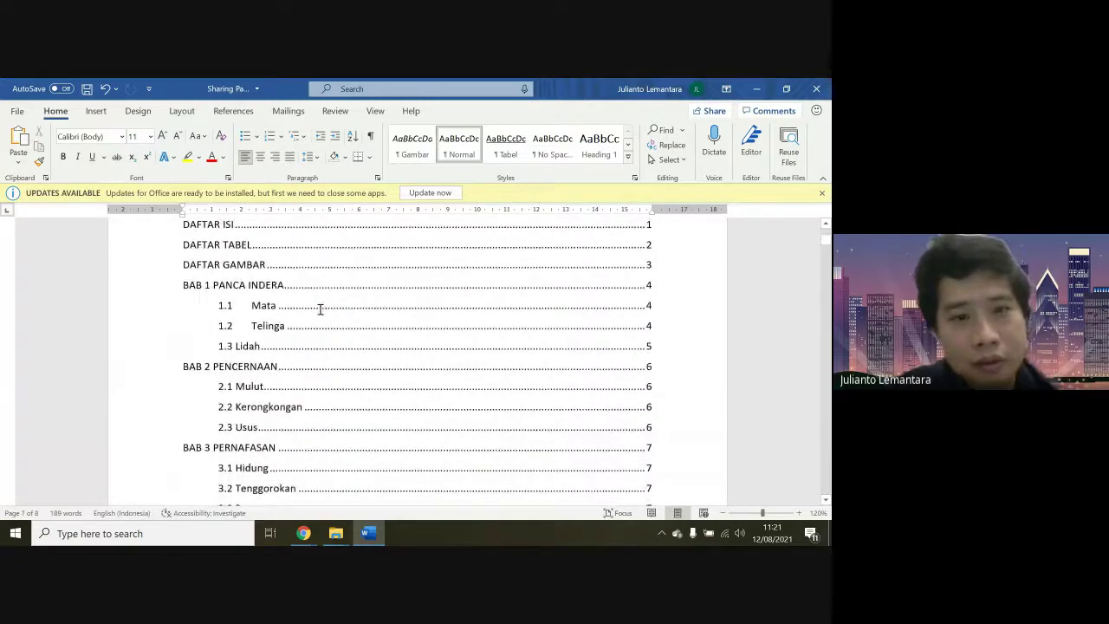
pyautogui.rightClick(320, 309)
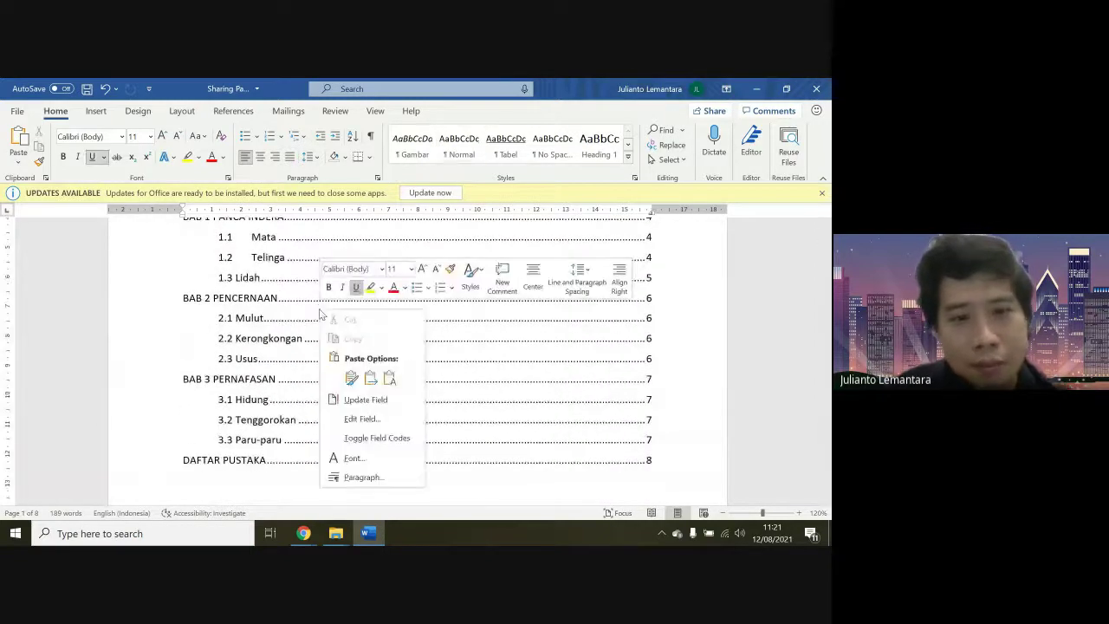
pyautogui.click(399, 400)
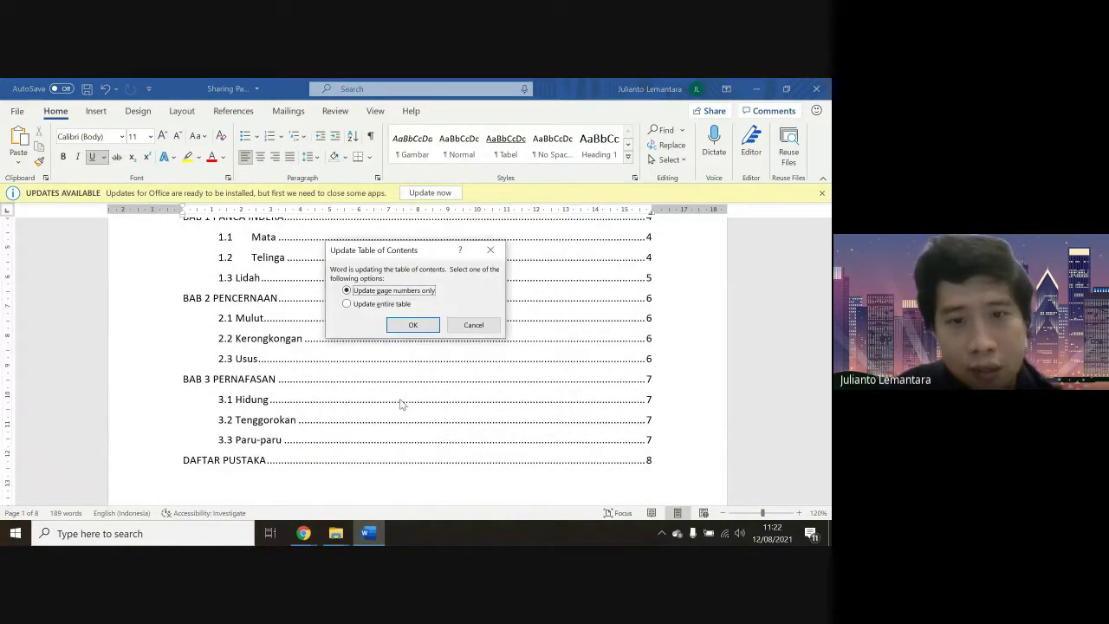
pyautogui.click(420, 325)
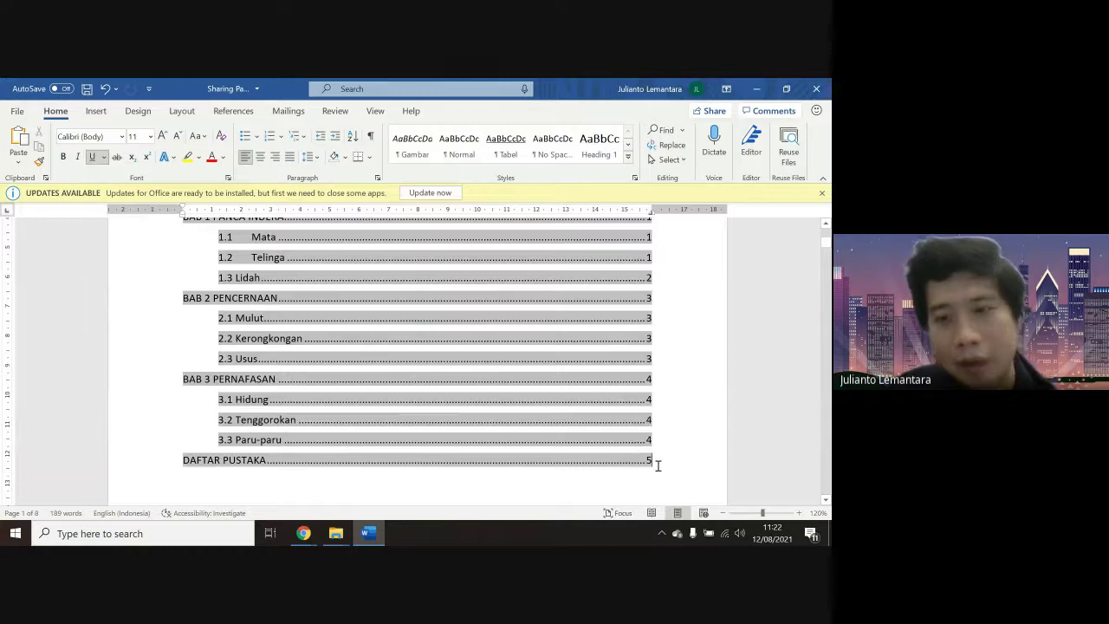
pyautogui.click(658, 466)
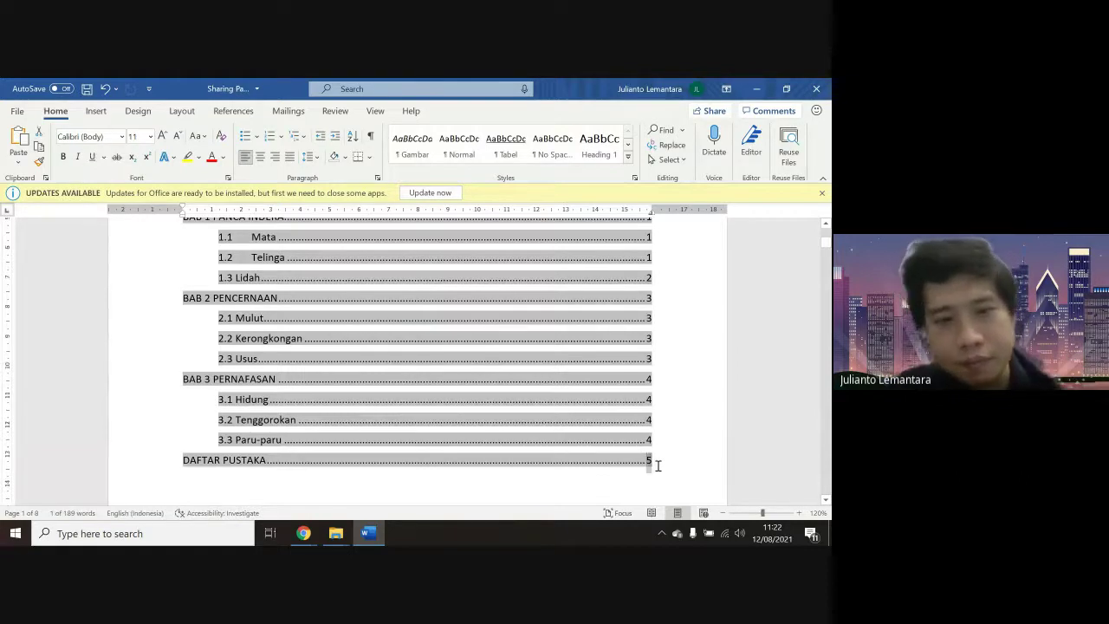
# Update the Daftar Tabel list of tables
pyautogui.scroll(-7, 658, 466)
pyautogui.scroll(3, 657, 466)
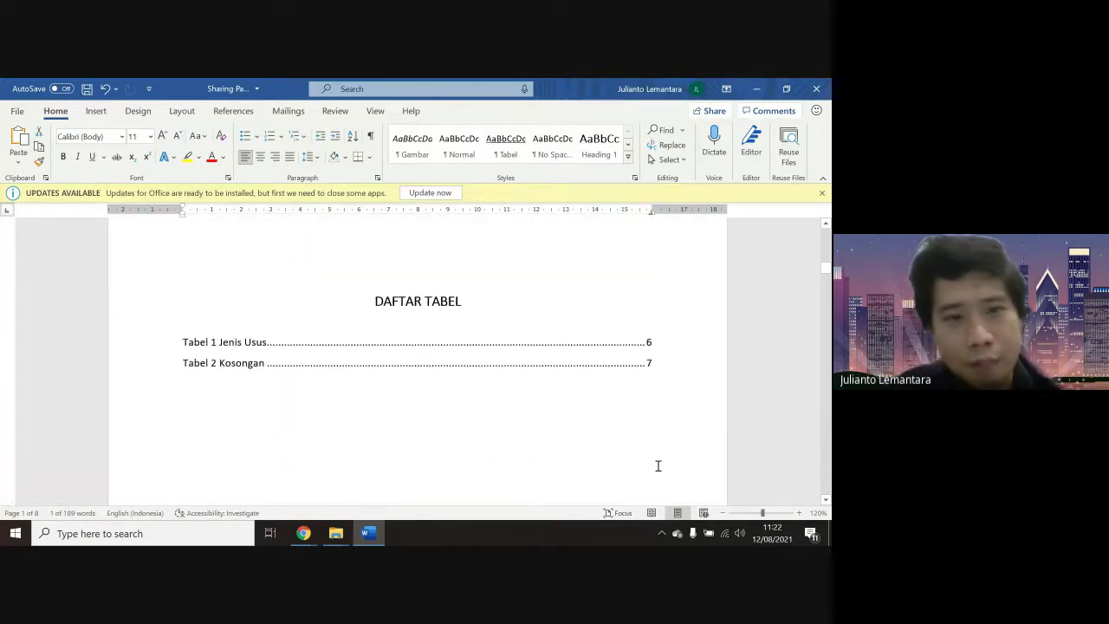
pyautogui.rightClick(530, 368)
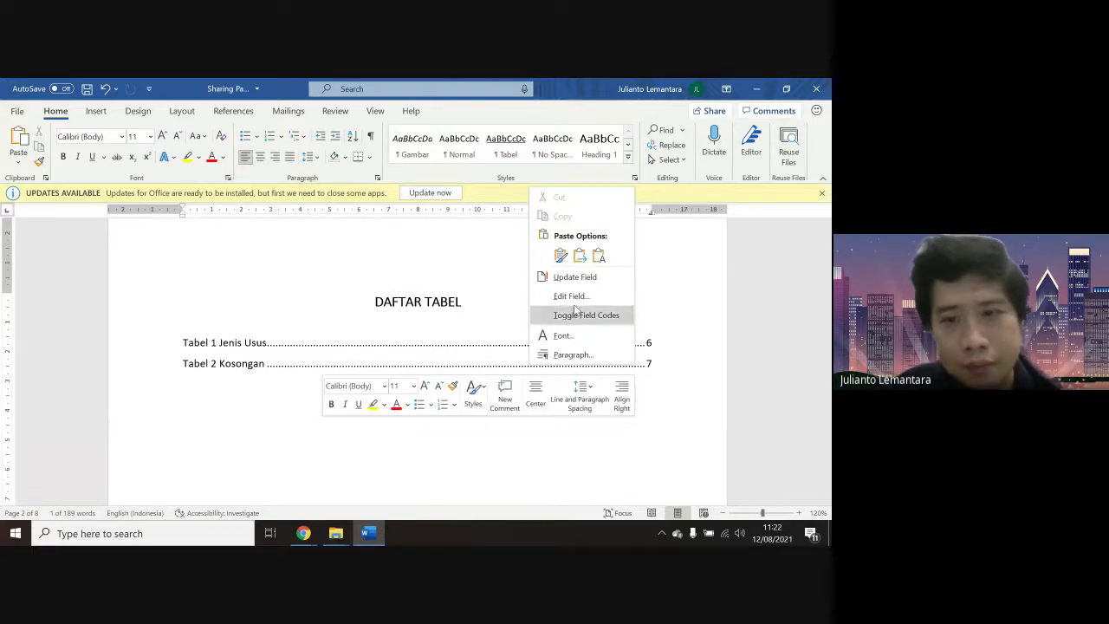
pyautogui.click(572, 276)
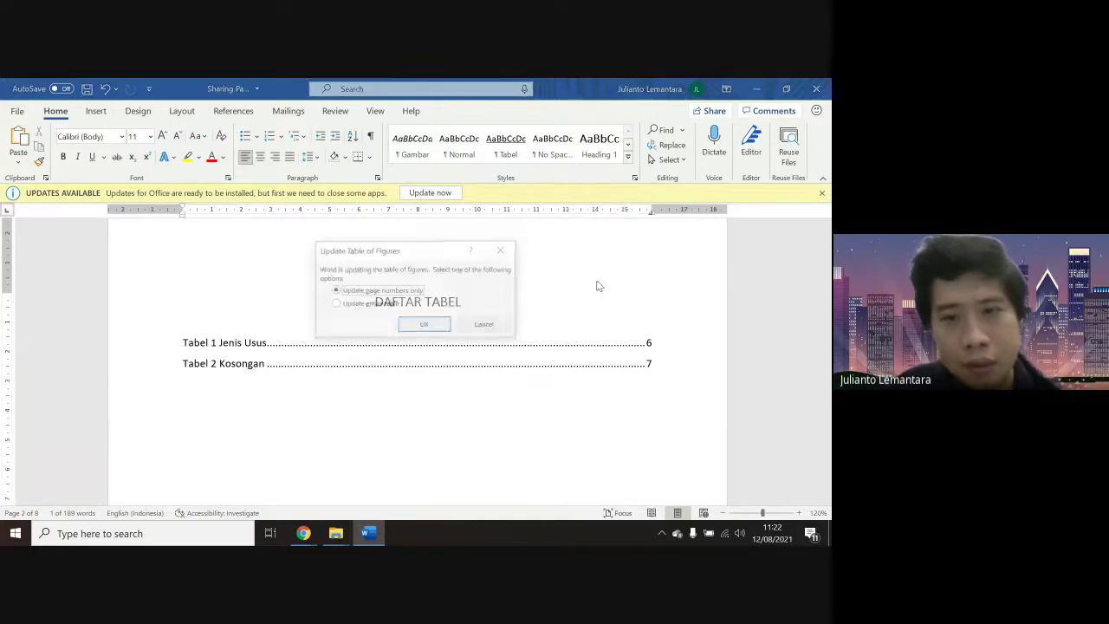
pyautogui.click(436, 325)
# Rebuild the entire Daftar Gambar list of figures
pyautogui.scroll(-10, 516, 420)
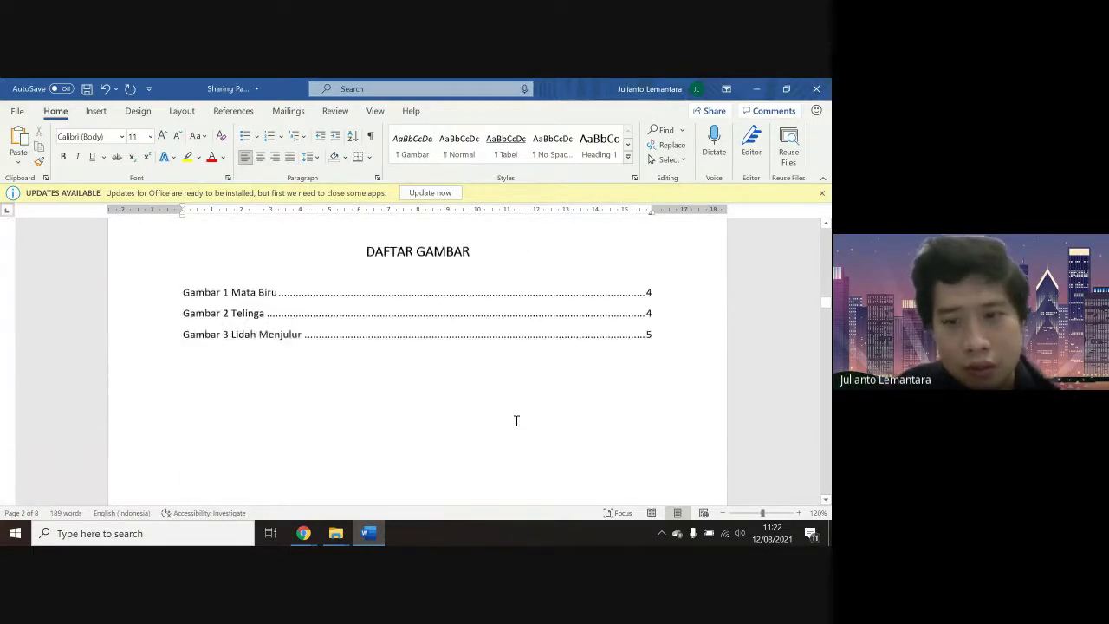
pyautogui.scroll(-3, 516, 421)
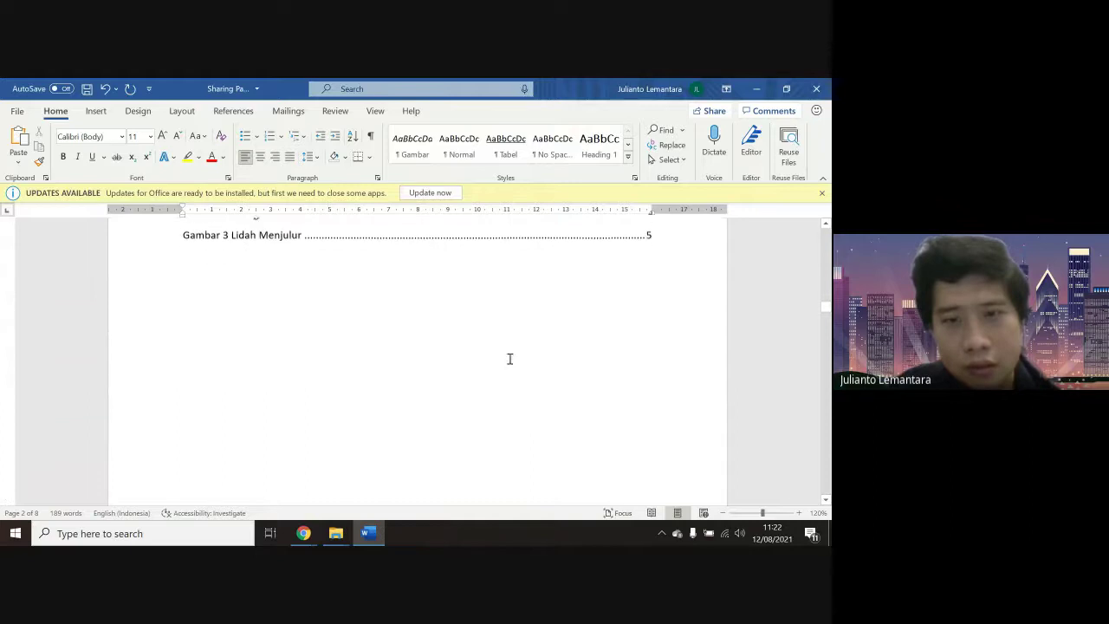
pyautogui.rightClick(533, 235)
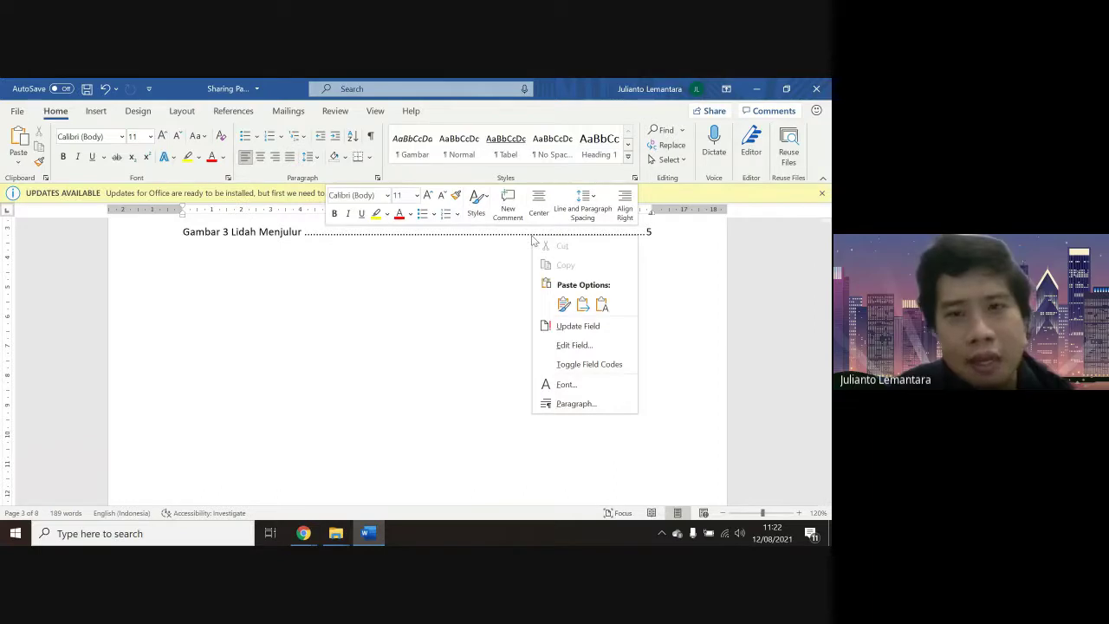
pyautogui.click(600, 330)
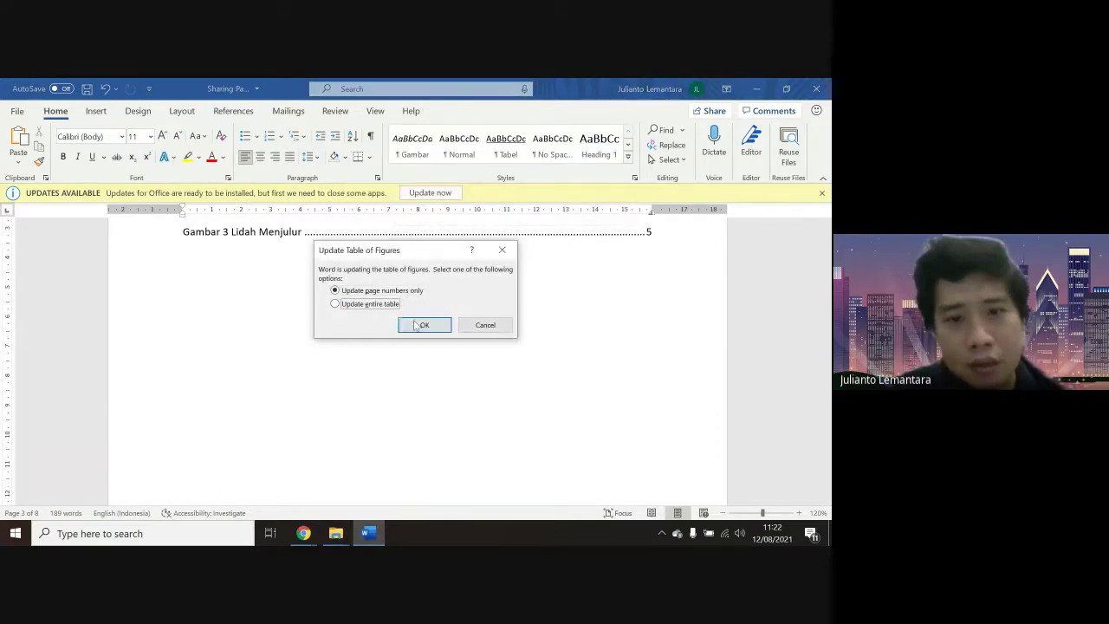
pyautogui.click(393, 305)
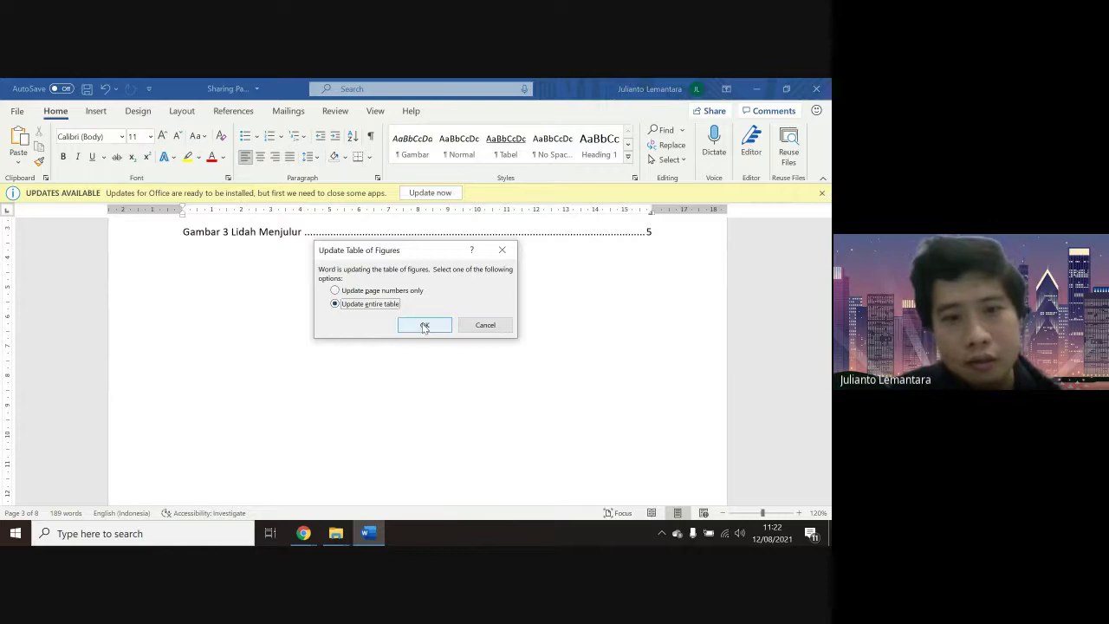
pyautogui.click(424, 323)
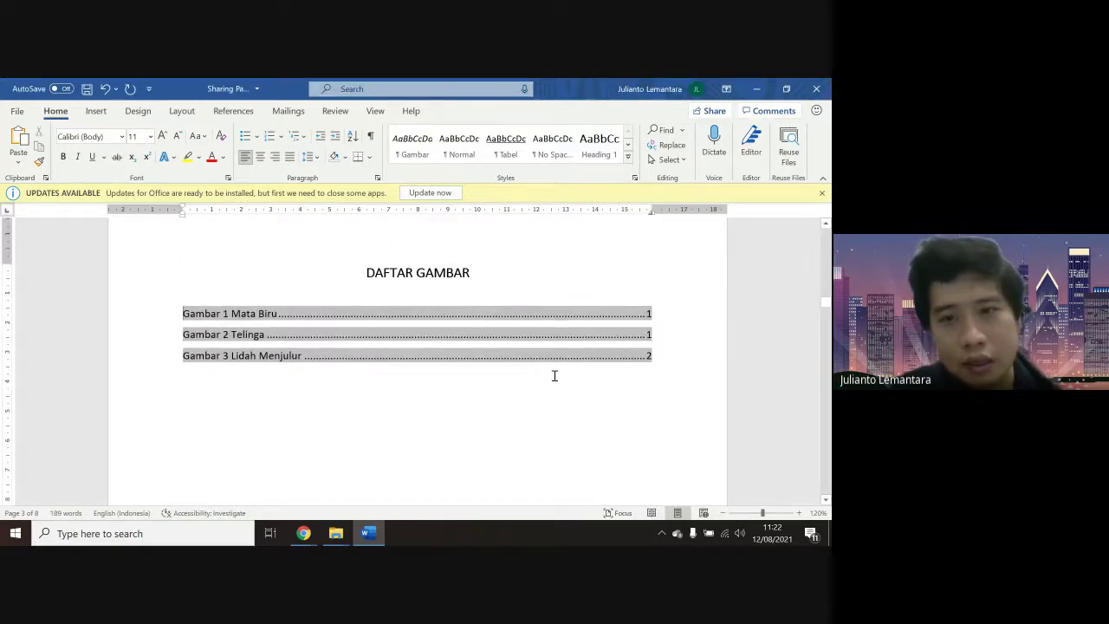
pyautogui.click(656, 449)
pyautogui.scroll(-5, 659, 455)
pyautogui.scroll(-15, 660, 455)
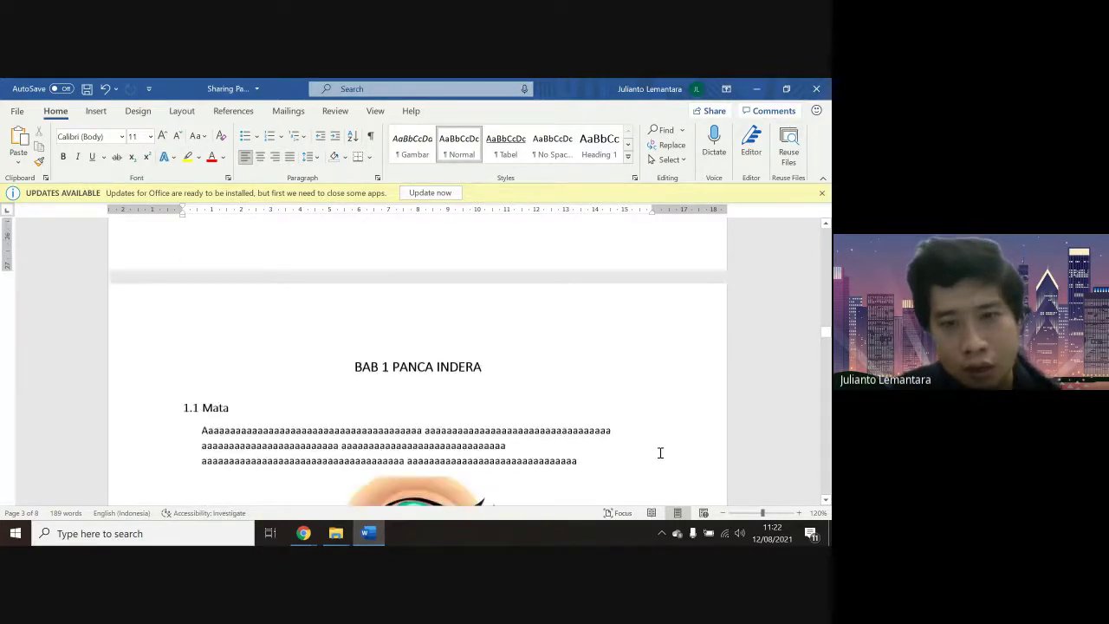
pyautogui.scroll(-5, 660, 451)
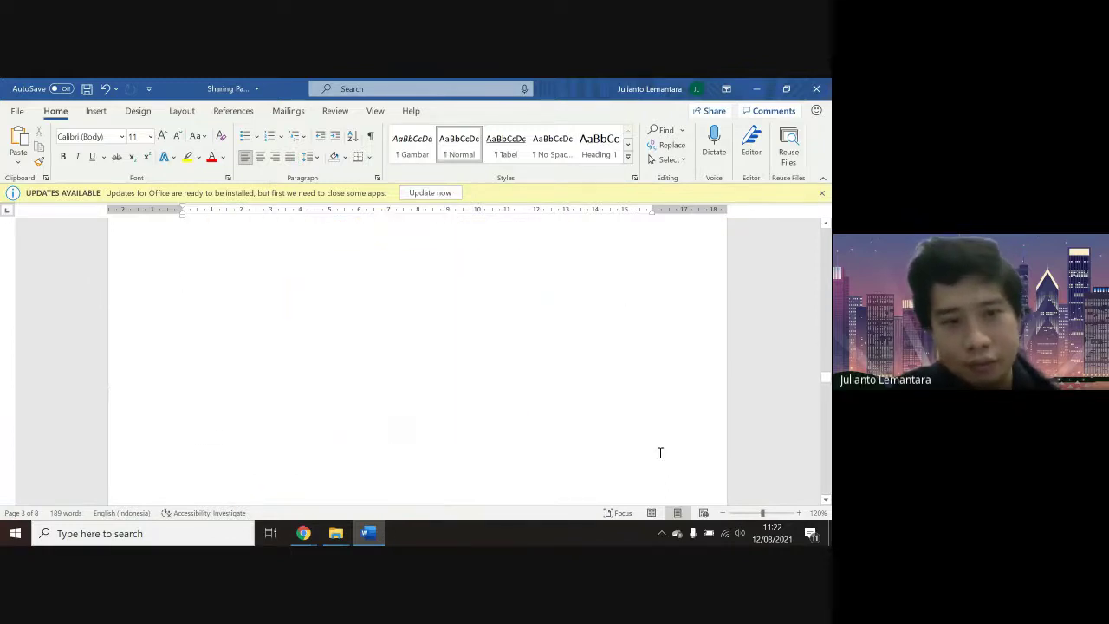
pyautogui.scroll(-15, 660, 455)
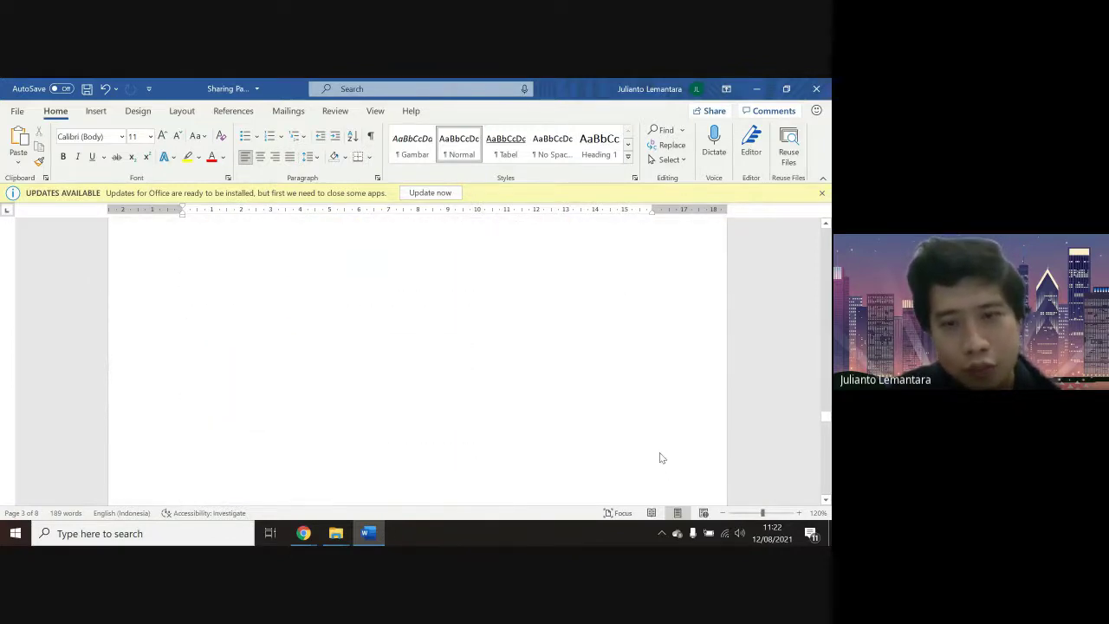
pyautogui.scroll(-1, 660, 452)
pyautogui.scroll(10, 660, 453)
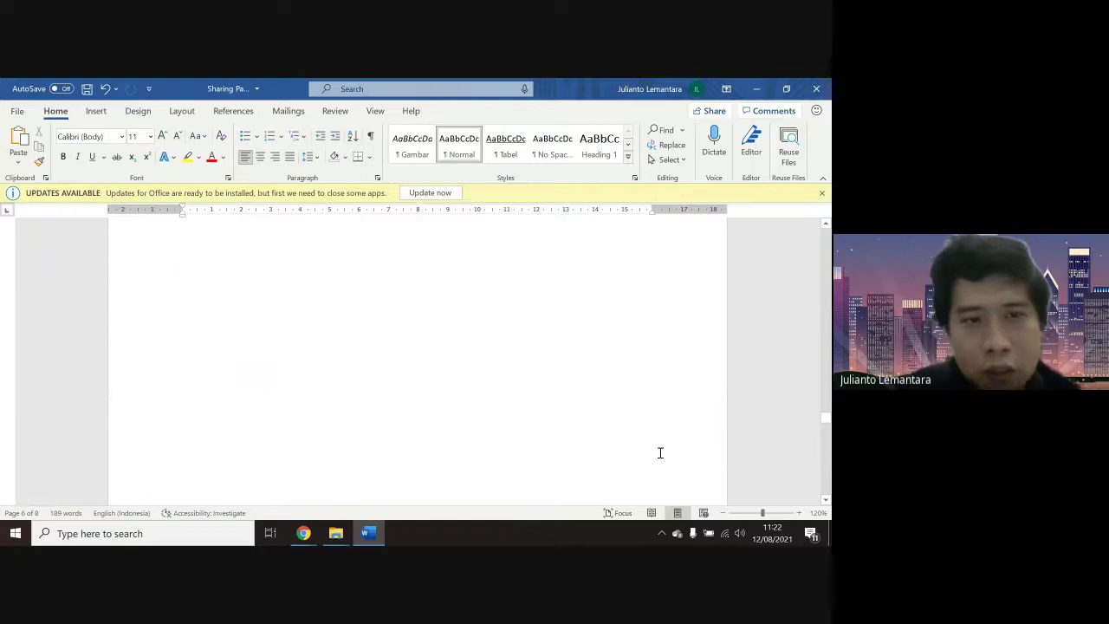
pyautogui.scroll(12, 660, 453)
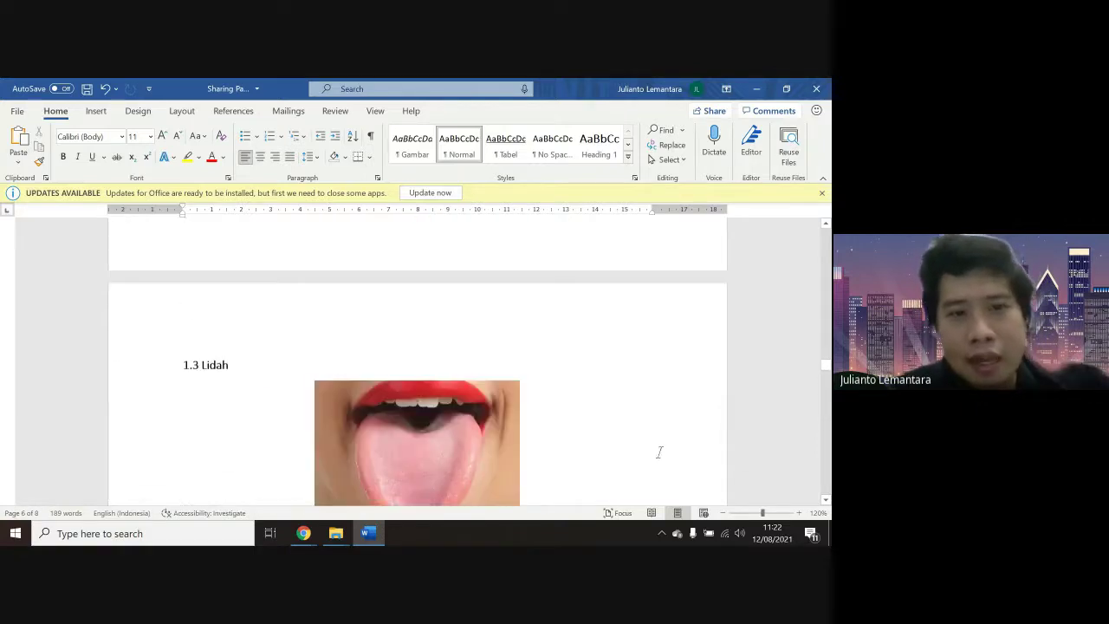
pyautogui.scroll(12, 660, 458)
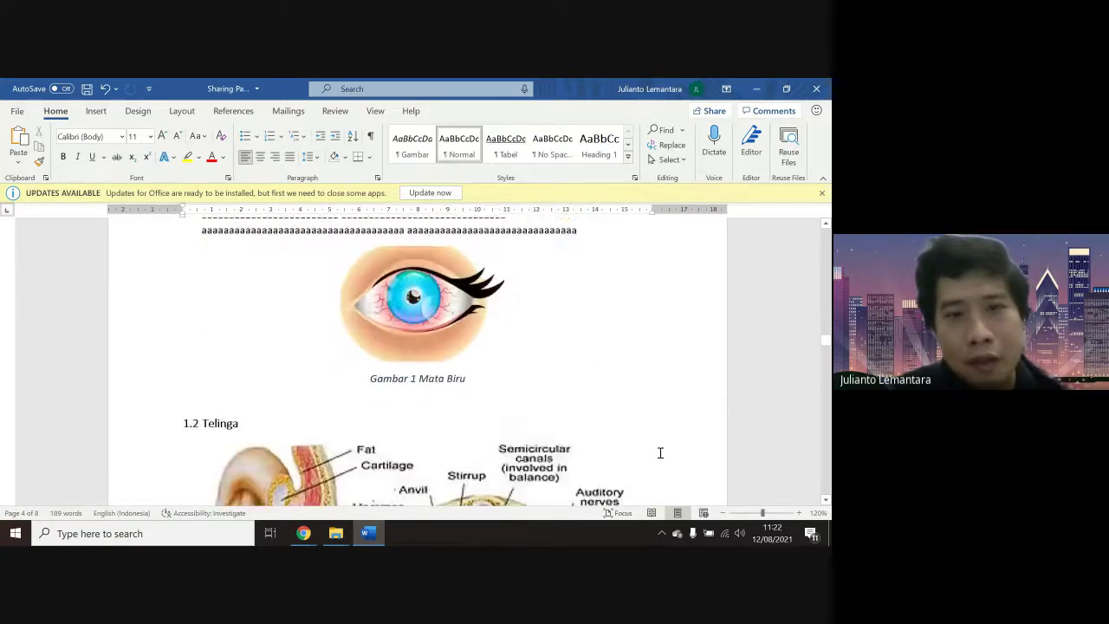
pyautogui.scroll(3, 660, 458)
pyautogui.scroll(-12, 659, 451)
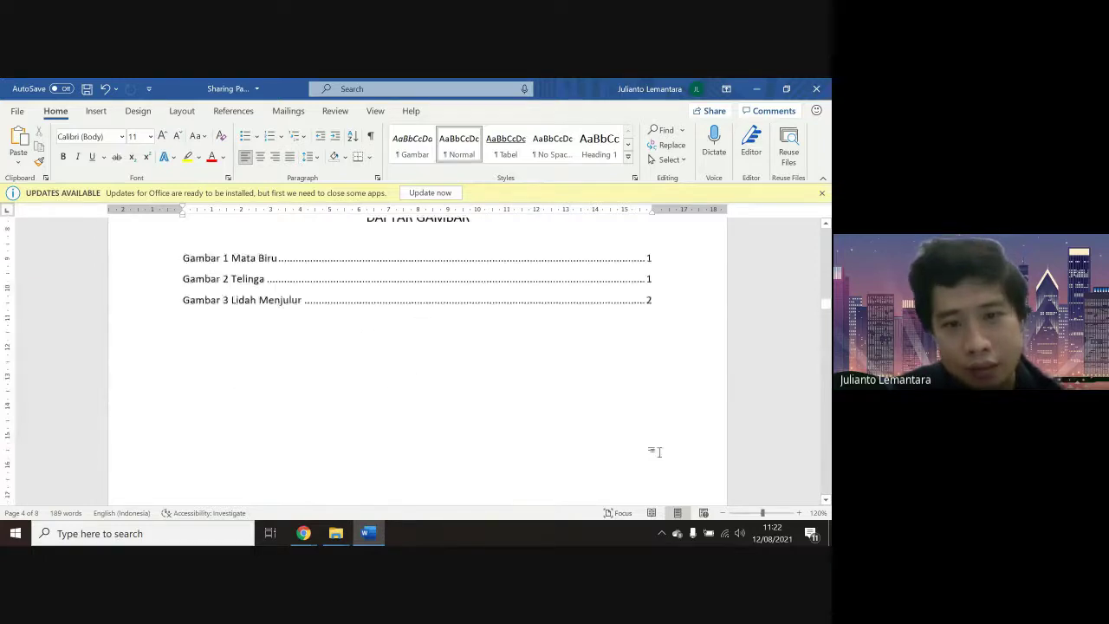
pyautogui.scroll(-4, 659, 458)
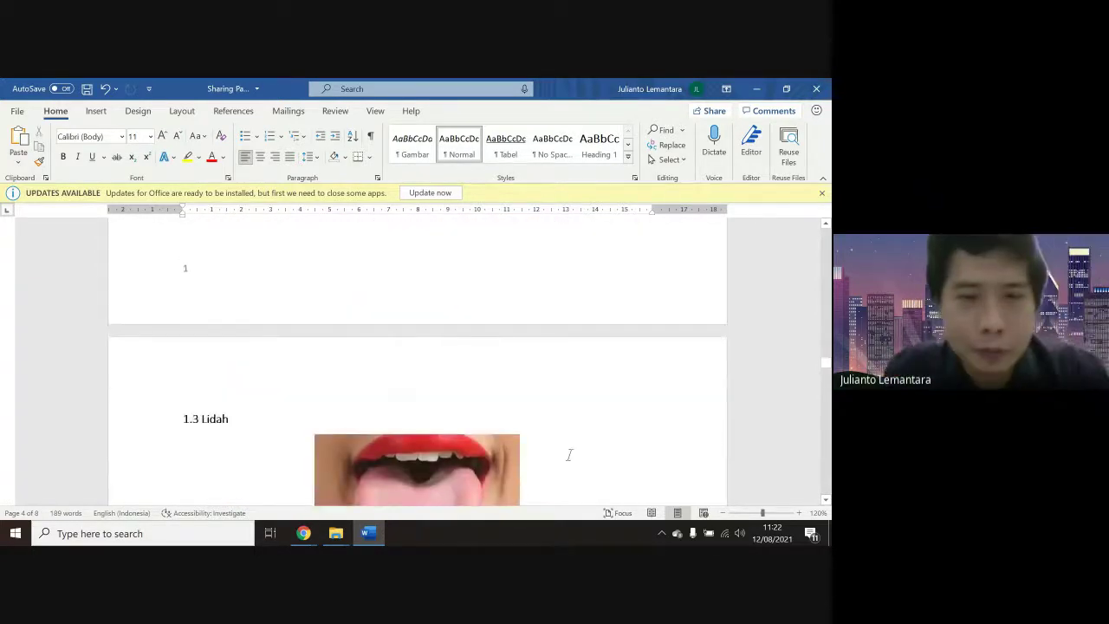
pyautogui.scroll(3, 569, 416)
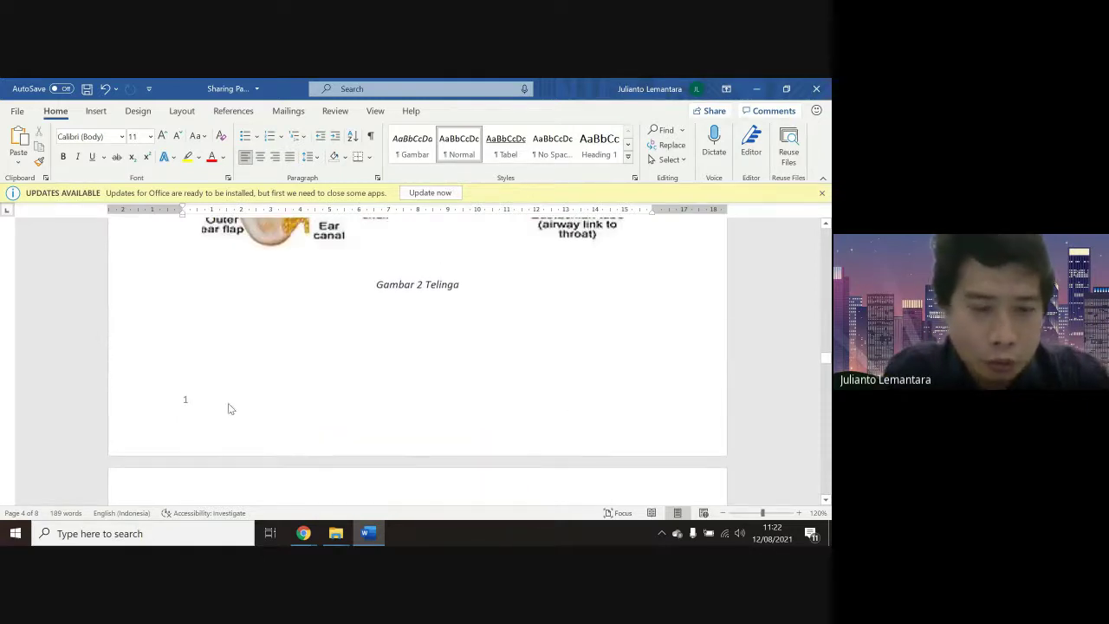
pyautogui.scroll(-3, 195, 400)
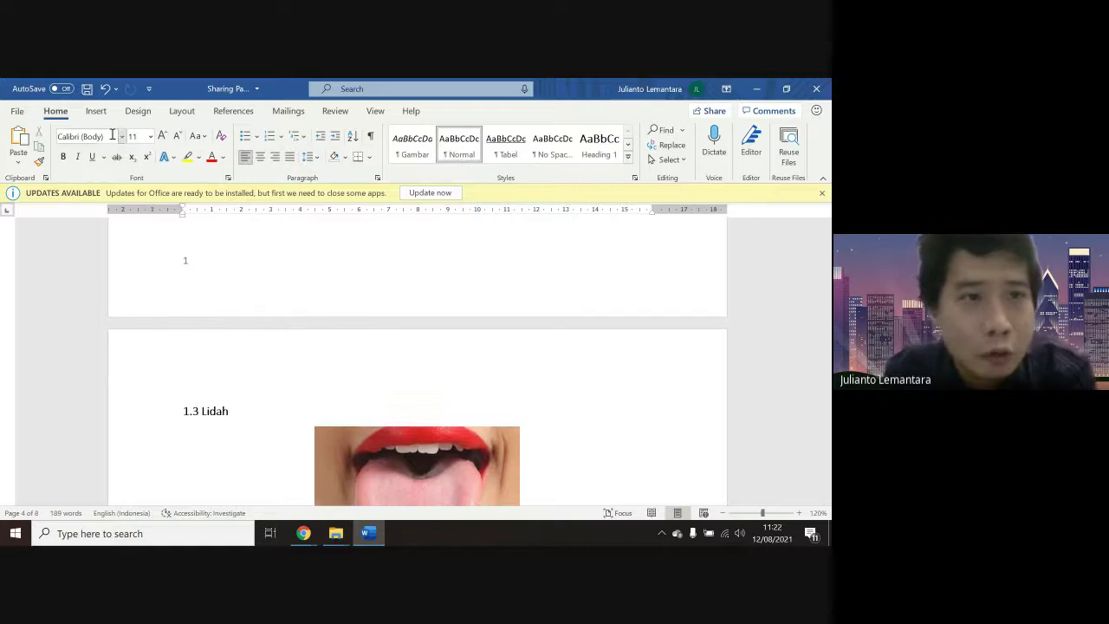
# Confirm the chapter section's page numbers use 1, 2, 3 format starting at 1
pyautogui.click(96, 112)
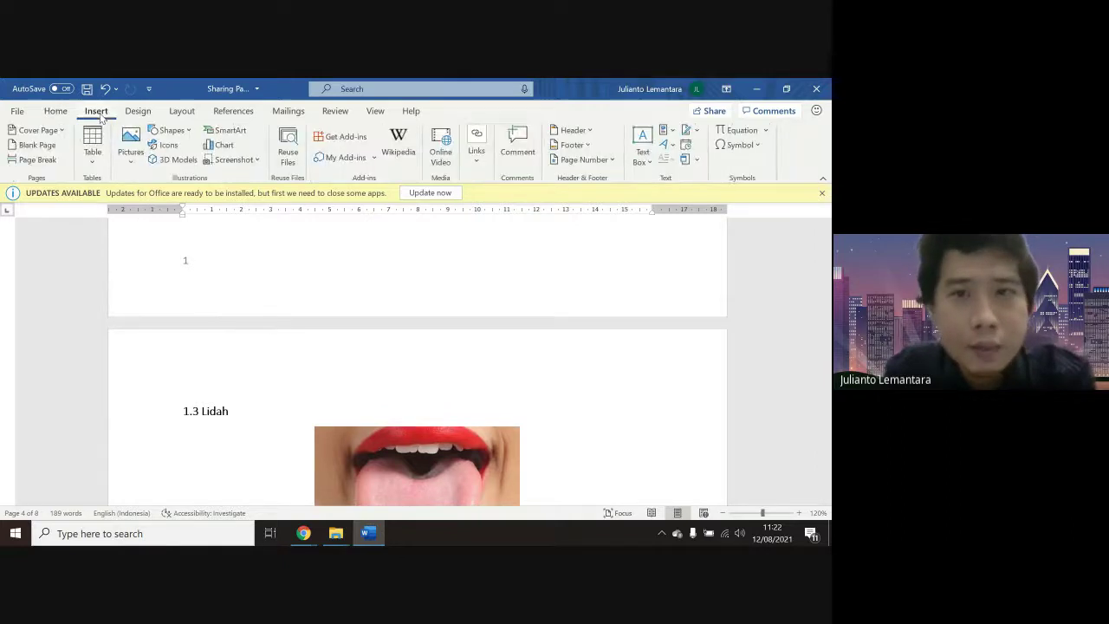
pyautogui.click(586, 160)
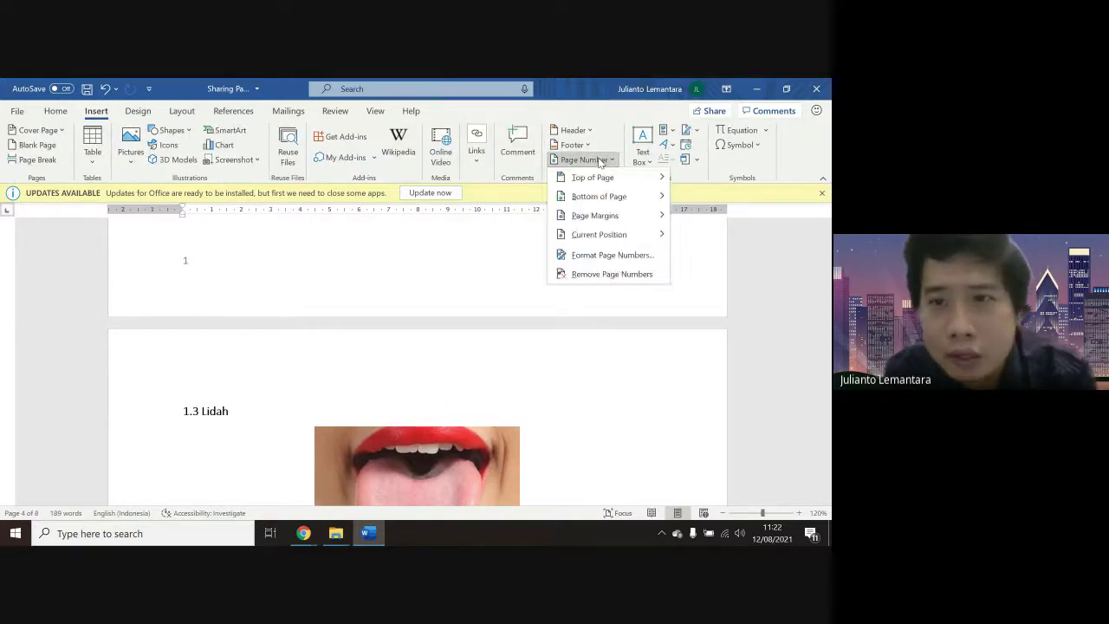
pyautogui.click(624, 256)
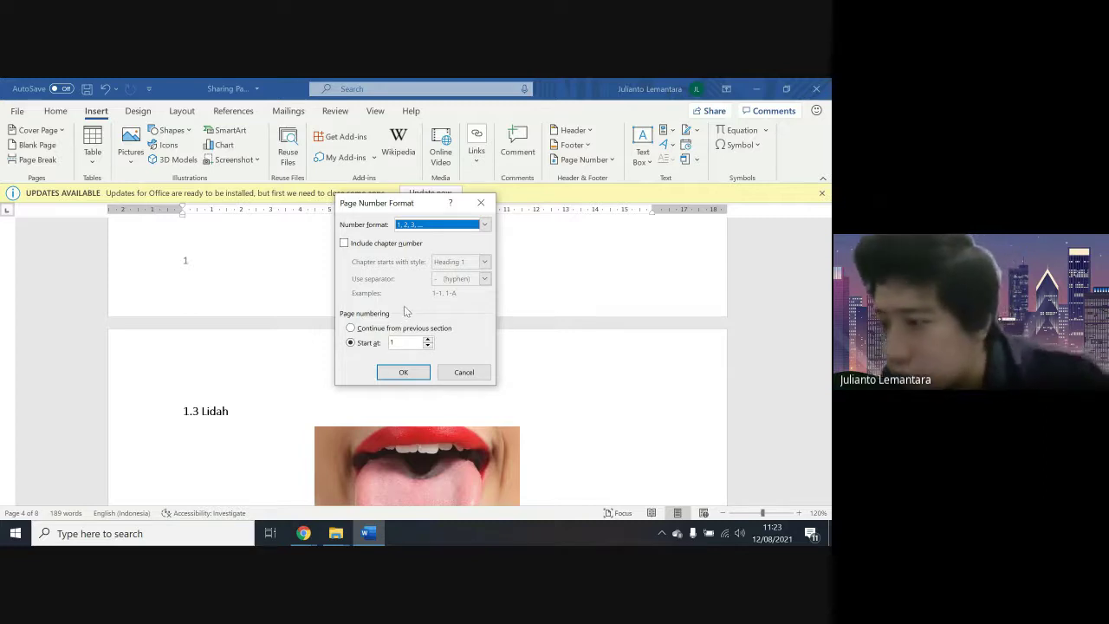
pyautogui.click(404, 373)
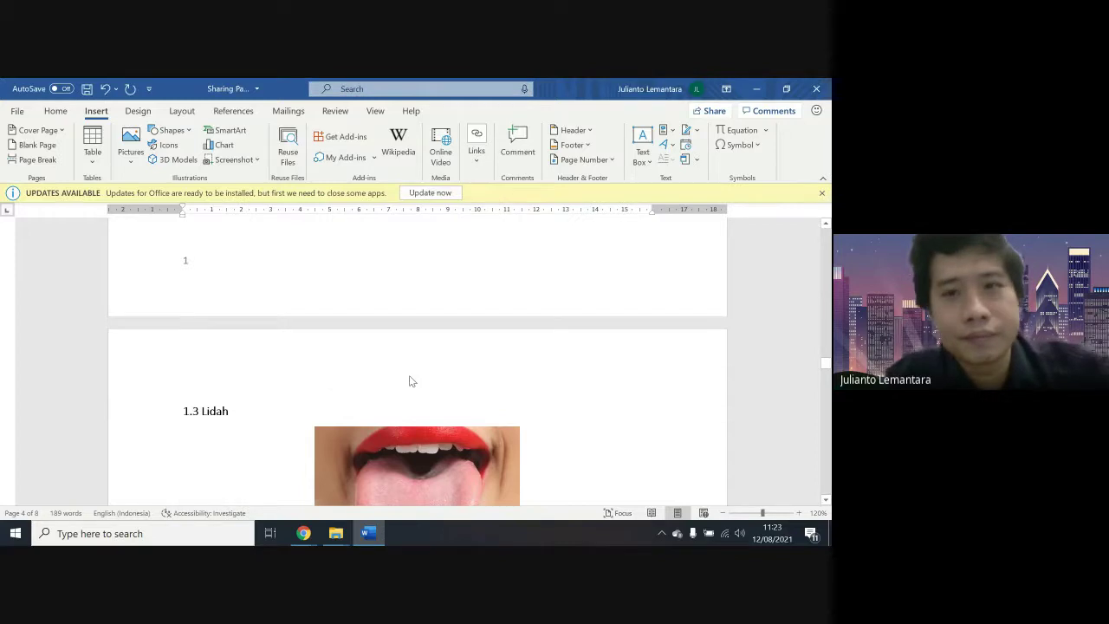
# Check the Bottom of Page gallery without changes and scroll to the last page
pyautogui.click(589, 159)
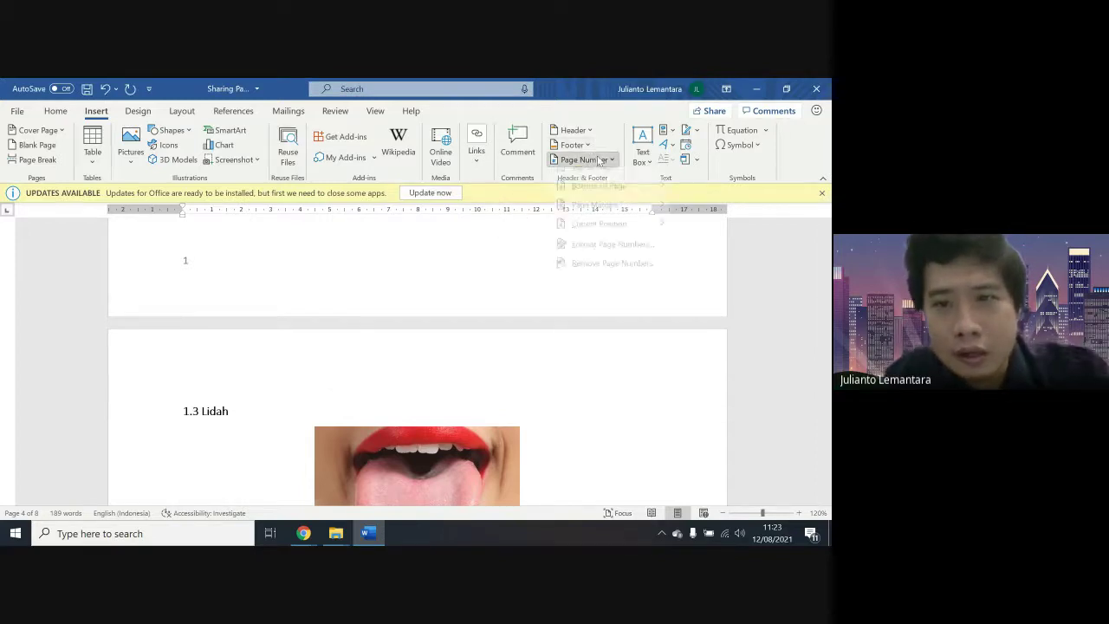
pyautogui.moveTo(614, 201)
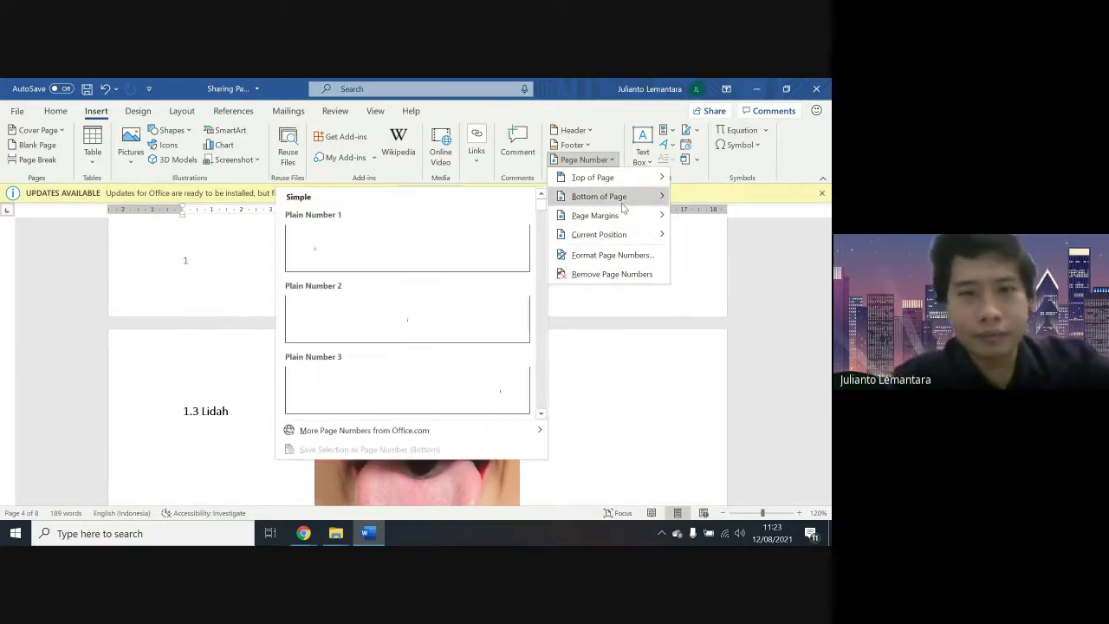
pyautogui.click(661, 298)
pyautogui.scroll(-15, 661, 298)
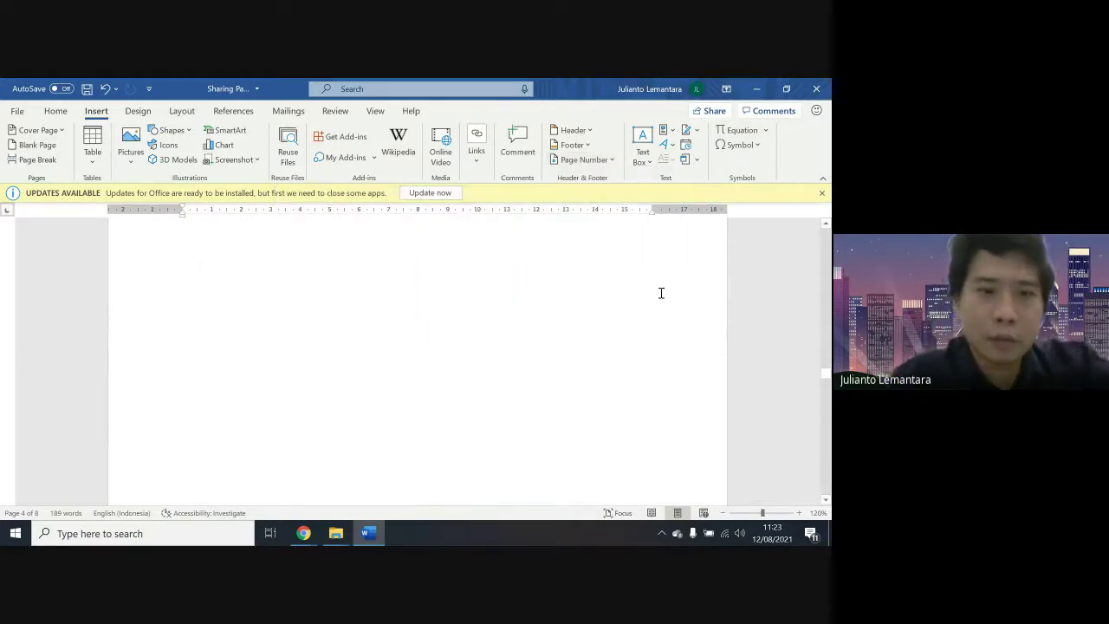
pyautogui.scroll(-4, 662, 293)
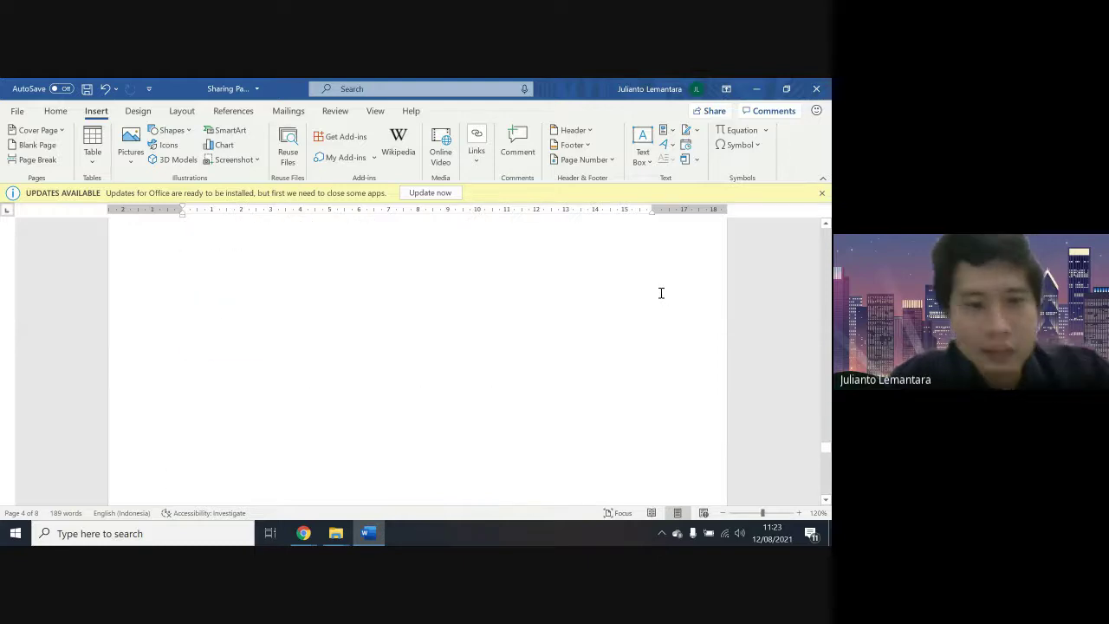
pyautogui.scroll(-6, 661, 293)
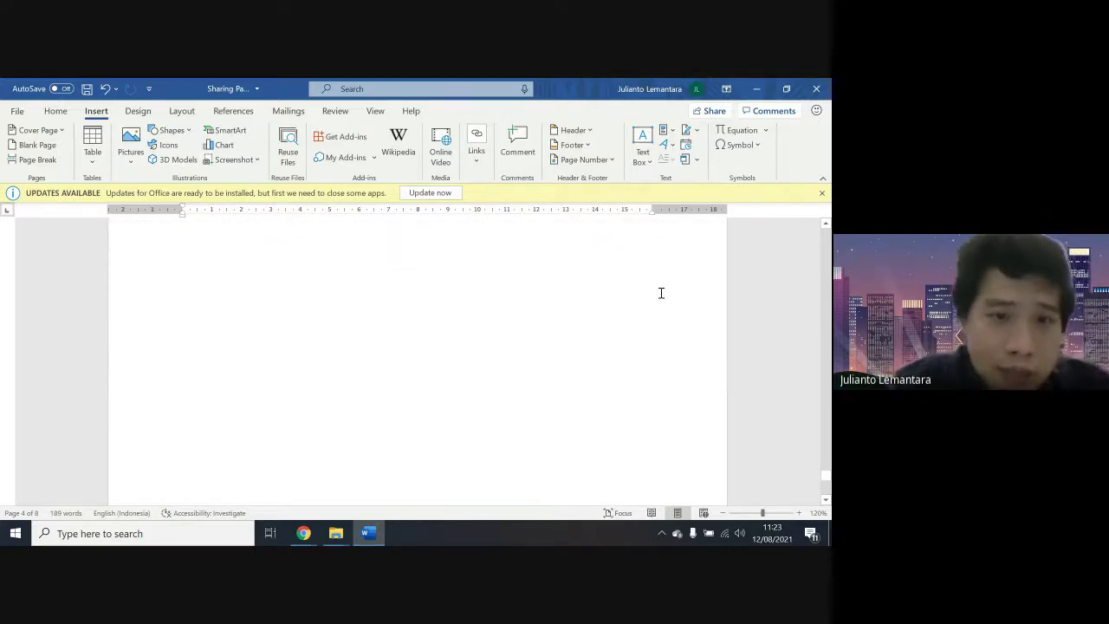
pyautogui.scroll(-1, 661, 293)
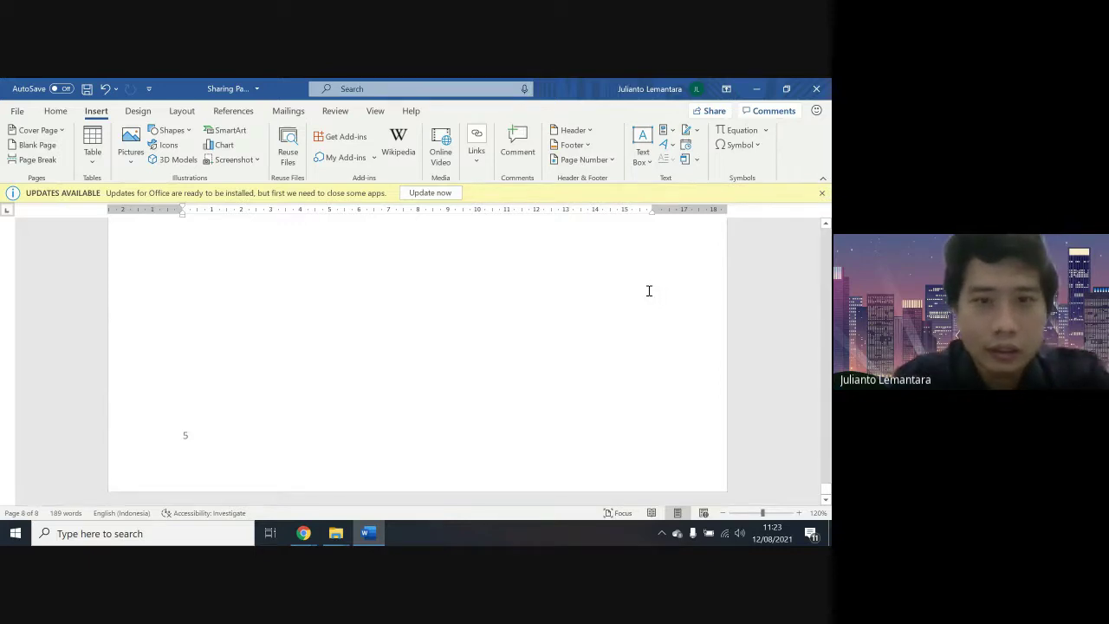
pyautogui.hotkey('ctrl', 'p')
pyautogui.scroll(1, 621, 353)
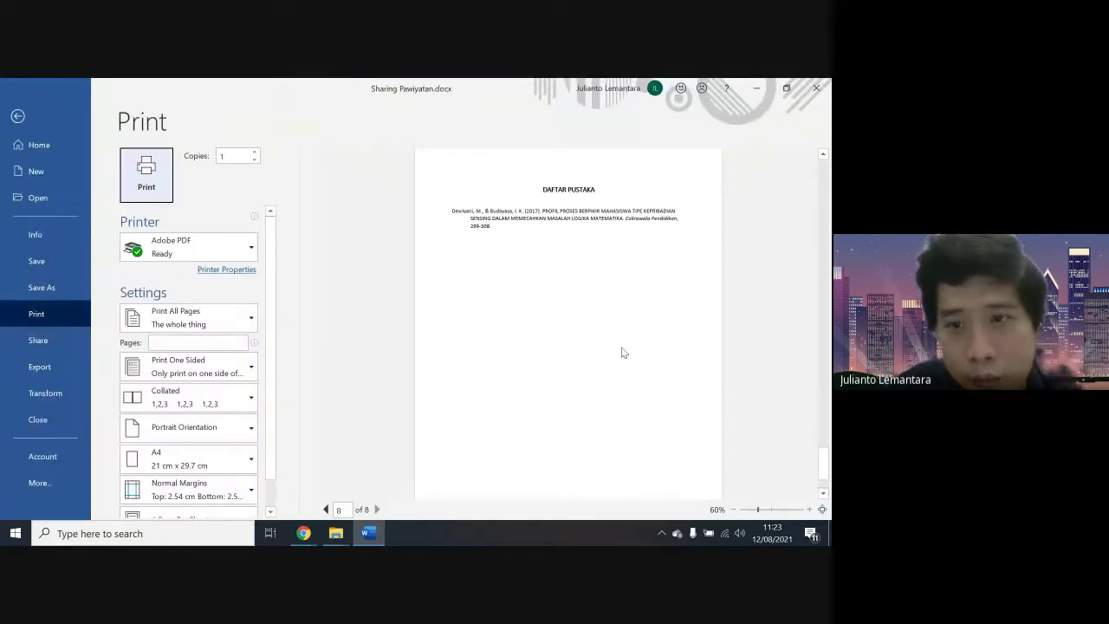
pyautogui.scroll(-2, 622, 353)
pyautogui.press('Escape')
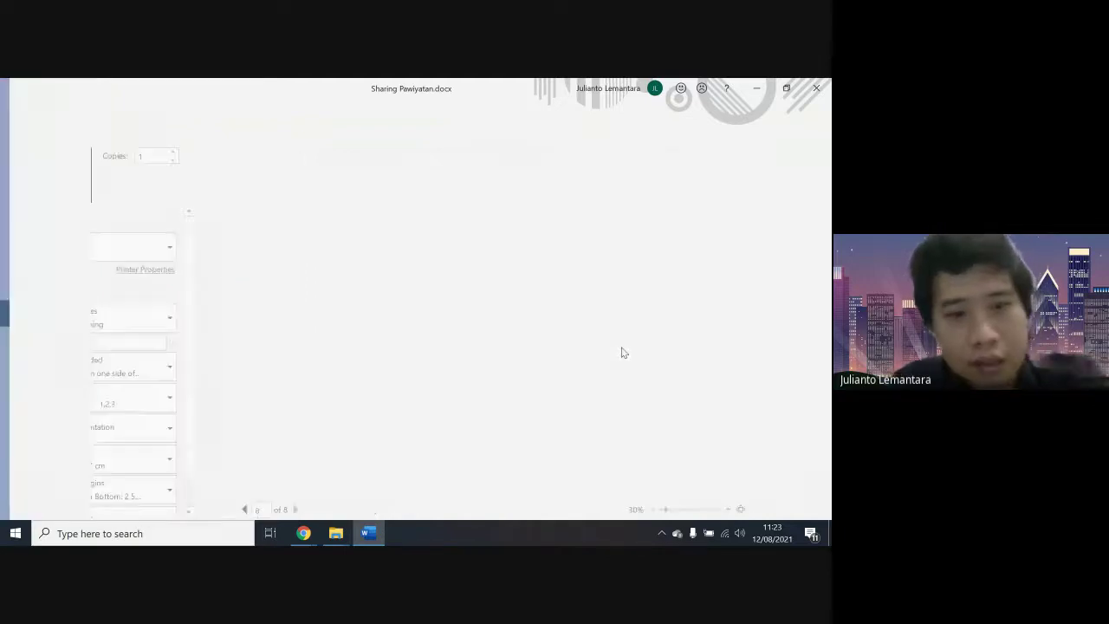
pyautogui.scroll(-2, 622, 348)
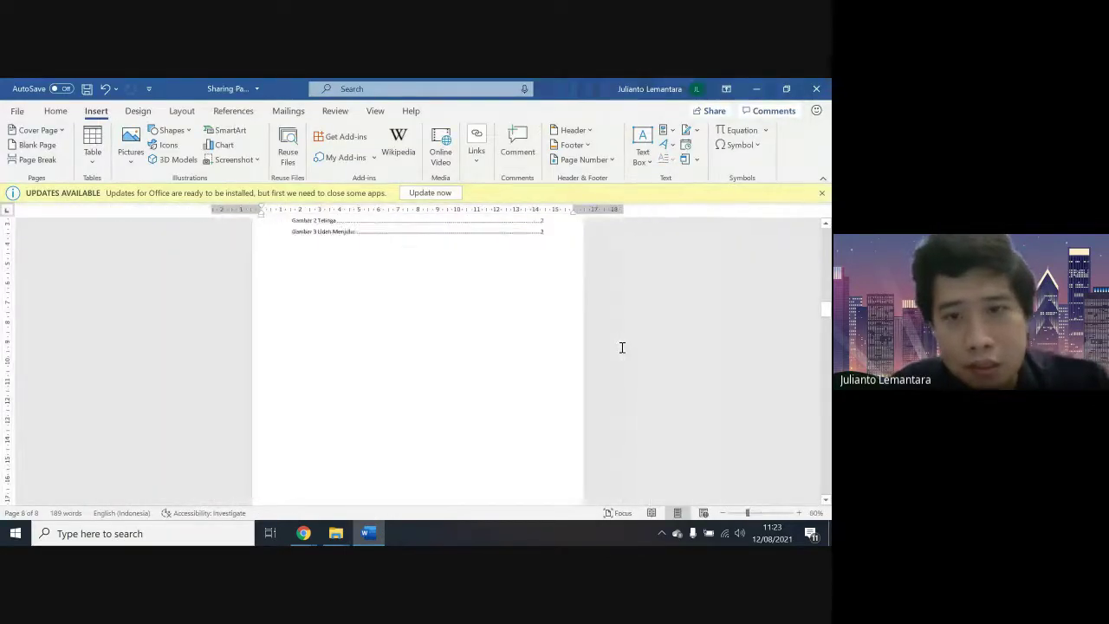
pyautogui.scroll(-4, 621, 346)
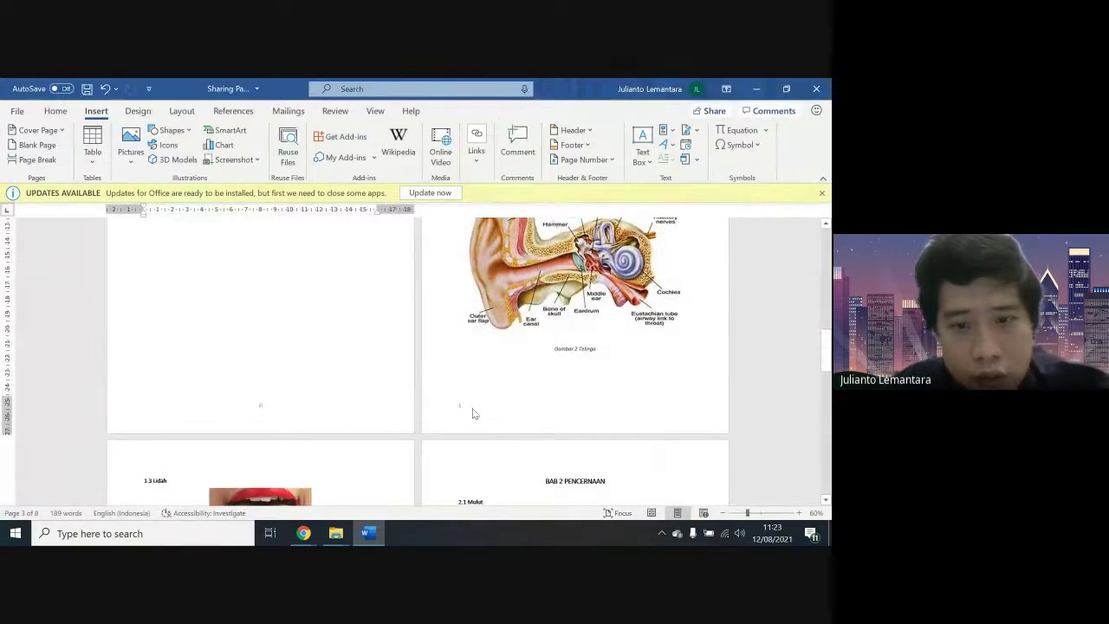
pyautogui.scroll(-10, 472, 413)
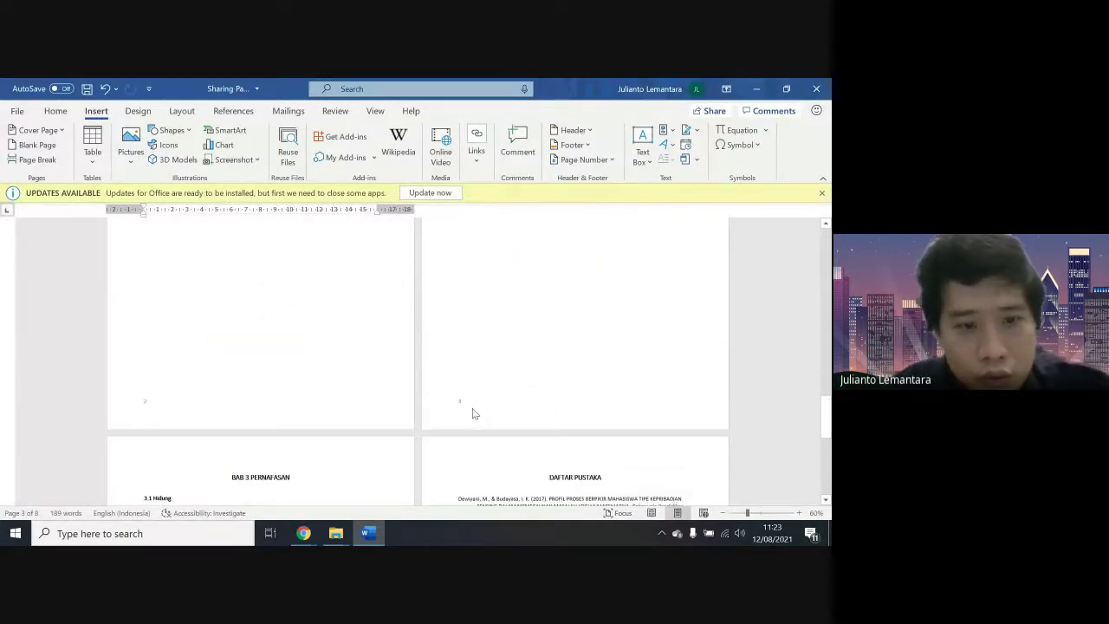
pyautogui.scroll(-10, 577, 407)
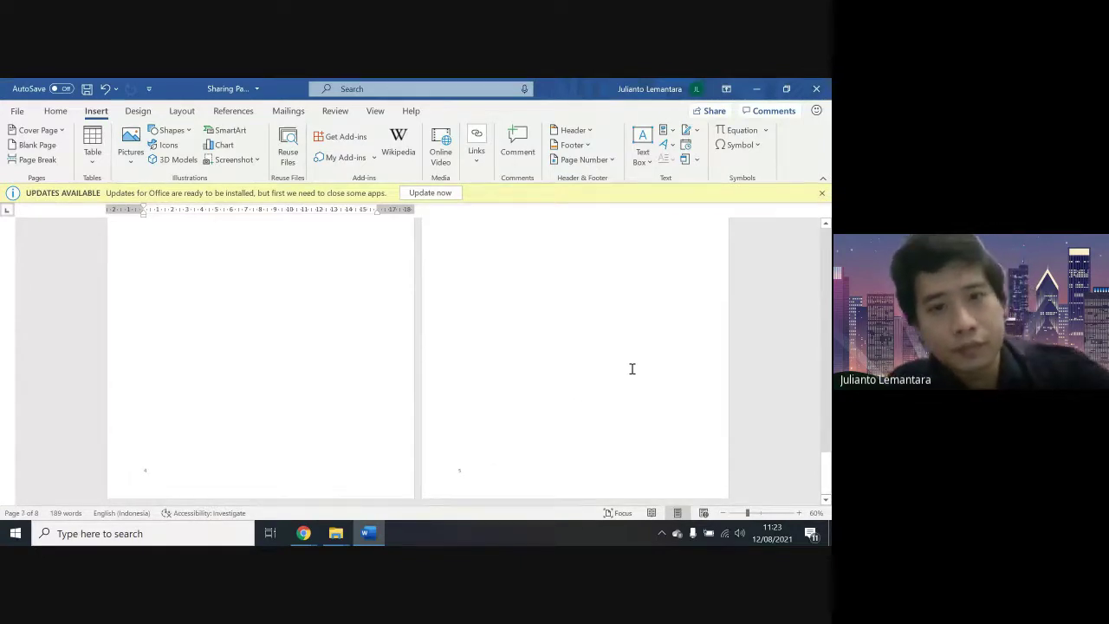
pyautogui.scroll(4, 632, 368)
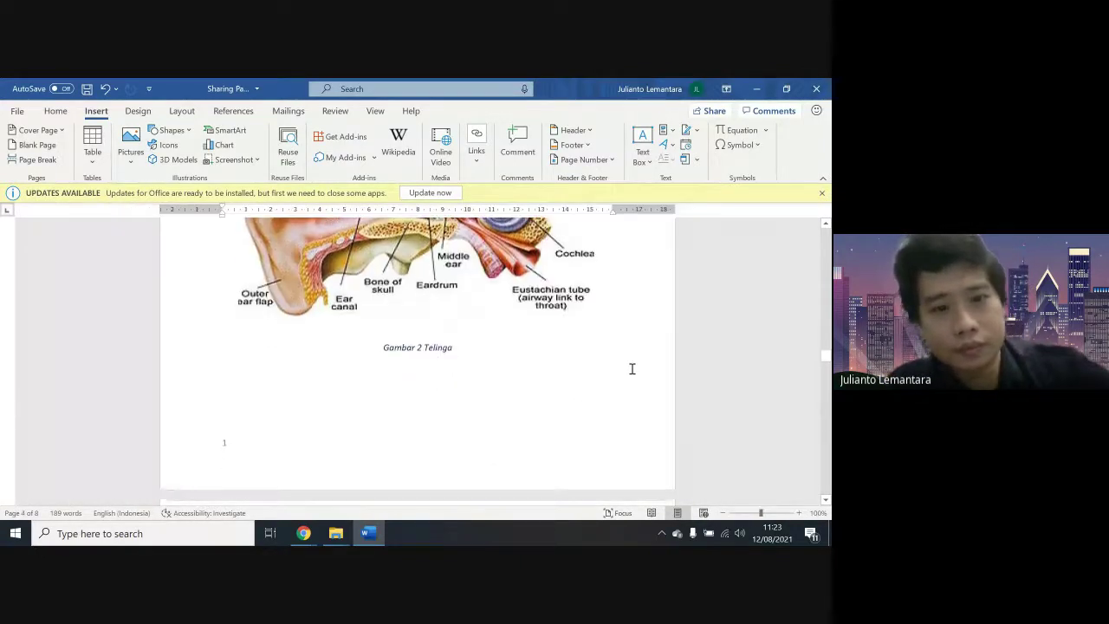
pyautogui.scroll(10, 632, 368)
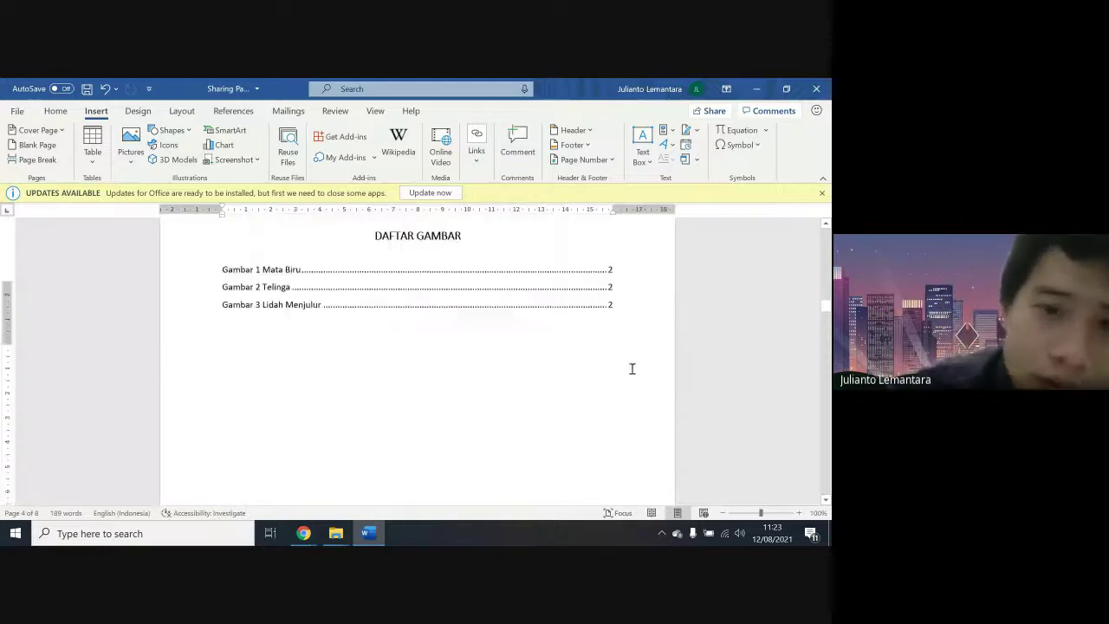
pyautogui.scroll(10, 632, 368)
pyautogui.scroll(2, 632, 368)
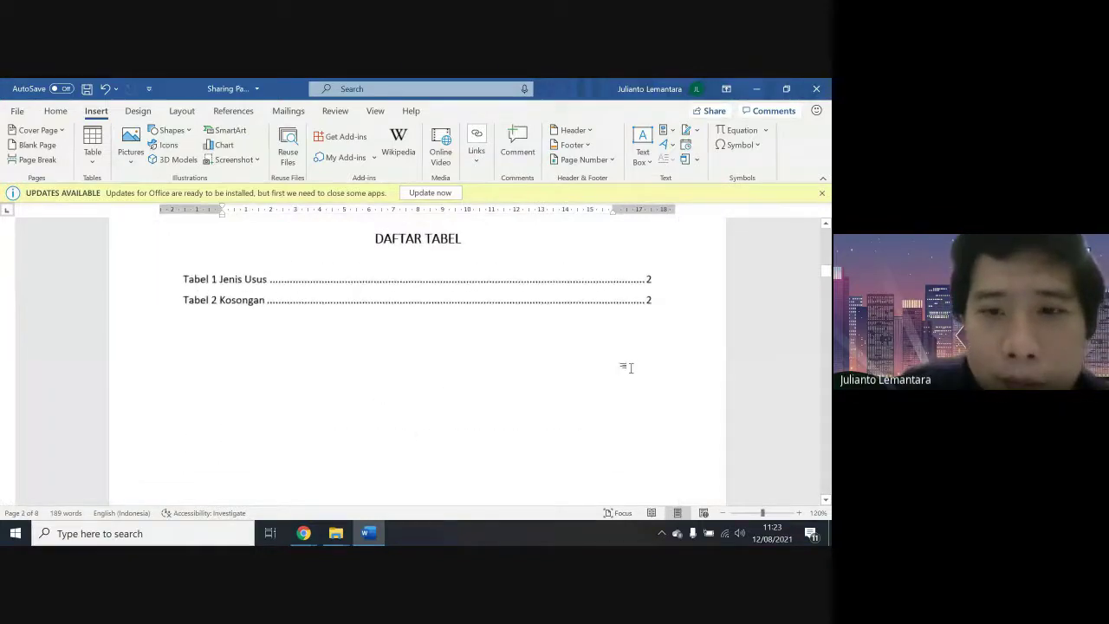
pyautogui.scroll(10, 631, 369)
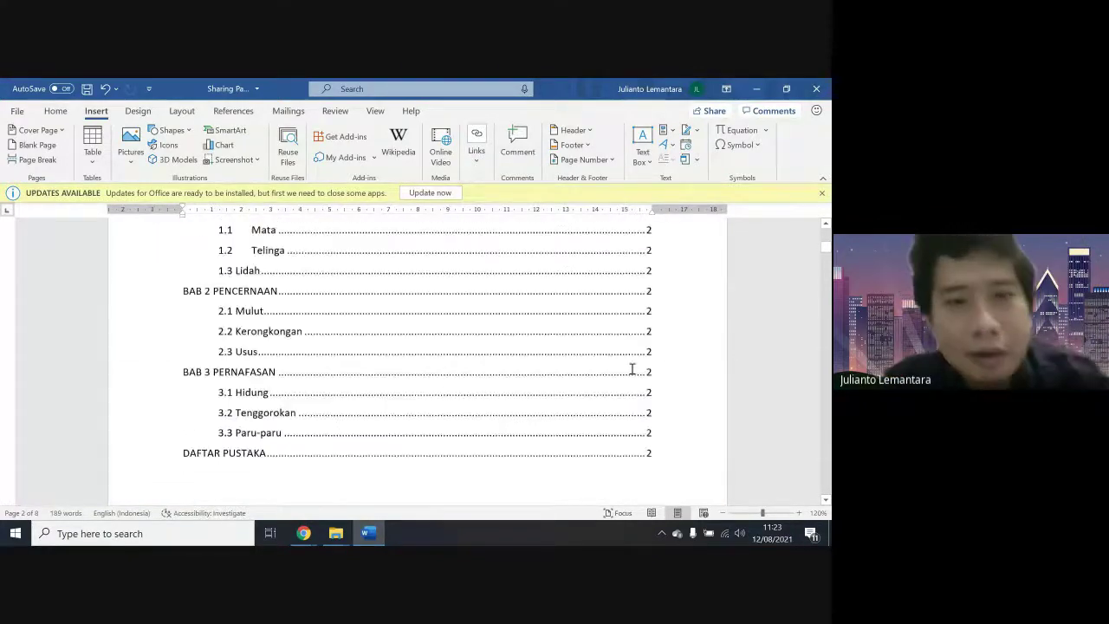
pyautogui.scroll(3, 632, 369)
pyautogui.scroll(-6, 632, 369)
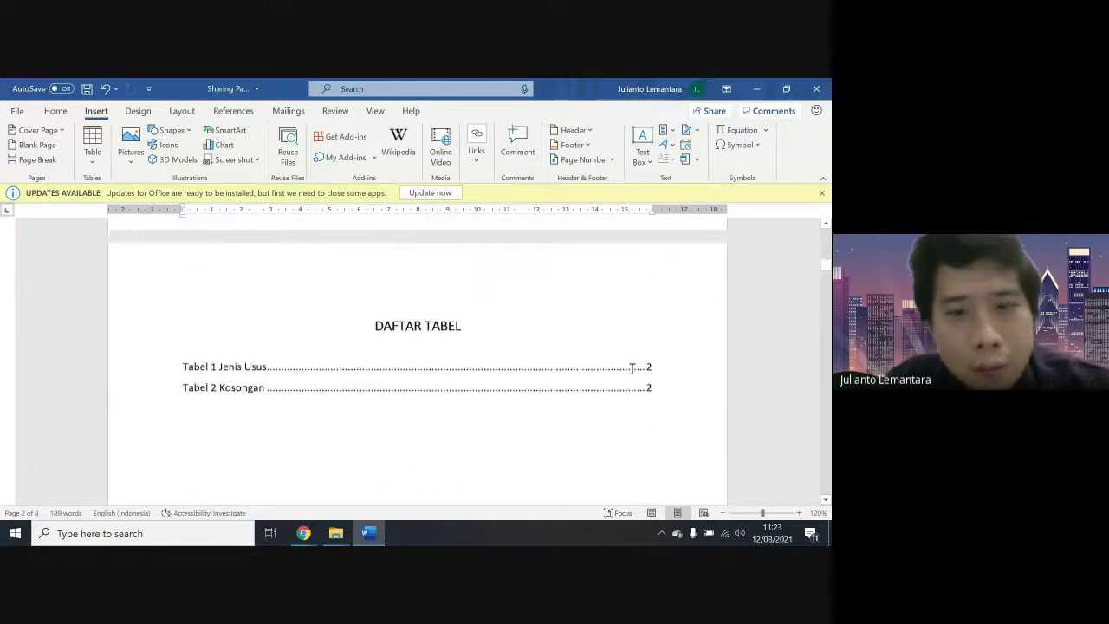
pyautogui.scroll(-3, 632, 368)
pyautogui.scroll(5, 632, 368)
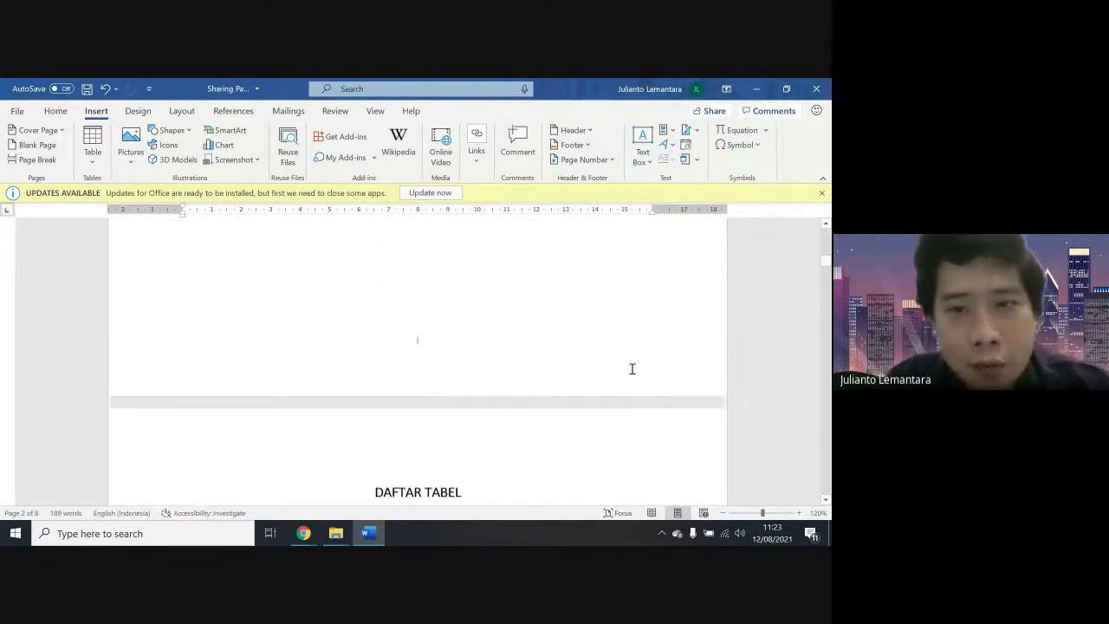
pyautogui.scroll(-4, 632, 369)
pyautogui.scroll(2, 632, 368)
pyautogui.scroll(3, 632, 368)
pyautogui.scroll(-4, 632, 368)
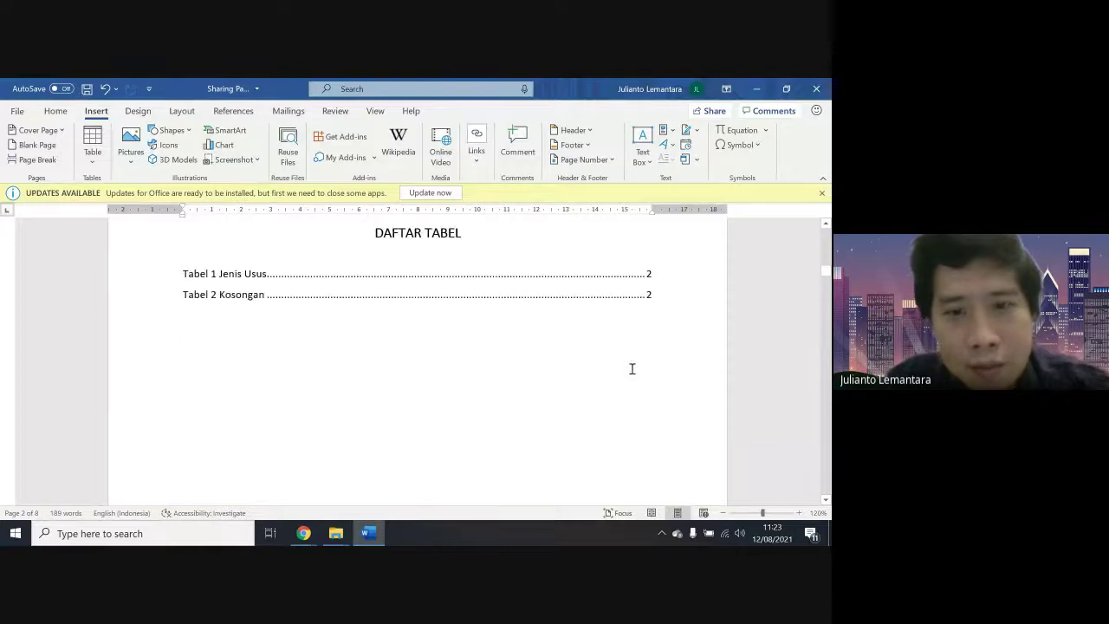
pyautogui.scroll(-3, 631, 369)
pyautogui.scroll(-3, 632, 368)
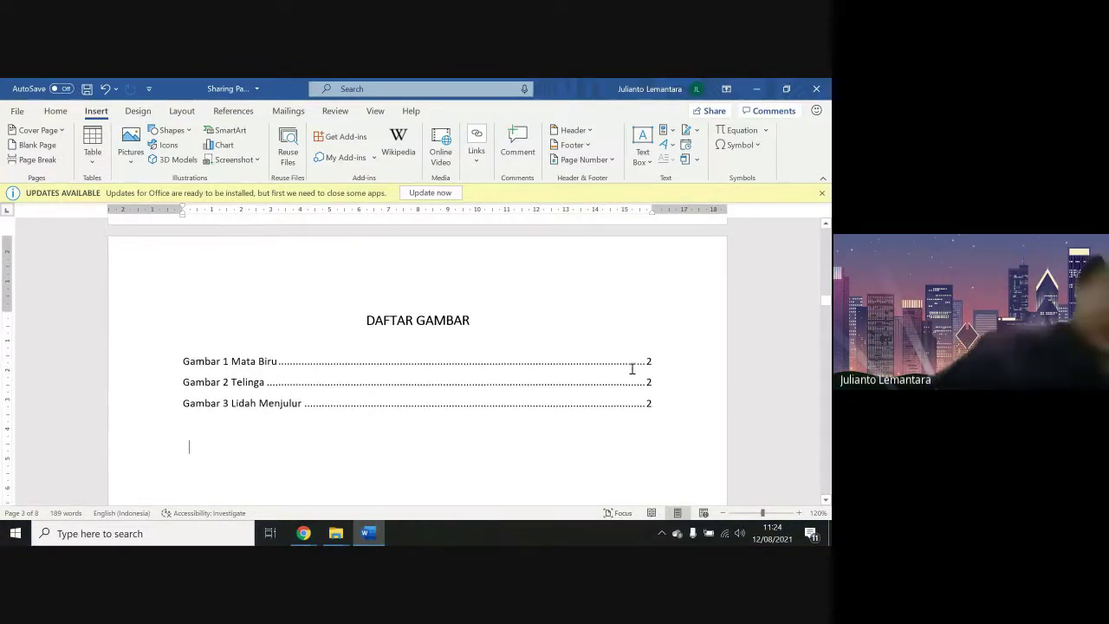
pyautogui.scroll(-1, 632, 369)
pyautogui.scroll(-10, 632, 368)
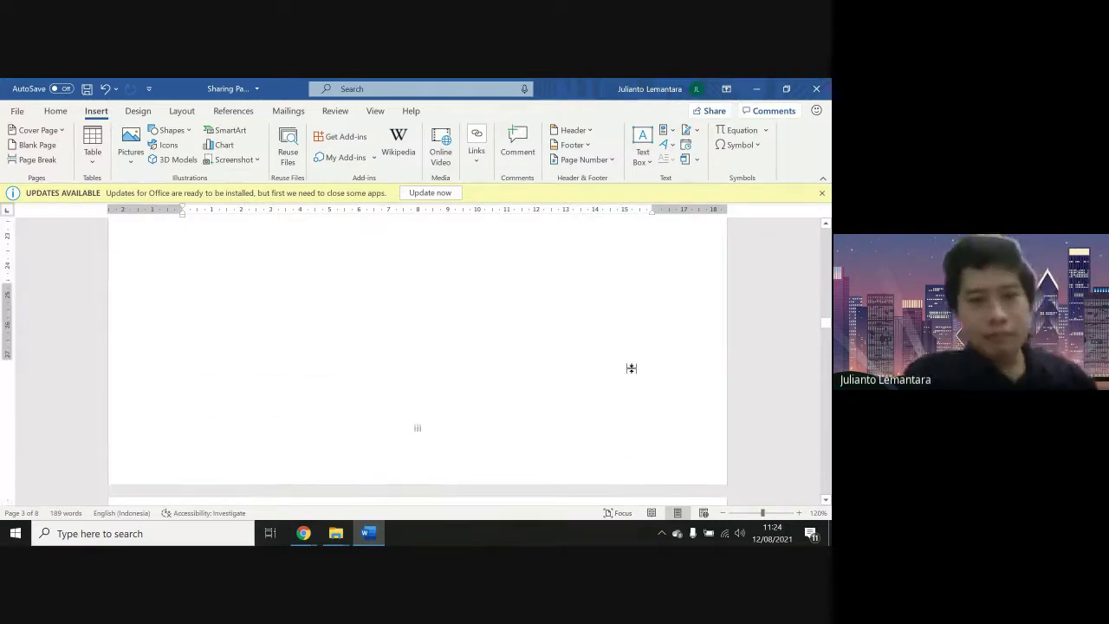
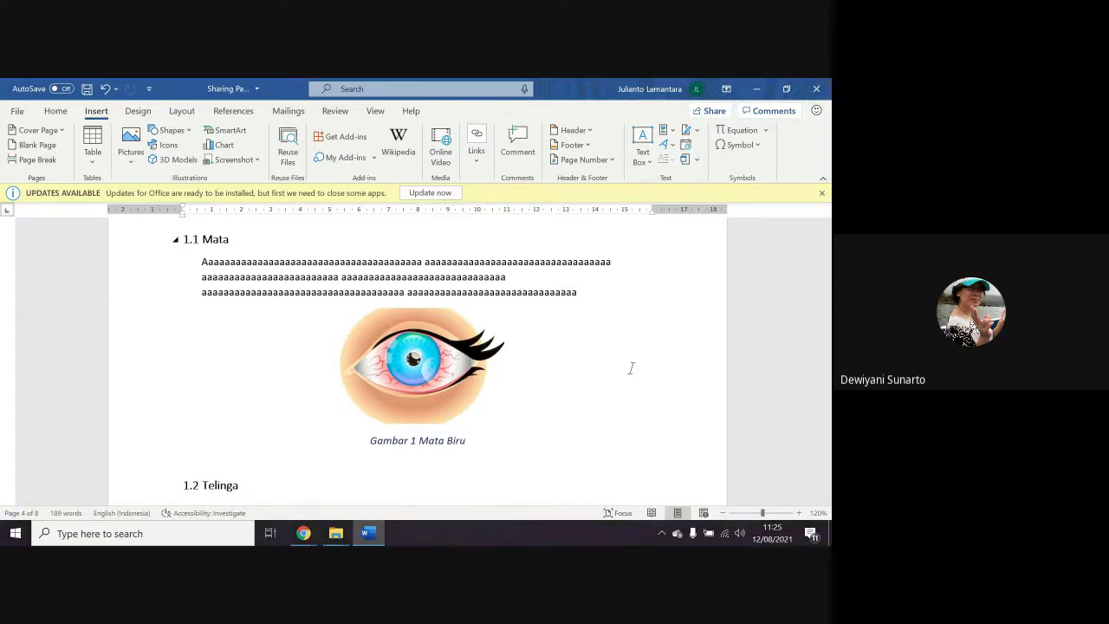
# Glance at the video call window, then return to the Word report and dismiss the presenting notification
pyautogui.click(305, 531)
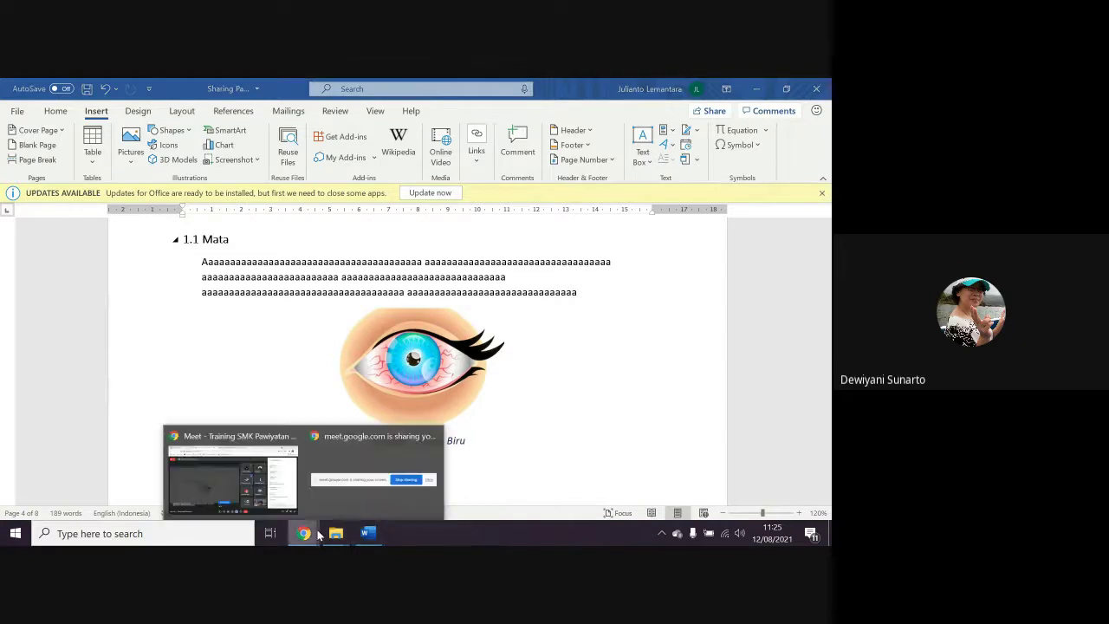
pyautogui.click(232, 477)
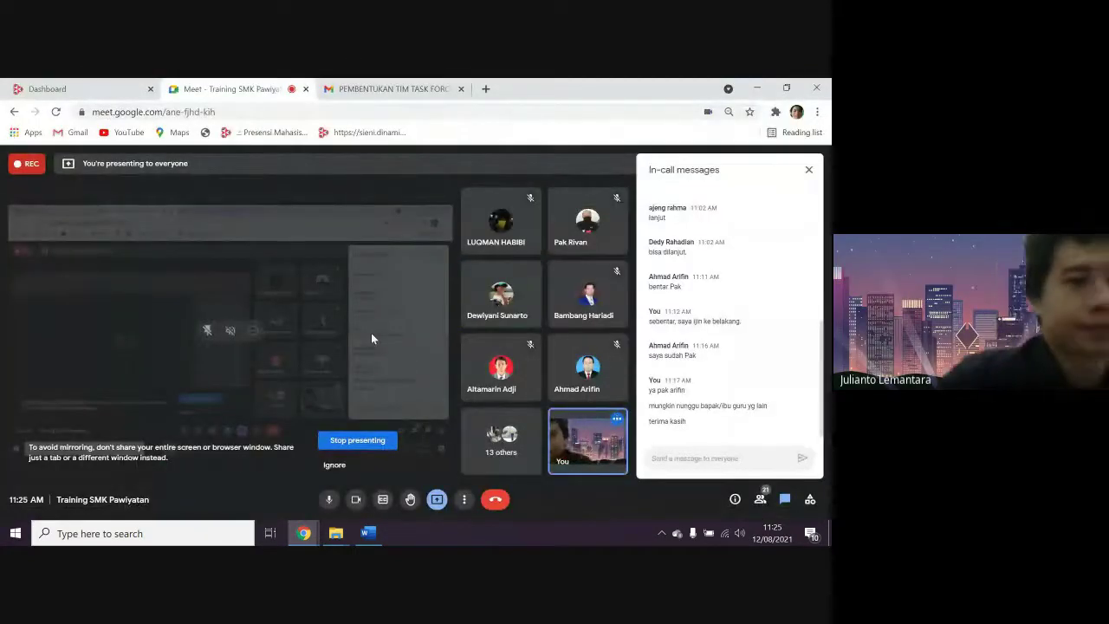
pyautogui.click(371, 533)
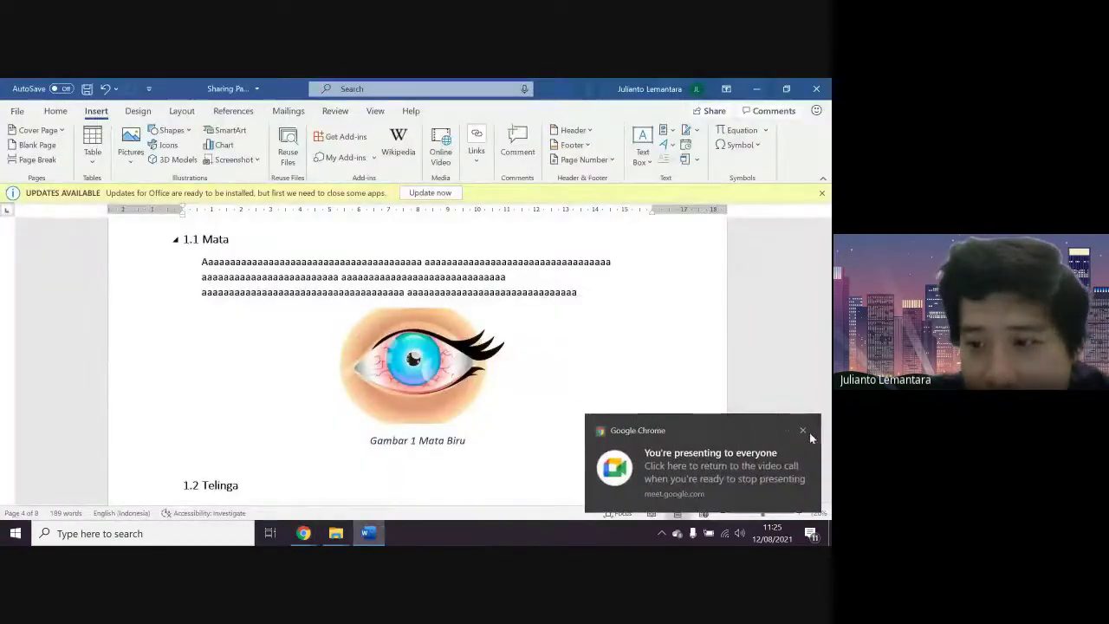
pyautogui.click(804, 431)
# Scroll to the 1.1 Mata heading and select the word BAB in the chapter title
pyautogui.scroll(-10, 637, 397)
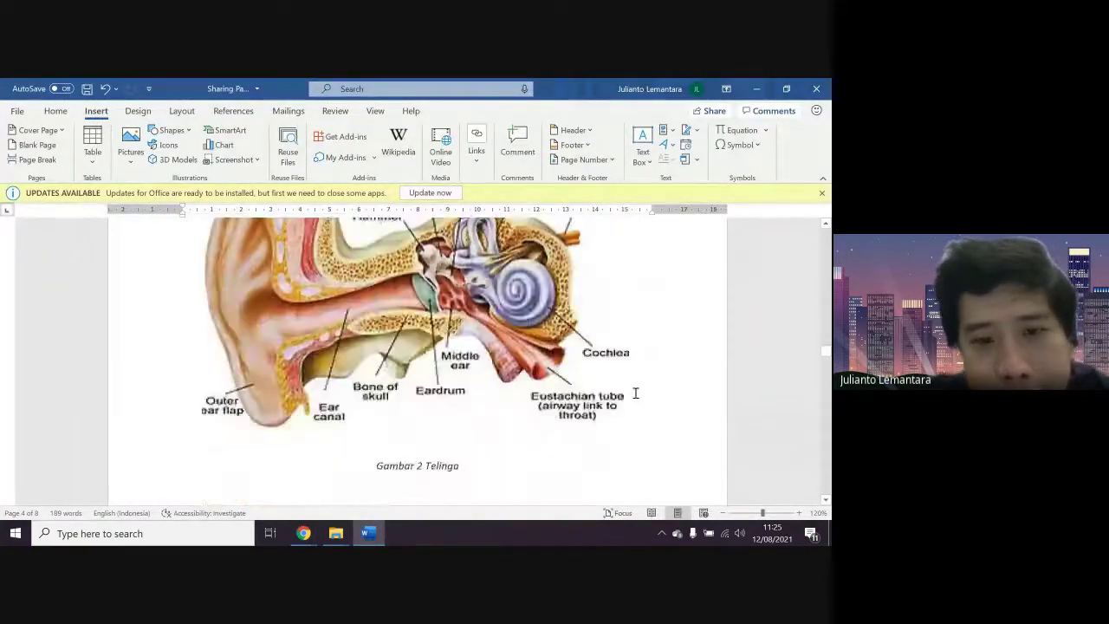
pyautogui.scroll(-15, 637, 398)
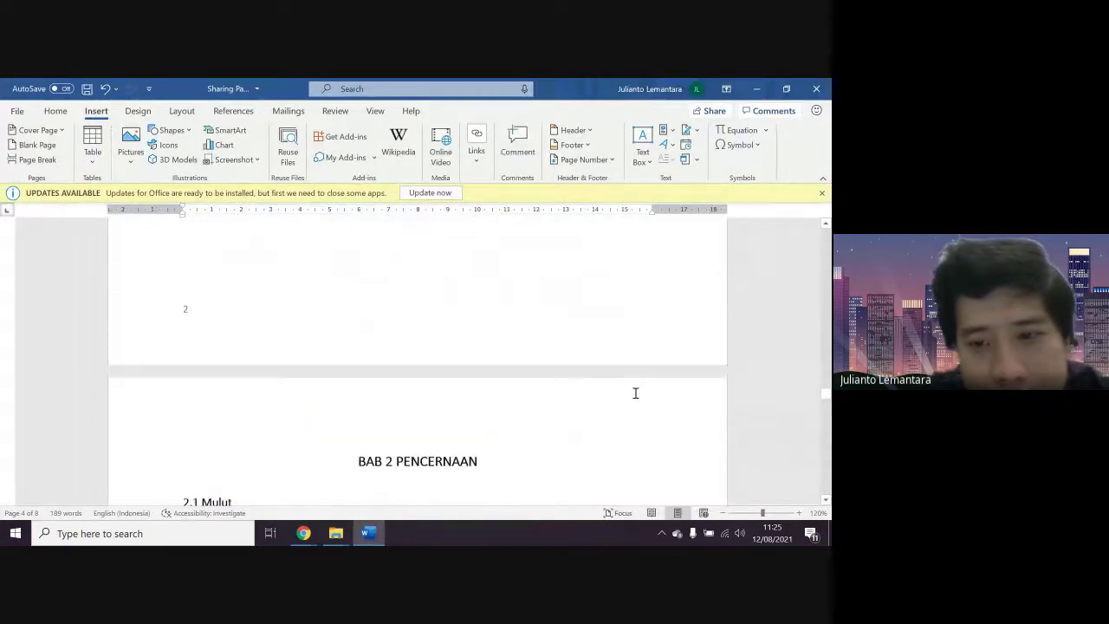
pyautogui.scroll(-10, 635, 394)
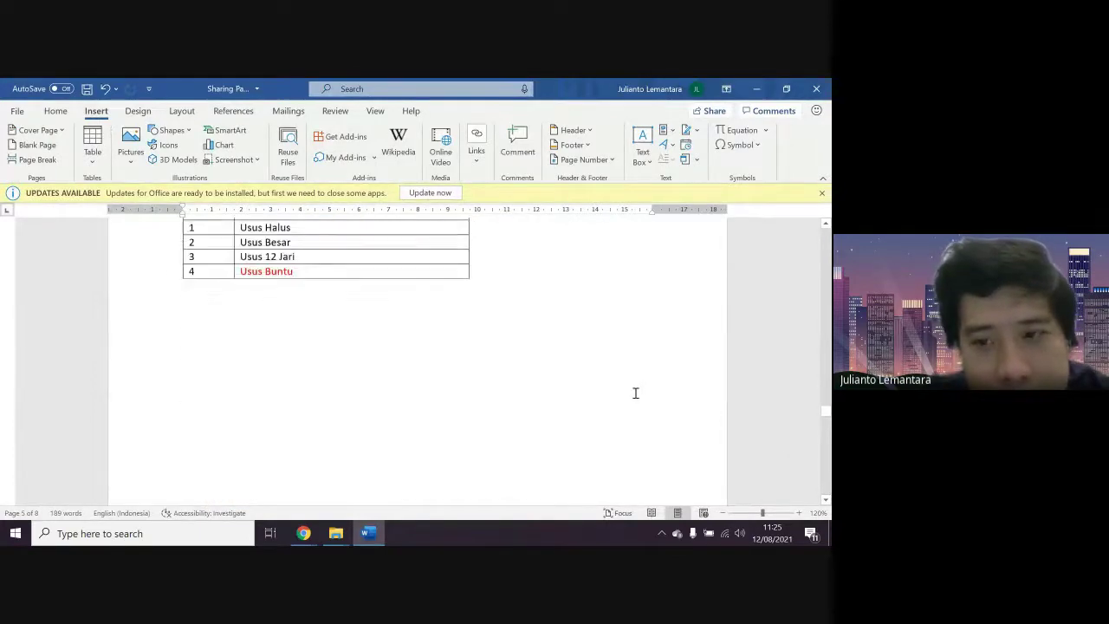
pyautogui.scroll(15, 637, 398)
pyautogui.scroll(5, 637, 398)
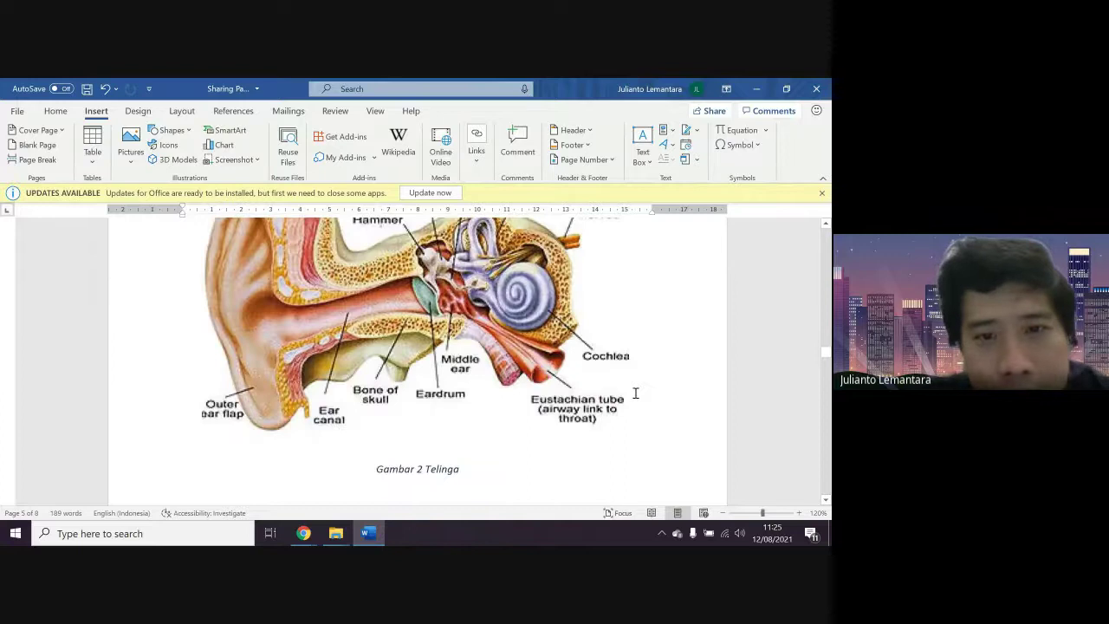
pyautogui.scroll(10, 635, 393)
pyautogui.scroll(-2, 635, 393)
pyautogui.click(524, 406)
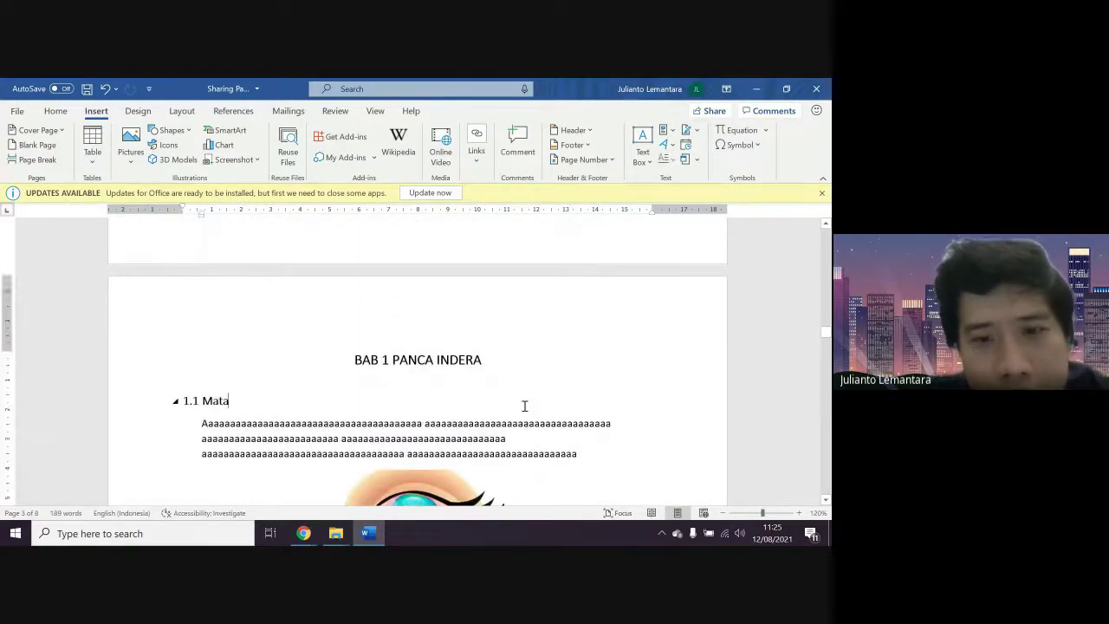
pyautogui.doubleClick(362, 312)
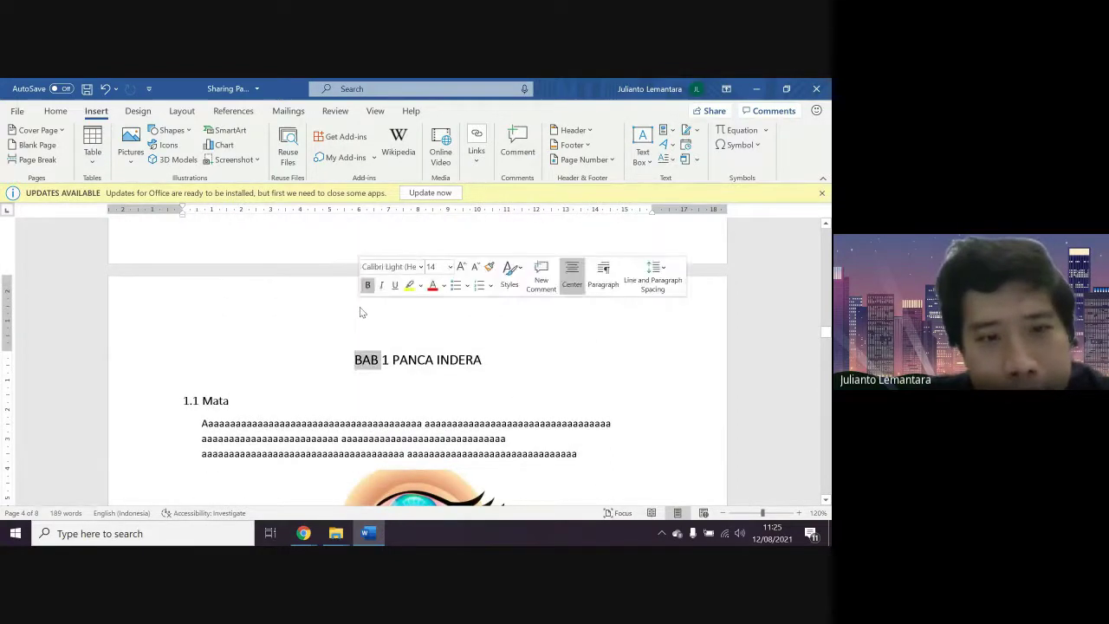
# Open the Section 2 header to inspect it, then return to the body text
pyautogui.doubleClick(234, 304)
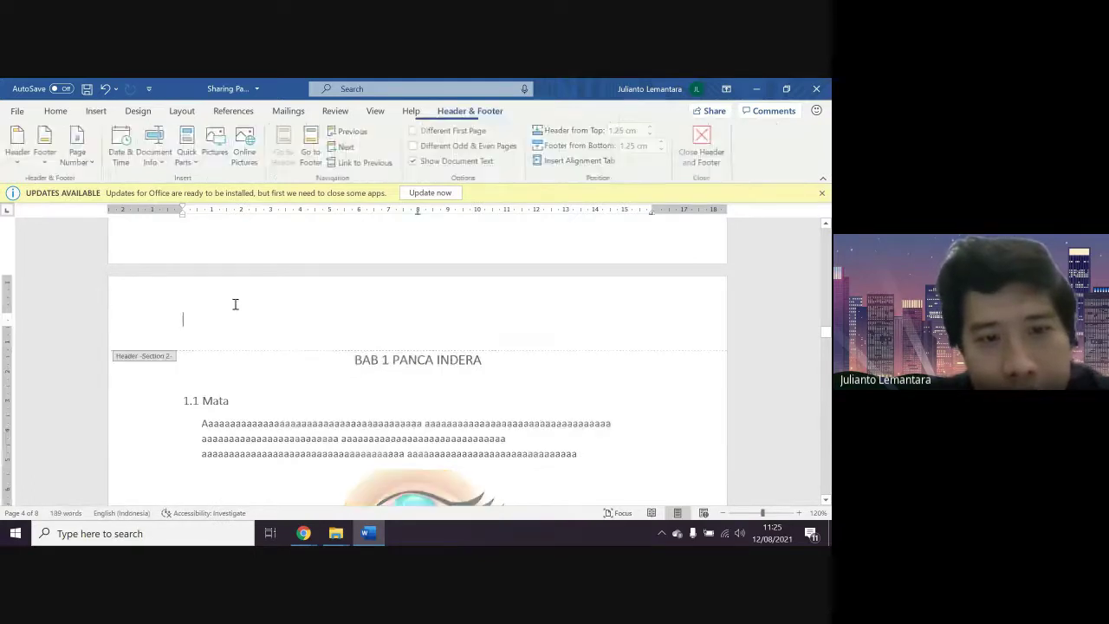
pyautogui.scroll(3, 197, 364)
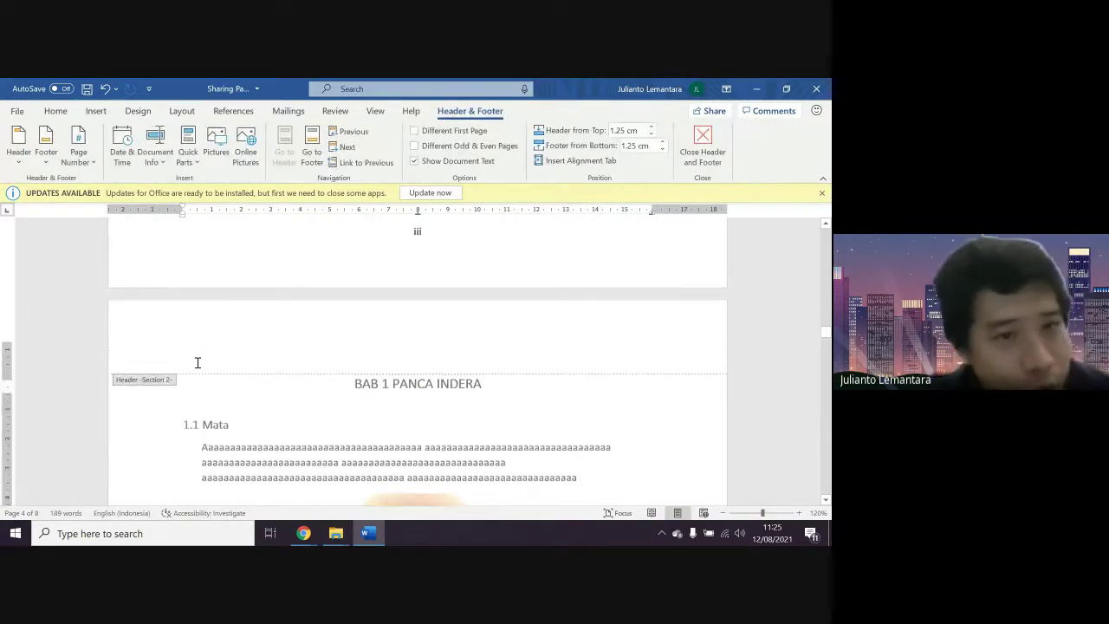
pyautogui.scroll(-4, 326, 395)
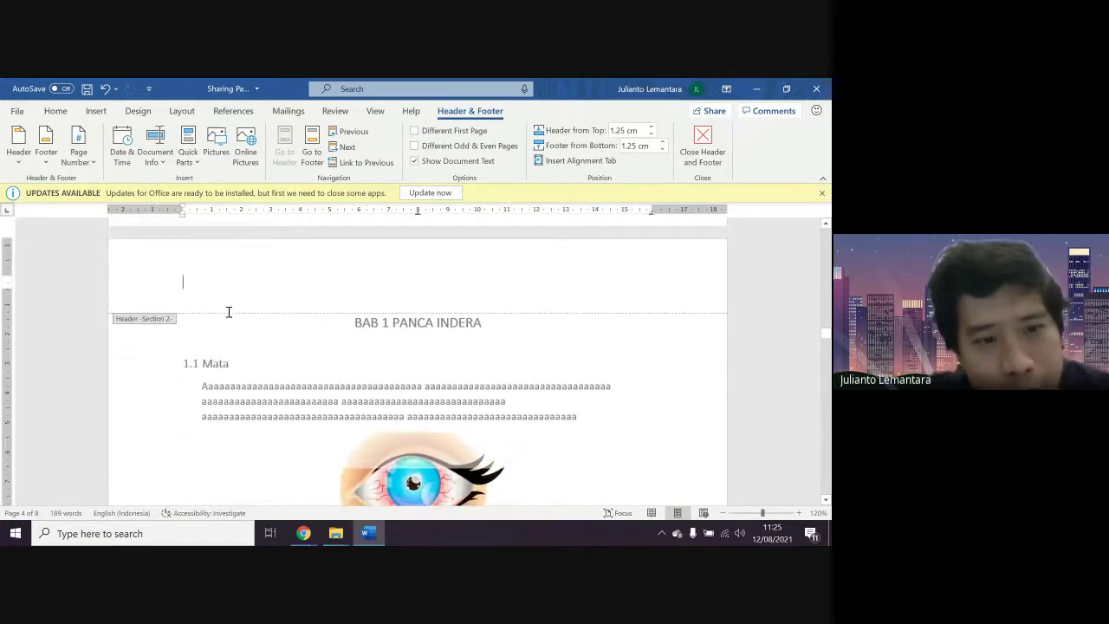
pyautogui.doubleClick(431, 390)
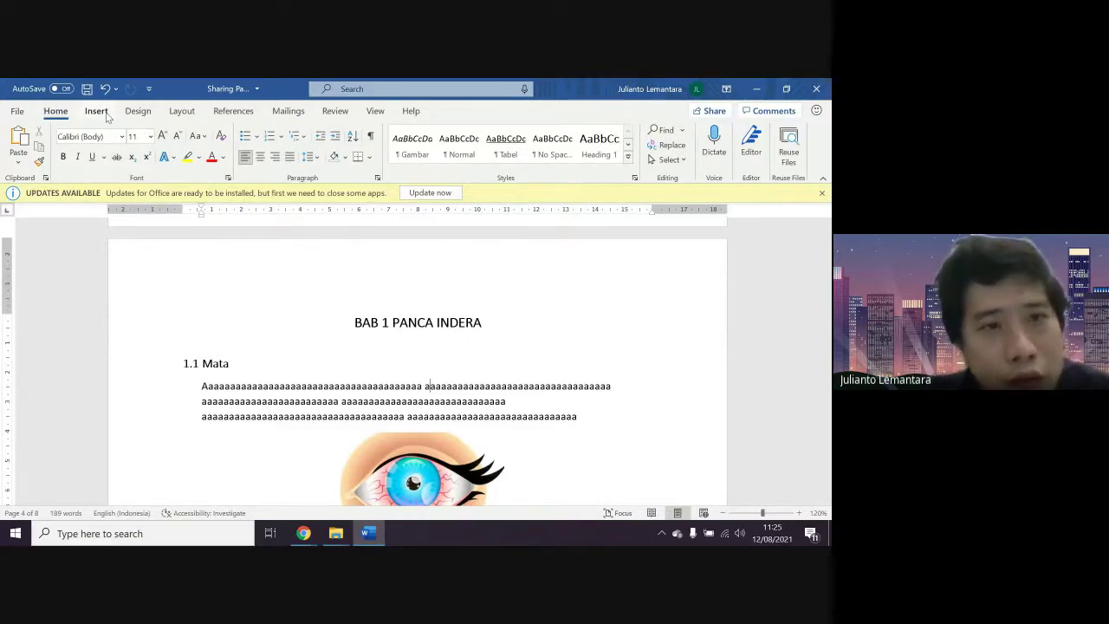
# In Page Setup, turn on Different odd and even, applied to this section only
pyautogui.click(181, 111)
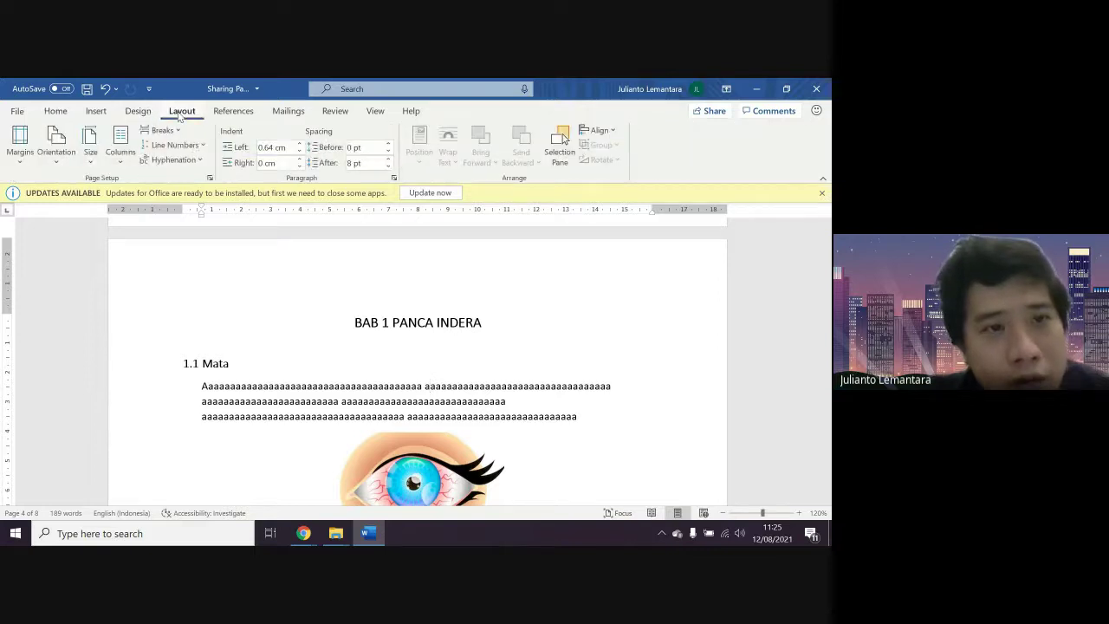
pyautogui.click(209, 178)
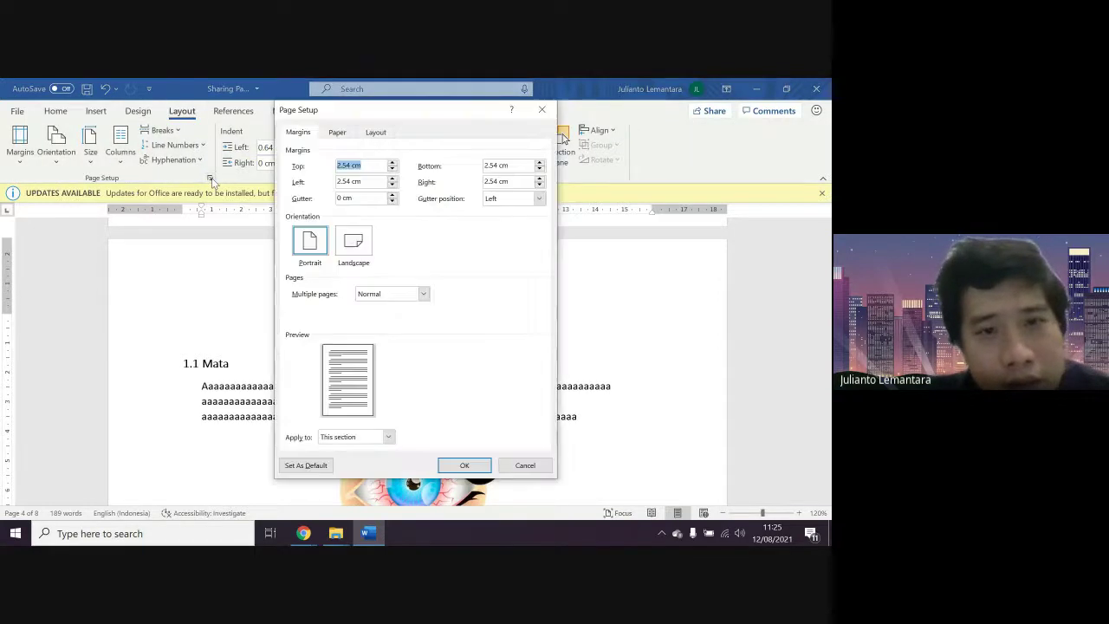
pyautogui.click(338, 132)
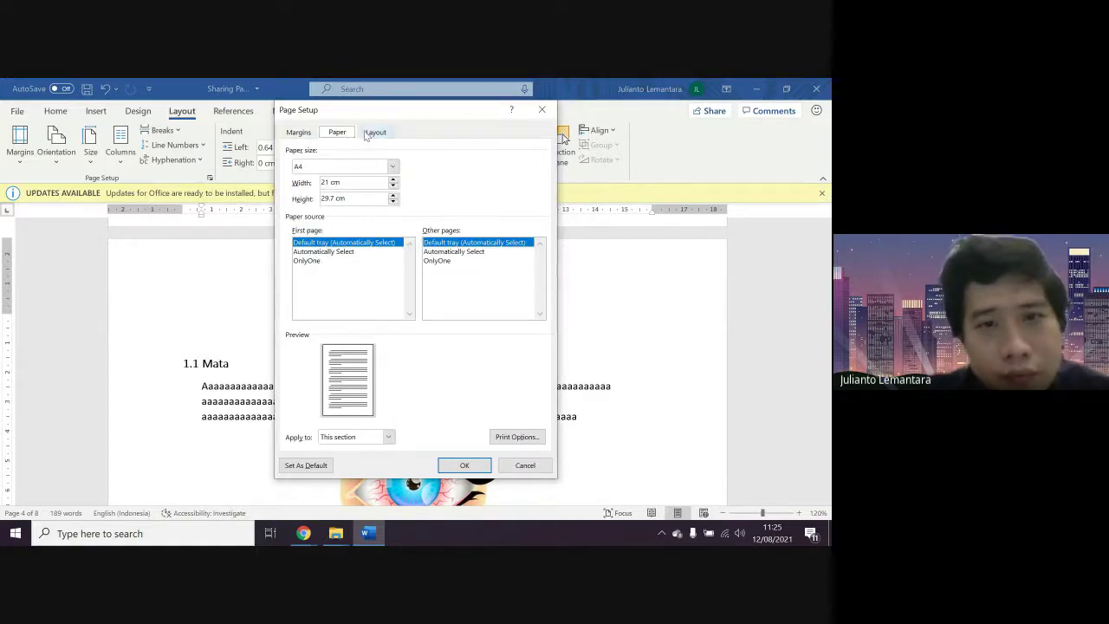
pyautogui.click(367, 133)
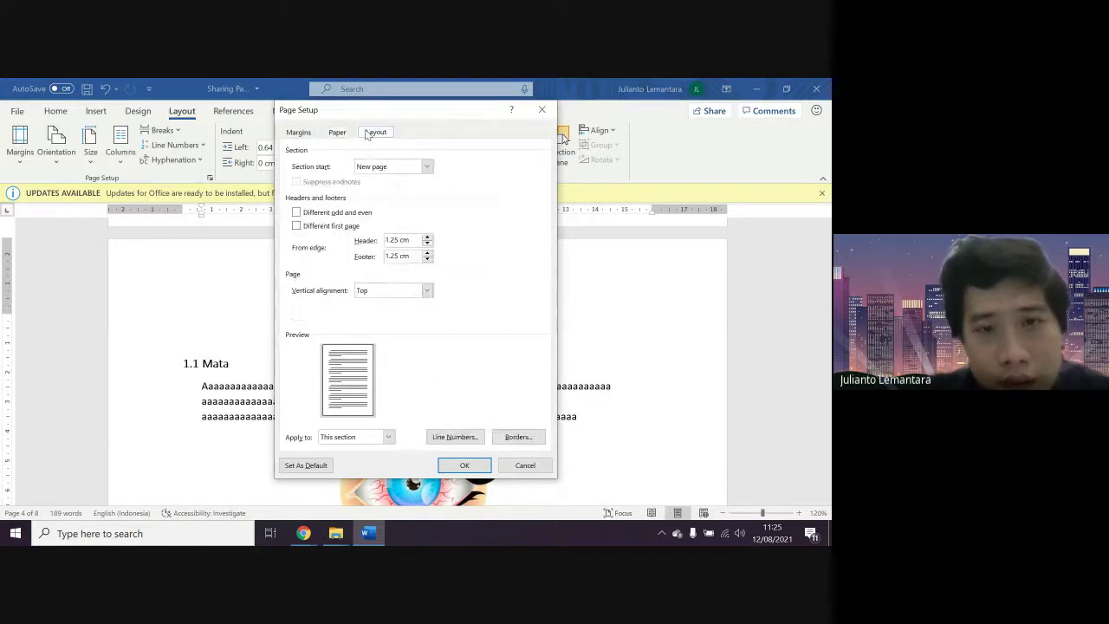
pyautogui.click(350, 216)
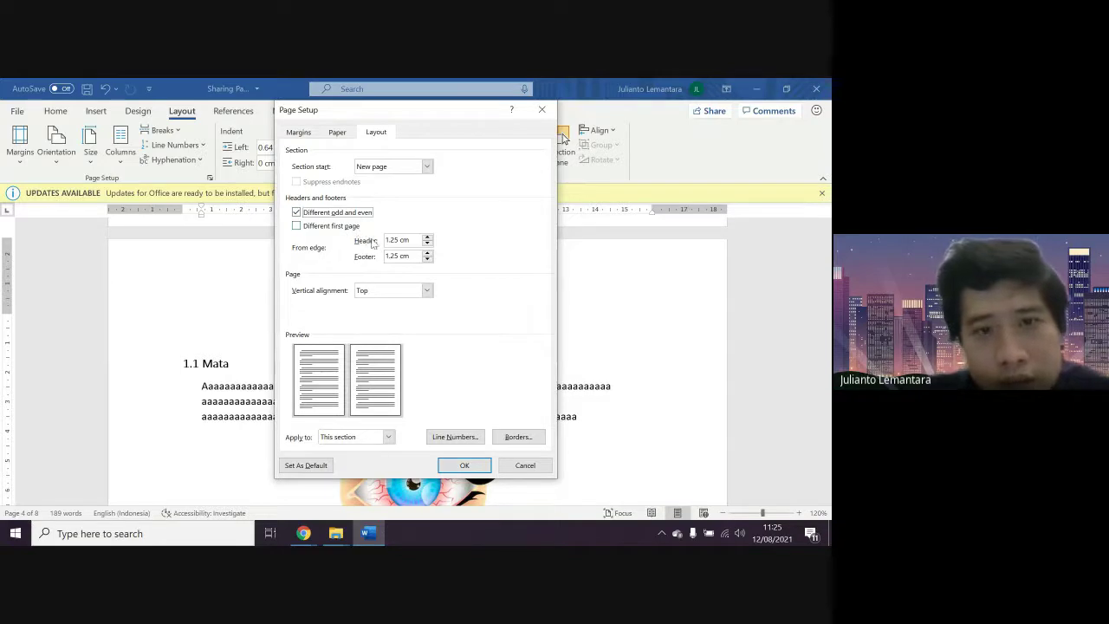
pyautogui.click(386, 438)
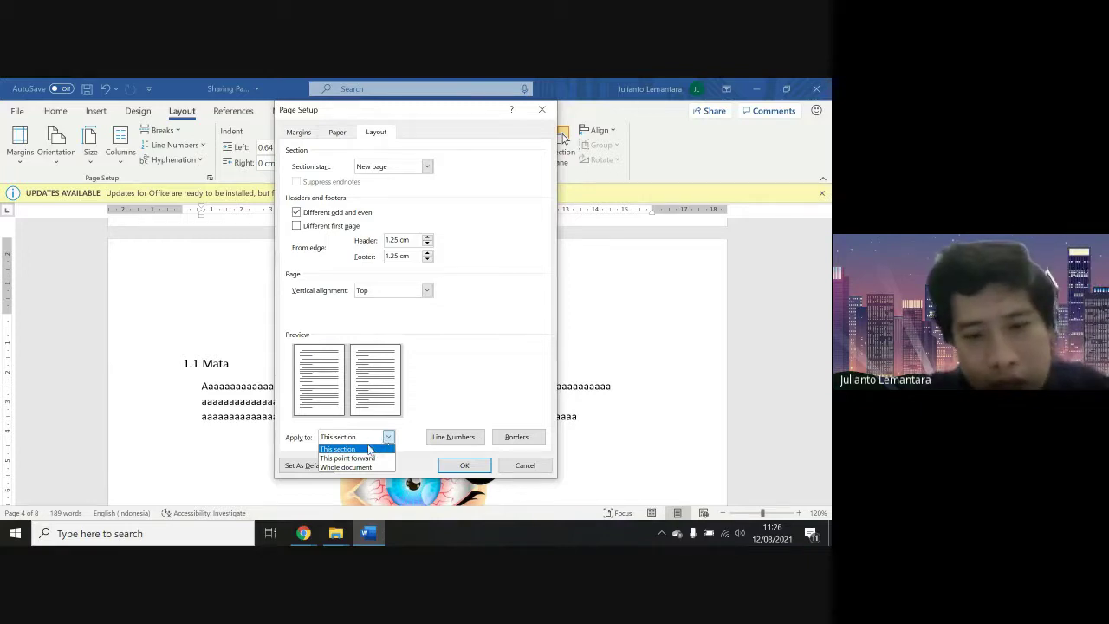
pyautogui.click(367, 449)
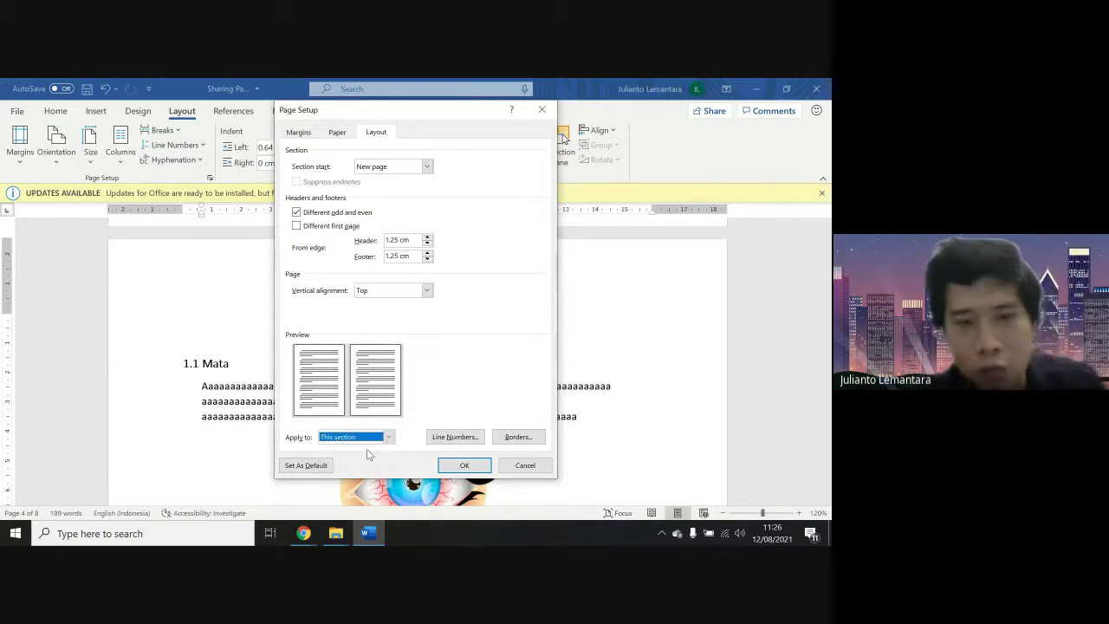
pyautogui.click(464, 466)
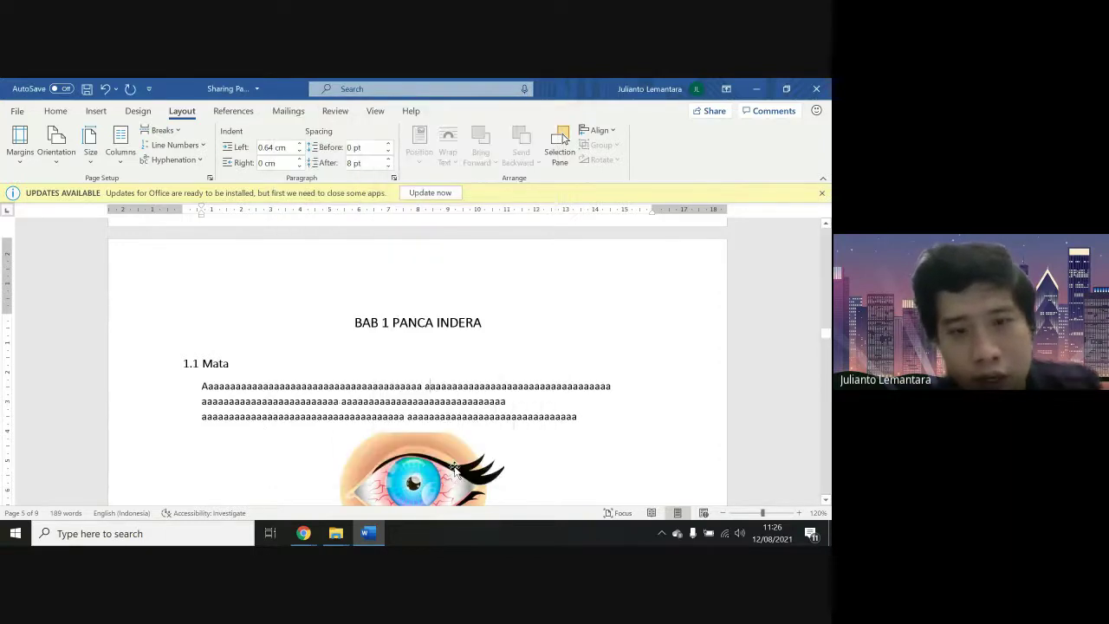
pyautogui.scroll(-6, 454, 469)
pyautogui.scroll(-5, 454, 468)
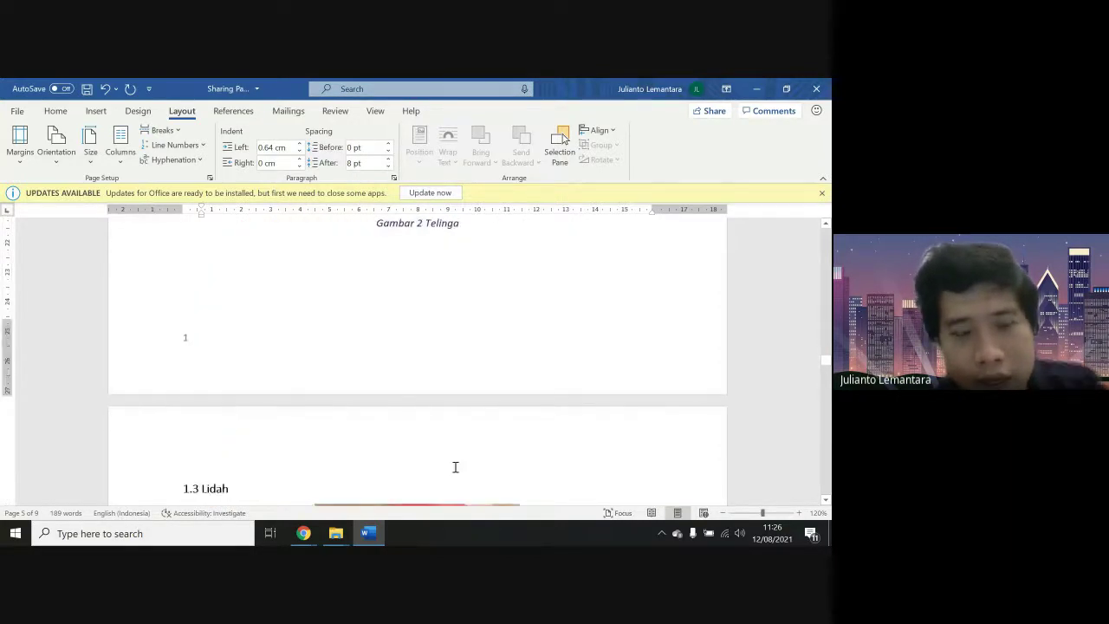
pyautogui.scroll(-3, 188, 344)
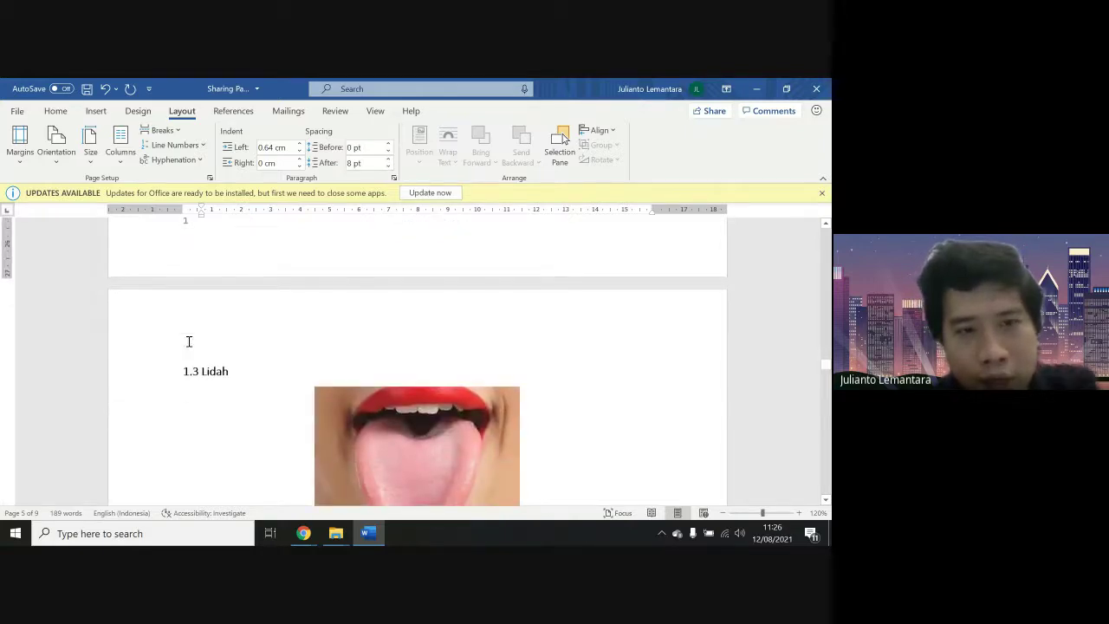
pyautogui.scroll(-10, 188, 341)
pyautogui.scroll(-3, 189, 342)
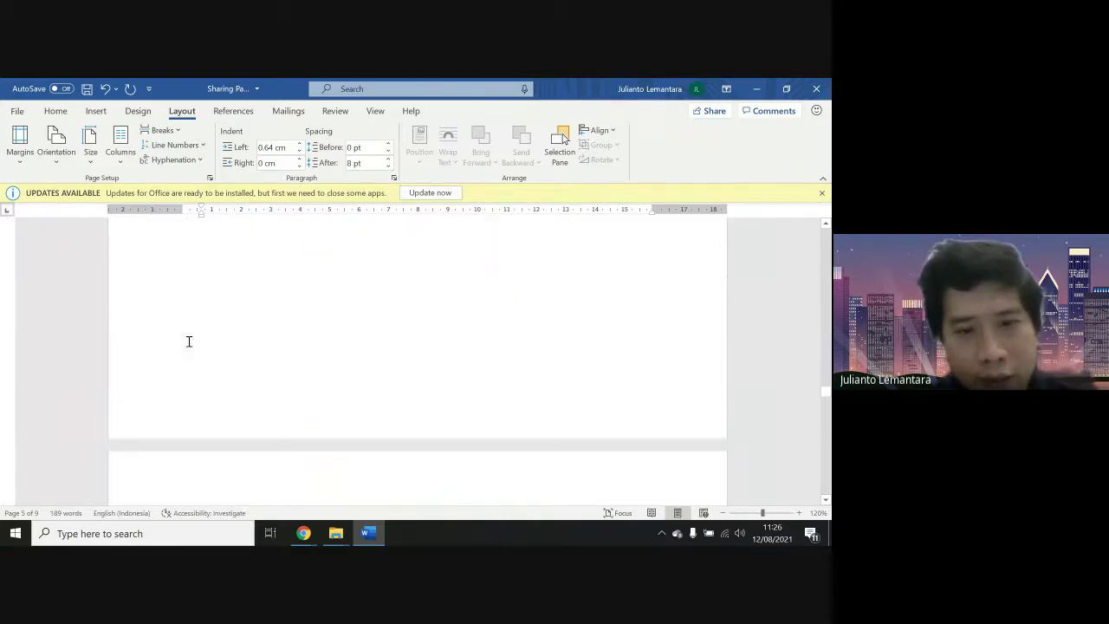
pyautogui.scroll(-8, 660, 309)
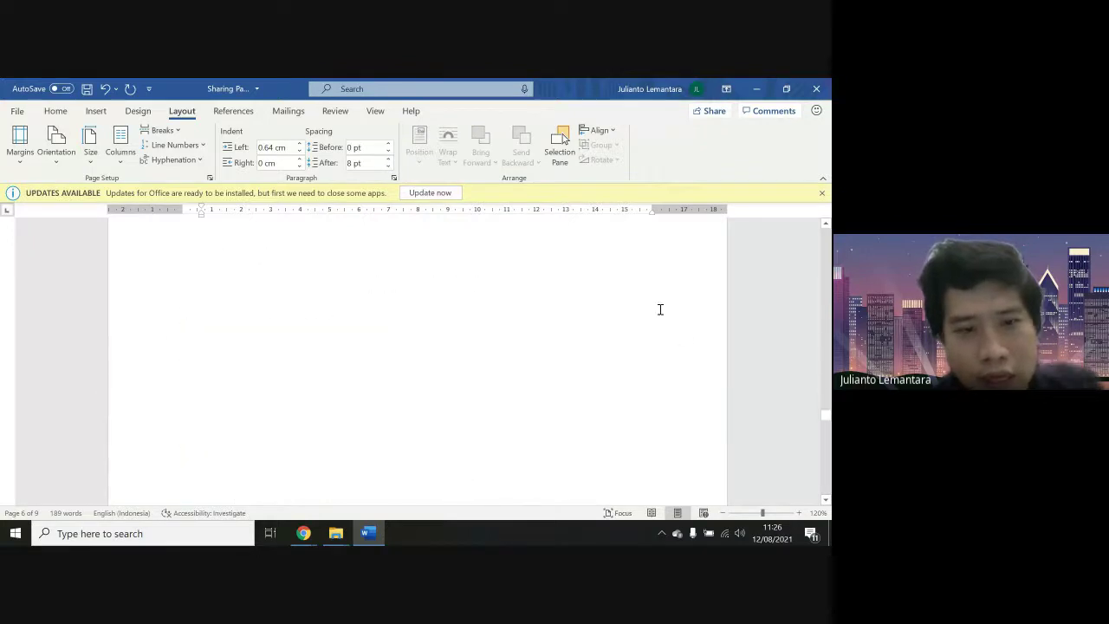
pyautogui.scroll(-10, 232, 423)
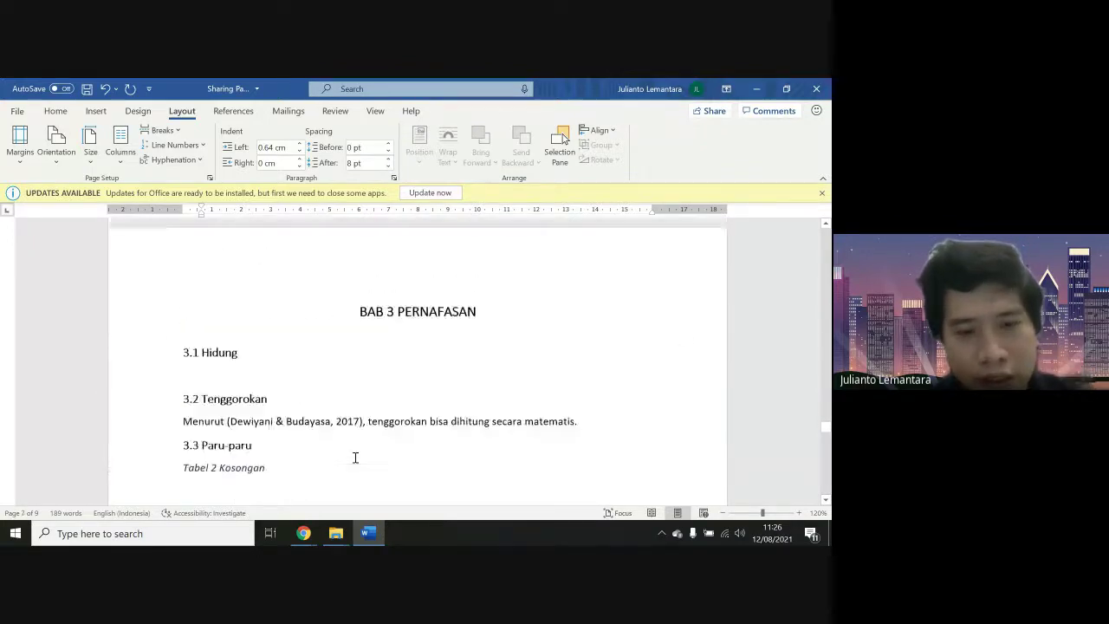
pyautogui.scroll(-10, 367, 440)
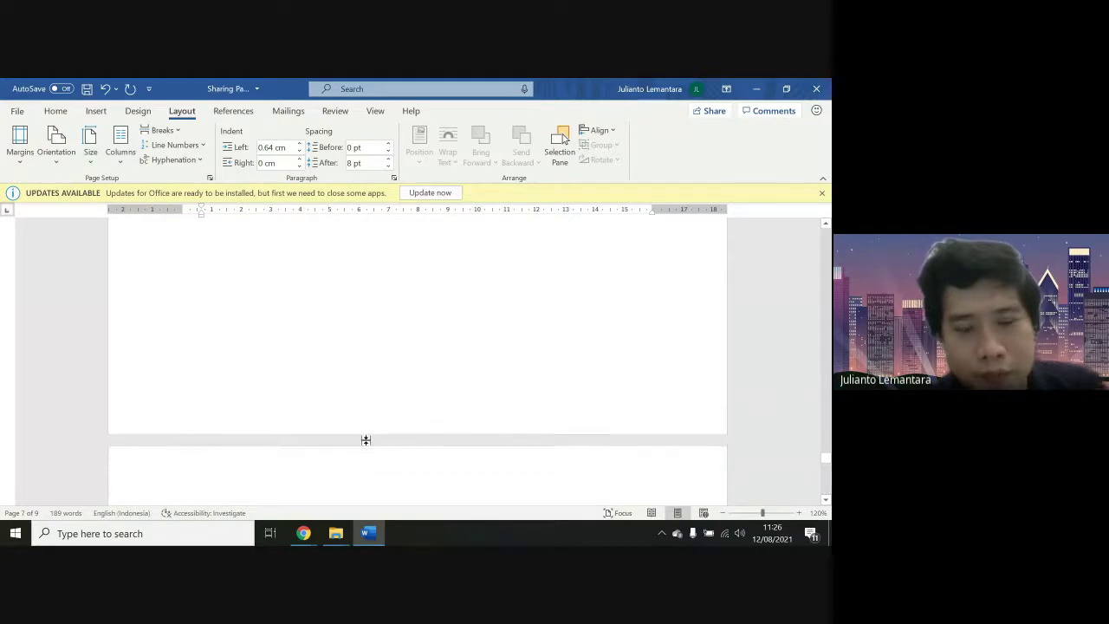
pyautogui.scroll(-10, 367, 440)
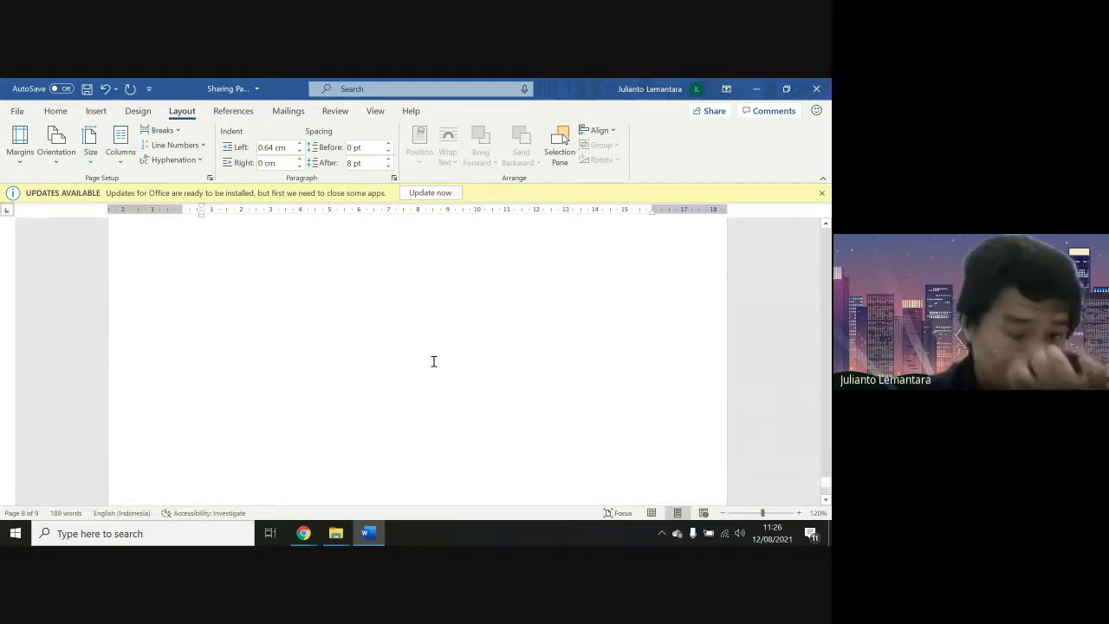
pyautogui.scroll(10, 433, 364)
pyautogui.scroll(2, 433, 366)
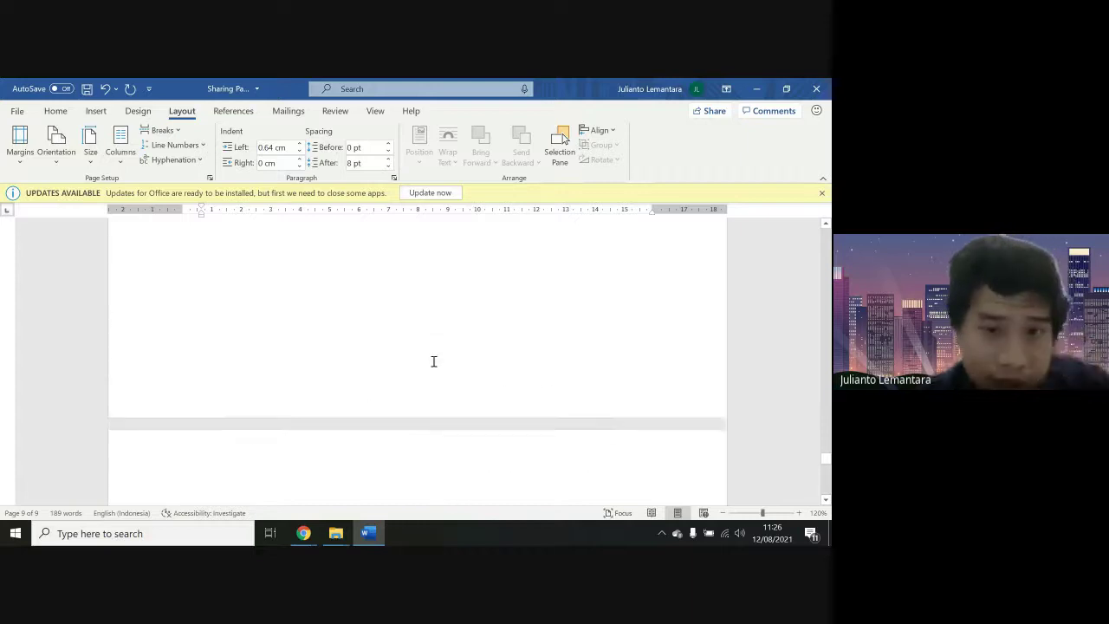
# Open the Section 2 even page footer to look at it, then return to the body
pyautogui.doubleClick(495, 367)
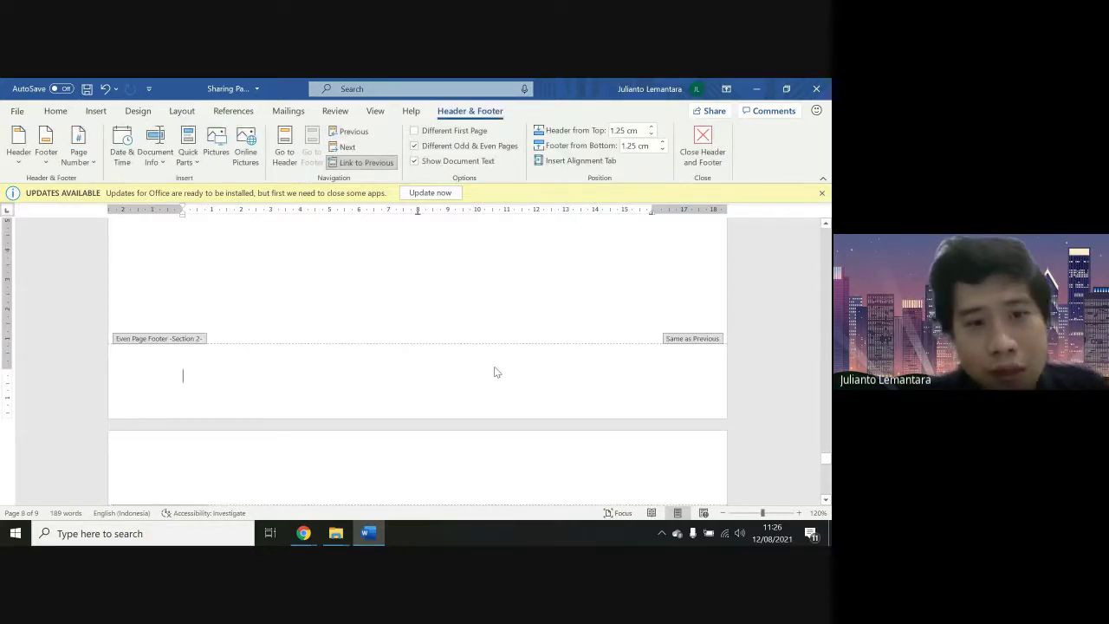
pyautogui.scroll(2, 494, 372)
pyautogui.scroll(18, 495, 372)
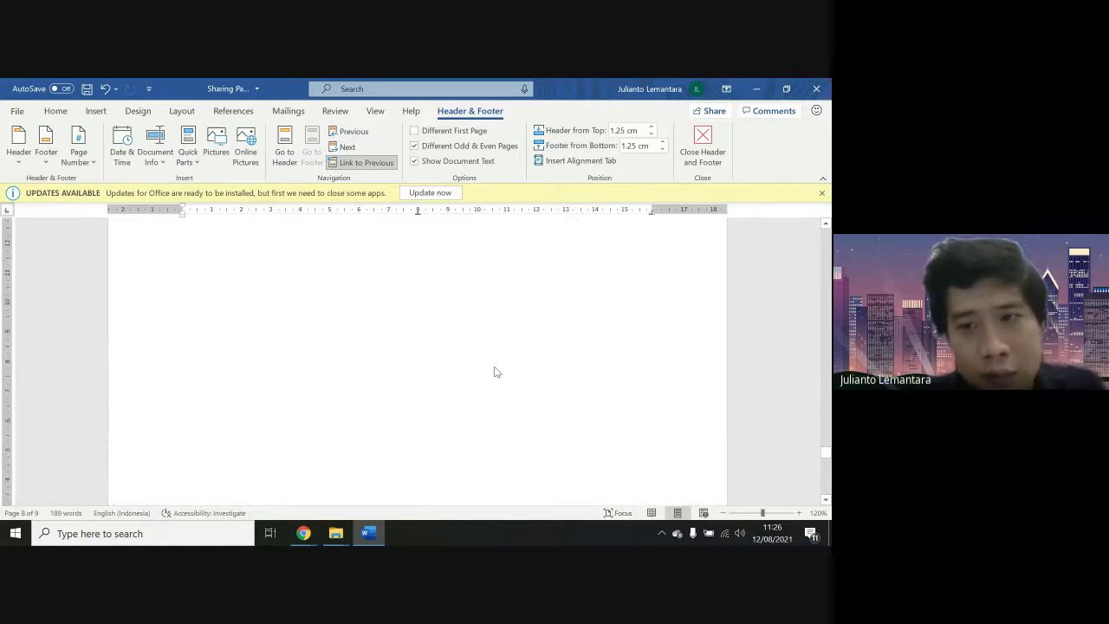
pyautogui.scroll(15, 495, 371)
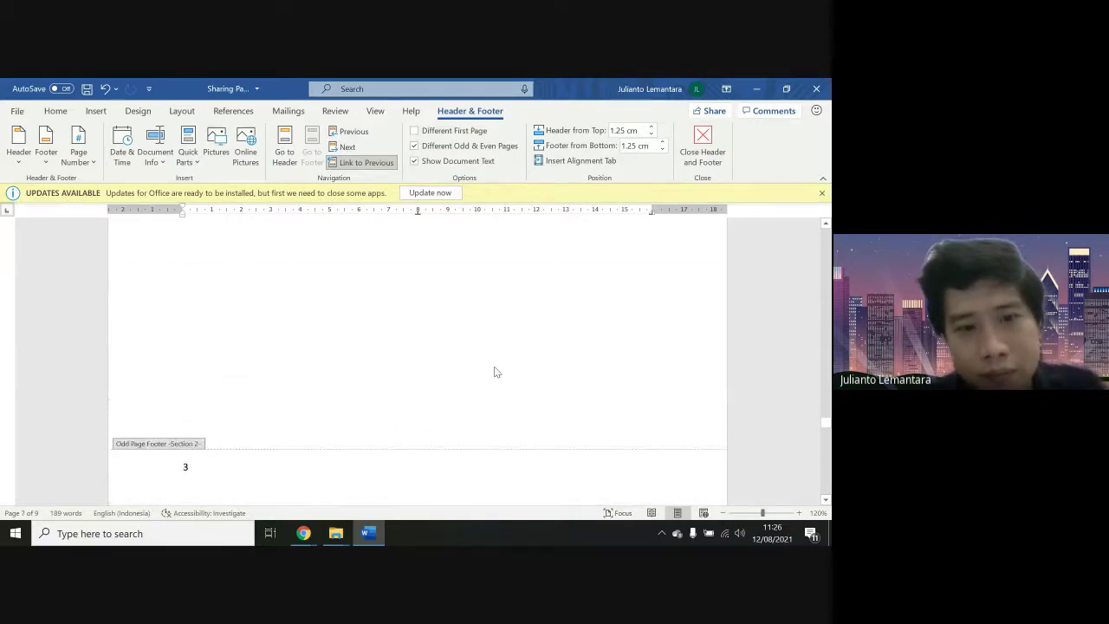
pyautogui.scroll(-3, 495, 371)
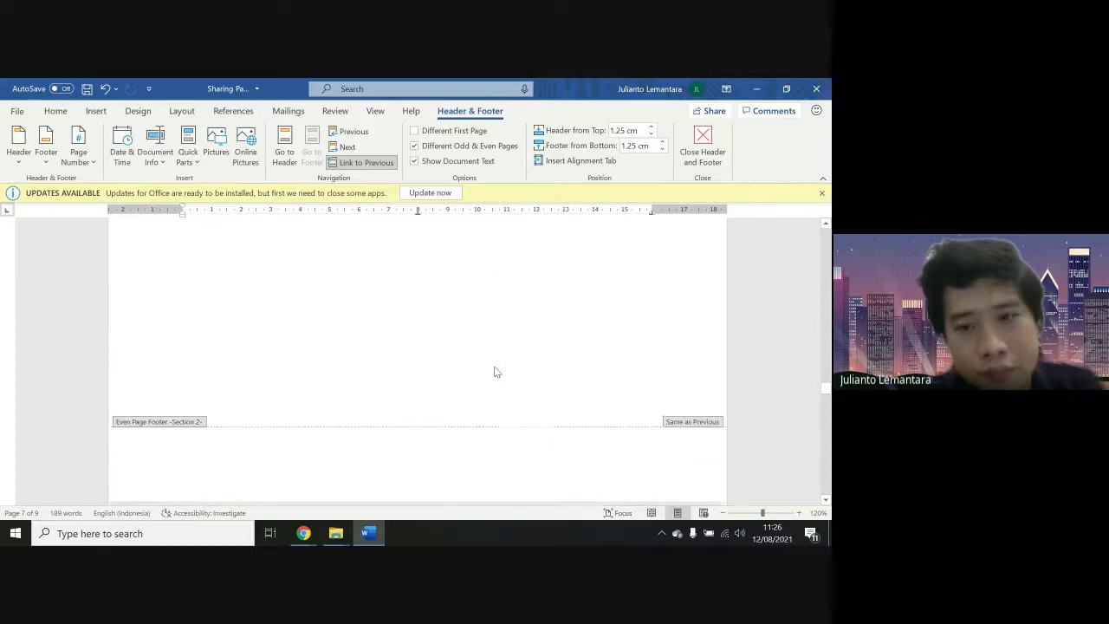
pyautogui.press('Escape')
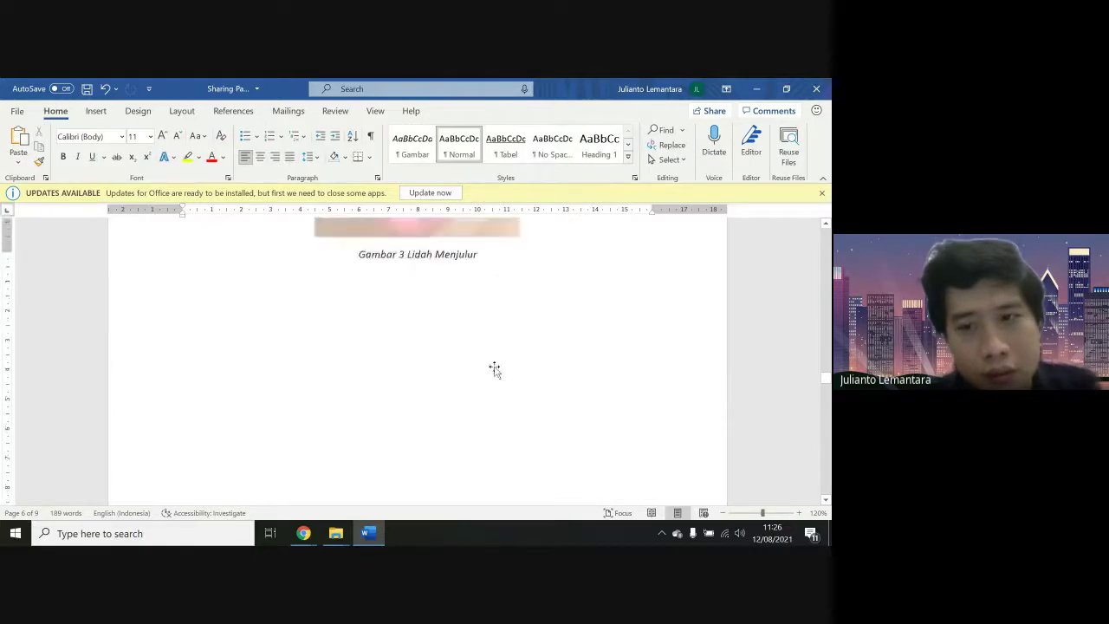
pyautogui.scroll(1, 494, 372)
pyautogui.scroll(-10, 495, 372)
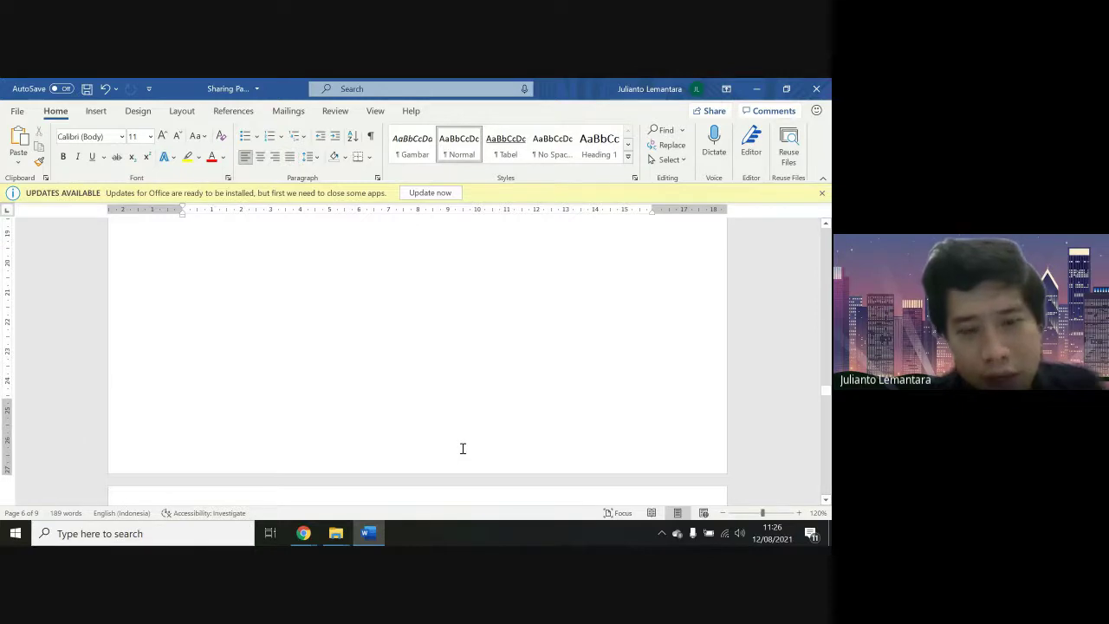
# Turn off Link to Previous for both the even page footer and the even page header
pyautogui.doubleClick(463, 449)
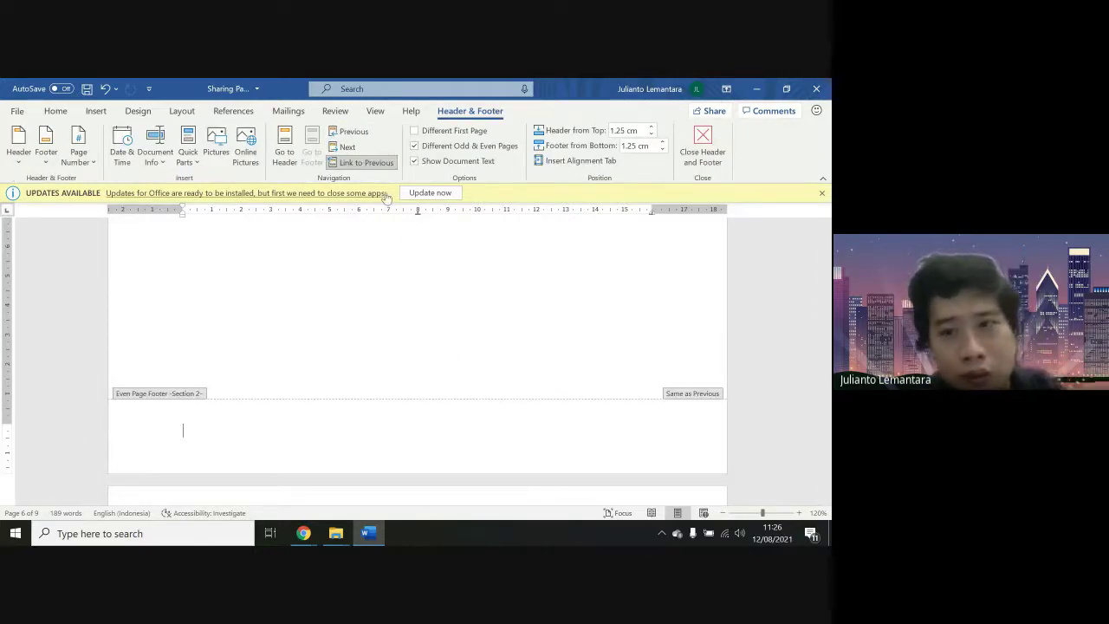
pyautogui.click(360, 162)
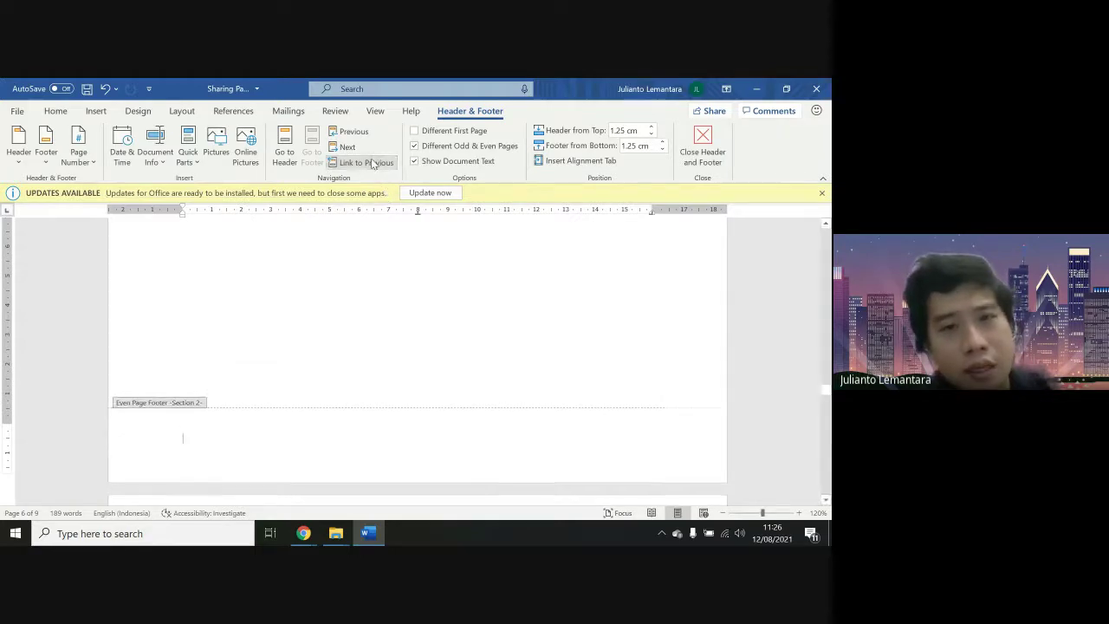
pyautogui.scroll(10, 448, 260)
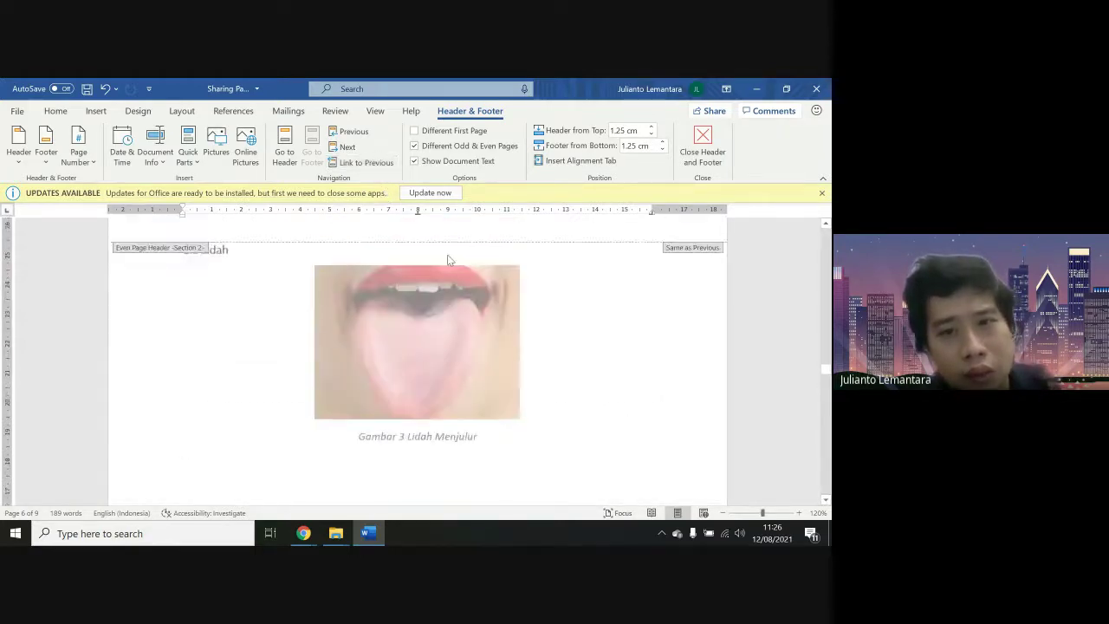
pyautogui.click(451, 273)
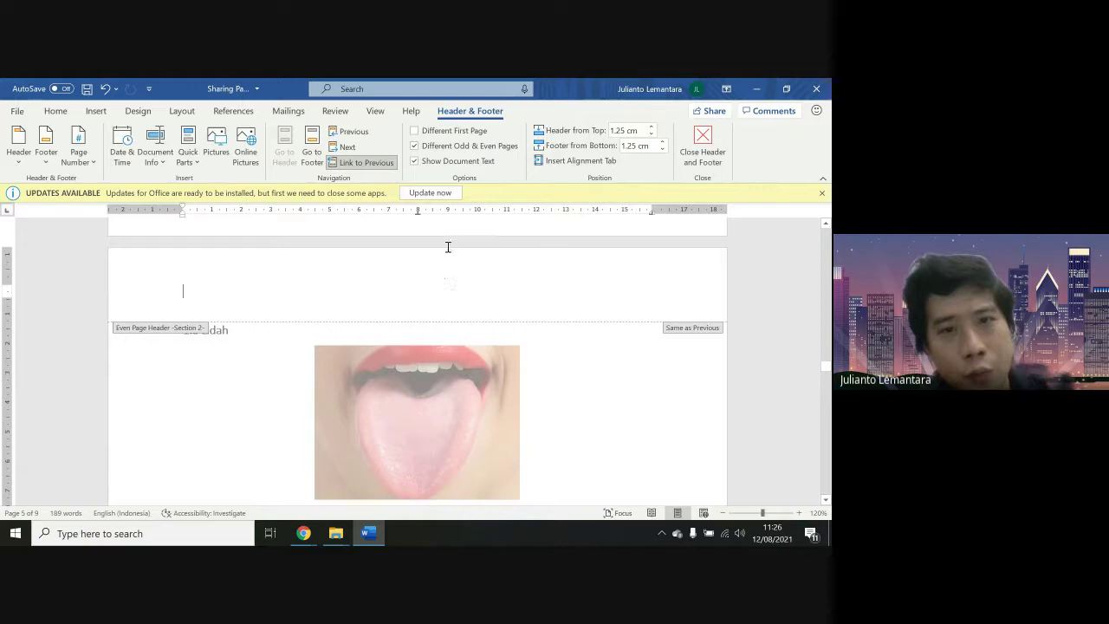
pyautogui.click(361, 163)
# Place the caret in page 6's empty even-page footer
pyautogui.scroll(-8, 493, 335)
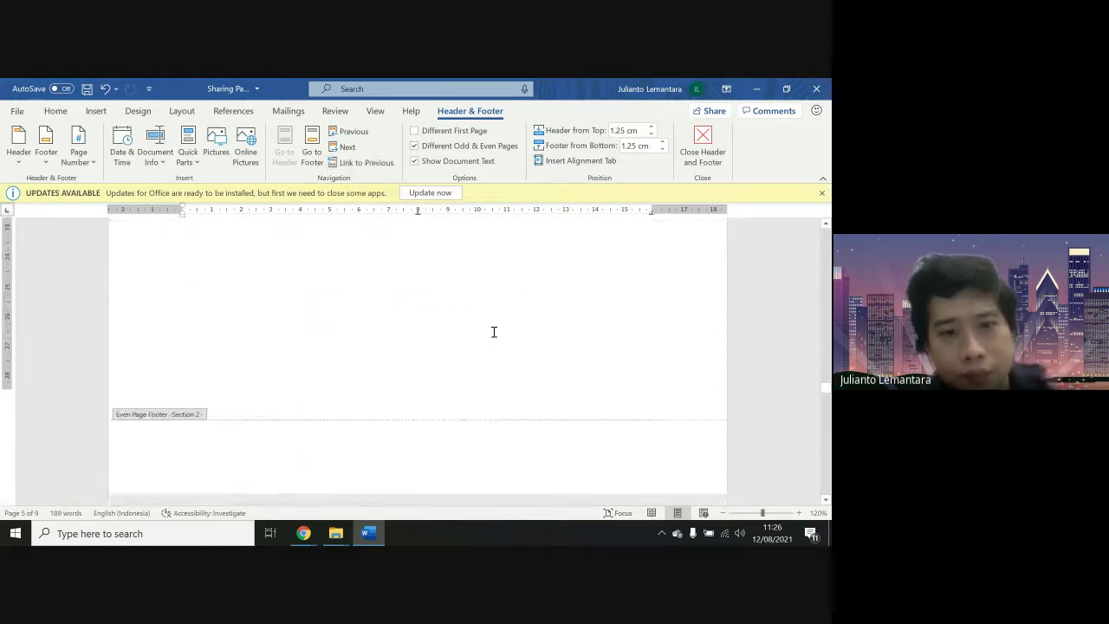
pyautogui.rightClick(494, 336)
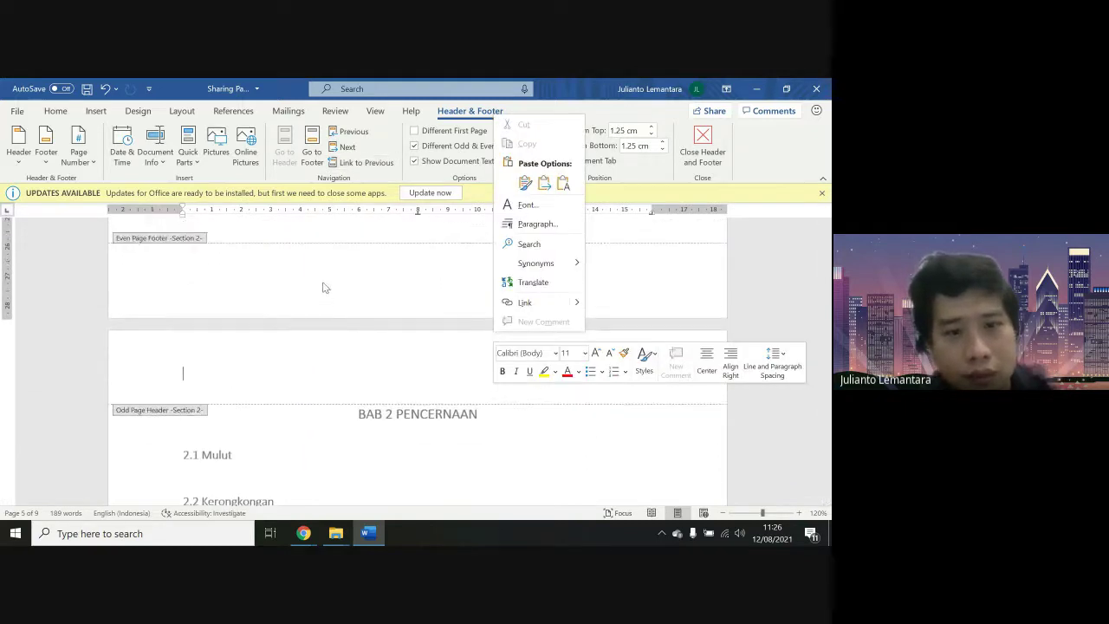
pyautogui.press('Escape')
pyautogui.scroll(-10, 323, 283)
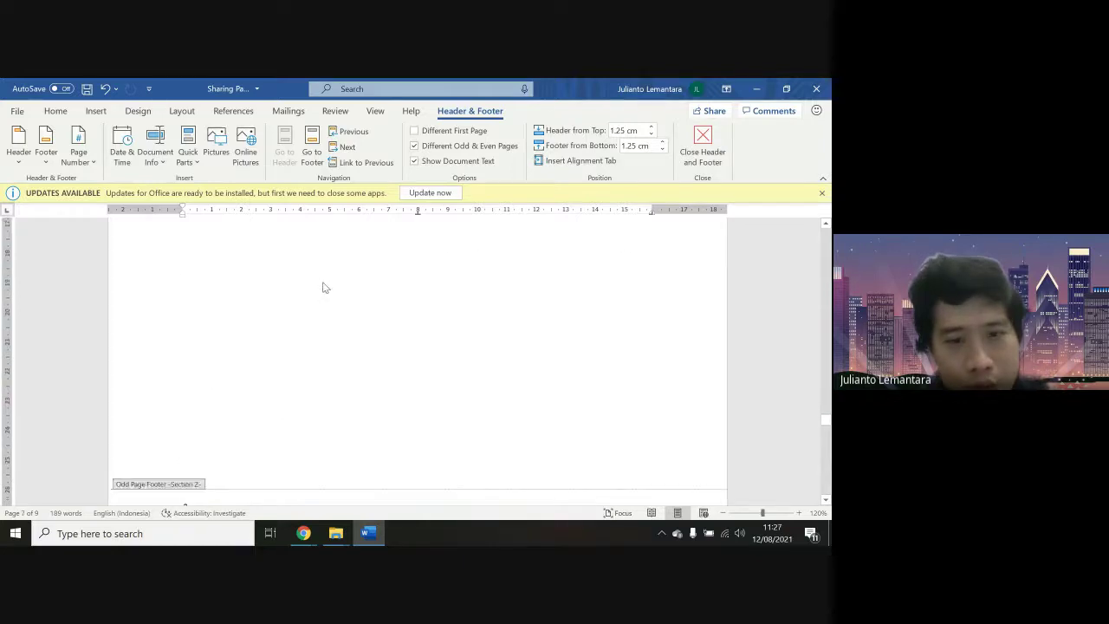
pyautogui.scroll(-10, 324, 287)
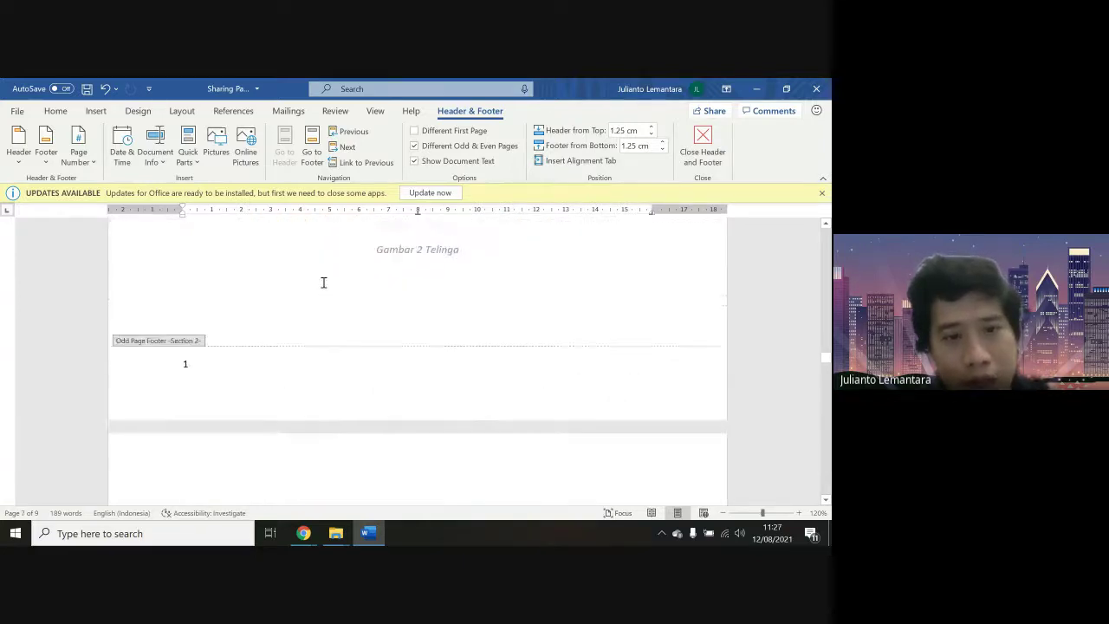
pyautogui.scroll(-3, 324, 288)
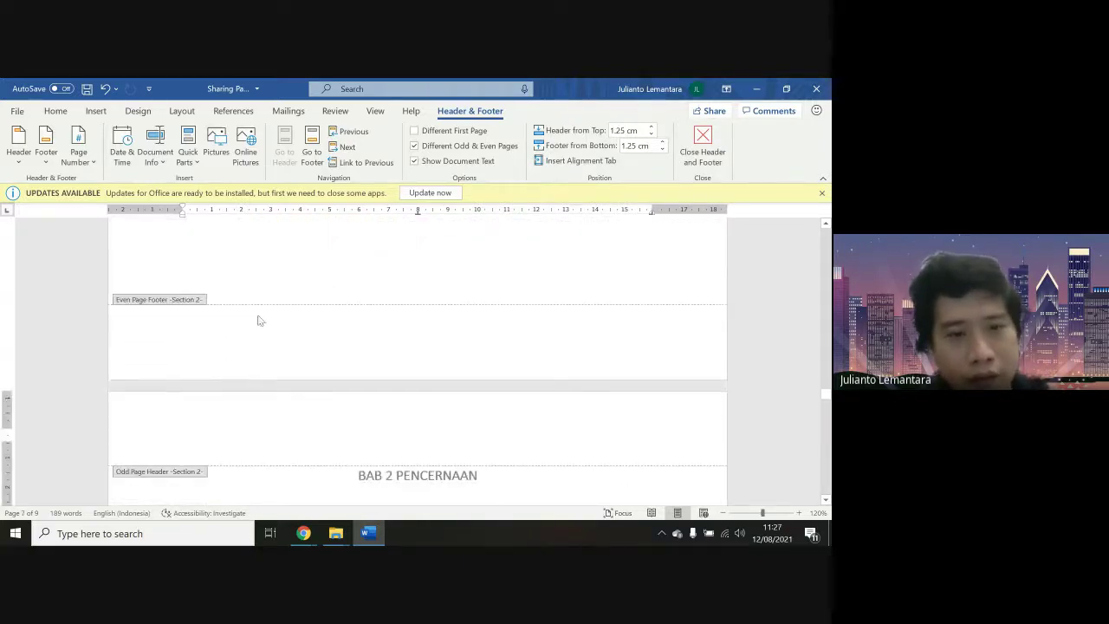
pyautogui.doubleClick(244, 332)
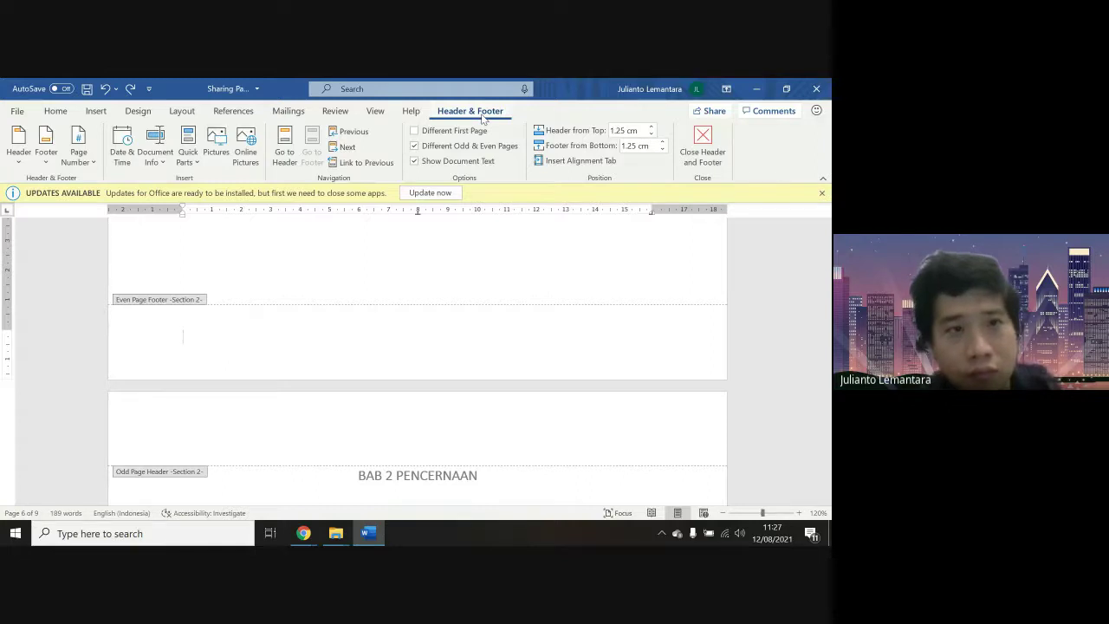
# Set section 2's page number format to Continue from previous section
pyautogui.click(96, 111)
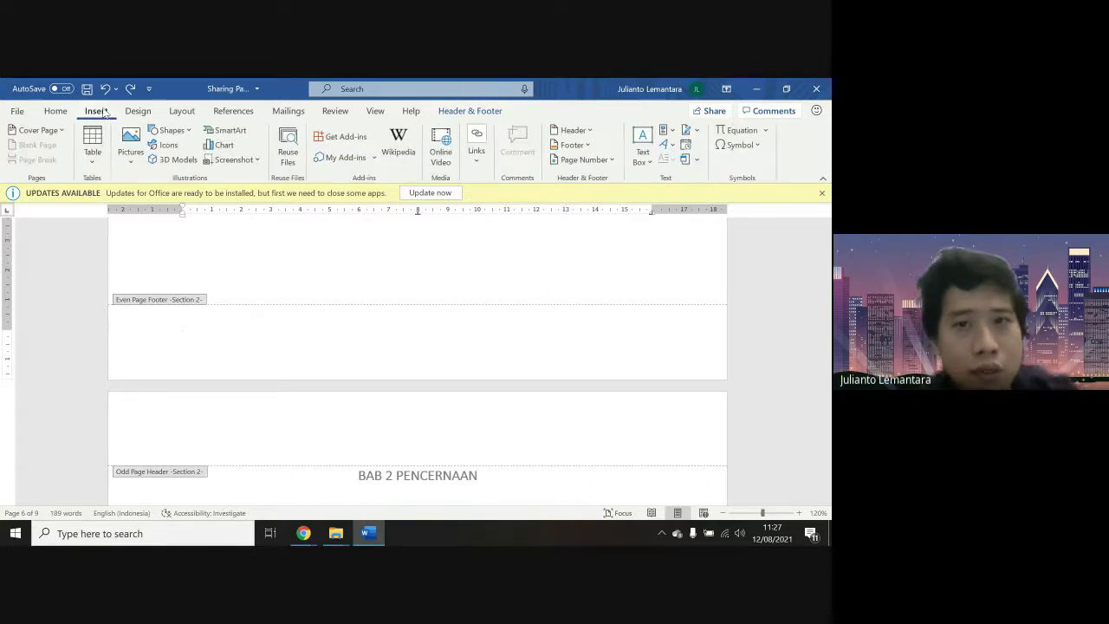
pyautogui.click(582, 159)
pyautogui.moveTo(605, 242)
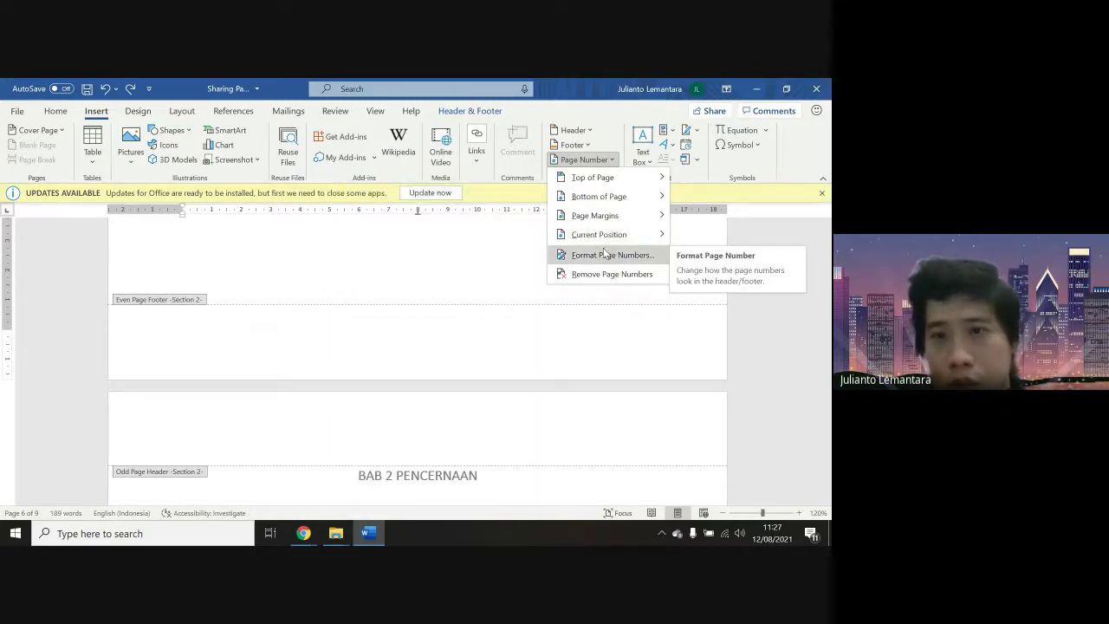
pyautogui.click(604, 254)
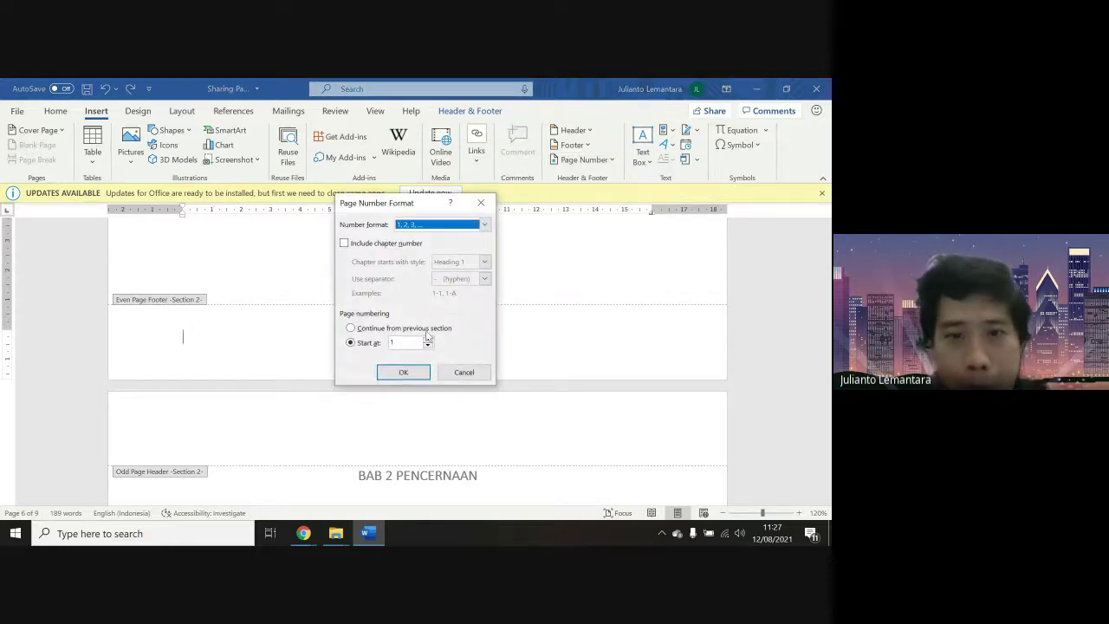
pyautogui.click(424, 329)
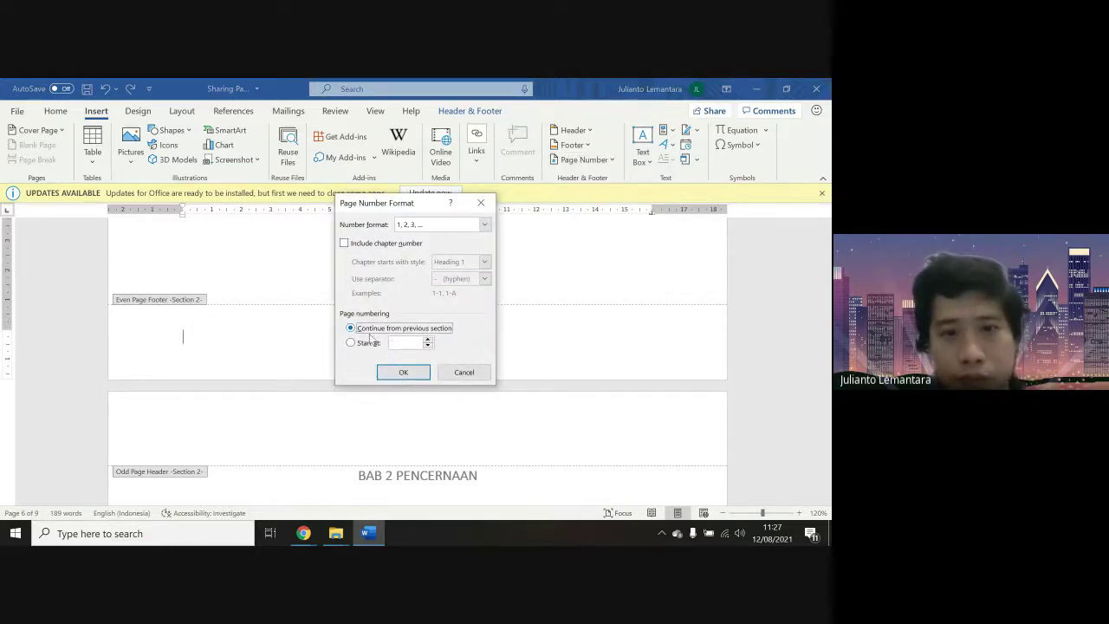
pyautogui.click(402, 372)
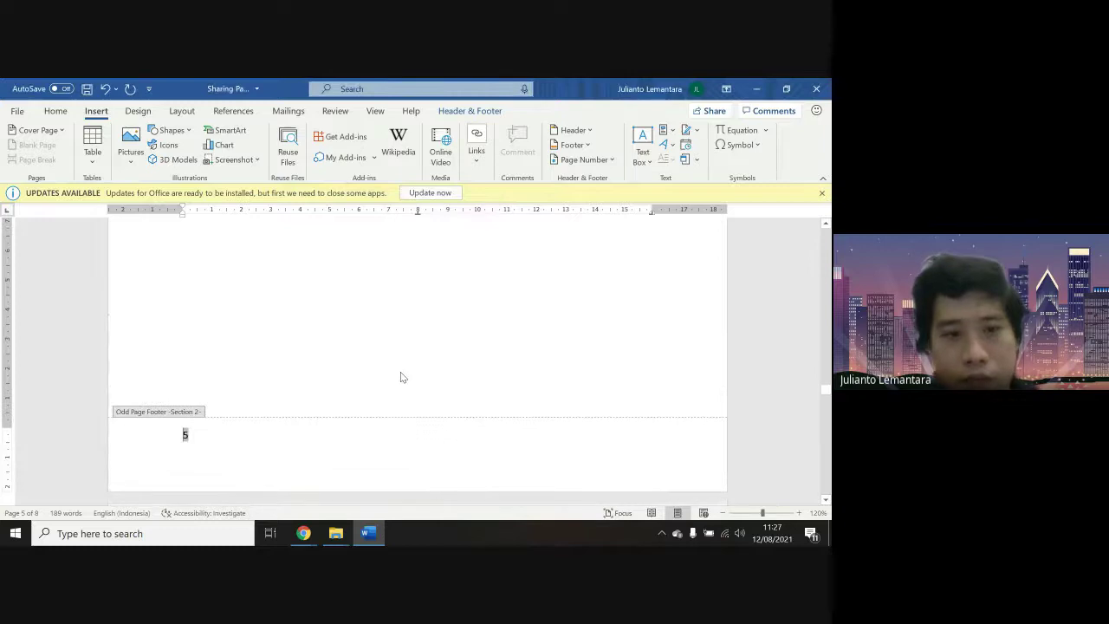
# Scroll through the document's footers, then leave footer editing
pyautogui.scroll(-15, 400, 373)
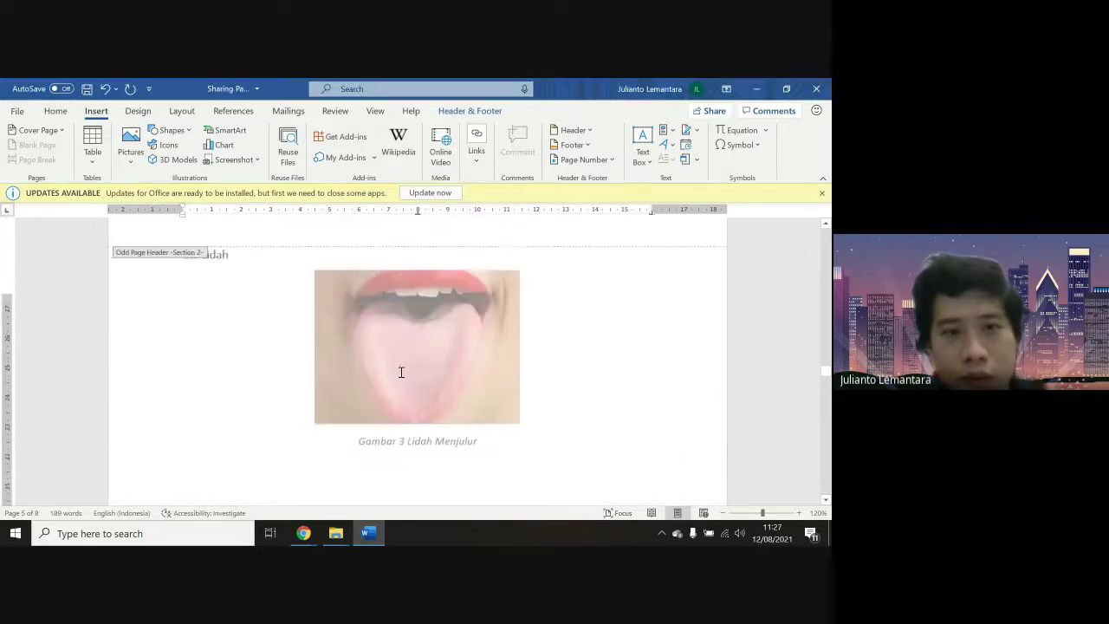
pyautogui.scroll(15, 352, 303)
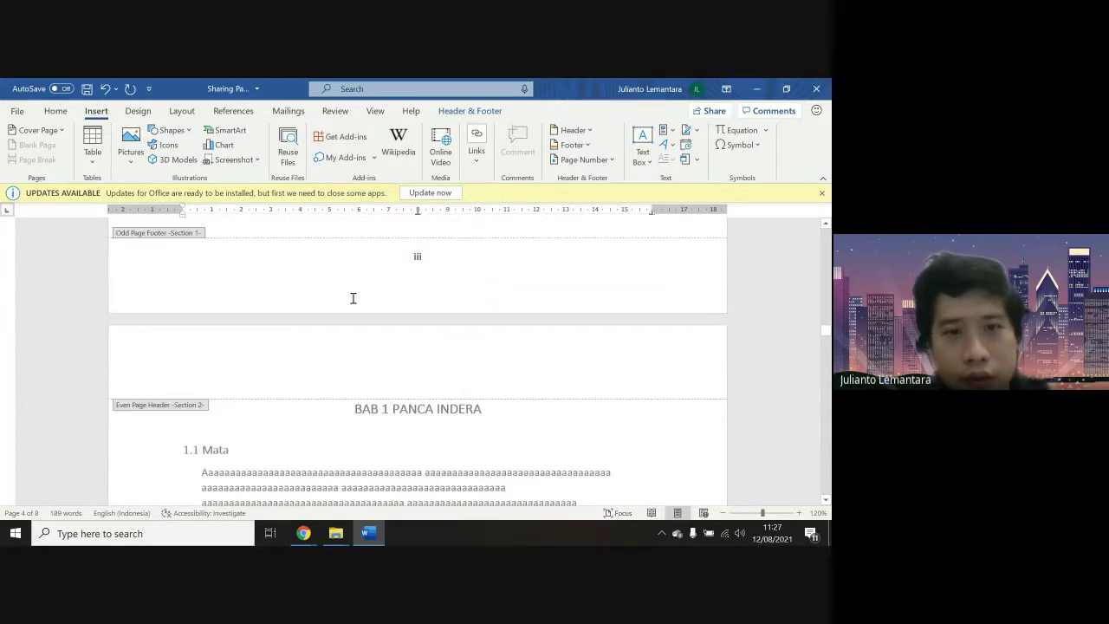
pyautogui.scroll(-15, 352, 301)
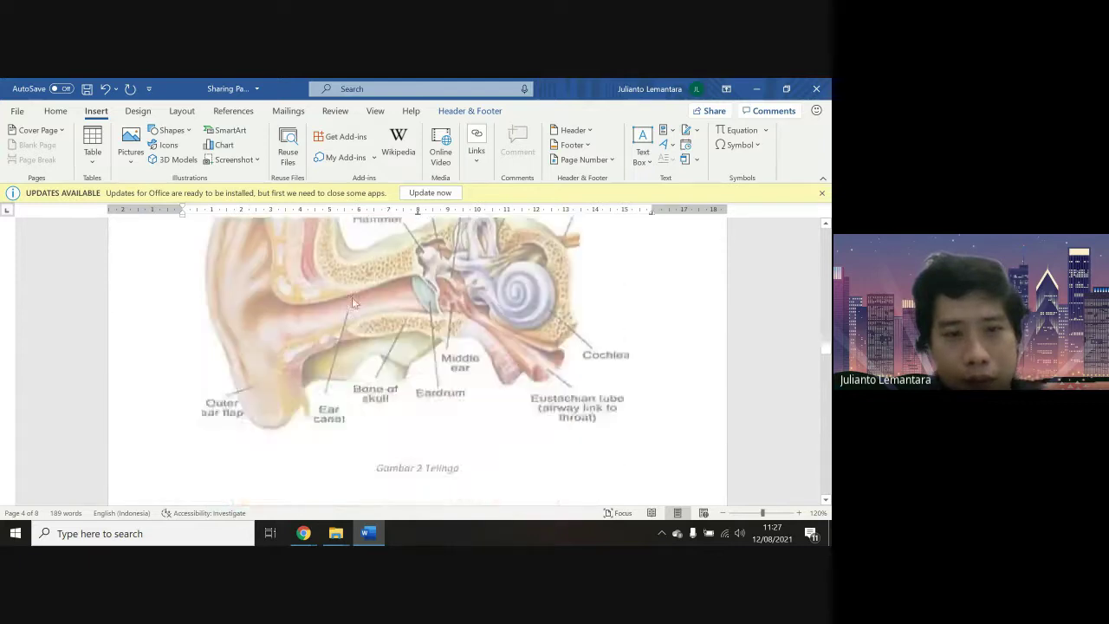
pyautogui.scroll(-10, 352, 299)
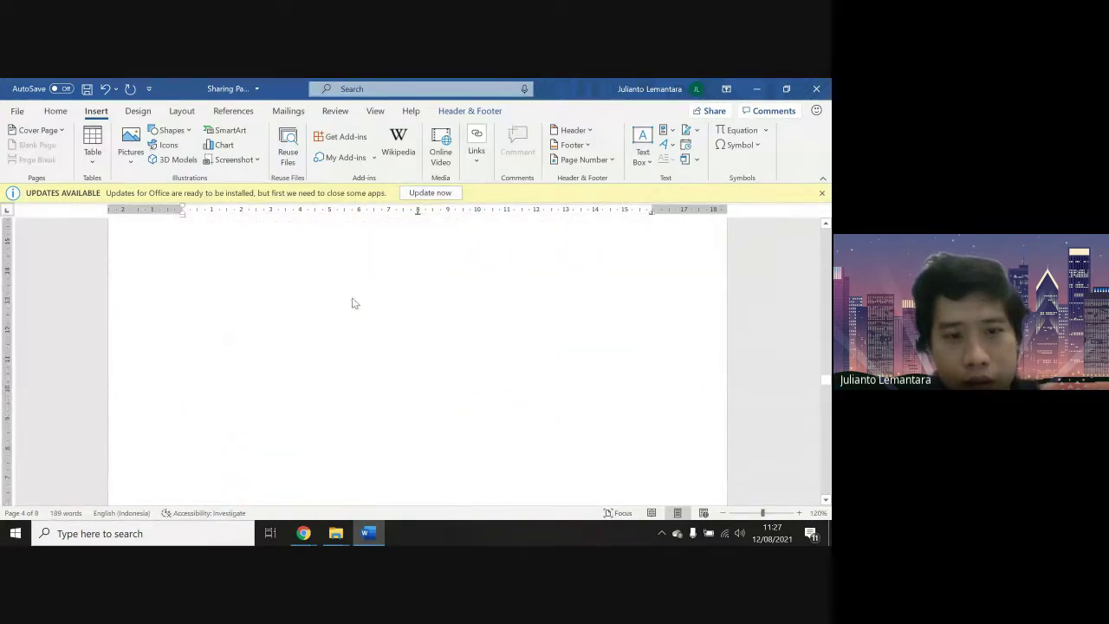
pyautogui.scroll(-10, 352, 302)
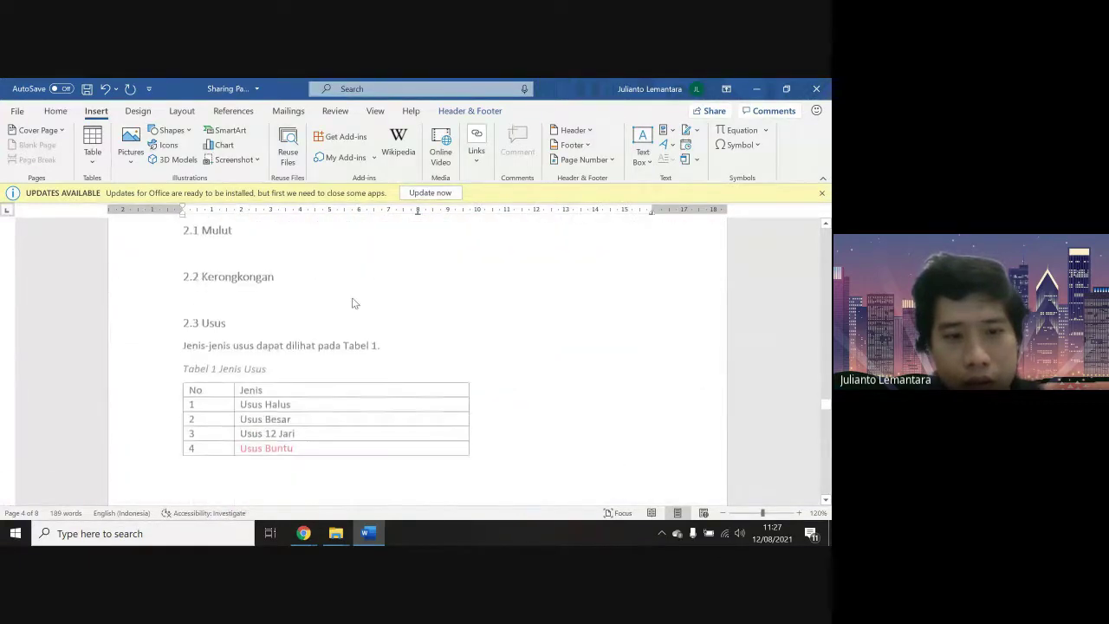
pyautogui.scroll(8, 351, 301)
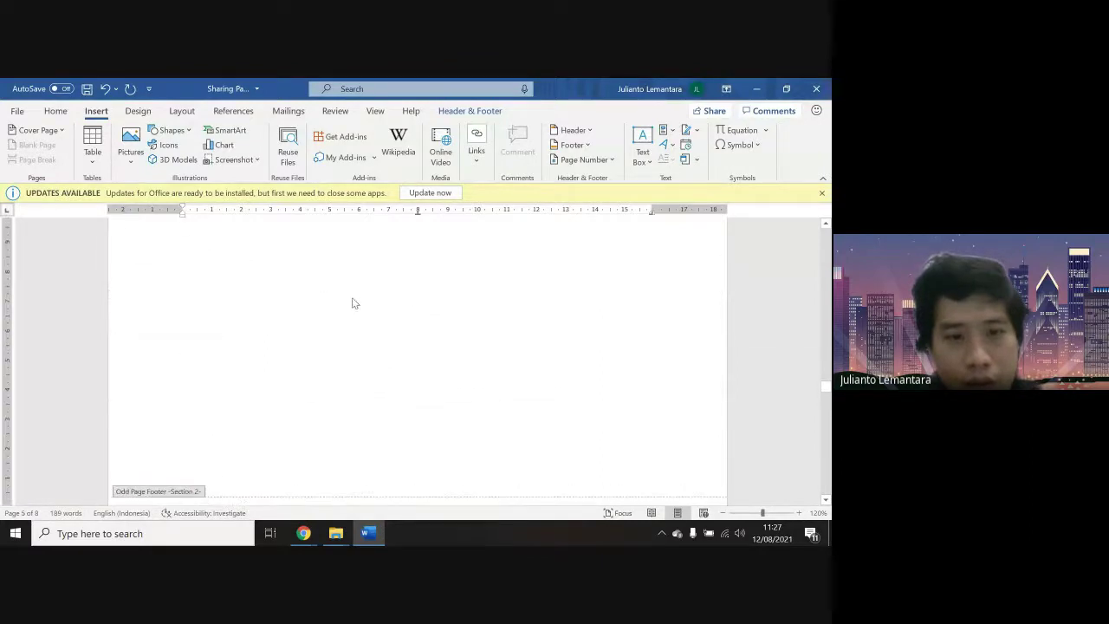
pyautogui.scroll(10, 353, 302)
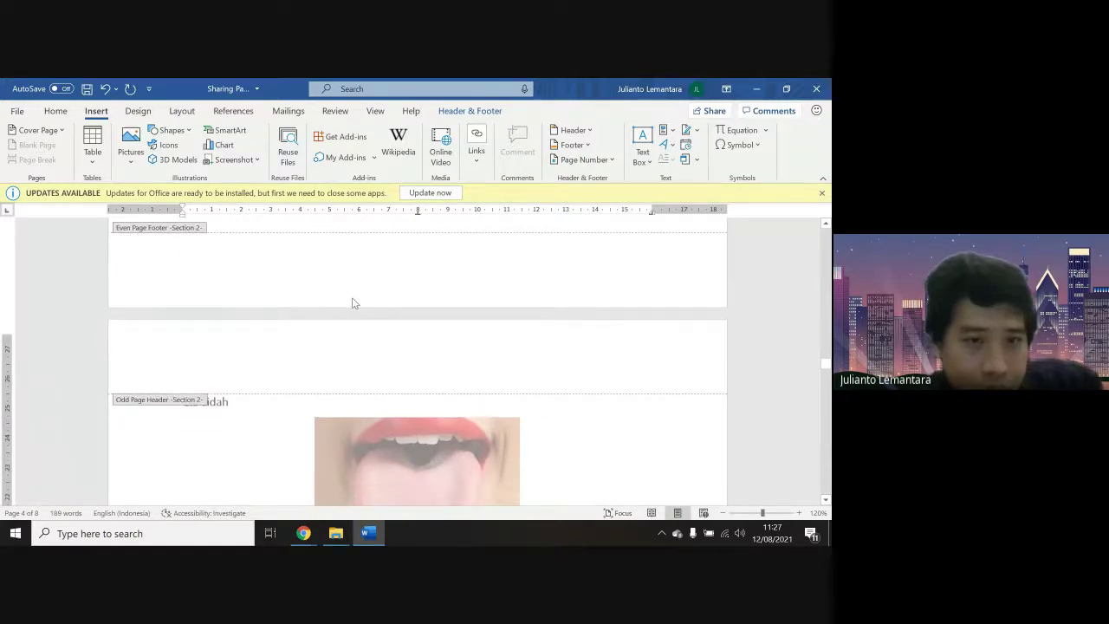
pyautogui.scroll(10, 353, 298)
pyautogui.scroll(5, 353, 303)
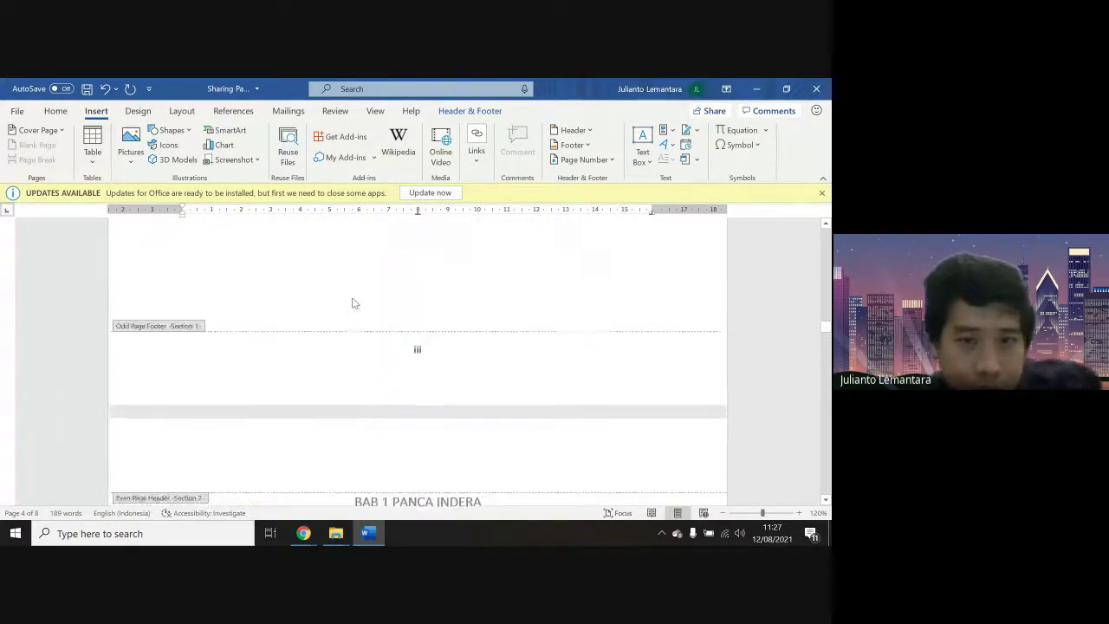
pyautogui.scroll(-8, 353, 303)
pyautogui.scroll(-12, 353, 303)
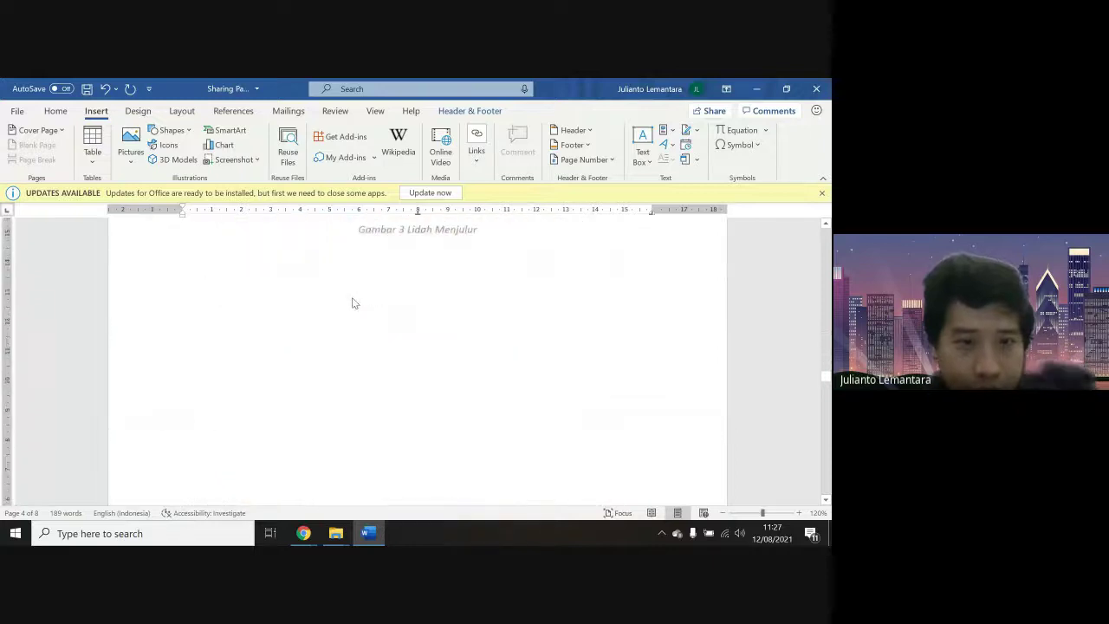
pyautogui.scroll(3, 353, 298)
pyautogui.scroll(-15, 353, 298)
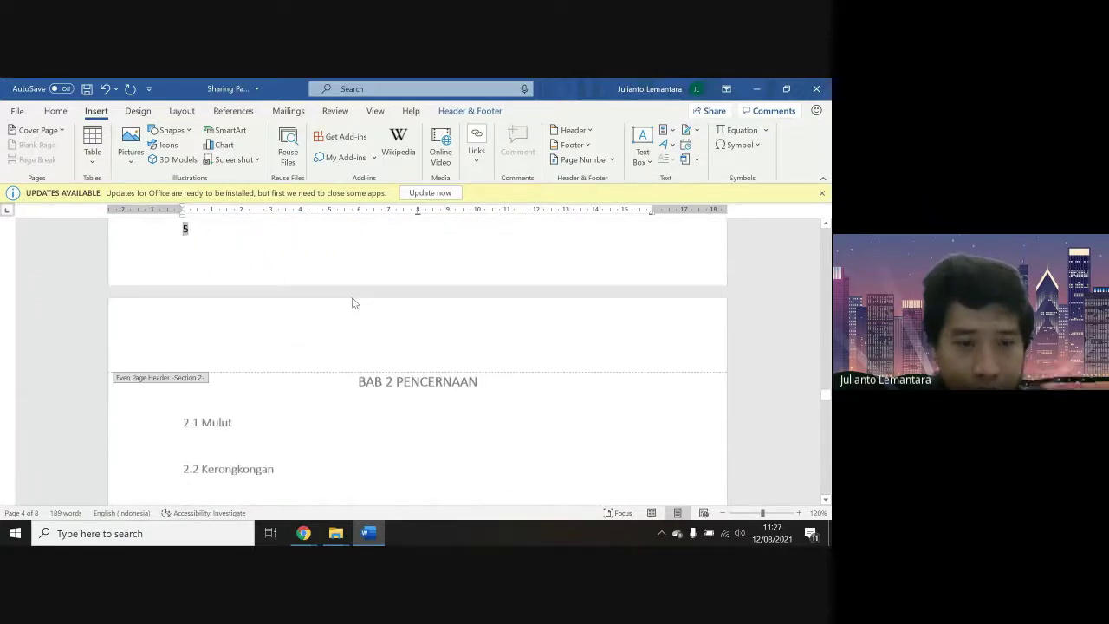
pyautogui.scroll(-20, 353, 298)
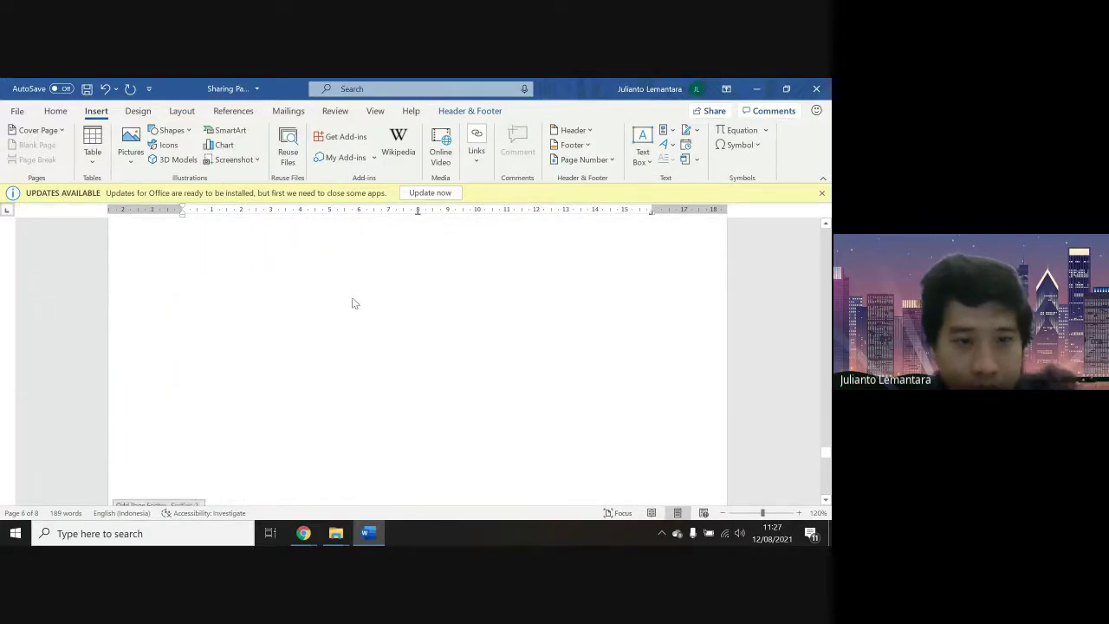
pyautogui.scroll(-6, 353, 302)
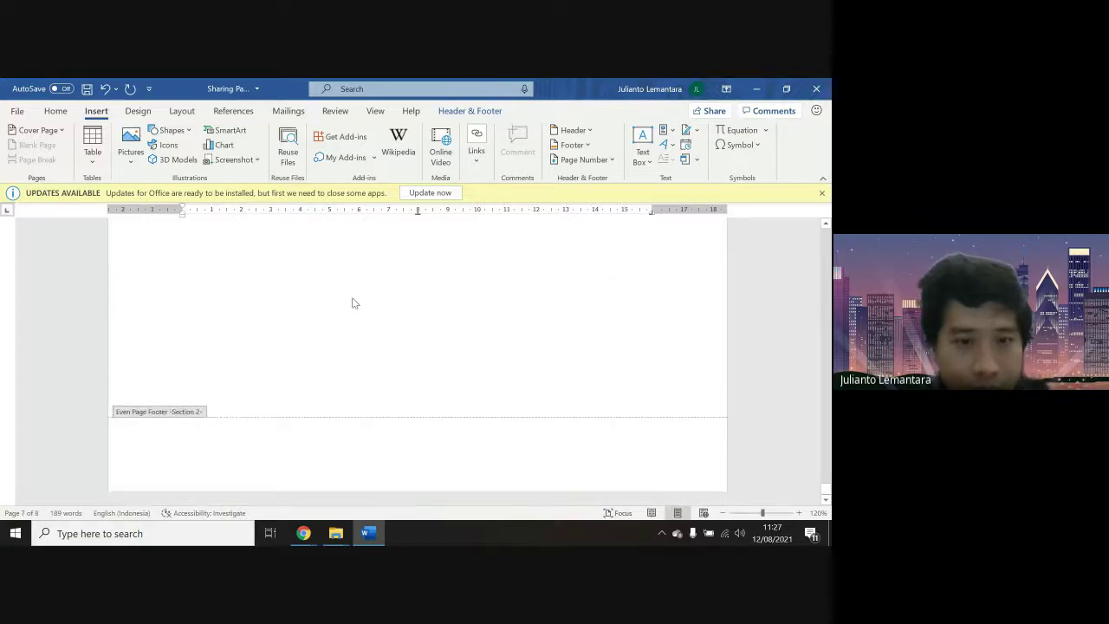
pyautogui.scroll(10, 353, 303)
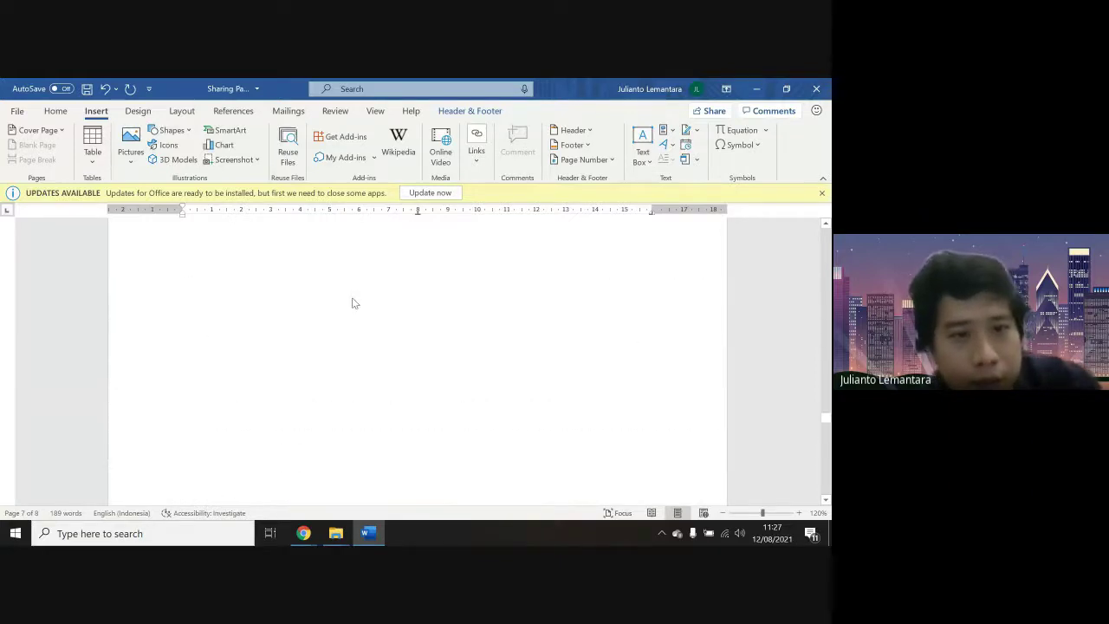
pyautogui.scroll(10, 353, 303)
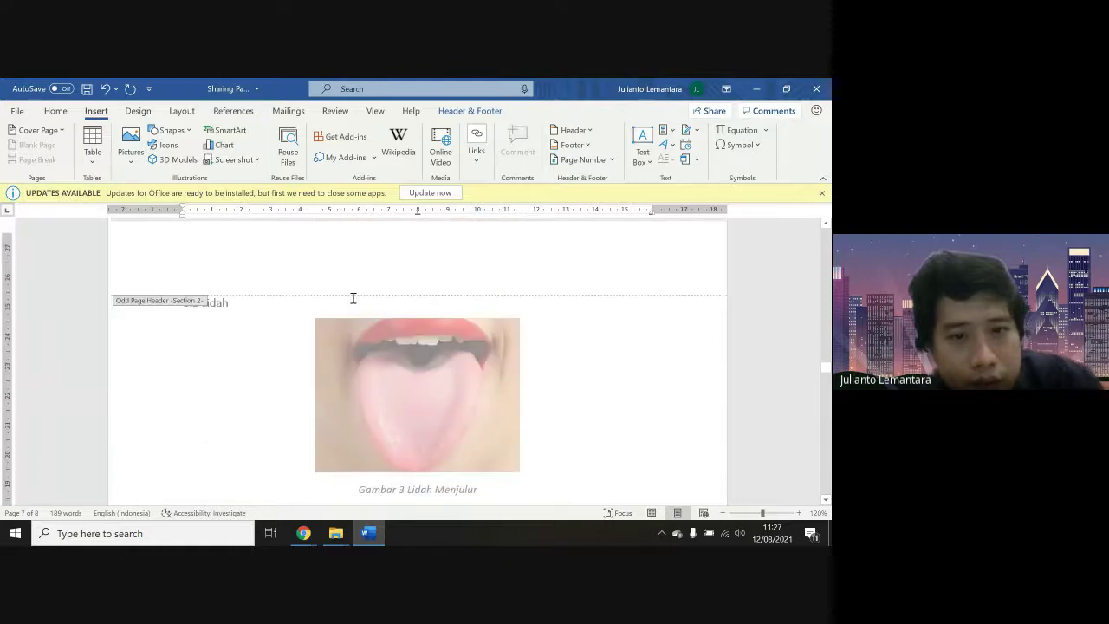
pyautogui.scroll(8, 352, 303)
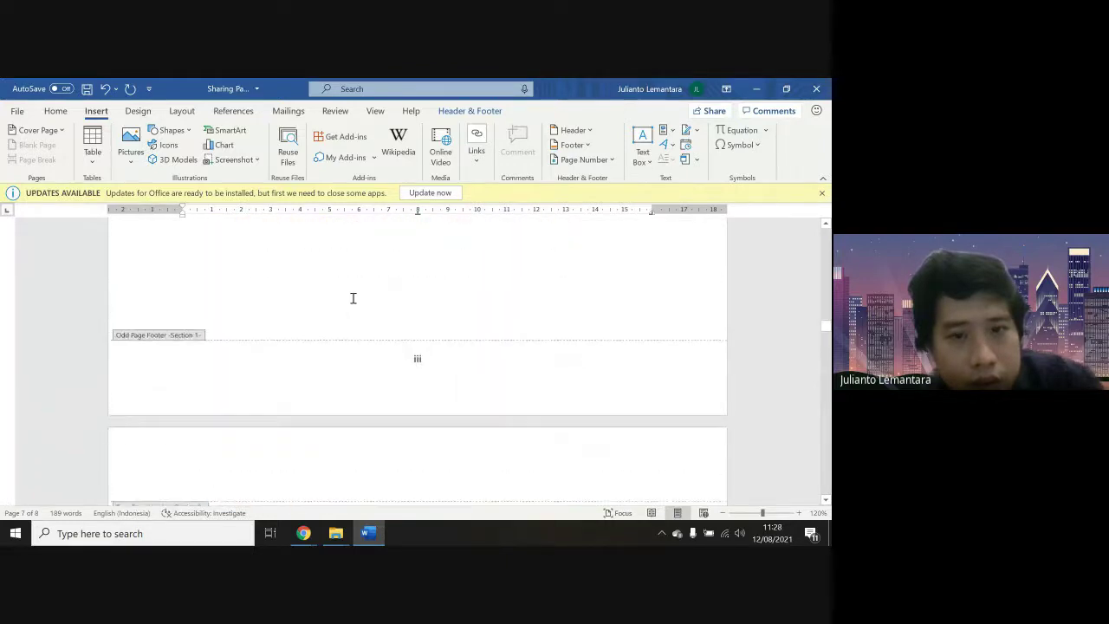
pyautogui.scroll(-10, 353, 303)
pyautogui.scroll(-10, 352, 303)
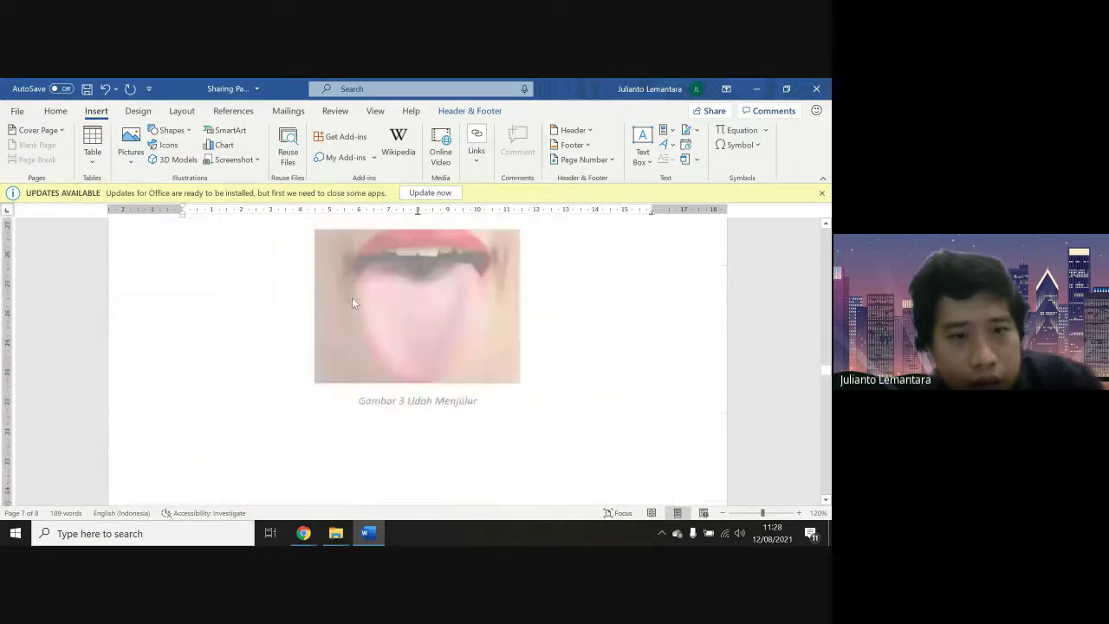
pyautogui.scroll(-3, 352, 303)
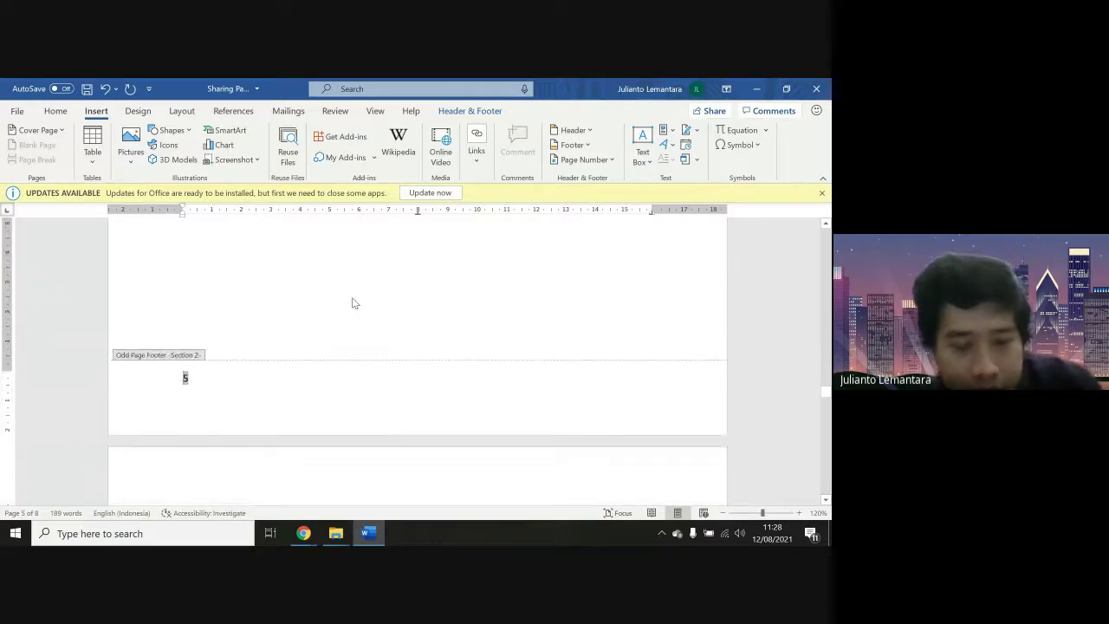
pyautogui.press('Escape')
# Reopen the blank even-page footer on page 6 for editing
pyautogui.scroll(-5, 352, 303)
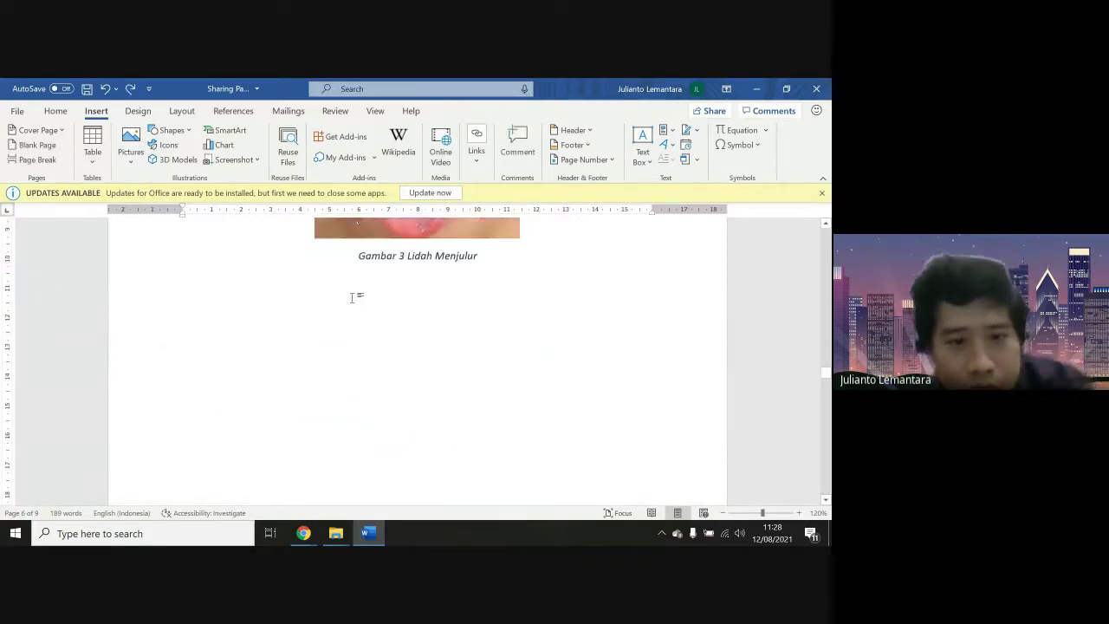
pyautogui.scroll(-10, 351, 302)
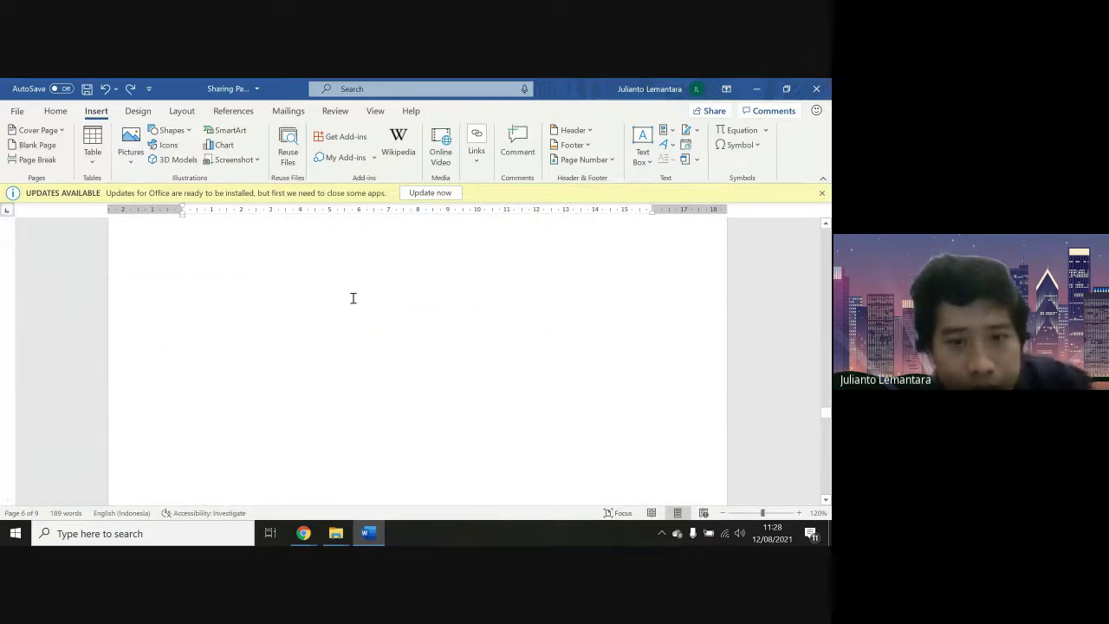
pyautogui.scroll(12, 352, 303)
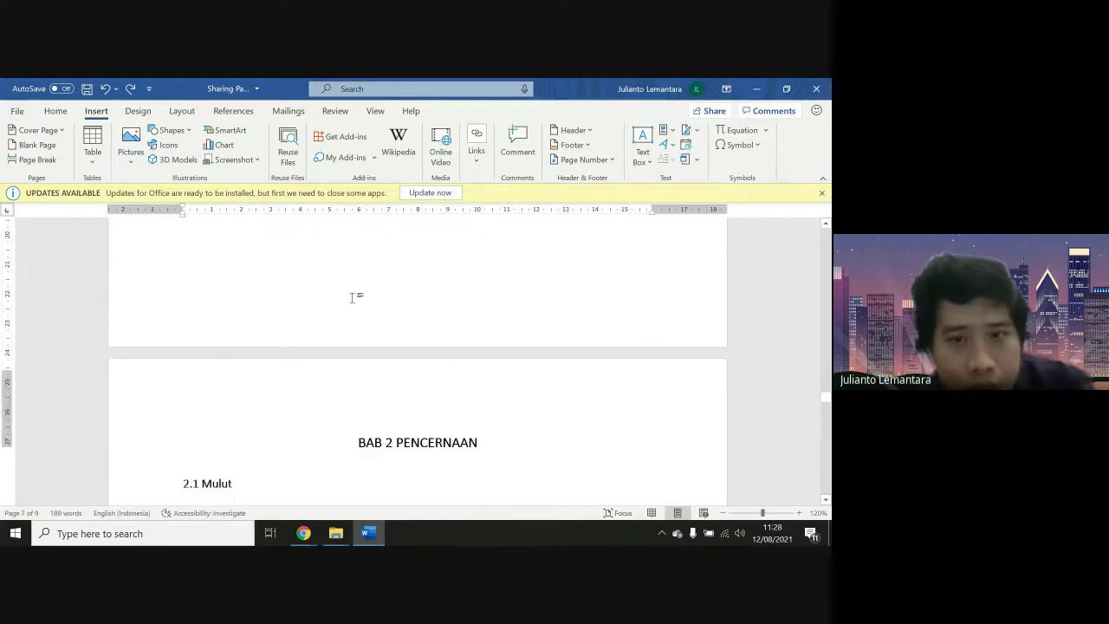
pyautogui.scroll(15, 352, 294)
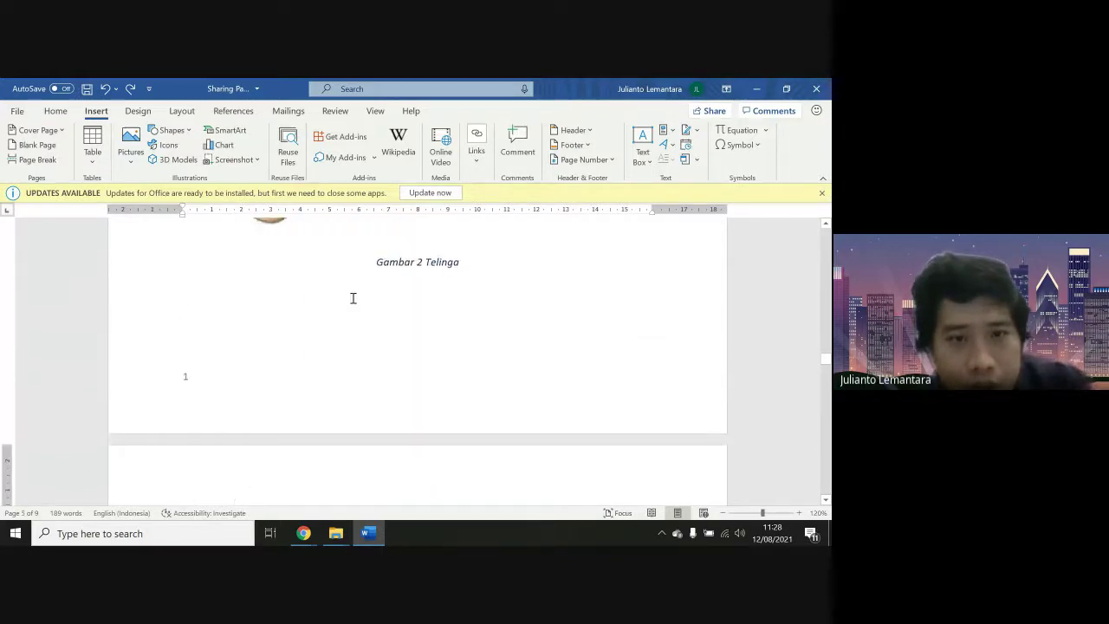
pyautogui.scroll(-12, 353, 298)
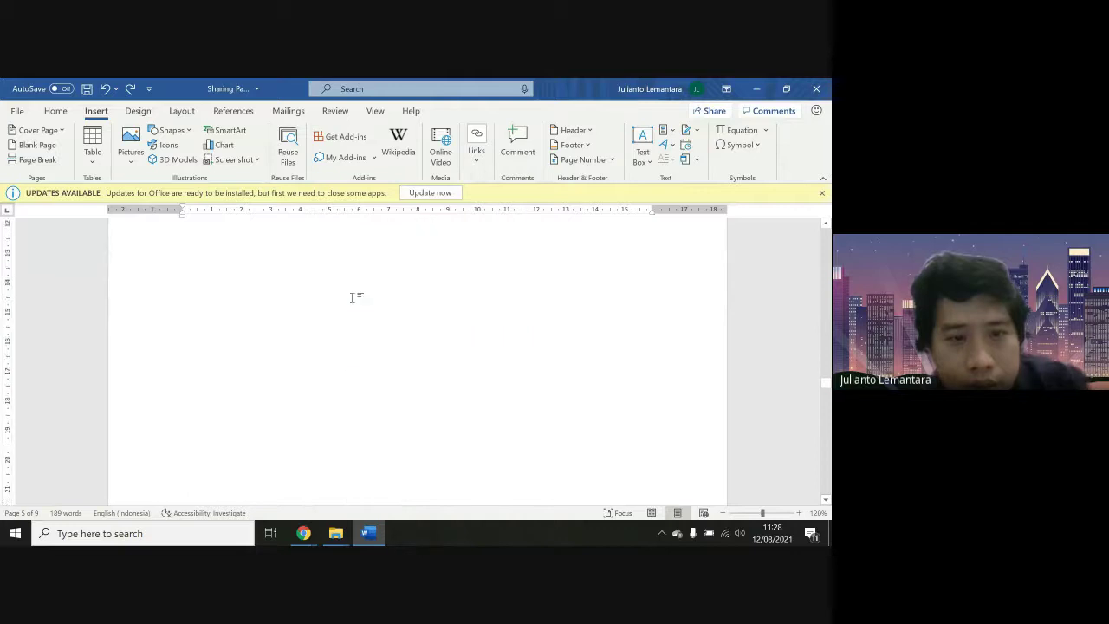
pyautogui.scroll(-3, 353, 297)
pyautogui.doubleClick(358, 339)
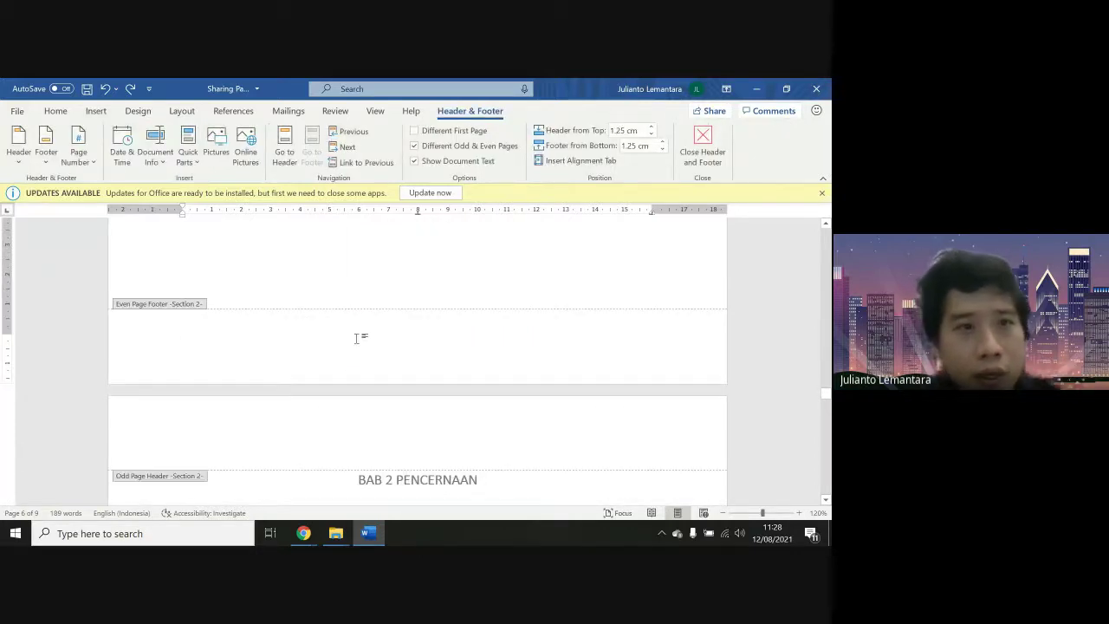
# Set section 2's page number format to Start at 1
pyautogui.click(55, 111)
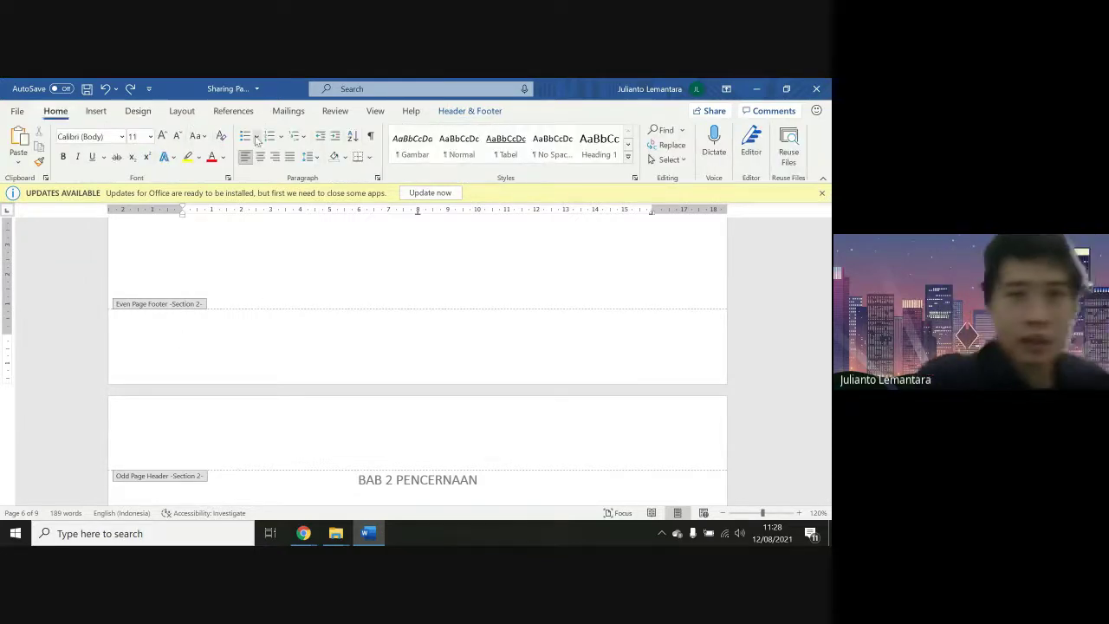
pyautogui.click(184, 112)
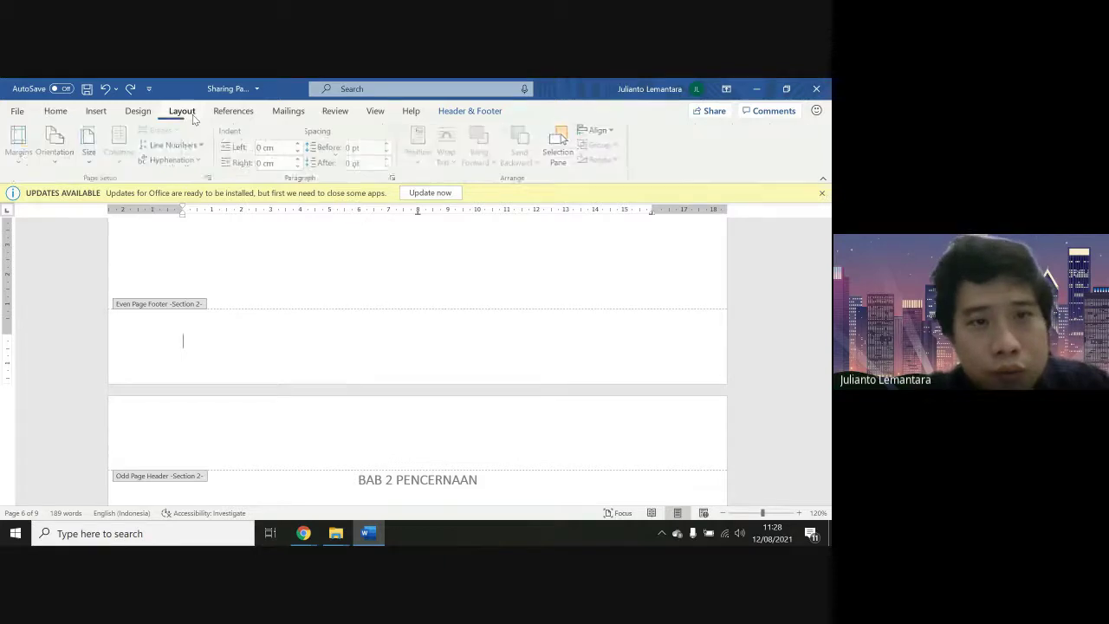
pyautogui.click(97, 111)
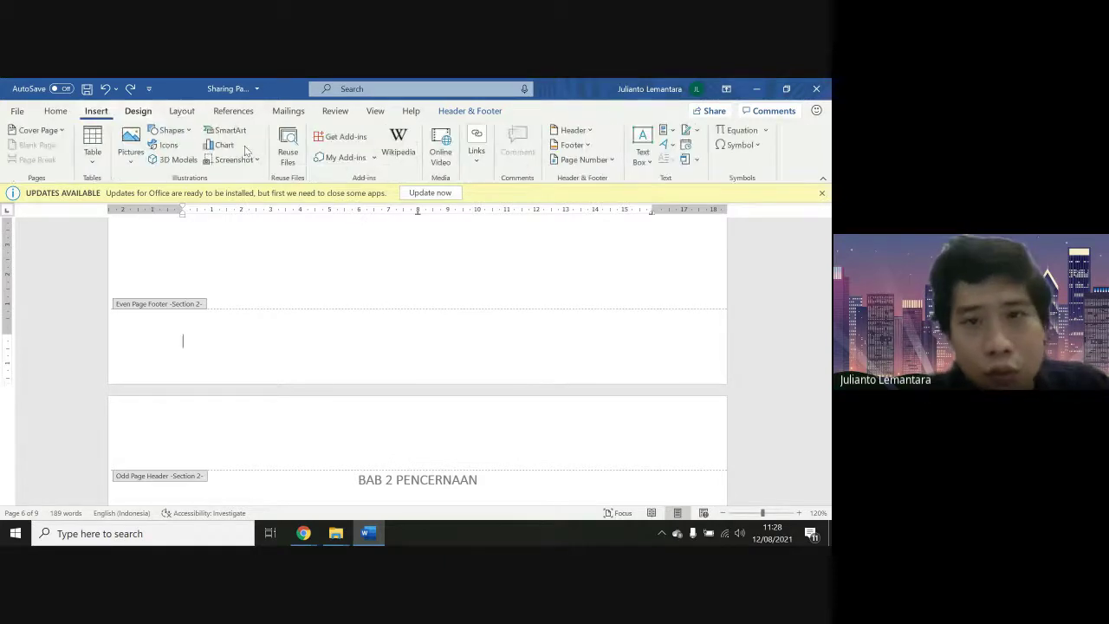
pyautogui.click(579, 159)
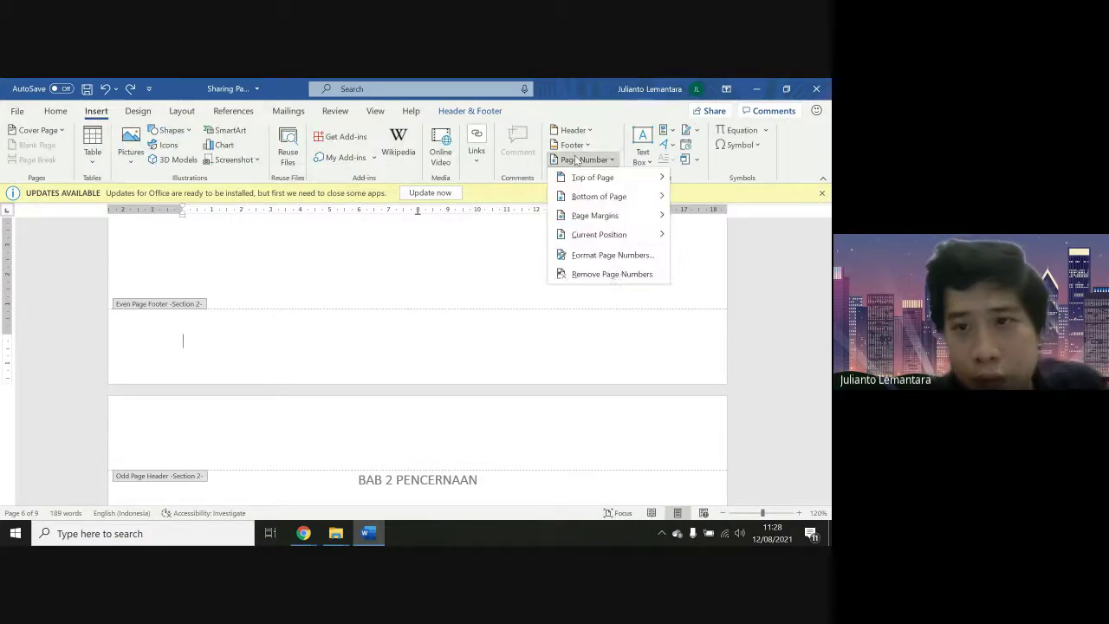
pyautogui.click(611, 255)
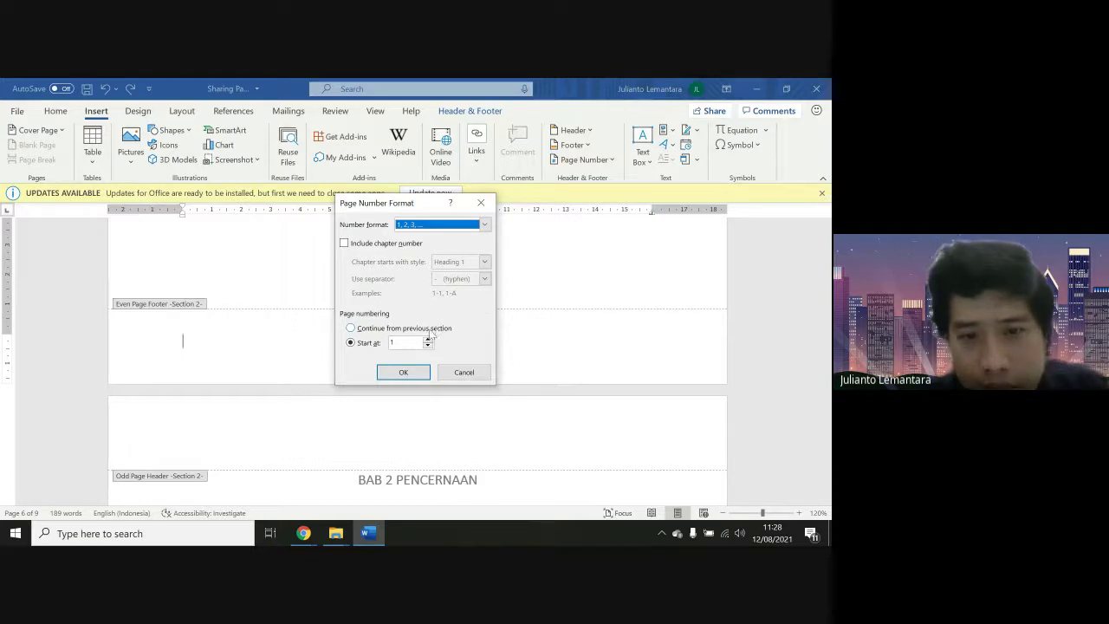
pyautogui.click(403, 371)
pyautogui.scroll(5, 416, 376)
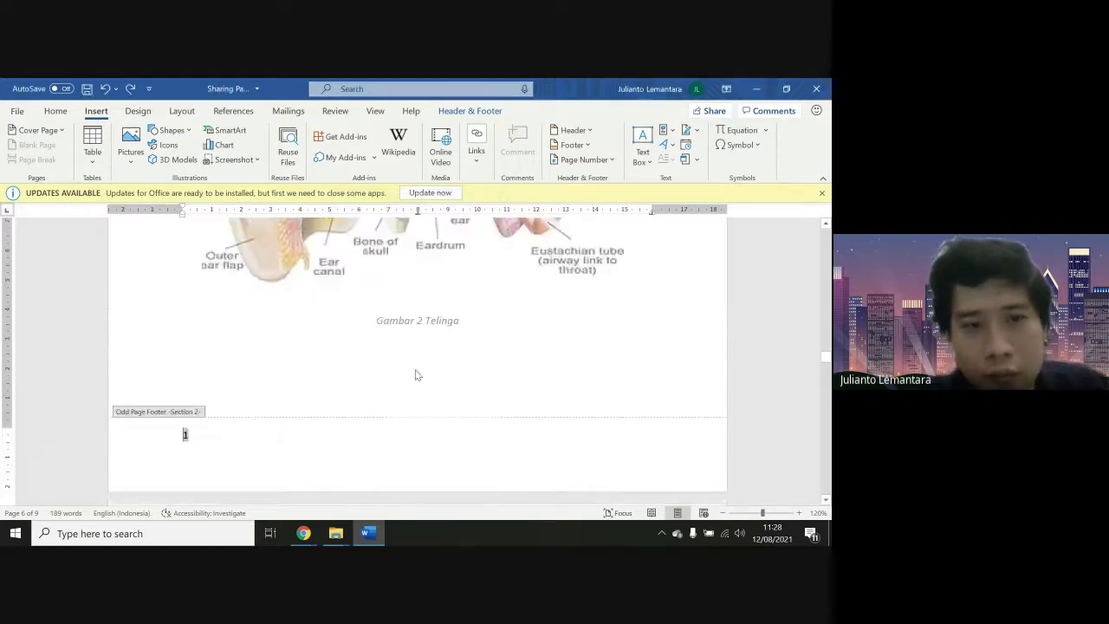
pyautogui.scroll(6, 444, 413)
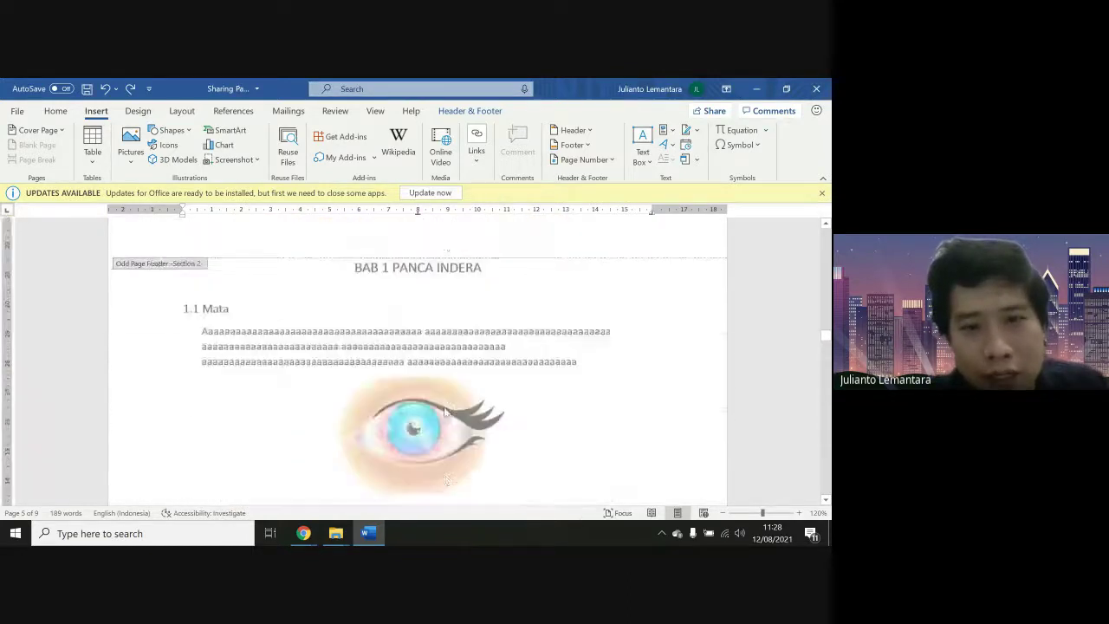
pyautogui.scroll(-2, 444, 413)
pyautogui.scroll(-10, 444, 413)
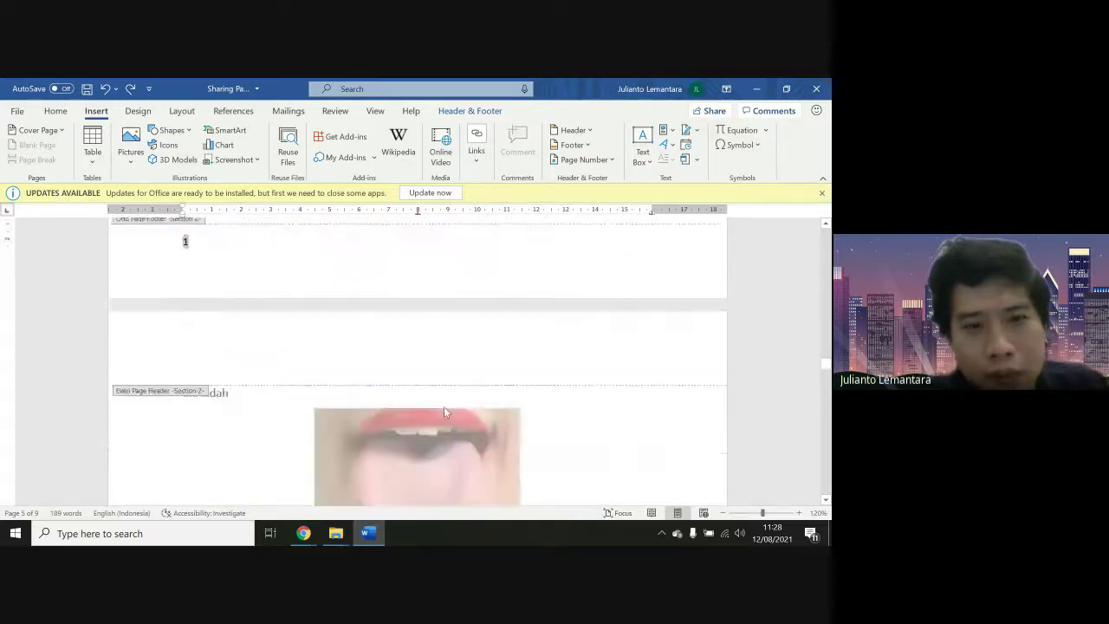
pyautogui.scroll(-3, 444, 412)
pyautogui.scroll(-2, 444, 412)
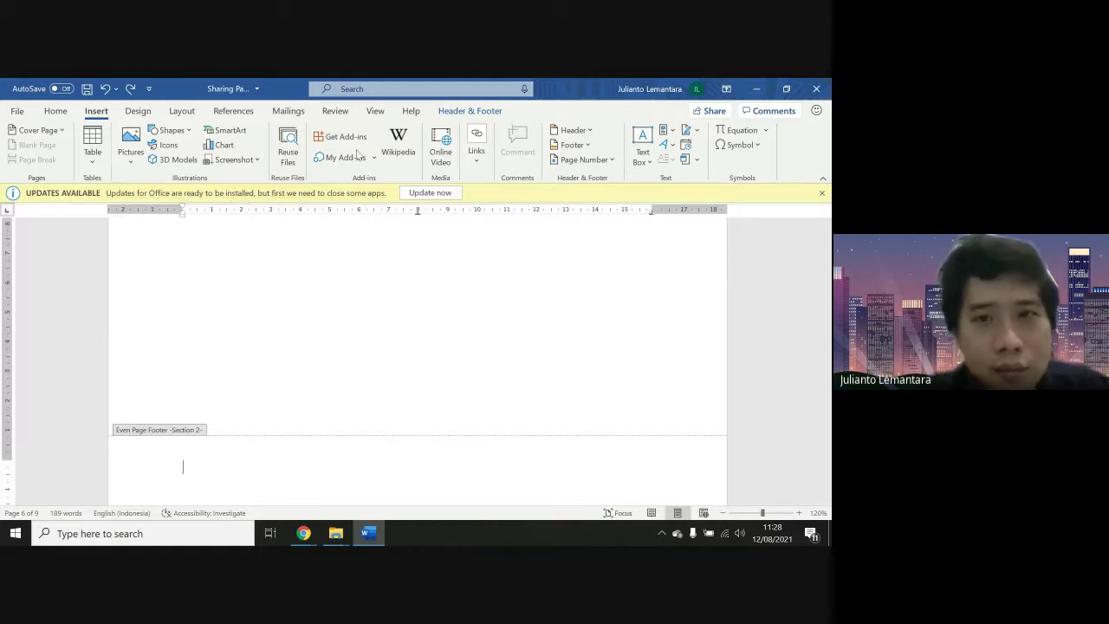
# Add a Plain Number 3 page number to the even-page footers and review pages 1 to 5
pyautogui.click(582, 160)
pyautogui.moveTo(600, 201)
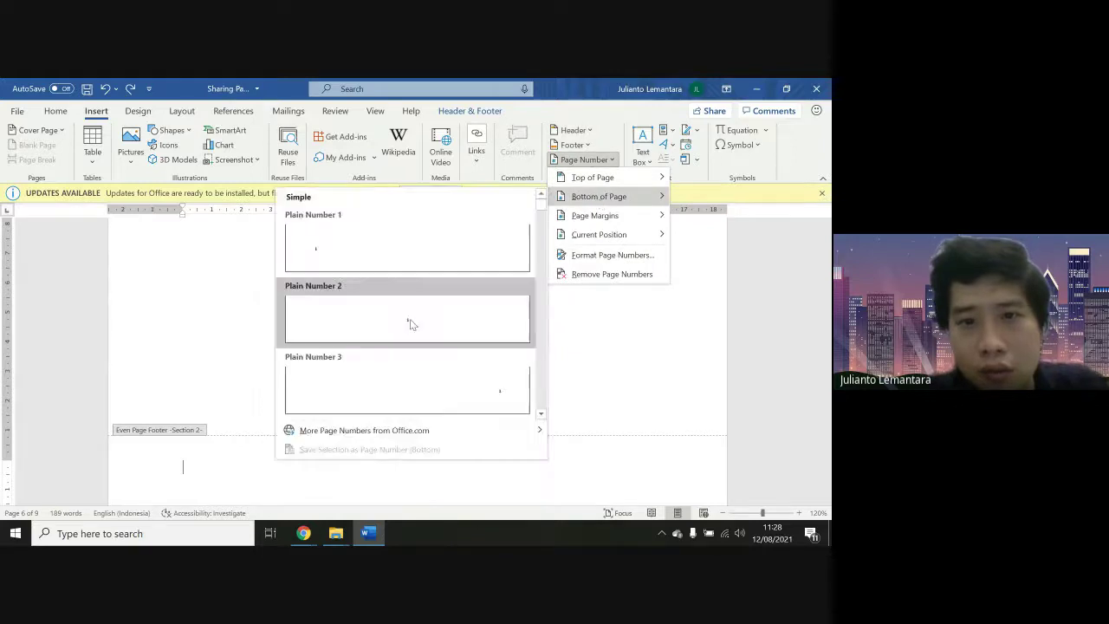
pyautogui.click(421, 367)
pyautogui.scroll(15, 423, 369)
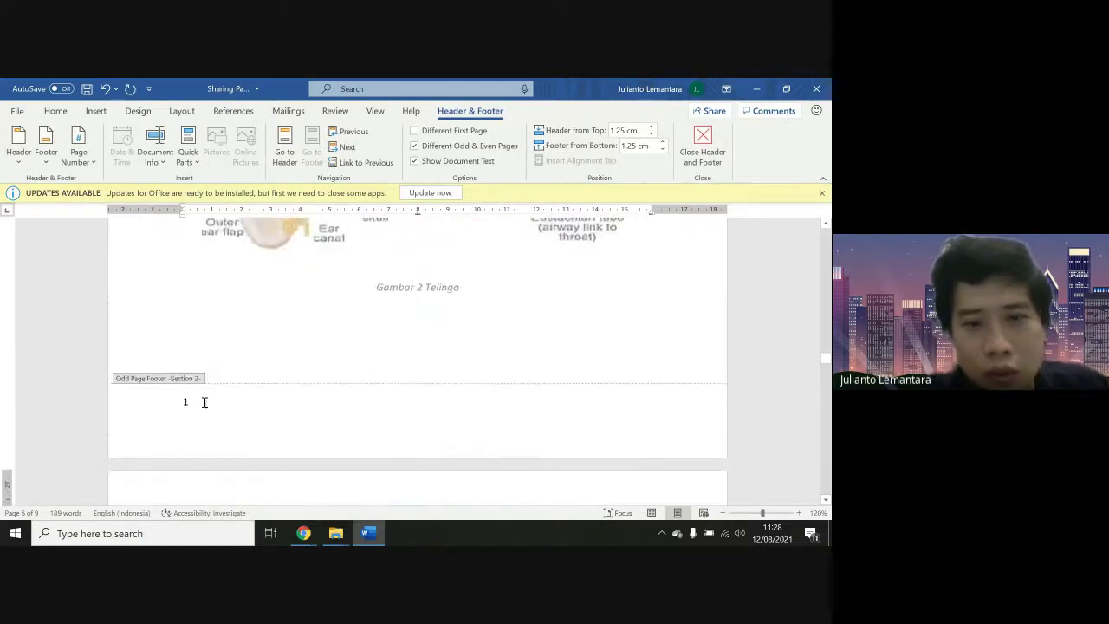
pyautogui.scroll(-15, 204, 403)
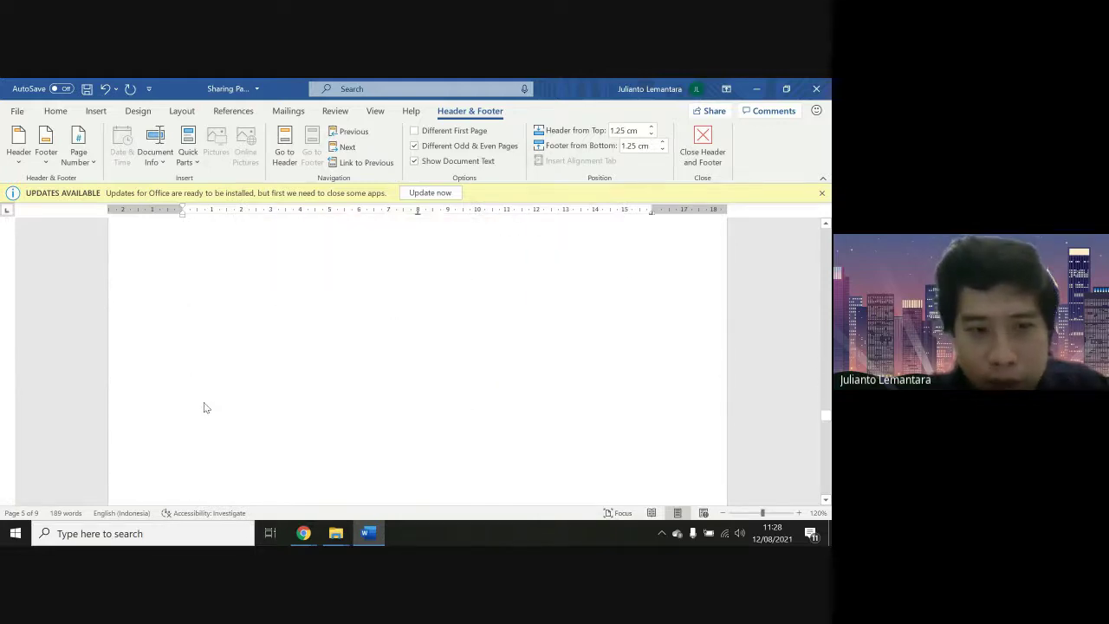
pyautogui.scroll(-20, 205, 408)
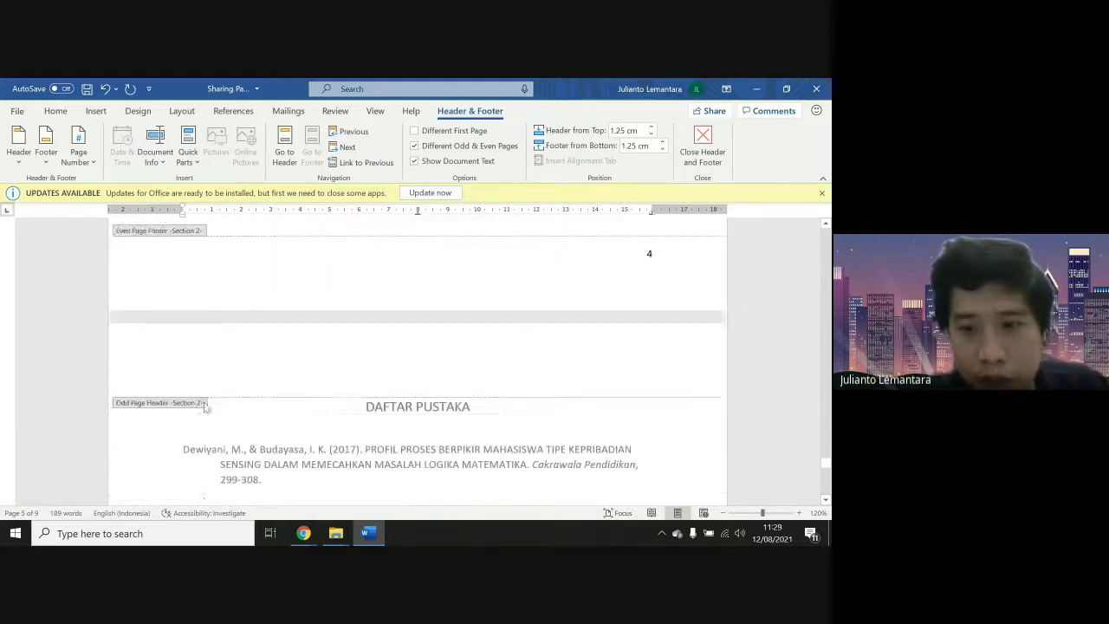
pyautogui.scroll(-10, 205, 405)
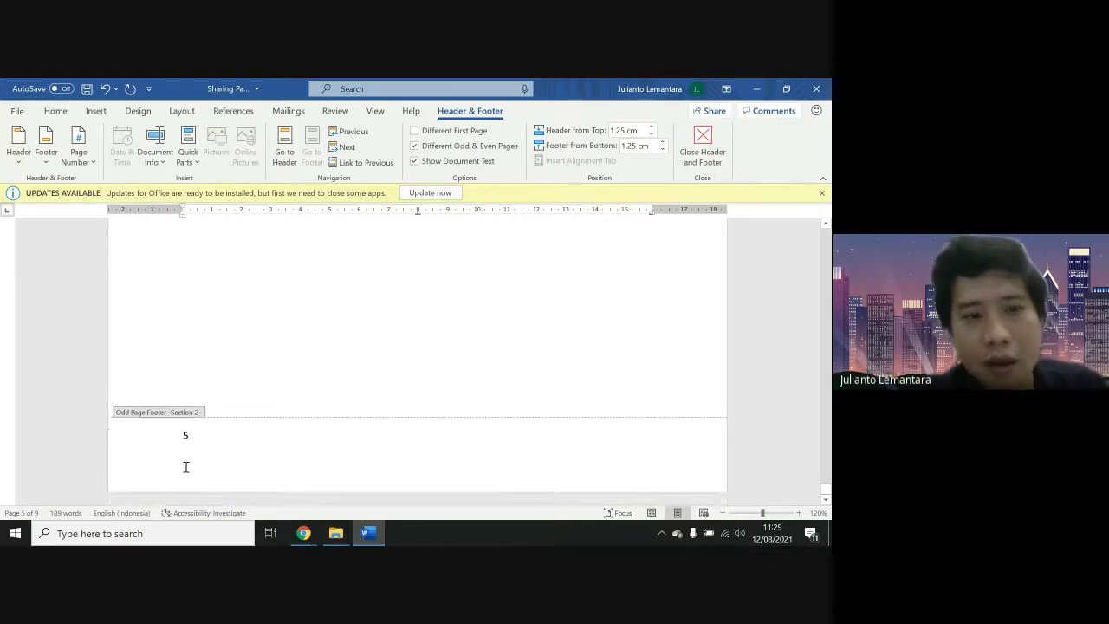
pyautogui.scroll(-4, 275, 435)
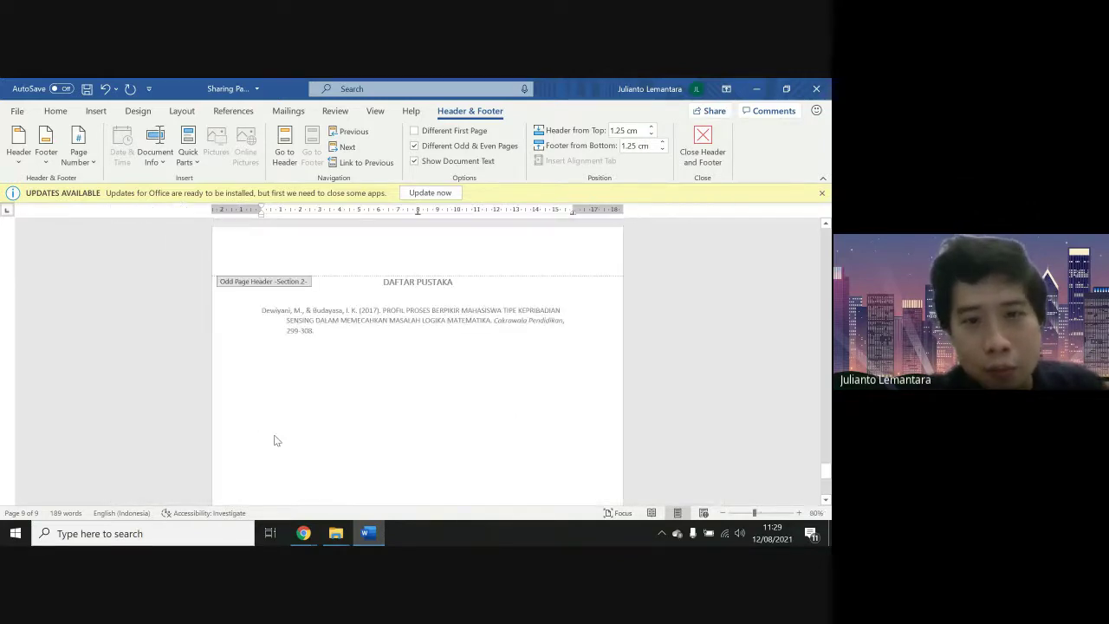
pyautogui.scroll(-1, 275, 440)
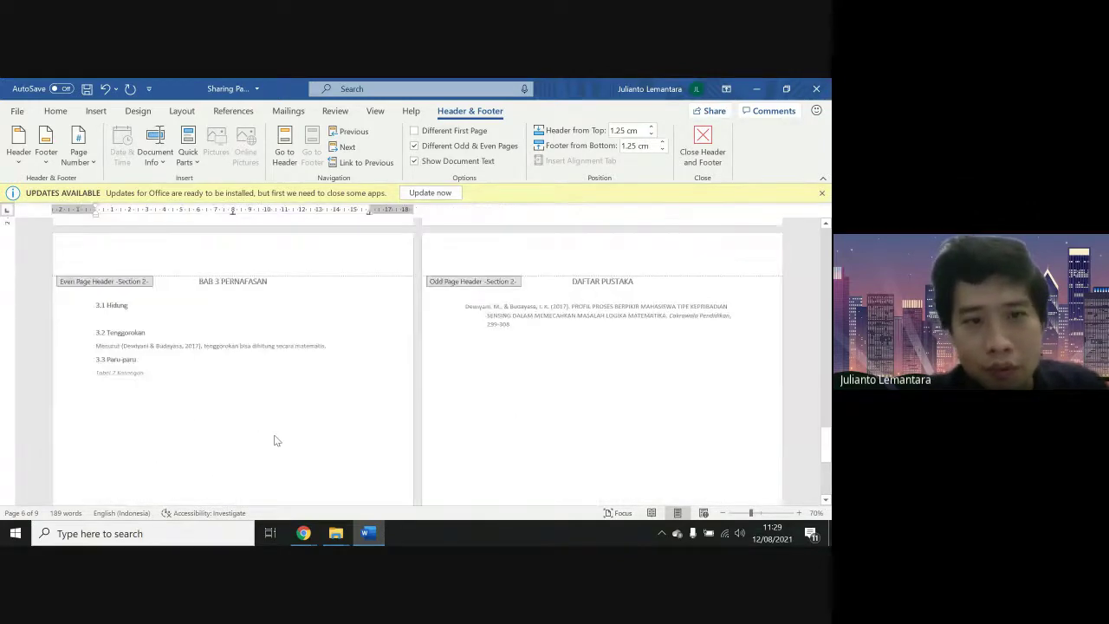
pyautogui.scroll(-5, 275, 440)
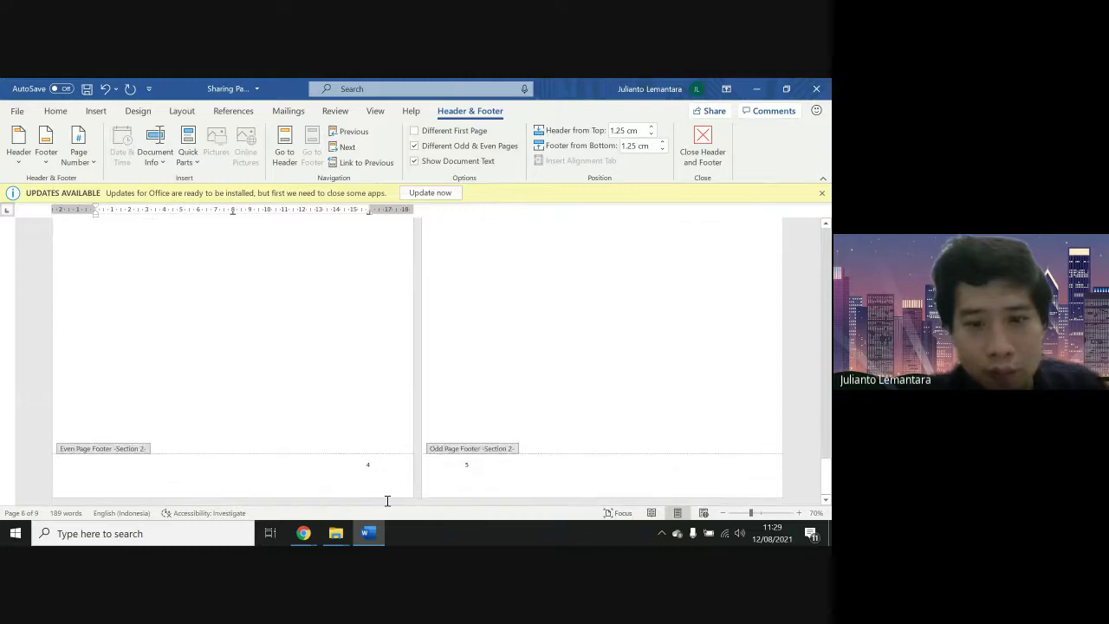
pyautogui.scroll(5, 468, 478)
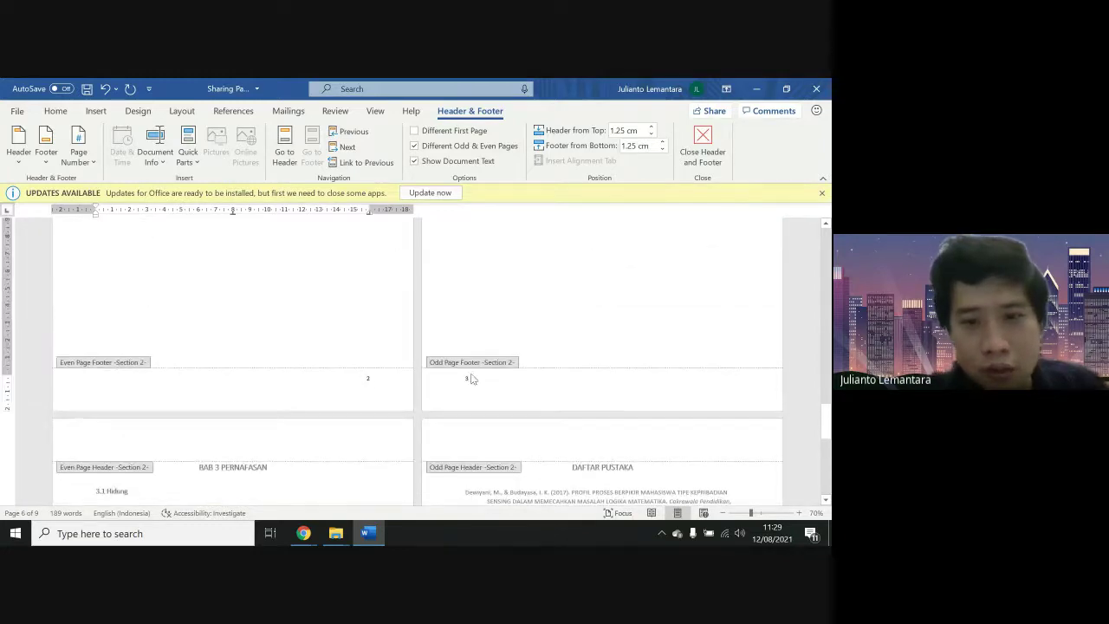
pyautogui.scroll(5, 460, 385)
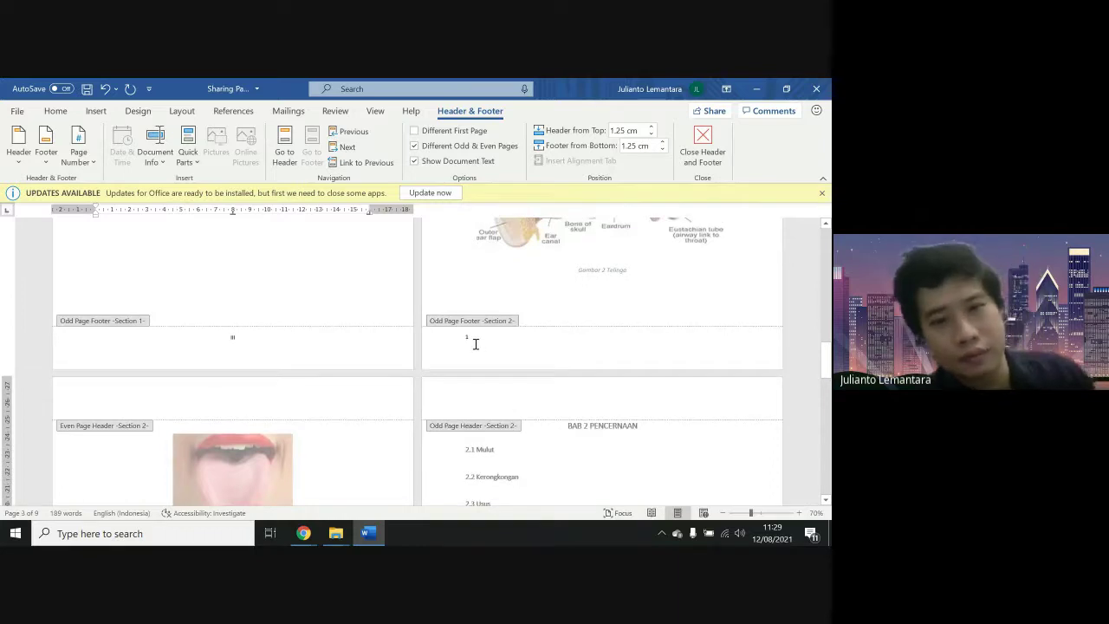
# Left-align the even-page number 2 in the footer with Ctrl+L, then close the footer
pyautogui.press('Escape')
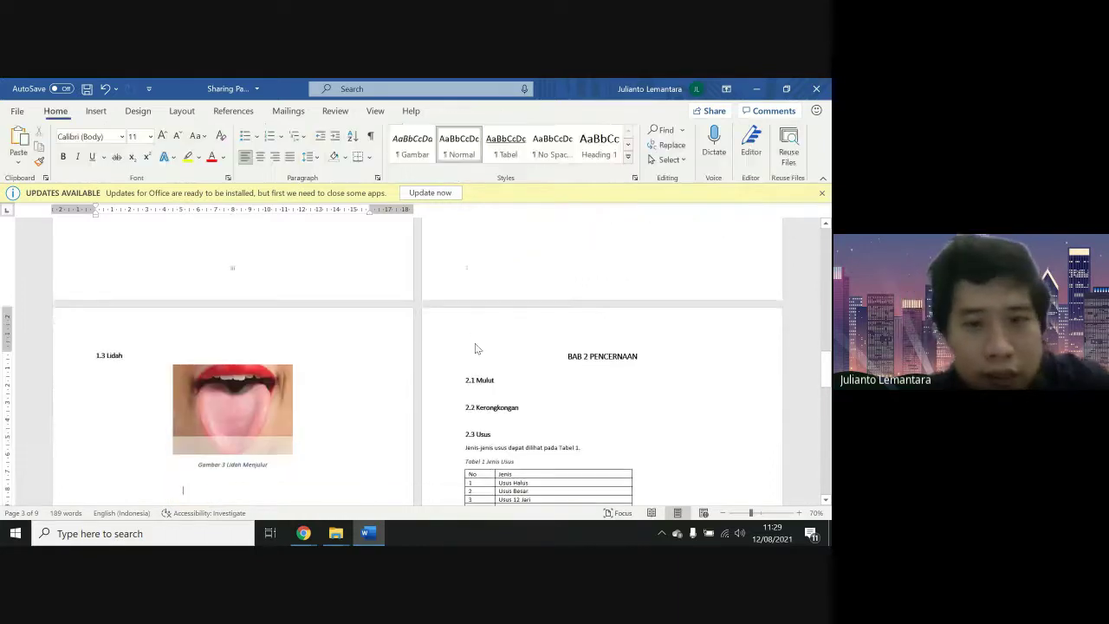
pyautogui.scroll(3, 475, 348)
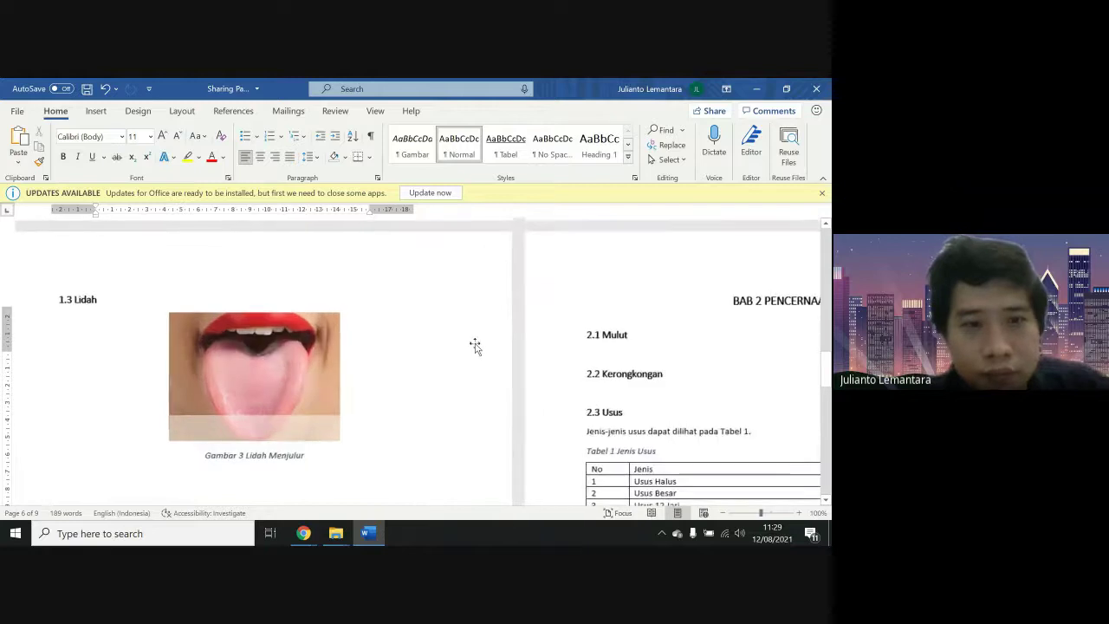
pyautogui.scroll(2, 475, 348)
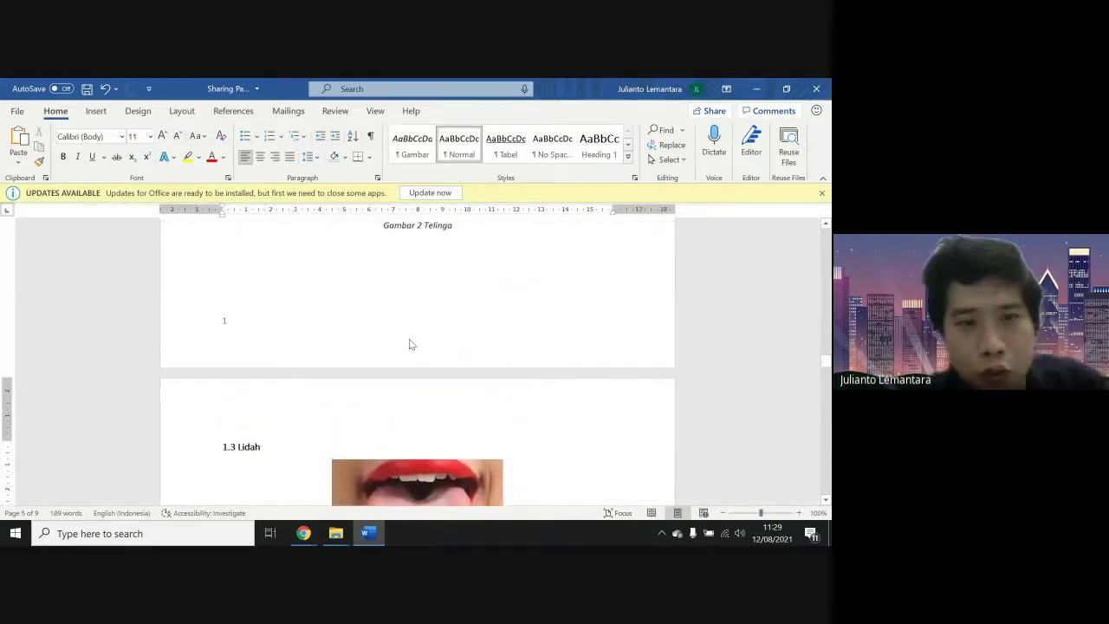
pyautogui.doubleClick(276, 329)
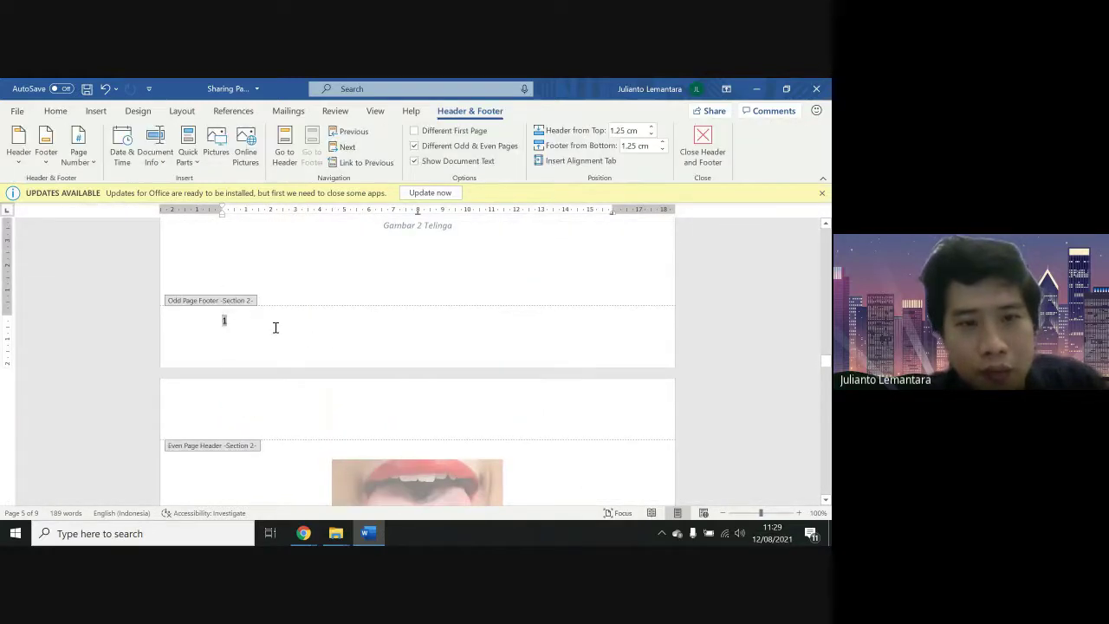
pyautogui.scroll(-15, 276, 329)
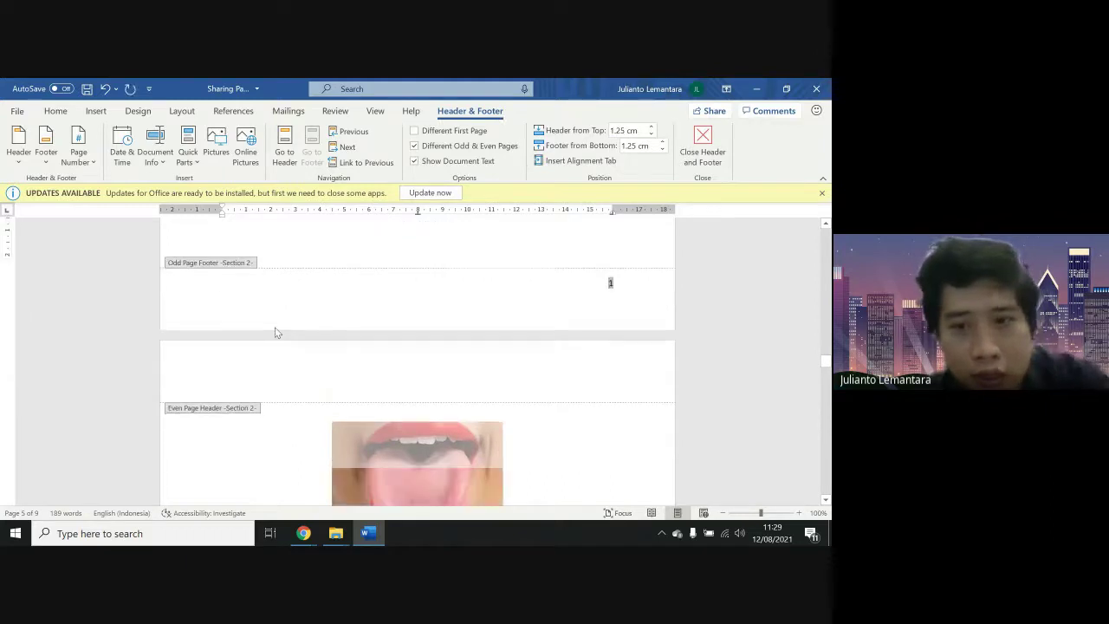
pyautogui.scroll(-1, 502, 352)
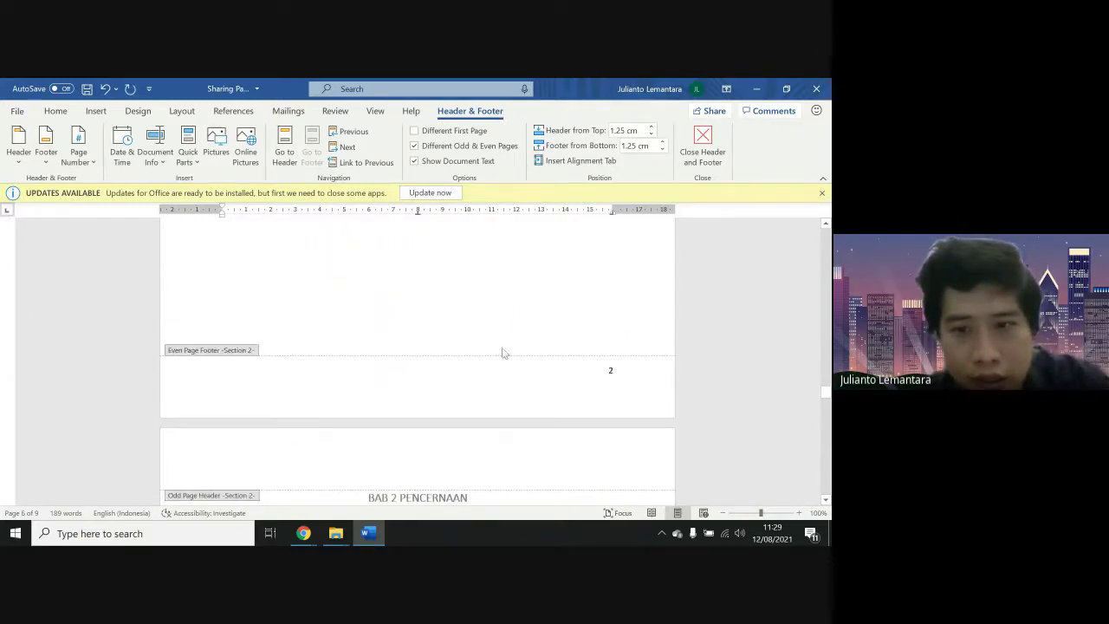
pyautogui.click(604, 377)
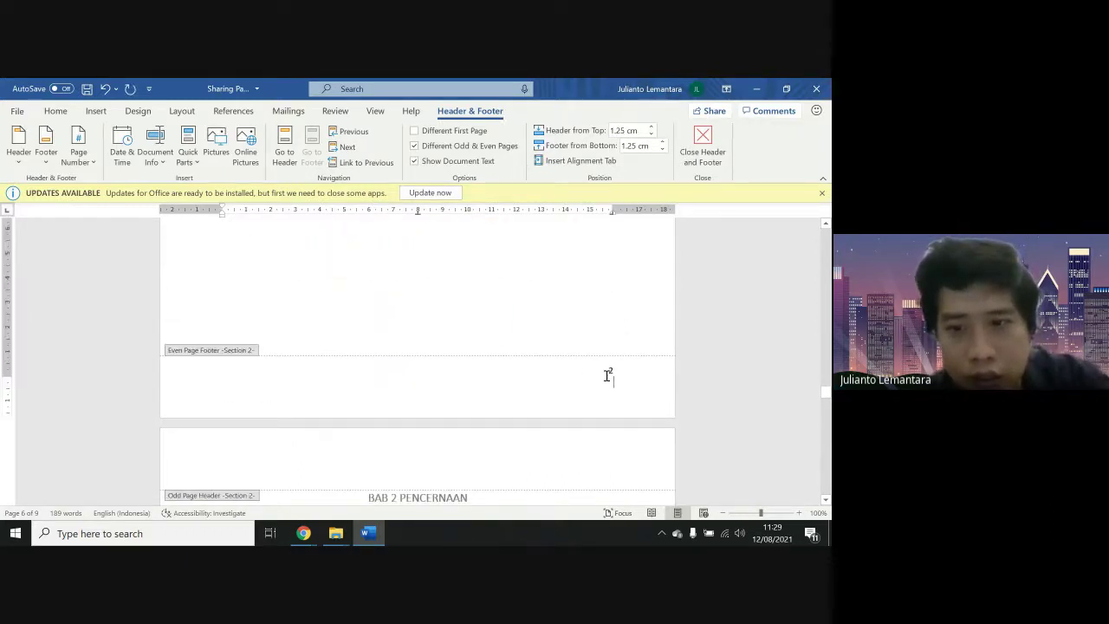
pyautogui.hotkey('ctrl', 'l')
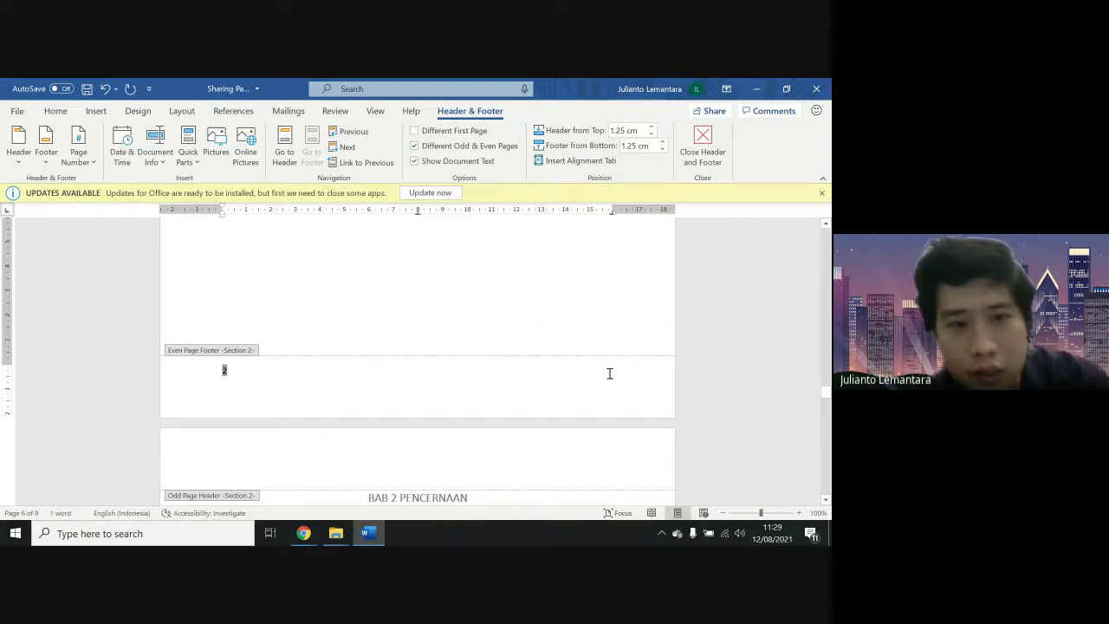
pyautogui.doubleClick(554, 288)
pyautogui.scroll(10, 555, 286)
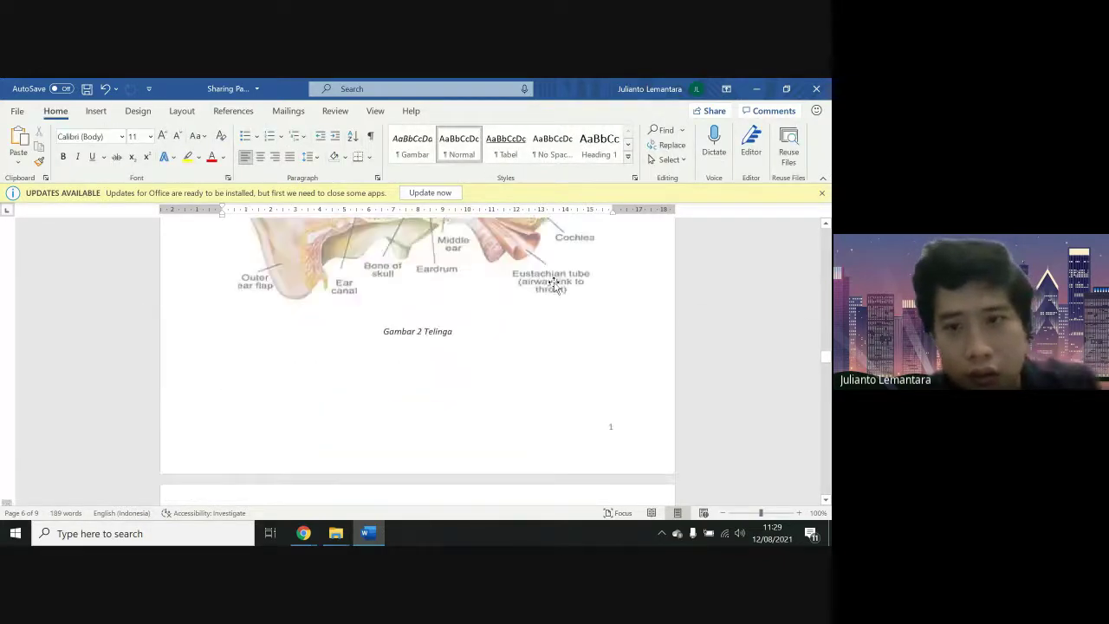
pyautogui.scroll(10, 554, 283)
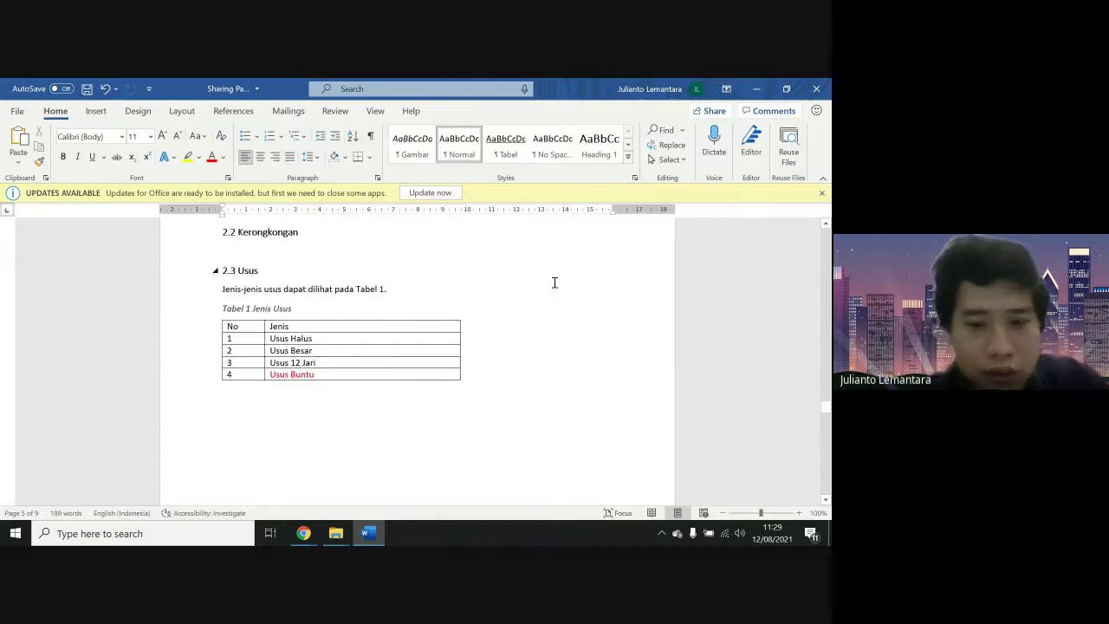
pyautogui.scroll(-6, 555, 282)
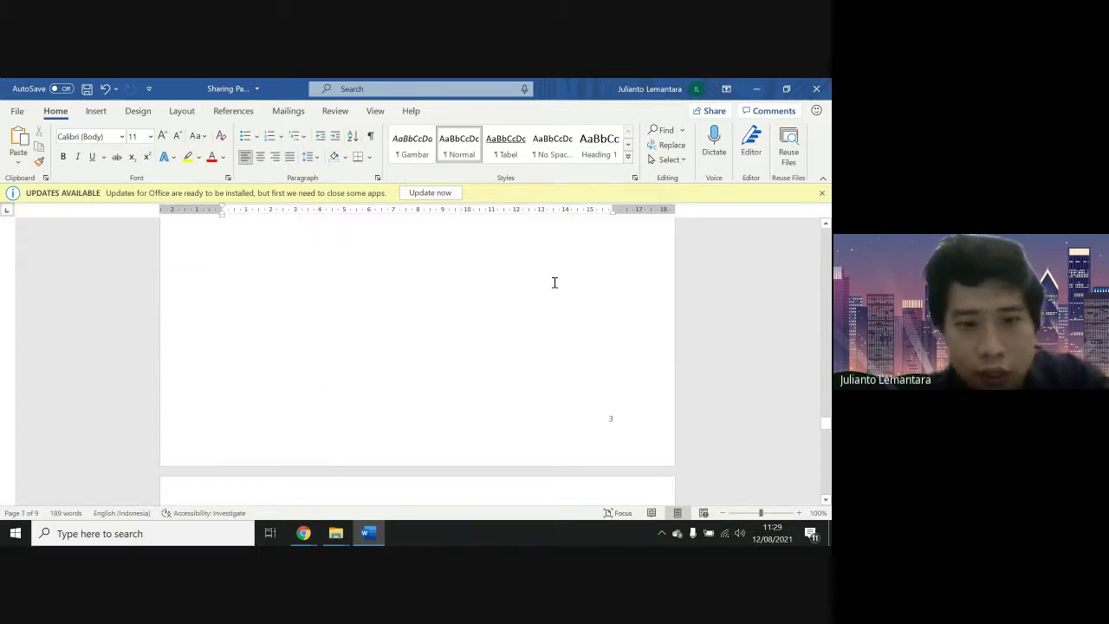
pyautogui.keyDown('ctrl'); pyautogui.scroll(-2, 555, 282); pyautogui.keyUp('ctrl')
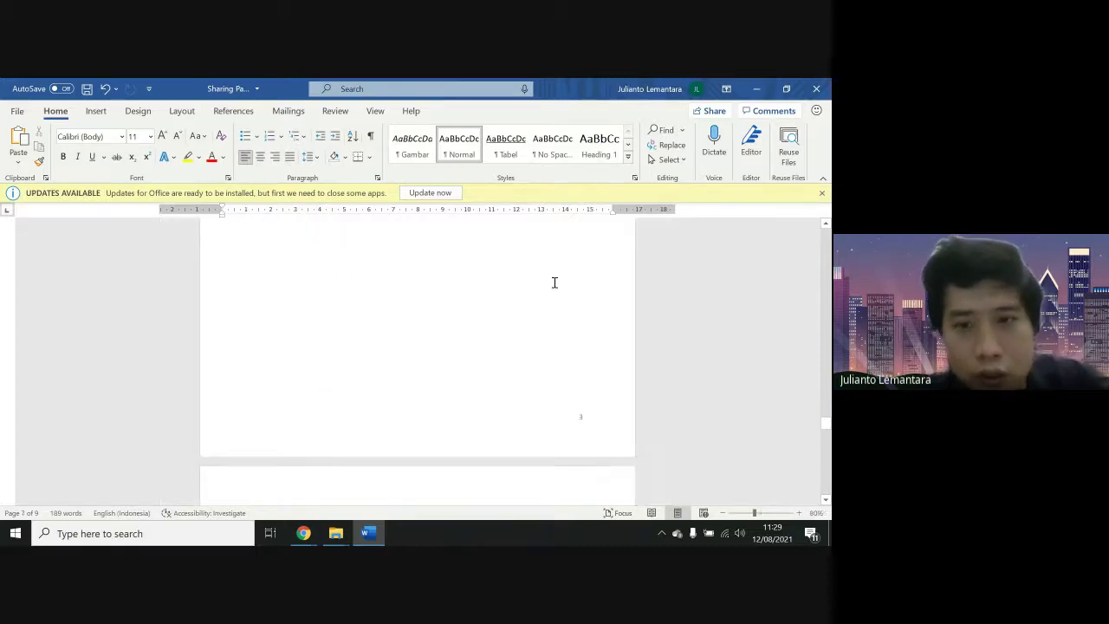
pyautogui.scroll(-4, 555, 283)
pyautogui.scroll(-5, 554, 282)
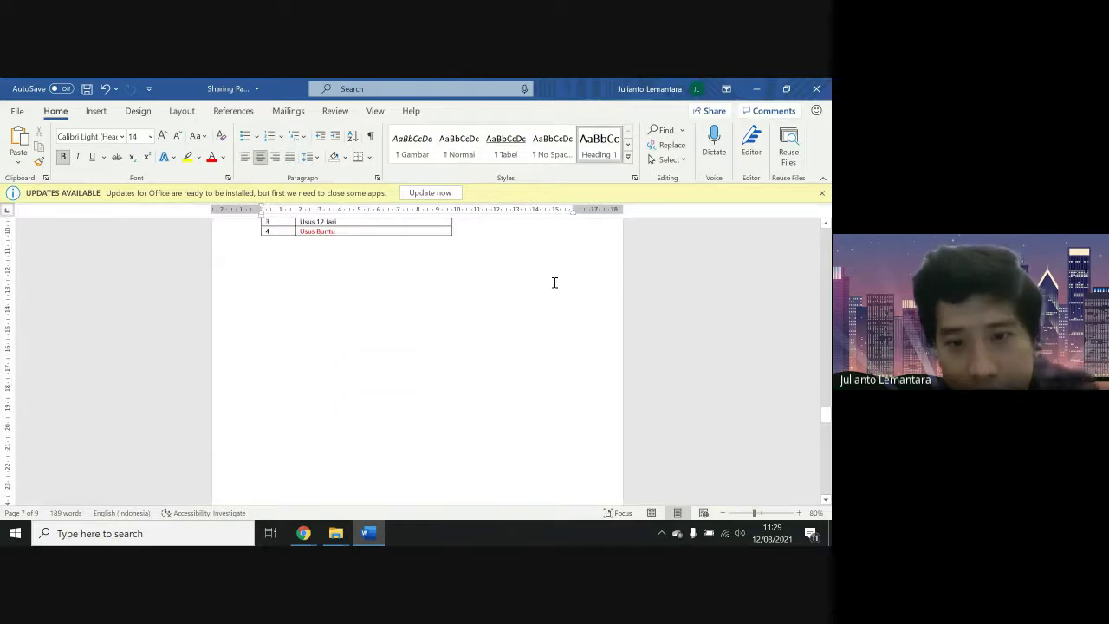
pyautogui.keyDown('ctrl'); pyautogui.scroll(-2, 554, 283); pyautogui.keyUp('ctrl')
pyautogui.keyDown('ctrl'); pyautogui.scroll(-3, 555, 283); pyautogui.keyUp('ctrl')
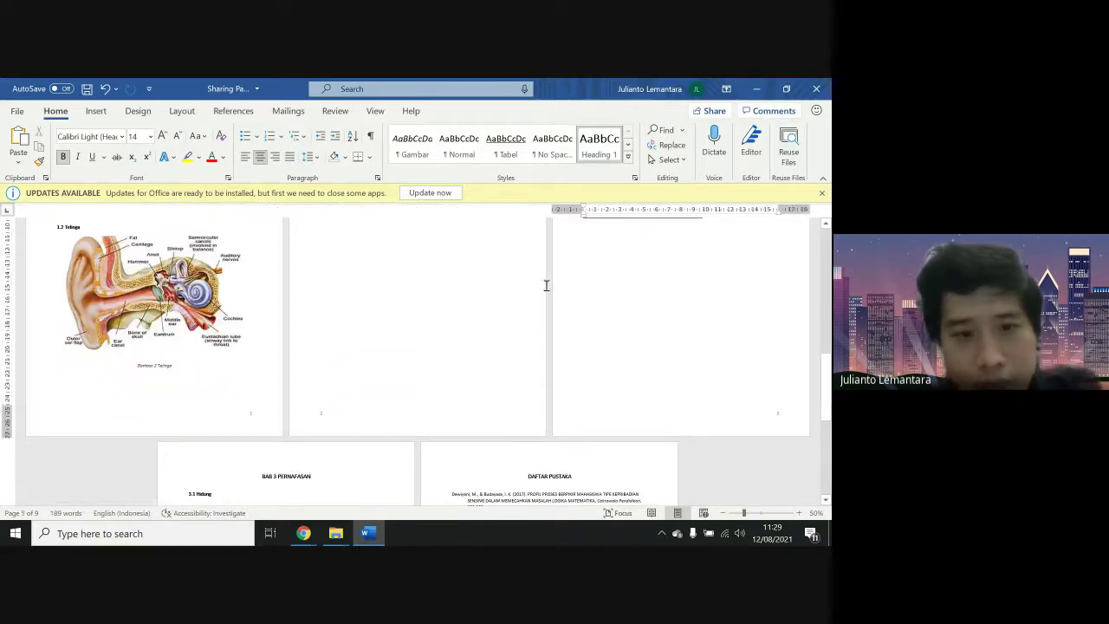
pyautogui.scroll(-3, 497, 315)
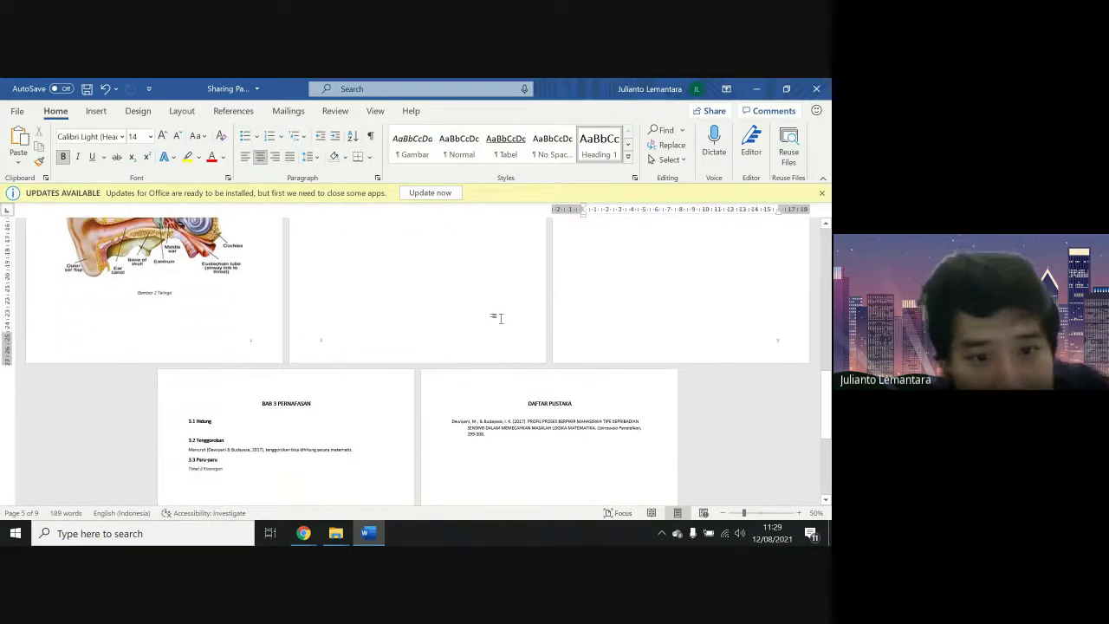
pyautogui.scroll(2, 498, 318)
pyautogui.keyDown('ctrl'); pyautogui.scroll(-1, 498, 318); pyautogui.keyUp('ctrl')
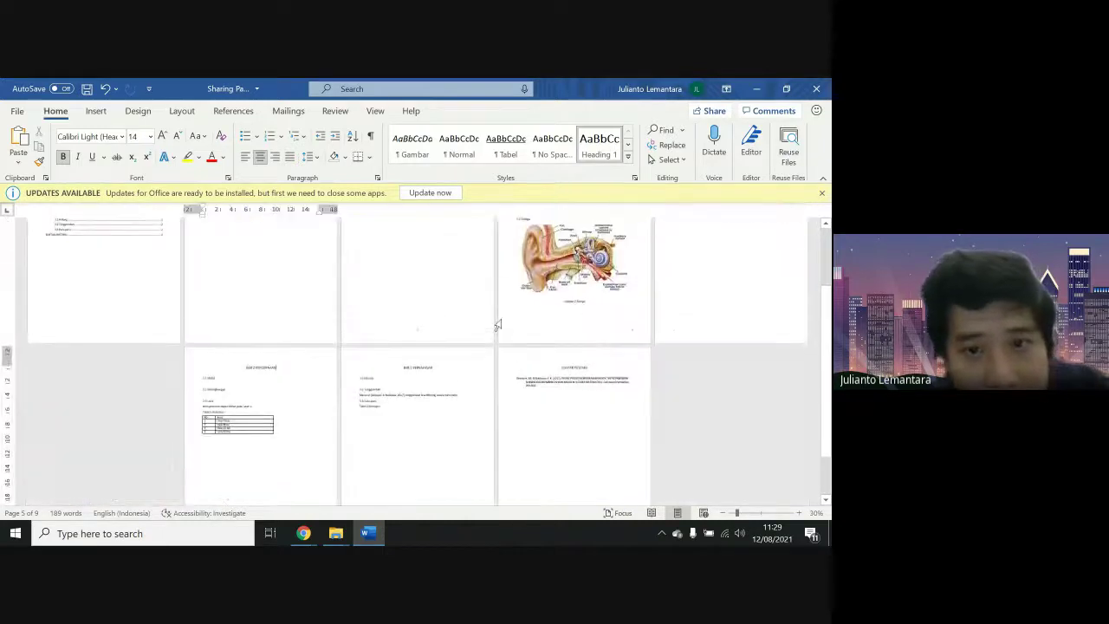
pyautogui.keyDown('ctrl'); pyautogui.scroll(1, 497, 325); pyautogui.keyUp('ctrl')
pyautogui.keyDown('ctrl'); pyautogui.scroll(1, 499, 322); pyautogui.keyUp('ctrl')
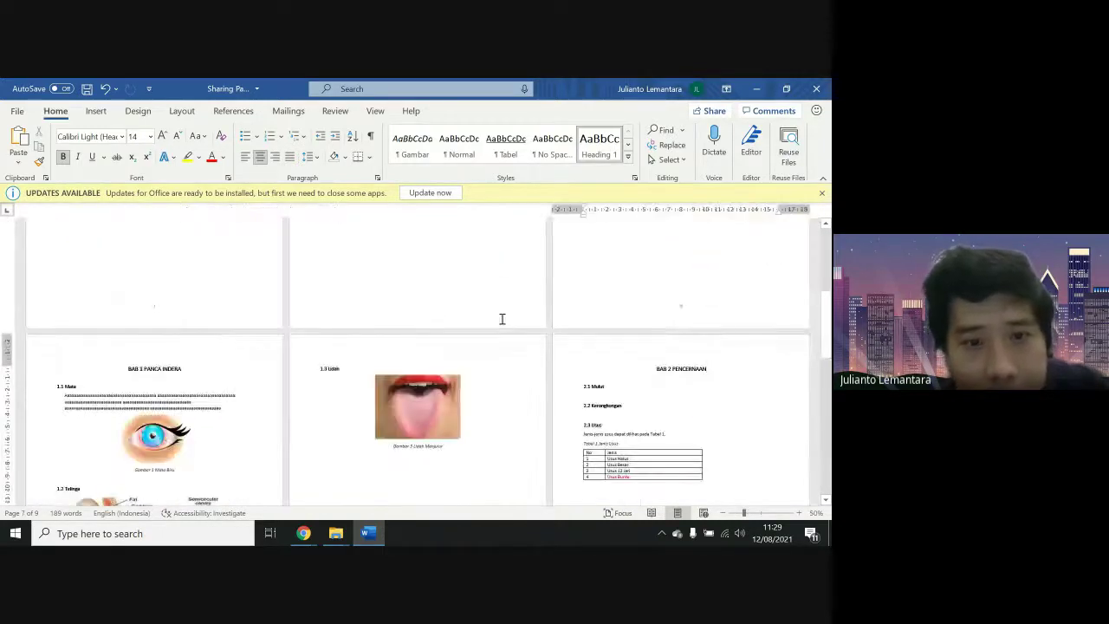
pyautogui.scroll(-5, 448, 362)
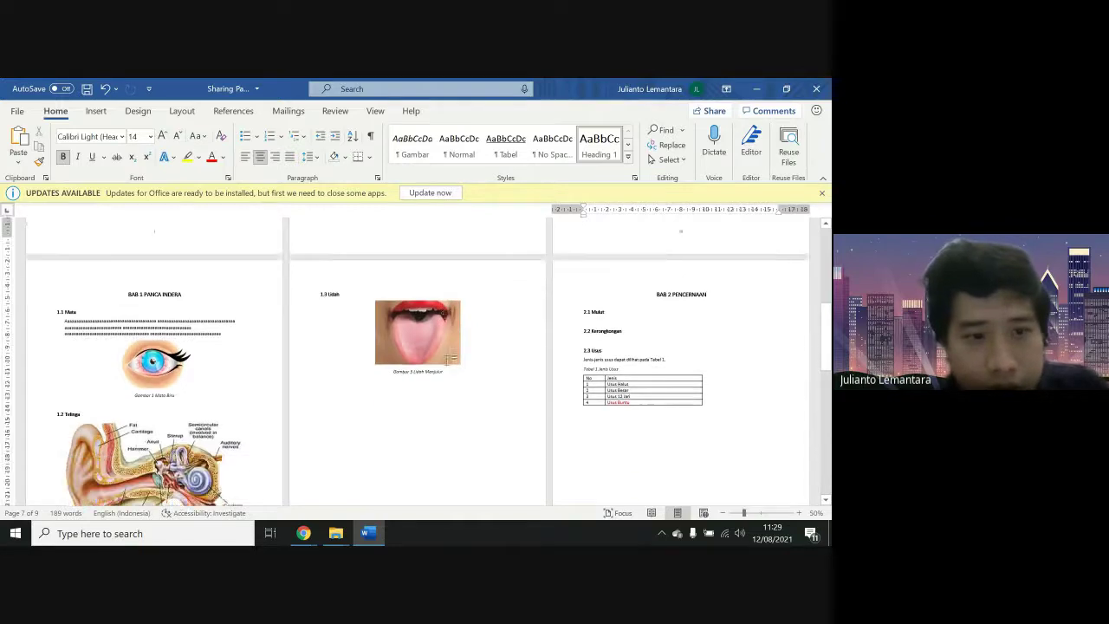
pyautogui.keyDown('ctrl'); pyautogui.scroll(2, 443, 367); pyautogui.keyUp('ctrl')
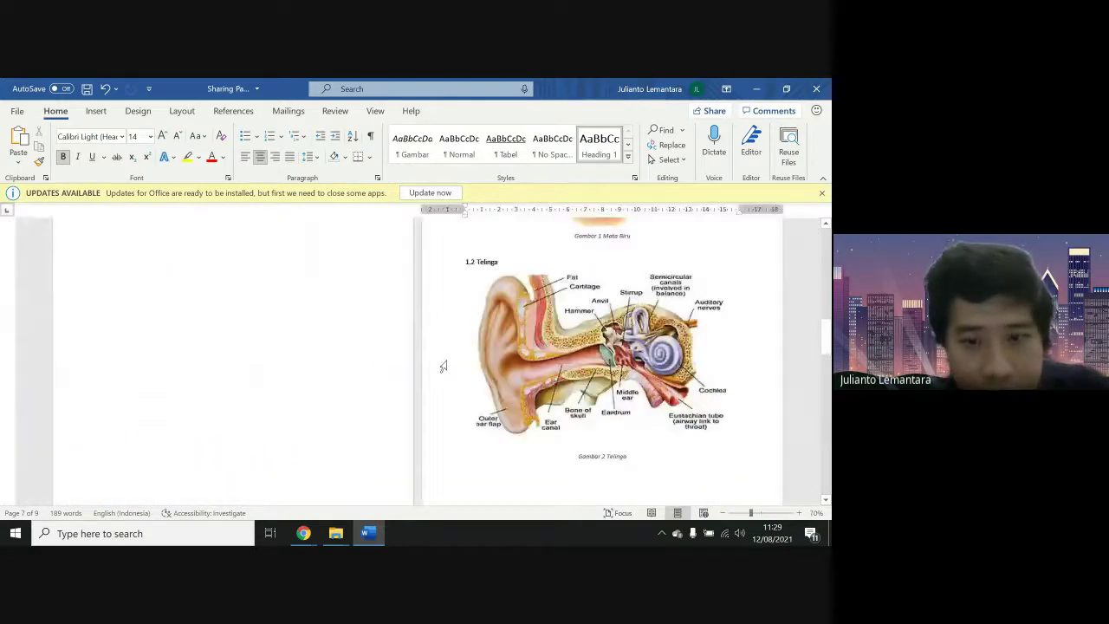
pyautogui.scroll(-5, 443, 367)
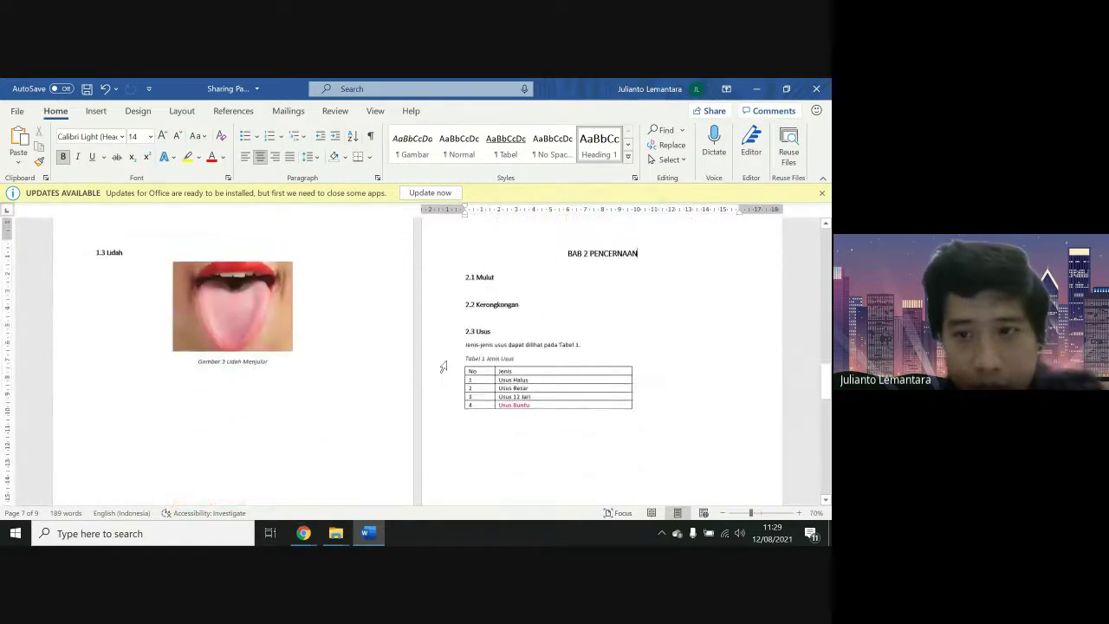
pyautogui.scroll(5, 443, 367)
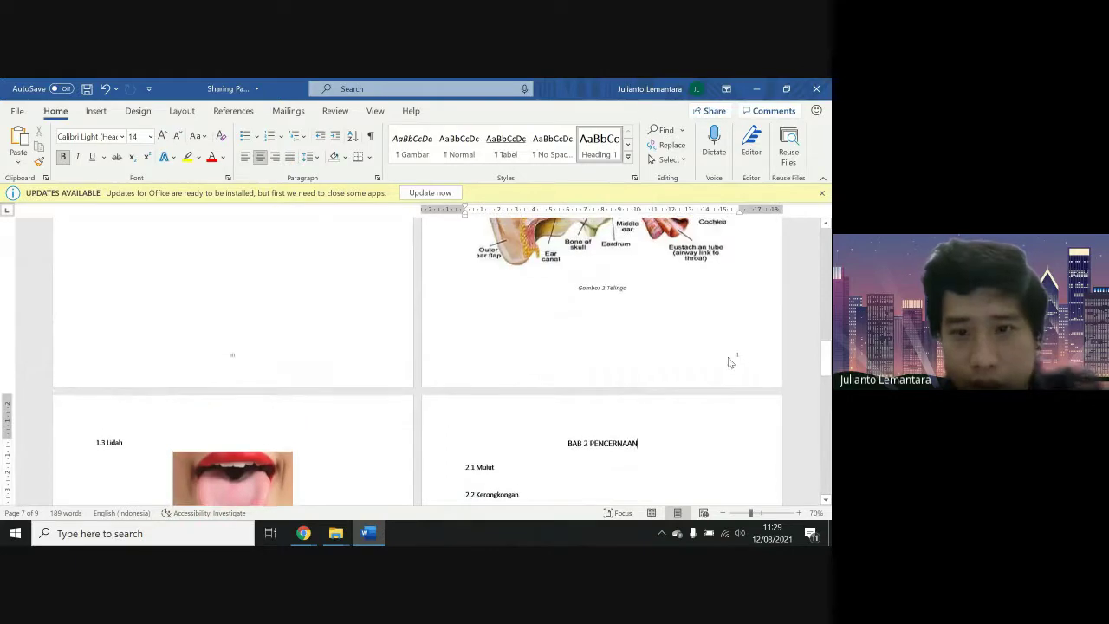
pyautogui.scroll(-10, 729, 359)
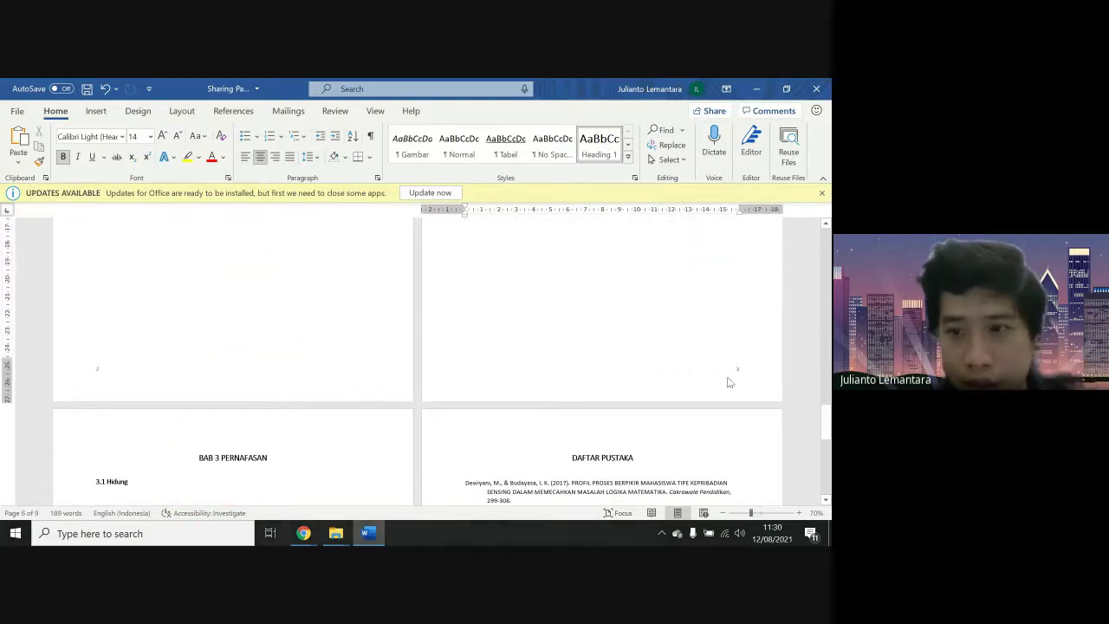
pyautogui.scroll(-8, 736, 380)
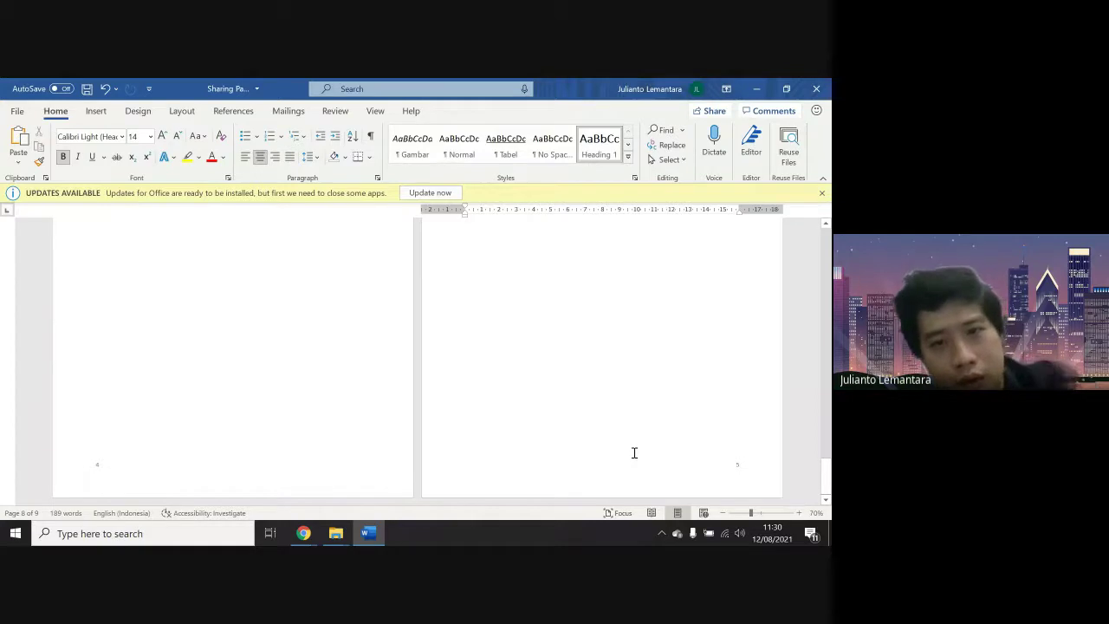
# Scroll down to the BAB 1 PANCA INDERA page with the 1.1 Mata text and eye picture
pyautogui.scroll(4, 634, 452)
pyautogui.scroll(5, 635, 453)
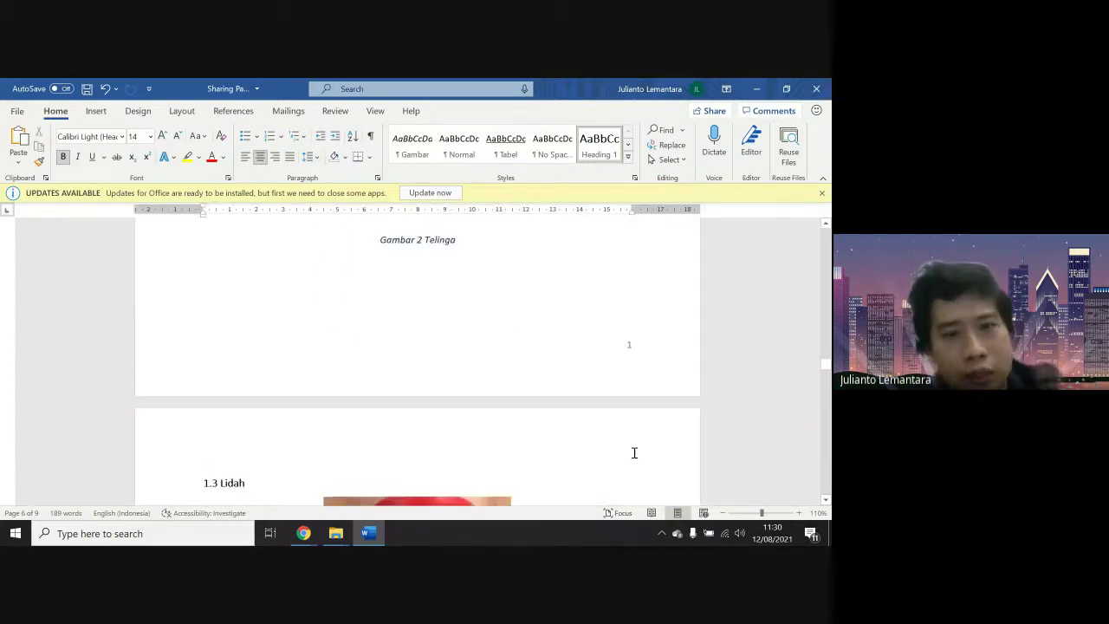
pyautogui.scroll(15, 634, 452)
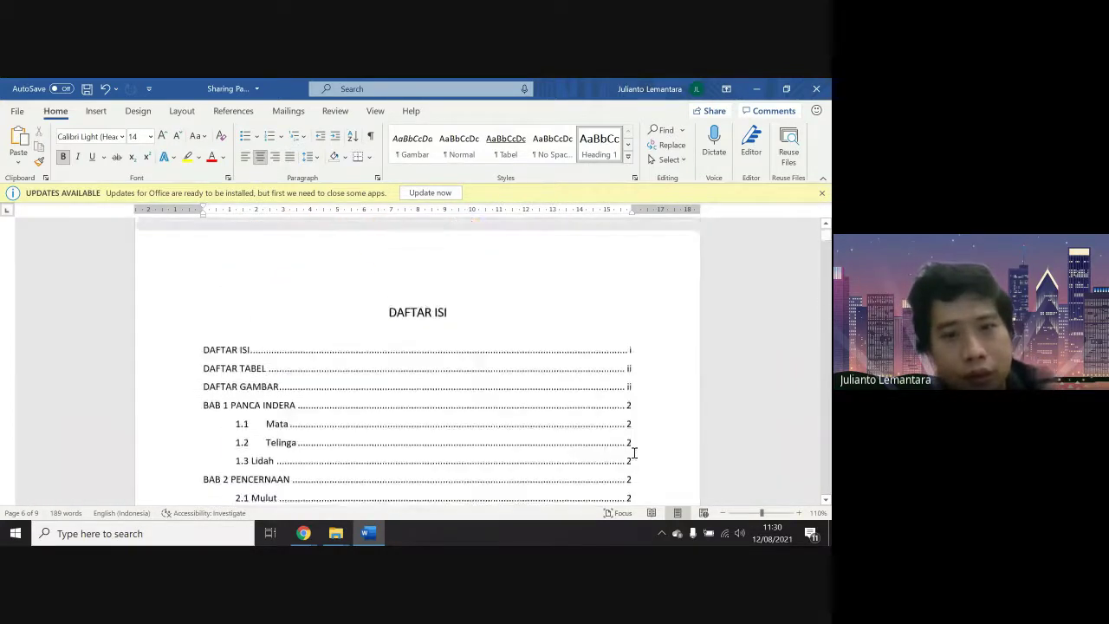
pyautogui.scroll(-2, 633, 452)
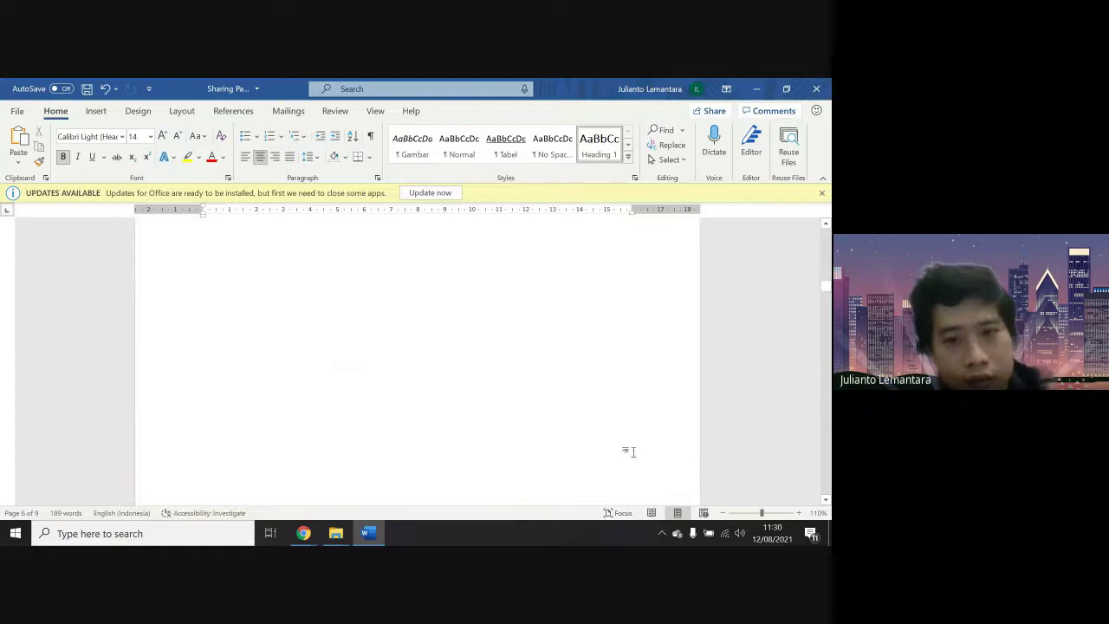
pyautogui.keyDown('ctrl'); pyautogui.scroll(2, 632, 451); pyautogui.keyUp('ctrl')
pyautogui.scroll(-6, 633, 452)
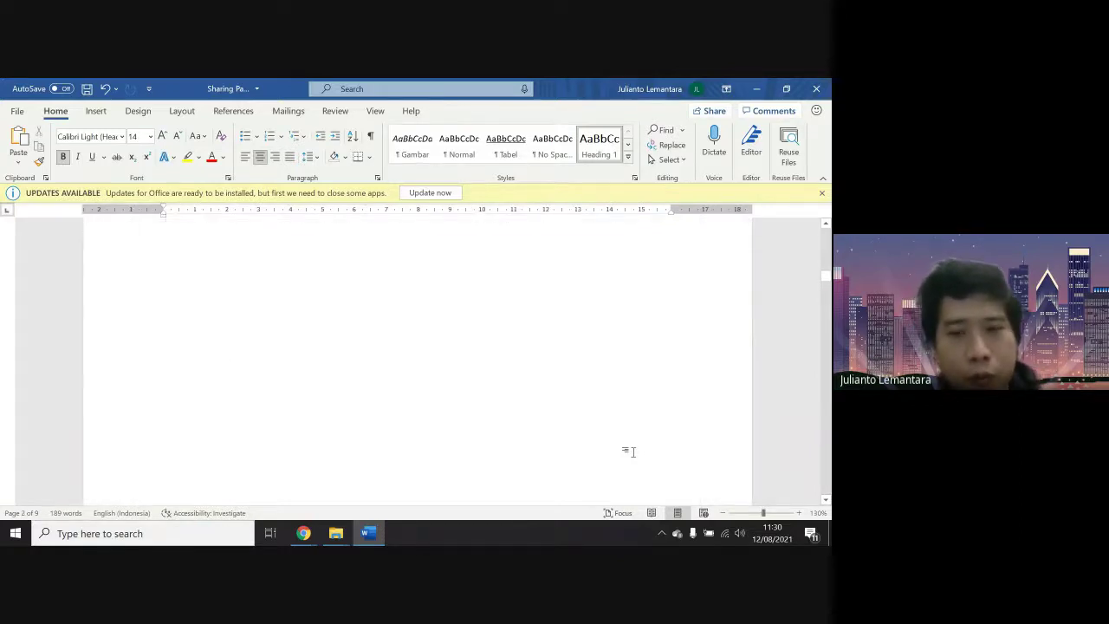
pyautogui.scroll(-4, 634, 451)
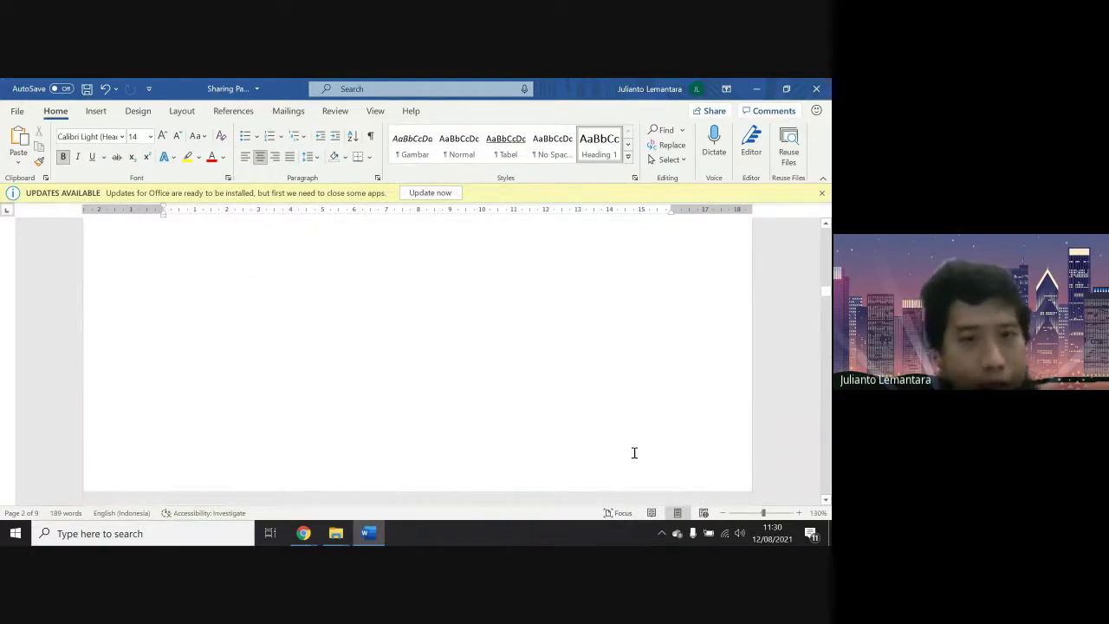
pyautogui.scroll(3, 633, 452)
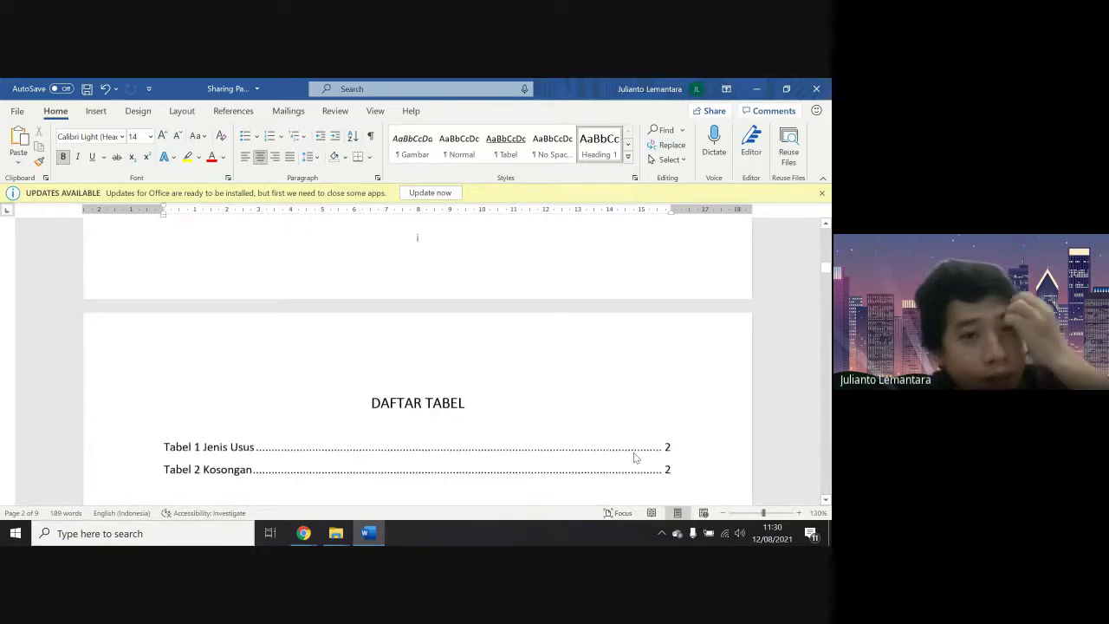
pyautogui.scroll(-4, 632, 451)
pyautogui.scroll(3, 632, 451)
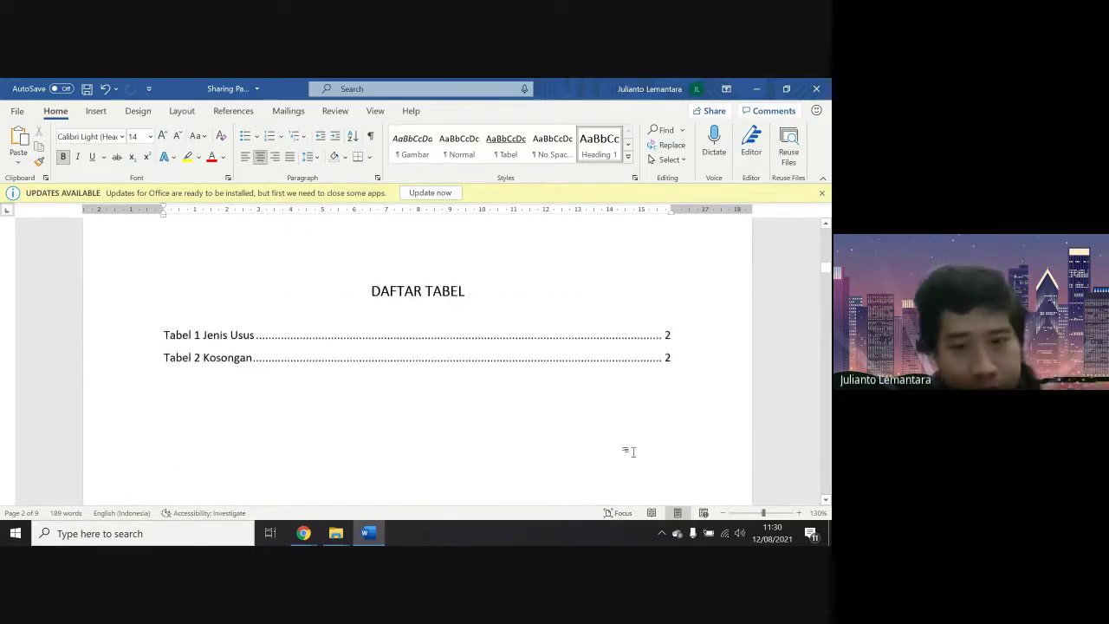
pyautogui.scroll(-5, 634, 452)
pyautogui.scroll(-3, 633, 451)
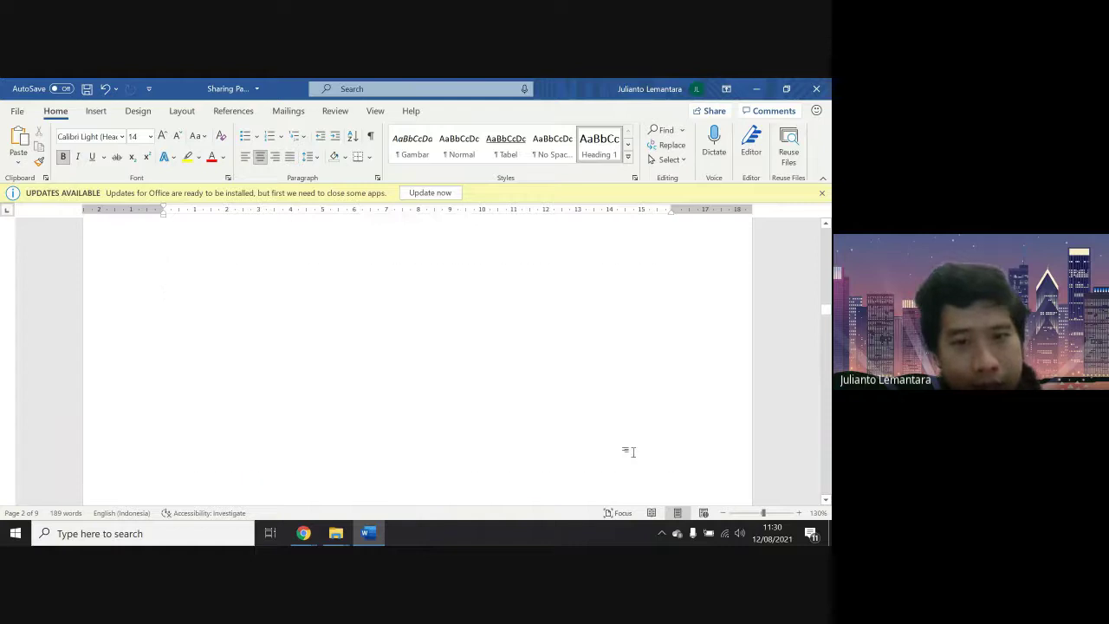
pyautogui.scroll(-5, 633, 457)
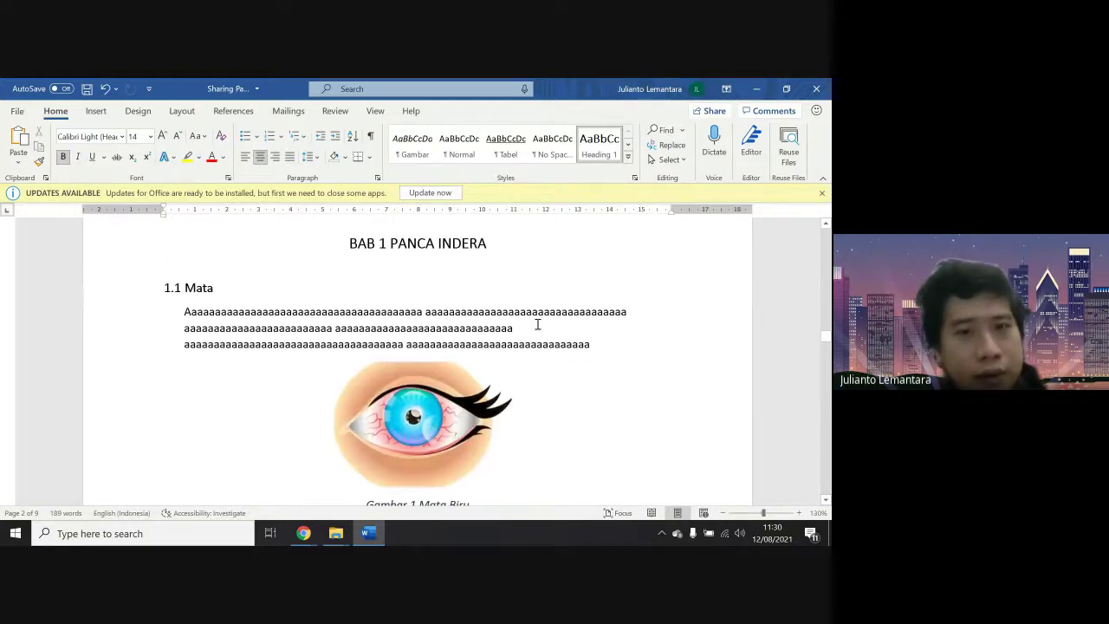
# Reconfirm Different odd and even in Page Setup, then move to the even page before BAB 2 PENCERNAAN
pyautogui.click(187, 112)
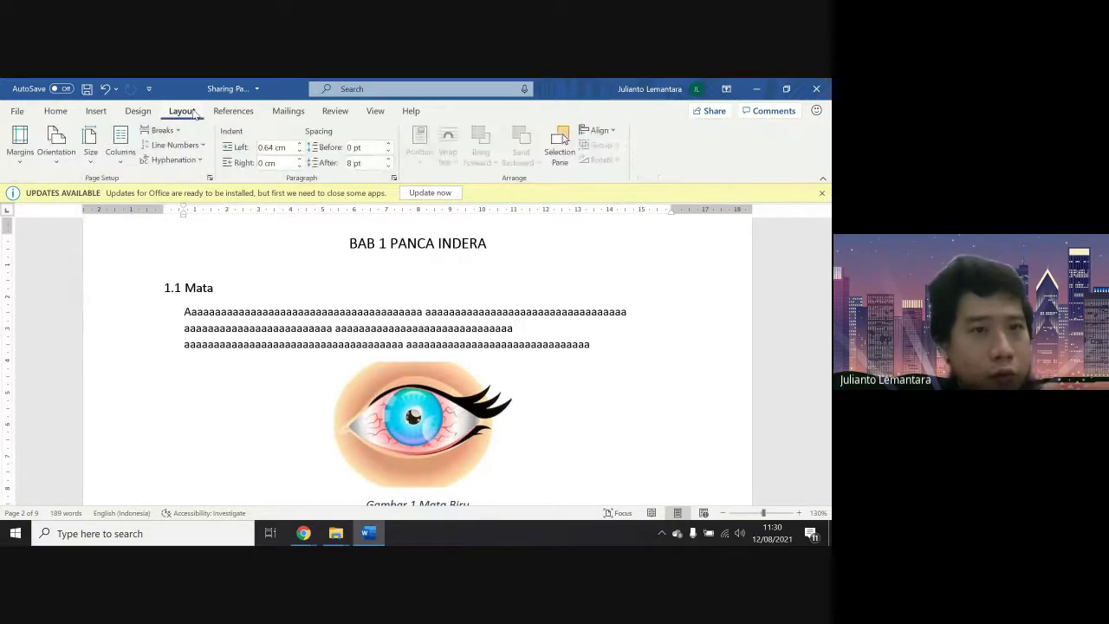
pyautogui.click(210, 178)
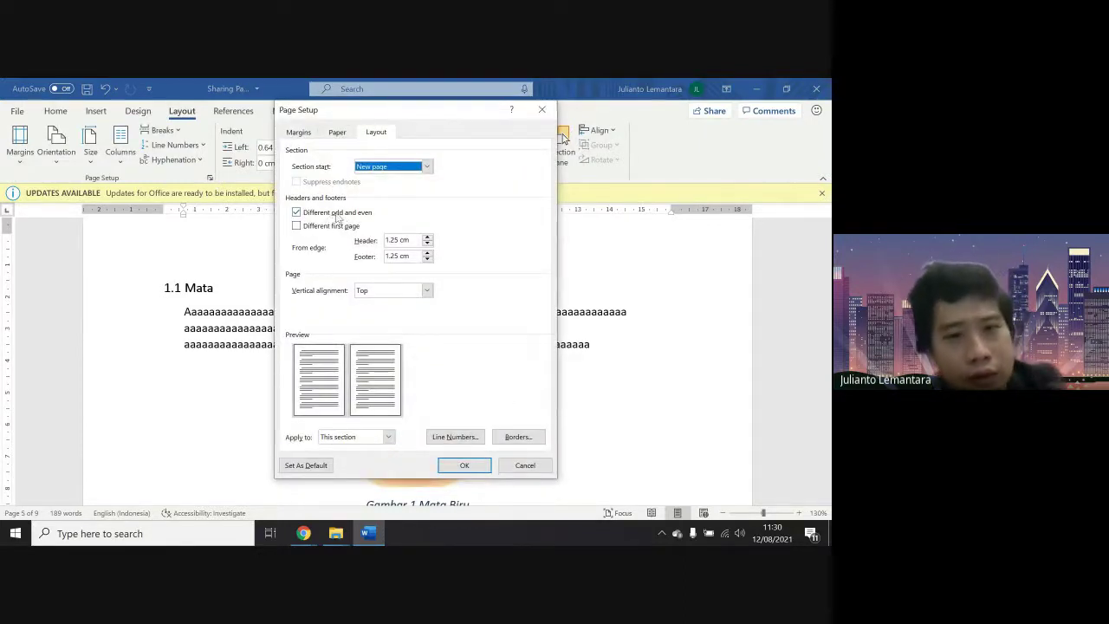
pyautogui.click(466, 466)
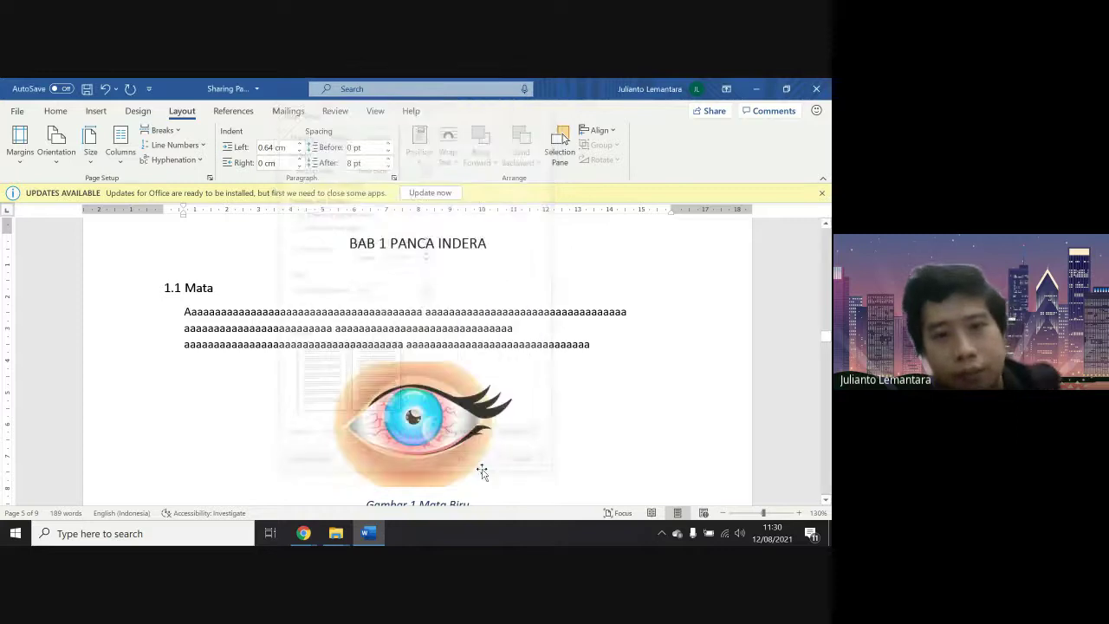
pyautogui.scroll(-5, 482, 471)
pyautogui.scroll(-5, 482, 471)
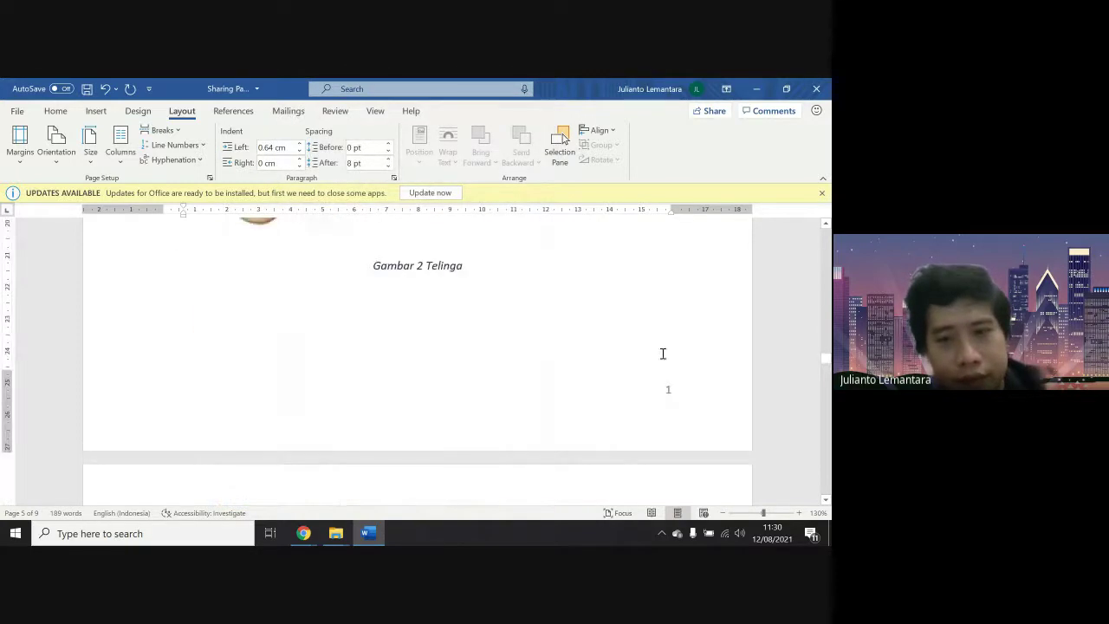
pyautogui.scroll(-8, 657, 447)
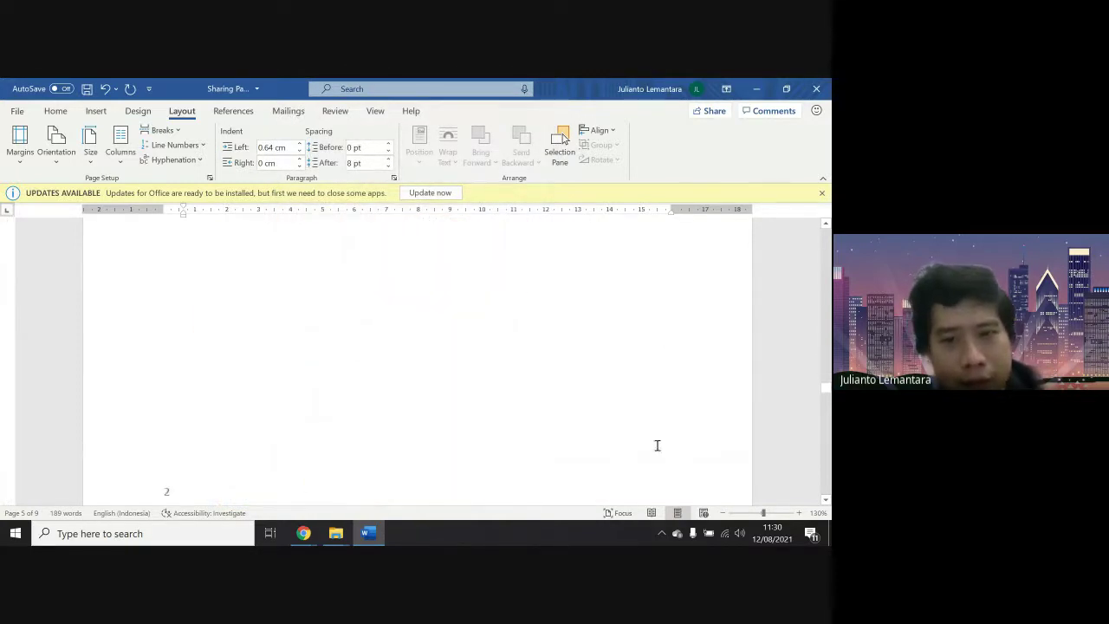
pyautogui.scroll(-4, 657, 447)
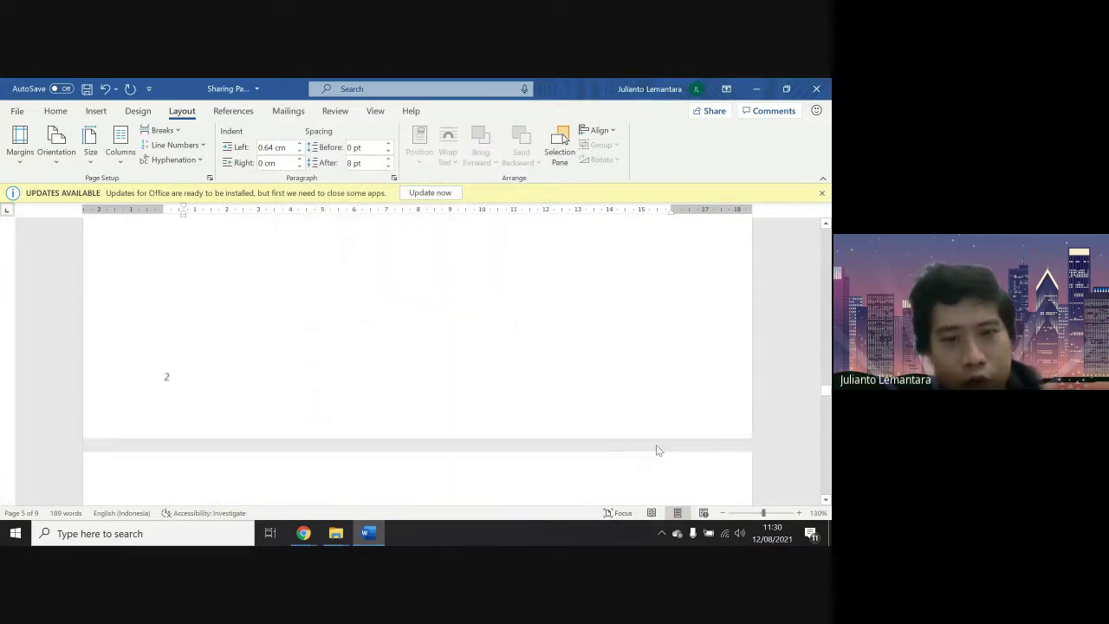
pyautogui.click(268, 305)
# Open page 6's even-page footer and compare its left number 2 with page 5's right number 1
pyautogui.doubleClick(228, 310)
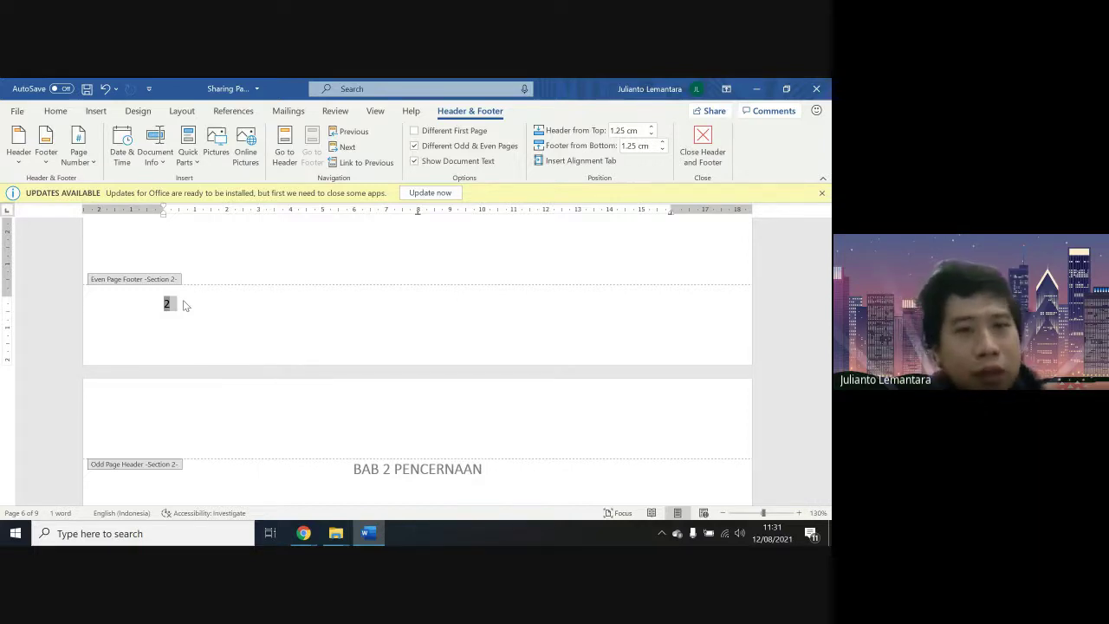
pyautogui.scroll(12, 183, 300)
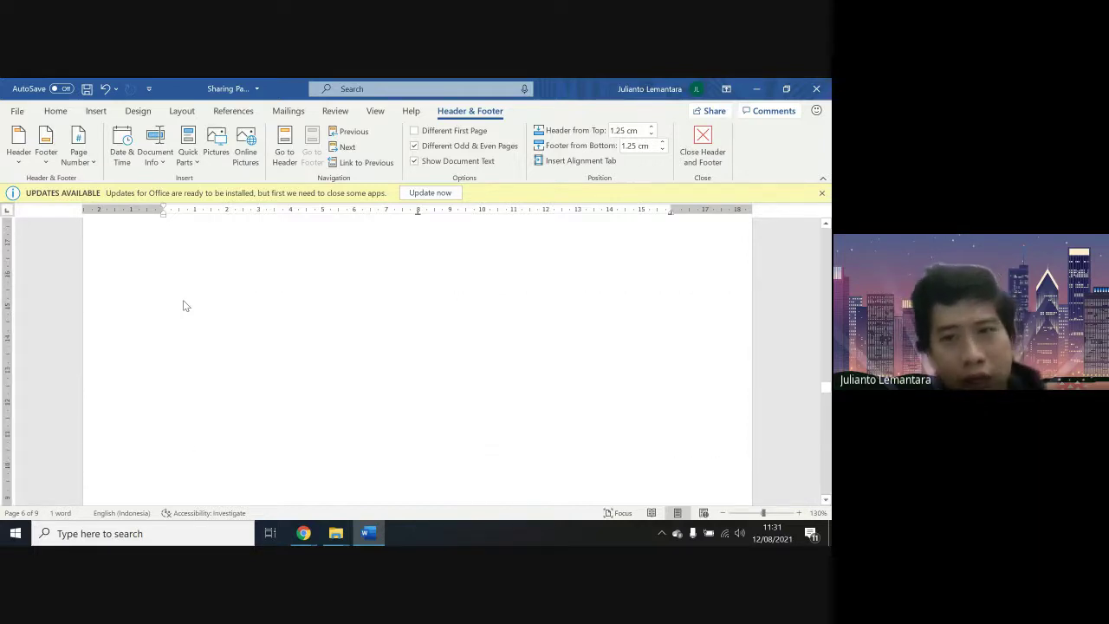
pyautogui.scroll(3, 183, 300)
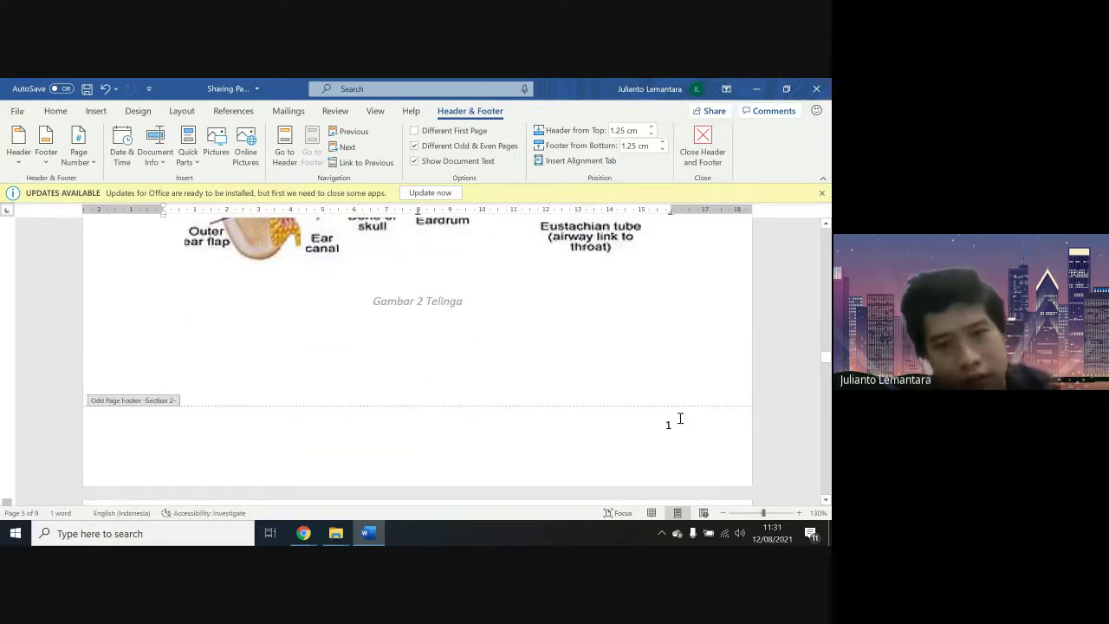
pyautogui.scroll(-18, 680, 419)
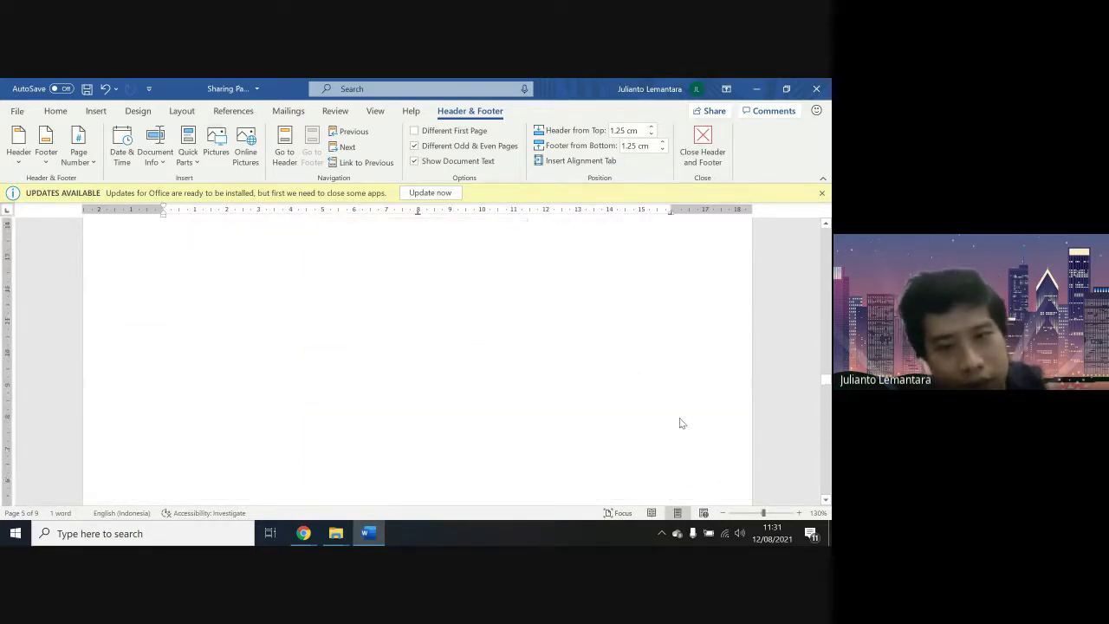
pyautogui.scroll(-8, 326, 277)
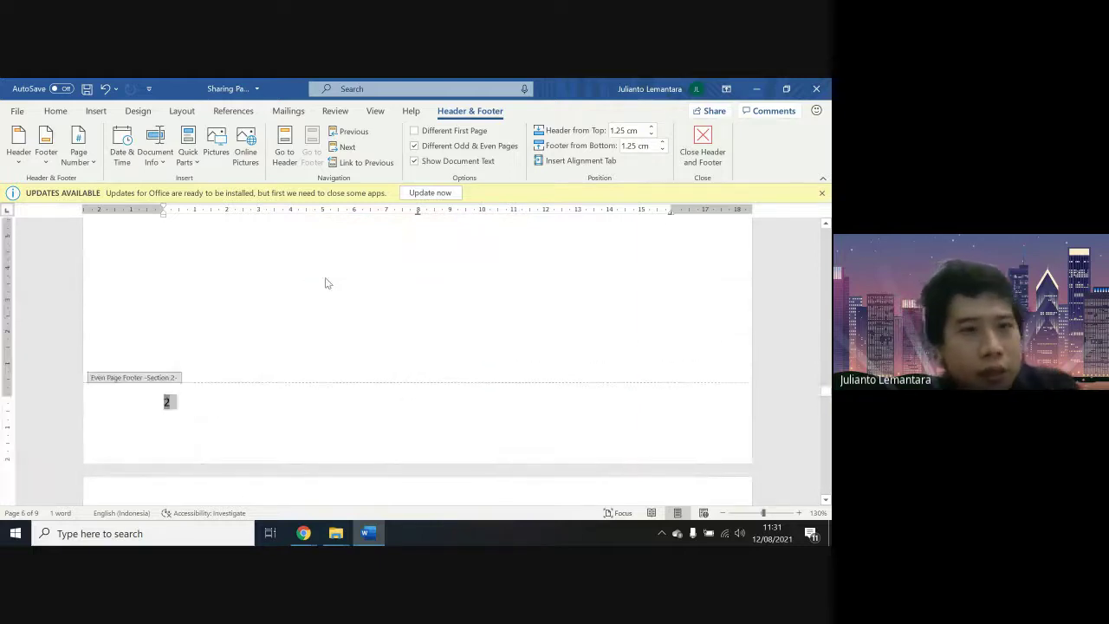
# Apply the Integral footer to the even page, showing author name beside orange number 2
pyautogui.click(104, 115)
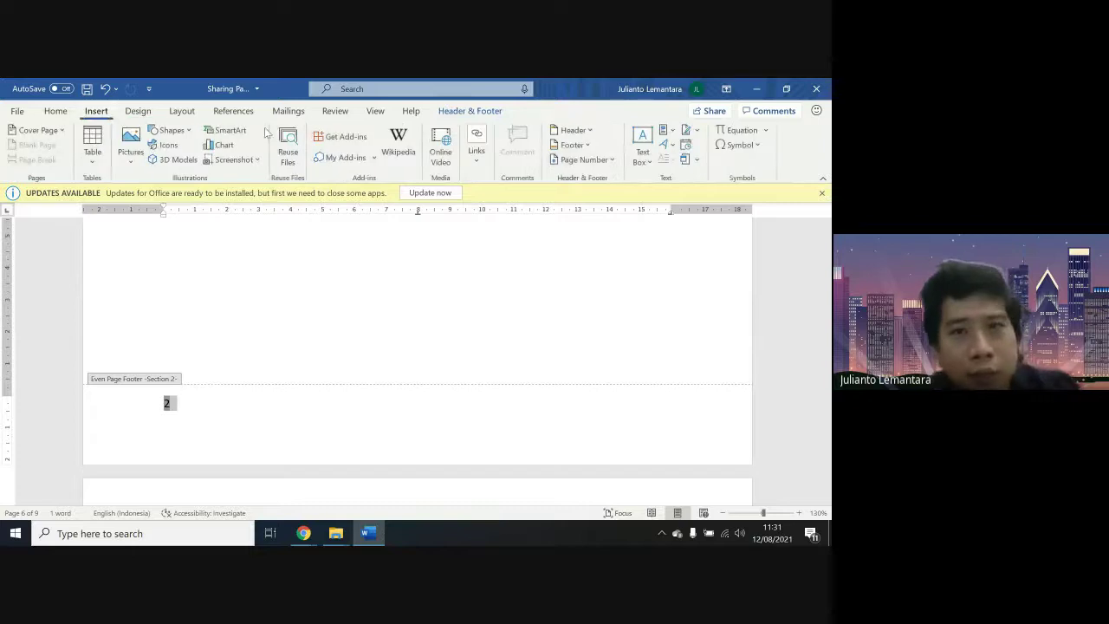
pyautogui.click(581, 162)
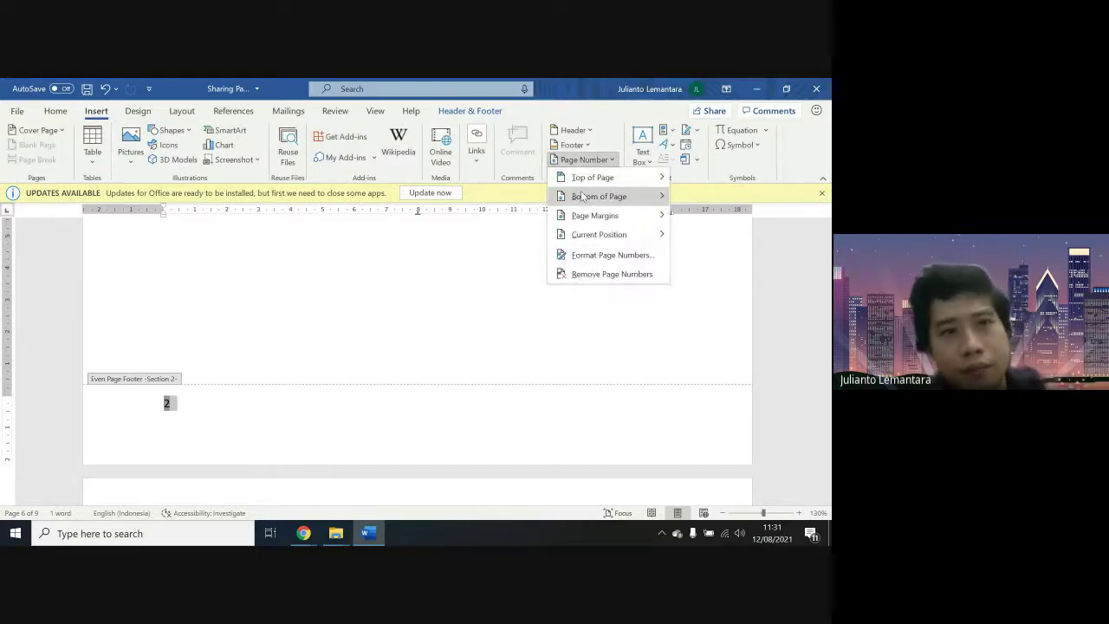
pyautogui.moveTo(583, 200)
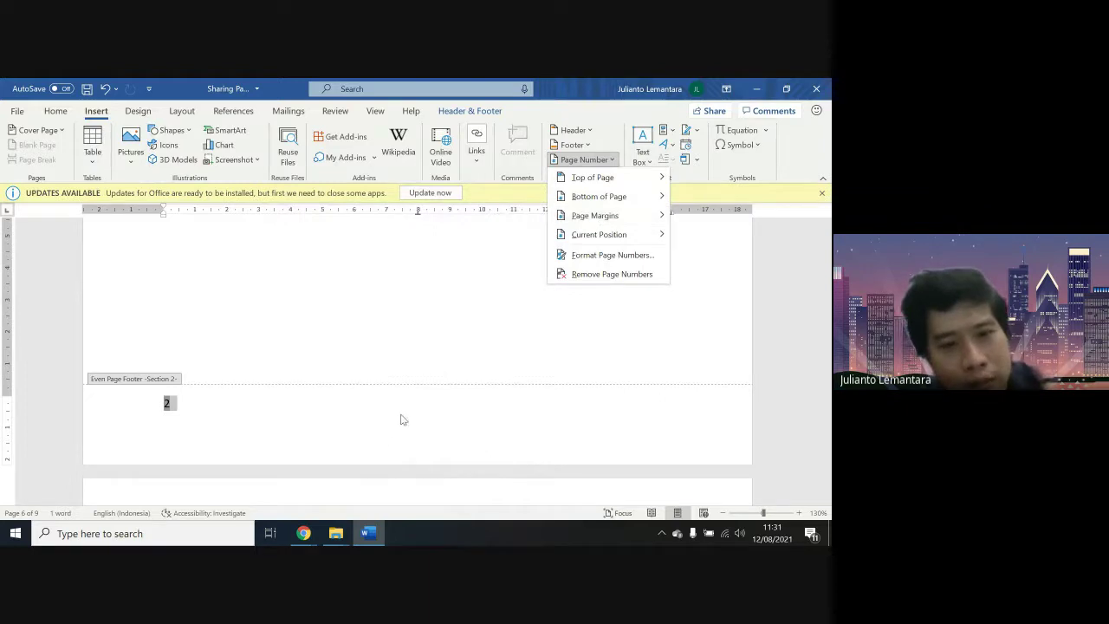
pyautogui.click(400, 418)
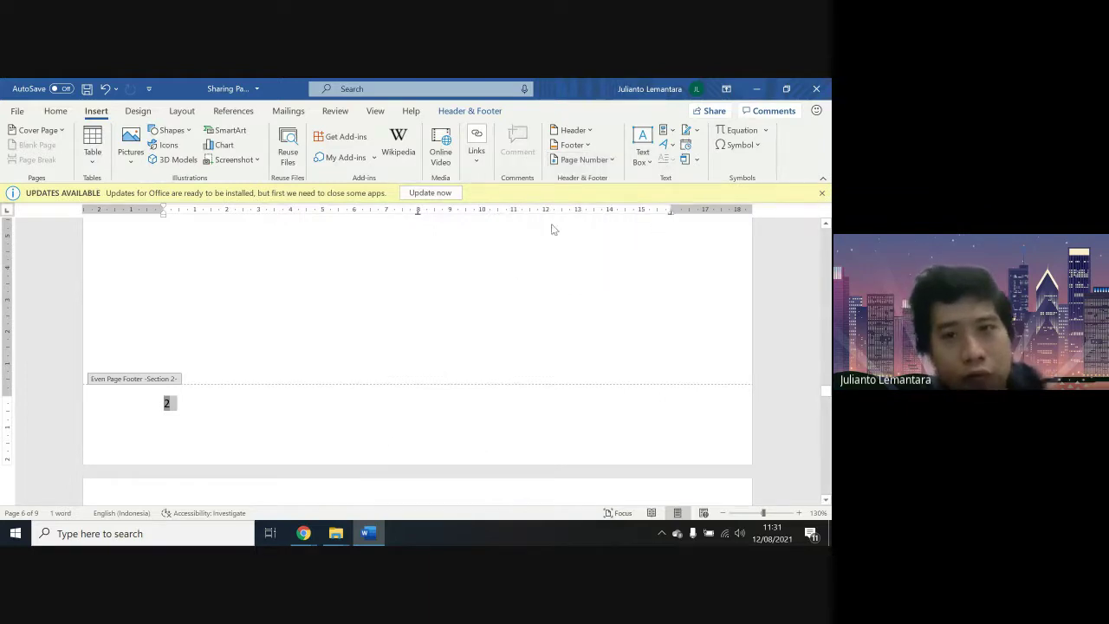
pyautogui.click(579, 145)
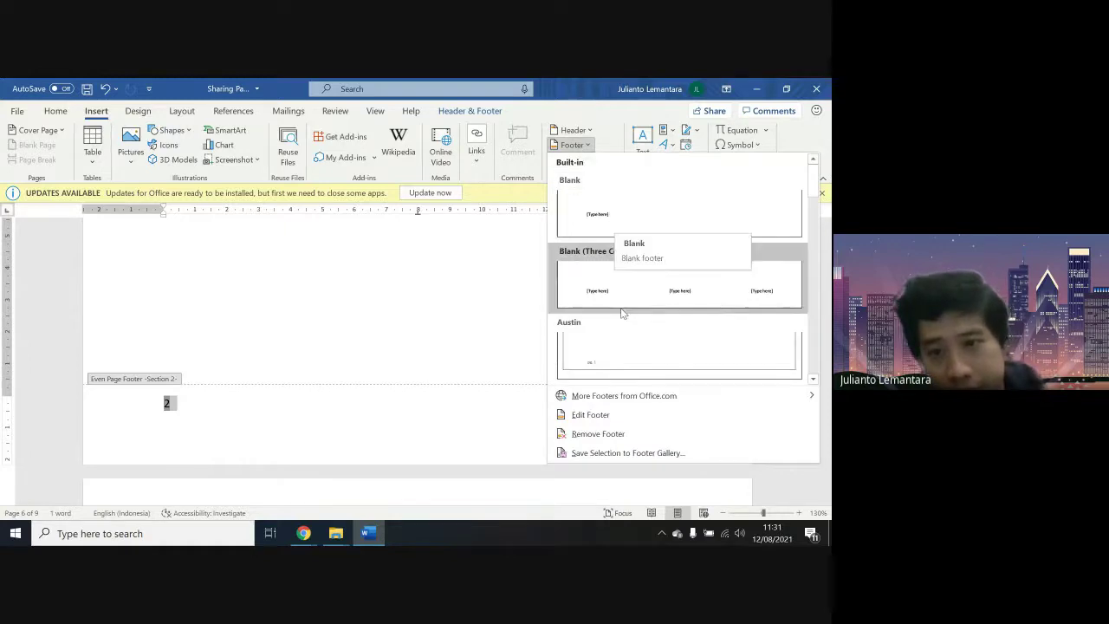
pyautogui.scroll(-3, 622, 313)
pyautogui.scroll(-3, 622, 314)
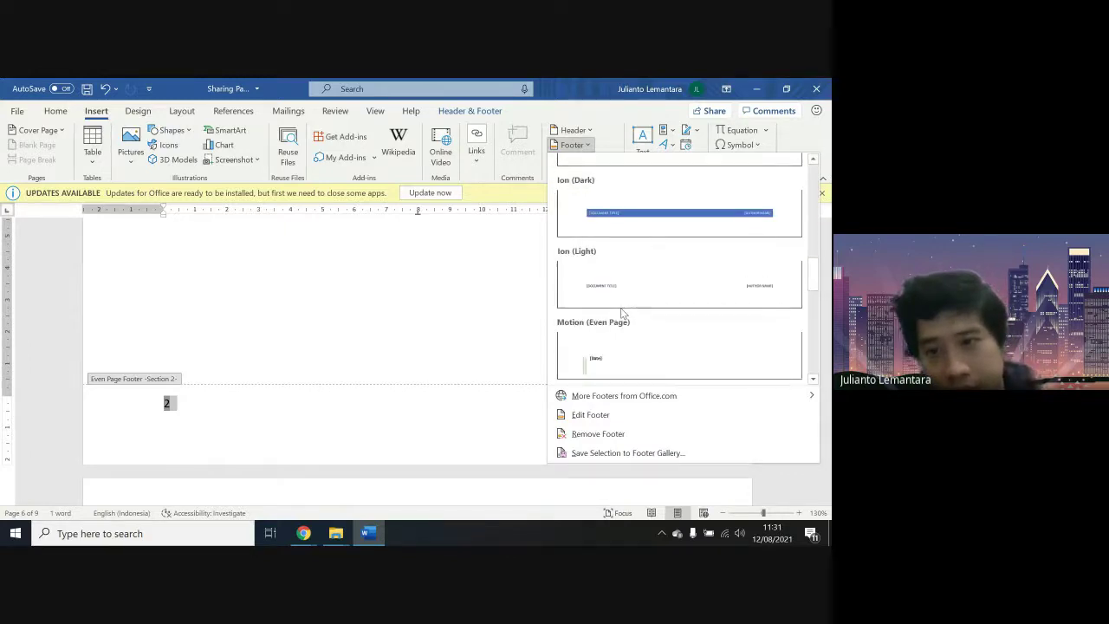
pyautogui.scroll(3, 622, 313)
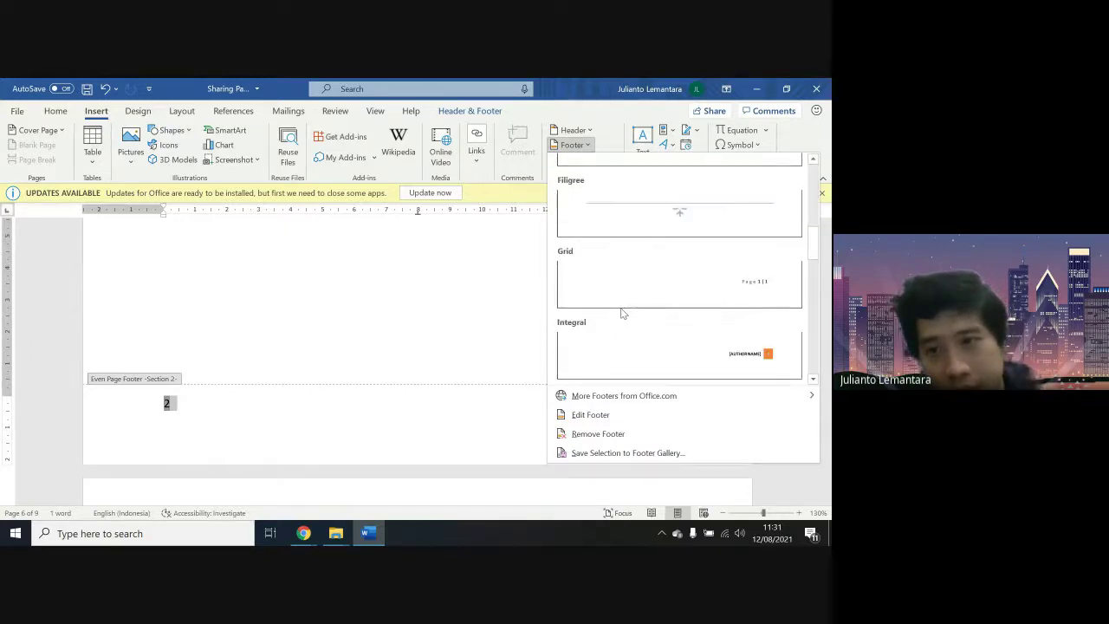
pyautogui.click(640, 349)
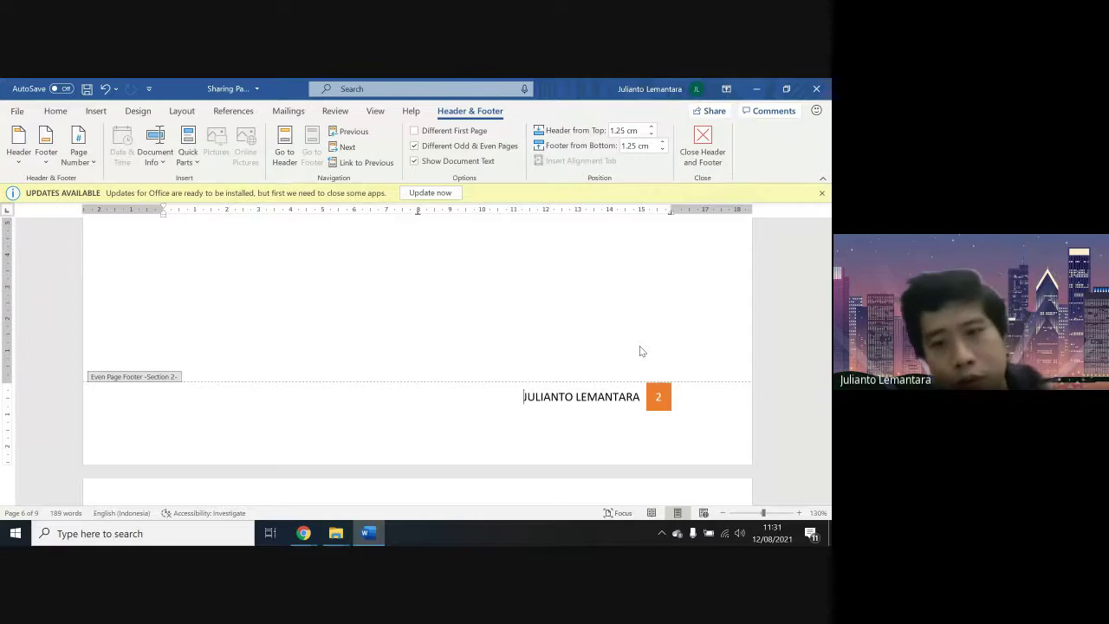
# Place the cursor in page 5's odd page footer after the plain number 1
pyautogui.scroll(15, 613, 386)
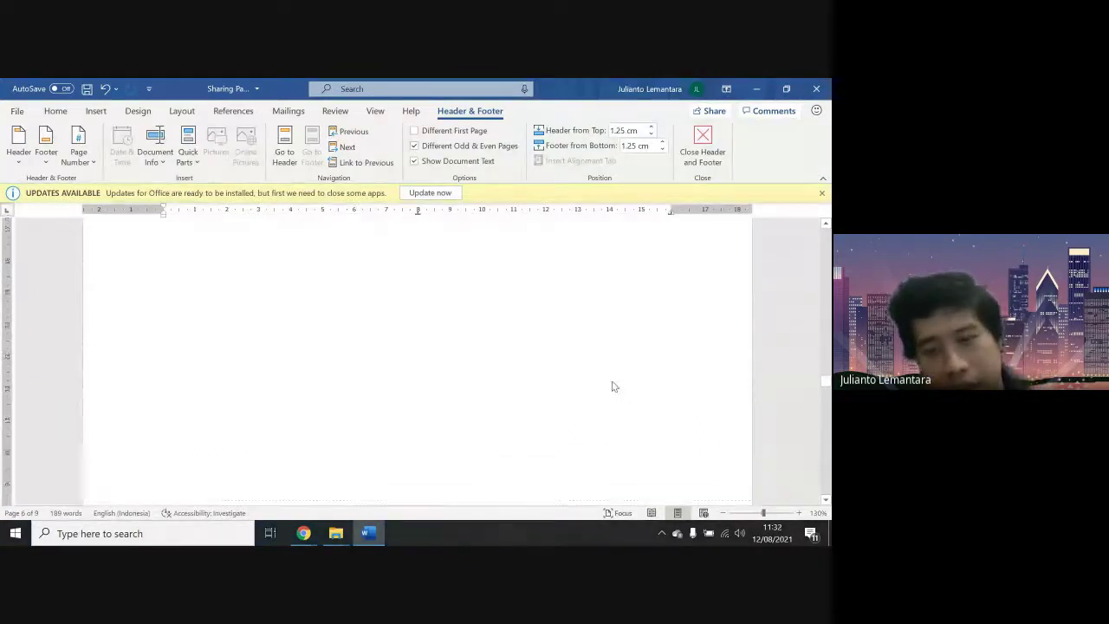
pyautogui.scroll(-12, 613, 386)
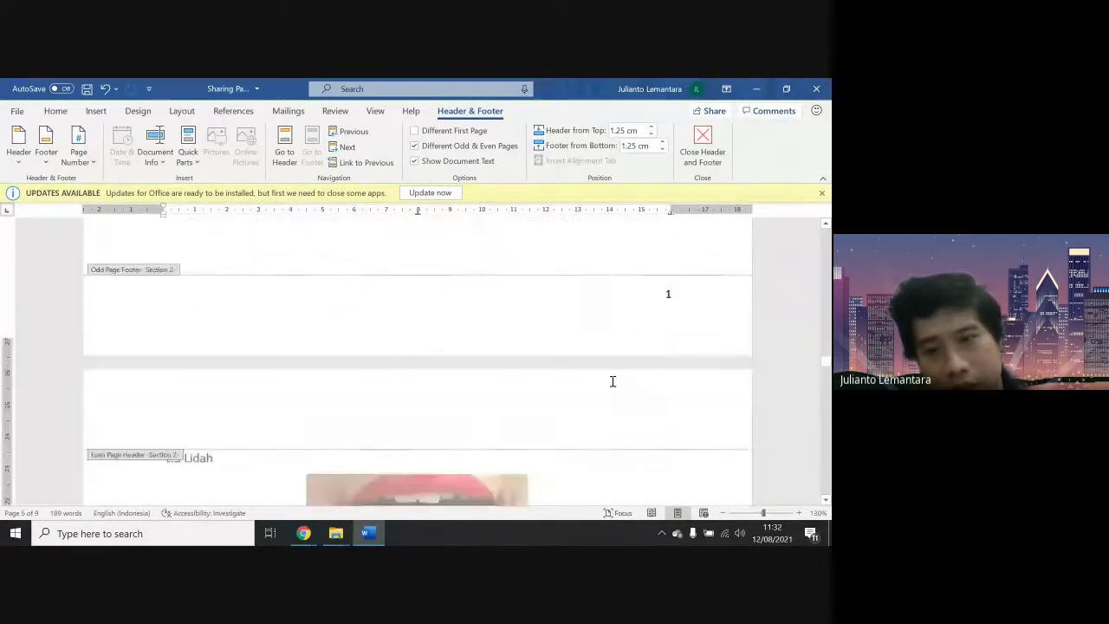
pyautogui.scroll(-3, 613, 386)
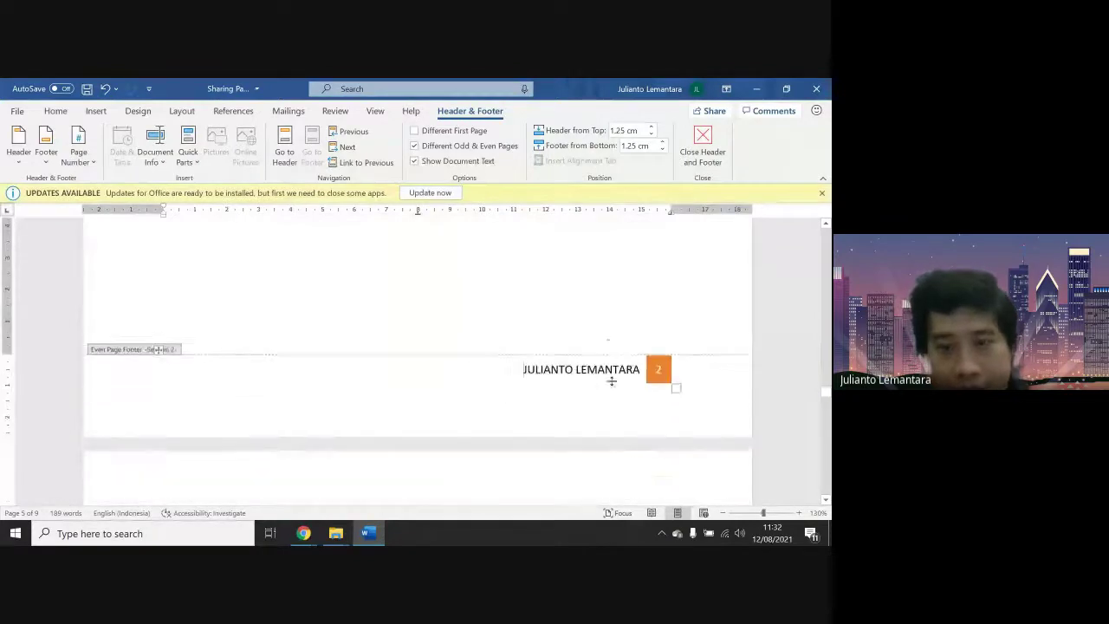
pyautogui.scroll(5, 613, 386)
pyautogui.scroll(8, 613, 386)
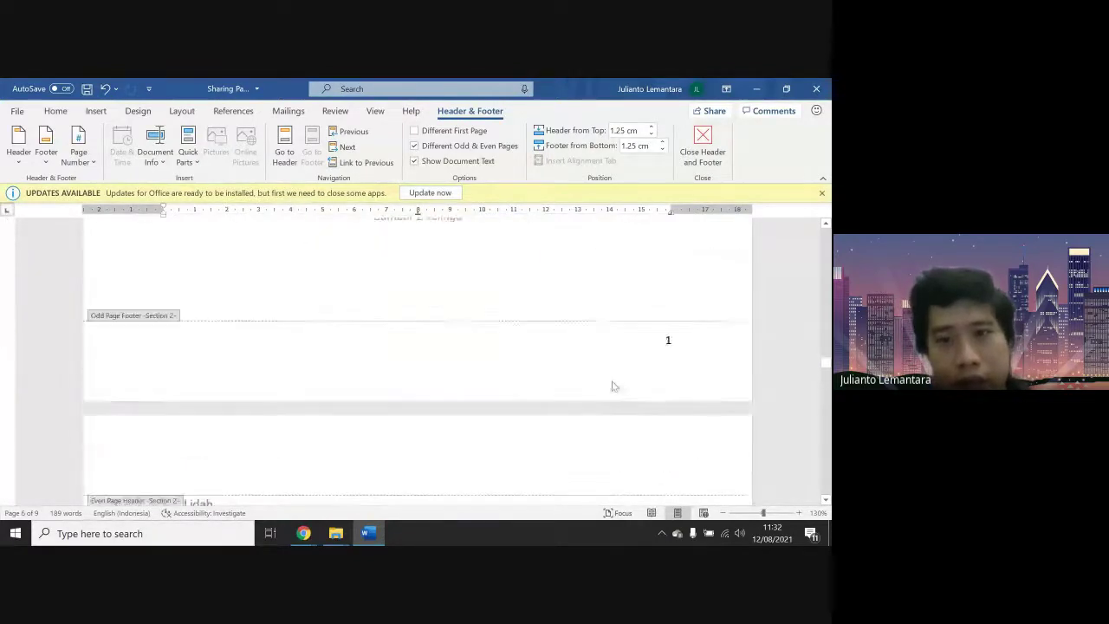
pyautogui.scroll(-2, 612, 386)
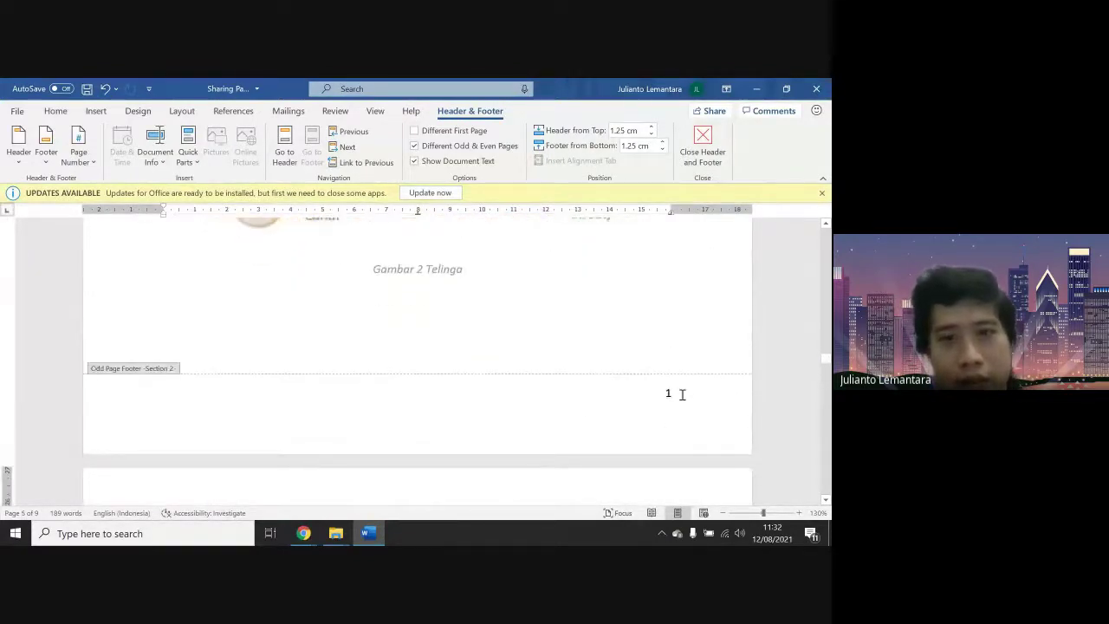
pyautogui.click(682, 394)
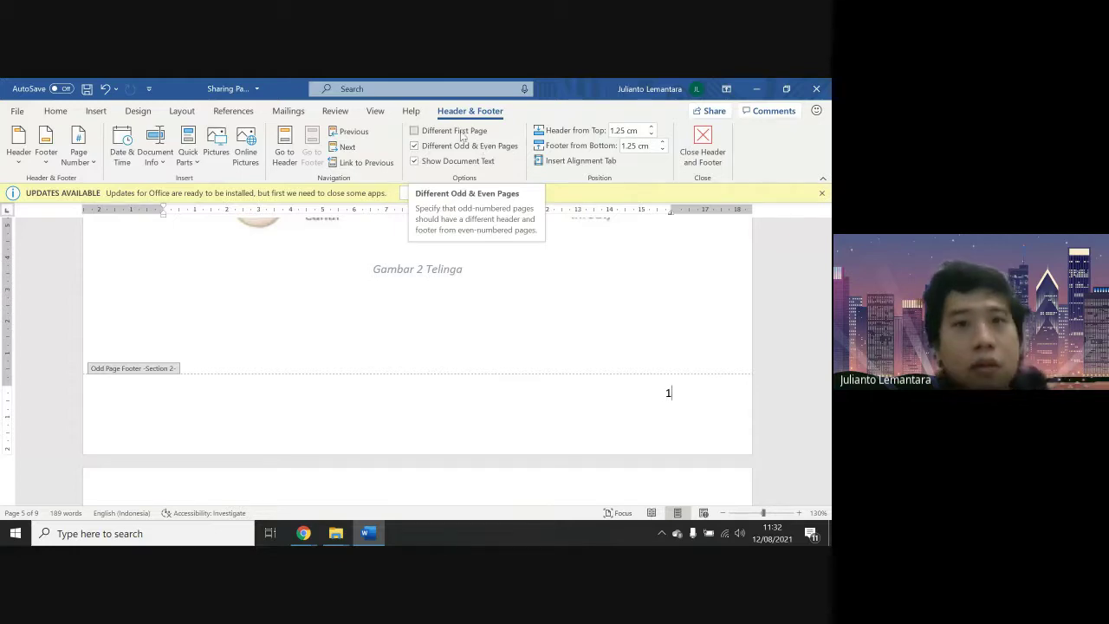
# Open the built-in Footer gallery and browse its designs
pyautogui.click(95, 111)
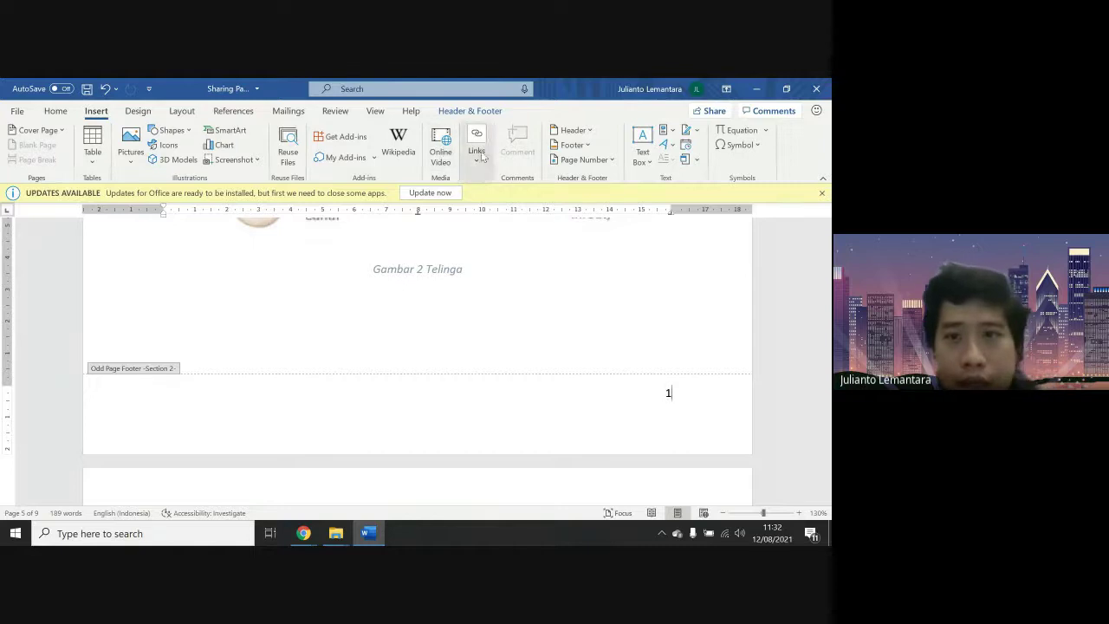
pyautogui.click(572, 145)
pyautogui.scroll(-5, 699, 297)
pyautogui.scroll(-3, 699, 297)
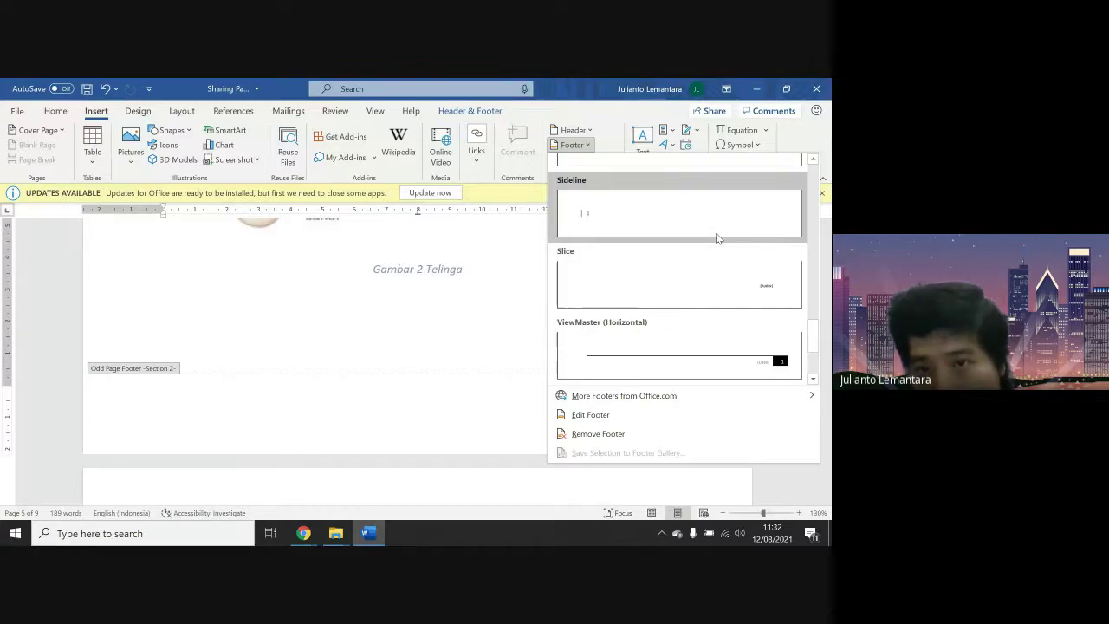
pyautogui.scroll(3, 730, 279)
pyautogui.scroll(-4, 730, 284)
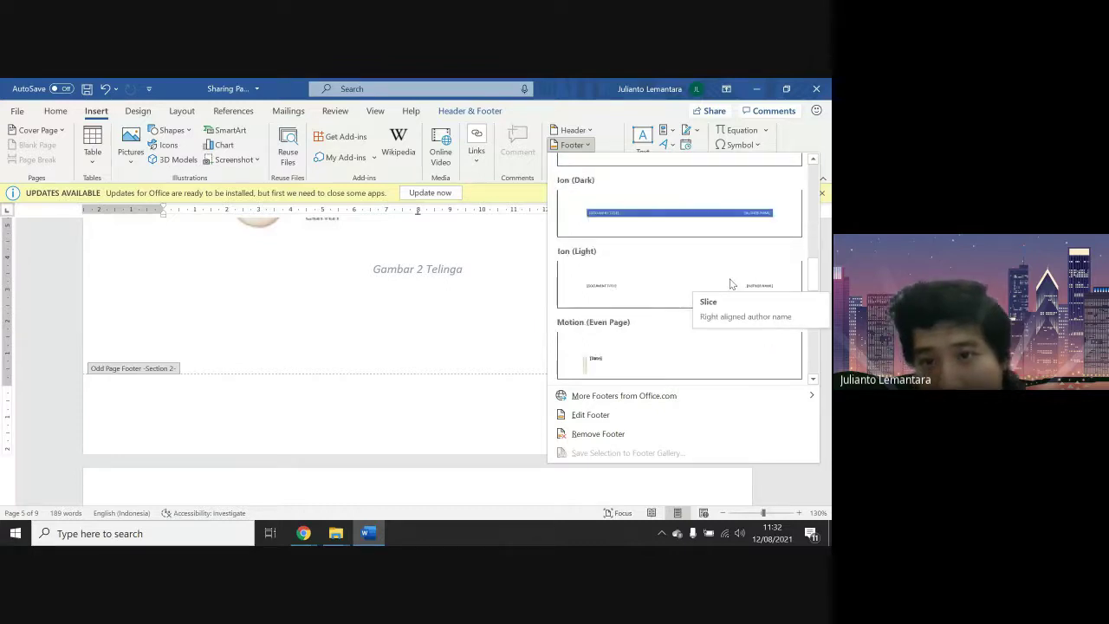
pyautogui.scroll(1, 731, 284)
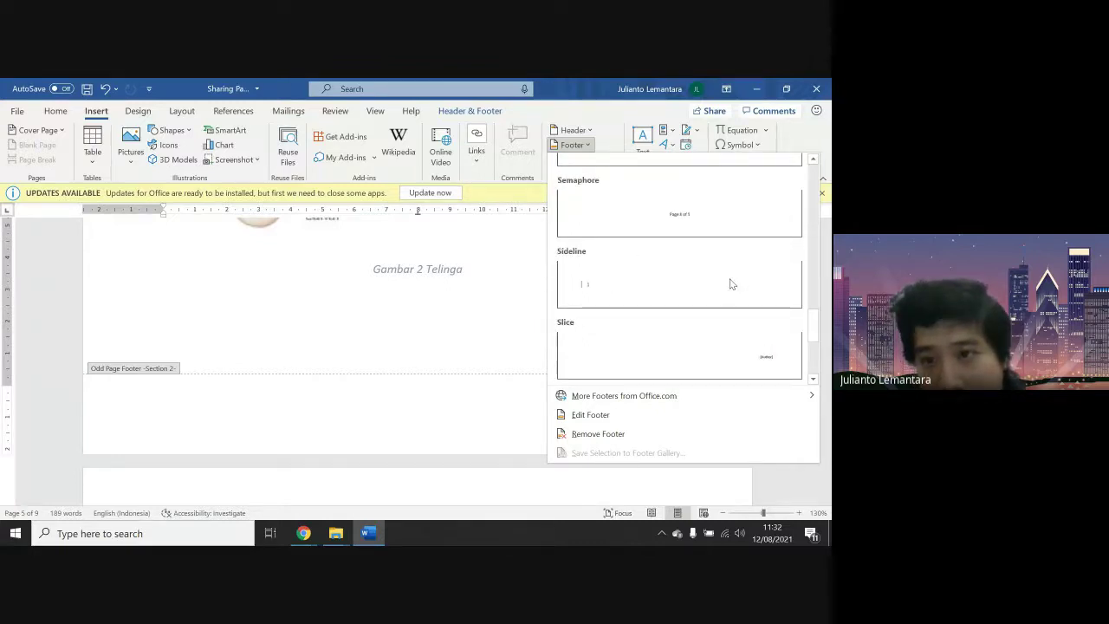
# Apply the Sideline footer design to the section 2 odd pages
pyautogui.click(814, 378)
pyautogui.click(814, 378)
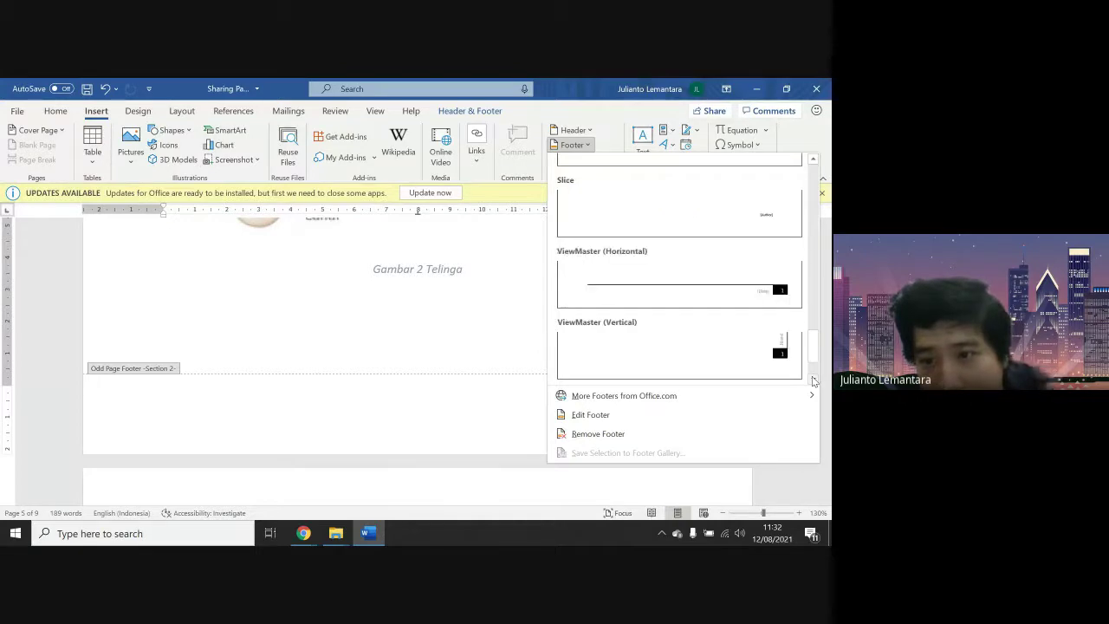
pyautogui.click(814, 379)
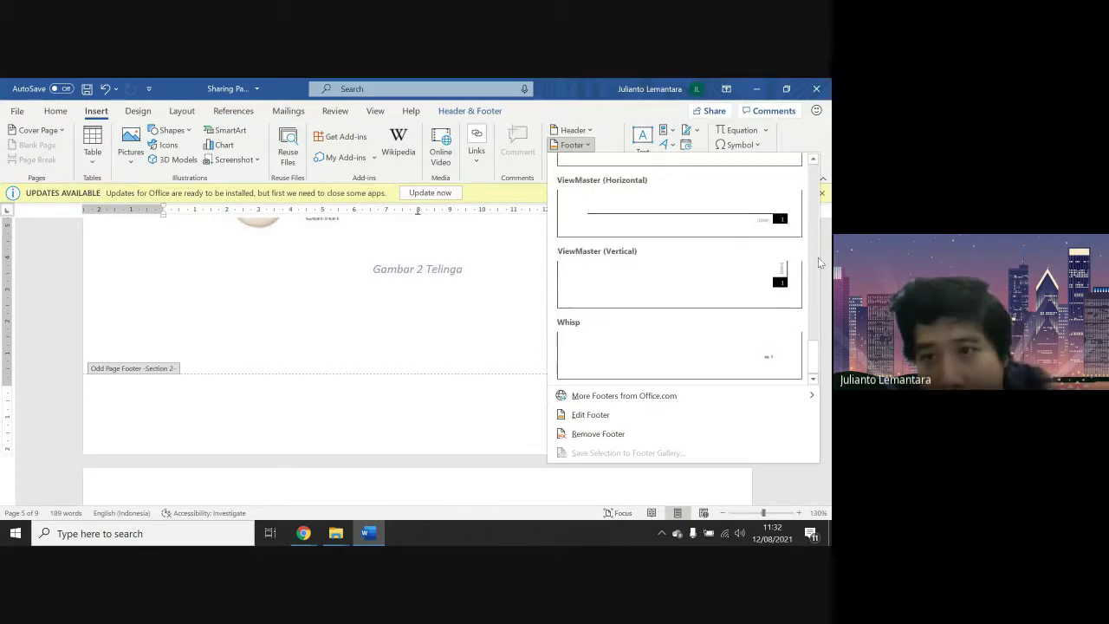
pyautogui.click(814, 161)
pyautogui.click(814, 161)
pyautogui.click(814, 161)
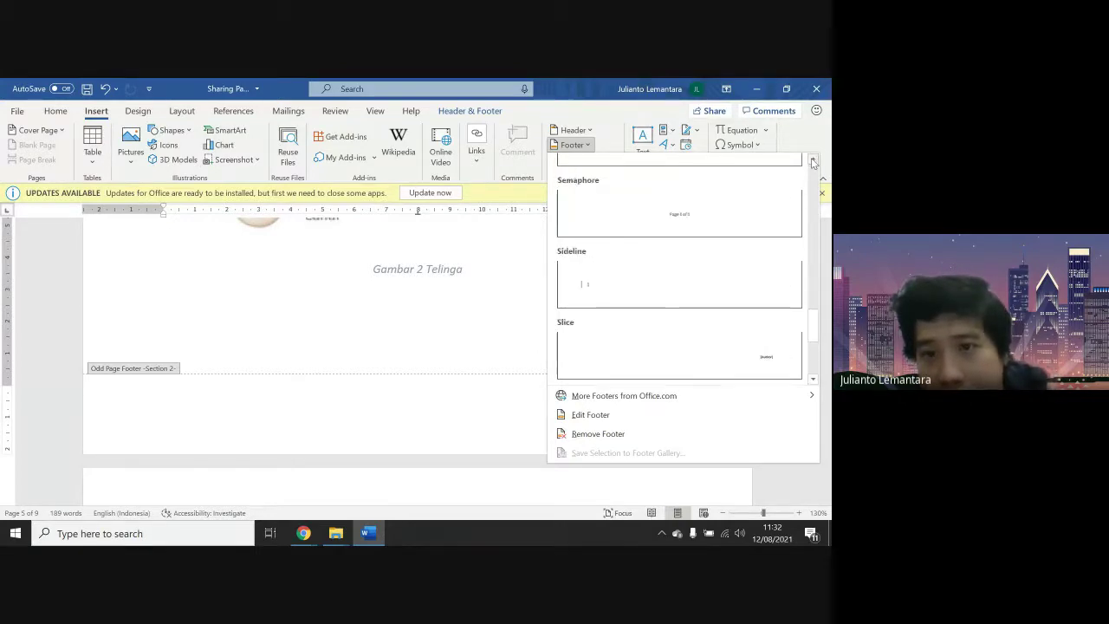
pyautogui.click(691, 262)
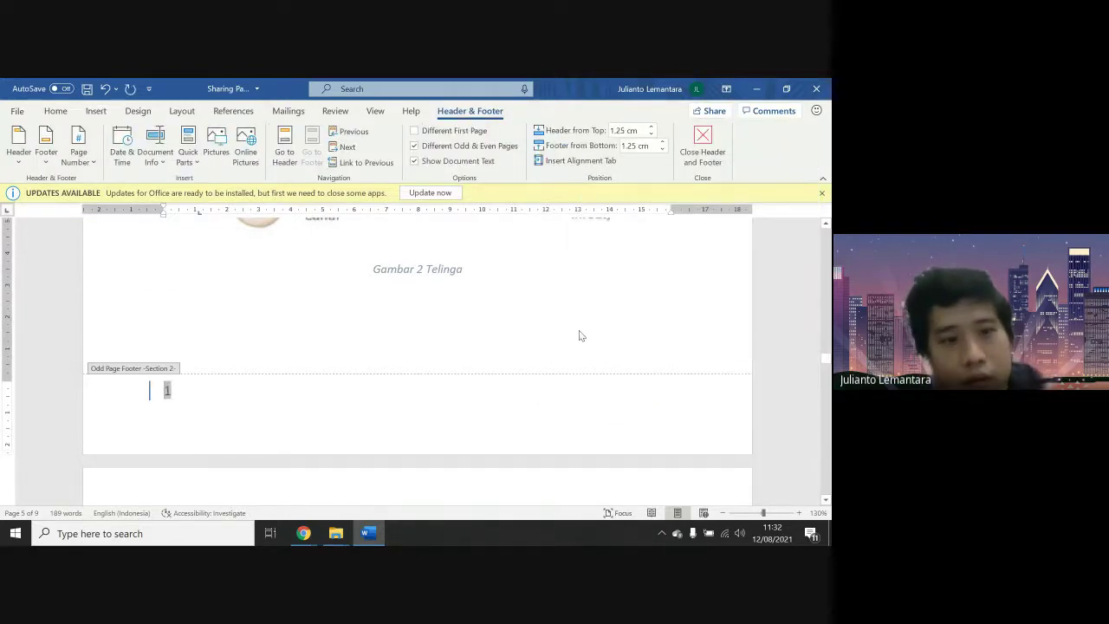
pyautogui.scroll(-10, 579, 330)
pyautogui.scroll(-15, 579, 330)
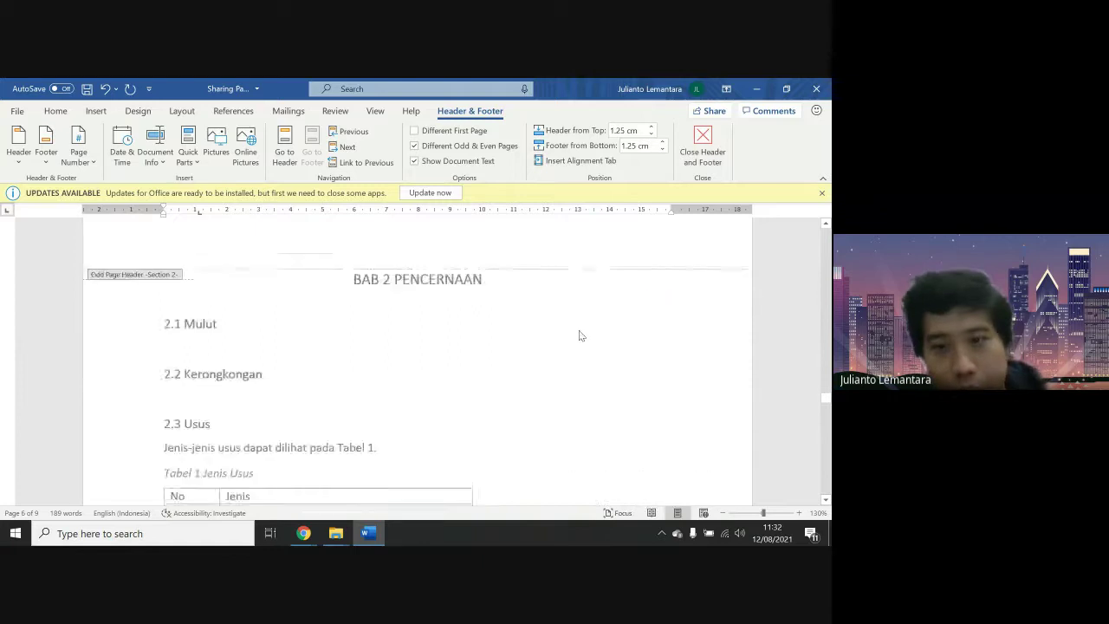
pyautogui.scroll(-15, 581, 335)
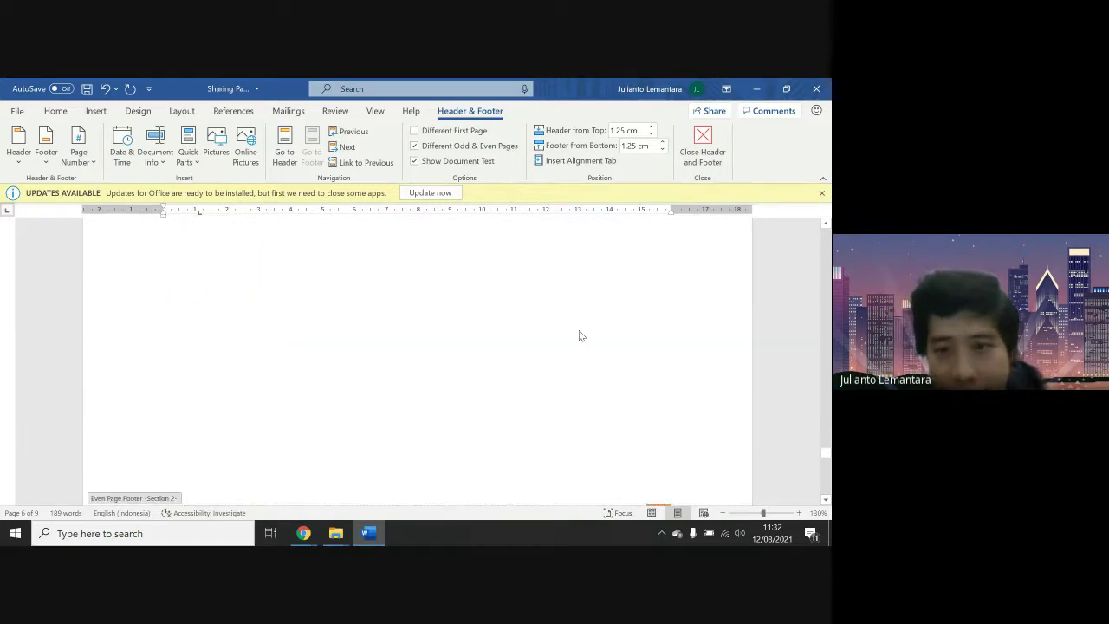
pyautogui.scroll(-2, 581, 335)
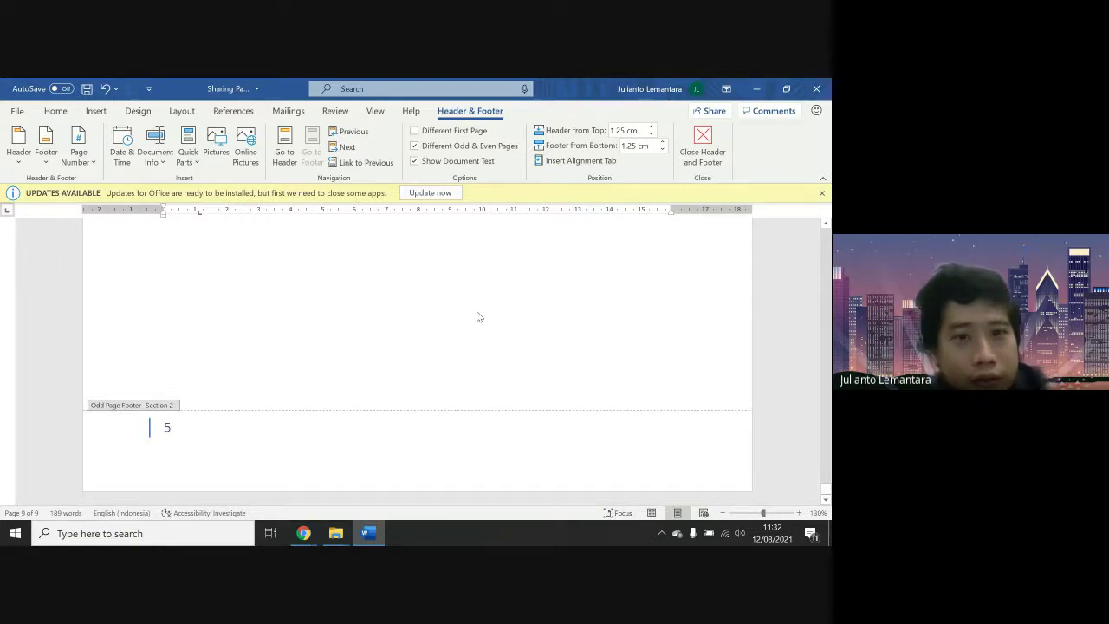
pyautogui.keyDown('ctrl'); pyautogui.scroll(-5, 476, 316); pyautogui.keyUp('ctrl')
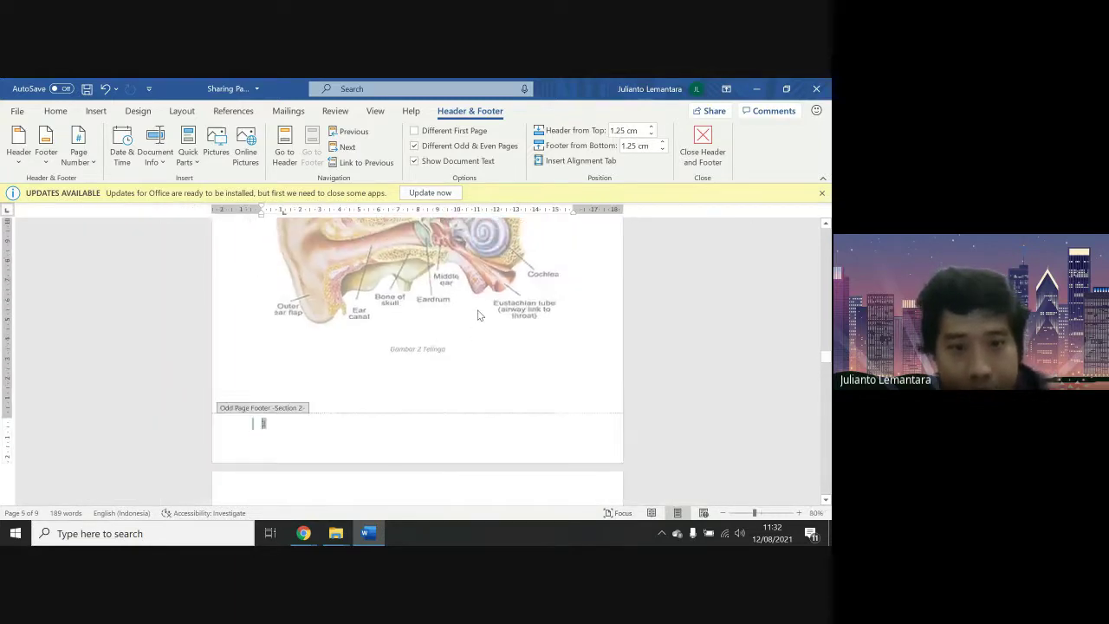
pyautogui.keyDown('ctrl'); pyautogui.scroll(-2, 477, 316); pyautogui.keyUp('ctrl')
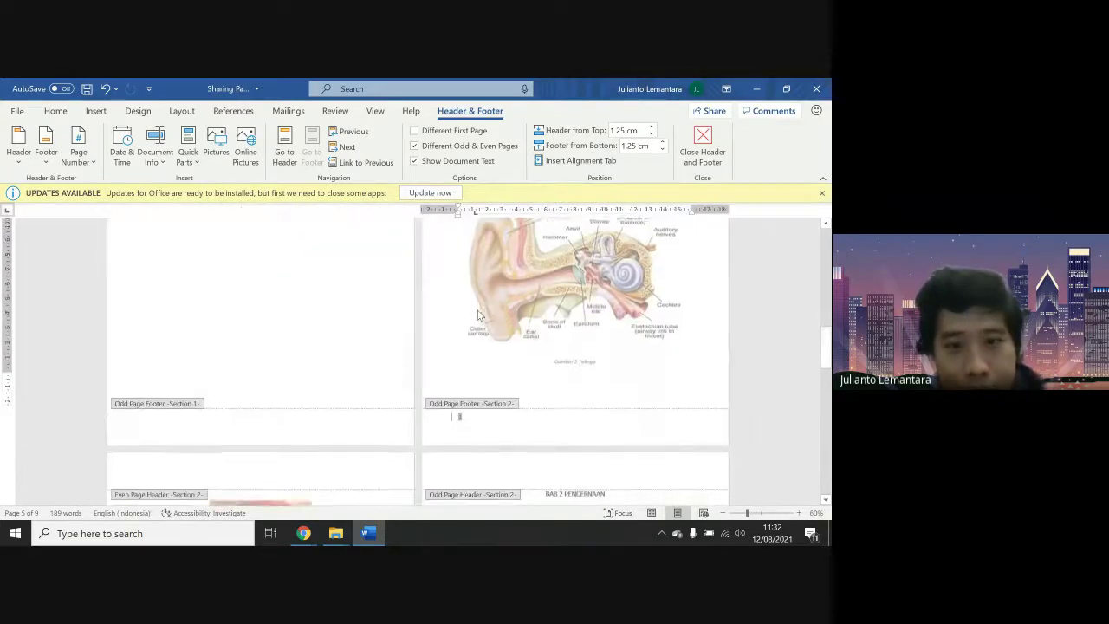
pyautogui.scroll(-3, 476, 317)
pyautogui.scroll(-5, 478, 315)
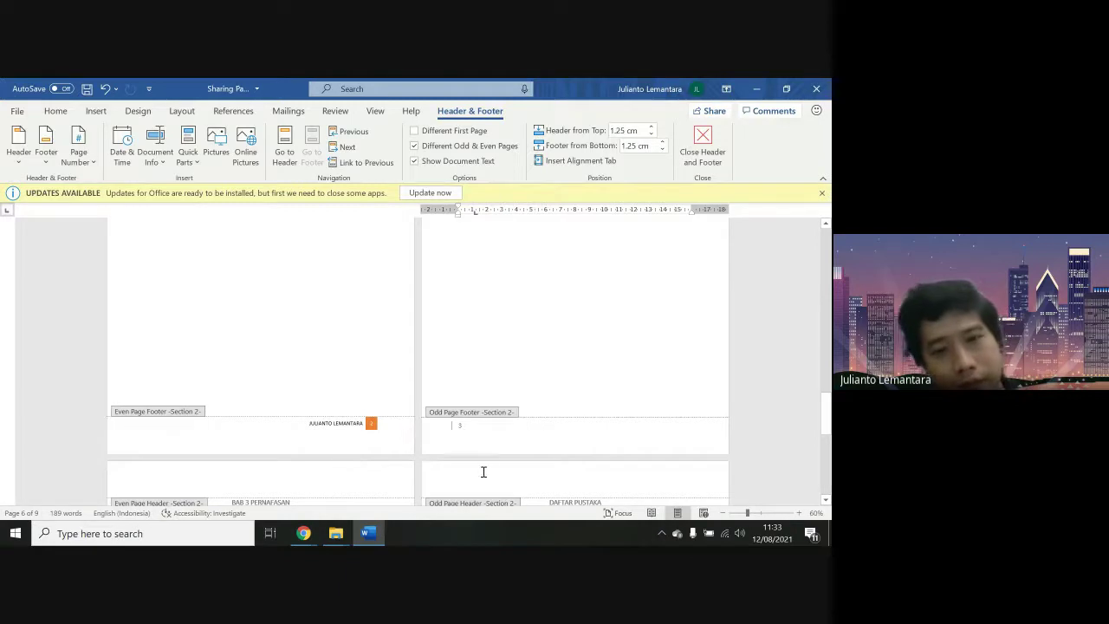
pyautogui.scroll(-5, 483, 471)
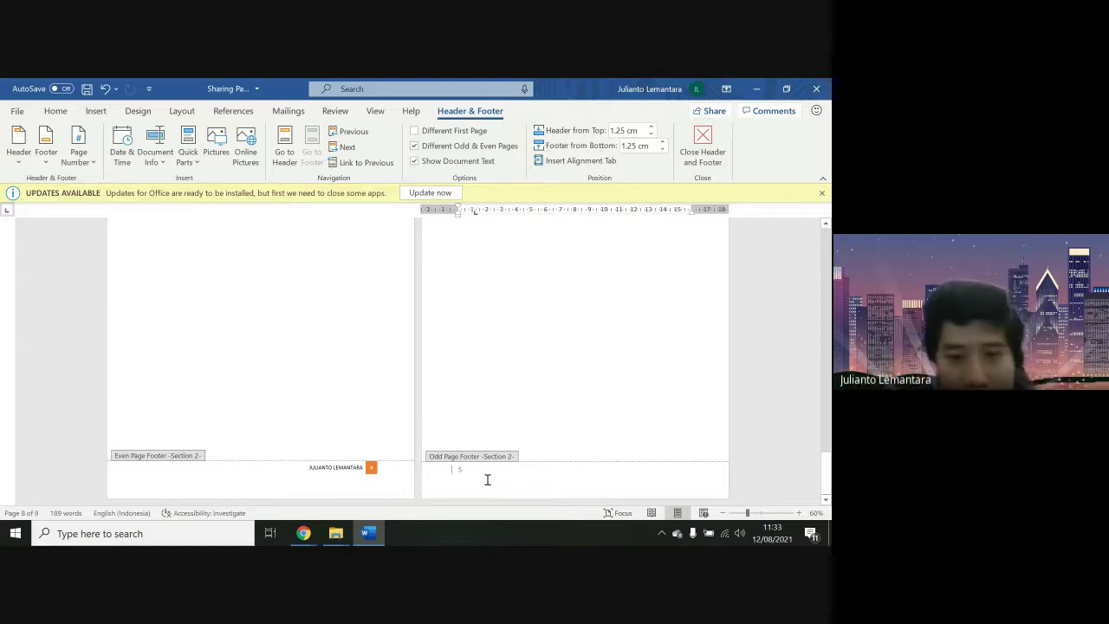
pyautogui.scroll(5, 487, 479)
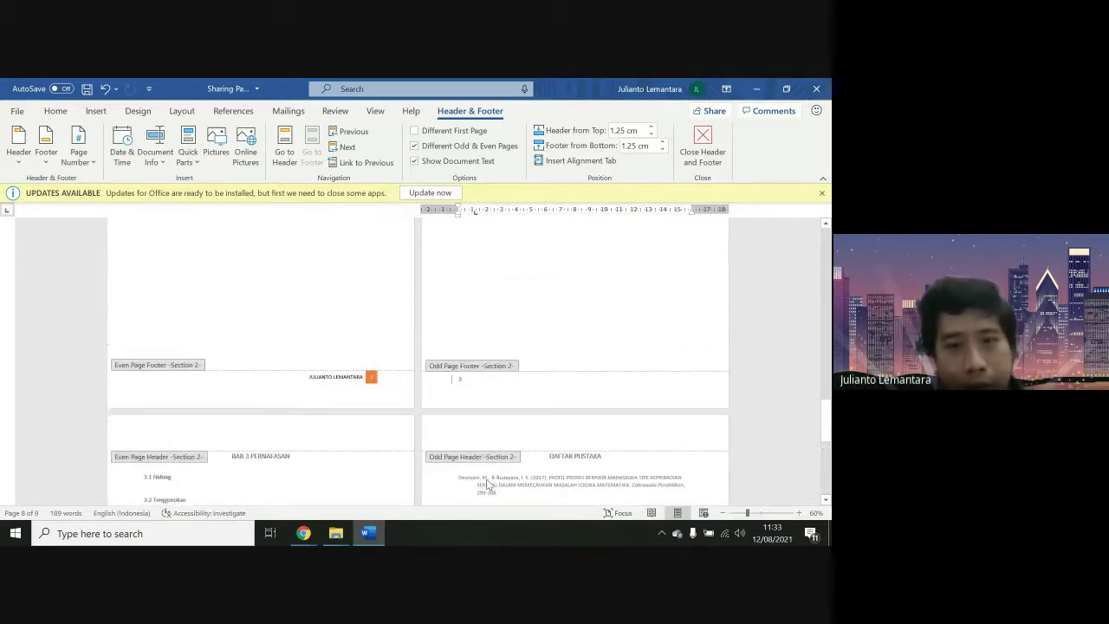
pyautogui.scroll(10, 487, 479)
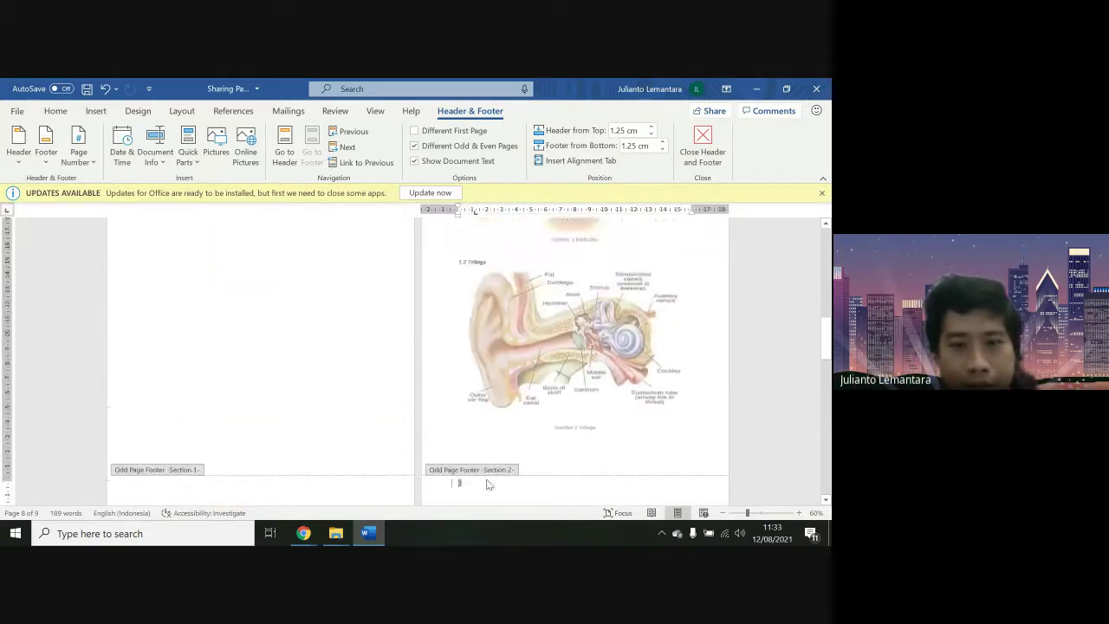
pyautogui.scroll(12, 487, 484)
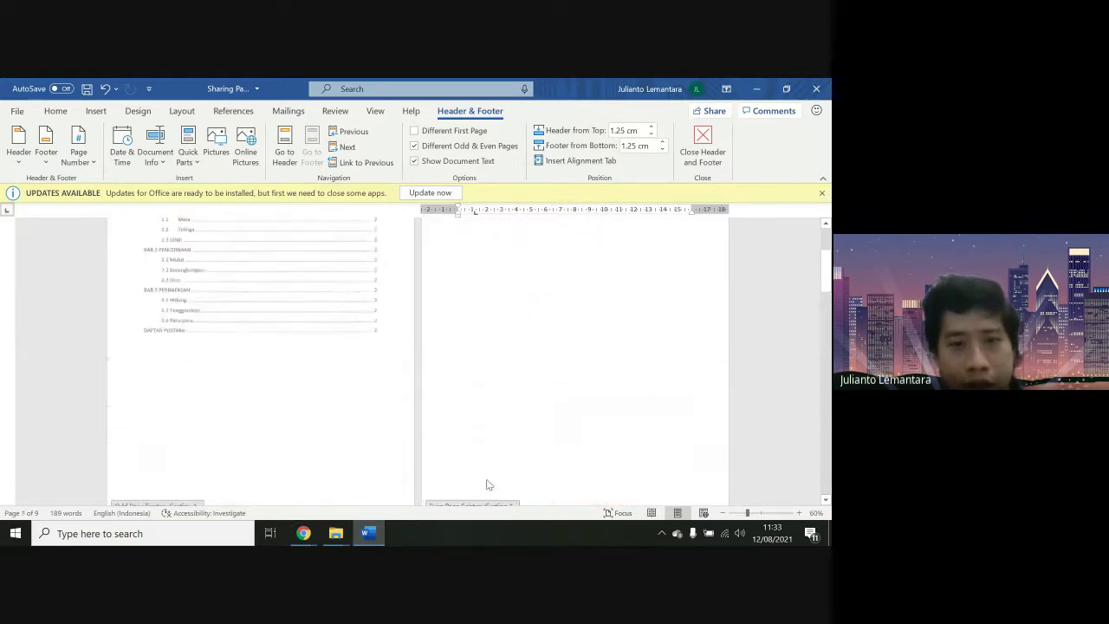
pyautogui.scroll(1, 487, 485)
pyautogui.doubleClick(487, 485)
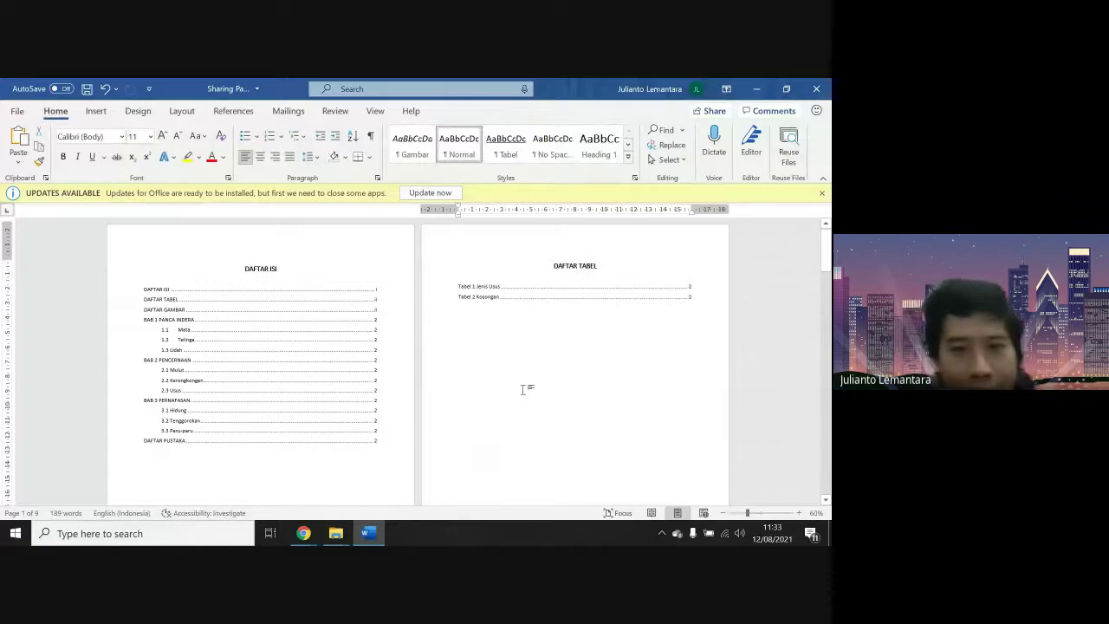
pyautogui.keyDown('ctrl'); pyautogui.scroll(4, 523, 389); pyautogui.keyUp('ctrl')
pyautogui.scroll(-8, 522, 389)
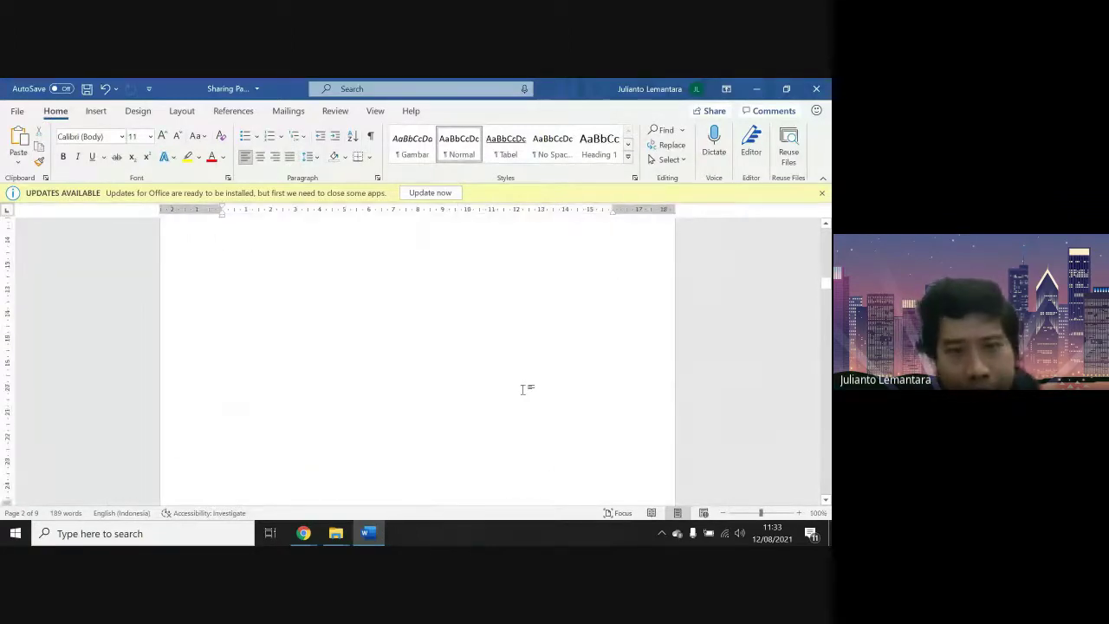
pyautogui.scroll(-10, 523, 390)
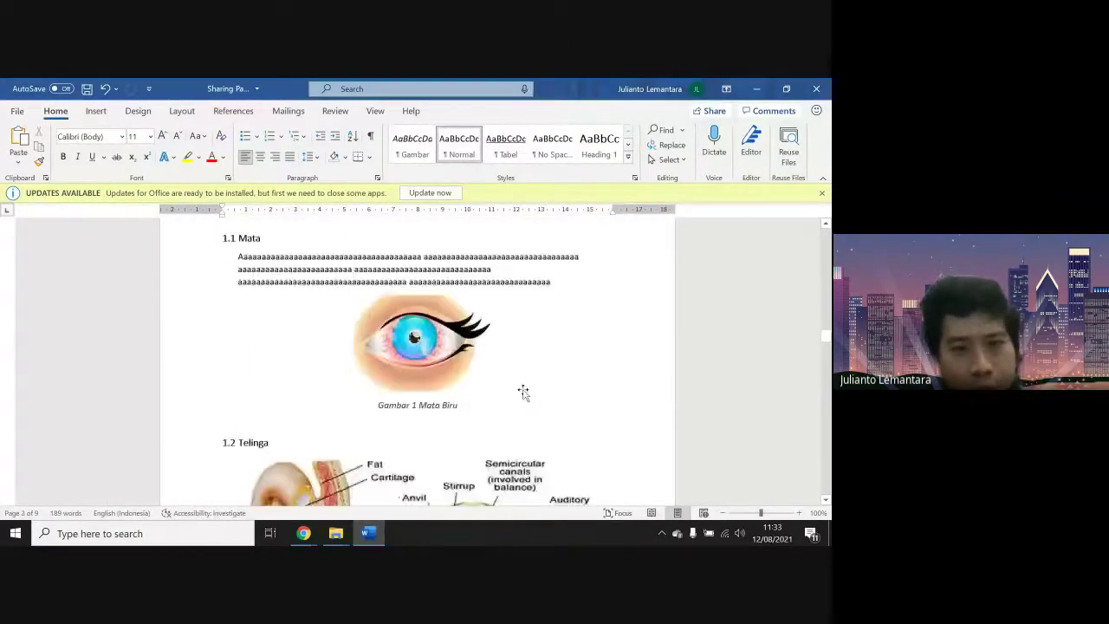
pyautogui.scroll(5, 421, 364)
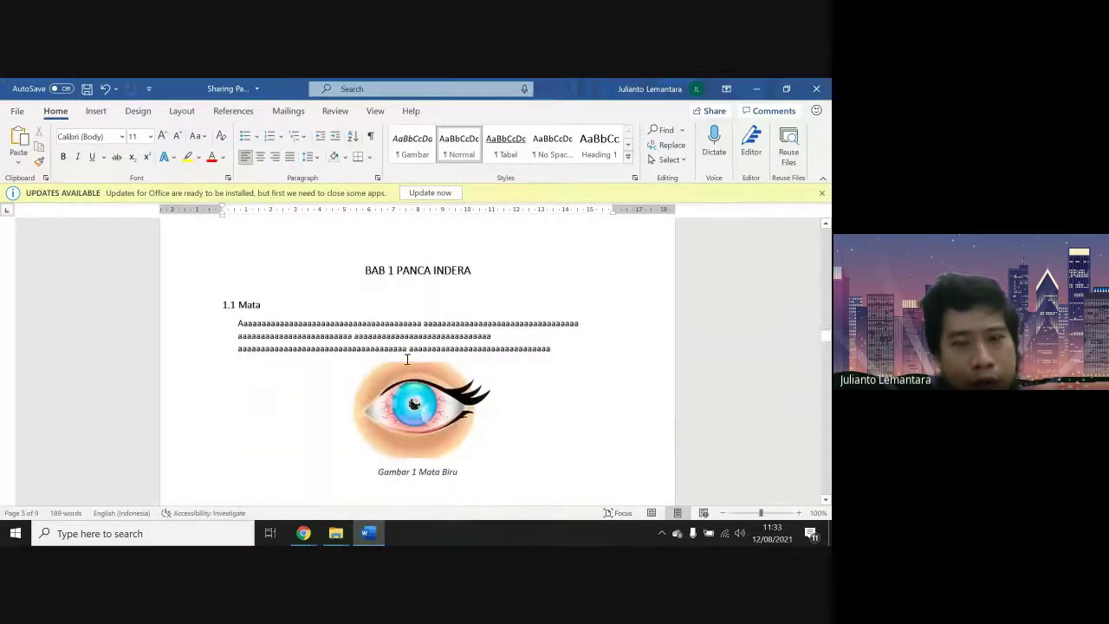
pyautogui.scroll(-9, 312, 338)
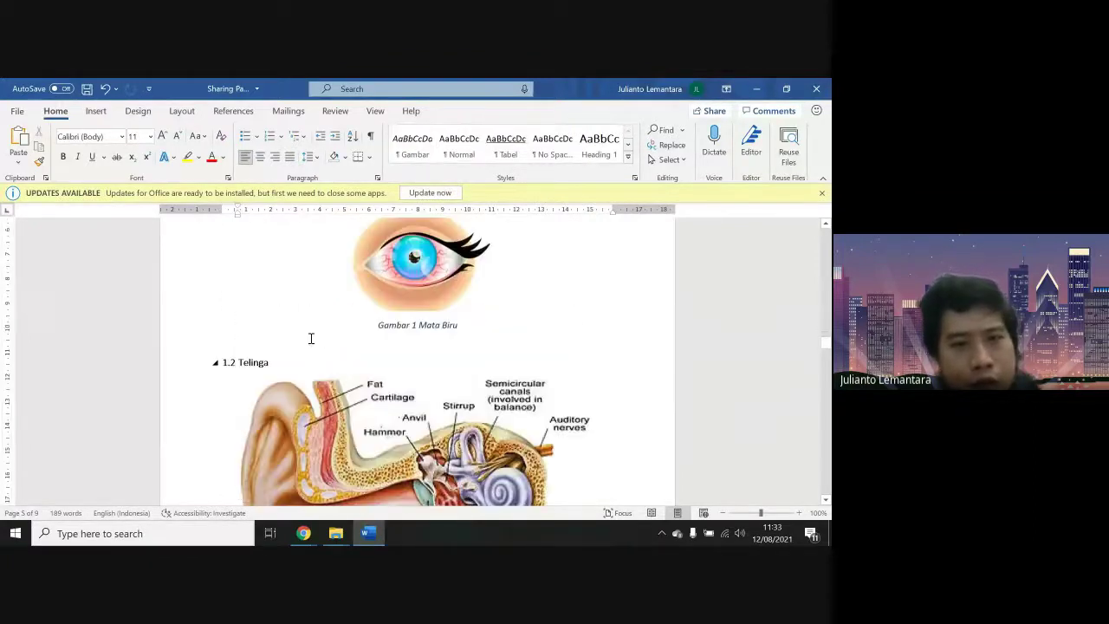
pyautogui.scroll(2, 311, 338)
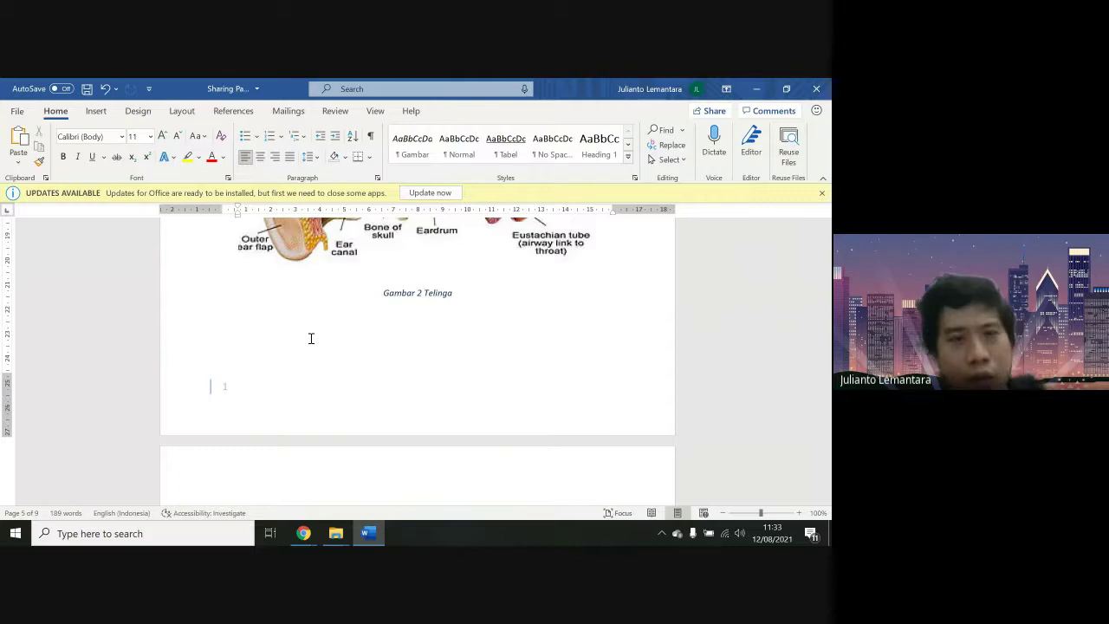
pyautogui.scroll(-5, 312, 338)
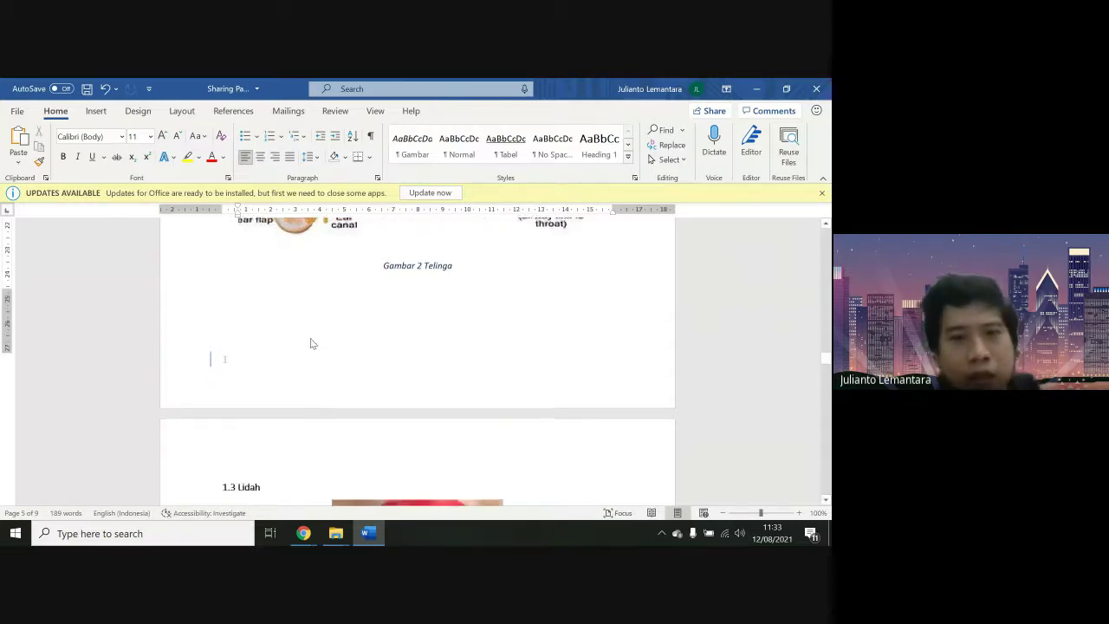
pyautogui.scroll(10, 312, 338)
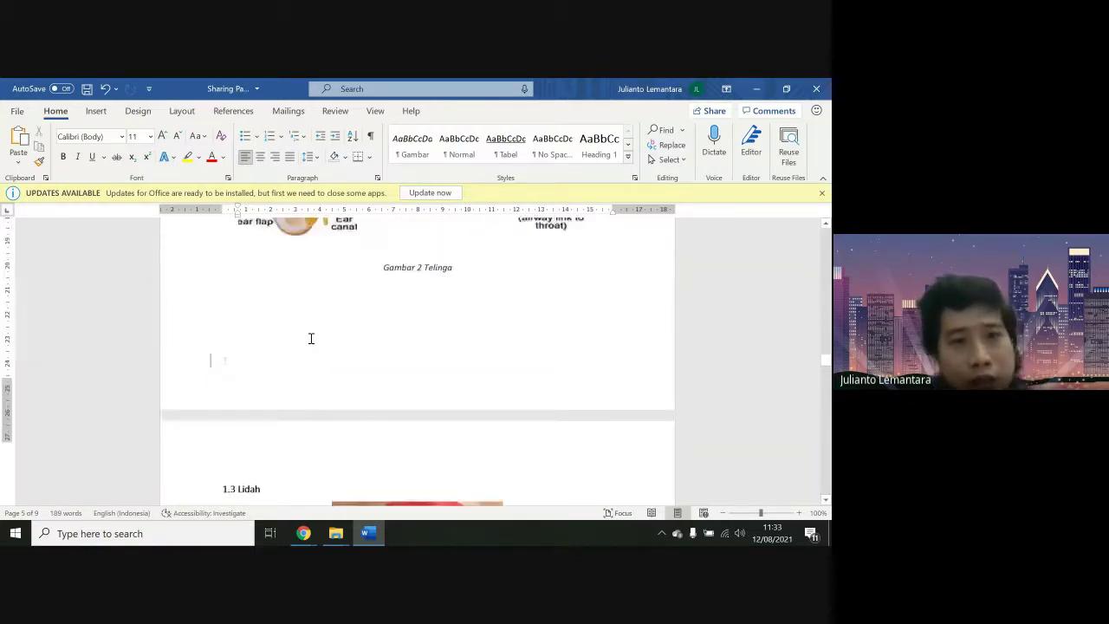
pyautogui.scroll(15, 311, 338)
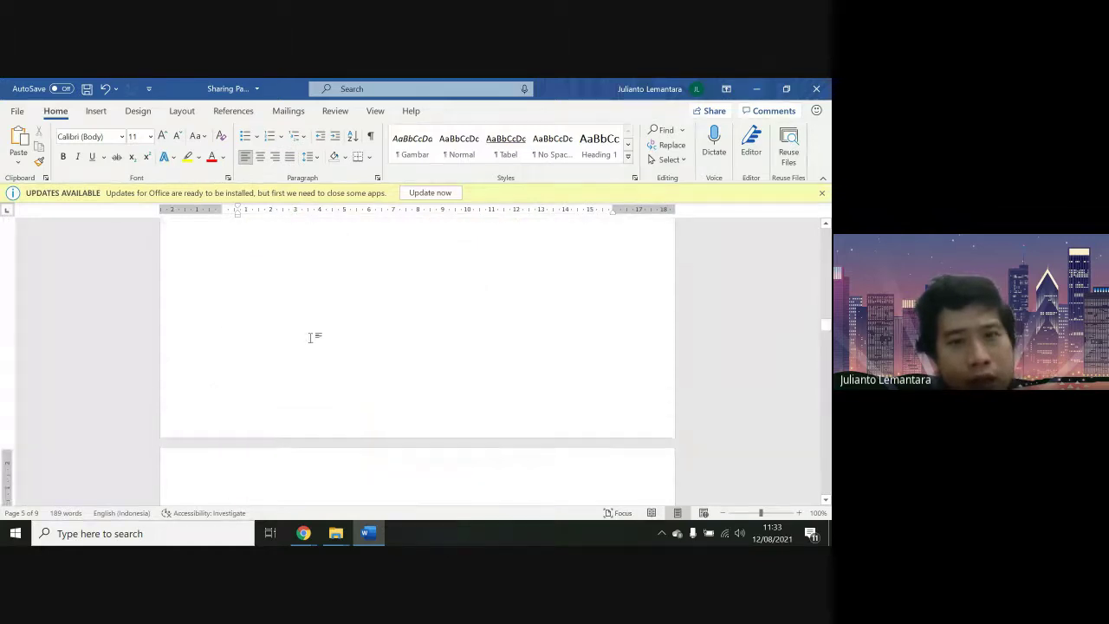
pyautogui.scroll(1, 311, 338)
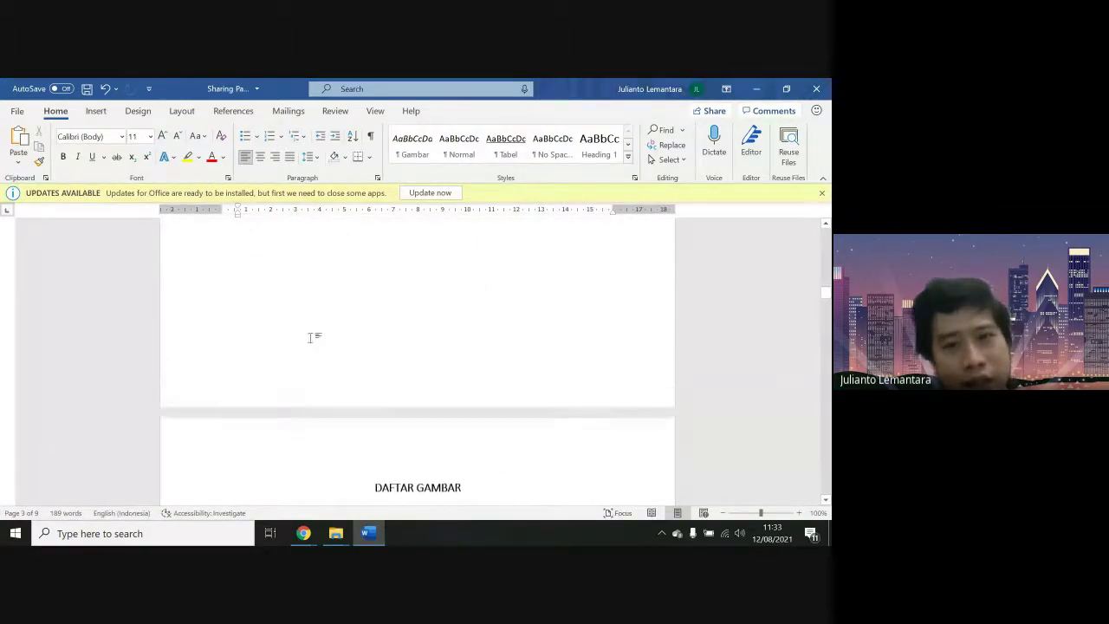
pyautogui.scroll(-4, 311, 338)
pyautogui.scroll(6, 312, 338)
pyautogui.scroll(12, 311, 338)
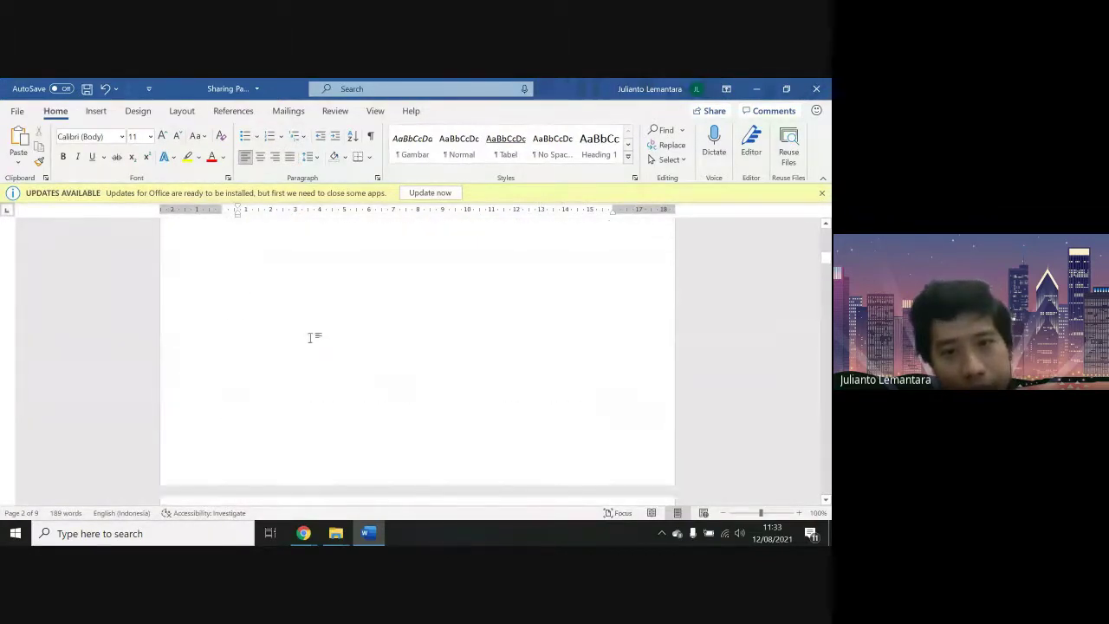
pyautogui.scroll(-12, 311, 338)
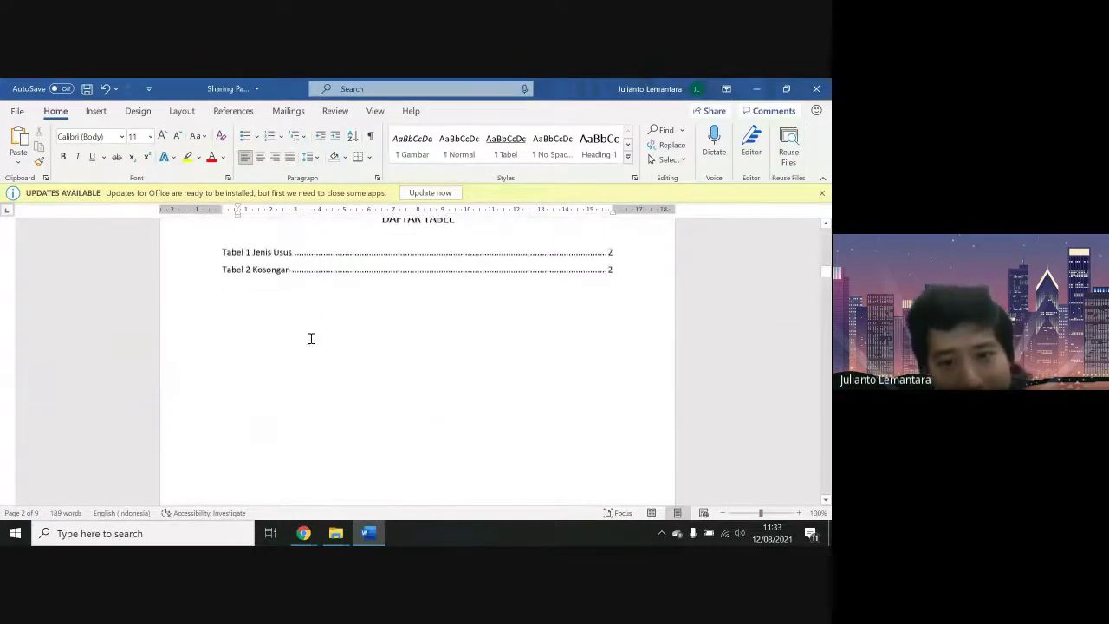
pyautogui.scroll(-15, 312, 338)
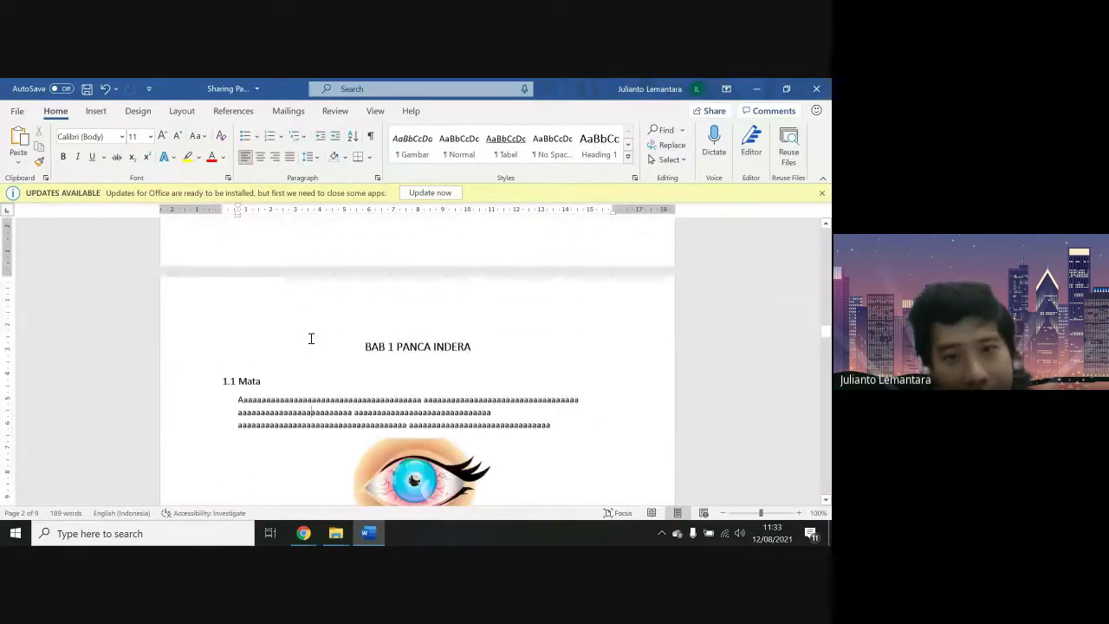
pyautogui.scroll(-20, 240, 375)
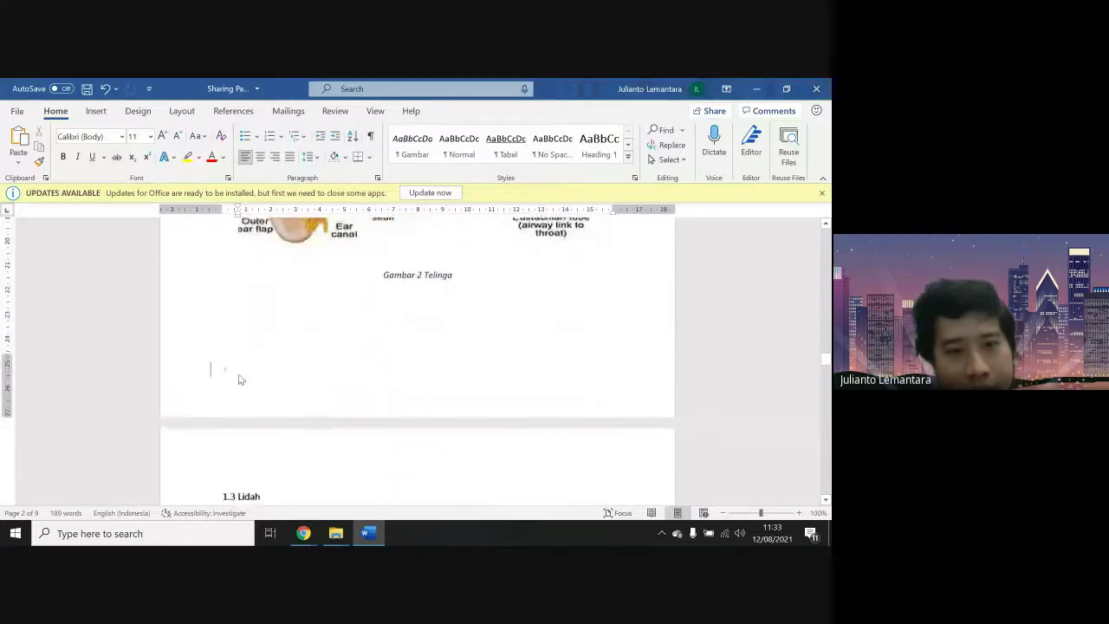
pyautogui.scroll(-15, 237, 369)
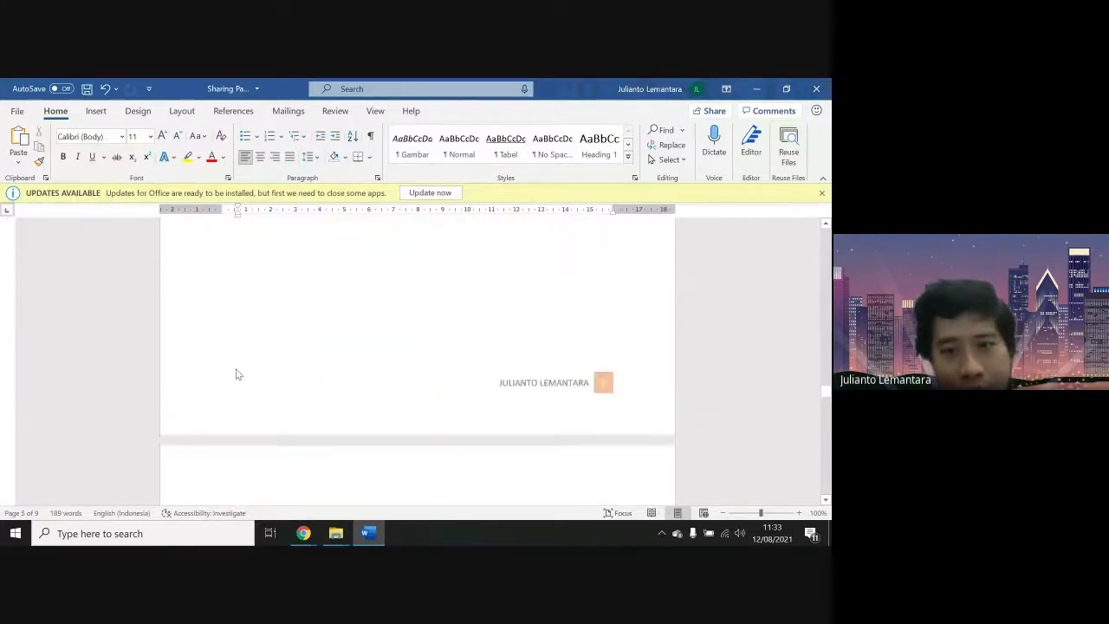
pyautogui.scroll(-15, 236, 369)
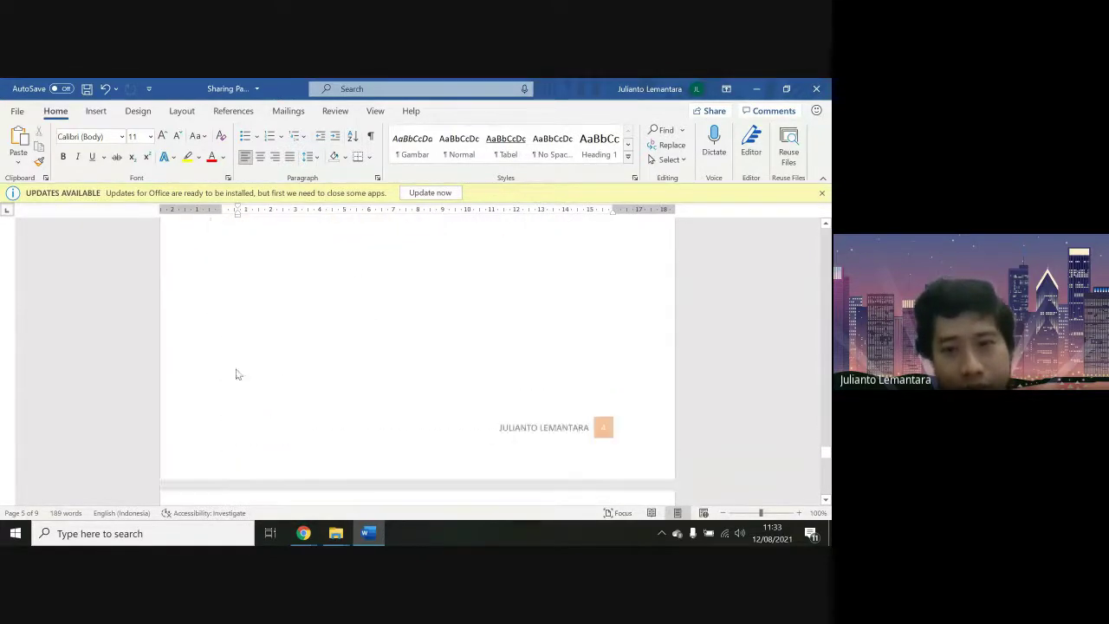
pyautogui.scroll(20, 236, 369)
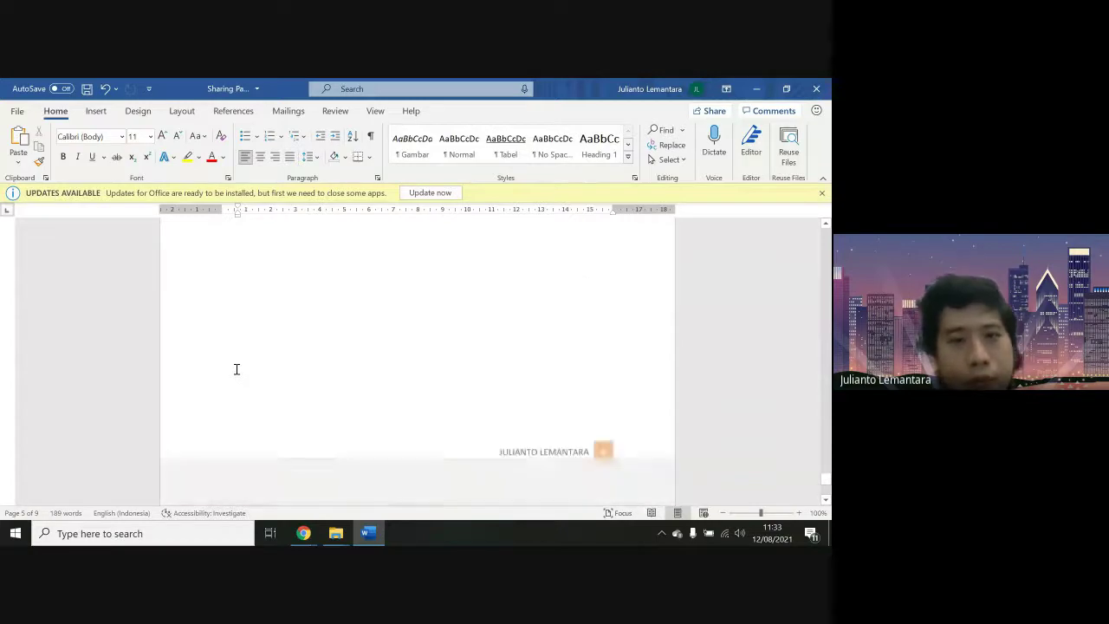
pyautogui.scroll(8, 236, 369)
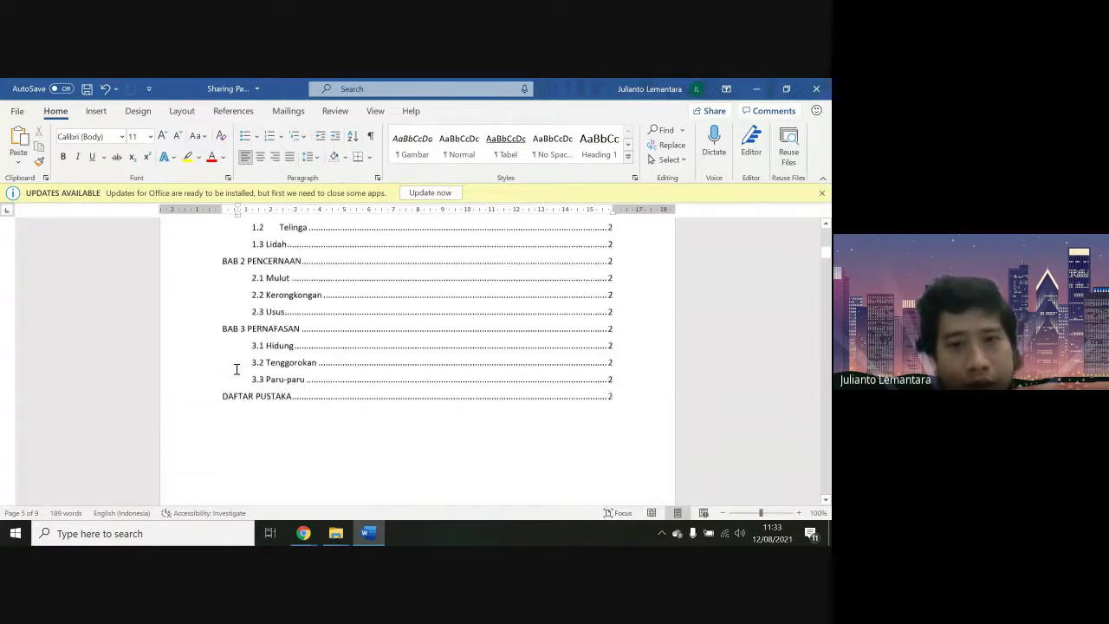
pyautogui.scroll(-5, 236, 369)
pyautogui.scroll(-6, 237, 369)
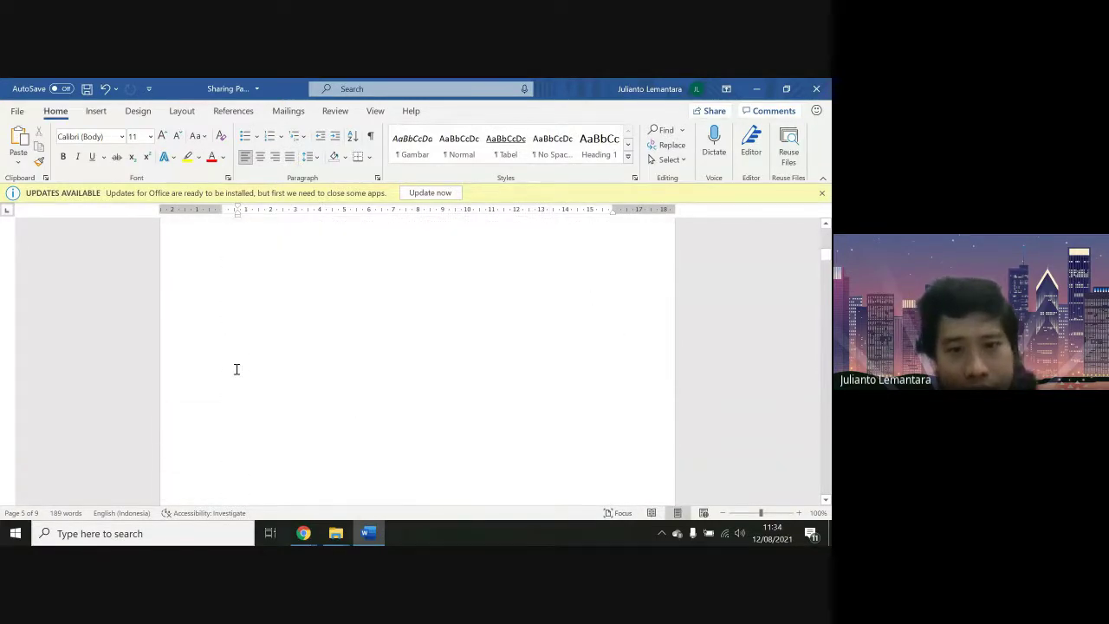
# Open footer editing and review the separate odd and even headers on the Section 1 pages
pyautogui.doubleClick(424, 288)
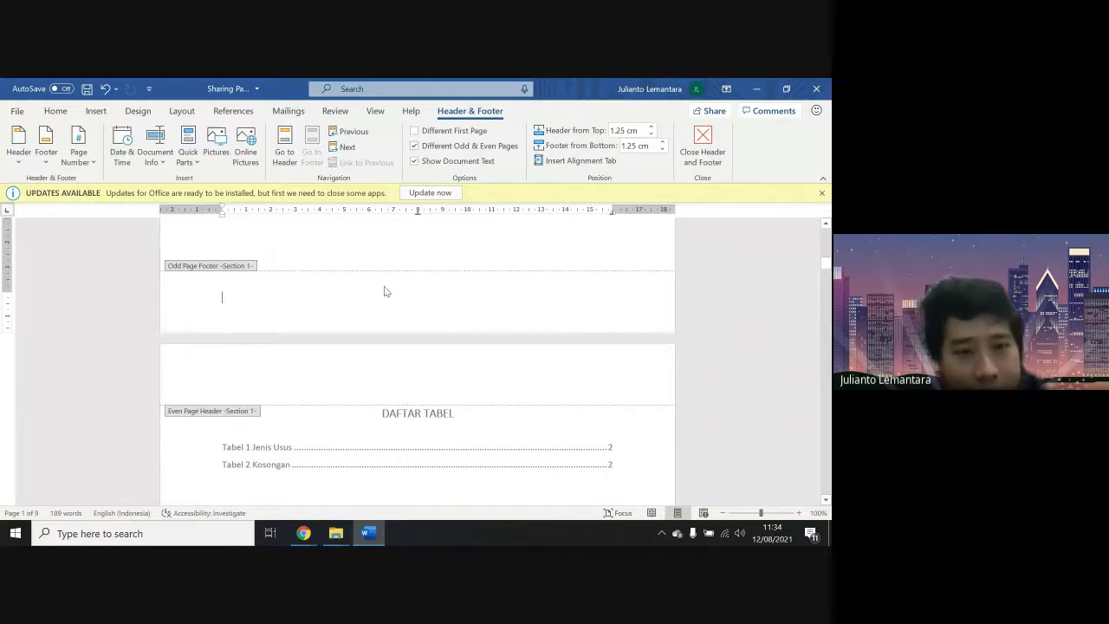
pyautogui.scroll(-2, 384, 291)
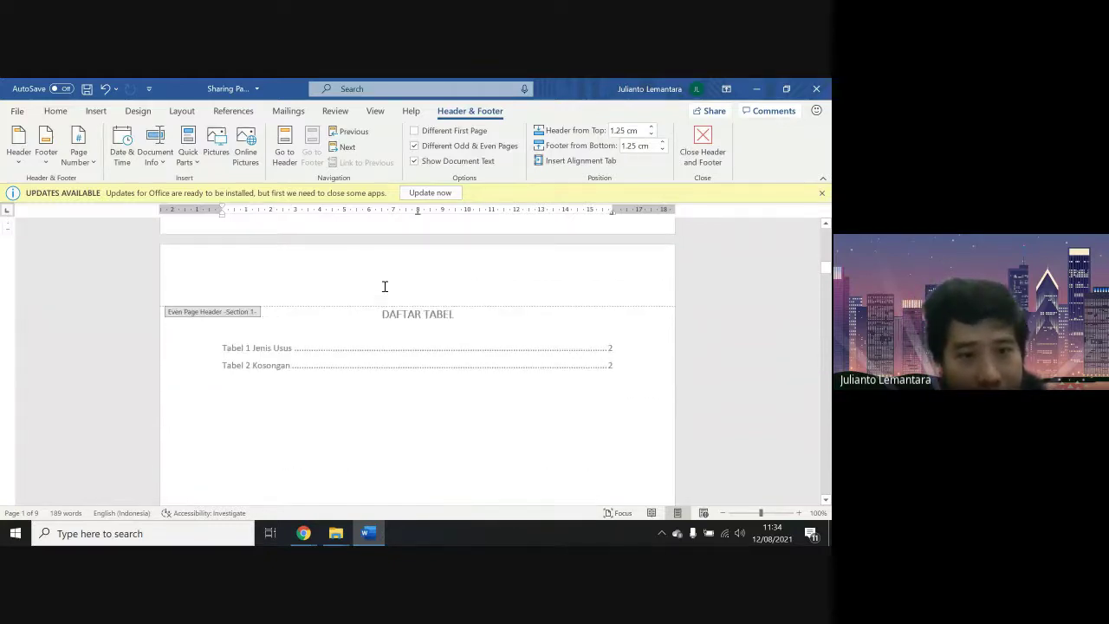
pyautogui.scroll(-10, 385, 286)
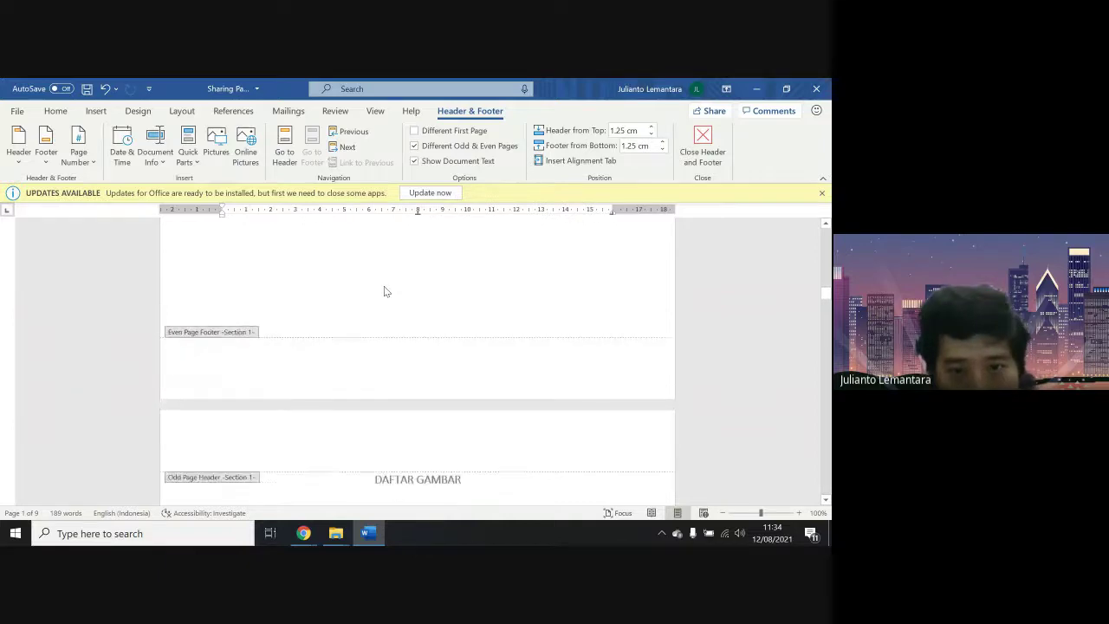
pyautogui.scroll(-4, 386, 291)
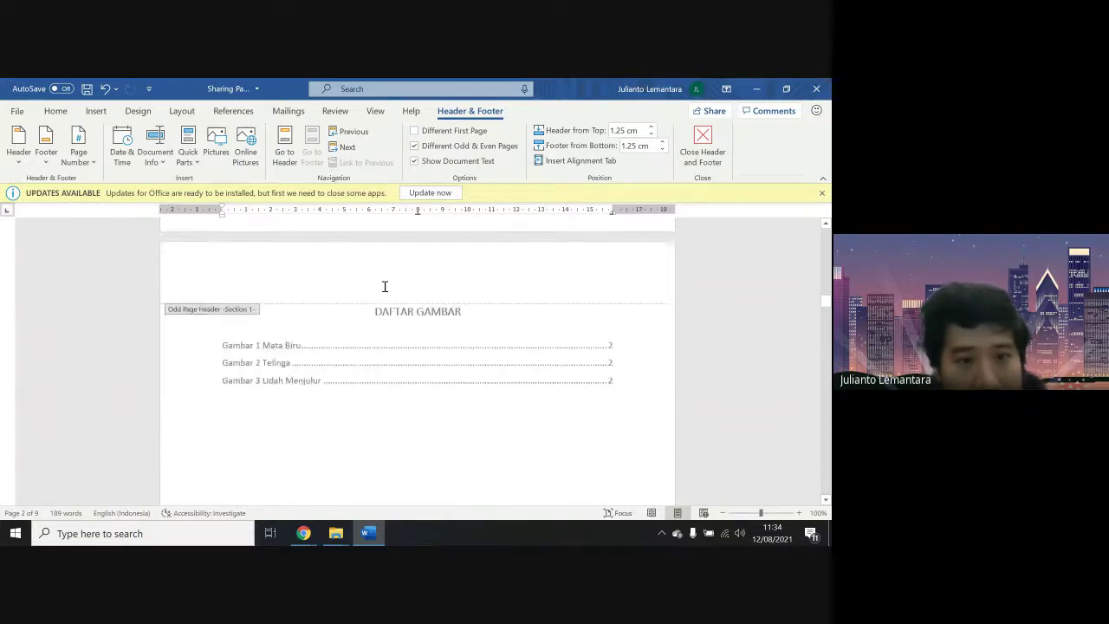
pyautogui.scroll(-5, 385, 288)
pyautogui.scroll(2, 384, 290)
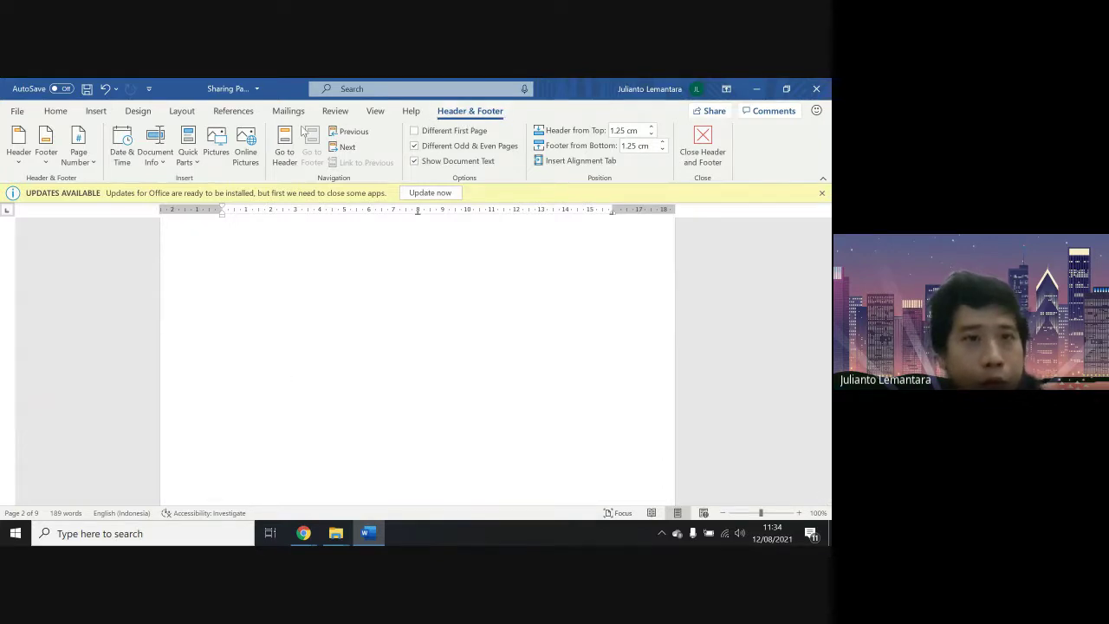
pyautogui.click(183, 113)
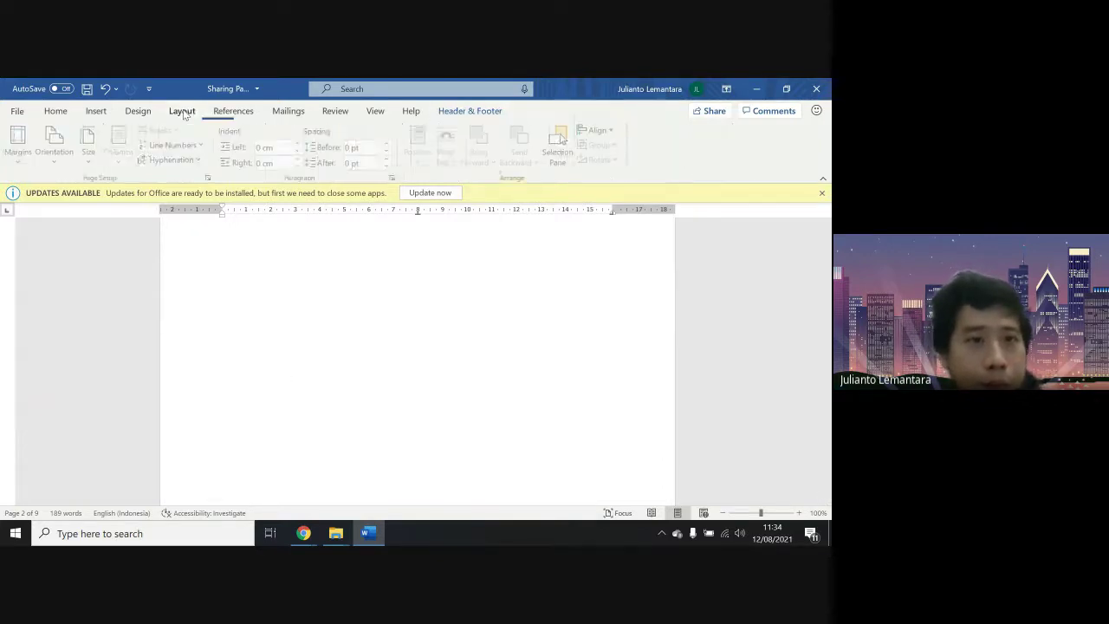
# Turn off Different odd and even in Page Setup so the front section shares one footer
pyautogui.click(209, 178)
pyautogui.click(322, 214)
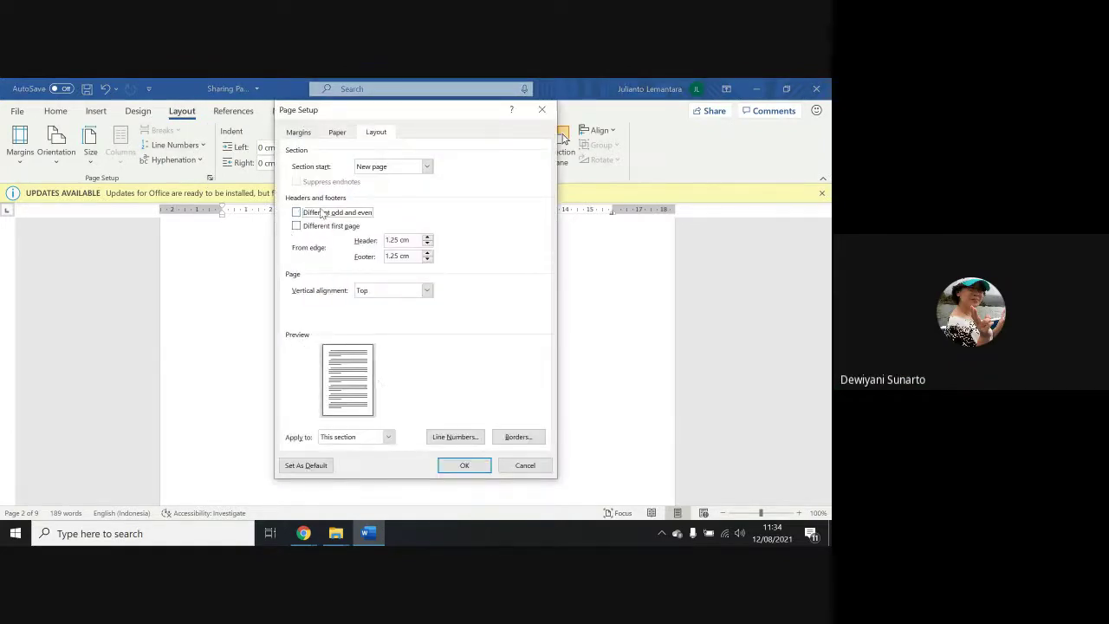
pyautogui.click(445, 466)
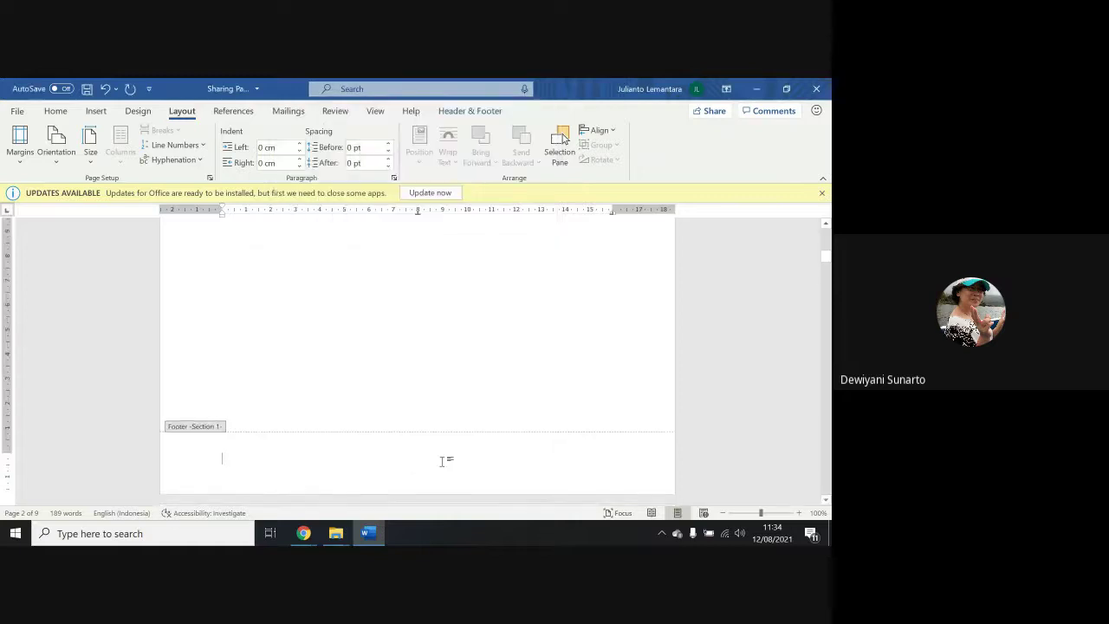
pyautogui.scroll(-5, 442, 461)
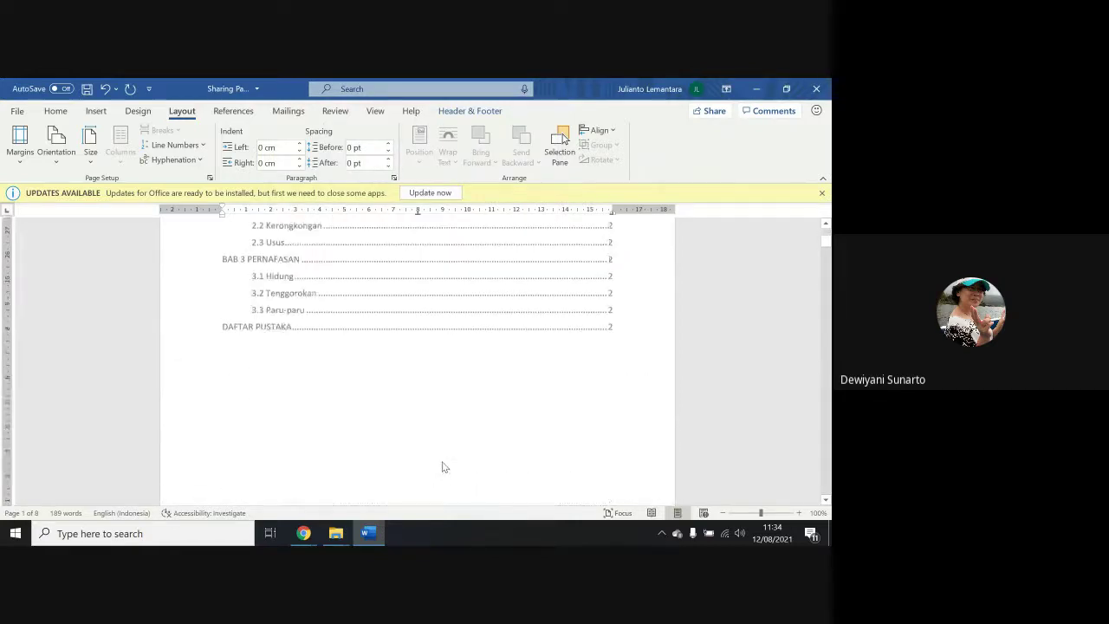
pyautogui.scroll(-15, 442, 461)
pyautogui.scroll(3, 442, 465)
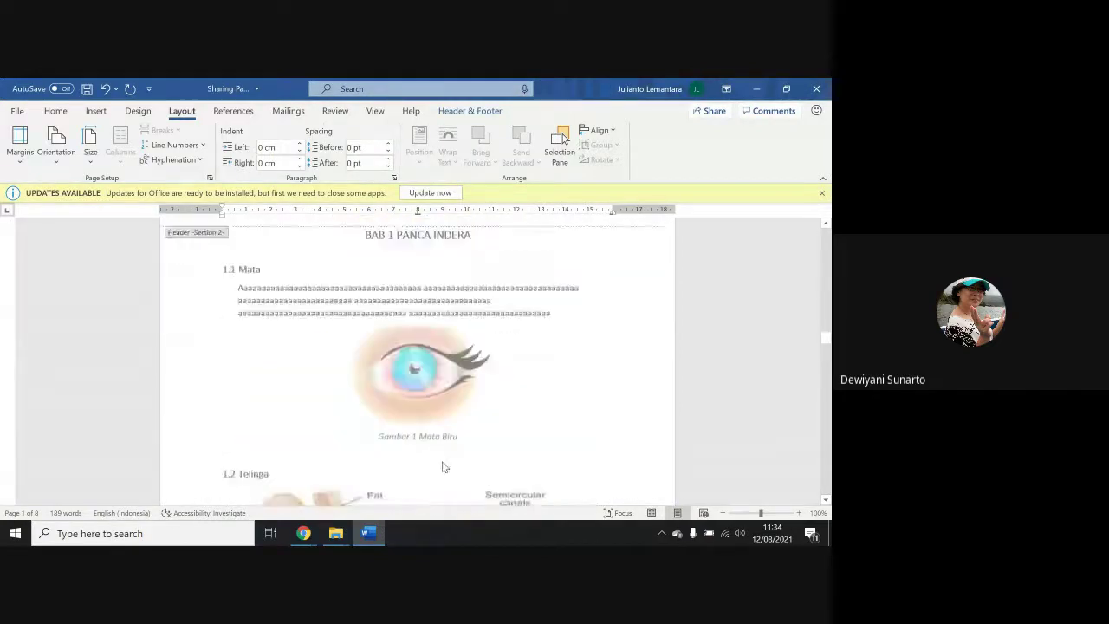
pyautogui.scroll(-10, 443, 467)
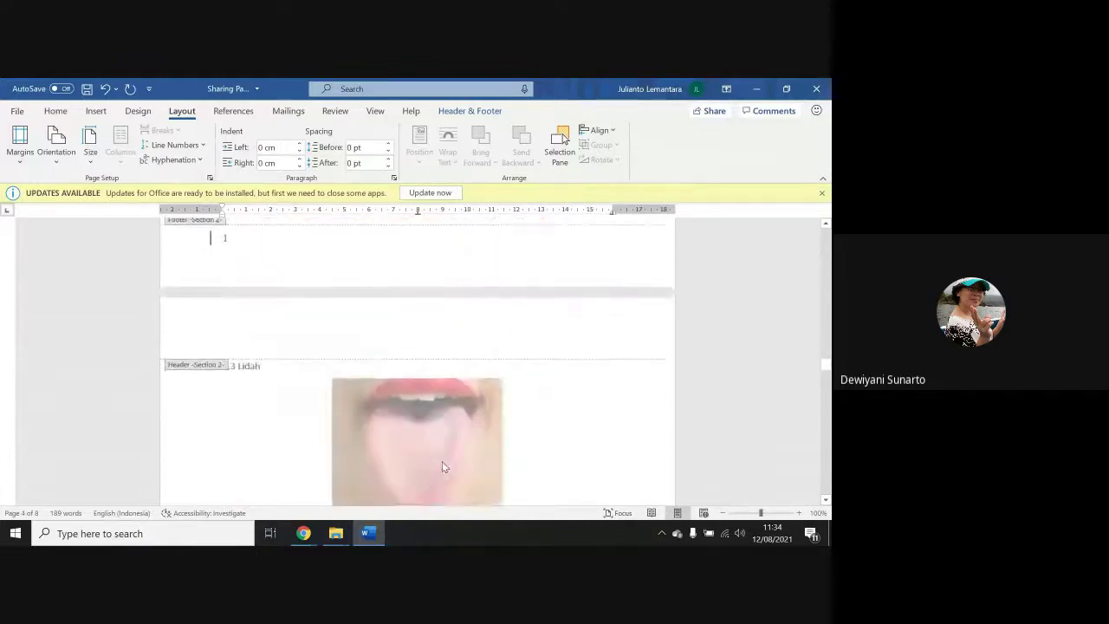
pyautogui.scroll(-10, 443, 467)
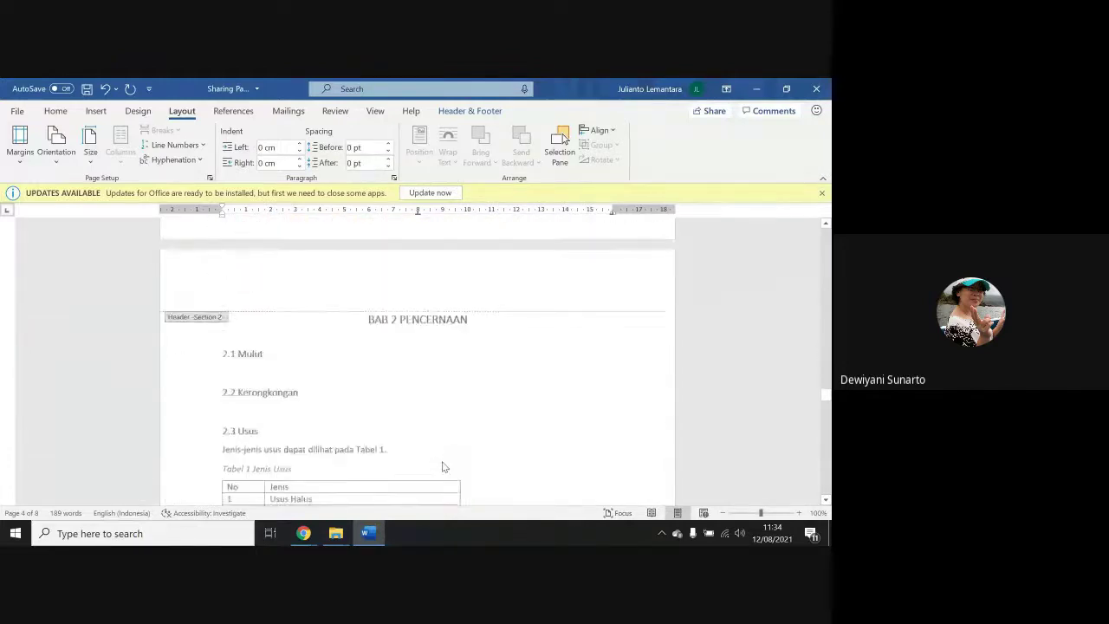
pyautogui.scroll(-10, 443, 468)
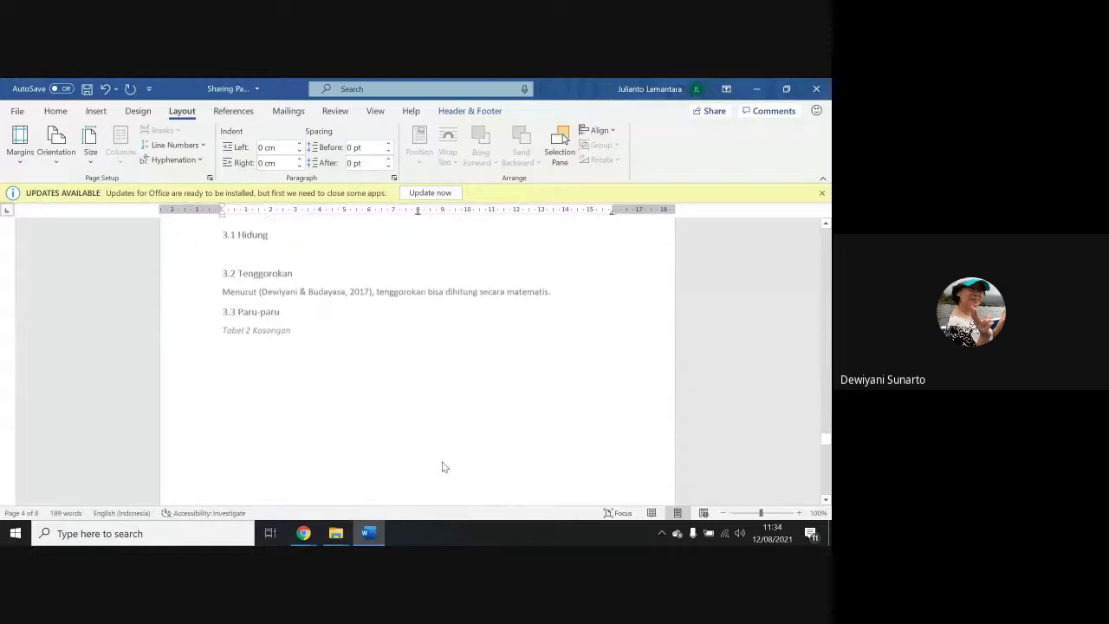
pyautogui.scroll(-10, 443, 467)
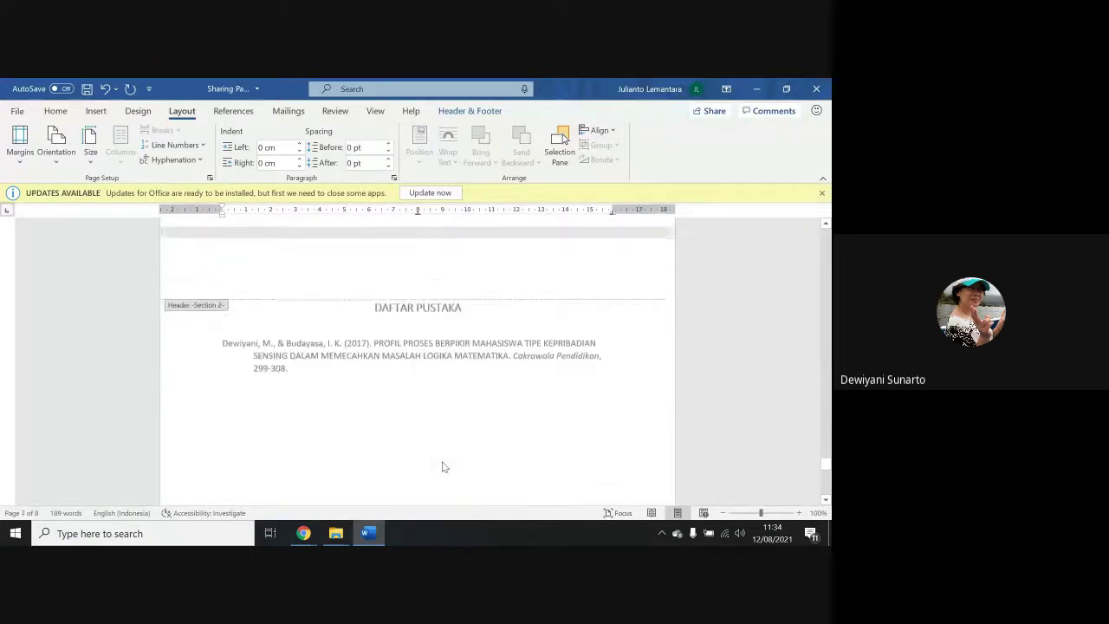
pyautogui.scroll(-3, 443, 467)
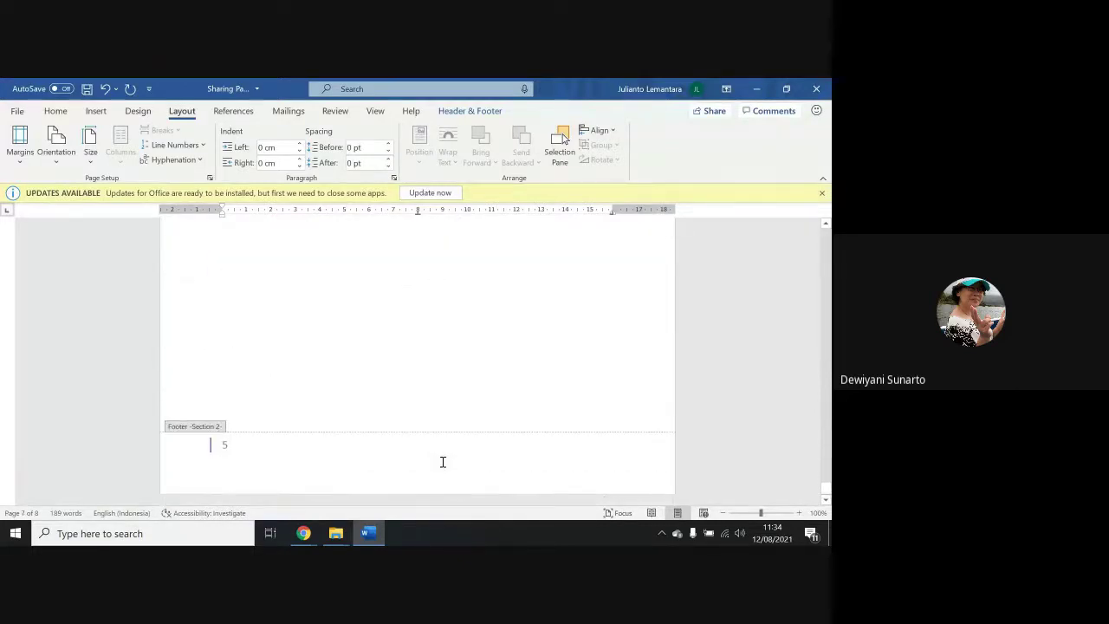
# Exit footer editing and scroll the body text to the Gambar 2 Telinga figure
pyautogui.doubleClick(462, 326)
pyautogui.scroll(8, 462, 325)
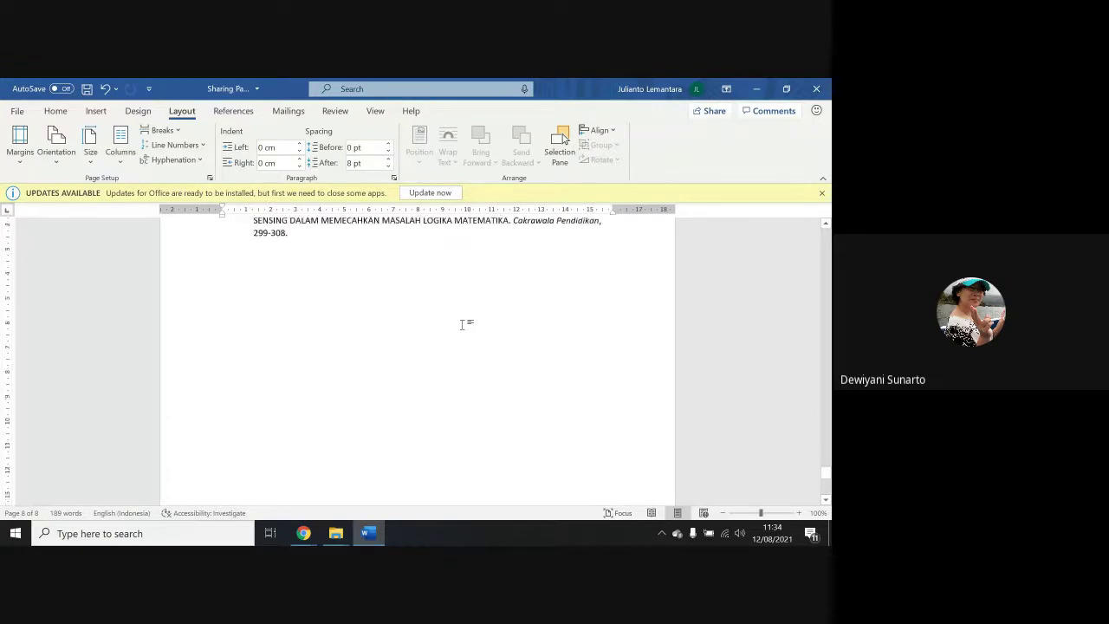
pyautogui.scroll(15, 463, 325)
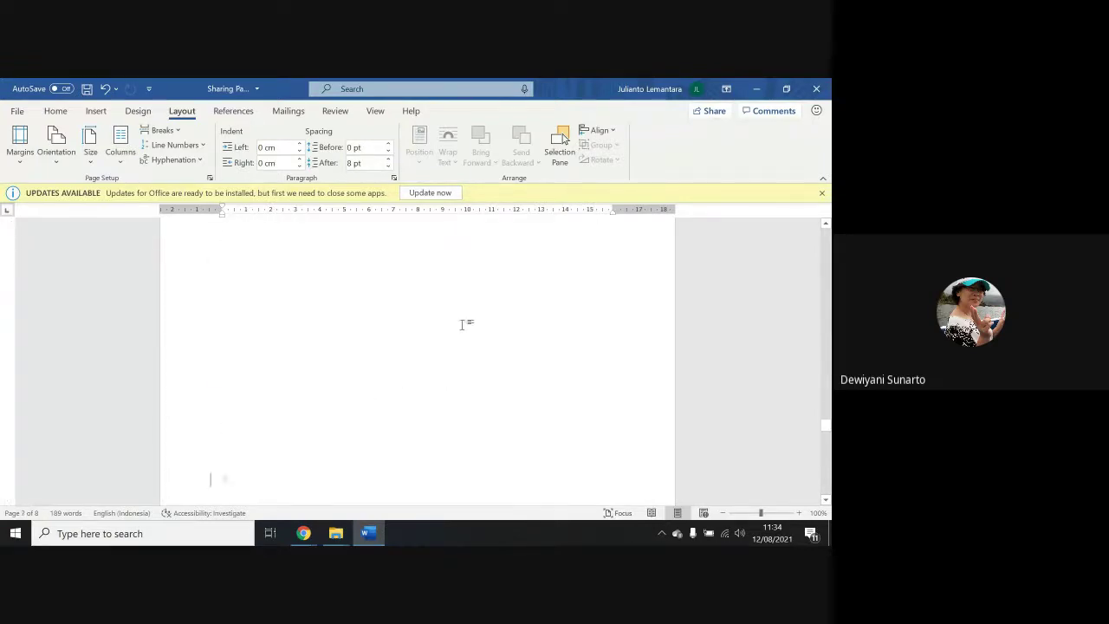
pyautogui.scroll(8, 462, 325)
pyautogui.scroll(-3, 463, 325)
pyautogui.scroll(-5, 463, 325)
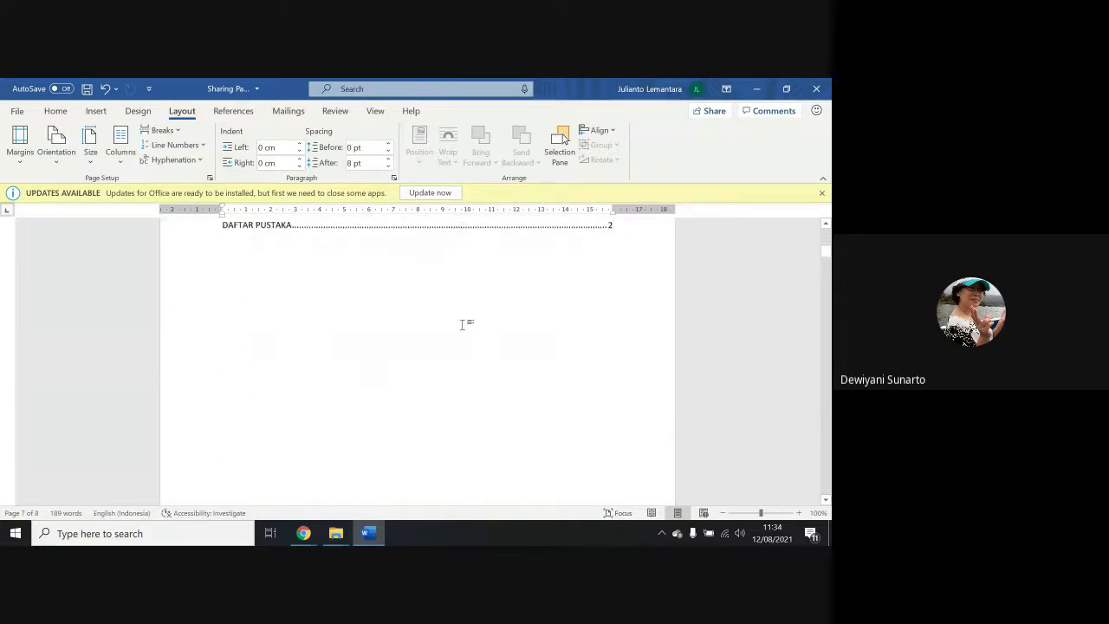
pyautogui.scroll(-10, 462, 324)
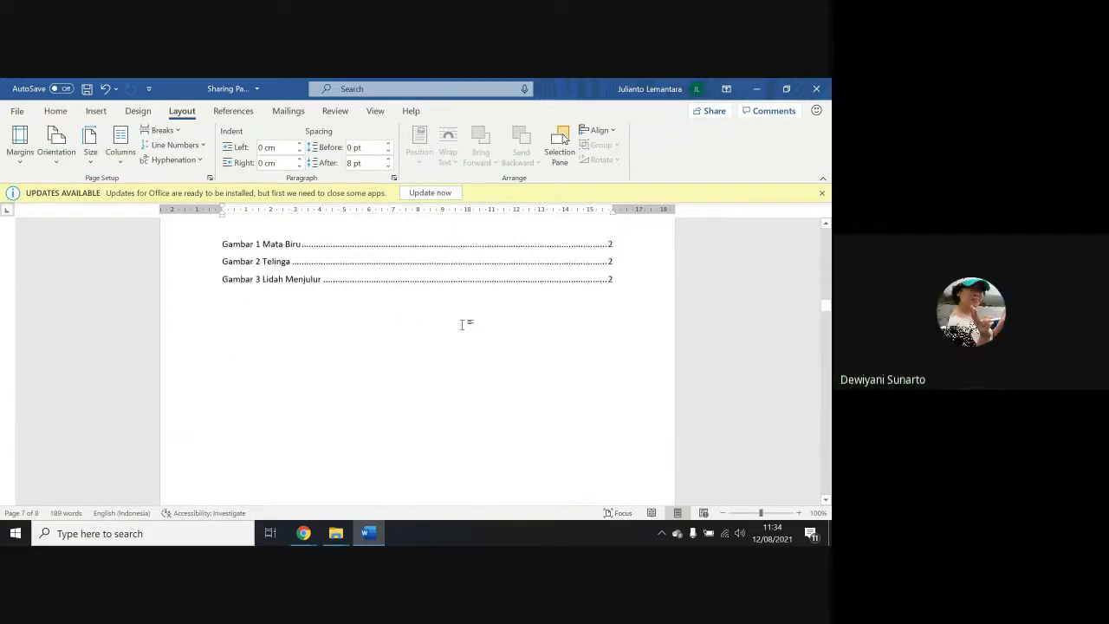
pyautogui.scroll(-6, 462, 324)
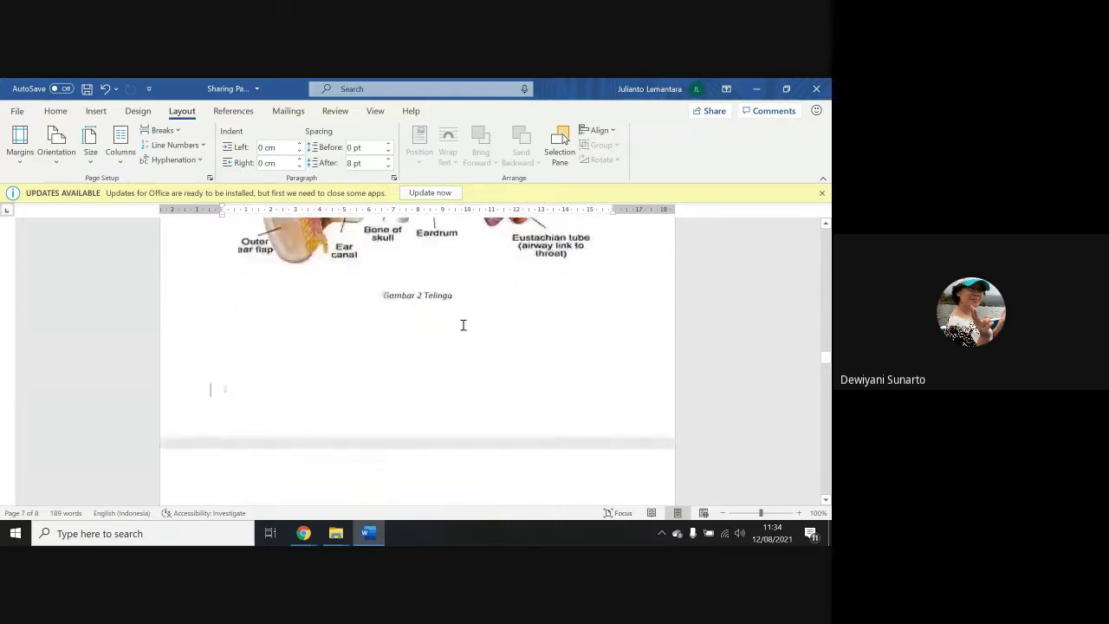
# Open the Section 1 footer and confirm it is empty
pyautogui.doubleClick(405, 331)
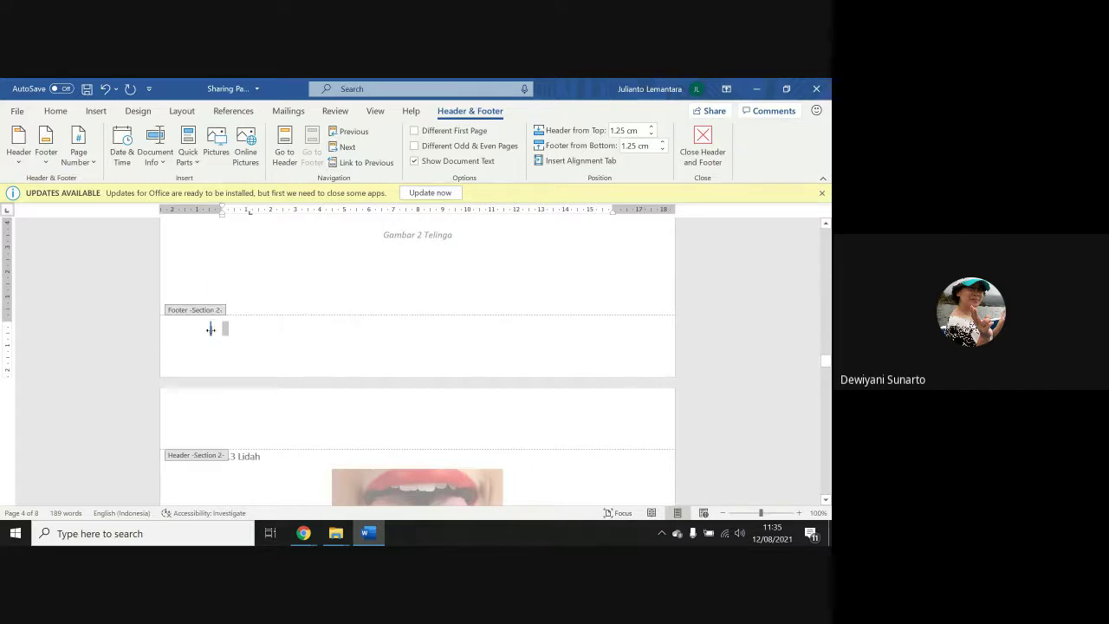
pyautogui.click(270, 341)
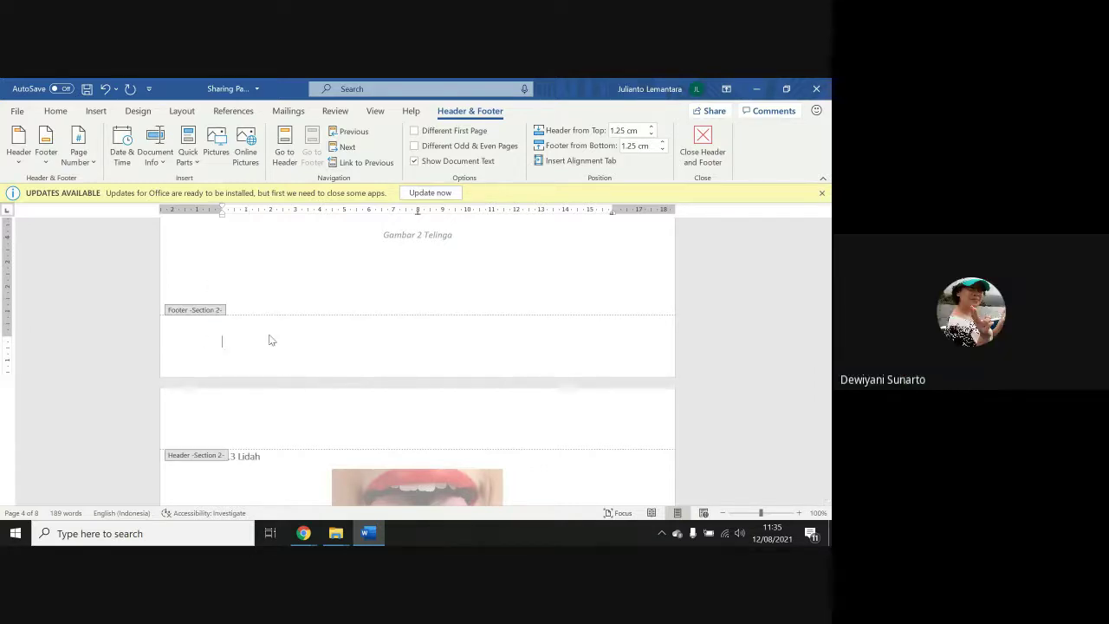
pyautogui.scroll(15, 269, 341)
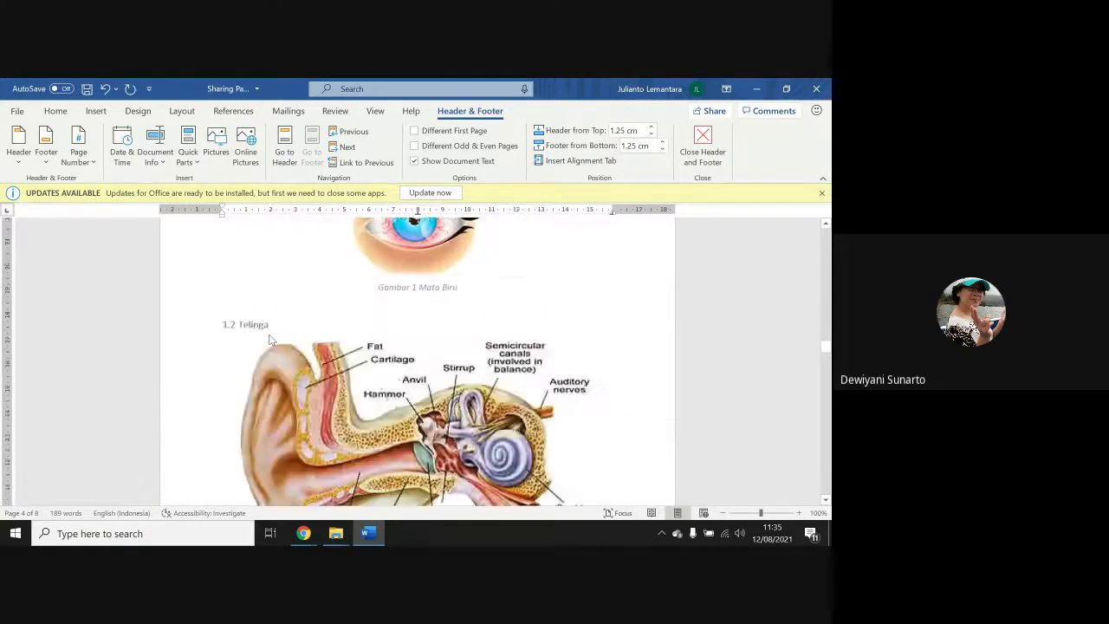
pyautogui.scroll(-20, 270, 341)
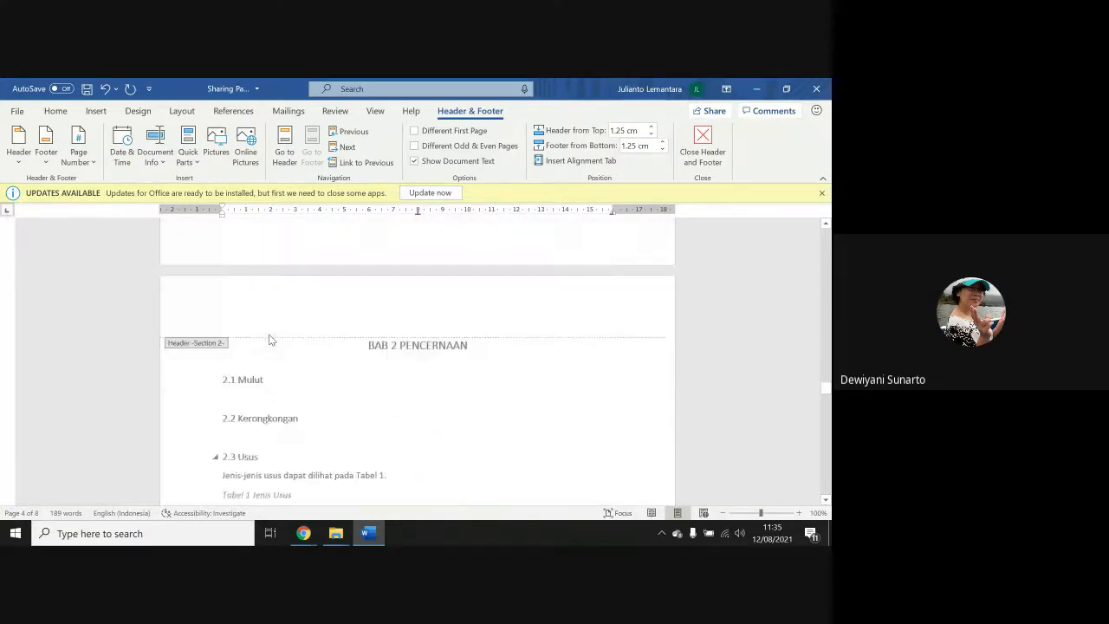
pyautogui.scroll(-20, 270, 340)
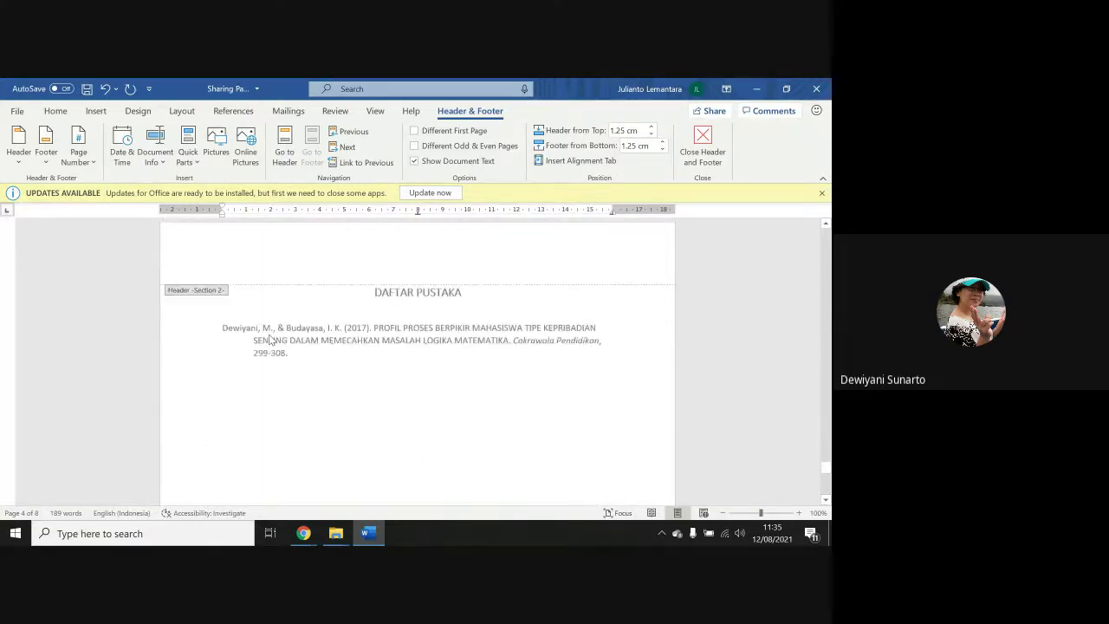
pyautogui.scroll(-10, 269, 340)
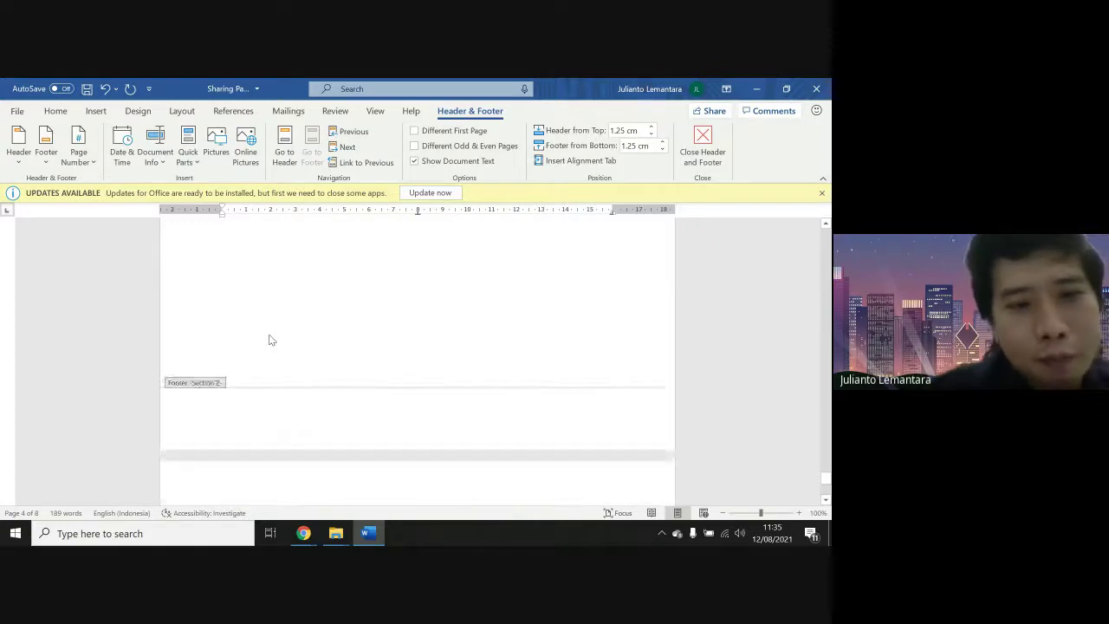
pyautogui.scroll(20, 270, 341)
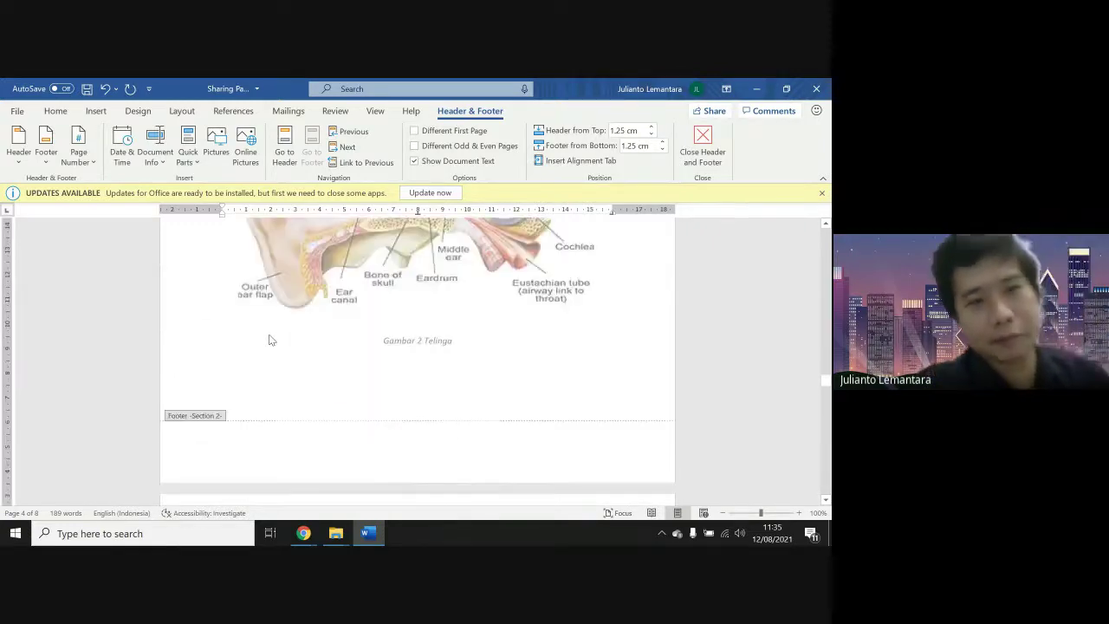
pyautogui.scroll(8, 269, 341)
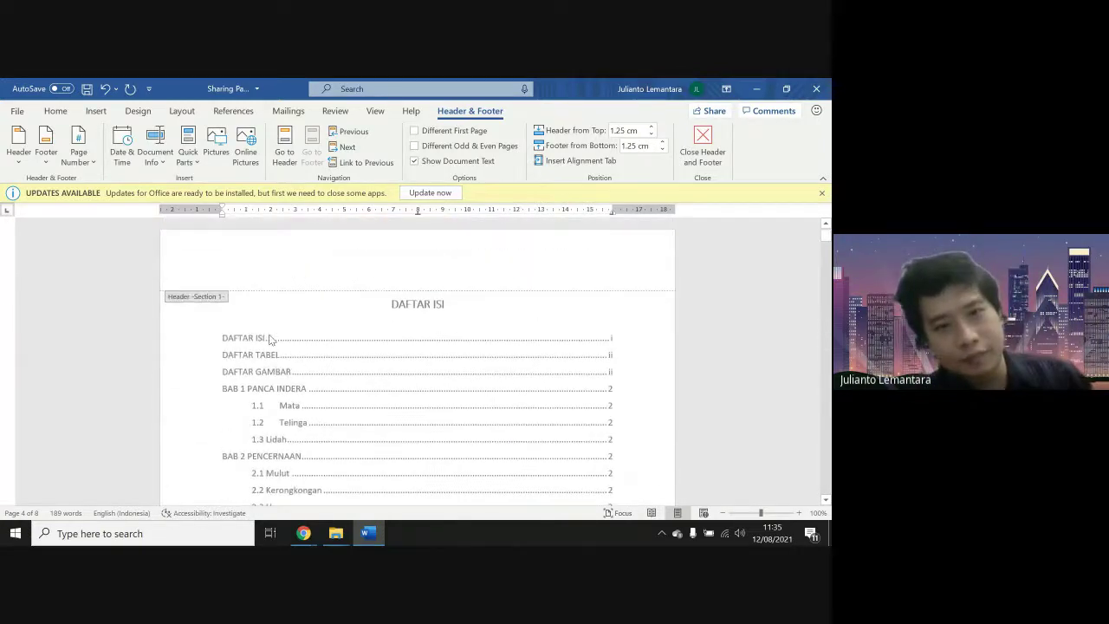
# Return to the body text at section 1.1 Mata, selecting the Gambar 1 Mata Biru picture
pyautogui.doubleClick(332, 399)
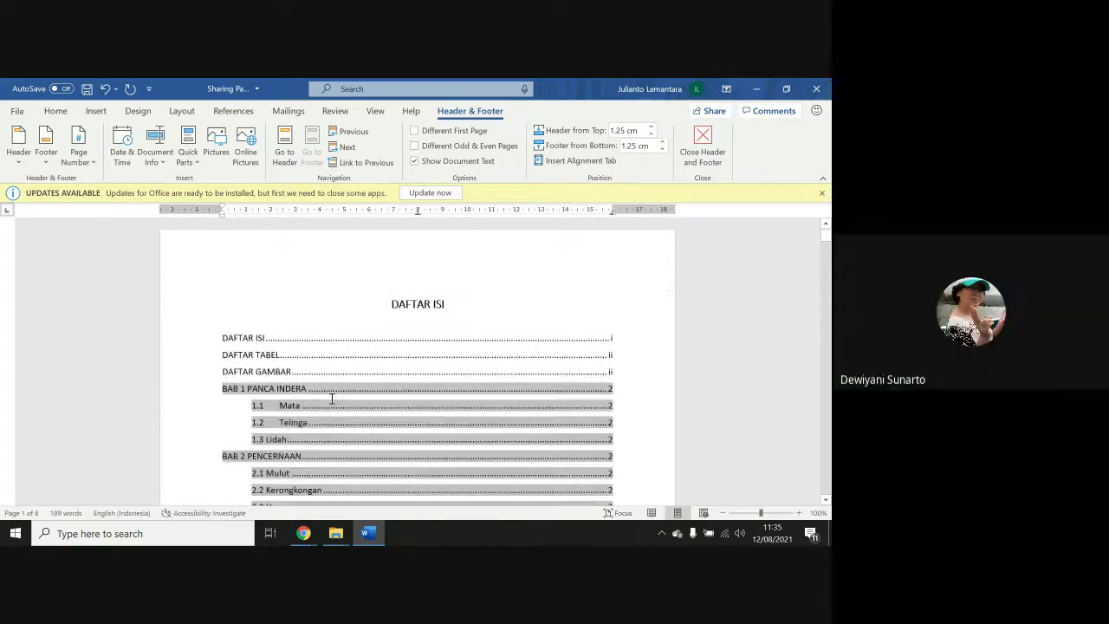
pyautogui.scroll(-10, 626, 414)
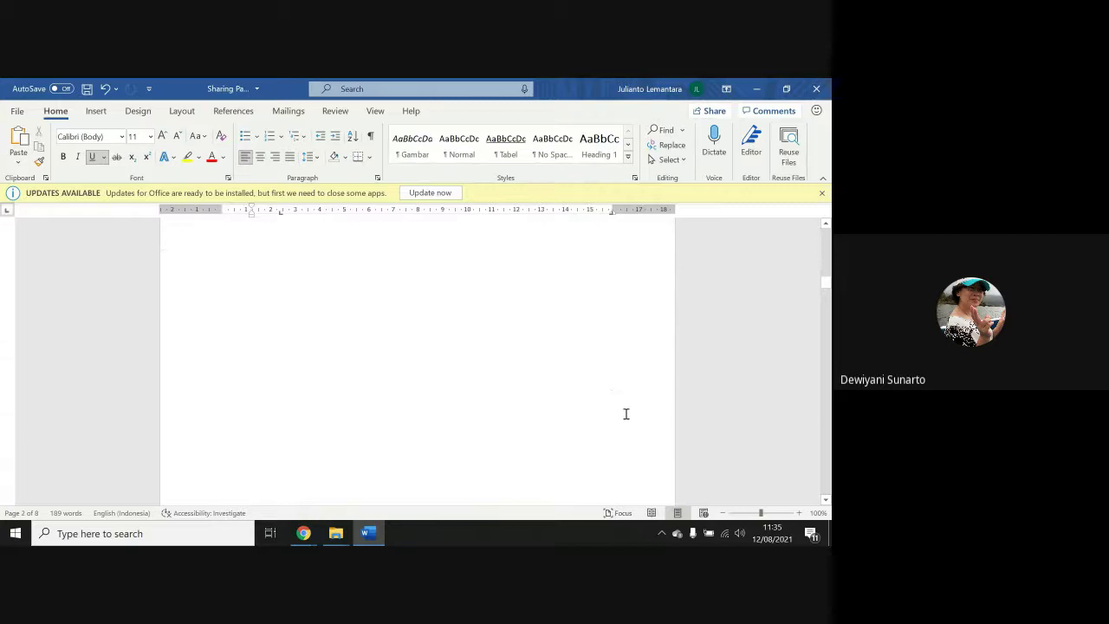
pyautogui.scroll(-3, 625, 414)
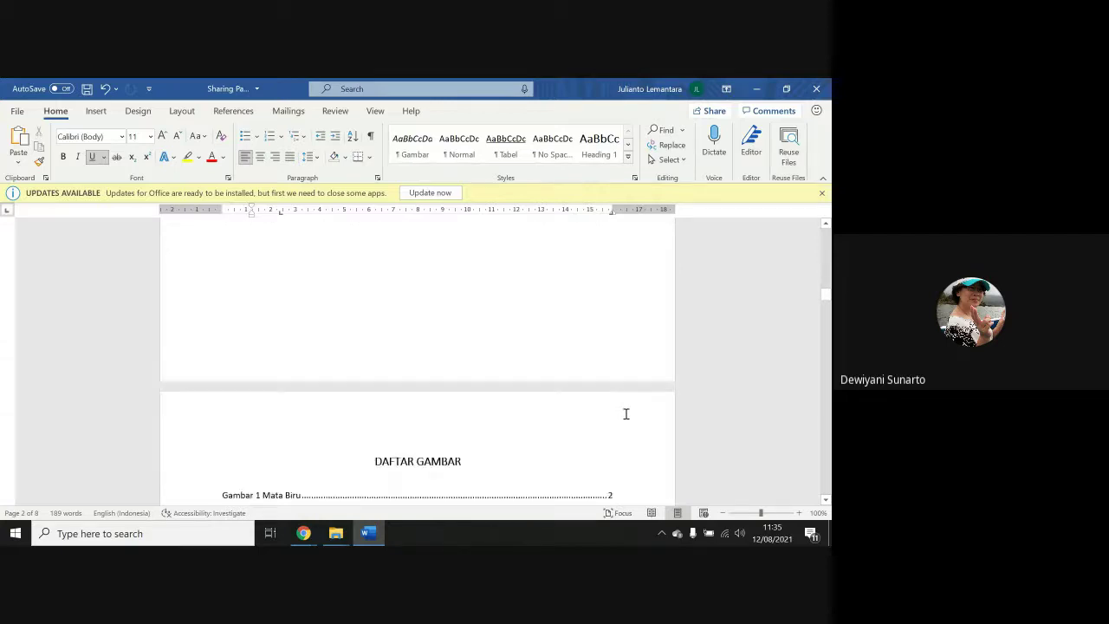
pyautogui.click(540, 345)
pyautogui.doubleClick(500, 338)
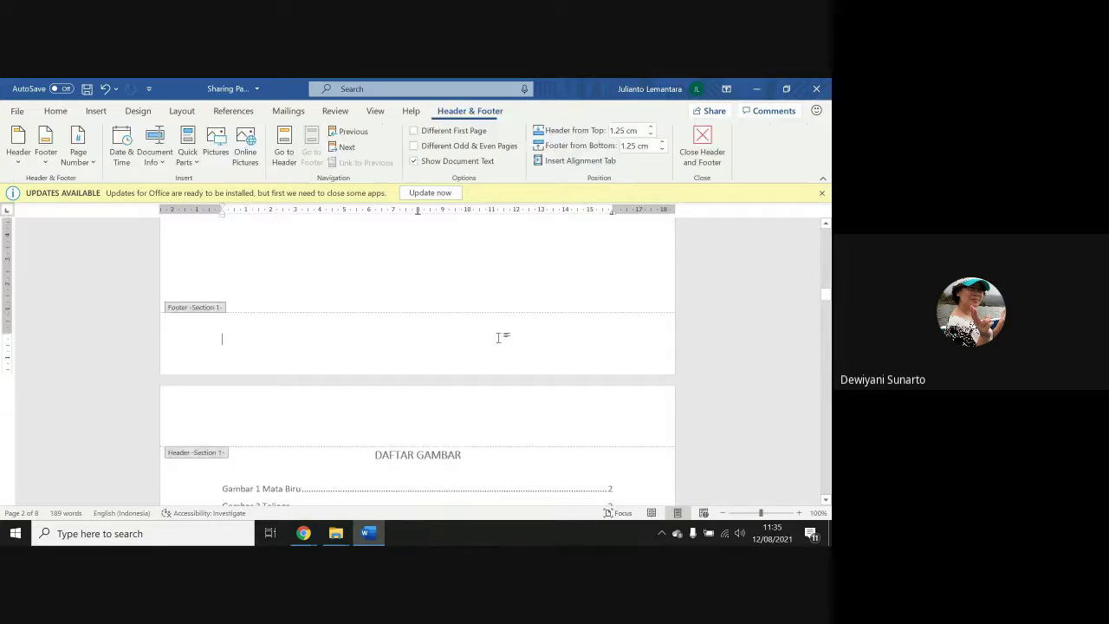
pyautogui.scroll(-15, 500, 340)
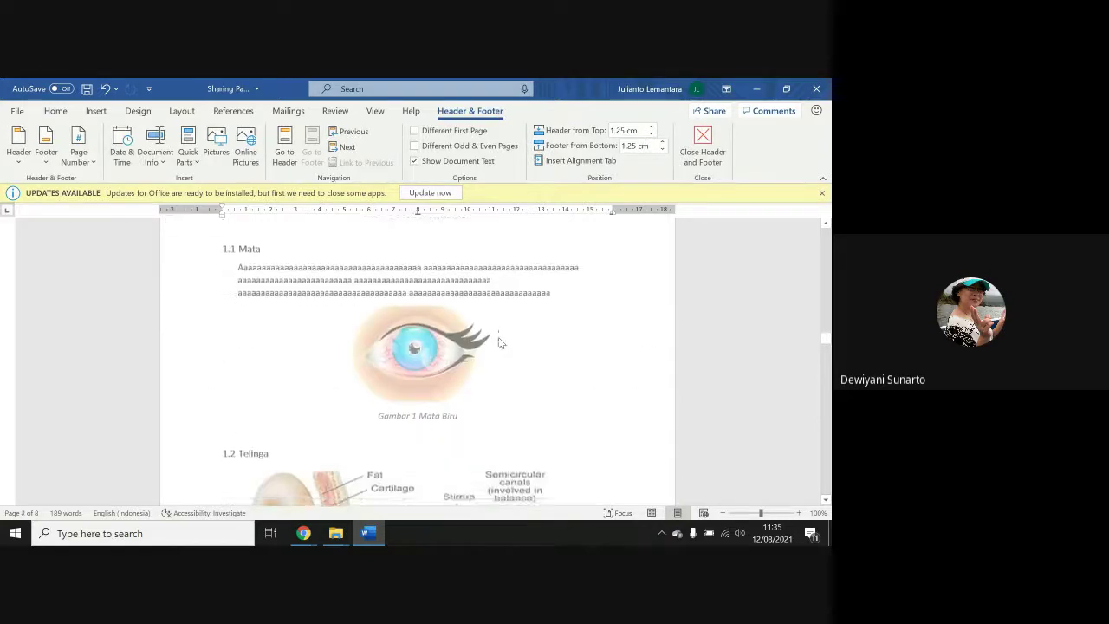
pyautogui.doubleClick(468, 368)
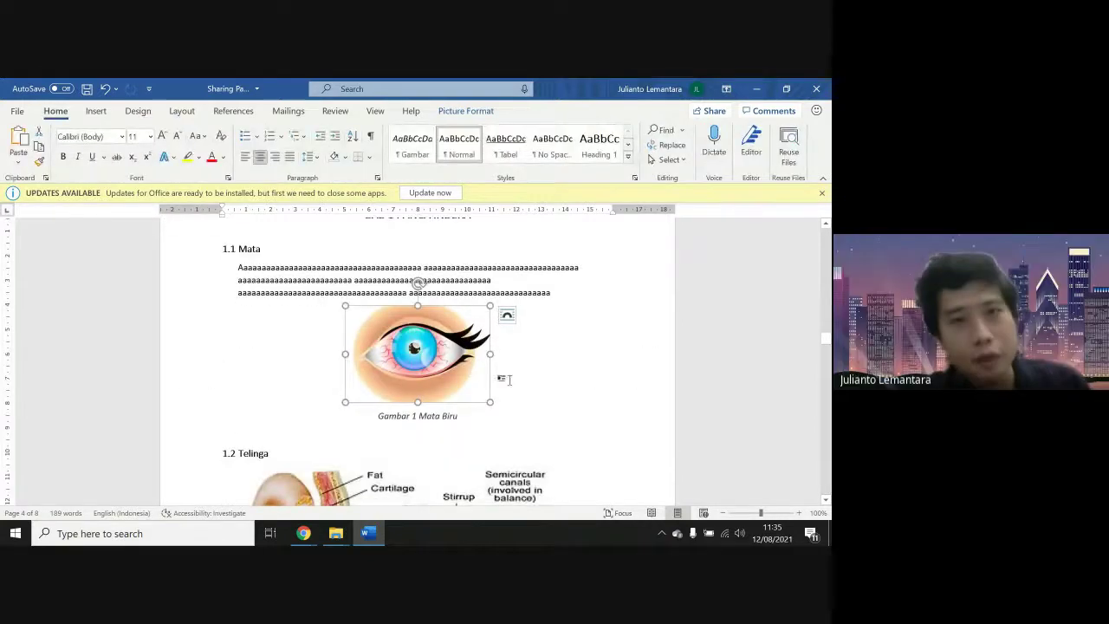
# Enable Different odd and even headers and footers for this section in Page Setup
pyautogui.click(182, 113)
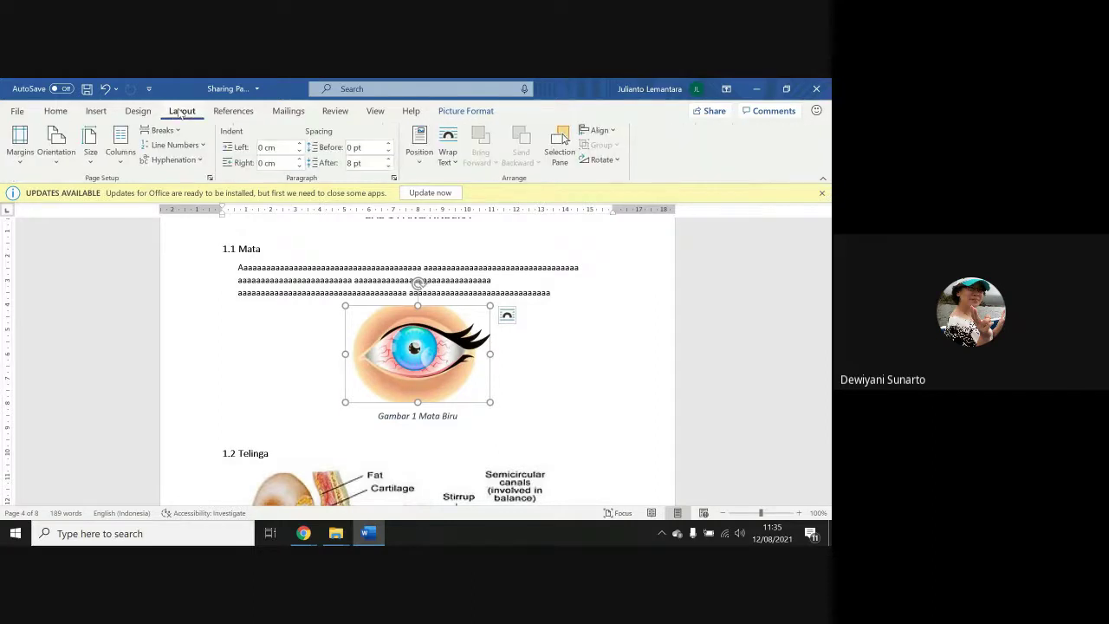
pyautogui.click(210, 179)
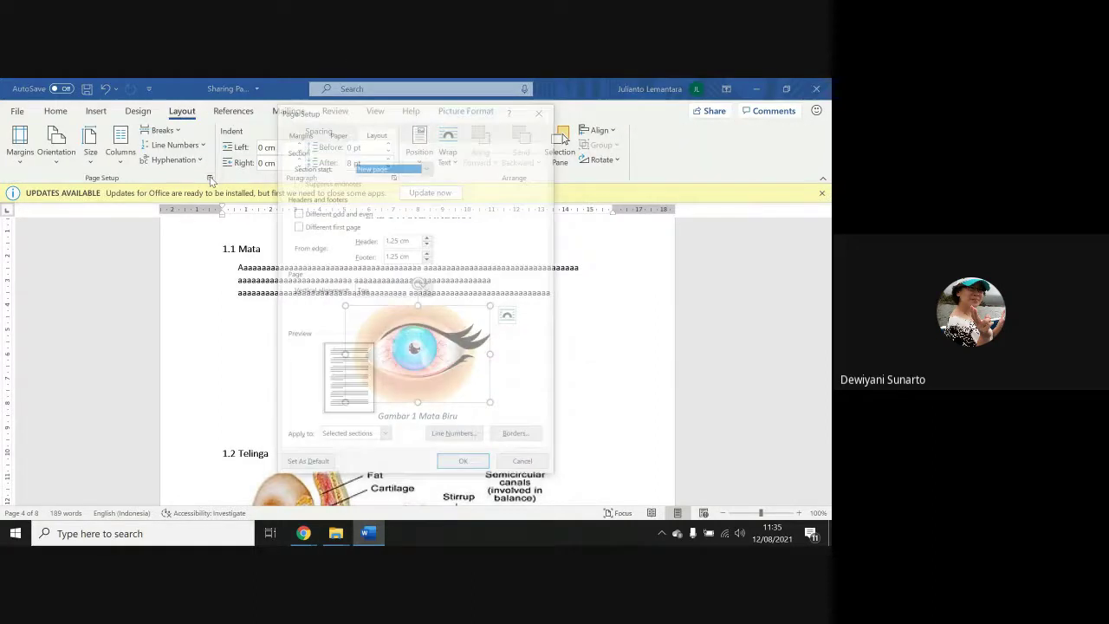
pyautogui.click(306, 215)
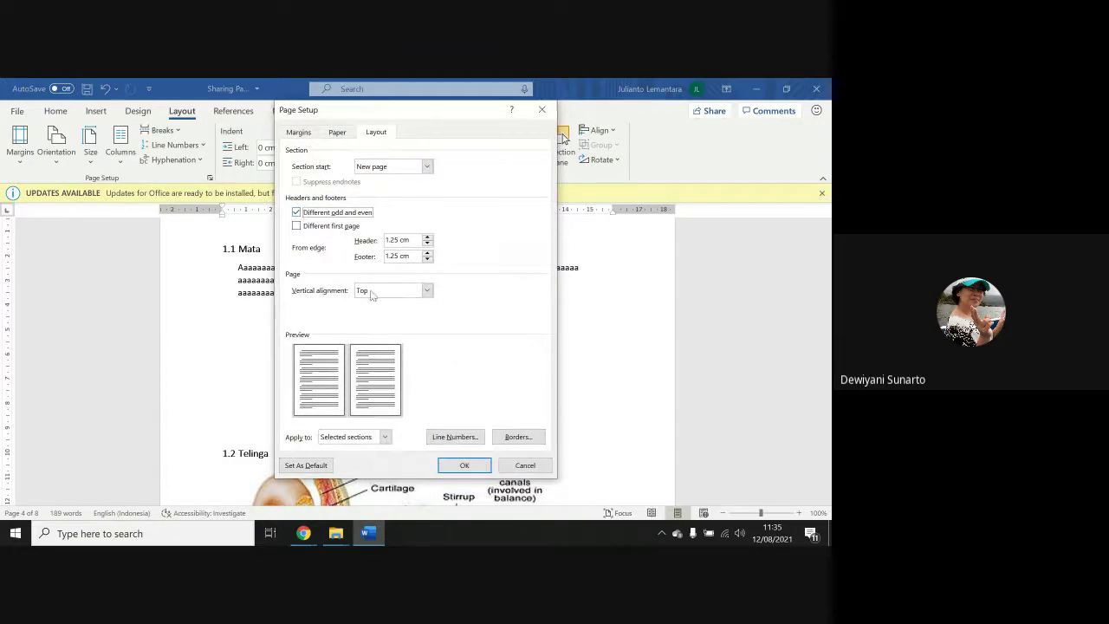
pyautogui.click(385, 439)
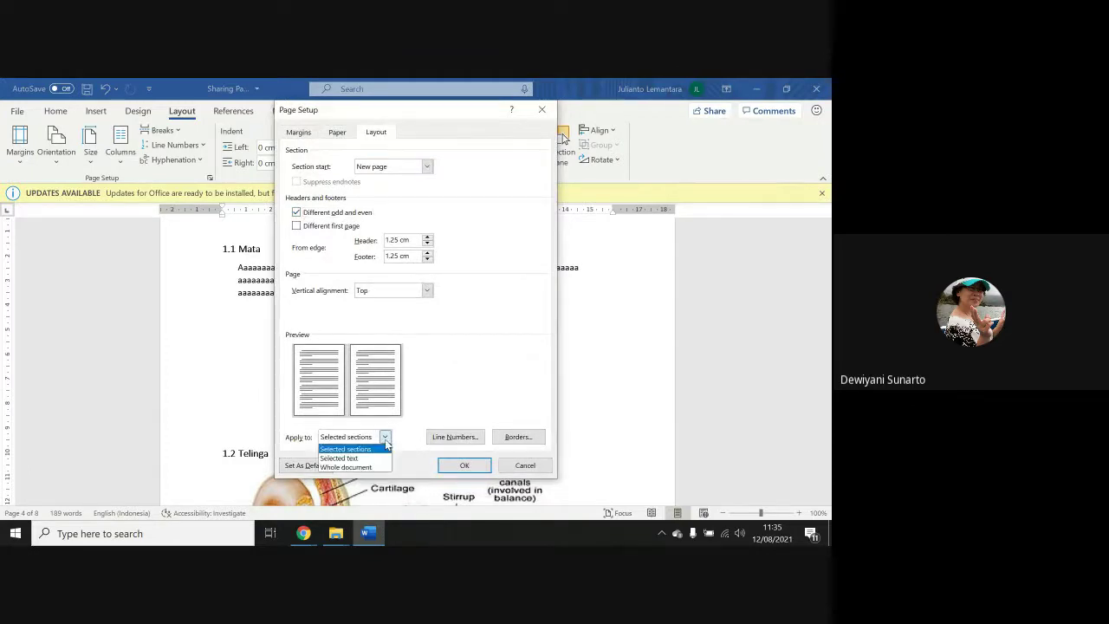
pyautogui.click(386, 439)
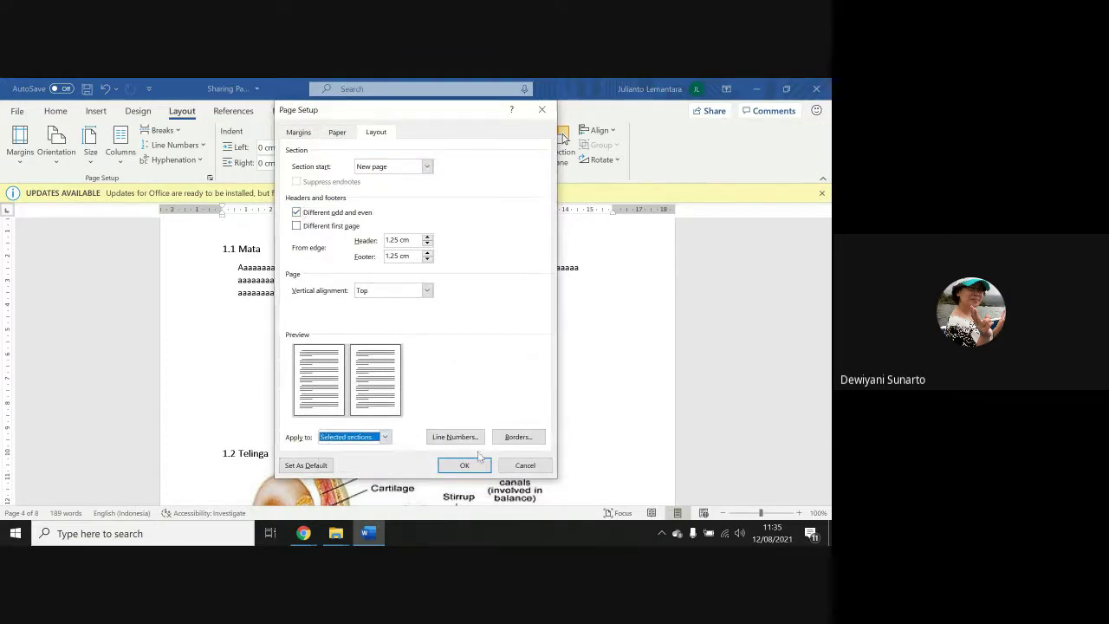
pyautogui.click(523, 466)
pyautogui.click(577, 372)
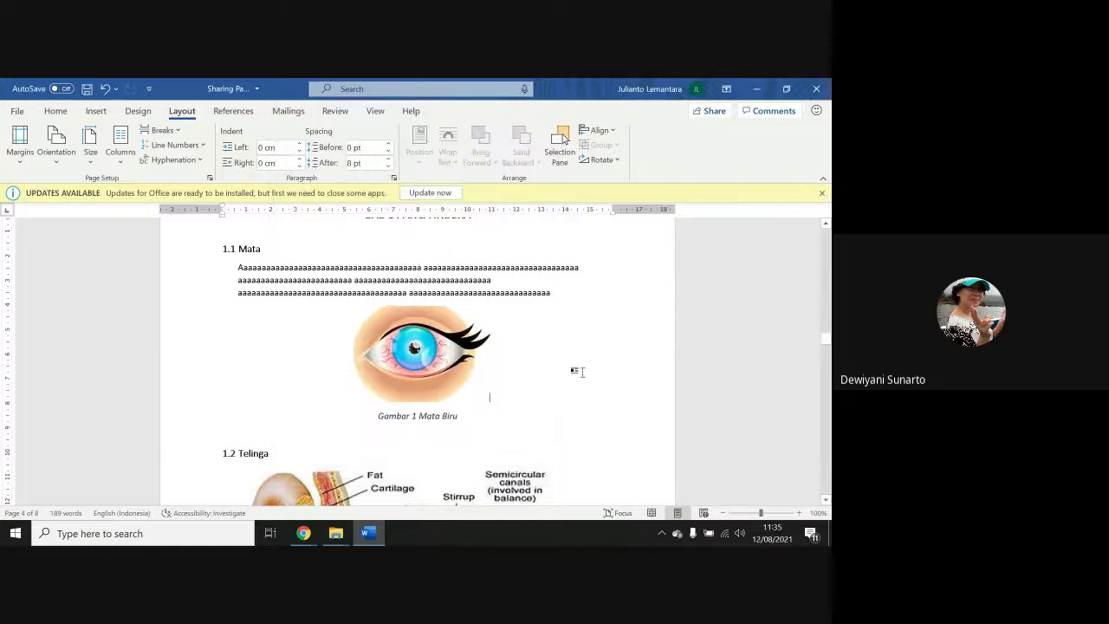
pyautogui.click(210, 177)
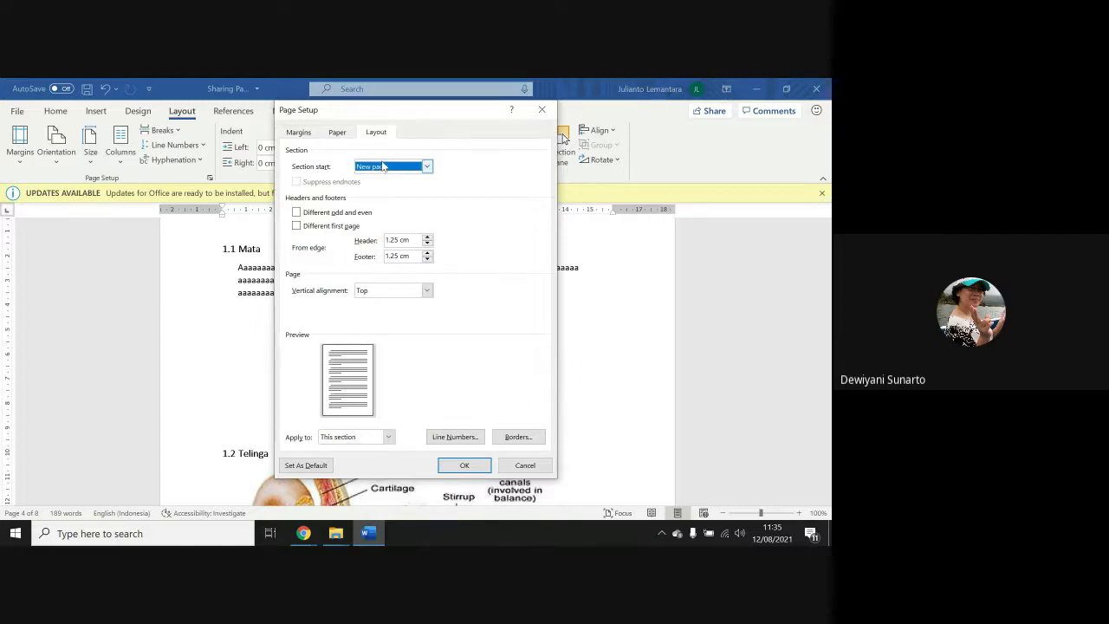
pyautogui.click(297, 213)
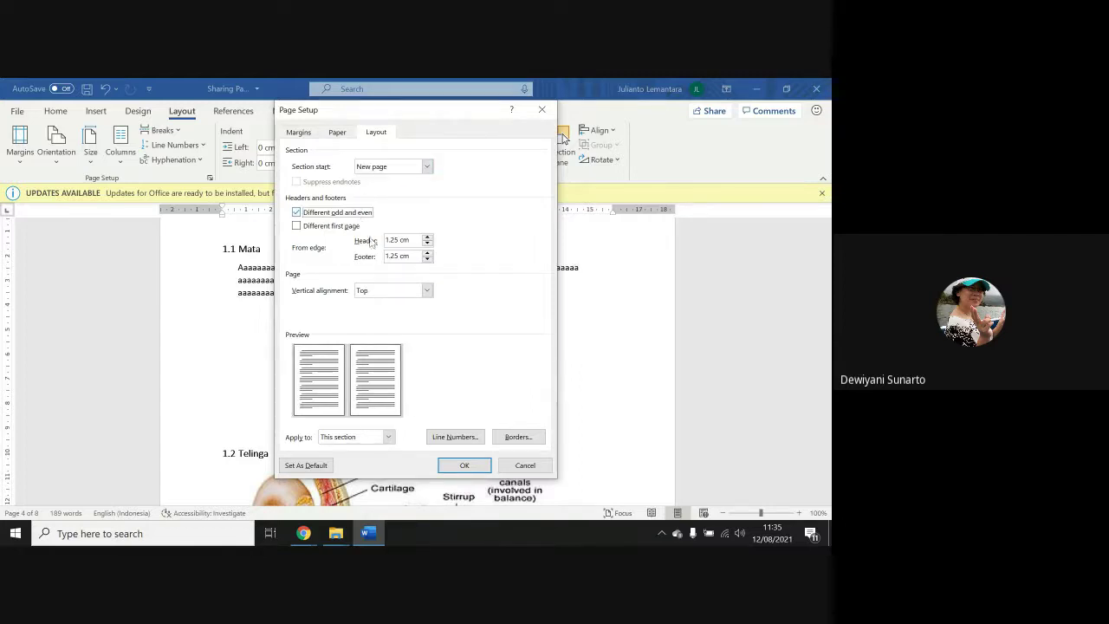
pyautogui.click(464, 465)
pyautogui.scroll(-5, 473, 467)
pyautogui.scroll(-5, 421, 423)
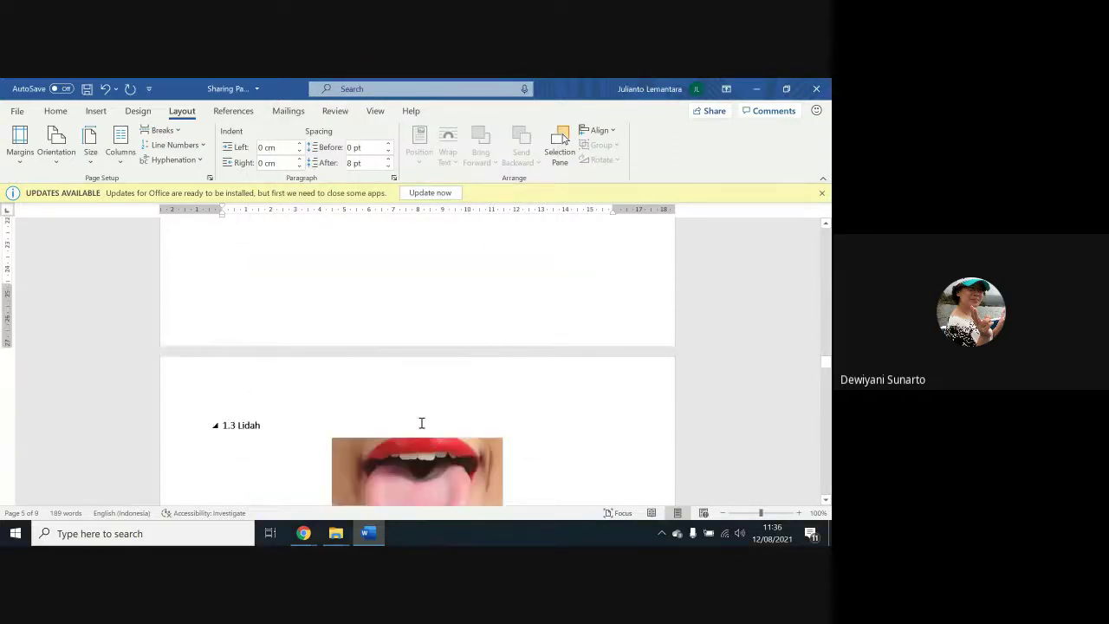
pyautogui.doubleClick(443, 398)
pyautogui.scroll(3, 443, 398)
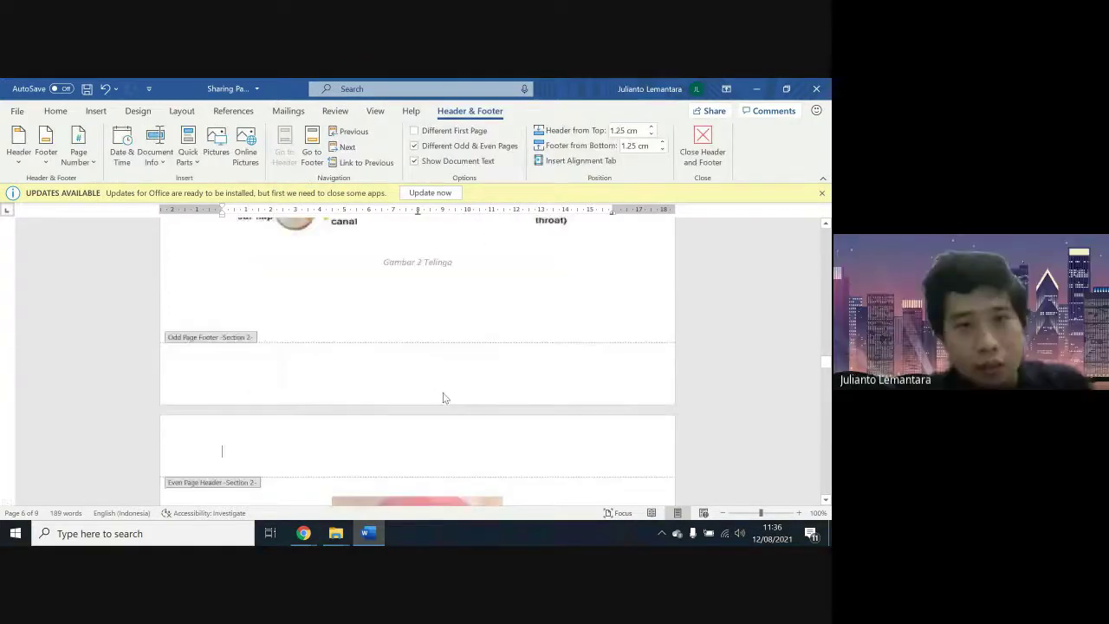
pyautogui.scroll(3, 443, 397)
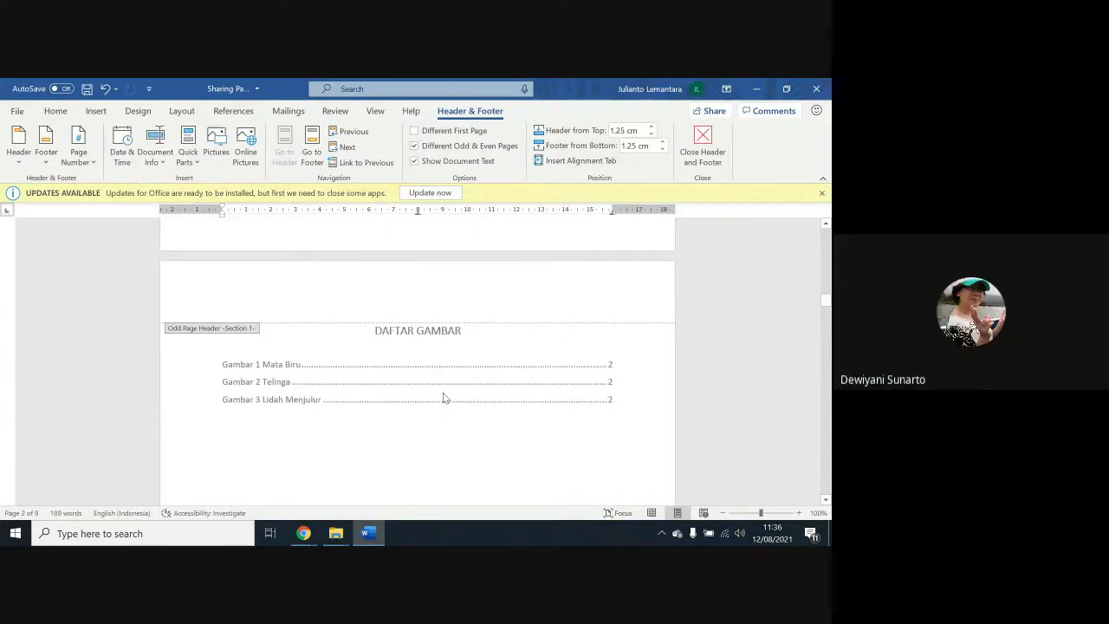
pyautogui.scroll(-7, 443, 398)
pyautogui.scroll(-3, 443, 398)
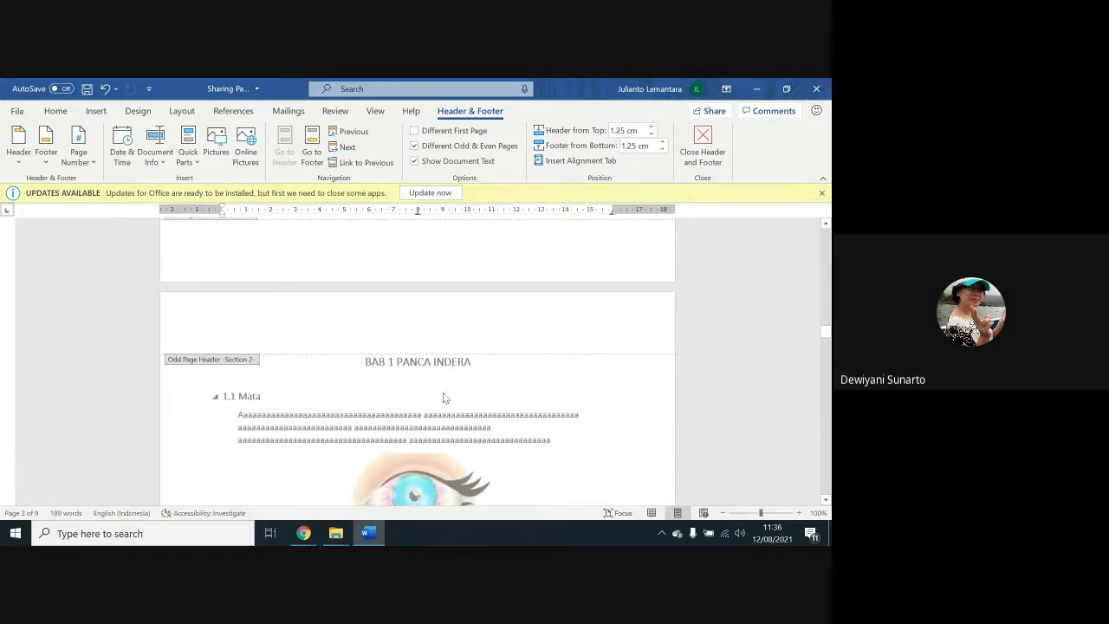
pyautogui.scroll(1, 443, 398)
pyautogui.rightClick(443, 396)
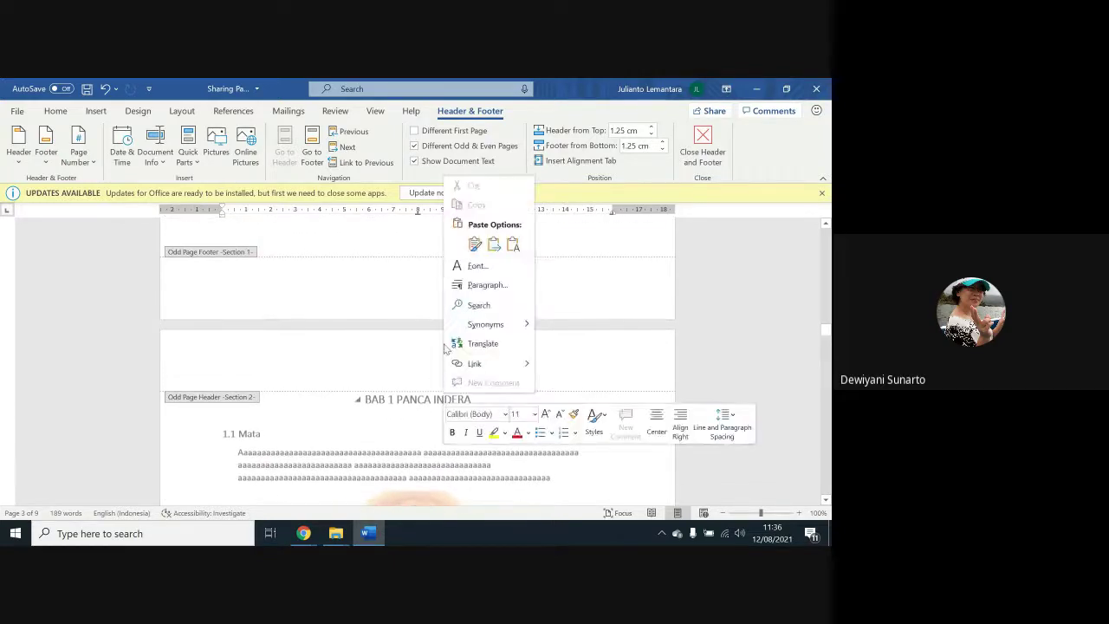
pyautogui.click(376, 291)
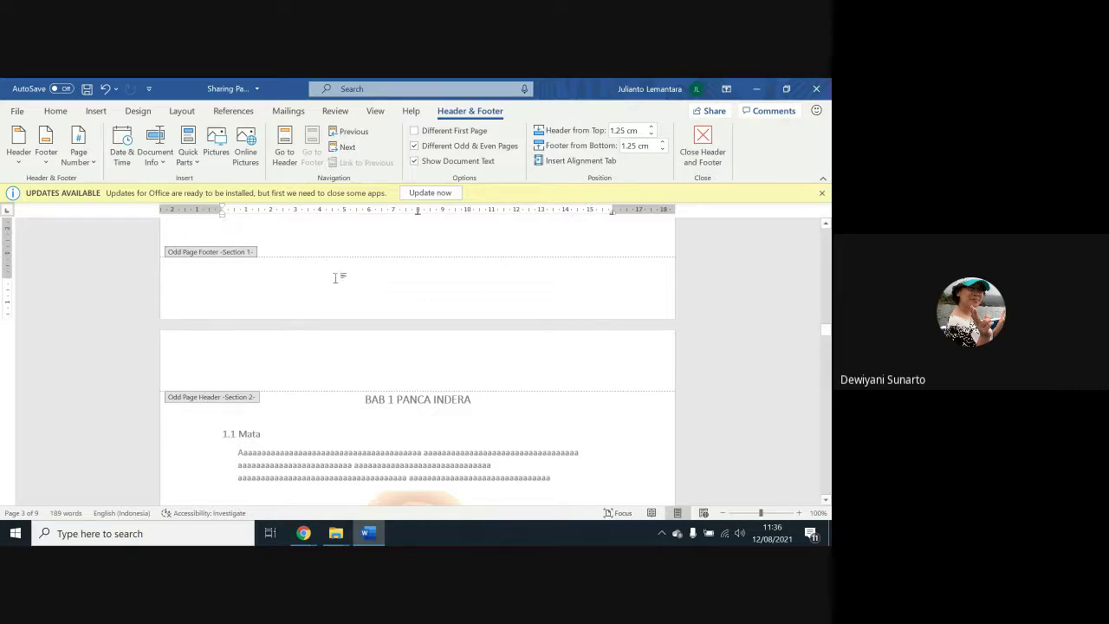
pyautogui.scroll(-15, 338, 282)
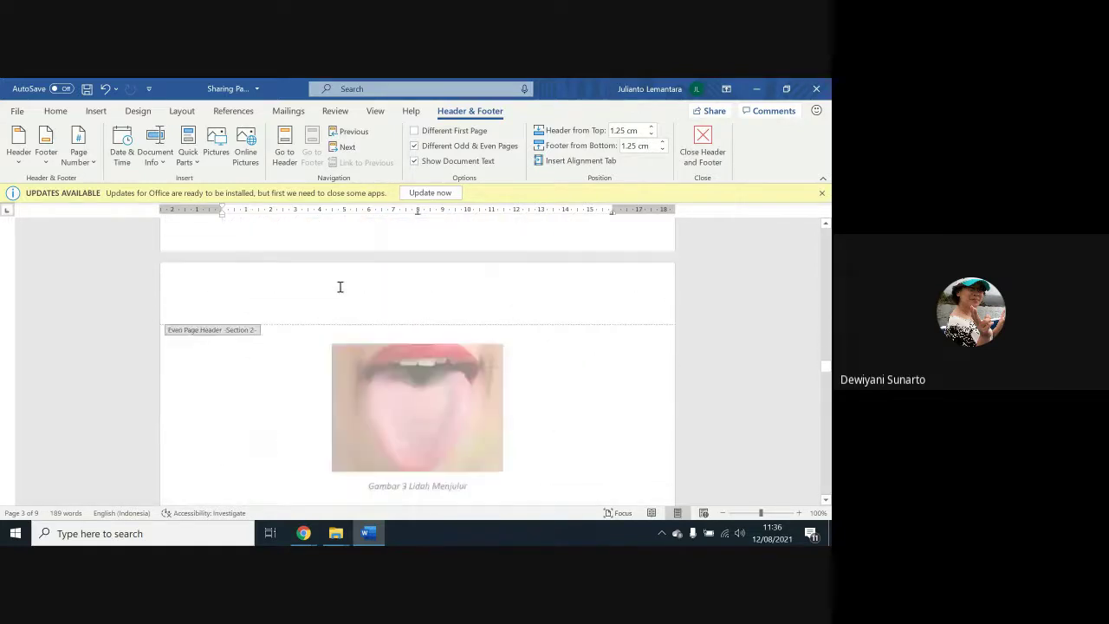
pyautogui.scroll(-15, 340, 287)
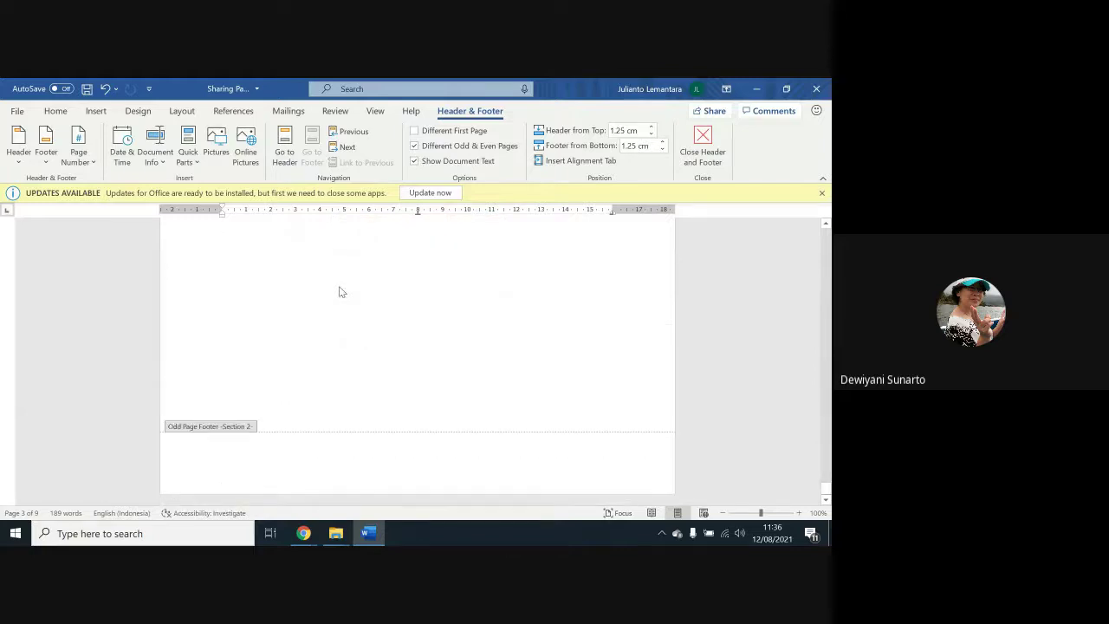
# Reopen header and footer editing on the BAB 1 PANCA INDERA page to inspect Section 2
pyautogui.doubleClick(340, 292)
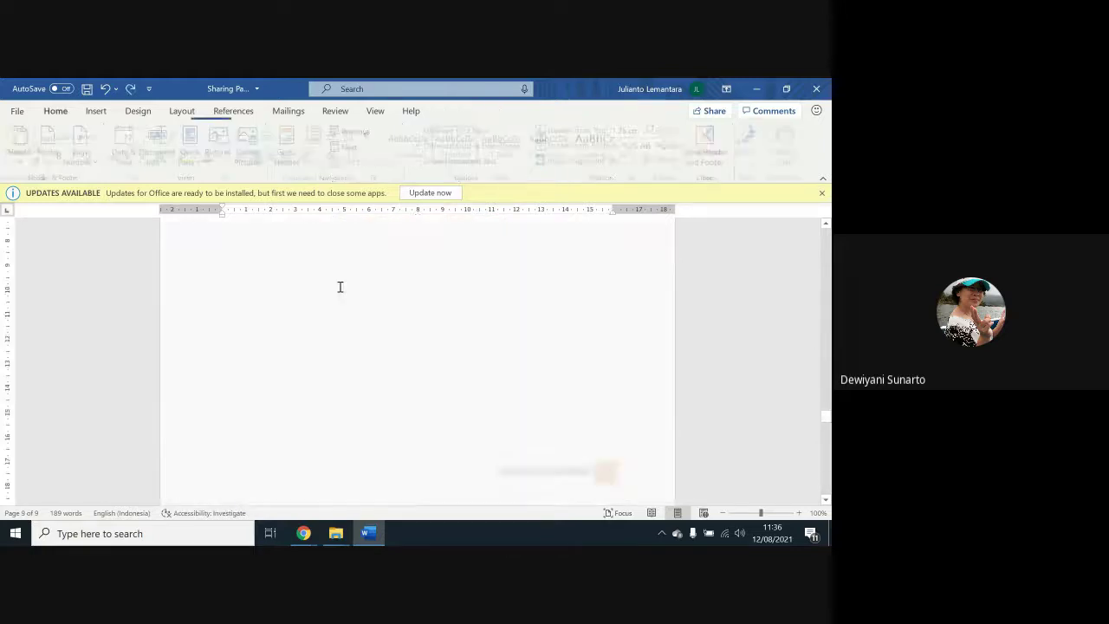
pyautogui.scroll(10, 340, 287)
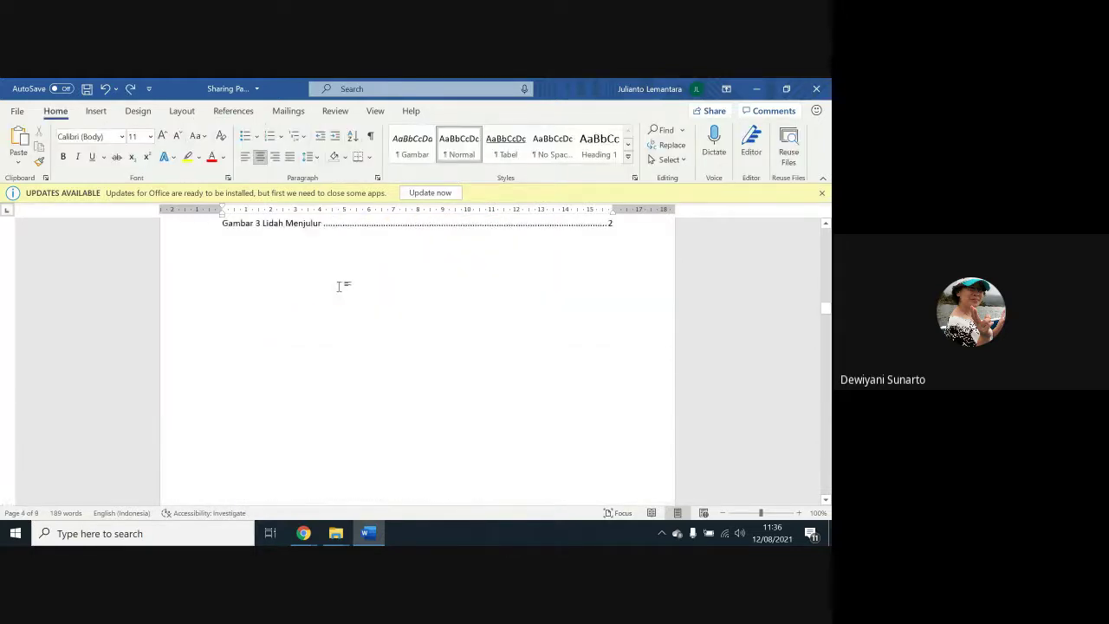
pyautogui.scroll(-5, 342, 255)
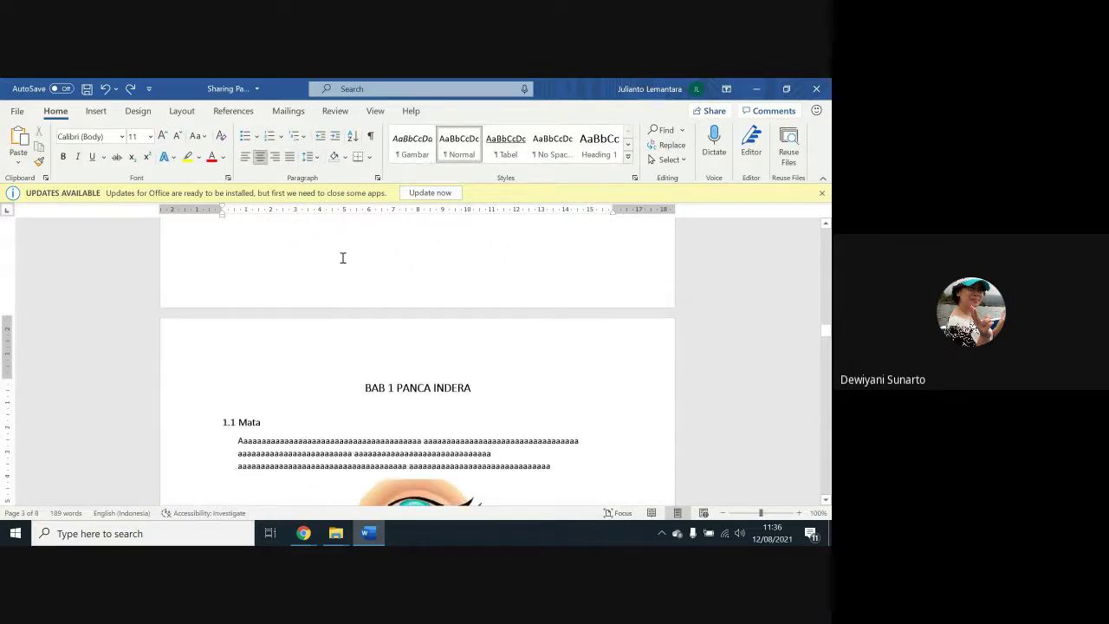
pyautogui.click(349, 363)
pyautogui.doubleClick(350, 363)
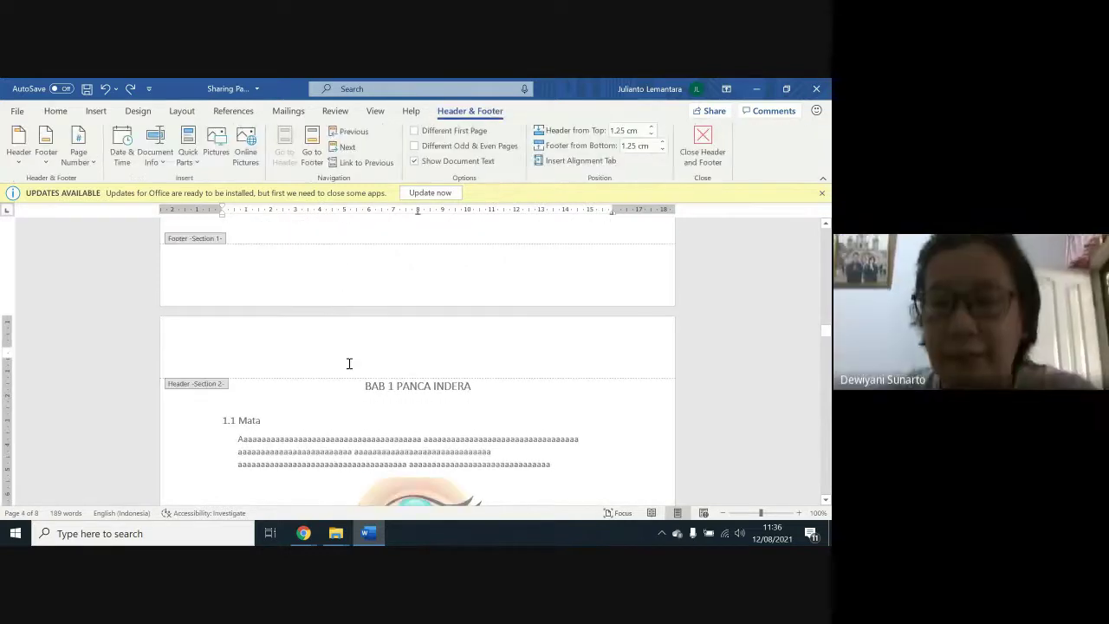
pyautogui.scroll(-20, 348, 363)
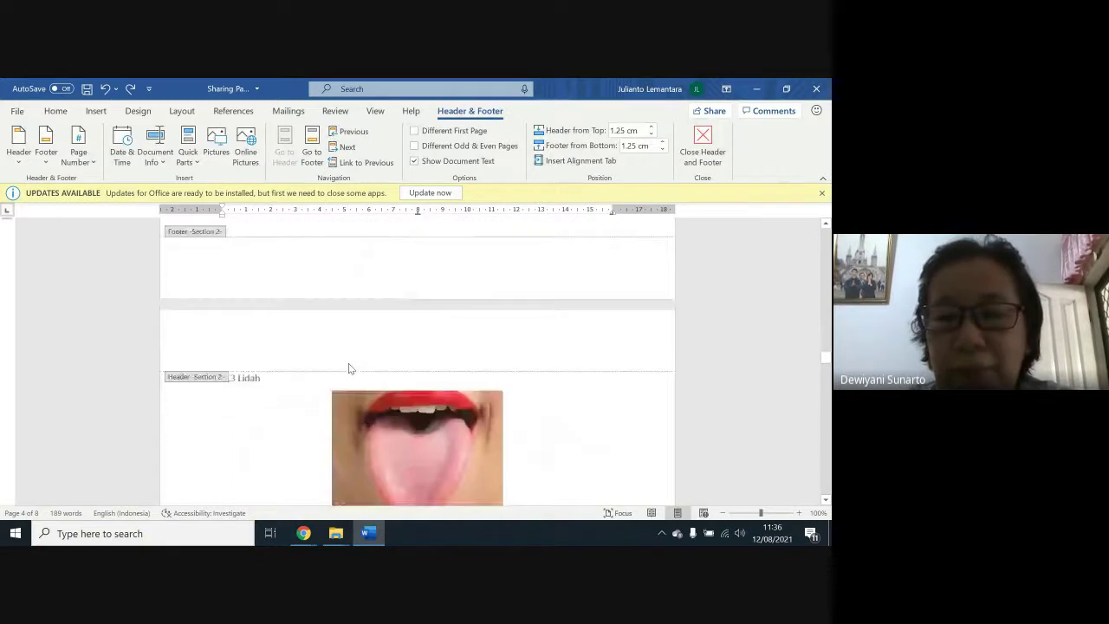
pyautogui.scroll(-10, 349, 363)
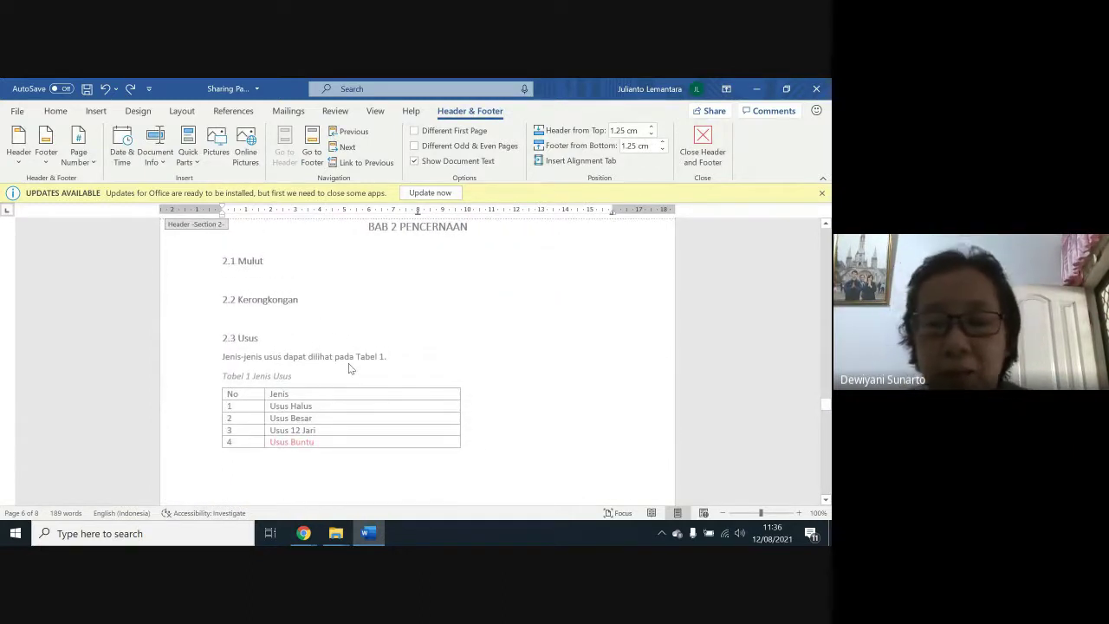
# Switch from Word to the Google Meet call window in Chrome
pyautogui.scroll(-10, 349, 367)
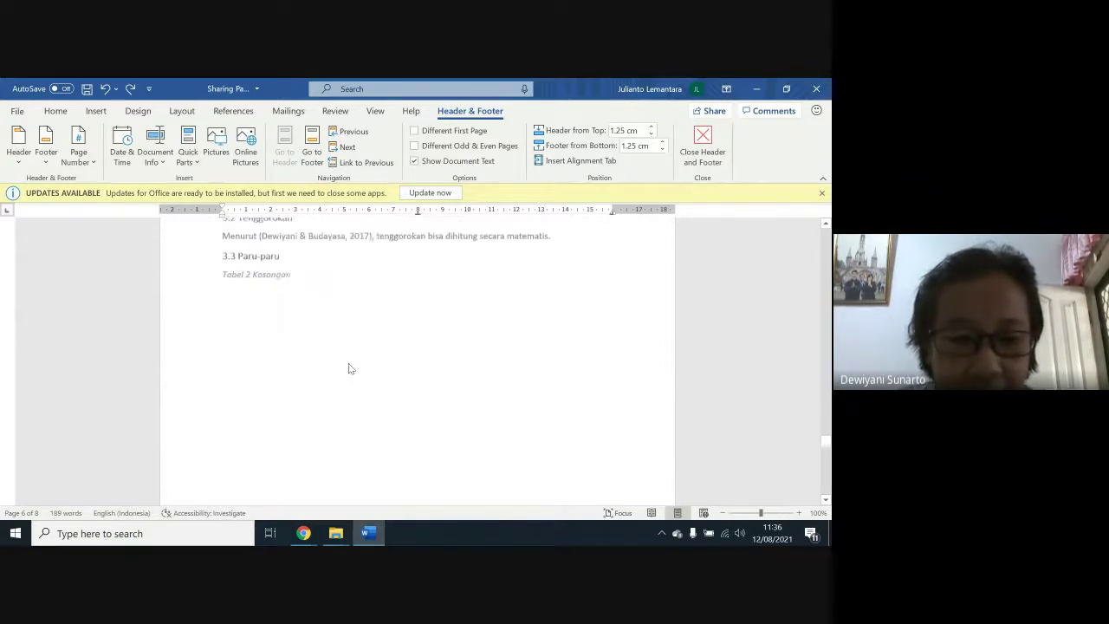
pyautogui.scroll(-3, 350, 368)
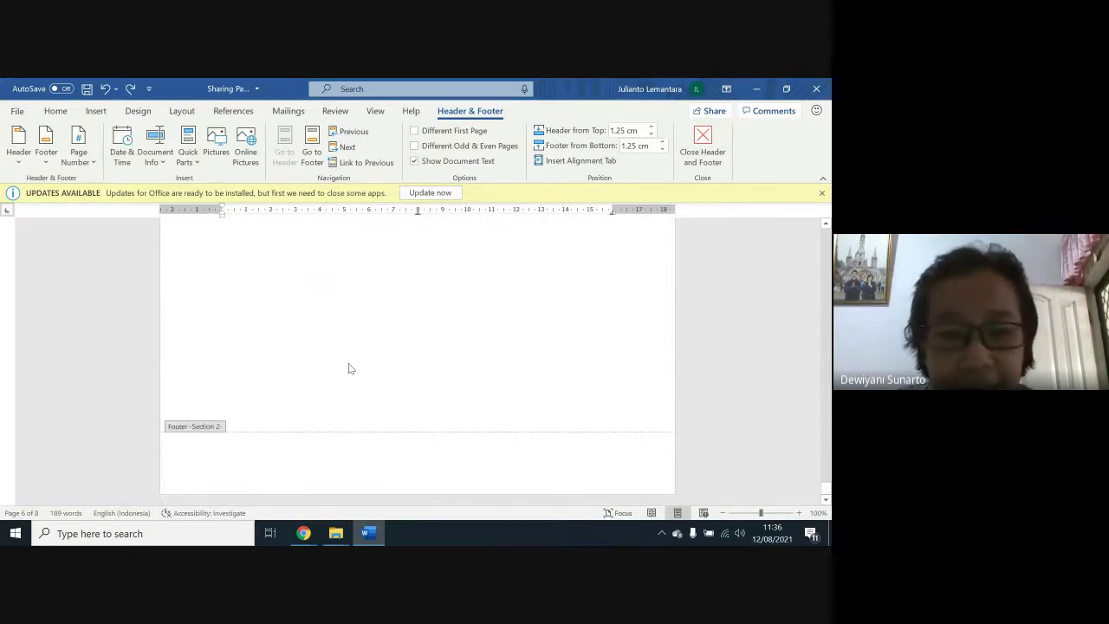
pyautogui.click(305, 535)
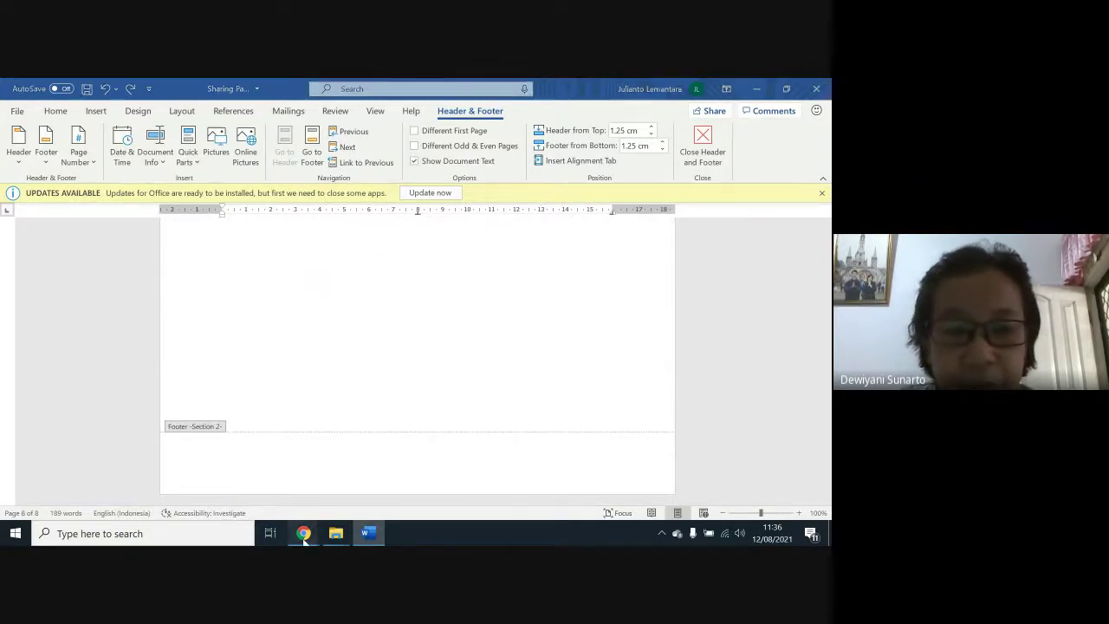
pyautogui.click(249, 483)
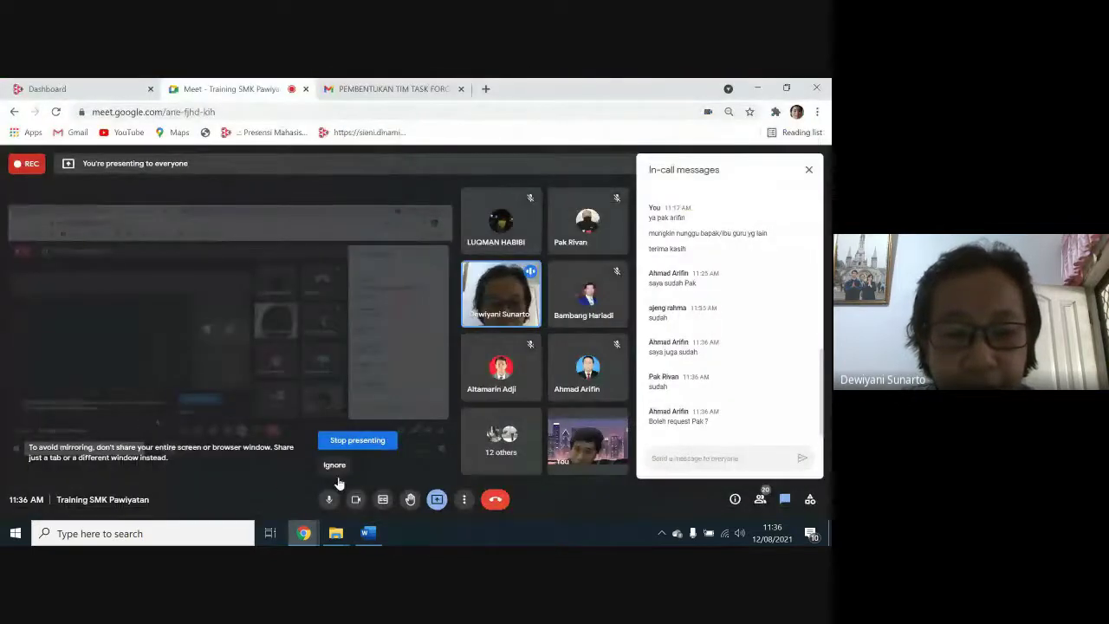